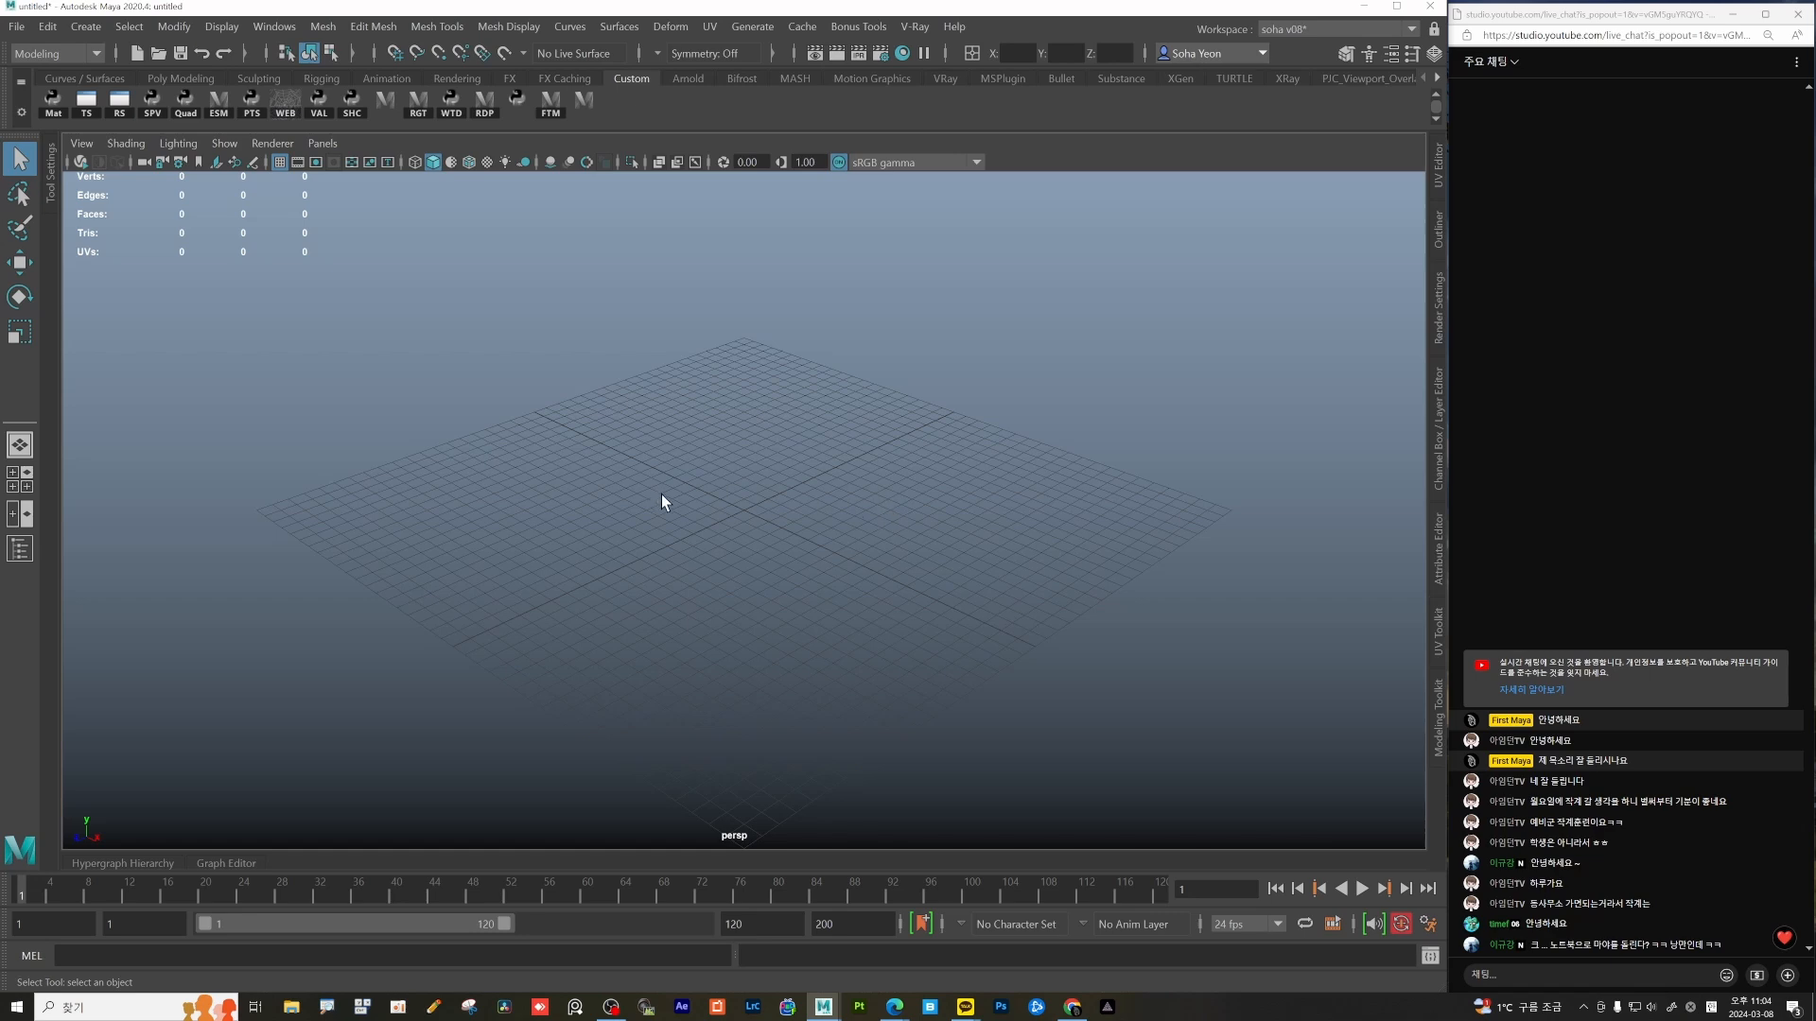
alt+drag(661, 494, 747, 548)
alt+right_drag(747, 549, 811, 551)
alt+drag(810, 552, 653, 482)
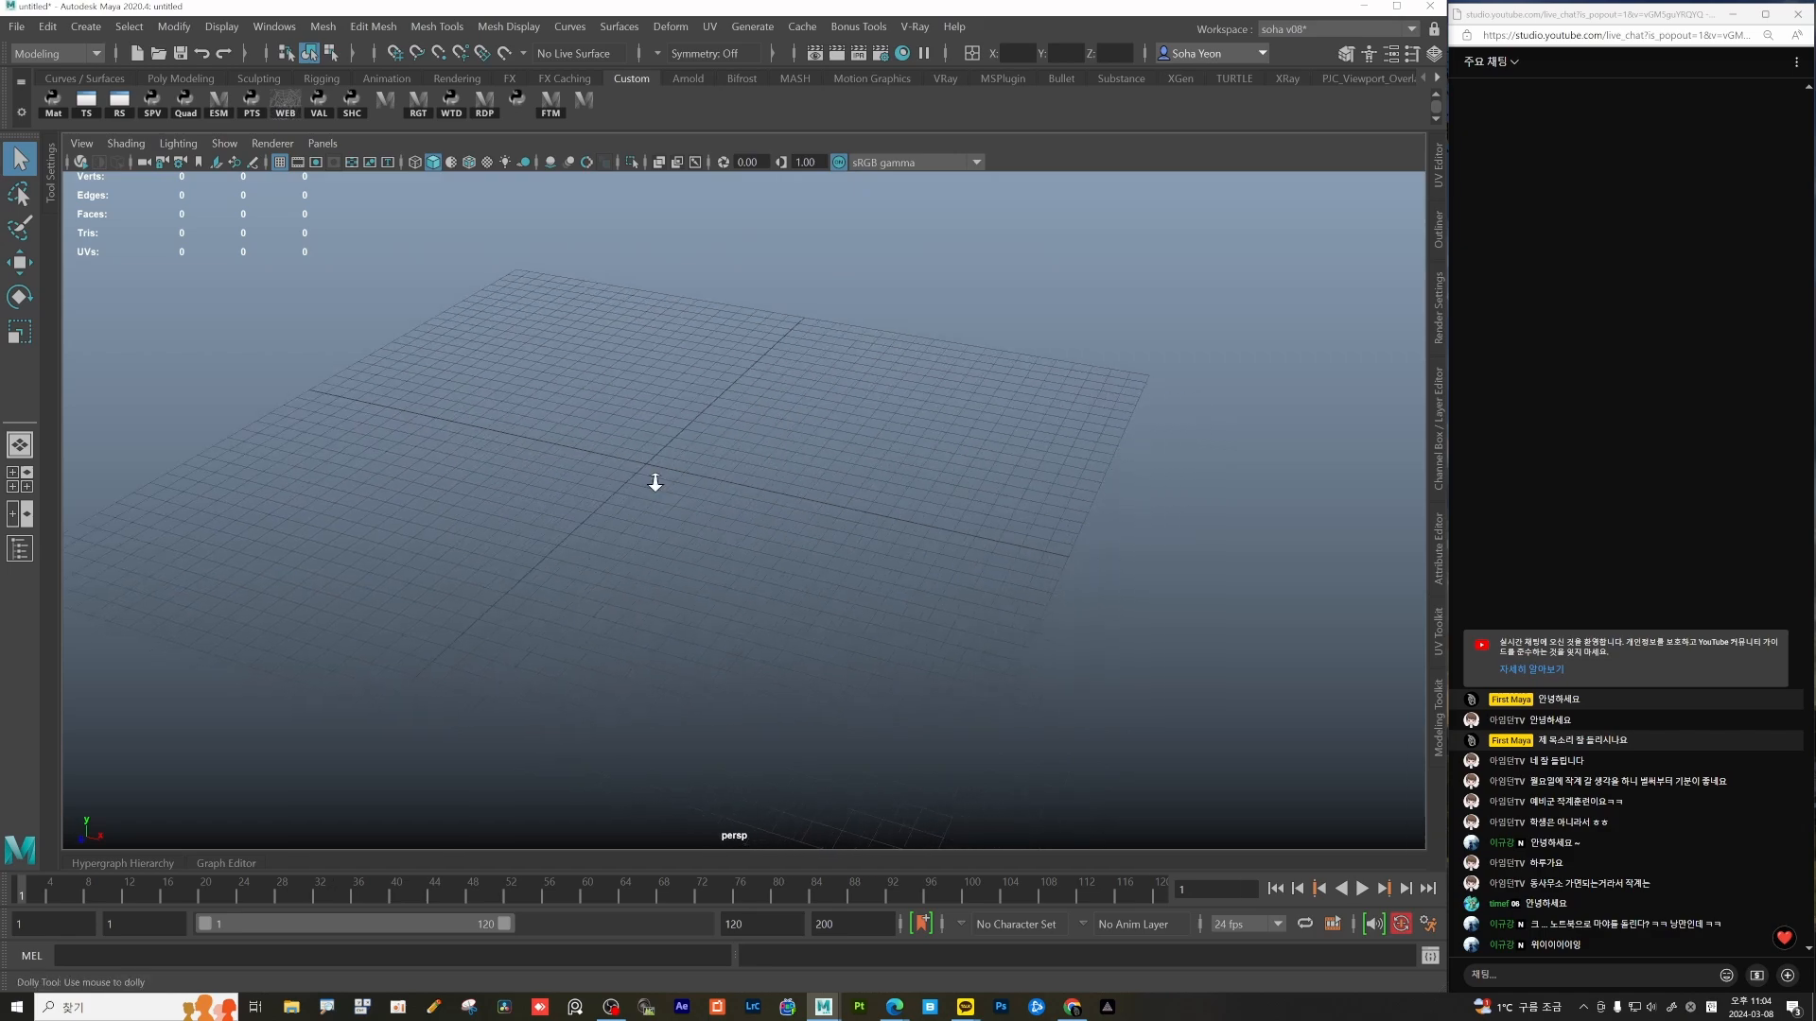
alt+right_drag(652, 482, 753, 520)
mouse_move(753, 519)
alt+mouse_down()
mouse_move(706, 538)
mouse_move(785, 526)
alt+mouse_up()
alt+drag(807, 579, 747, 625)
alt+drag(847, 298, 809, 285)
alt+middle_drag(722, 312, 746, 260)
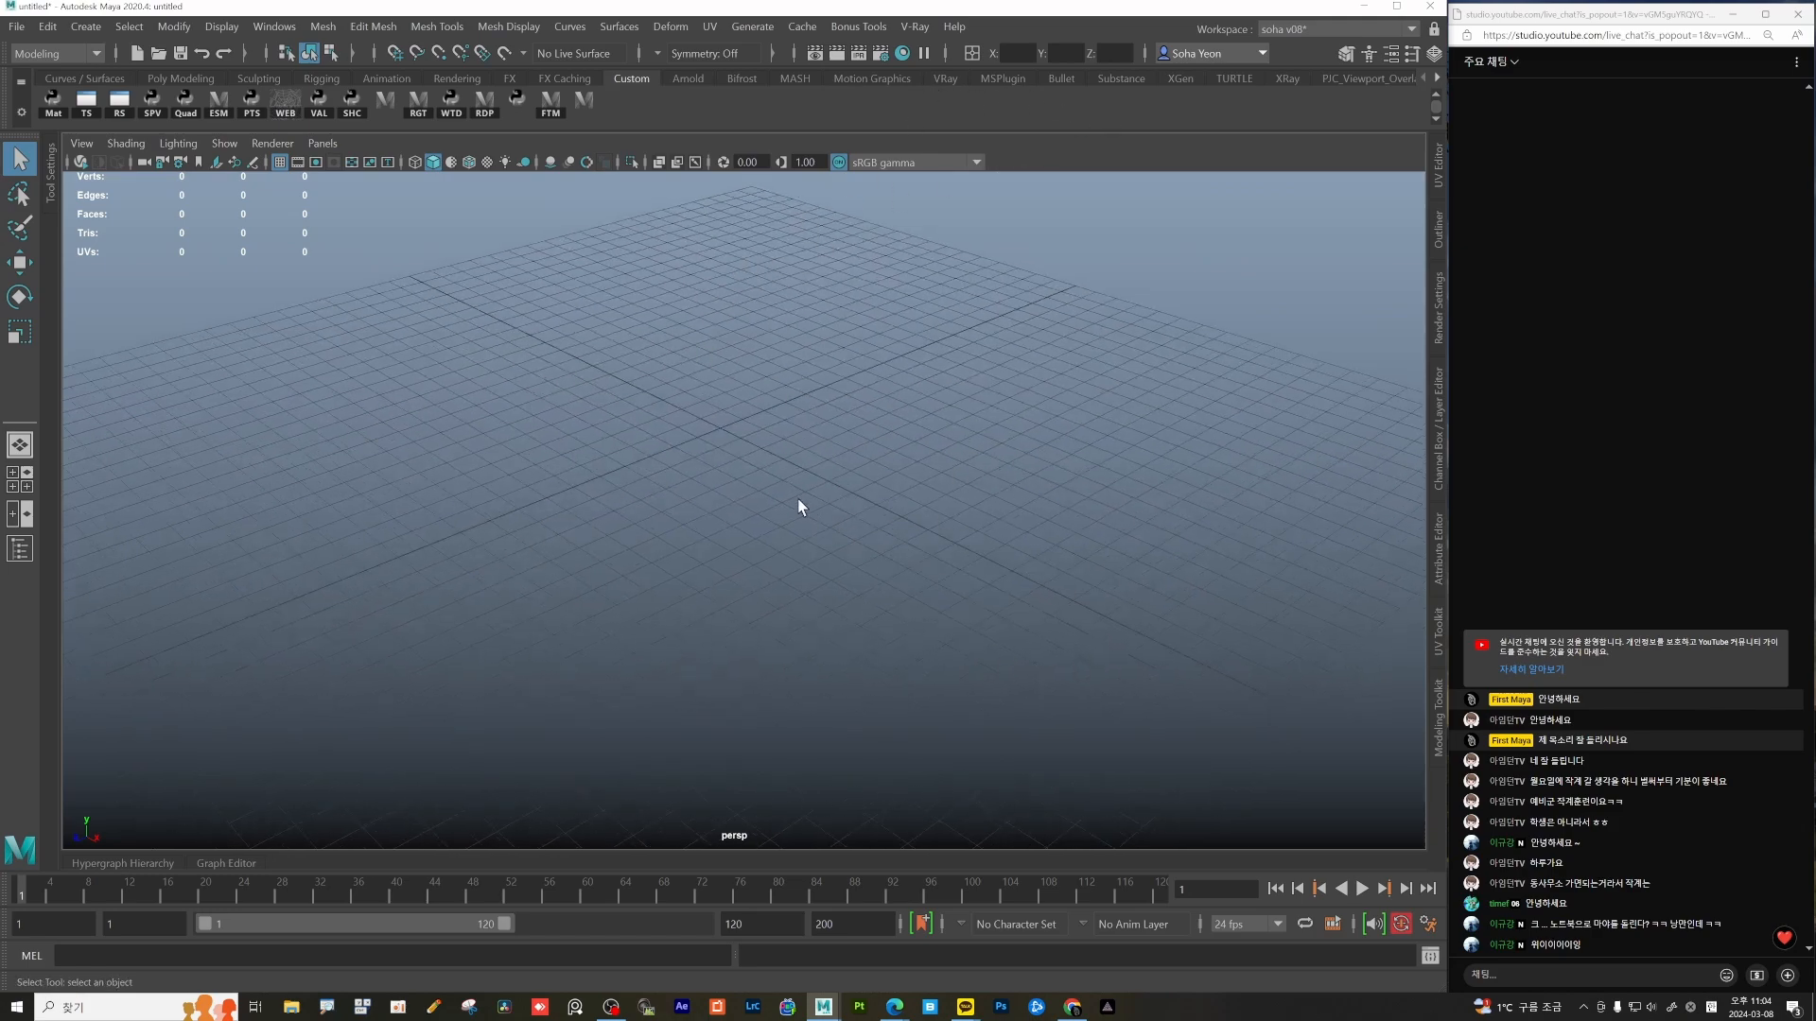
Create a polygon plane at the grid's origin and scale it uniformly to about 41.37.
shift+right_drag(726, 430, 647, 418)
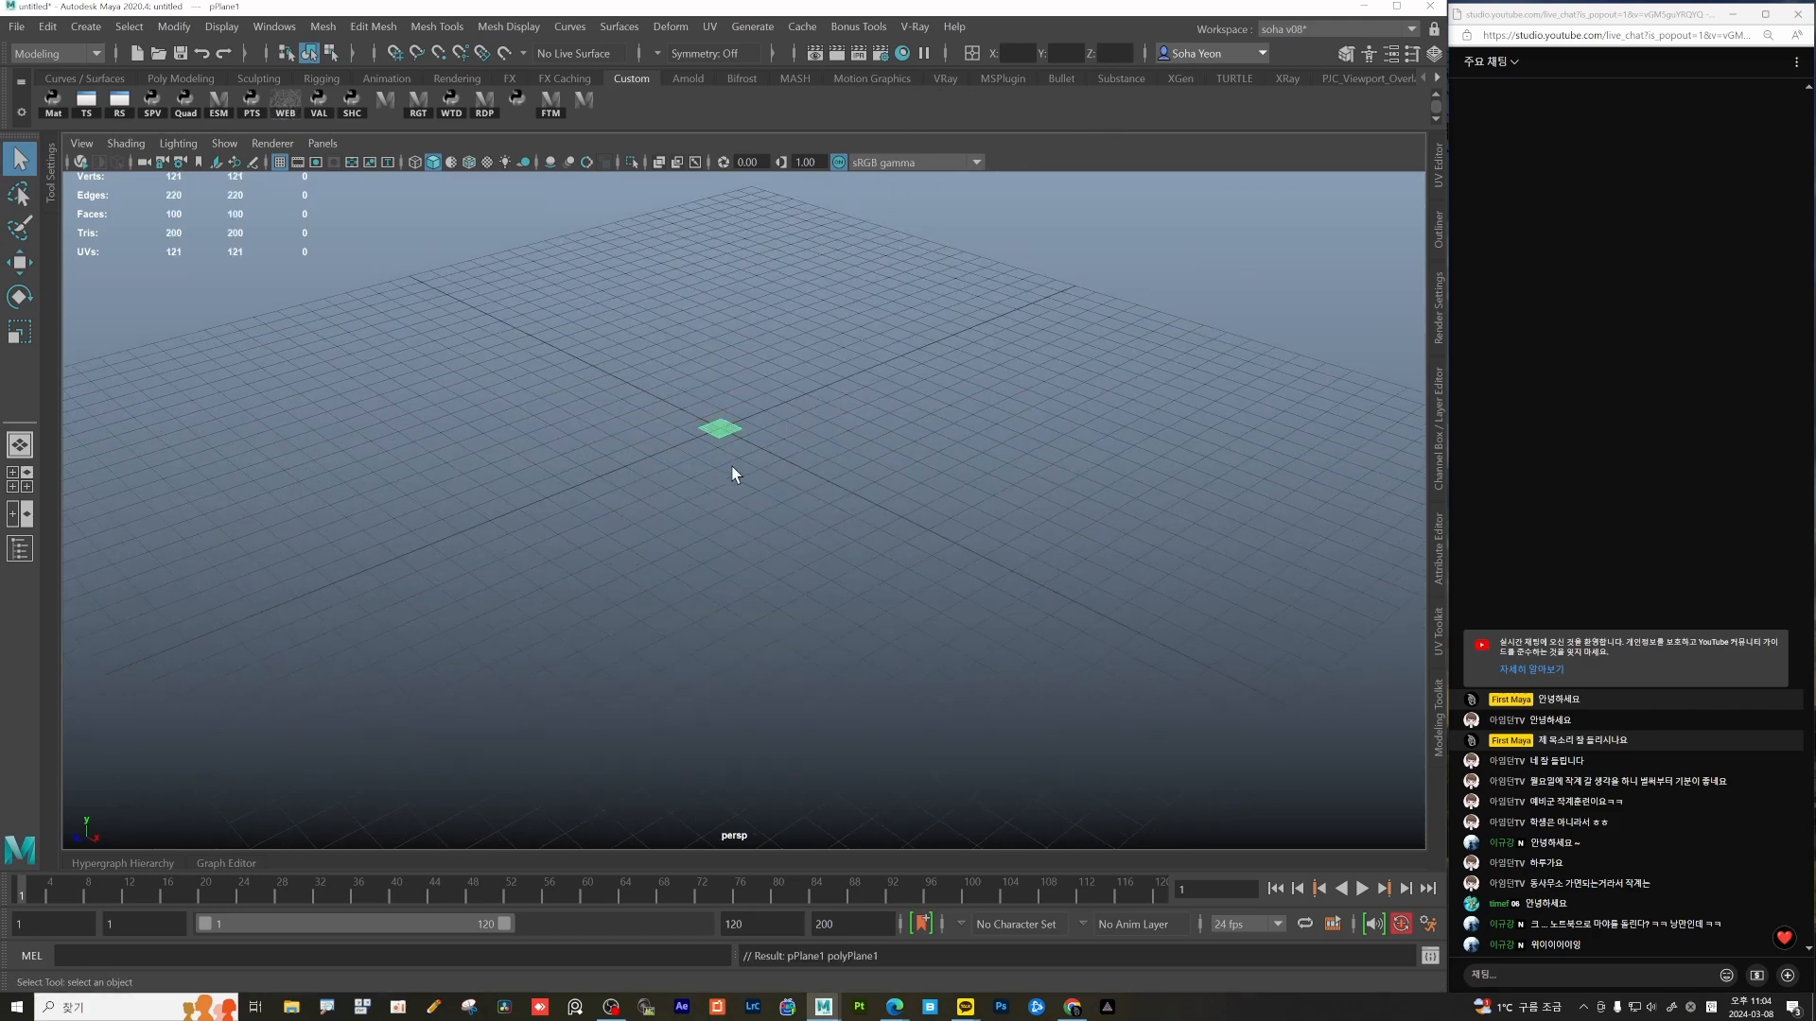
key(r)
drag(720, 430, 1536, 737)
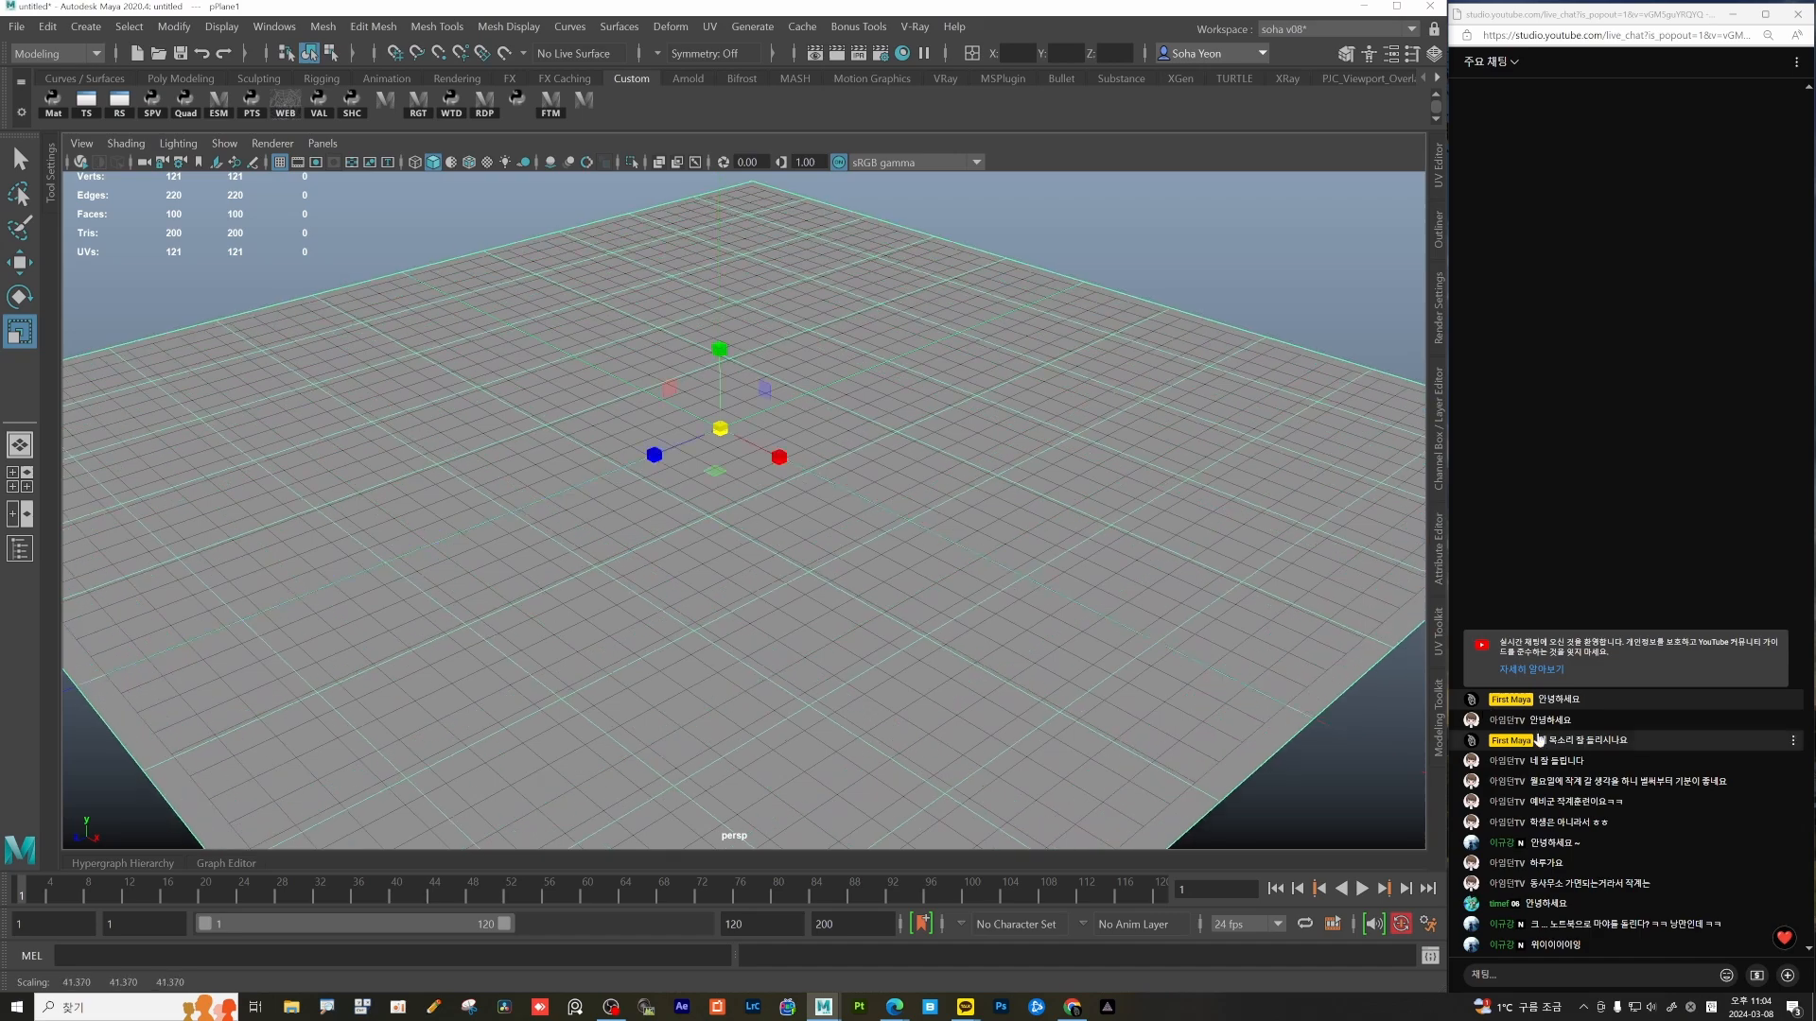
alt+middle_drag(1065, 550, 1048, 586)
alt+drag(966, 586, 1002, 586)
alt+middle_drag(1002, 586, 952, 547)
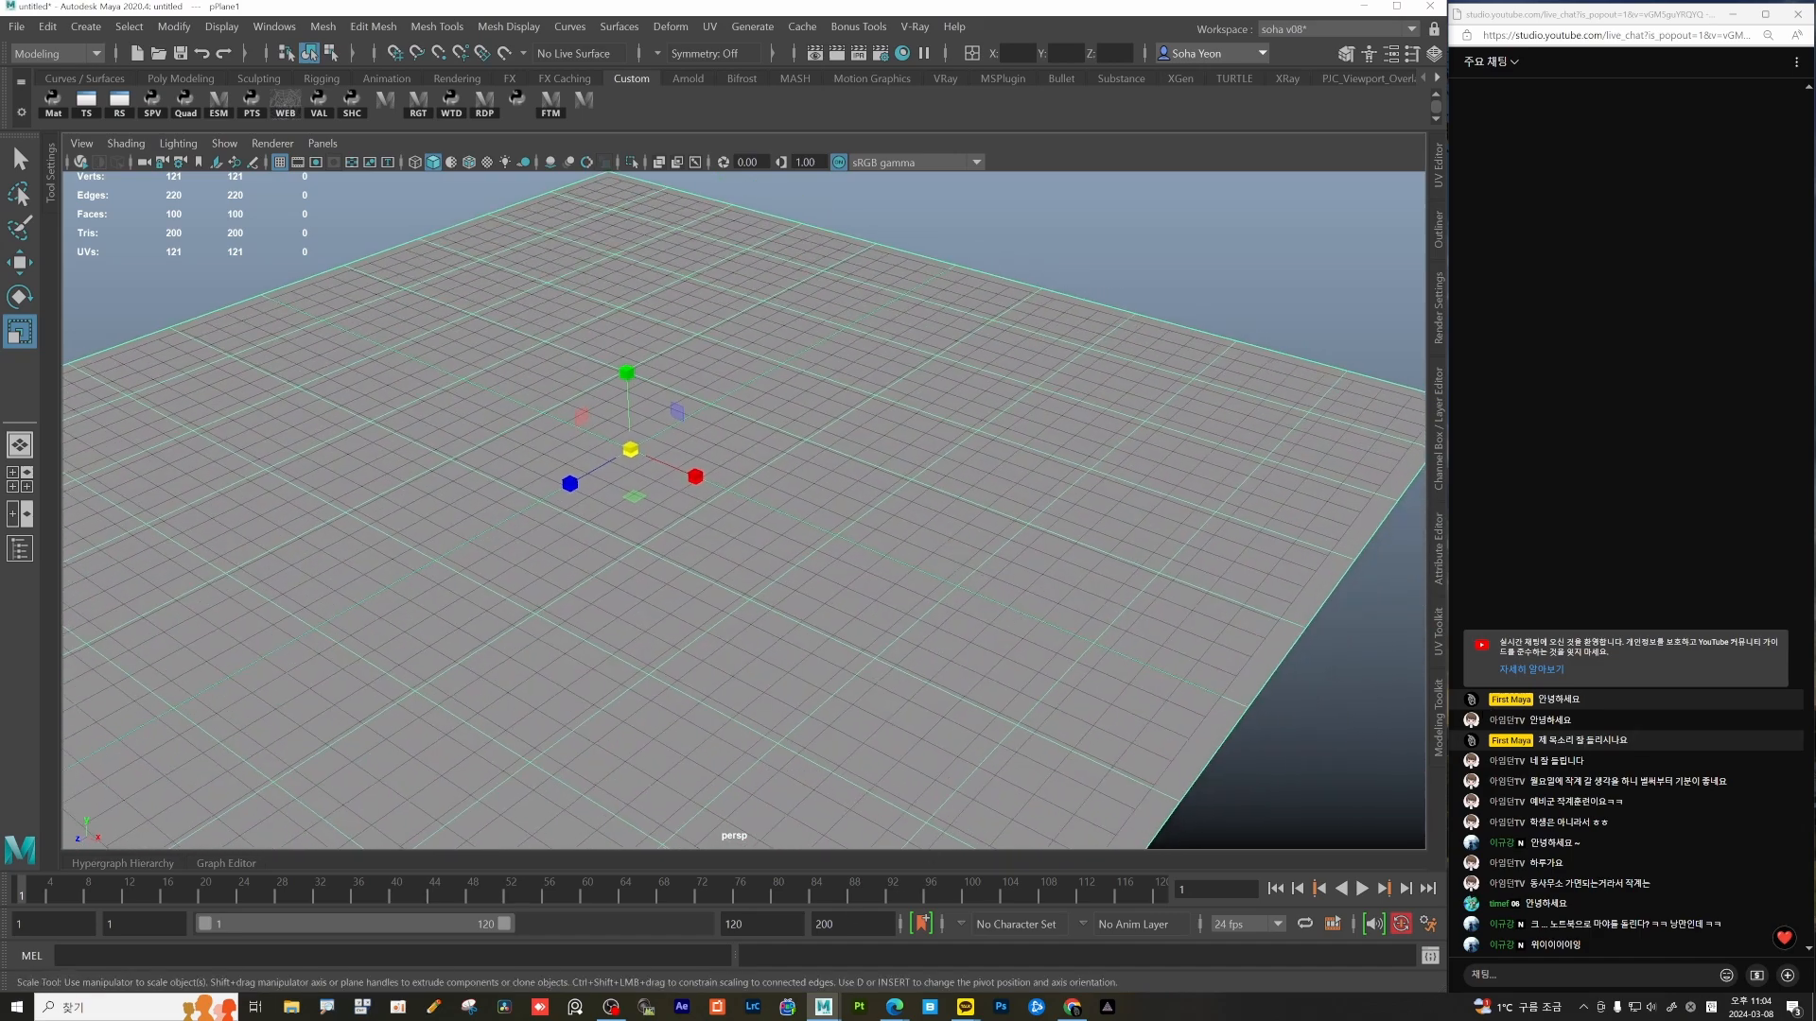
Switch to Chrome and browse the popular assets on 3dassets.one in a new tab.
click(1072, 1006)
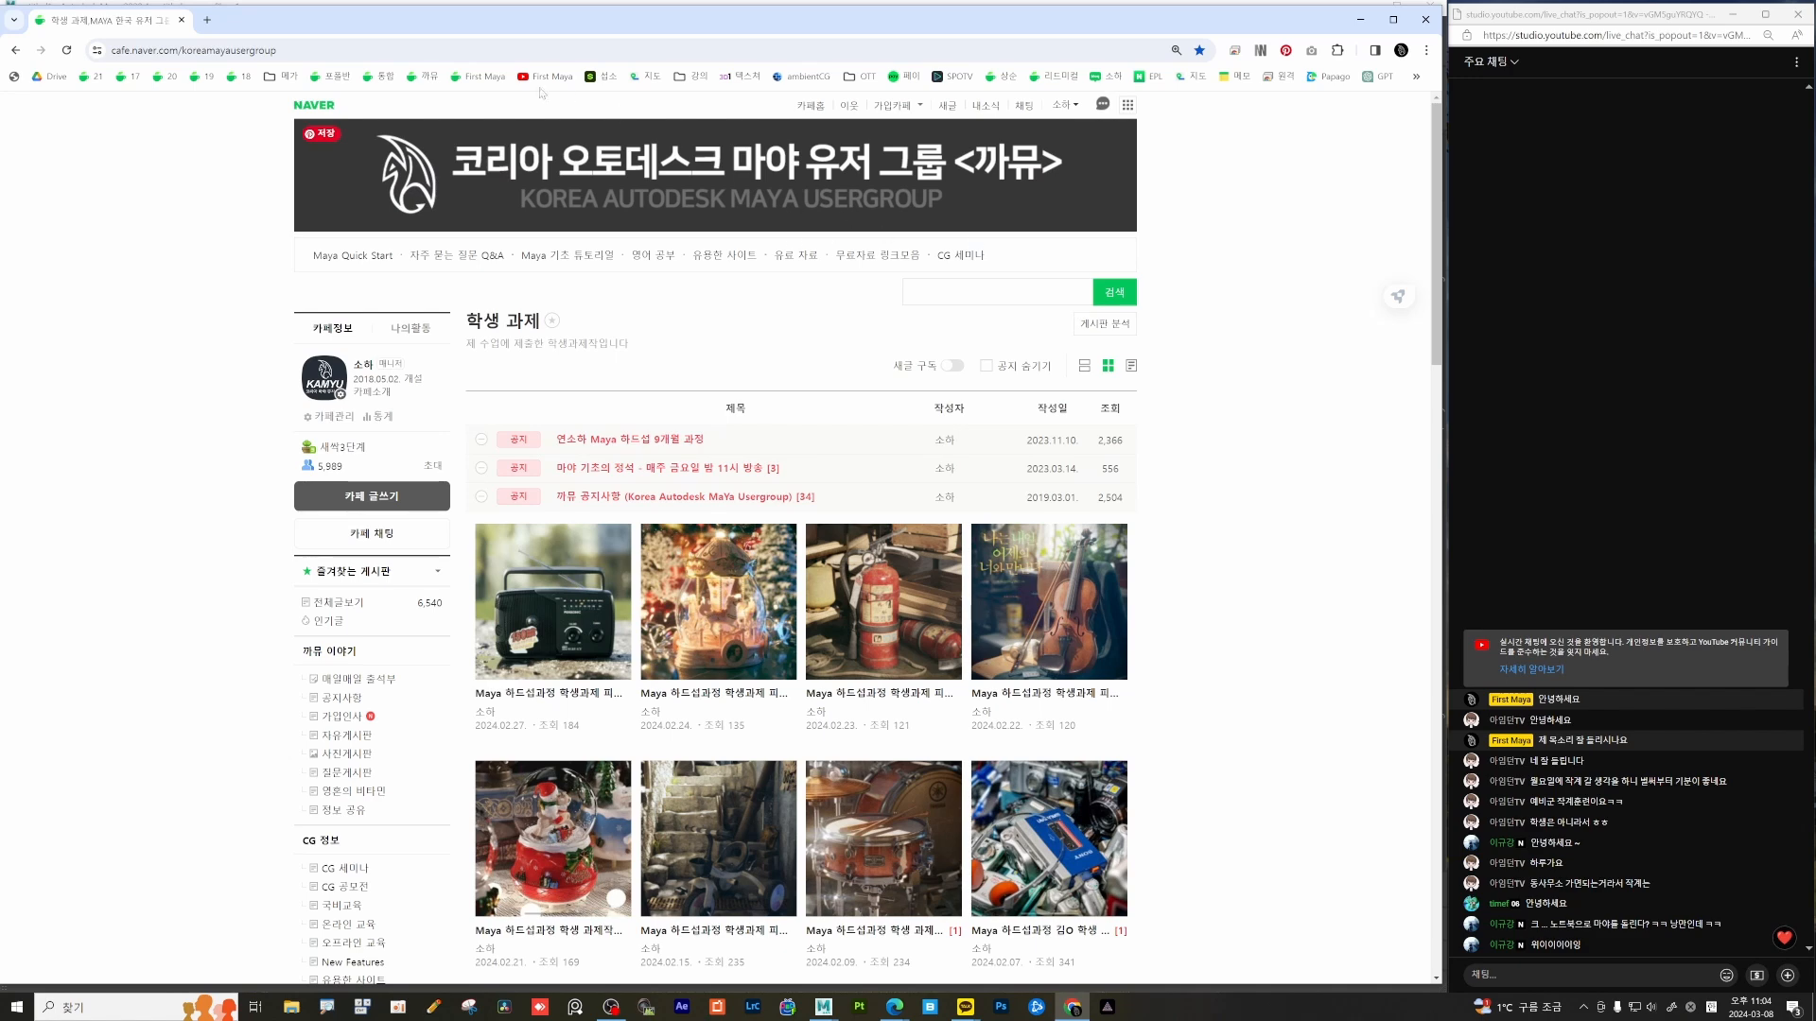
click(207, 20)
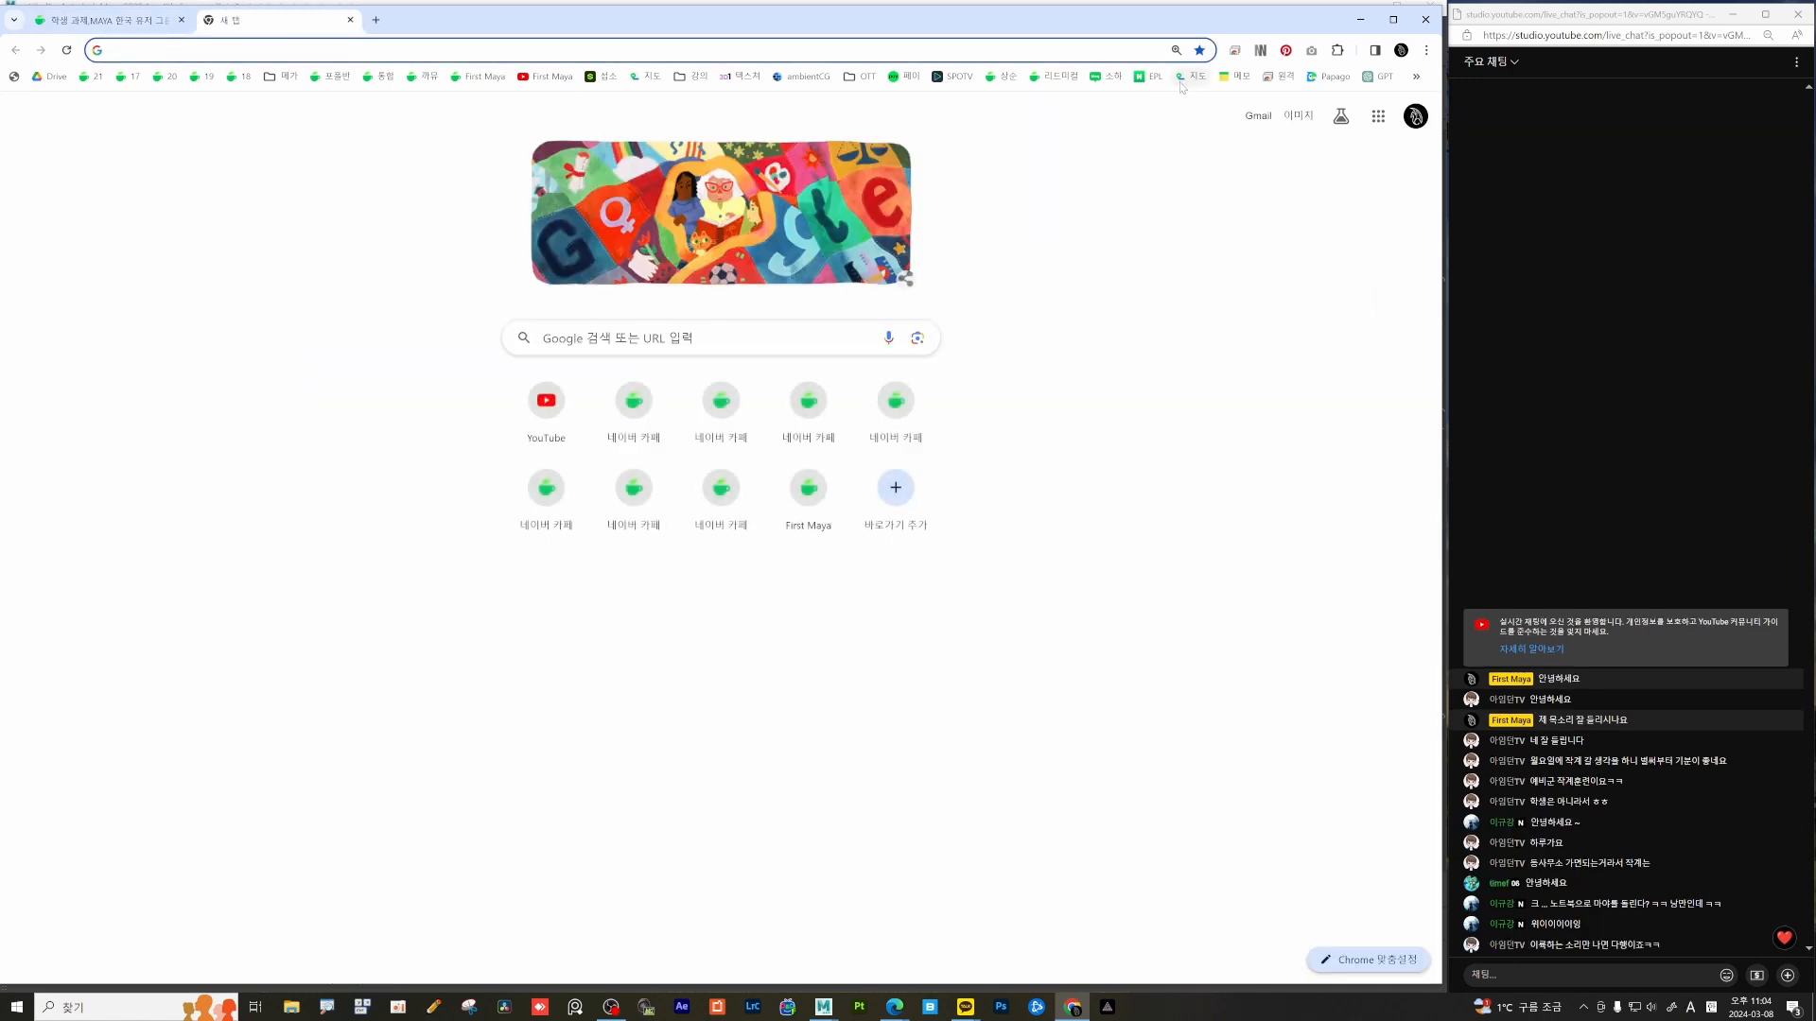
click(741, 76)
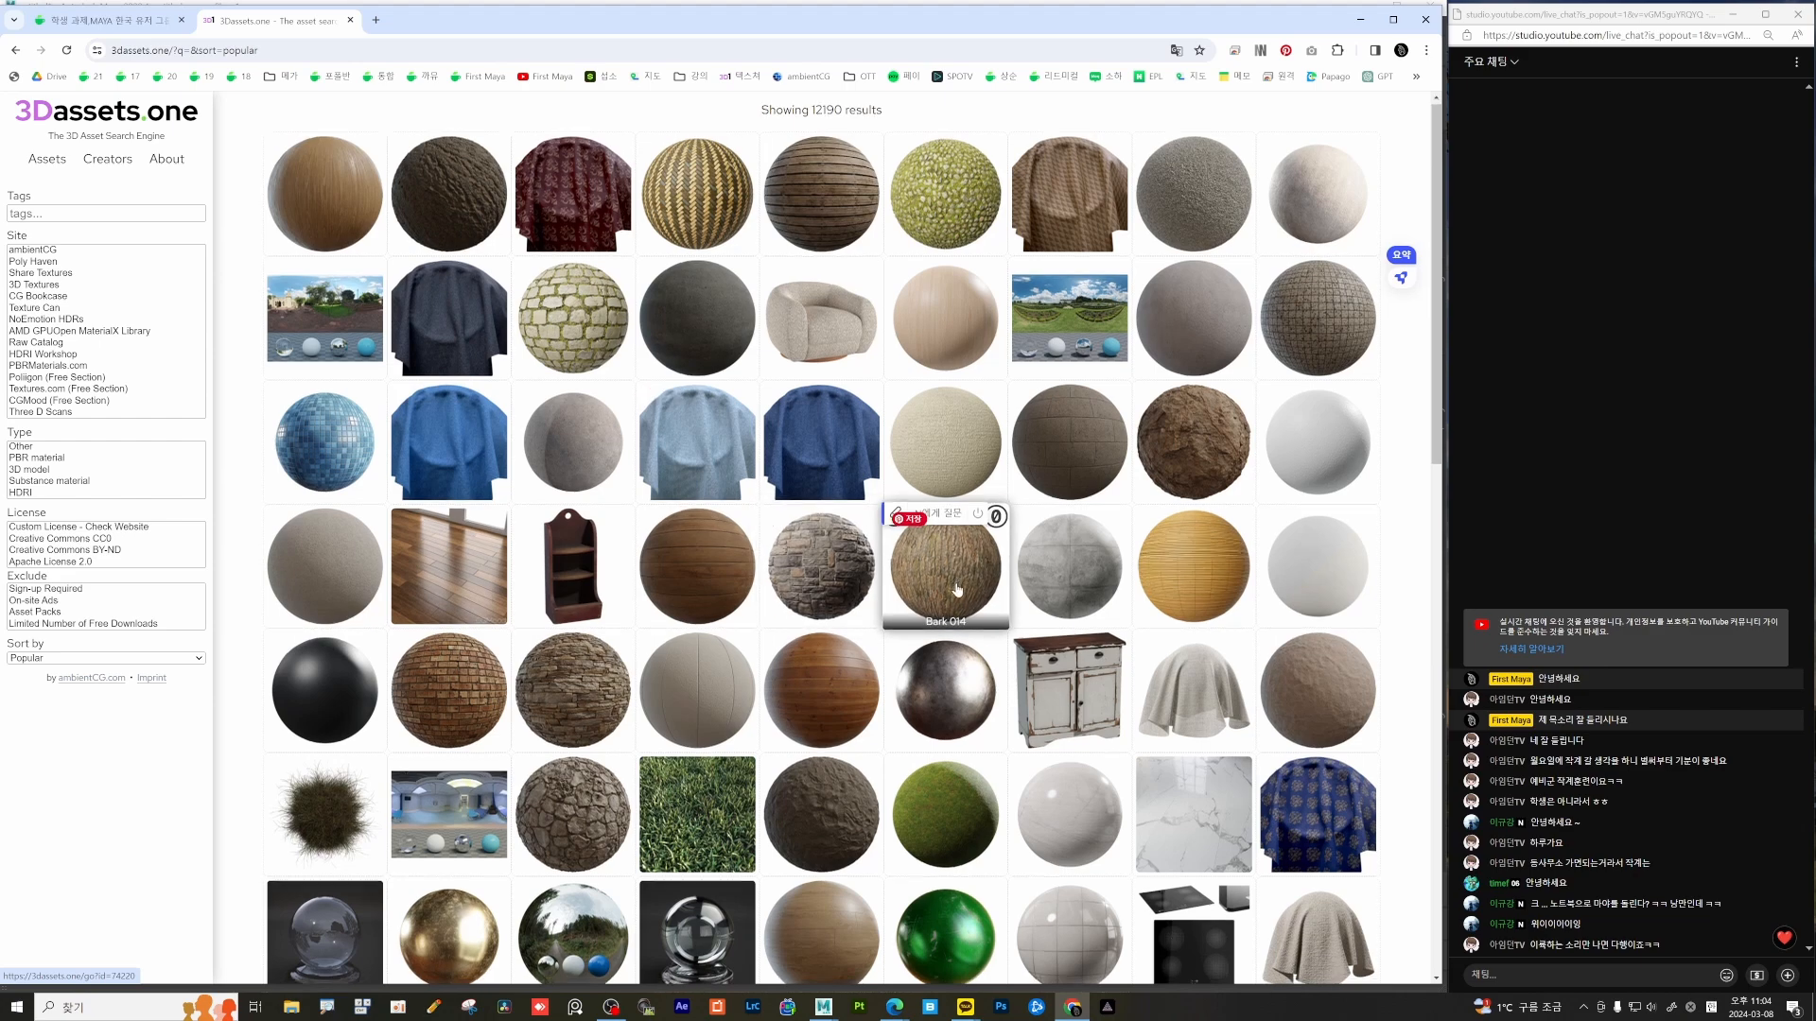
scroll(946, 530, down, 1)
scroll(1054, 503, down, 2)
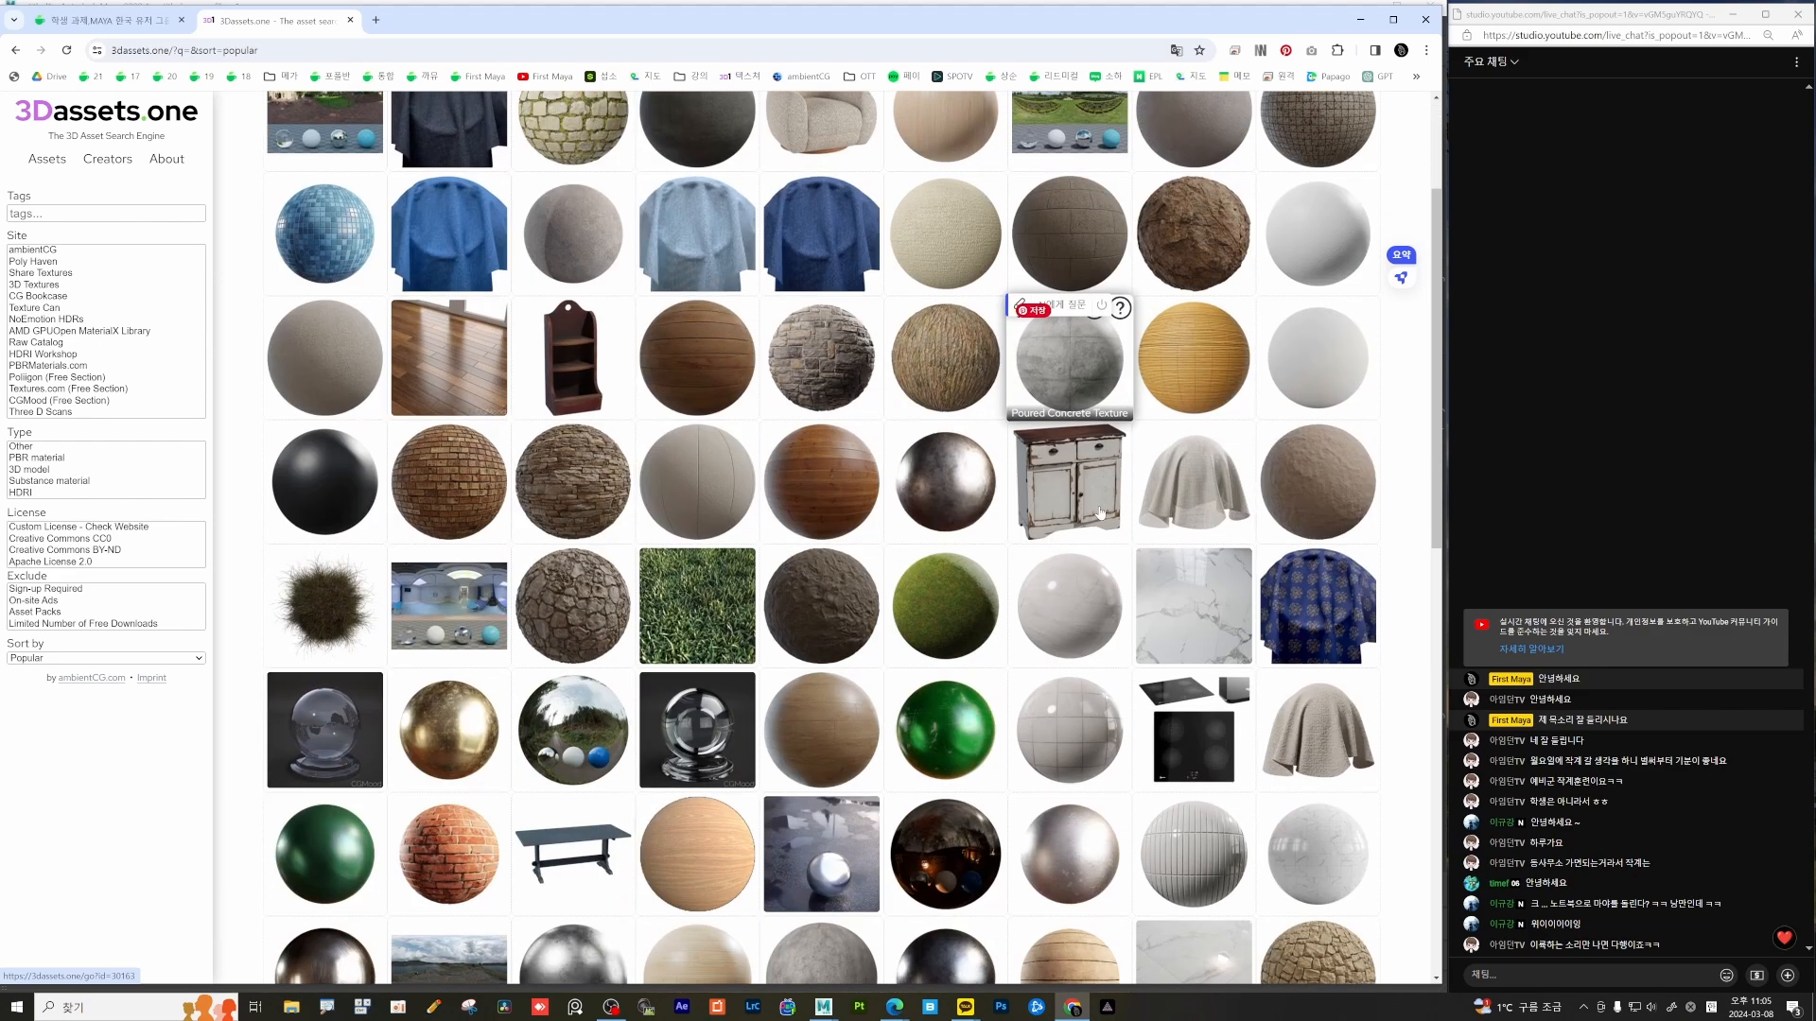
scroll(724, 530, down, 3)
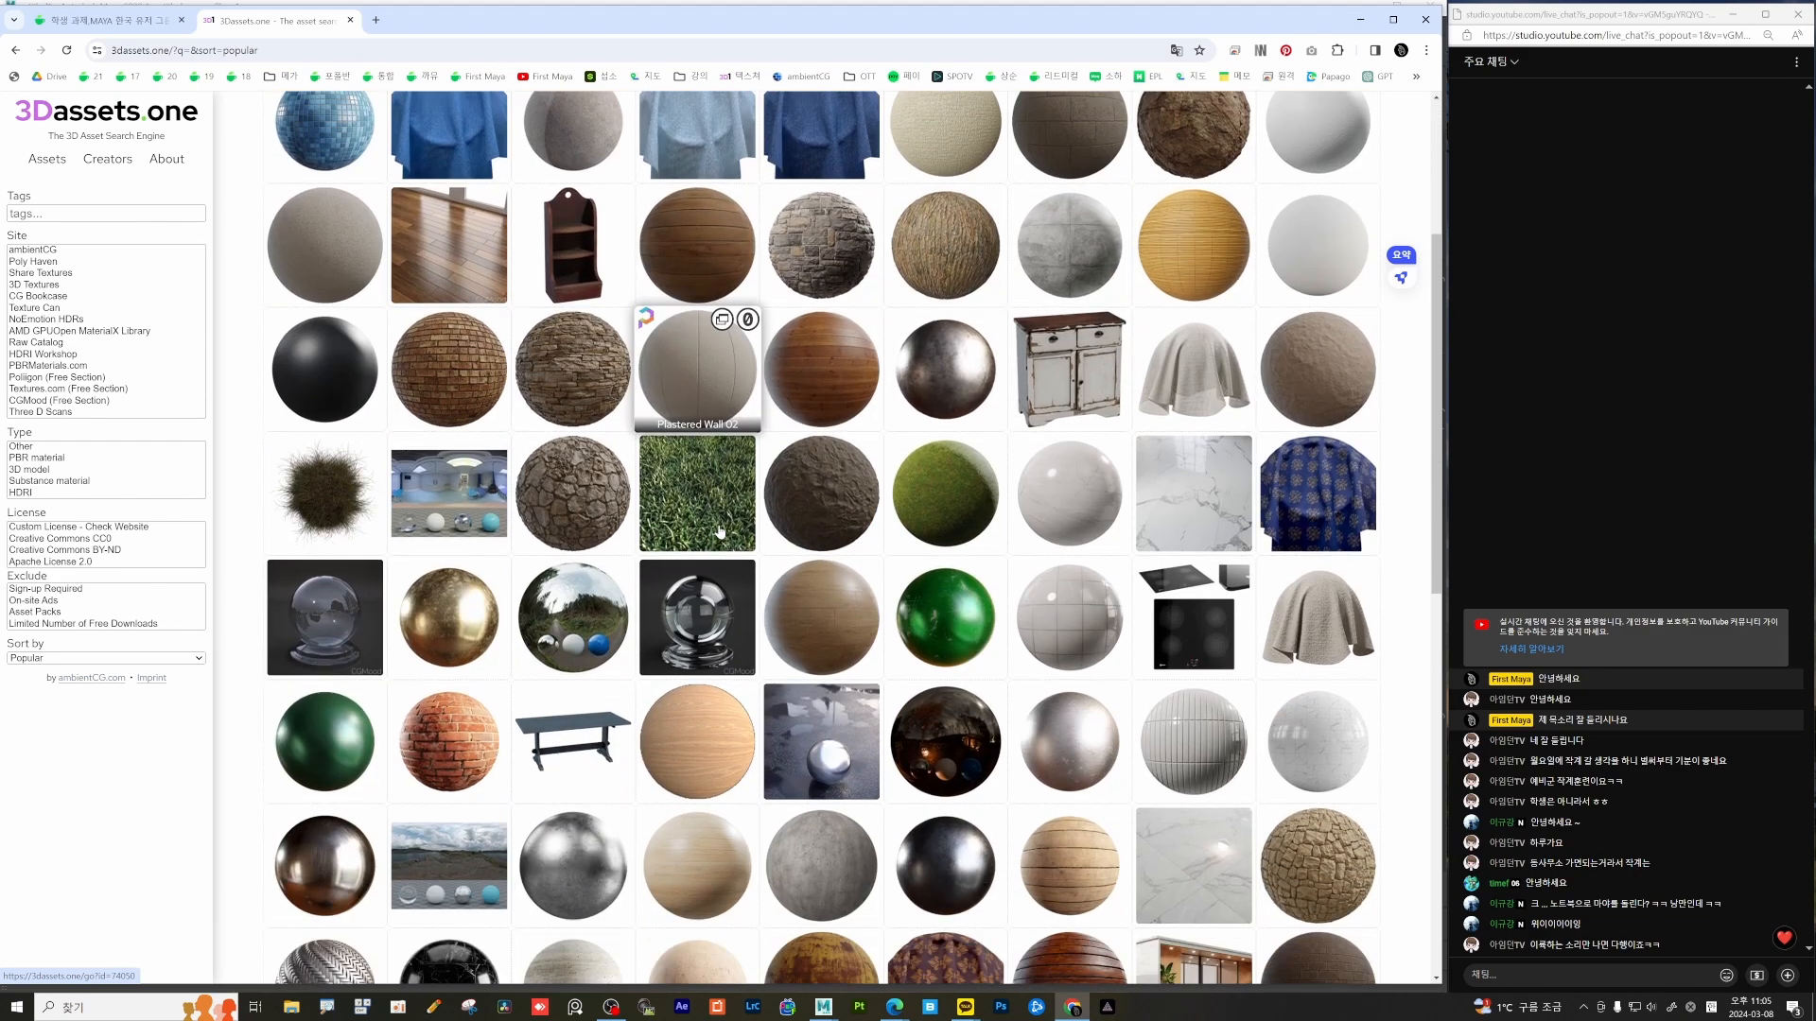
scroll(725, 529, down, 6)
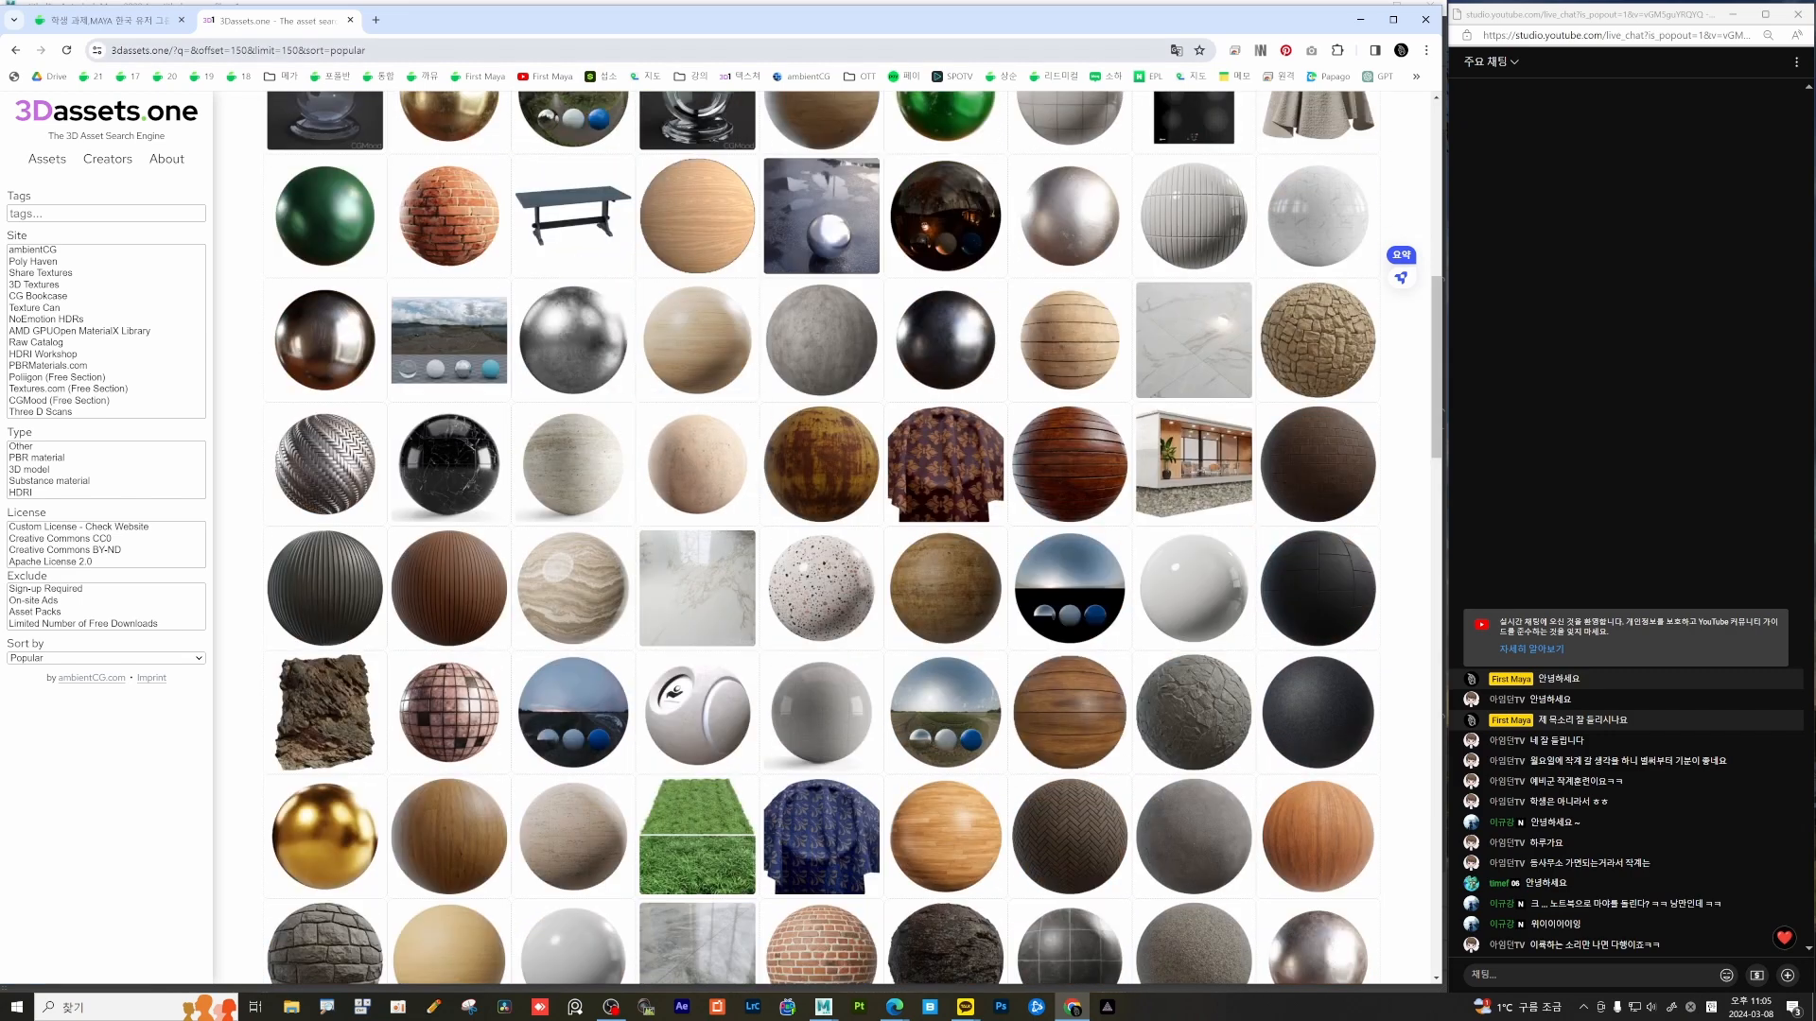
Go to the ambientCG website and show its Materials list.
click(317, 51)
text(amb)
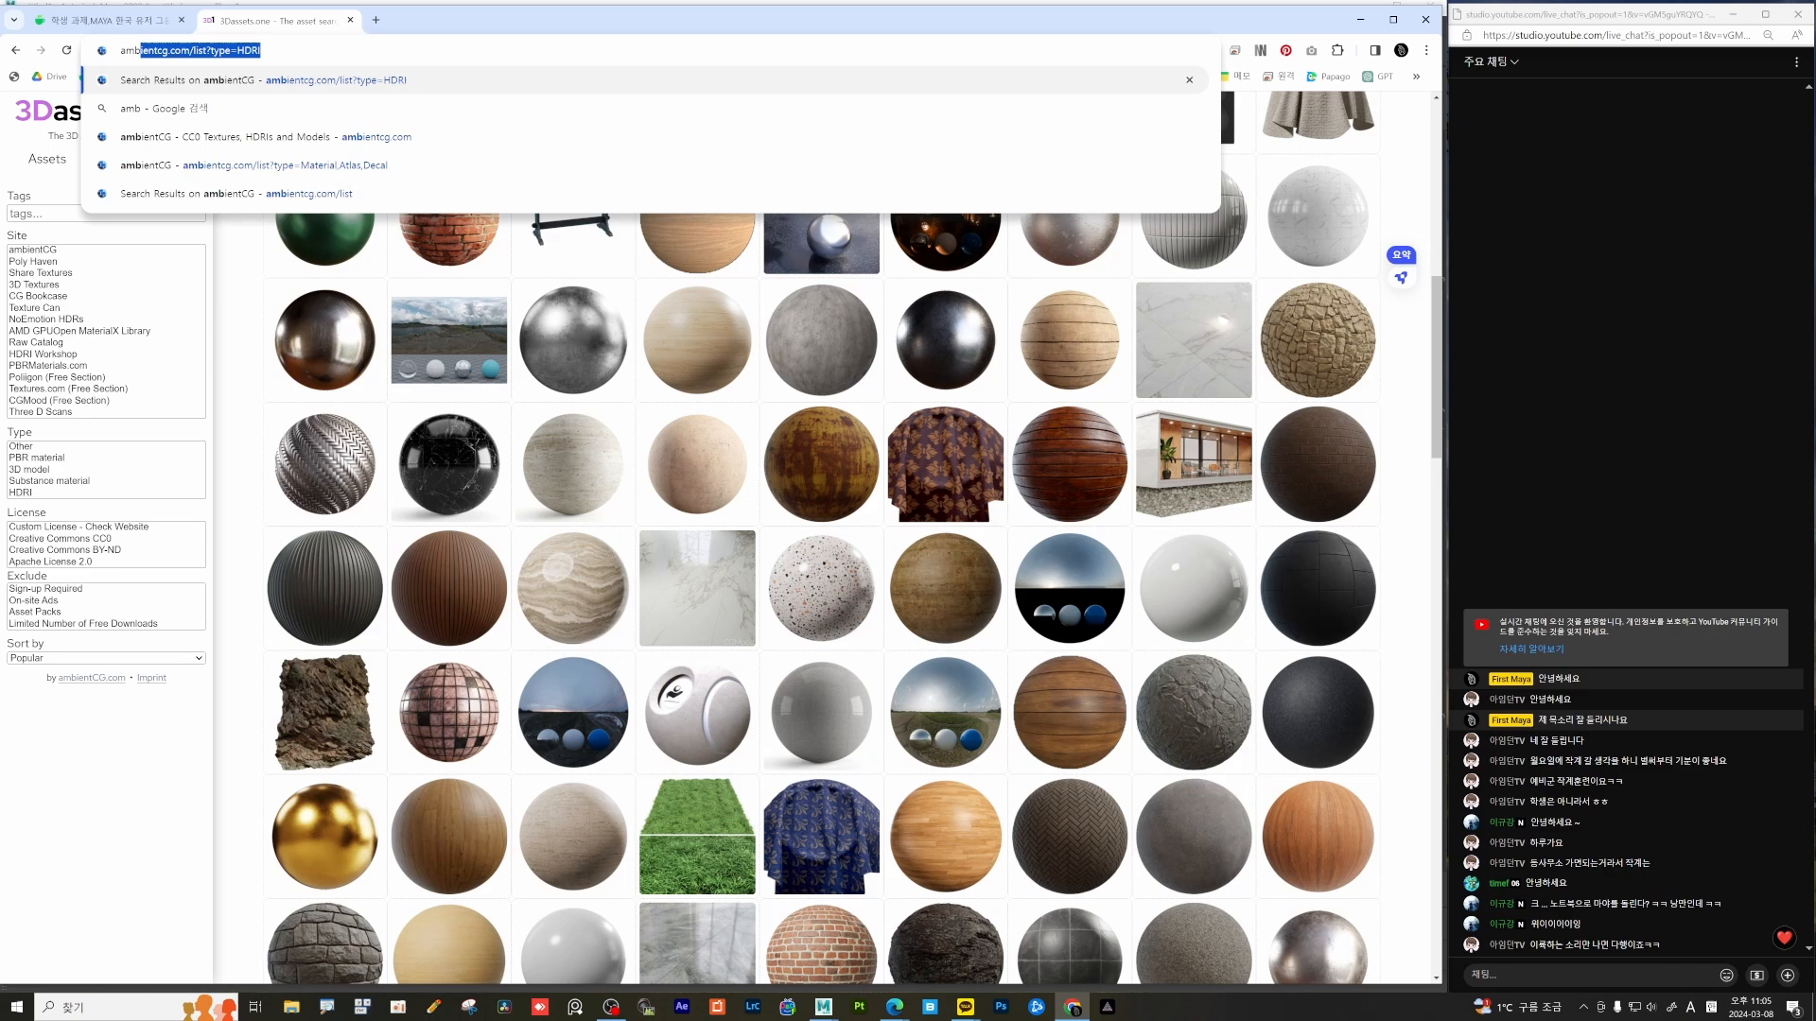
key(Return)
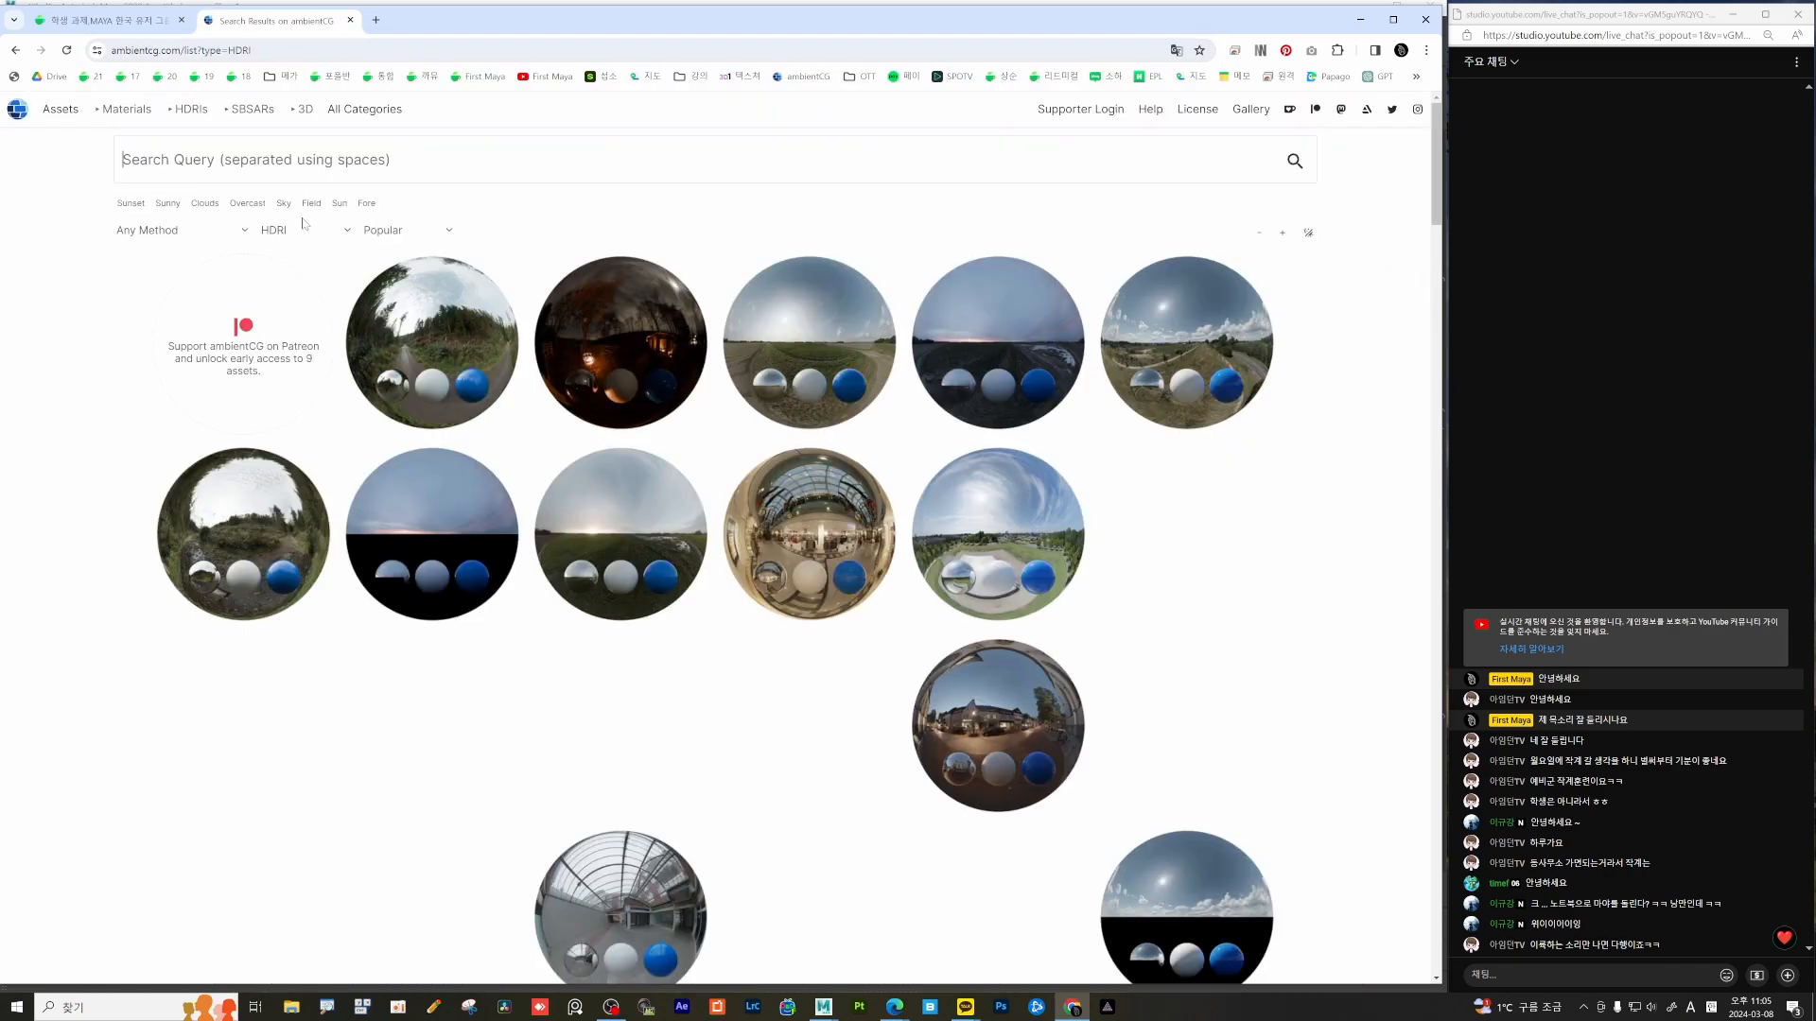
click(126, 109)
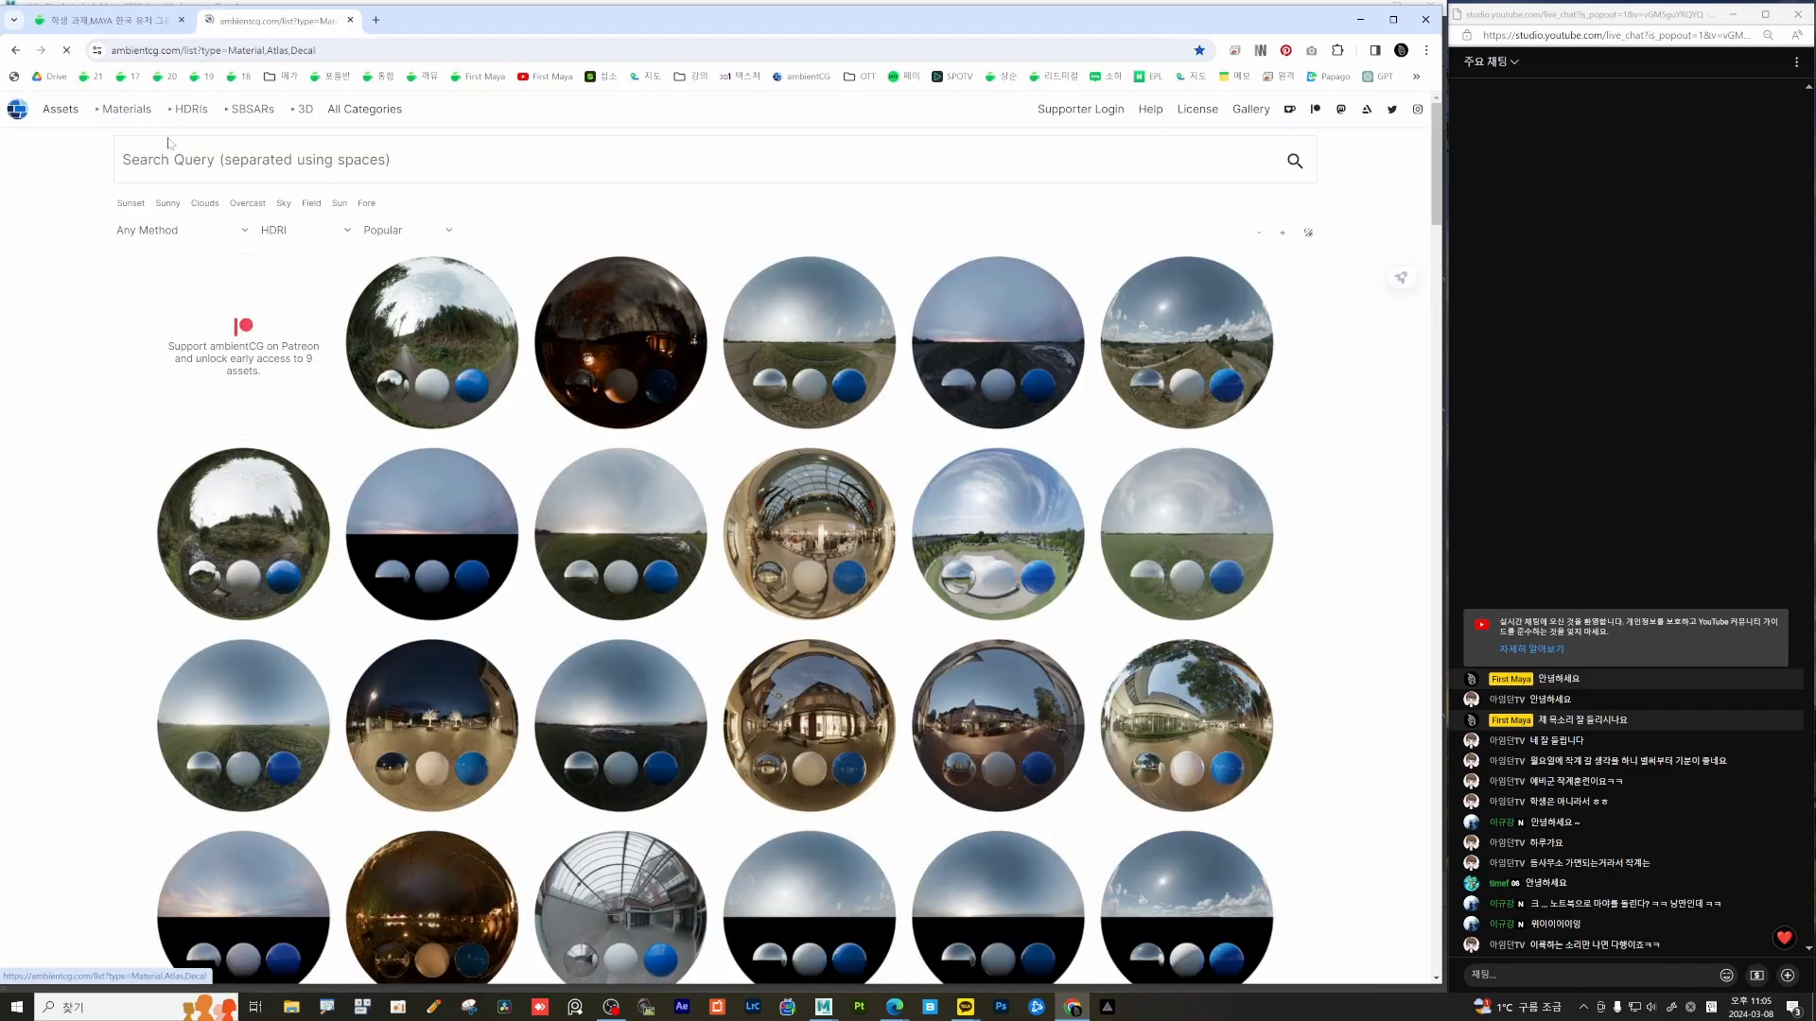
Browse the ambientCG materials, view the page of Planks 037 A (with screws), and return to the list.
scroll(1015, 700, down, 2)
scroll(1016, 700, down, 5)
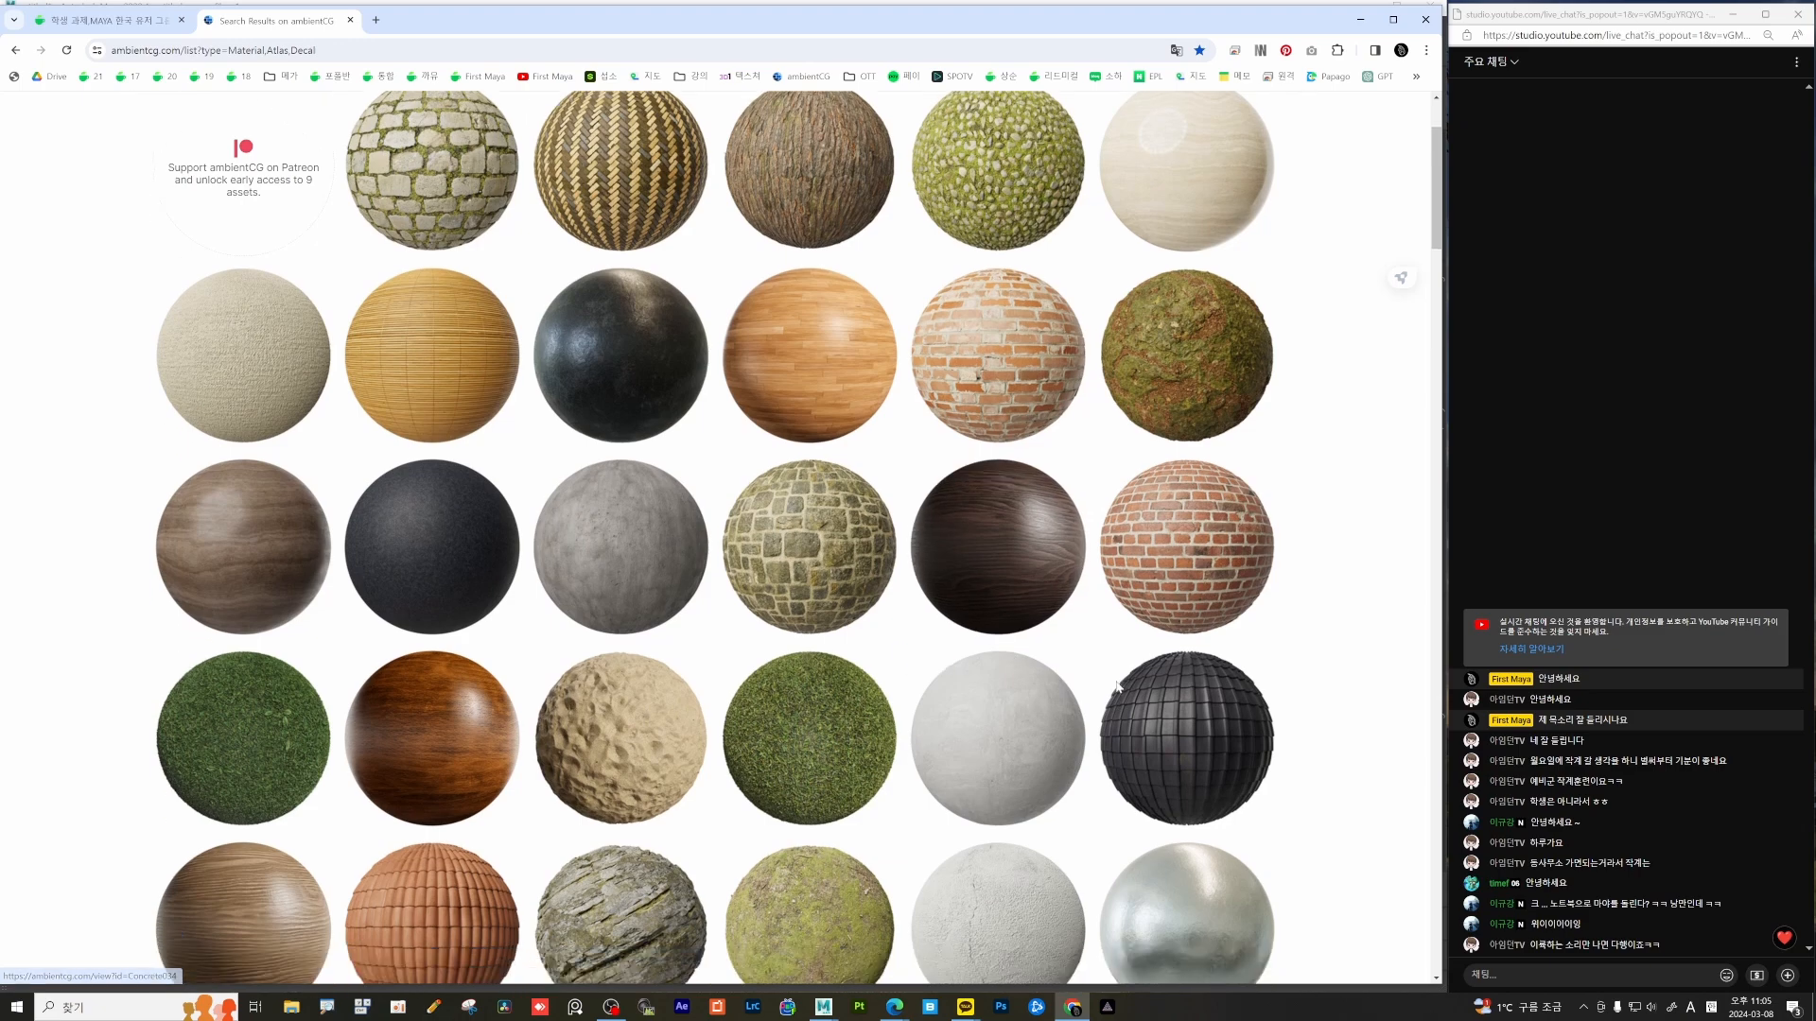
scroll(1117, 688, down, 1)
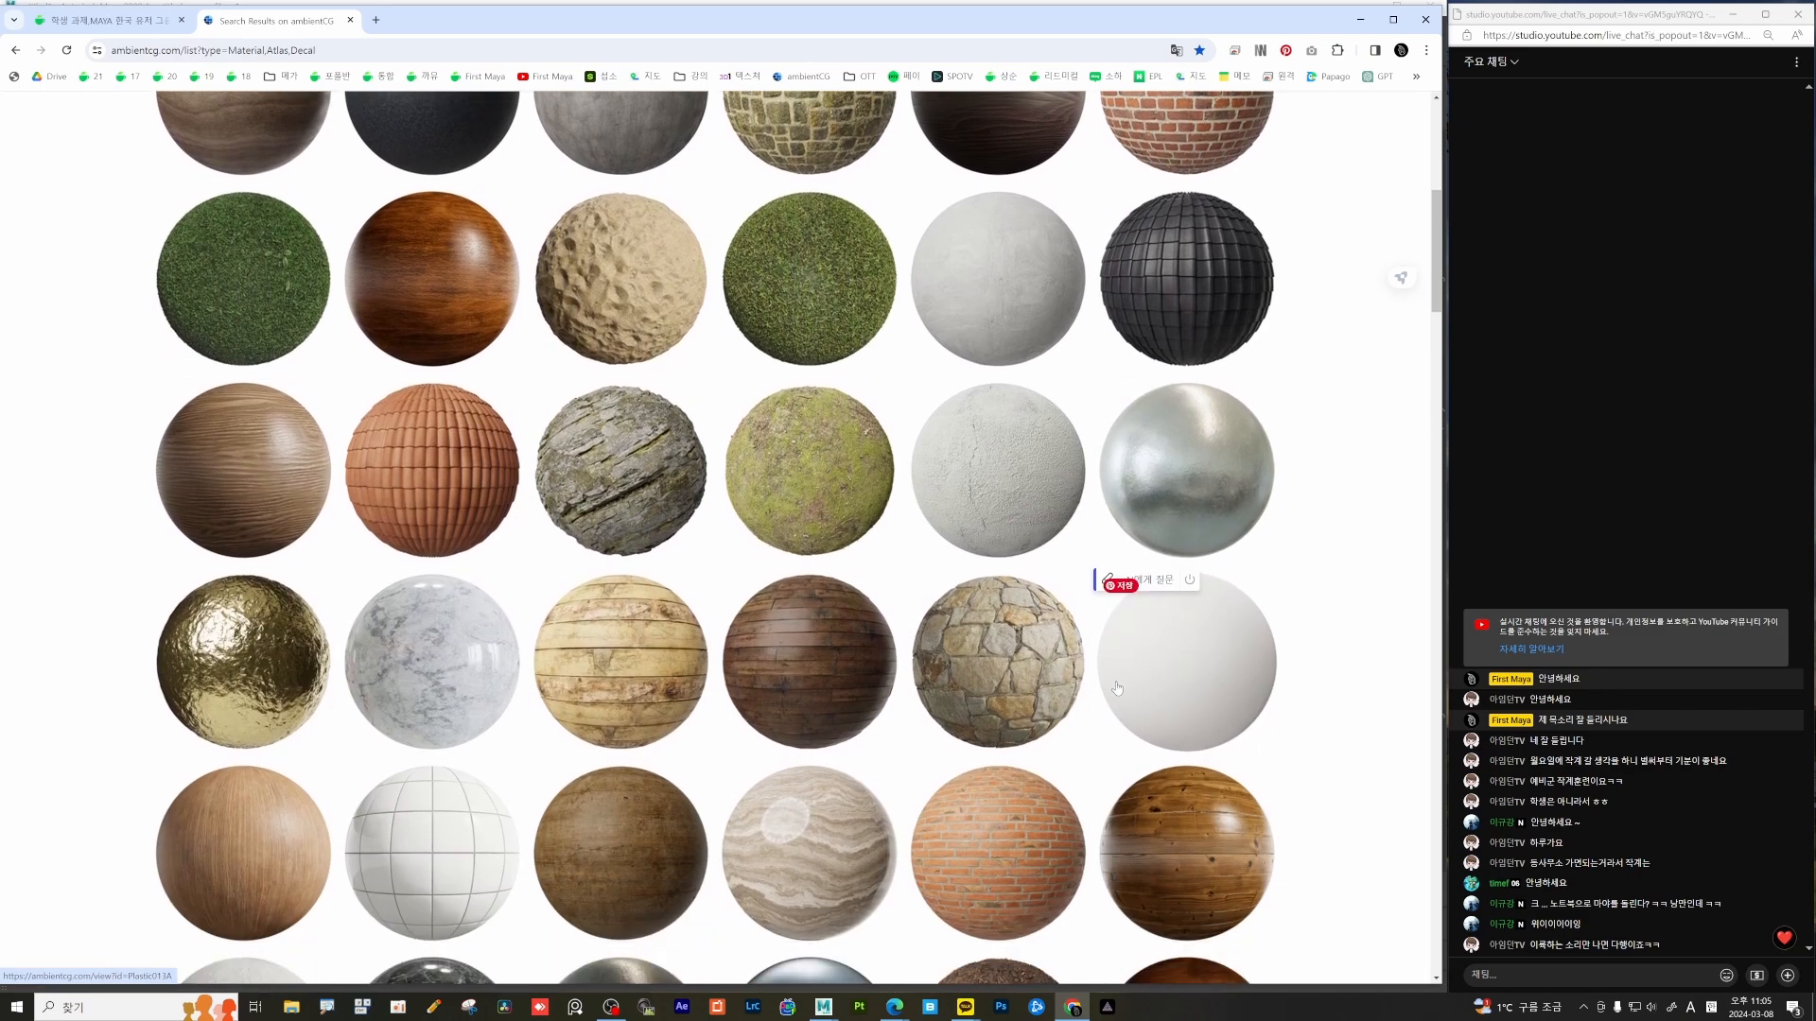
click(810, 664)
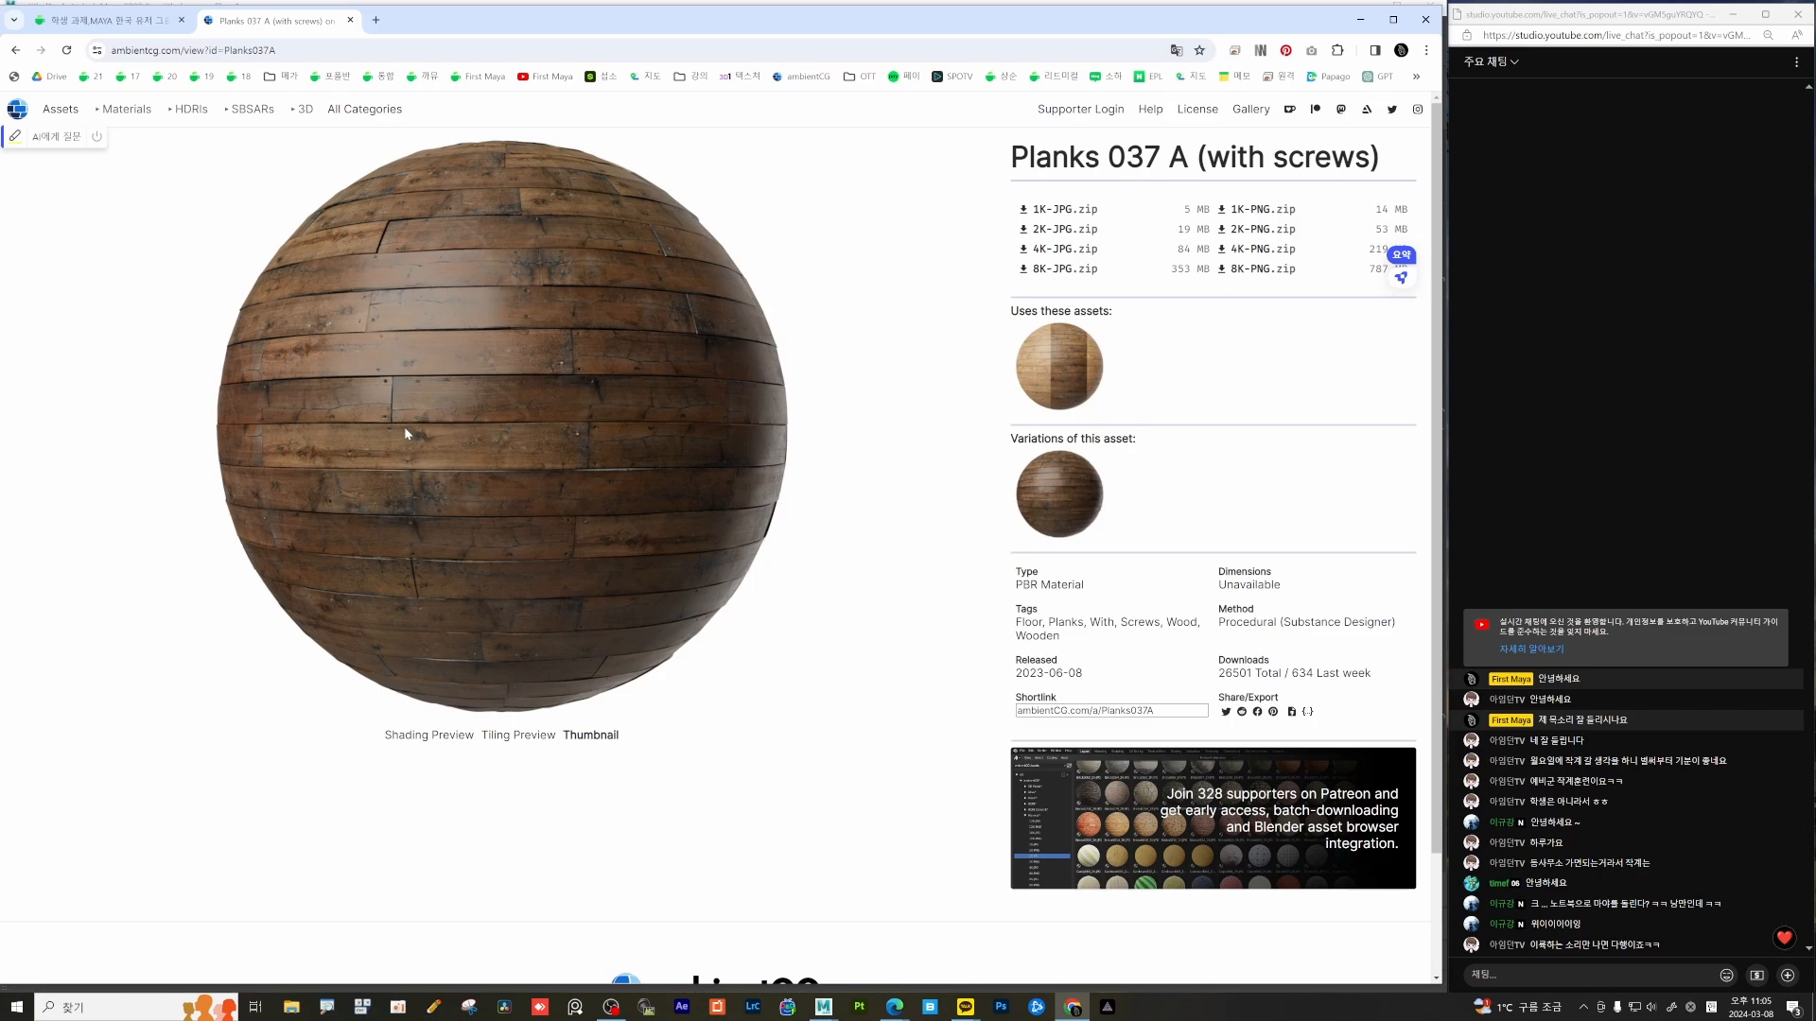
click(15, 50)
Find the brown dirt material Ground 072 in the materials list and open its page.
scroll(864, 624, down, 7)
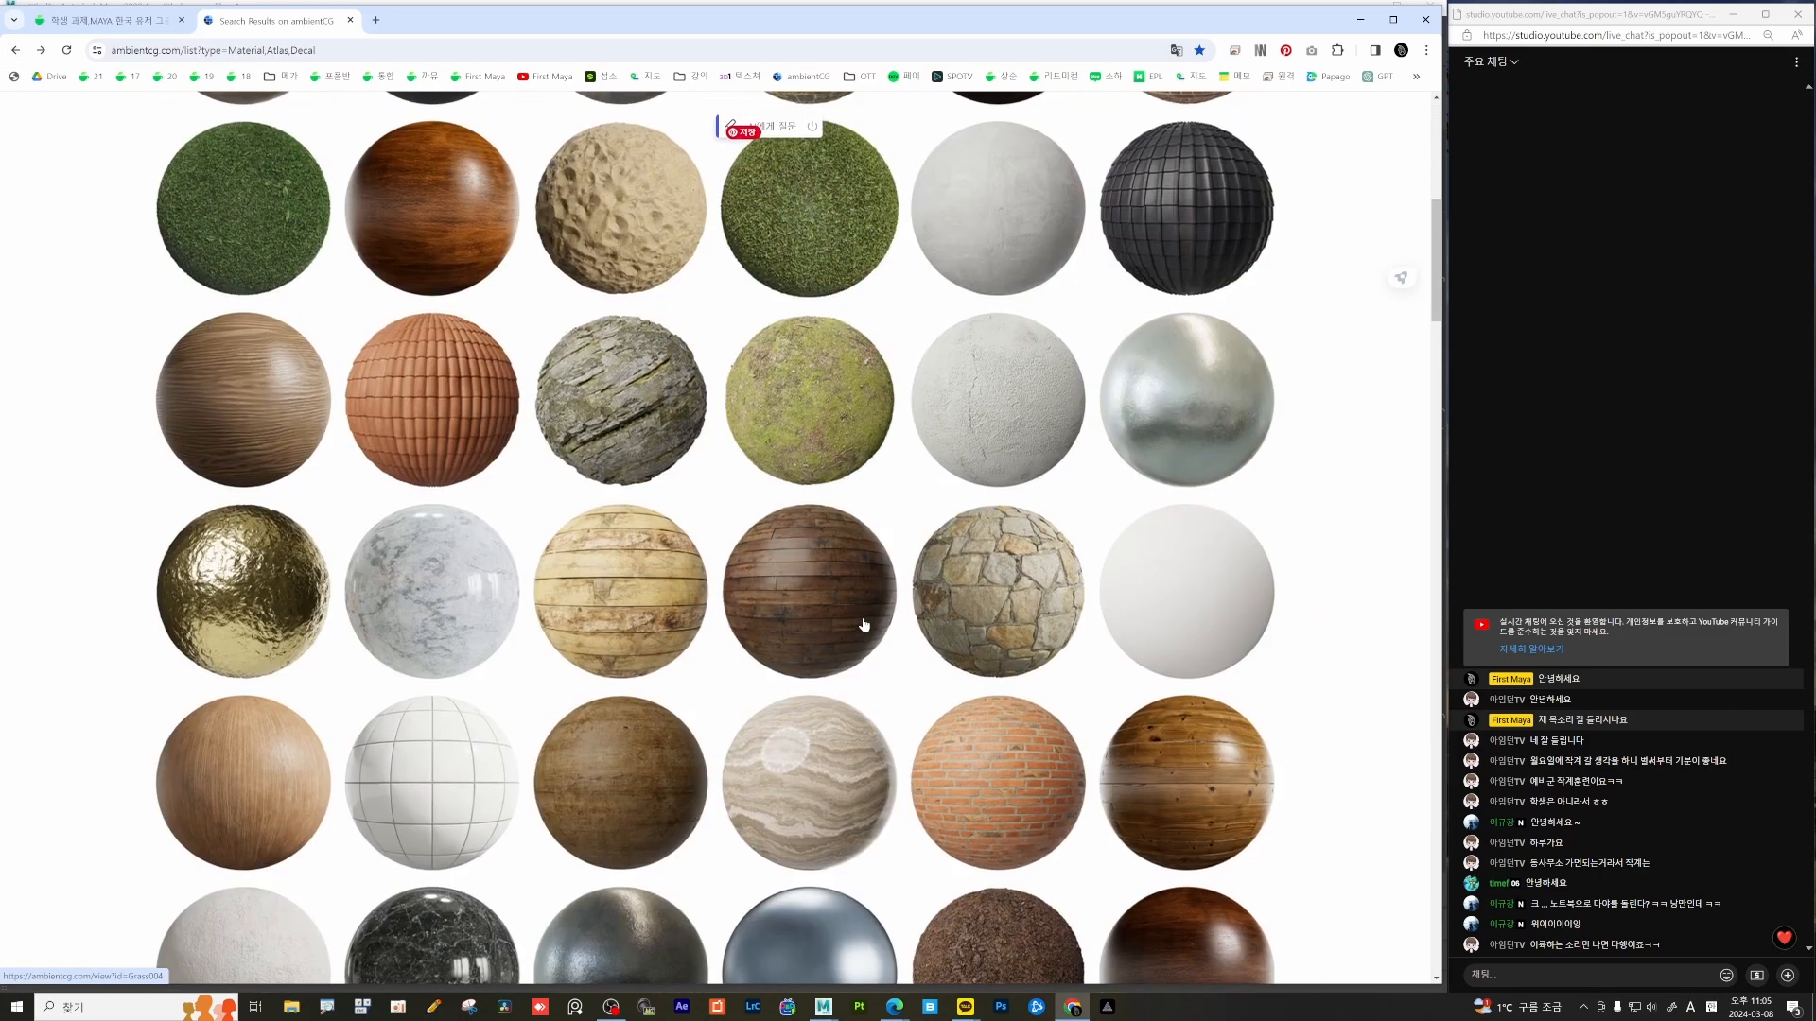
scroll(864, 624, down, 5)
scroll(837, 621, down, 2)
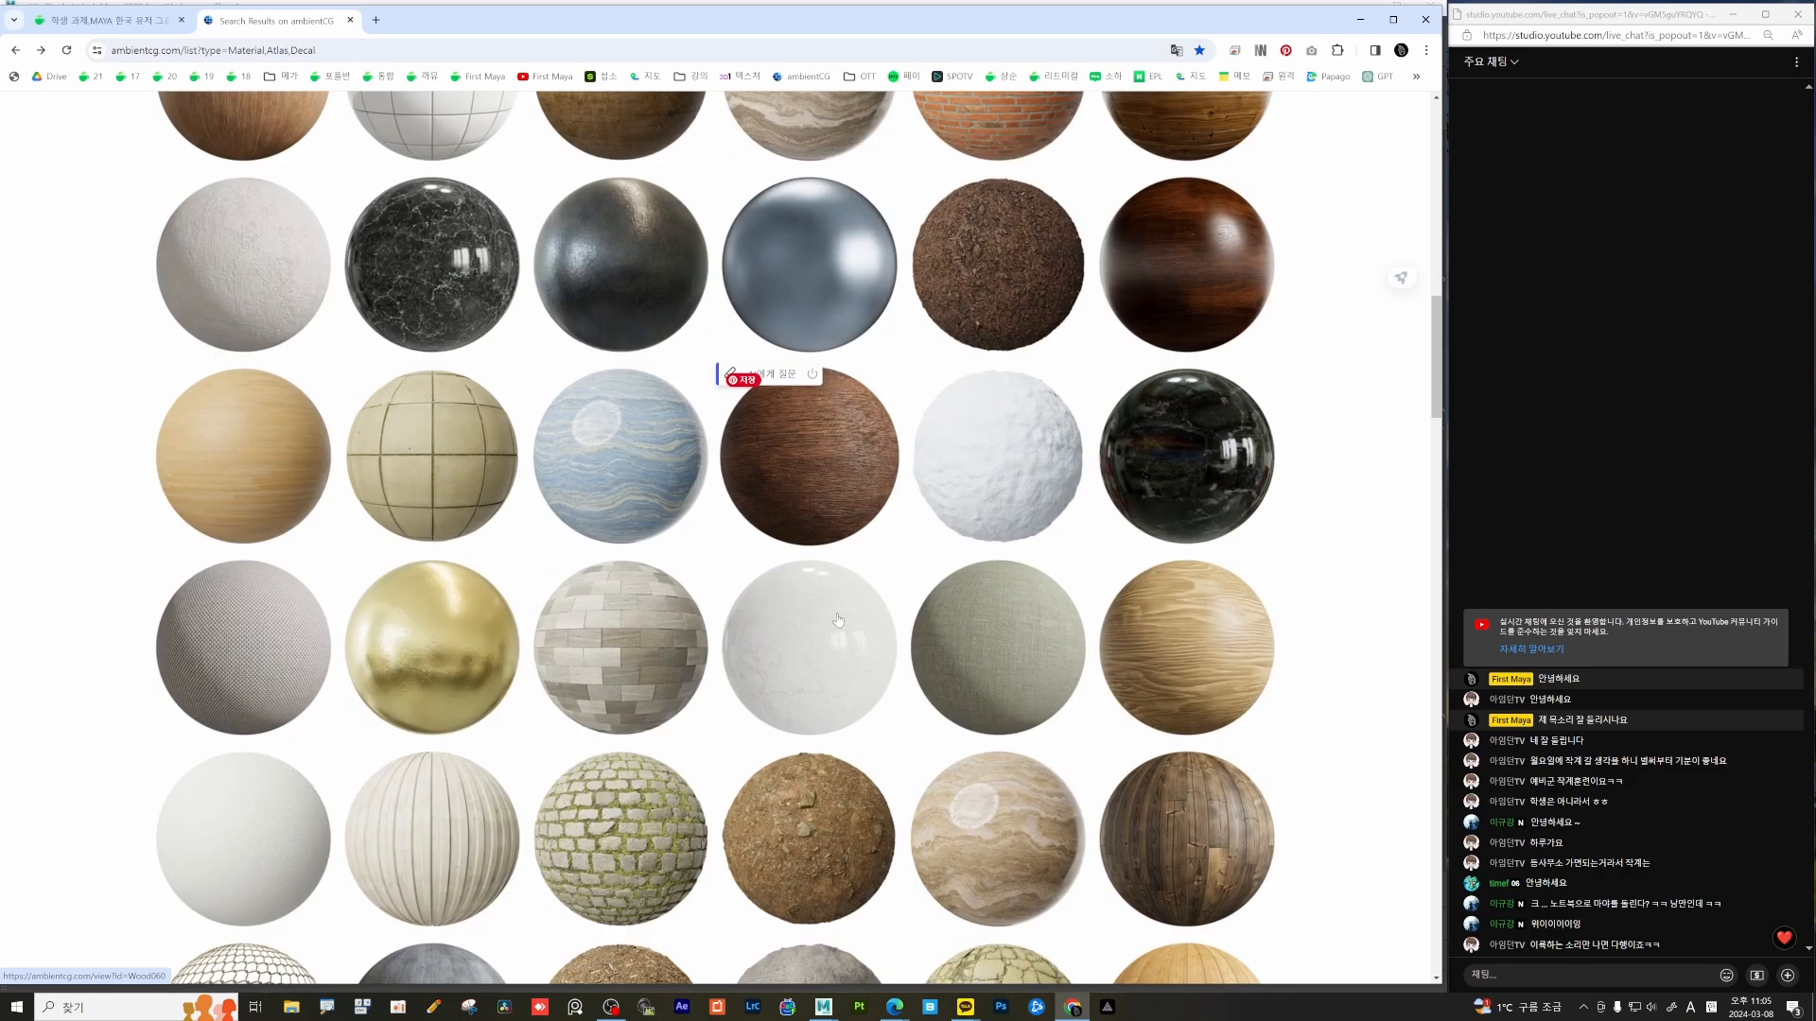
scroll(838, 620, down, 2)
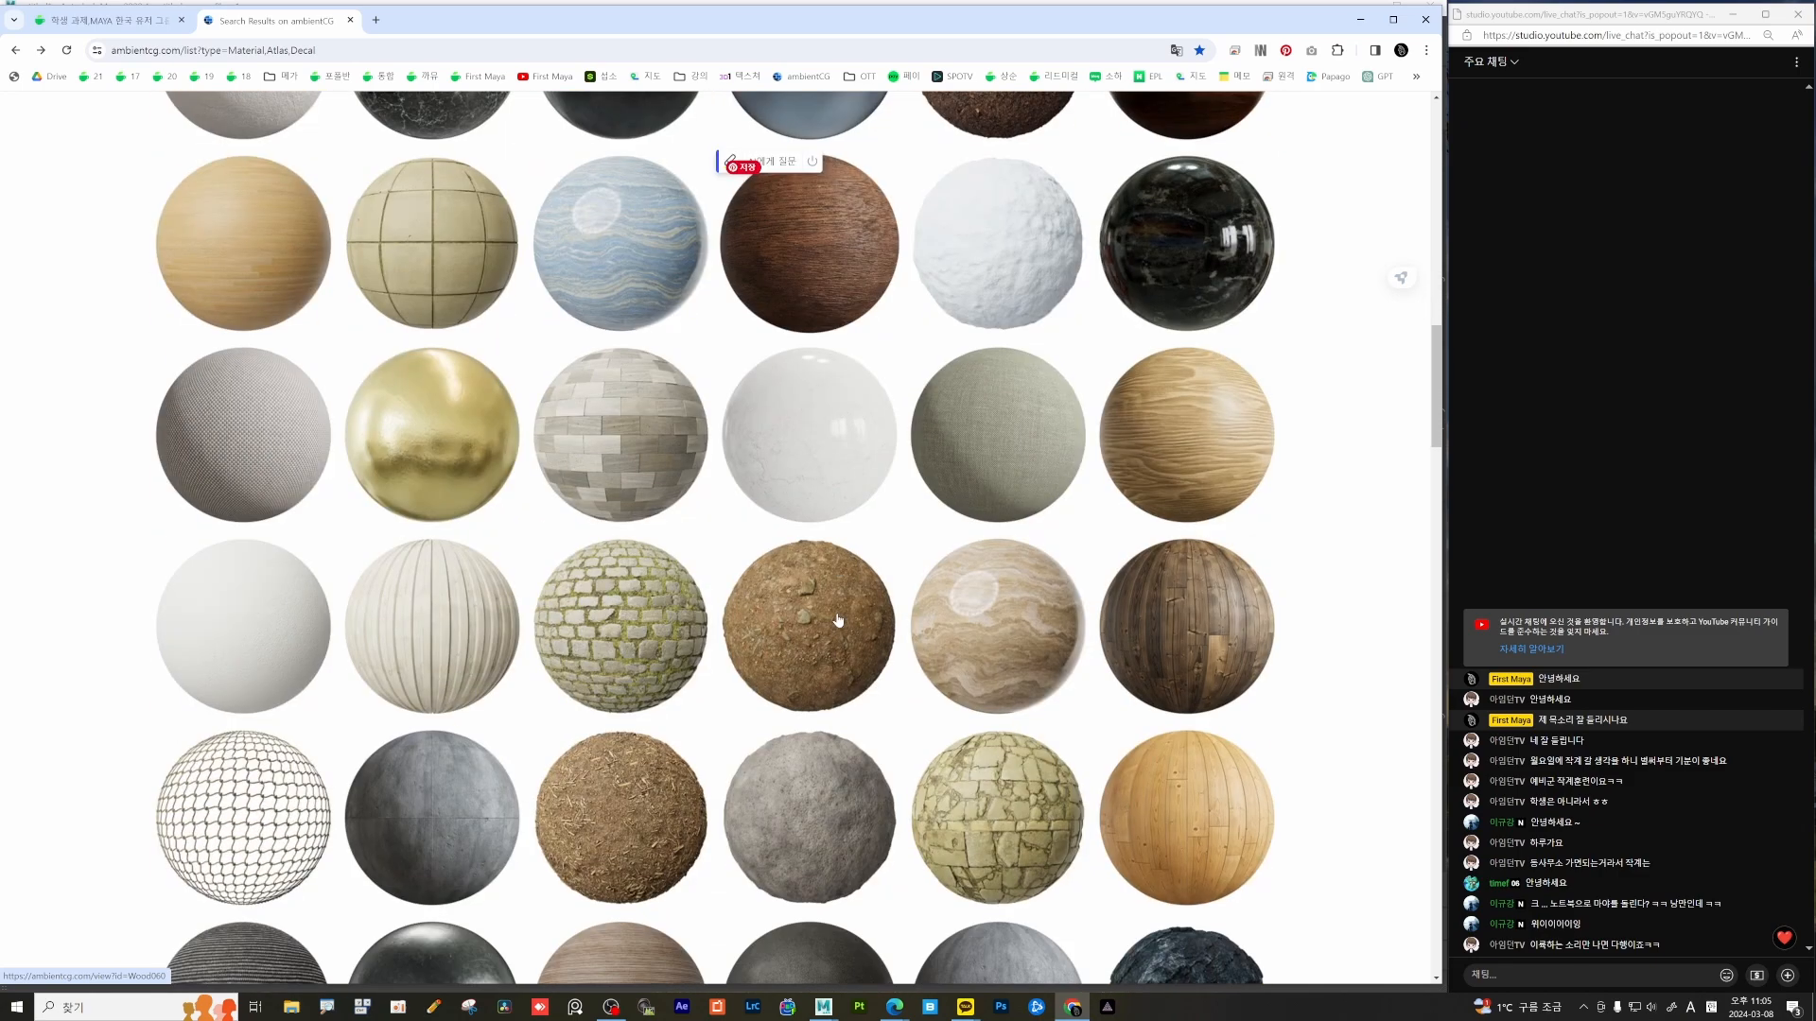
click(642, 810)
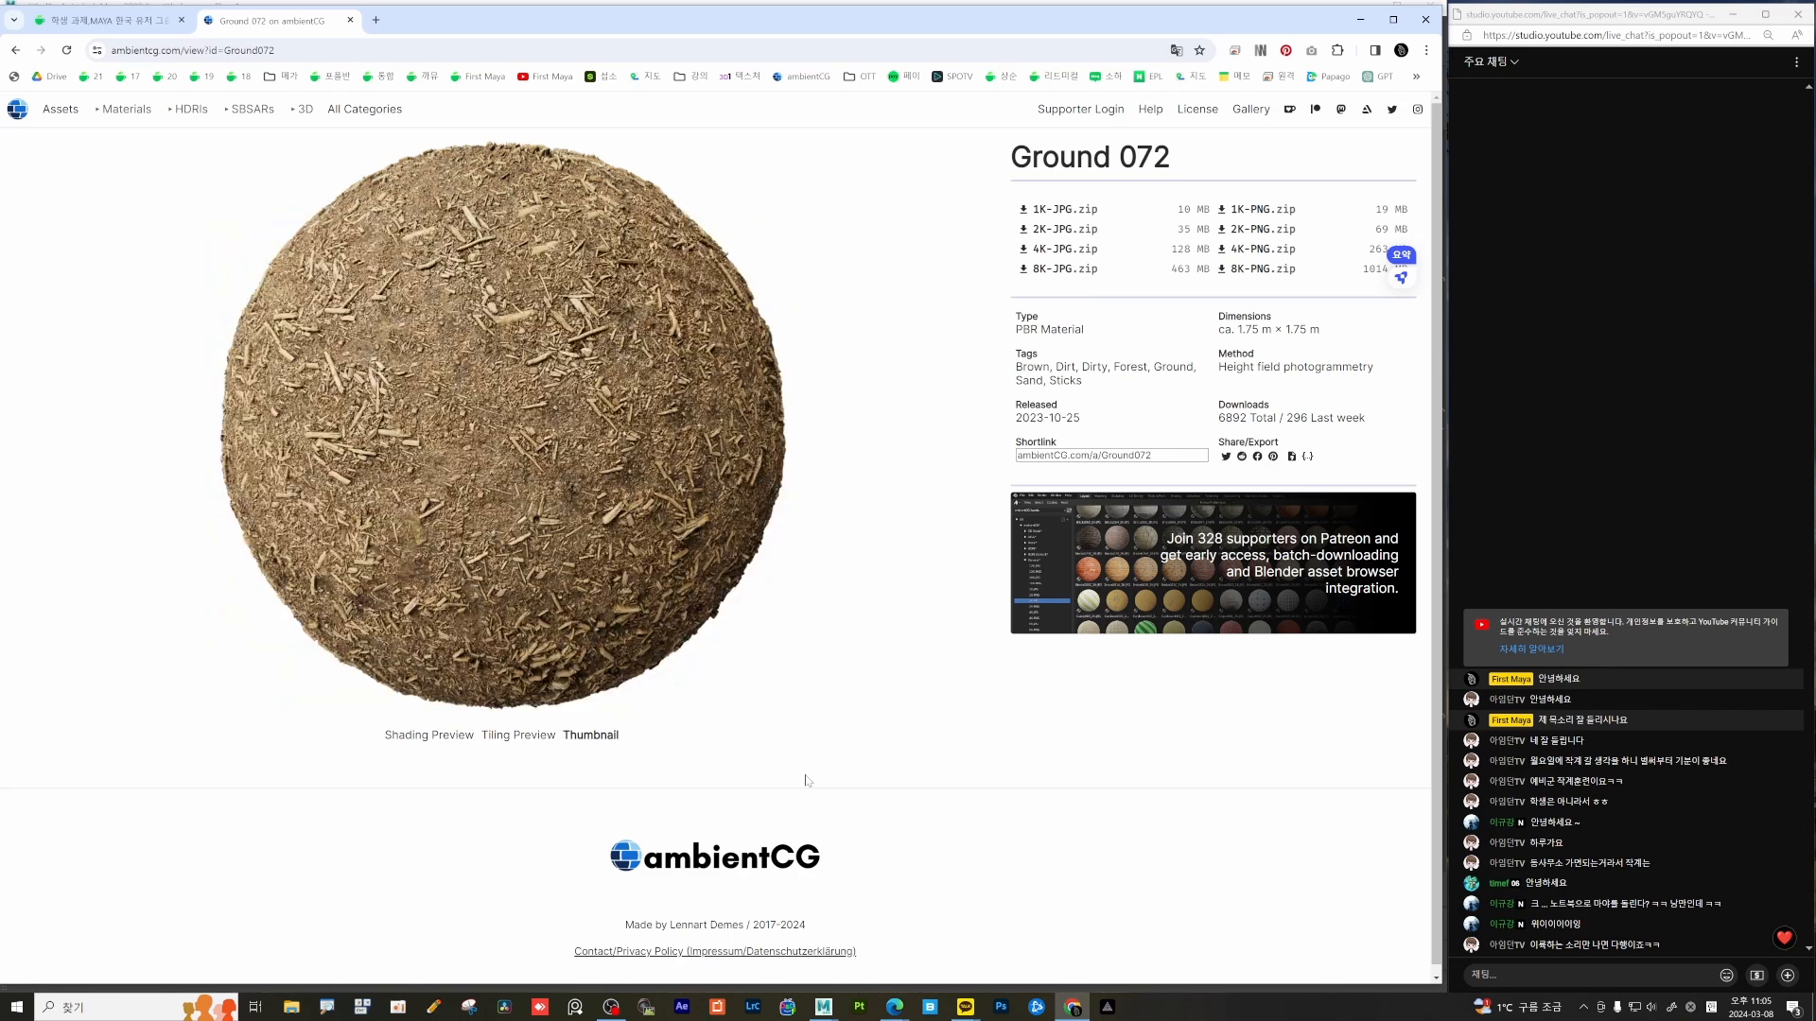
Download the Ground 072 4K-JPG archive, extract it into D:\Projects, and show the extracted folder in a widened window.
click(1056, 252)
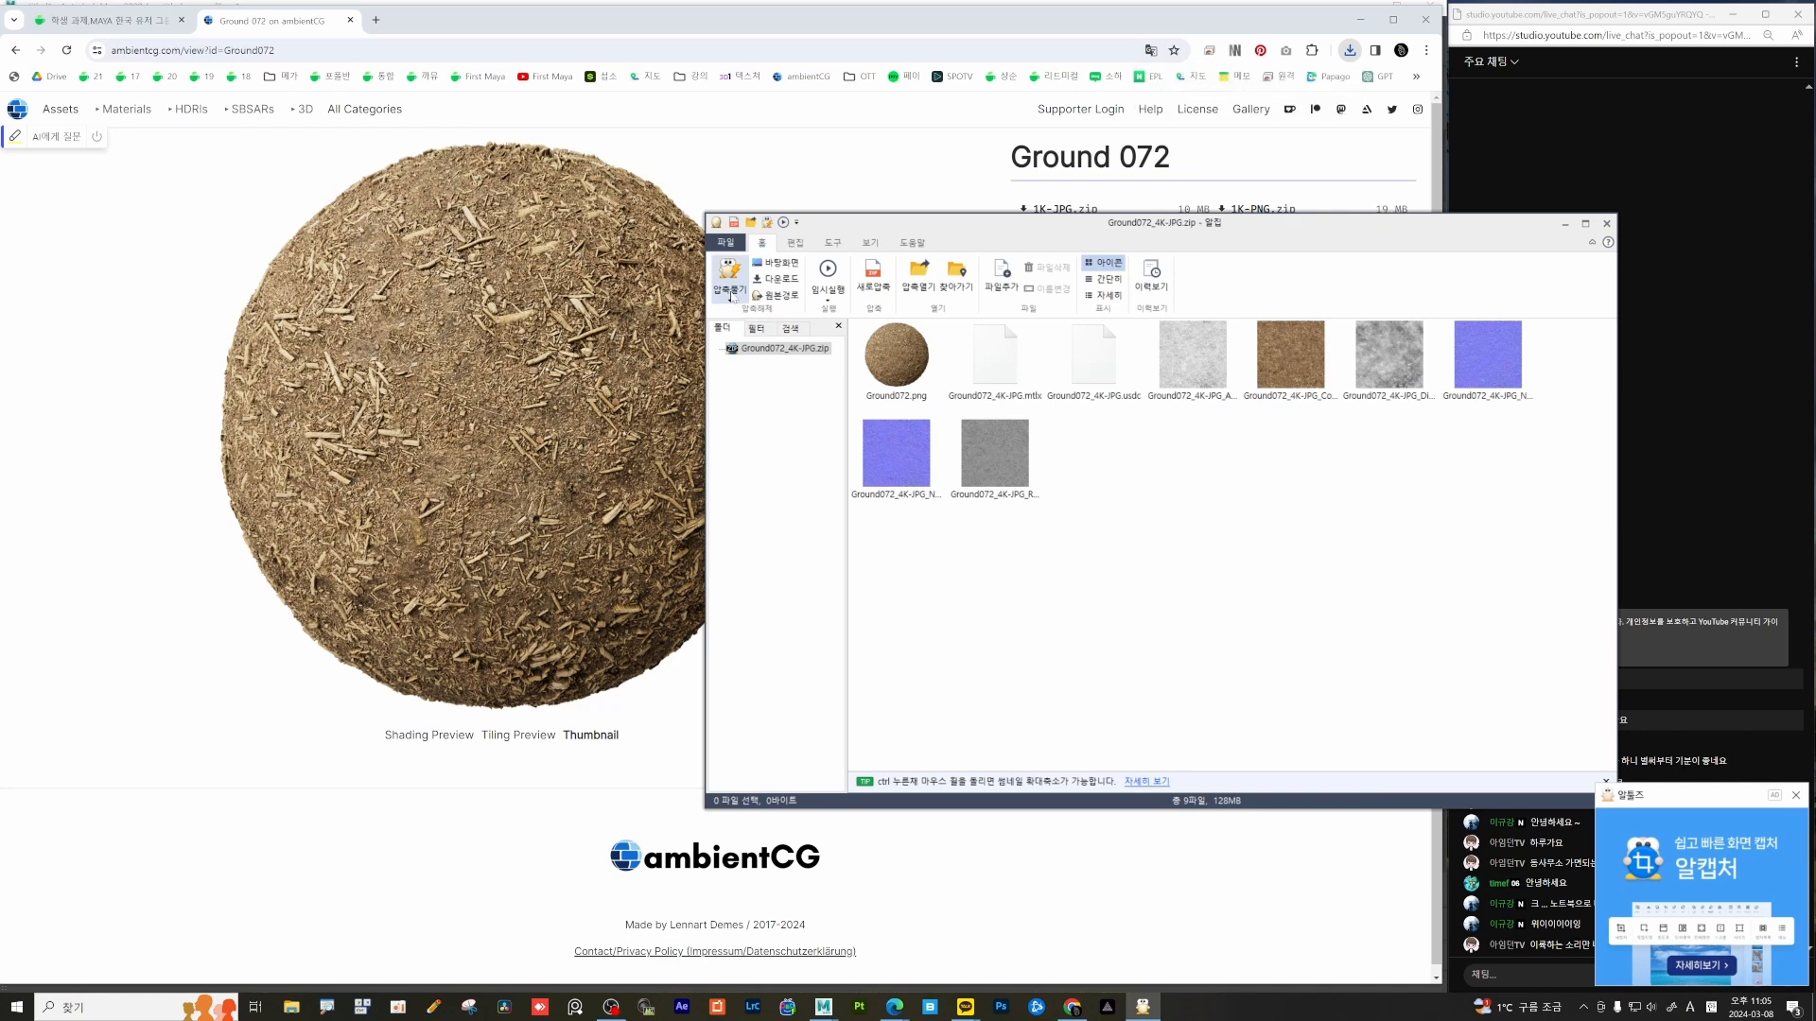
click(733, 301)
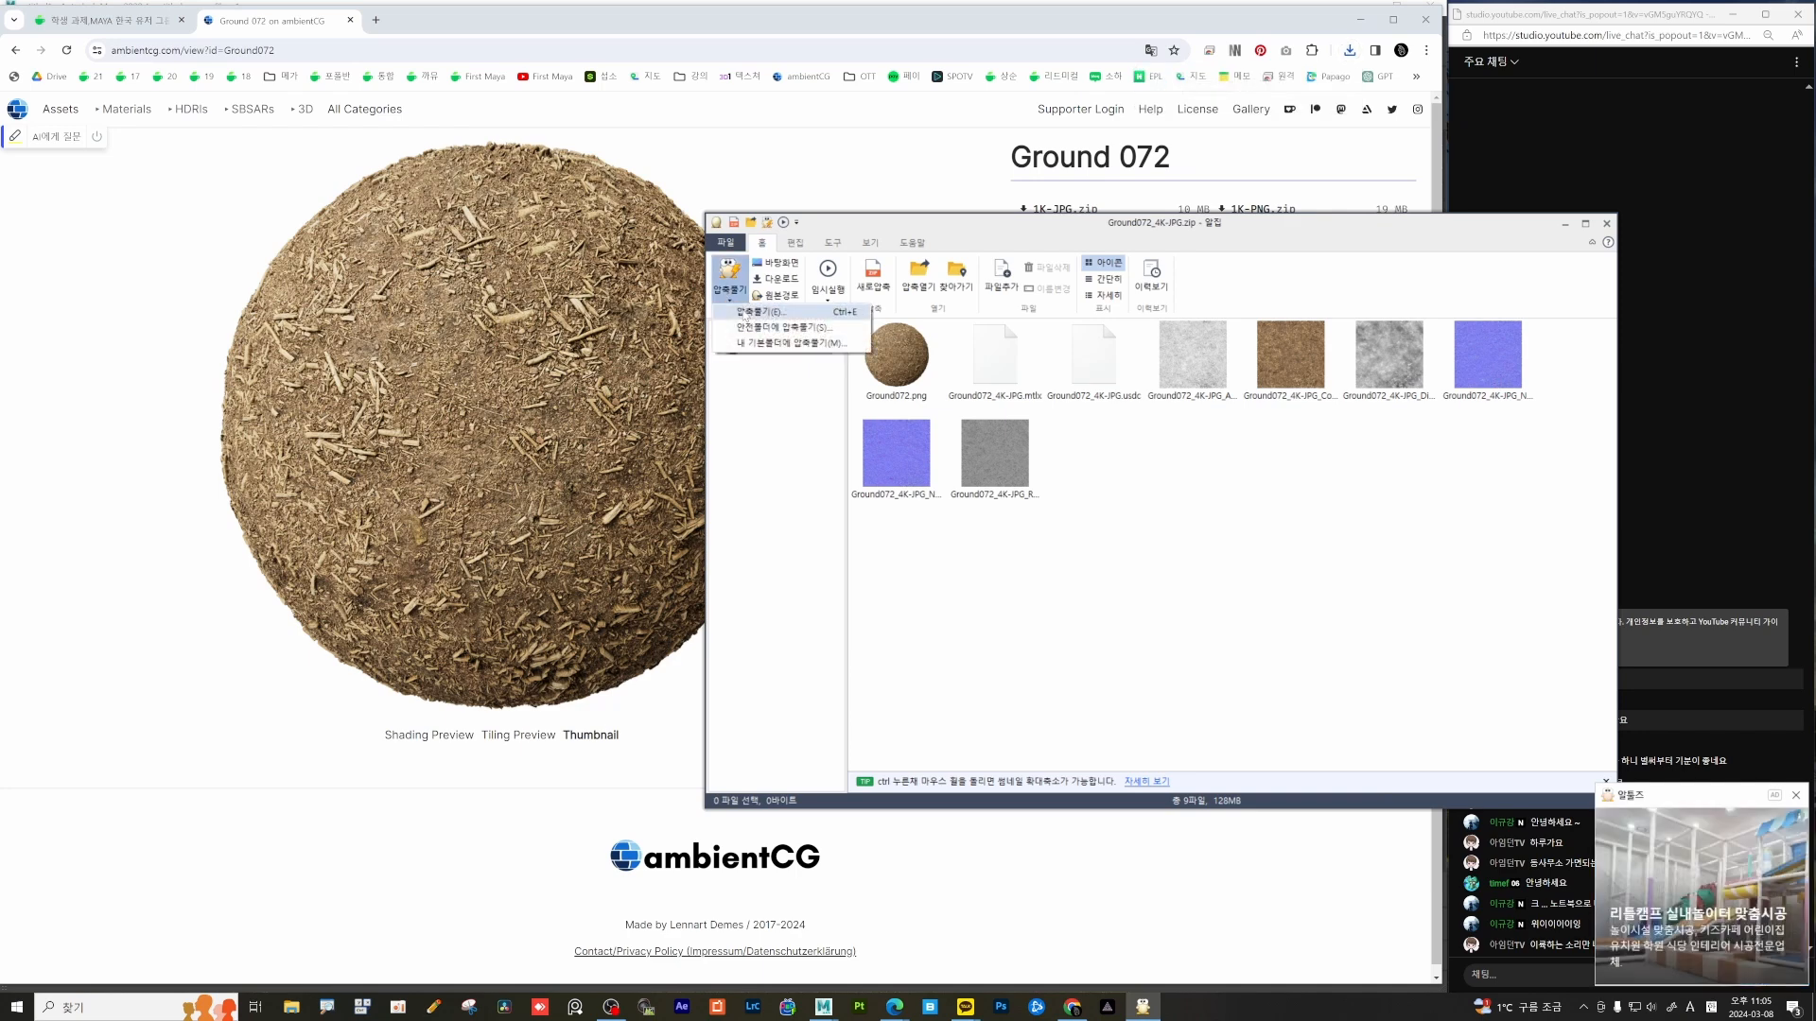
click(747, 312)
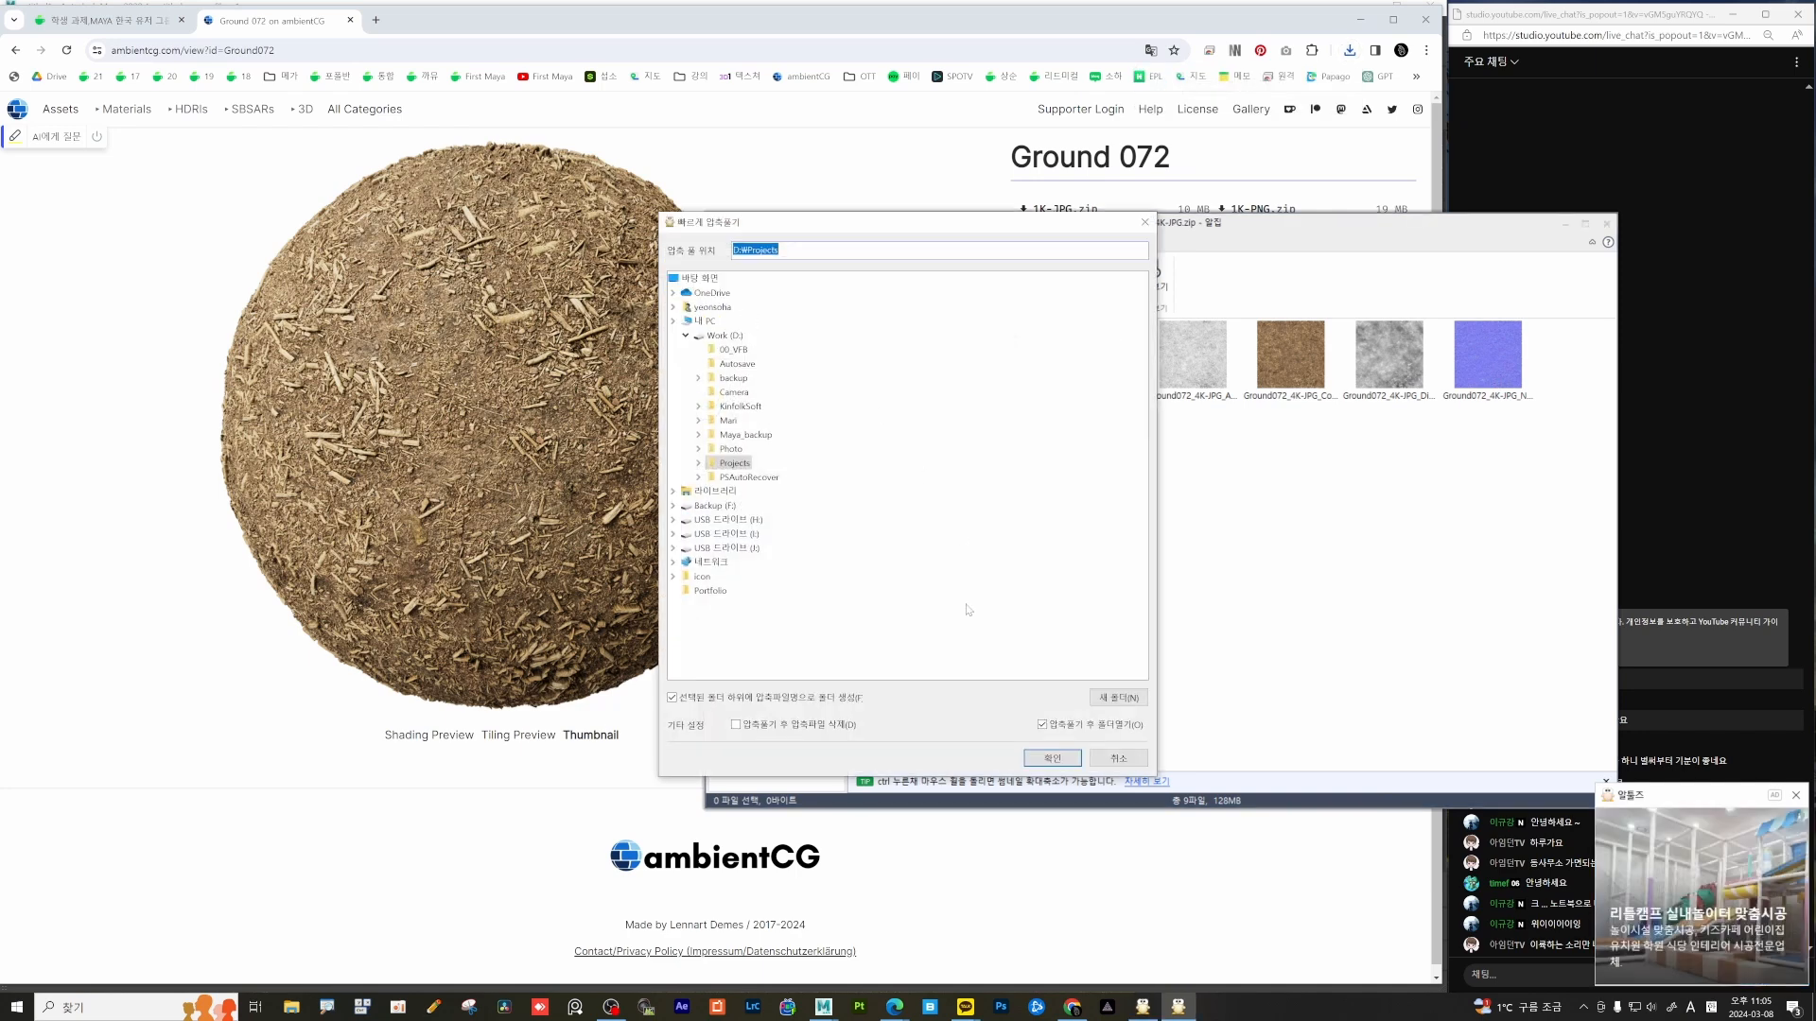
click(1049, 758)
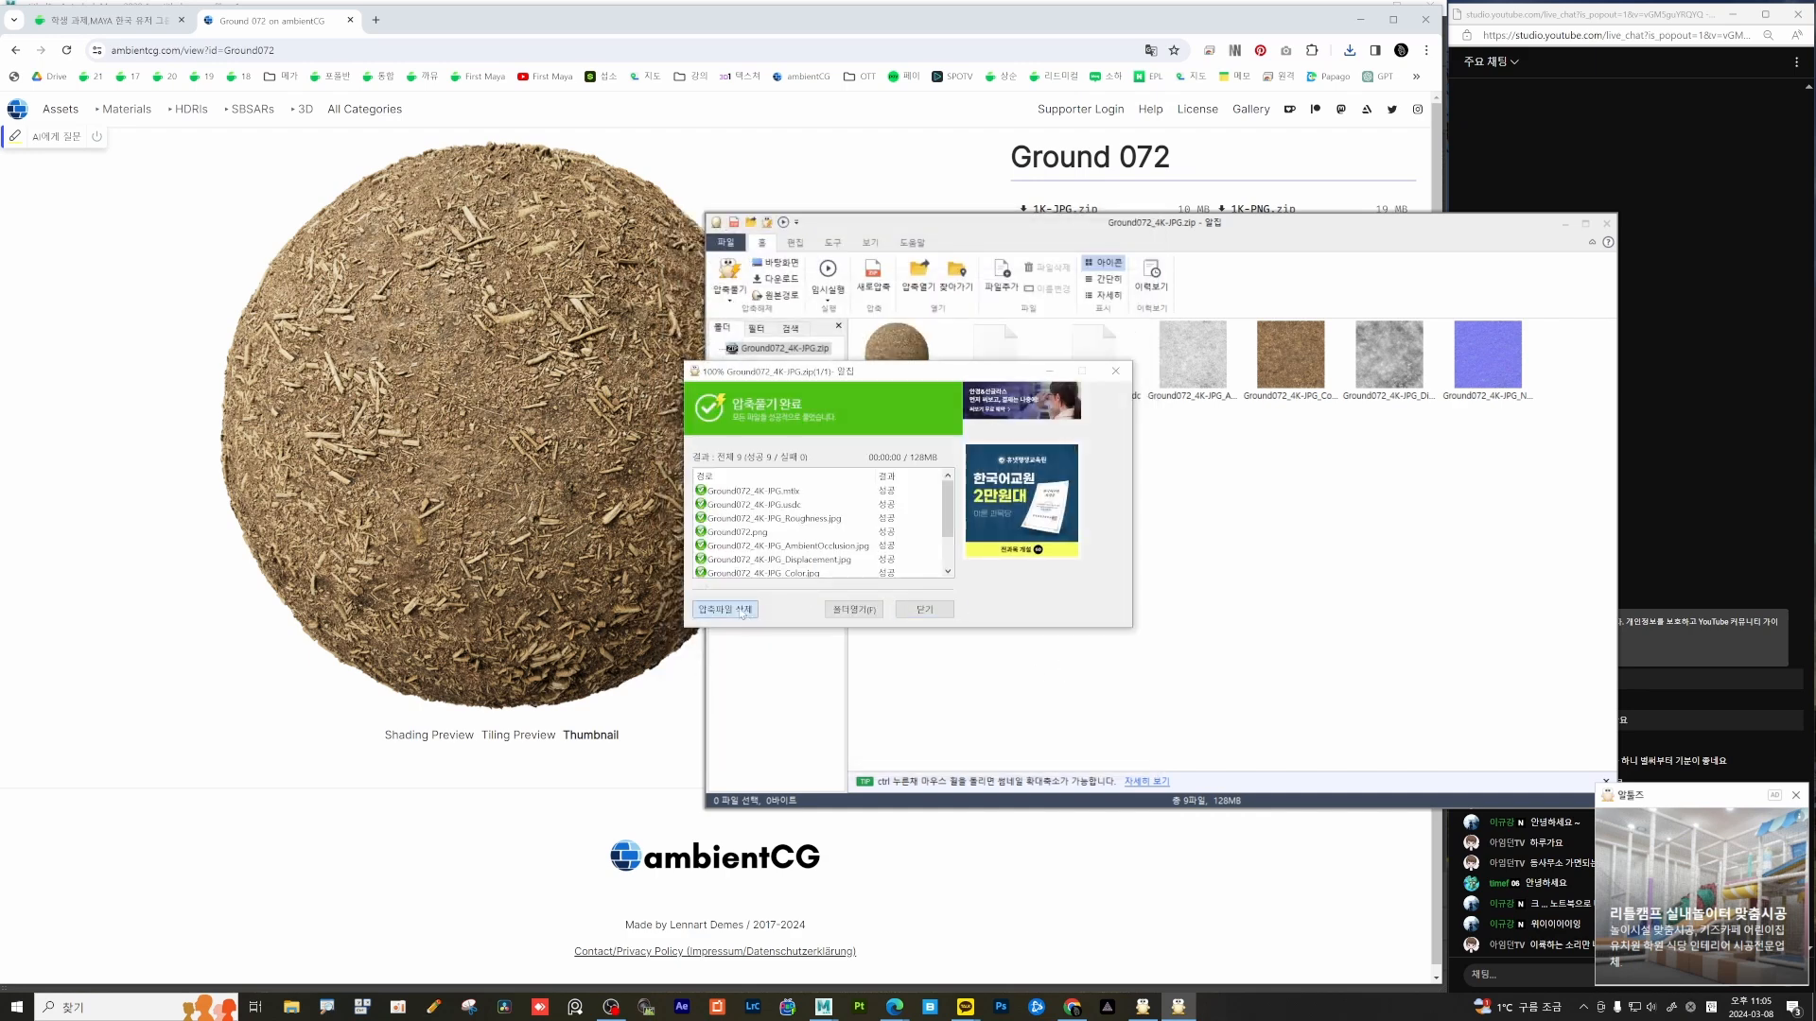
click(871, 610)
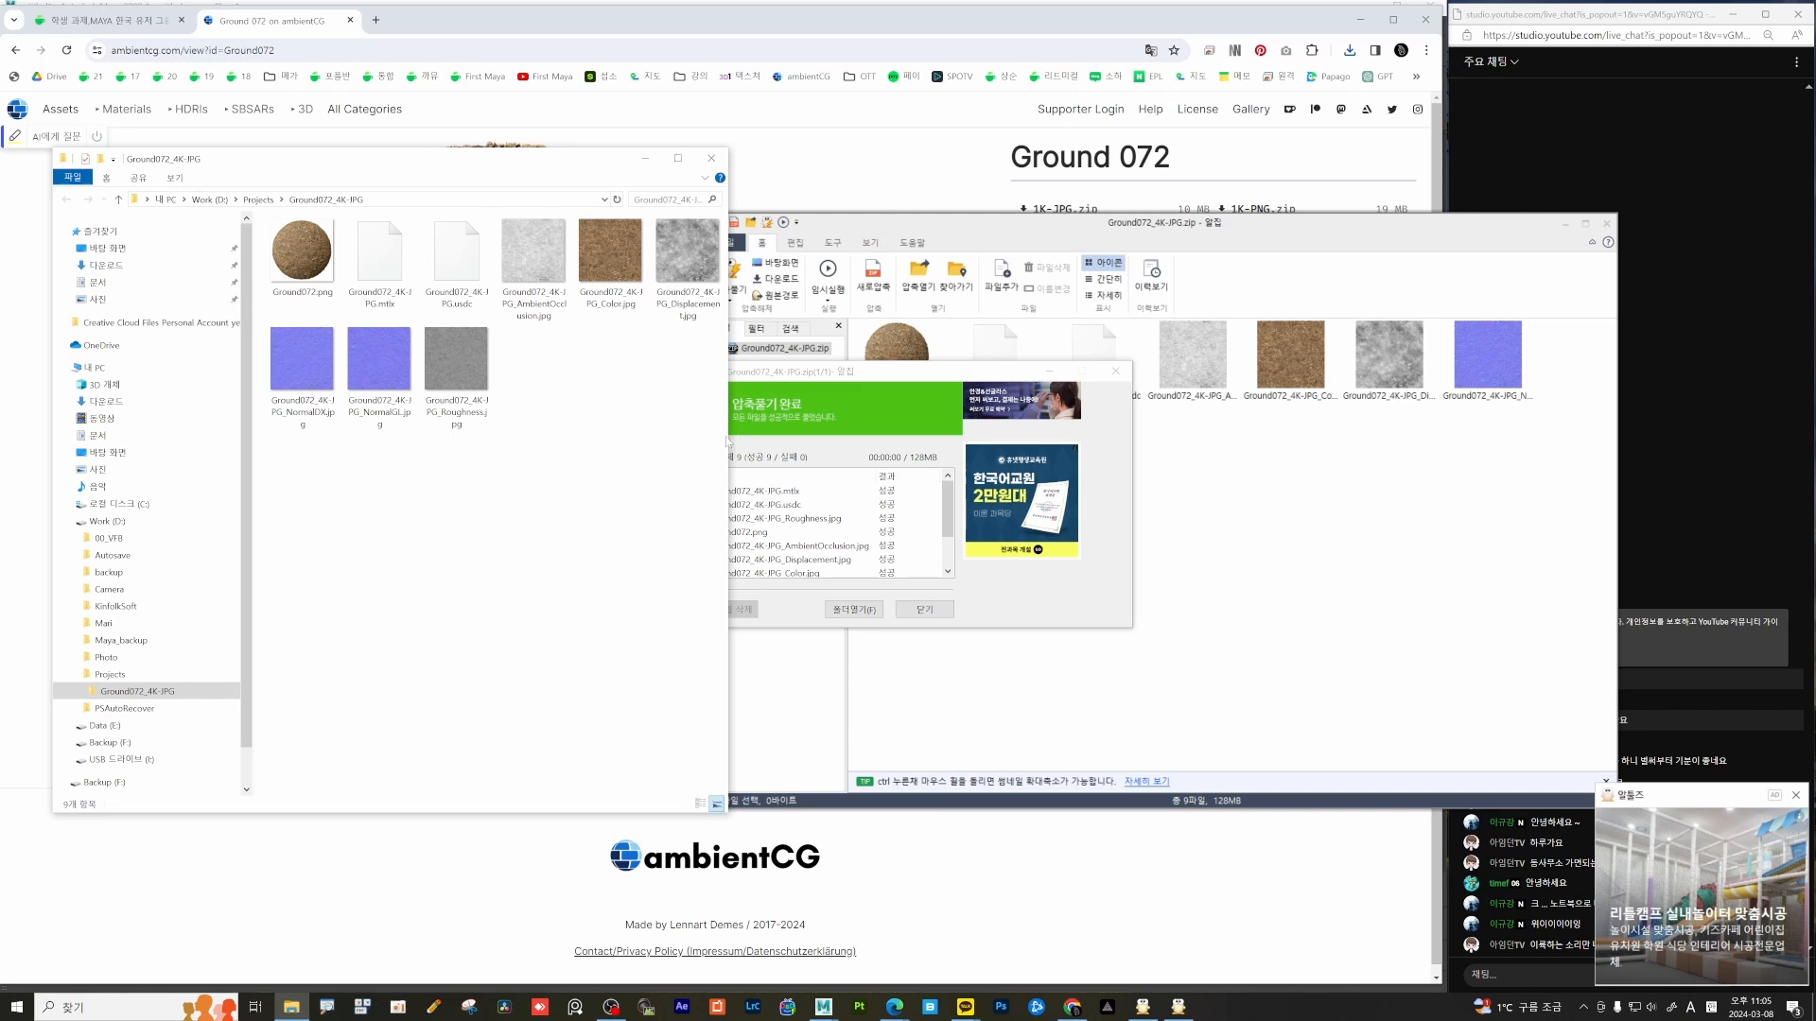
drag(724, 436, 1051, 430)
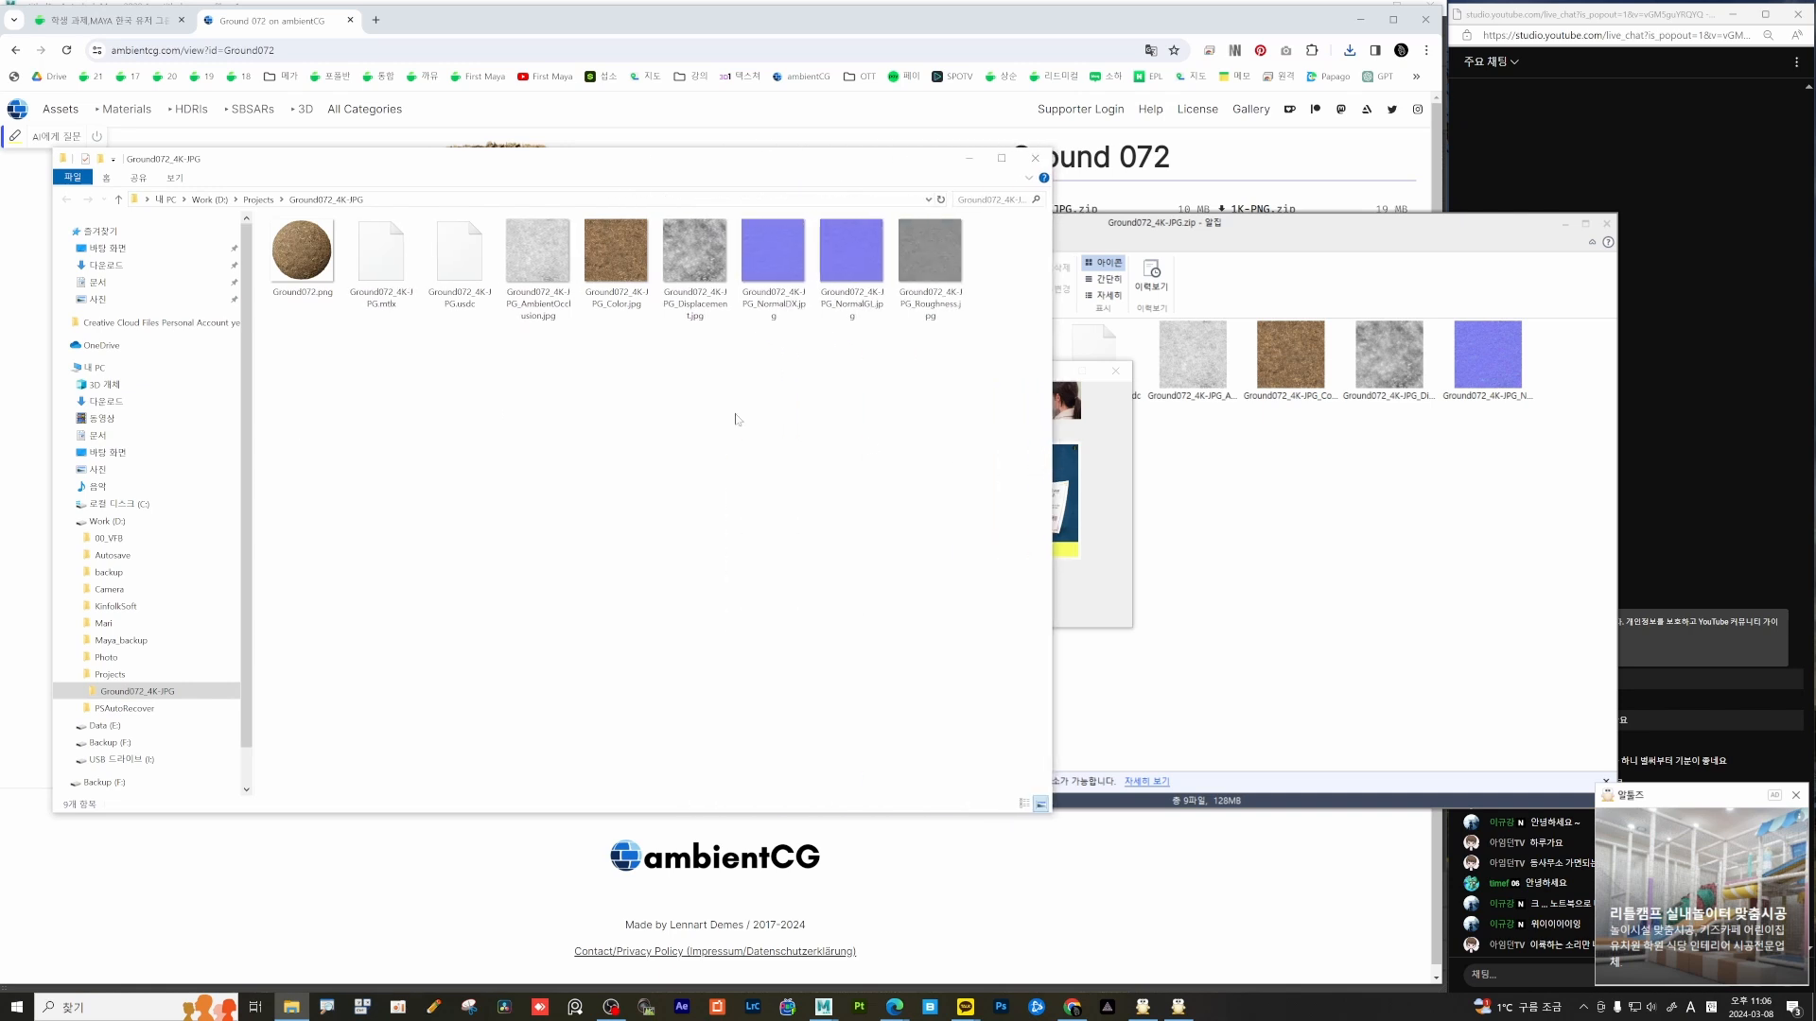
click(368, 267)
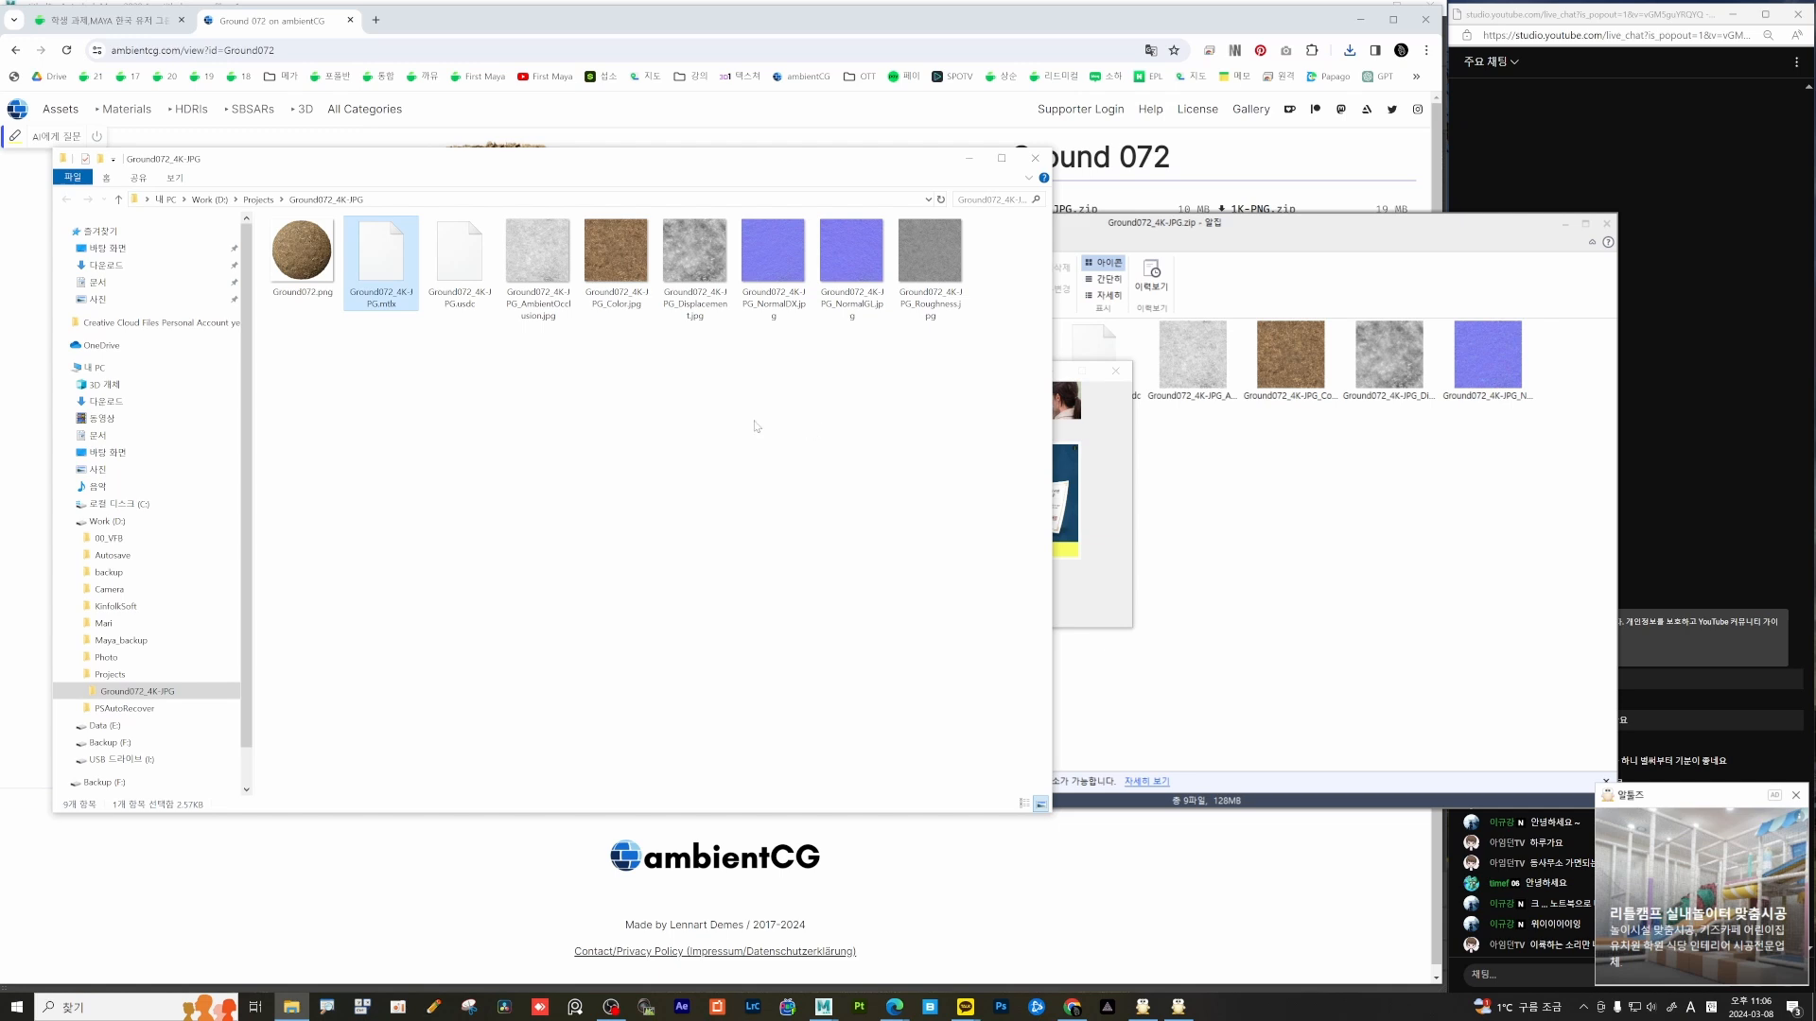
click(336, 273)
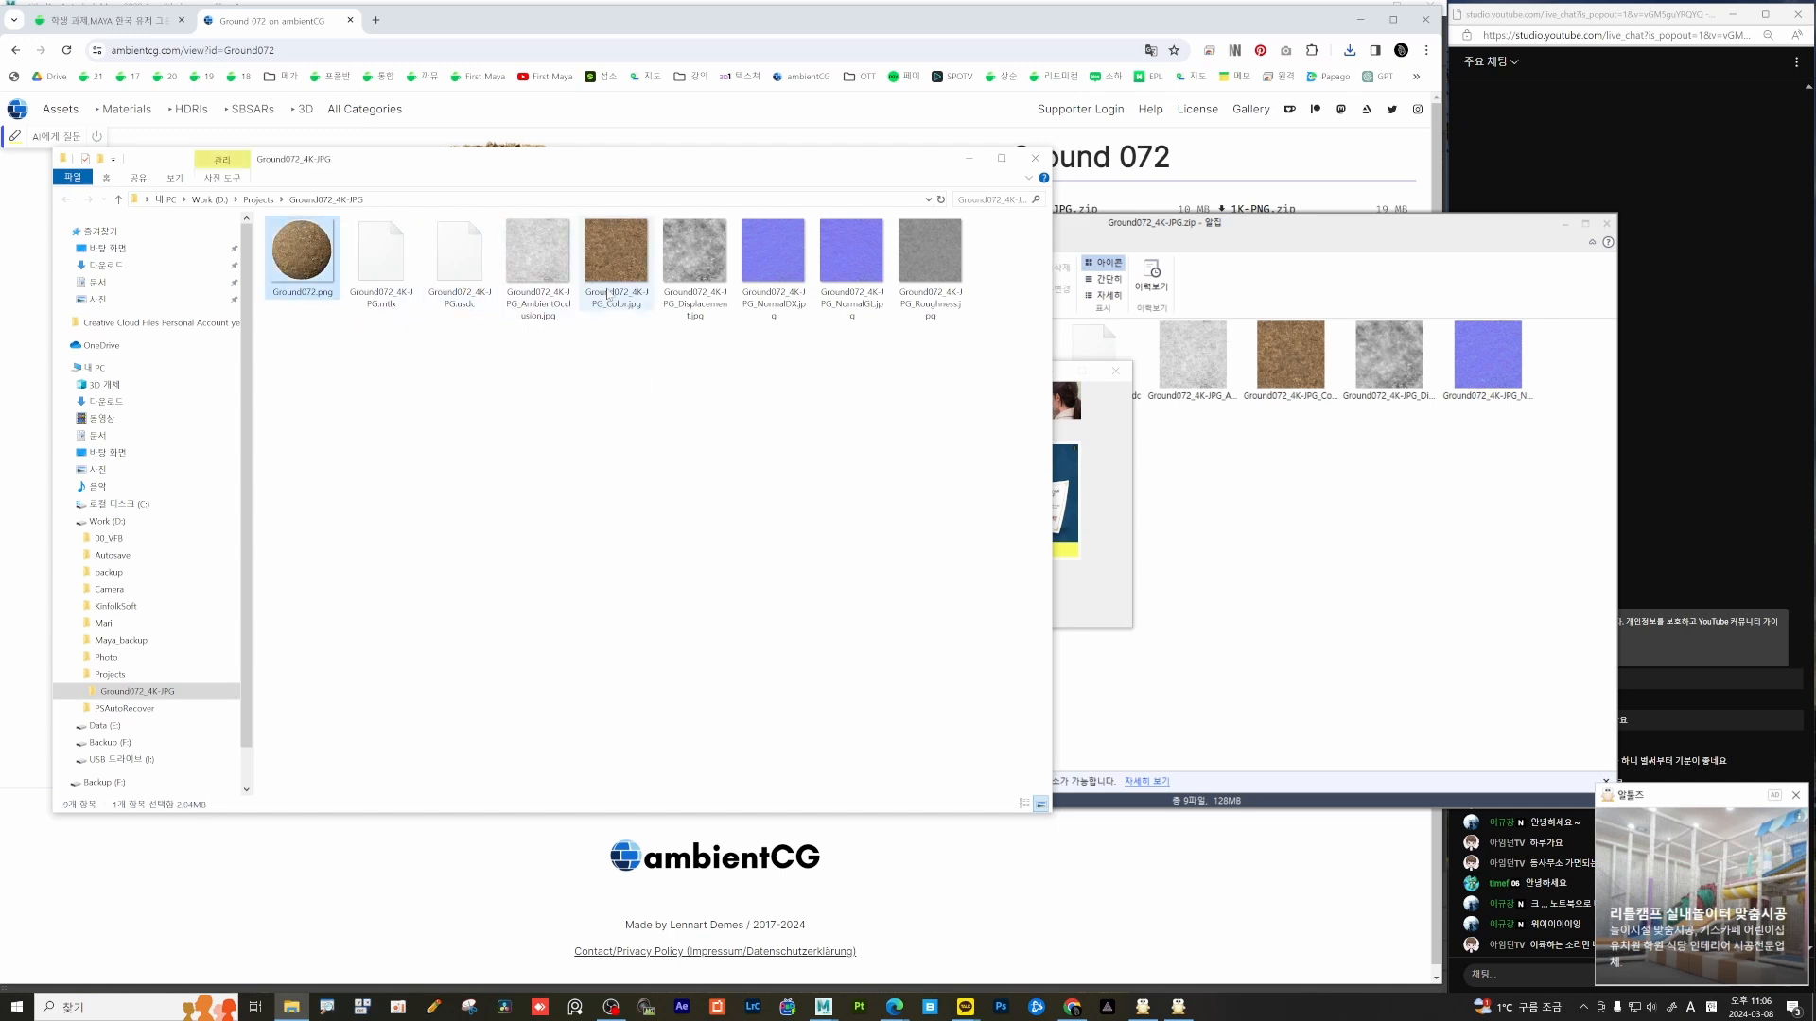
click(556, 318)
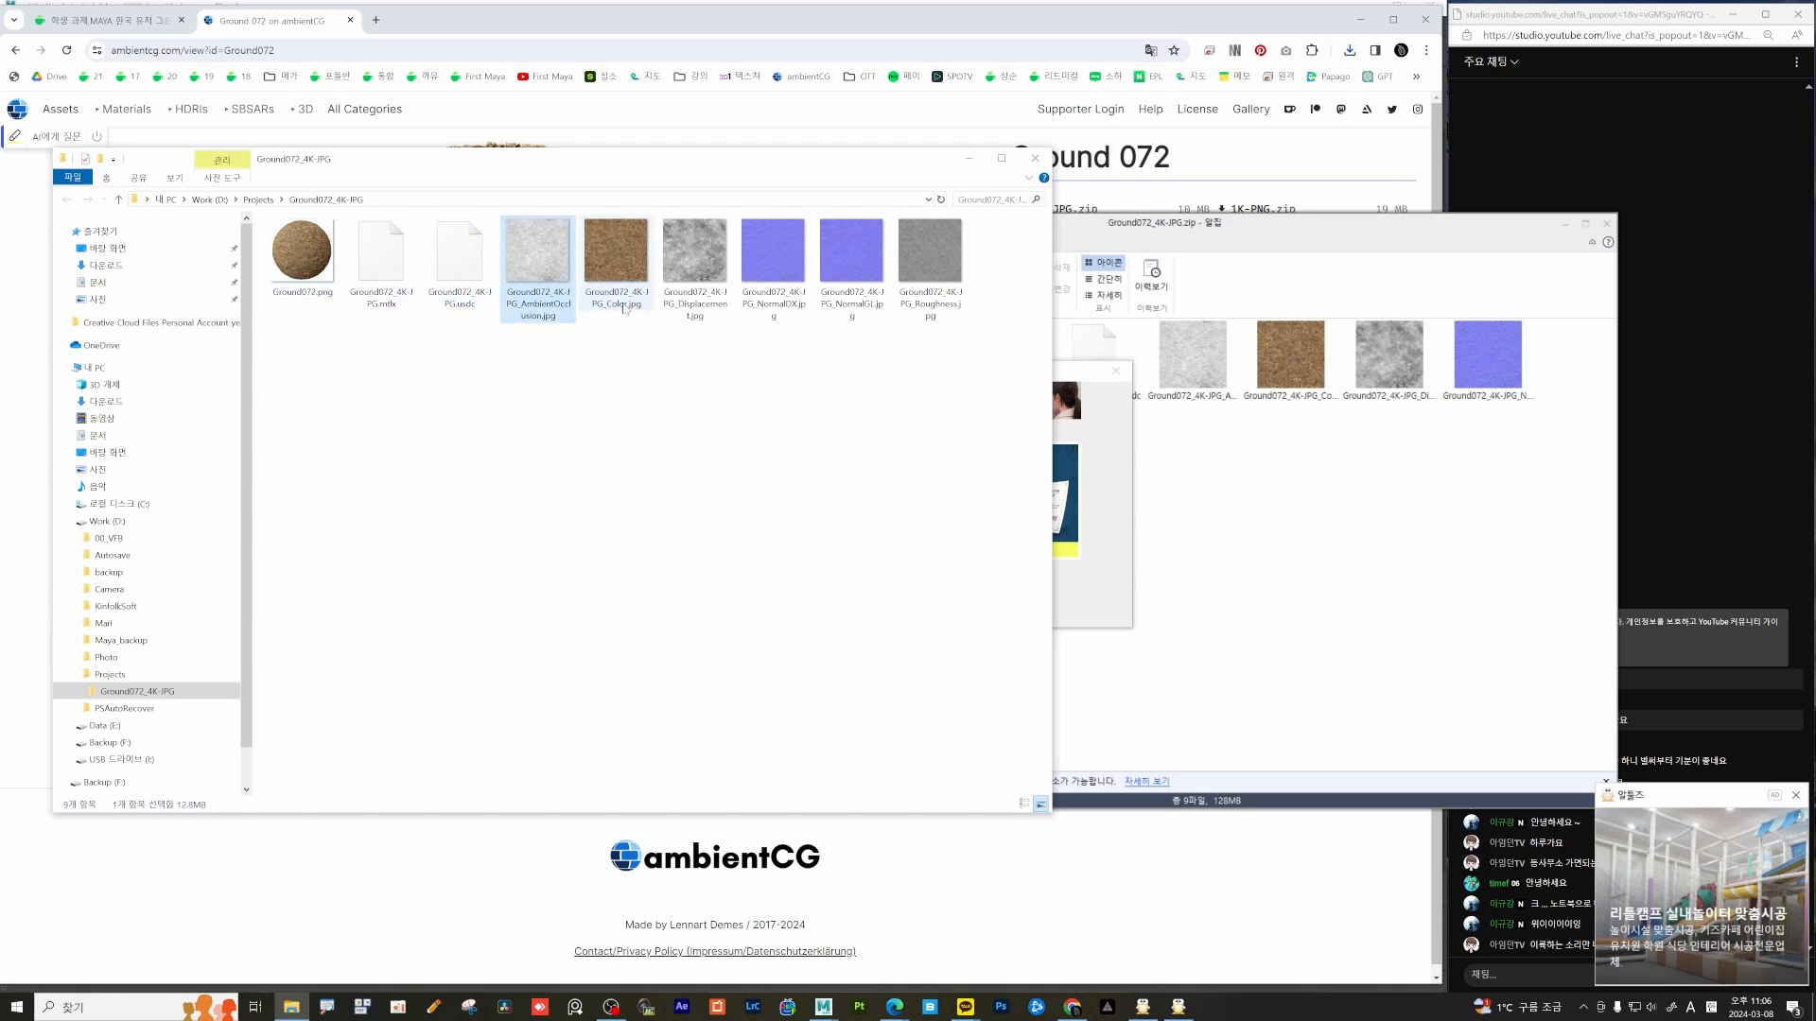
shift+click(695, 253)
ctrl+click(774, 255)
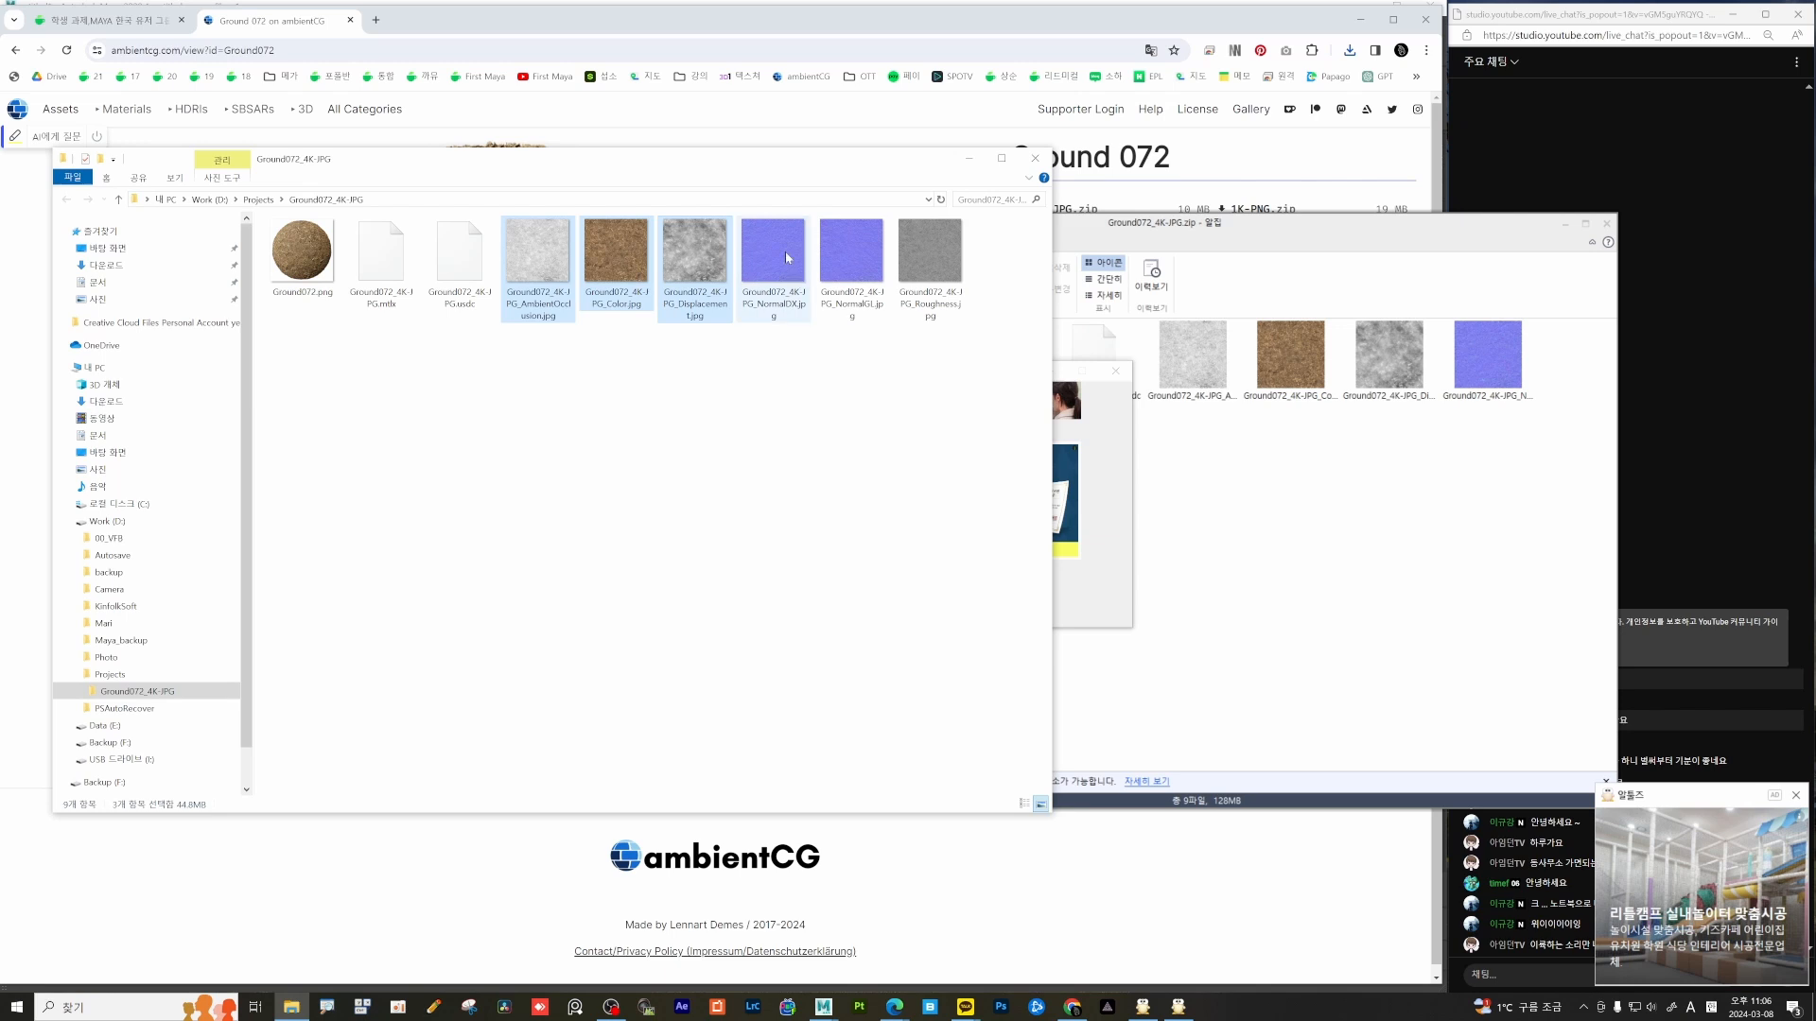
Select the AmbientOcclusion, Color, Displacement, NormalGL and Roughness JPG maps in the Ground072_4K-JPG folder.
click(535, 257)
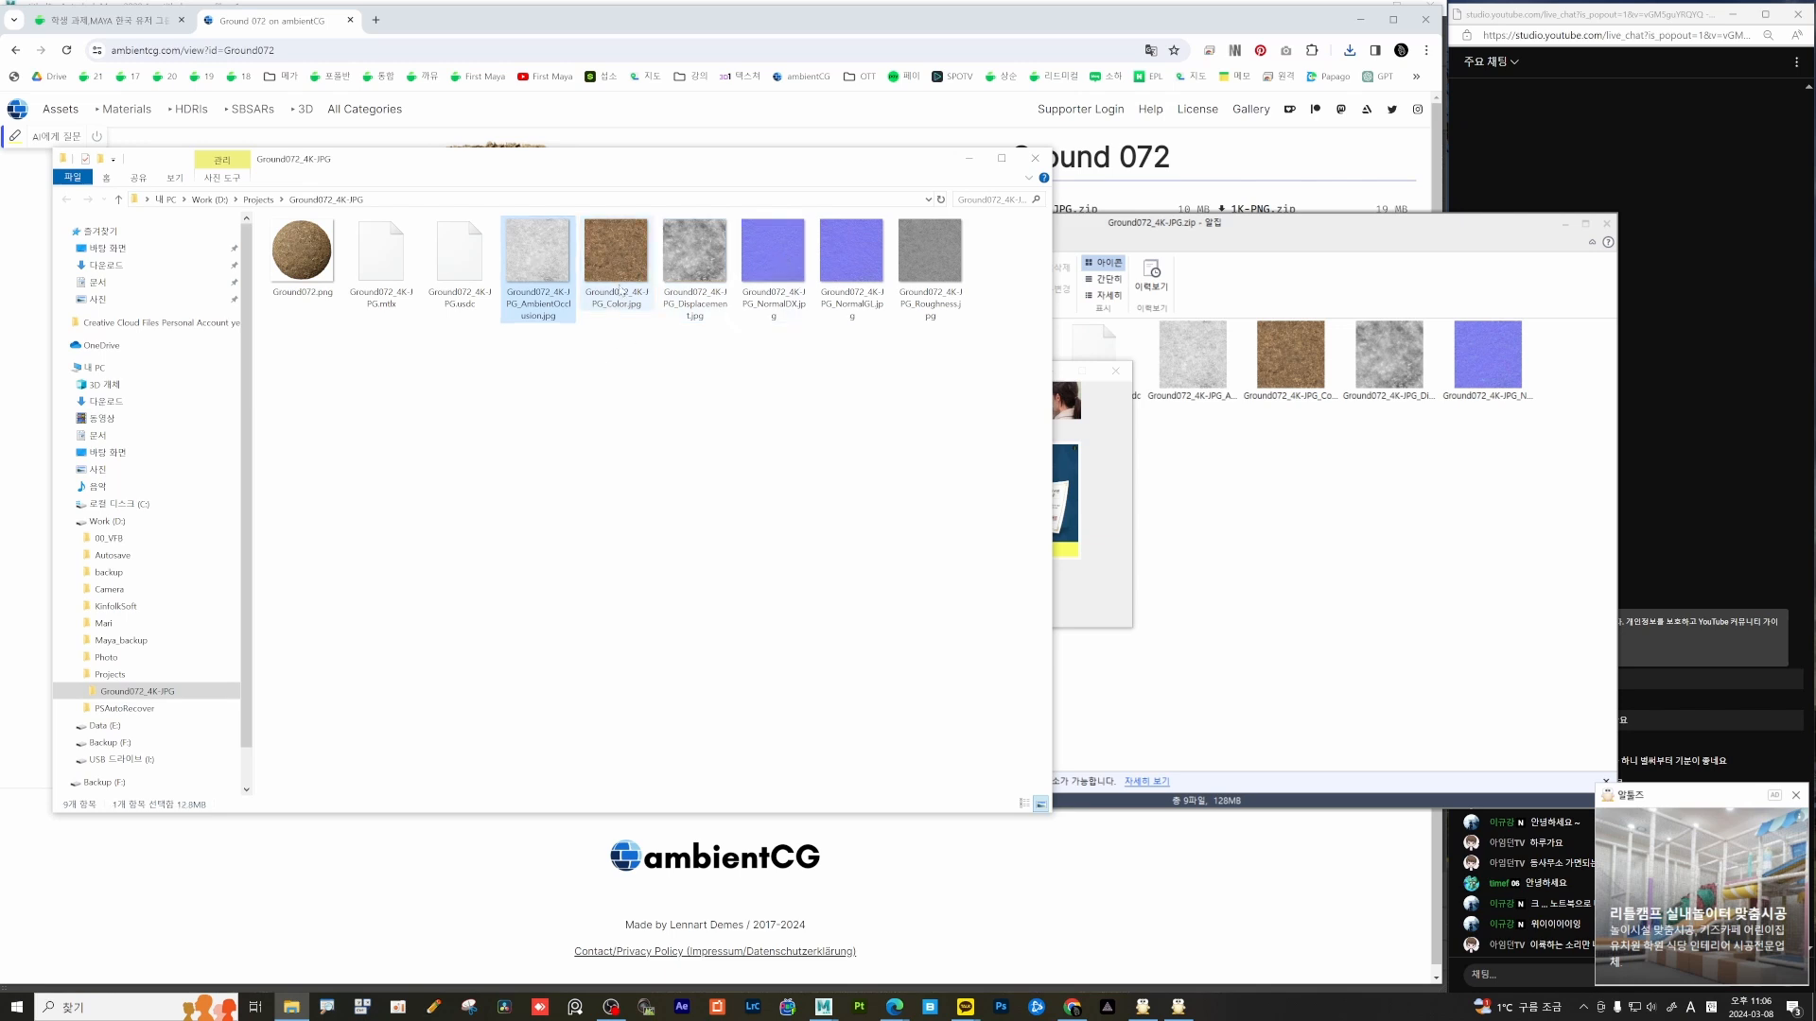
ctrl+click(625, 276)
ctrl+click(700, 305)
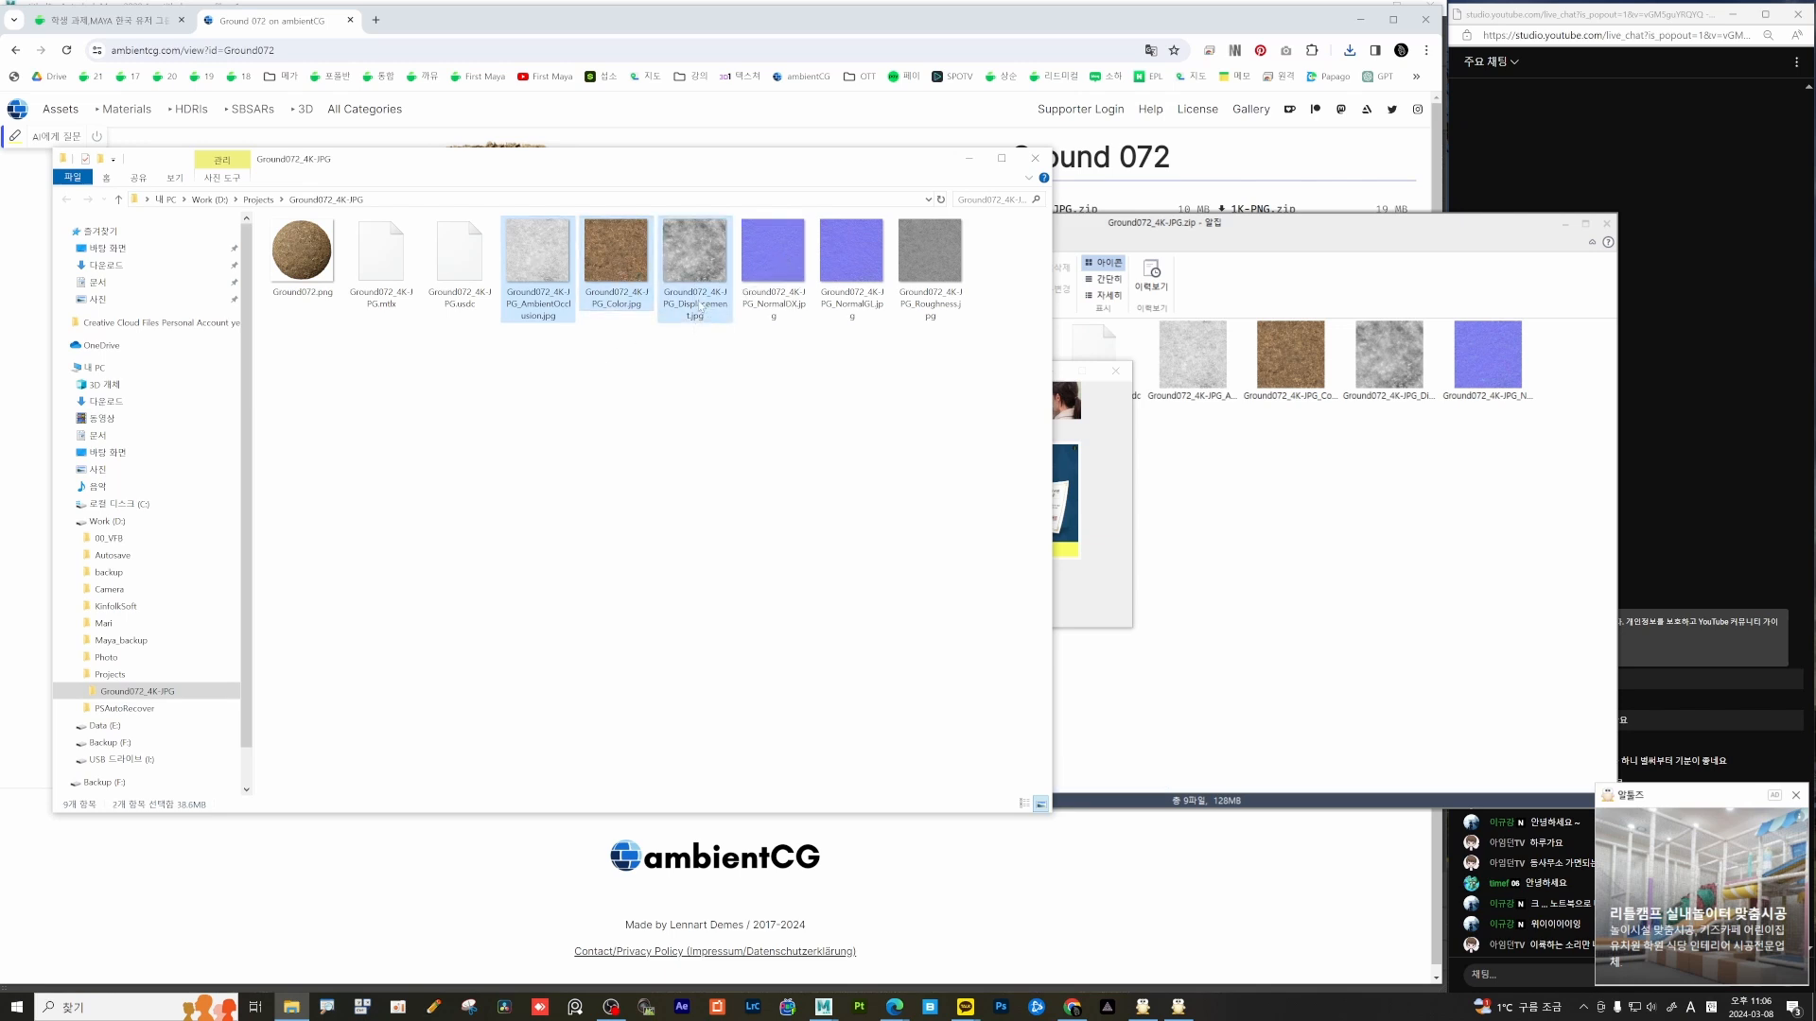
ctrl+click(850, 276)
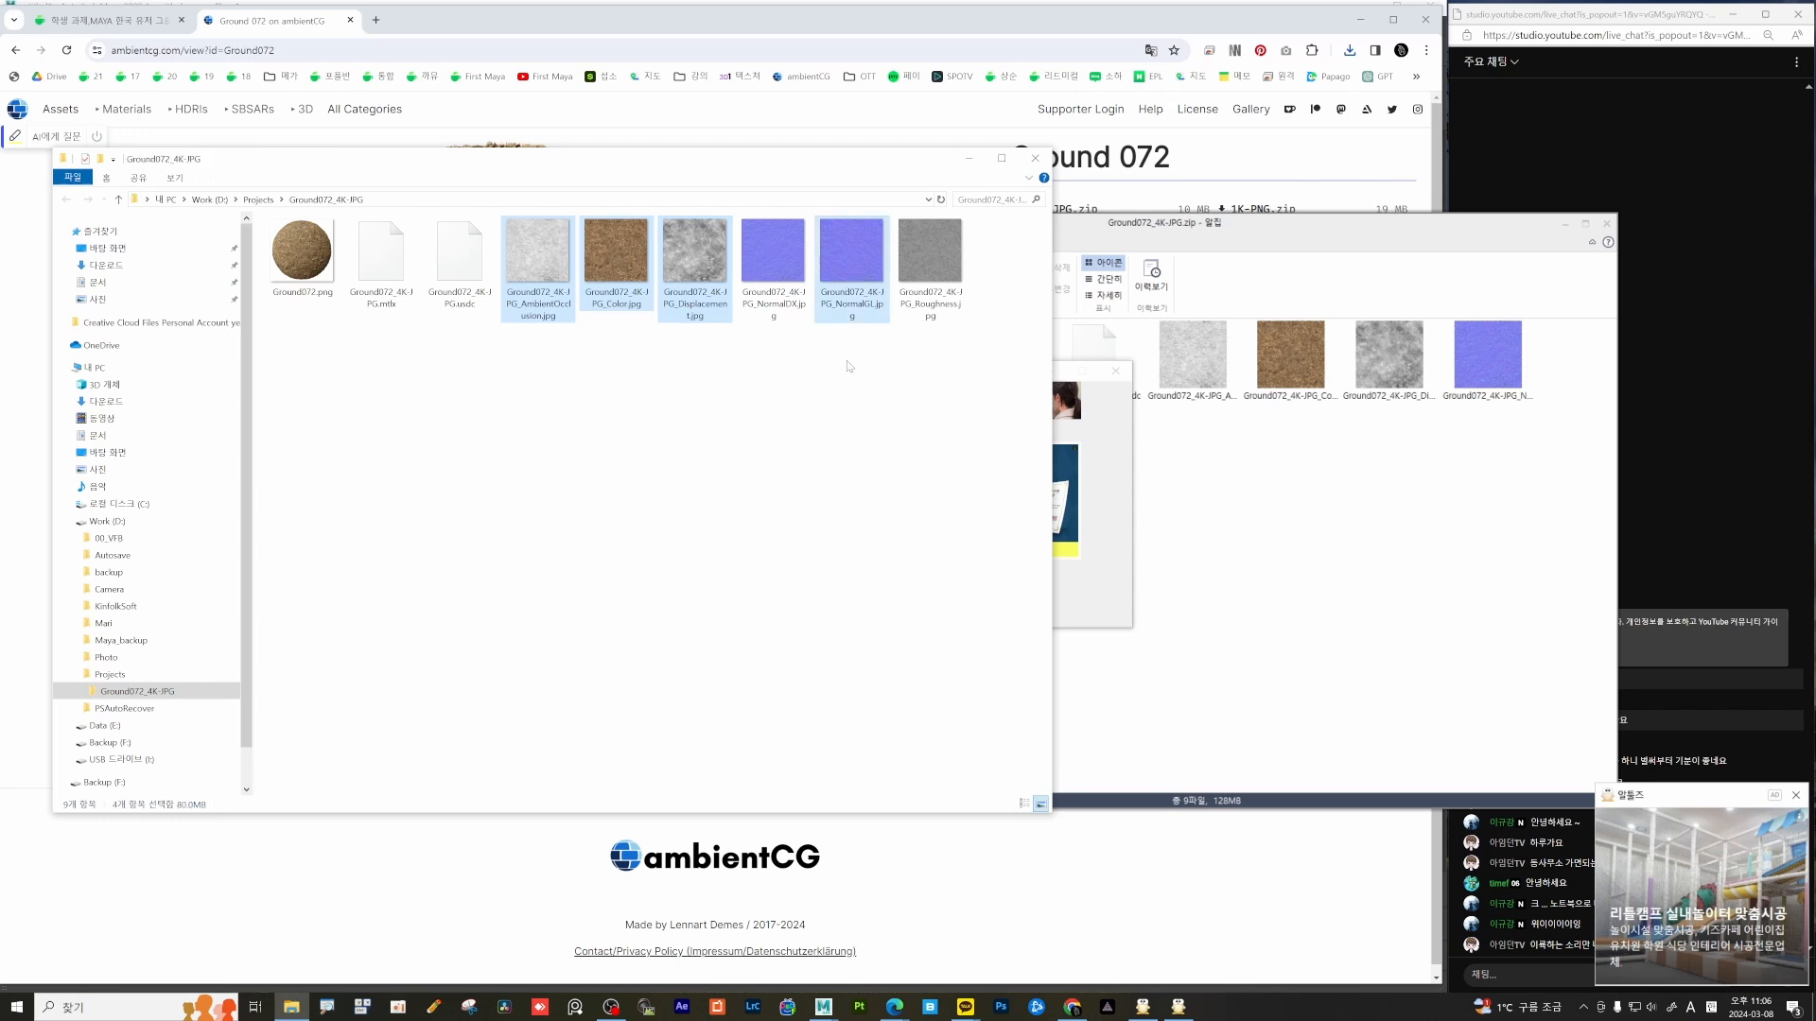
ctrl+click(930, 274)
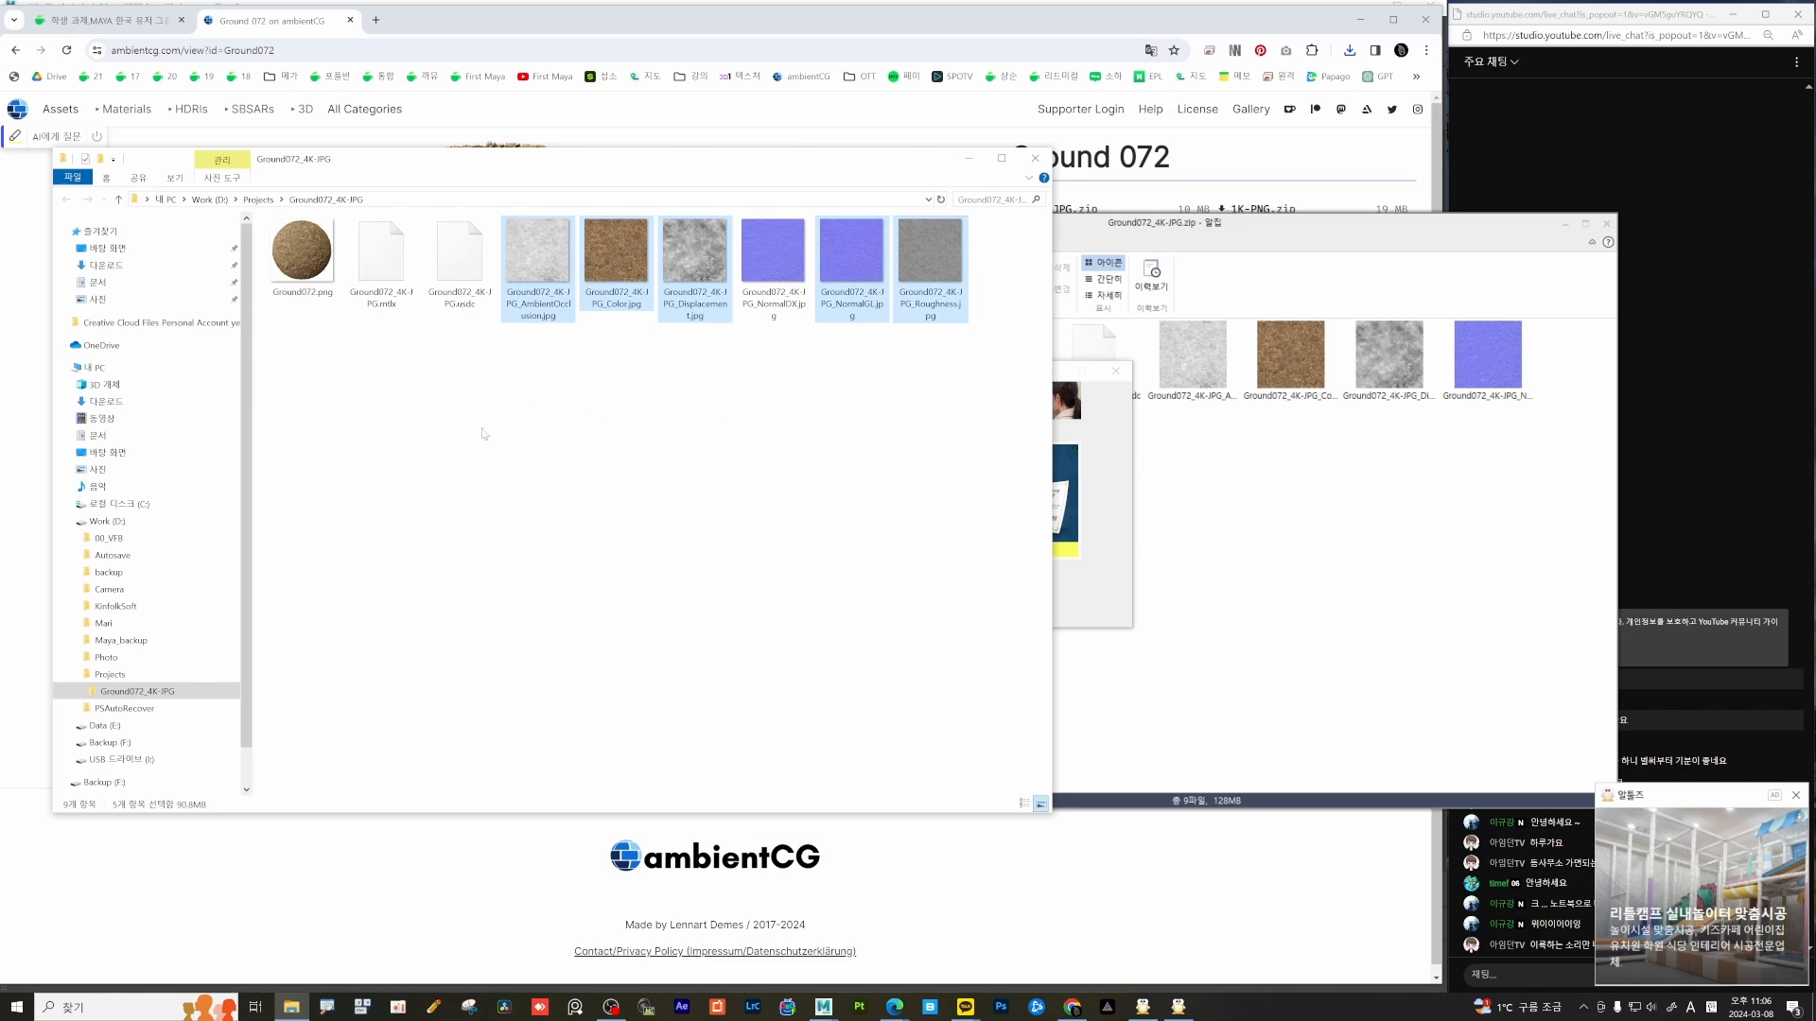
Paste the selected Ground 072 maps into the folder D:\Projects\00_Texture\ground.
click(258, 200)
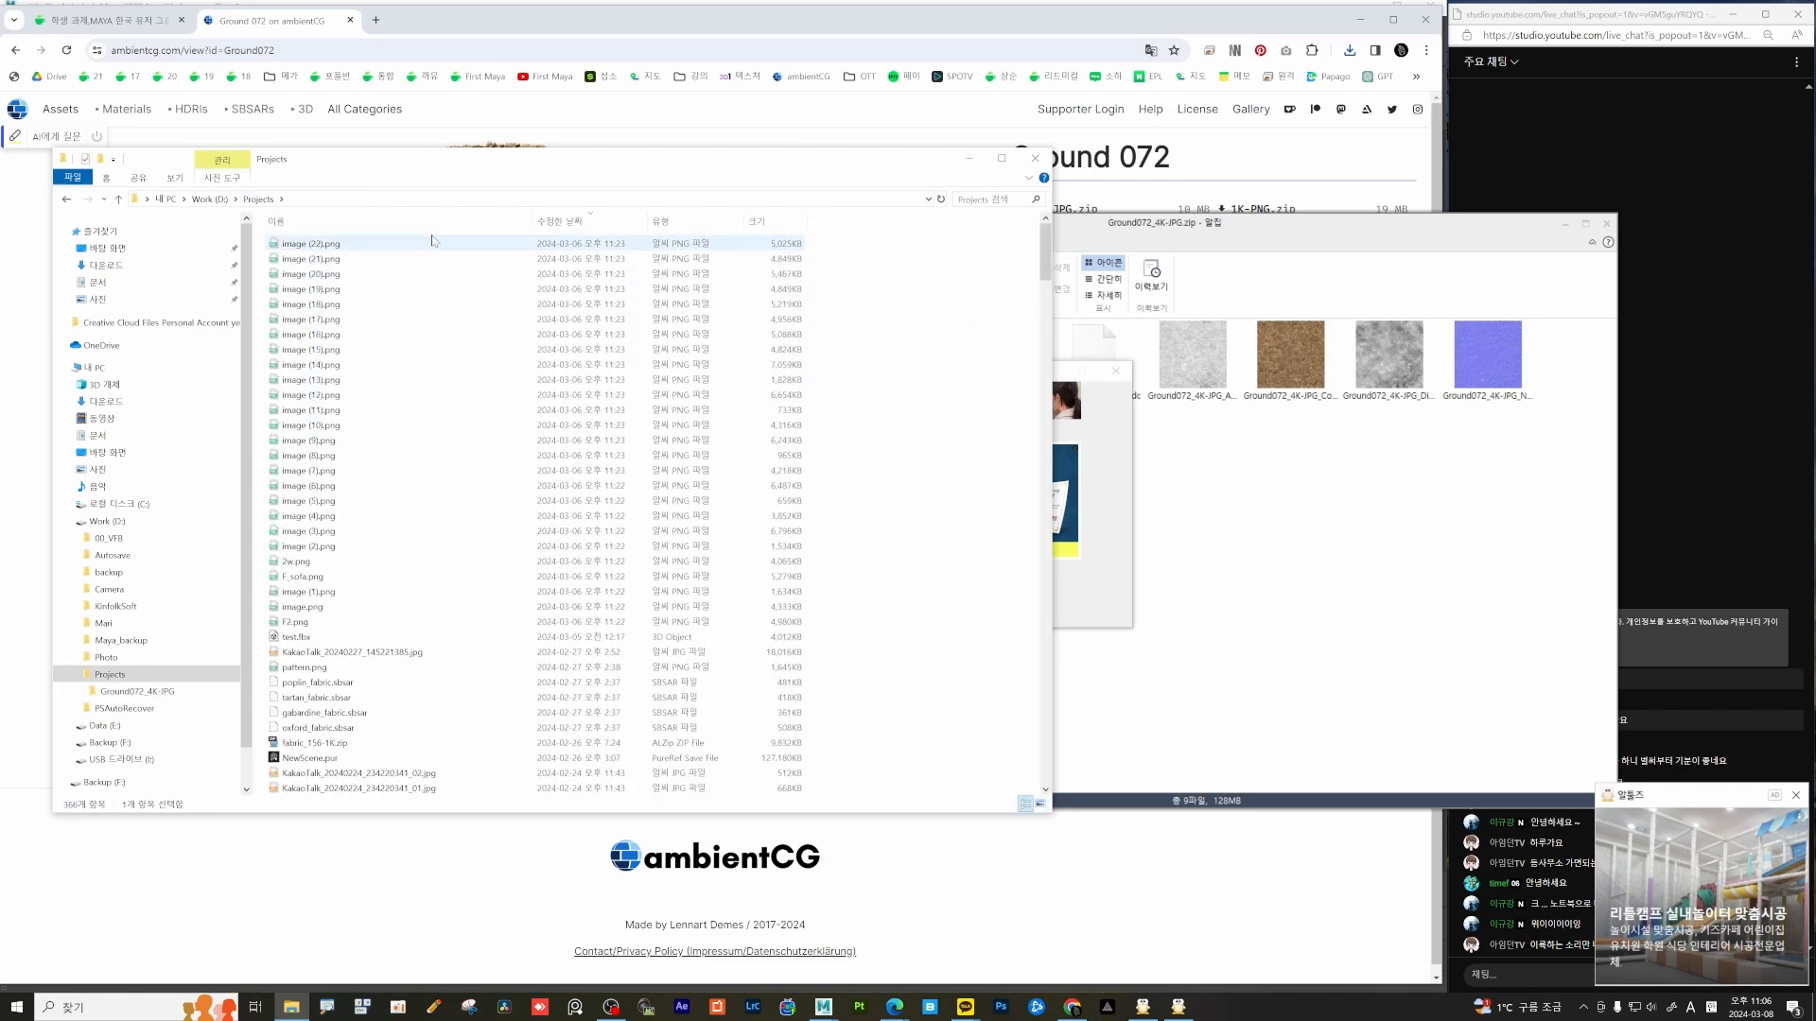
click(377, 221)
scroll(417, 323, up, 12)
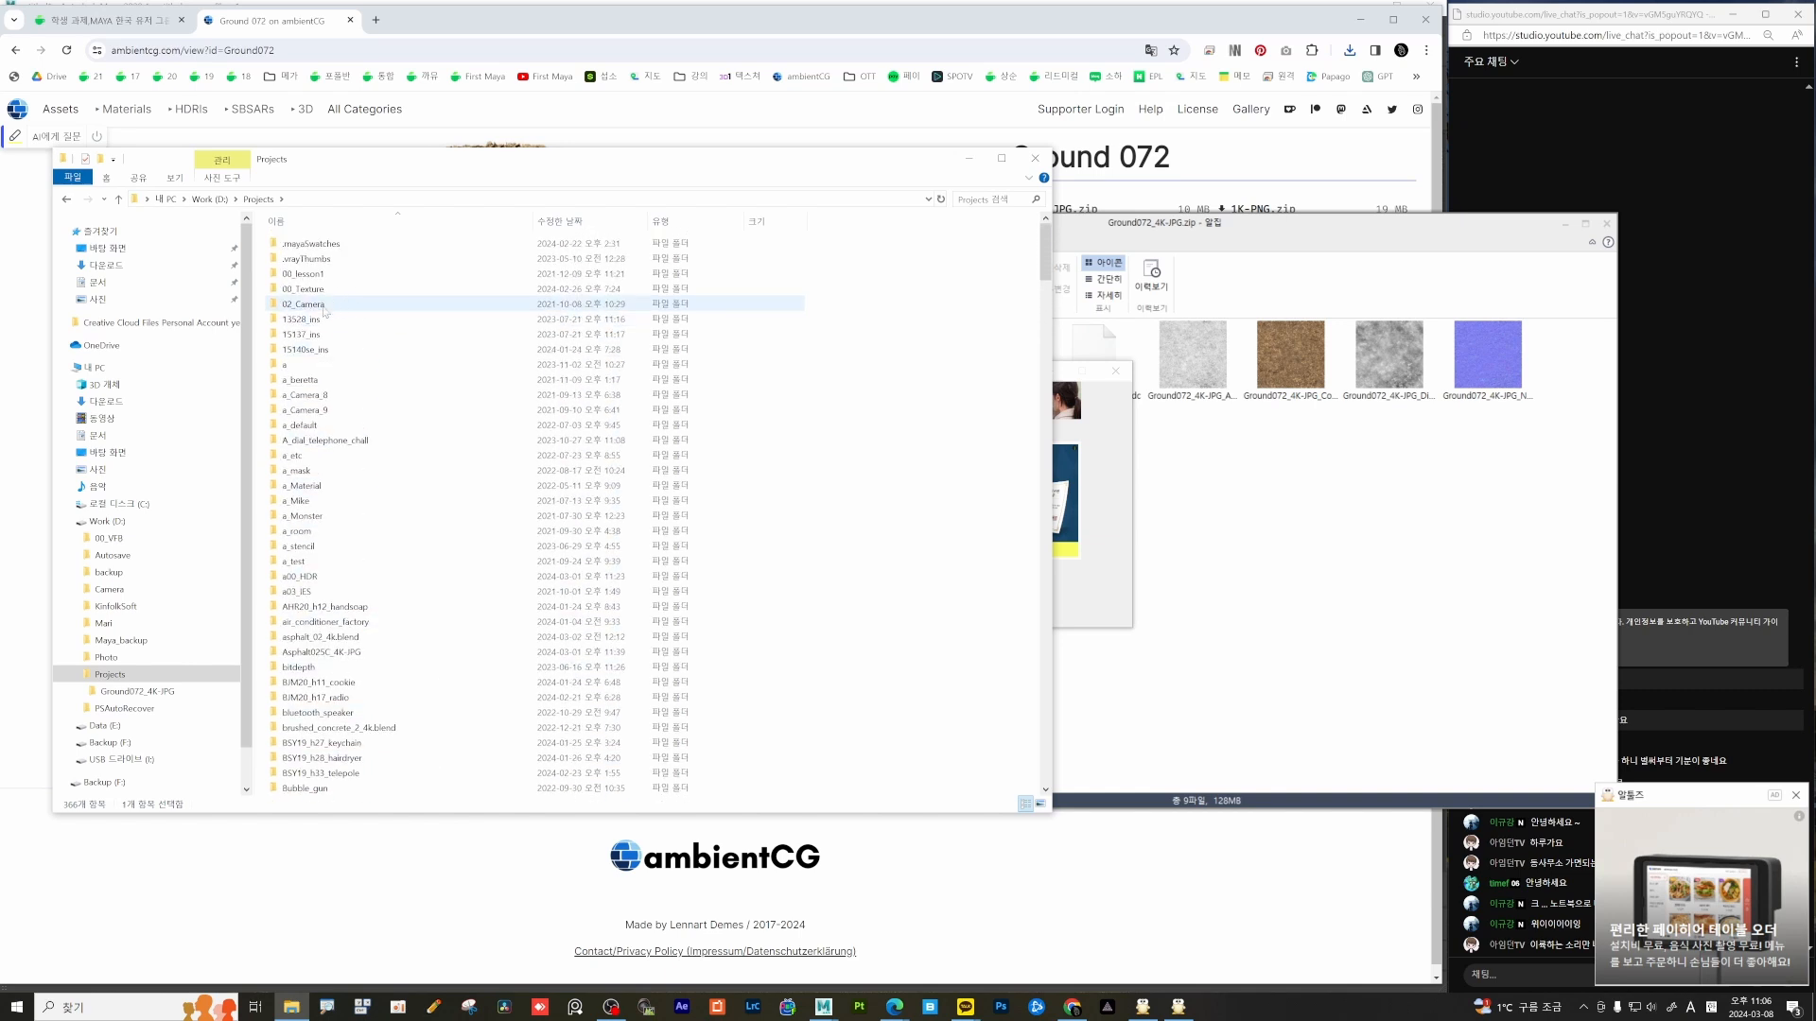
double_click(312, 288)
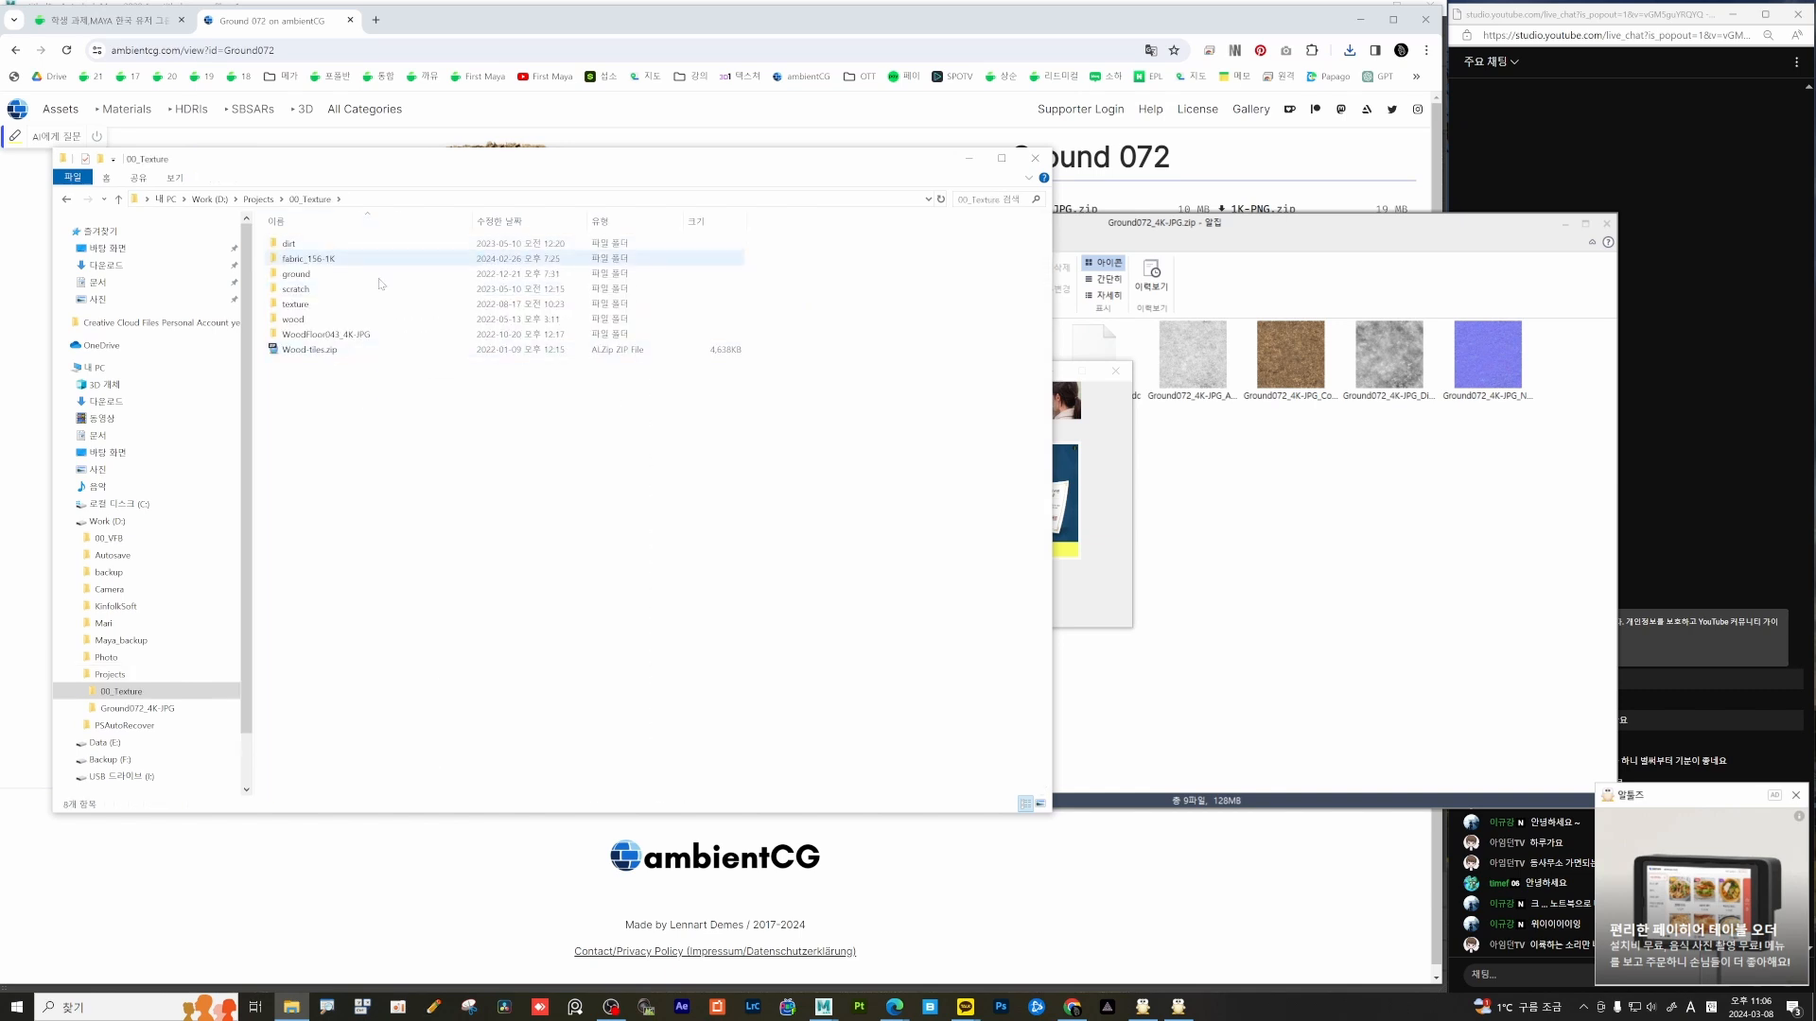
double_click(302, 274)
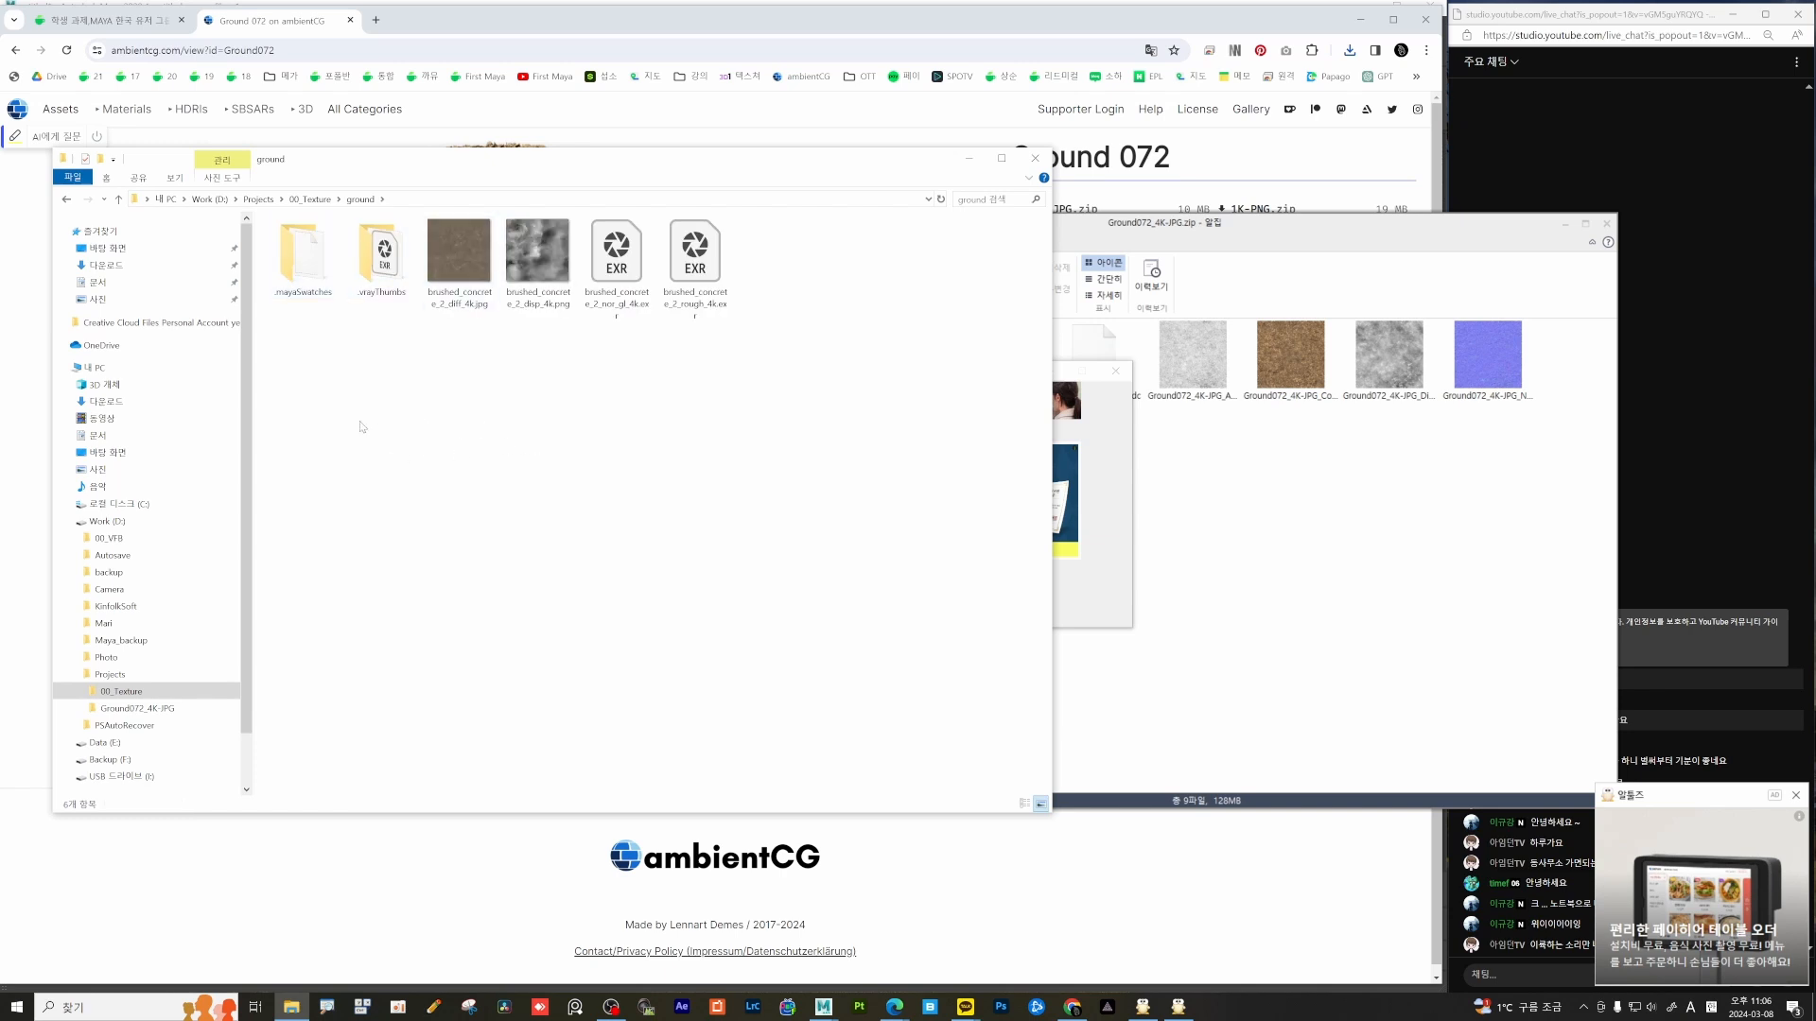
key(ctrl+v)
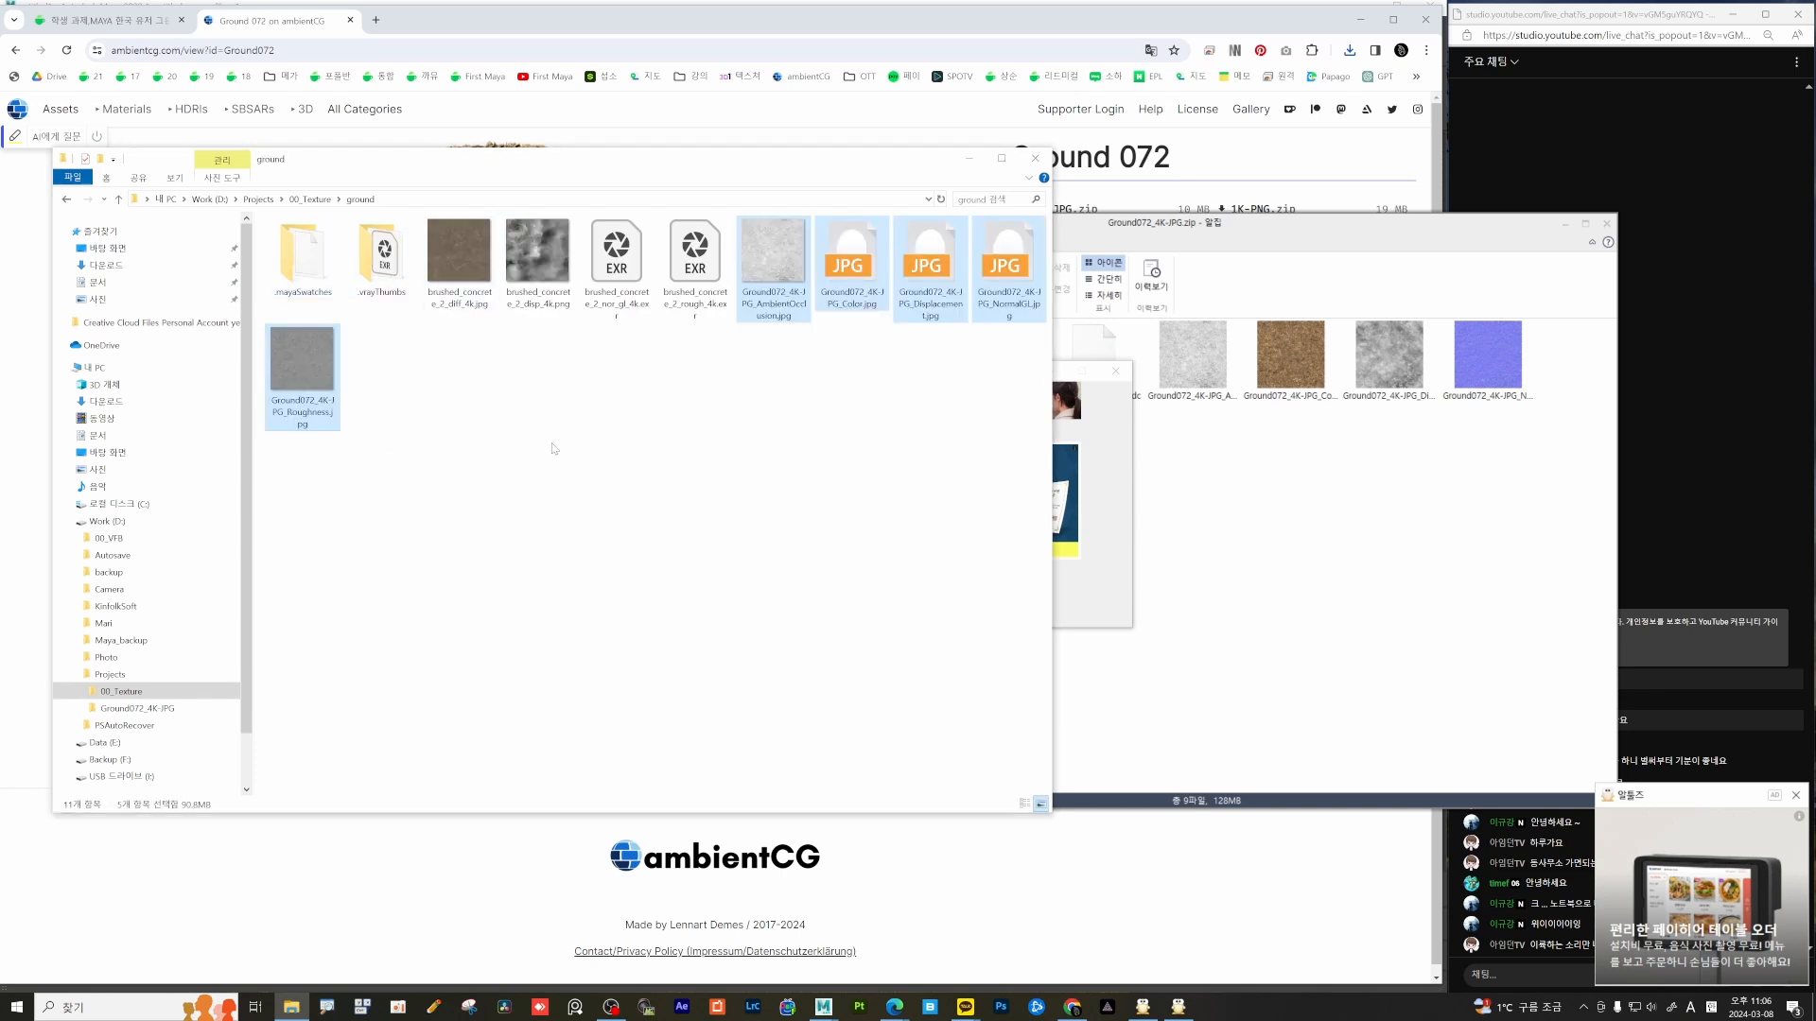
click(778, 615)
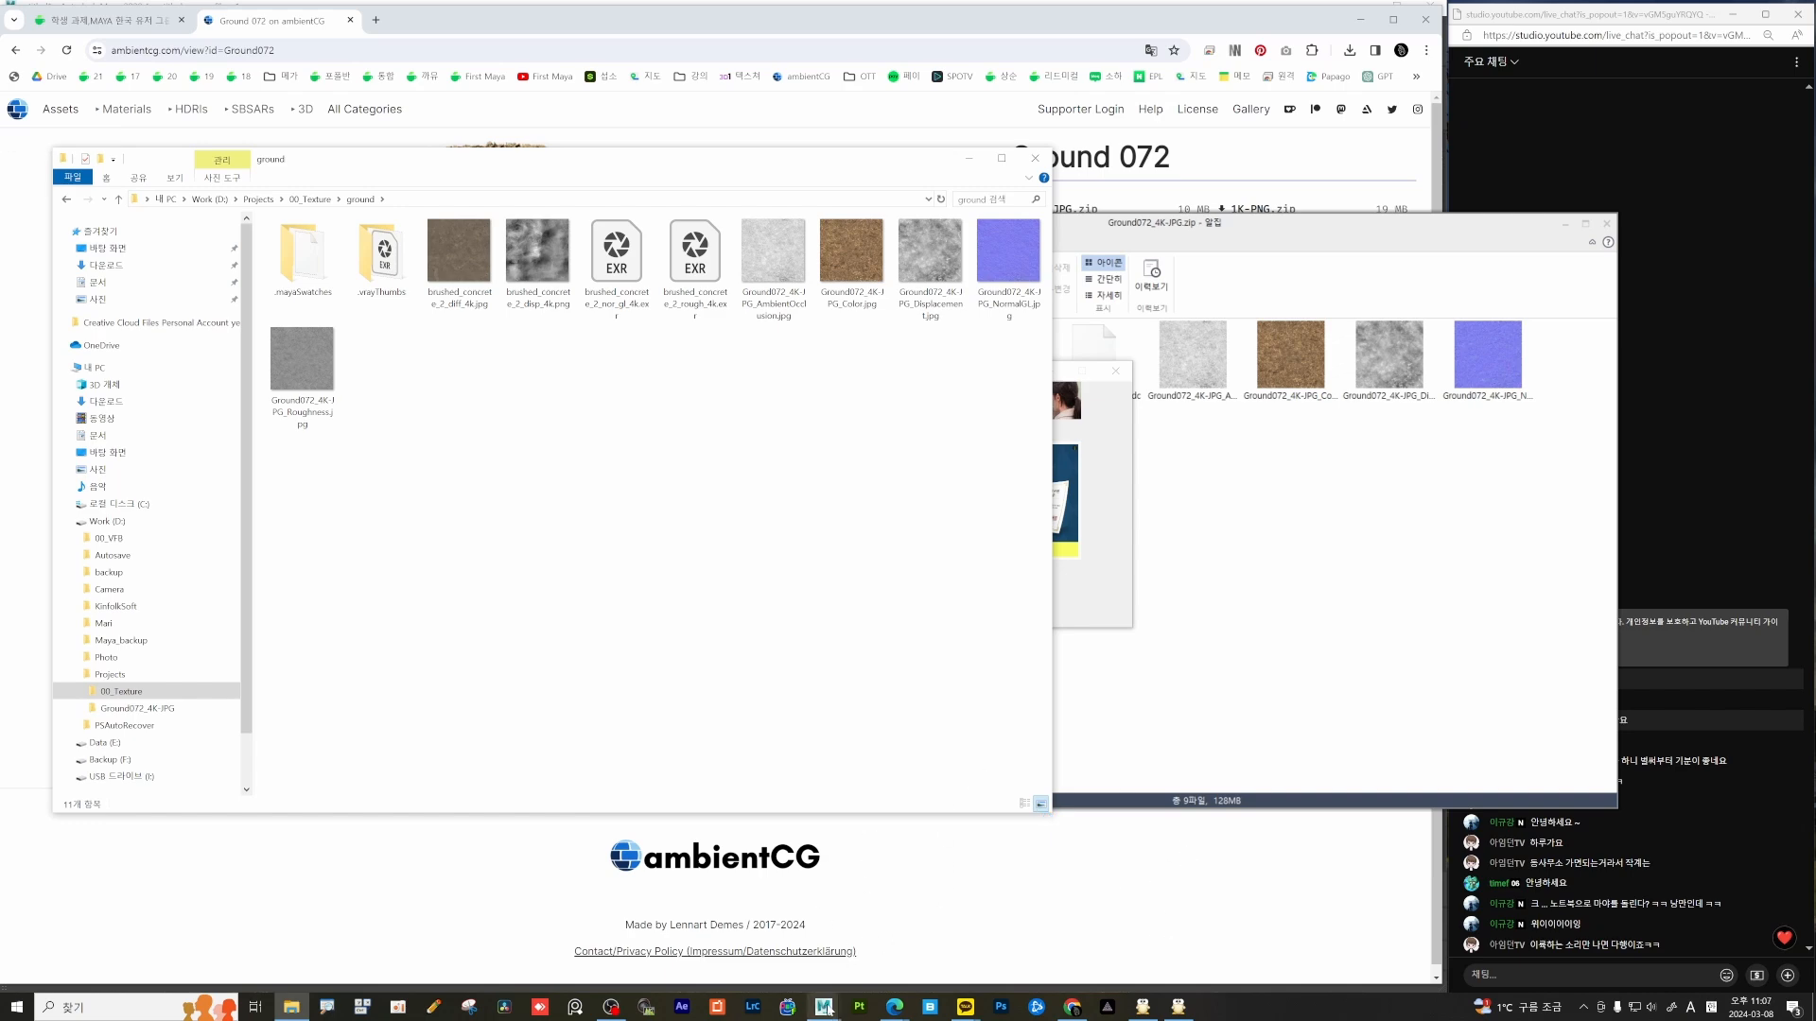
Switch to Maya, assign a new VRayMtl to the ground plane, and connect a File texture to its diffuse color.
mouse_move(824, 1006)
click(860, 955)
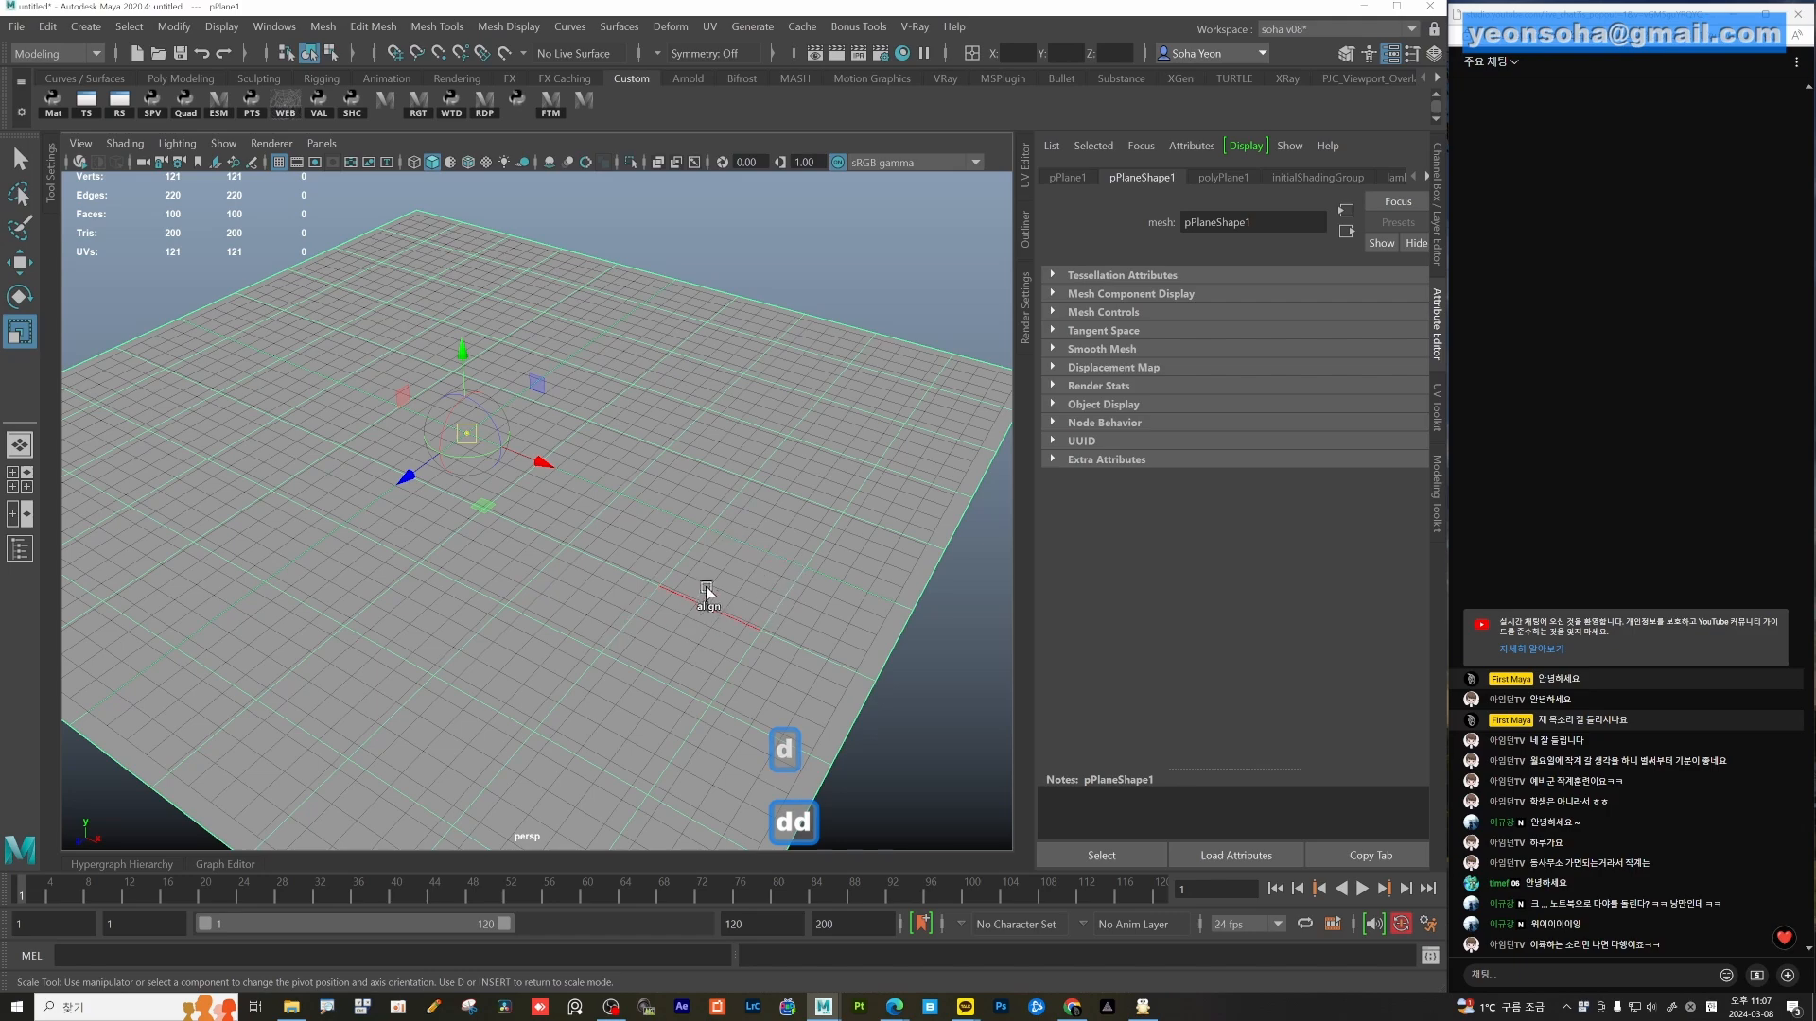
alt+drag(706, 590, 721, 478)
click(585, 512)
key(alt+w)
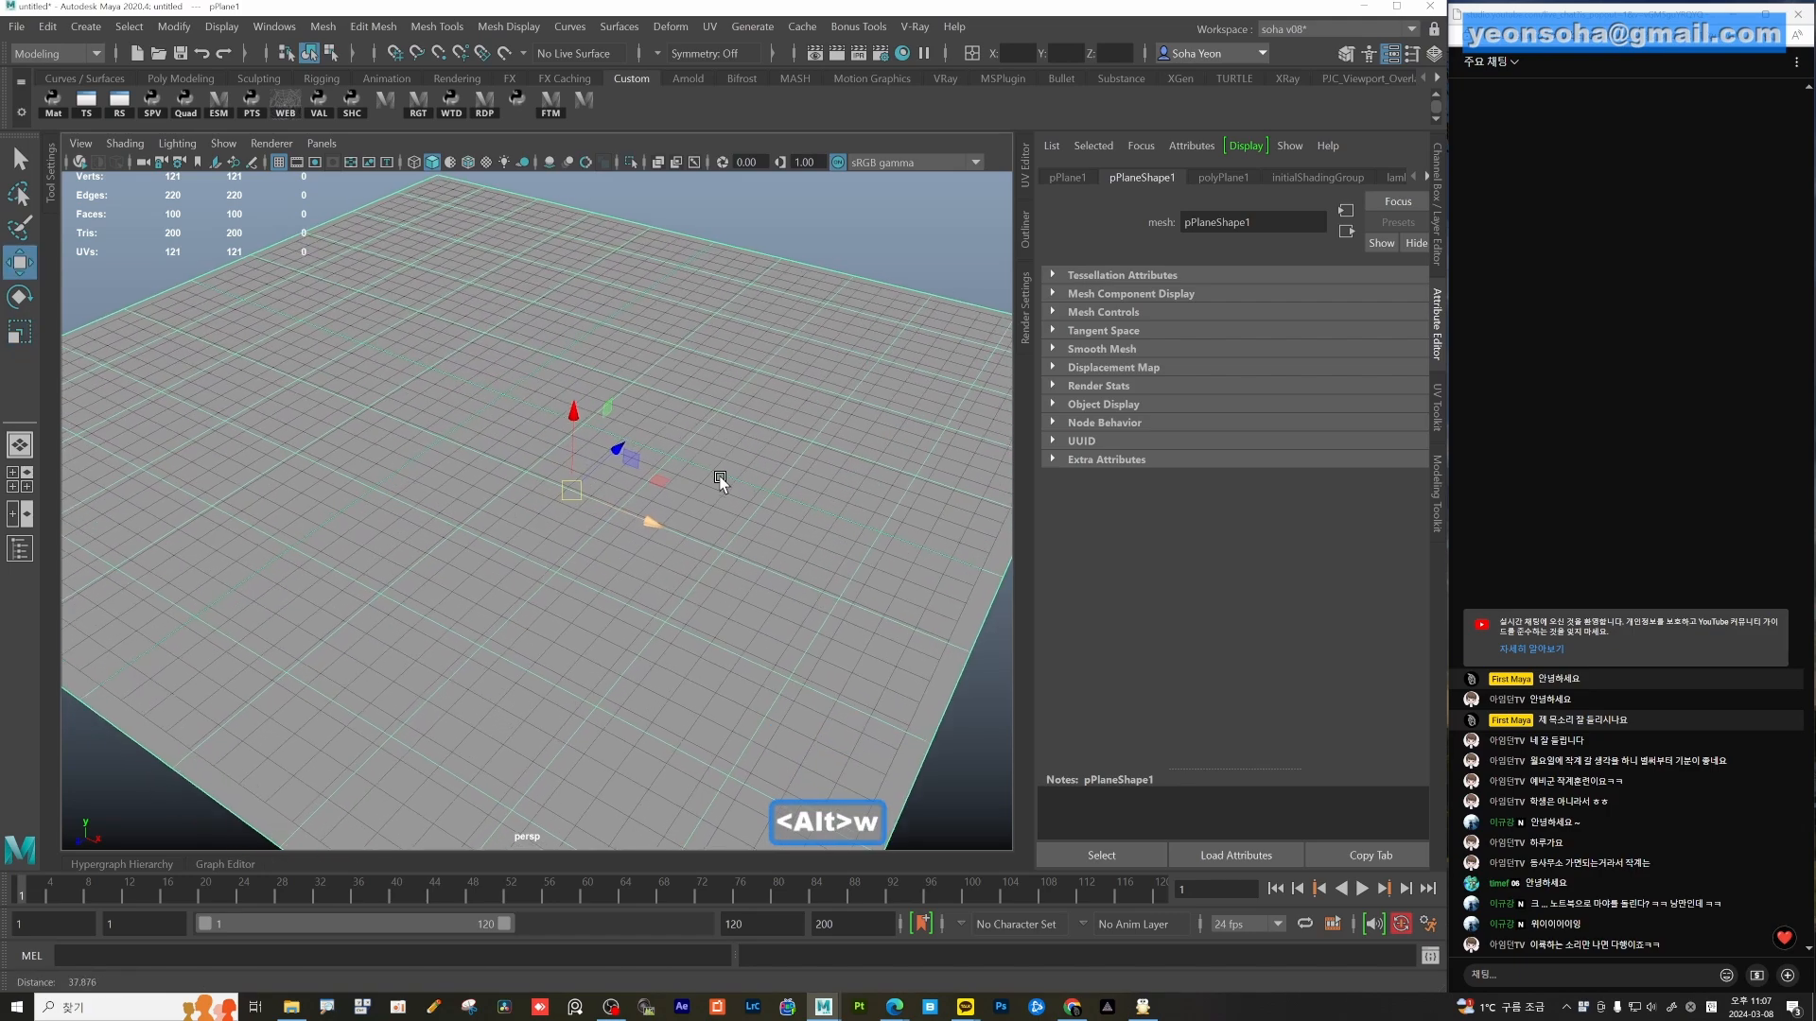
key(shift+v)
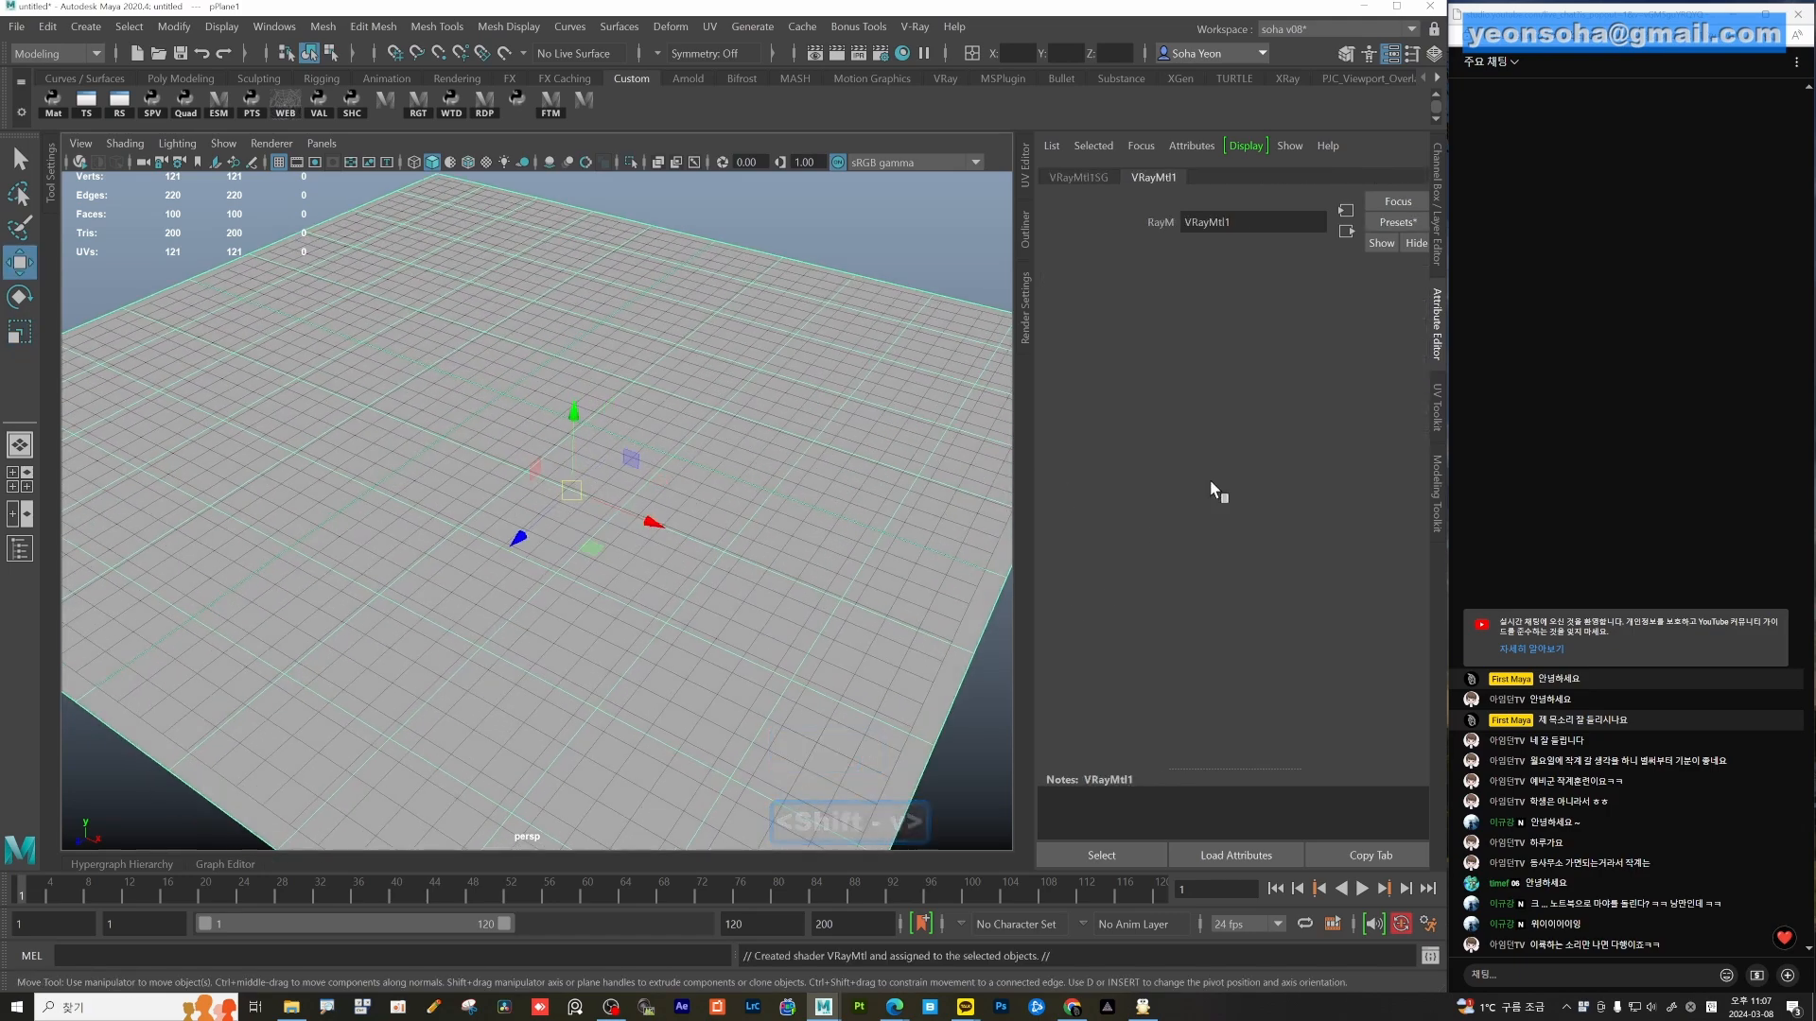
alt+drag(714, 448, 768, 406)
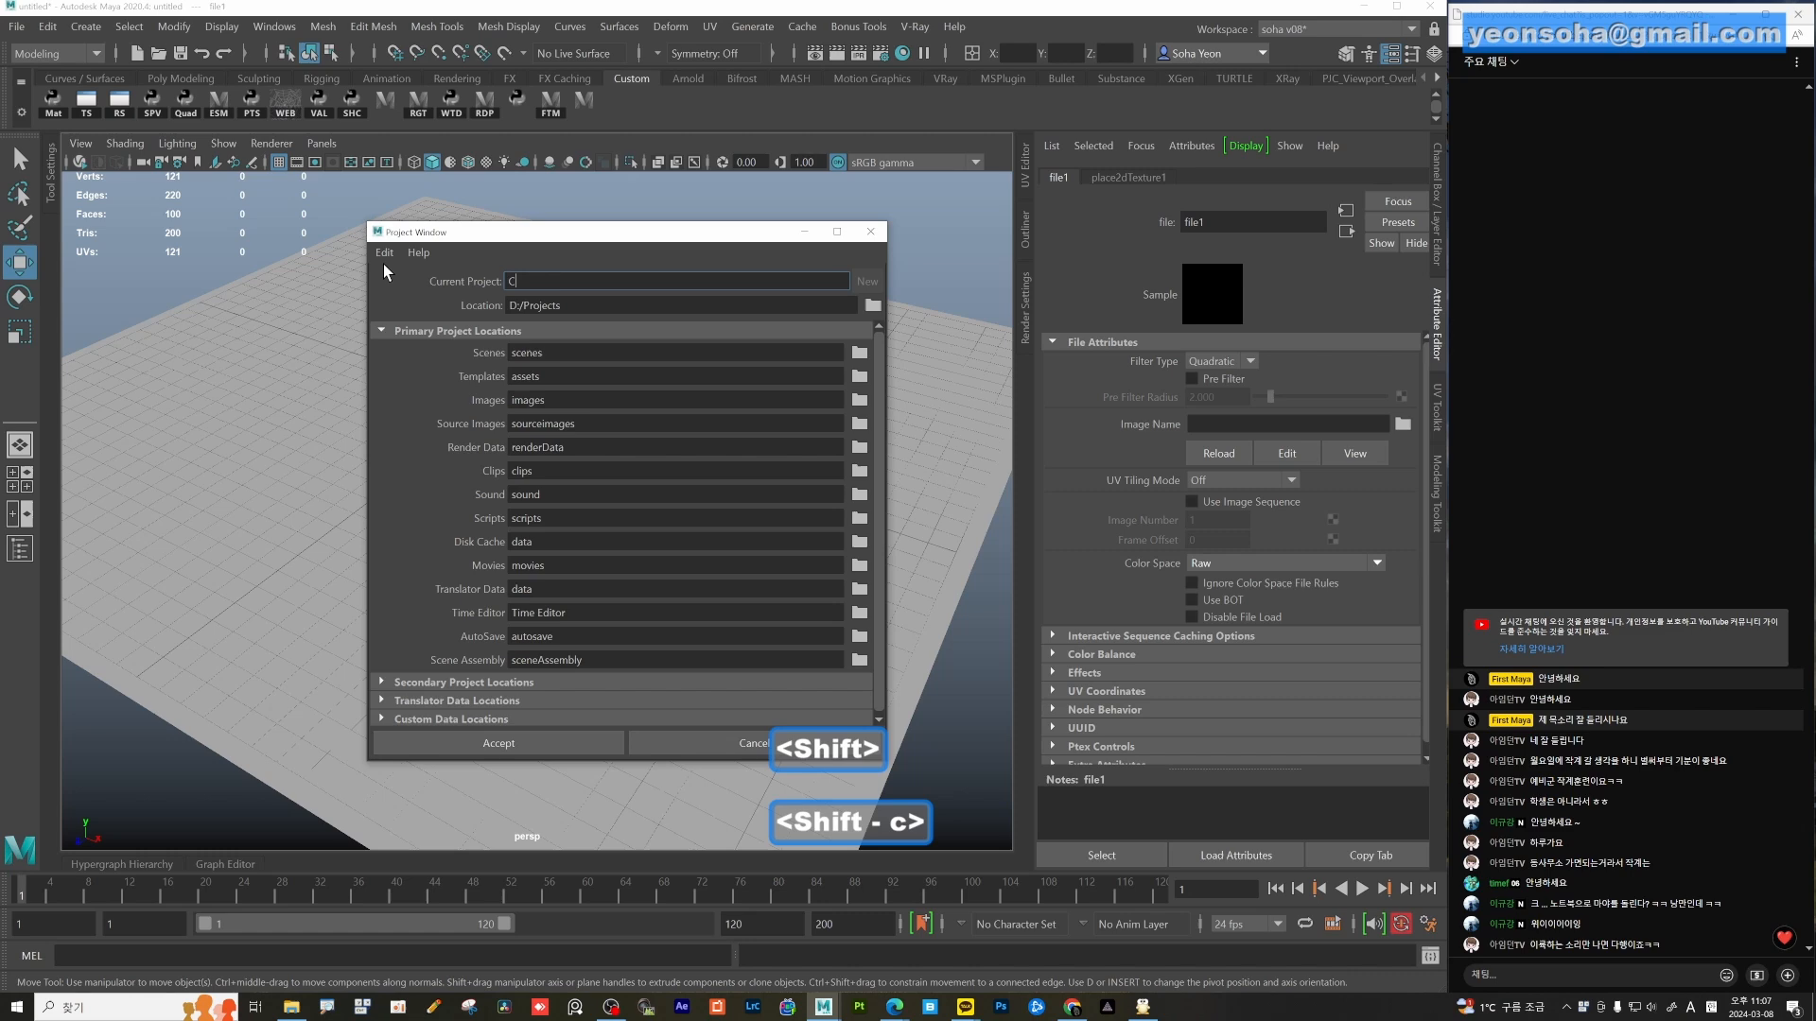
Create a new project named Work in D:/Projects with the default folder locations.
key(BackSpace)
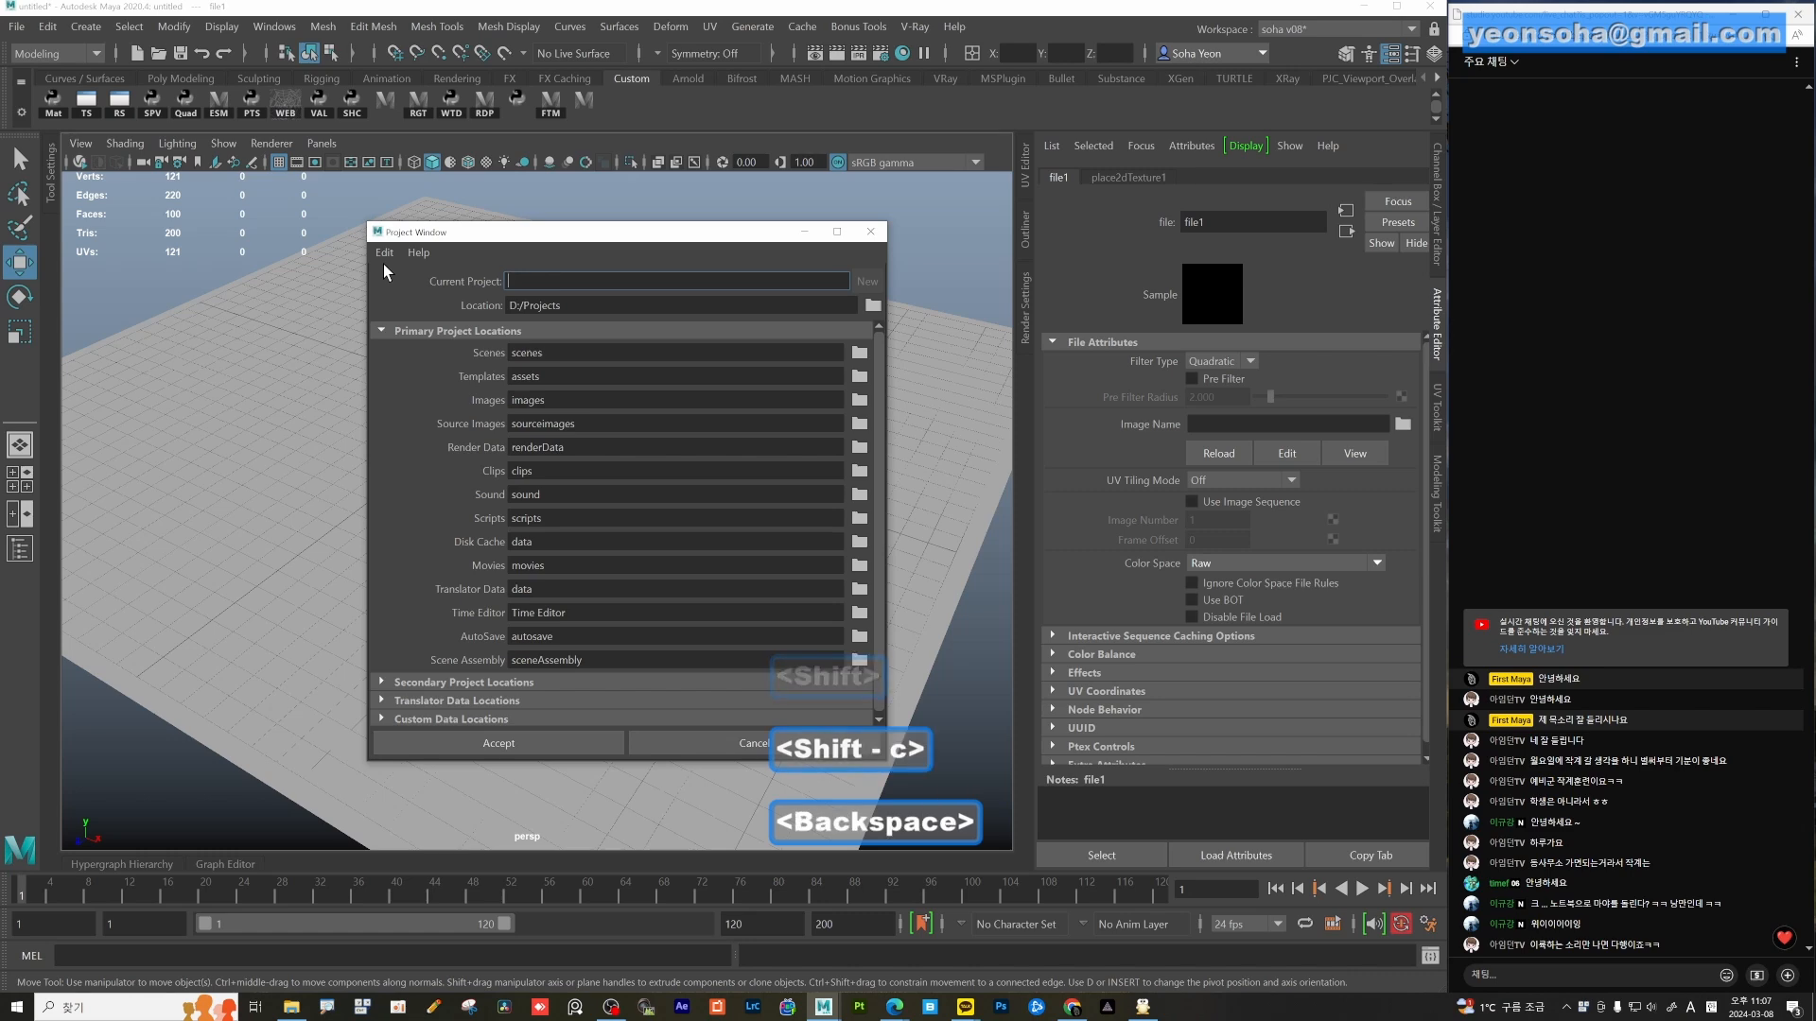
text(Work)
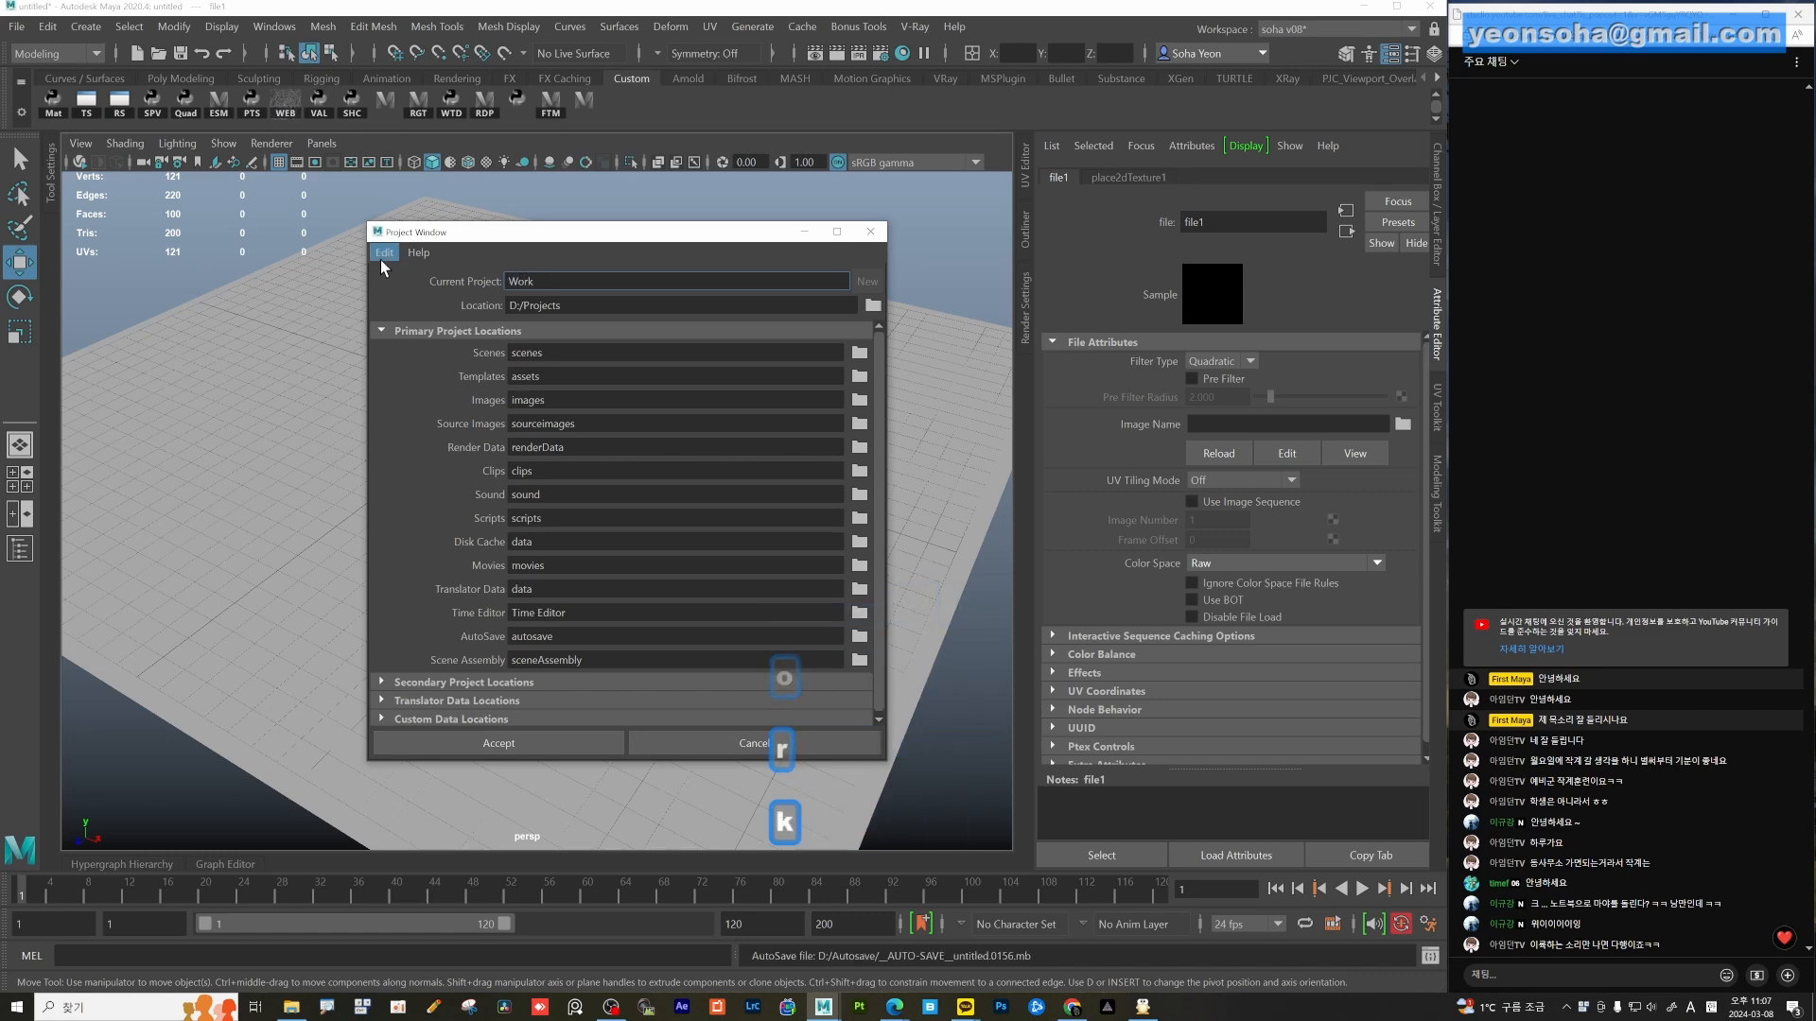
click(530, 741)
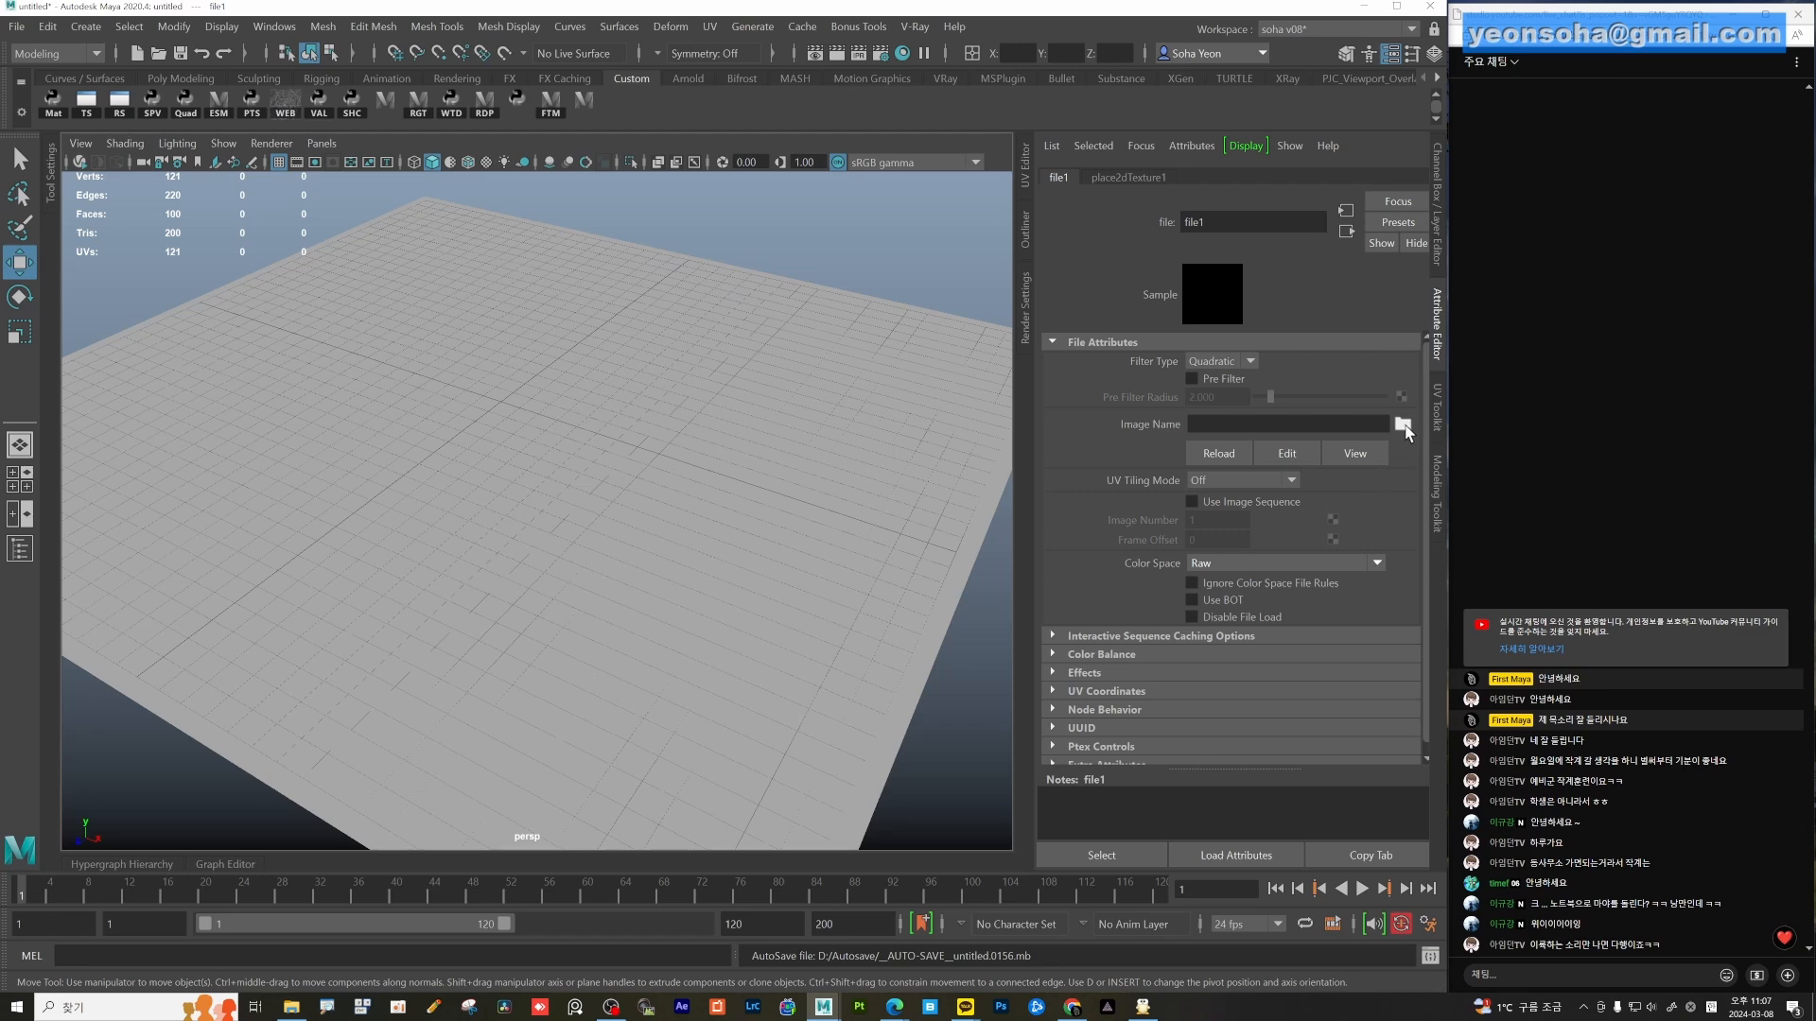
Load Ground072_4K-JPG_Color.jpg from D:\Projects\00_Texture\ground into the diffuse File texture and display the plane textured in the viewport.
click(1404, 425)
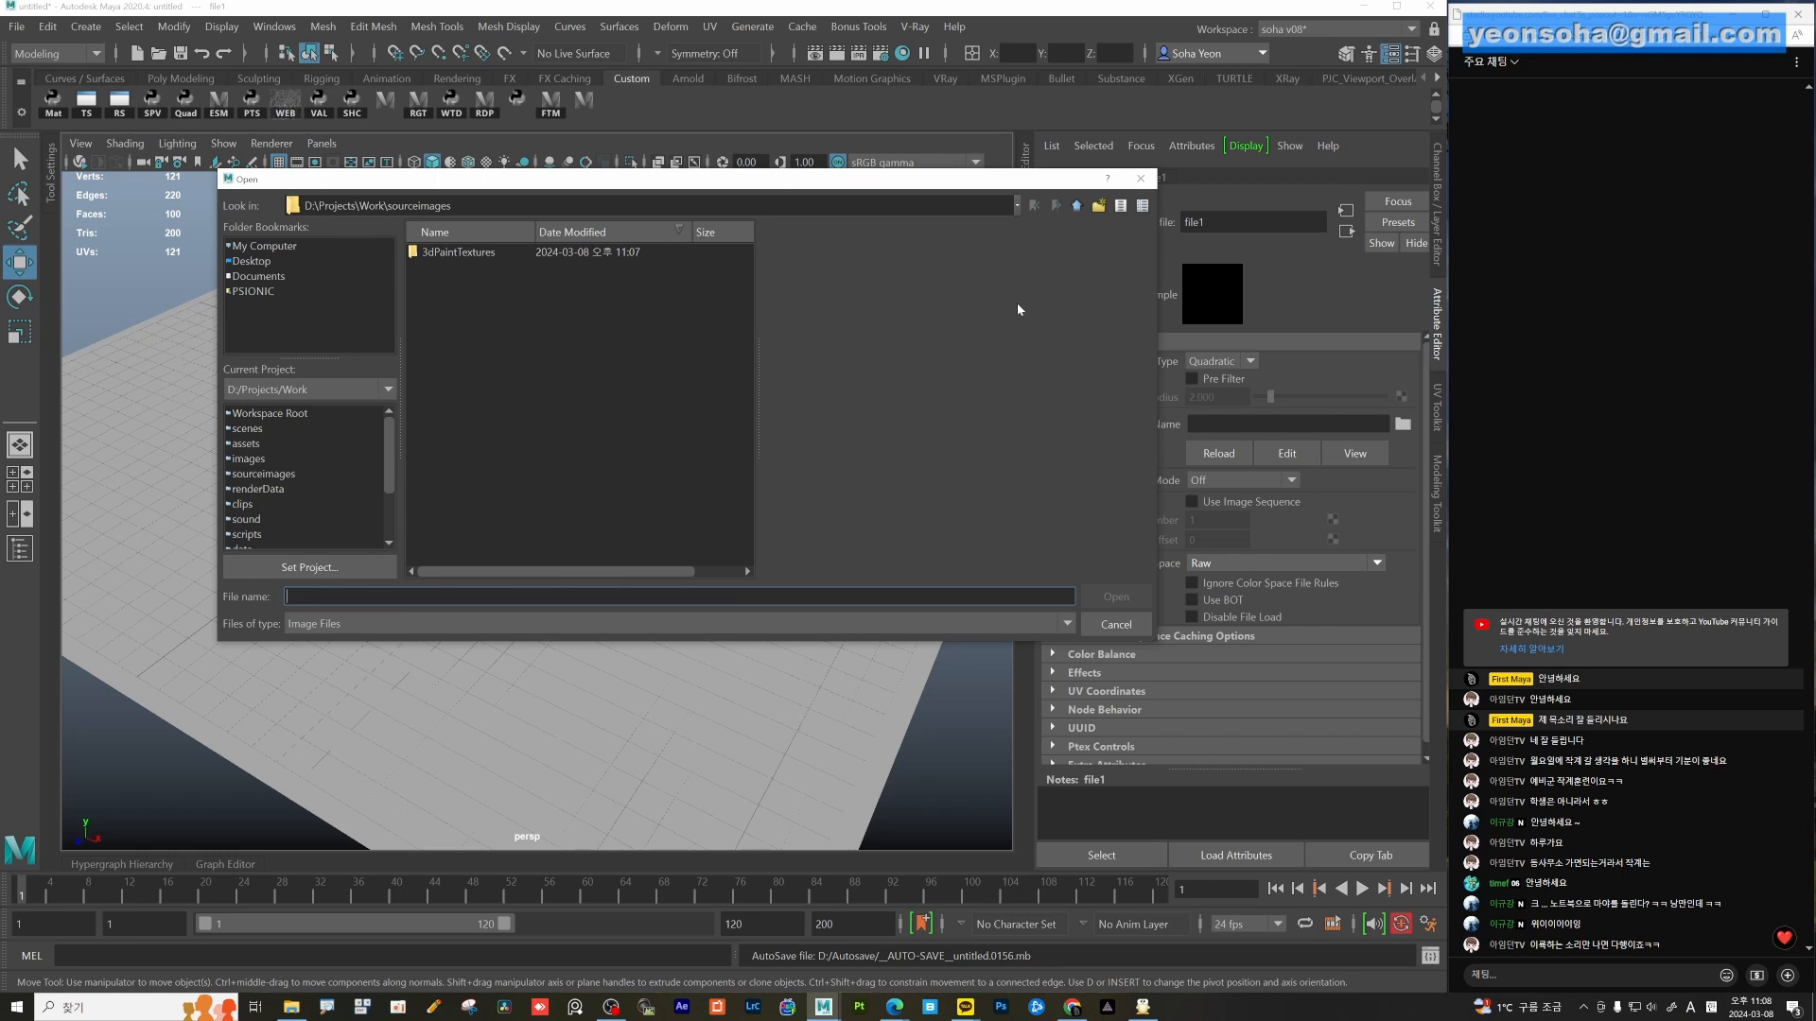
click(1076, 207)
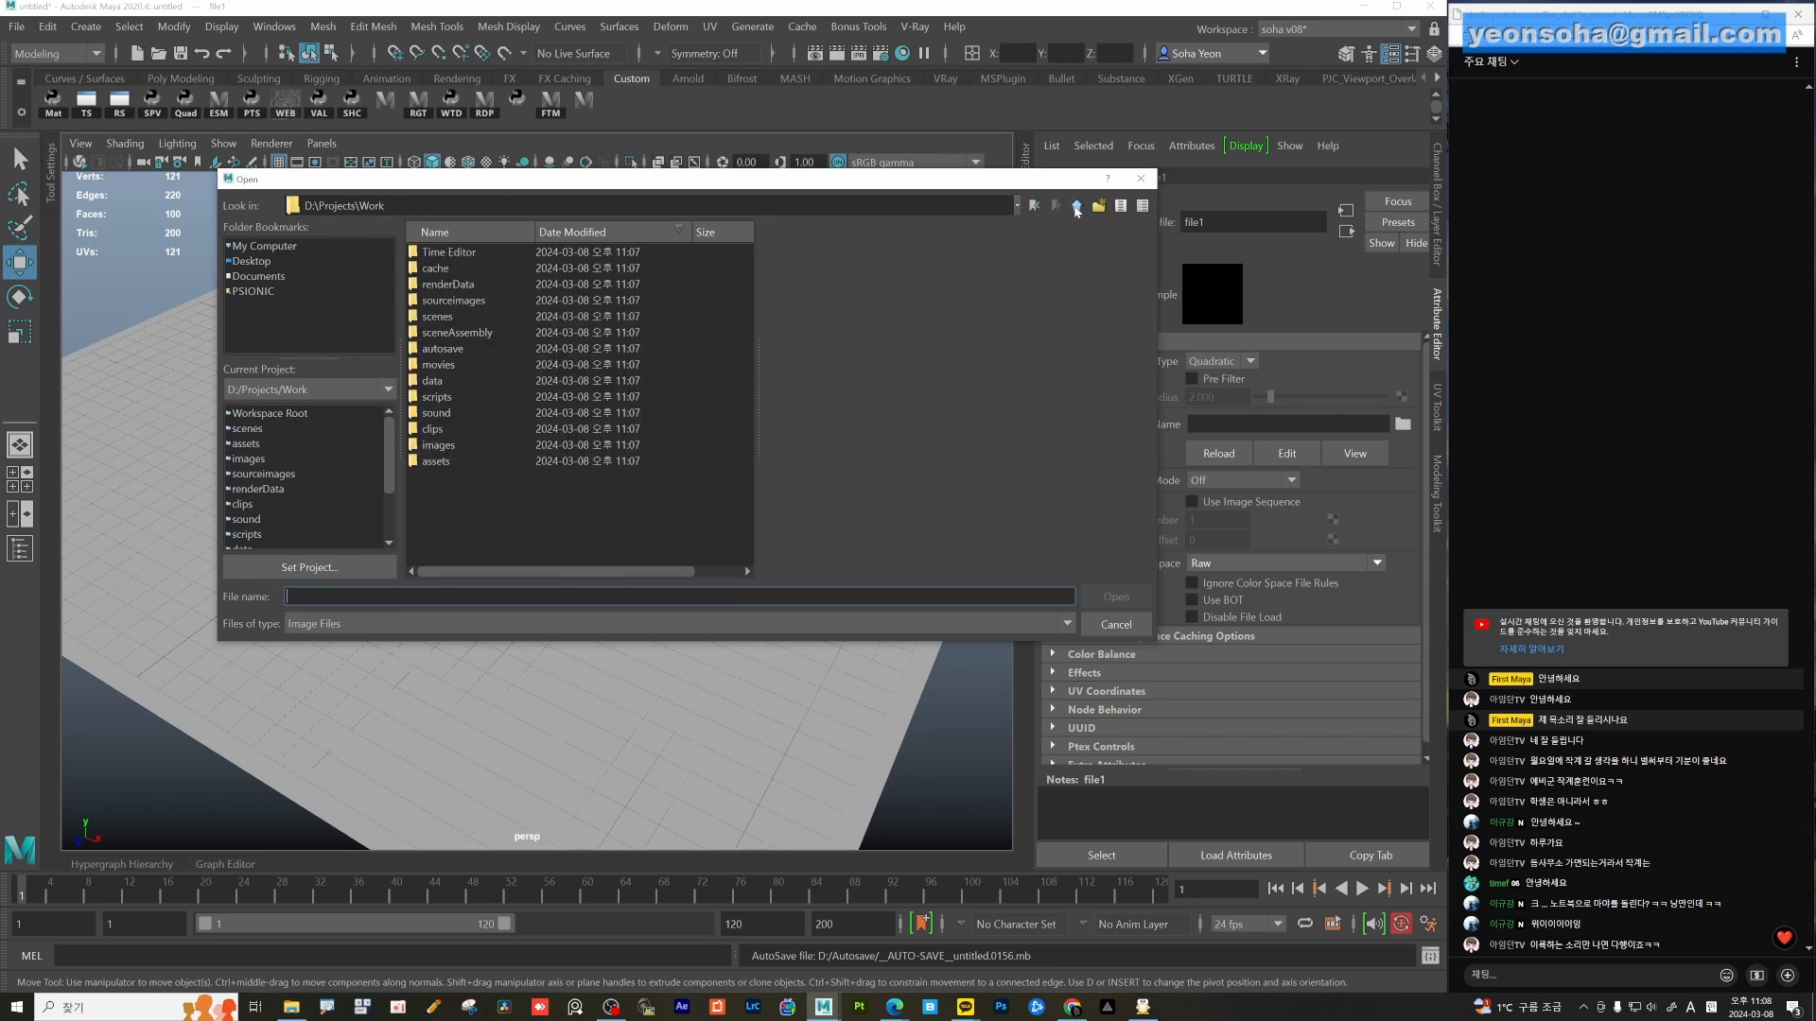
click(1076, 208)
click(464, 234)
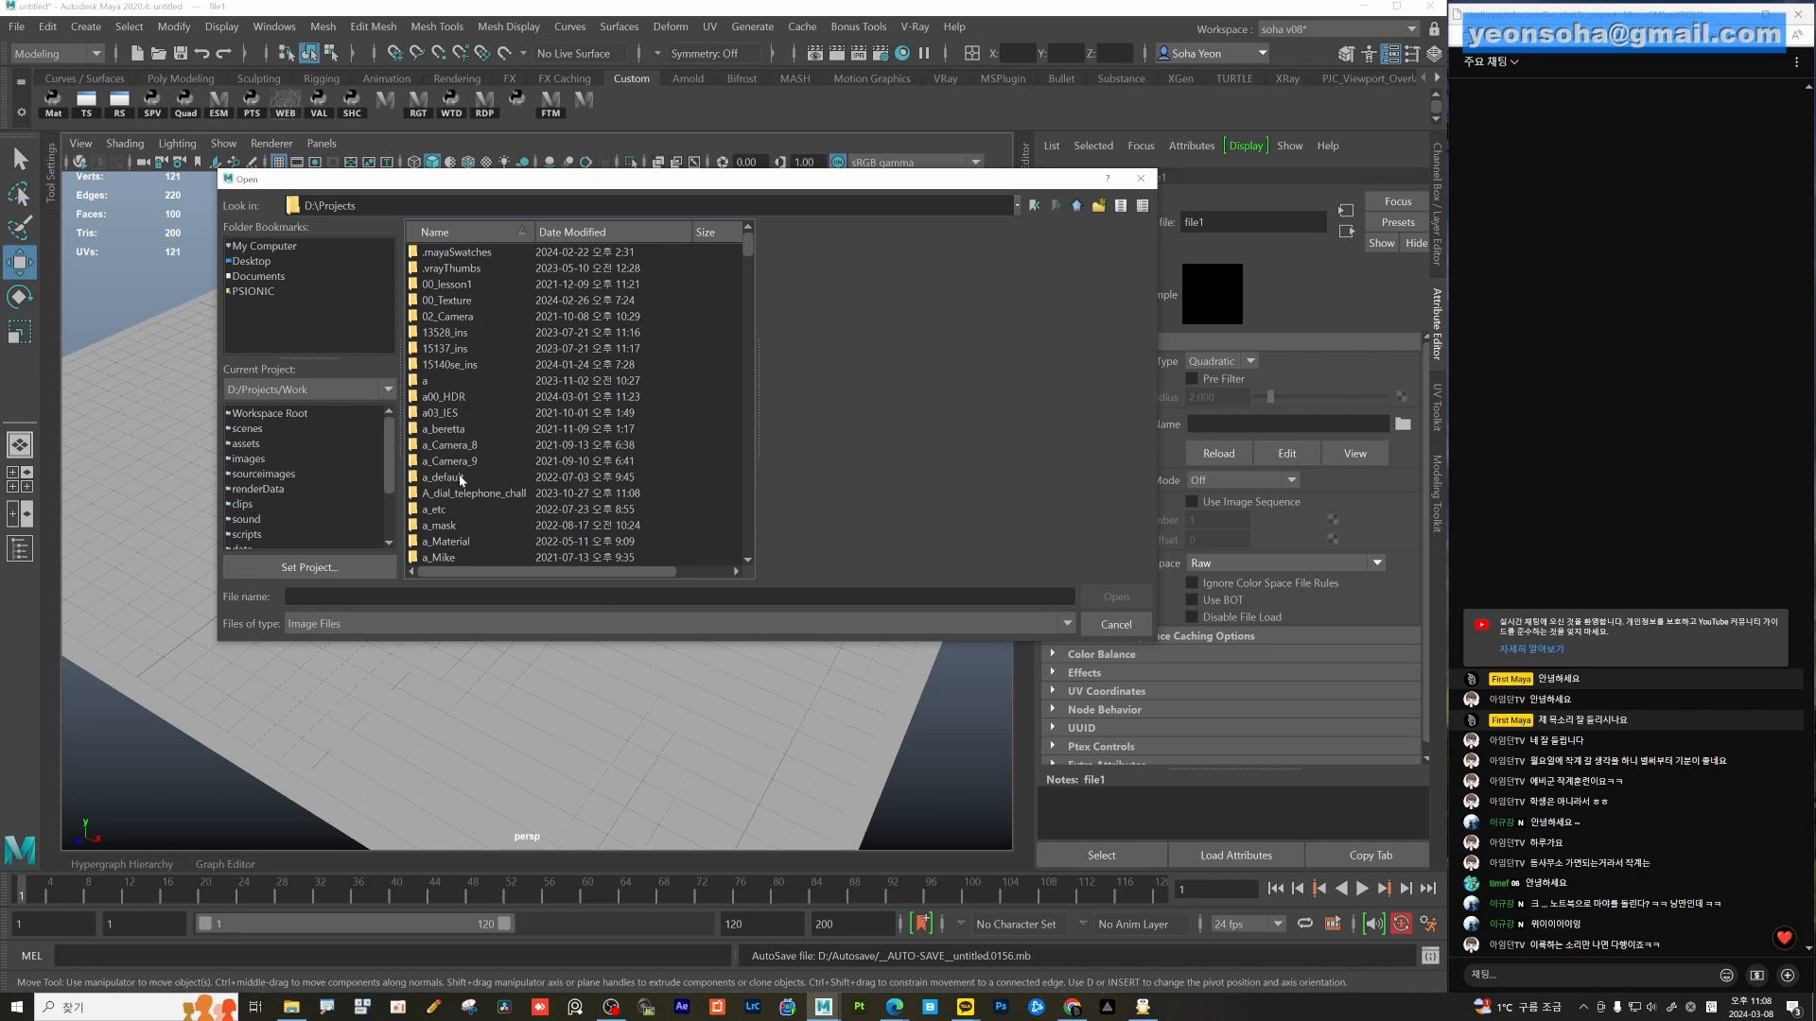
scroll(471, 502, down, 1)
scroll(470, 534, down, 1)
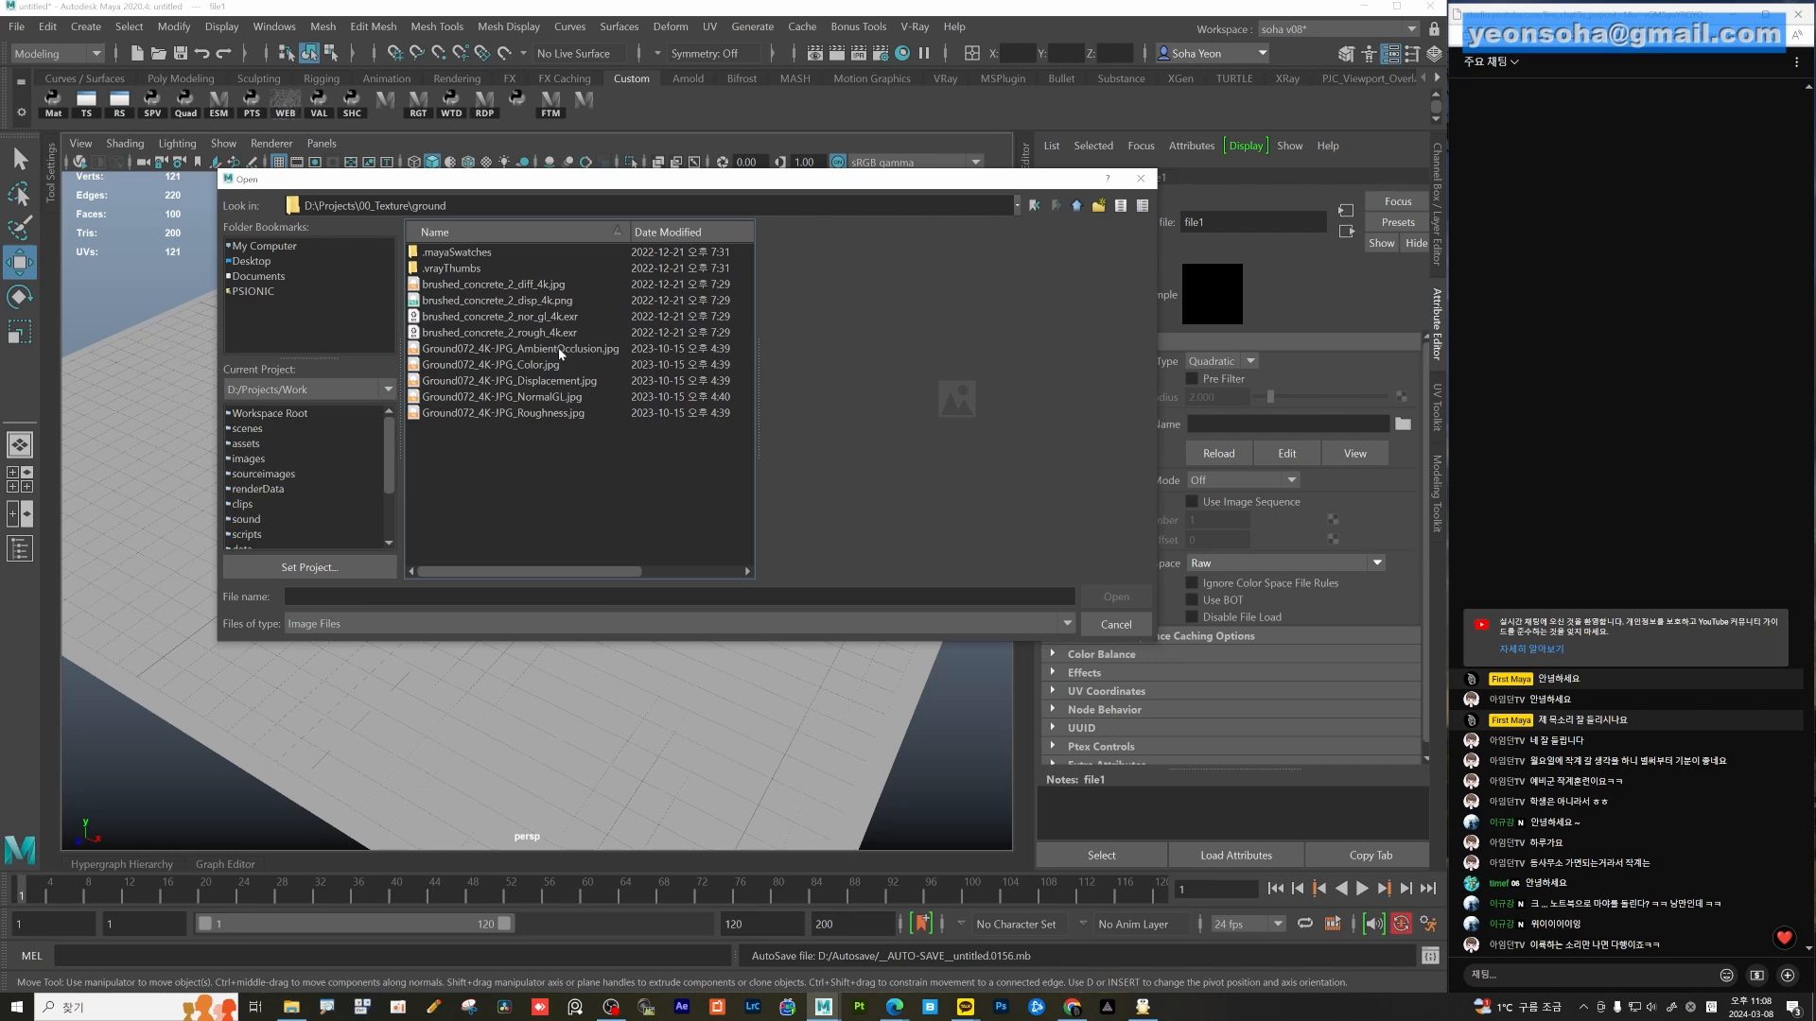
click(511, 364)
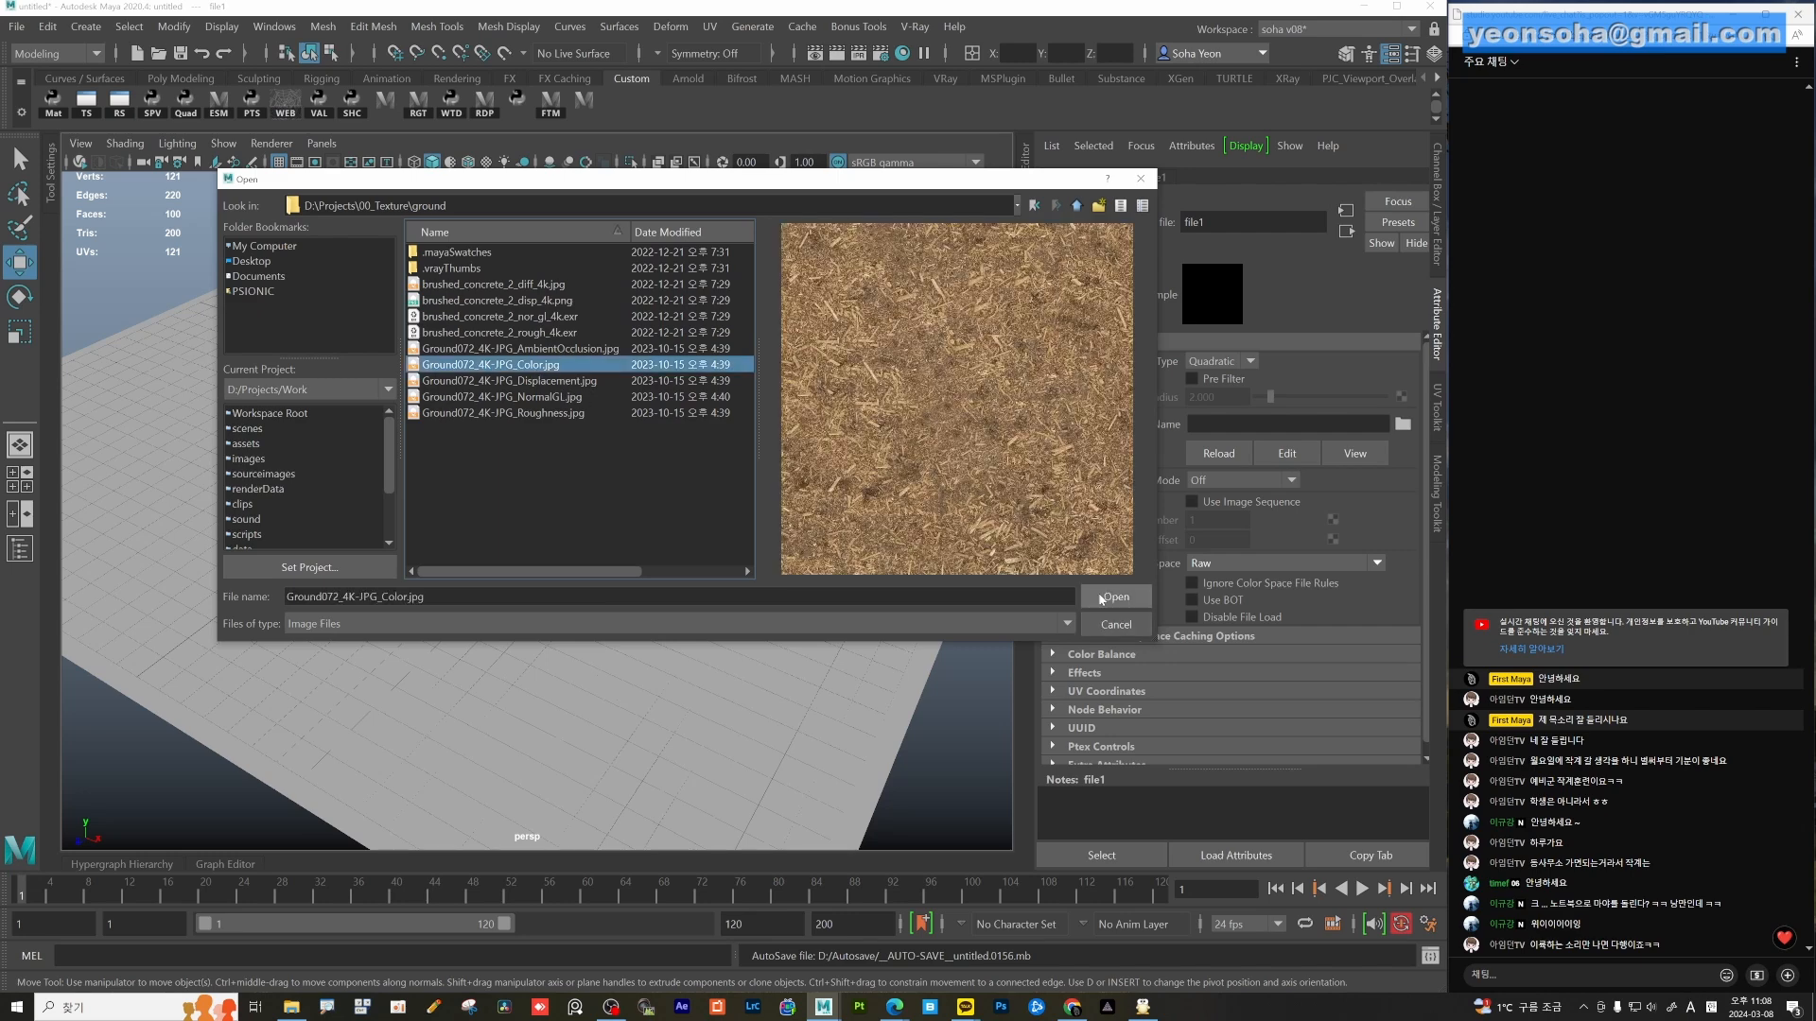
click(1112, 597)
click(587, 535)
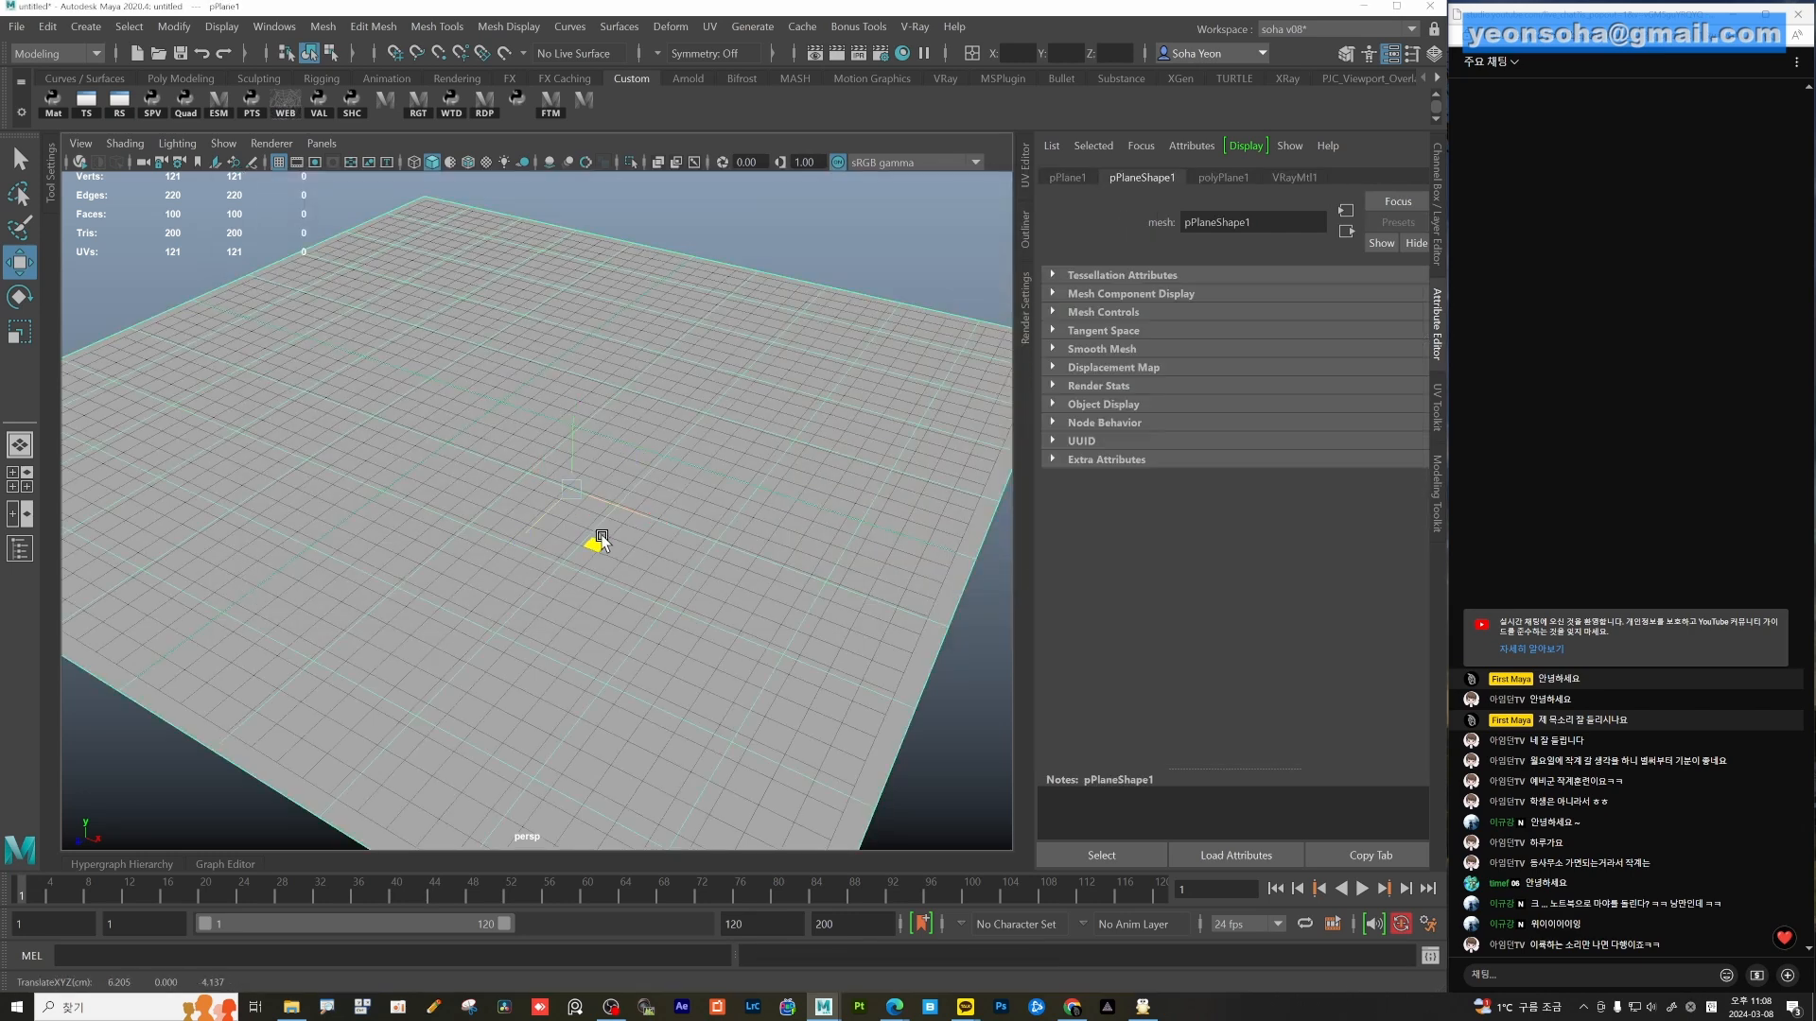
key(6)
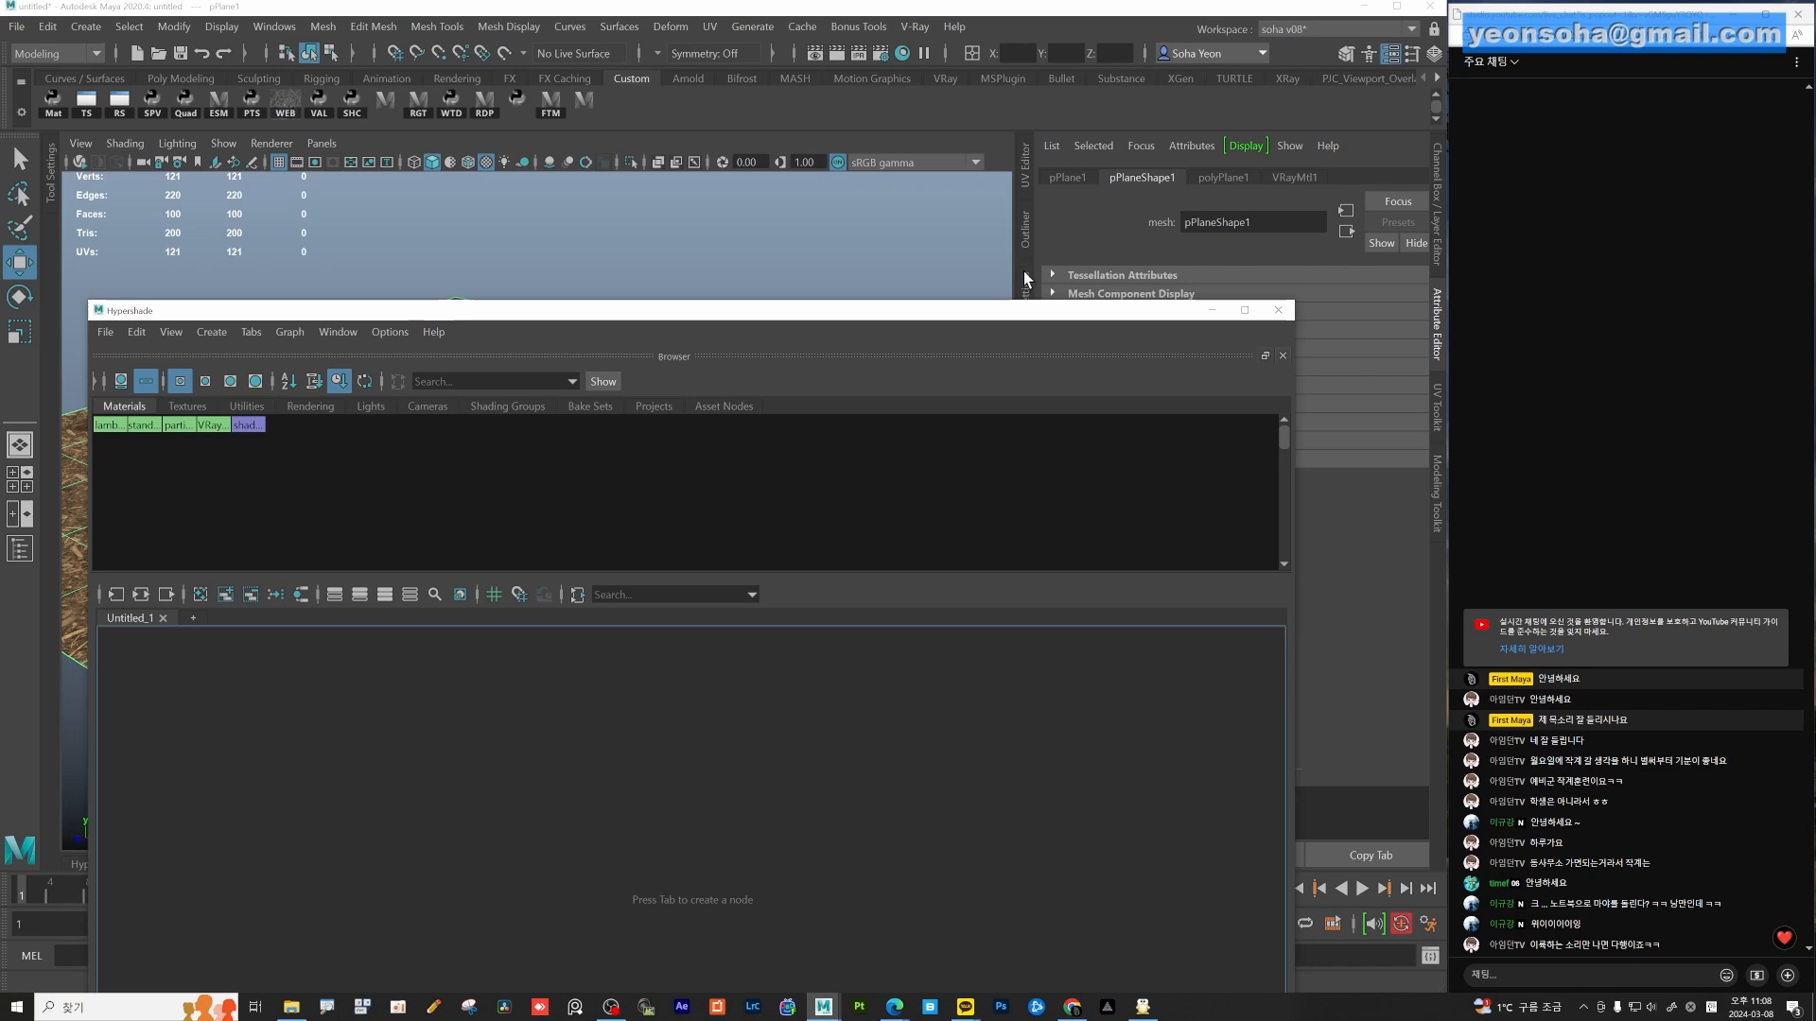
Dock the Hypershade and UV Editor together as tabs beside the perspective view, with the Hypershade in front.
click(1025, 173)
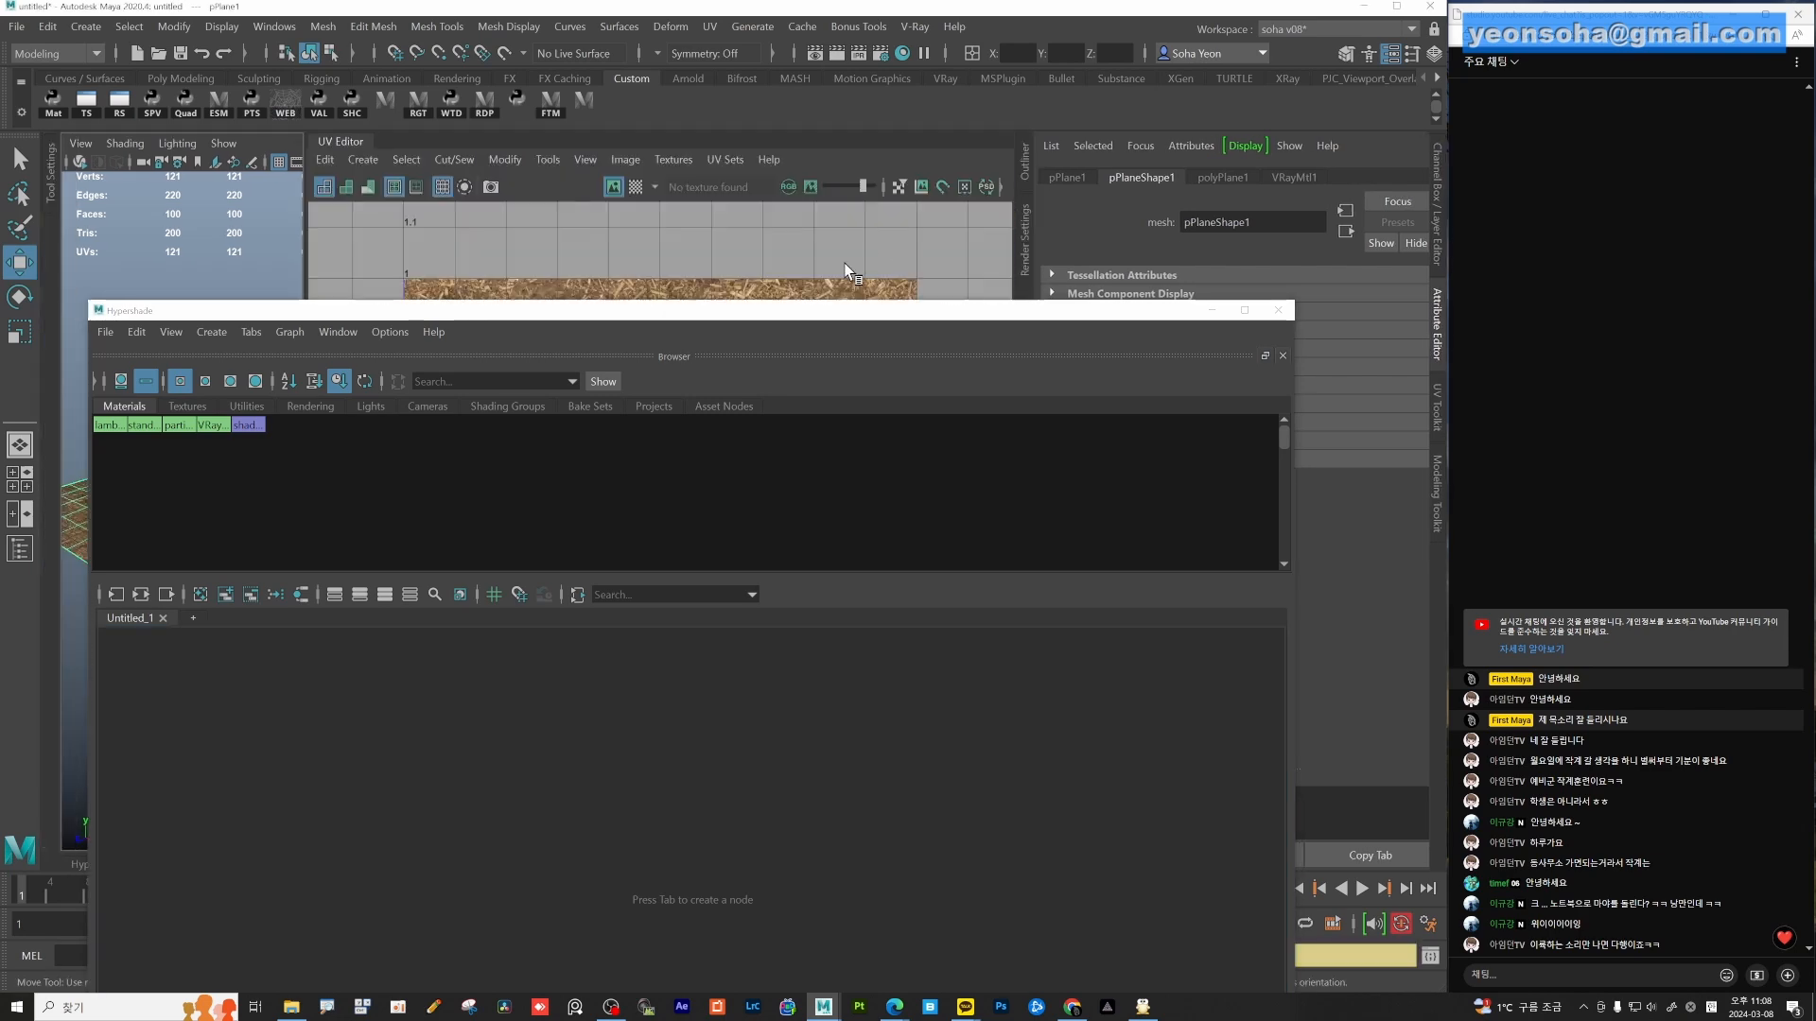
drag(659, 301, 737, 323)
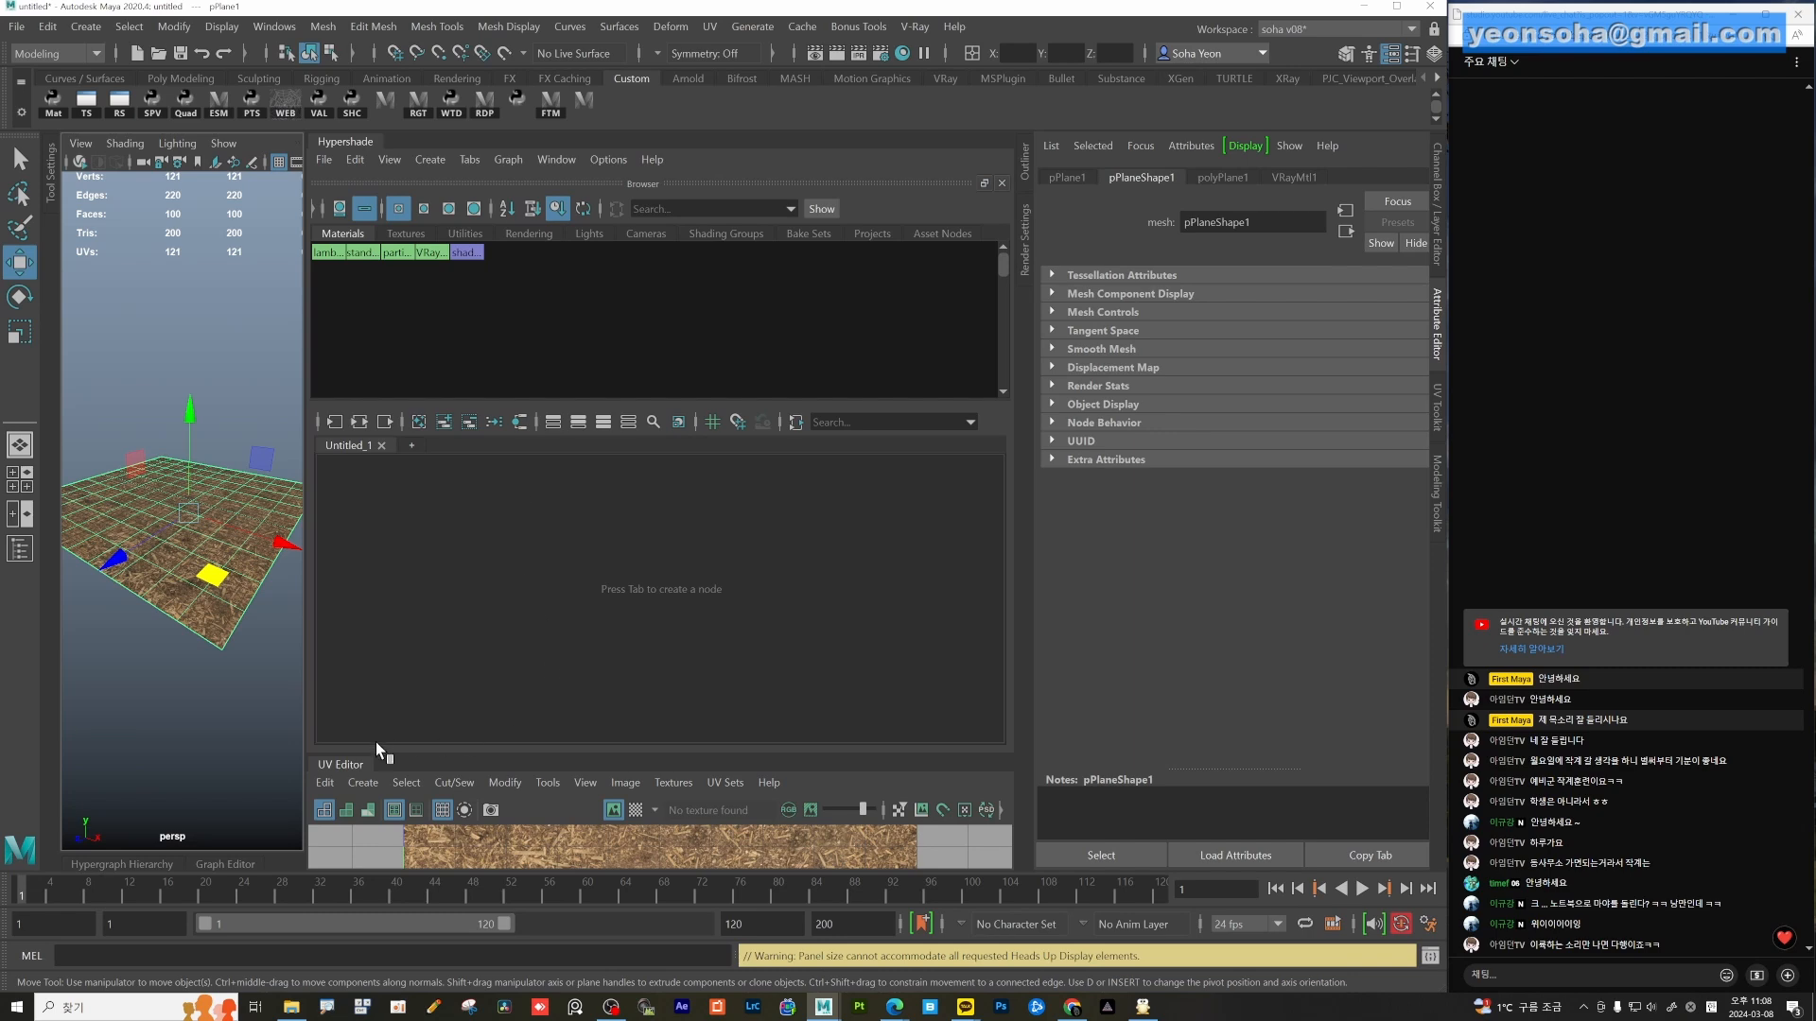
drag(350, 774, 452, 141)
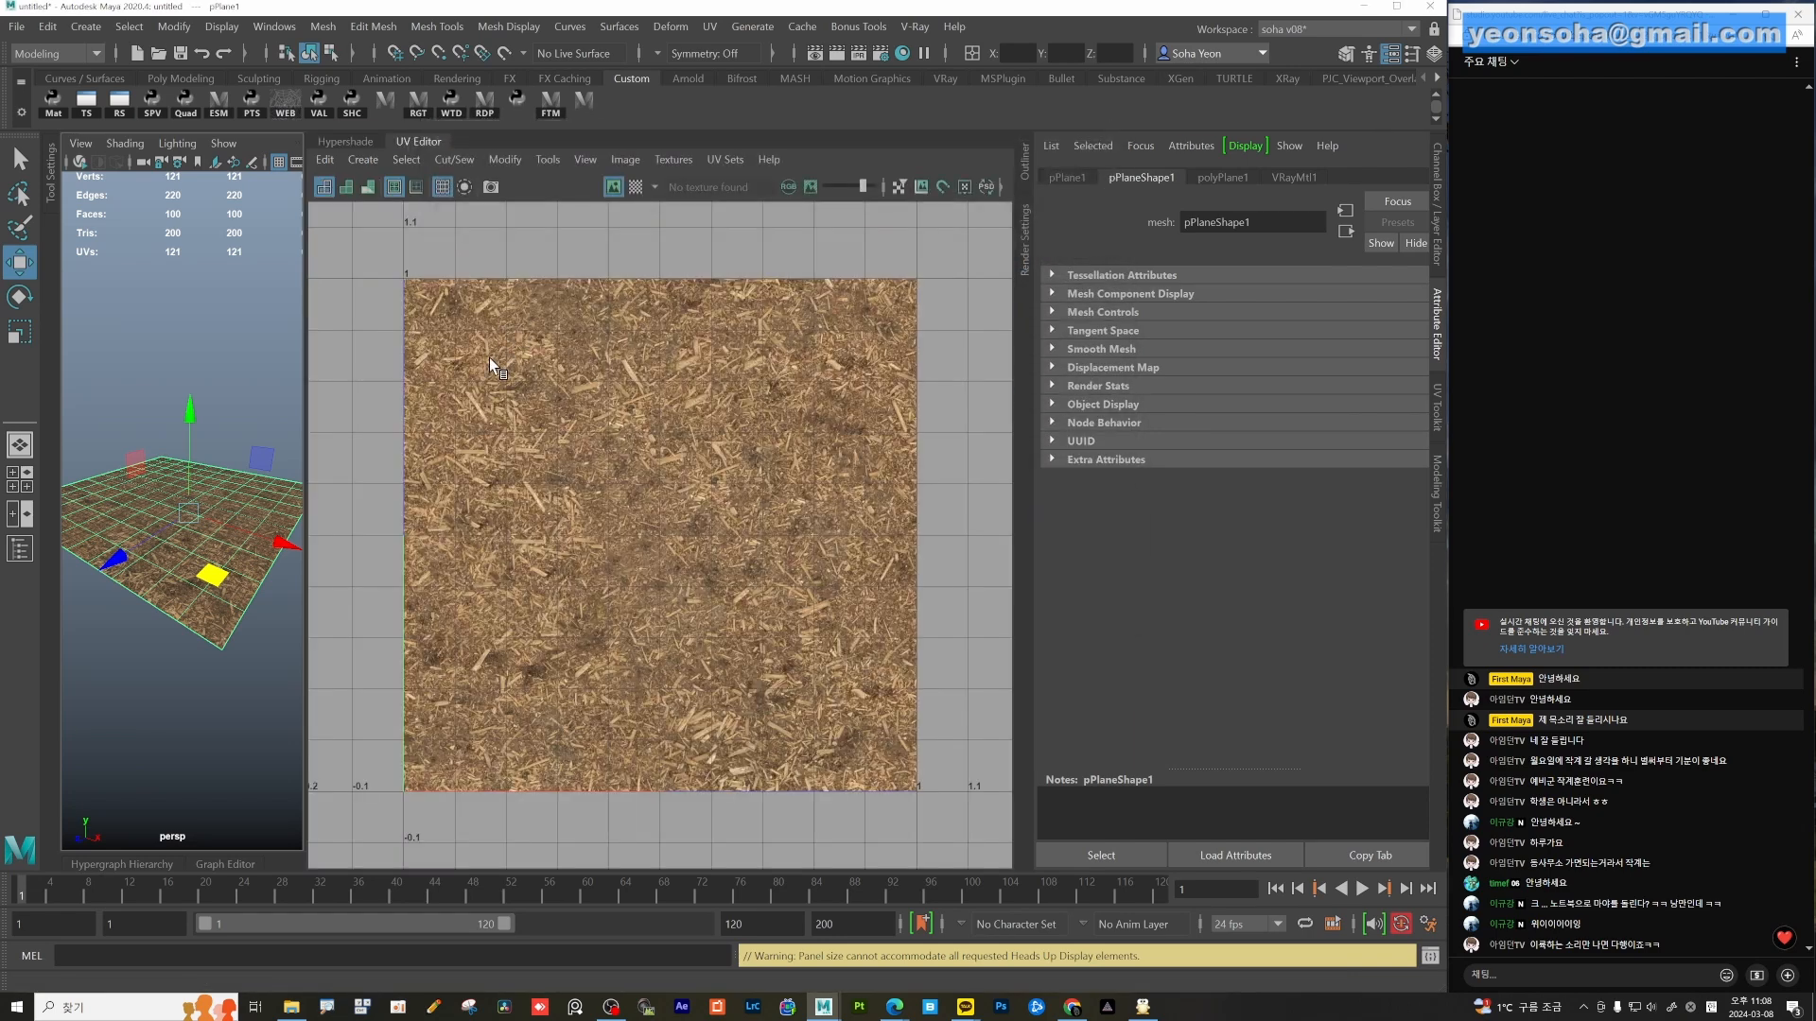
click(346, 142)
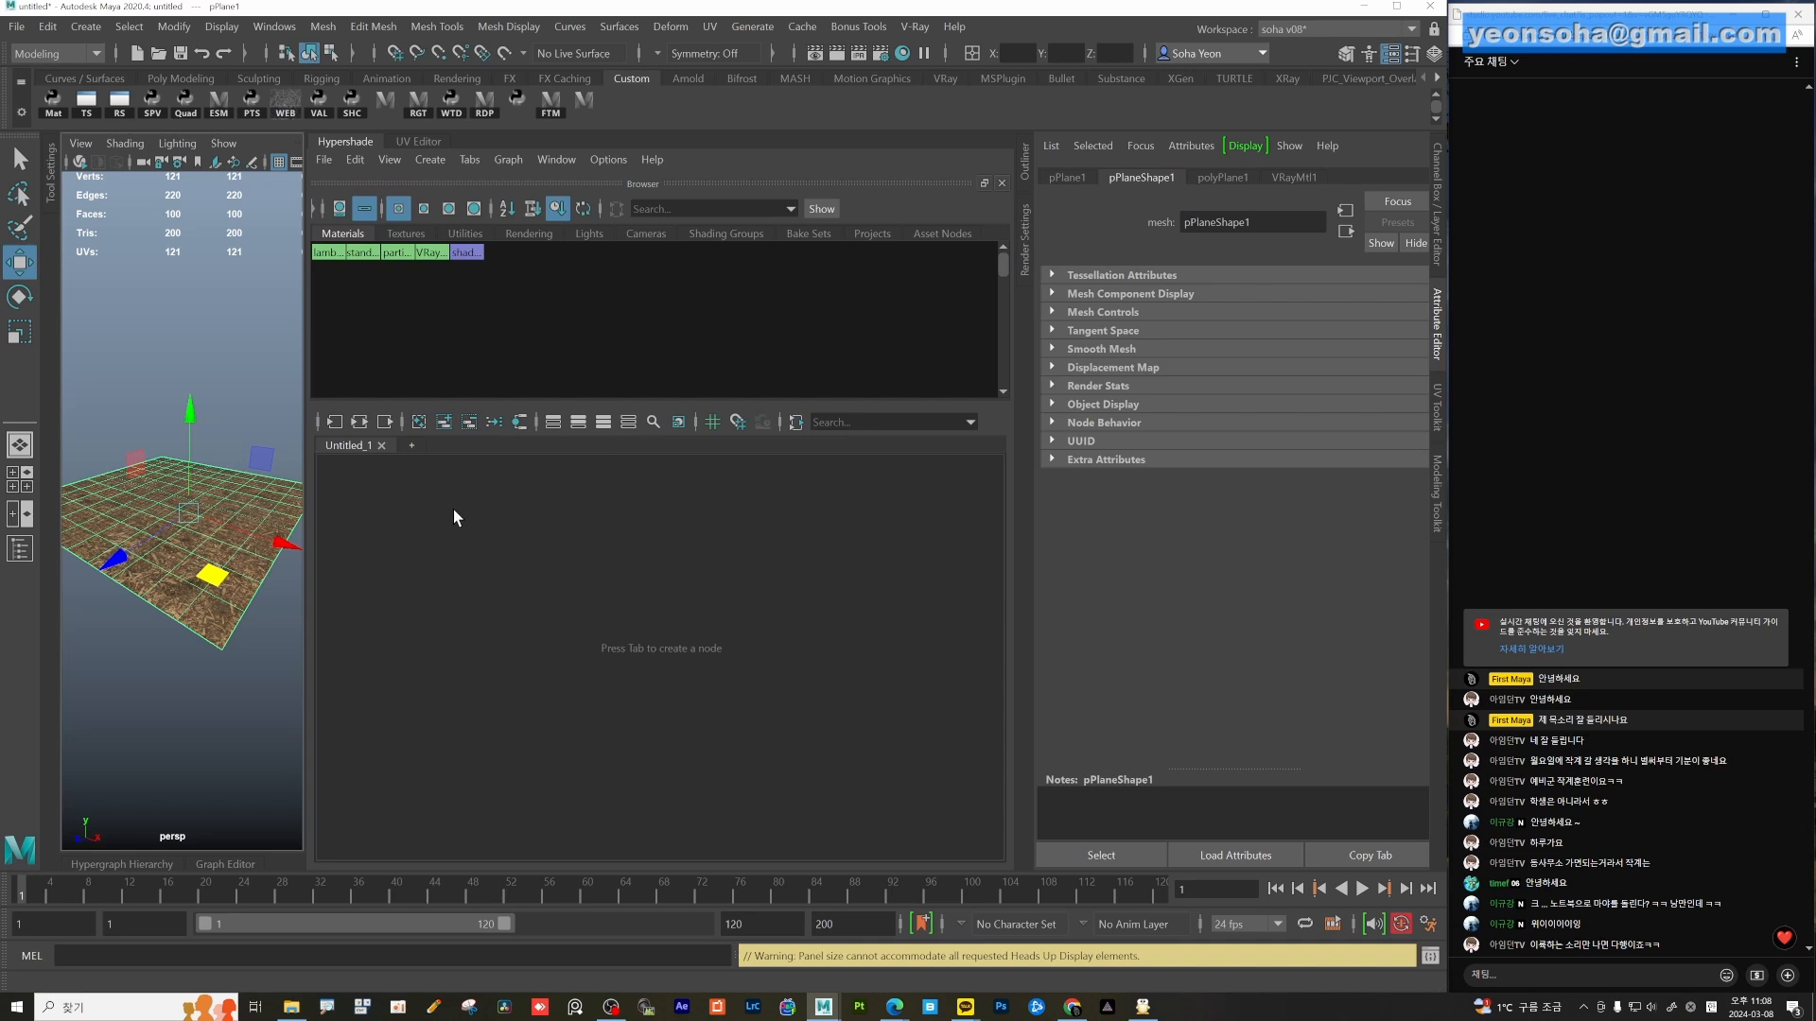
Graph the plane's material network in the Hypershade and rename its VRayMtl node to ground.
click(522, 425)
alt+right_drag(647, 606, 746, 608)
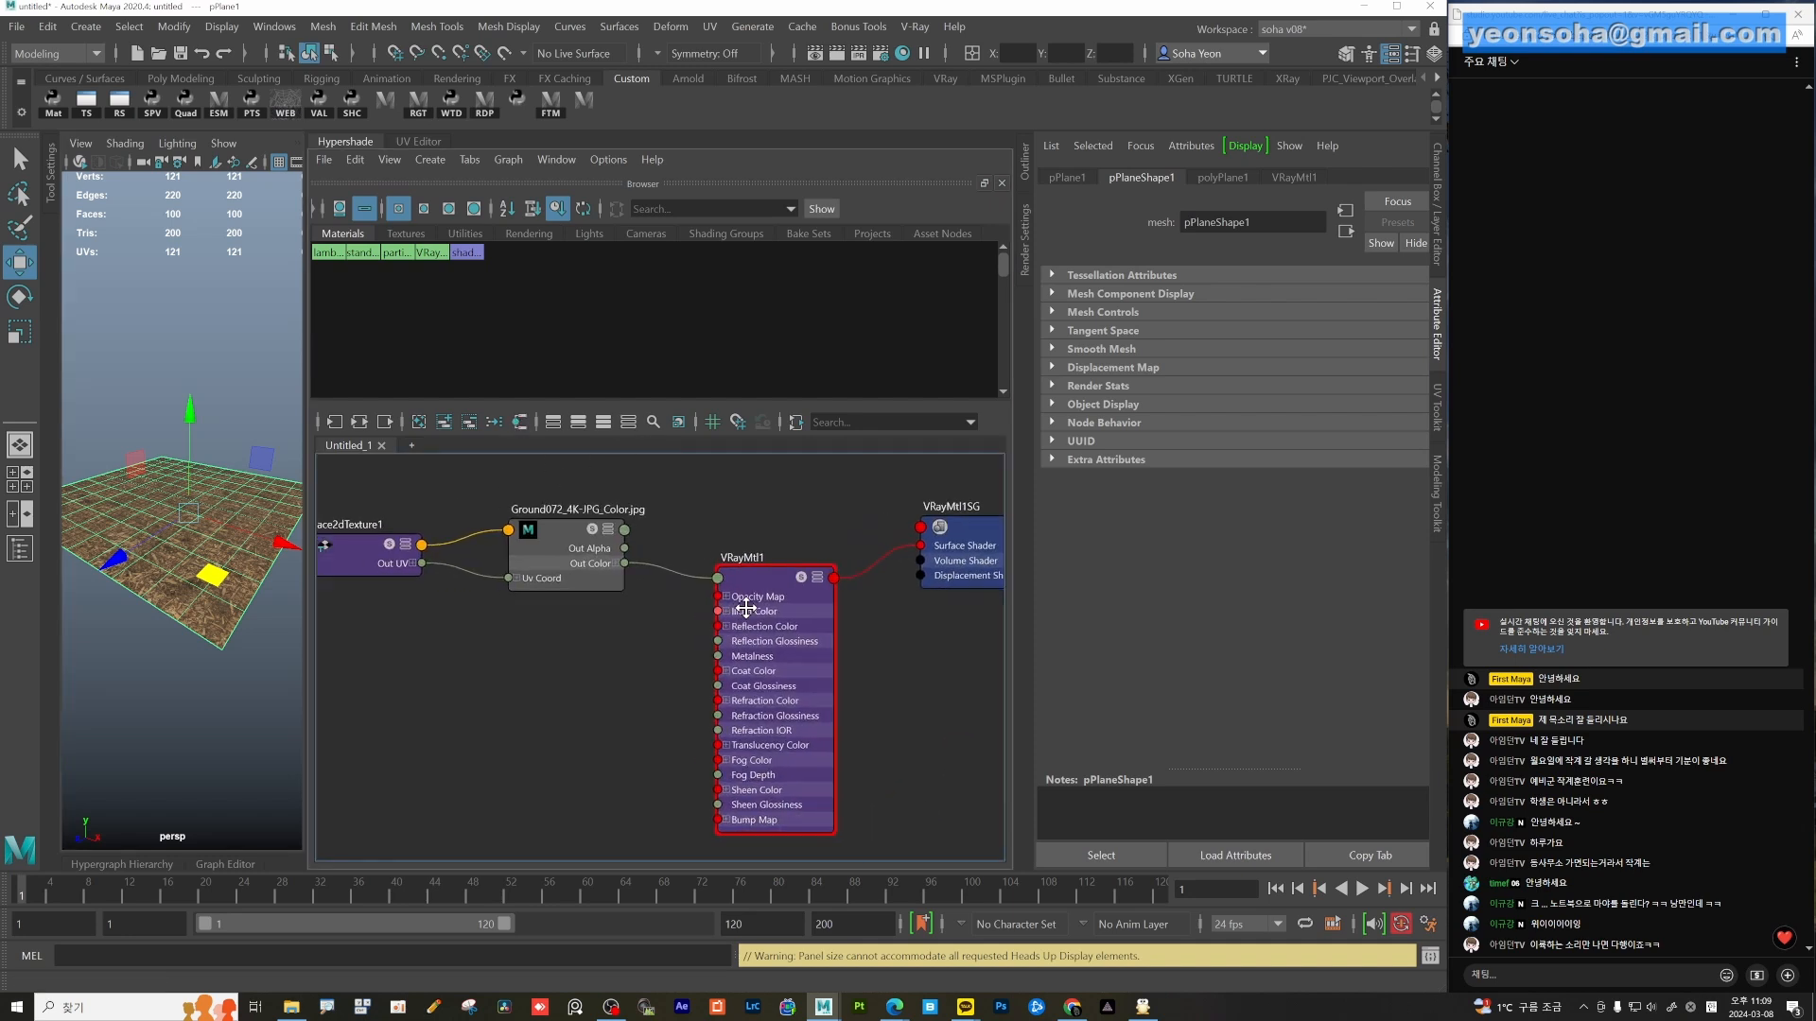
alt+middle_drag(746, 608, 804, 597)
alt+right_drag(804, 597, 790, 597)
click(806, 565)
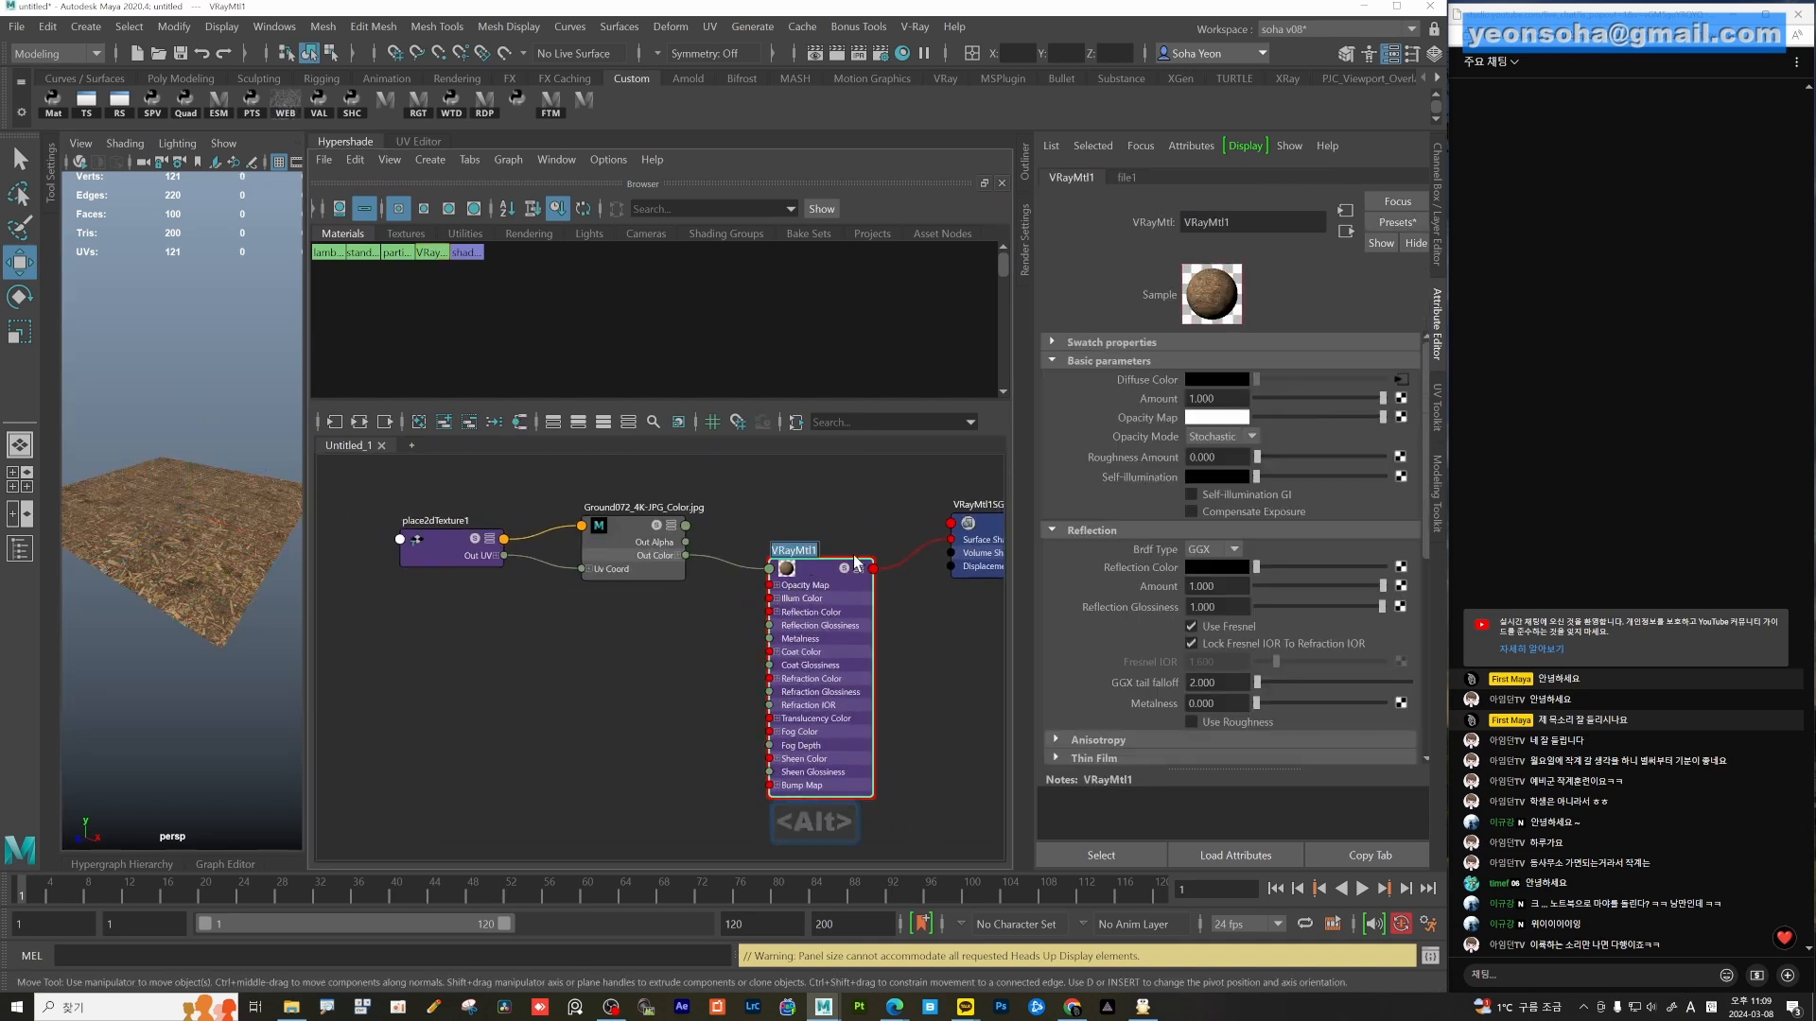
text(ground)
key(Return)
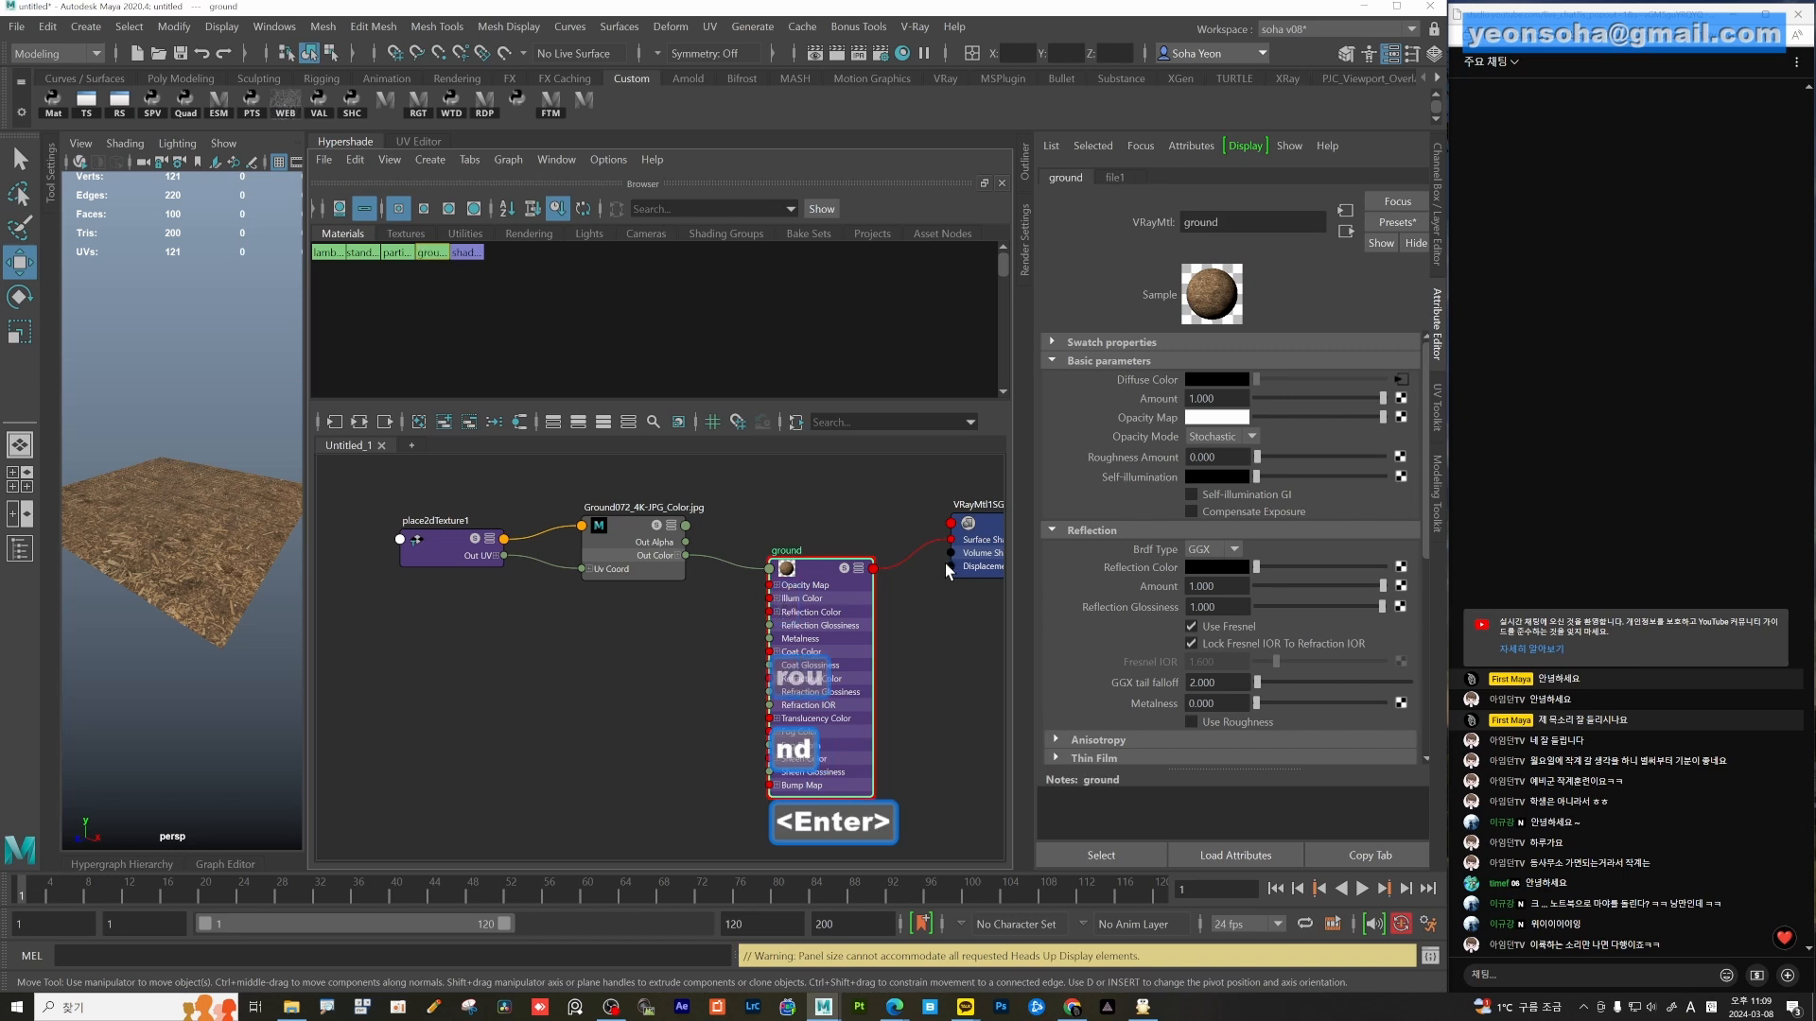
Set the ground material's reflection color to white and turn on Use Roughness.
drag(1259, 565, 1424, 554)
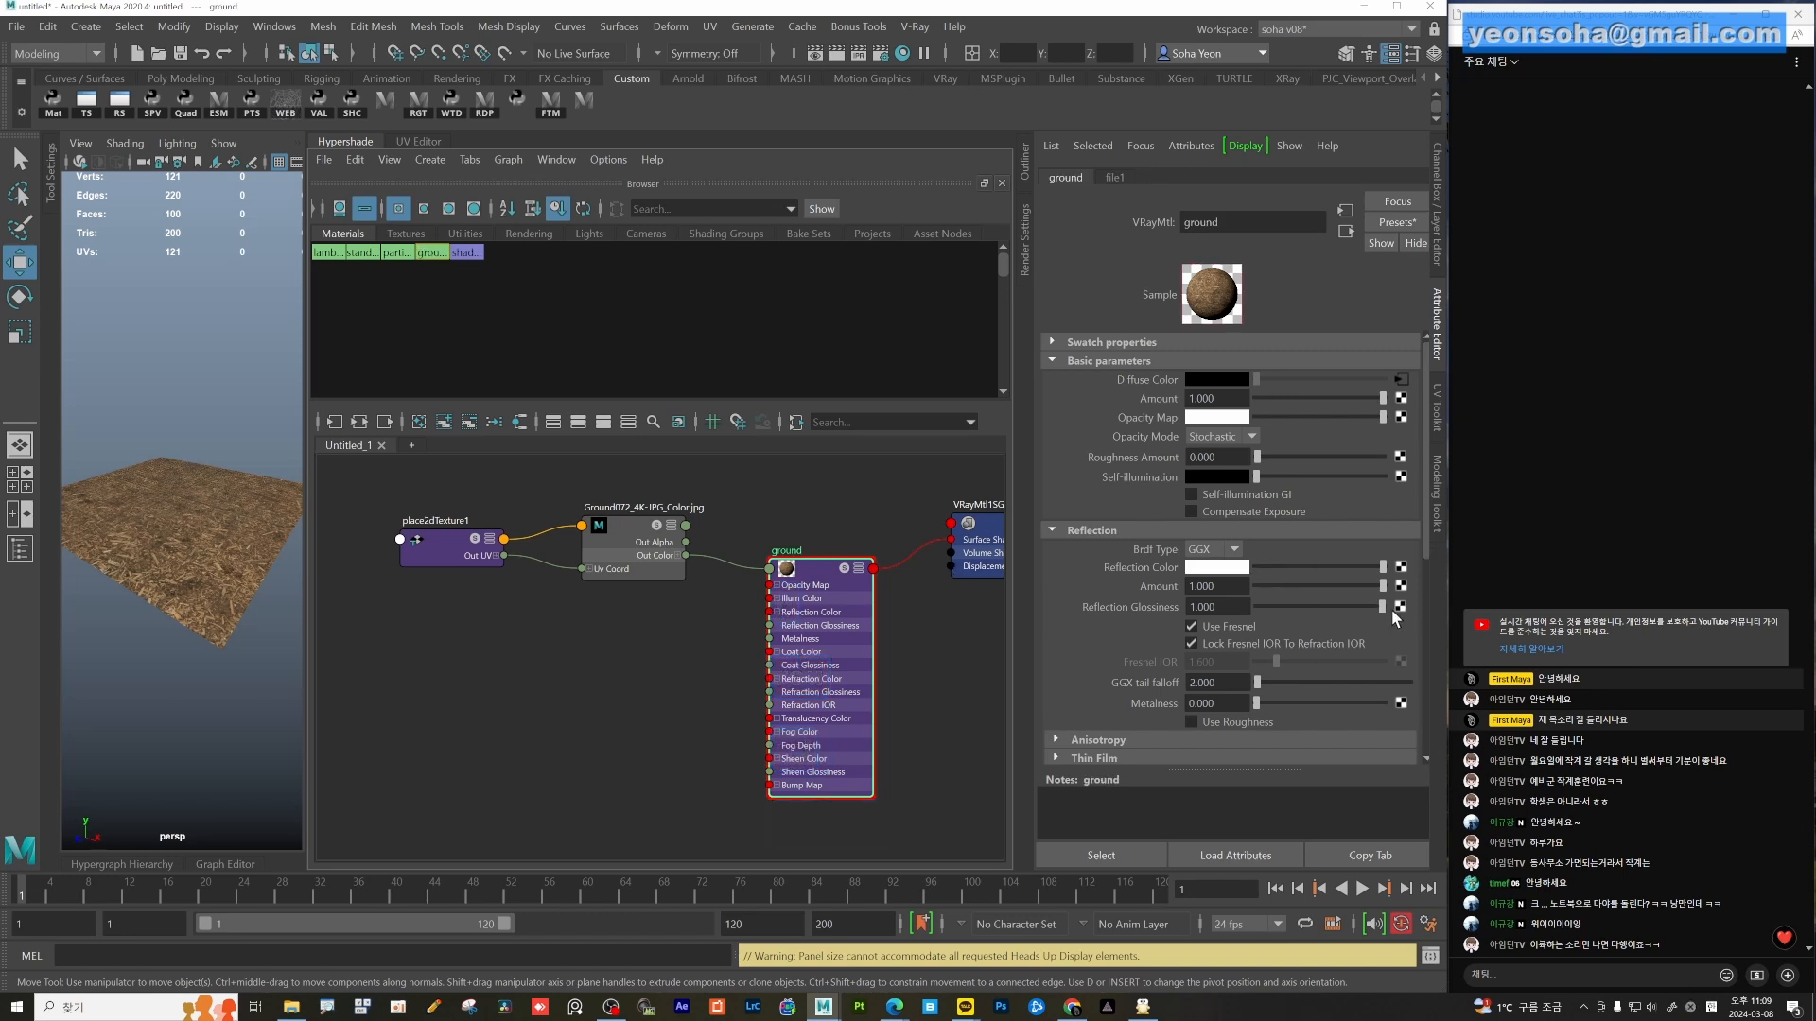
scroll(1295, 677, down, 1)
click(1258, 693)
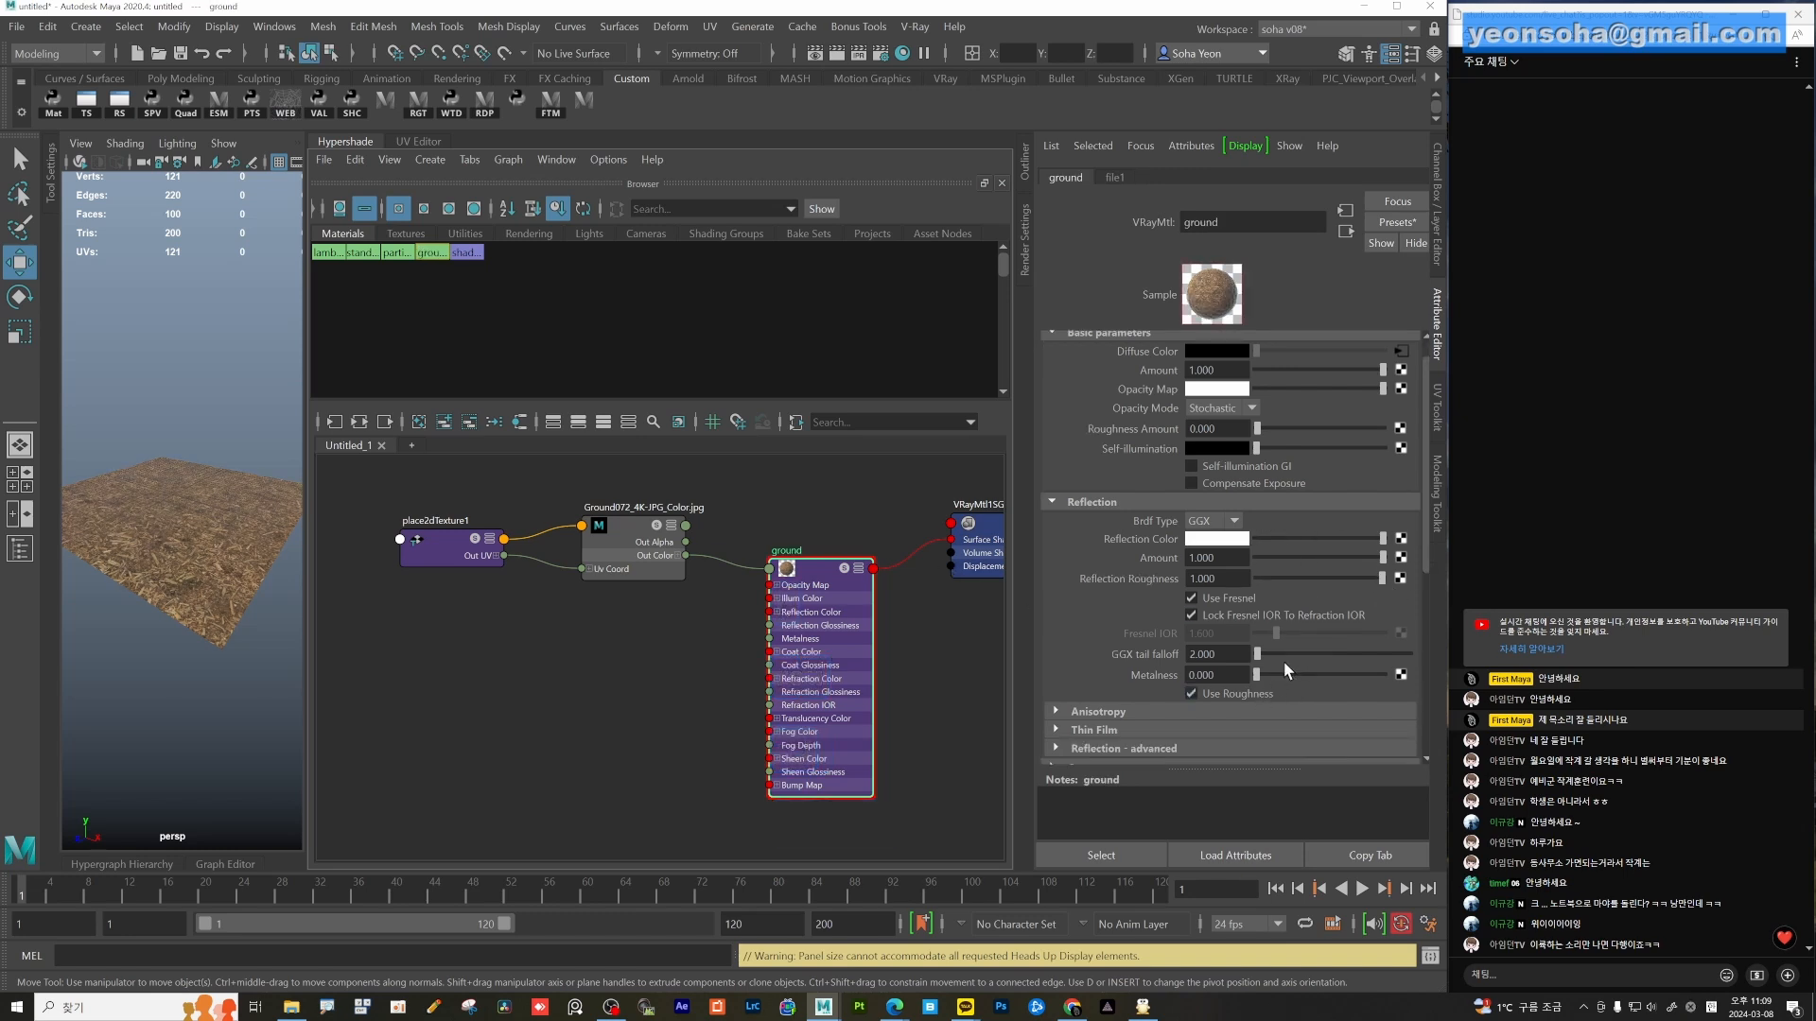
Map the ground material's reflection roughness with a File texture that loads Ground072_4K-JPG_Roughness.jpg from D:\Projects\00_Texture\ground.
click(1400, 578)
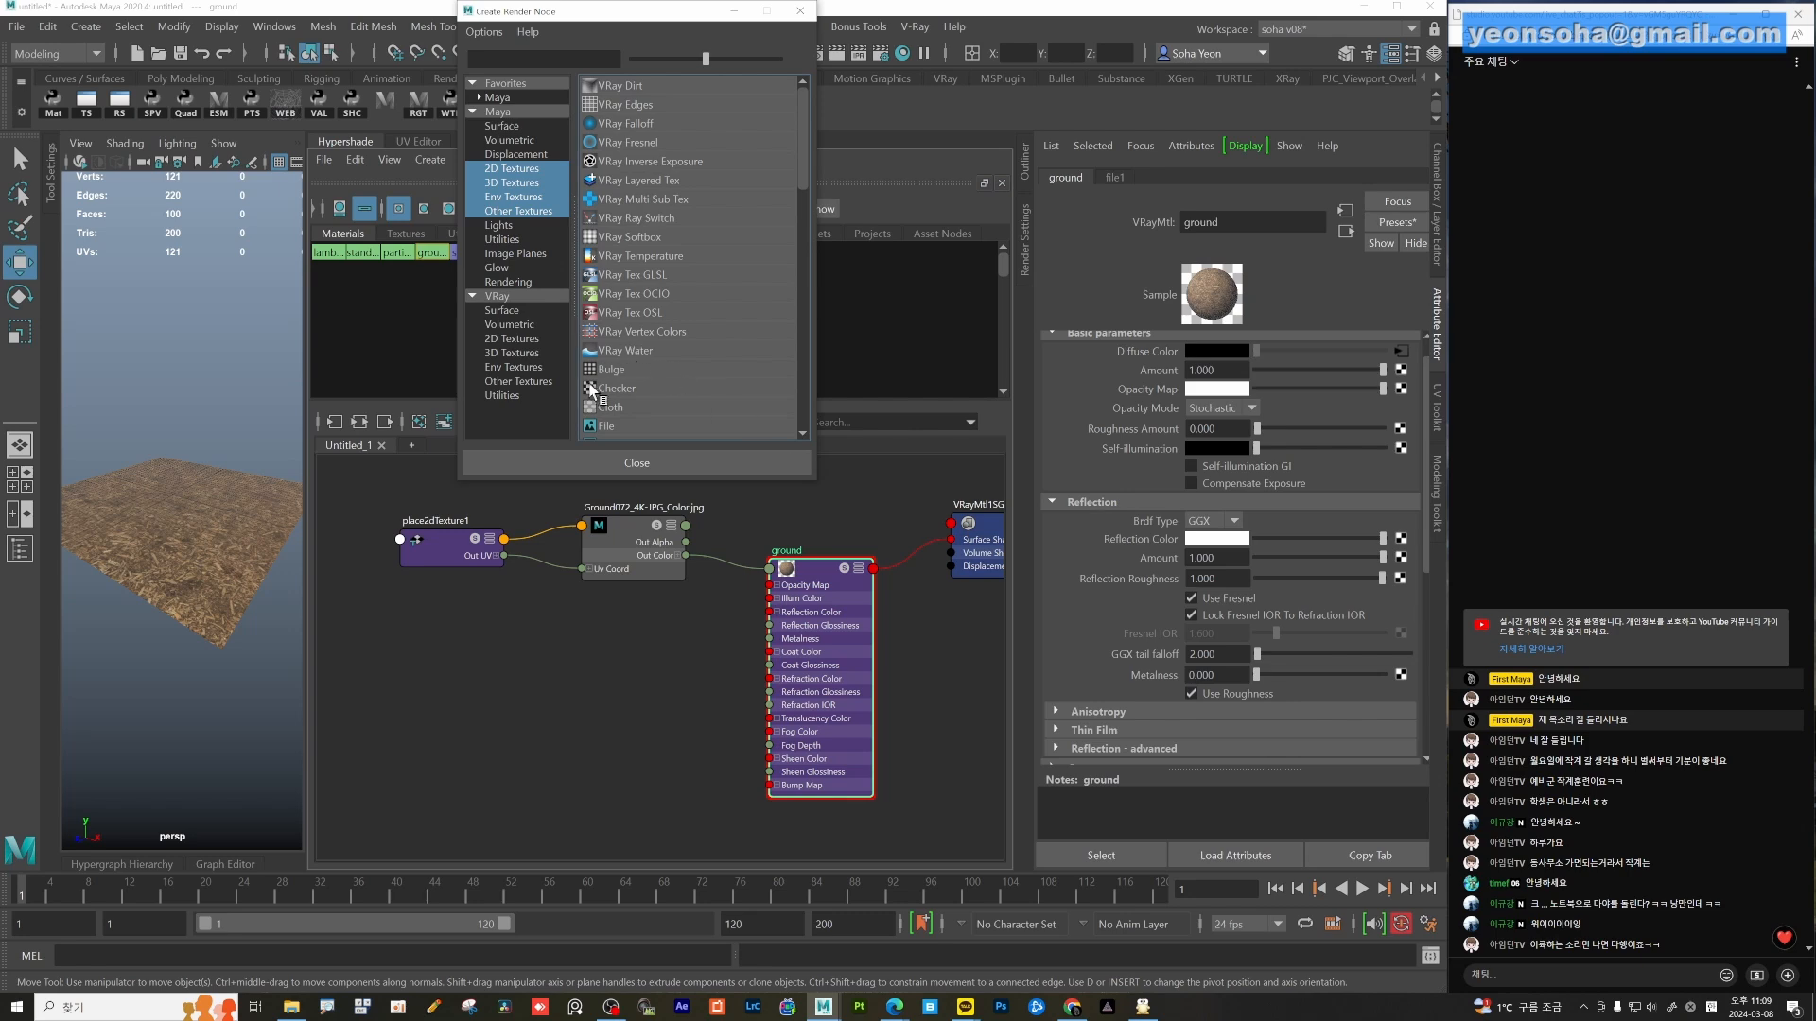
click(593, 427)
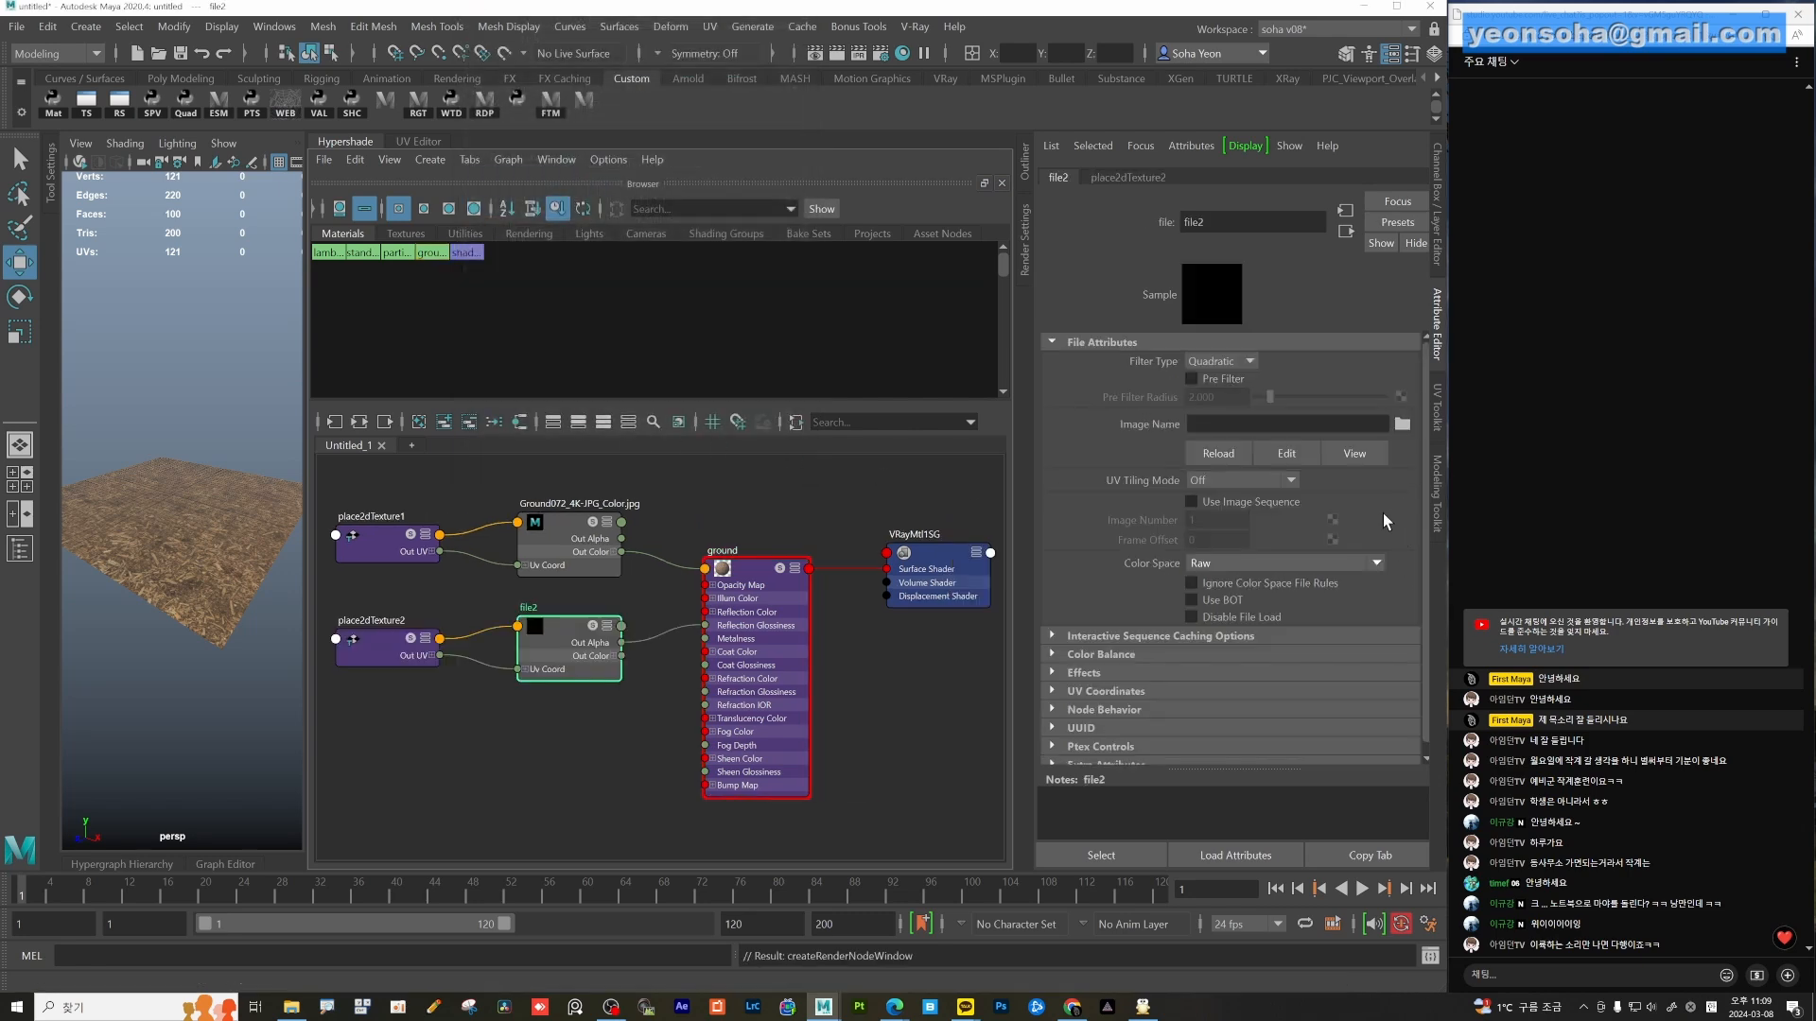
click(1401, 427)
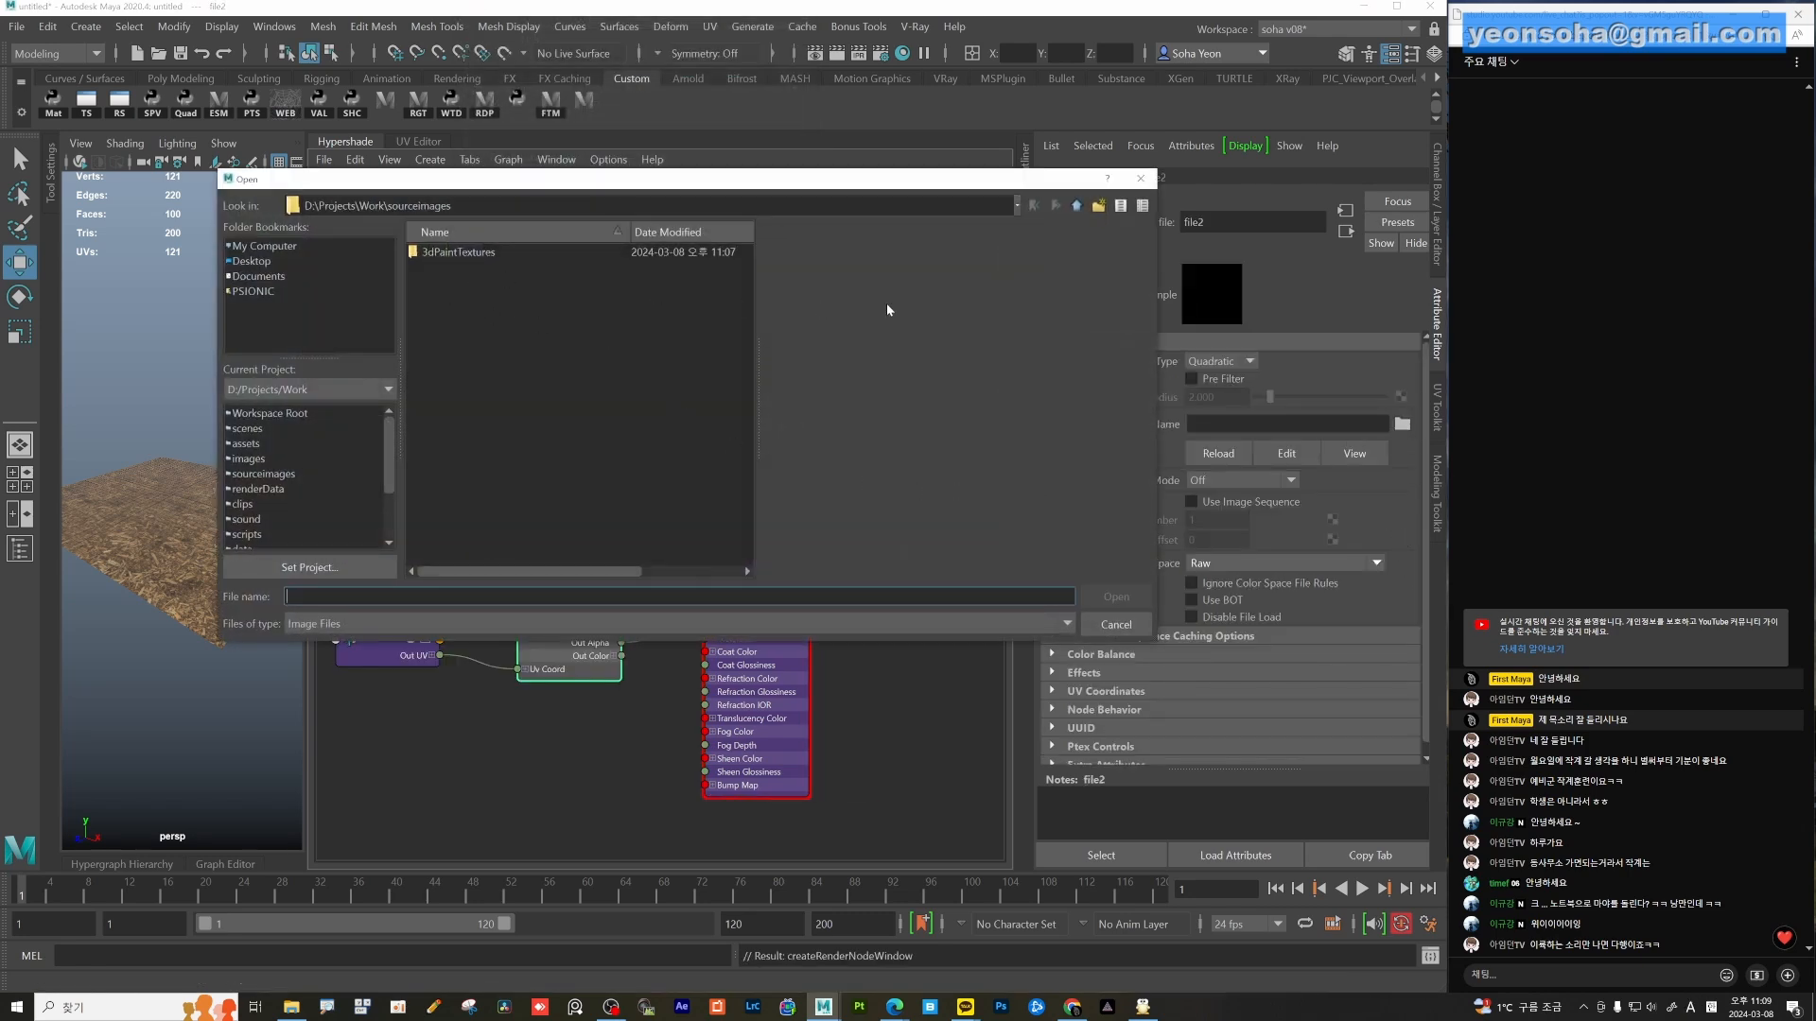
click(1075, 208)
click(1075, 208)
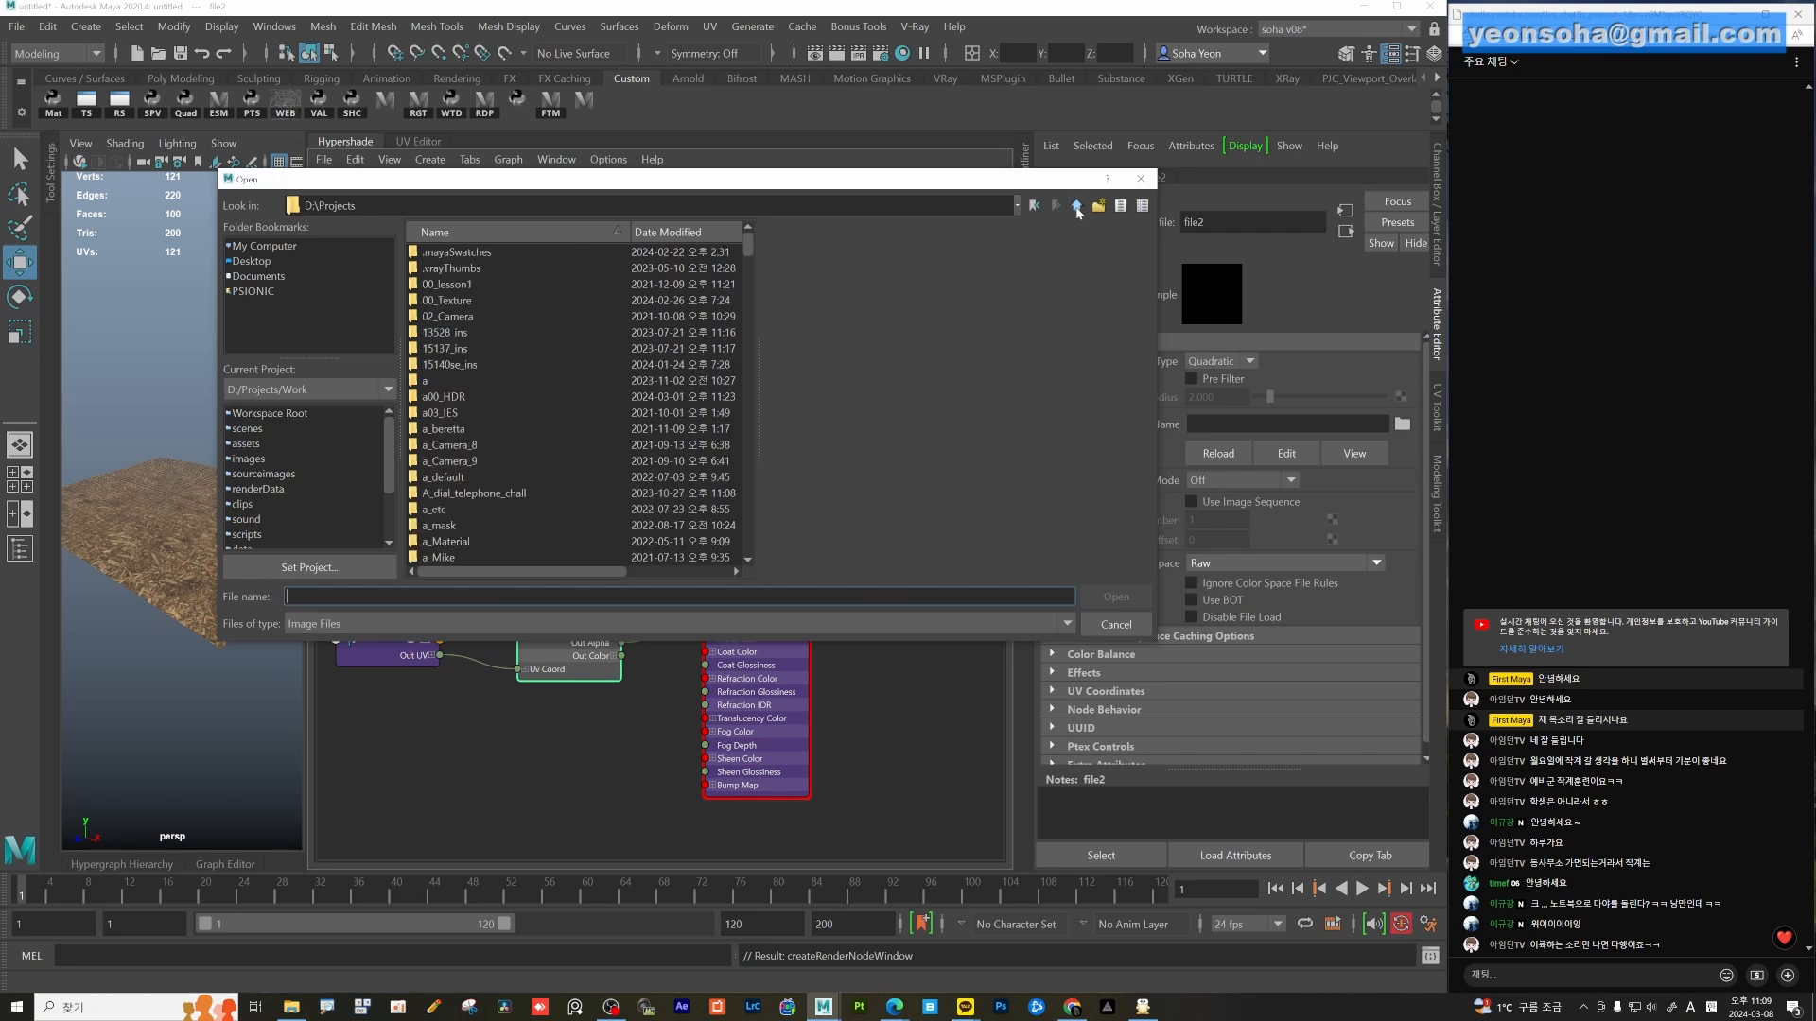
double_click(468, 301)
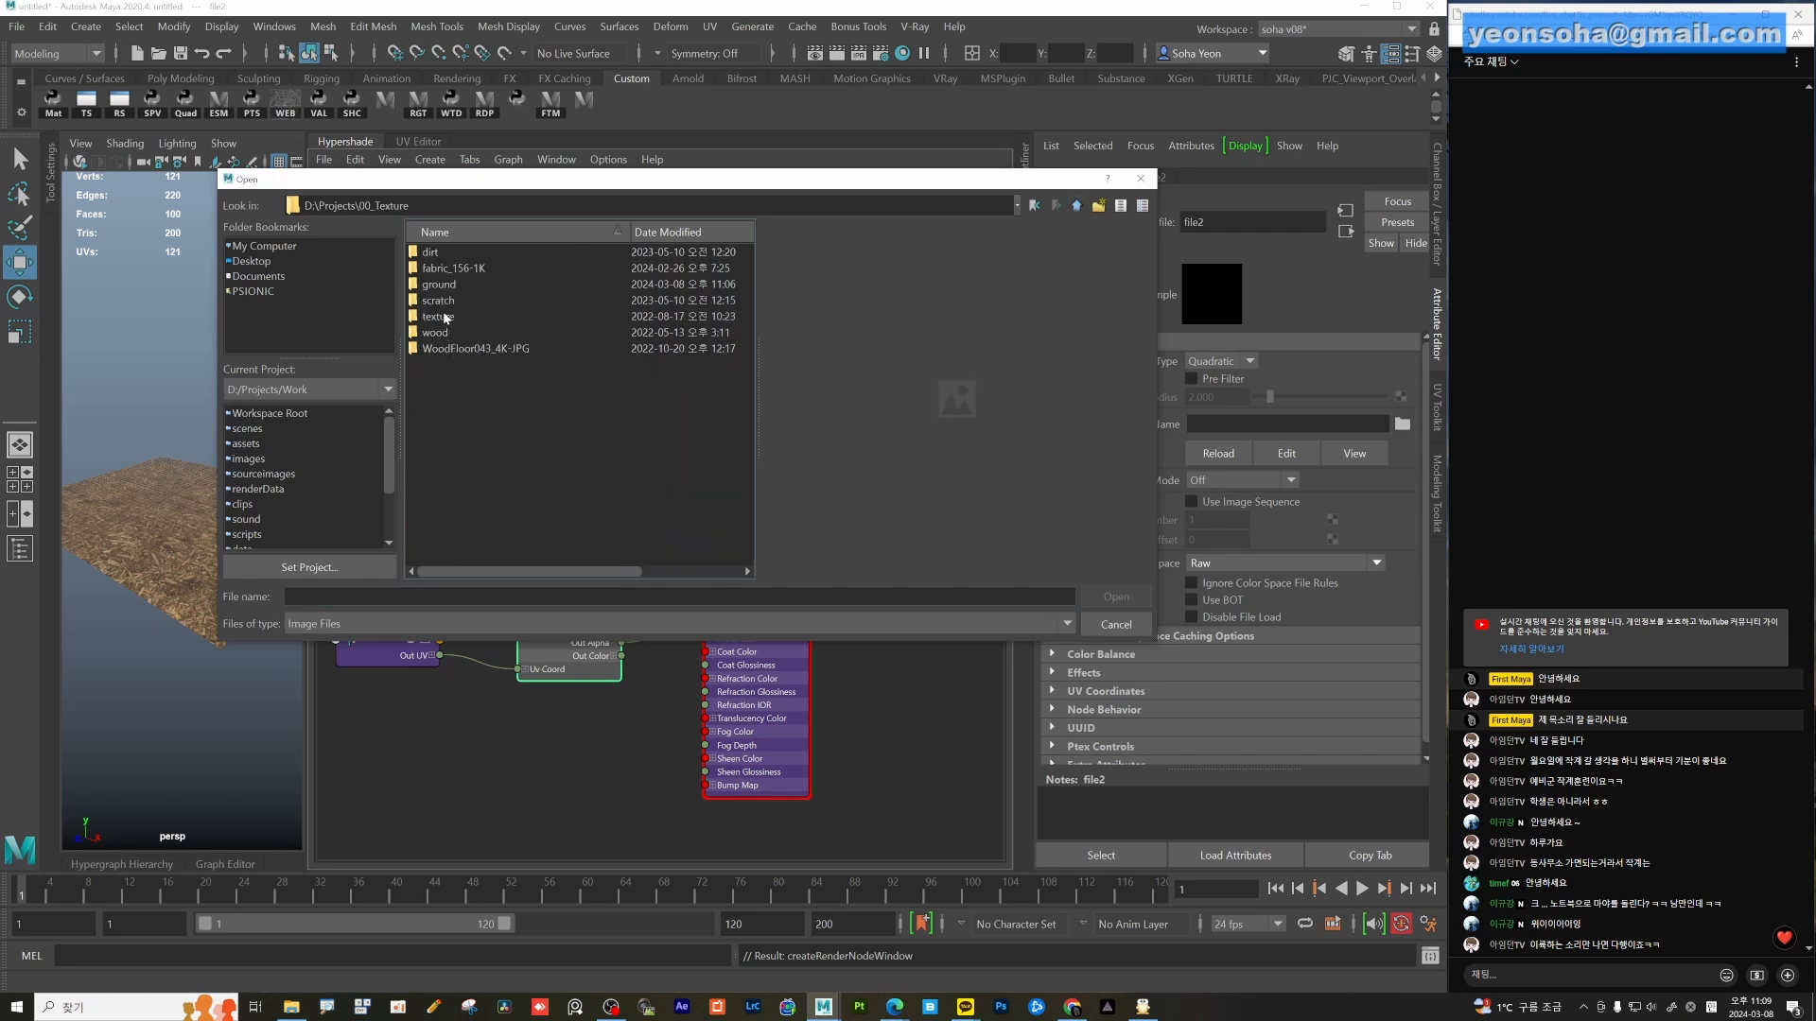
double_click(443, 285)
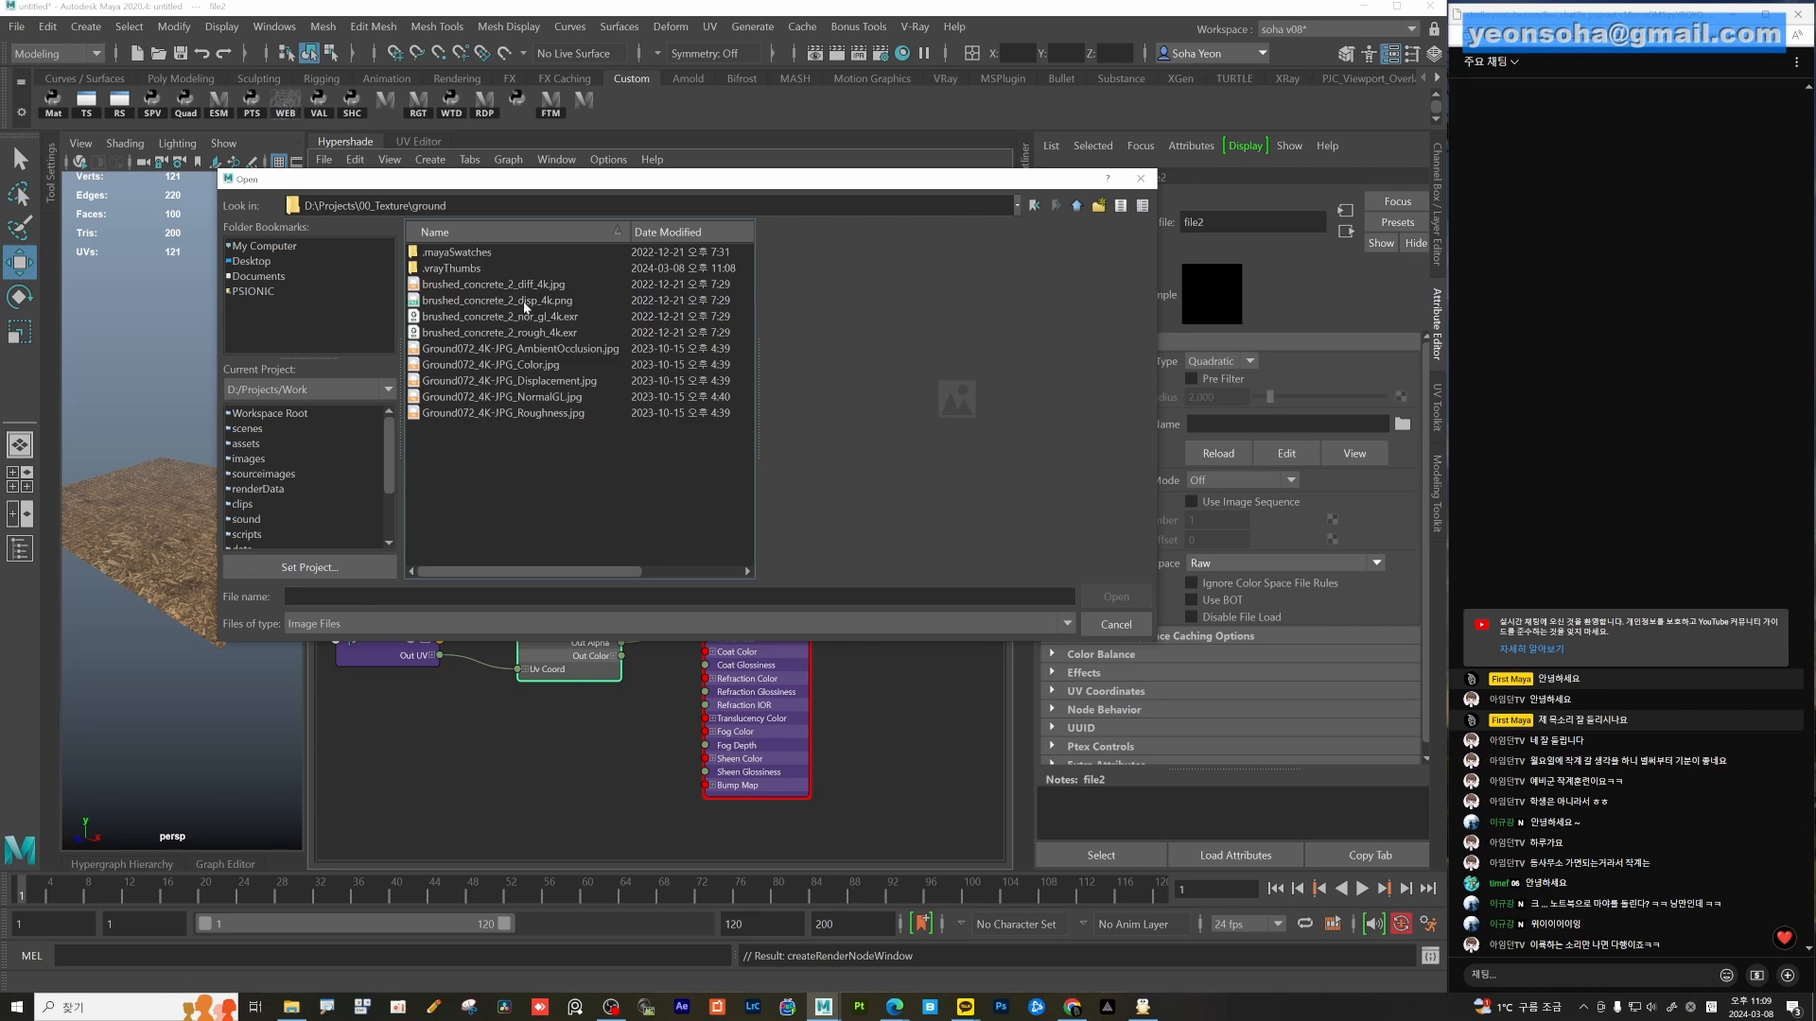
click(556, 413)
click(1116, 596)
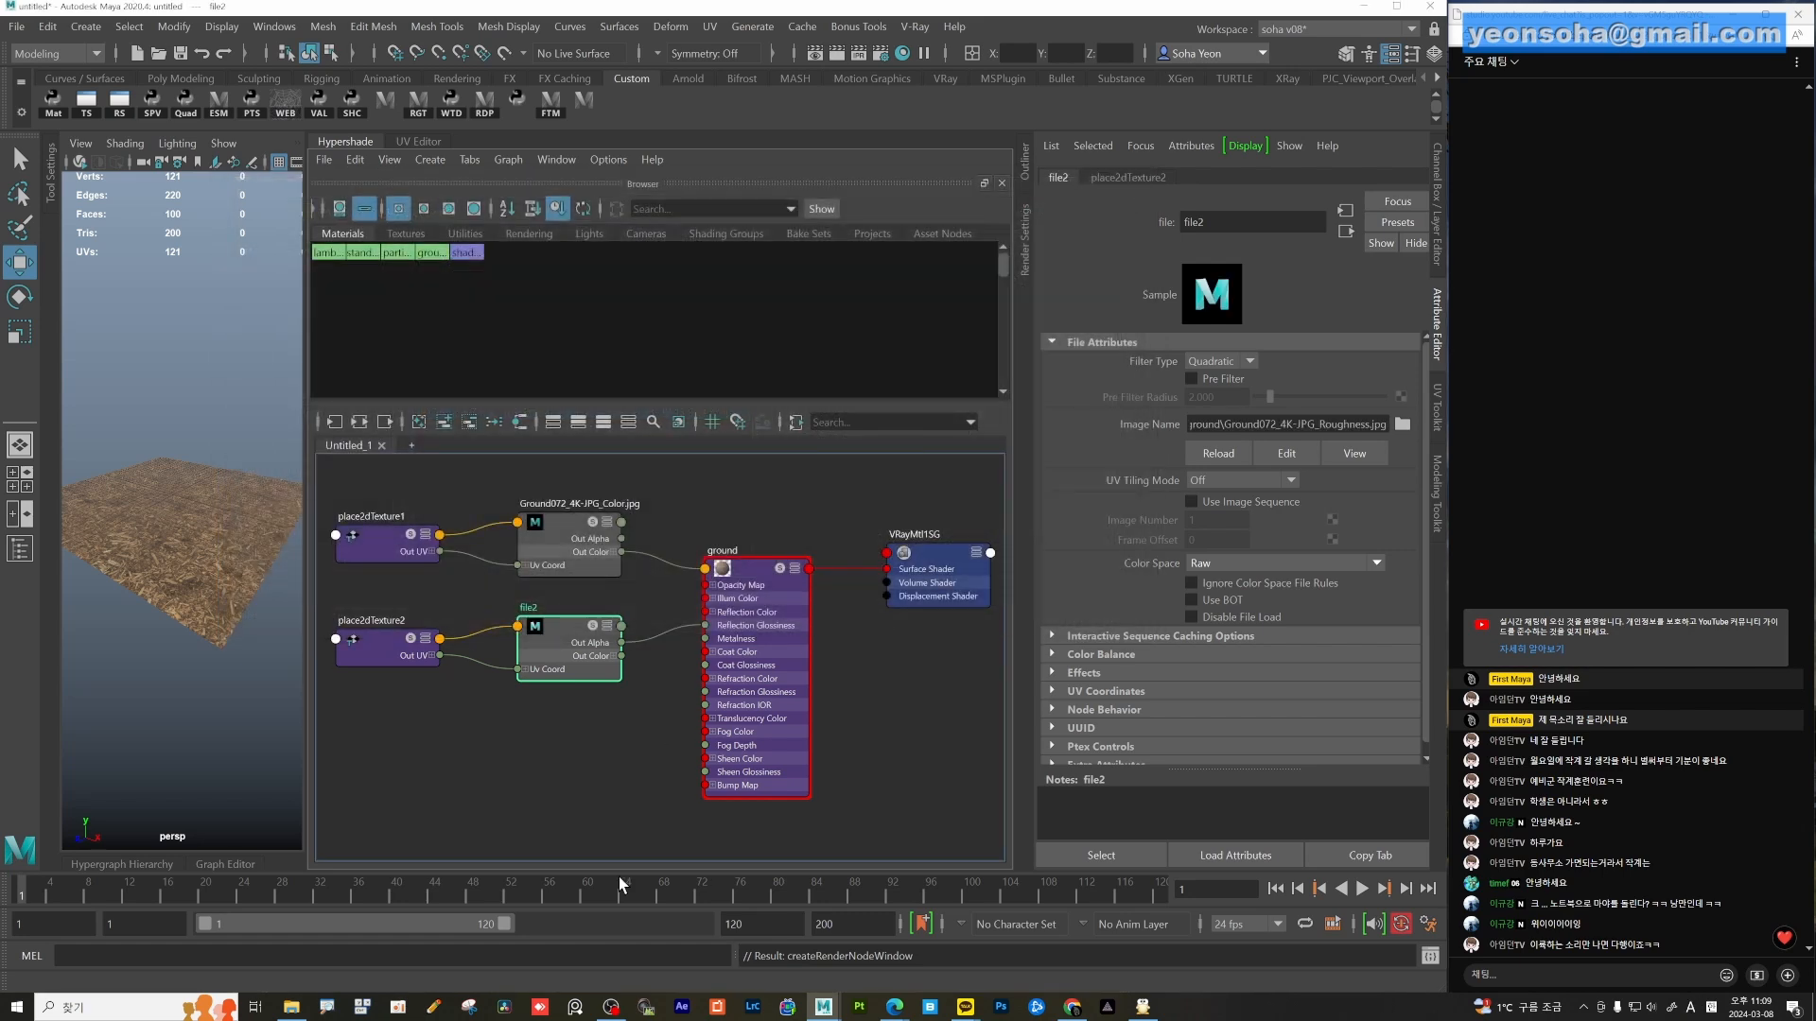
Import the Ground072 AmbientOcclusion, Displacement and NormalGL images from the ground folder in File Explorer into the Hypershade graph.
click(291, 1006)
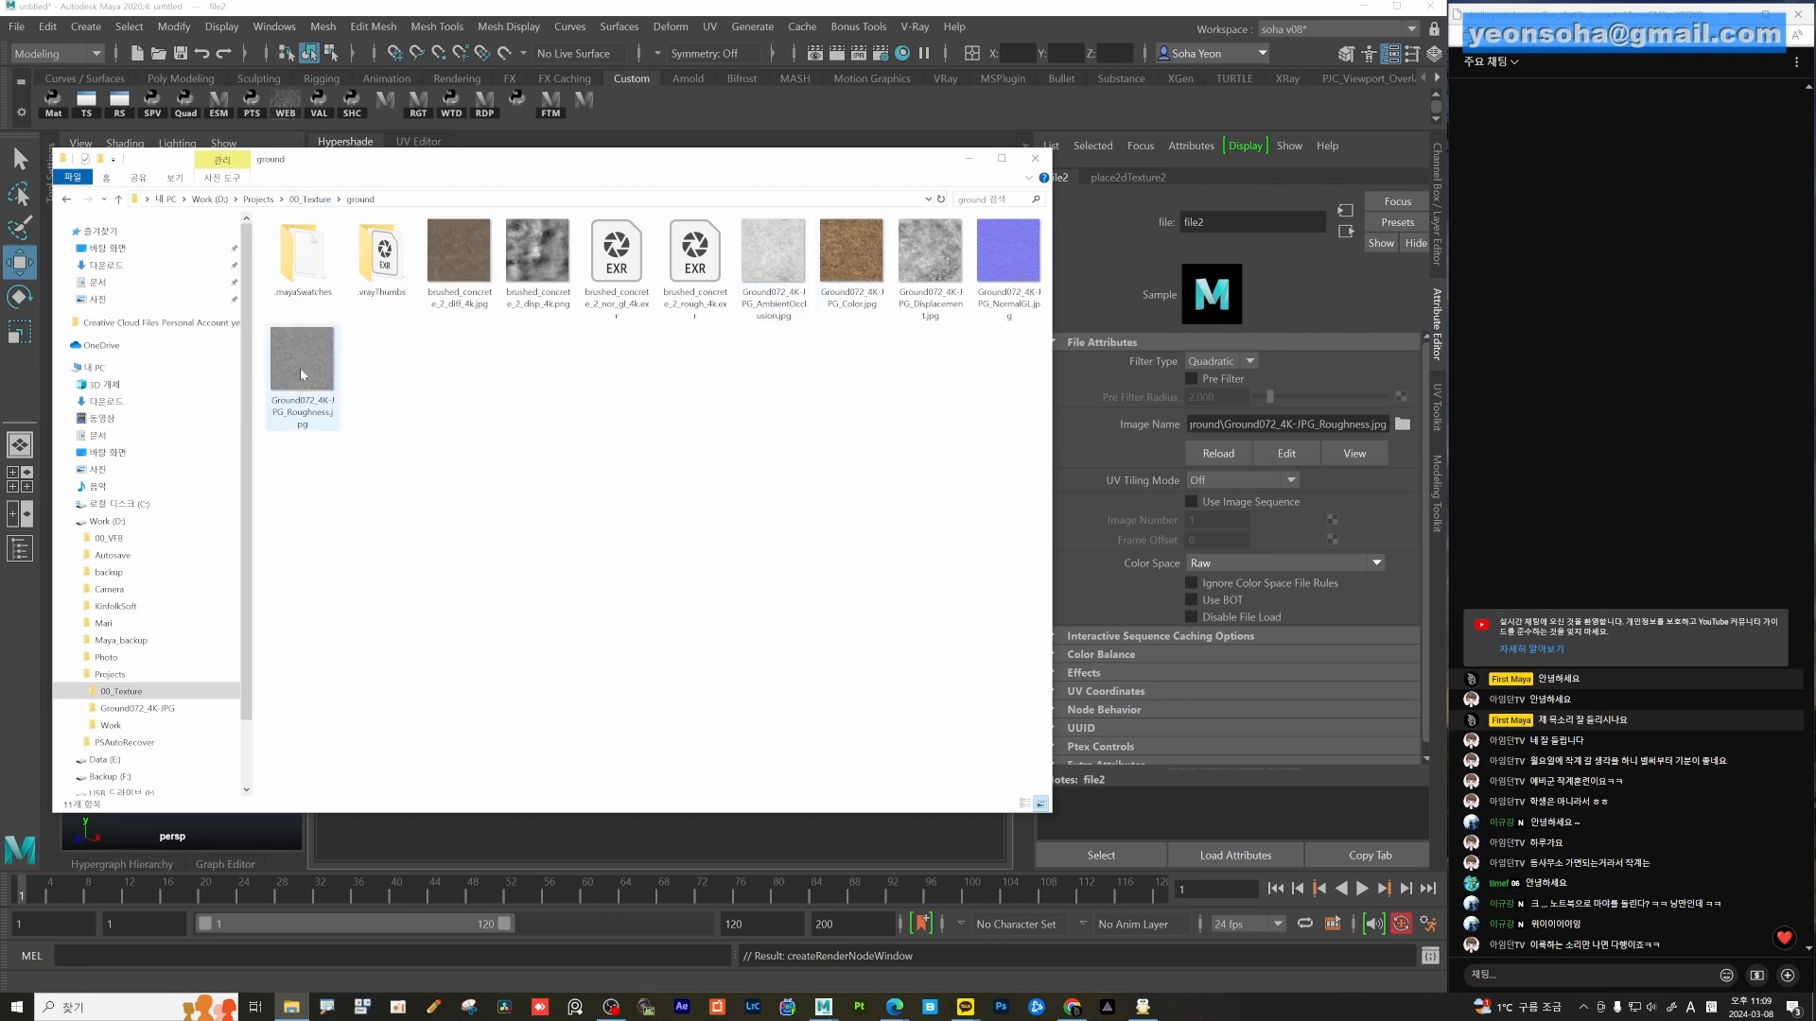
click(772, 265)
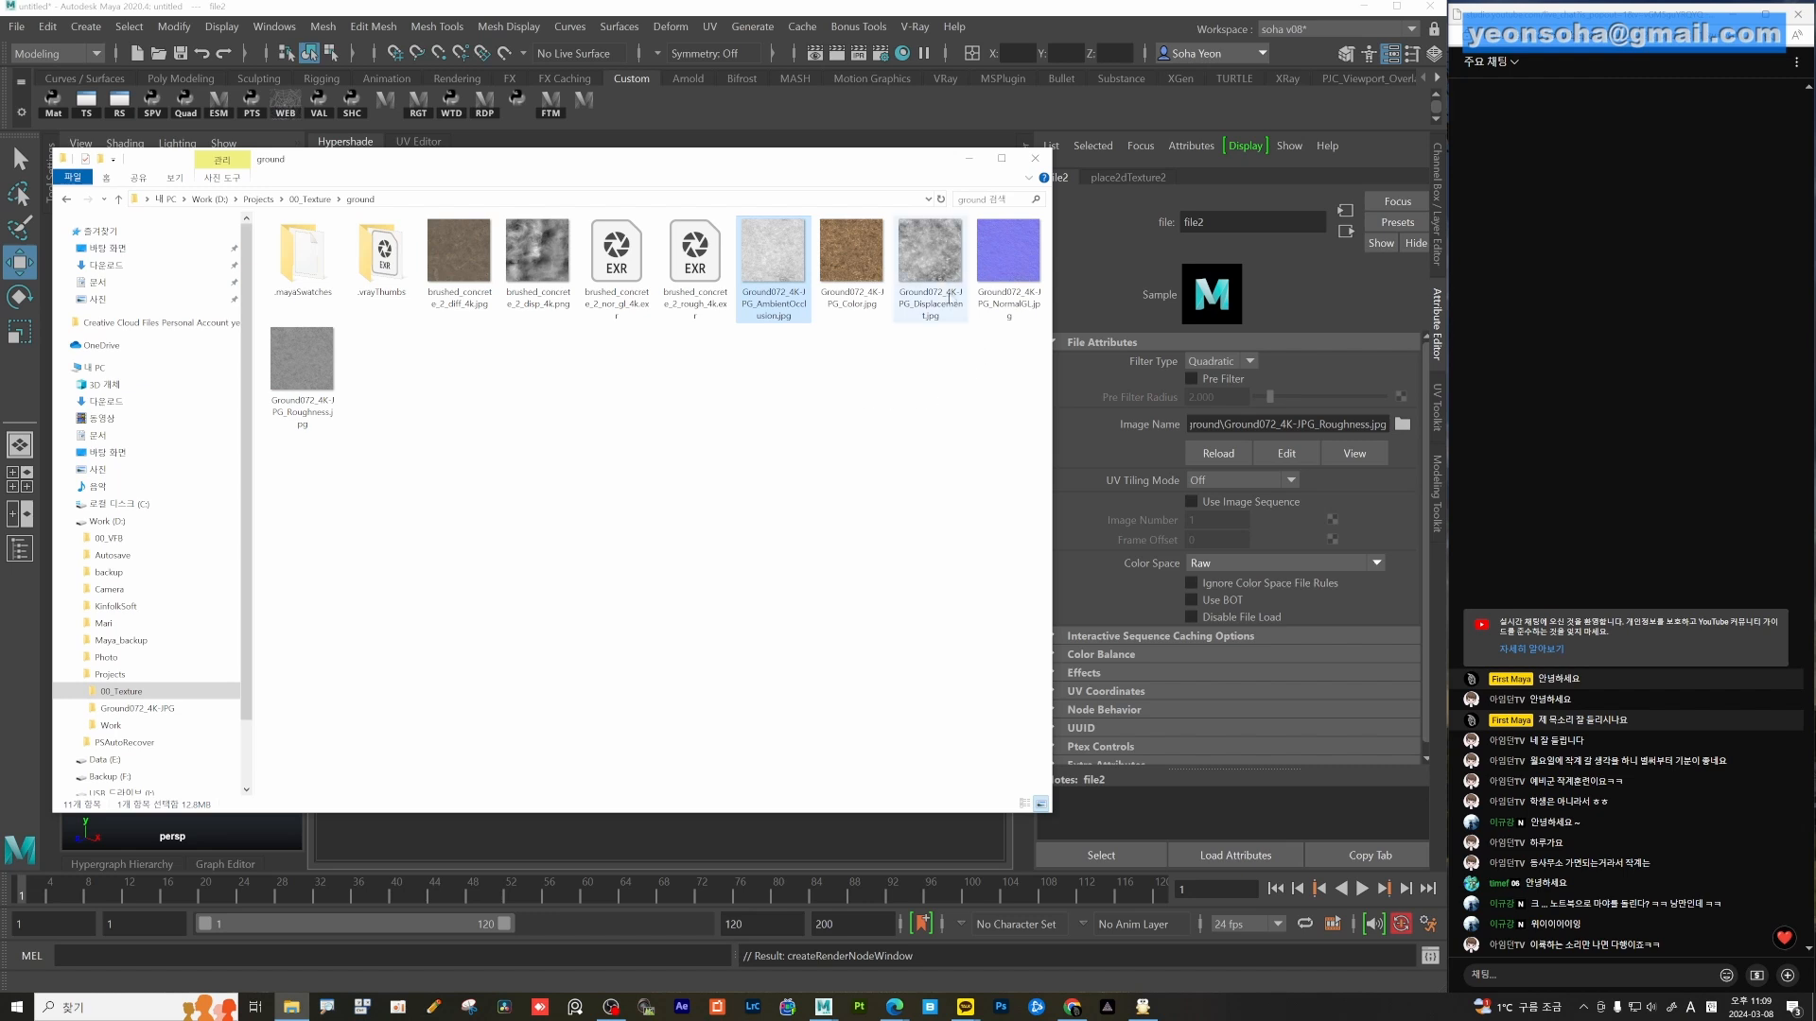
ctrl+click(1014, 262)
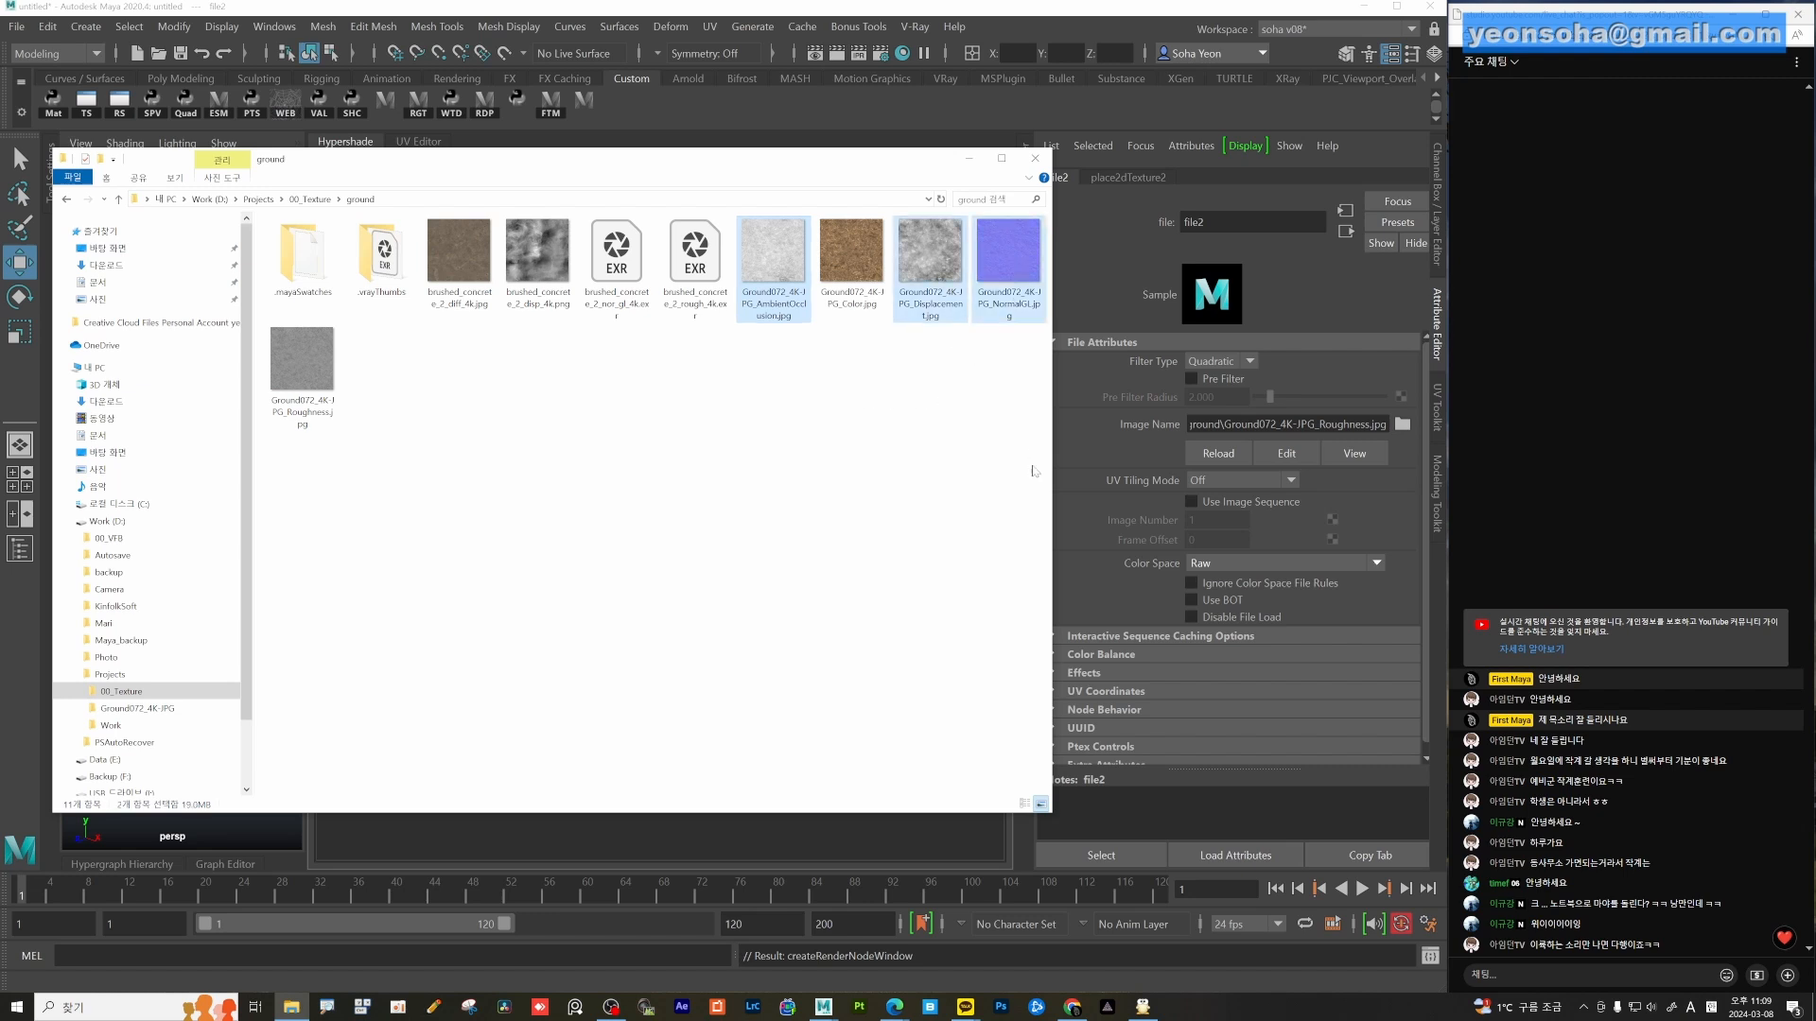
drag(636, 164, 973, 128)
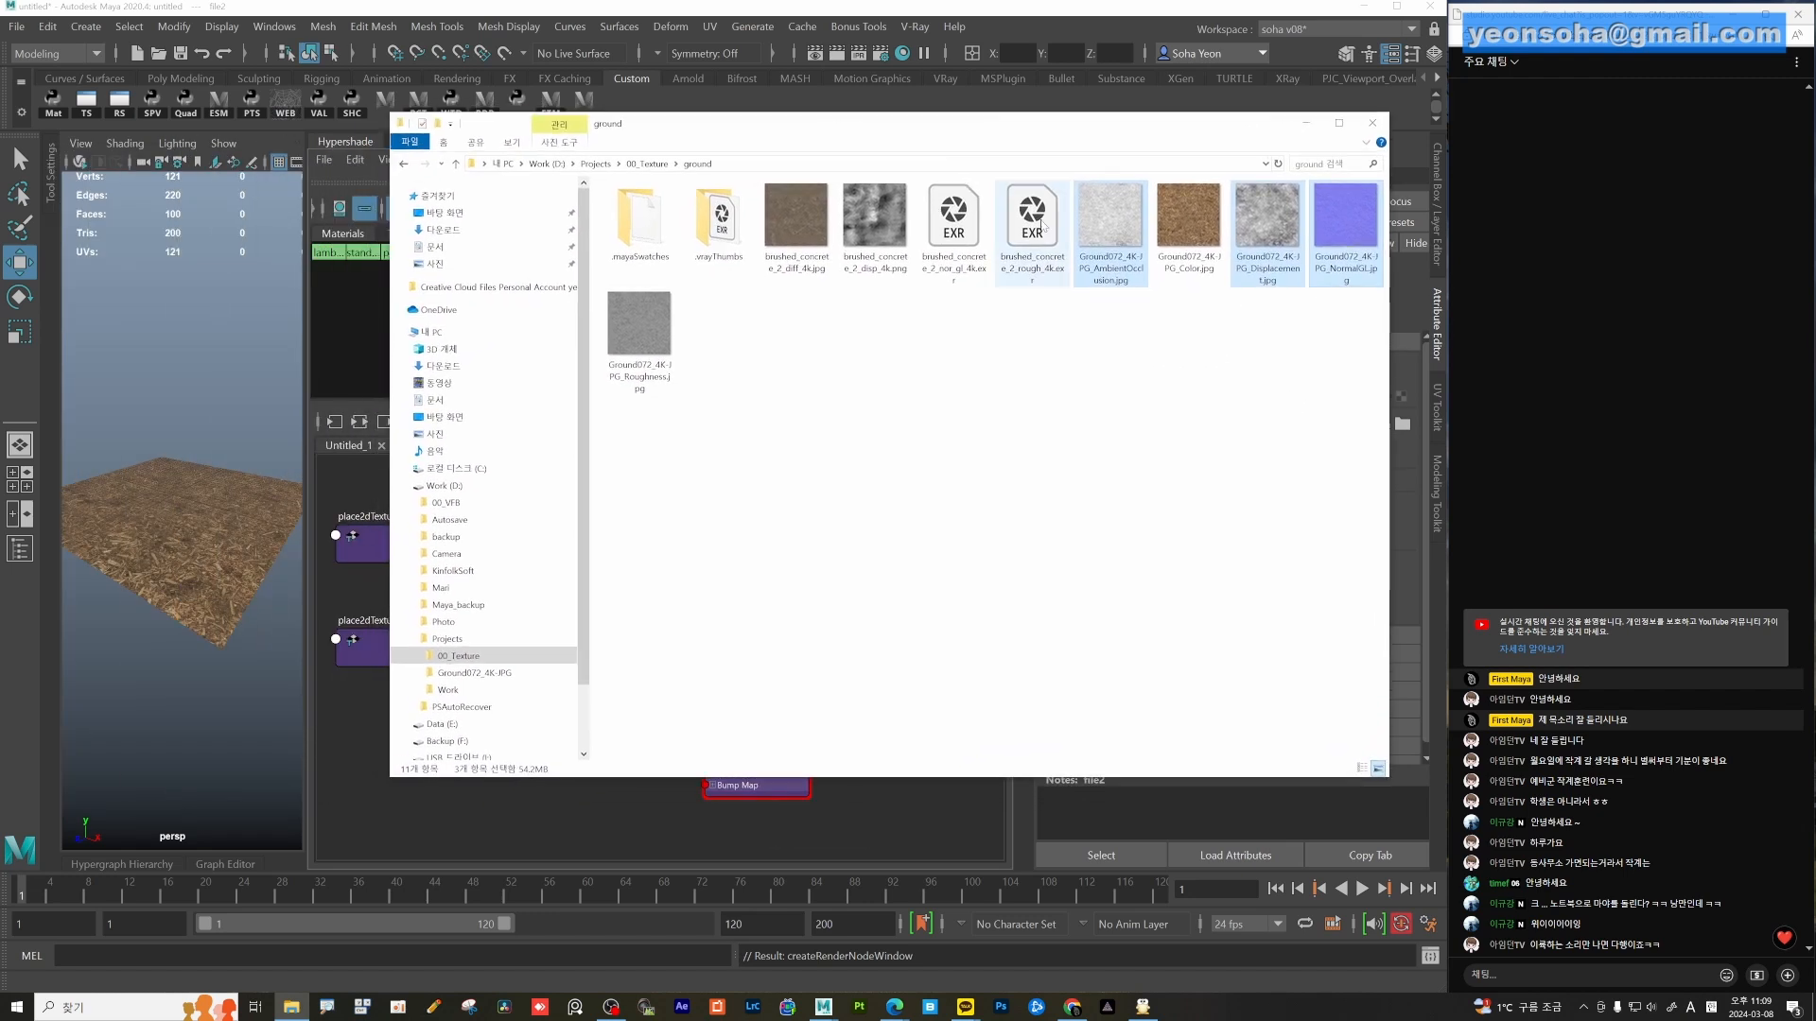
drag(1103, 231, 501, 821)
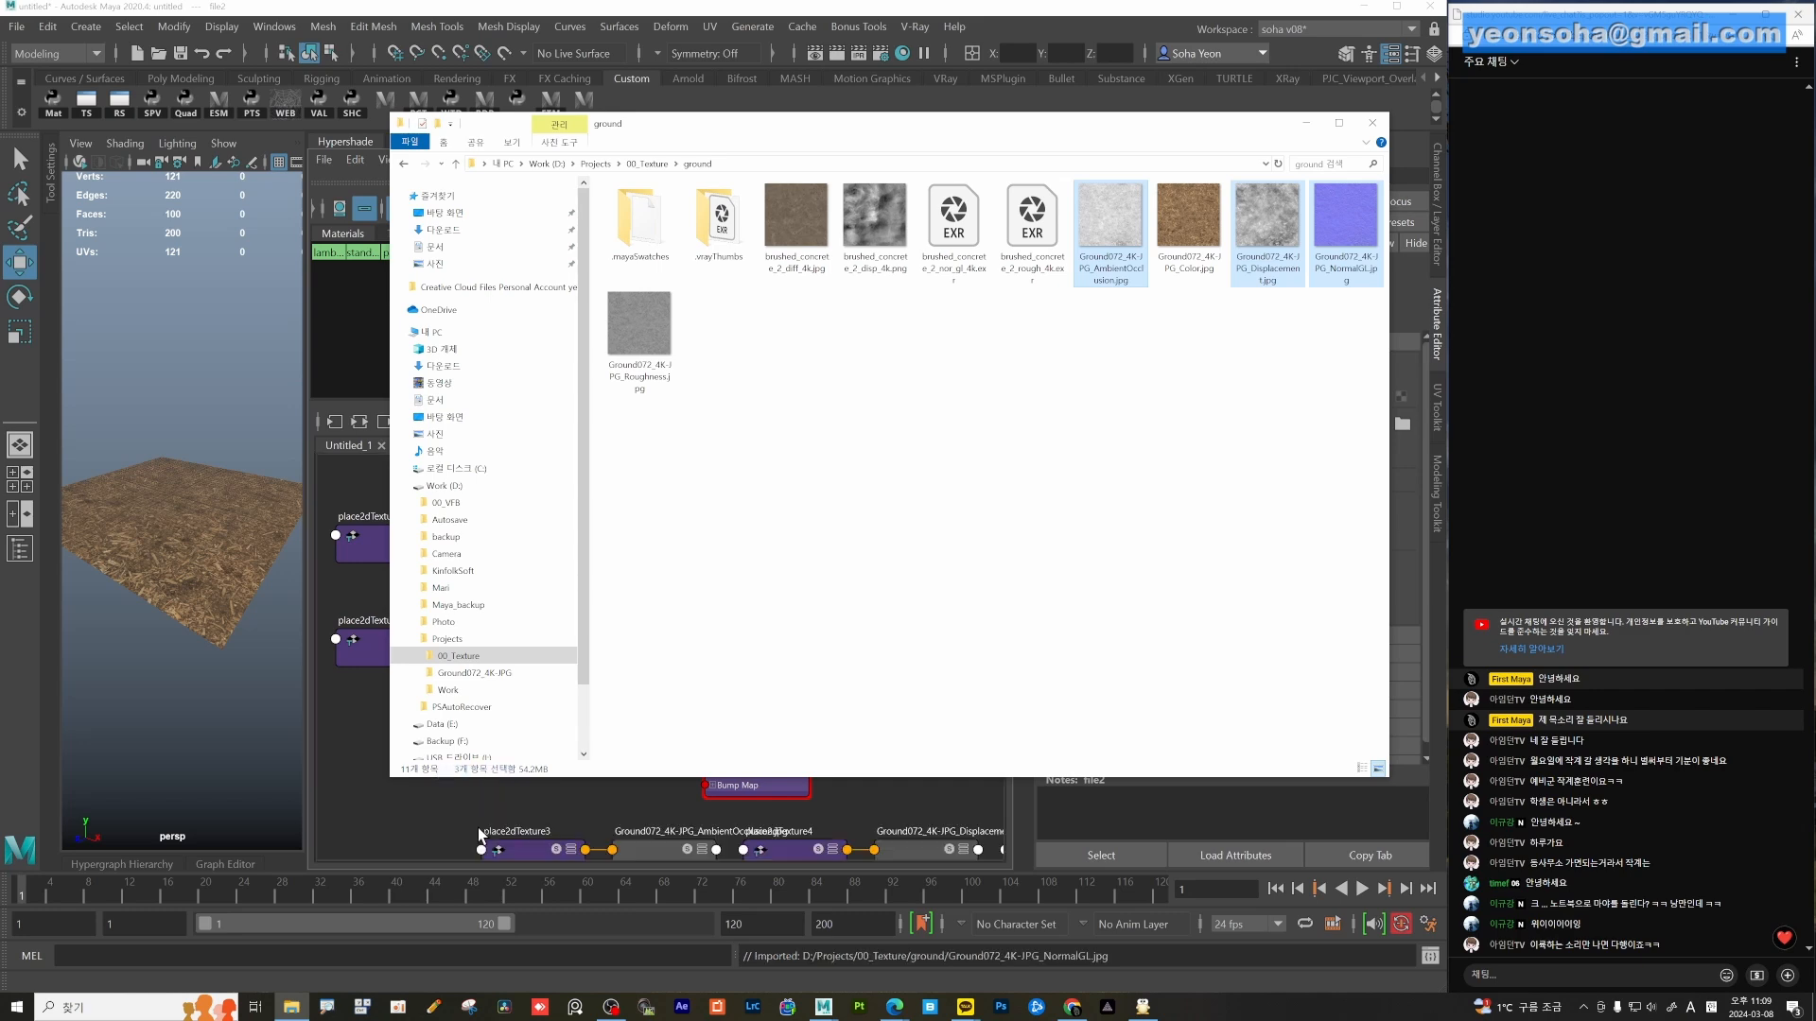
click(1306, 123)
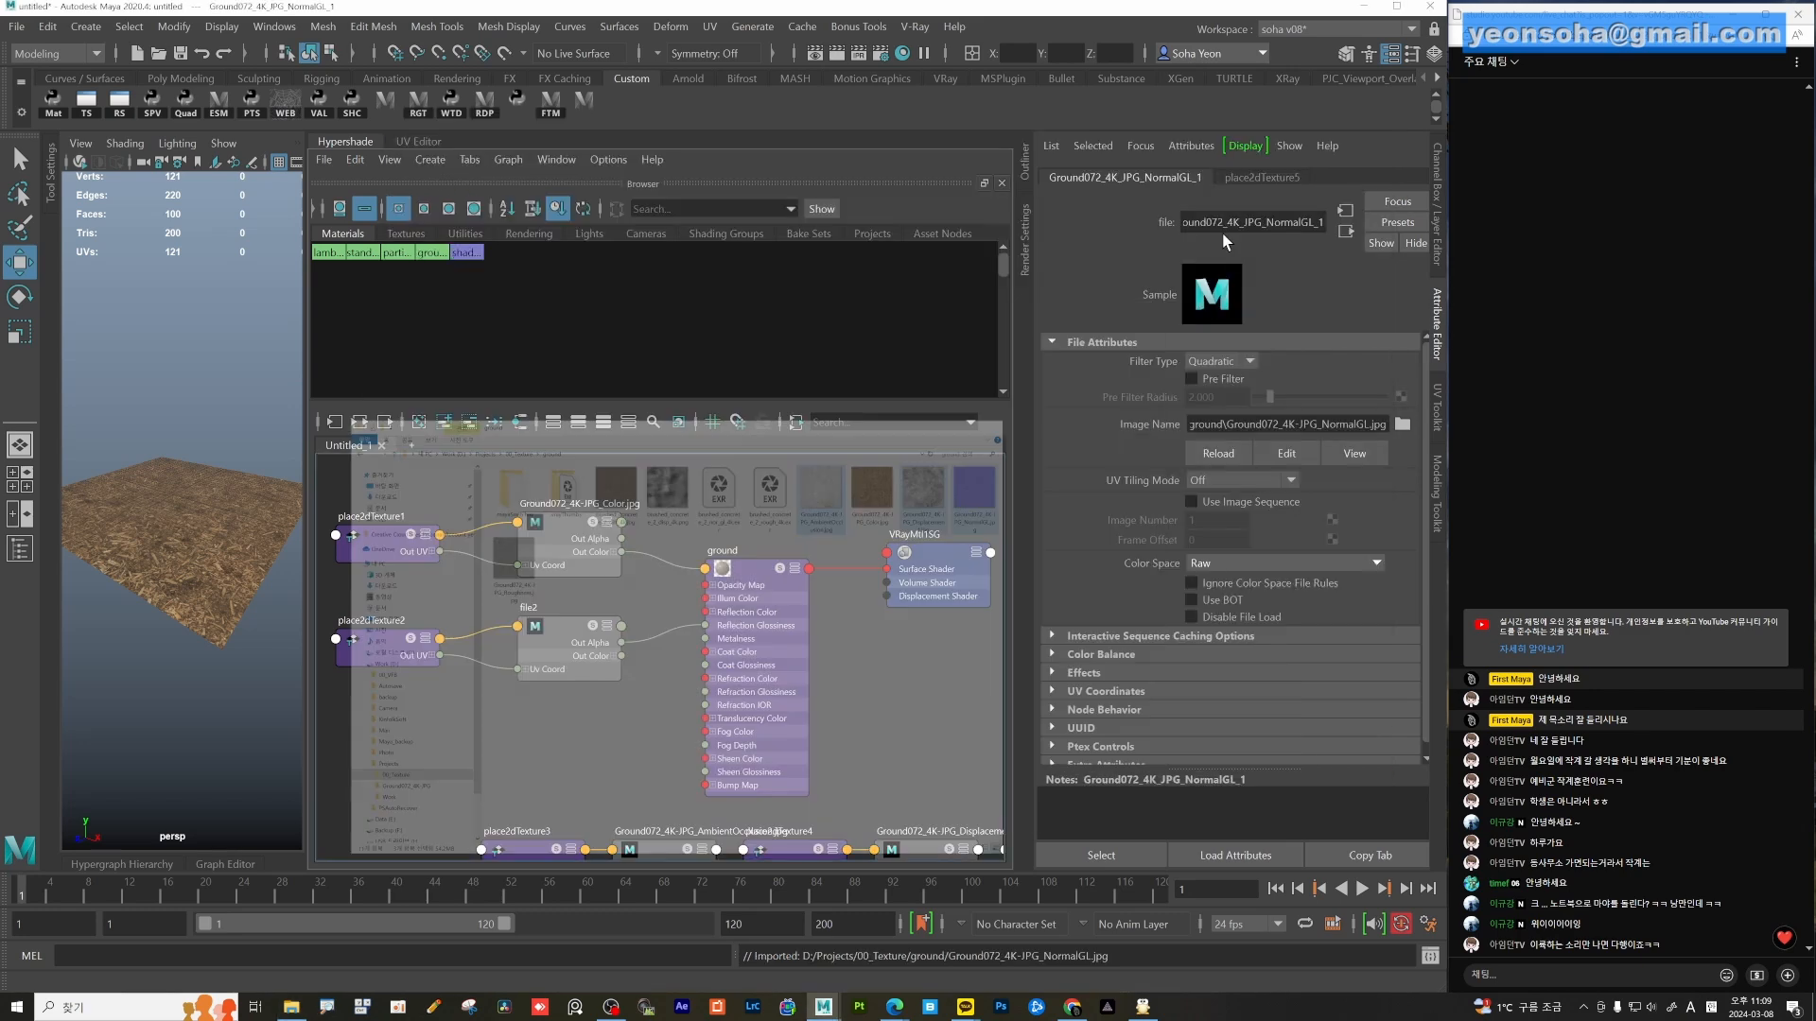
Place the ambient occlusion texture and its place2dTexture node directly below the roughness texture in the graph.
scroll(847, 622, down, 5)
scroll(756, 681, up, 3)
scroll(810, 725, up, 4)
alt+middle_drag(766, 685, 702, 740)
scroll(808, 726, down, 1)
scroll(702, 740, down, 3)
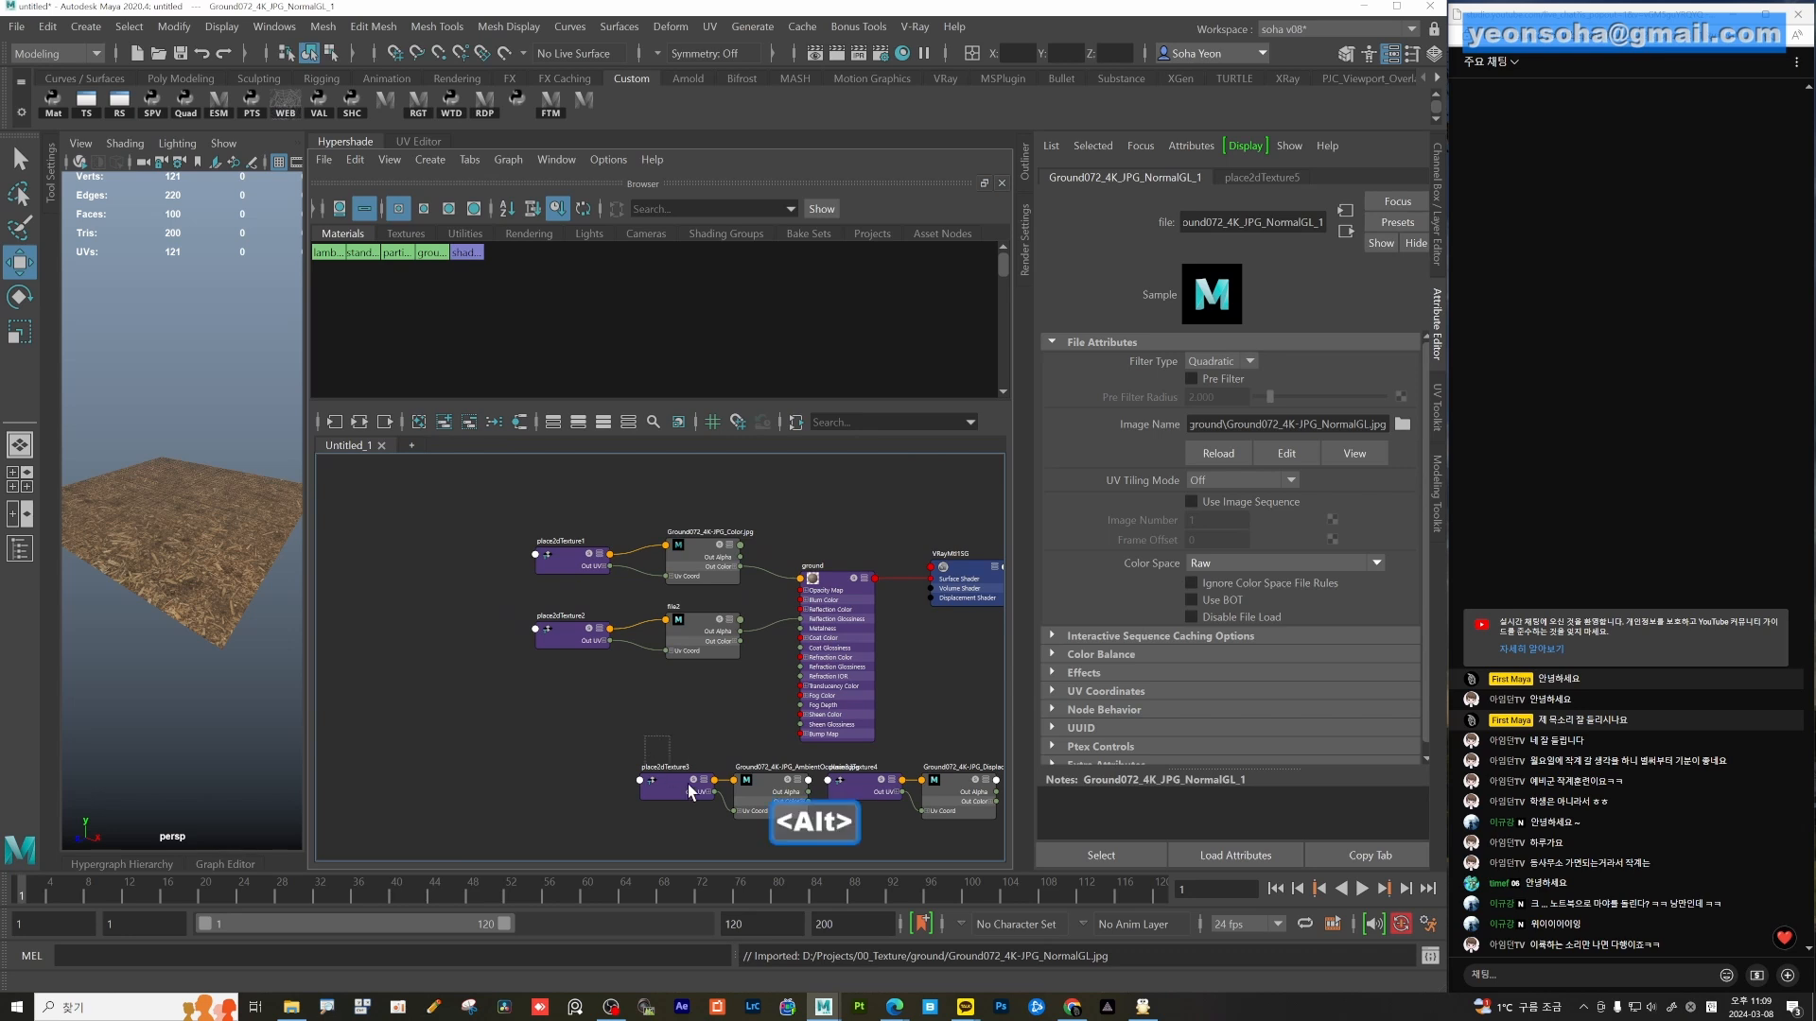
alt+drag(775, 780, 533, 686)
click(669, 745)
middle_drag(822, 786, 643, 769)
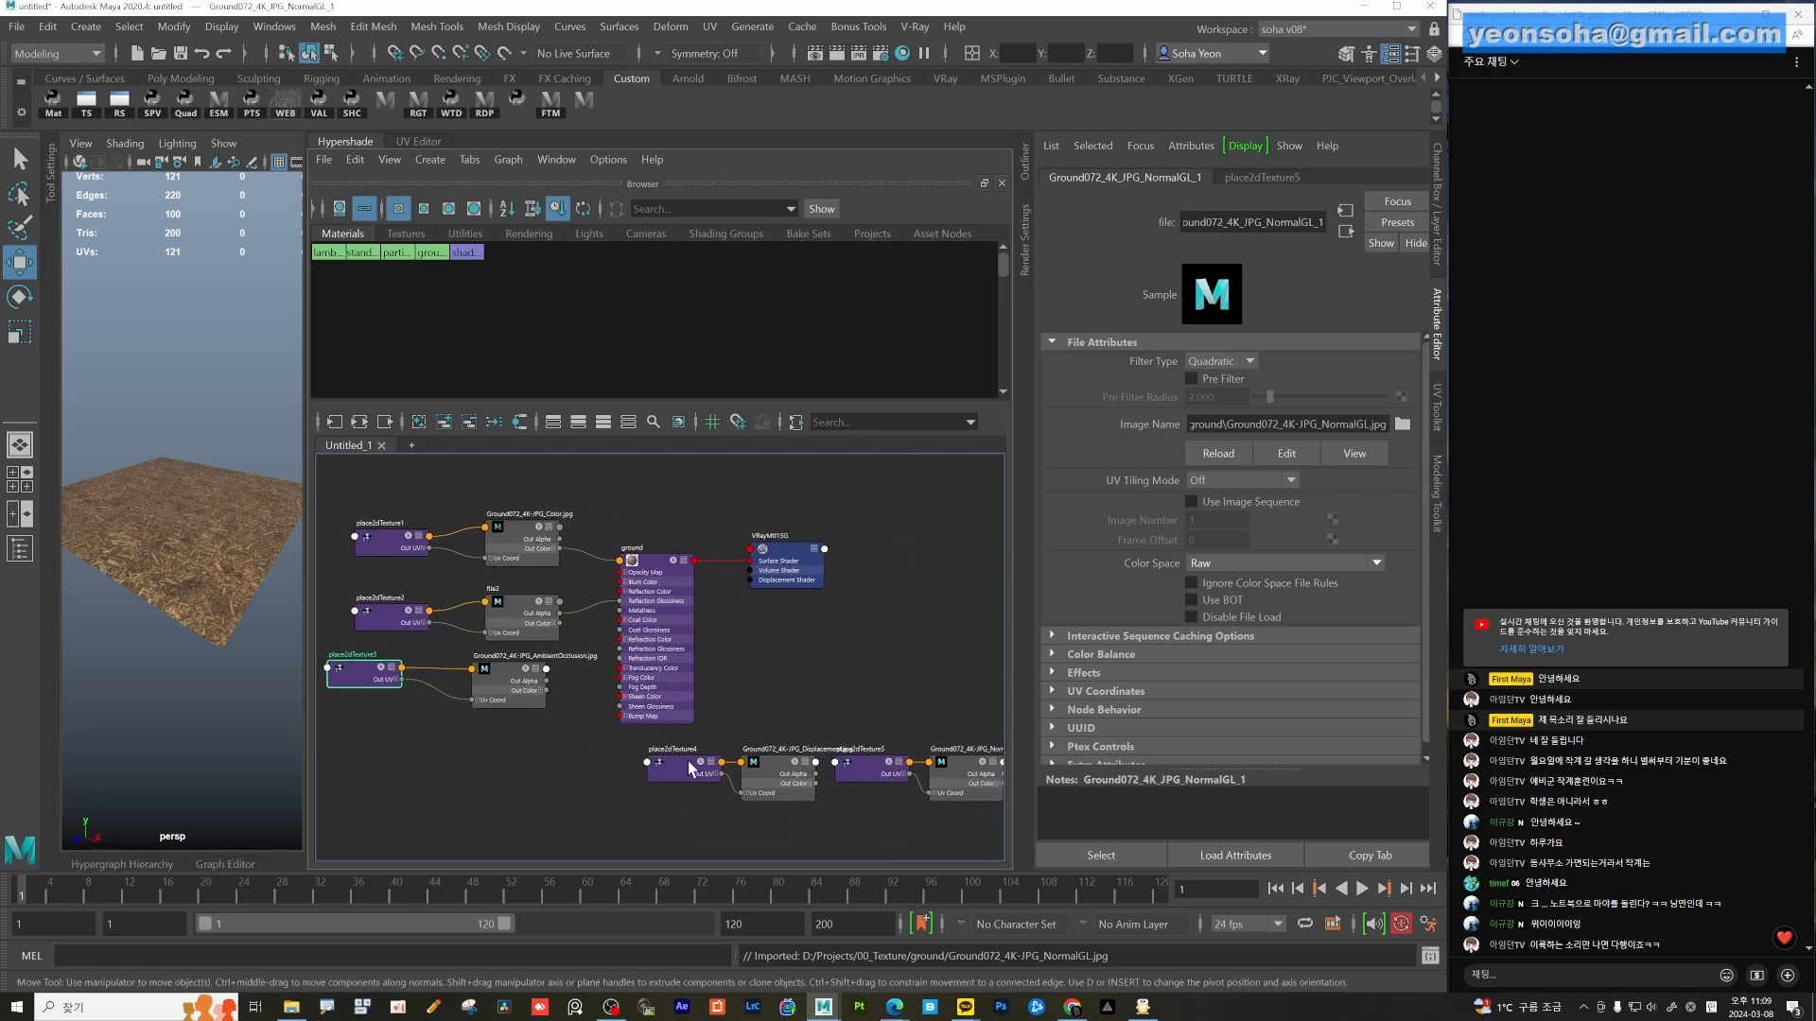
Stack the displacement and NormalGL textures with their place2dTexture nodes below the ambient occlusion texture.
mouse_move(653, 761)
mouse_down()
mouse_move(672, 753)
mouse_move(645, 774)
mouse_up()
click(711, 770)
shift+click(756, 777)
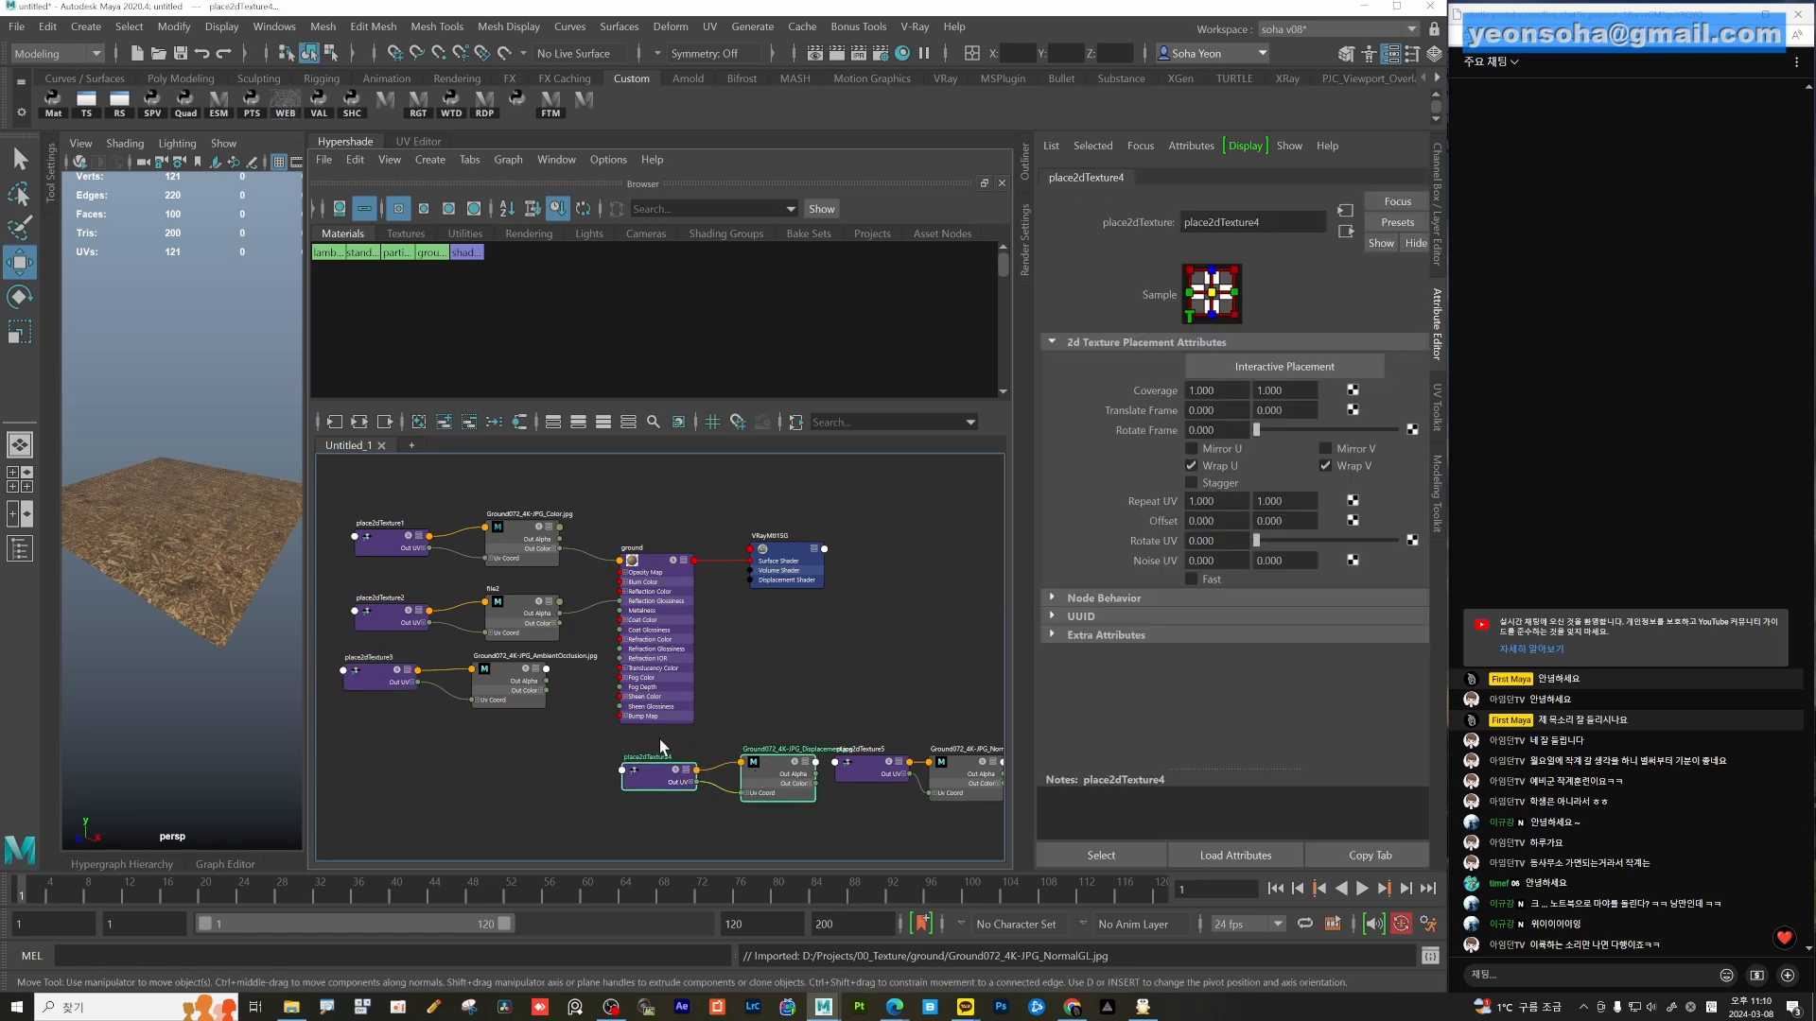
drag(781, 777, 511, 743)
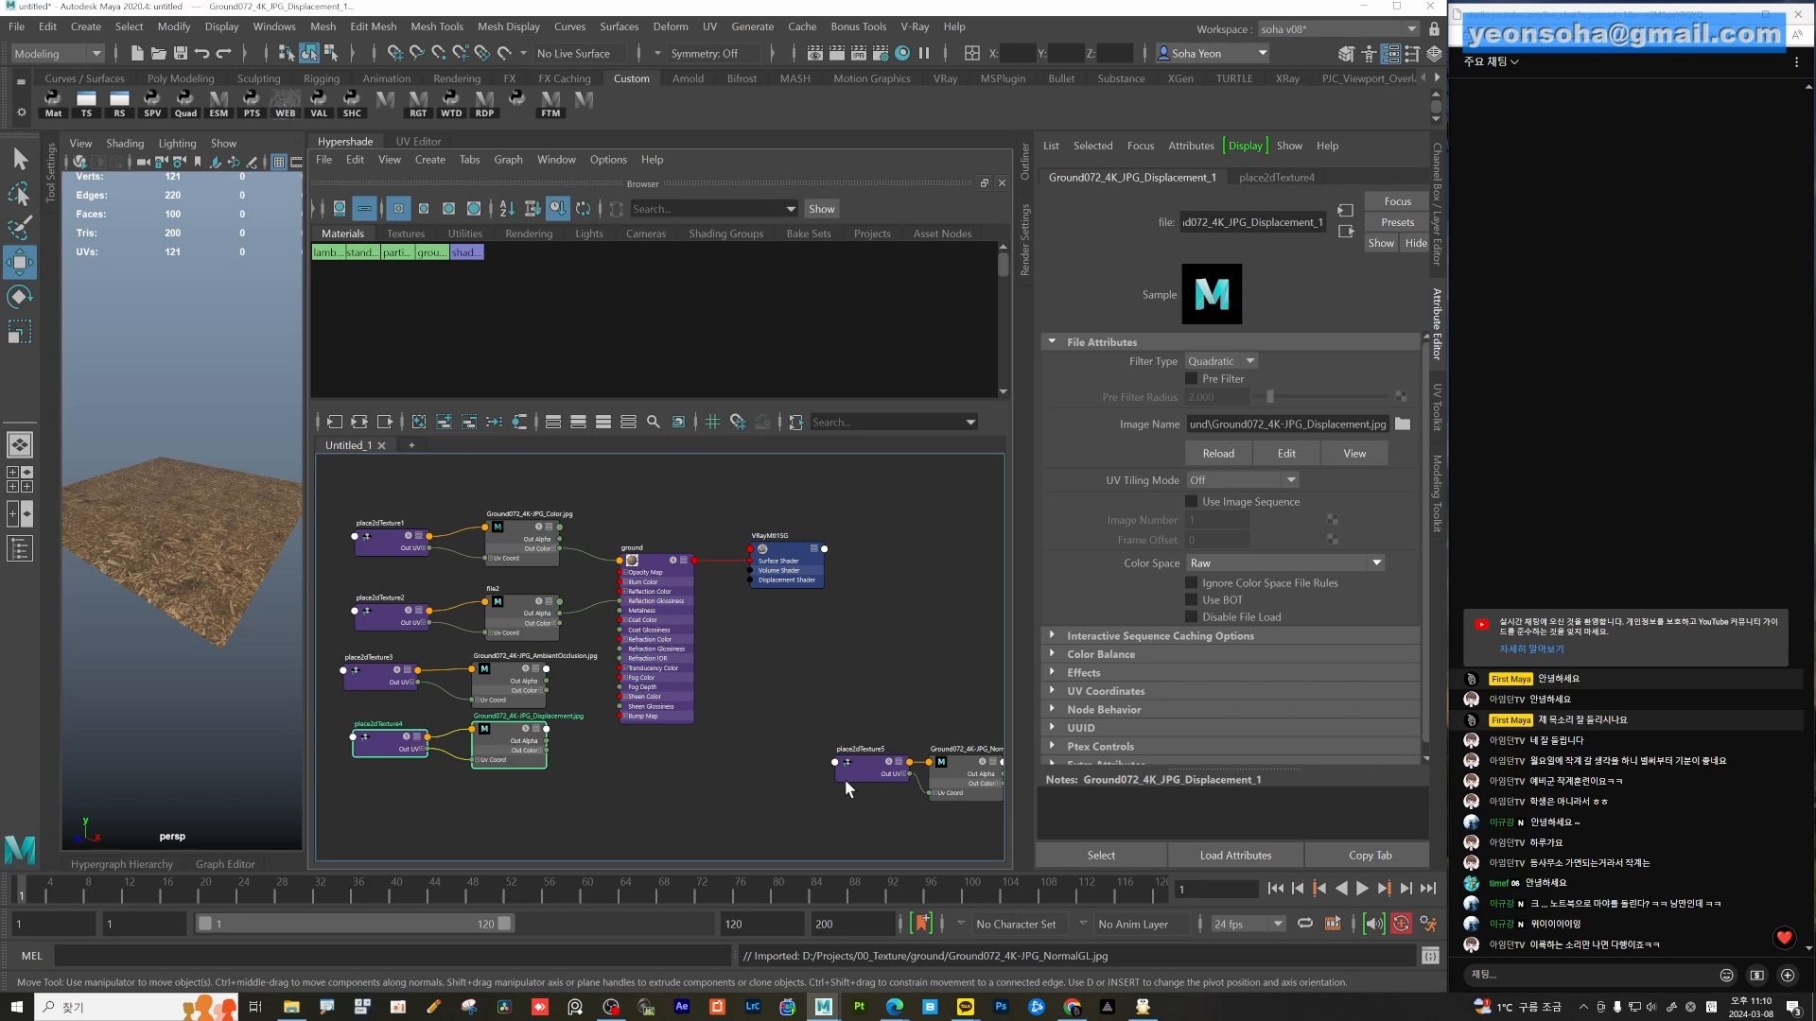
drag(912, 823, 914, 822)
shift+click(977, 766)
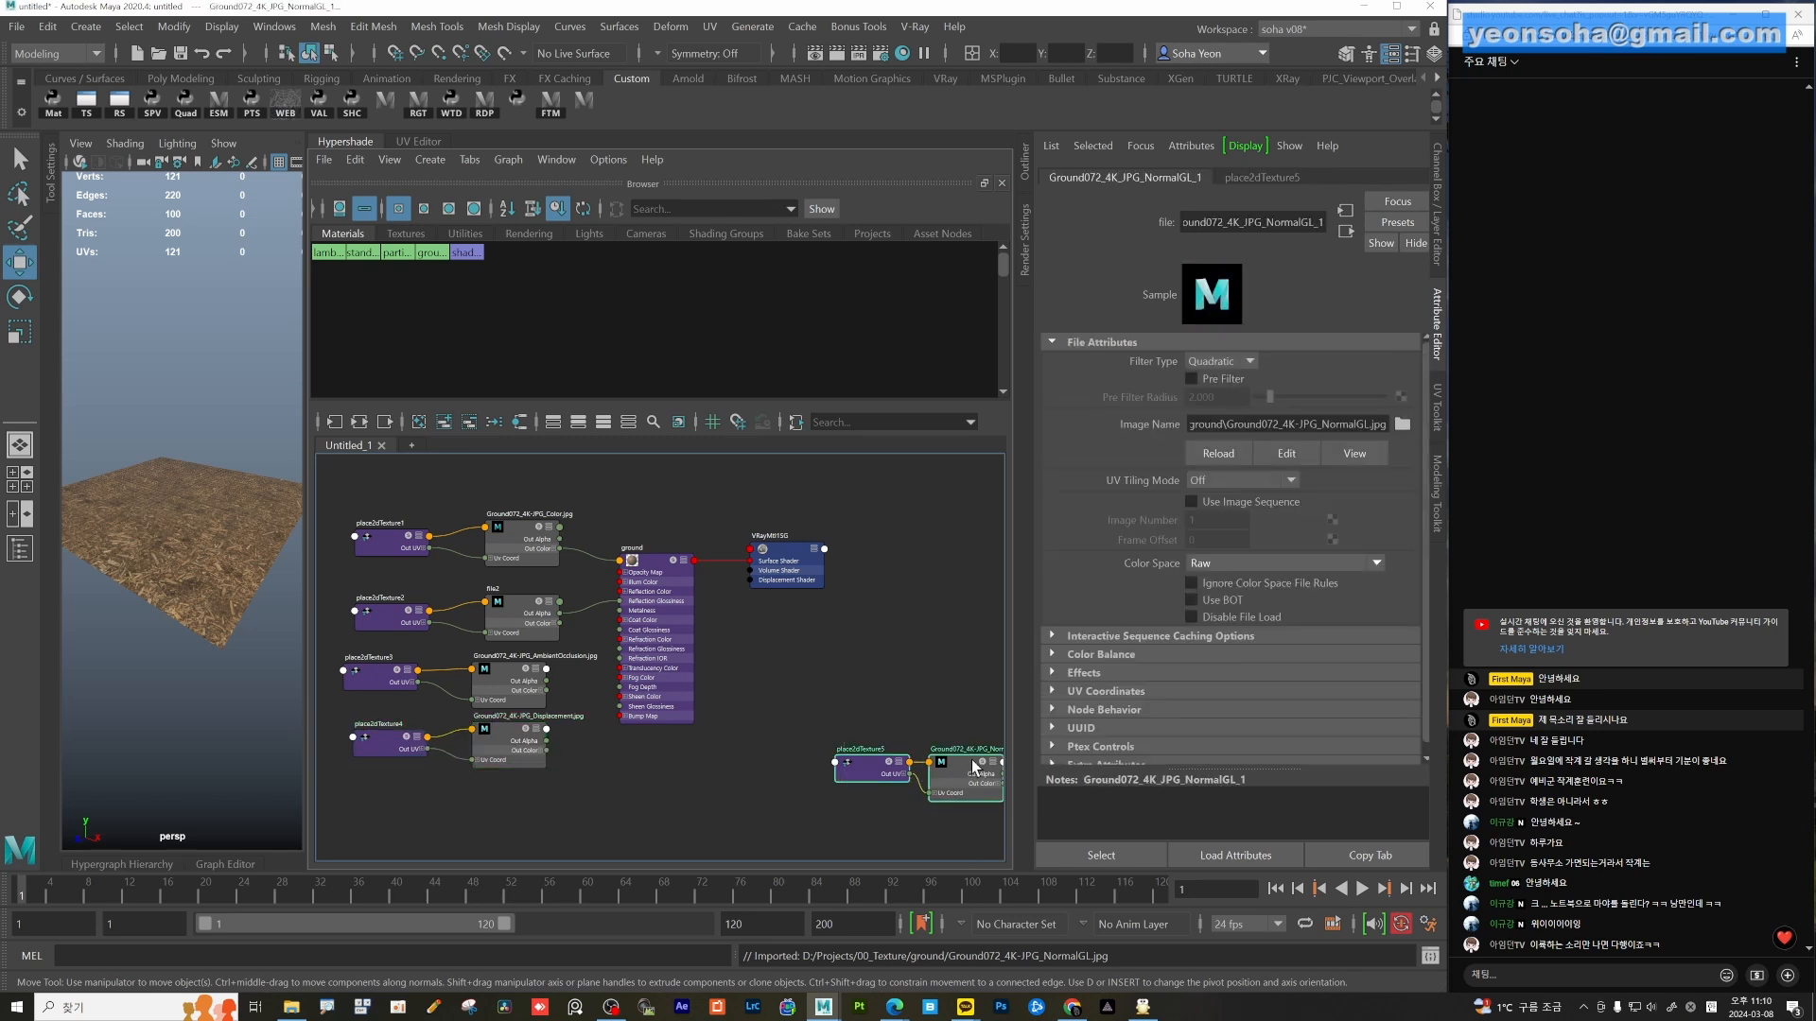
drag(977, 766, 518, 797)
alt+middle_drag(657, 748, 757, 735)
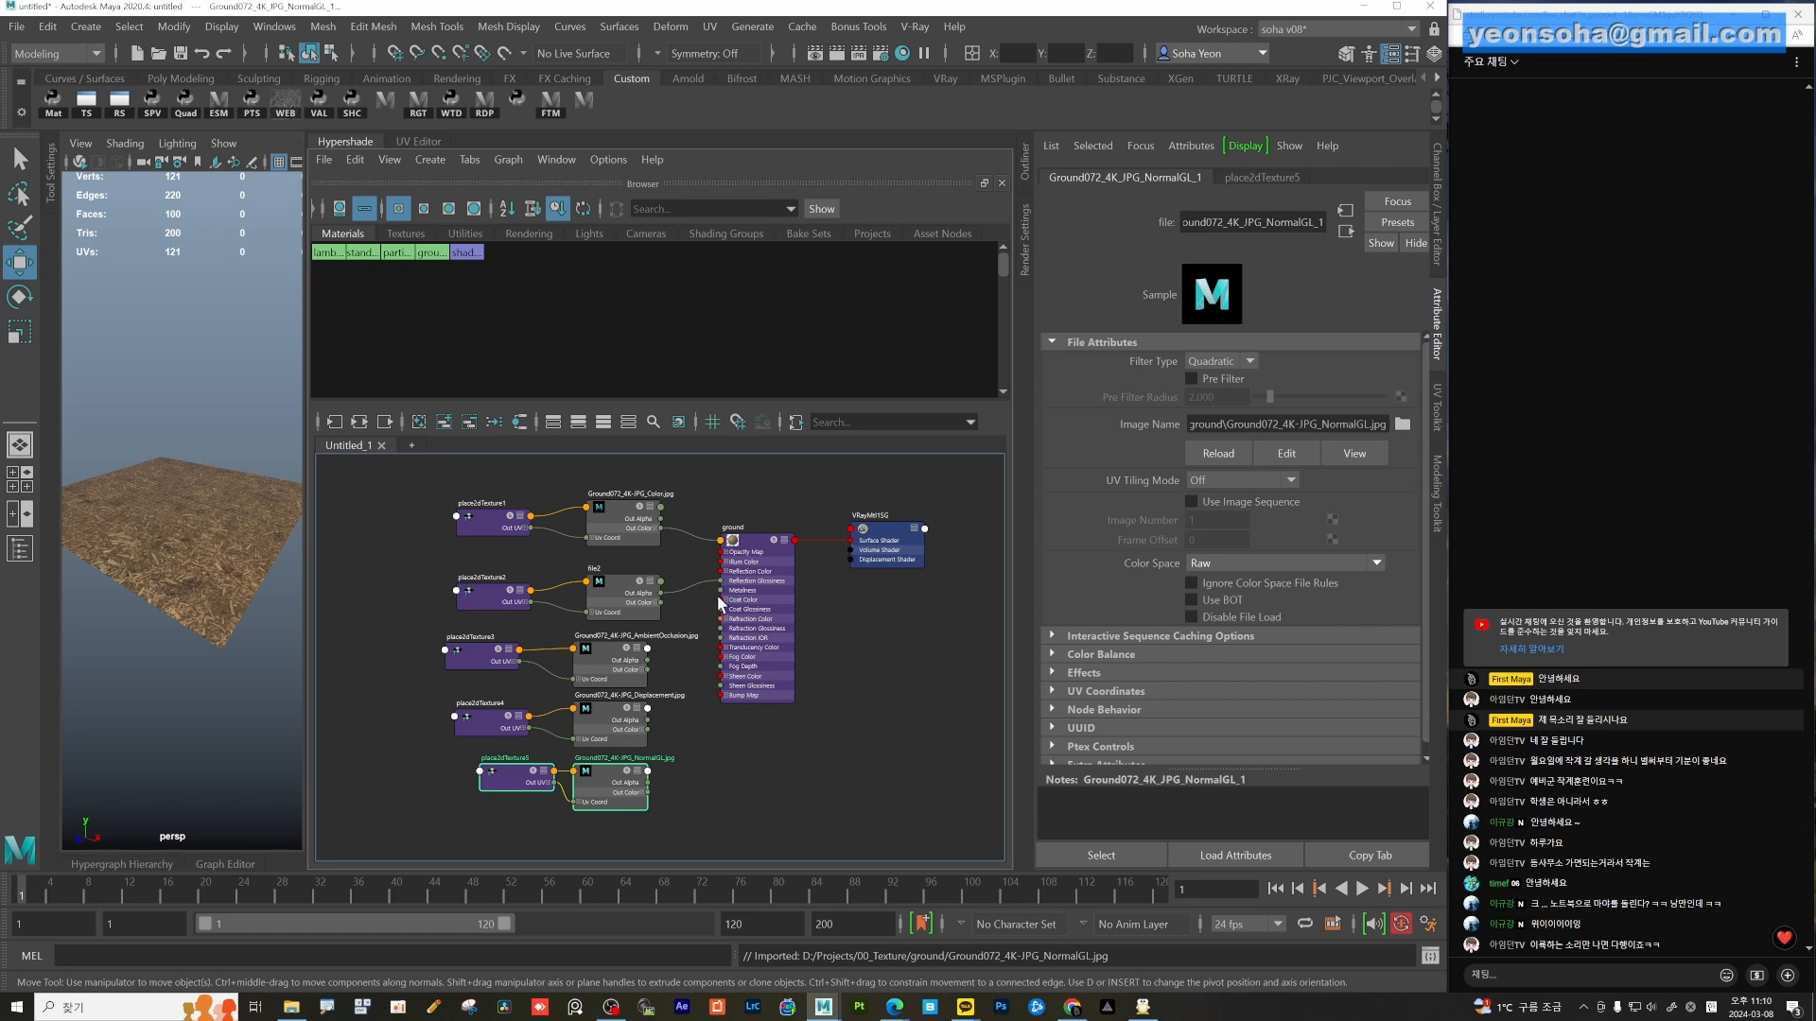
Set the ground material's bump map type to Normal map in tangent space and connect the NormalGL texture's Out Color to Bump Map.
click(747, 565)
scroll(668, 707, up, 2)
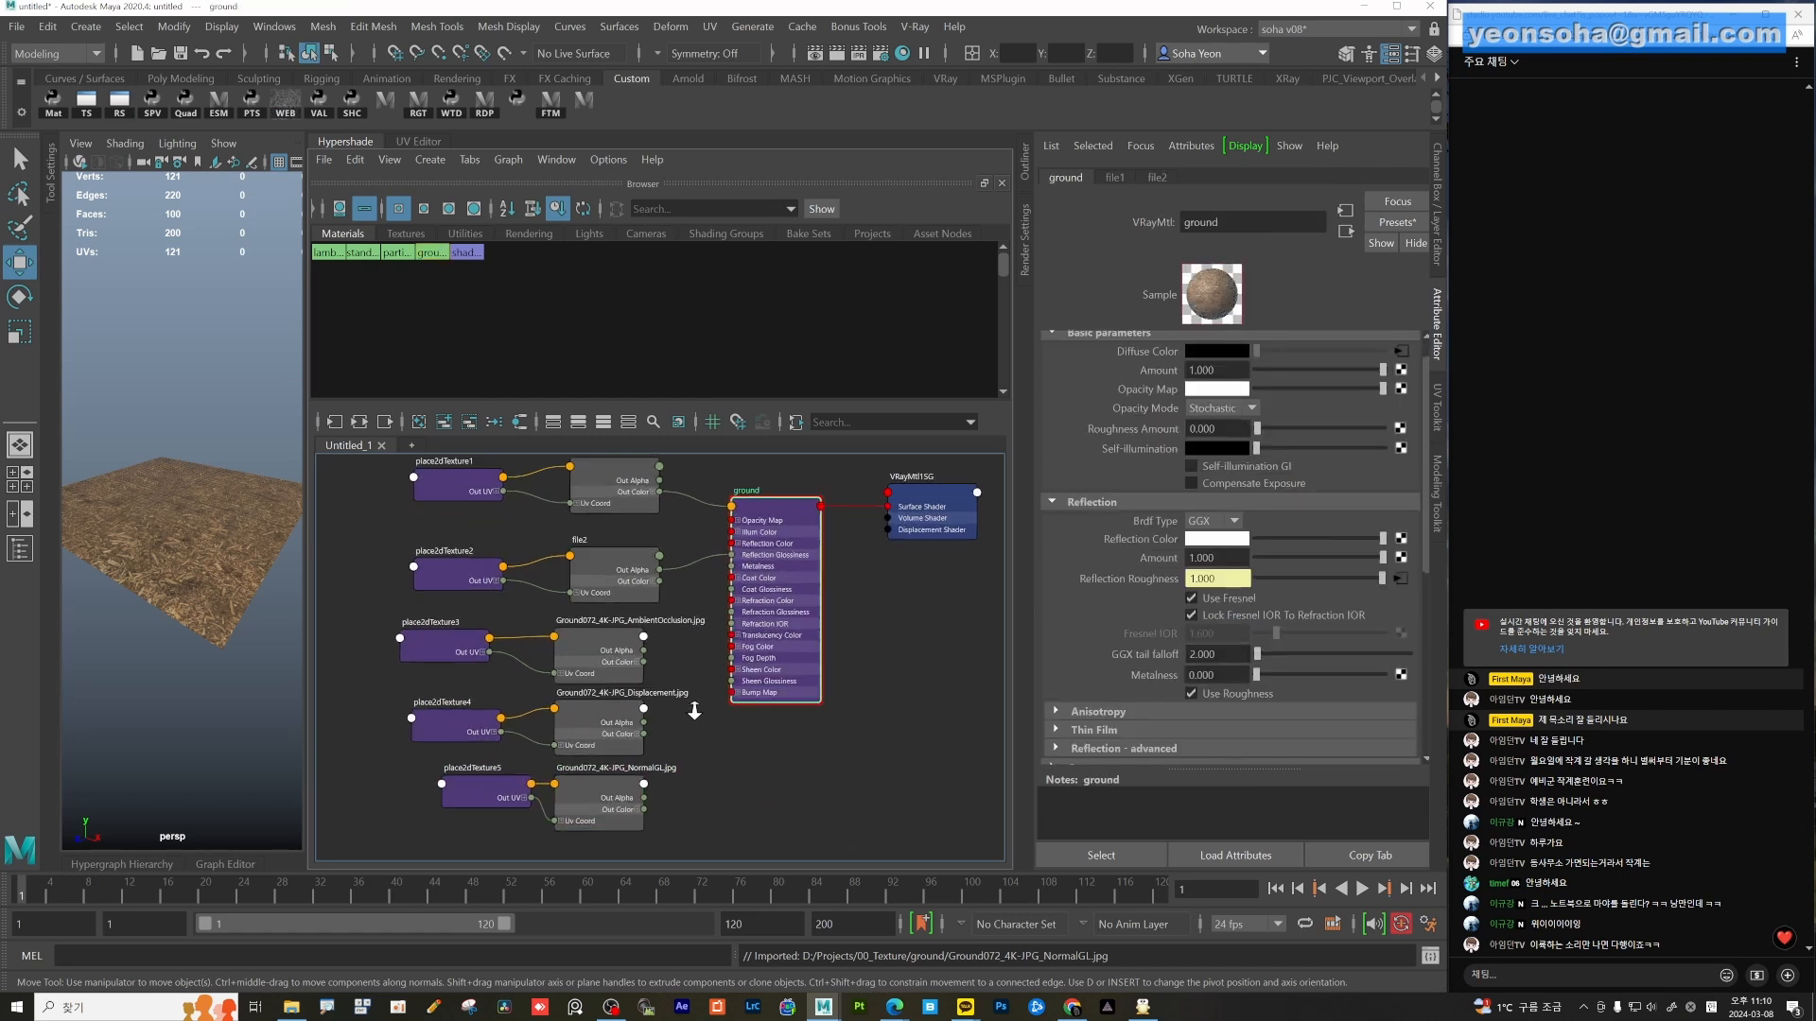
scroll(1053, 736, down, 6)
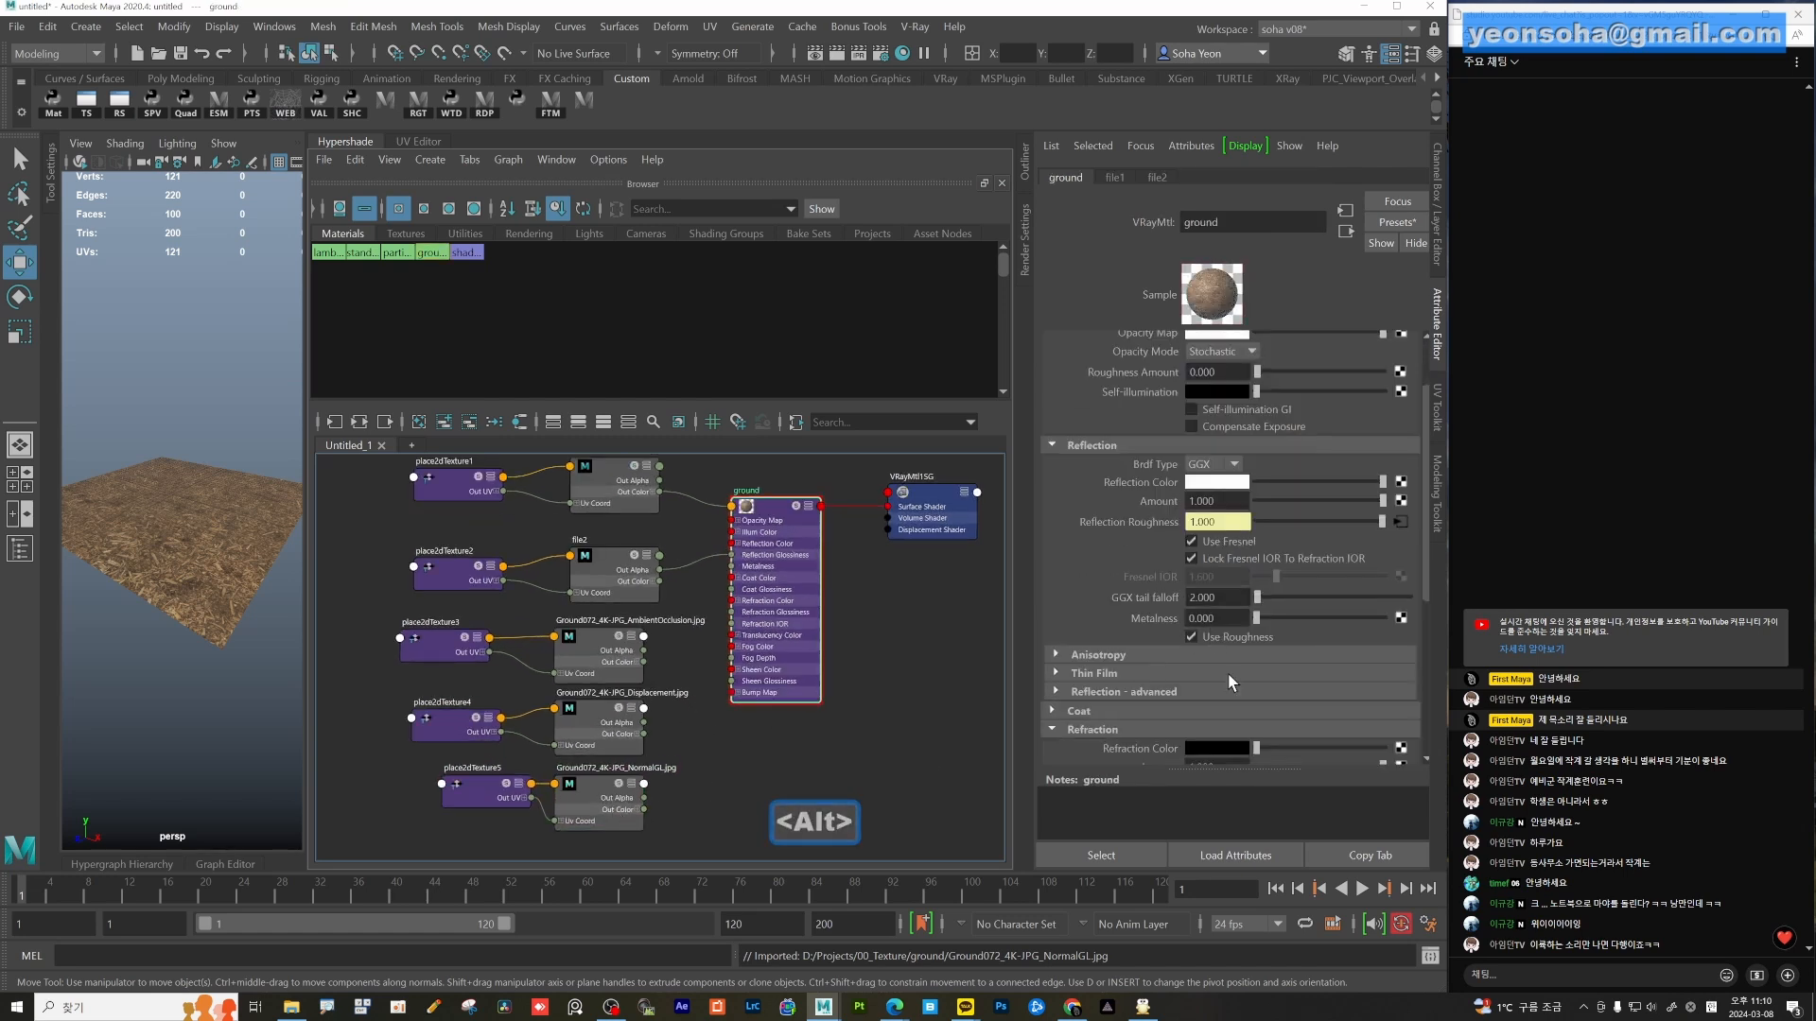
click(1240, 655)
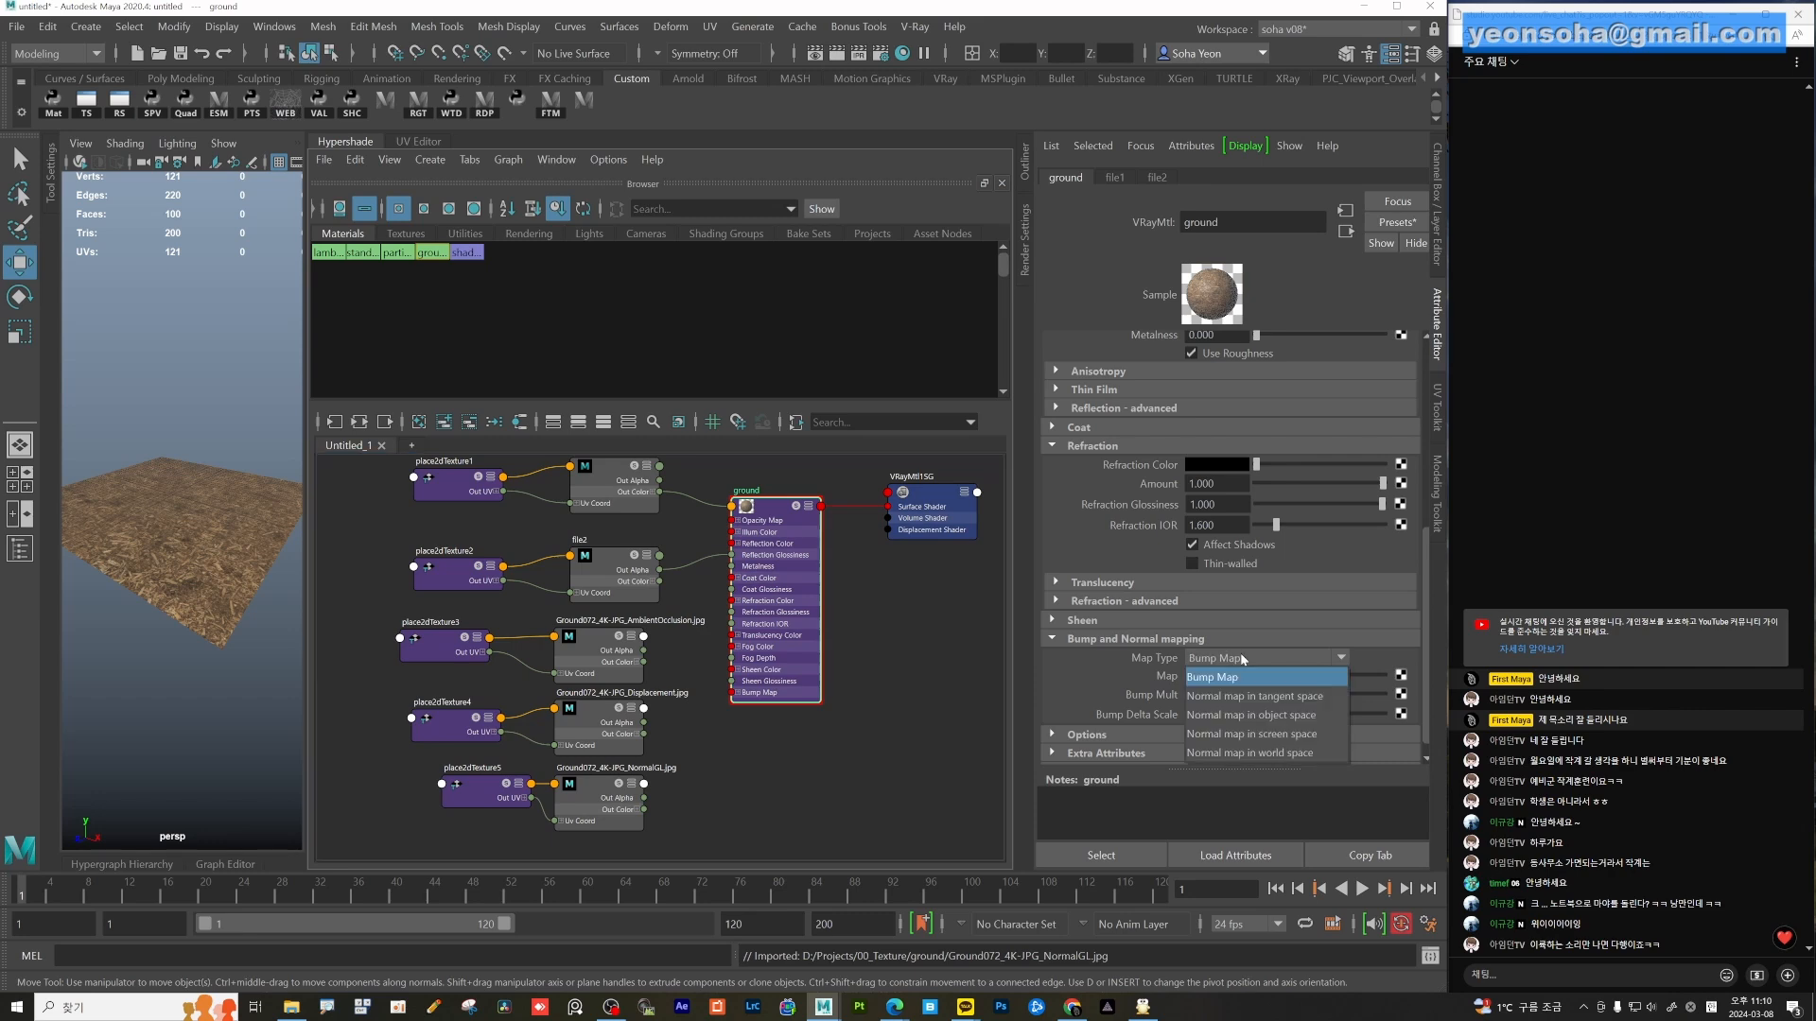
click(1221, 700)
drag(644, 809, 736, 692)
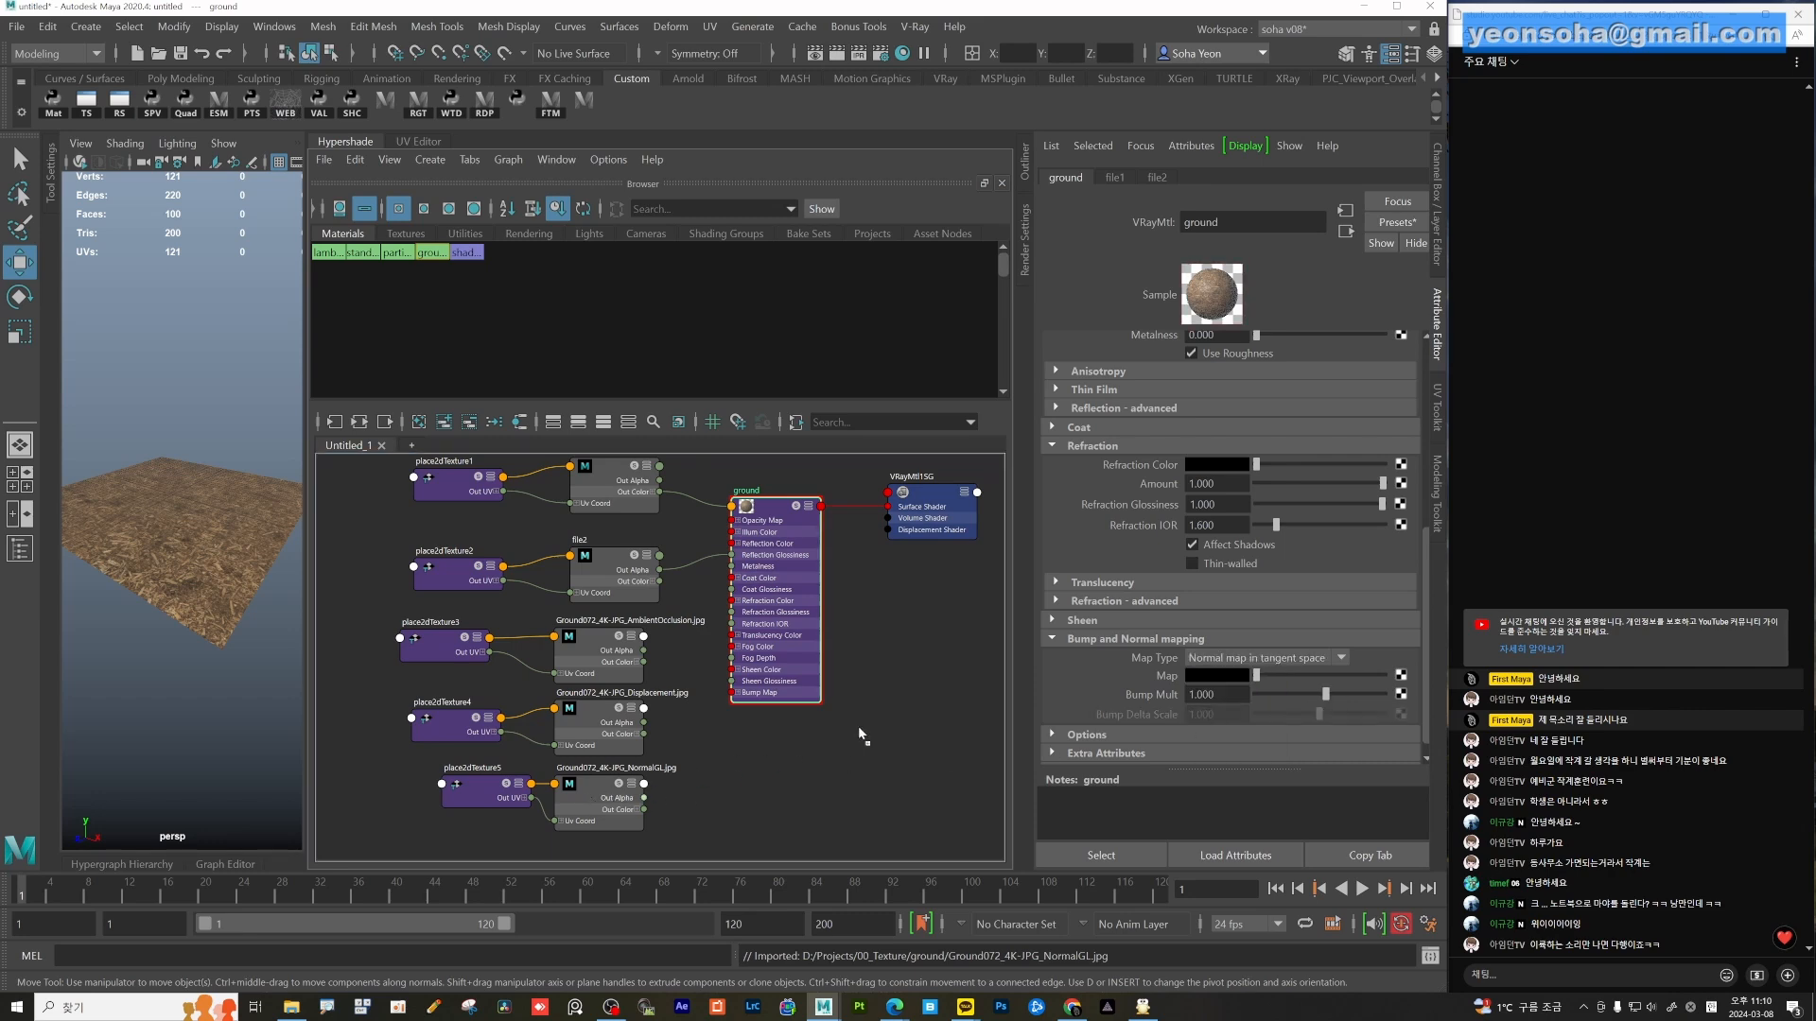
Connect the displacement texture to the Displacement mat. slot of the VRayMtl1SG shading group.
alt+right_drag(605, 723, 636, 711)
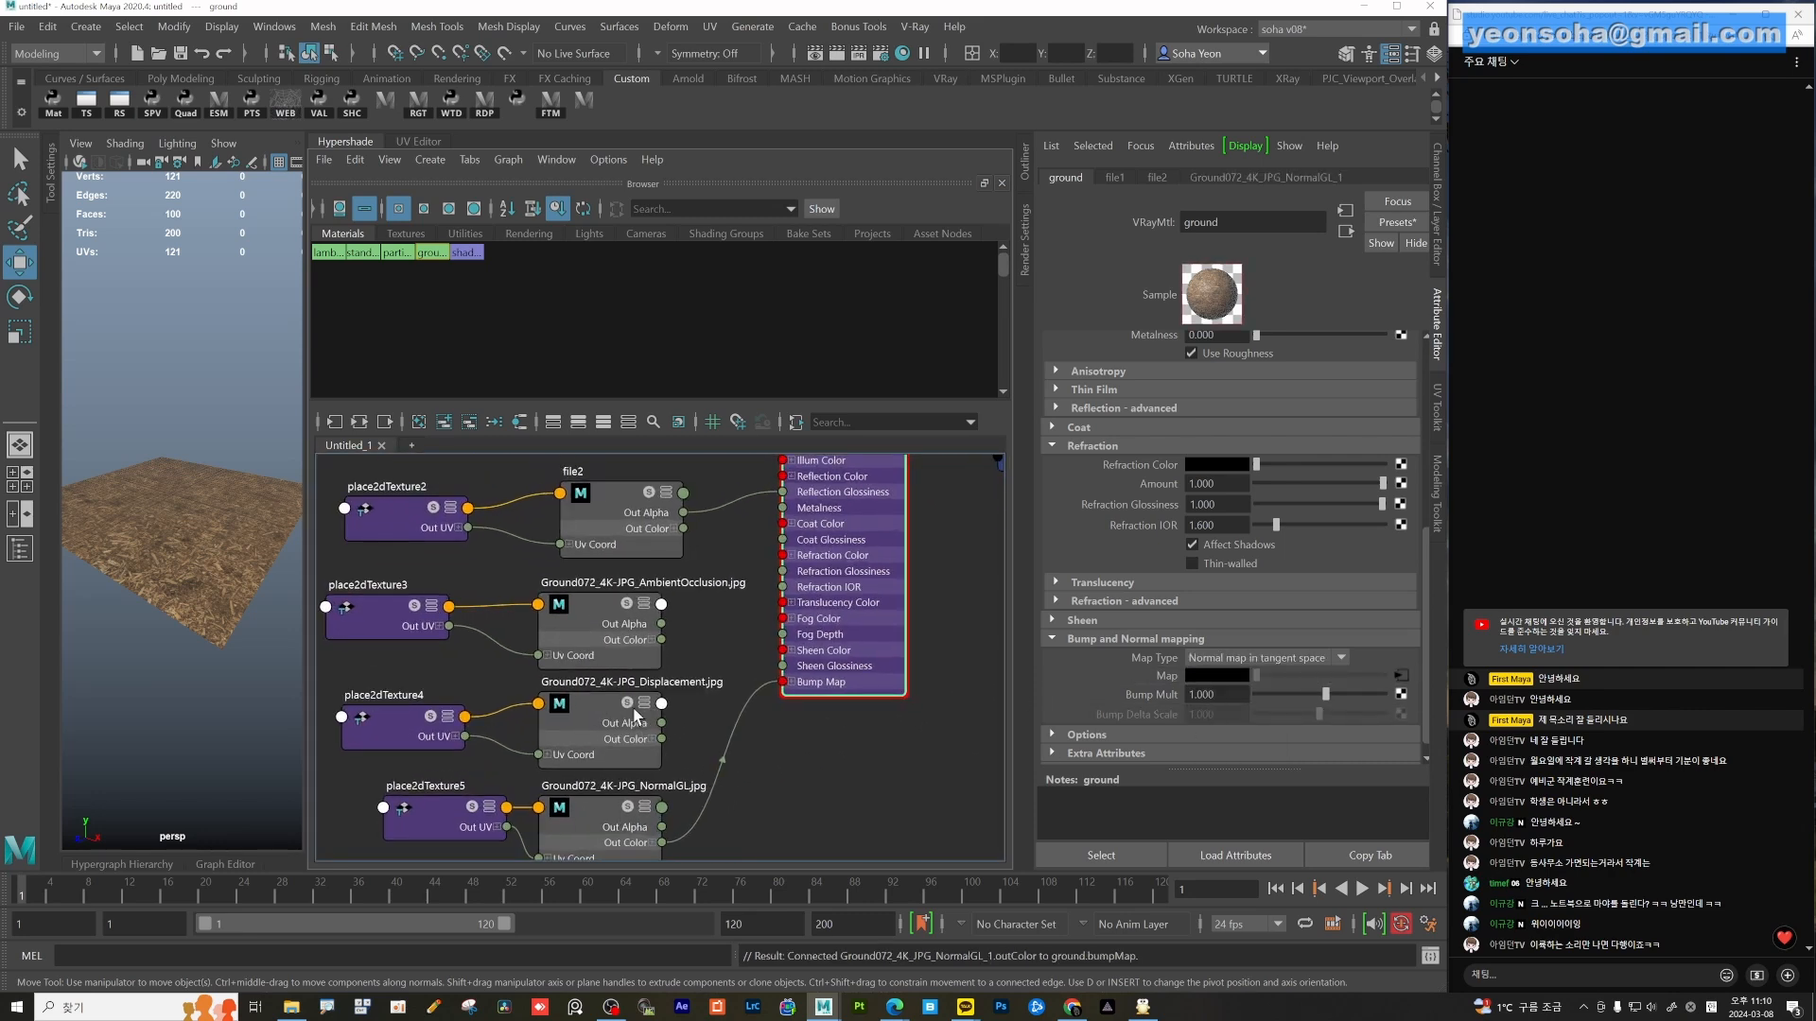
alt+middle_drag(635, 711, 664, 720)
alt+right_drag(955, 720, 780, 722)
alt+middle_drag(851, 724, 720, 731)
alt+right_drag(720, 731, 898, 653)
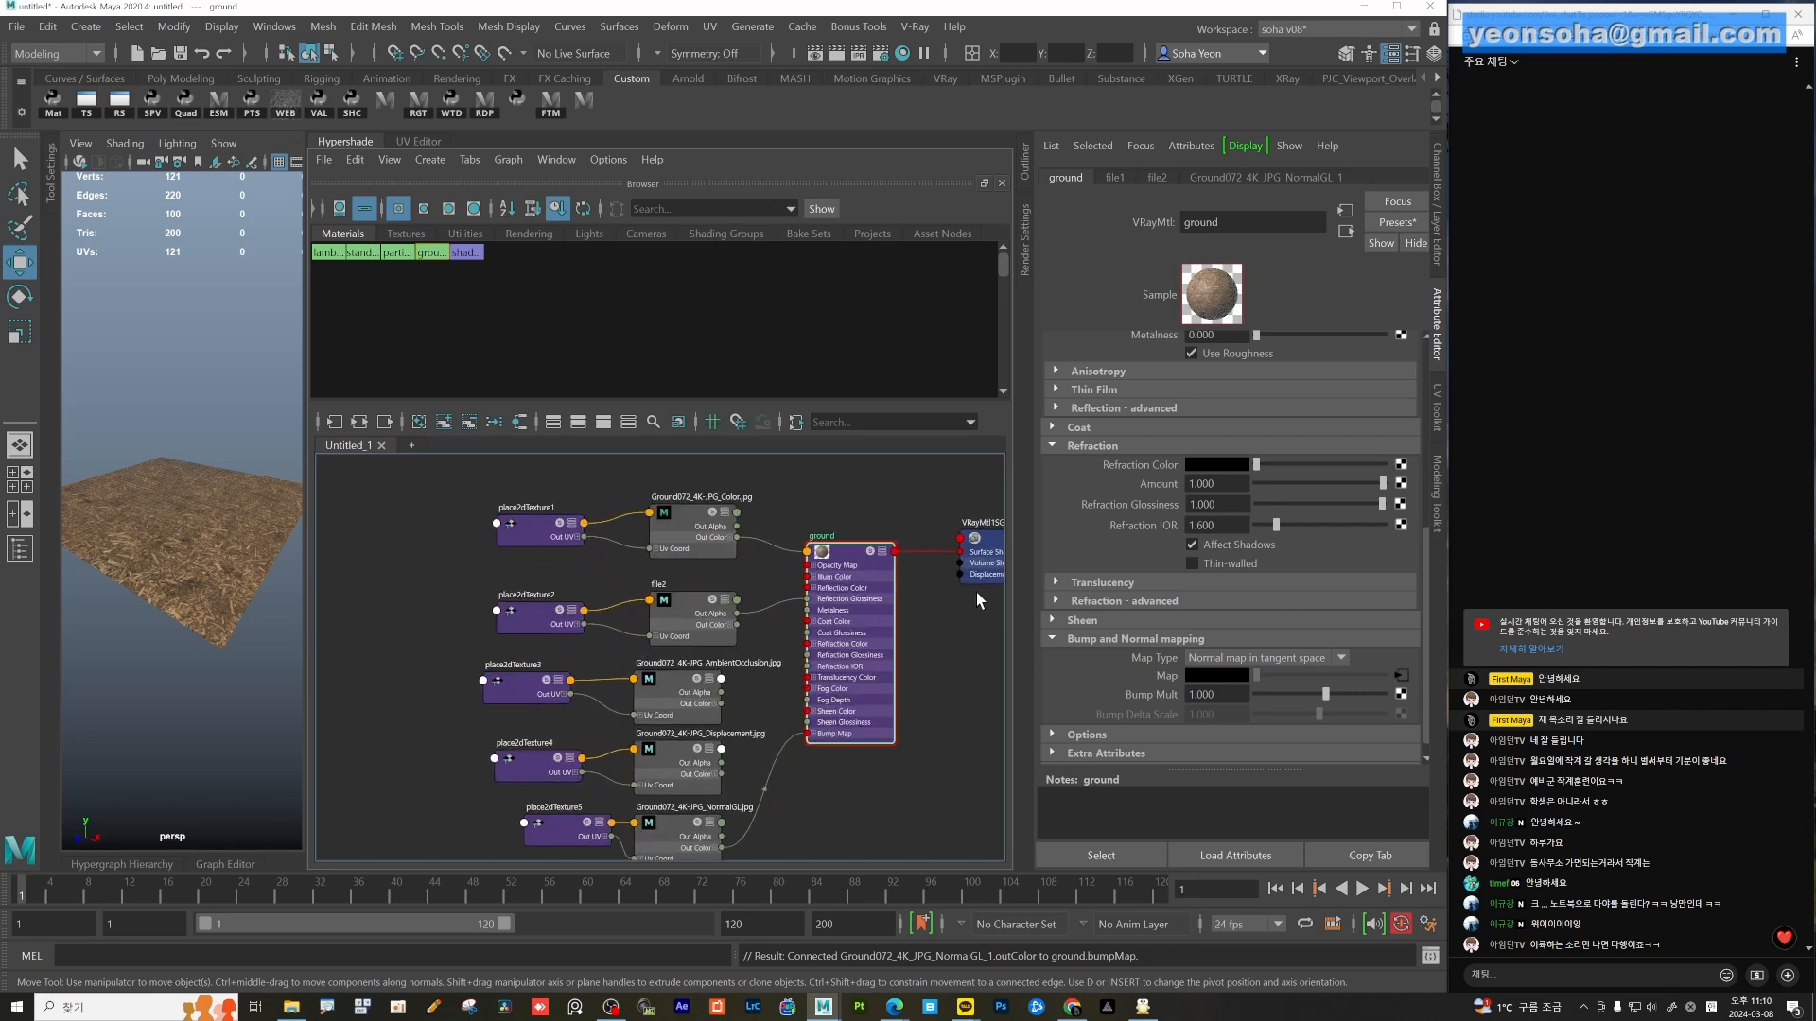
alt+middle_drag(908, 581, 826, 569)
click(931, 539)
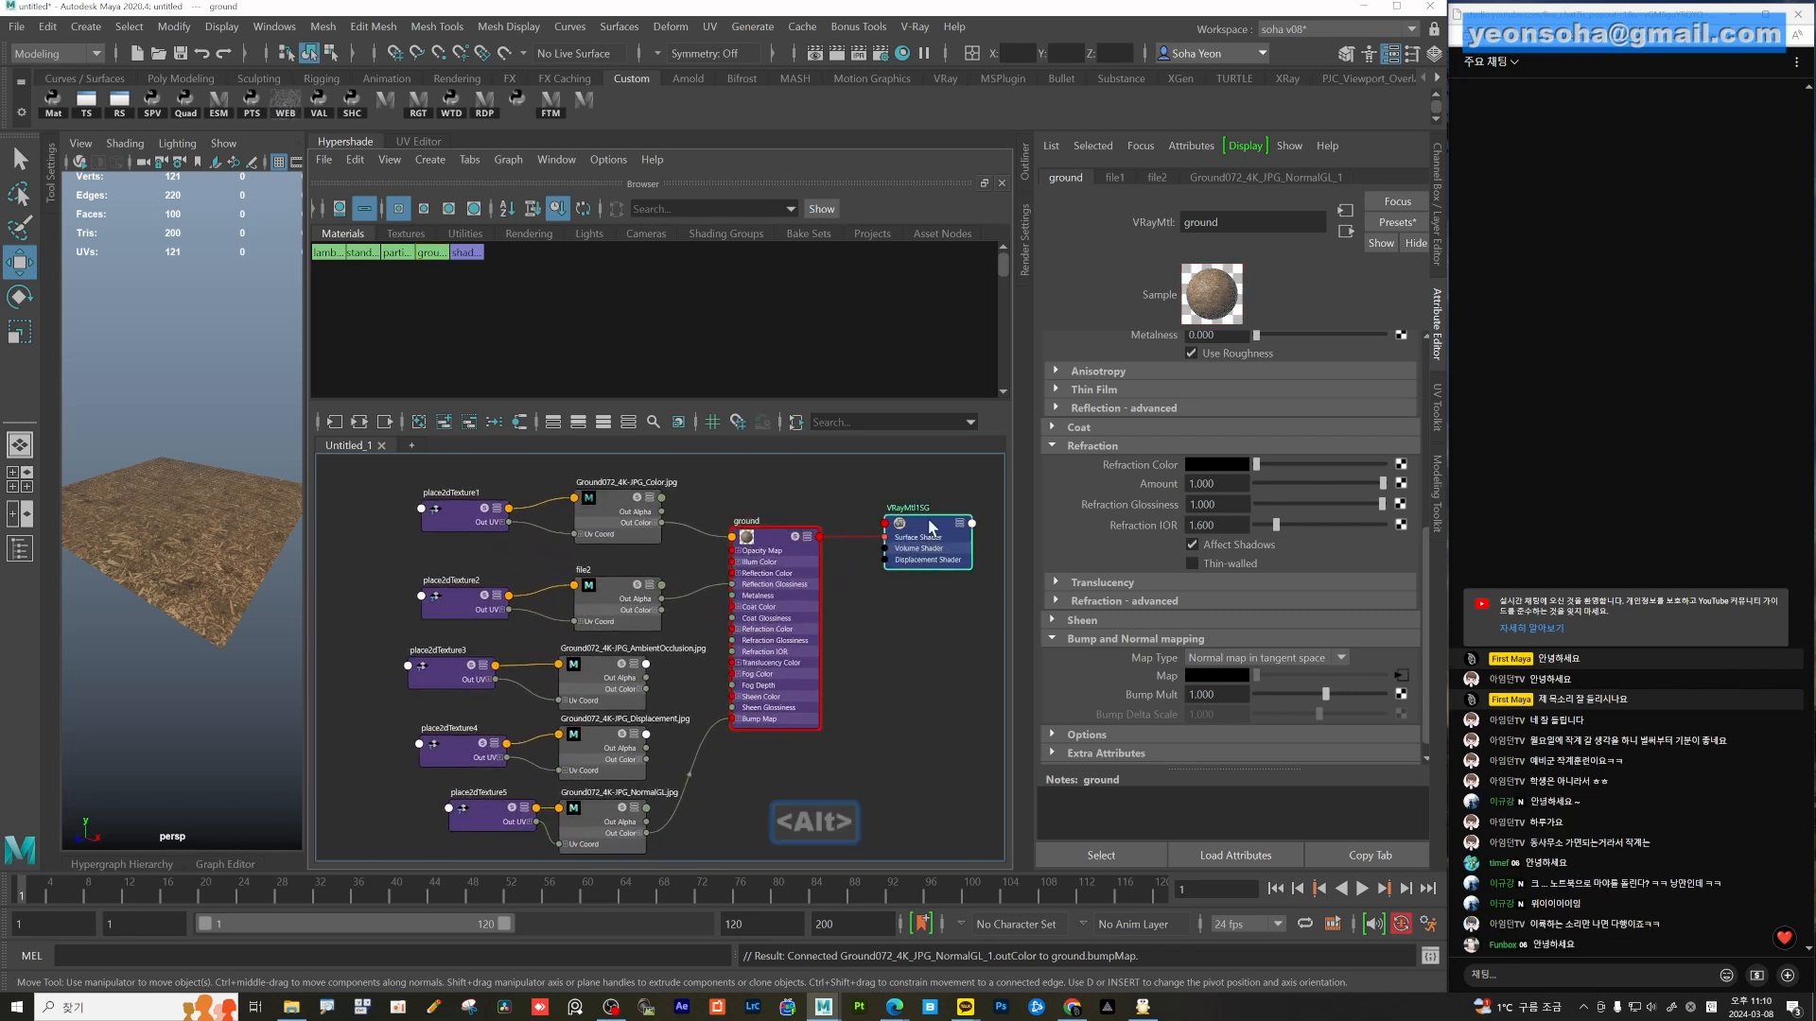
drag(925, 539, 925, 593)
click(934, 754)
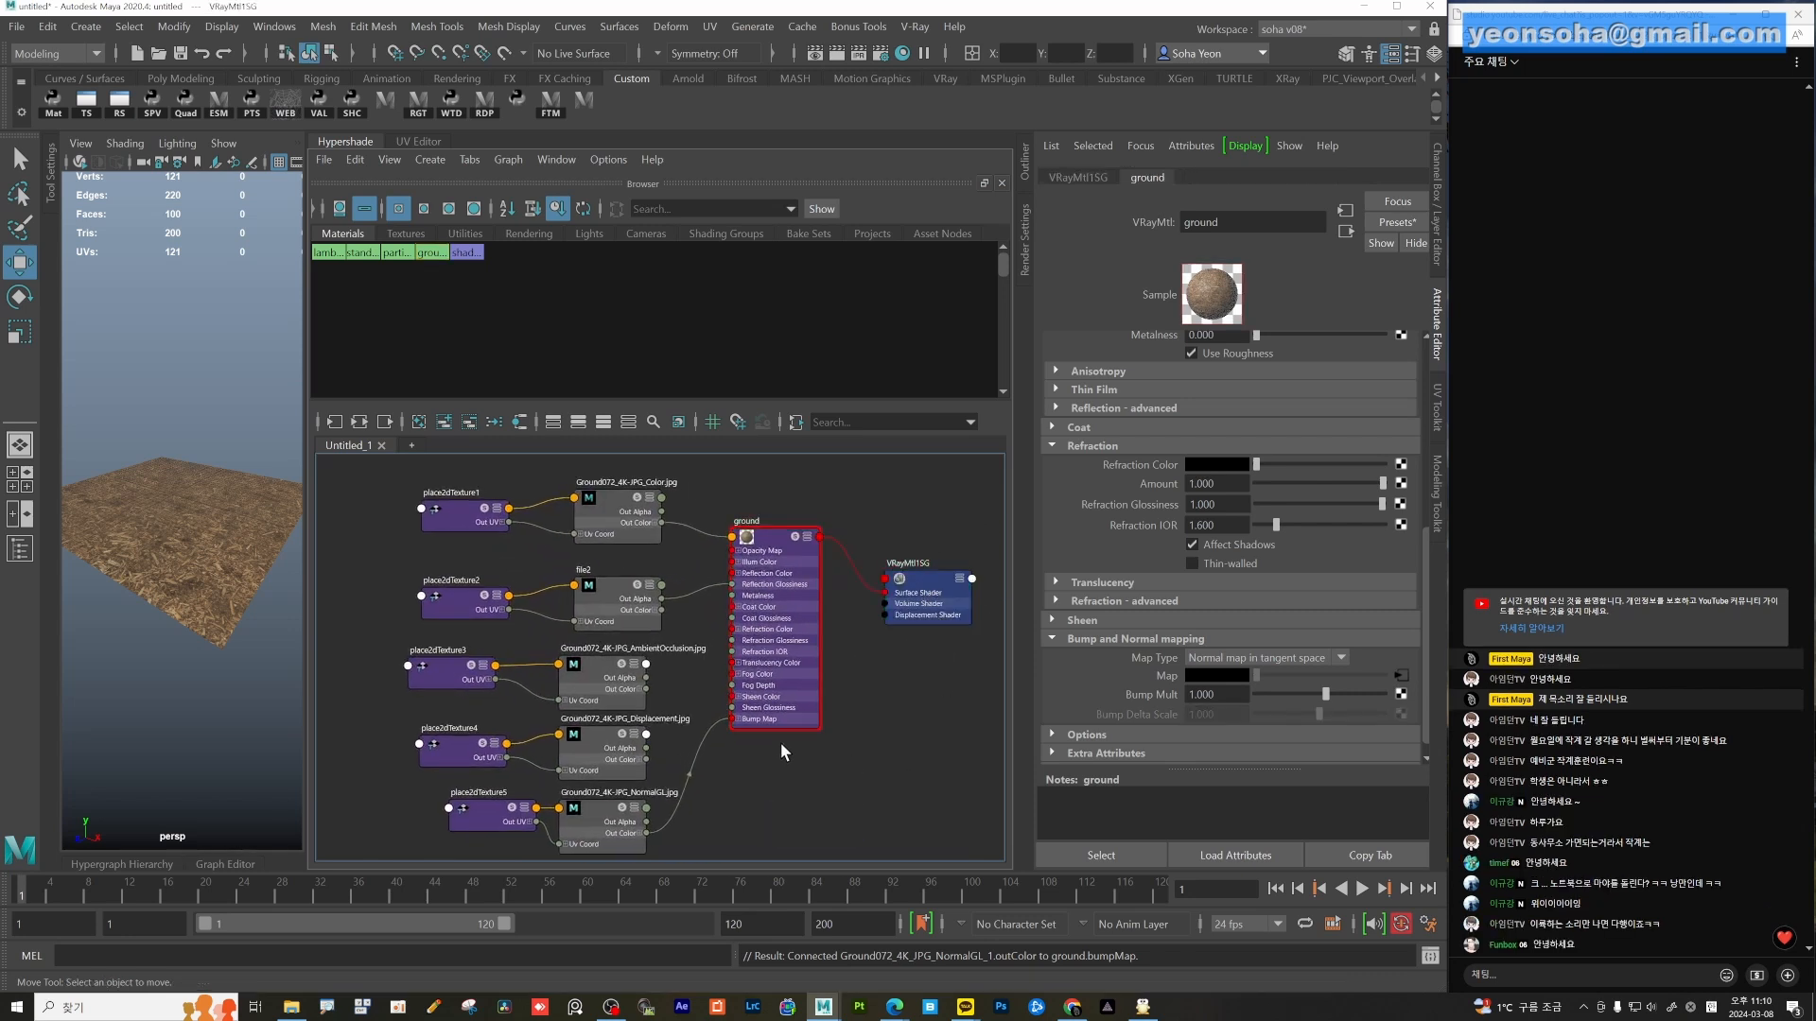
click(938, 582)
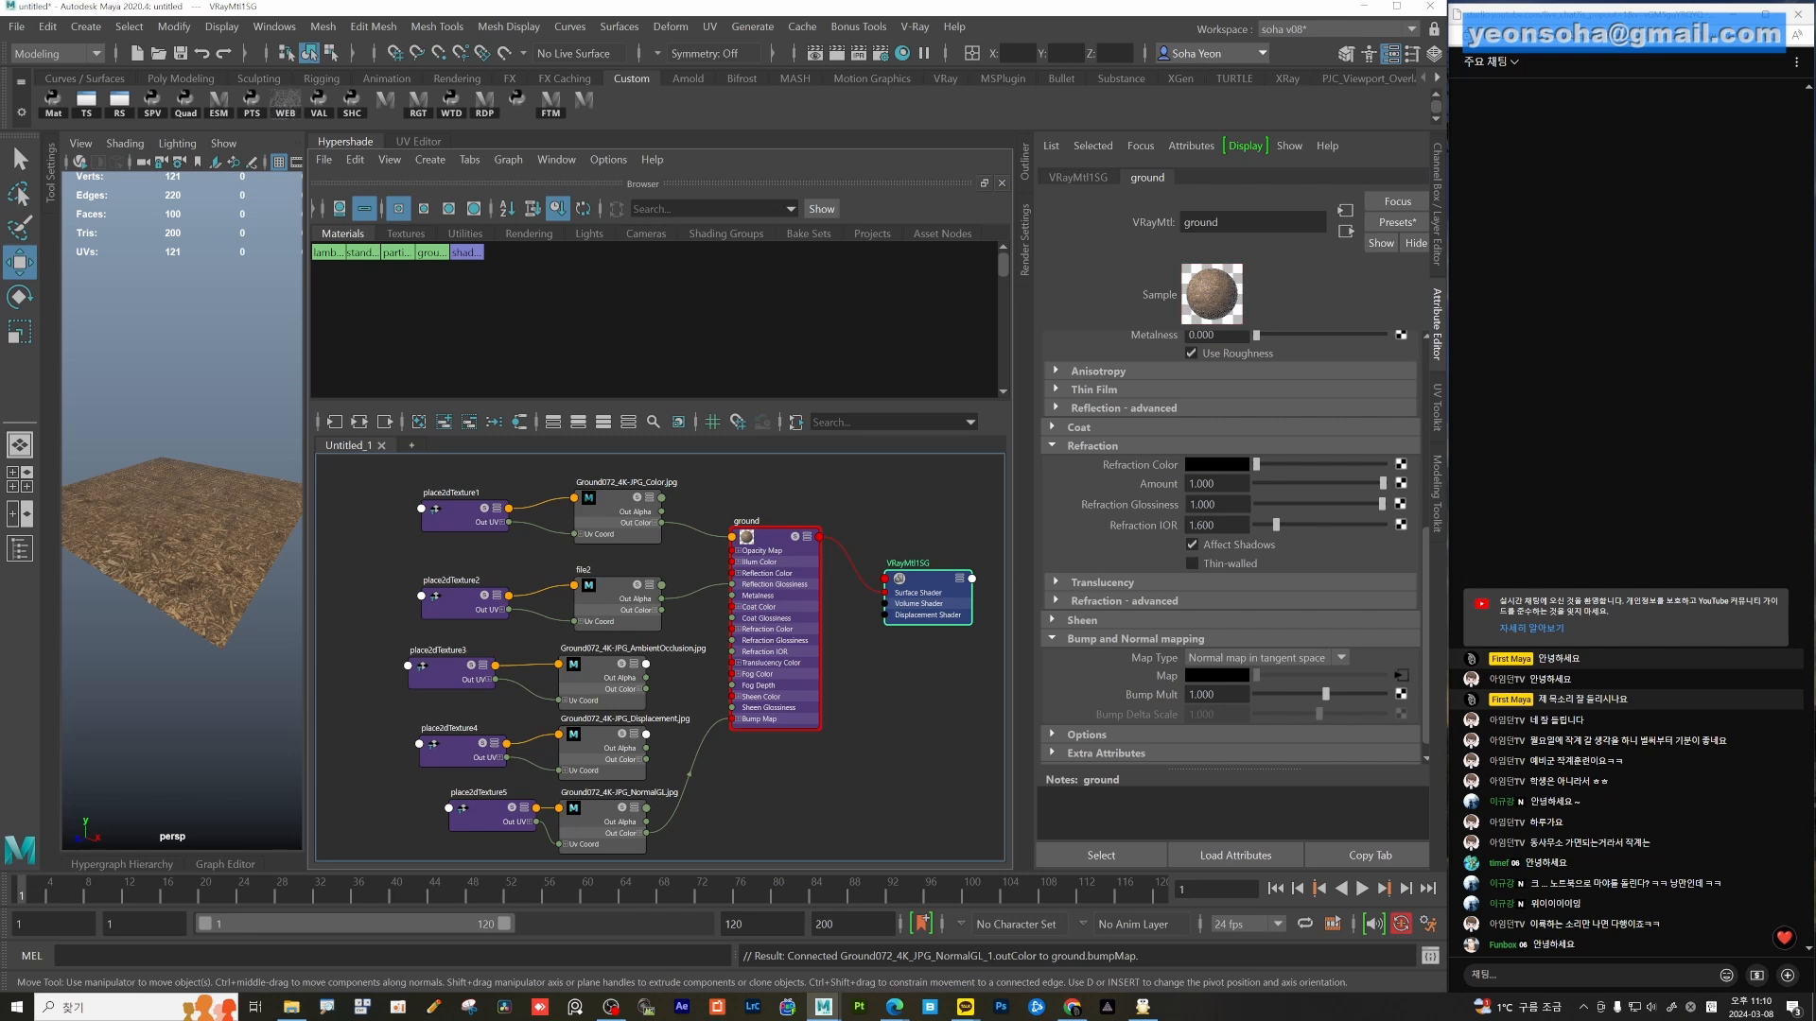
click(1078, 178)
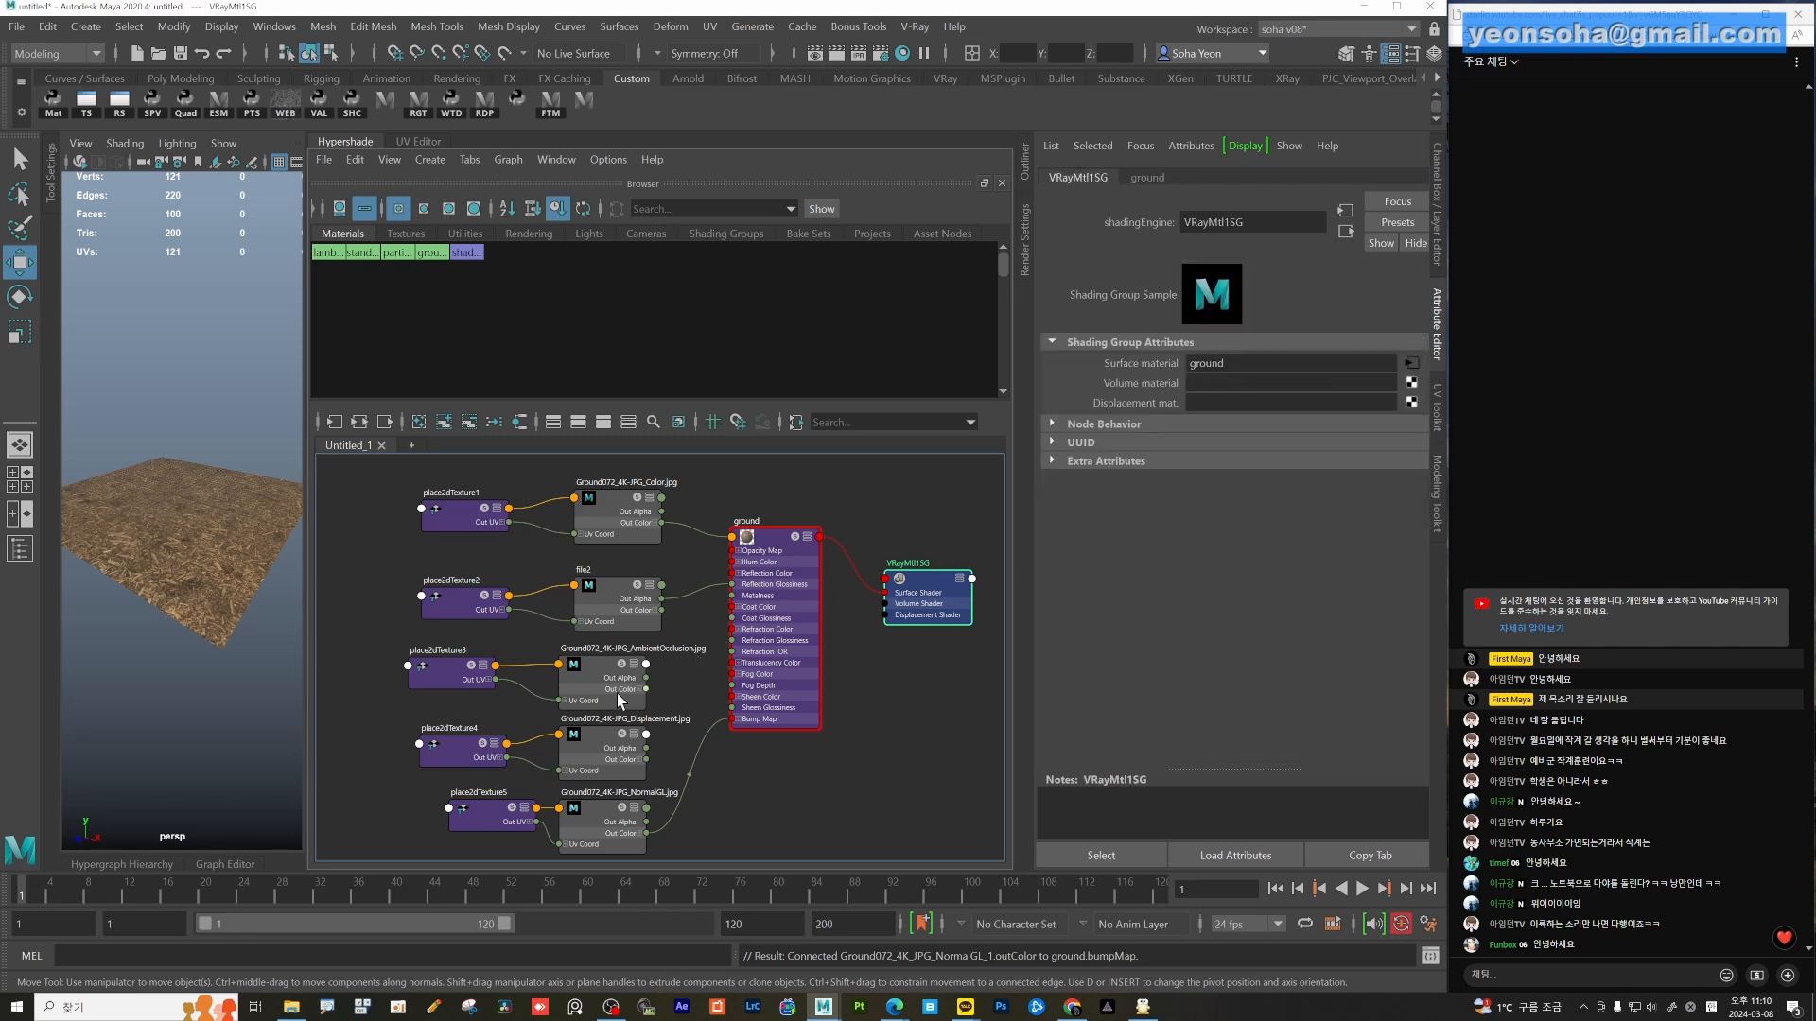
middle_drag(1132, 418, 1147, 402)
Move the ambient occlusion texture and its placement node above the color texture and tidy the color texture's placement node.
drag(702, 691, 604, 464)
alt+middle_drag(684, 566, 708, 685)
drag(563, 811, 480, 548)
drag(601, 593, 668, 560)
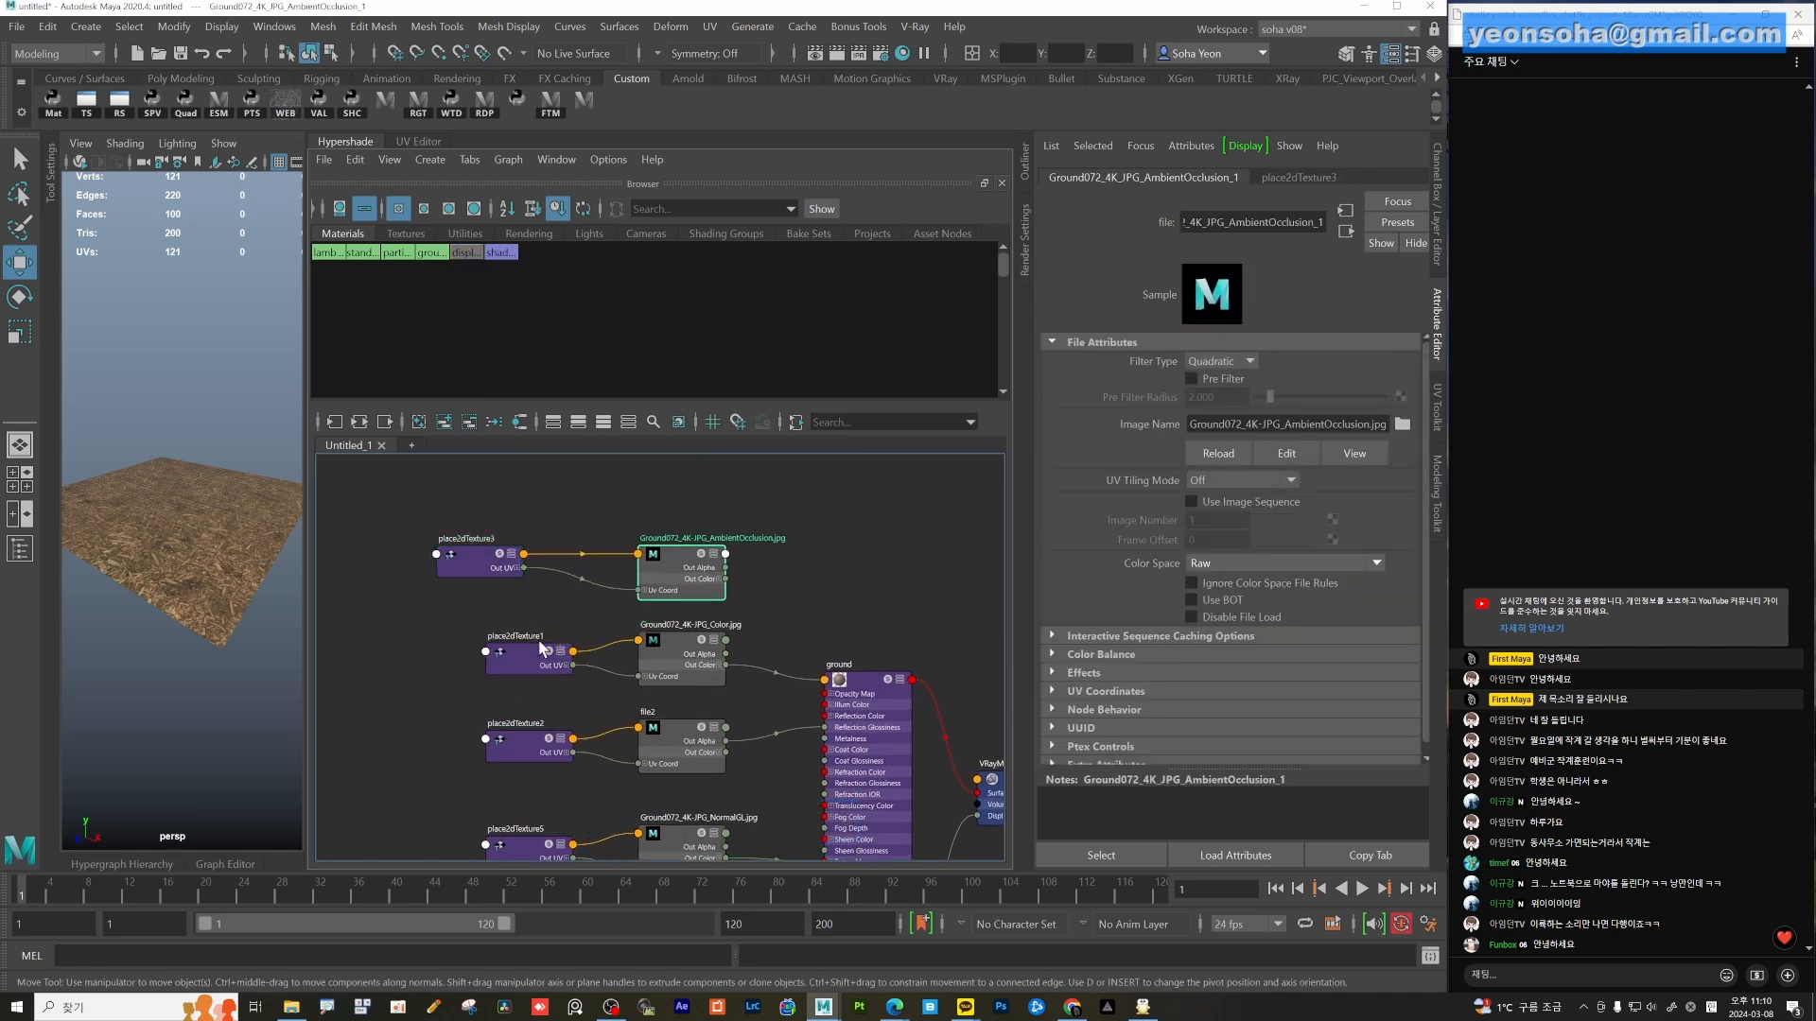
drag(531, 651, 490, 644)
Disconnect the color texture from the ground material's diffuse color and add a VRayLayeredTex texture node to the graph.
drag(768, 686, 768, 689)
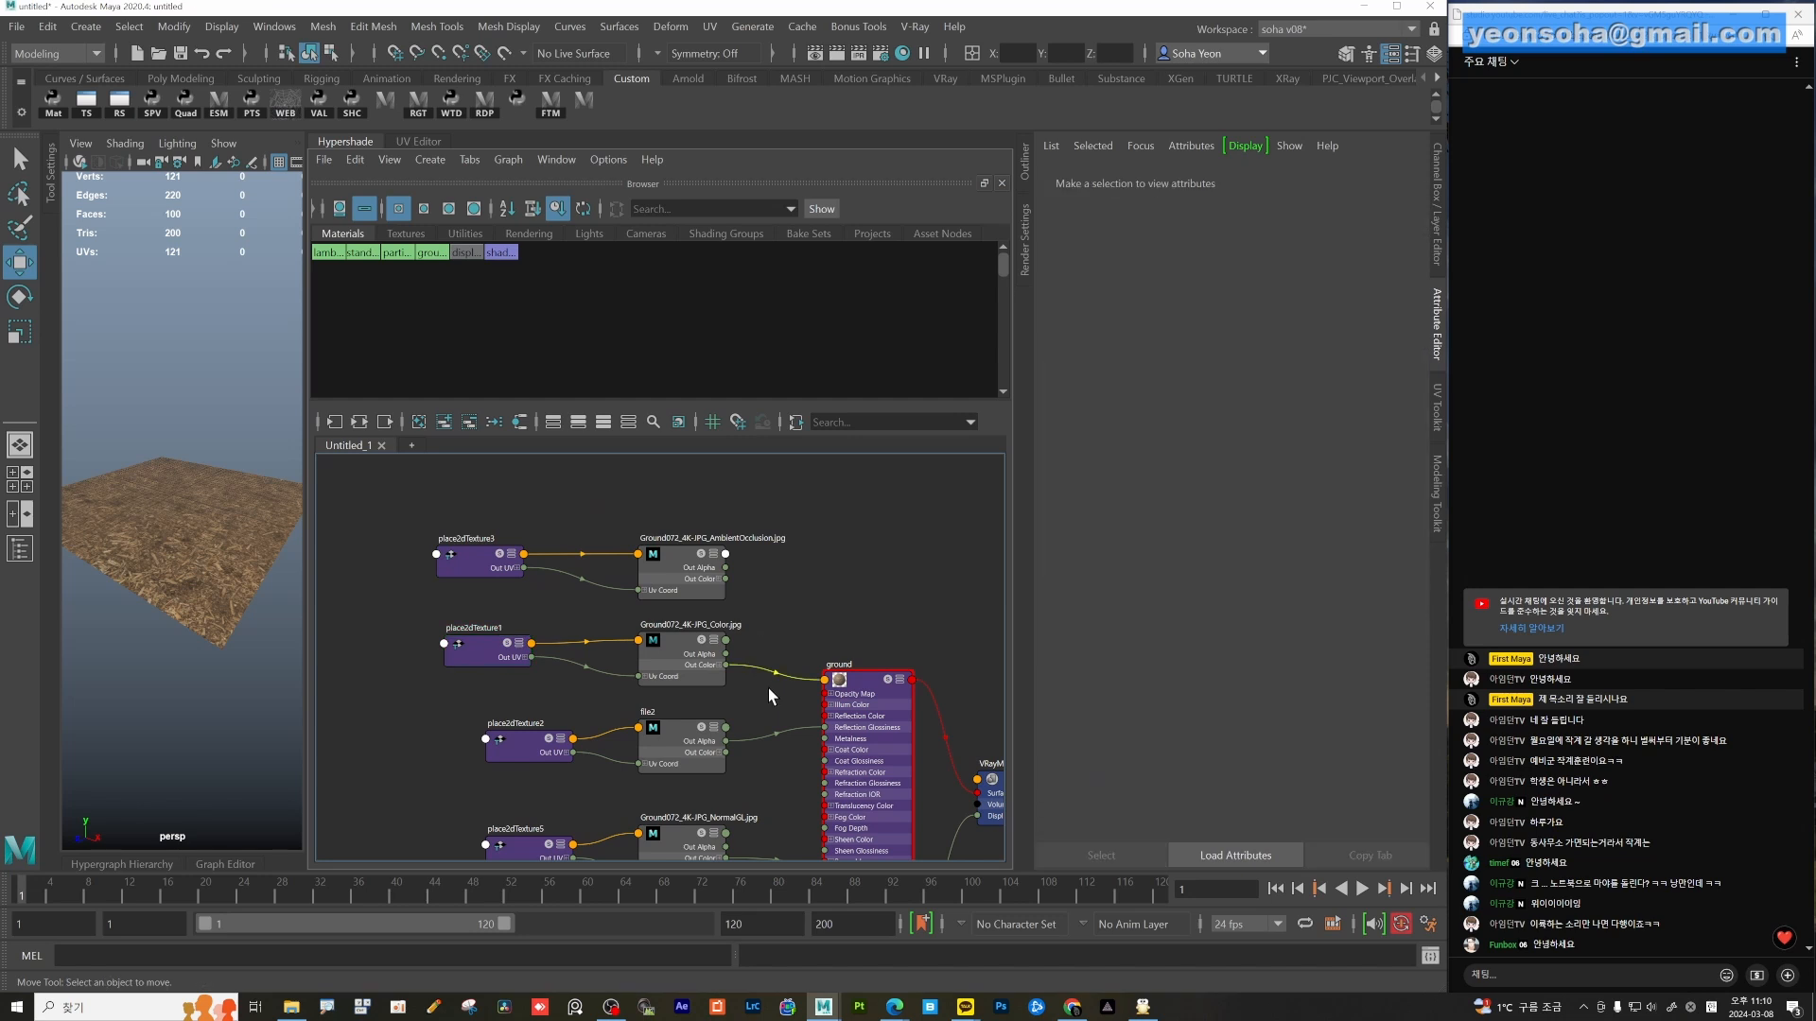
key(Delete)
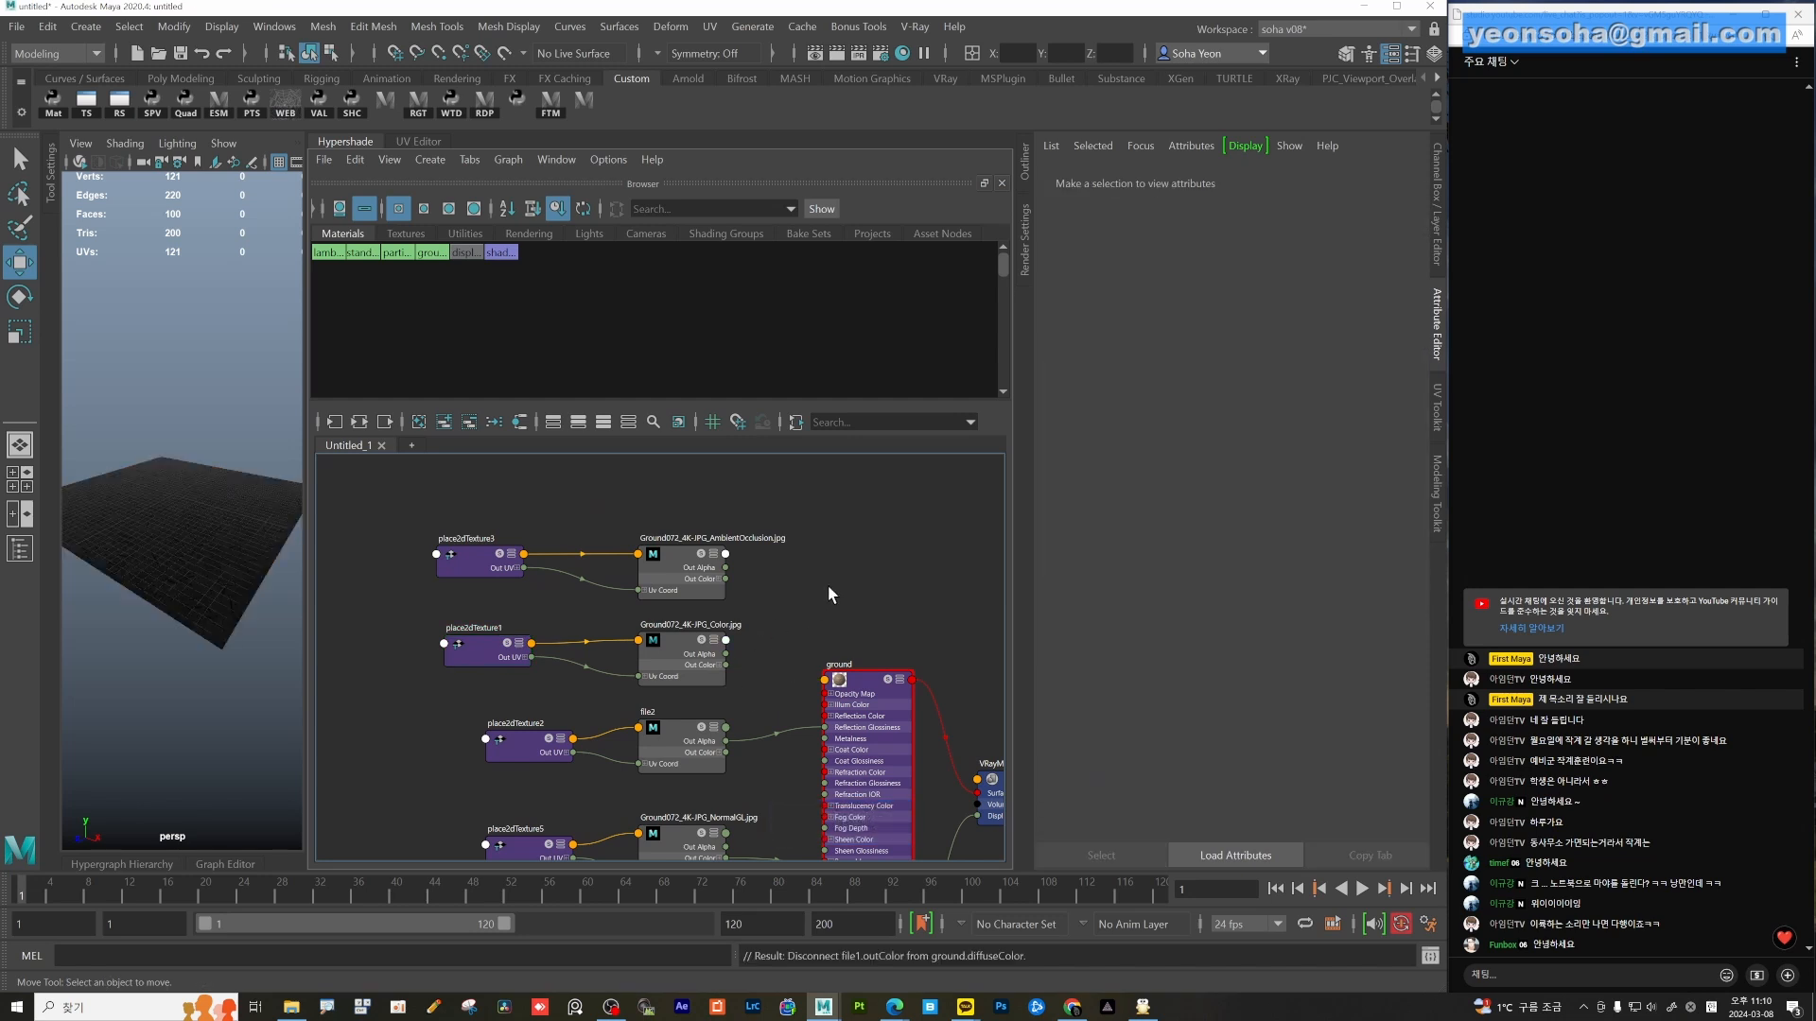
key(Tab)
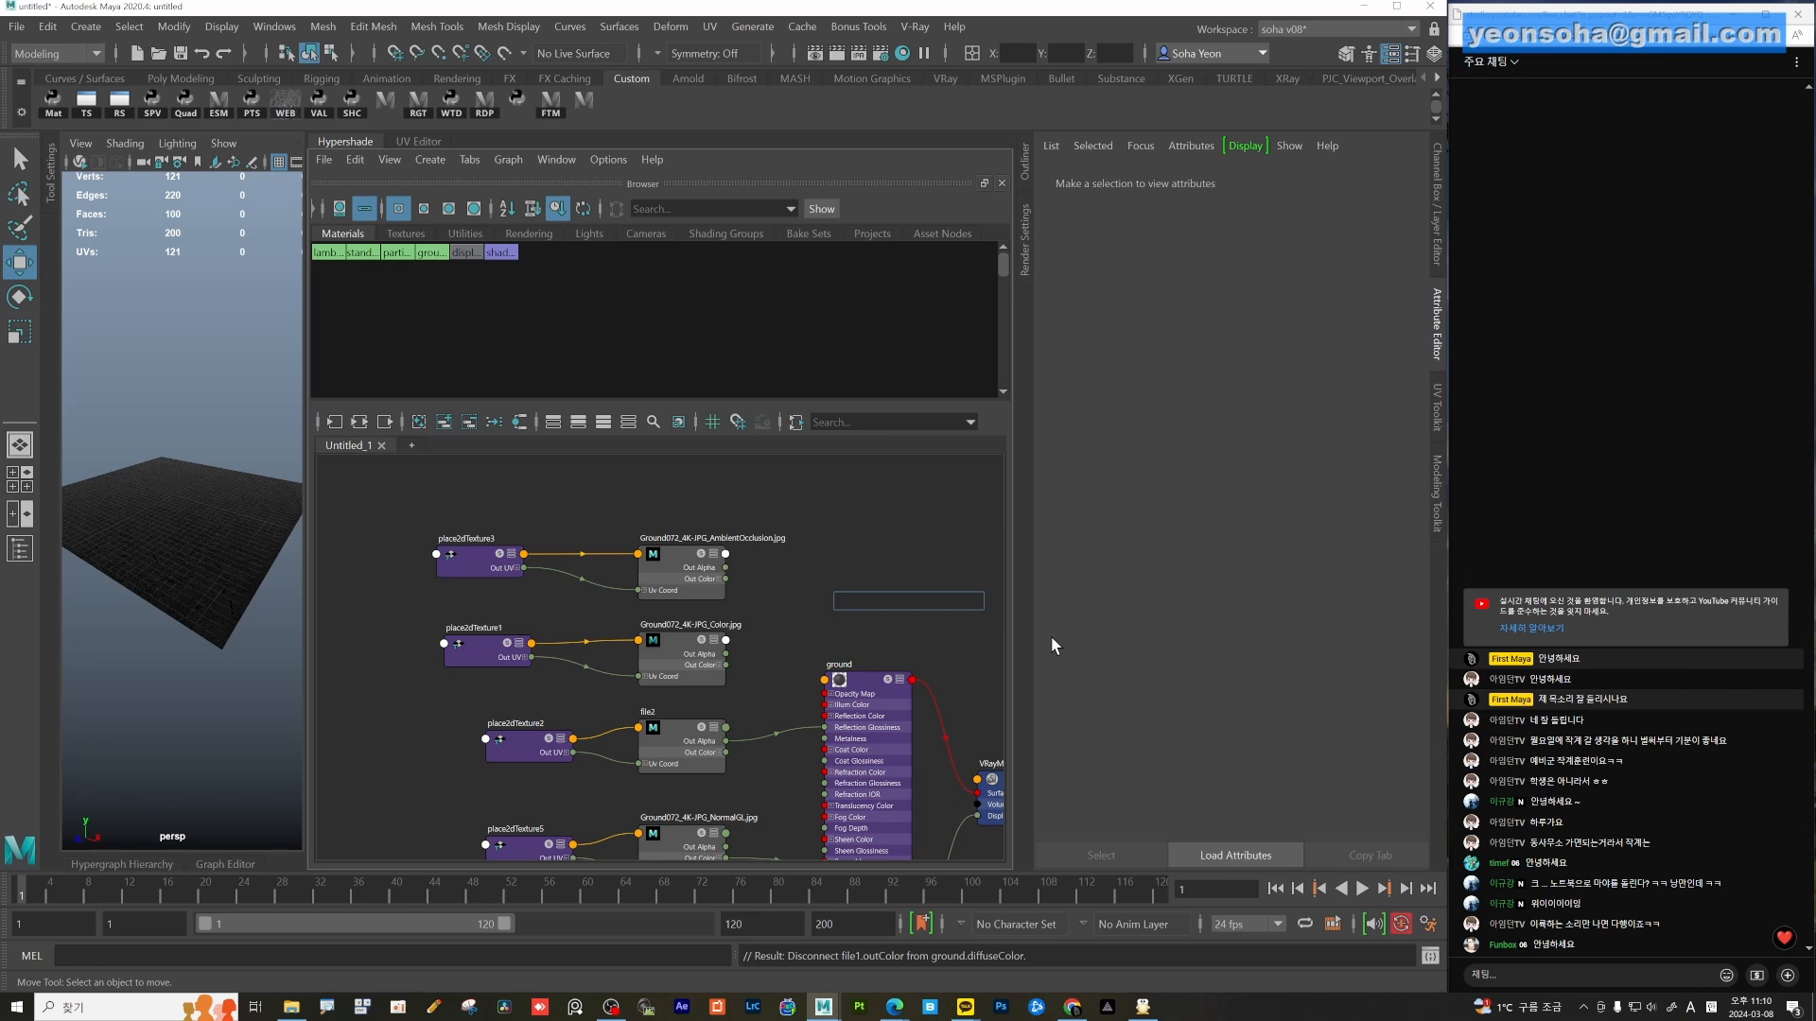
text(layer)
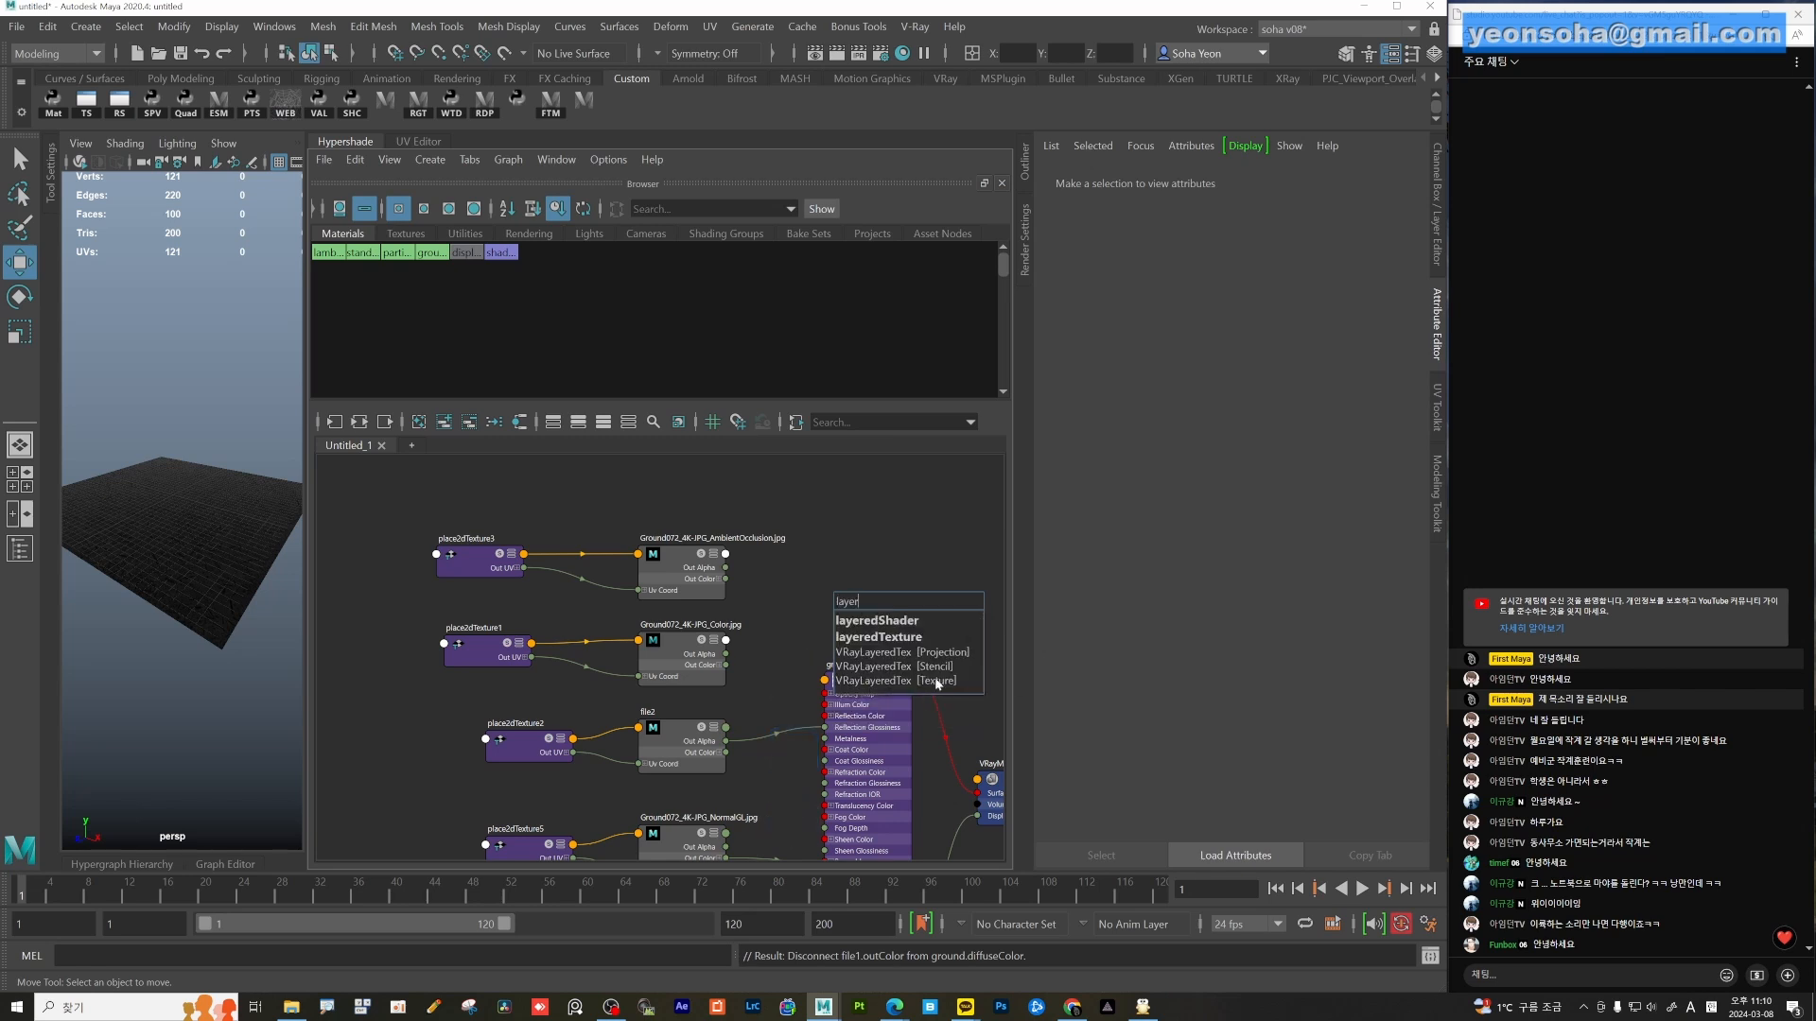
click(900, 681)
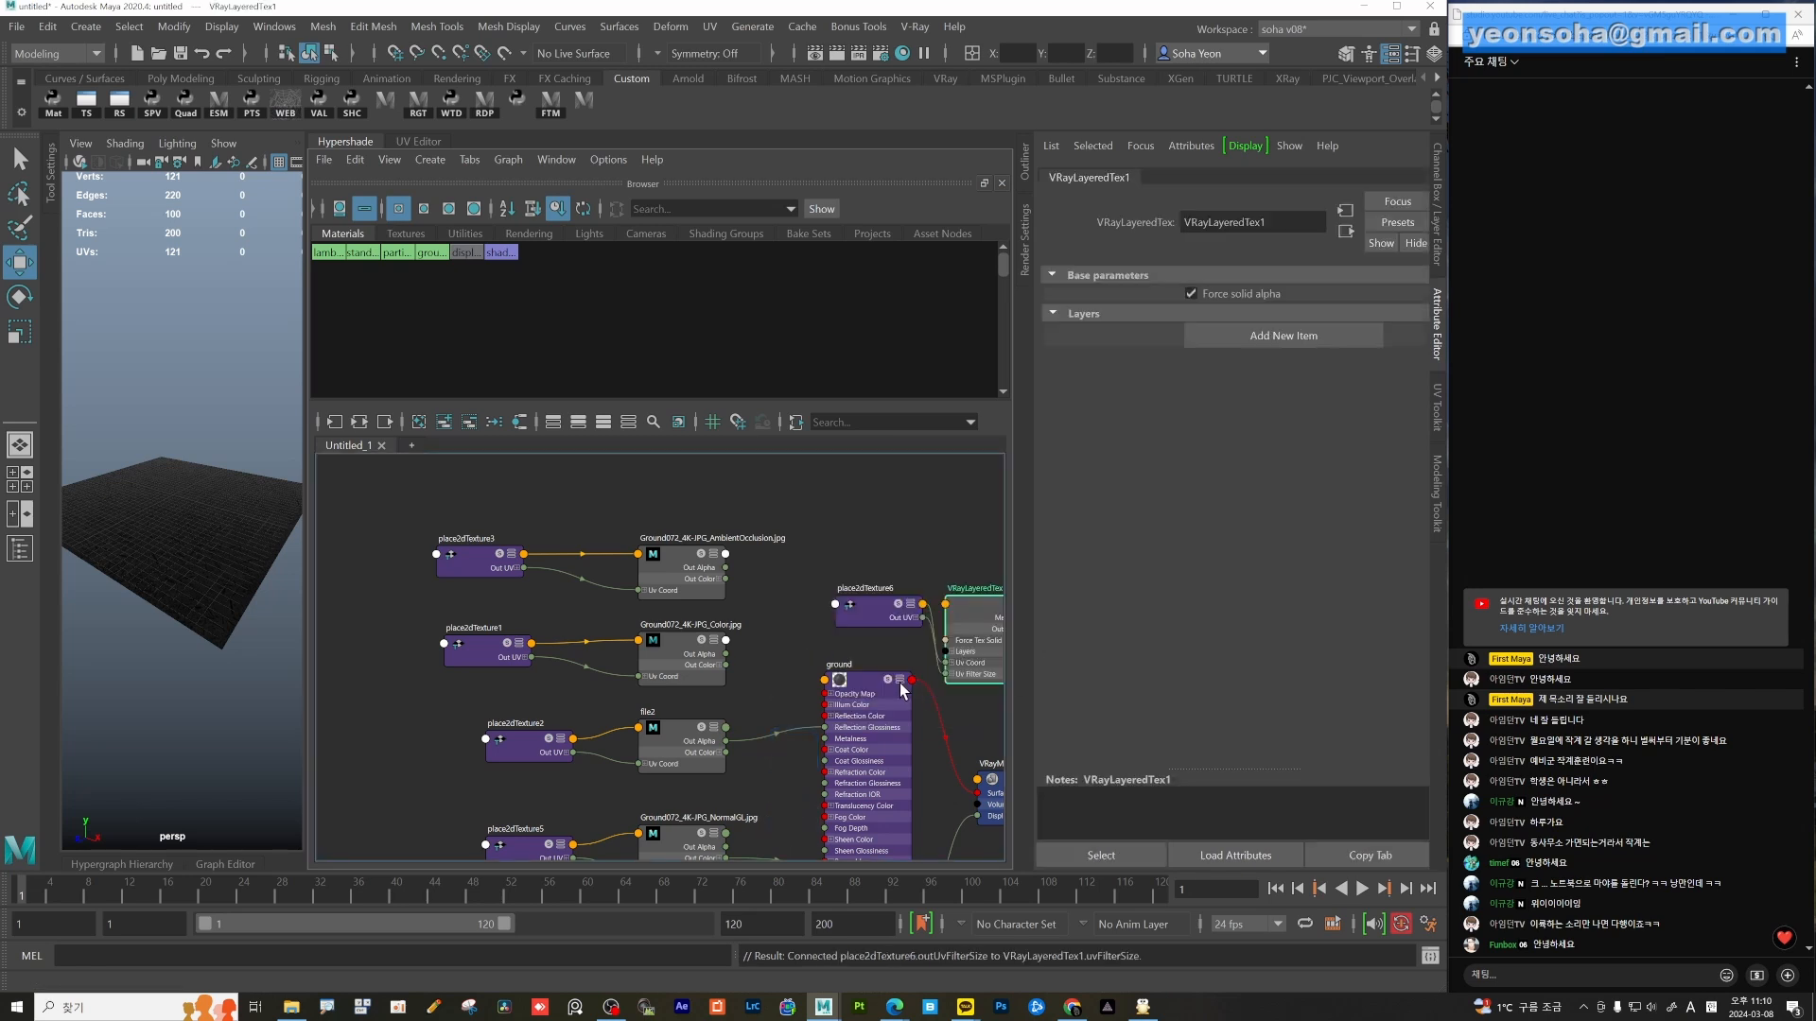
Delete the layered texture's place2dTexture6 node and arrange the VRayLayeredTex node beside the ambient occlusion and color textures.
click(878, 613)
key(Delete)
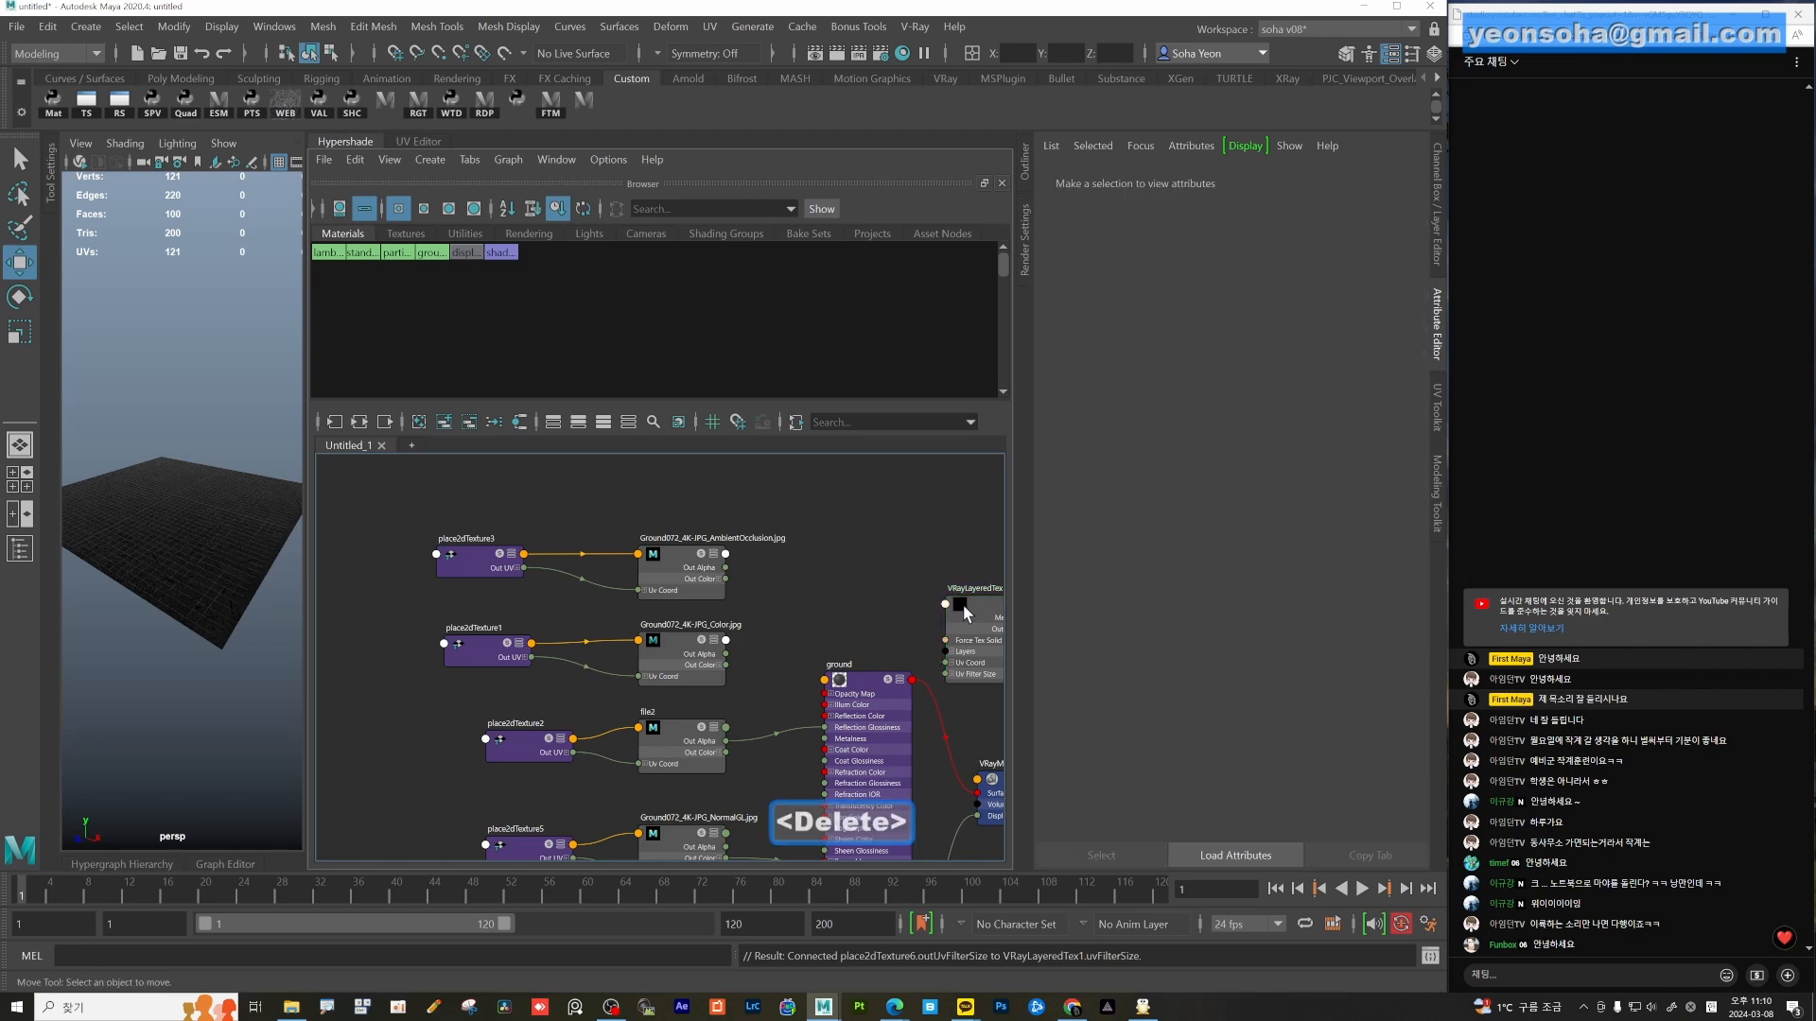
drag(981, 618, 796, 586)
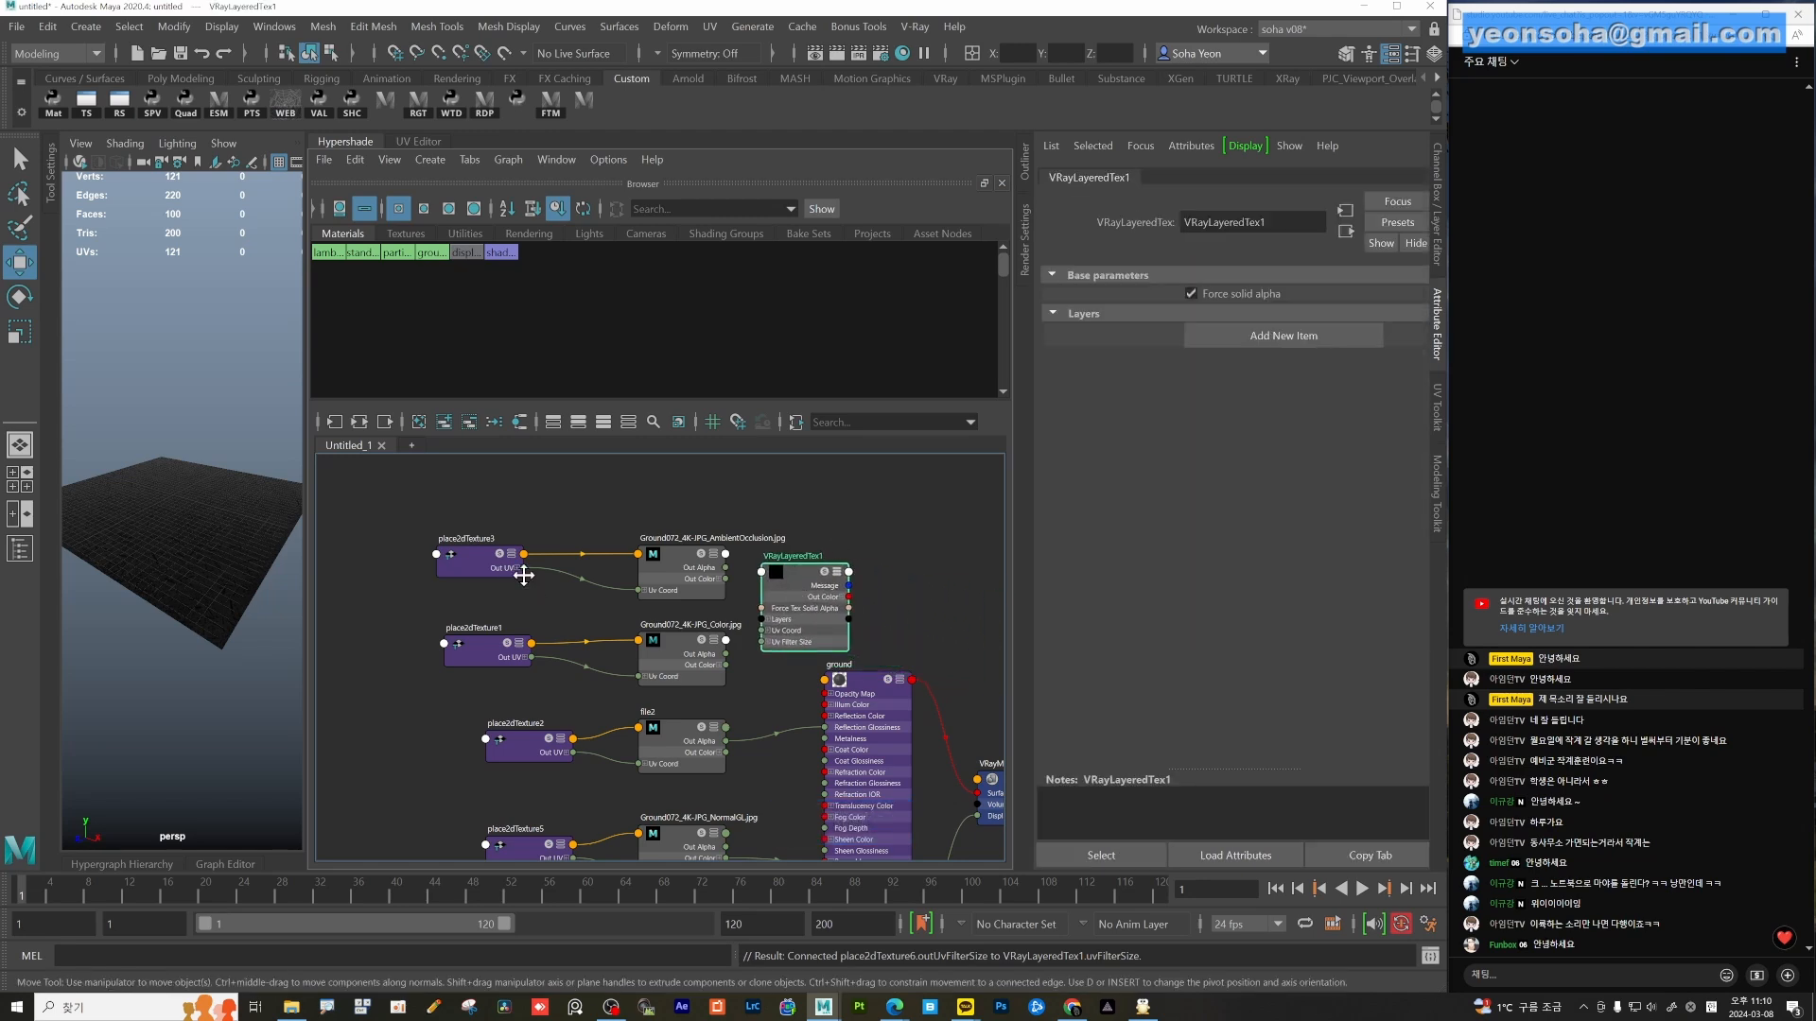
alt+middle_drag(519, 576, 431, 569)
alt+right_drag(432, 569, 526, 573)
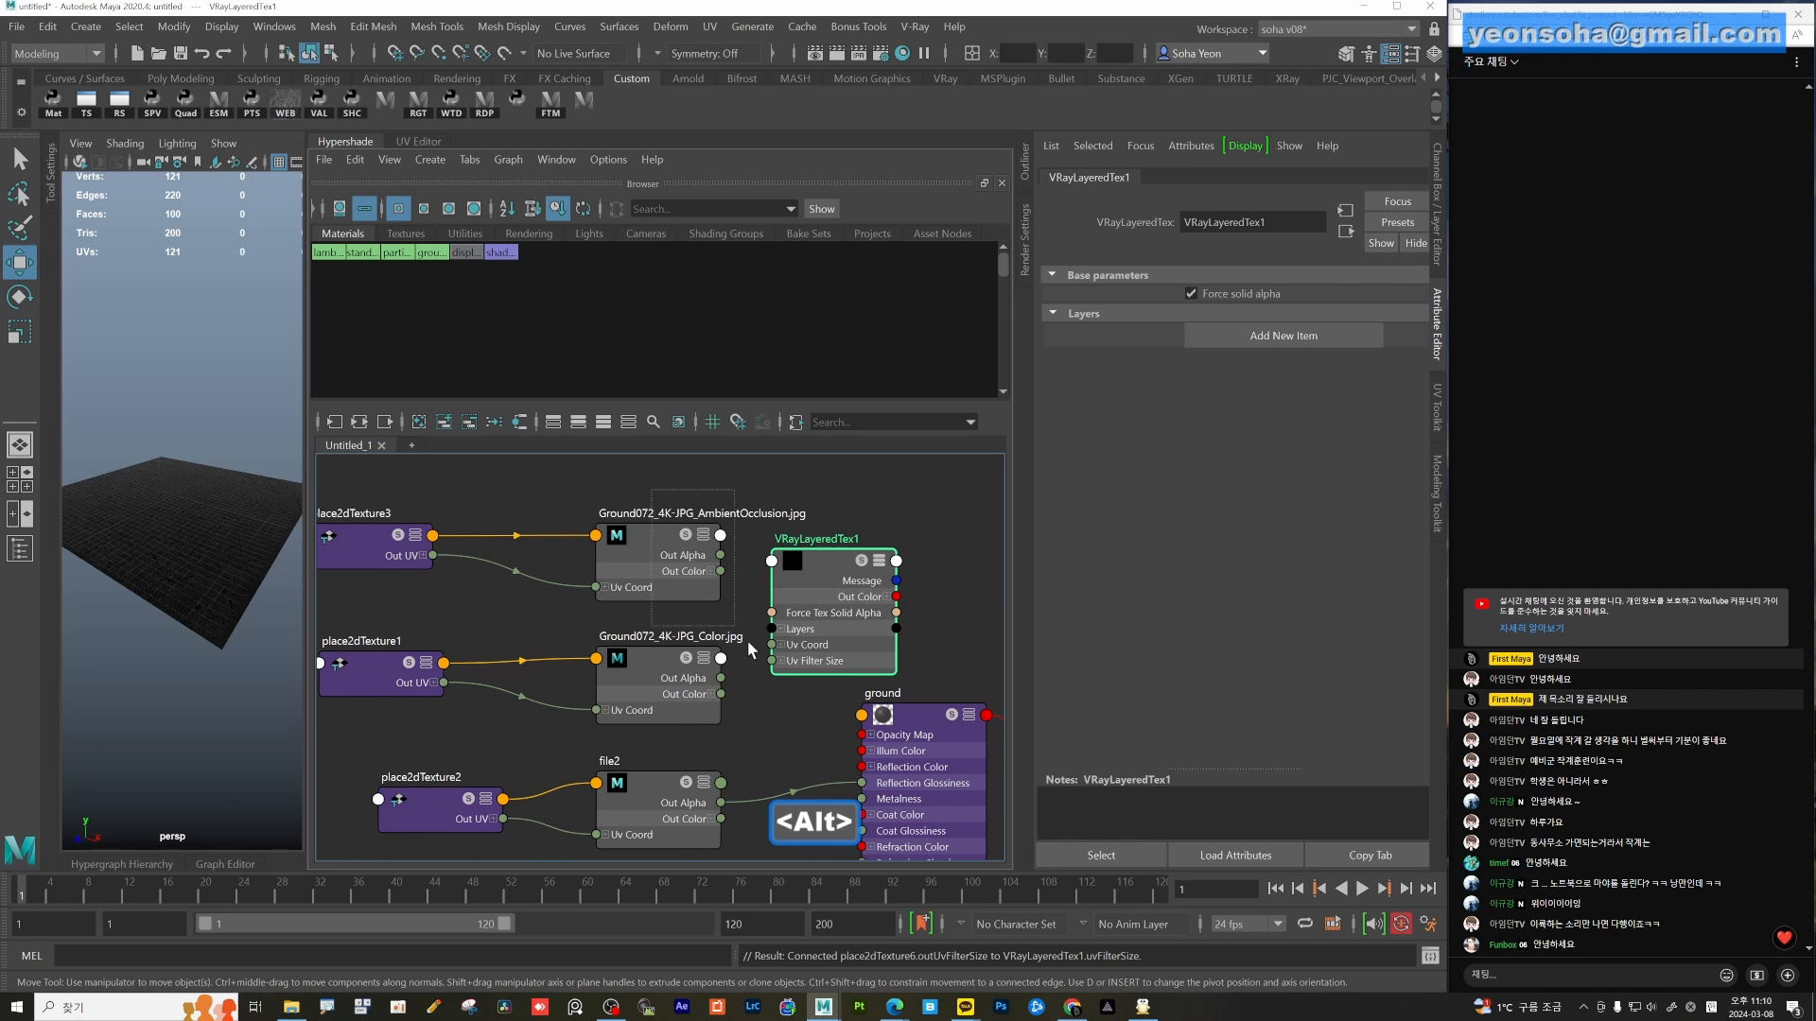
mouse_move(746, 640)
mouse_down()
mouse_move(713, 613)
mouse_move(730, 612)
mouse_up()
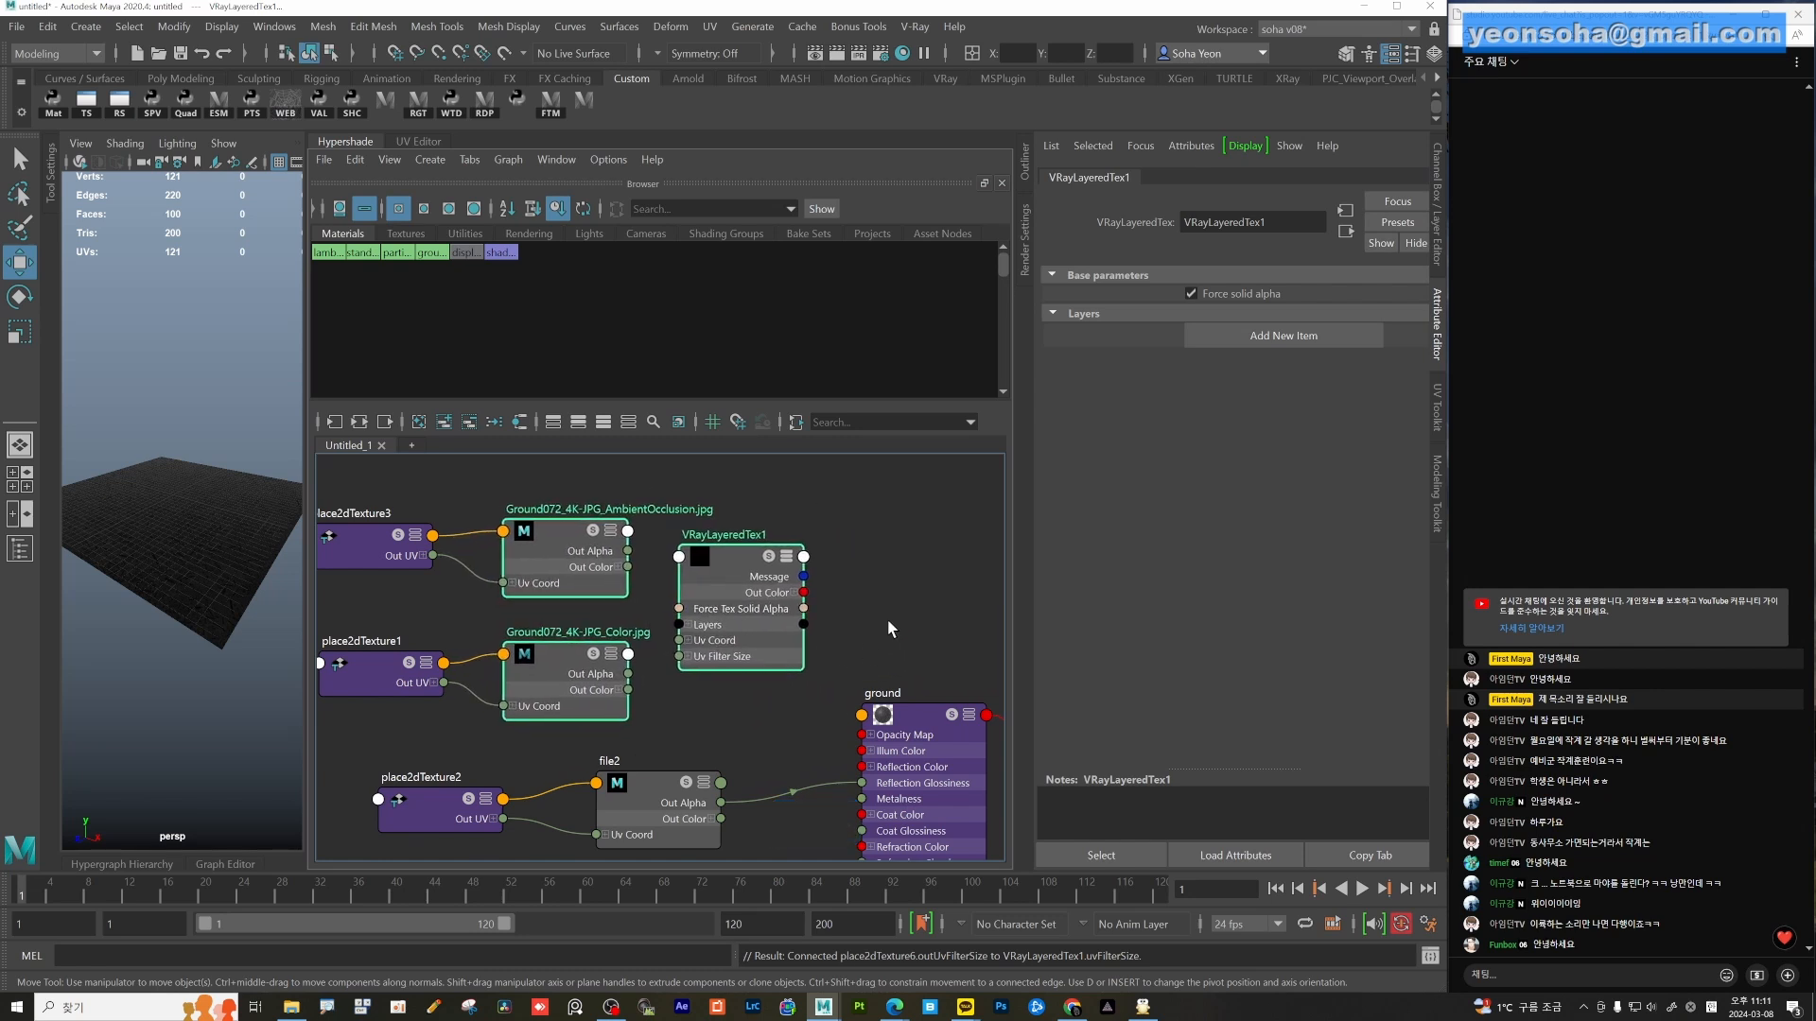
Add two layers to the VRayLayeredTex node and connect the color texture to the Tex slot of Layers[0].
click(743, 565)
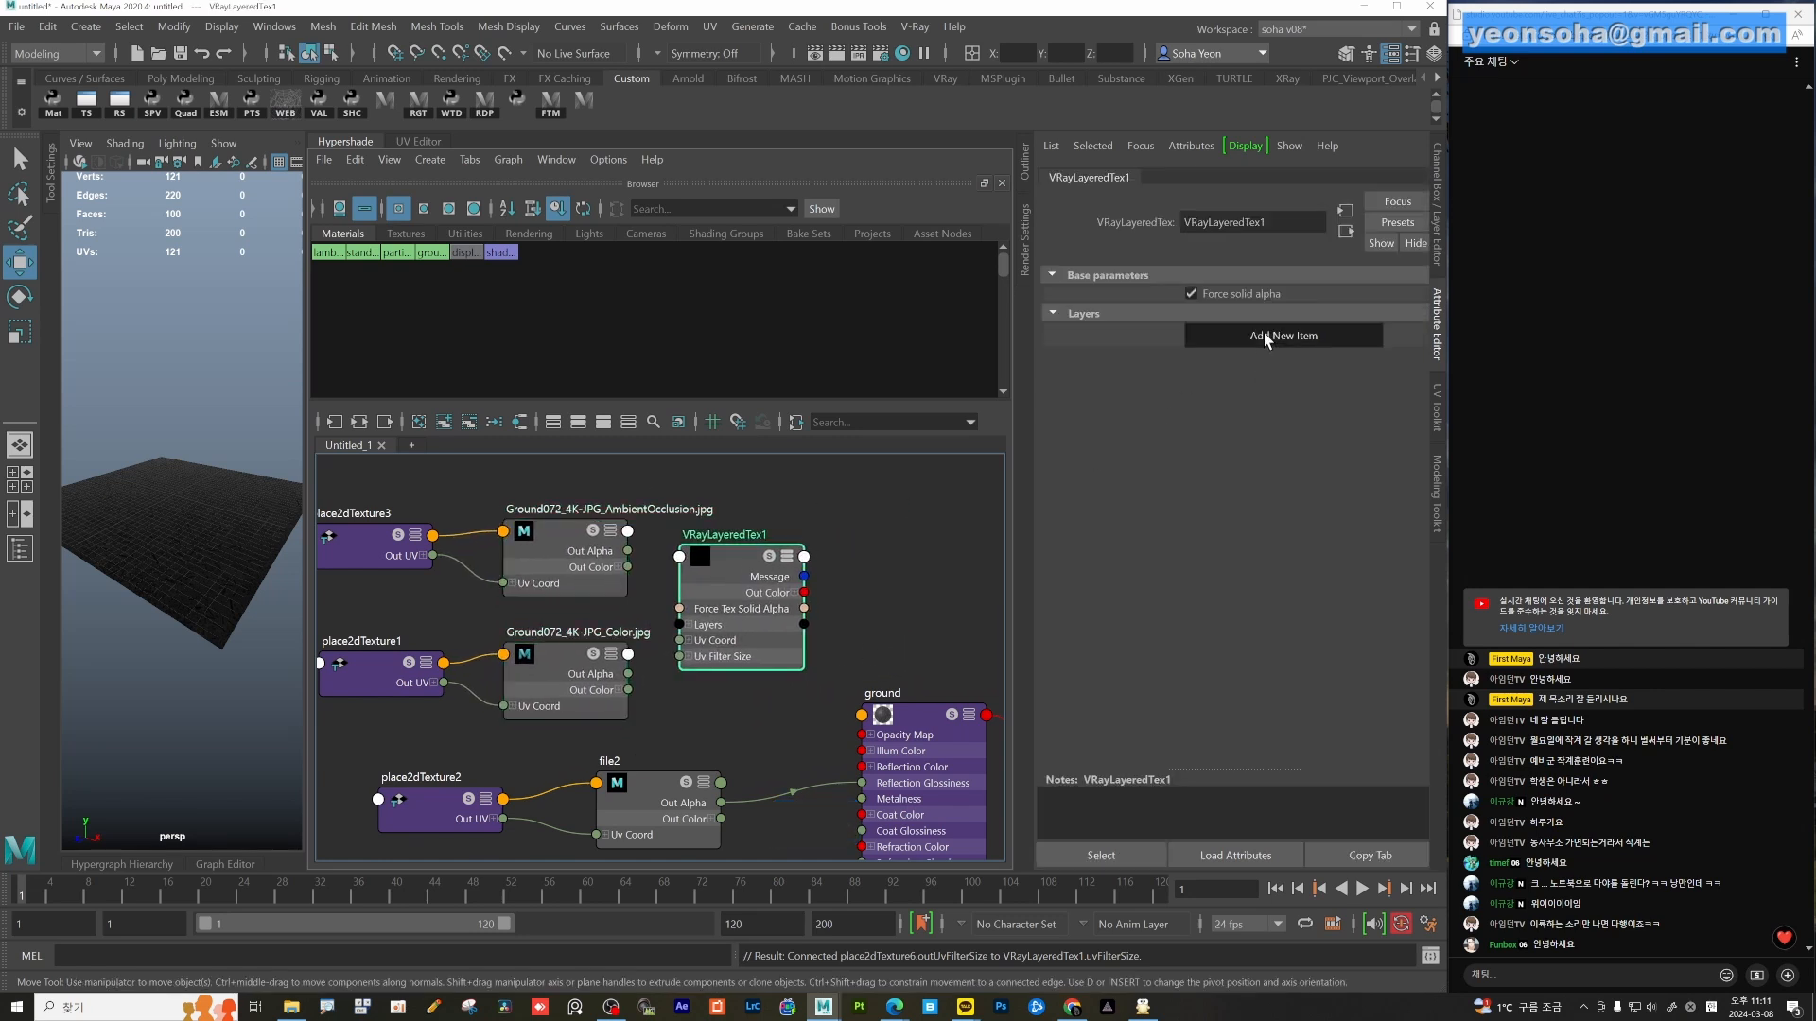
click(1263, 334)
click(1273, 337)
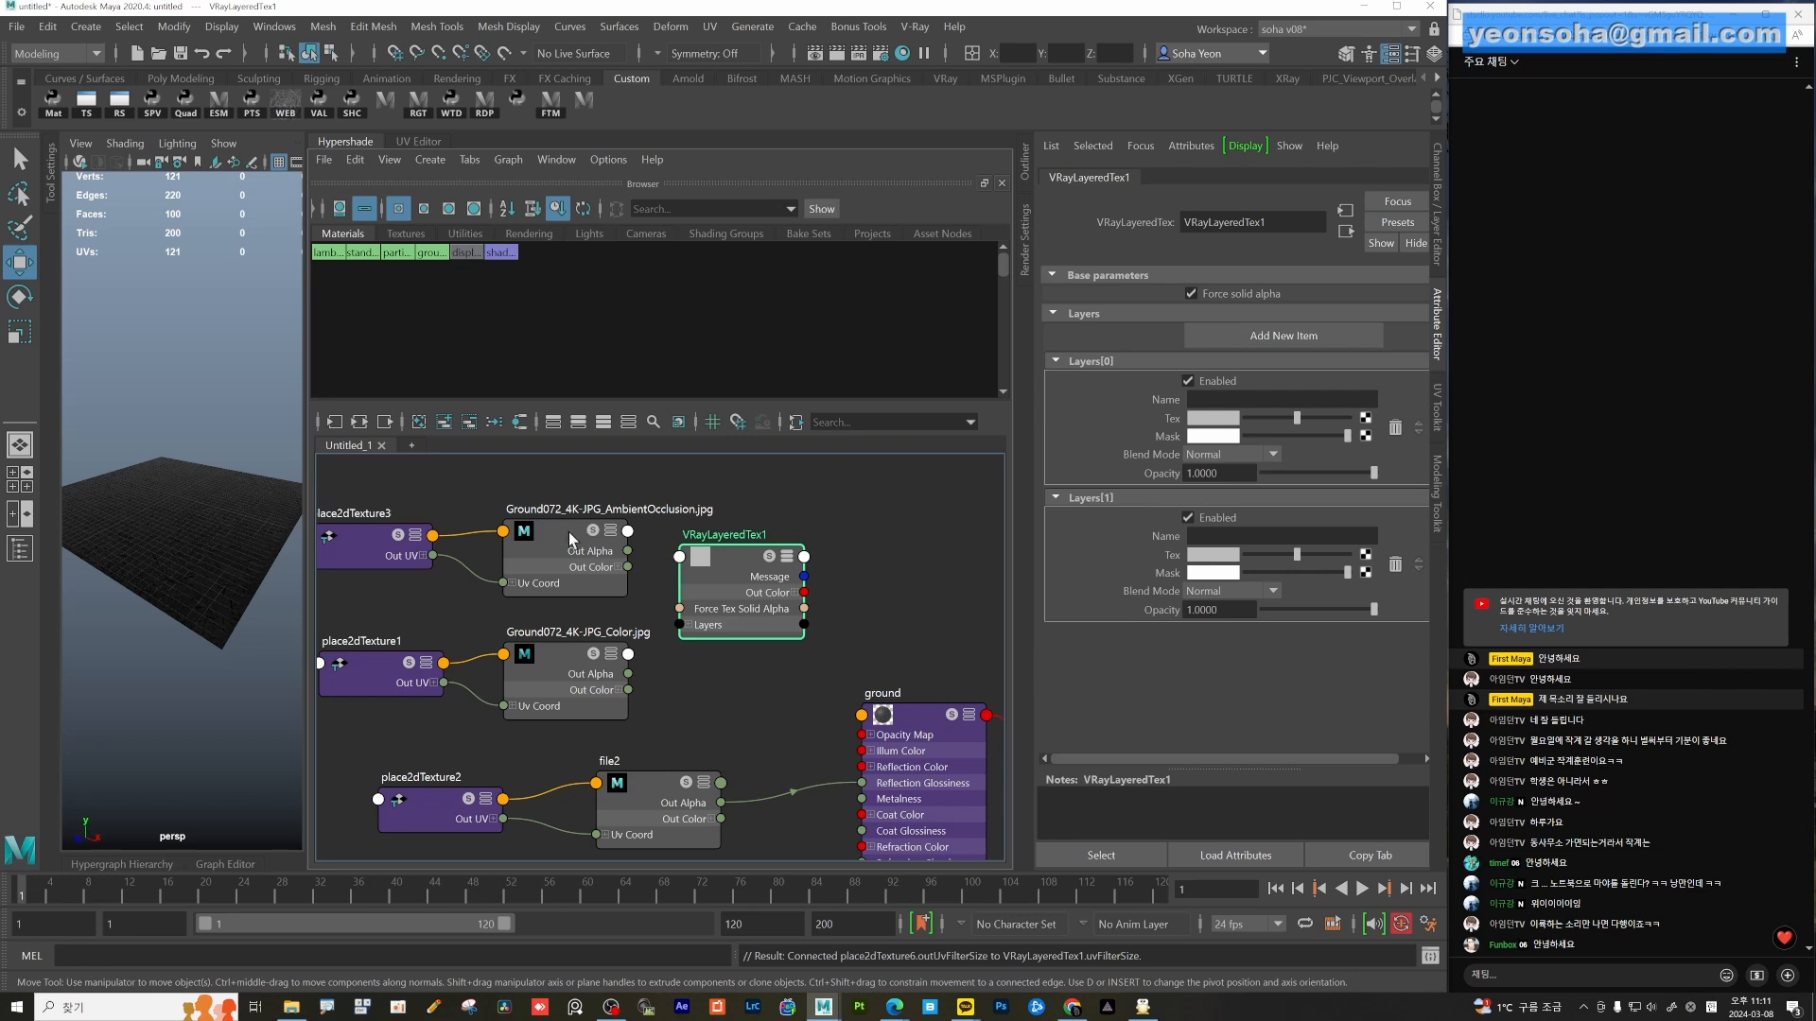
middle_drag(560, 655, 1184, 419)
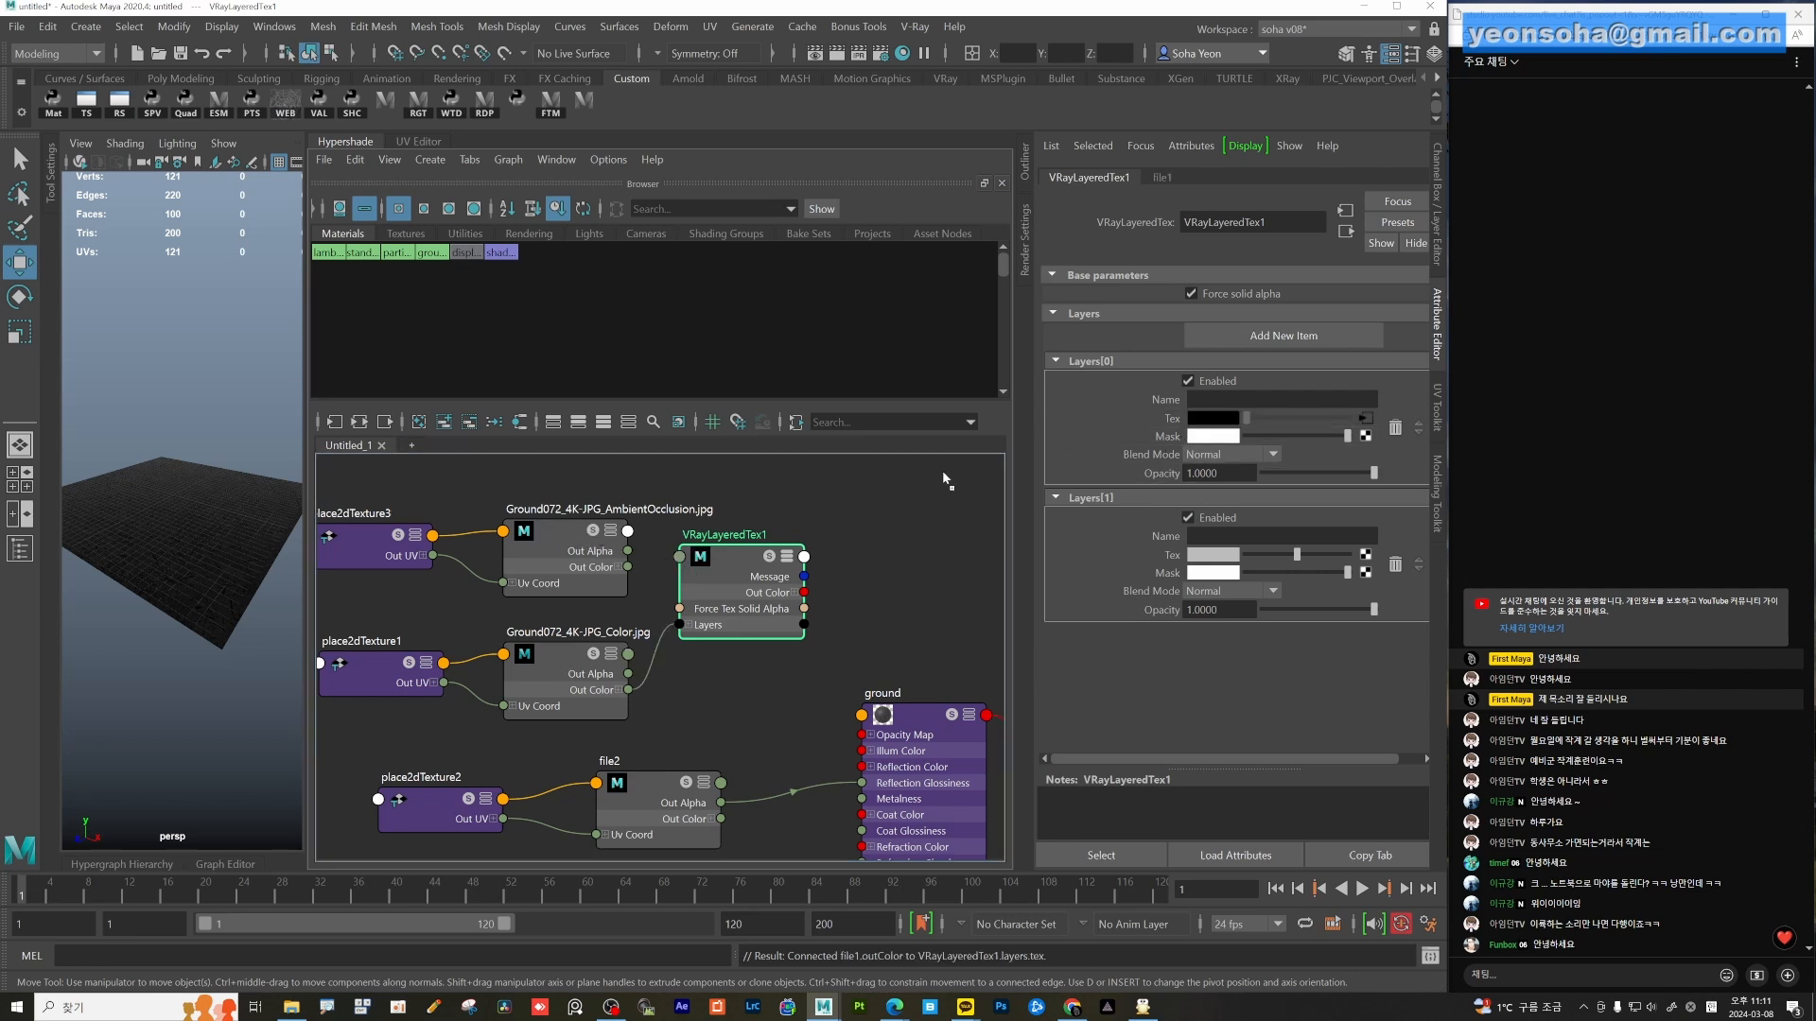
Connect the ambient occlusion texture to the Tex slot of Layers[1] and set that layer's blend mode to Multiply.
middle_drag(560, 531, 1180, 558)
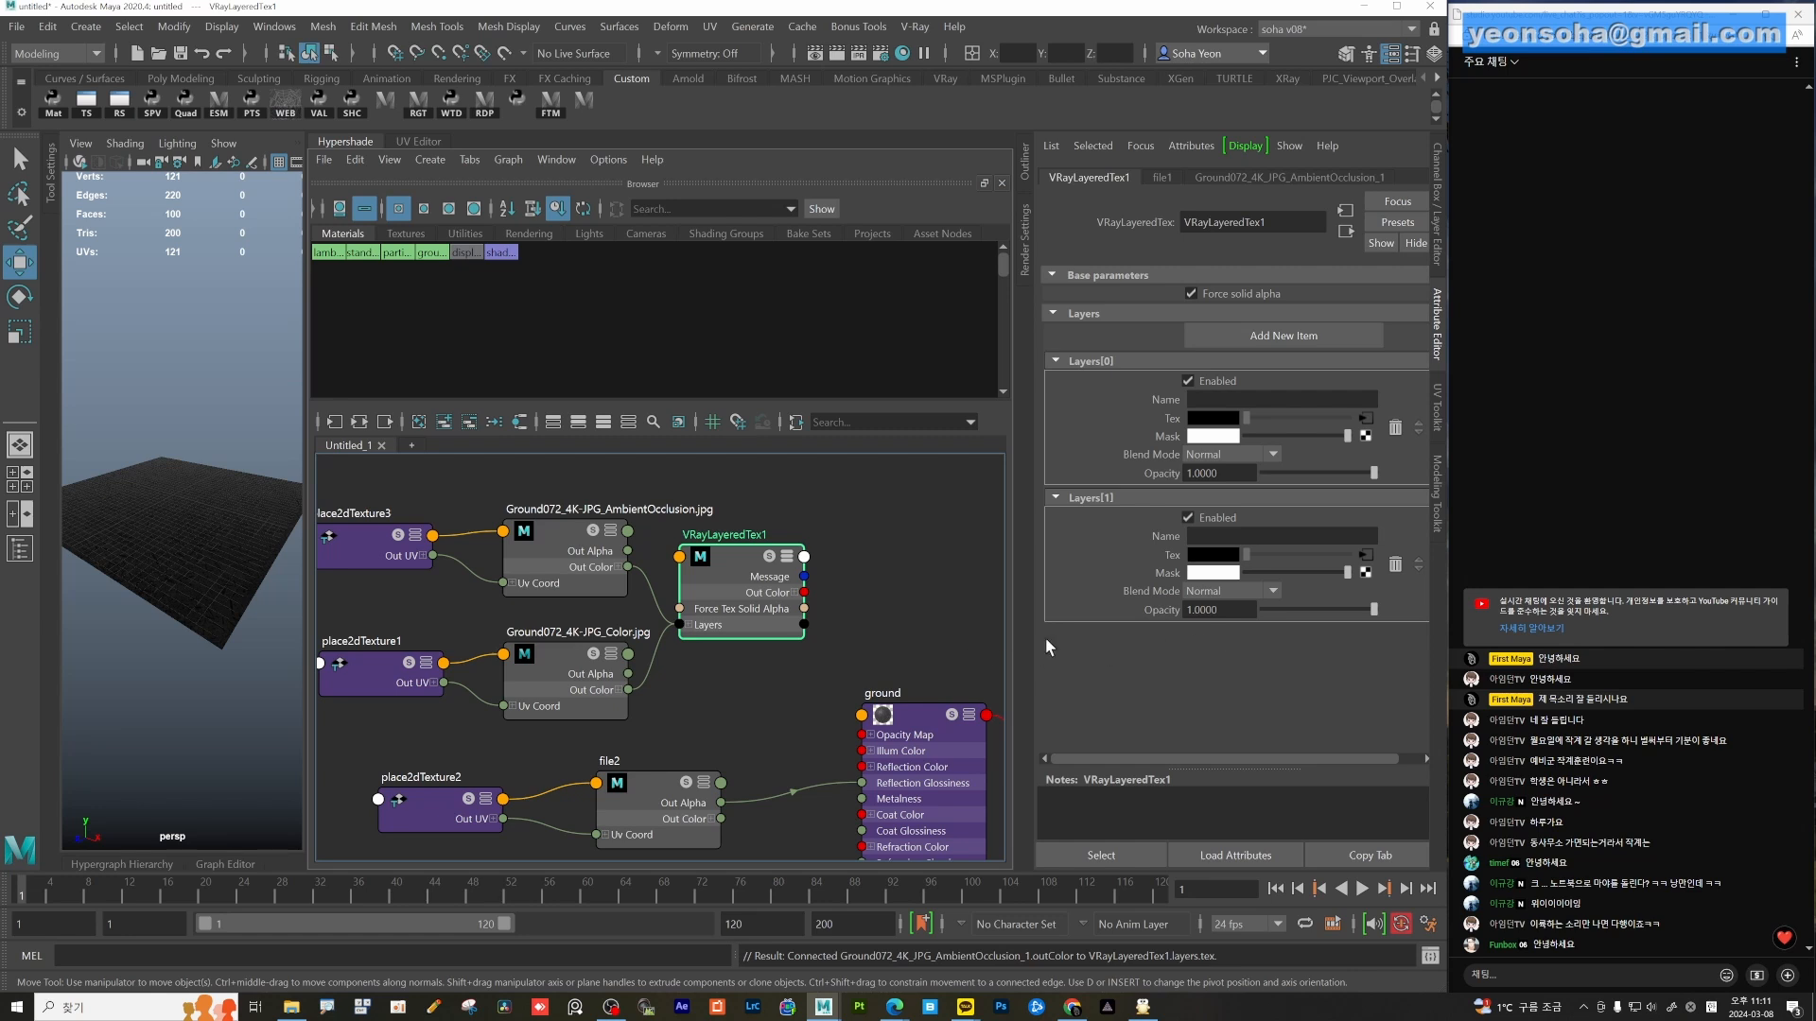
click(1242, 590)
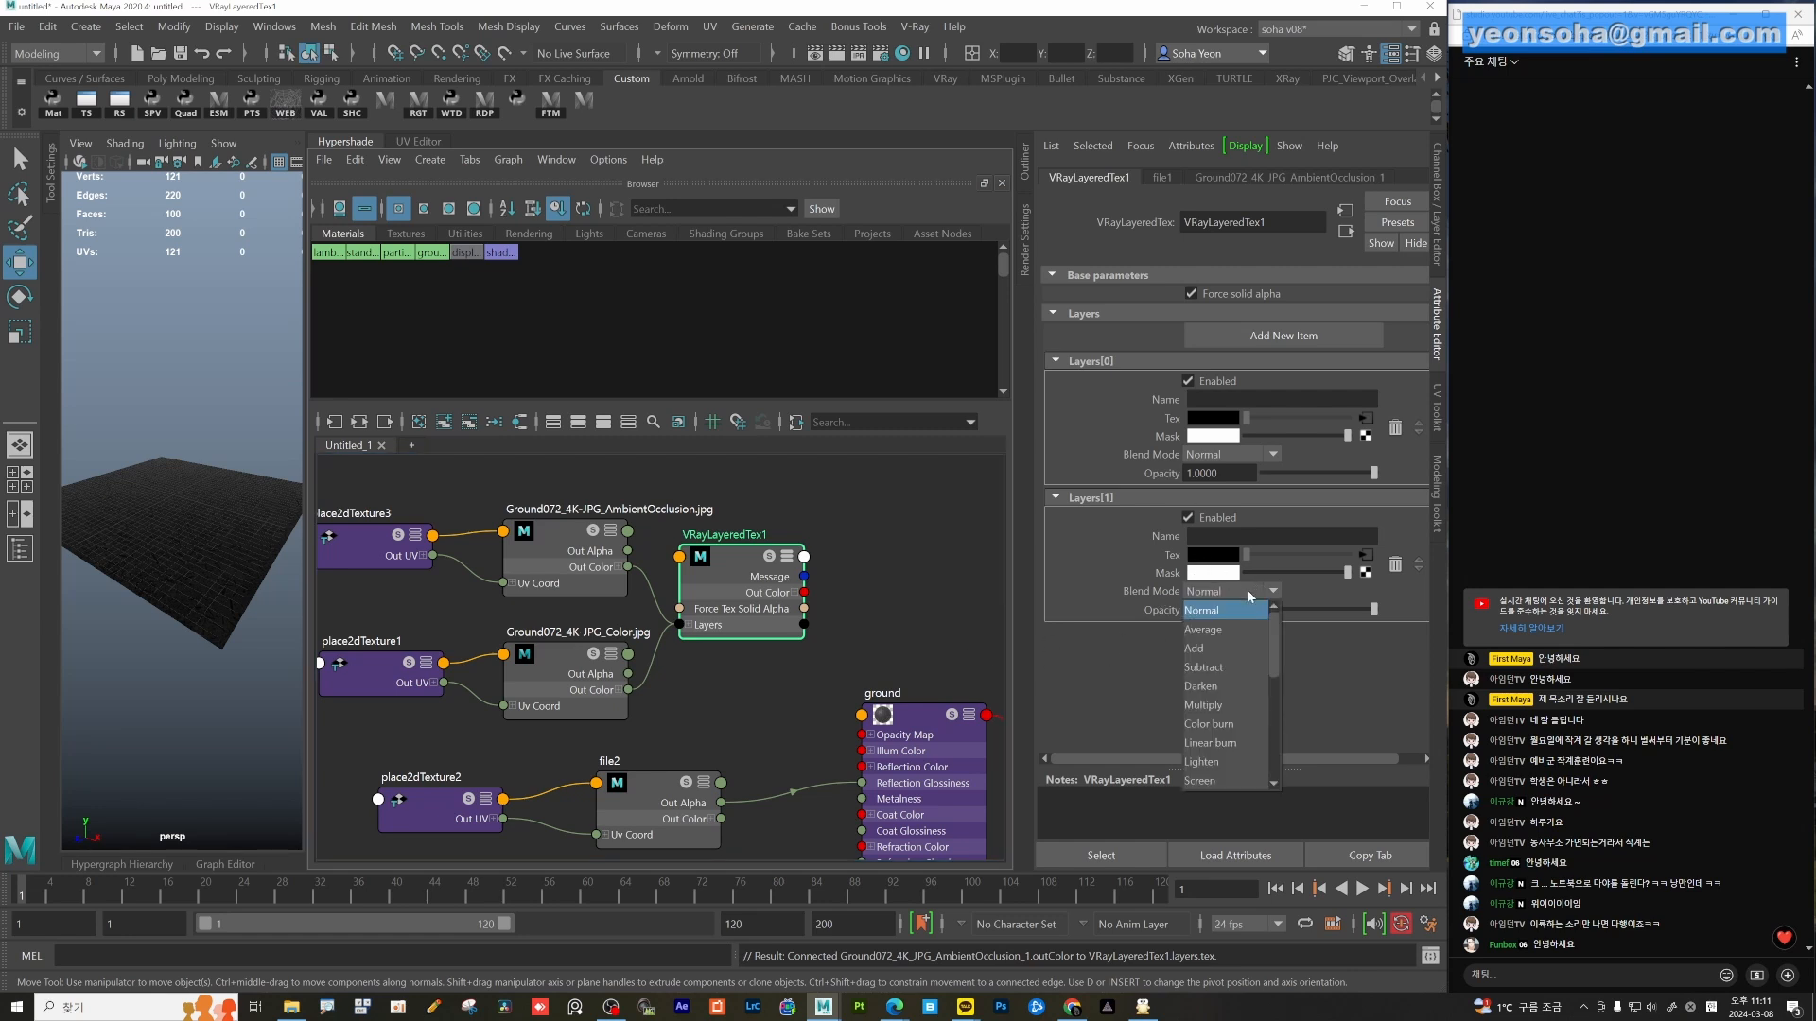
click(1217, 705)
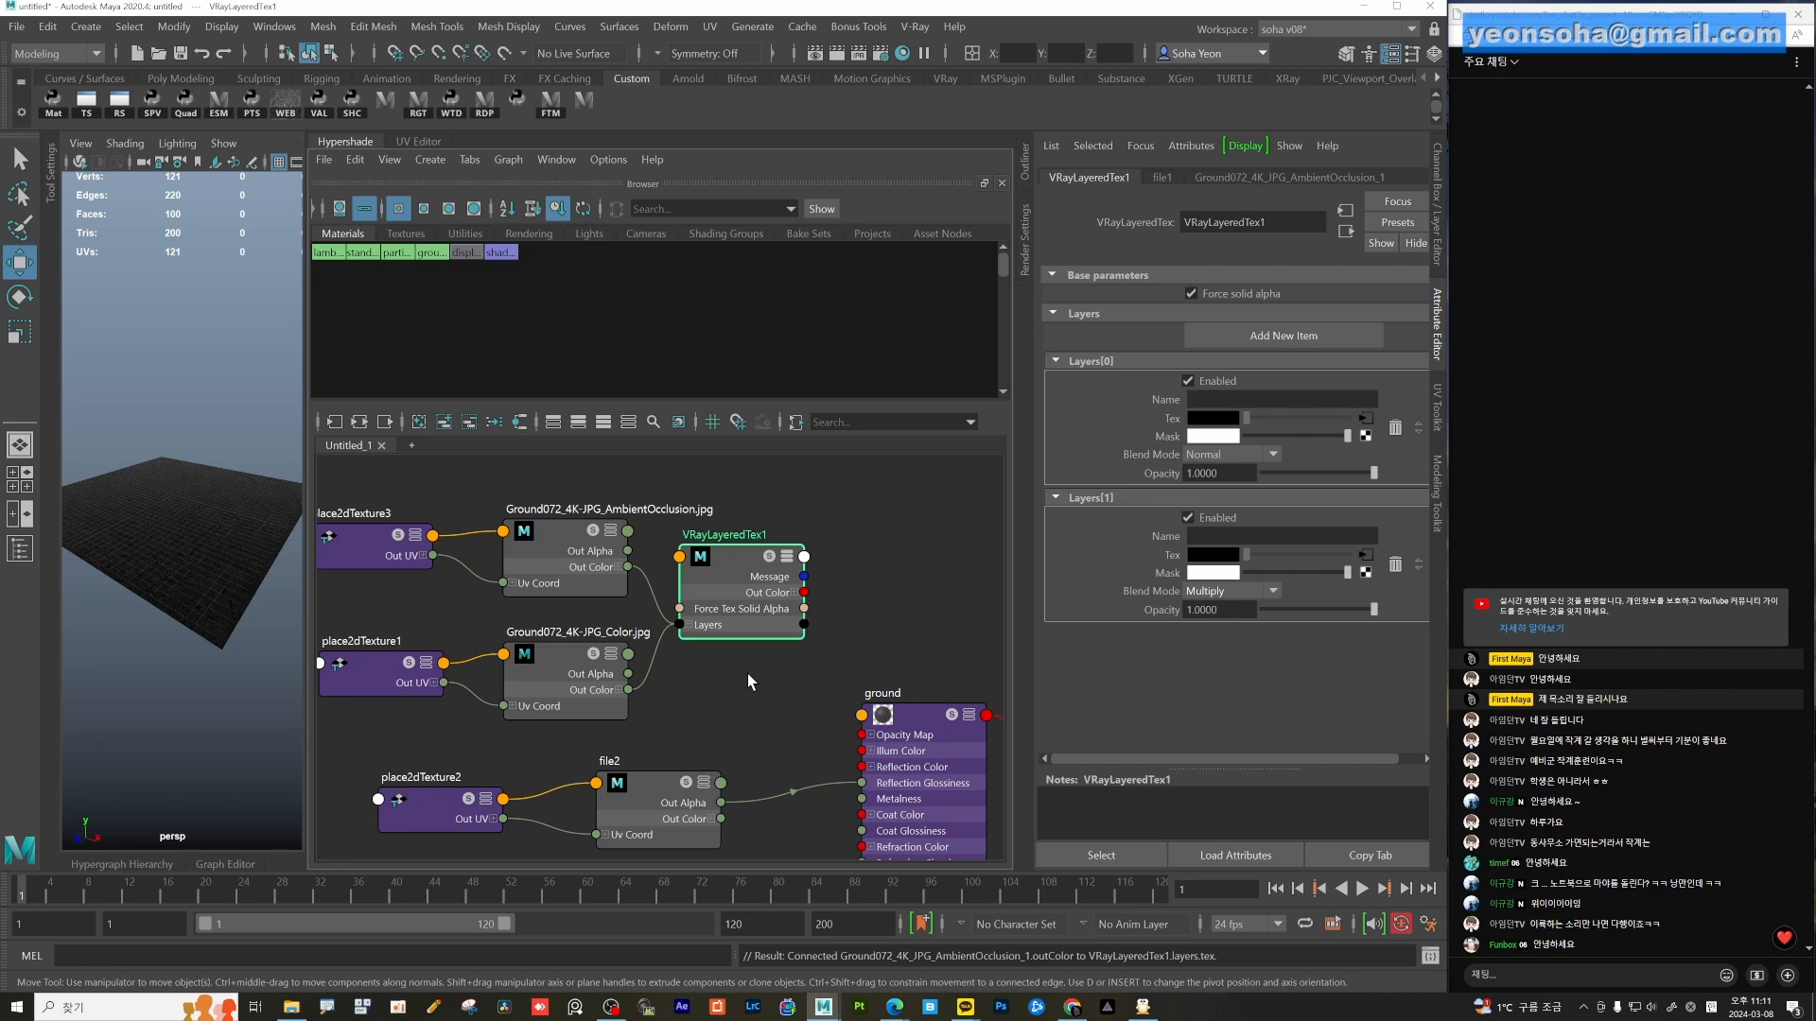
Connect the VRayLayeredTex node to the ground material's Diffuse Color.
alt+right_drag(792, 683, 754, 657)
alt+middle_drag(754, 658, 717, 643)
alt+right_drag(724, 643, 804, 670)
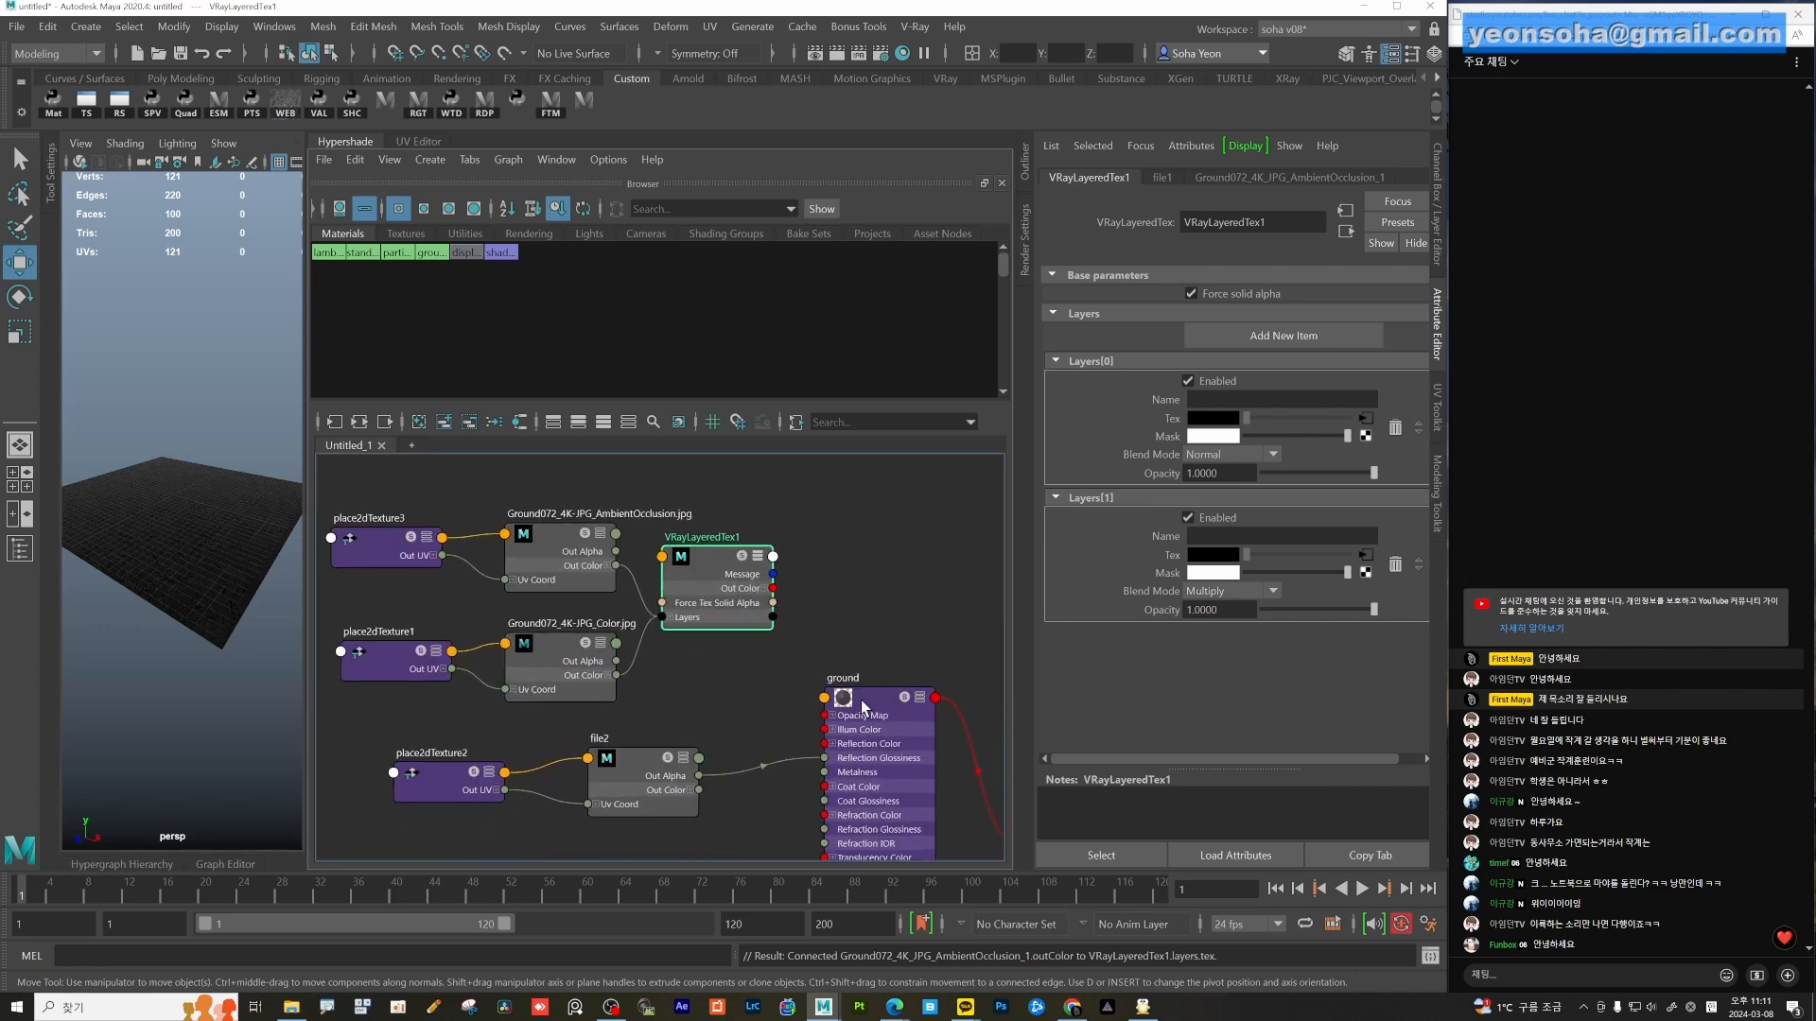
click(883, 706)
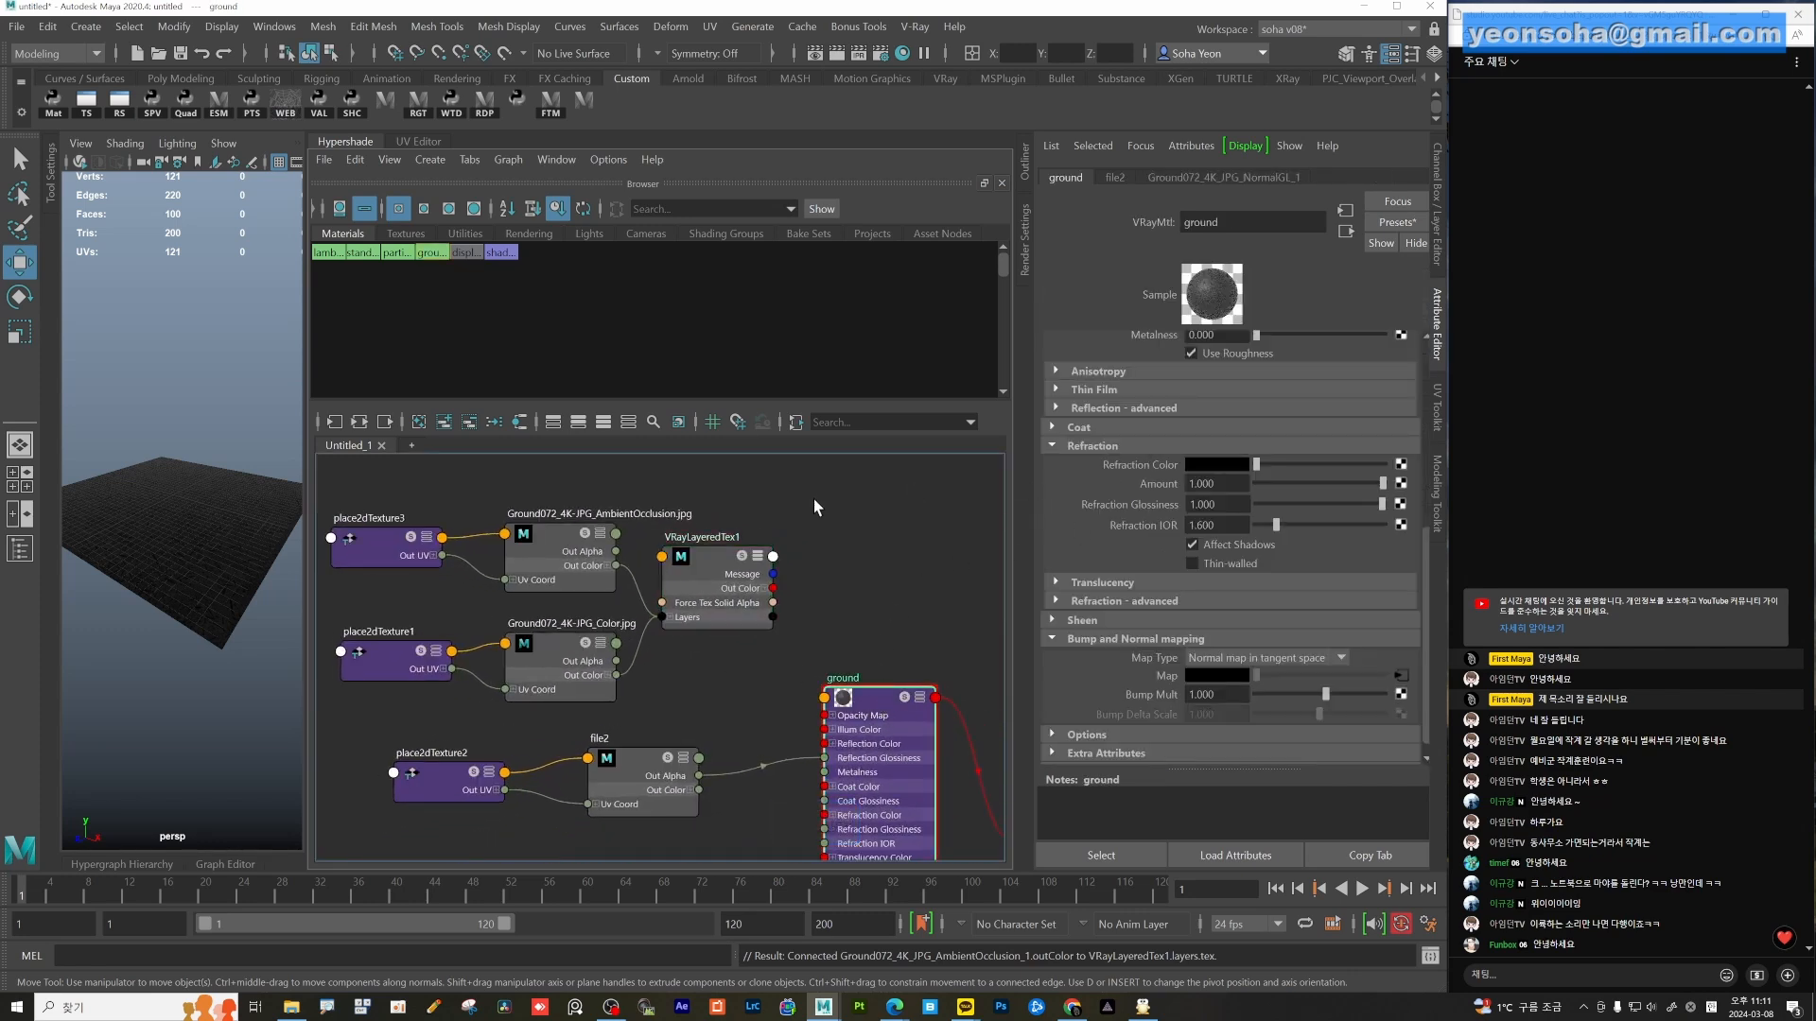
scroll(1252, 467, up, 8)
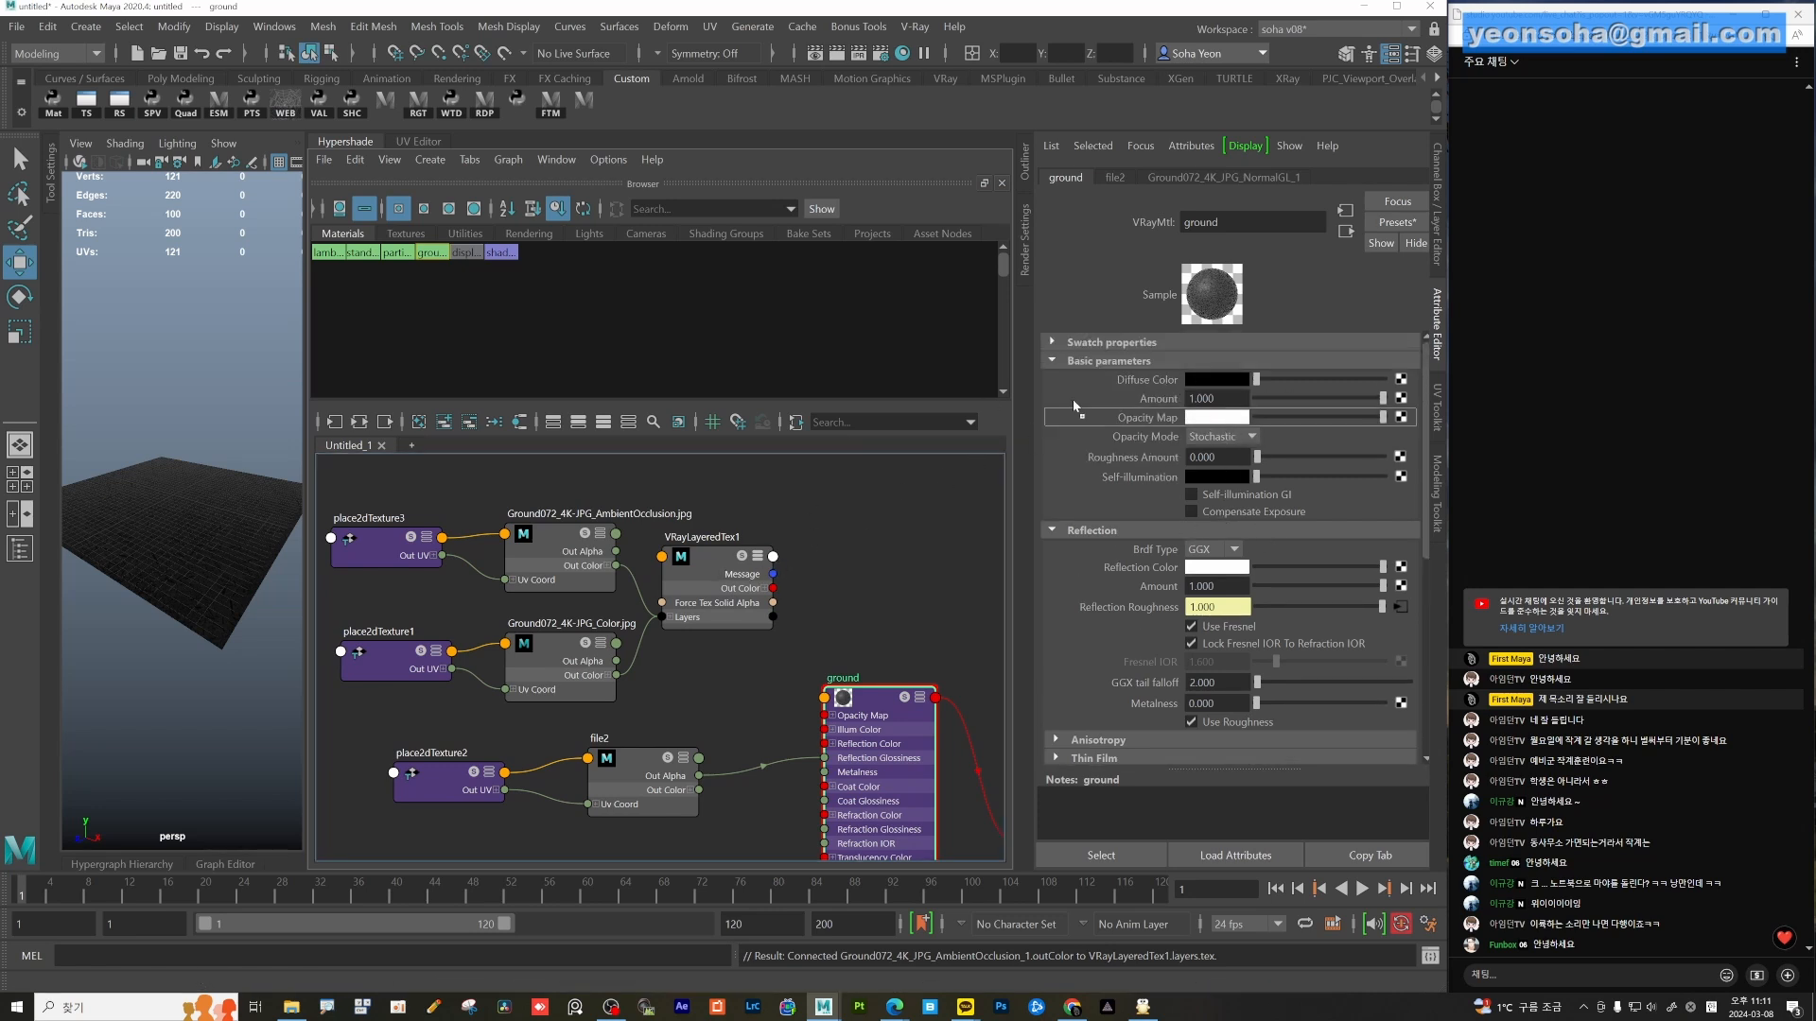
middle_drag(1128, 387, 1127, 388)
Review the texture nodes in the network, checking the file settings of the roughness, NormalGL and displacement maps.
scroll(792, 669, down, 4)
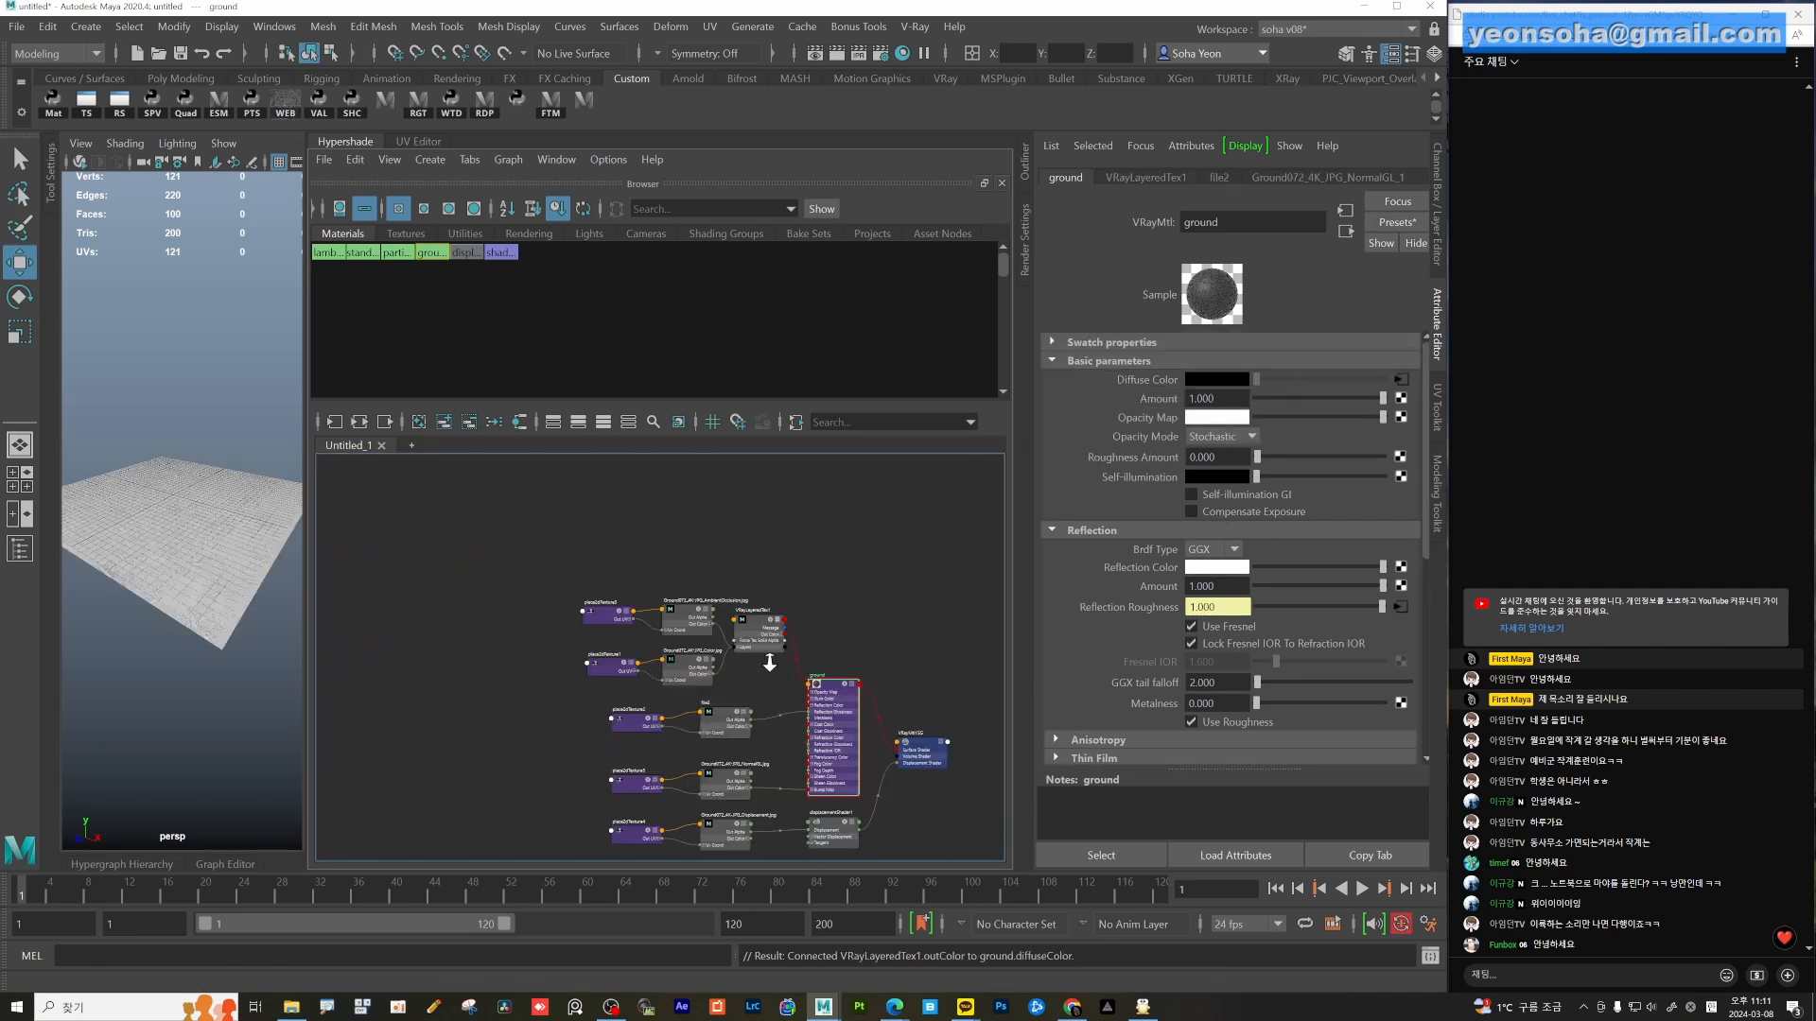
drag(618, 697, 761, 856)
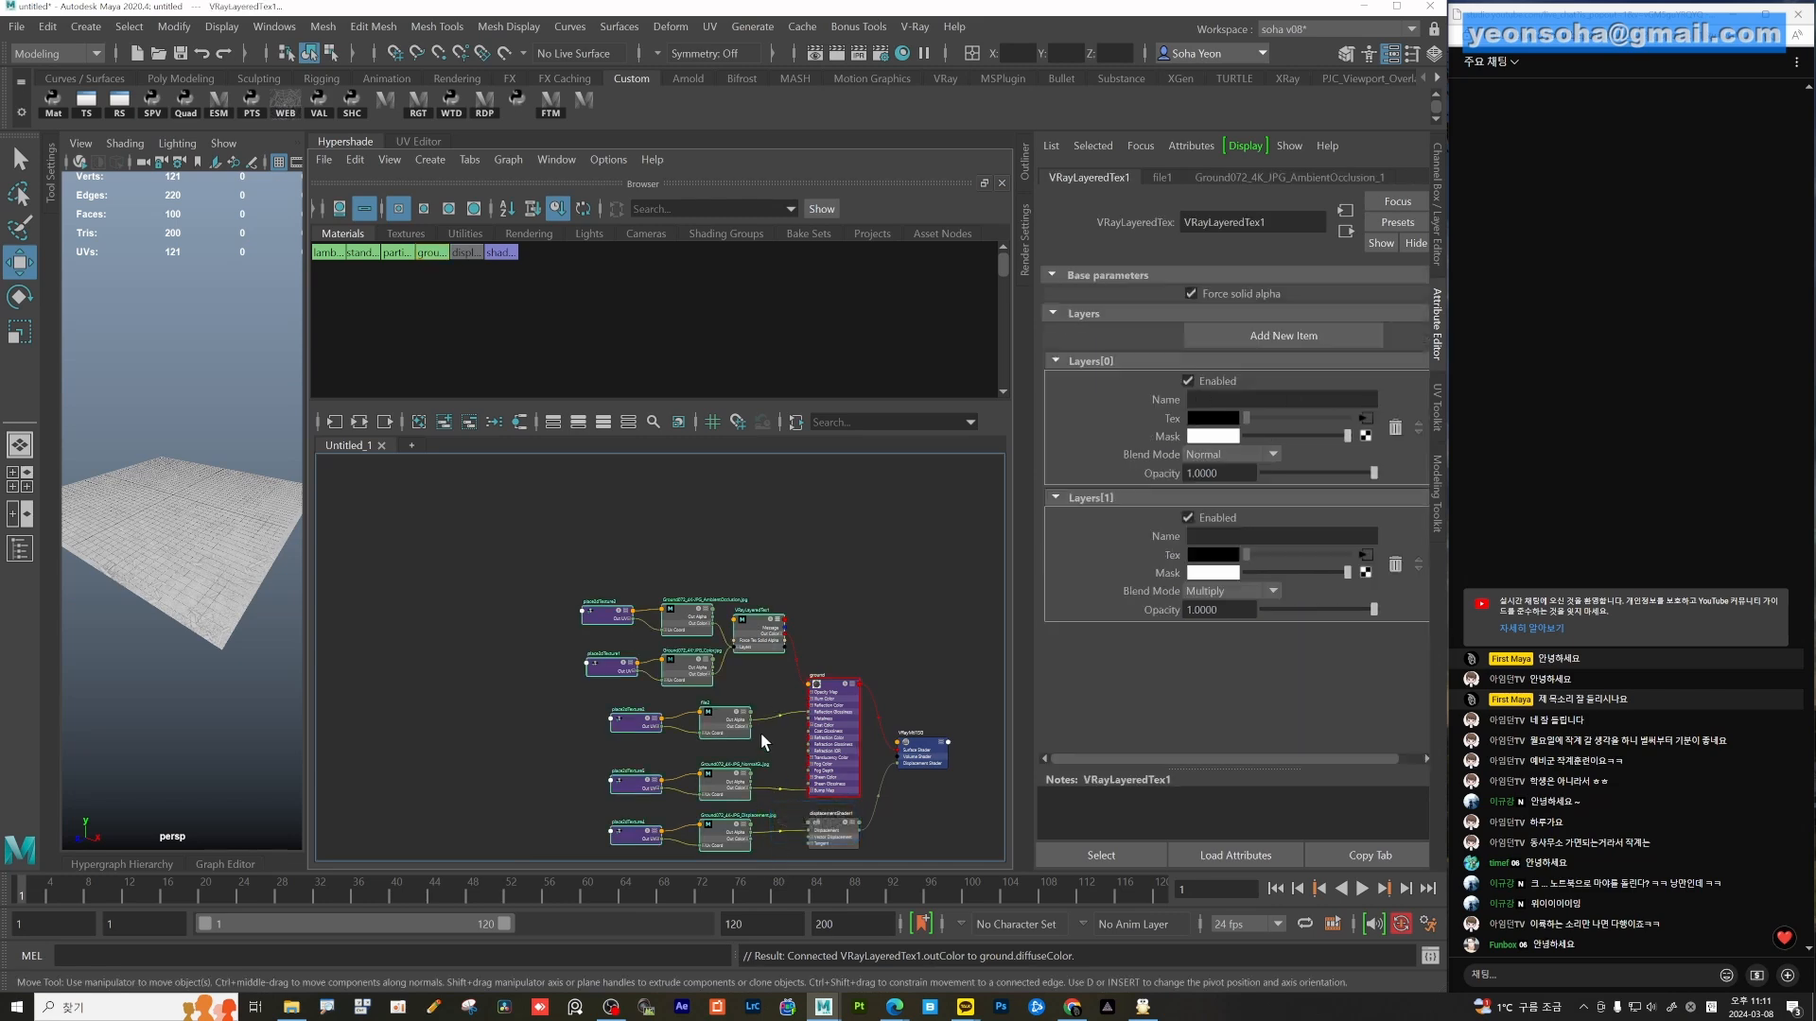
alt+middle_drag(751, 716, 712, 685)
scroll(710, 682, up, 4)
scroll(694, 617, up, 4)
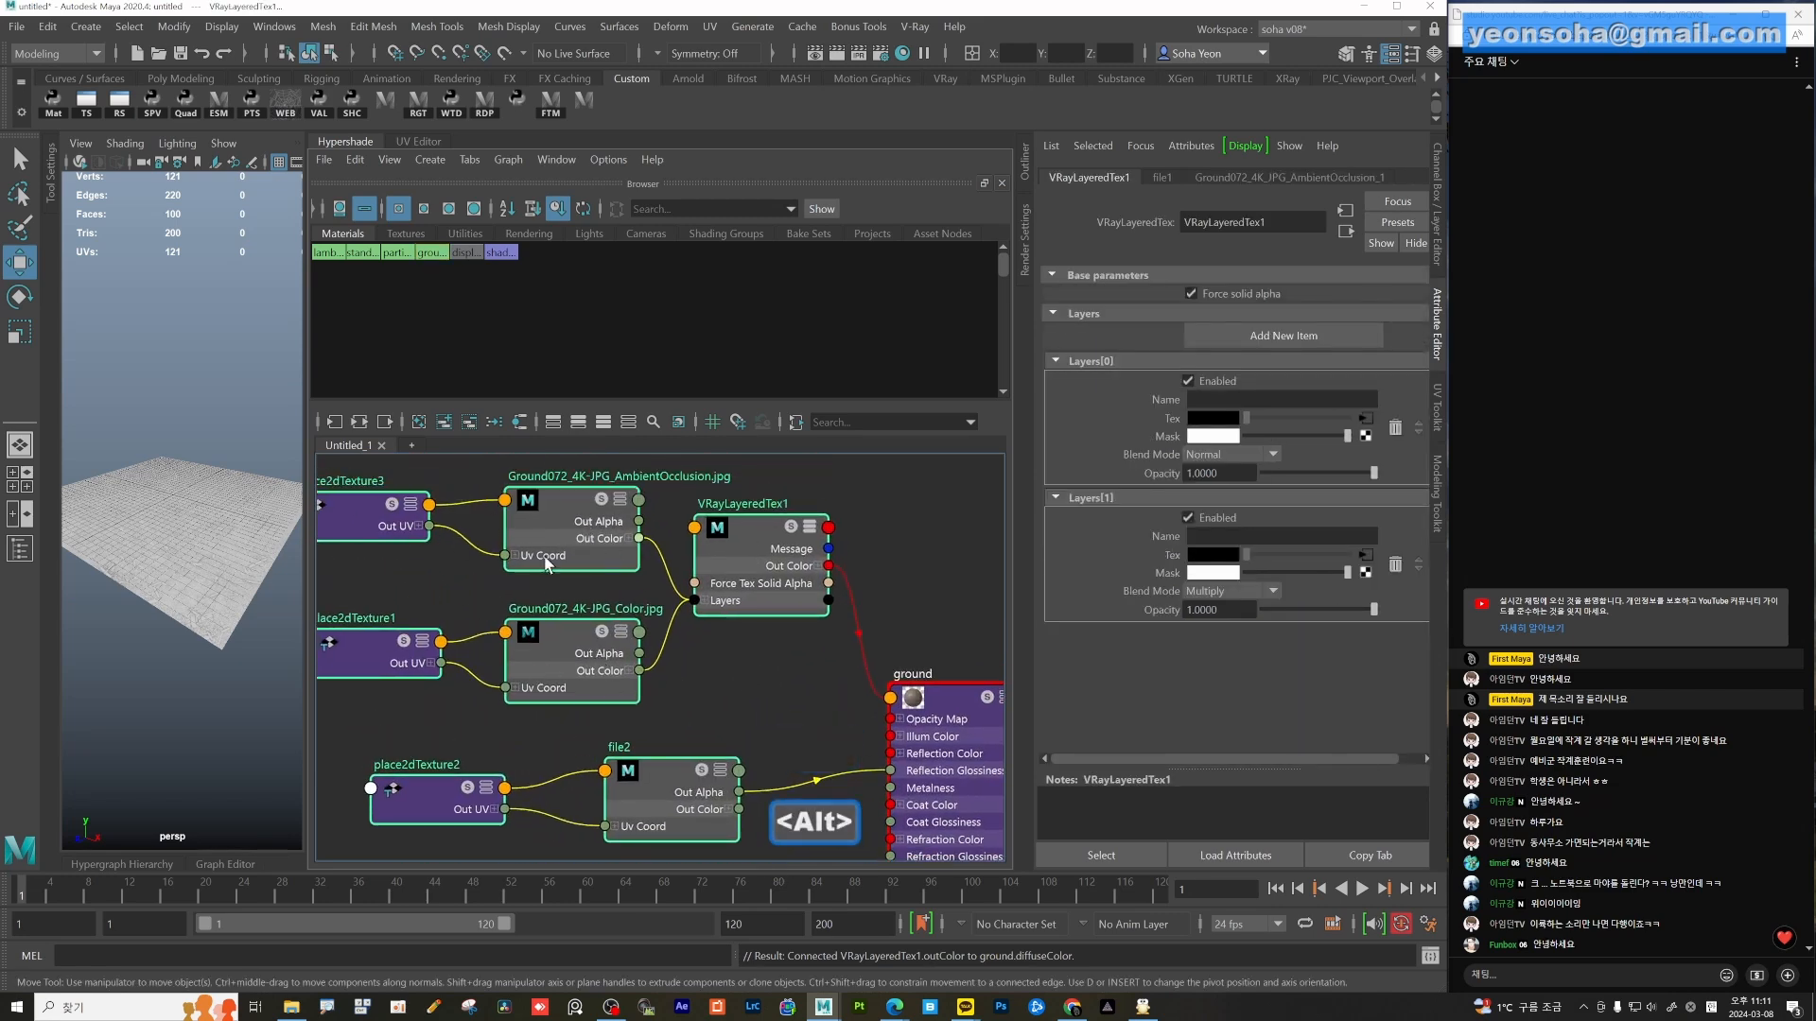
alt+middle_drag(680, 656, 703, 563)
alt+middle_drag(673, 699, 667, 582)
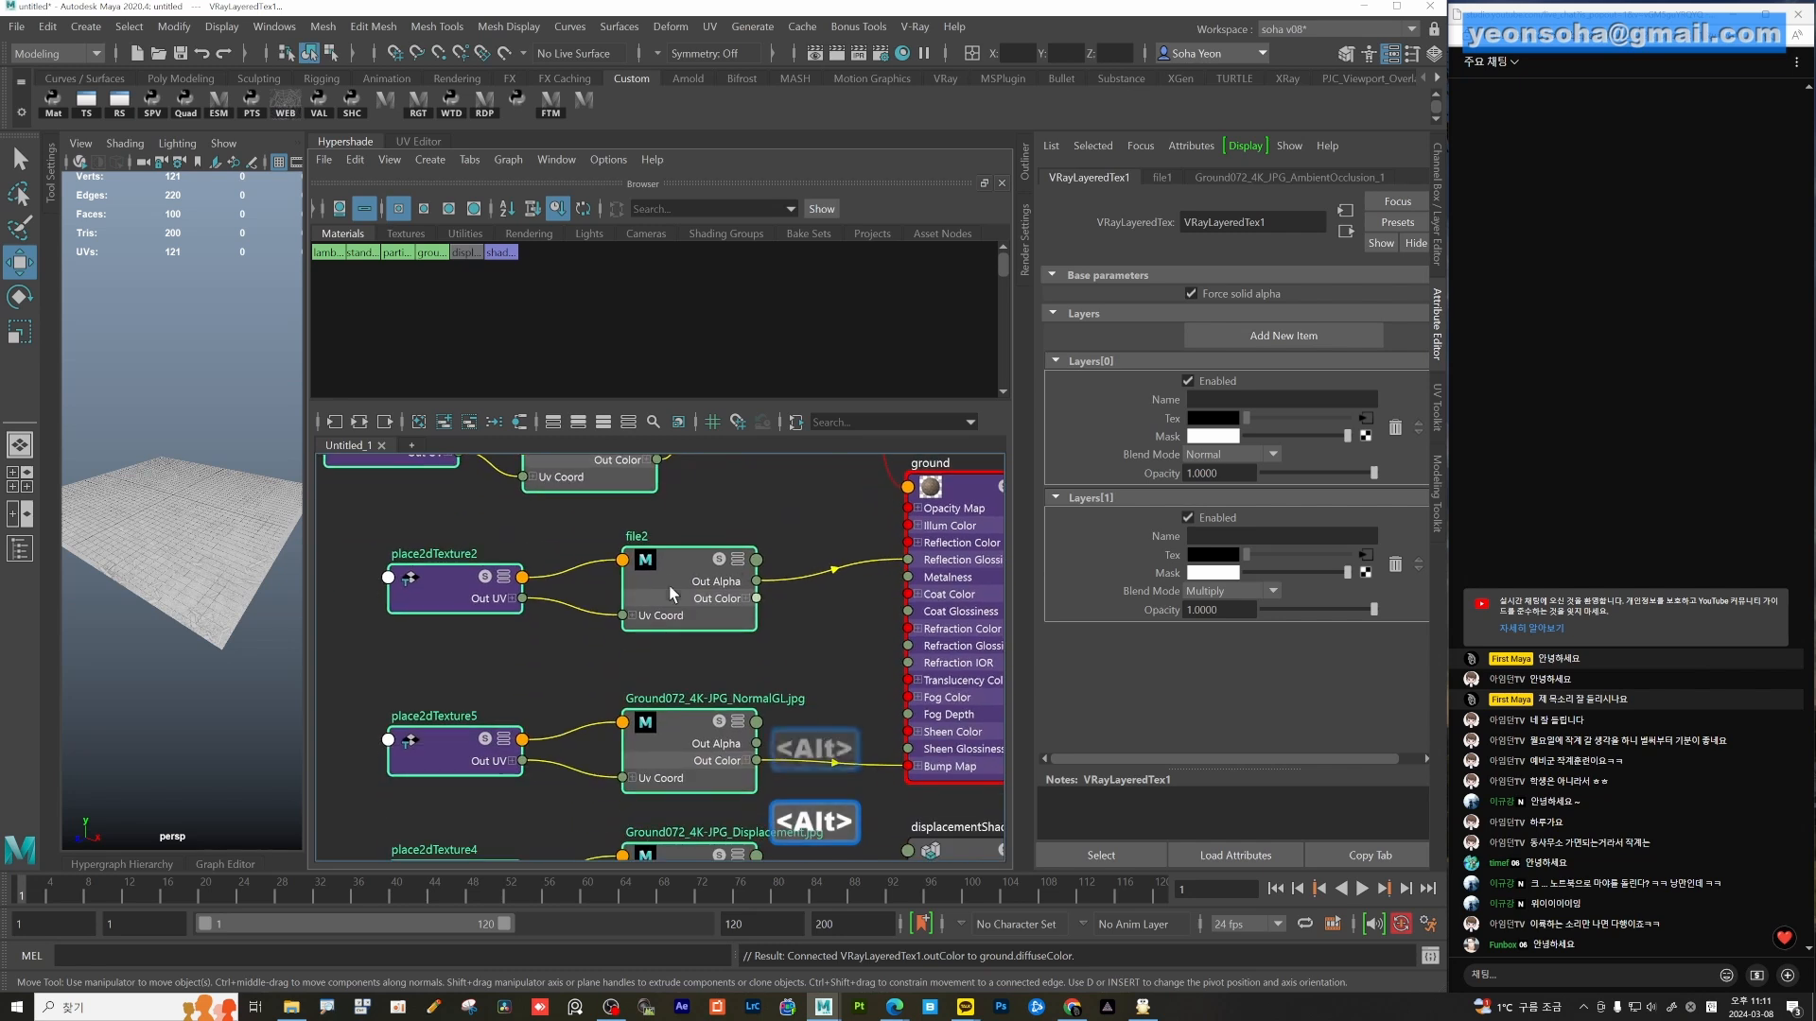
click(697, 577)
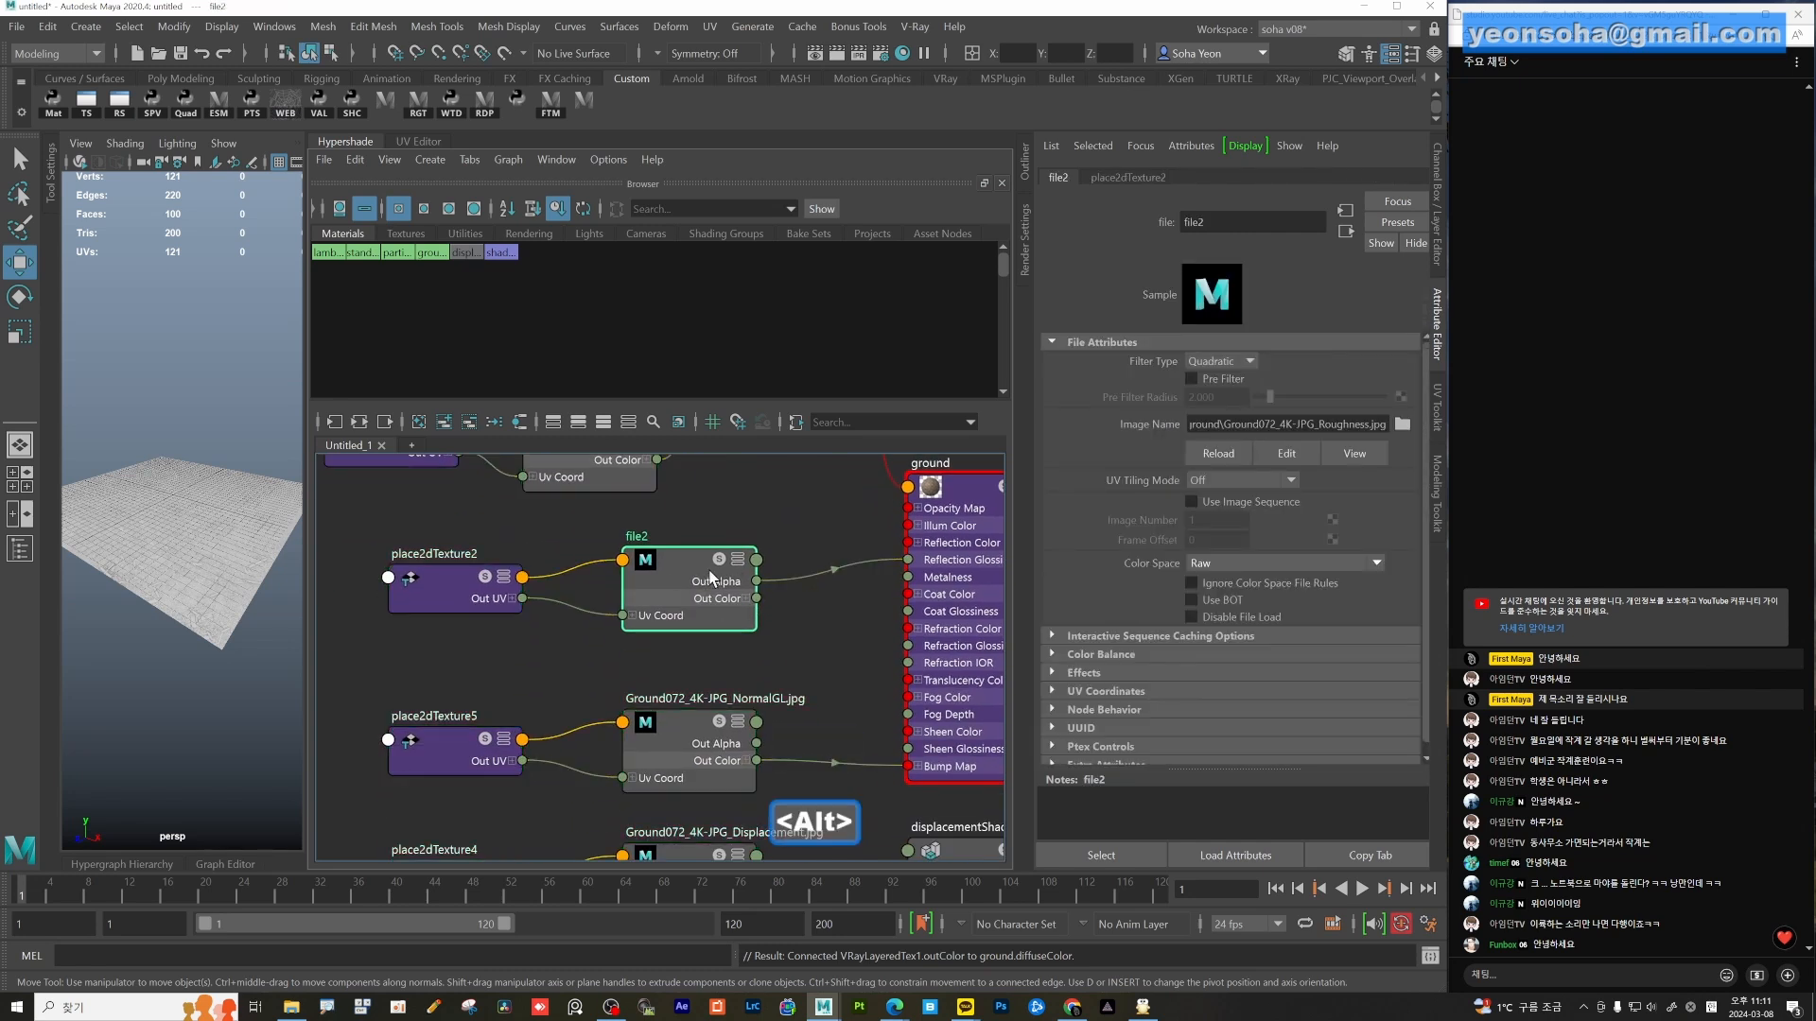
alt+middle_drag(697, 726, 678, 611)
click(671, 638)
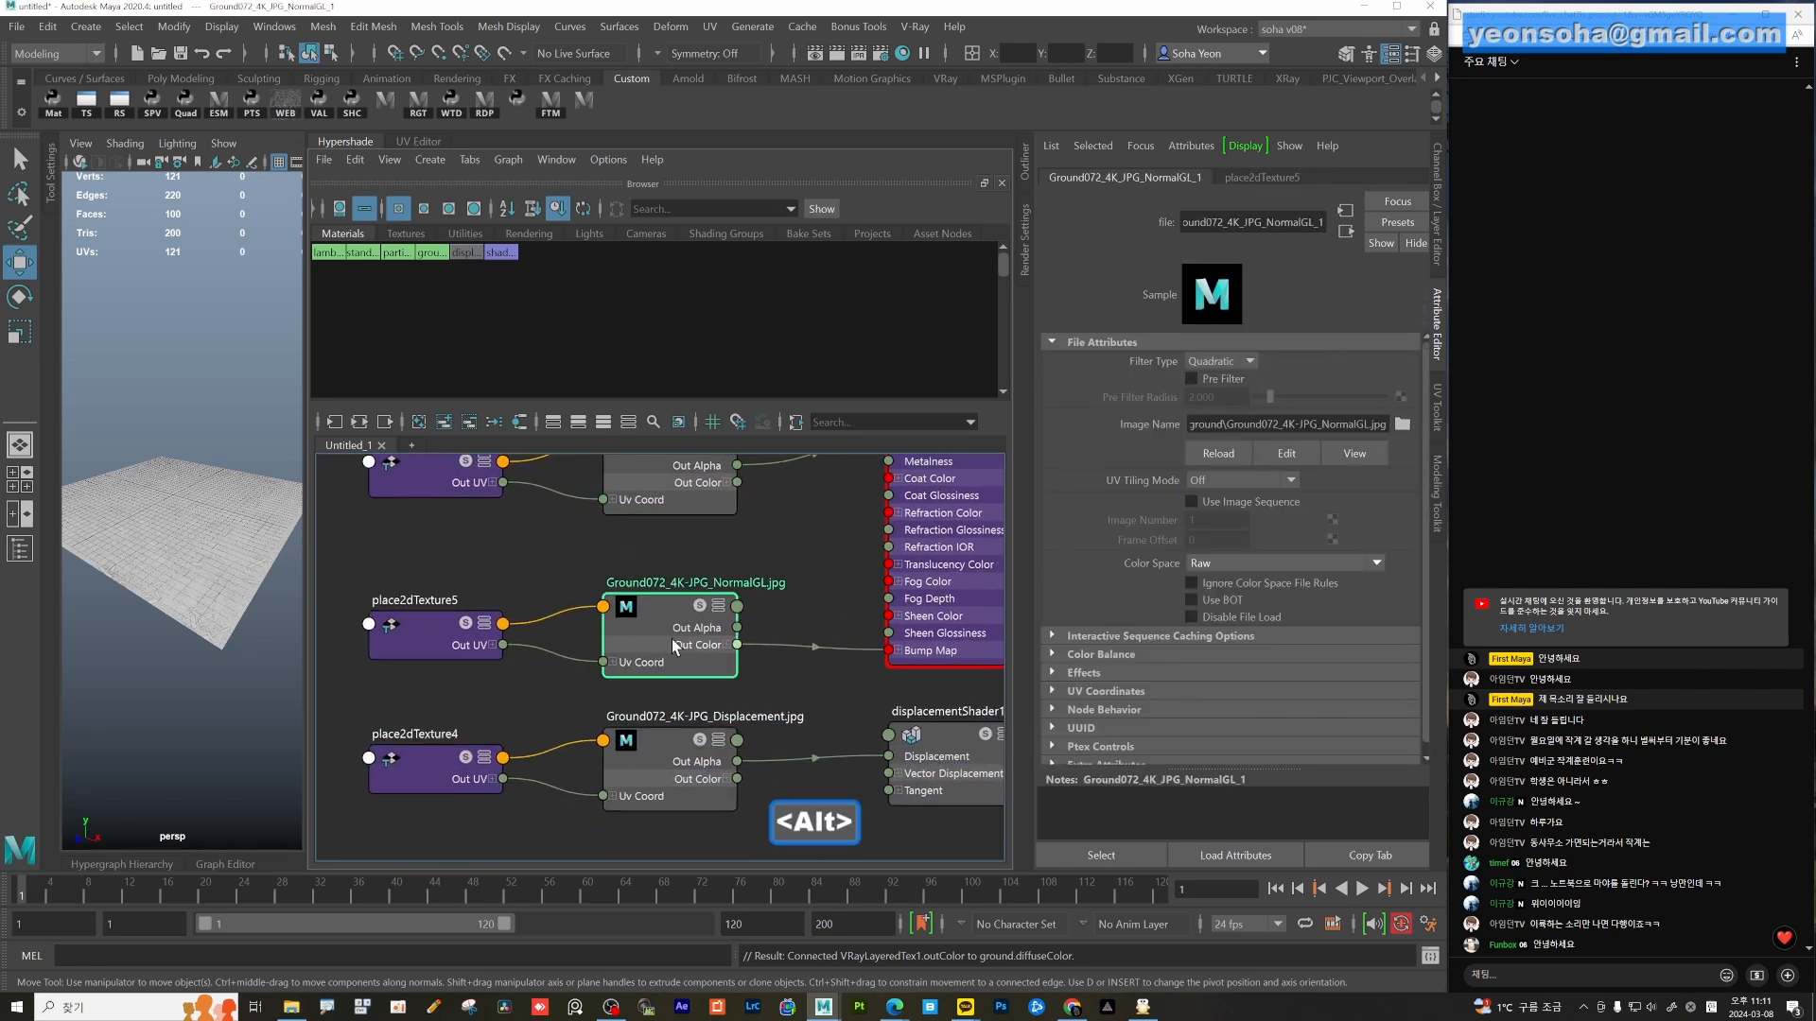
click(668, 779)
scroll(665, 774, down, 5)
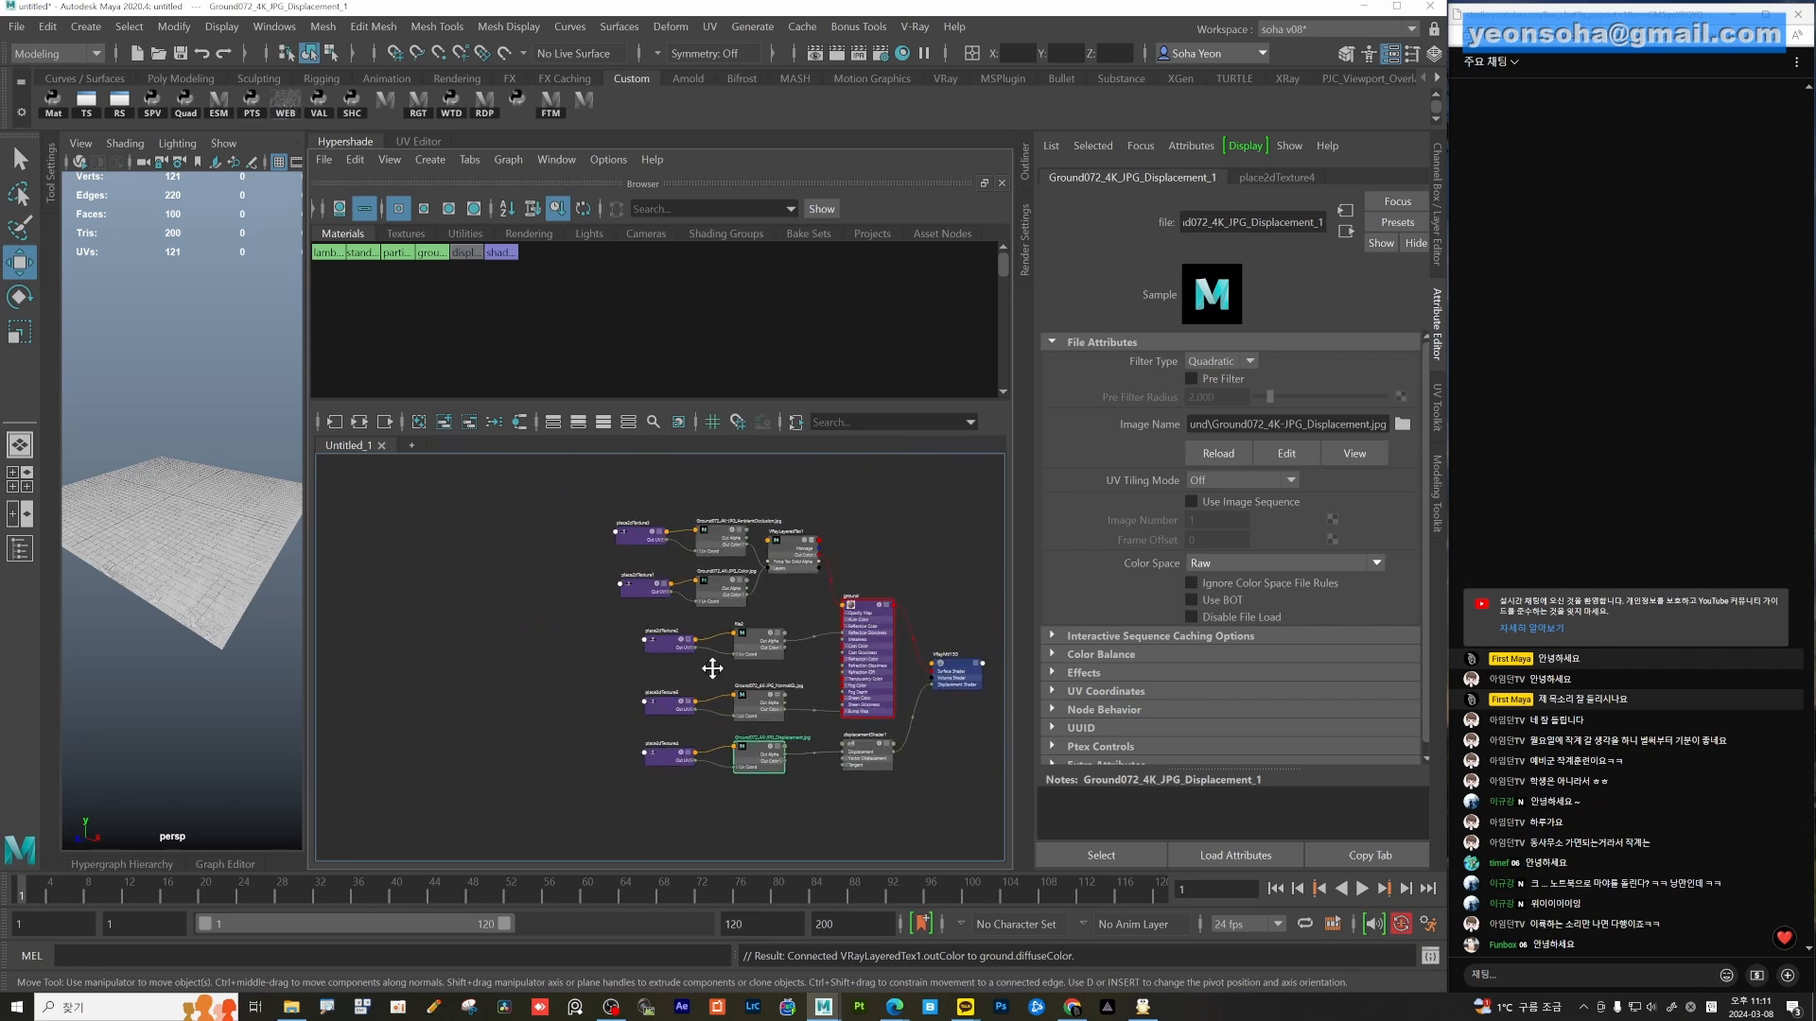
Graph the input and output connections of the ground material to rearrange its shading network.
drag(476, 475, 933, 807)
click(771, 632)
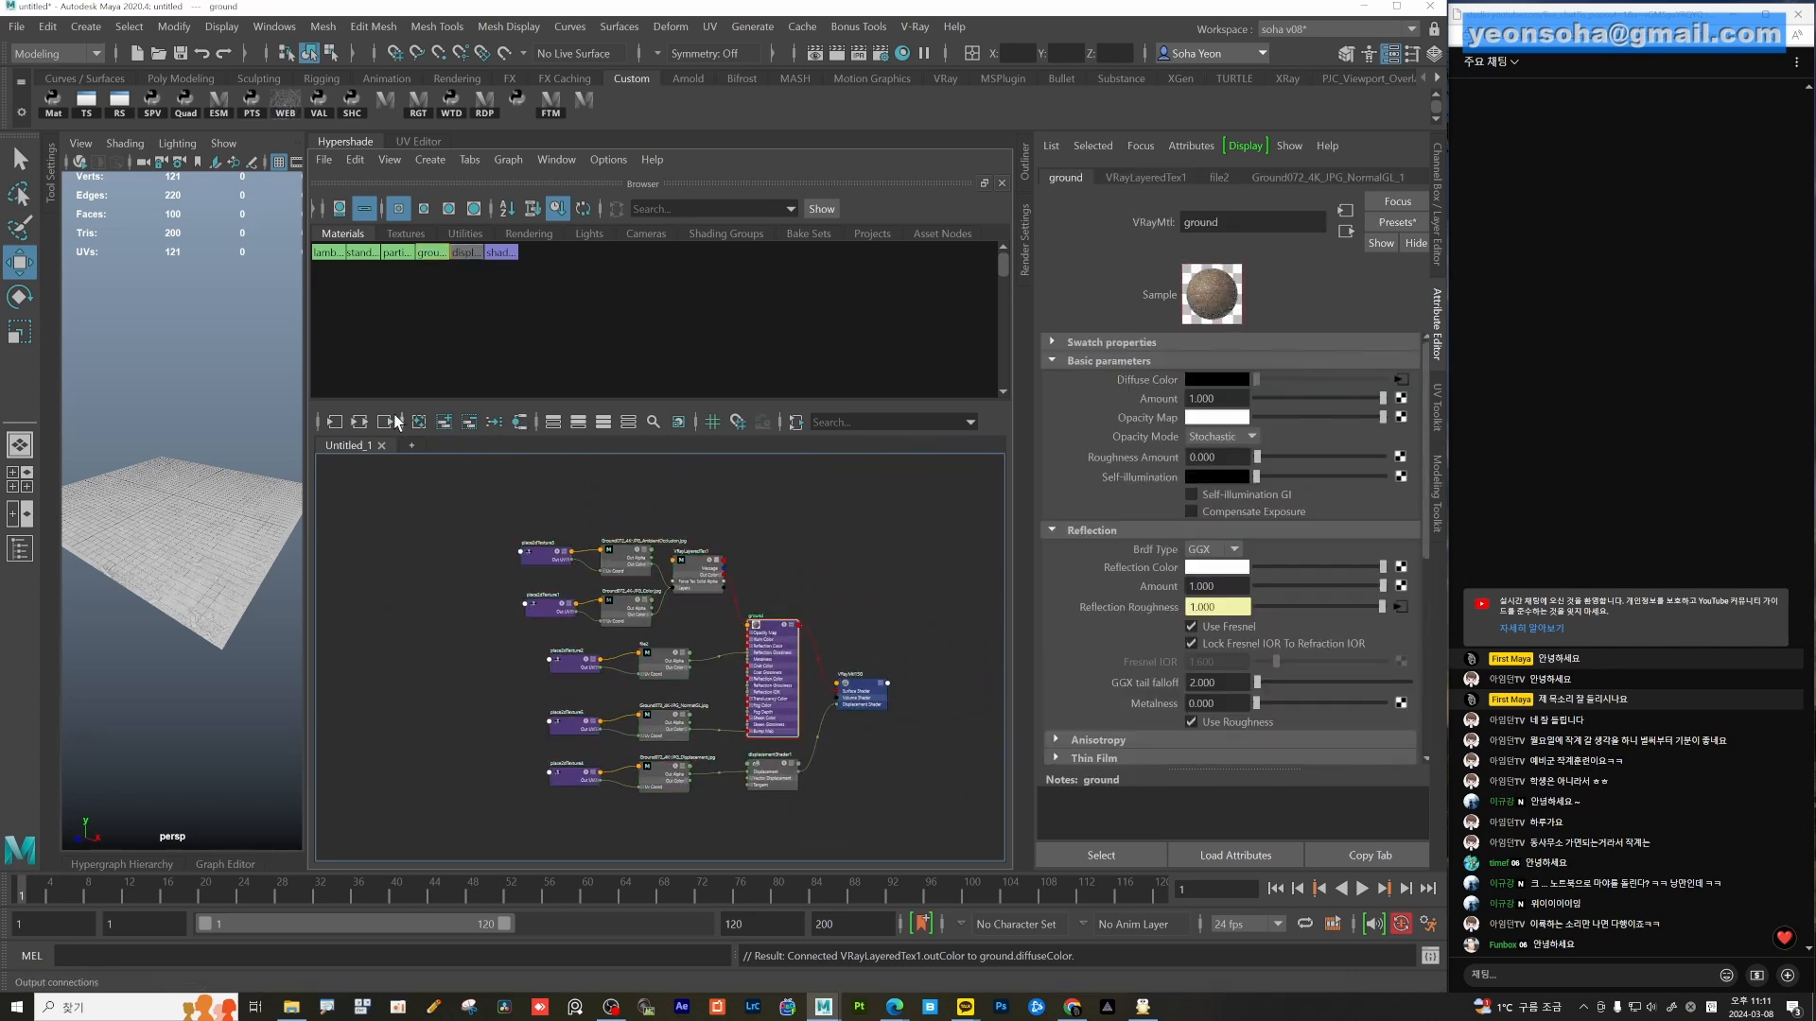
click(359, 422)
click(720, 723)
alt+right_drag(720, 724, 711, 809)
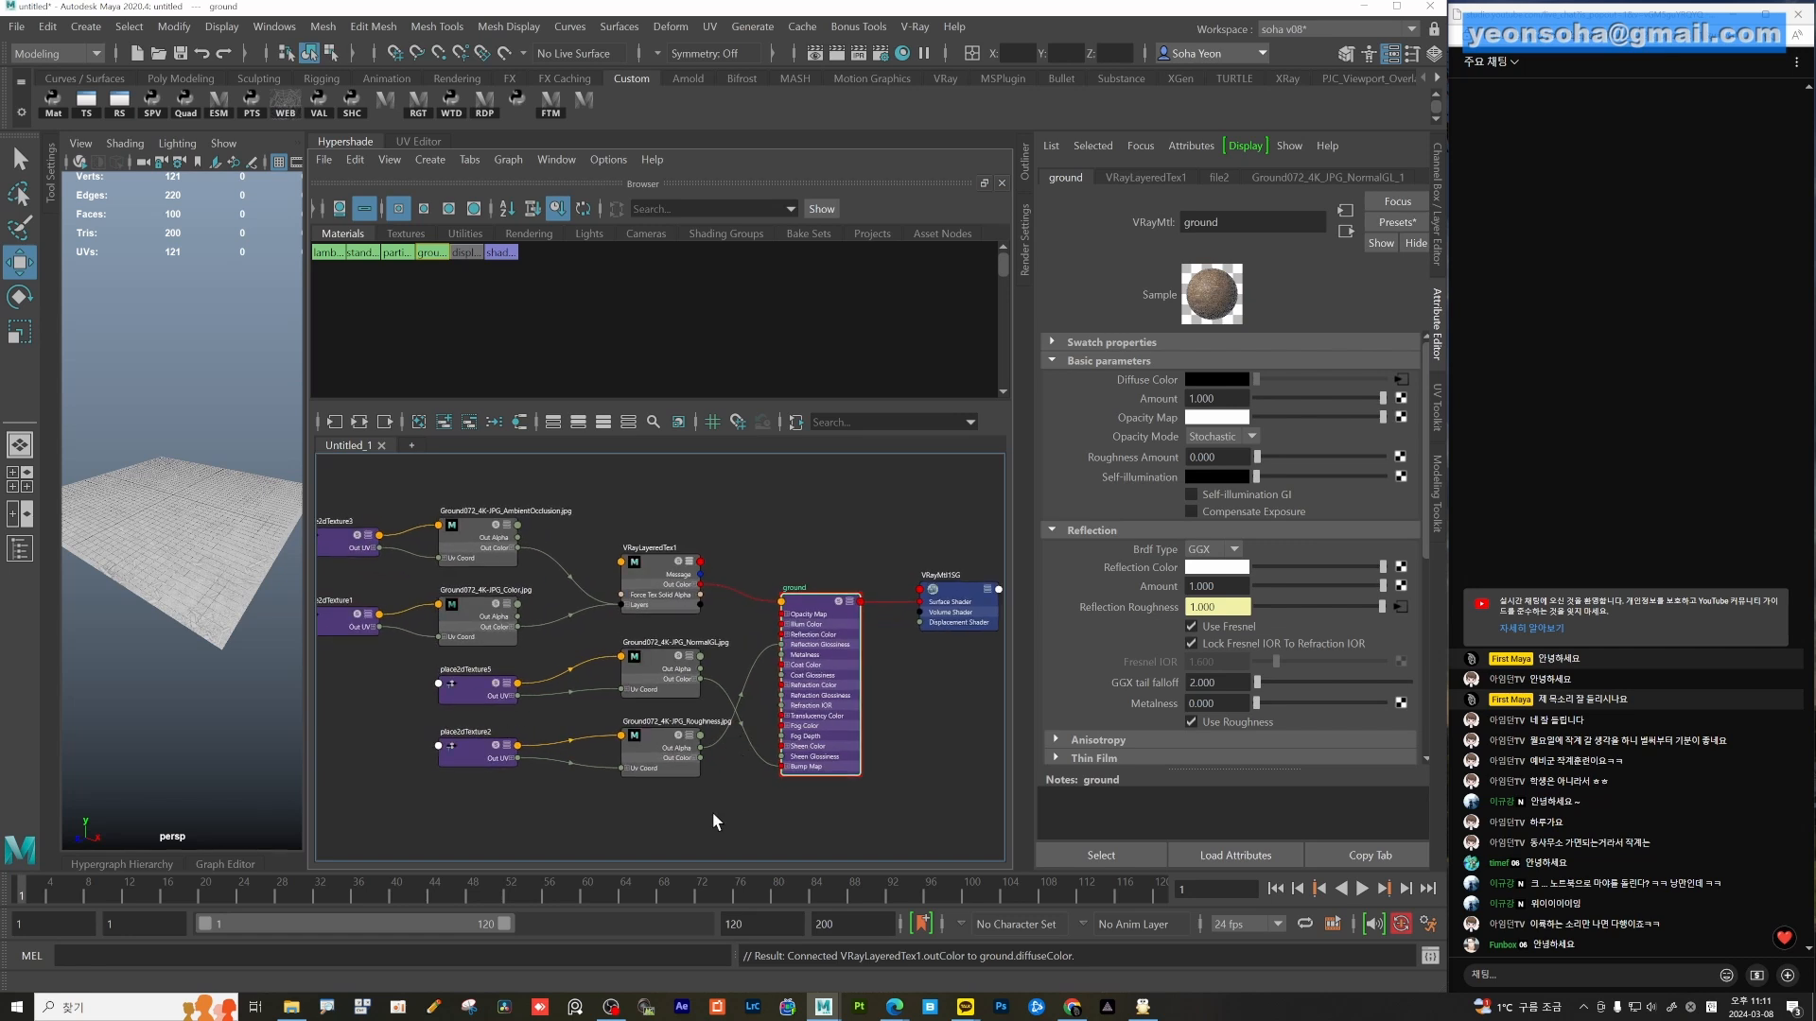
alt+right_drag(839, 646, 785, 654)
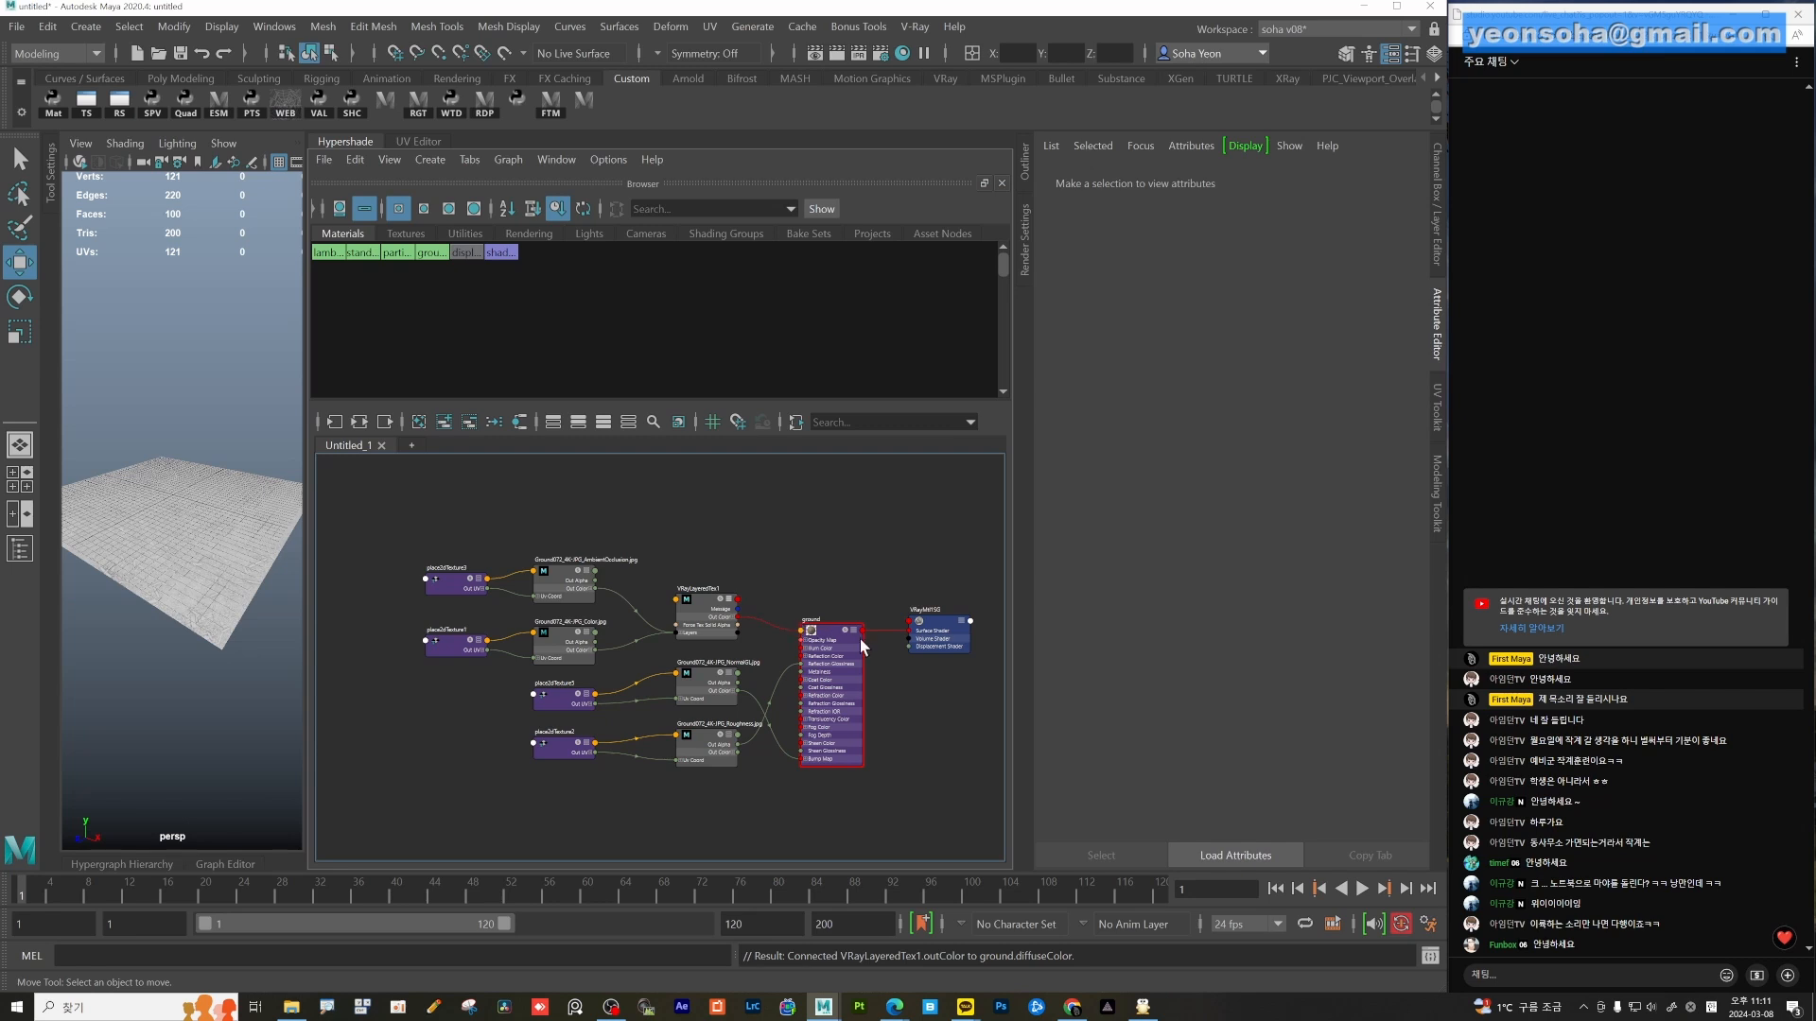
Graph the input and output connections of the VRayMtl1SG shading group and select the displacement branch.
click(928, 625)
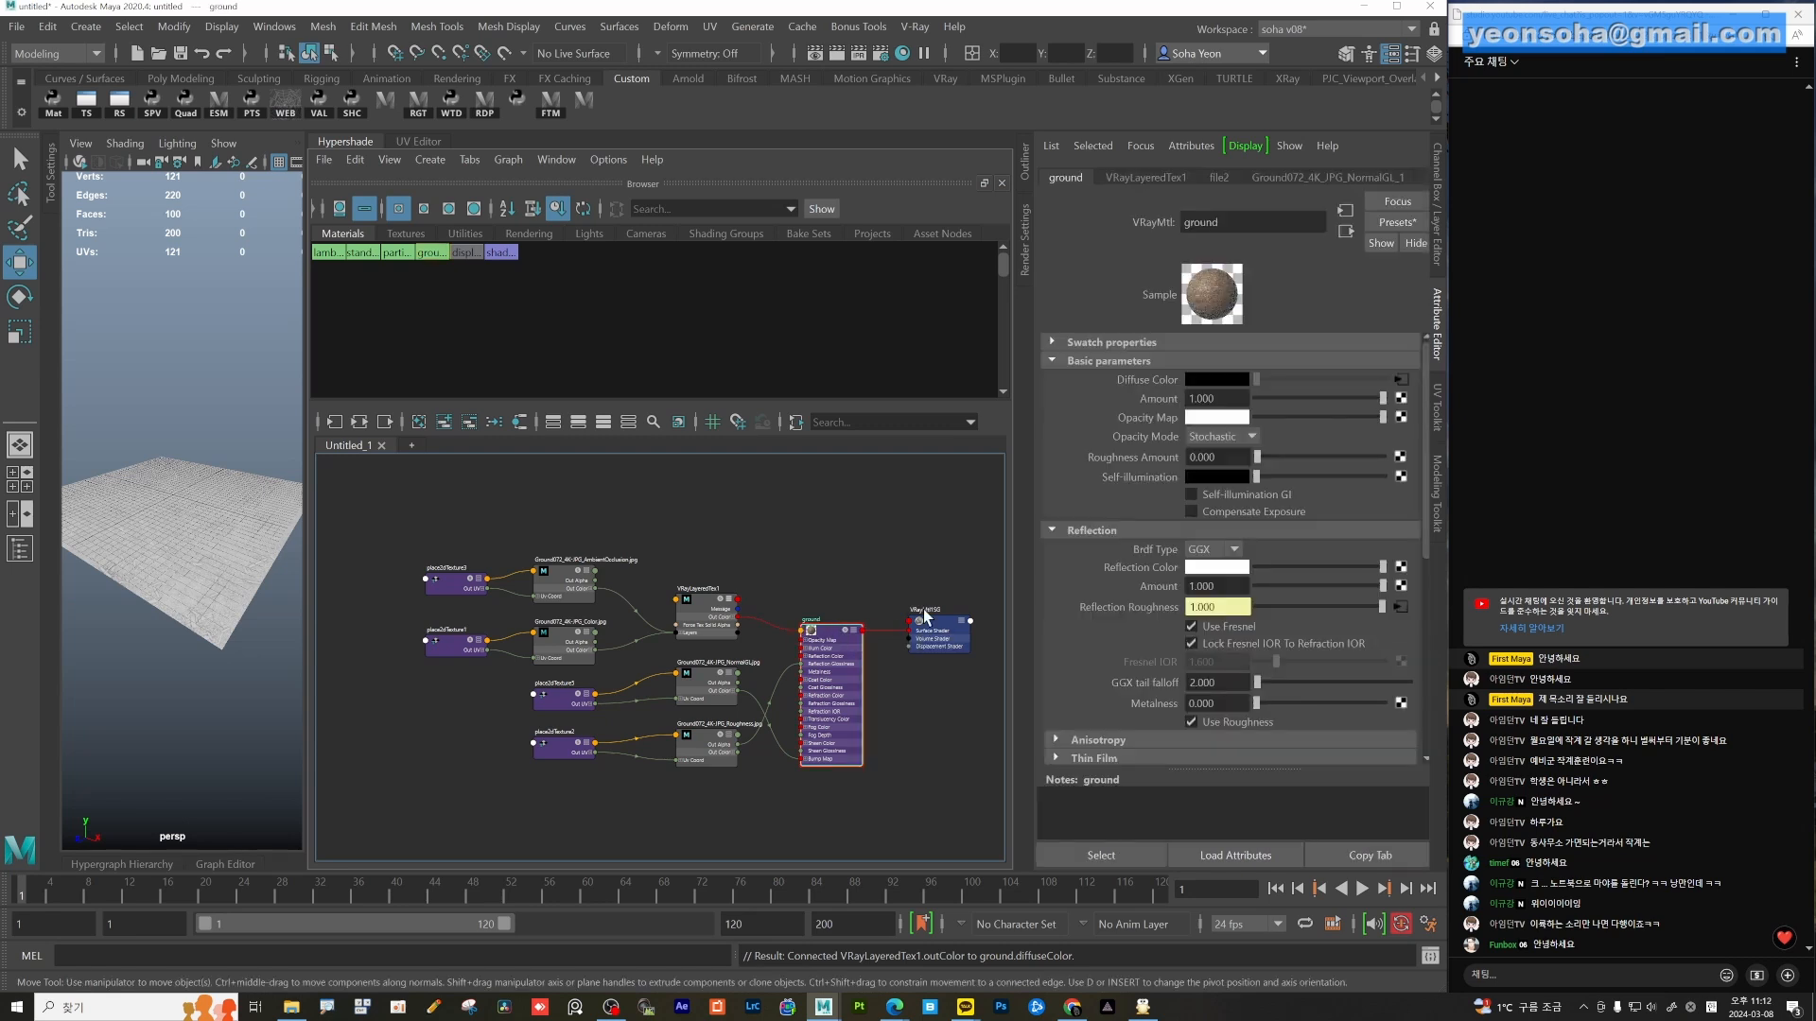
click(366, 423)
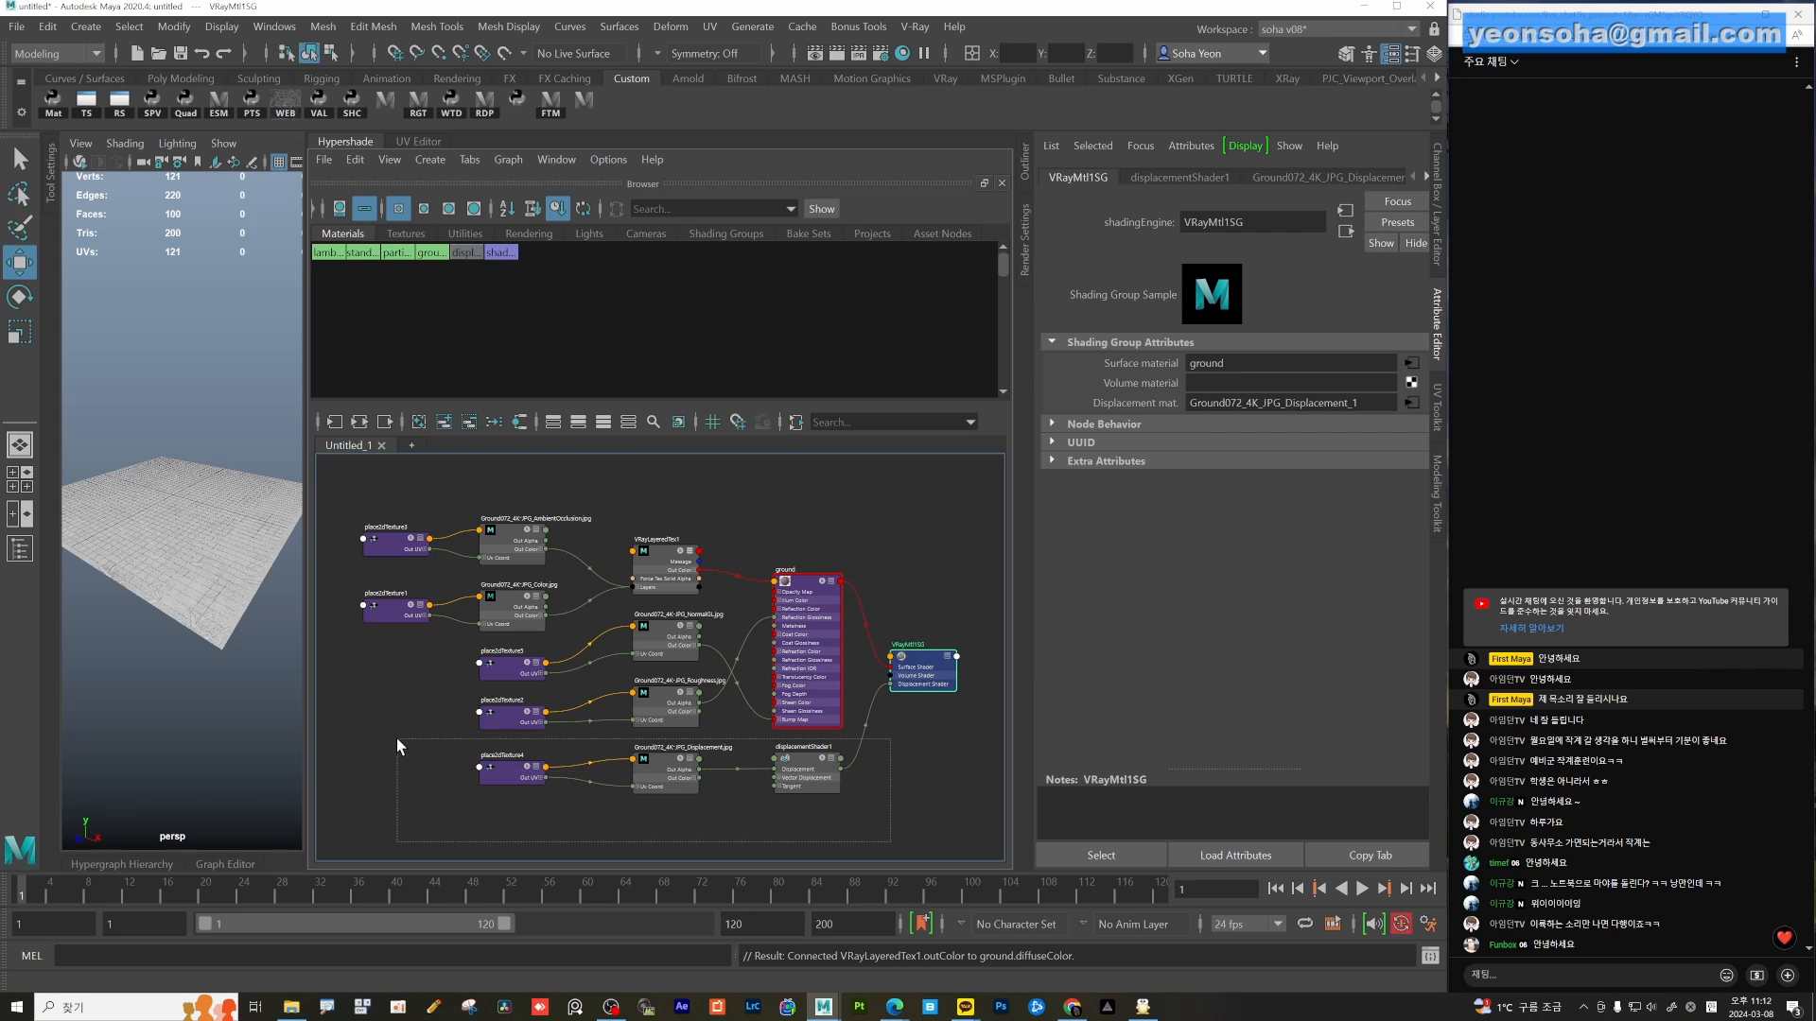
drag(395, 738, 818, 787)
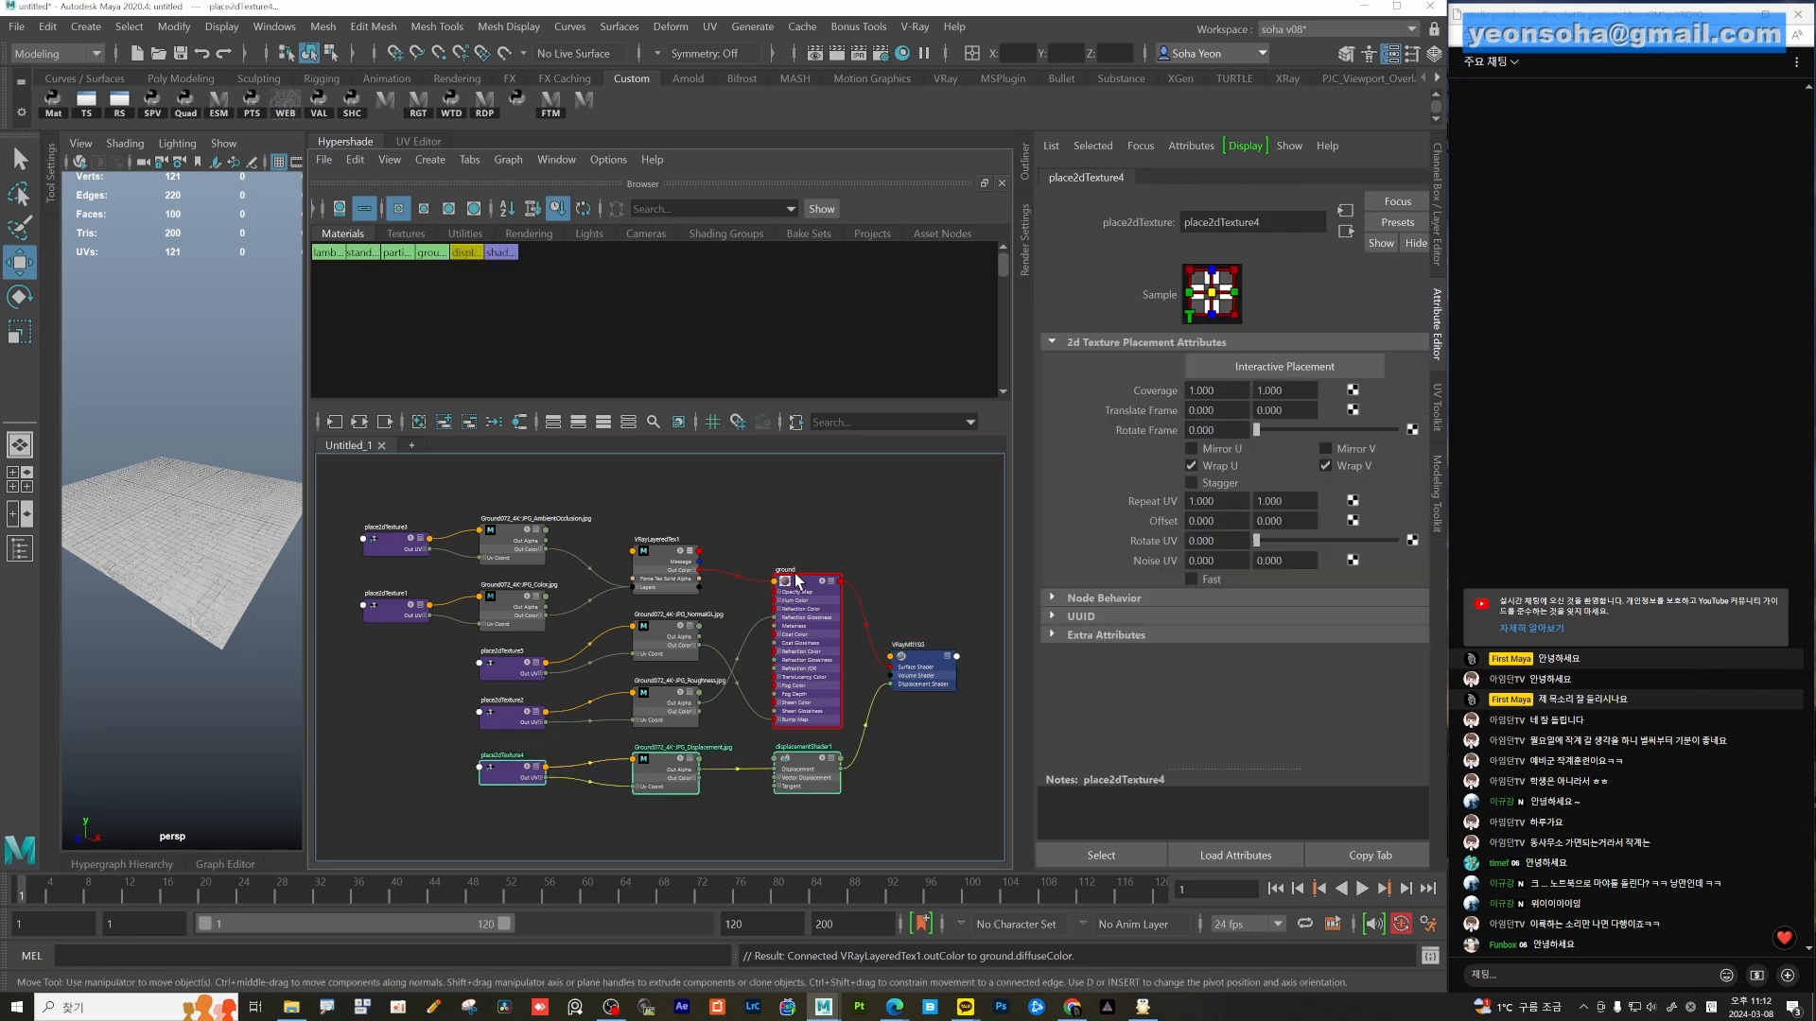
scroll(586, 629, up, 3)
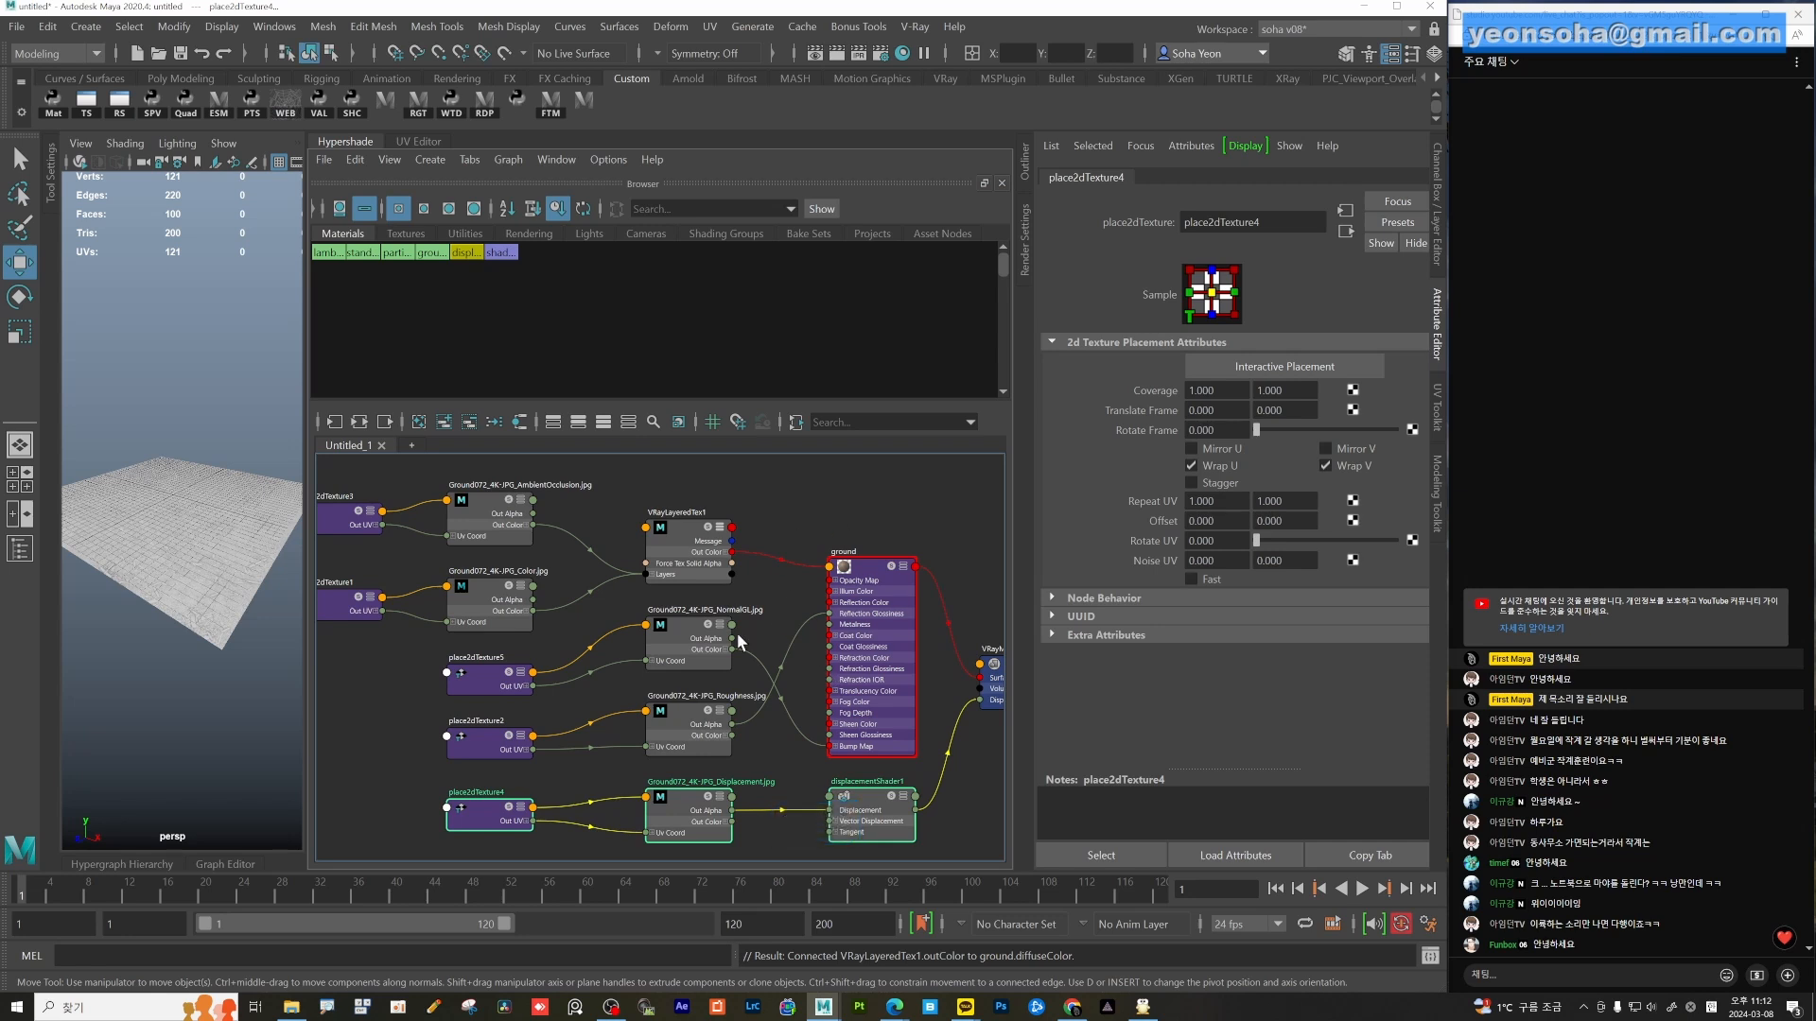
alt+middle_drag(677, 826, 581, 758)
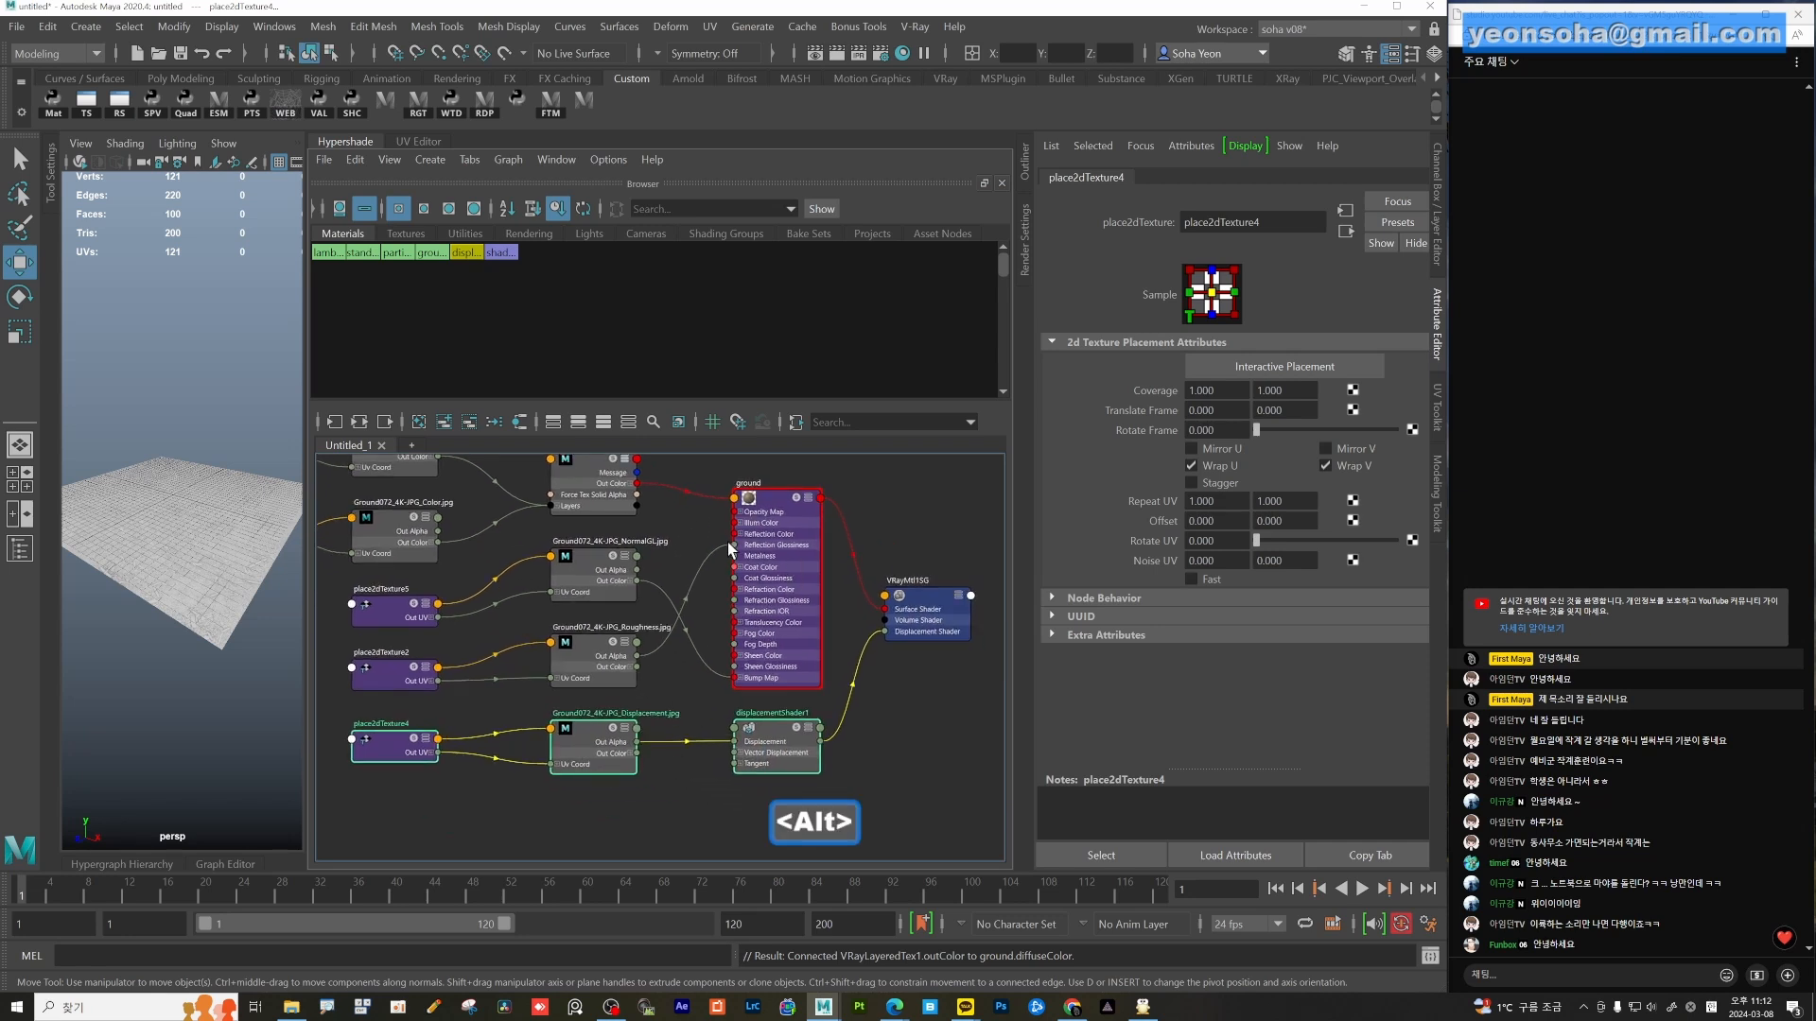
Compare the networks graphed from the ground material and from the VRayMtl1SG shading group, ending on the shading group's network.
click(930, 600)
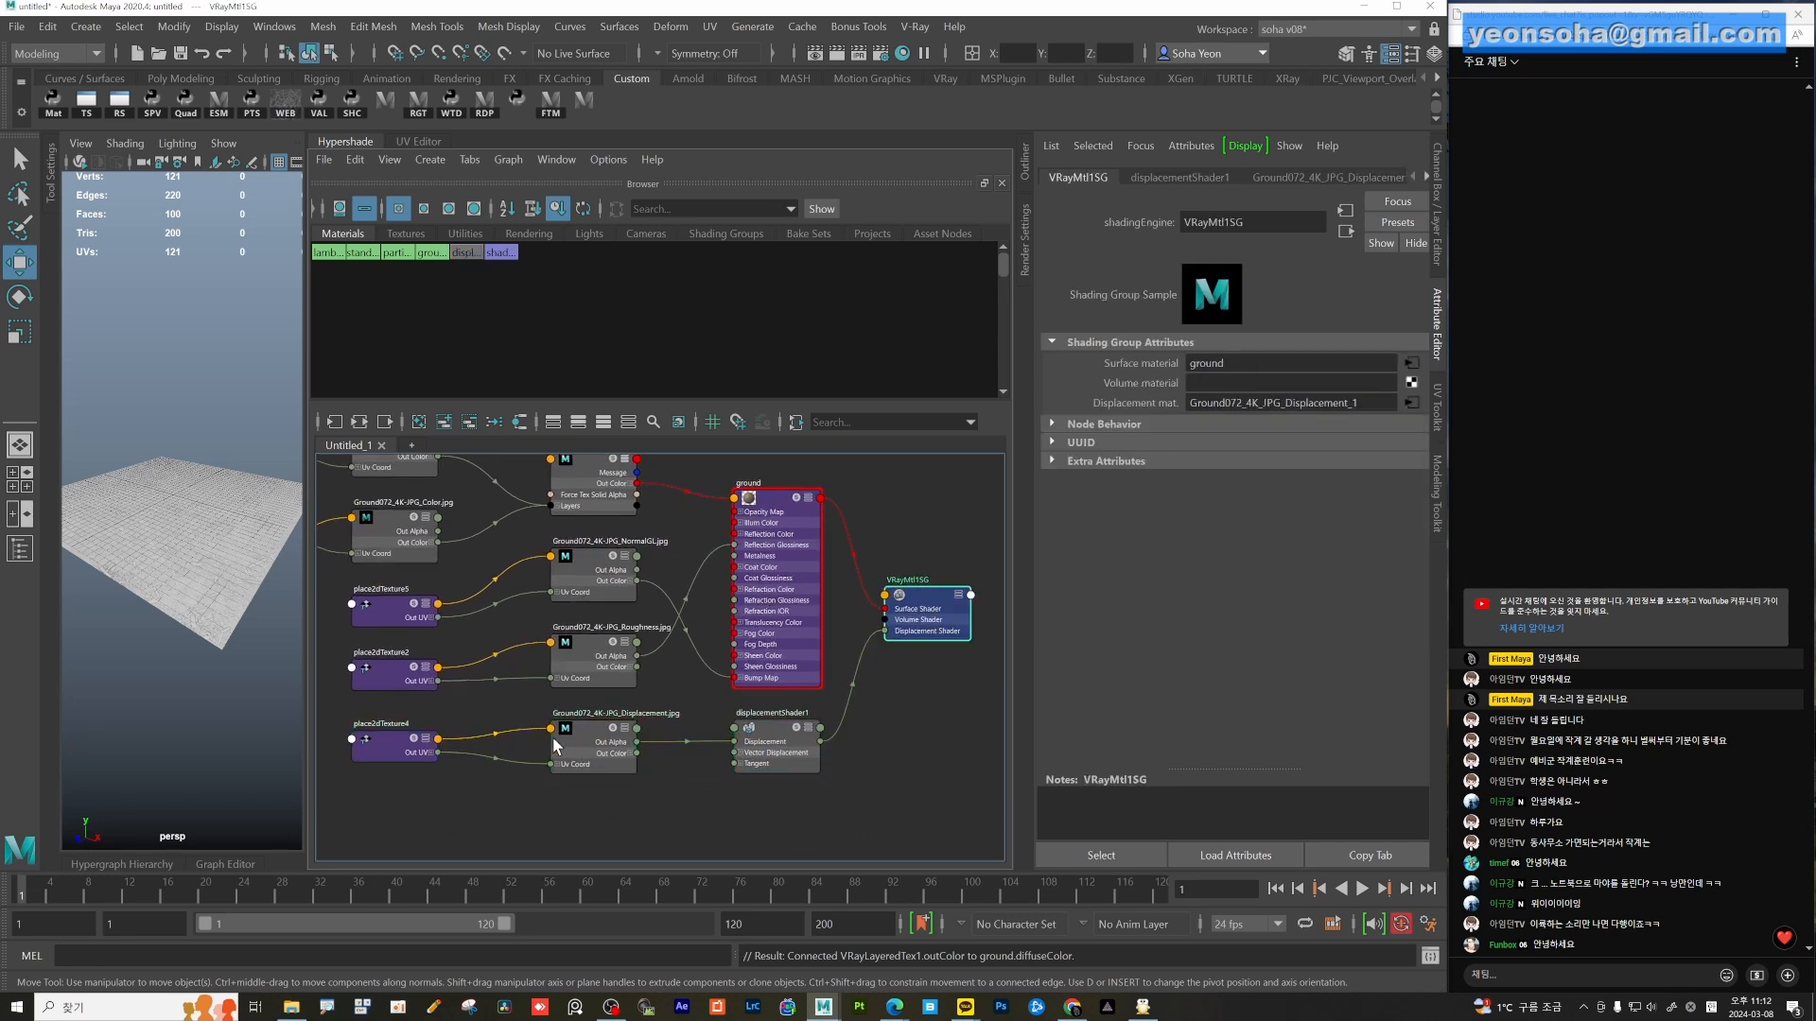
alt+middle_drag(786, 500, 803, 520)
click(803, 520)
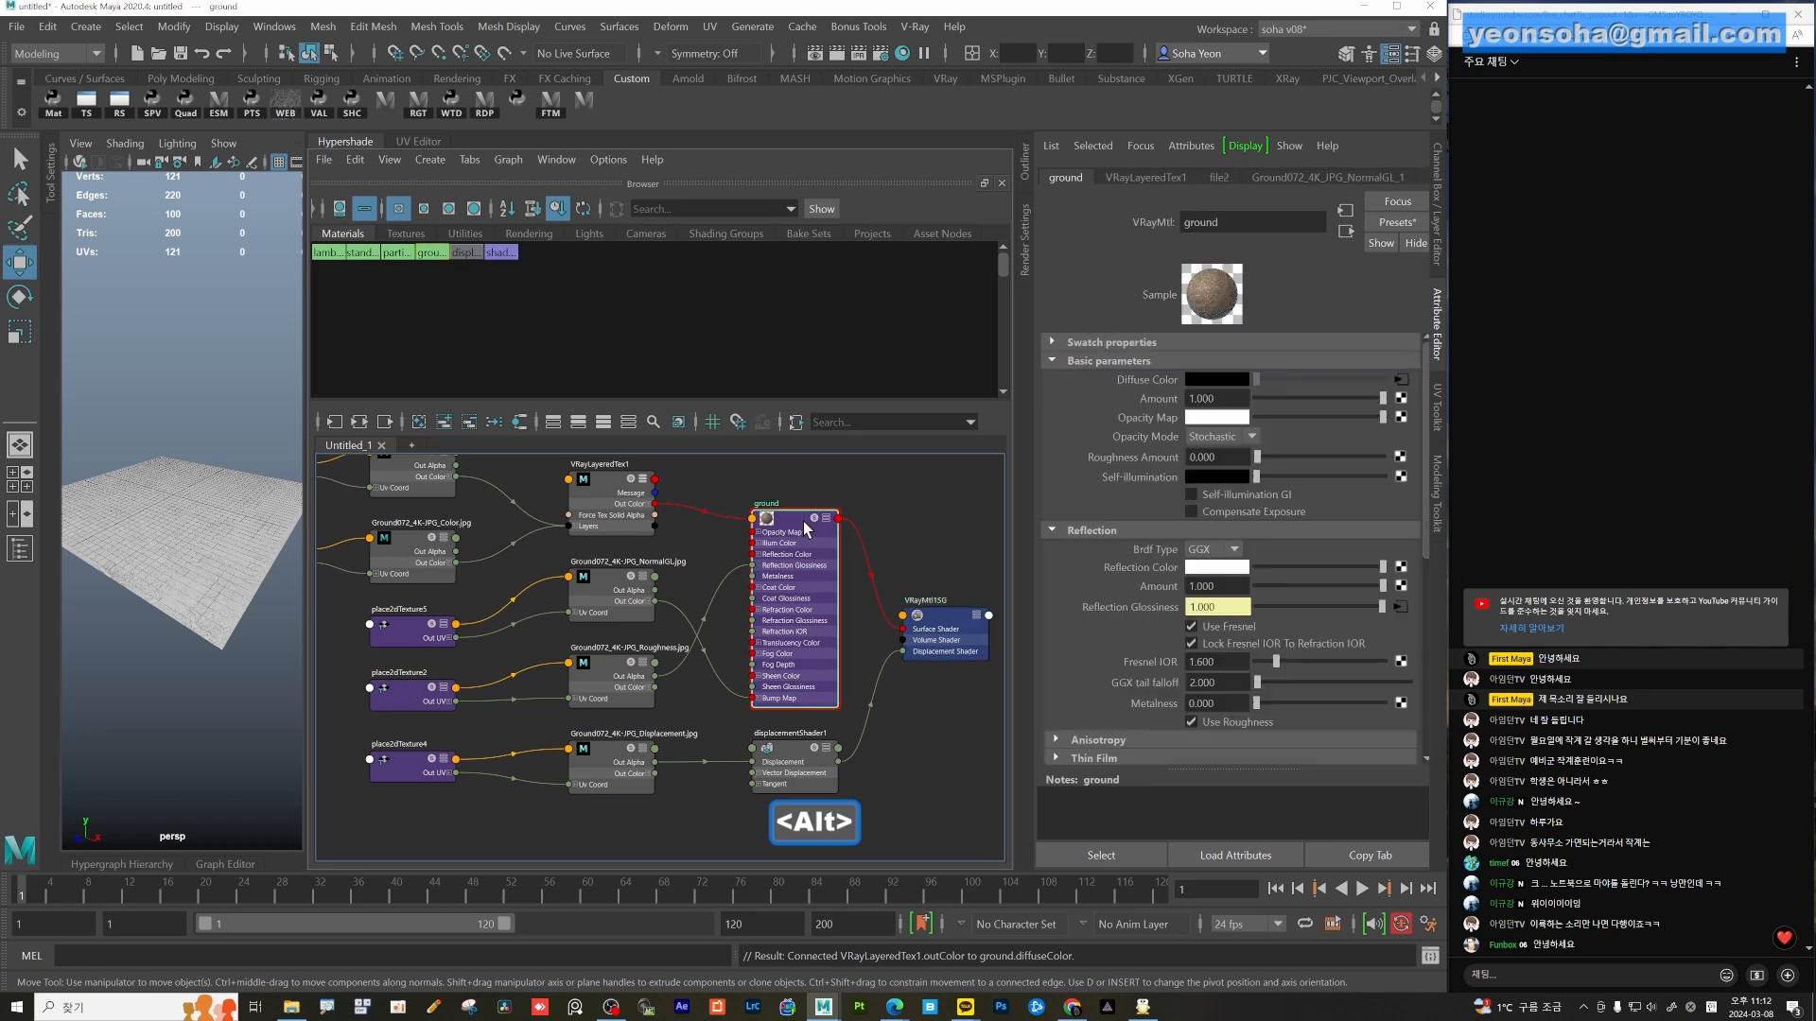
click(360, 421)
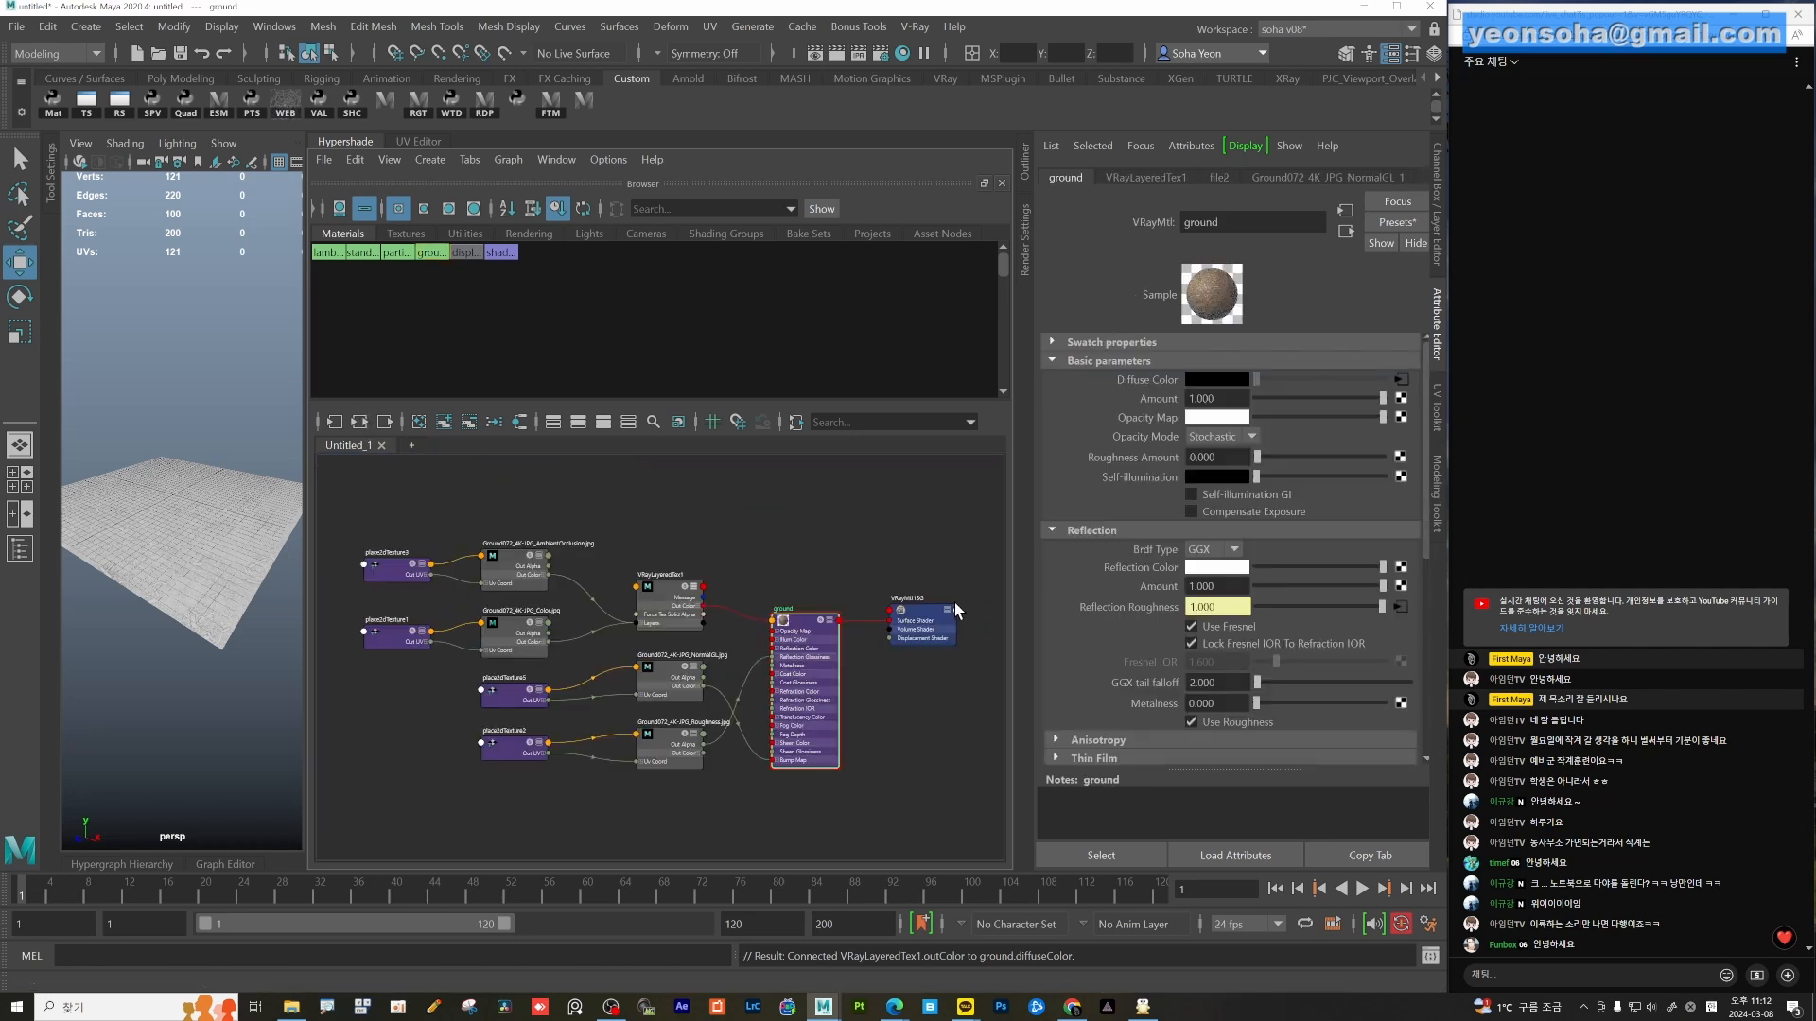
click(927, 616)
click(361, 421)
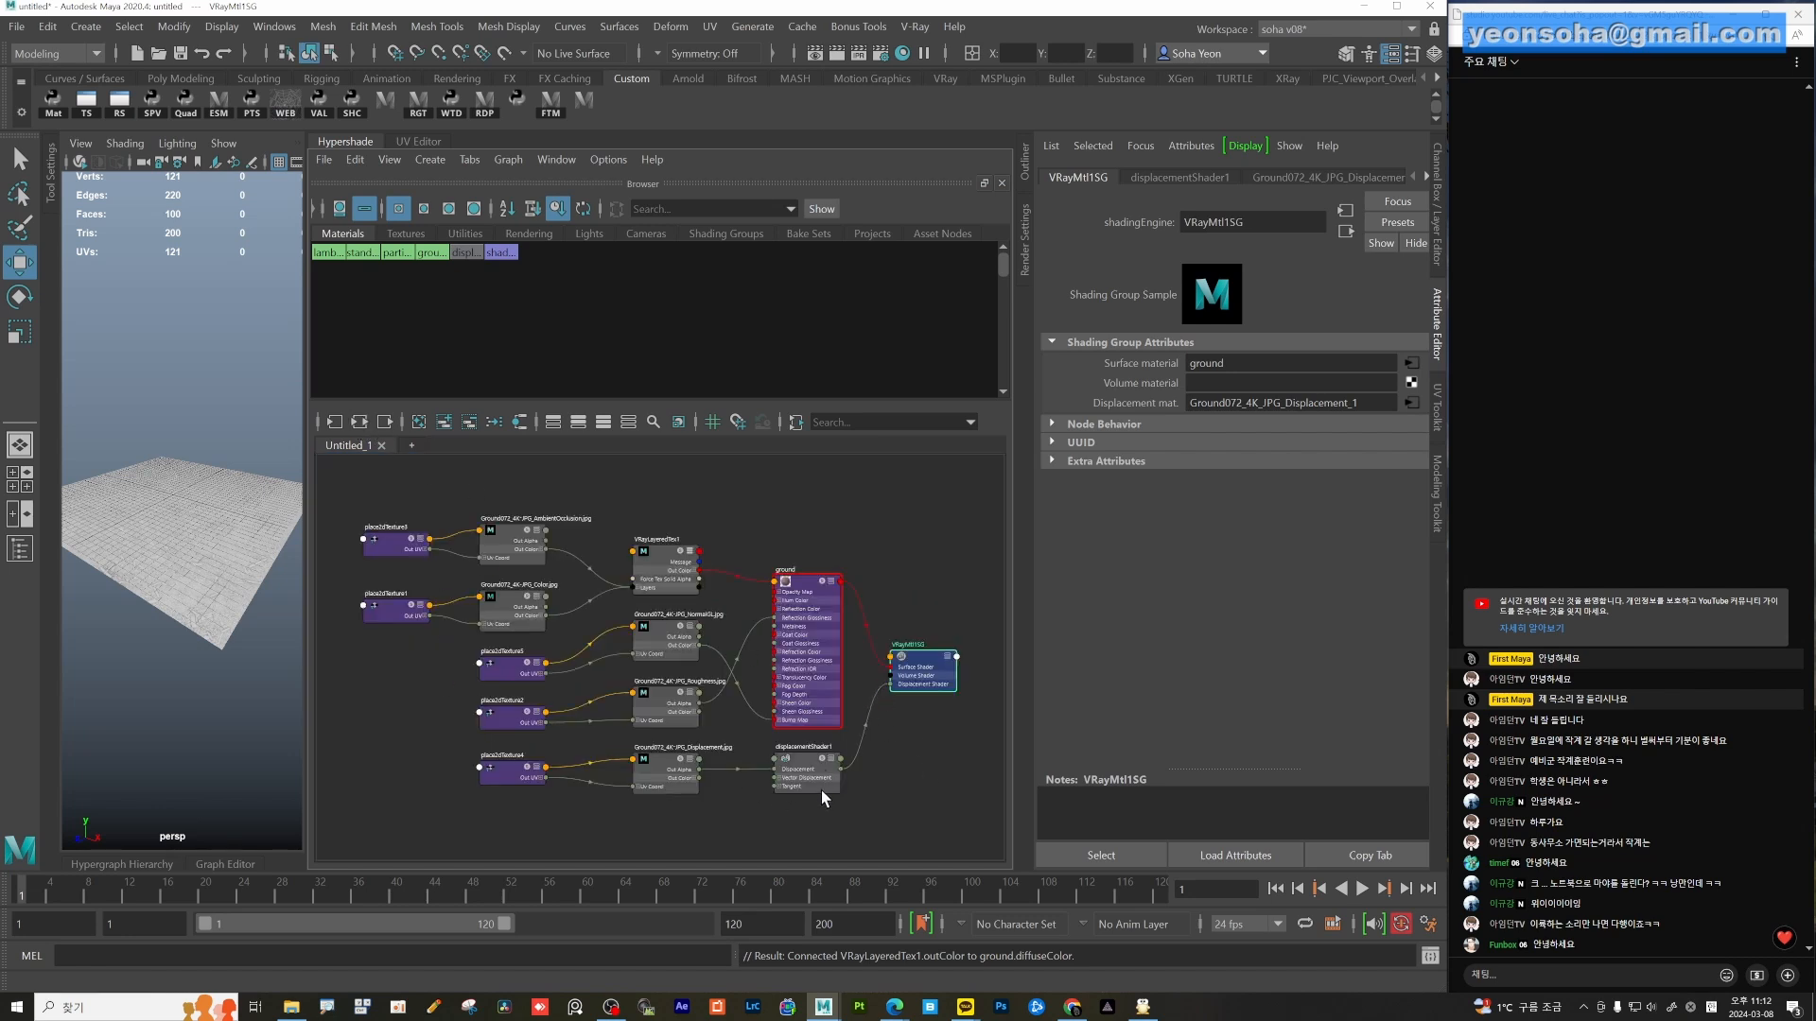
Widen the perspective viewport beside the Hypershade and bring the ground plane closer into view.
key(alt)
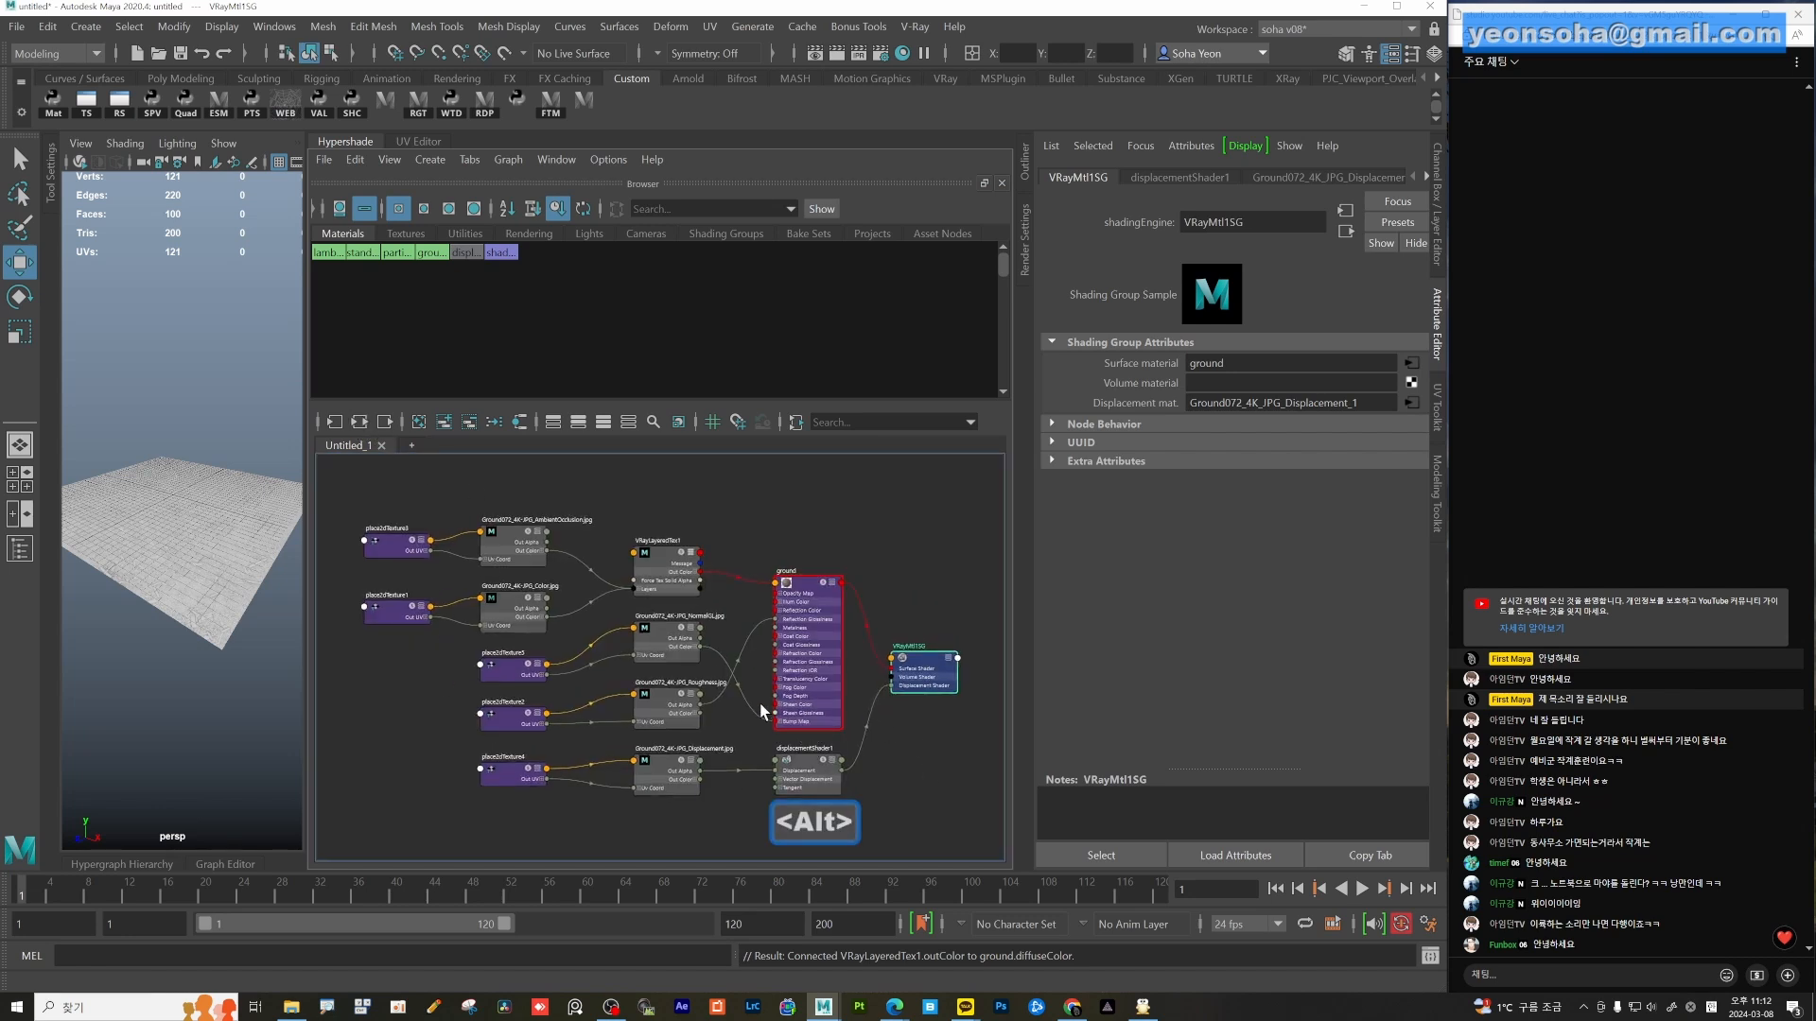
alt+right_drag(759, 701, 684, 637)
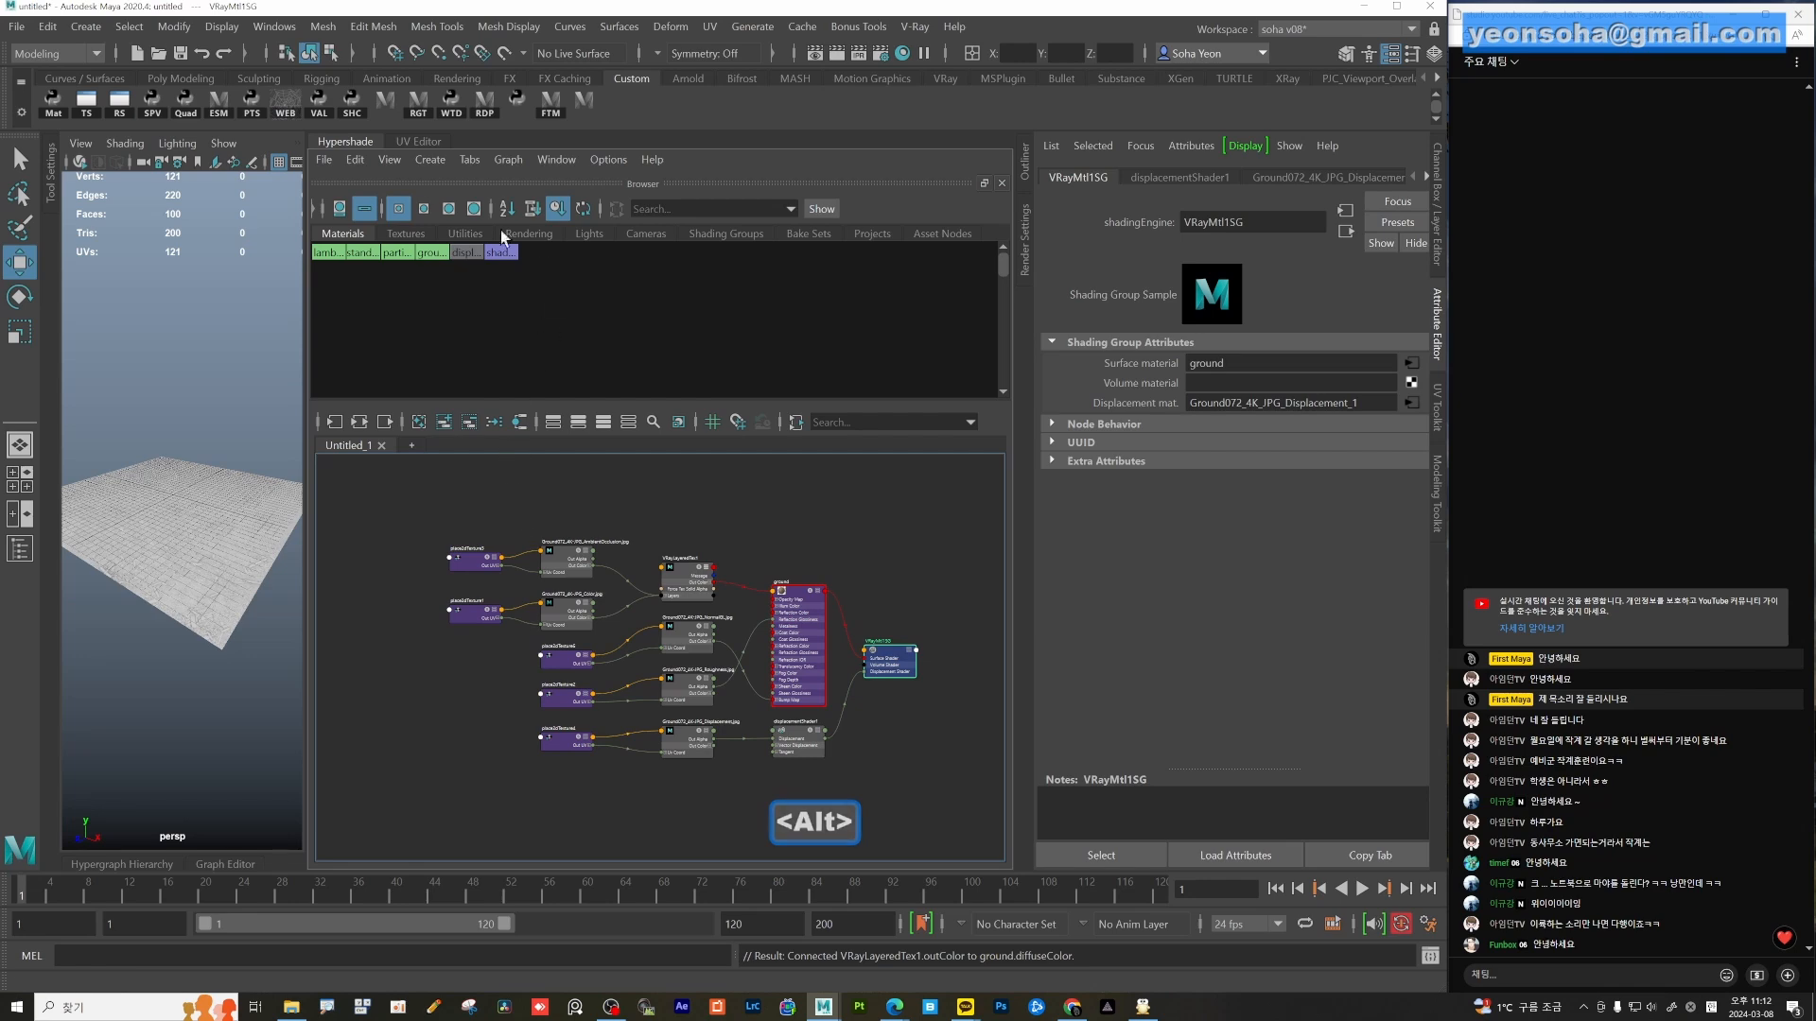
drag(307, 271, 527, 275)
key(alt)
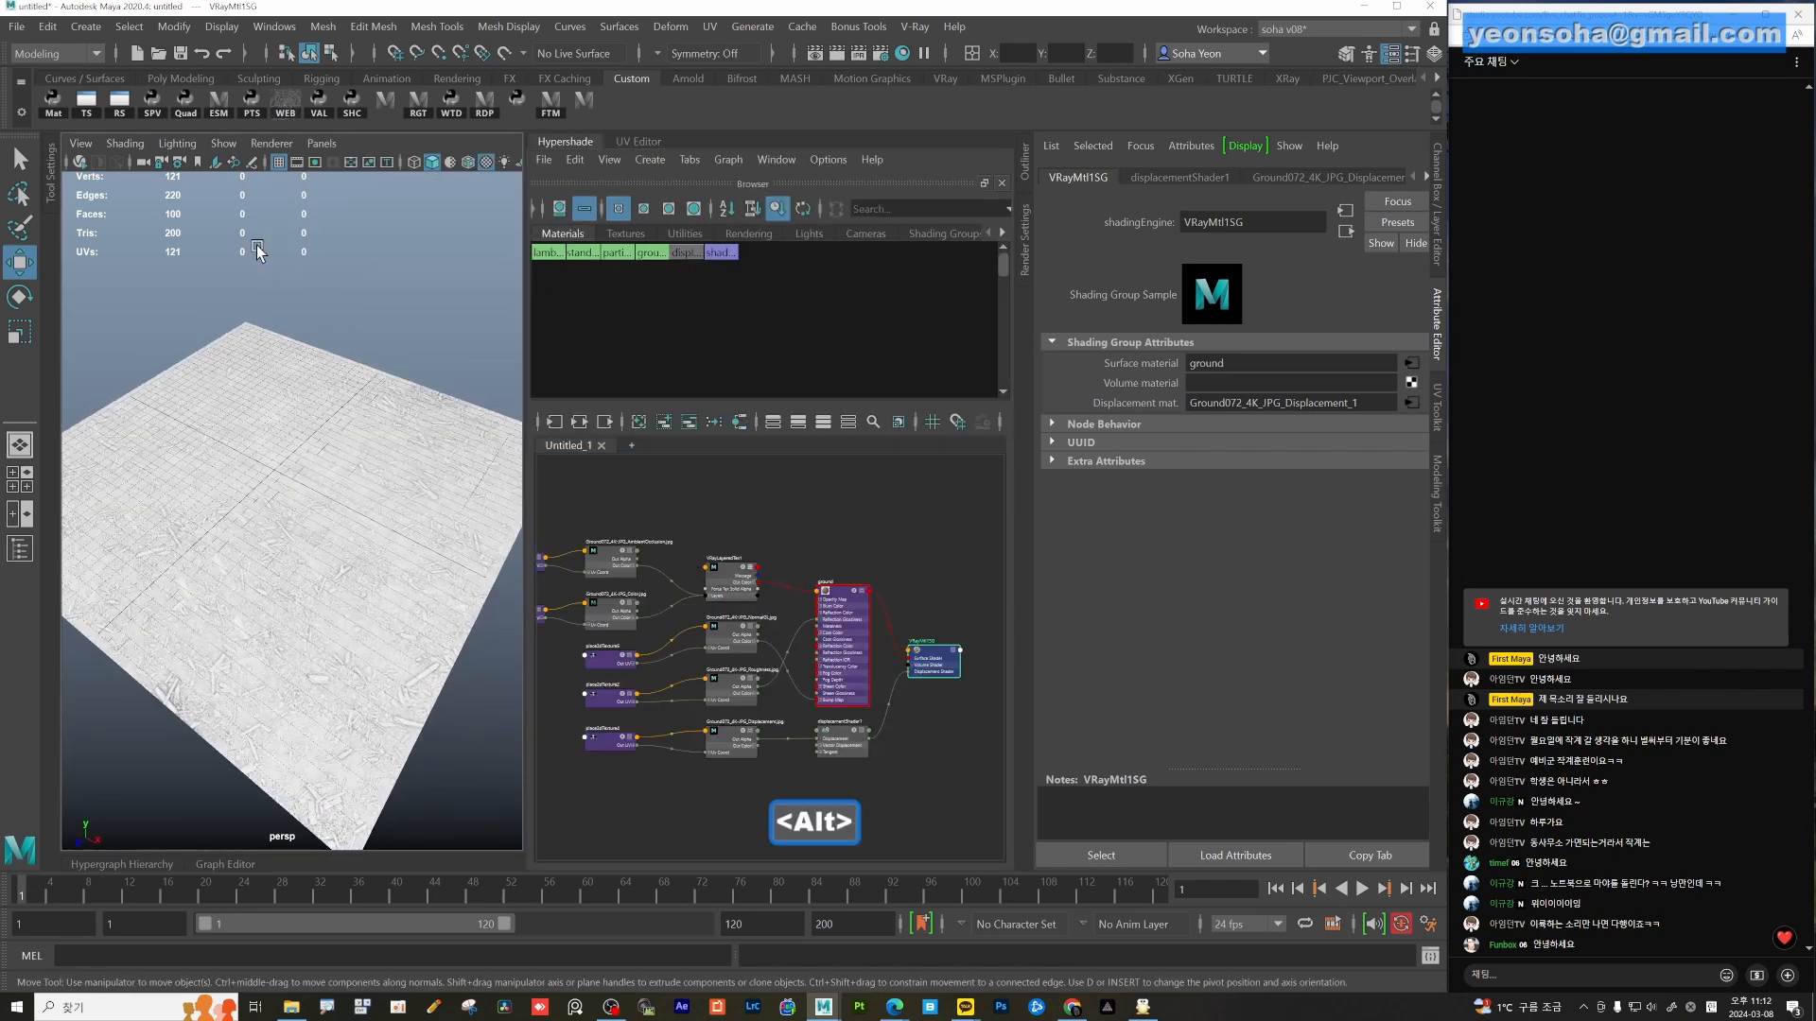
Hide the viewport grid and move the VRayLayeredTex, ambient occlusion and color nodes upward, clear of the lower branches.
click(279, 162)
alt+drag(276, 620, 378, 473)
drag(724, 570, 721, 555)
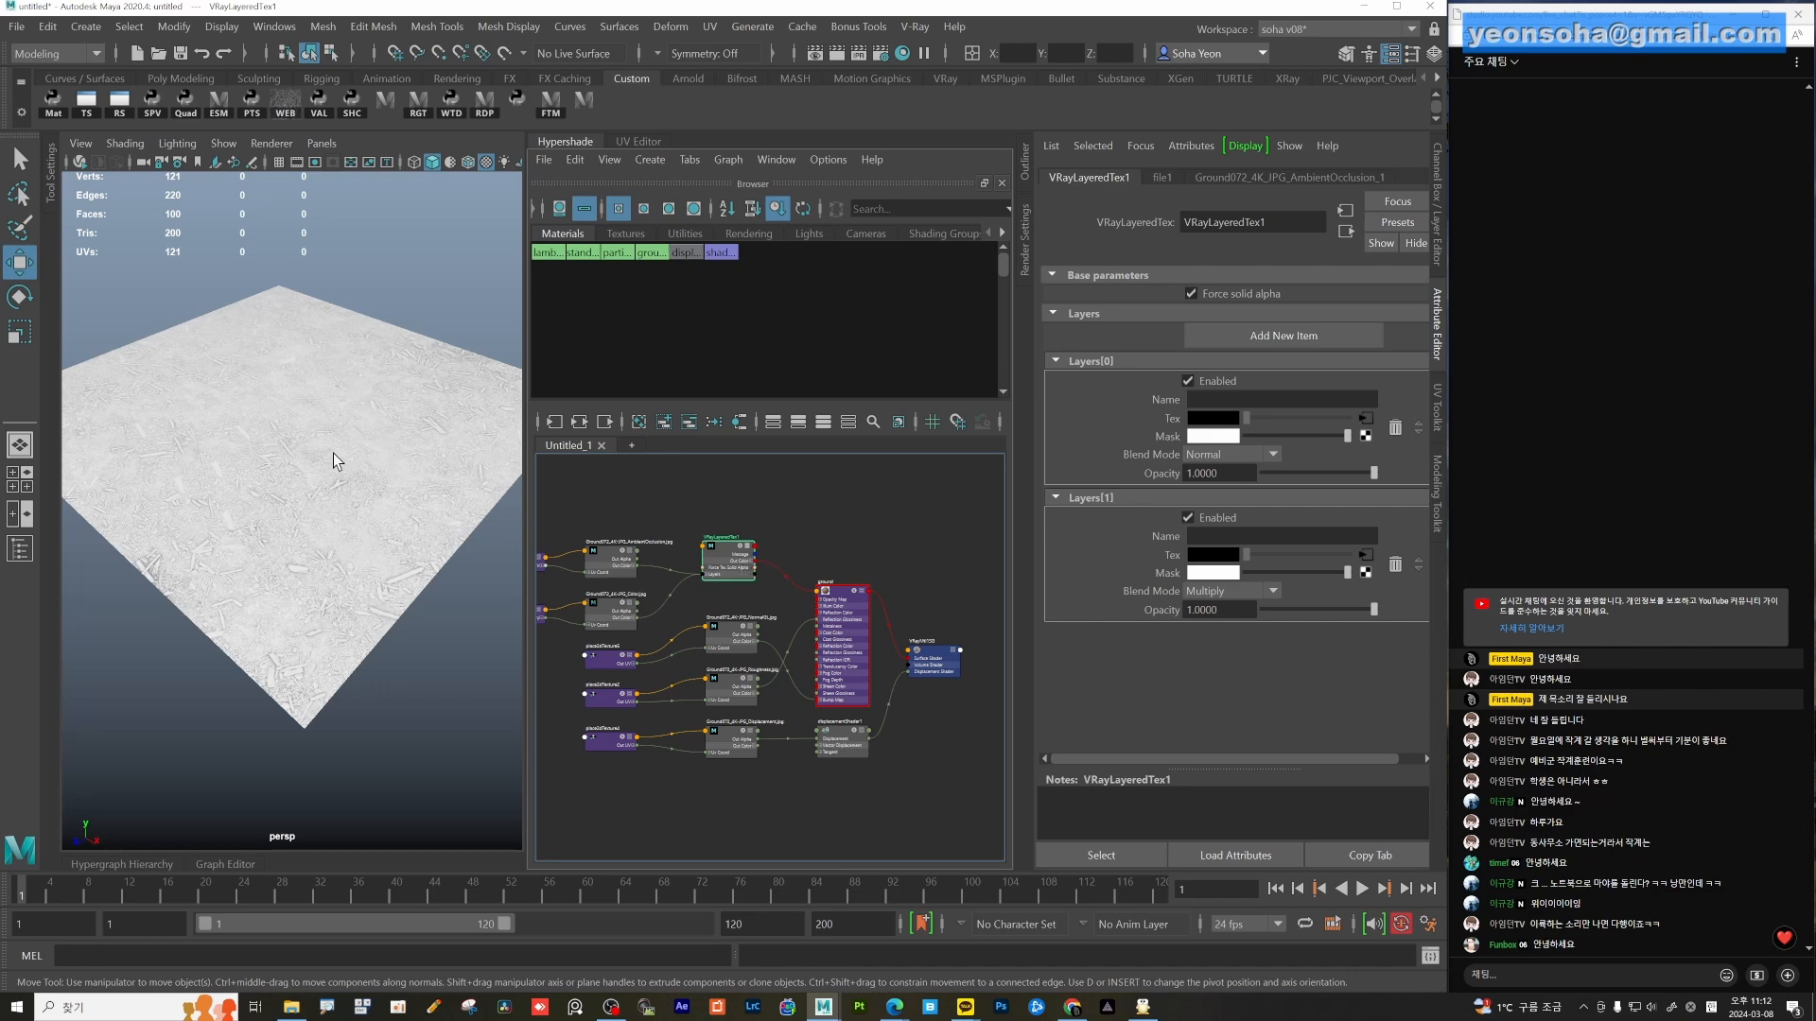
alt+middle_drag(654, 560, 761, 550)
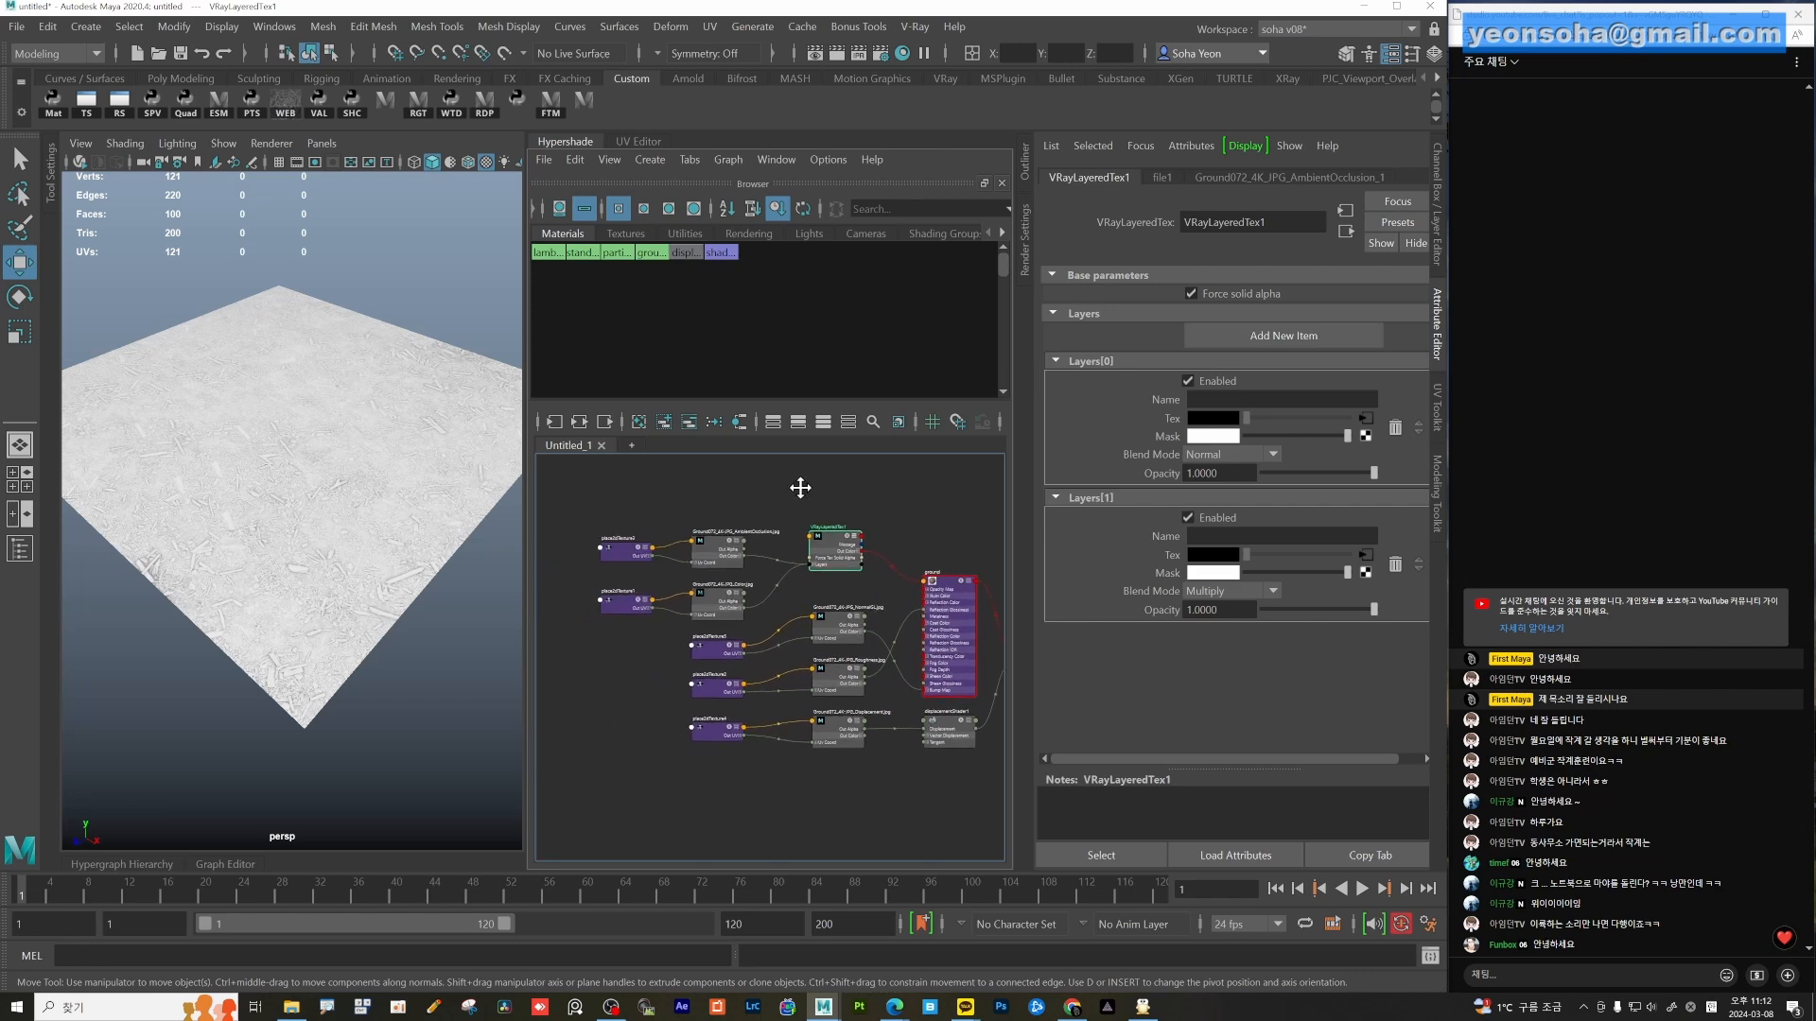
drag(730, 602, 717, 570)
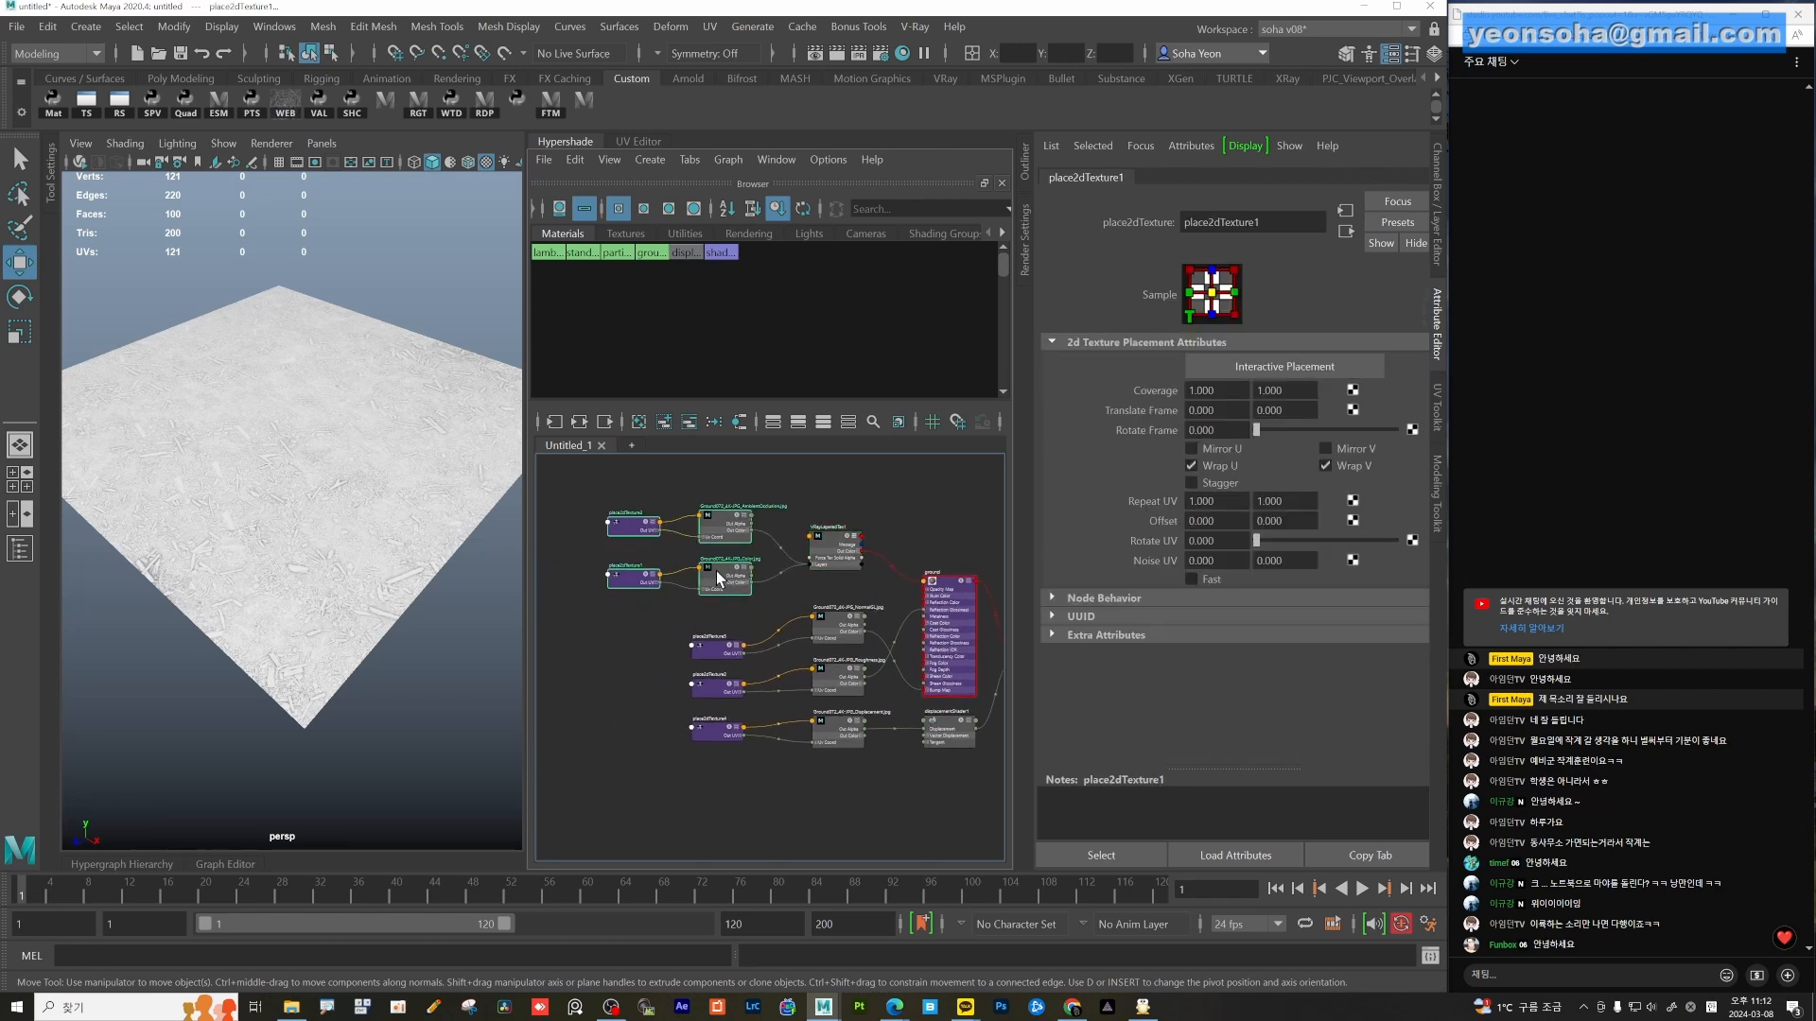
Display the ground plane in wireframe in the perspective viewport and leave nothing selected.
alt+right_drag(389, 477, 308, 496)
alt+drag(308, 497, 300, 502)
alt+middle_drag(367, 489, 348, 541)
alt+right_drag(348, 542, 360, 551)
alt+middle_drag(839, 588, 779, 592)
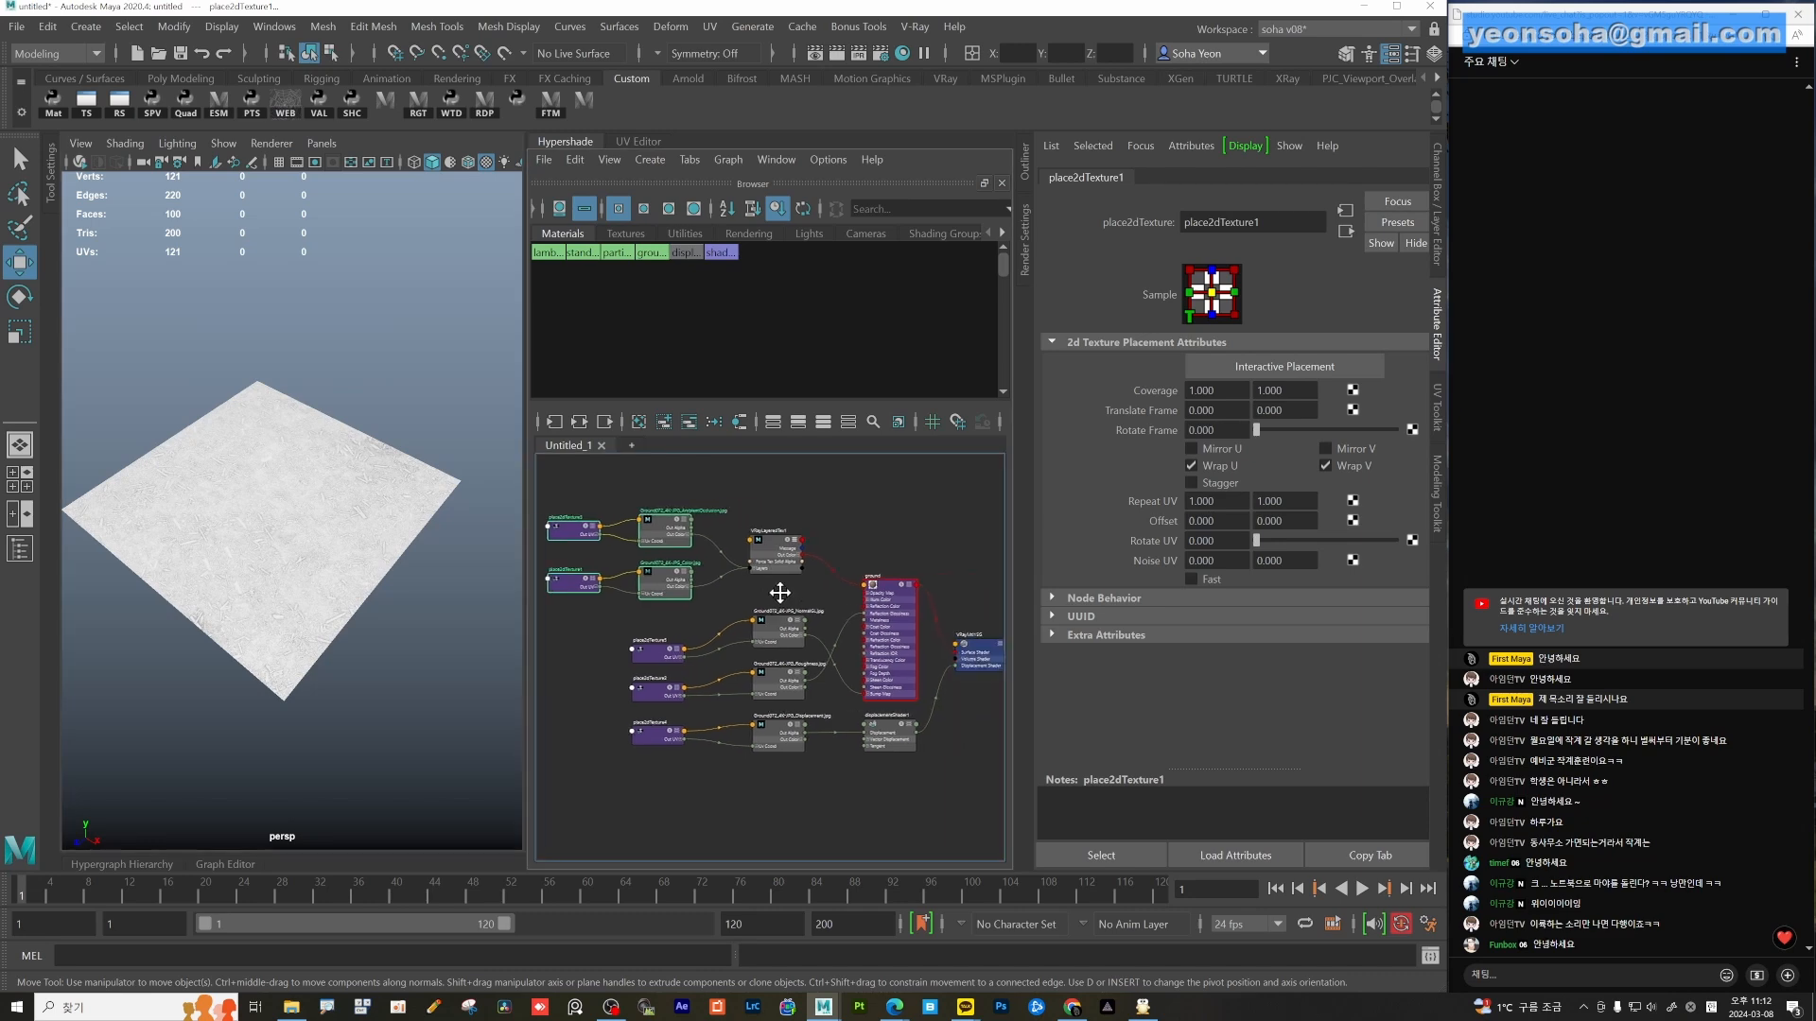
alt+right_drag(778, 592, 822, 603)
alt+middle_drag(841, 614, 830, 624)
alt+right_drag(830, 624, 849, 631)
click(380, 593)
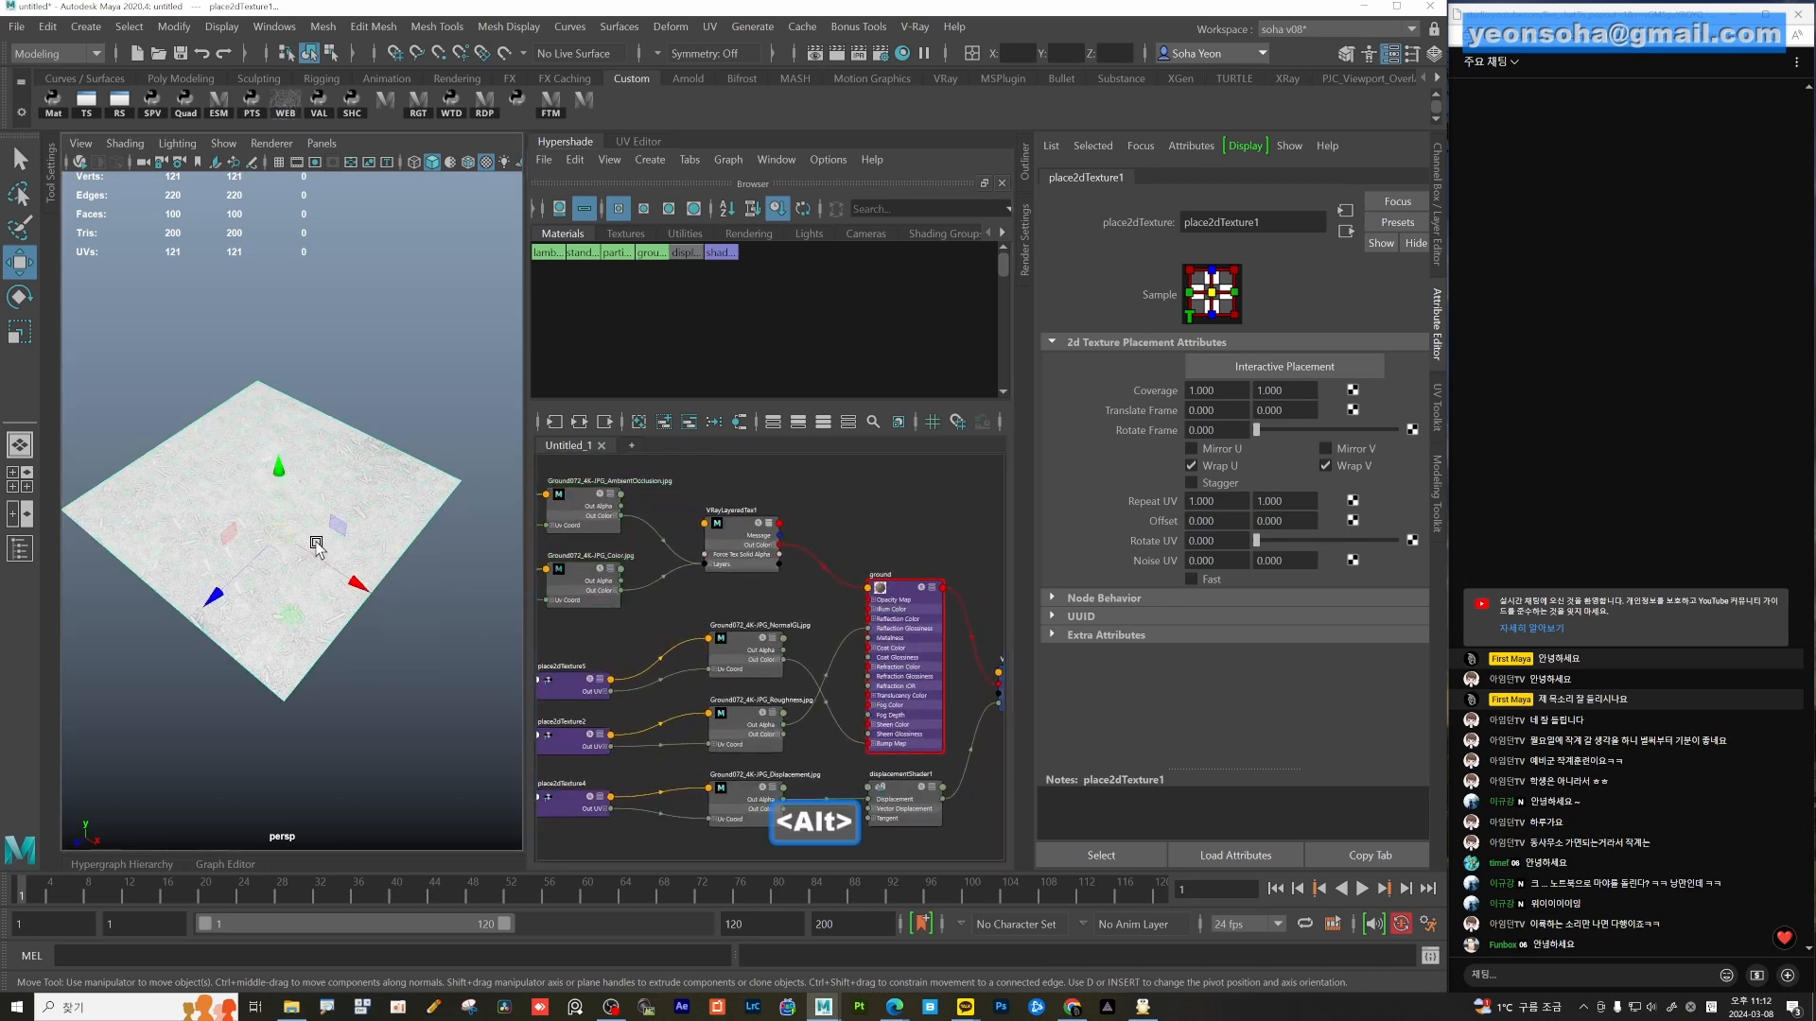
key(4)
alt+drag(375, 544, 378, 523)
alt+right_drag(378, 518, 368, 502)
click(401, 409)
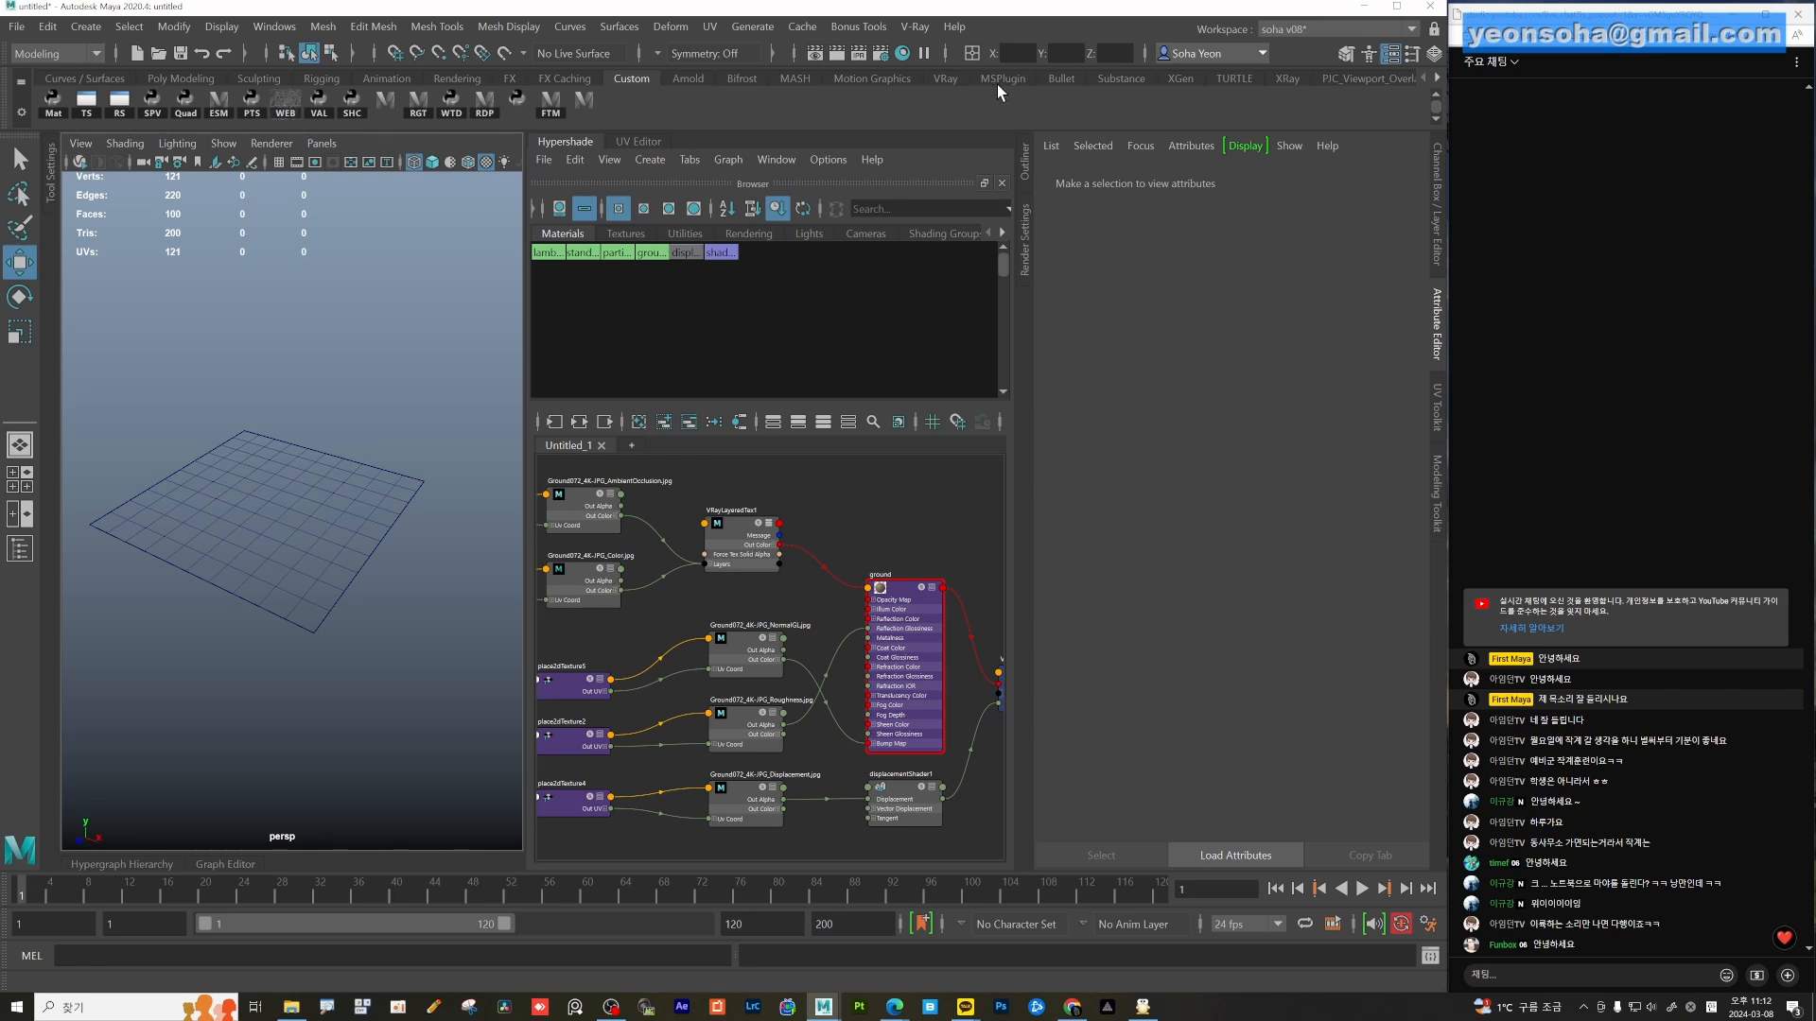
Open the Chaos Cosmos Browser from the V-Ray tools, widen its window and show the 3D Models category.
click(1436, 82)
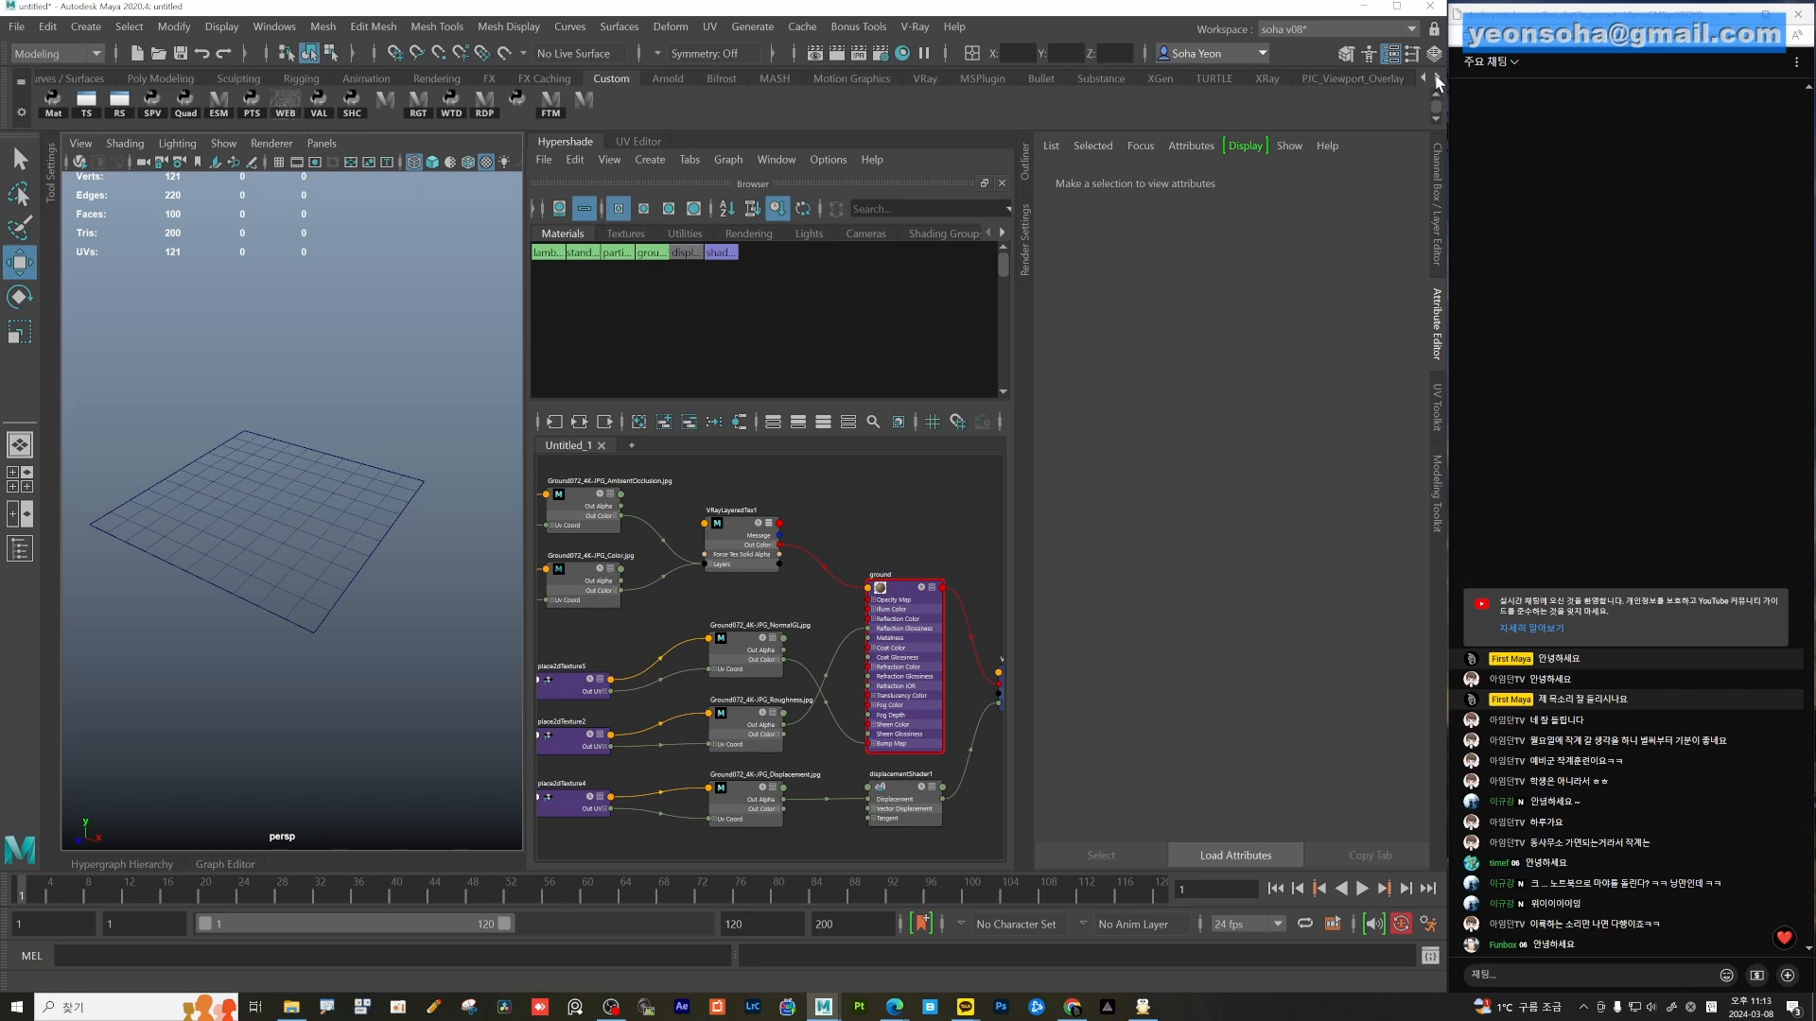
click(1436, 81)
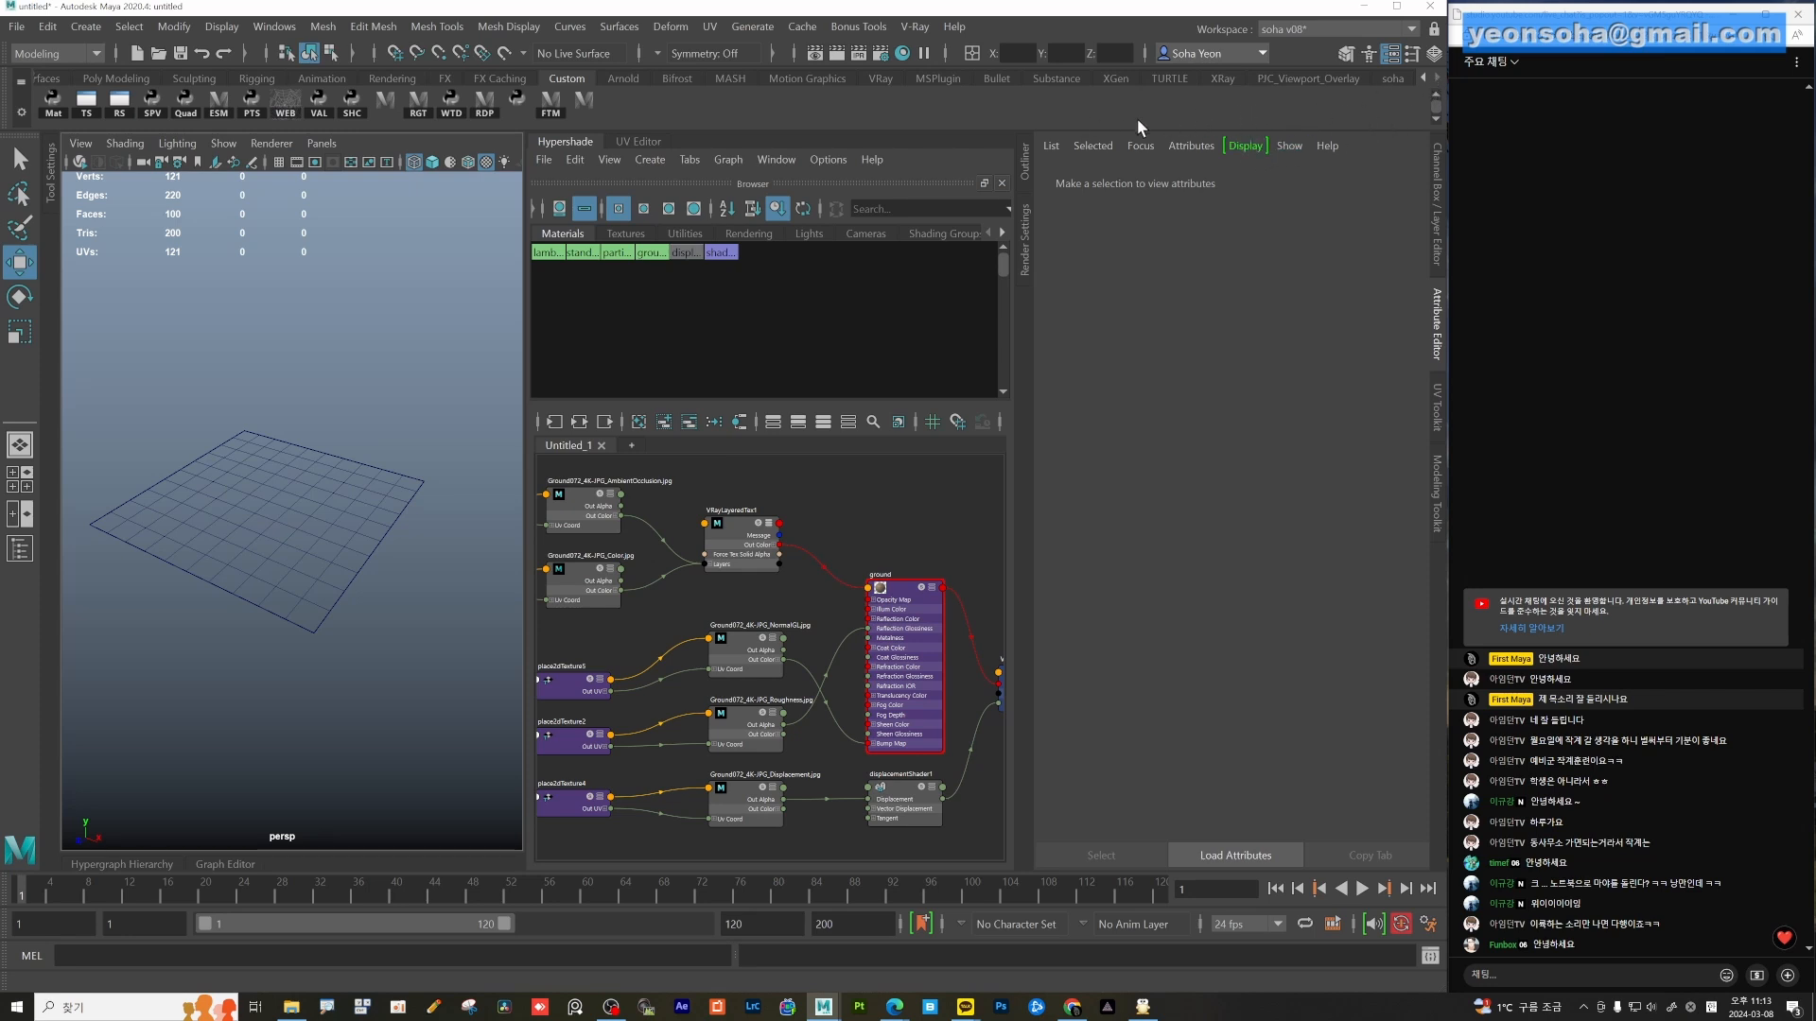
click(882, 78)
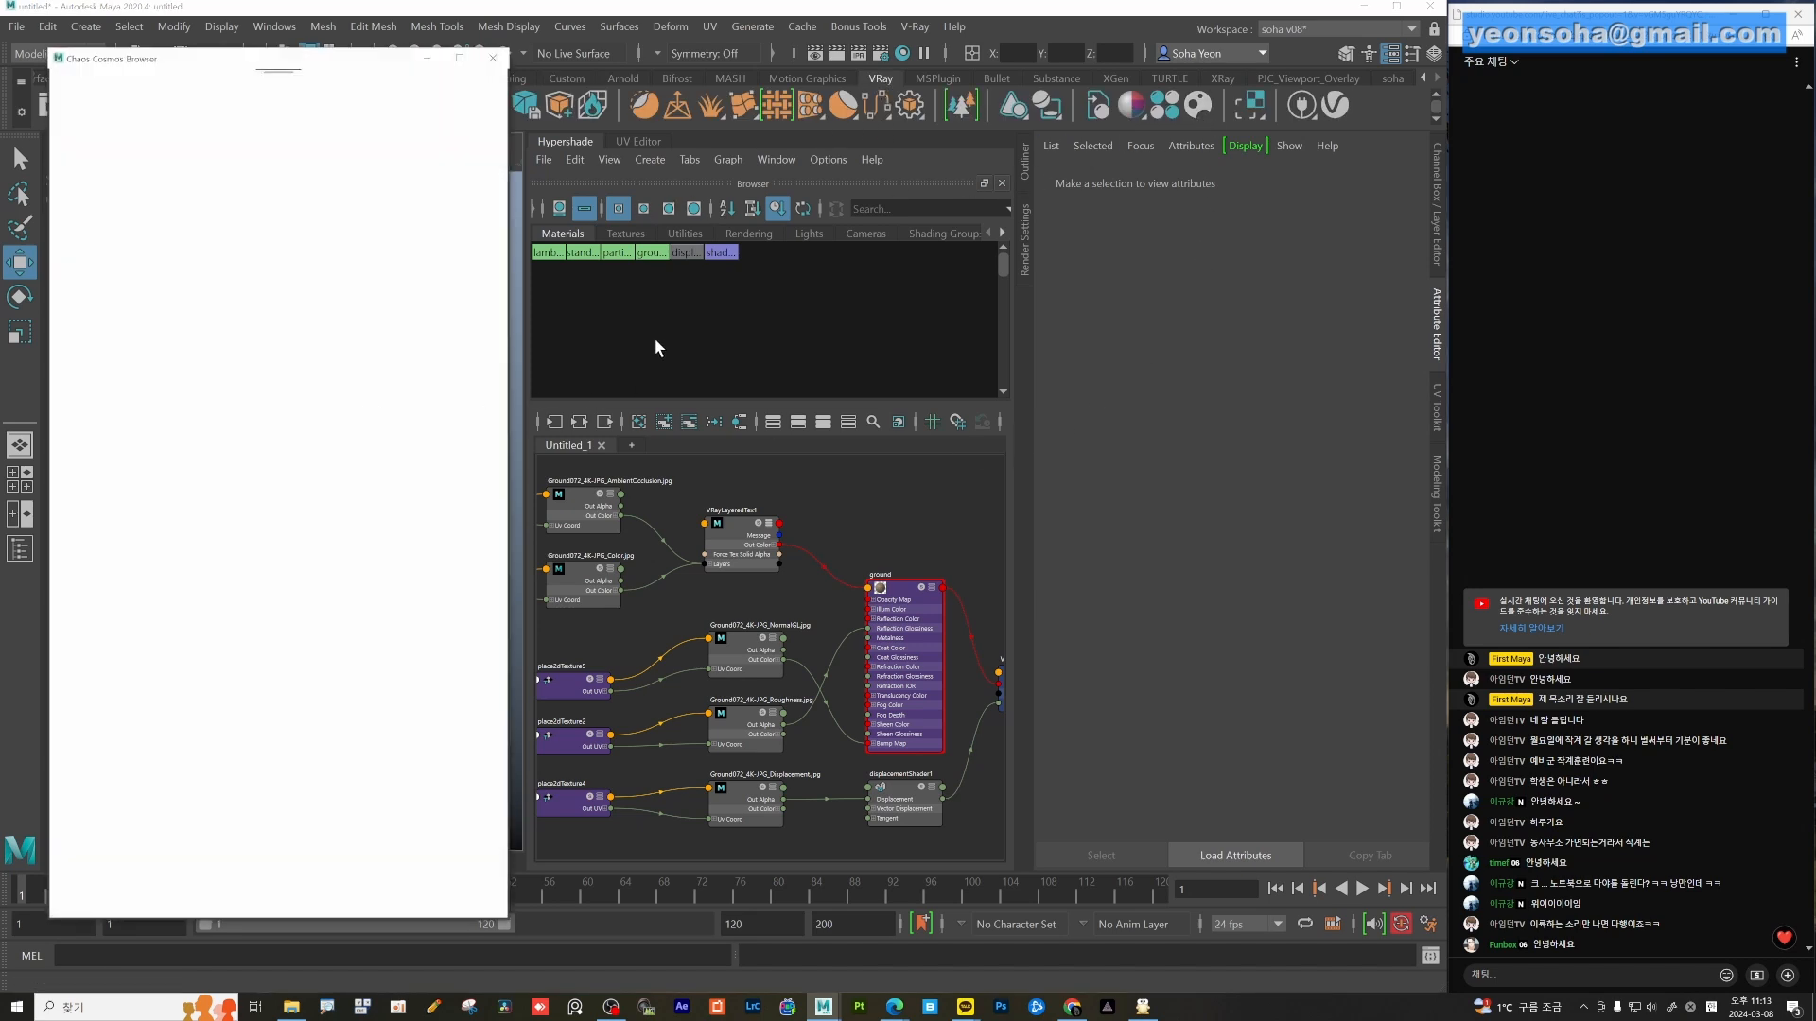
drag(501, 354, 586, 354)
click(161, 121)
click(210, 180)
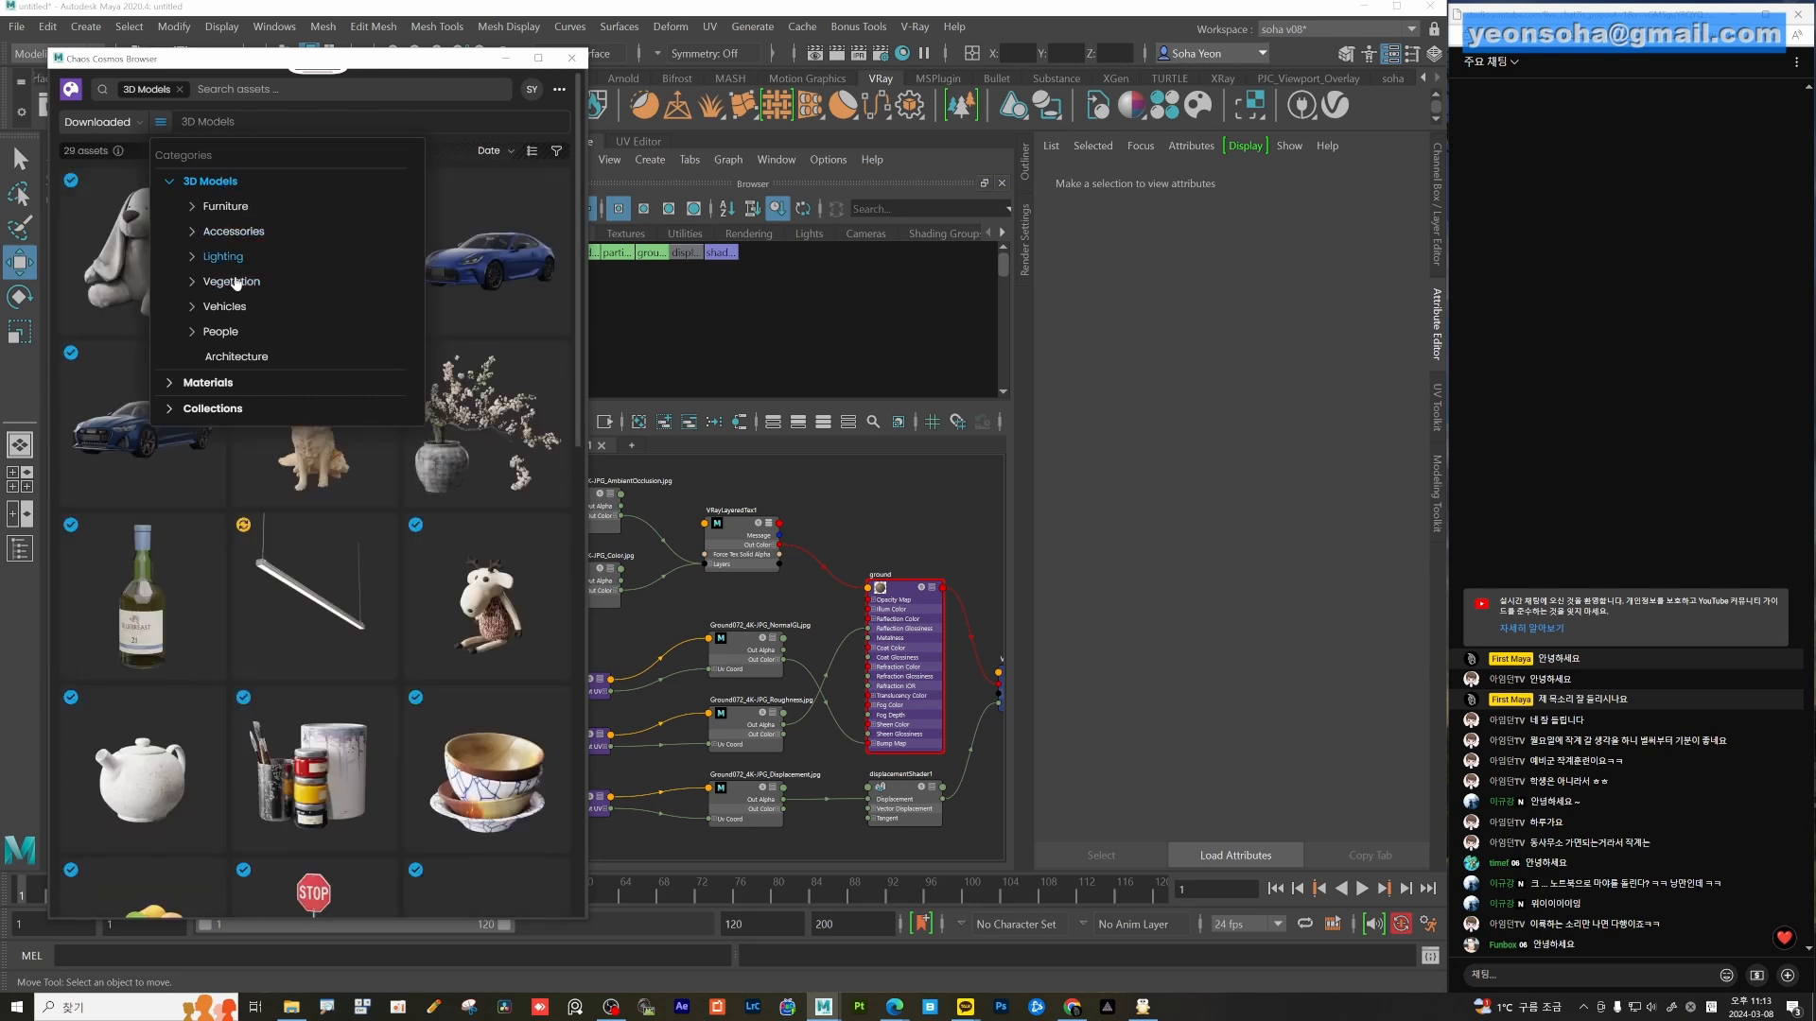
Look through the downloaded People, Accessories and Furniture models in the Cosmos library.
click(223, 332)
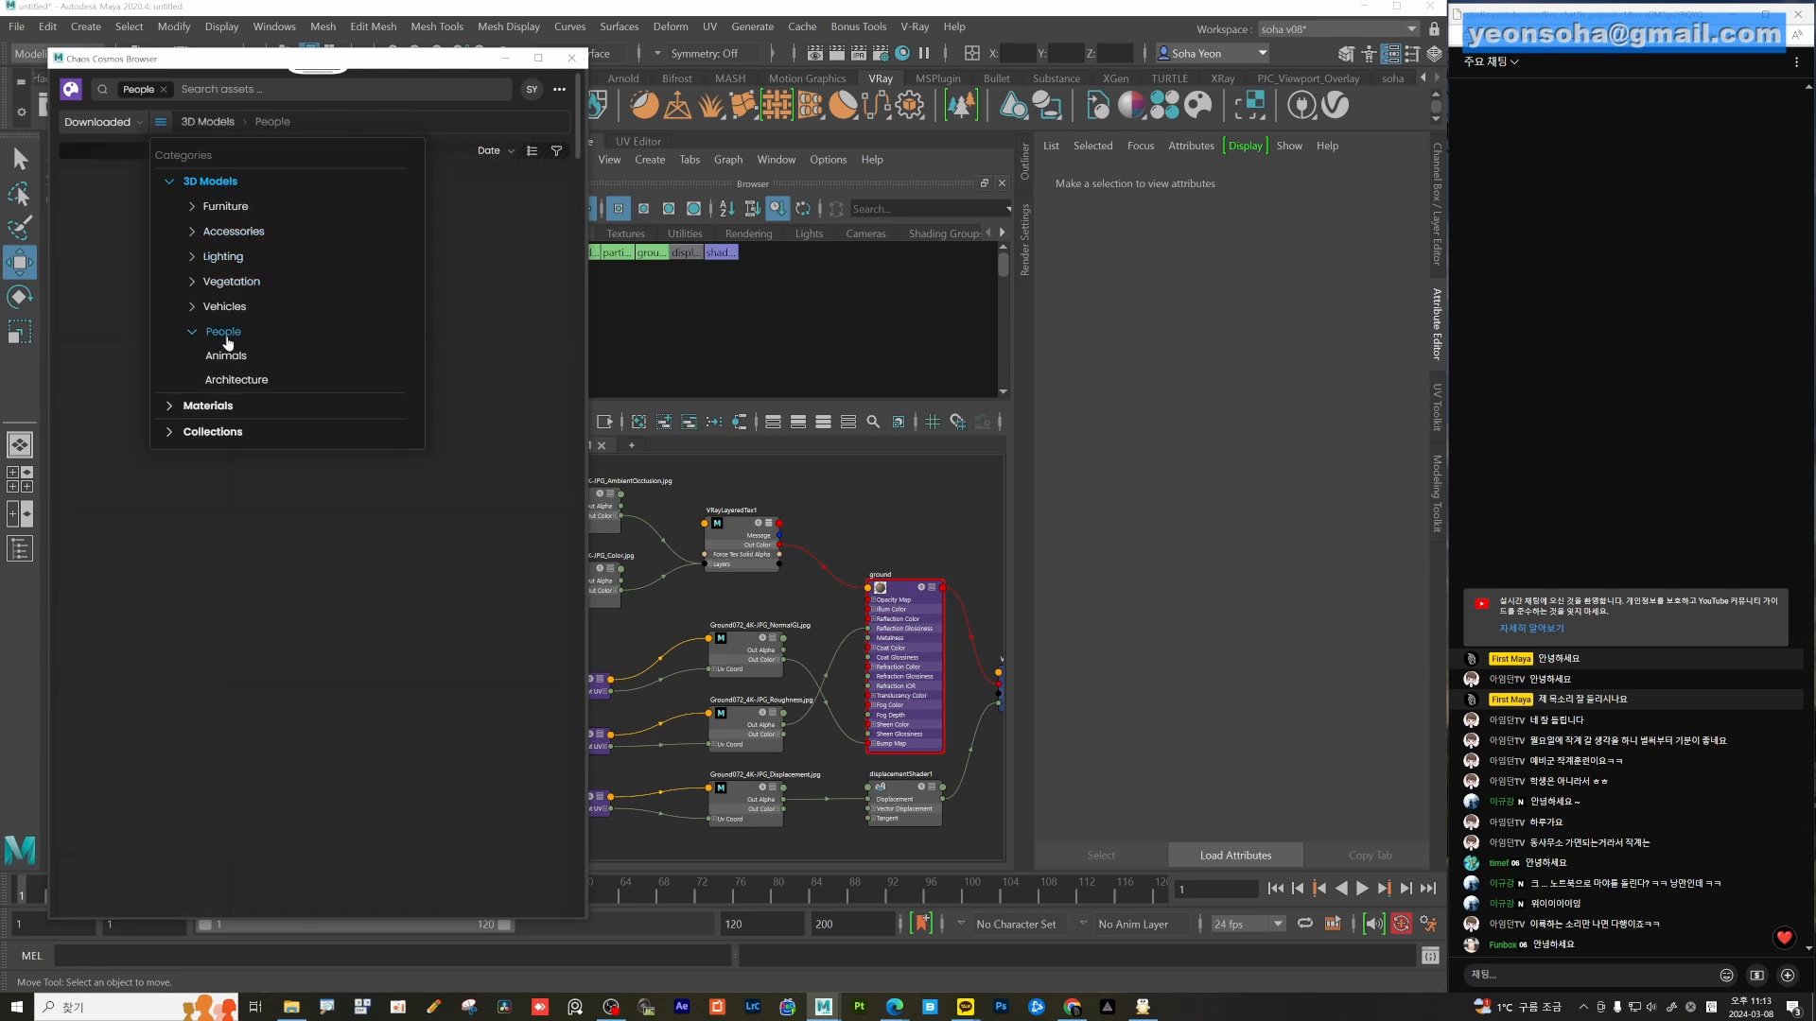
click(233, 232)
click(227, 206)
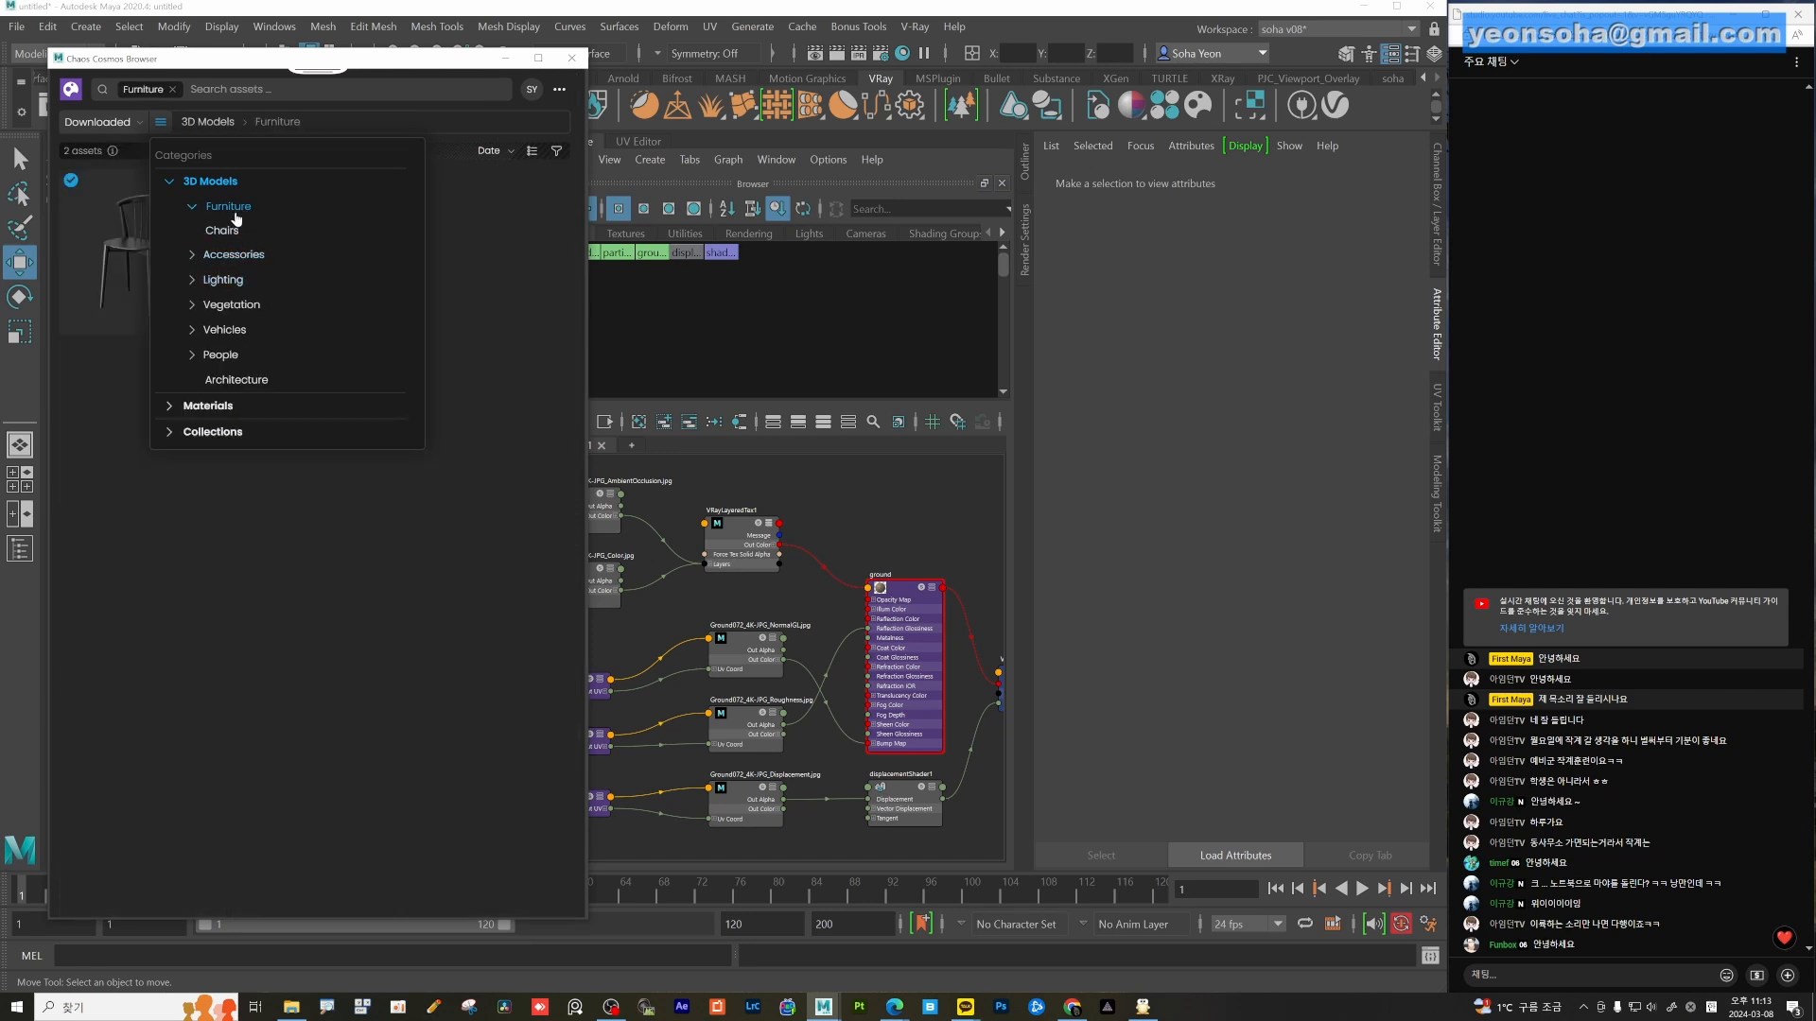
Switch the Cosmos library from downloaded items to all assets and look through the furniture models.
click(133, 119)
click(138, 123)
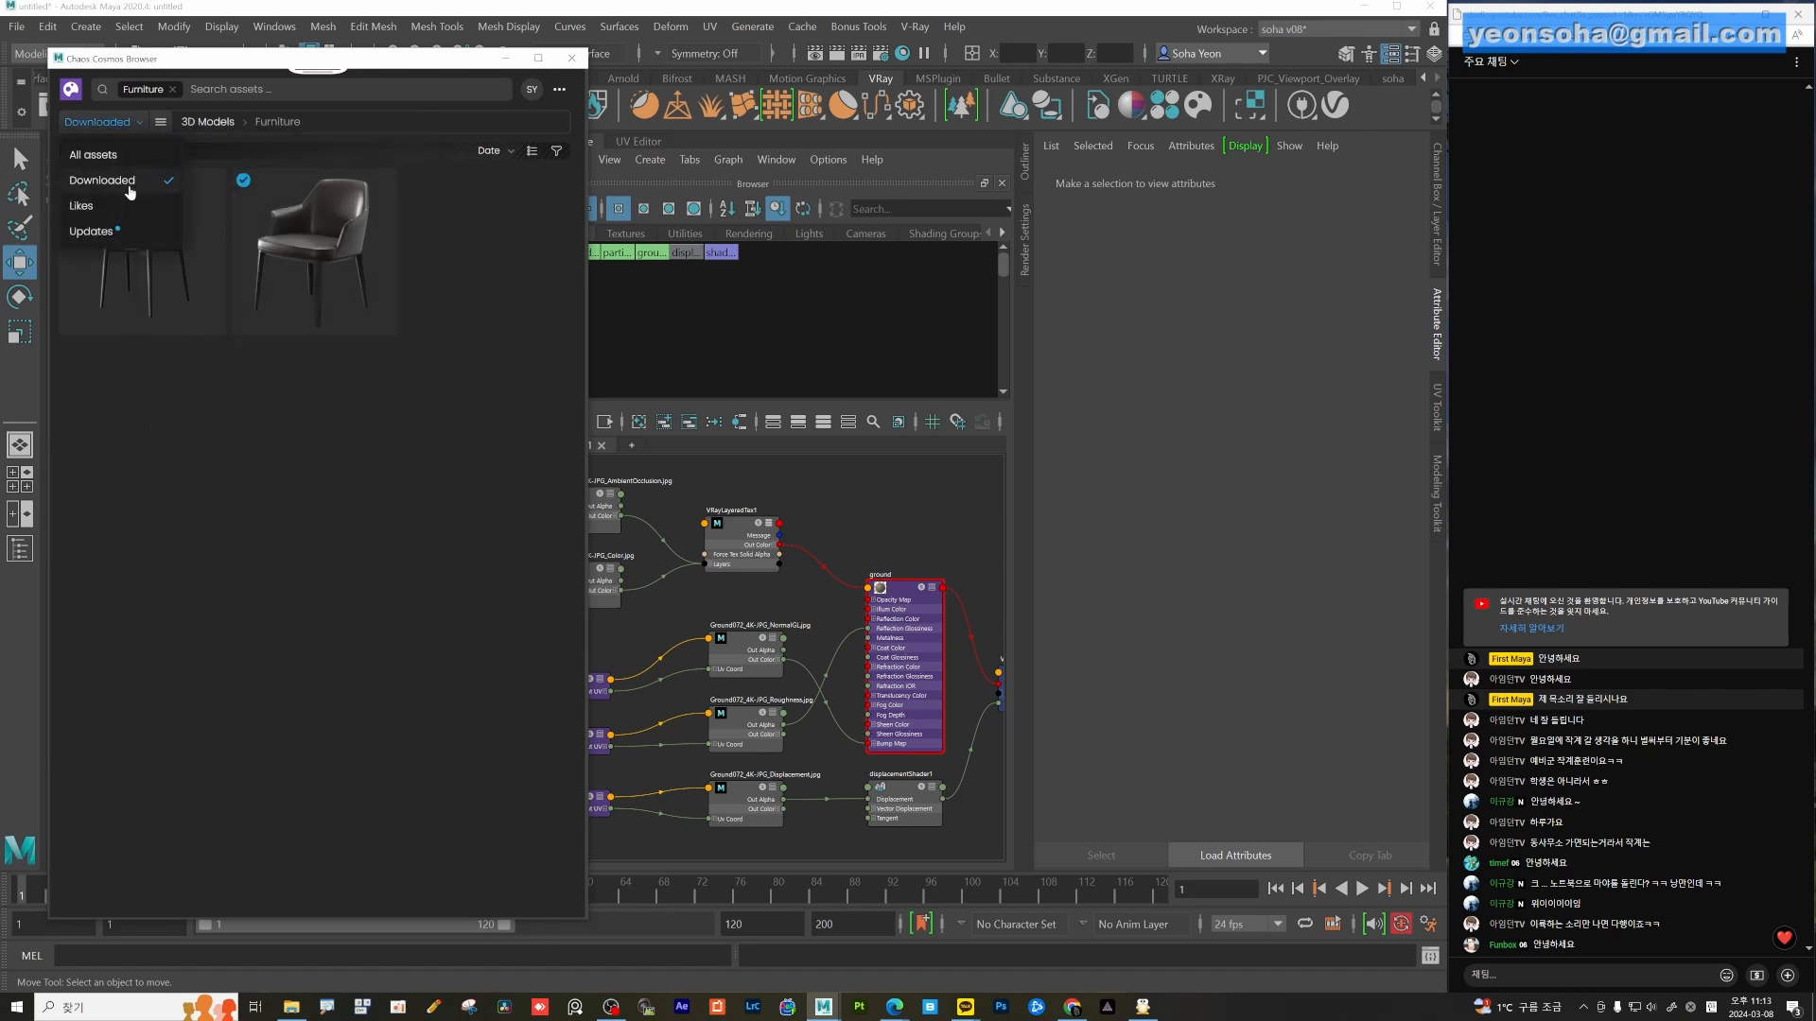
click(117, 156)
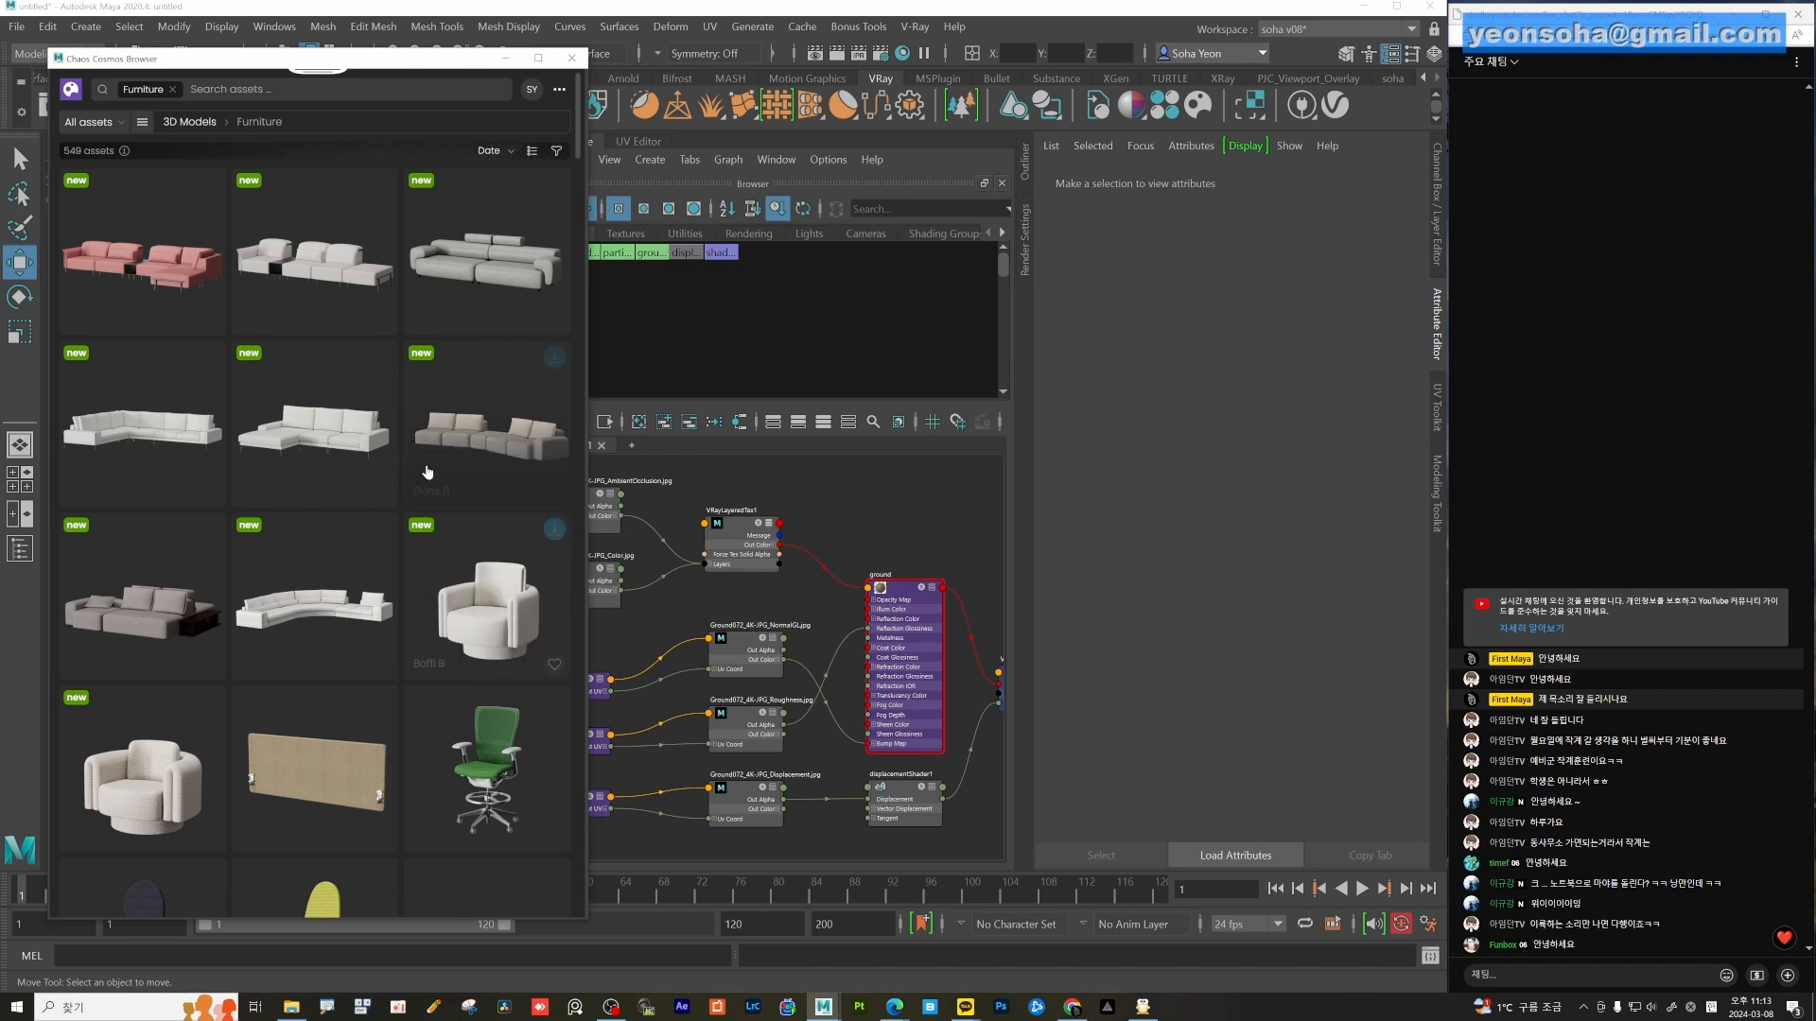
scroll(427, 465, down, 2)
scroll(426, 461, down, 2)
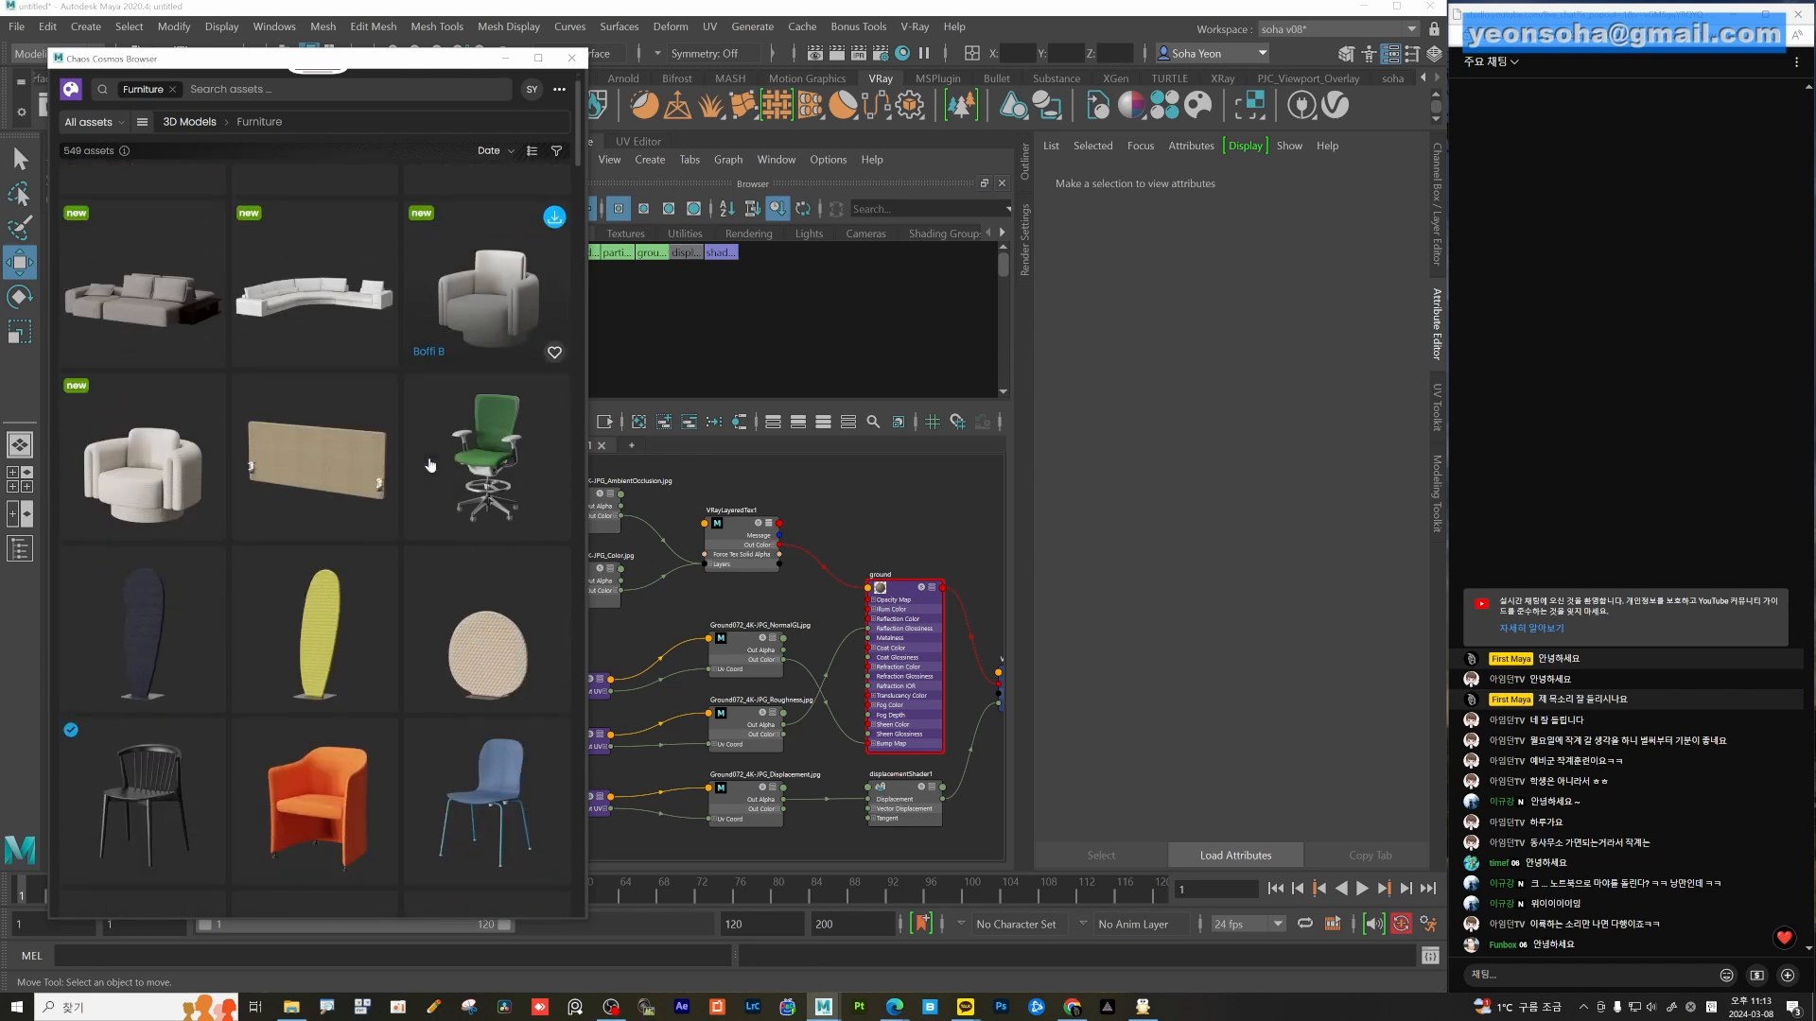
scroll(417, 405, up, 4)
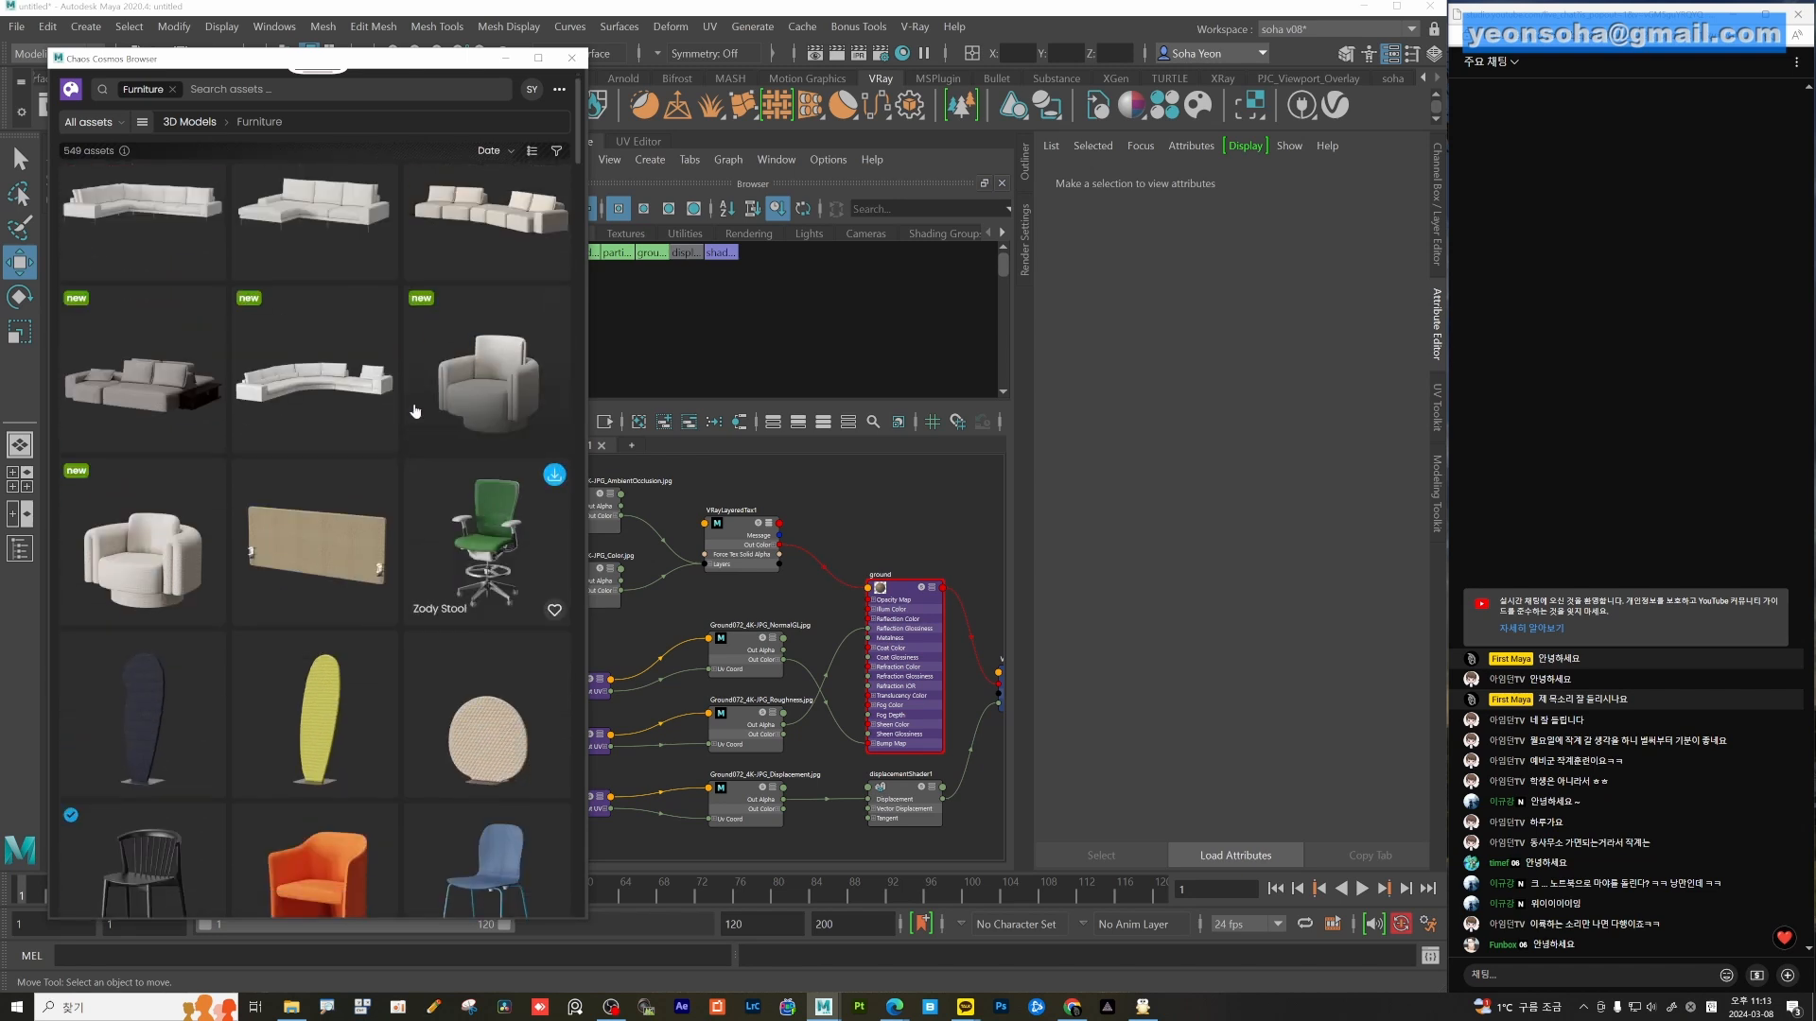
Return to the full 3D Models category, download the Sea Trumpet 001 tree and import it into the scene.
click(145, 123)
drag(578, 132, 588, 281)
click(189, 121)
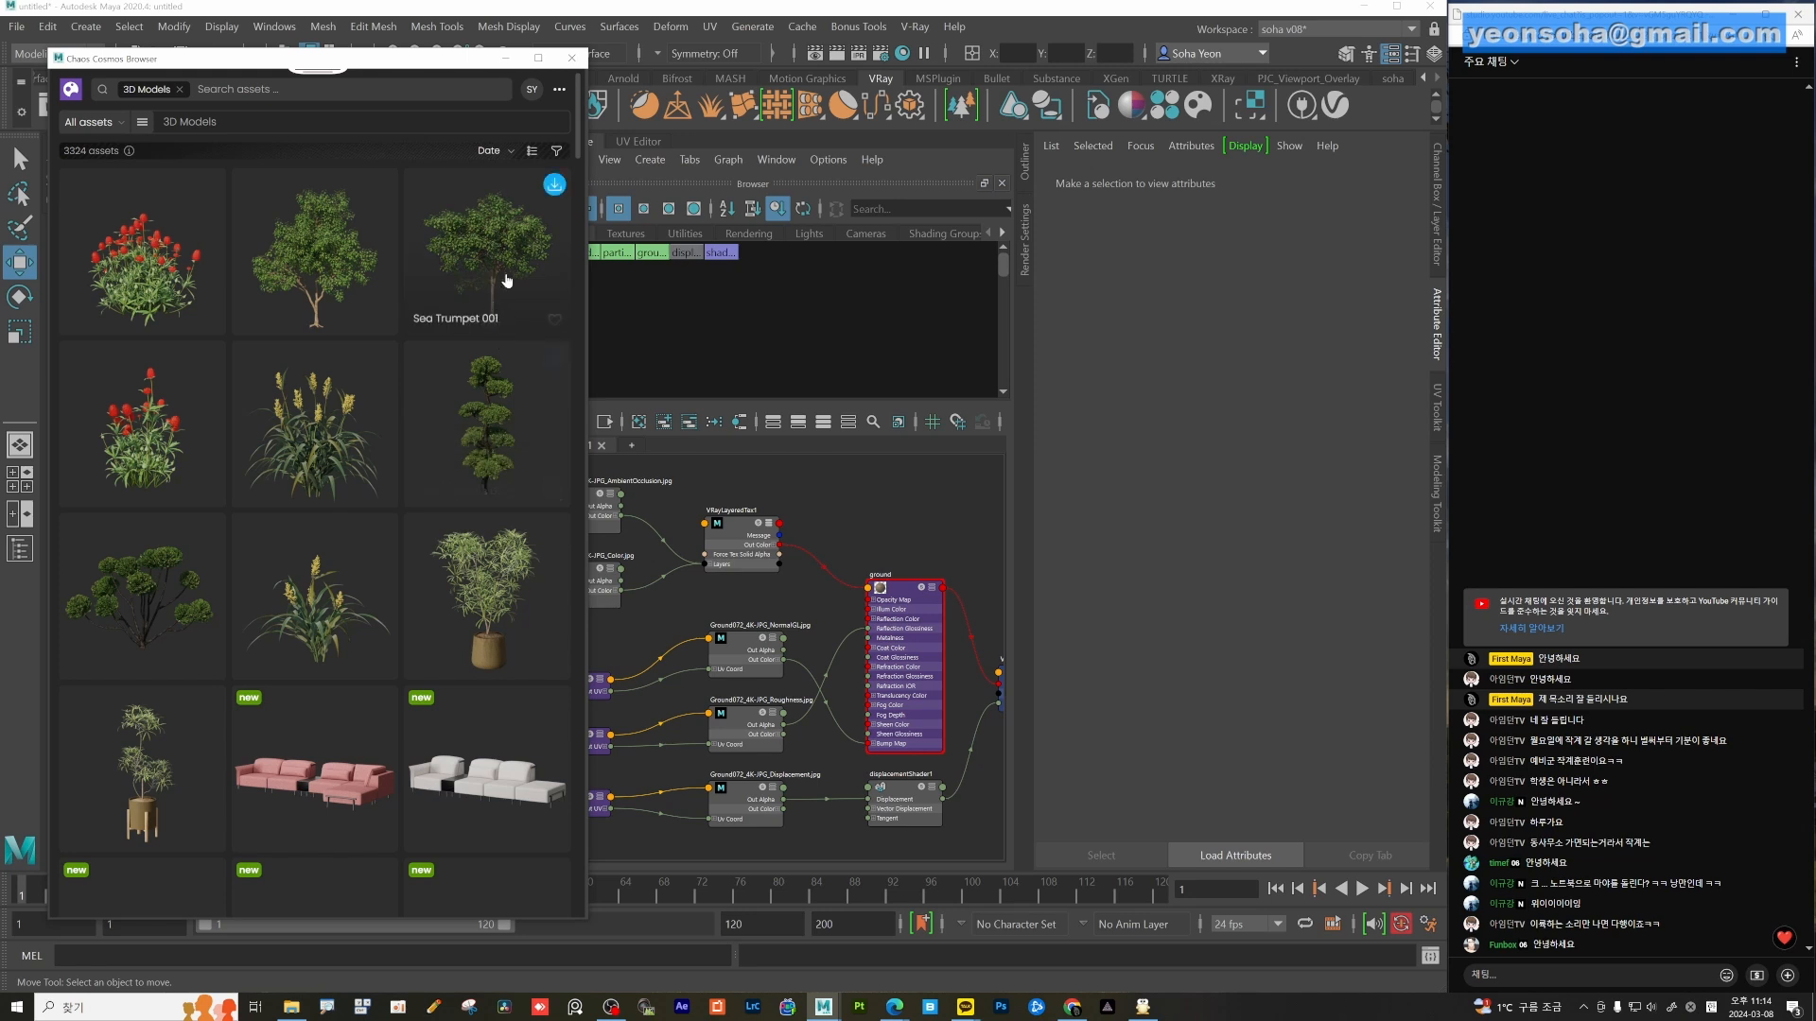
click(555, 185)
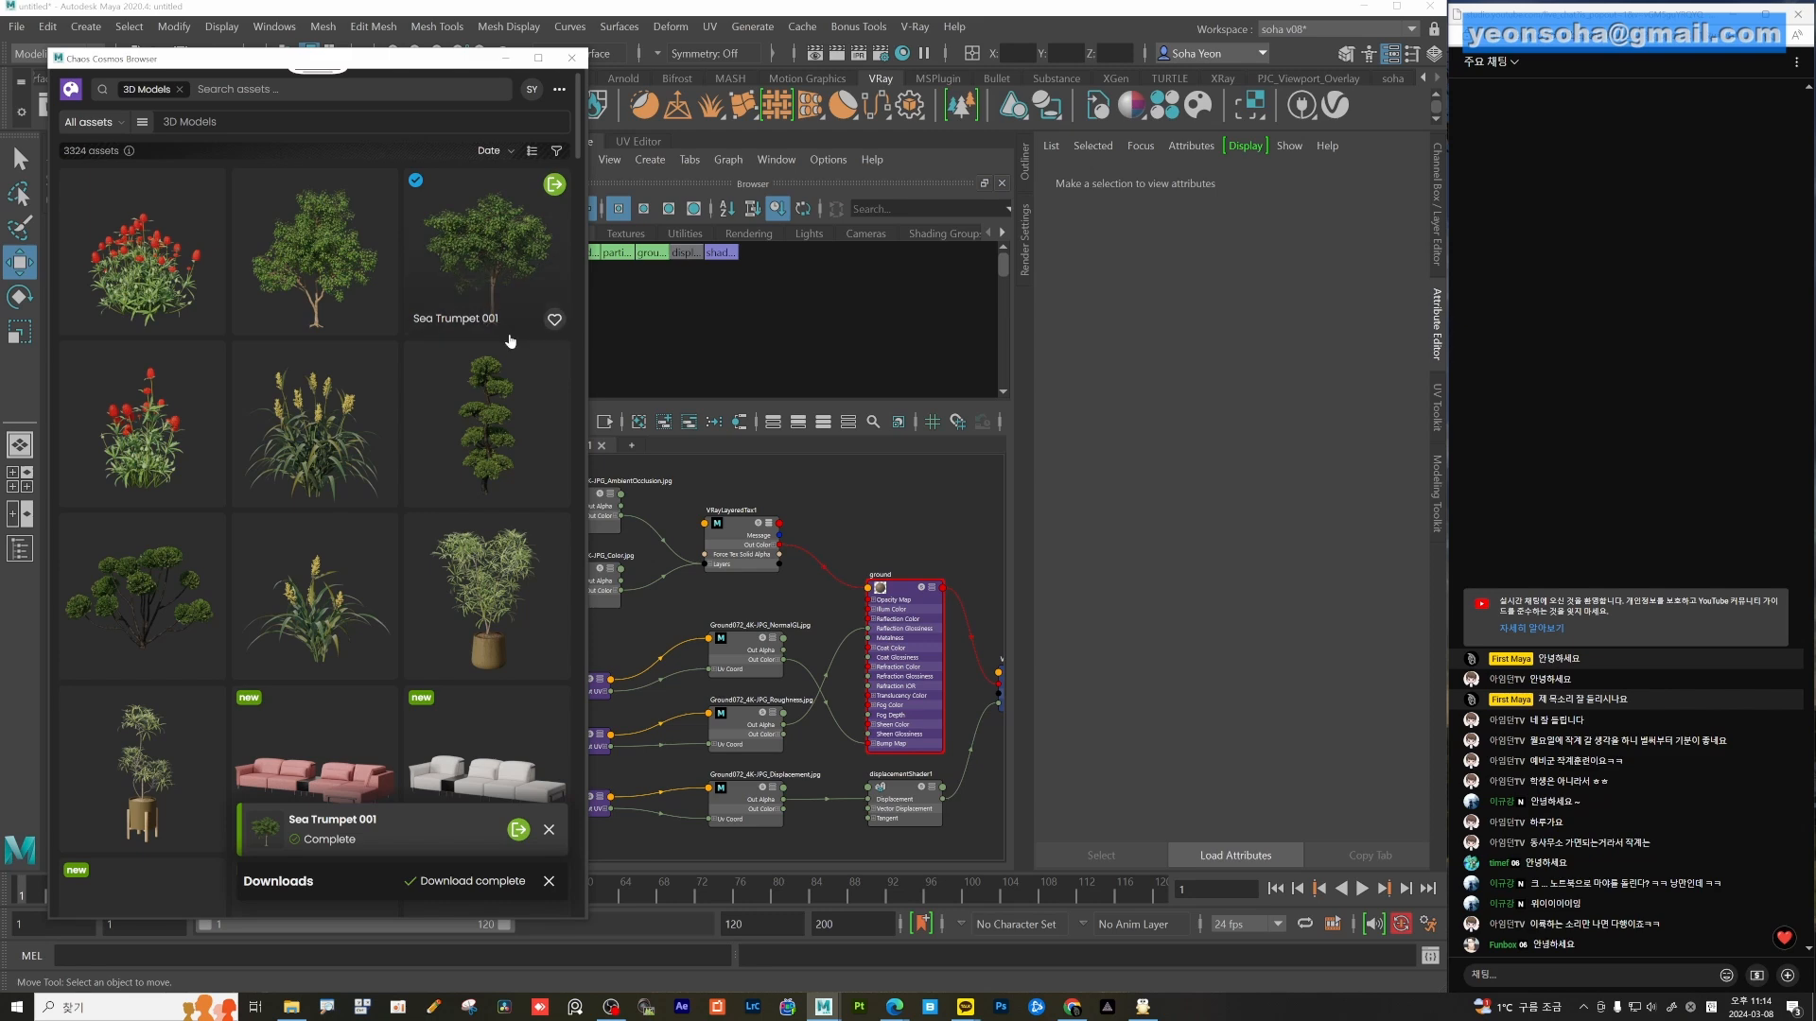
click(555, 185)
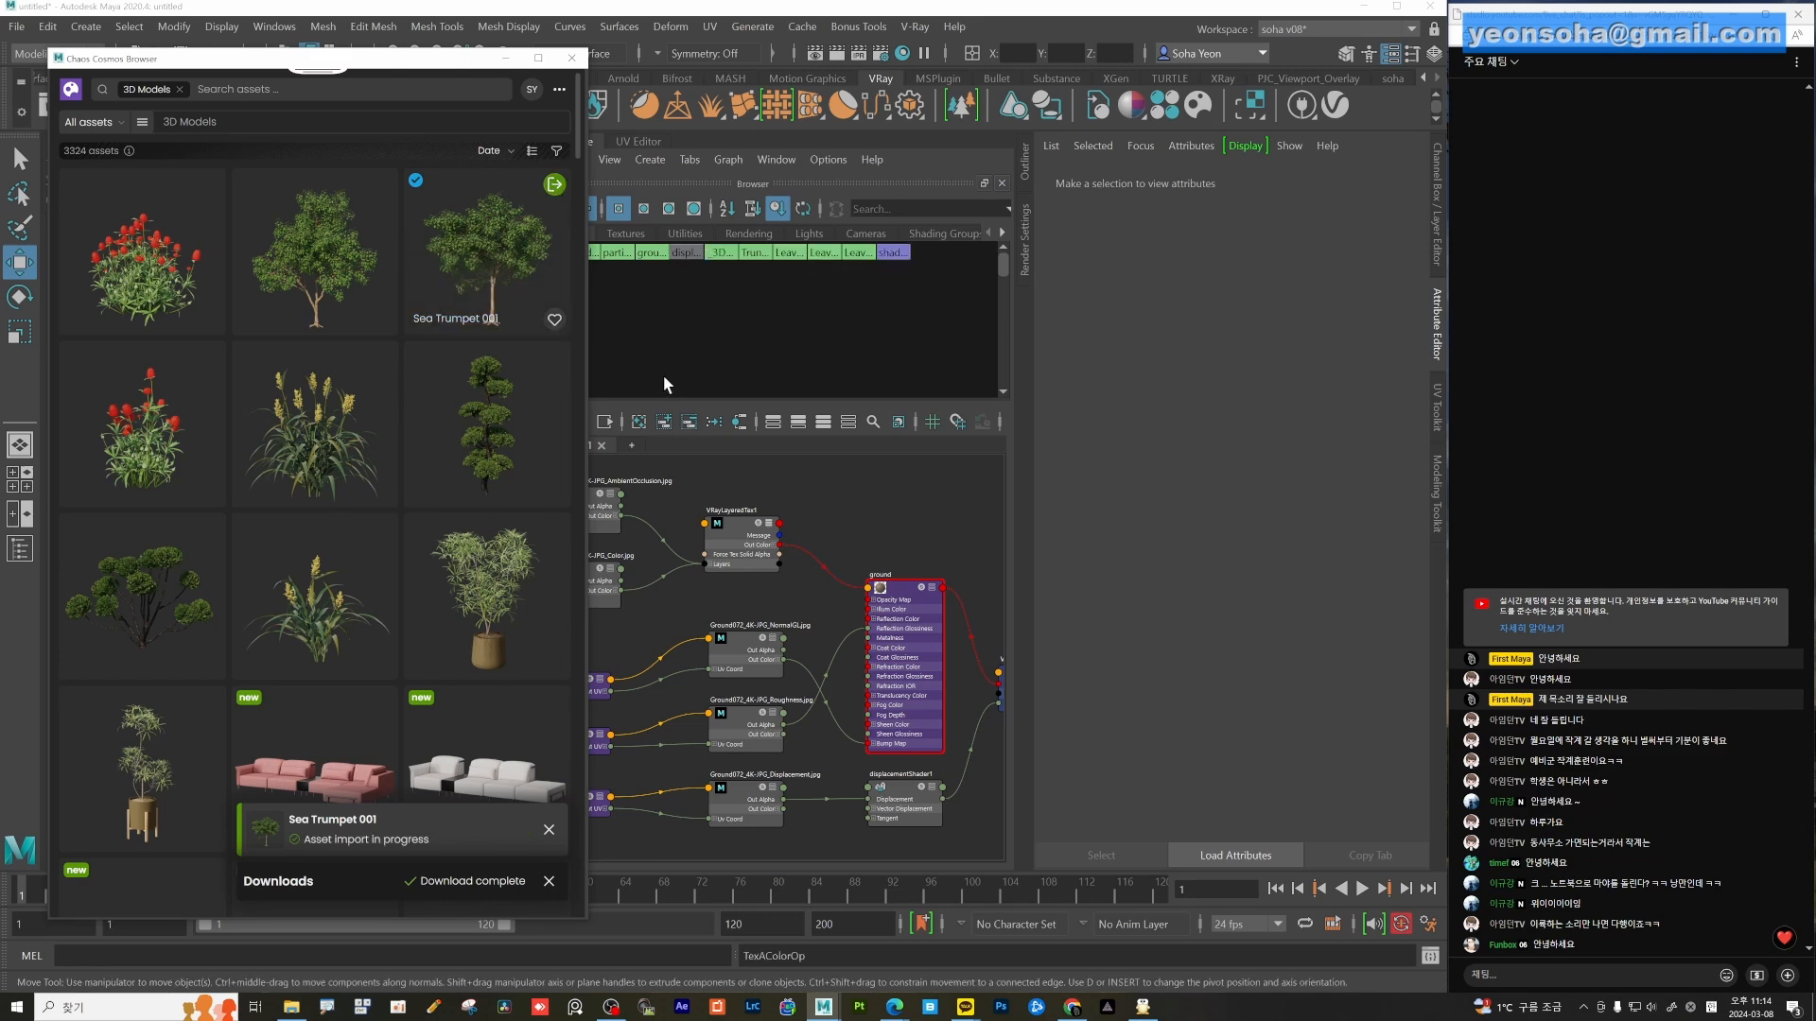
Minimize the Cosmos browser and compare the imported tree's size with the ground plane, leaving the plane selected.
click(505, 57)
alt+right_drag(425, 518, 286, 424)
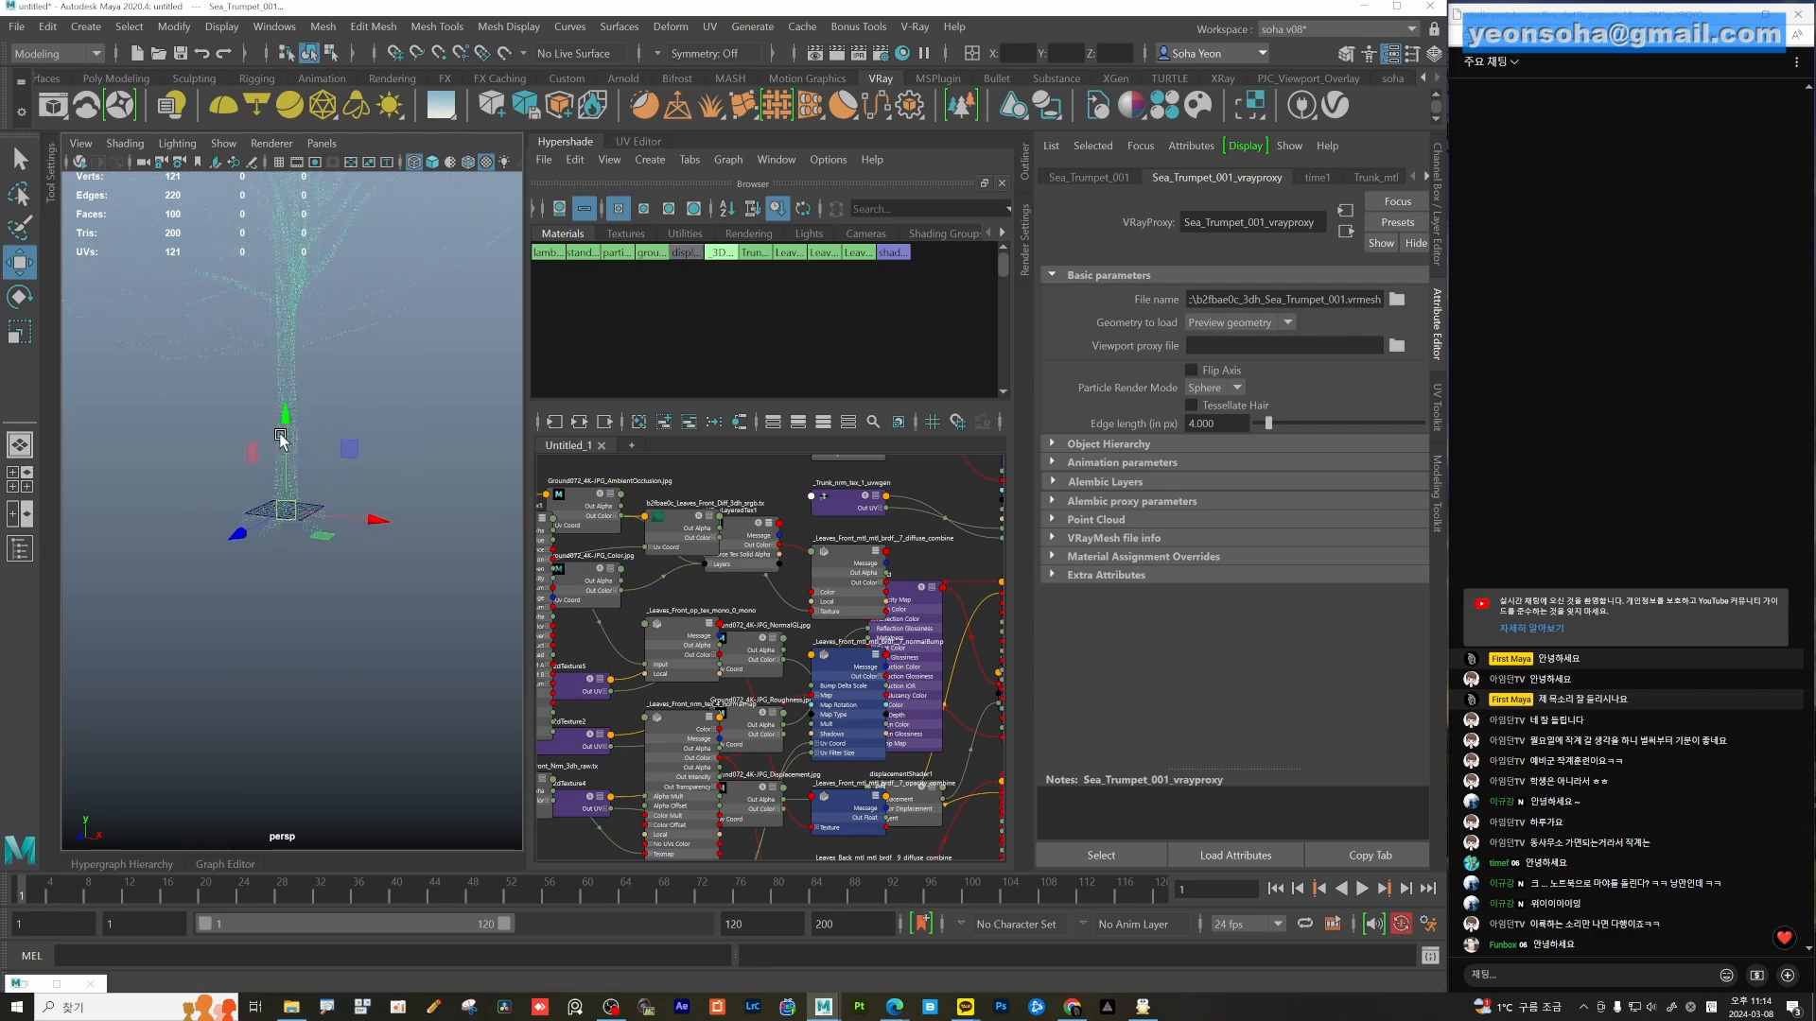
alt+middle_drag(310, 398, 331, 477)
alt+drag(331, 477, 431, 514)
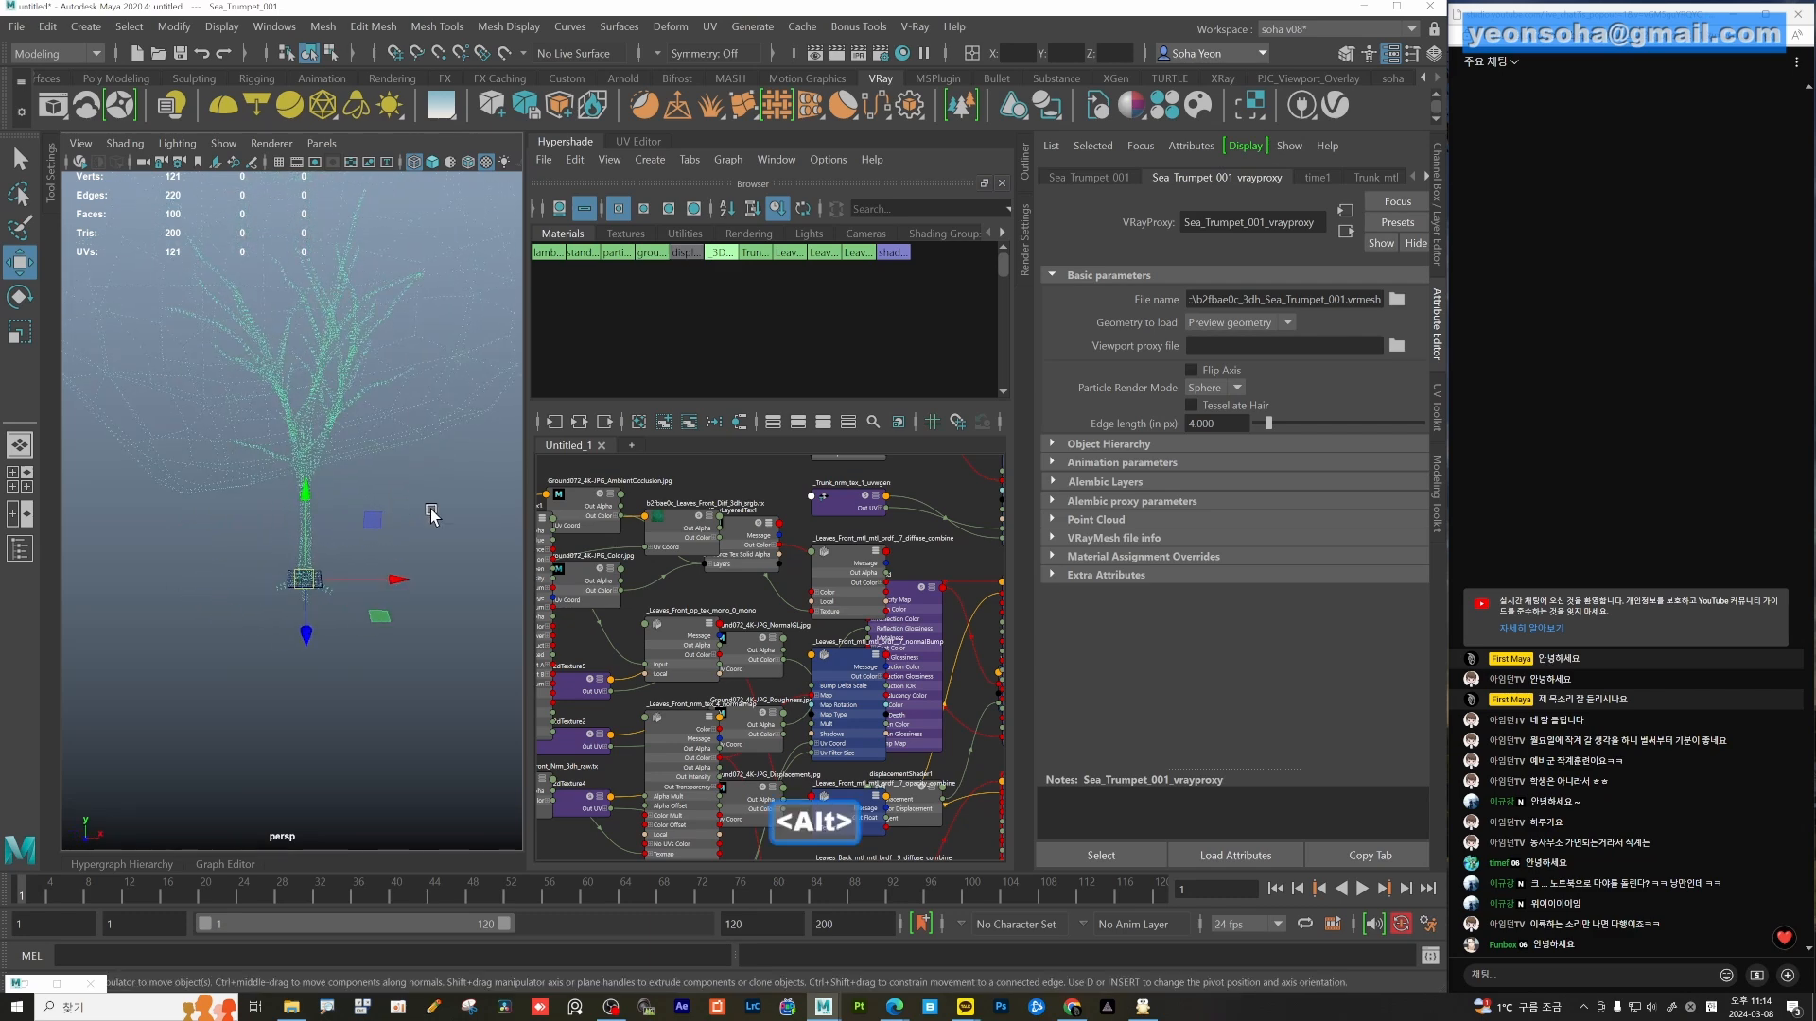
click(433, 512)
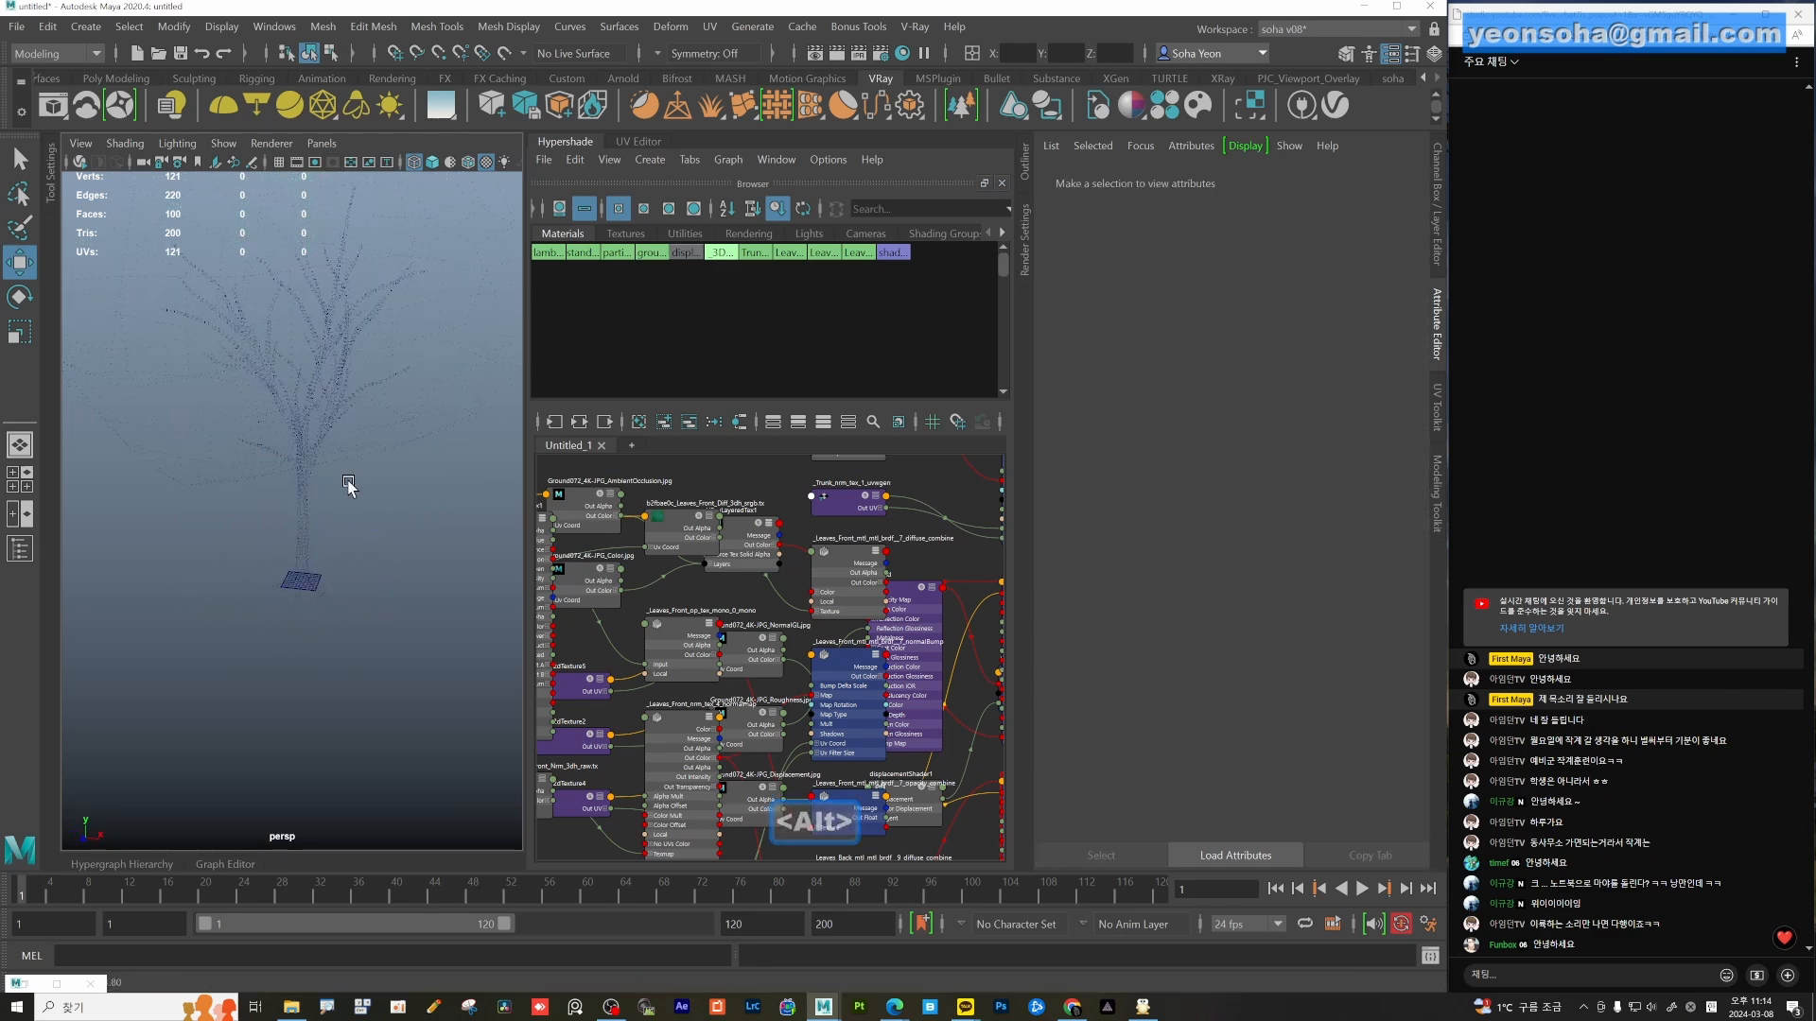
click(319, 587)
scroll(354, 606, up, 6)
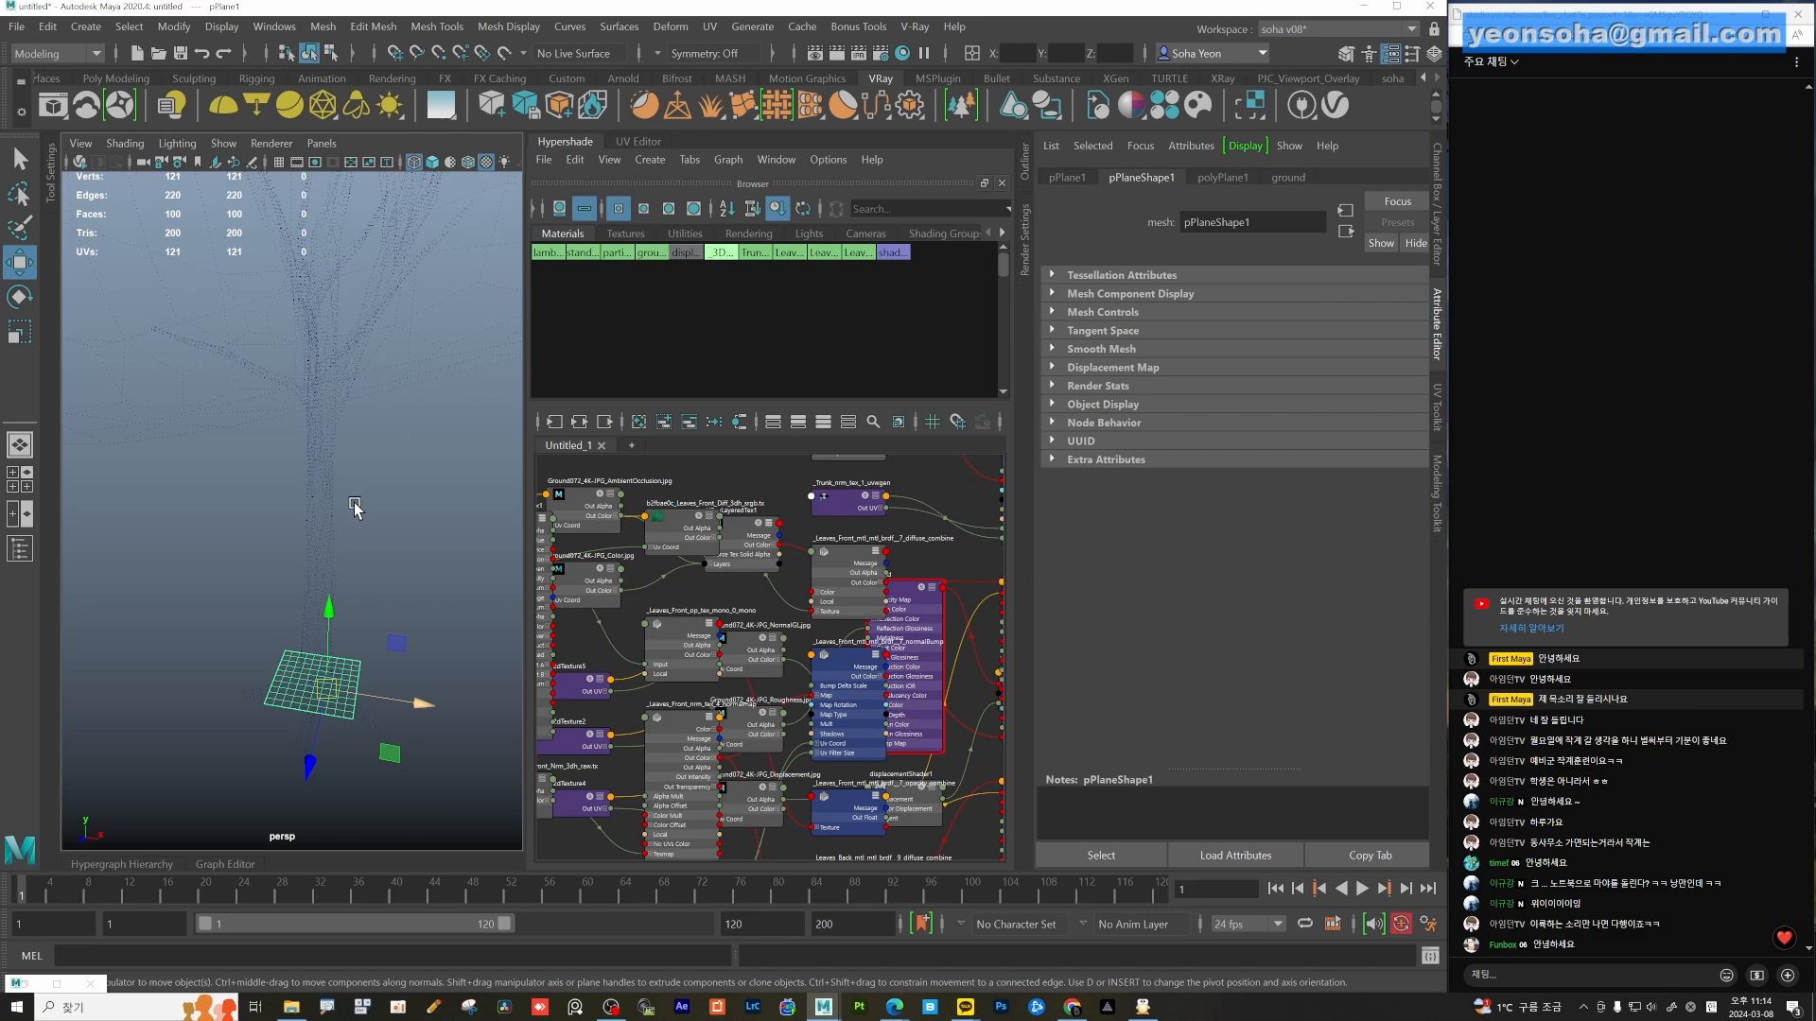
mouse_move(355, 508)
alt+mouse_down()
mouse_move(425, 499)
mouse_move(409, 470)
mouse_move(454, 491)
mouse_move(355, 509)
alt+mouse_up()
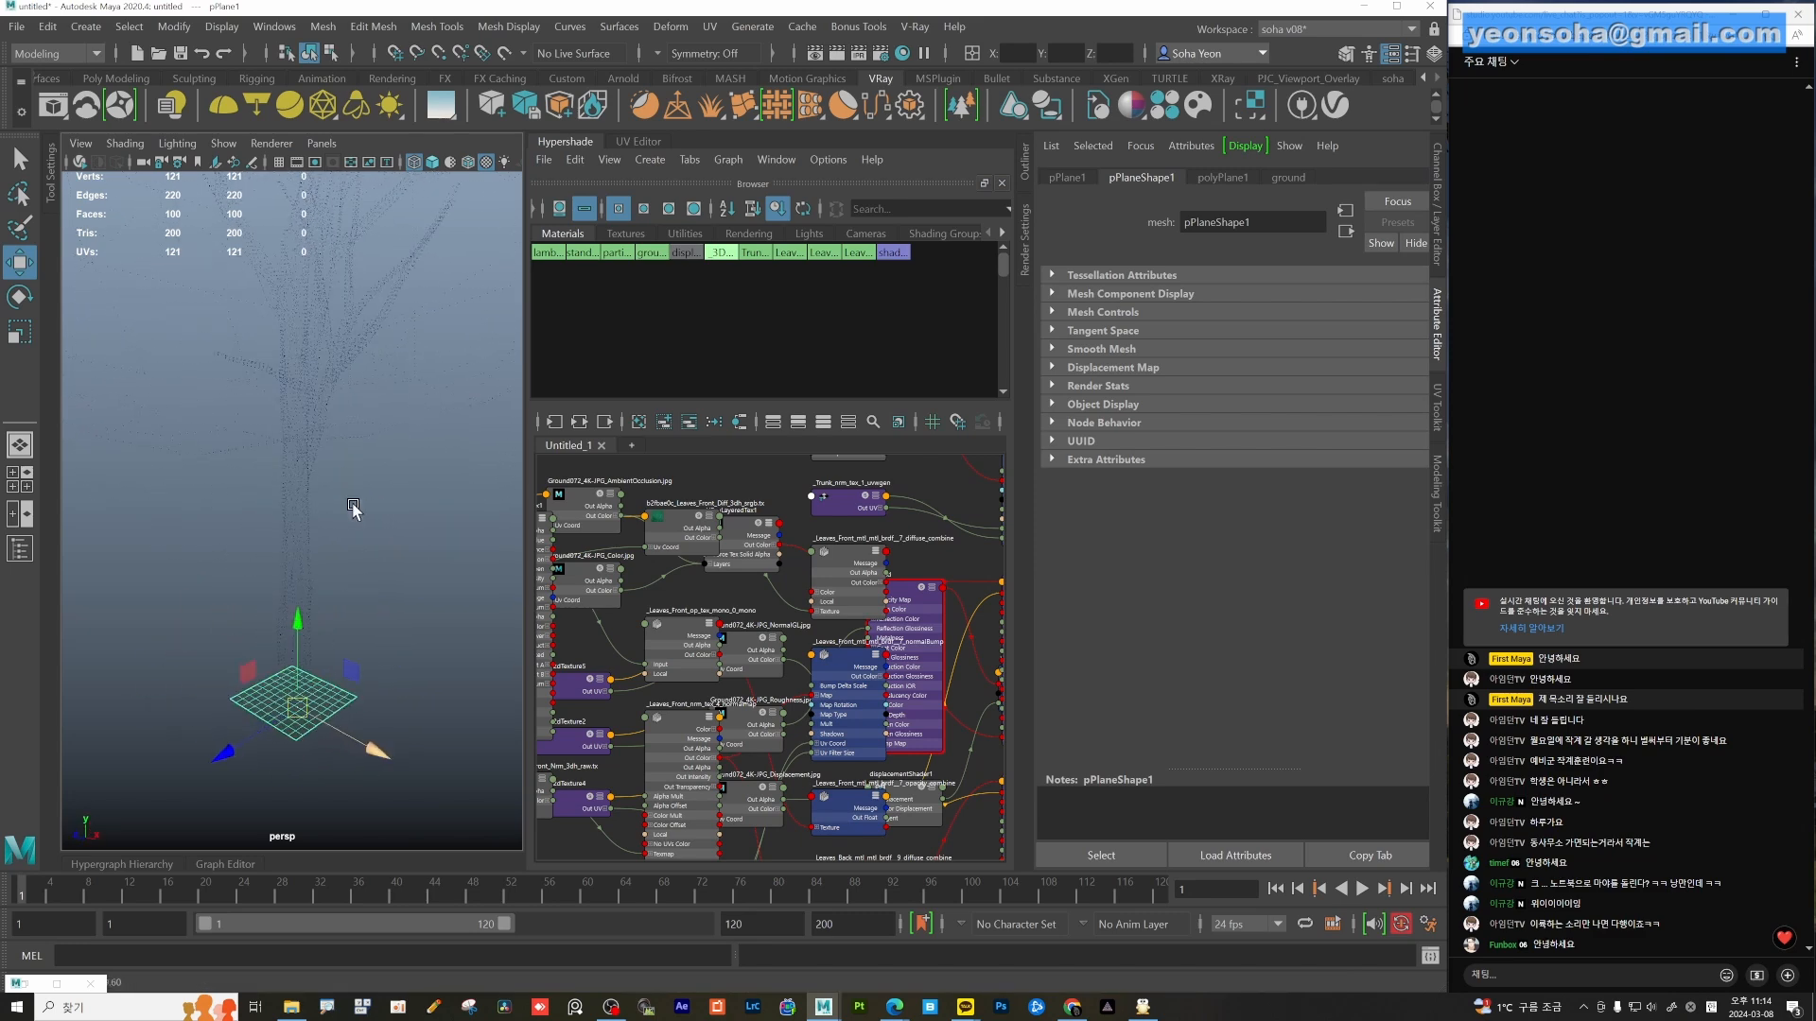
Open the Content Browser and expand the Modeling examples, checking People and unfolding Sculpting Base Meshes.
click(274, 27)
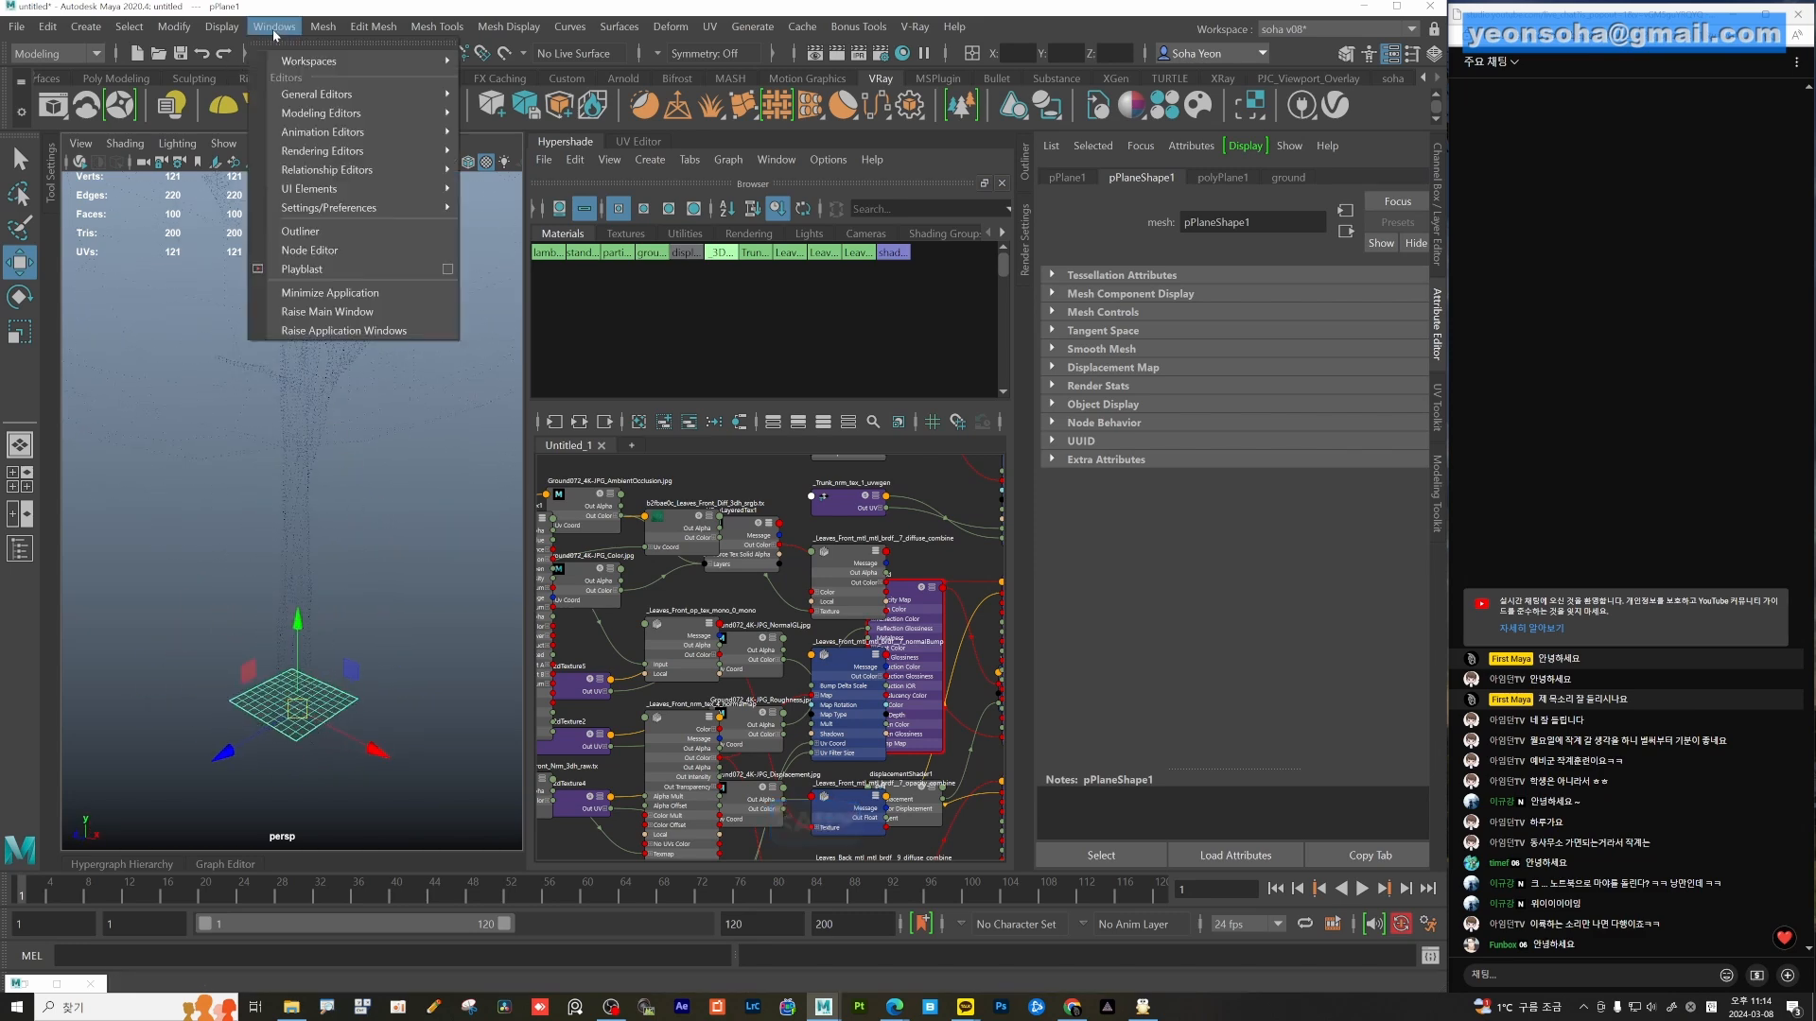
mouse_move(321, 95)
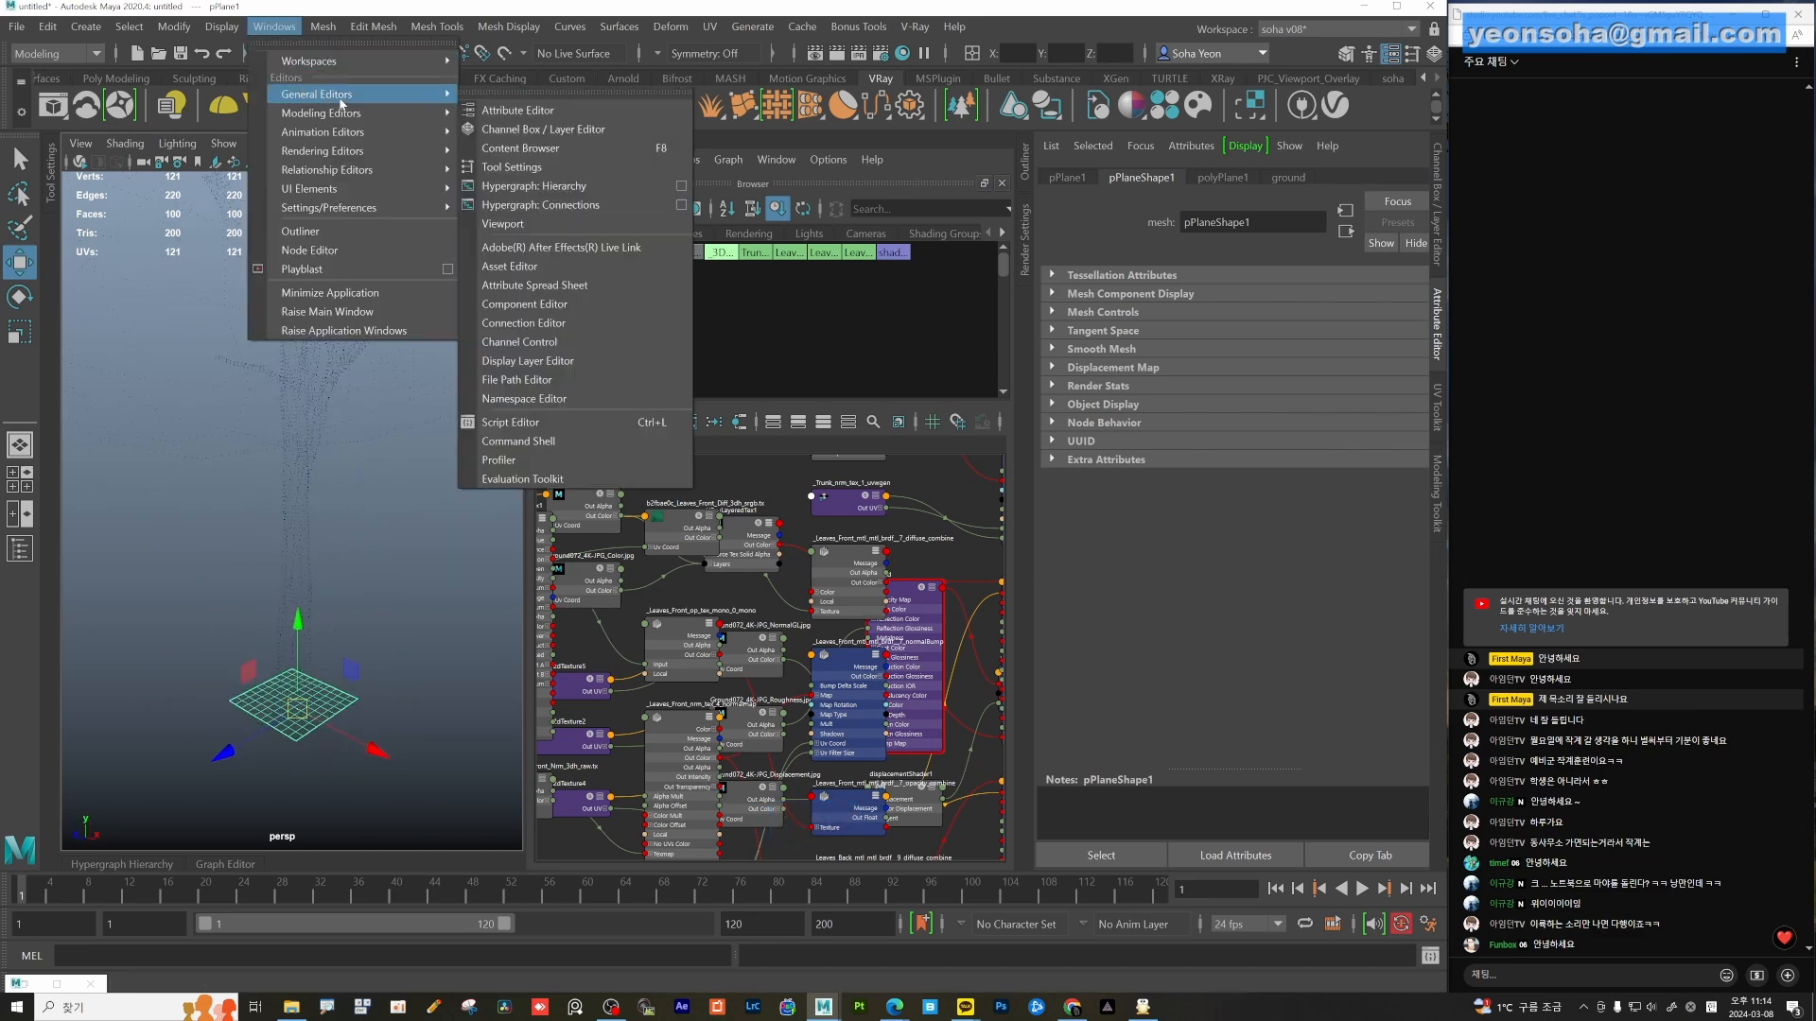
click(548, 150)
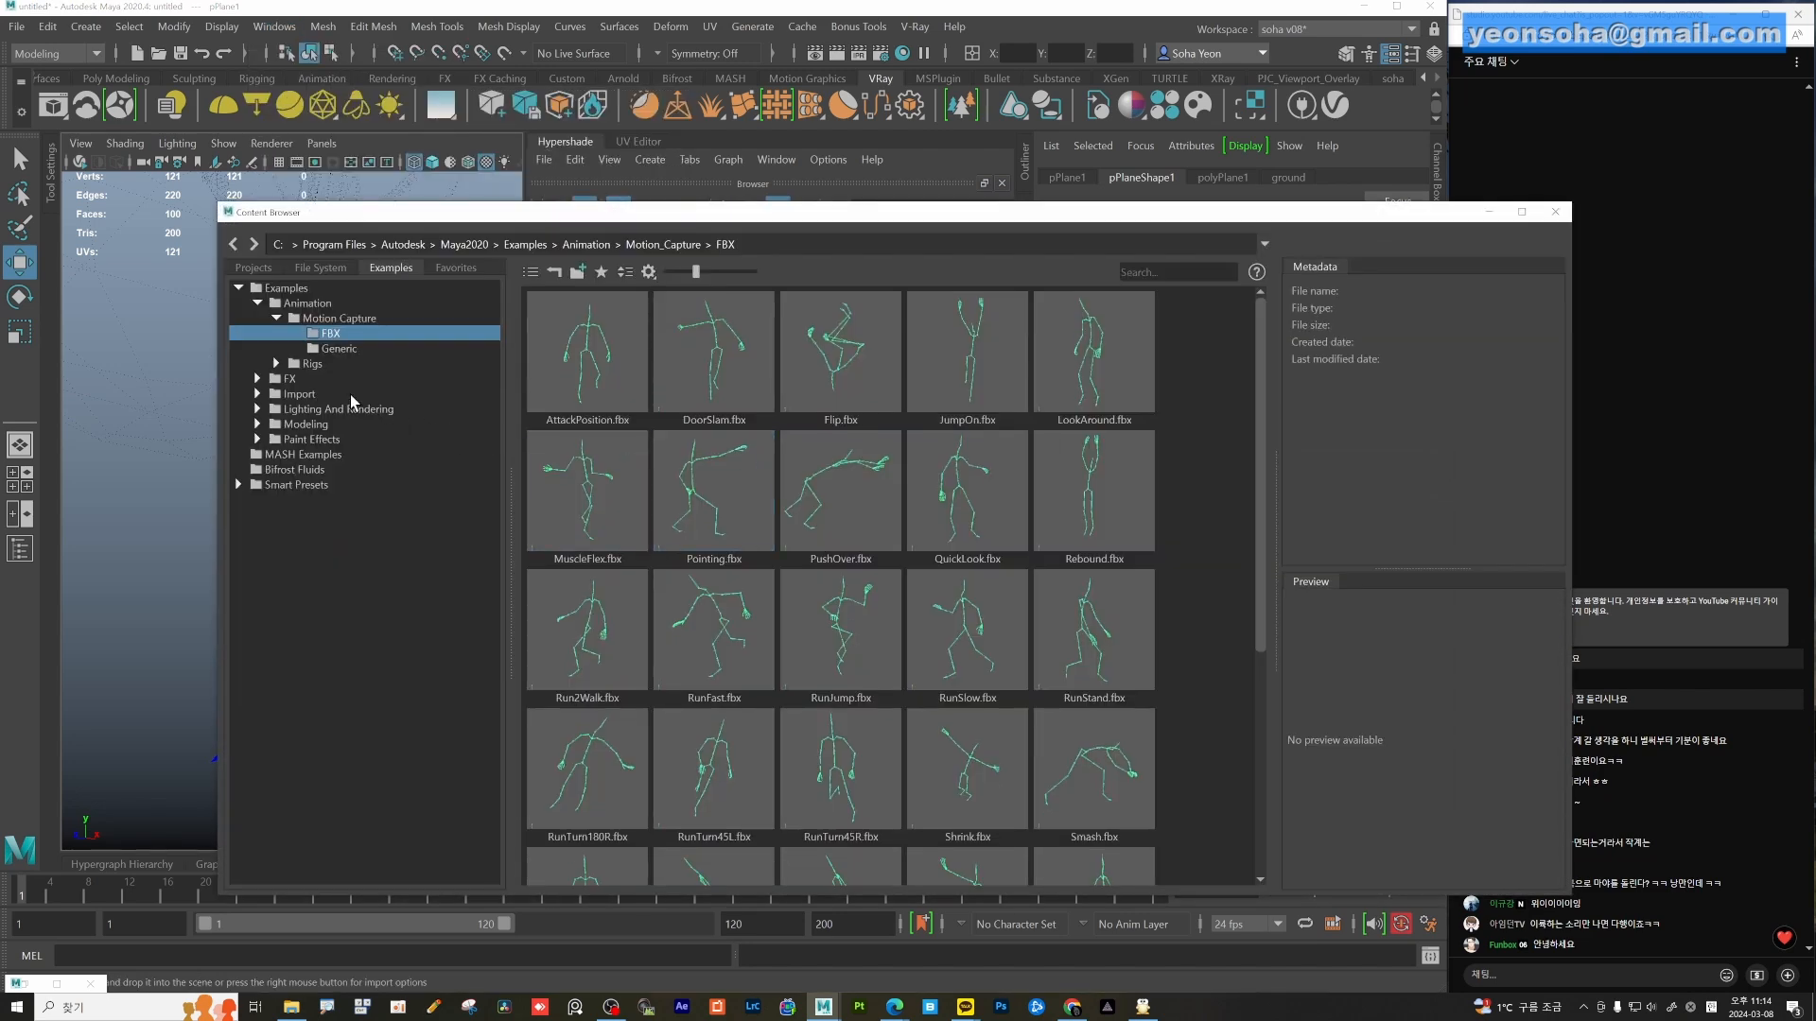
double_click(280, 289)
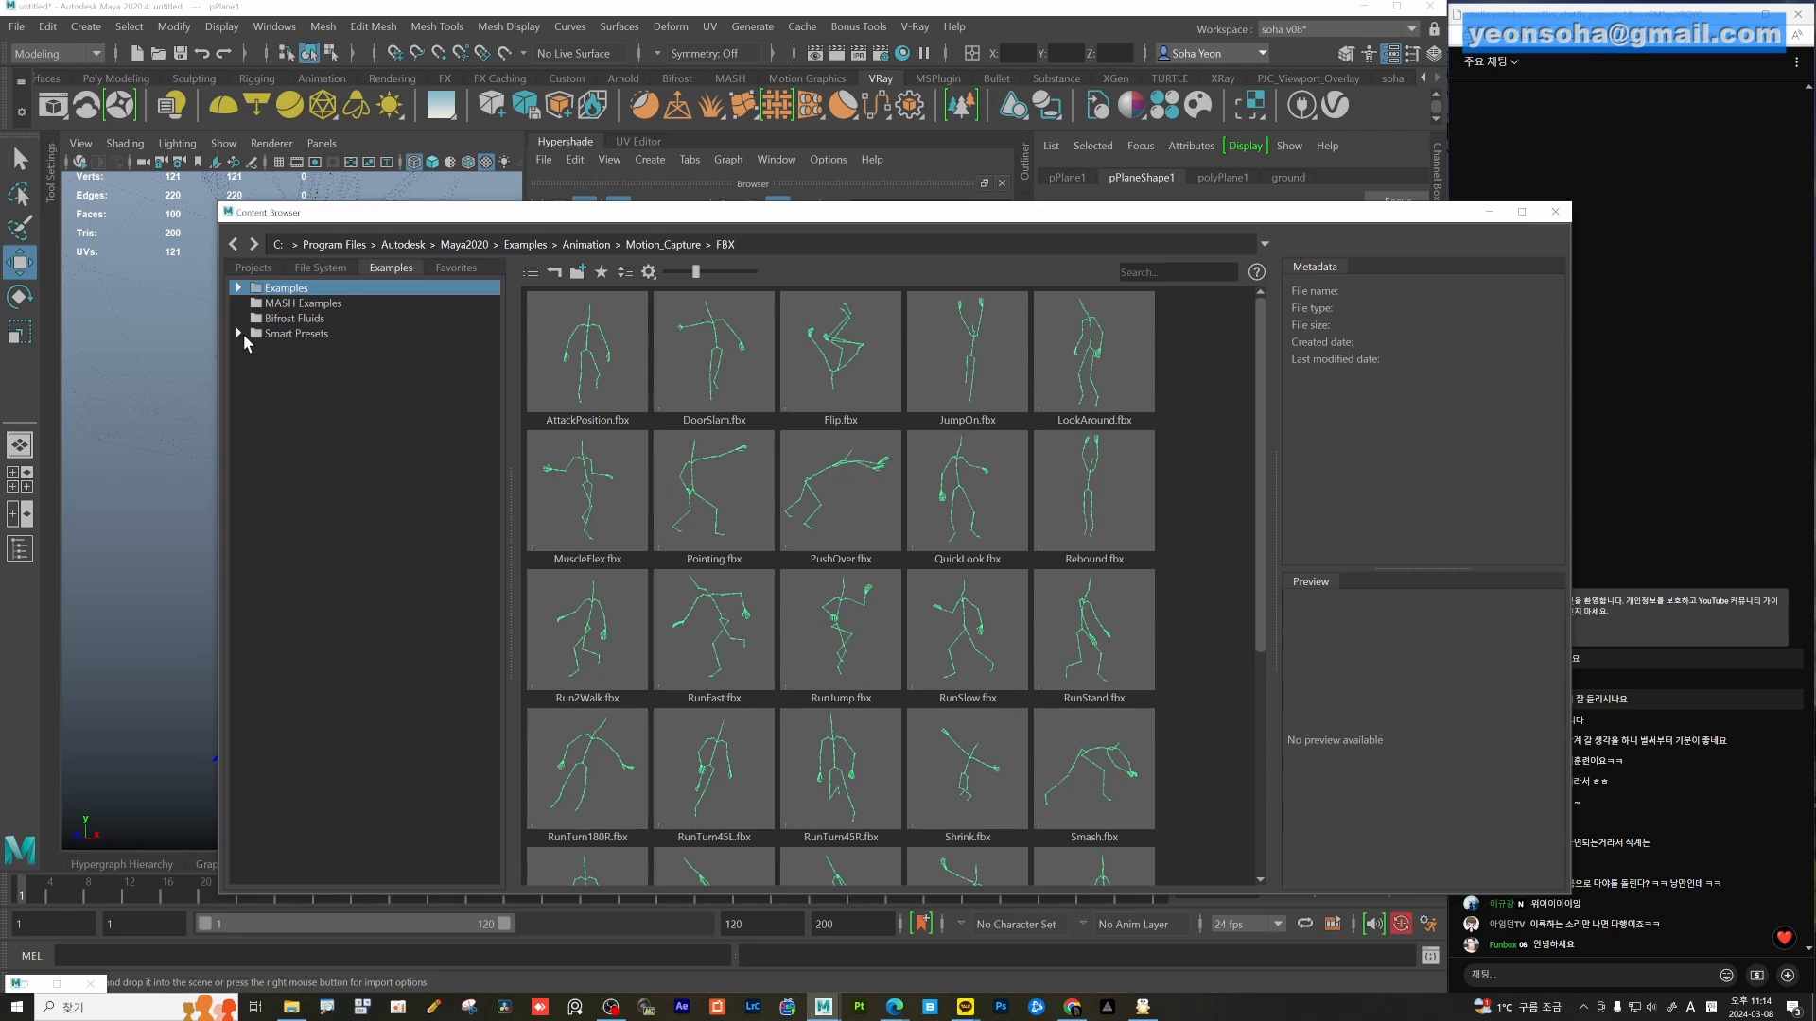
click(240, 288)
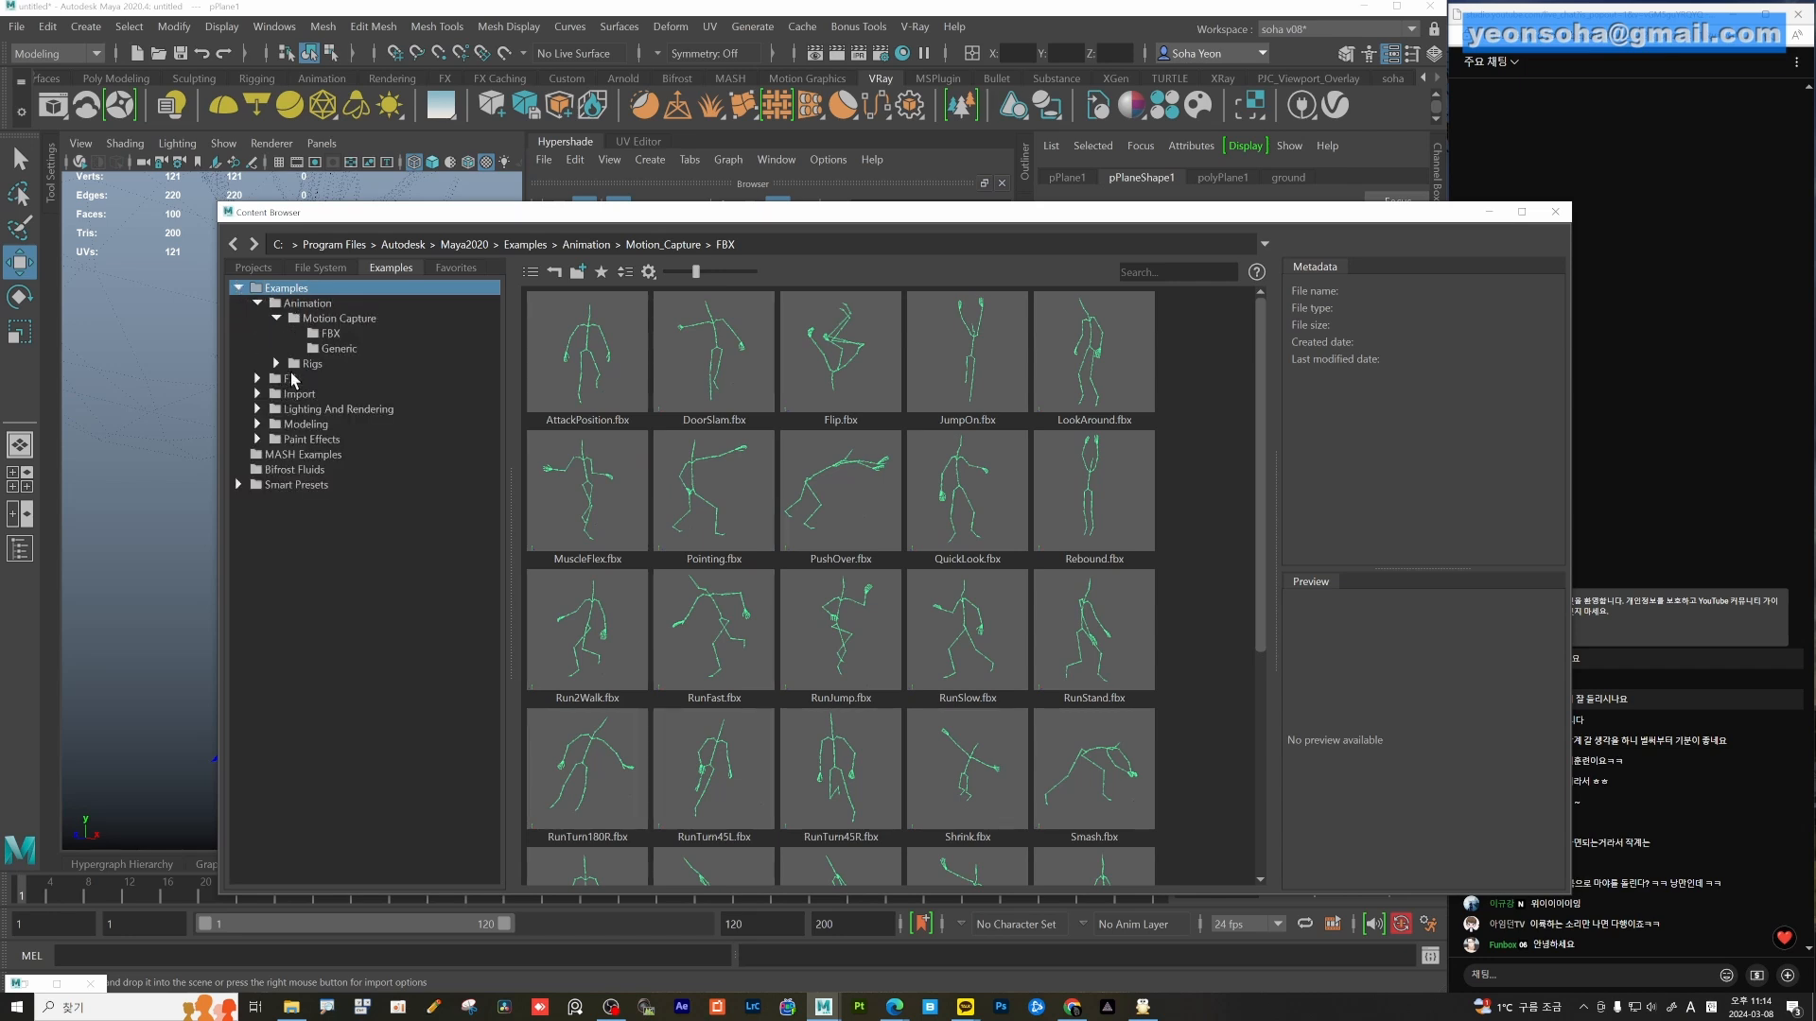
click(258, 425)
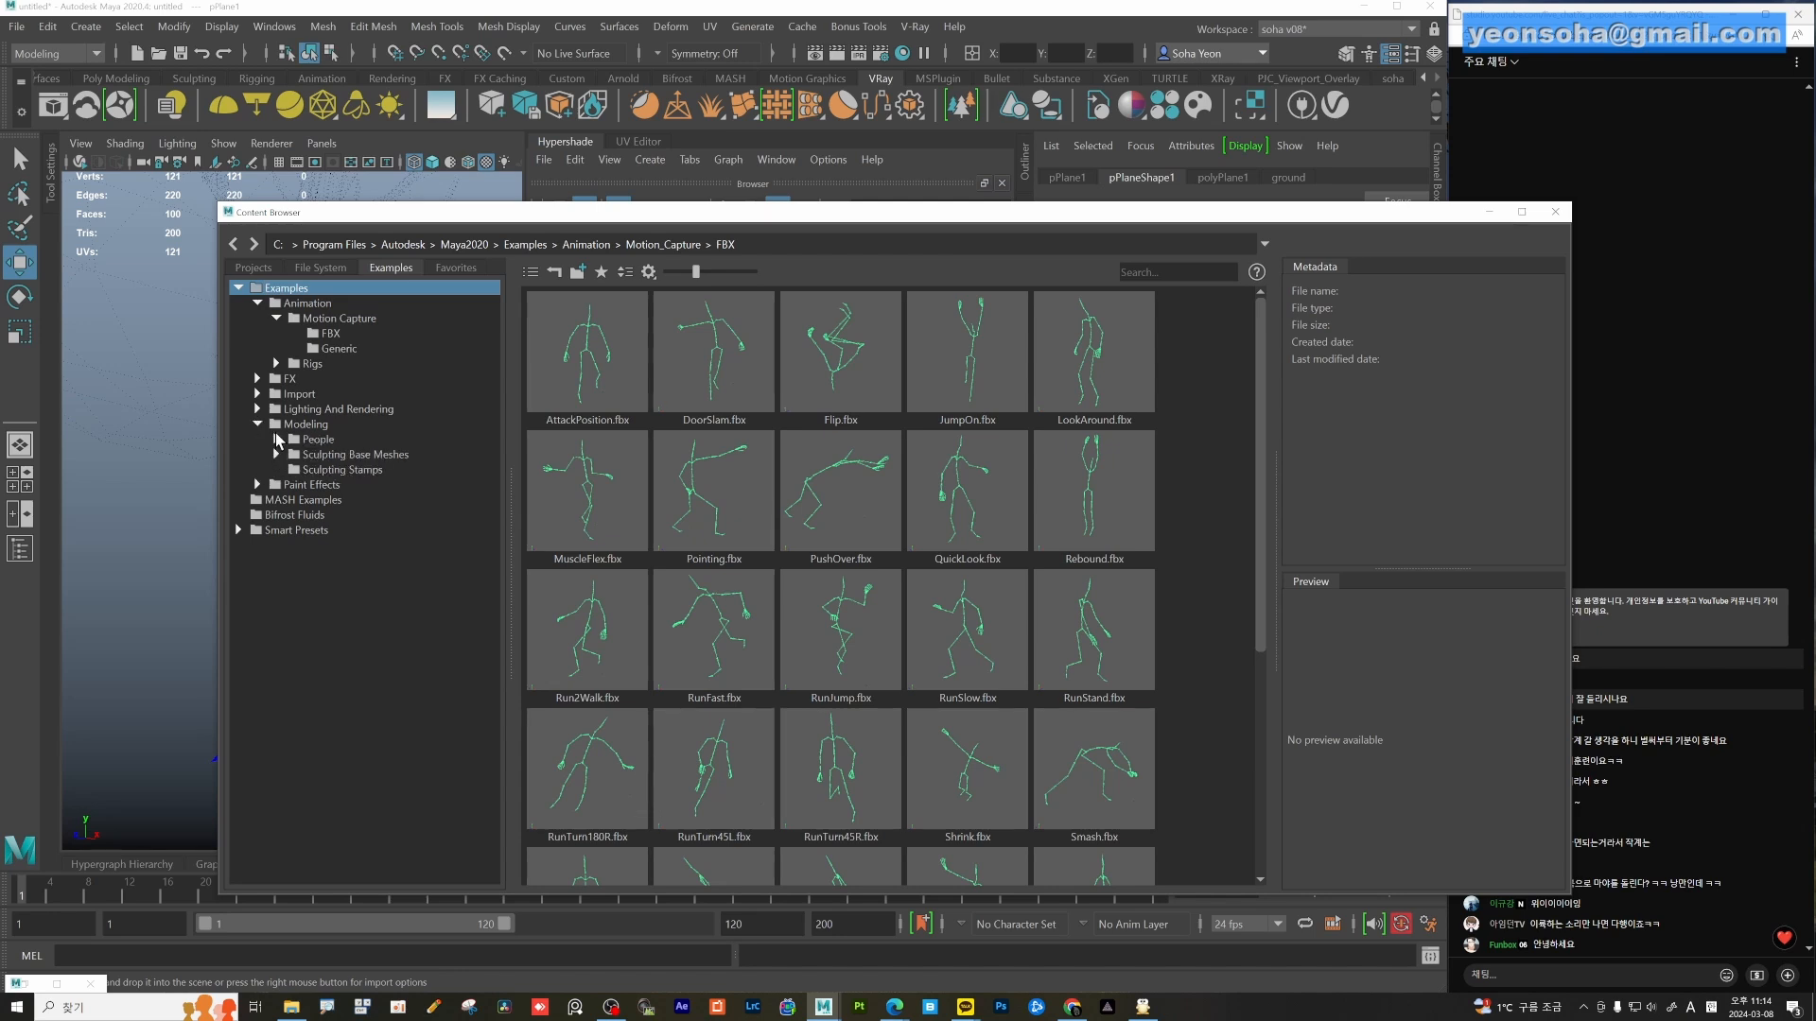
click(277, 439)
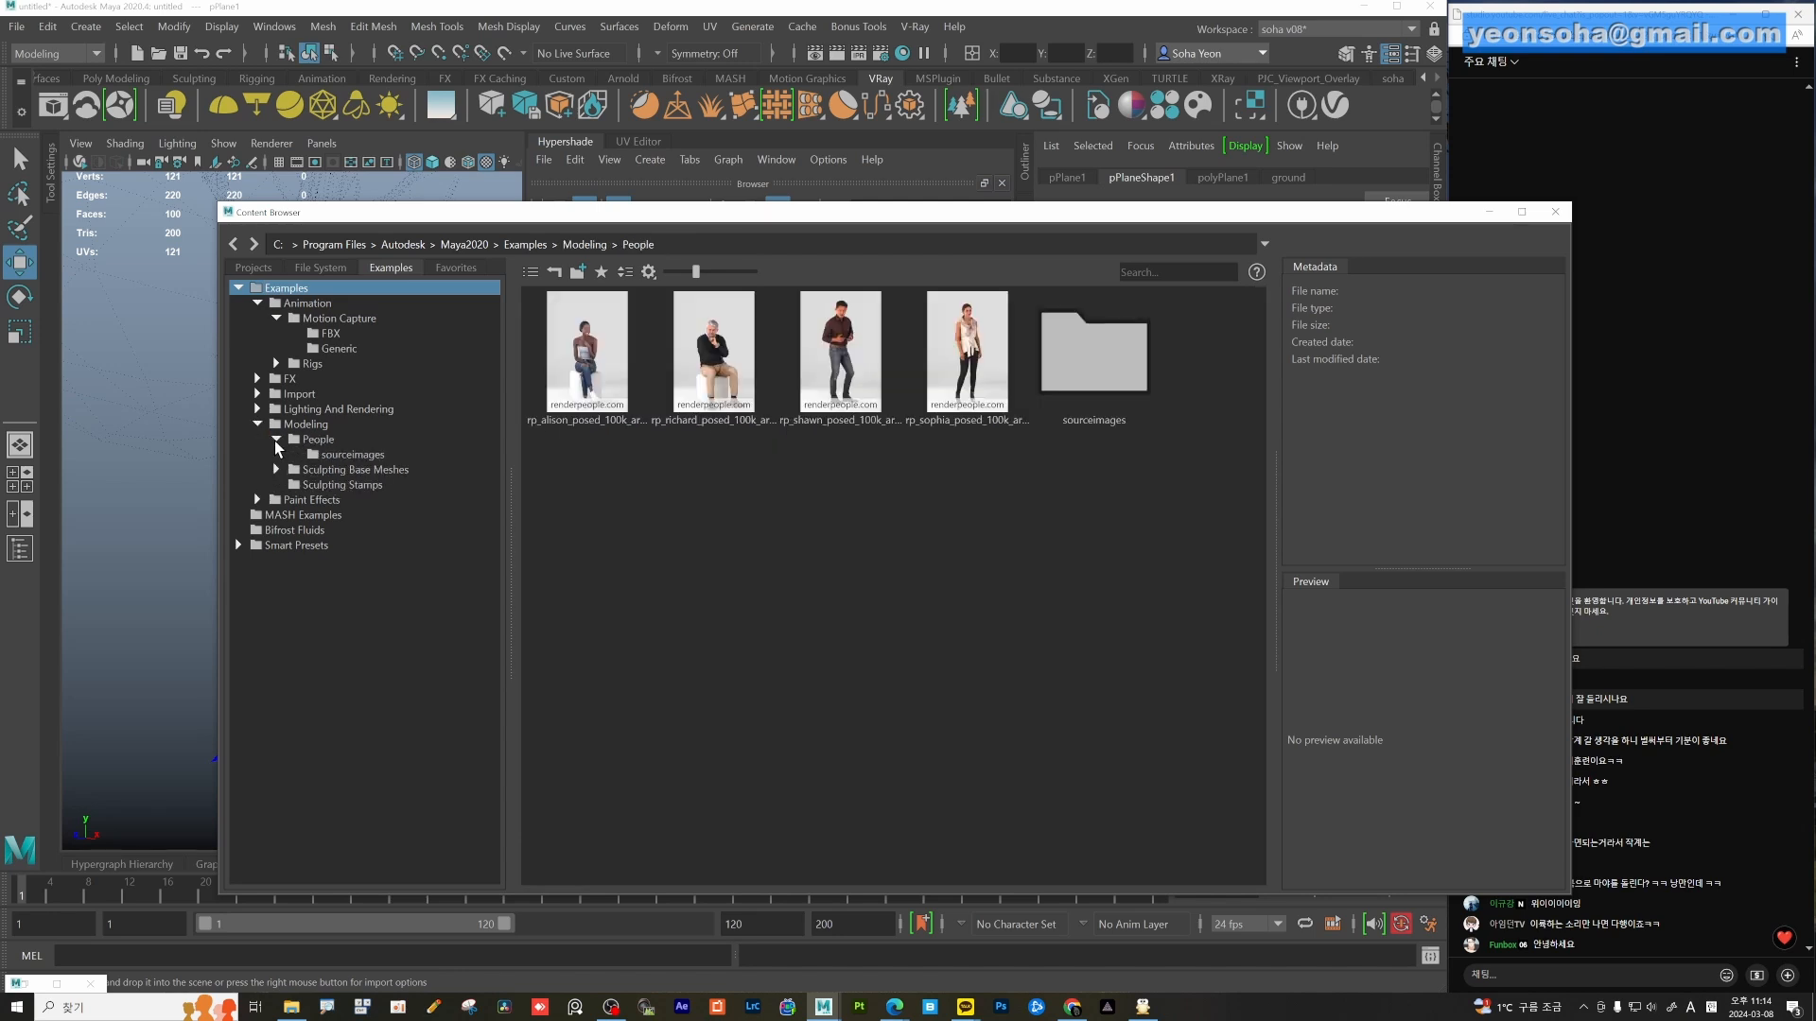
click(277, 440)
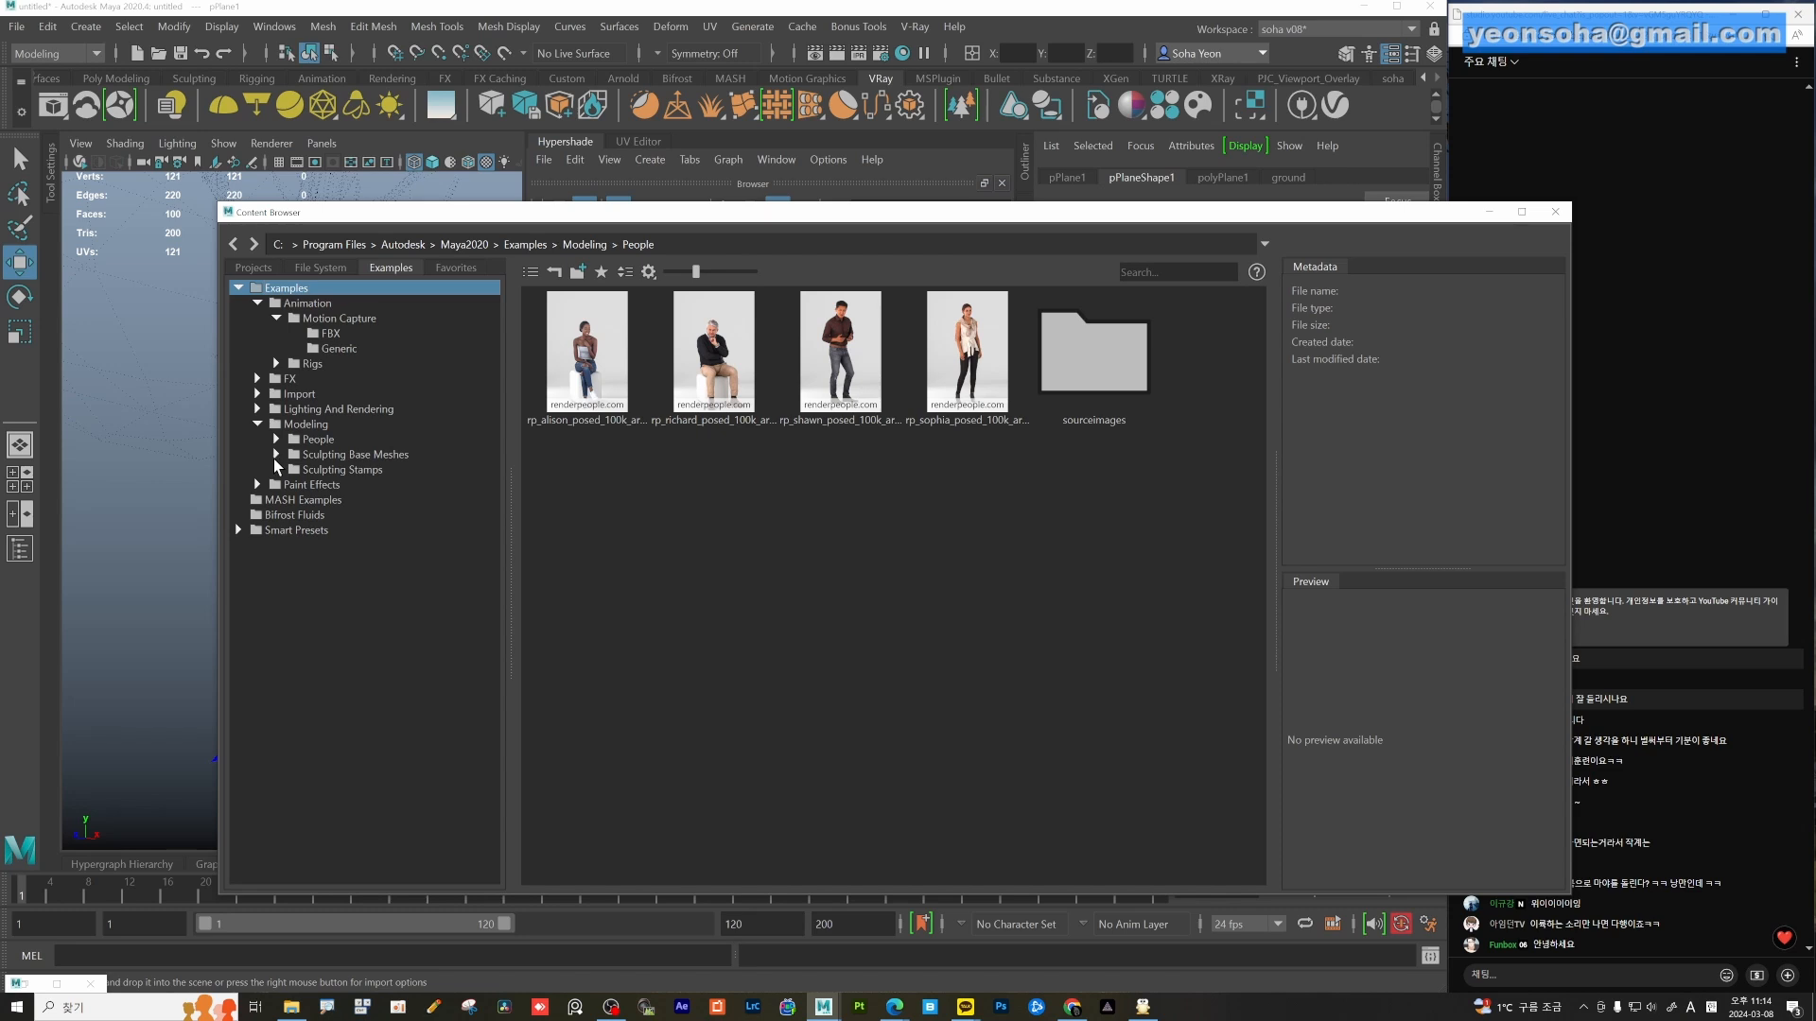
click(276, 455)
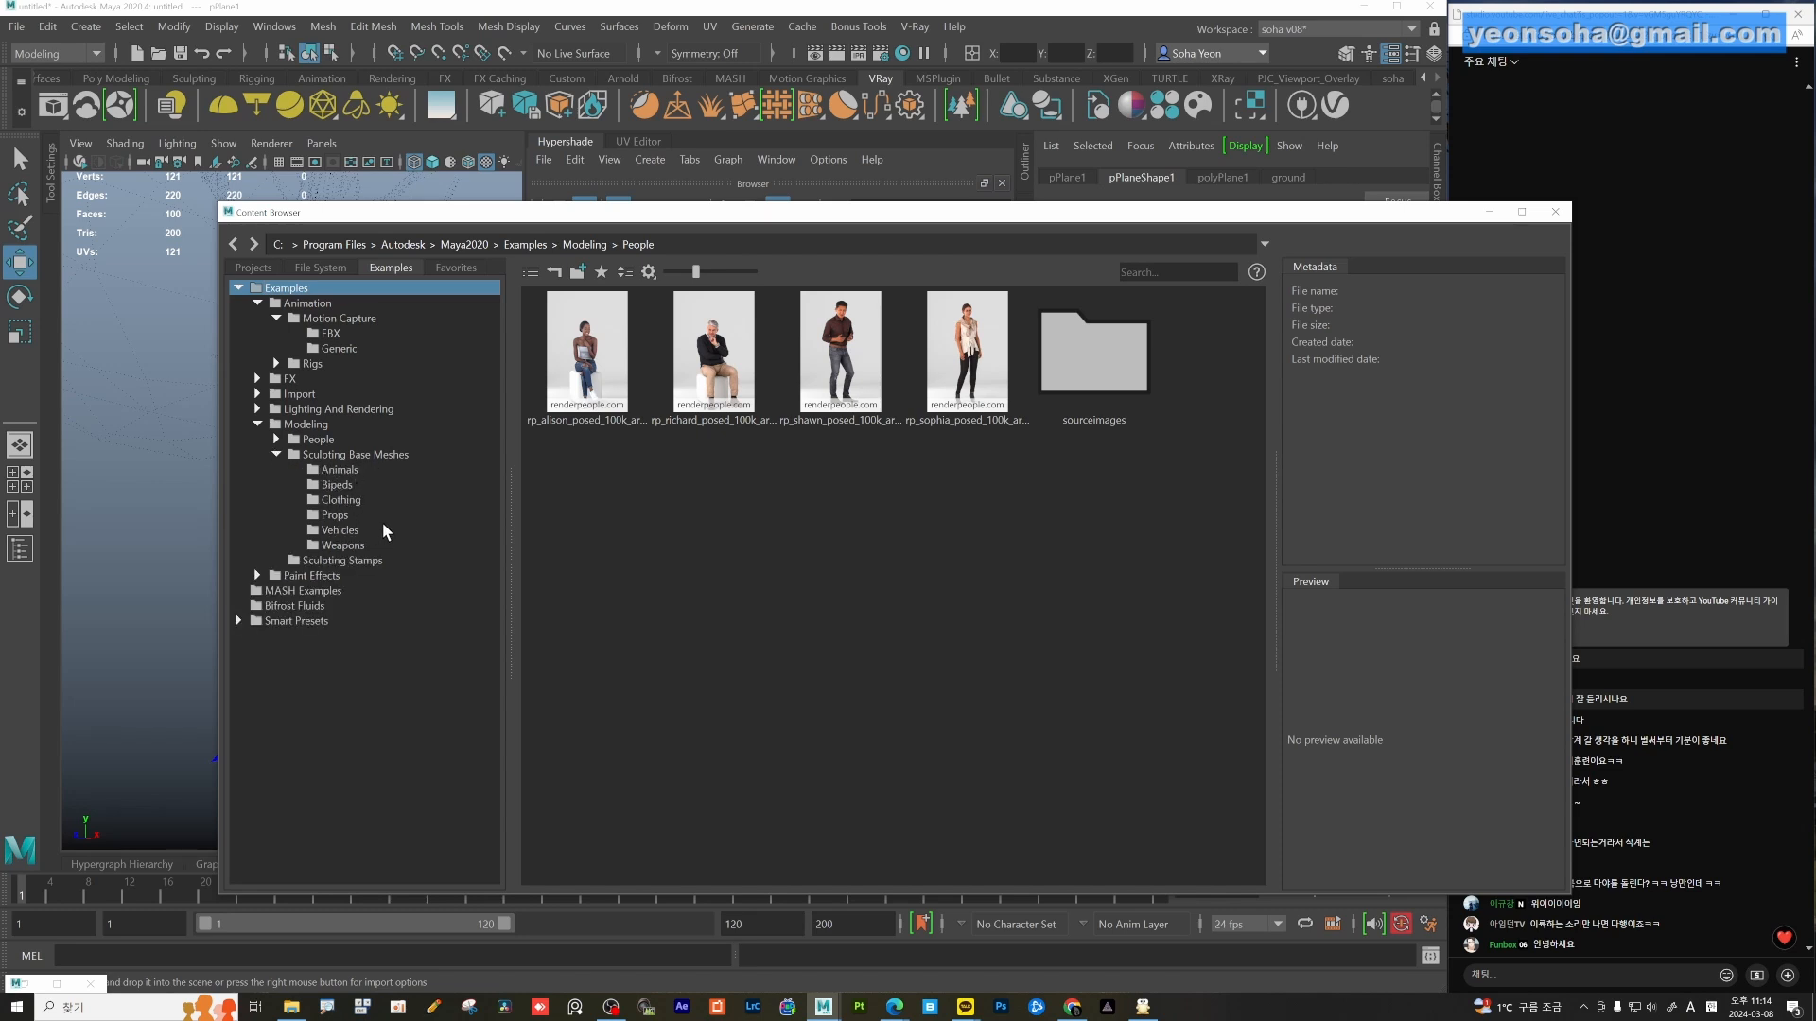
Import HumanBody.ma from the Bipeds base meshes into the perspective viewport, moving the Content Browser off the viewport.
click(336, 485)
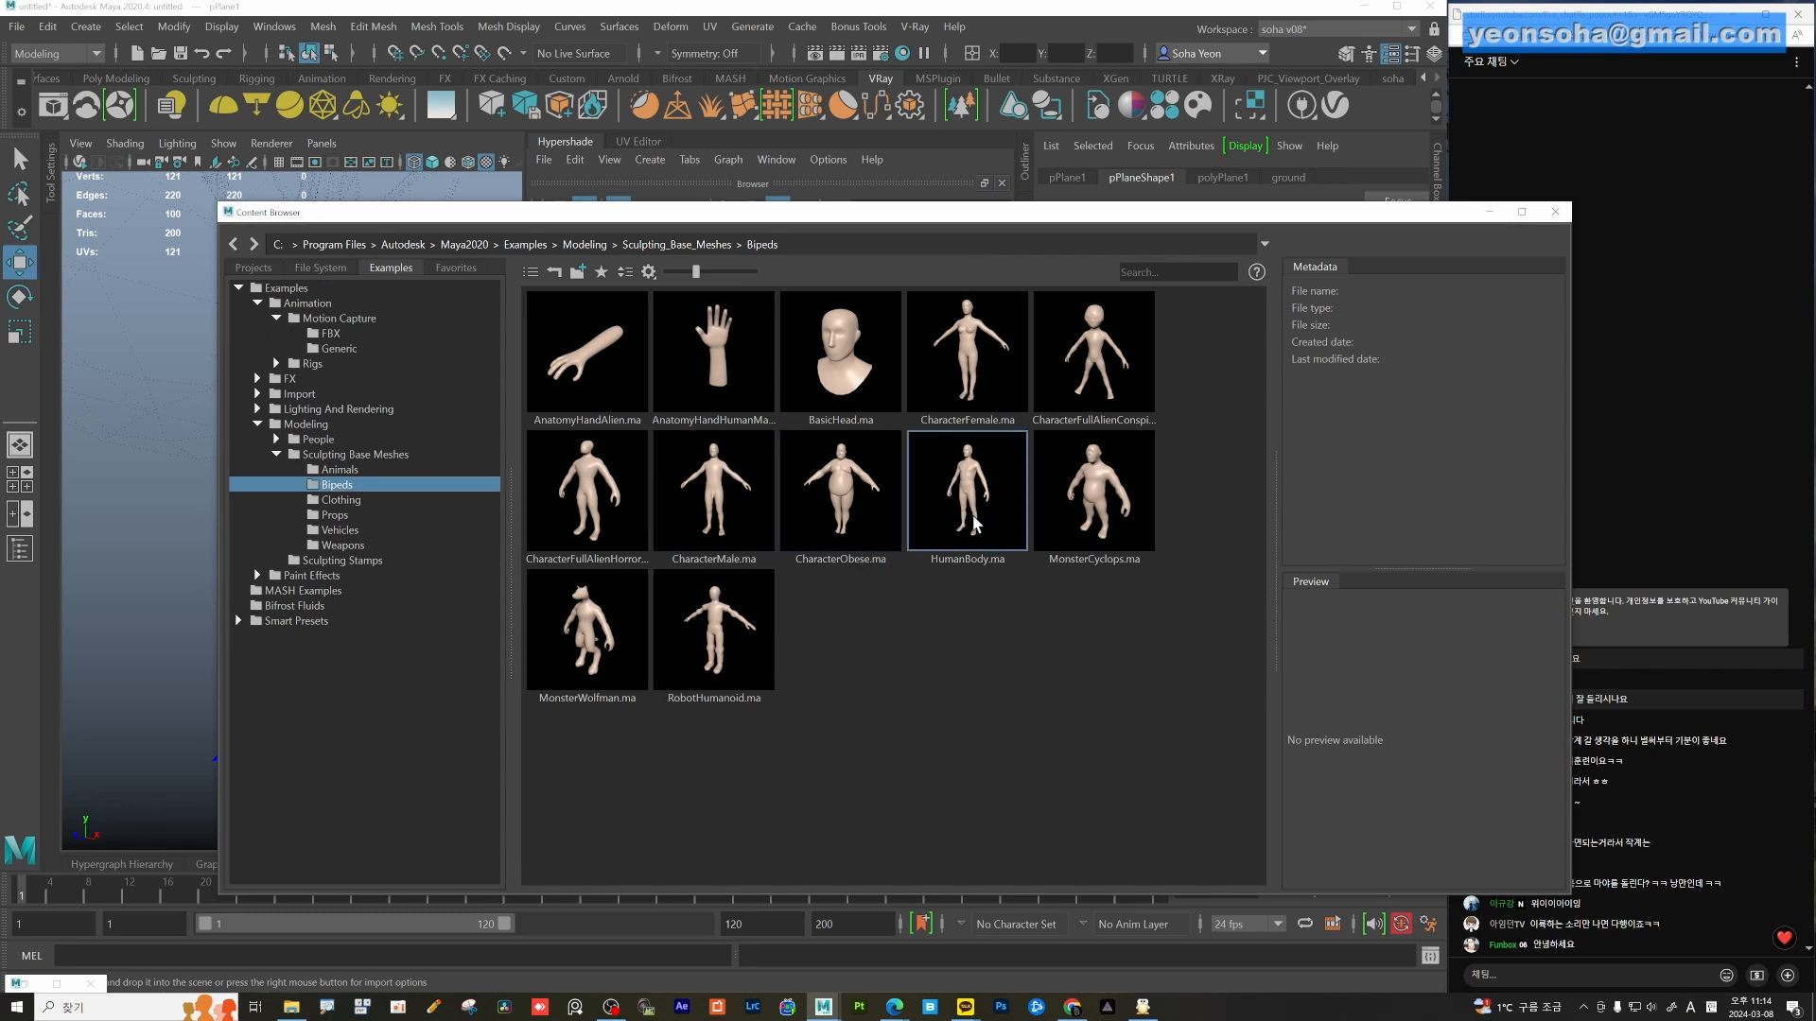
drag(802, 212, 1042, 188)
drag(1205, 465, 314, 523)
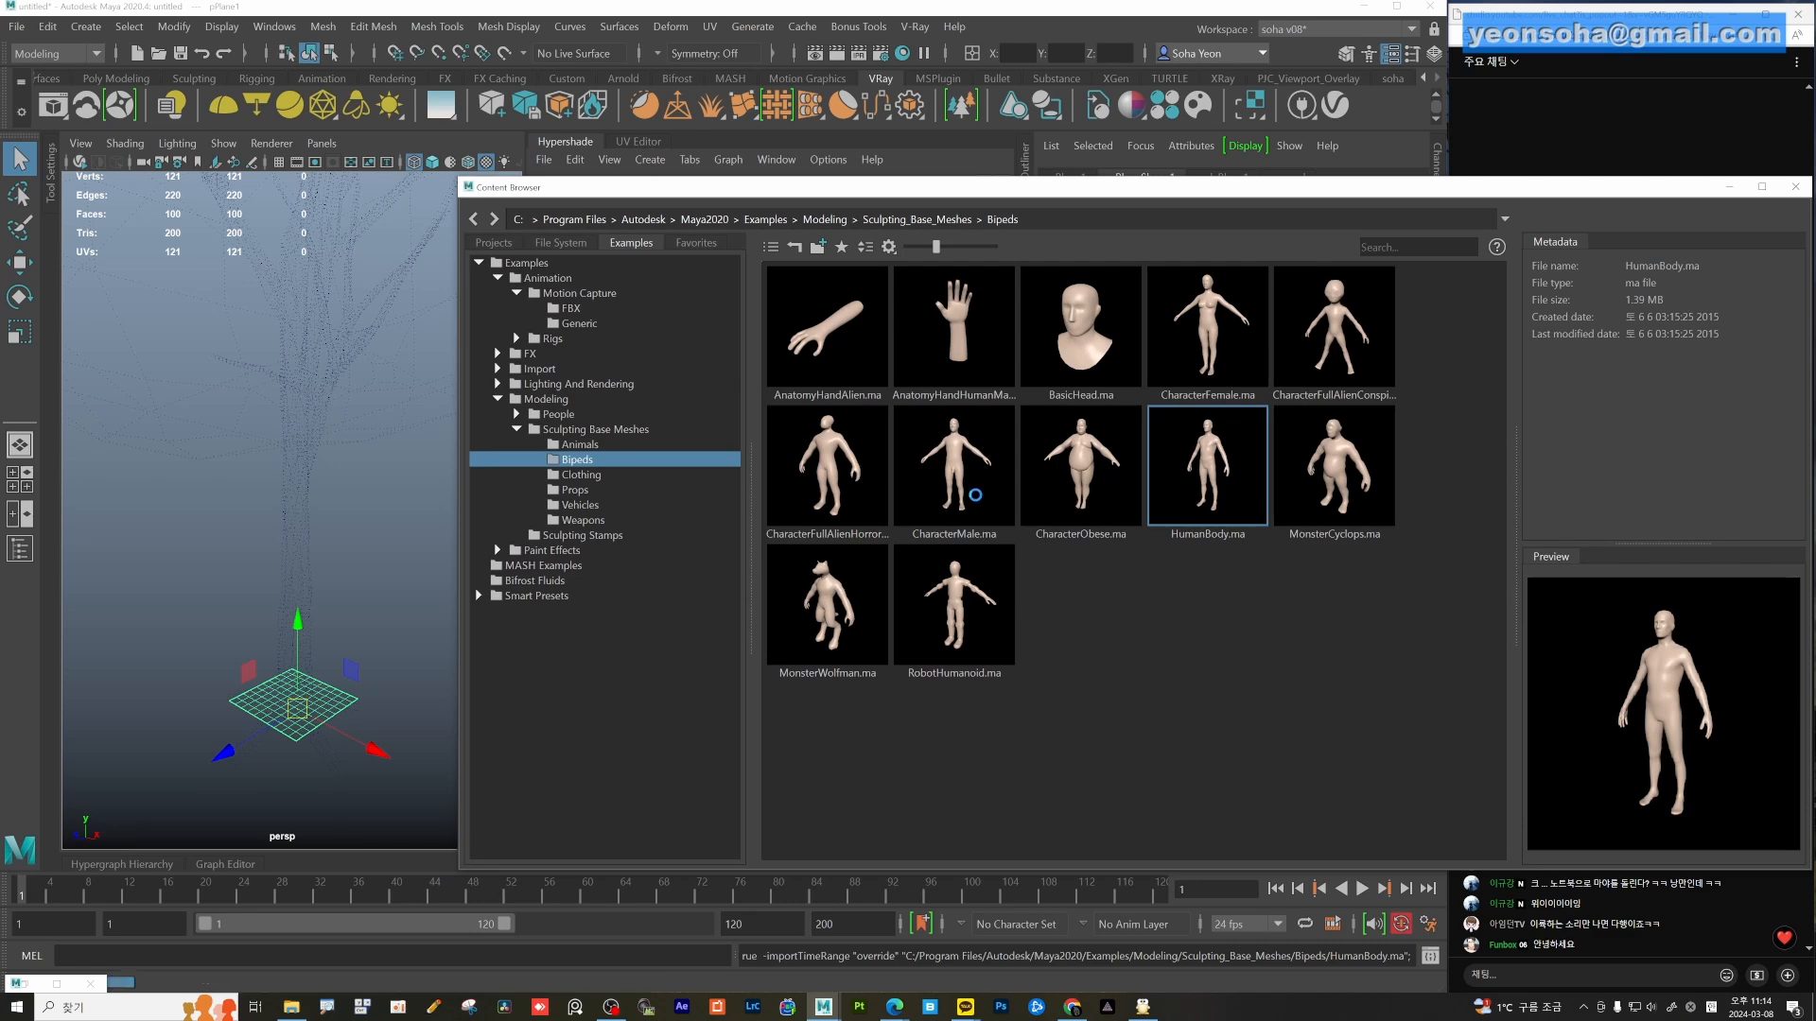
Close the Content Browser and move the human body model to the side of the small ground plane and tree.
drag(1536, 191, 1058, 202)
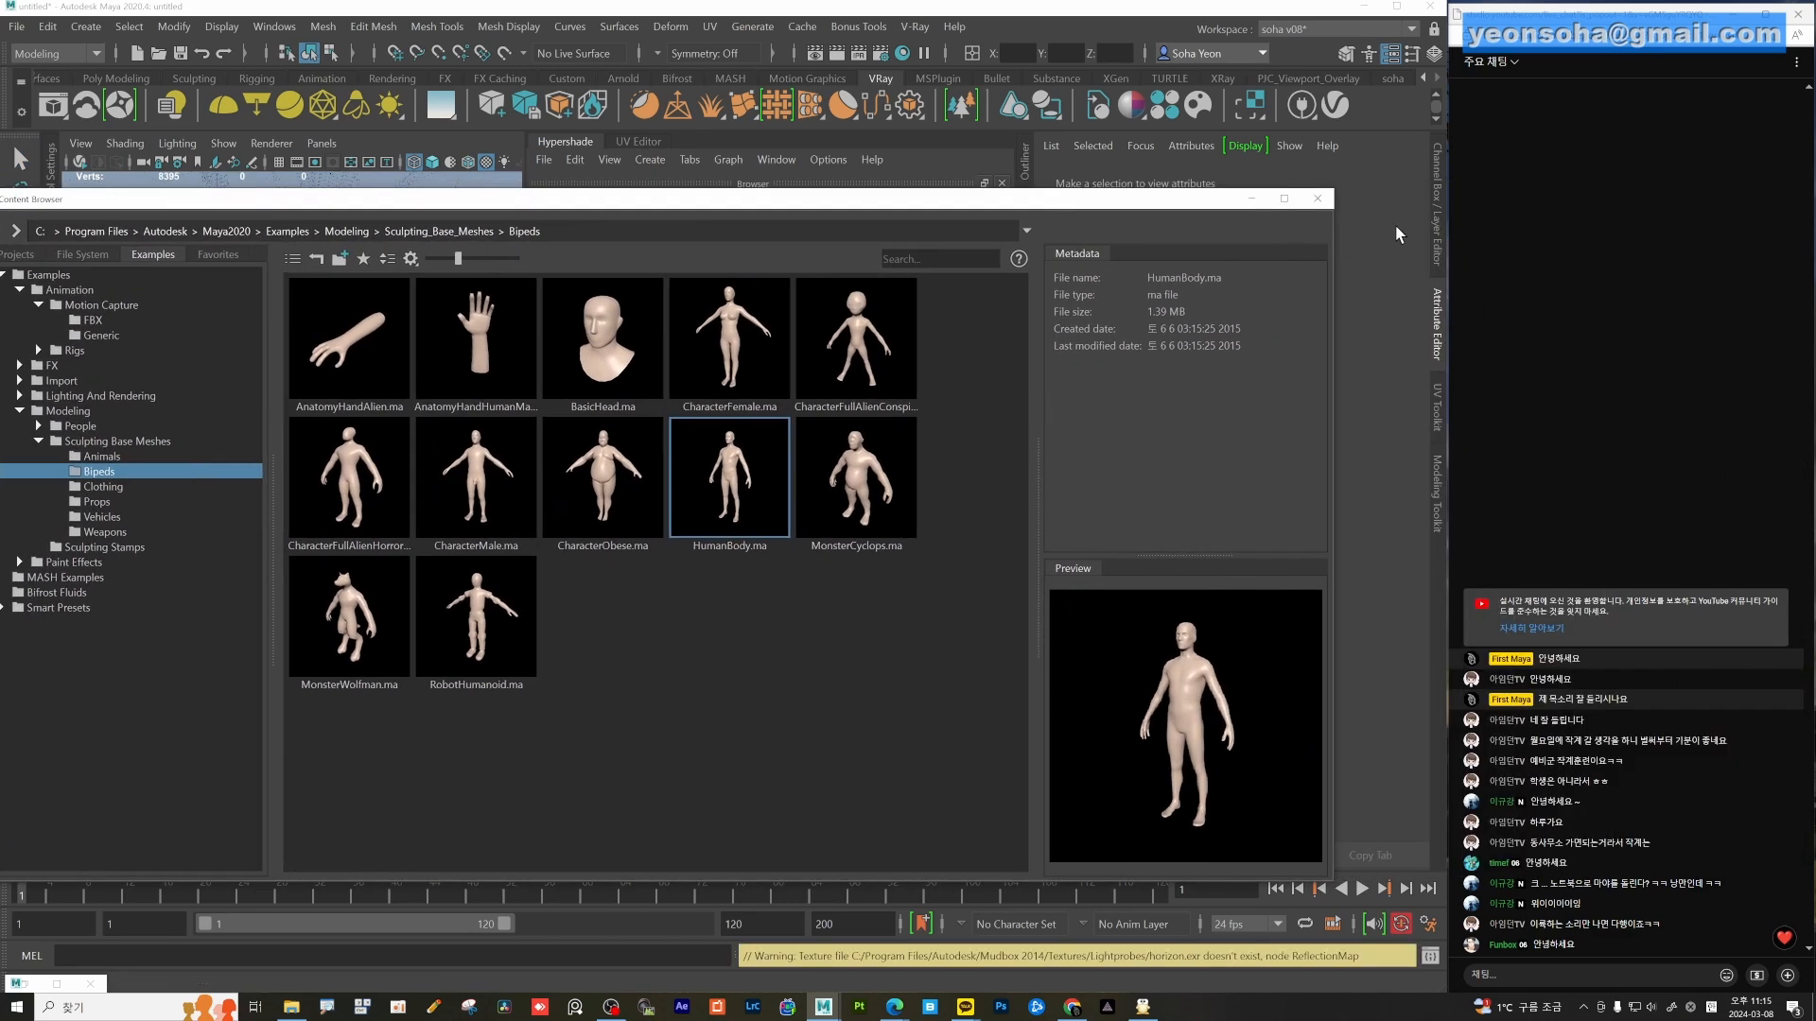
click(1318, 199)
scroll(215, 580, down, 5)
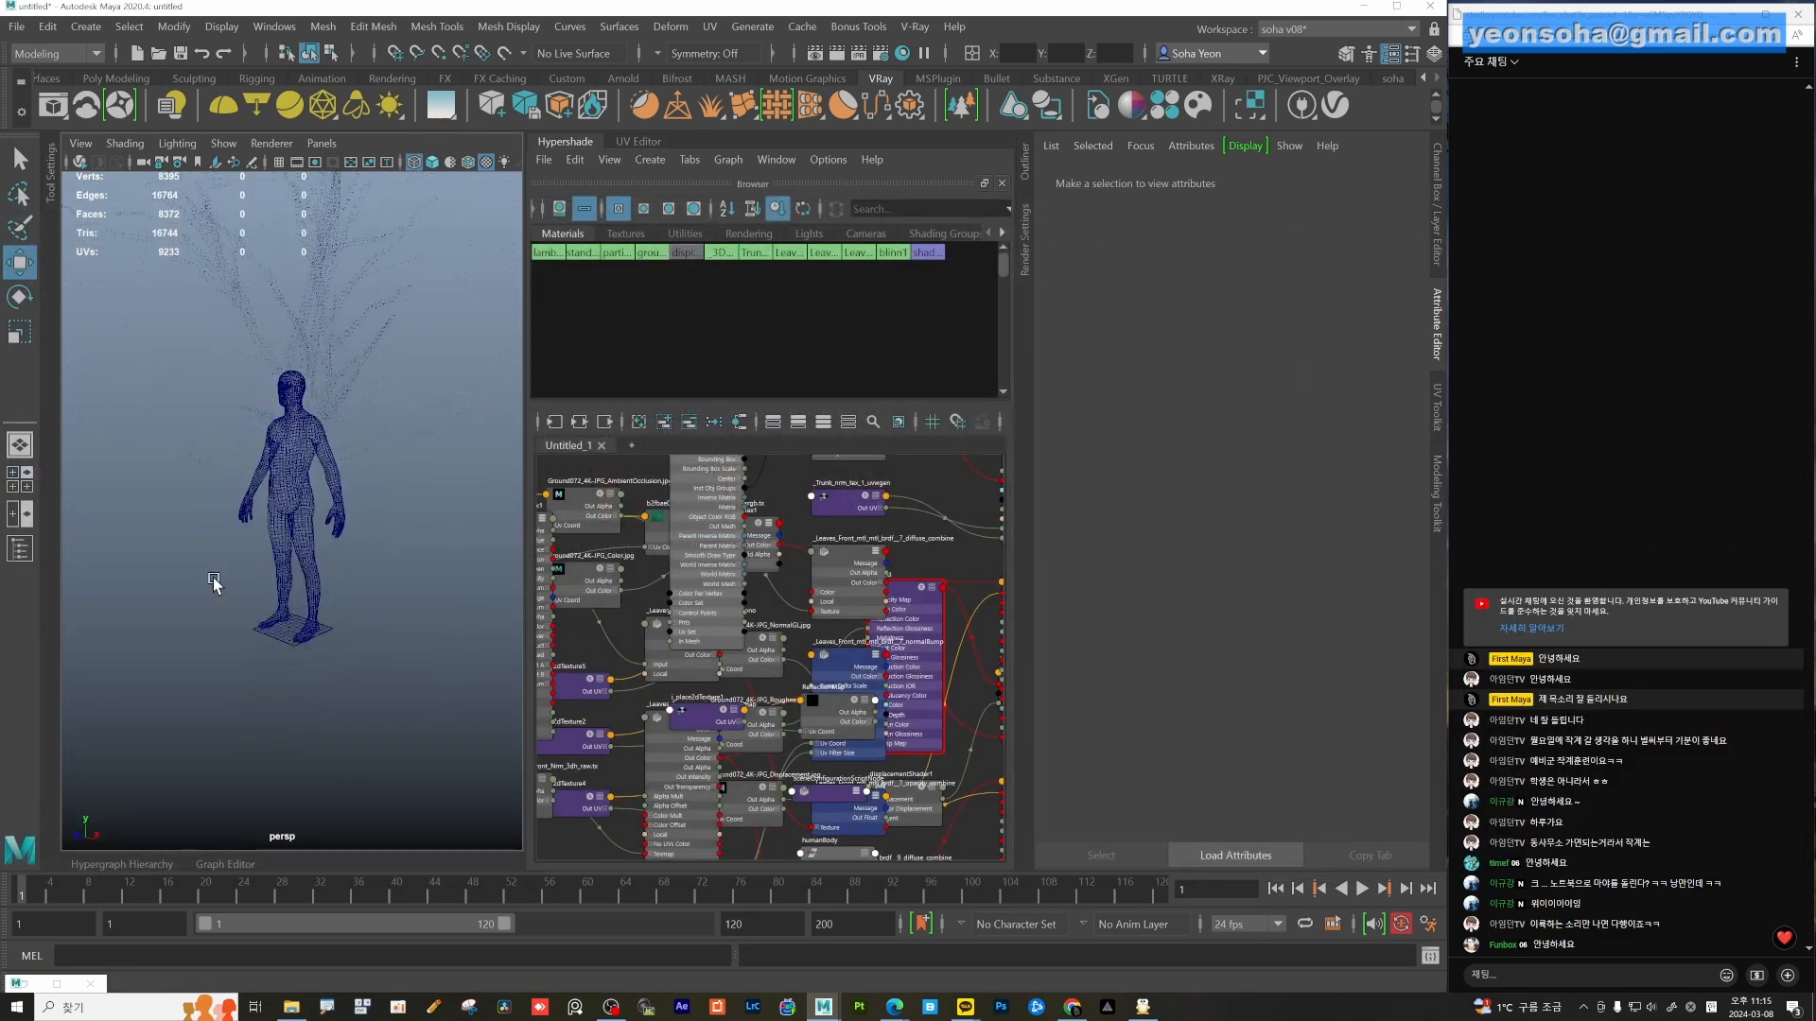
alt+drag(399, 568, 355, 603)
click(391, 397)
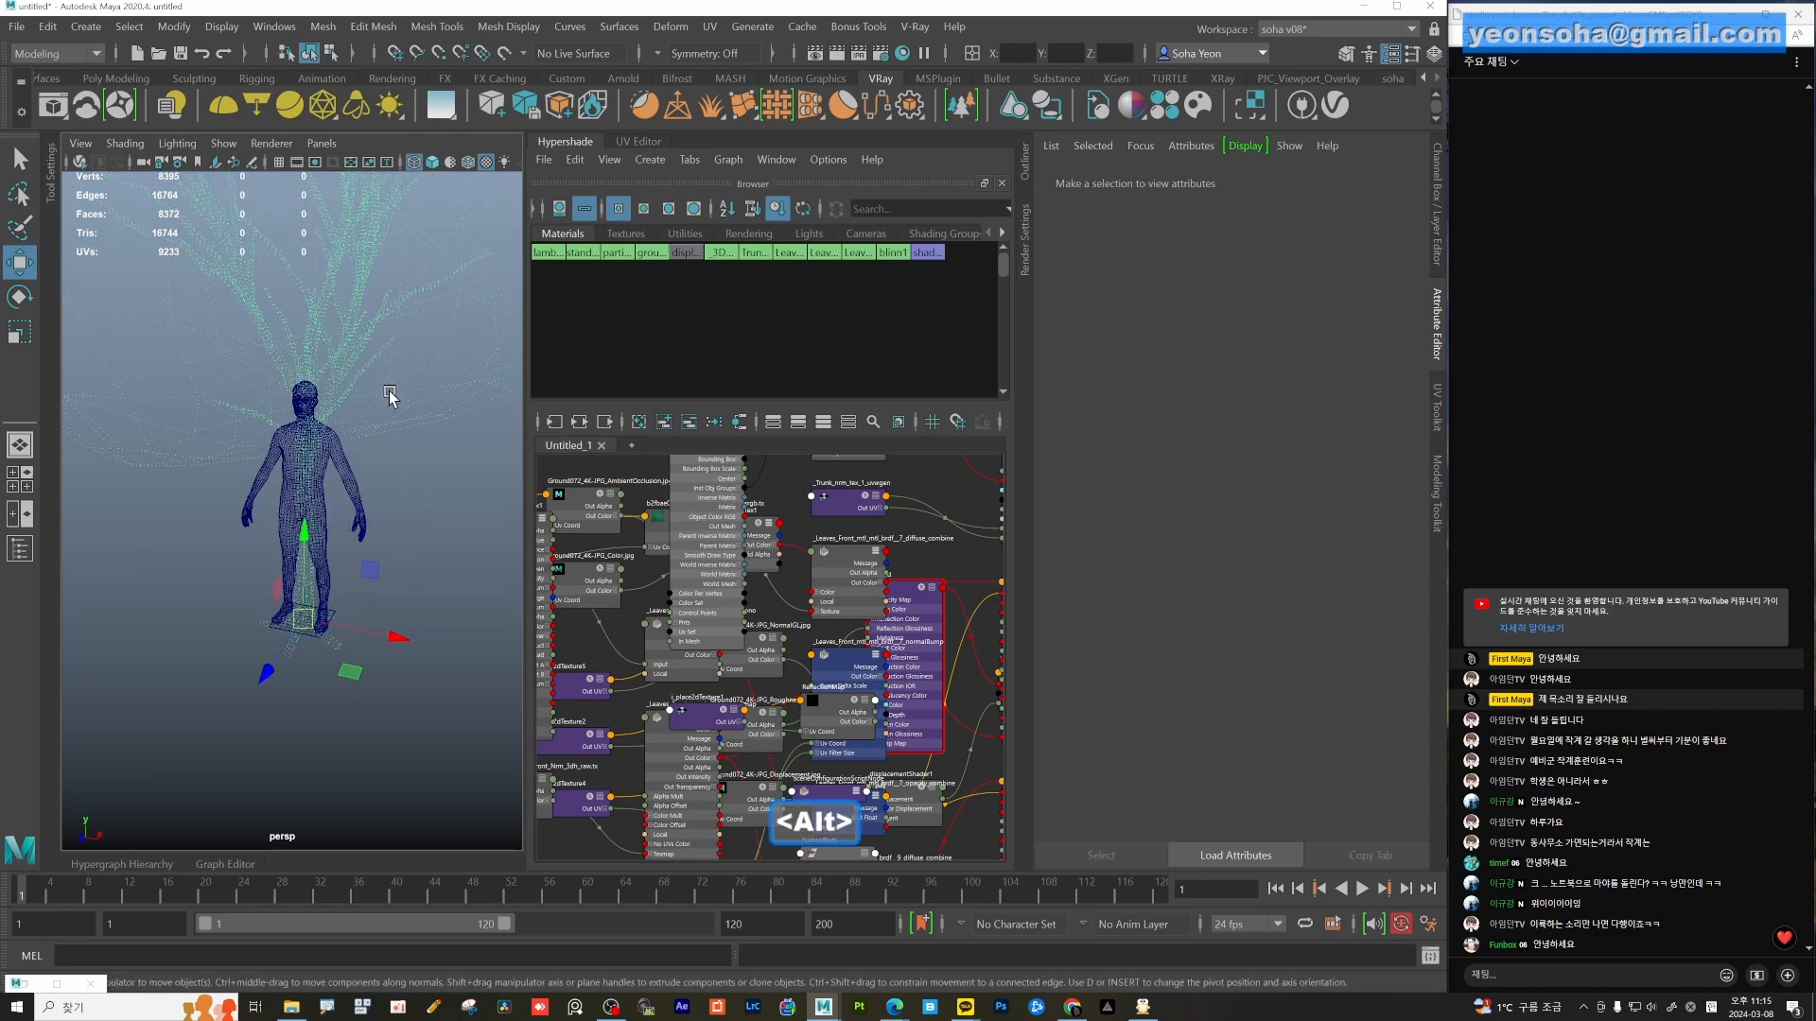
alt+drag(388, 534, 254, 618)
click(286, 463)
alt+drag(348, 544, 248, 641)
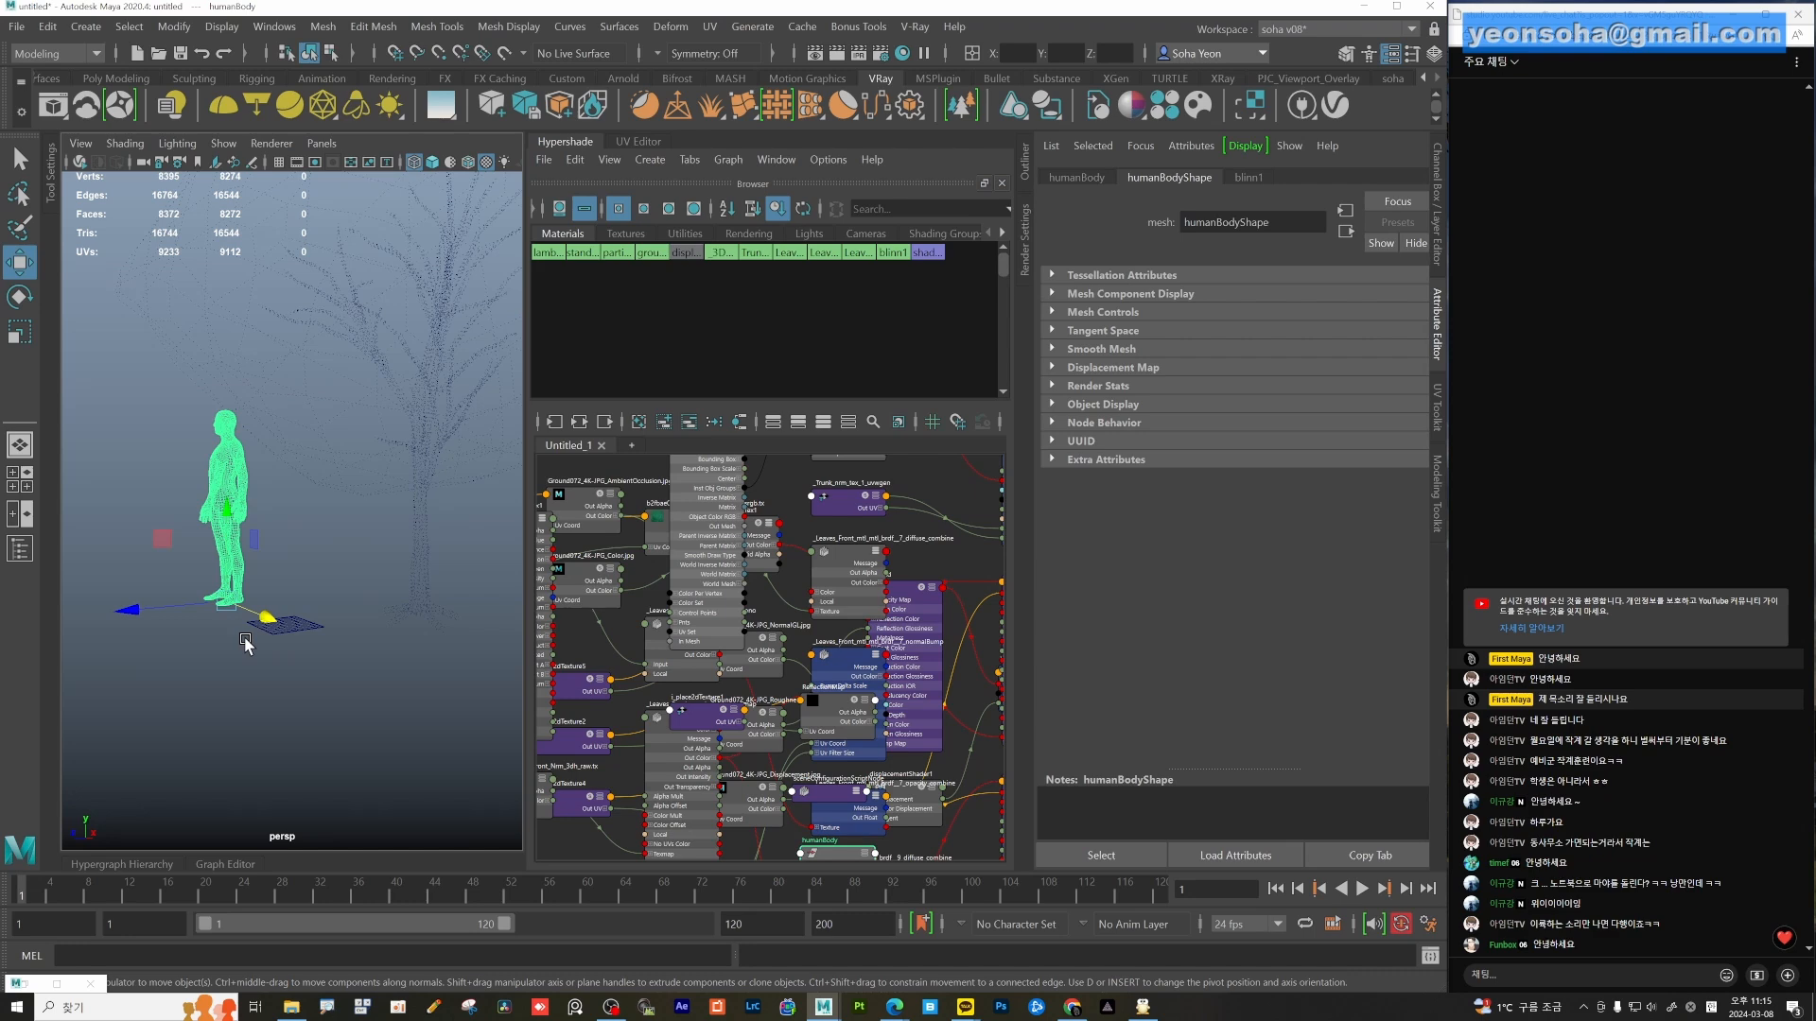
Deselect the human body and examine its size against the ground plane and the tree up close.
alt+drag(231, 572, 279, 613)
click(236, 597)
alt+right_drag(240, 597, 291, 616)
alt+drag(283, 615, 296, 612)
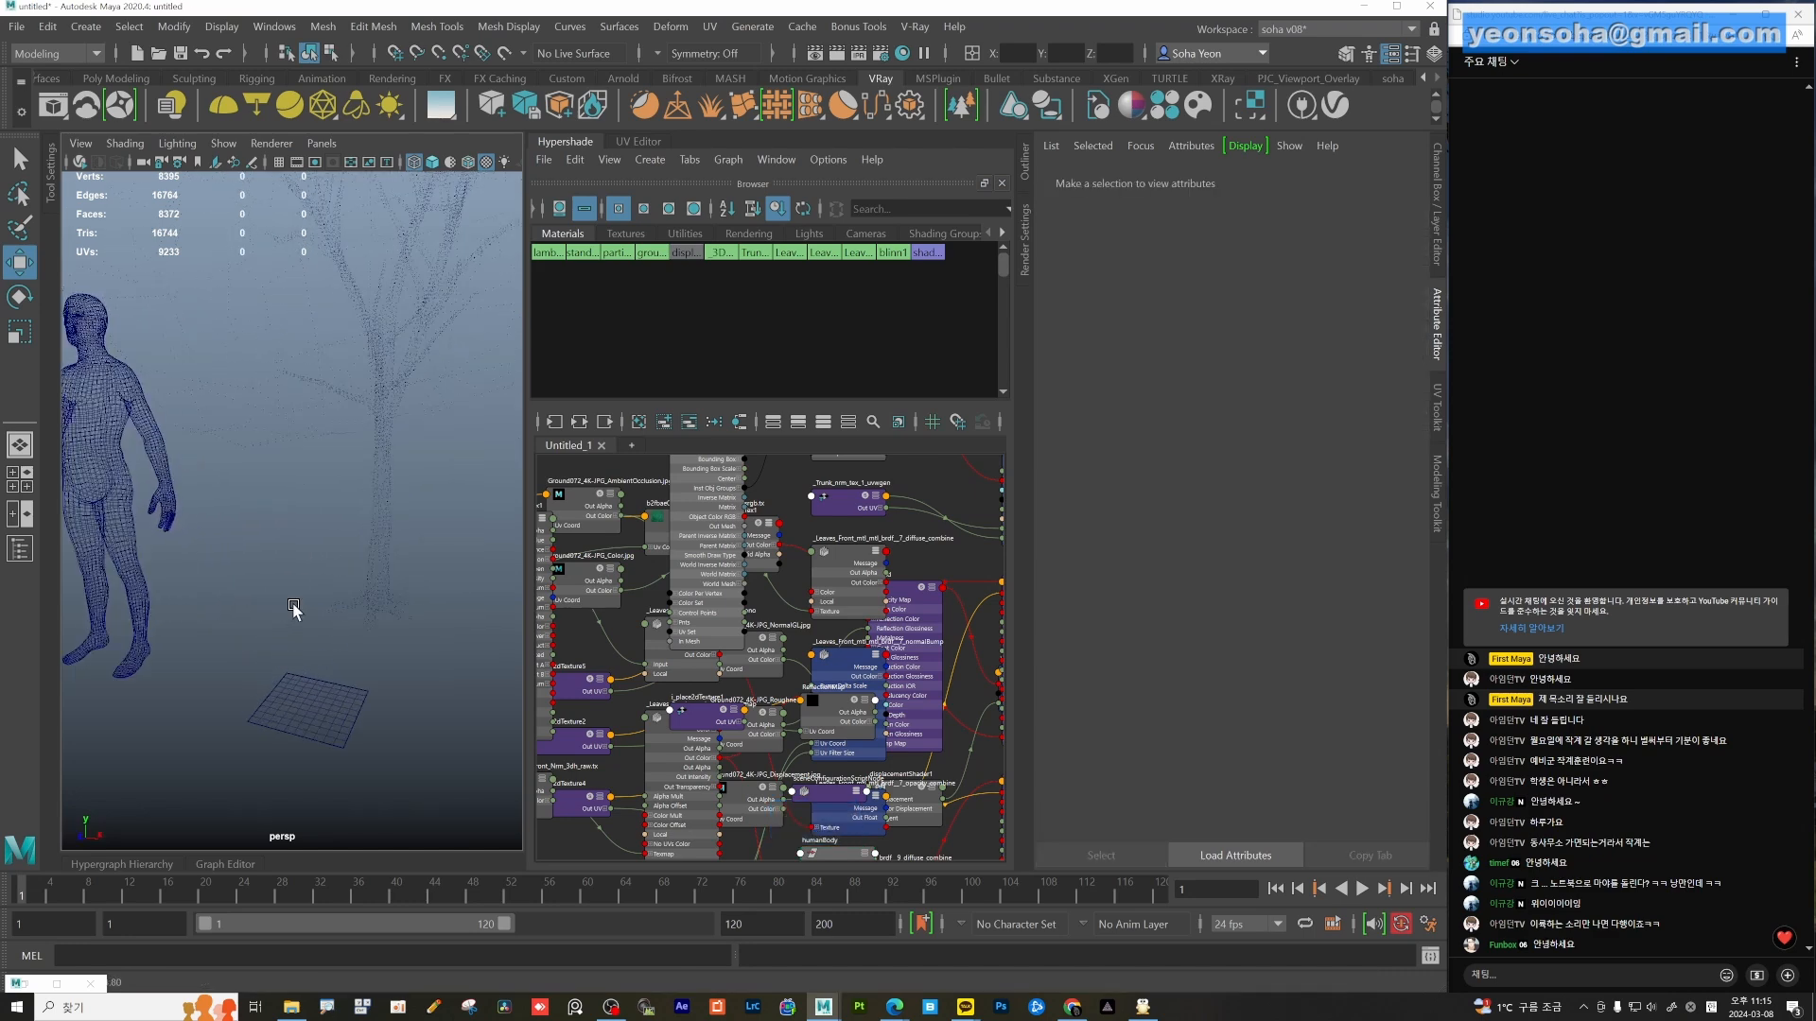
alt+middle_drag(296, 612, 243, 558)
alt+drag(243, 559, 189, 566)
alt+middle_drag(266, 526, 280, 546)
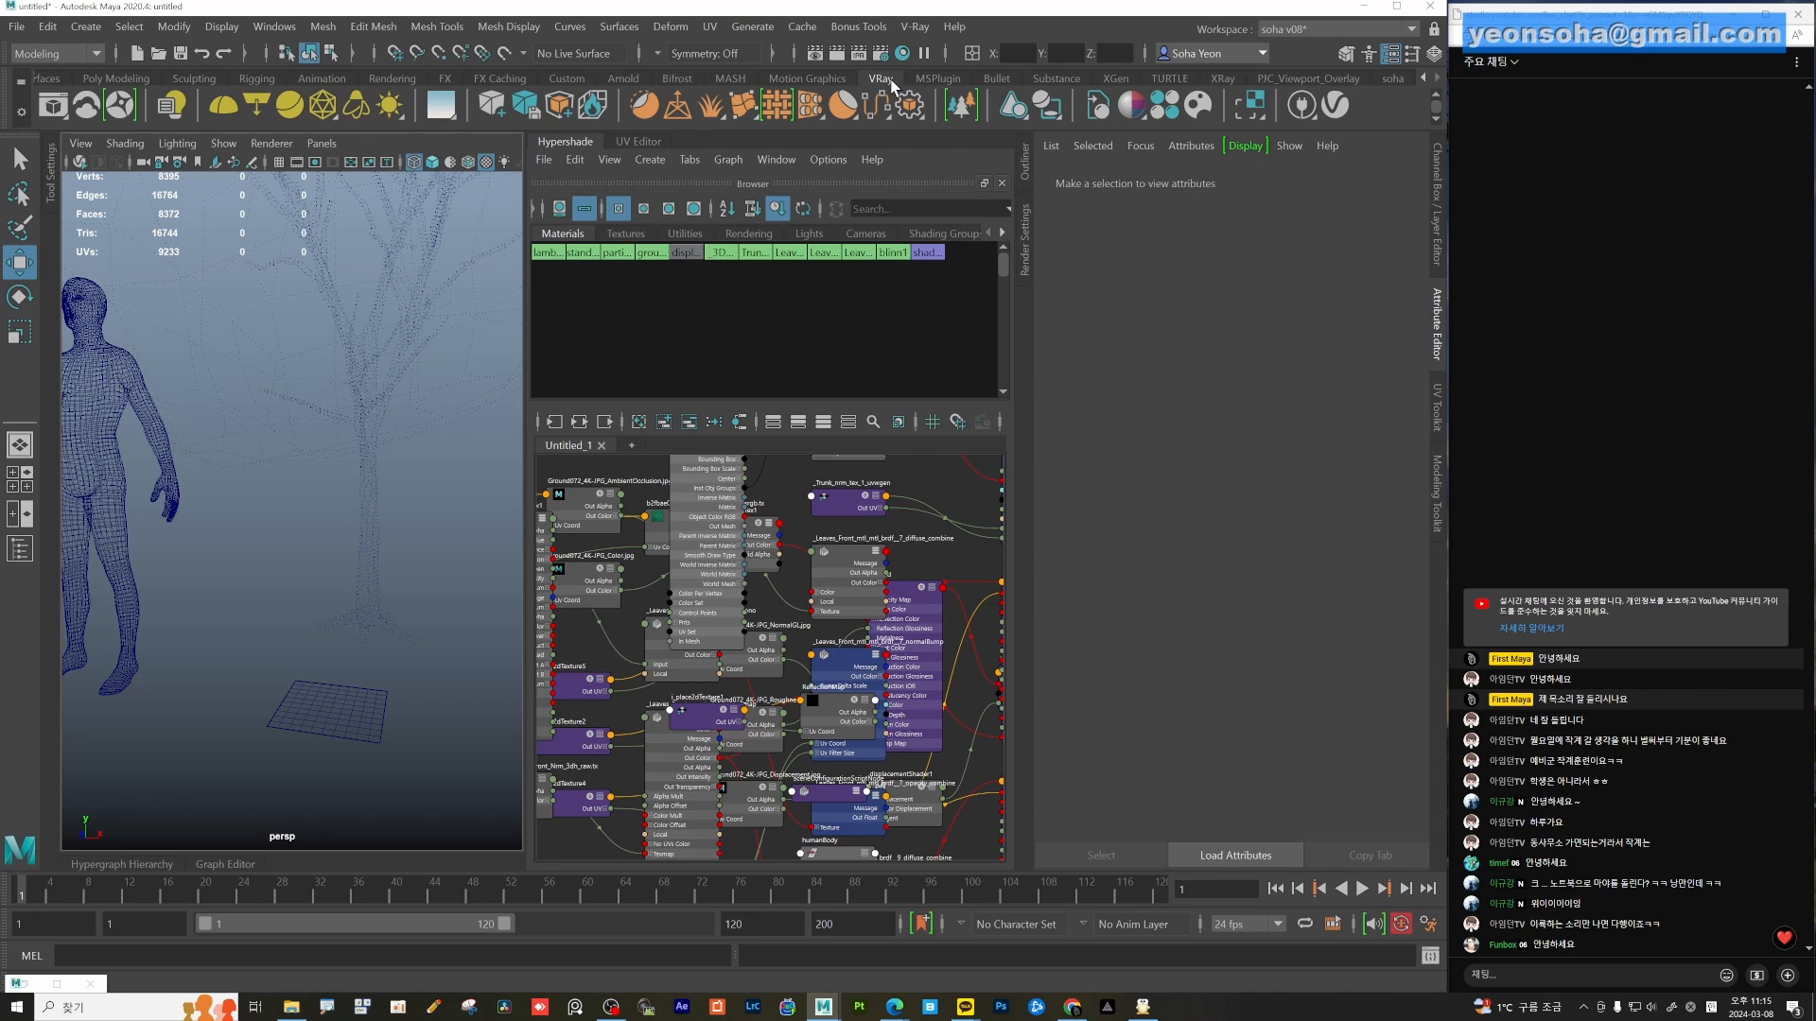
Import Motorcycle 012 from the Vehicles category of the Chaos Cosmos Browser and minimize the browser.
click(1201, 107)
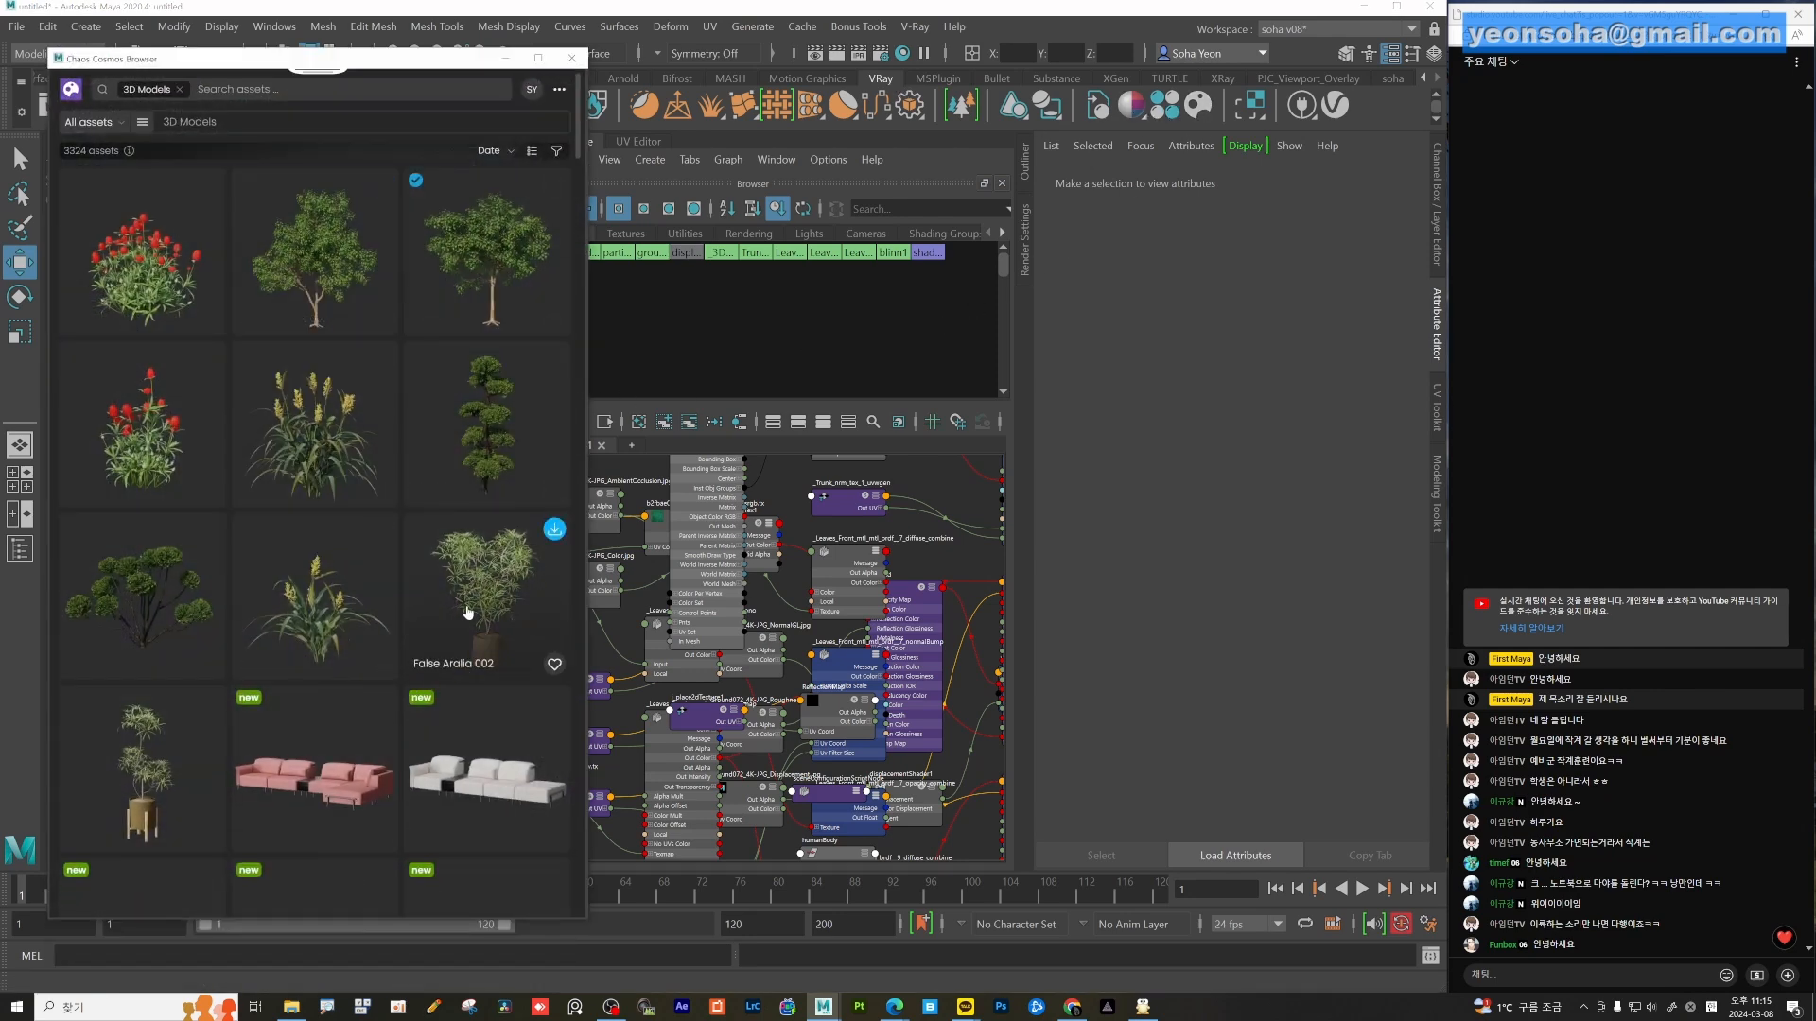
scroll(404, 607, down, 1)
scroll(397, 616, up, 1)
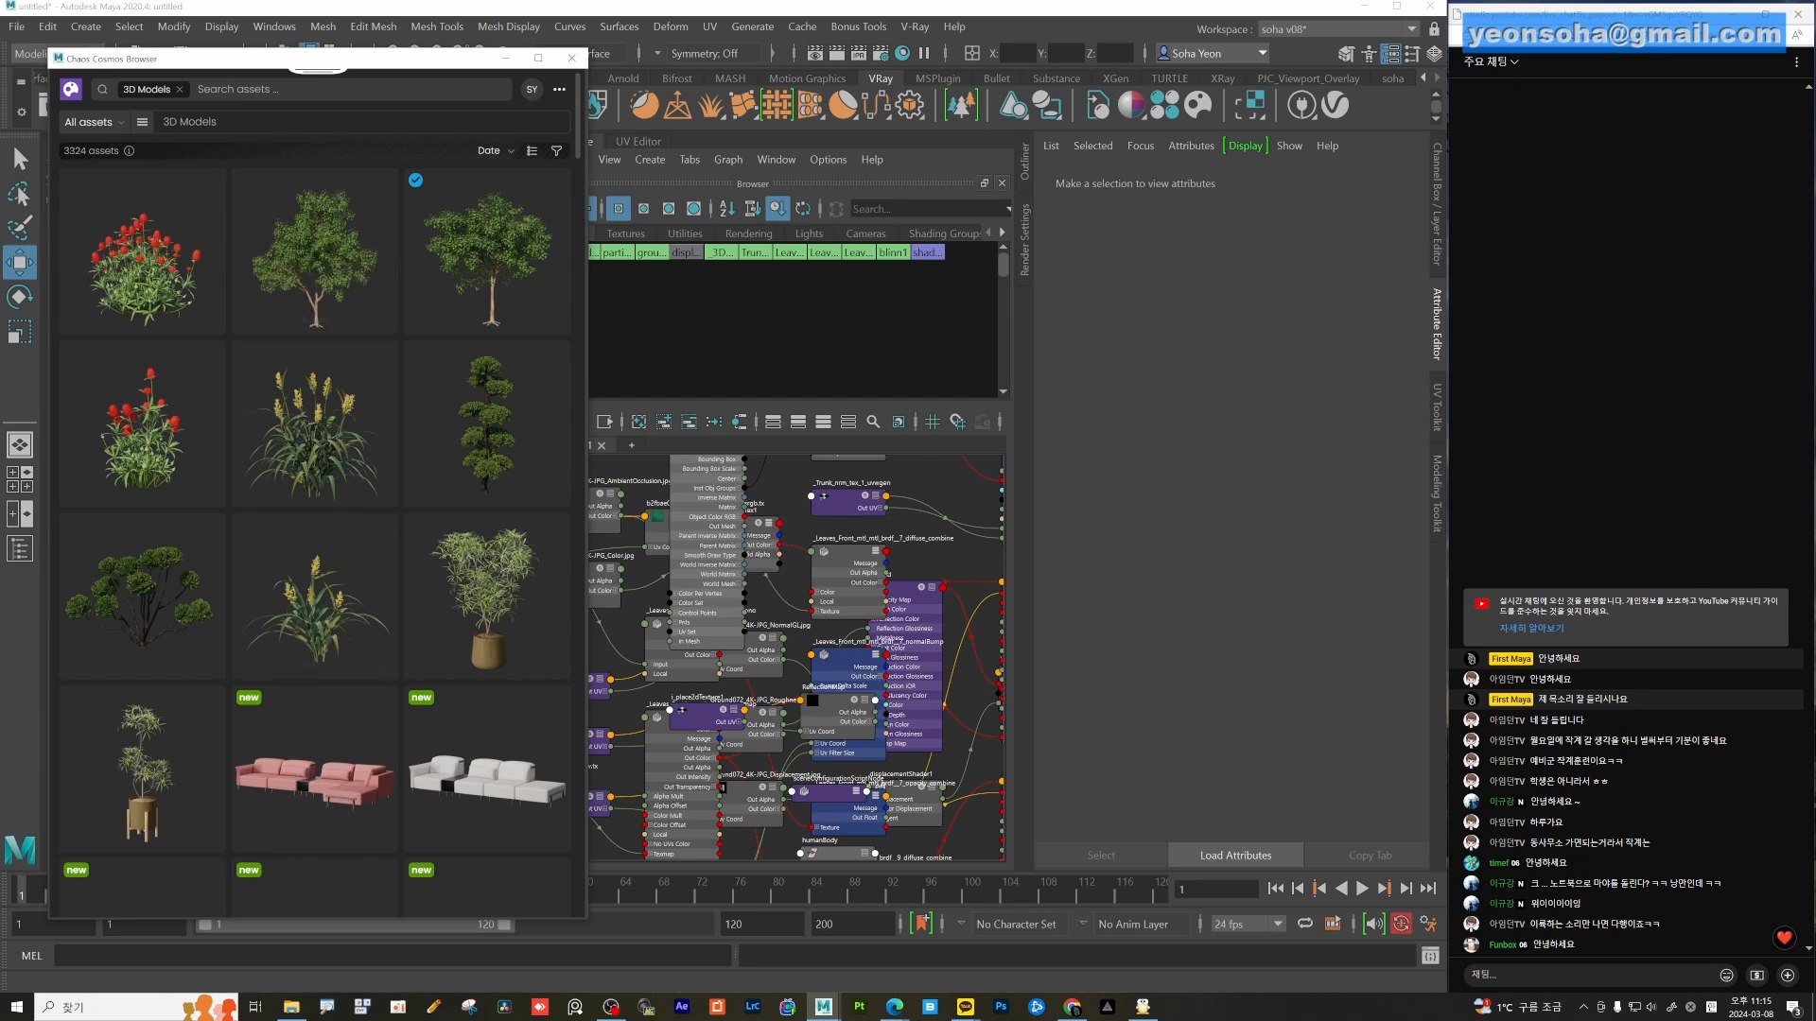
click(142, 121)
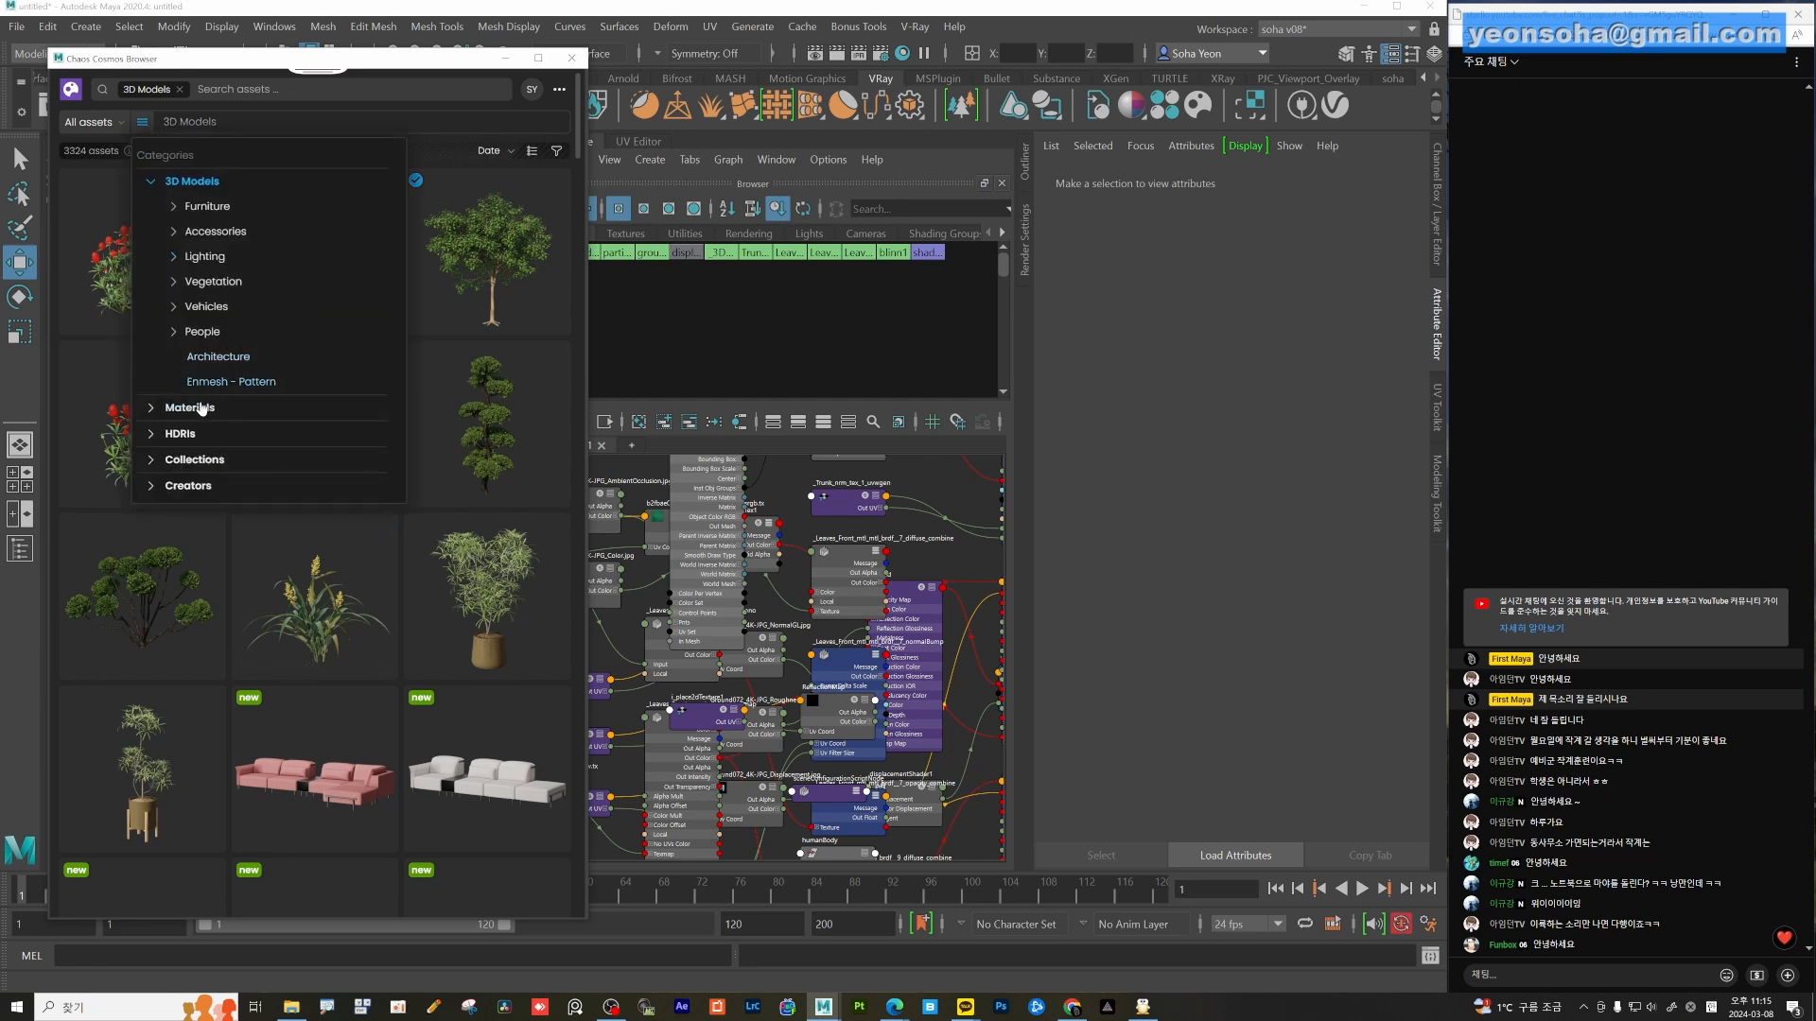
click(199, 308)
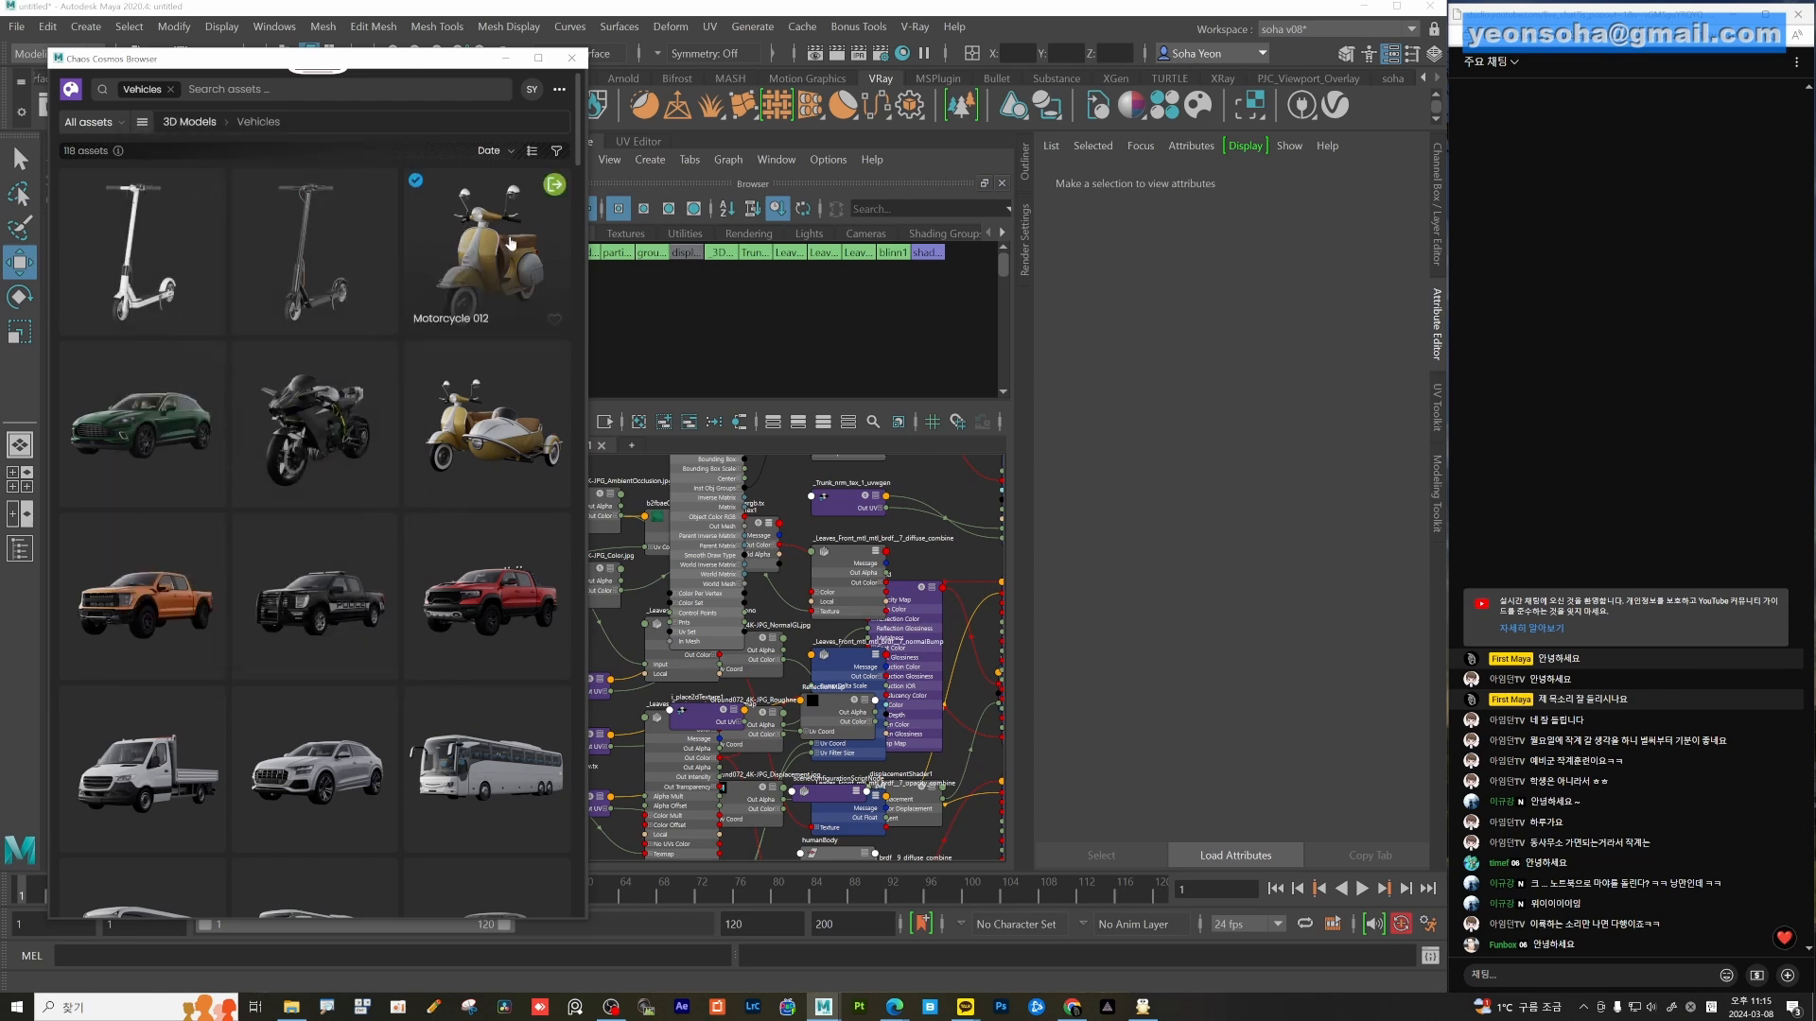
click(554, 183)
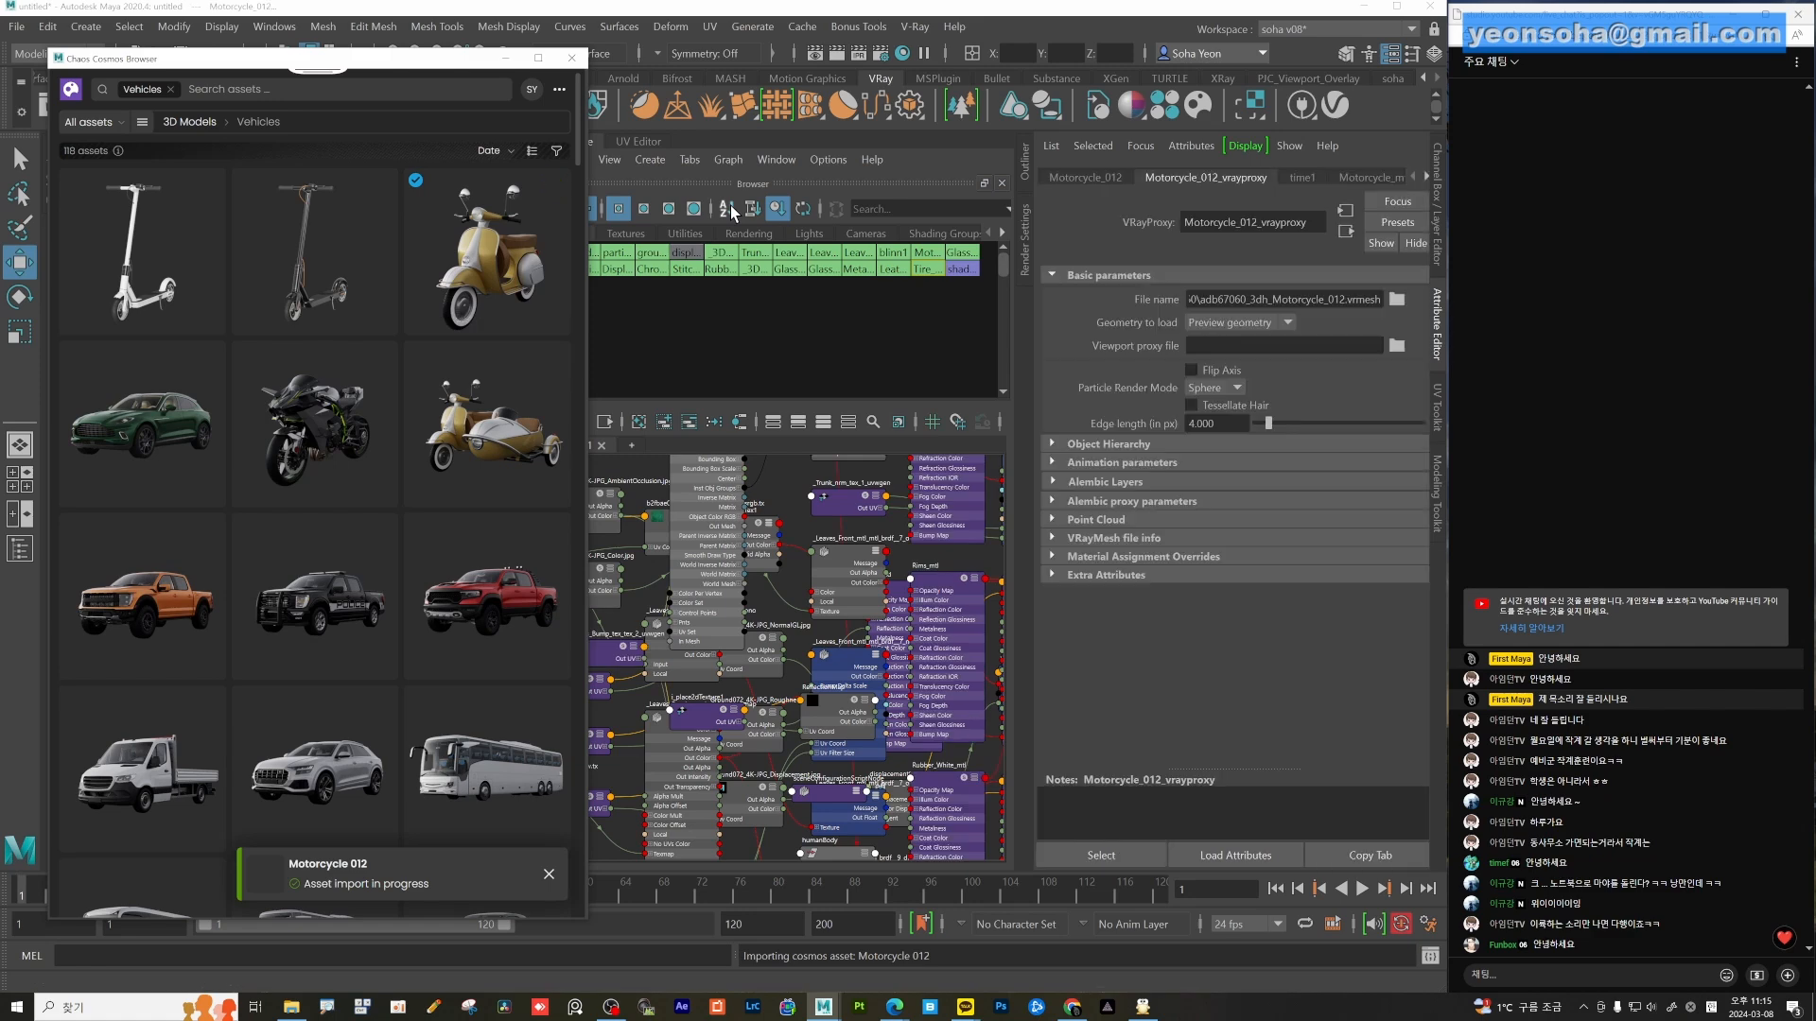
click(507, 62)
Move the motorcycle to the side of the ground plane and rotate it to stand at an angle.
scroll(379, 579, down, 3)
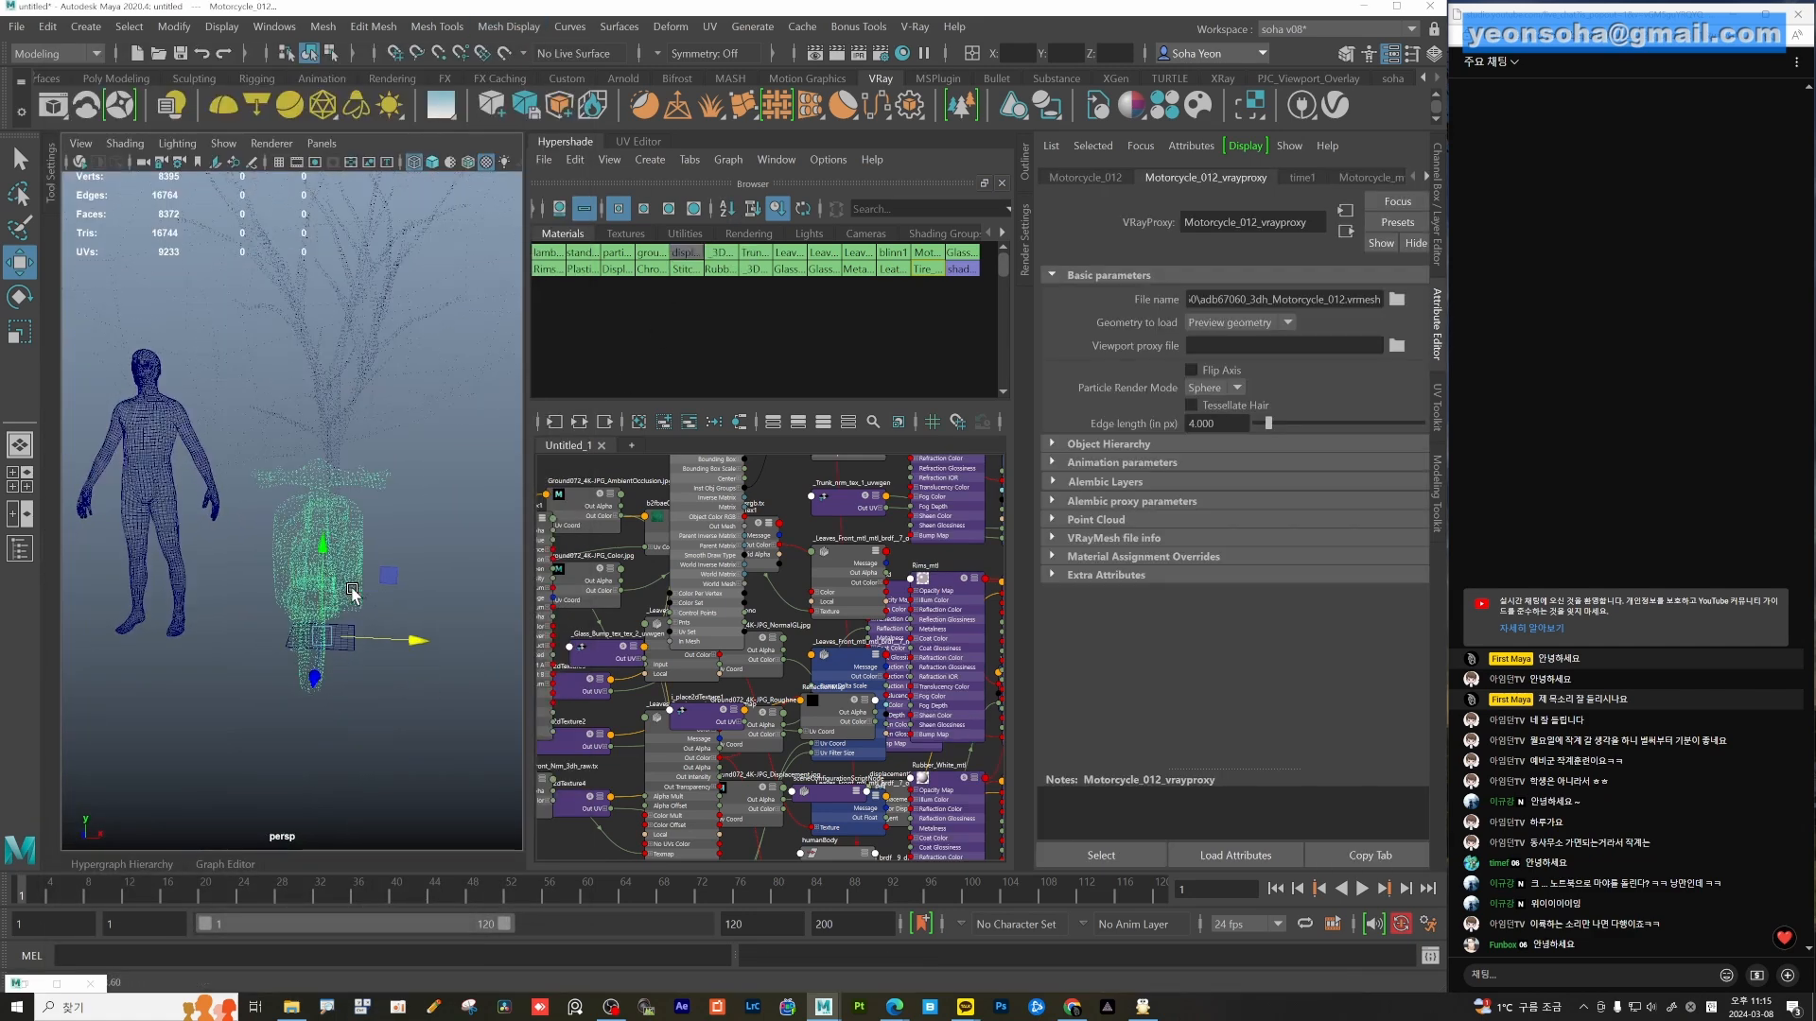
alt+drag(403, 588, 376, 711)
key(e)
key(w)
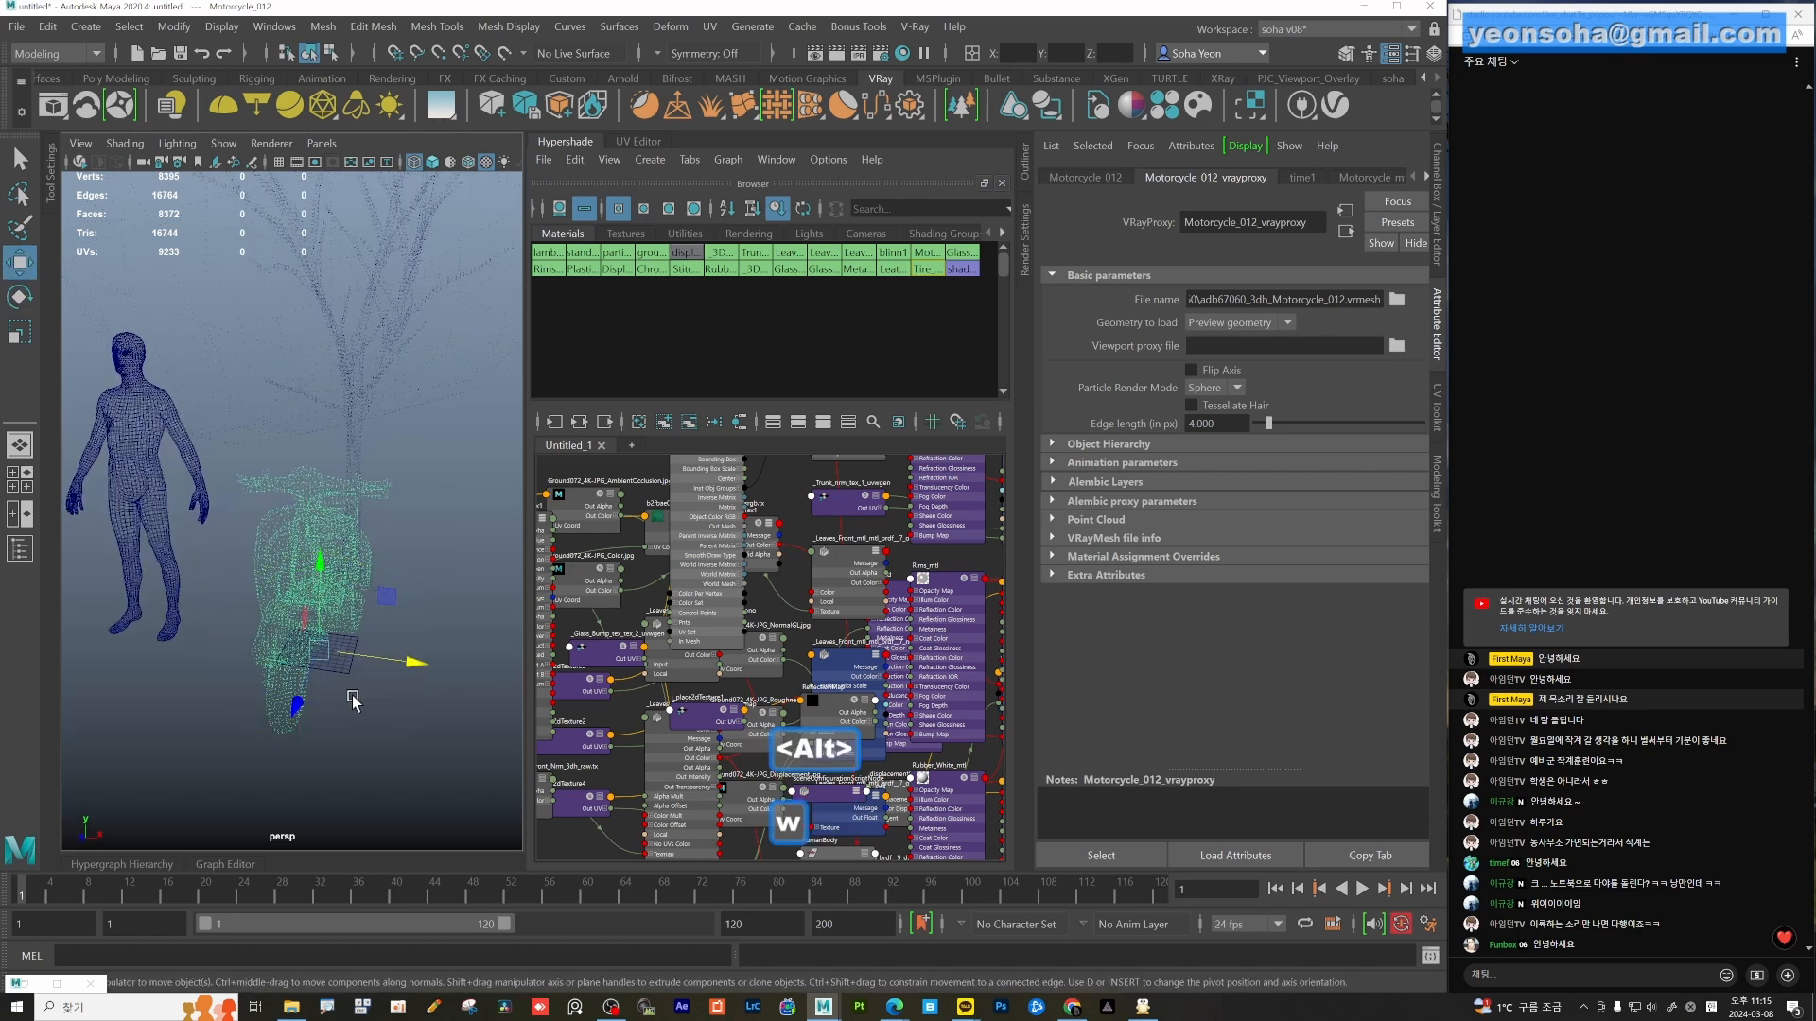
key(e)
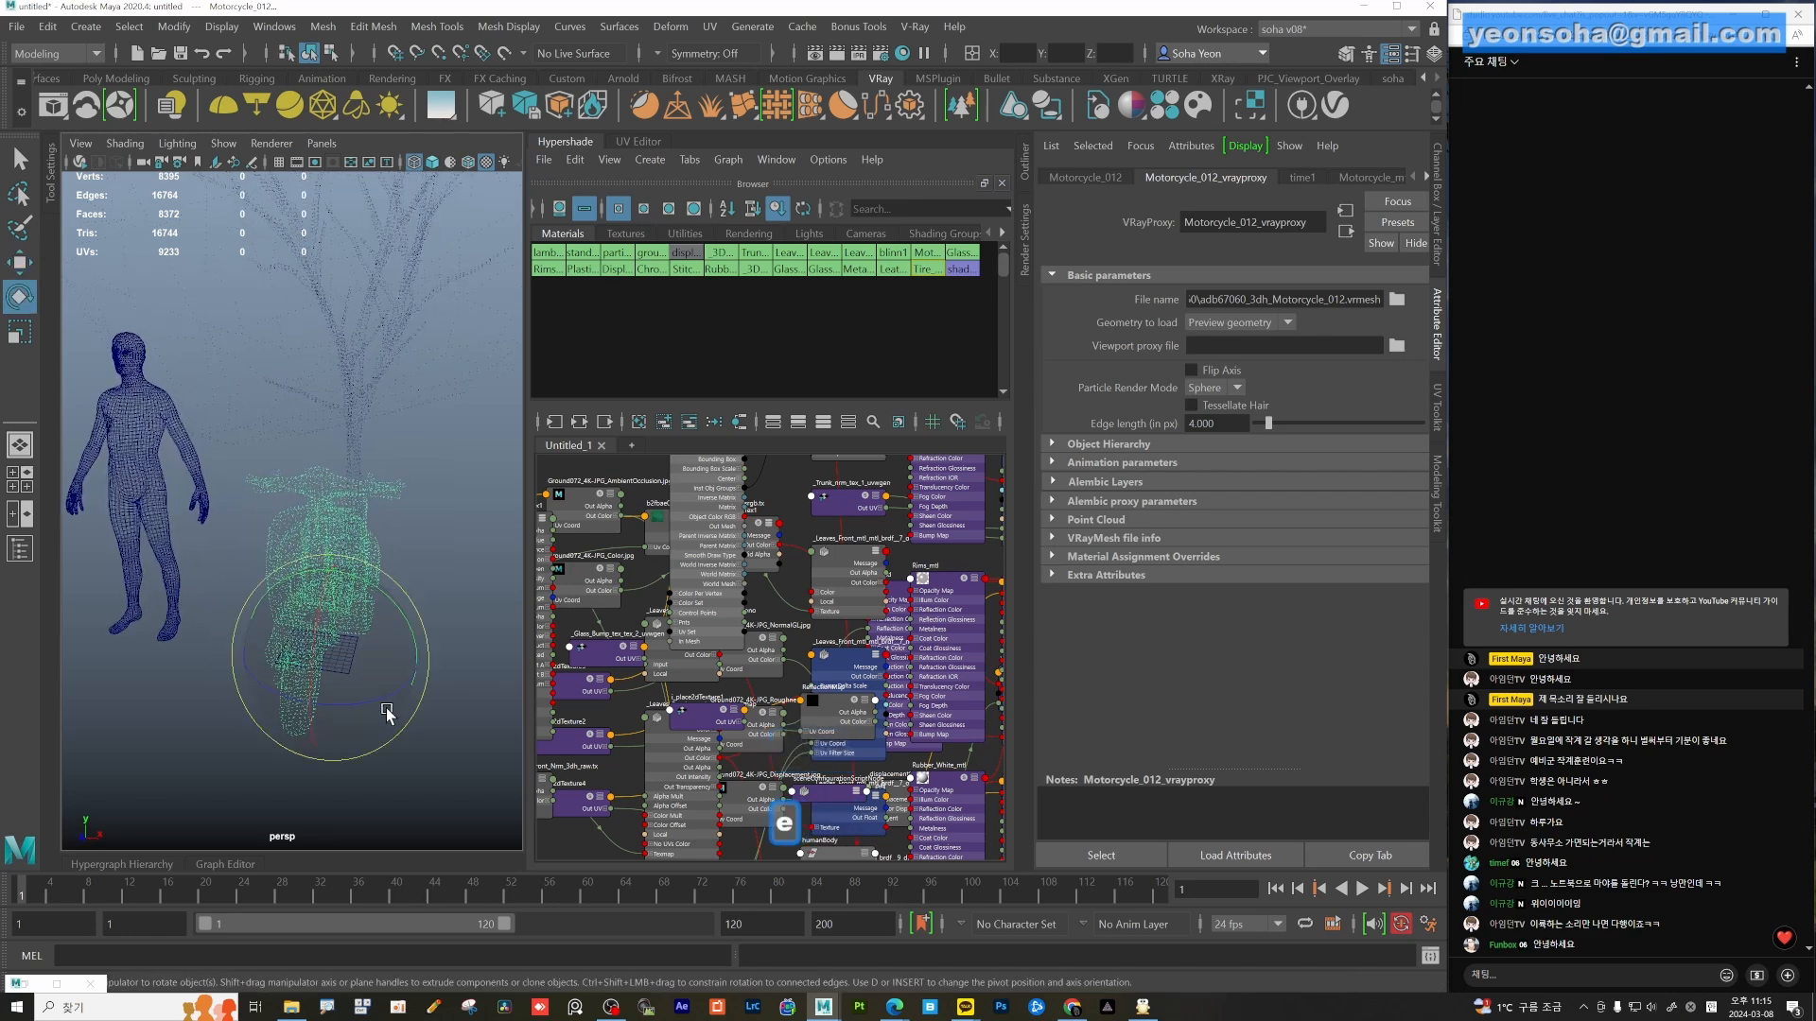
drag(387, 714, 369, 567)
key(alt+w)
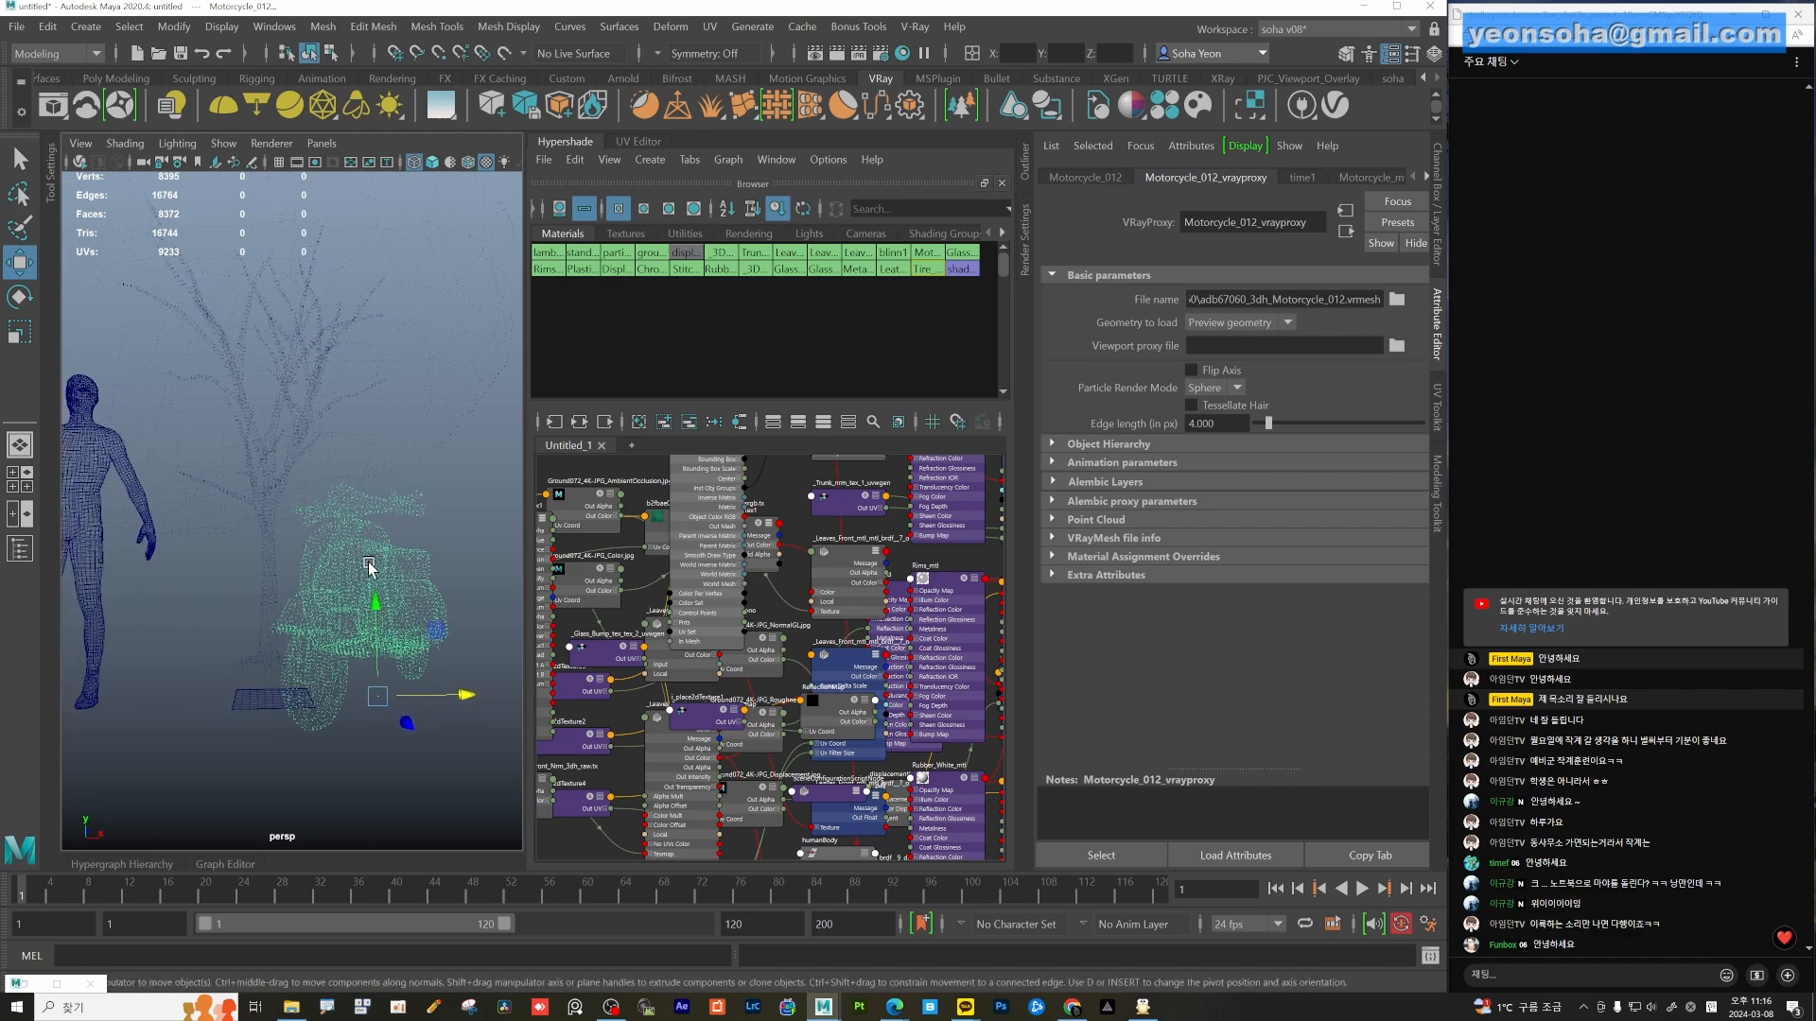
Scale the ground plane up uniformly until it extends beneath the human body, the tree and the motorcycle.
click(250, 707)
alt+drag(413, 688, 319, 728)
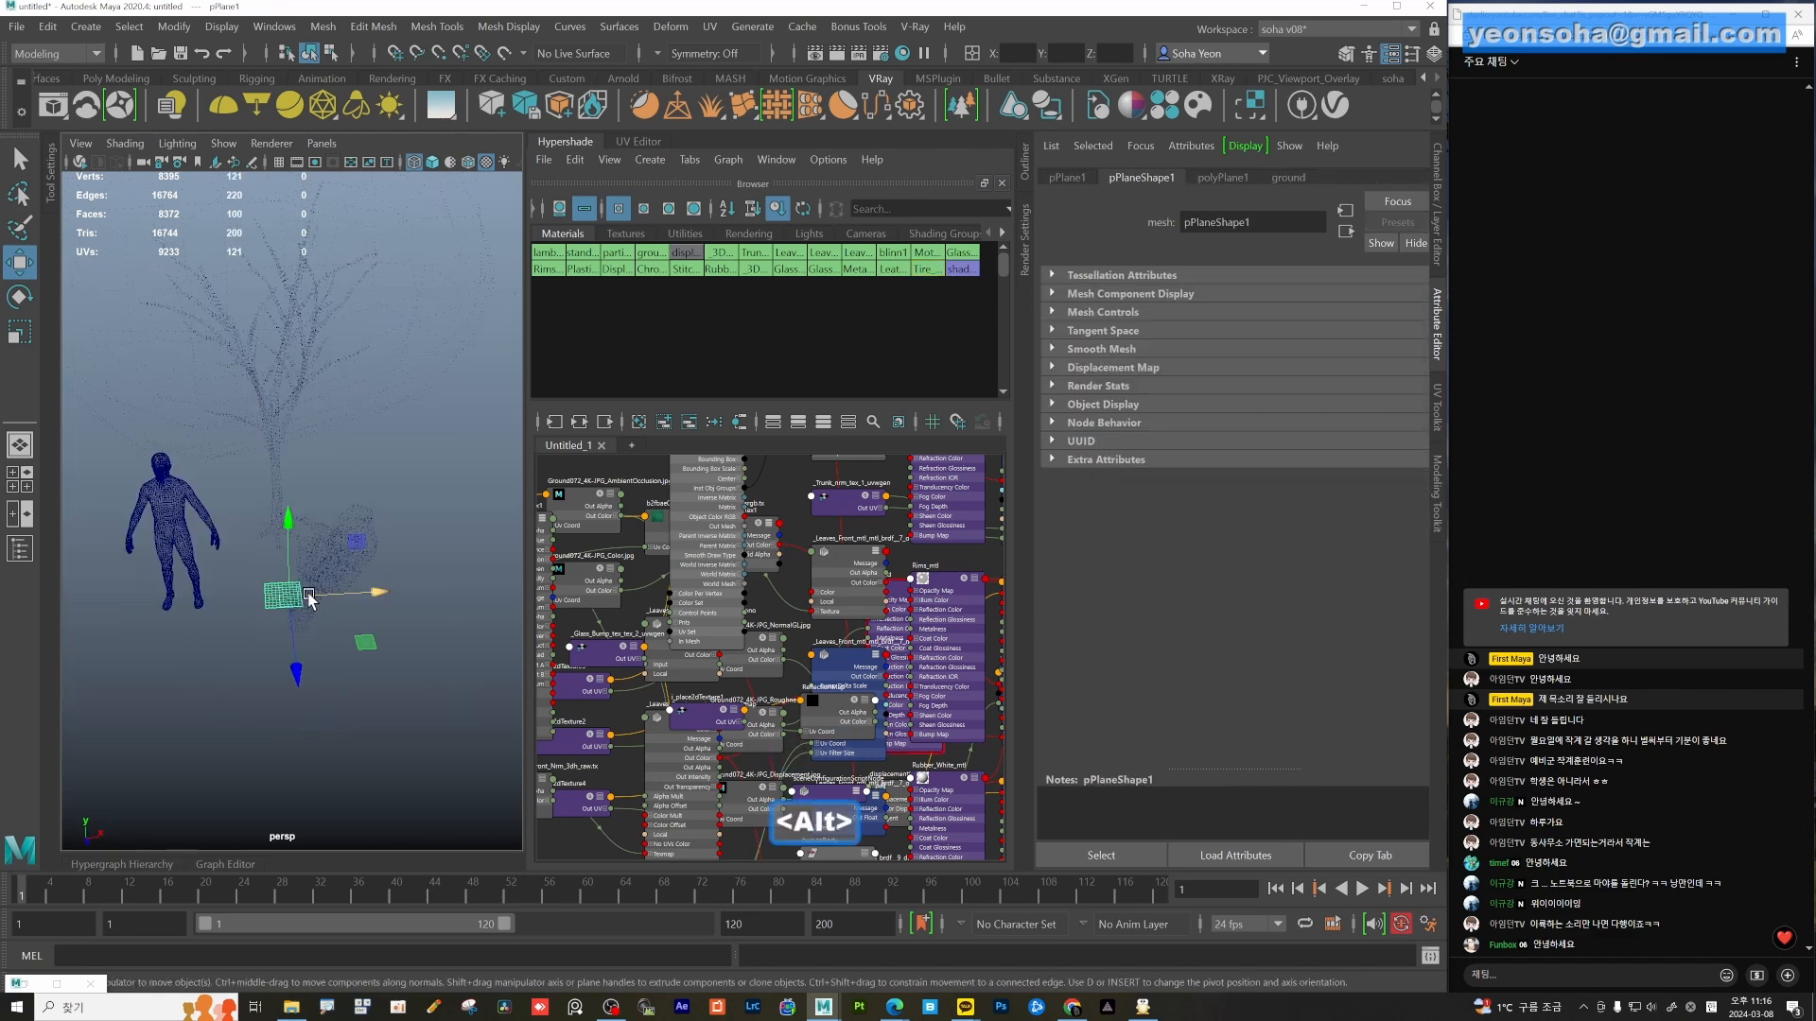
key(r)
drag(290, 597, 650, 702)
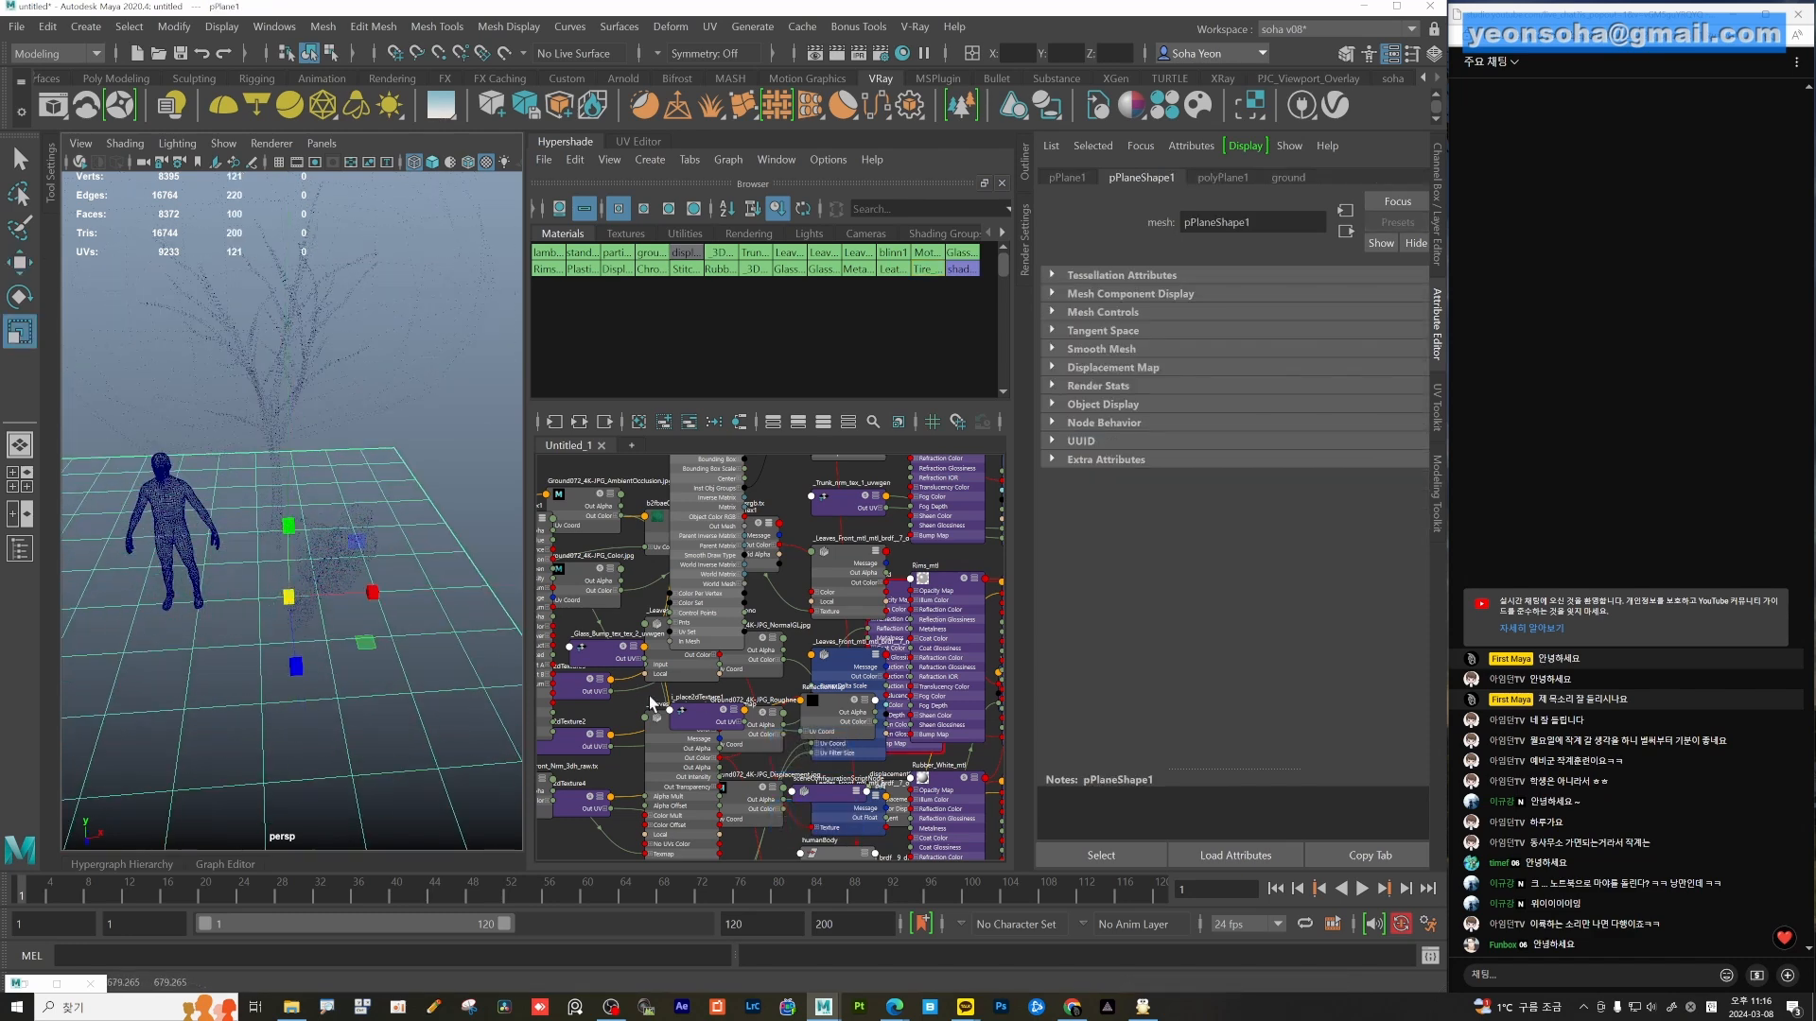
alt+drag(510, 657, 321, 665)
key(w)
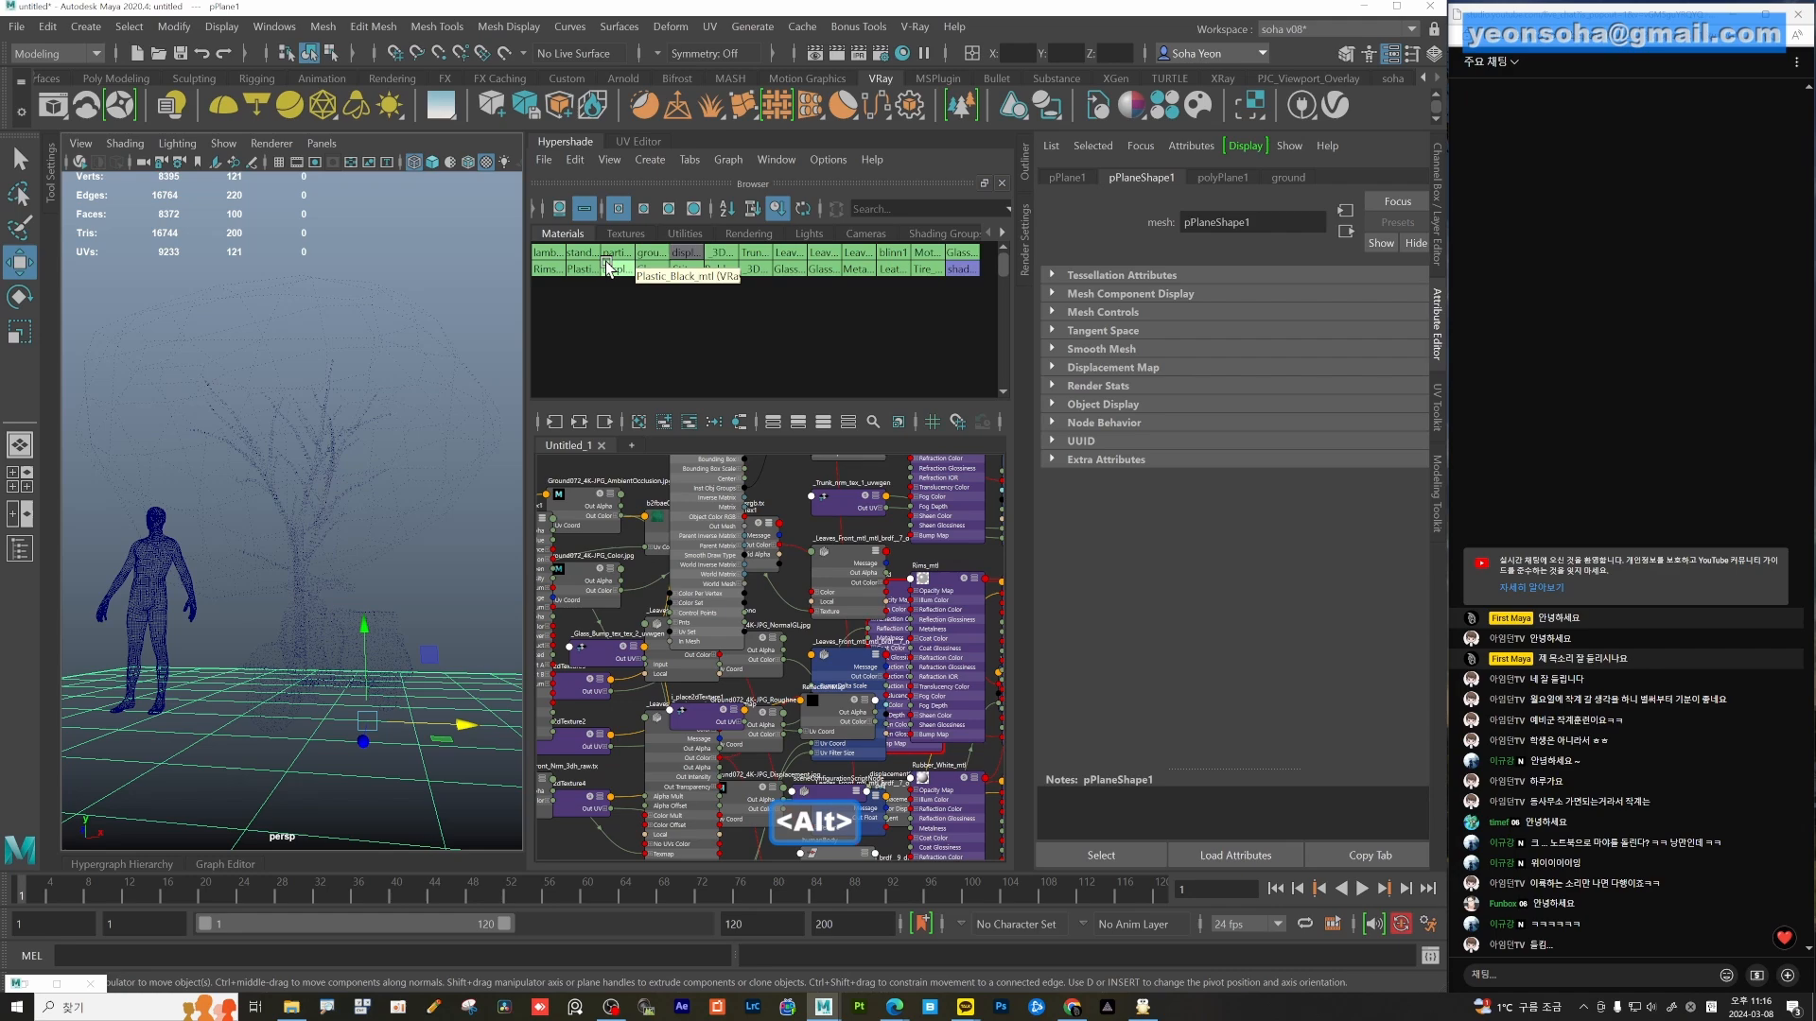
Collapse the Hypershade to widen the perspective viewport and view the enlarged plane with the imported models.
click(565, 141)
alt+drag(702, 545, 638, 515)
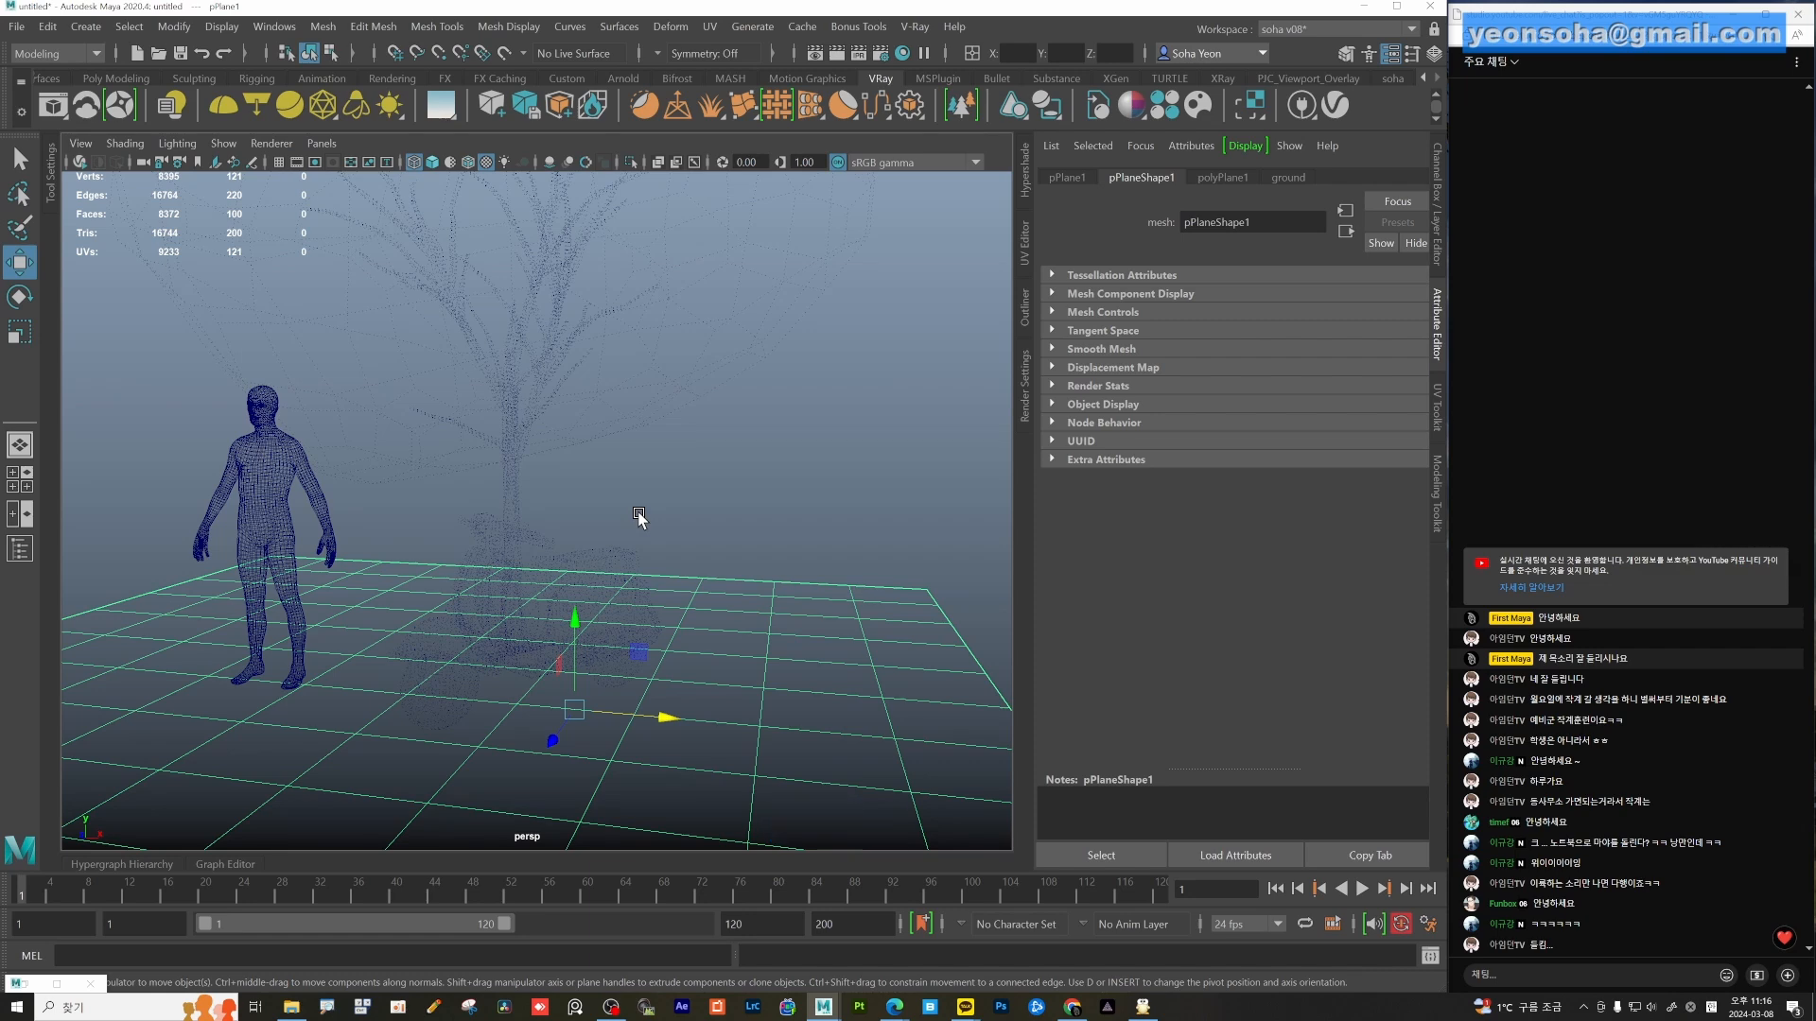
alt+drag(619, 617, 603, 641)
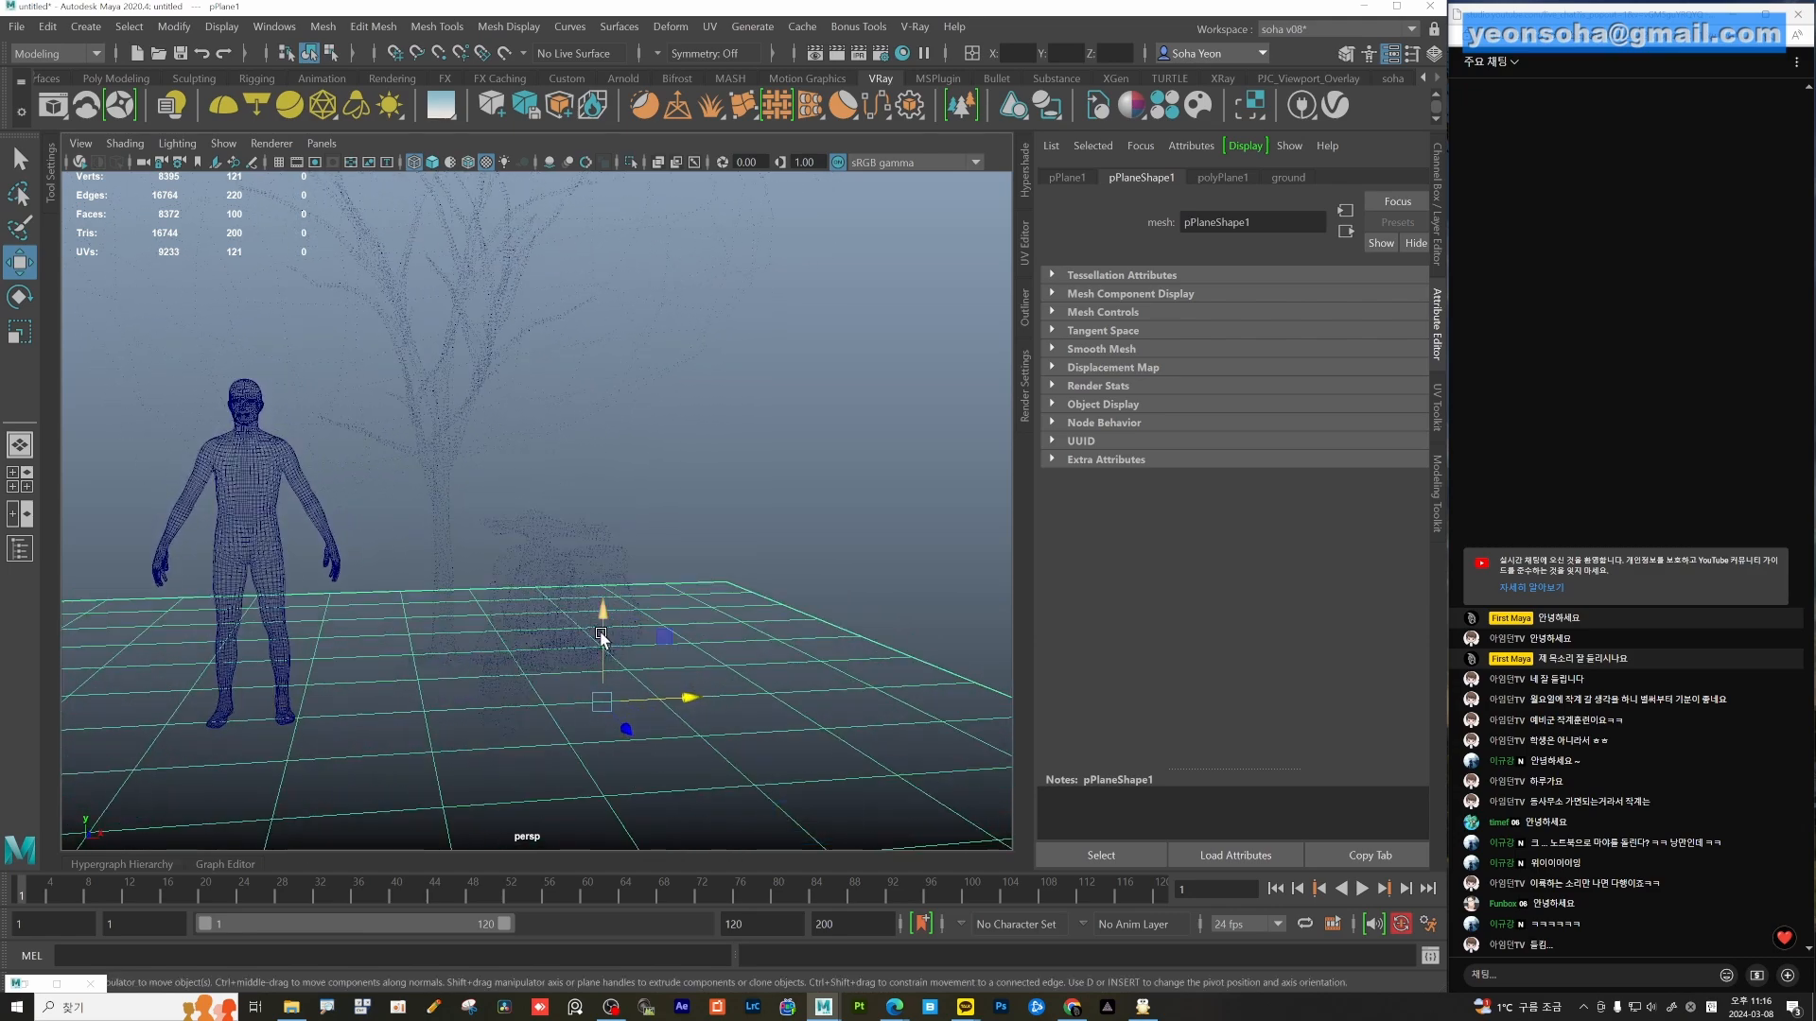
alt+drag(602, 638, 694, 704)
Compare the motorcycle and the human body with the tree on the enlarged plane, selecting each in turn and leaving nothing selected.
click(681, 645)
alt+drag(840, 699, 698, 762)
key(e)
alt+drag(694, 759, 685, 737)
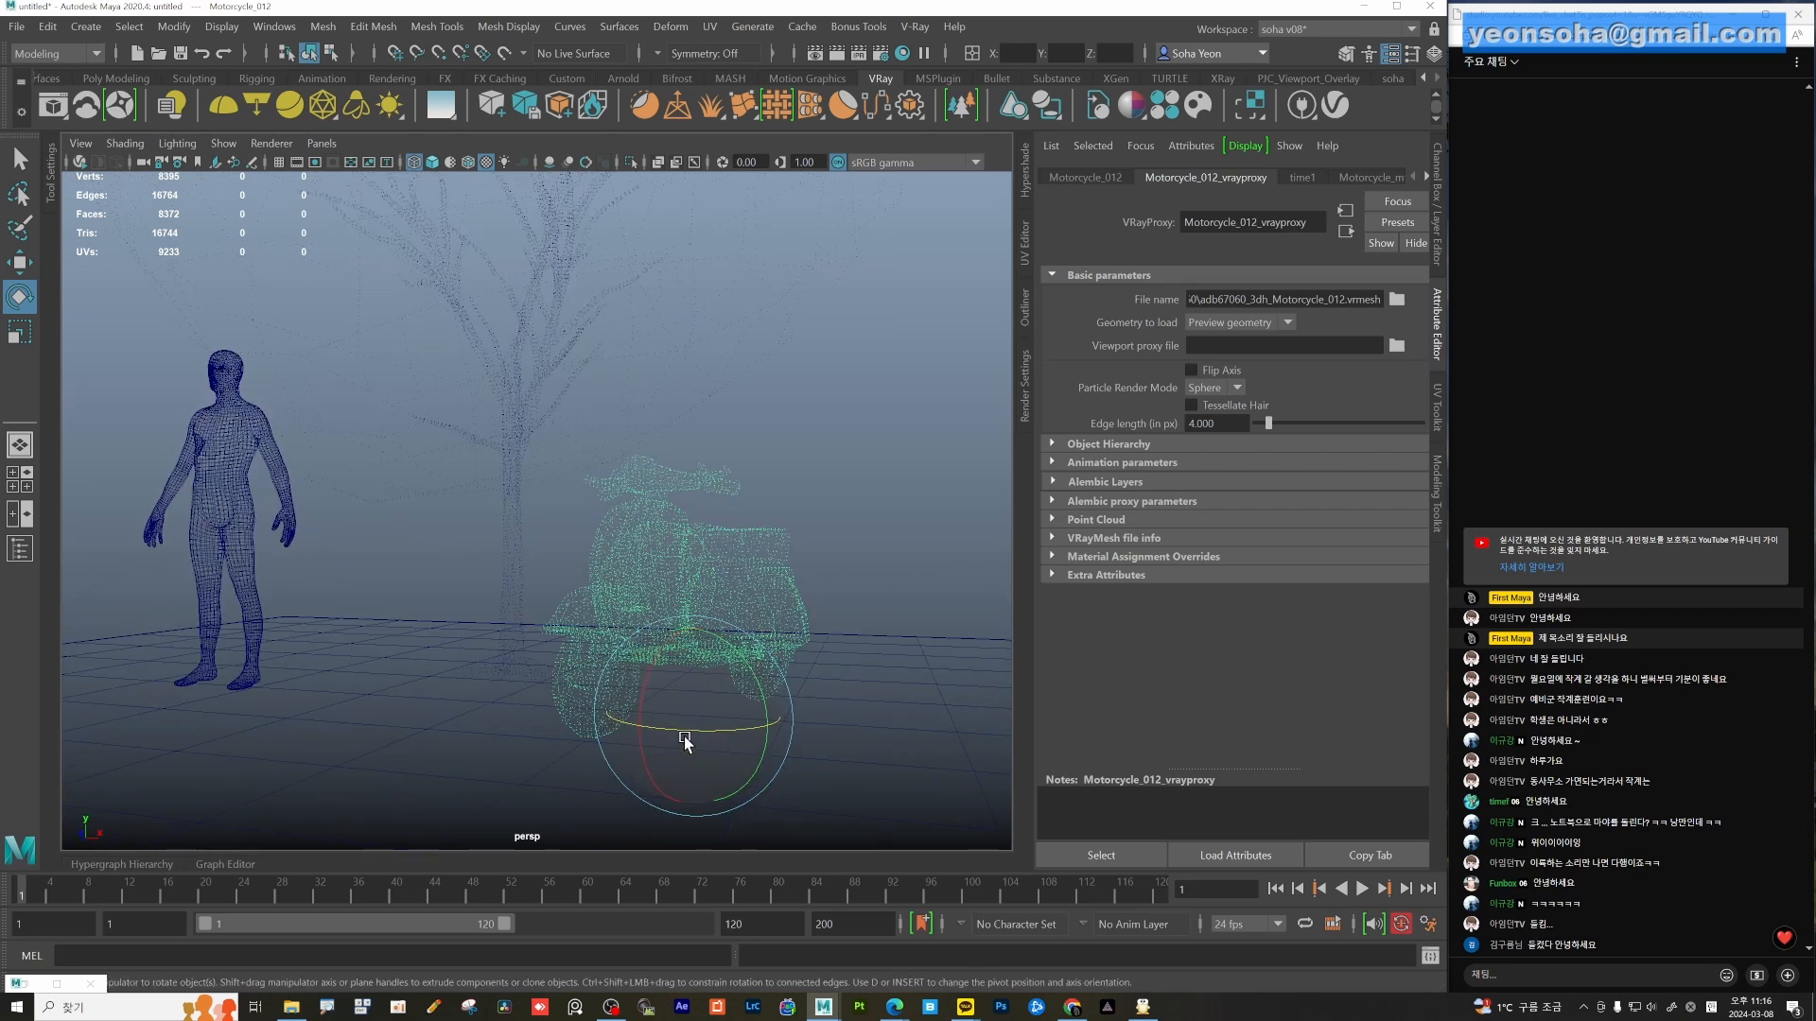
key(alt)
alt+drag(604, 438, 675, 518)
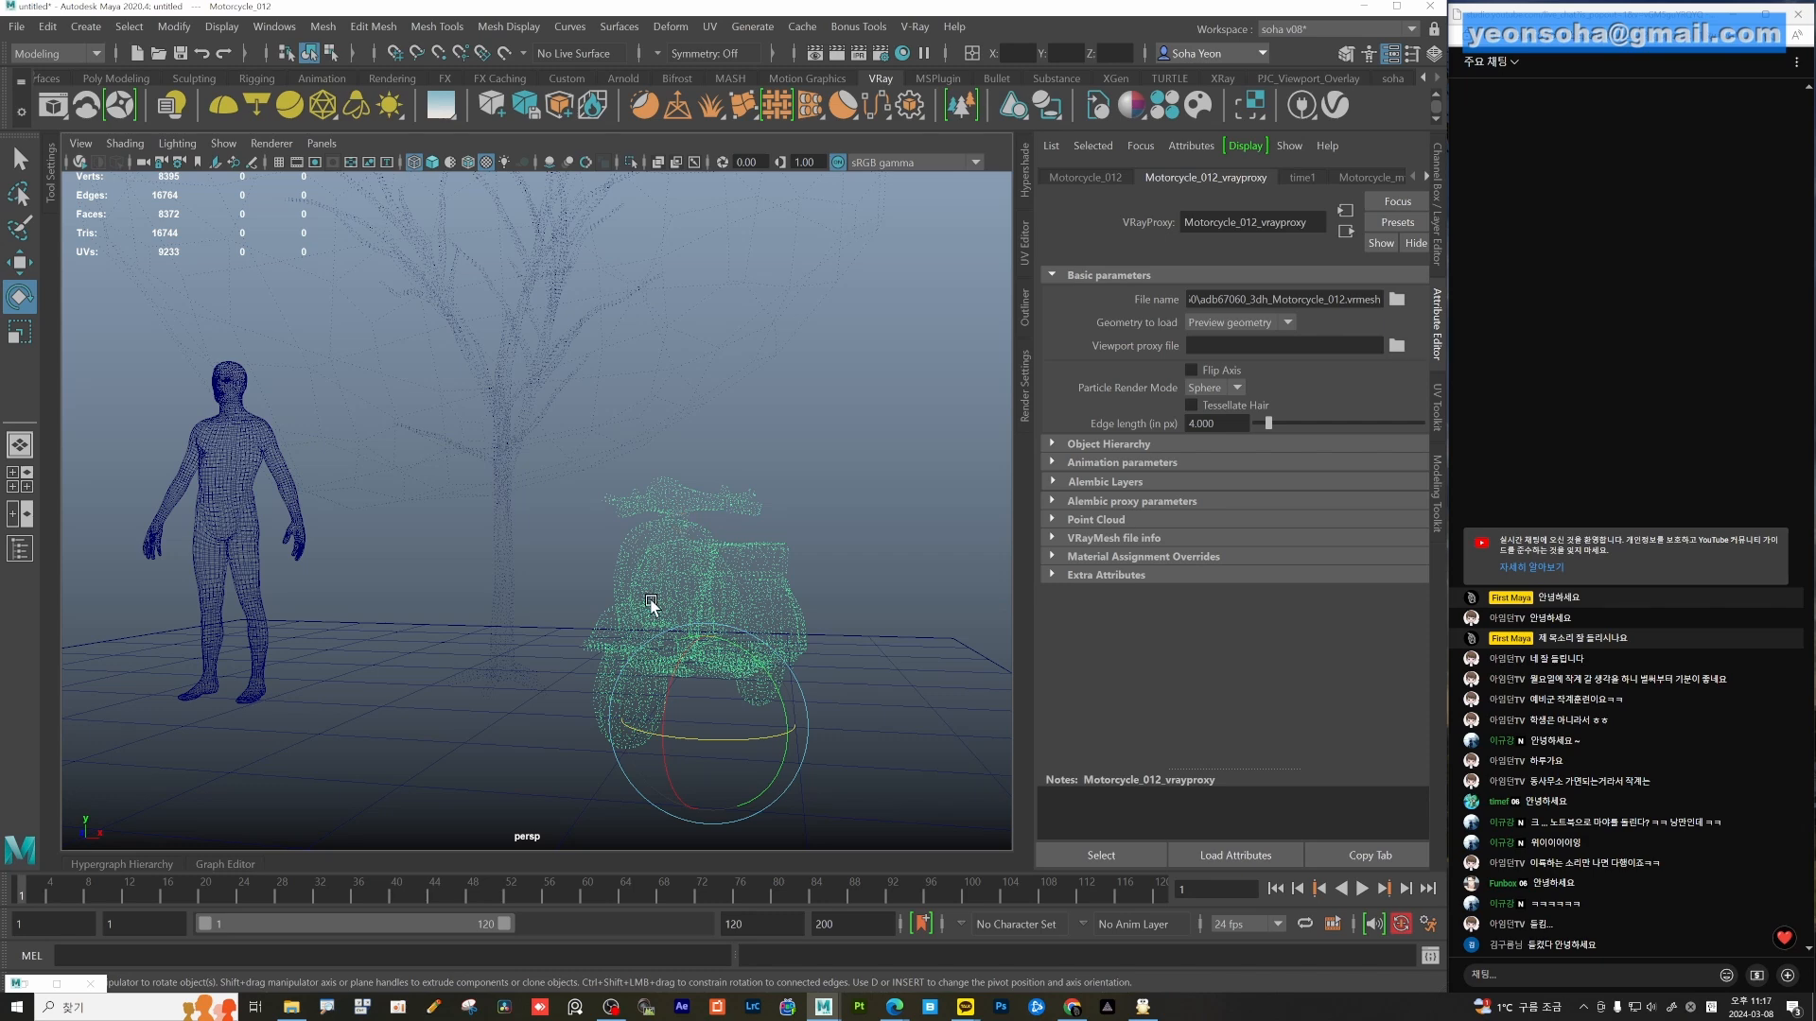
alt+drag(600, 537, 580, 502)
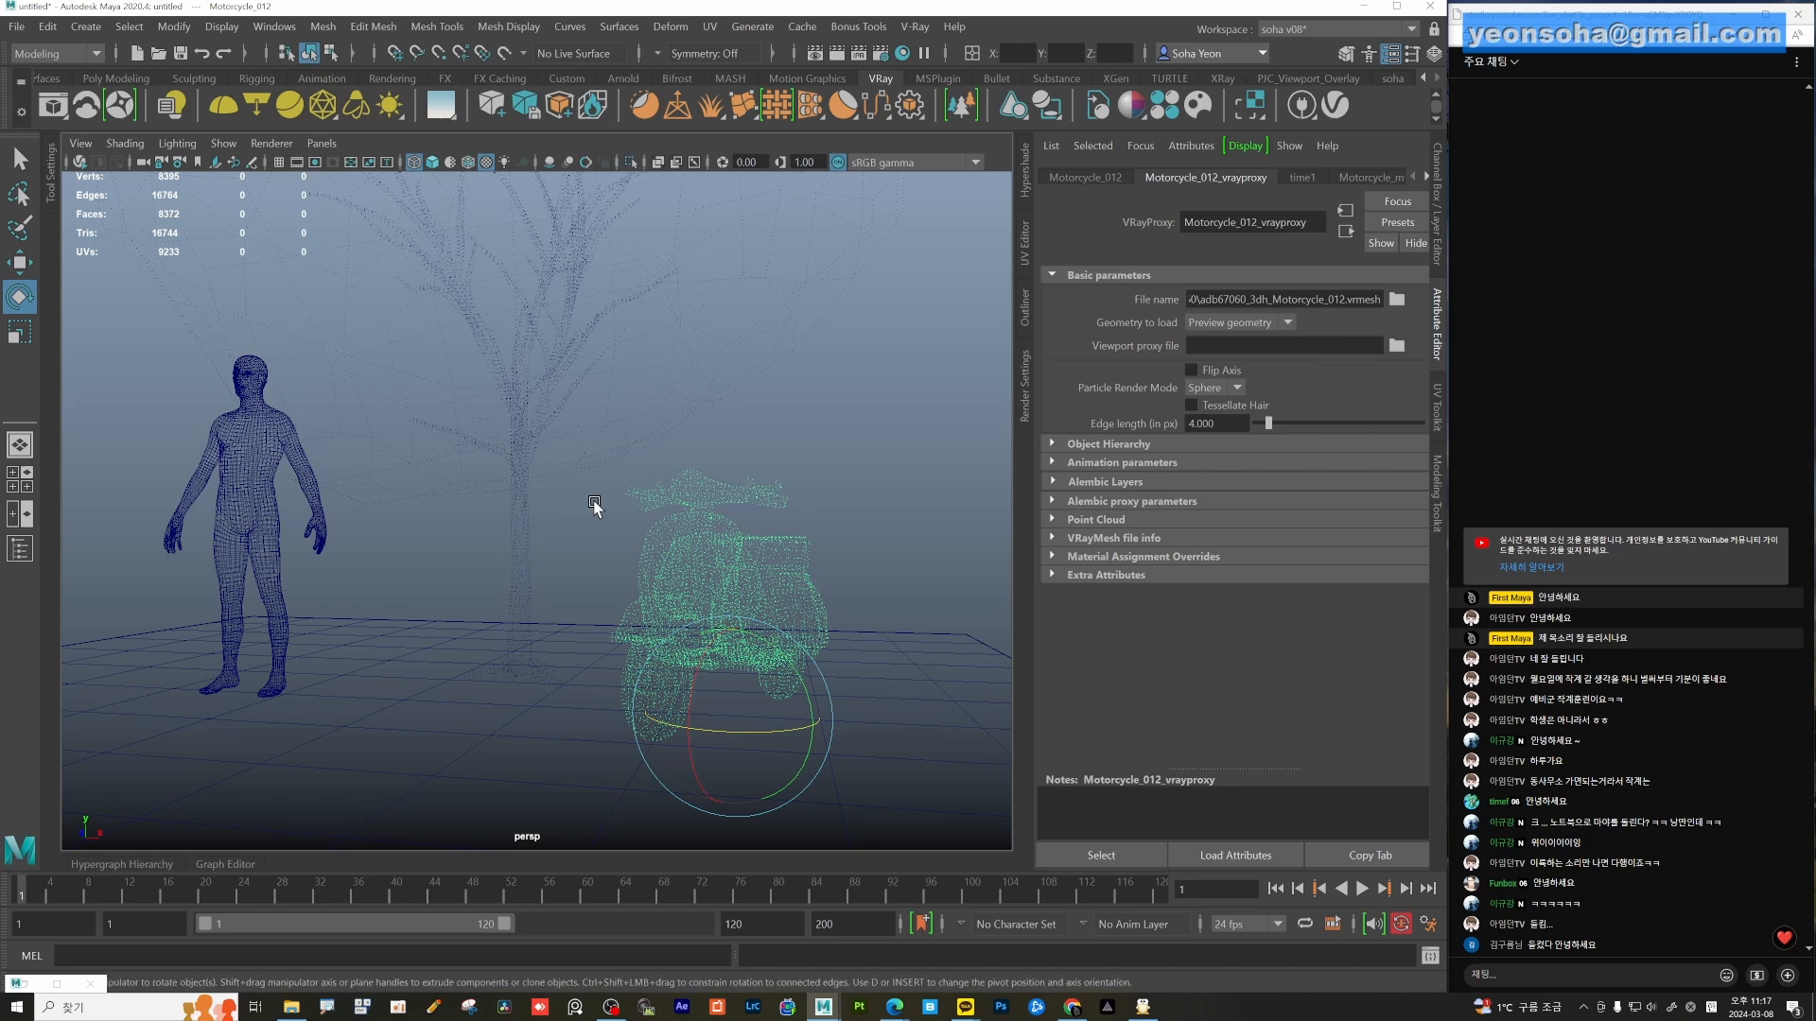
alt+drag(709, 388, 523, 401)
click(722, 409)
click(293, 482)
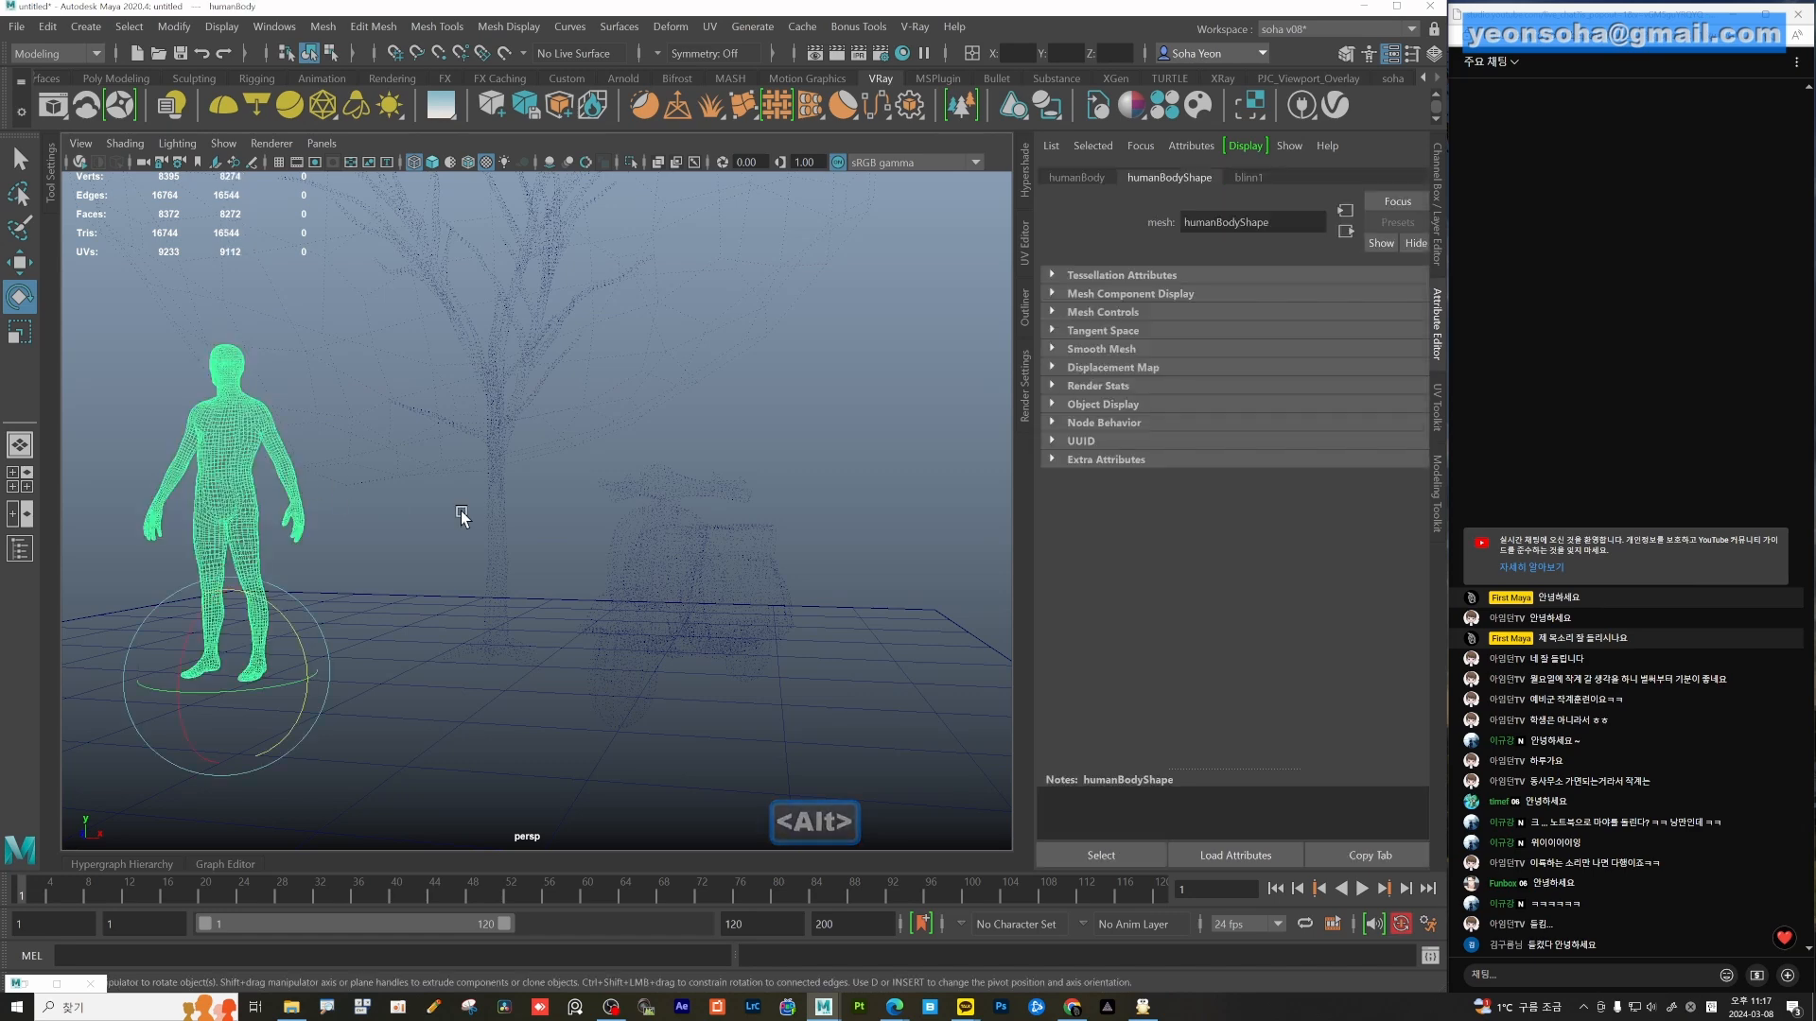
click(712, 404)
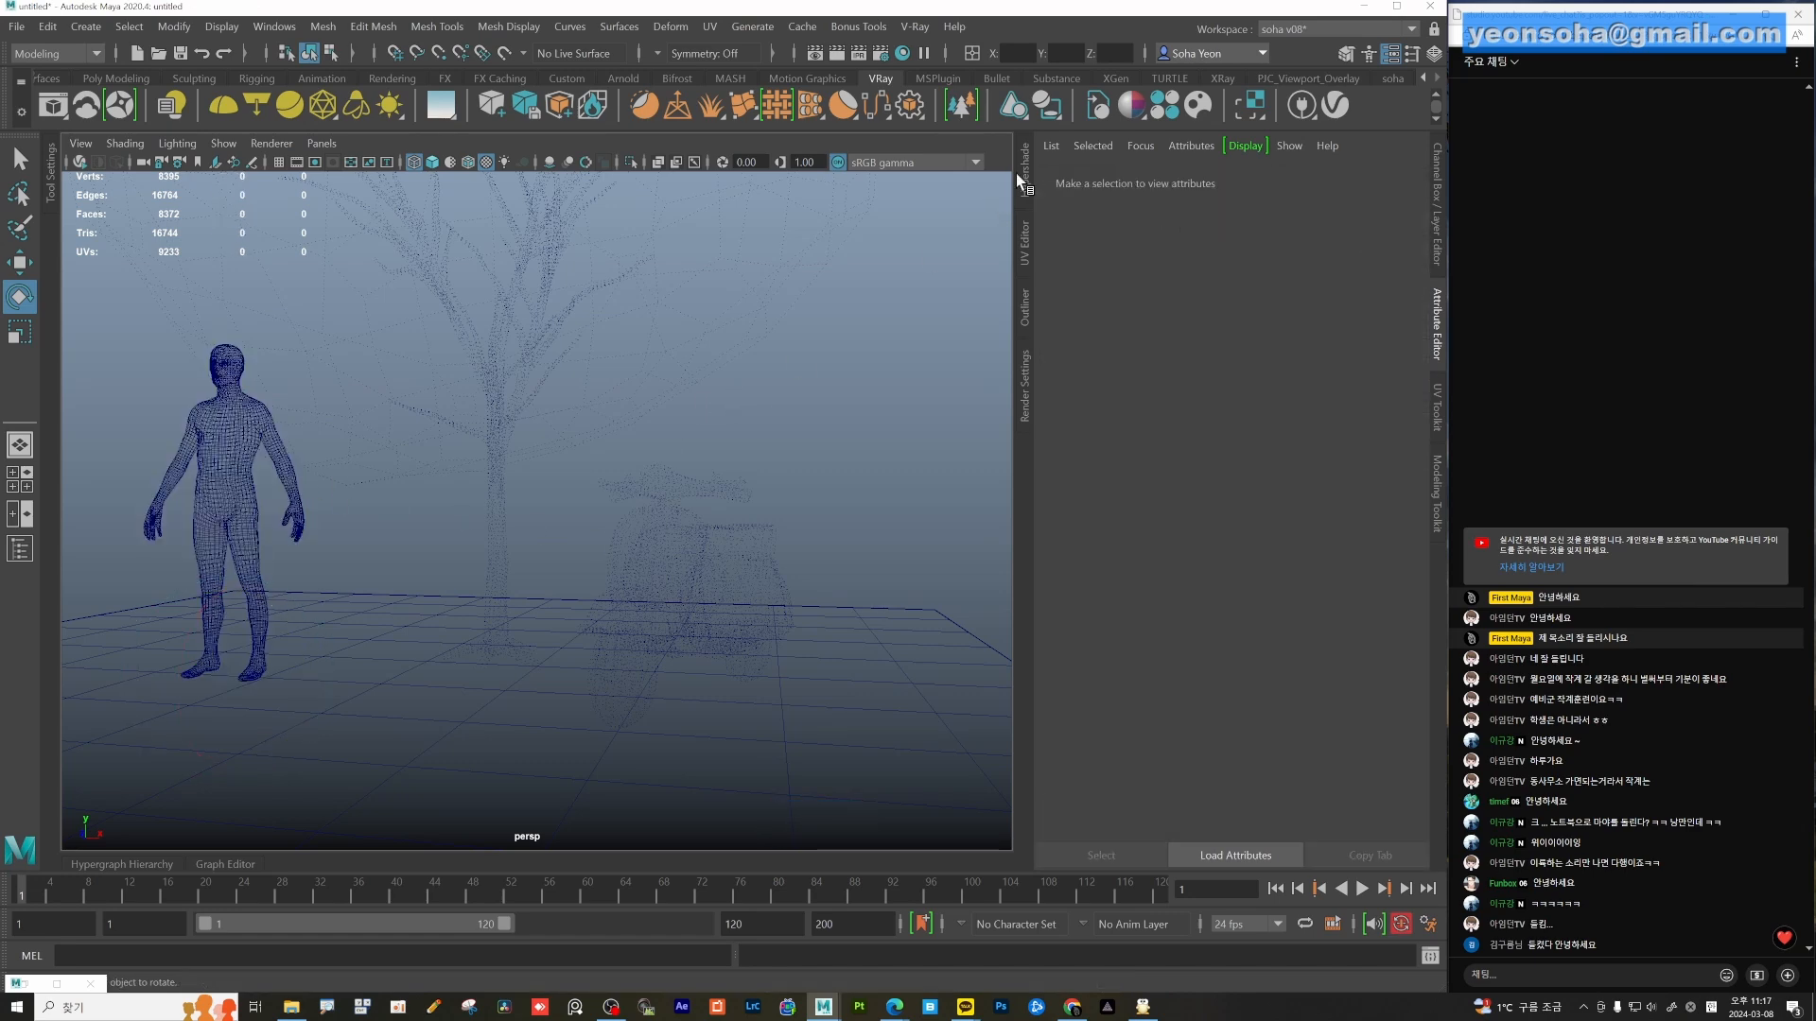
Open the Chaos Cosmos Browser and switch the 3D Models from Vehicles to the People category.
click(1197, 106)
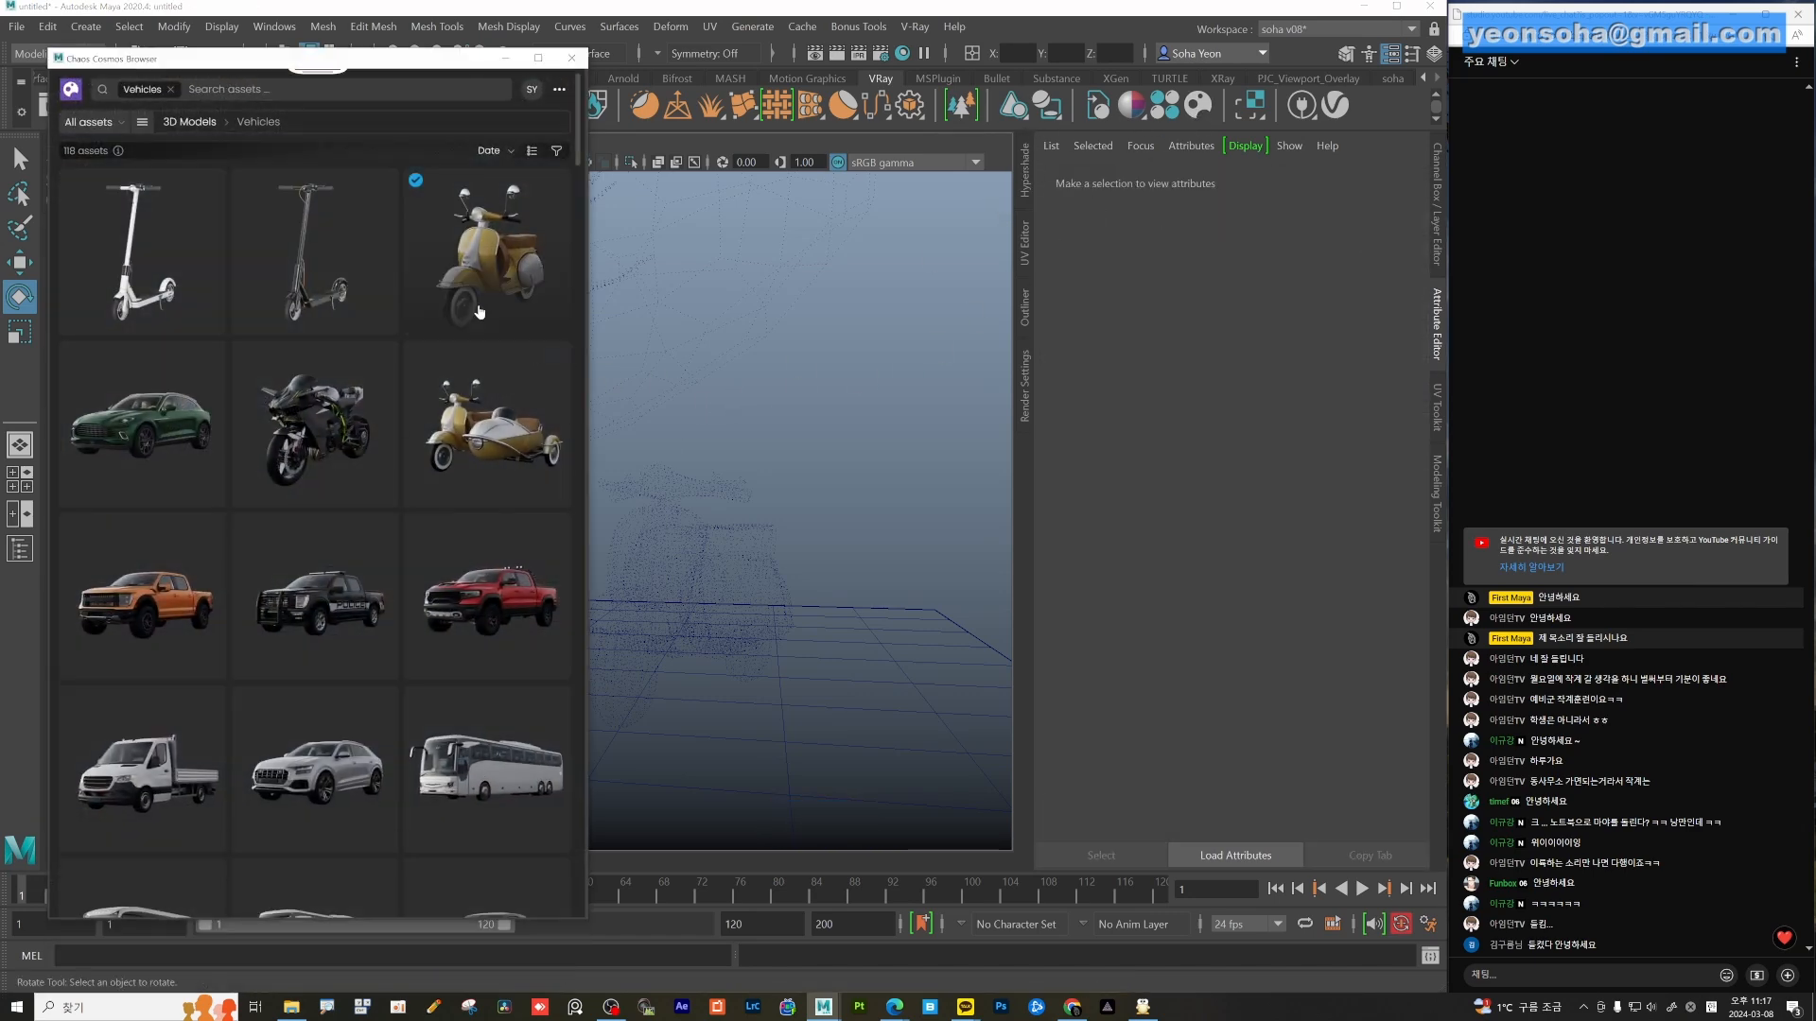
click(141, 124)
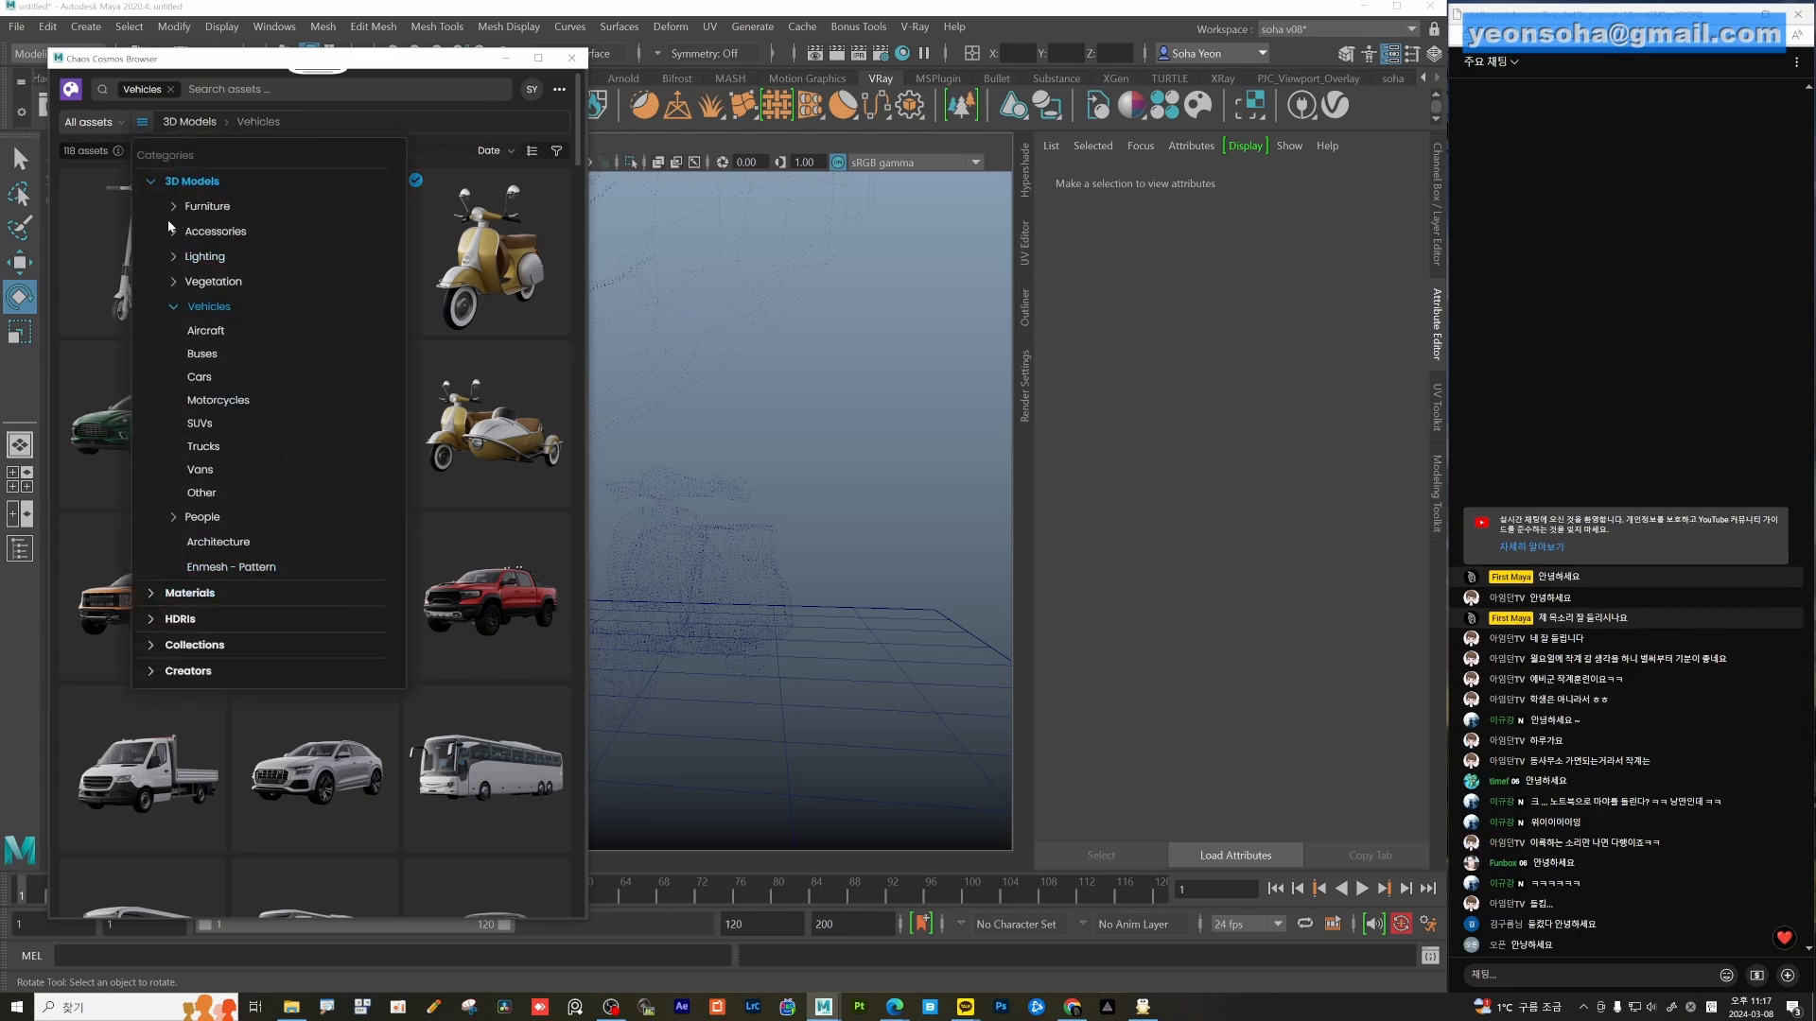
click(174, 307)
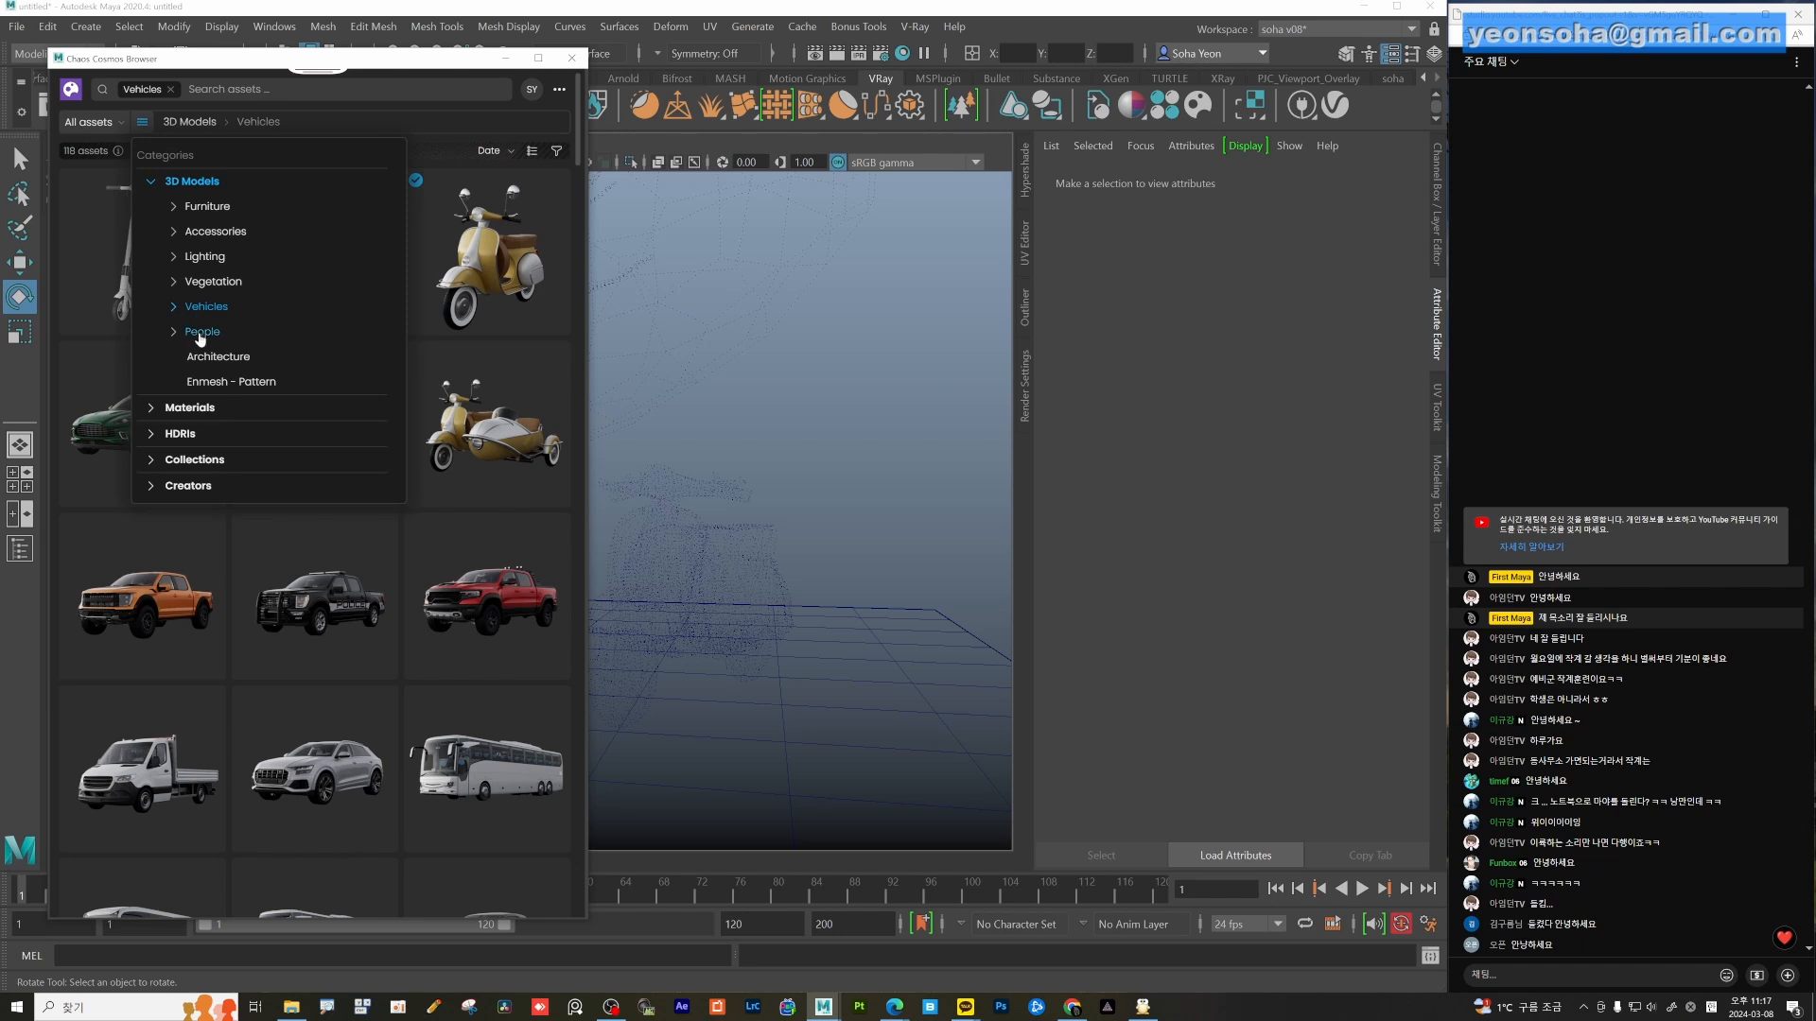
click(201, 332)
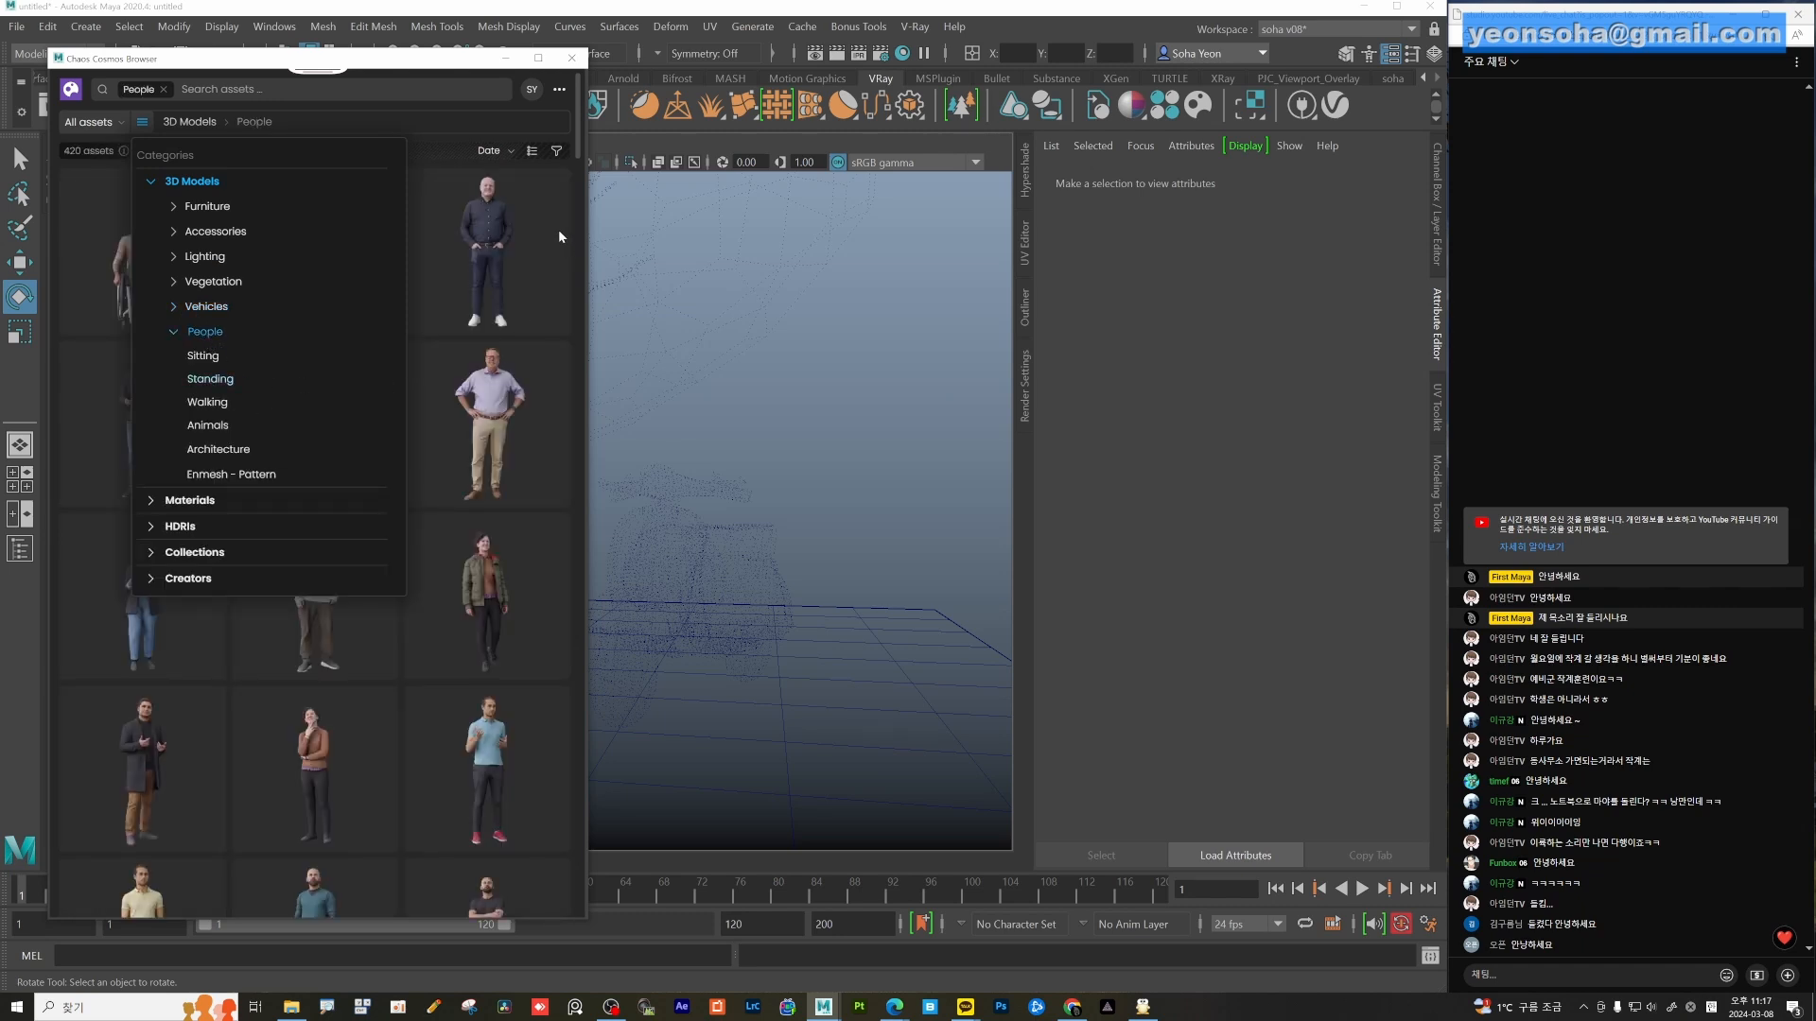
click(563, 507)
Look through the People models for a standing human figure suitable as a scale reference.
scroll(532, 577, down, 1)
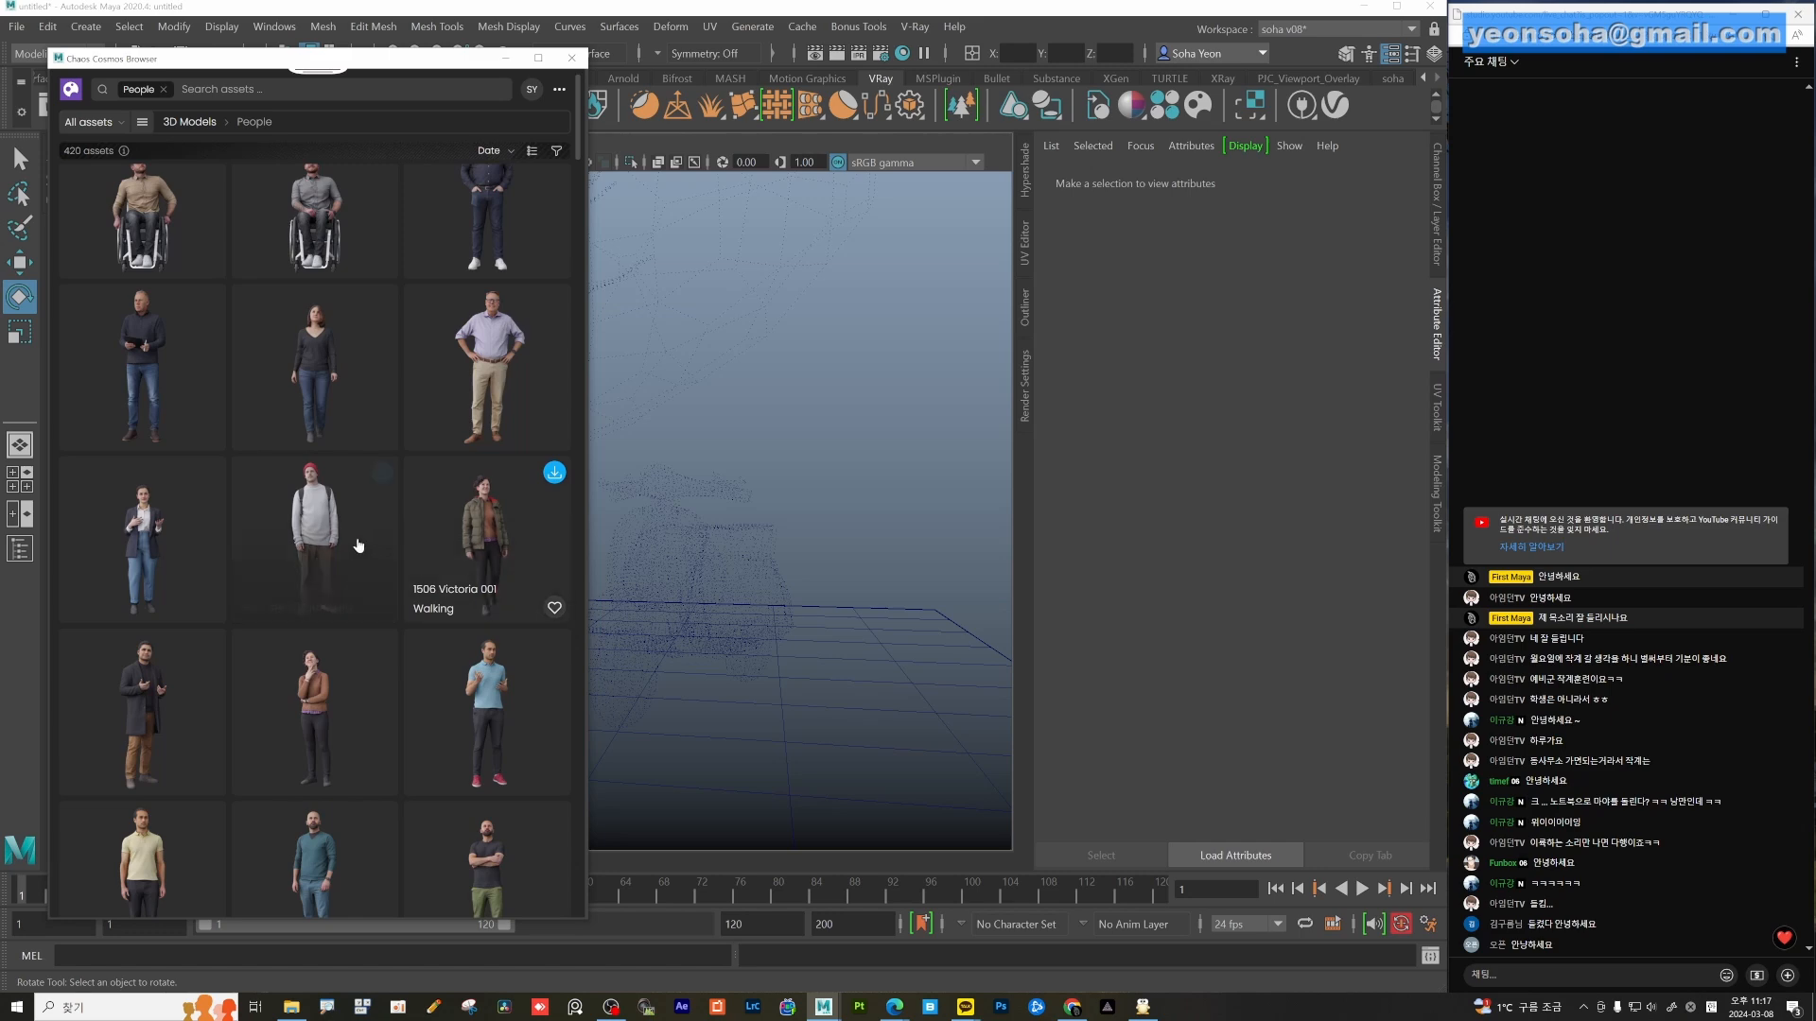
scroll(343, 541, down, 4)
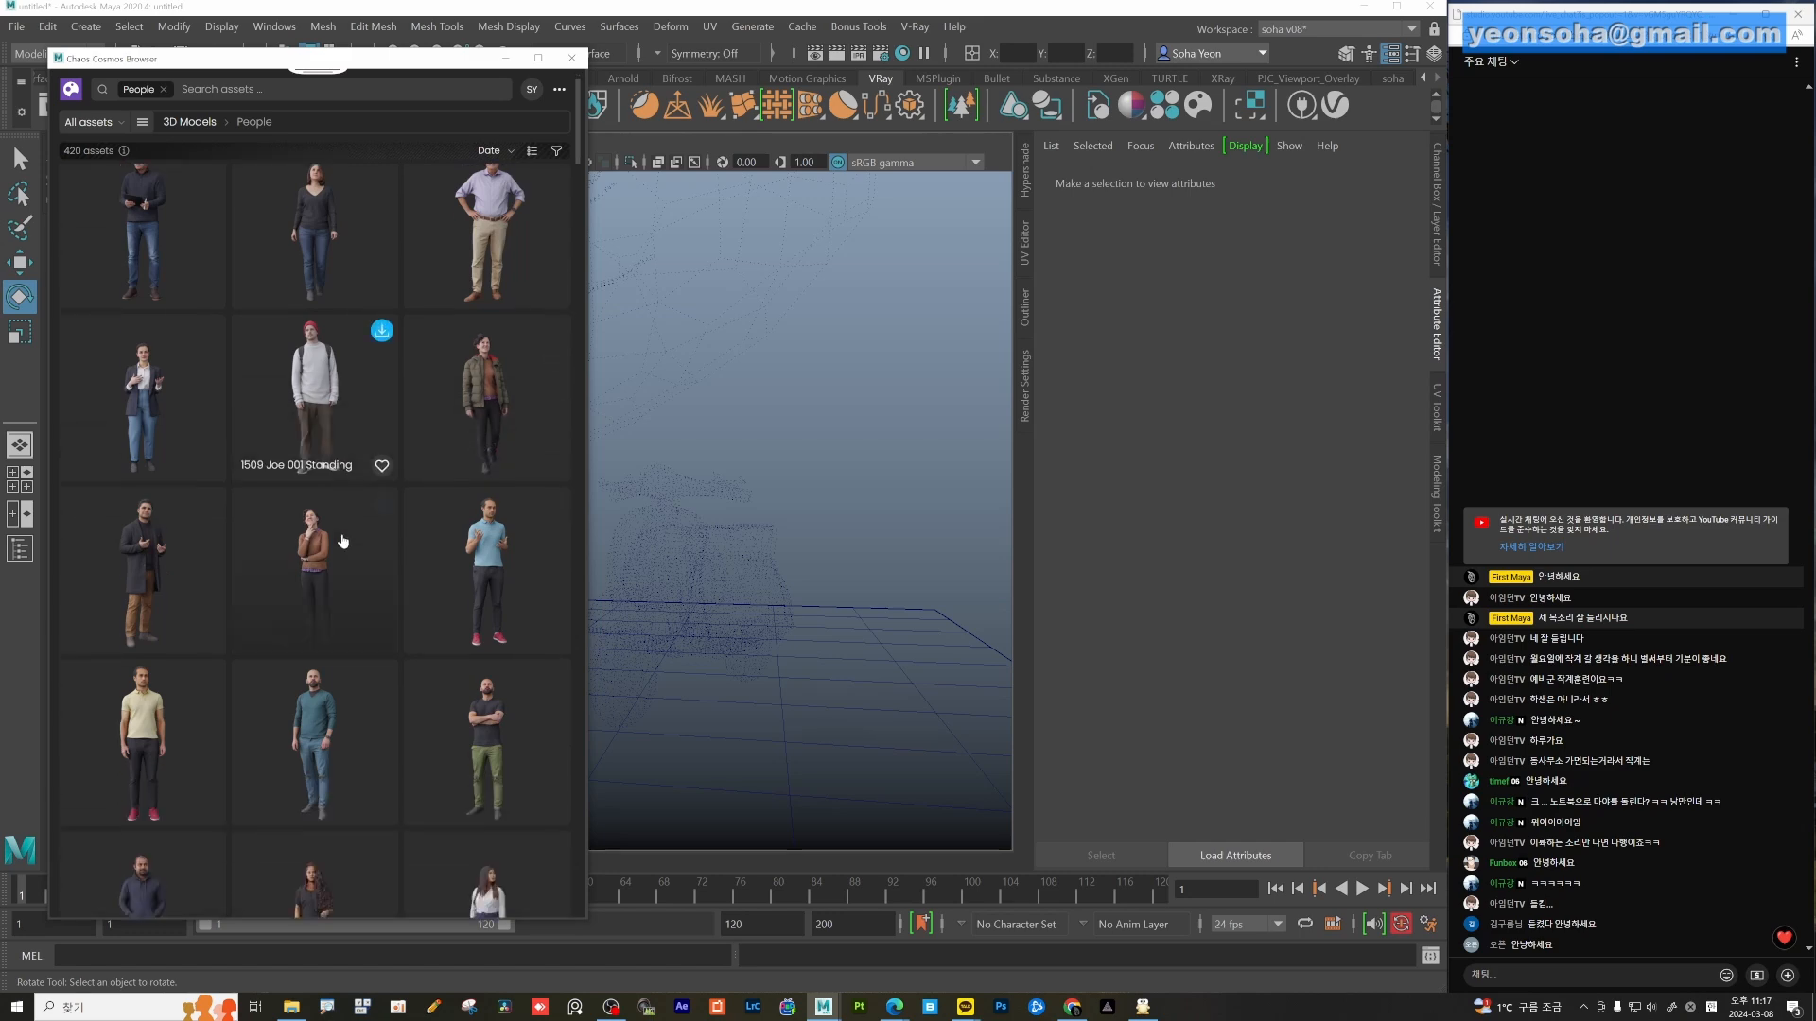
scroll(342, 541, down, 1)
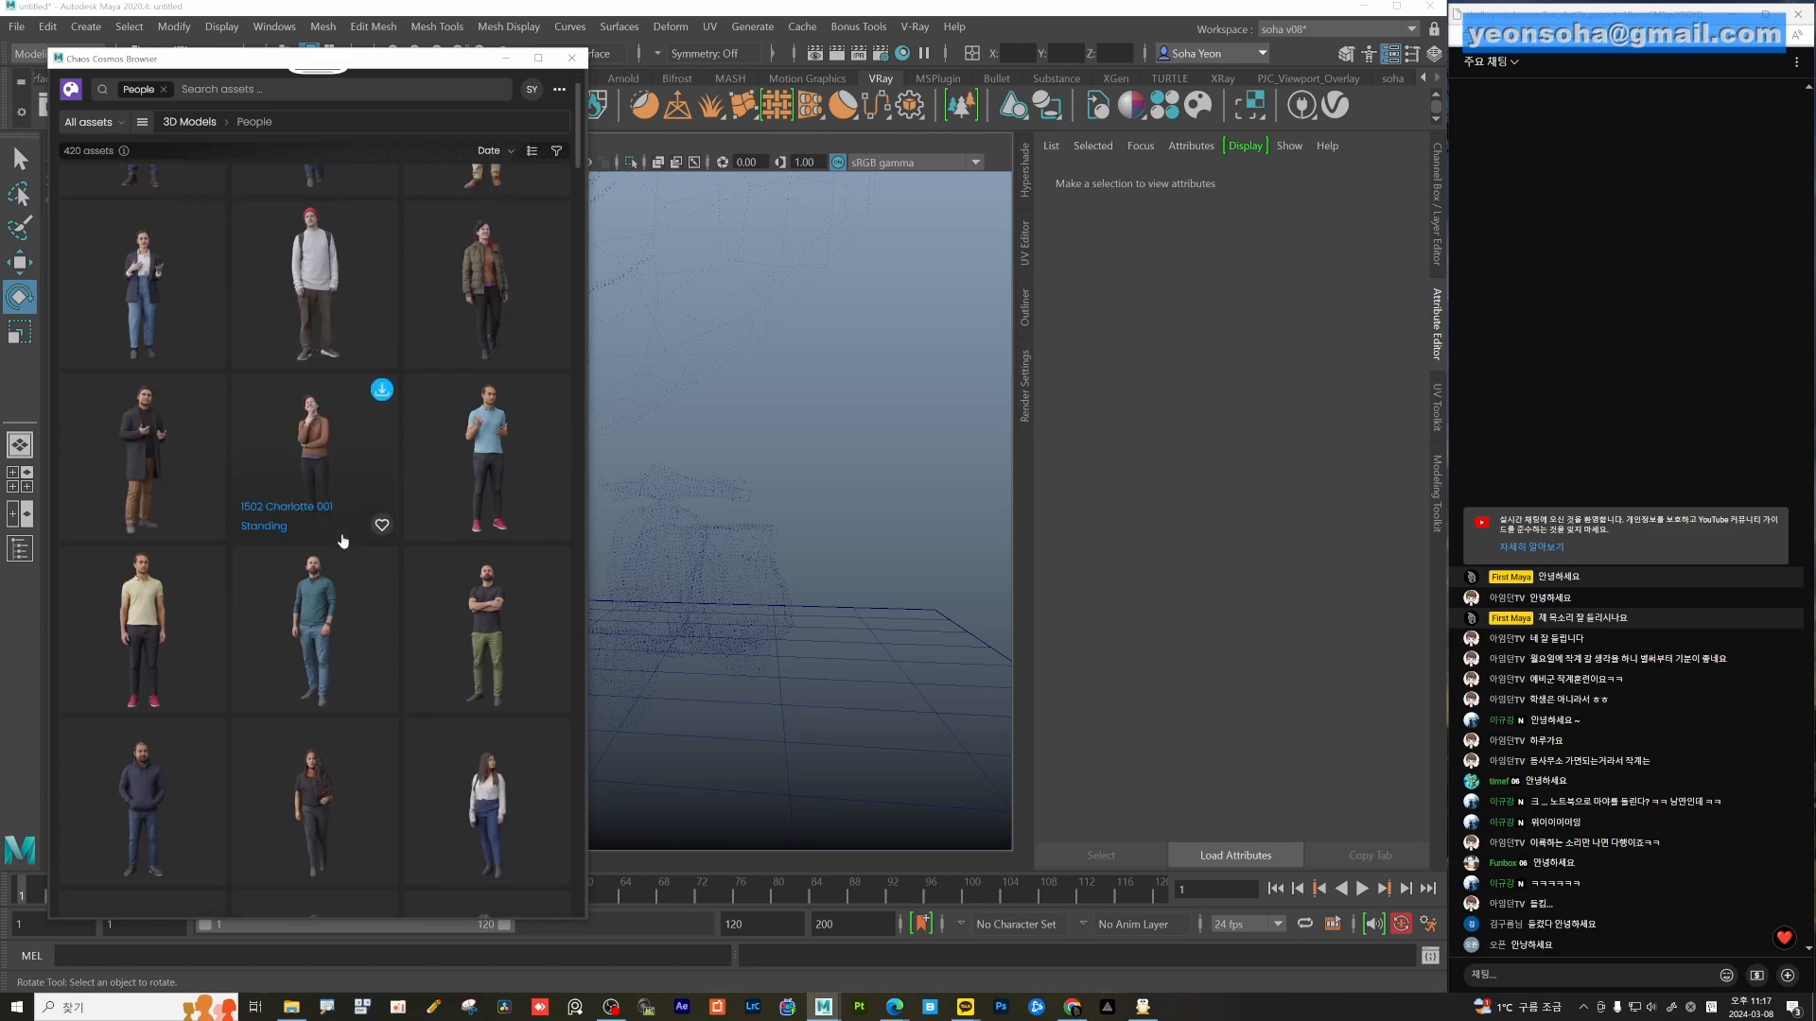
scroll(342, 541, down, 8)
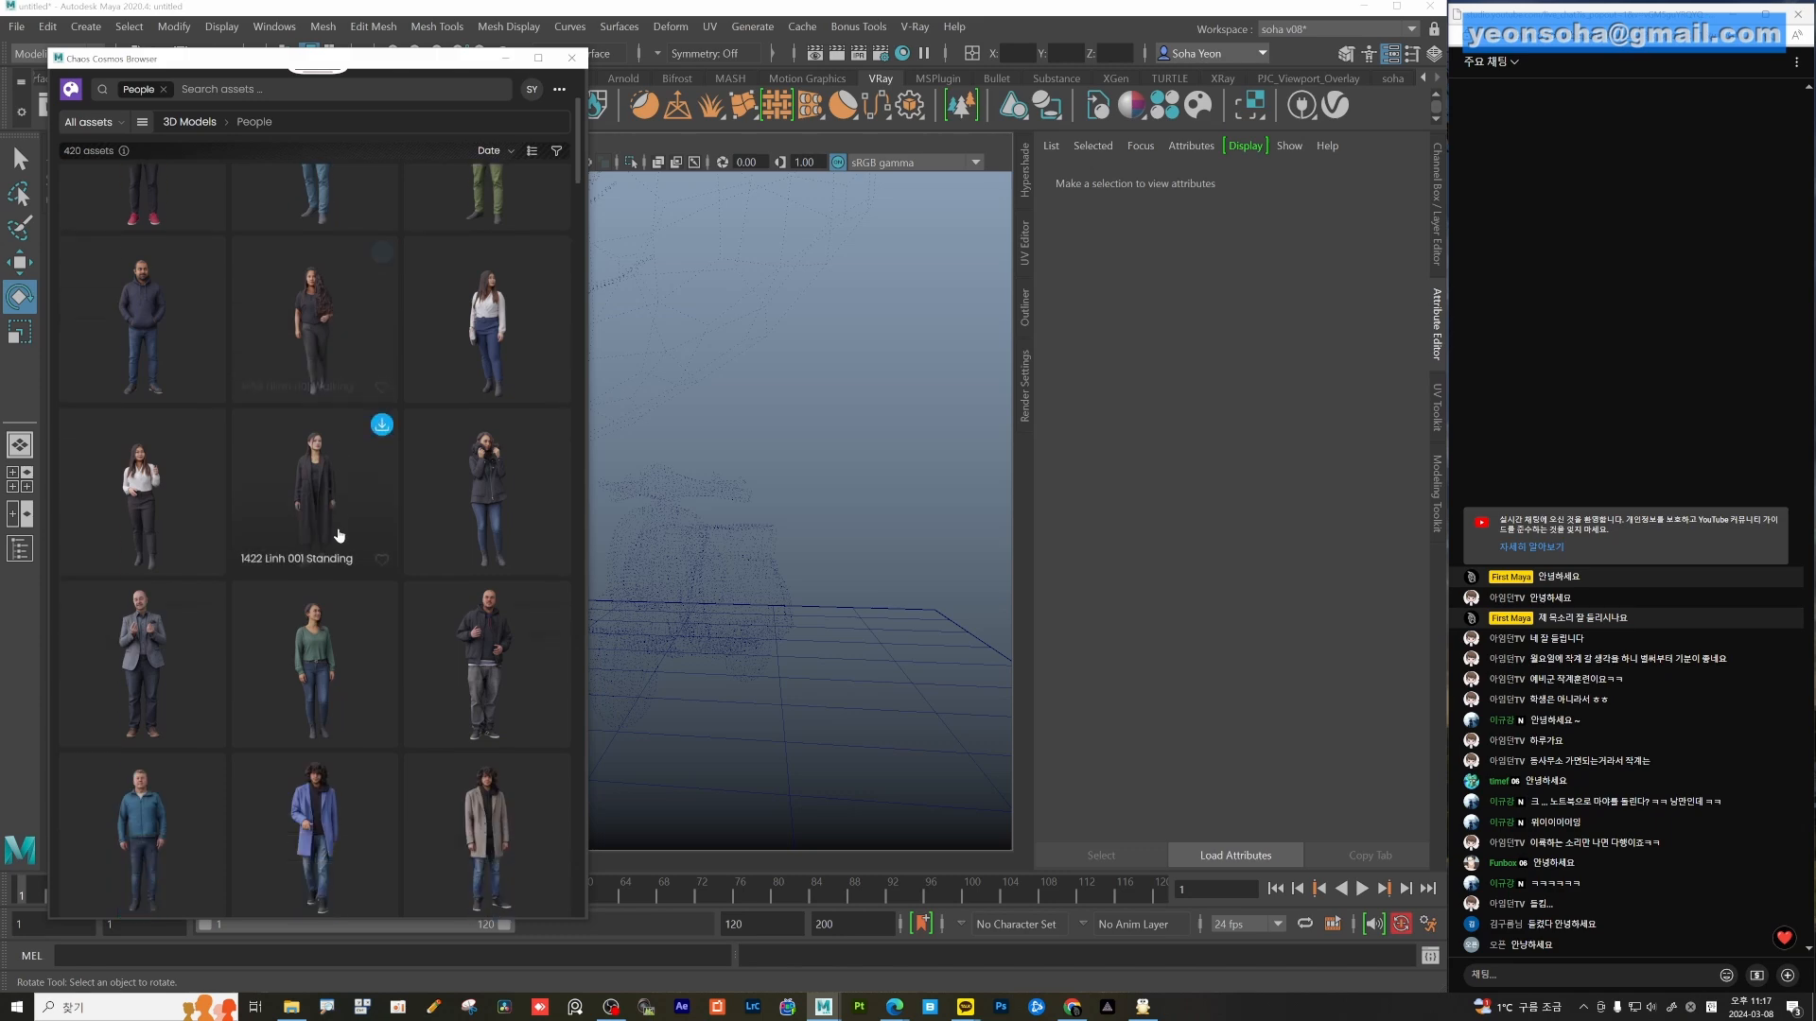
scroll(338, 536, down, 8)
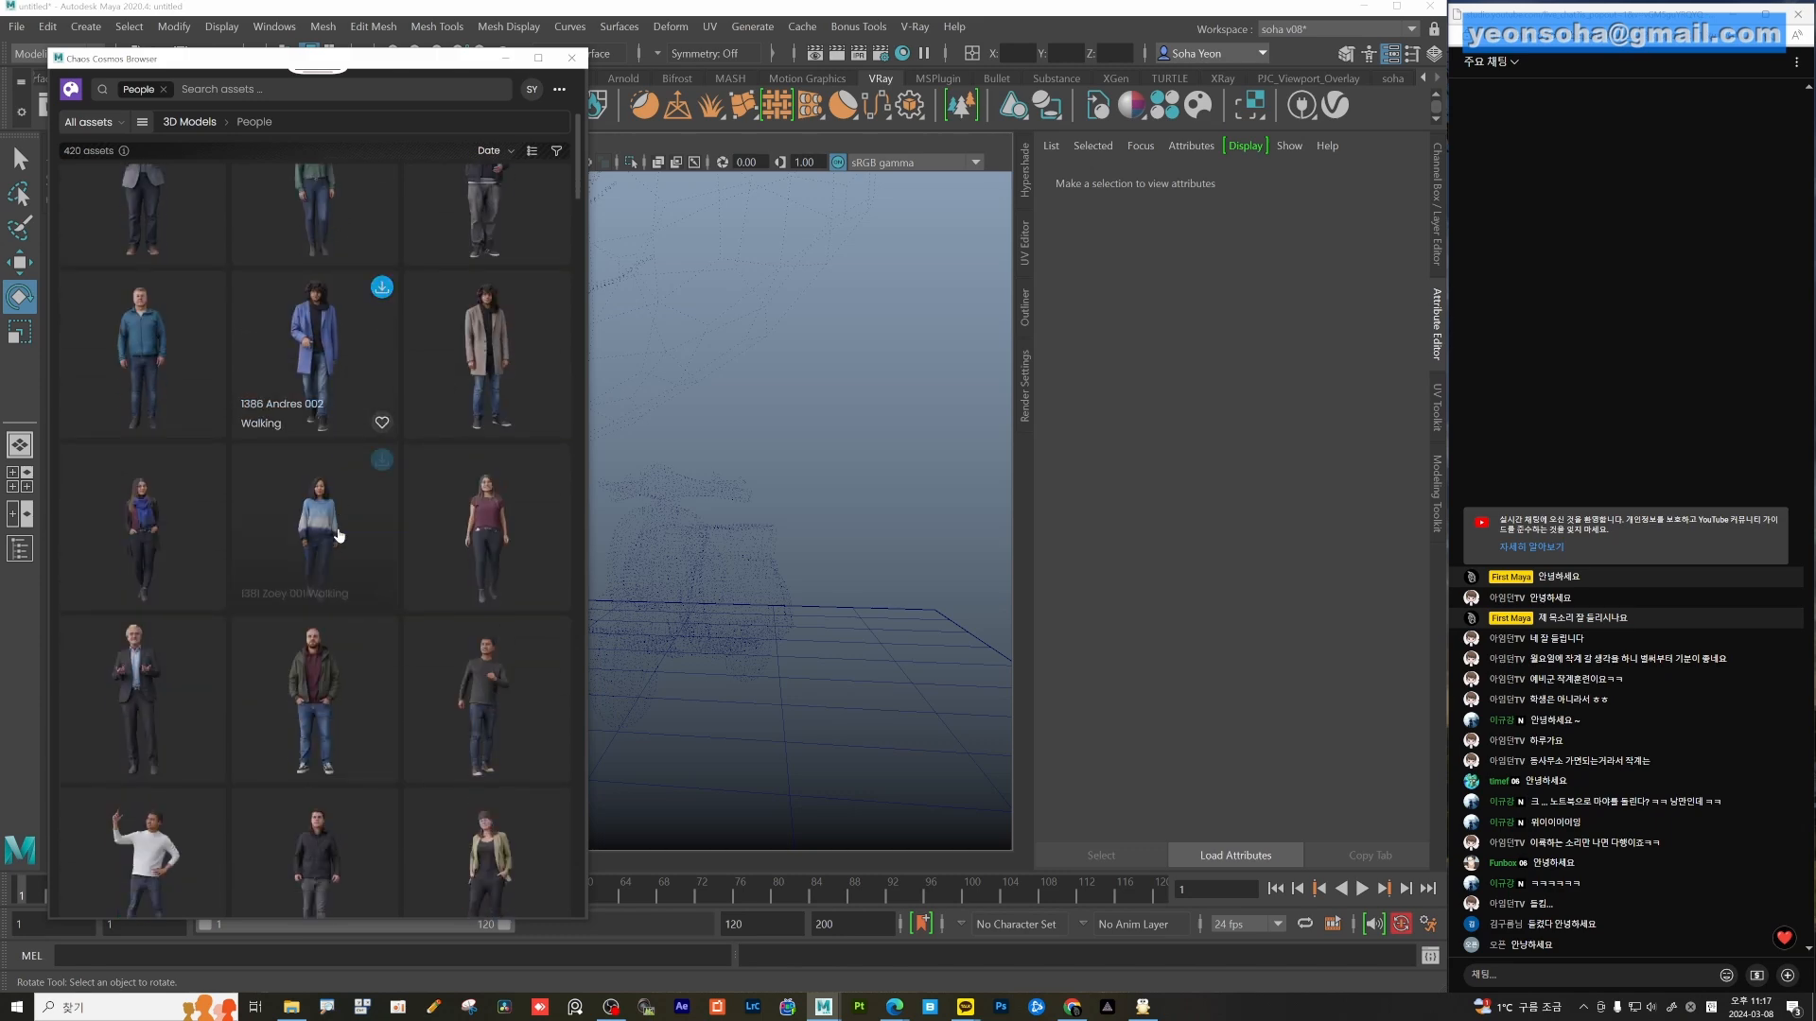
scroll(337, 536, down, 8)
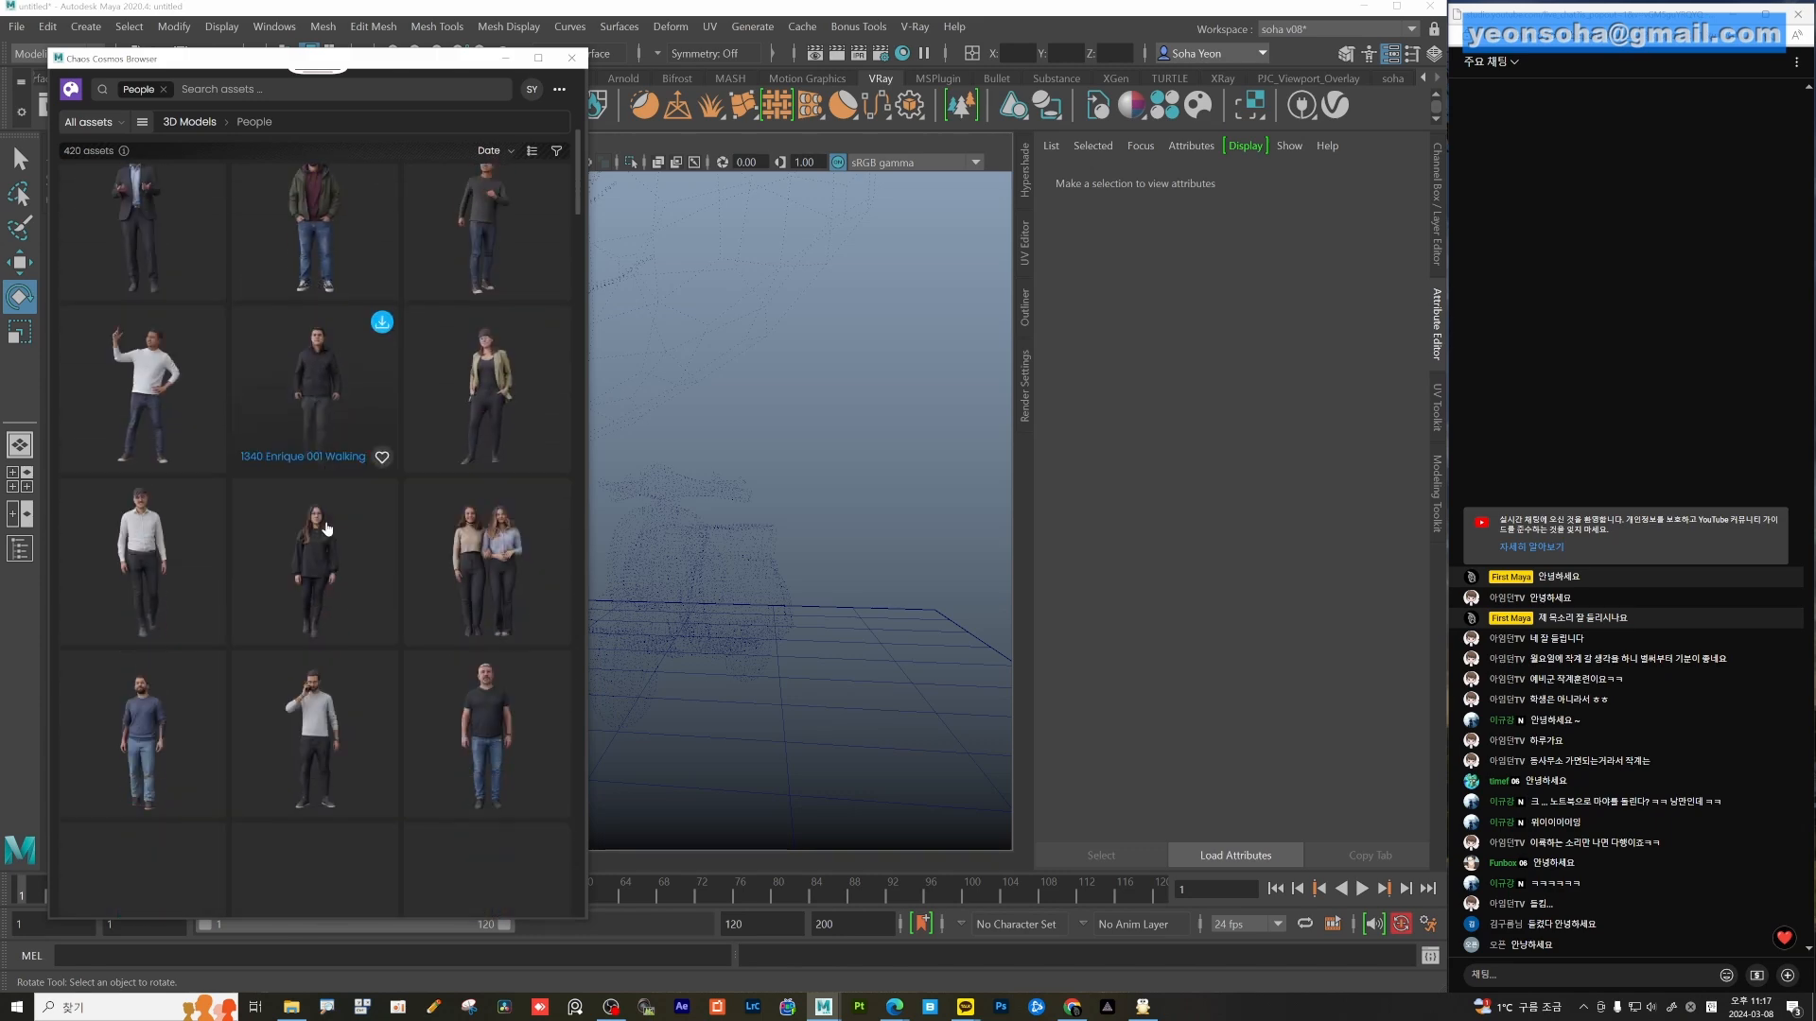
scroll(327, 529, down, 2)
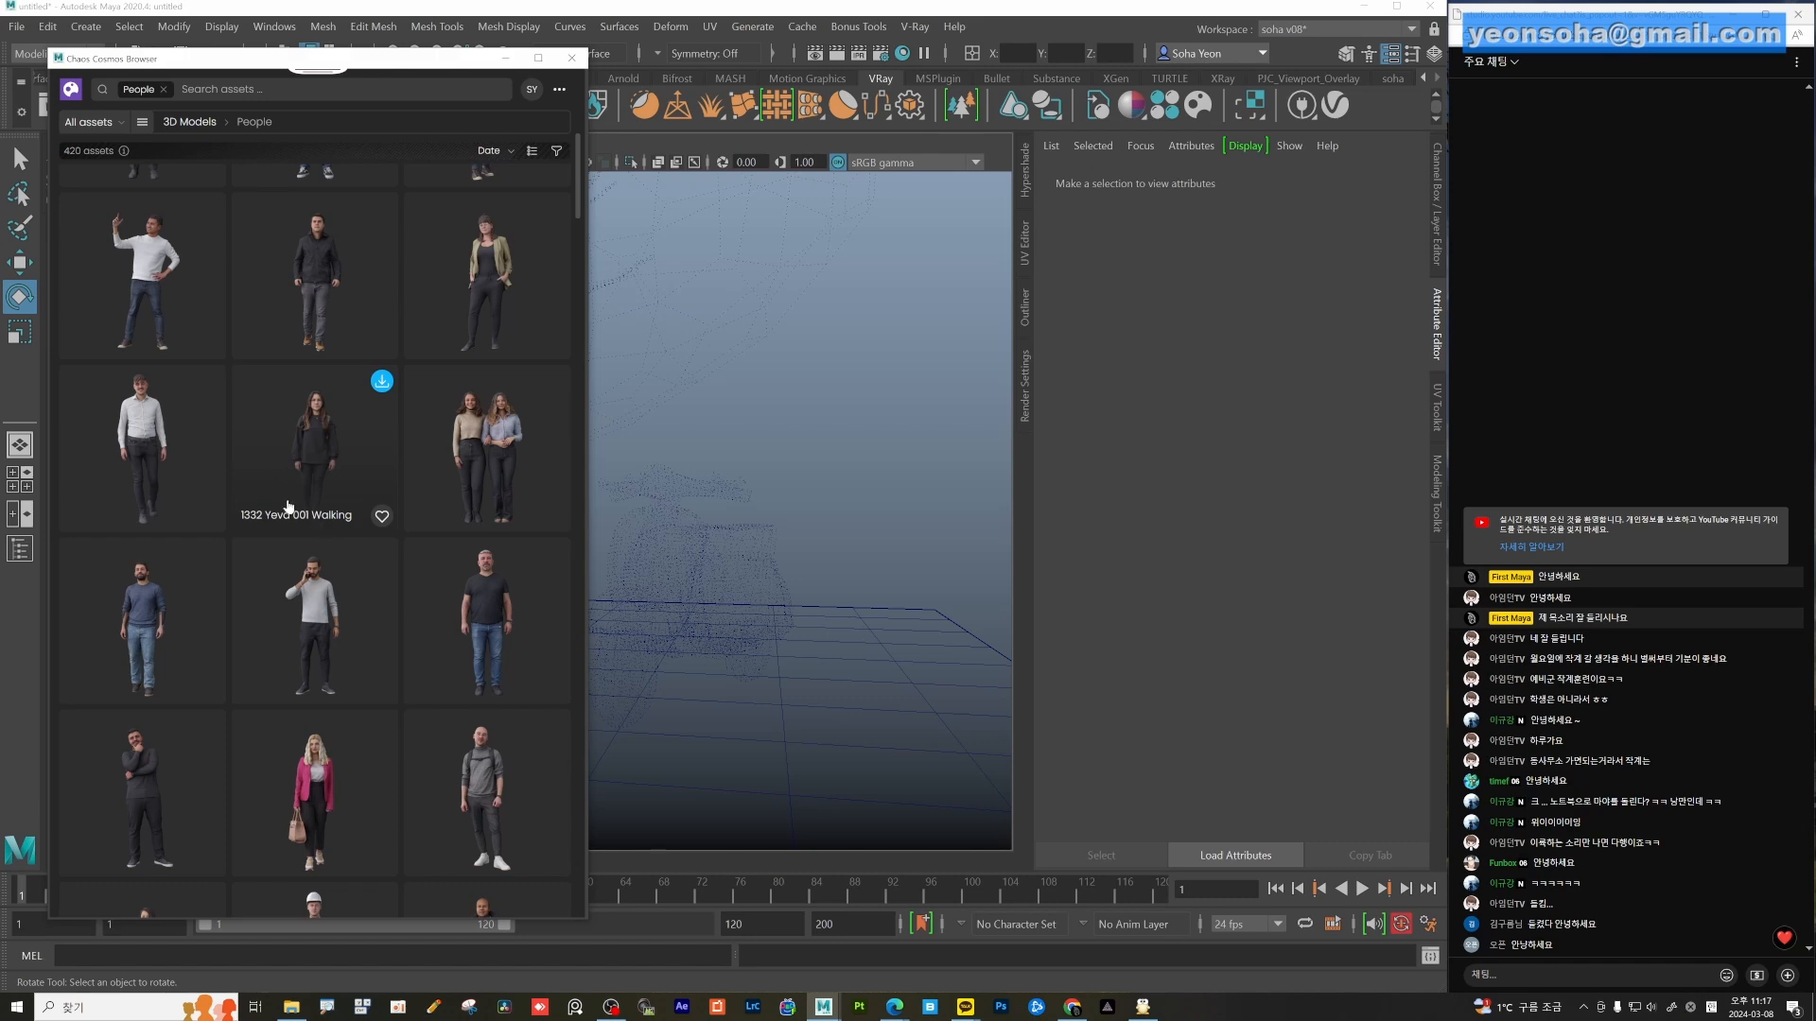
scroll(289, 506, down, 3)
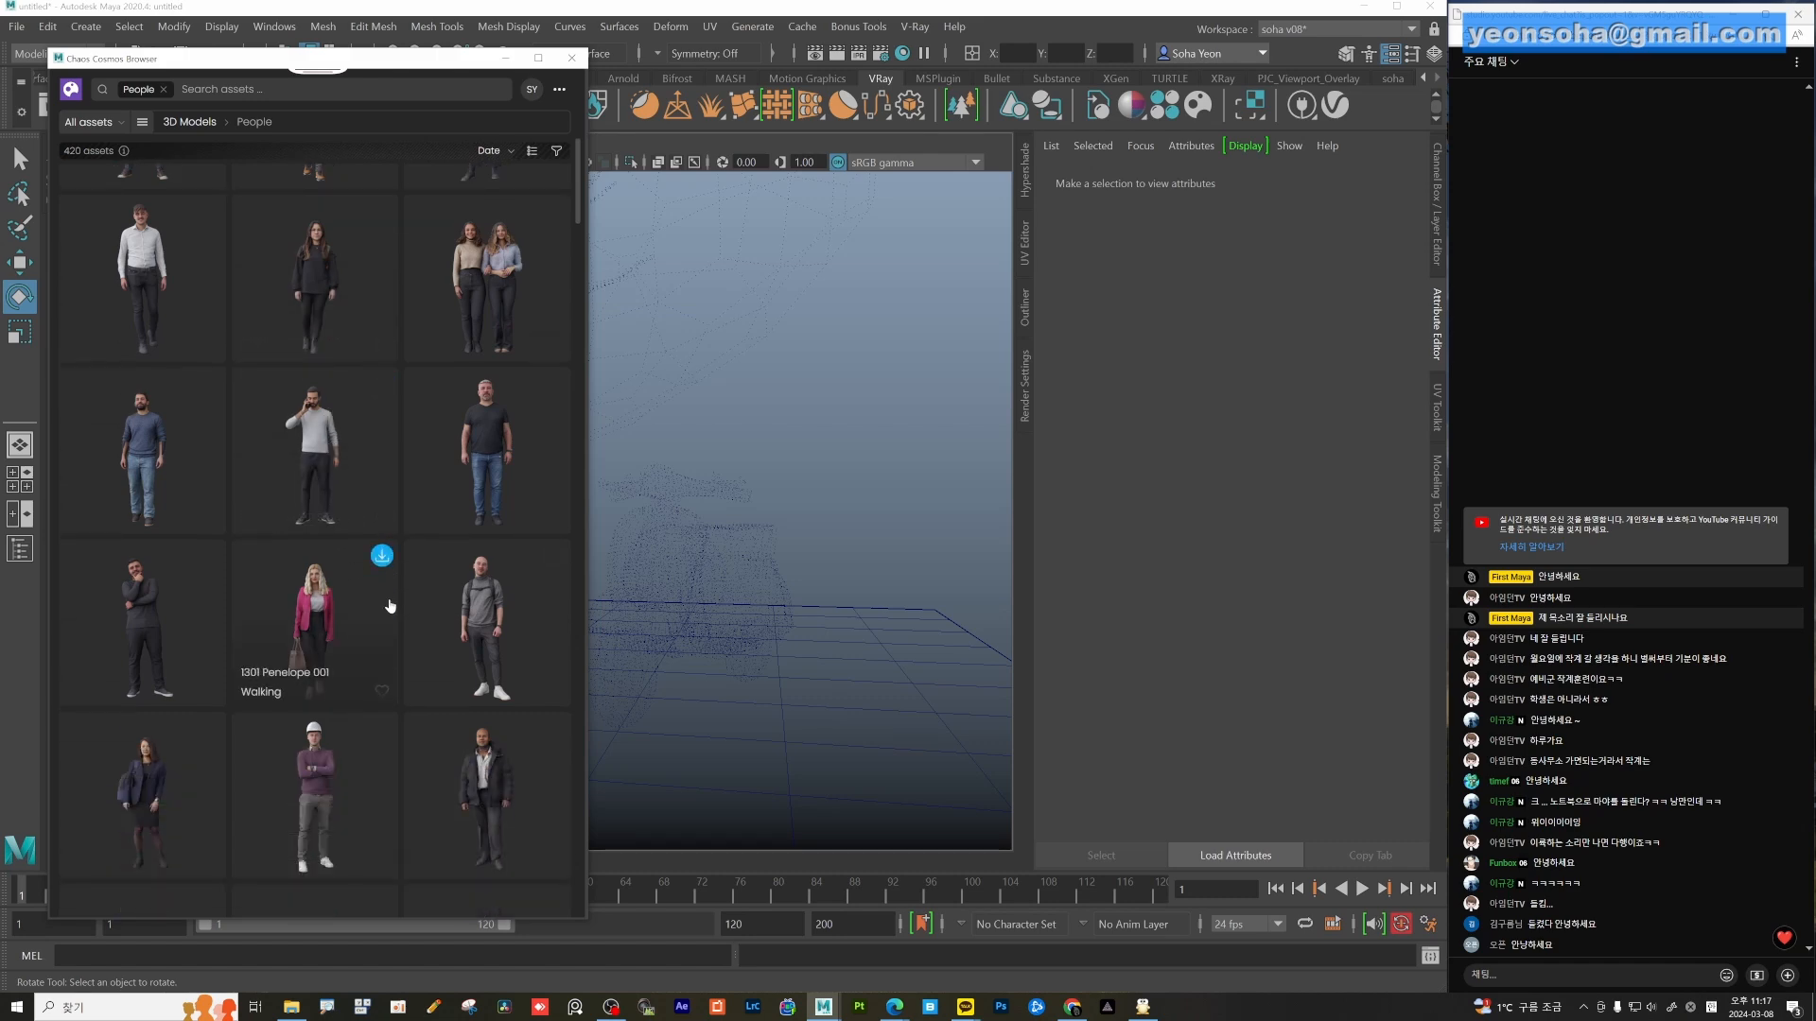
scroll(393, 605, down, 2)
scroll(392, 605, down, 3)
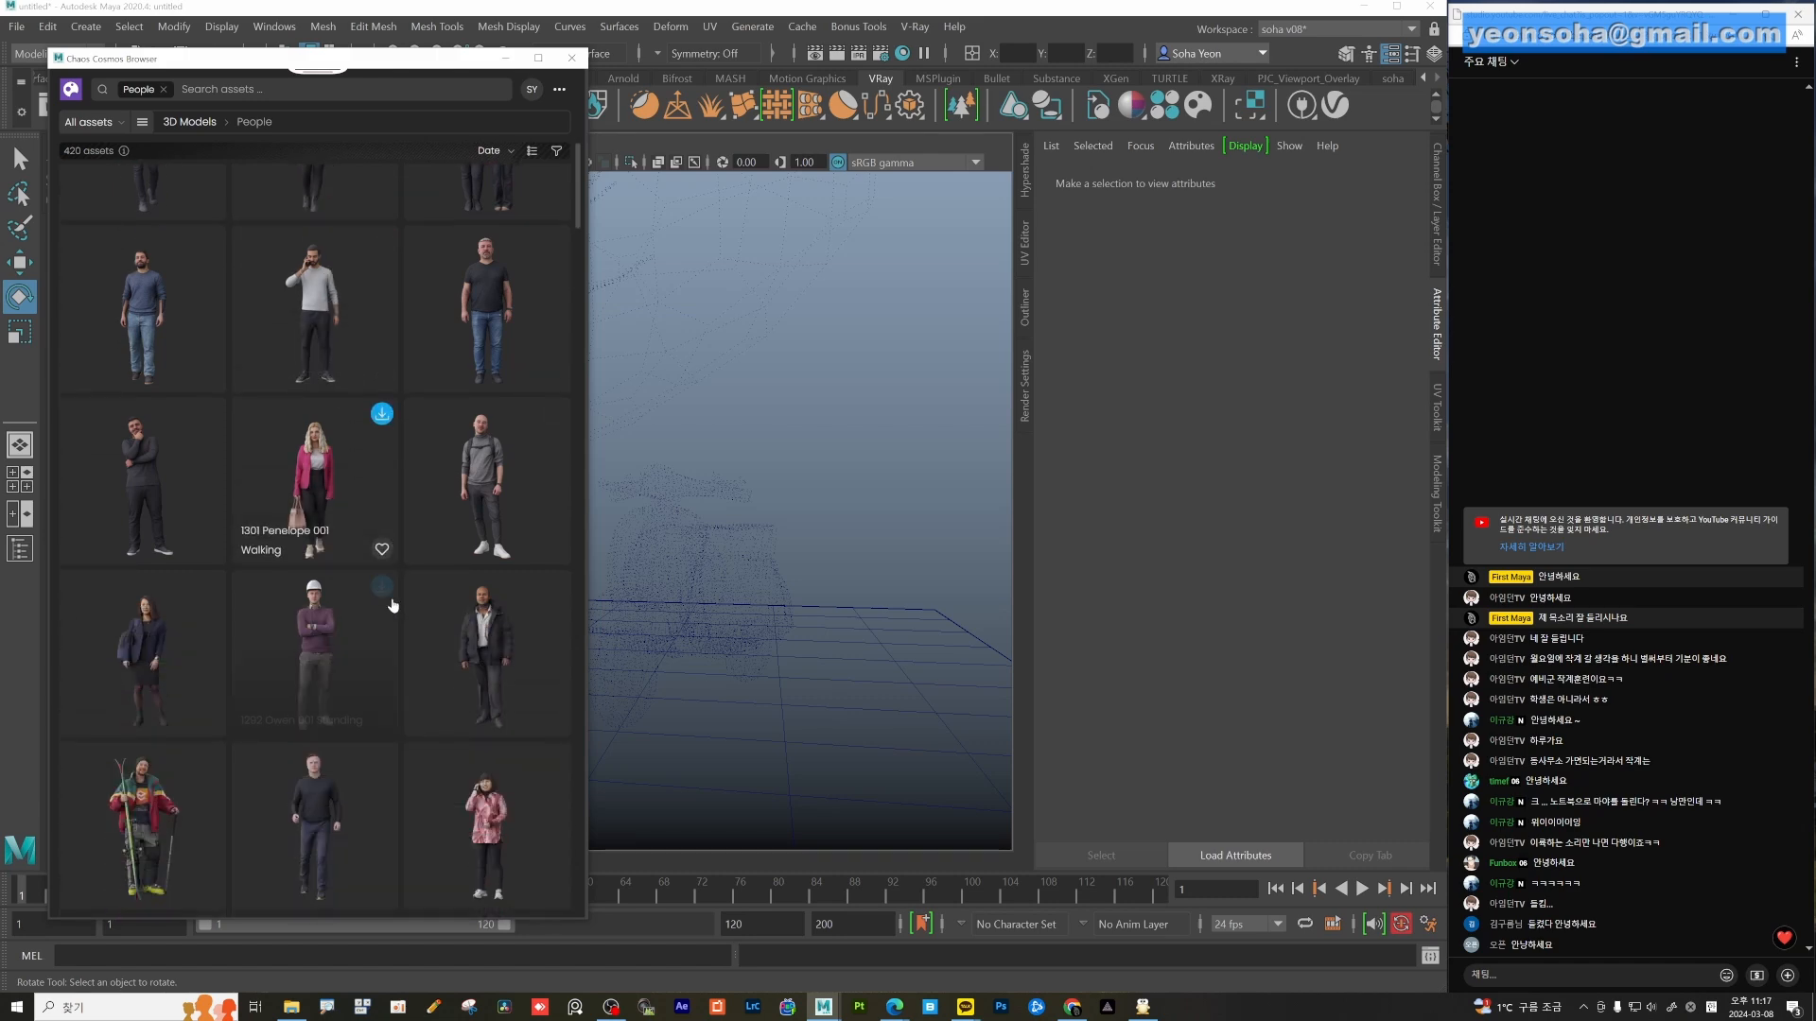
scroll(391, 597, up, 2)
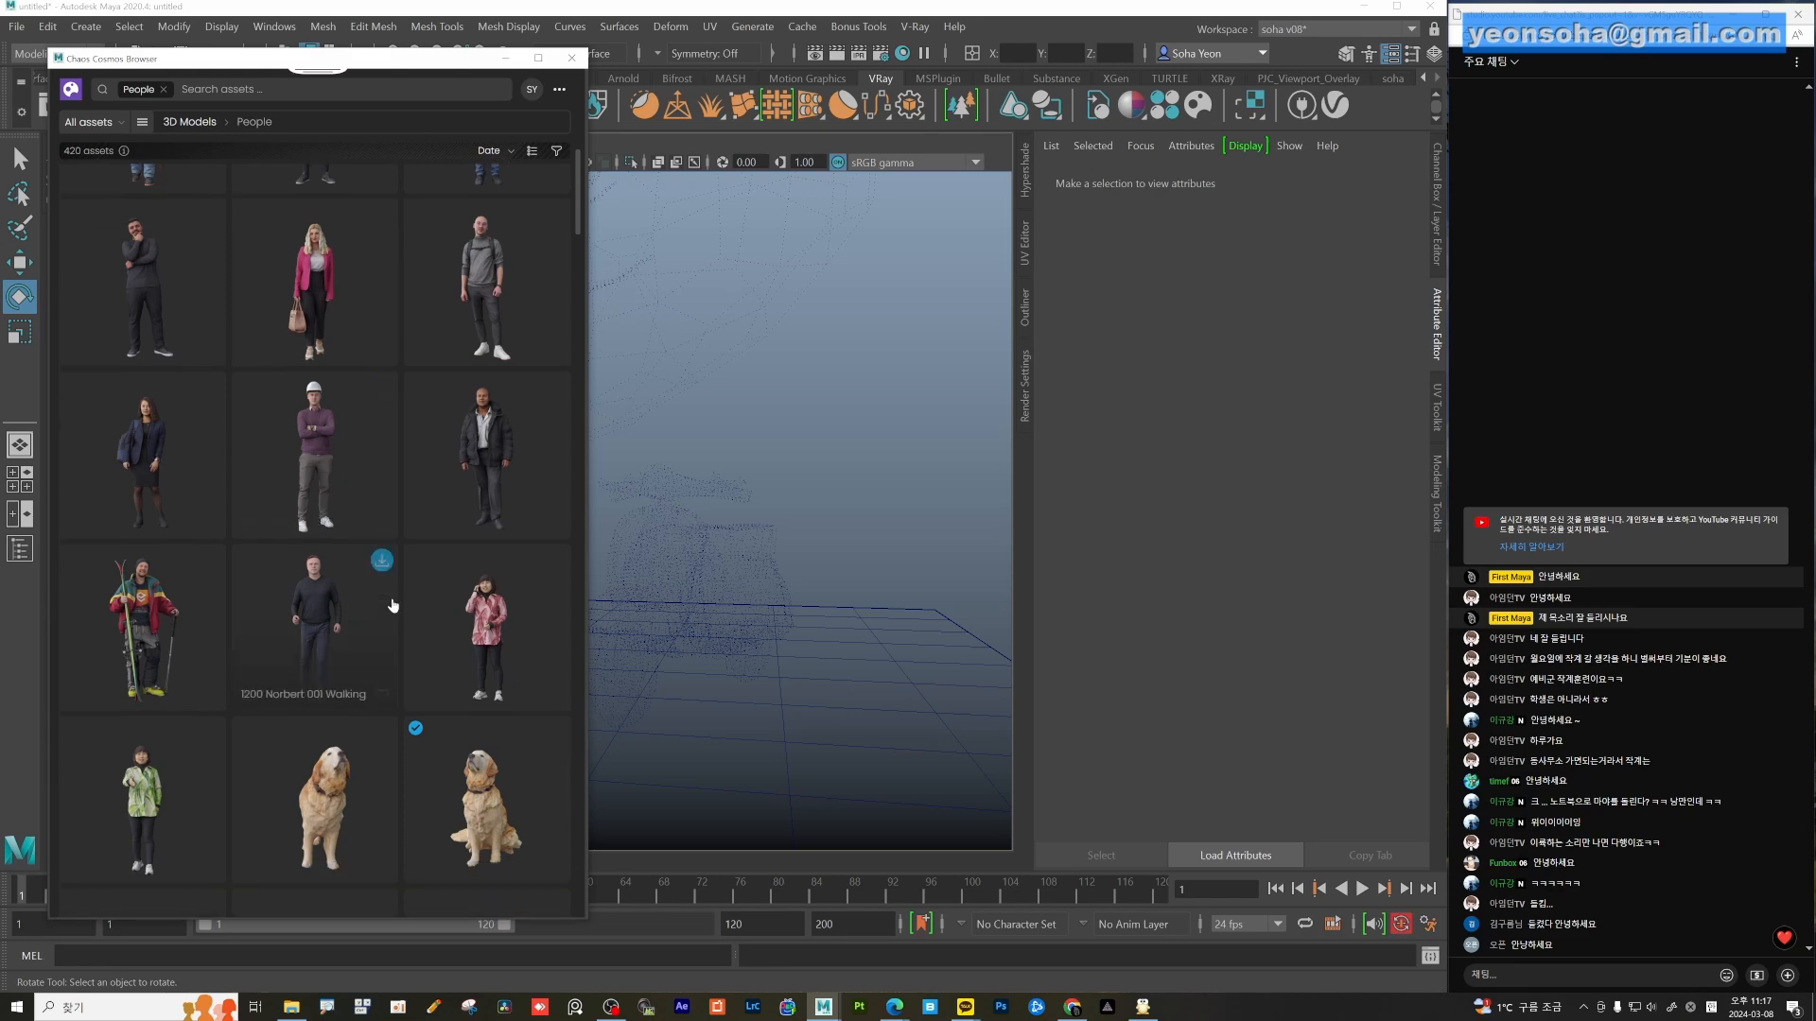
scroll(391, 596, up, 6)
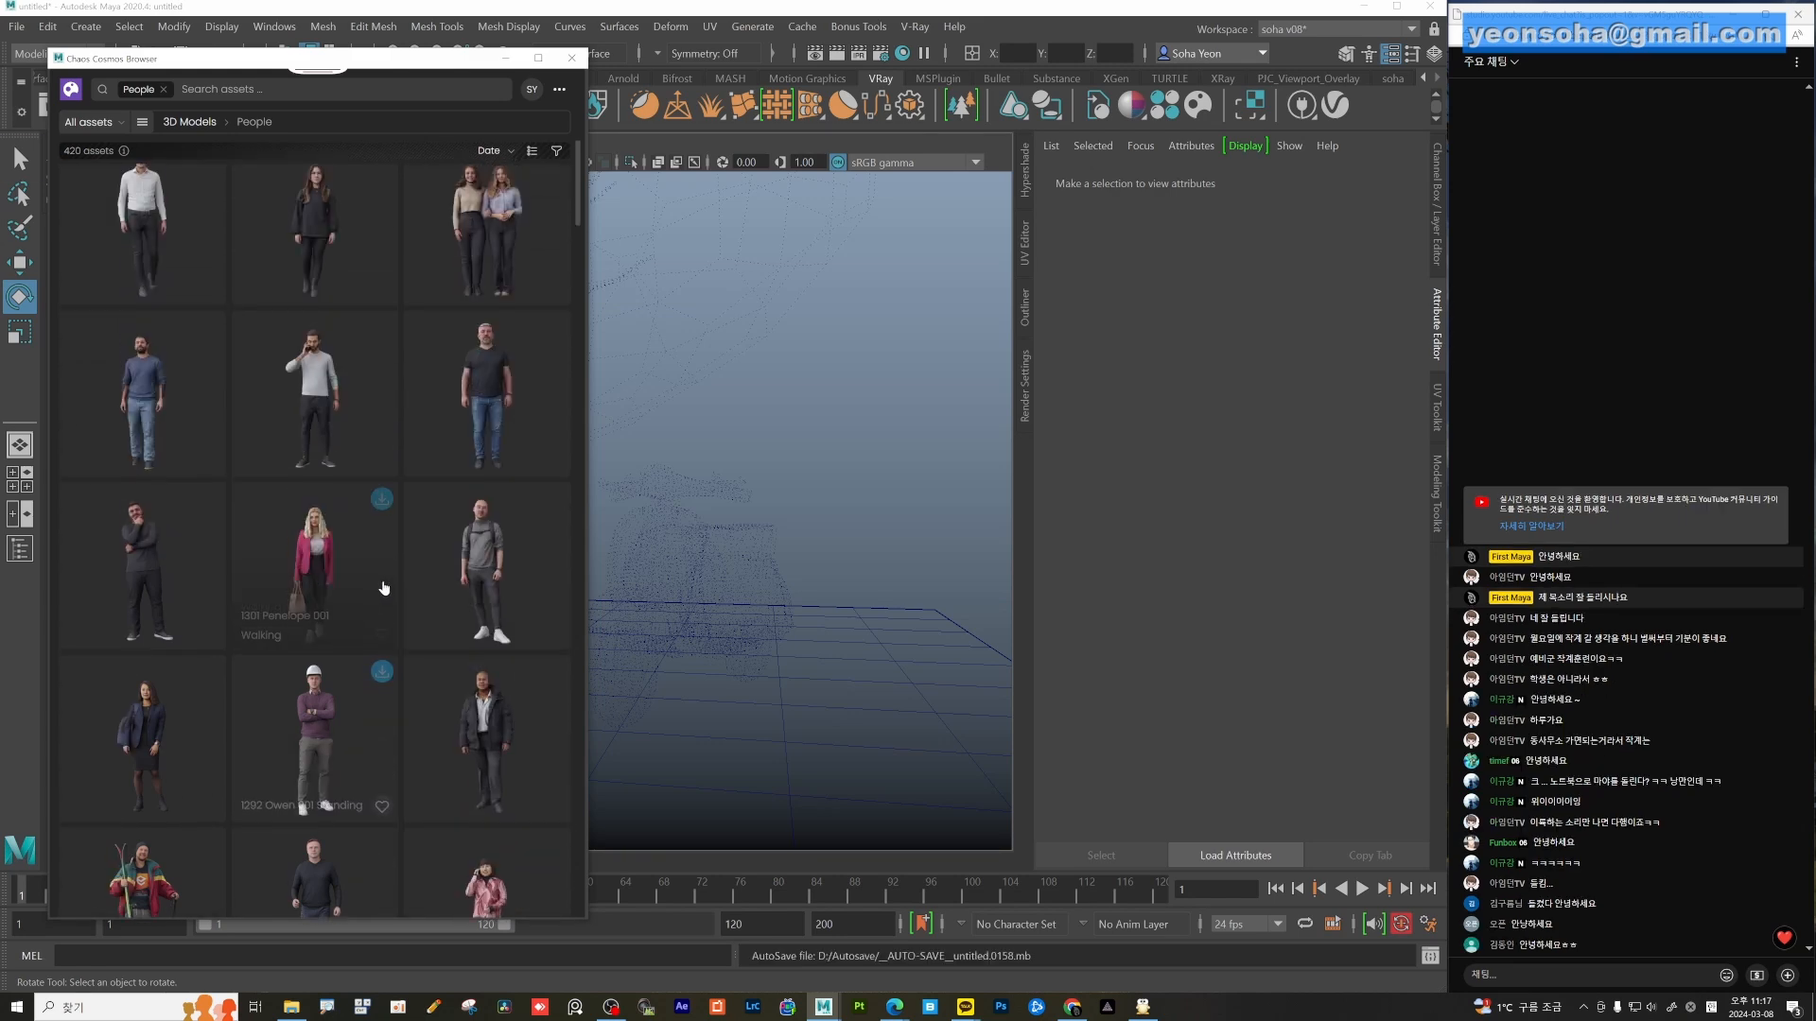
scroll(375, 554, up, 6)
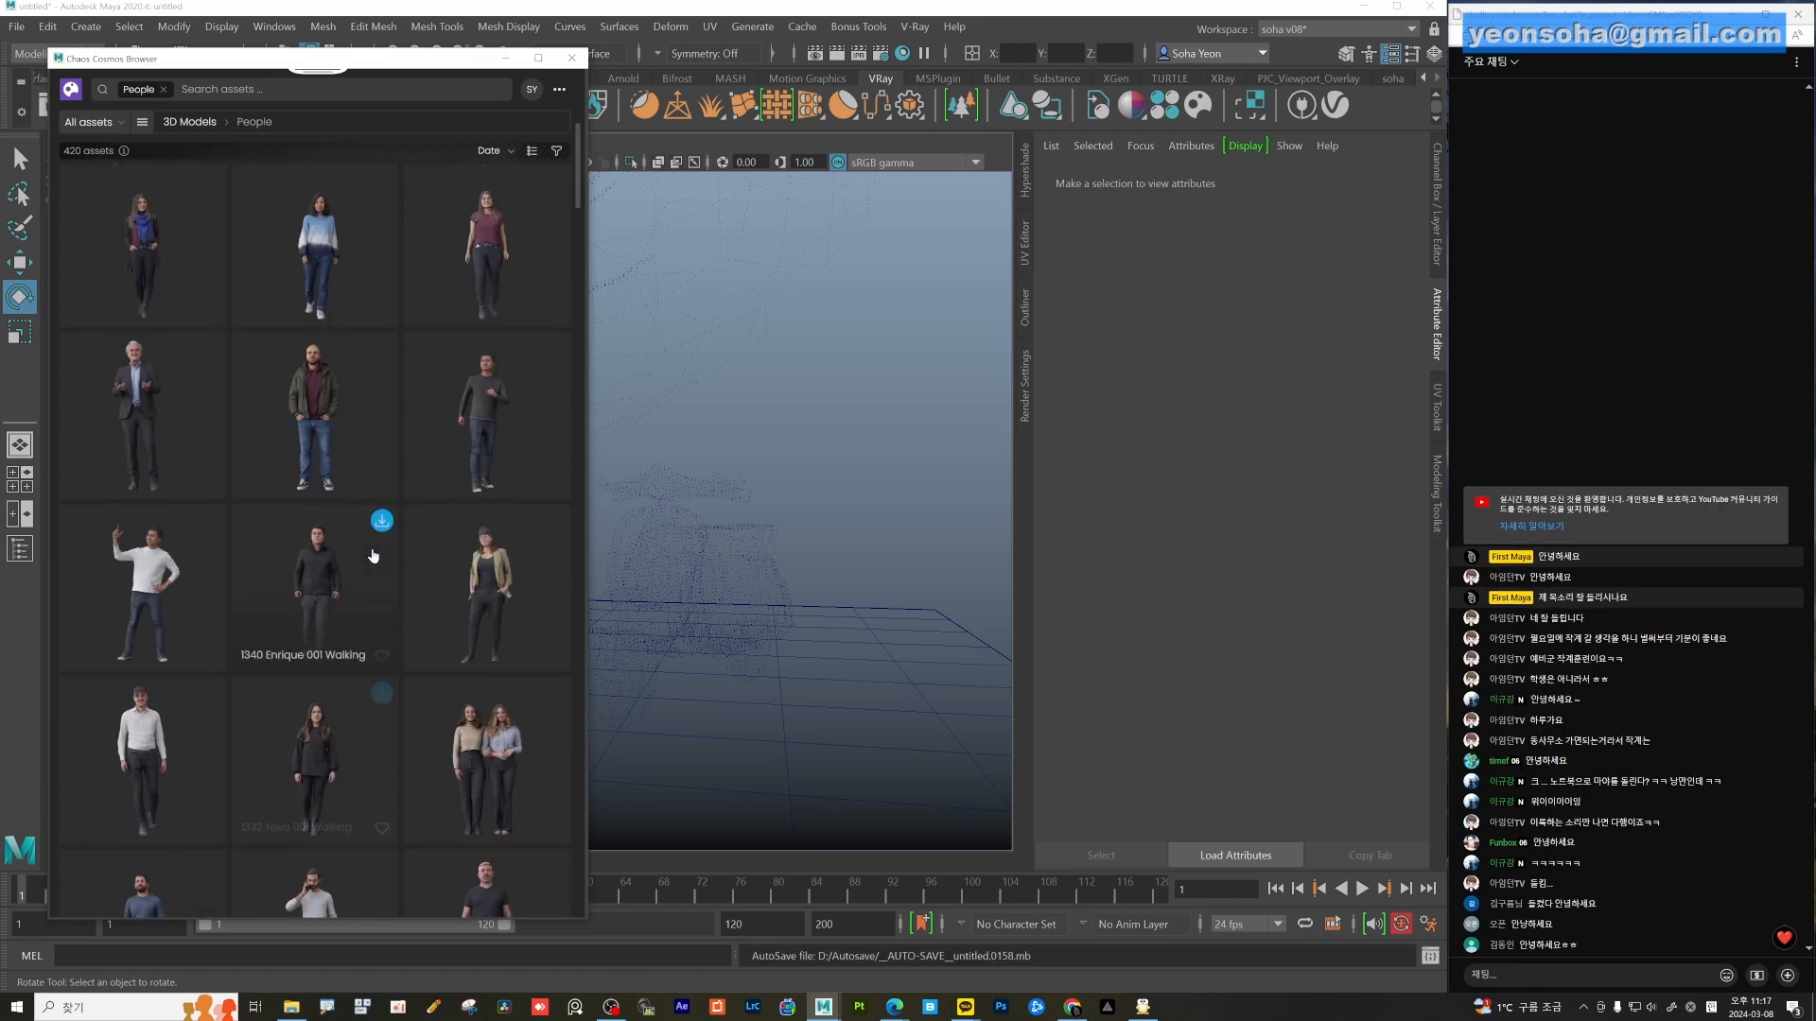
scroll(374, 551, up, 5)
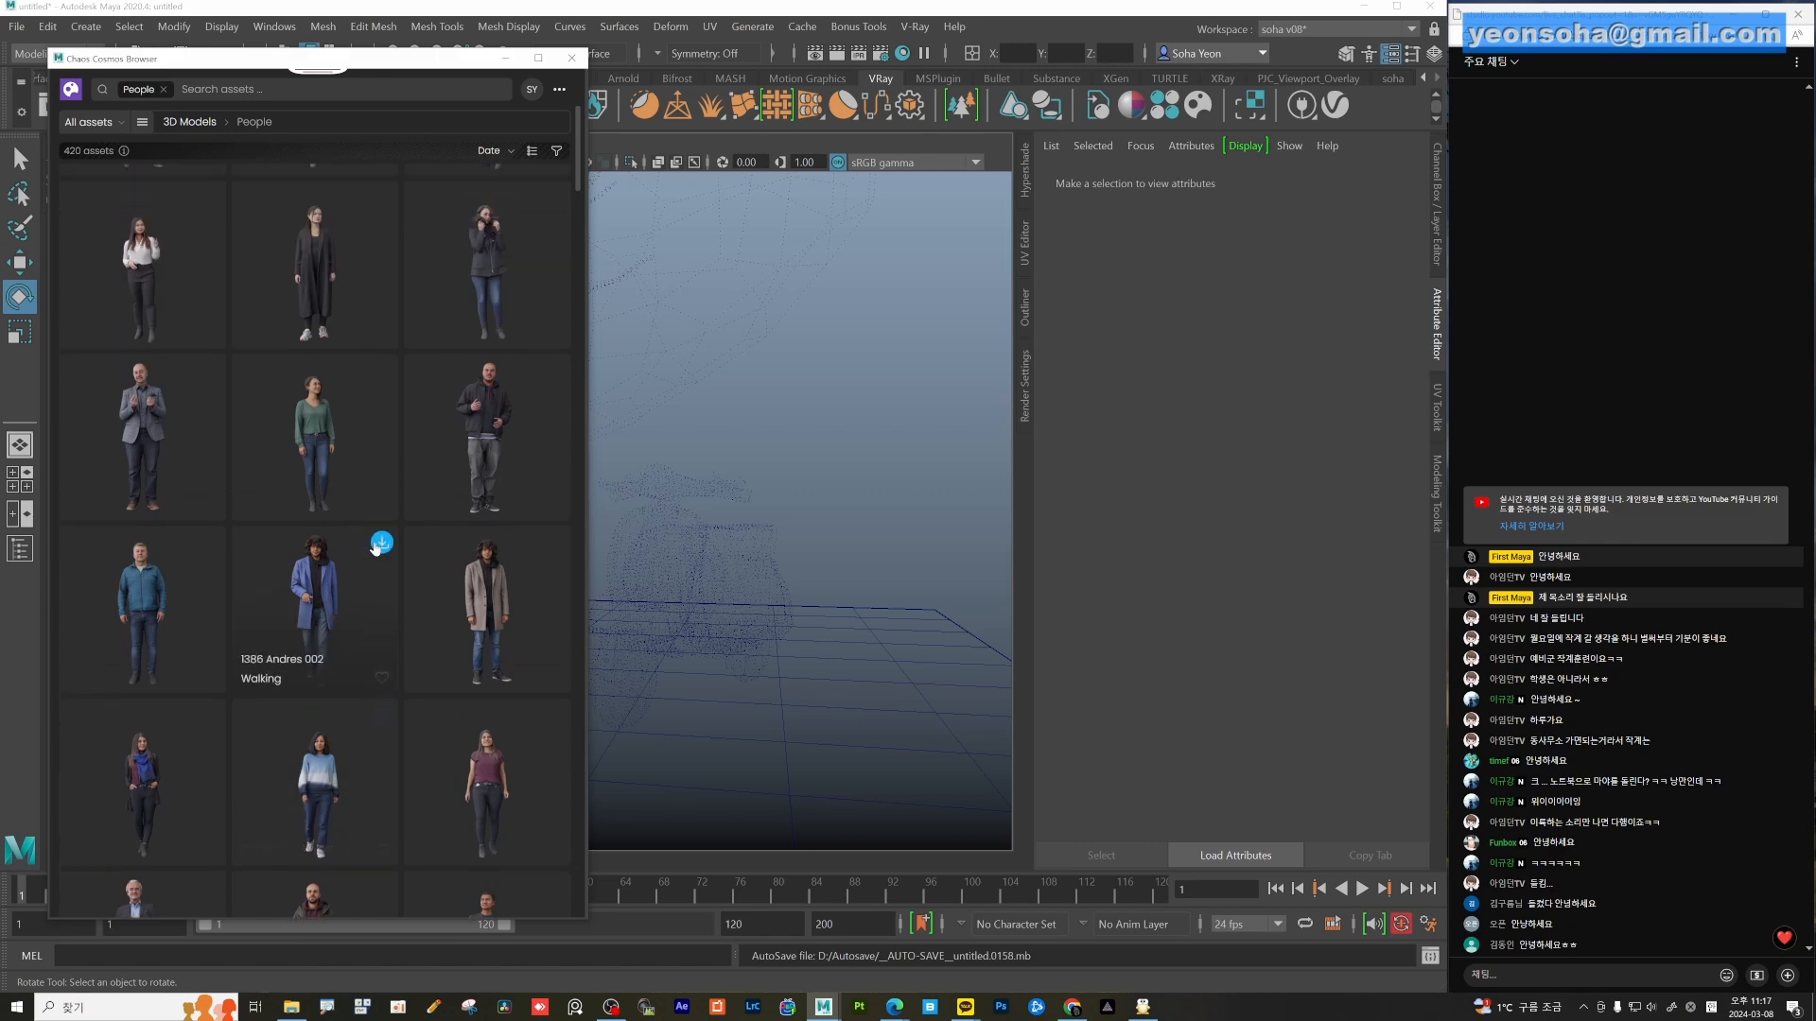
scroll(376, 548, up, 4)
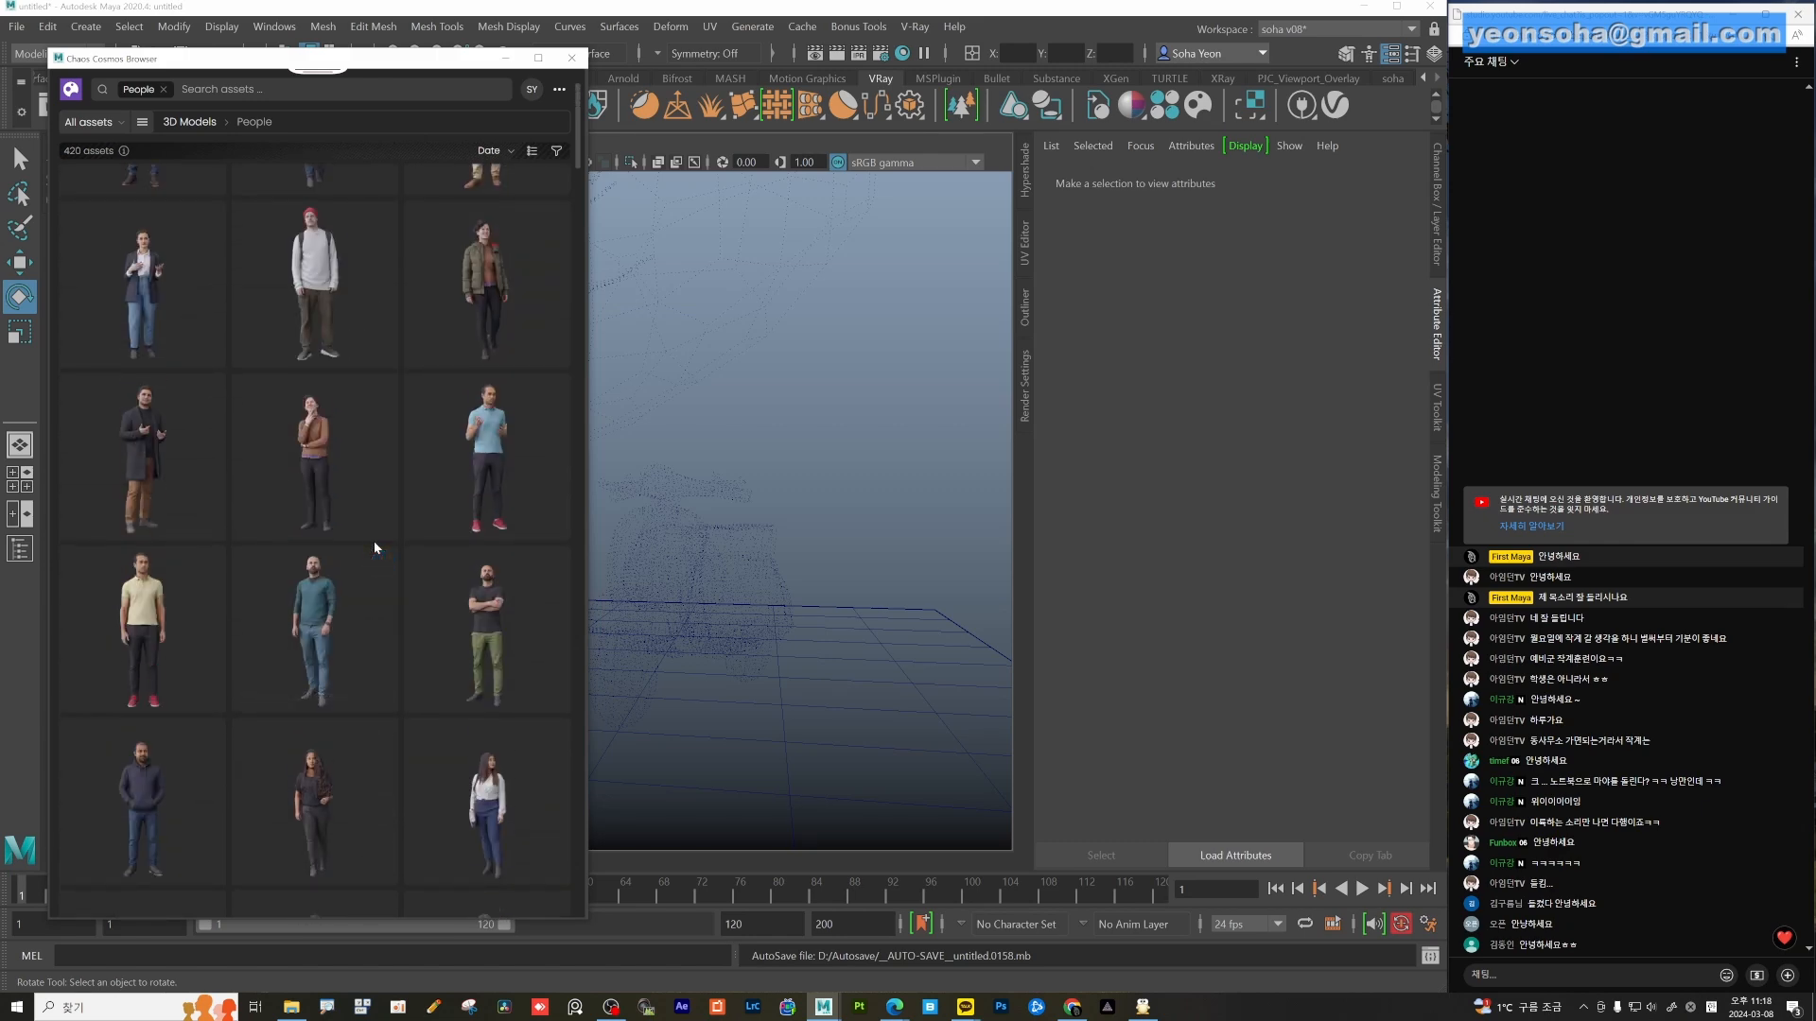
scroll(375, 547, up, 3)
scroll(374, 548, up, 1)
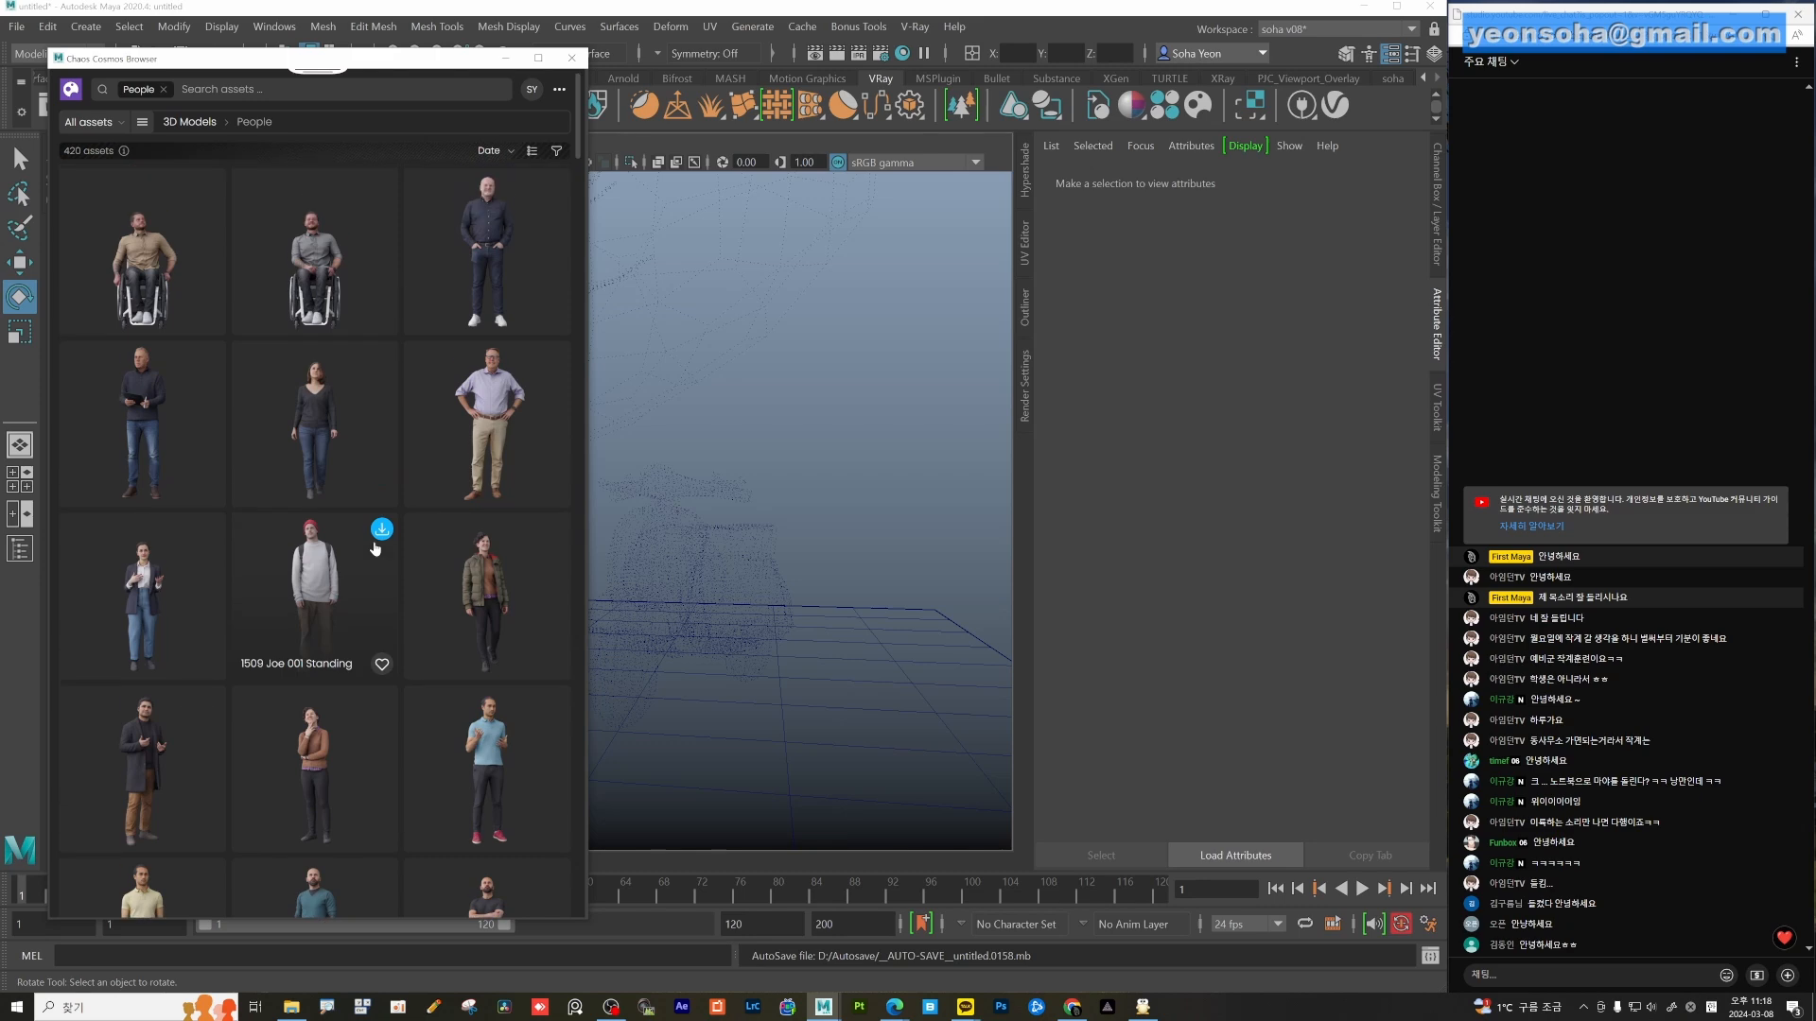
scroll(374, 548, down, 3)
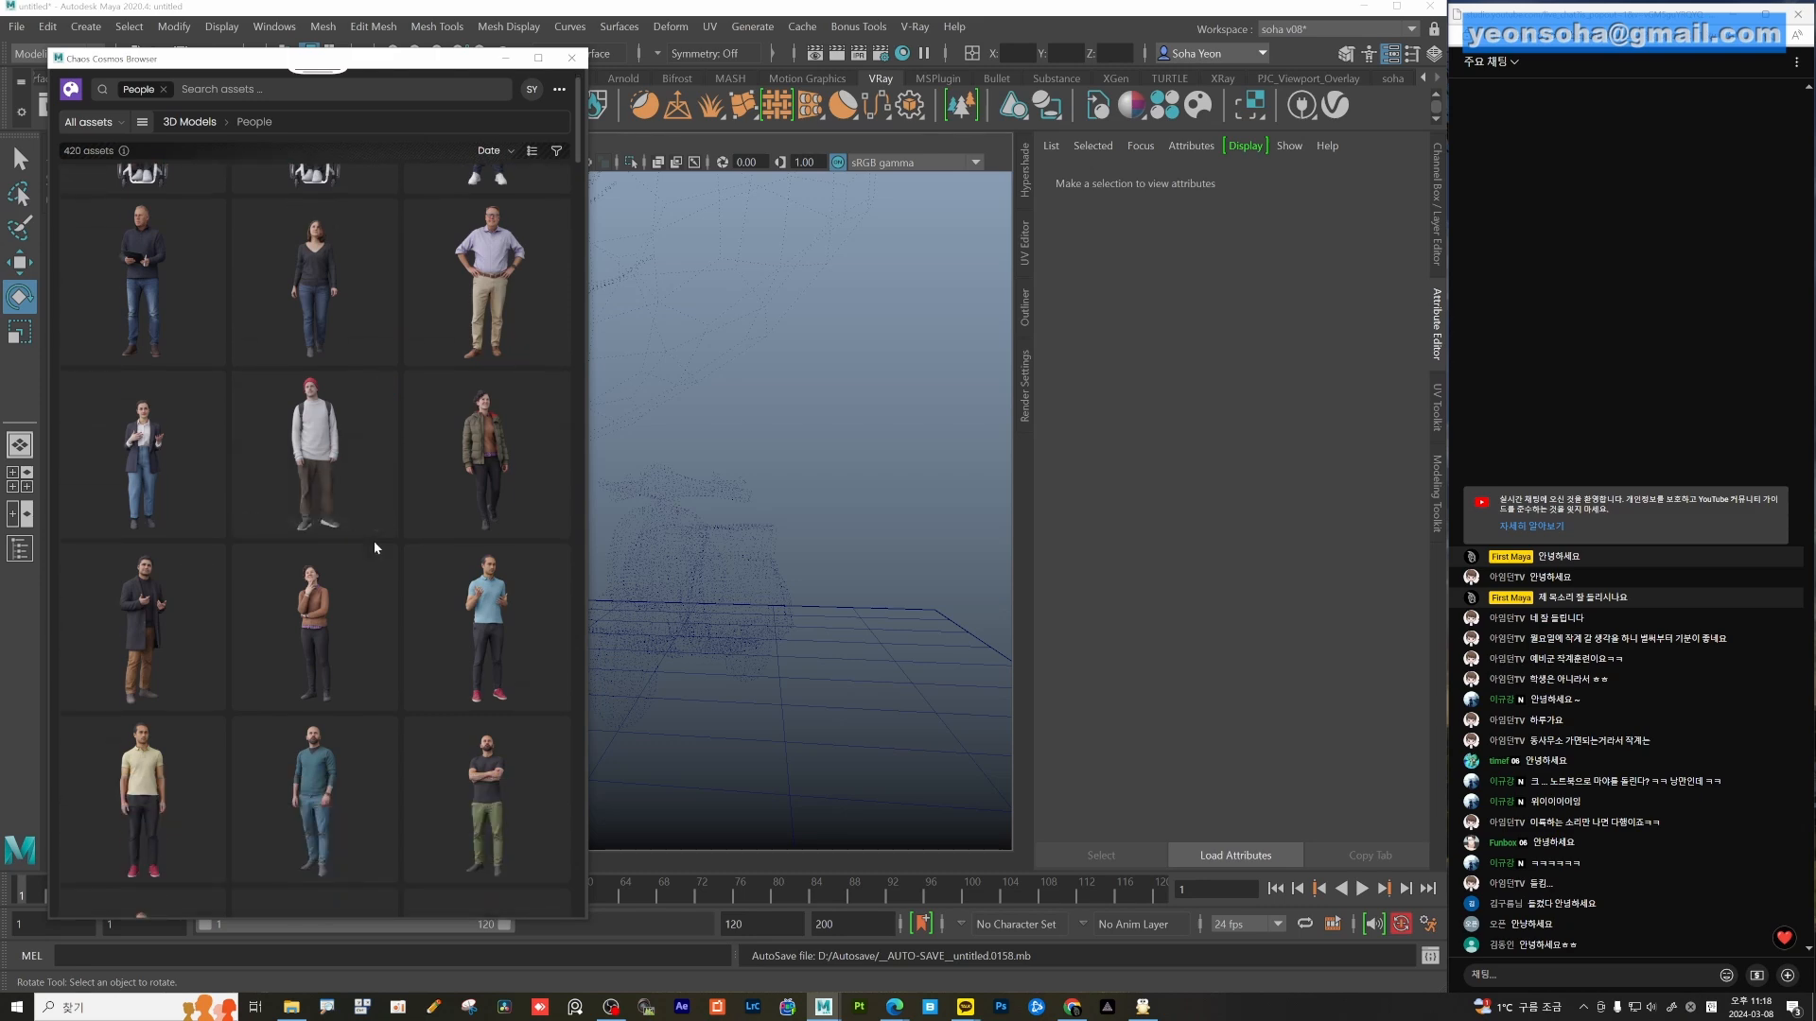
scroll(374, 548, down, 1)
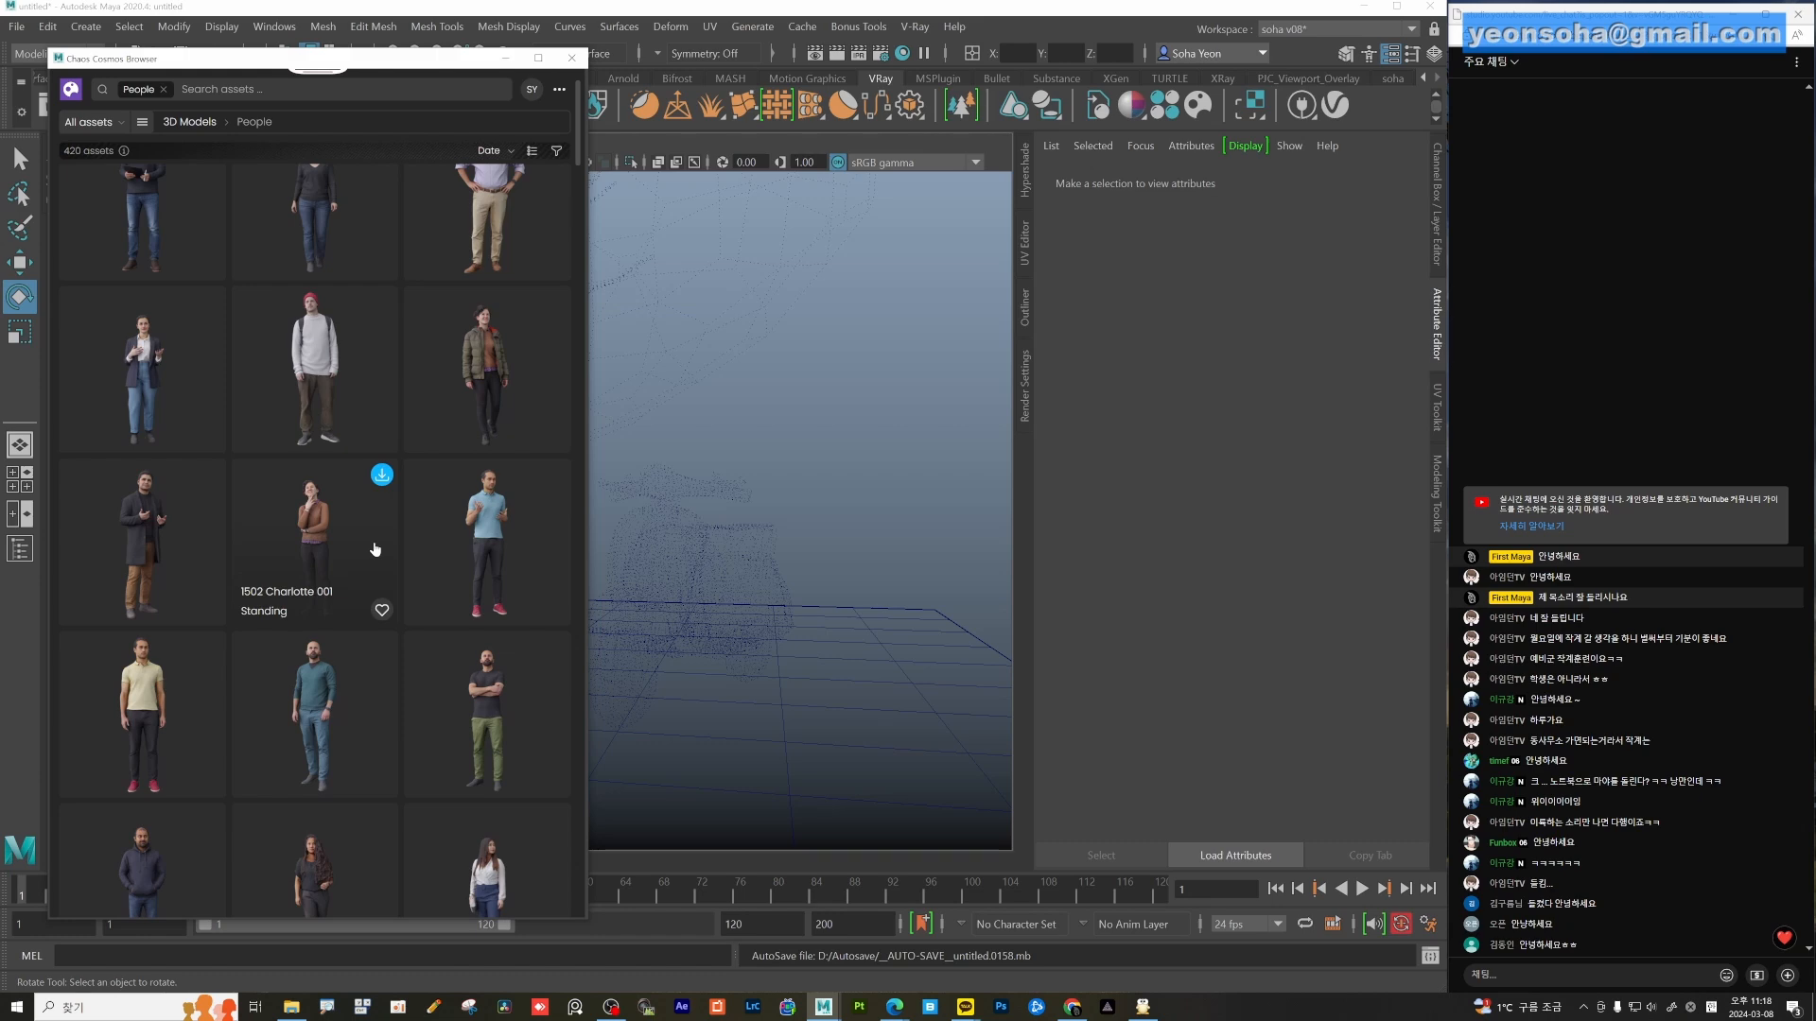
scroll(373, 670, down, 2)
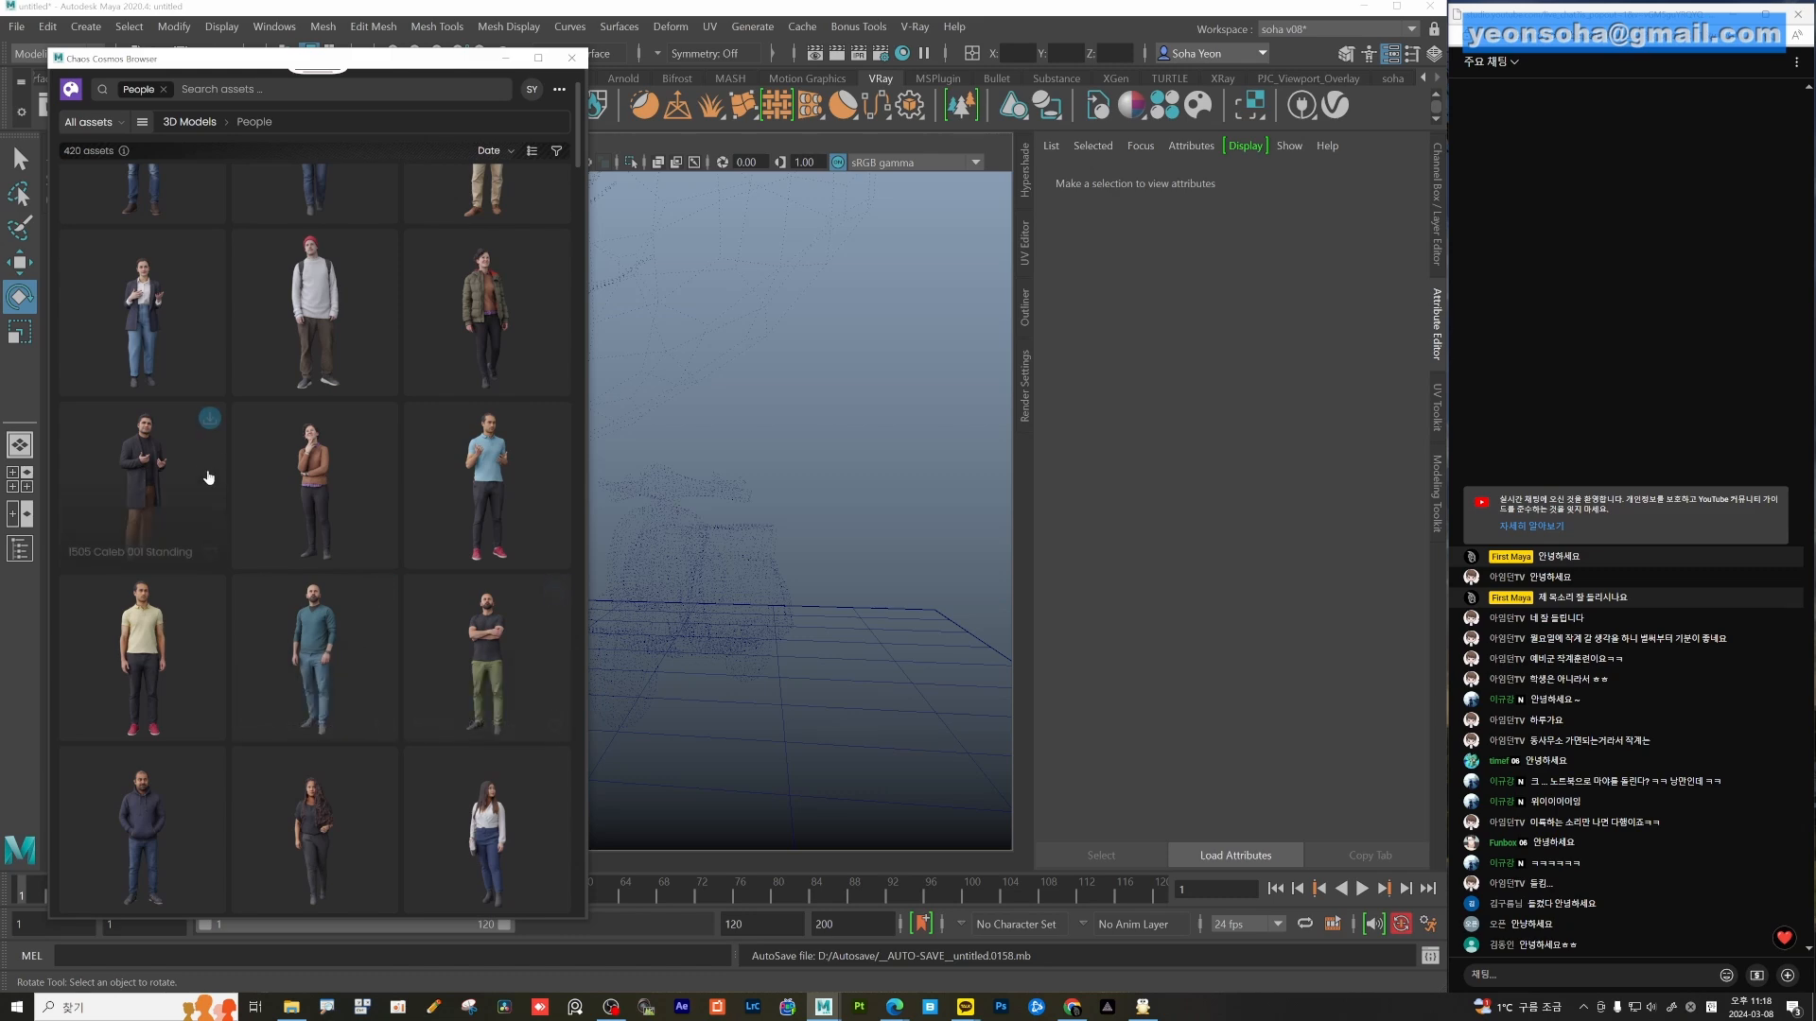
Download the 1505 Caleb 001 Standing model, try to import it, and check the scene with the asset browser minimized.
click(209, 419)
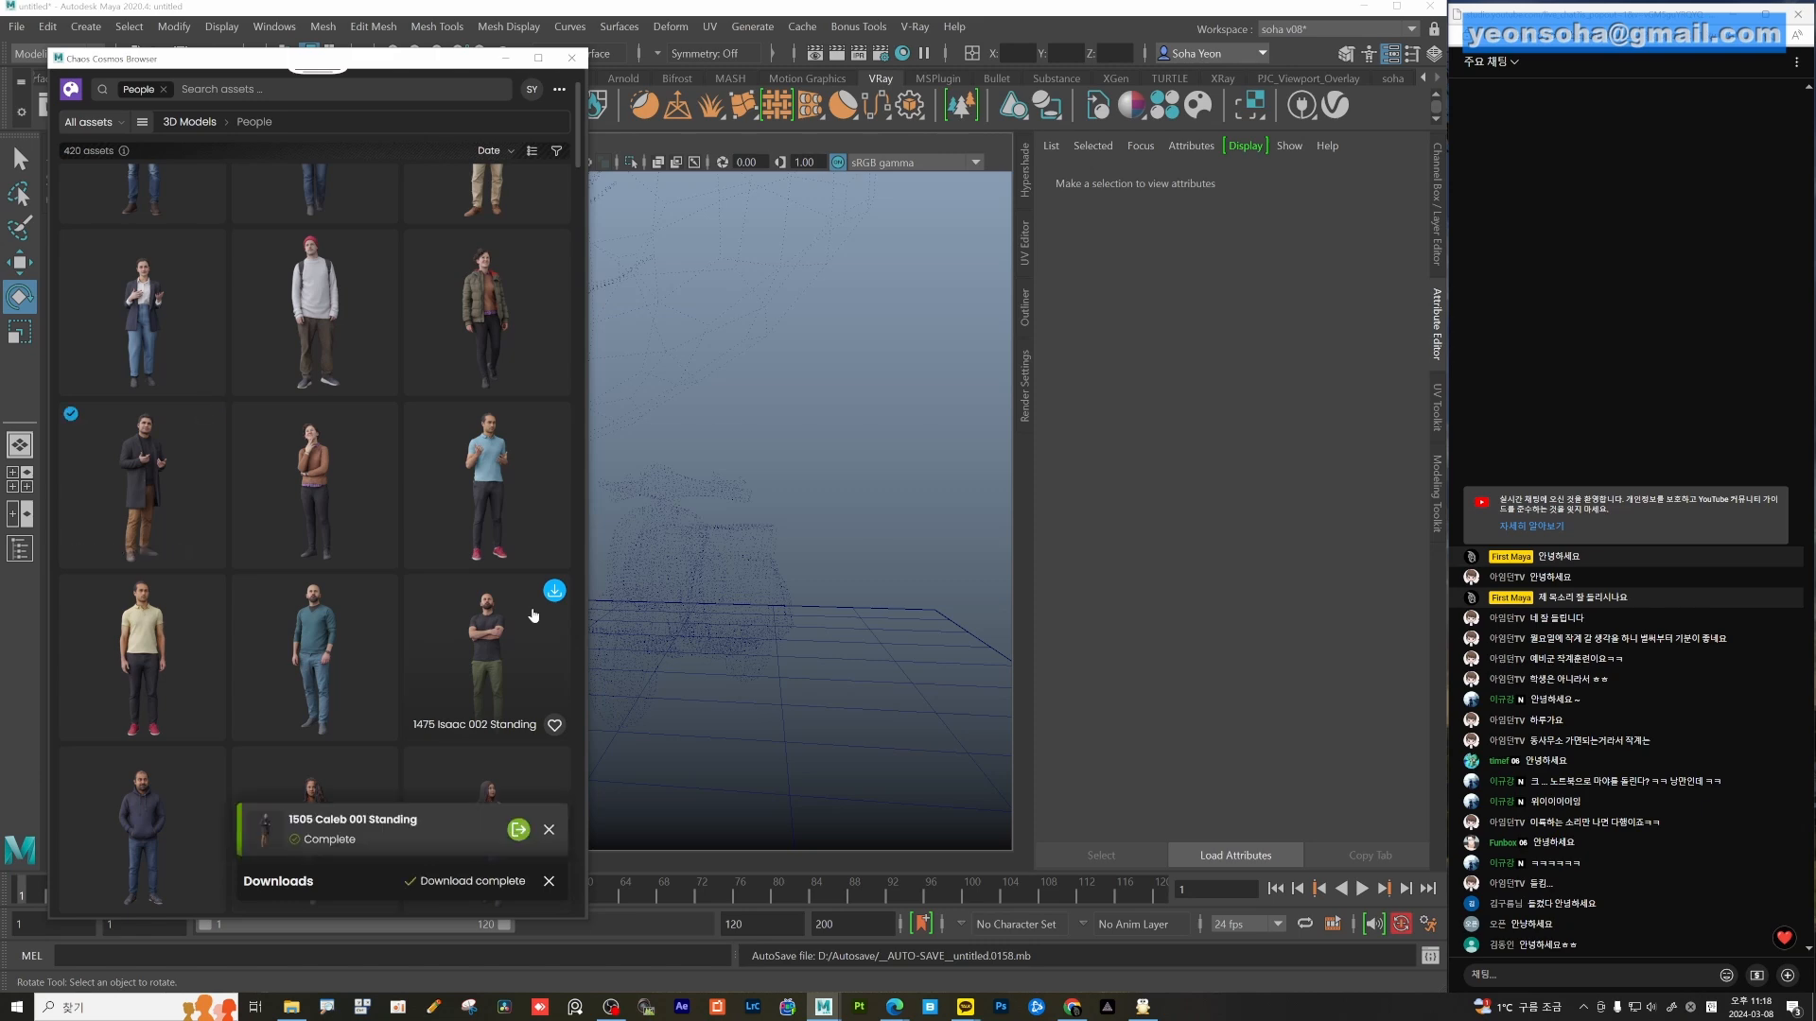
click(518, 830)
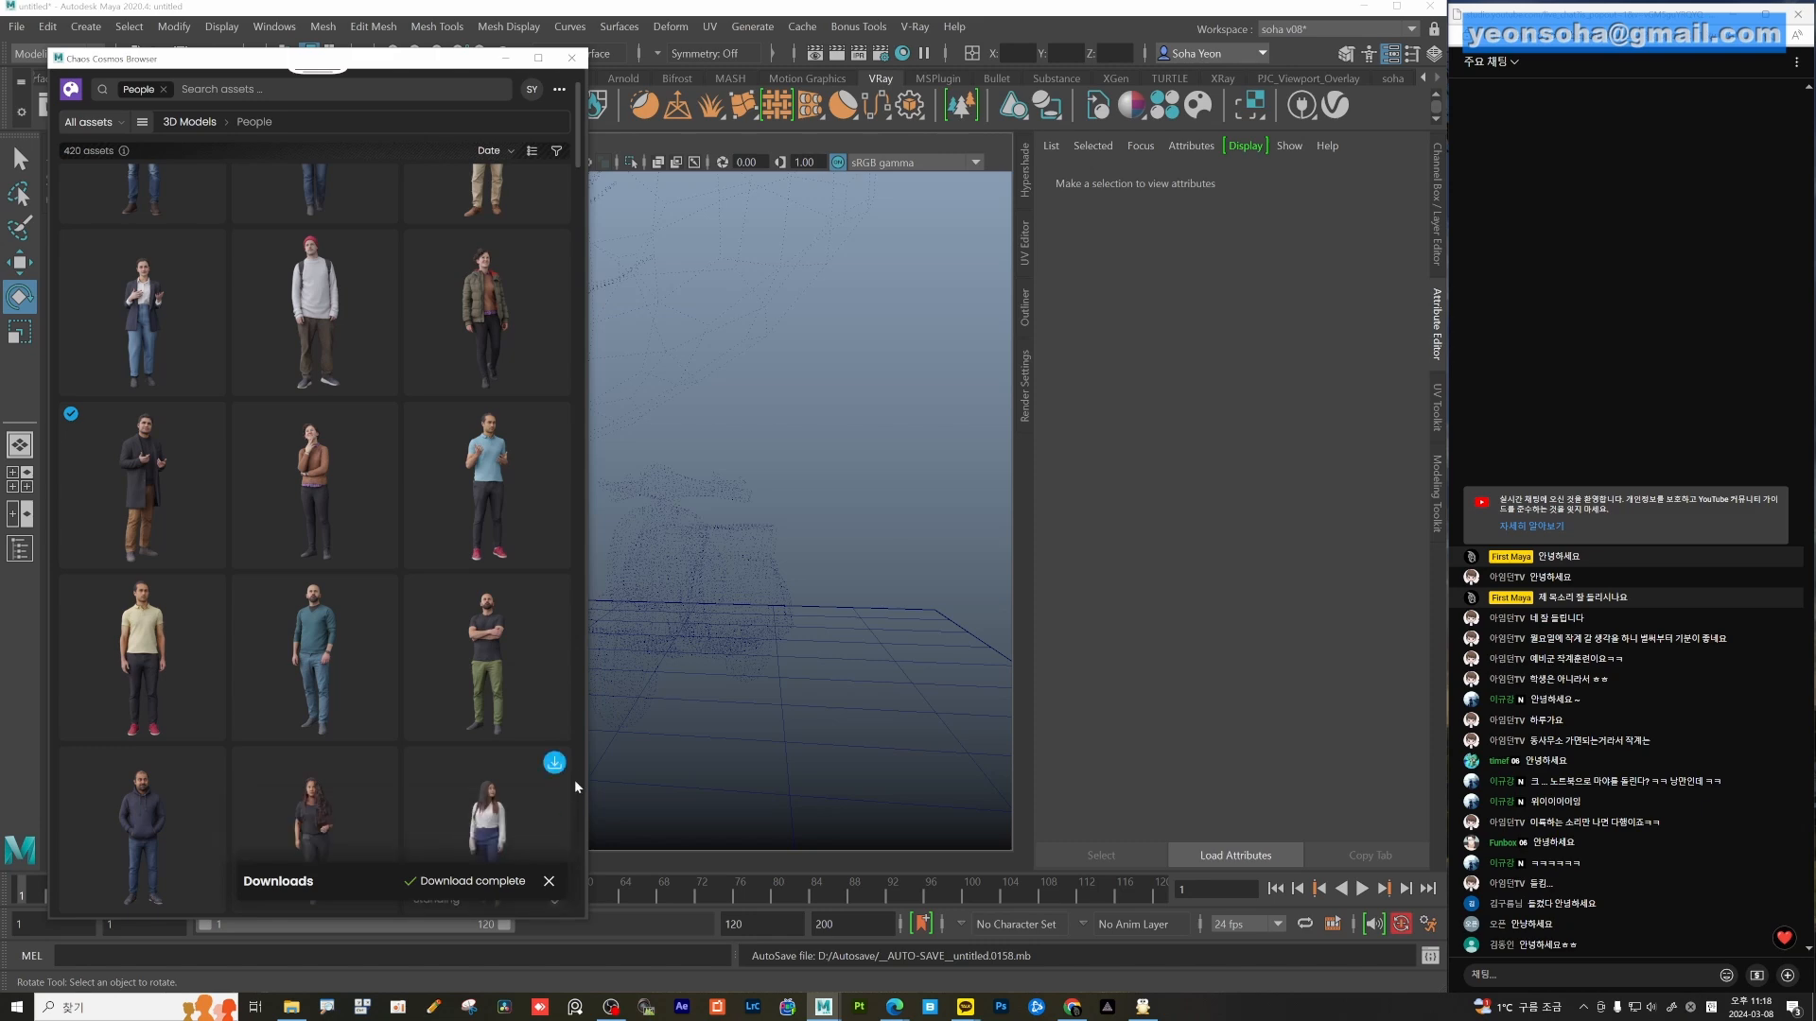
scroll(489, 622, down, 1)
scroll(483, 624, down, 1)
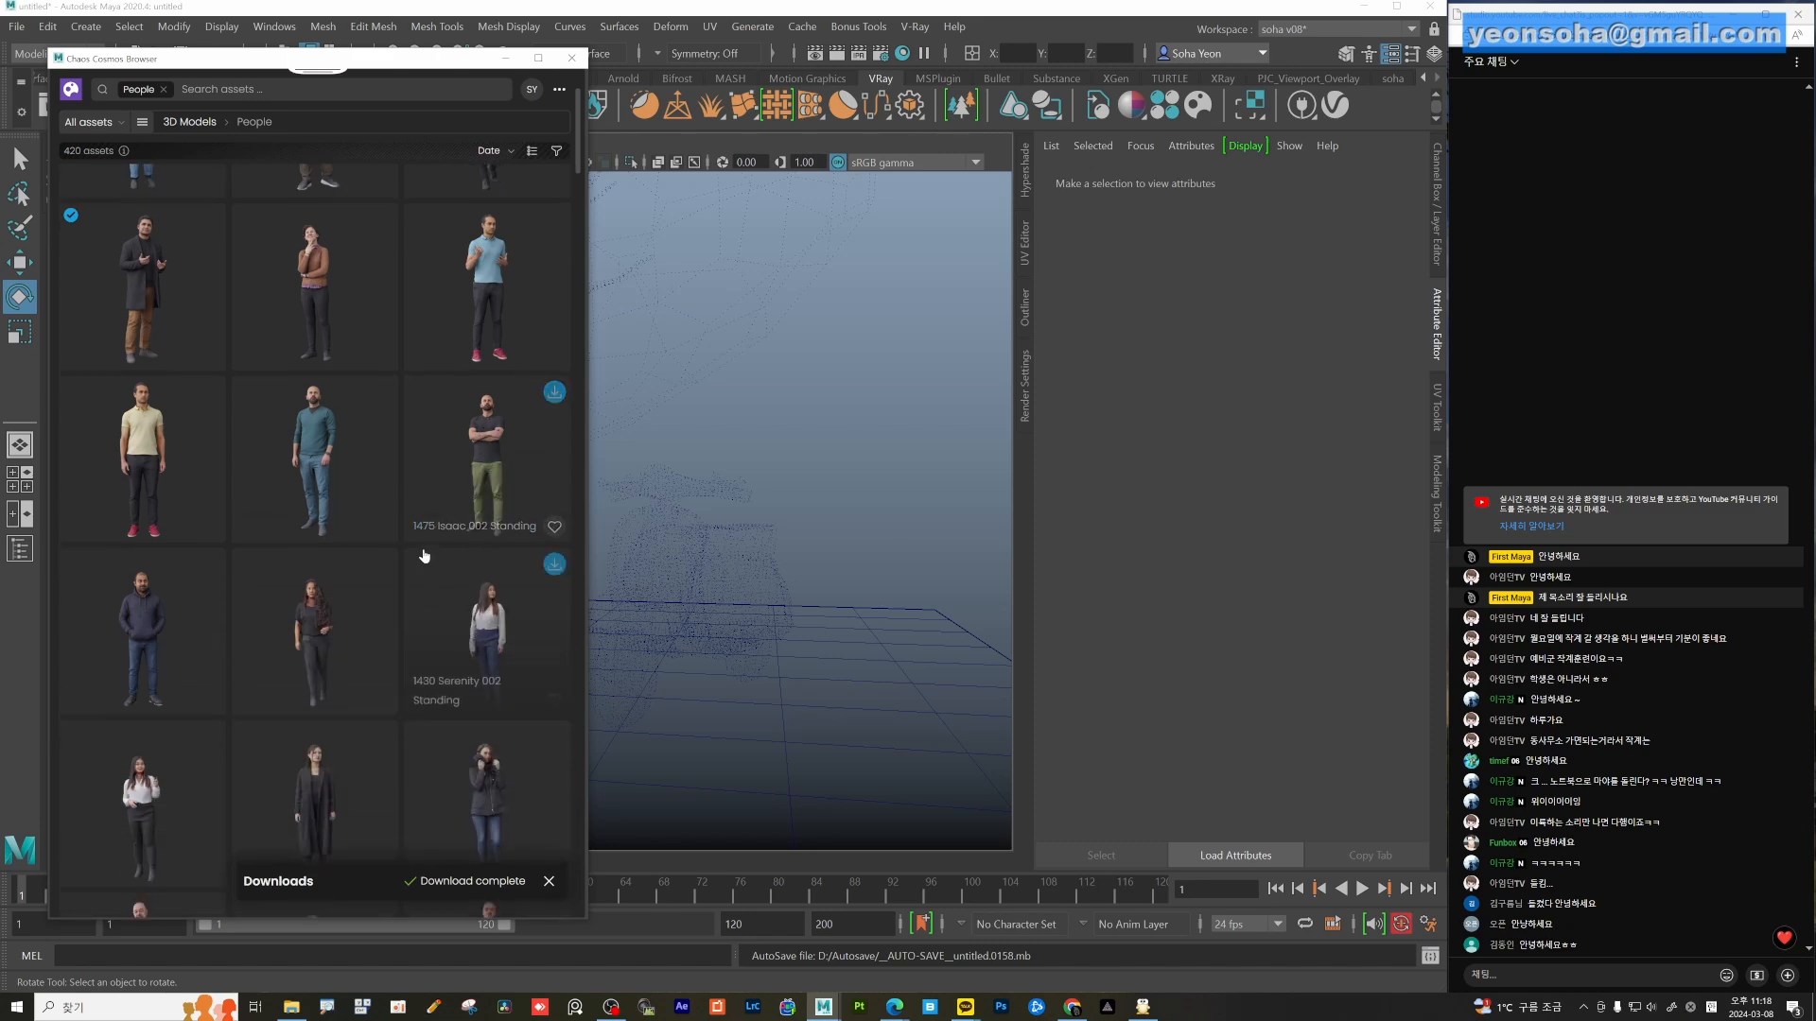
click(505, 57)
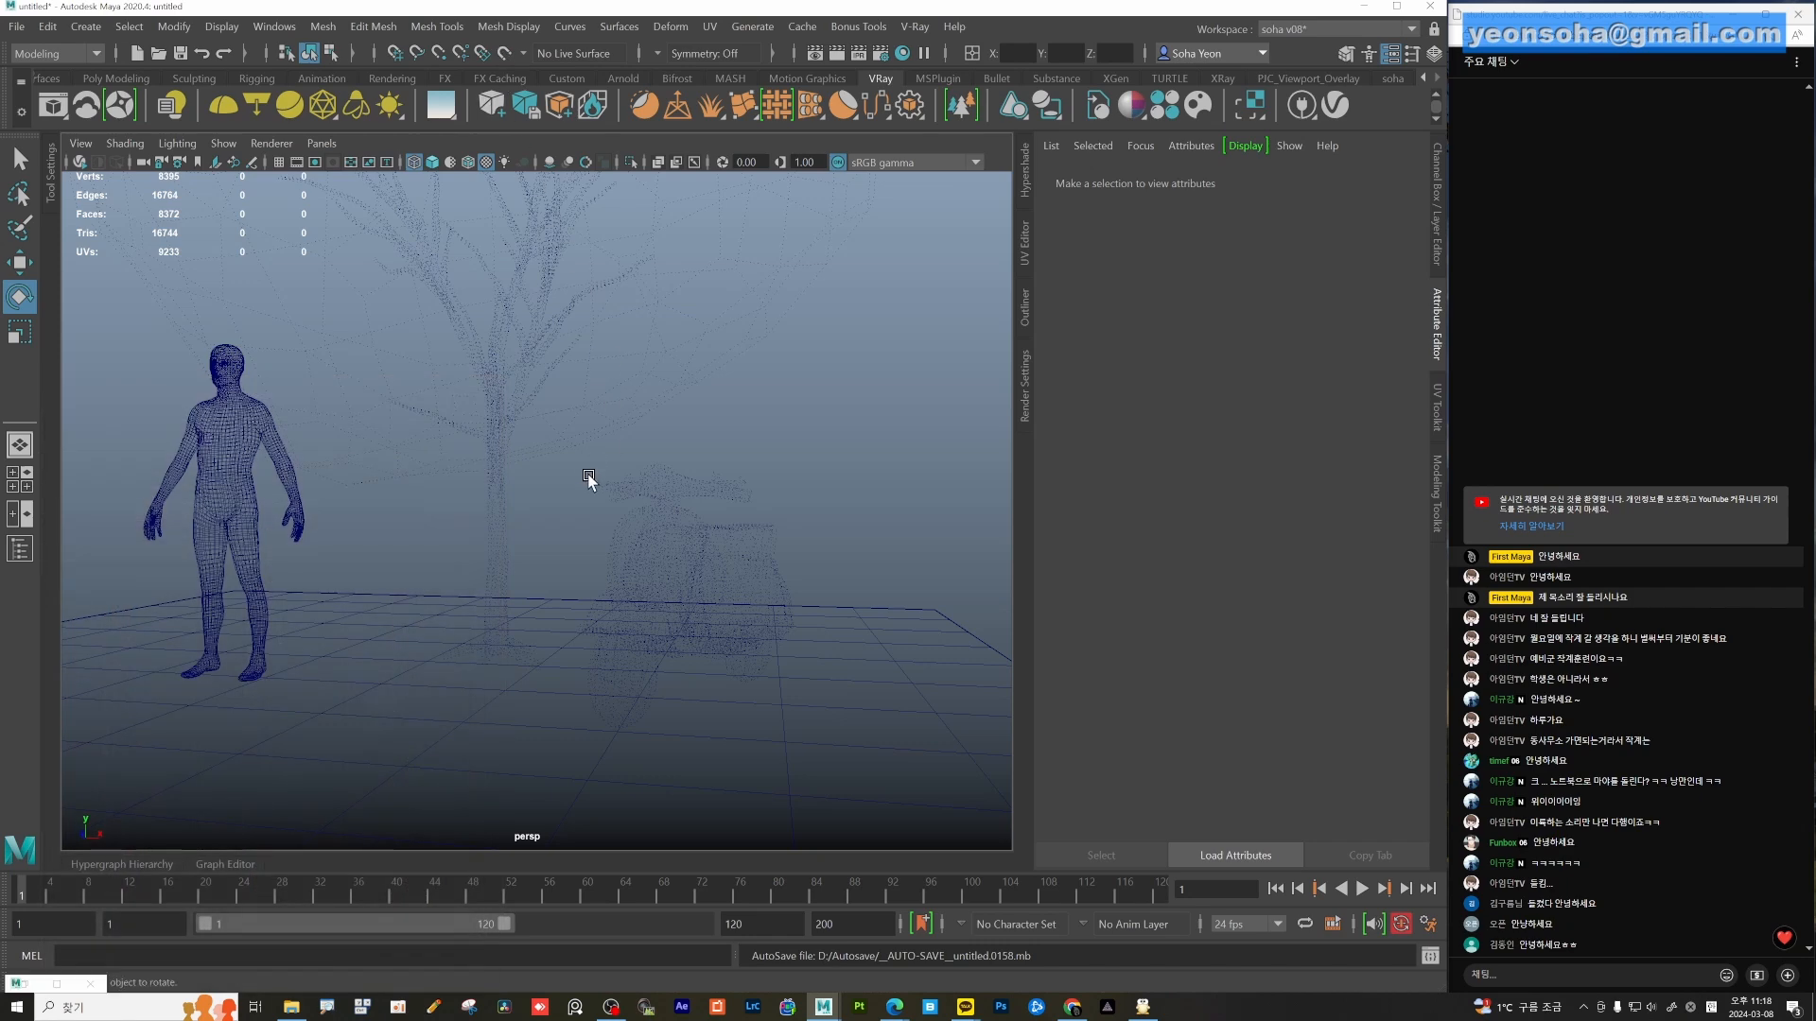
scroll(588, 479, down, 5)
alt+drag(523, 494, 454, 434)
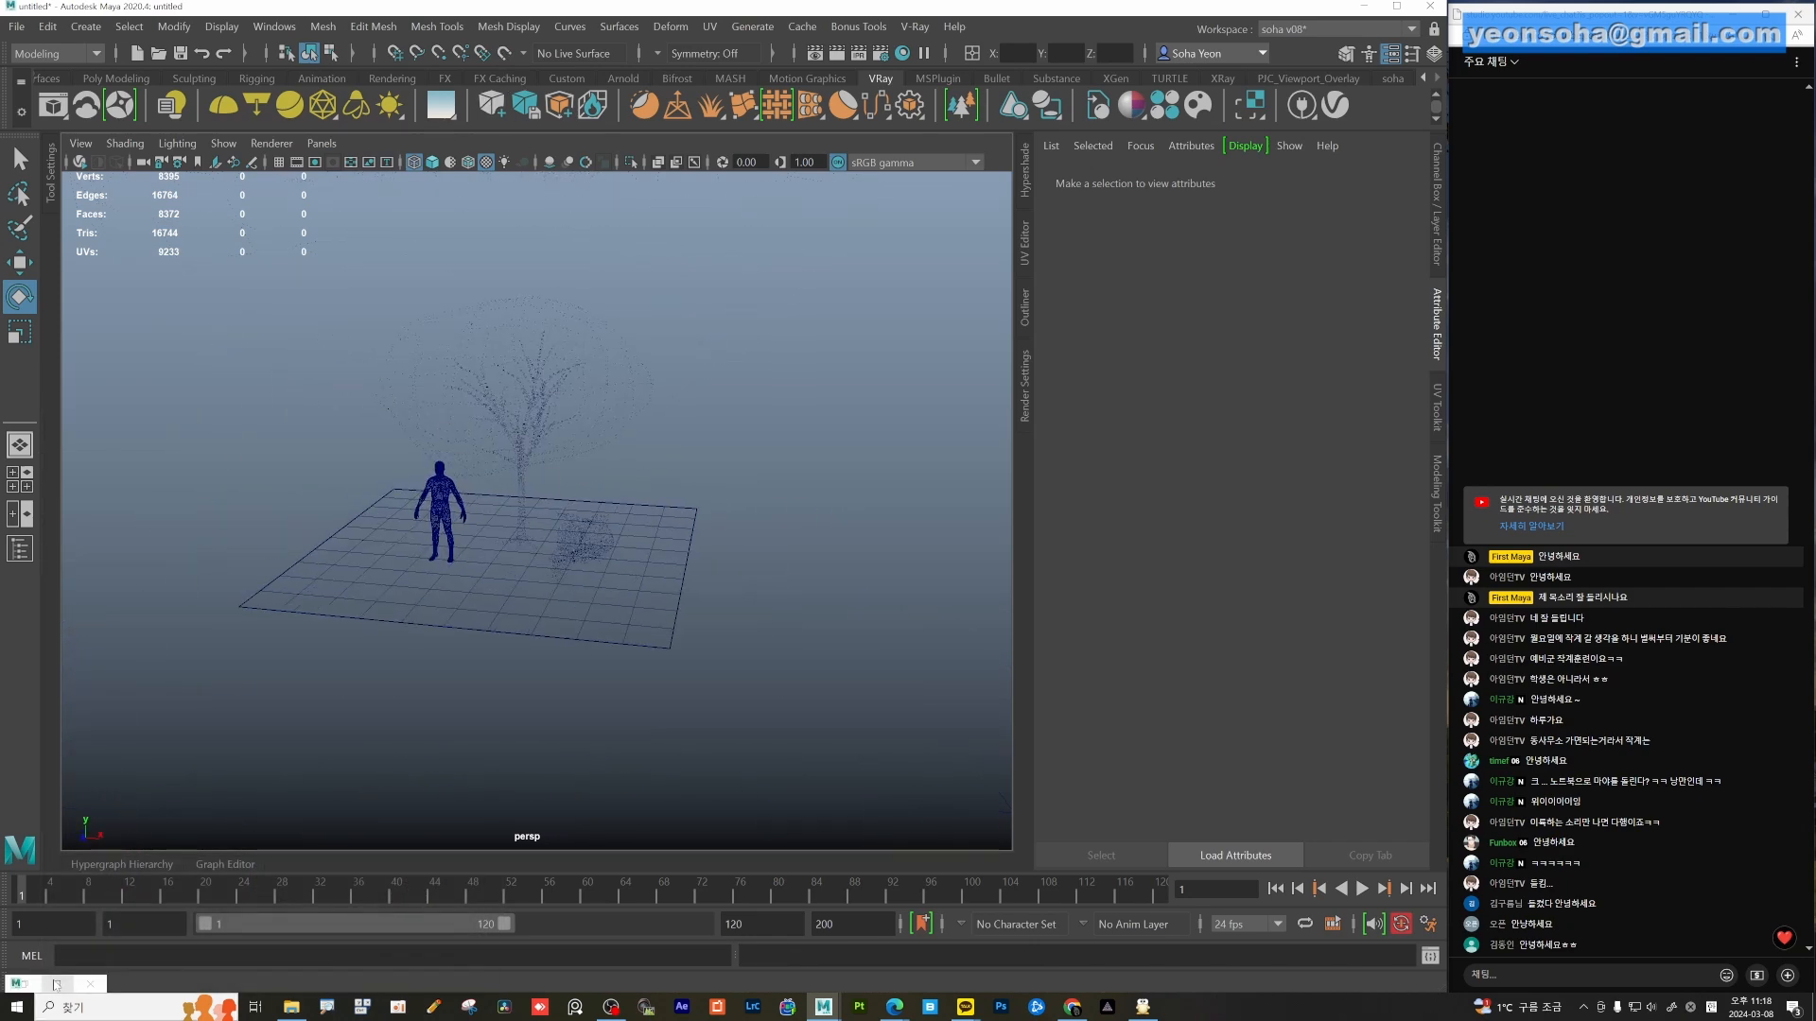
Import the downloaded 1505 Caleb 001 Standing model from the Cosmos library and show the Outliner with the browser minimized.
click(1197, 108)
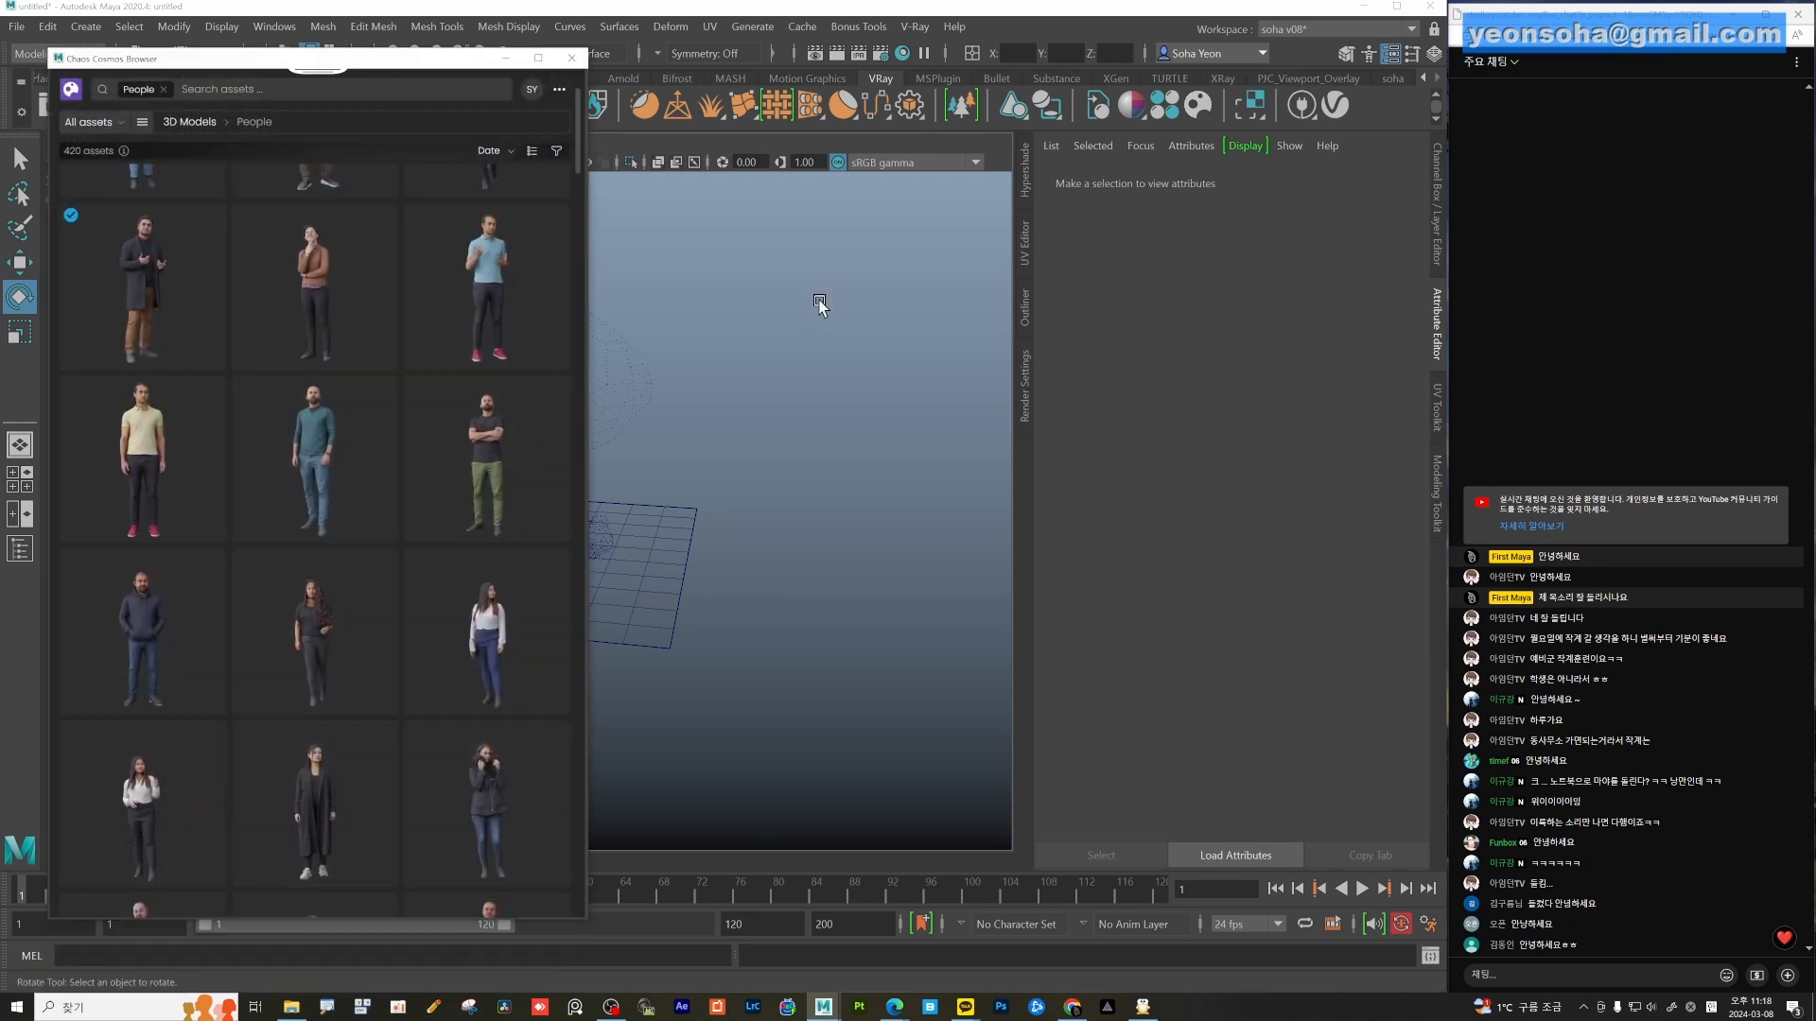
scroll(338, 435, up, 1)
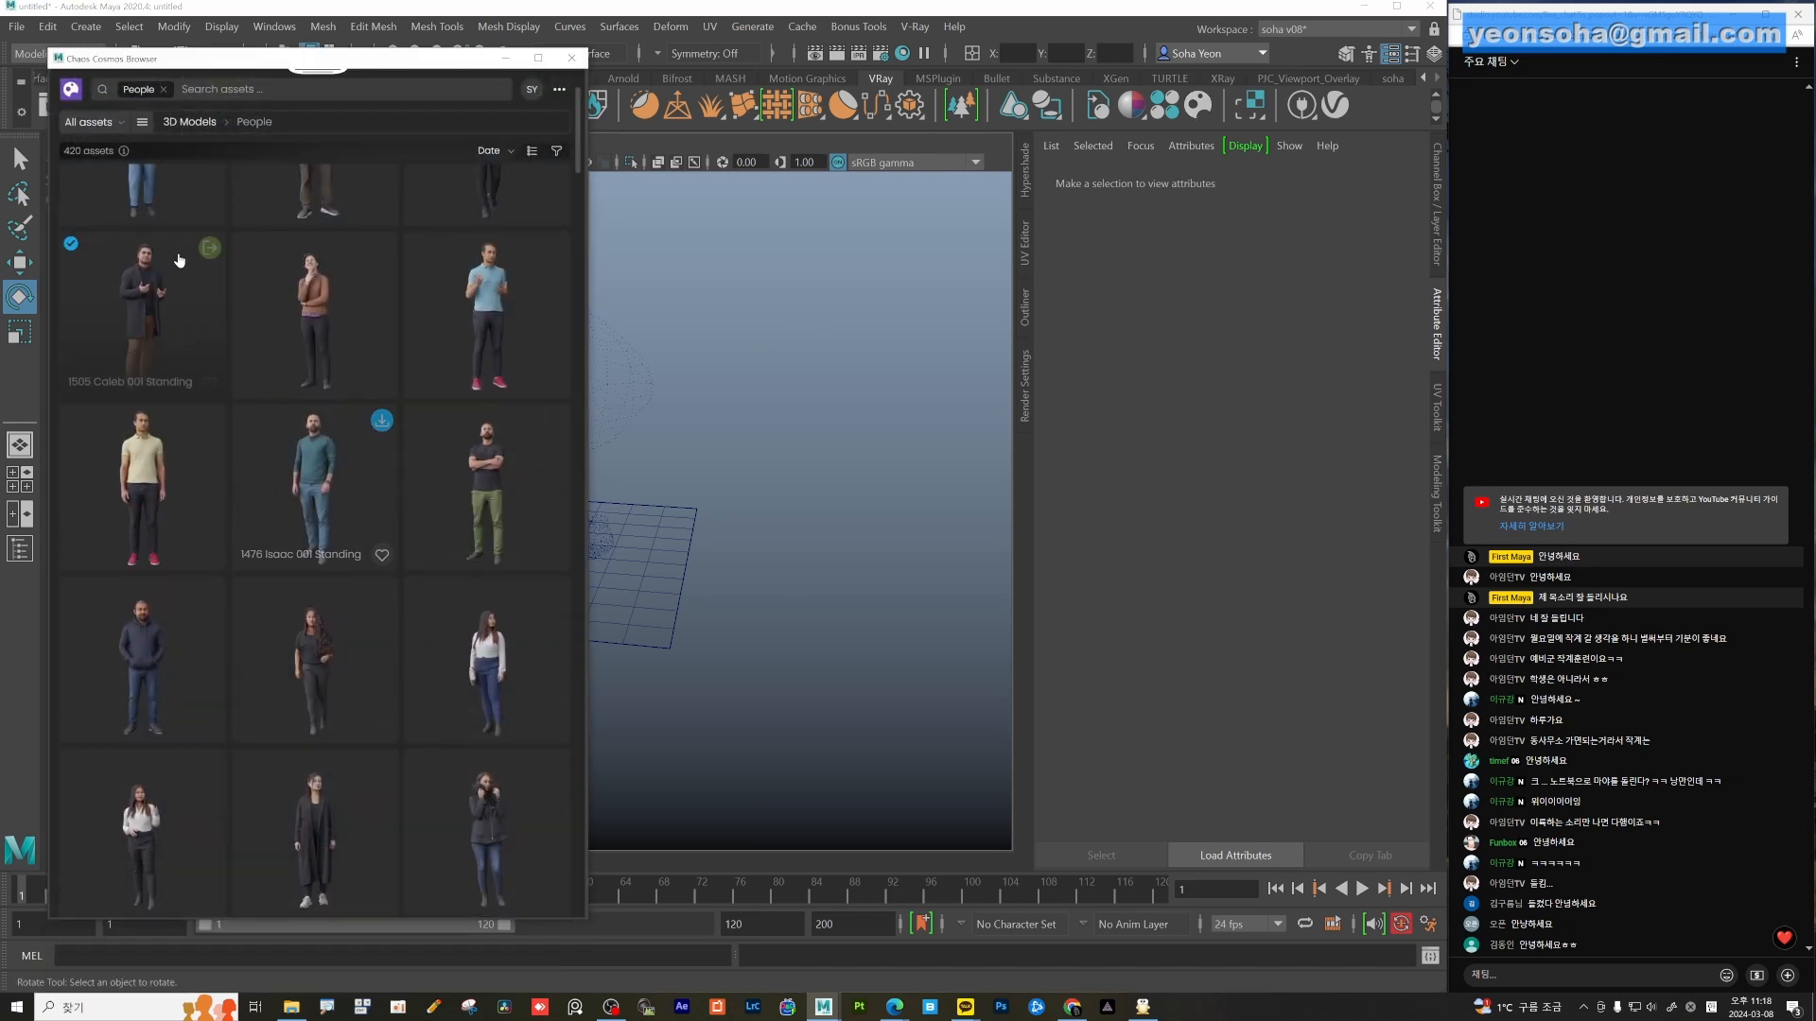
click(207, 248)
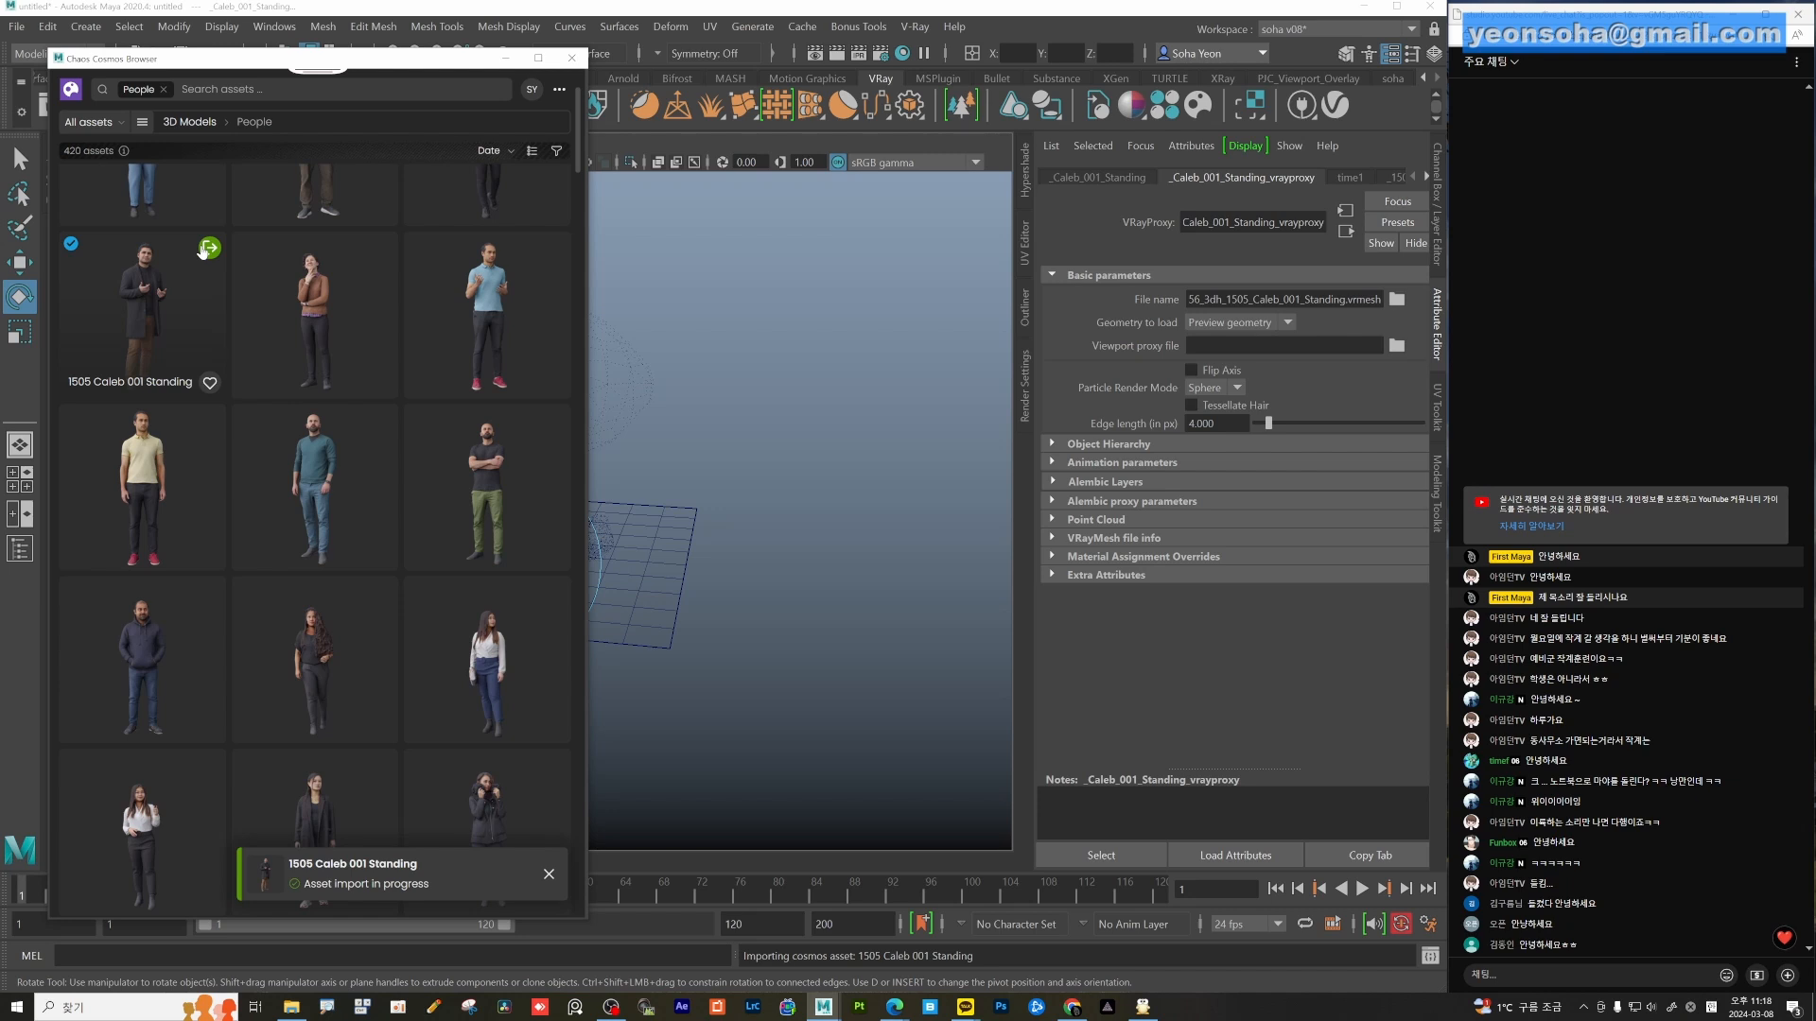
click(1023, 314)
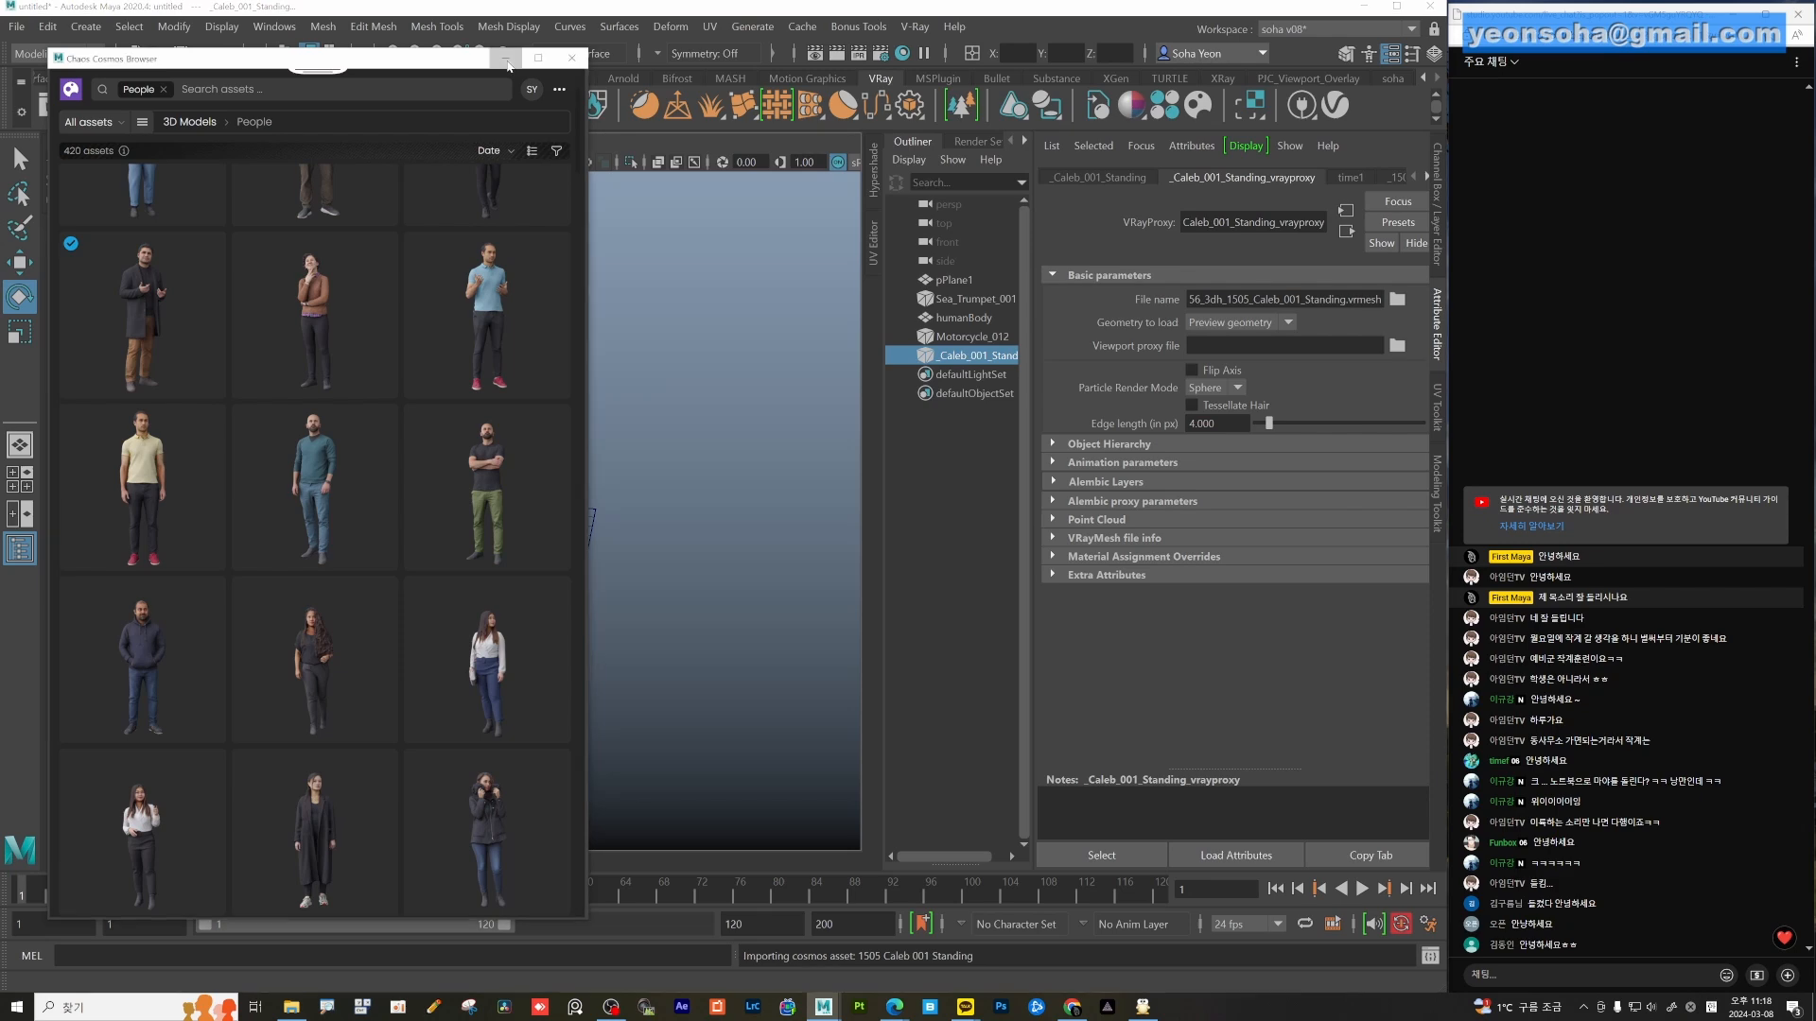
click(506, 59)
Compare the imported standing man's size with the human body mesh, selecting each in turn and ending with the Move tool on the man.
scroll(533, 496, up, 4)
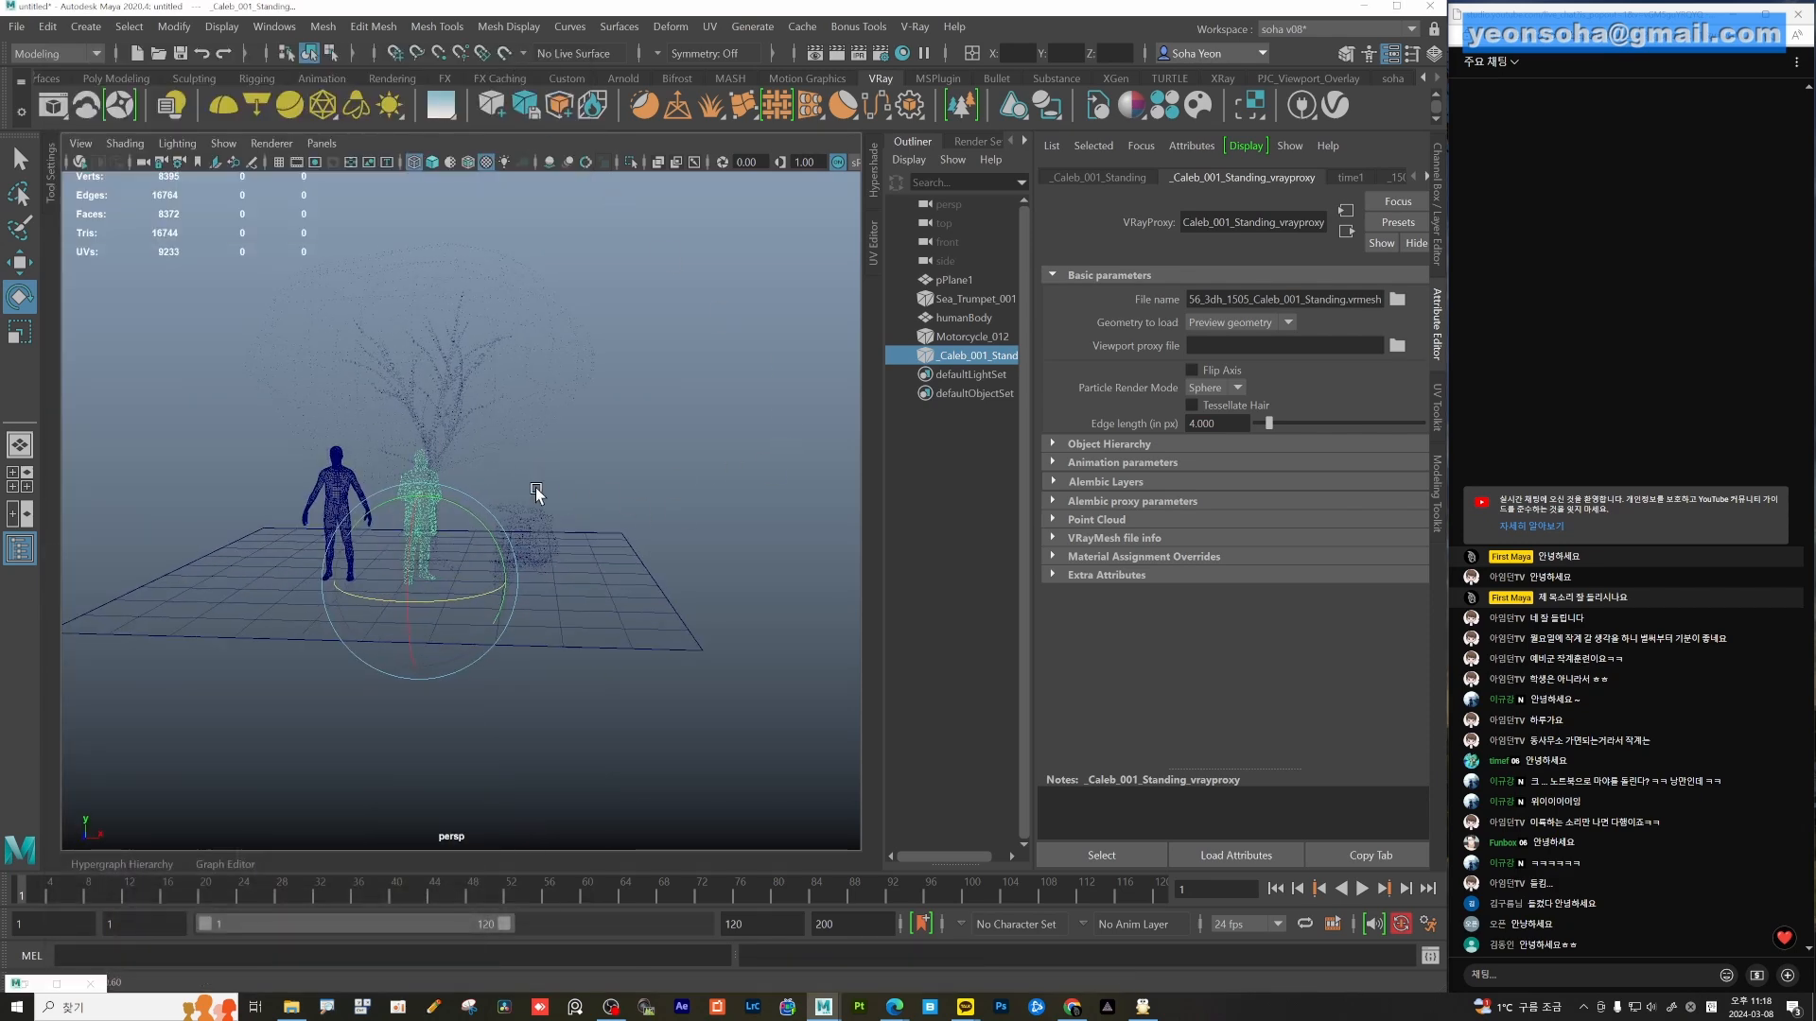
mouse_move(355, 479)
alt+mouse_down()
mouse_move(388, 432)
mouse_move(343, 482)
mouse_move(536, 468)
mouse_move(249, 494)
alt+mouse_up()
scroll(355, 425, up, 4)
click(598, 451)
scroll(235, 496, up, 2)
click(288, 486)
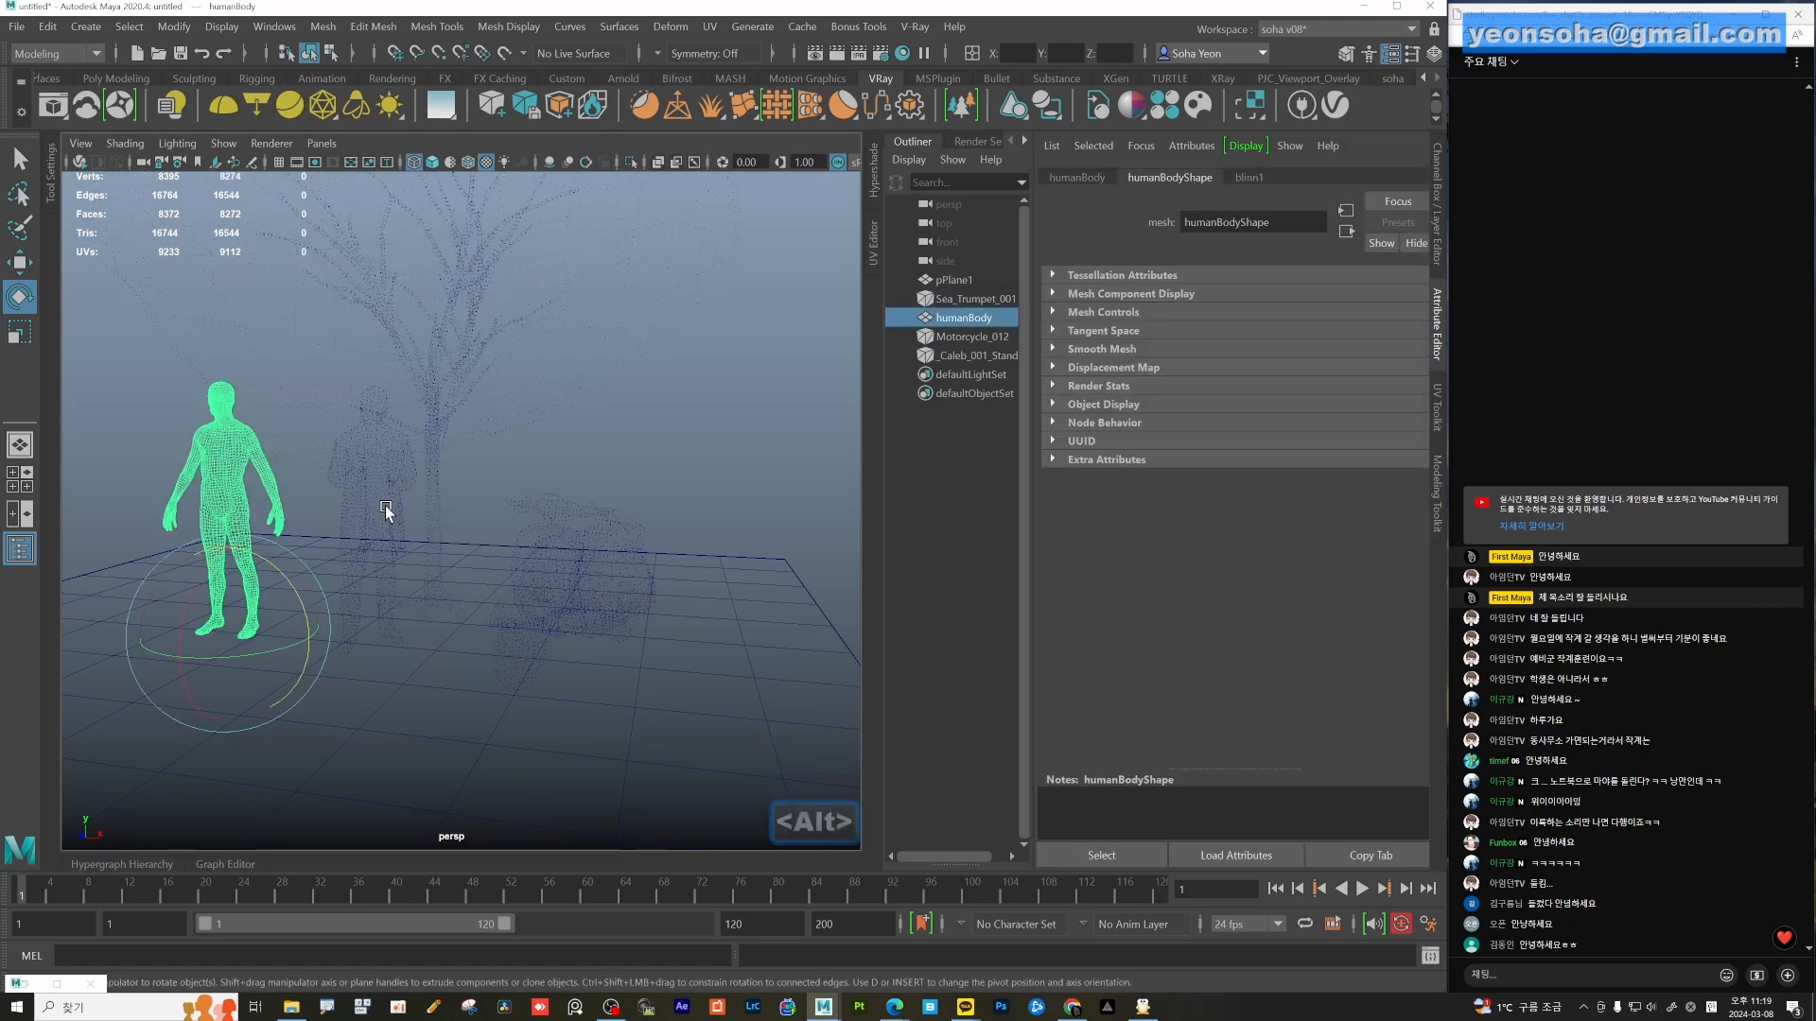
click(385, 507)
alt+drag(389, 506, 579, 558)
key(w)
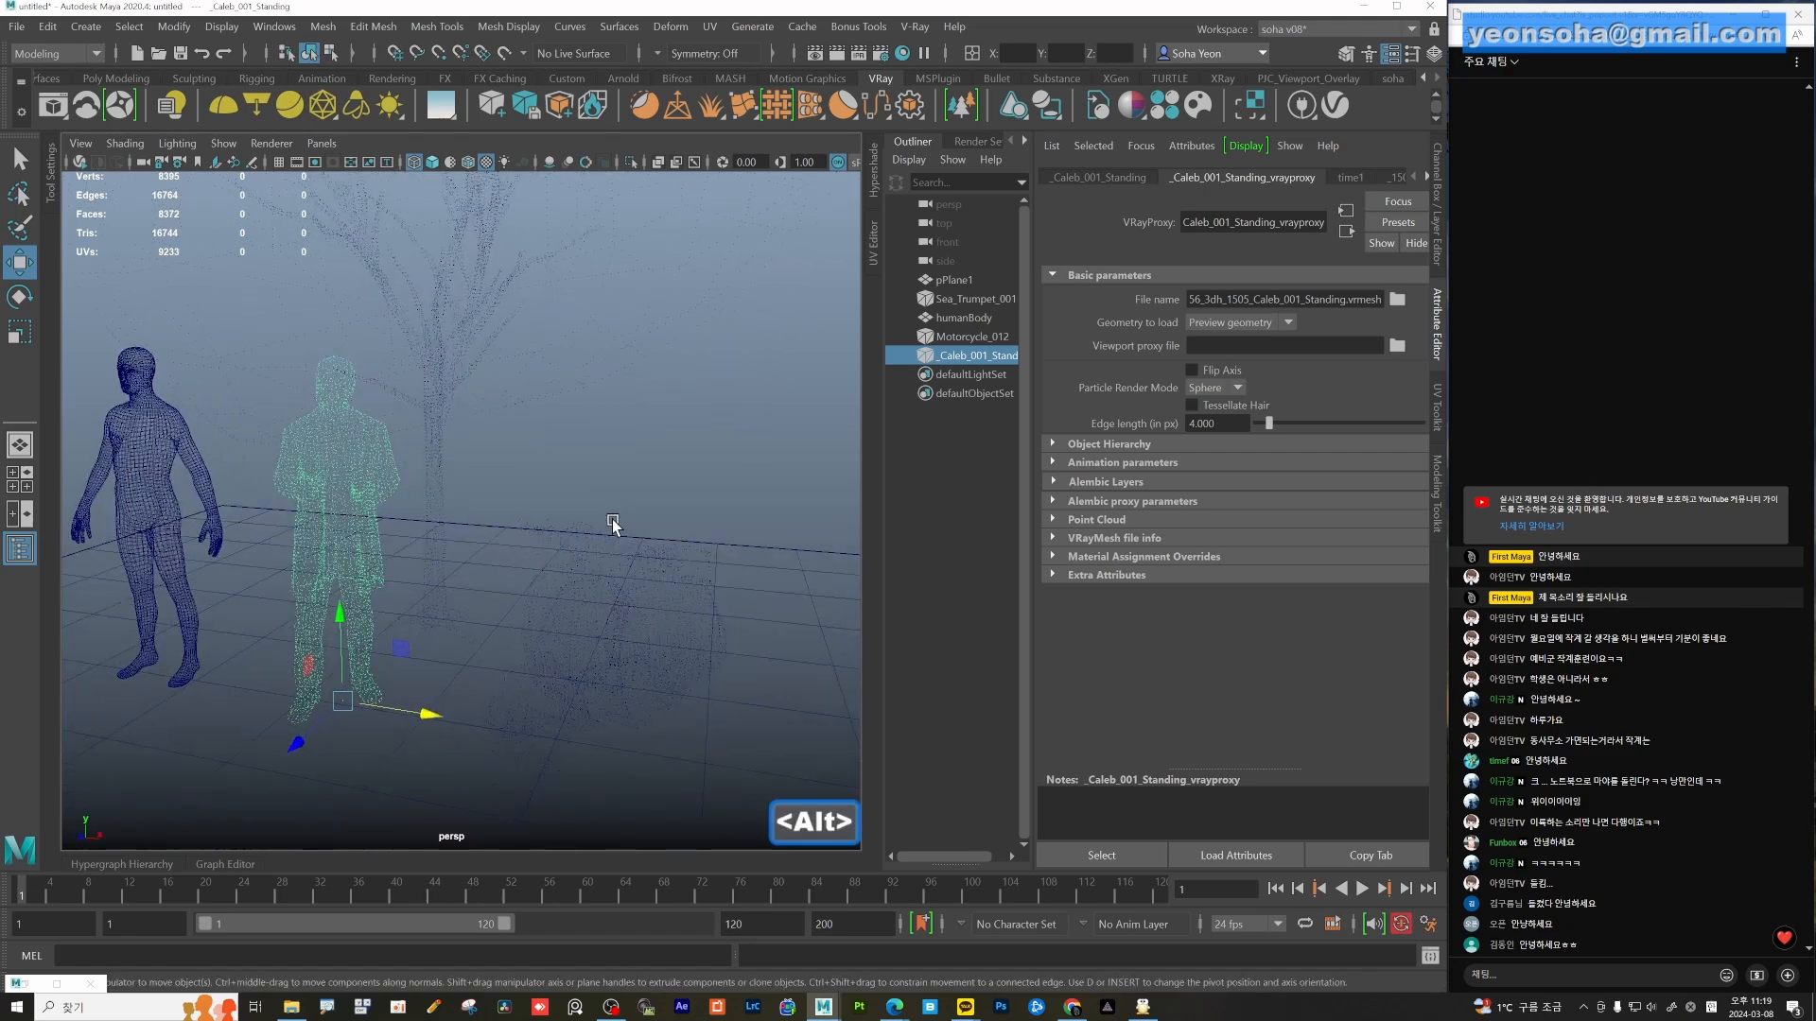
Clear the selection, view the human figures beside the motorcycle and tree, and select the ground plane.
alt+drag(742, 446, 729, 430)
click(721, 438)
alt+drag(399, 514, 616, 511)
click(695, 729)
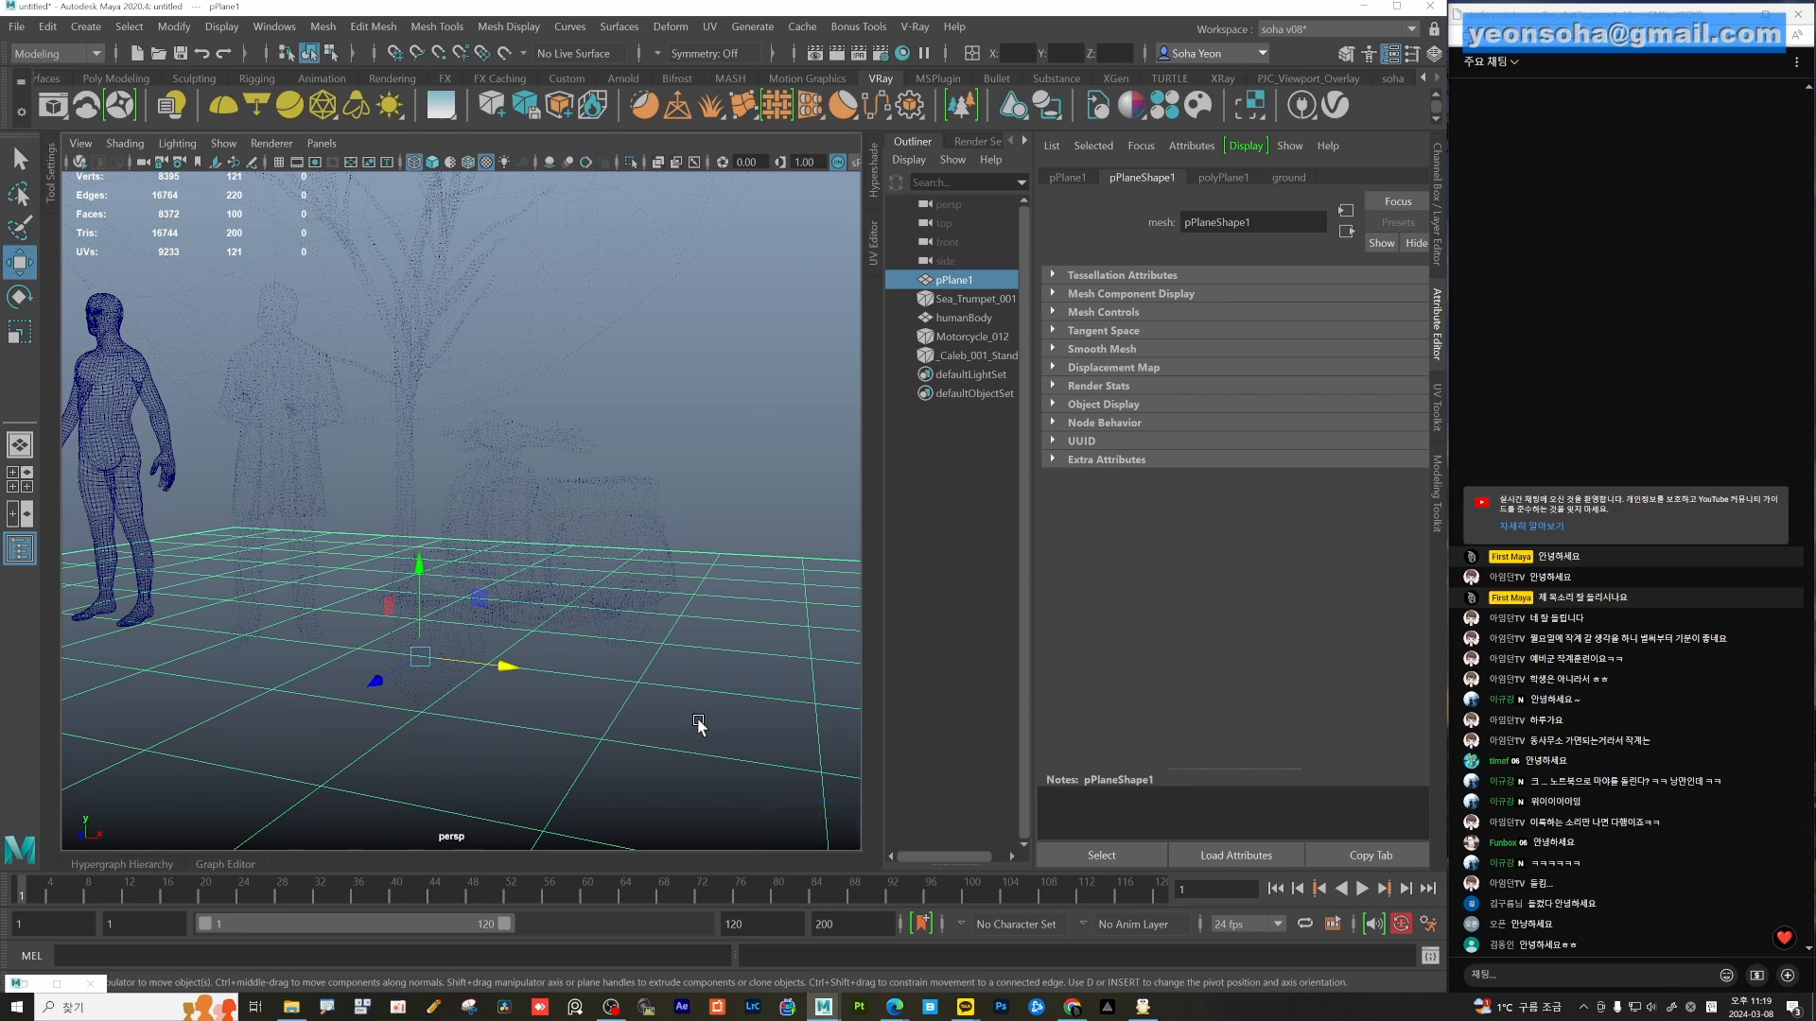
Select the motorcycle to check the scene around it, and add a V-Ray Sun.
click(722, 495)
click(690, 507)
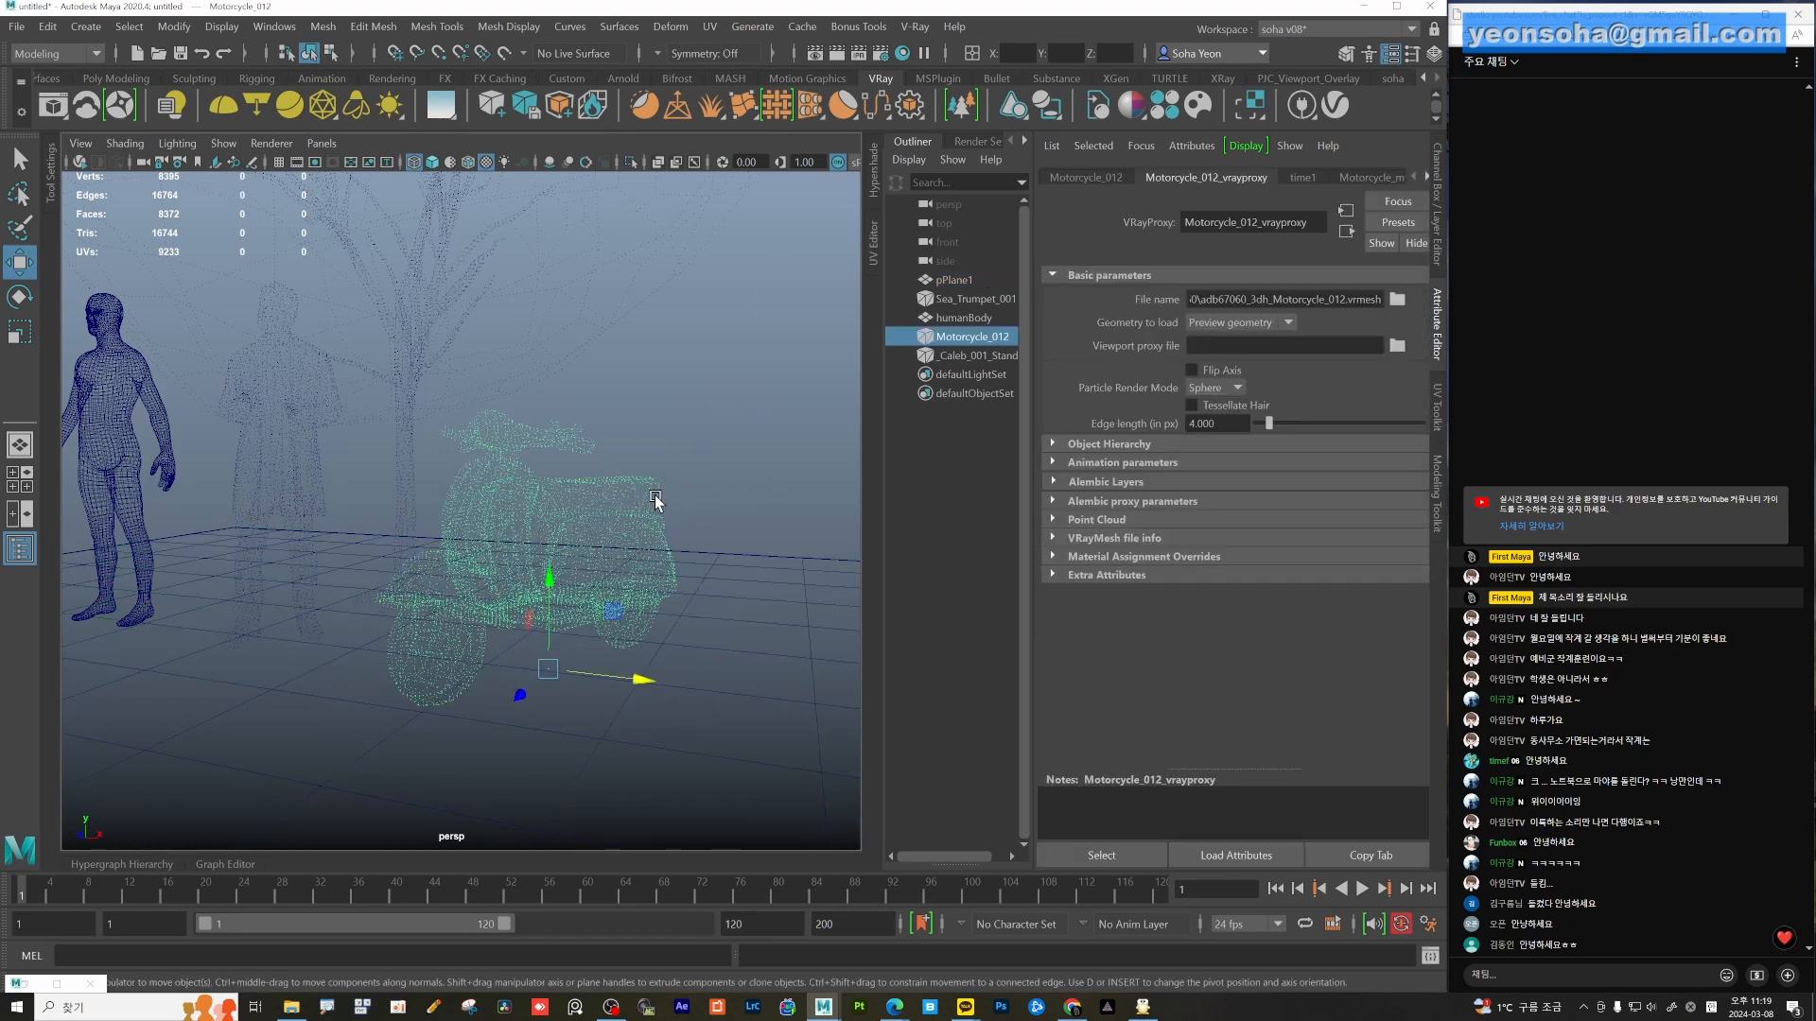
alt+drag(655, 501, 486, 261)
click(389, 105)
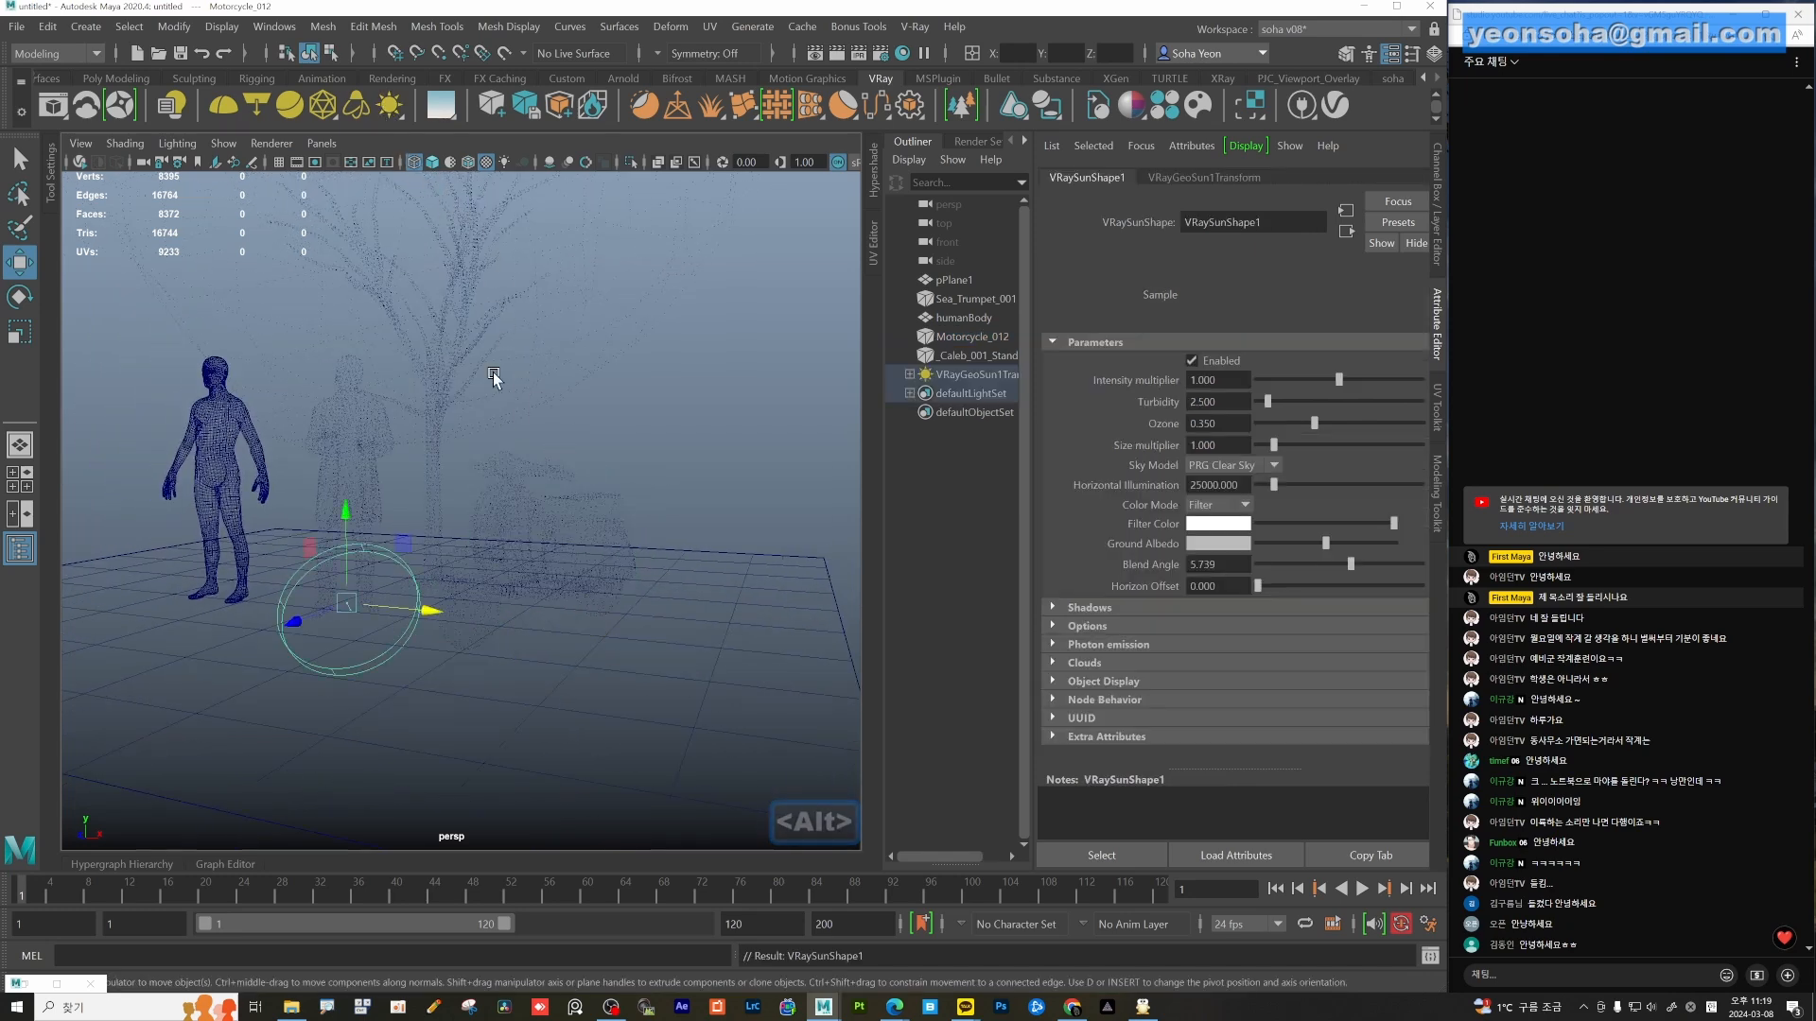
Move the sun out past the edge of the ground plane and raise it well above the ground.
alt+drag(452, 536, 386, 546)
ctrl+shift+right_drag(386, 546, 331, 603)
alt+drag(389, 560, 280, 579)
key(w)
ctrl+shift+right_drag(281, 579, 280, 578)
drag(286, 580, 3, 607)
alt+middle_drag(352, 593, 481, 599)
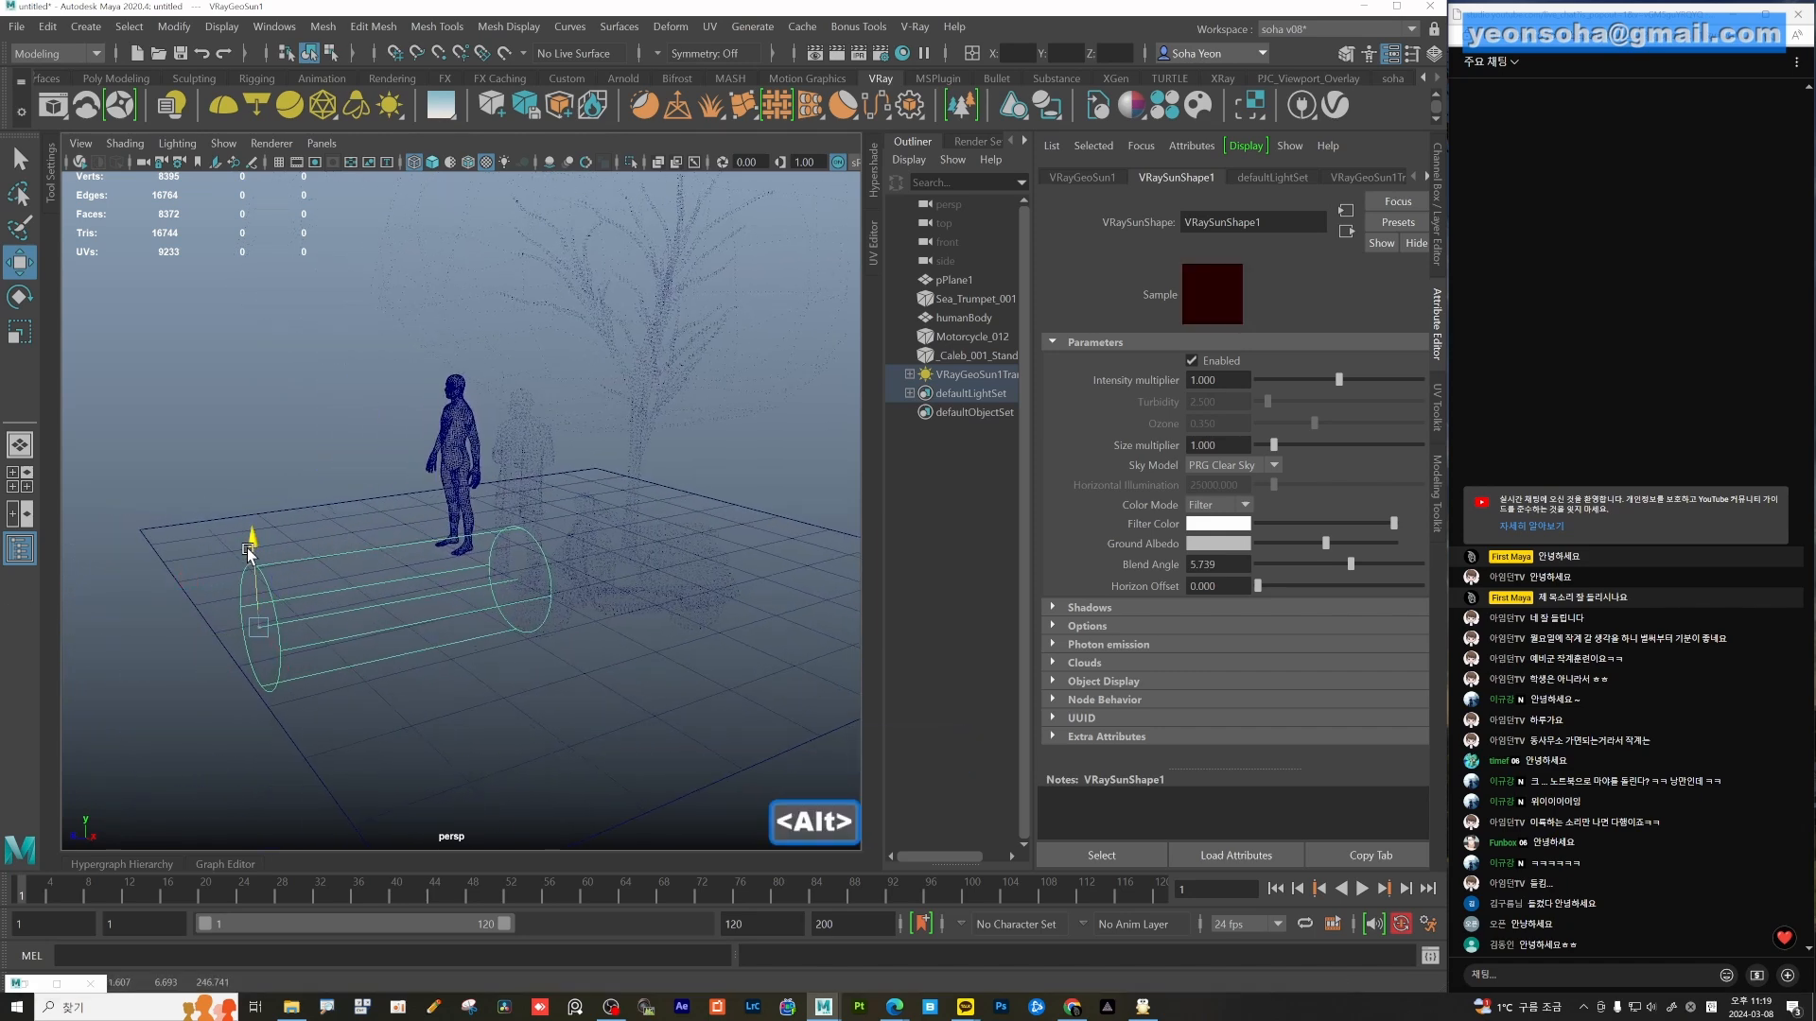
drag(252, 541, 230, 222)
alt+drag(331, 428, 389, 436)
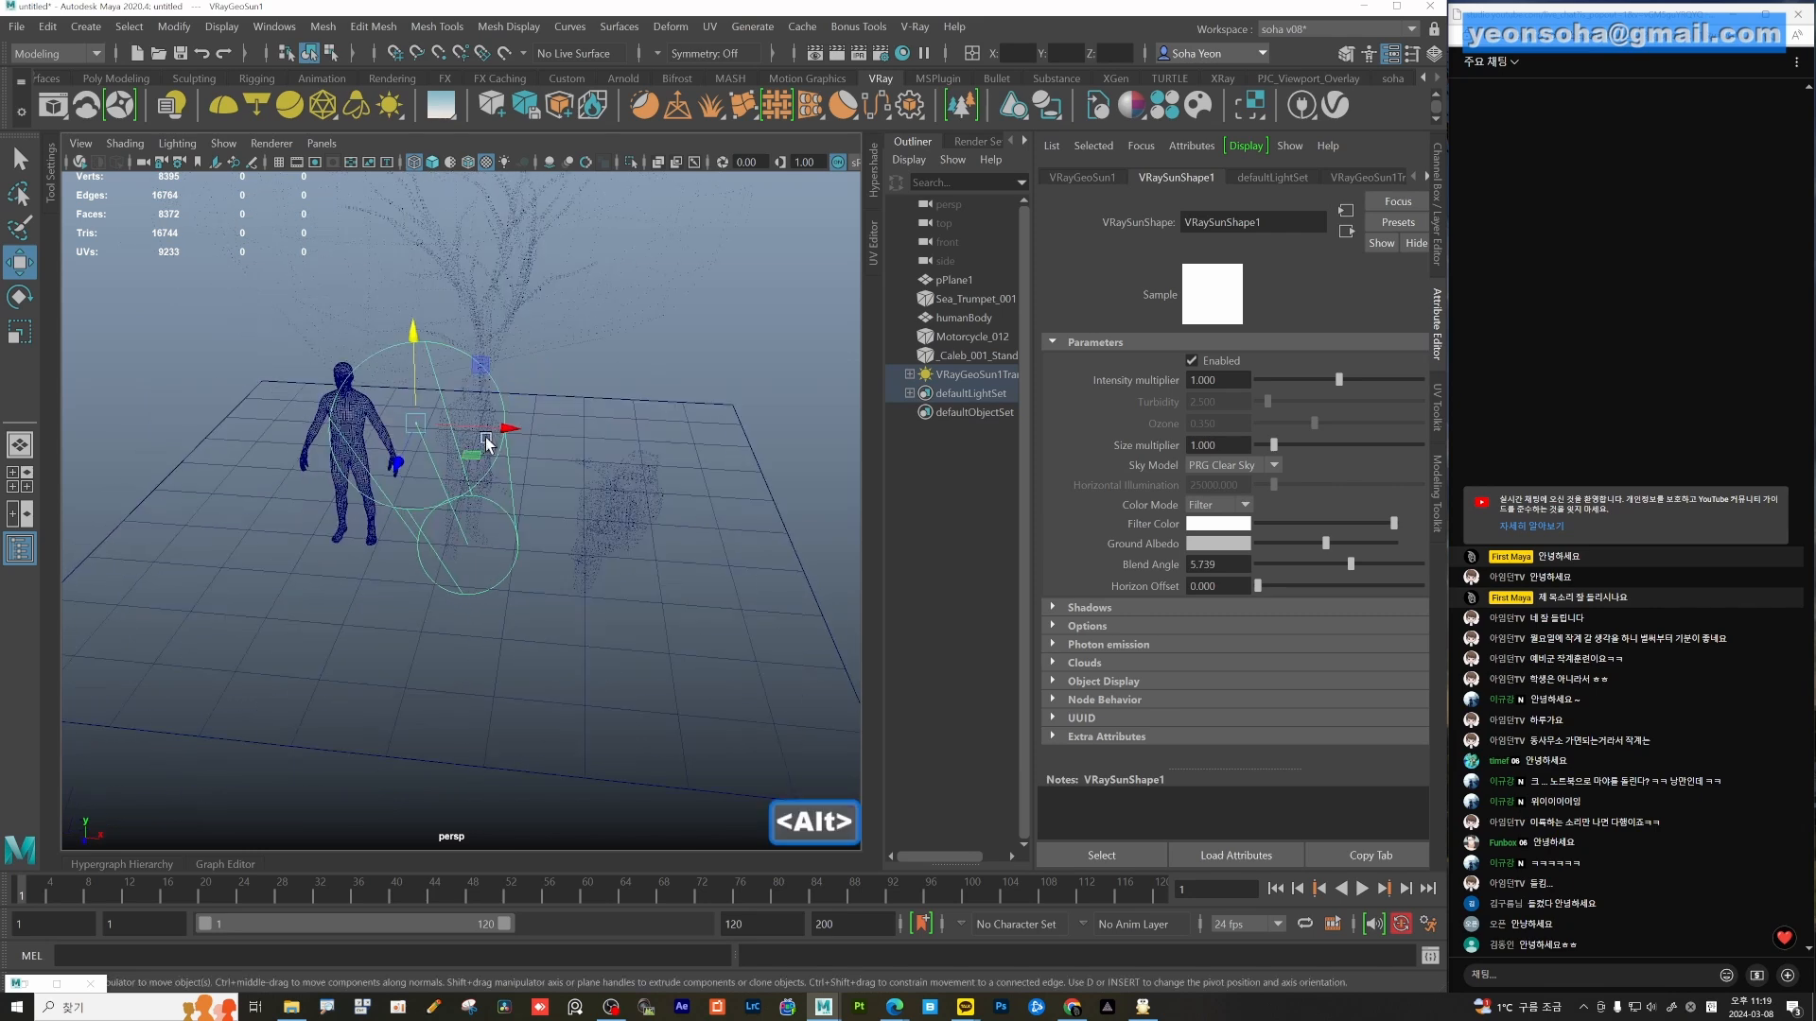
Shift the sun along X past the human body so it shines diagonally across the scene, and clear the selection.
drag(501, 430, 170, 387)
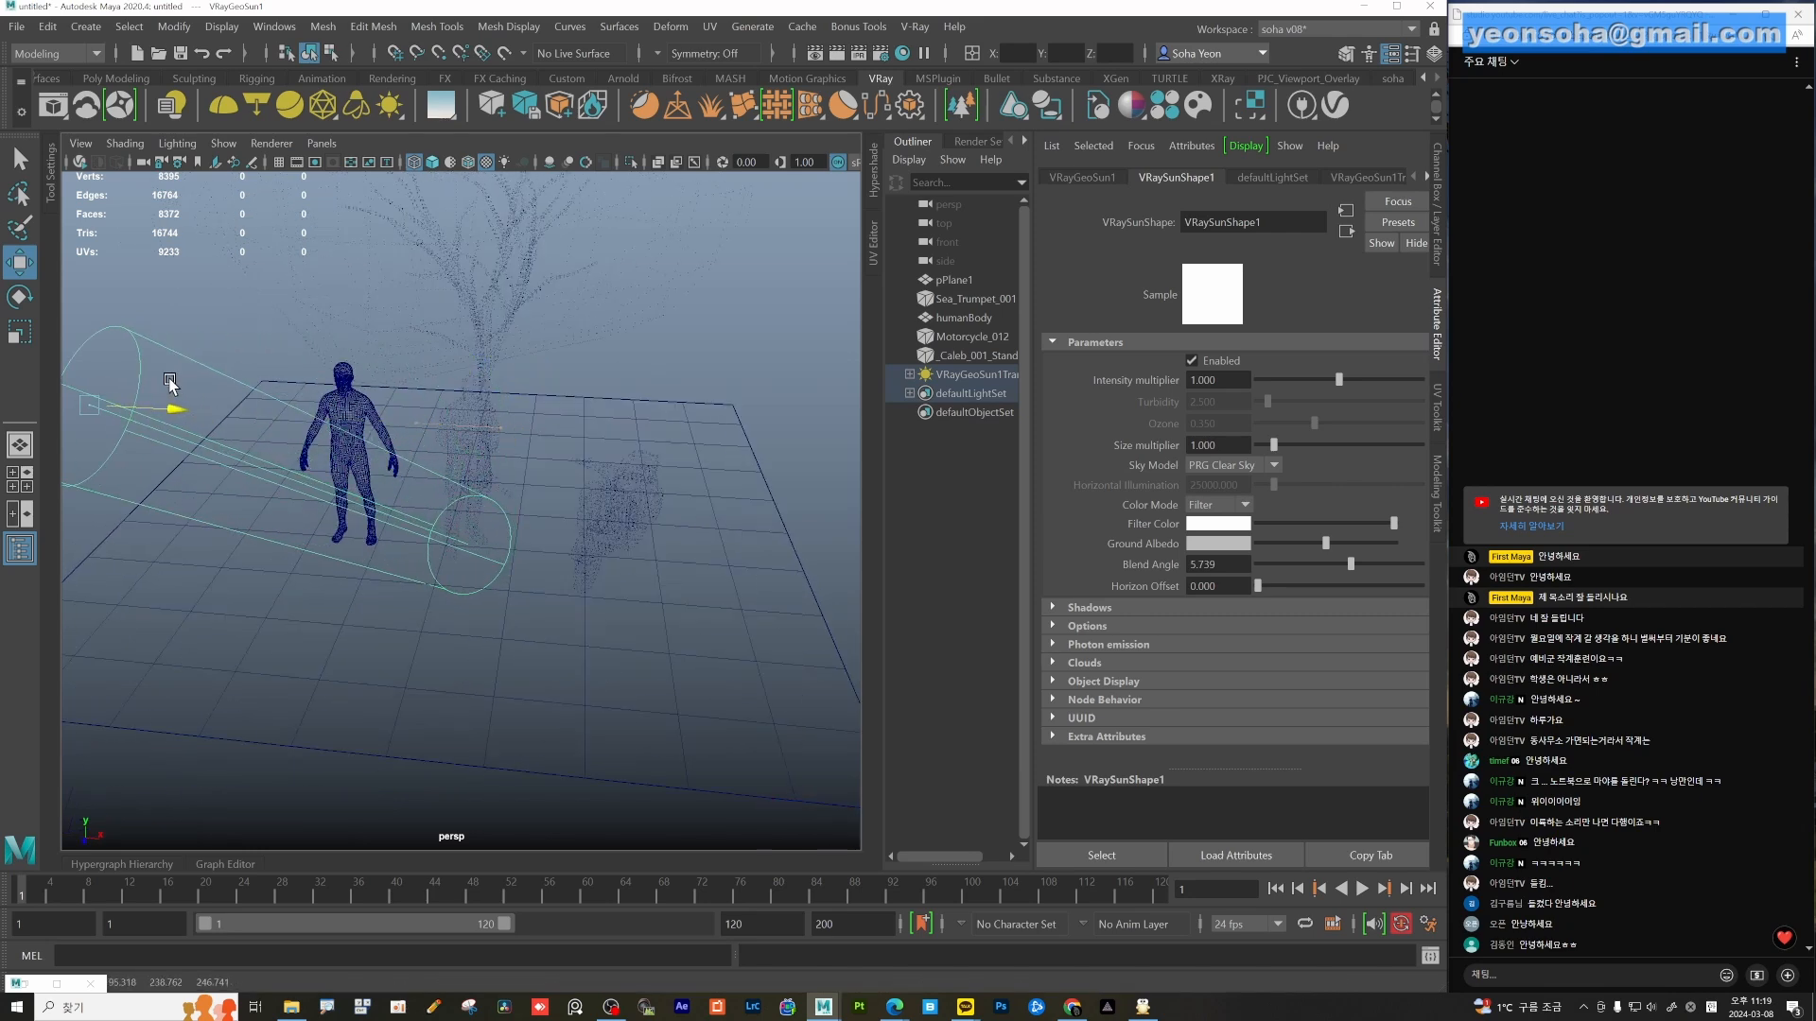
alt+drag(584, 518, 510, 496)
click(727, 416)
alt+drag(726, 416, 640, 429)
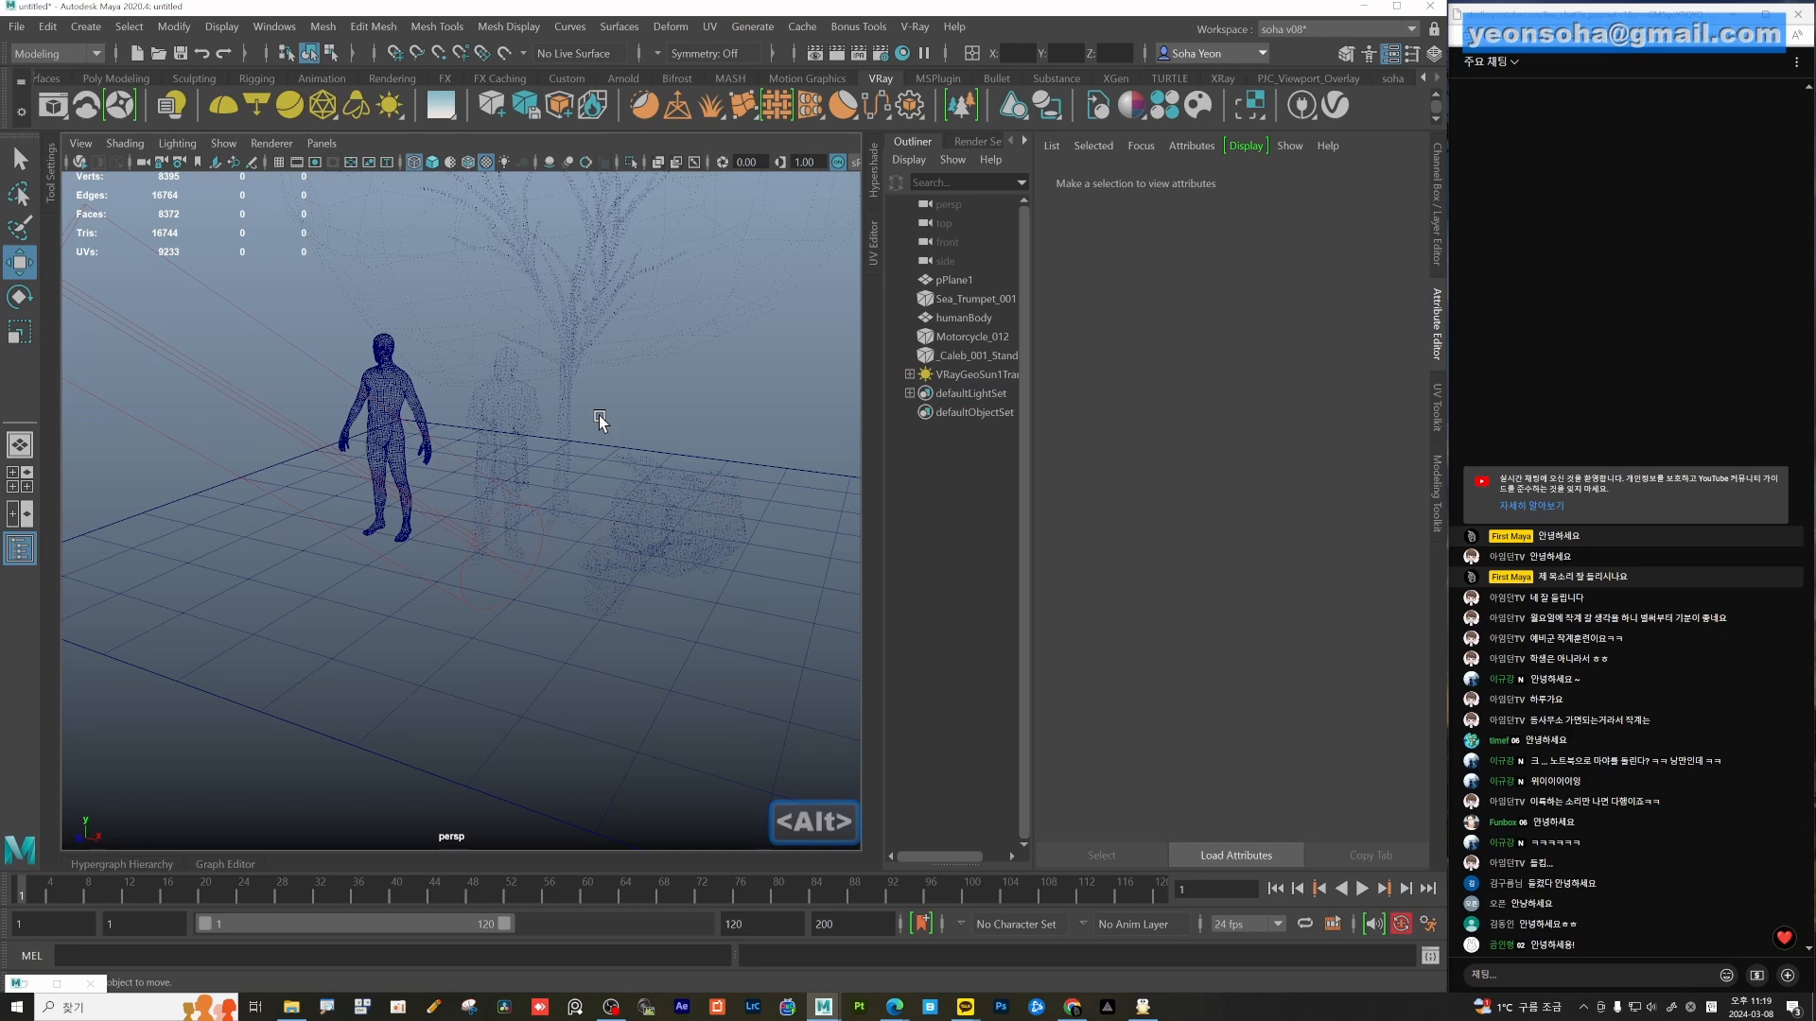
Create a new camera in the scene.
click(86, 26)
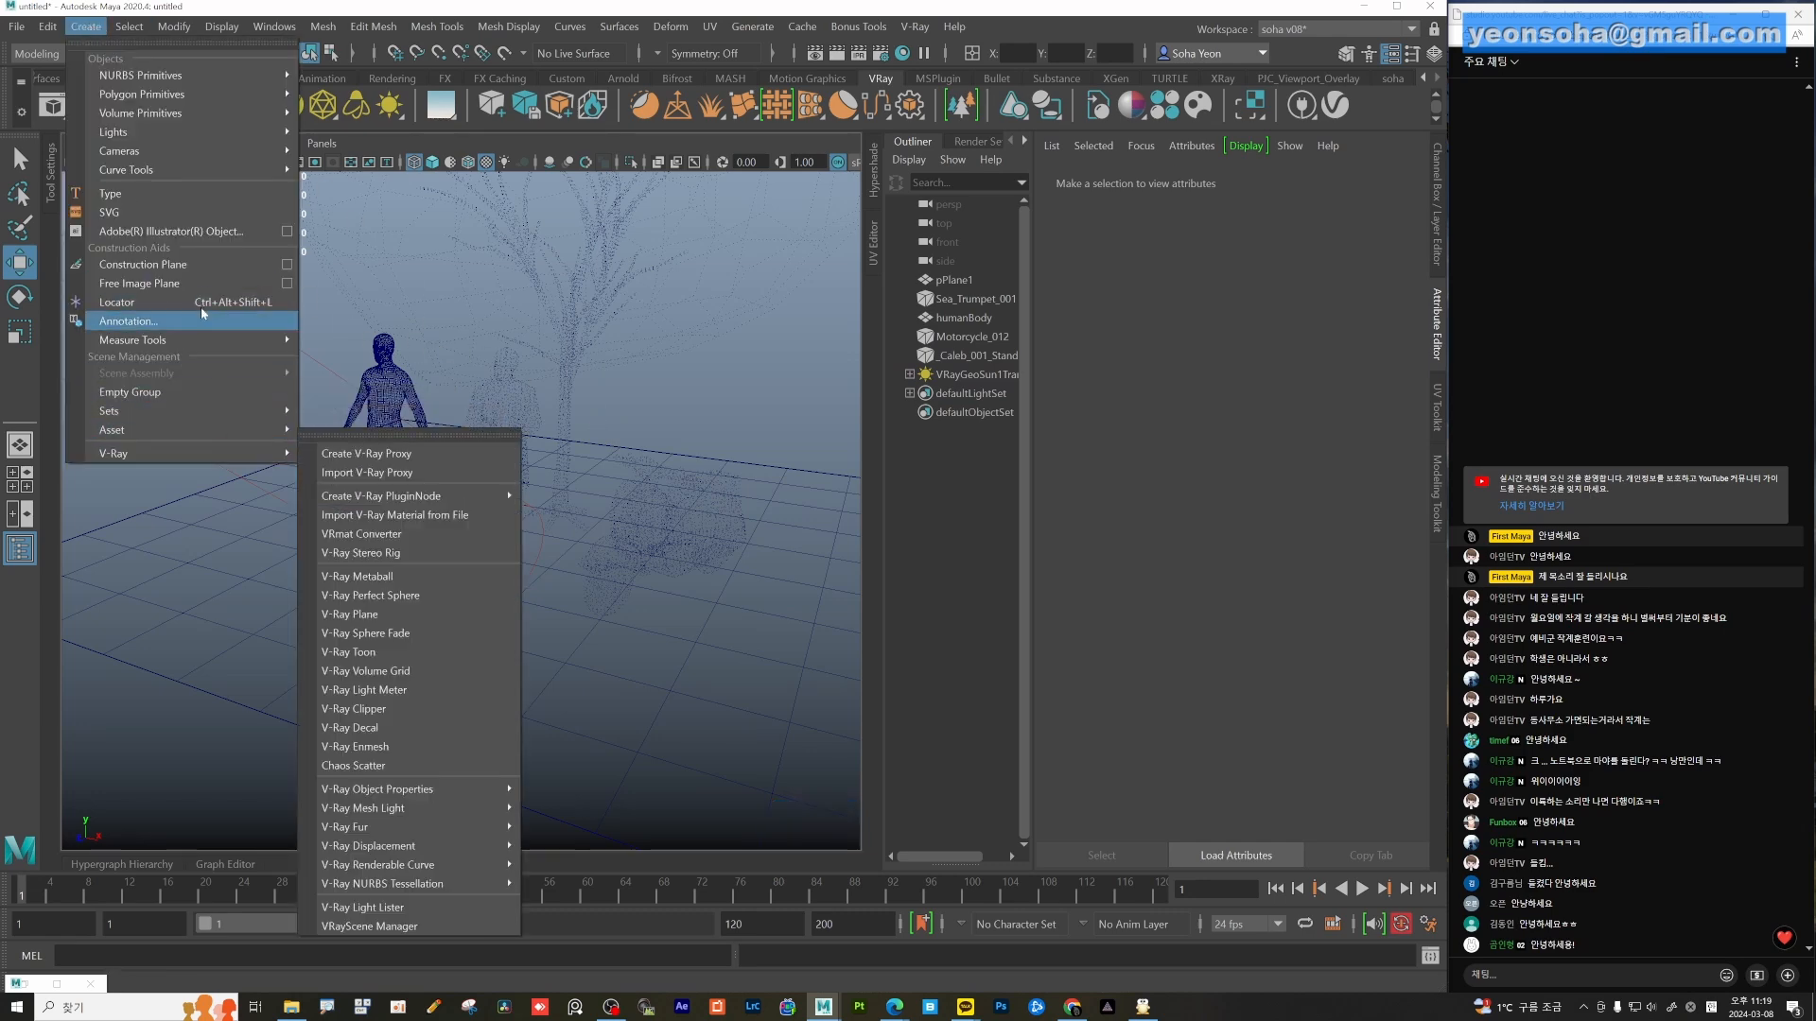
mouse_move(246, 153)
click(326, 152)
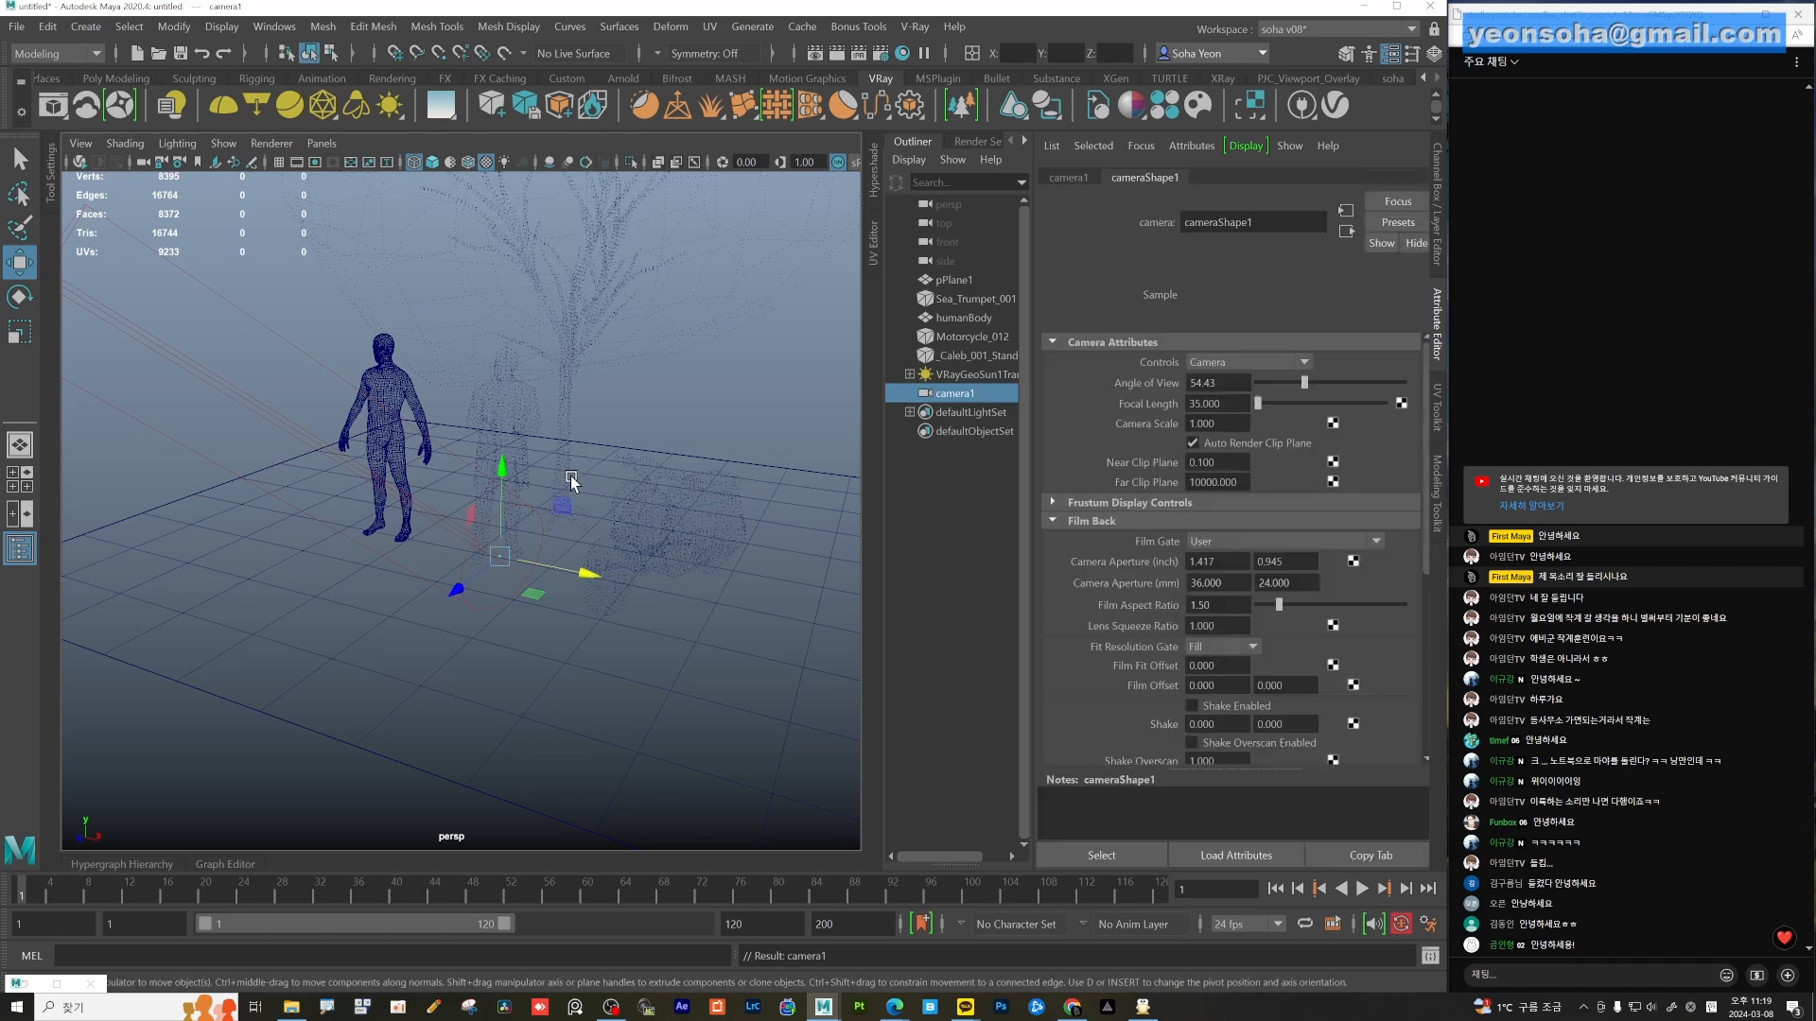
Select the V-Ray Sun, examine its direction and attribute sections, and clear the selection.
click(159, 292)
alt+drag(293, 416, 613, 389)
alt+drag(581, 496, 585, 552)
key(alt)
alt+drag(304, 331, 319, 318)
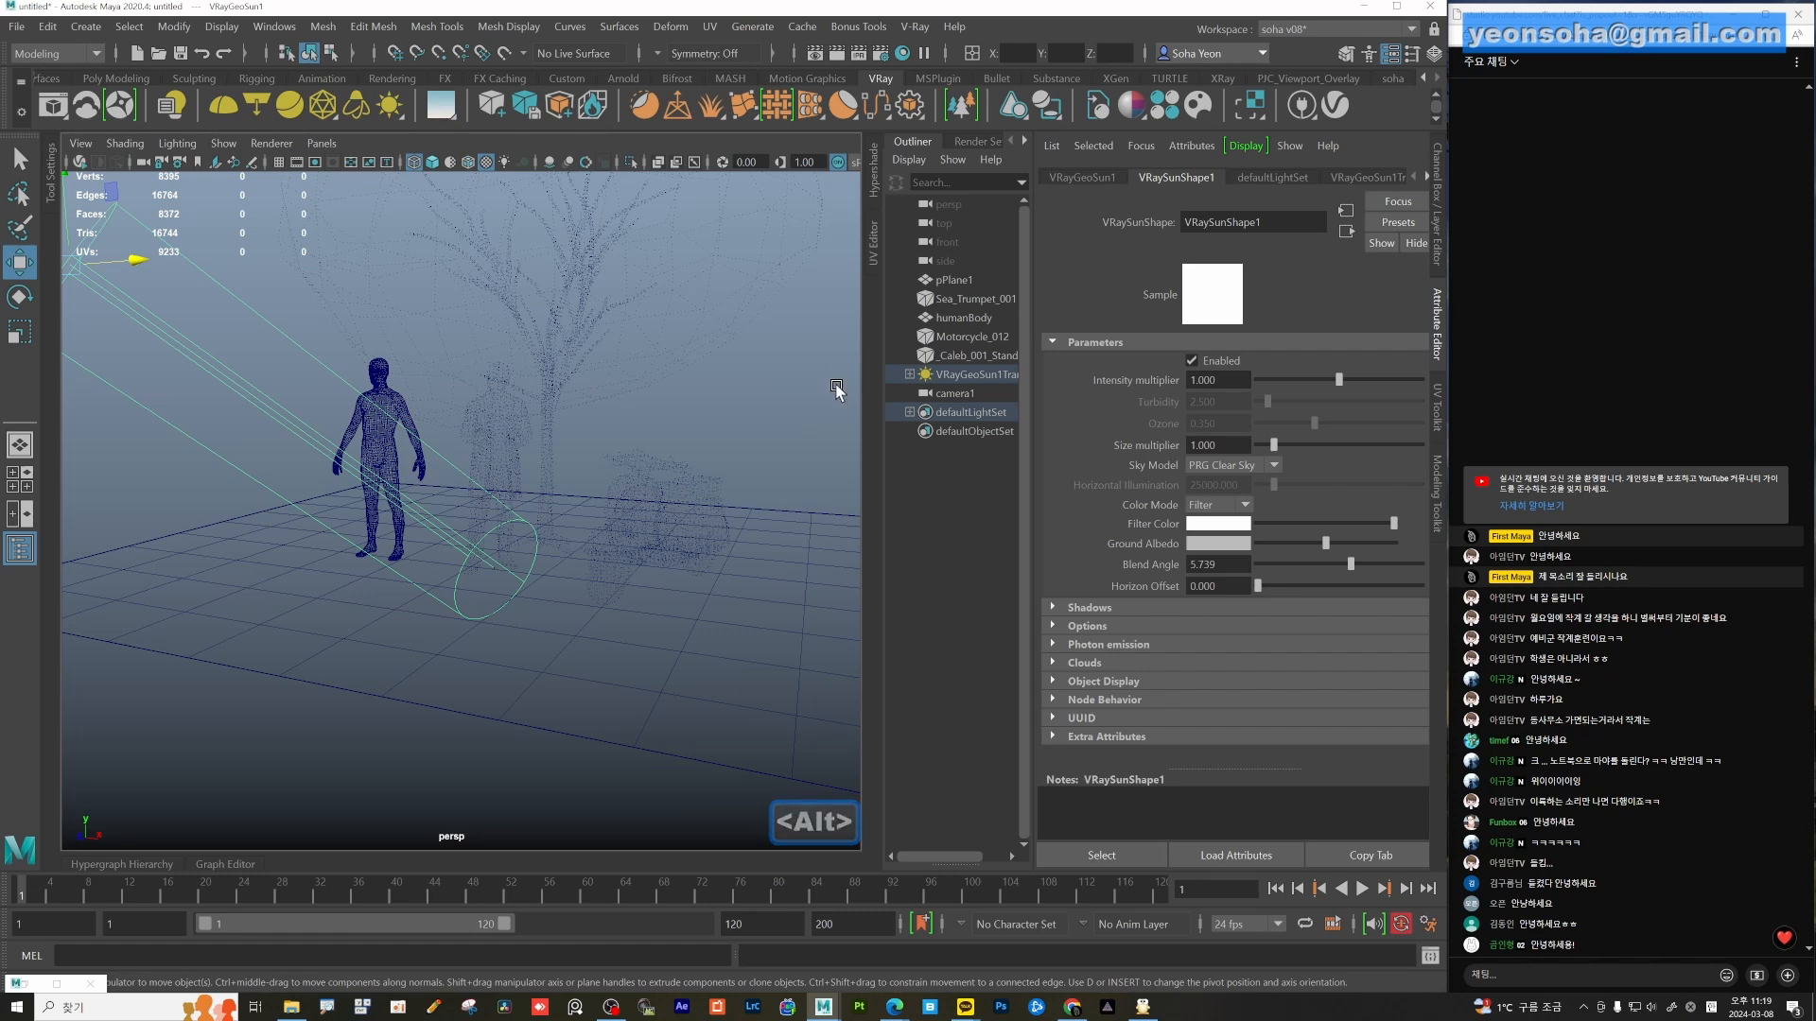
alt+drag(710, 486, 840, 418)
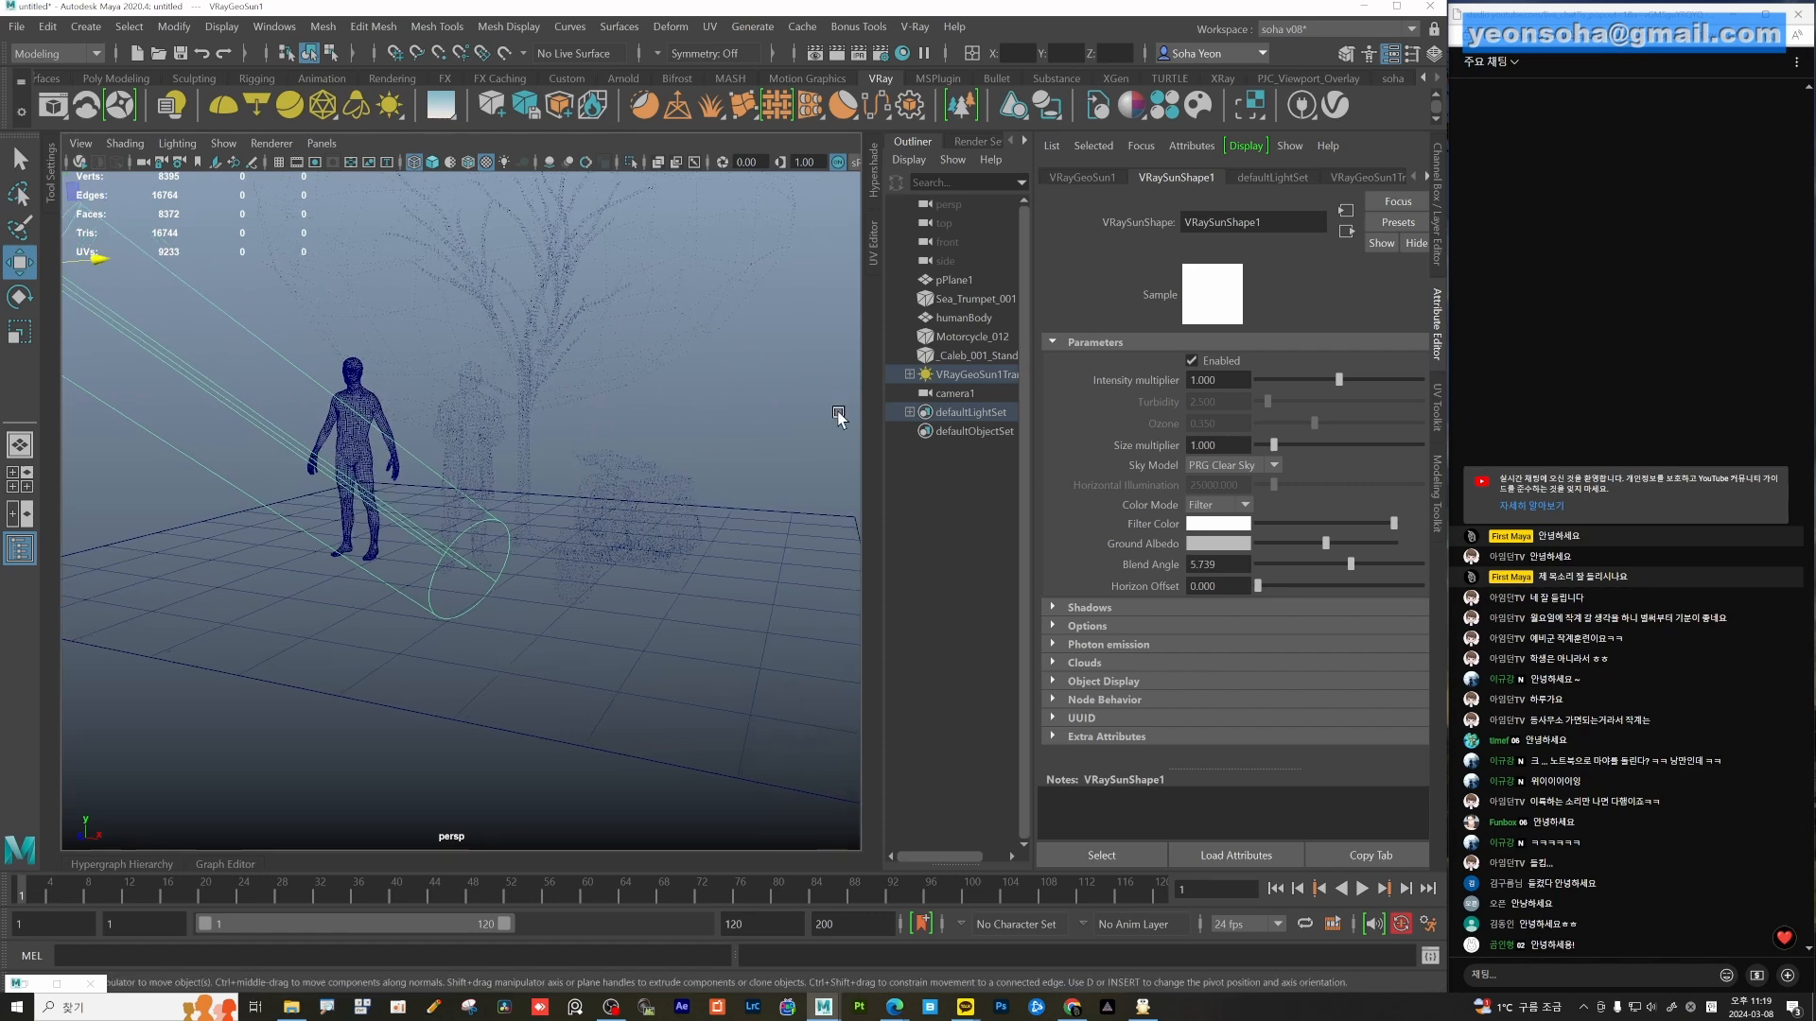
click(1095, 340)
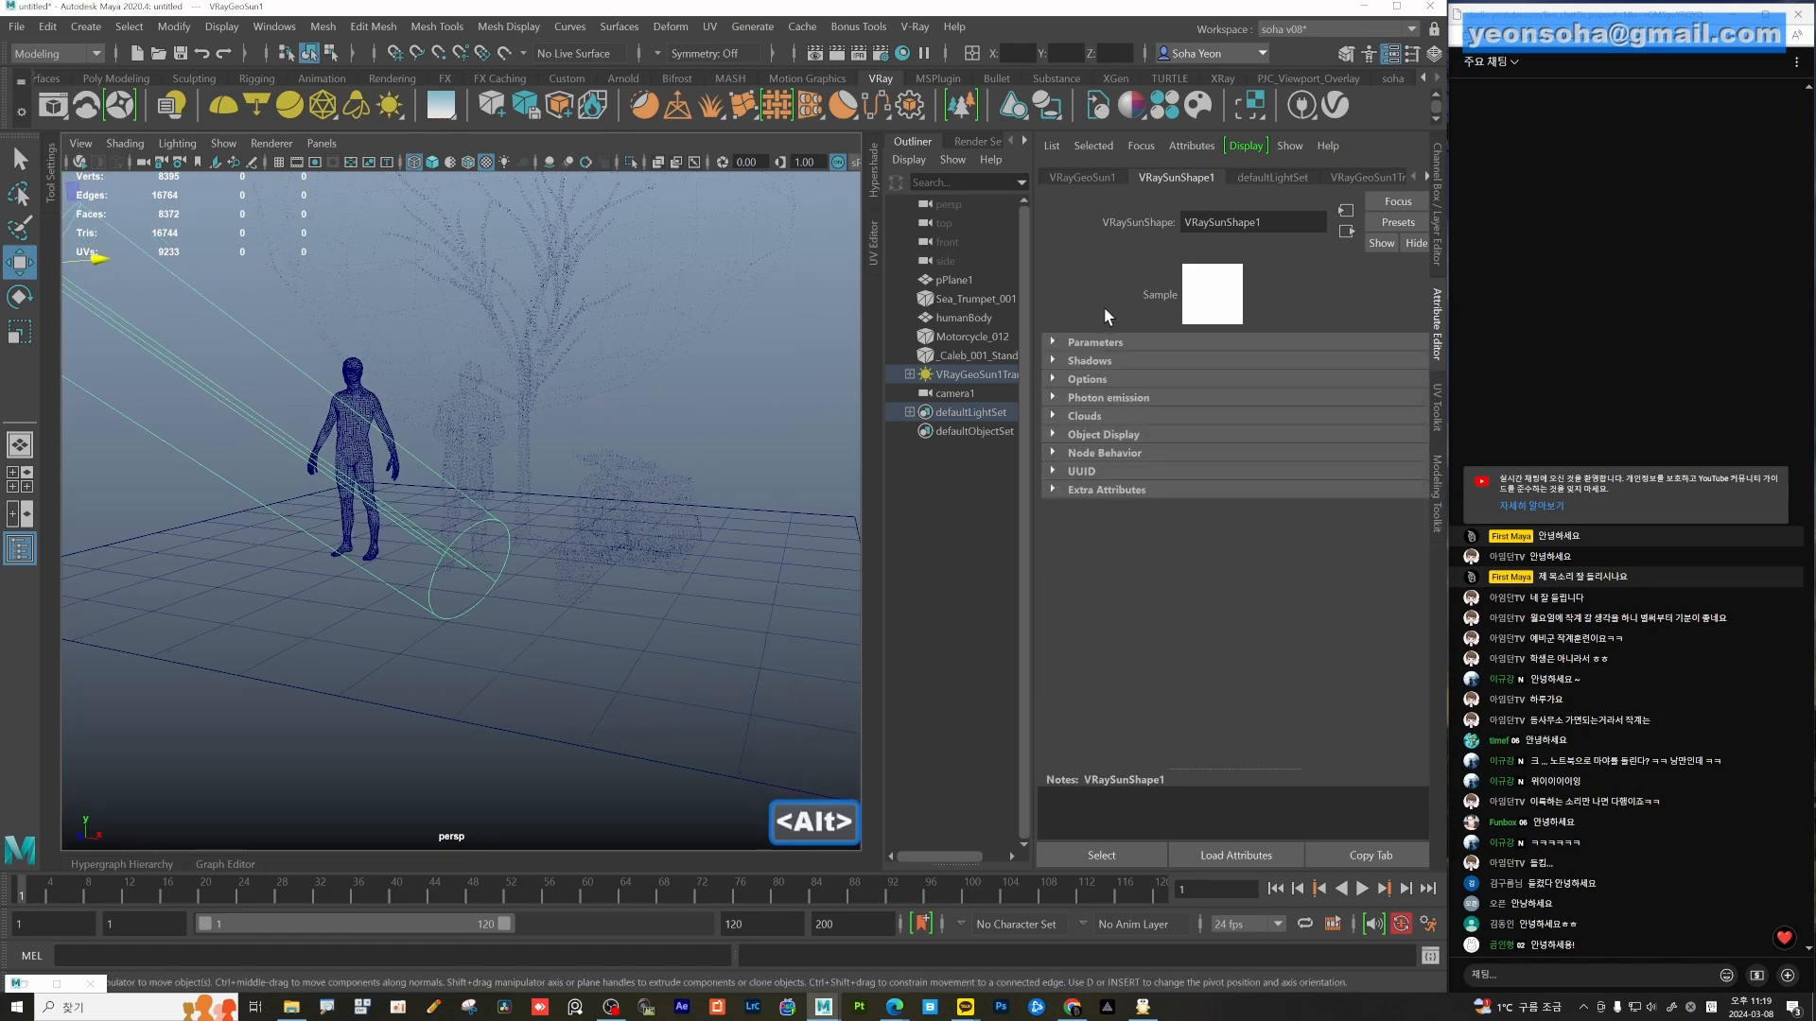
click(677, 404)
Look through camera1, frame the human figures, tree and motorcycle, and display the resolution gate.
click(955, 394)
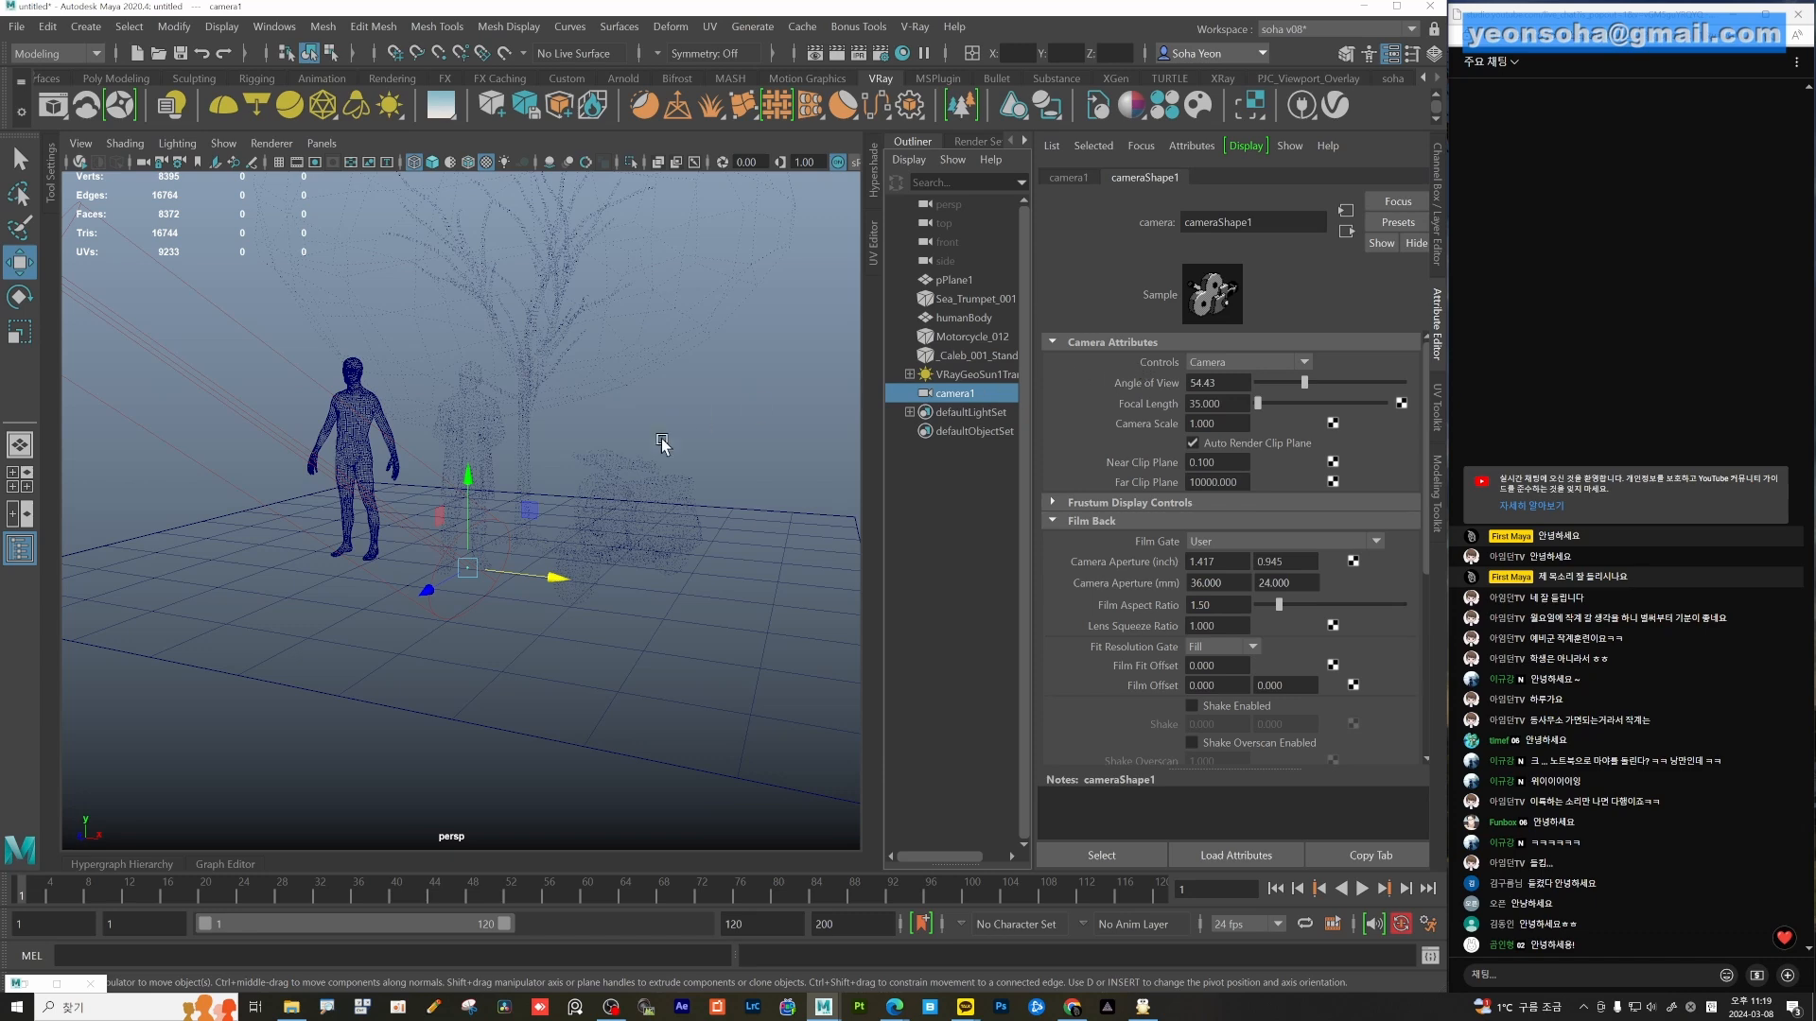
key(alt)
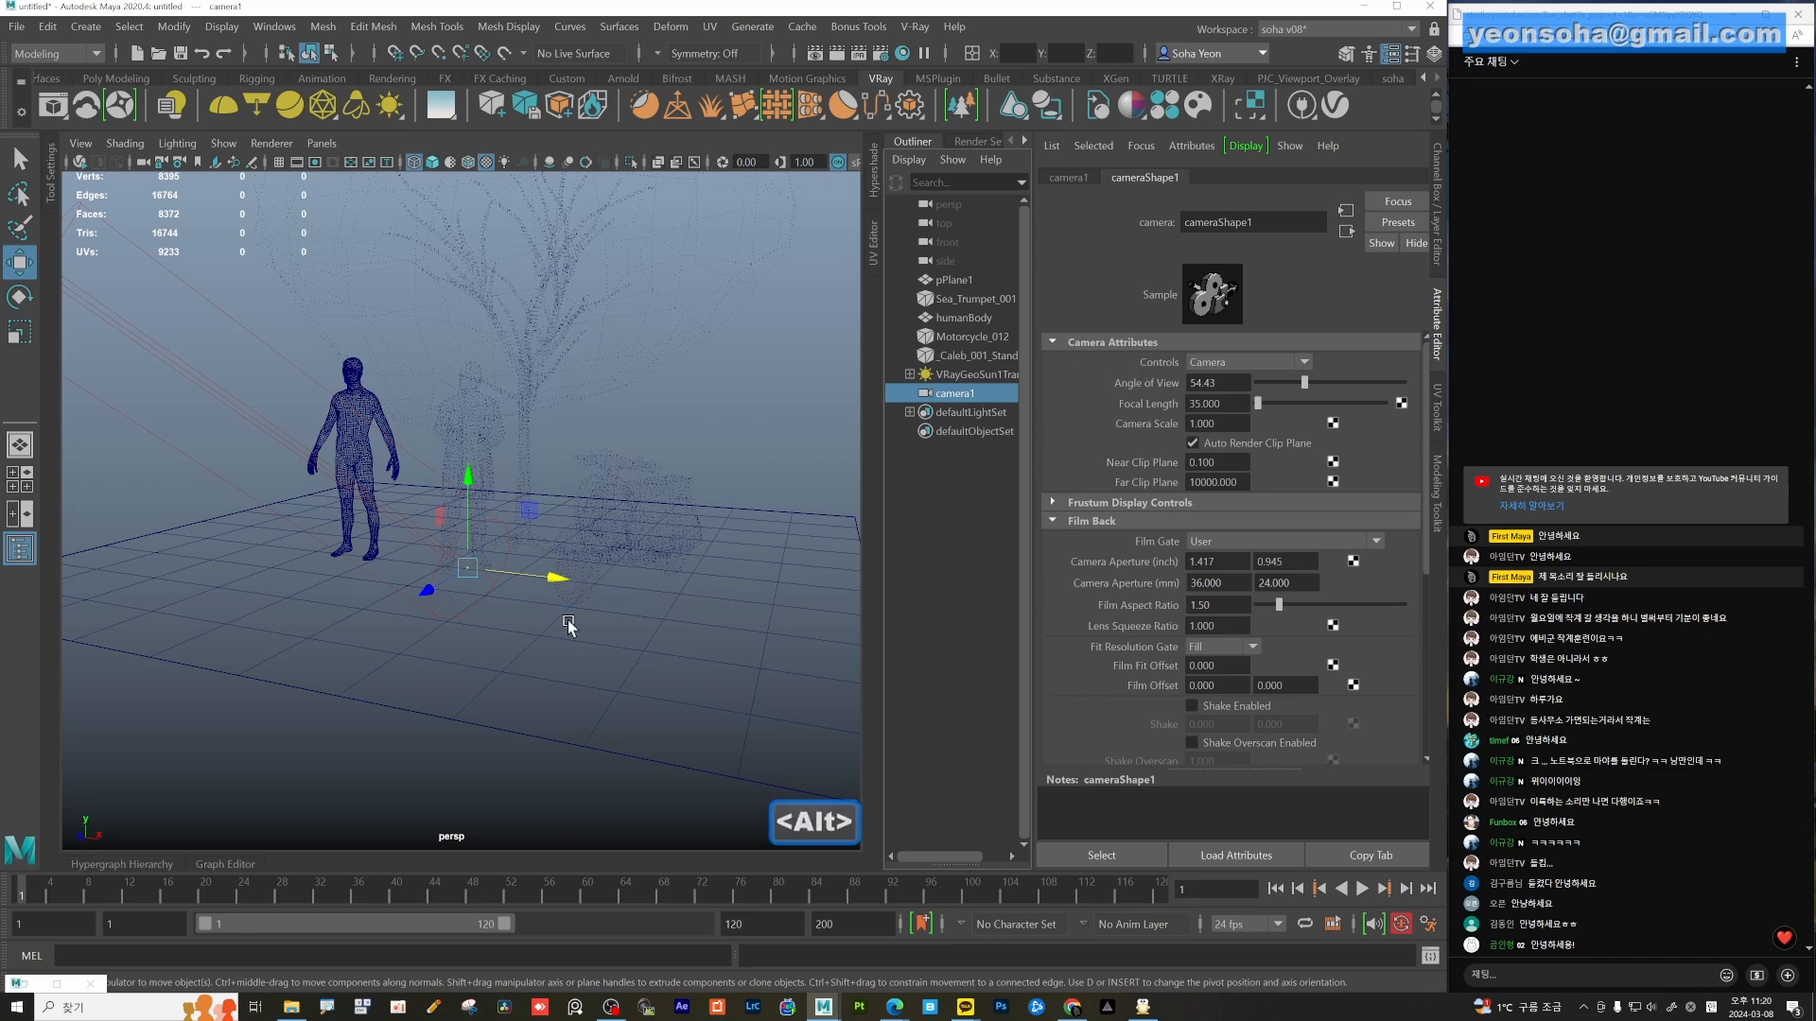
key(shift+alt+z)
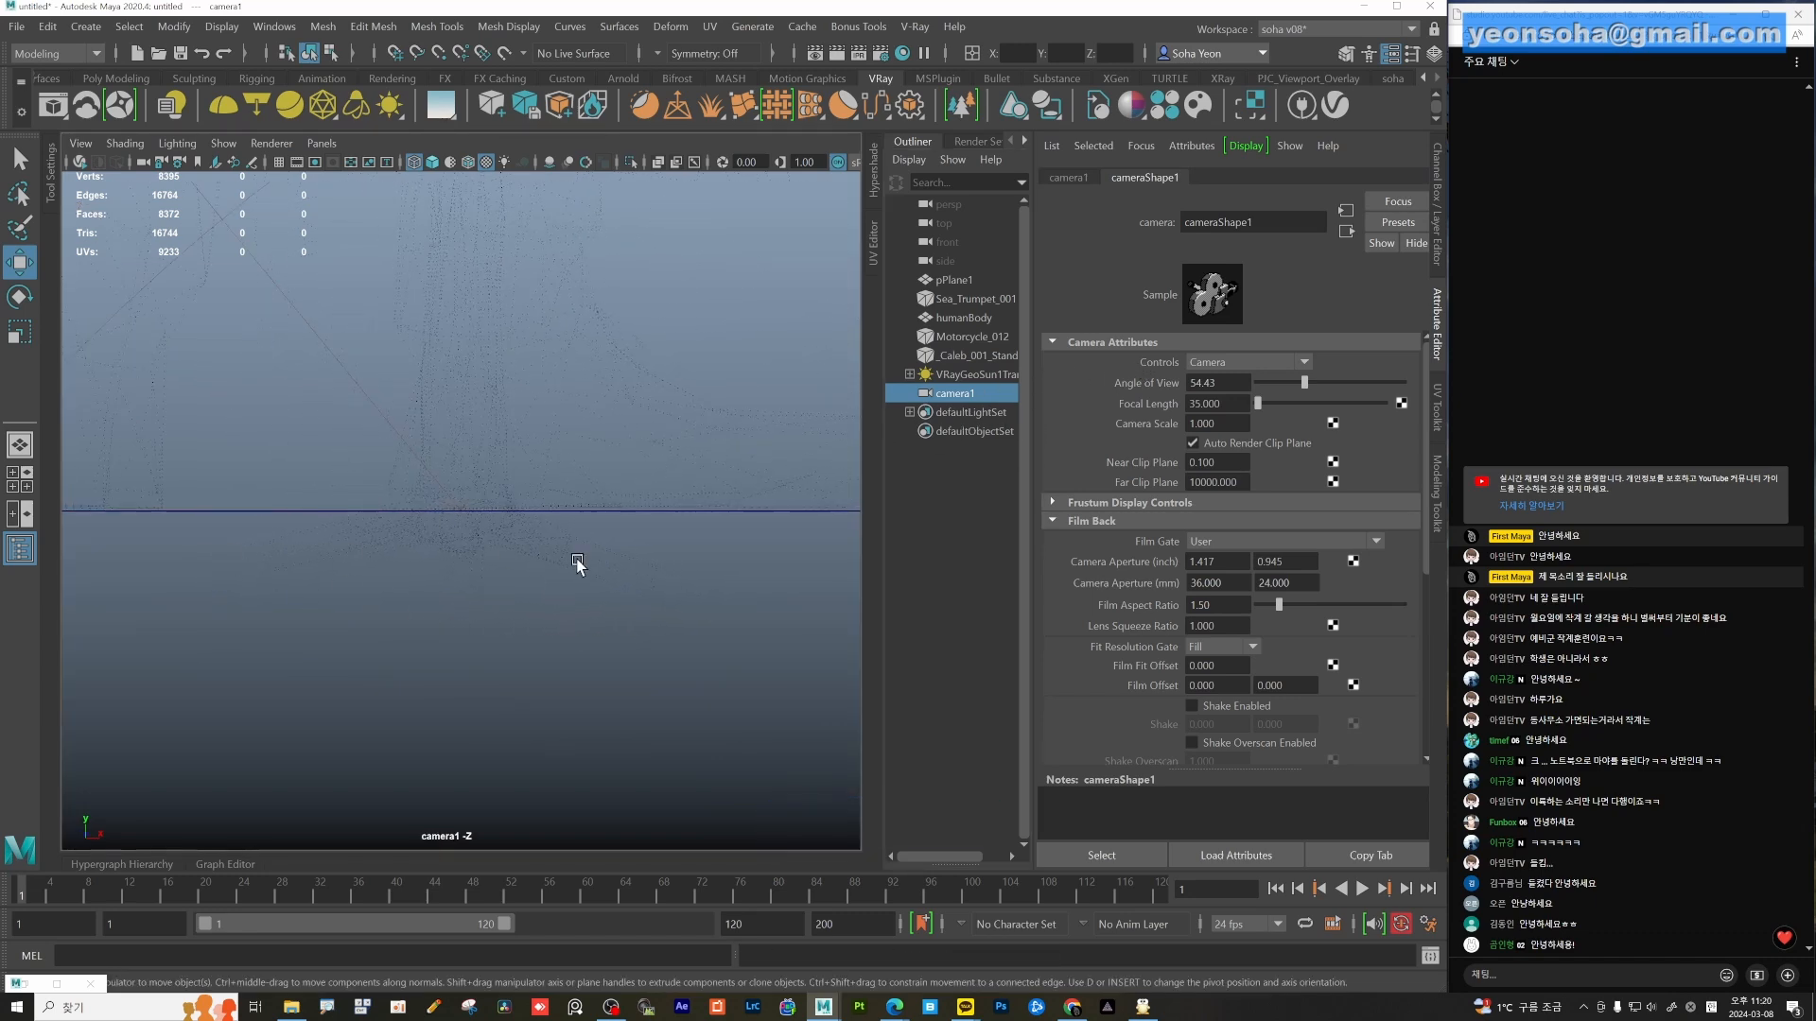
alt+drag(257, 539, 393, 308)
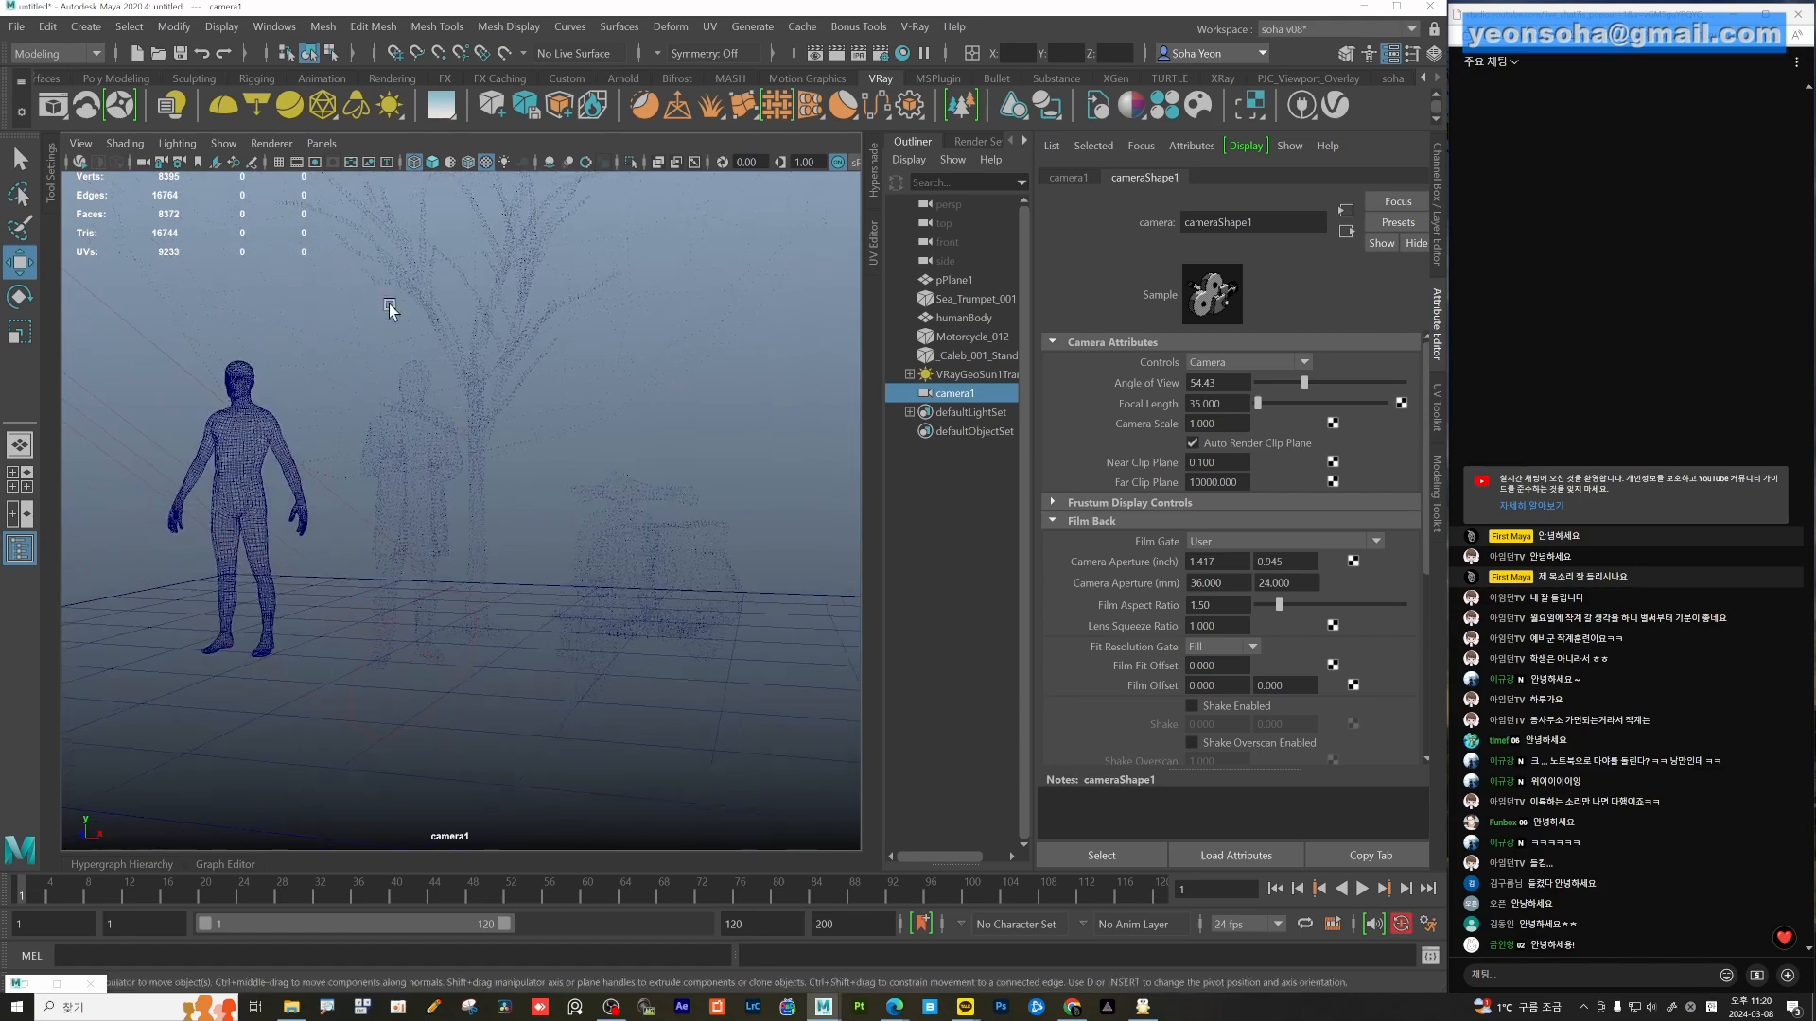
click(333, 163)
alt+drag(332, 187, 527, 502)
Put the human body mesh on a new display layer, hide that layer, and reframe camera1 on the standing man and motorcycle.
click(187, 476)
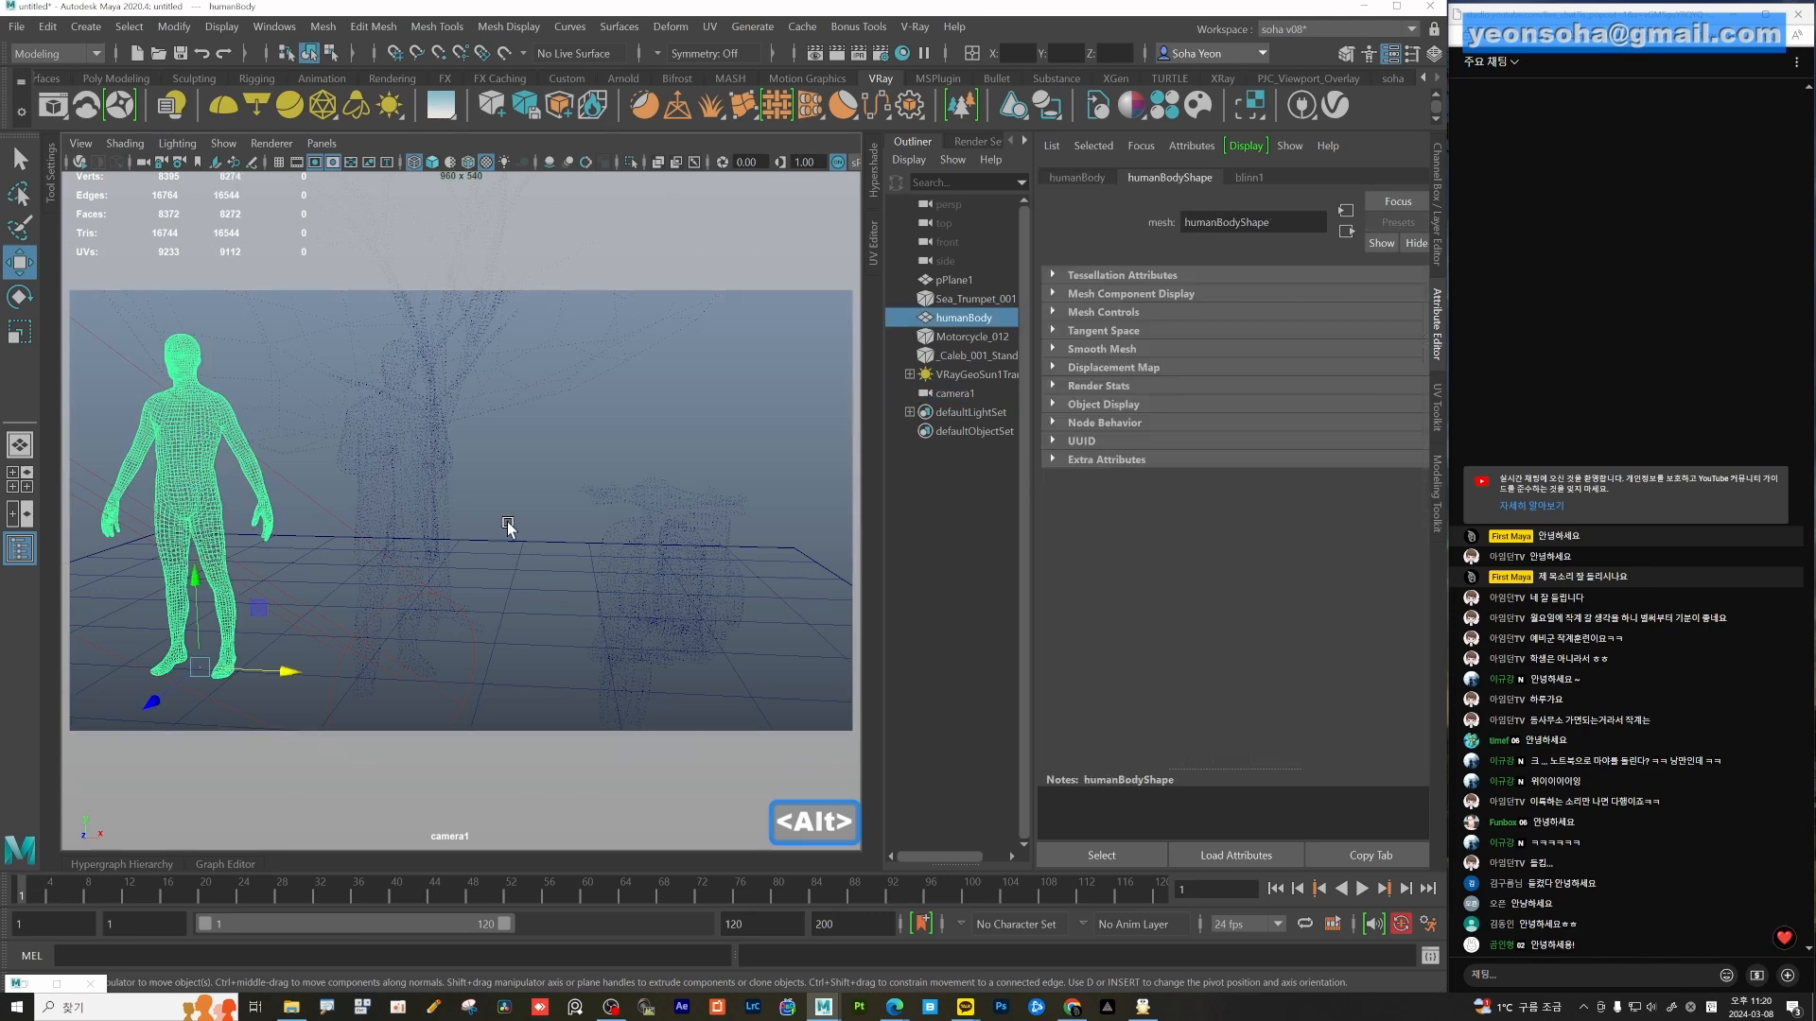
key(ctrl+a)
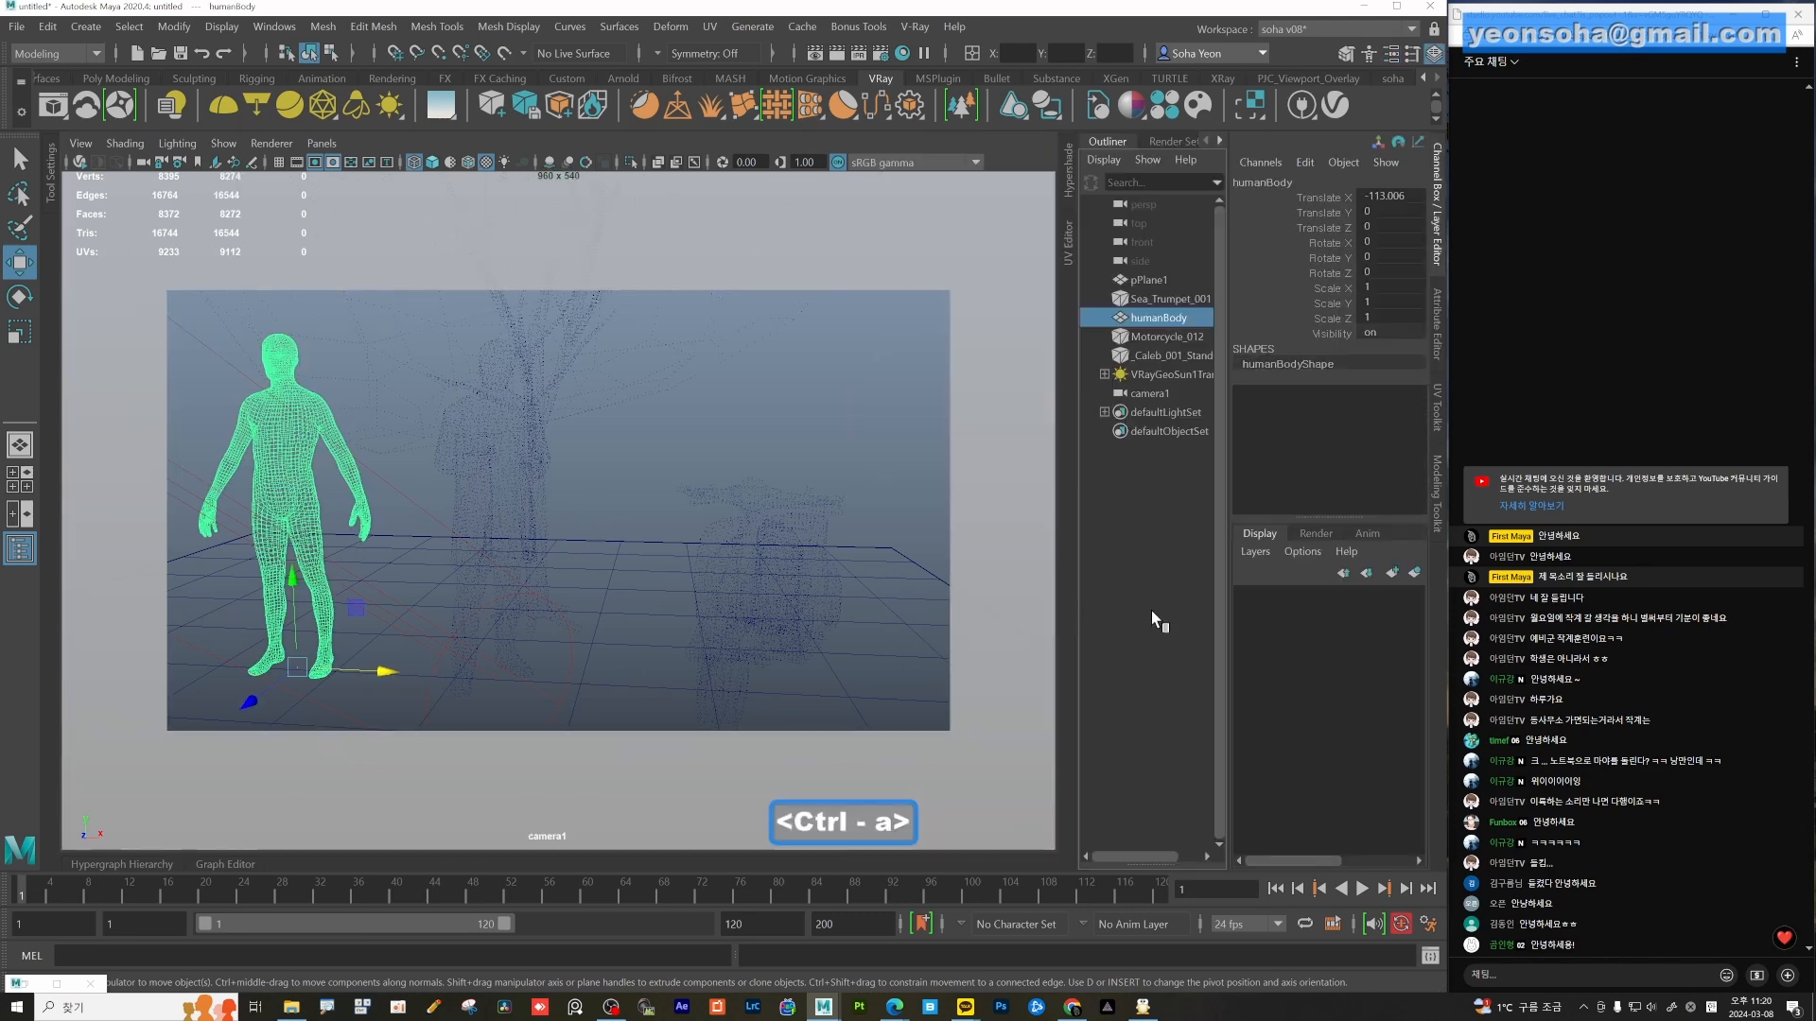
click(1414, 573)
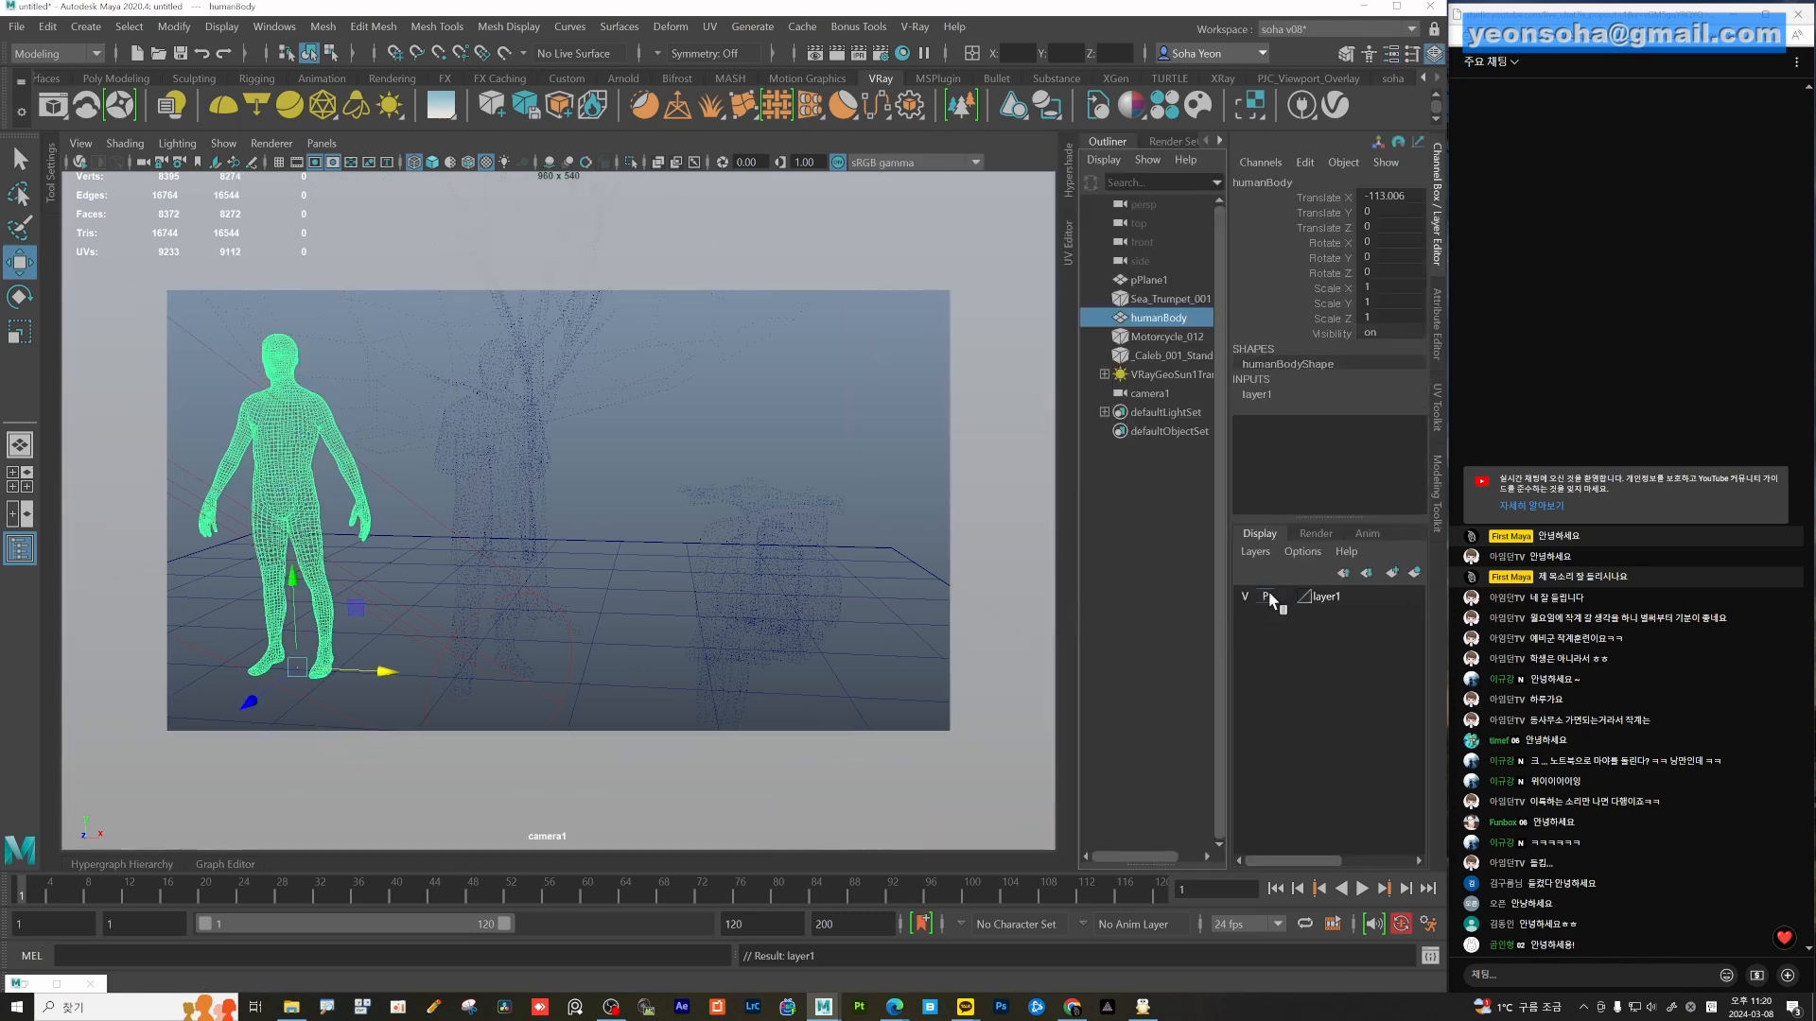
click(1246, 595)
alt+drag(684, 555, 598, 472)
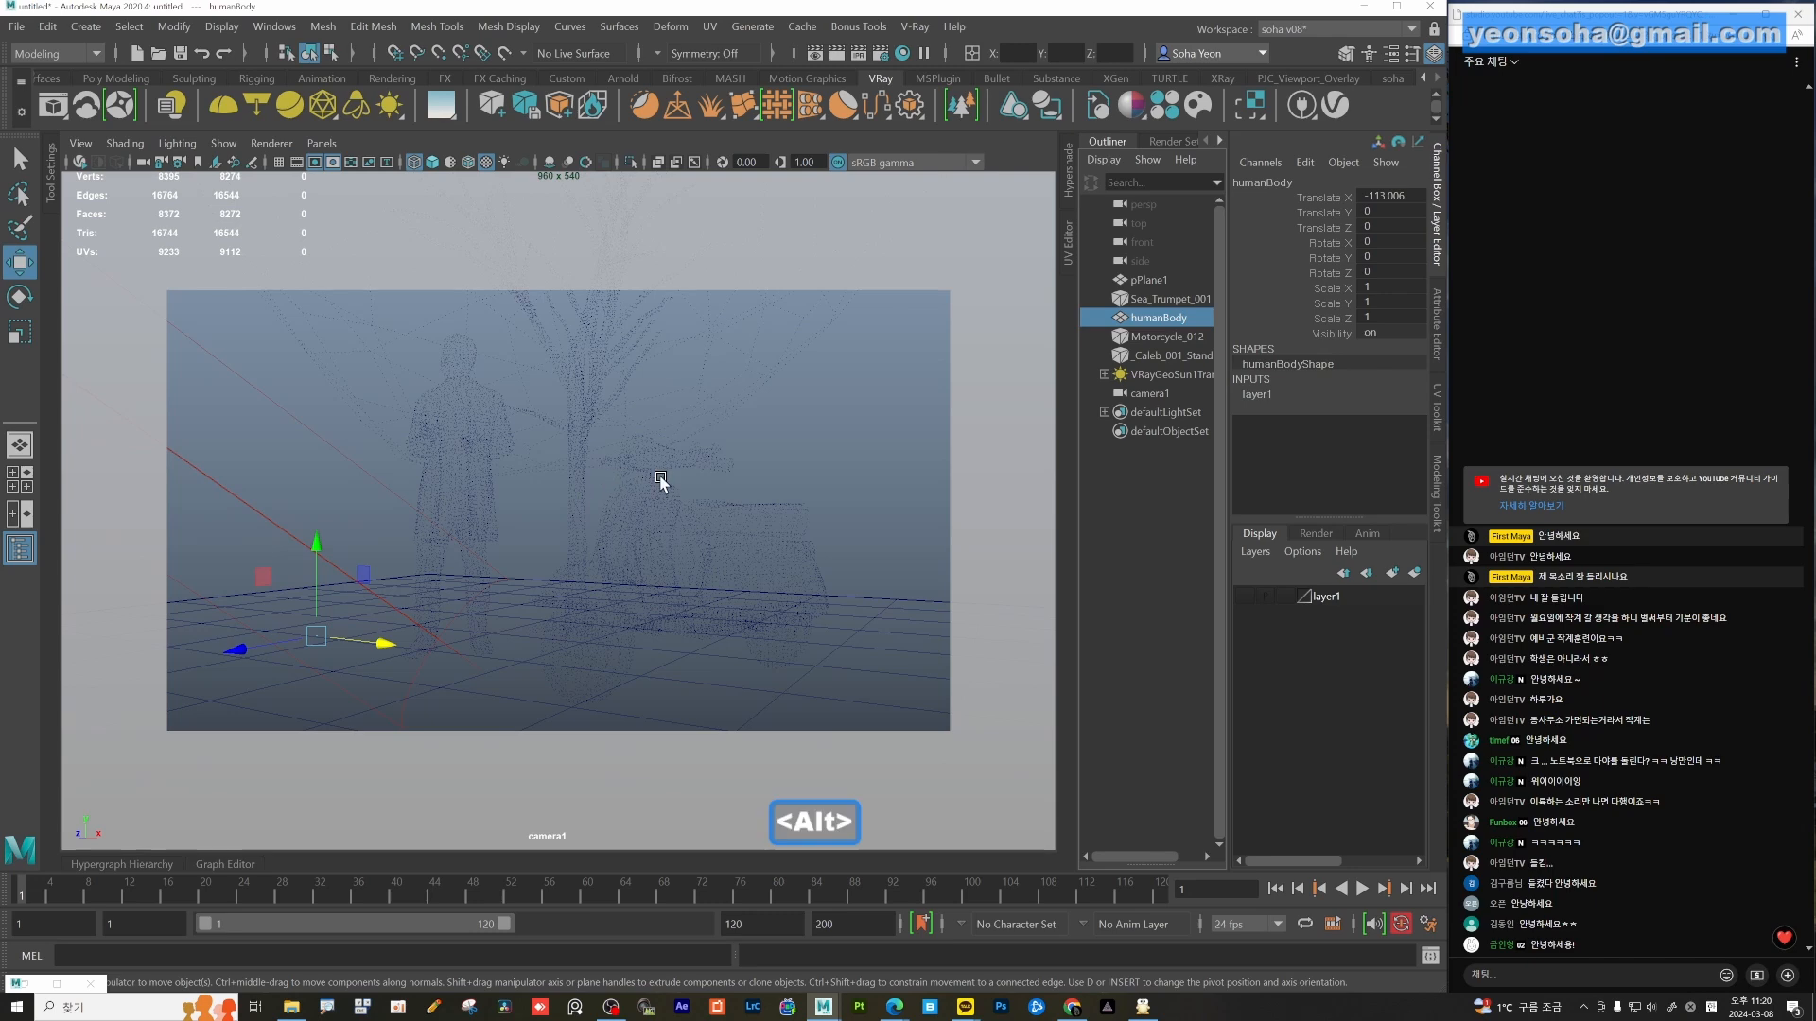
Open the V-Ray Frame Buffer and save the scene as new_scene in Maya Binary format.
key(shift+F1)
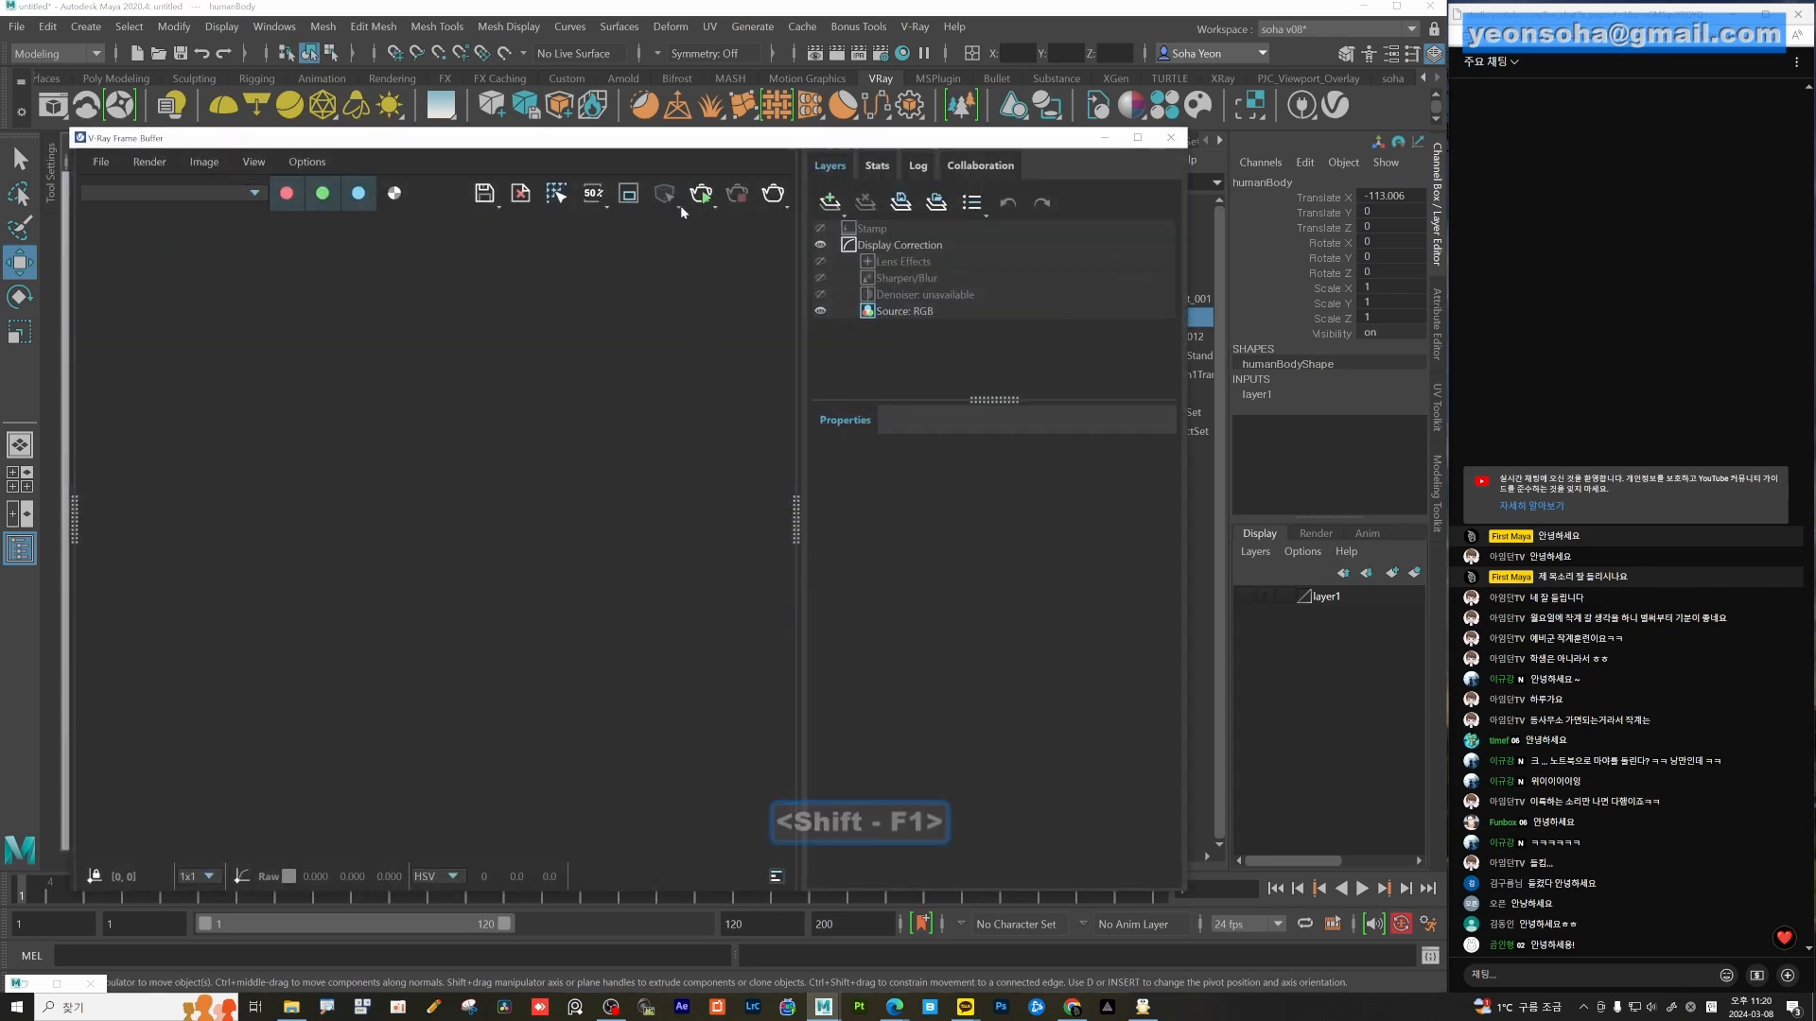
click(713, 206)
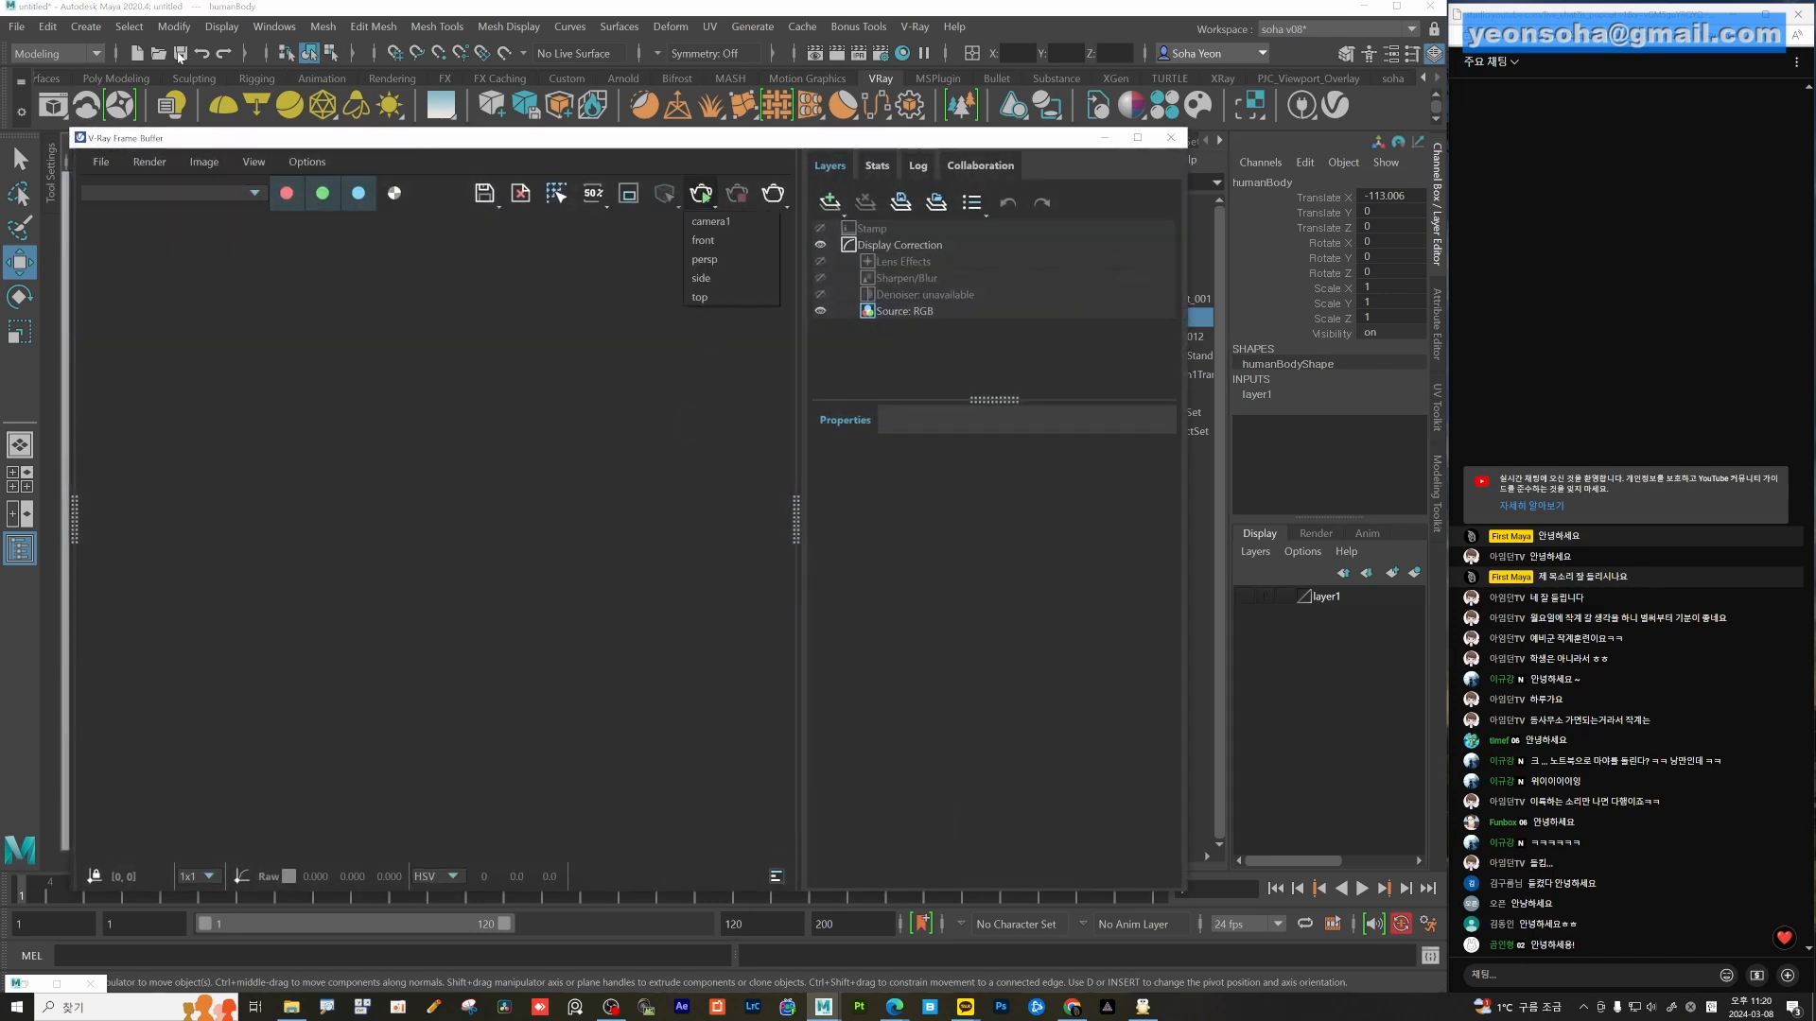
click(179, 55)
key(q)
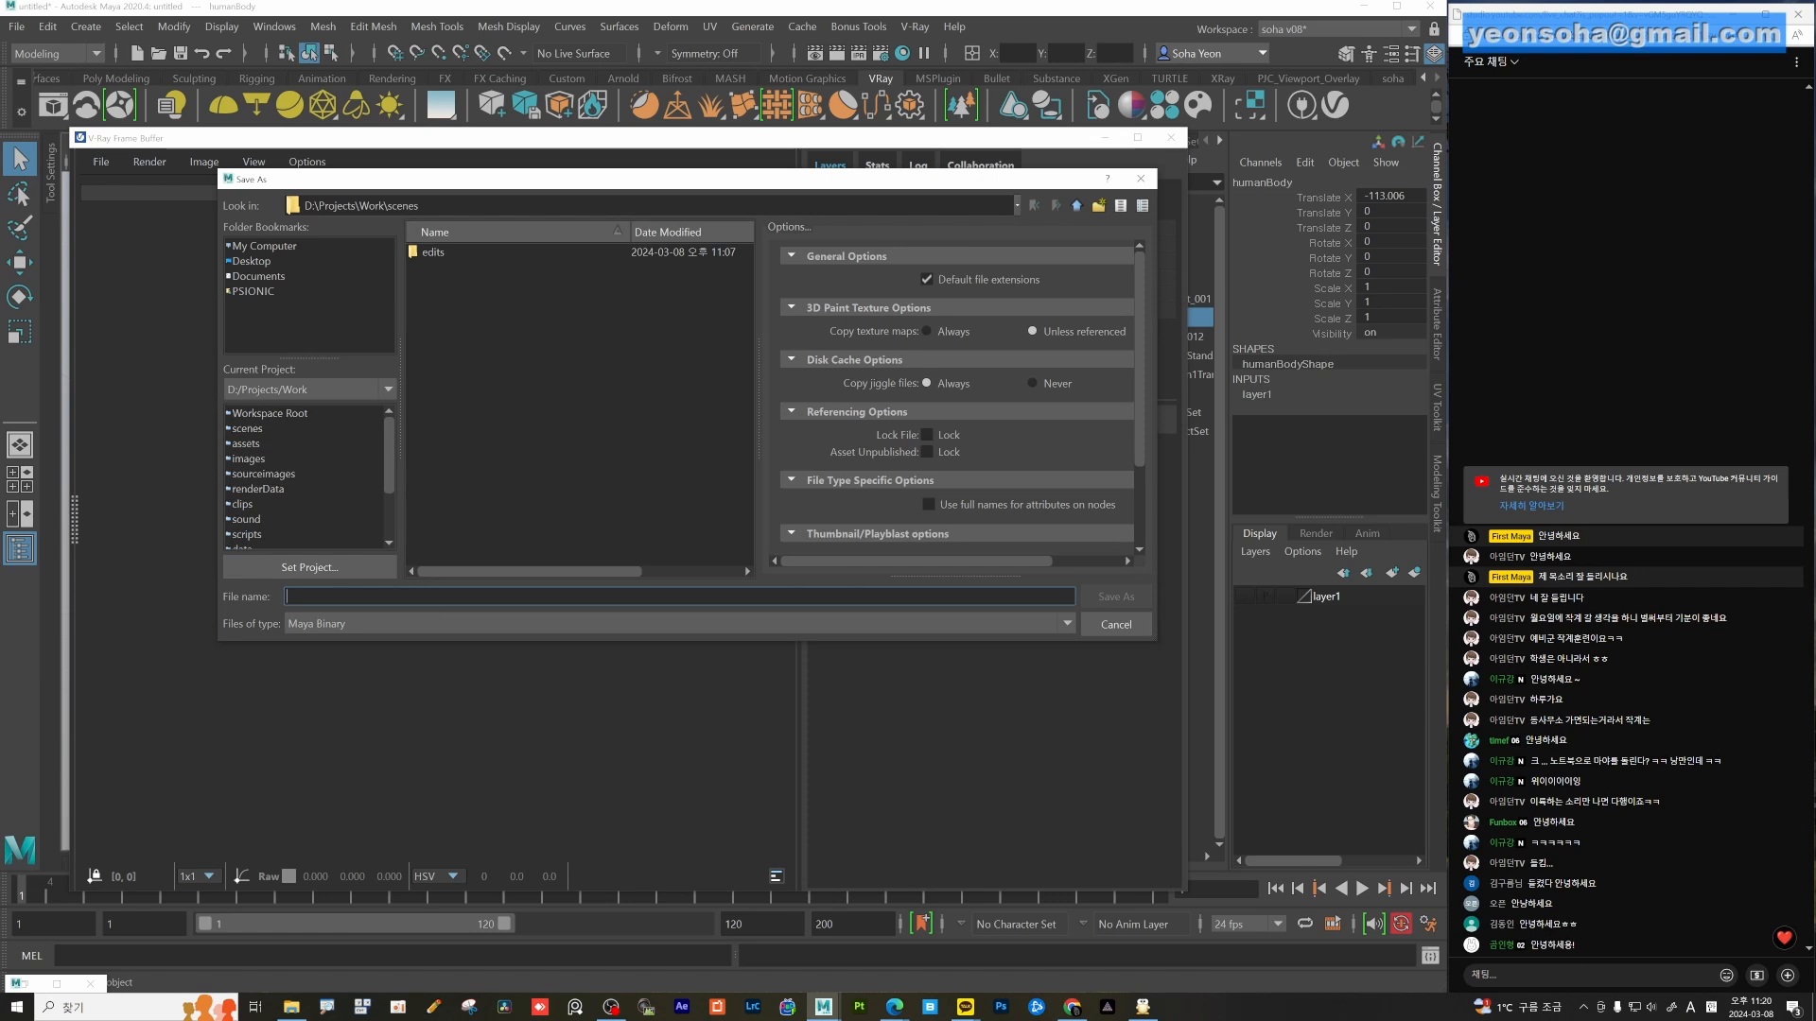
text(new_s)
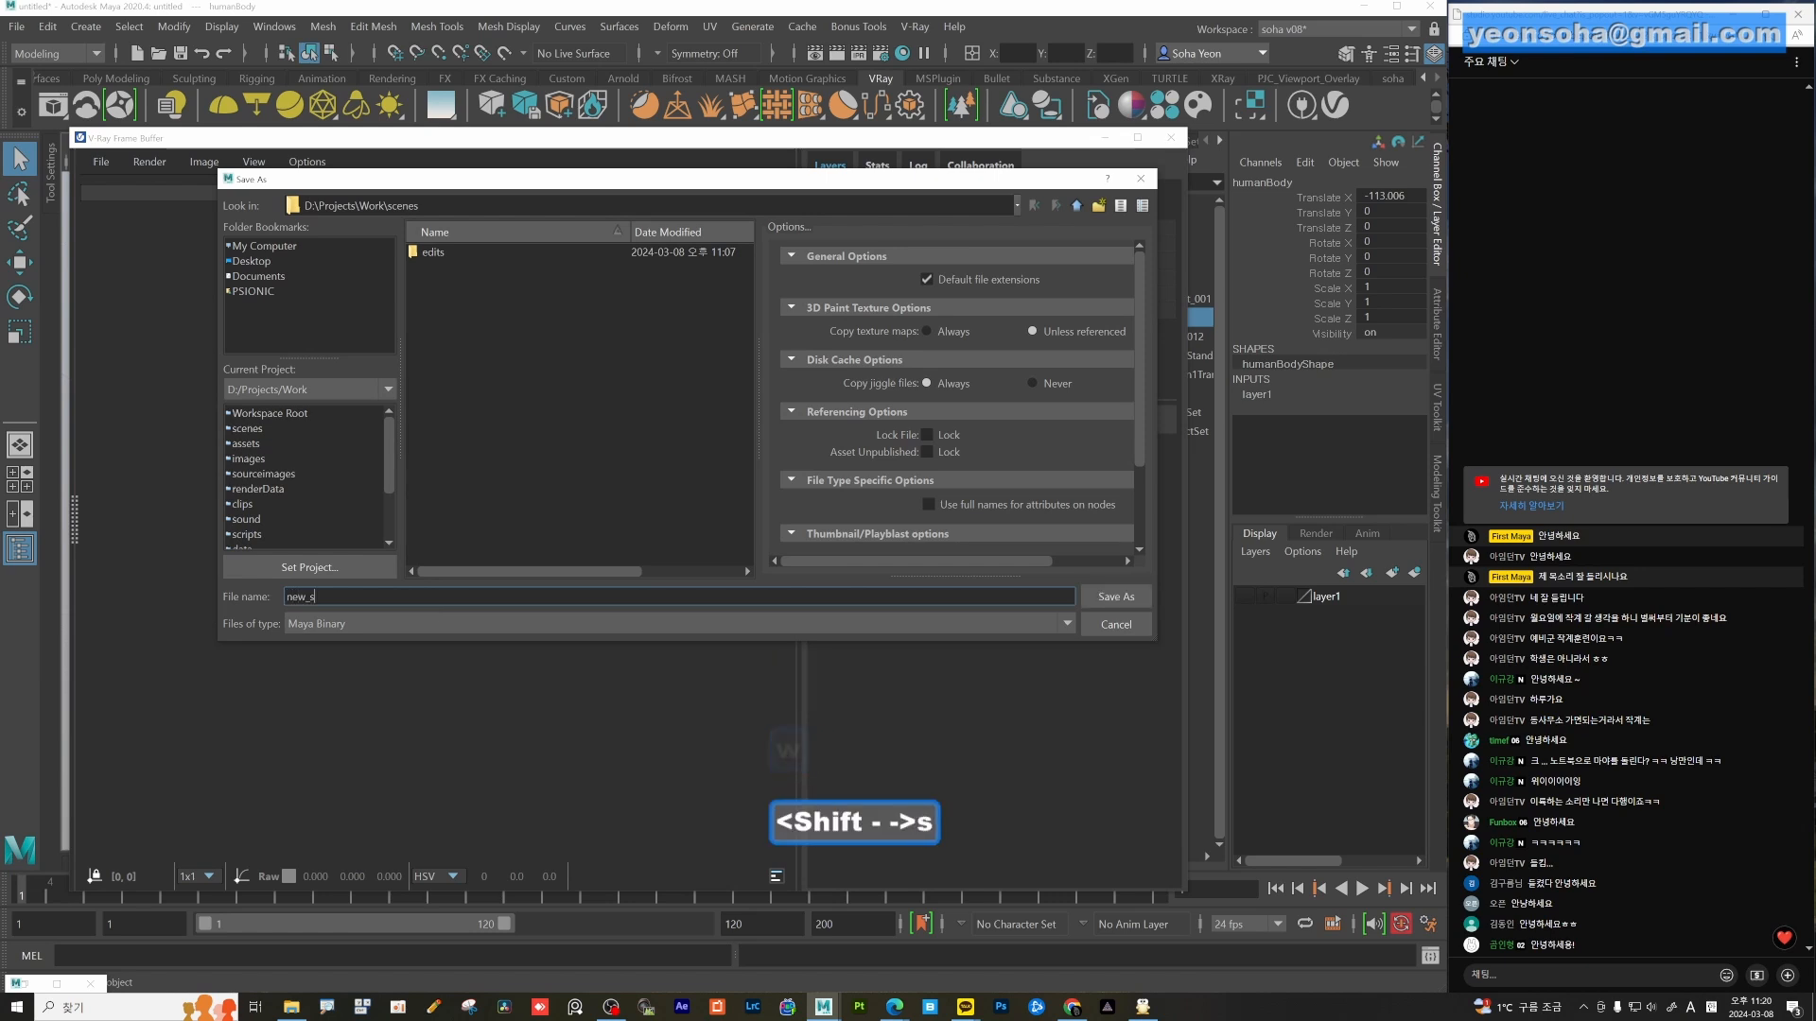
text(cene)
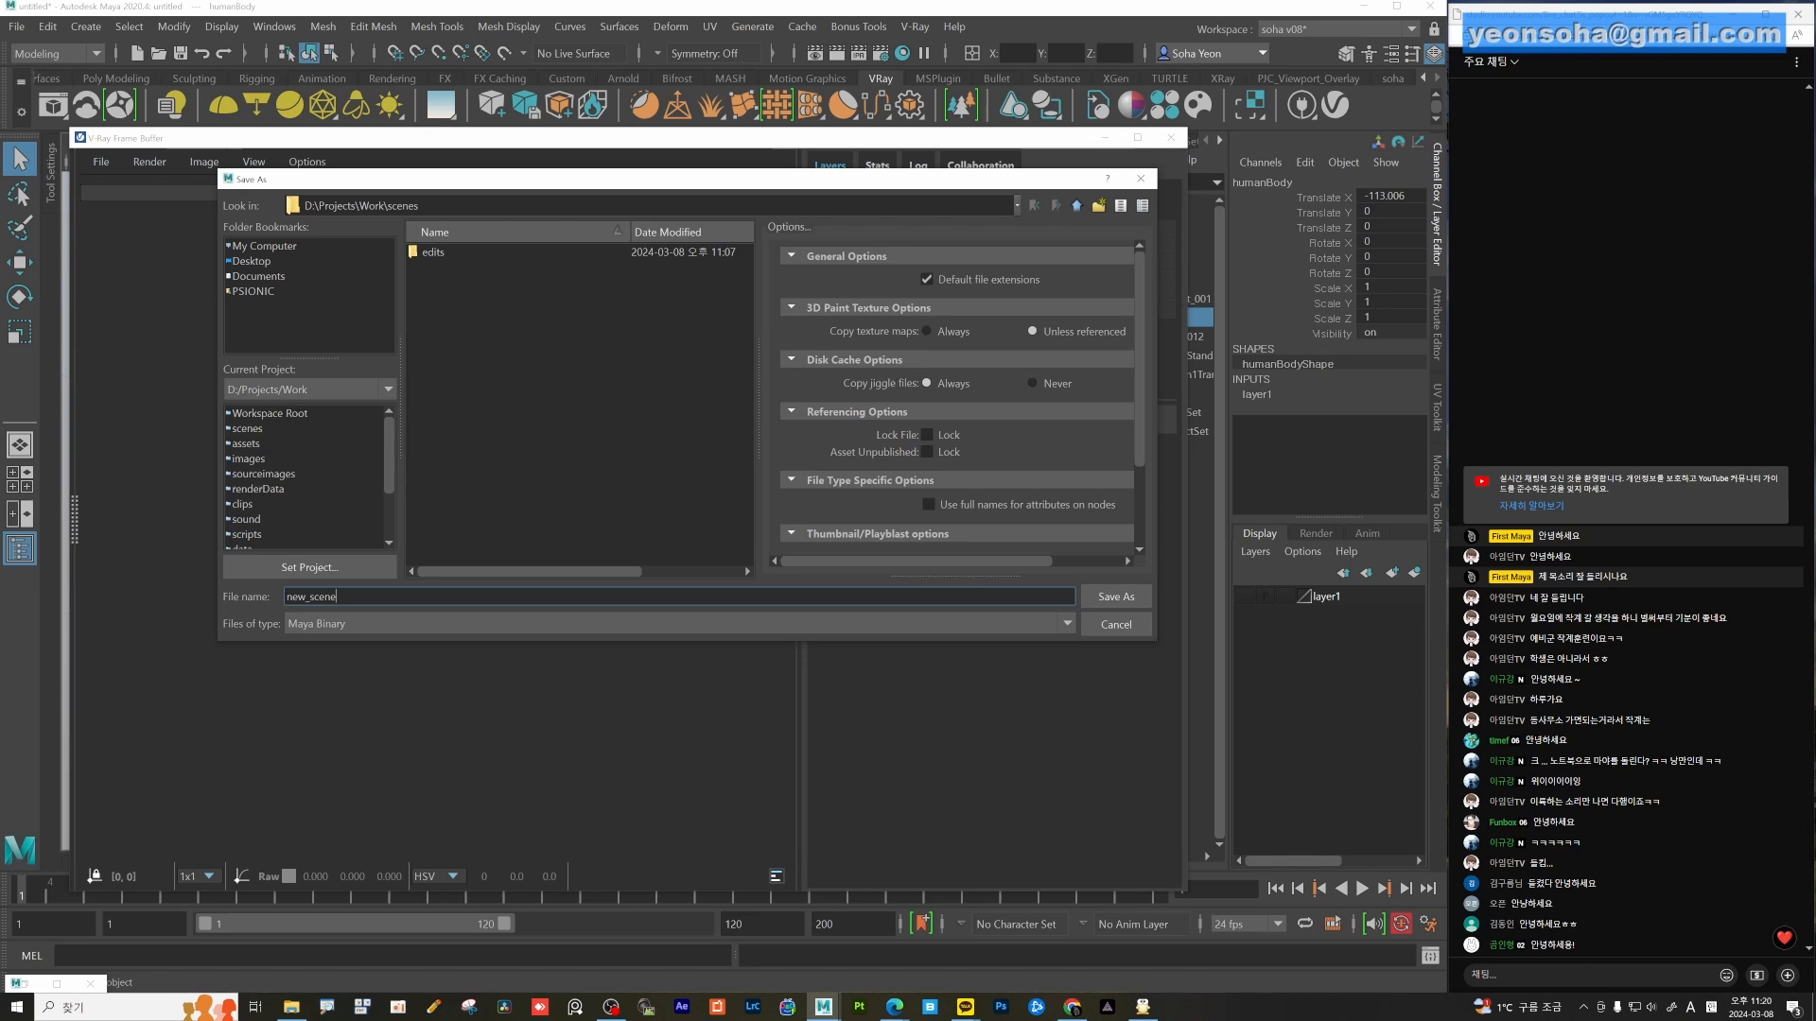
key(Return)
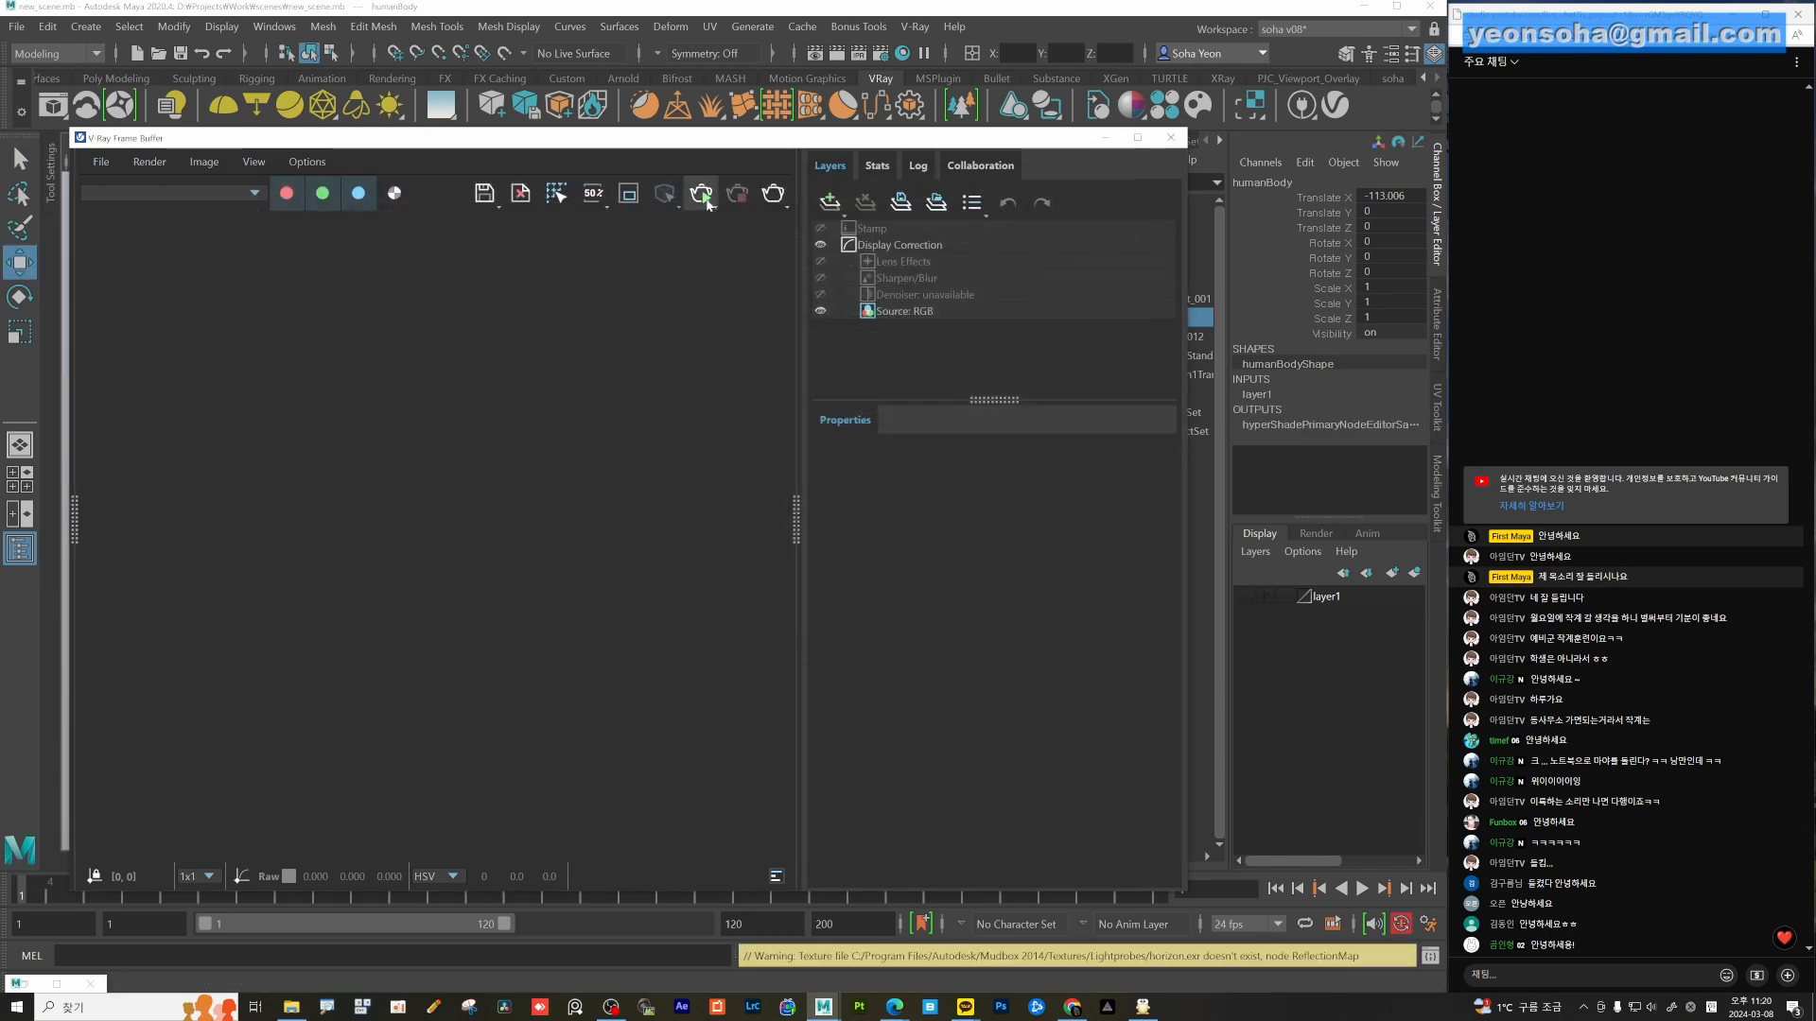
Start an interactive V-Ray render from camera1.
click(707, 203)
click(729, 224)
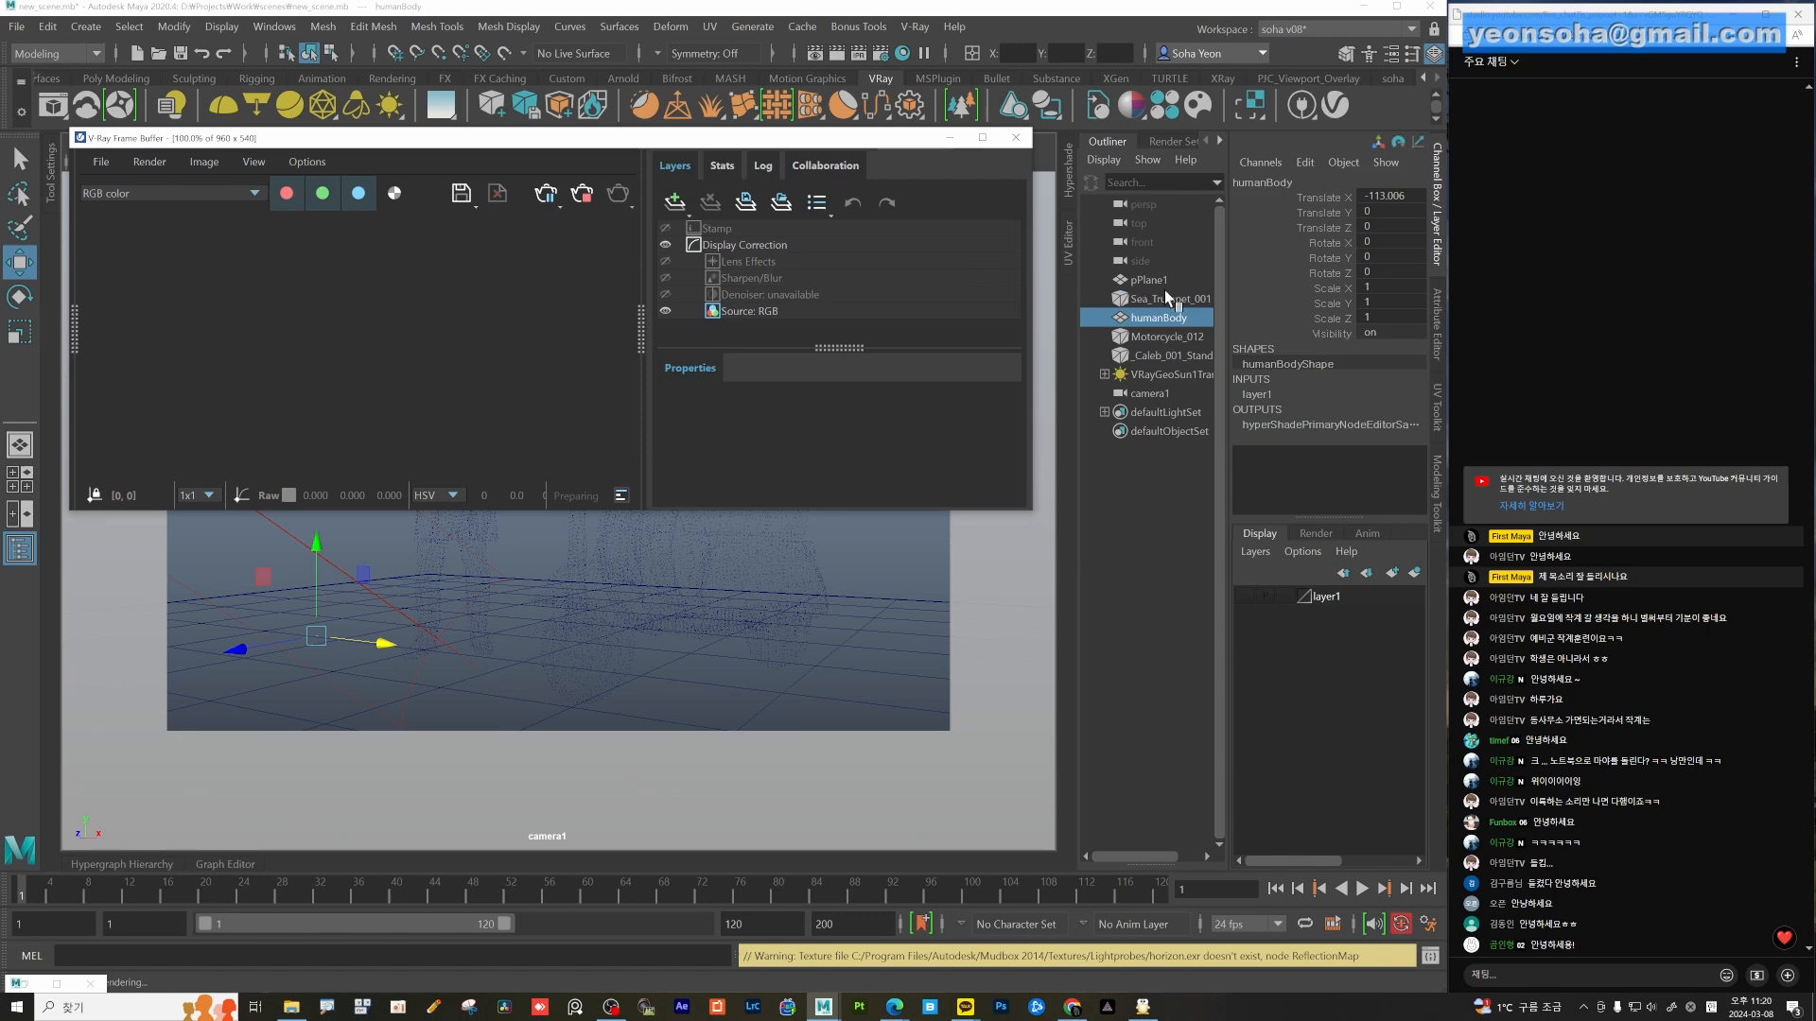
Reorder camera1 in the Outliner so it sits directly below pPlane1.
click(1166, 393)
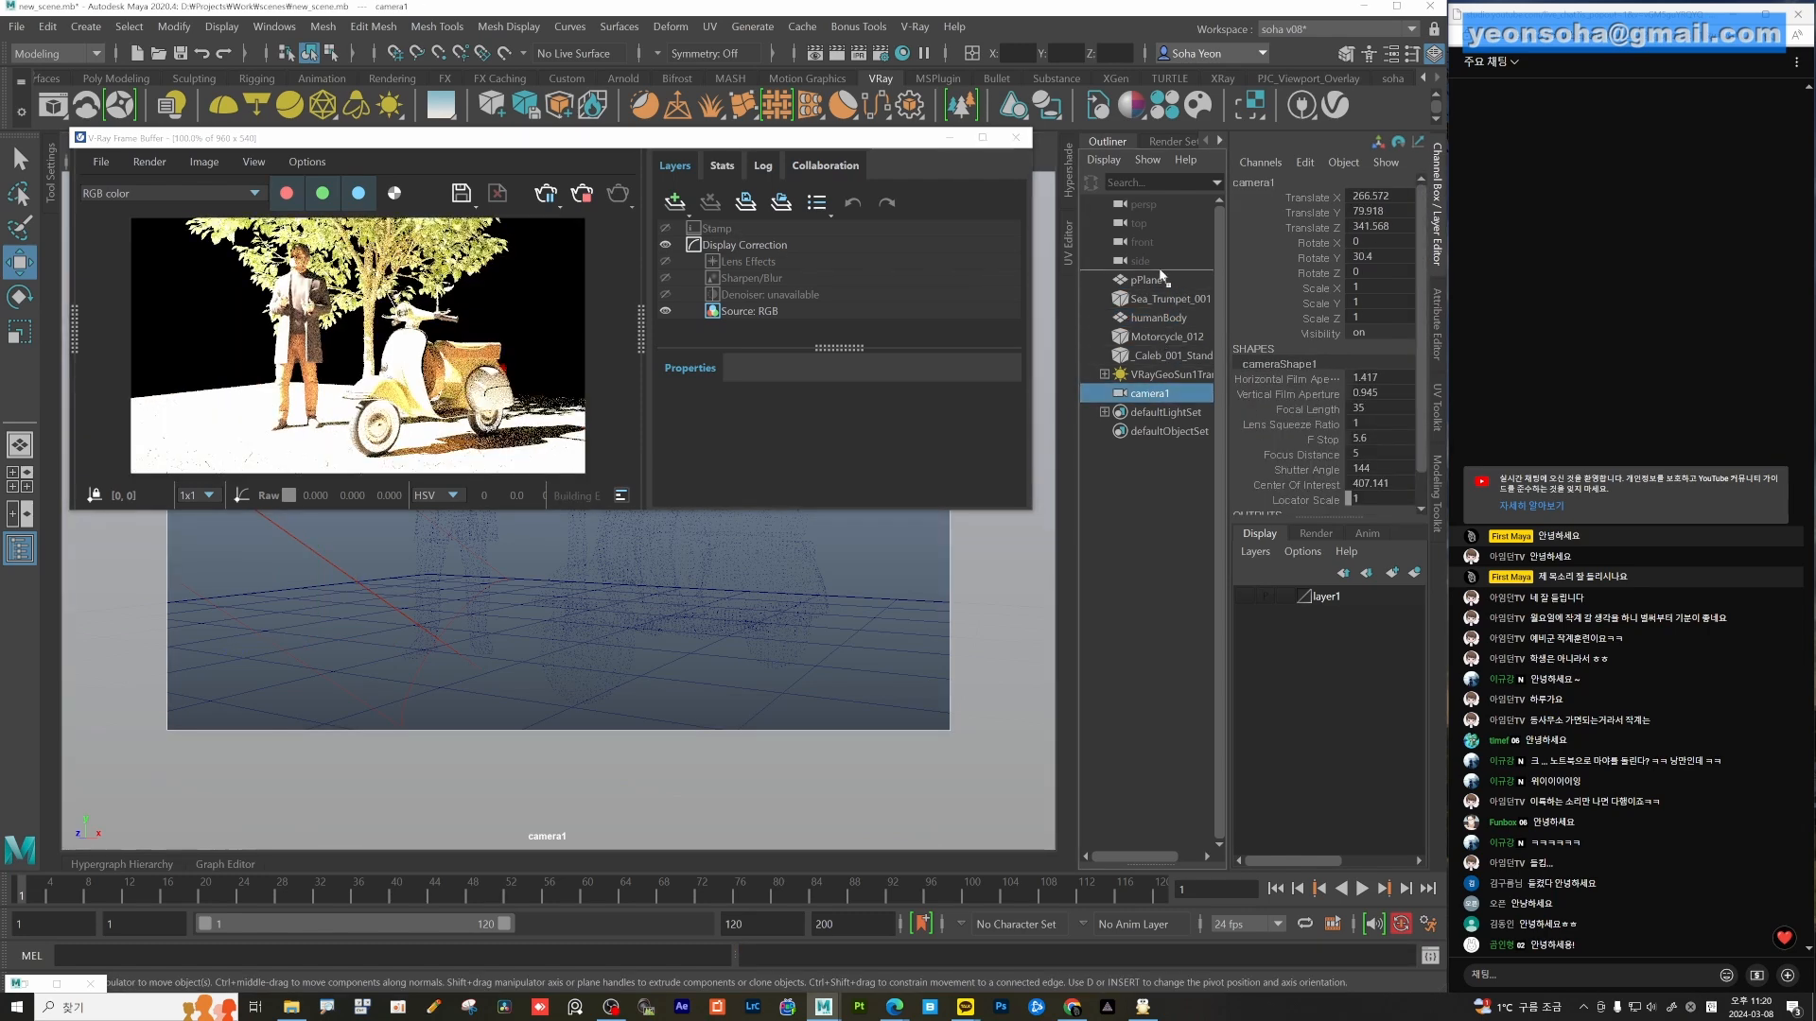
drag(1149, 394, 1141, 380)
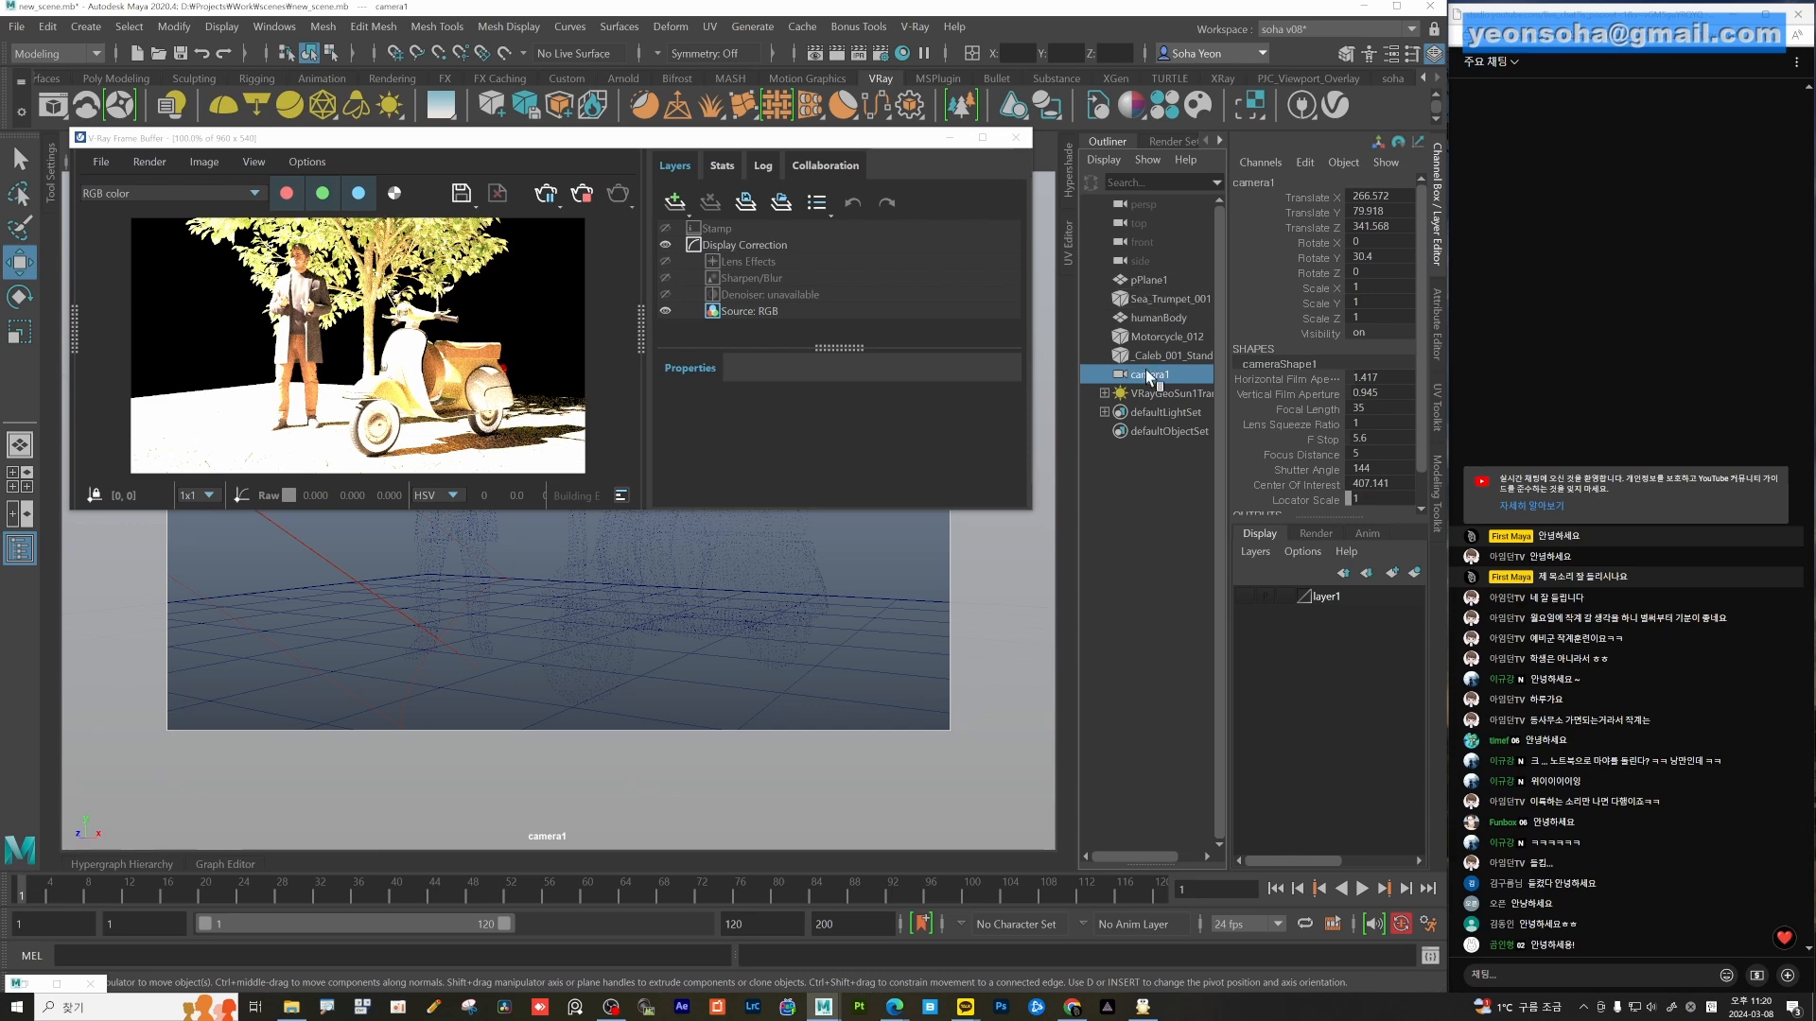
drag(1149, 376, 1147, 278)
drag(1151, 372, 1156, 296)
Try pPlane1 at the head of the Outliner and parented to the tree, and leave it unparented between camera1 and humanBody.
click(1147, 276)
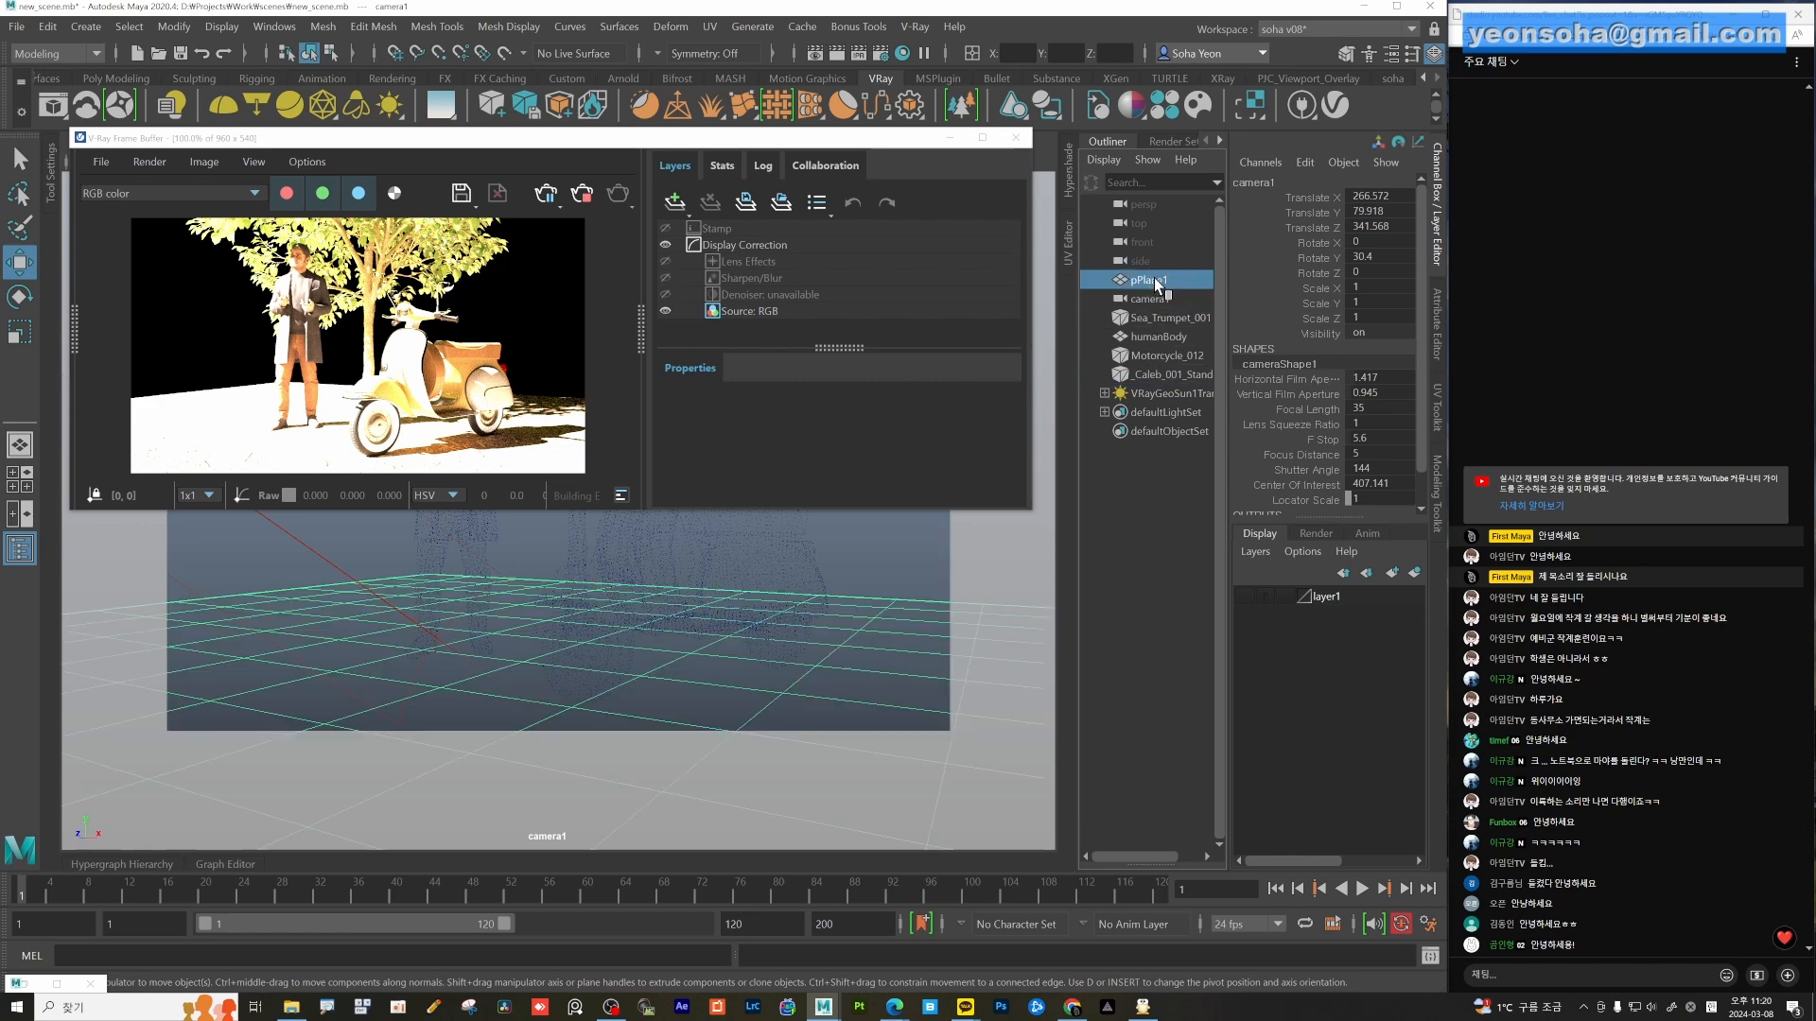
middle_drag(1163, 303, 1162, 307)
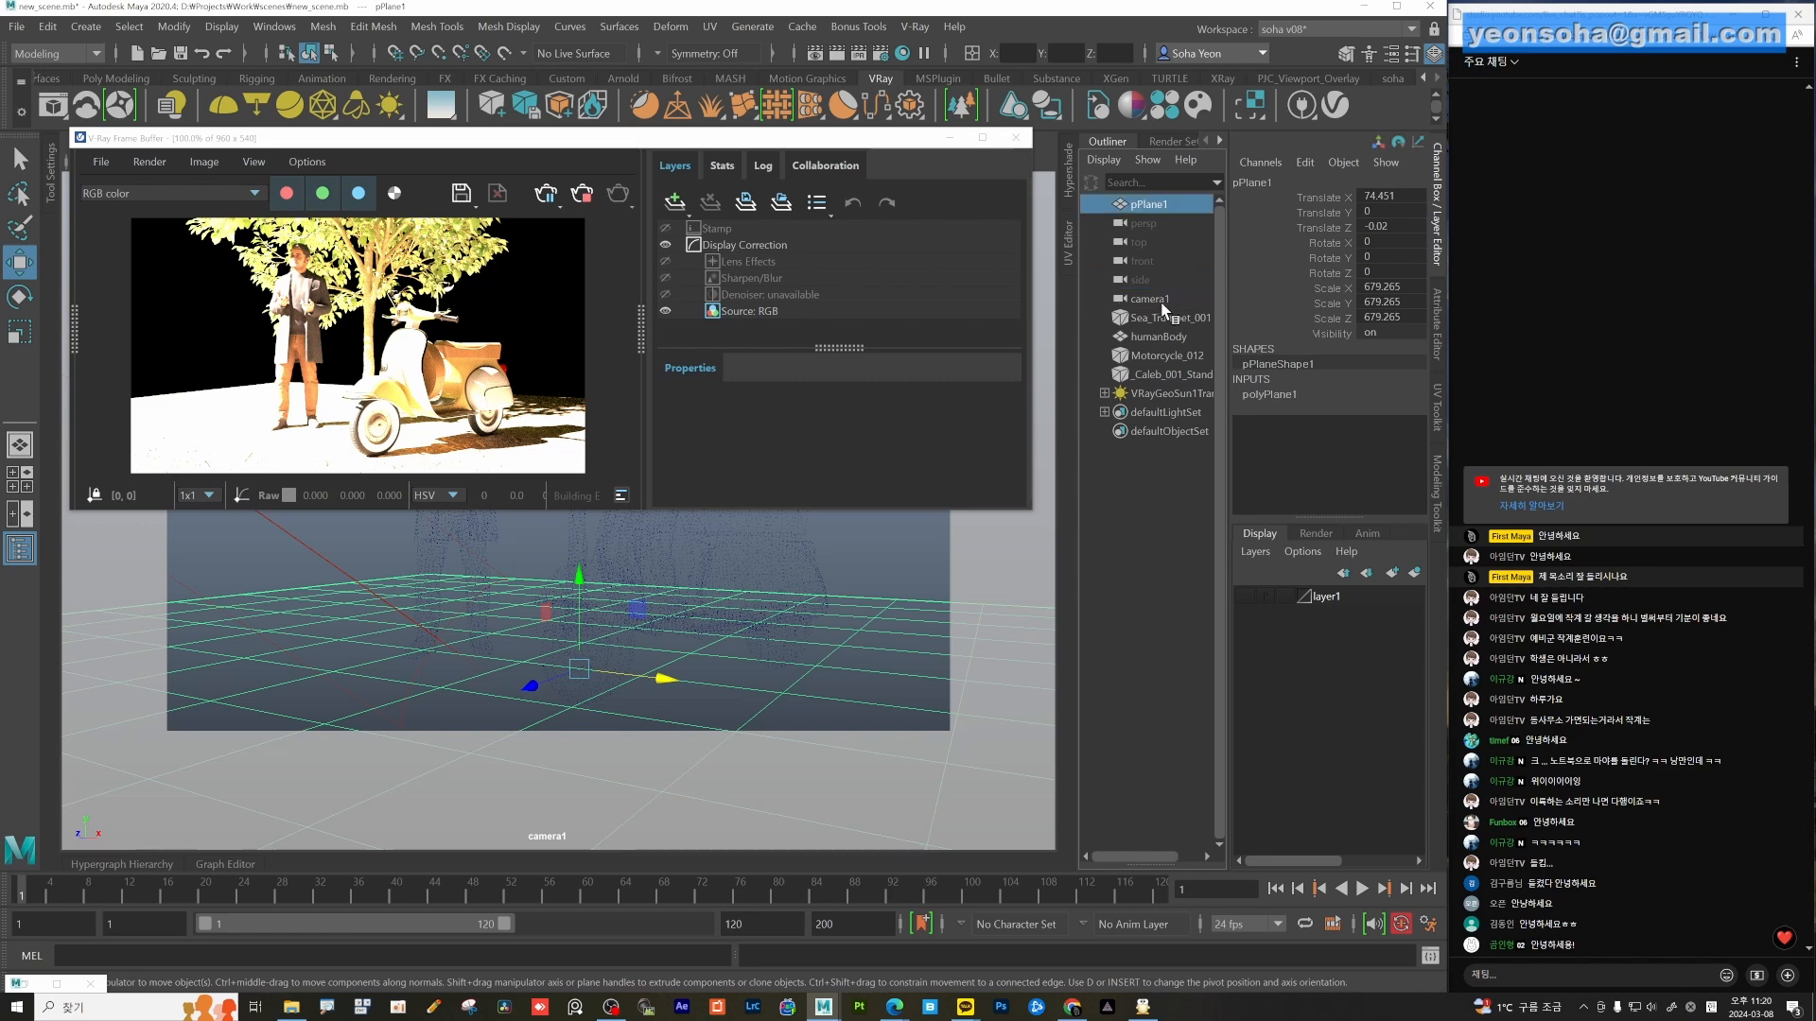
middle_drag(1157, 205, 1150, 323)
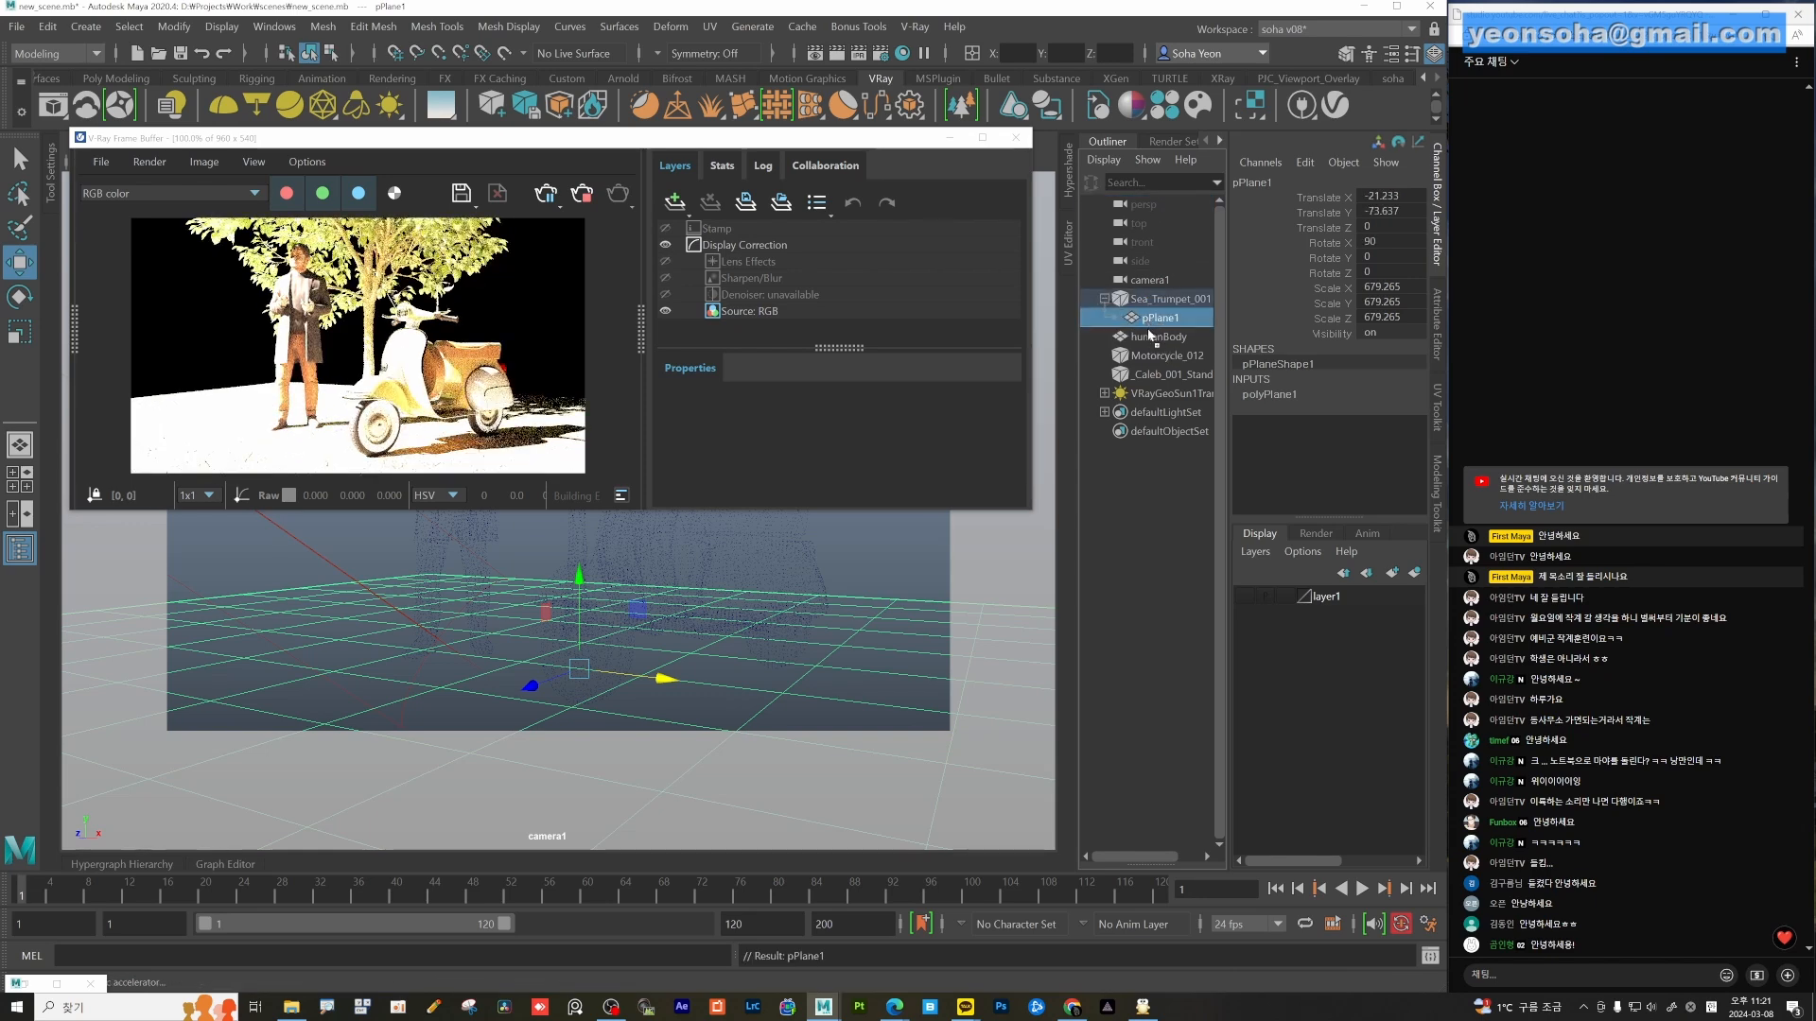
mouse_move(1161, 296)
middle_down()
mouse_move(1174, 345)
mouse_move(1181, 294)
middle_up()
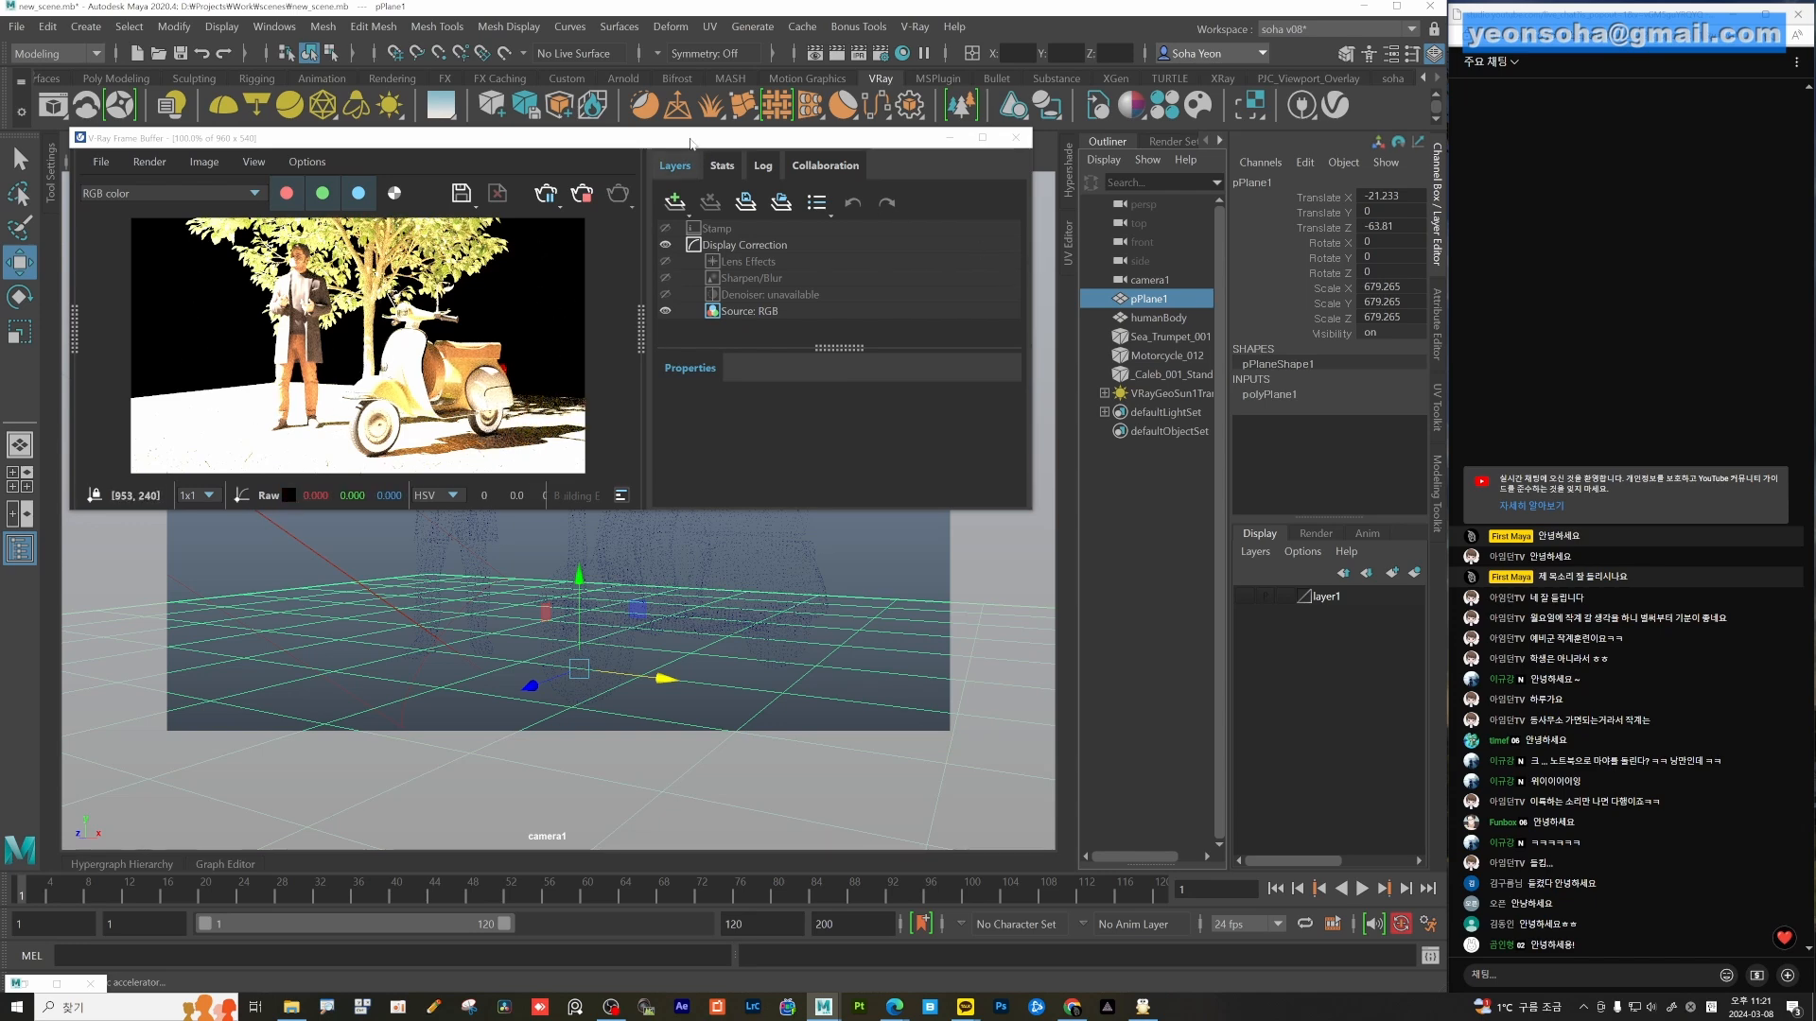
Try a V-Ray Sky in the scene's interactive render and delete the sky node.
drag(674, 147, 663, 321)
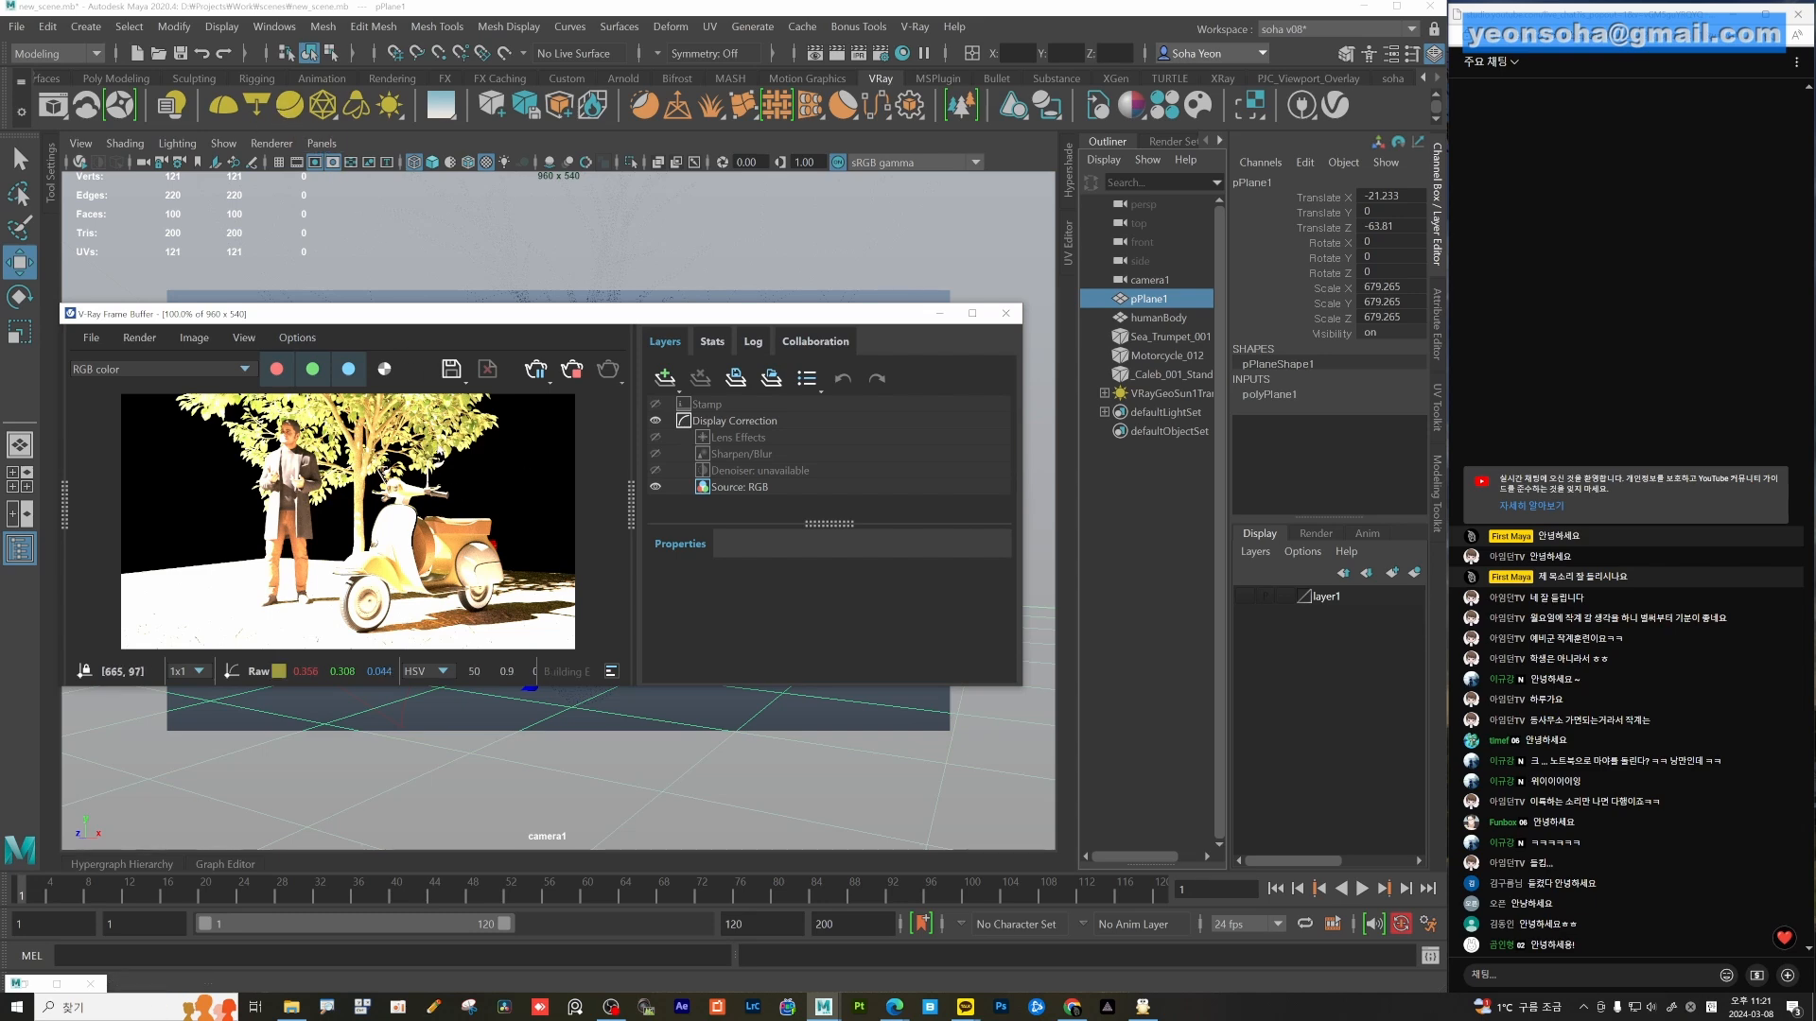
click(452, 108)
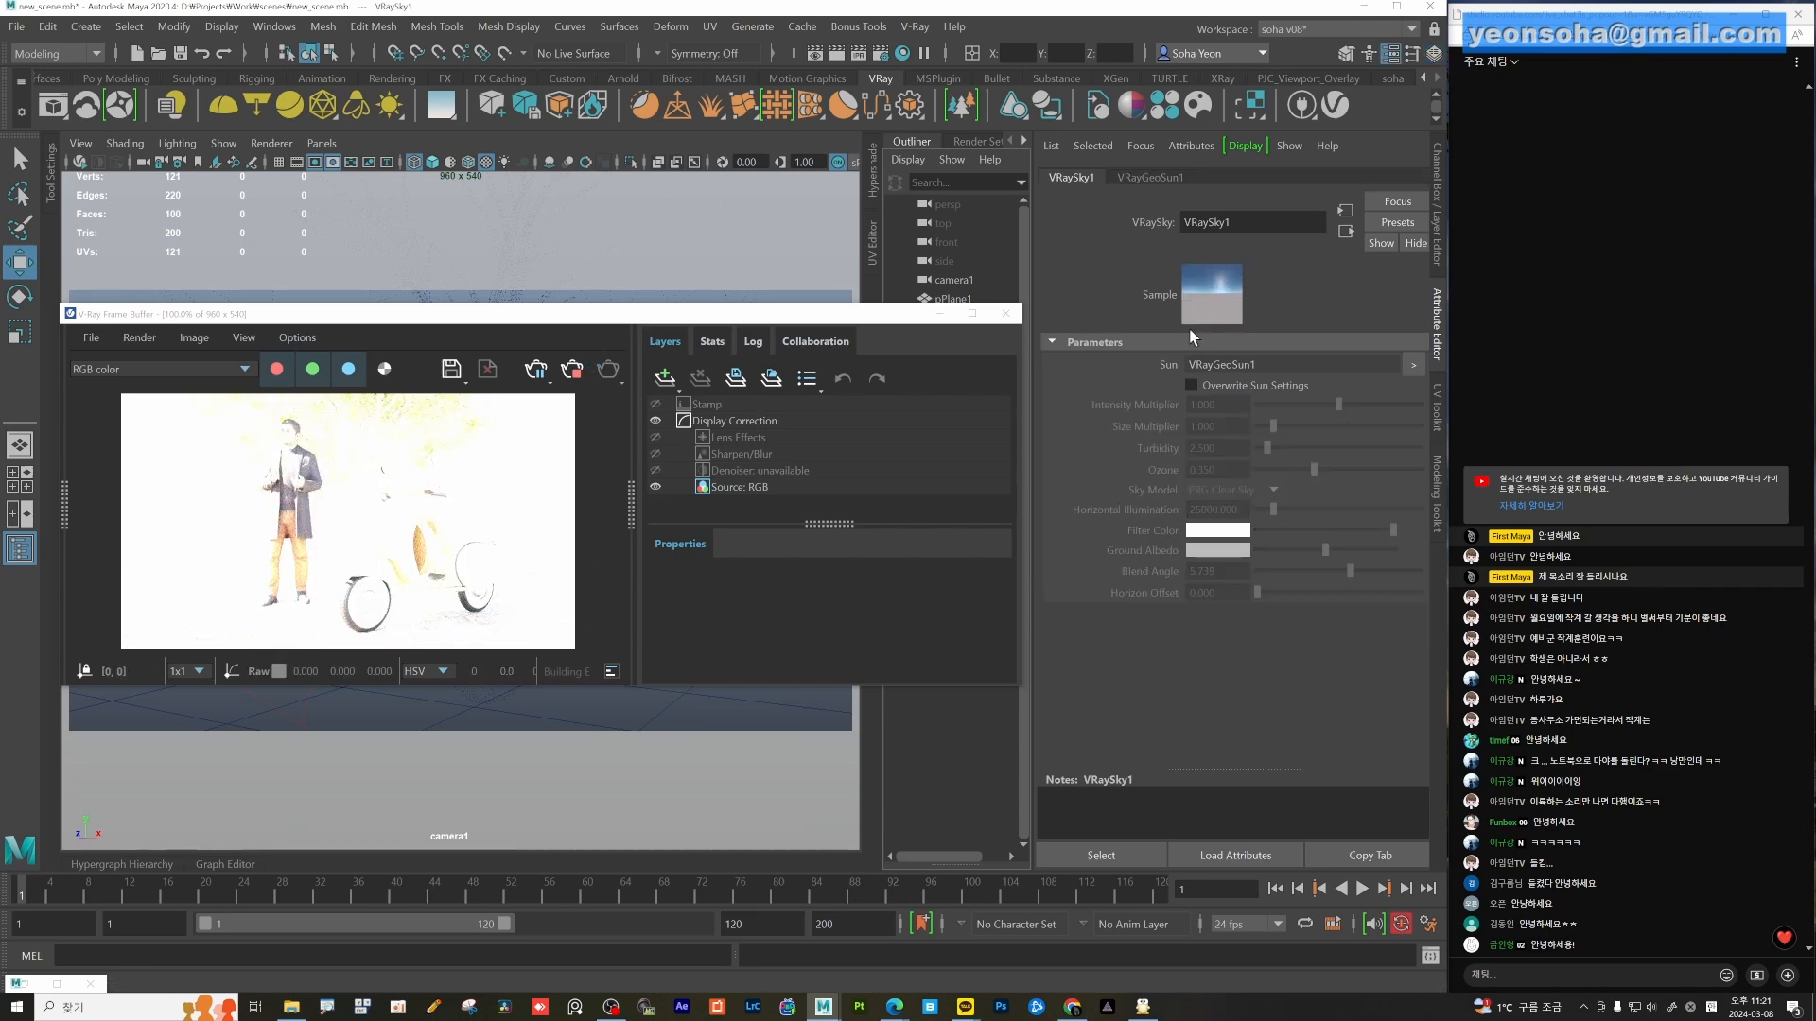
right_click(446, 107)
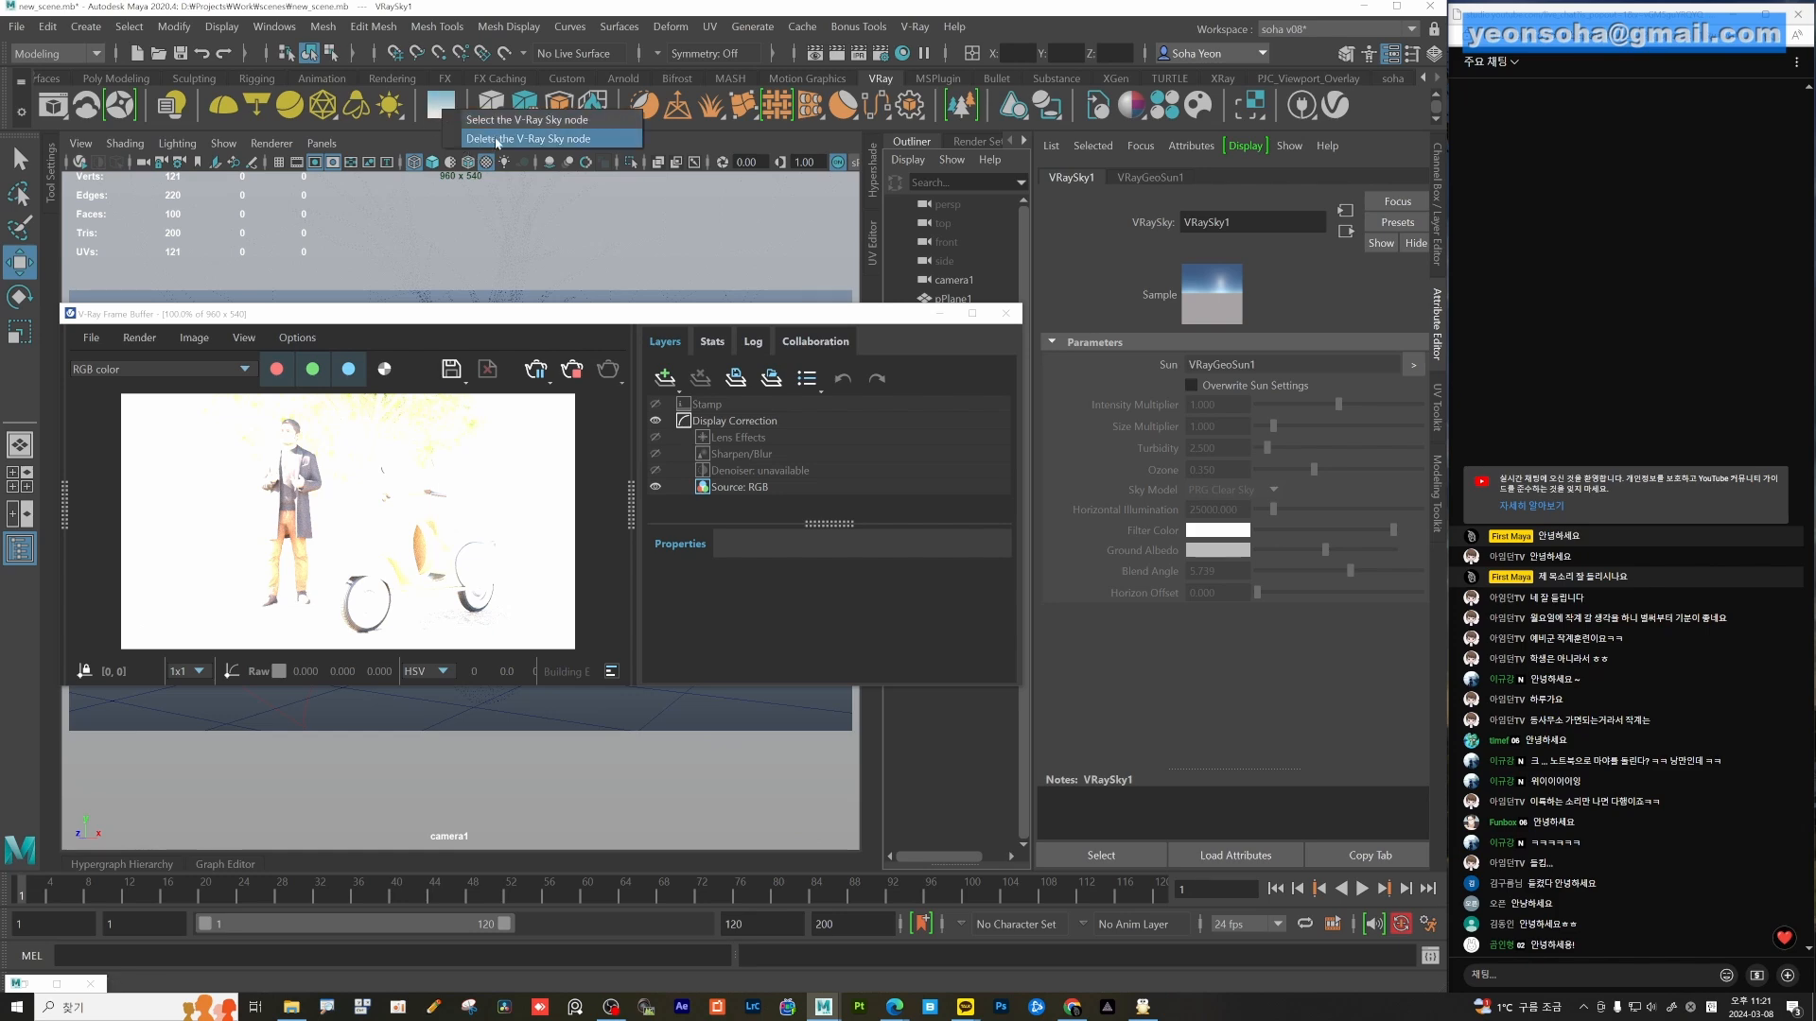
click(495, 139)
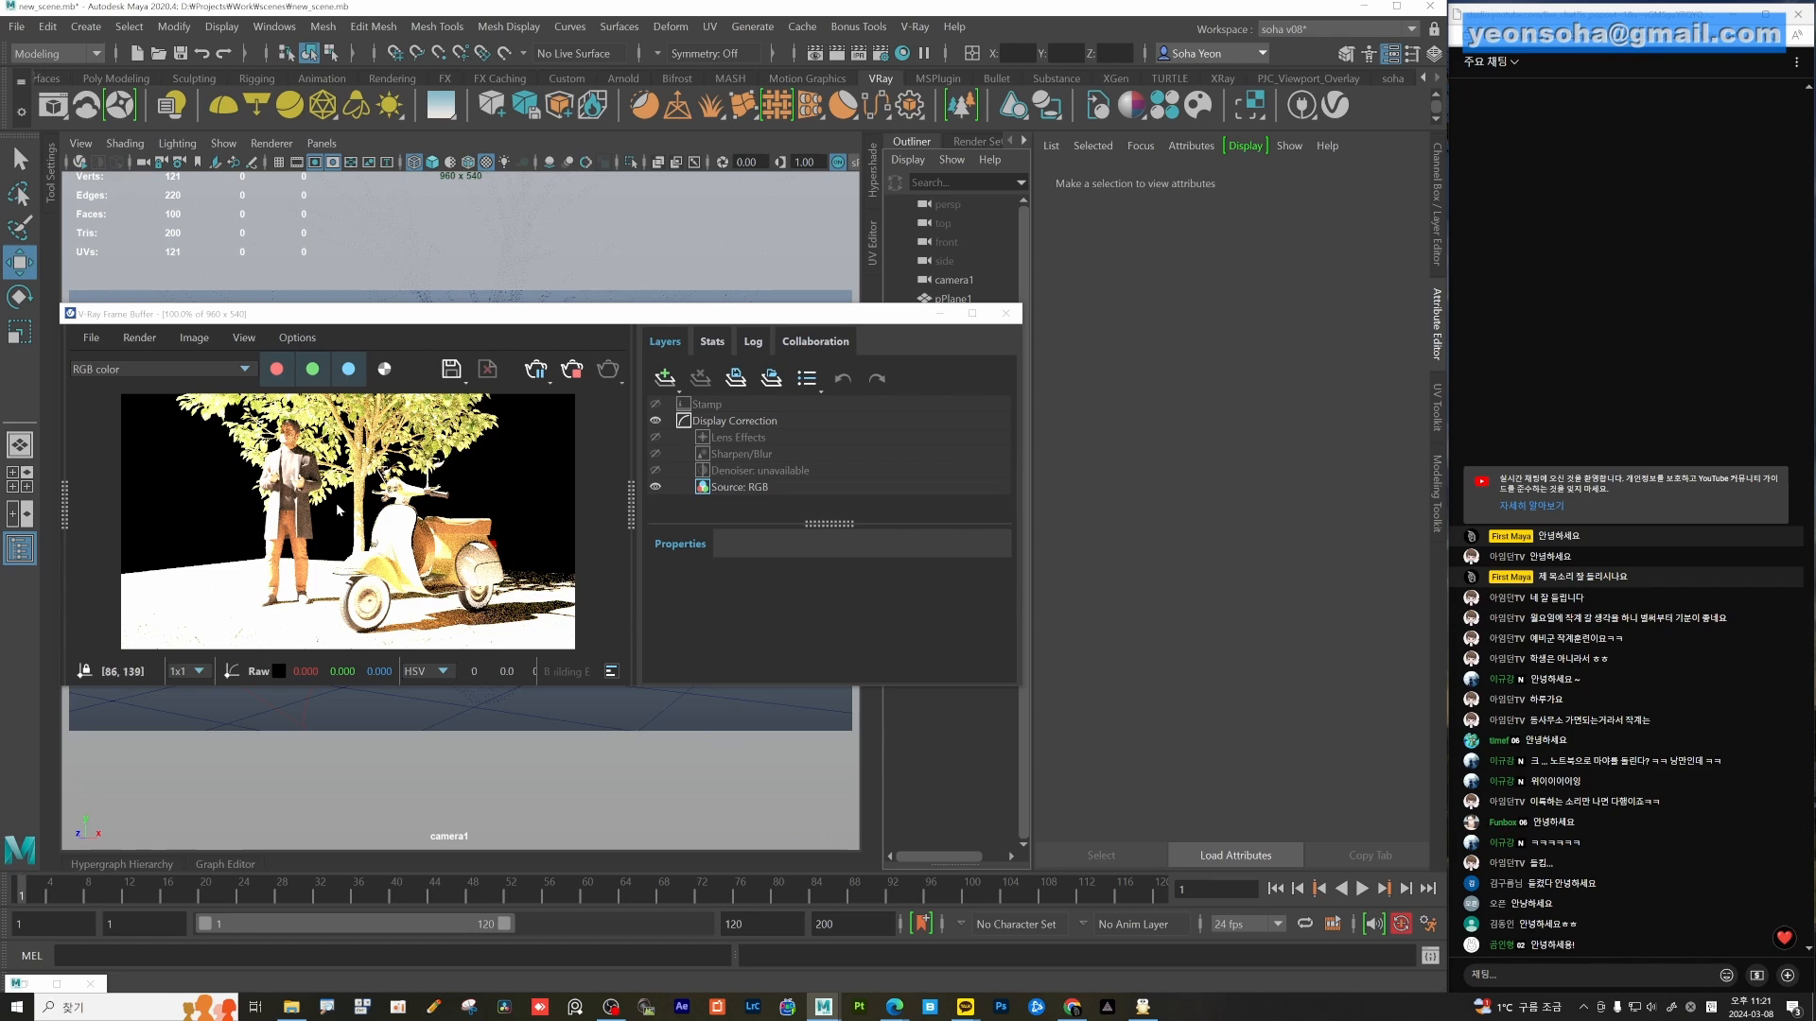
Add a V-Ray dome light and move the frame buffer window clear of the Outliner.
click(223, 114)
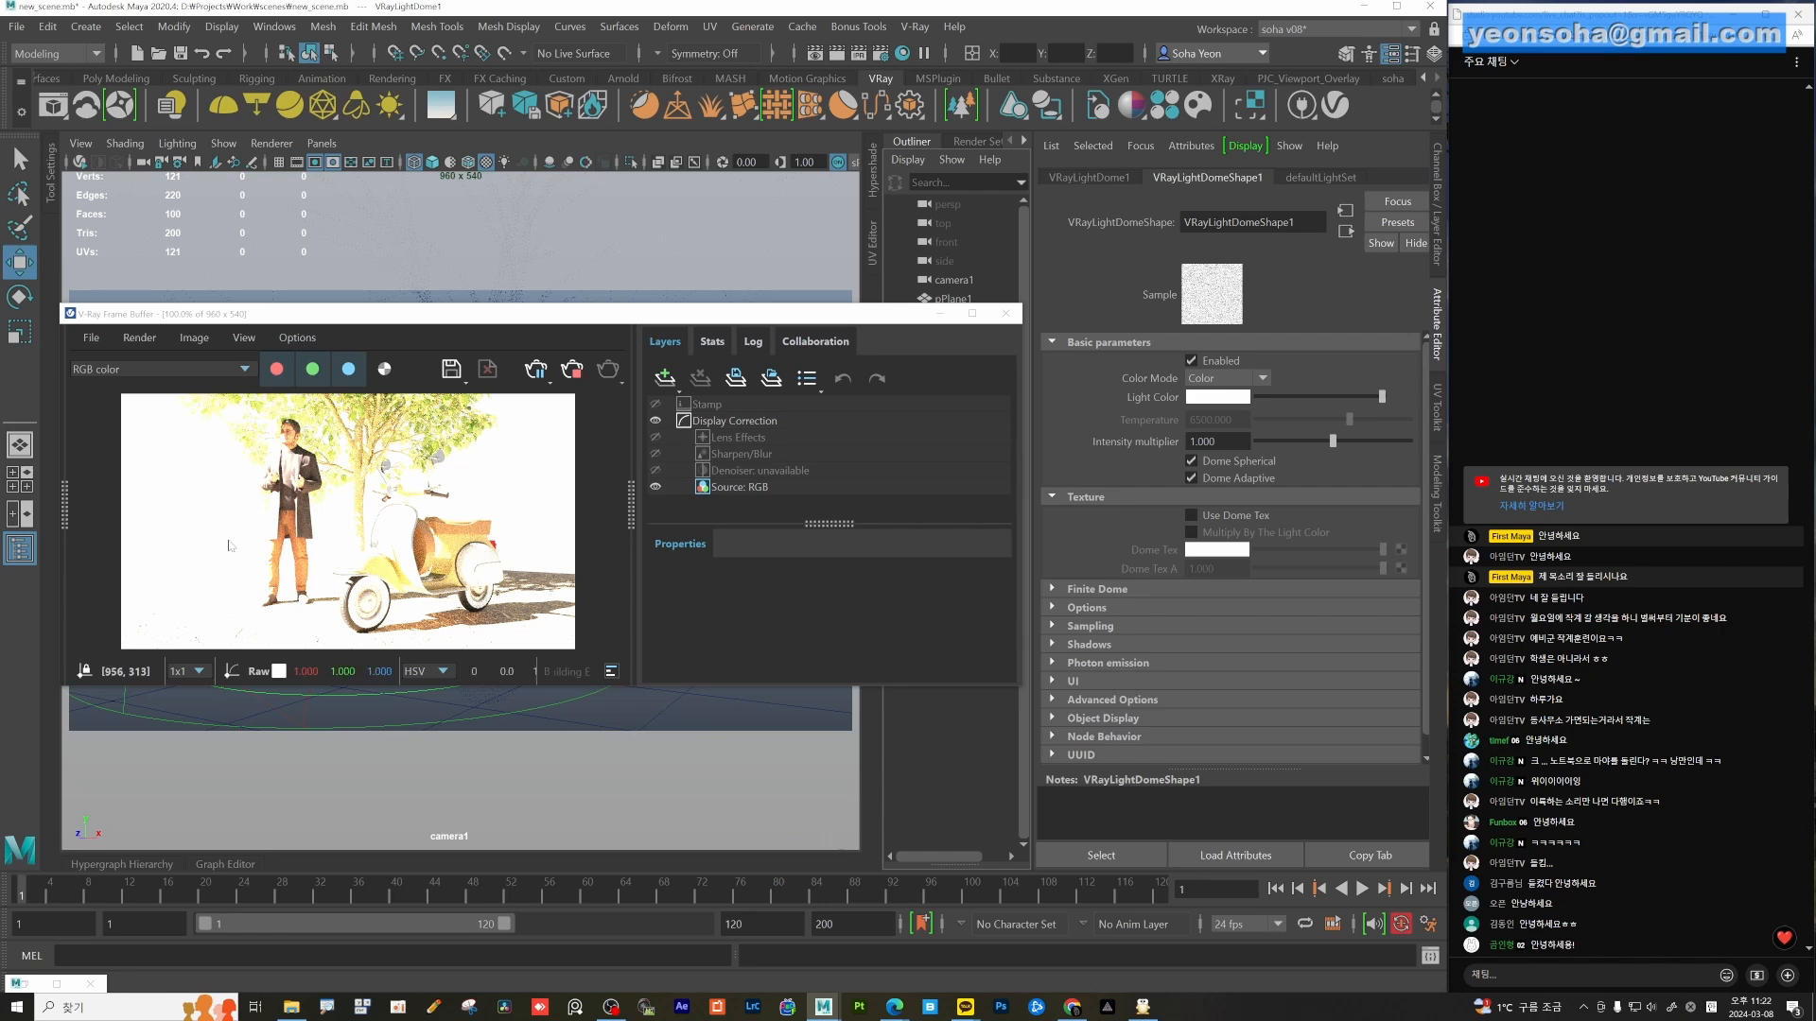
drag(814, 316, 631, 244)
Rename camera1 as Render_cam in the Outliner.
click(955, 280)
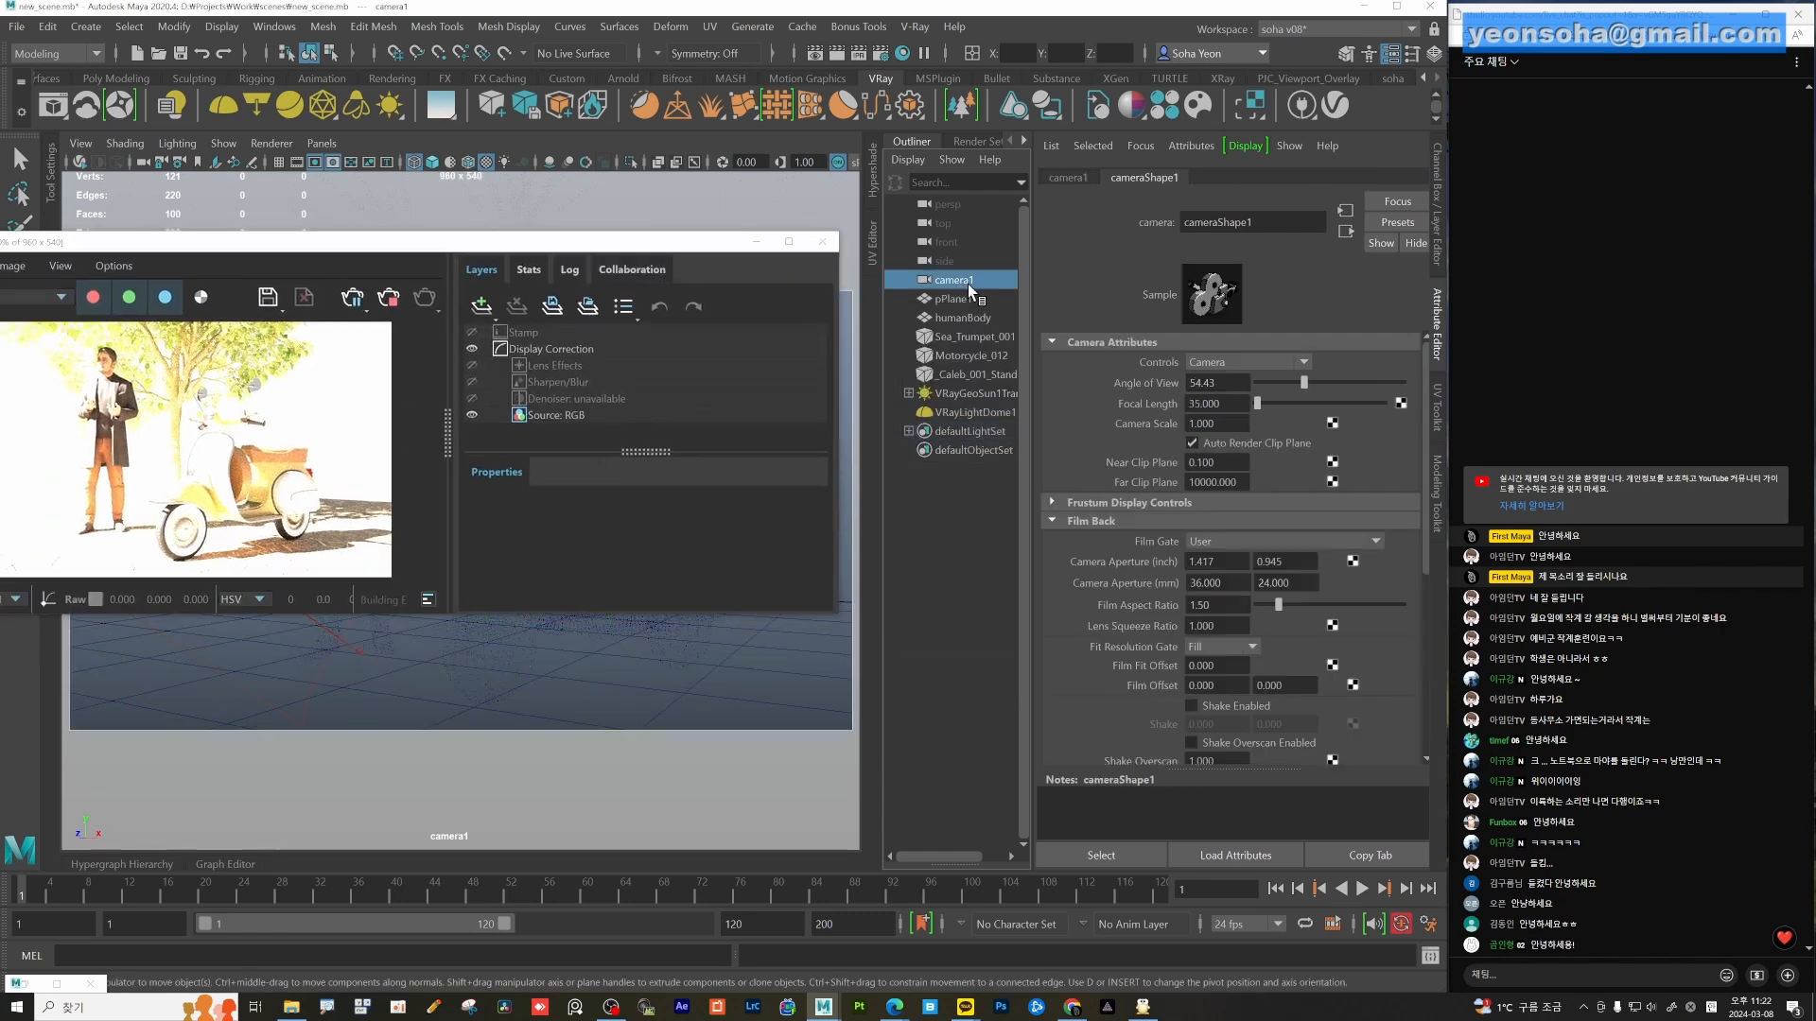
click(1192, 146)
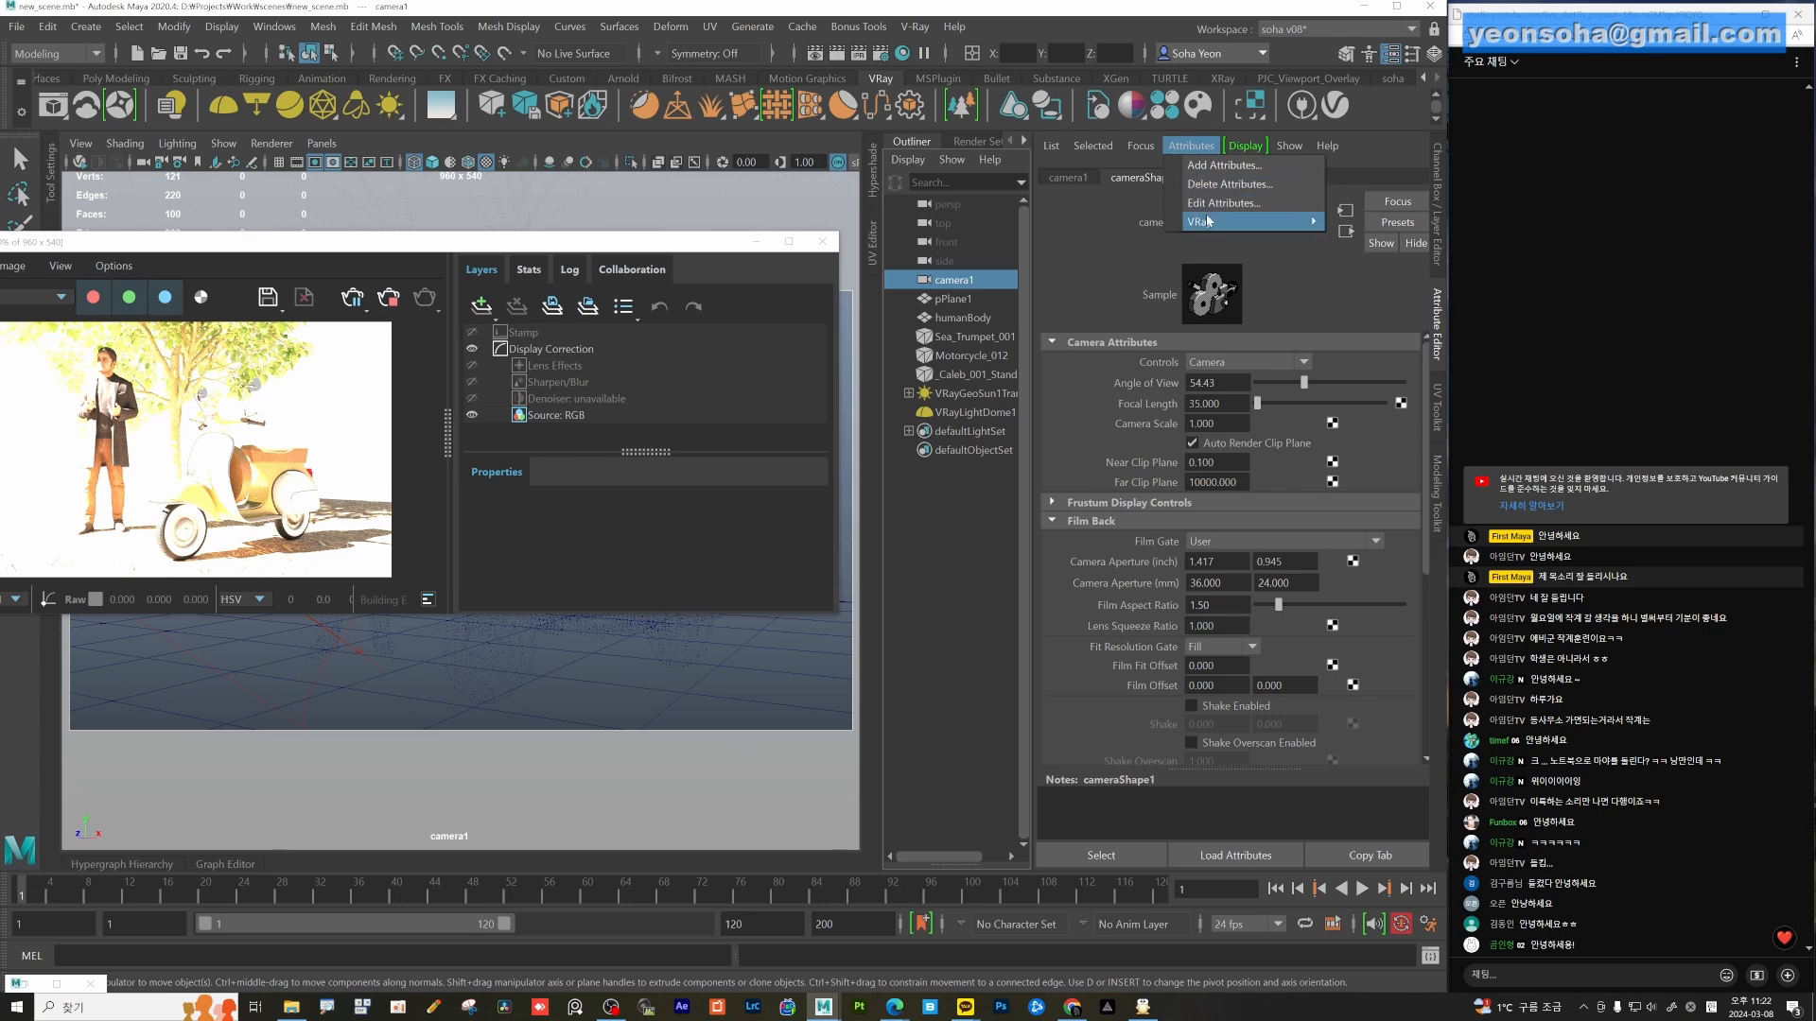
double_click(957, 281)
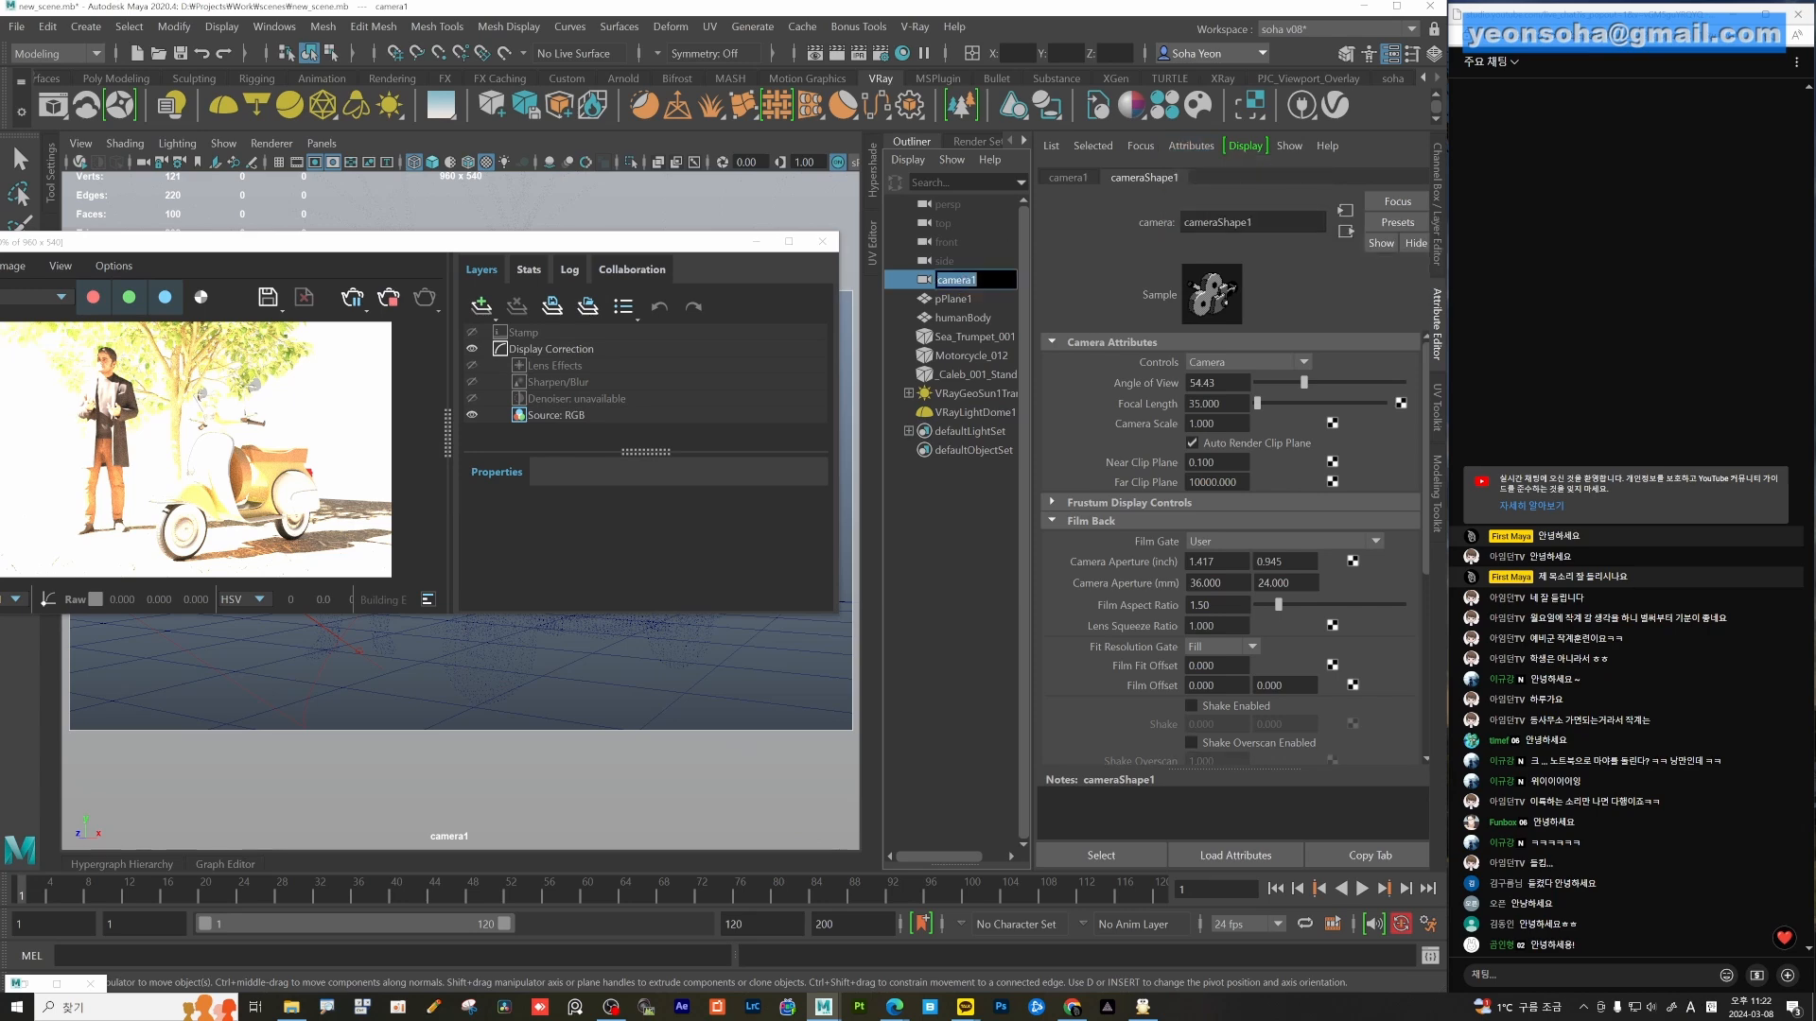
text(Render)
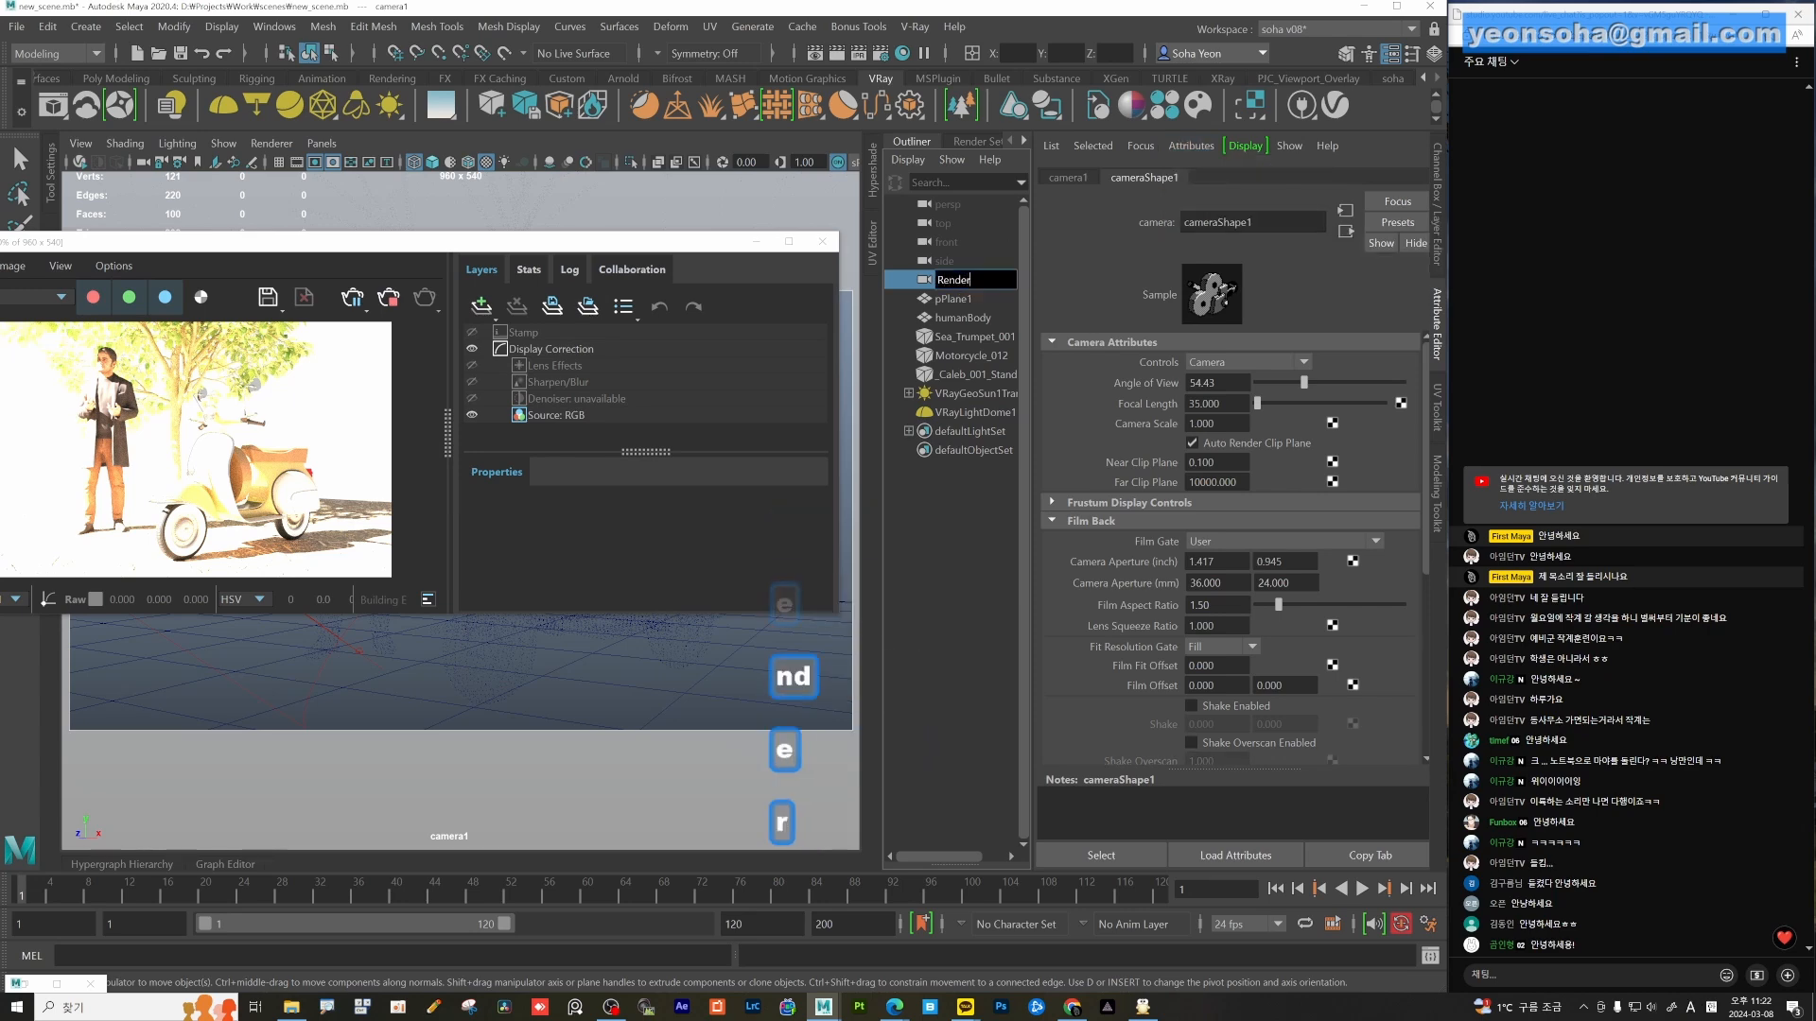
text(_cam)
key(Return)
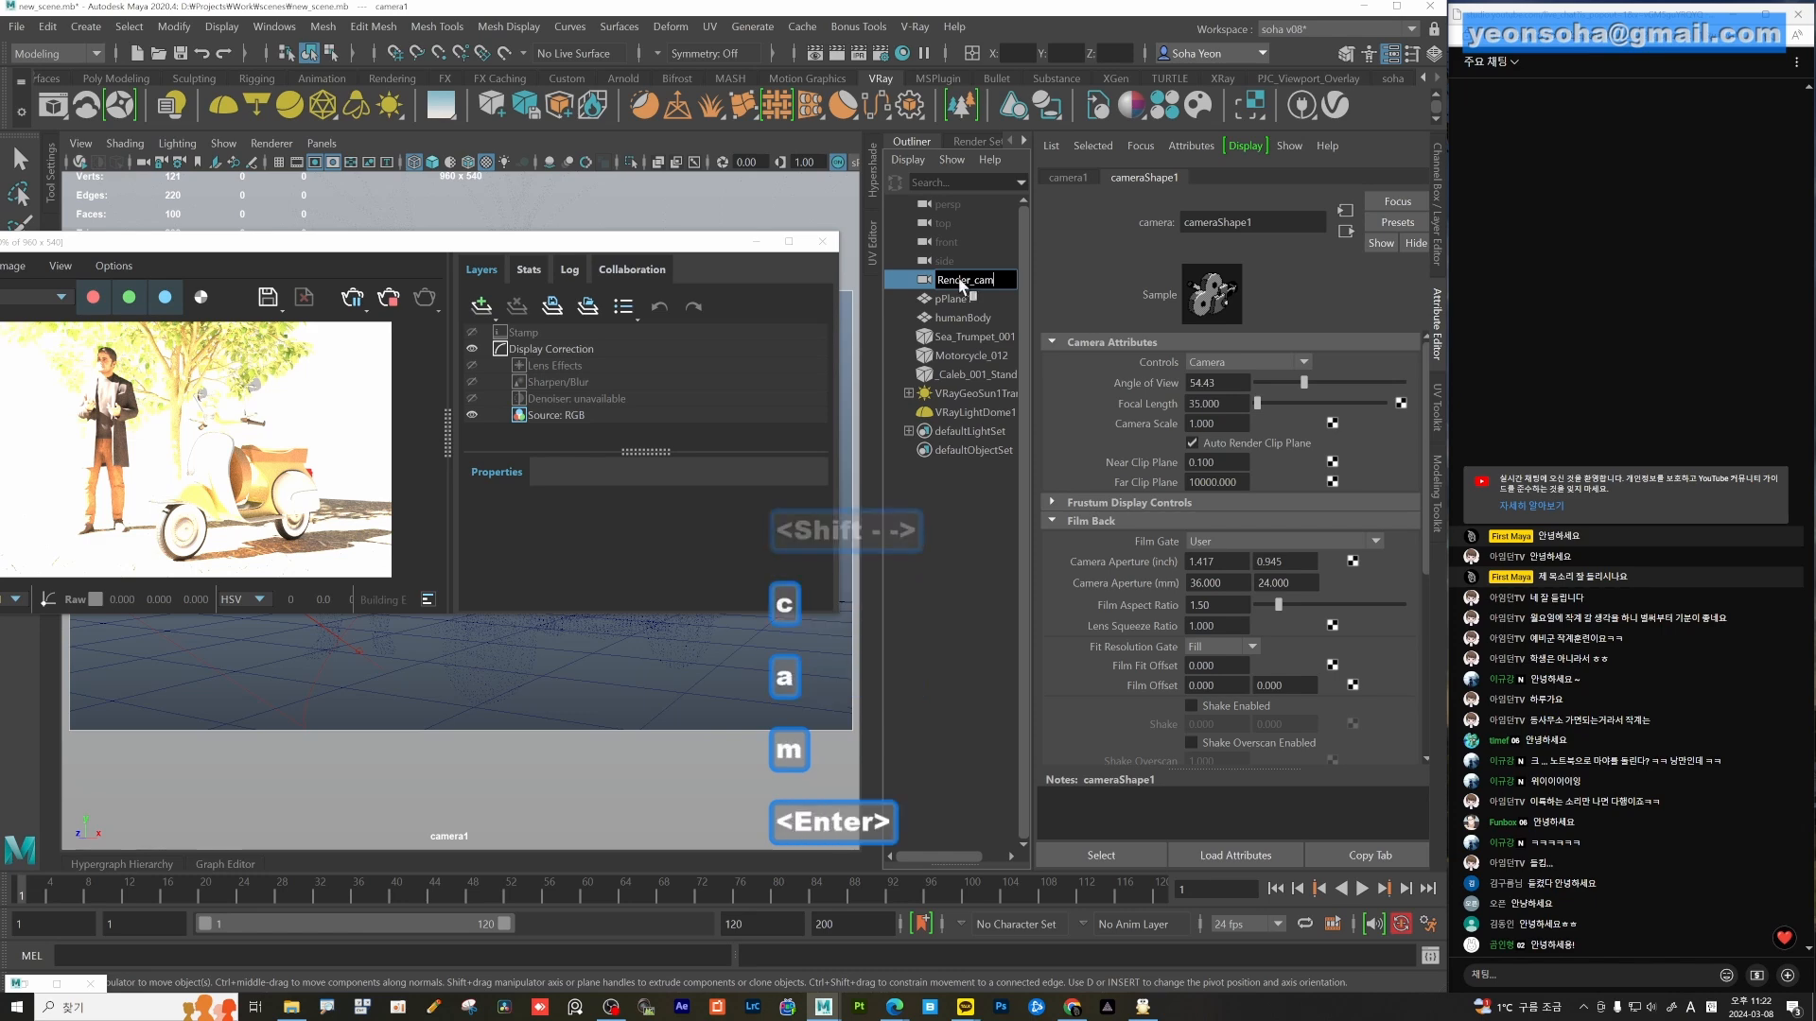
Add the V-Ray Physical camera attributes to Render_cam and reposition the frame buffer to show the whole render.
click(1189, 147)
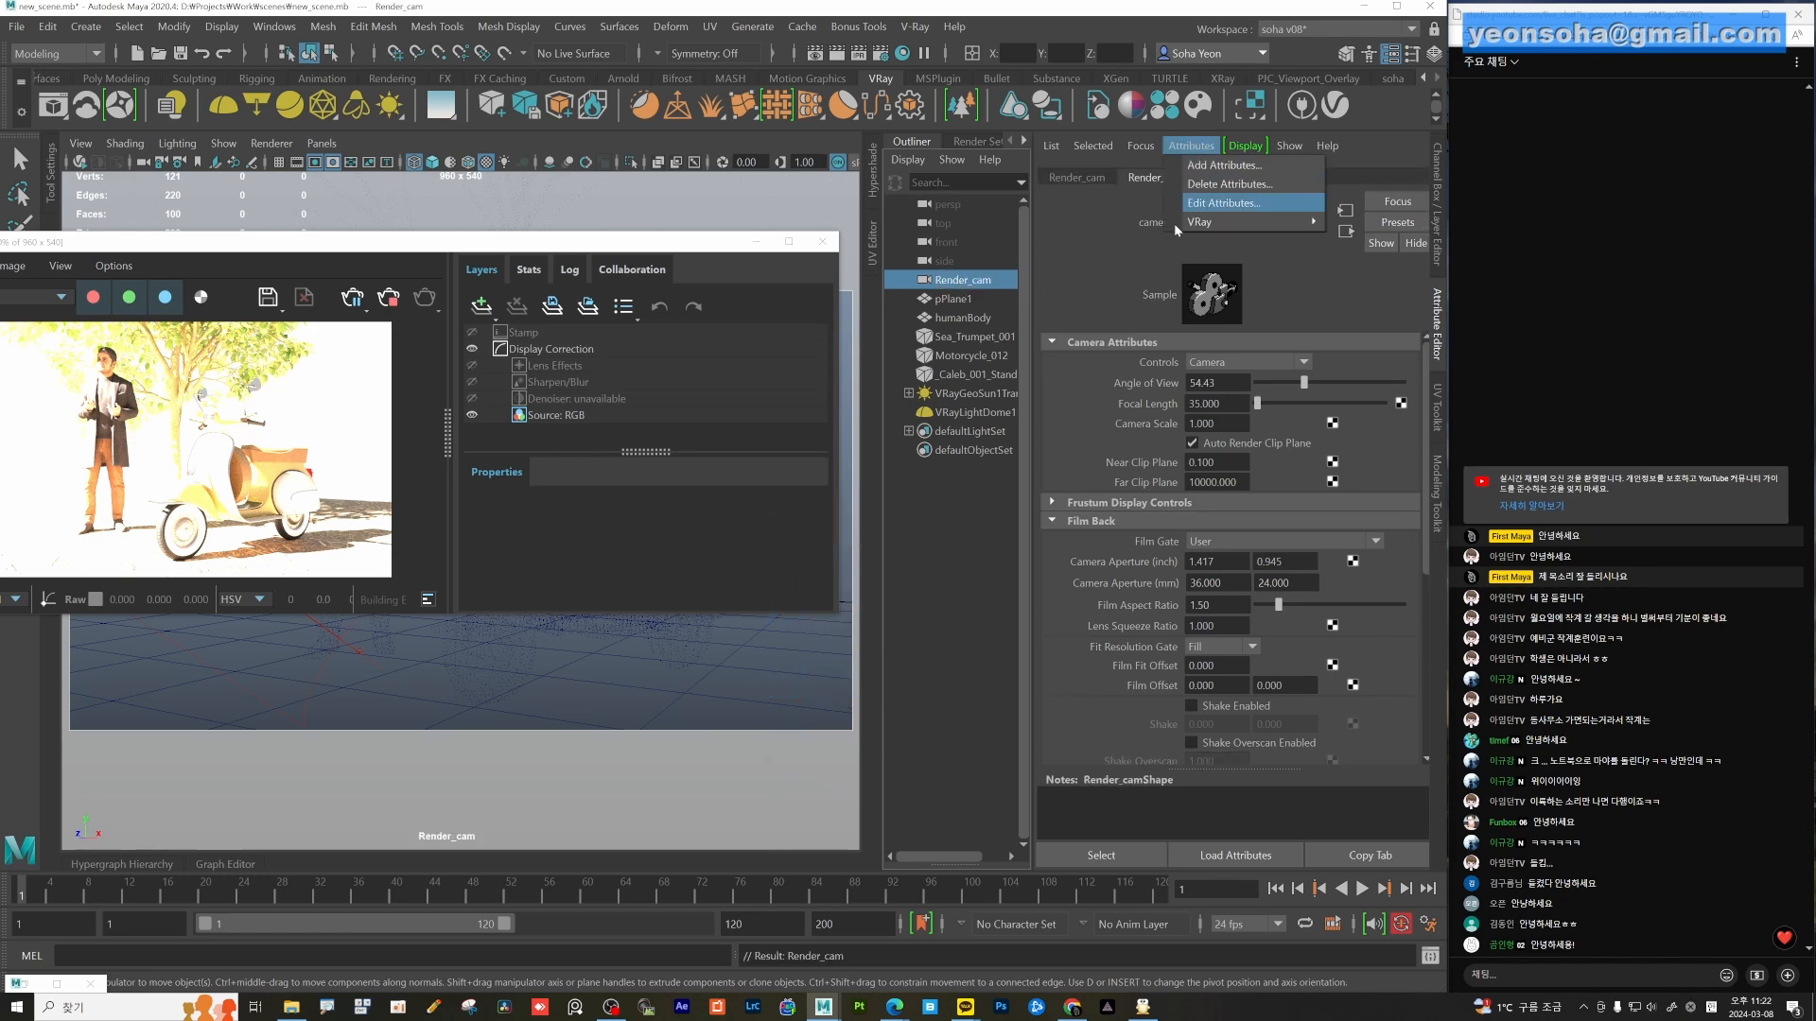
mouse_move(1224, 232)
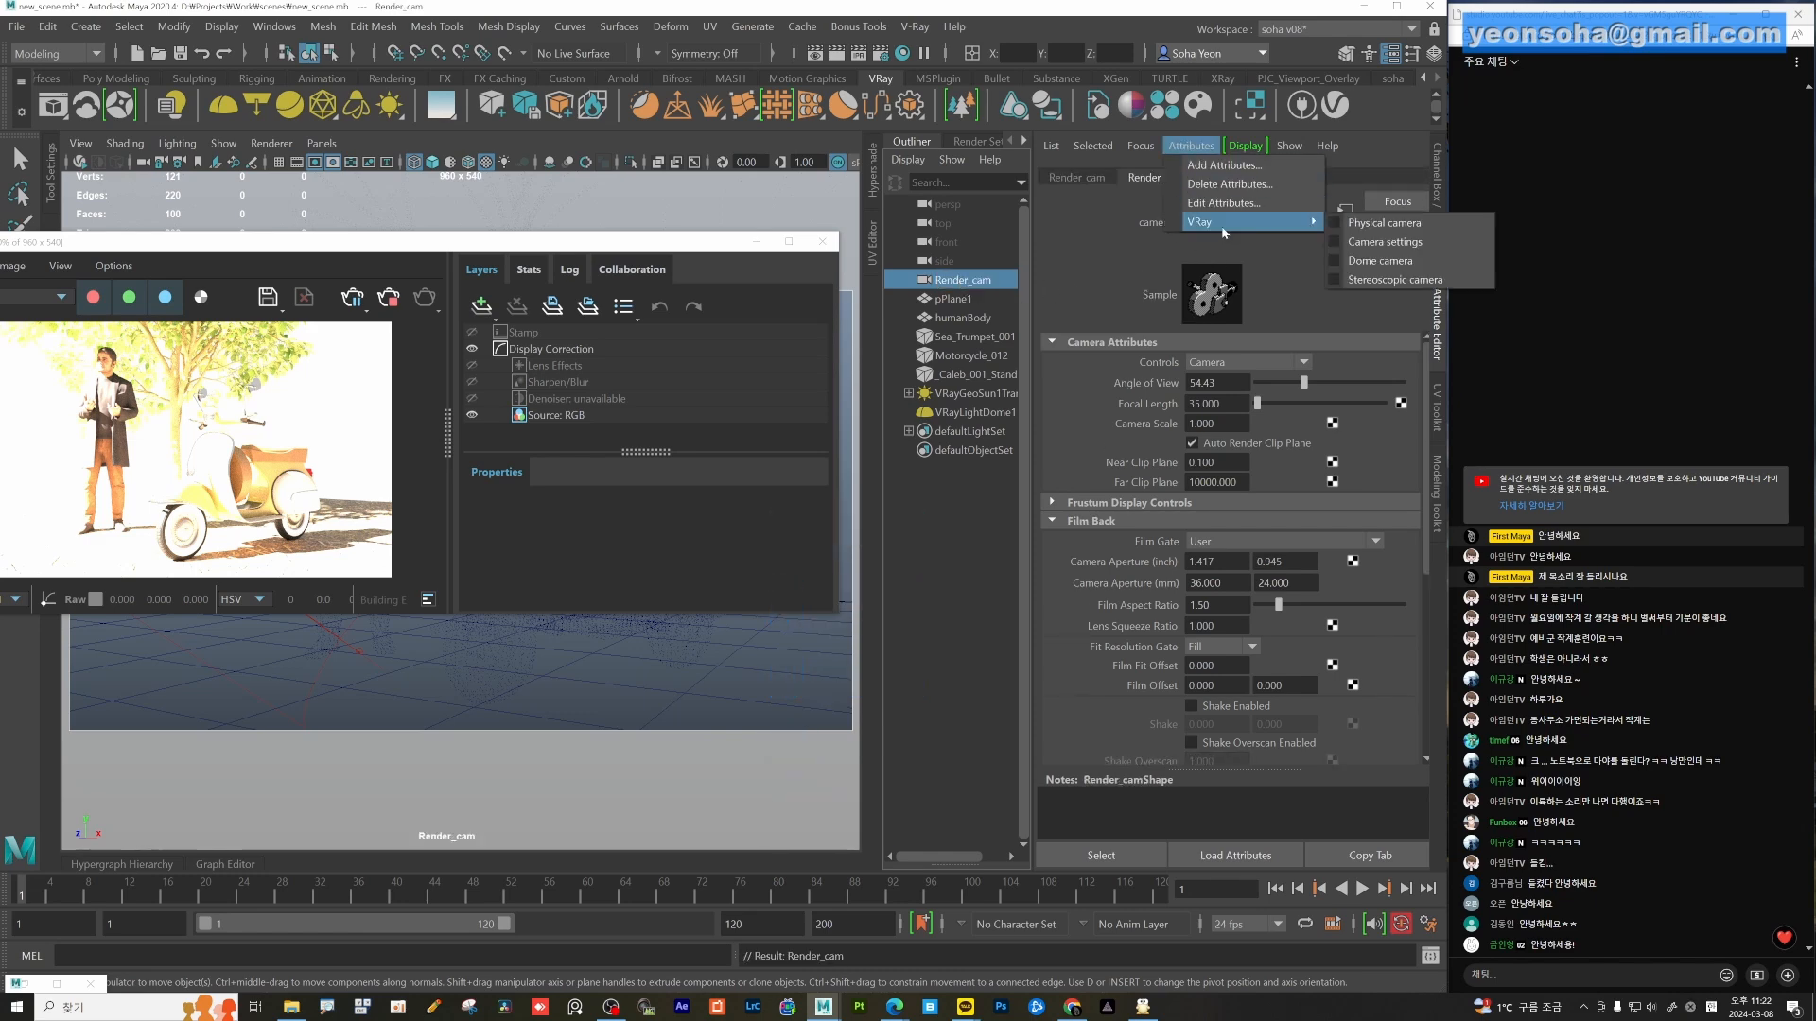
click(1380, 224)
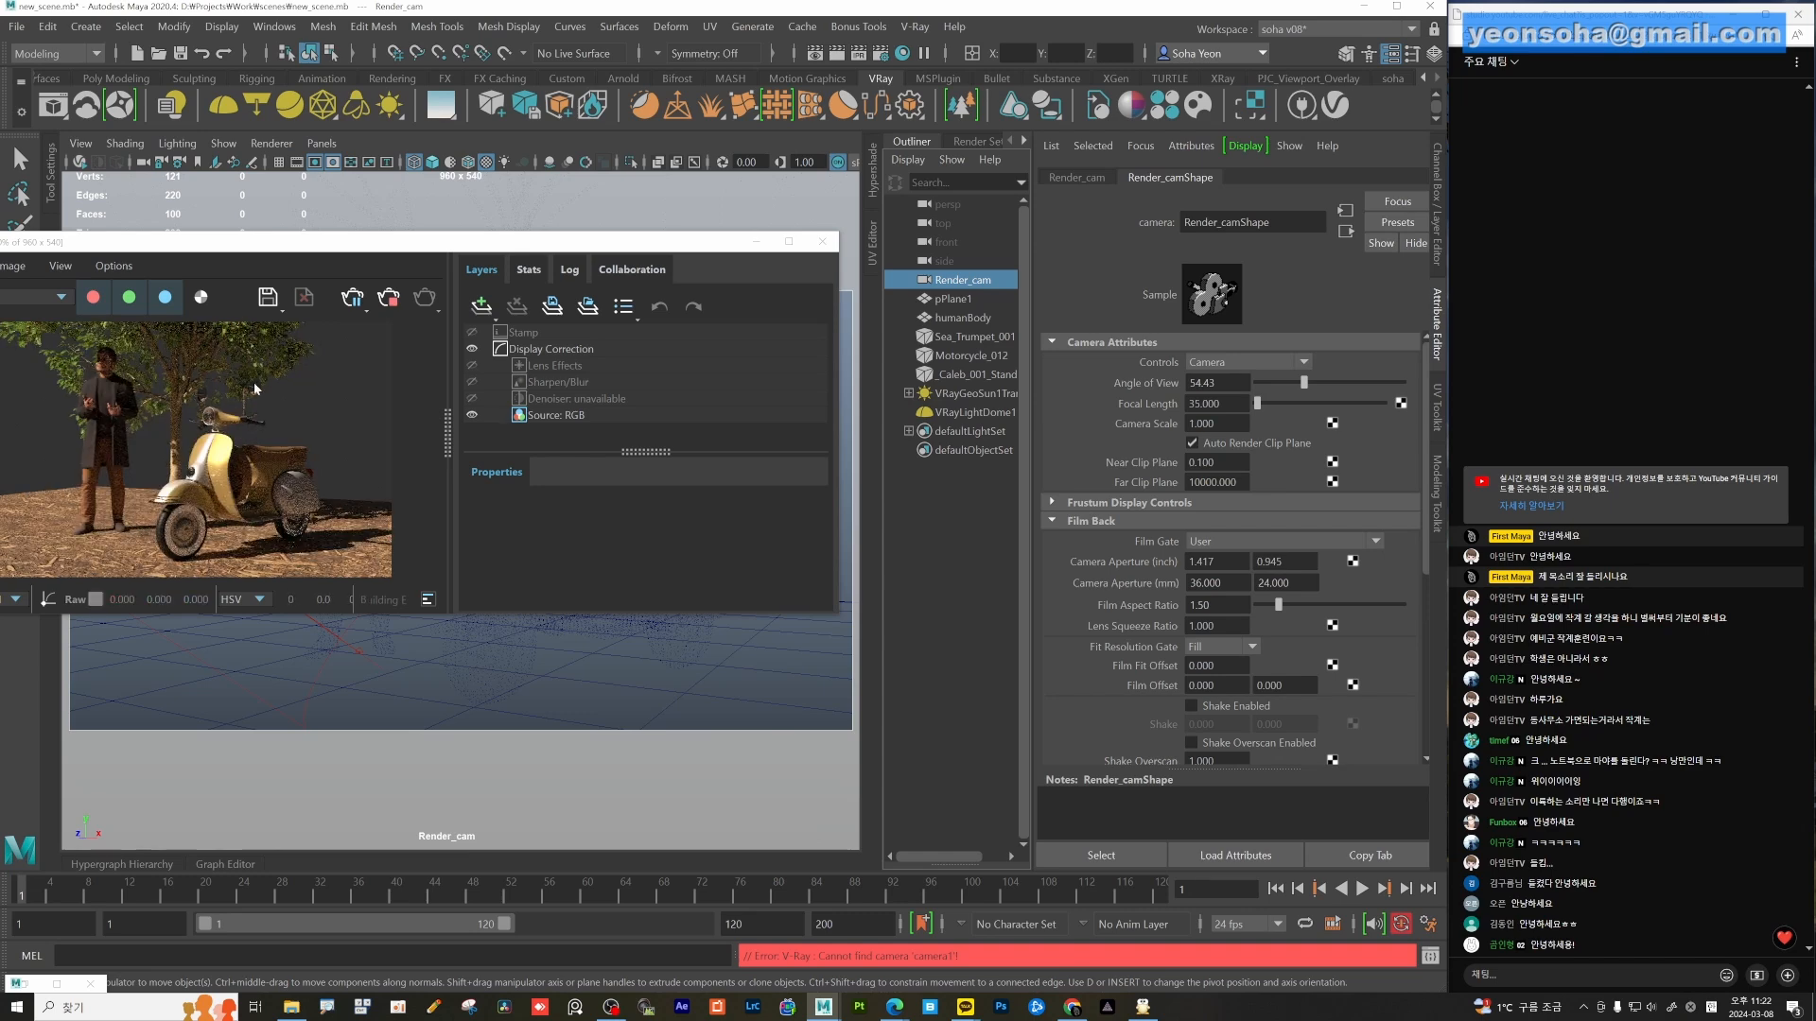
drag(362, 244, 411, 239)
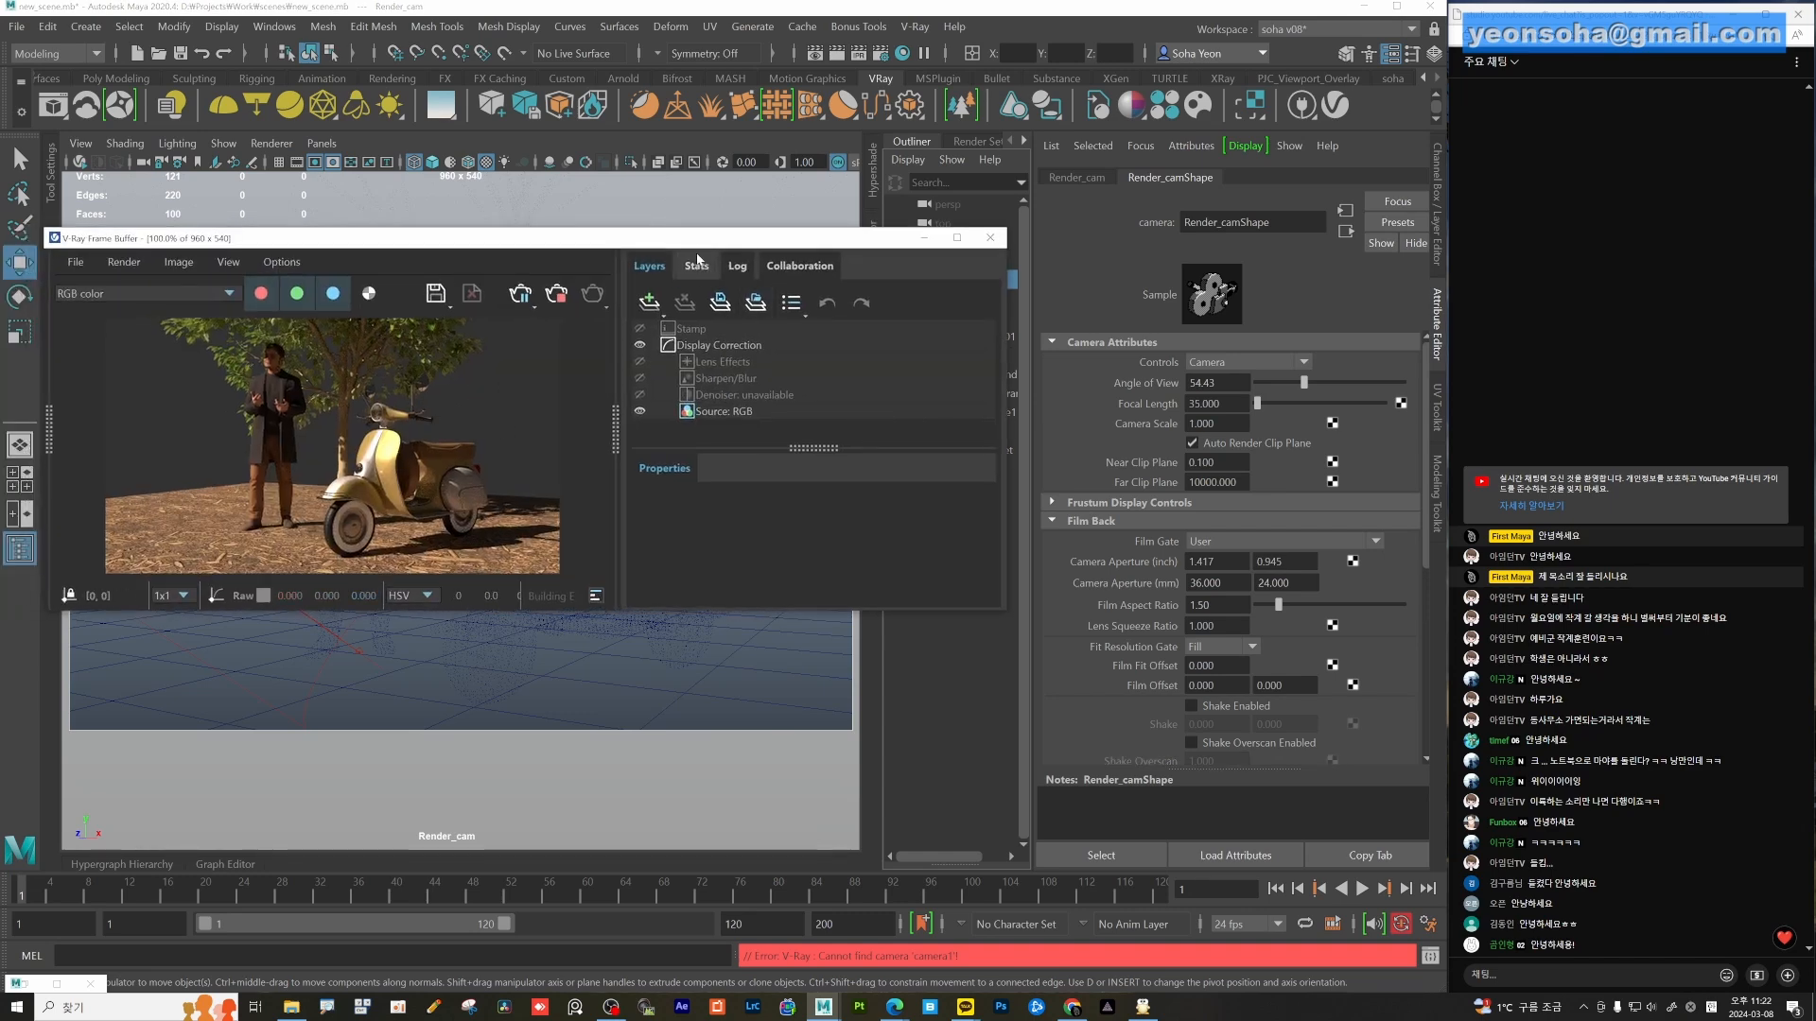
Set the V-Ray dome light's intensity multiplier to 30 and bring the full render back into view.
drag(624, 238, 509, 262)
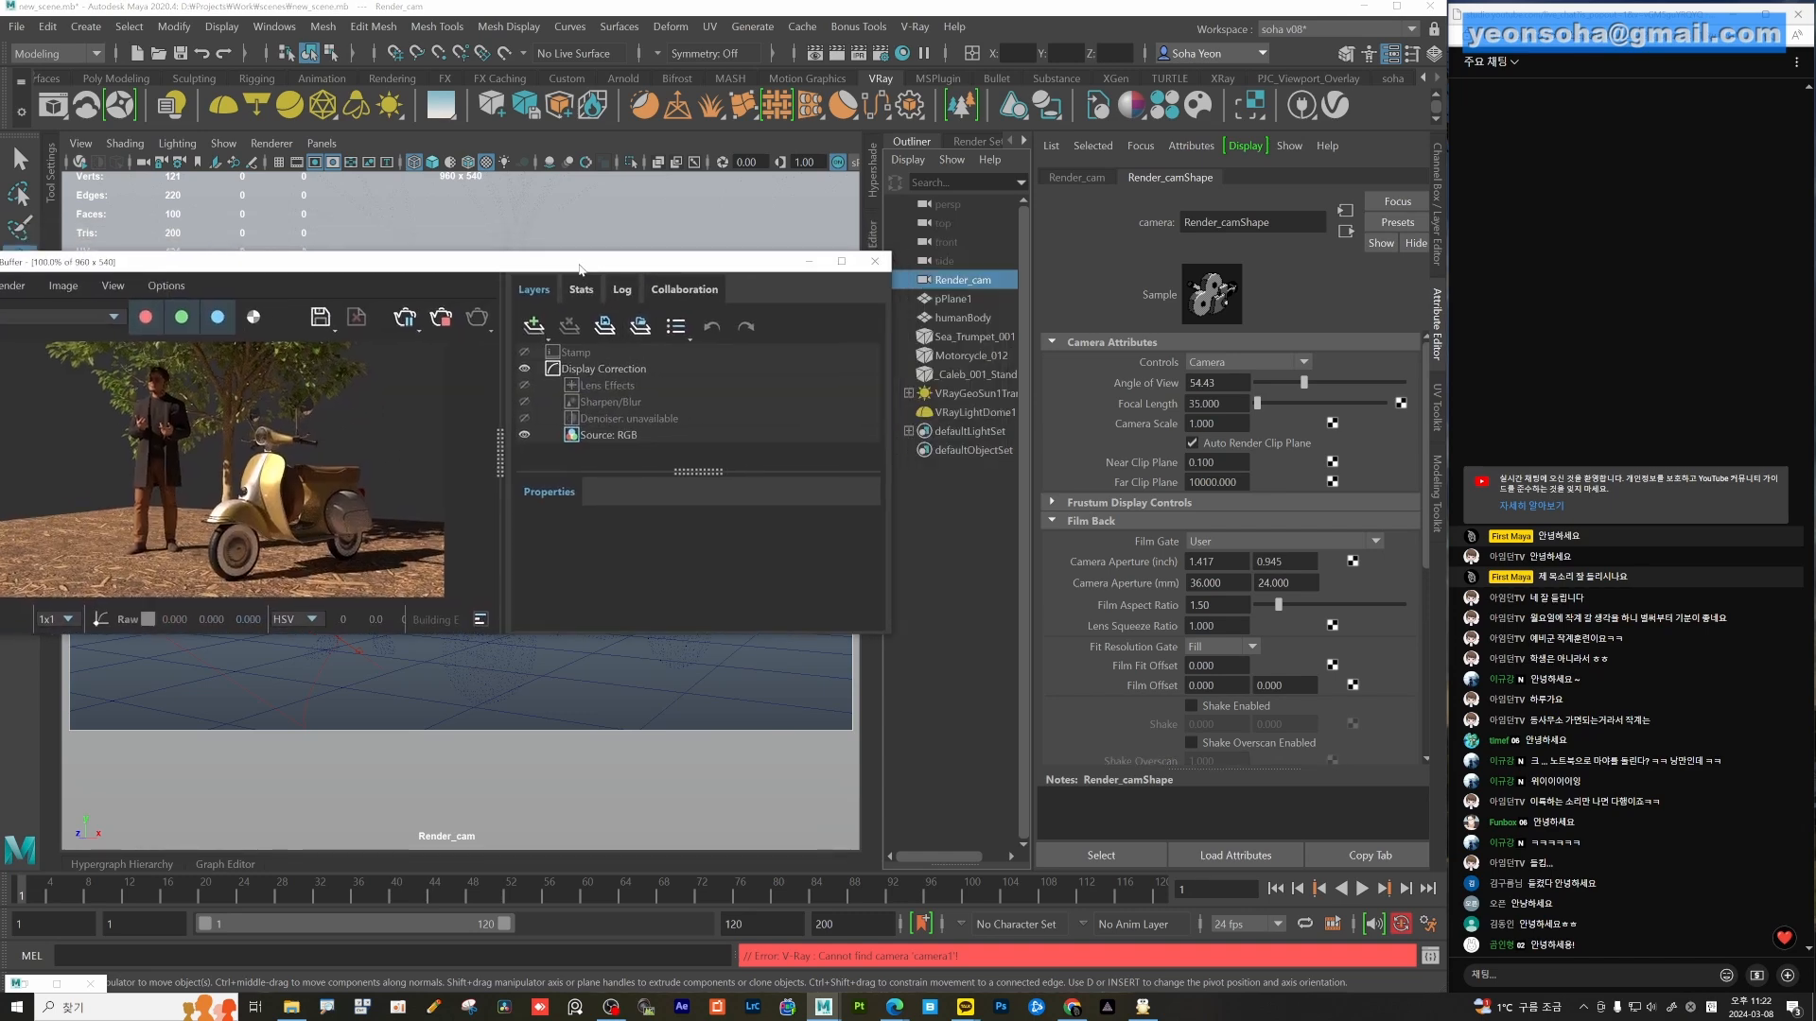
click(992, 414)
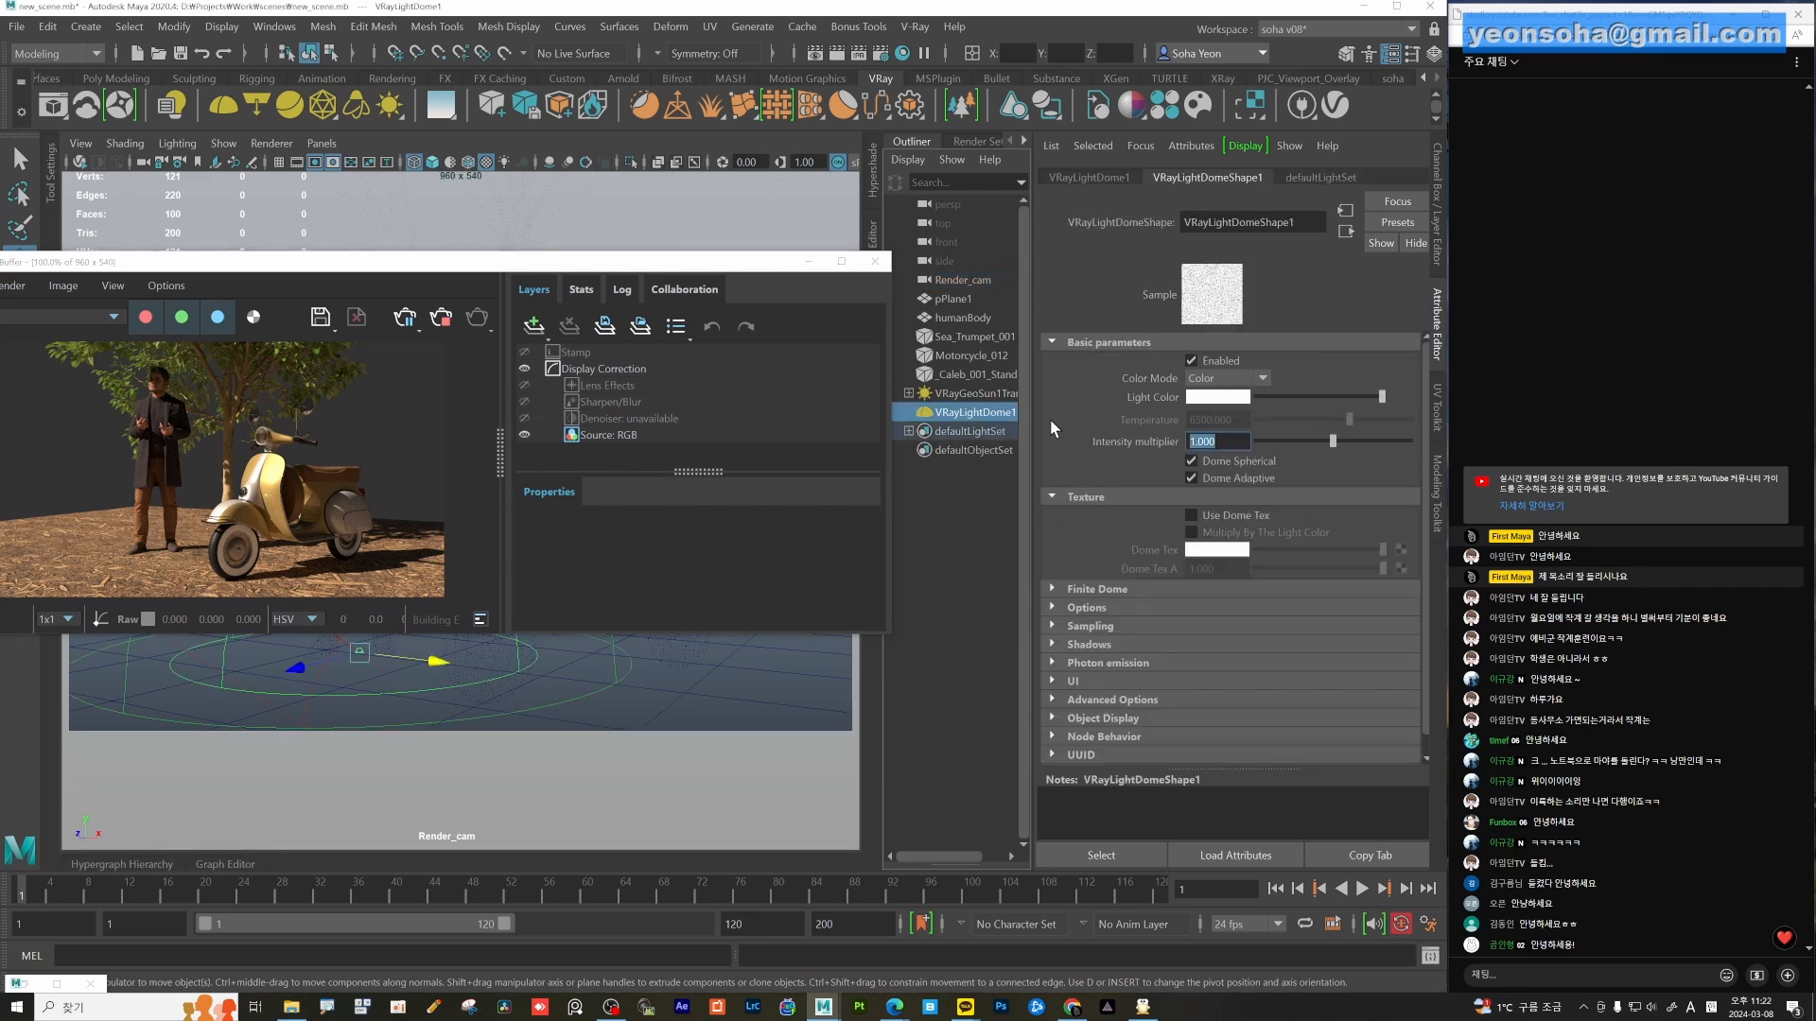
text(30)
key(Return)
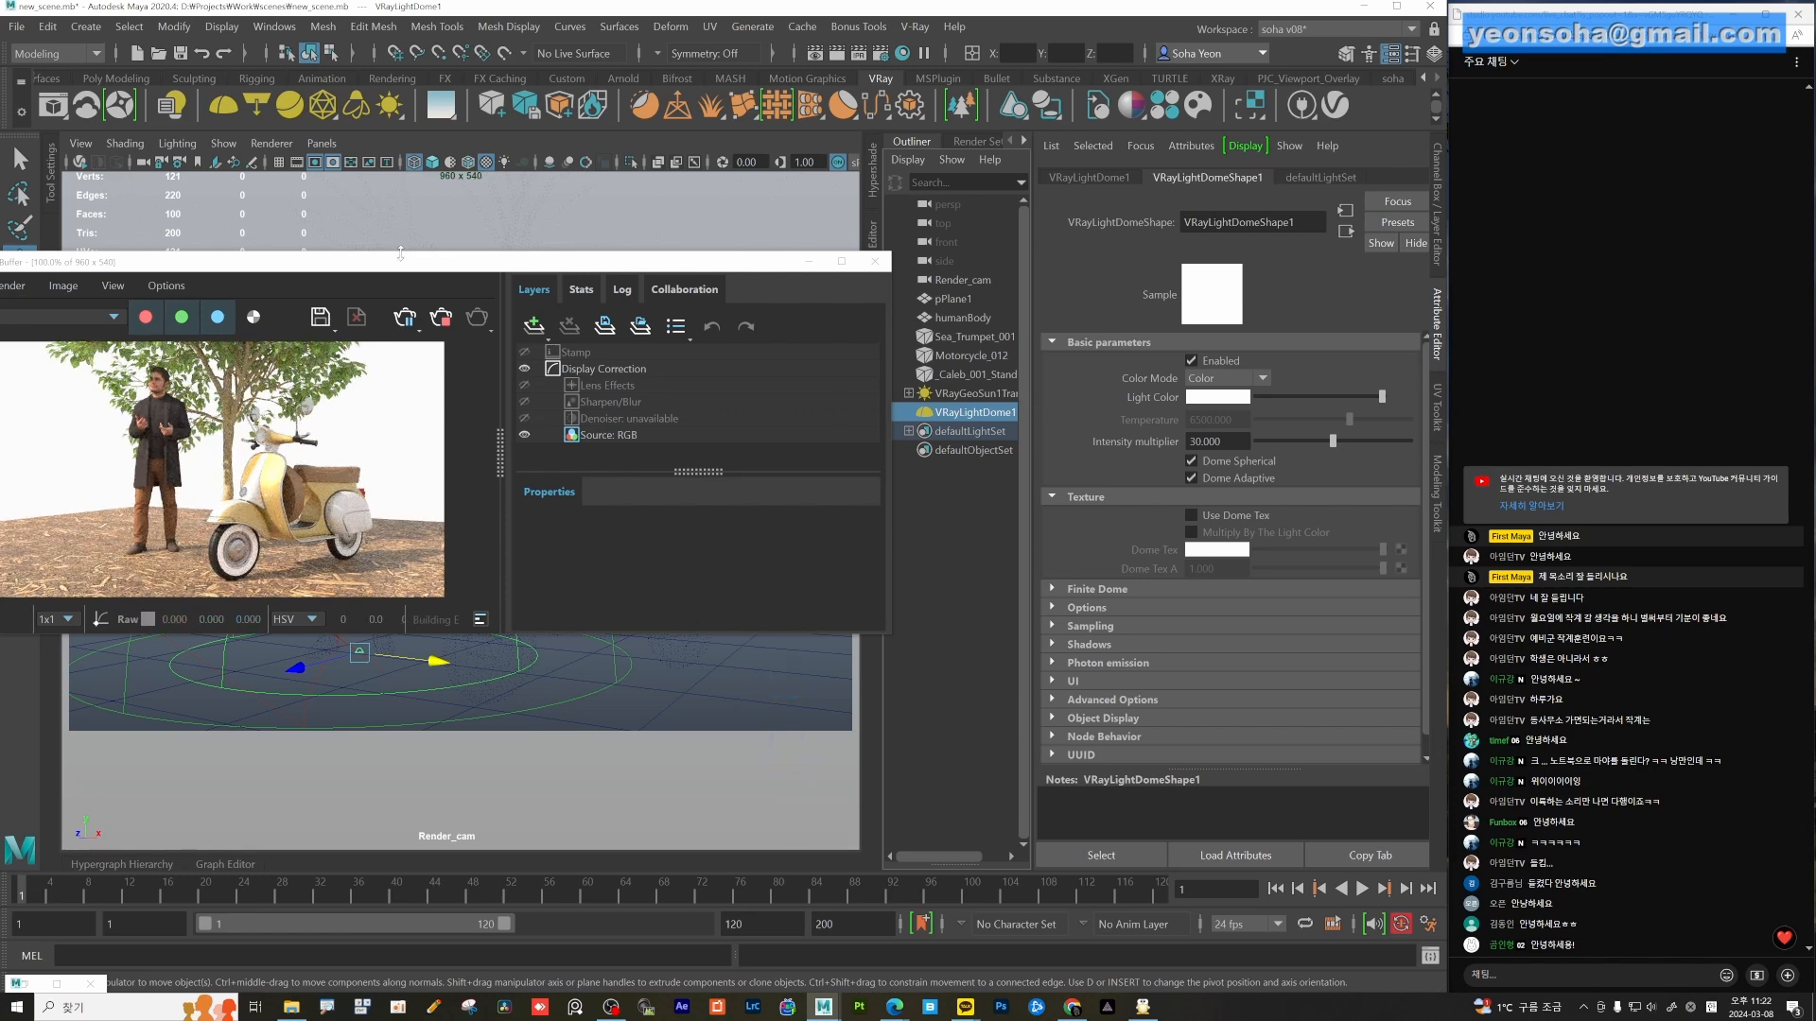
drag(400, 253, 525, 252)
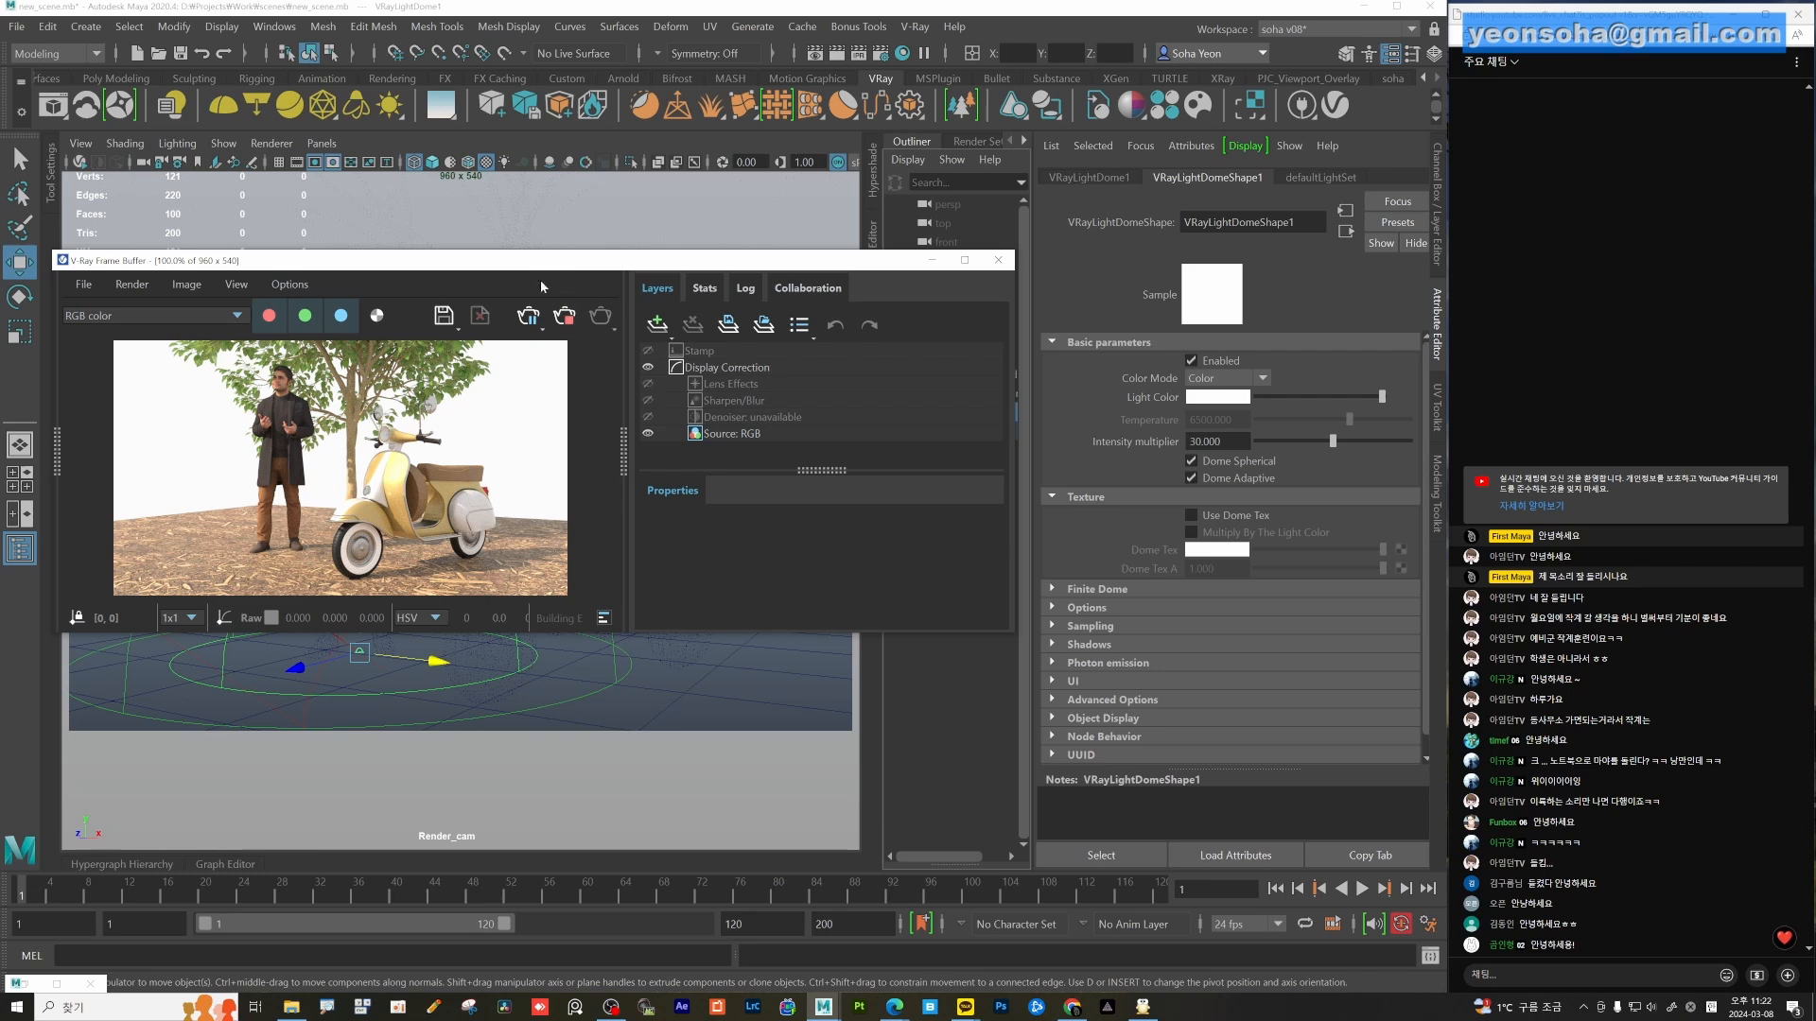
drag(535, 268, 544, 295)
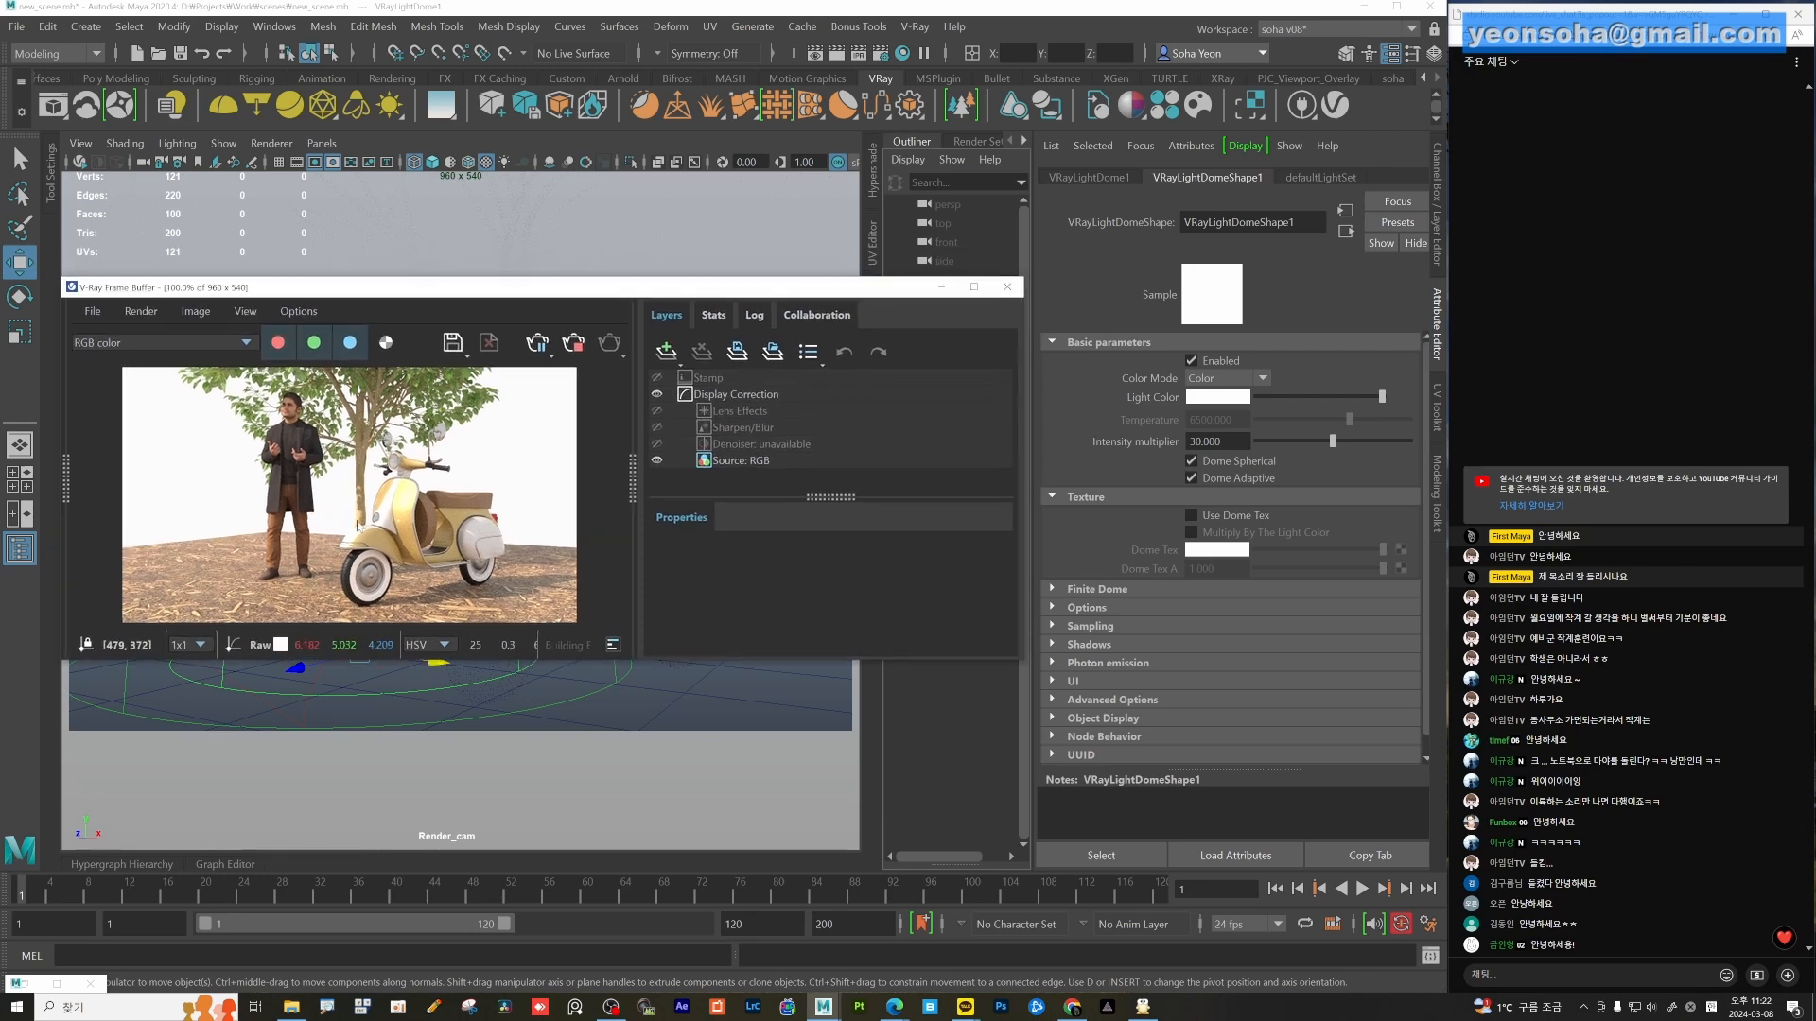
Select Render_cam and narrow the V-Ray Frame Buffer by shrinking its layers area so the Outliner is uncovered.
mouse_move(871, 288)
mouse_down()
mouse_move(691, 292)
mouse_move(873, 269)
mouse_up()
click(974, 281)
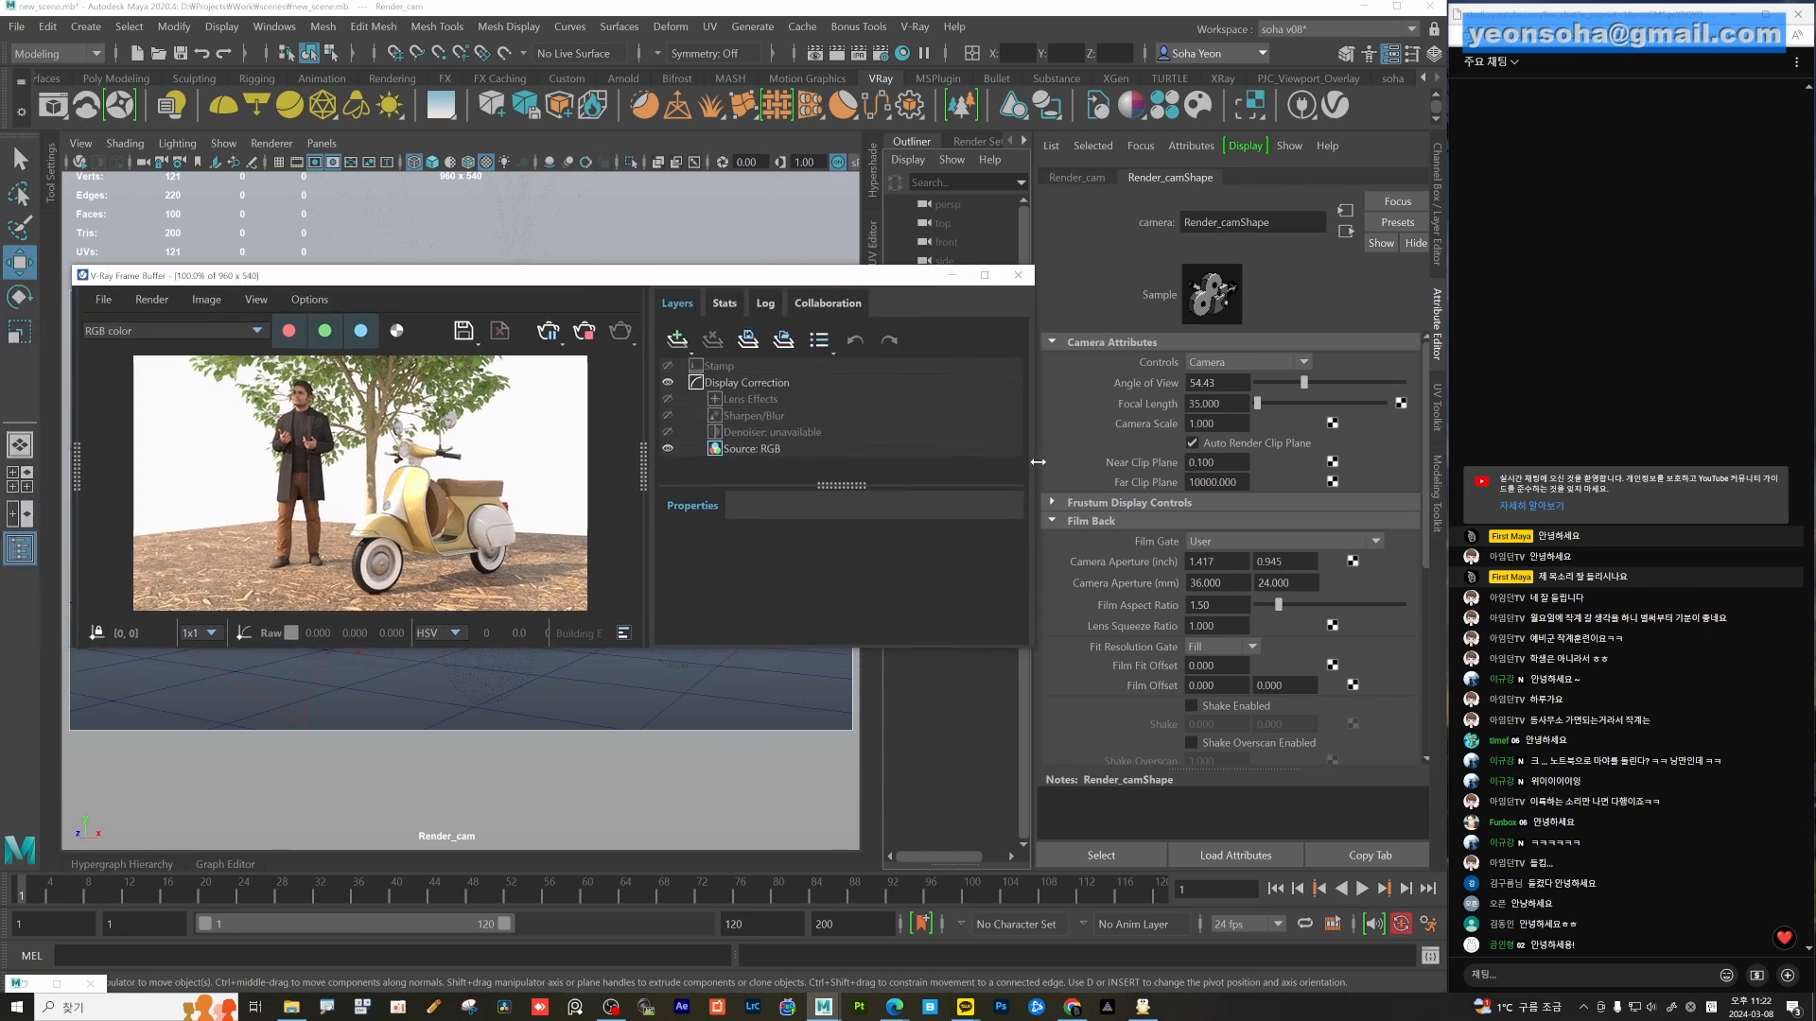
drag(1037, 462, 890, 463)
drag(554, 464, 719, 465)
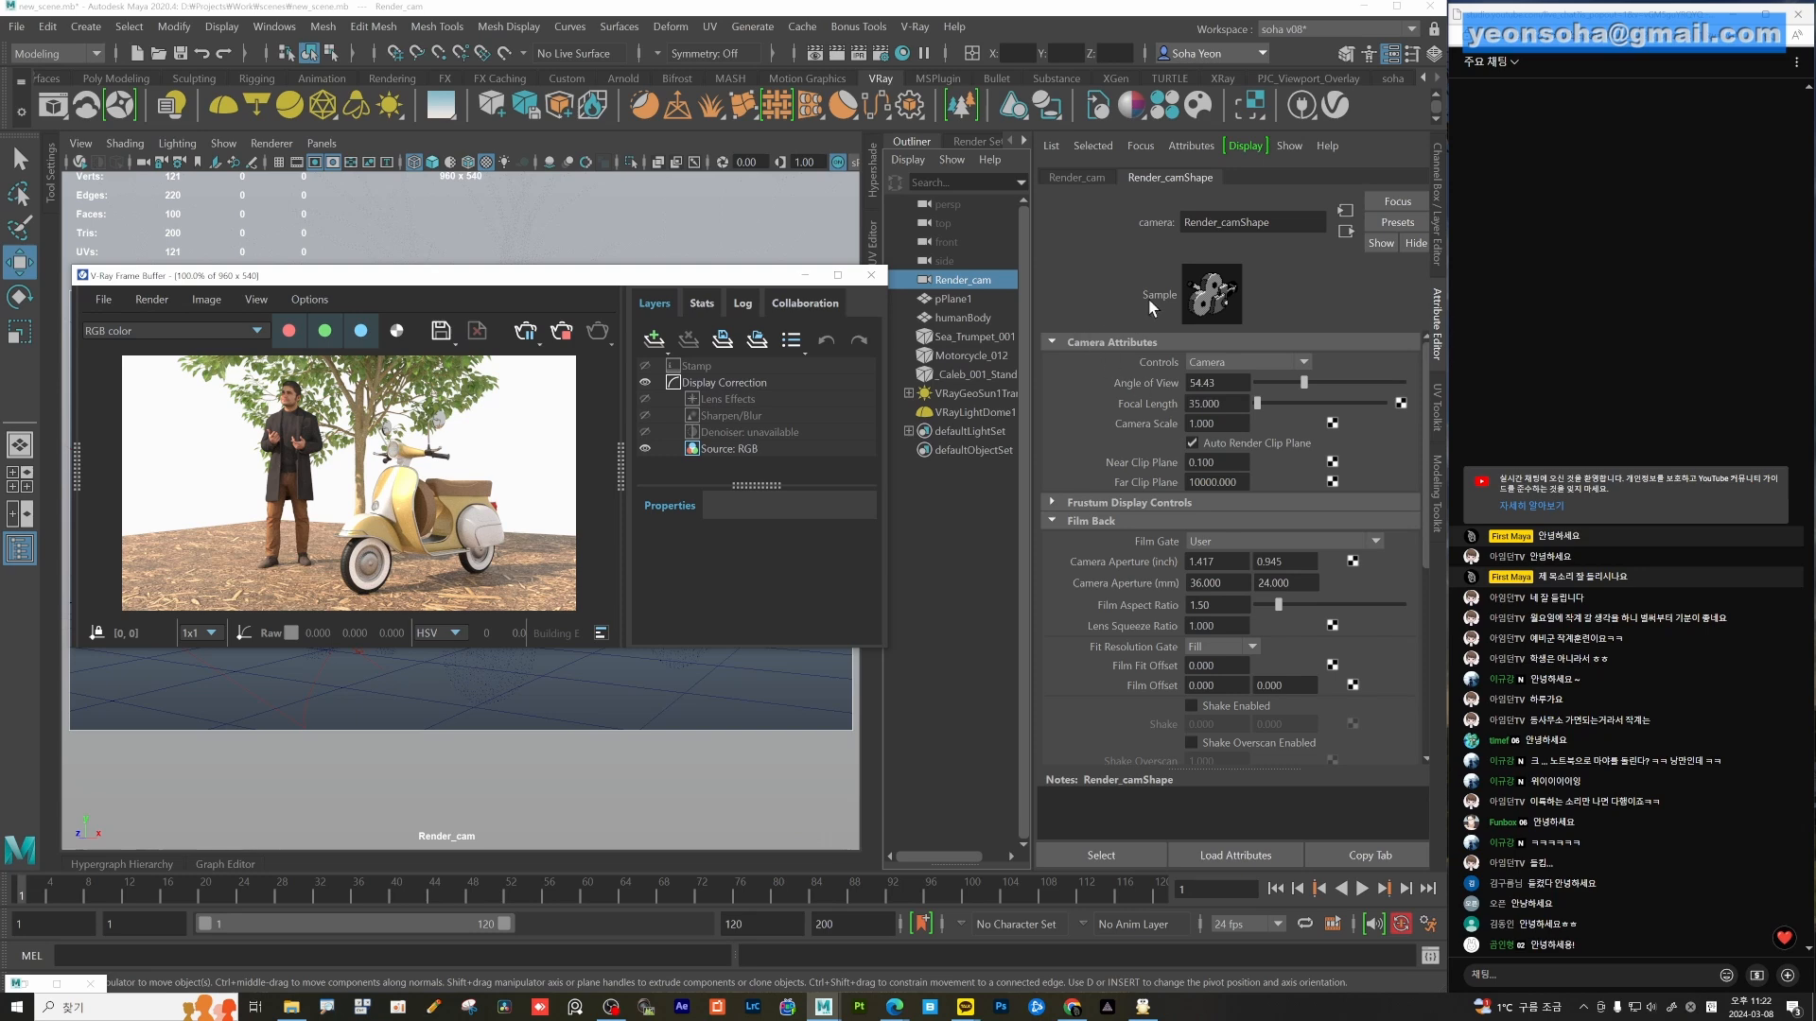
Collapse Render_cam's standard camera sections and set its V-Ray physical camera F-number to about 12.3.
click(1194, 144)
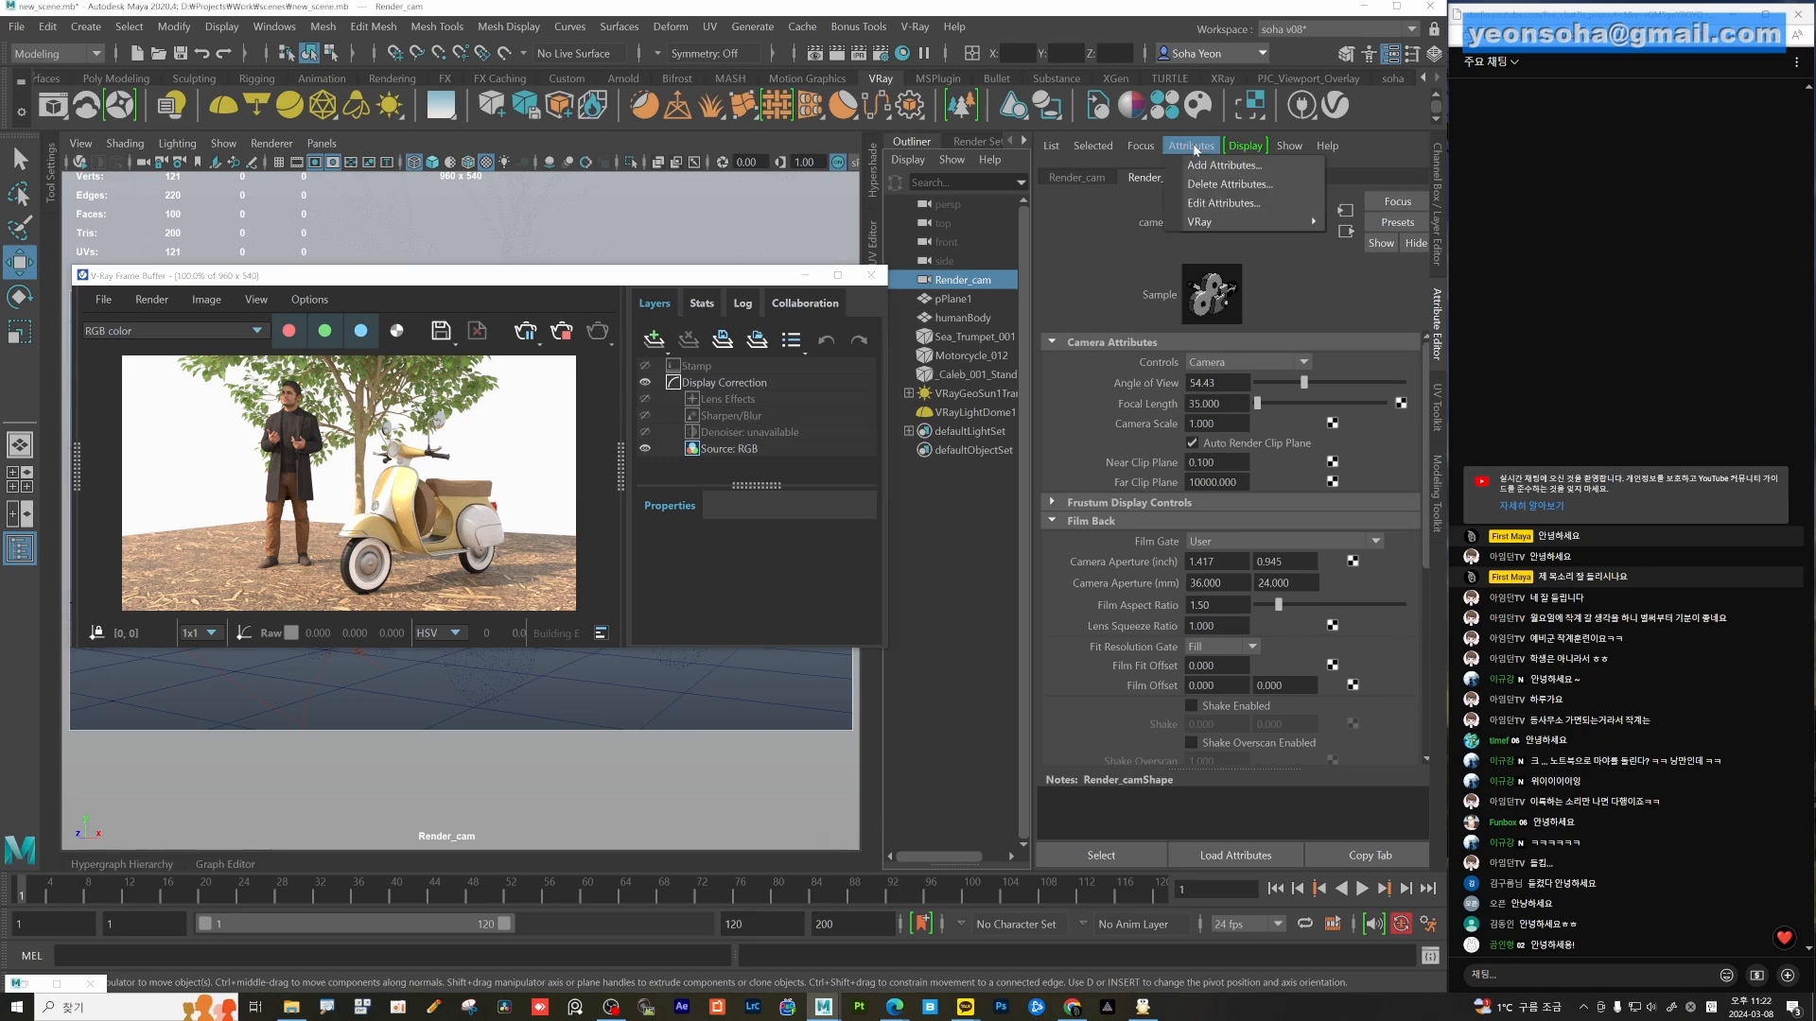
click(1091, 400)
click(1094, 344)
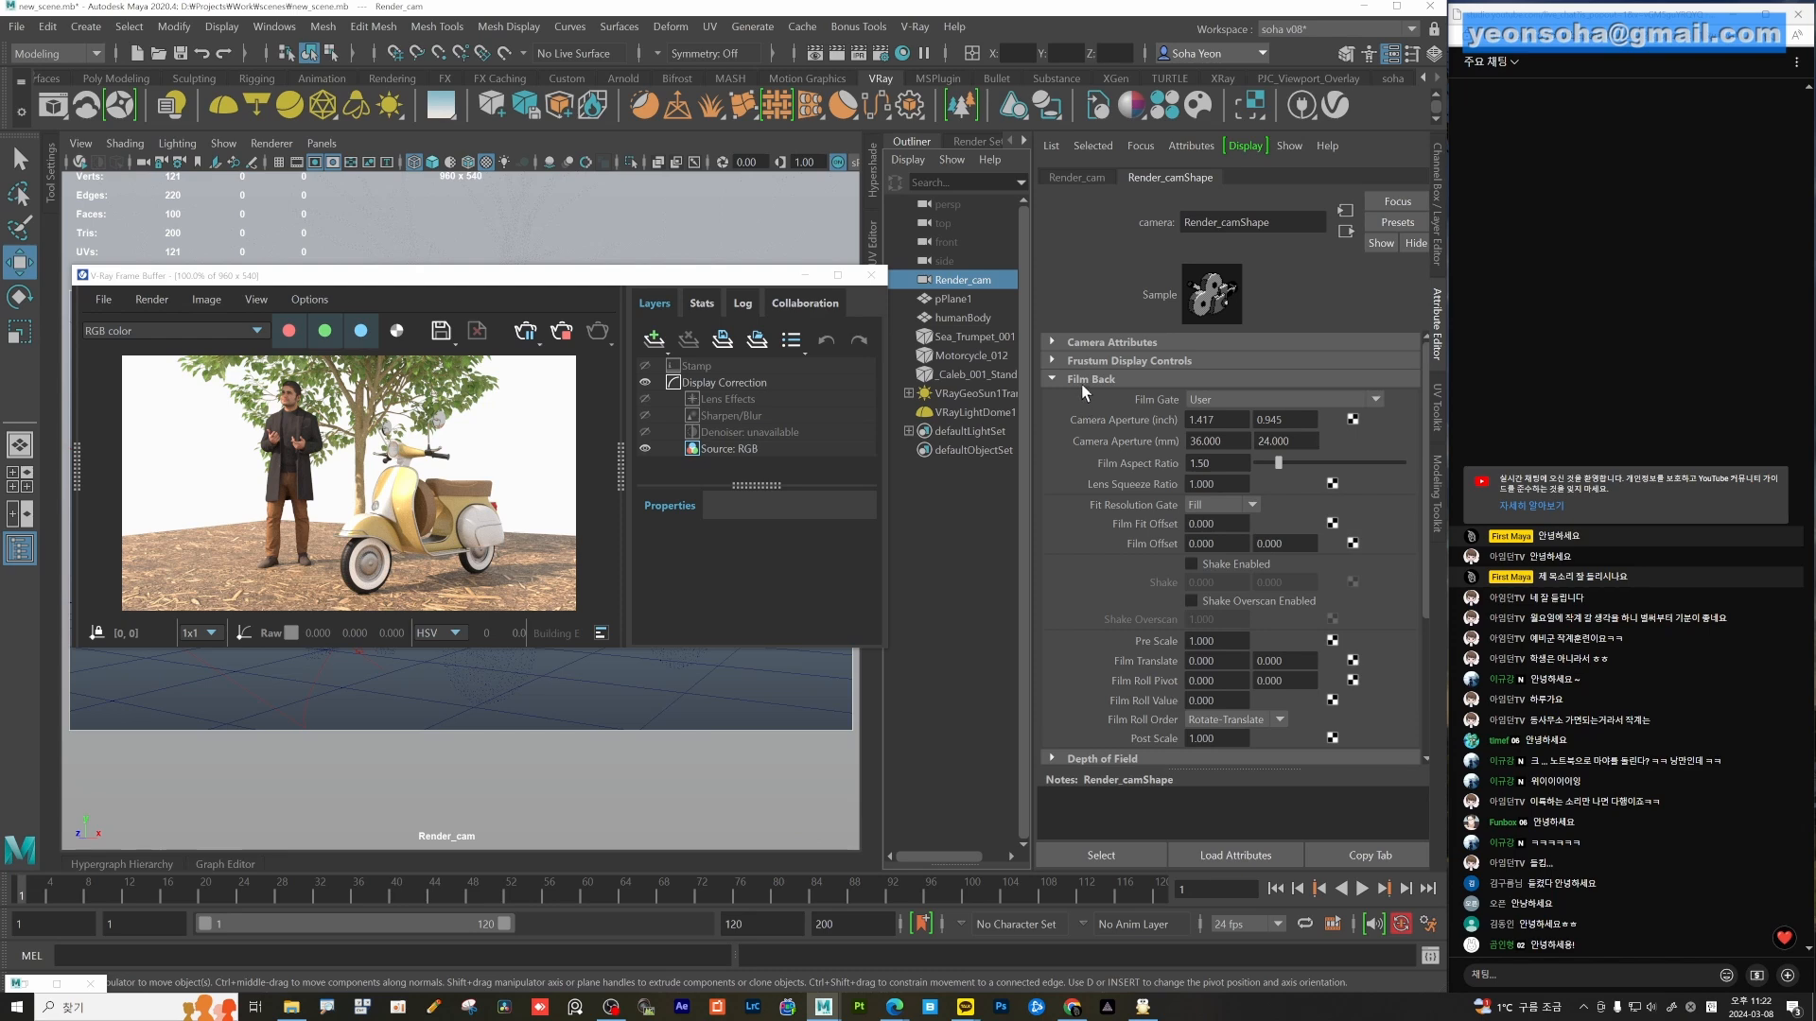
click(1087, 379)
click(1130, 601)
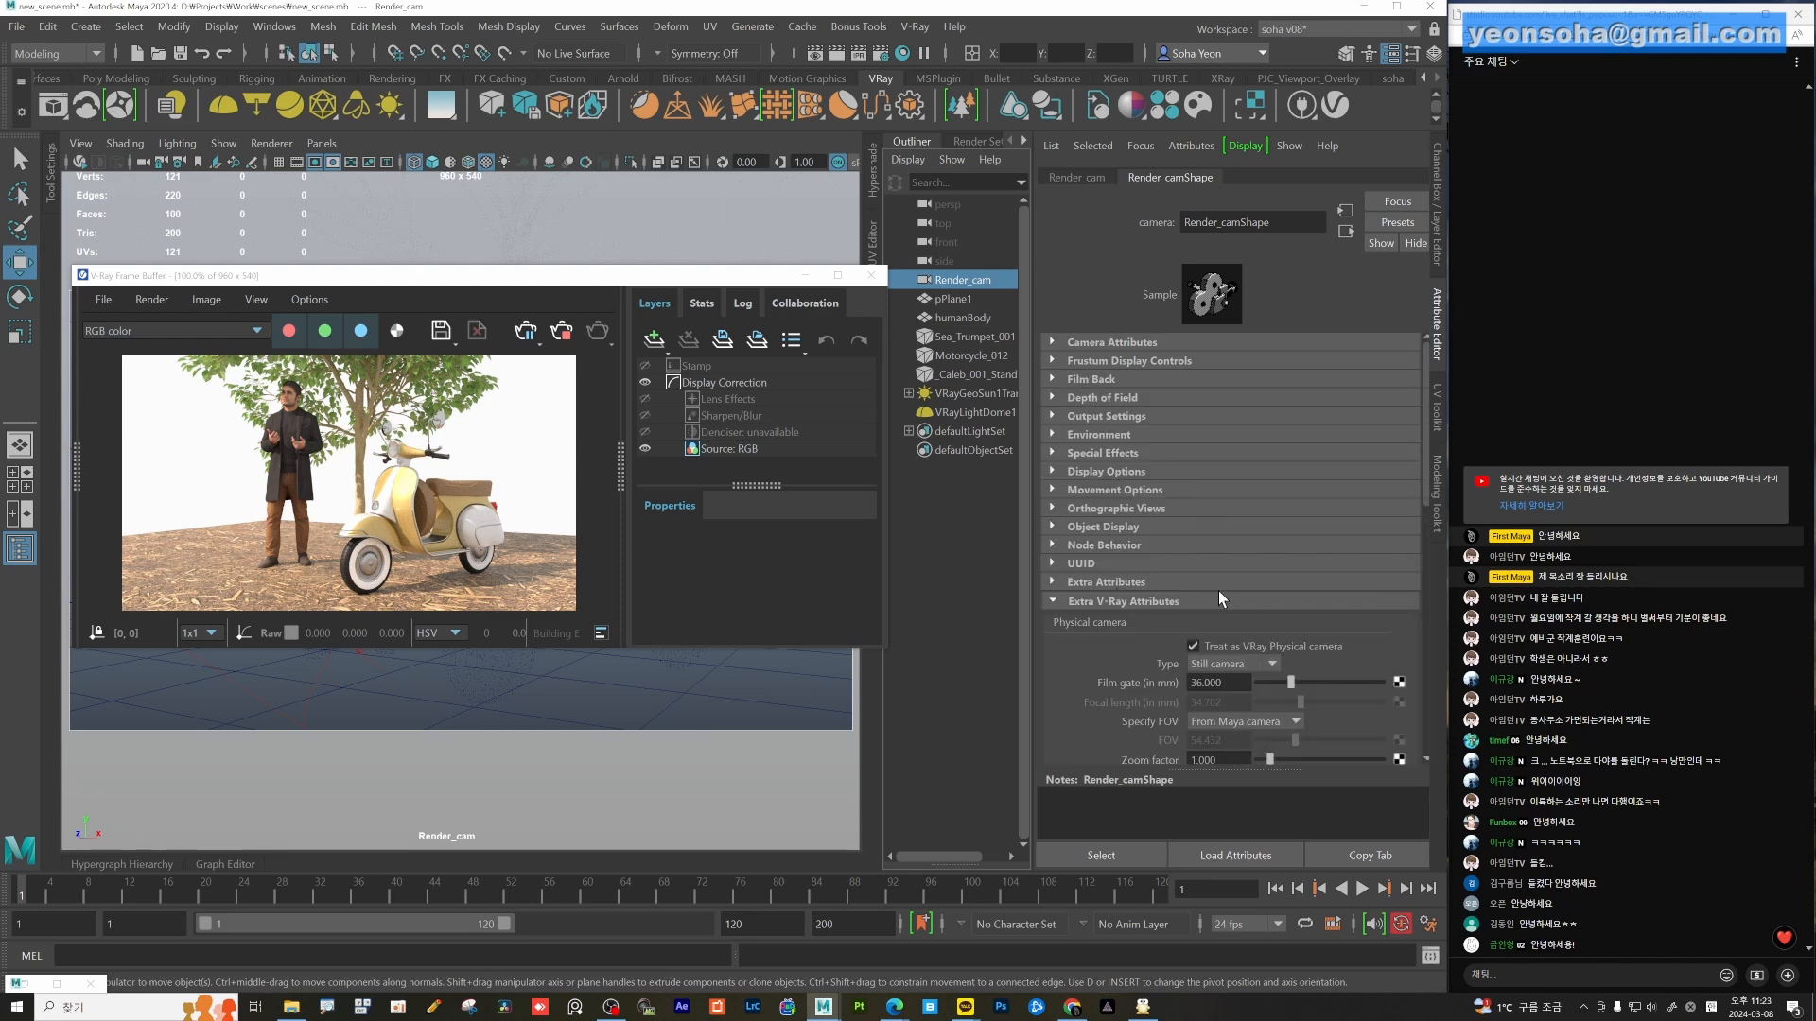
scroll(1218, 590, down, 2)
scroll(1235, 592, down, 4)
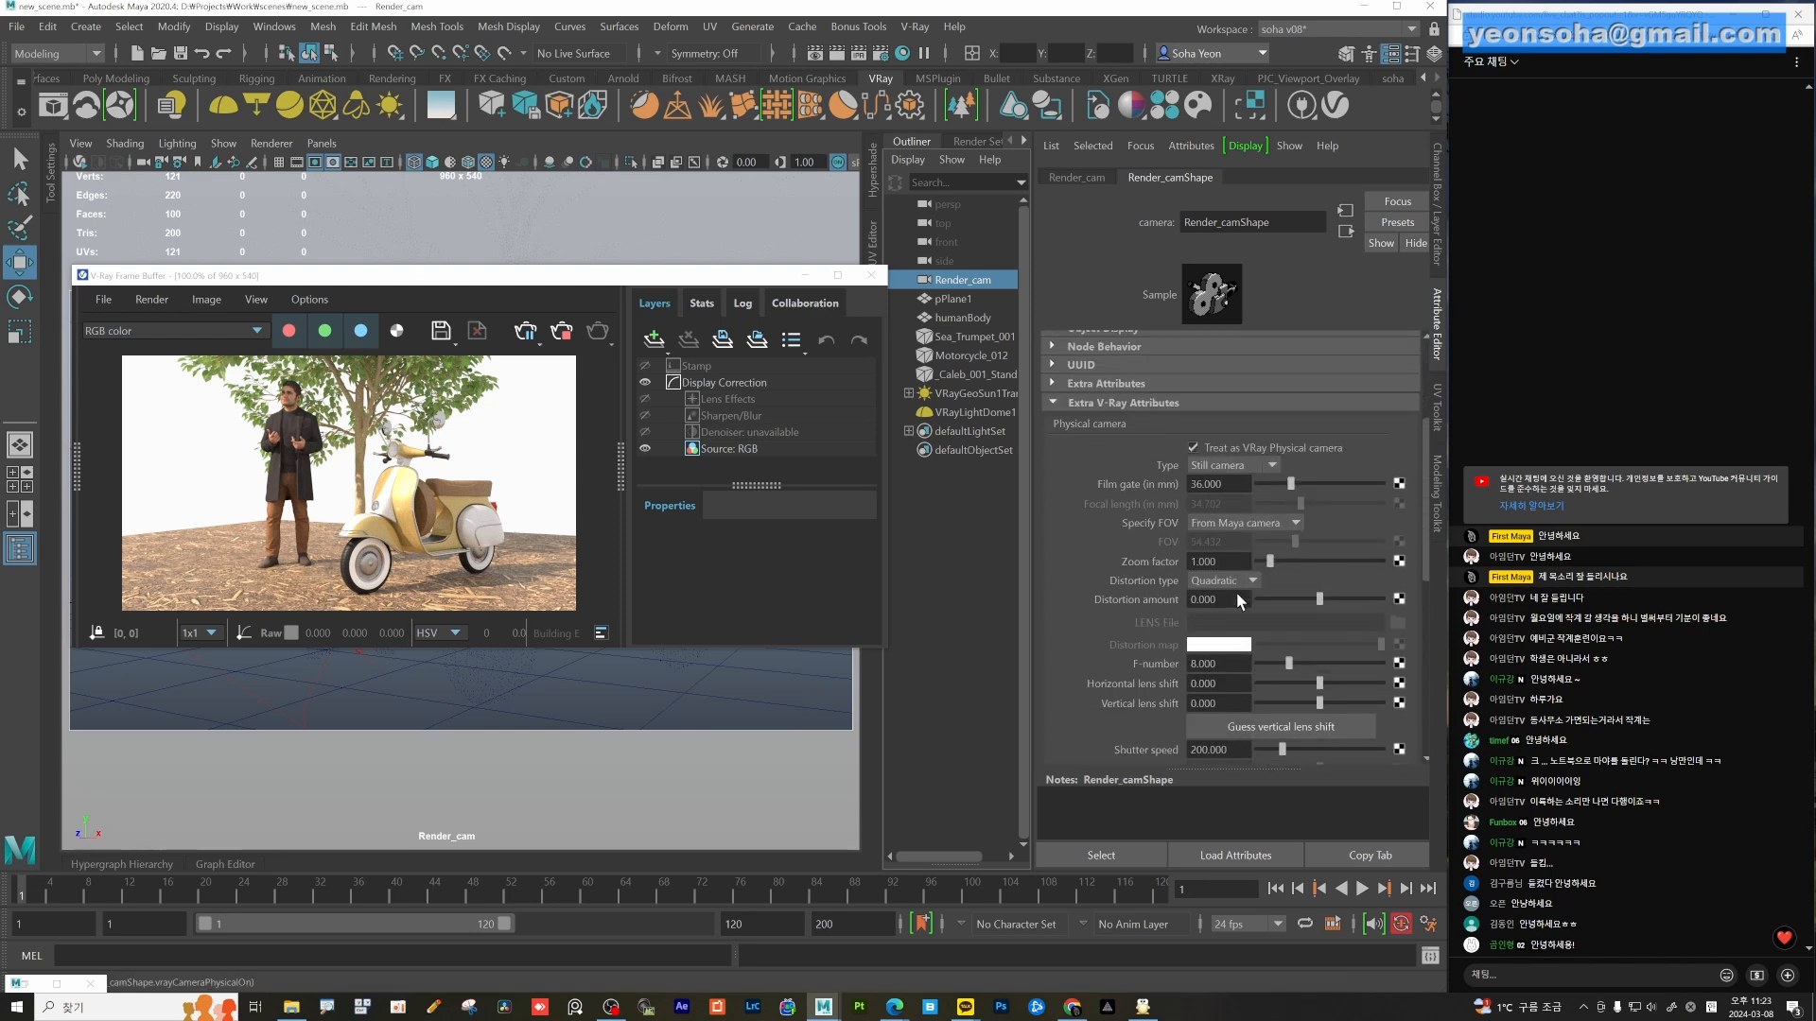
scroll(1235, 592, down, 2)
scroll(1241, 628, down, 1)
scroll(1233, 649, down, 1)
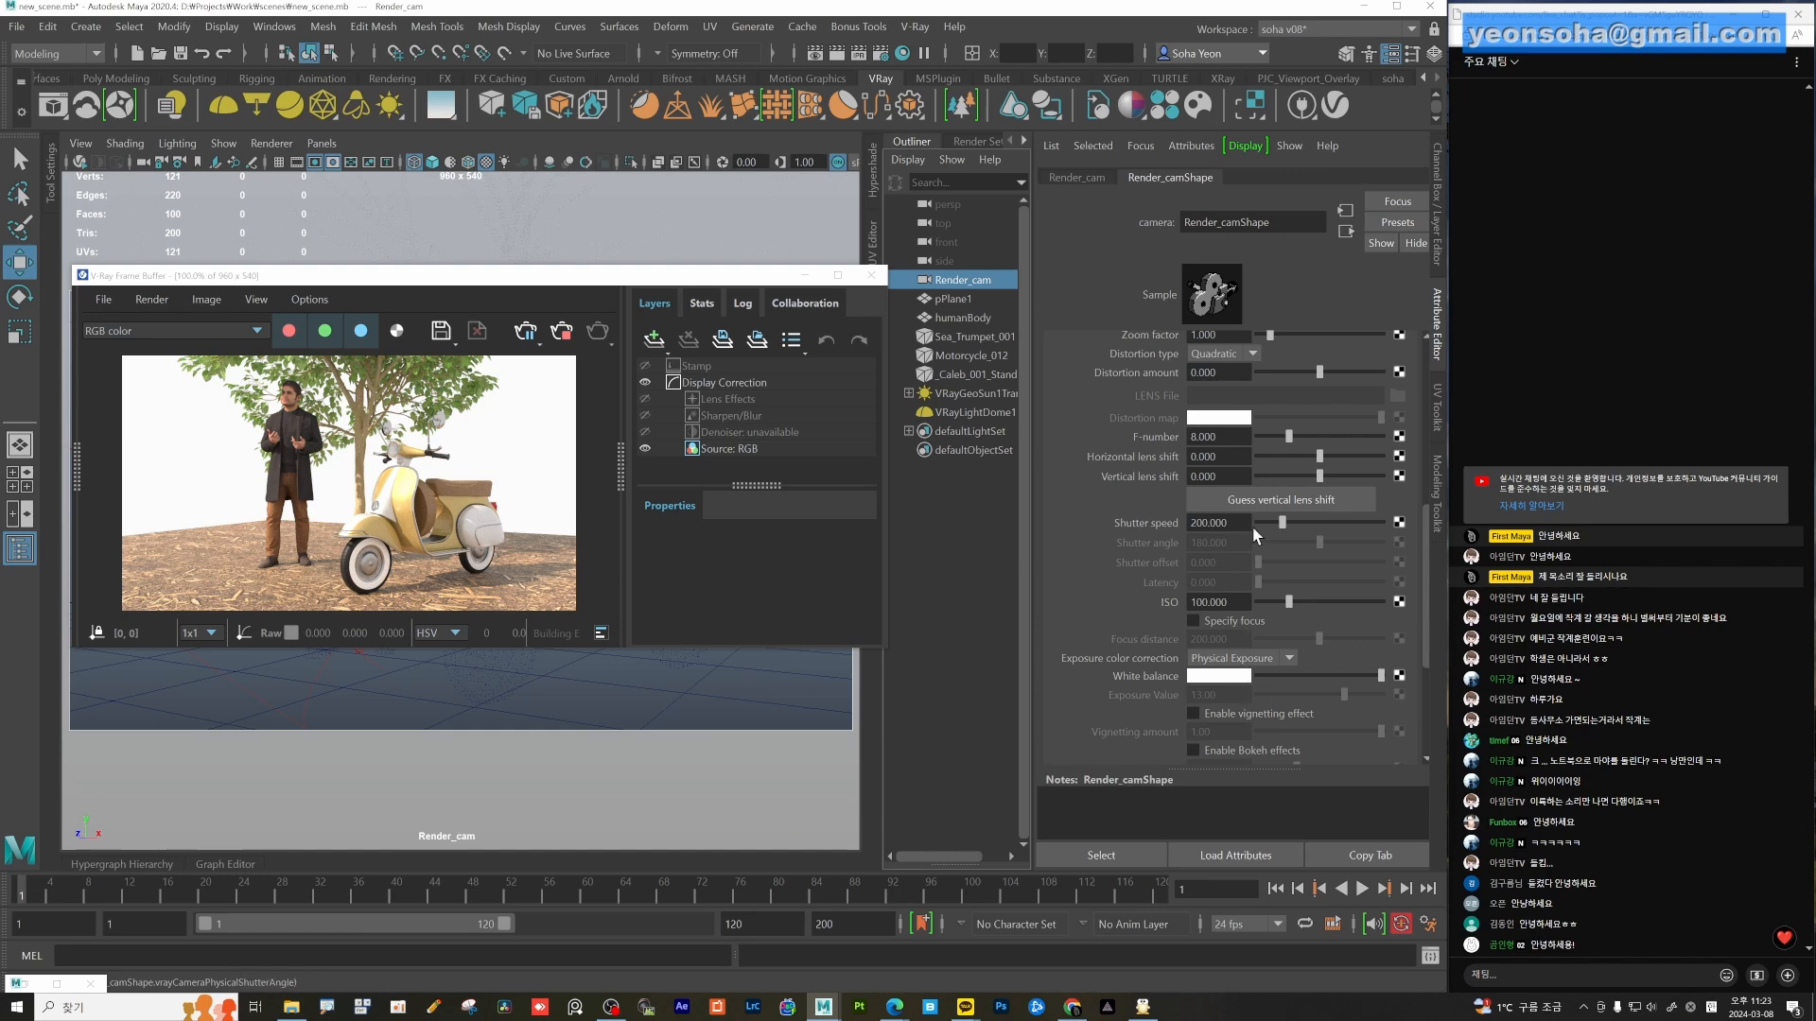
drag(1288, 436, 1308, 444)
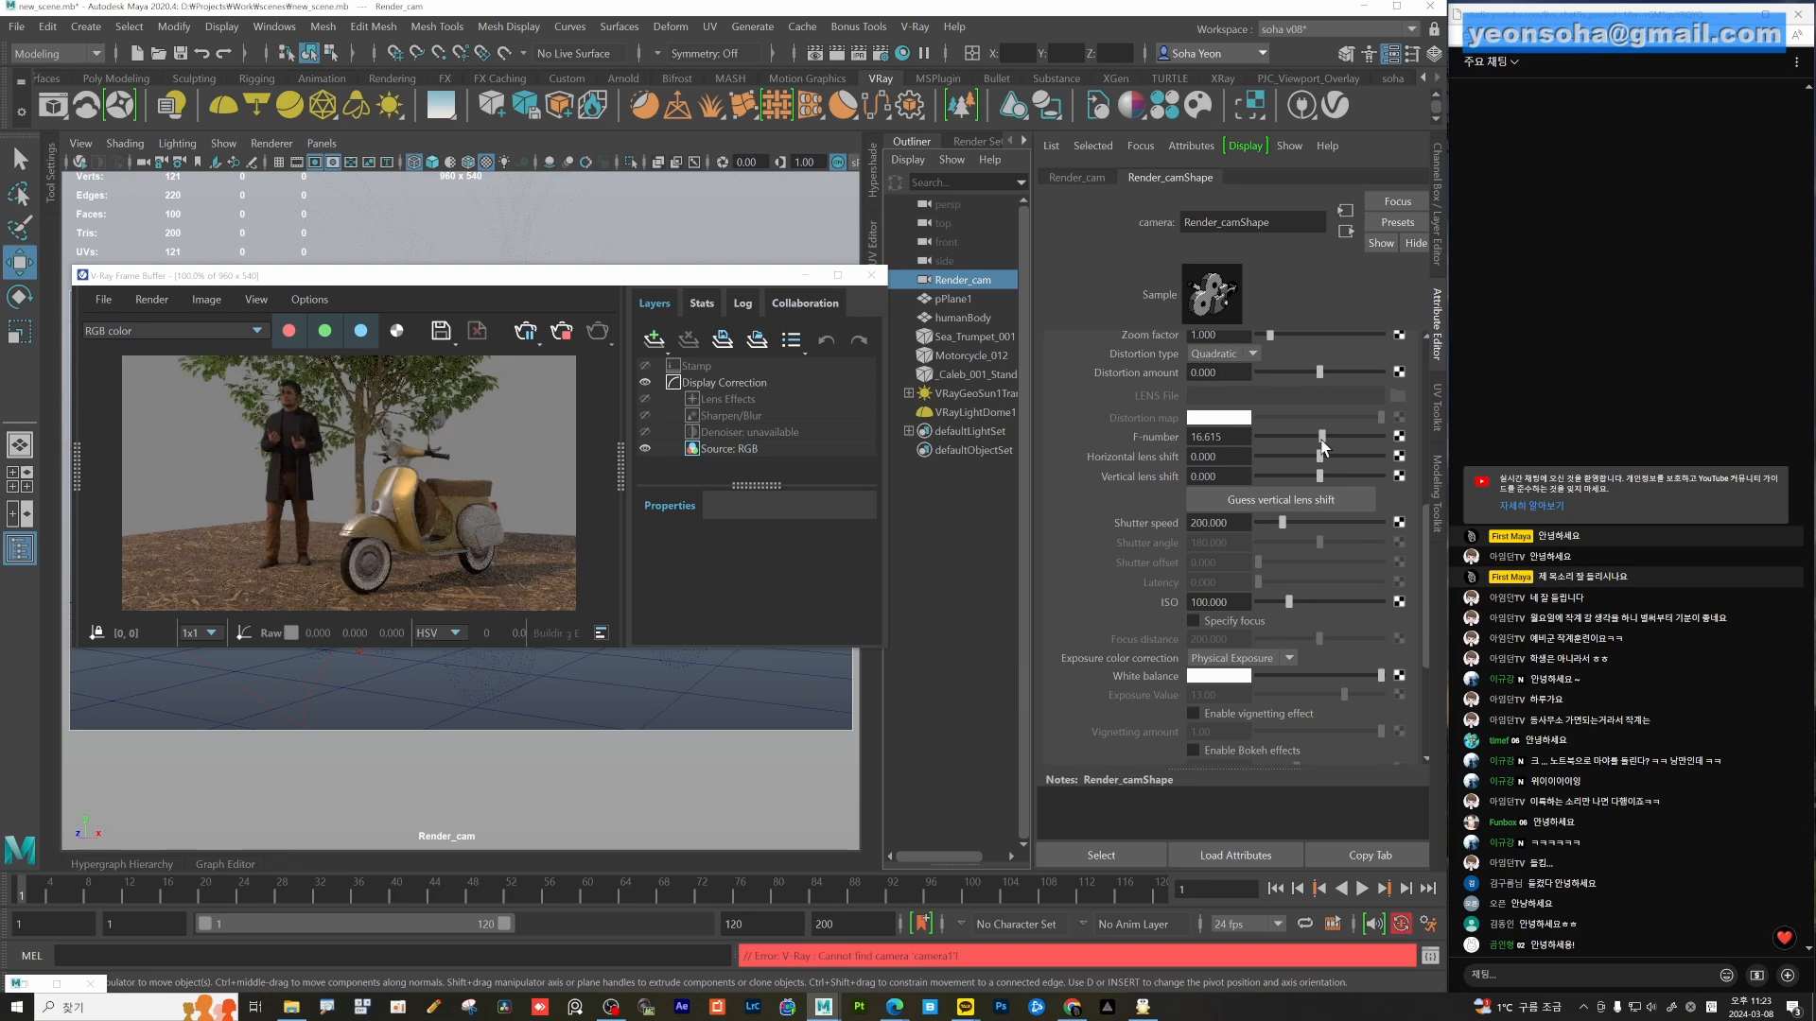
mouse_move(1321, 447)
mouse_down()
mouse_move(1274, 439)
mouse_move(1303, 437)
mouse_up()
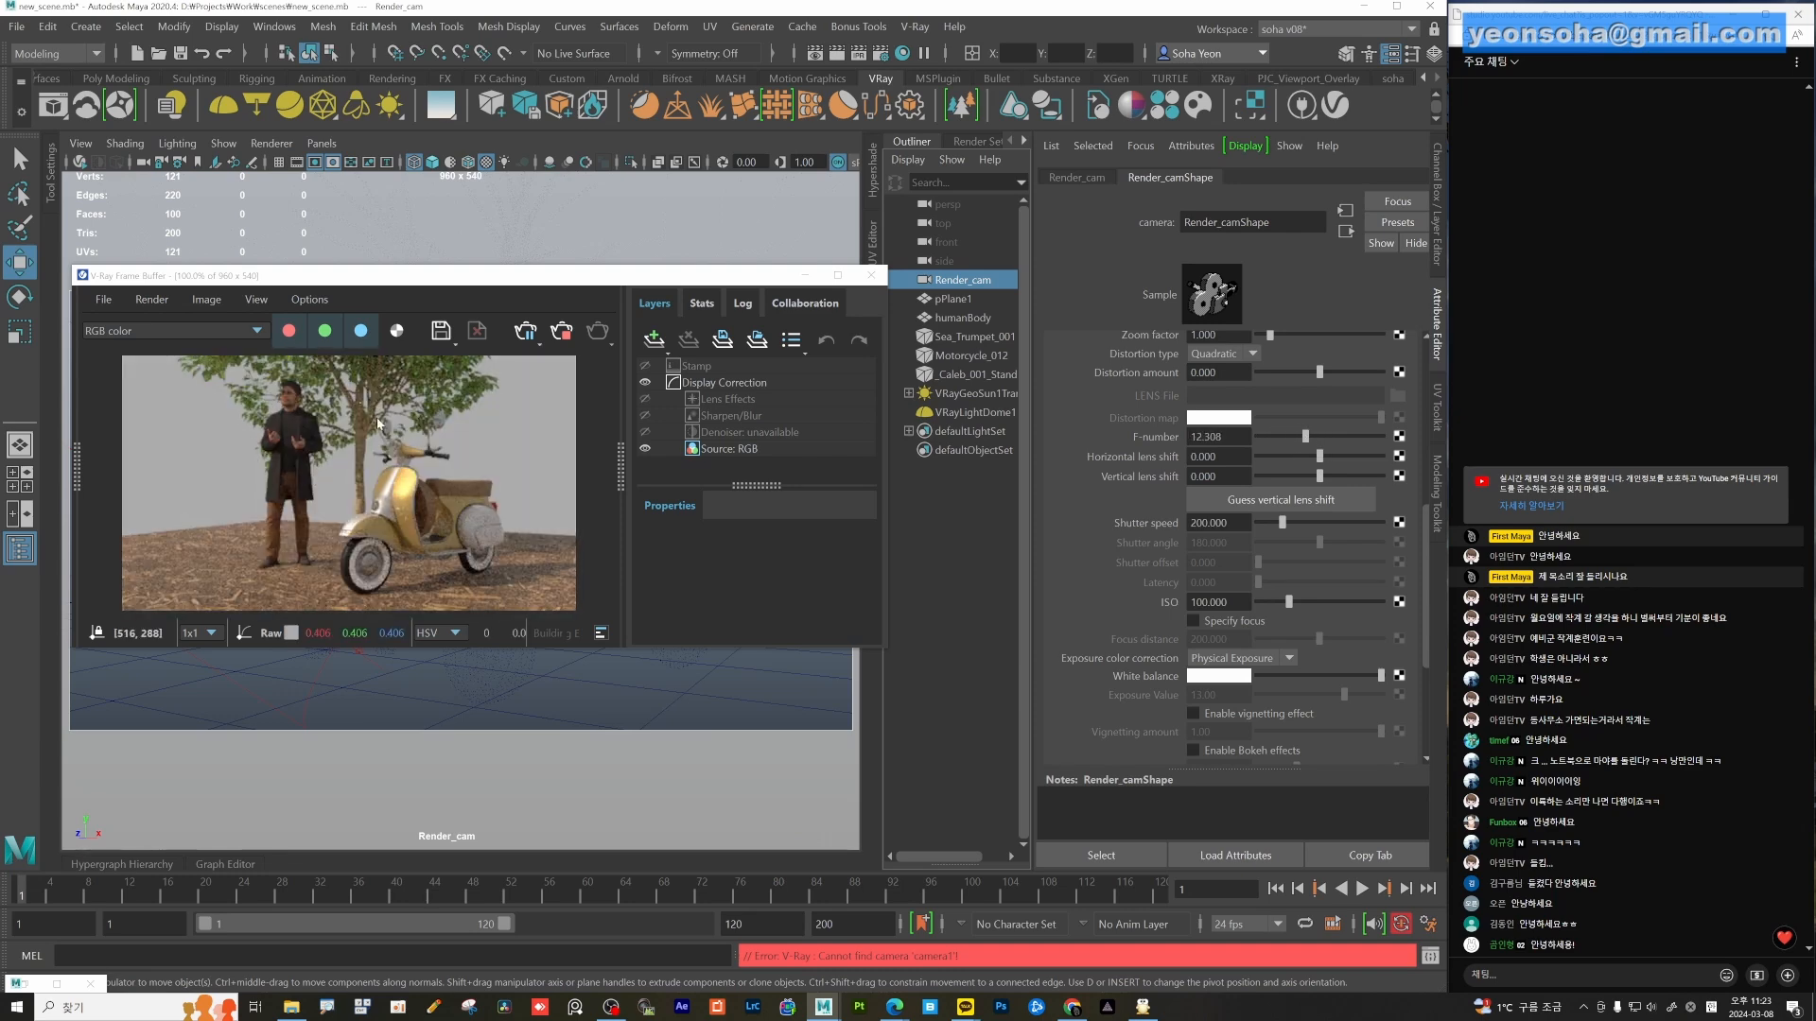
Switch Render_cam's exposure color correction to Exposure Value, with an exposure value of 13.63 and an F-number of about 13.66.
click(1249, 658)
click(1246, 715)
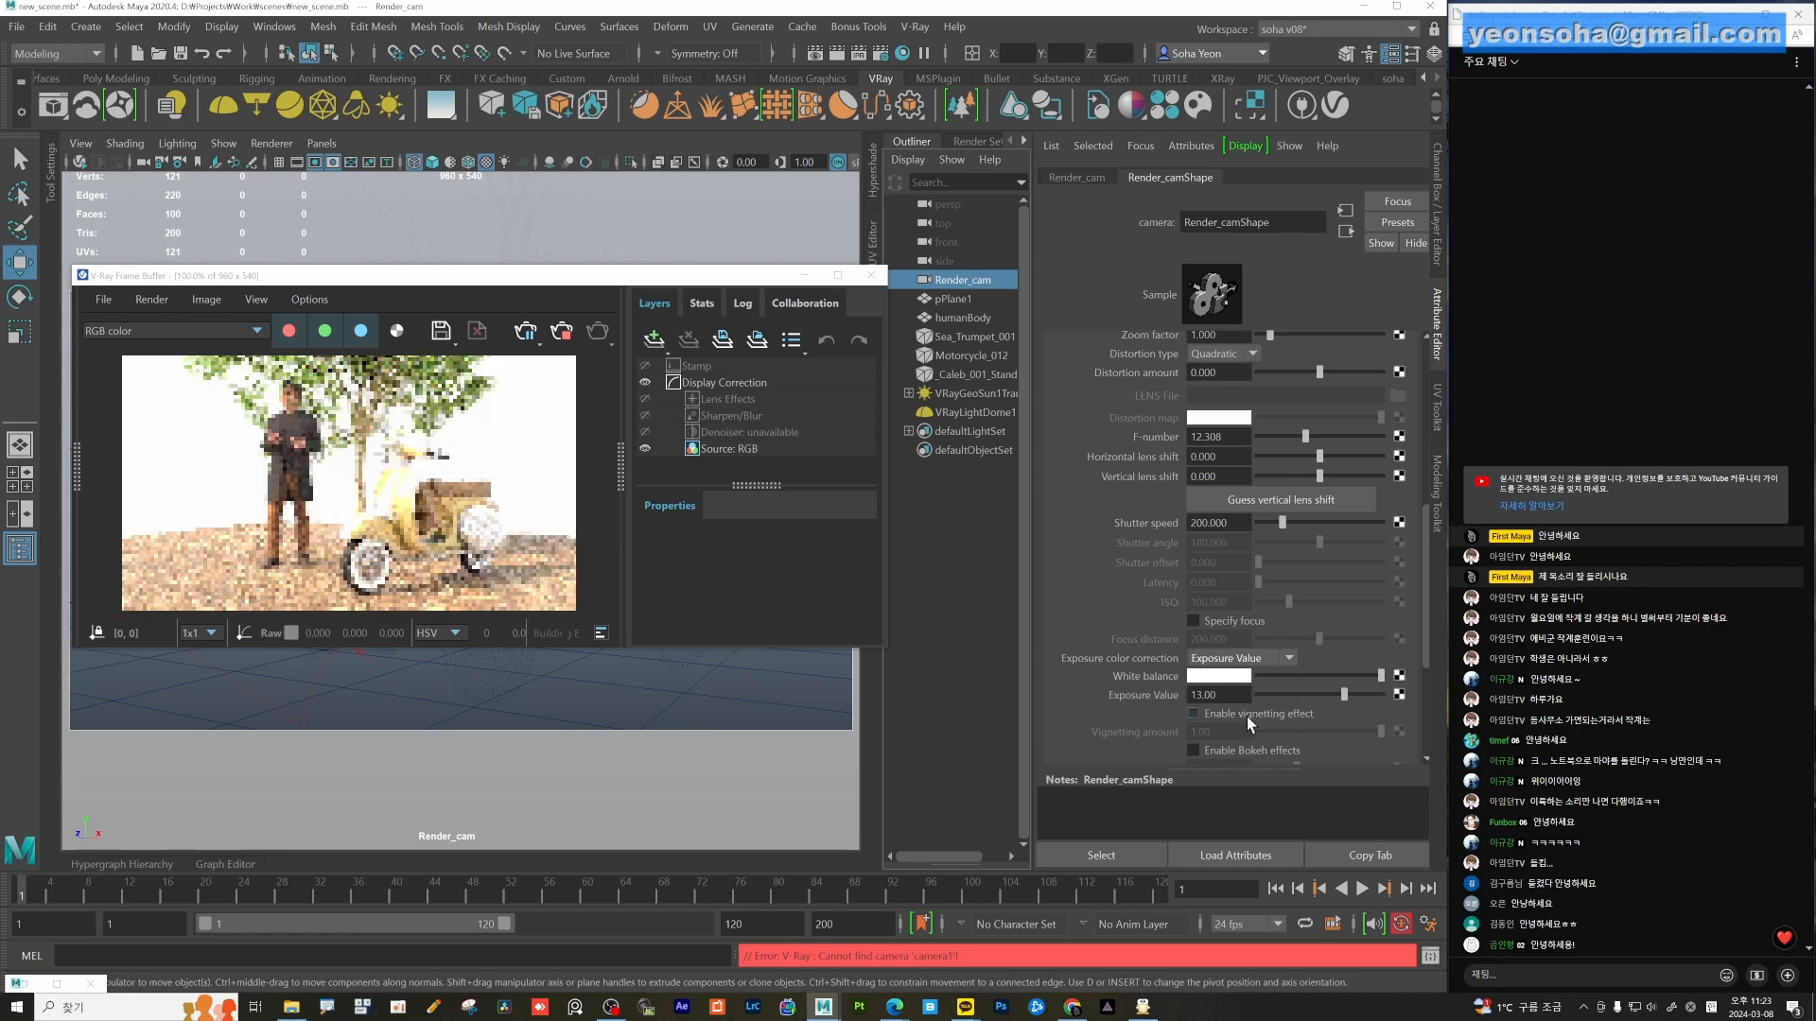
drag(1345, 694, 1347, 694)
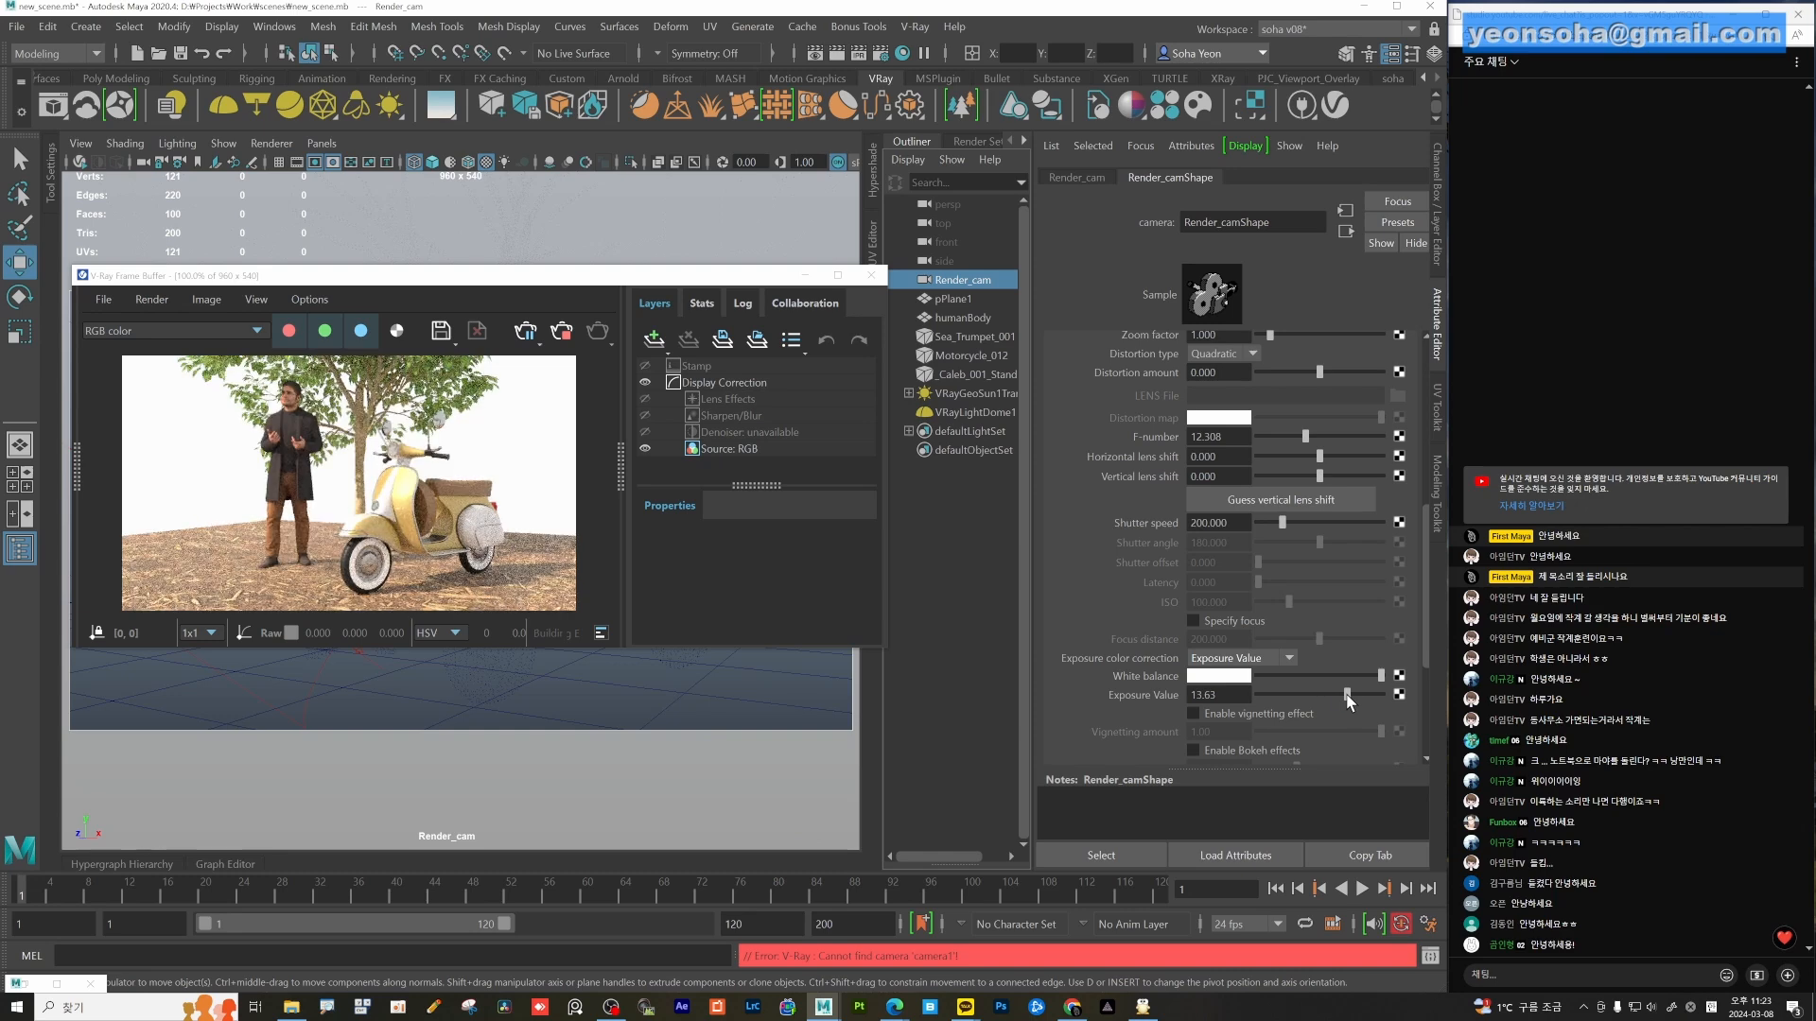
mouse_move(1305, 437)
mouse_down()
mouse_move(1290, 439)
mouse_move(1310, 441)
mouse_up()
scroll(1258, 658, down, 3)
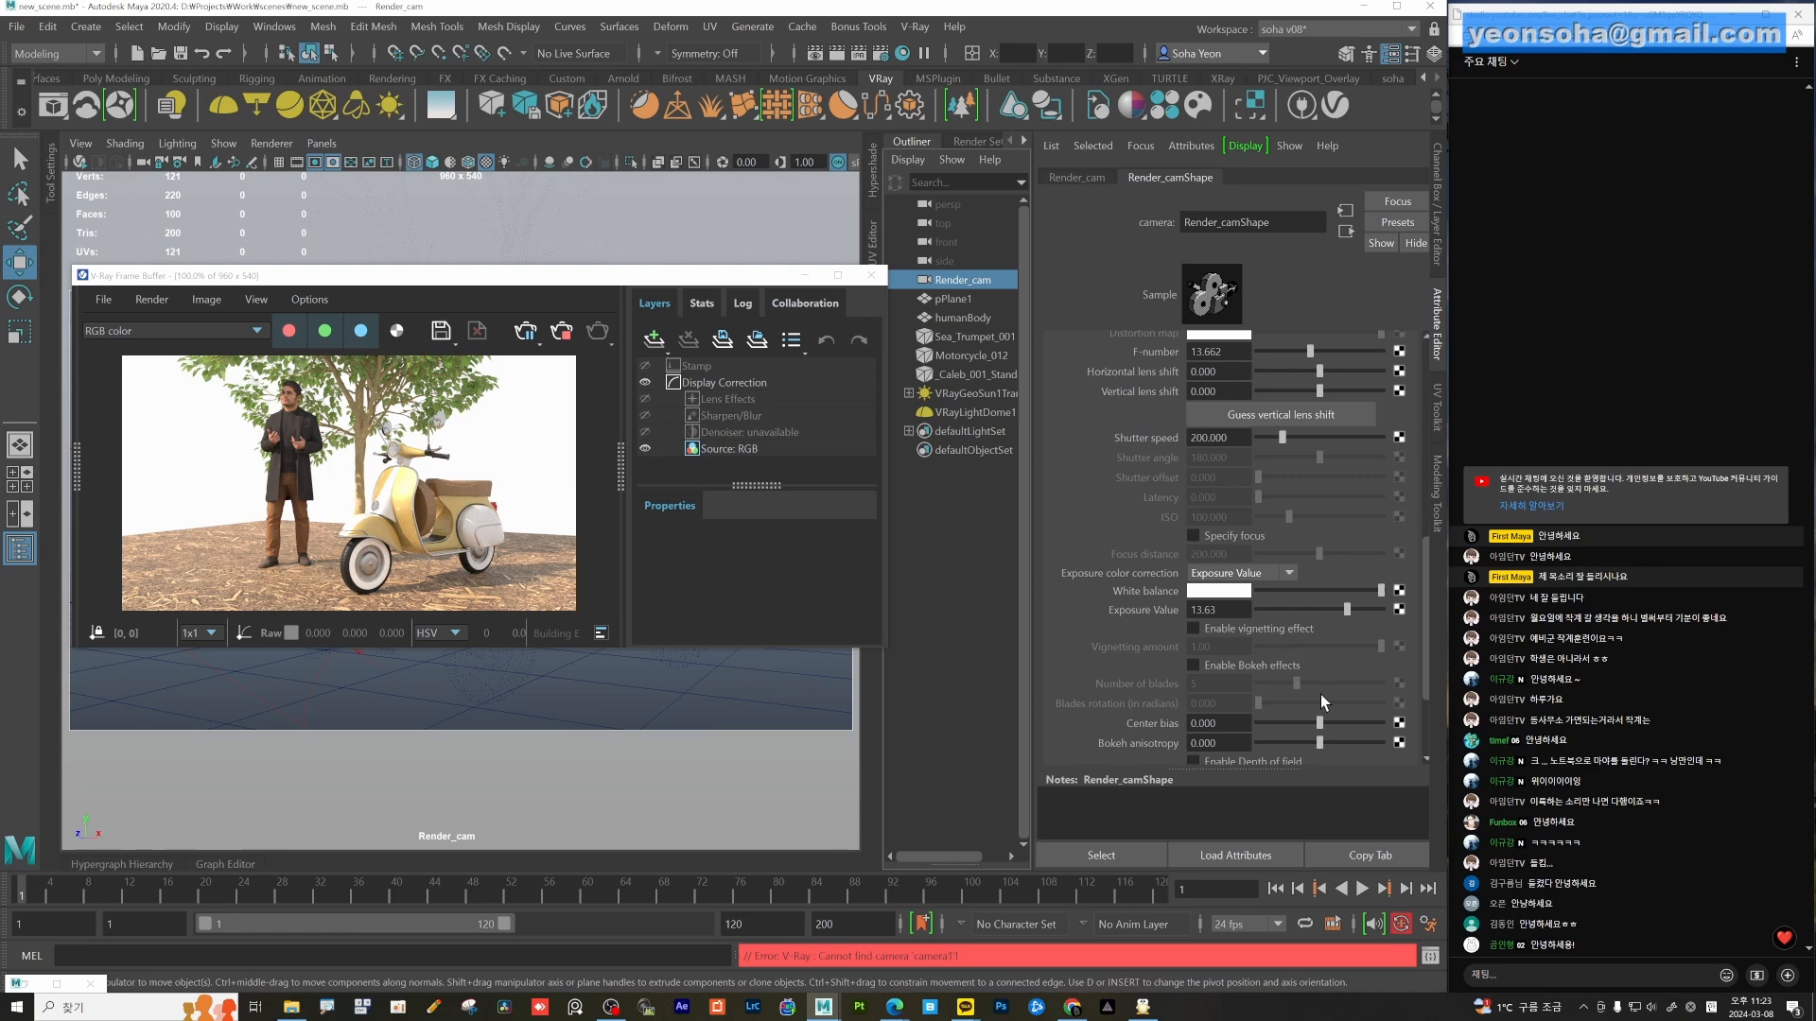
scroll(1320, 694, down, 2)
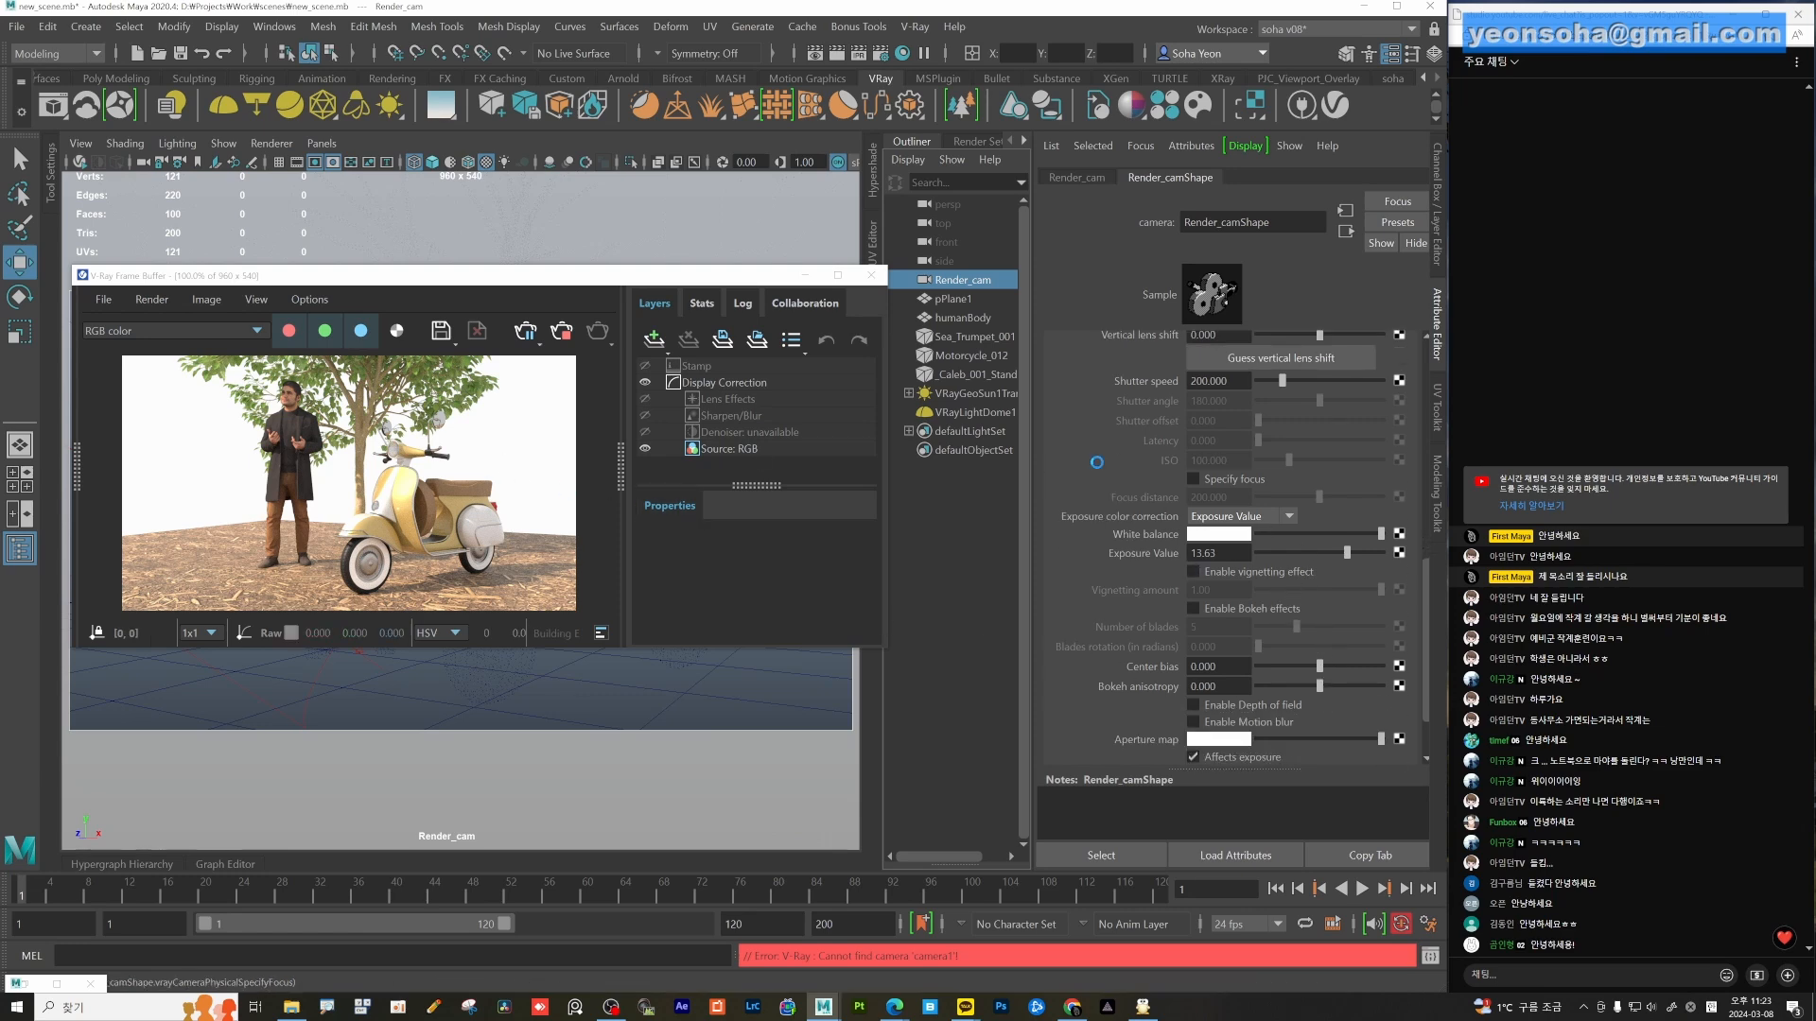
Group the V-Ray sun and dome light, name the group lighting_G, and place it directly below Render_cam in the Outliner.
click(970, 412)
shift+click(995, 395)
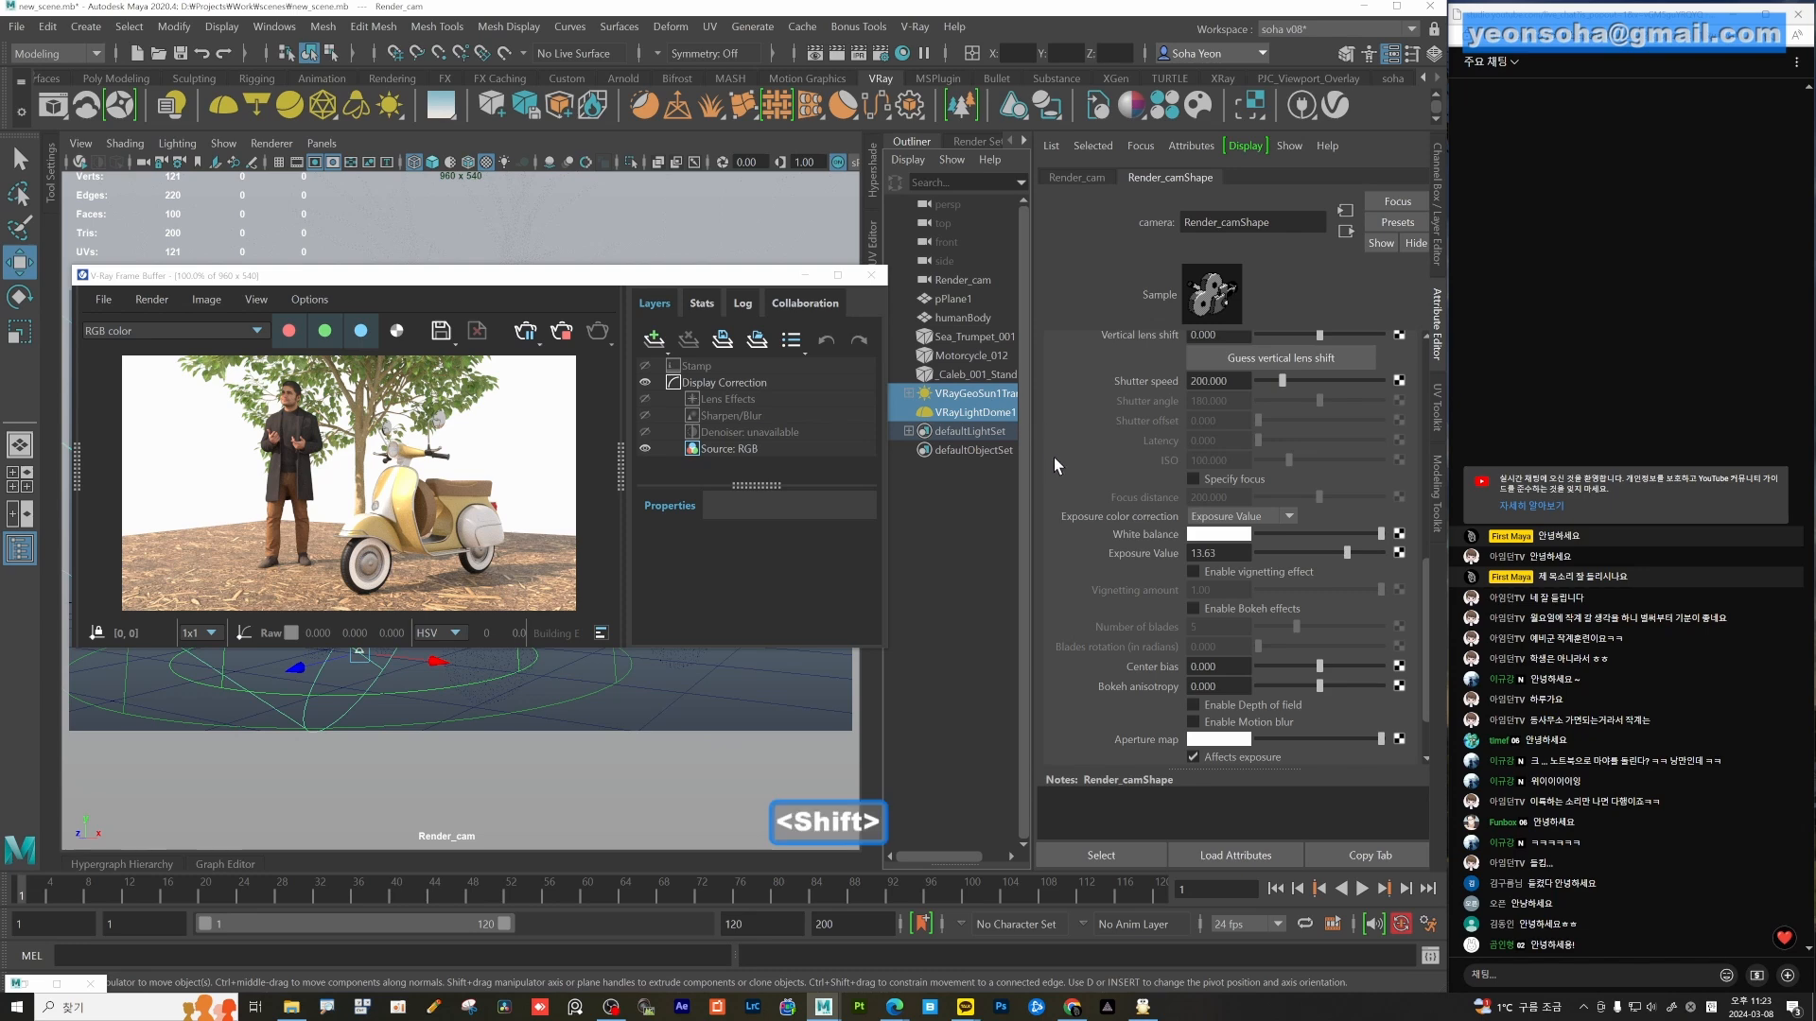
key(ctrl+g)
double_click(952, 394)
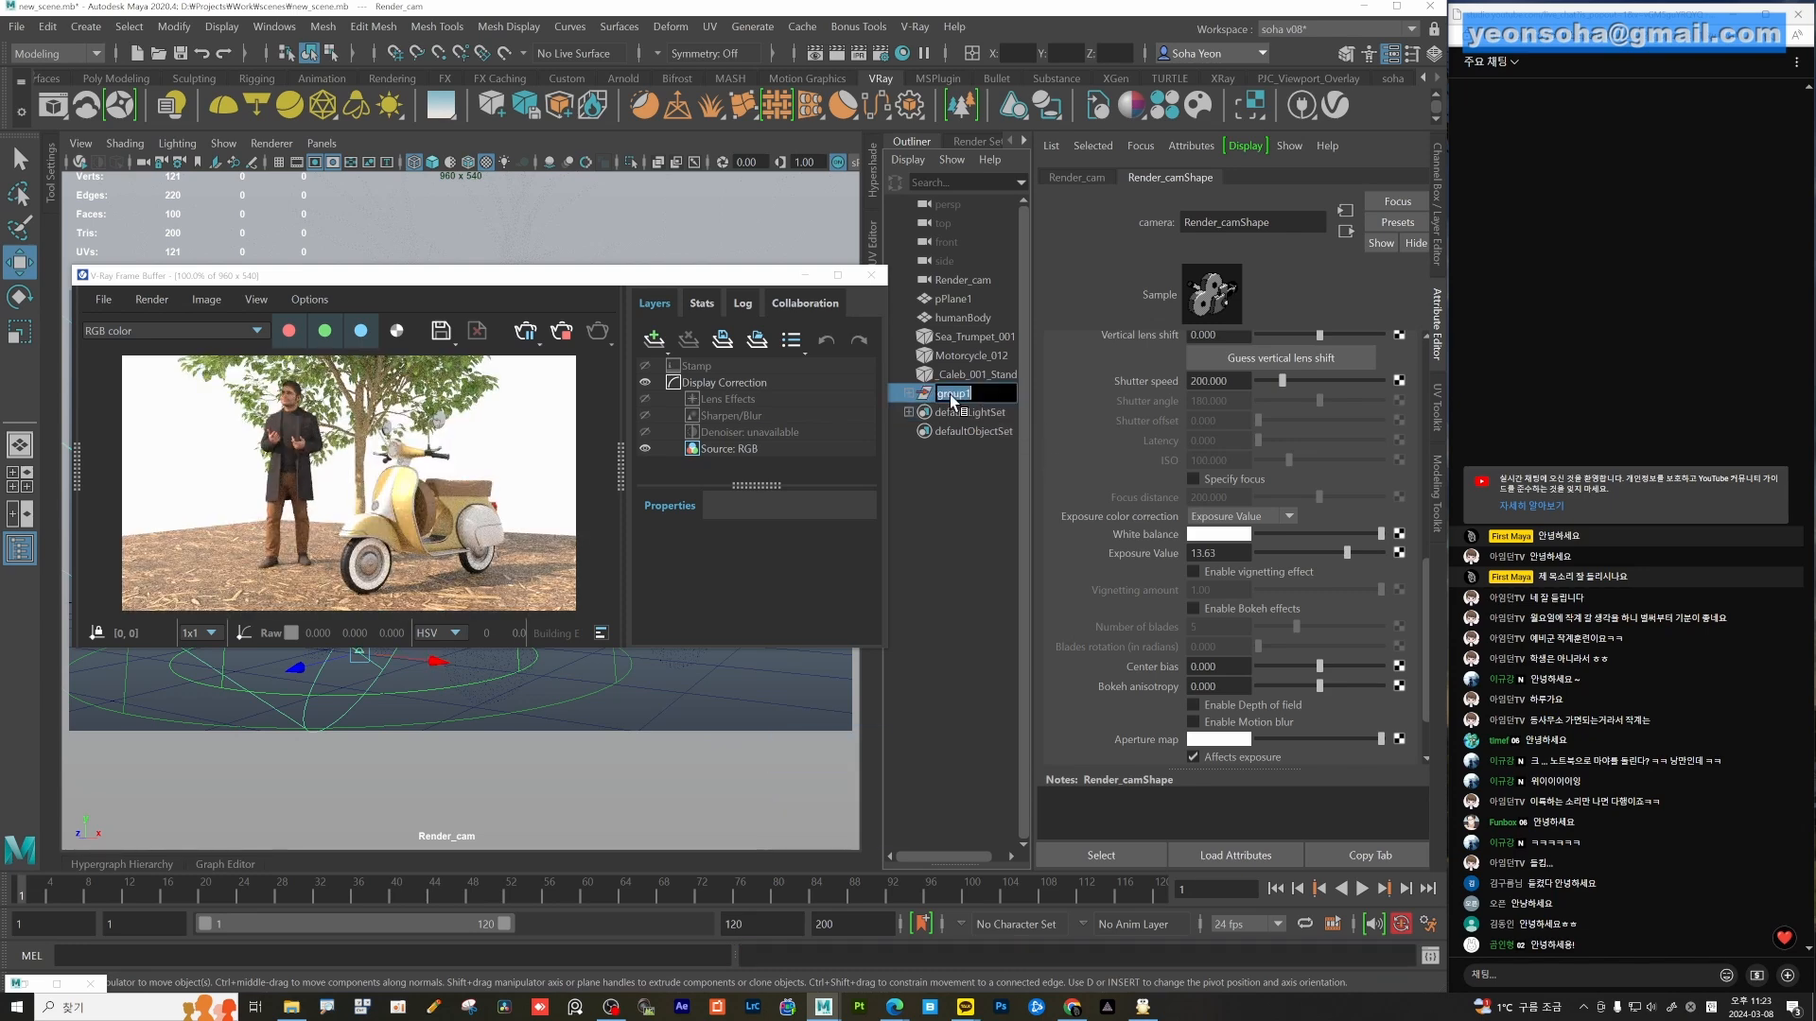
text(lightin)
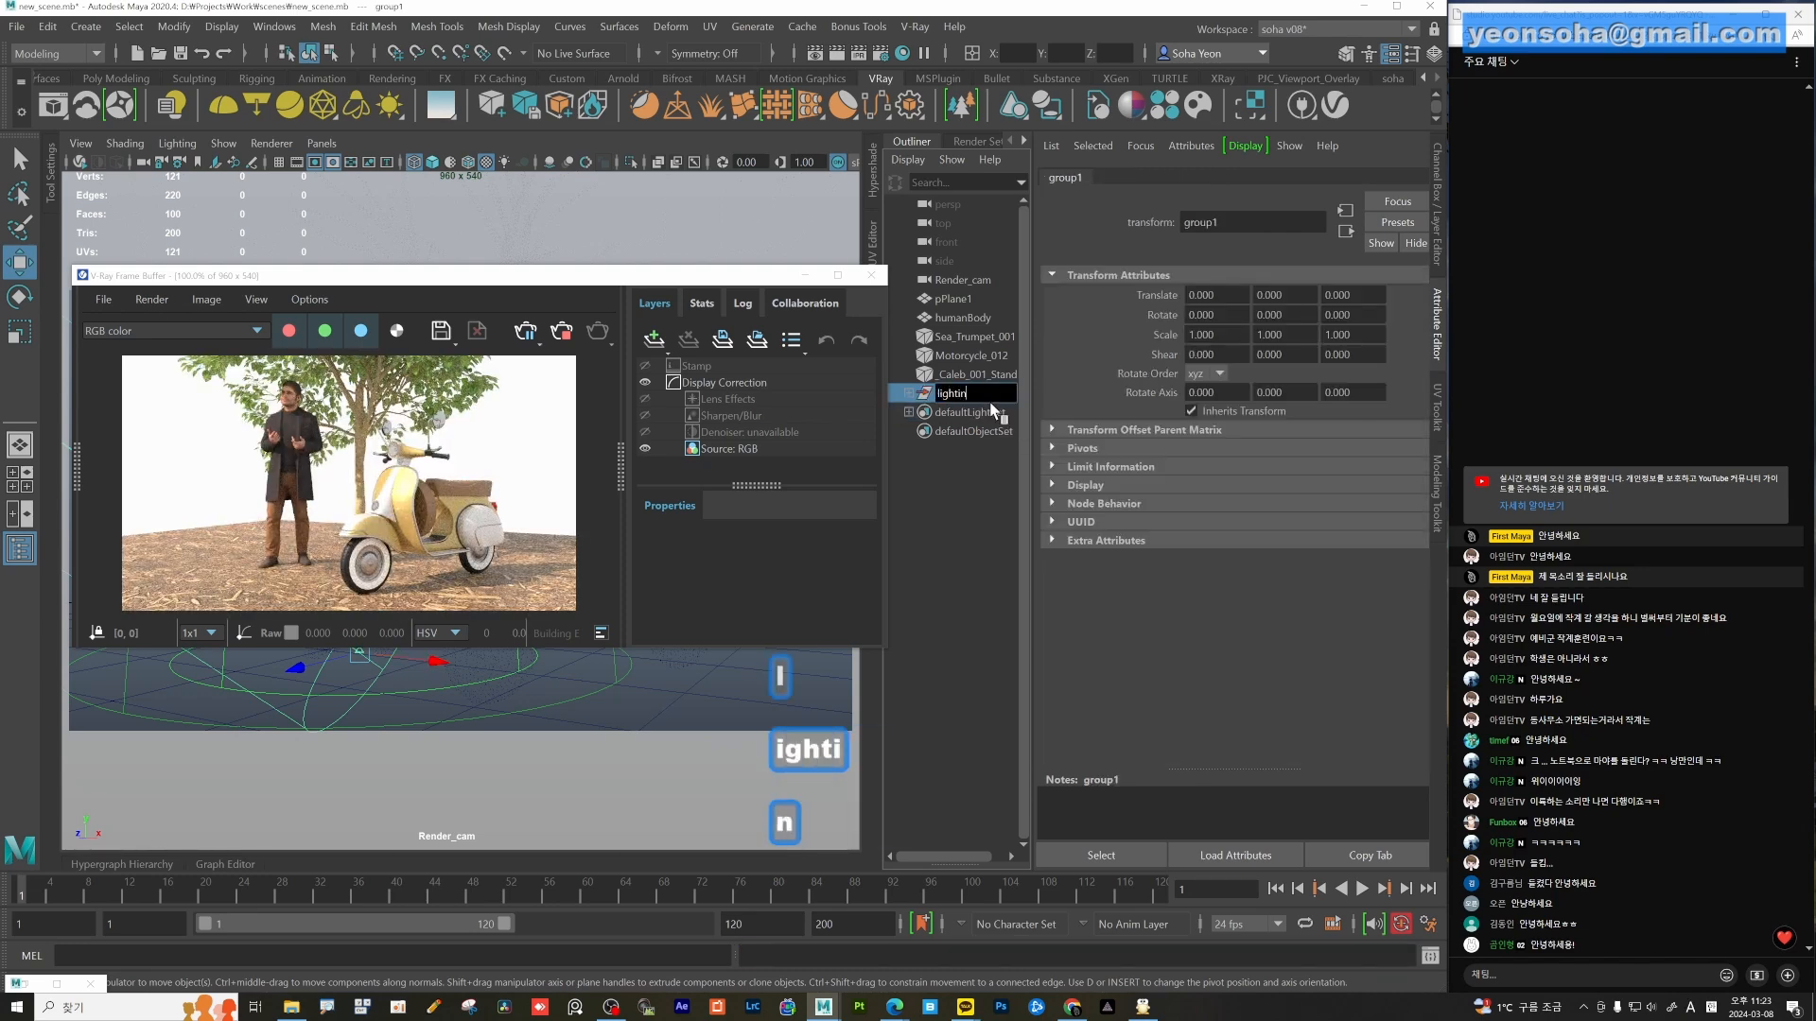
text(g_G)
key(Return)
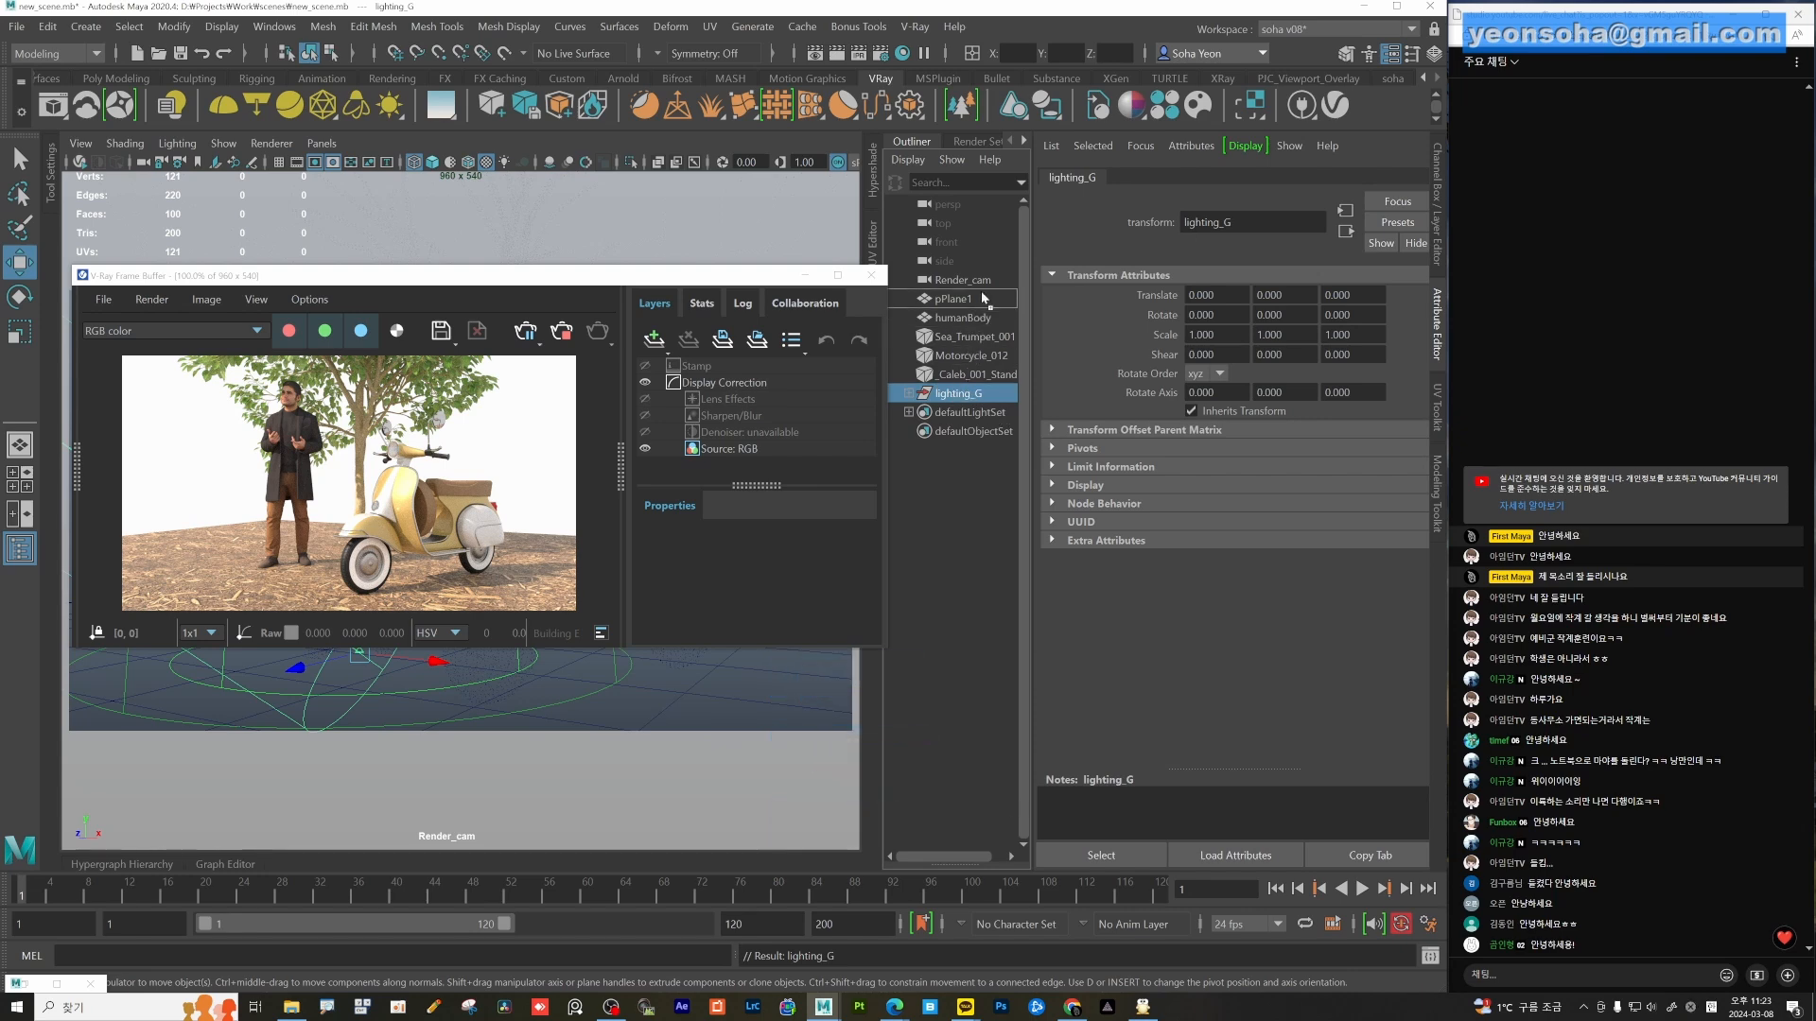
drag(984, 298, 979, 301)
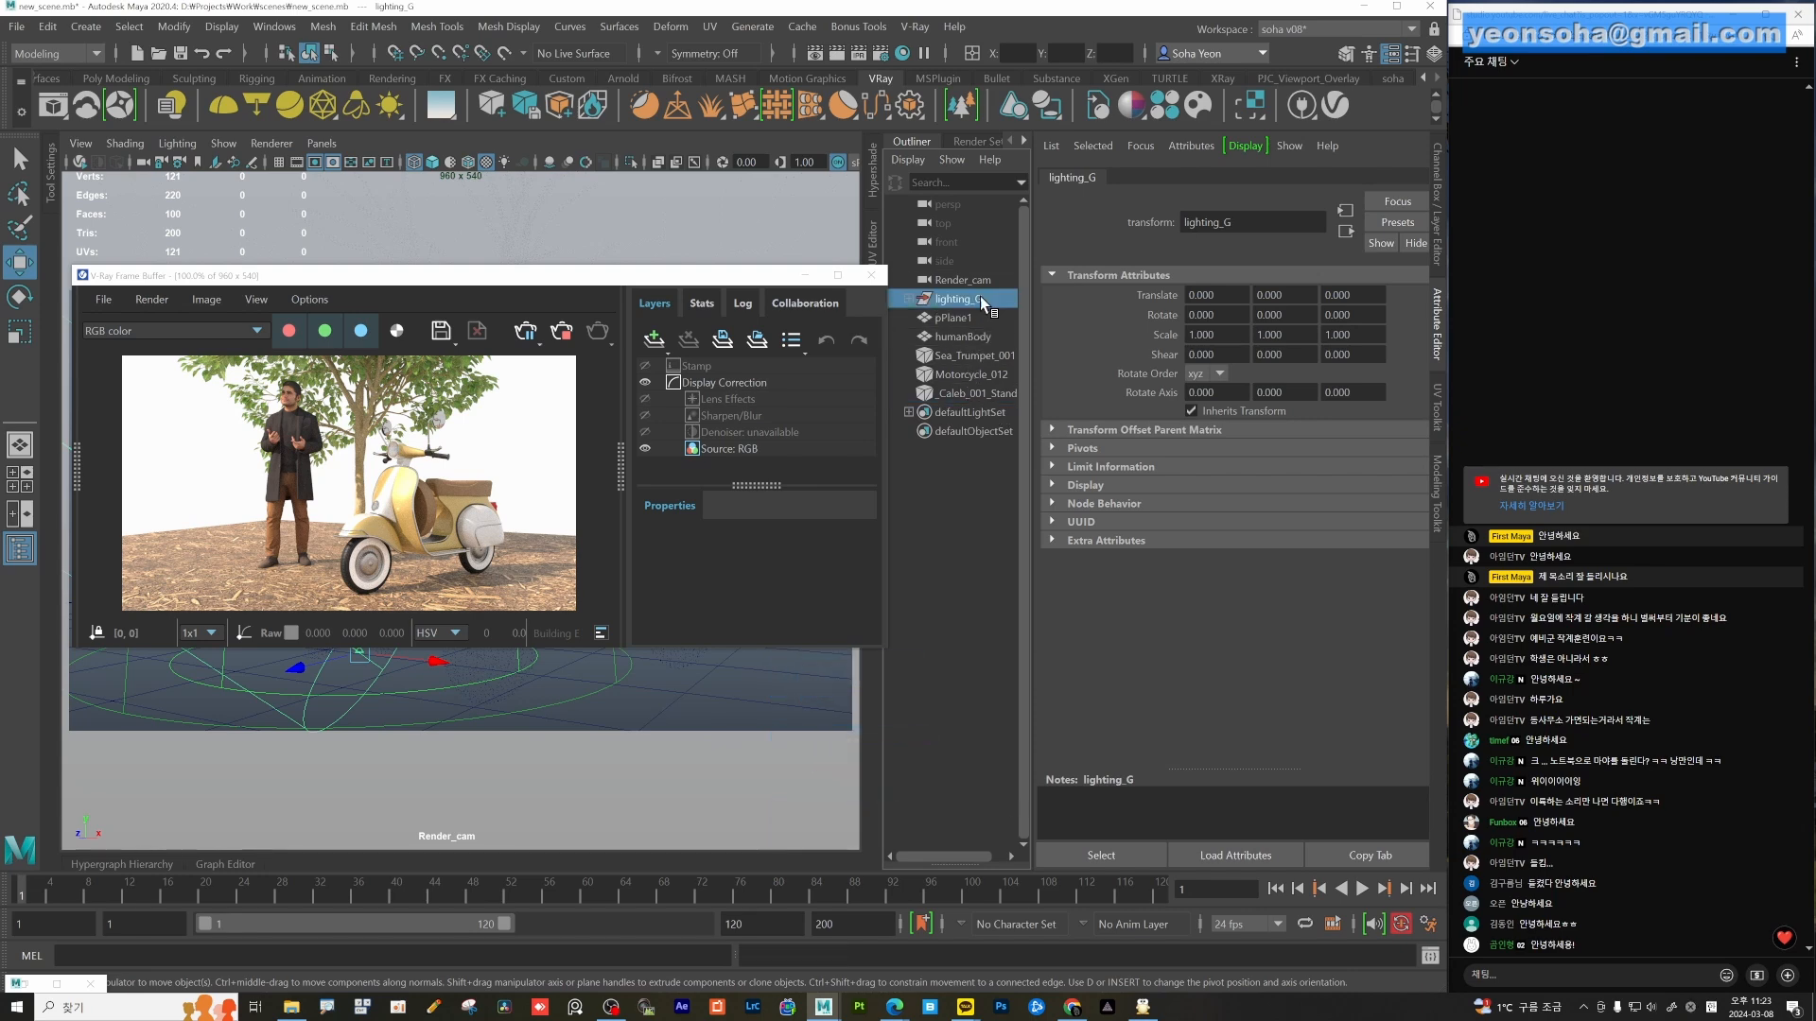
Group pPlane1 and humanBody, place the group directly below lighting_G, and name it modeling_G.
click(976, 354)
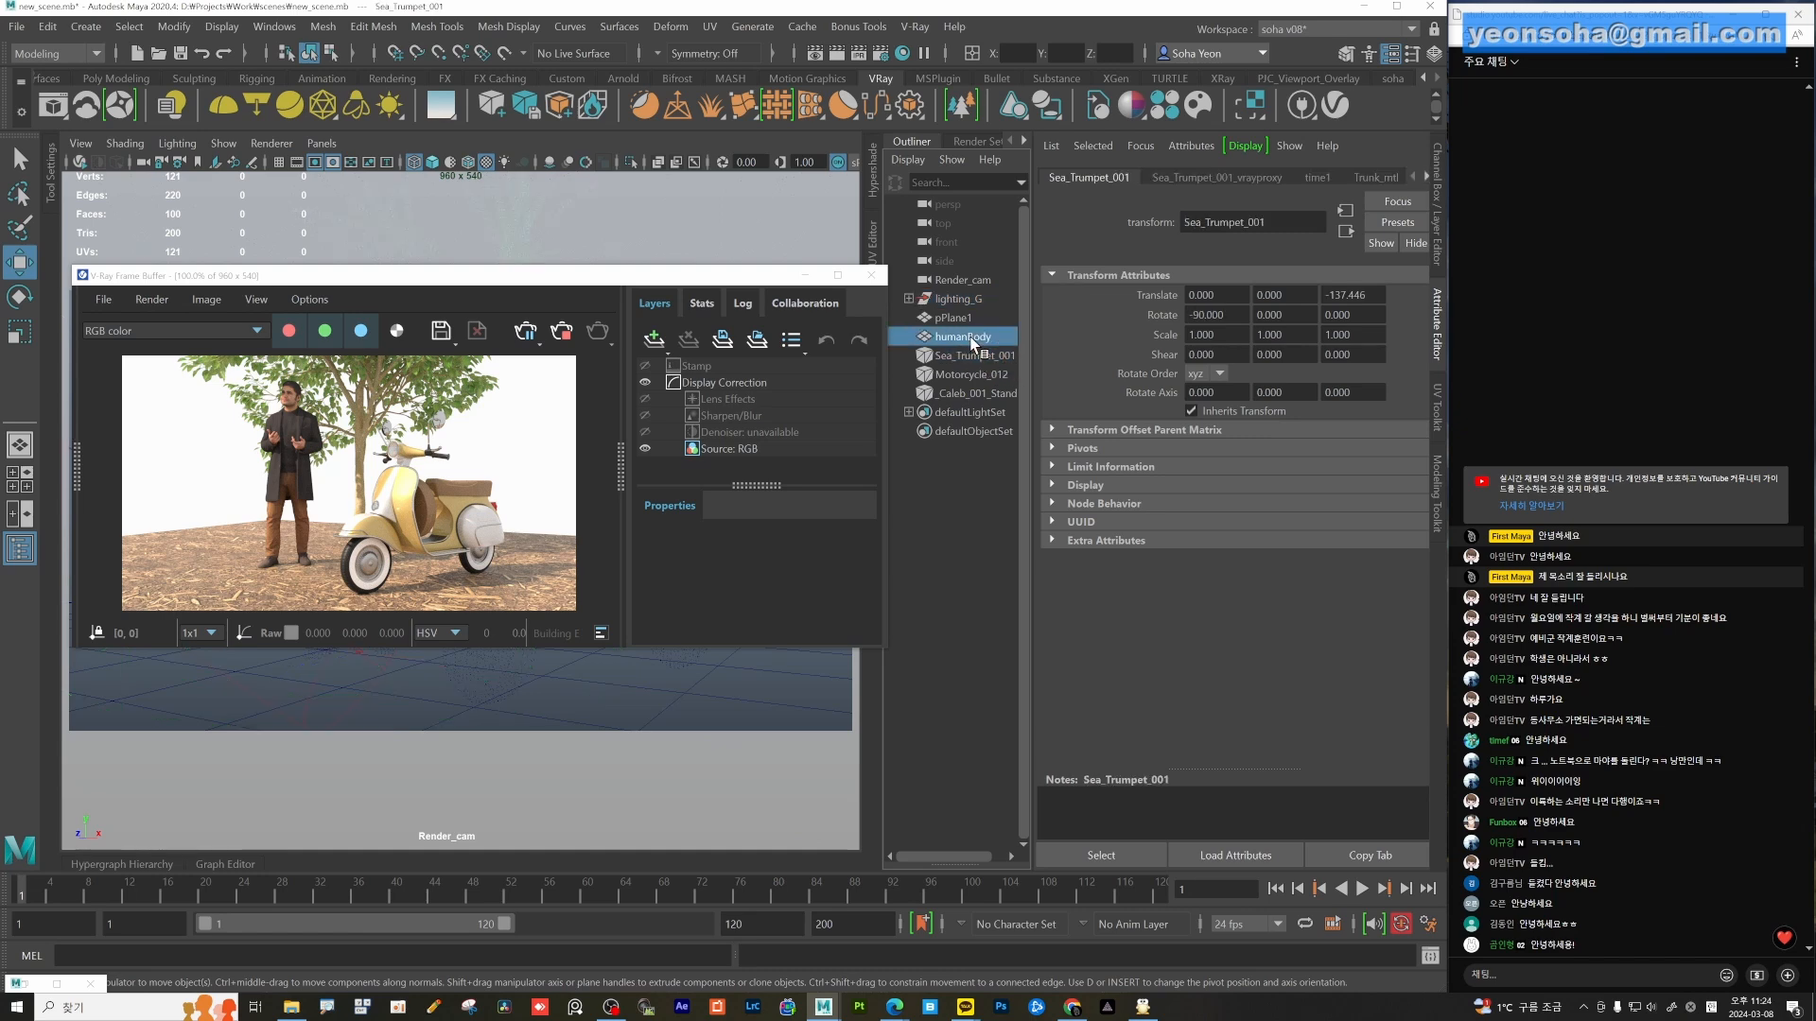
click(957, 317)
shift+click(956, 336)
key(ctrl+g)
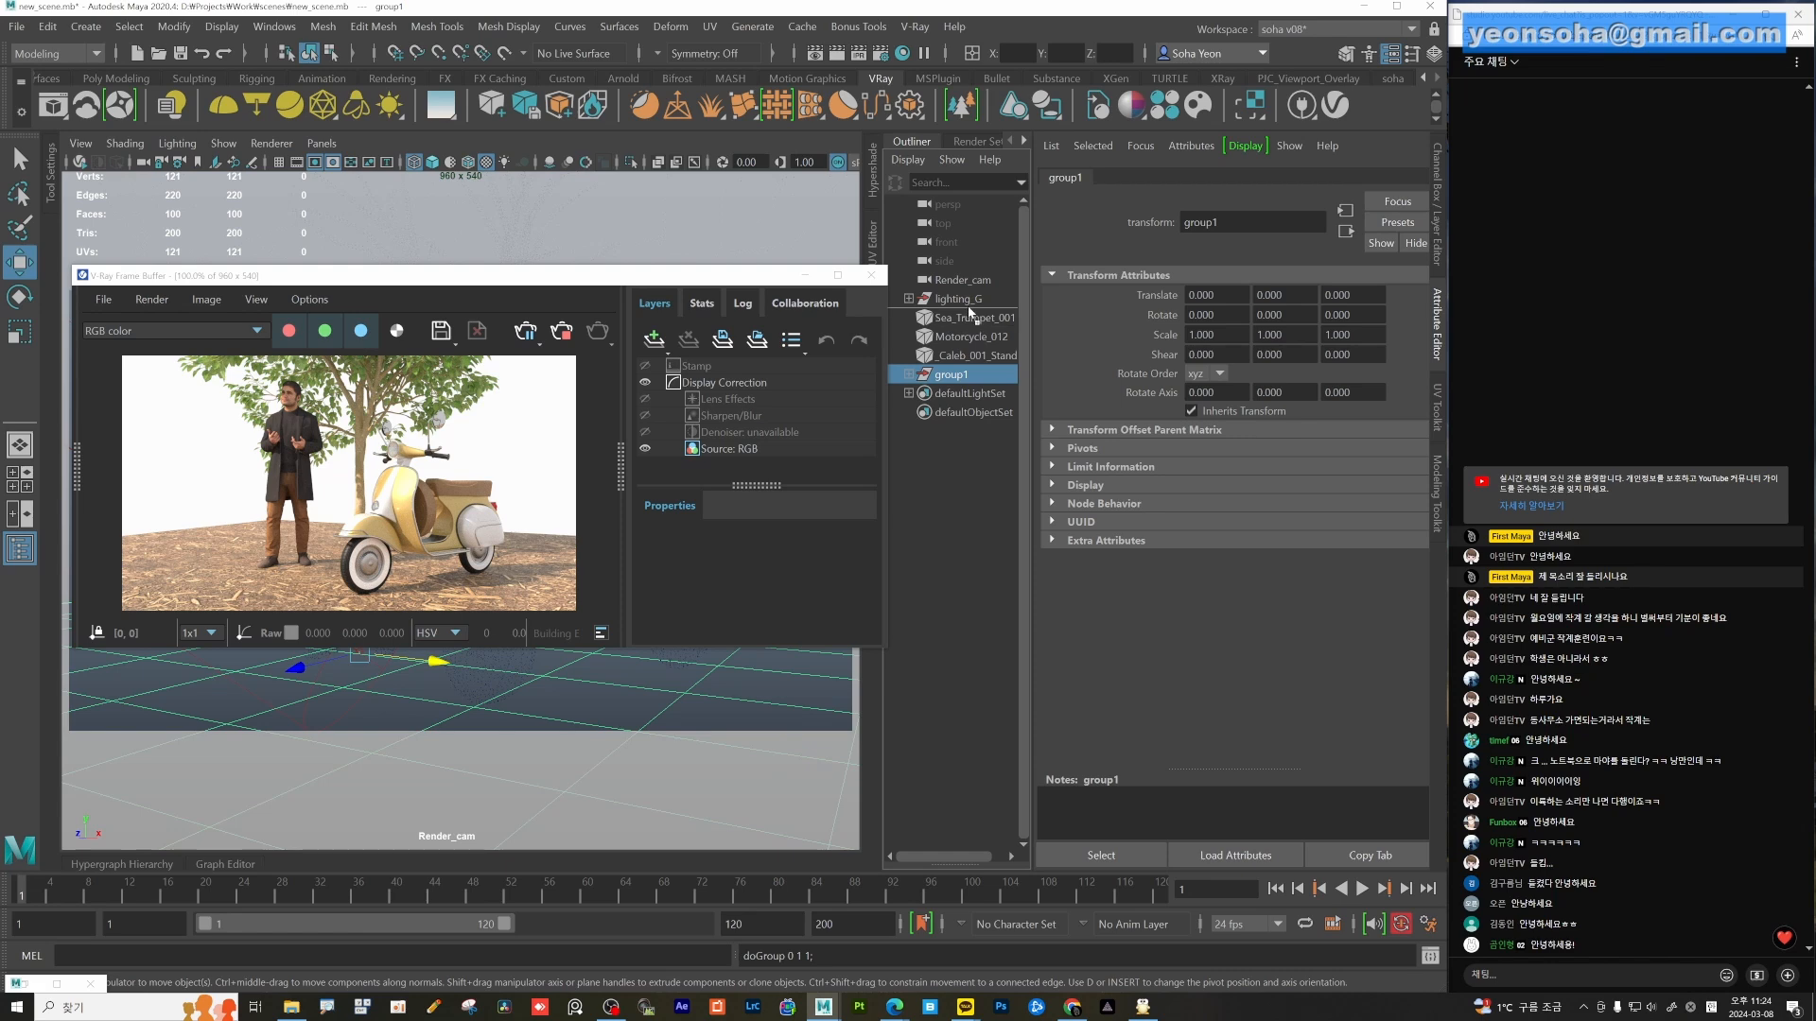
double_click(955, 321)
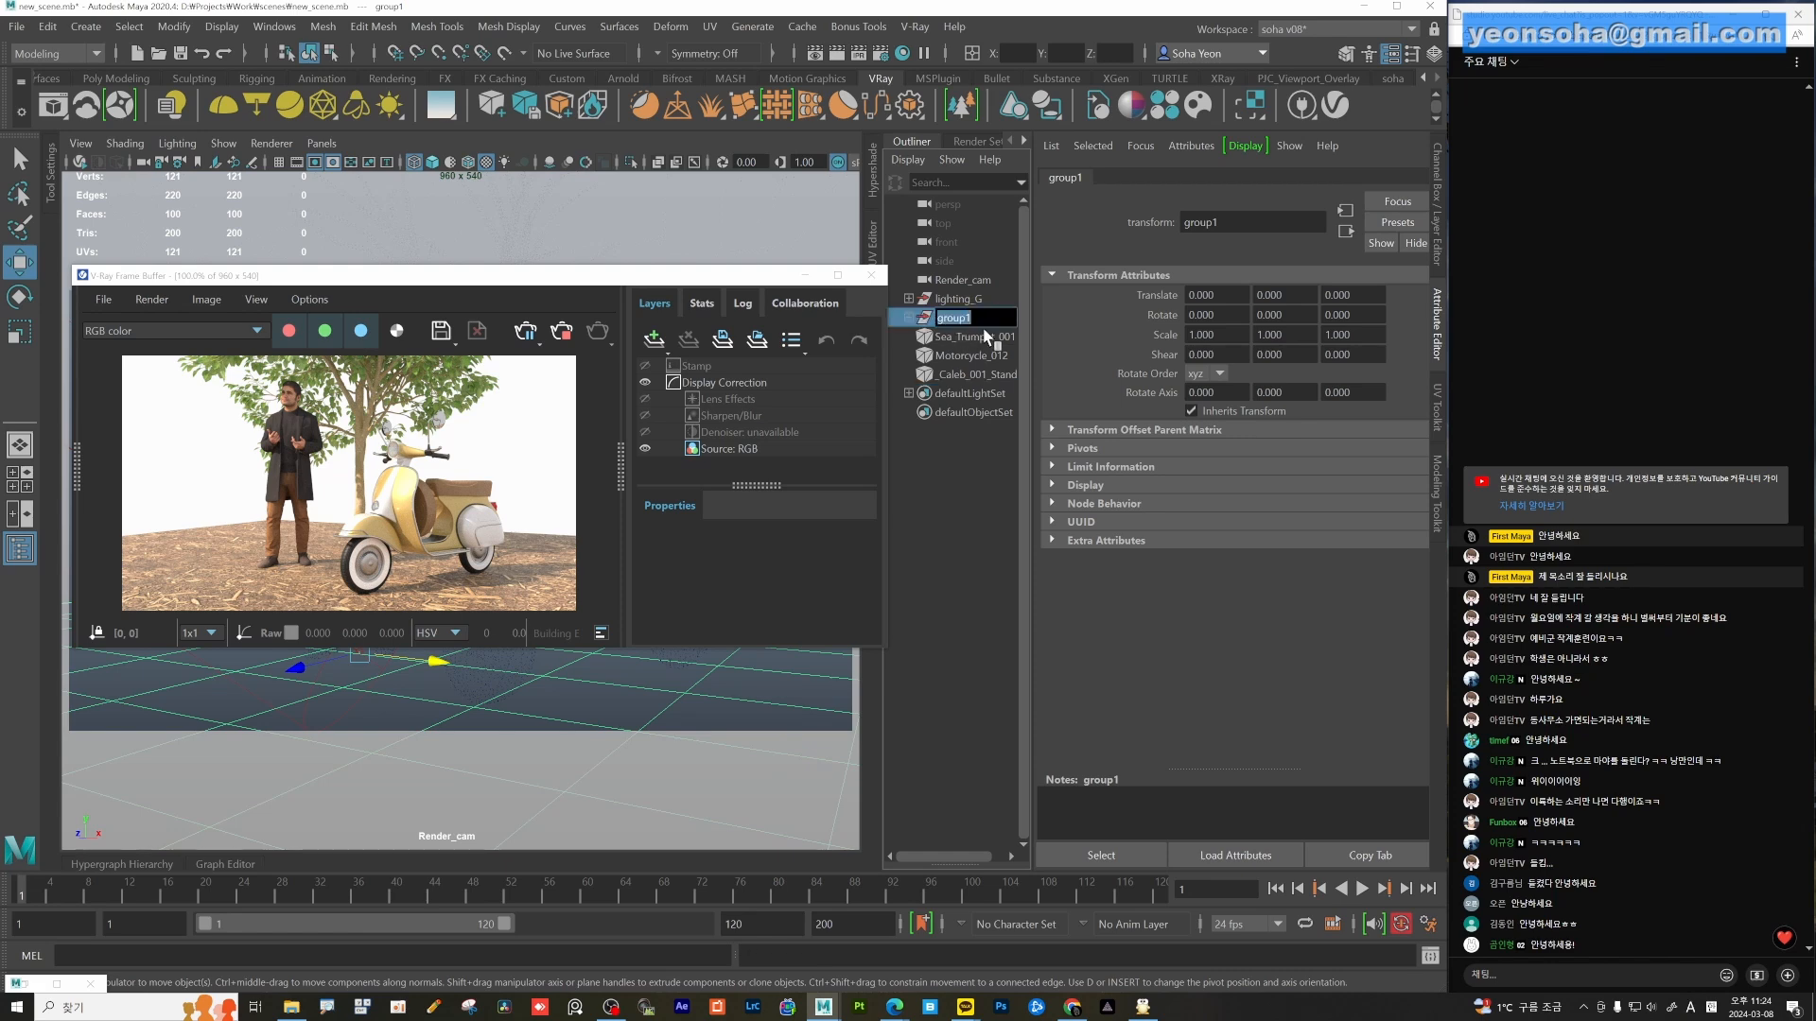
text(mod)
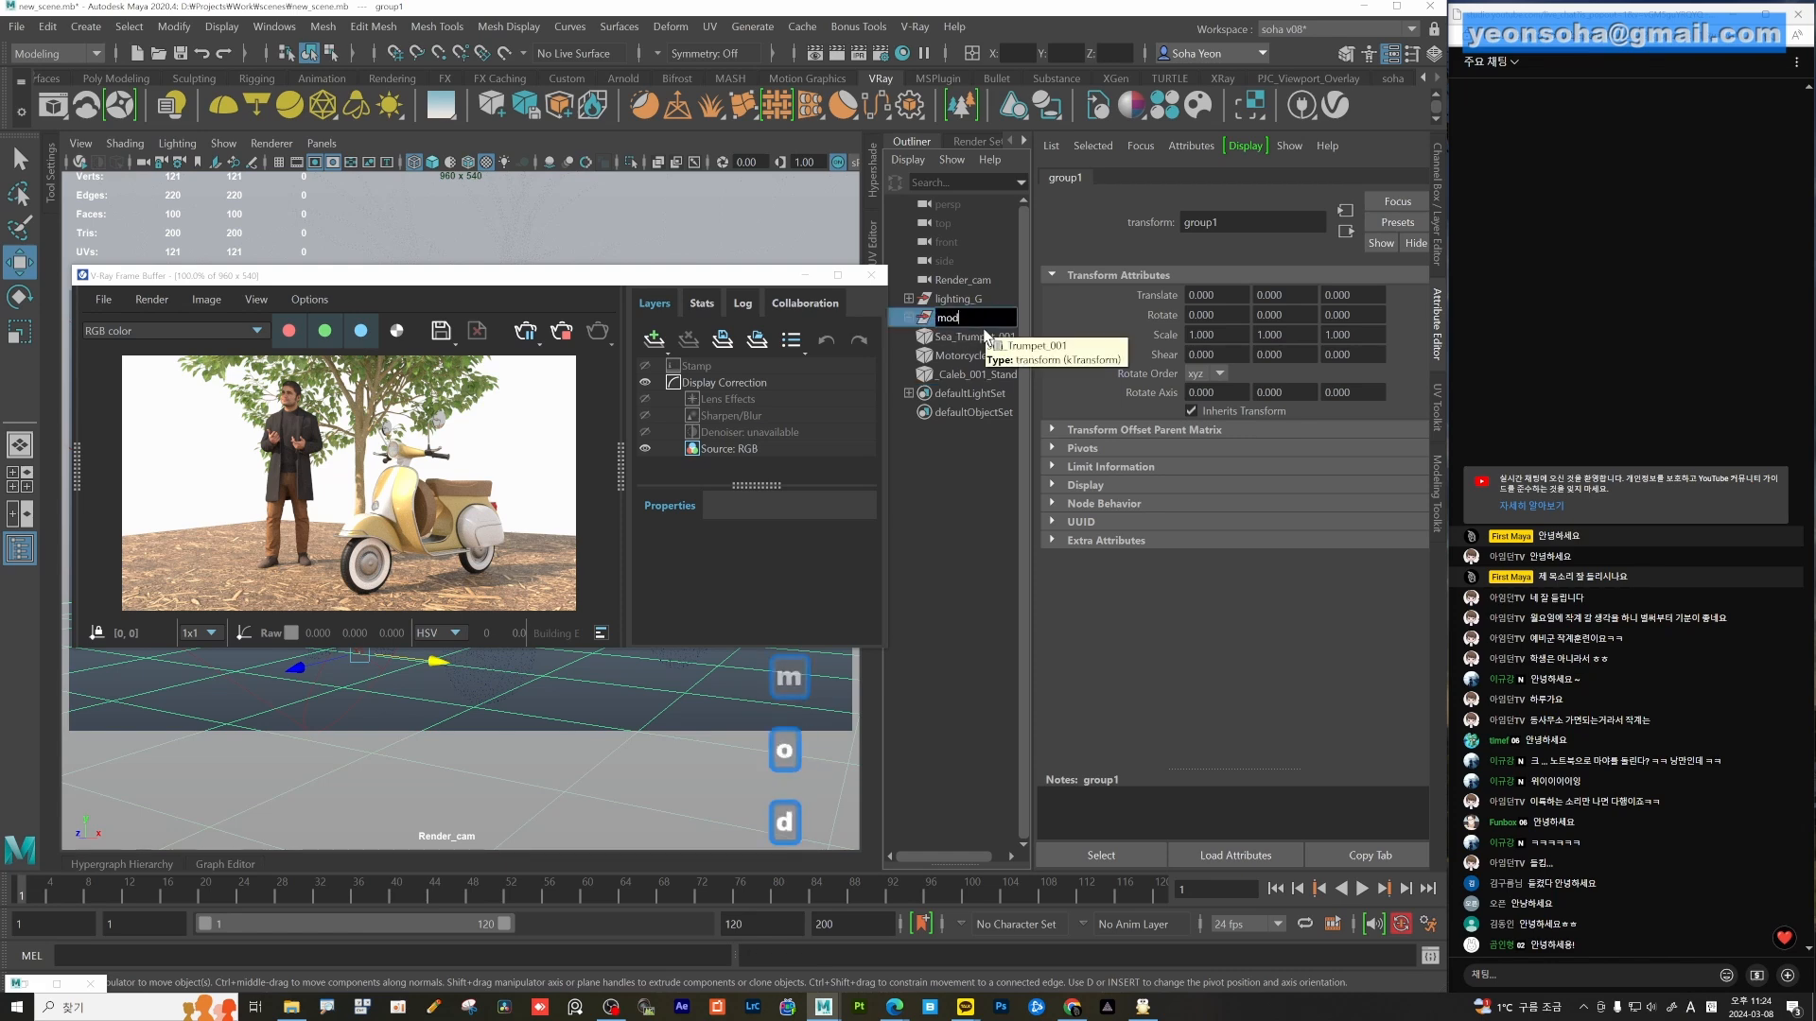
text(elin)
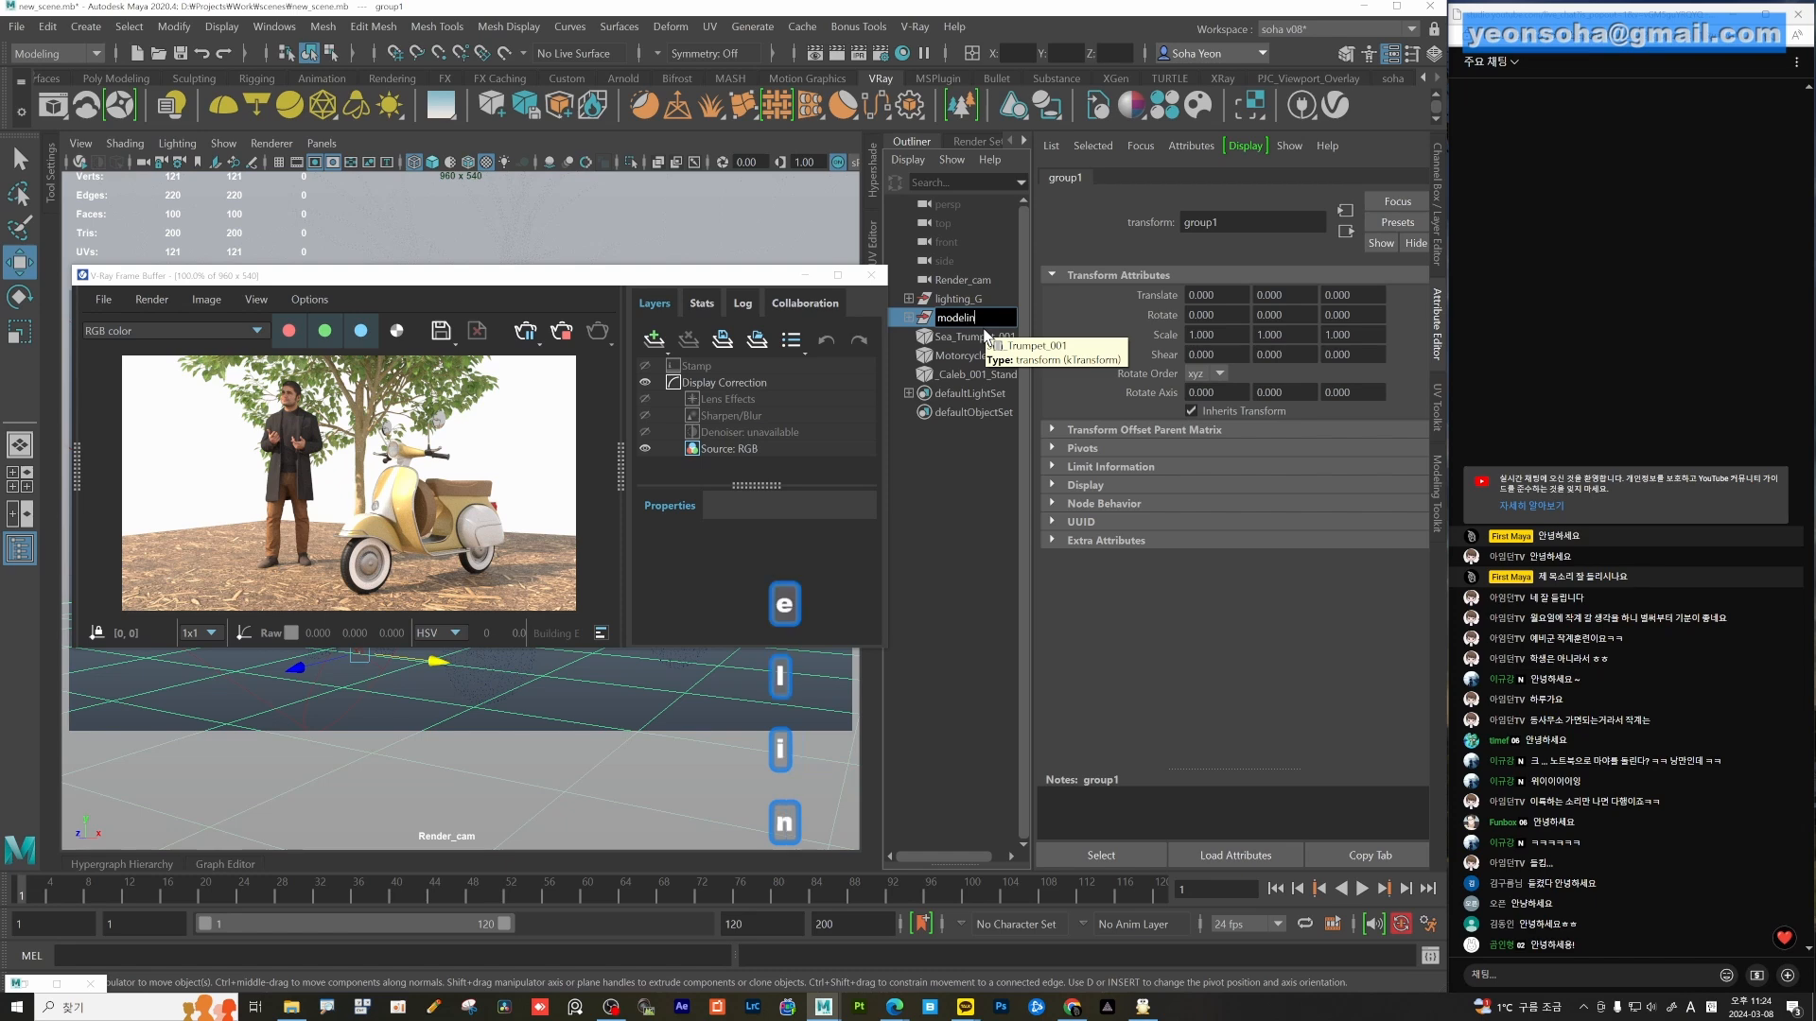
text(g_G)
key(Return)
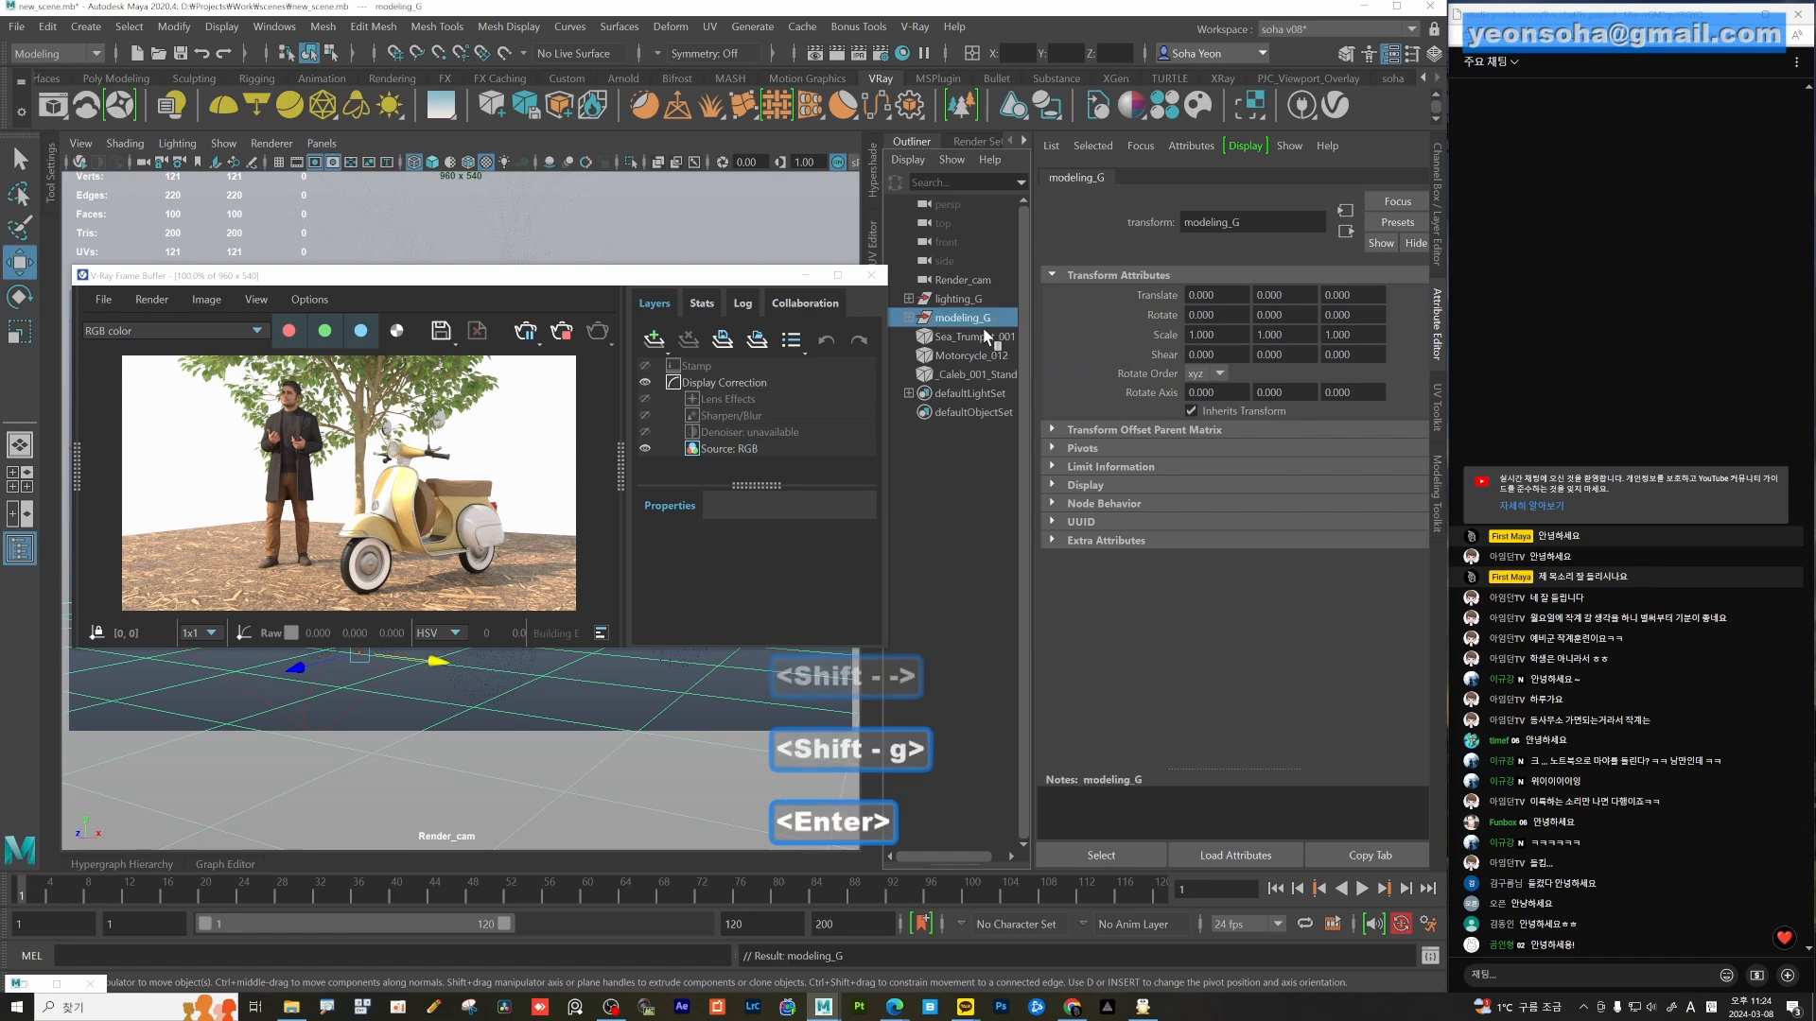
Group the Sea_Trumpet_001 tree, Motorcycle_012 and the standing man as cosmos_G.
click(962, 372)
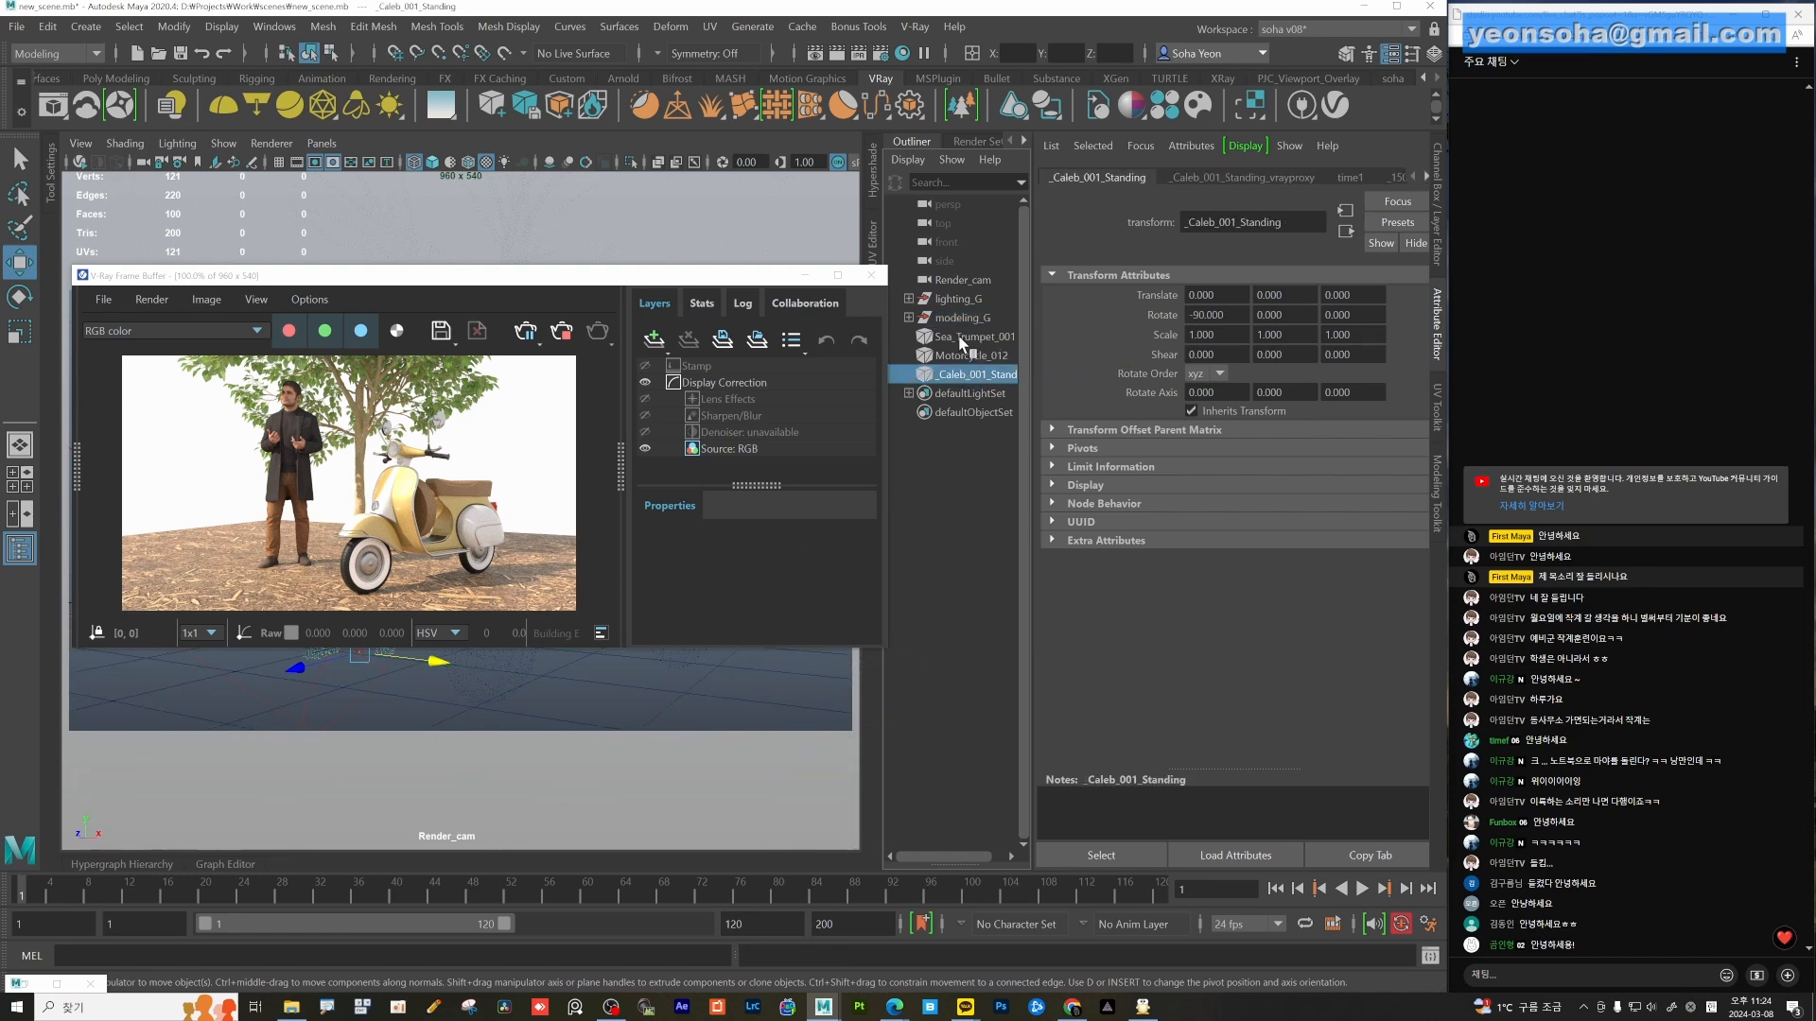
shift+click(957, 337)
key(ctrl+g)
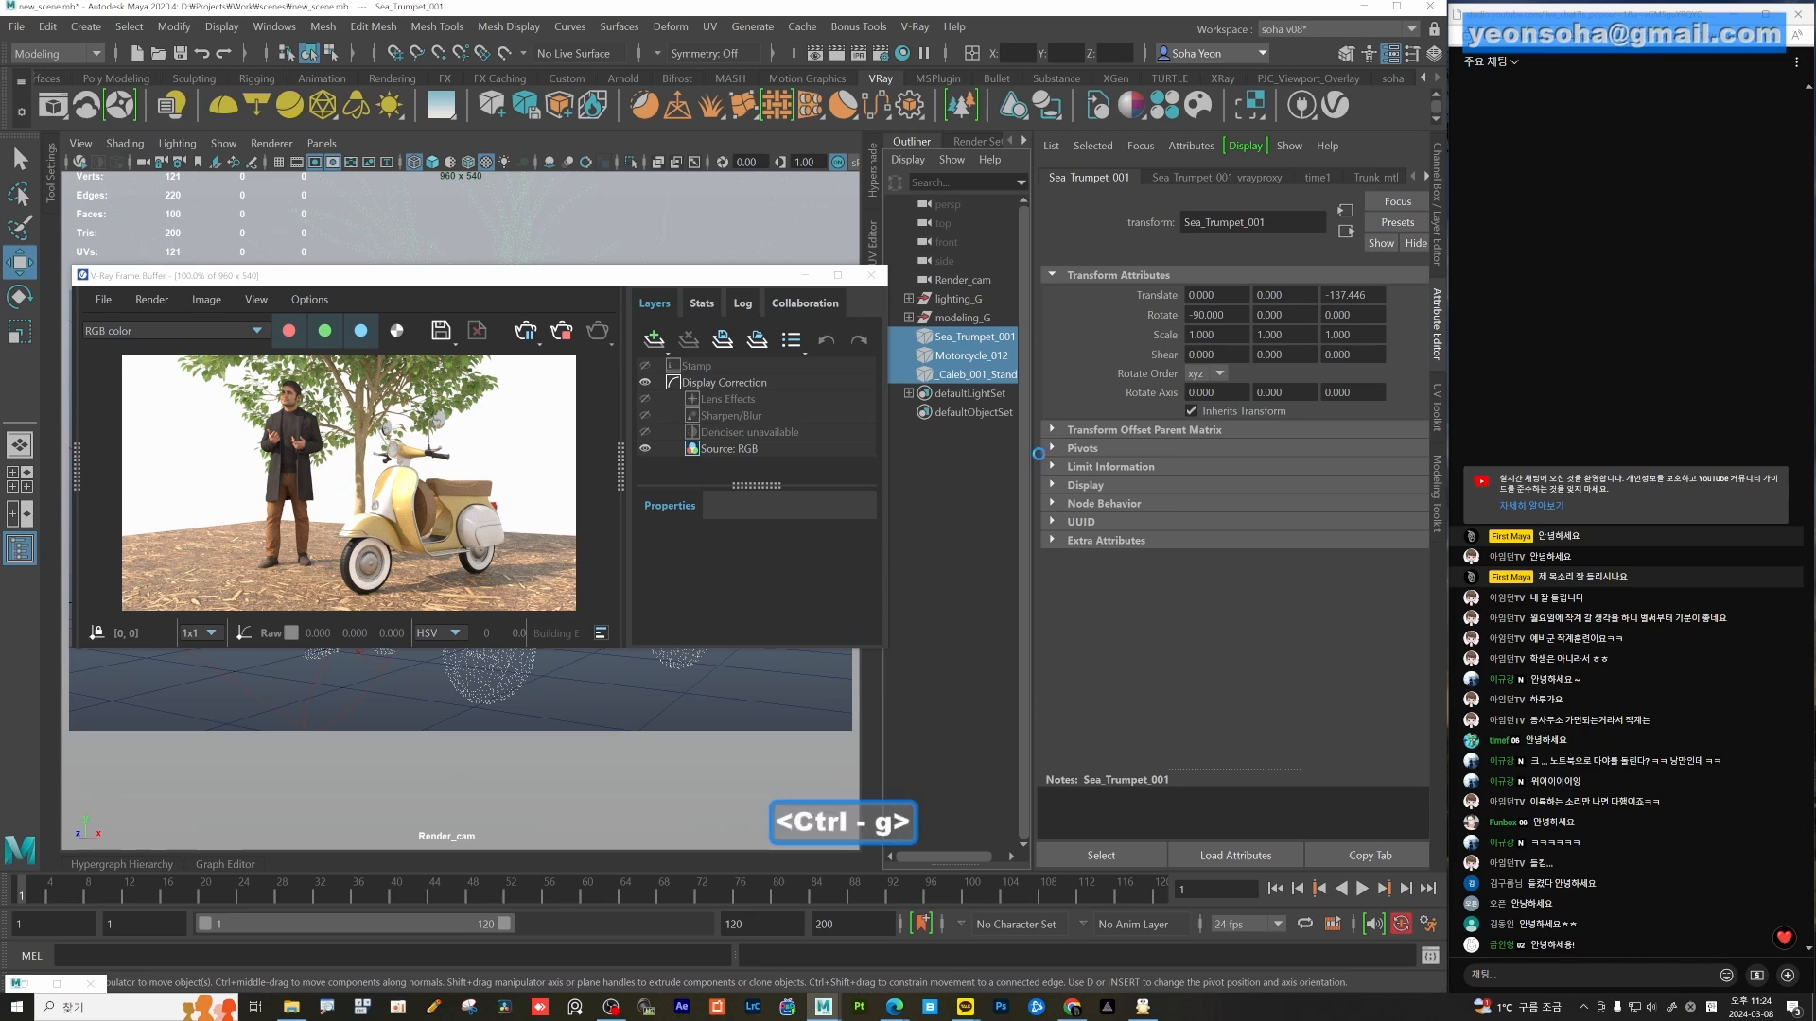
double_click(961, 339)
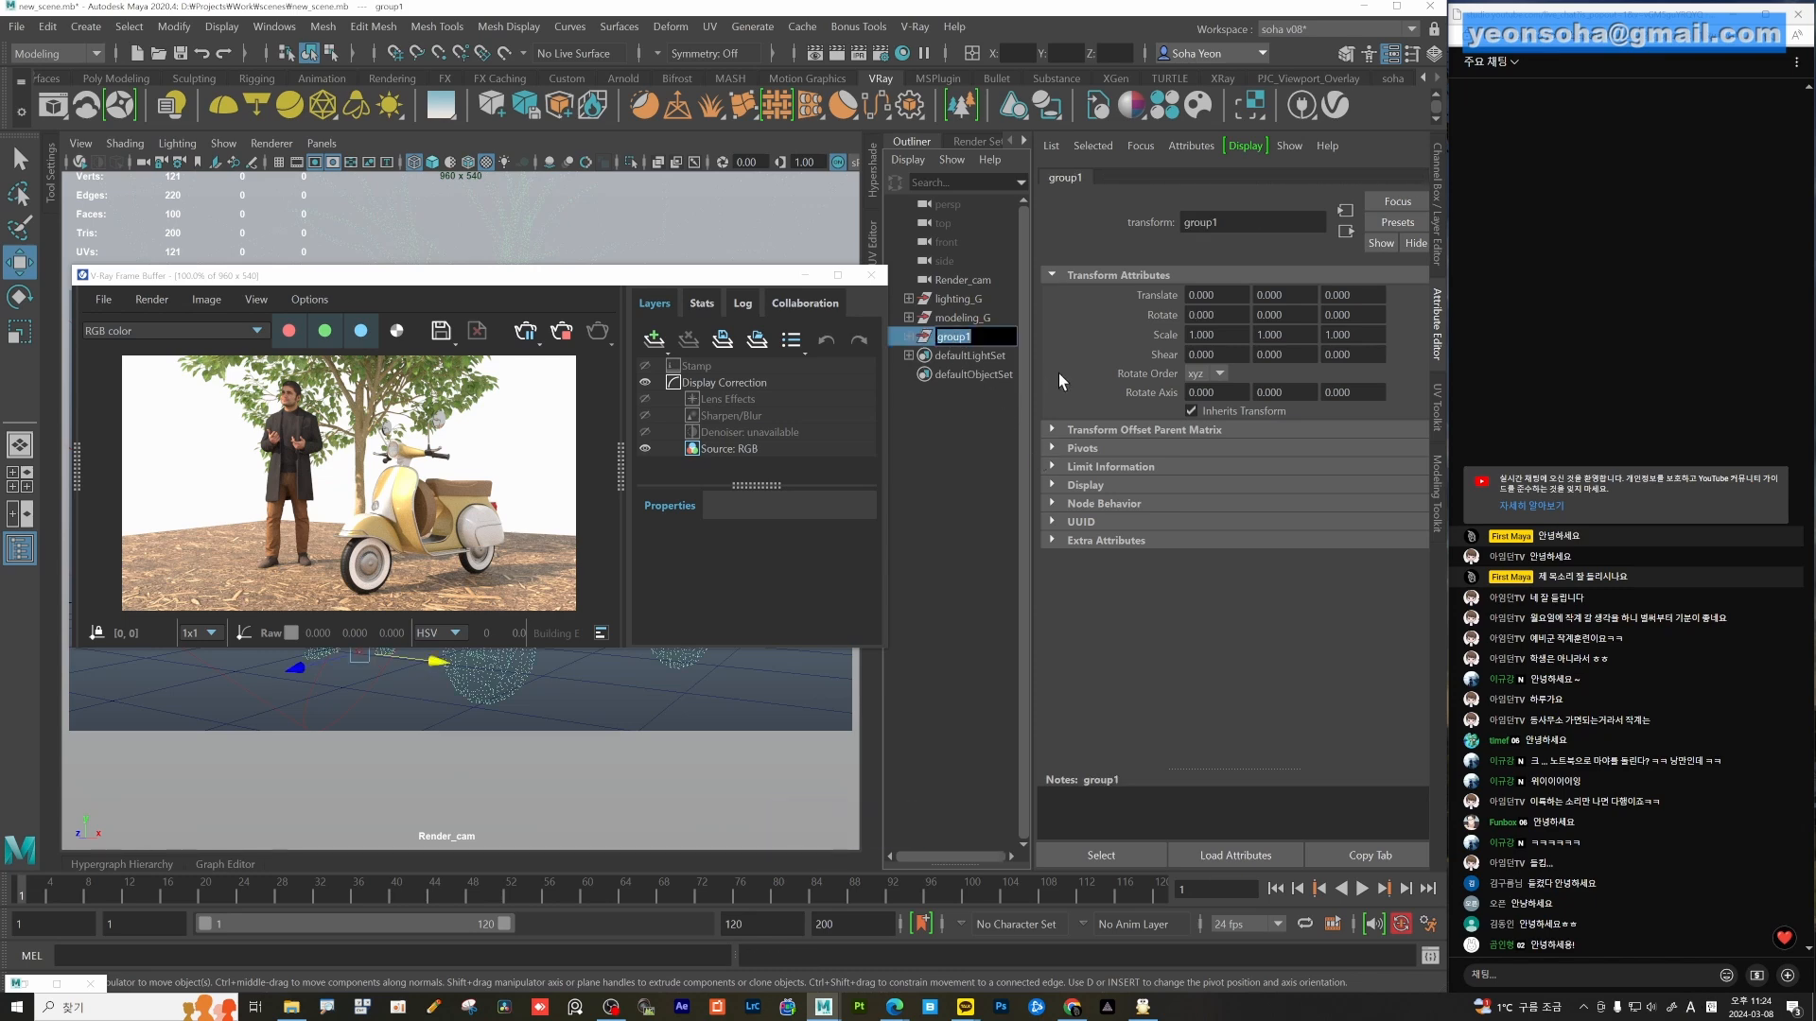
text(cosmao)
key(BackSpace)
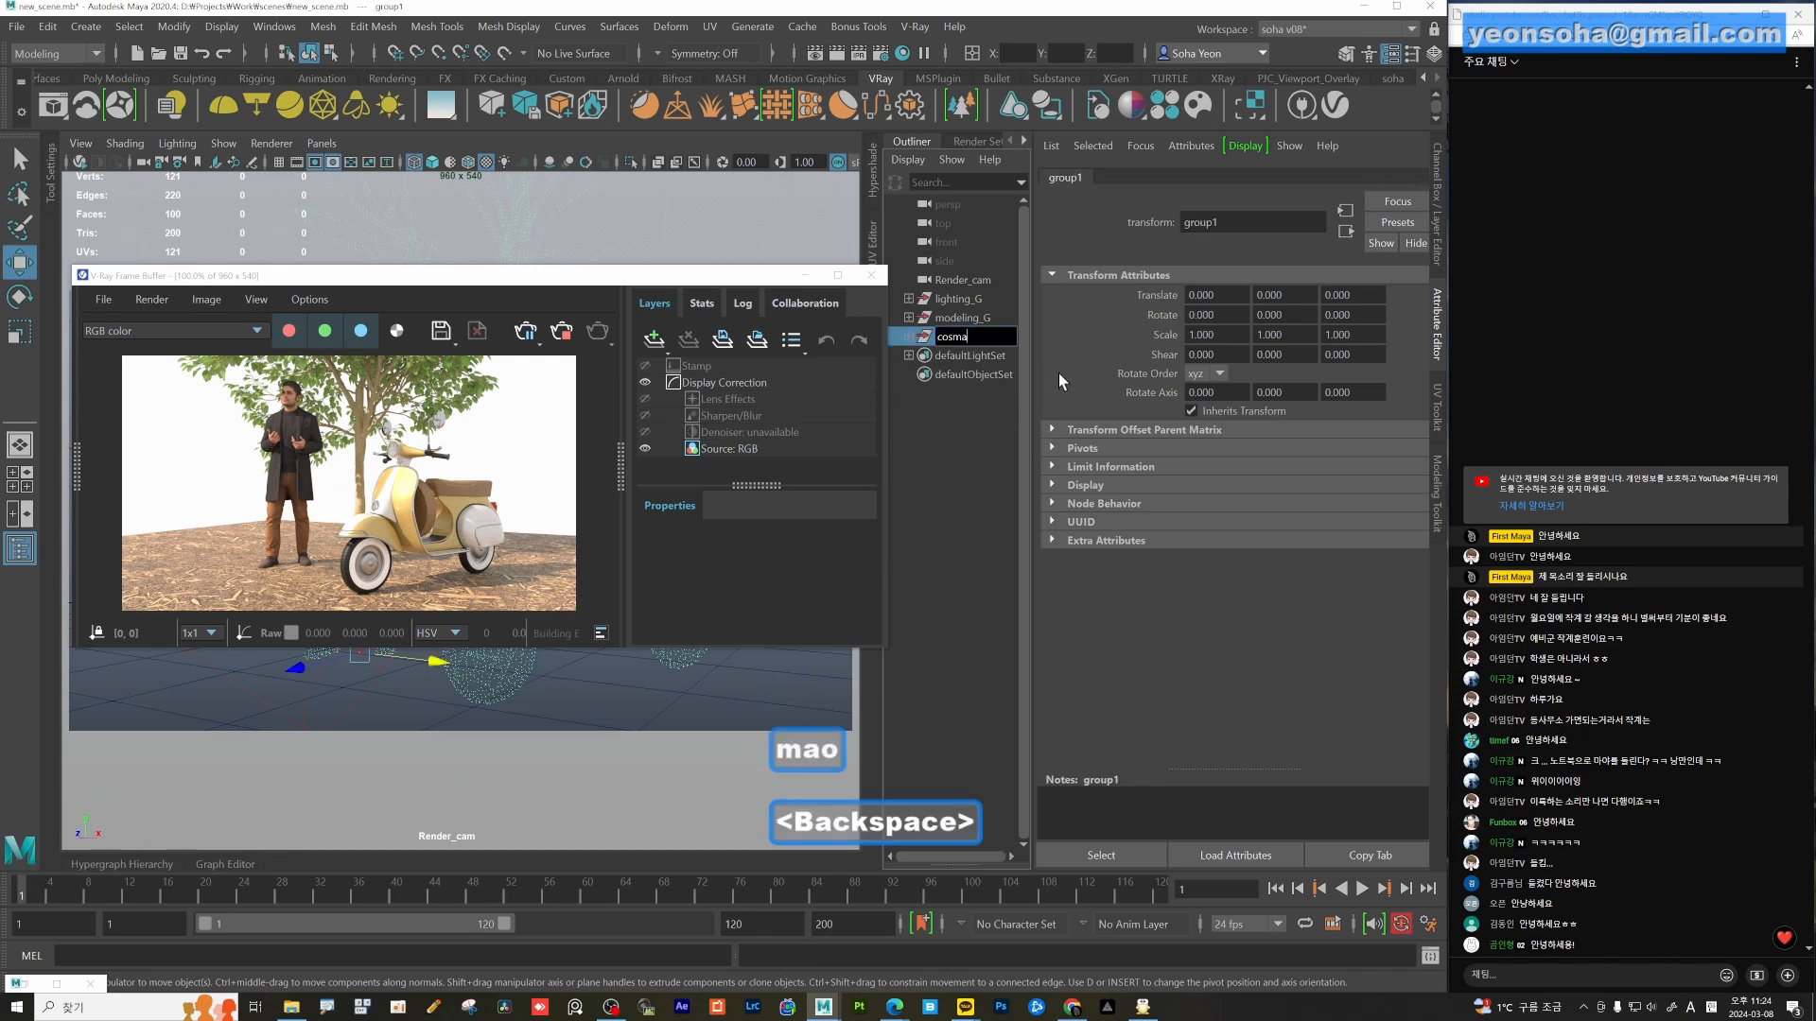
key(BackSpace)
text(os)
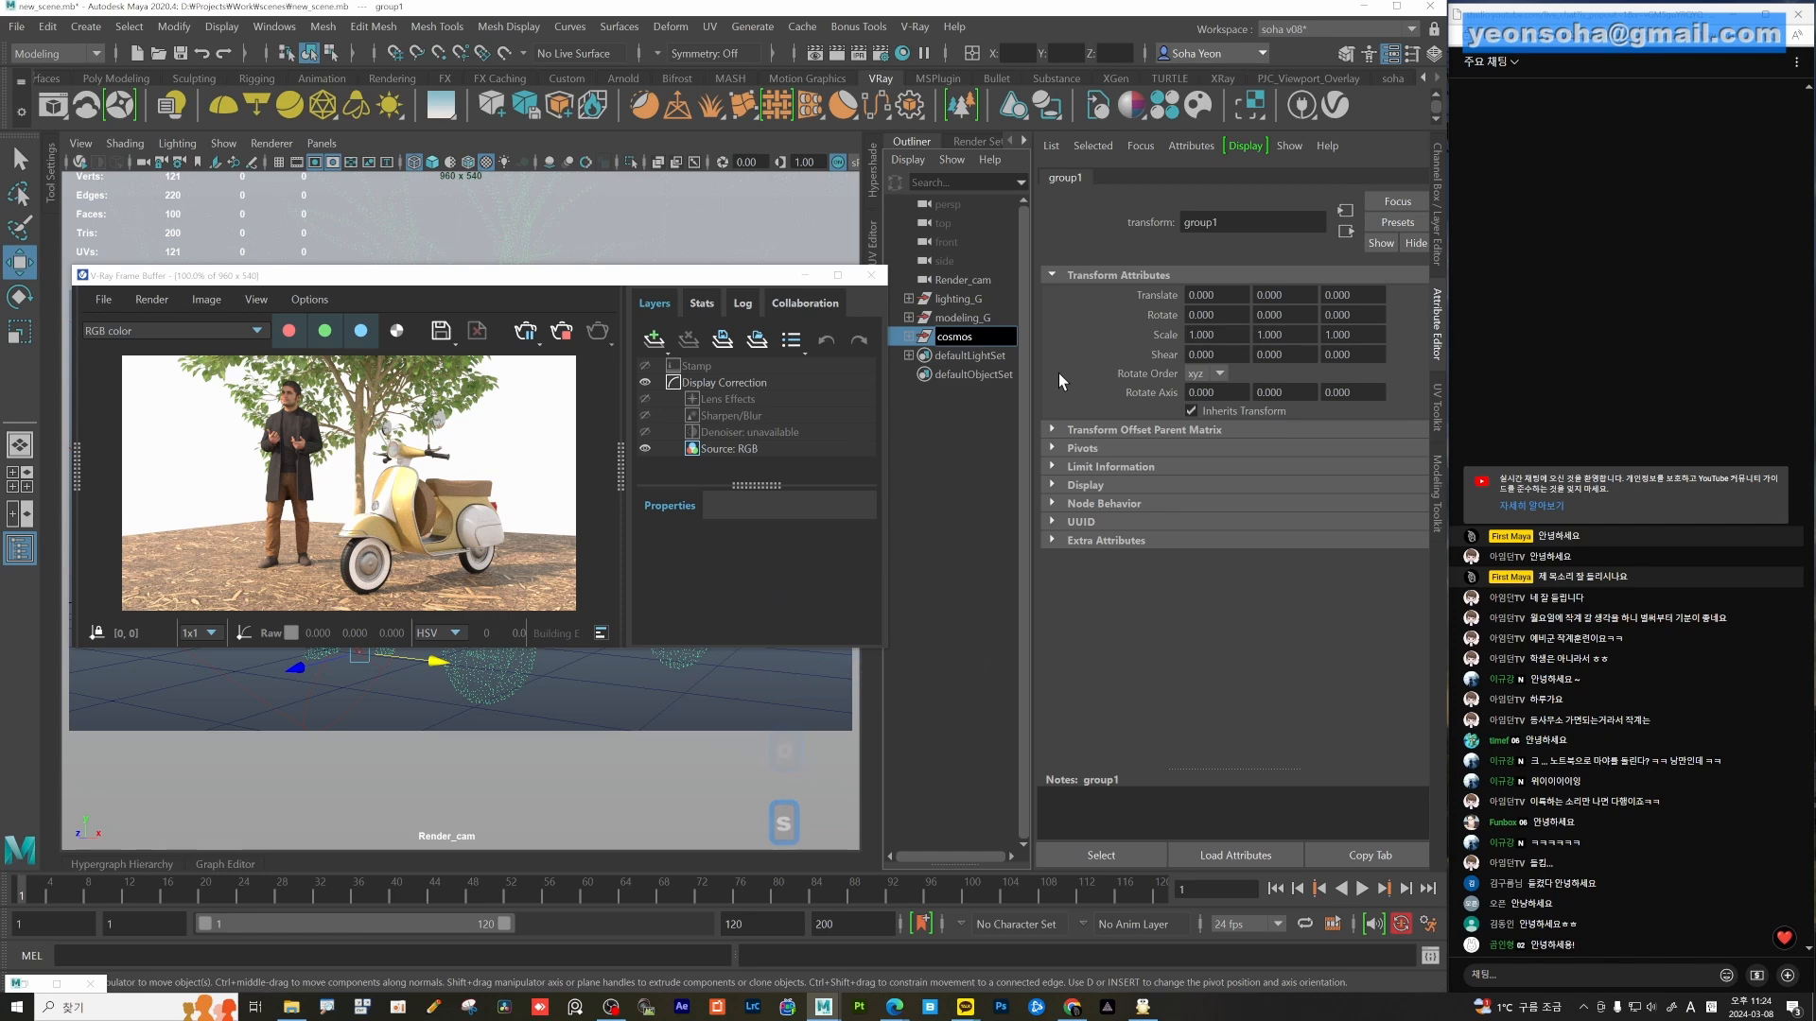
text(_G)
key(Return)
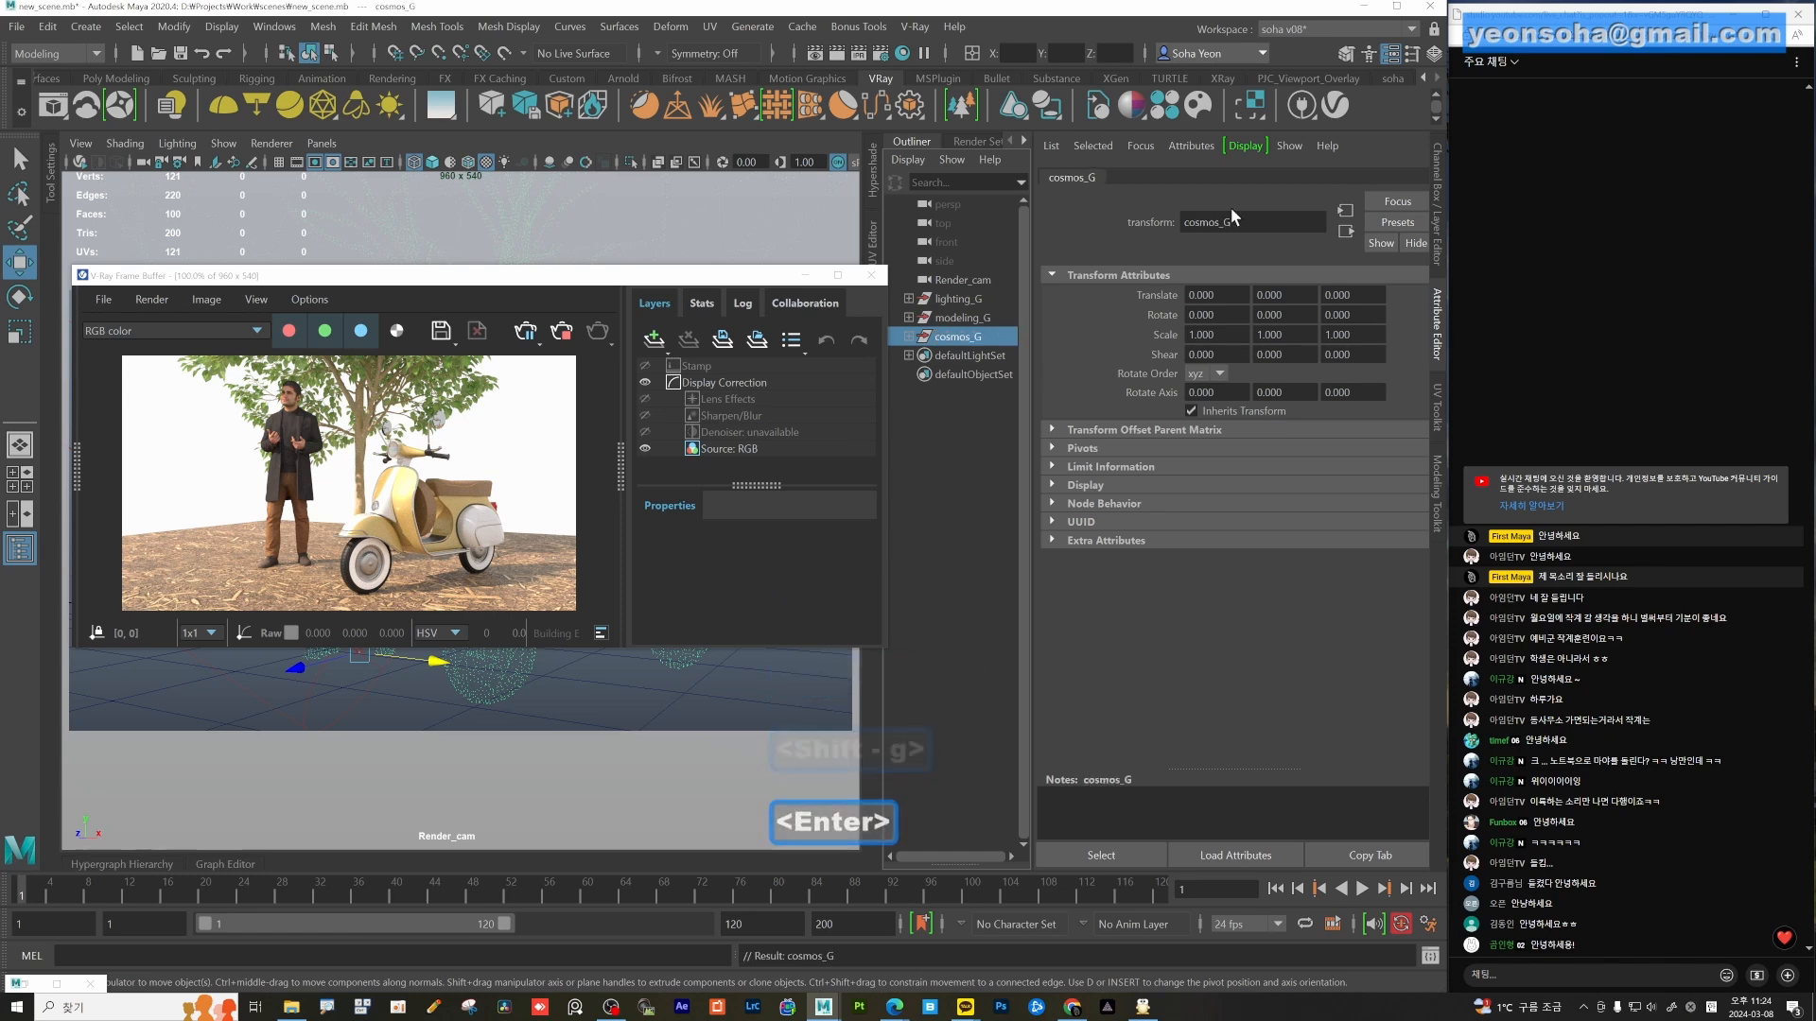
click(1199, 108)
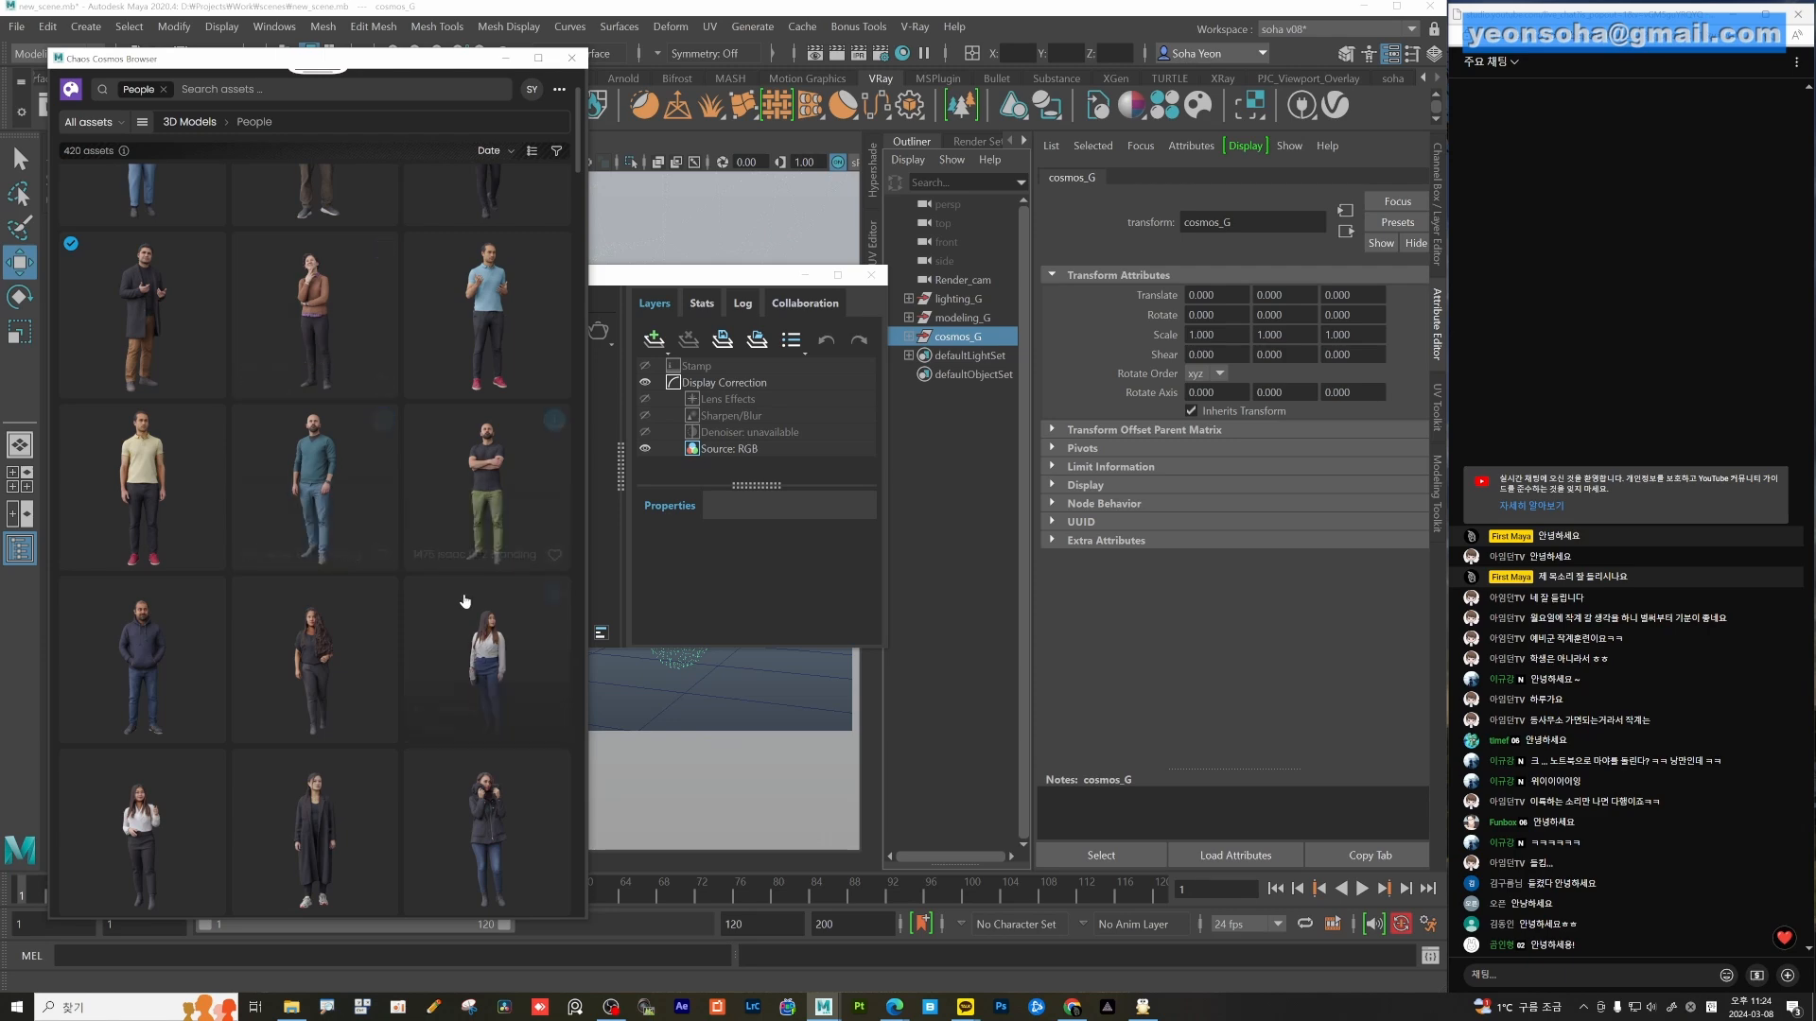
click(573, 61)
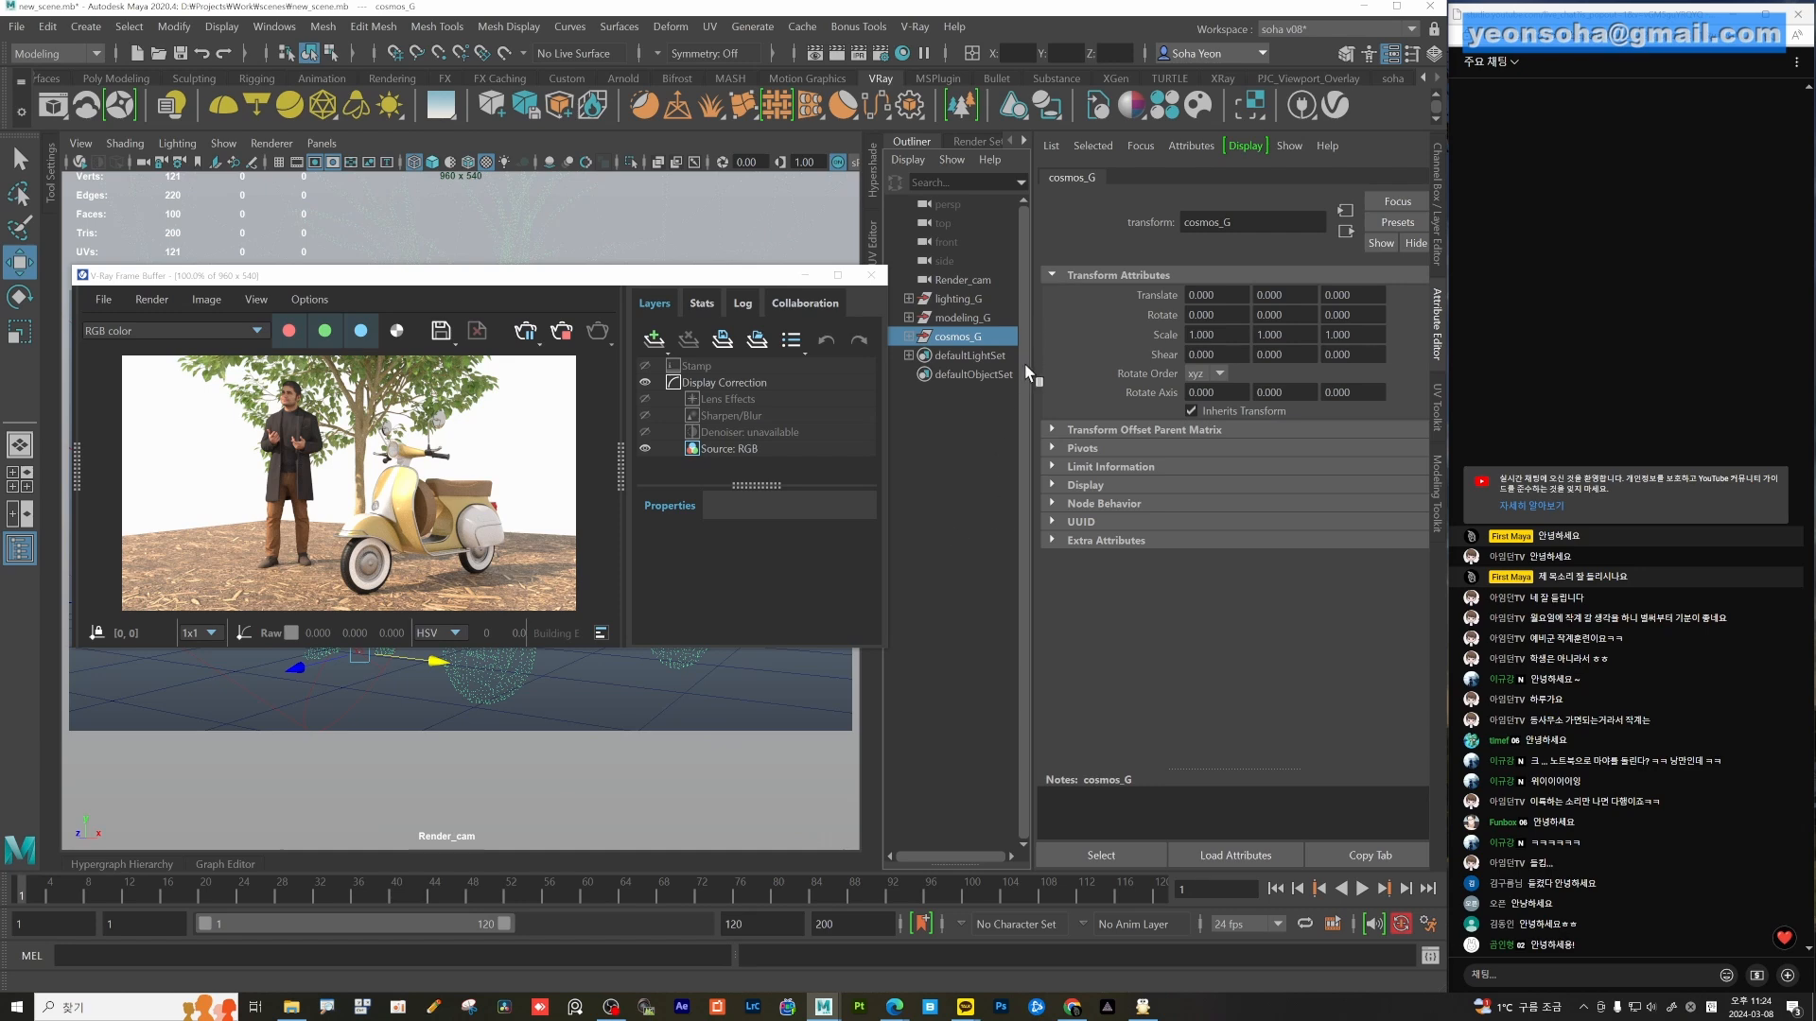
Enable the dome texture on the dome light in lighting_G, map a File texture to Dome Tex, and open its image file selection.
click(910, 298)
click(979, 318)
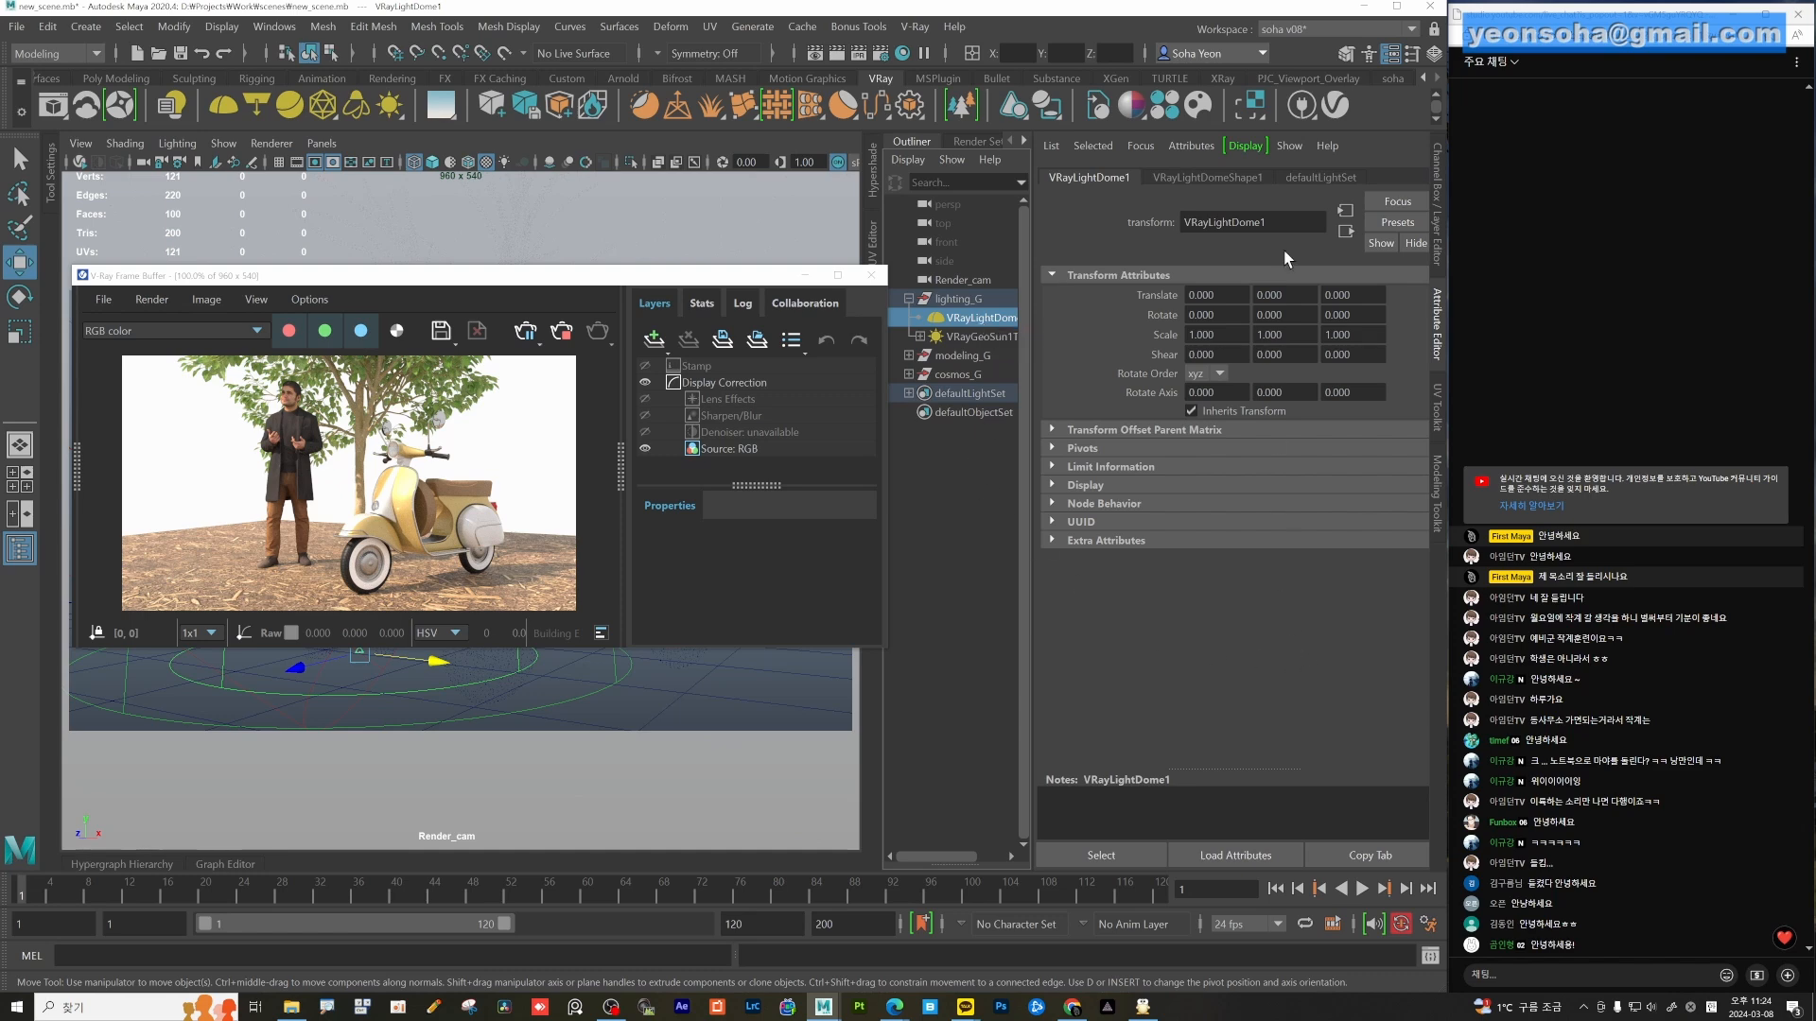
click(1228, 178)
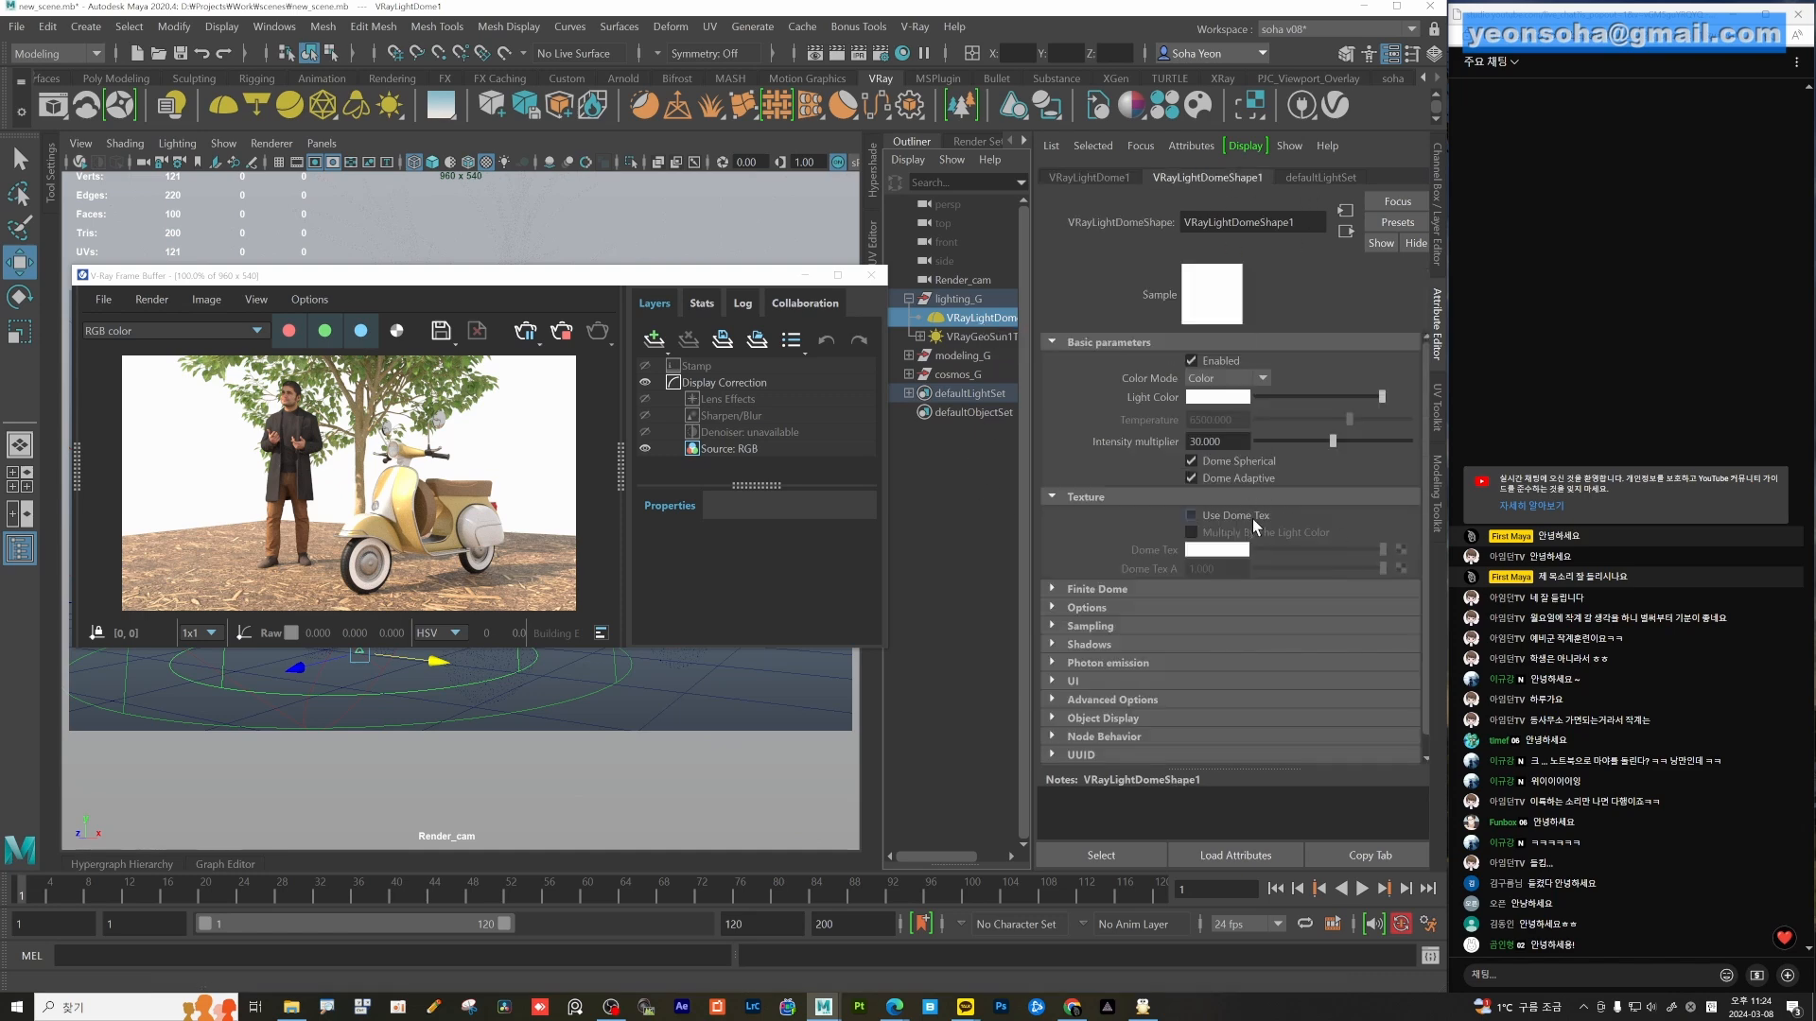
click(1401, 550)
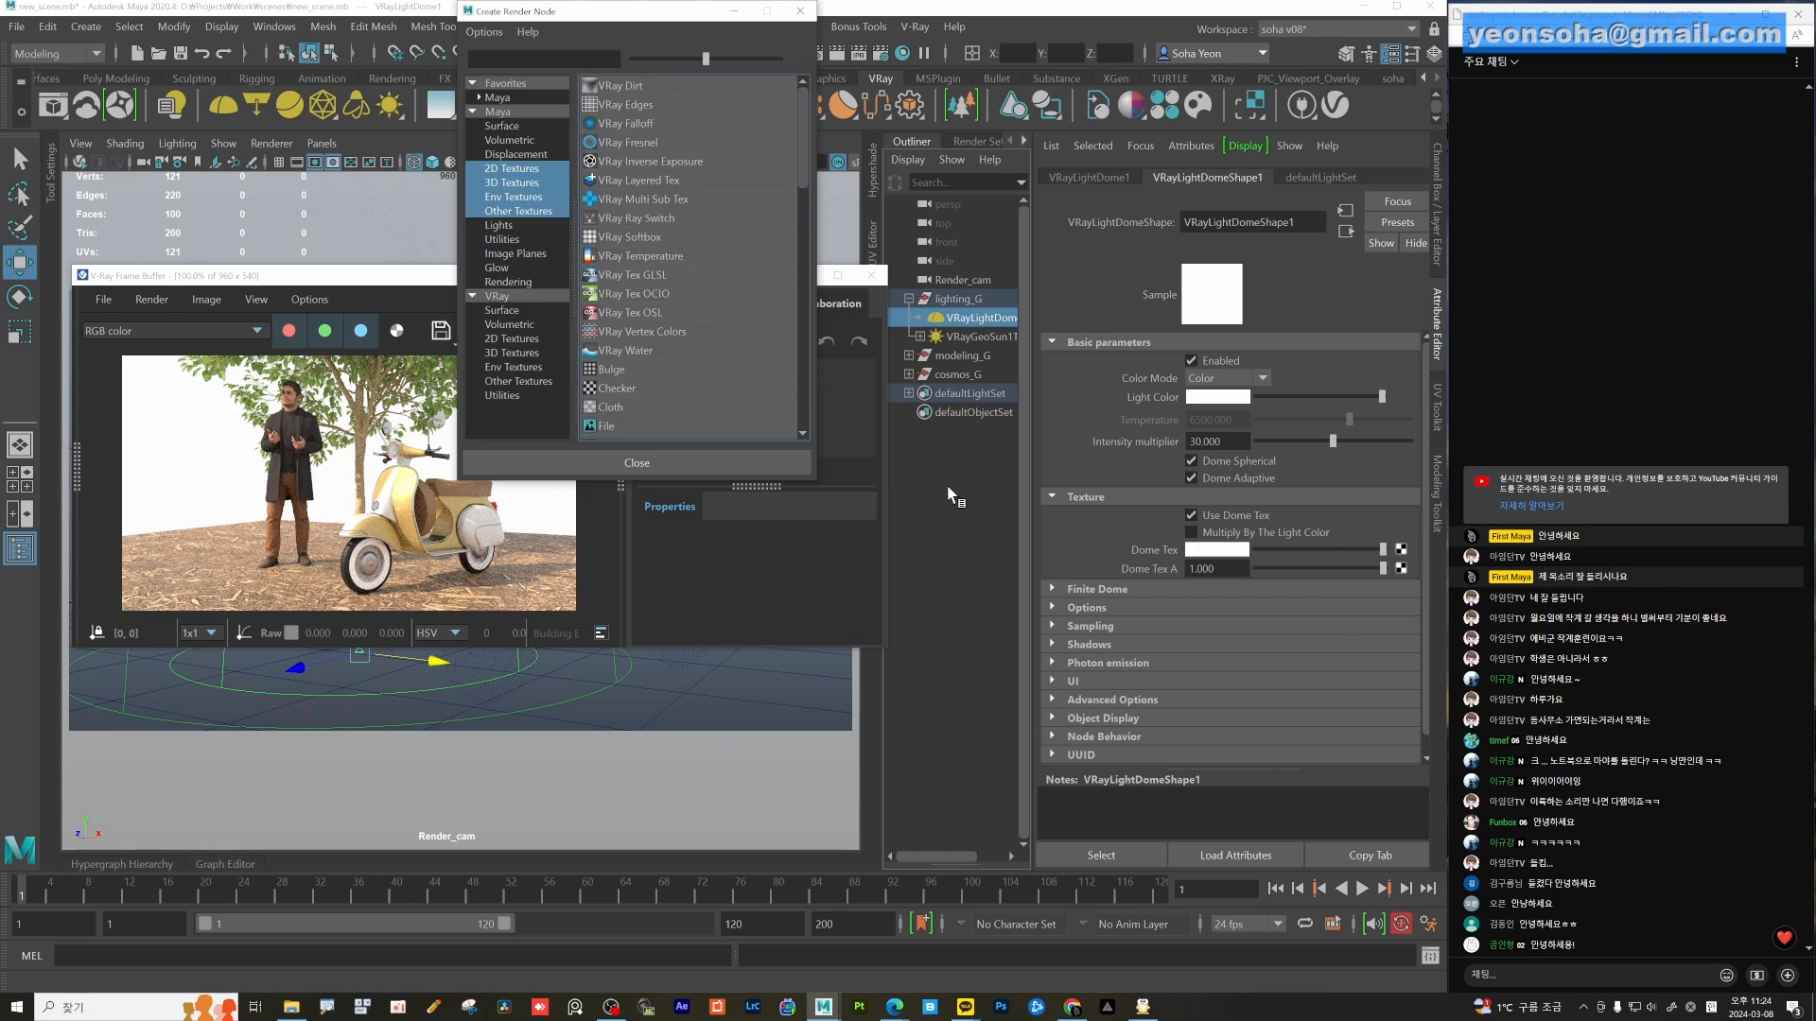
click(610, 426)
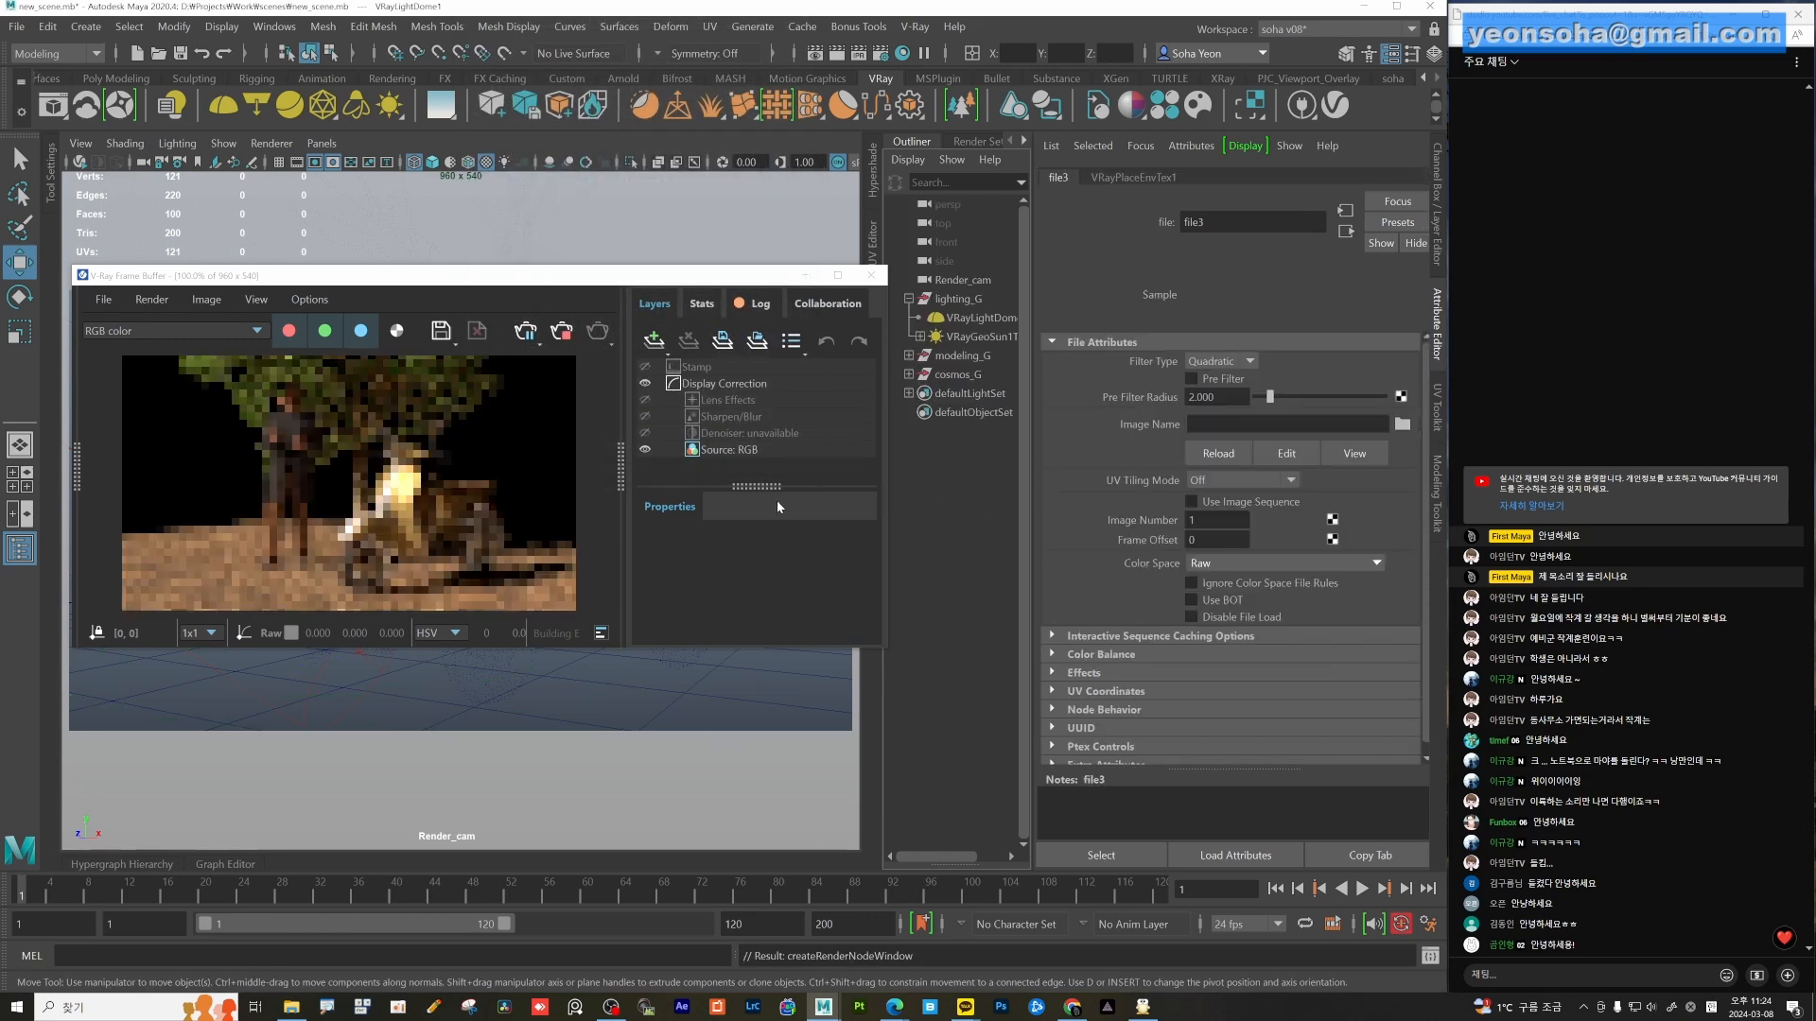
click(1402, 423)
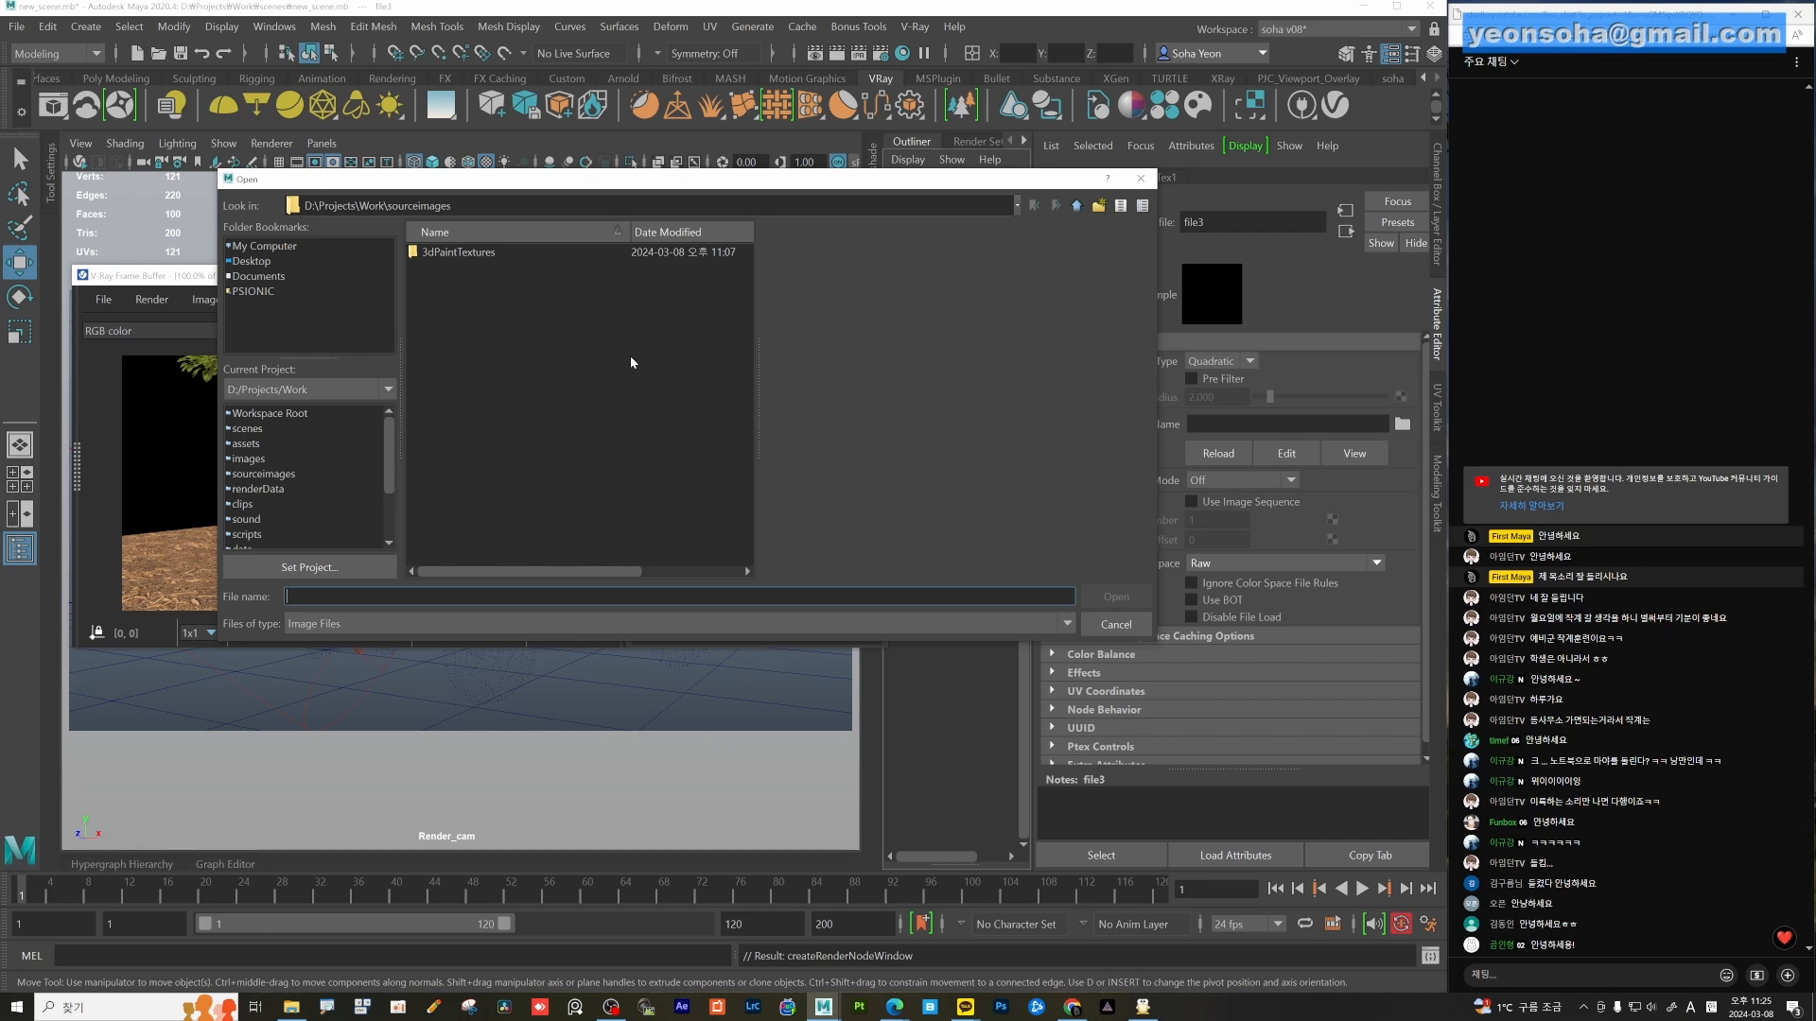
Switch to File Explorer, look through the Projects folder on the D: drive, and return to Maya's file selection.
click(291, 1007)
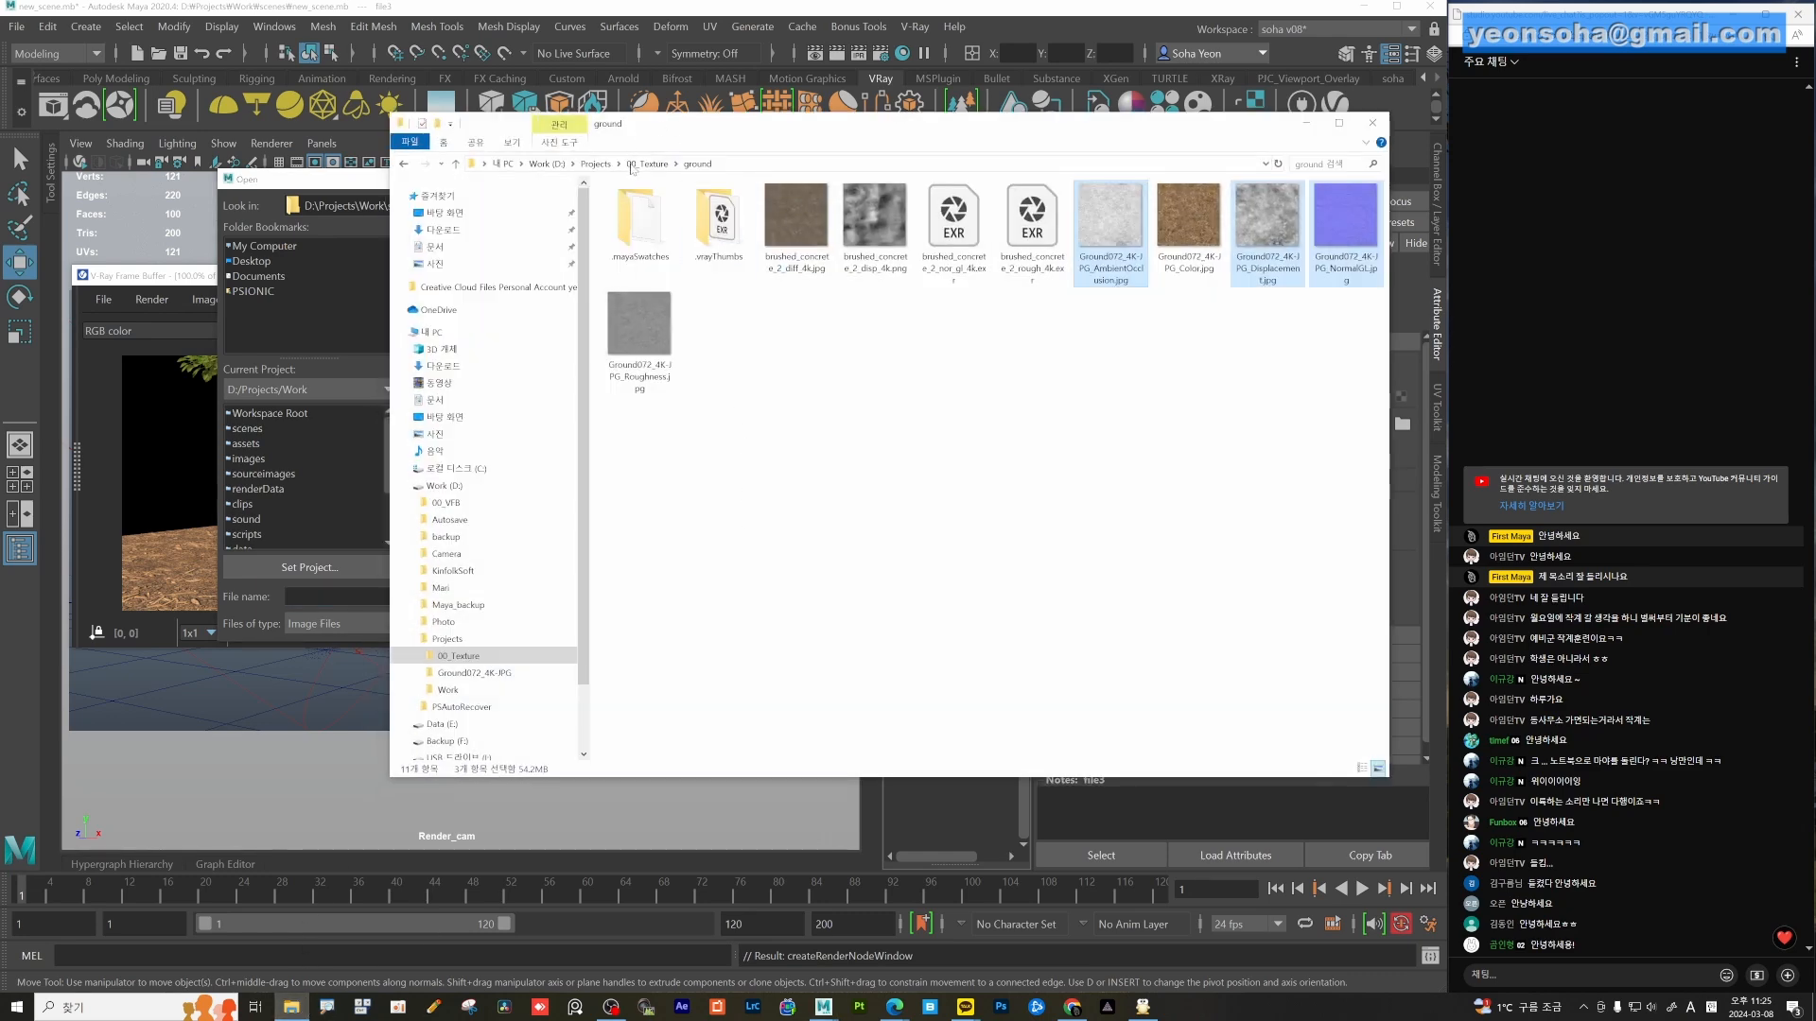
click(596, 164)
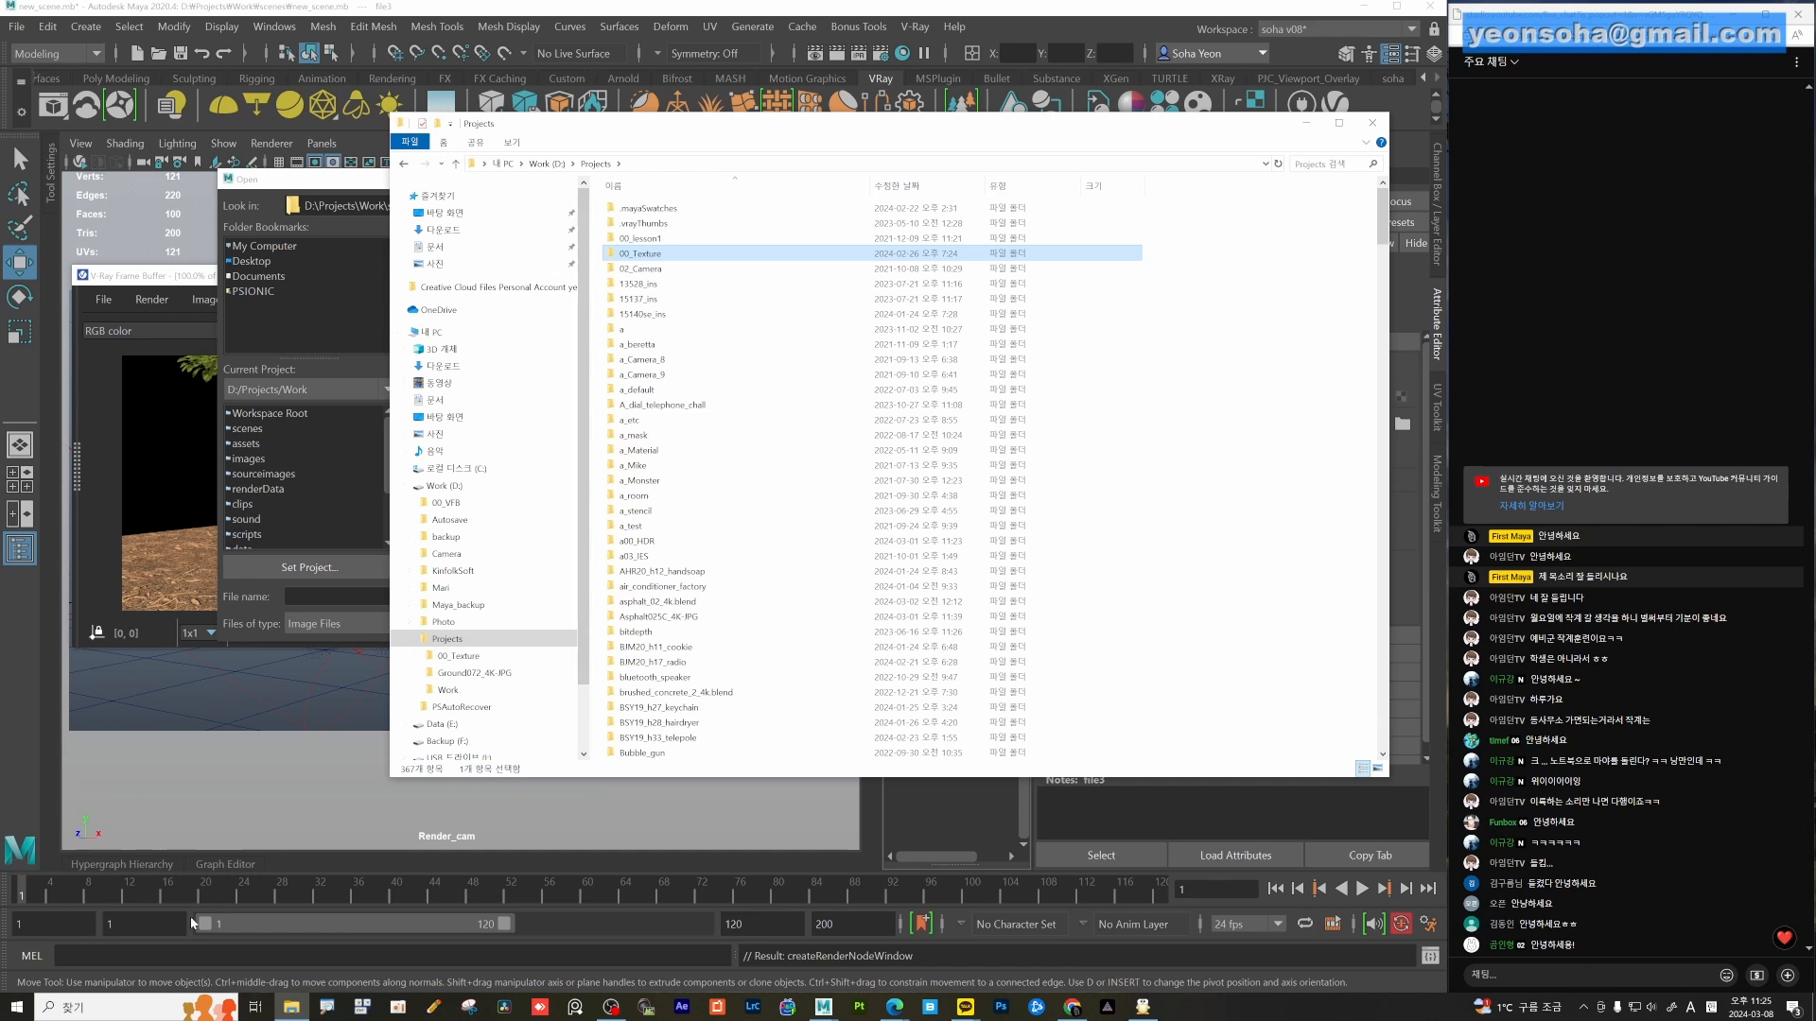
click(245, 768)
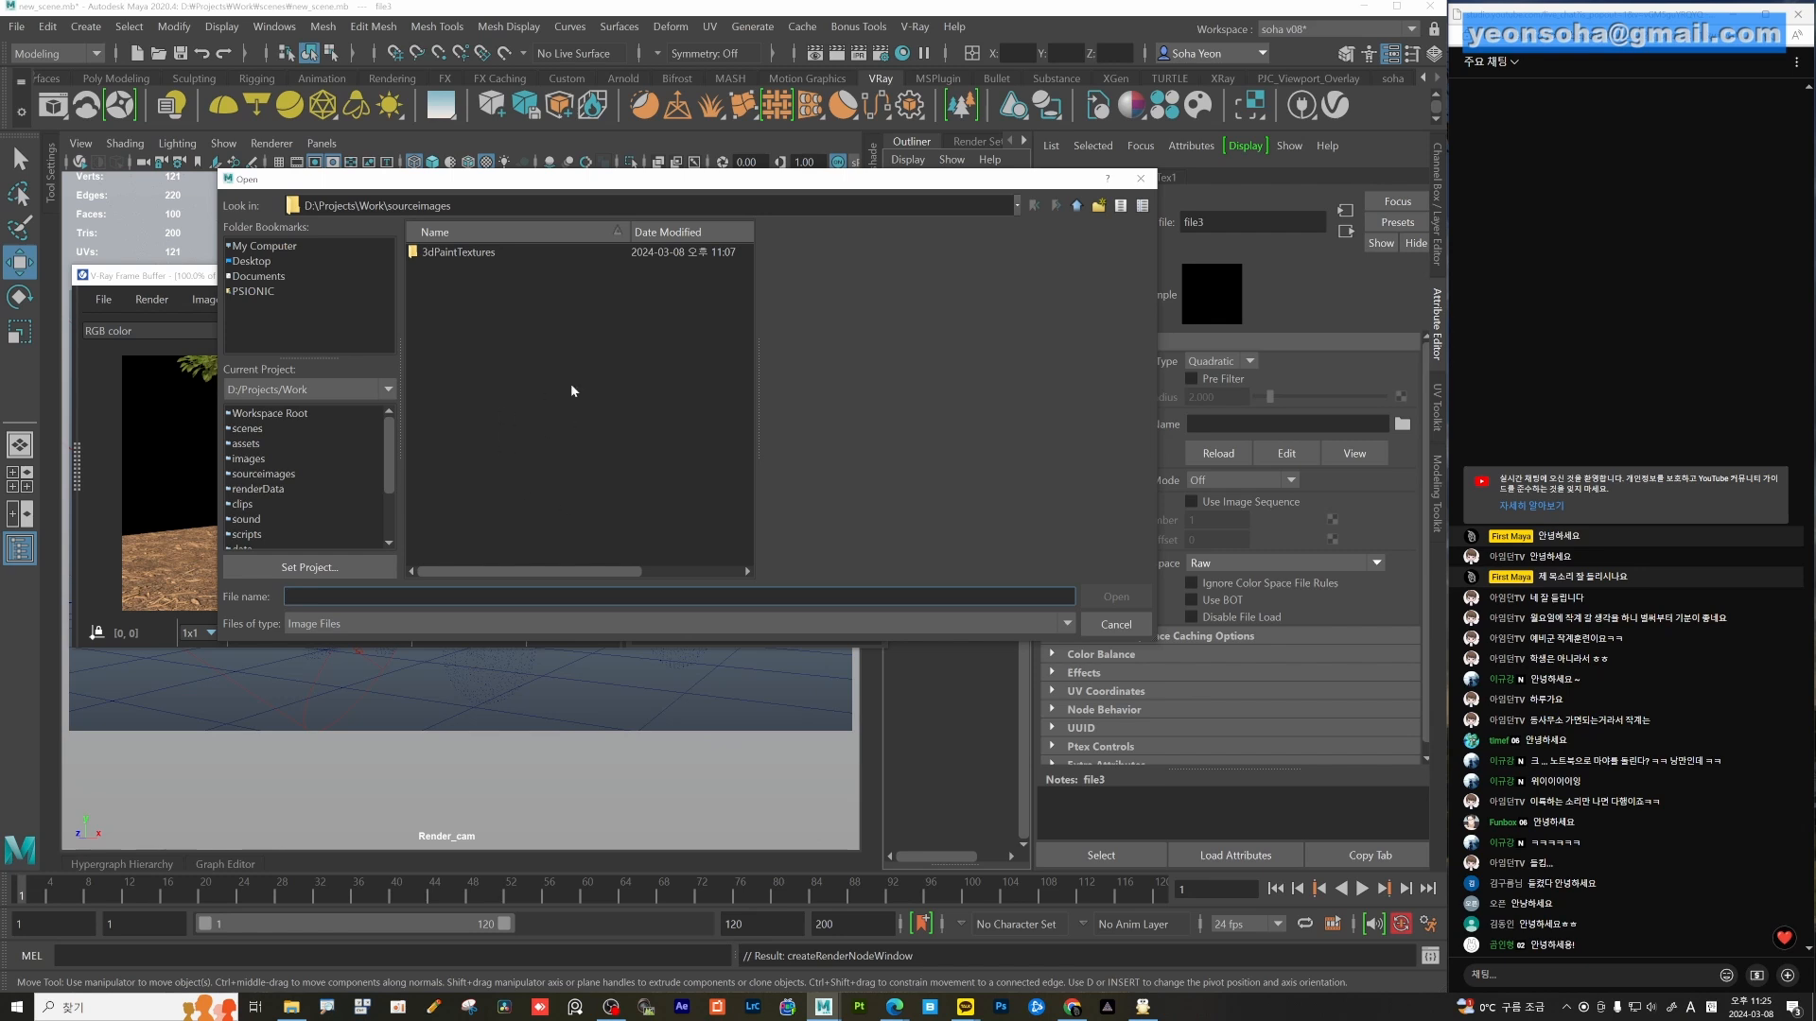
Load monbachtal_riverbank_4k.hdr from D:\Projects\a00_HDR\outdoor as the dome light's texture image.
click(1078, 208)
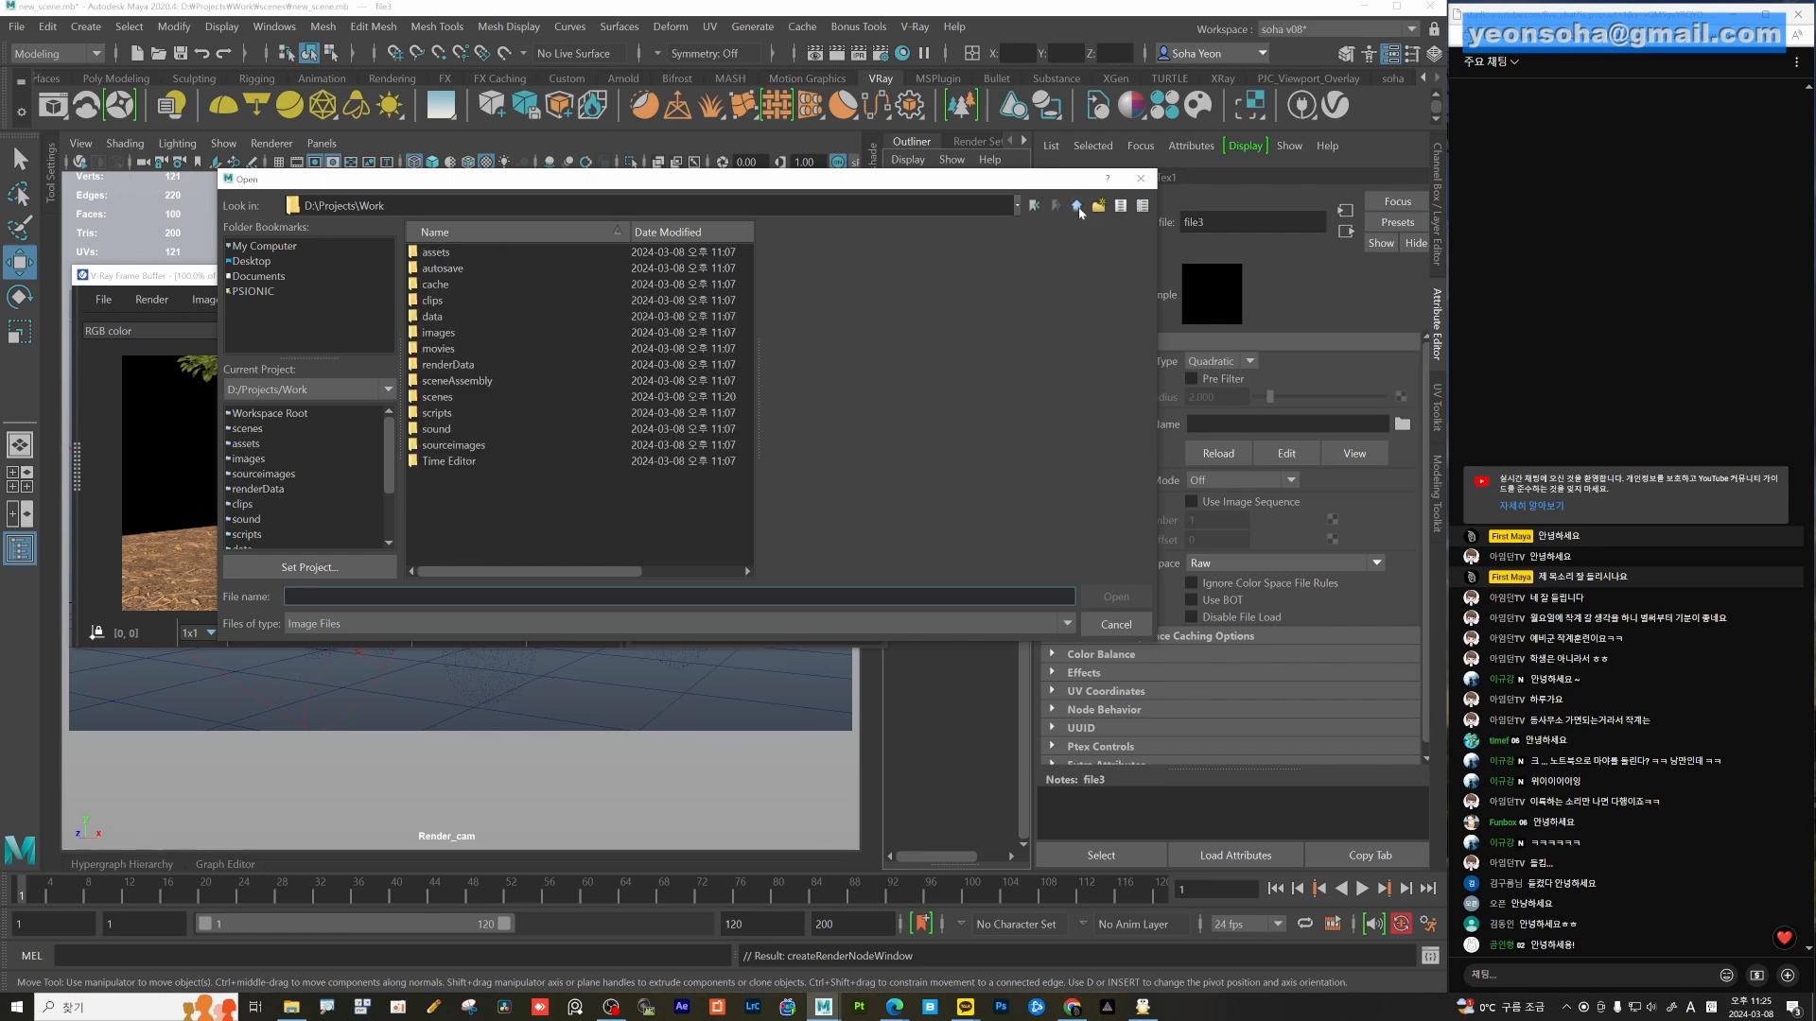
click(1077, 208)
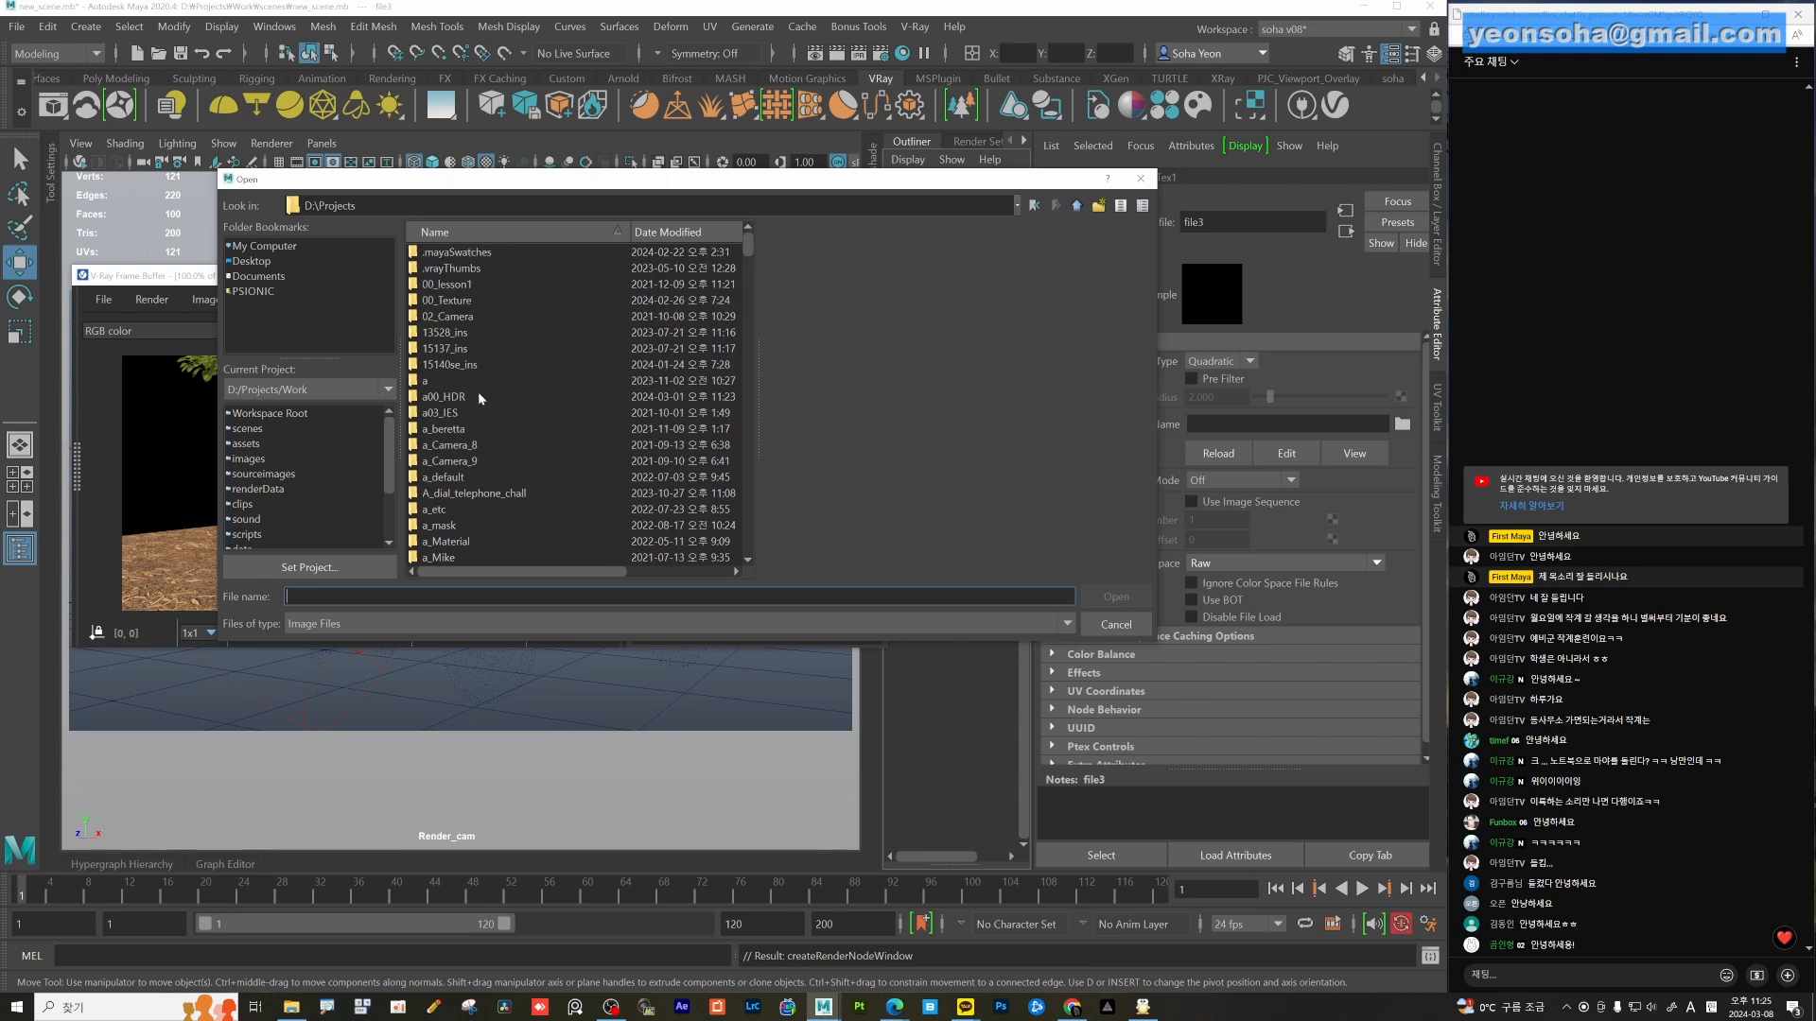
double_click(444, 396)
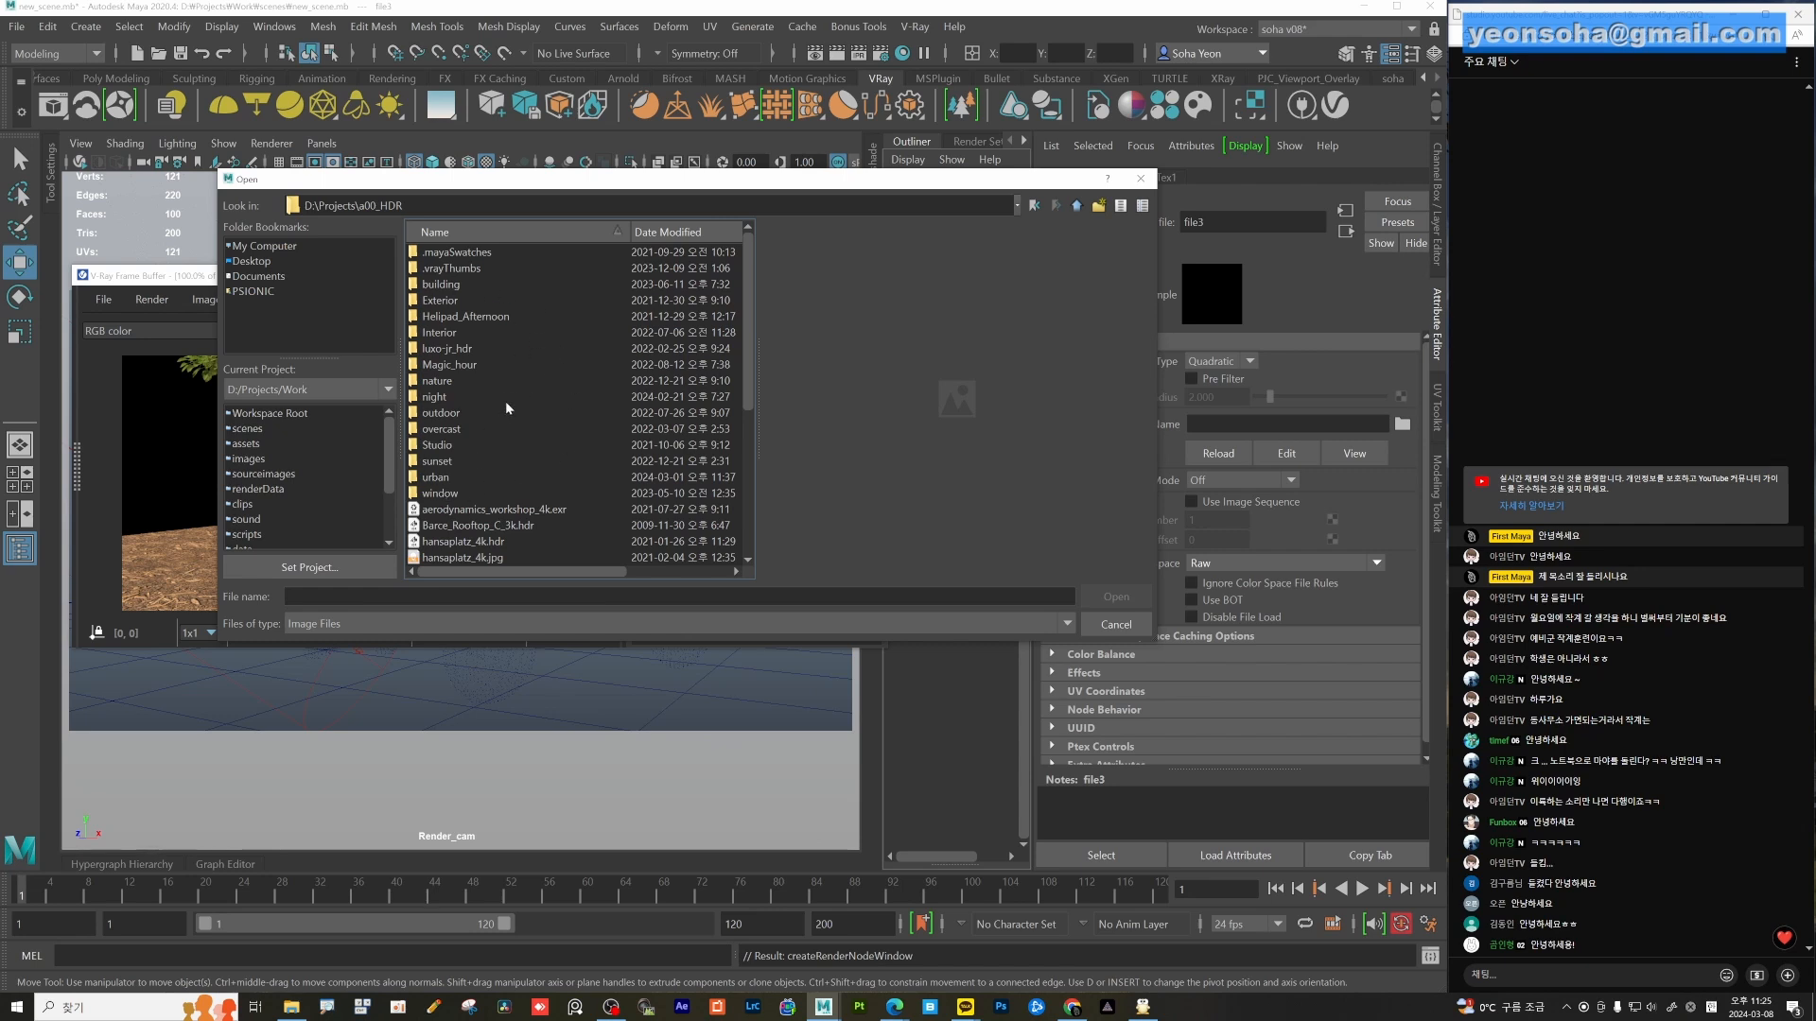
double_click(459, 414)
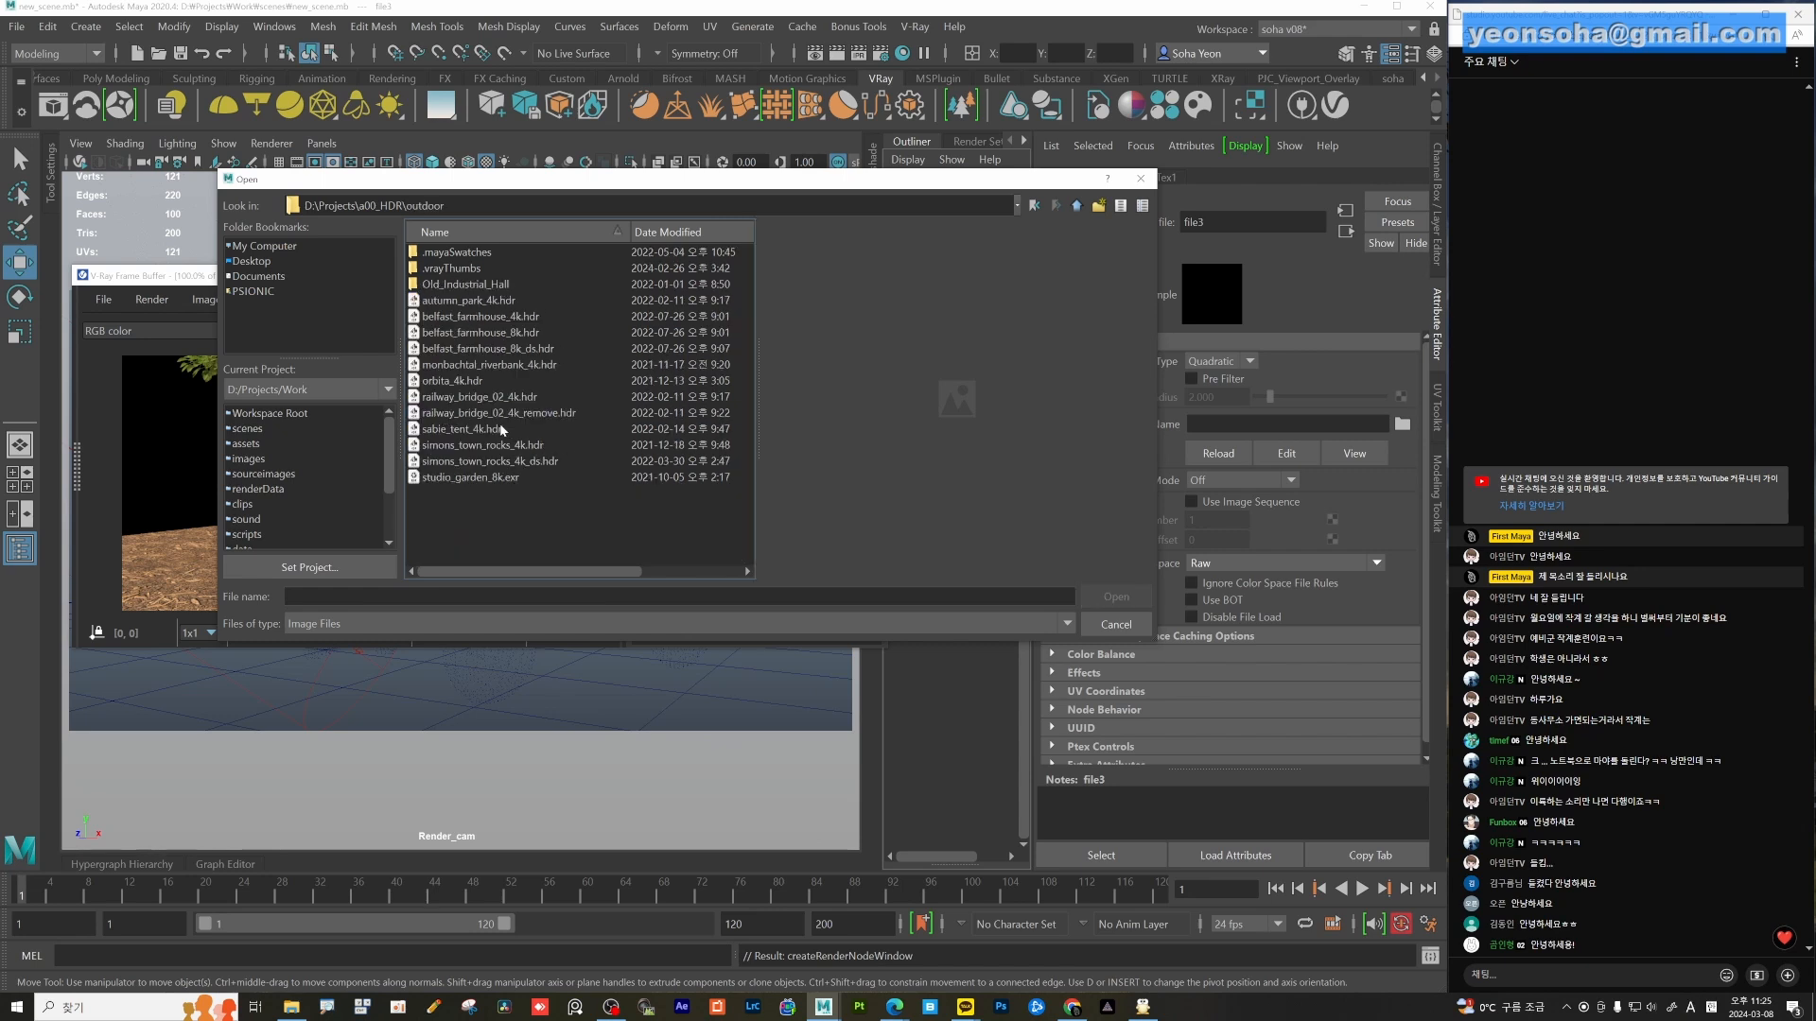
click(480, 365)
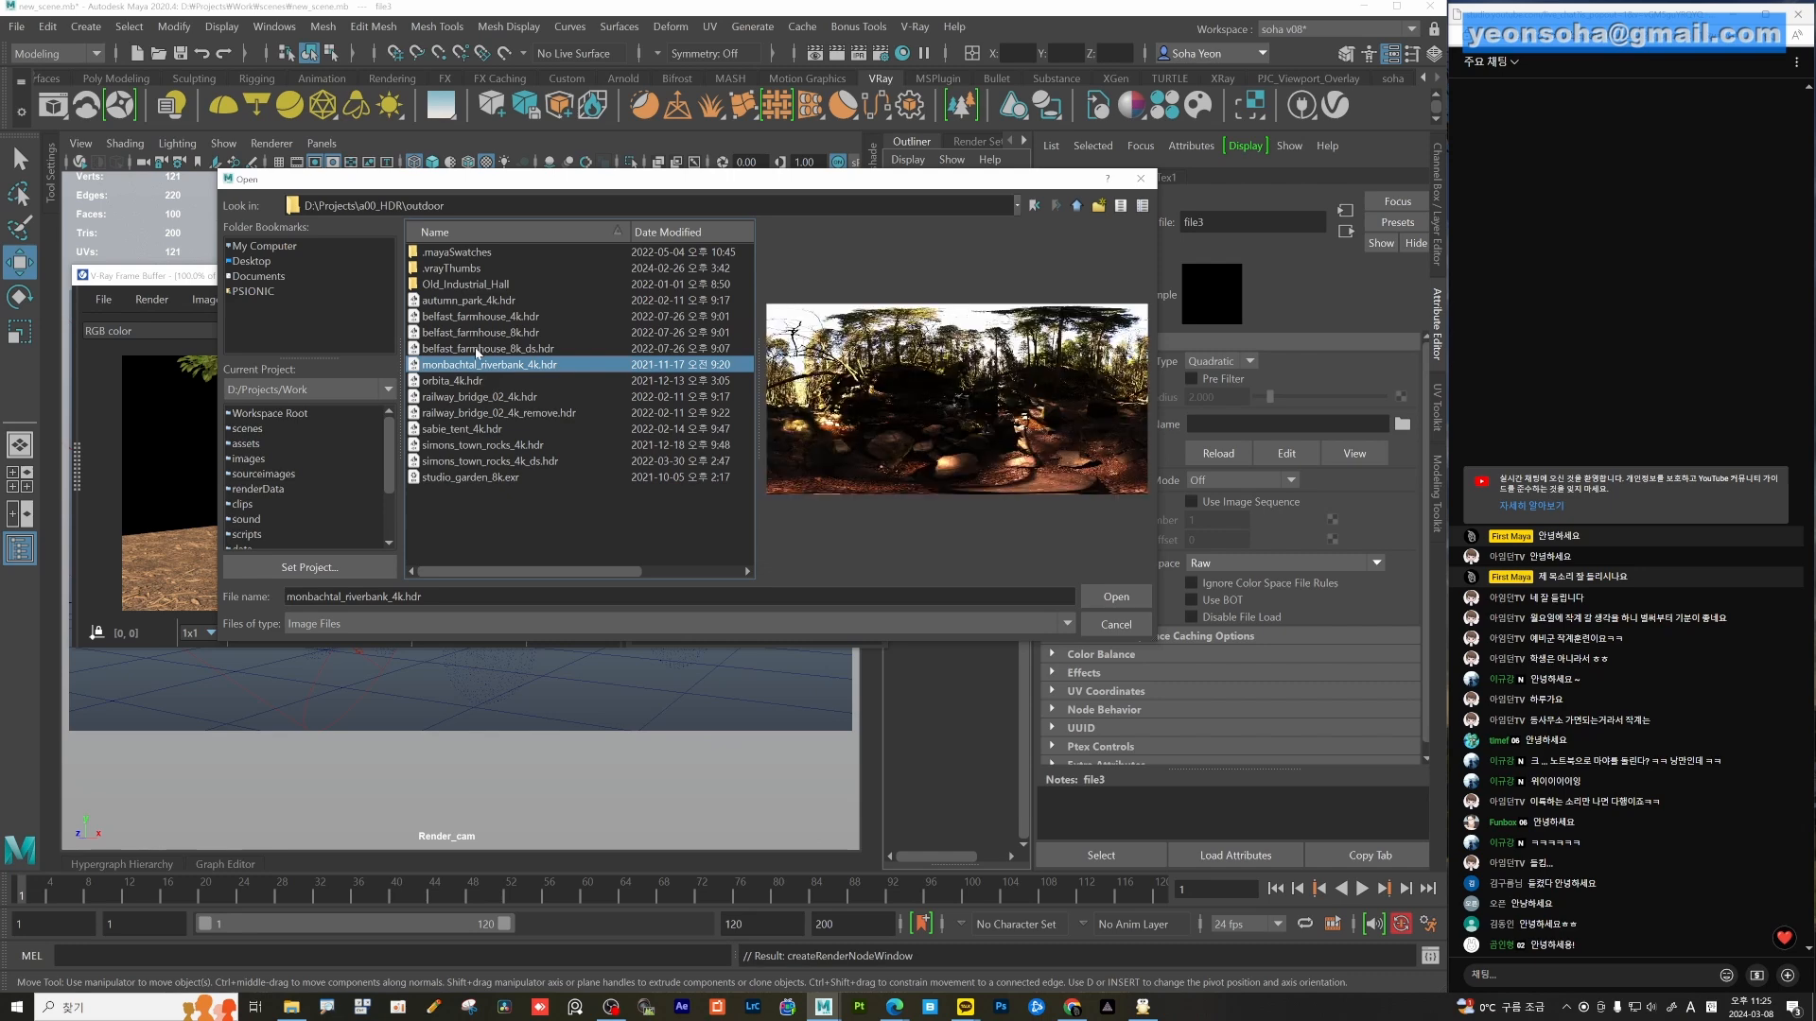
click(478, 349)
click(480, 367)
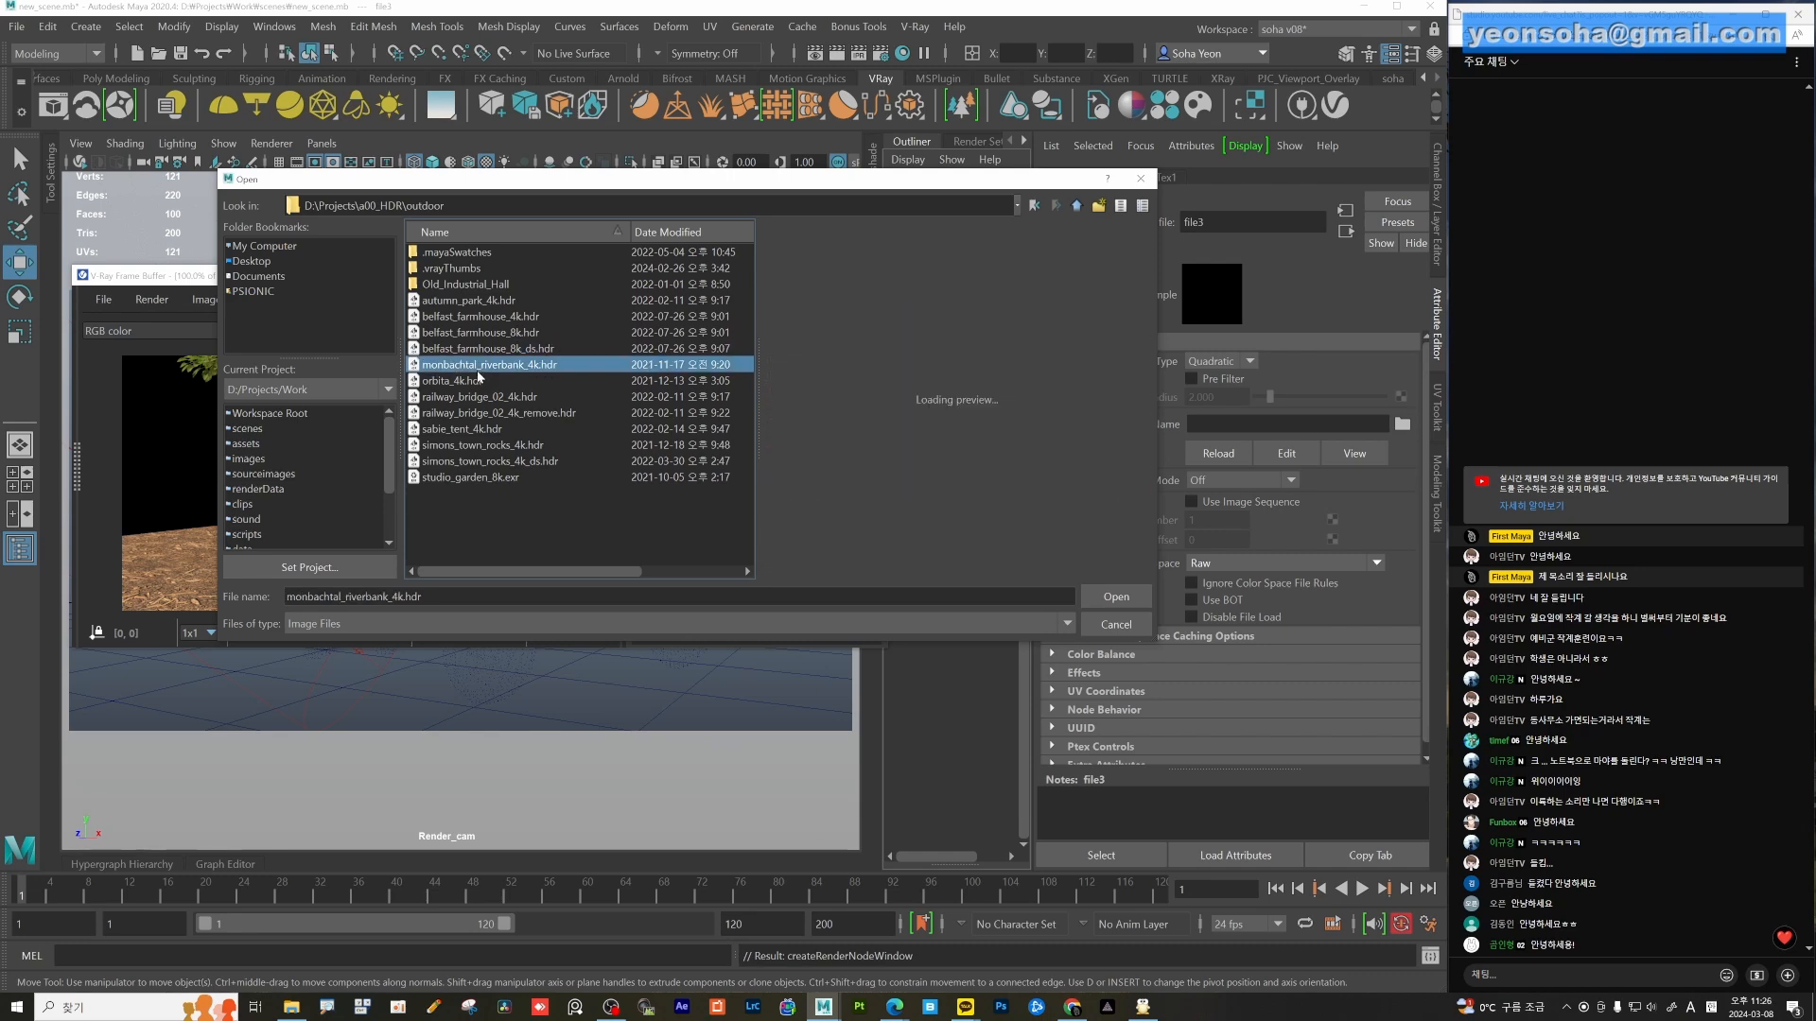
click(1102, 597)
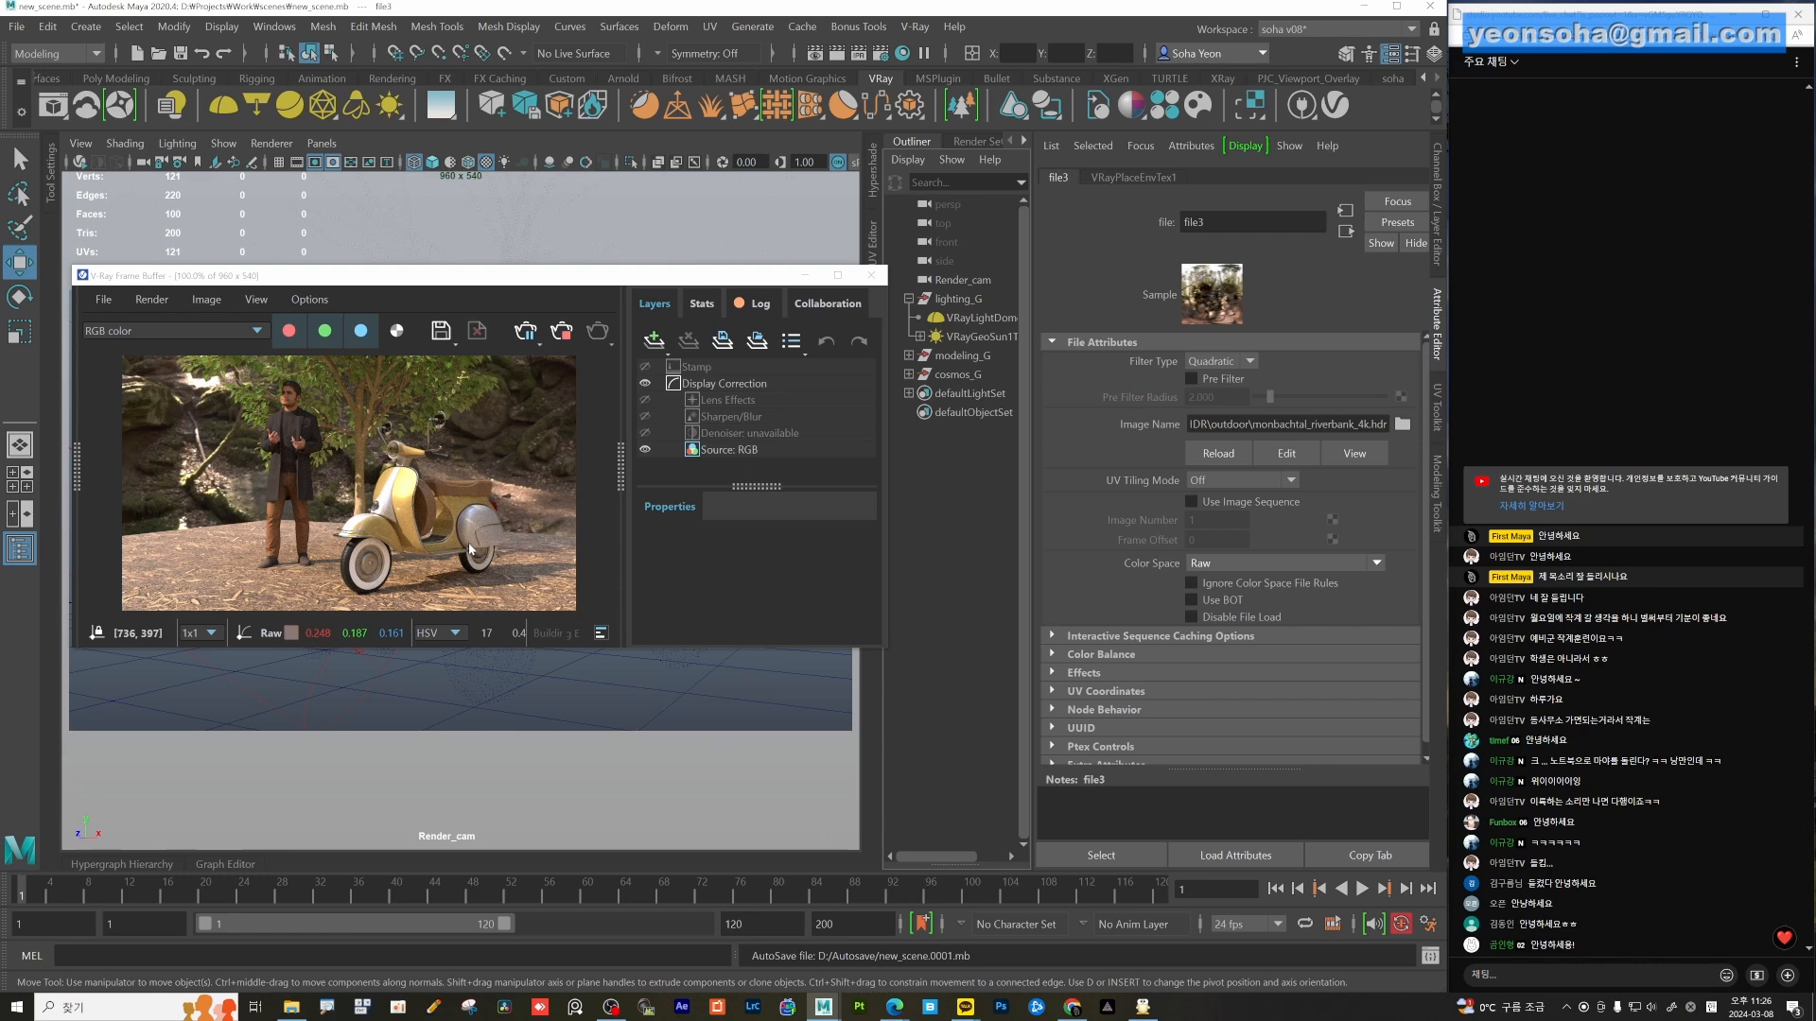
key(alt)
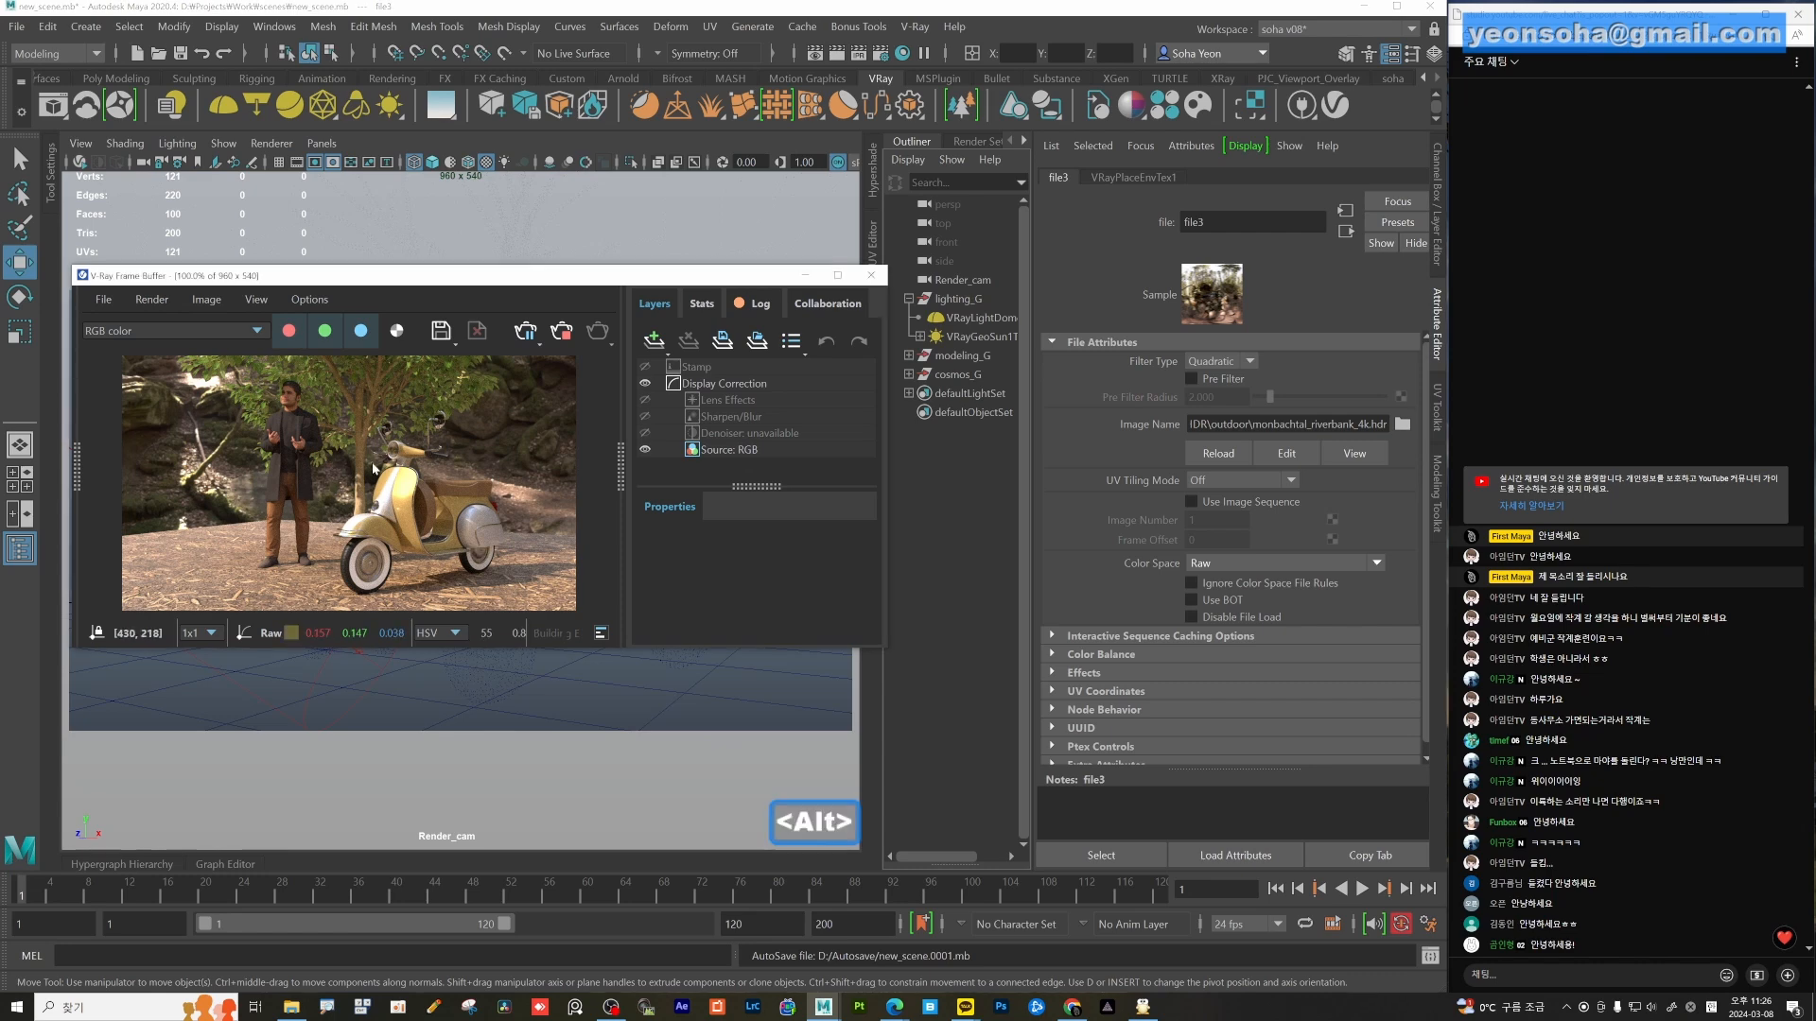
Switch to File Explorer, look into the sourceimages folder under D:\Projects\Work, and return to Maya.
scroll(291, 434, up, 2)
scroll(378, 464, down, 2)
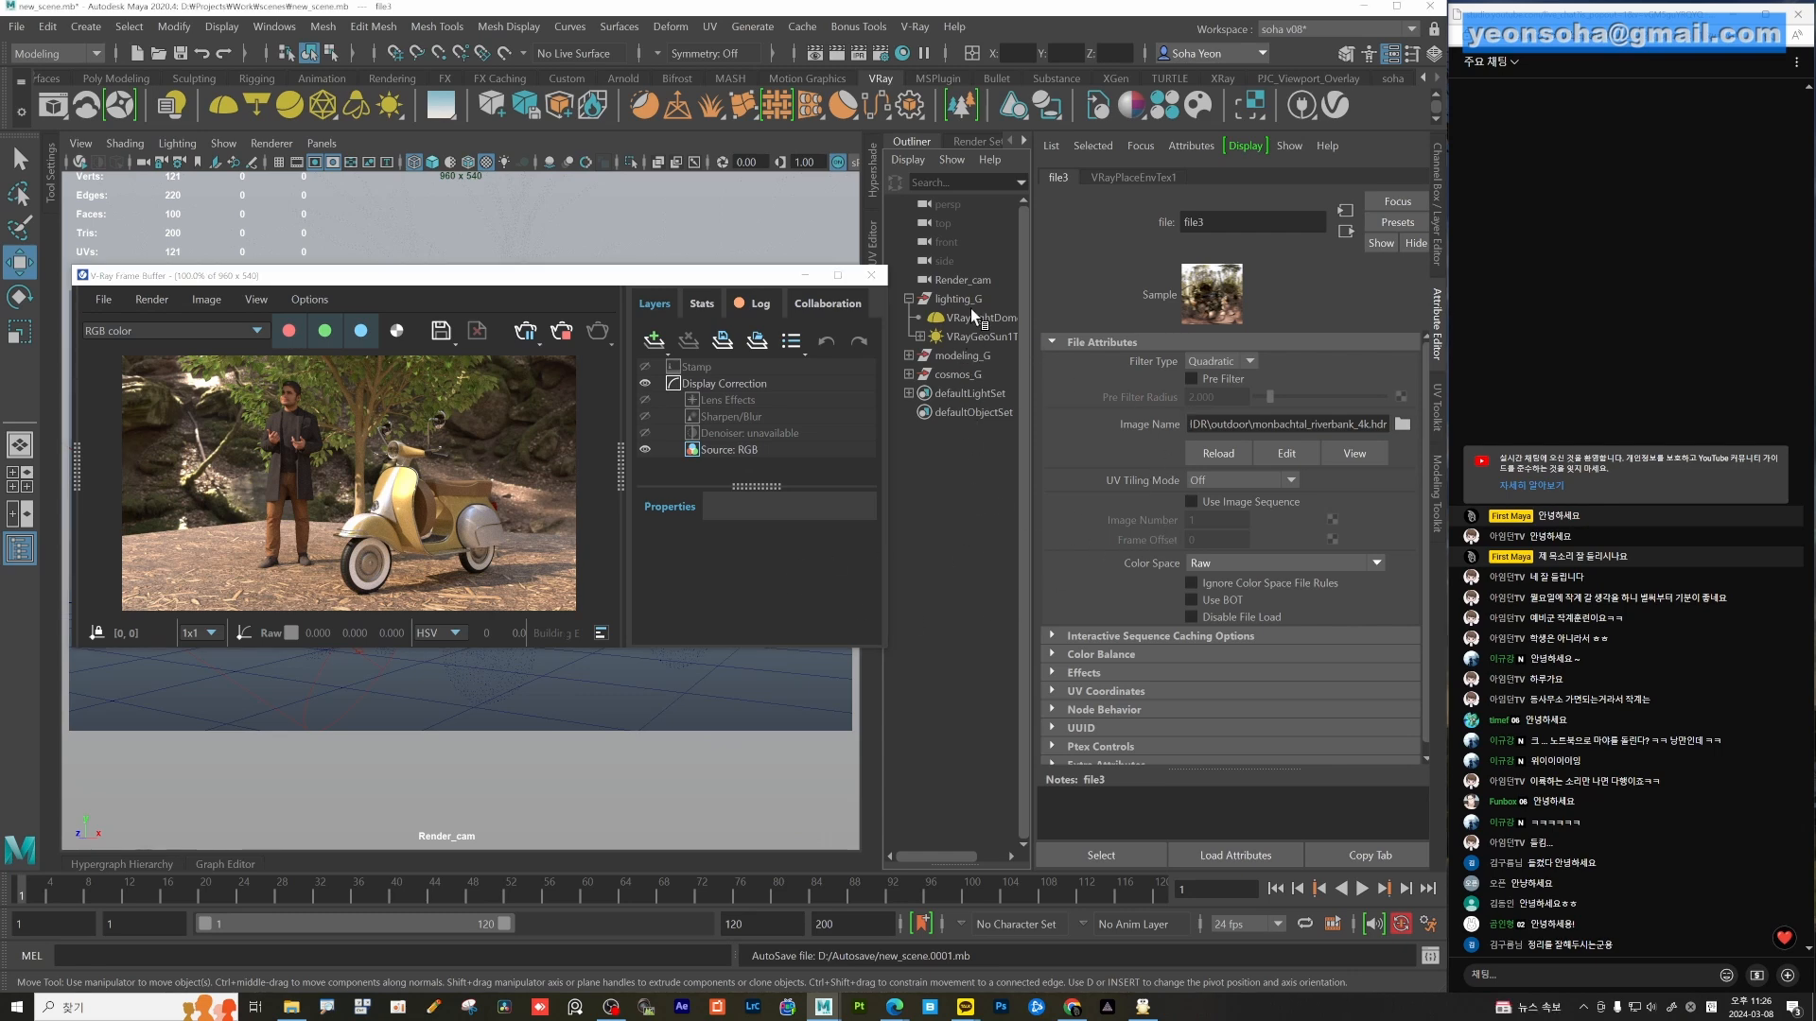
click(292, 1007)
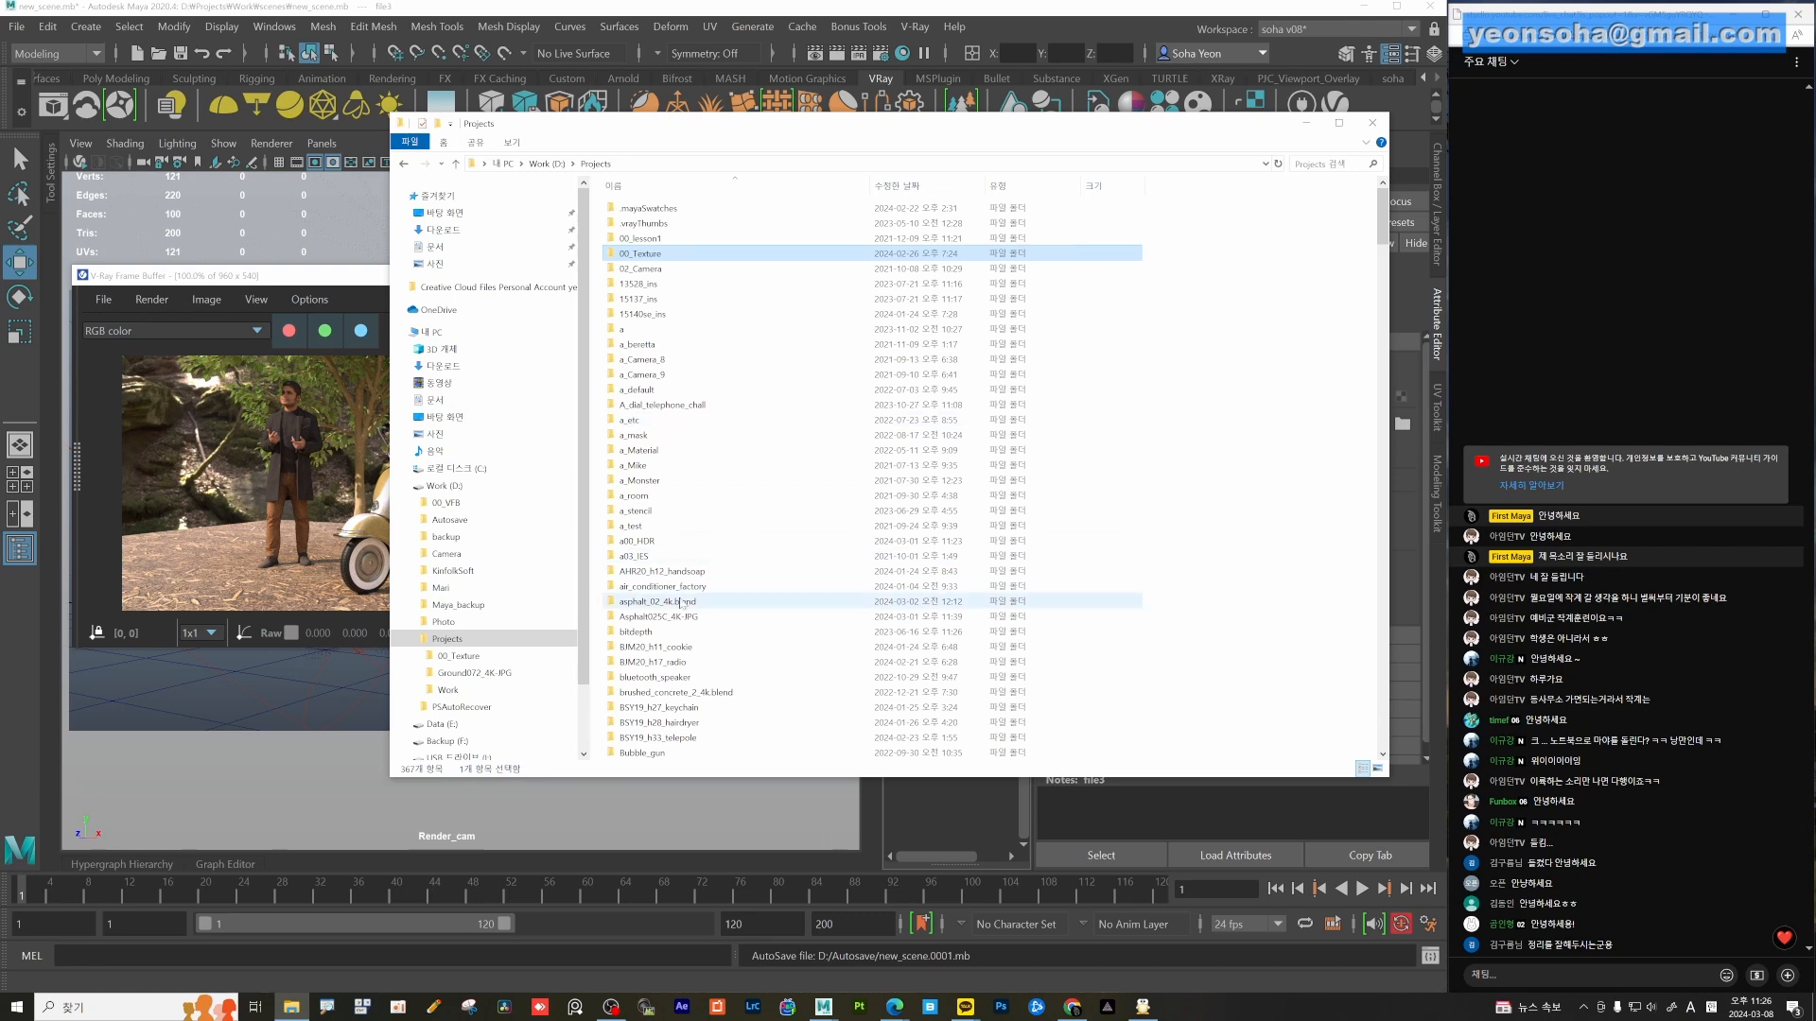
click(899, 181)
click(643, 210)
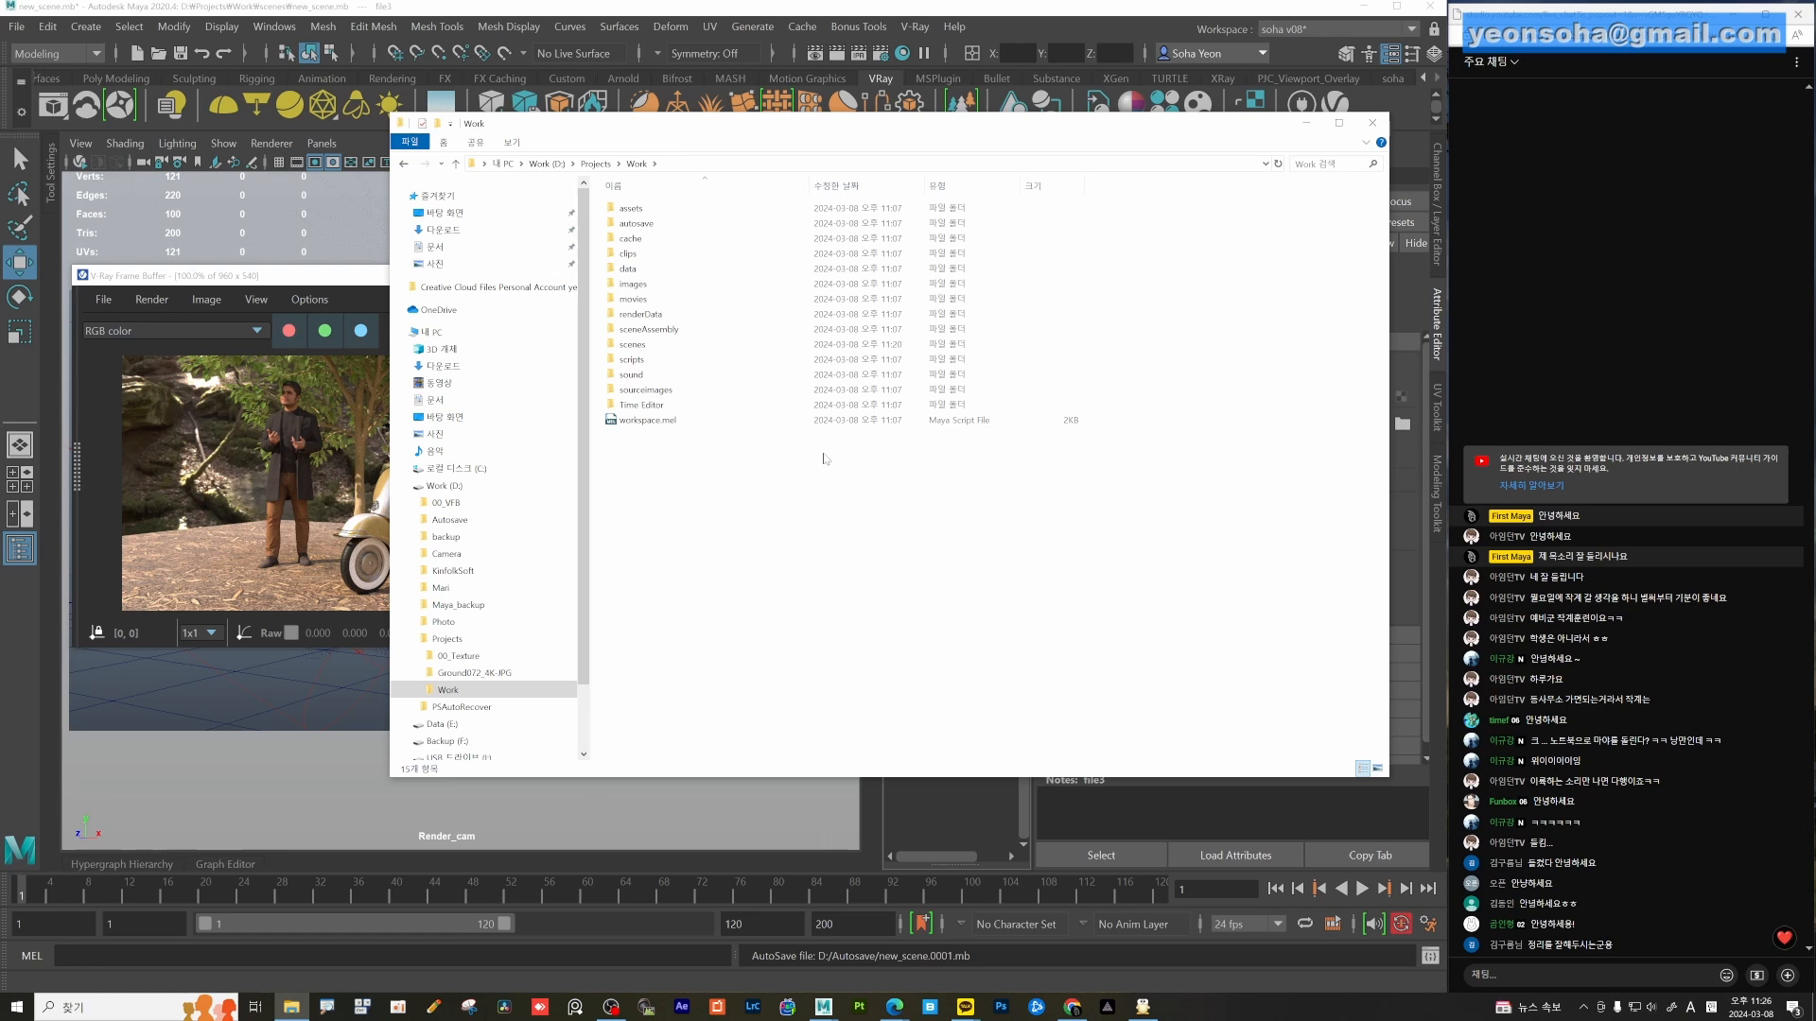
double_click(675, 390)
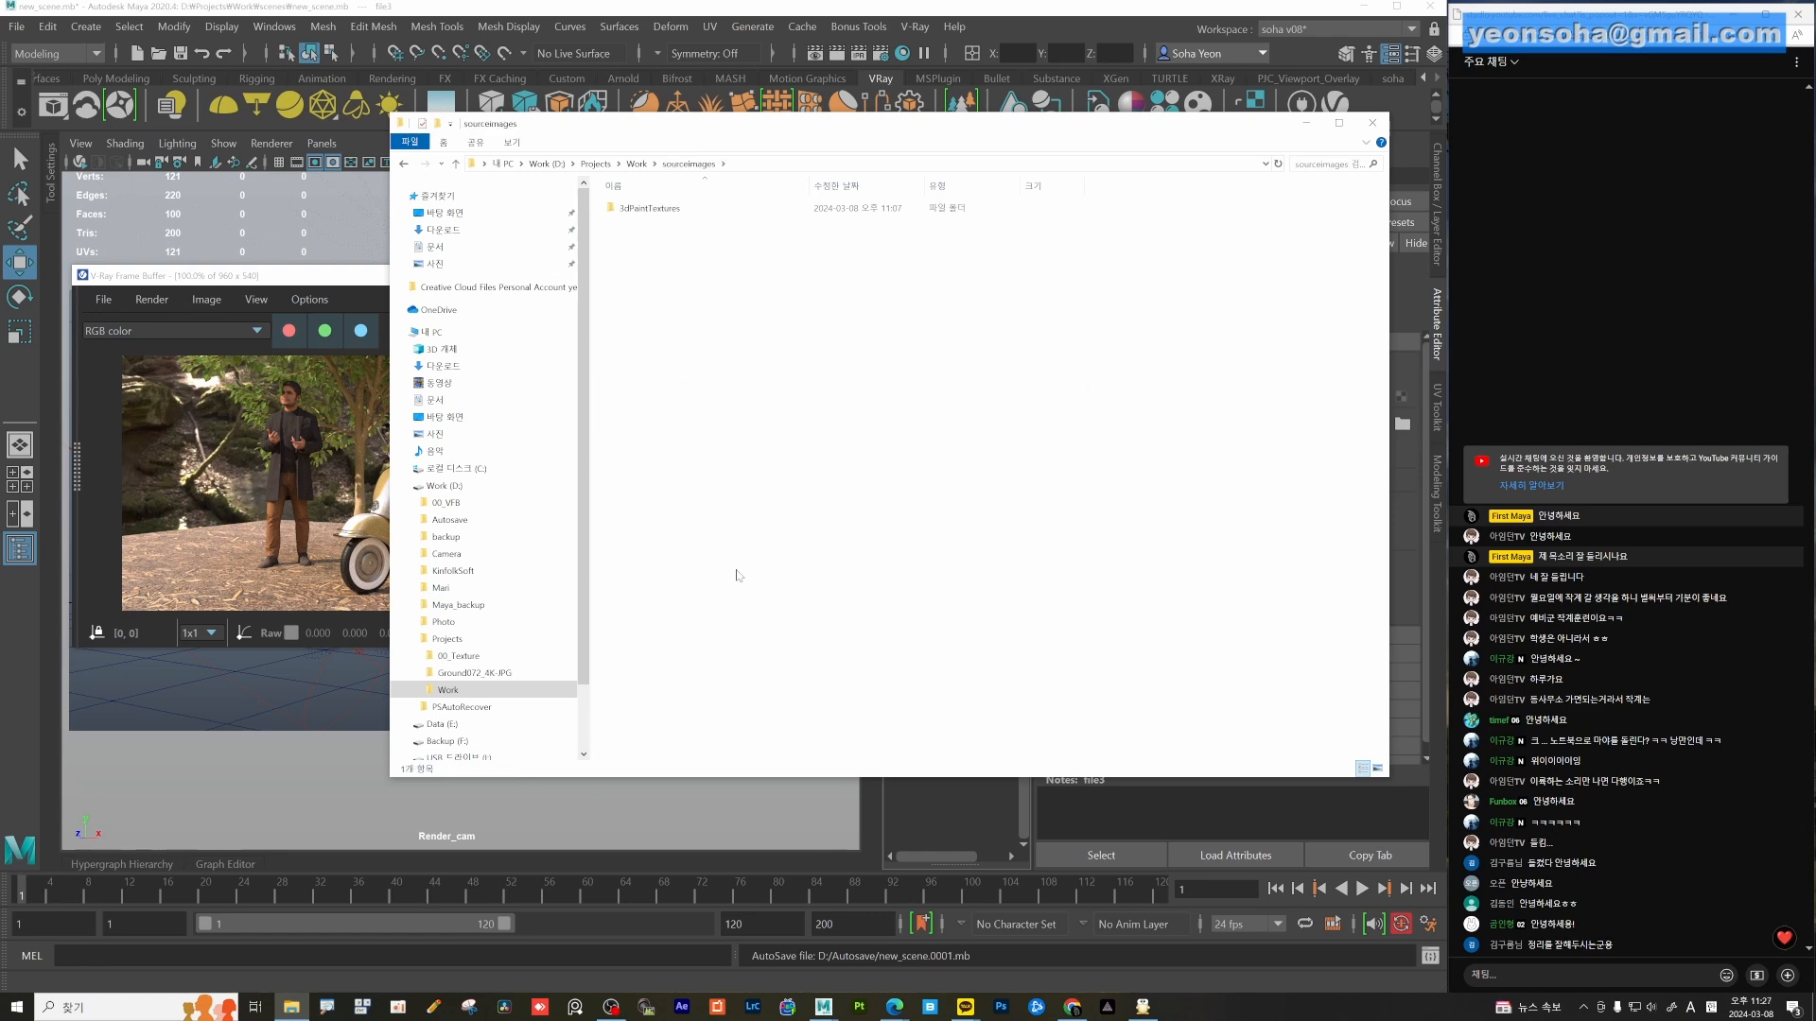
click(243, 613)
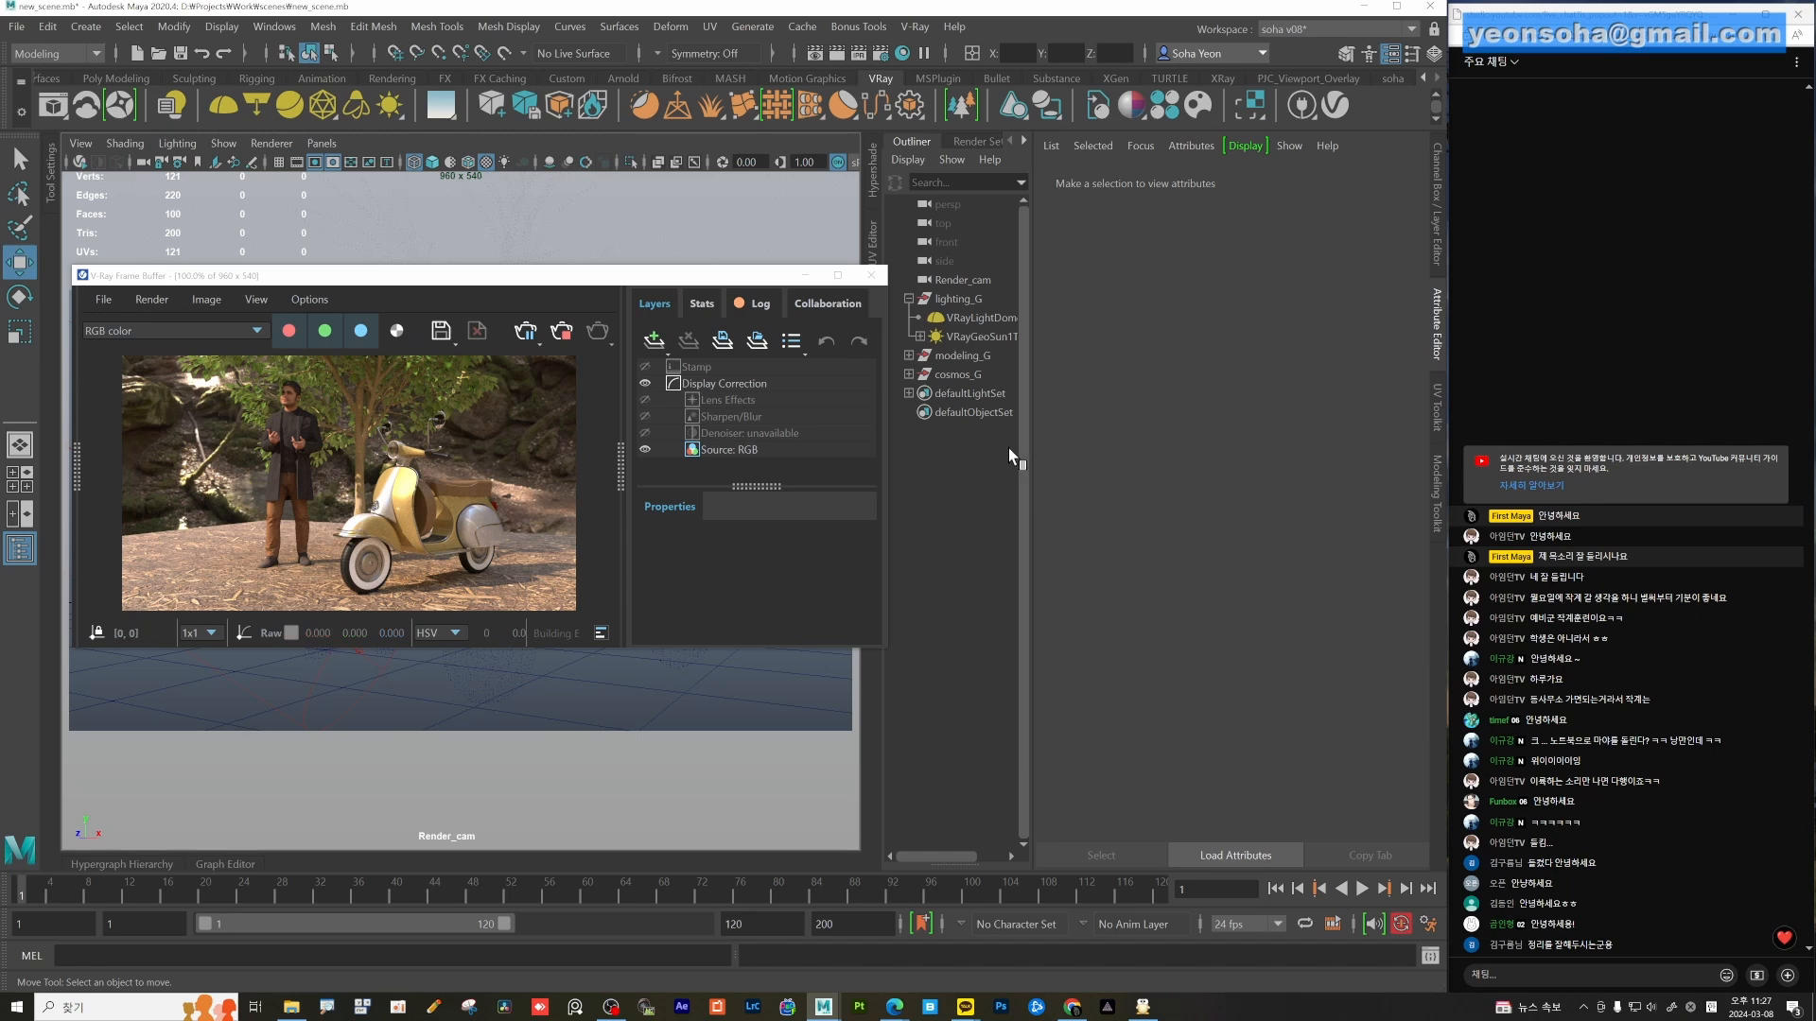
Enable Depth of field and Specify focus in the V-Ray physical camera settings of Render_cam.
click(961, 281)
scroll(1257, 515, down, 1)
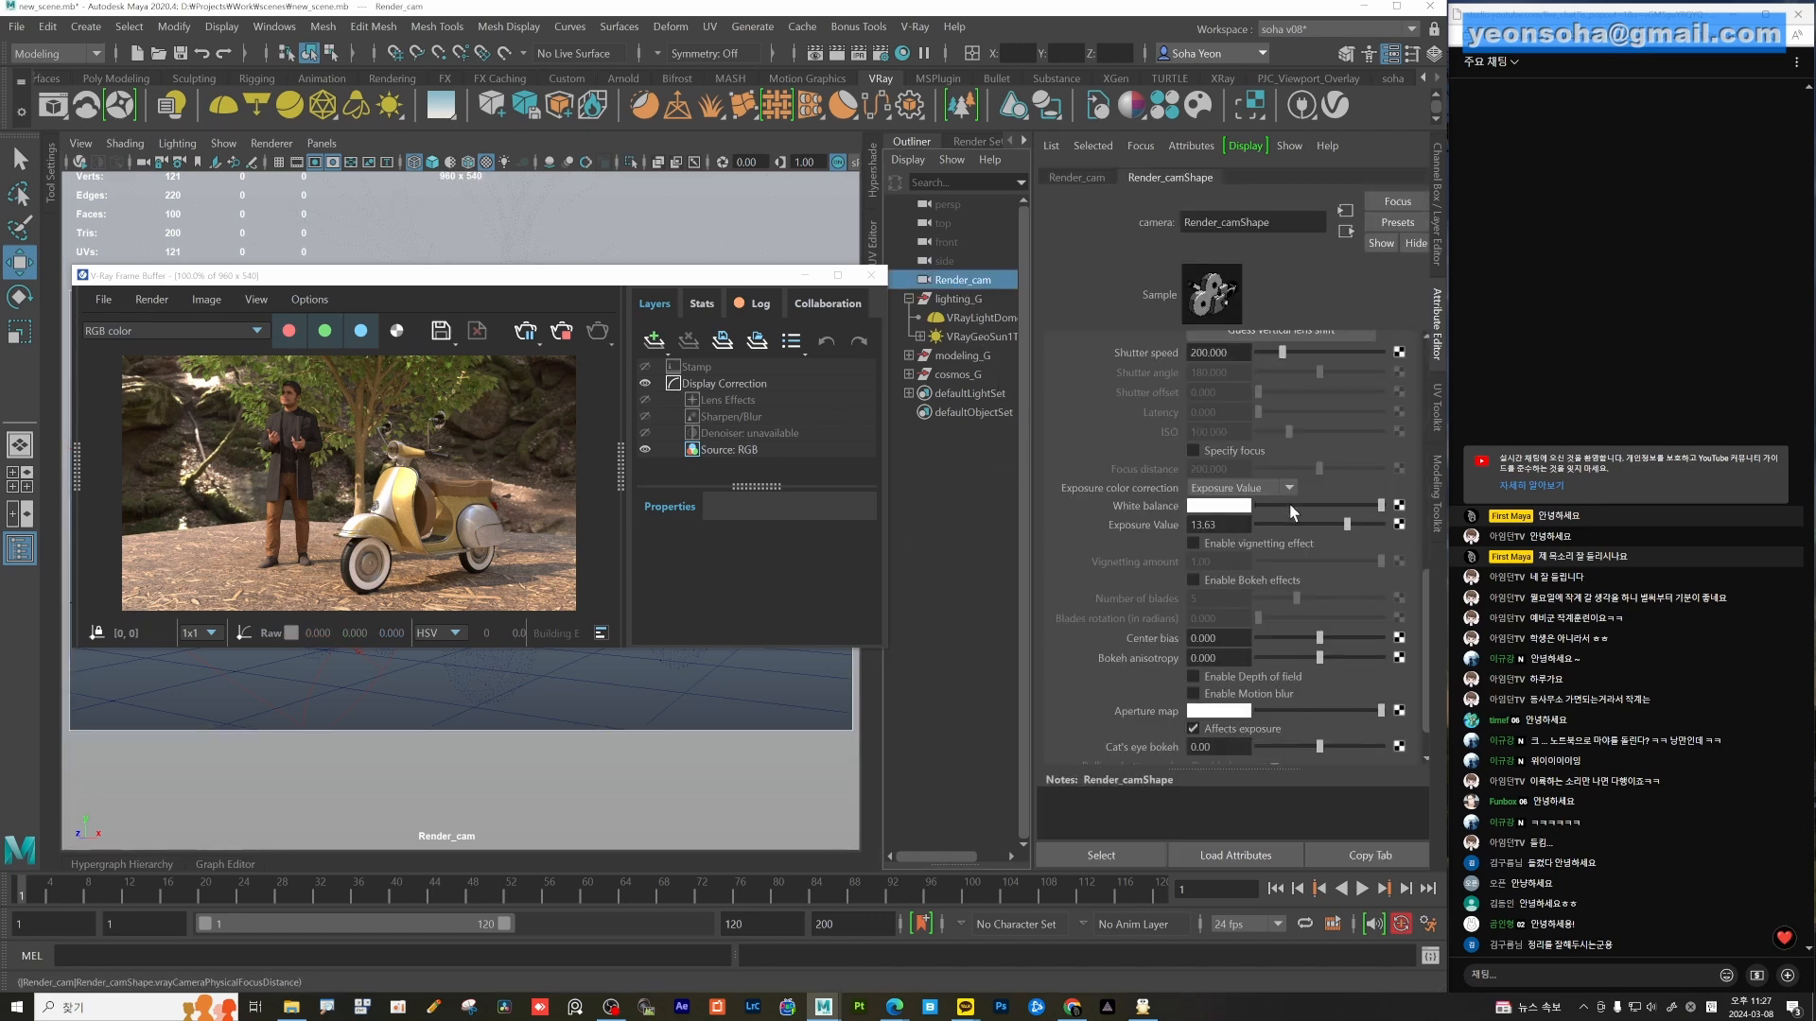
scroll(1305, 615, down, 1)
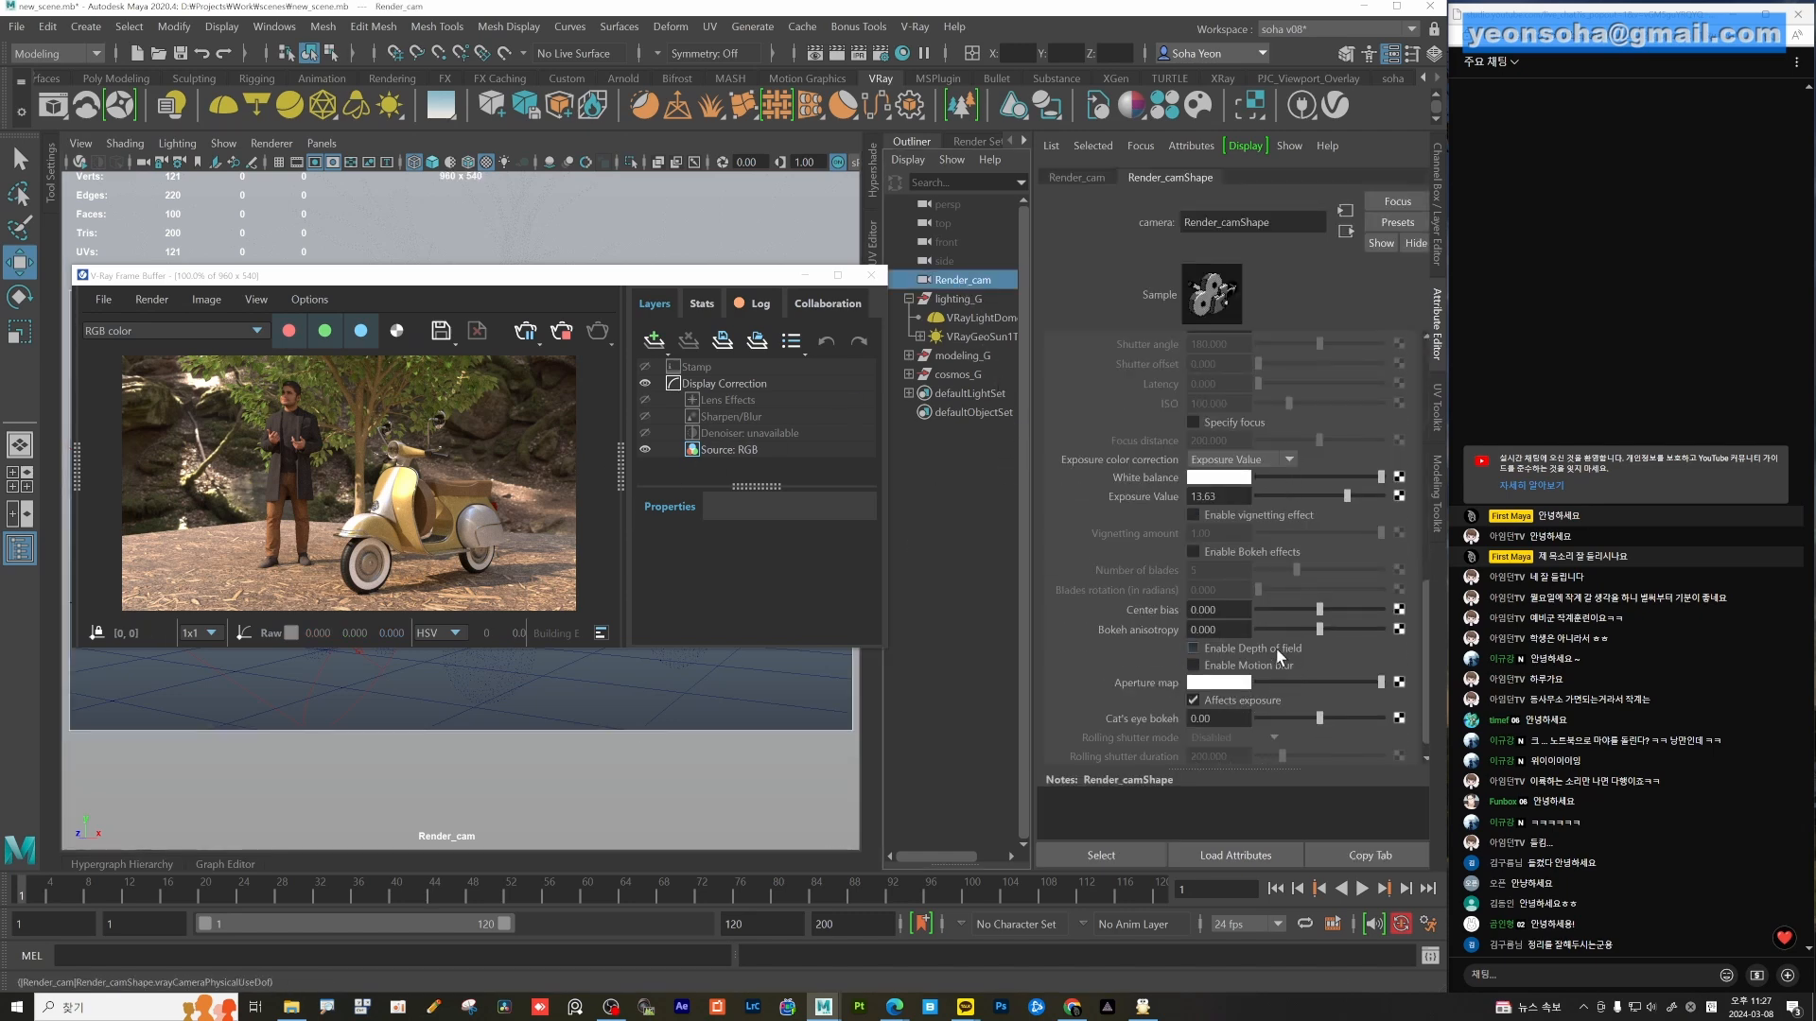
click(1275, 647)
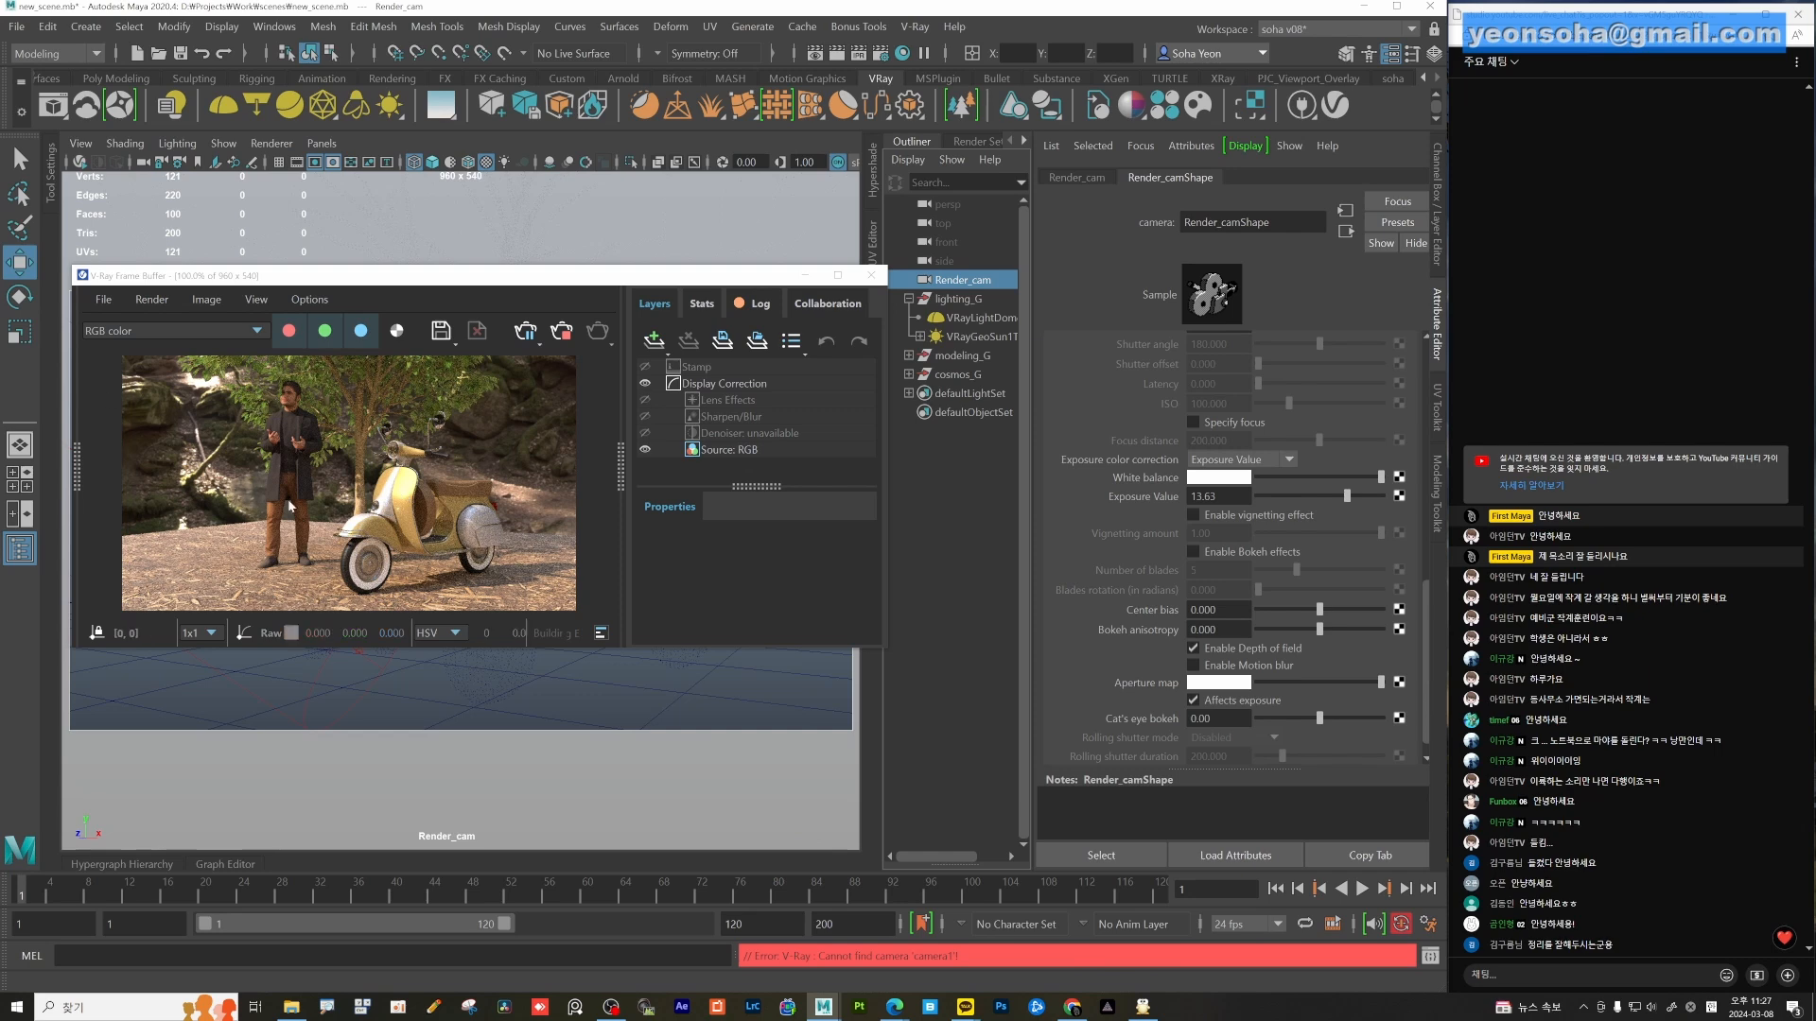
click(1230, 422)
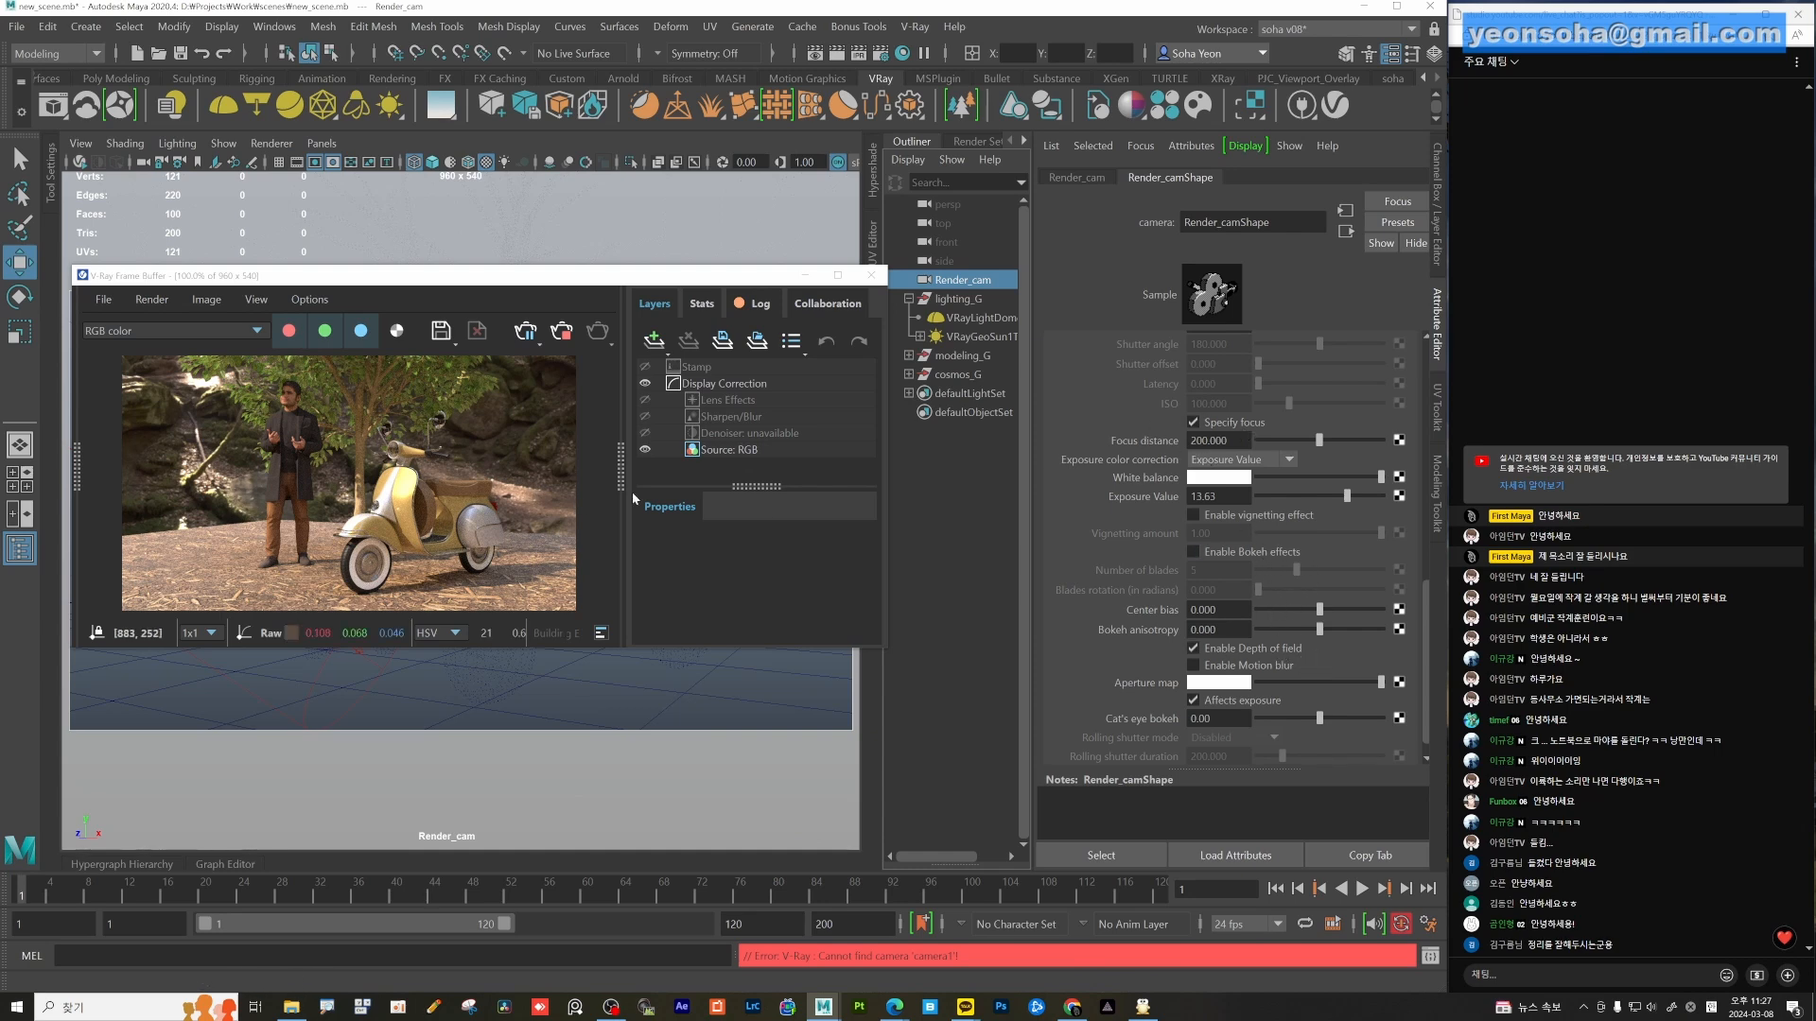
Set the F-number of Render_cam to 1.2.
scroll(1229, 548, up, 3)
scroll(1229, 444, up, 3)
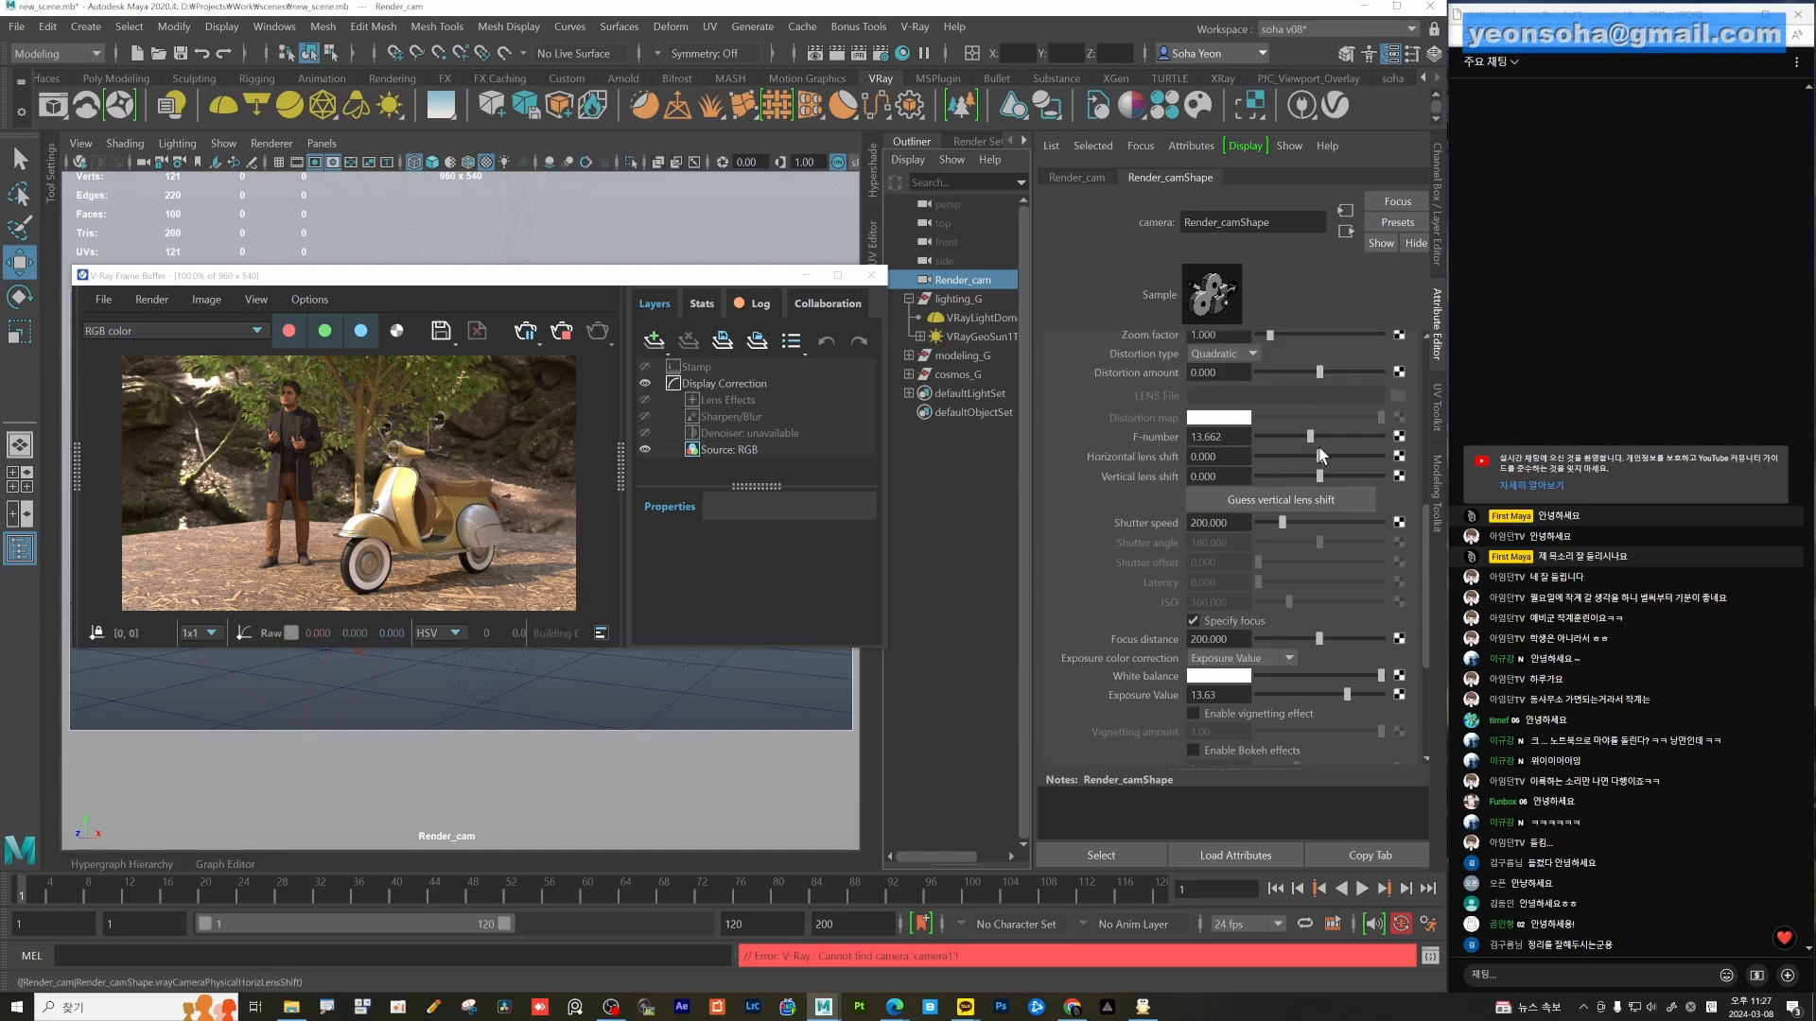
drag(1308, 436, 1272, 436)
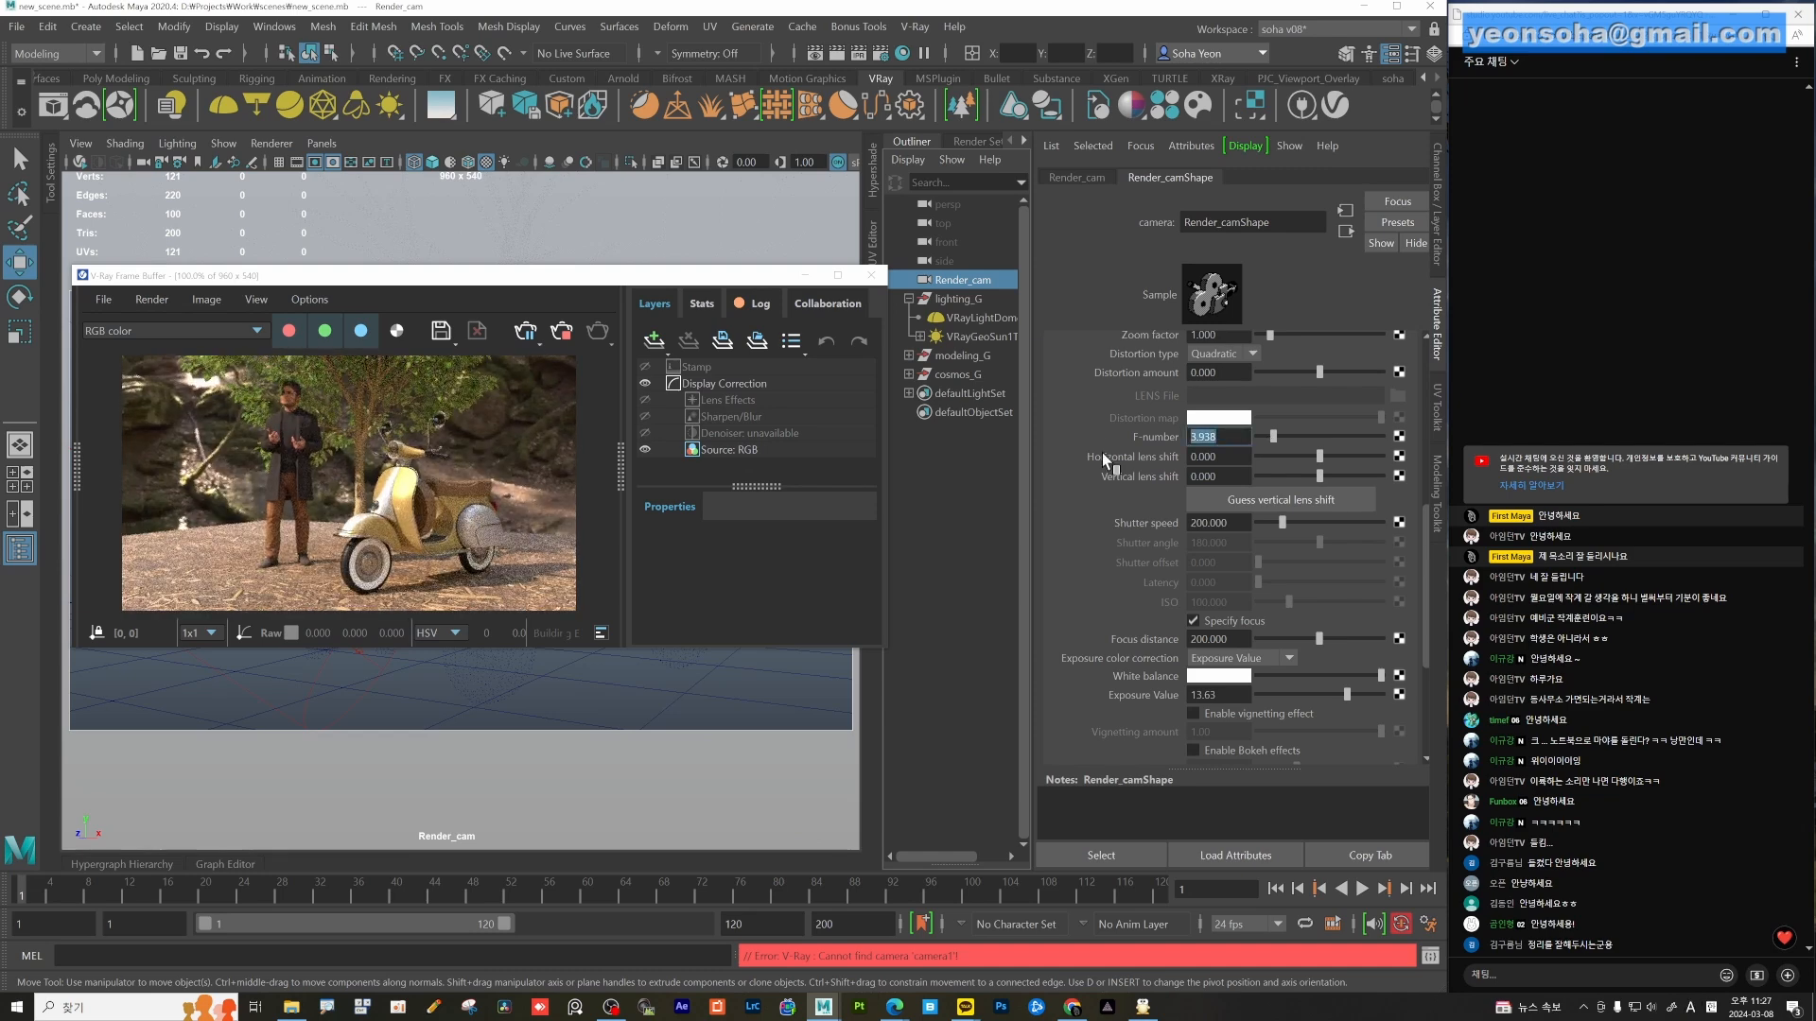
text(1.2)
key(Return)
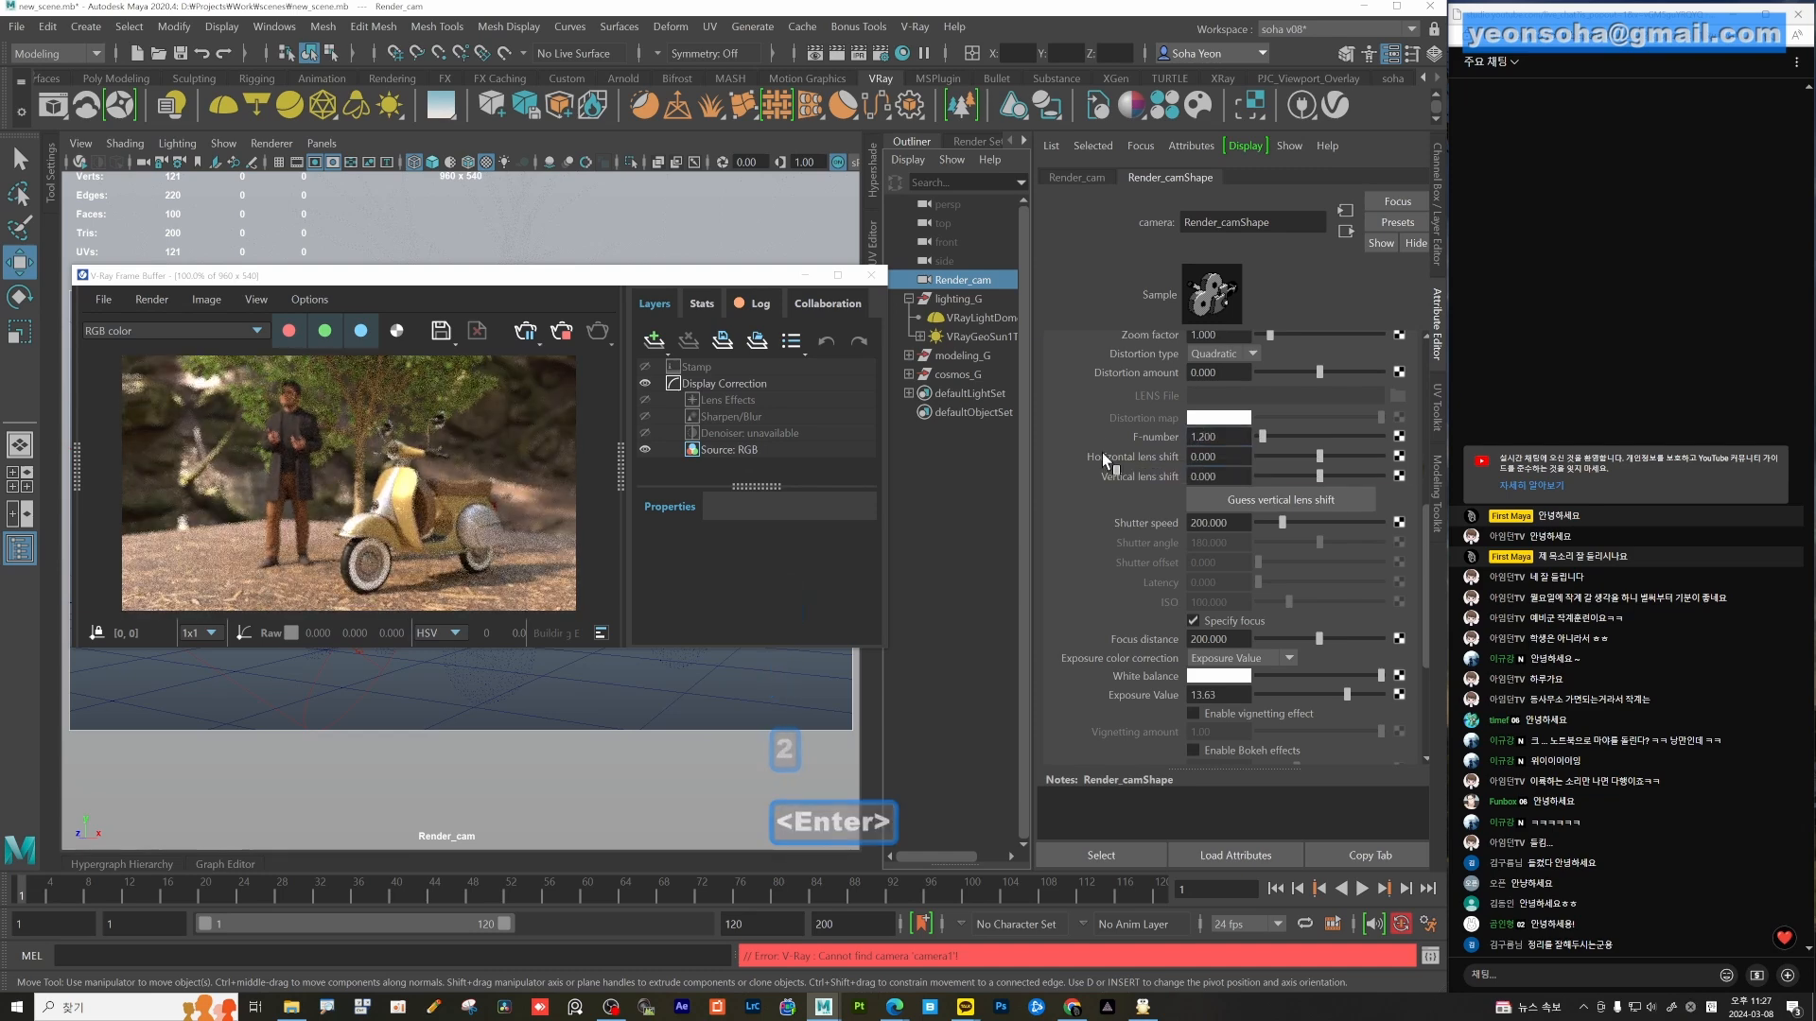
Set the camera's focus point on the front body of the scooter in the V-Ray render.
scroll(254, 467, up, 1)
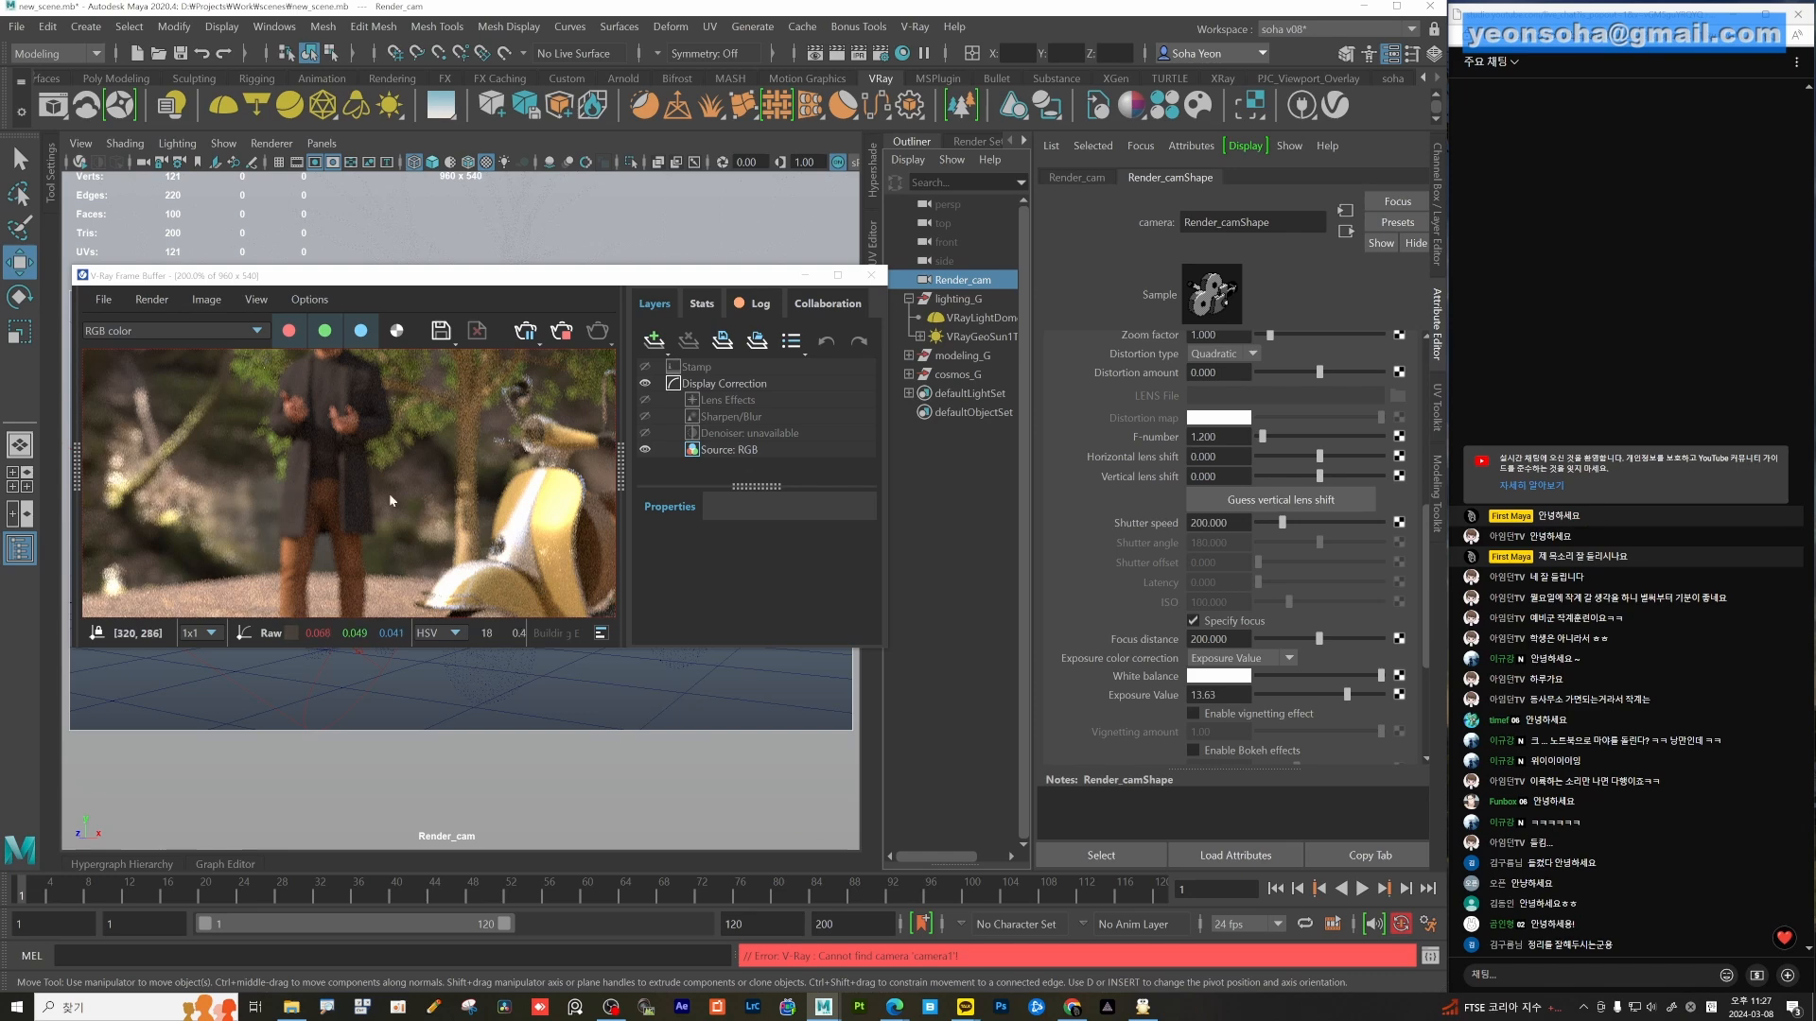
scroll(390, 500, down, 2)
scroll(416, 502, up, 1)
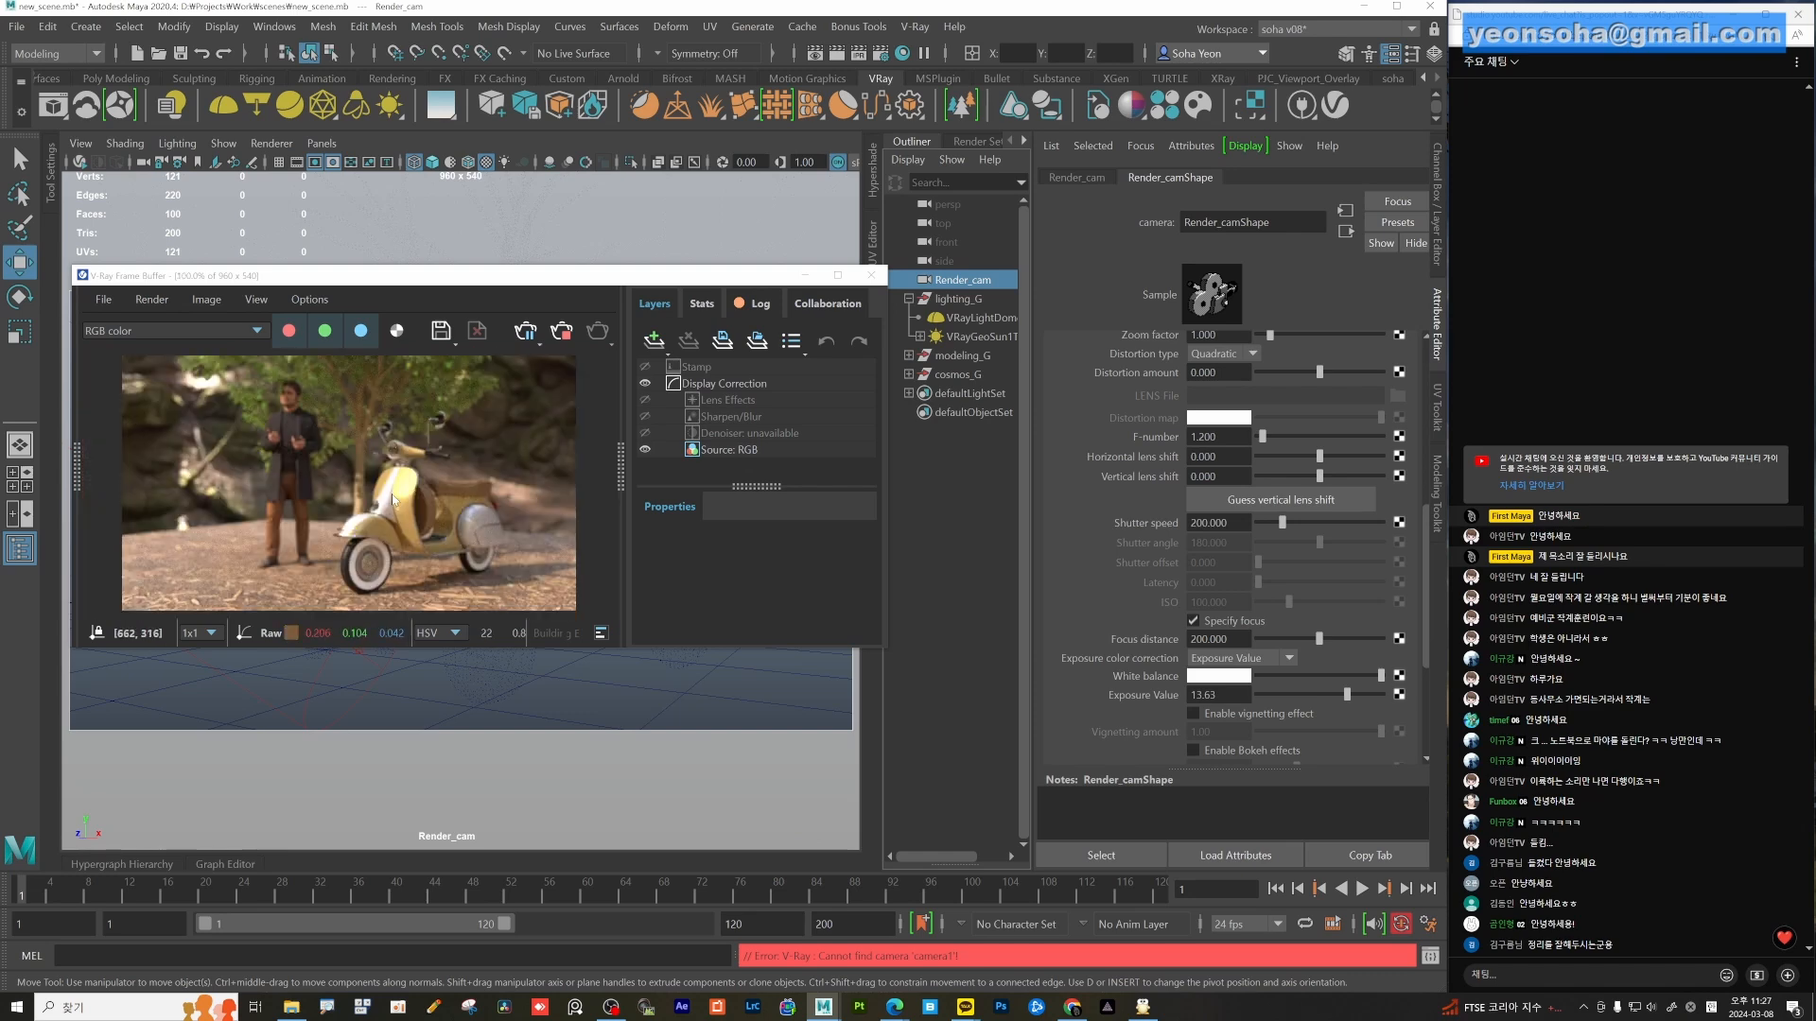
right_click(414, 470)
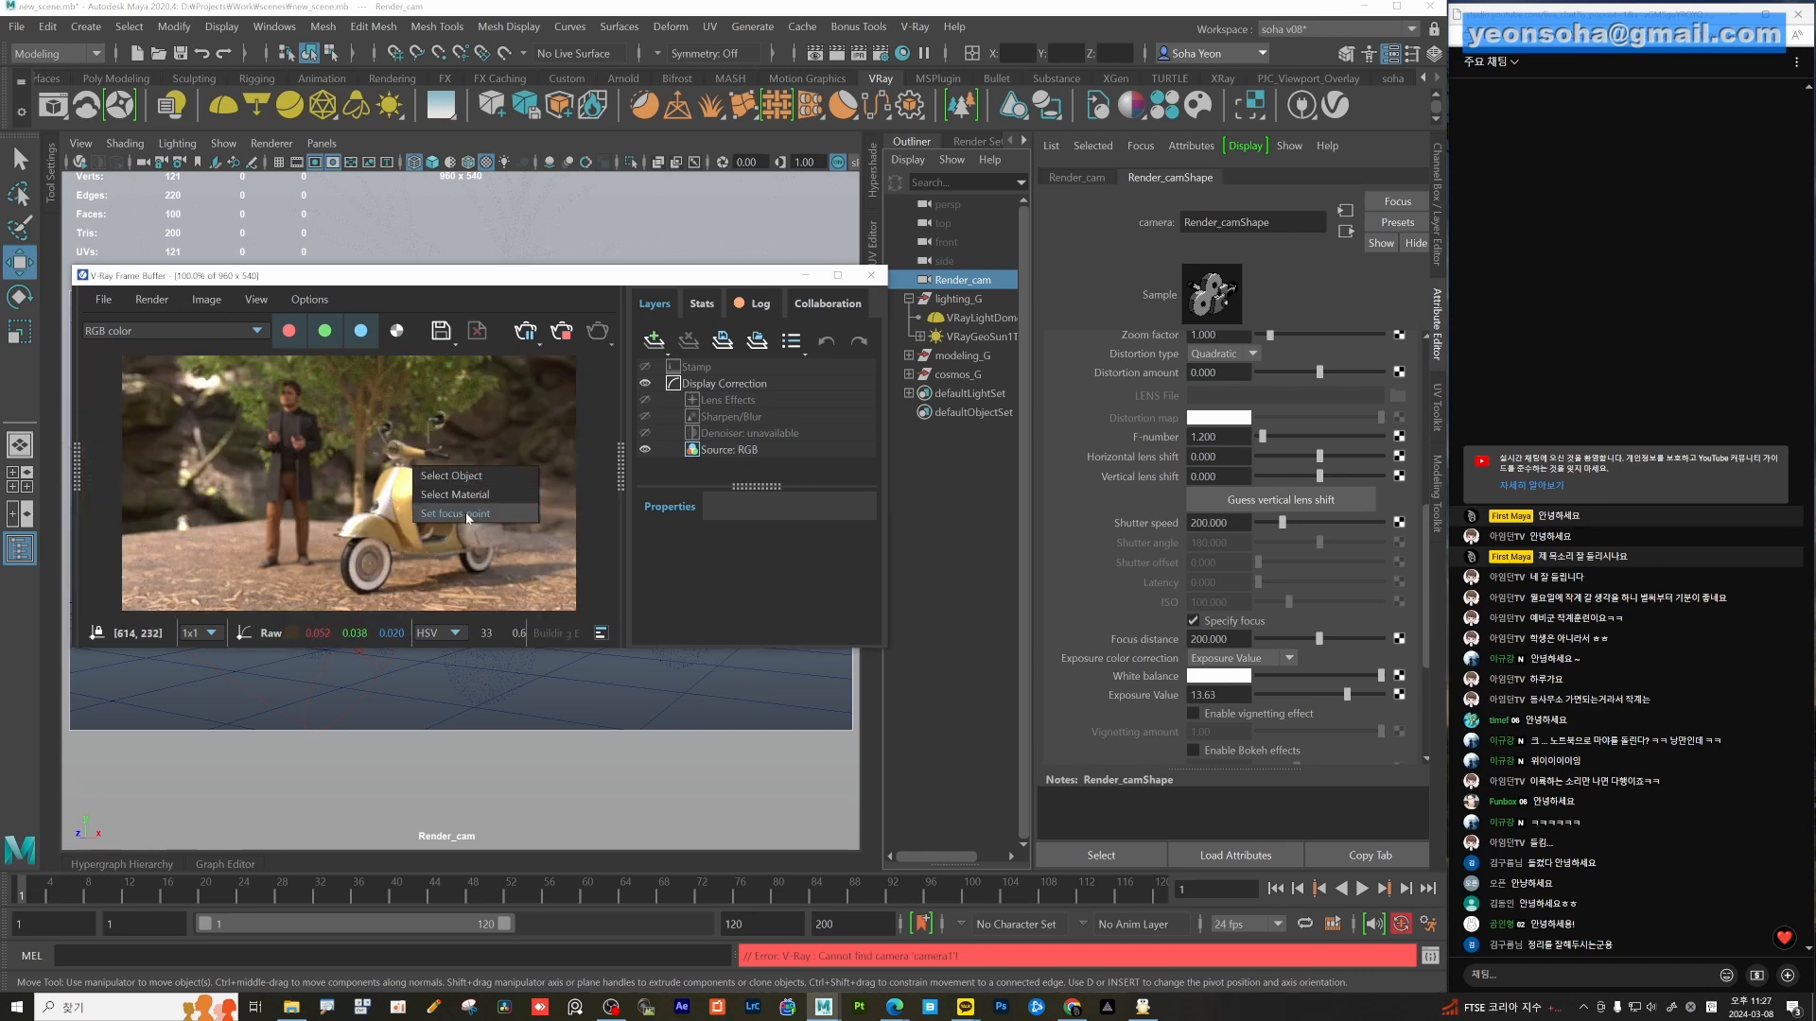
click(445, 516)
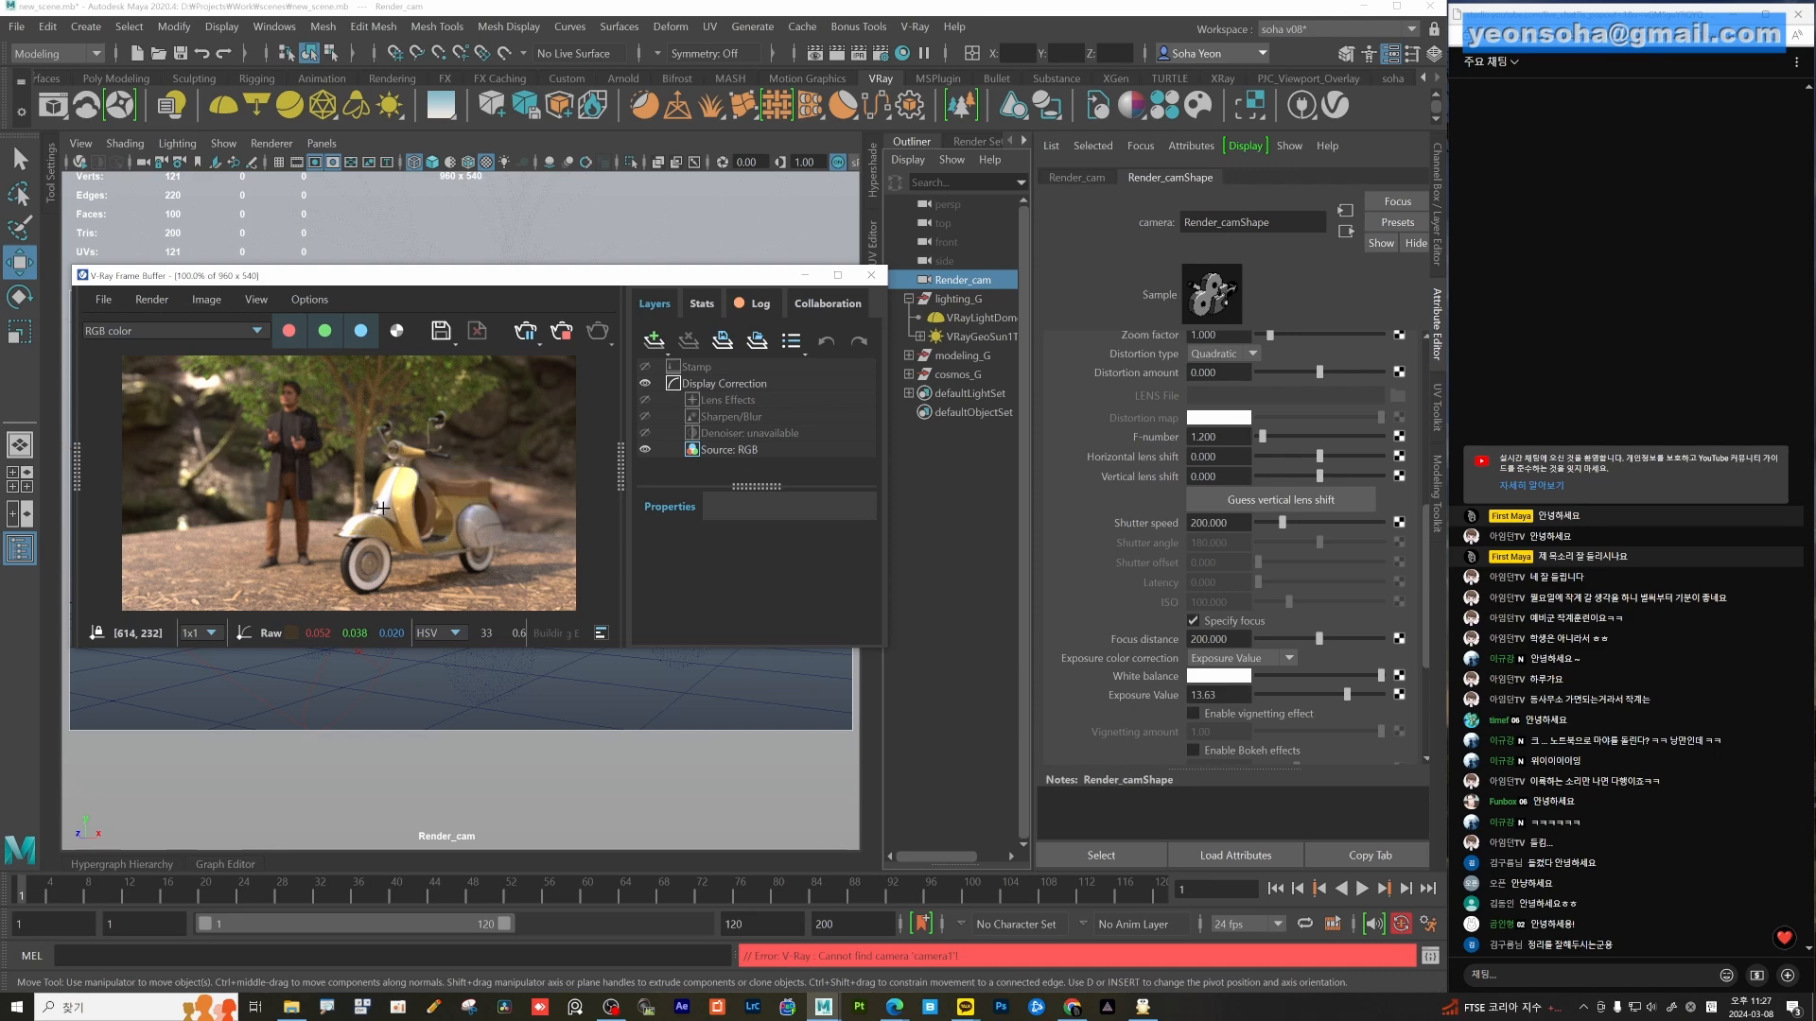
click(382, 508)
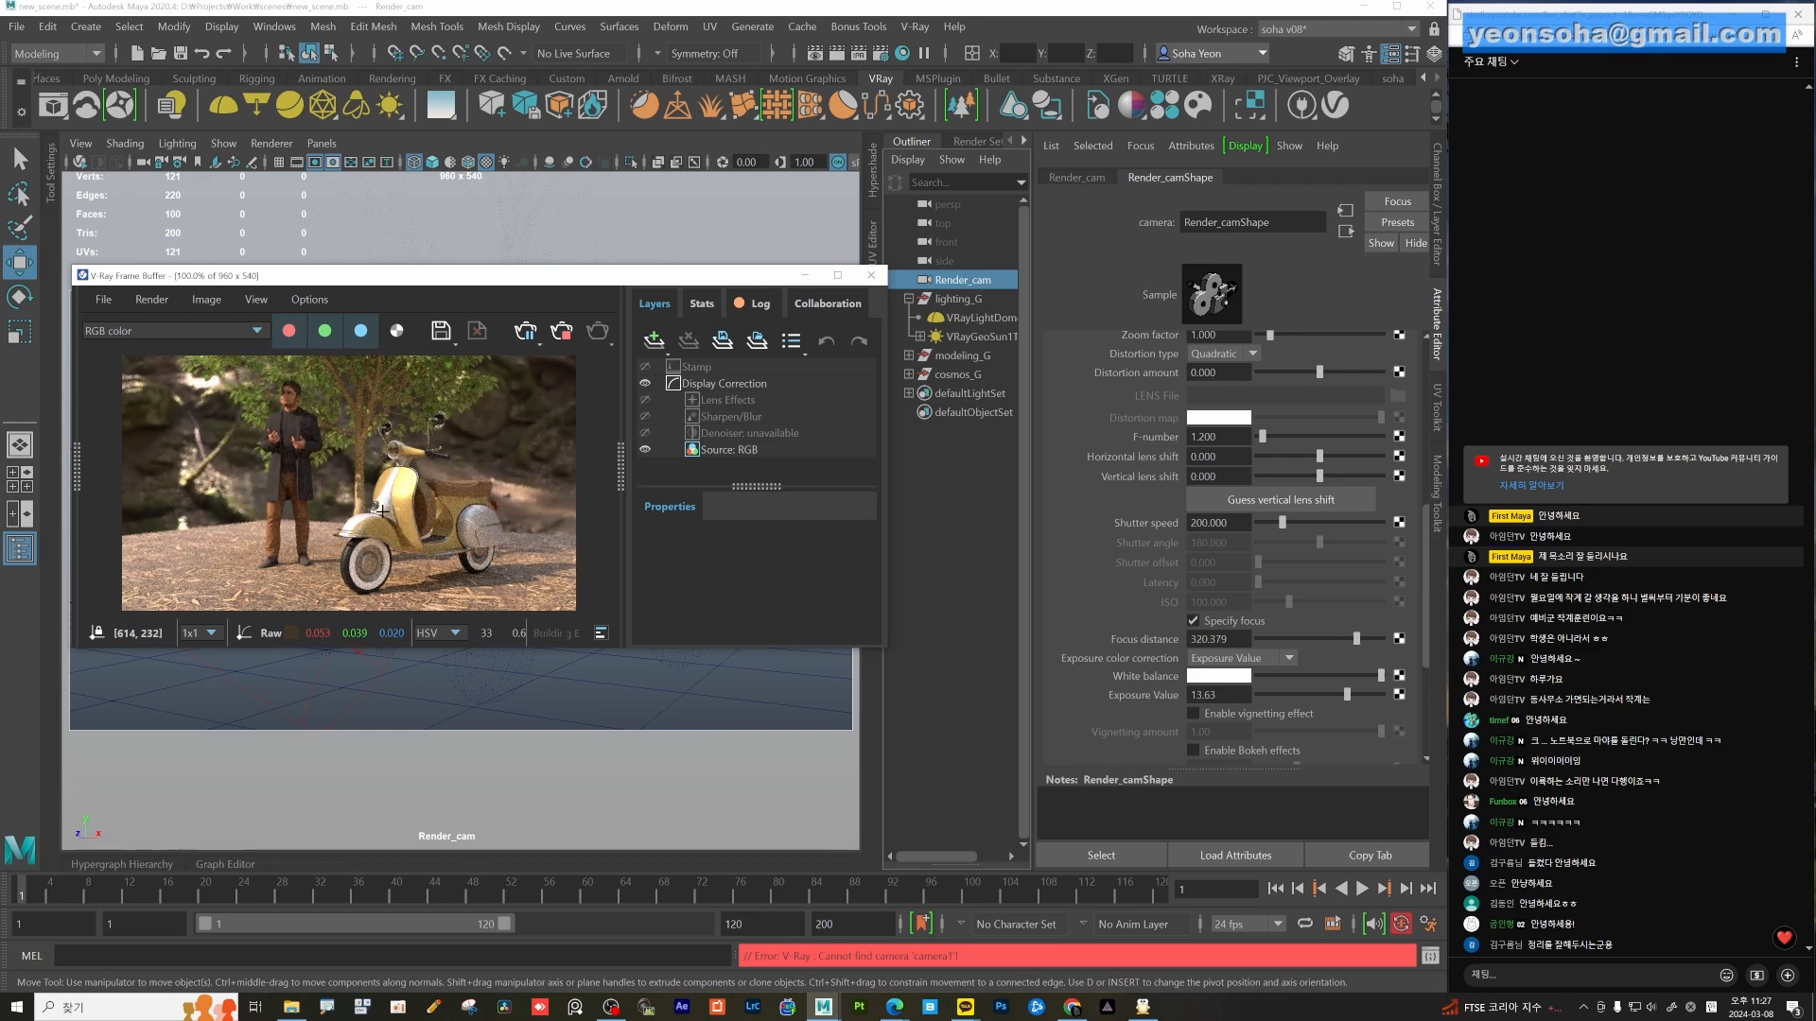
Try the focus point on the background between the man and the scooter and inspect the blur.
scroll(381, 510, up, 1)
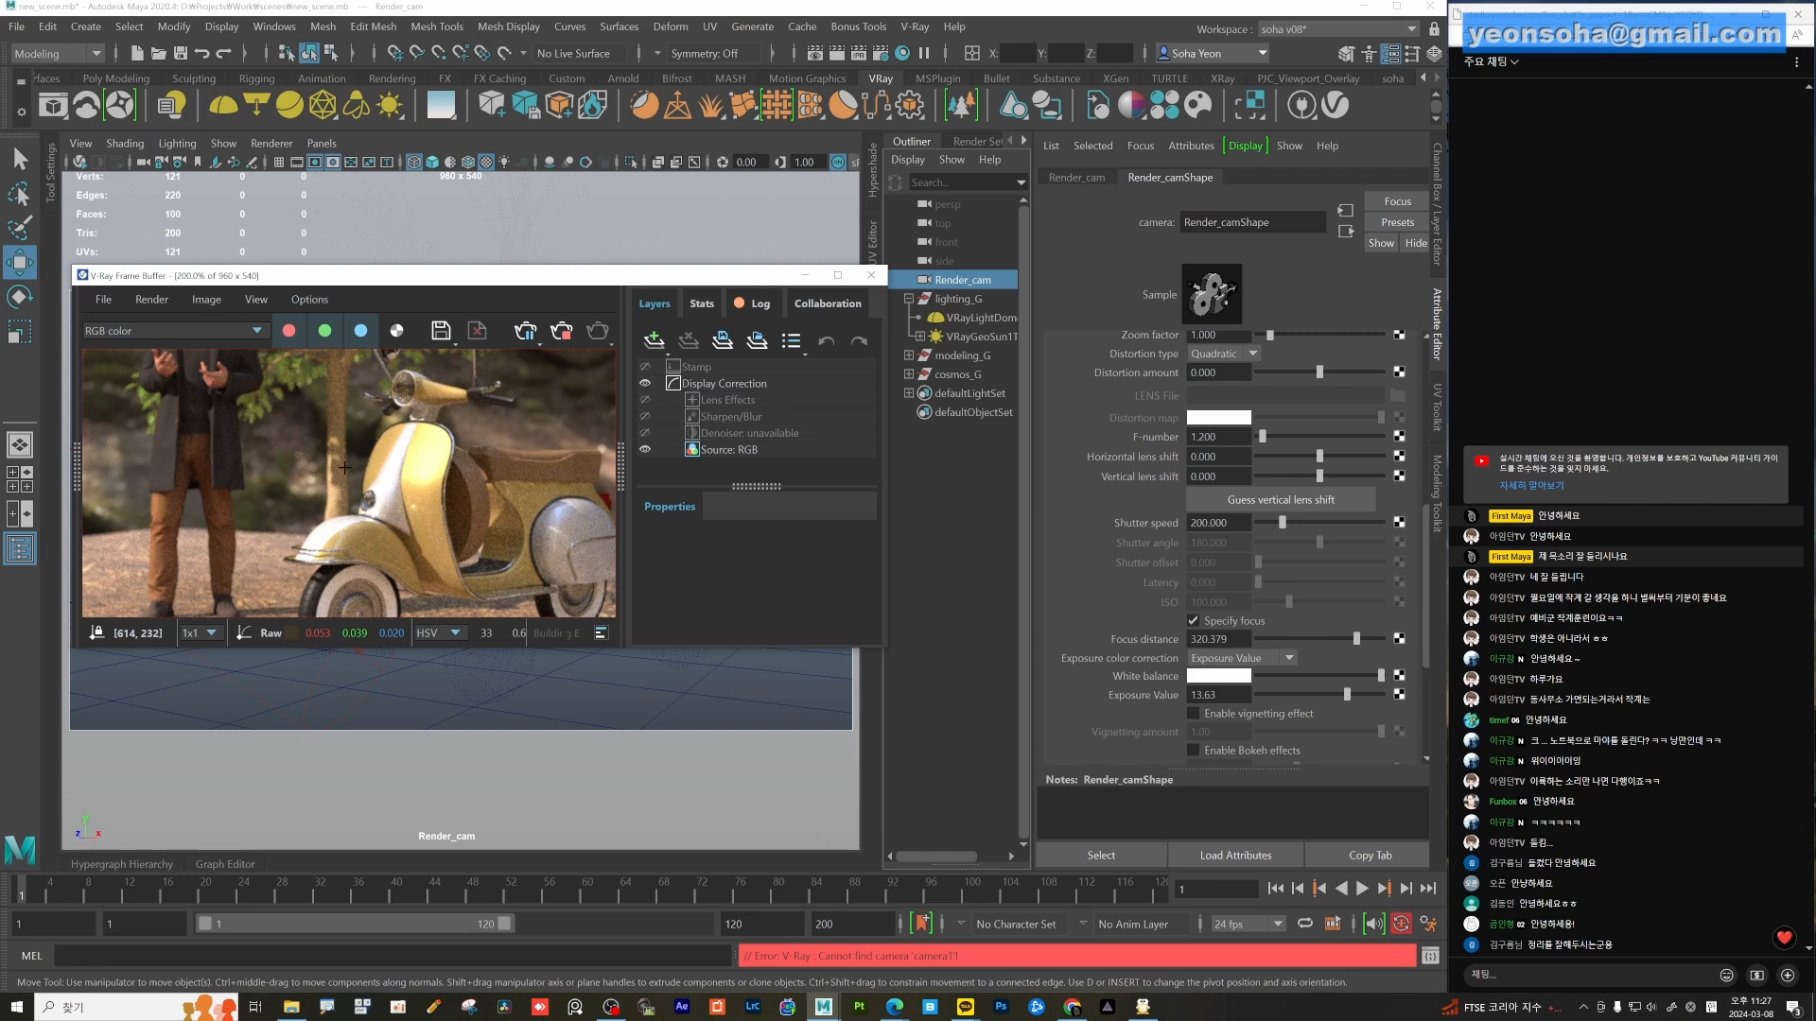
click(332, 363)
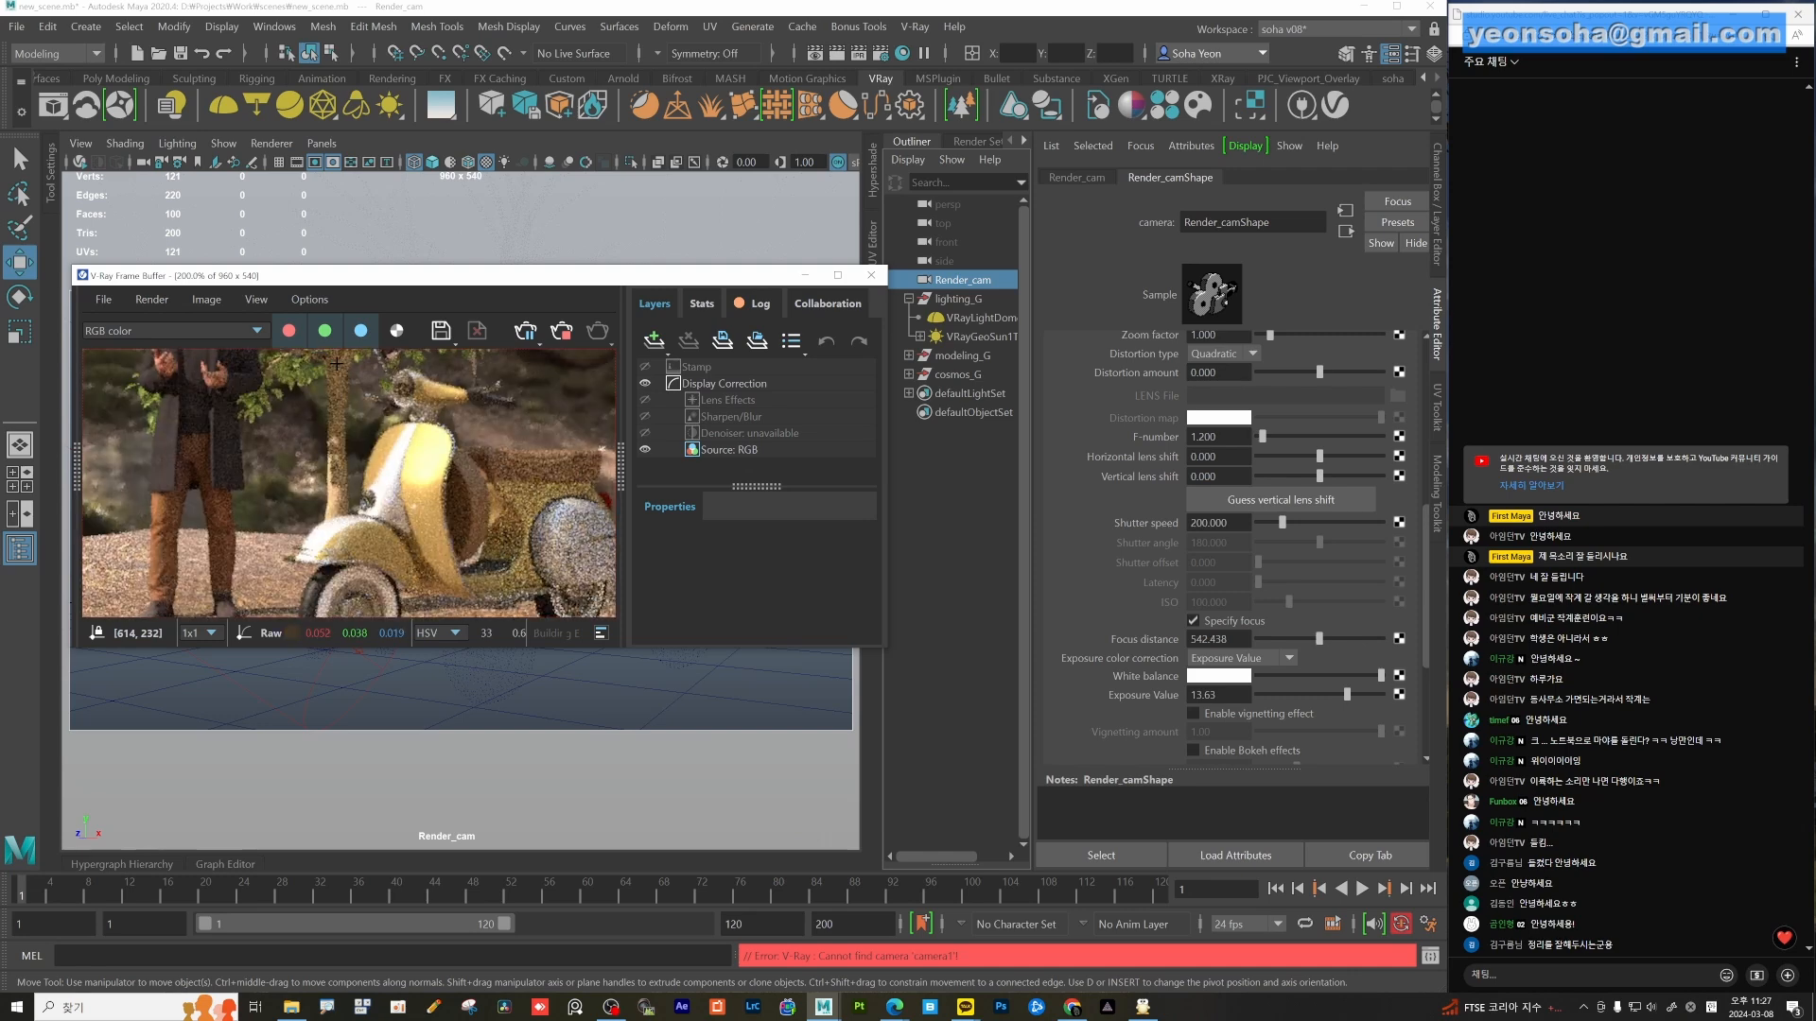
scroll(454, 548, up, 1)
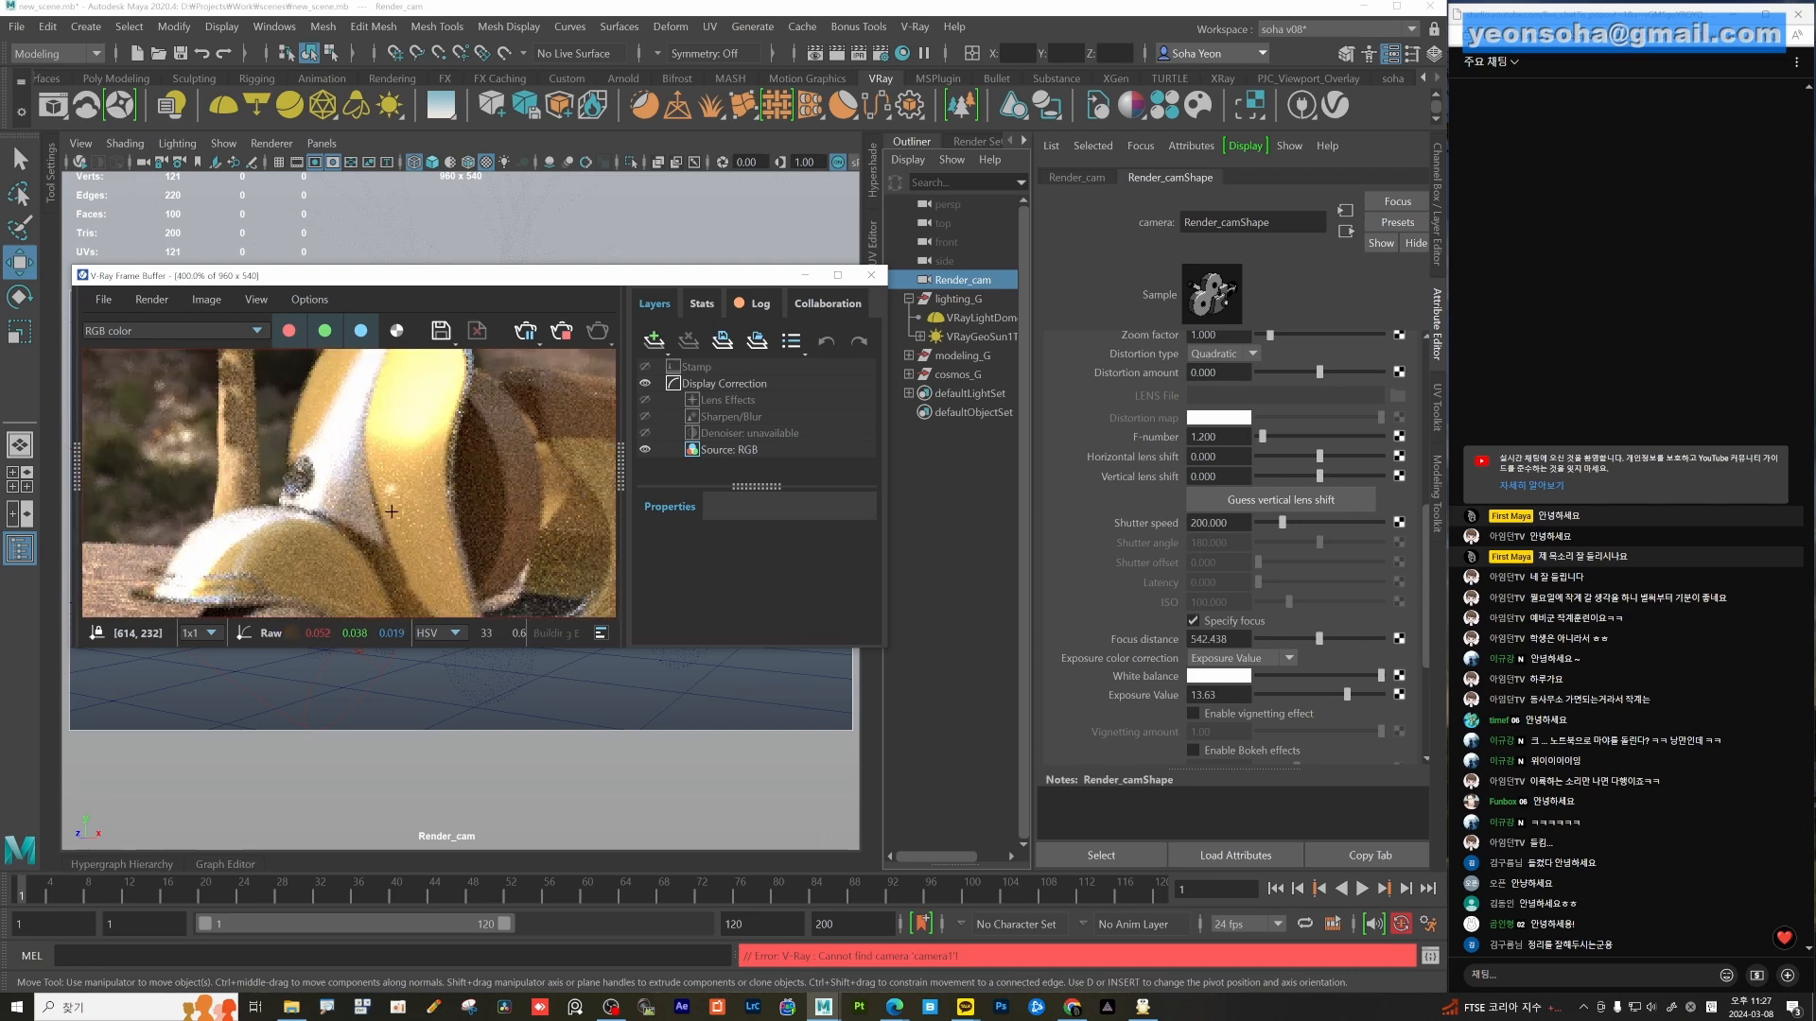
scroll(390, 510, down, 2)
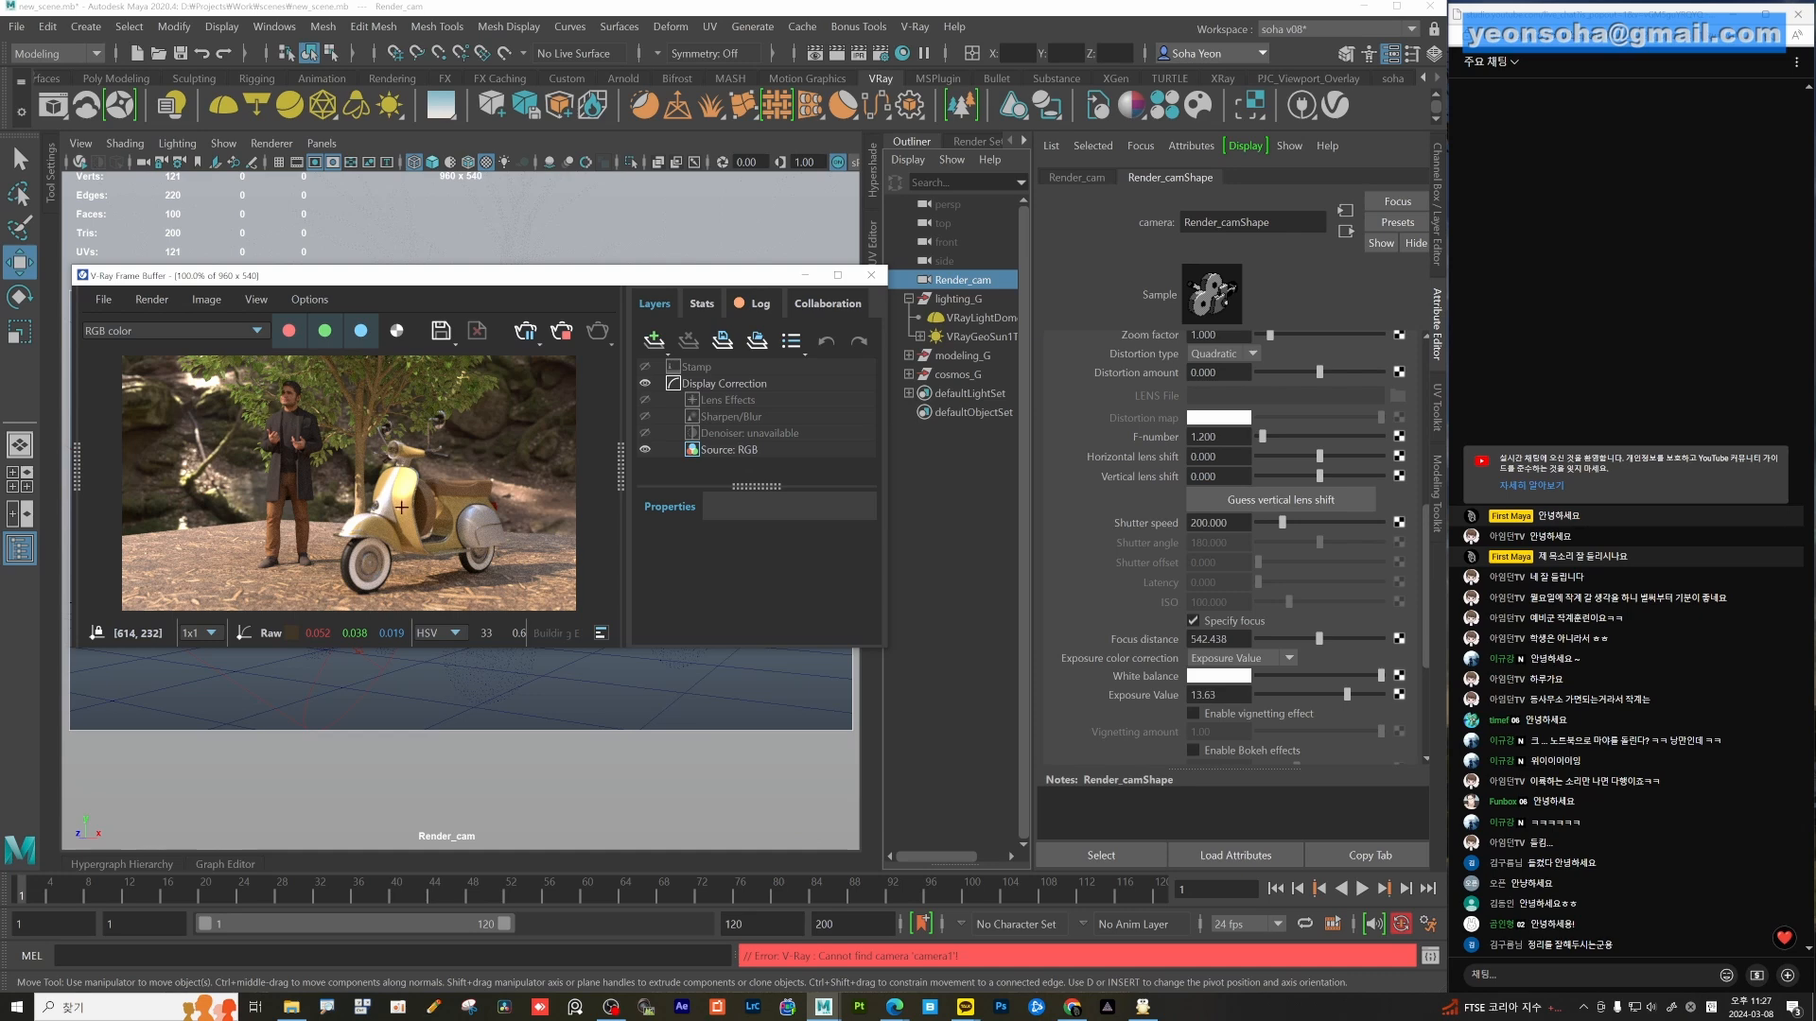
Move the focus point back to the scooter's front body and enlarge the V-Ray Frame Buffer window.
scroll(395, 503, up, 1)
click(383, 518)
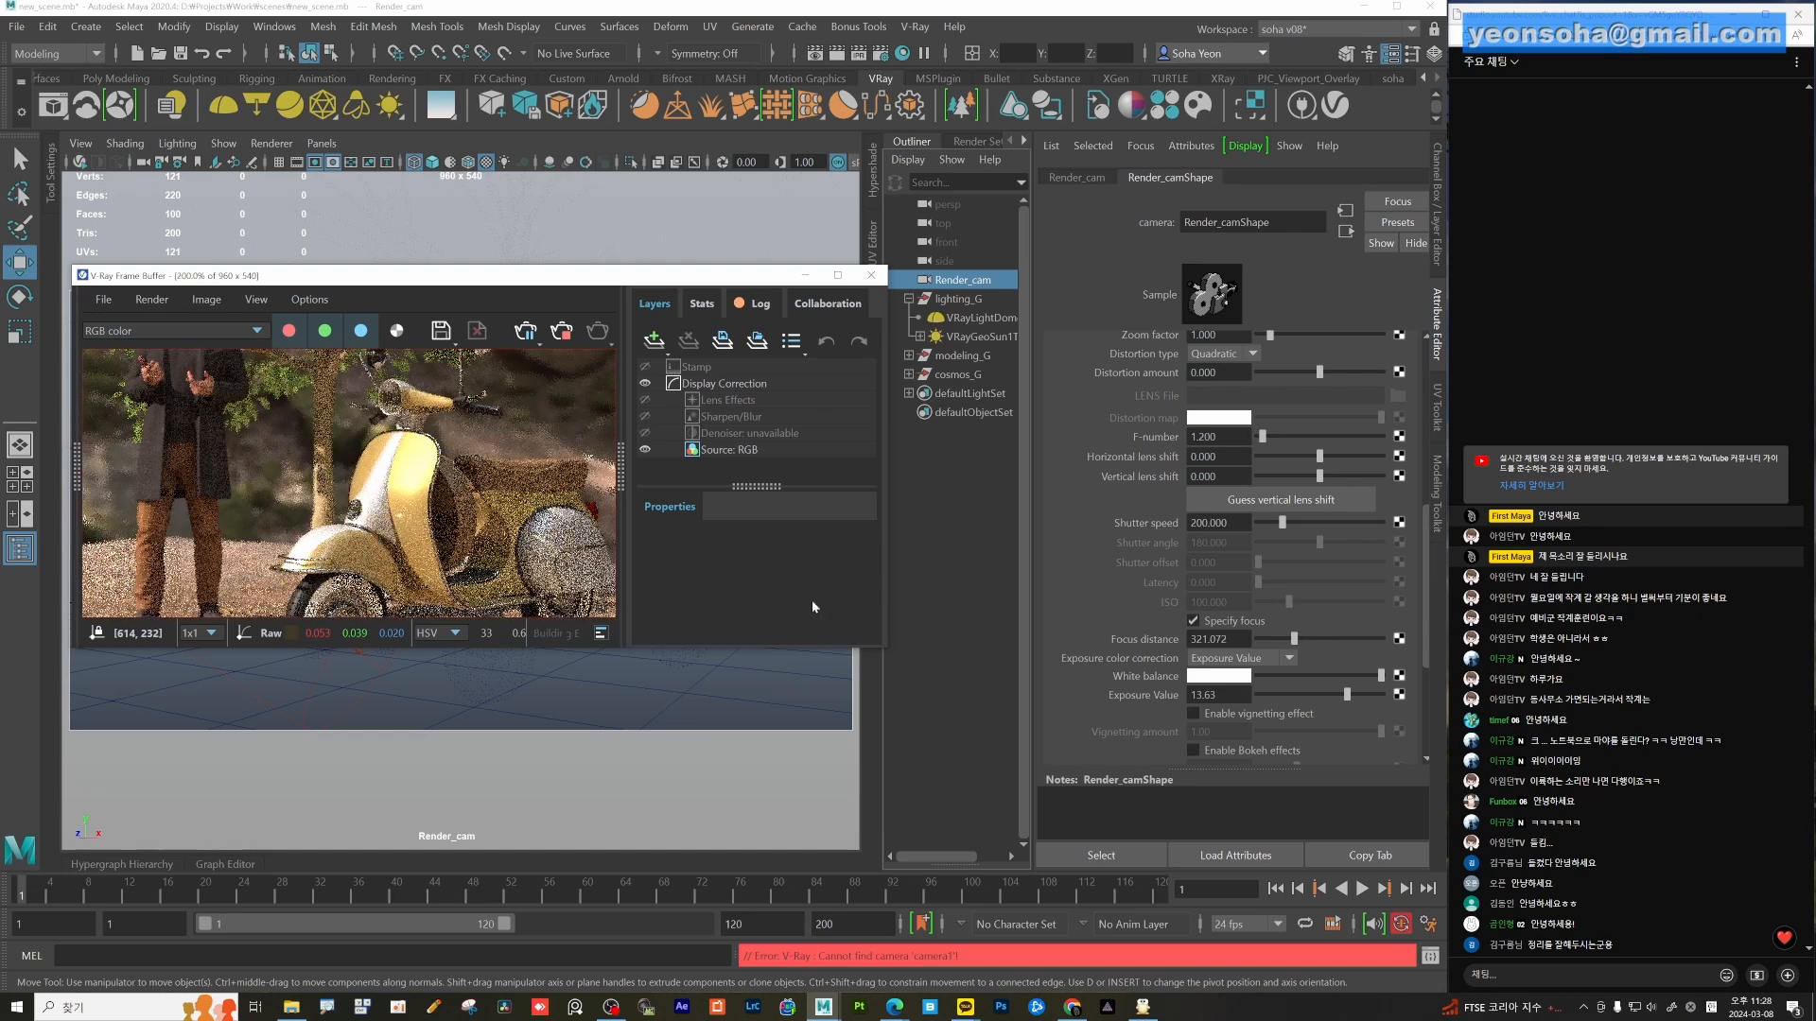
drag(880, 650, 1037, 783)
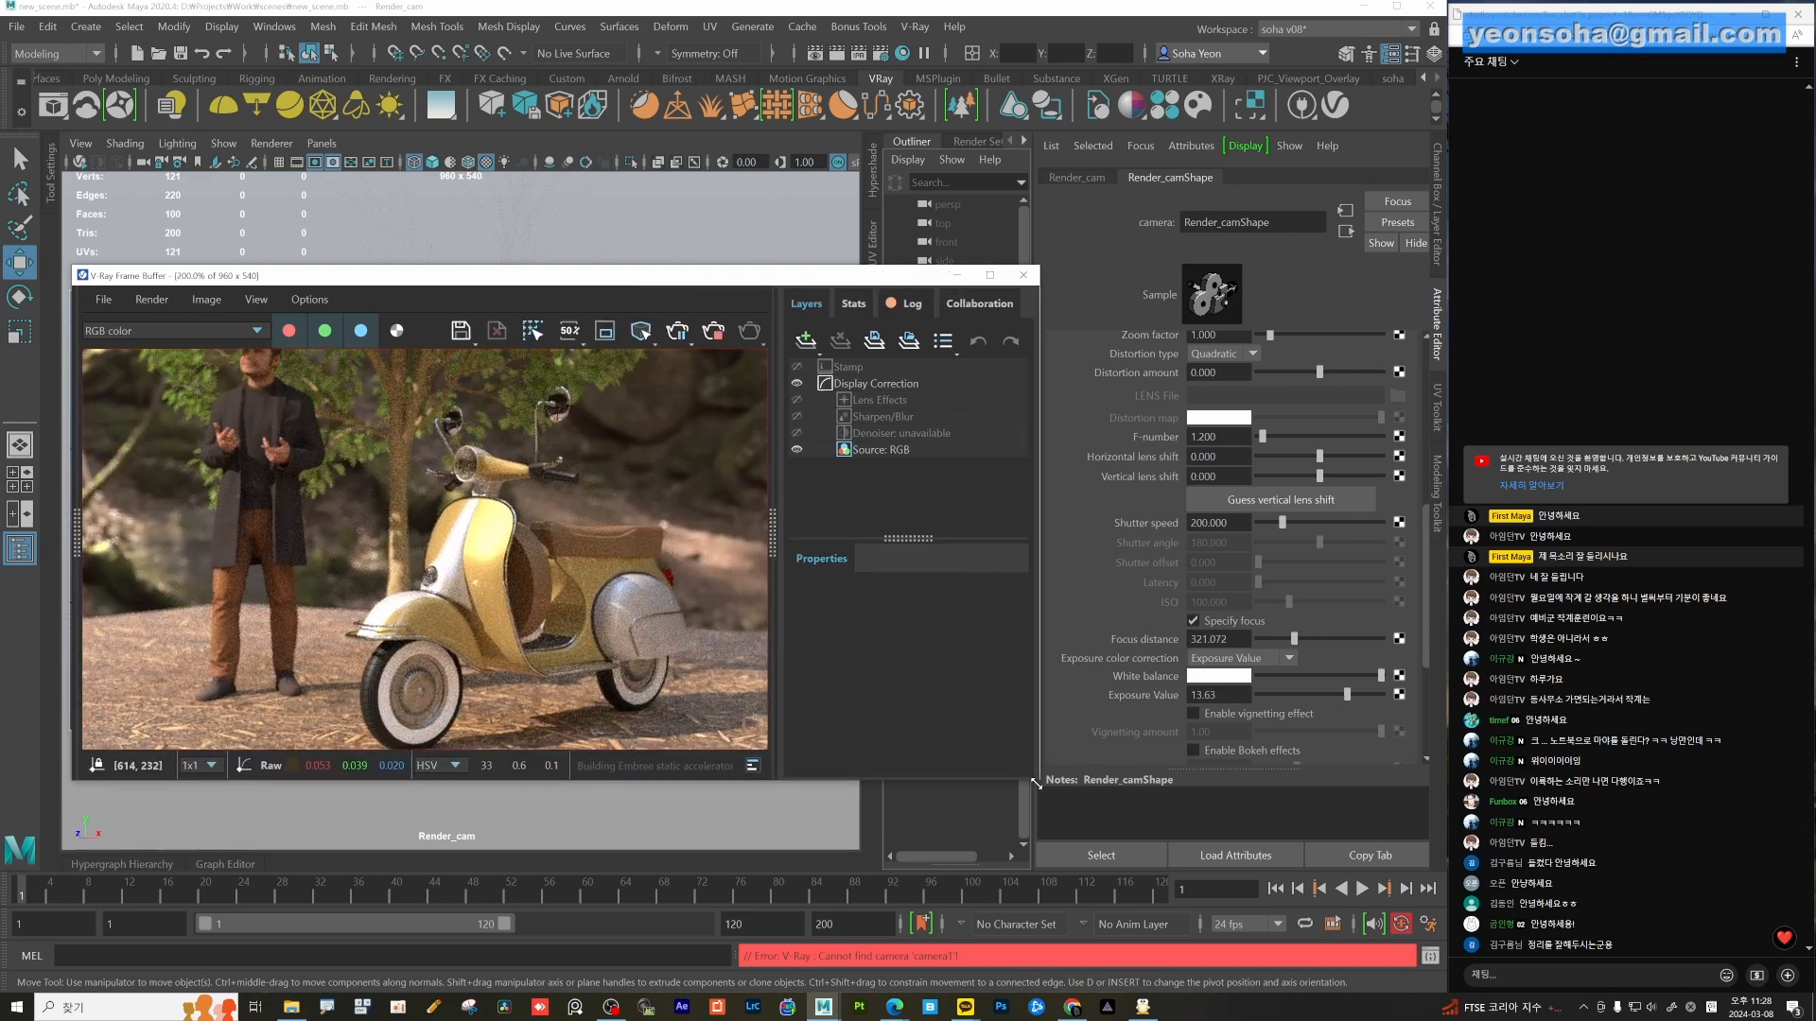
Set Render_cam's focal length to 50, dolly the camera back to fit the man and scooter, and bring back the frame buffer.
click(957, 275)
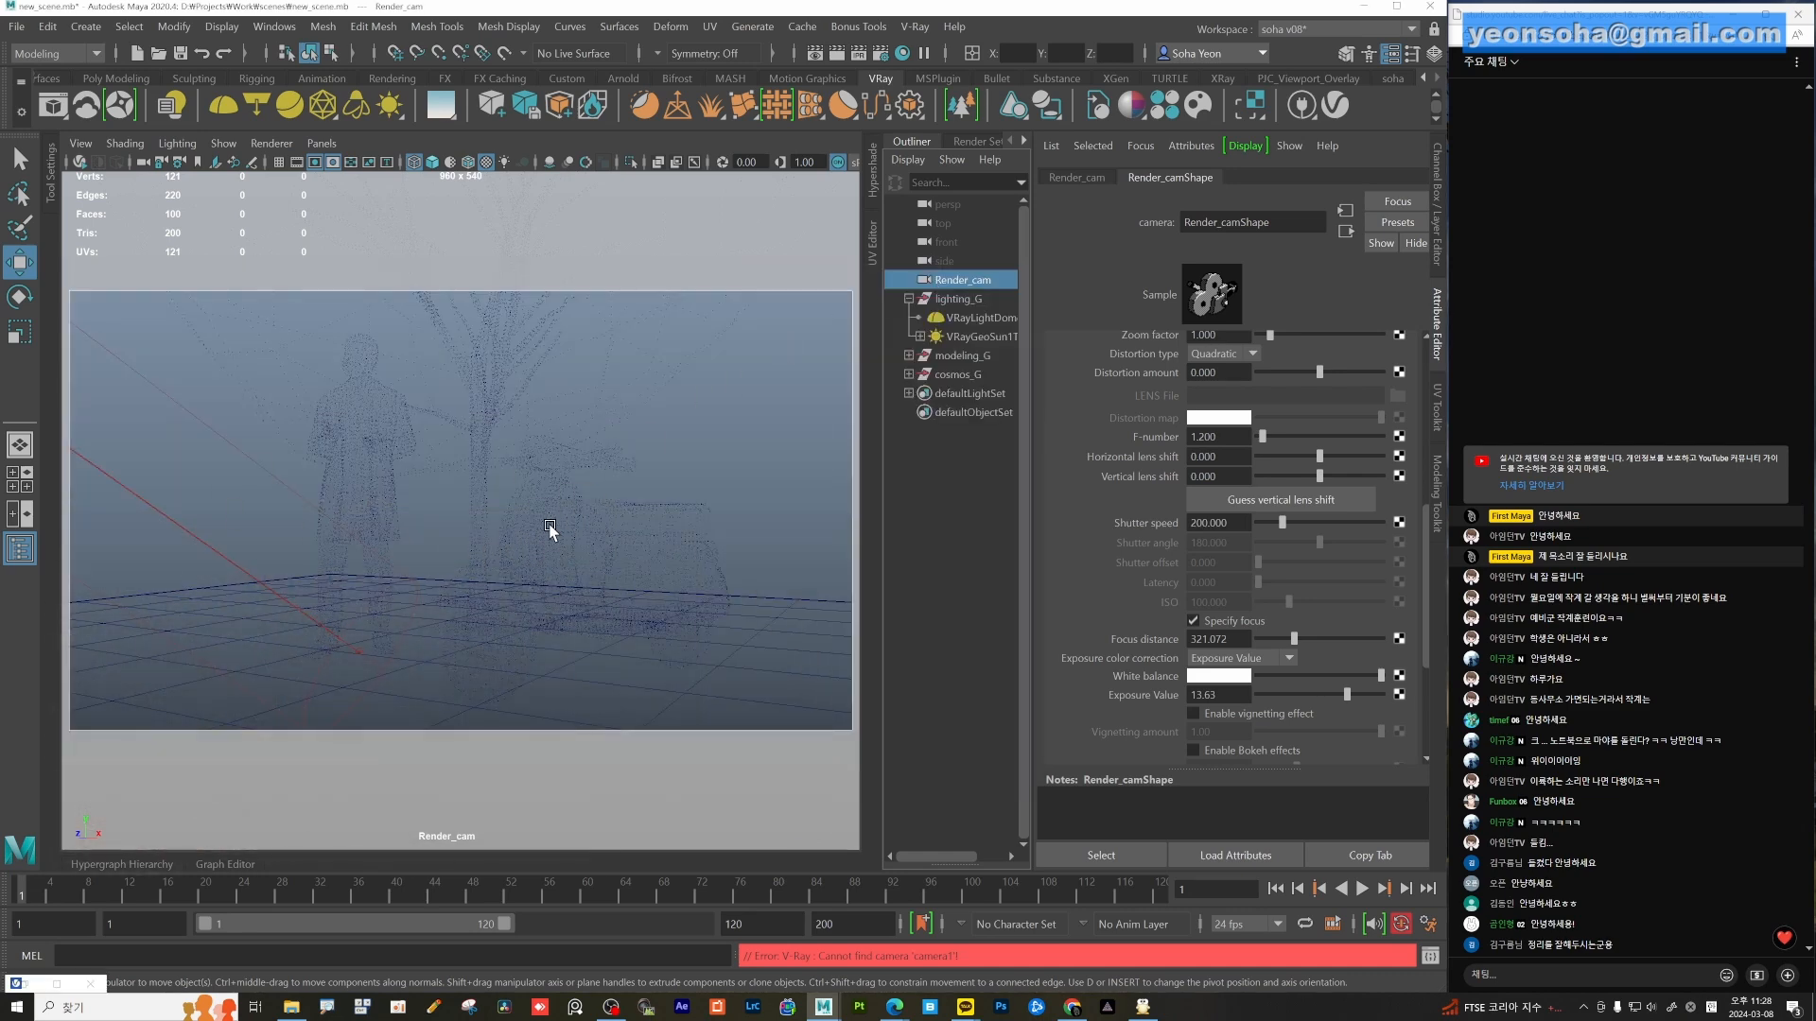
scroll(1200, 378, up, 4)
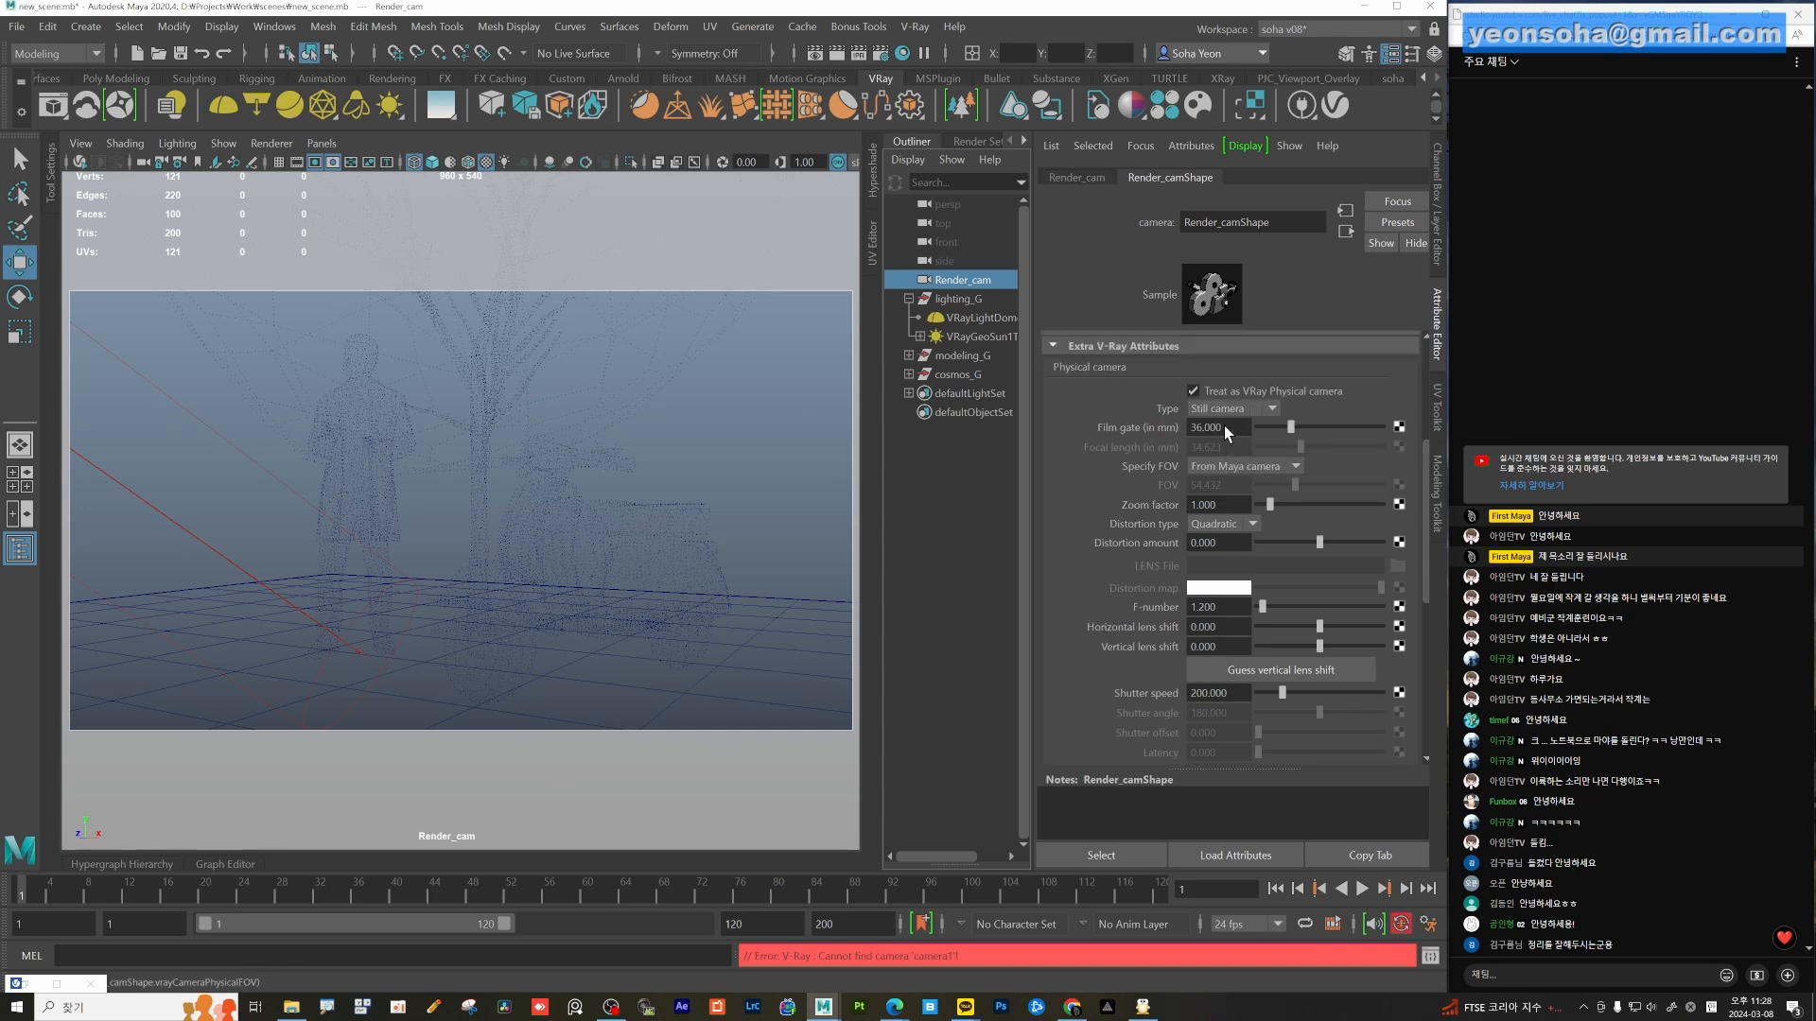
scroll(1224, 426, up, 5)
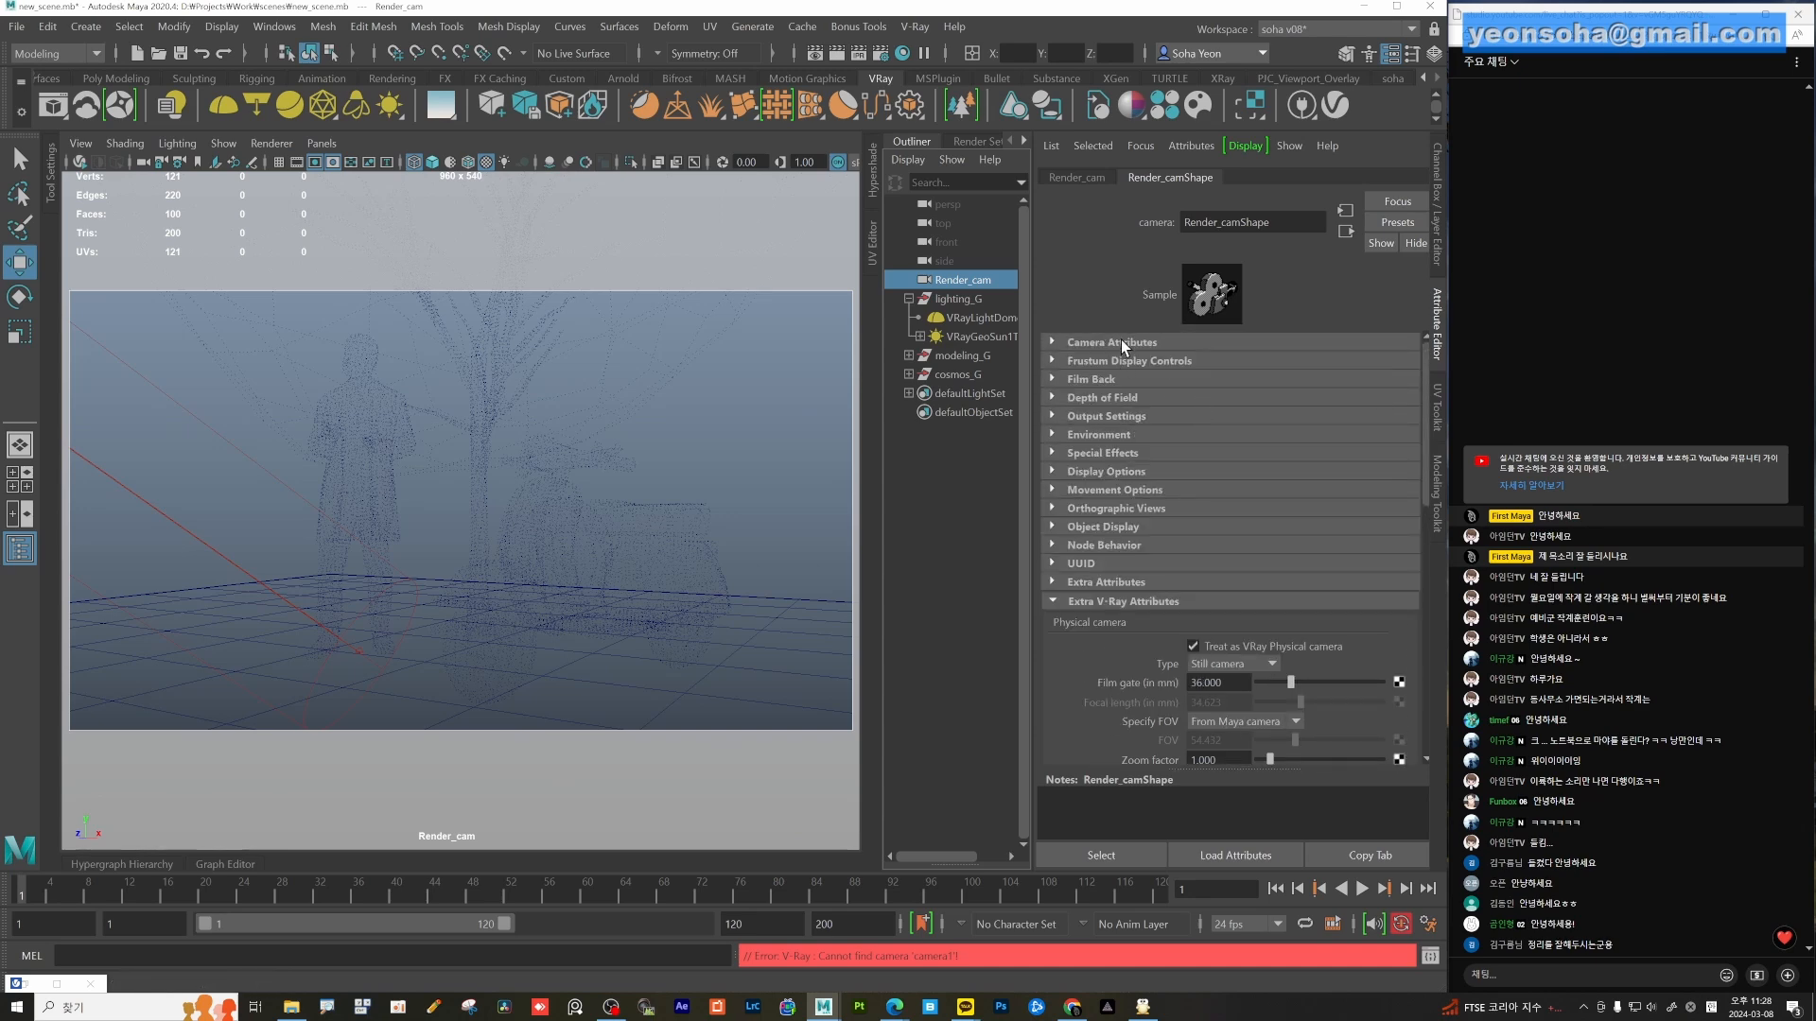
click(1120, 340)
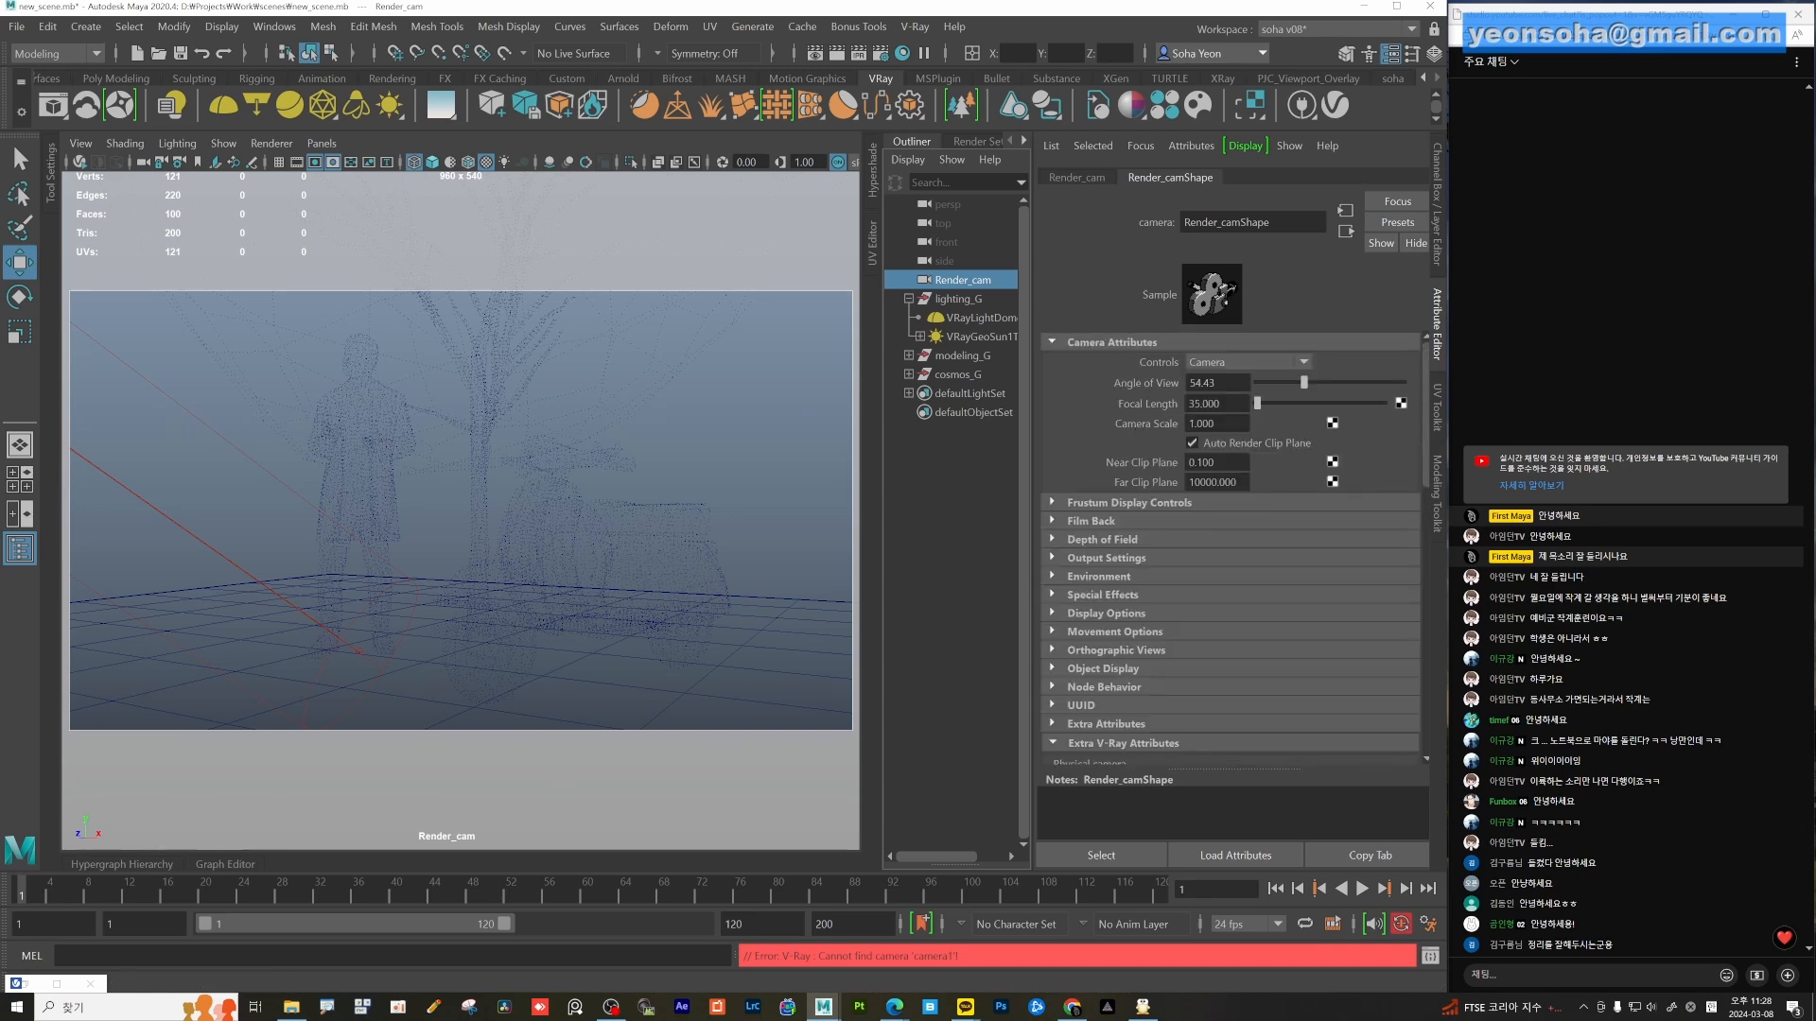
drag(1234, 404, 1042, 394)
text(50)
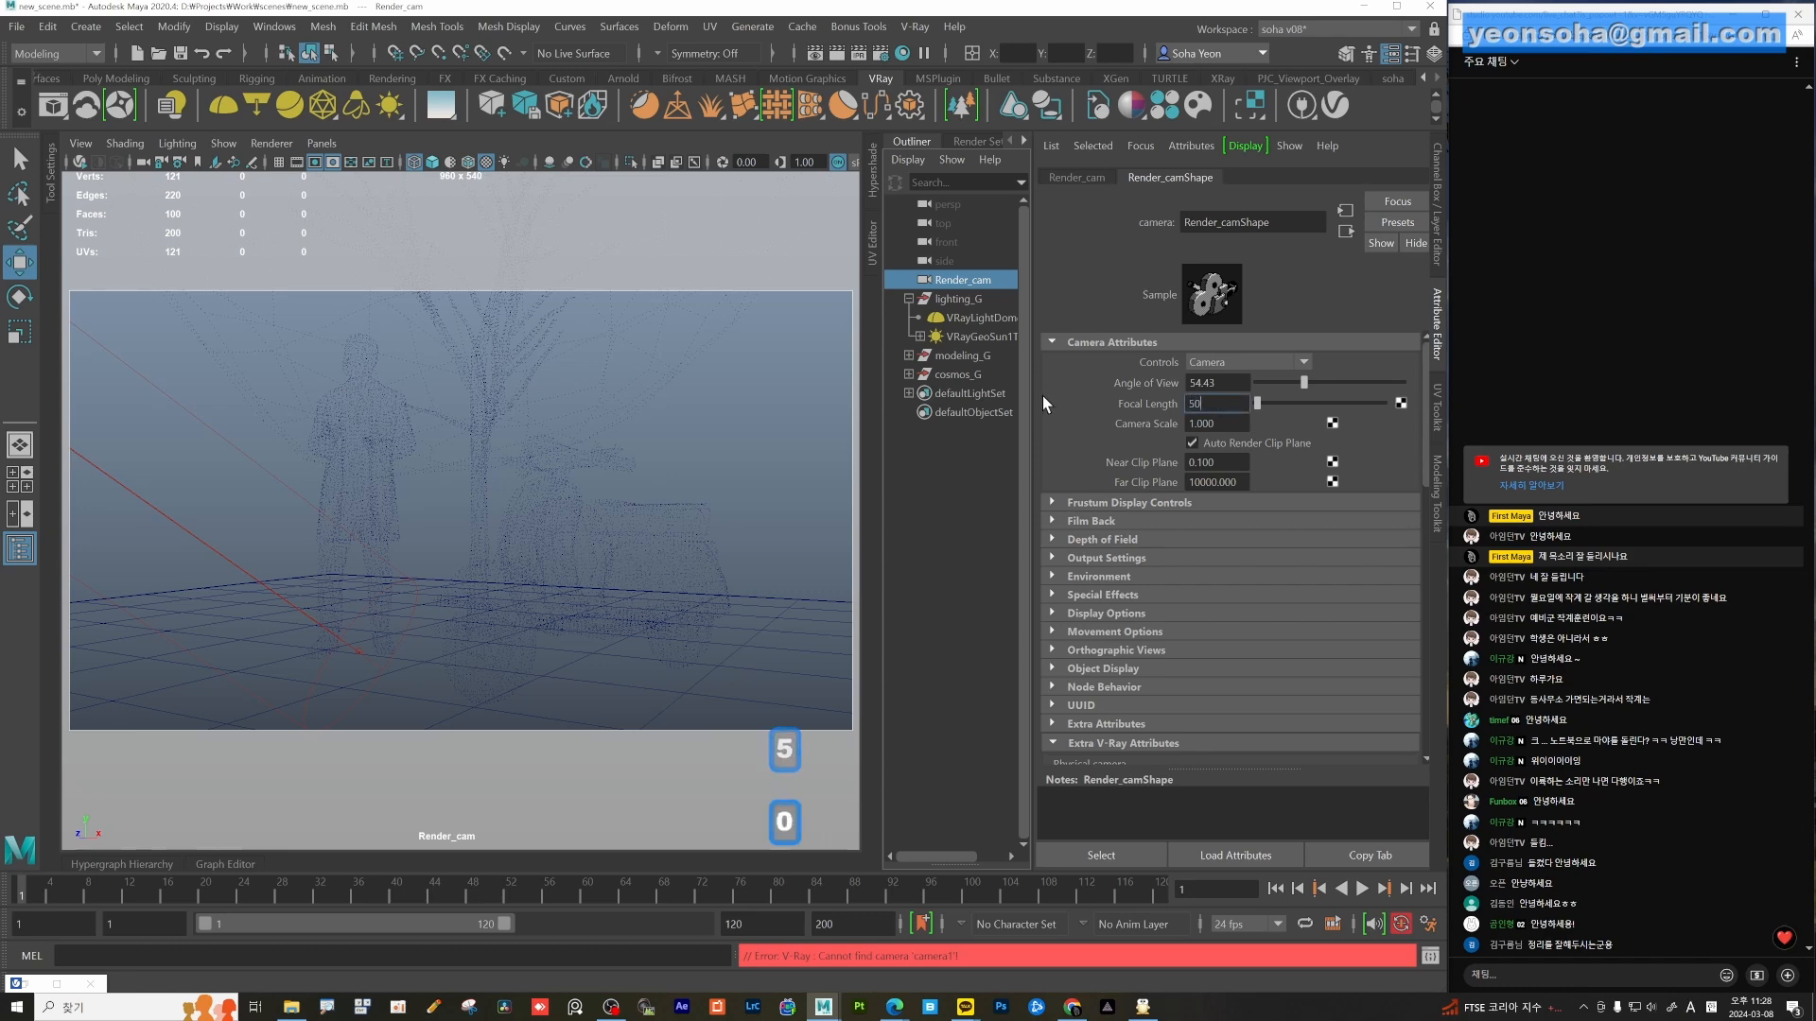
key(Return)
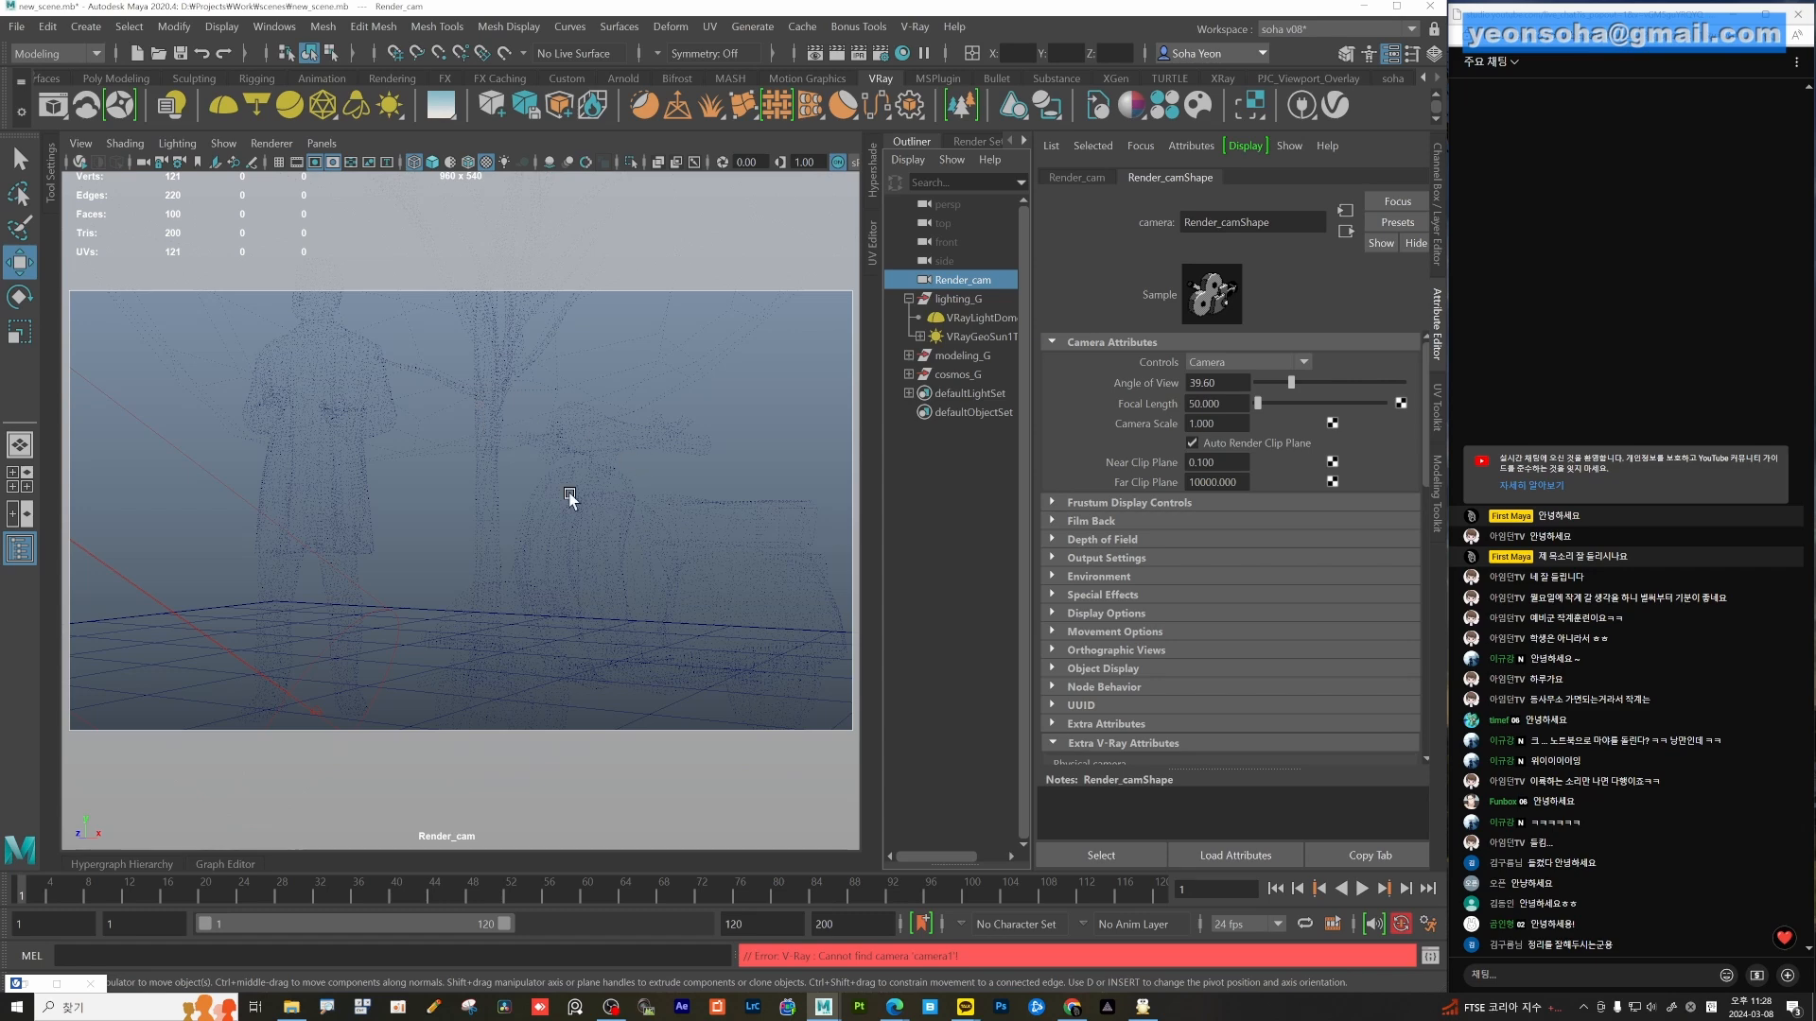
alt+right_drag(612, 517, 515, 518)
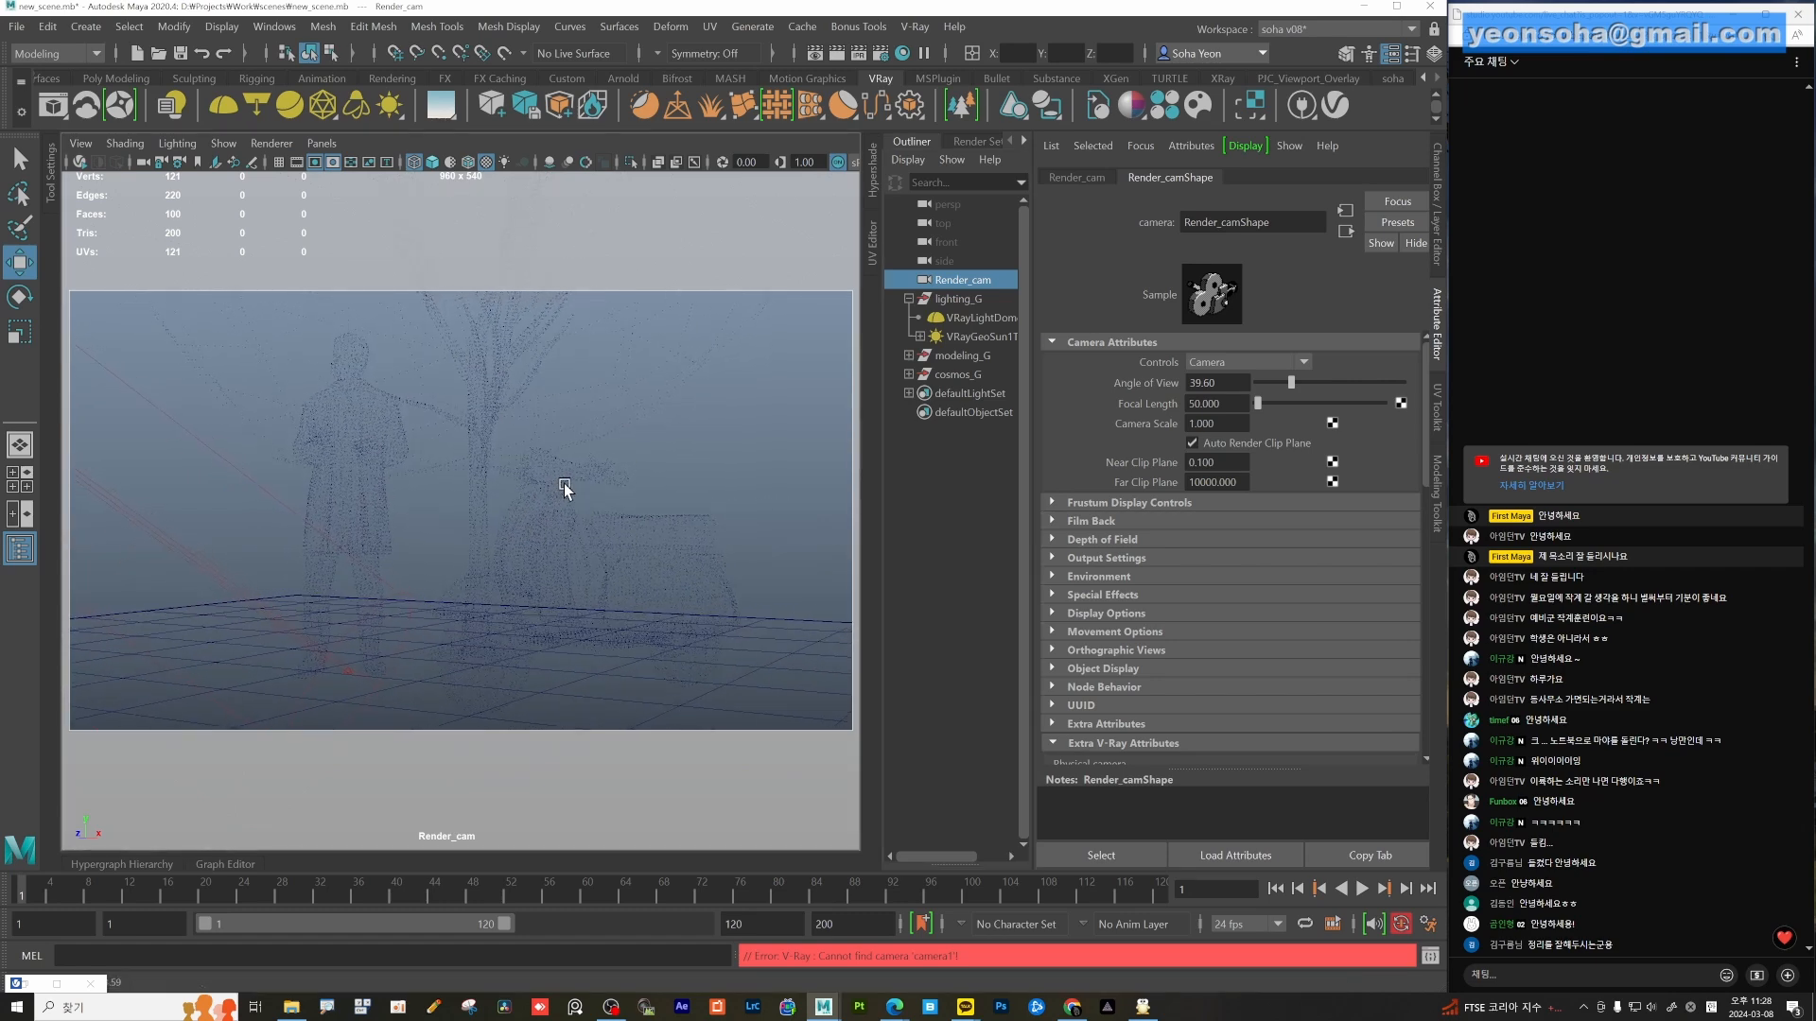
key(alt)
key(shift+F1)
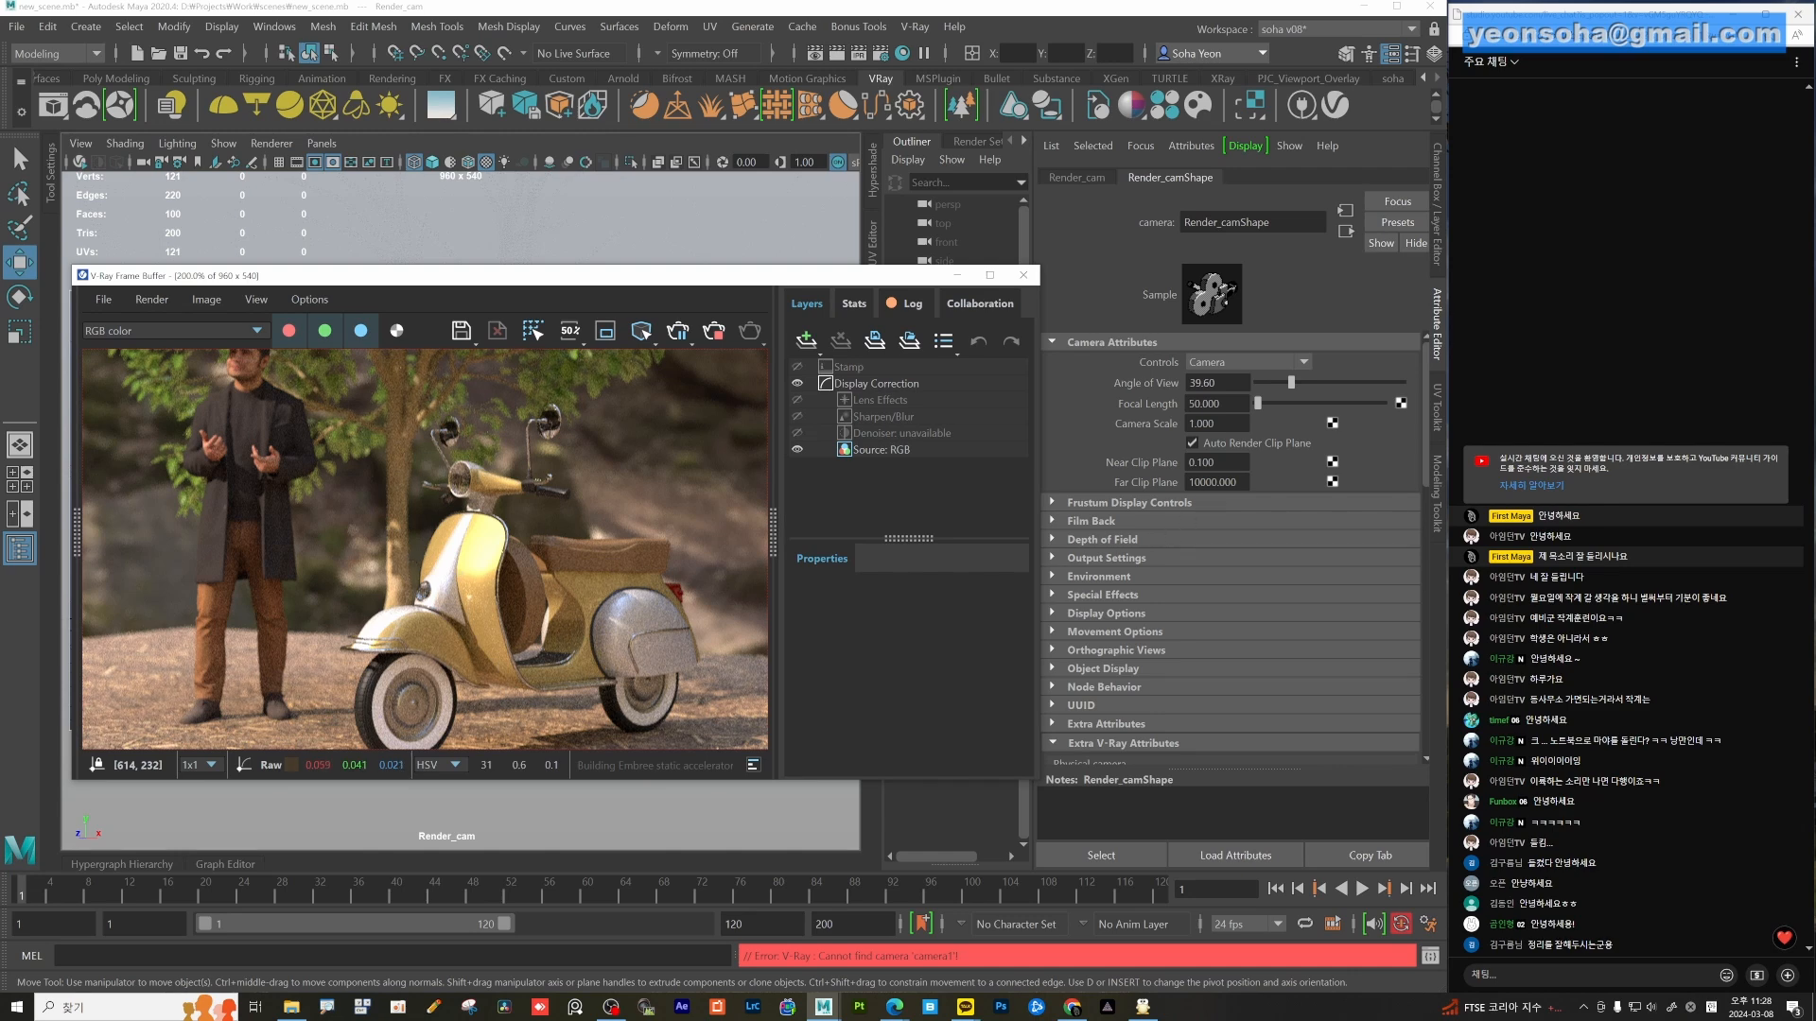
Set the focal length of Render_cam to 200 and view the whole render in the frame buffer.
click(1137, 409)
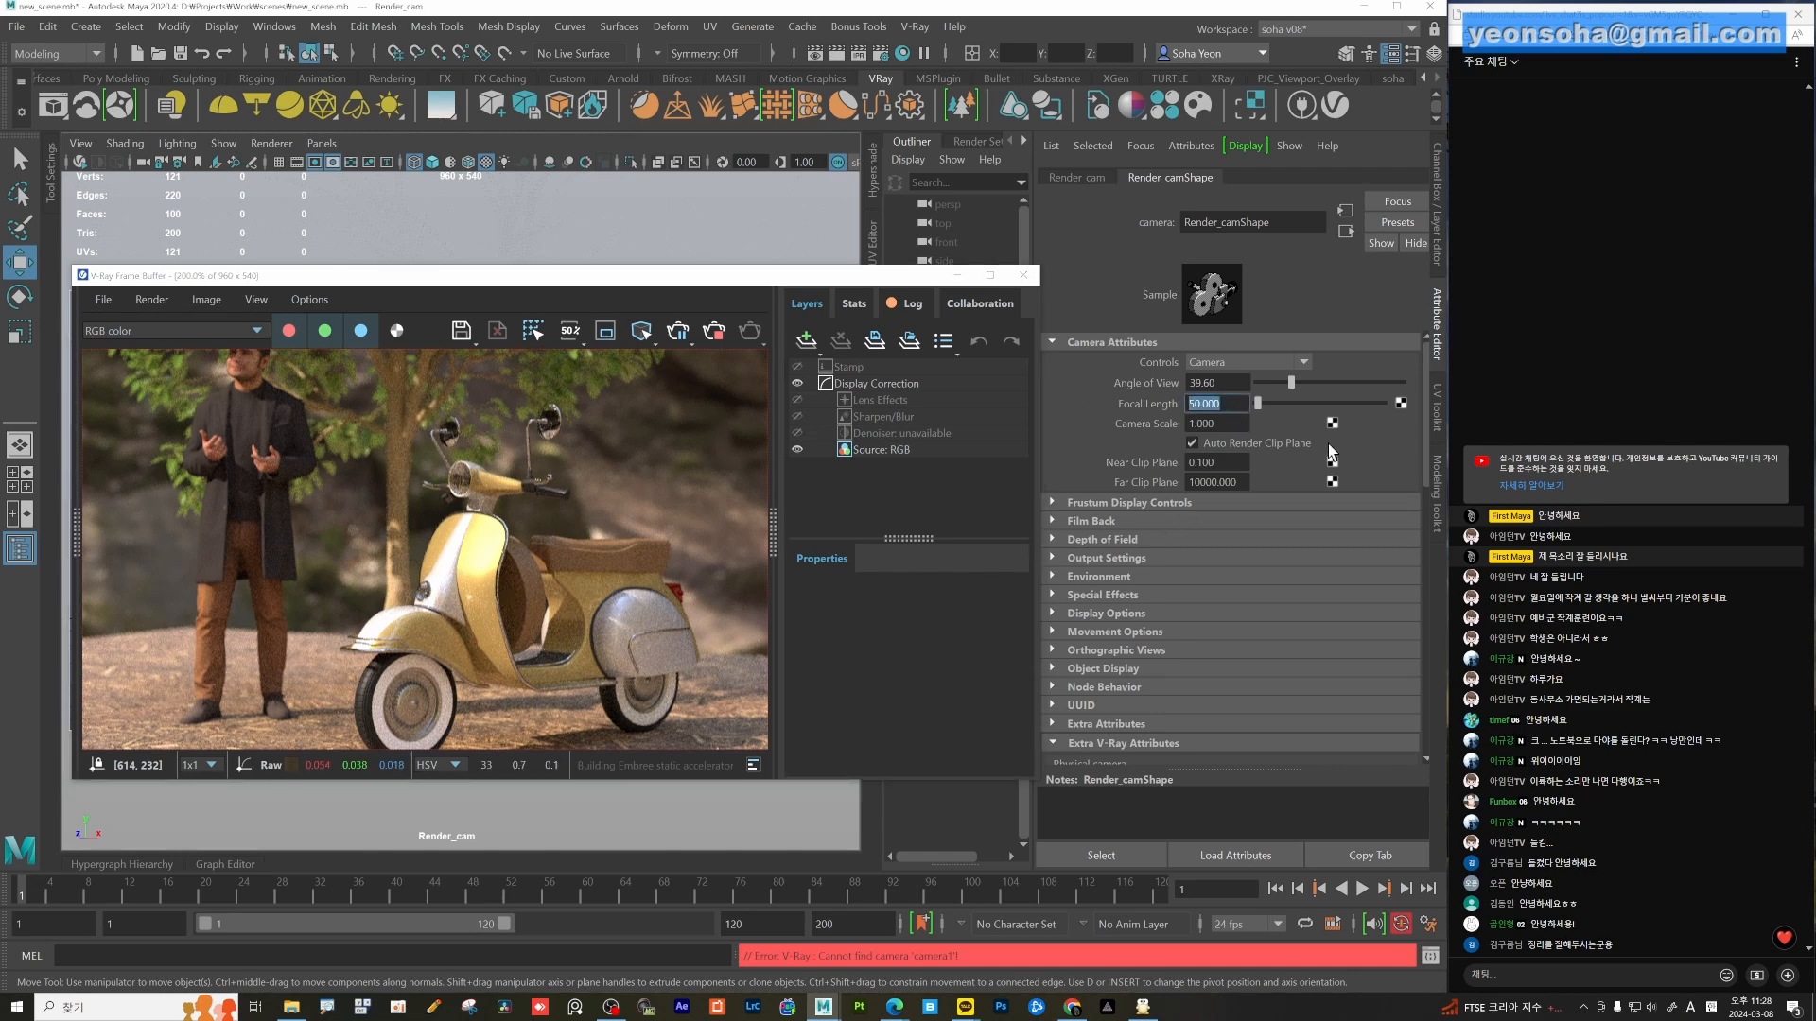
text(200)
key(BackSpace)
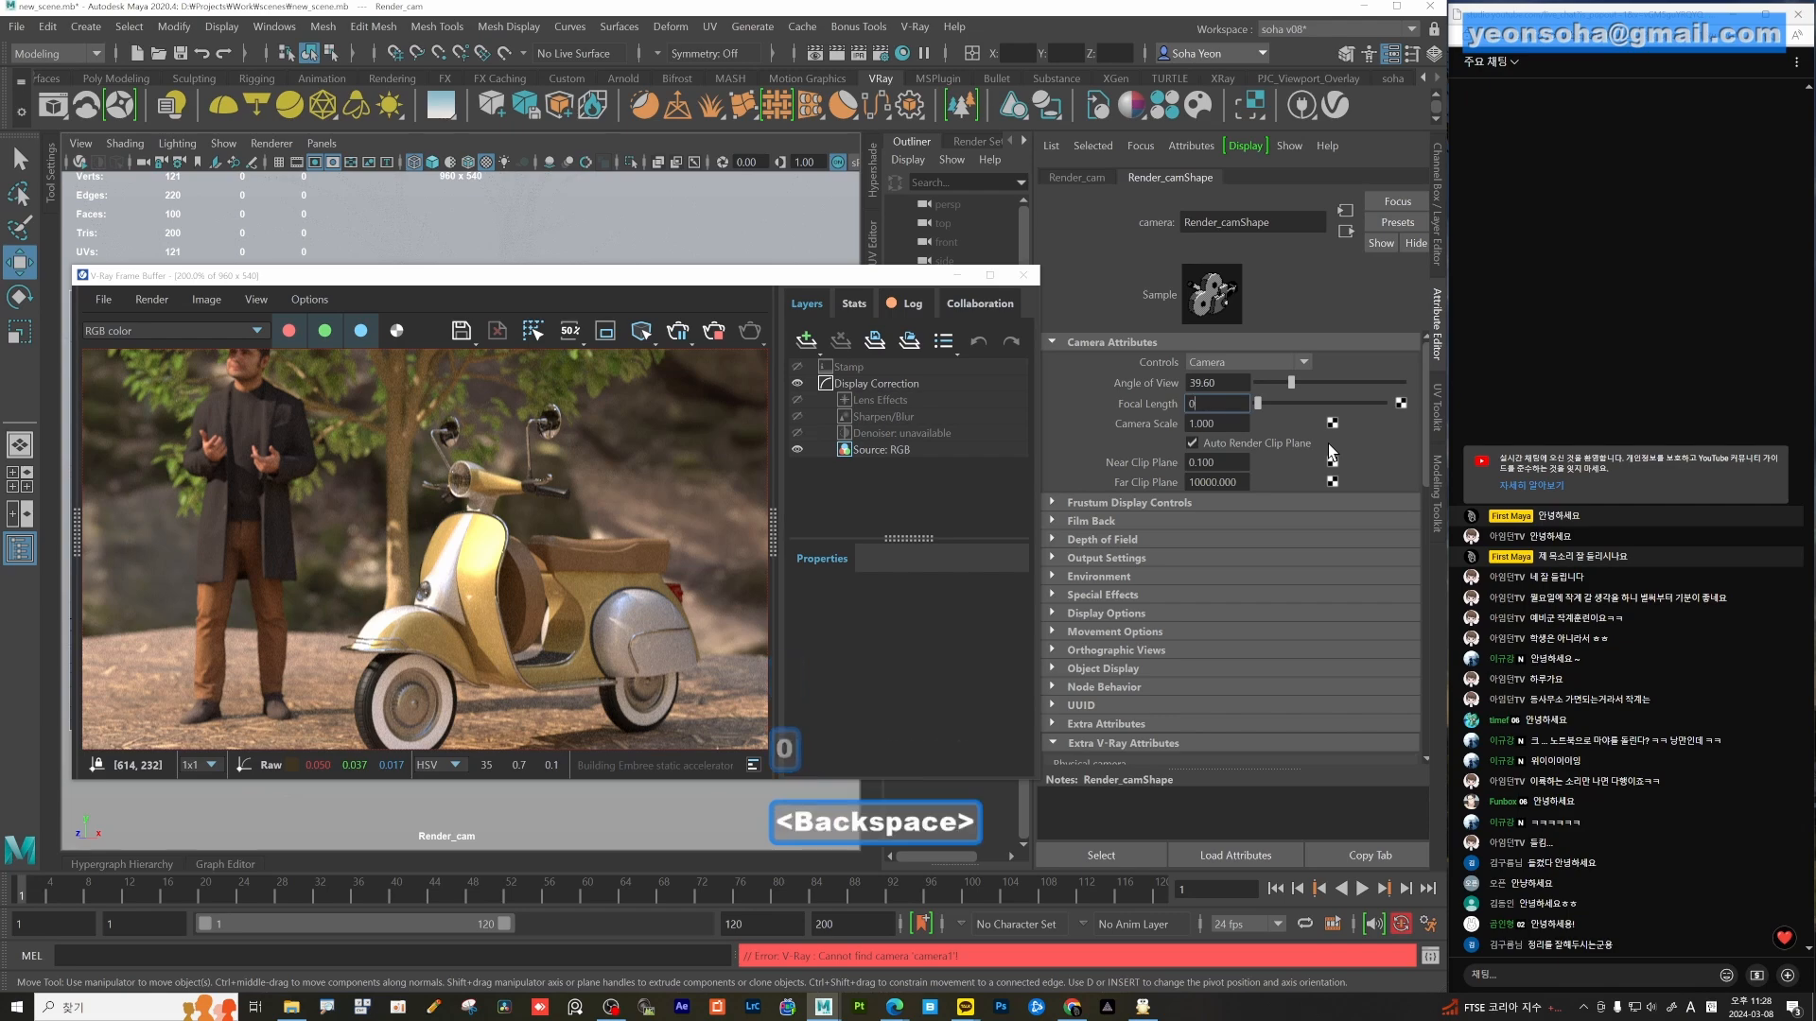
key(BackSpace)
key(BackSpace)
text(200)
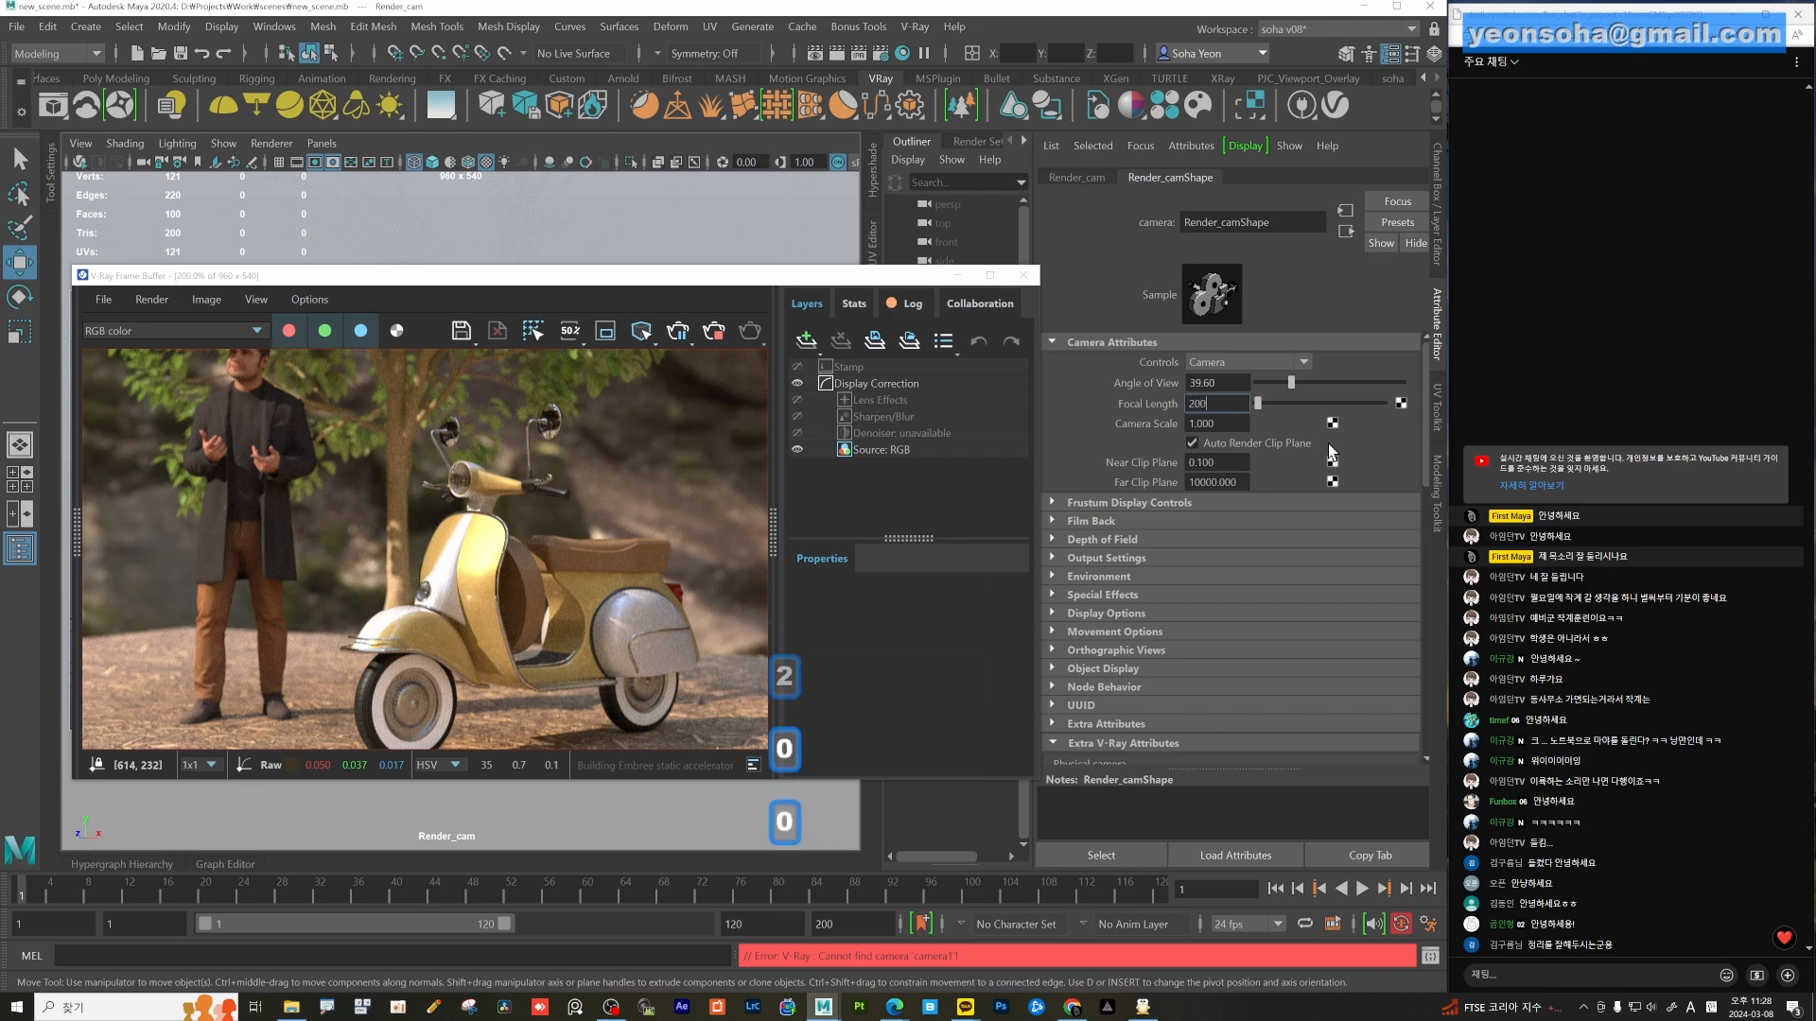
key(Return)
scroll(568, 537, down, 2)
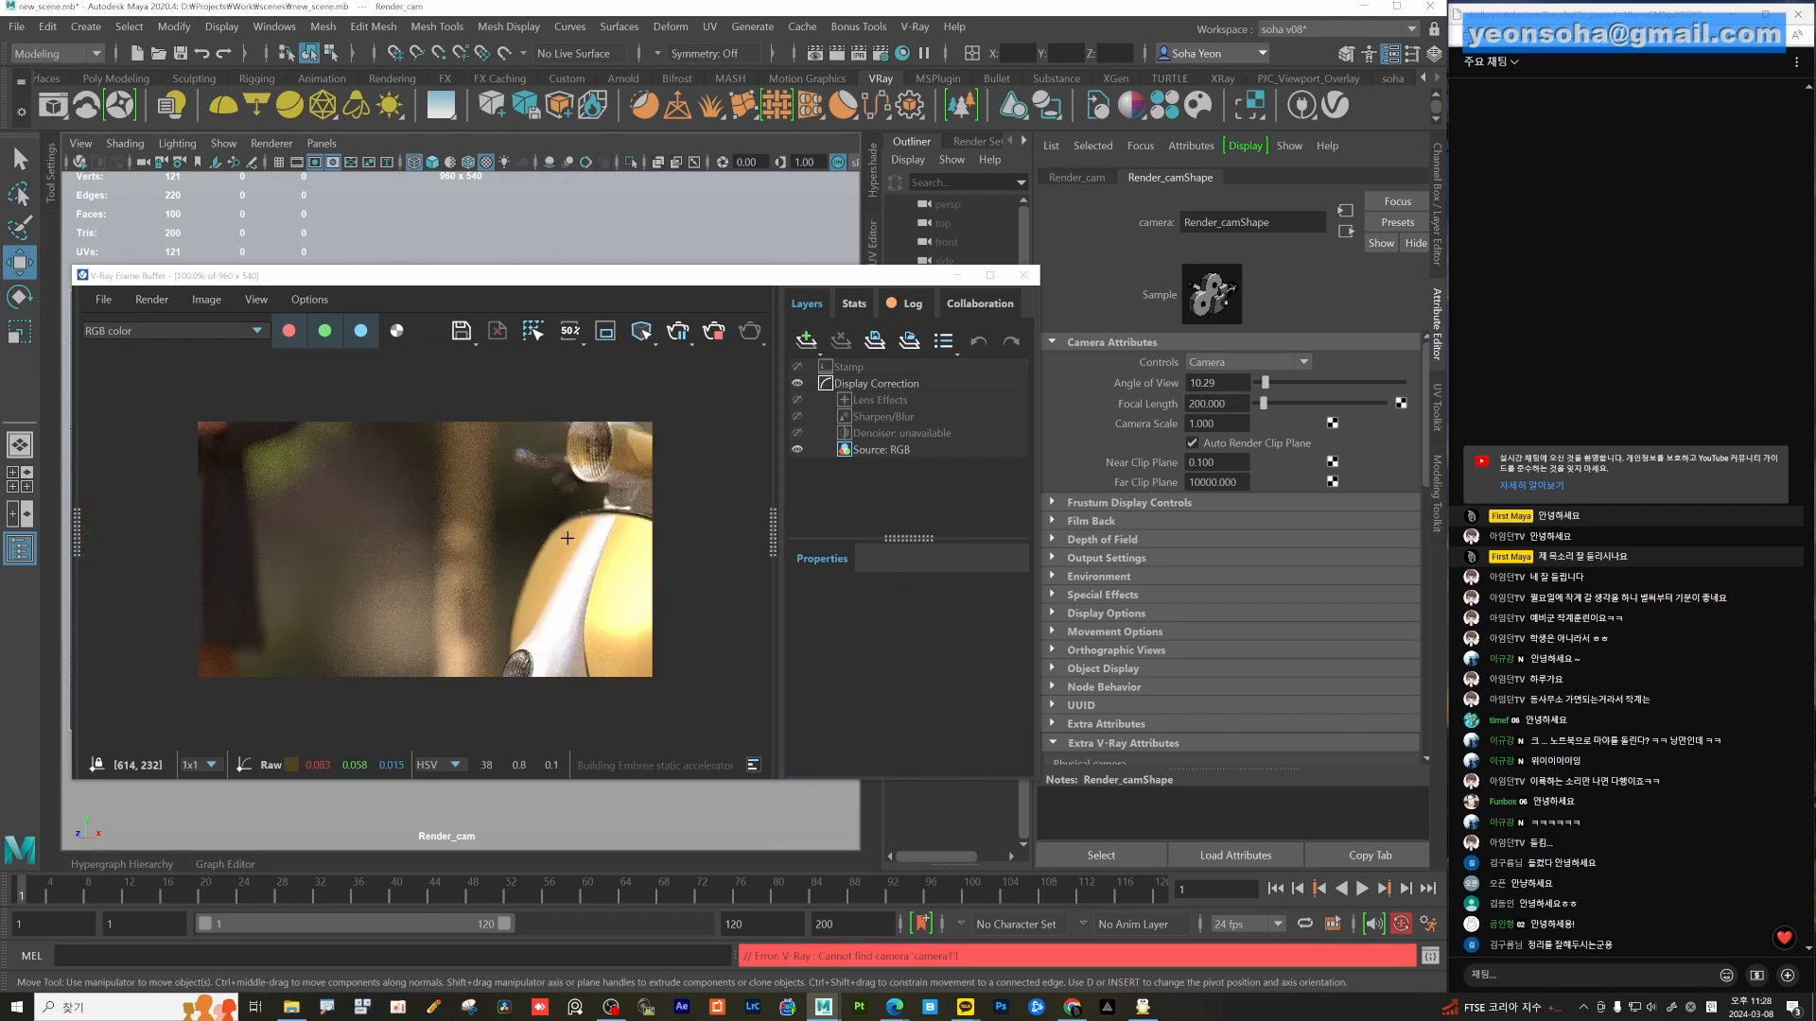
Dolly Render_cam back so the man, the tree and the scooter fit in the 200 focal length view.
scroll(518, 536, down, 1)
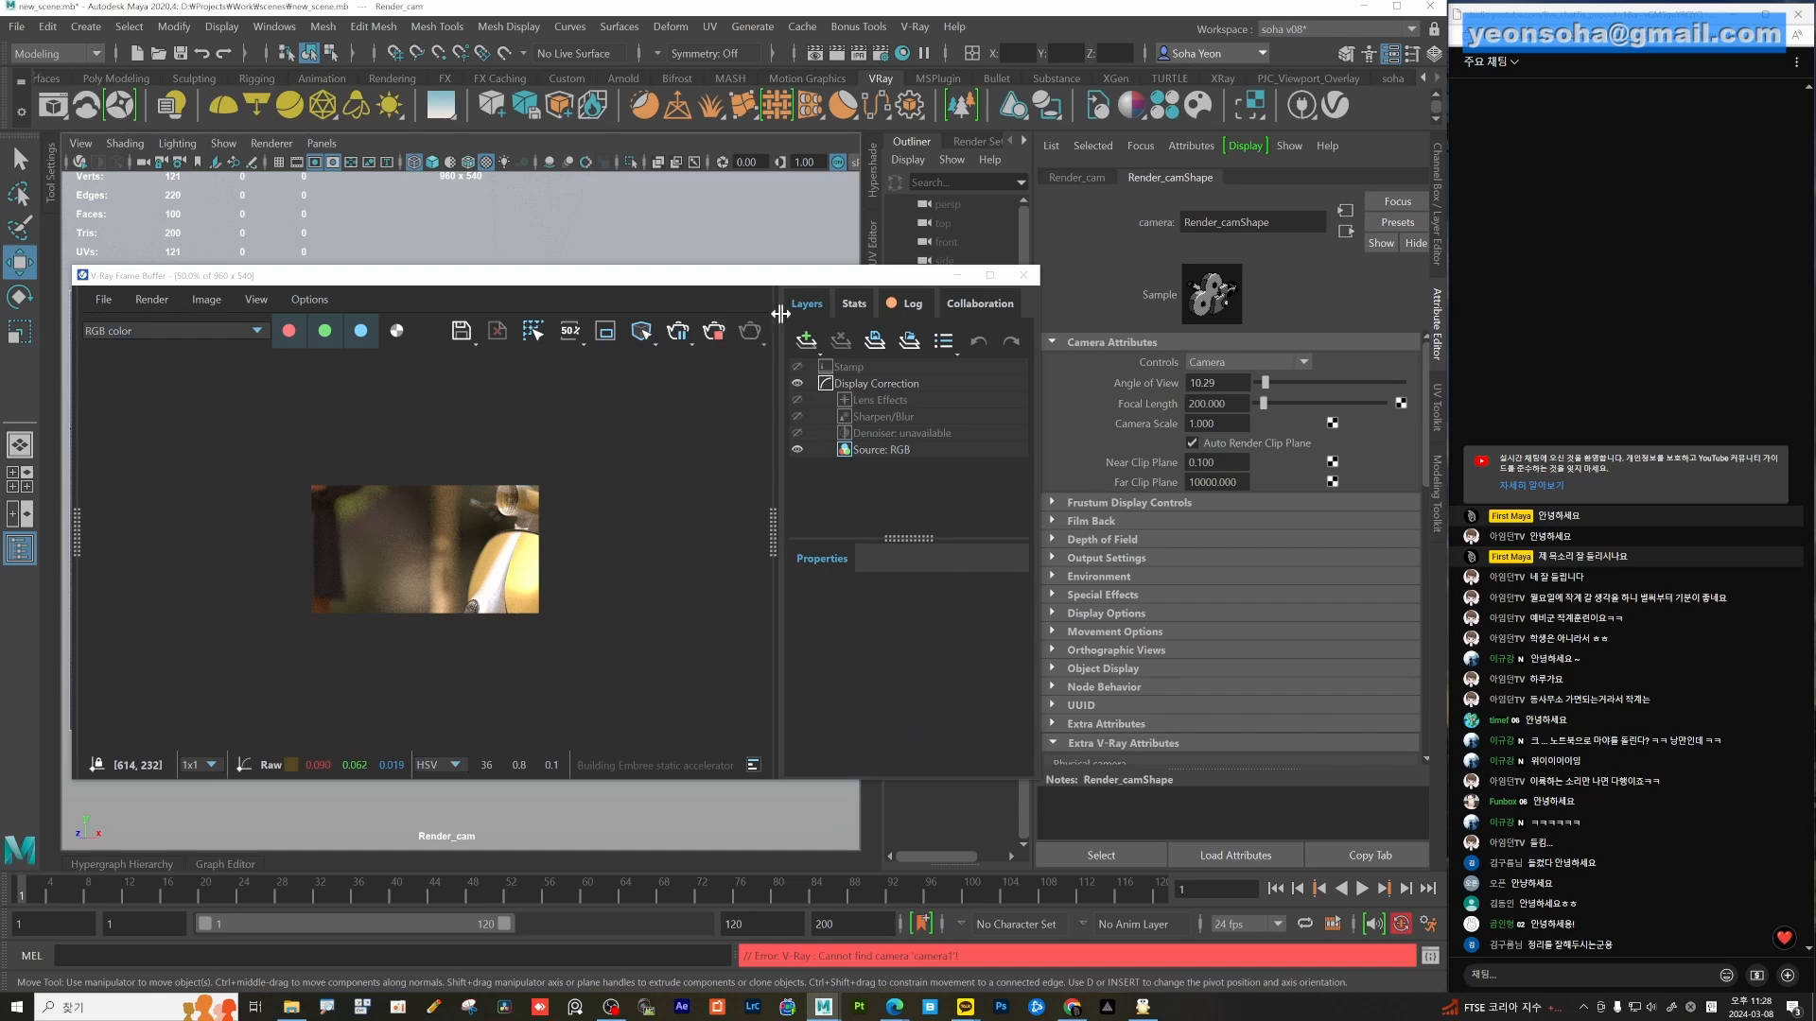
drag(751, 277, 996, 633)
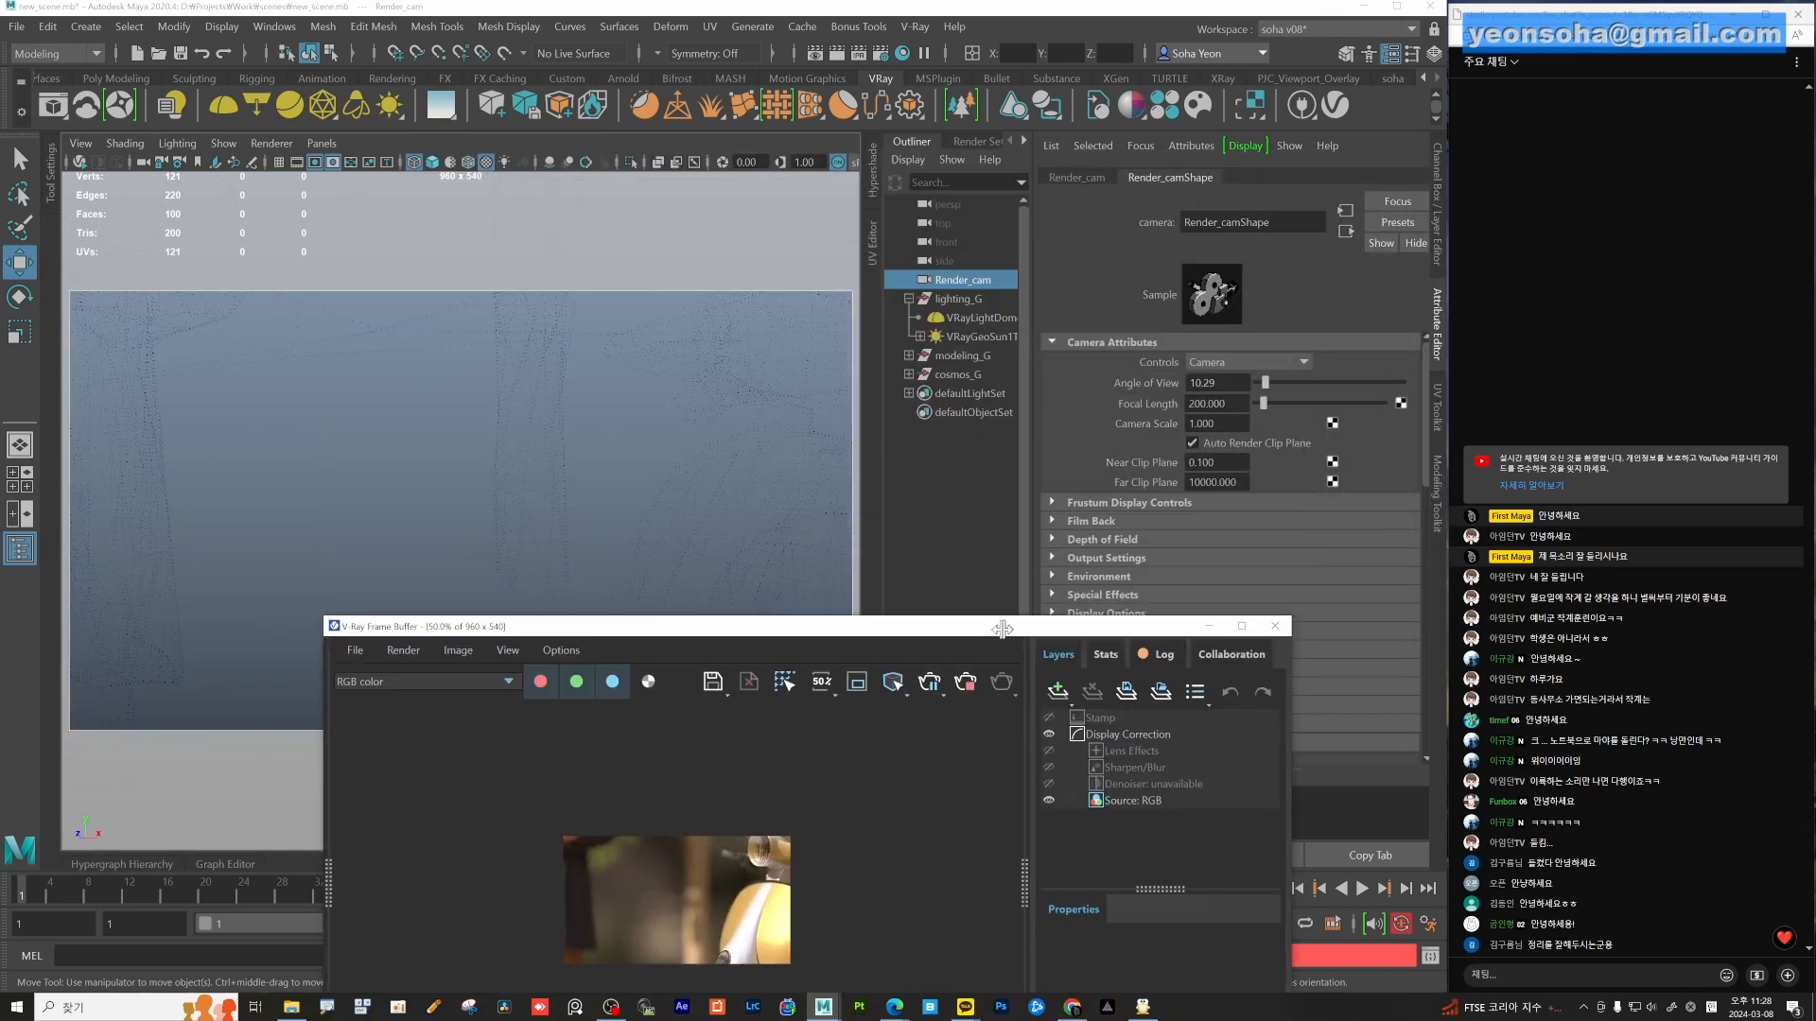
alt+right_drag(355, 534, 581, 549)
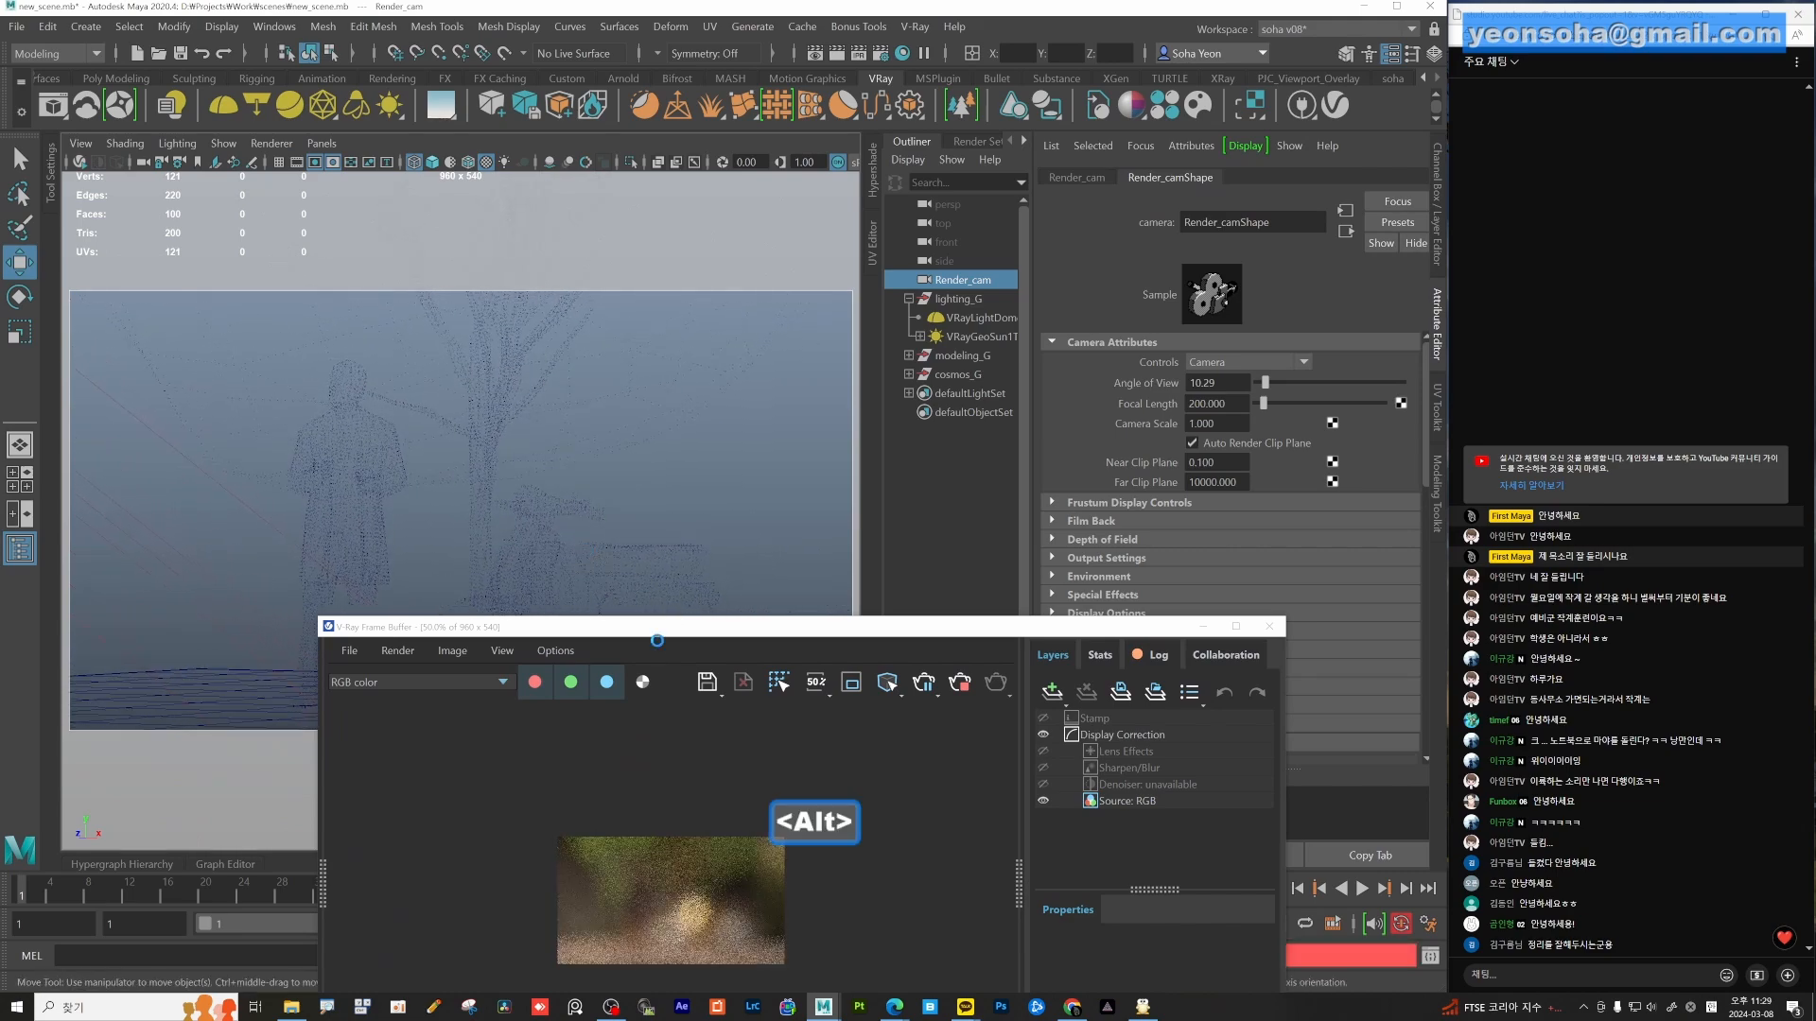
Set the focus point on the scooter in the V-Ray Frame Buffer and enlarge the render of the man and scooter.
drag(652, 628, 430, 180)
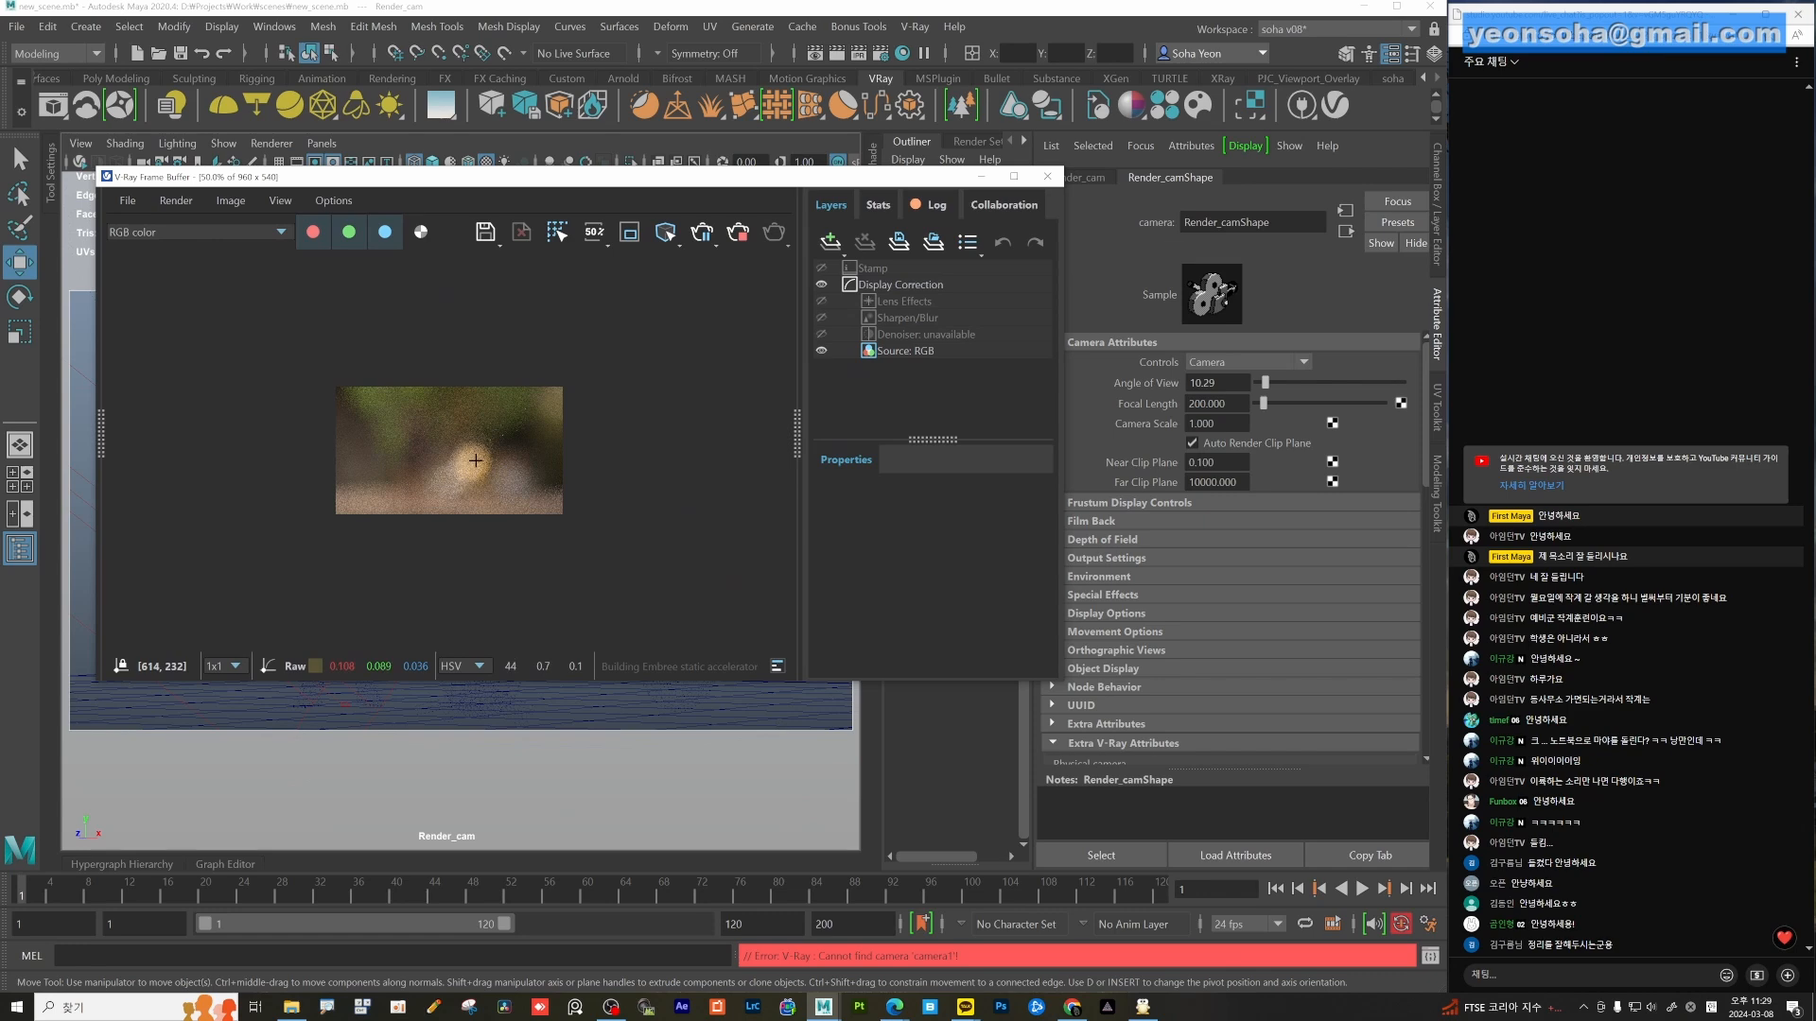
scroll(476, 461, up, 1)
right_click(494, 455)
click(505, 502)
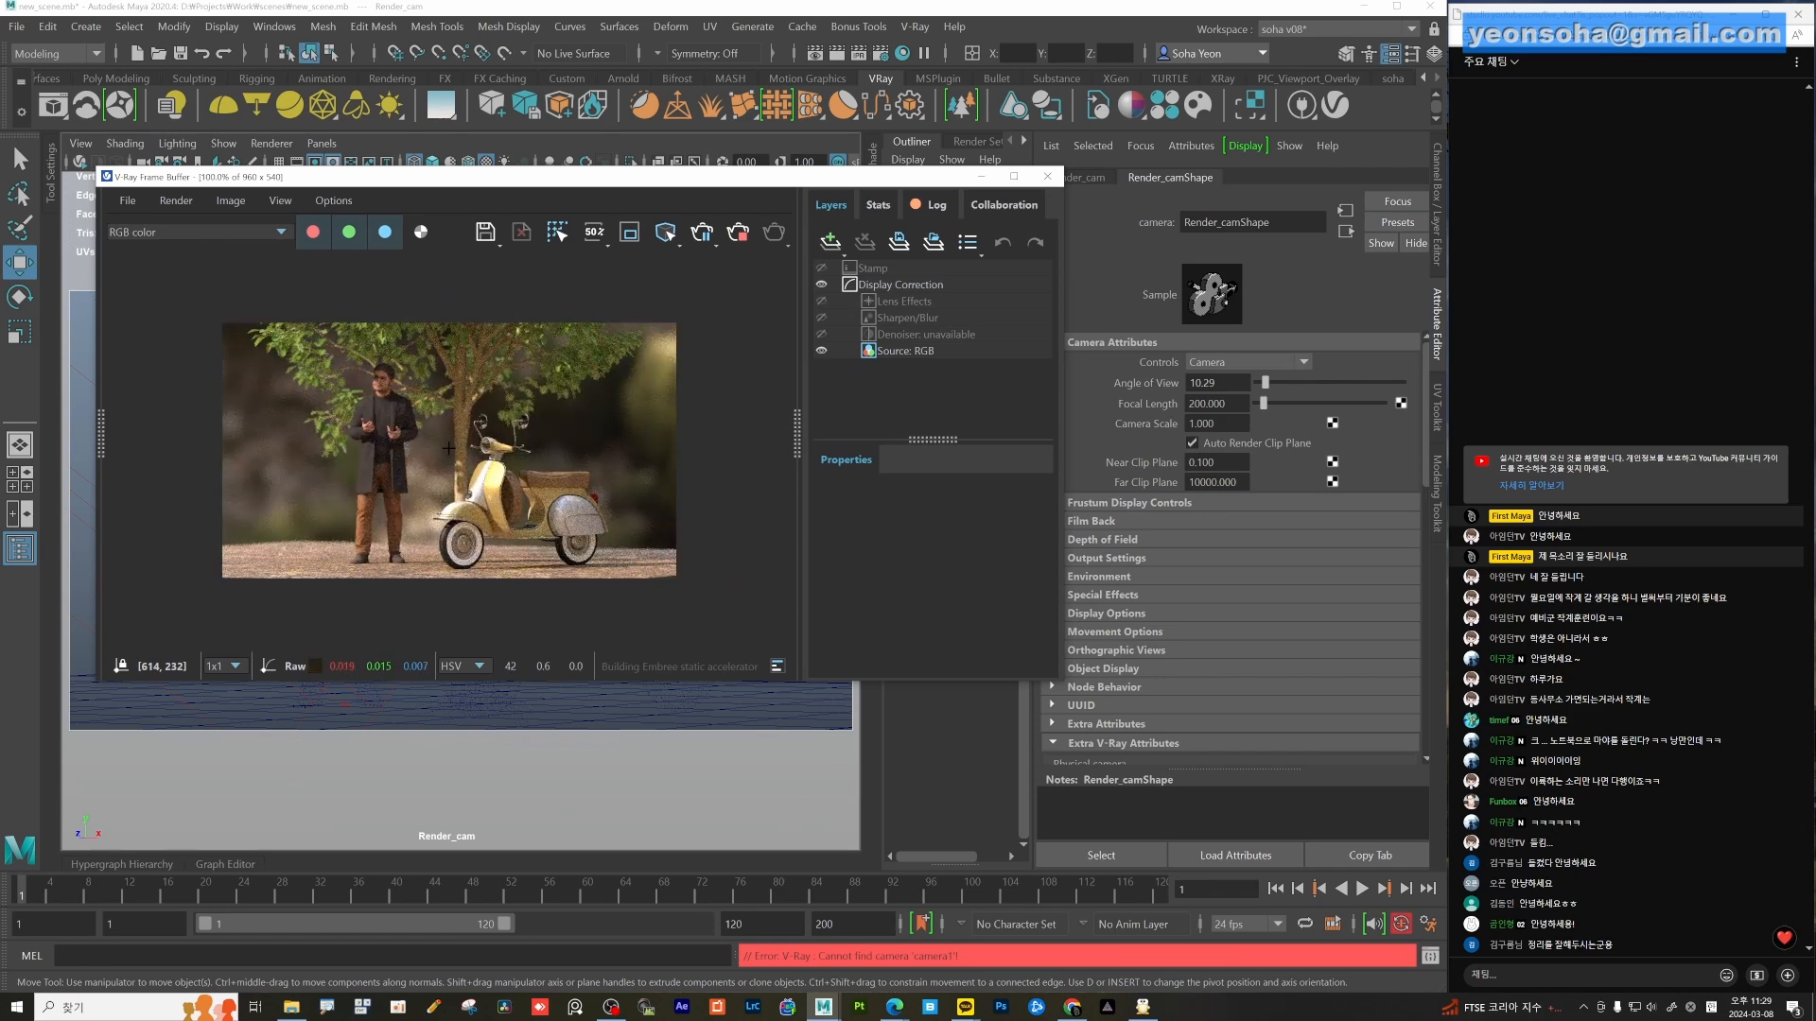
scroll(478, 481, up, 1)
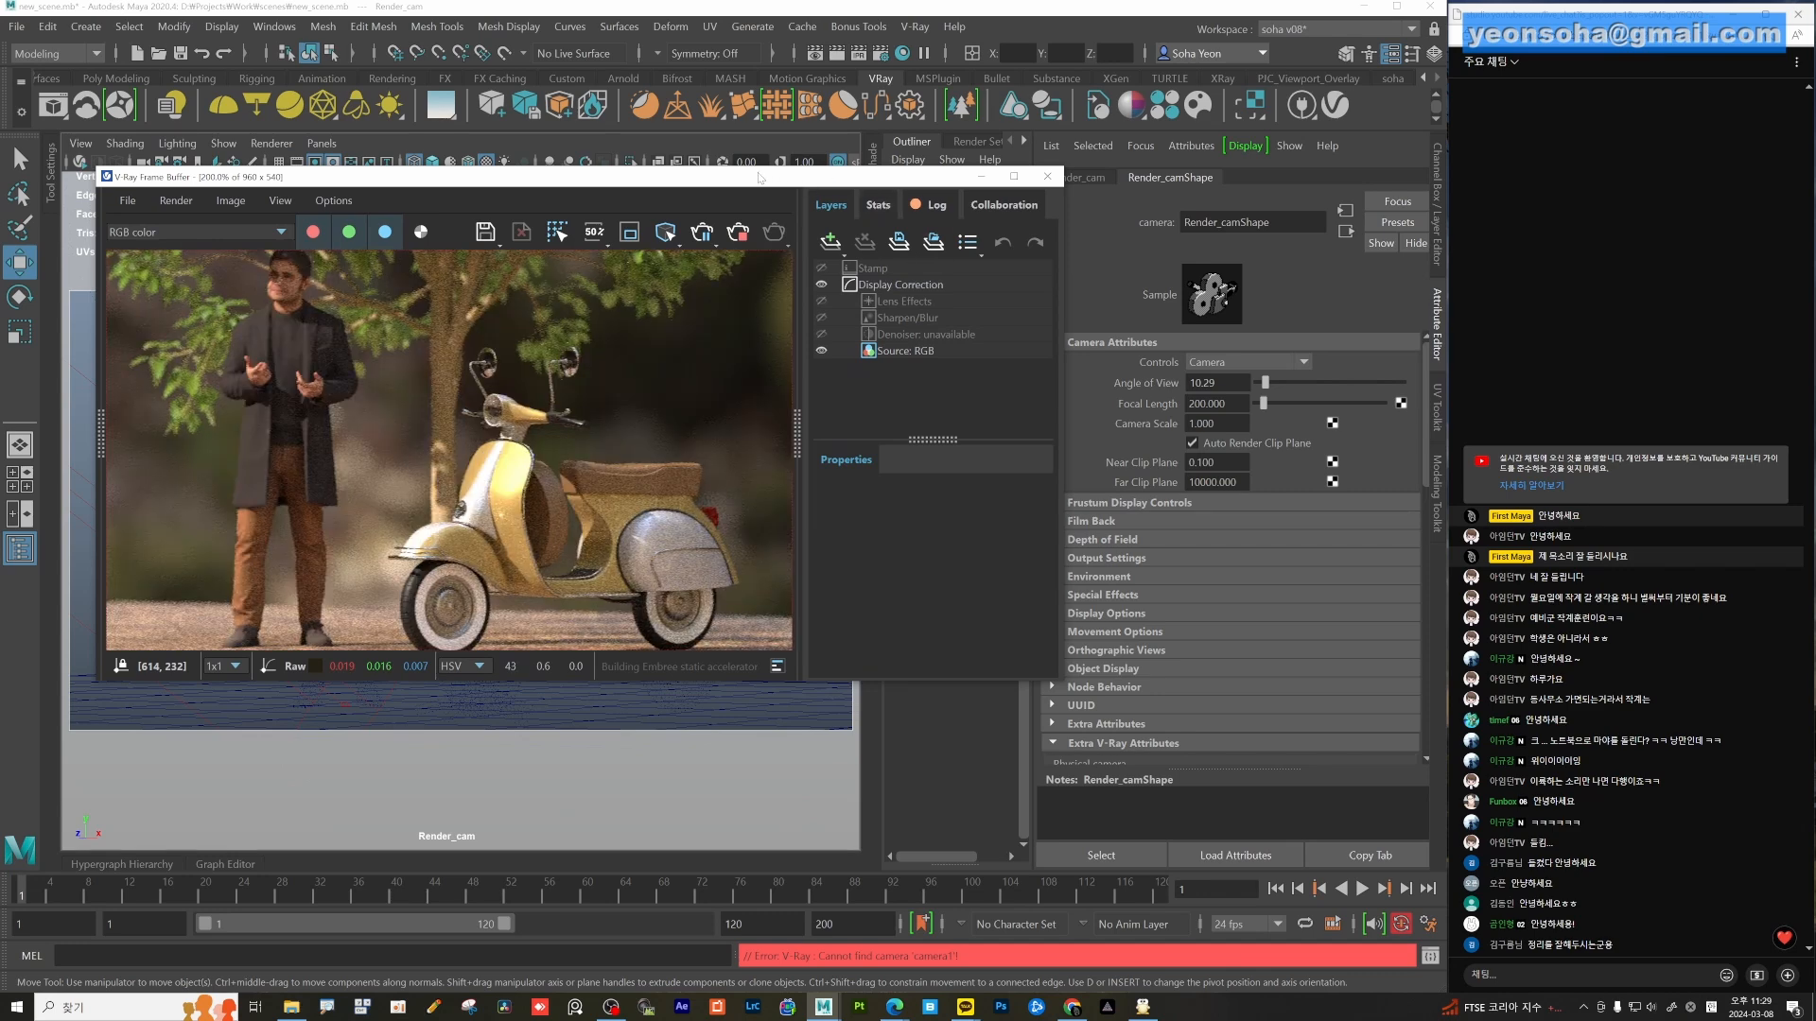
Select the tree, move it far behind the man and scooter in the perspective view, and deselect it.
drag(862, 178, 1491, 223)
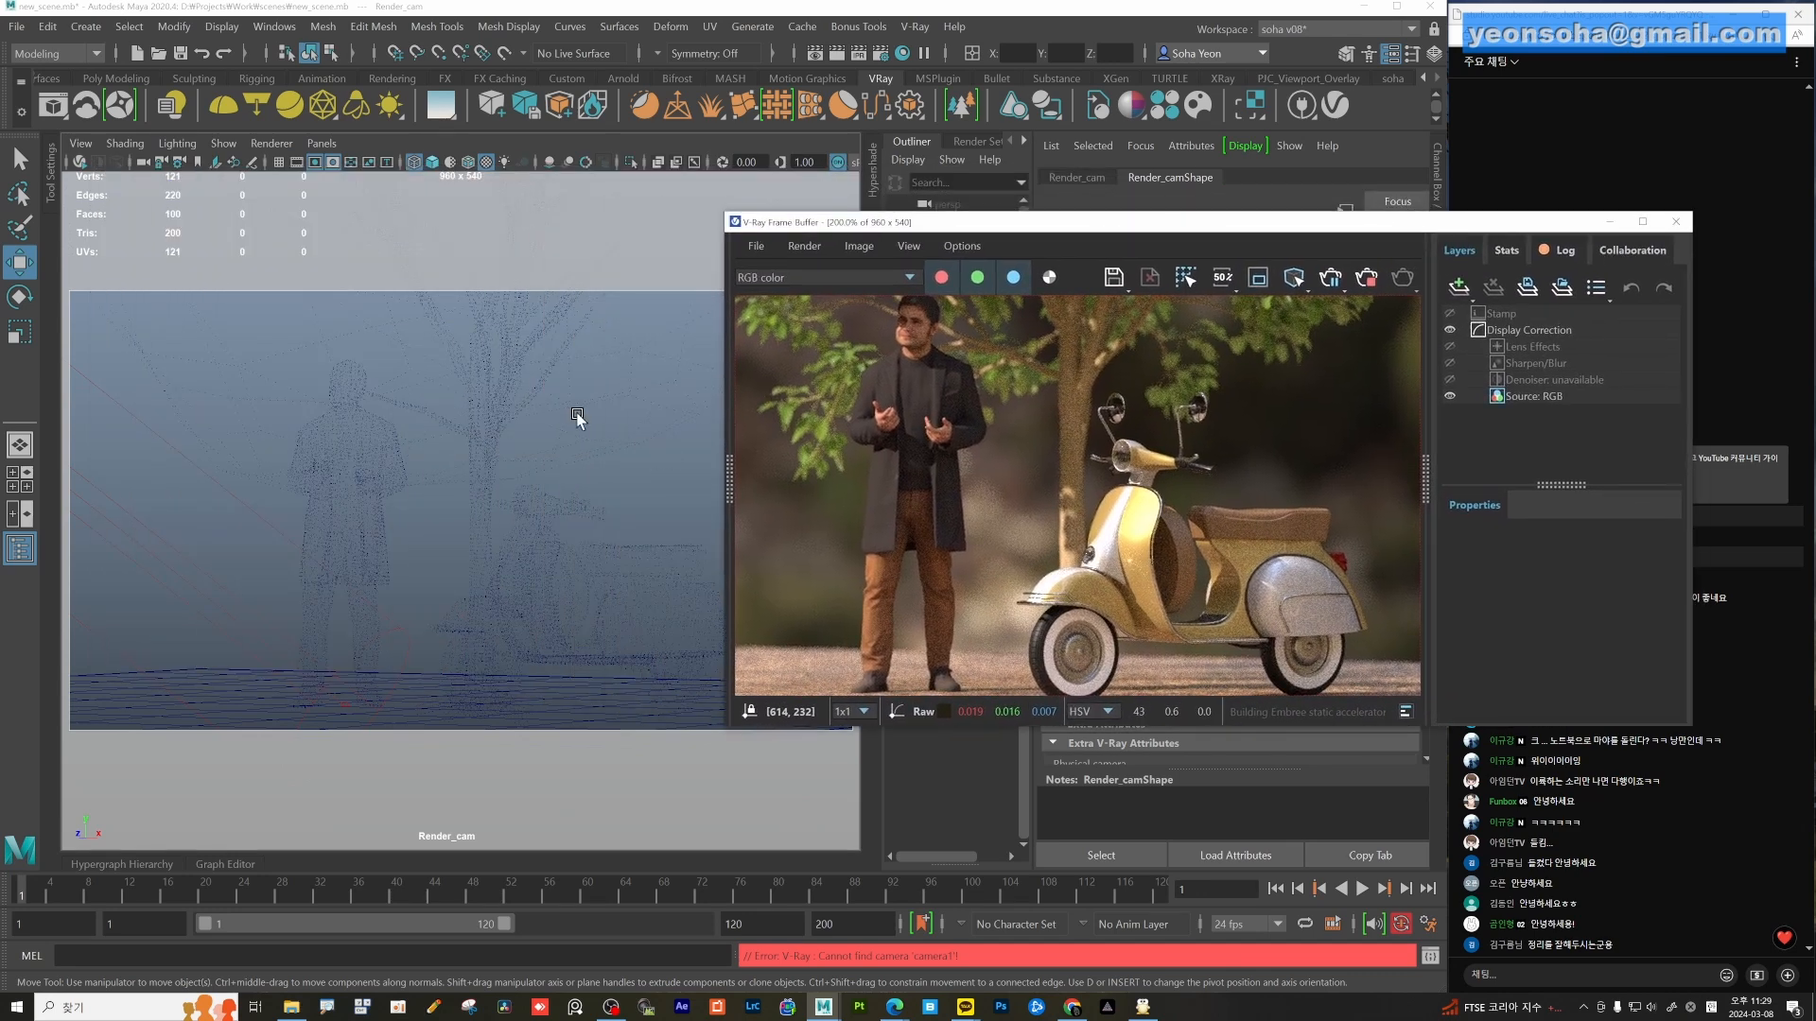
click(482, 388)
key(shift+alt+q)
alt+drag(609, 603, 157, 431)
alt+middle_drag(272, 485, 468, 479)
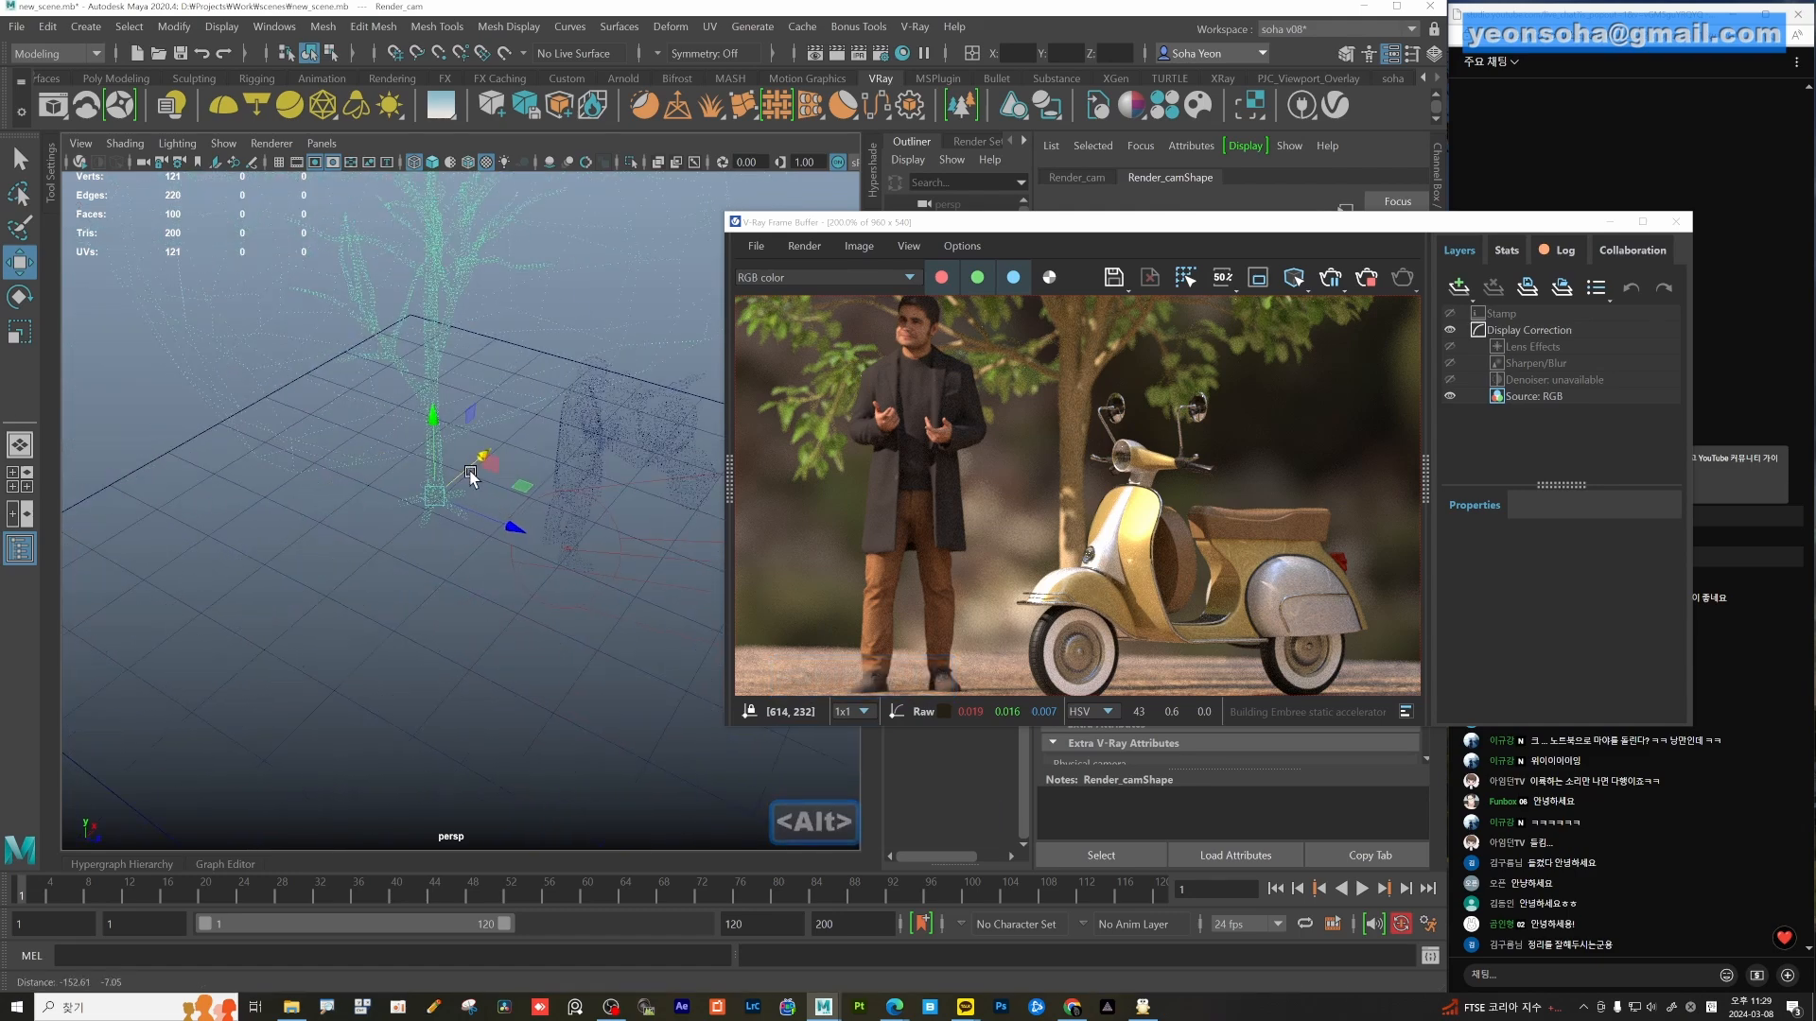
alt+right_drag(468, 478, 409, 506)
alt+drag(410, 505, 95, 453)
alt+right_drag(226, 472, 132, 480)
alt+middle_drag(248, 485, 316, 484)
drag(329, 466, 91, 457)
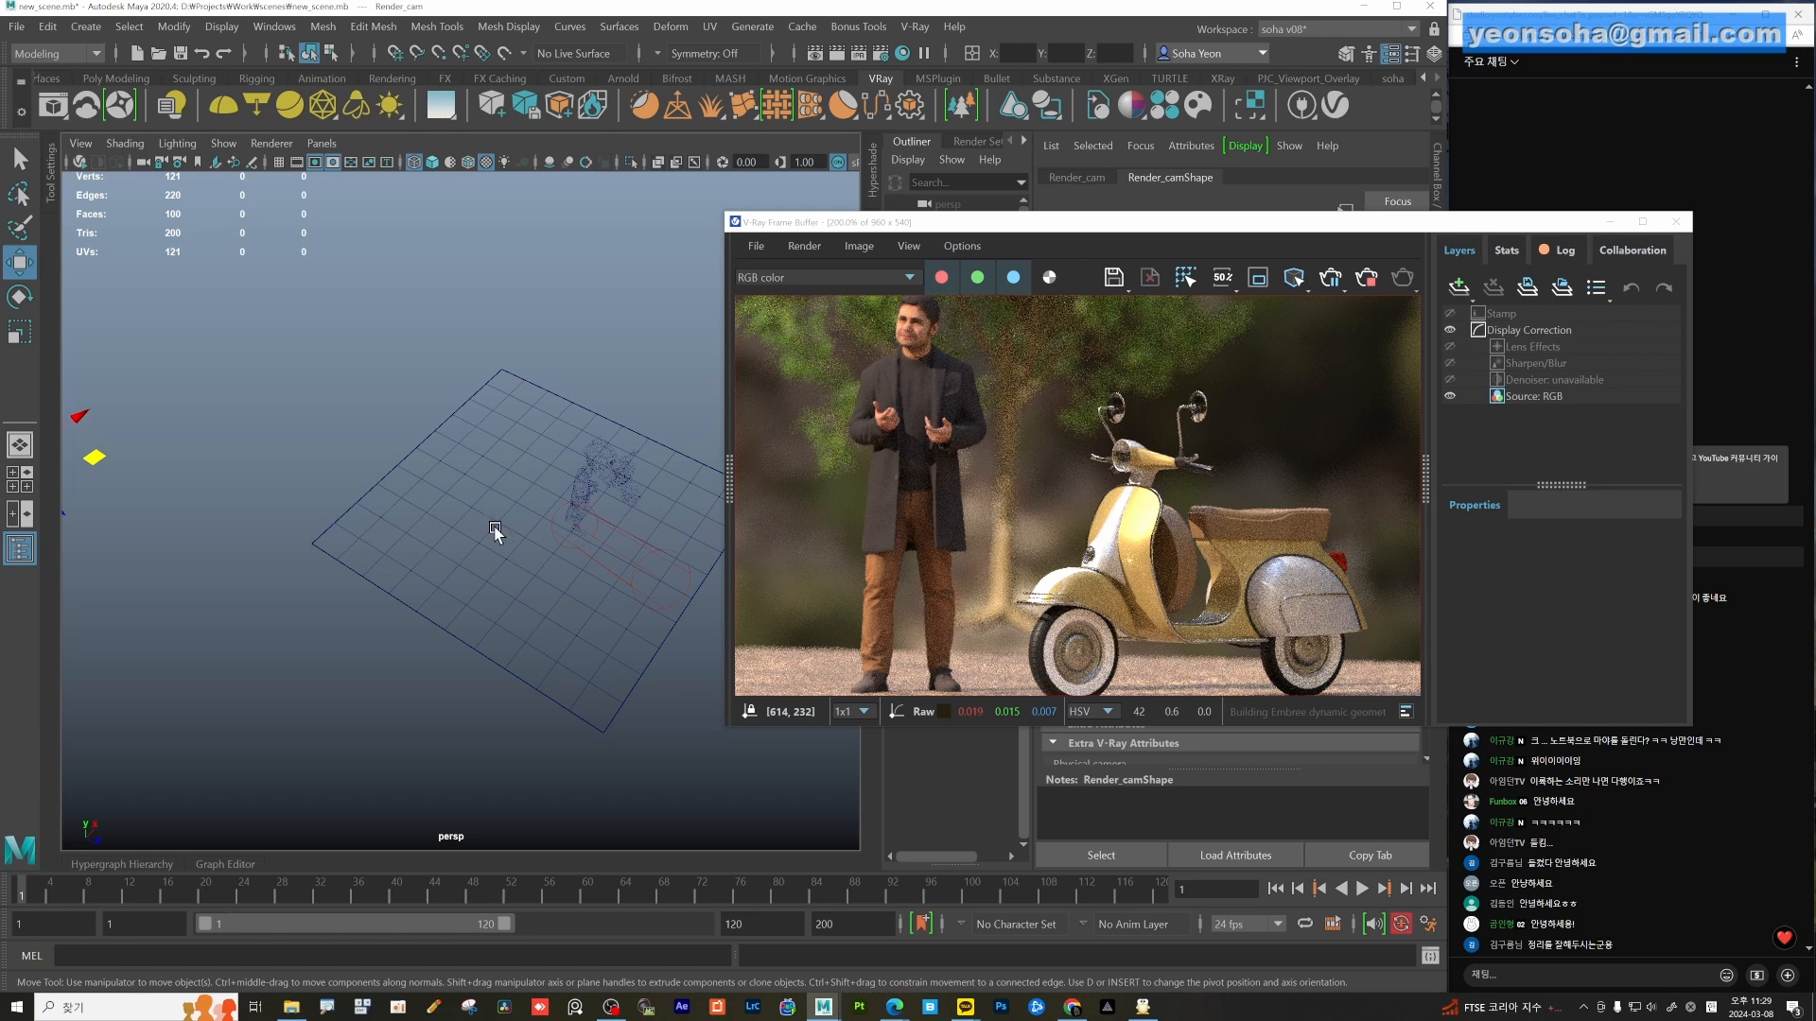
alt+drag(493, 531, 518, 563)
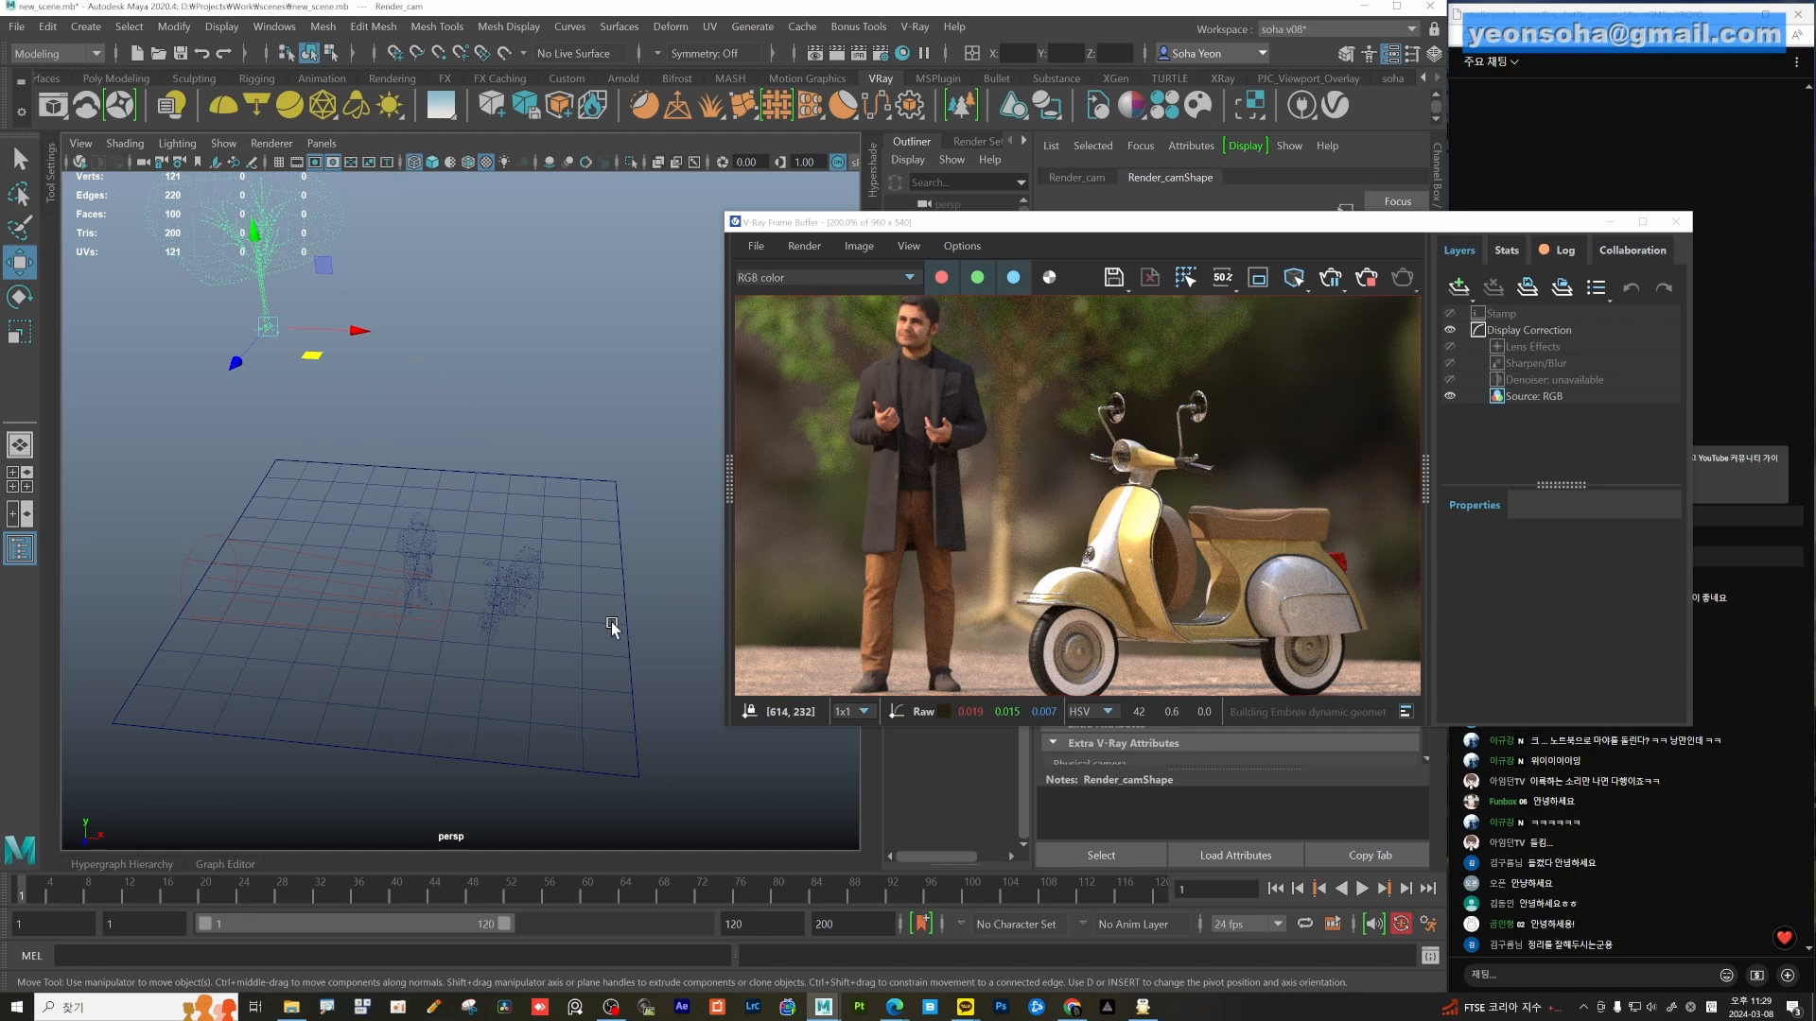
scroll(596, 610, down, 4)
scroll(464, 733, down, 2)
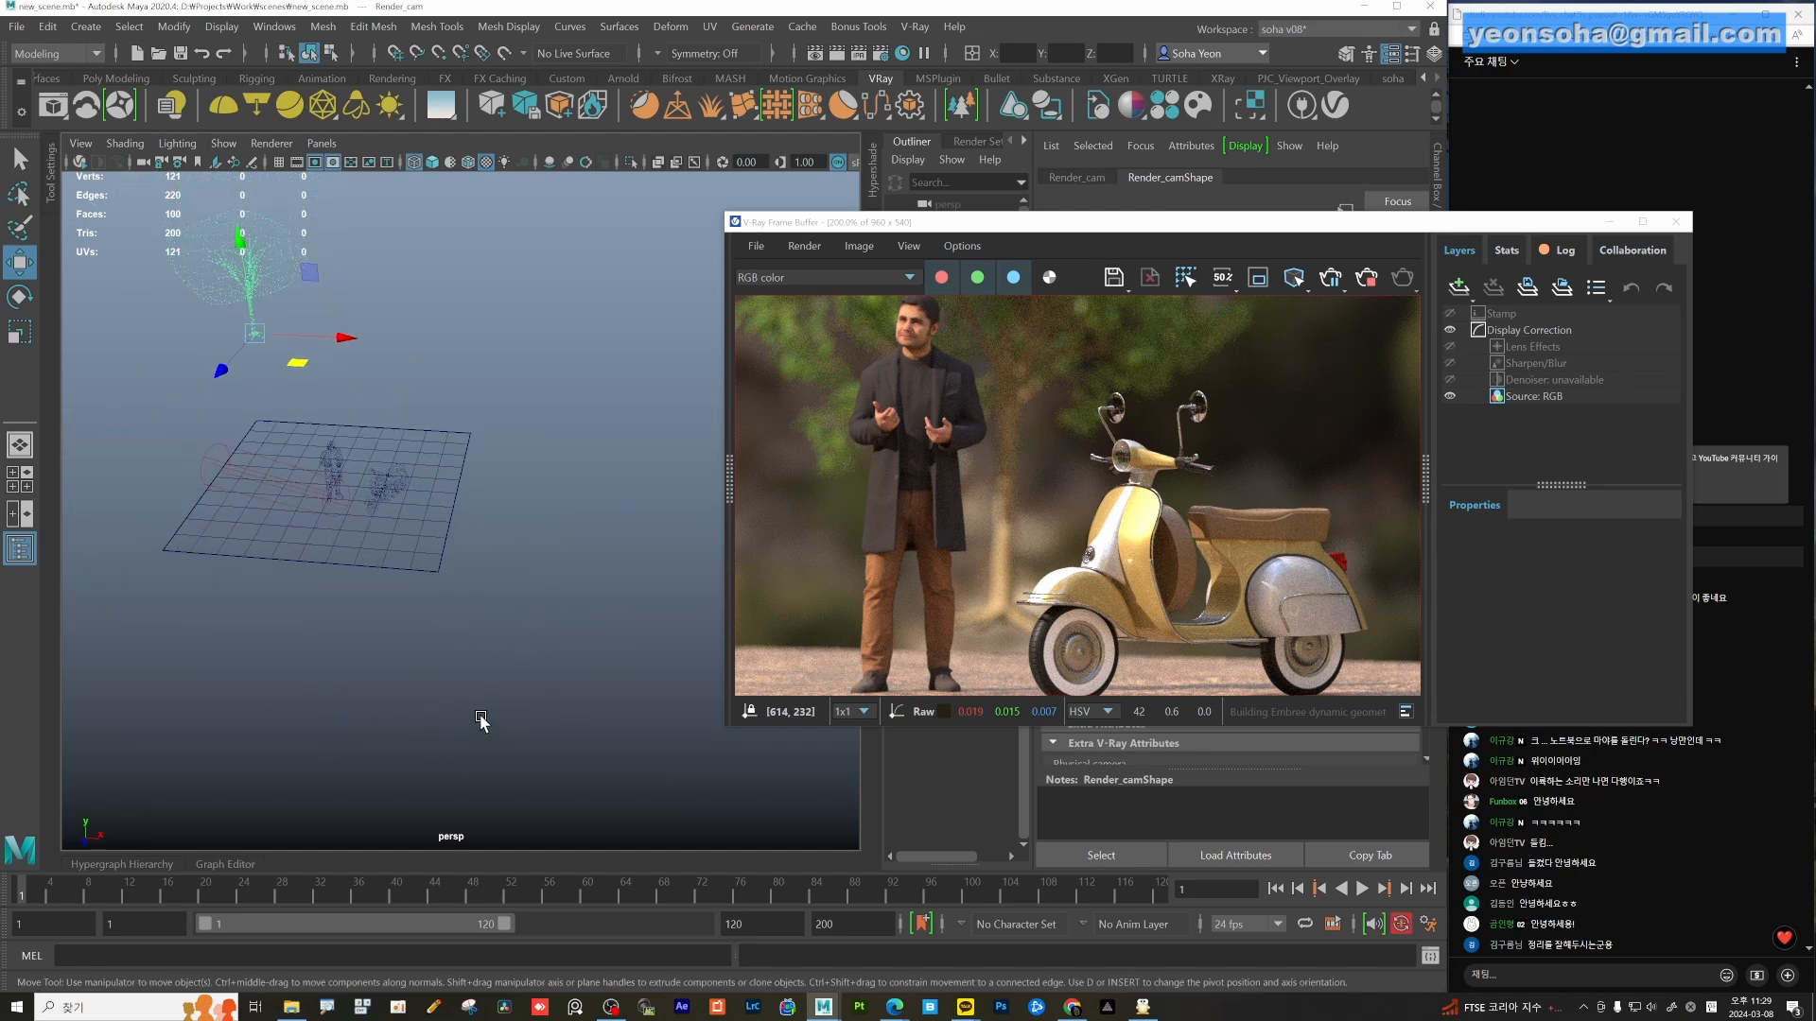
alt+middle_drag(481, 719, 454, 709)
click(695, 653)
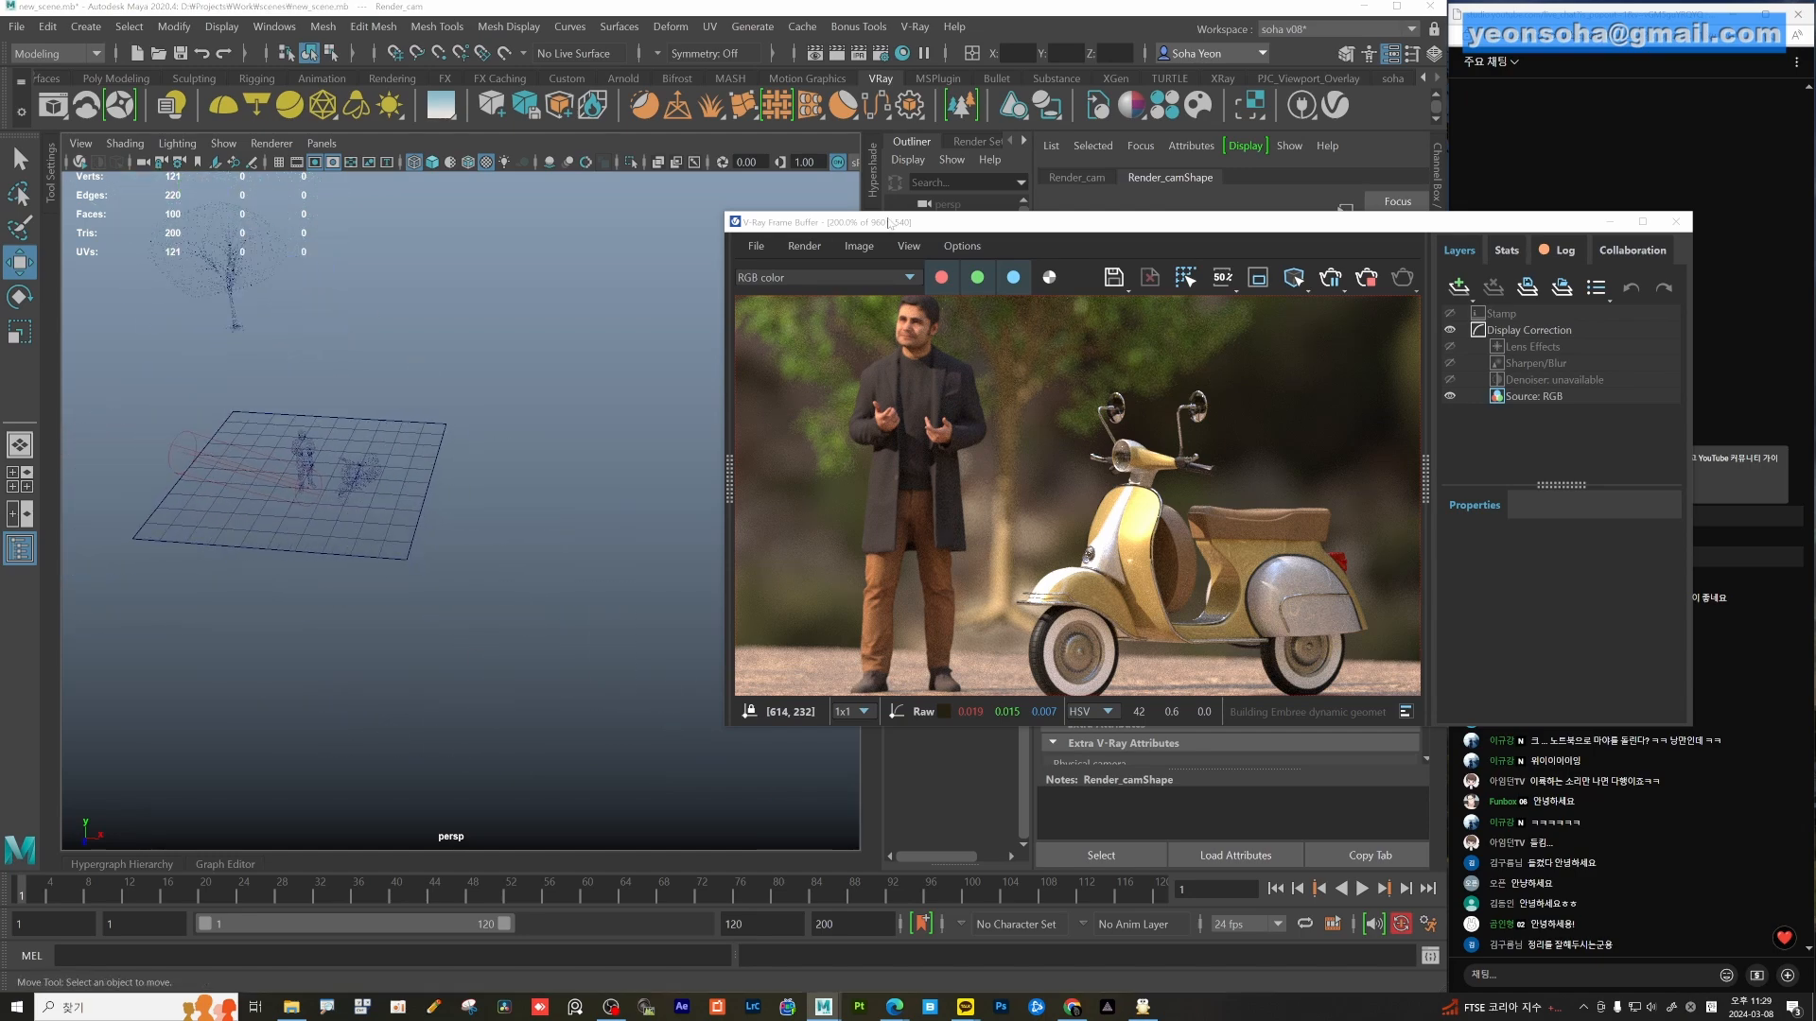
Select Render_cam, frame it together with the scene in the perspective view, and set its focal length to 35.
drag(889, 224, 719, 522)
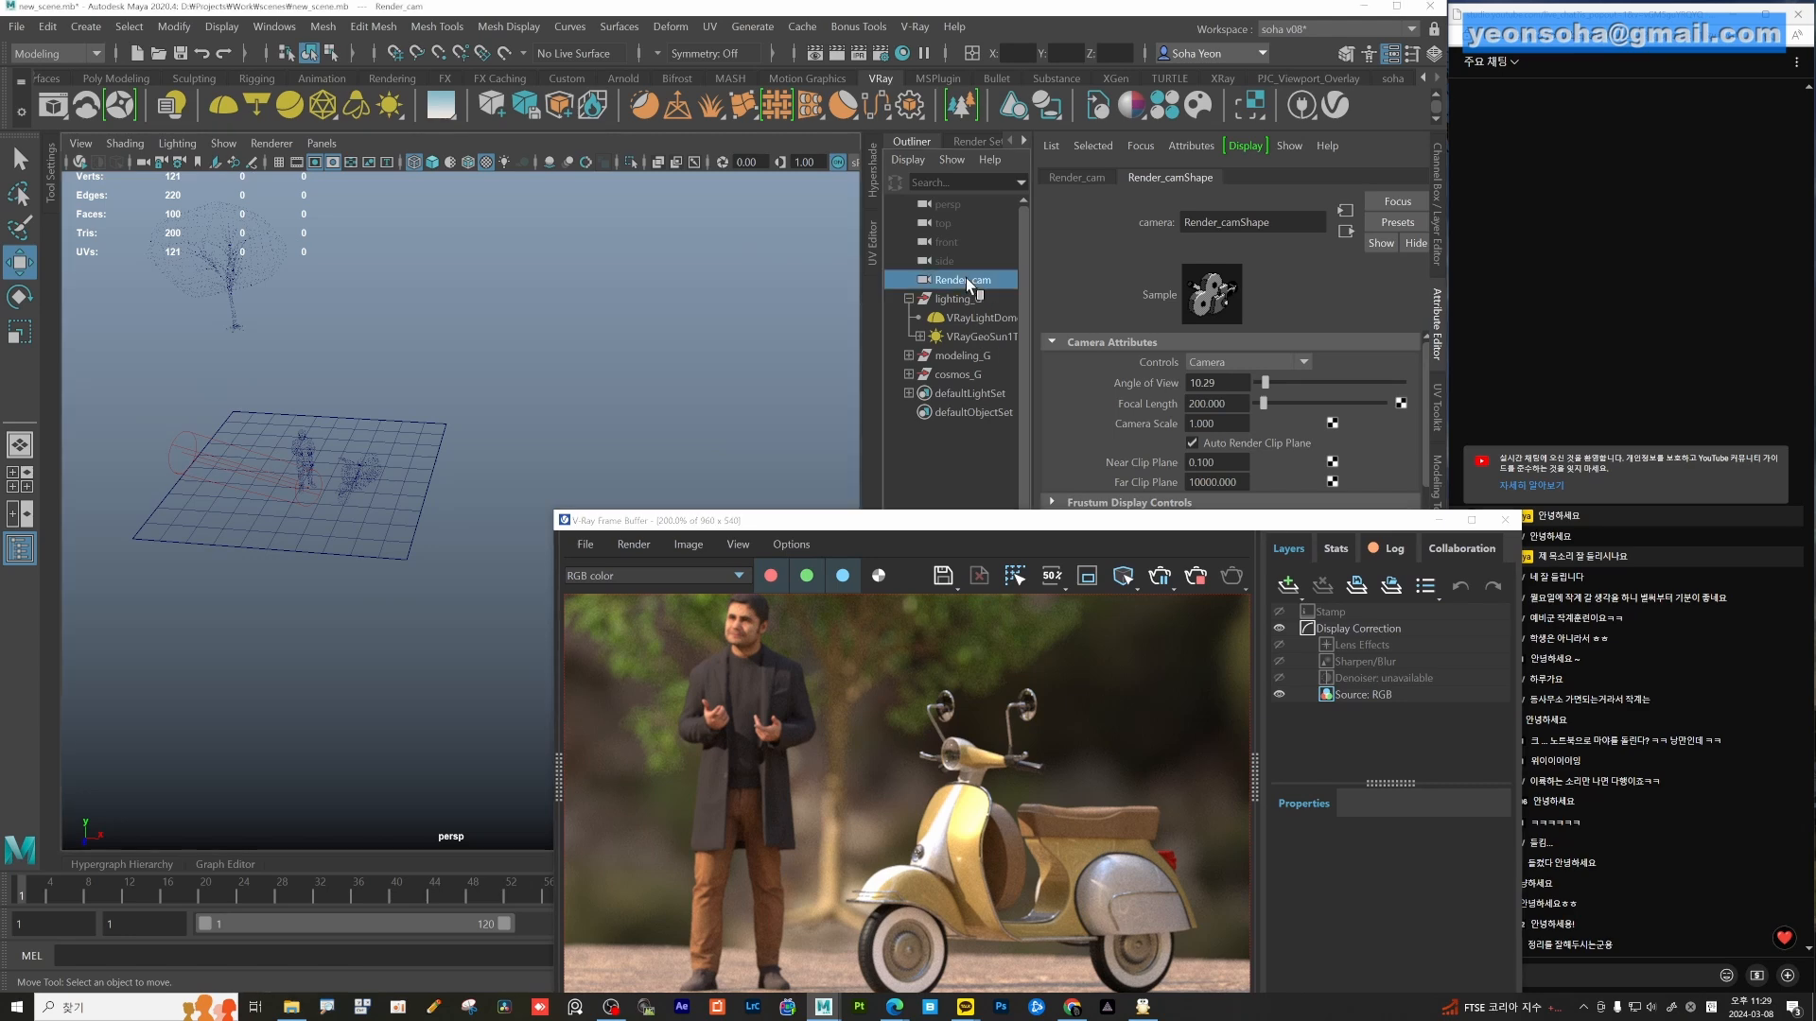
key(f)
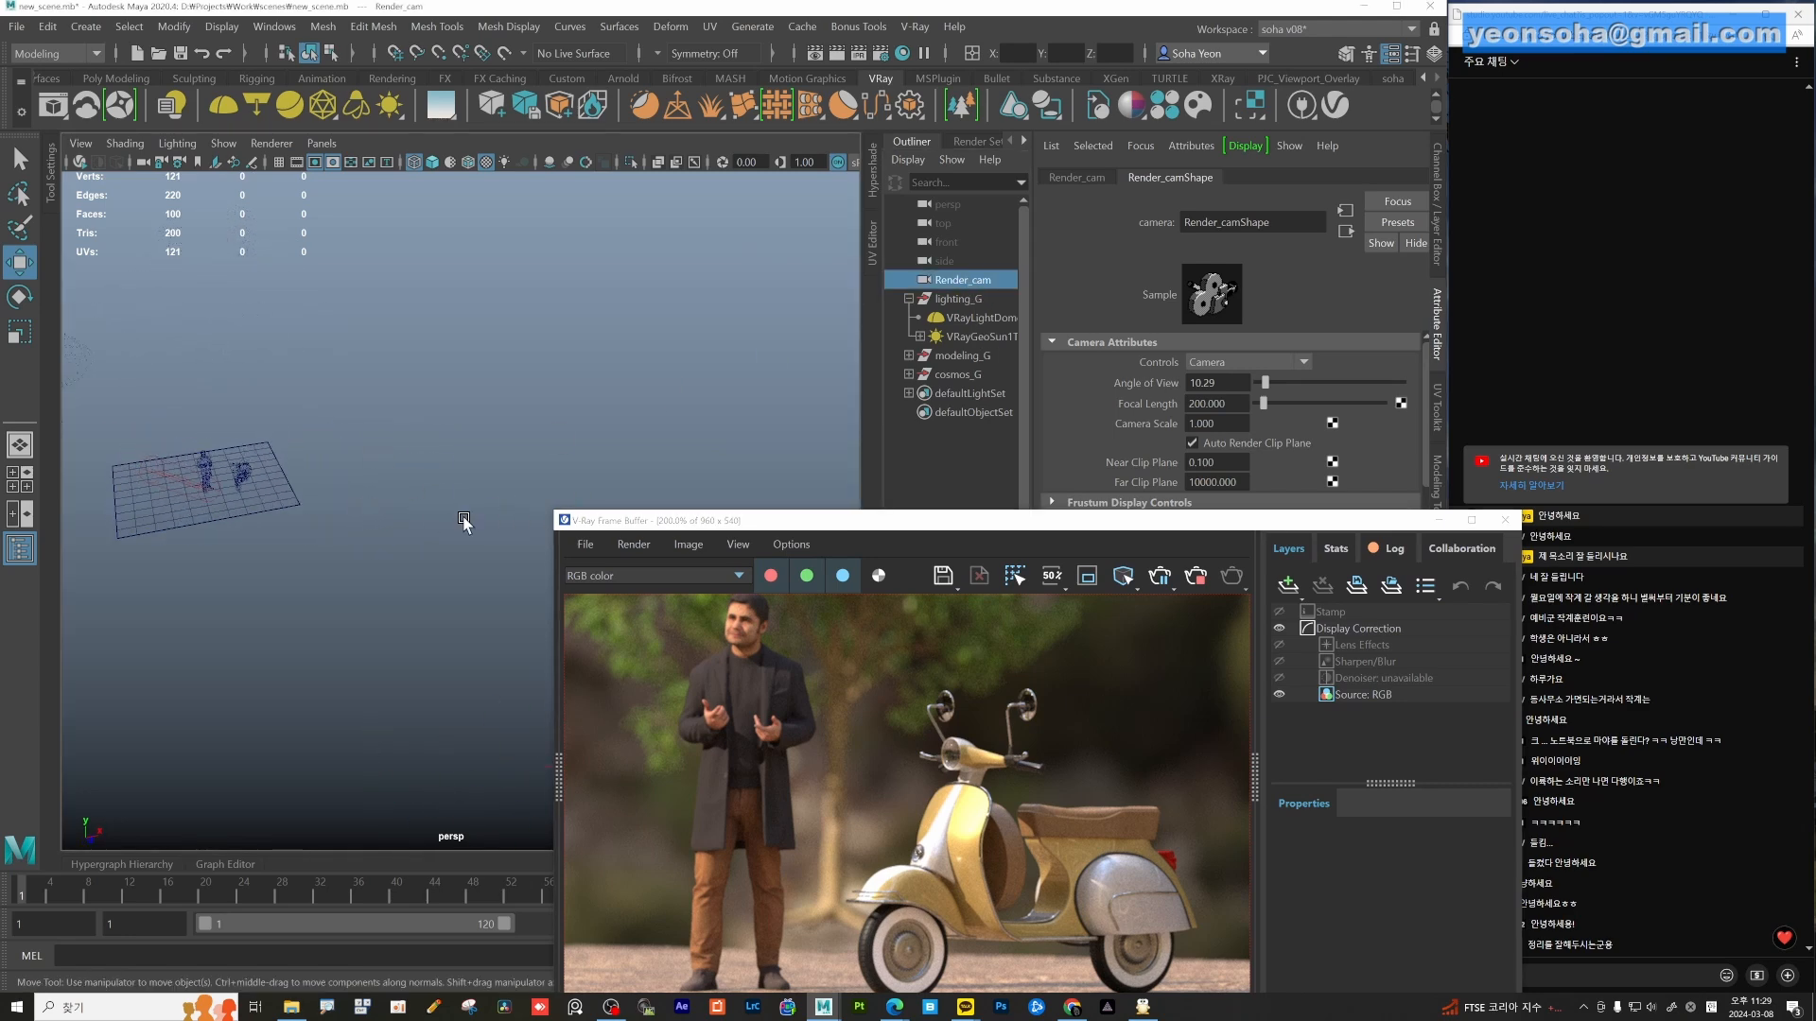
alt+middle_drag(464, 520, 413, 373)
alt+drag(413, 372, 507, 385)
alt+right_drag(507, 385, 454, 383)
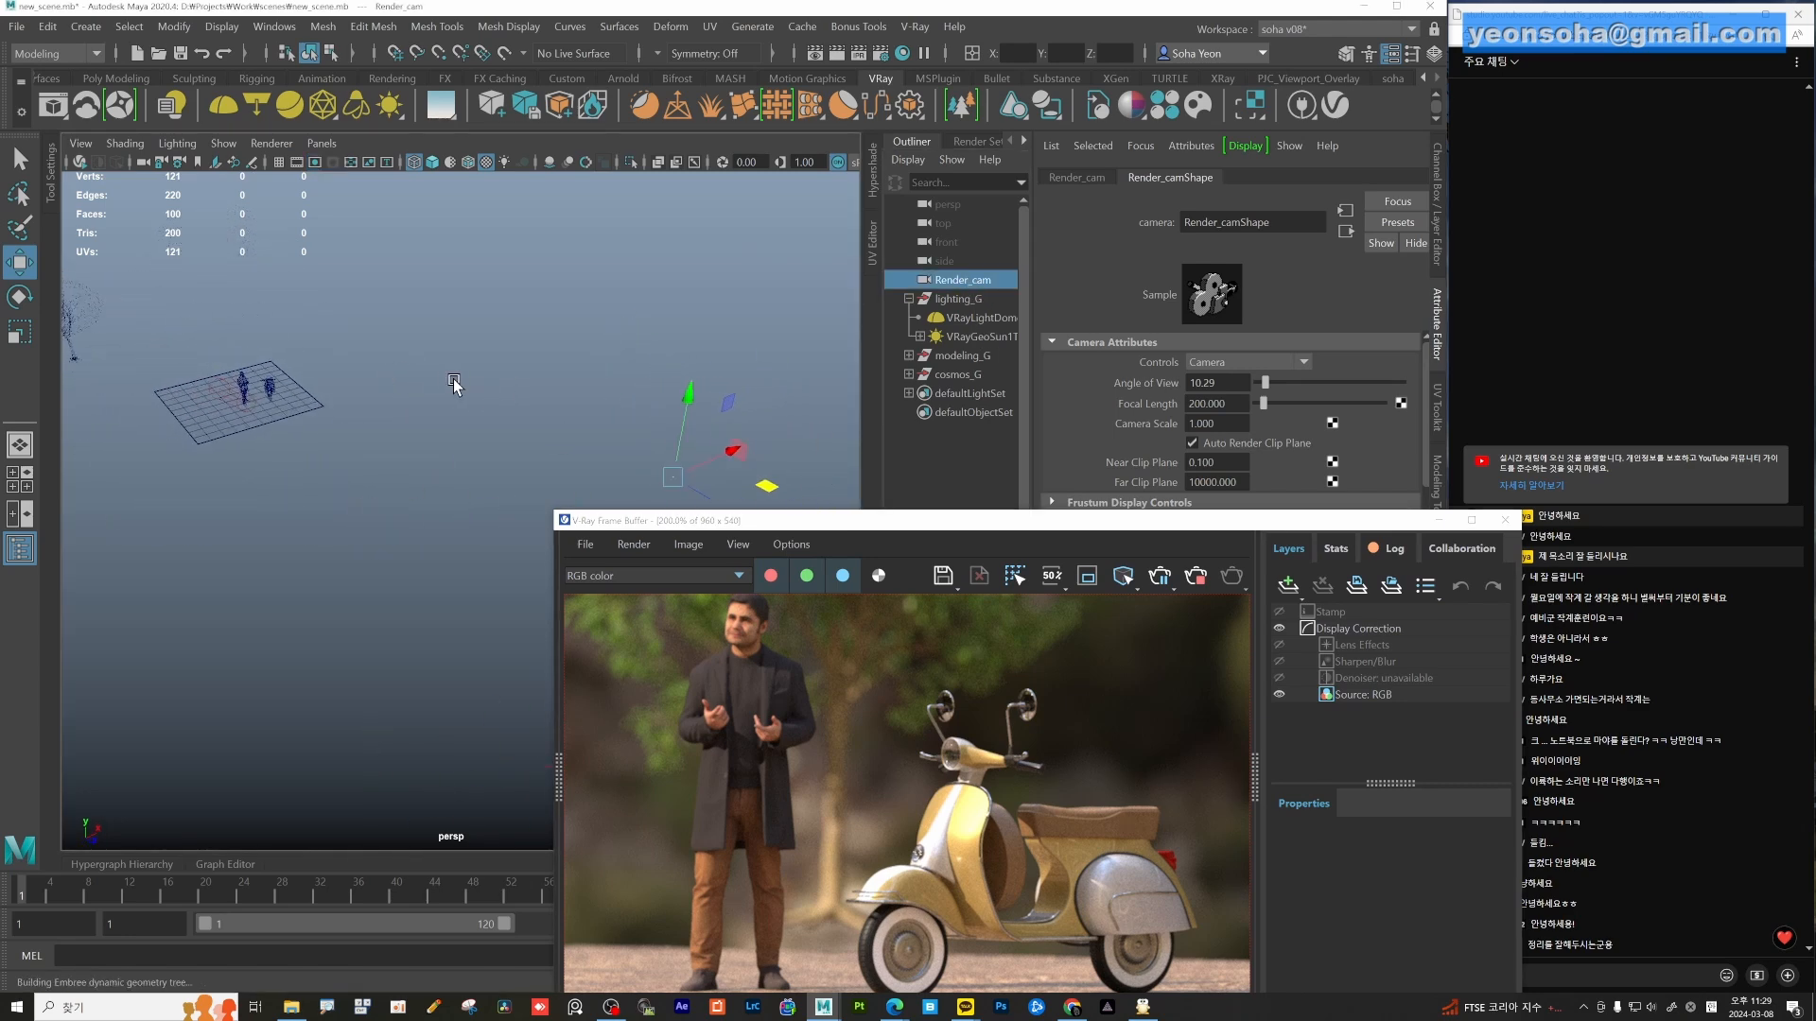
drag(1235, 403, 1108, 397)
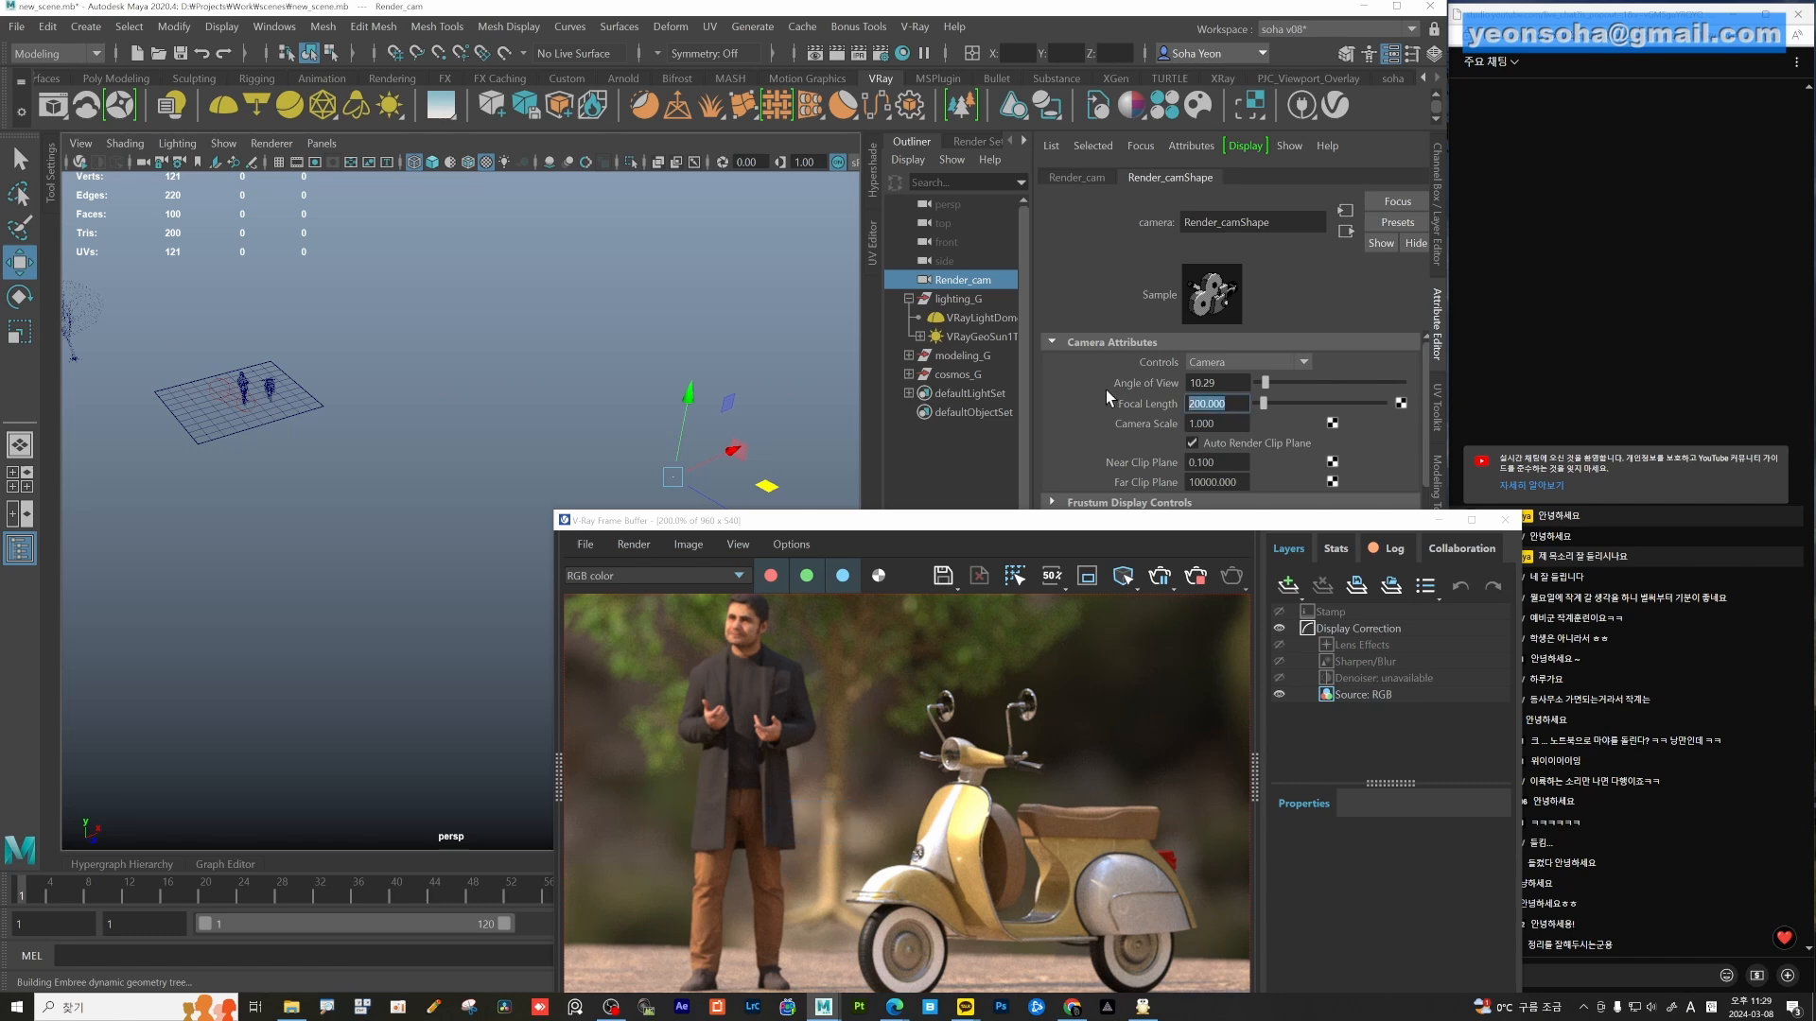
text(35)
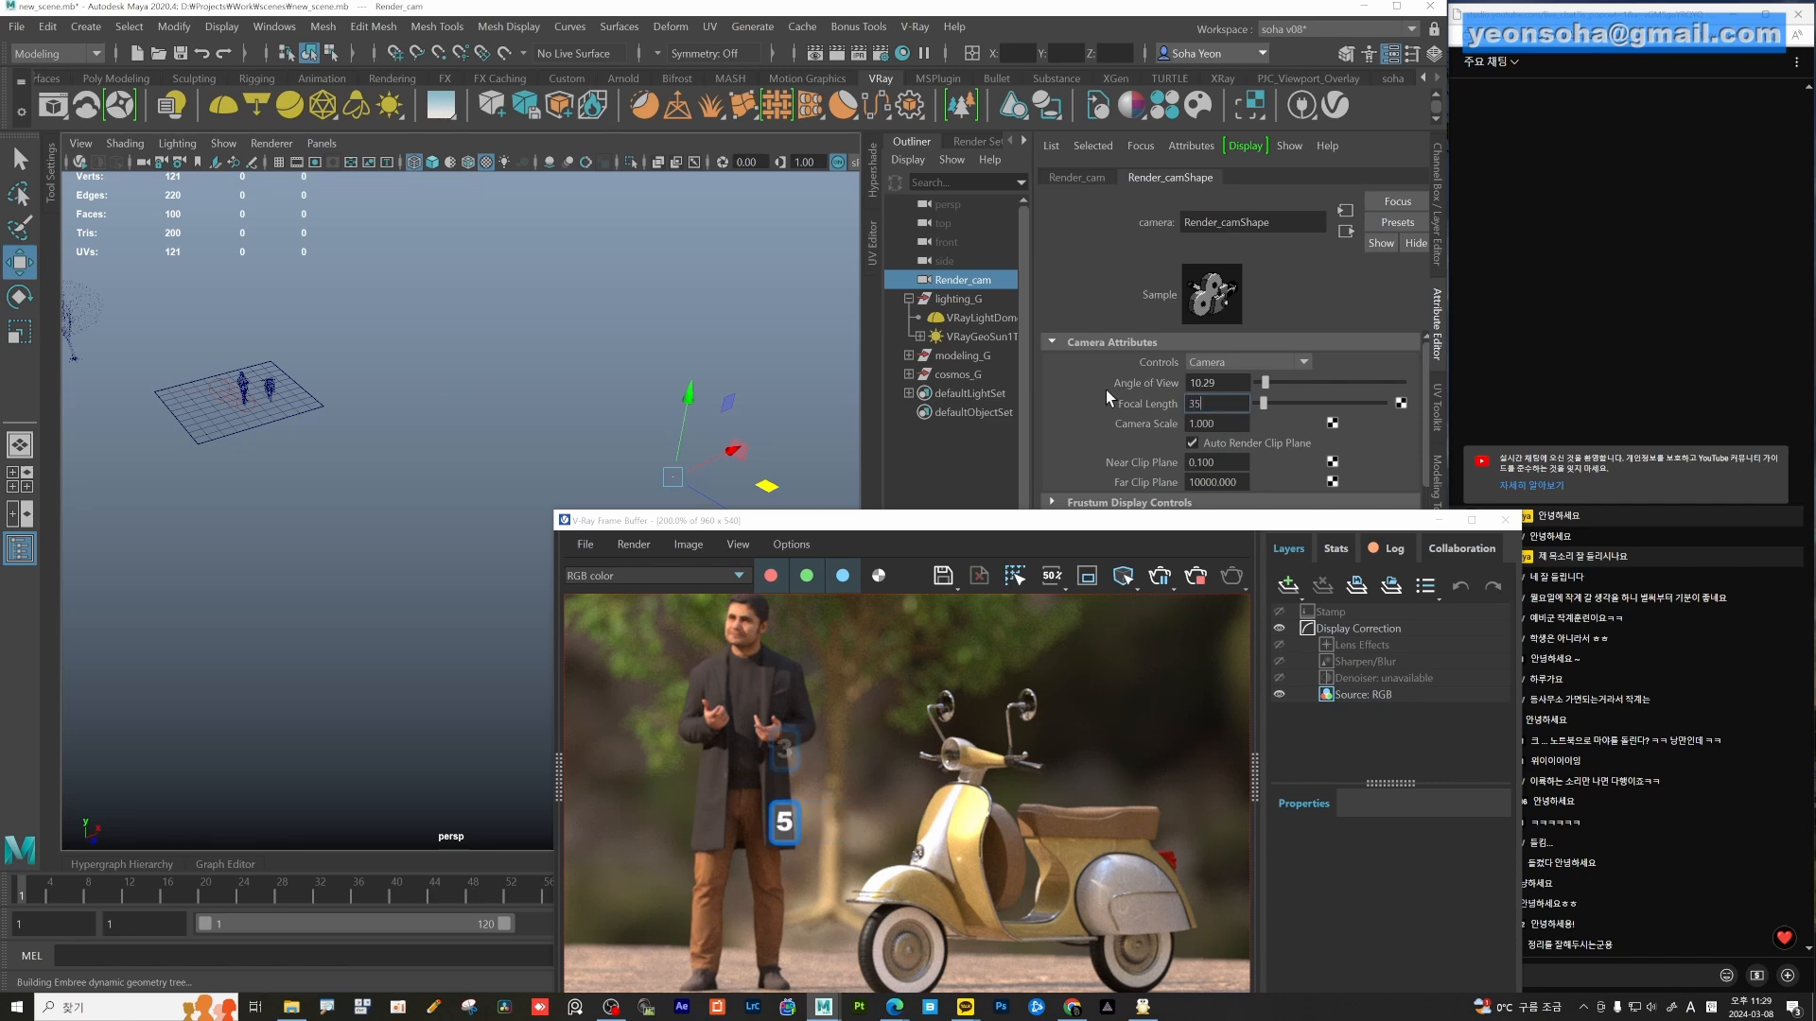
key(Return)
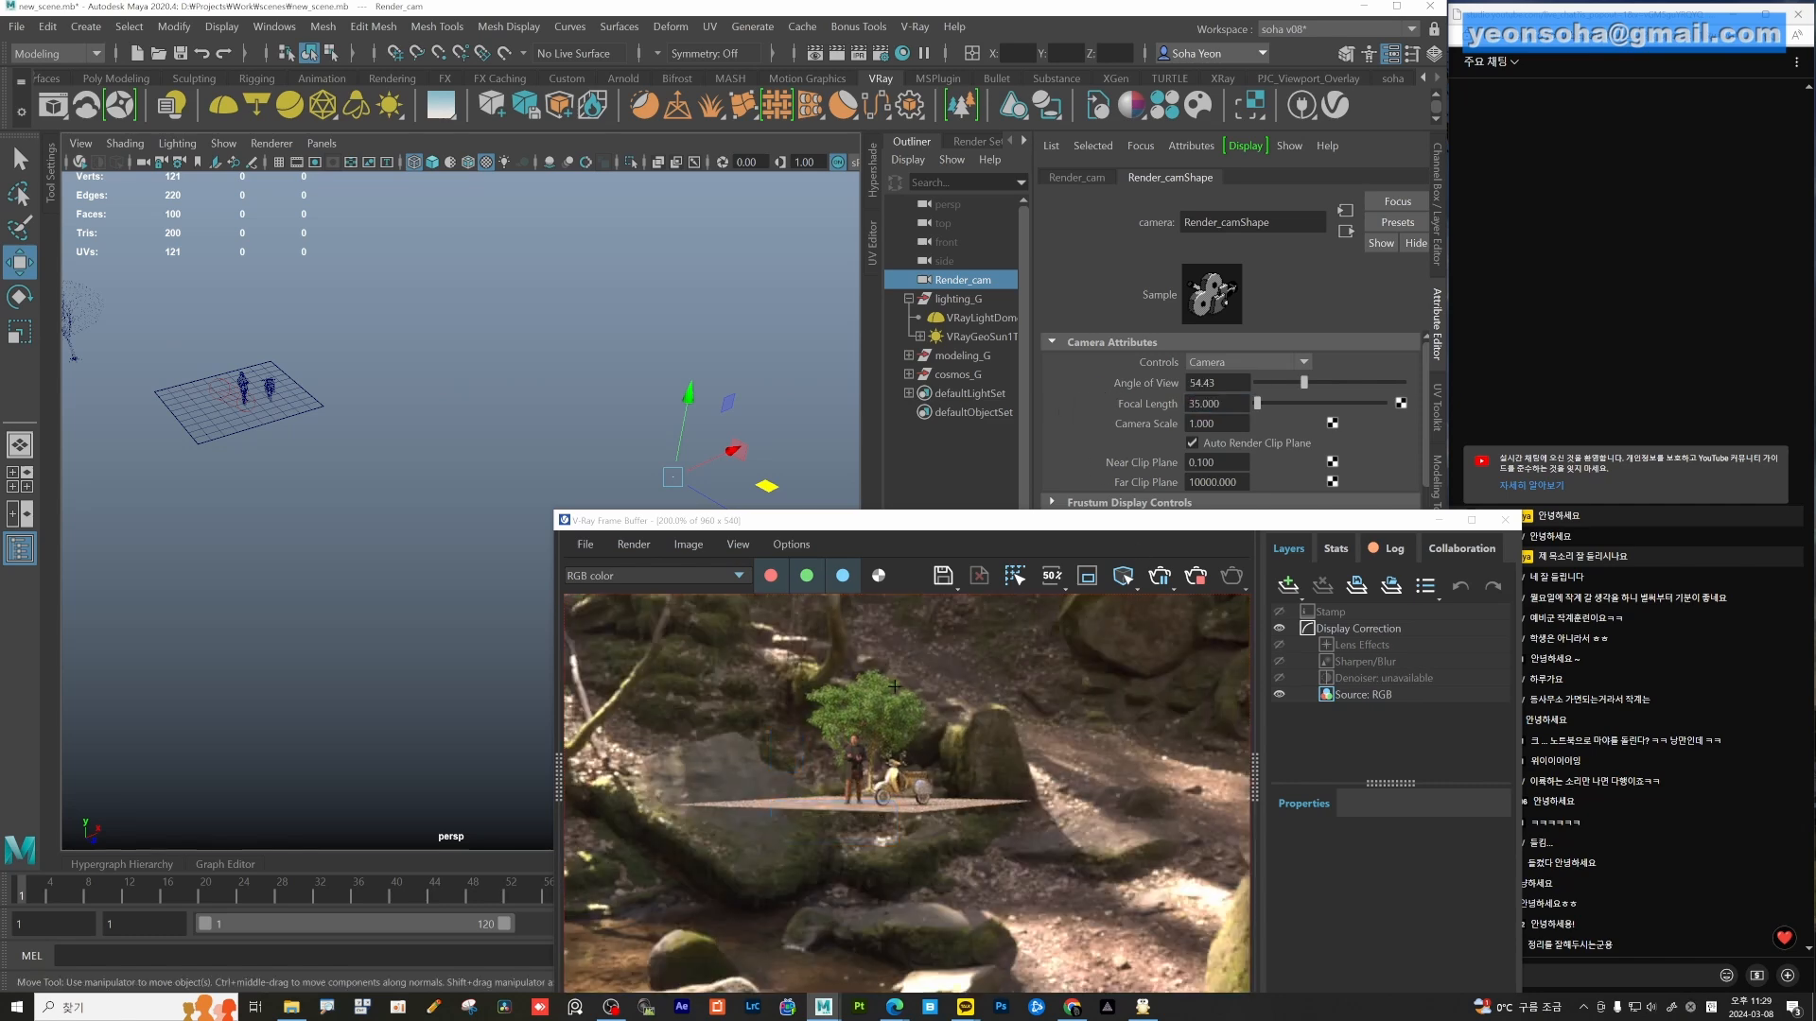
Move Render_cam forward to the edge of the ground plane so the man and scooter fill the frame.
alt+drag(596, 417, 527, 397)
right_drag(479, 596, 410, 572)
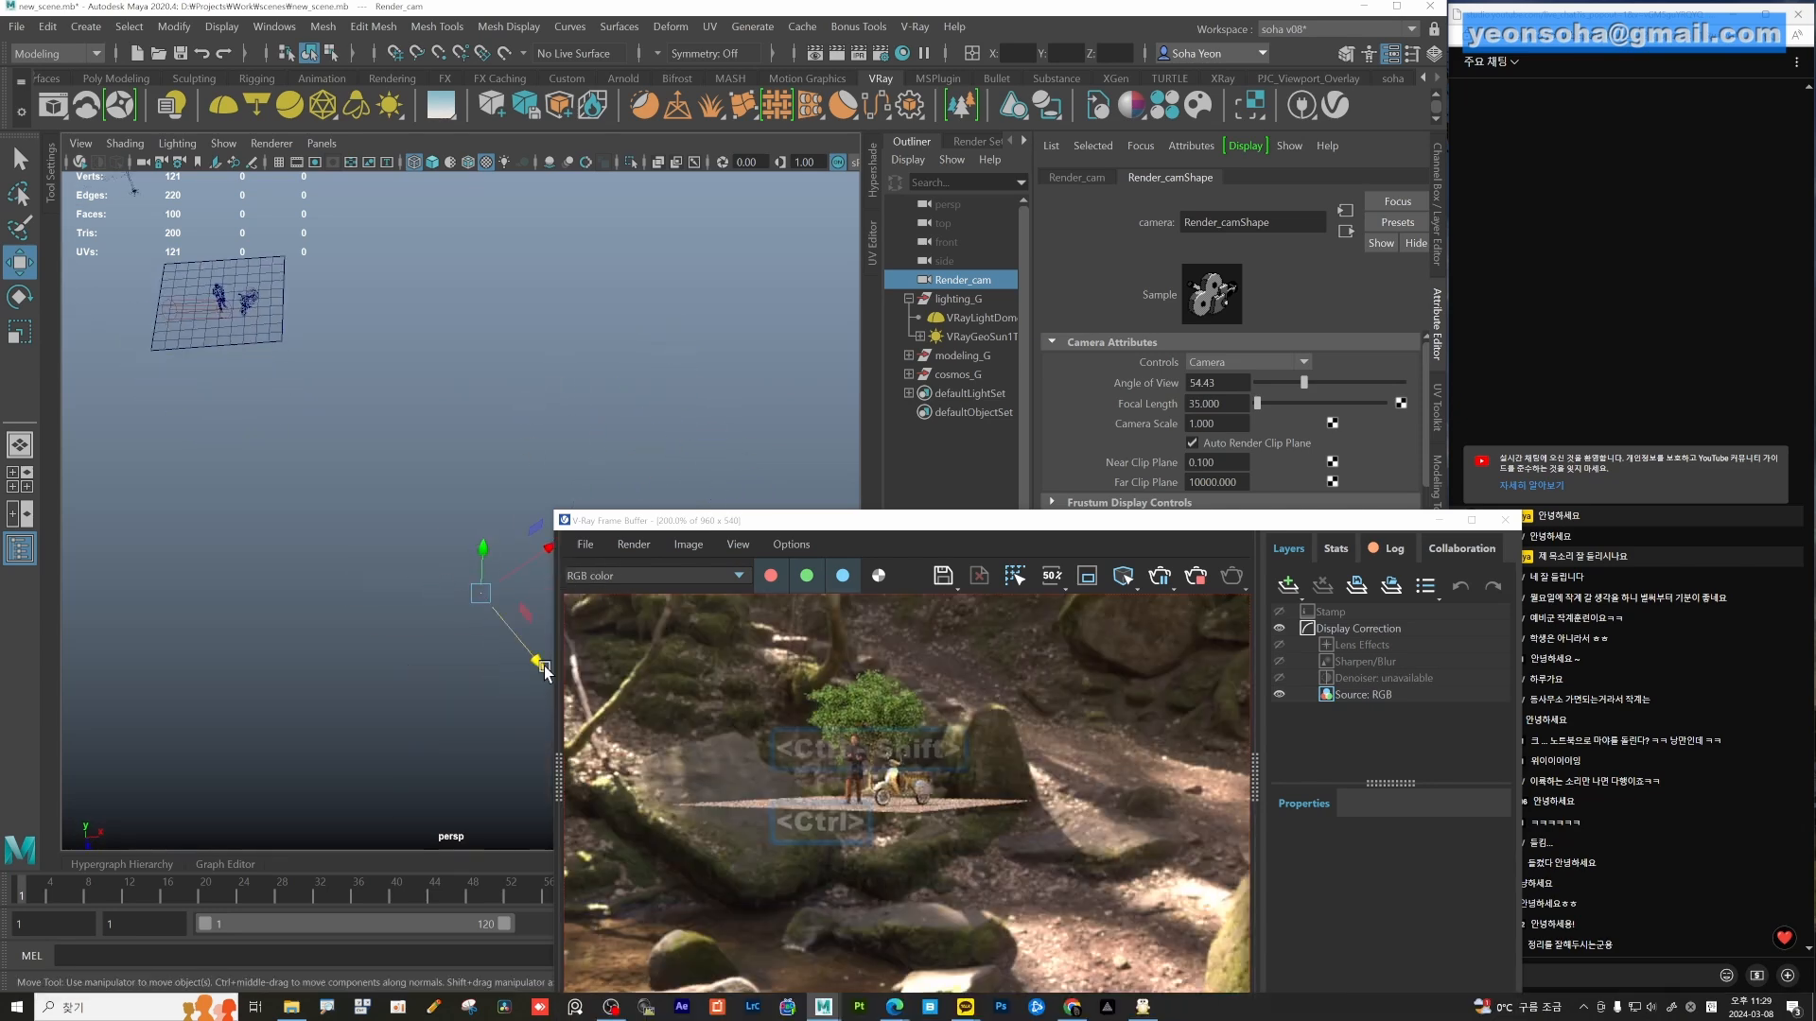
drag(544, 667, 408, 445)
key(F7)
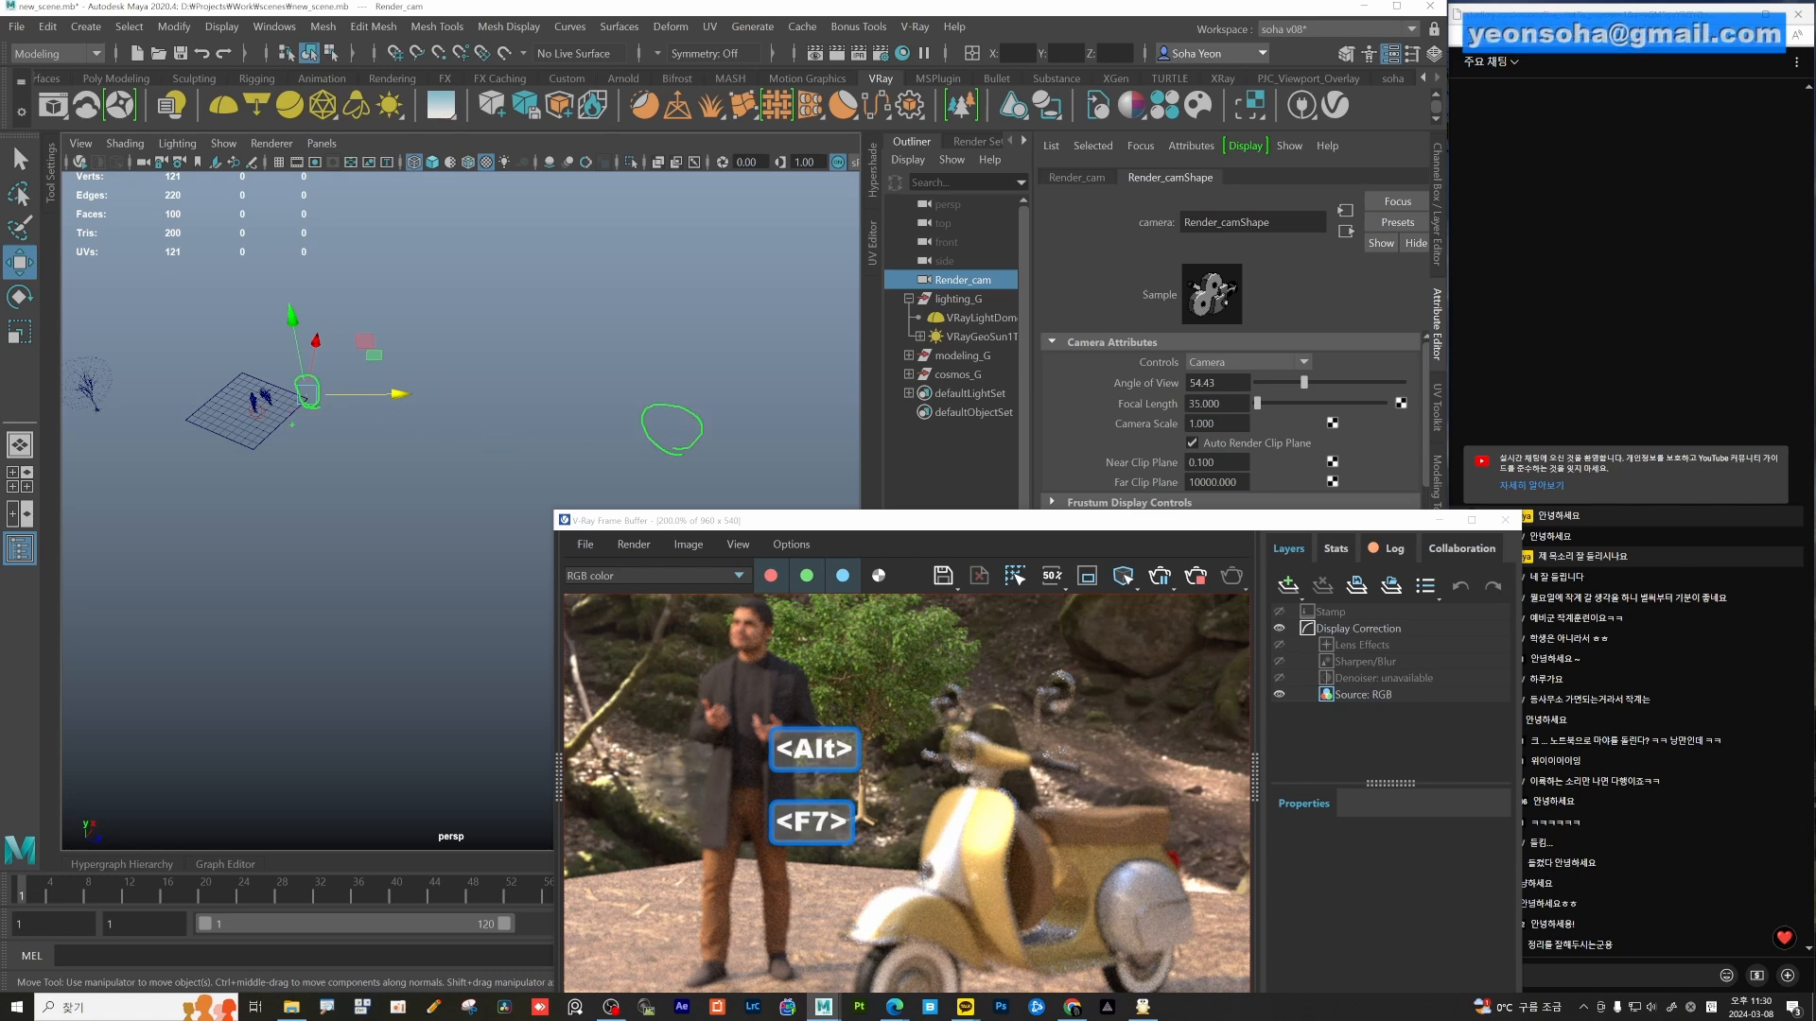
drag(418, 358, 662, 433)
key(Escape)
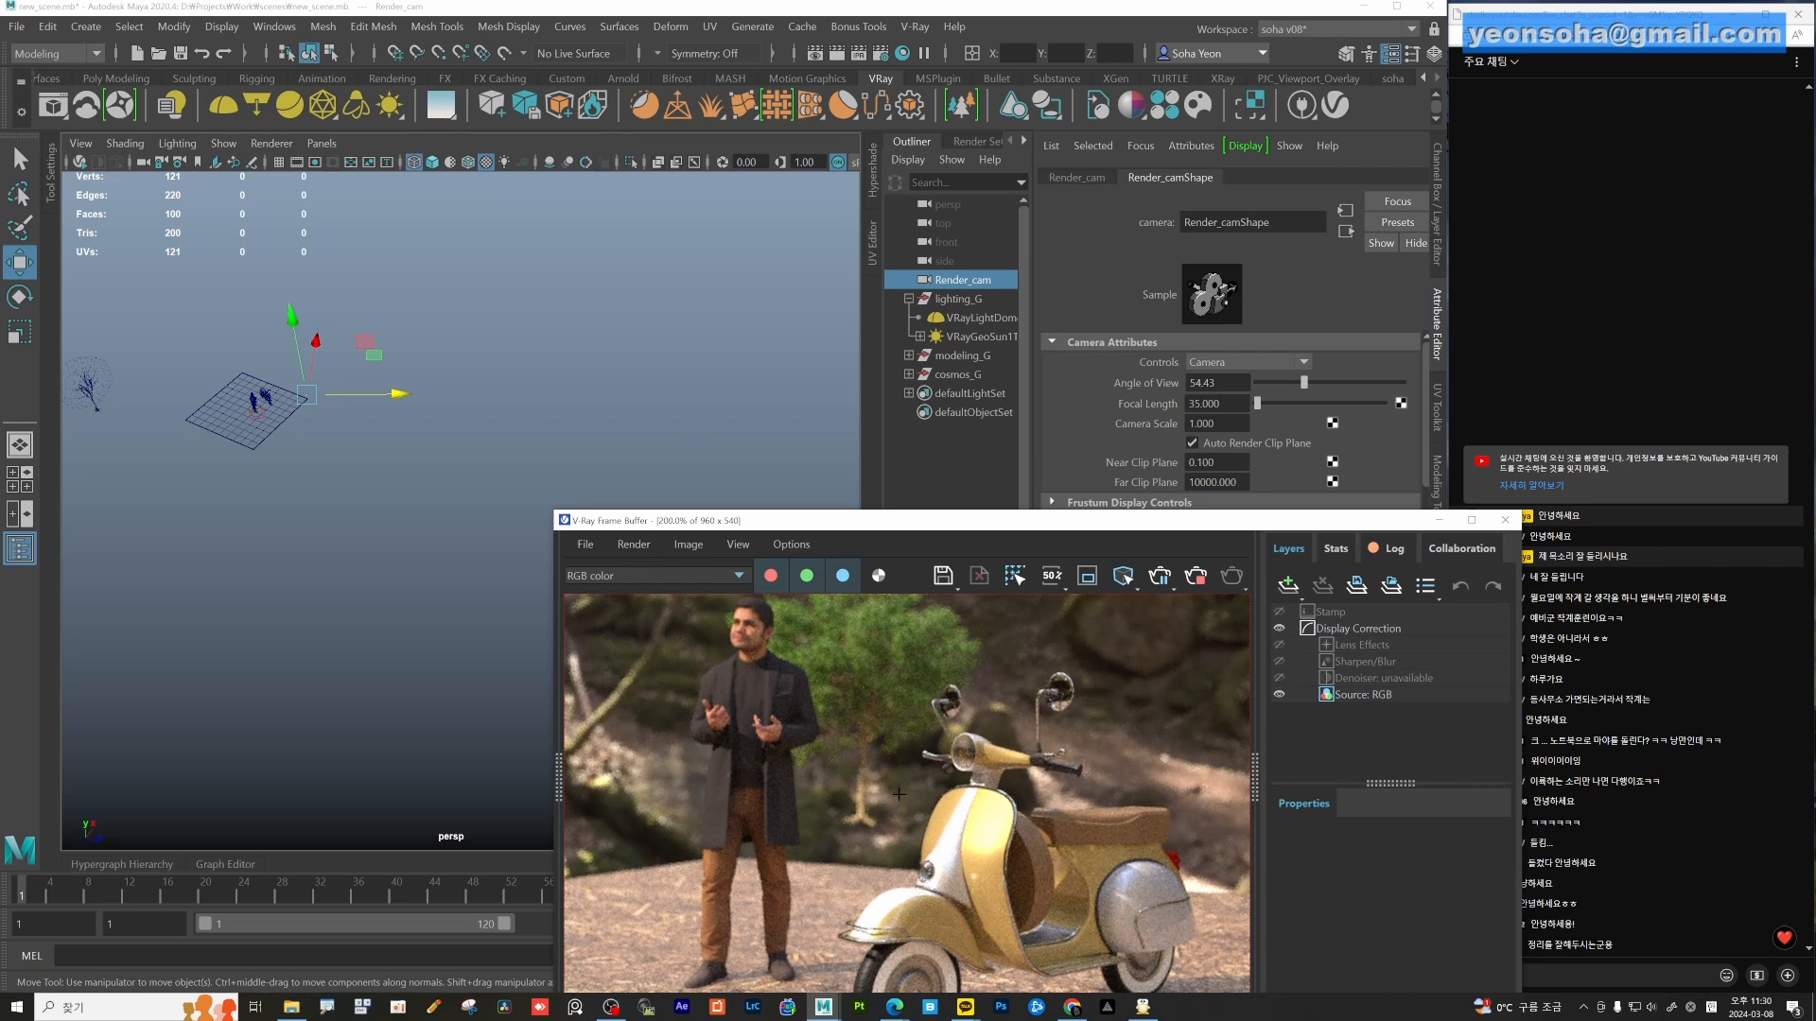
Stop the interactive render and set Render_cam's focal length to 200.
scroll(898, 794, down, 2)
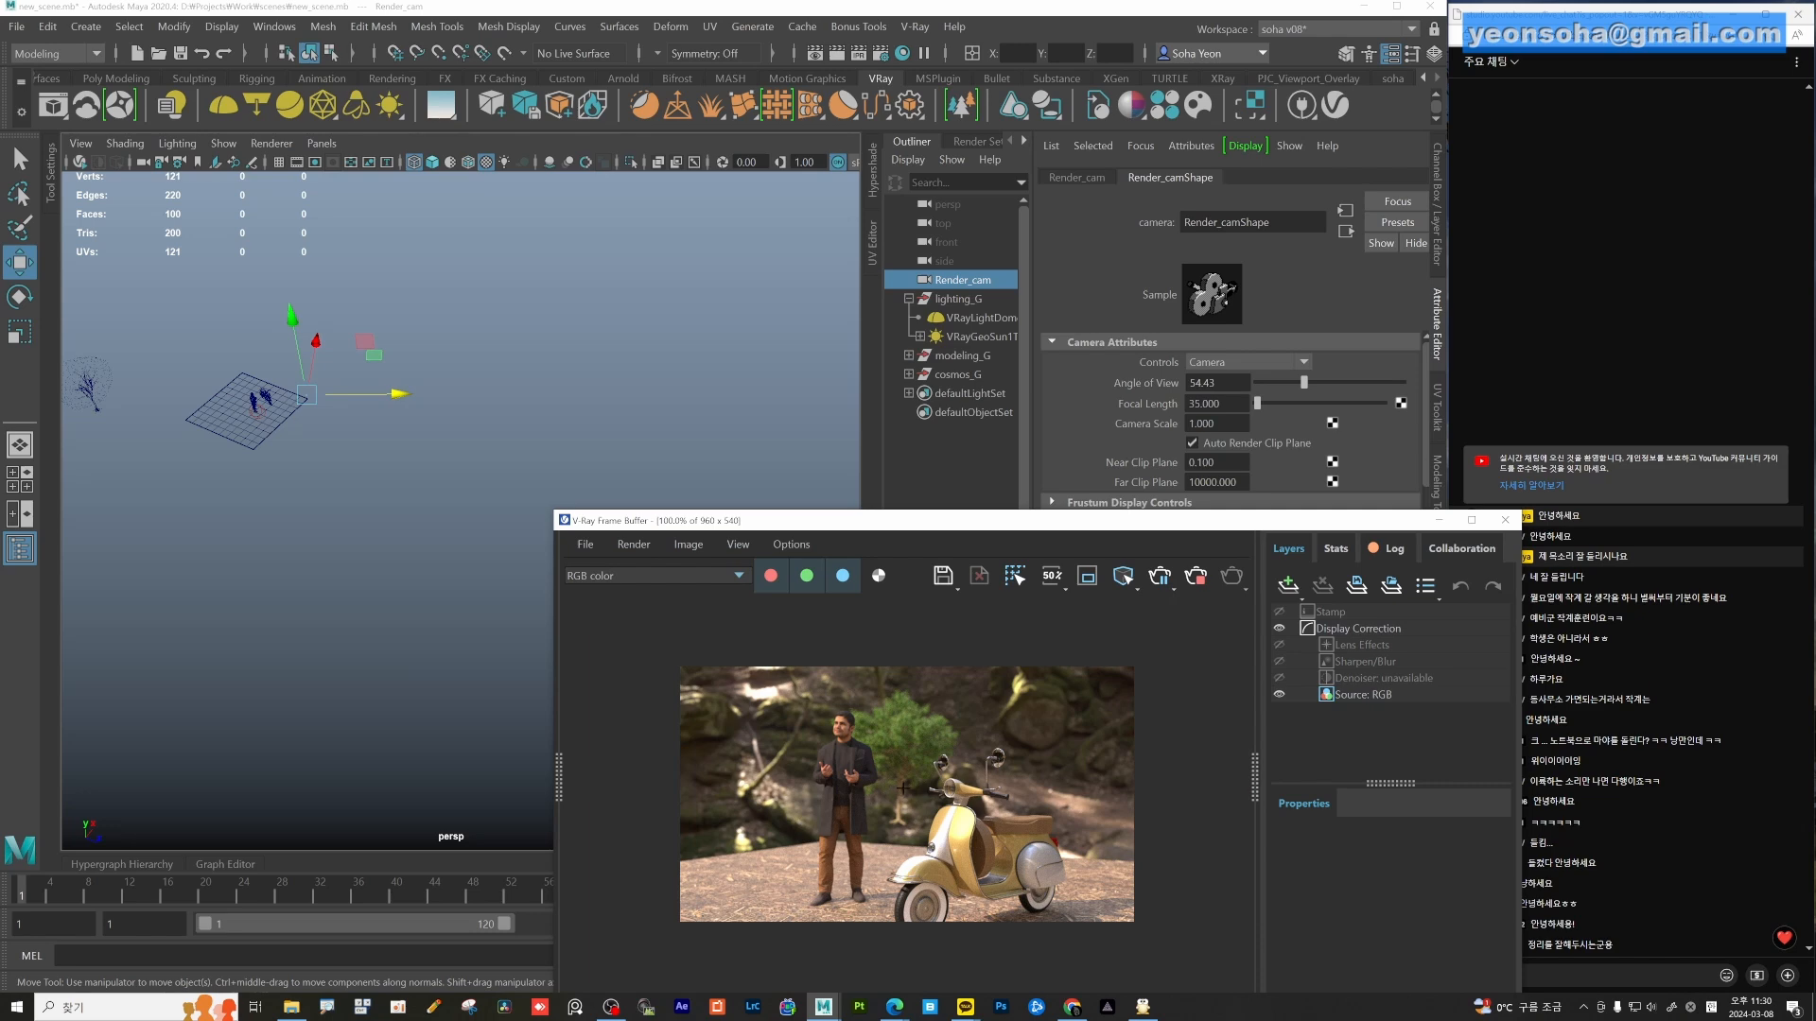
scroll(906, 792, up, 2)
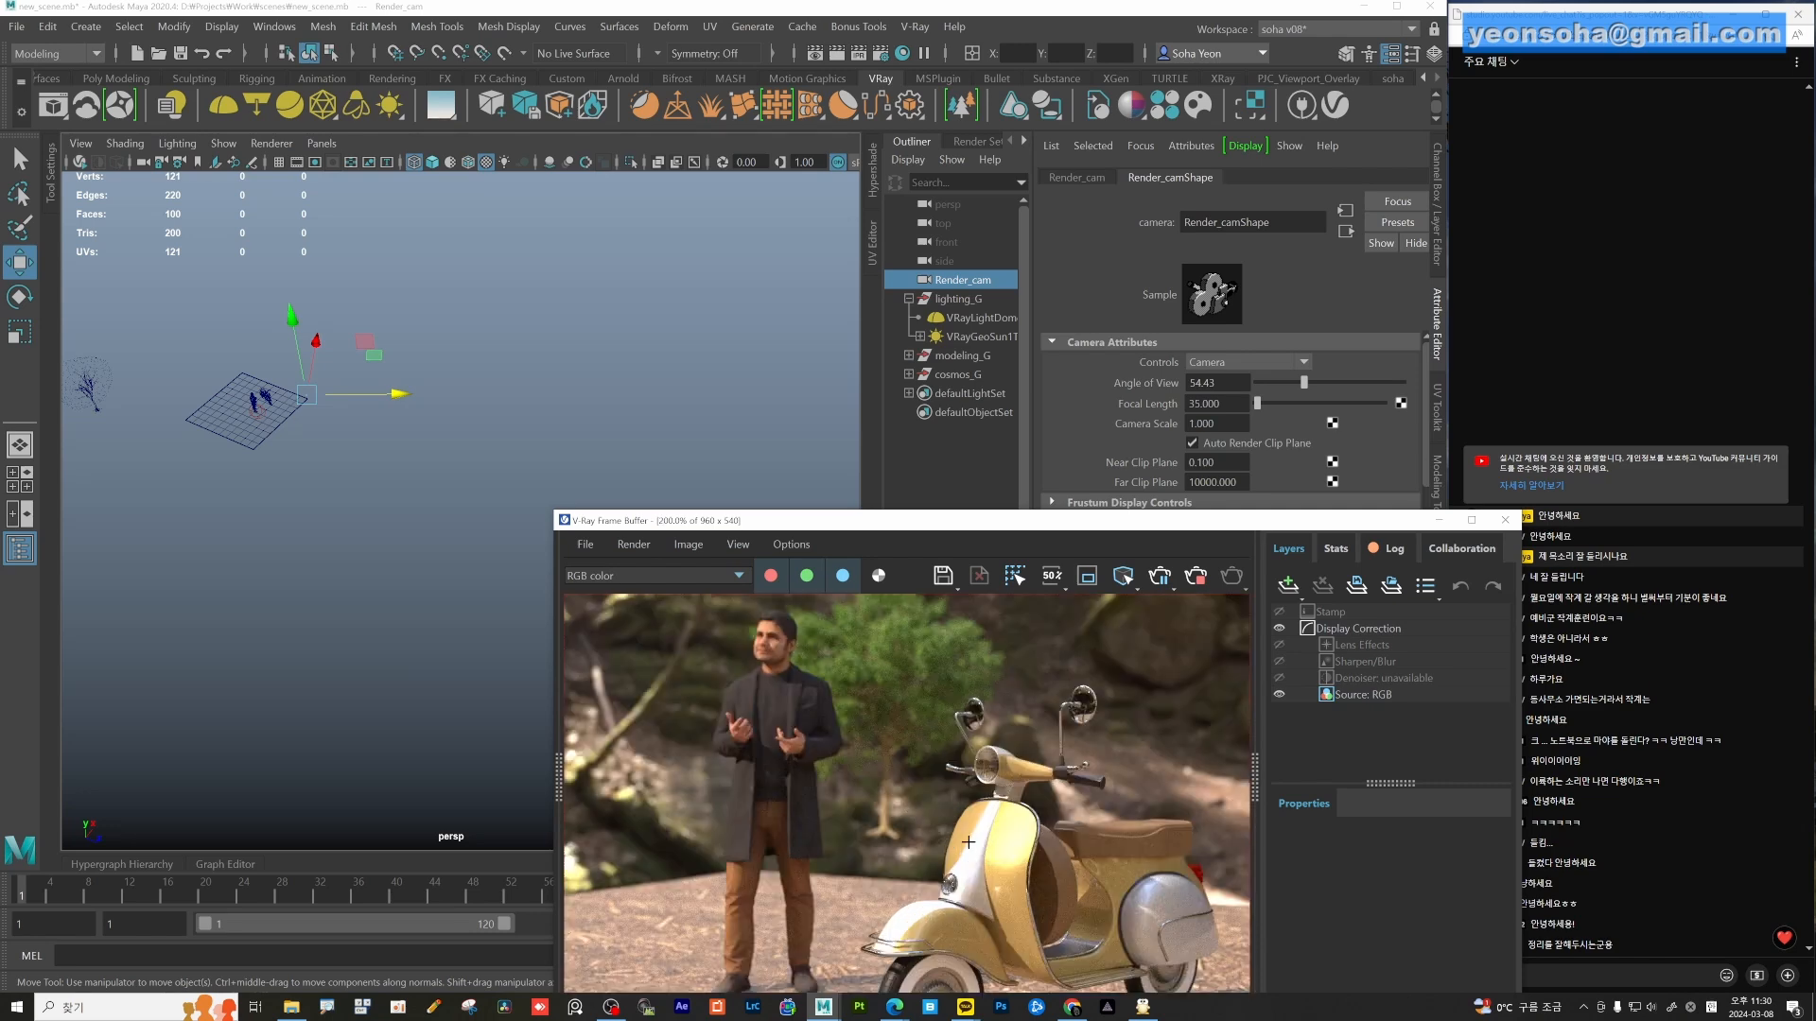
click(1197, 577)
click(1215, 404)
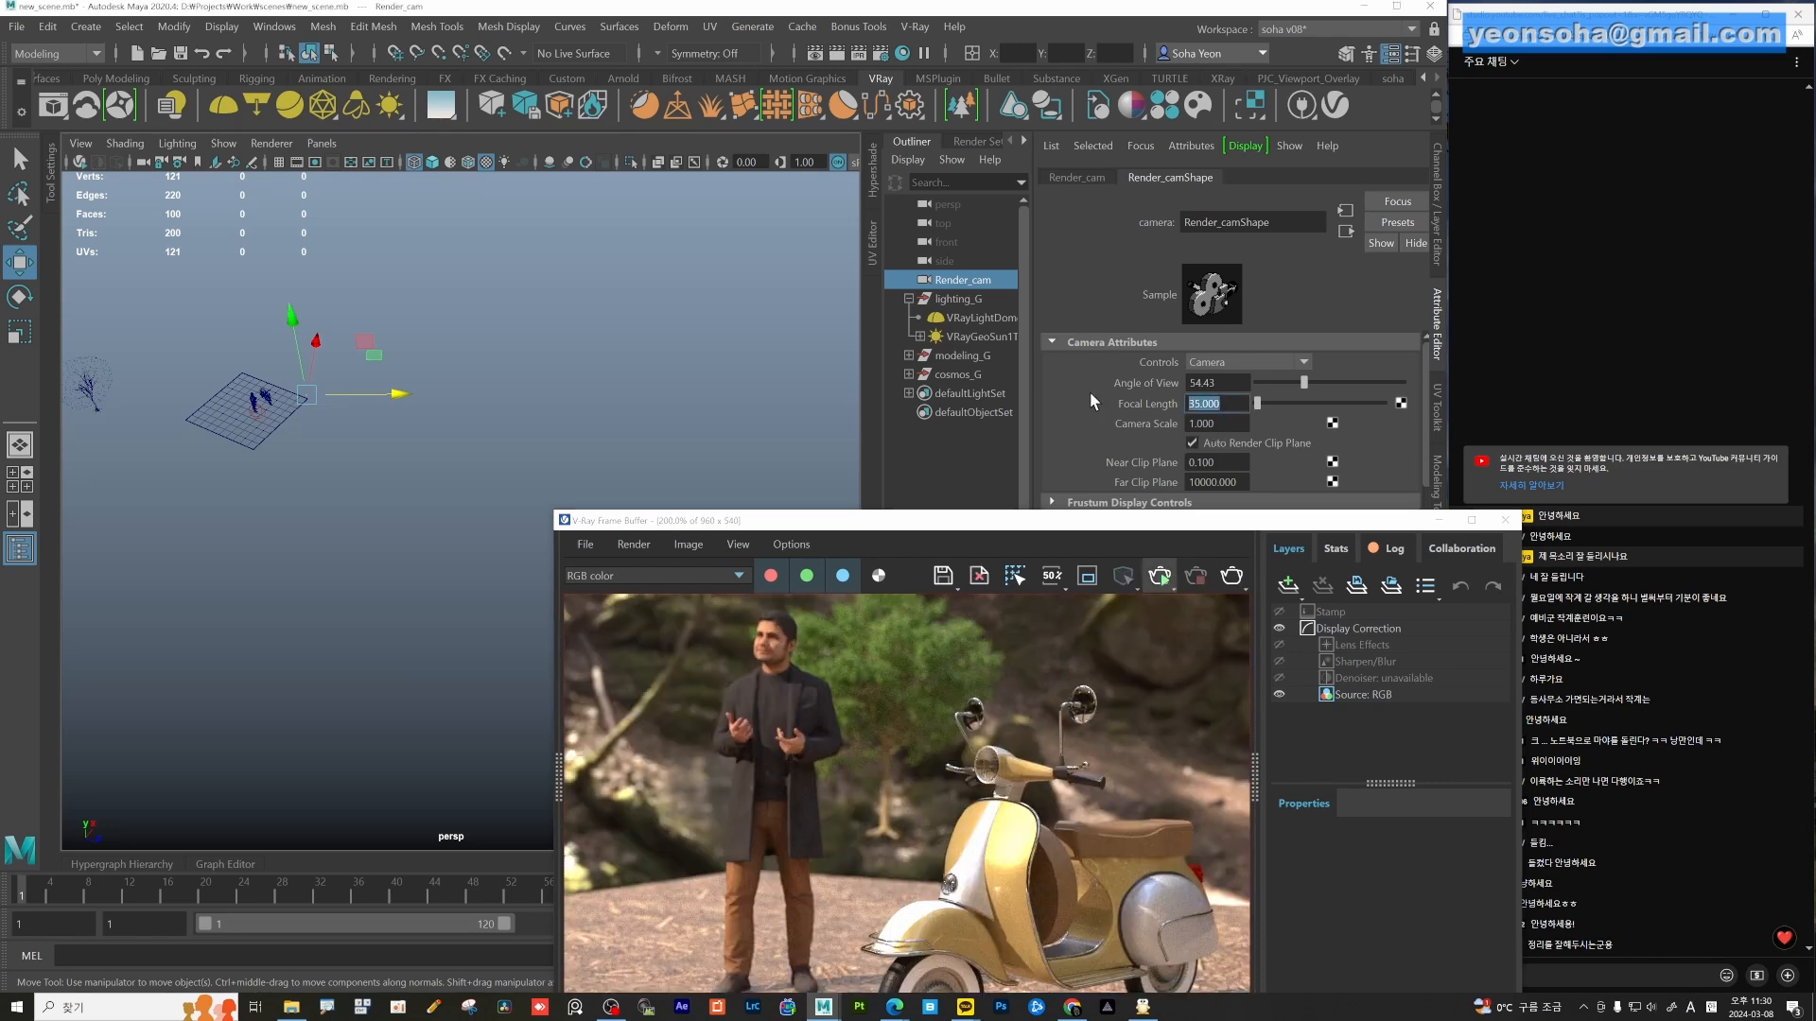
text(200)
key(Return)
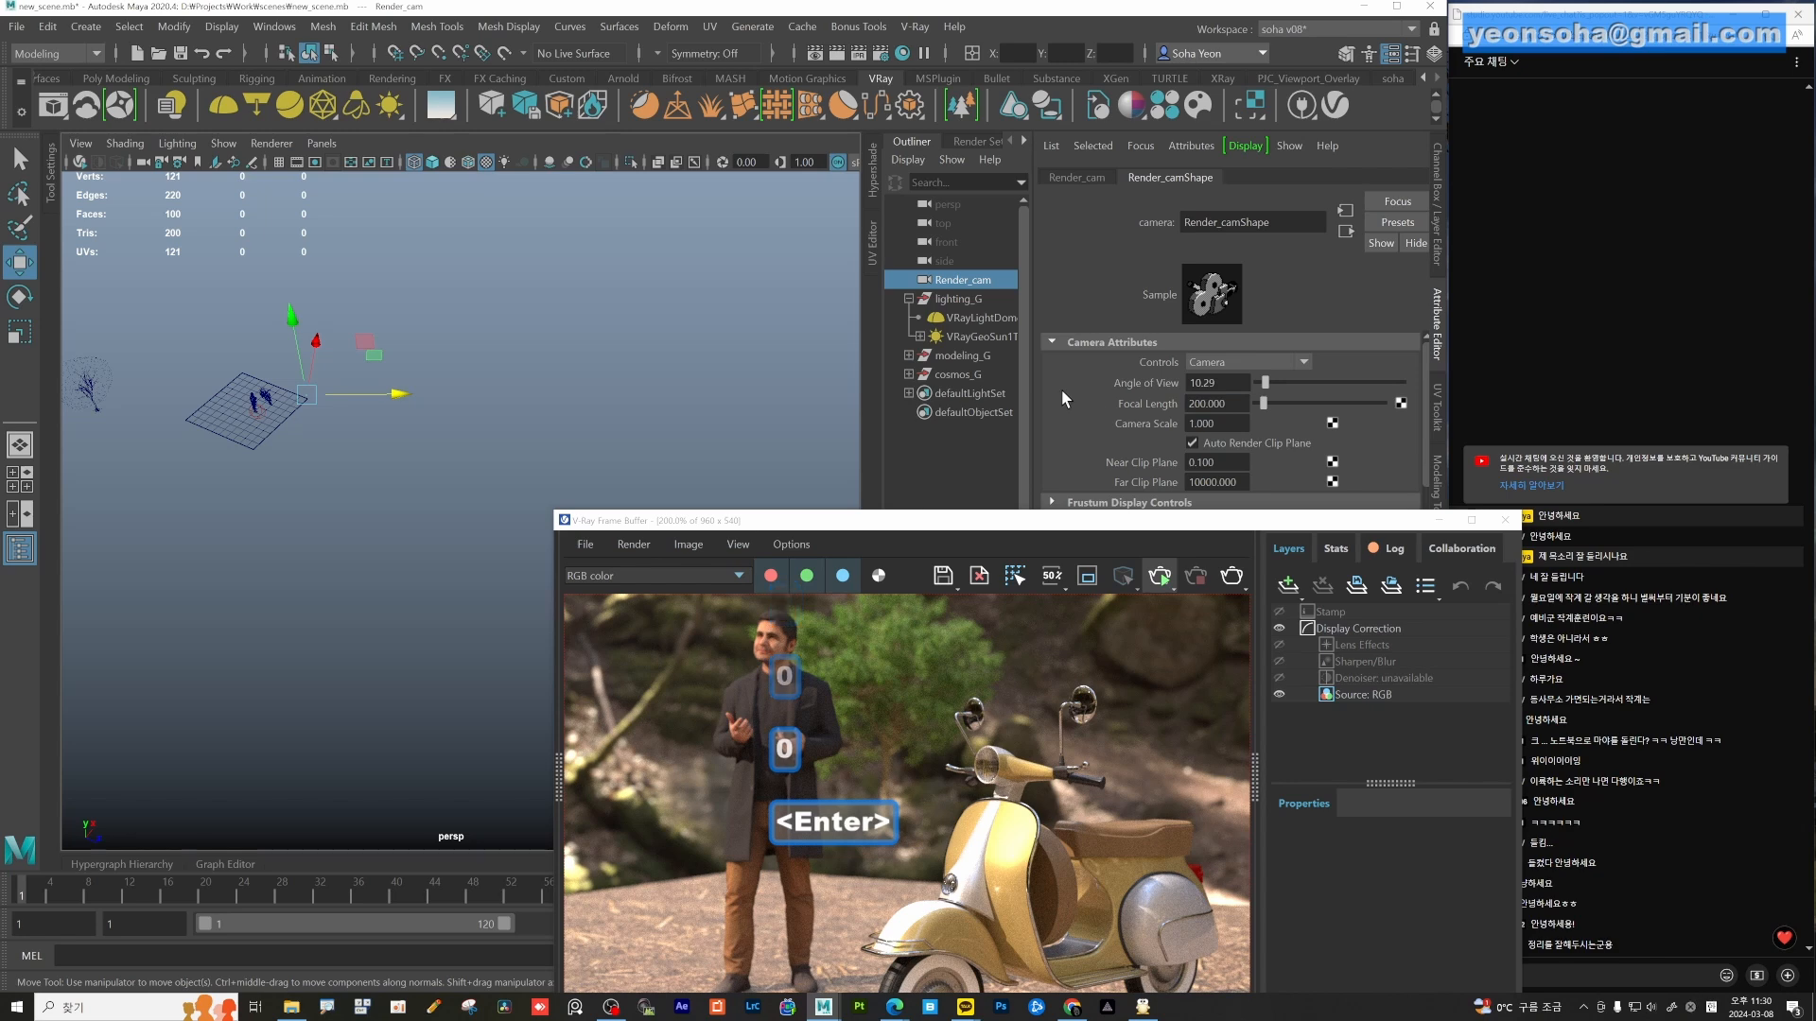
Move Render_cam far back from the set and restart the interactive render with the focus point set on the scooter.
drag(409, 397, 754, 390)
click(1157, 577)
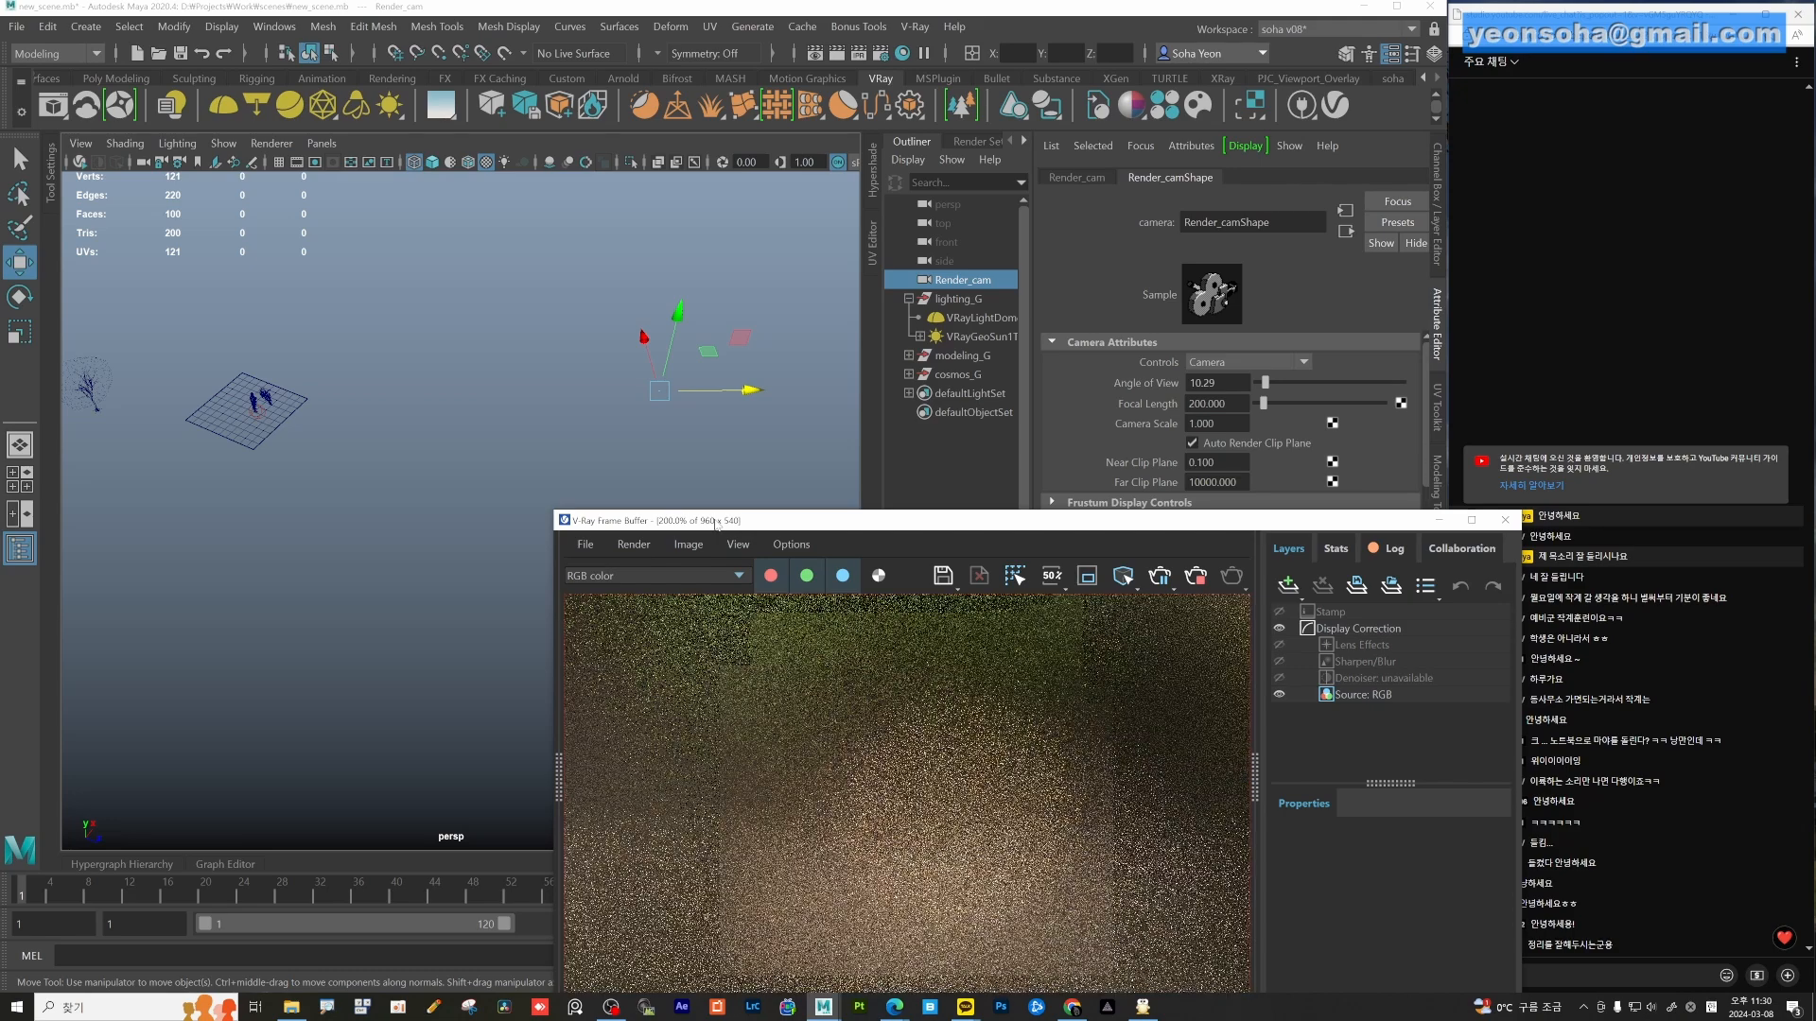
right_click(956, 828)
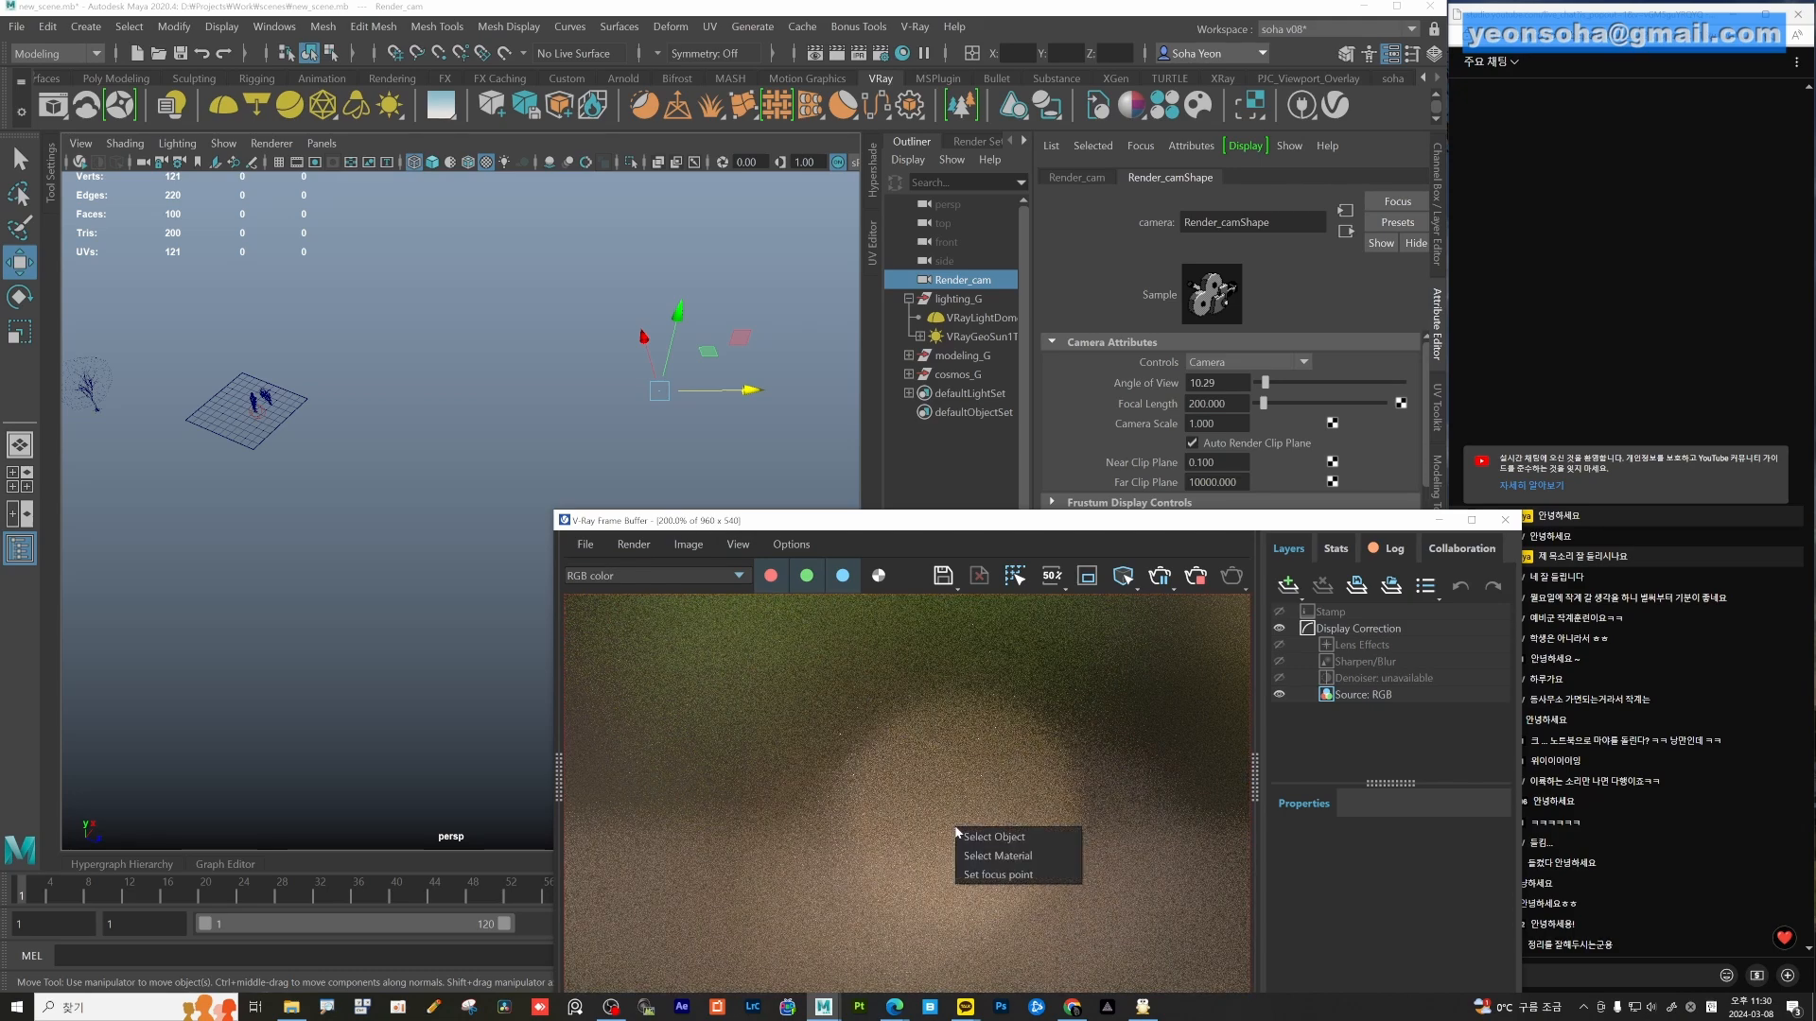
click(973, 876)
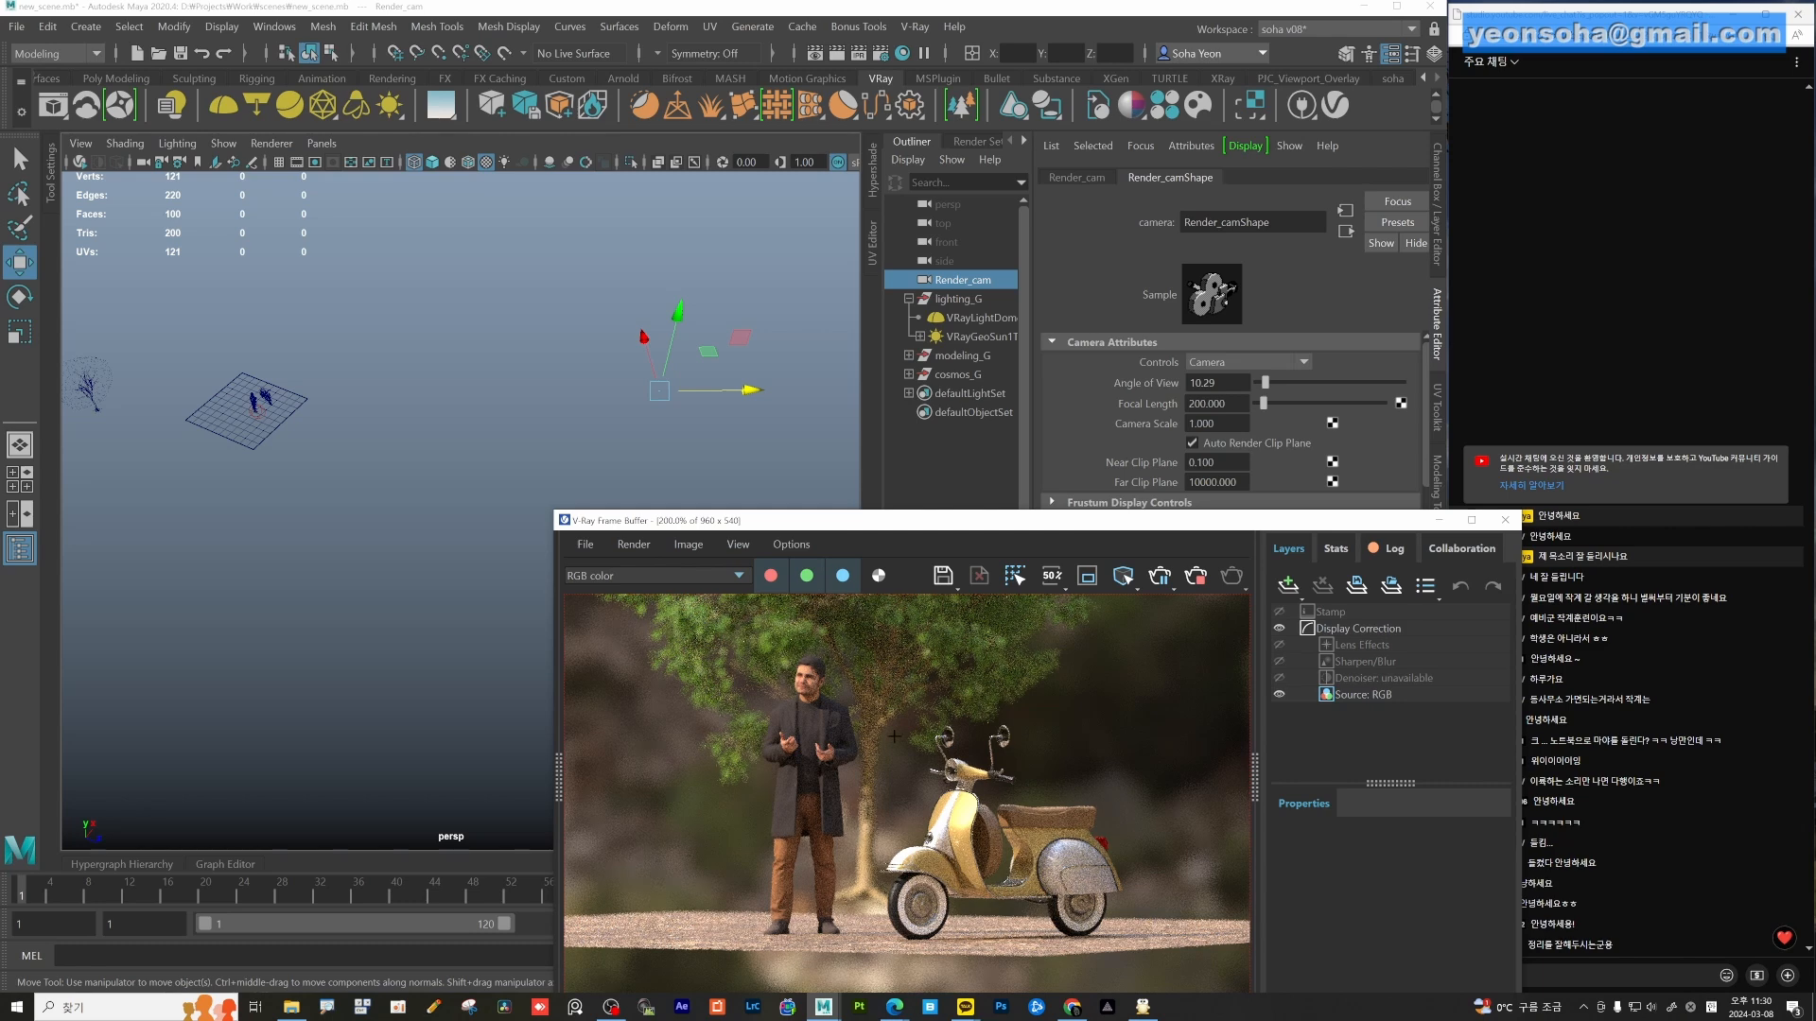
Show the frame buffer's render history and compare the earlier 35 mm render as A with the newest 200 mm render as B.
drag(871, 520, 586, 328)
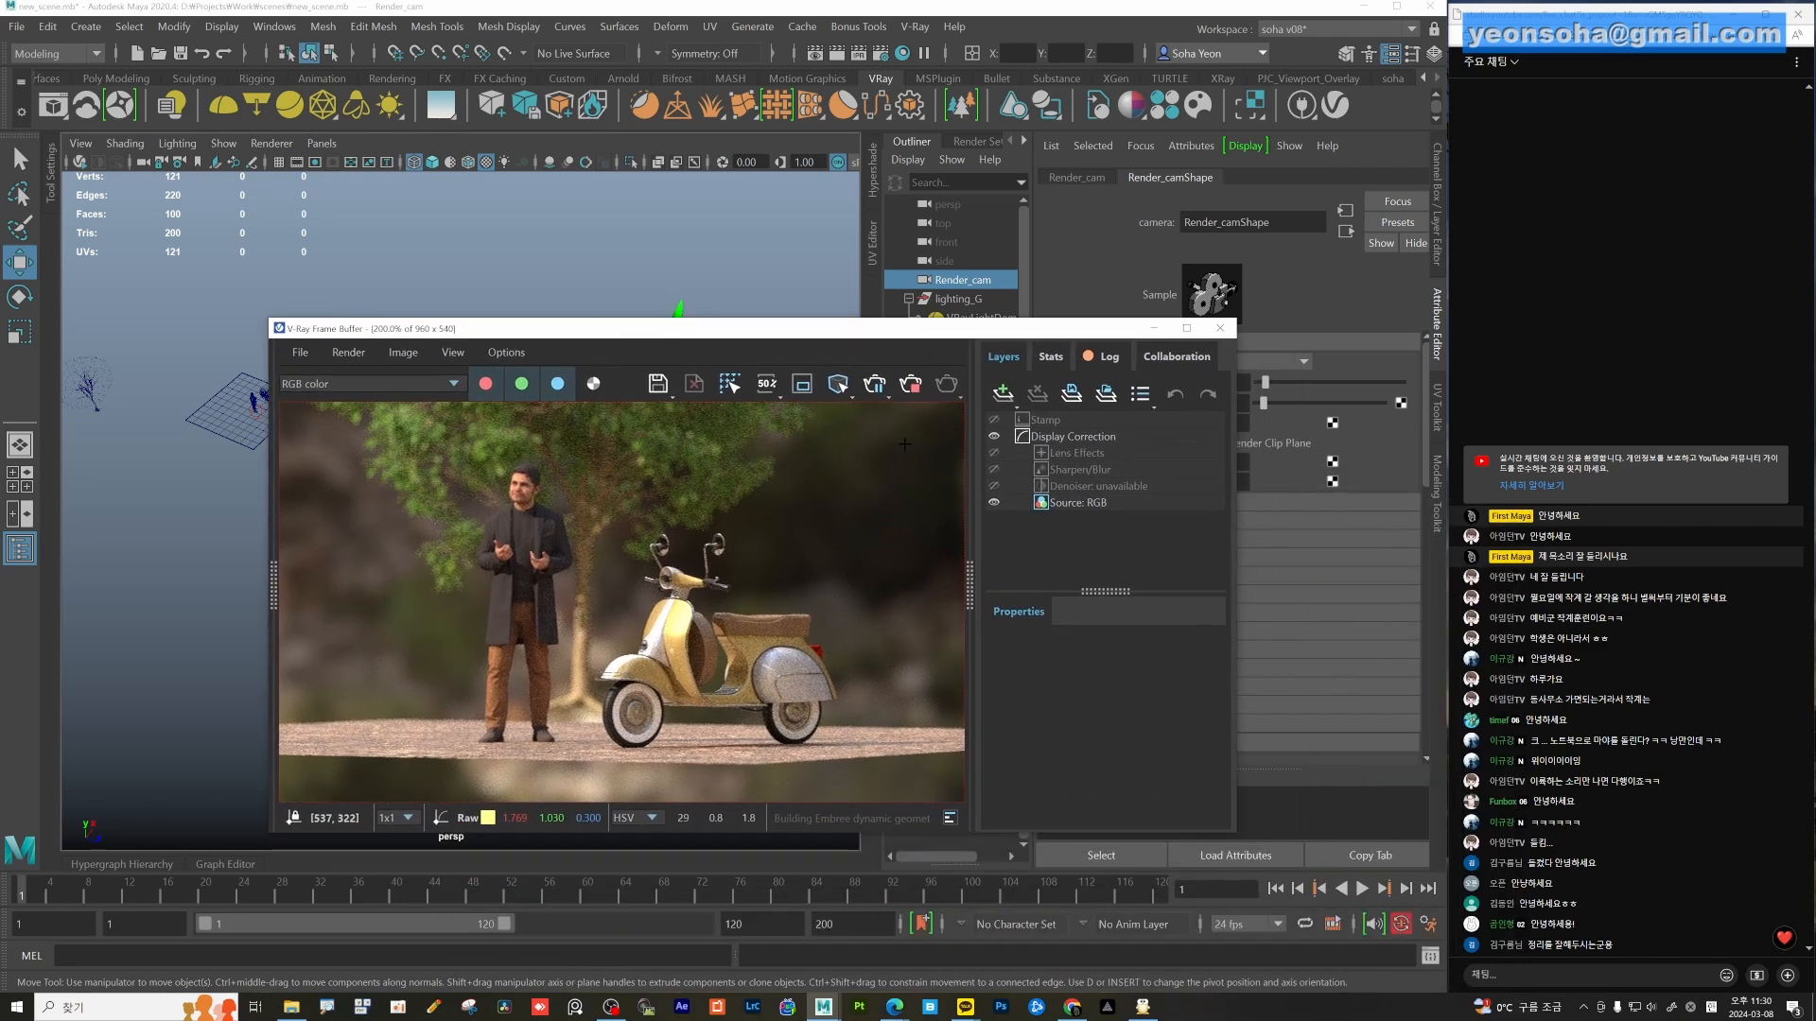
click(273, 573)
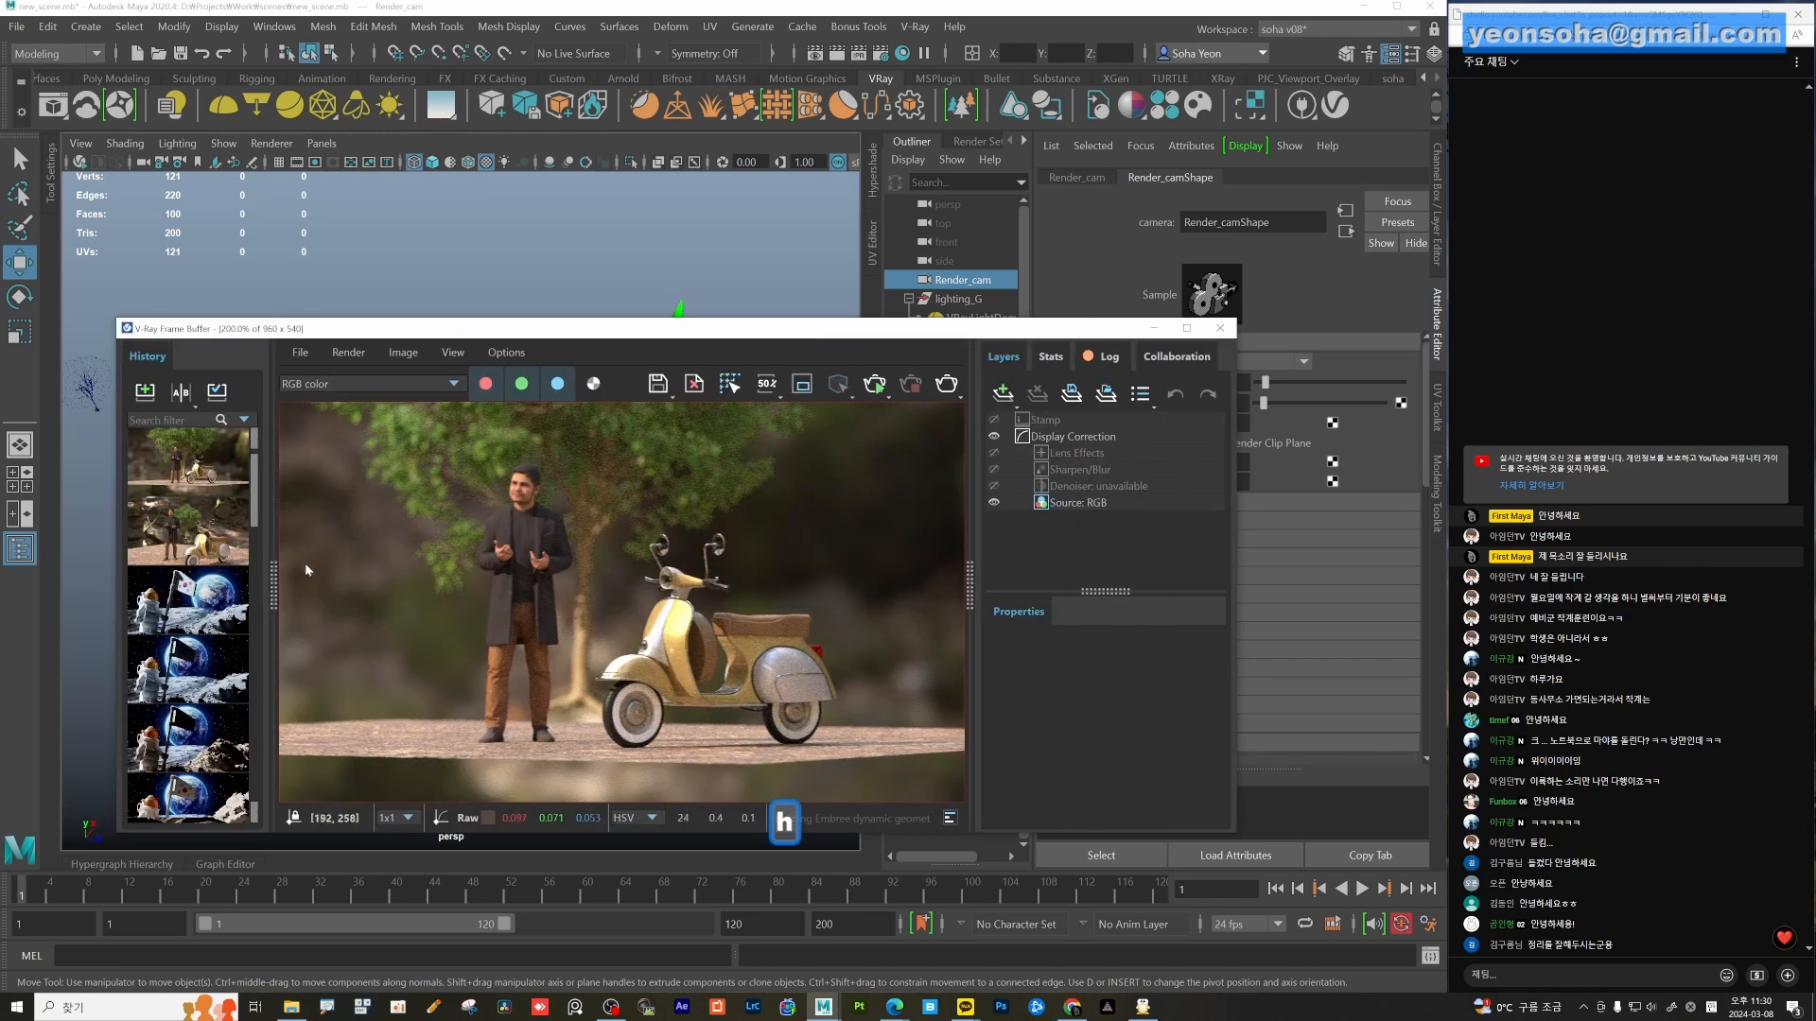
right_click(193, 529)
click(210, 555)
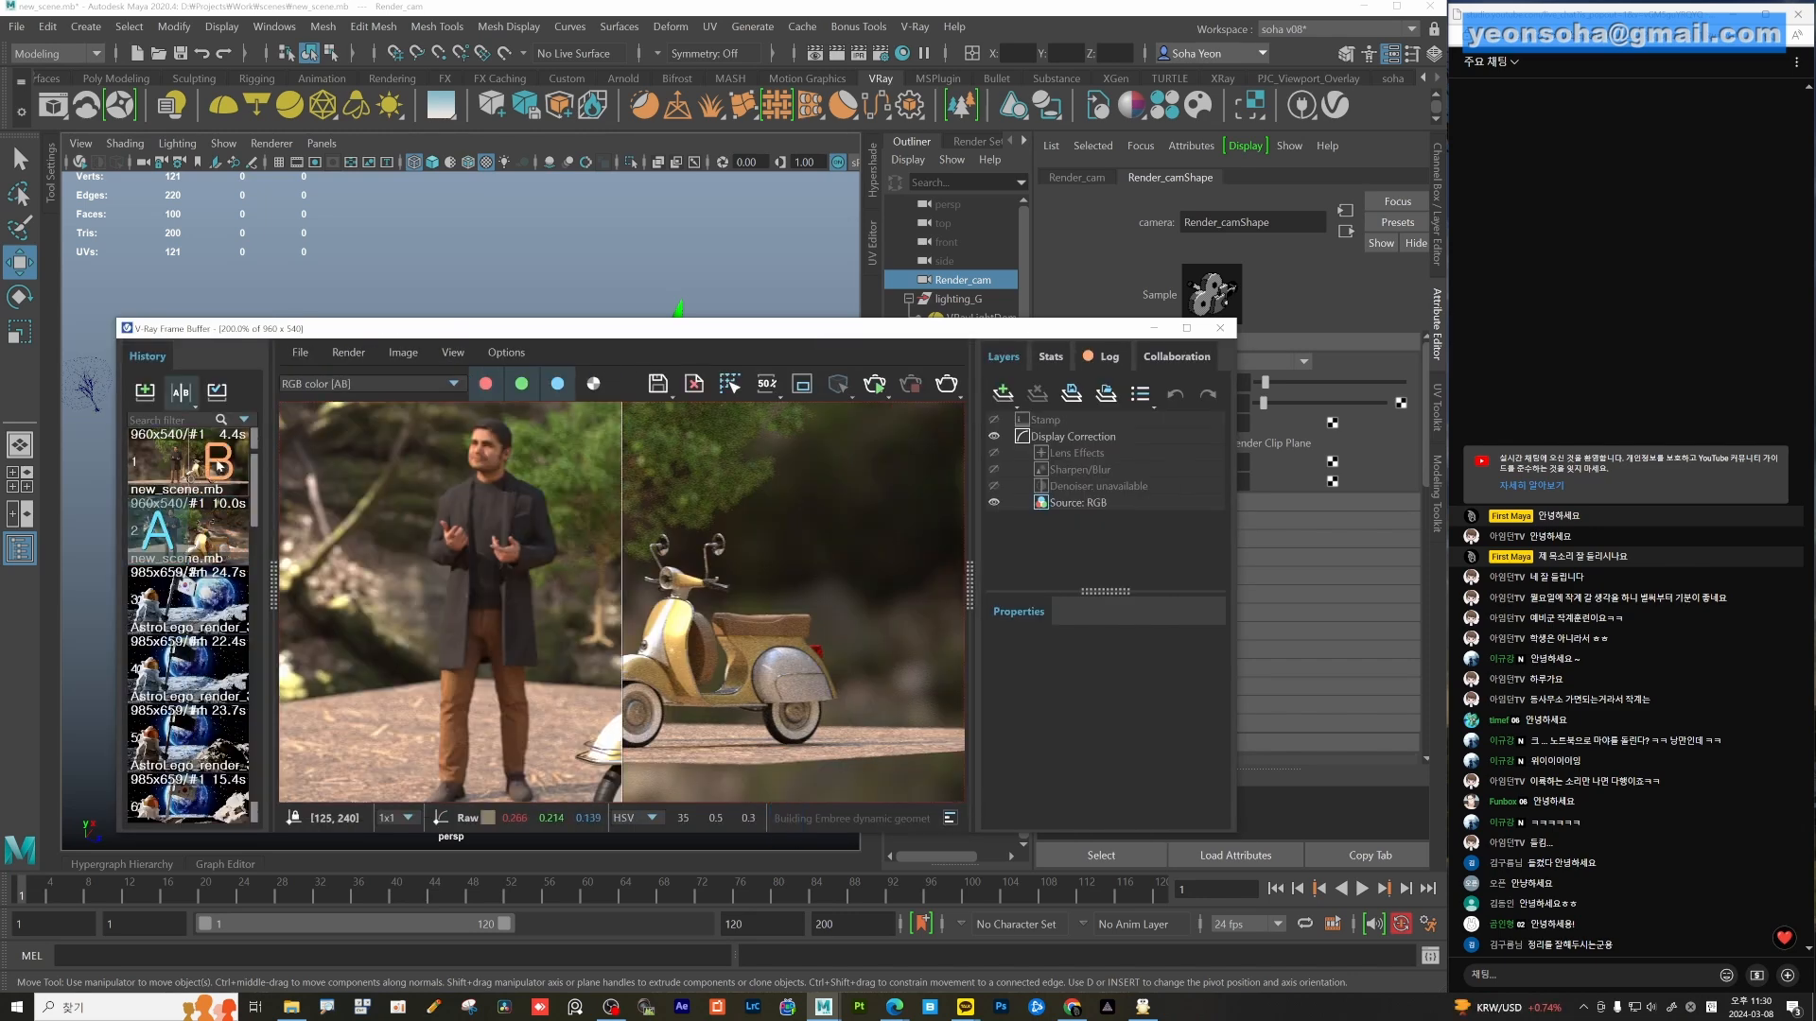
click(219, 464)
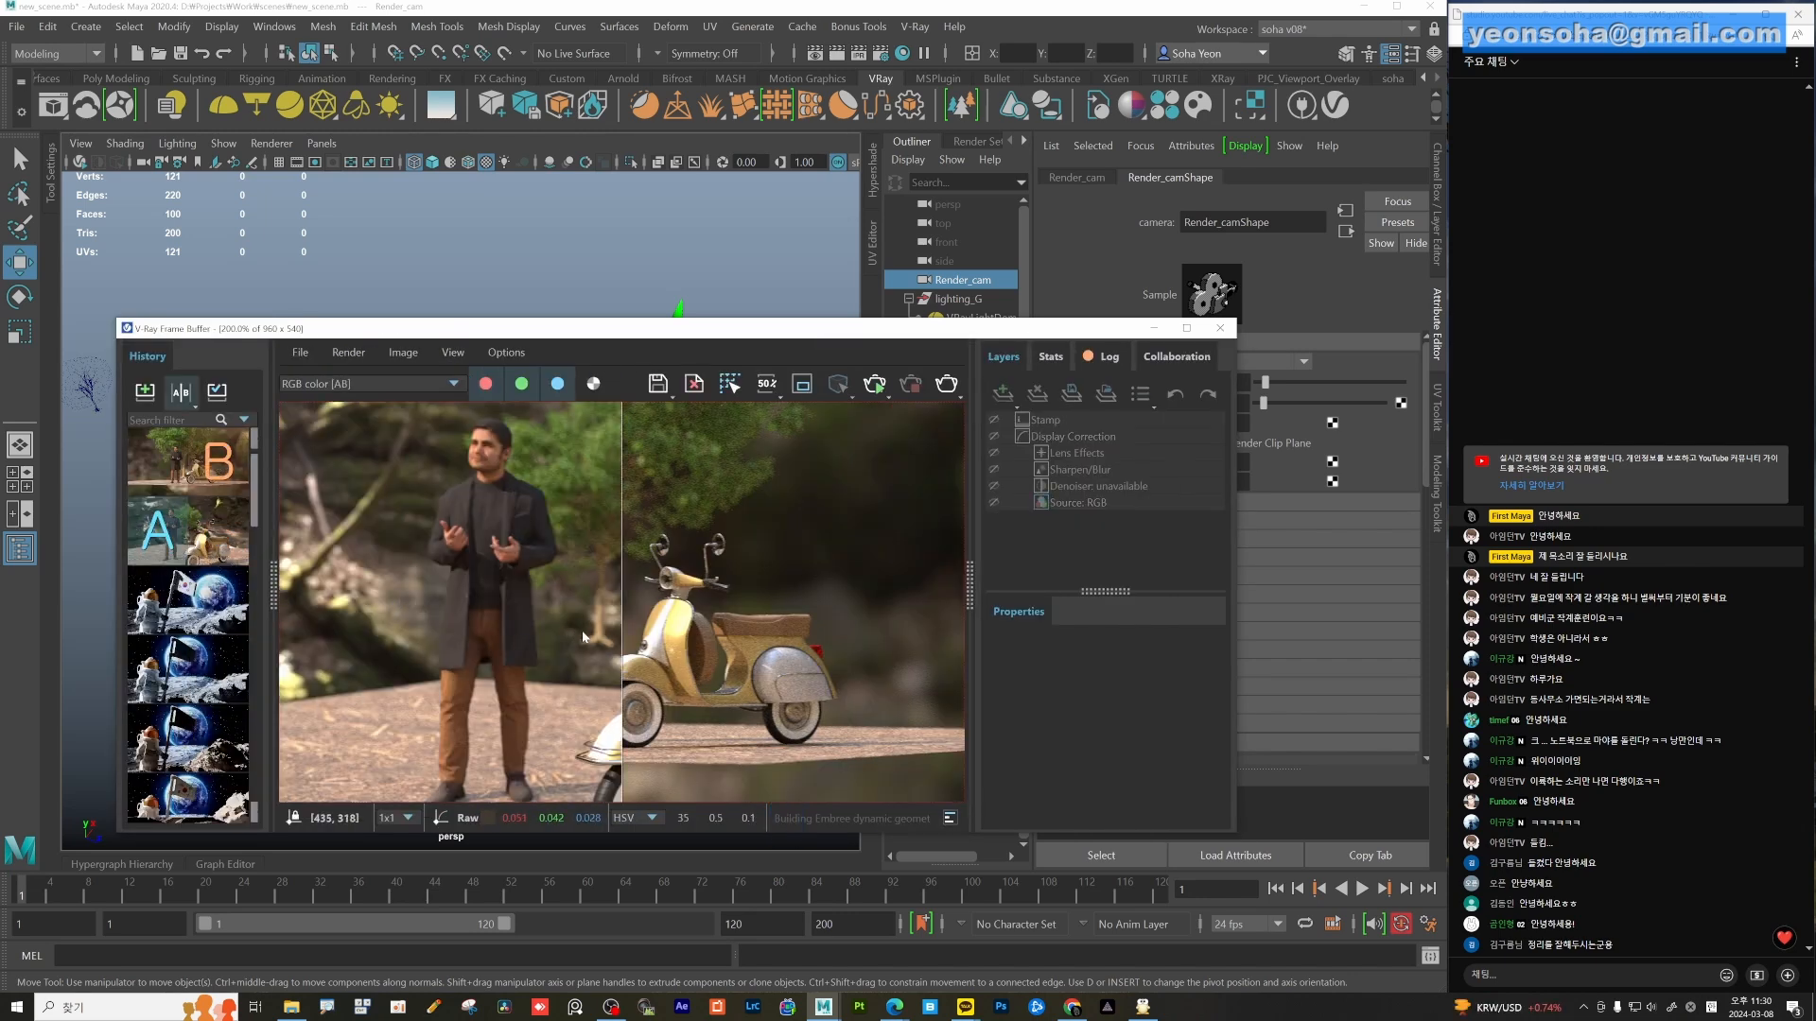
Enlarge the V-Ray frame buffer and move the A/B divider onto the standing man to compare both renders.
drag(614, 333, 564, 148)
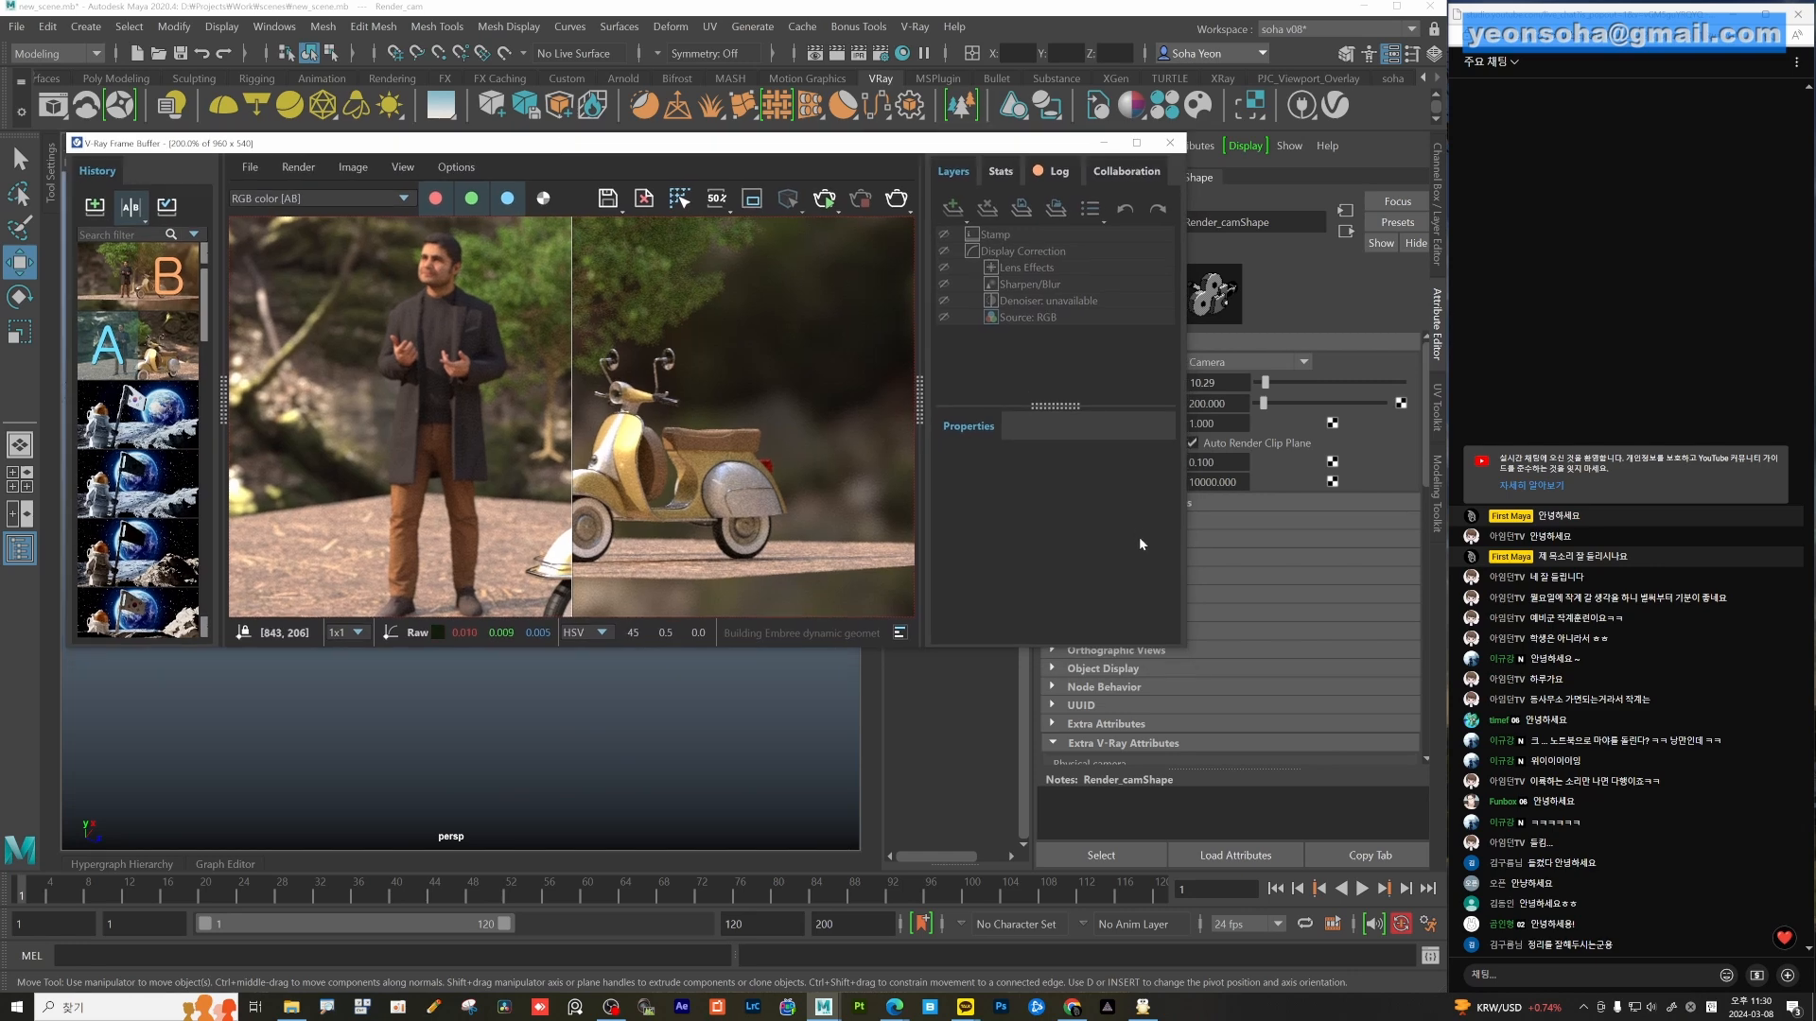
drag(1190, 644, 1384, 830)
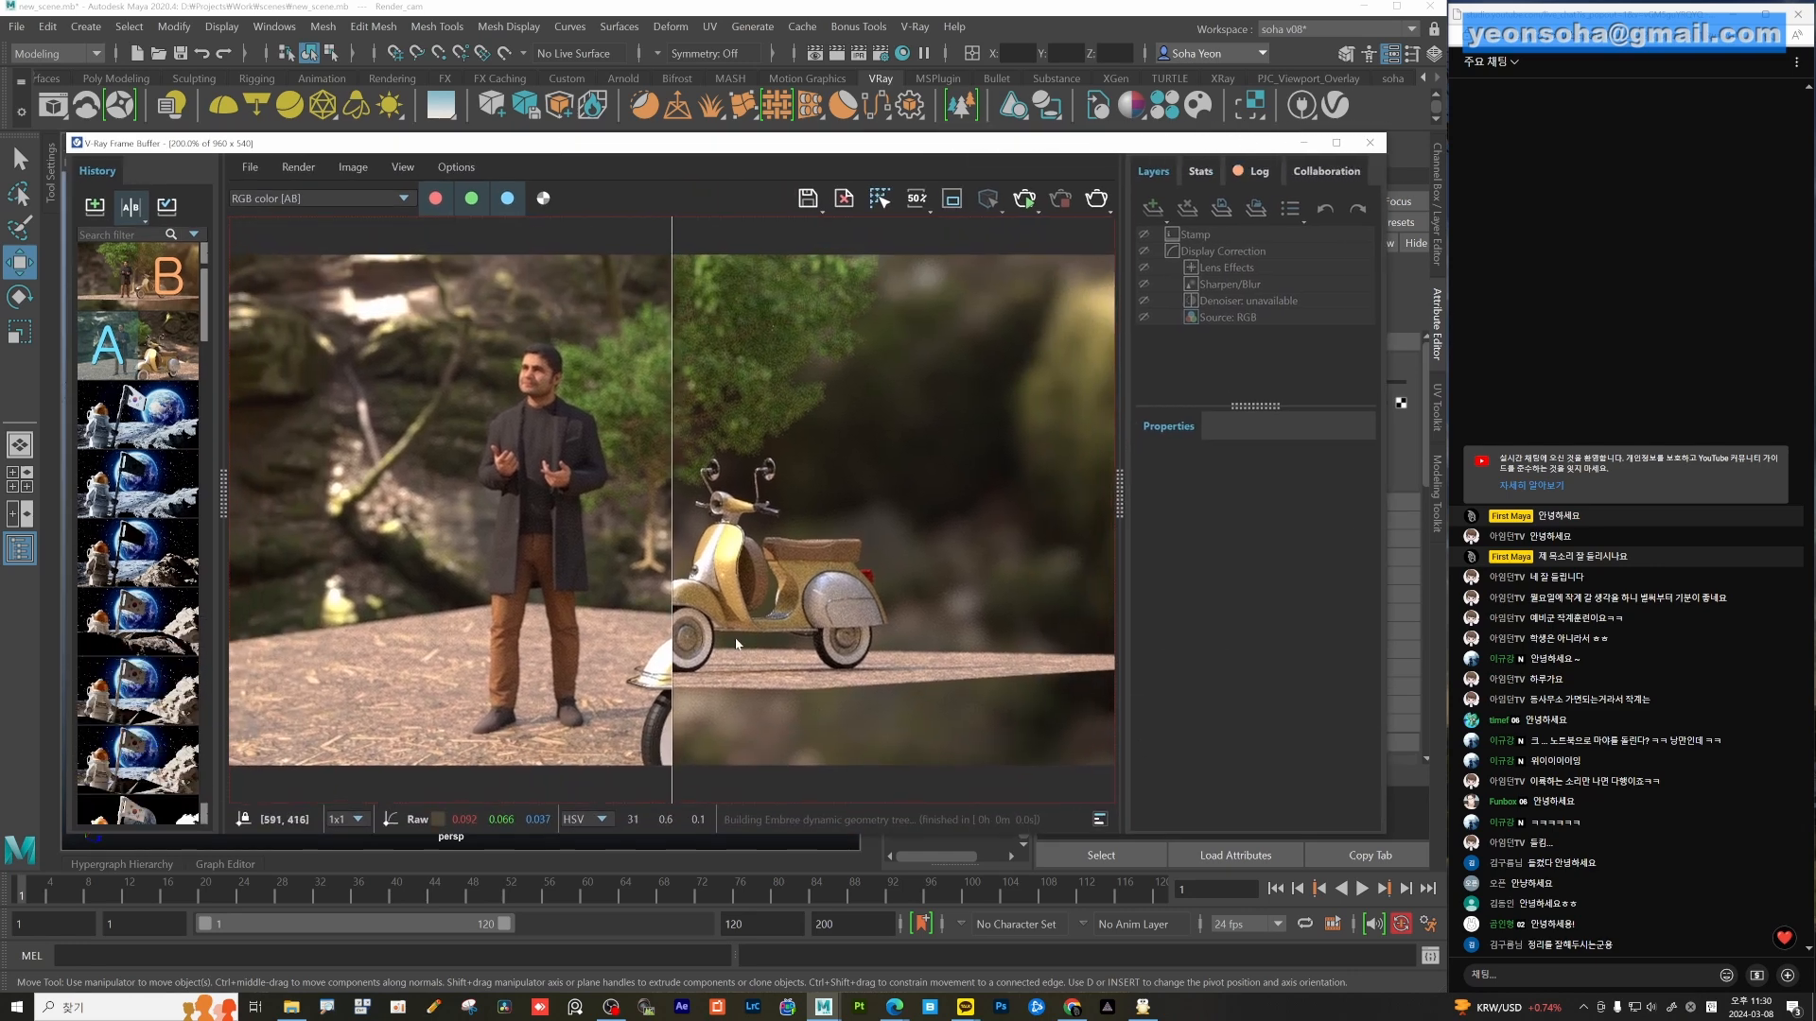
drag(667, 635, 538, 704)
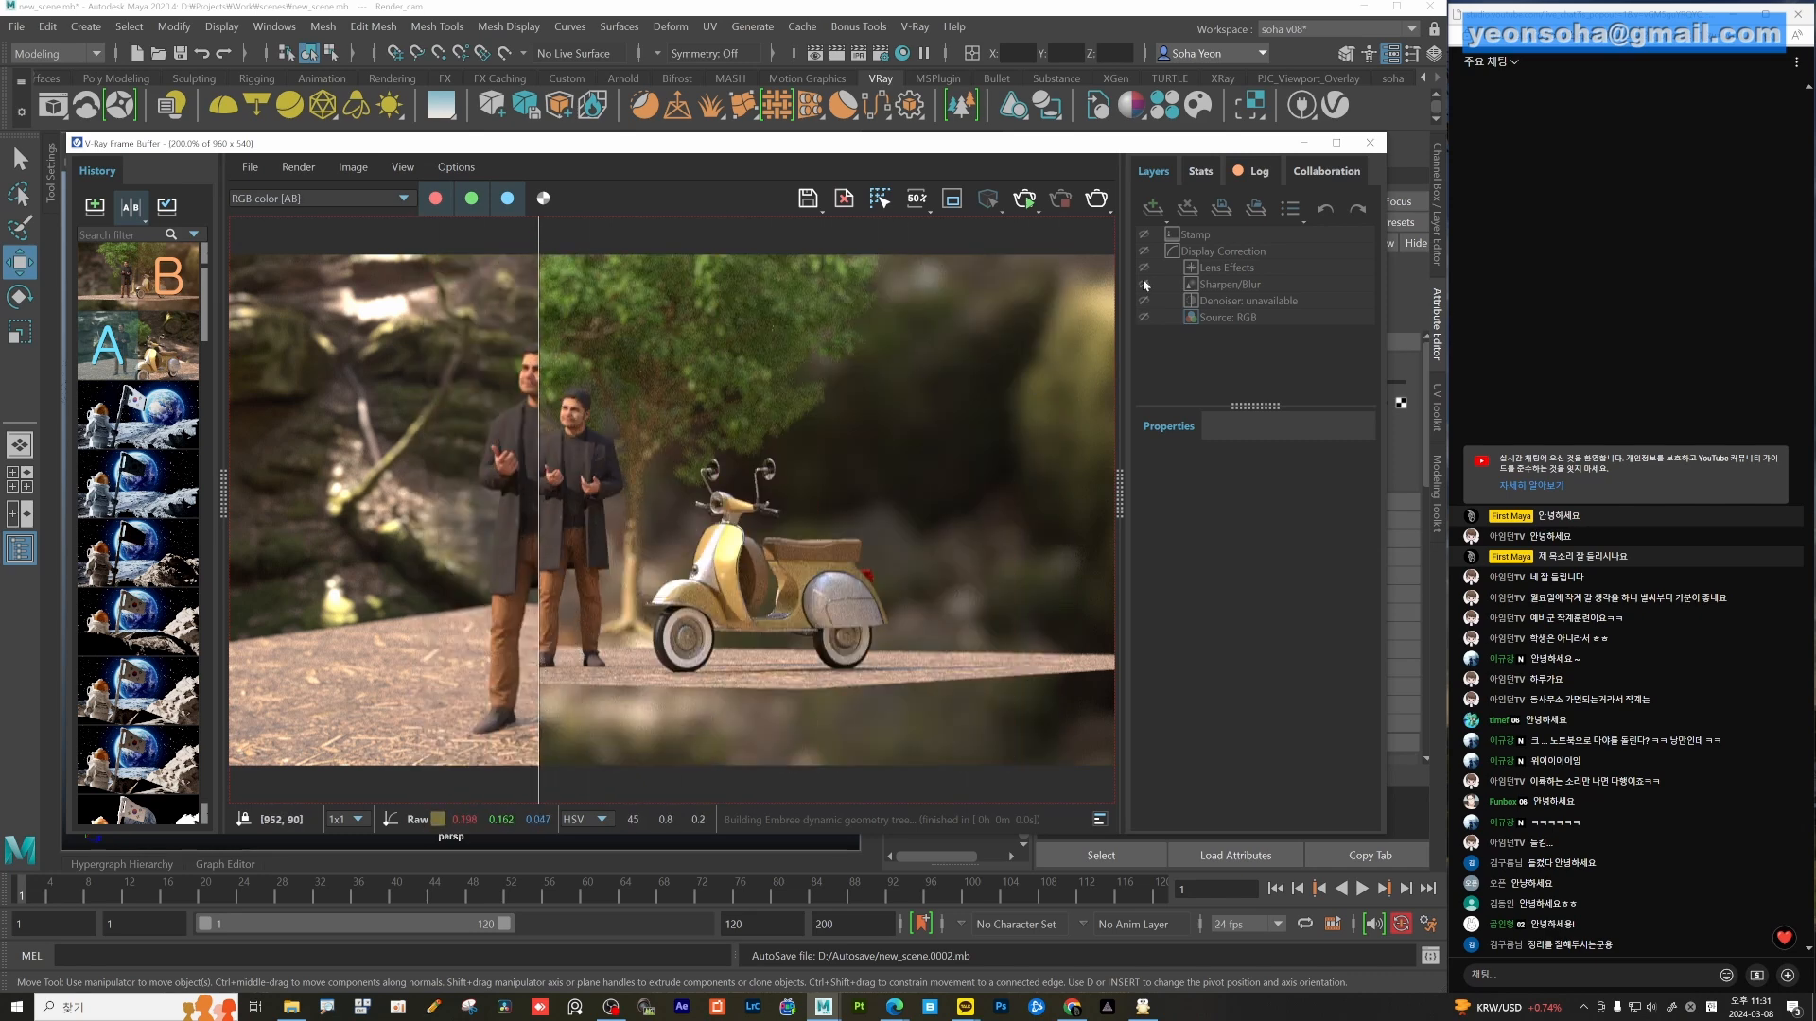
Minimize the frame buffer, select the objects on the ground plane in the perspective view, and save the scene.
click(1303, 143)
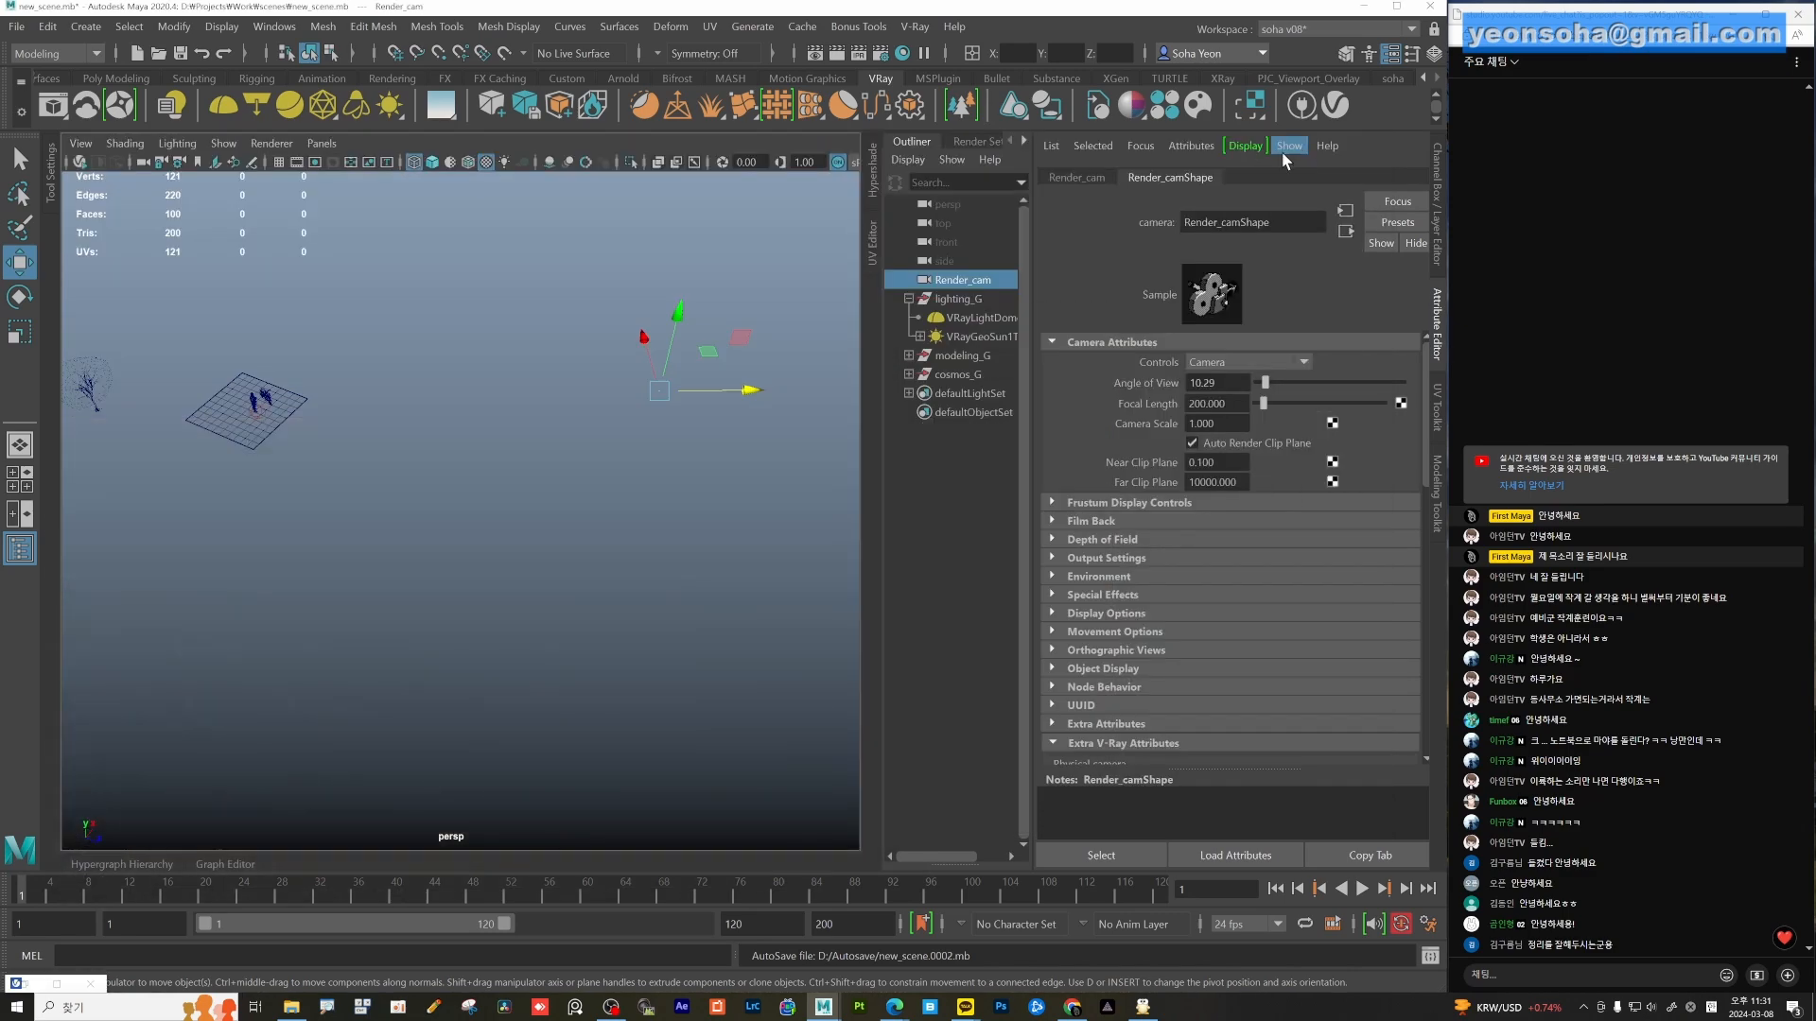
alt+drag(538, 487, 563, 460)
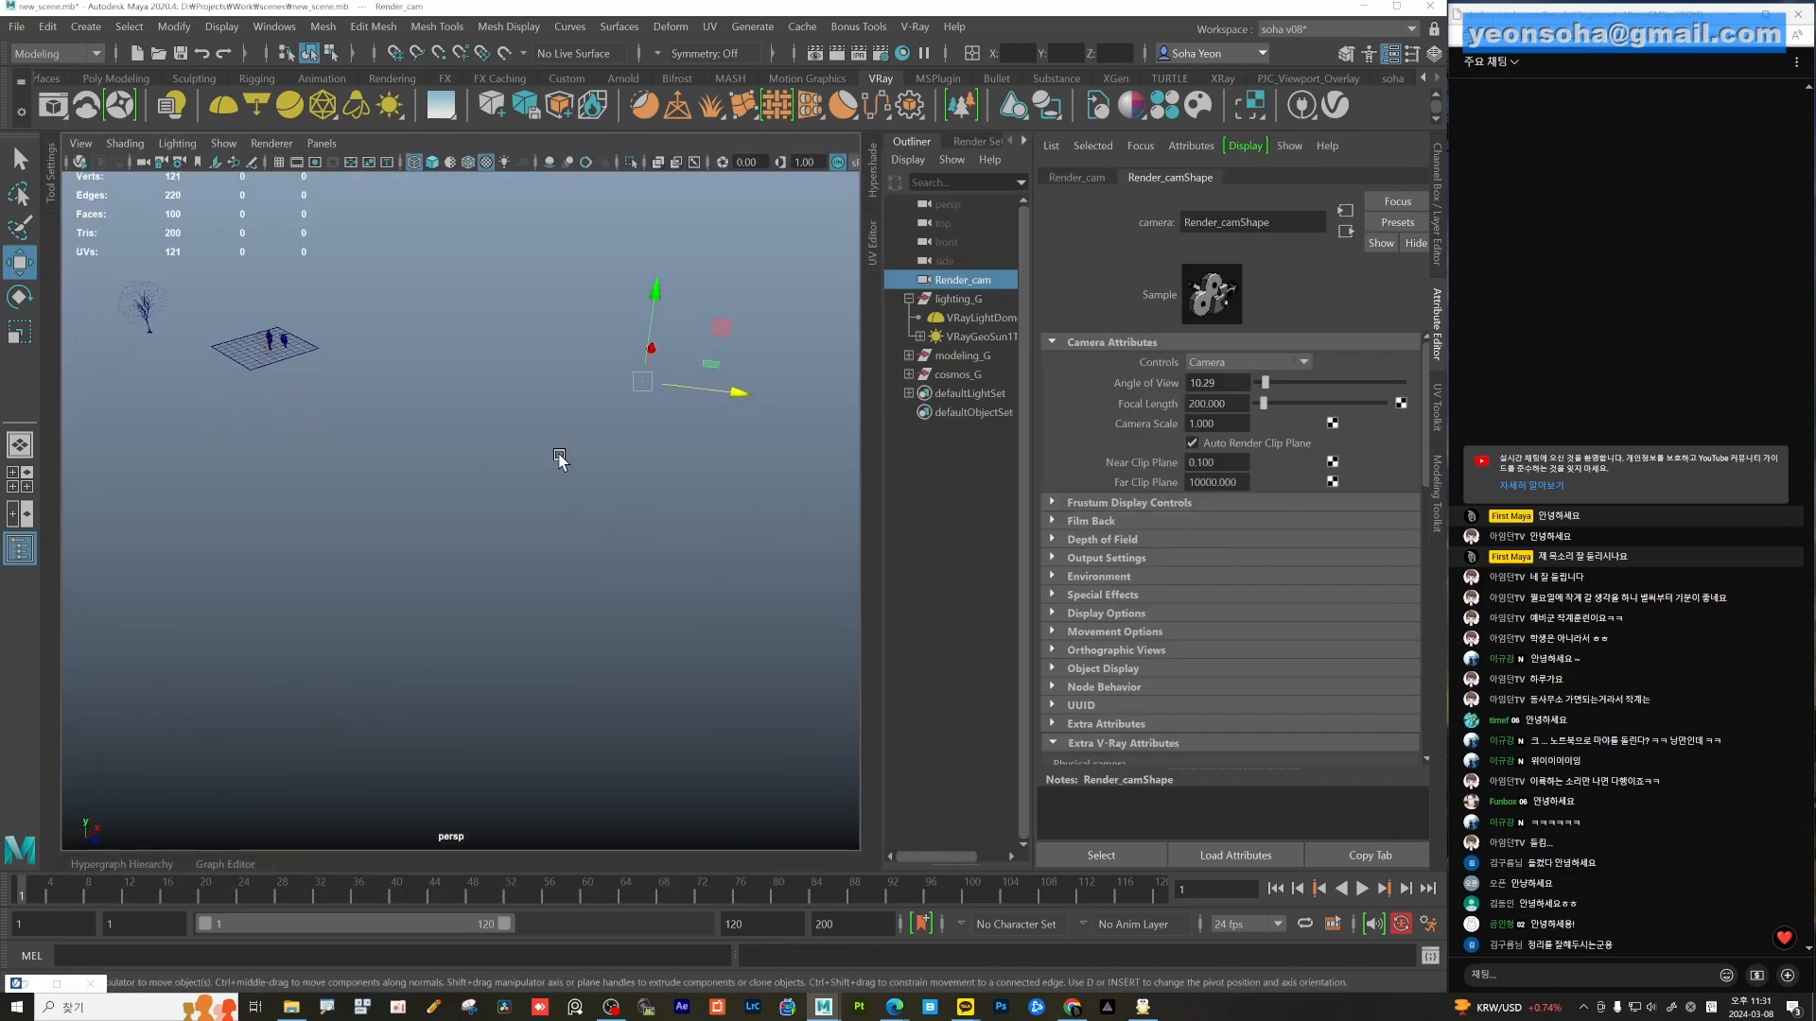
click(741, 463)
alt+drag(305, 331, 378, 407)
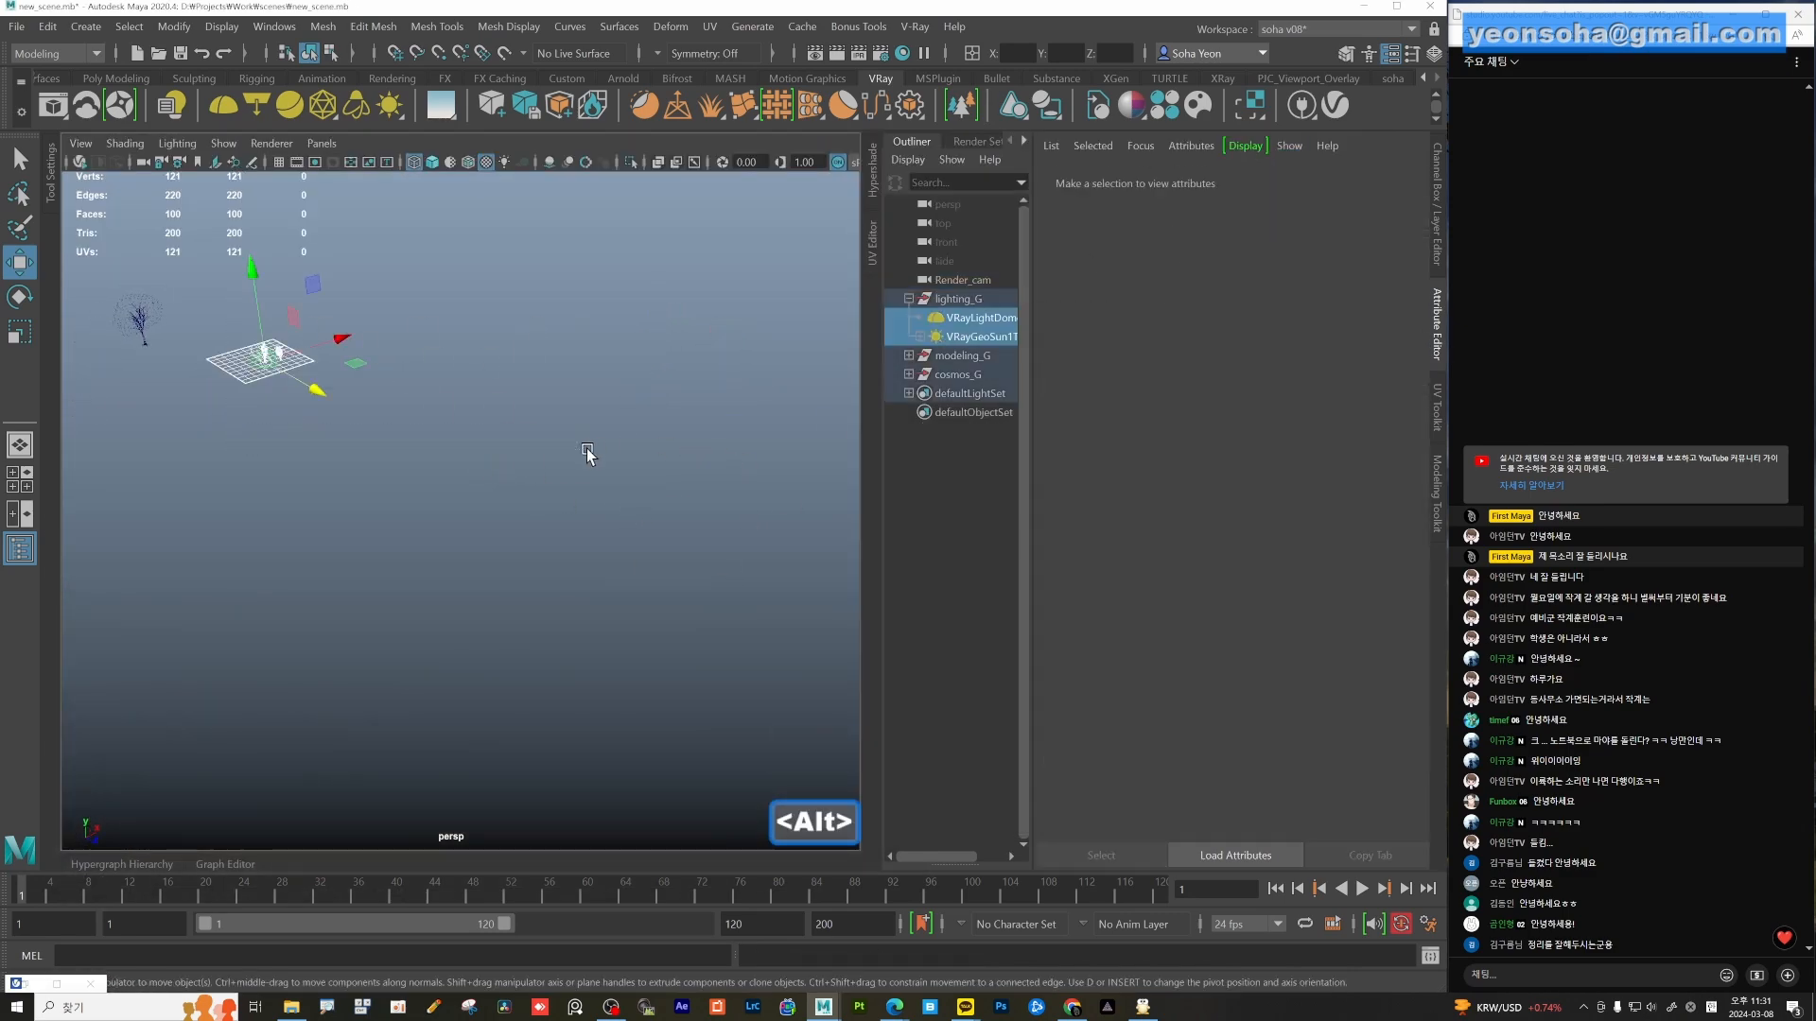
alt+drag(588, 454, 533, 518)
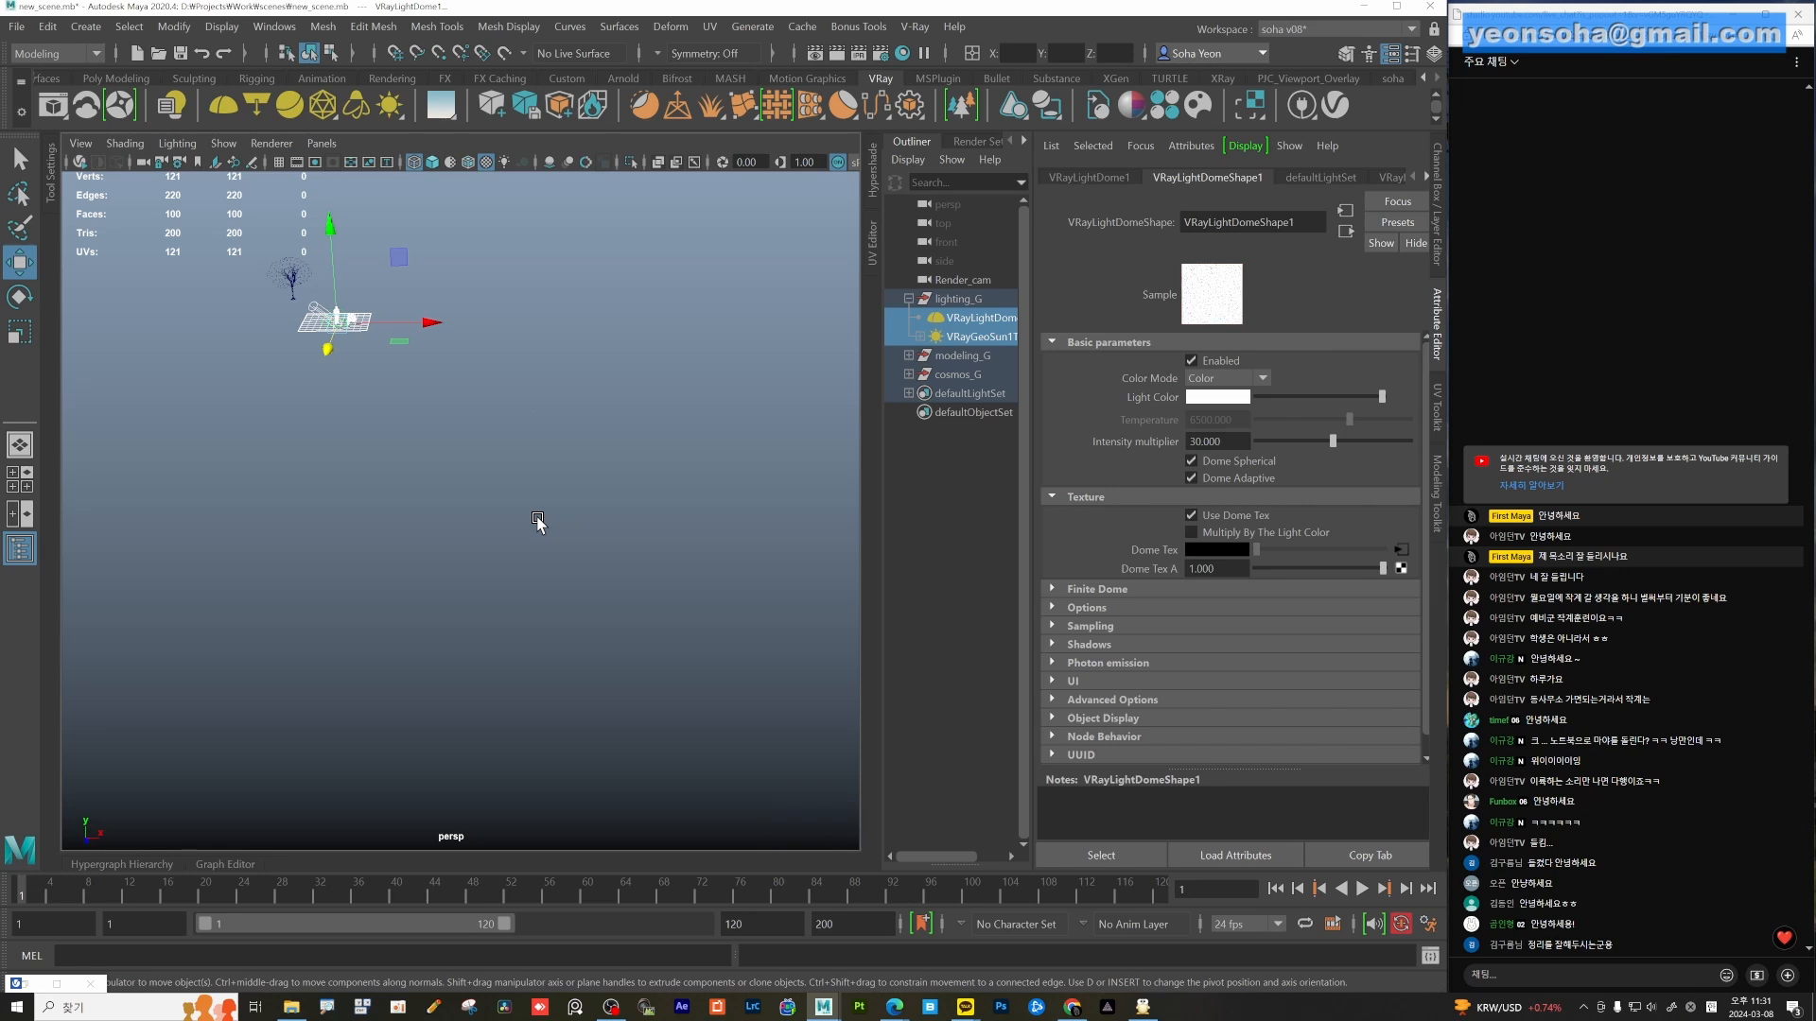
alt+drag(530, 514, 347, 321)
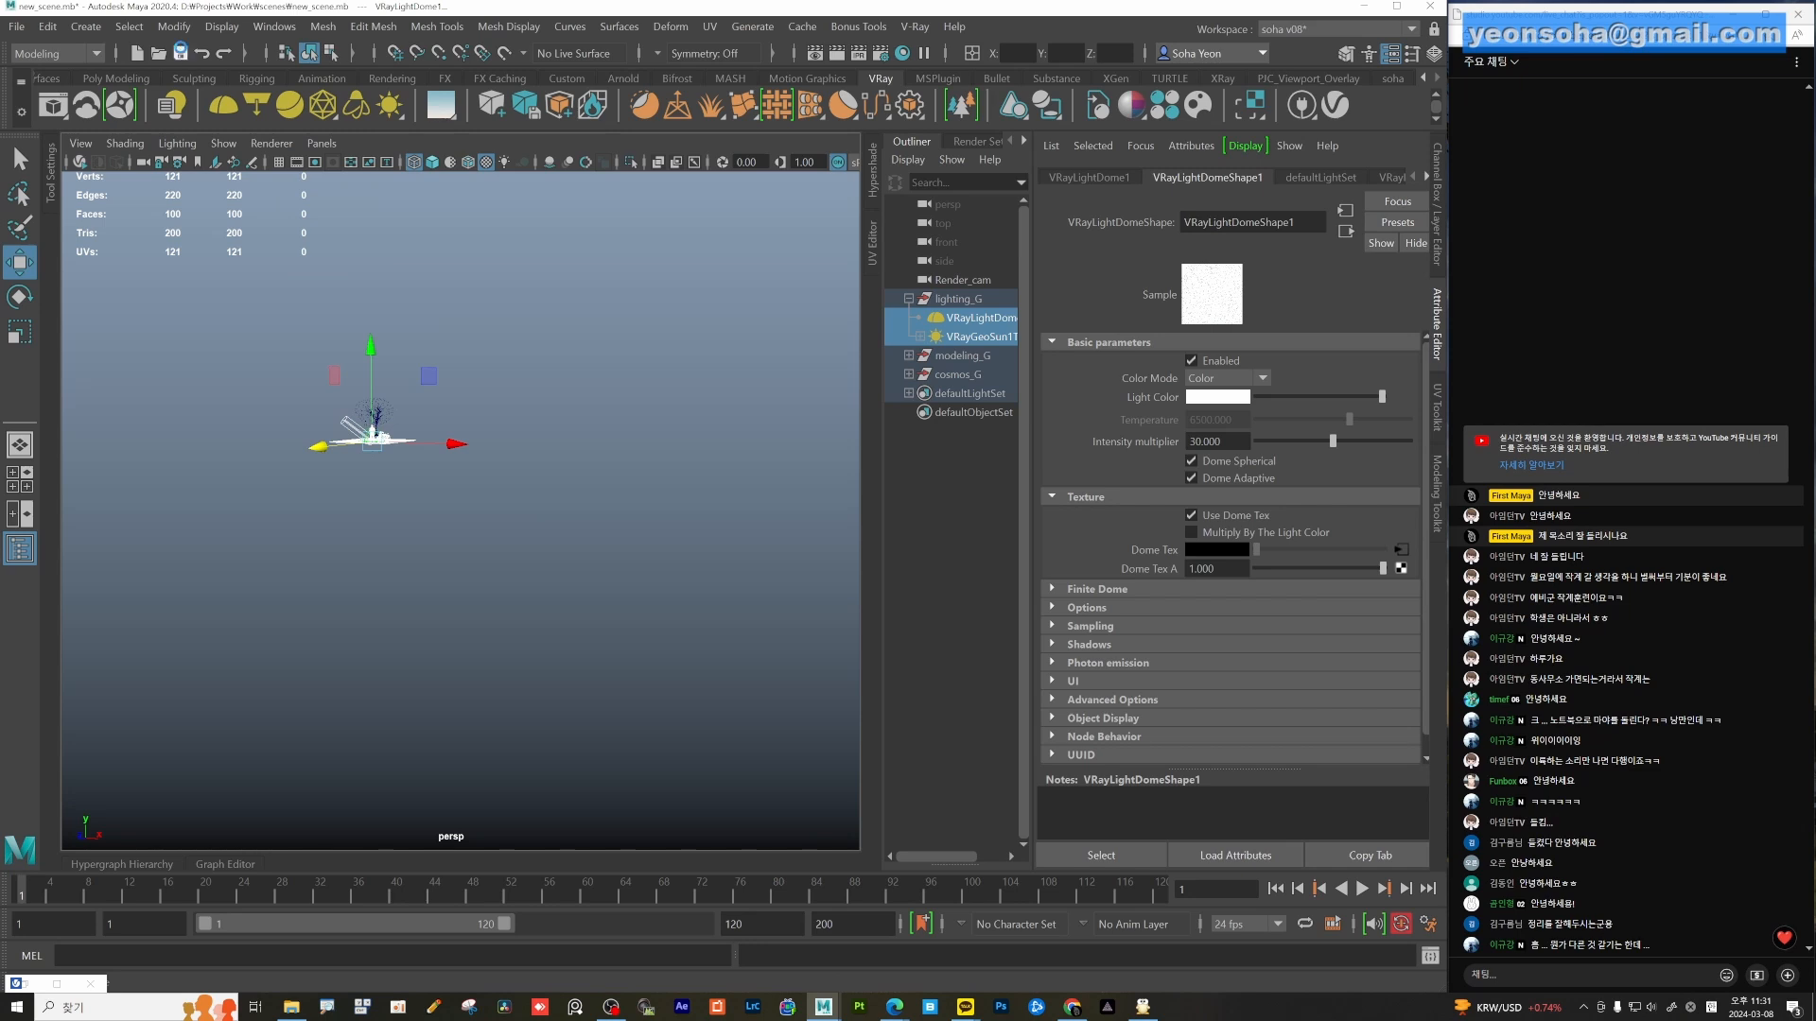
click(180, 52)
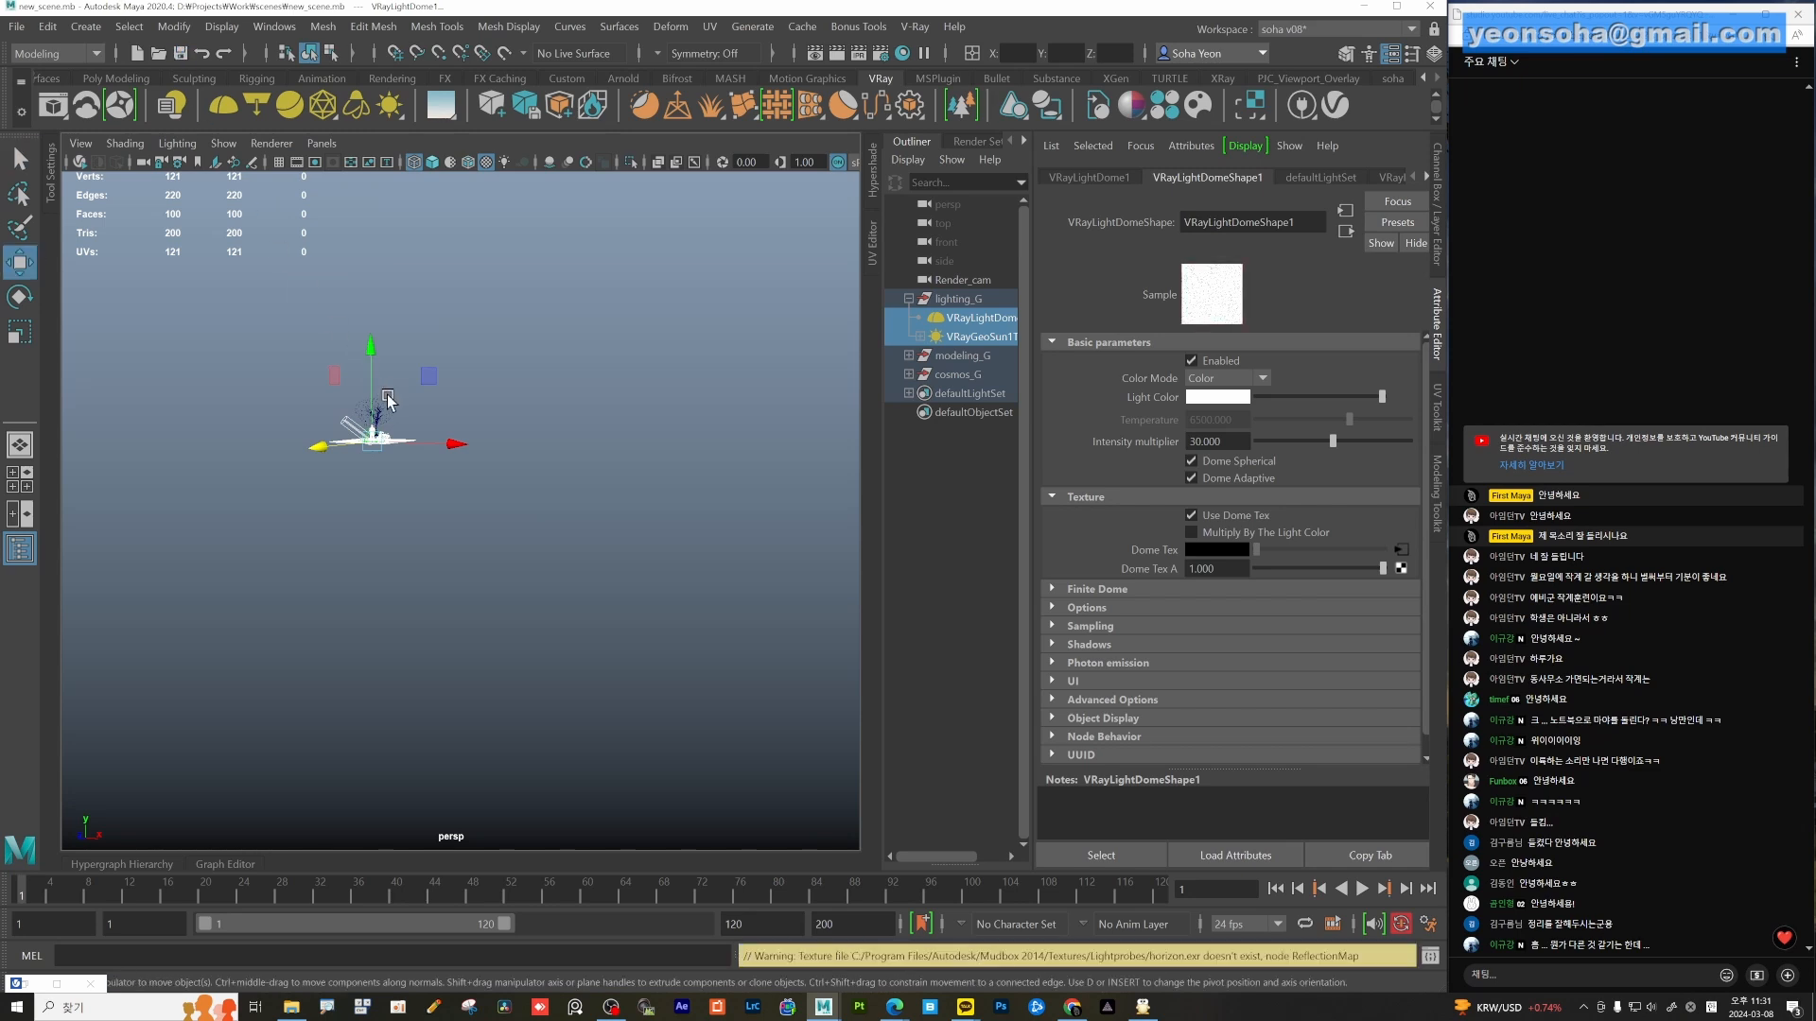
Reopen the V-Ray frame buffer and move the A/B divider to reveal almost all of render A.
alt+drag(486, 489, 616, 550)
alt+middle_drag(531, 495, 694, 571)
alt+drag(693, 571, 630, 624)
key(alt+w)
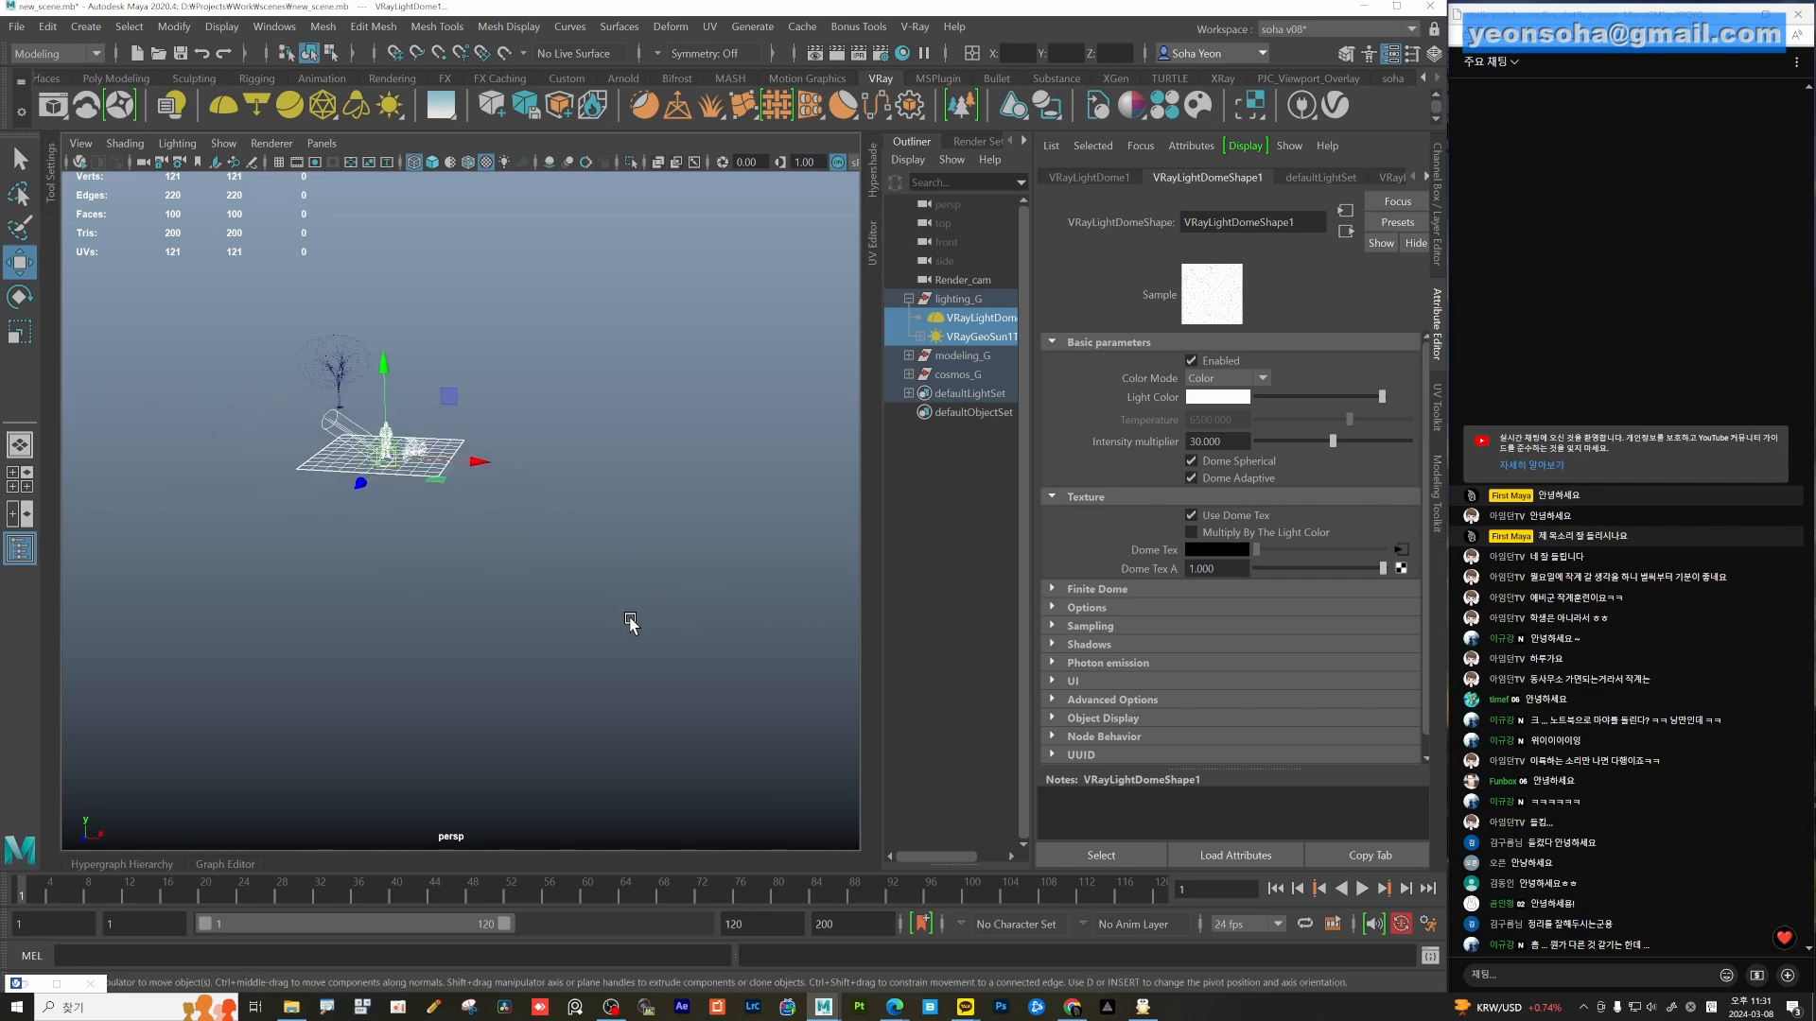
key(alt)
key(shift+F1)
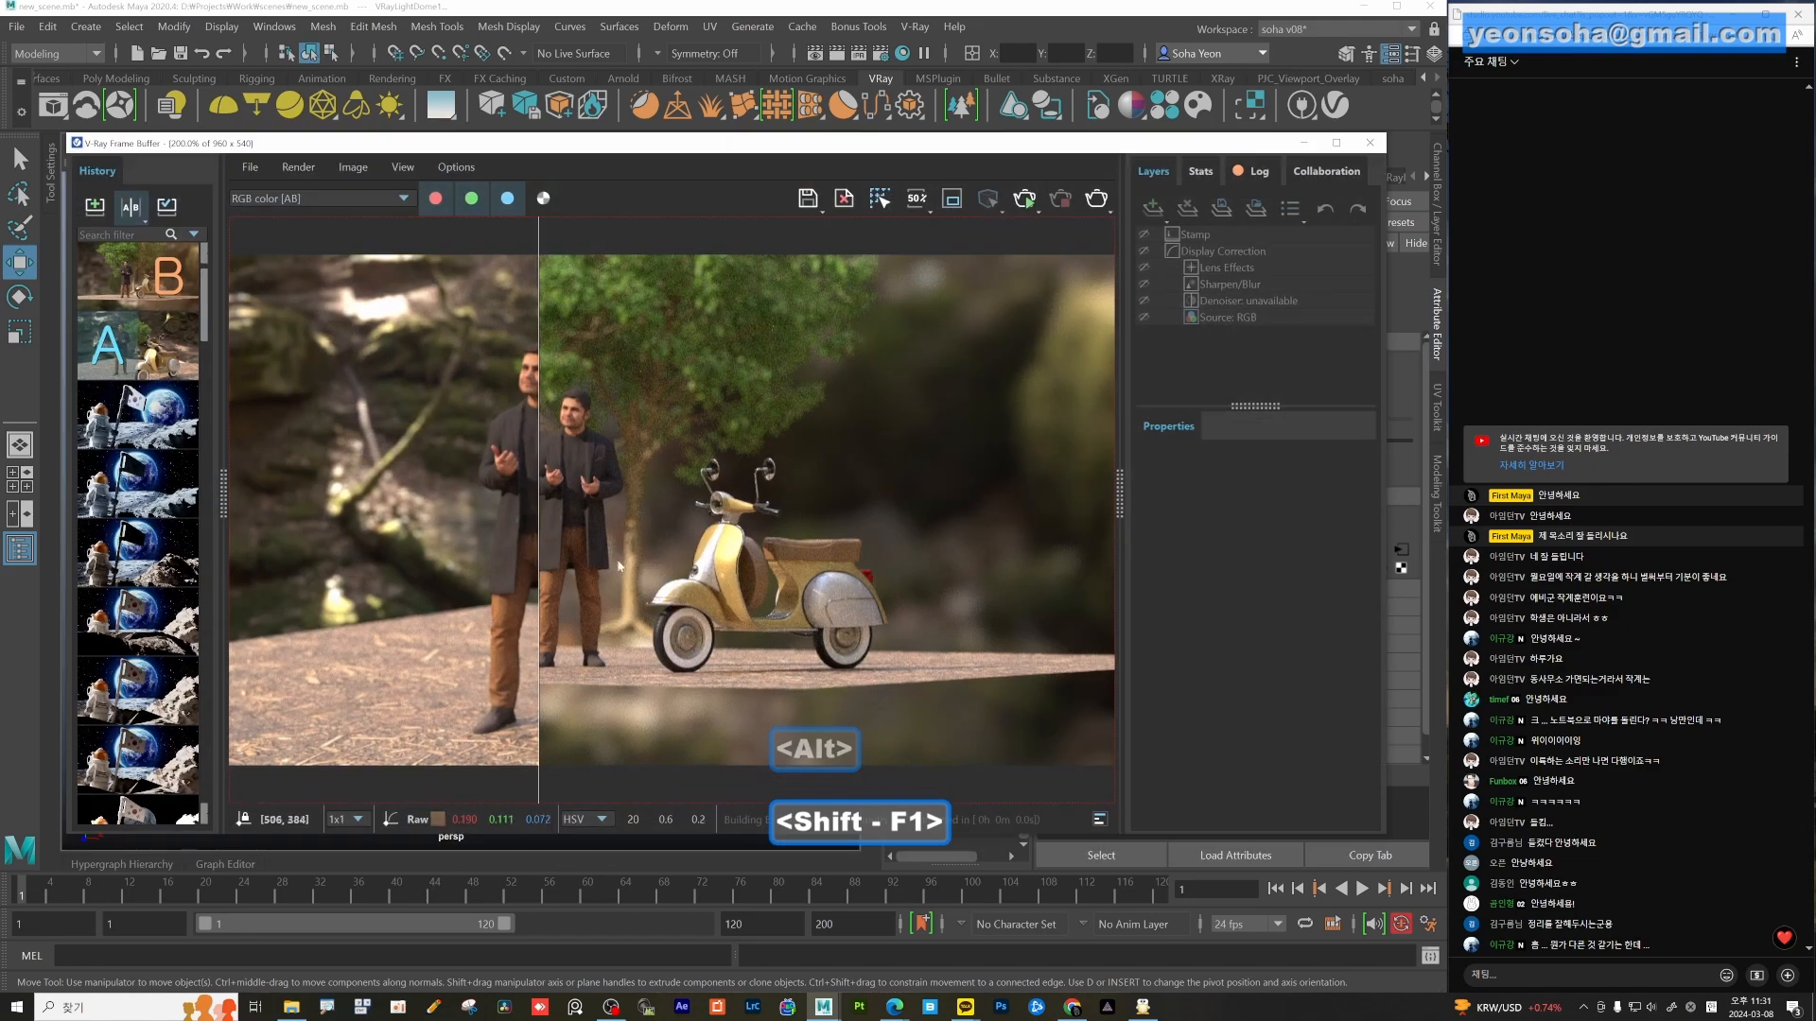
drag(538, 624, 1097, 664)
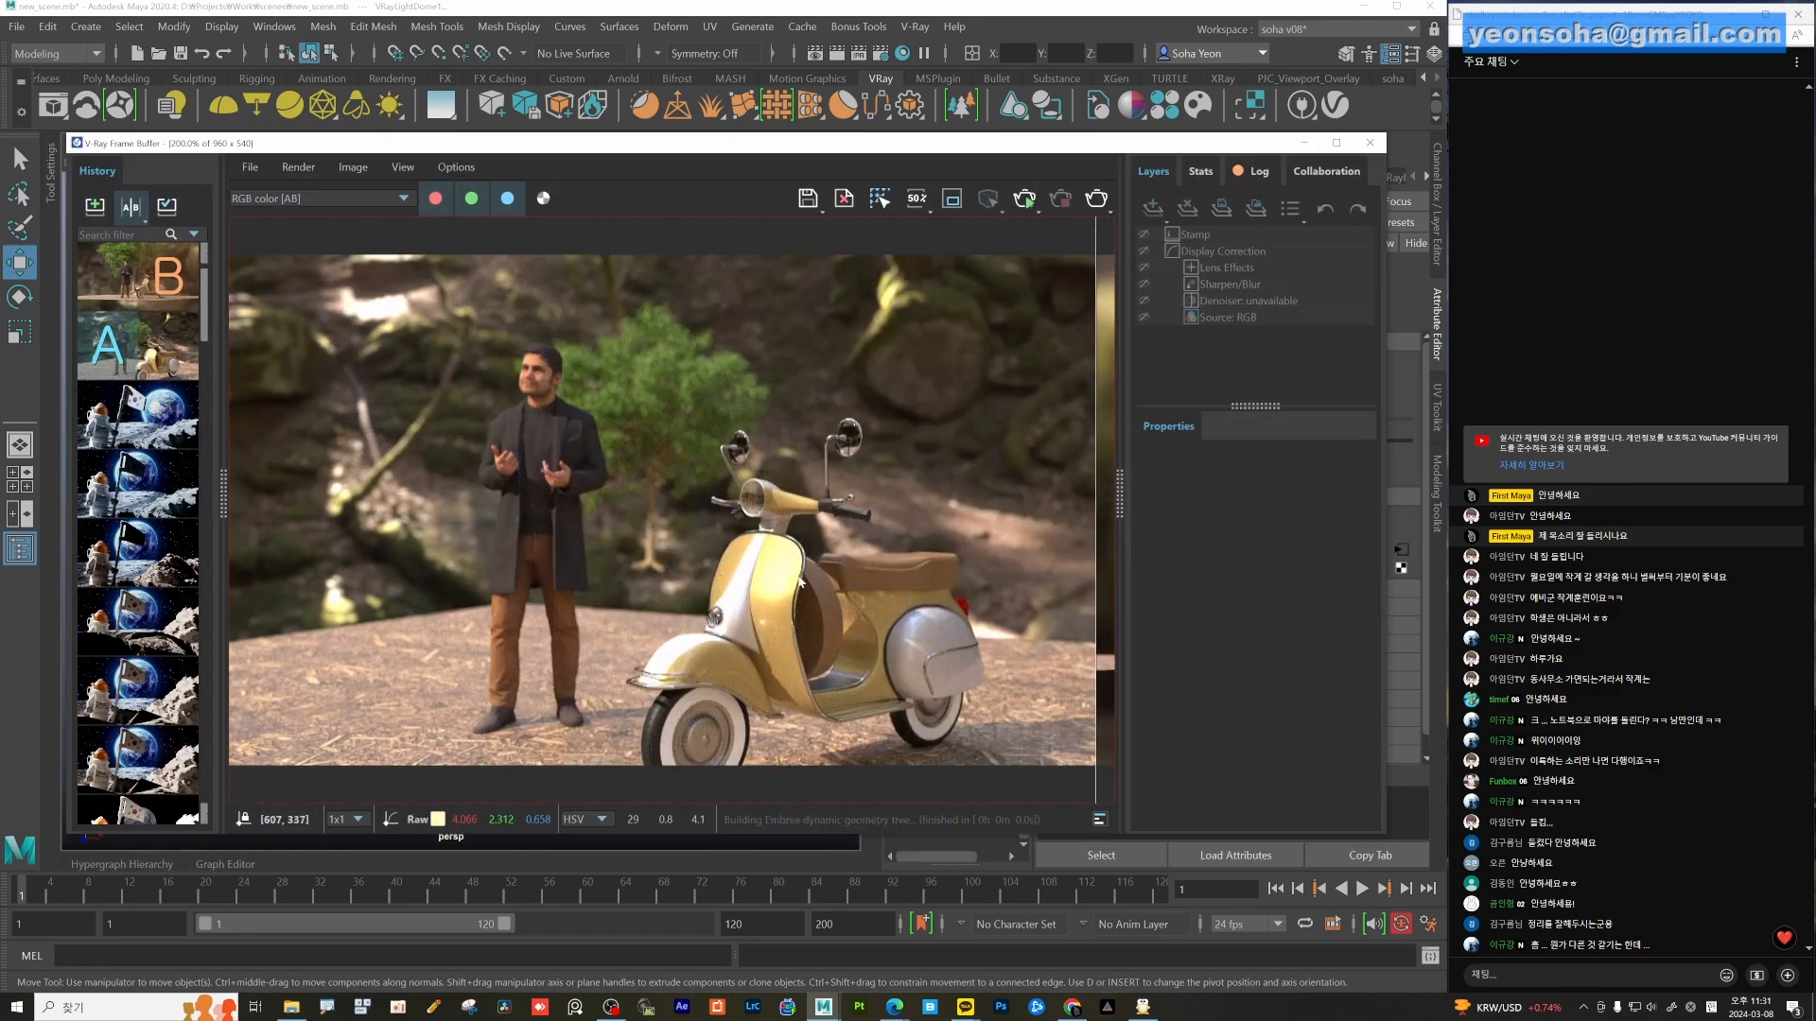
Examine the tree and the scooter in render A and move the divider back to reveal most of render B.
key(F7)
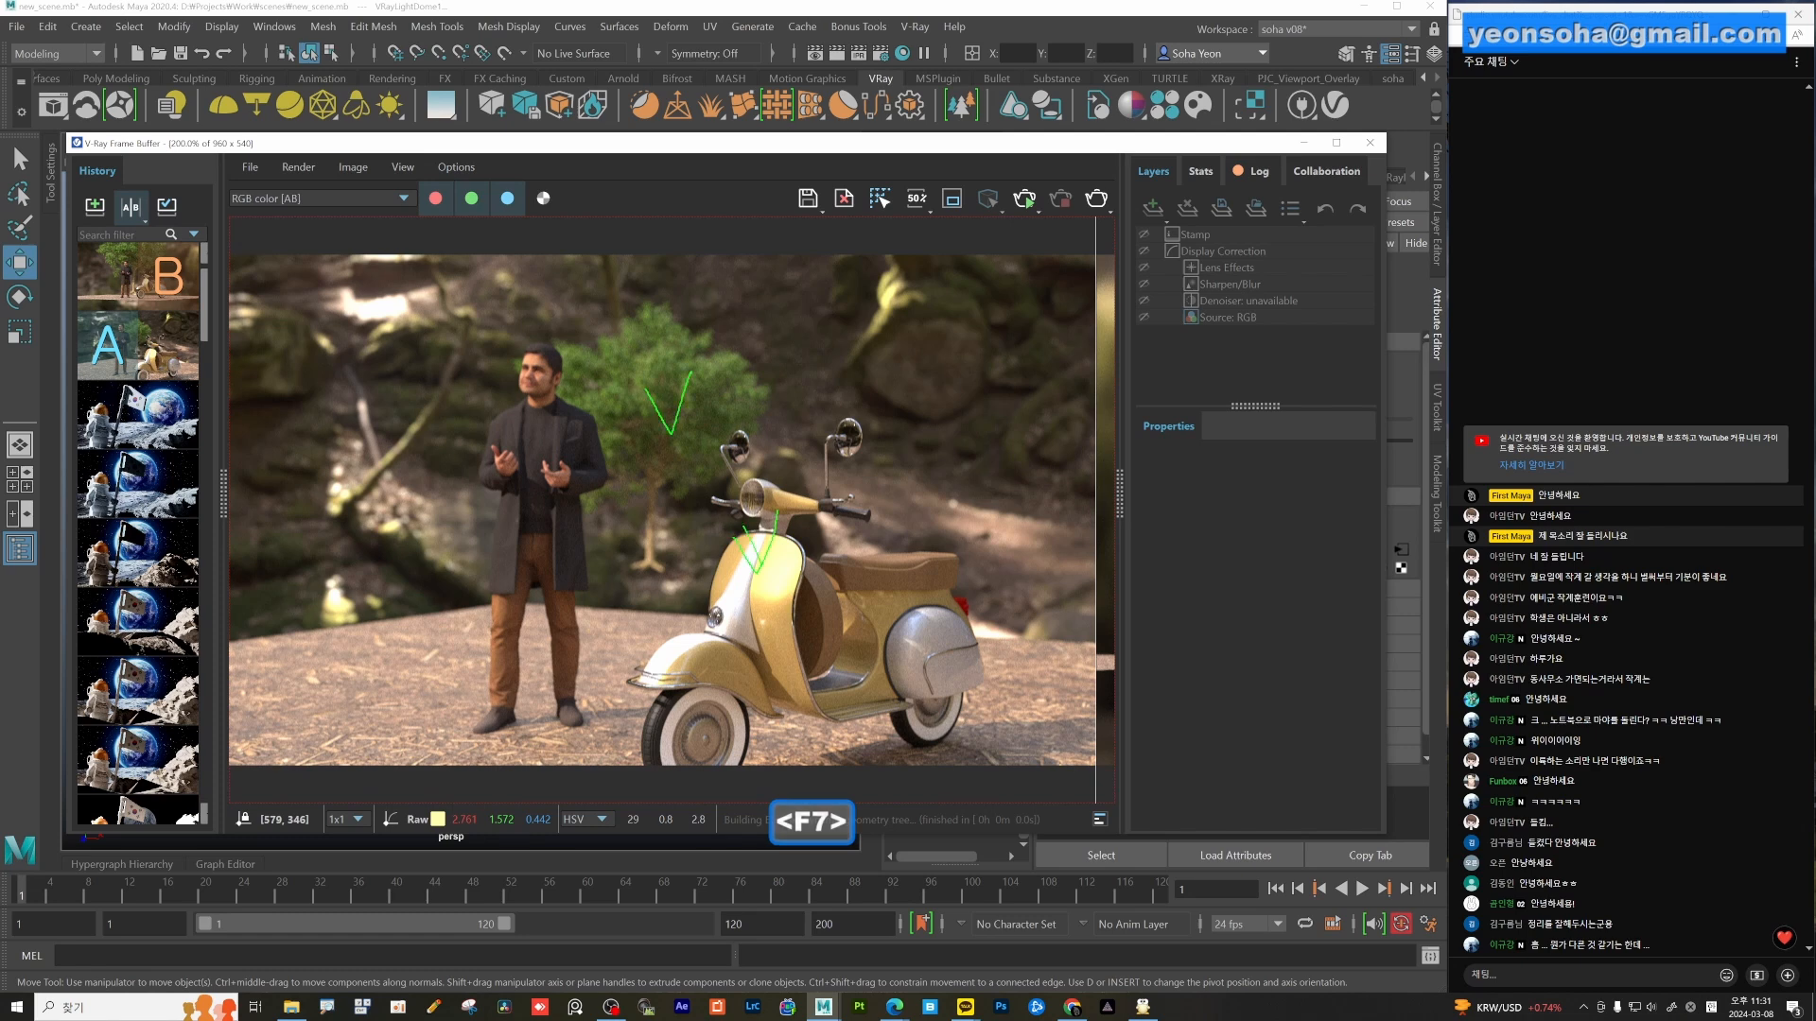
drag(743, 527, 684, 461)
mouse_move(691, 541)
mouse_down()
mouse_move(662, 375)
mouse_move(674, 577)
mouse_move(800, 448)
mouse_move(785, 610)
mouse_move(724, 408)
mouse_move(673, 560)
mouse_up()
key(Escape)
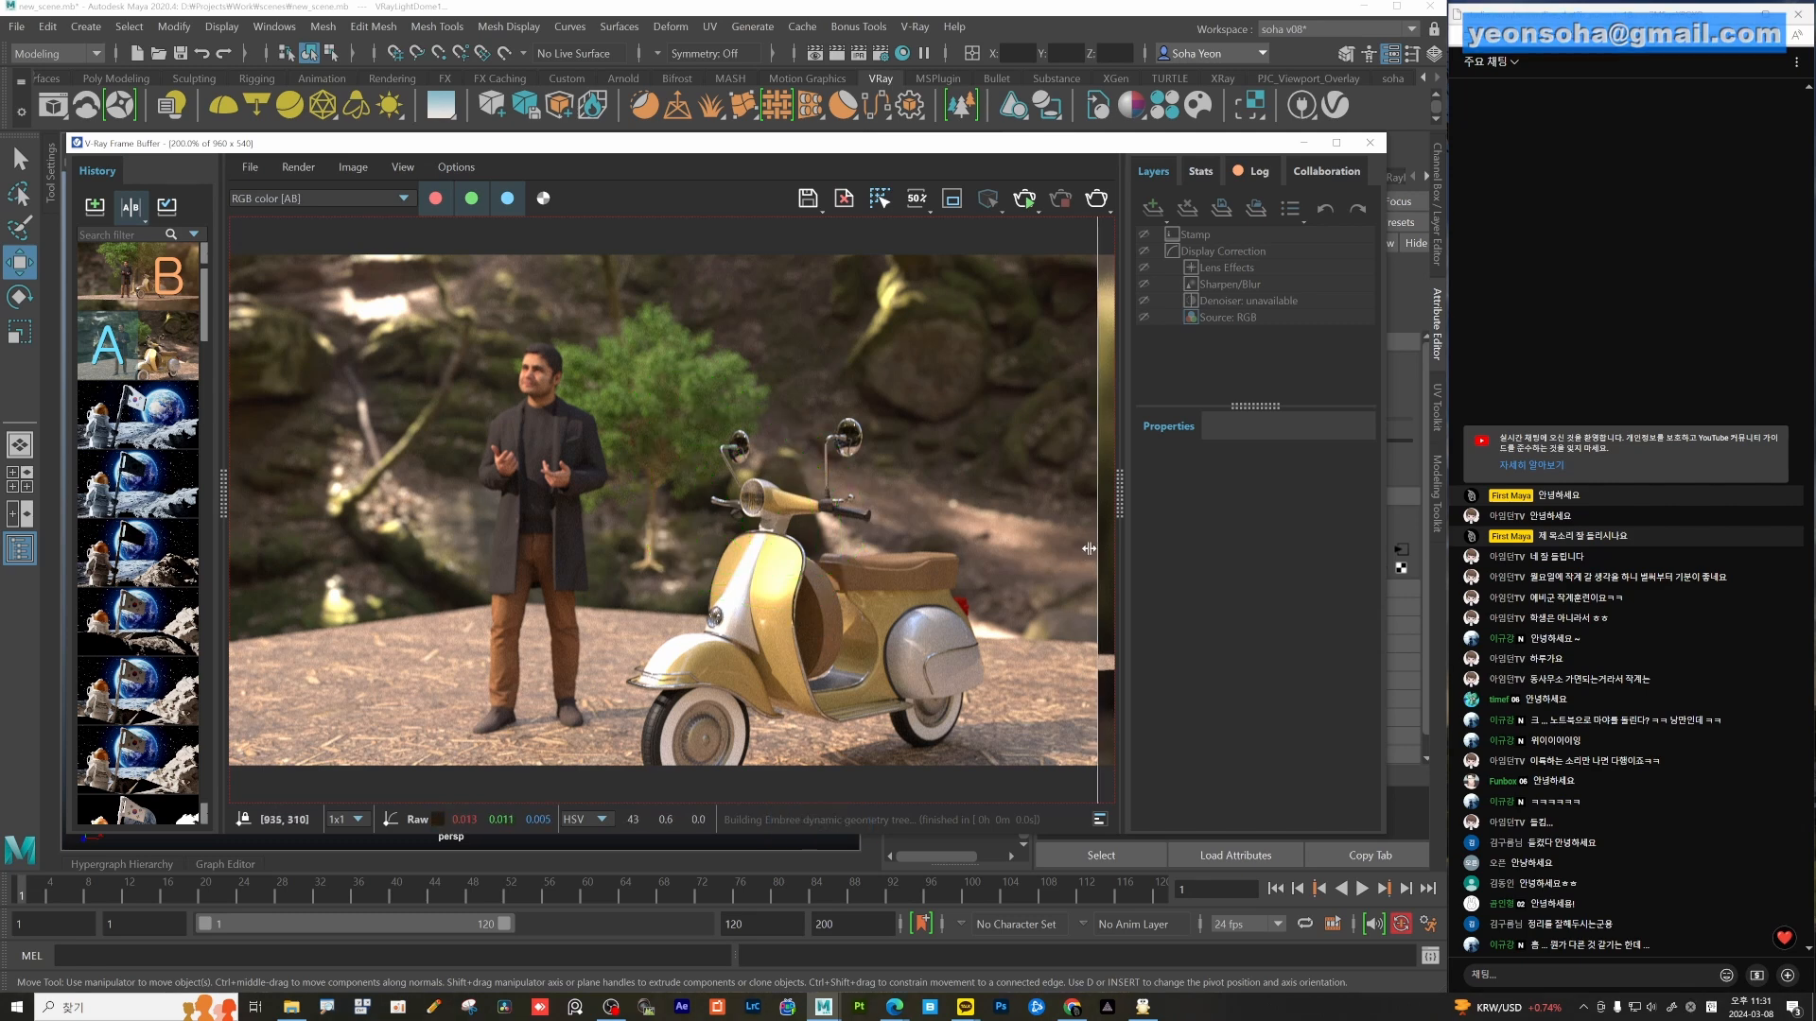
drag(1102, 545, 412, 546)
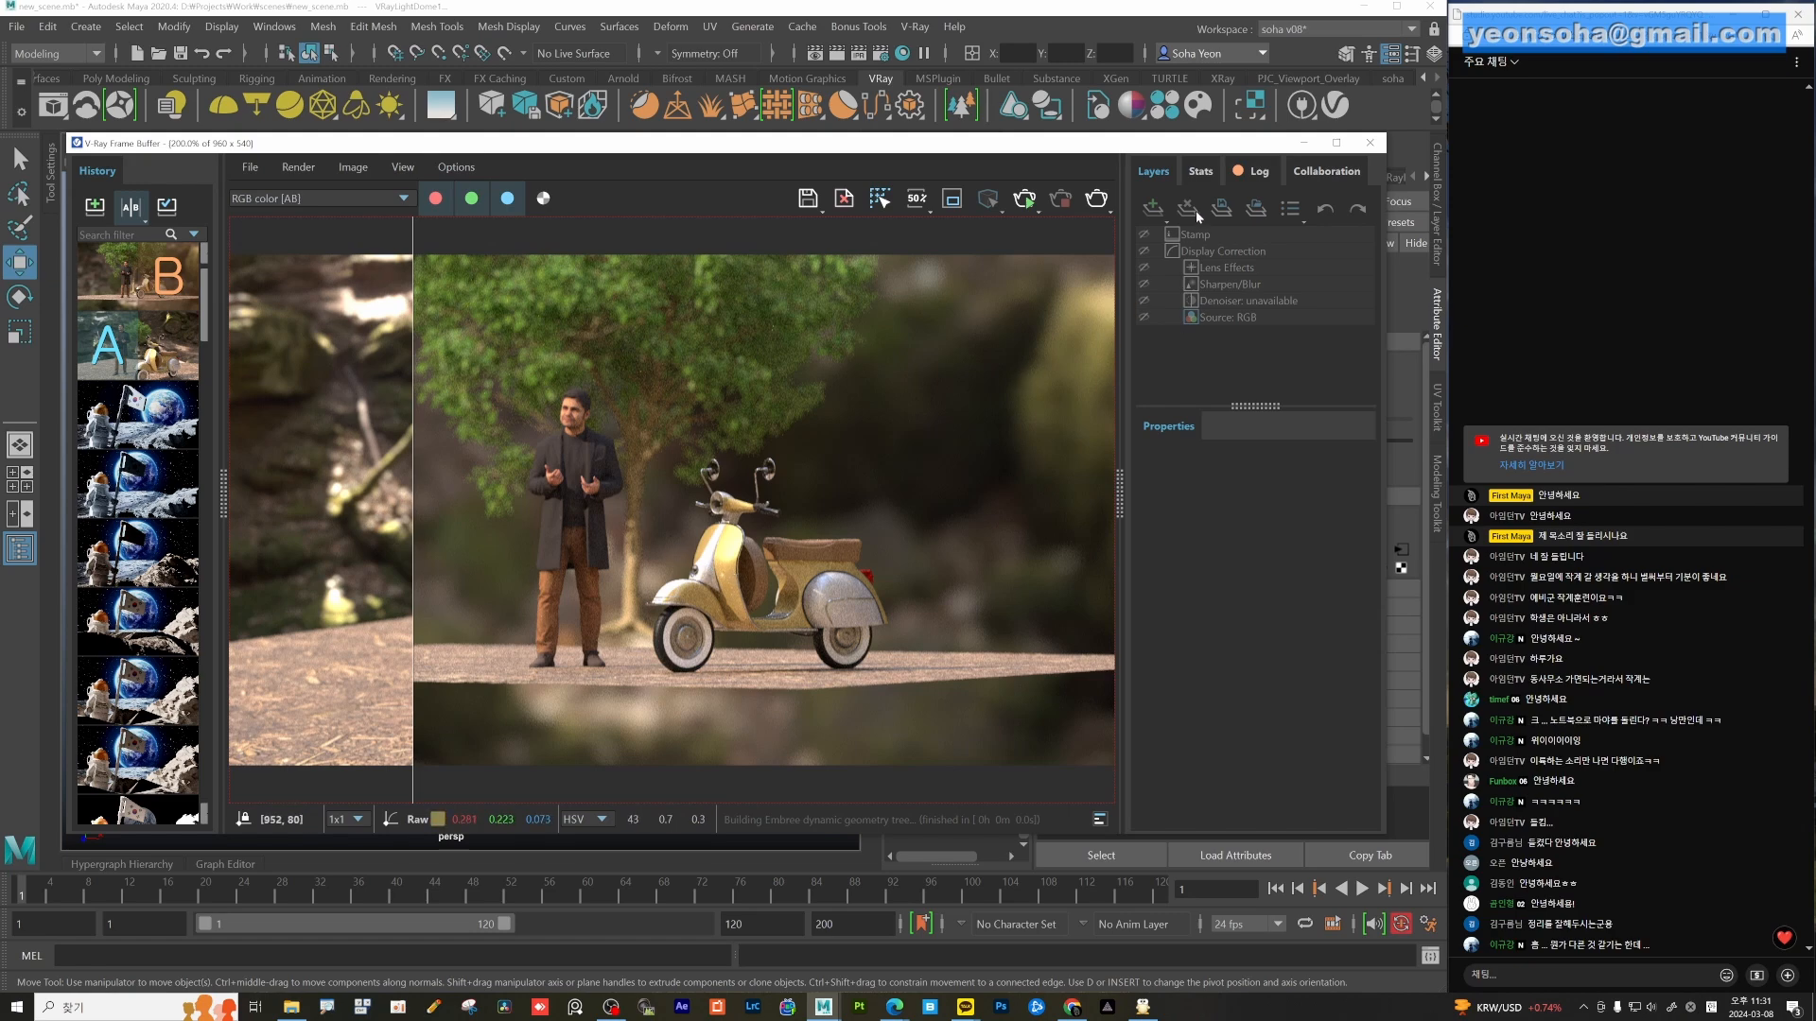
key(Escape)
Minimize the frame buffer and examine the distances between the tree, the ground-plane objects and the camera in the perspective view.
click(1303, 143)
alt+drag(802, 457, 653, 567)
key(F7)
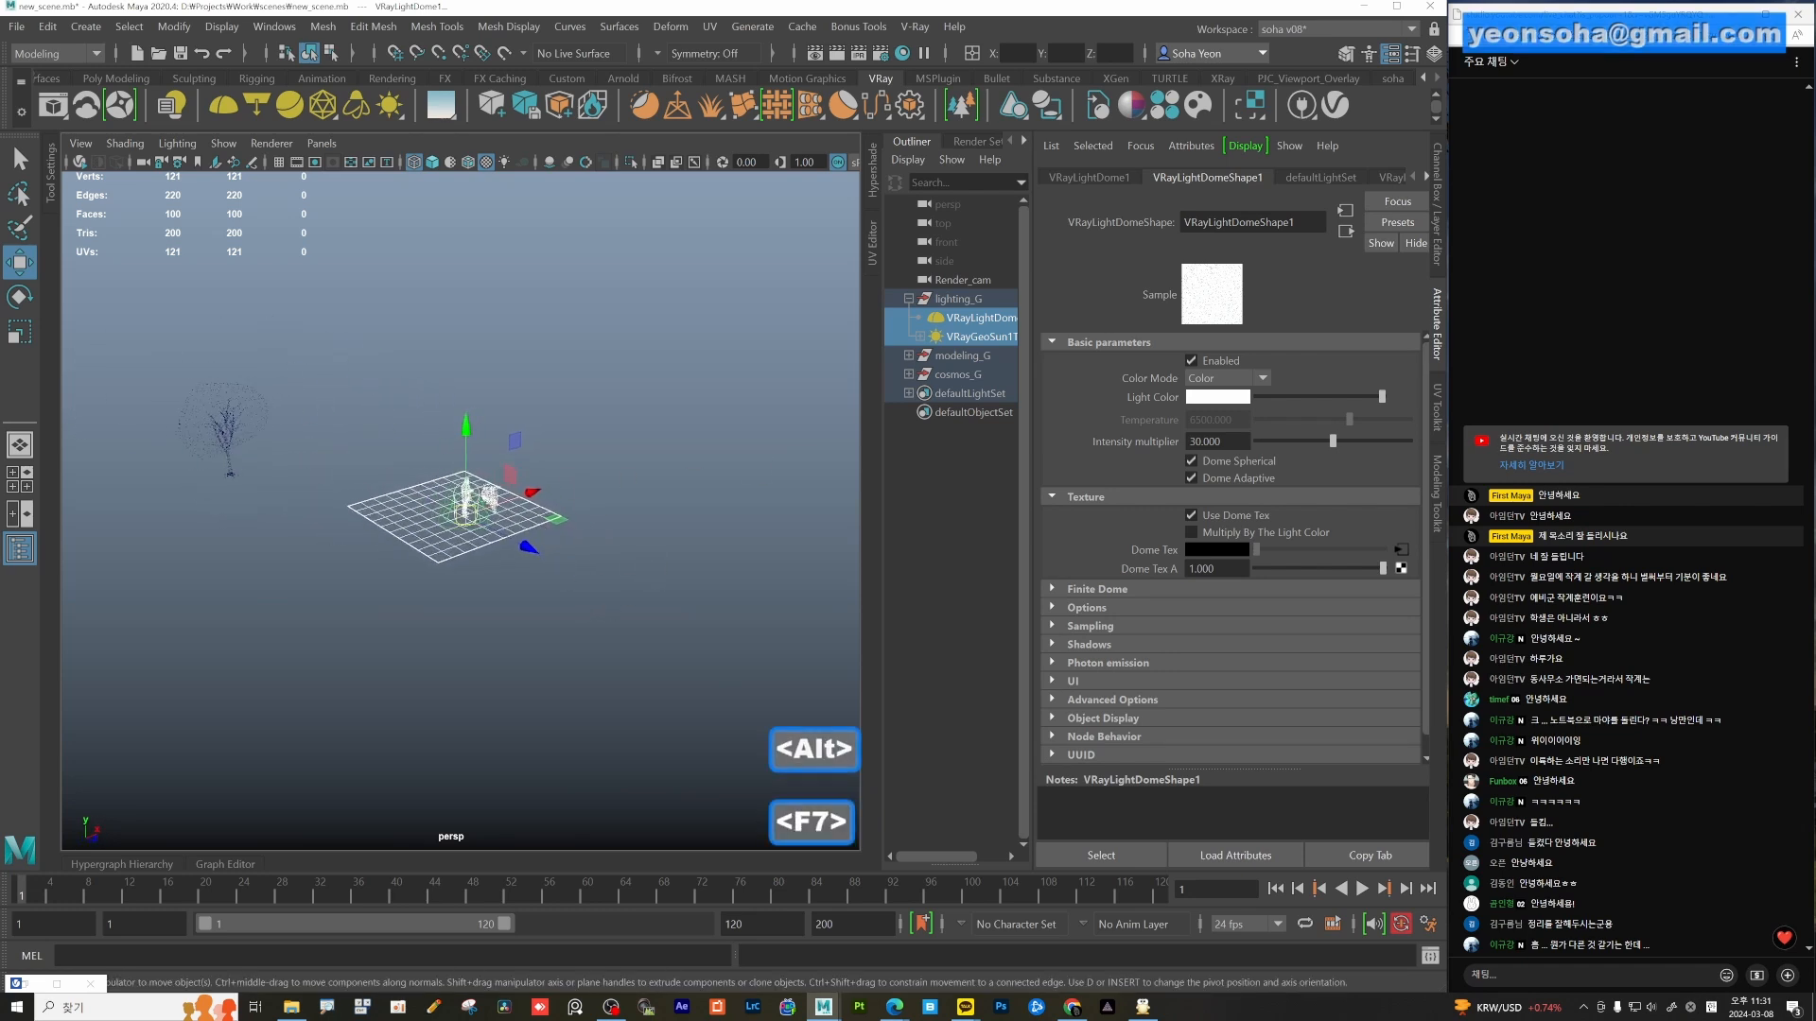
mouse_move(261, 465)
mouse_down()
mouse_move(247, 482)
mouse_move(262, 459)
mouse_up()
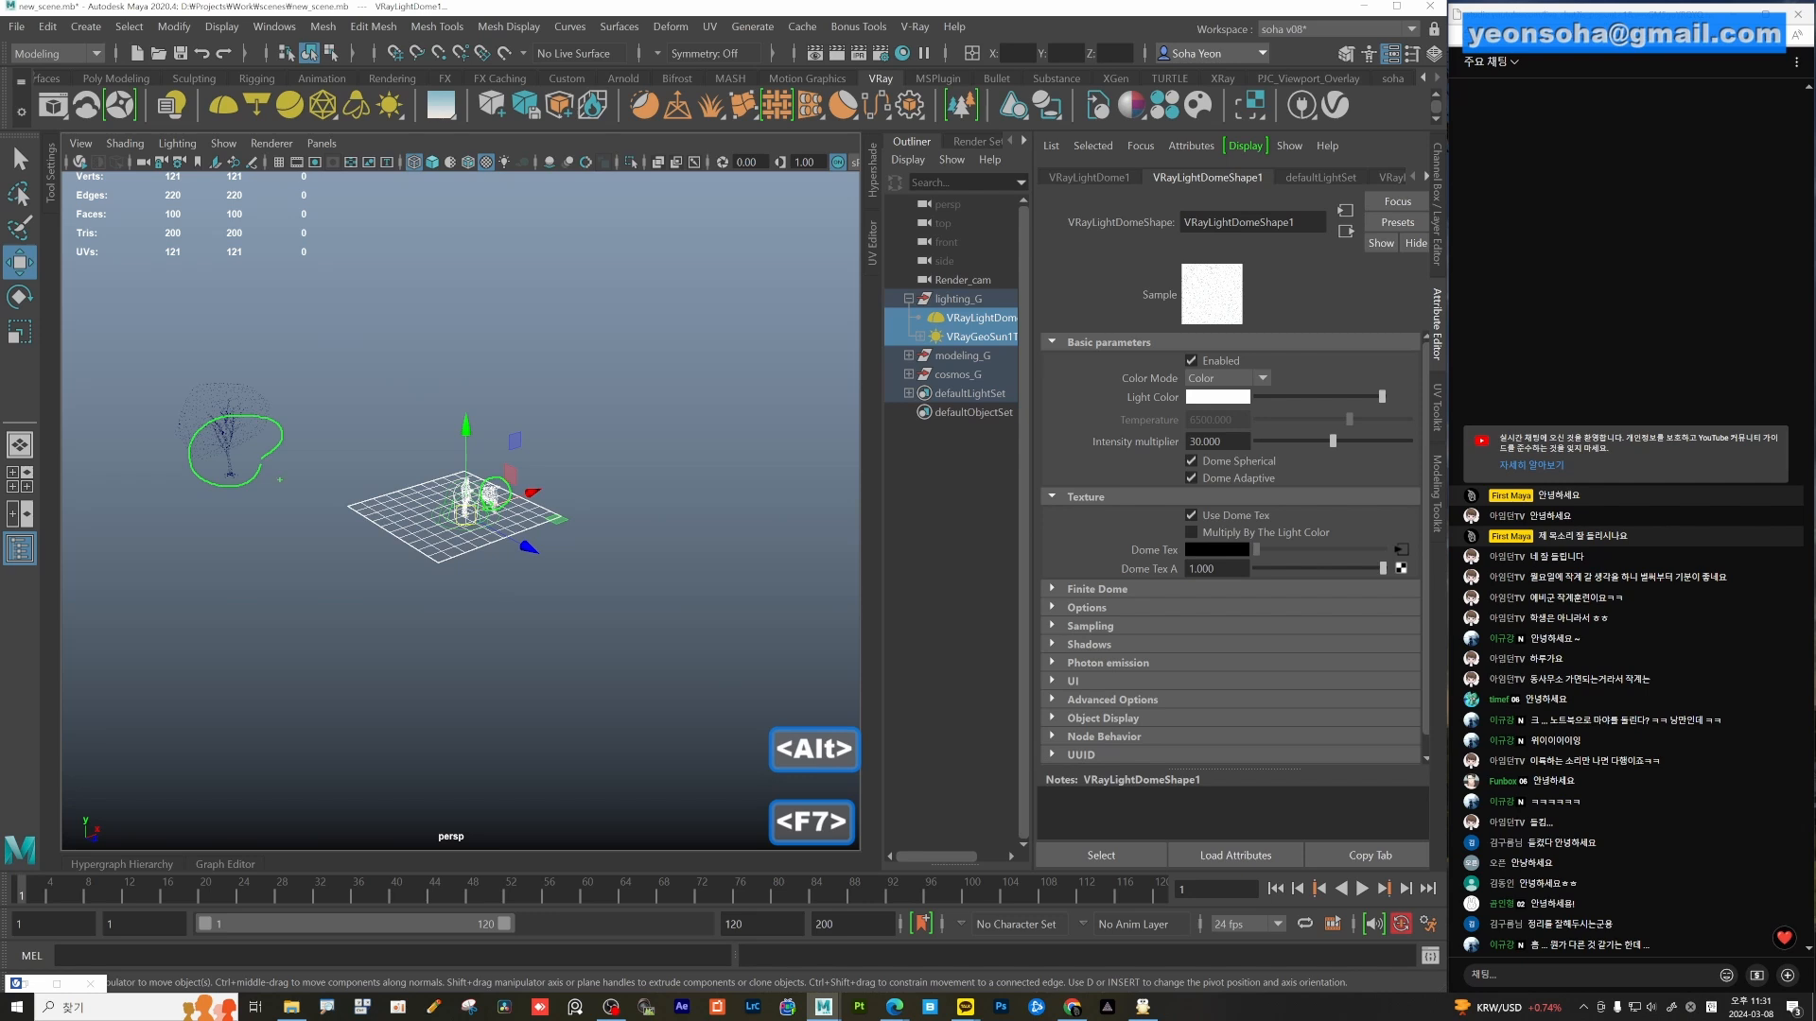
mouse_move(261, 476)
mouse_down()
mouse_move(488, 499)
mouse_move(282, 466)
mouse_up()
mouse_move(463, 477)
mouse_down()
mouse_move(265, 435)
mouse_move(451, 480)
mouse_up()
drag(819, 474, 824, 524)
drag(722, 488, 830, 501)
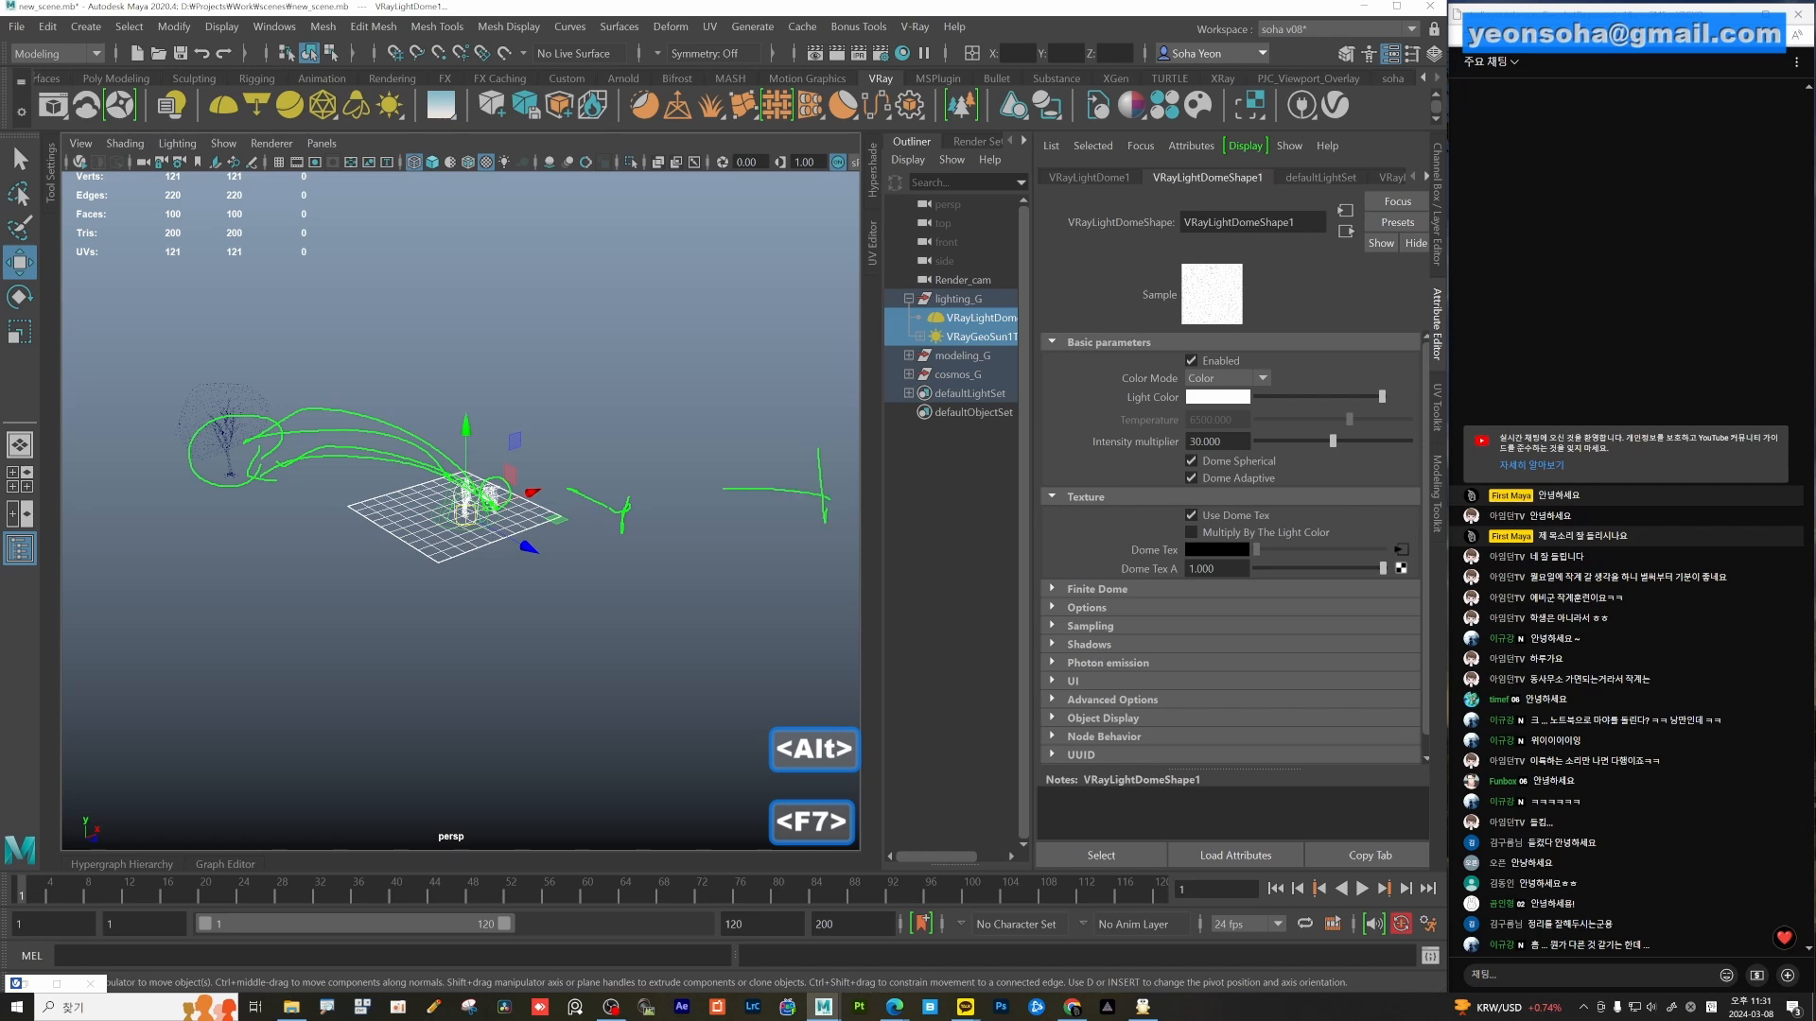
drag(442, 478, 323, 445)
key(Escape)
alt+drag(785, 603, 547, 578)
Reopen the frame buffer and sweep the A/B divider across the image to compare the background and tree in both renders.
key(shift+F1)
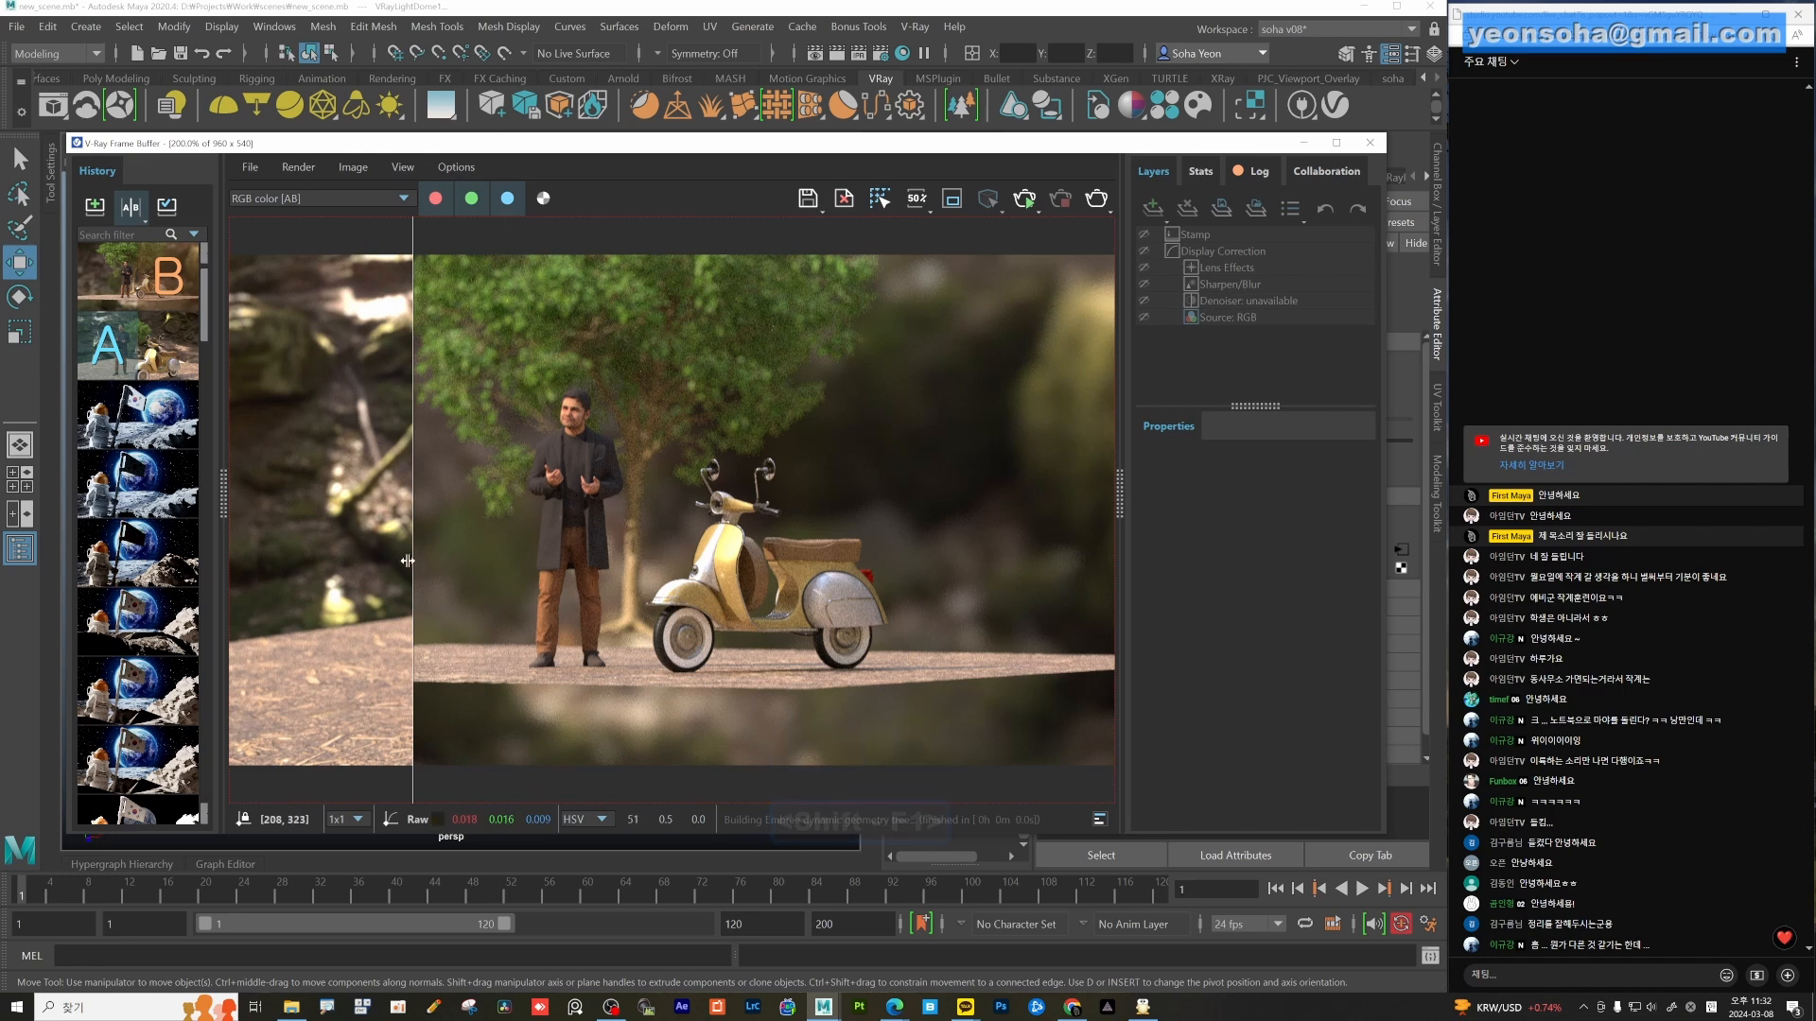
drag(415, 564, 978, 666)
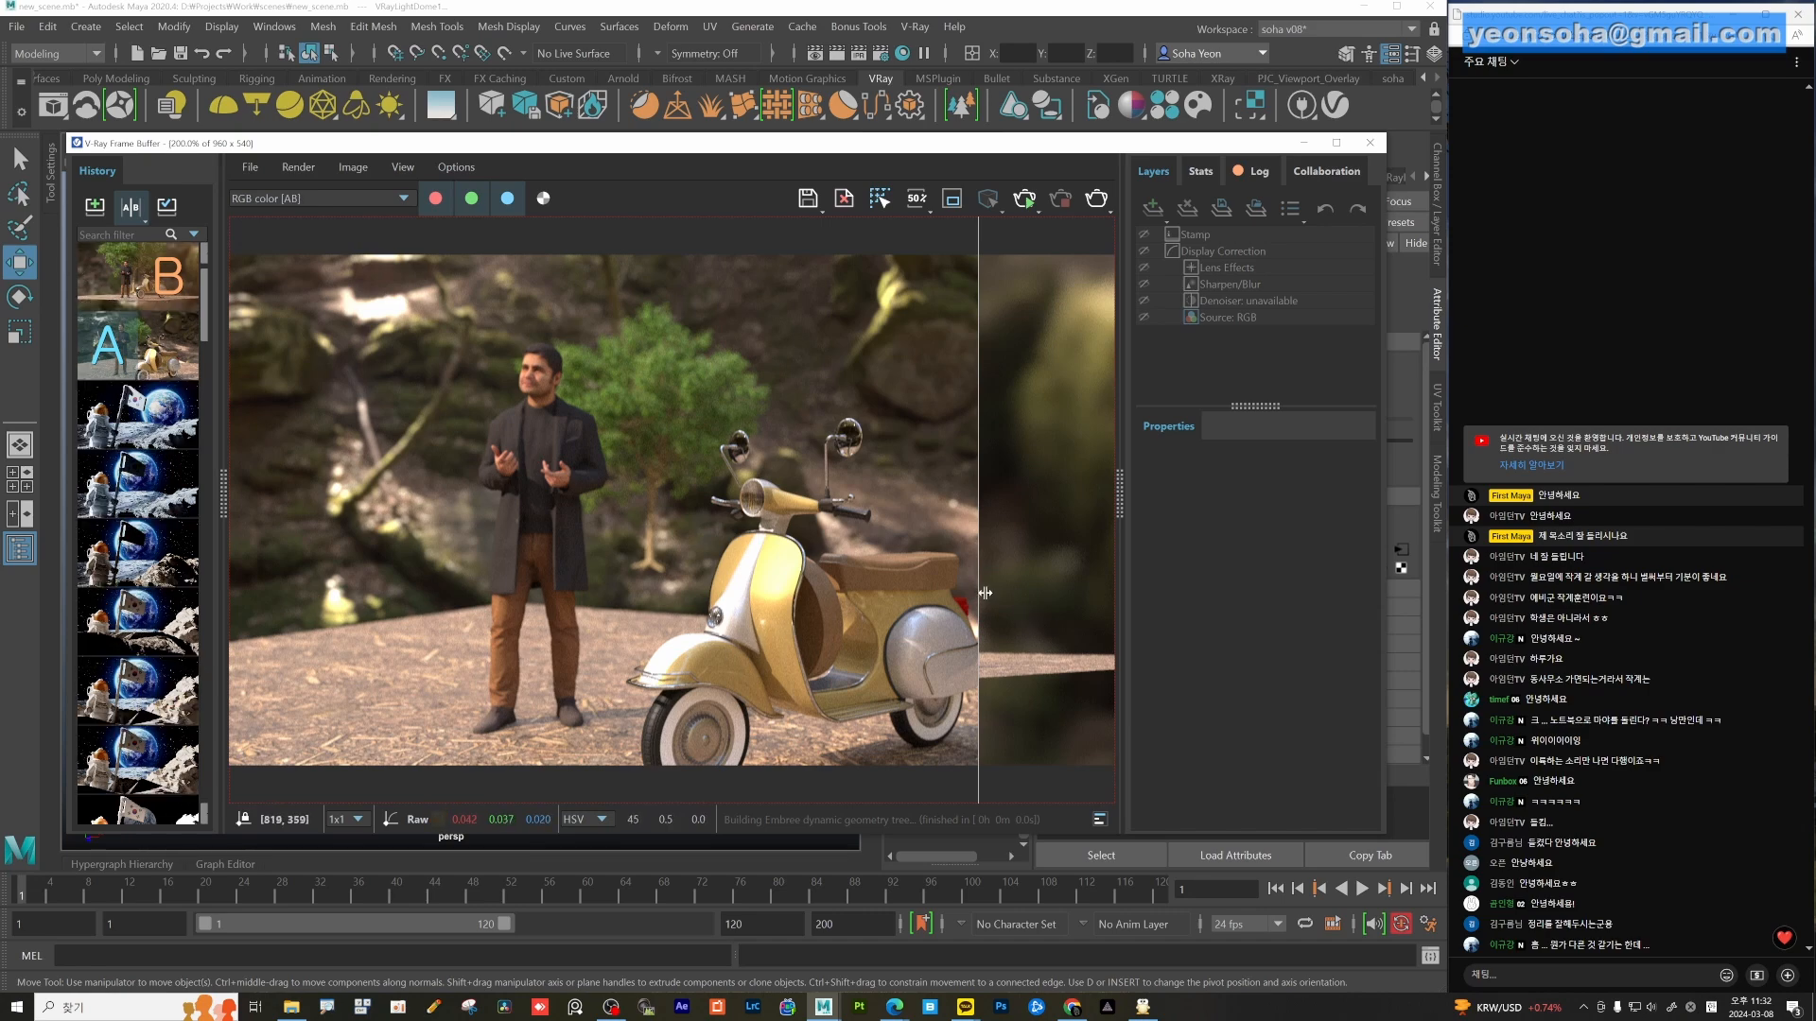
drag(977, 589, 251, 539)
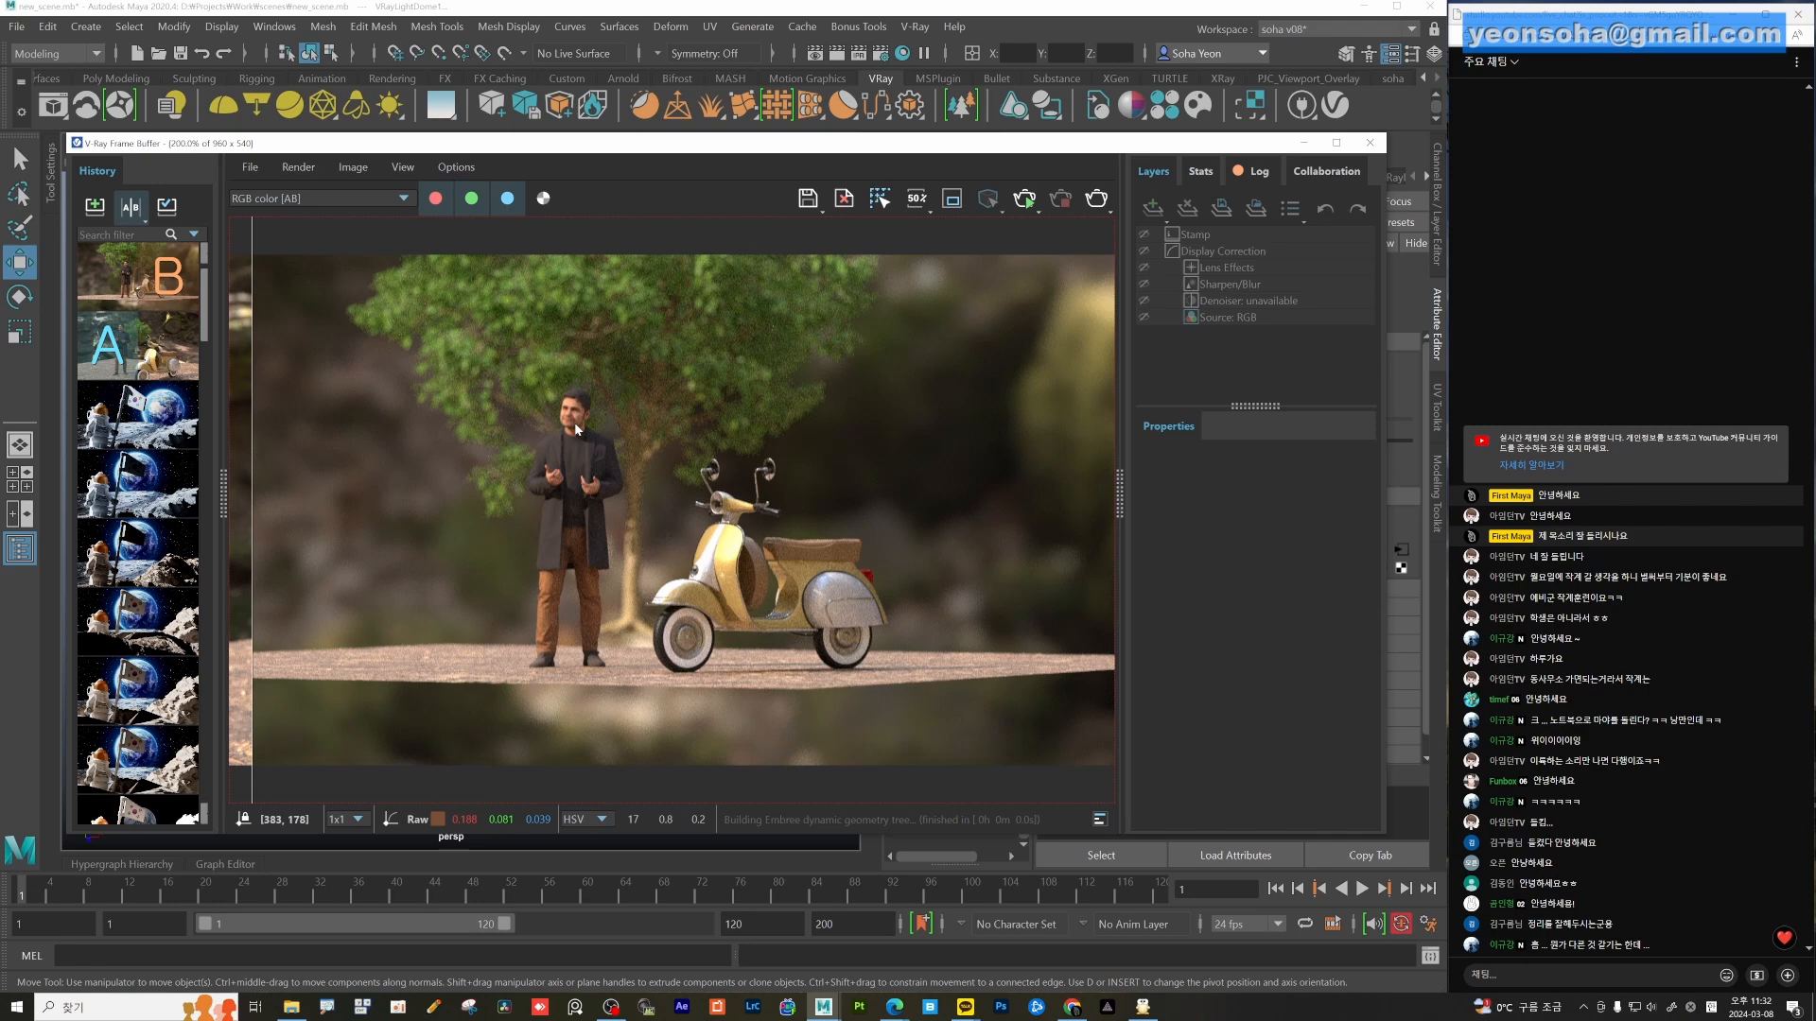
Minimize the frame buffer and set Render_cam's focal length to 50.
click(1304, 142)
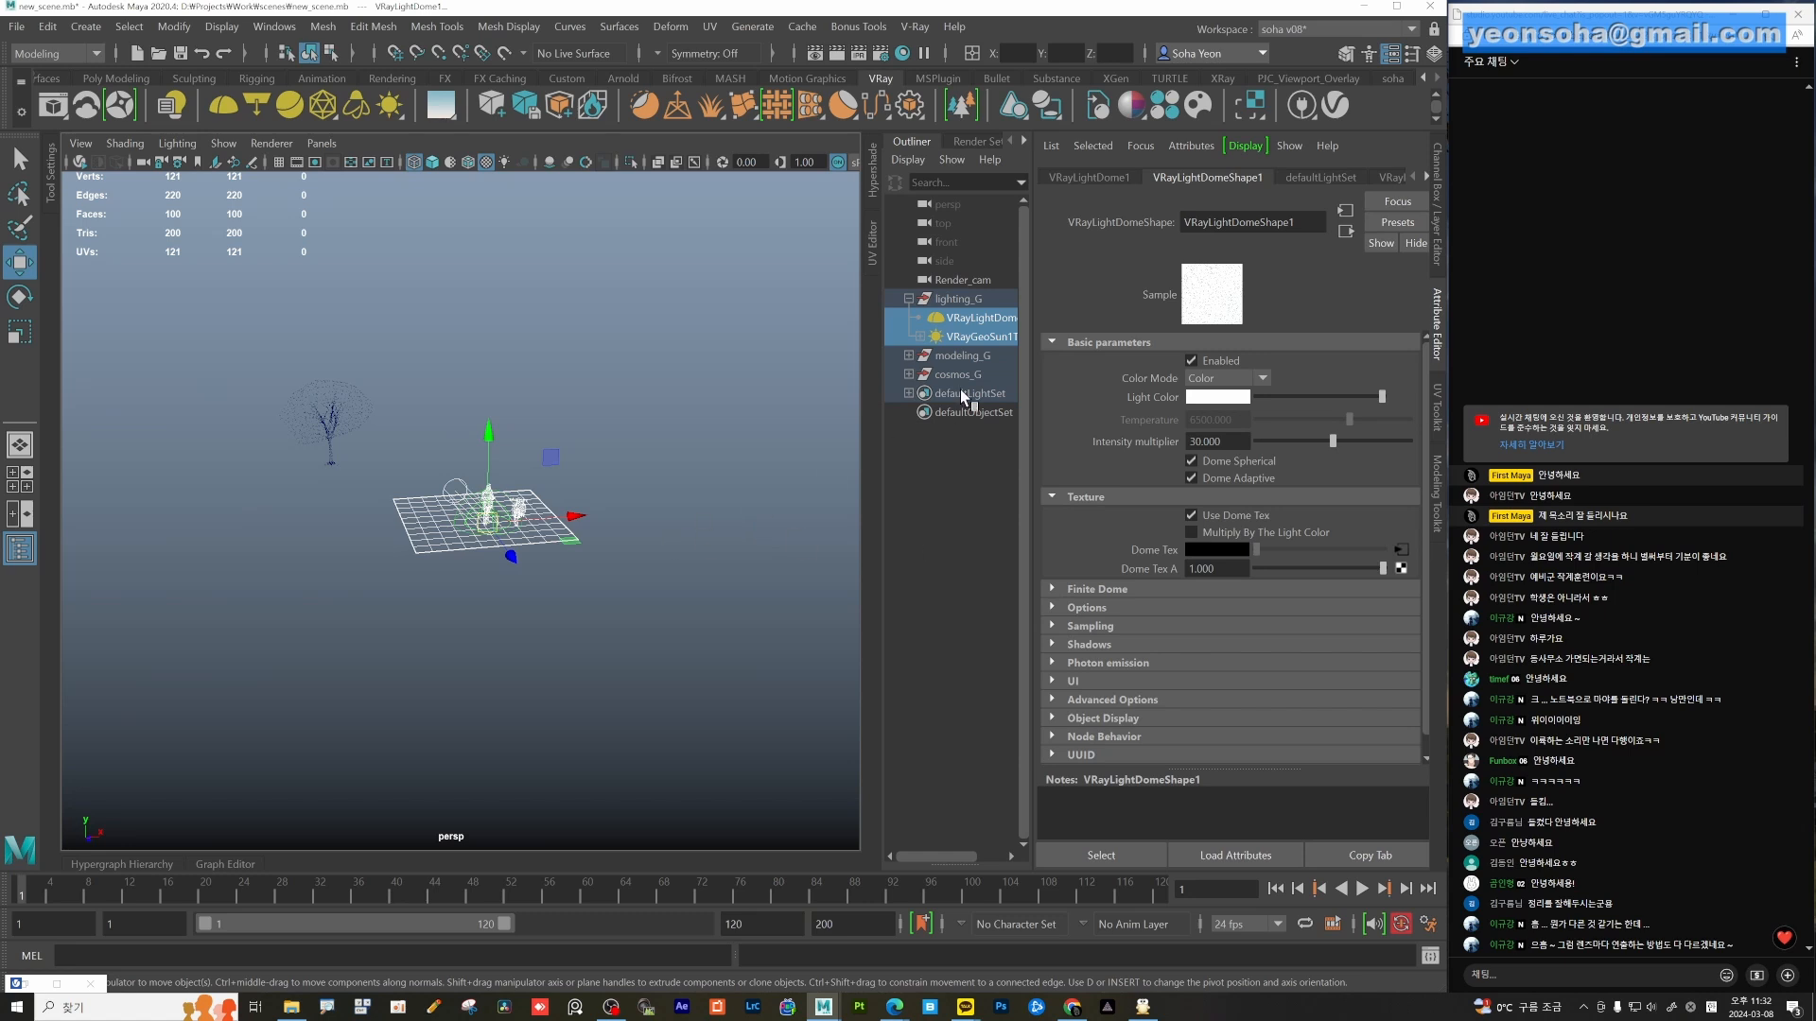
click(964, 280)
drag(1232, 404, 1055, 403)
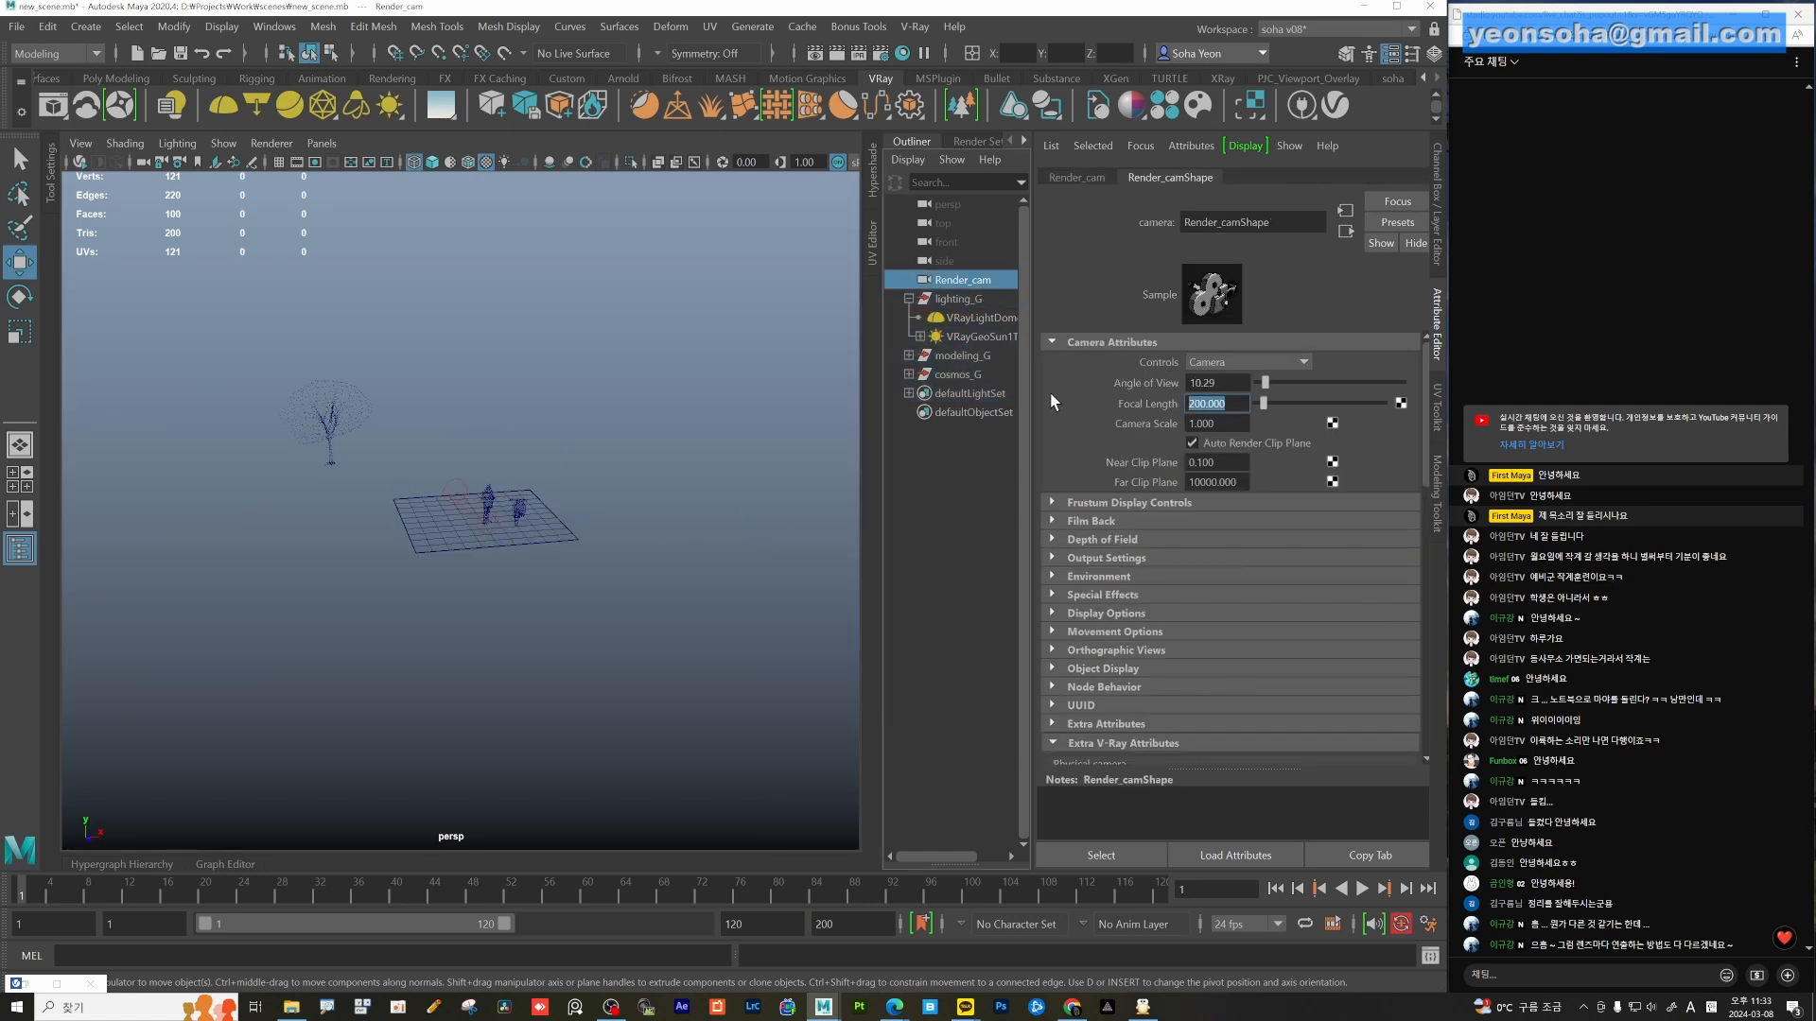
text(500)
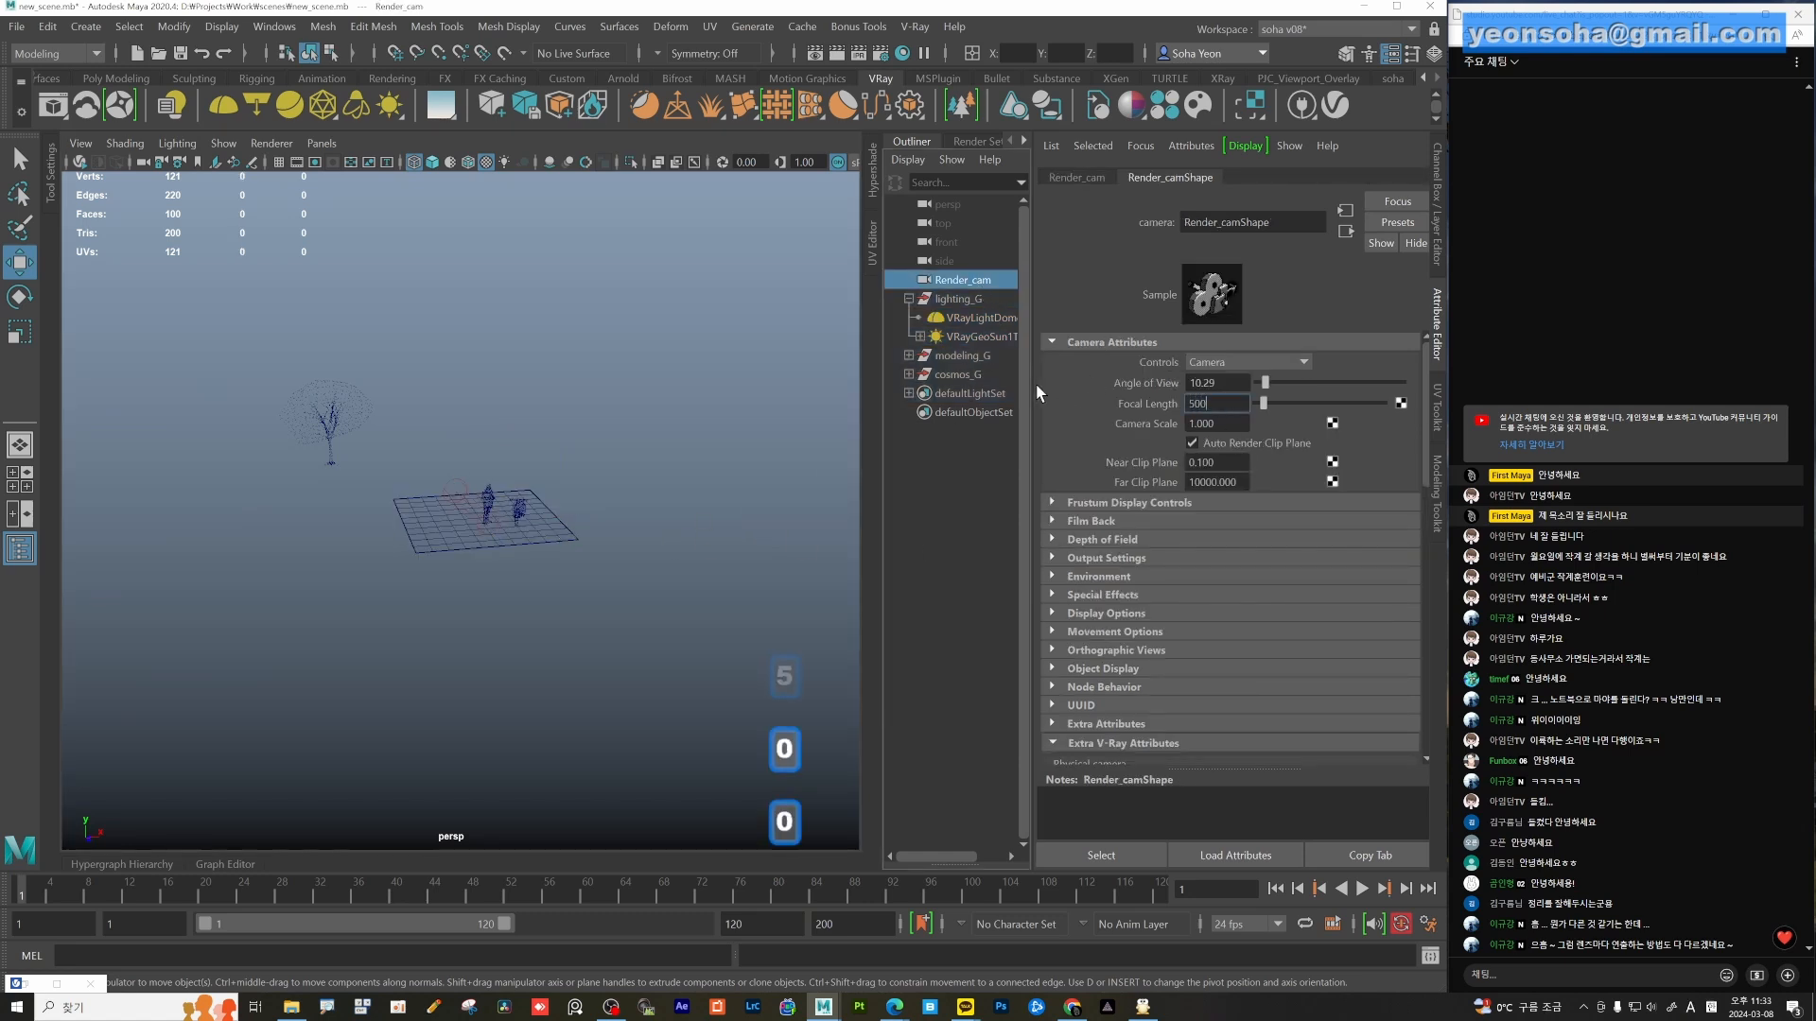
key(BackSpace)
key(Return)
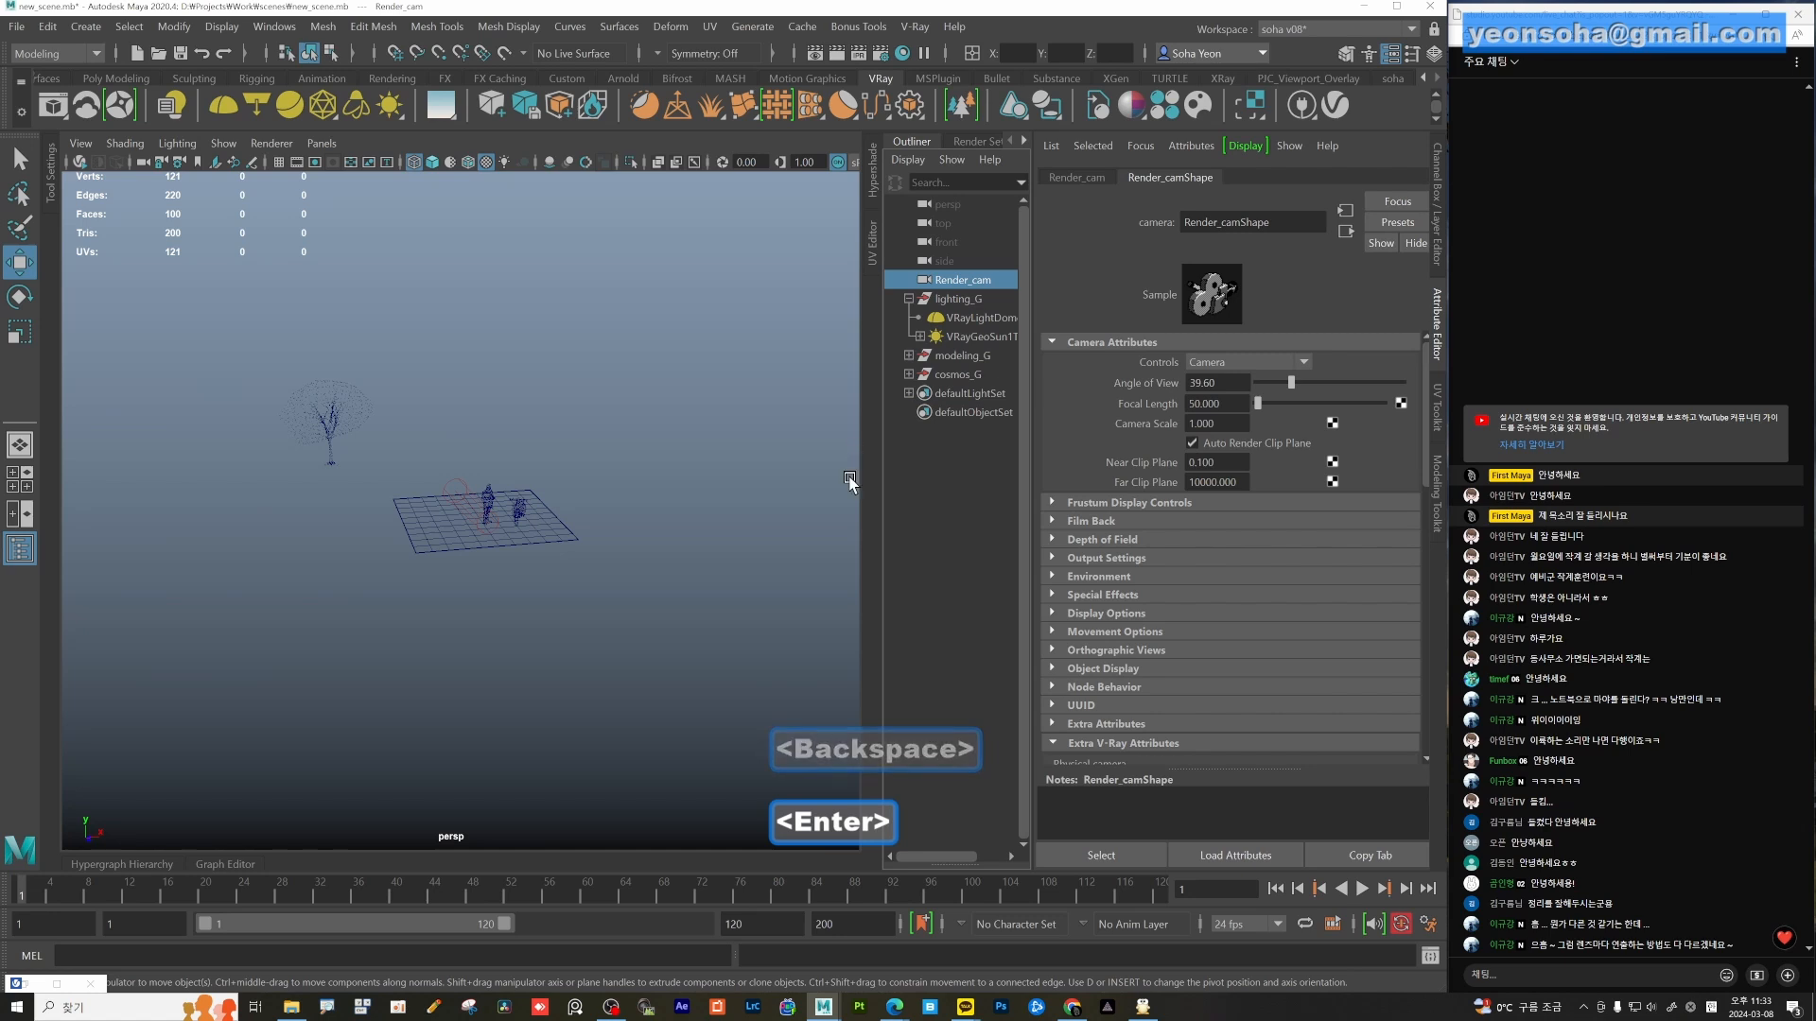
Reselect Render_cam in the perspective view and start an interactive V-Ray render in the frame buffer.
scroll(700, 572, down, 3)
alt+middle_drag(663, 563, 585, 550)
drag(573, 428, 764, 637)
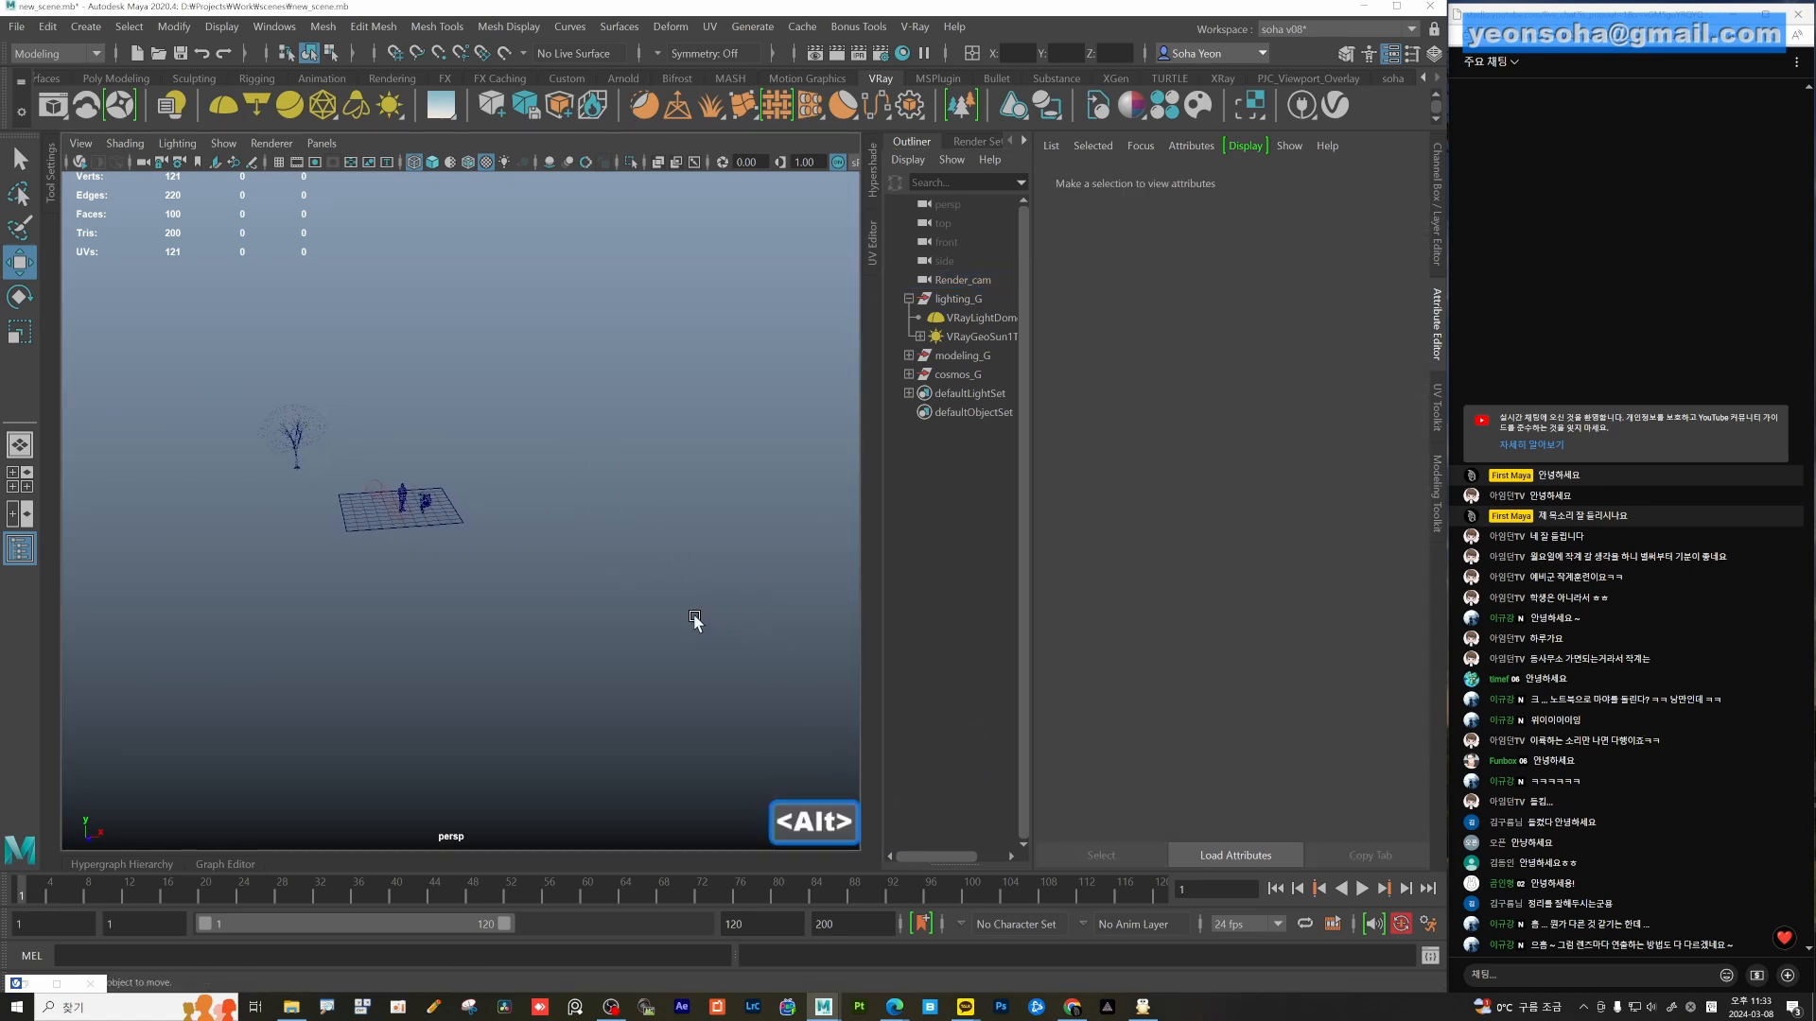
click(965, 283)
alt+drag(525, 537, 634, 579)
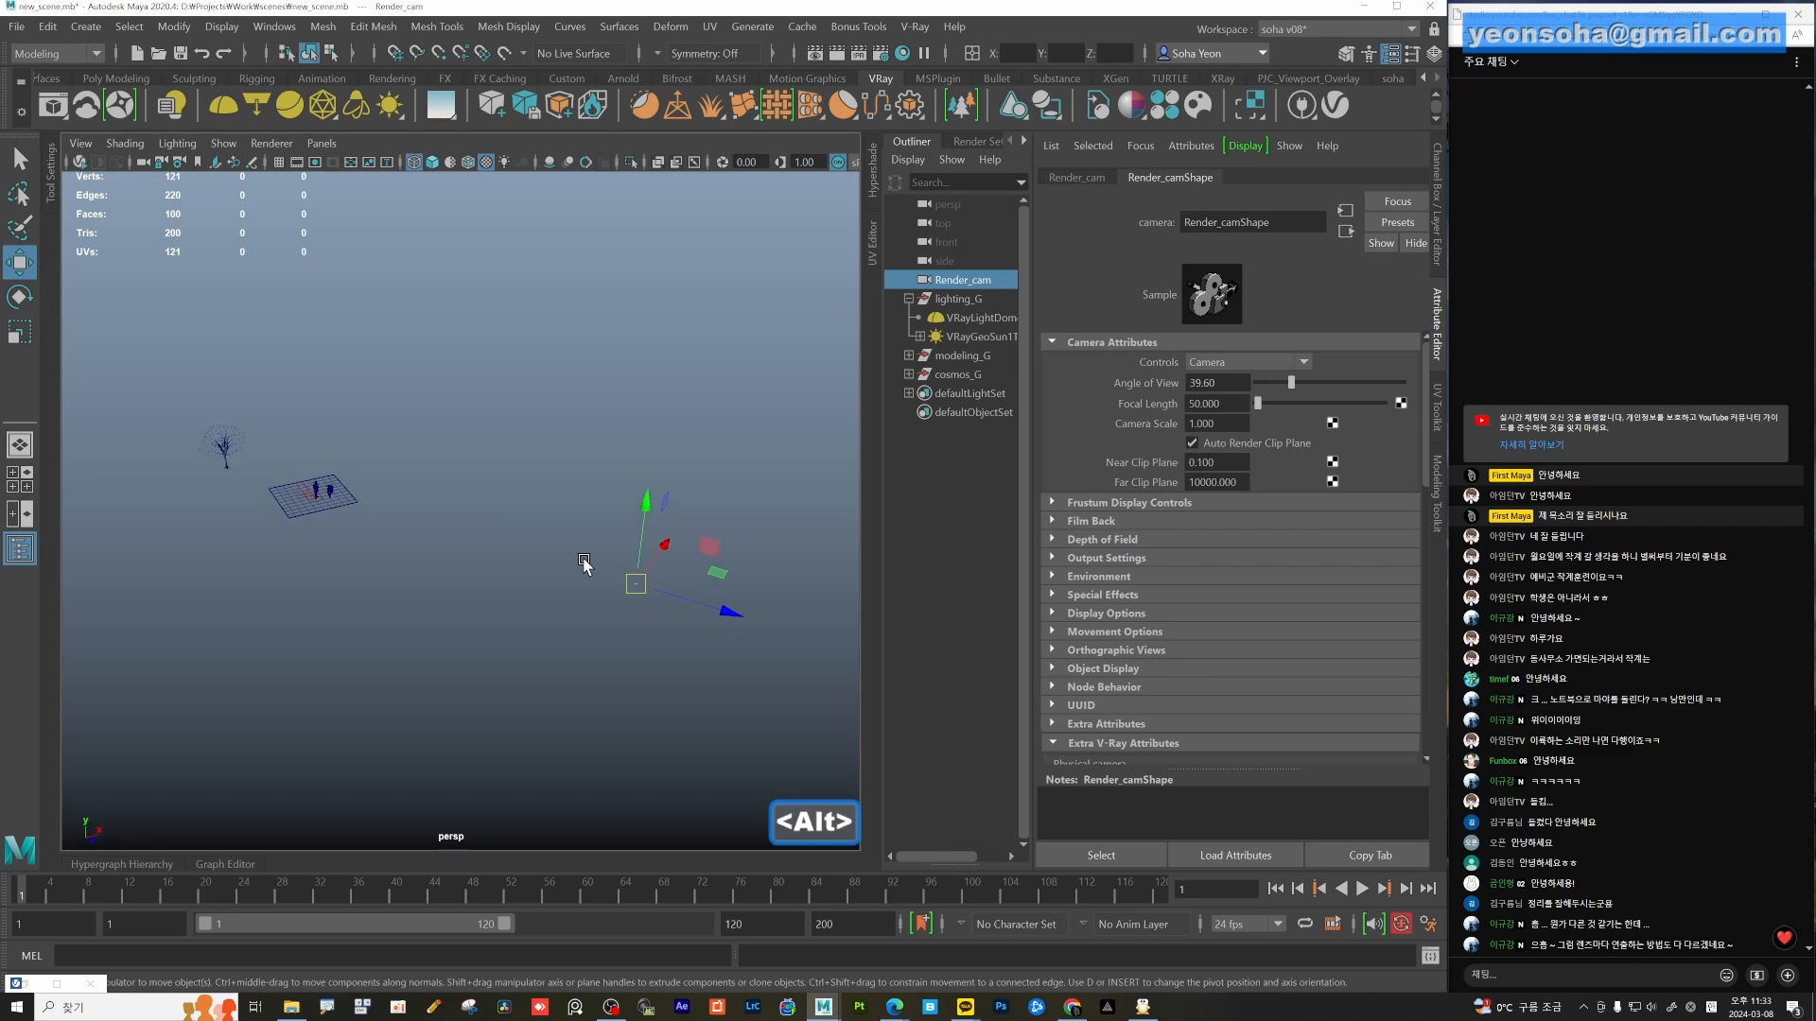
key(shift+F1)
click(1030, 205)
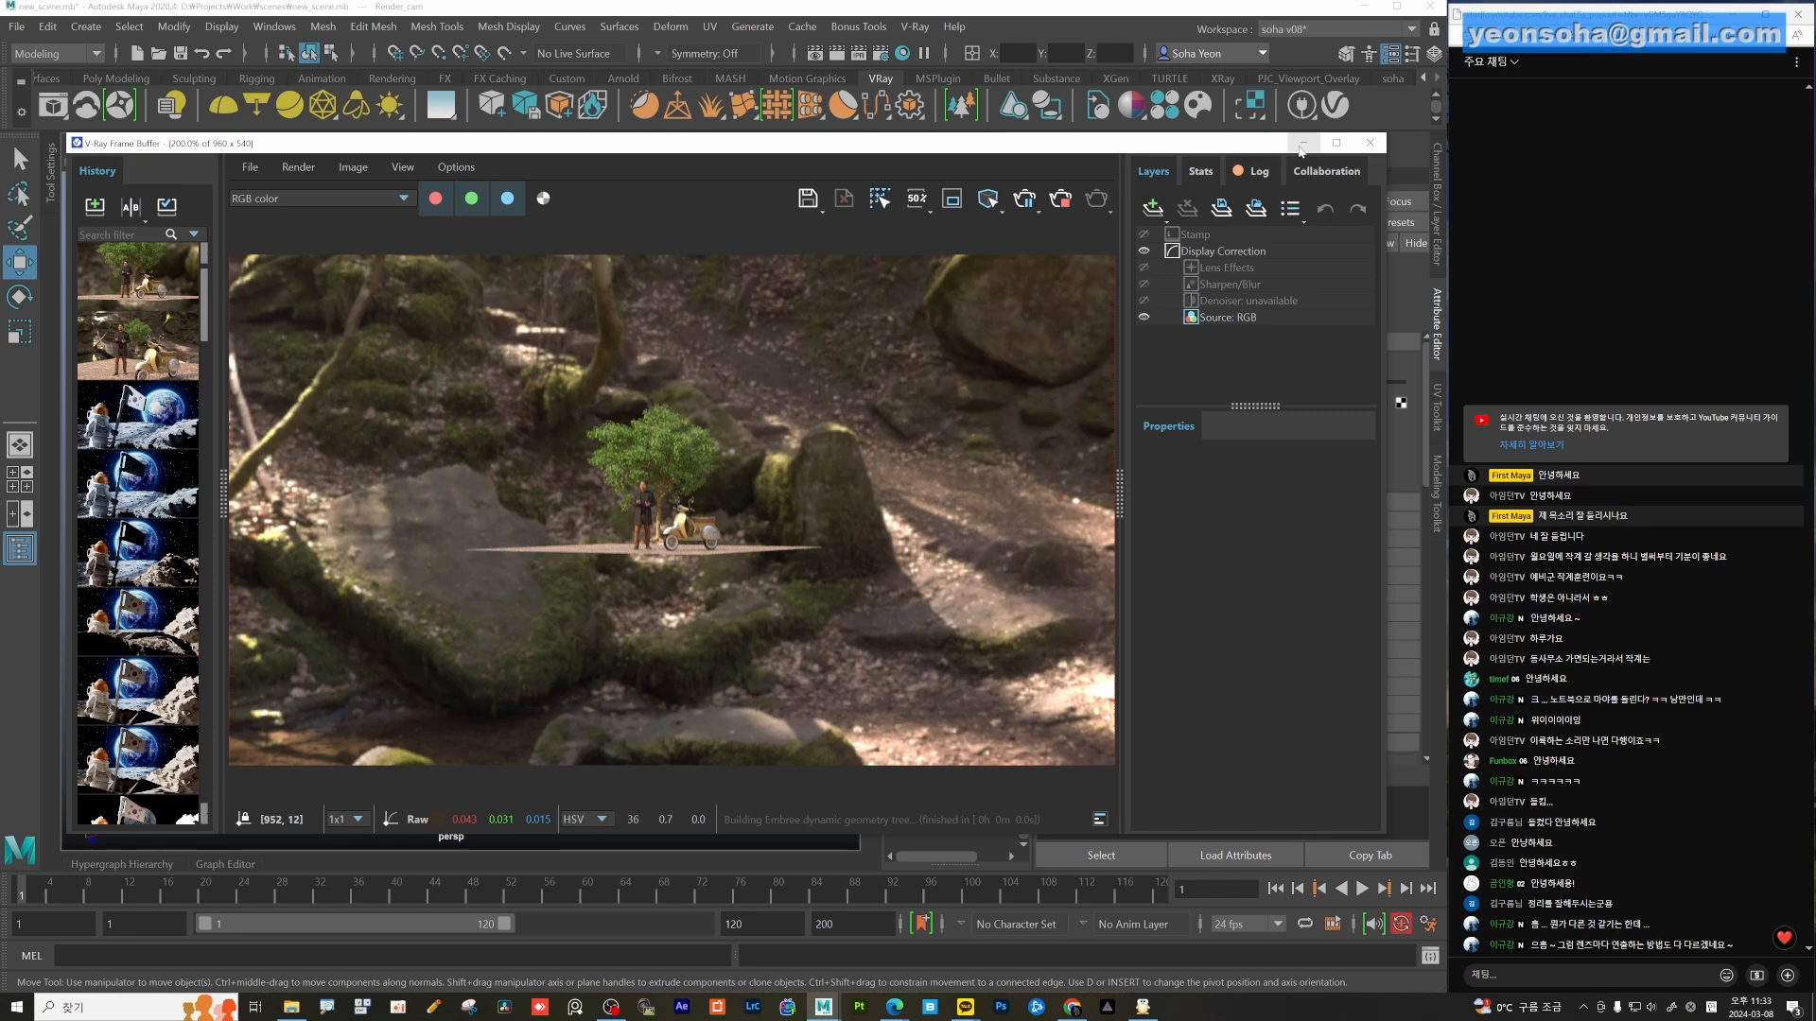
Hide the frame buffer's history and layer panels and place the compact window beside the perspective view.
key(h)
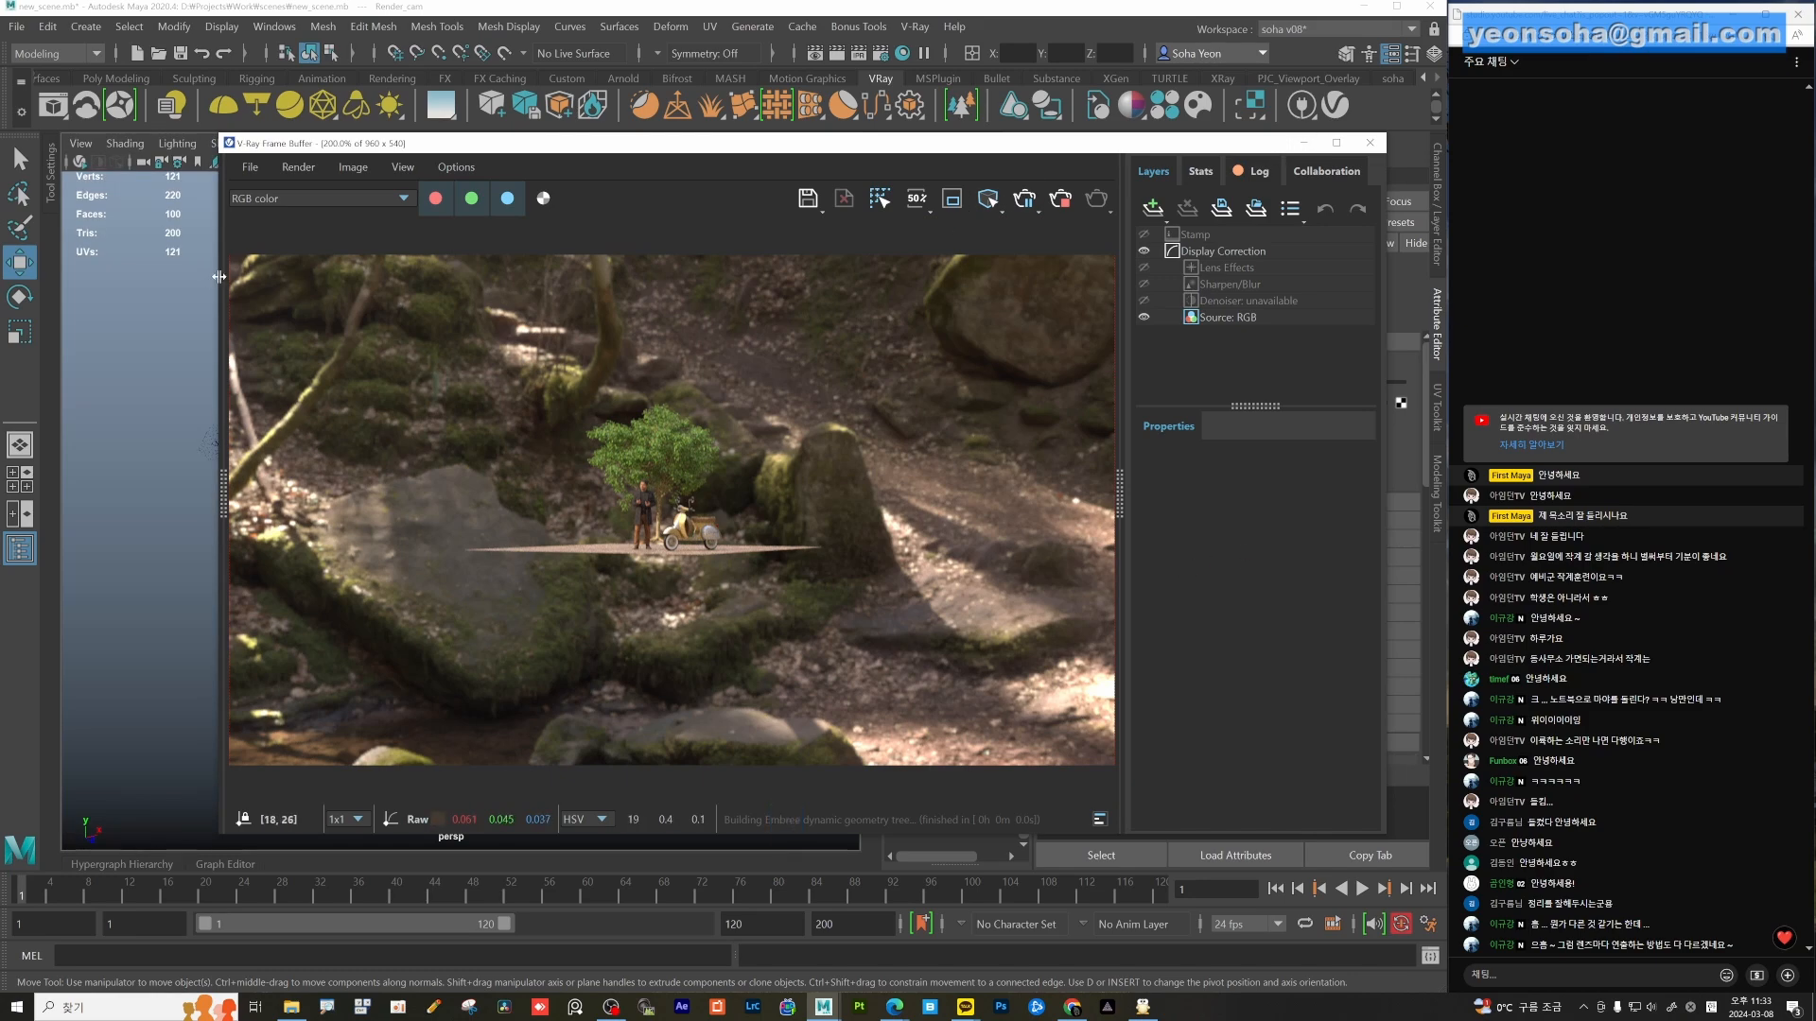
key(h)
key(h)
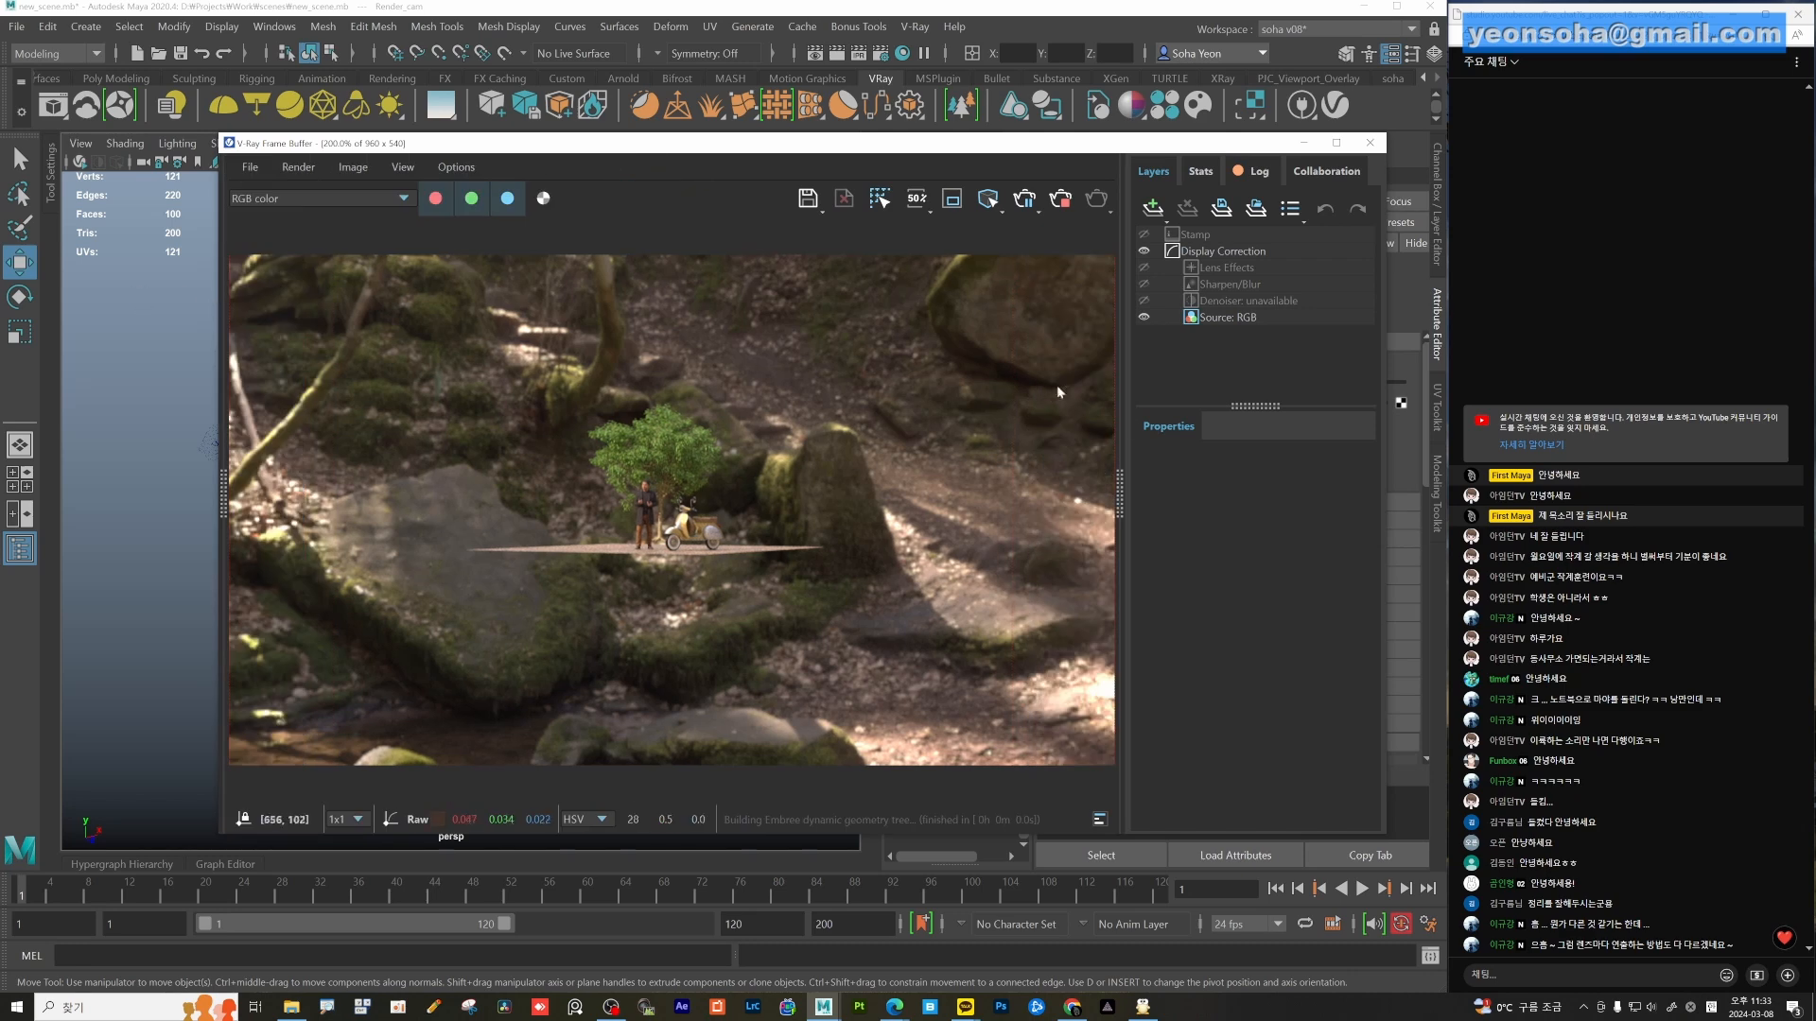
drag(1118, 455, 959, 420)
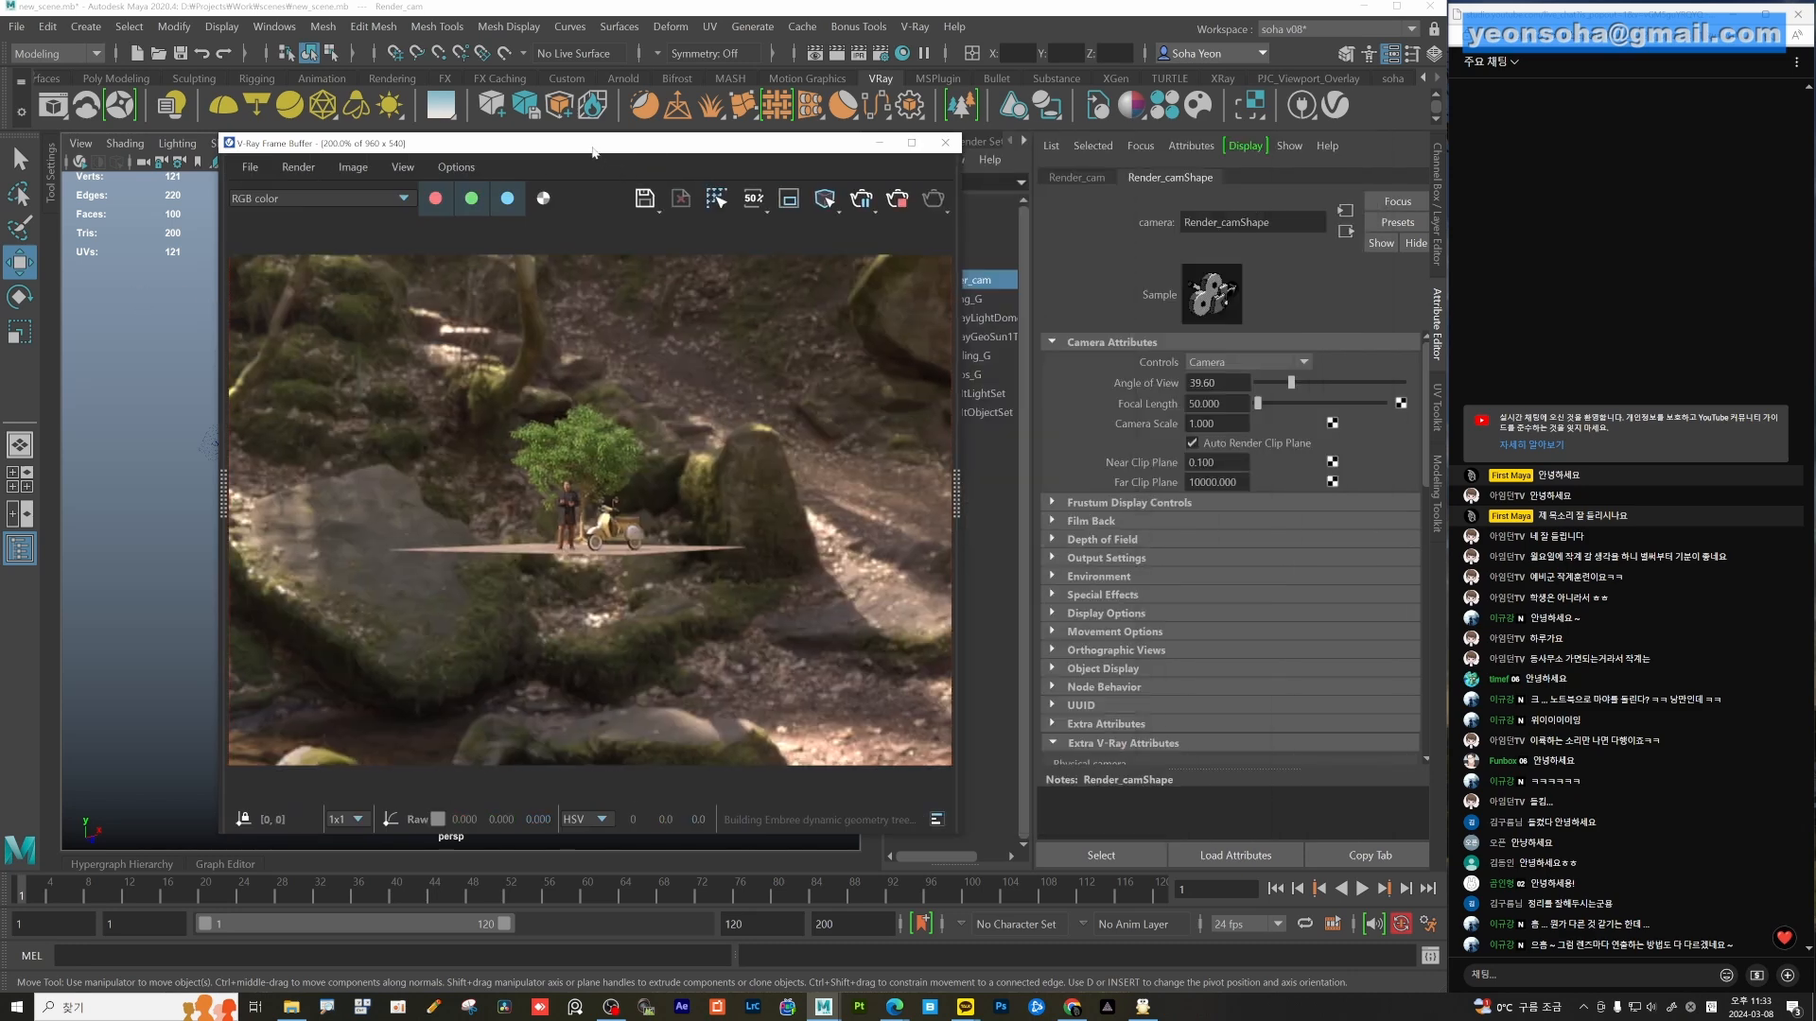
drag(590, 147, 971, 152)
Move Render_cam forward along its viewing axis until the man and scooter fill the frame.
alt+drag(380, 461, 287, 464)
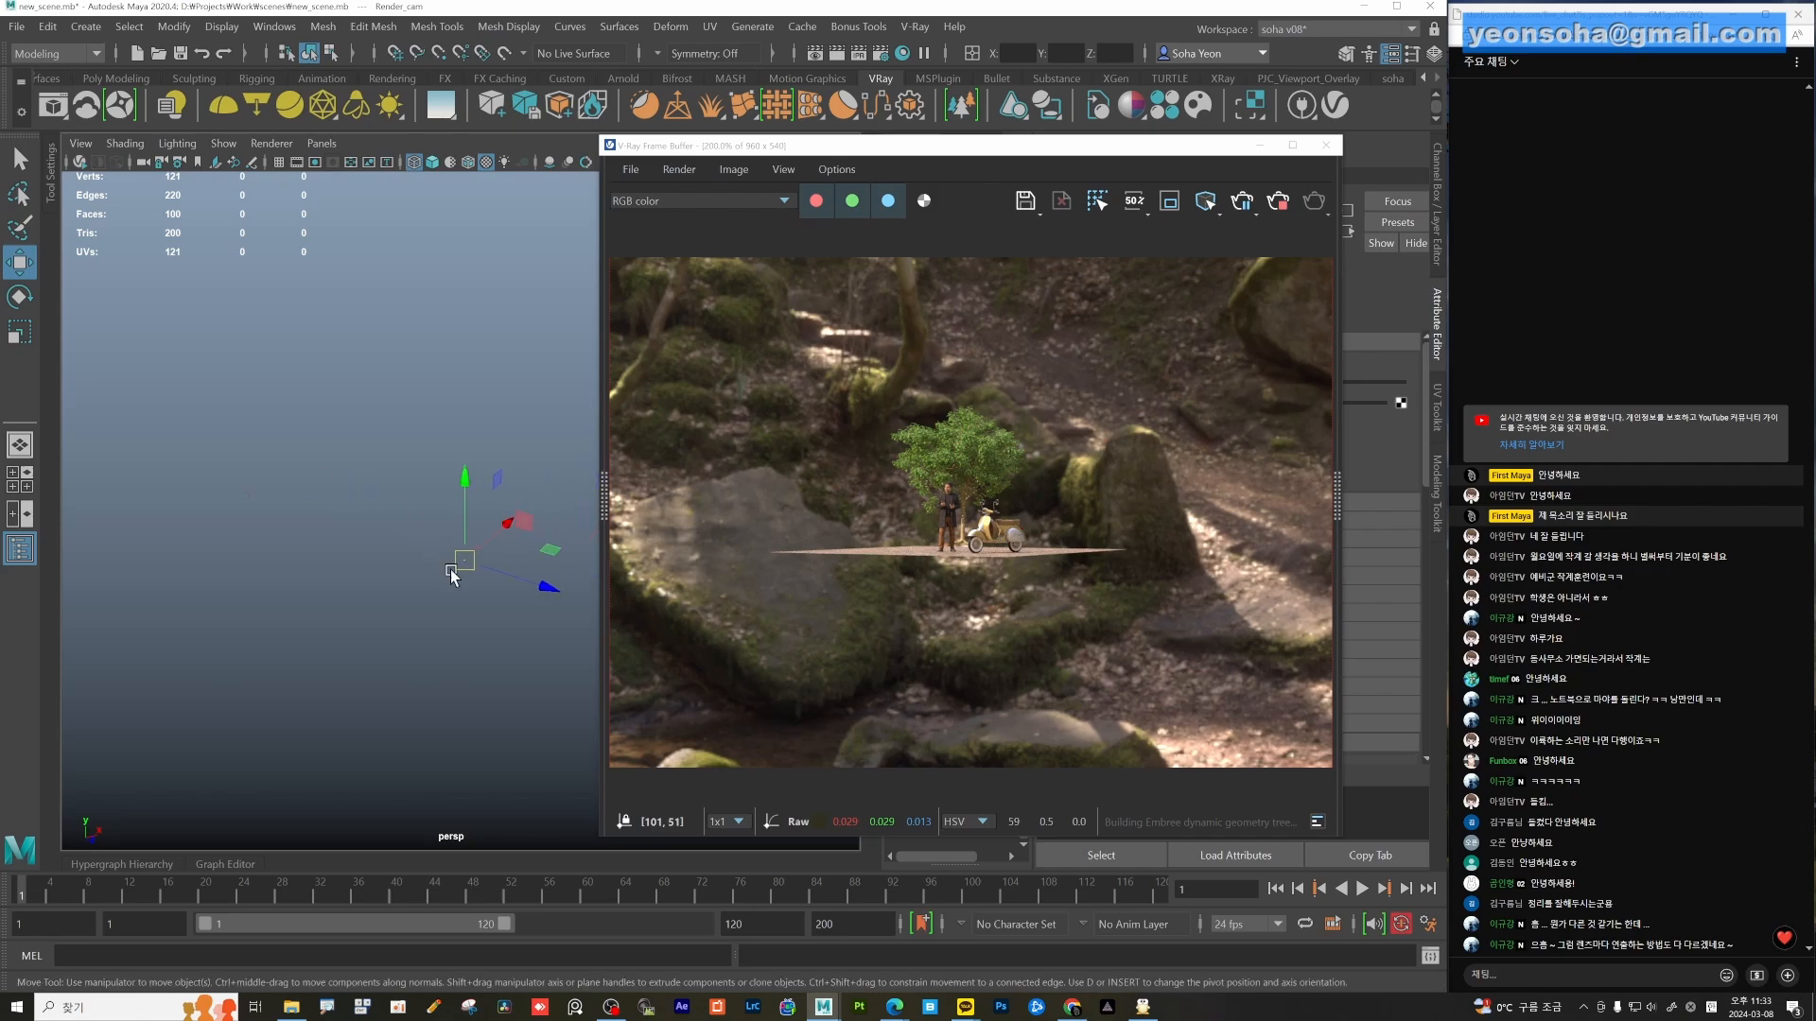
alt+drag(452, 570, 369, 556)
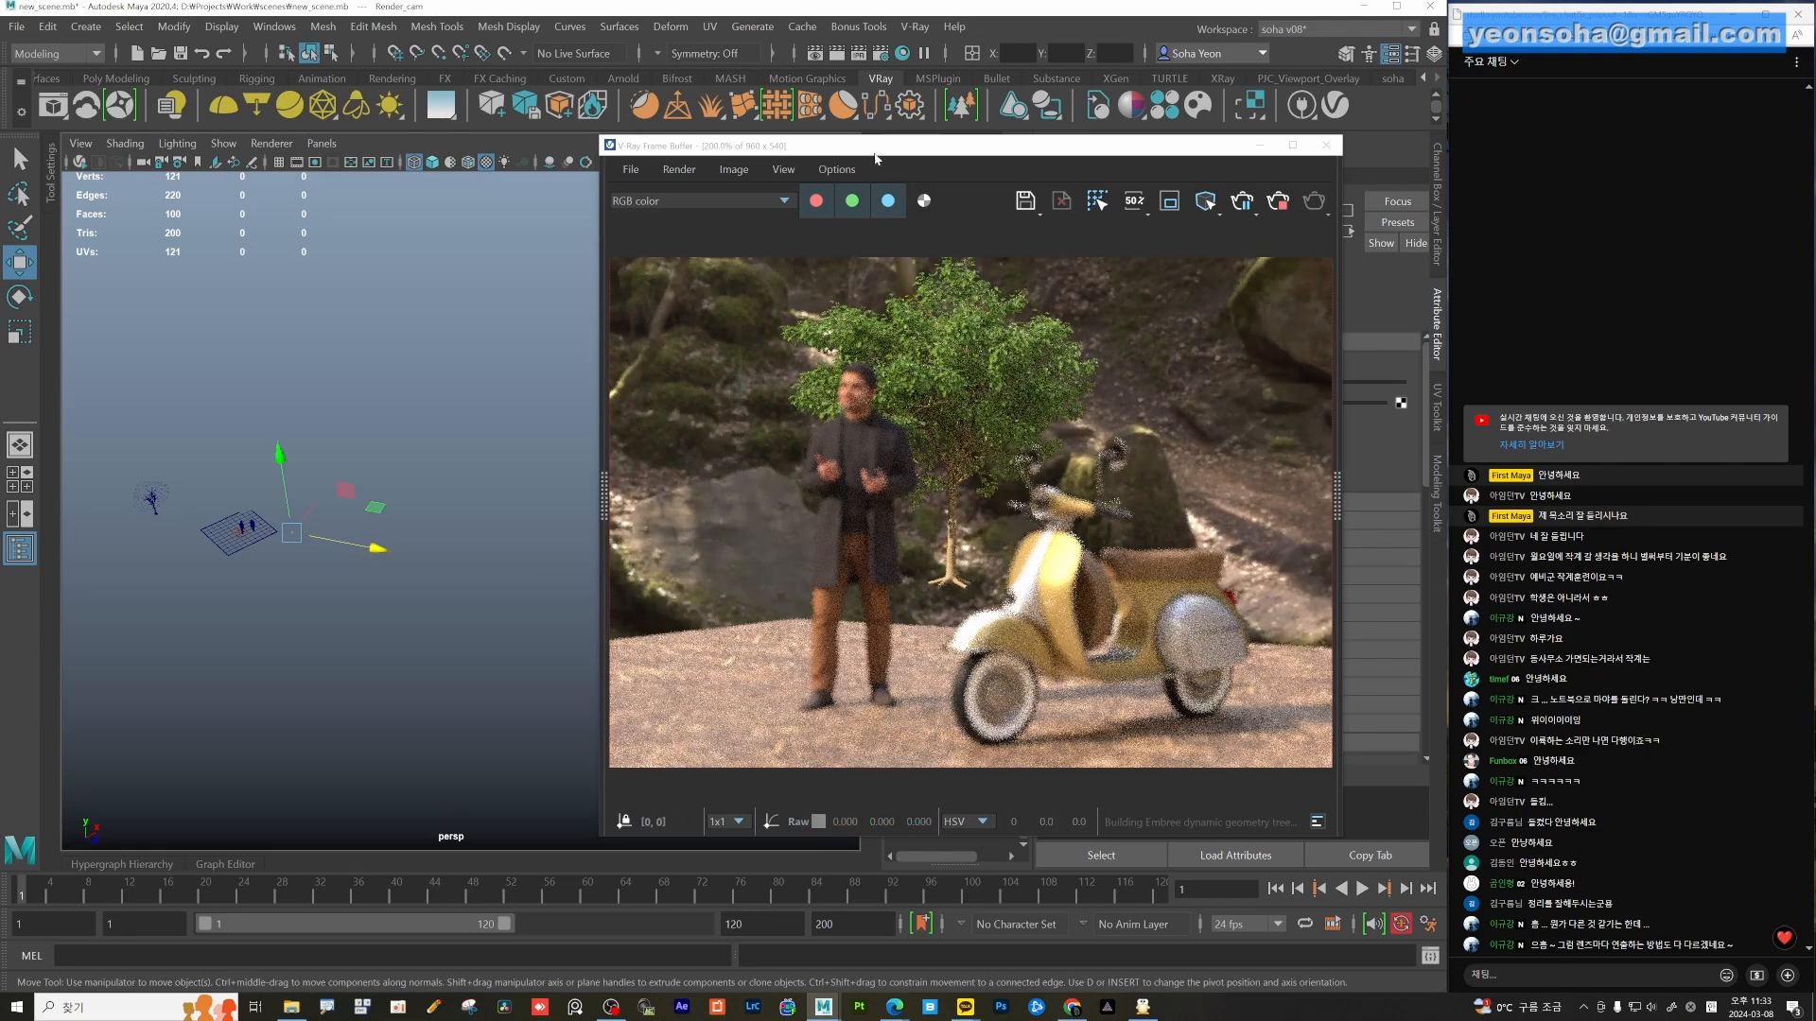
Set the render's focus point on the front body of the scooter.
drag(874, 146, 605, 151)
right_click(819, 580)
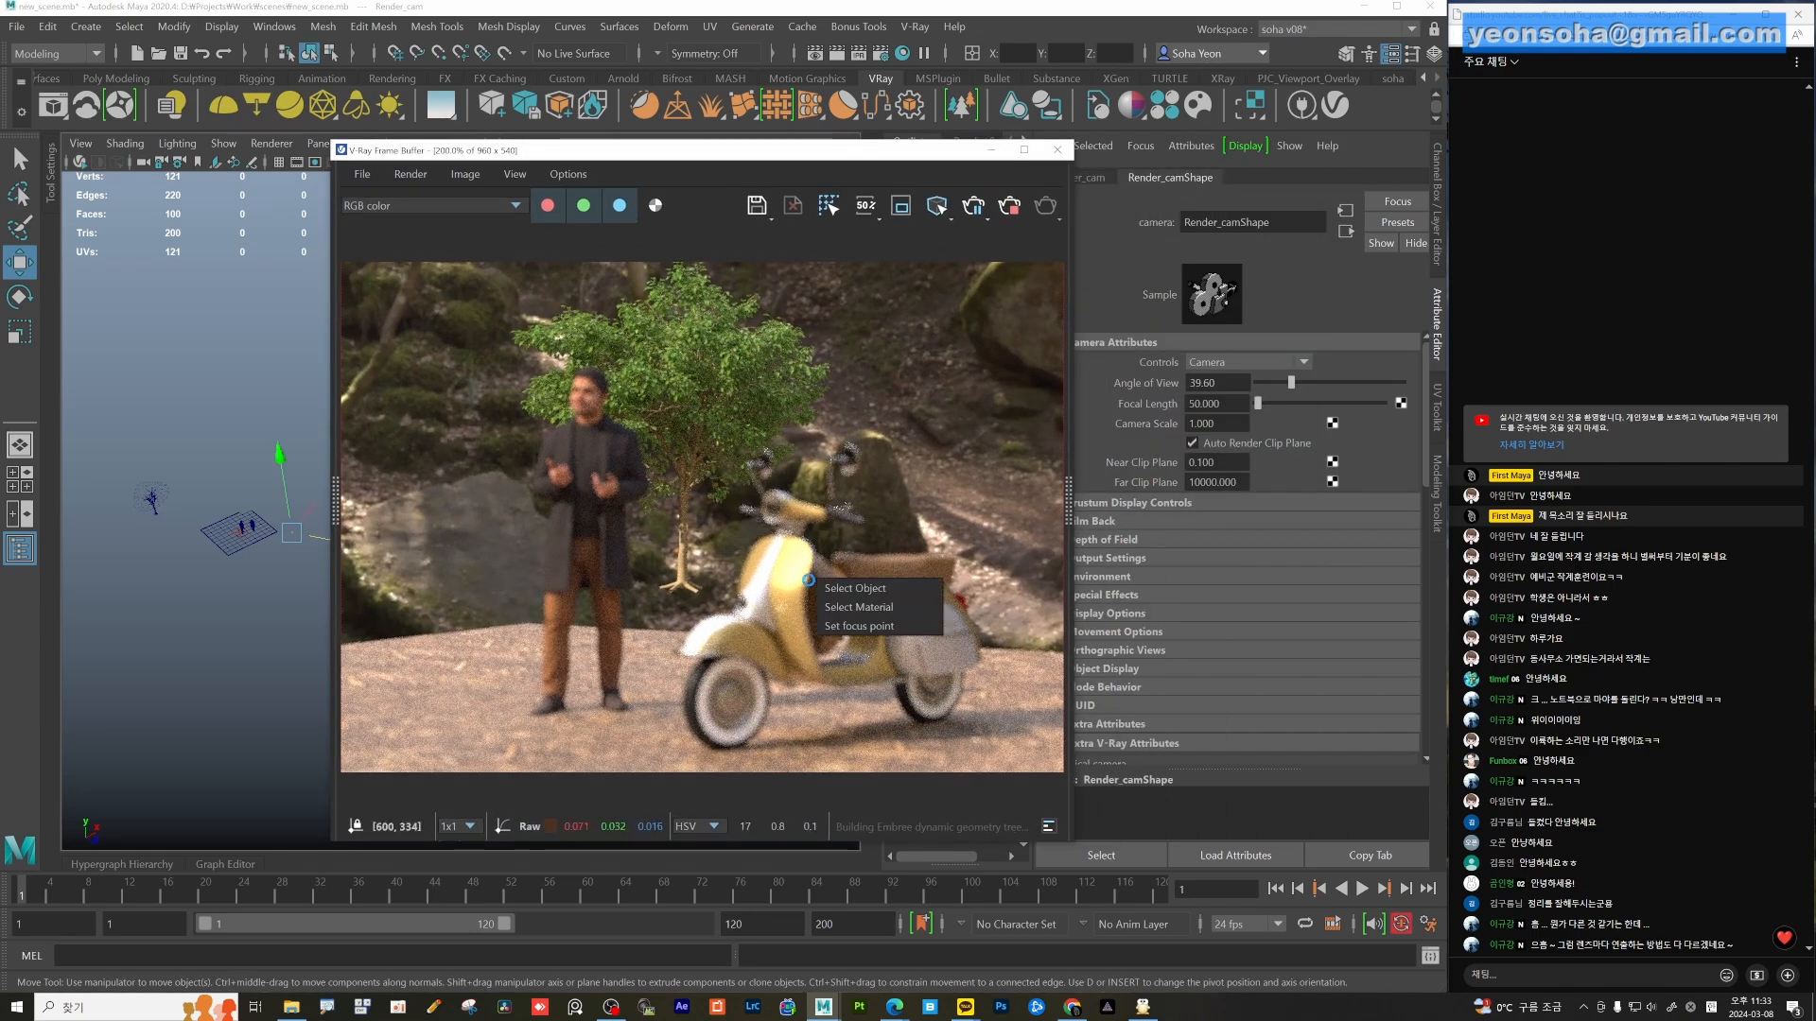
click(838, 627)
right_click(838, 603)
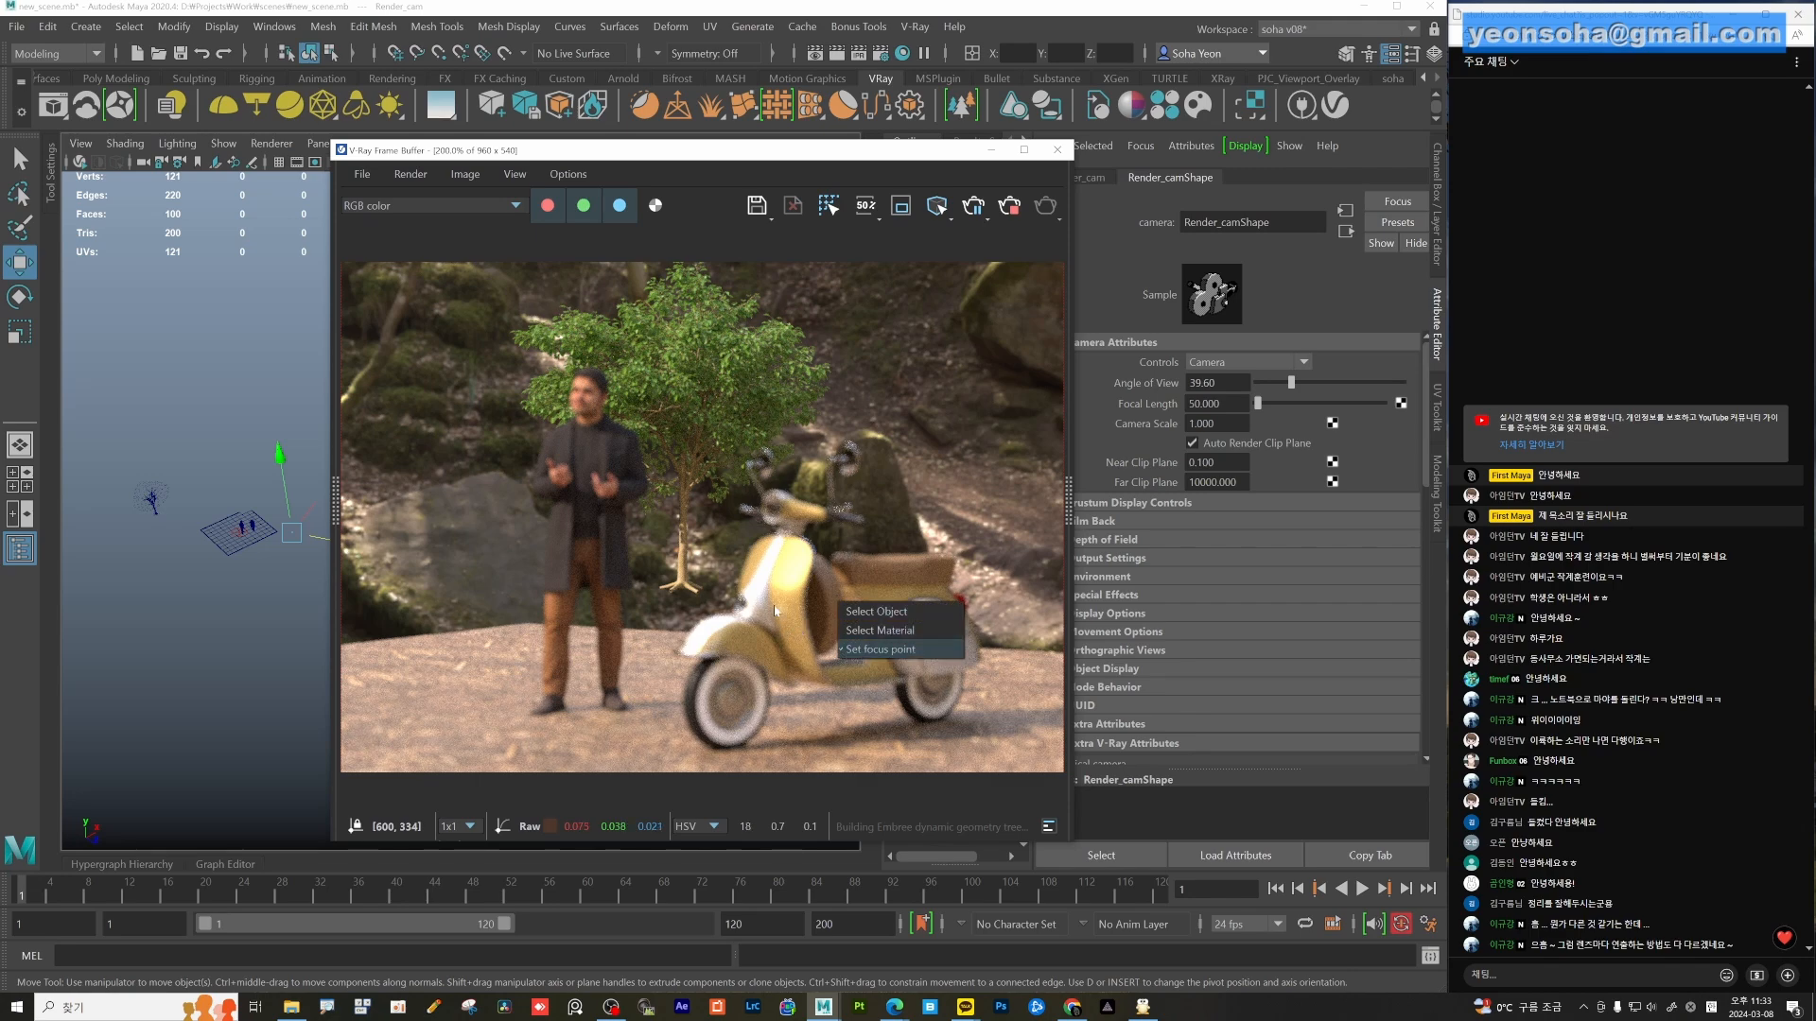
click(750, 608)
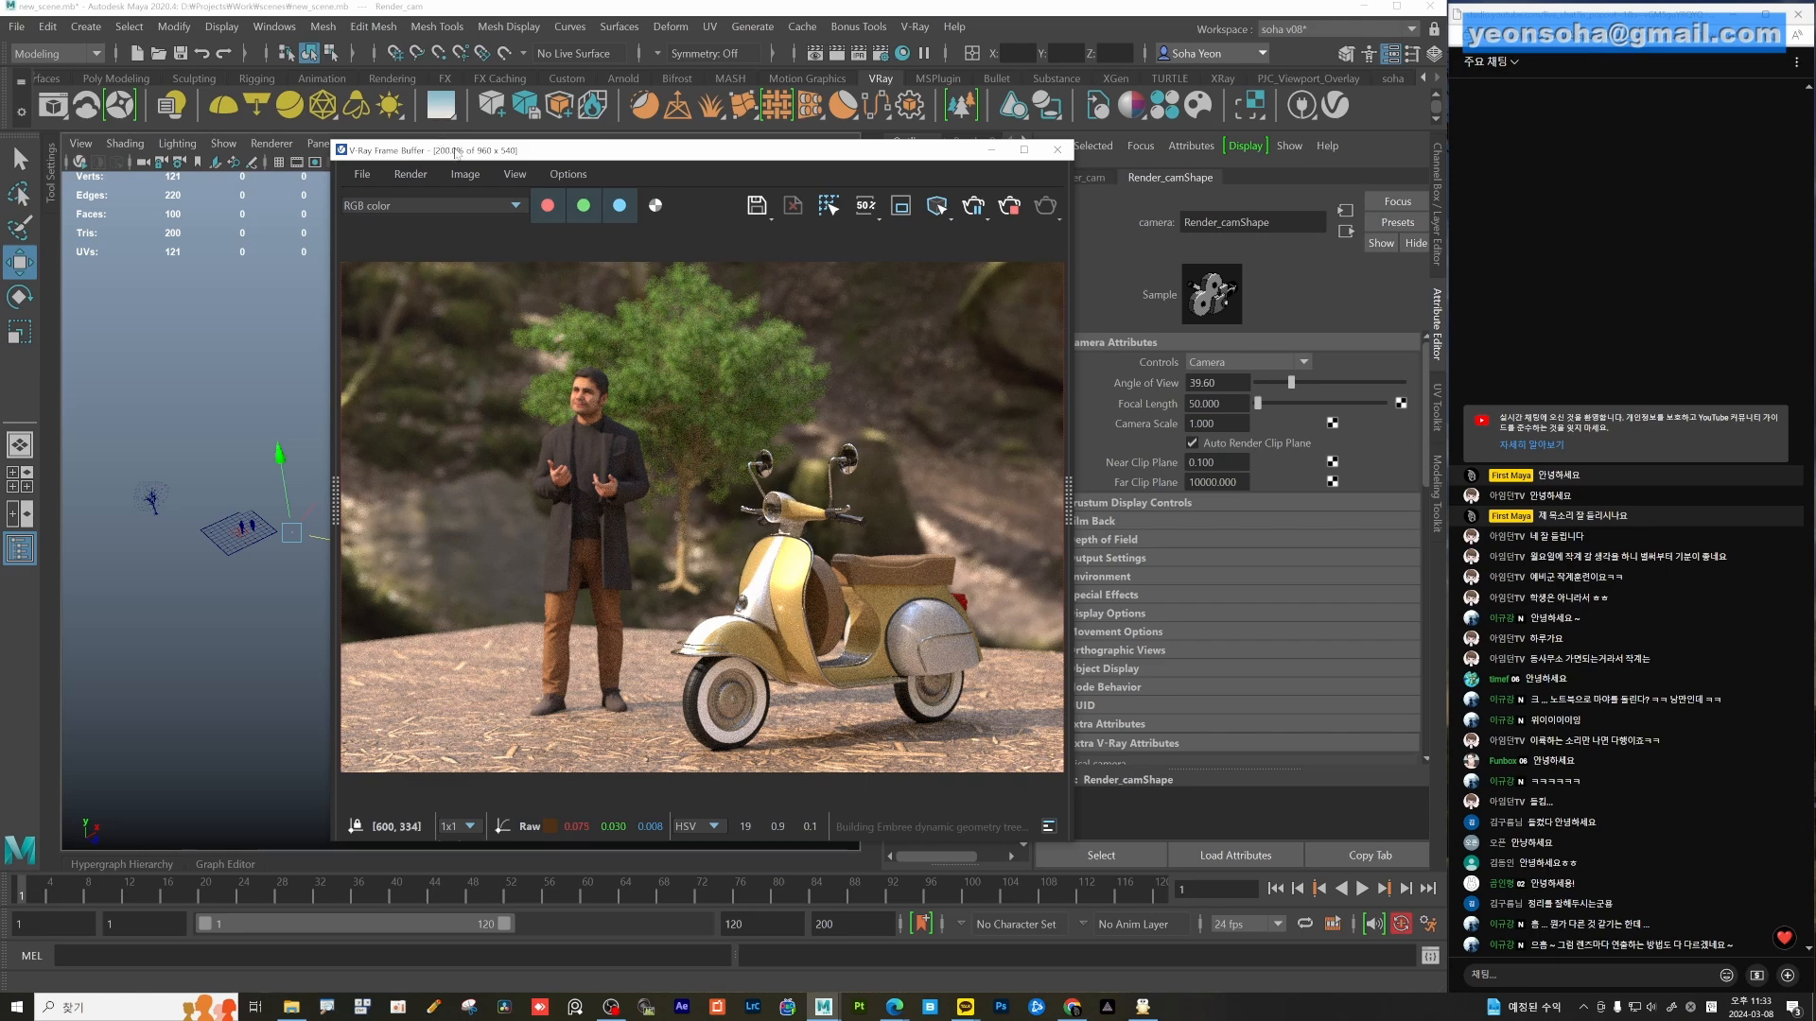
Look through Render_cam and reframe the shot from slightly lower with the man and scooter in frame.
drag(457, 152, 582, 145)
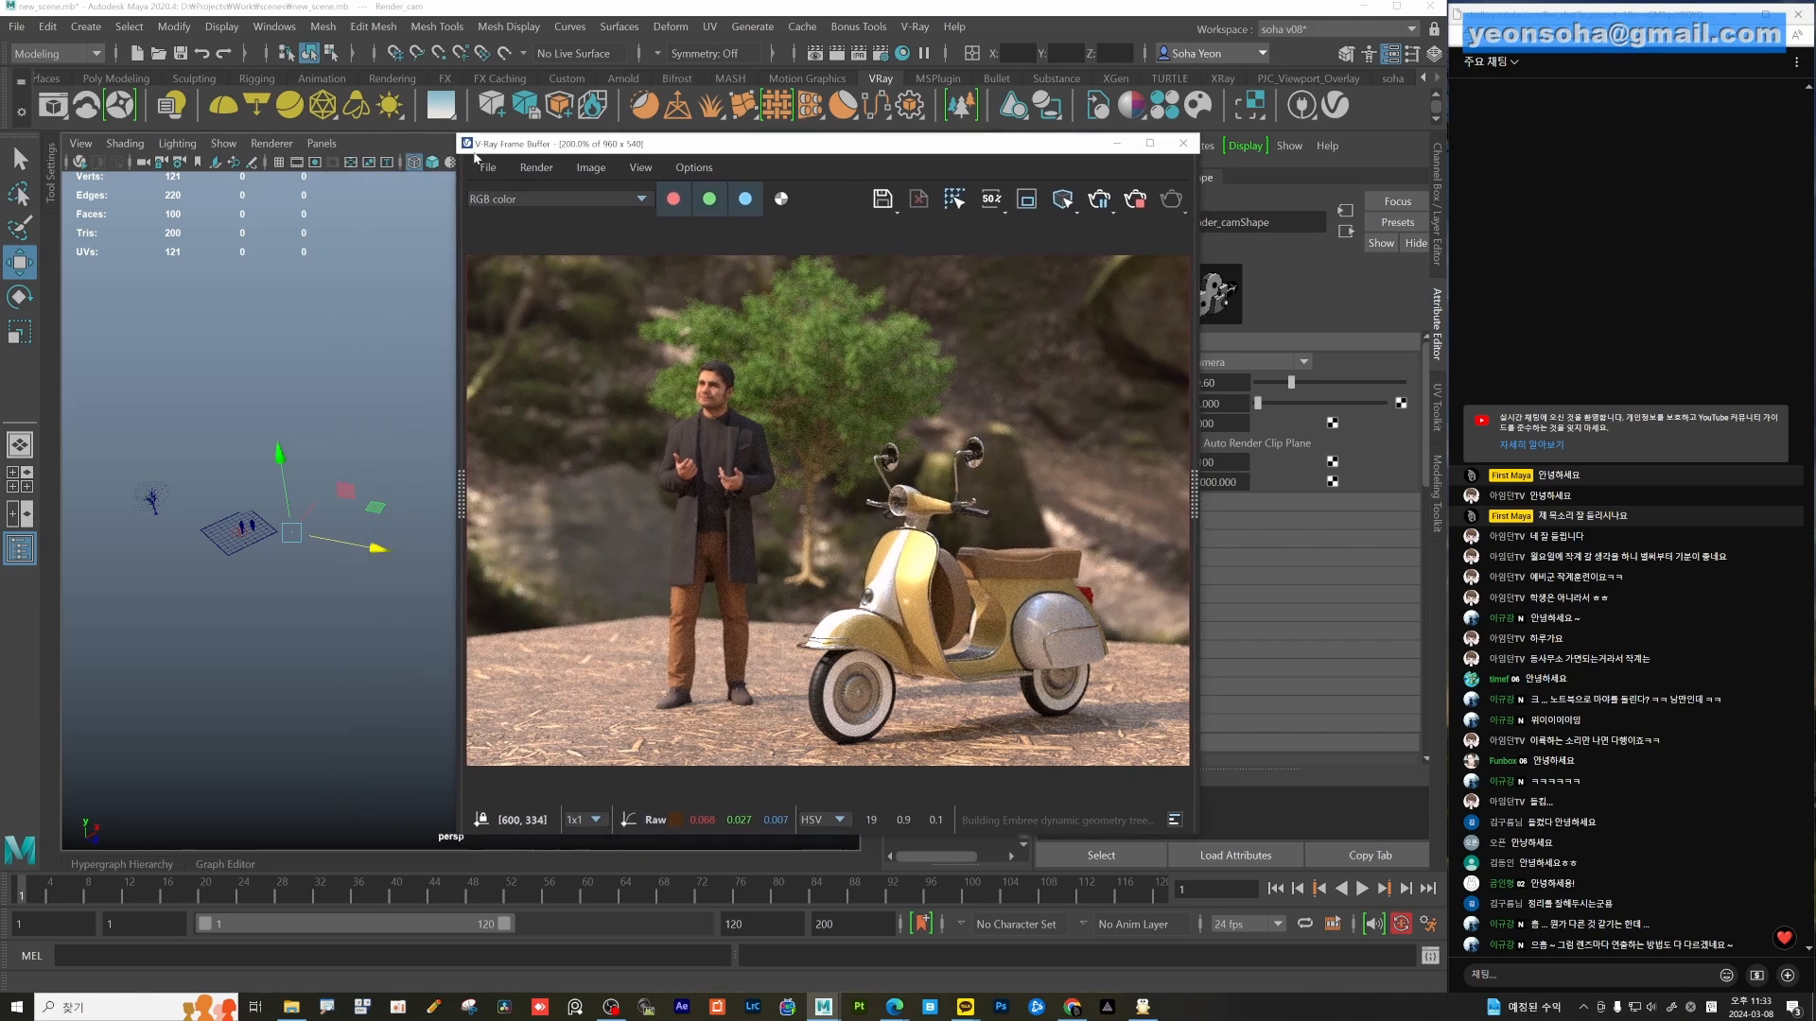
click(323, 144)
click(535, 164)
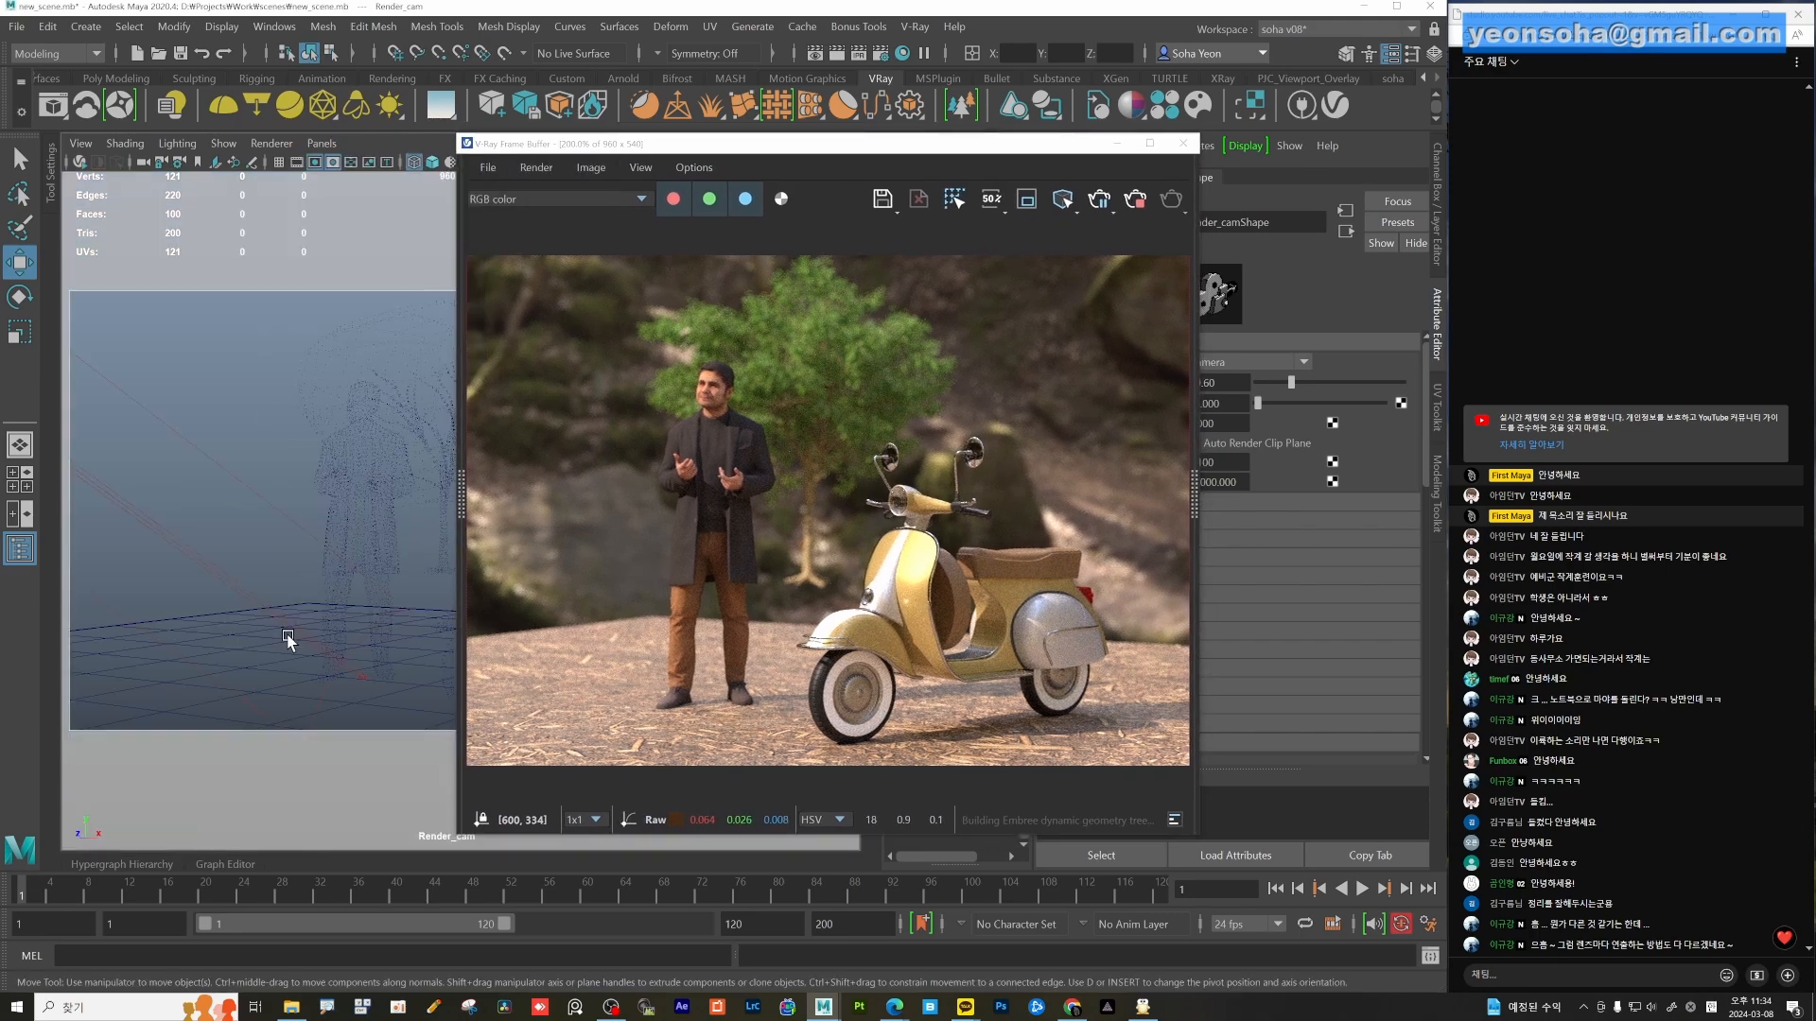
alt+drag(341, 636, 349, 626)
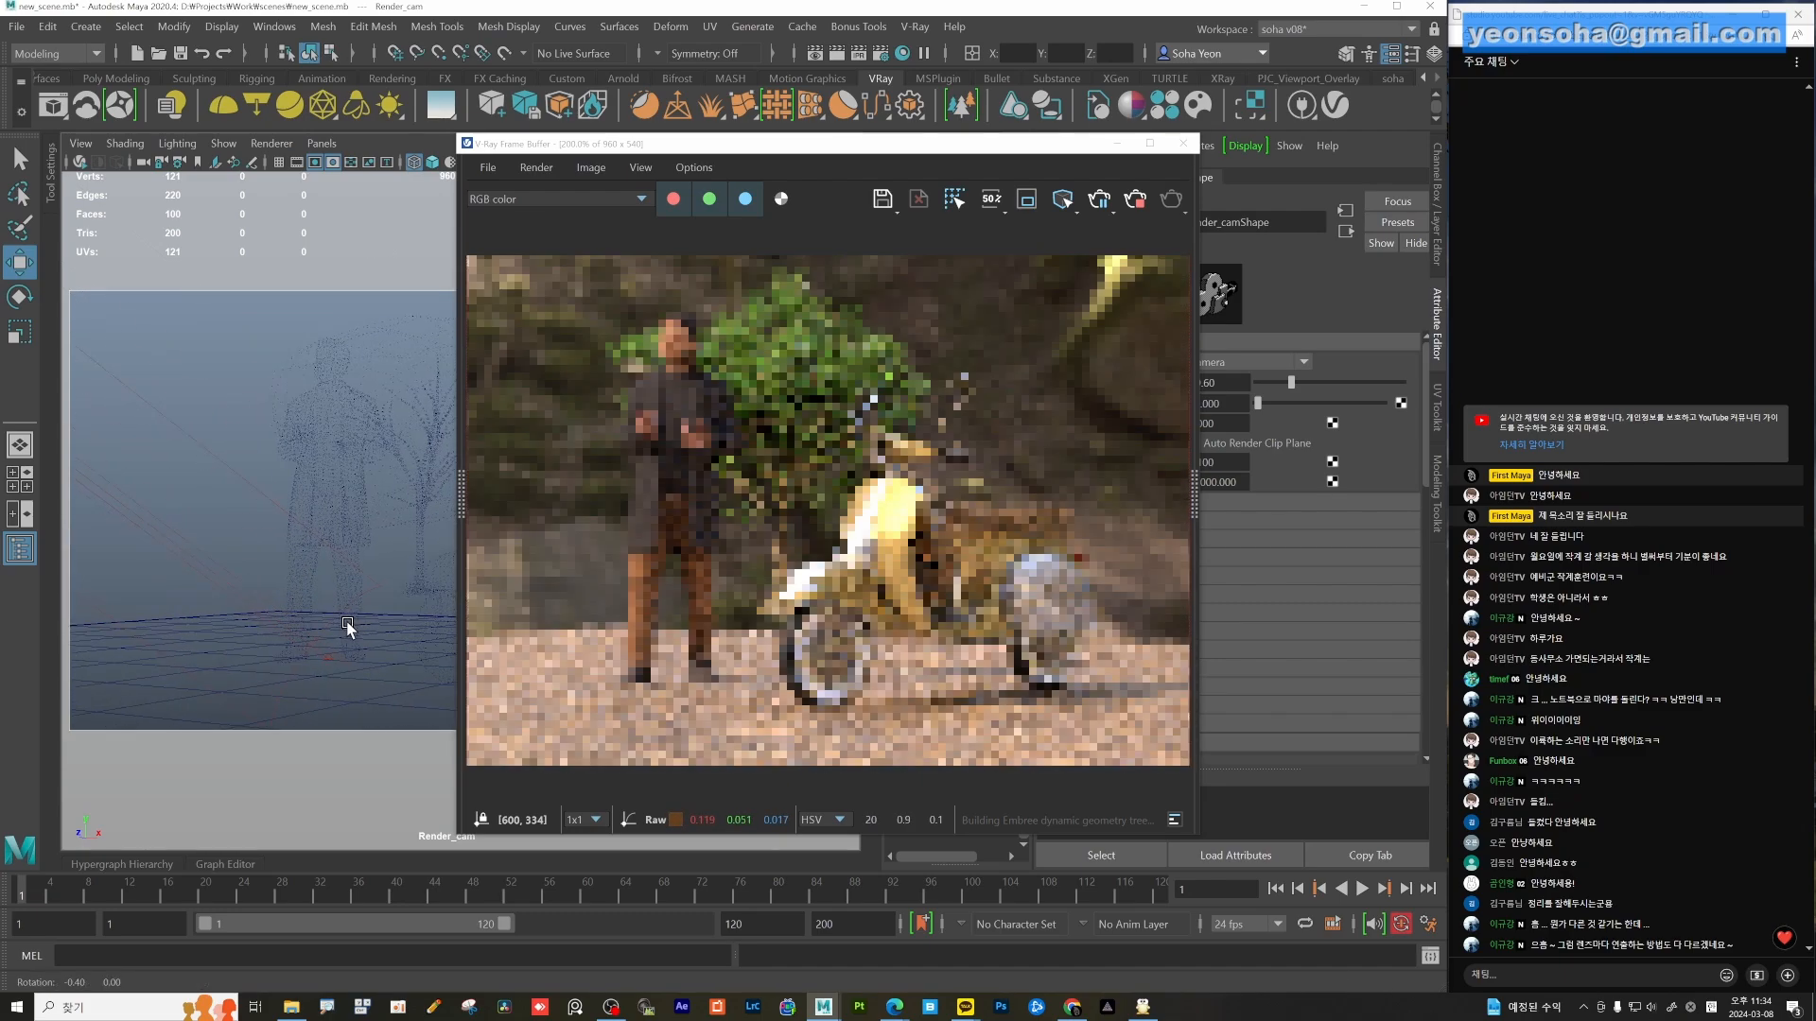
alt+right_drag(349, 626, 349, 625)
alt+middle_drag(339, 601, 342, 587)
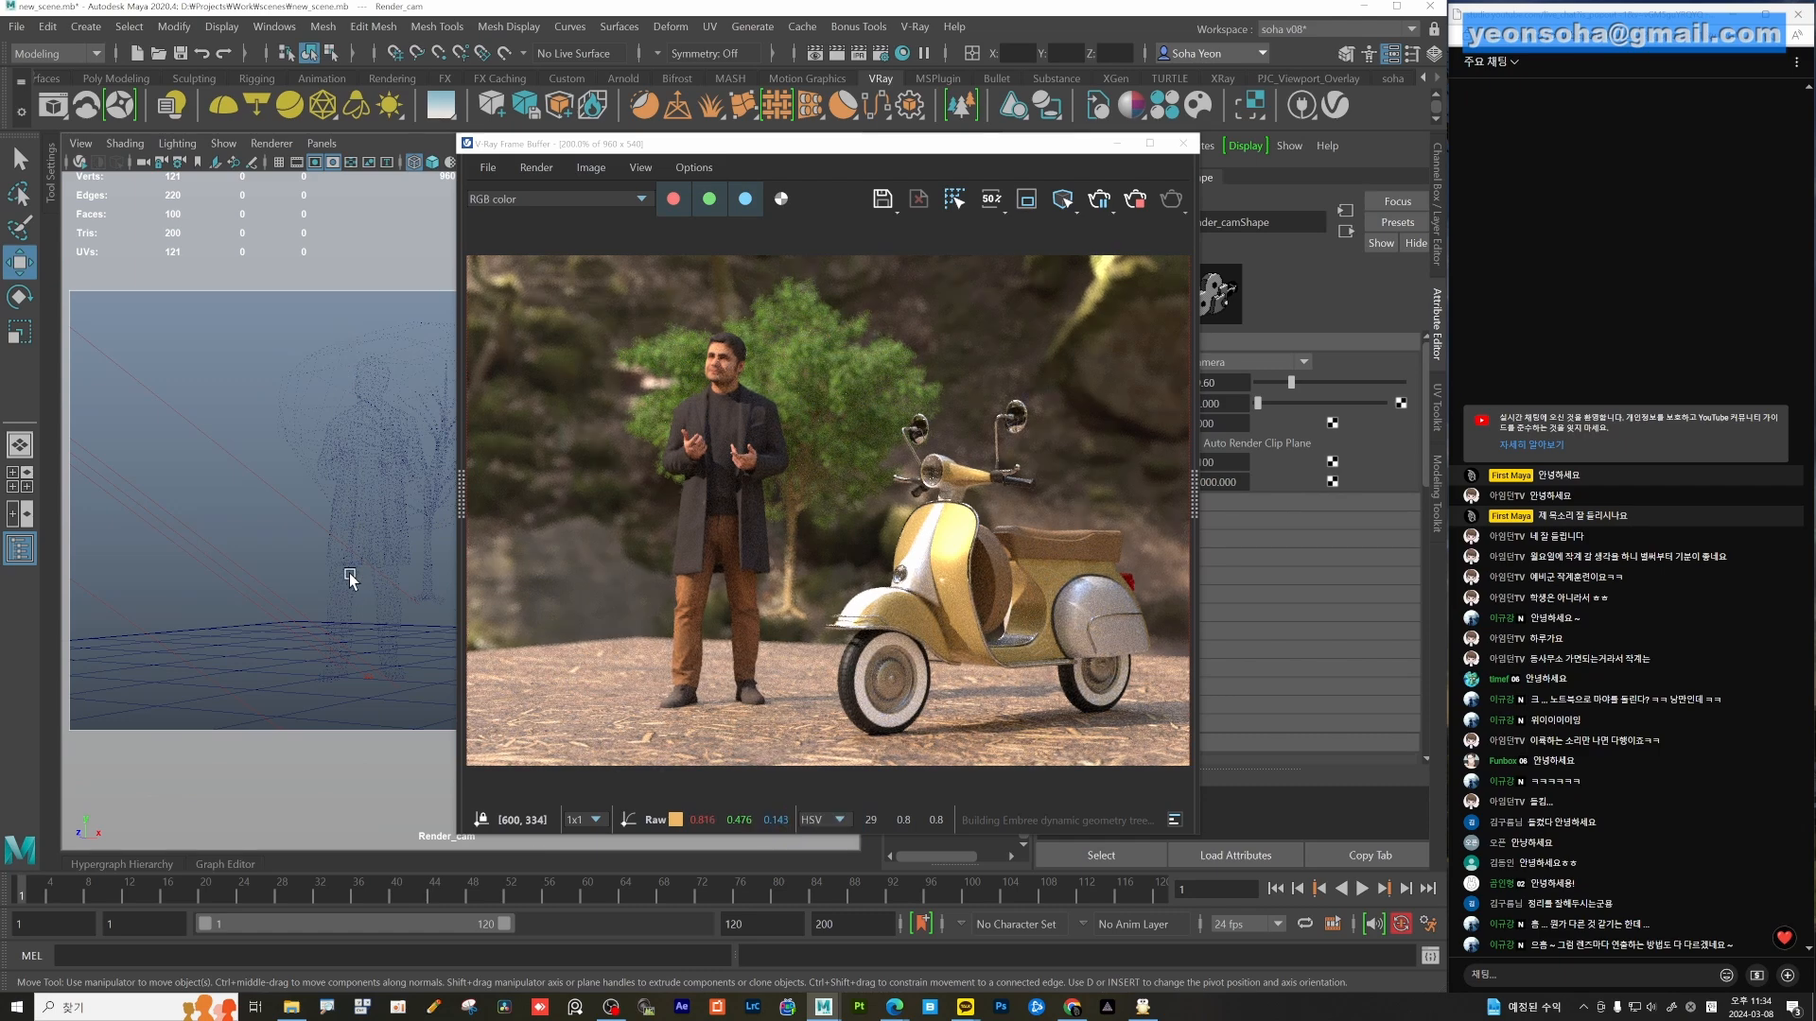
Measure the man's height from head to feet in the front view with the Distance Tool.
key(shift+3)
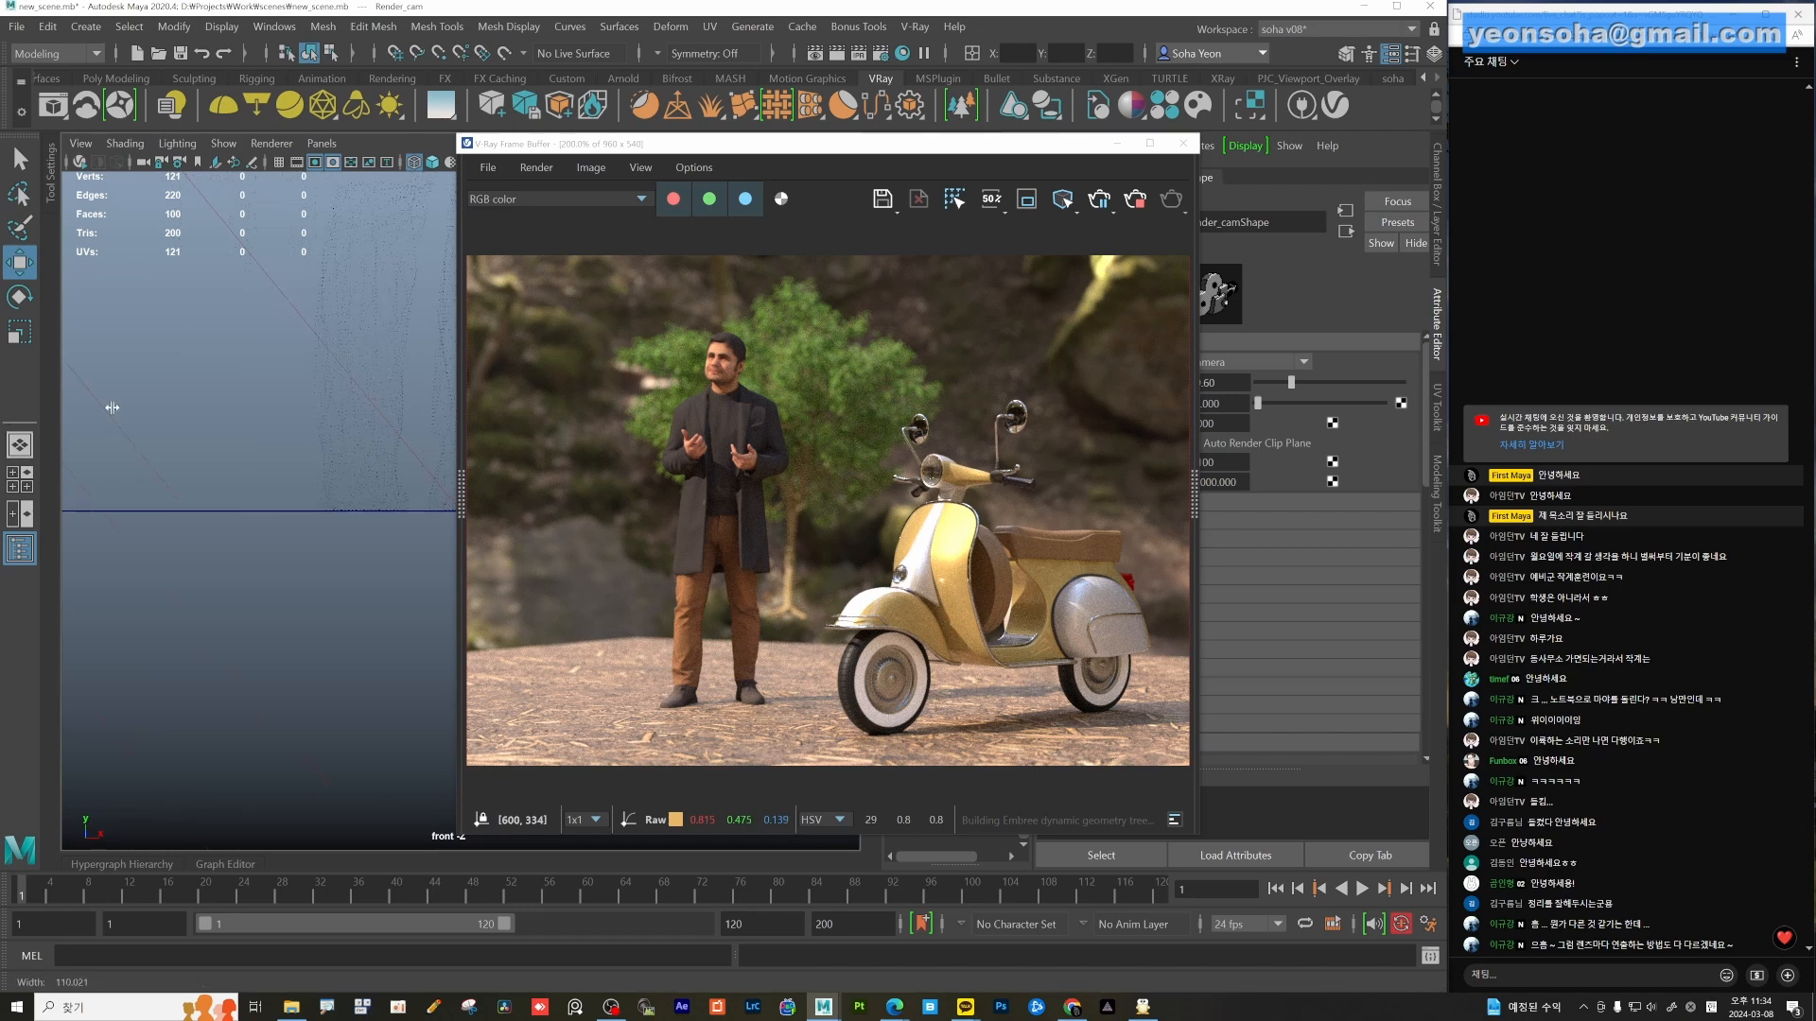
alt+right_drag(230, 373, 148, 591)
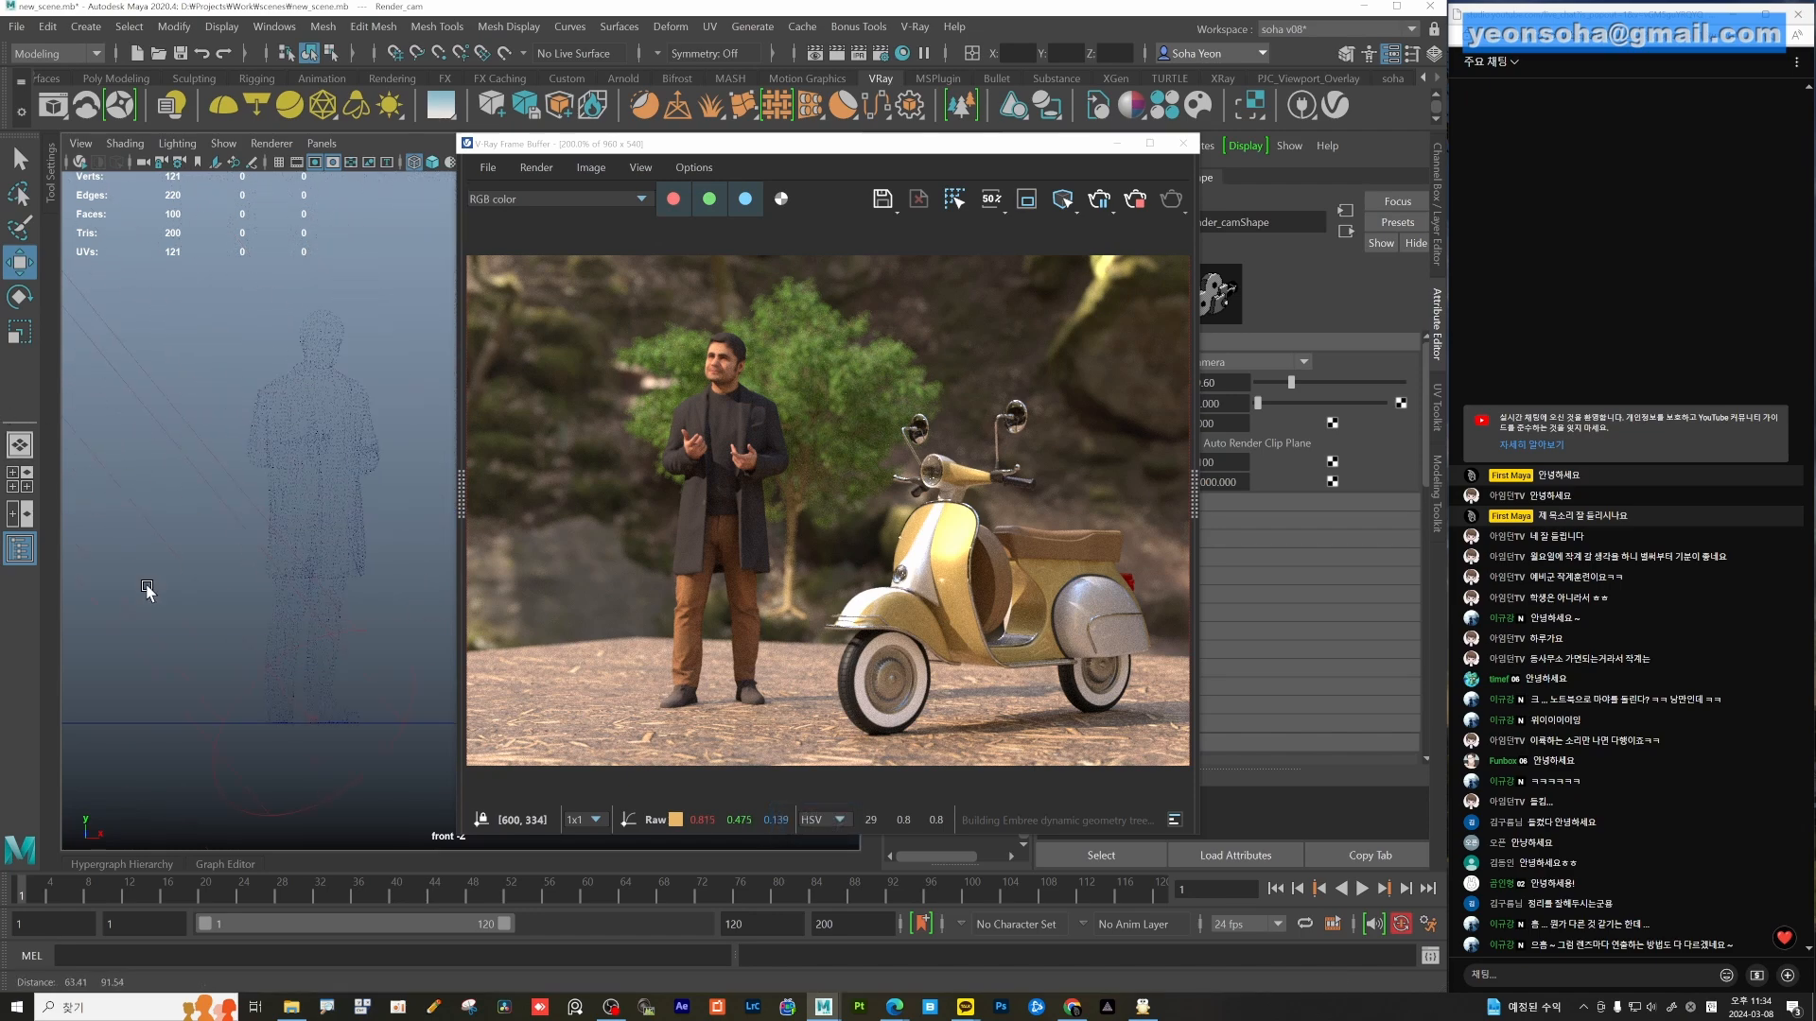
scroll(189, 541, down, 2)
alt+middle_drag(336, 499, 167, 486)
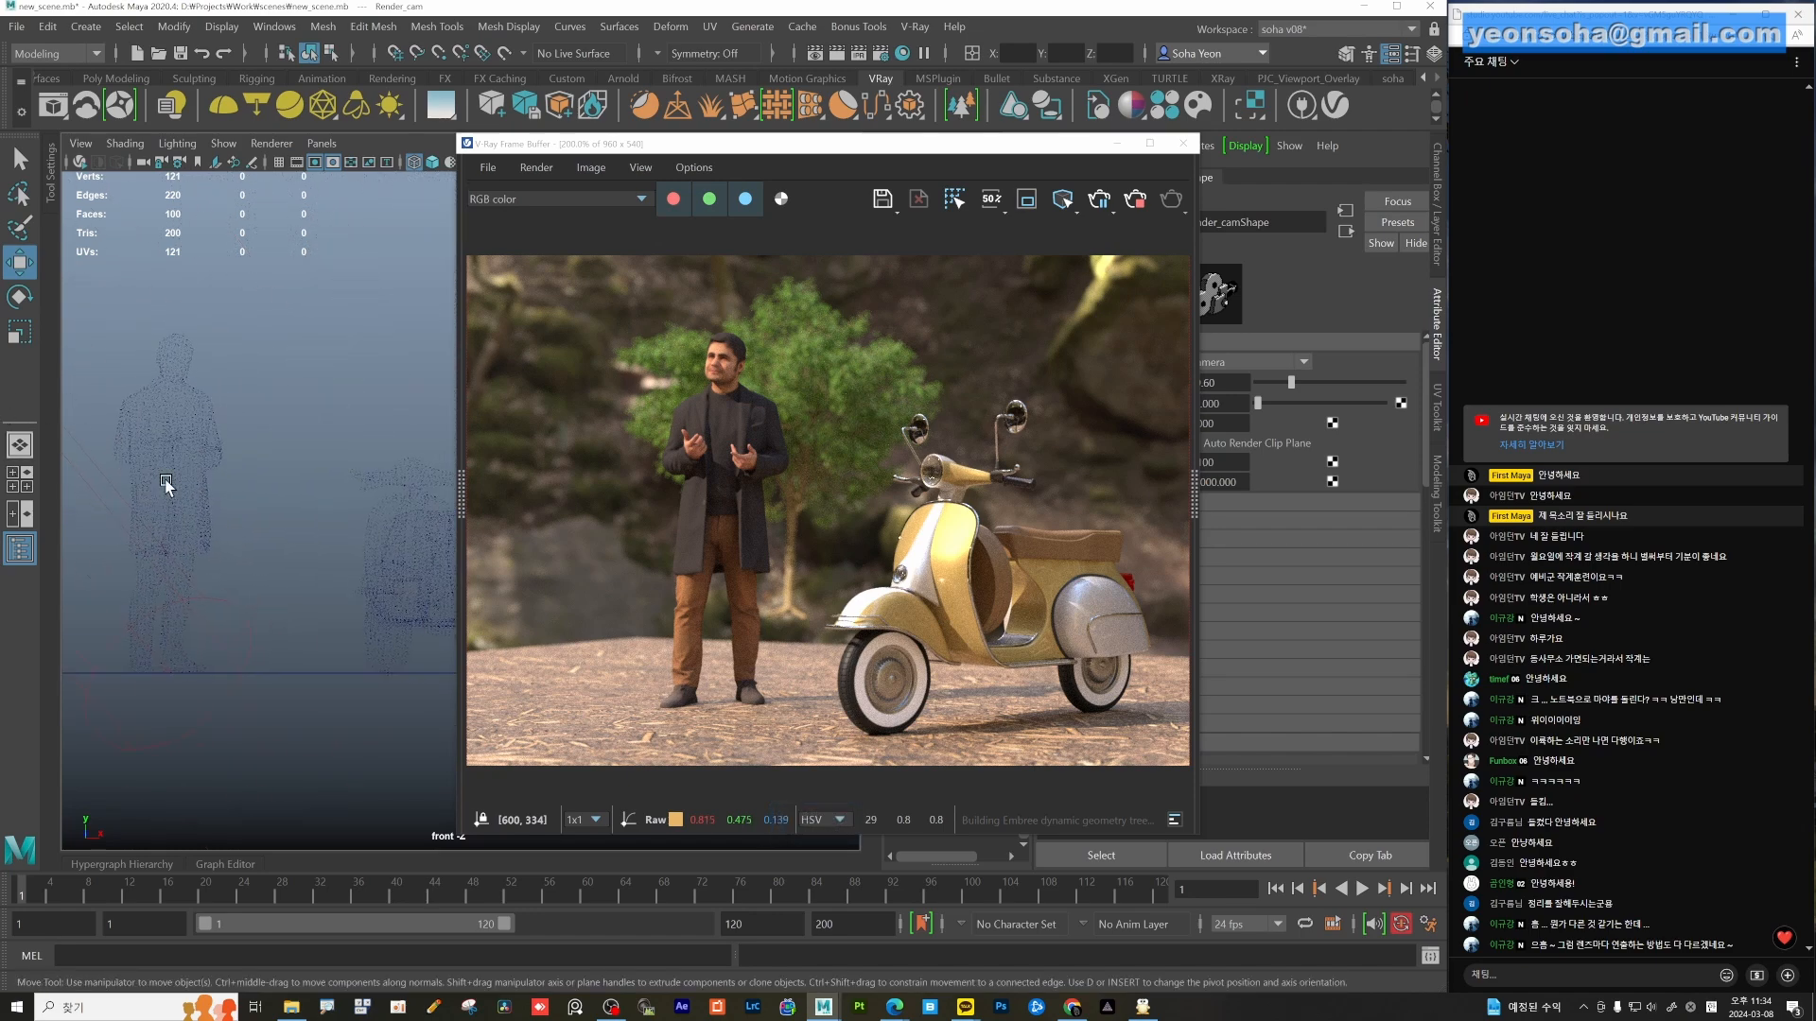
click(128, 27)
click(86, 26)
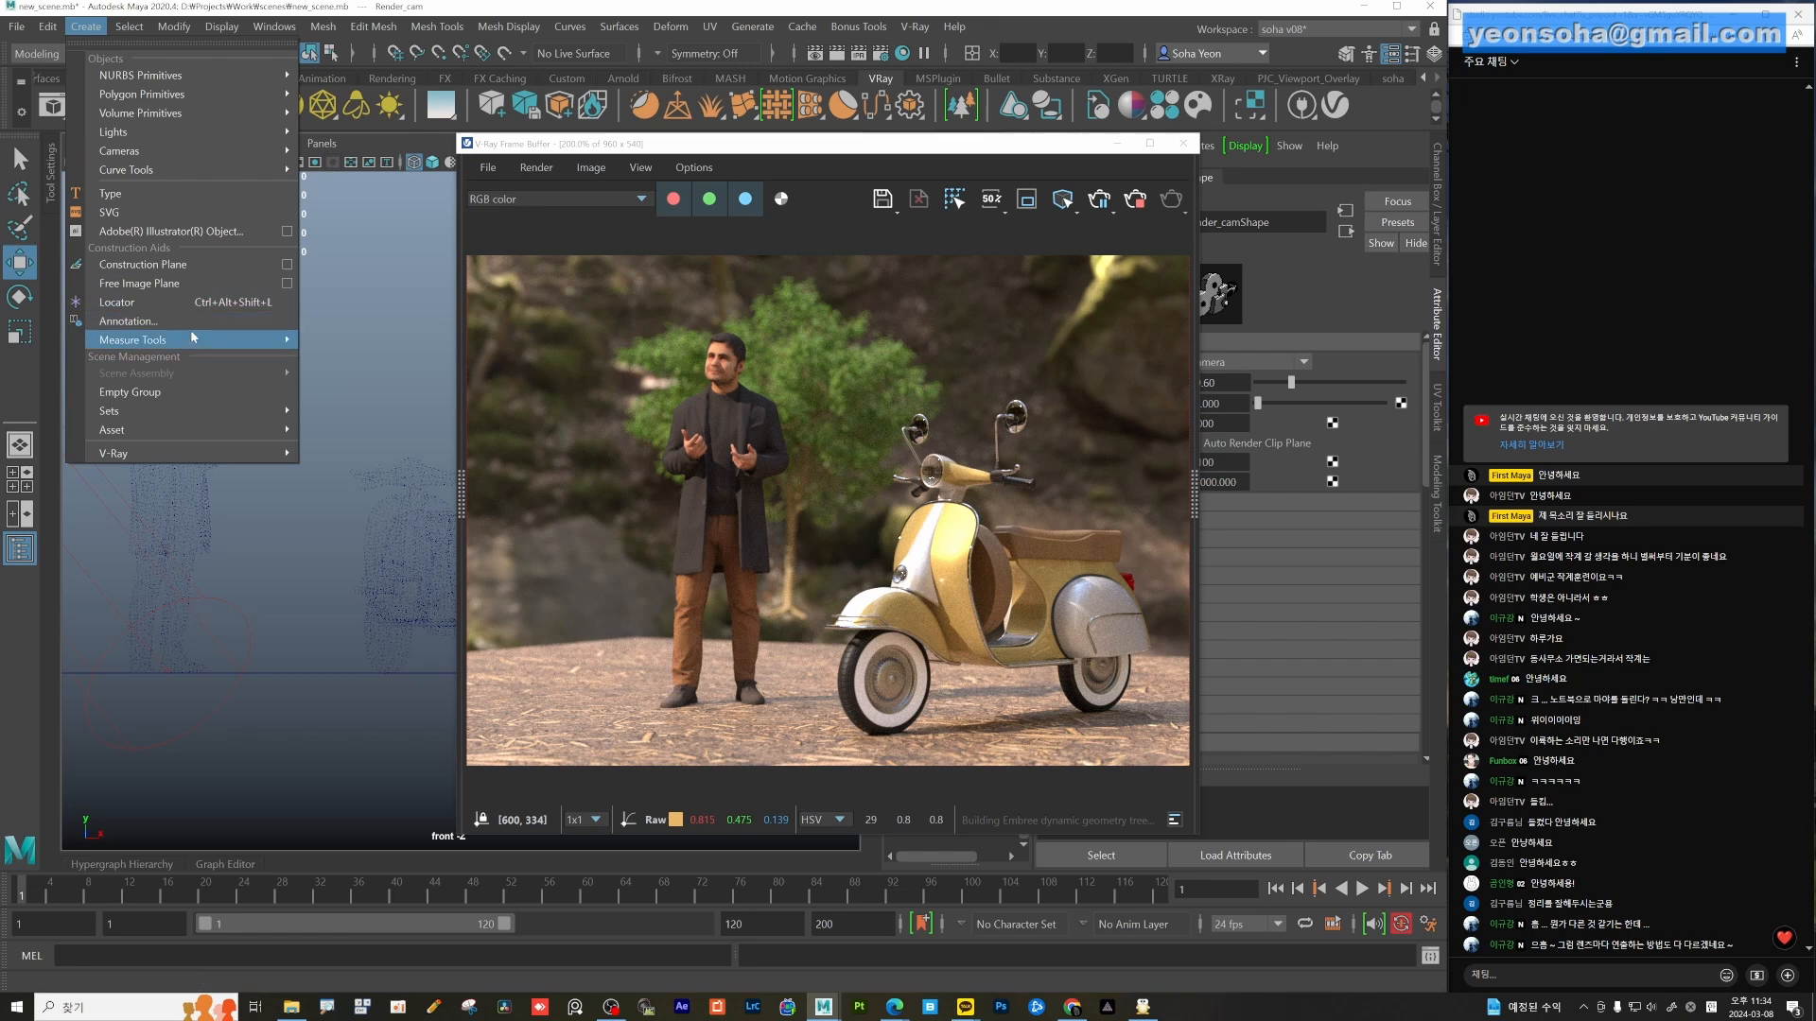
mouse_move(193, 338)
click(345, 338)
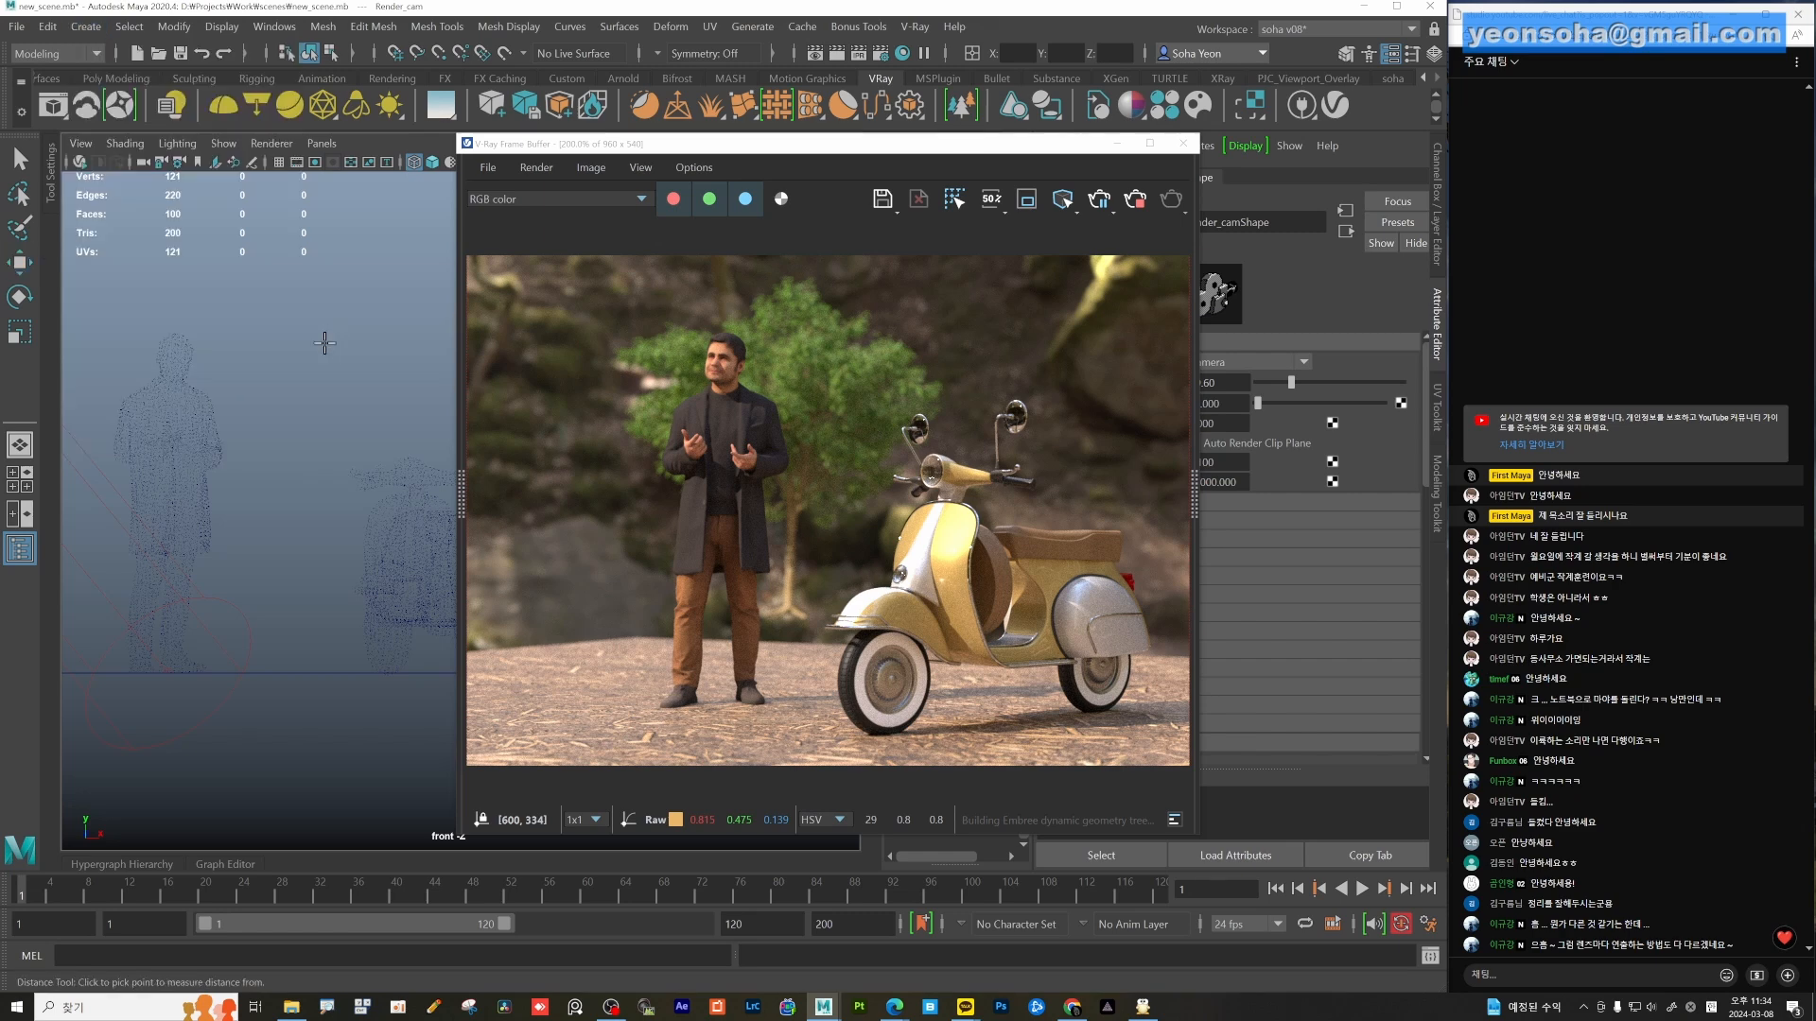
click(189, 335)
click(180, 668)
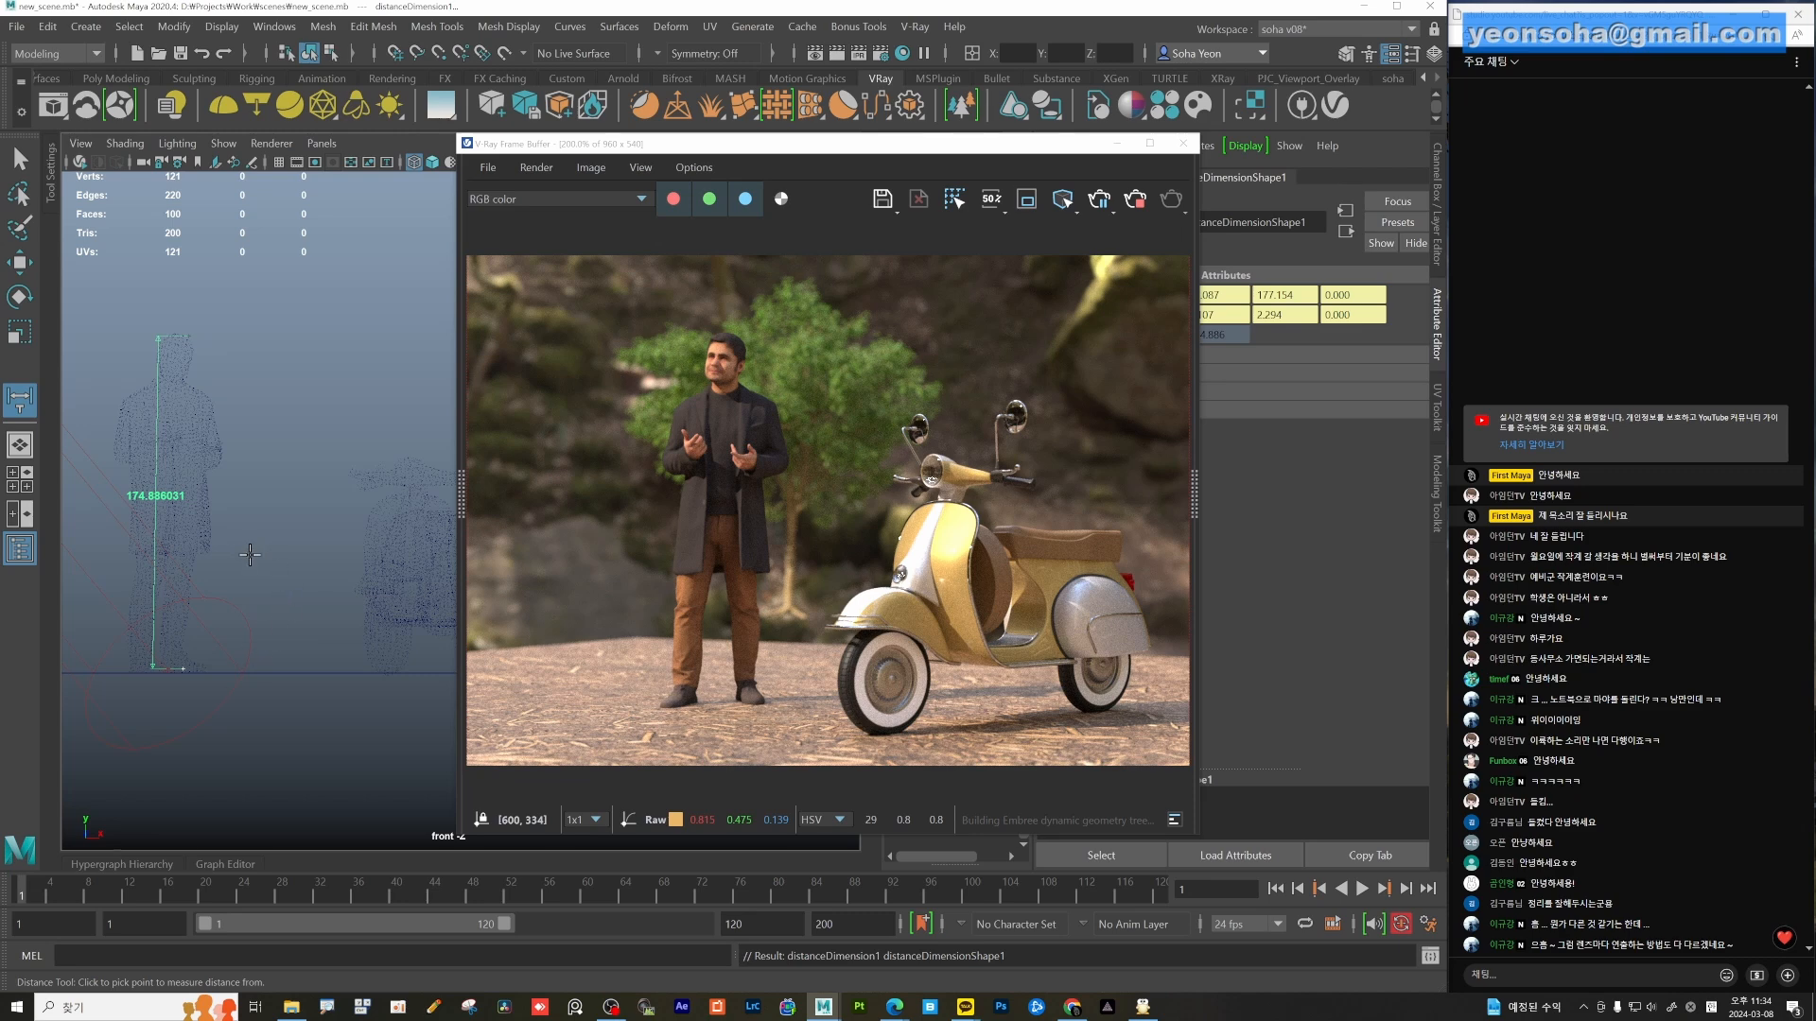
key(w)
Return to the perspective view, select the ground plane and frame it.
key(shift+alt+w)
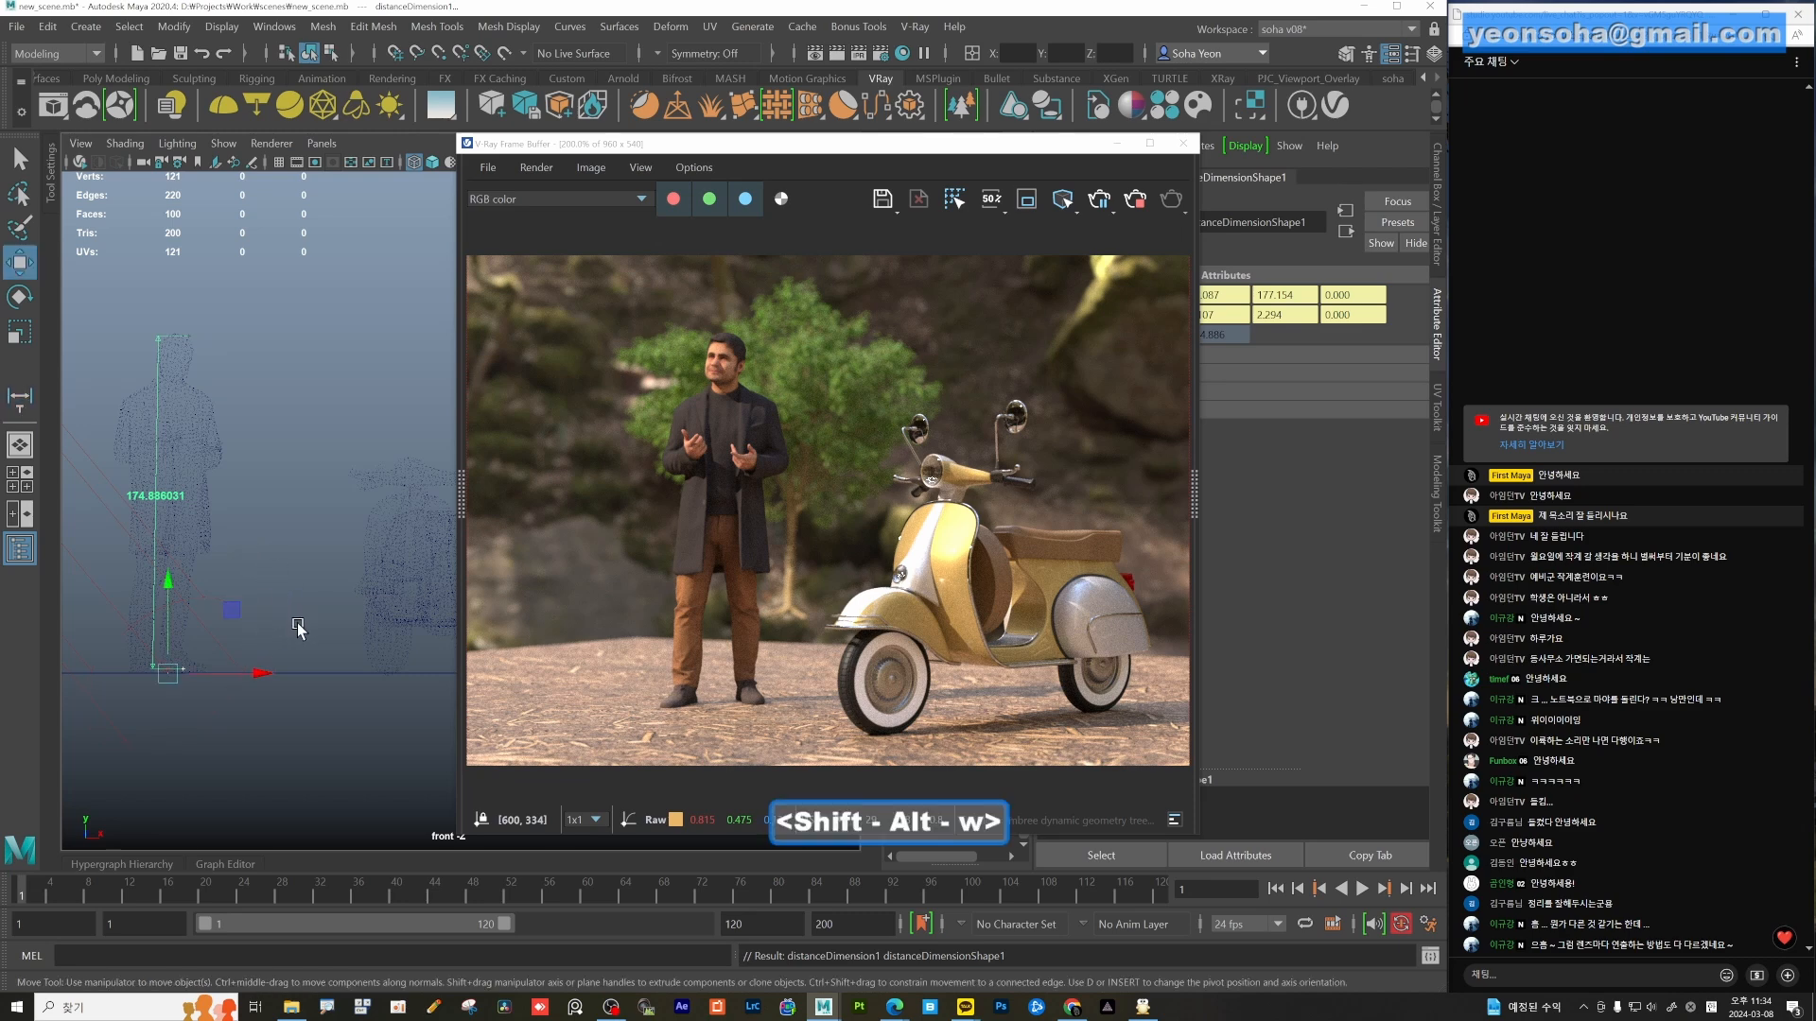
key(alt+shift+q)
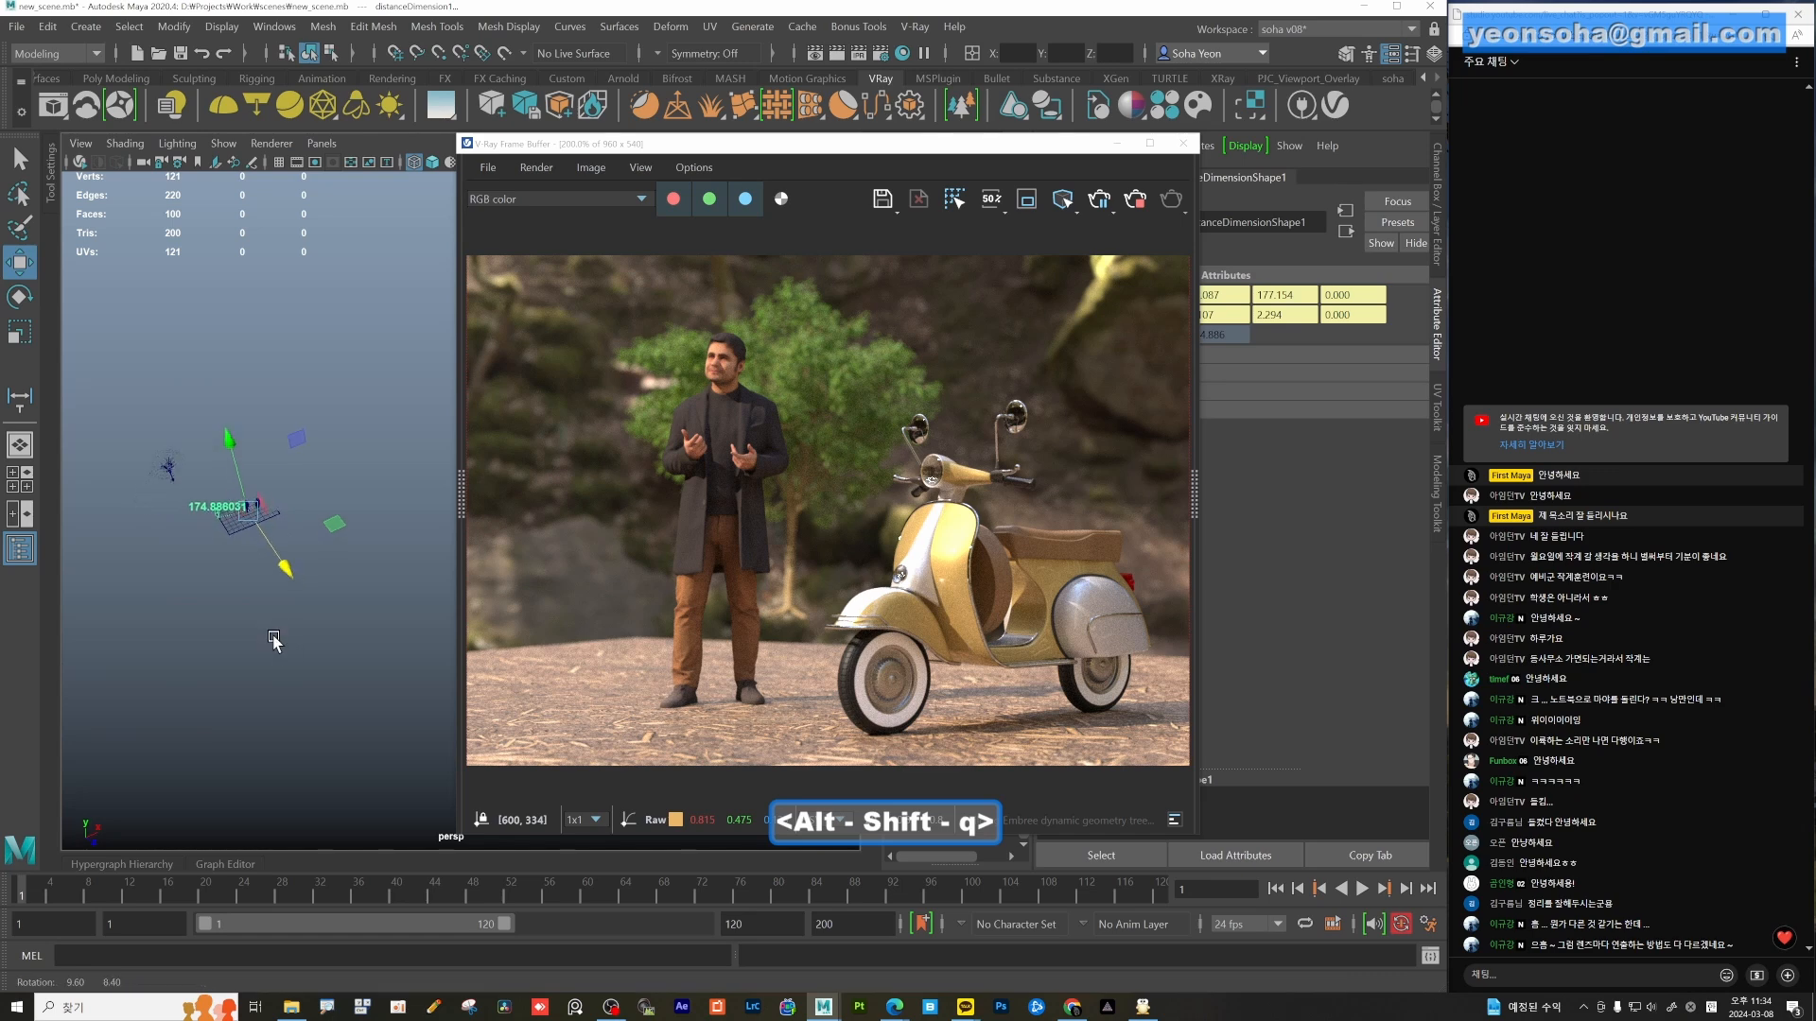
click(200, 525)
key(f)
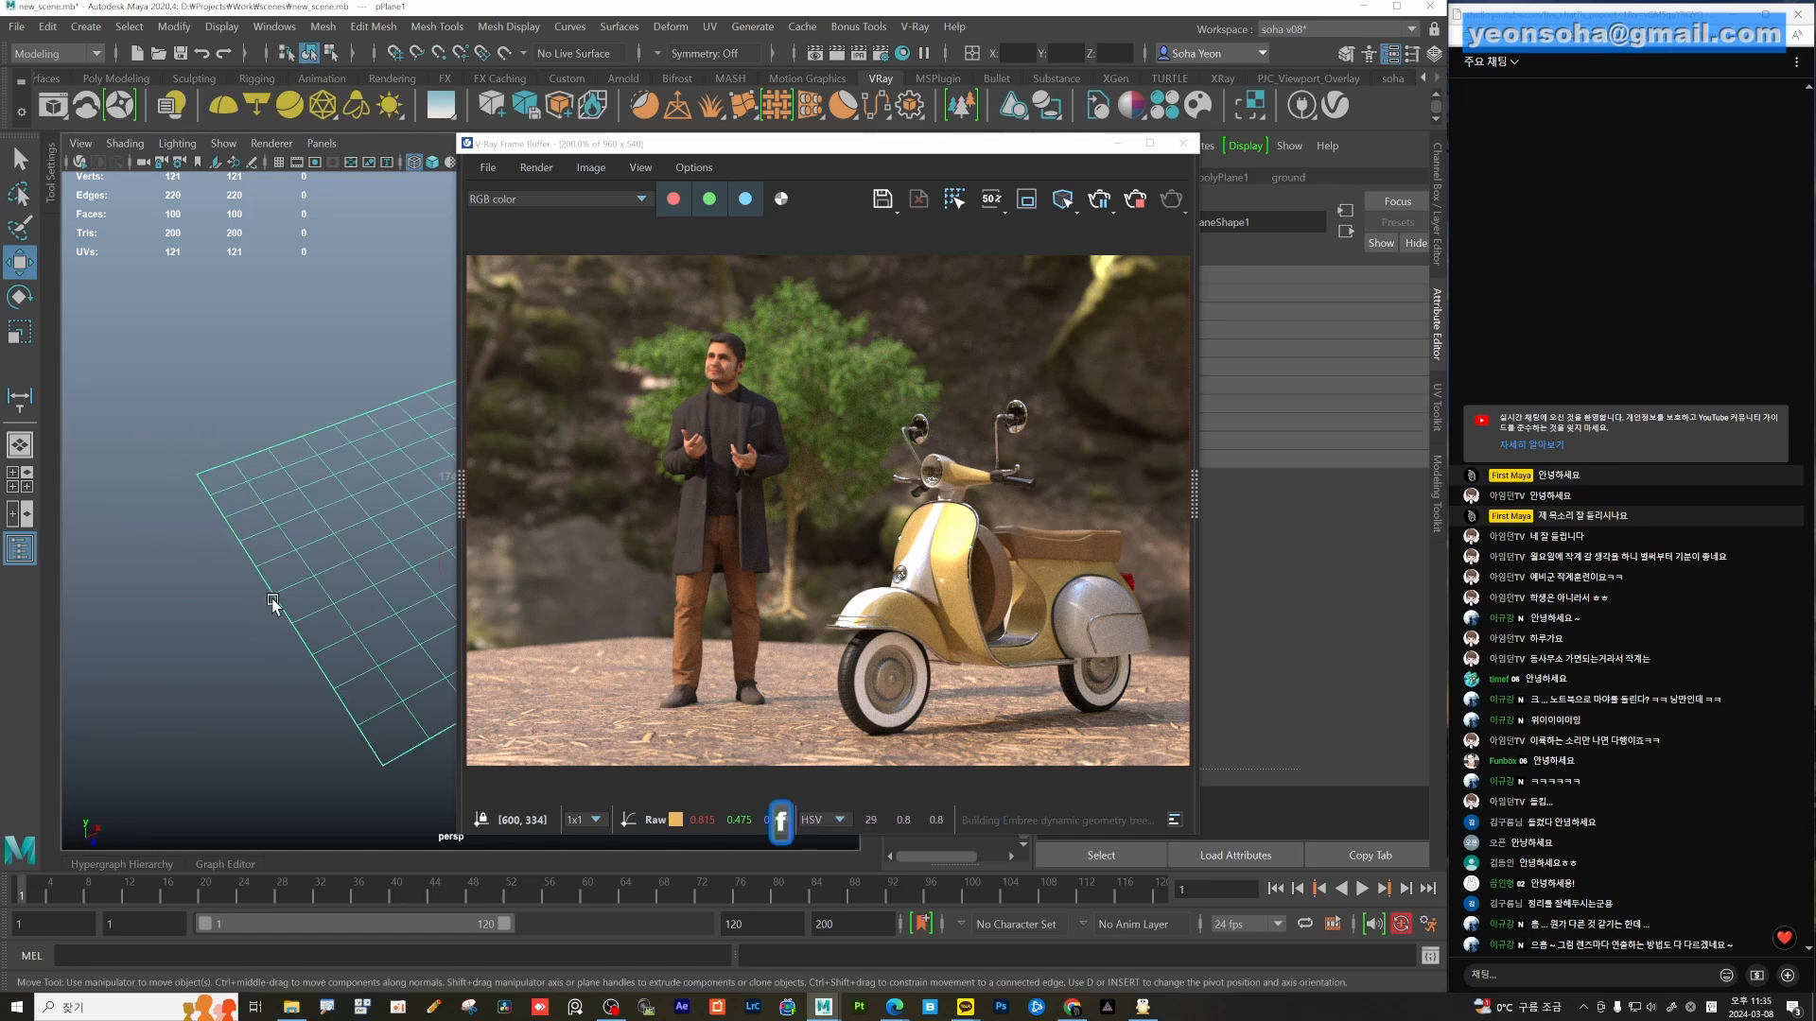
alt+drag(273, 601, 388, 626)
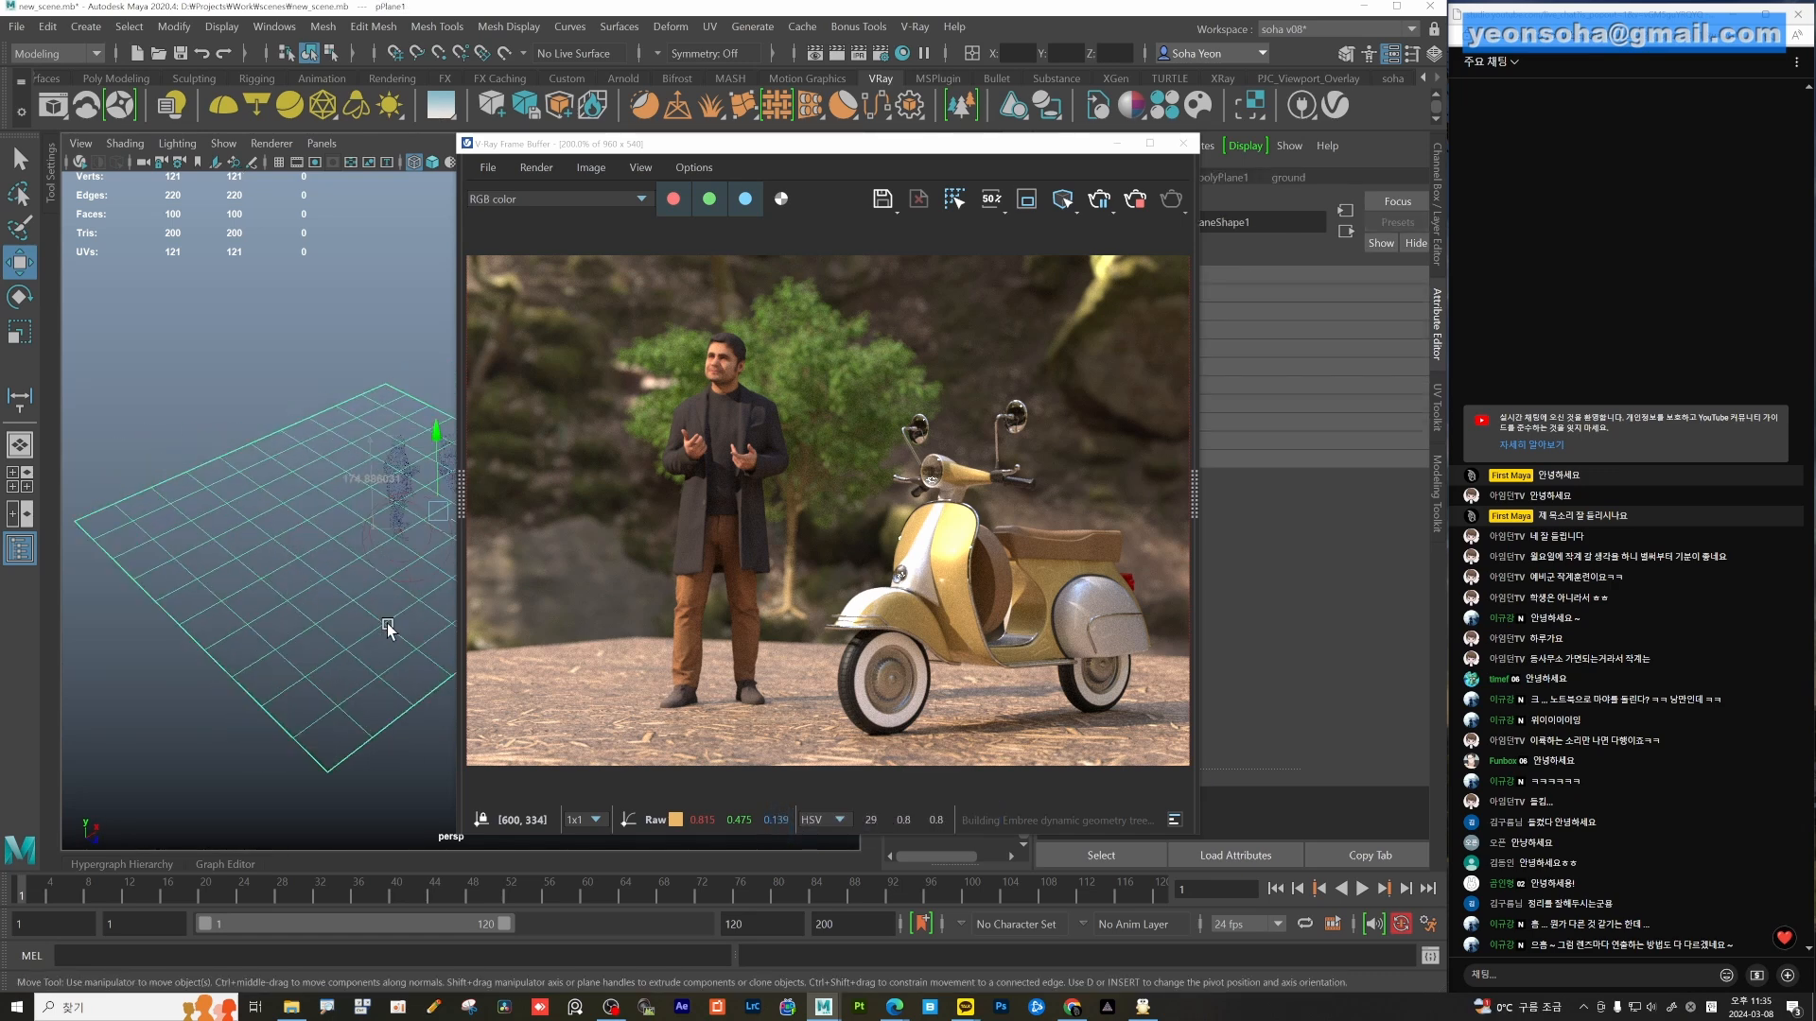
Stop the interactive render and minimize the frame buffer to uncover the whole perspective view.
click(318, 635)
drag(804, 146, 385, 170)
click(288, 643)
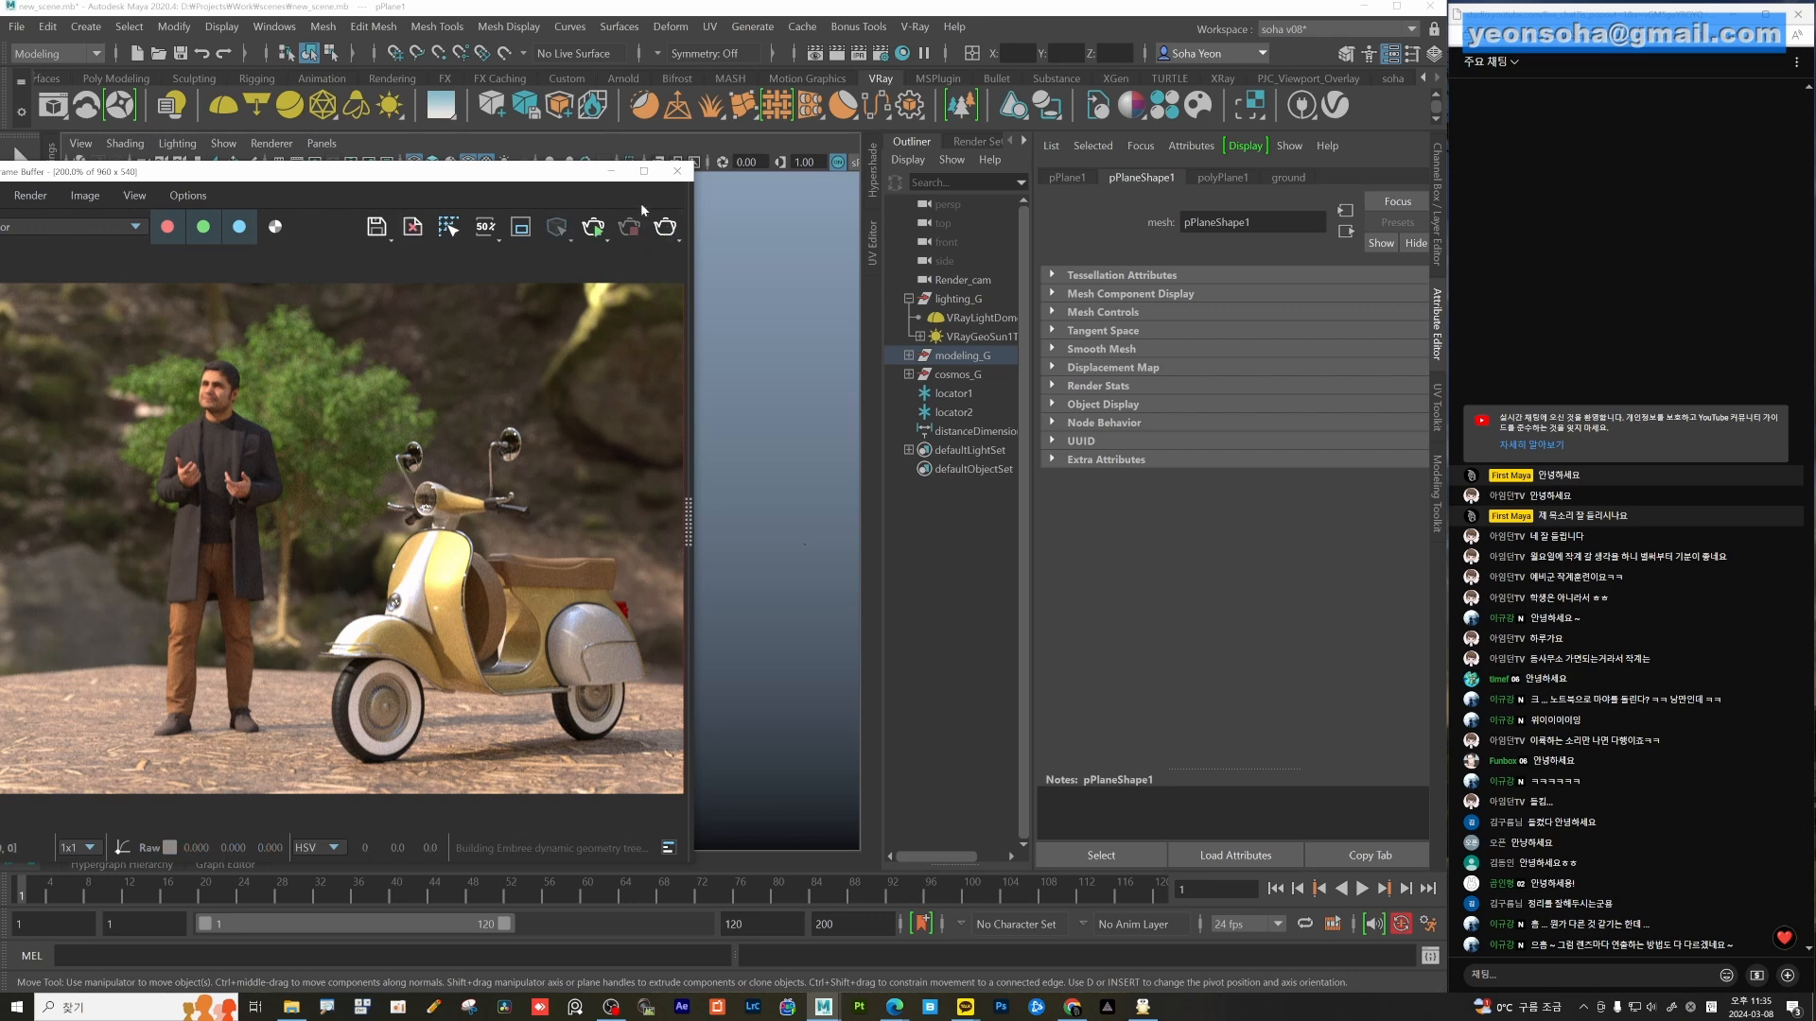
click(611, 171)
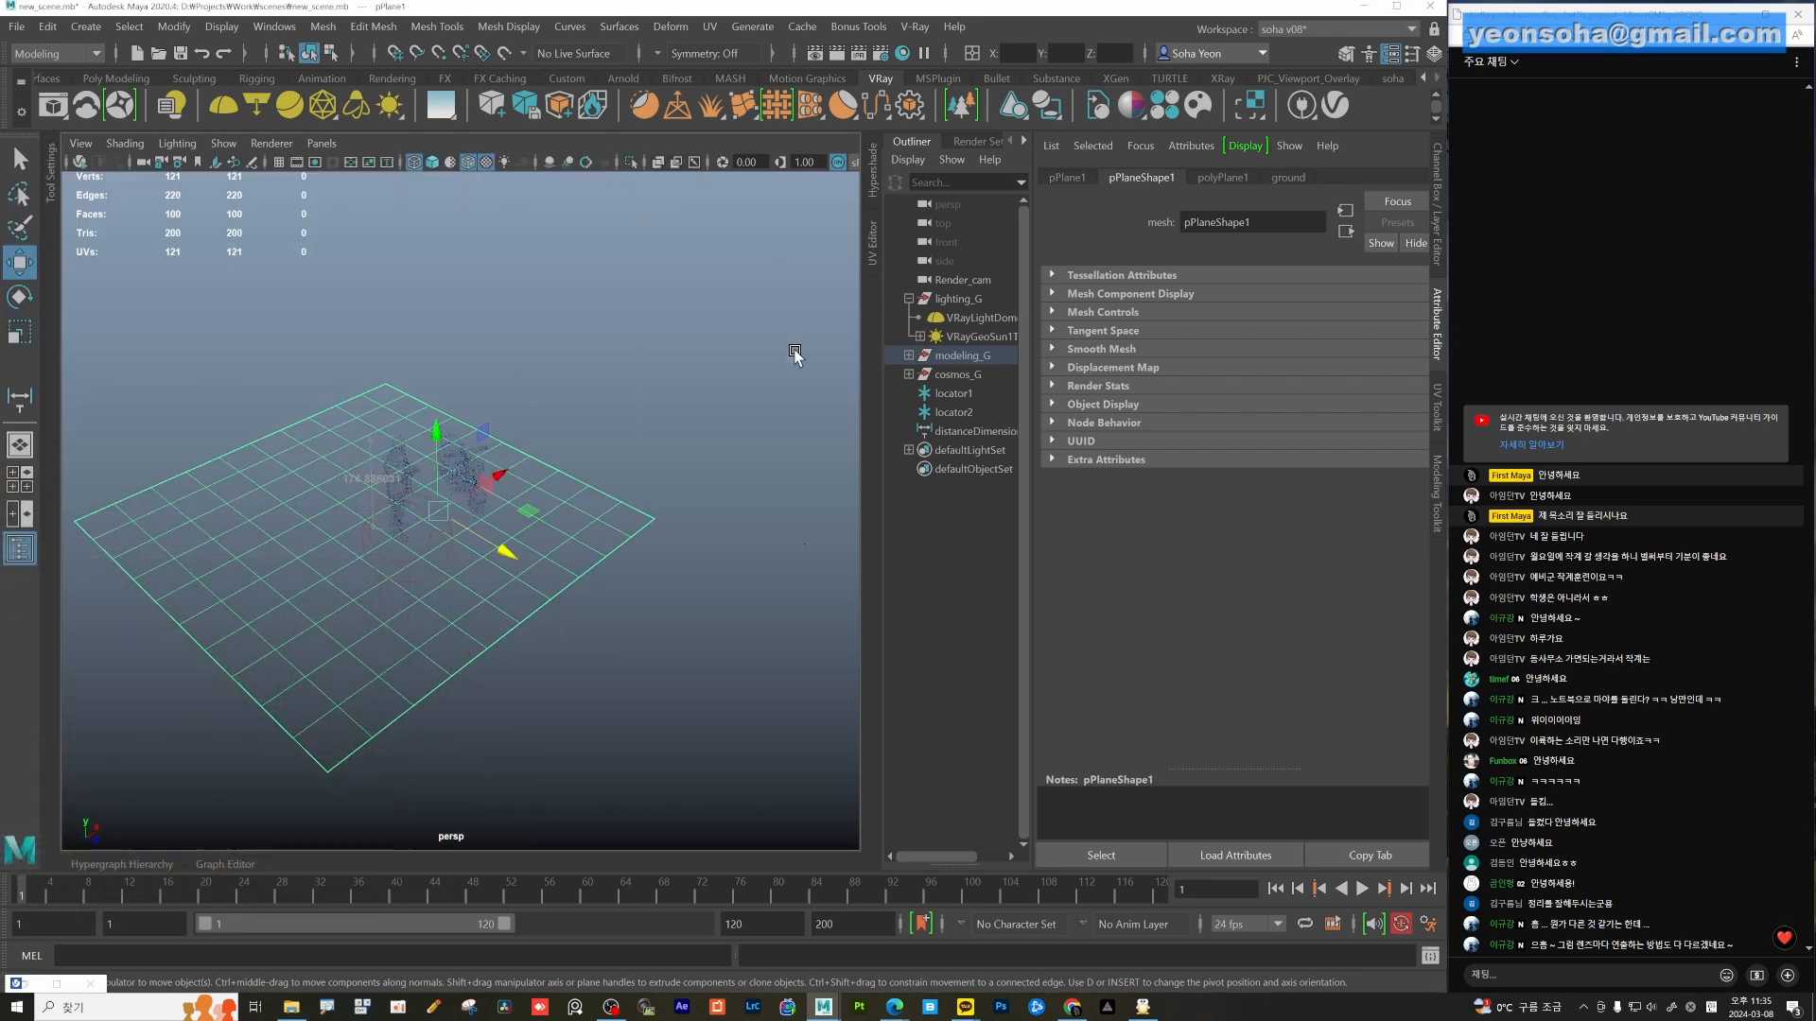
Open the Hypershade and graph the material network of the selected ground plane.
click(874, 182)
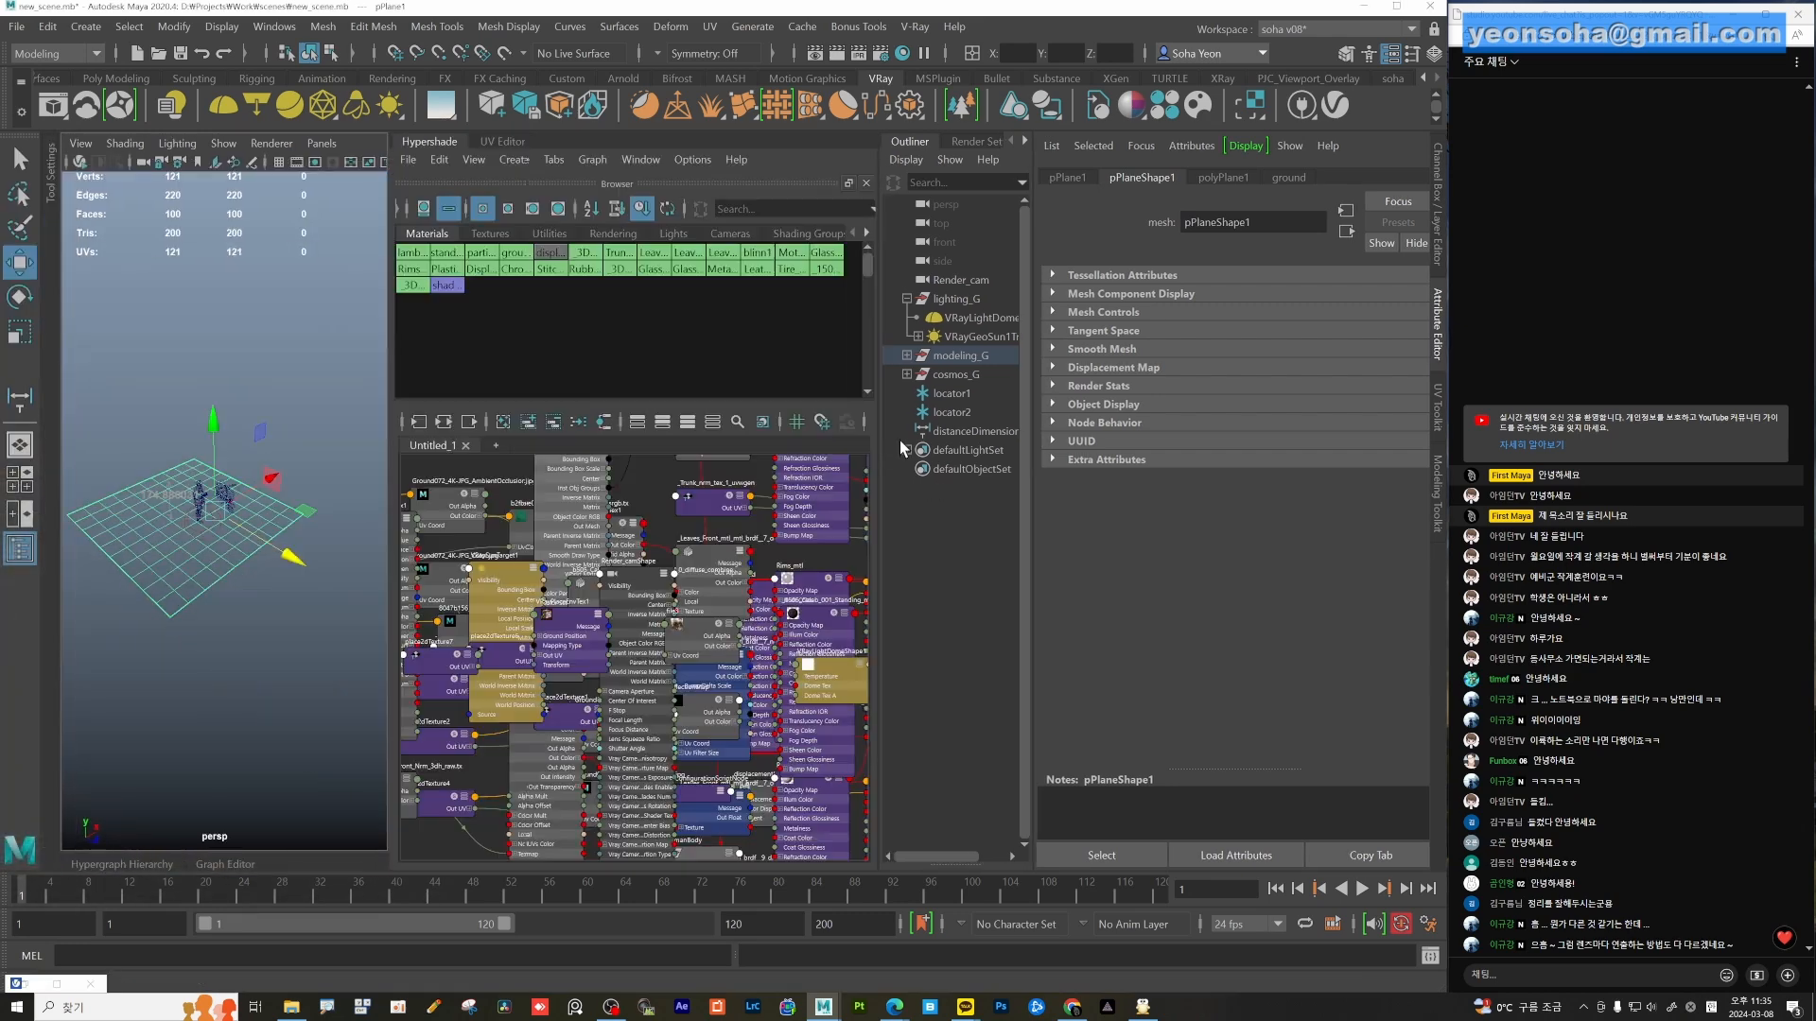
click(602, 422)
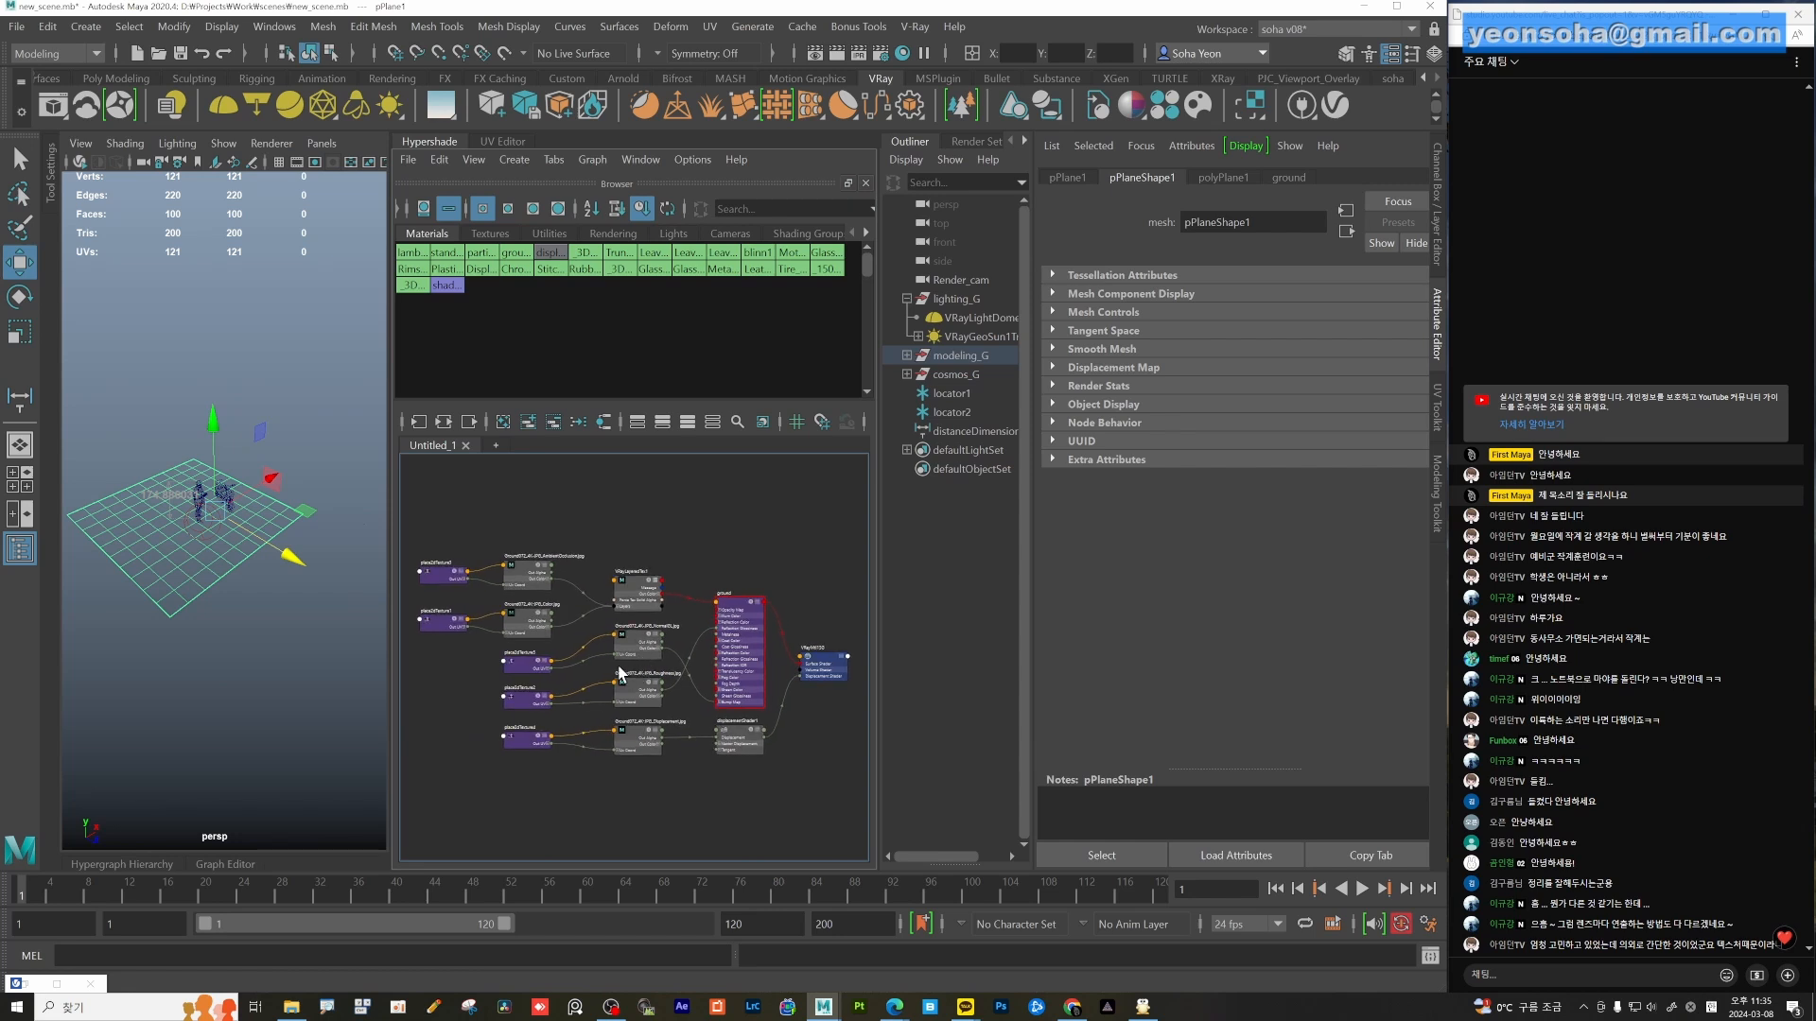
scroll(725, 675, up, 4)
scroll(591, 641, up, 2)
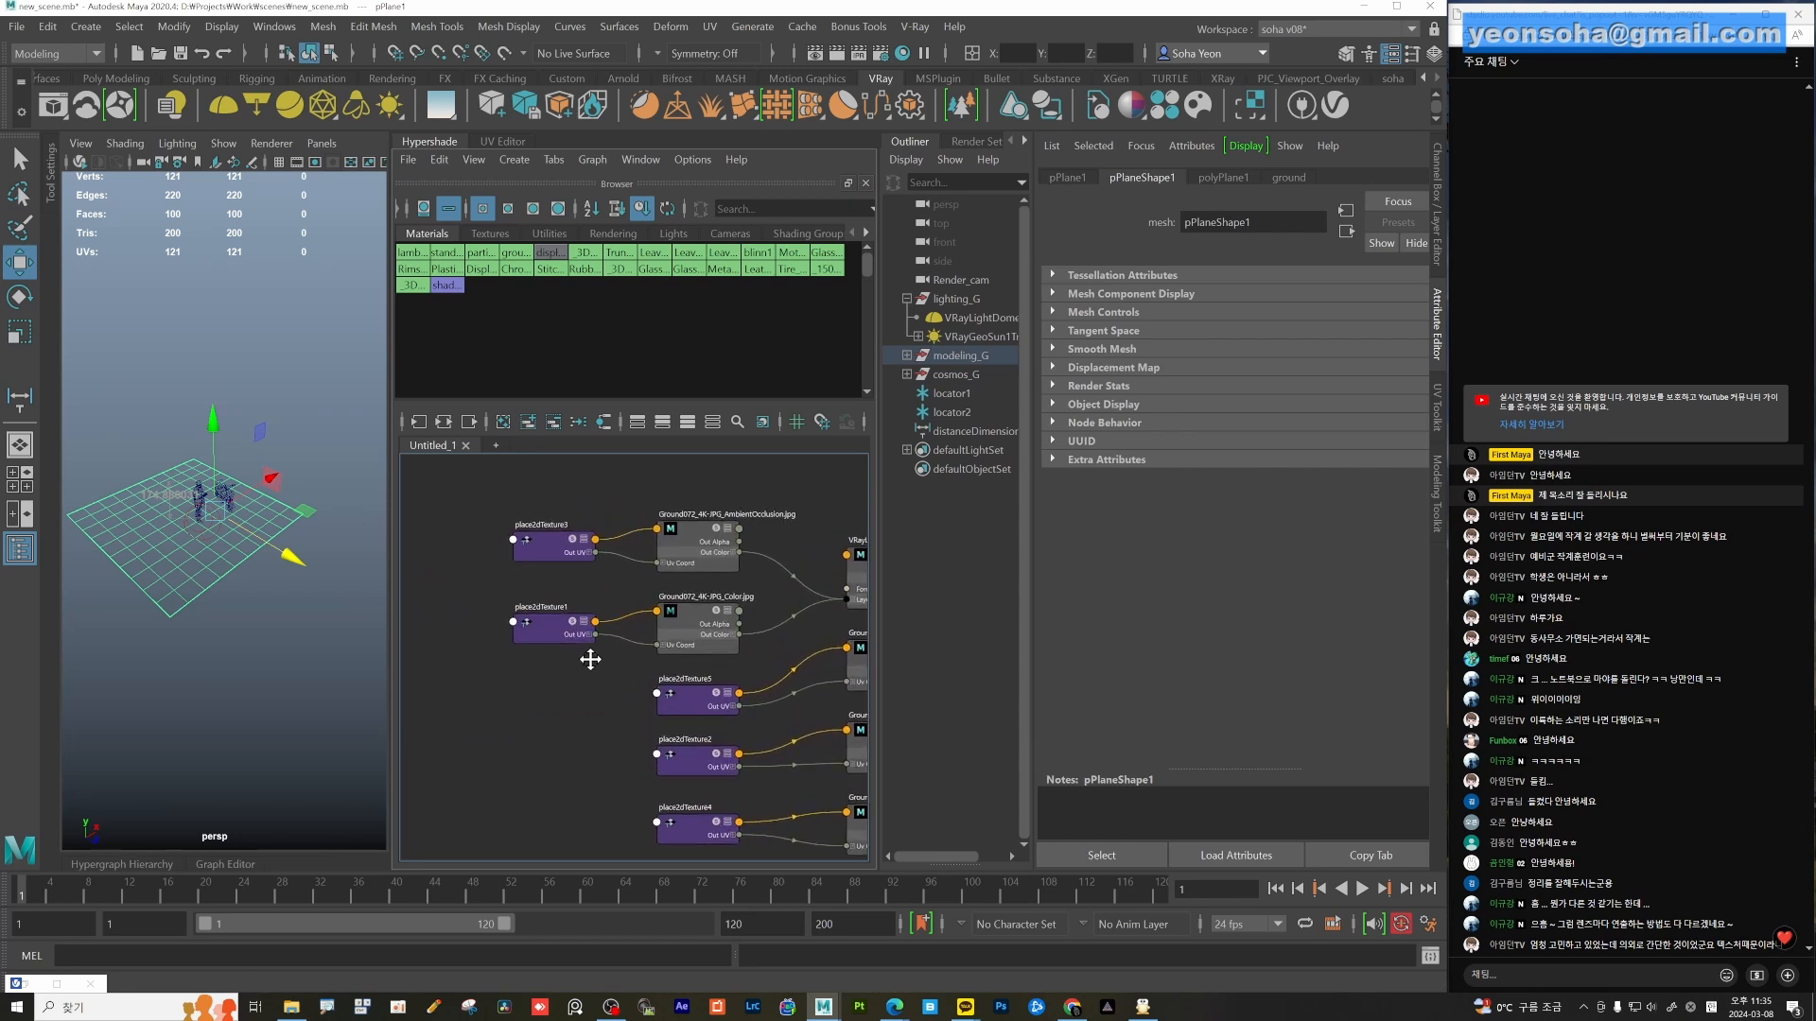
Delete the placement nodes feeding the ground's Color, NormalGL, Roughness and Displacement textures, keeping only place2dTexture3.
drag(592, 634, 701, 815)
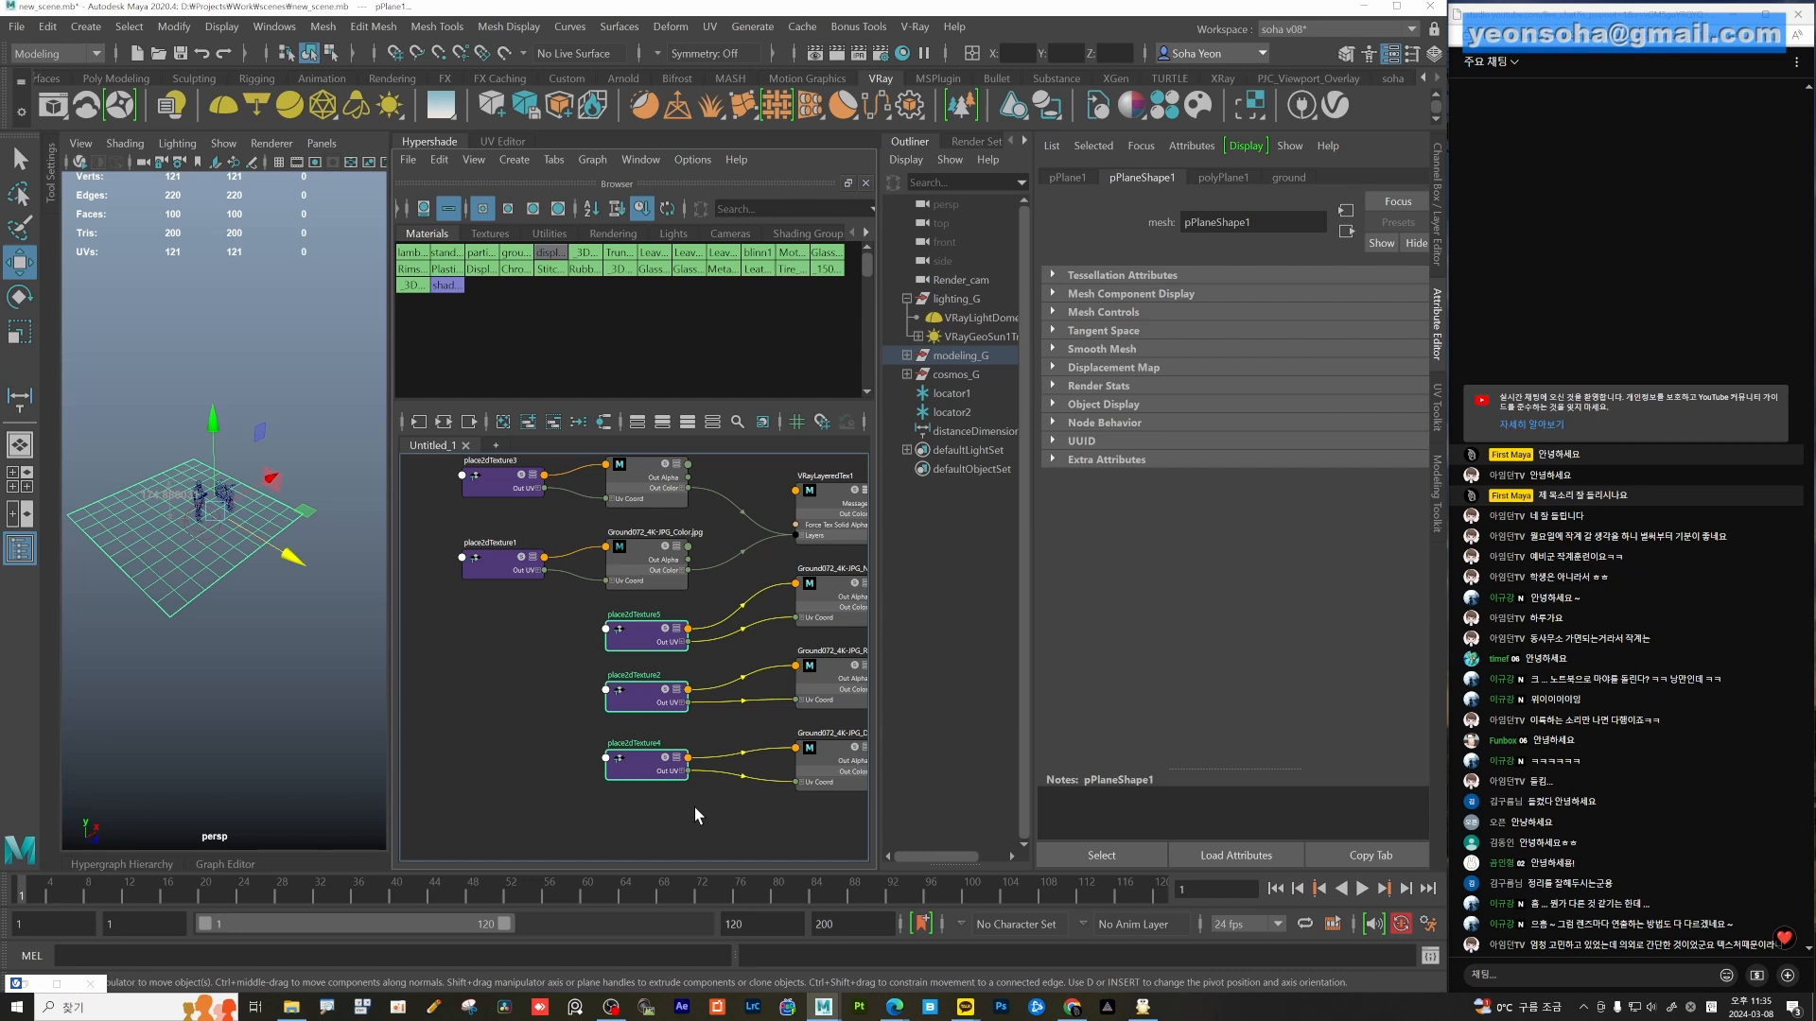
alt+middle_drag(654, 666, 646, 677)
scroll(639, 654, down, 1)
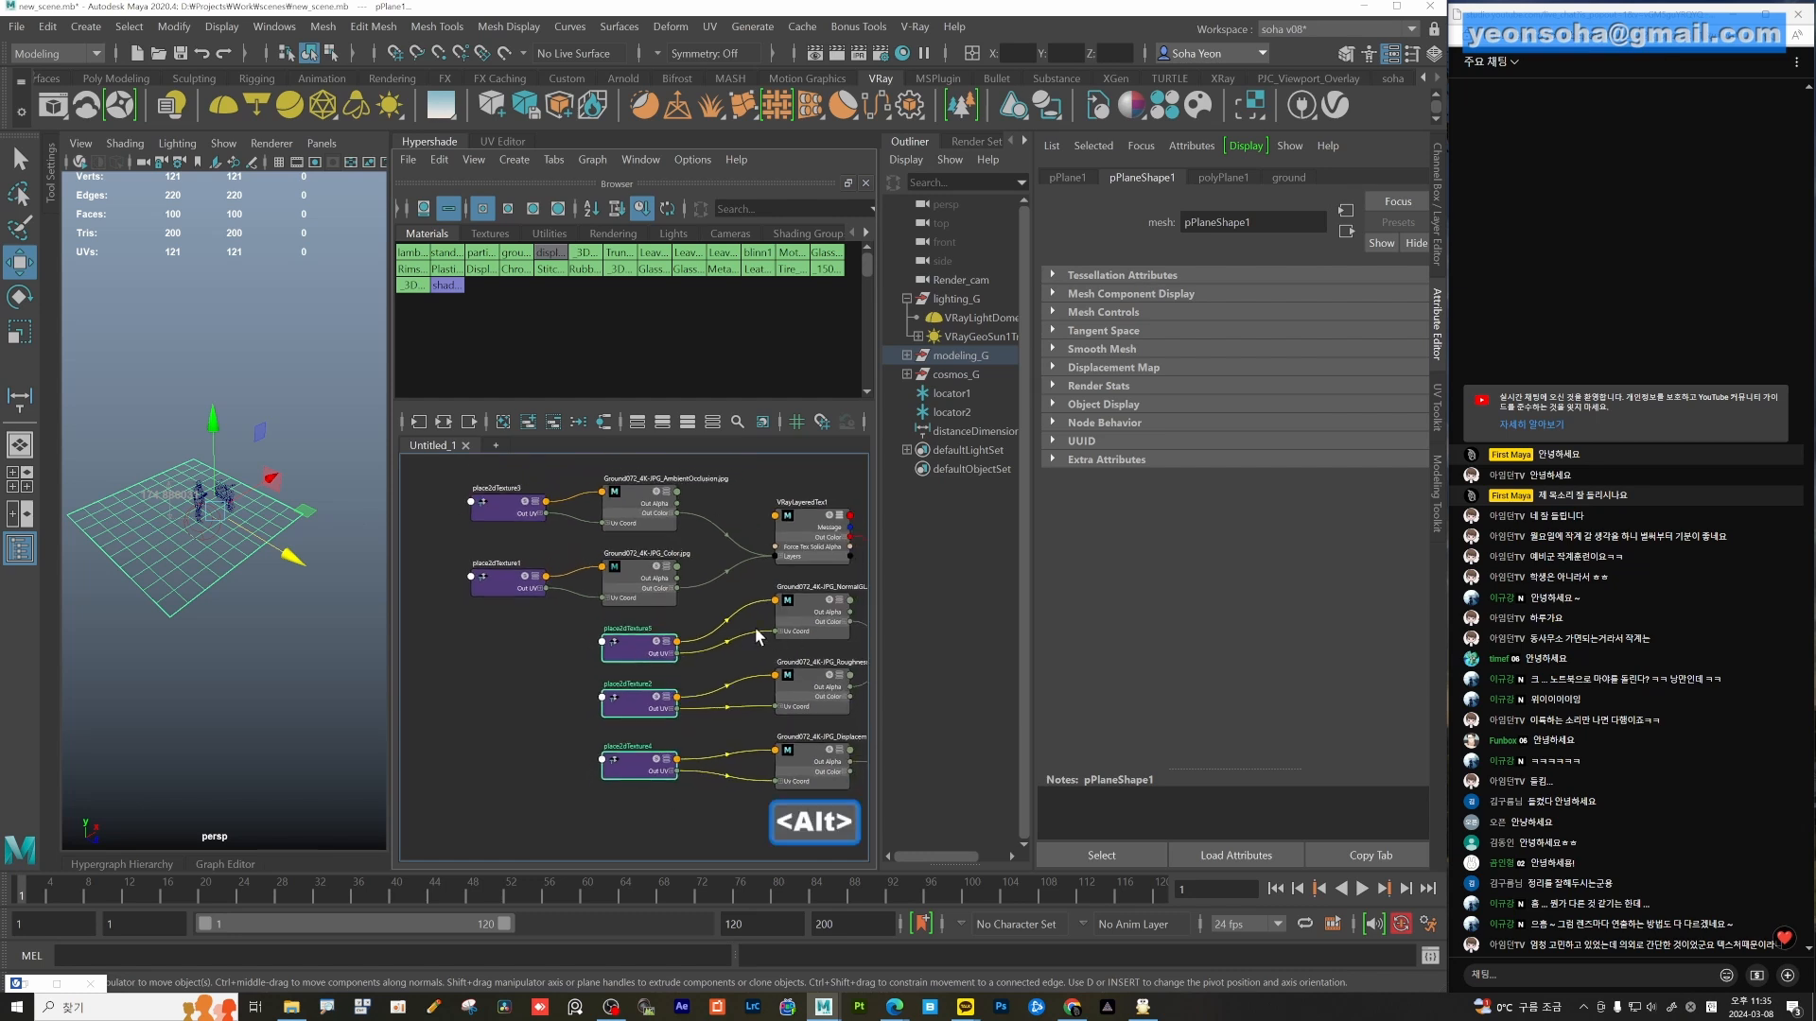
mouse_move(756, 631)
alt+middle_down()
mouse_move(610, 619)
mouse_move(747, 601)
alt+middle_up()
scroll(615, 623, down, 1)
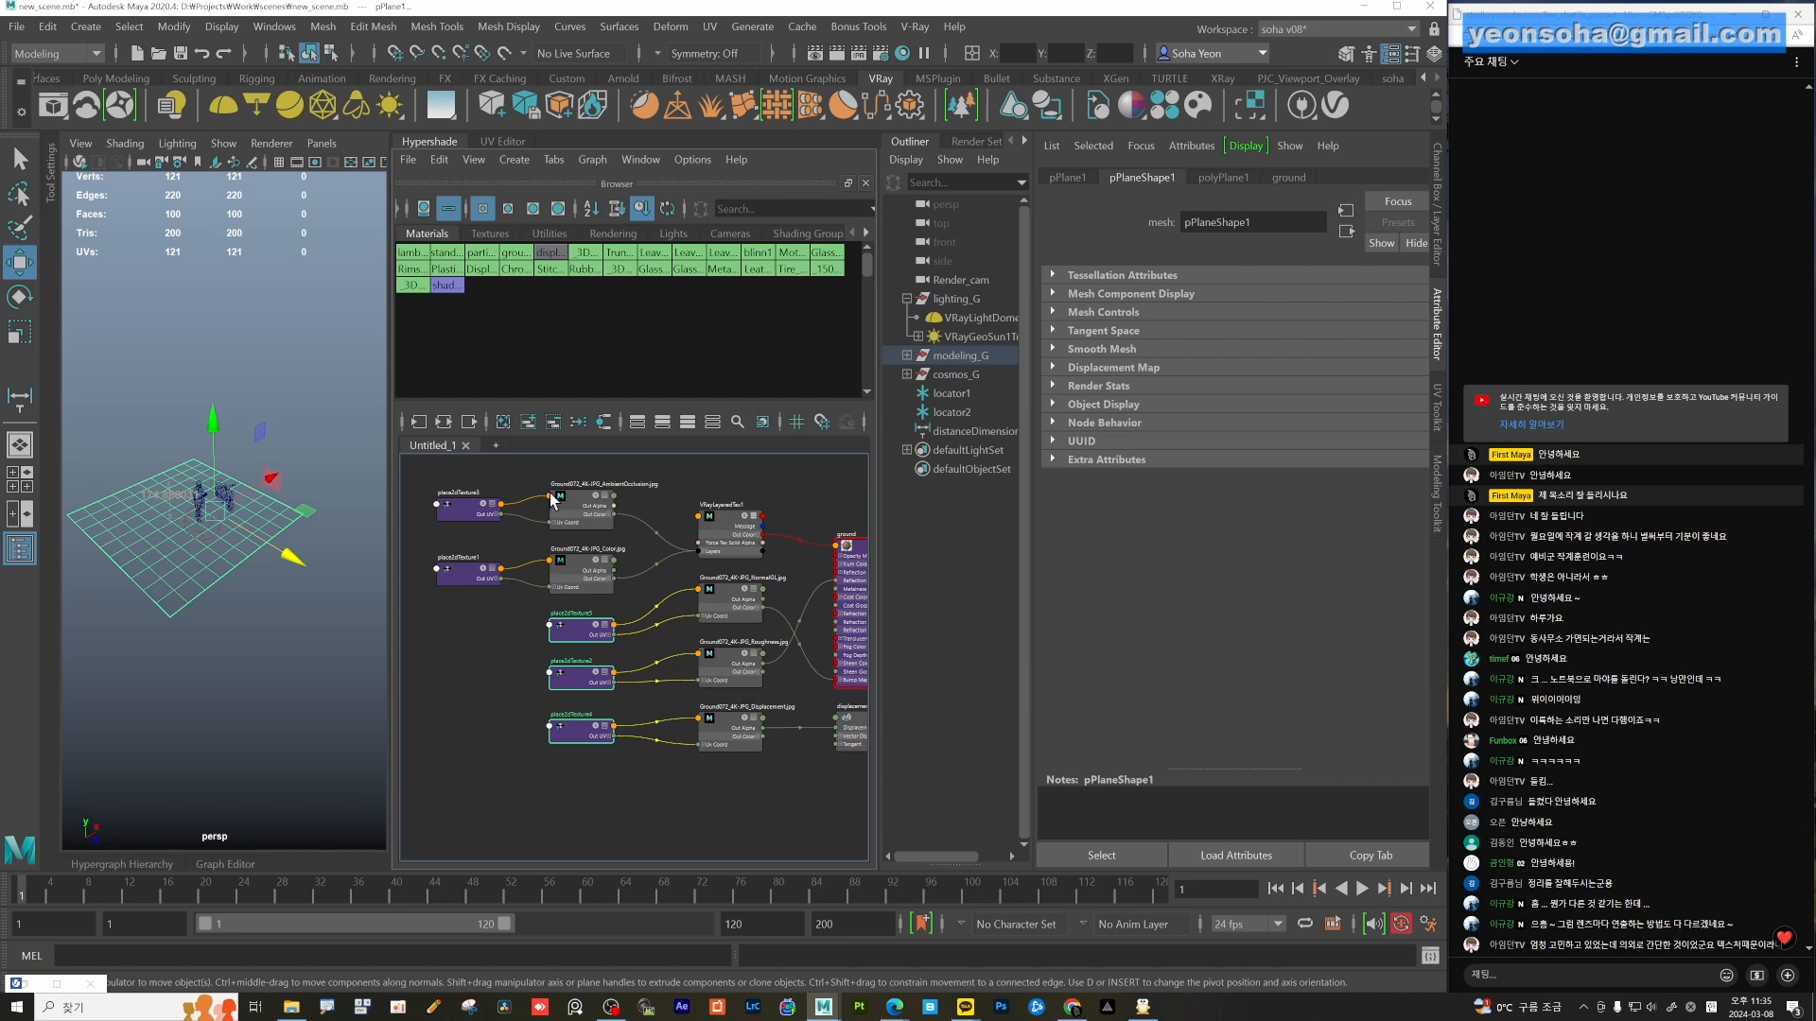
click(730, 606)
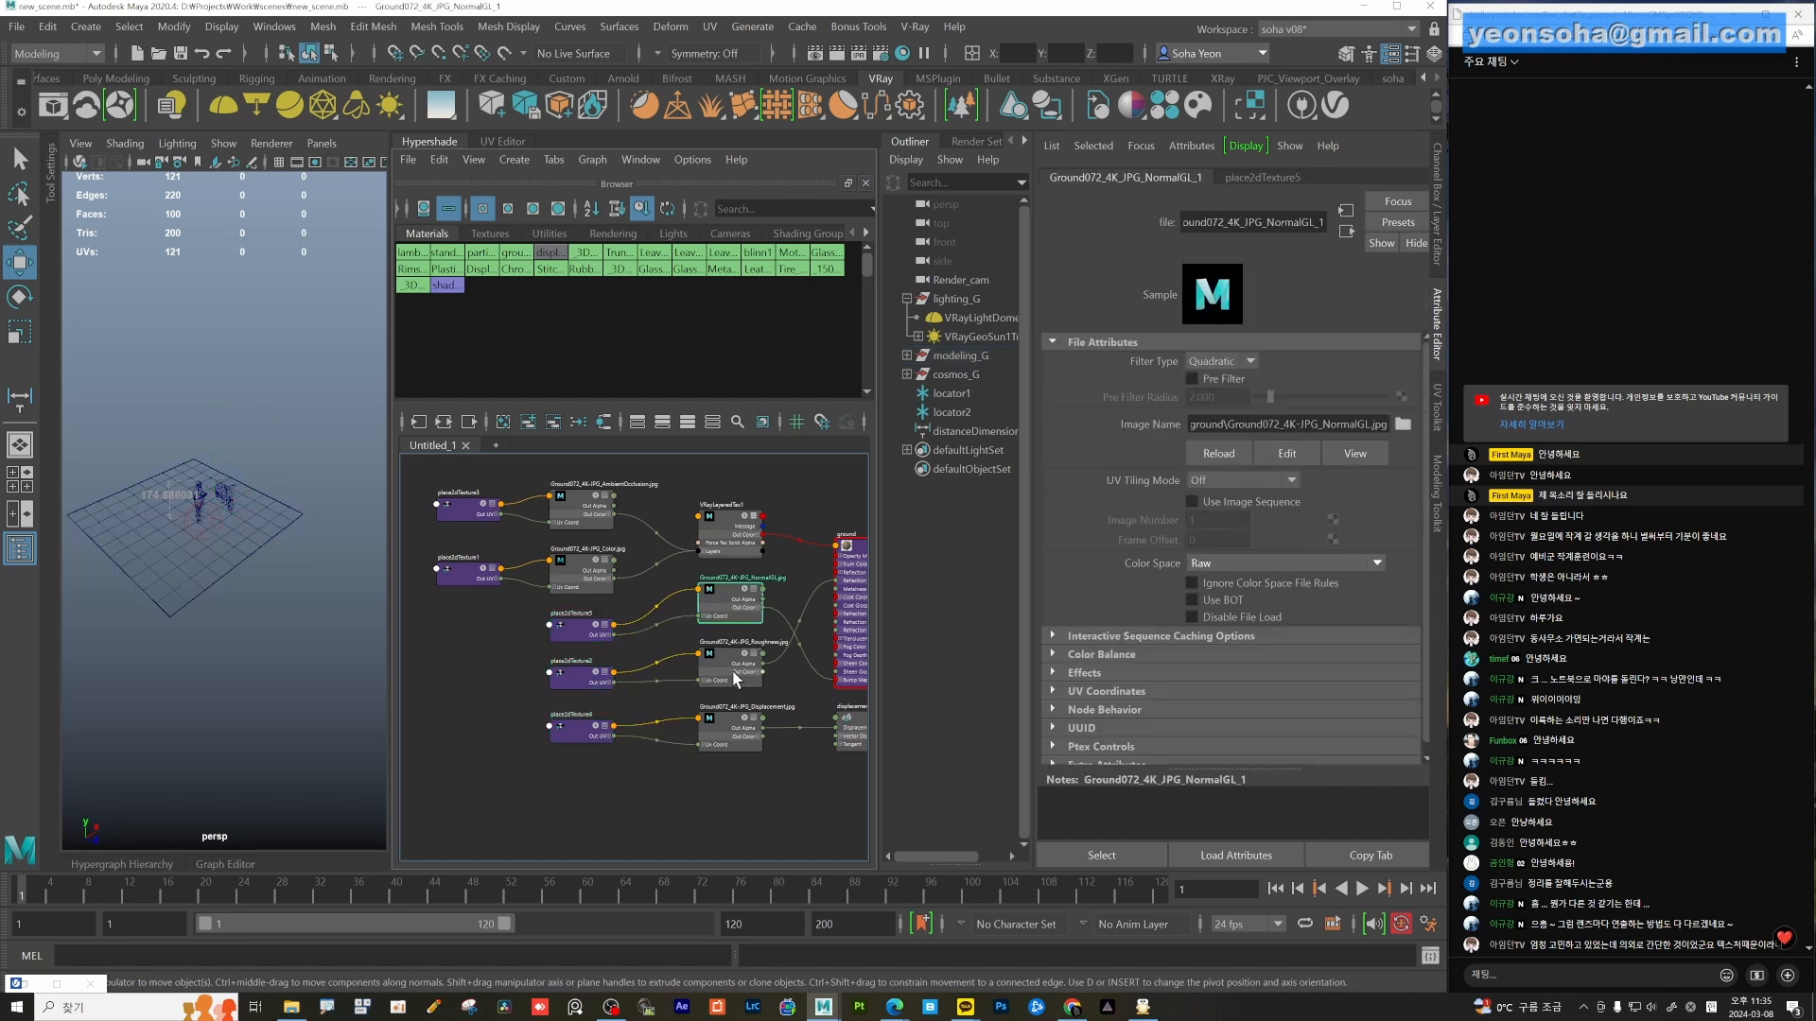
click(734, 721)
alt+middle_drag(724, 823, 753, 827)
drag(679, 799, 420, 554)
key(Delete)
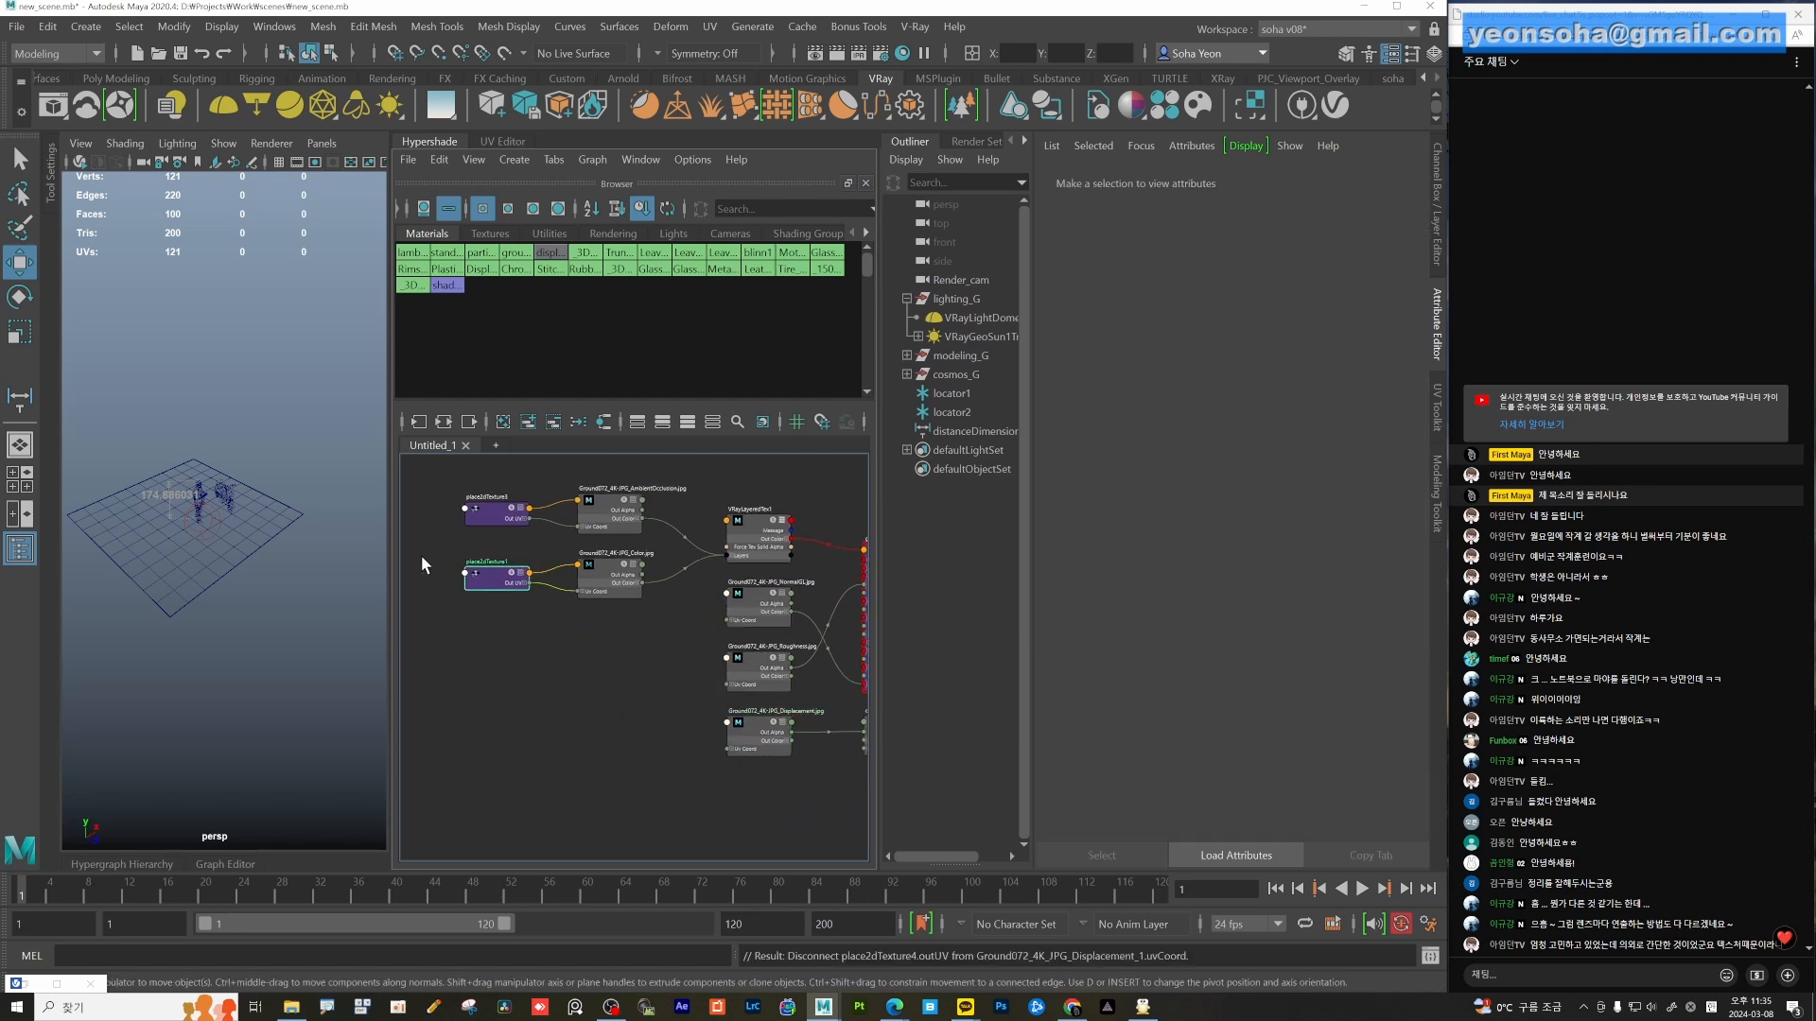
key(Delete)
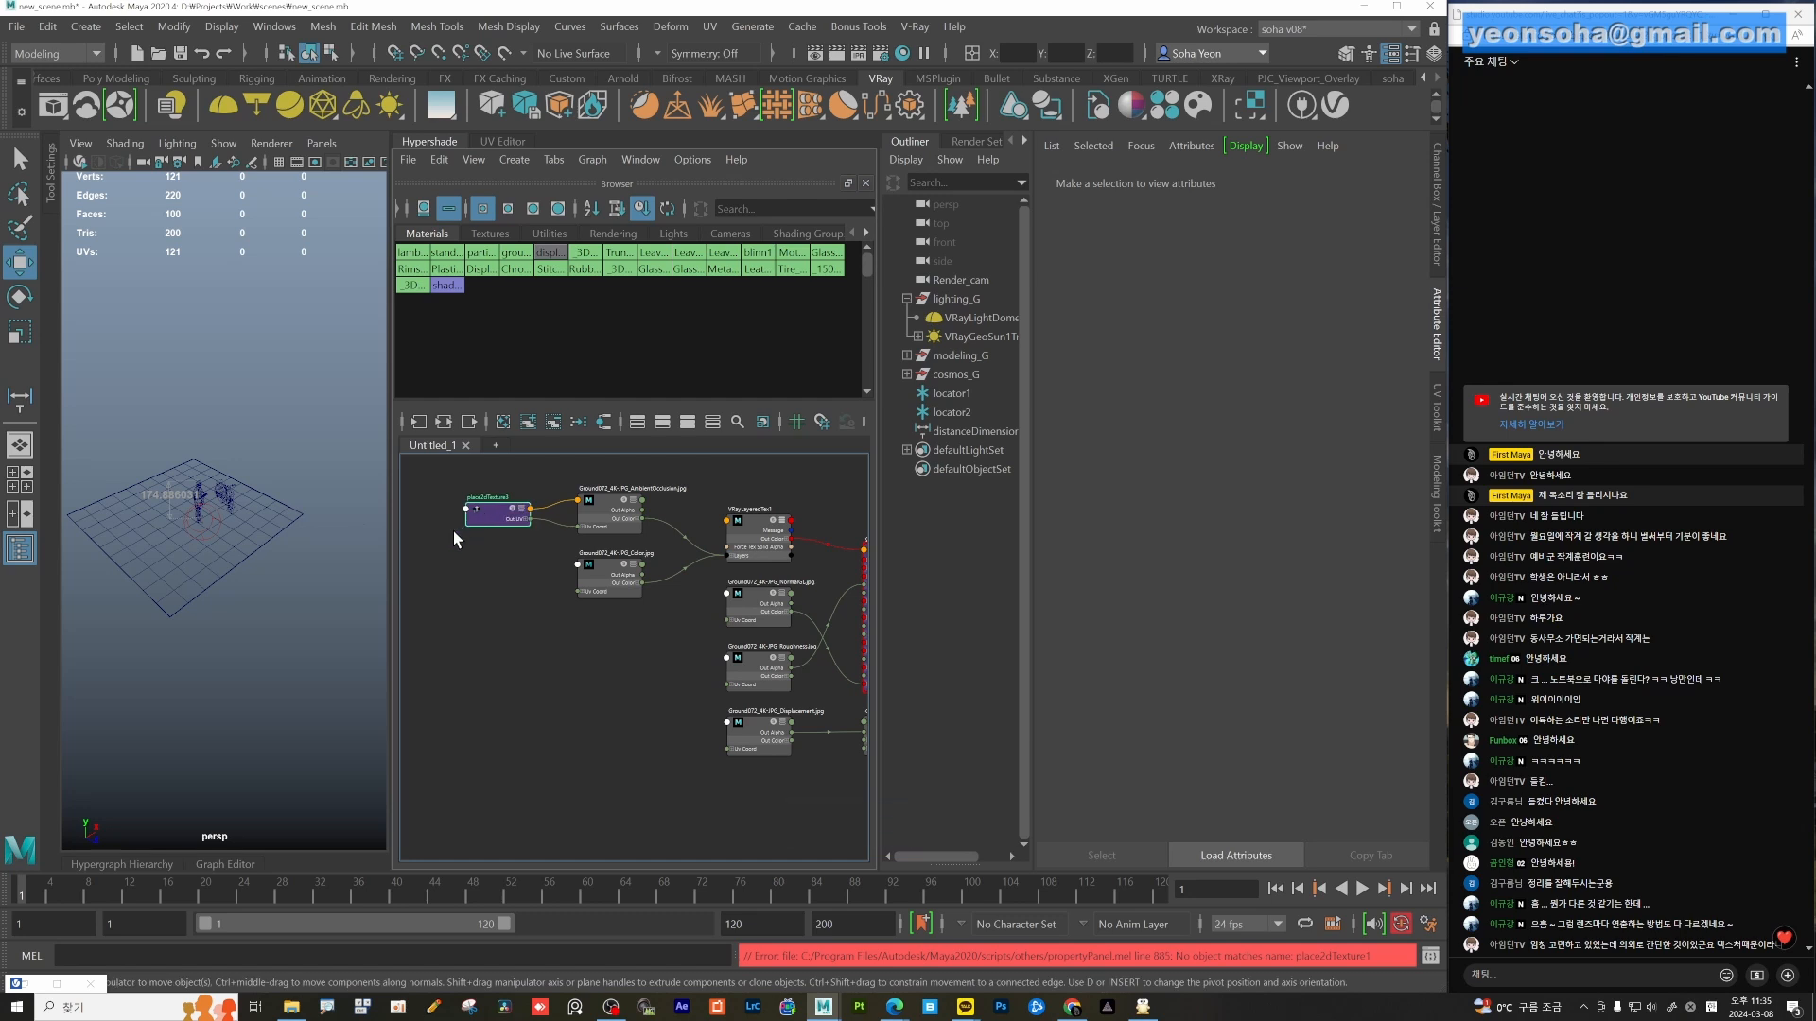
Shift place2dTexture3 slightly away from the textures and connect its Out UV to the Color texture's Uv Coord.
drag(499, 512, 462, 534)
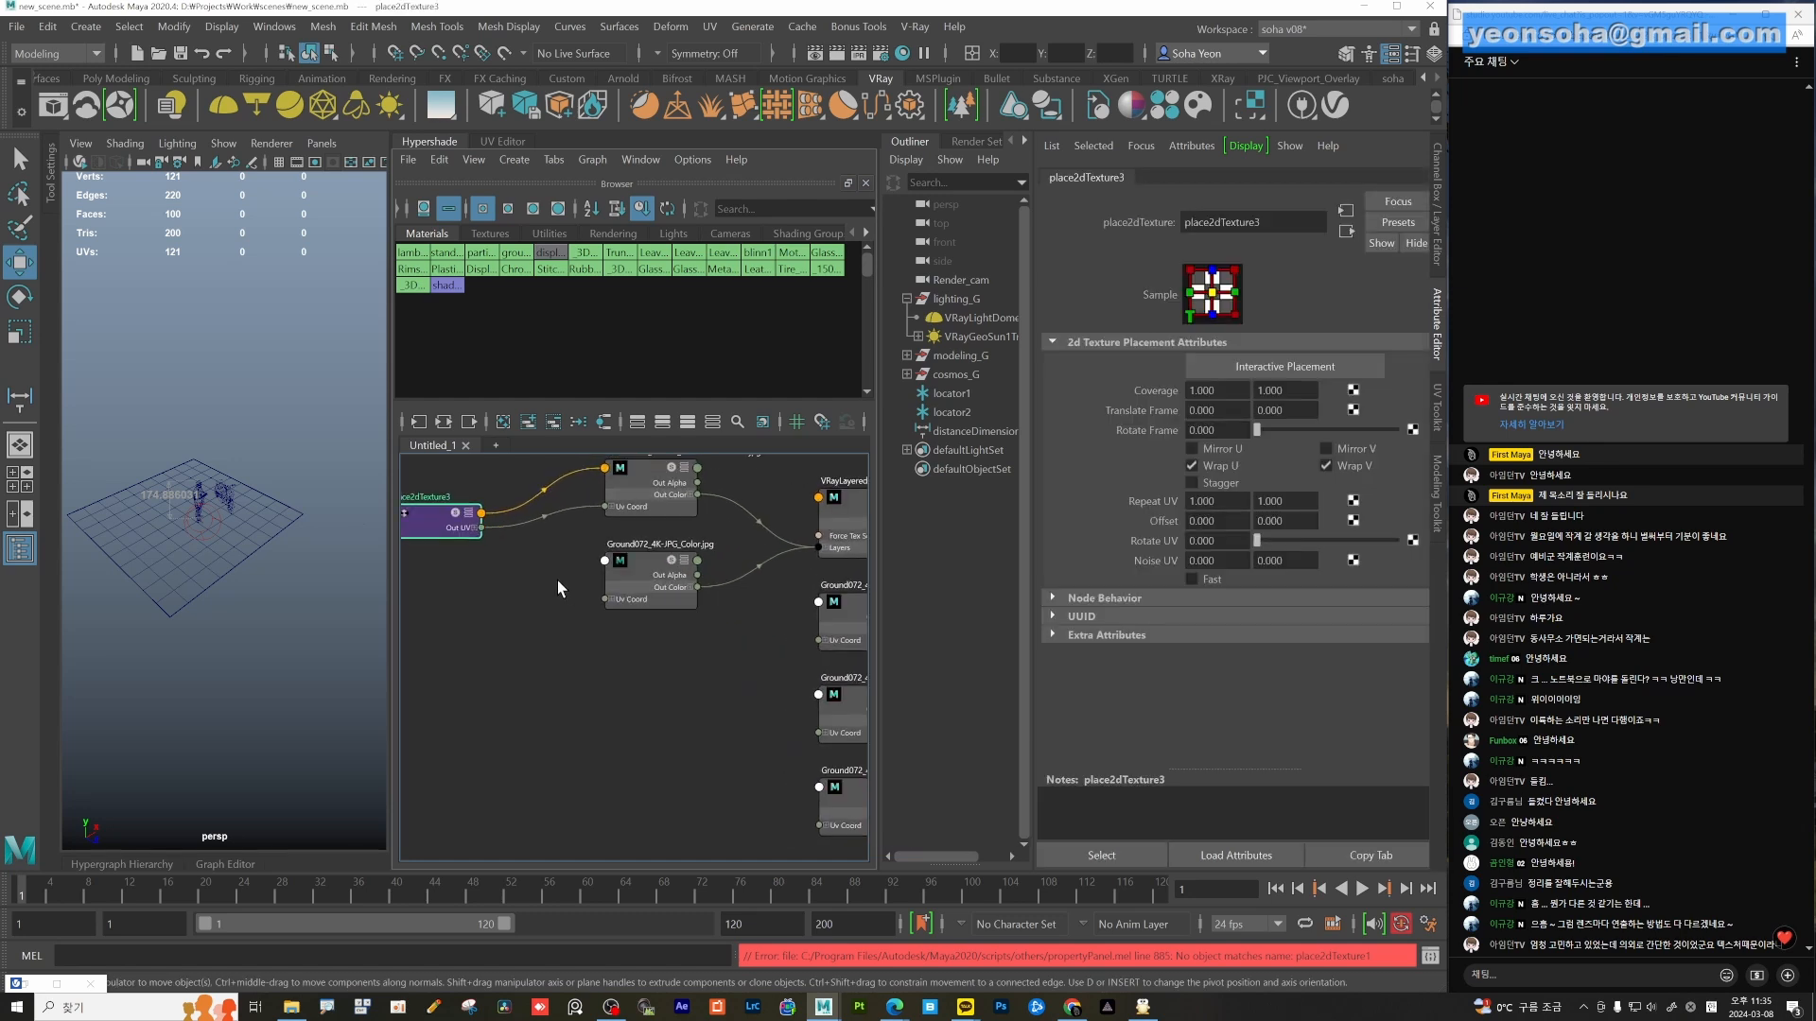
mouse_move(515, 572)
alt+right_down()
mouse_move(527, 556)
mouse_move(507, 552)
alt+right_up()
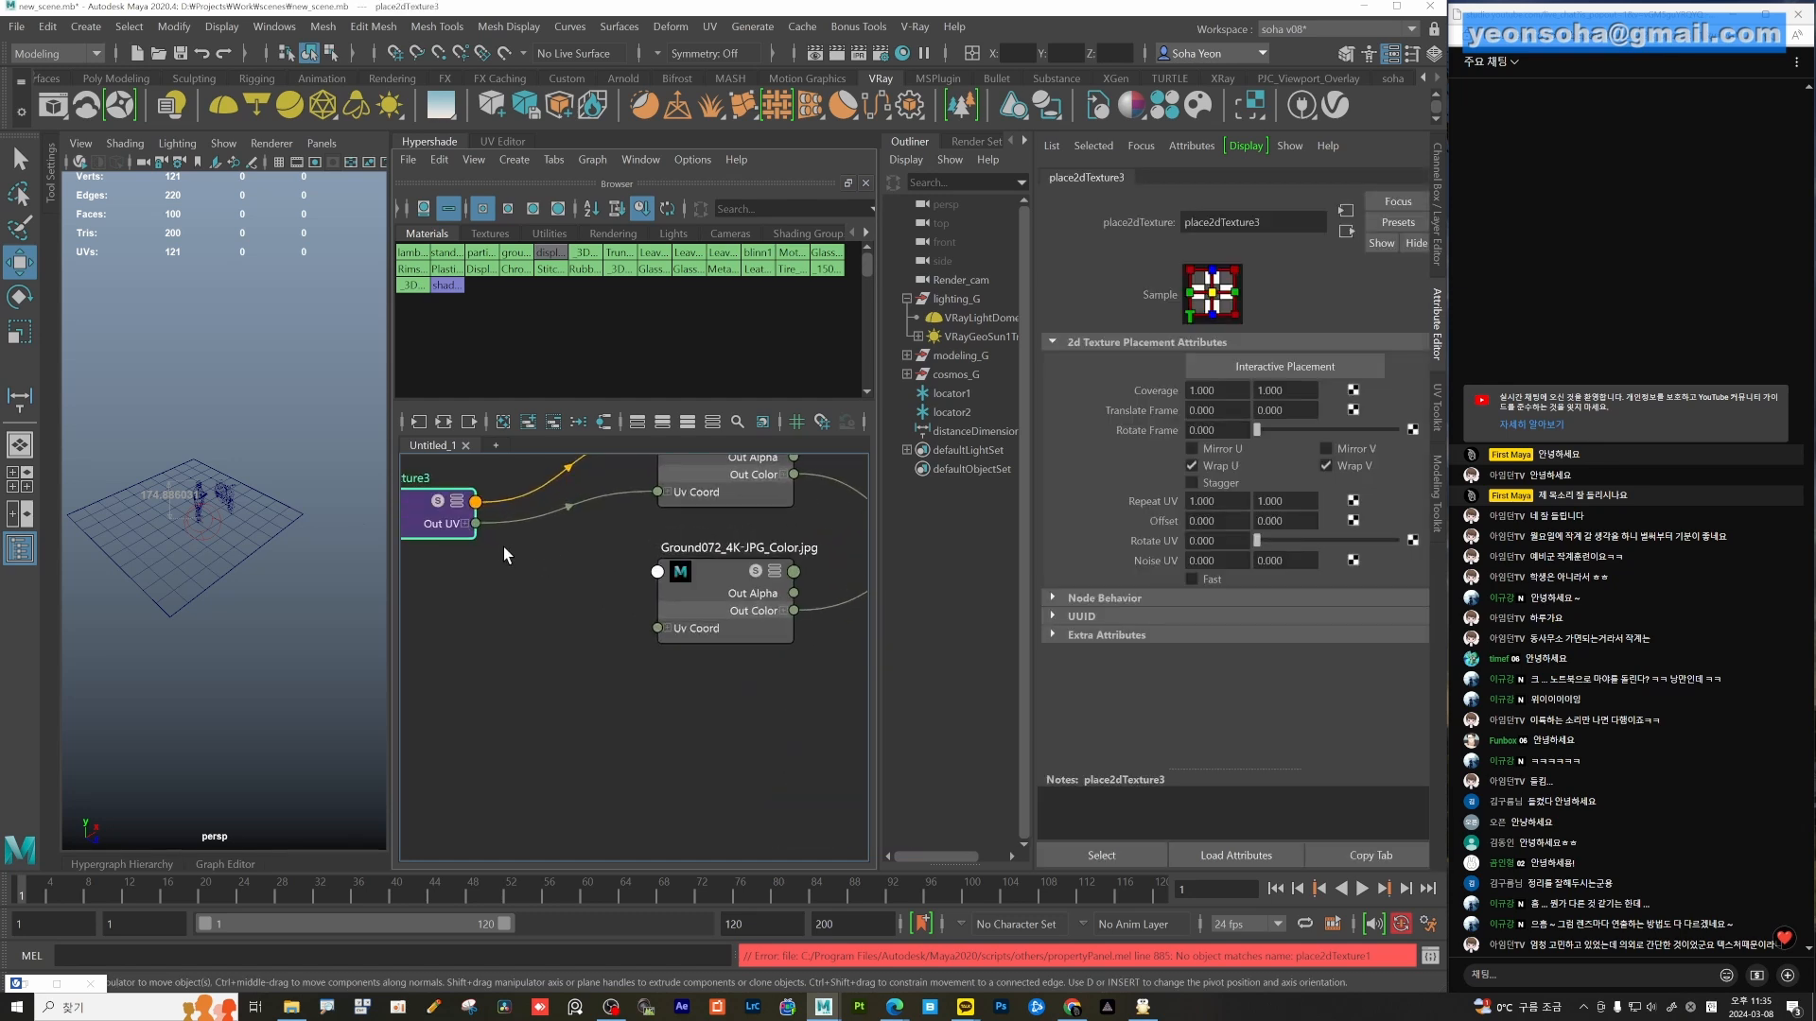
drag(476, 523, 657, 630)
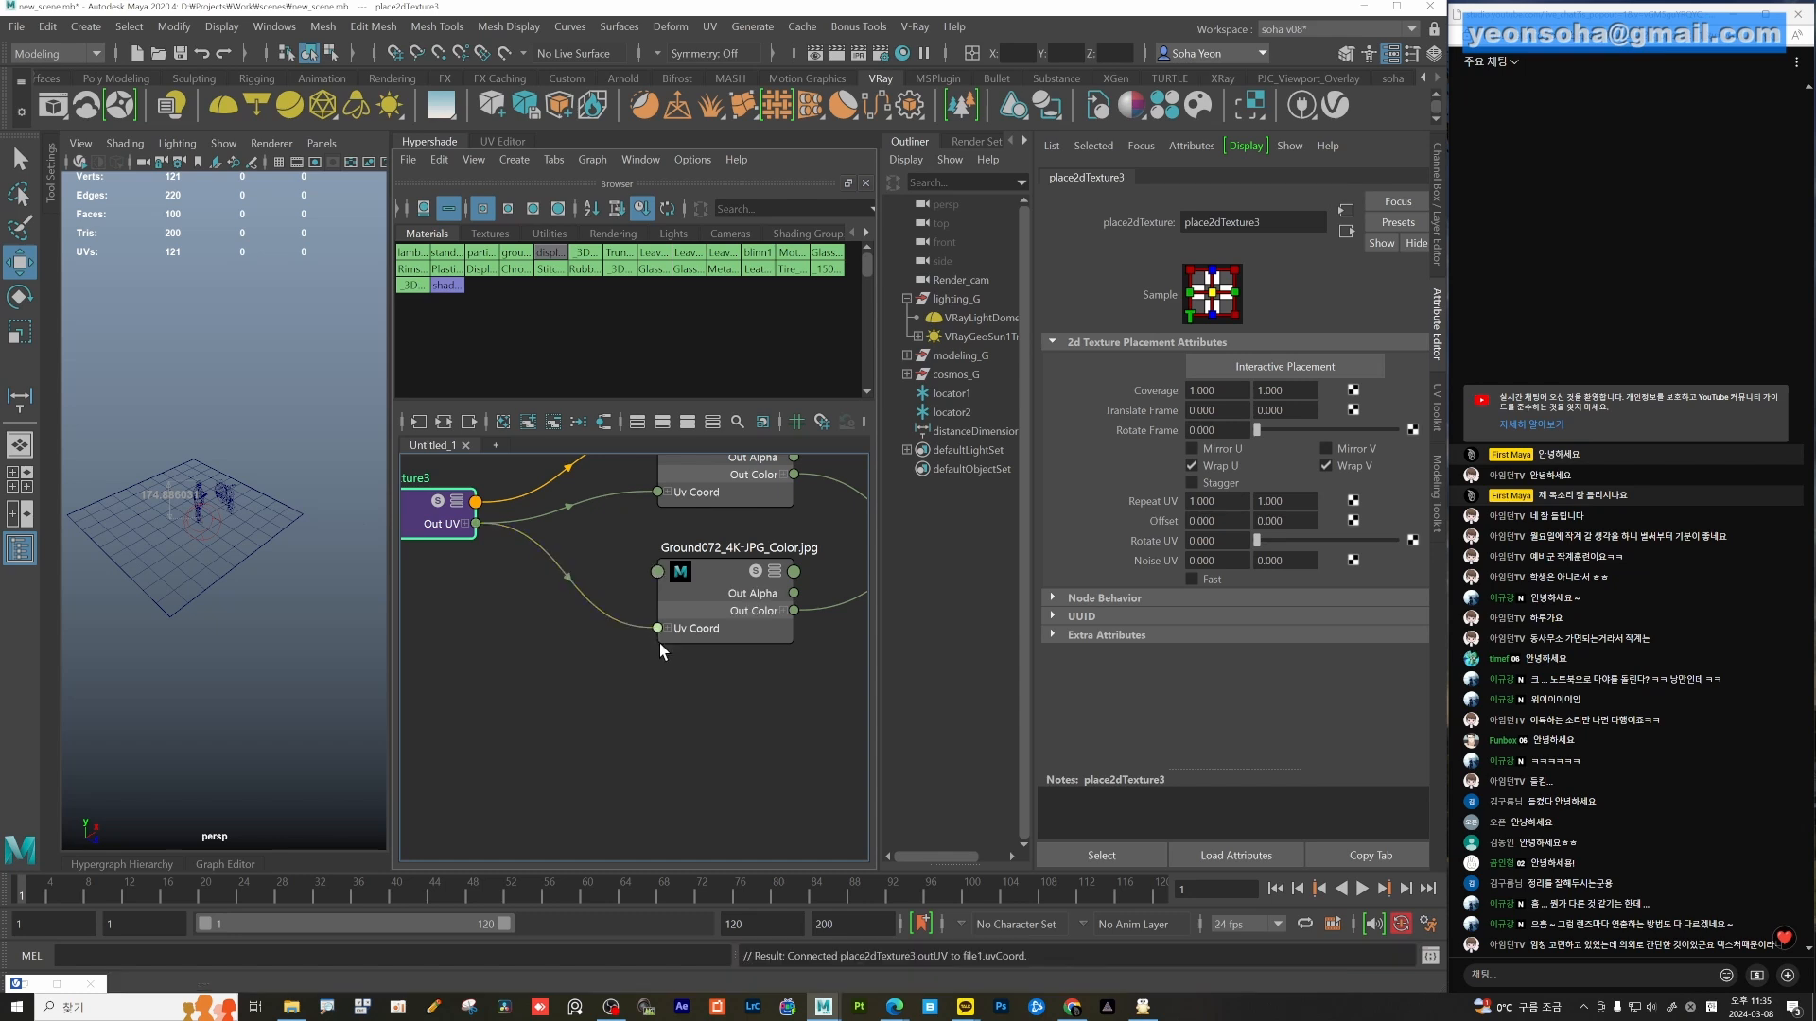
Connect place2dTexture3's Out UV to the Uv Coord inputs of the Roughness and Displacement textures.
alt+right_drag(754, 677, 649, 687)
alt+middle_drag(649, 687, 523, 613)
alt+right_drag(525, 613, 609, 623)
alt+middle_drag(609, 623, 535, 603)
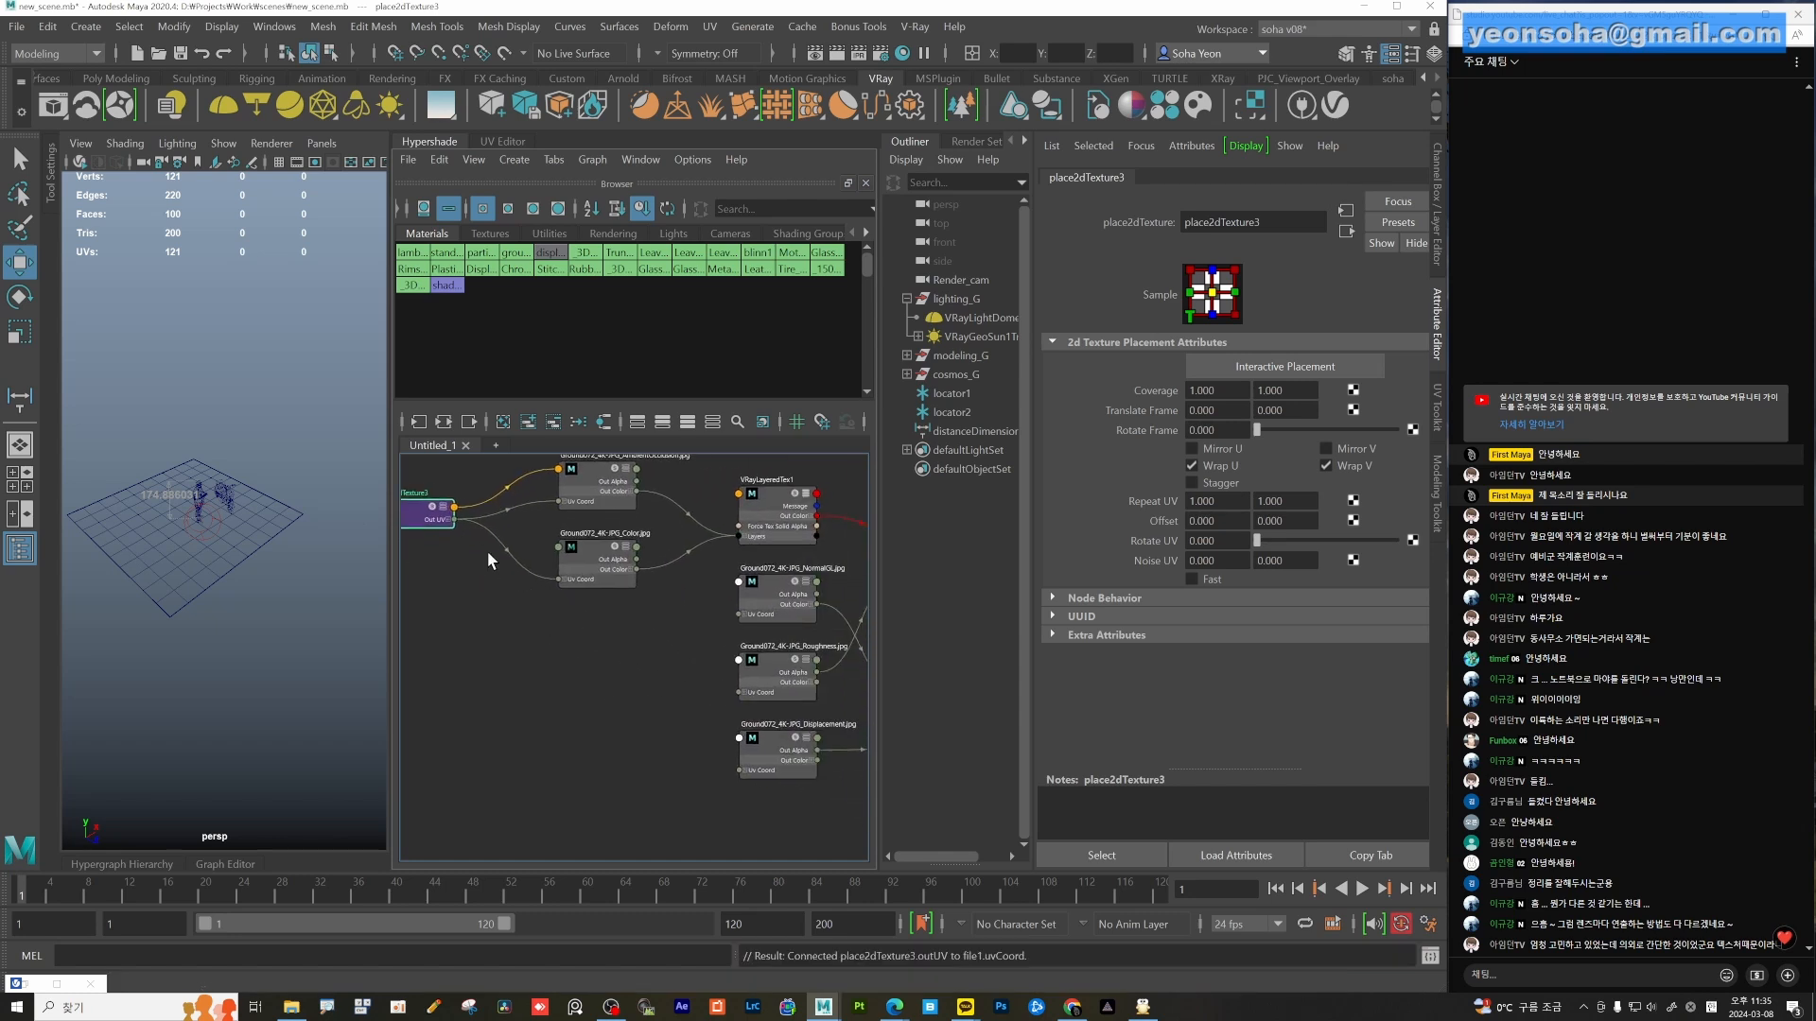
drag(455, 519, 739, 692)
drag(456, 521, 742, 771)
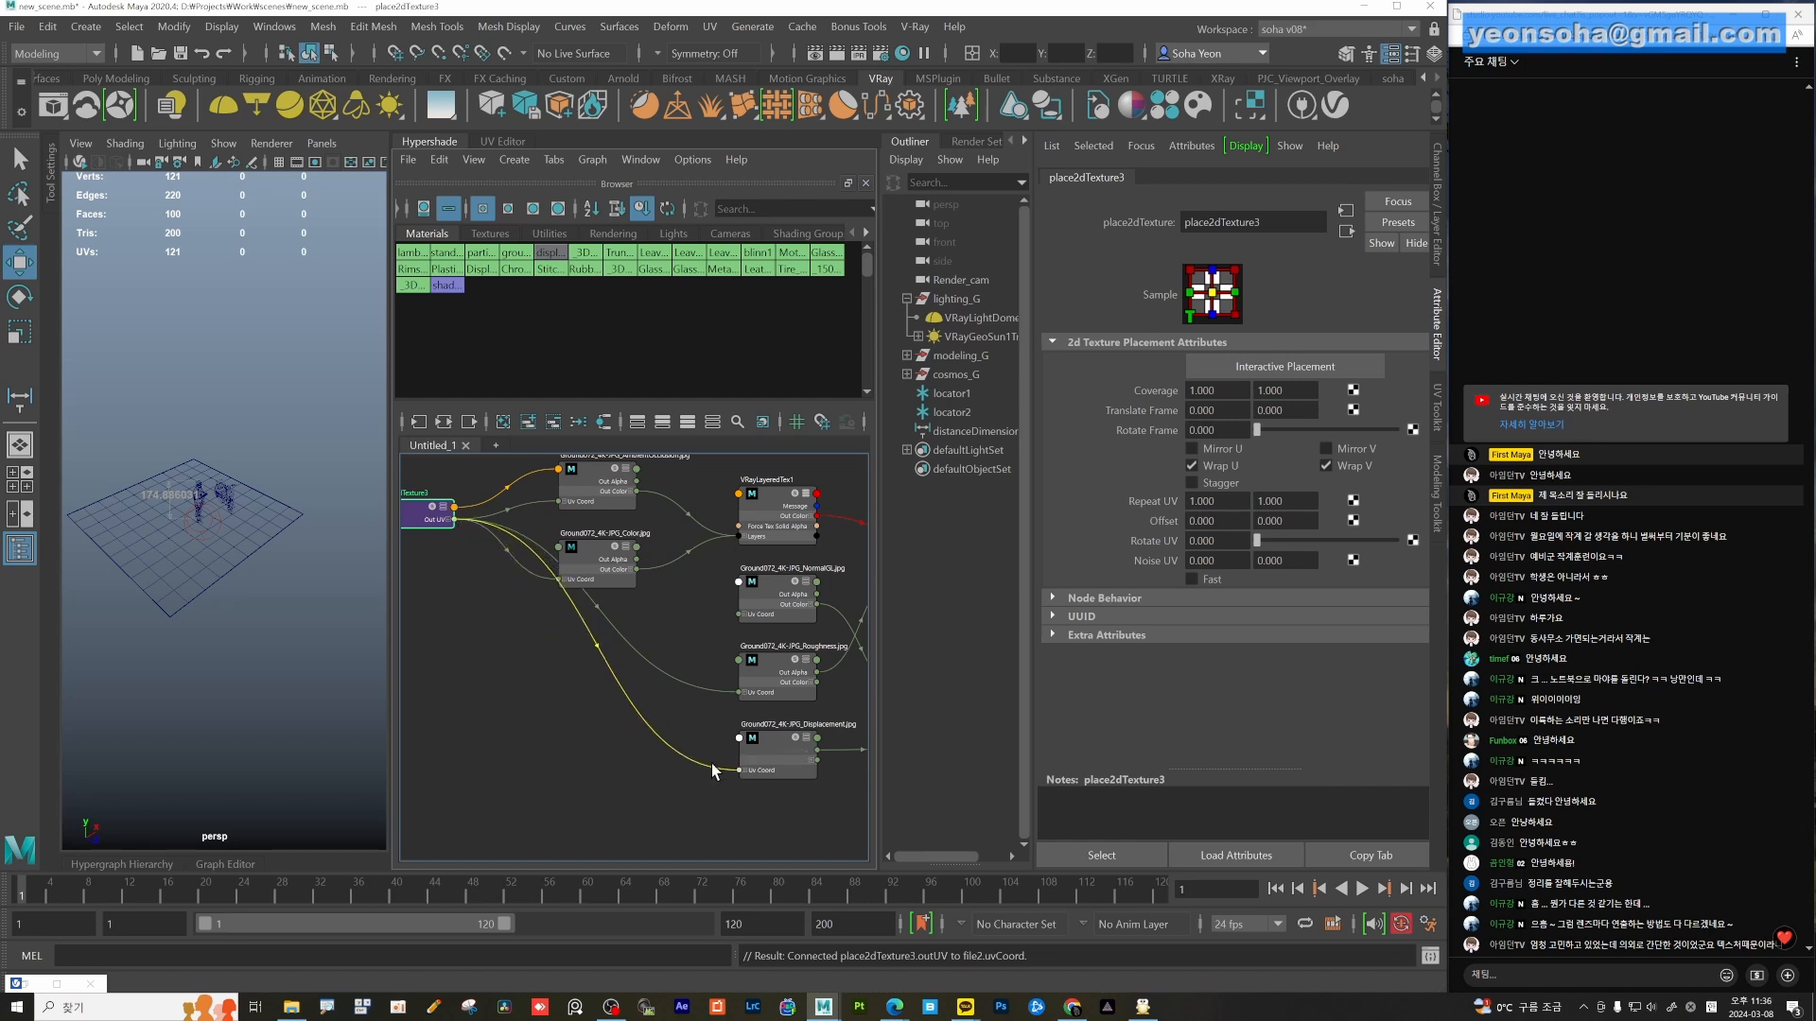
Connect place2dTexture3's Out UV to the Uv Coord input of the NormalGL texture.
alt+right_drag(714, 768, 664, 761)
alt+right_drag(644, 688, 705, 668)
alt+middle_drag(698, 665, 631, 665)
alt+right_drag(631, 665, 608, 663)
drag(424, 542, 780, 660)
alt+right_drag(649, 684, 560, 665)
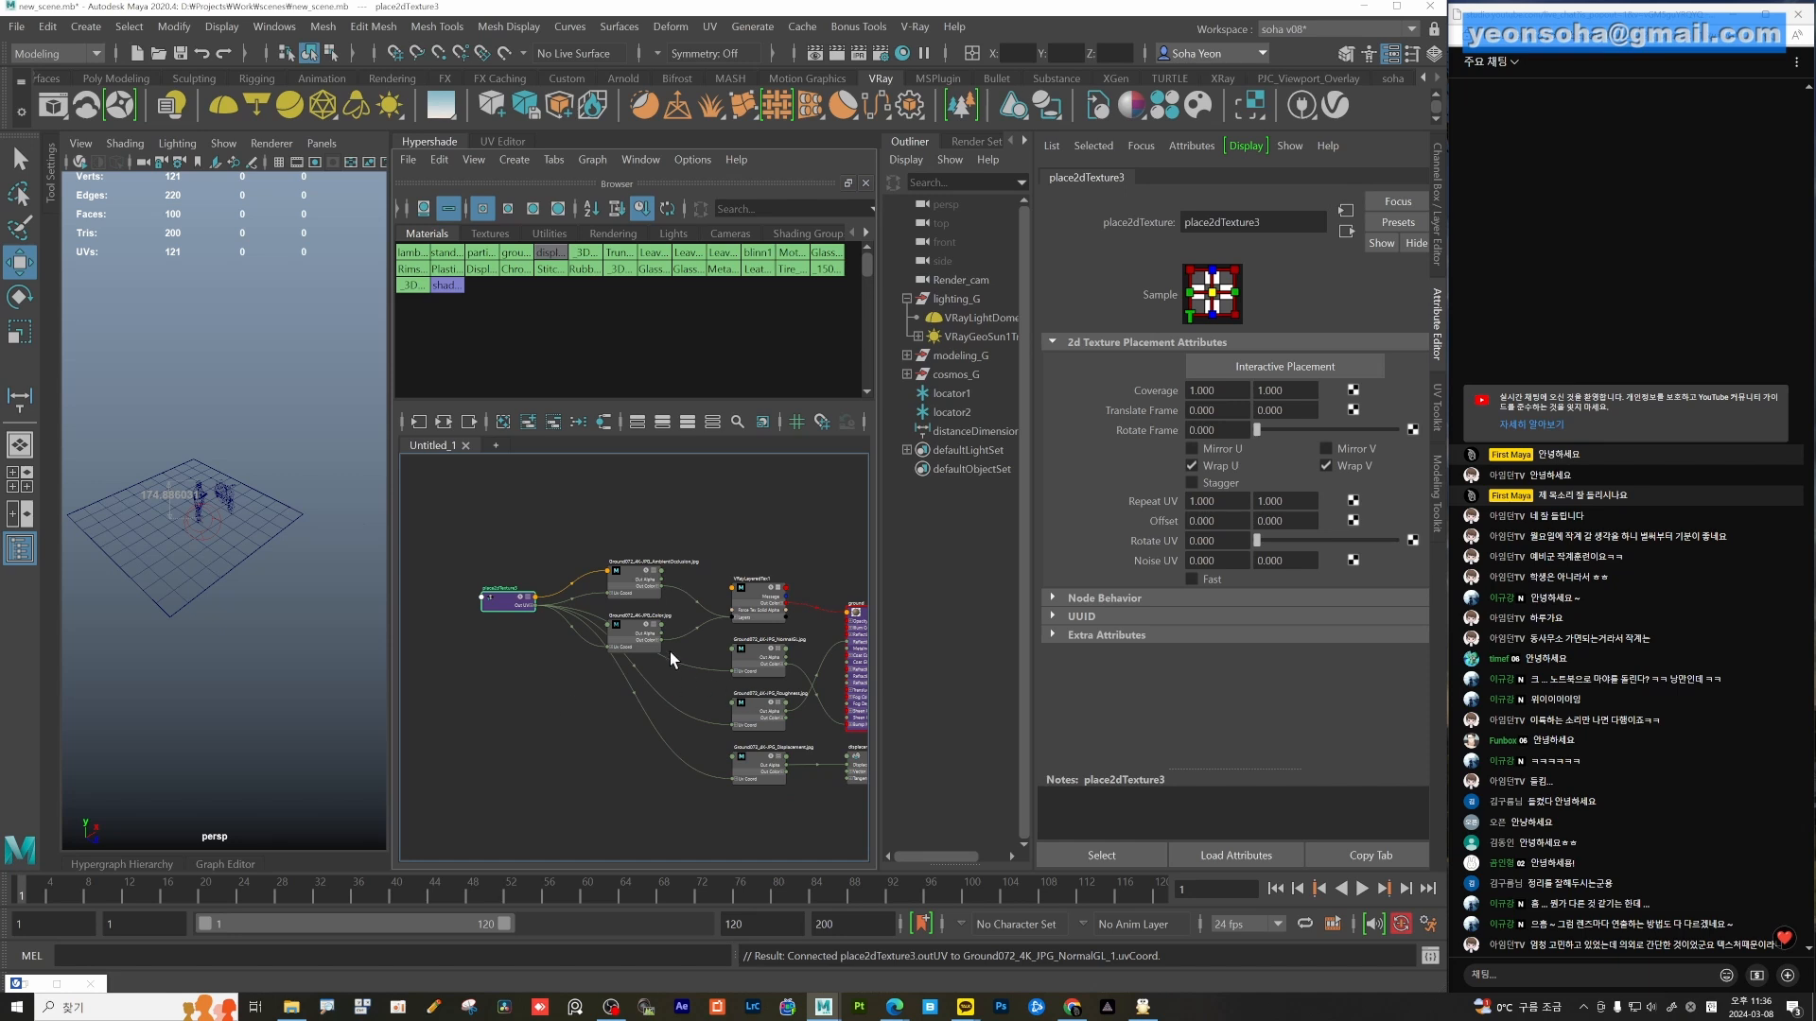
Move the place2dTexture3 node lower in the graph, more central to its connected textures, and nudge the Color texture node.
scroll(592, 698, up, 3)
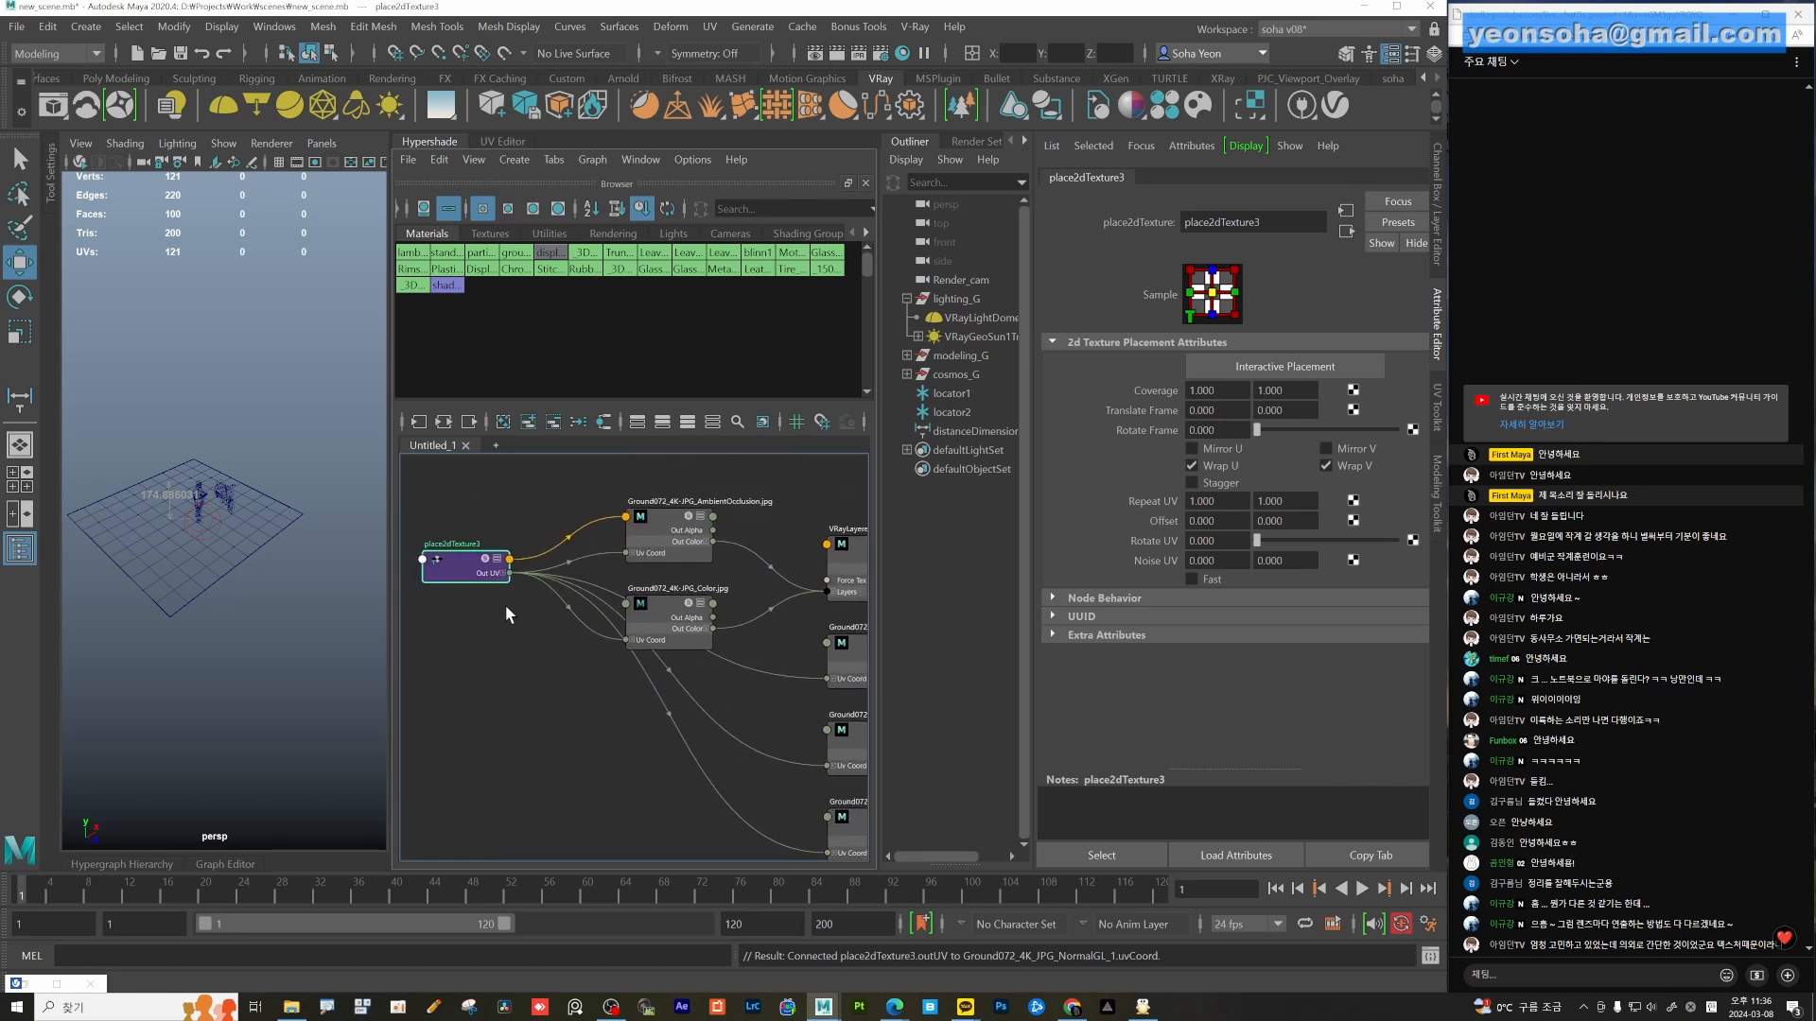
drag(472, 560, 474, 678)
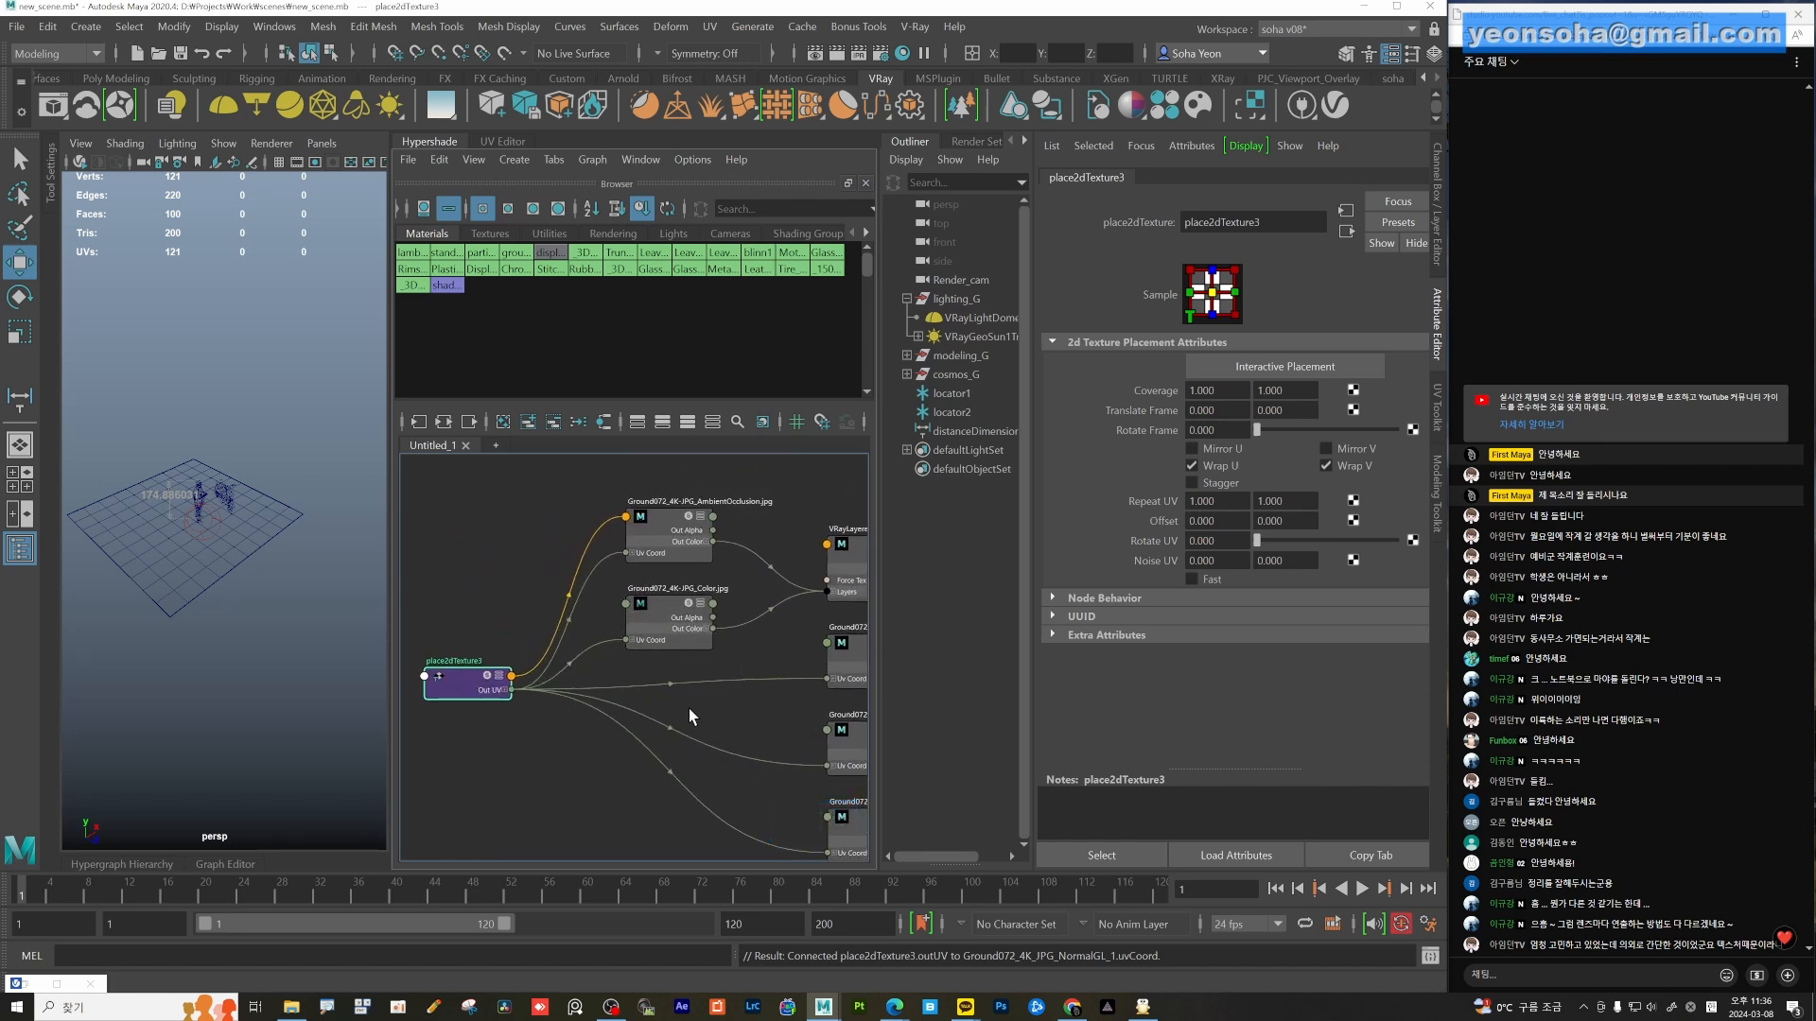
drag(664, 613, 658, 607)
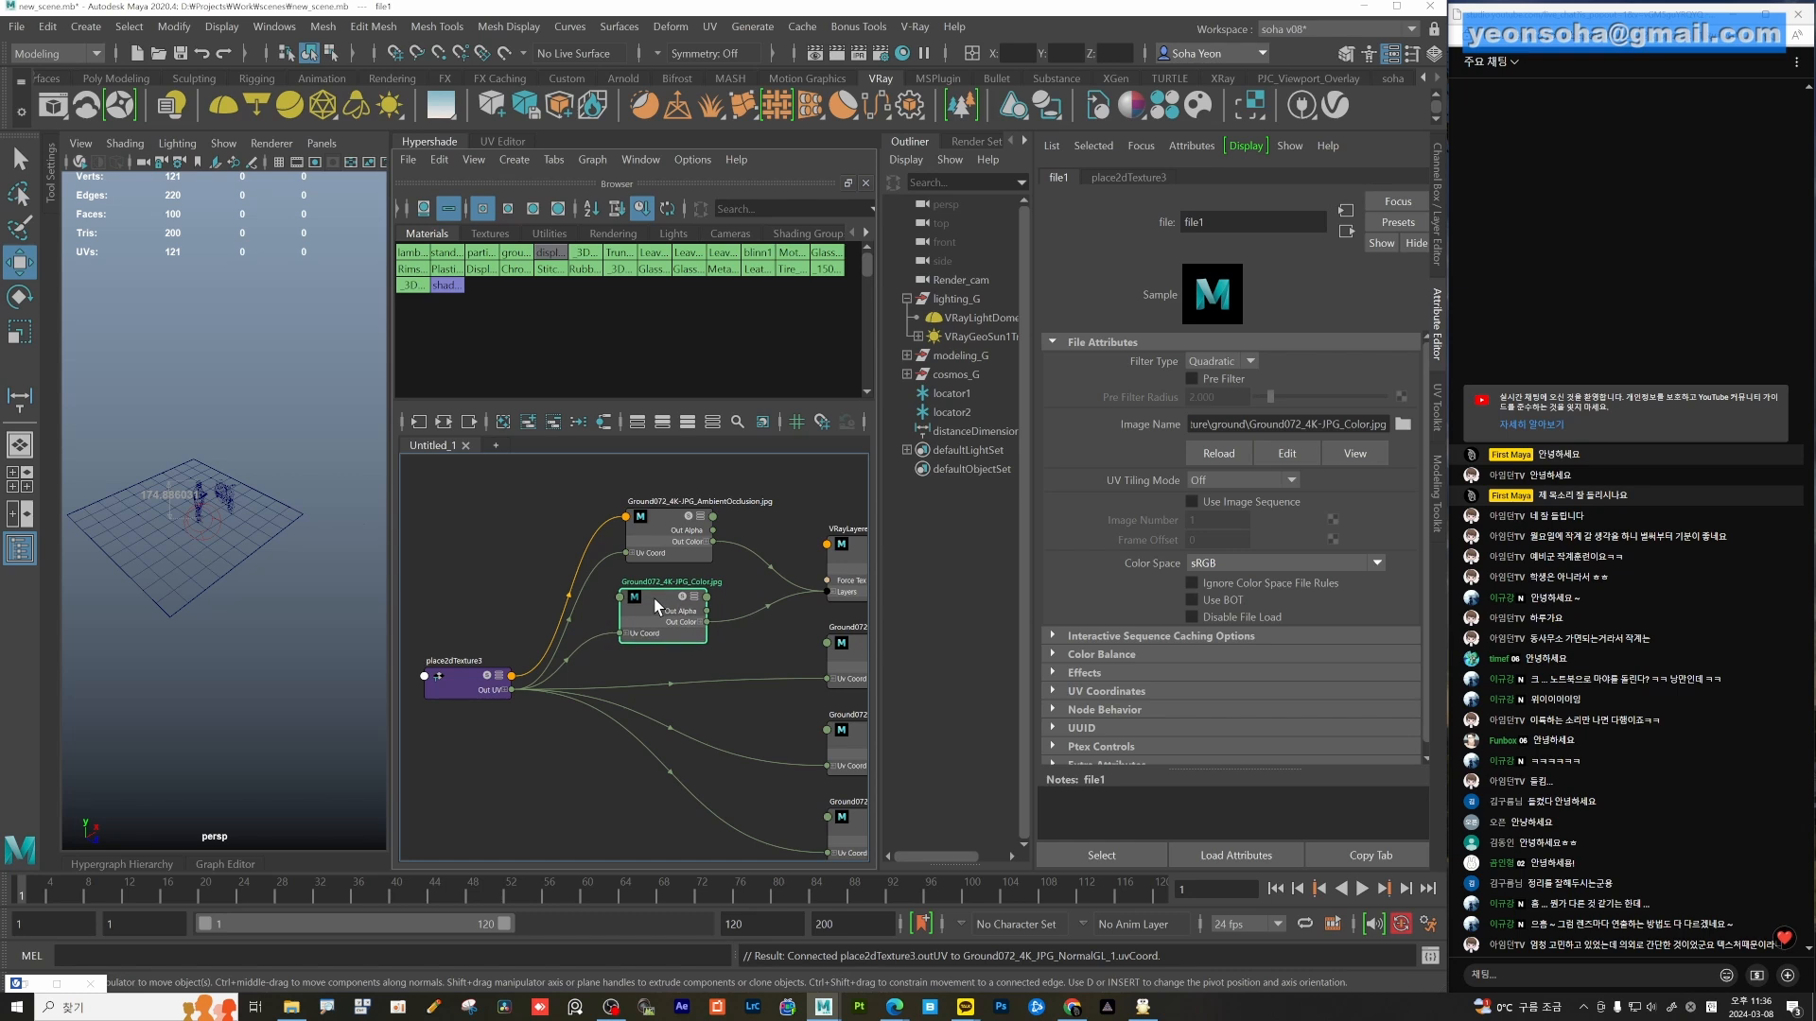
Set place2dTexture3's Repeat UV to 5 by 5 and run the interactive render to inspect the ground close up.
click(450, 682)
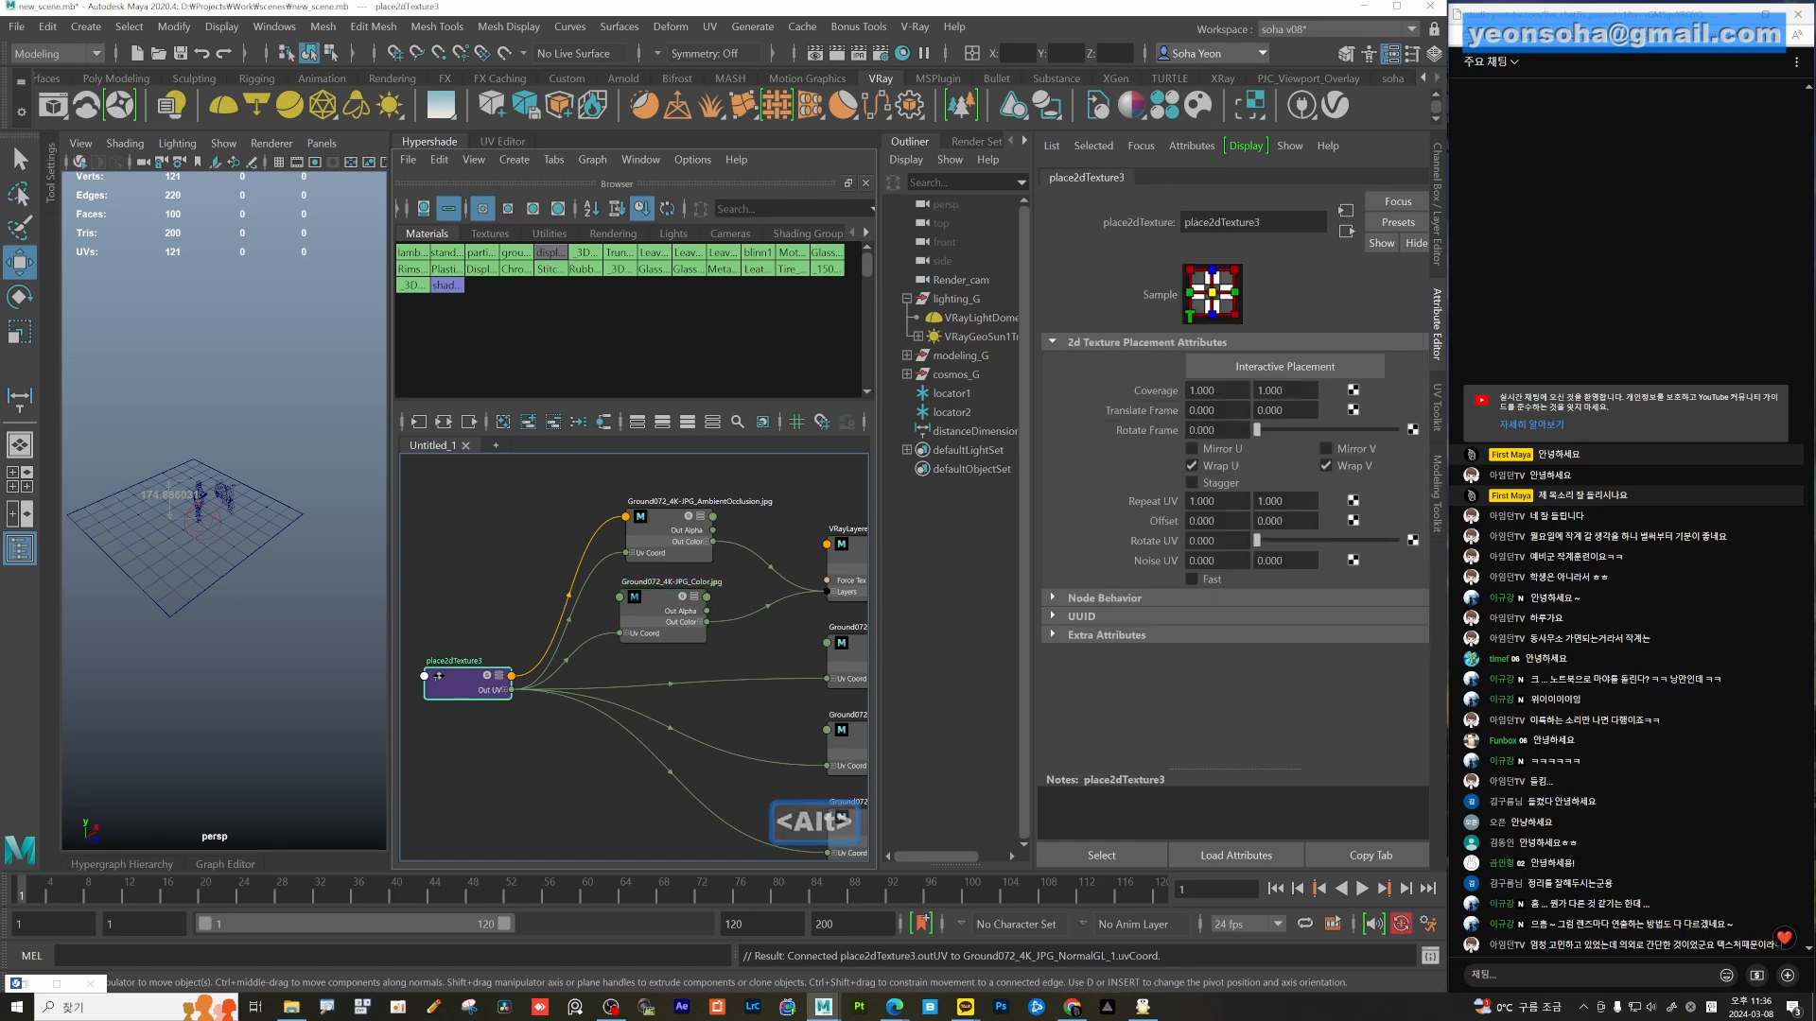
drag(1230, 501, 1054, 492)
text(5)
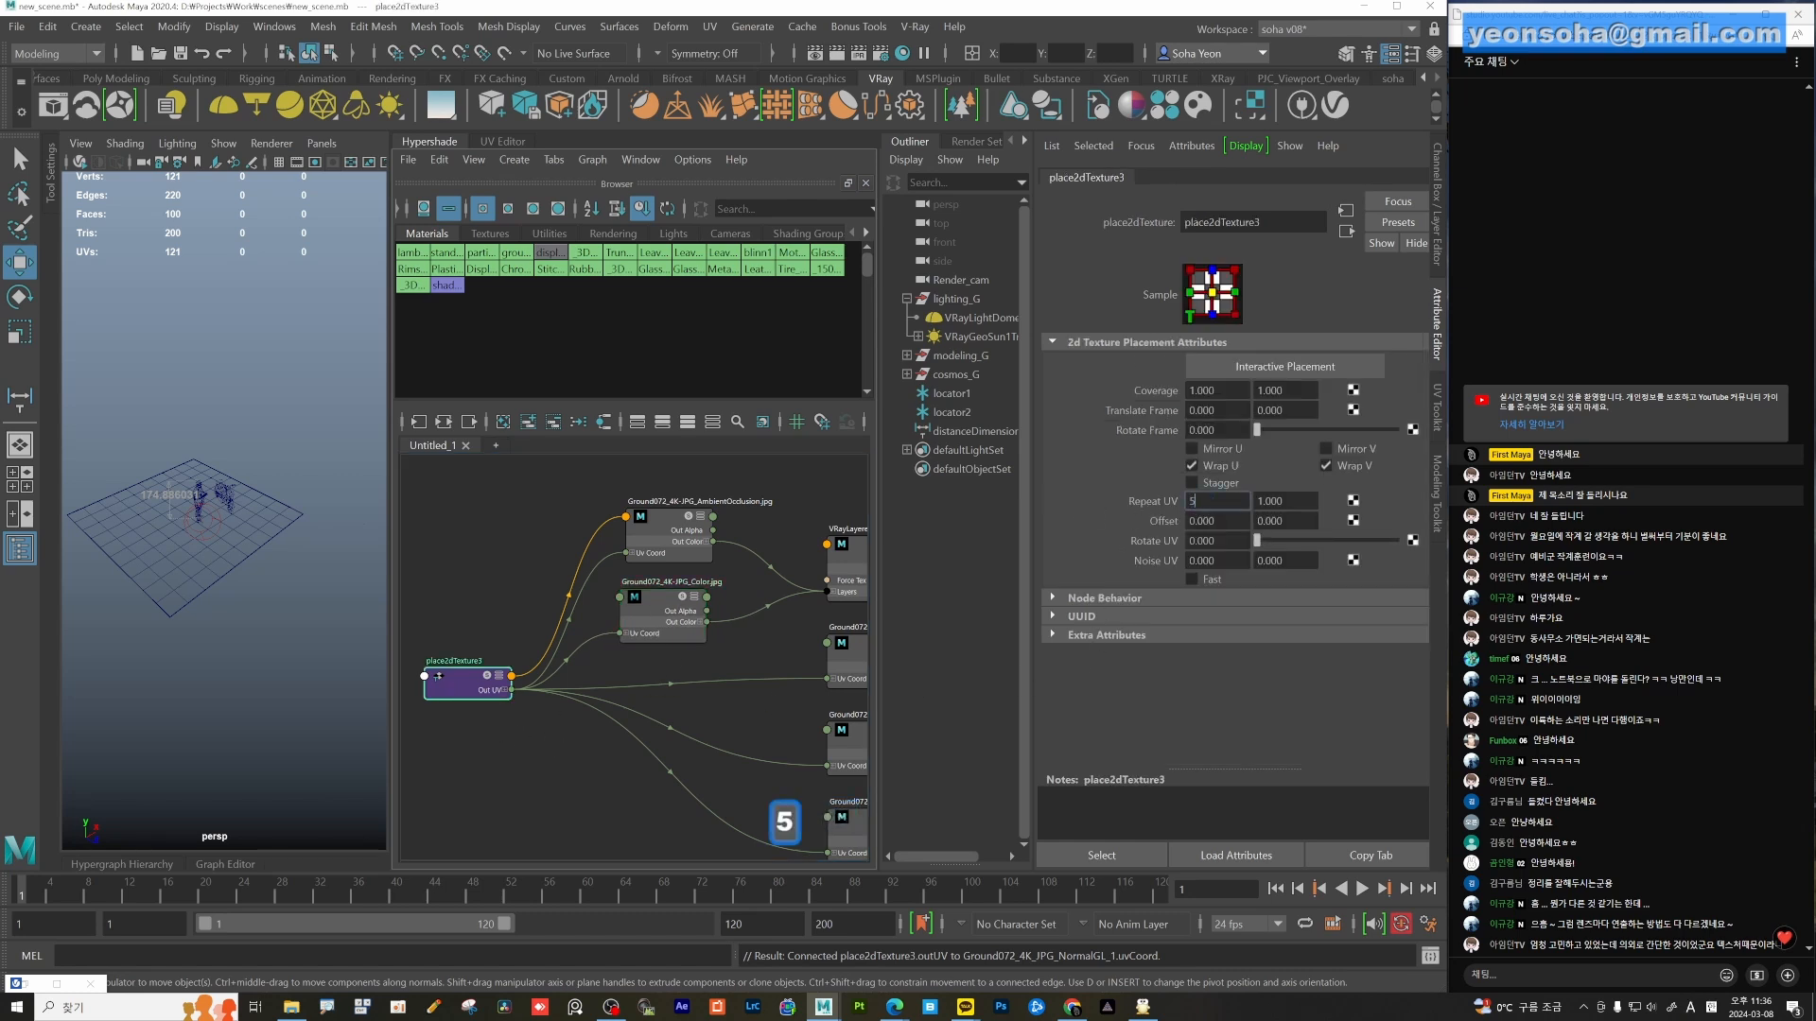
key(Tab)
text(5)
key(Return)
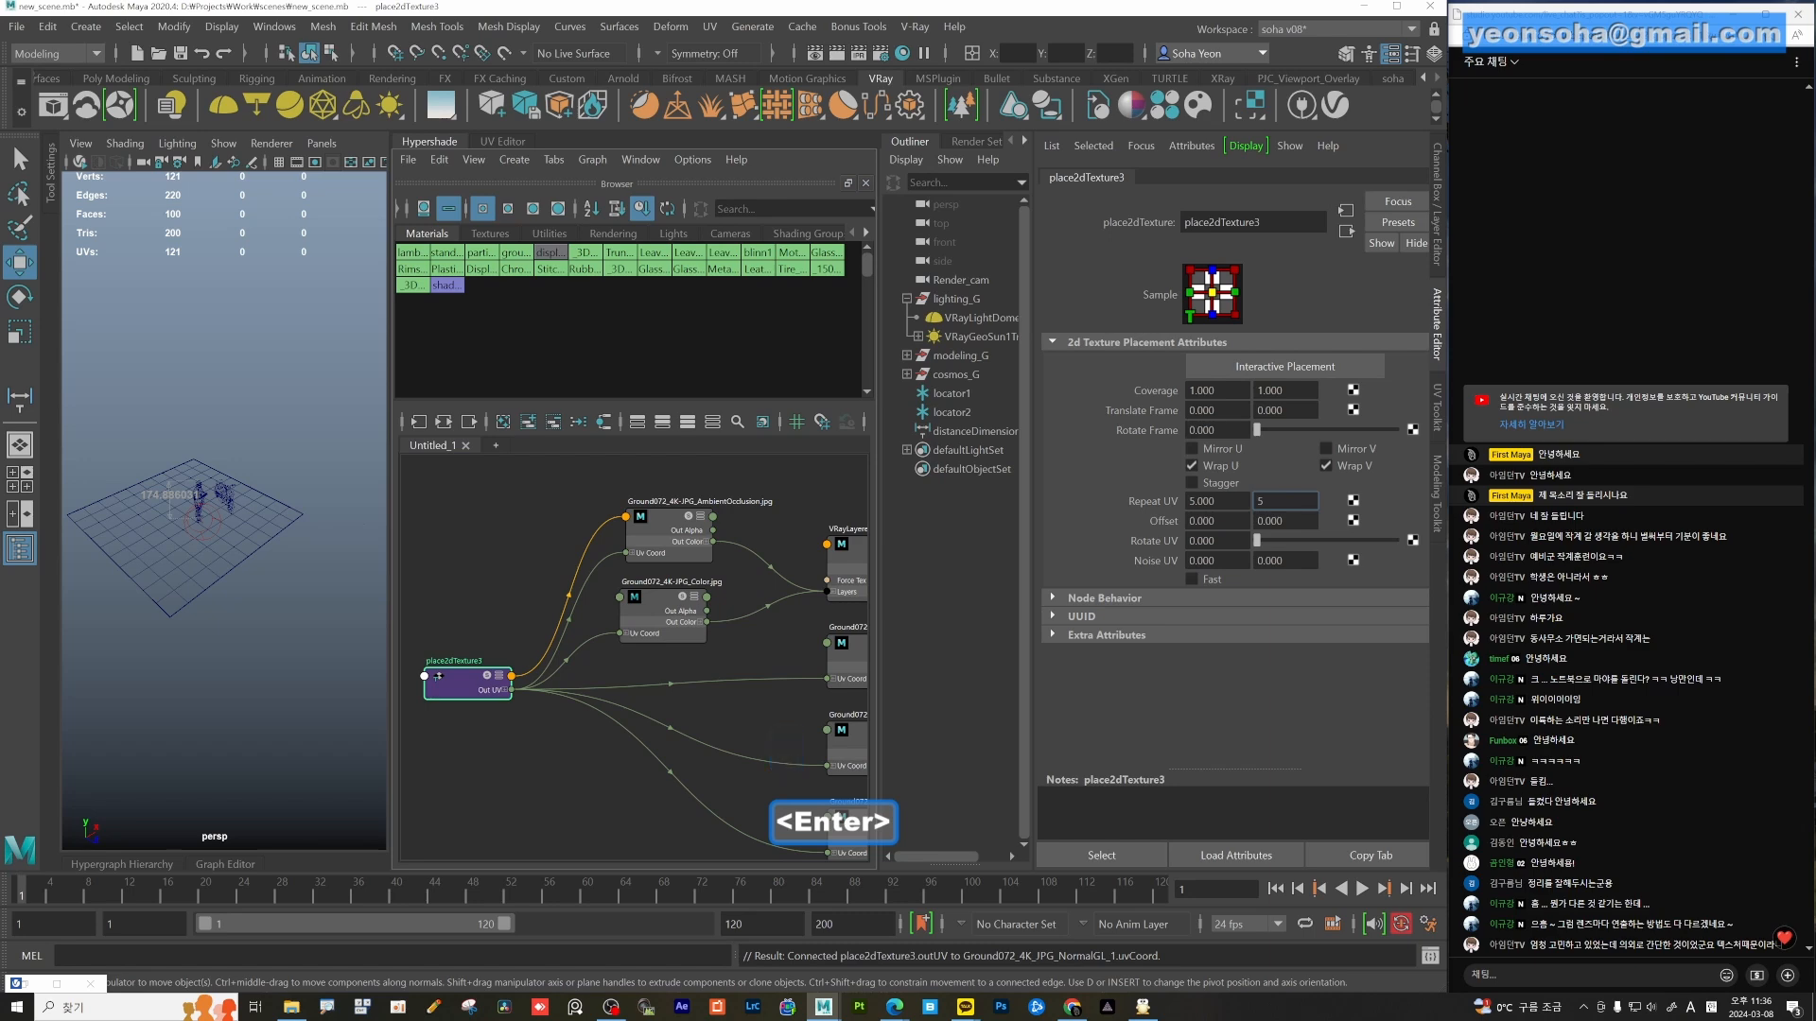
key(shift+F1)
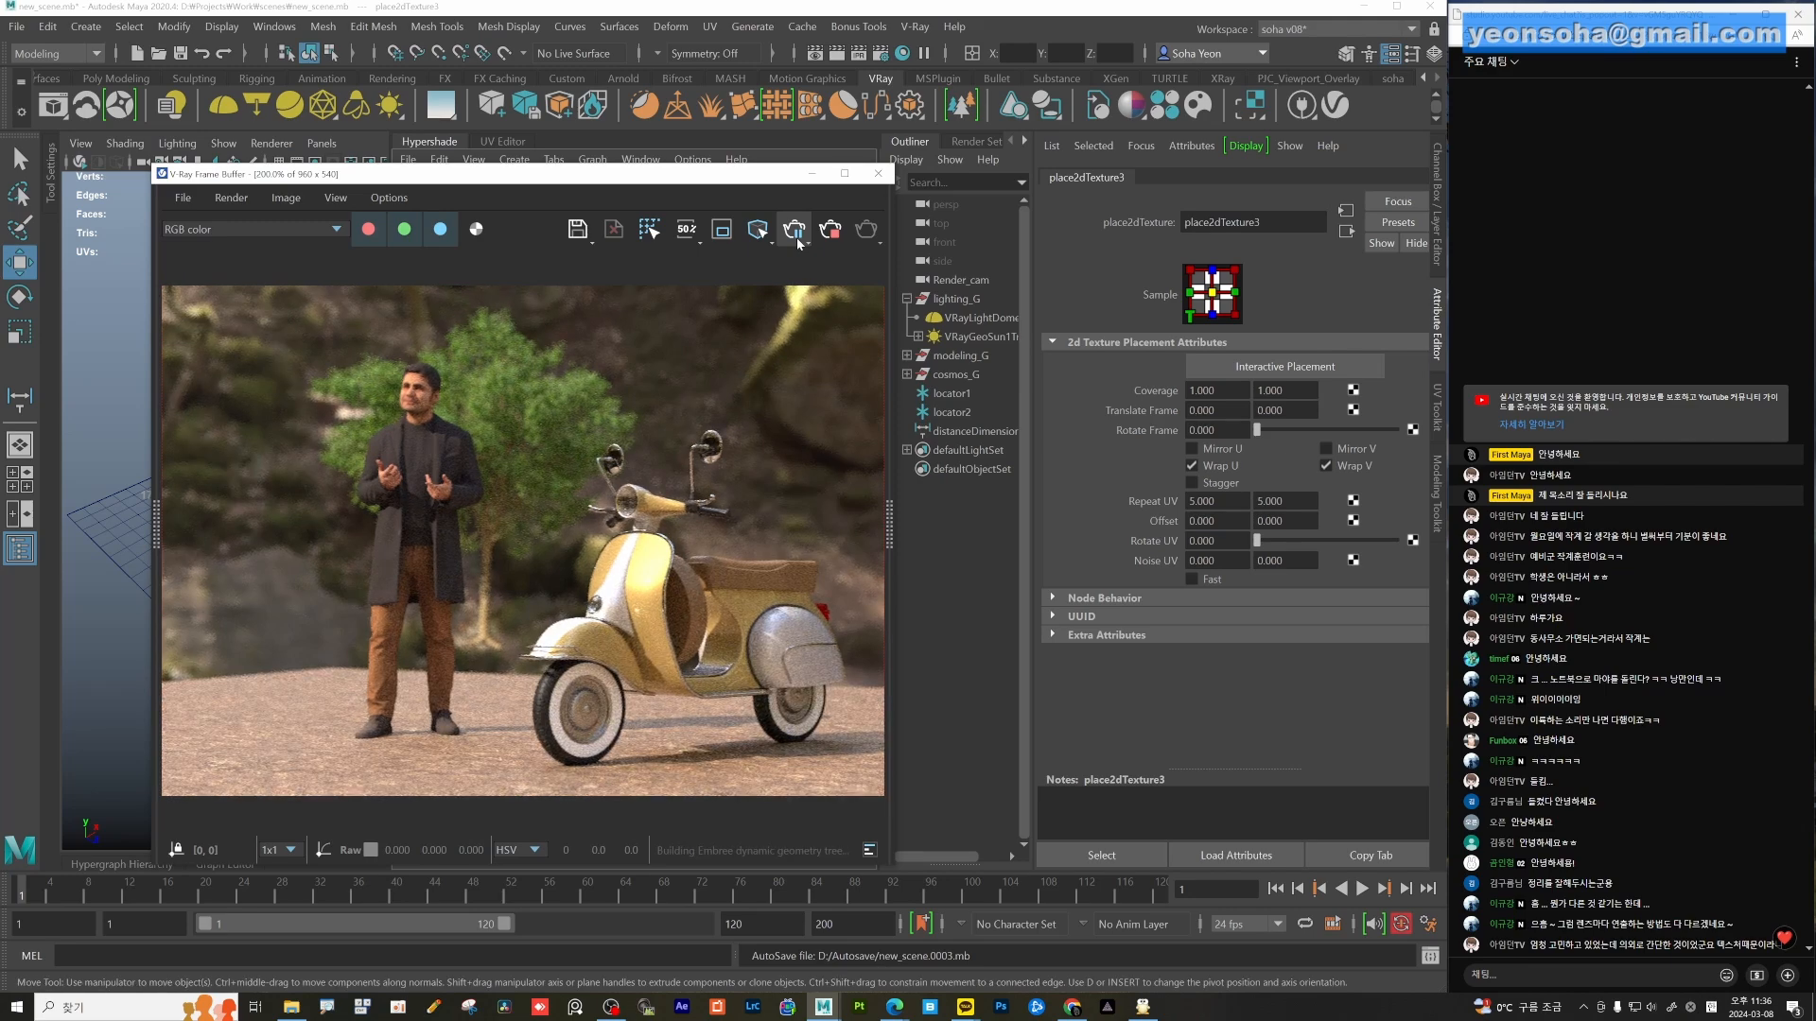
scroll(527, 788, up, 1)
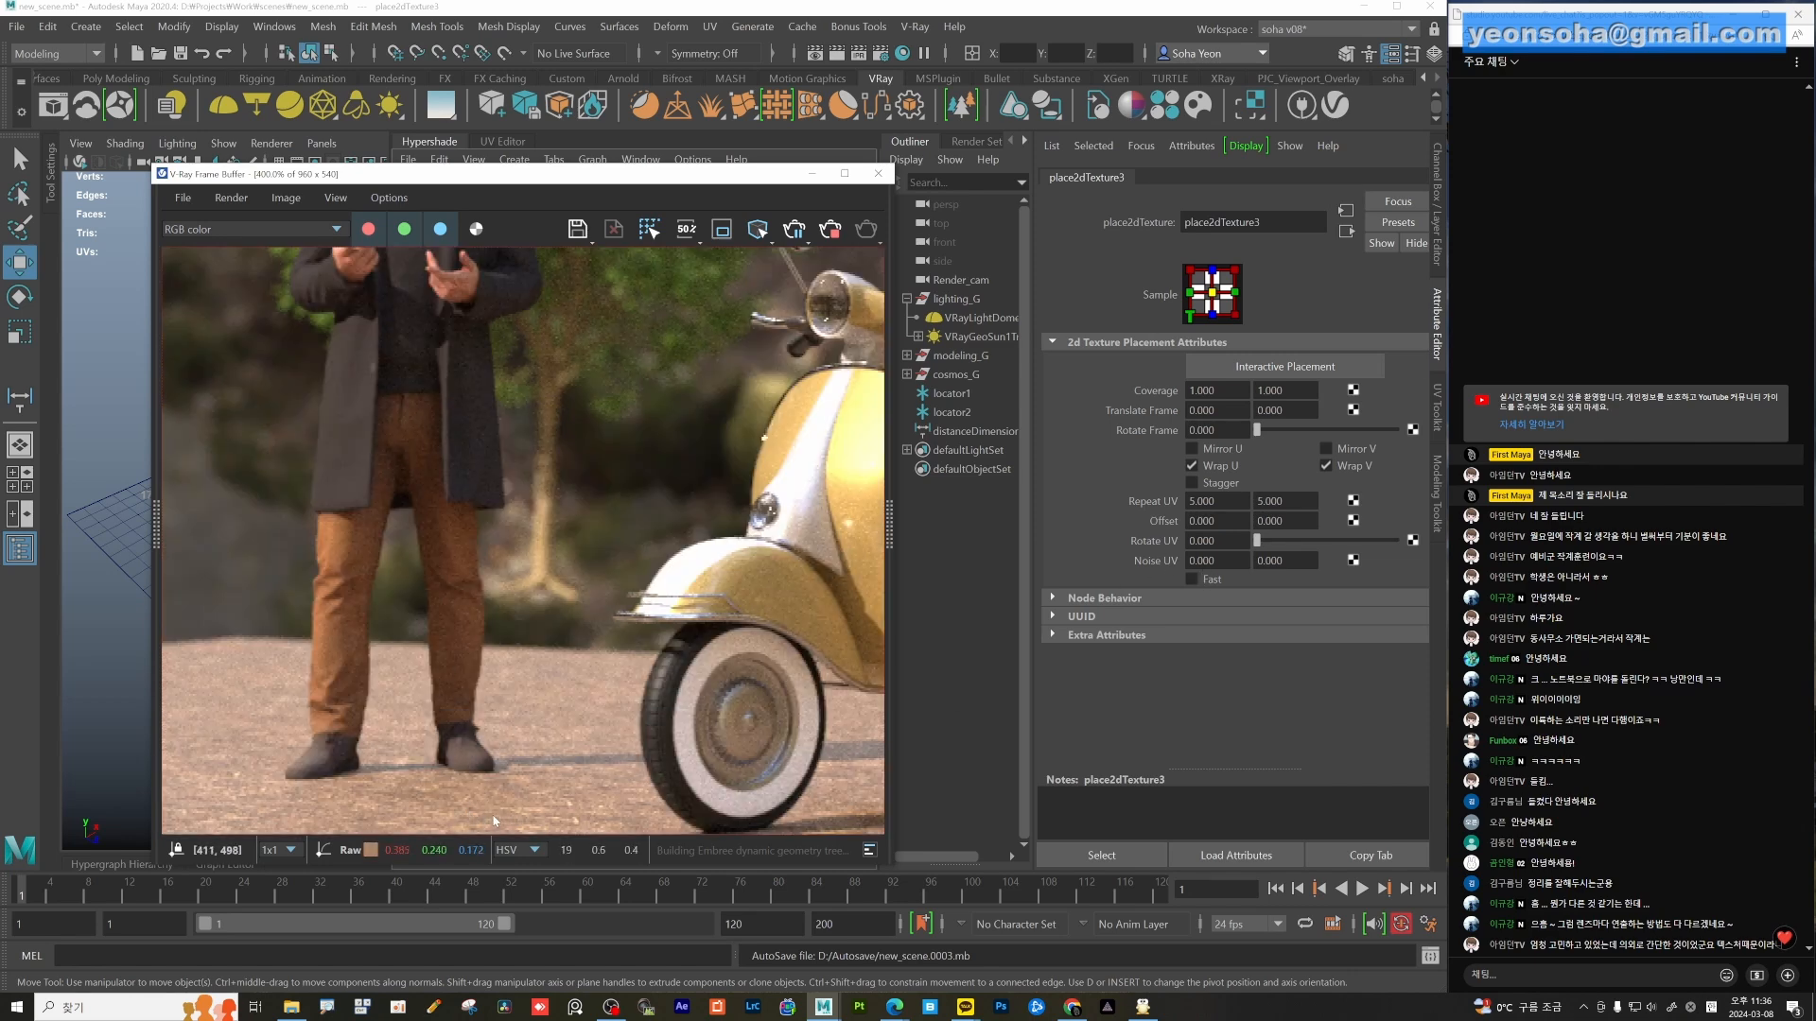
Set place2dTexture3's Repeat UV to 10 by 10 and check the whole rendered image.
click(1215, 501)
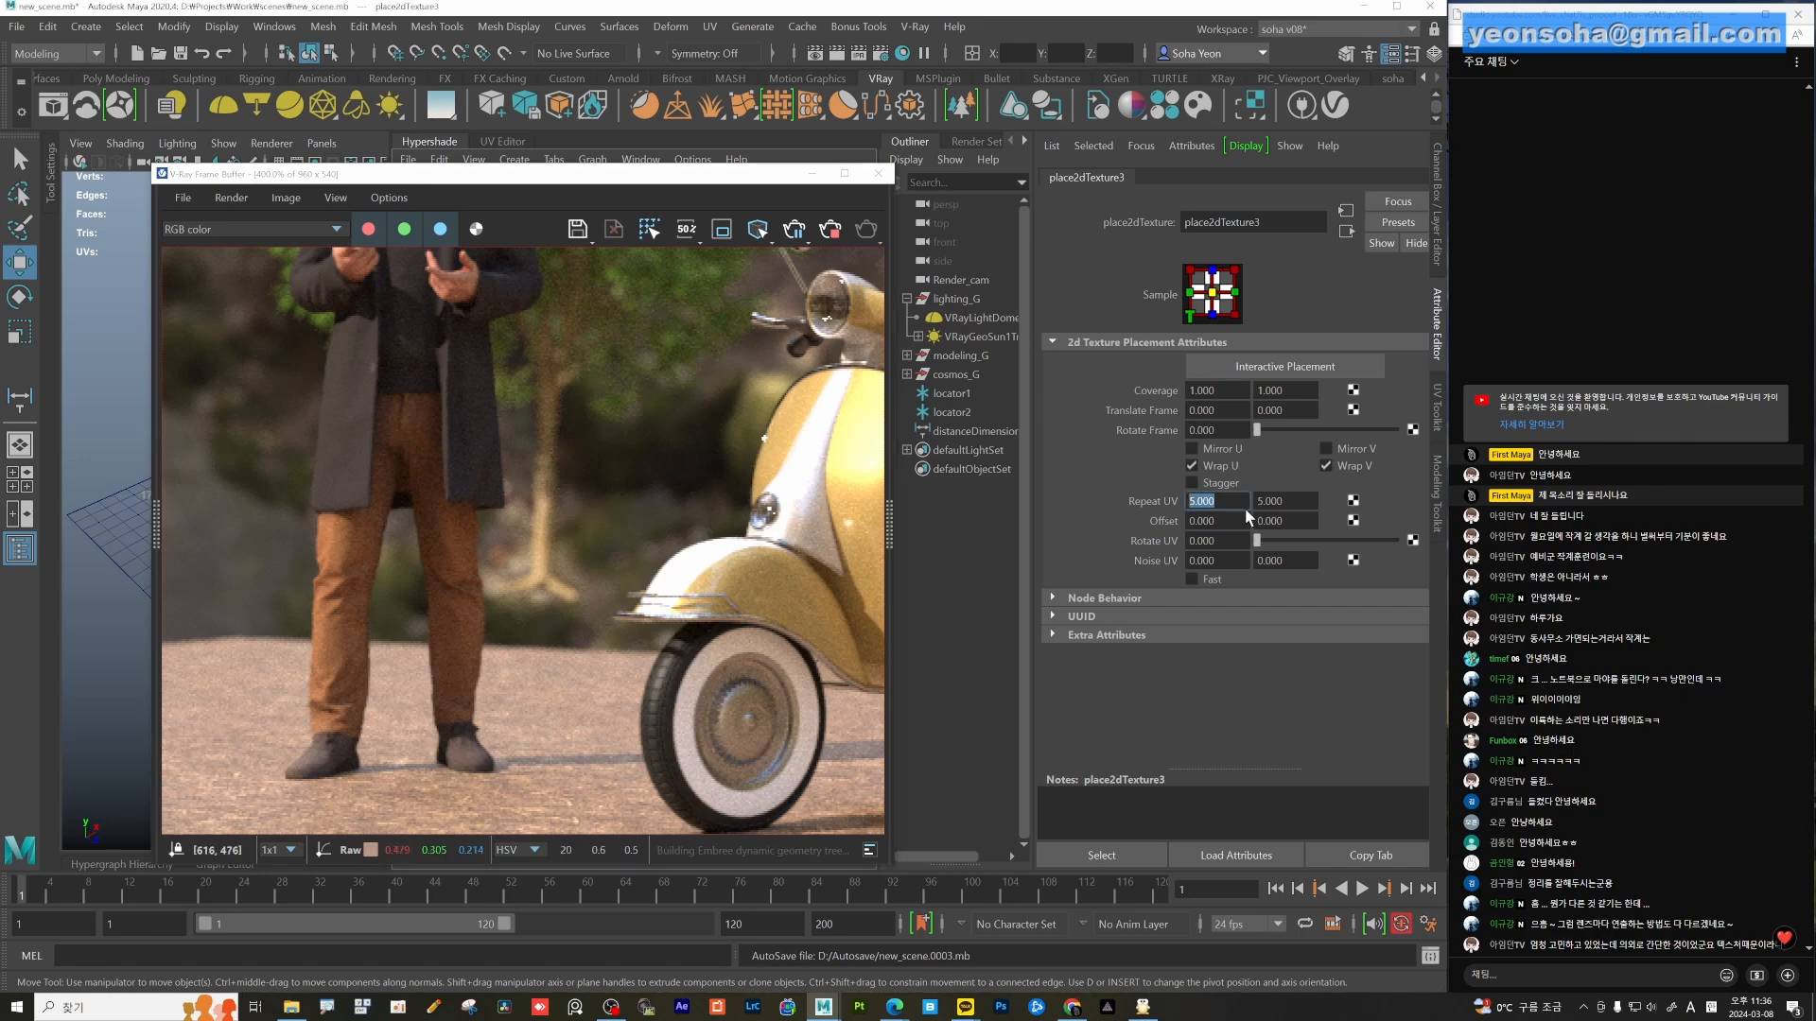
text(10)
key(Tab)
text(10)
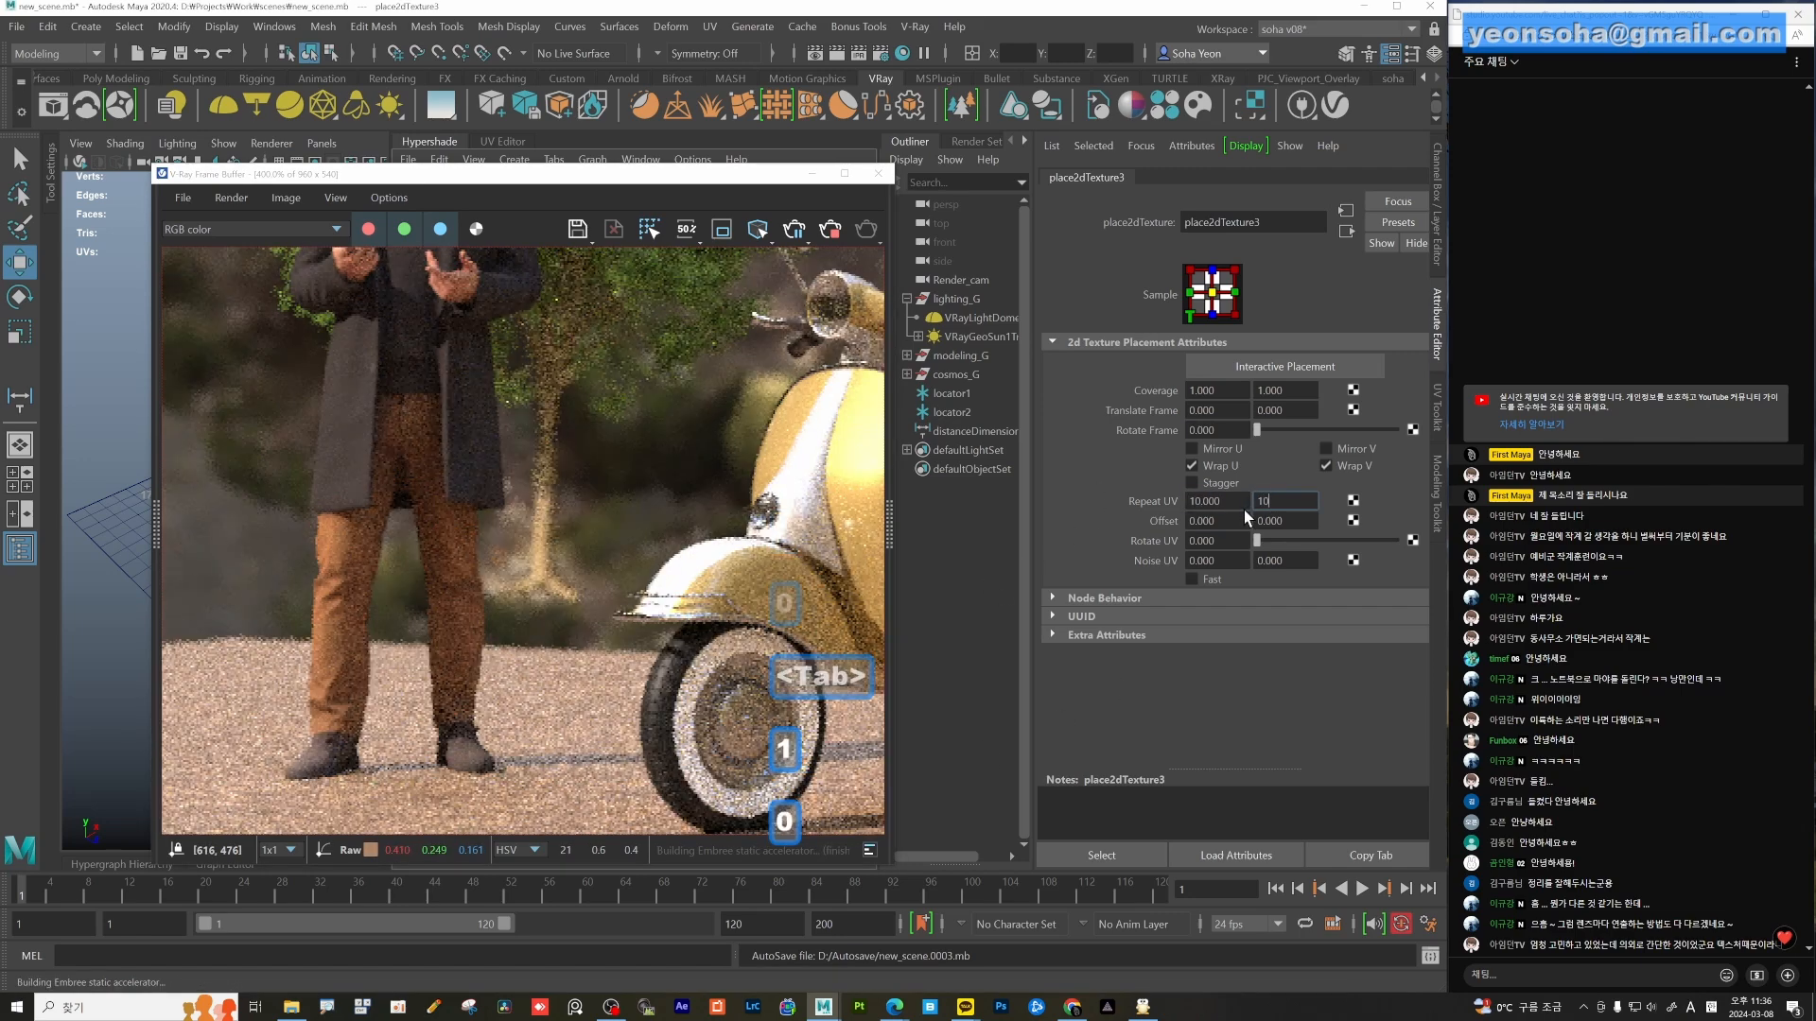
key(Return)
scroll(795, 789, down, 2)
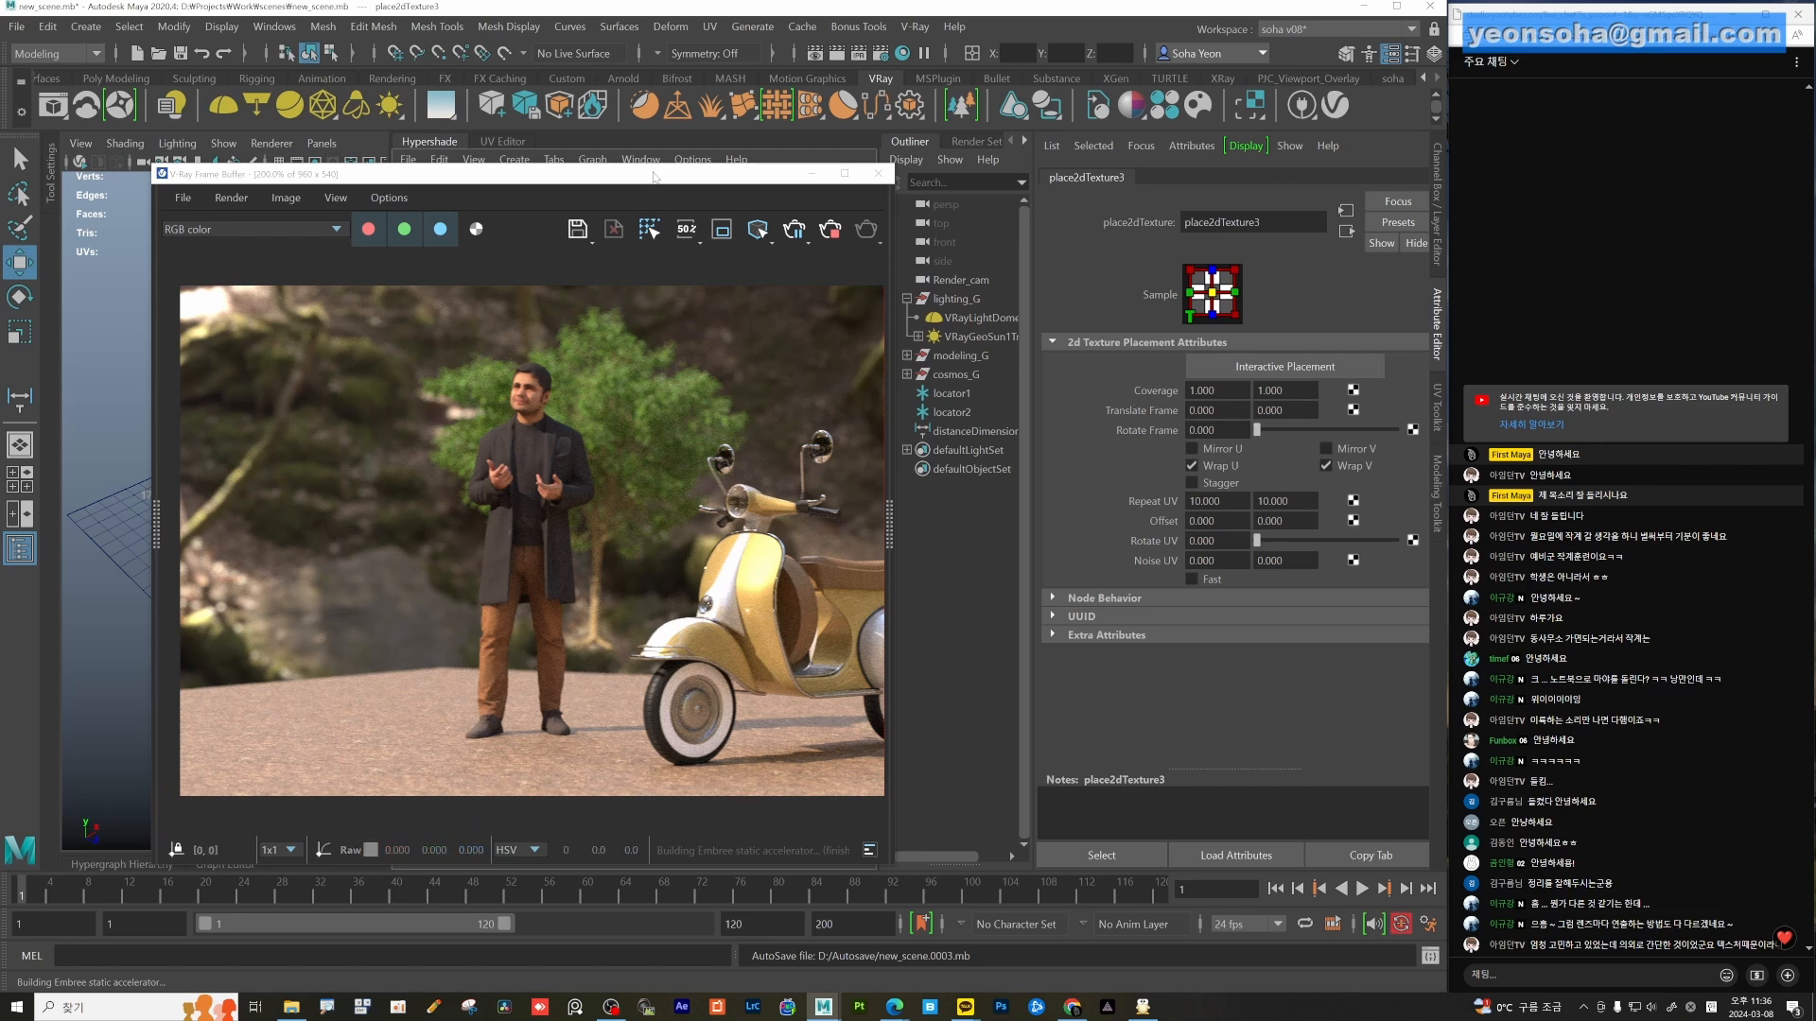
Move the frame buffer clear of the viewport and look through Render_cam.
drag(473, 174, 856, 138)
click(312, 144)
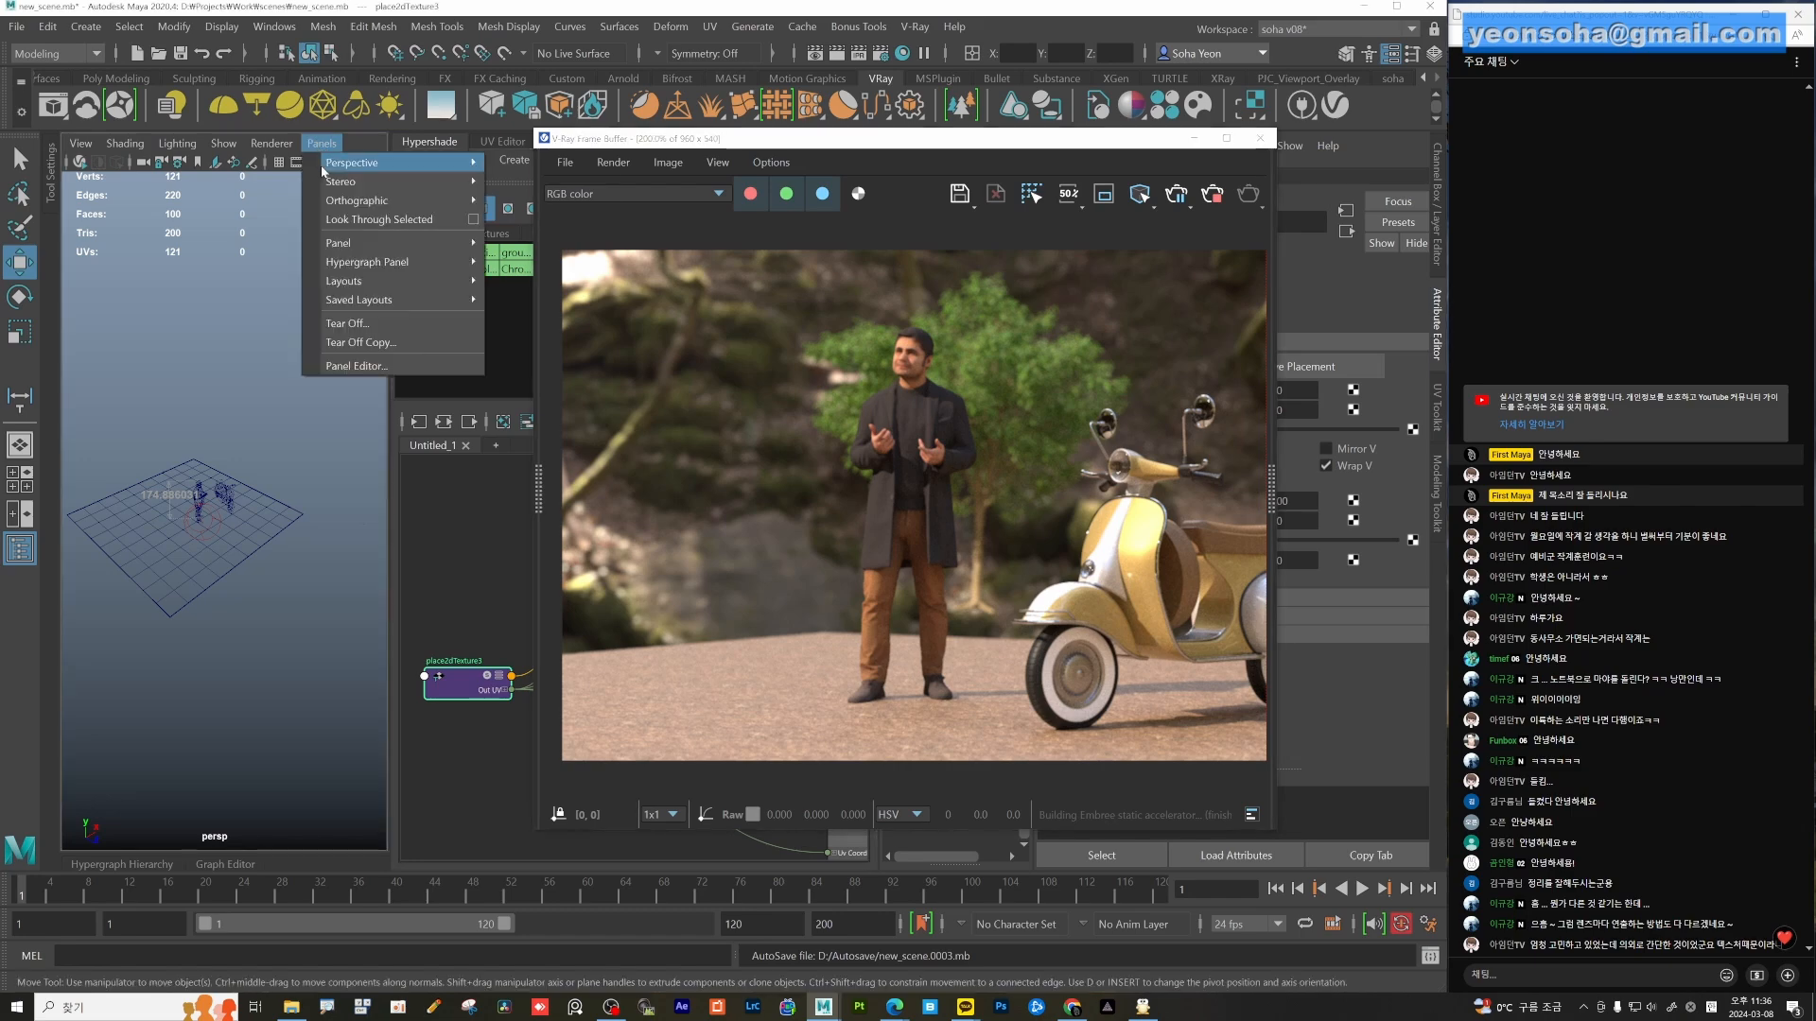
mouse_move(425, 168)
click(539, 185)
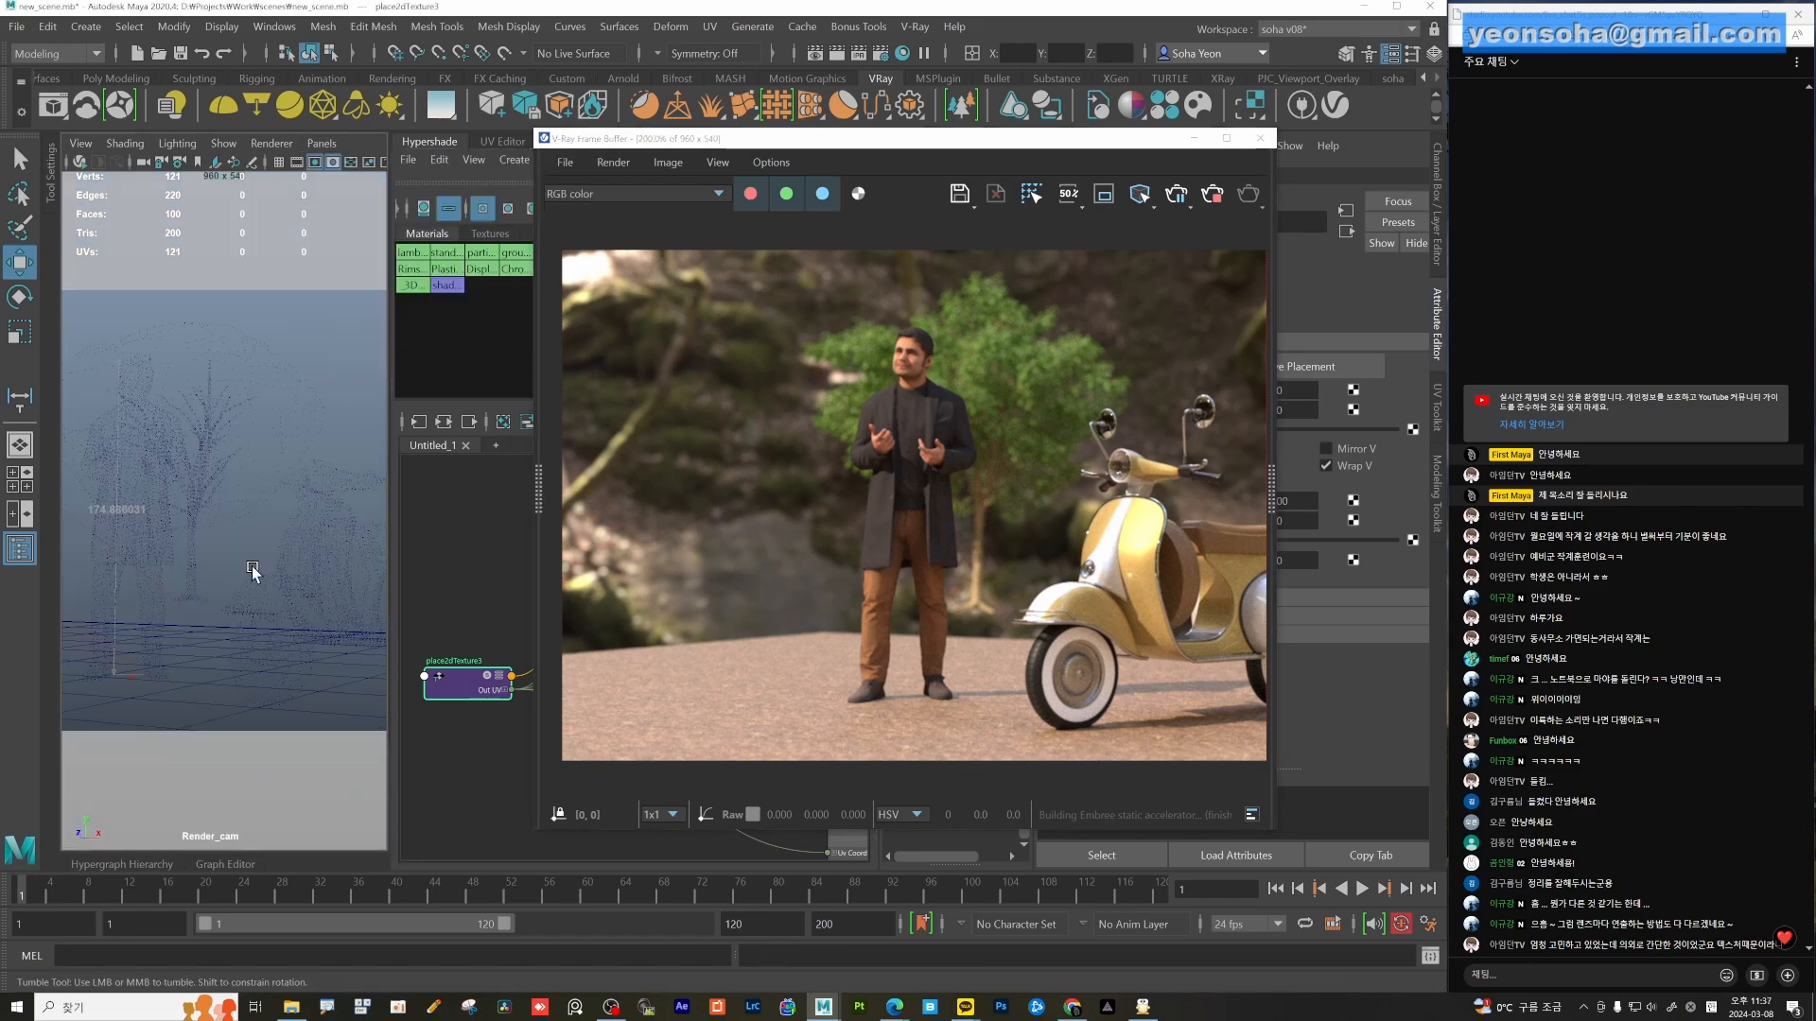
Frame Render_cam on the scooter and reframe it from a higher angle so the ground texture fills the shot.
scroll(251, 567, up, 3)
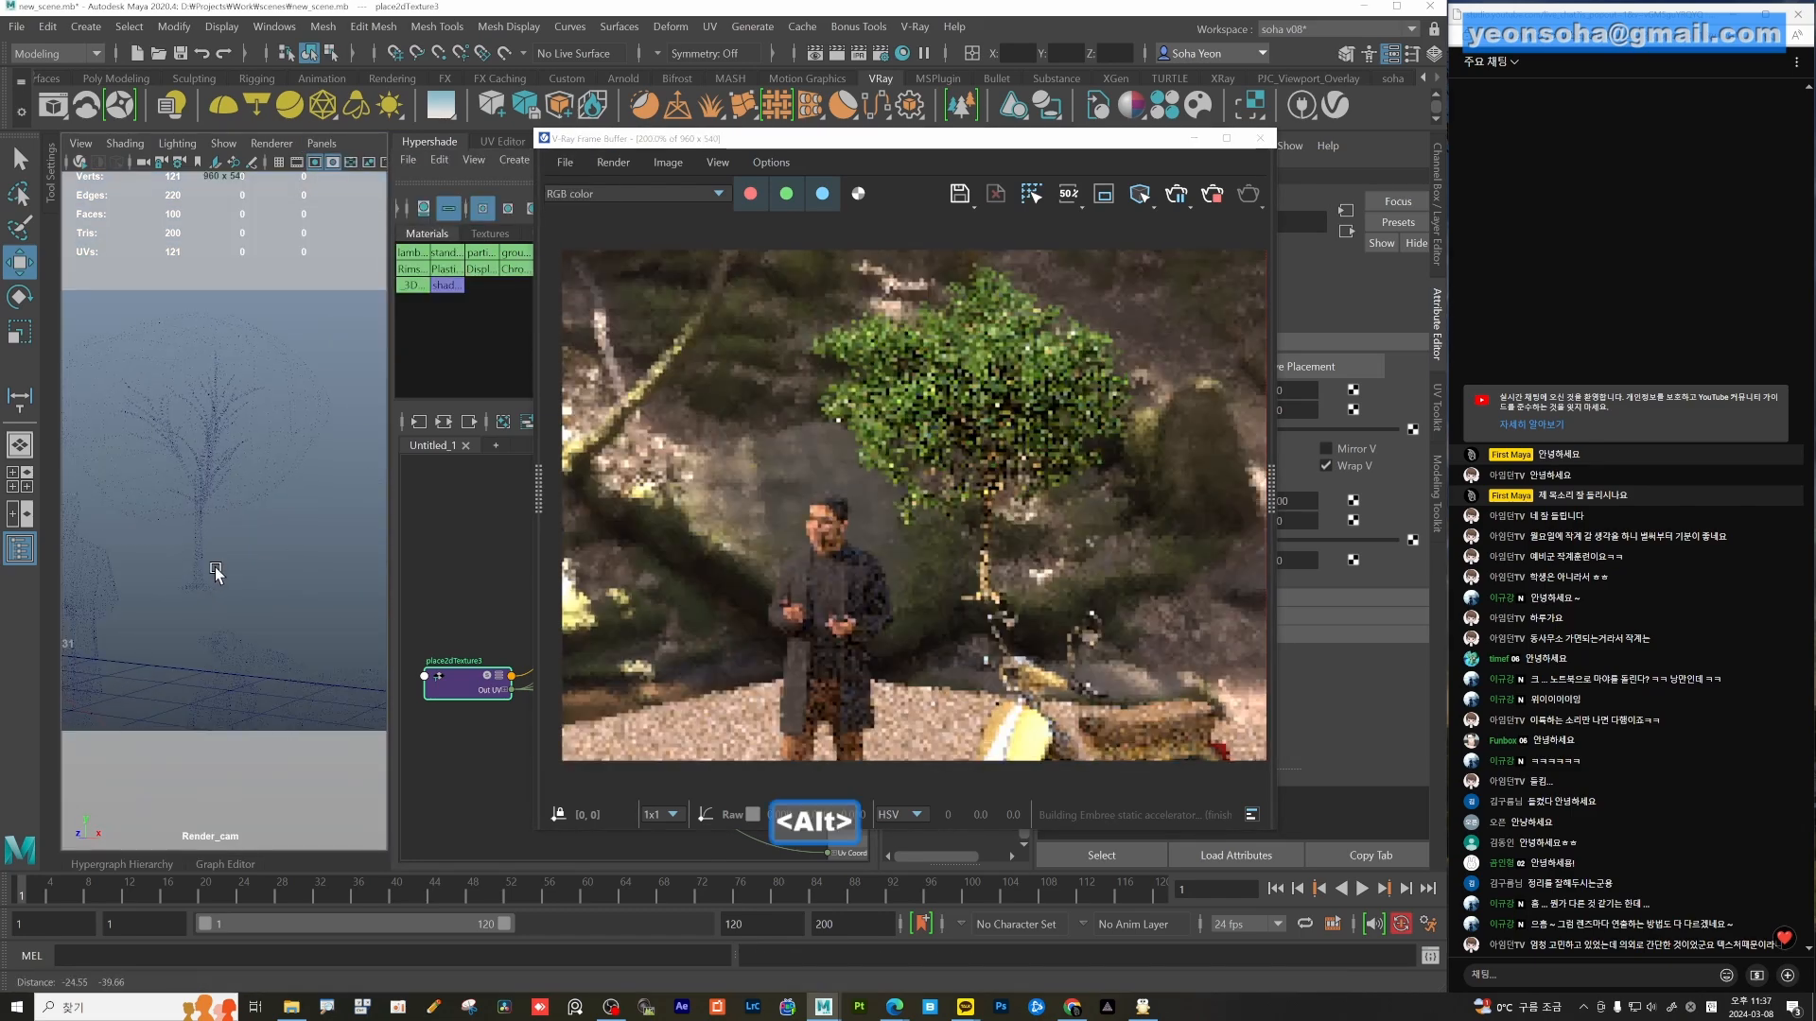
click(241, 658)
key(f)
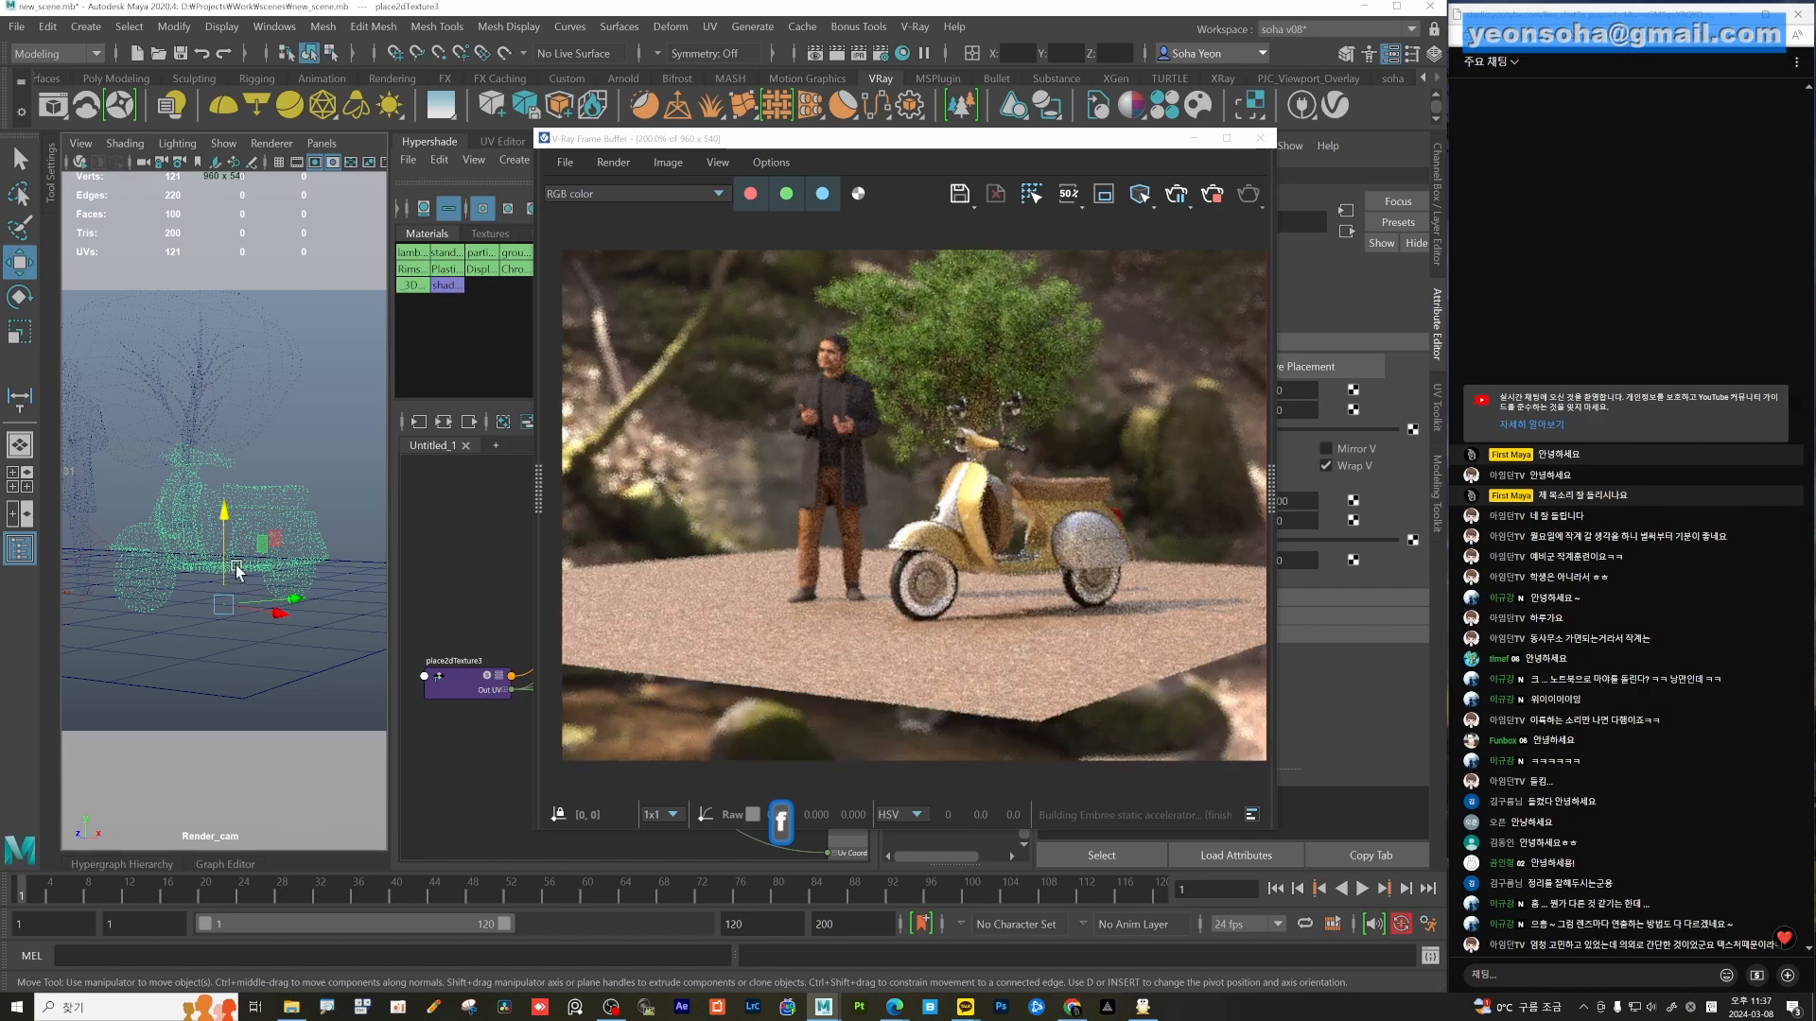
alt+drag(274, 643, 236, 582)
alt+middle_drag(236, 581, 264, 589)
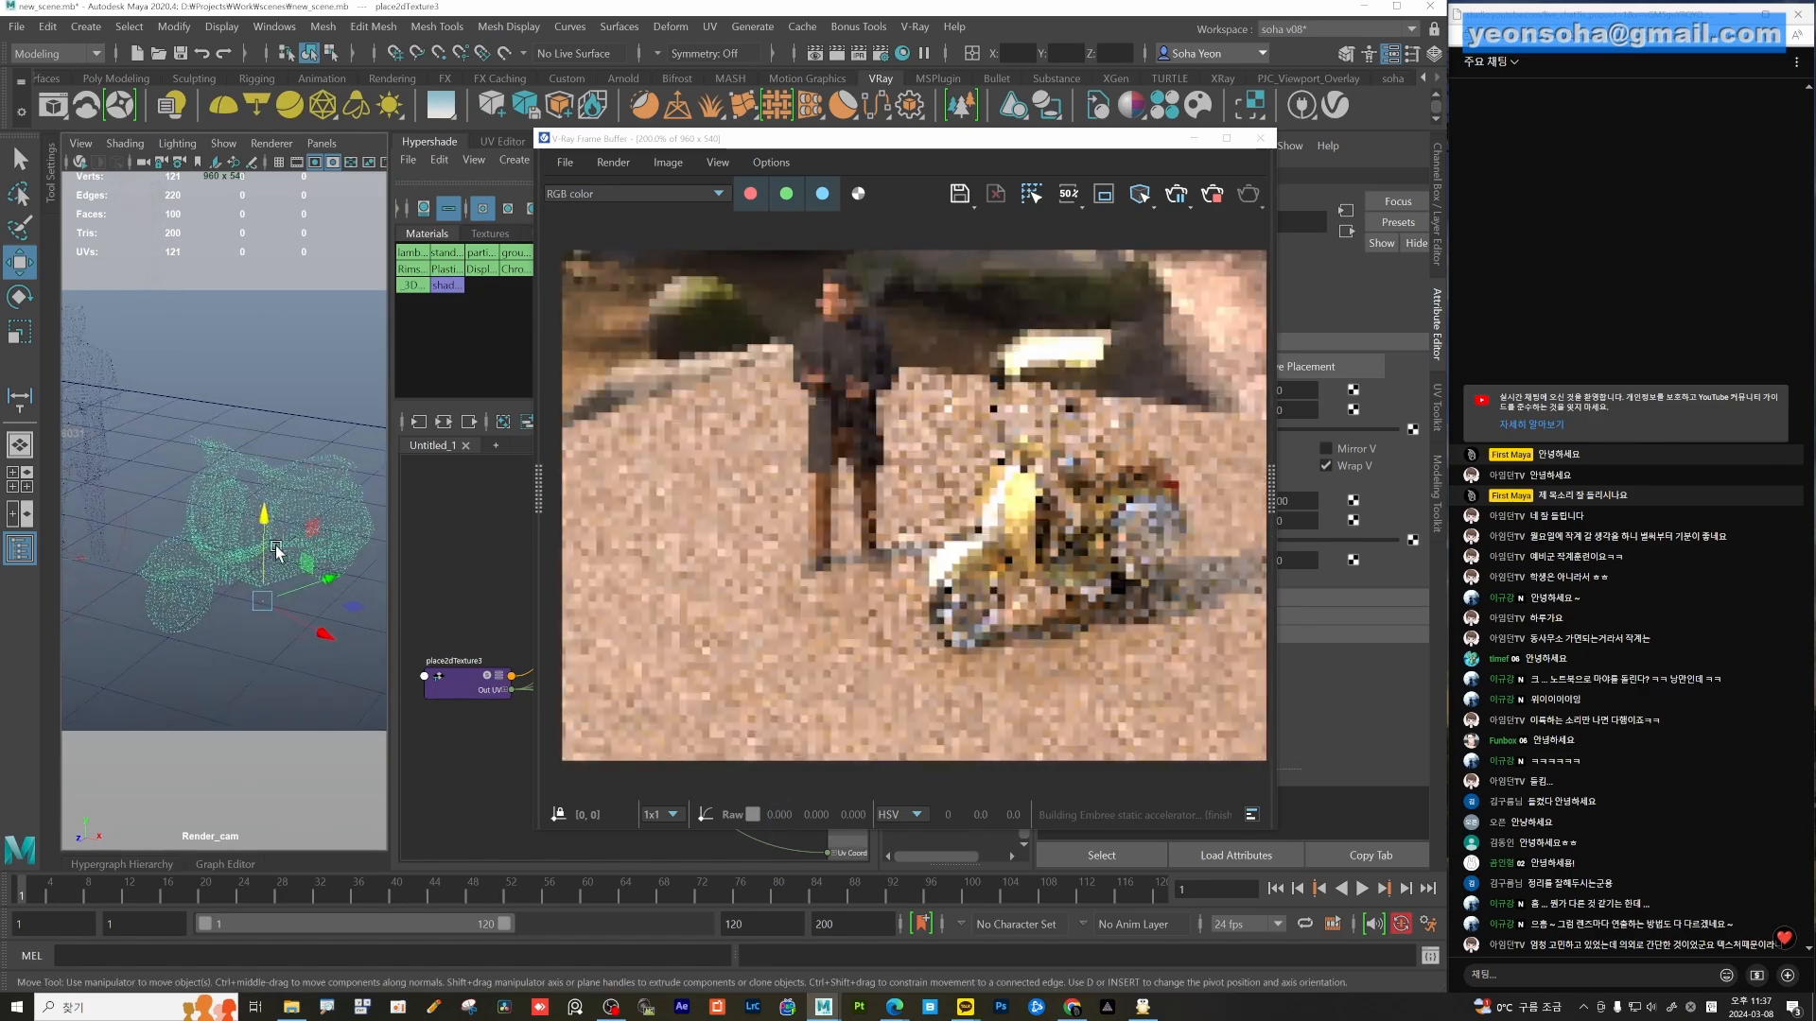
alt+right_drag(264, 590, 363, 558)
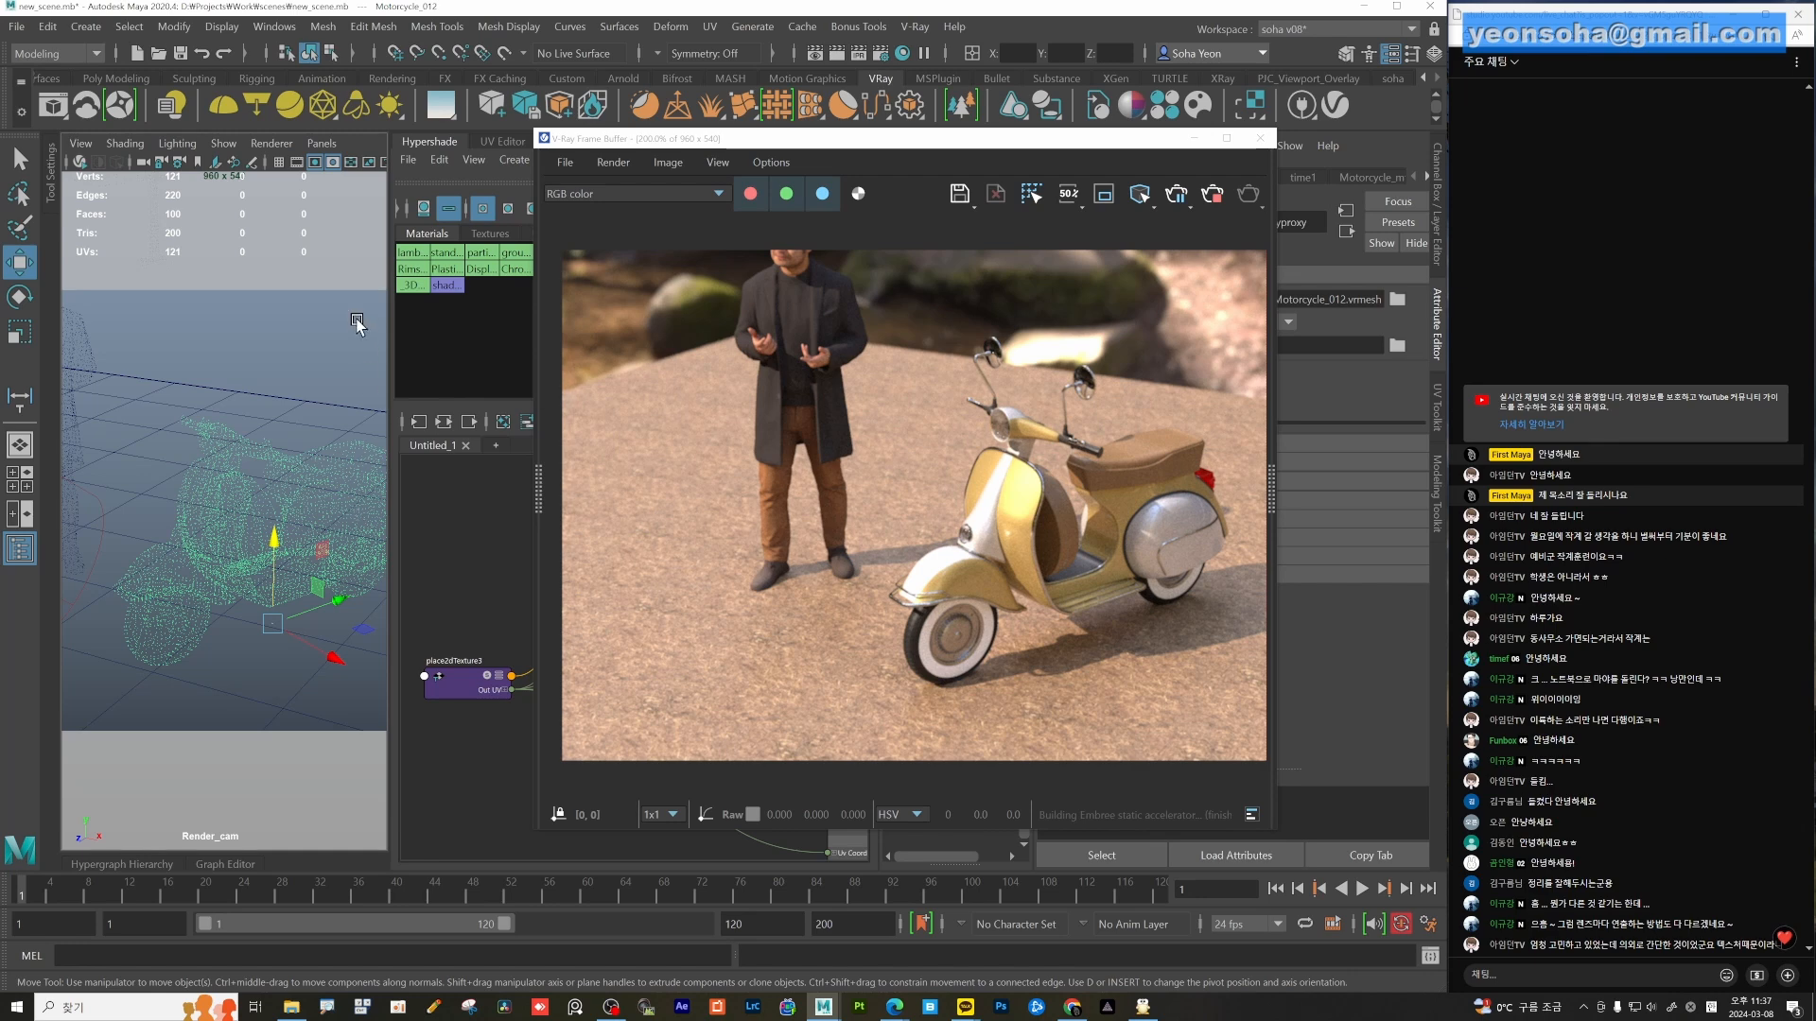
Set place2dTexture3's Repeat UV to 1 by 1 and run the interactive render to check the ground texture's scale.
click(462, 142)
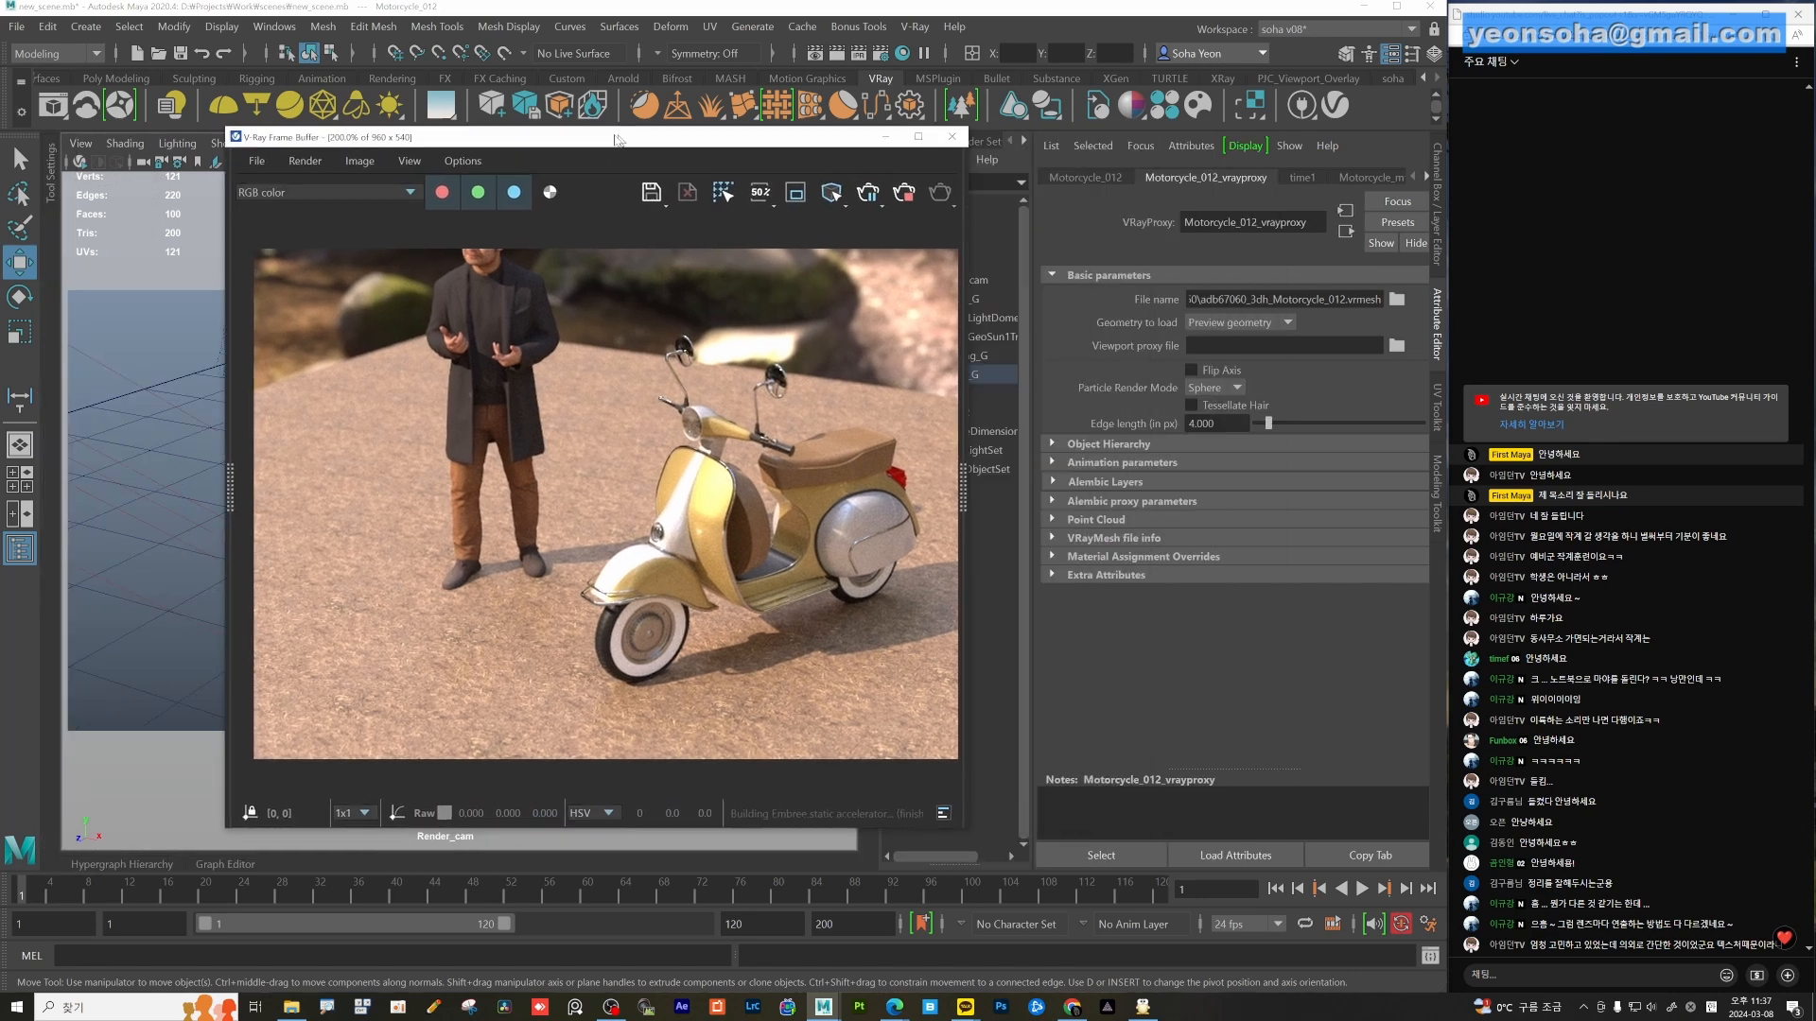
drag(941, 143, 483, 138)
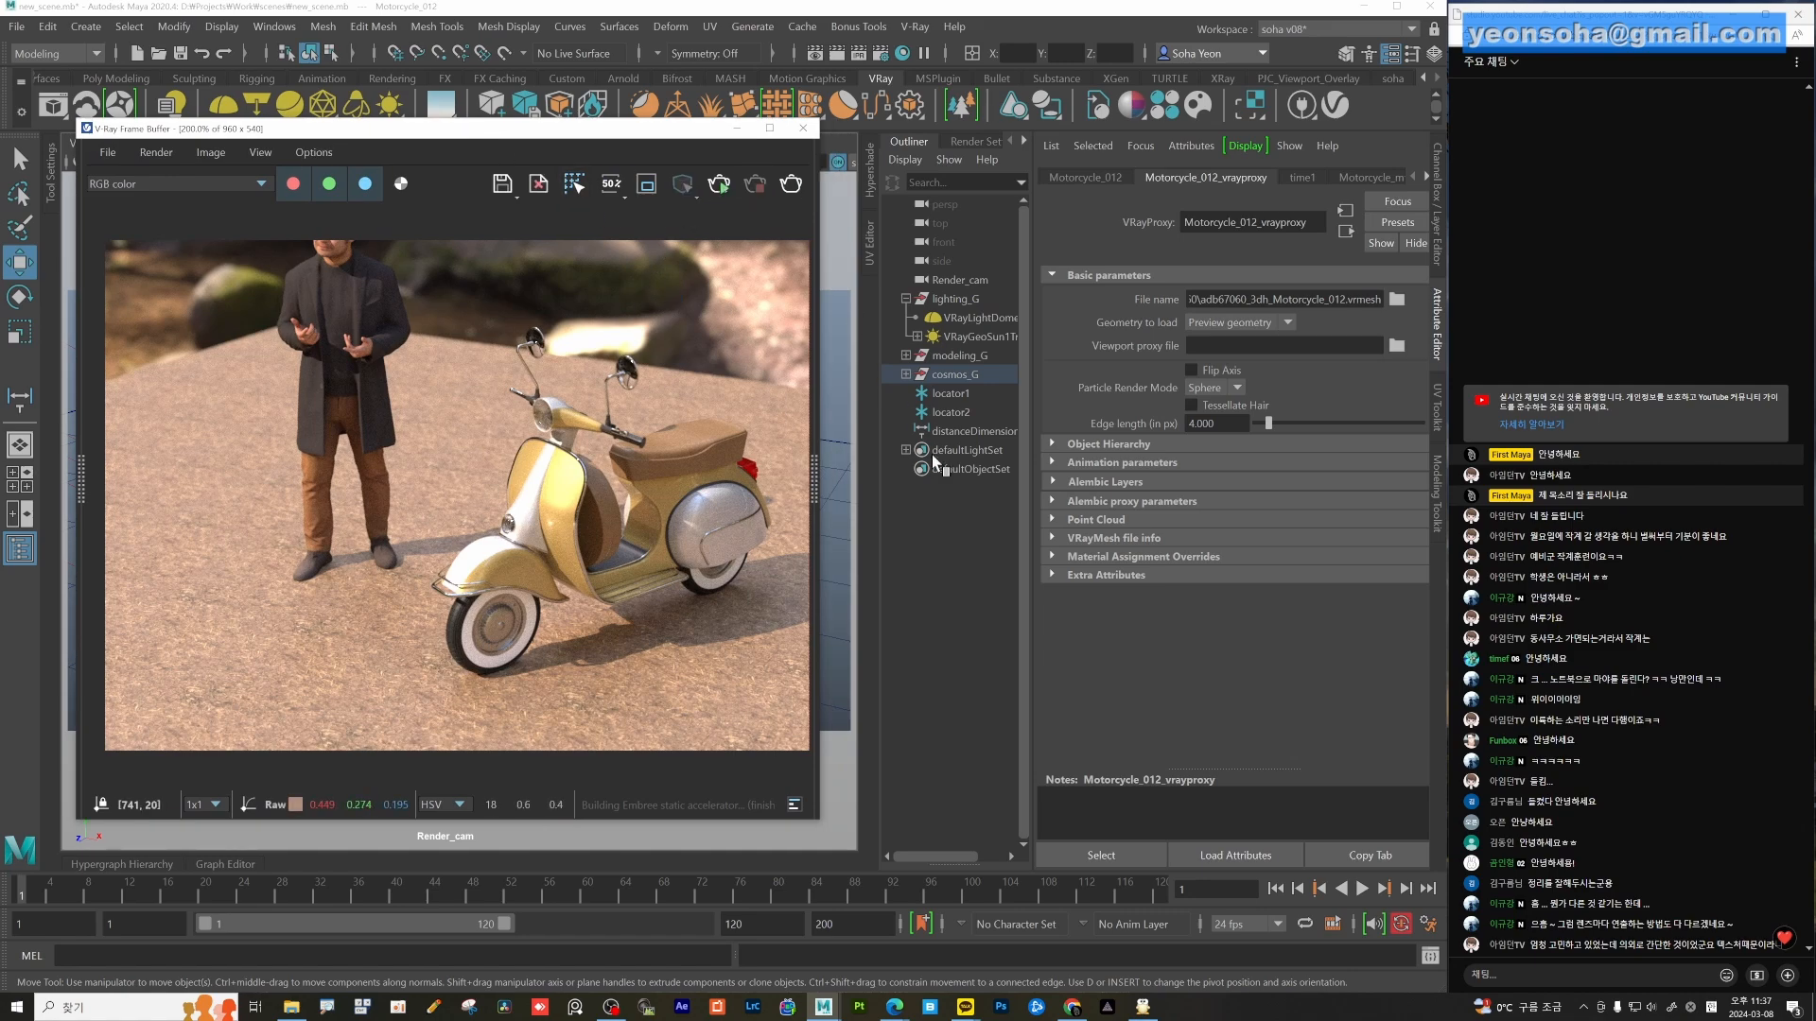
drag(655, 140, 704, 626)
click(709, 506)
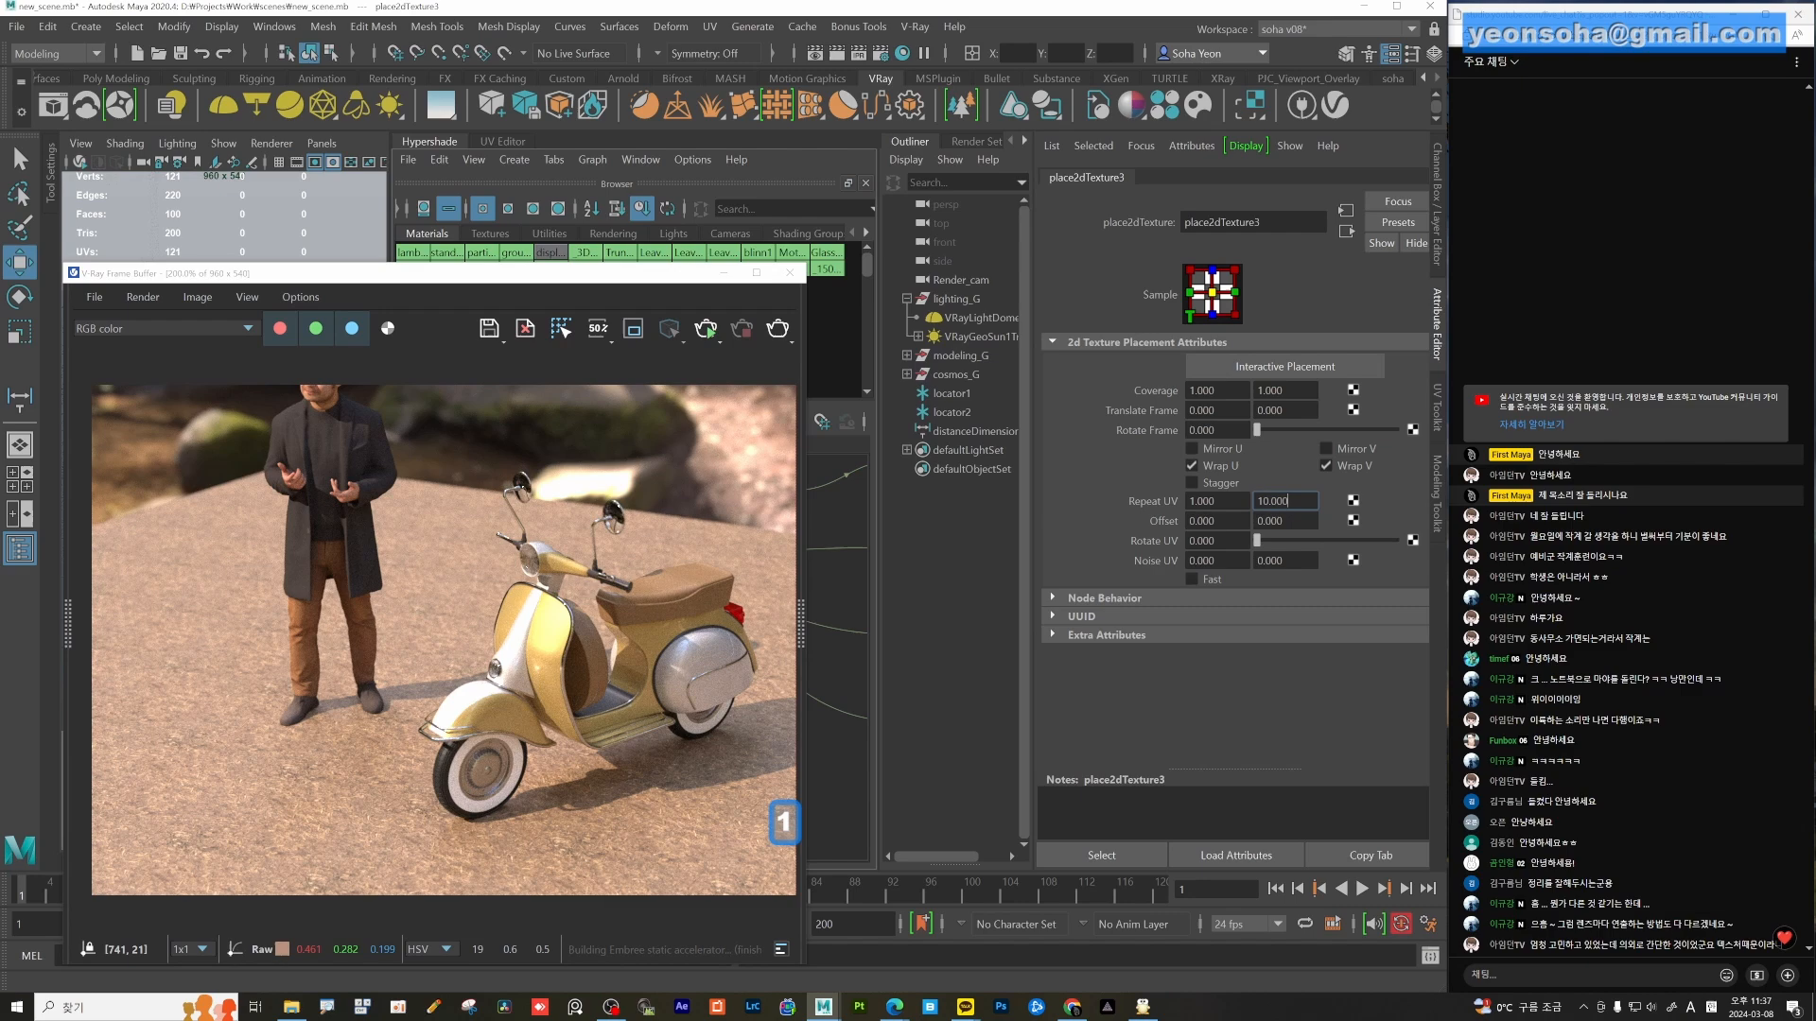
key(Return)
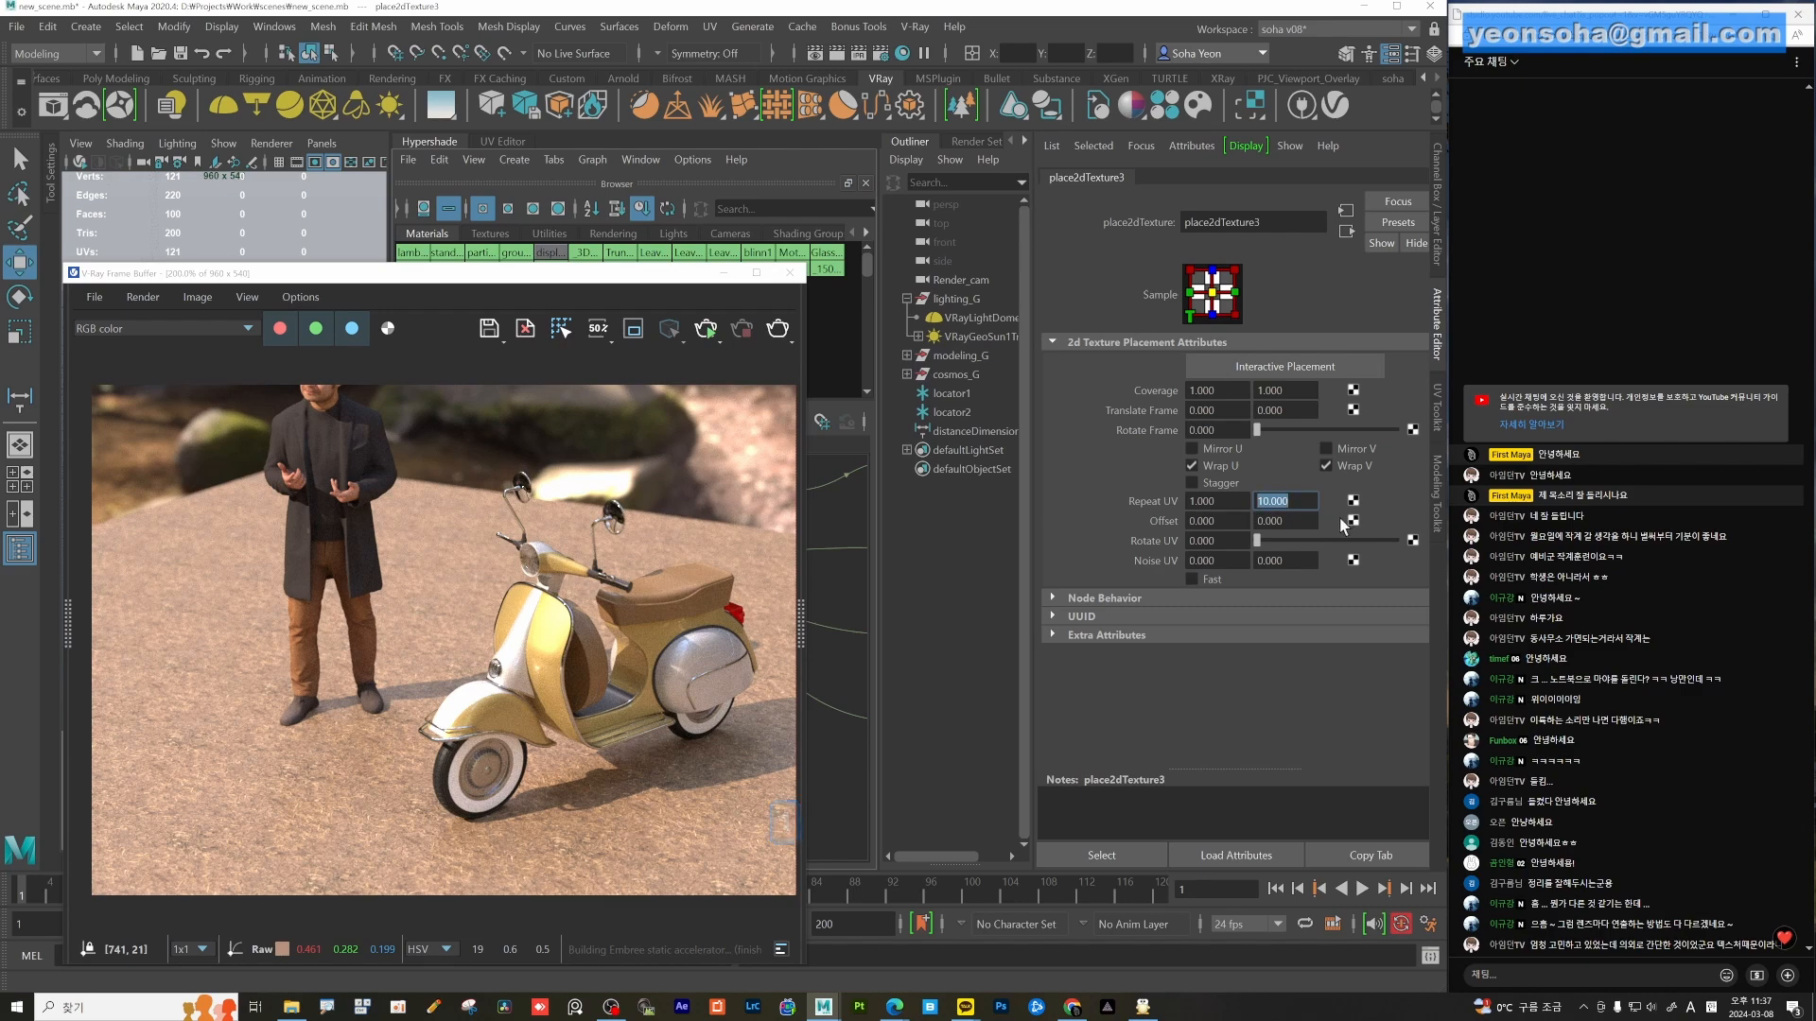
text(1)
key(Return)
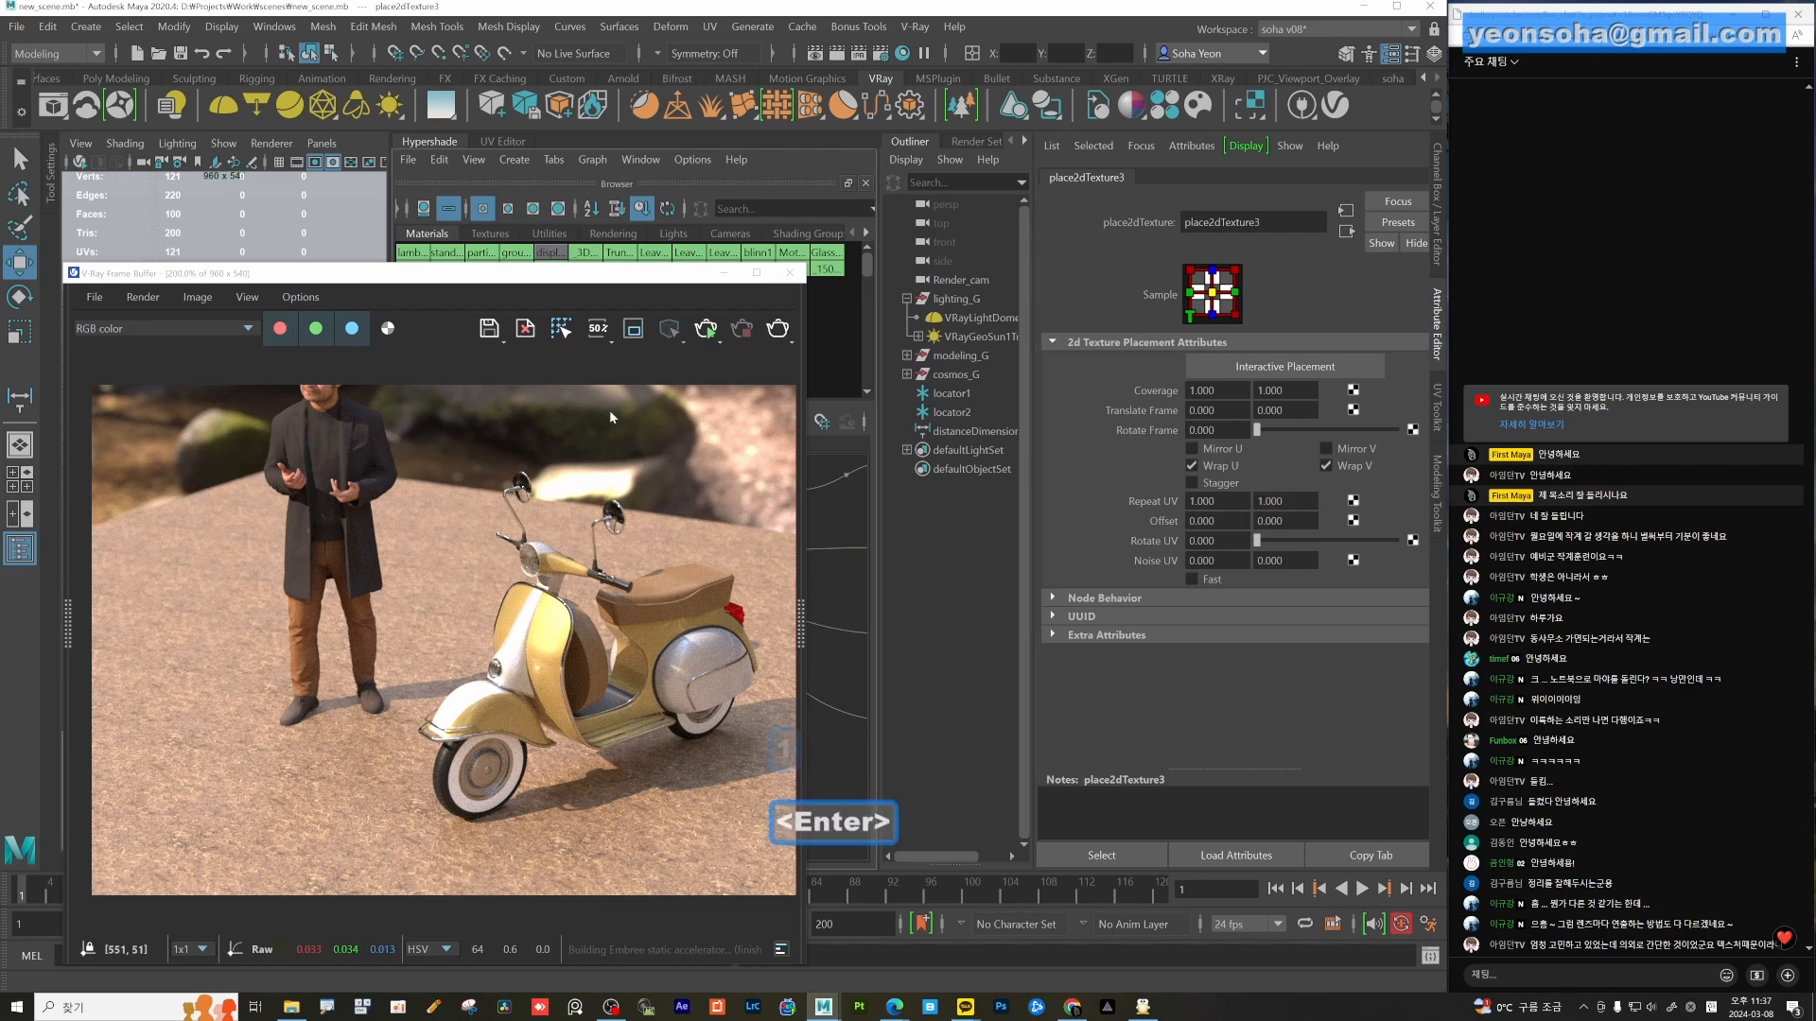
click(705, 331)
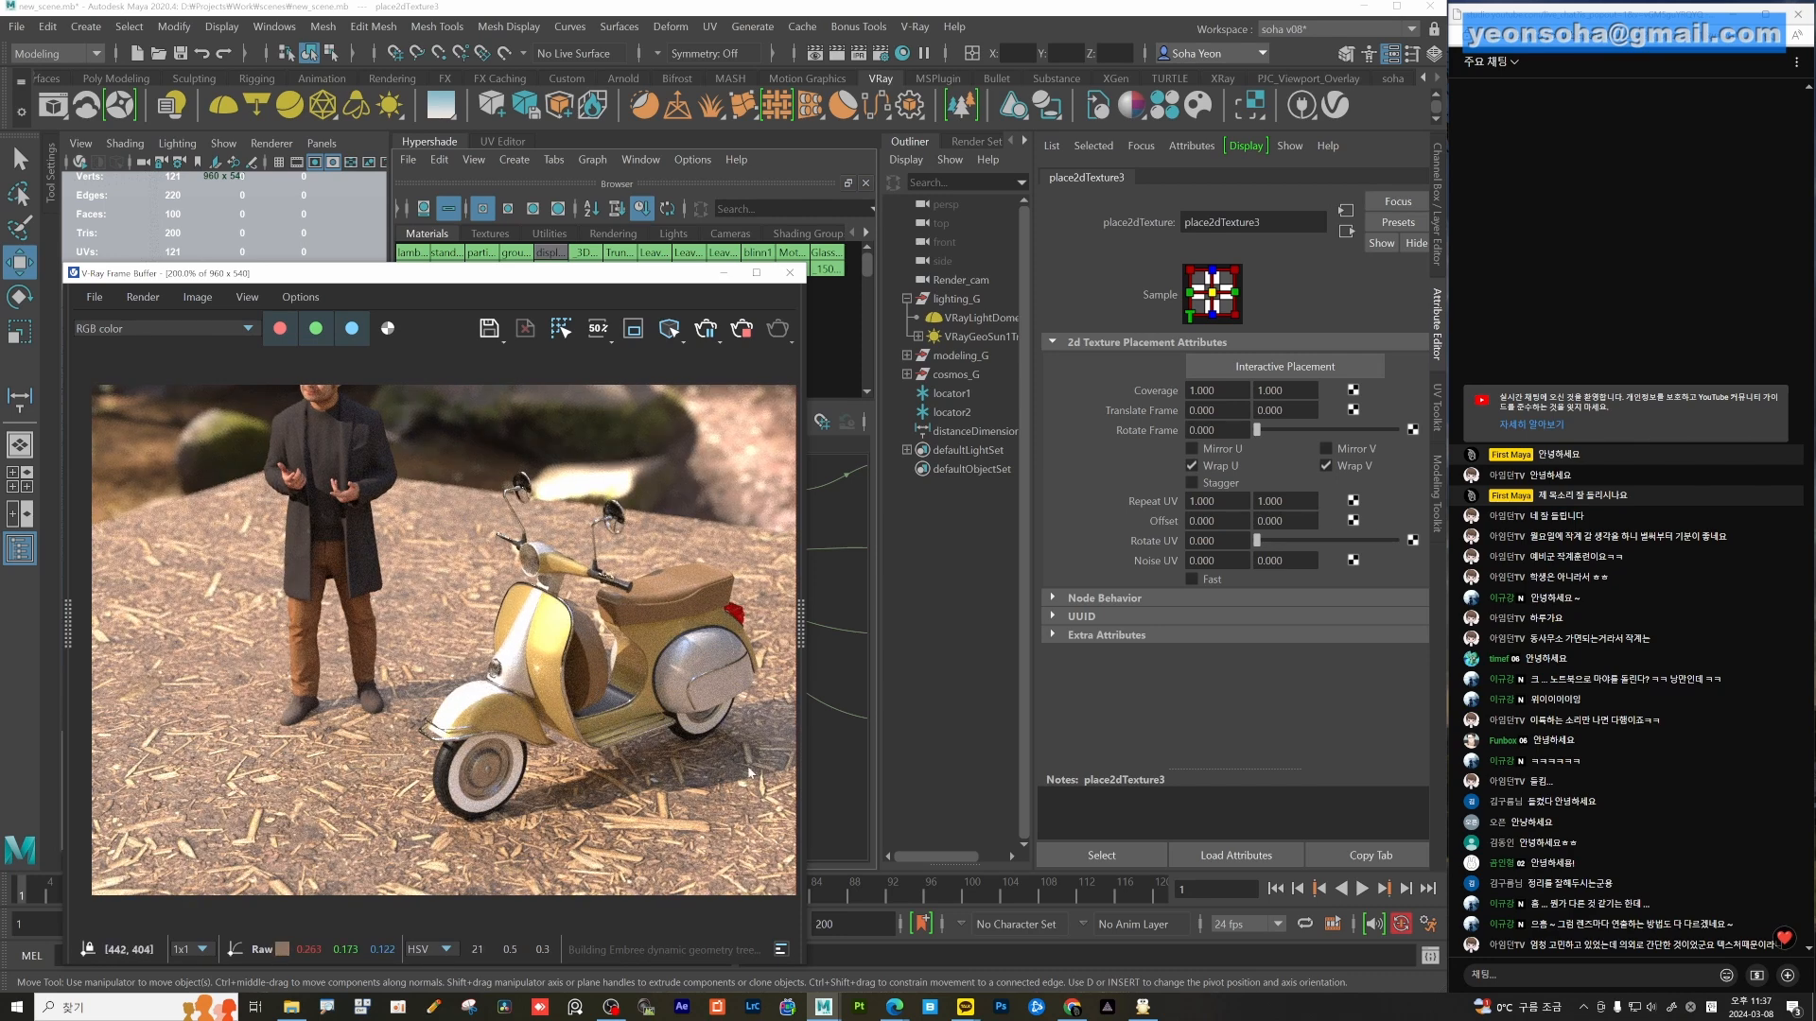
Compare the 10 by 10 and 1 by 1 ground renders from the render history in an A/B split view.
double_click(1203, 501)
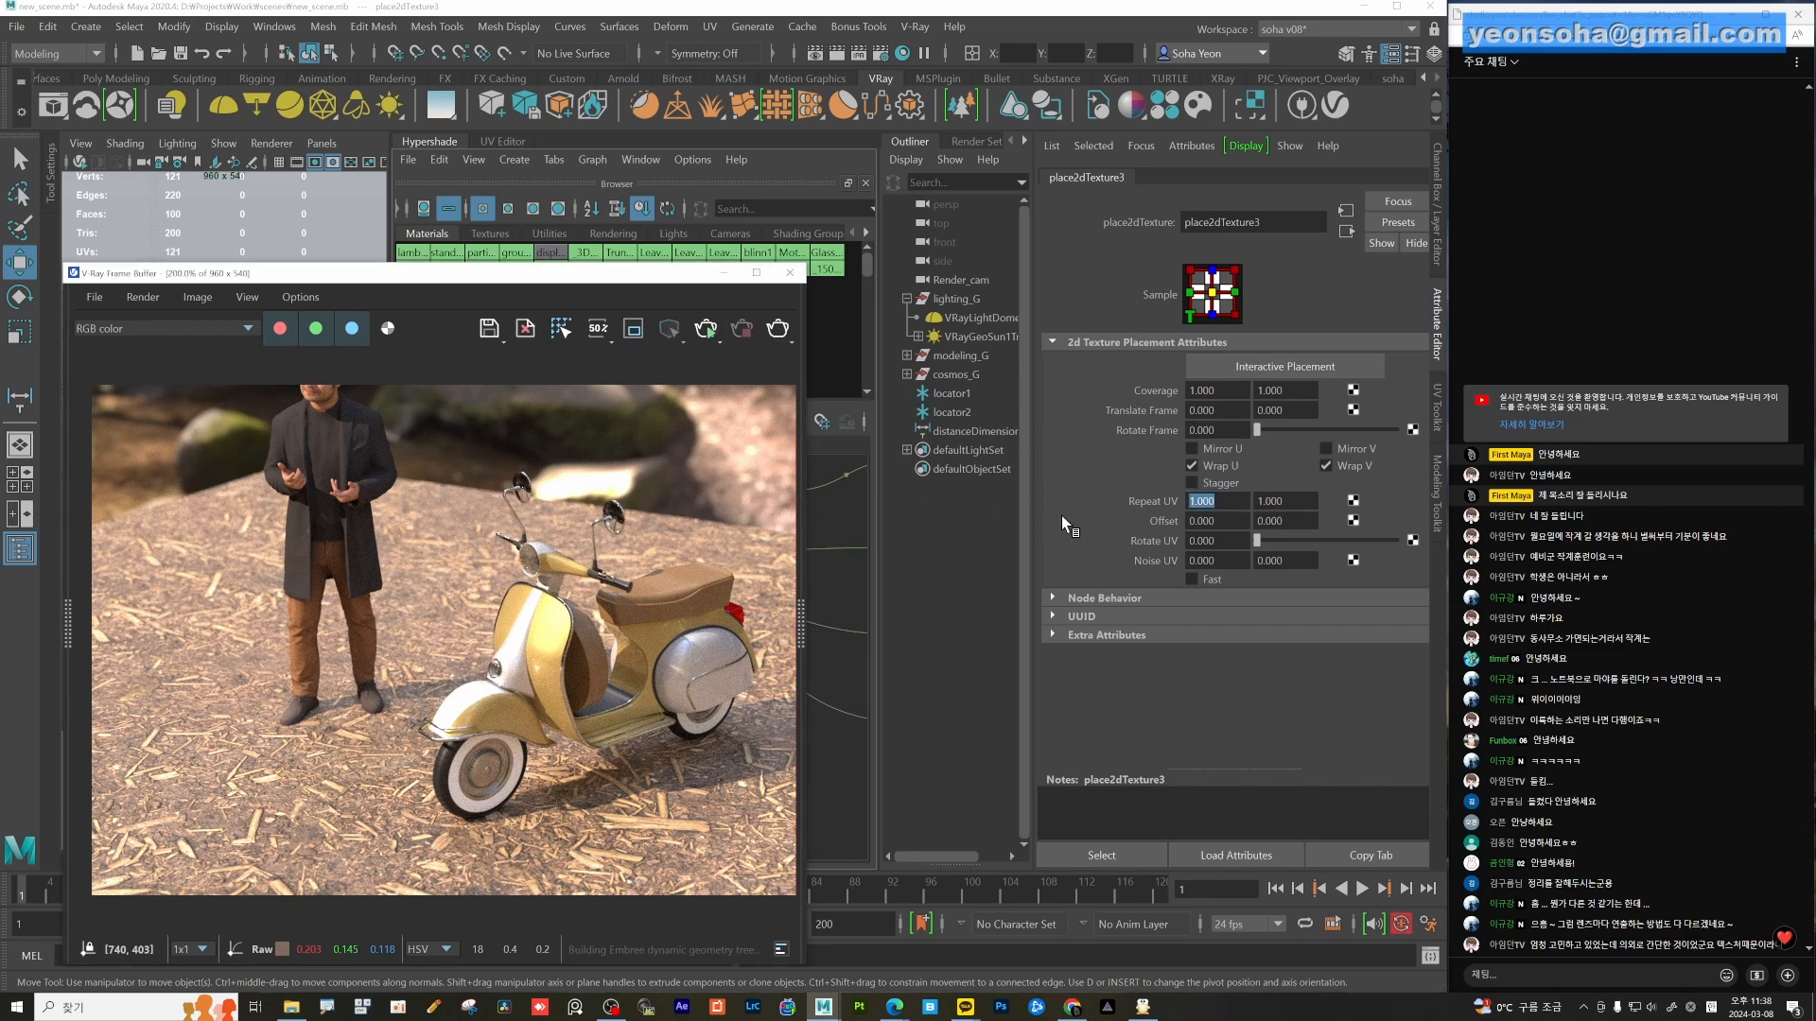
click(79, 621)
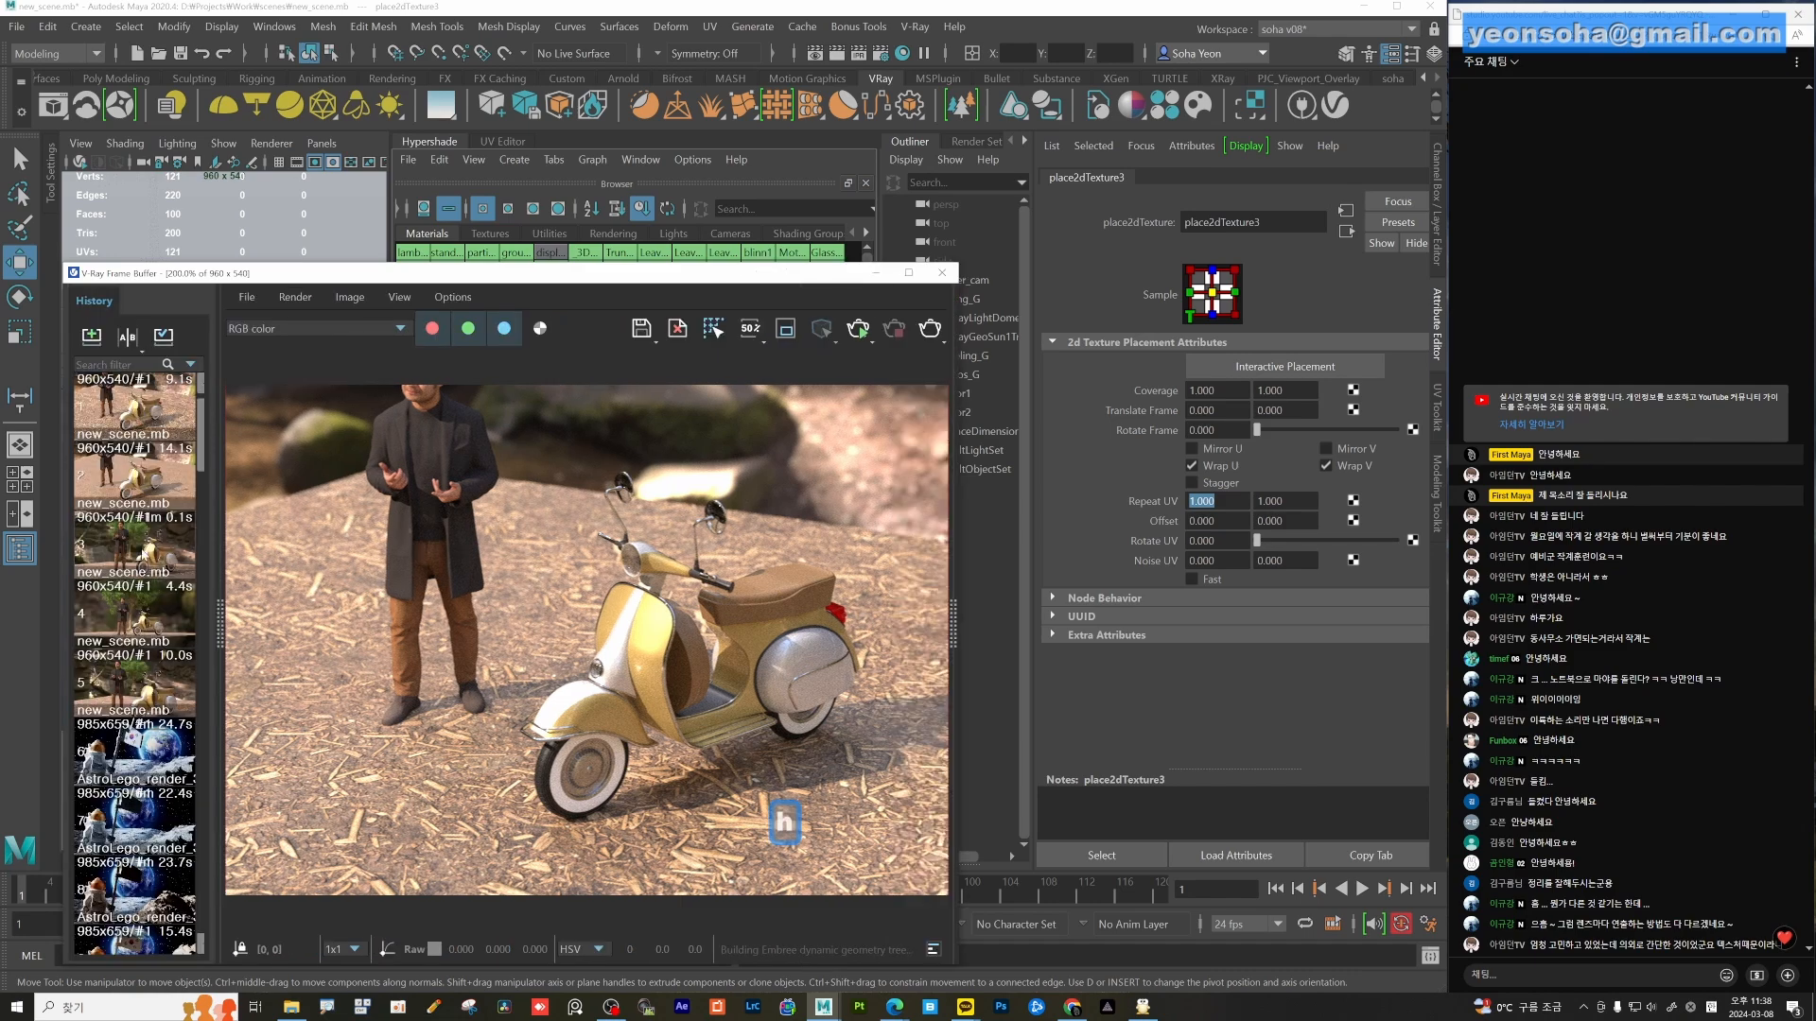
right_click(107, 479)
click(135, 503)
click(165, 407)
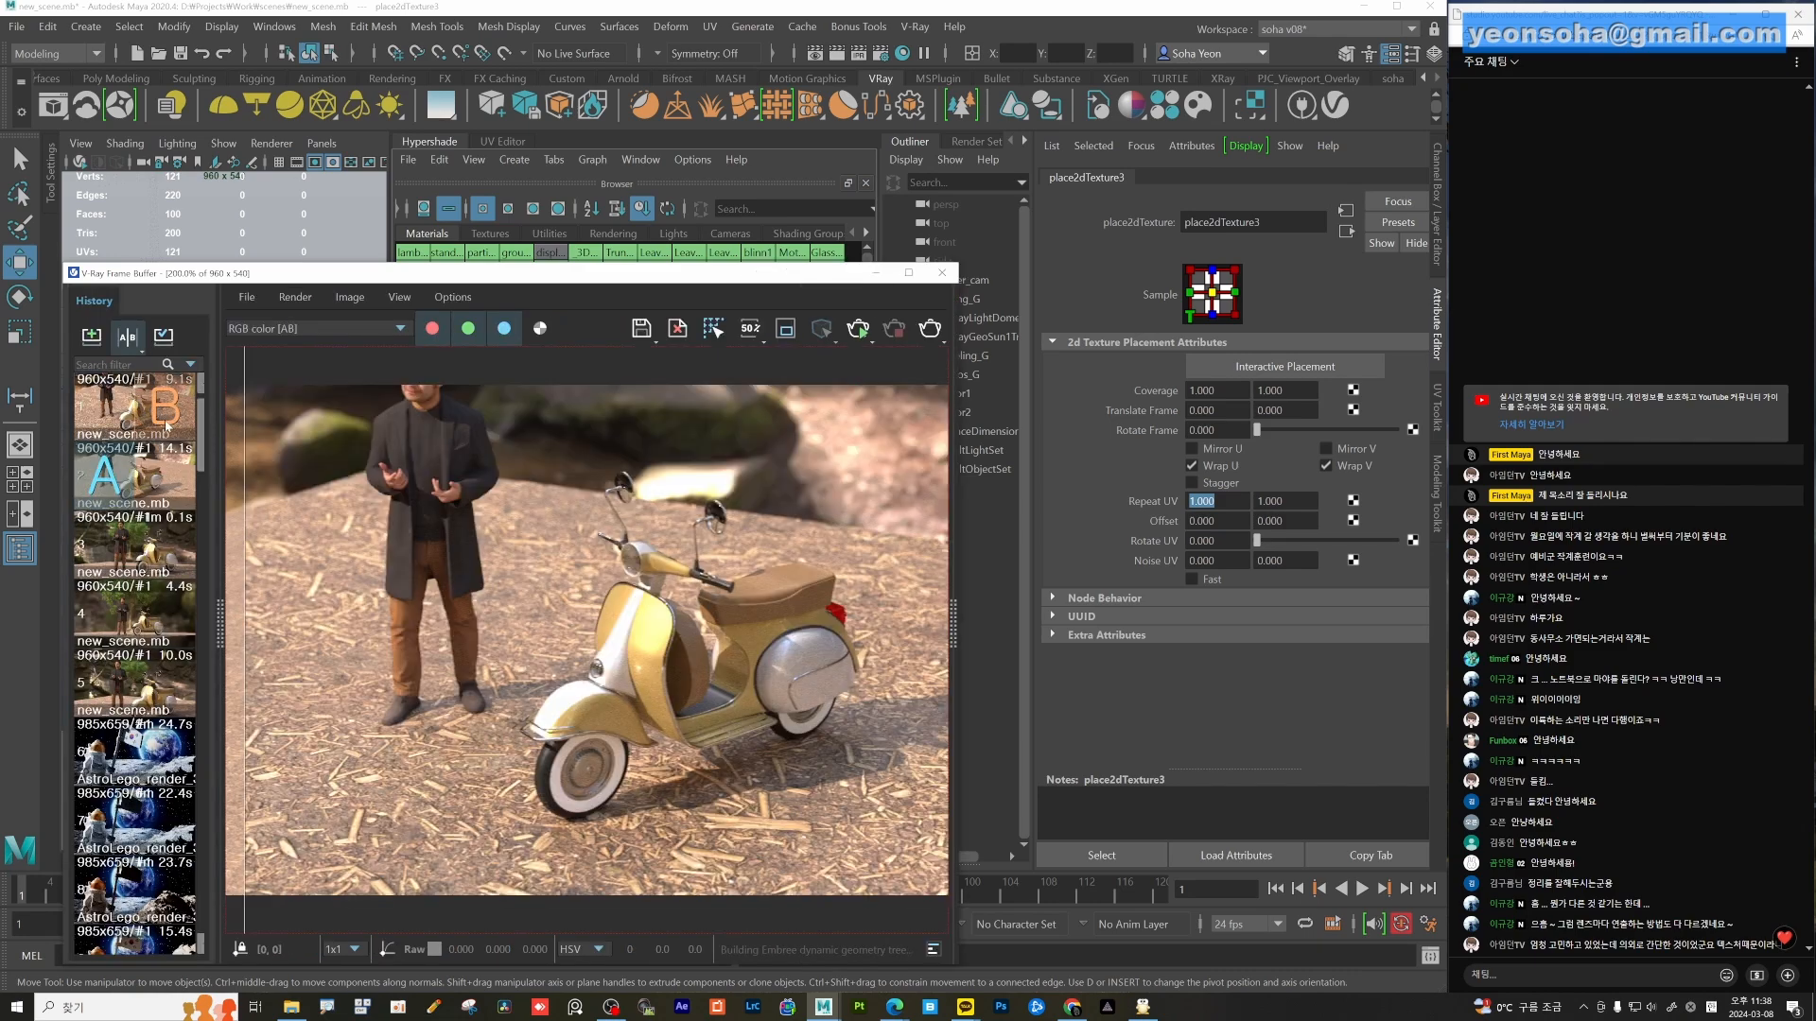
drag(250, 651, 556, 757)
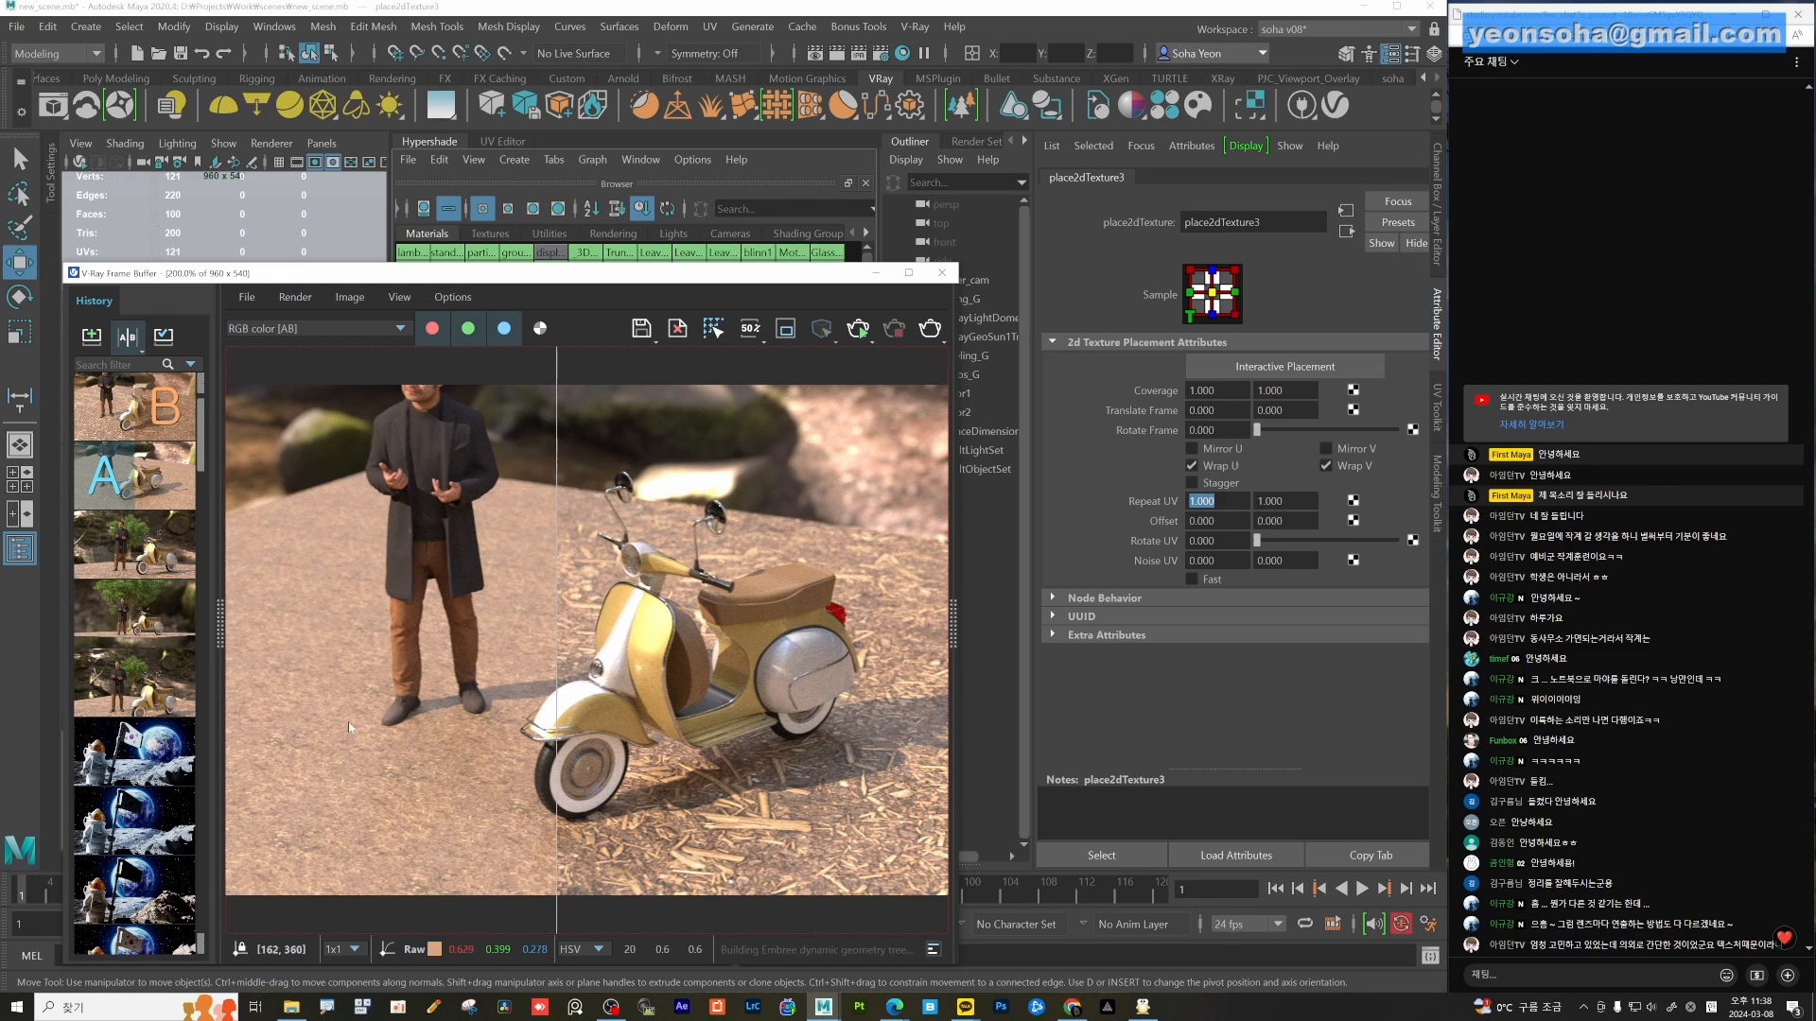
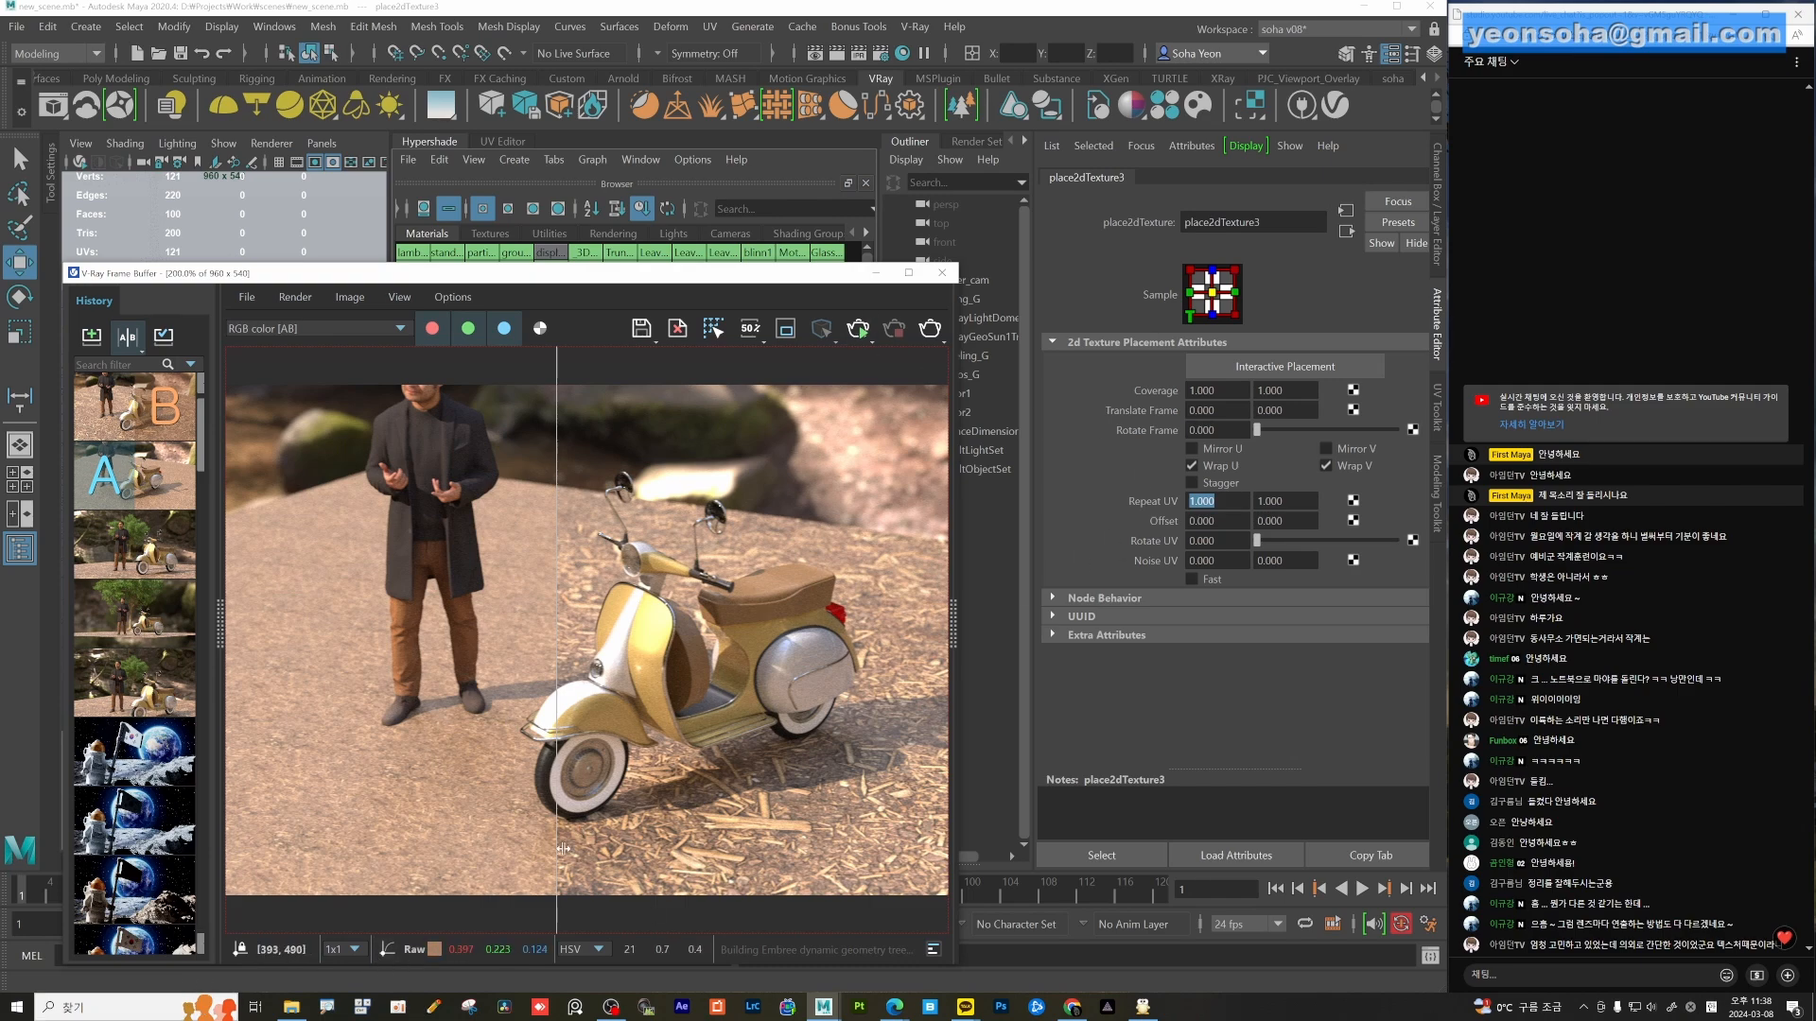
drag(371, 830, 496, 822)
Set place2dTexture3's Repeat UV to 10 by 10 and restart the interactive render.
drag(1224, 501, 1145, 494)
text(10)
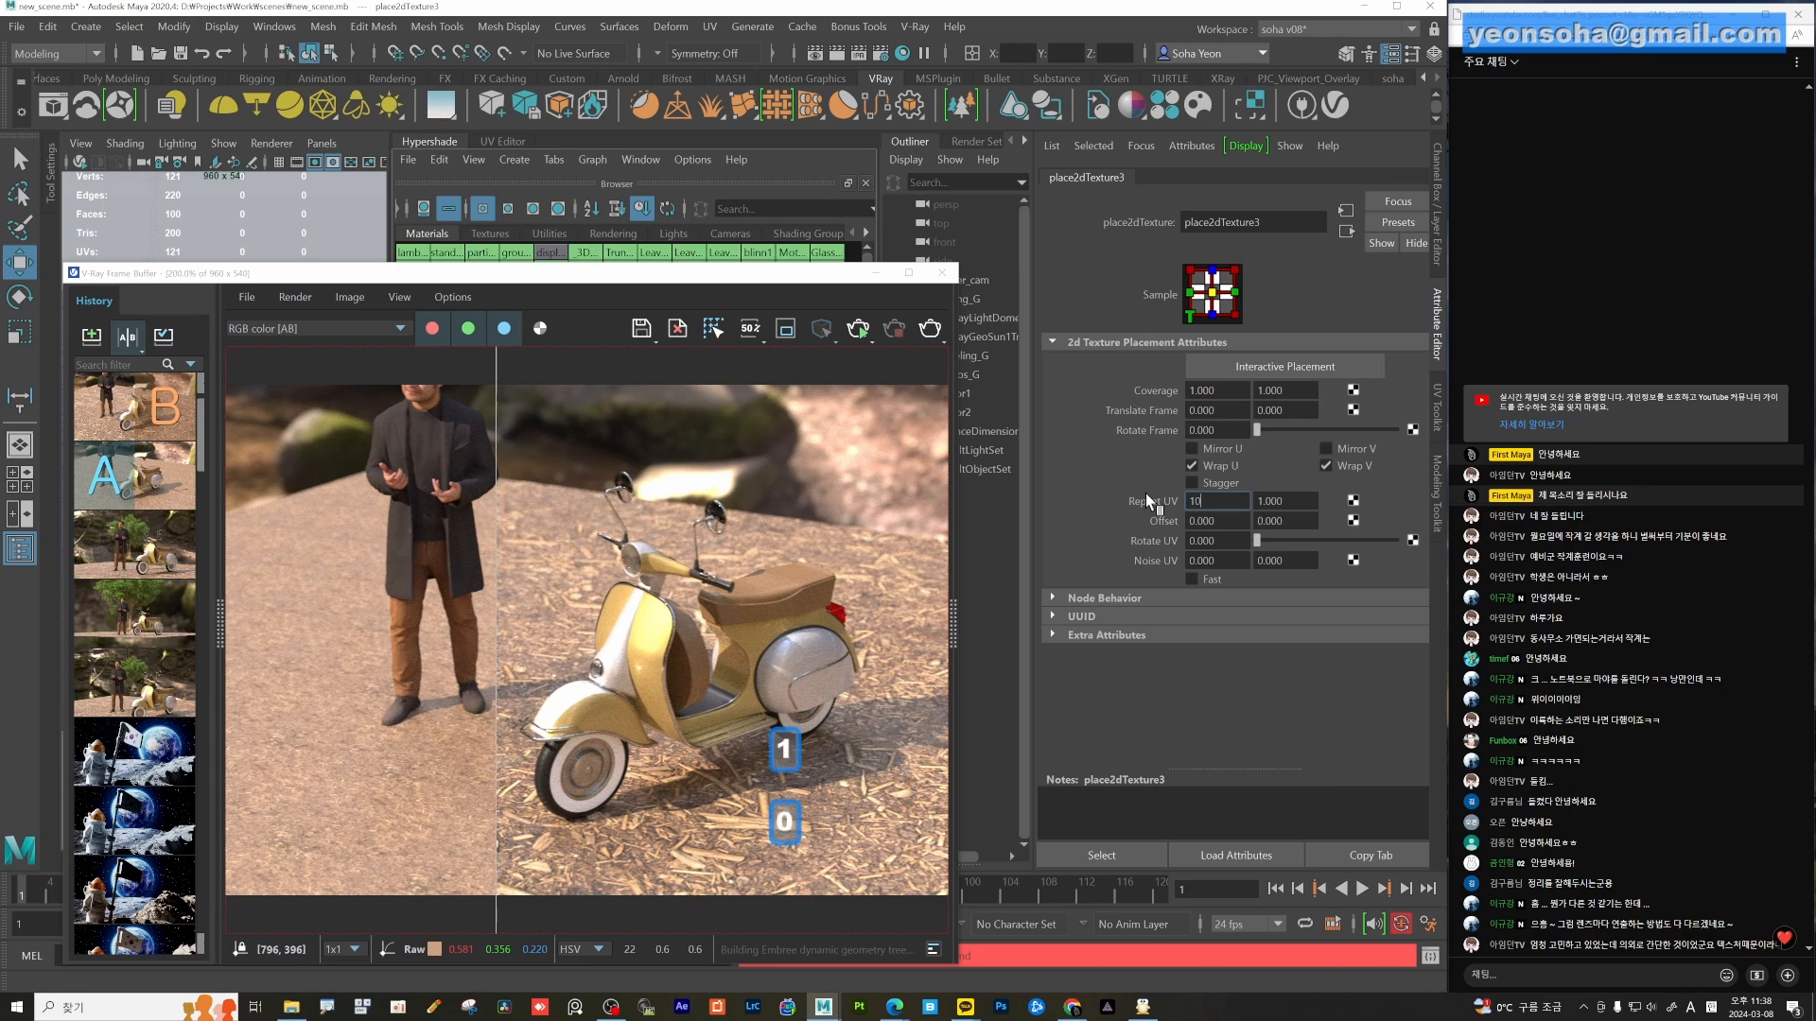
click(1283, 501)
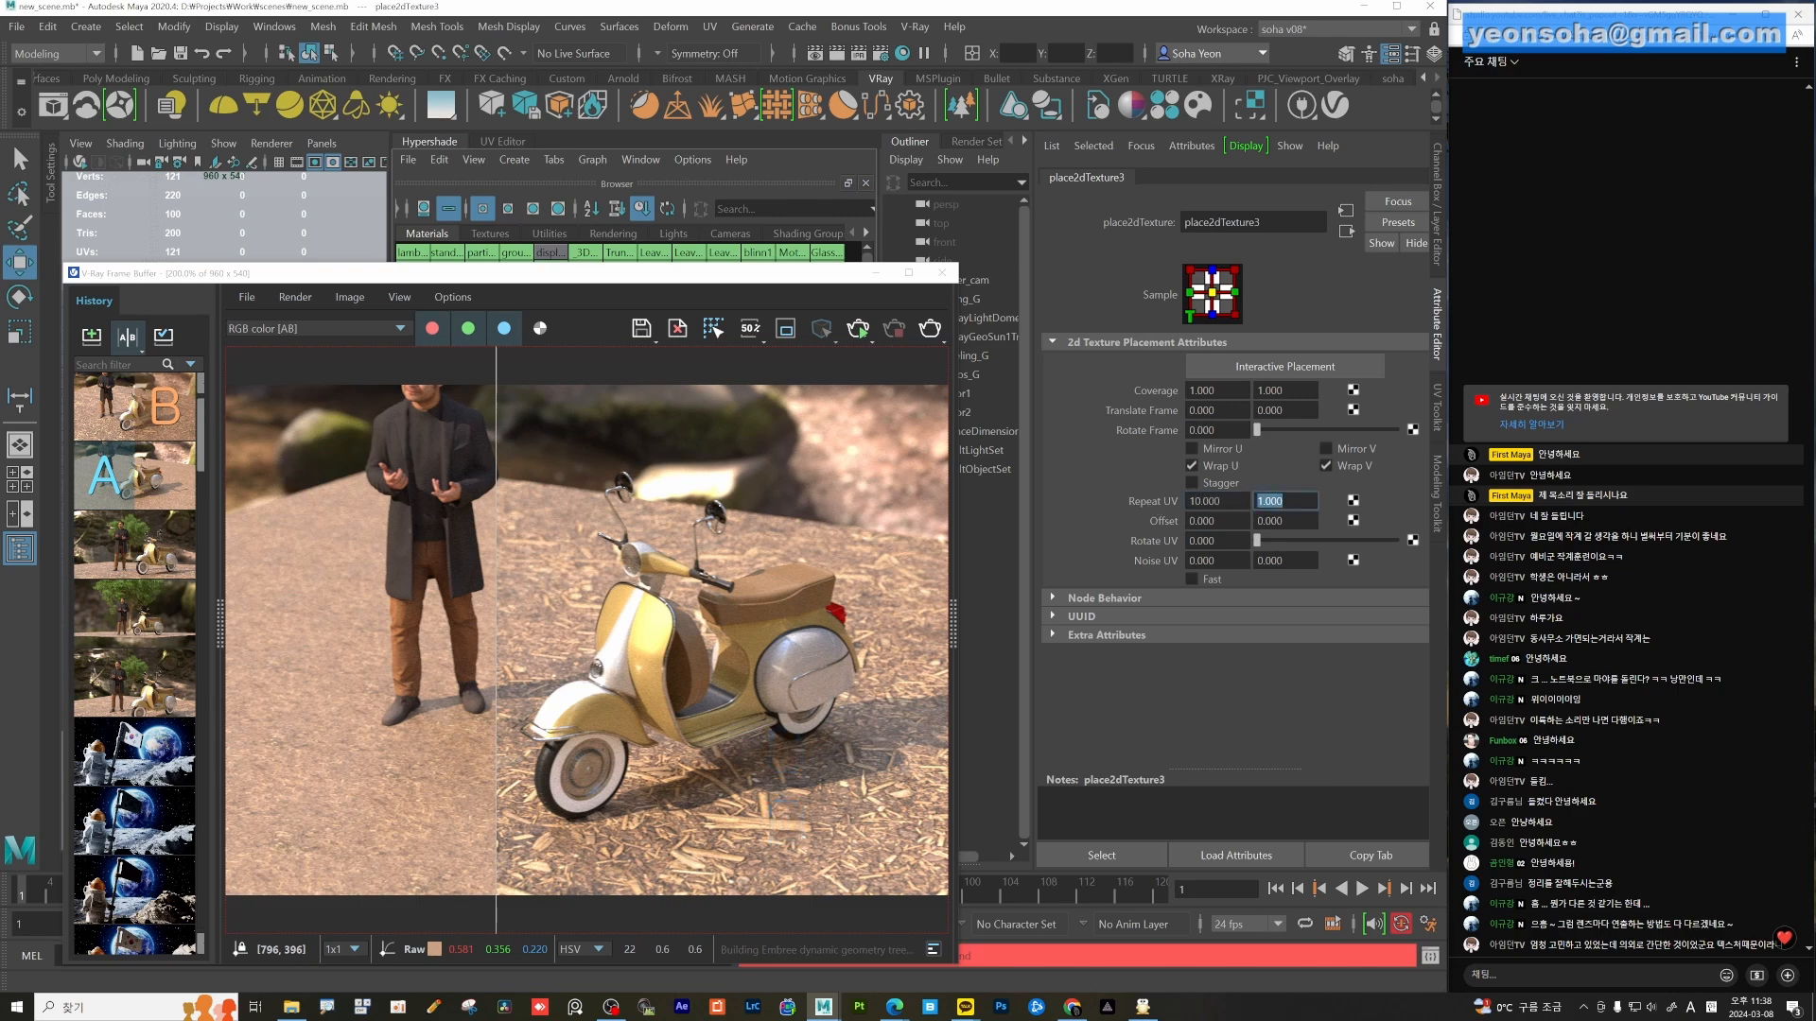
text(10)
key(Return)
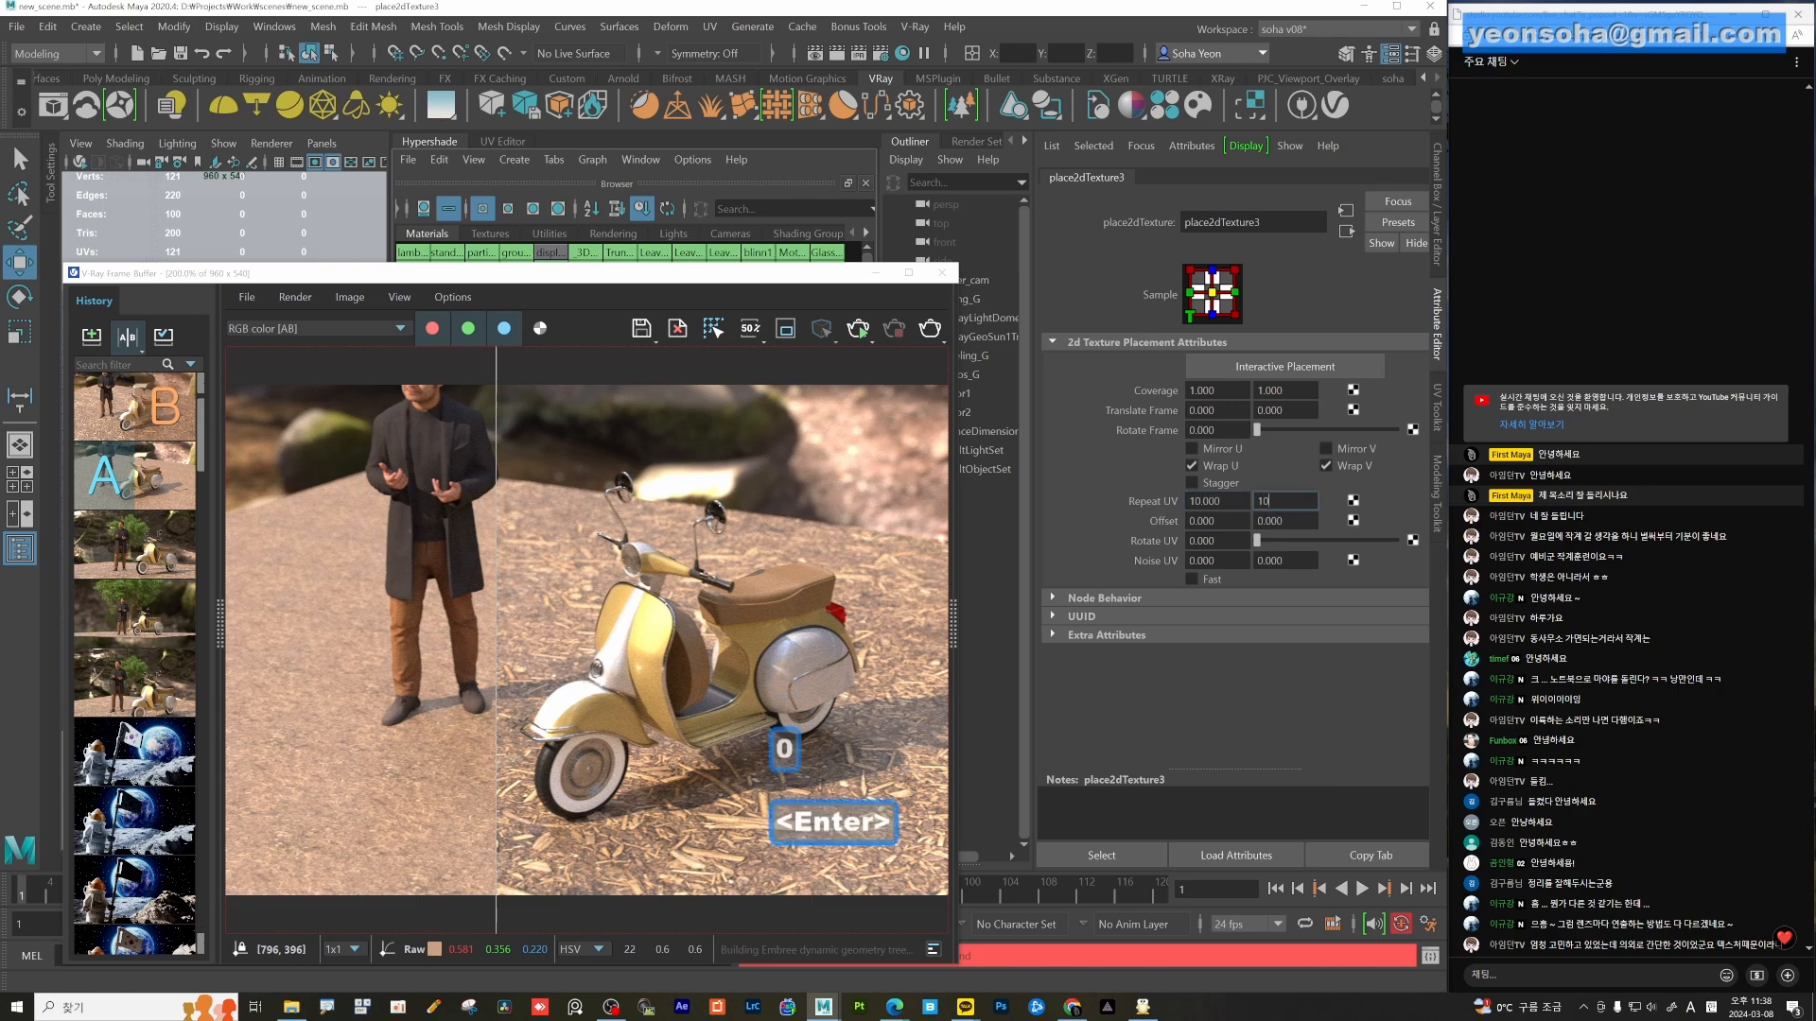
click(858, 328)
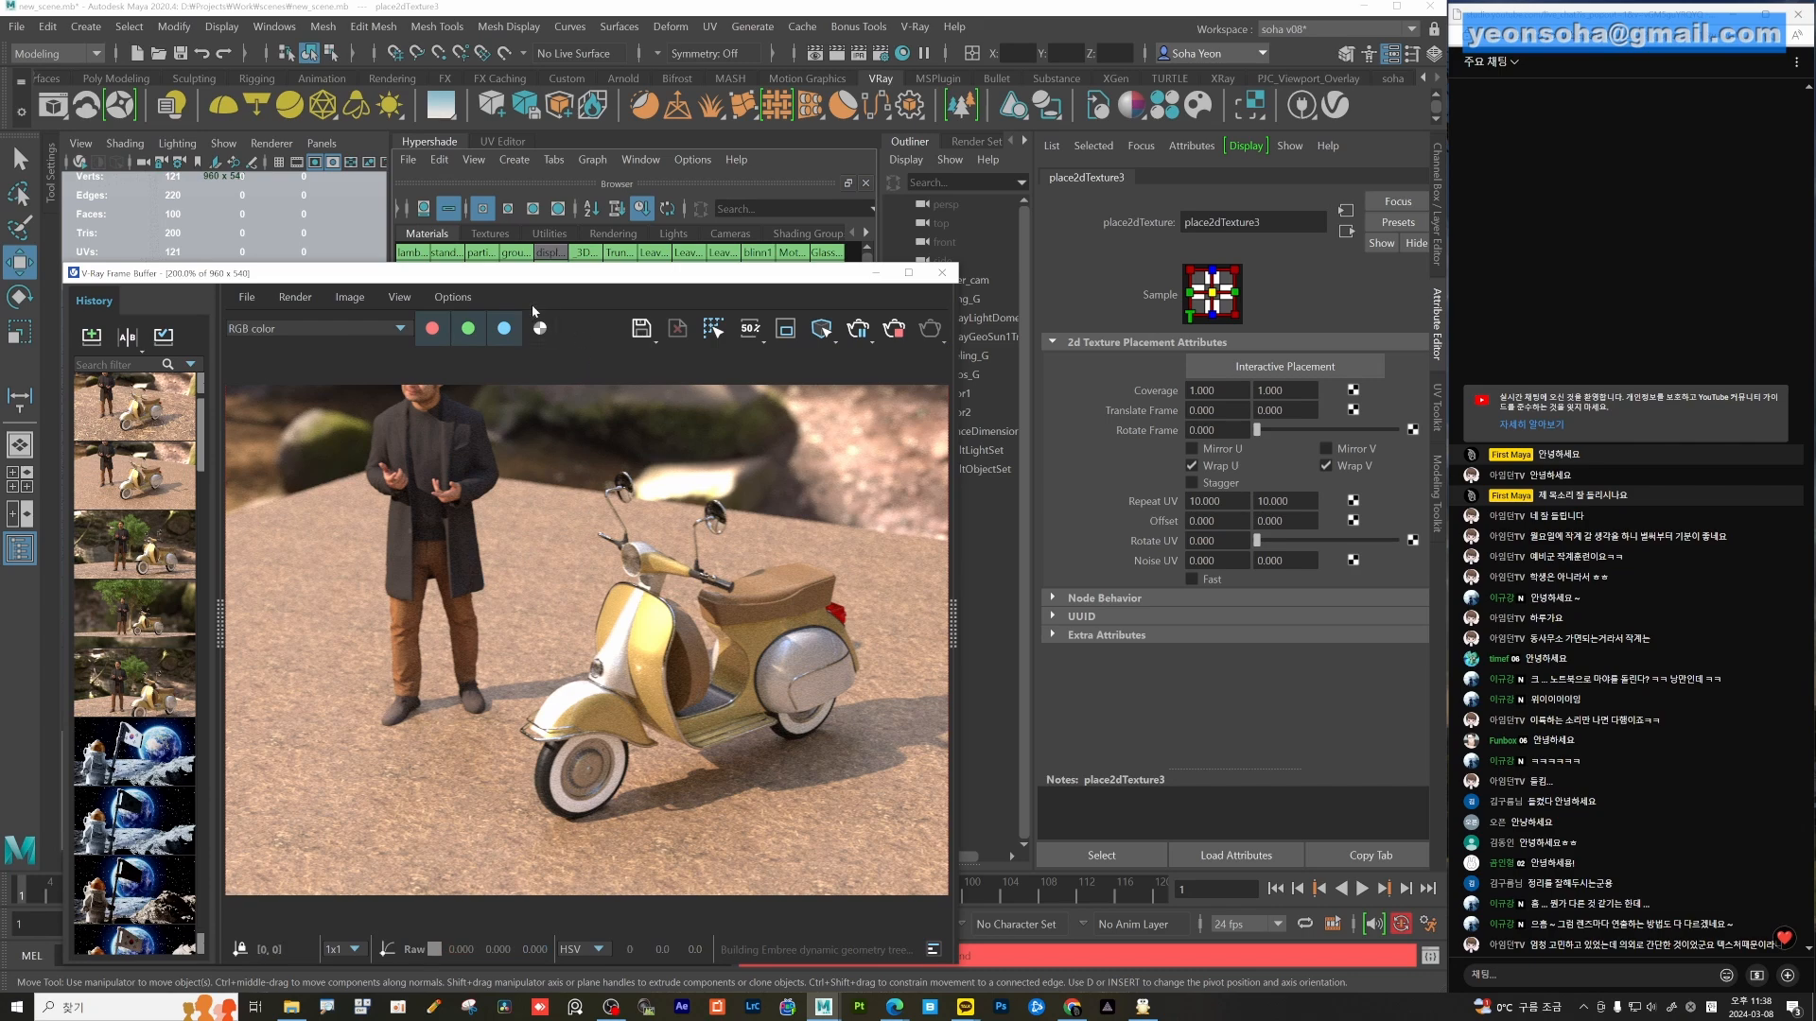
Move the frame buffer clear of the viewport and reframe Render_cam closer, from a low angle near ground level.
drag(537, 279, 606, 250)
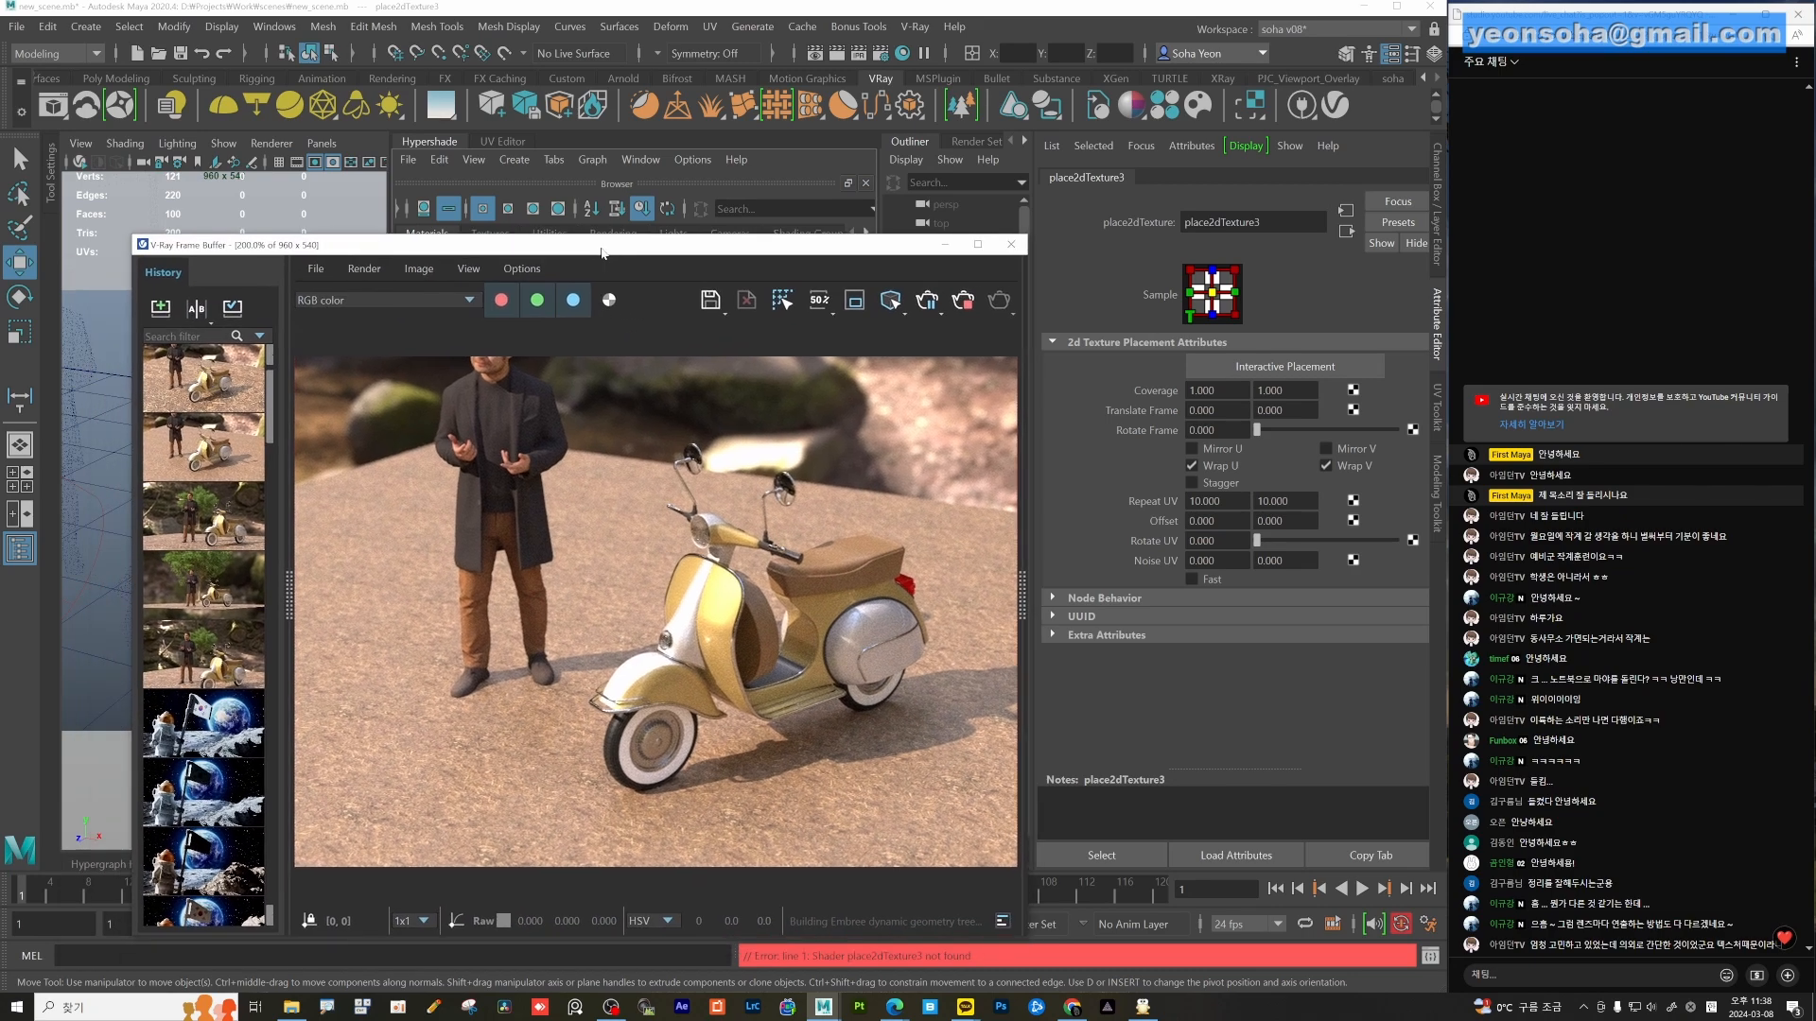
drag(421, 247, 703, 161)
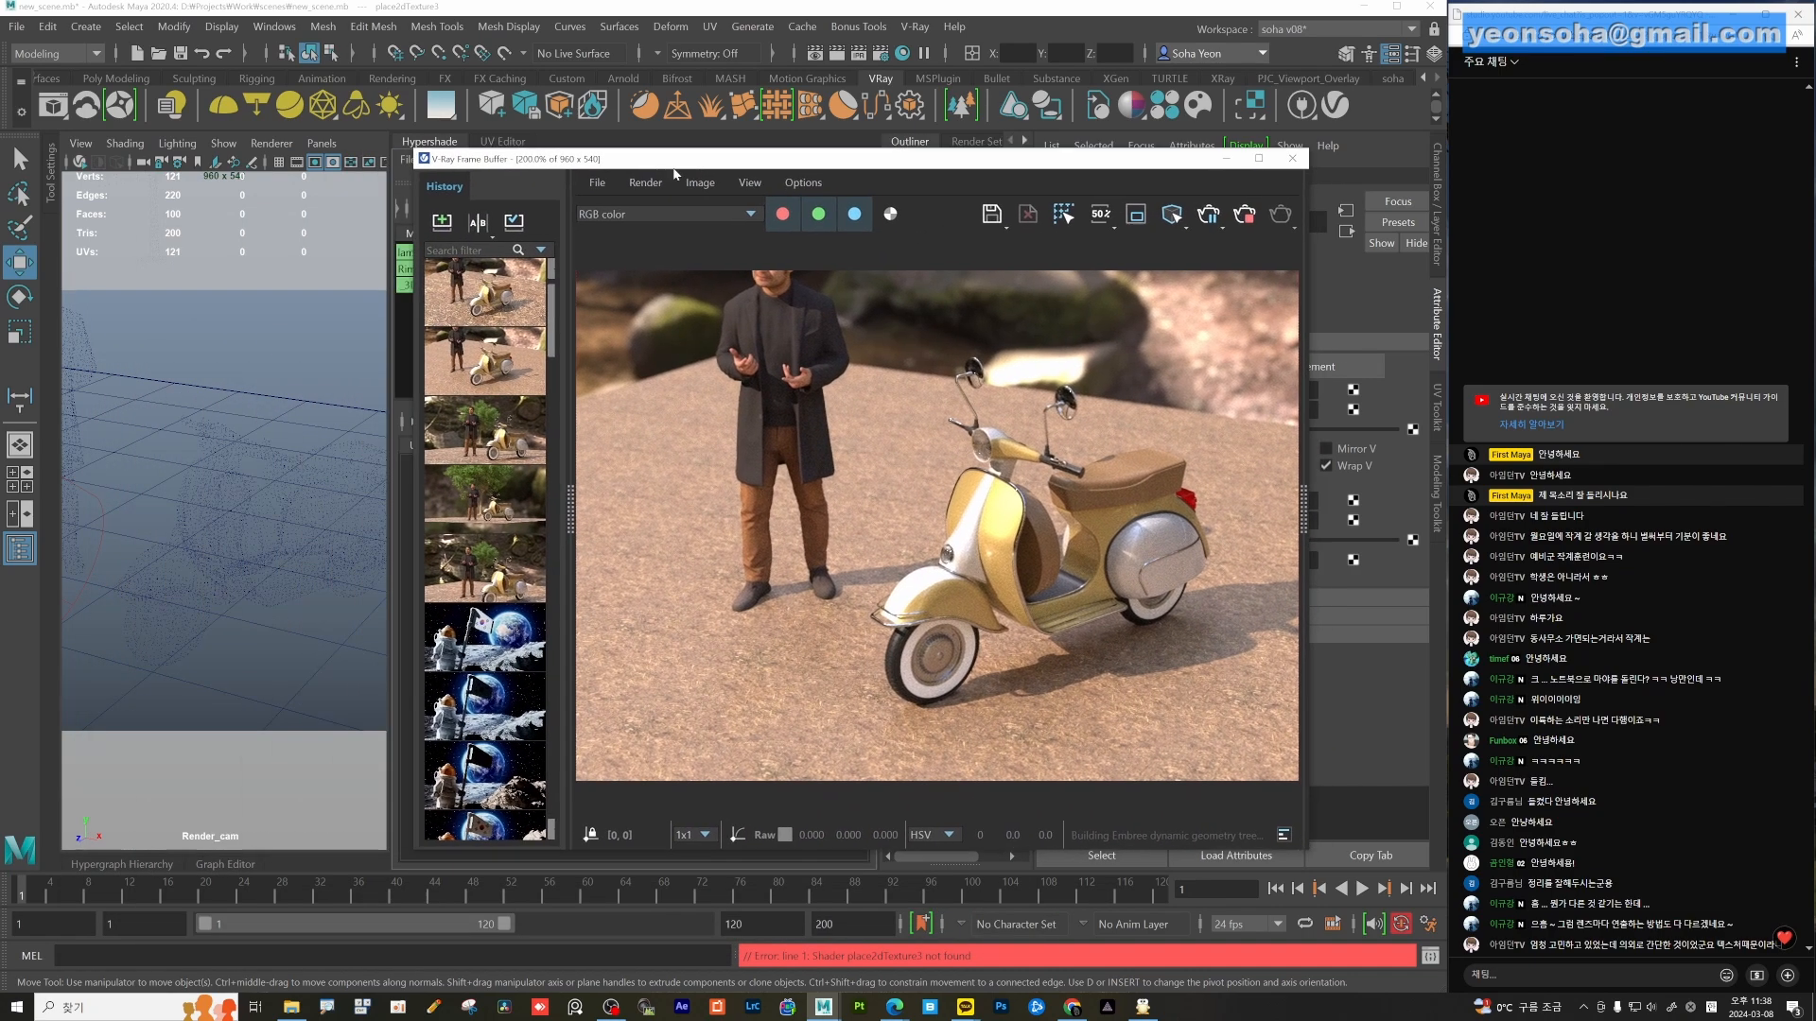
alt+drag(220, 497, 217, 475)
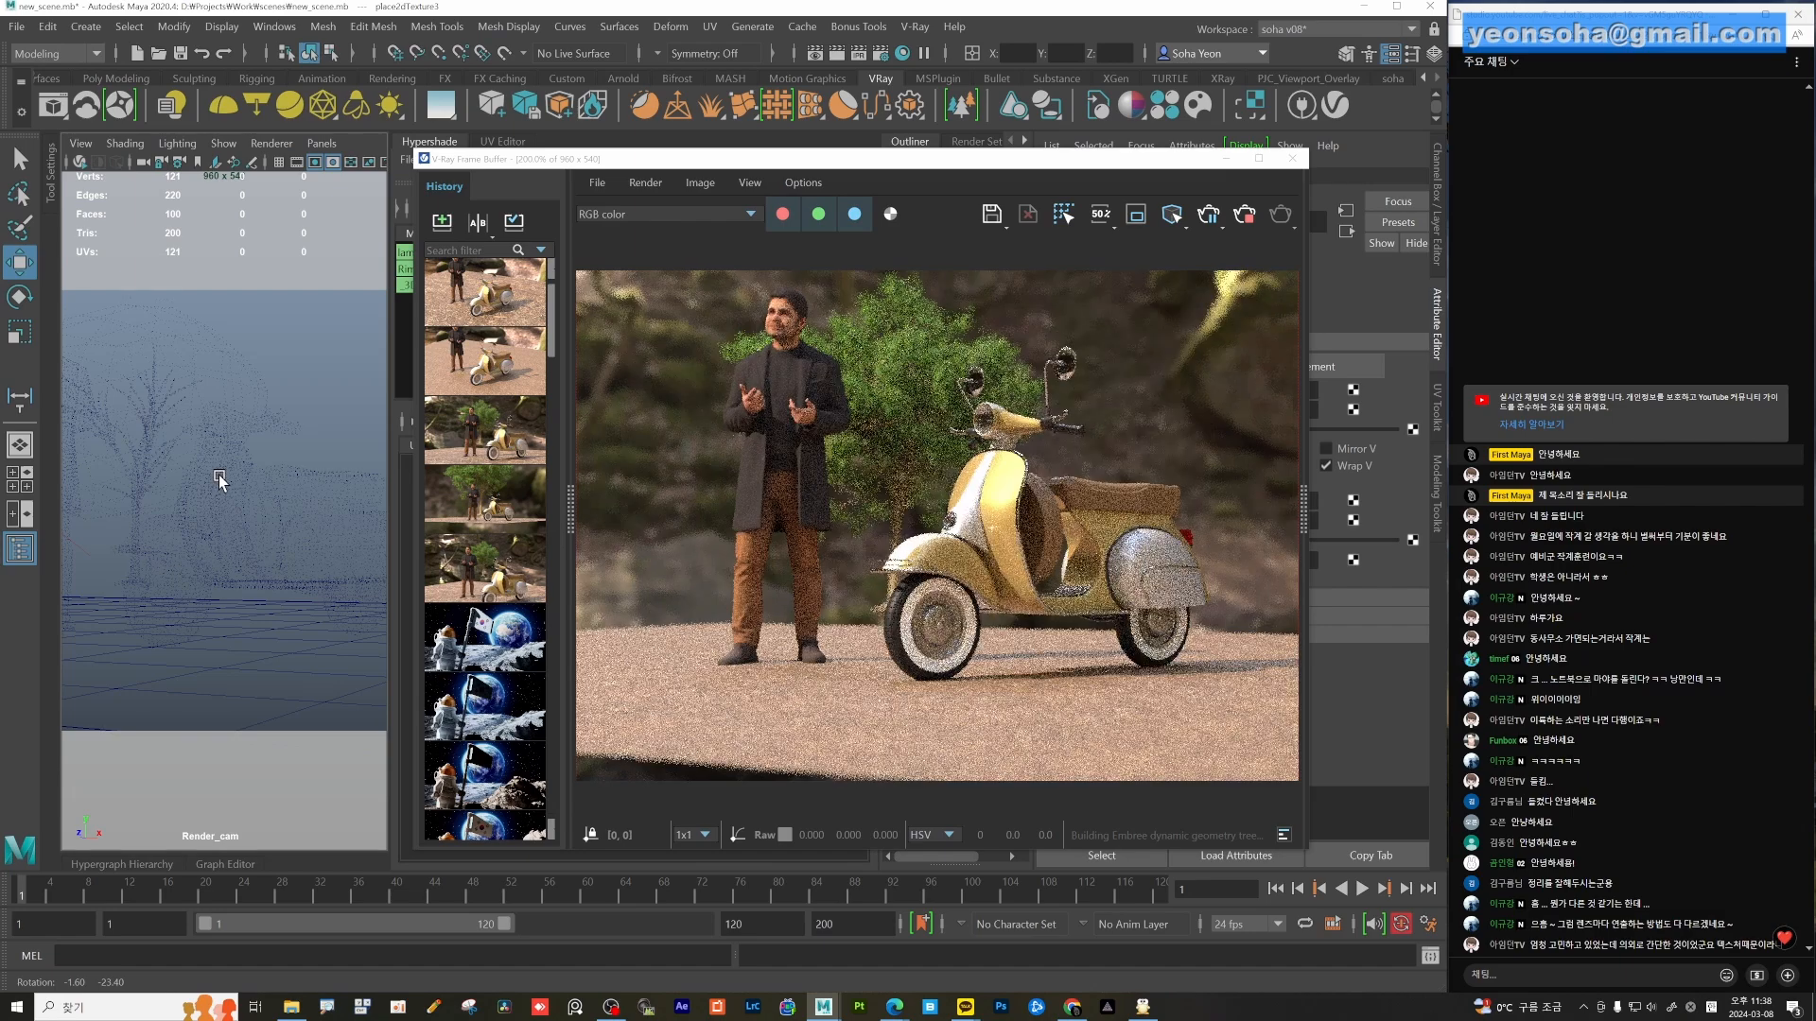
alt+right_drag(218, 478, 275, 484)
alt+middle_drag(275, 485, 335, 452)
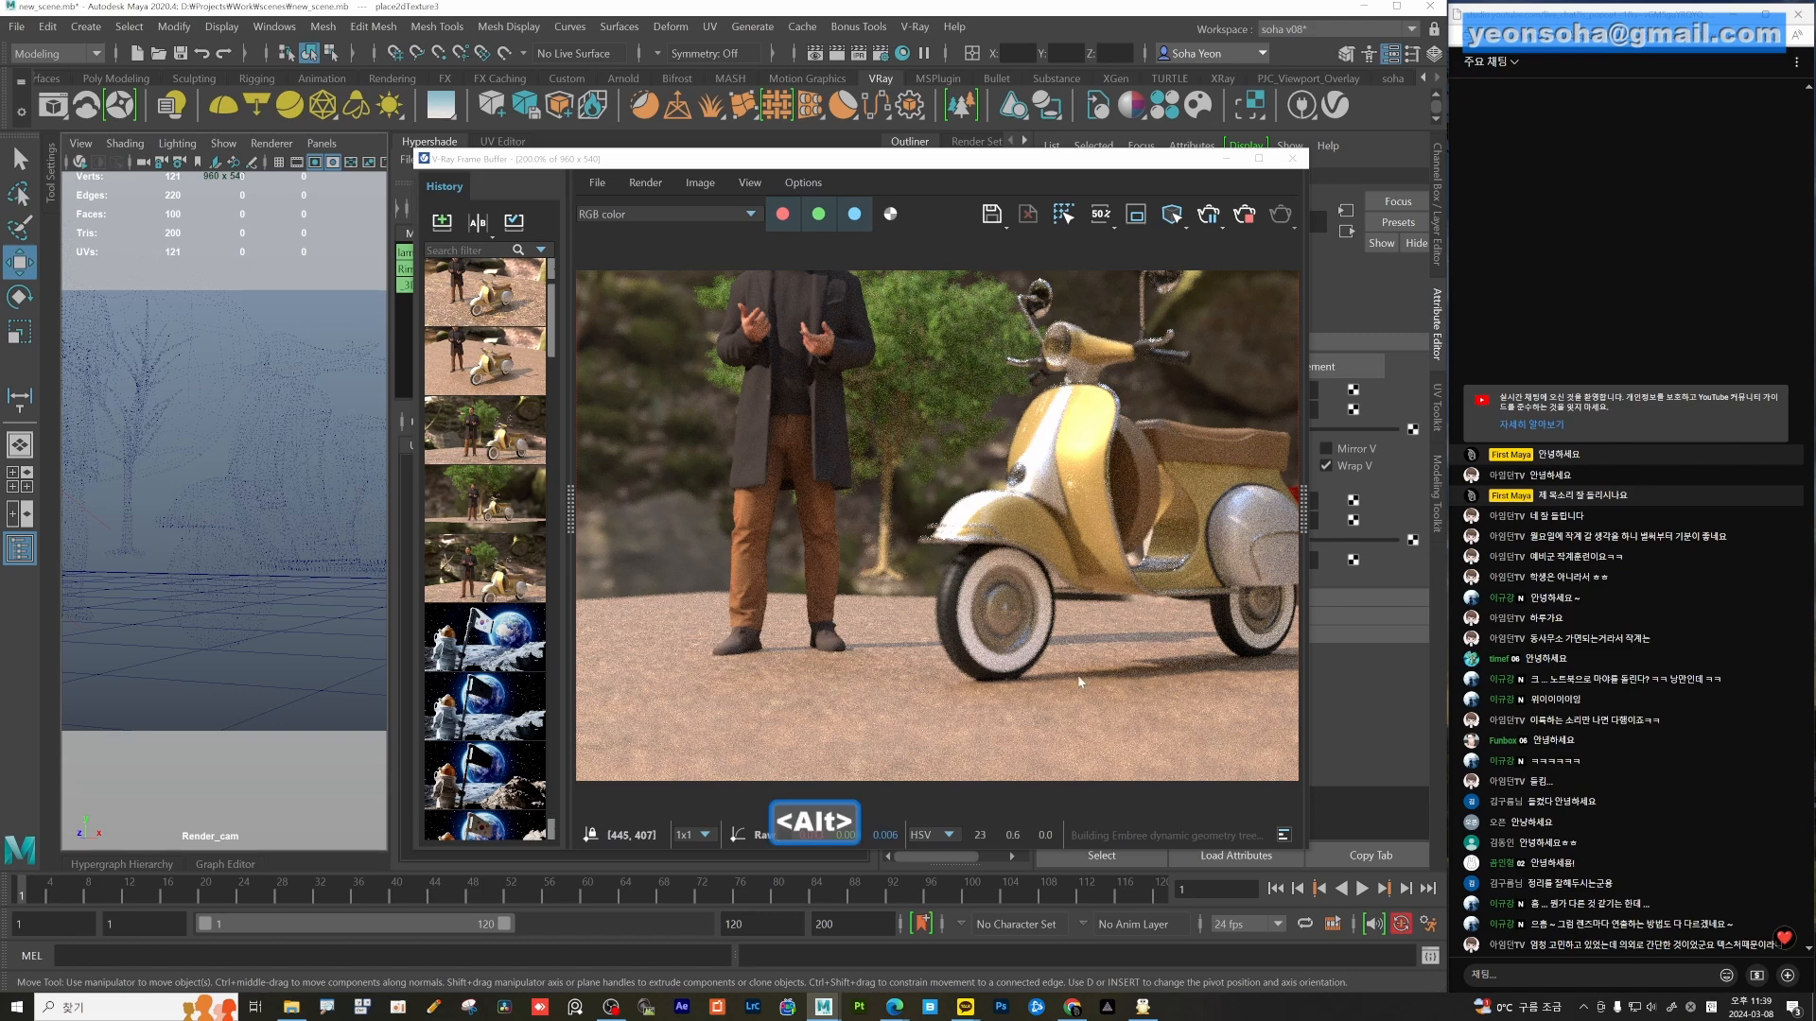
Set the camera's focus point on the scooter in the rendered image.
right_click(1012, 683)
click(1074, 731)
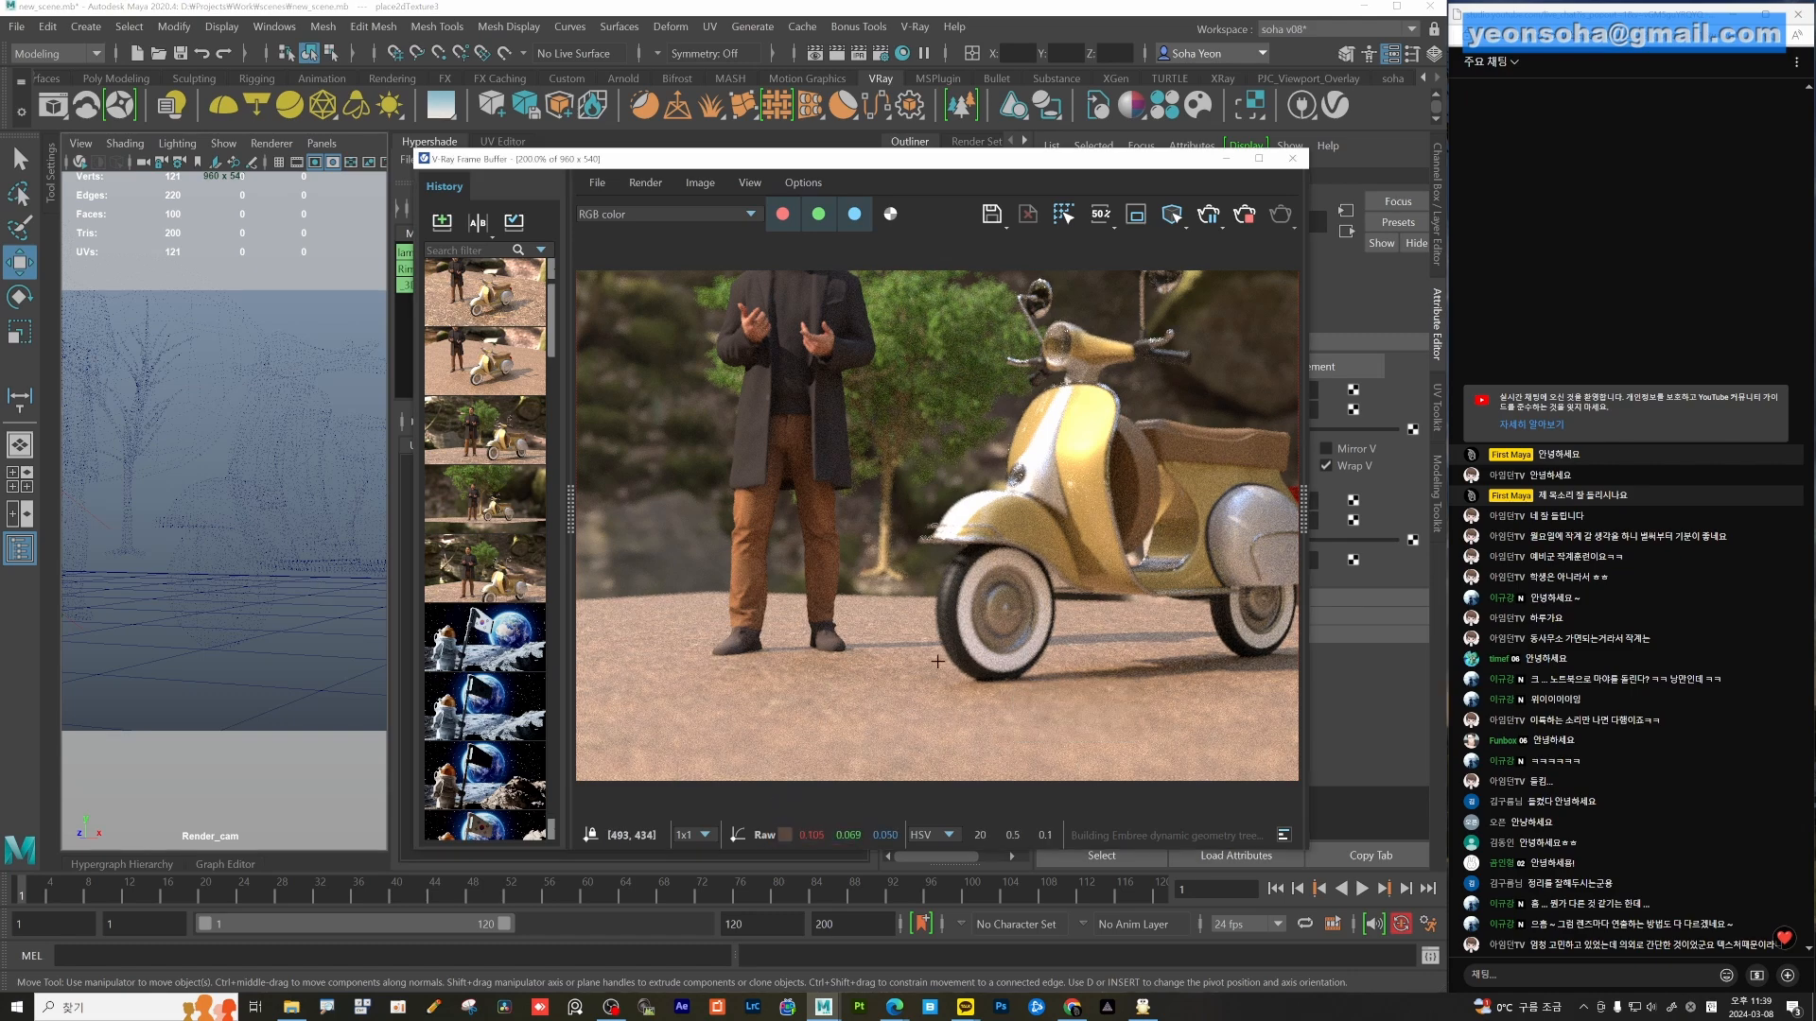
click(1038, 489)
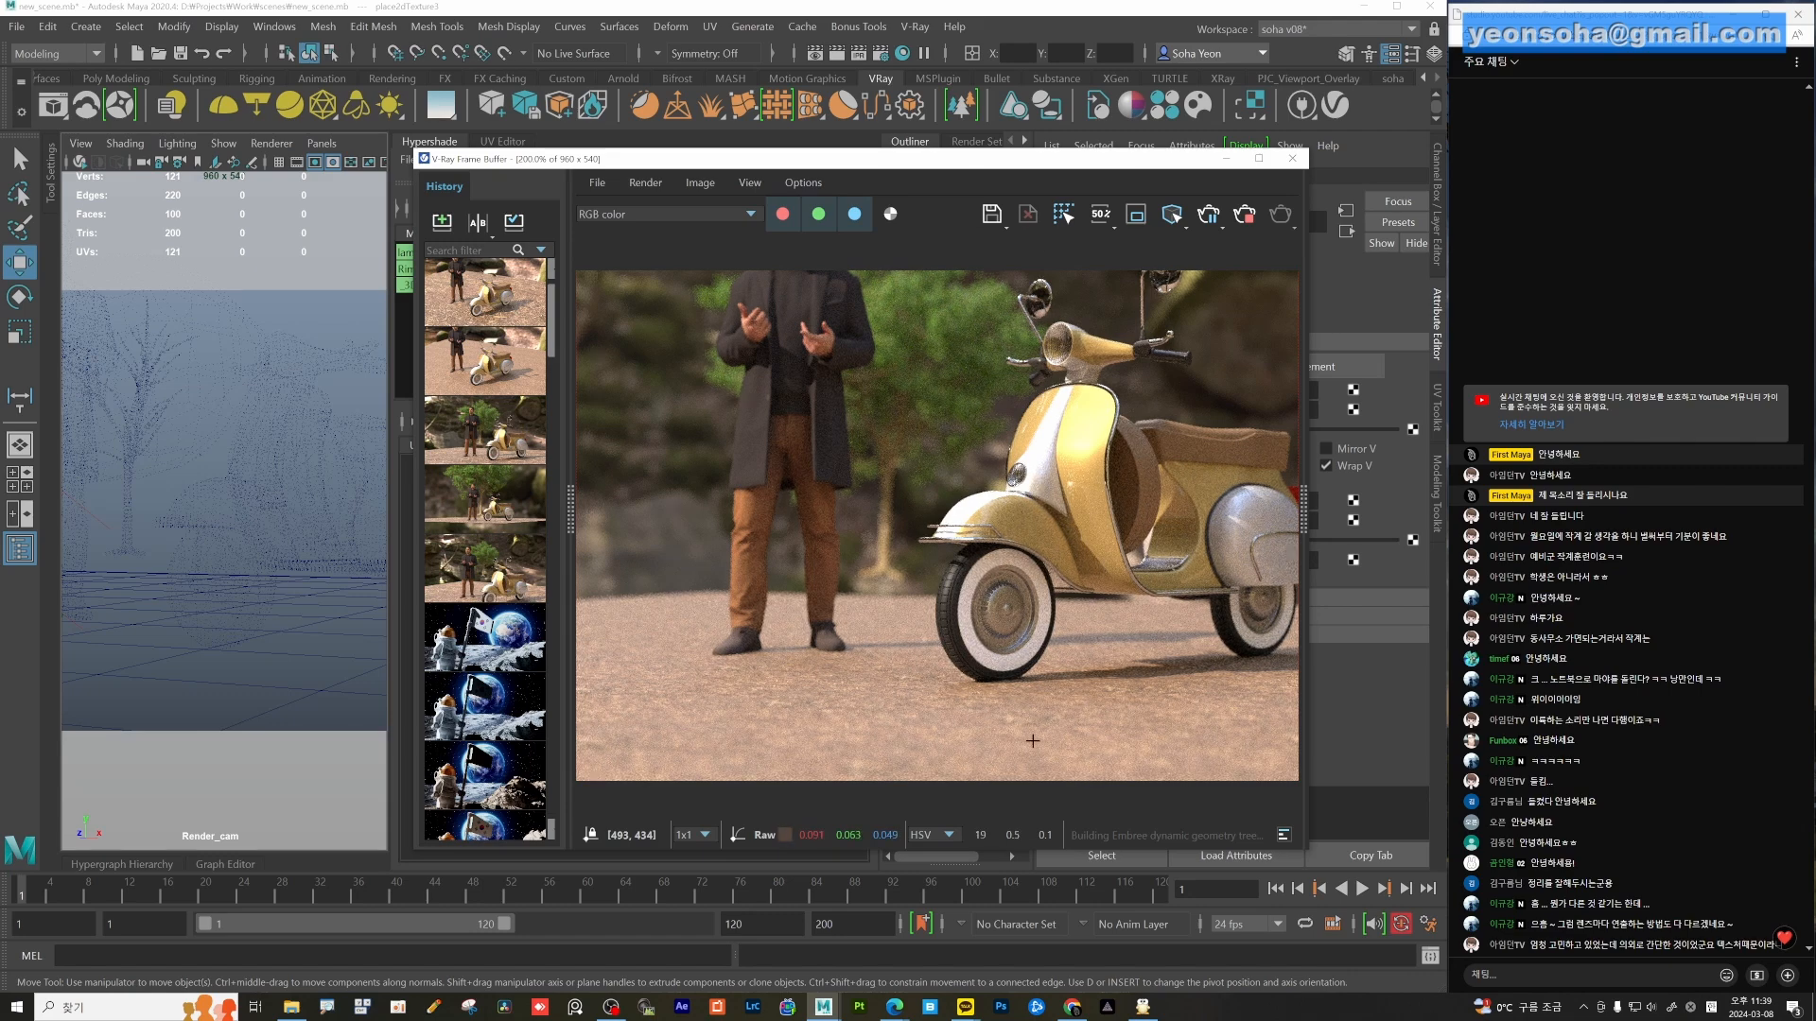
click(1098, 747)
Minimize the frame buffer, select the ground plane and examine the ground material's whole shading network.
drag(958, 166, 641, 158)
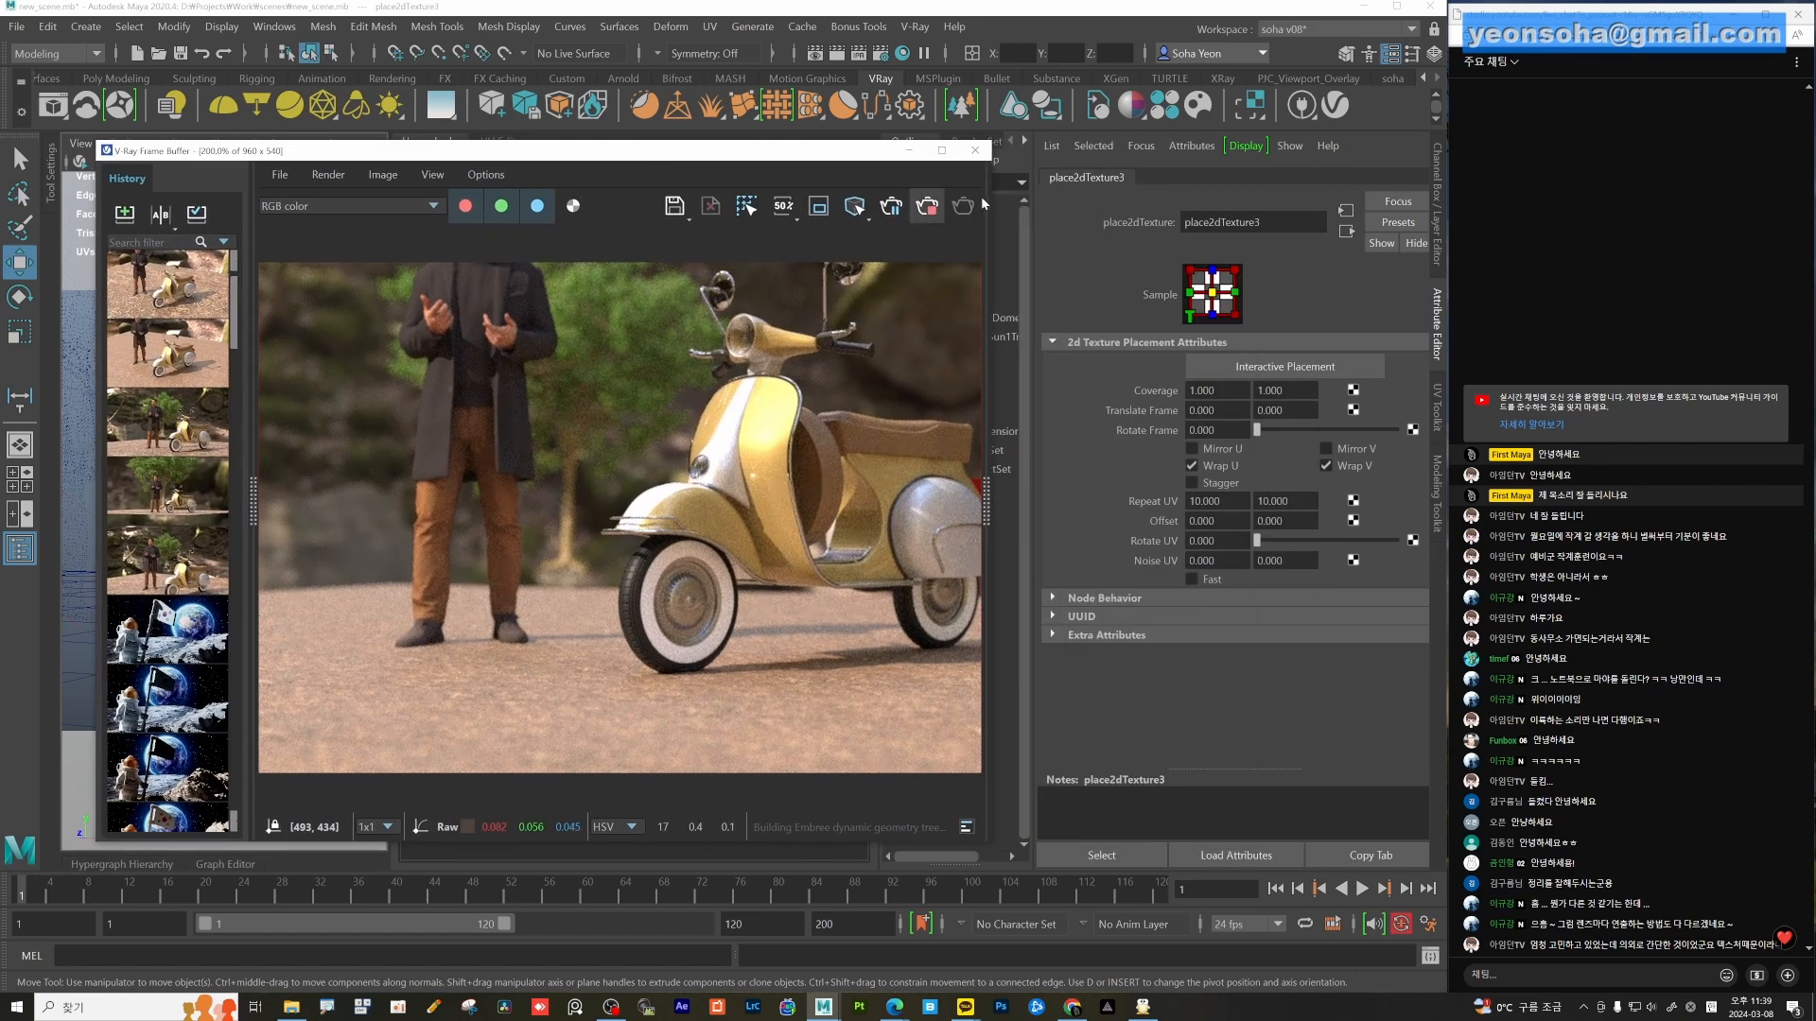
click(908, 149)
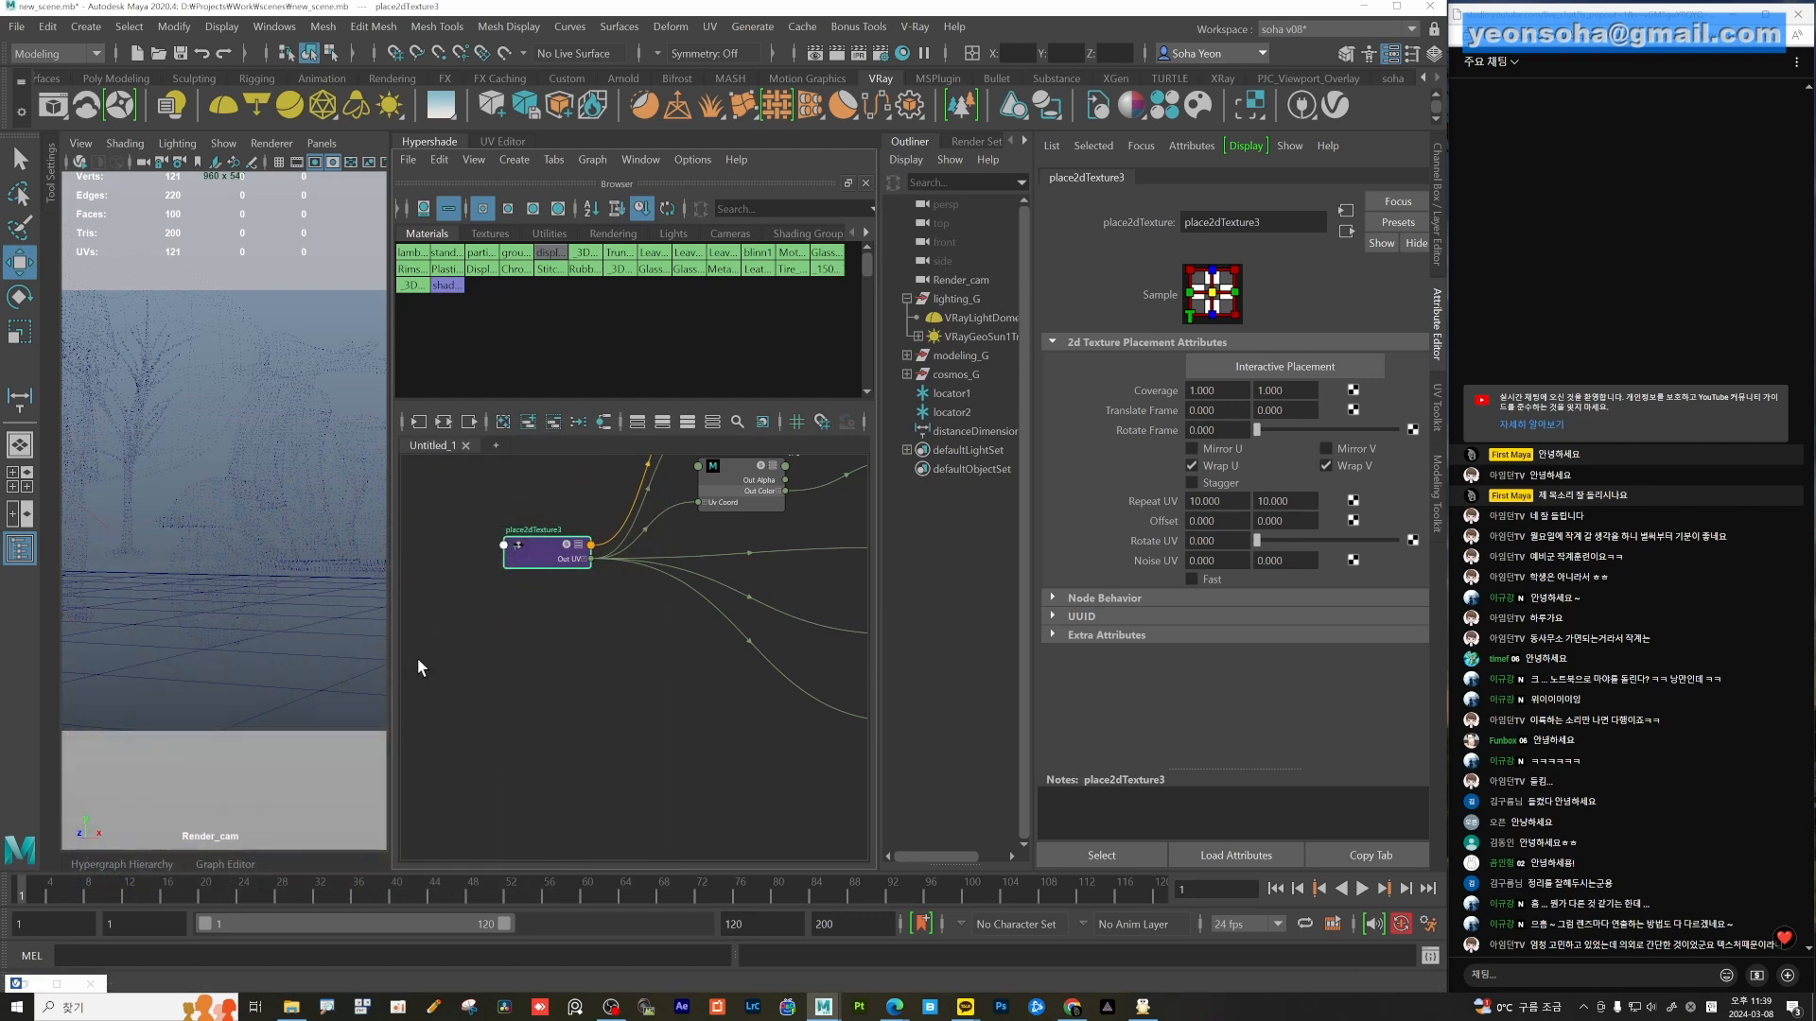
alt+right_drag(768, 607, 562, 614)
alt+middle_drag(719, 604, 543, 624)
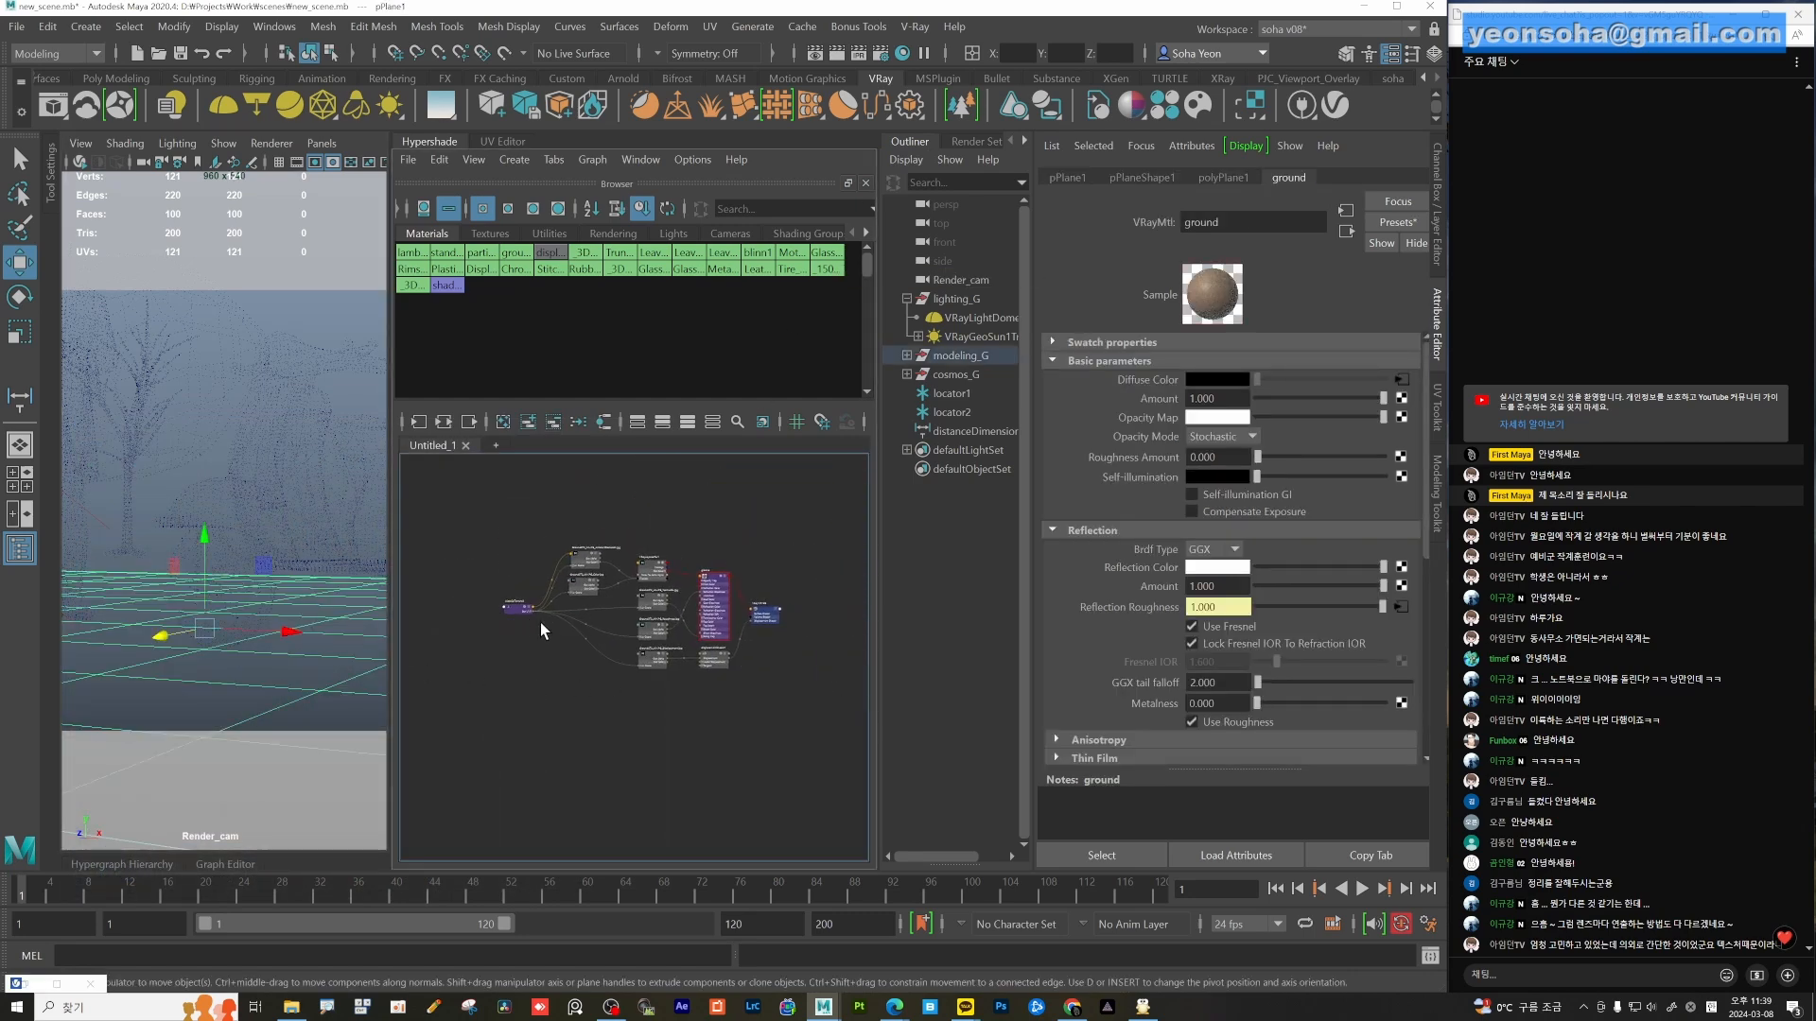
alt+right_drag(558, 624, 804, 664)
alt+middle_drag(807, 664, 683, 656)
alt+middle_drag(481, 624, 517, 628)
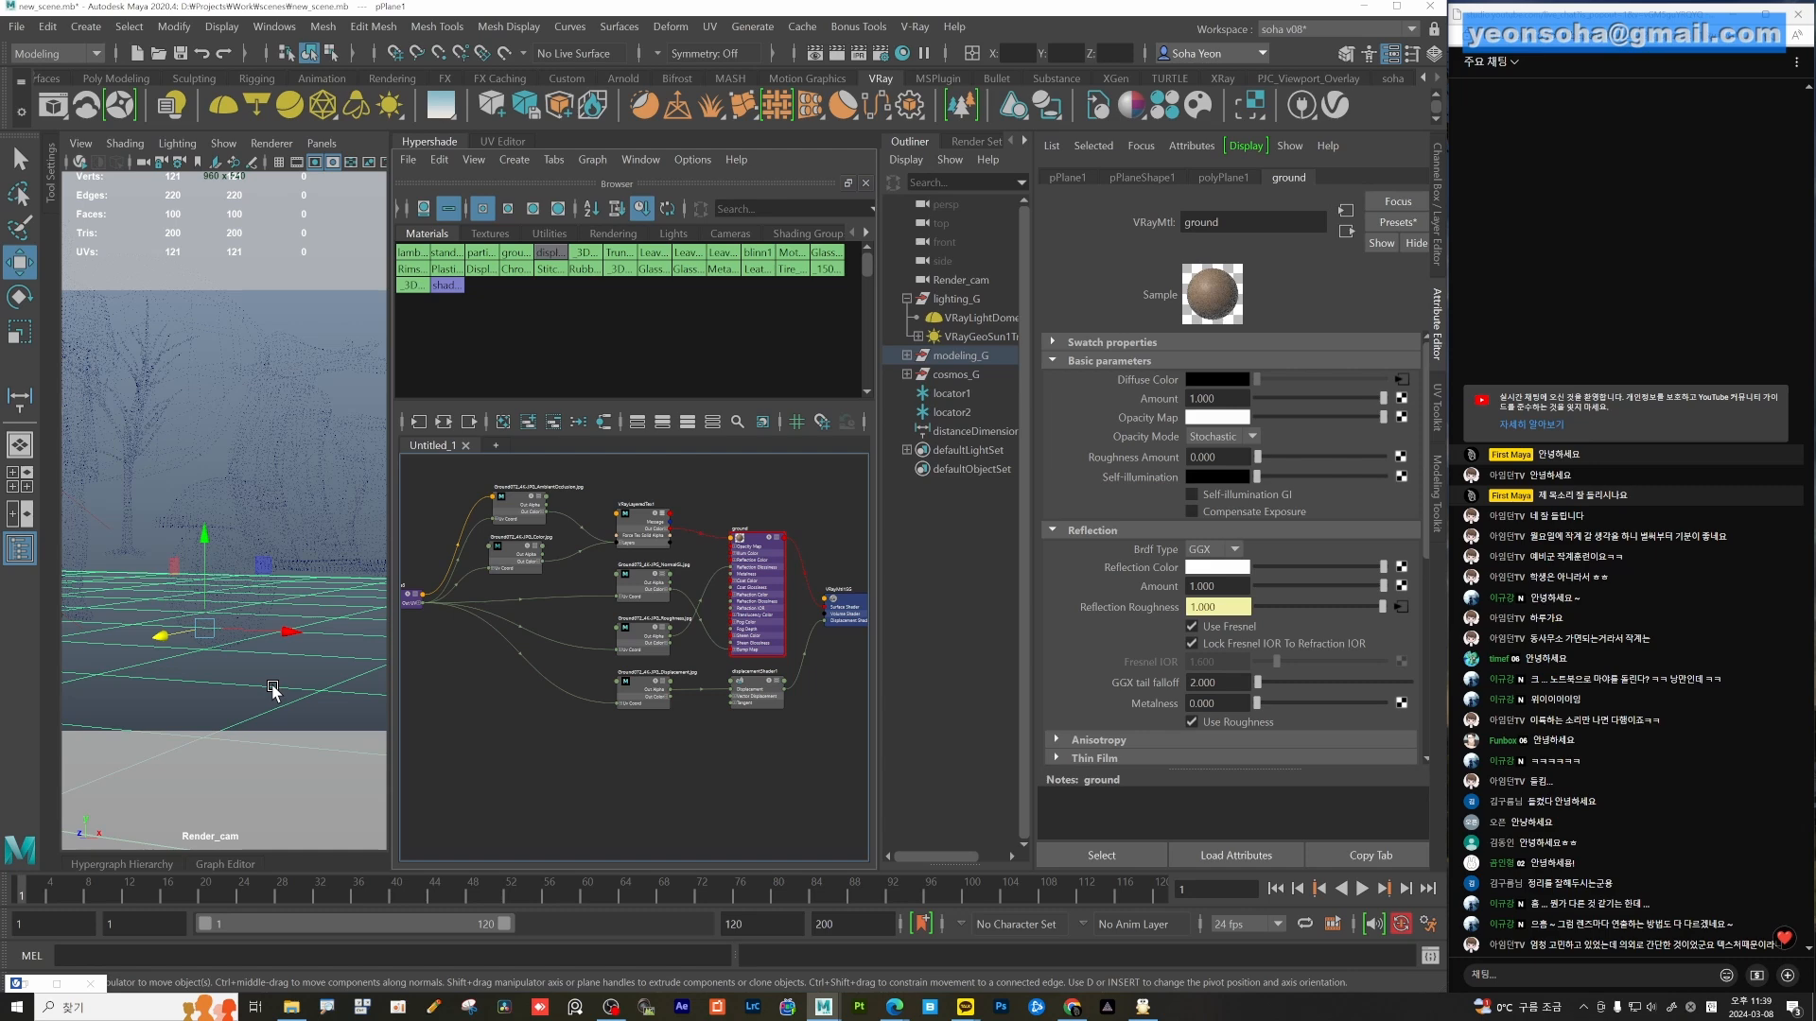
key(shift)
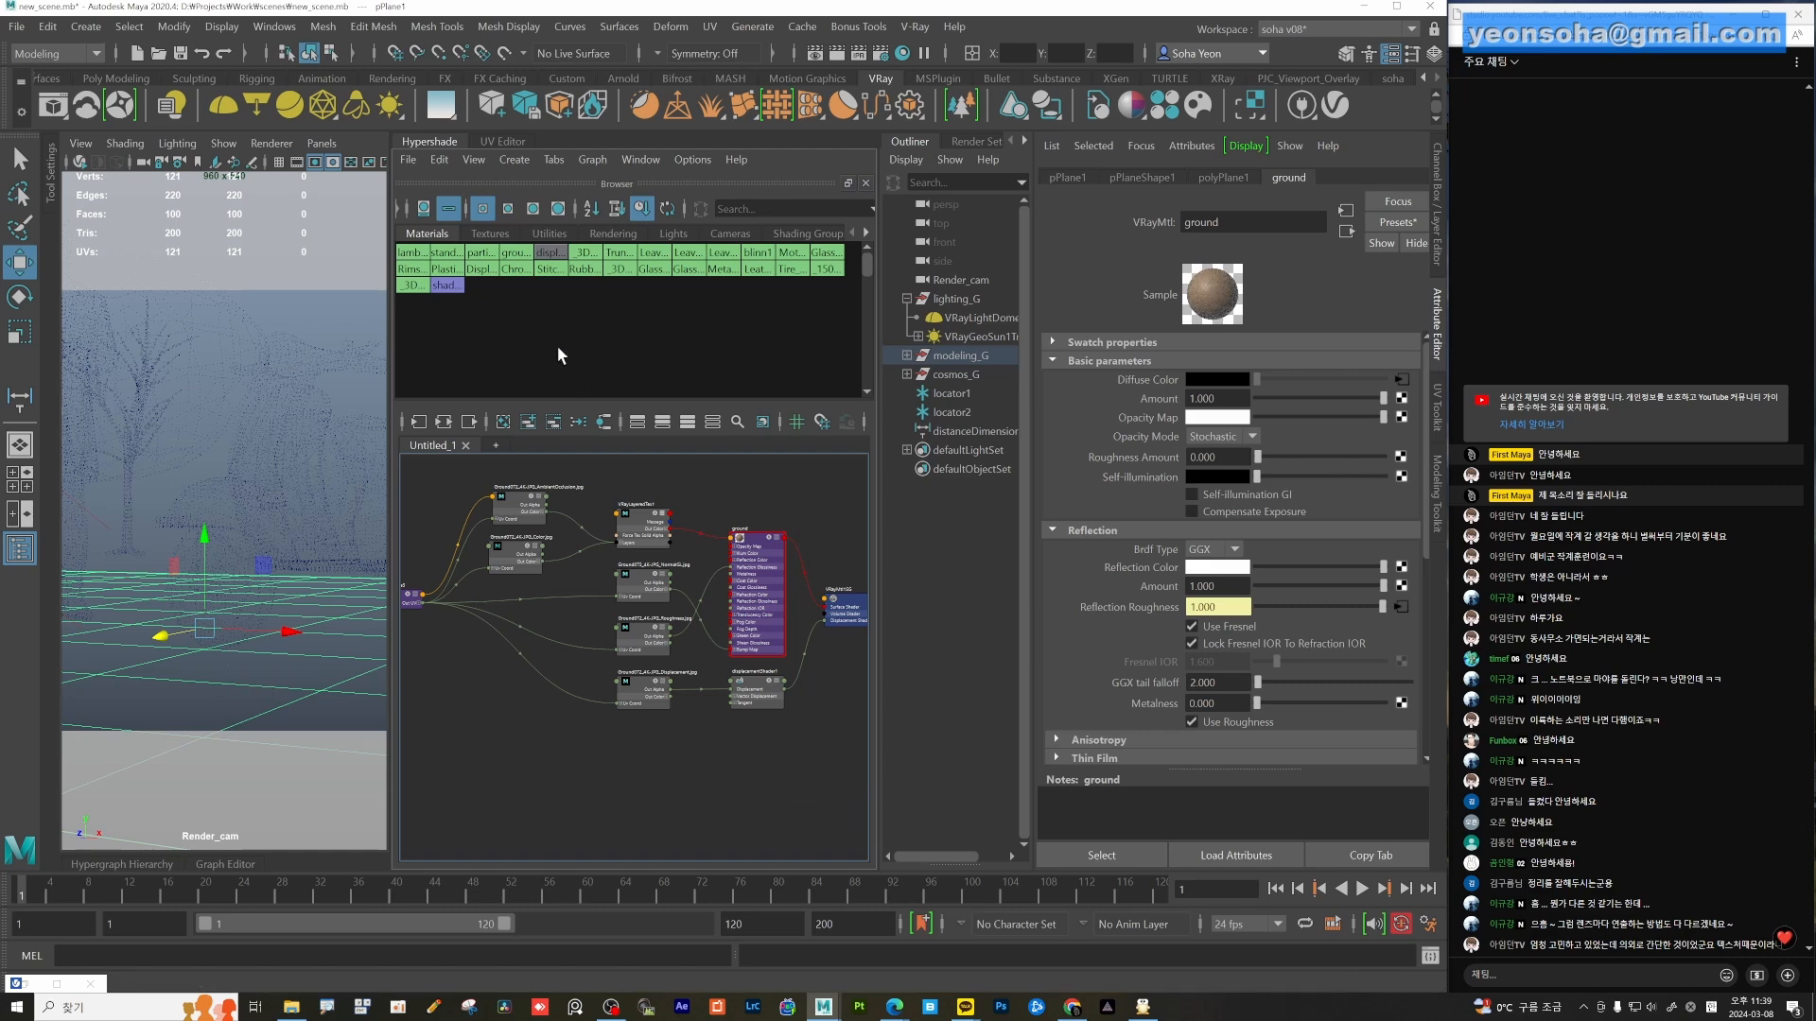
Collapse the Hypershade and smooth the ground plane with 2 divisions.
click(434, 140)
key(shift+alt+q)
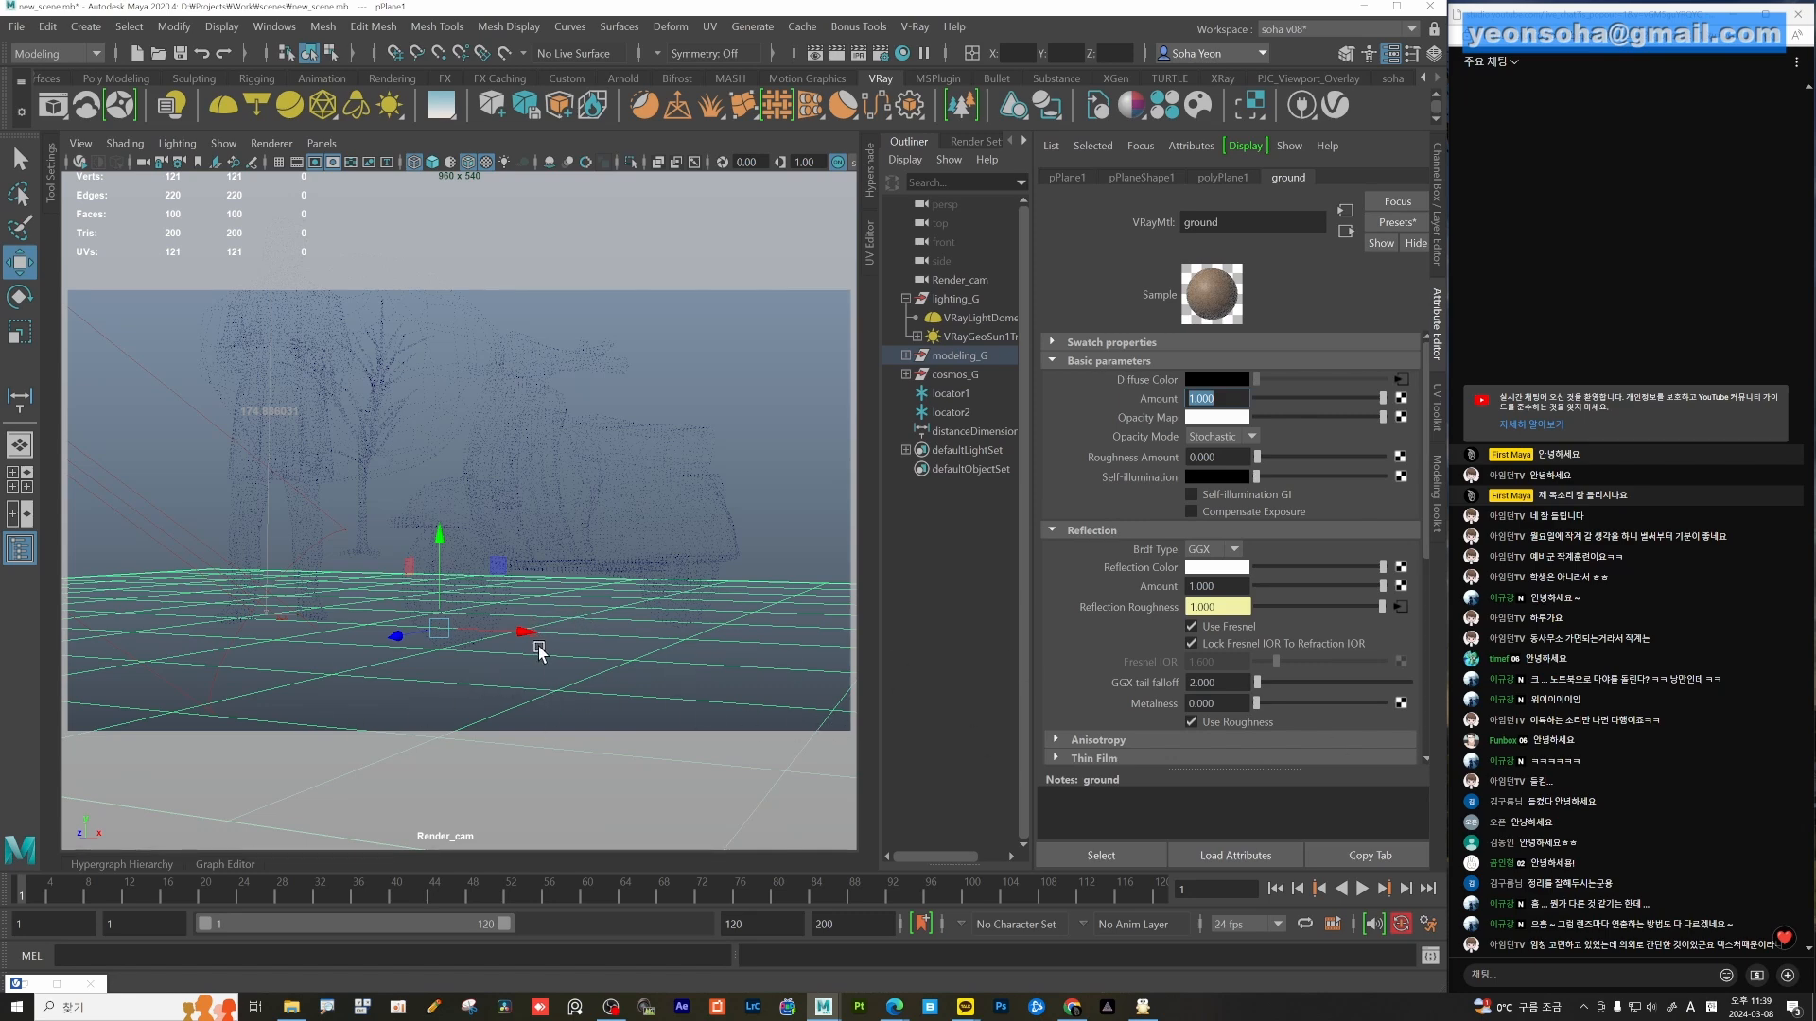
key(shift+q)
click(512, 696)
click(518, 694)
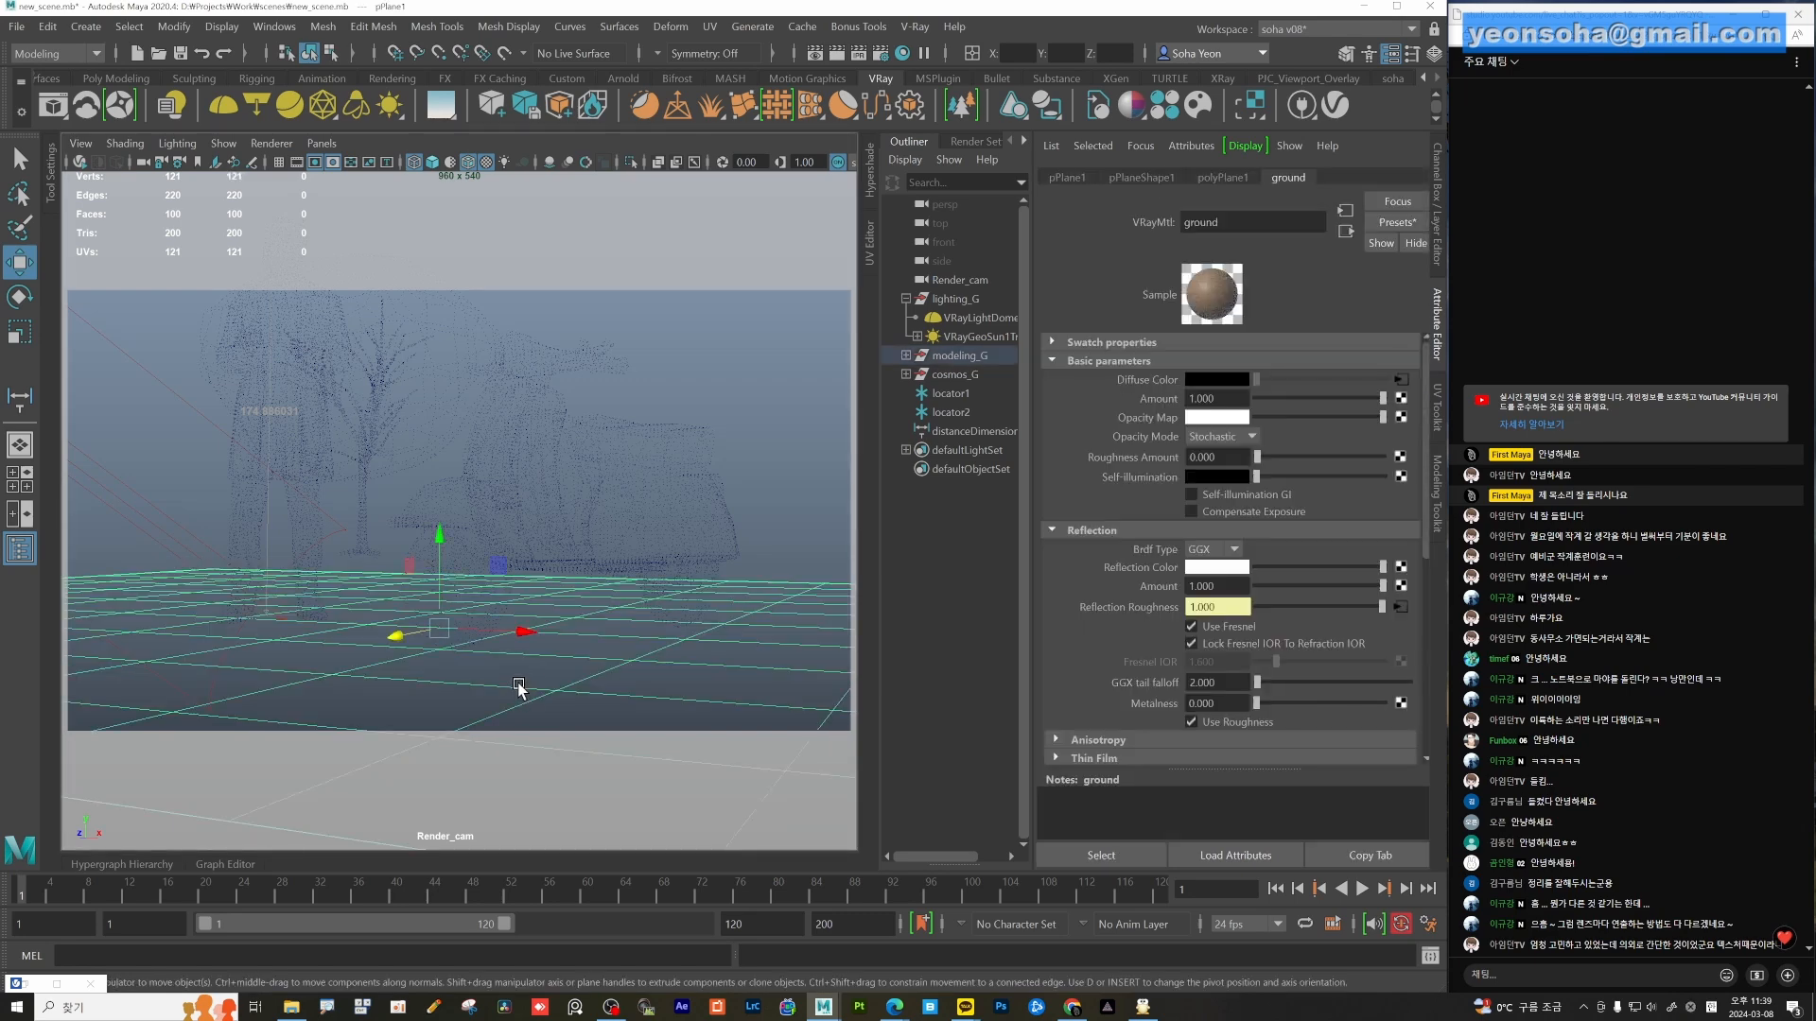
key(shift+q)
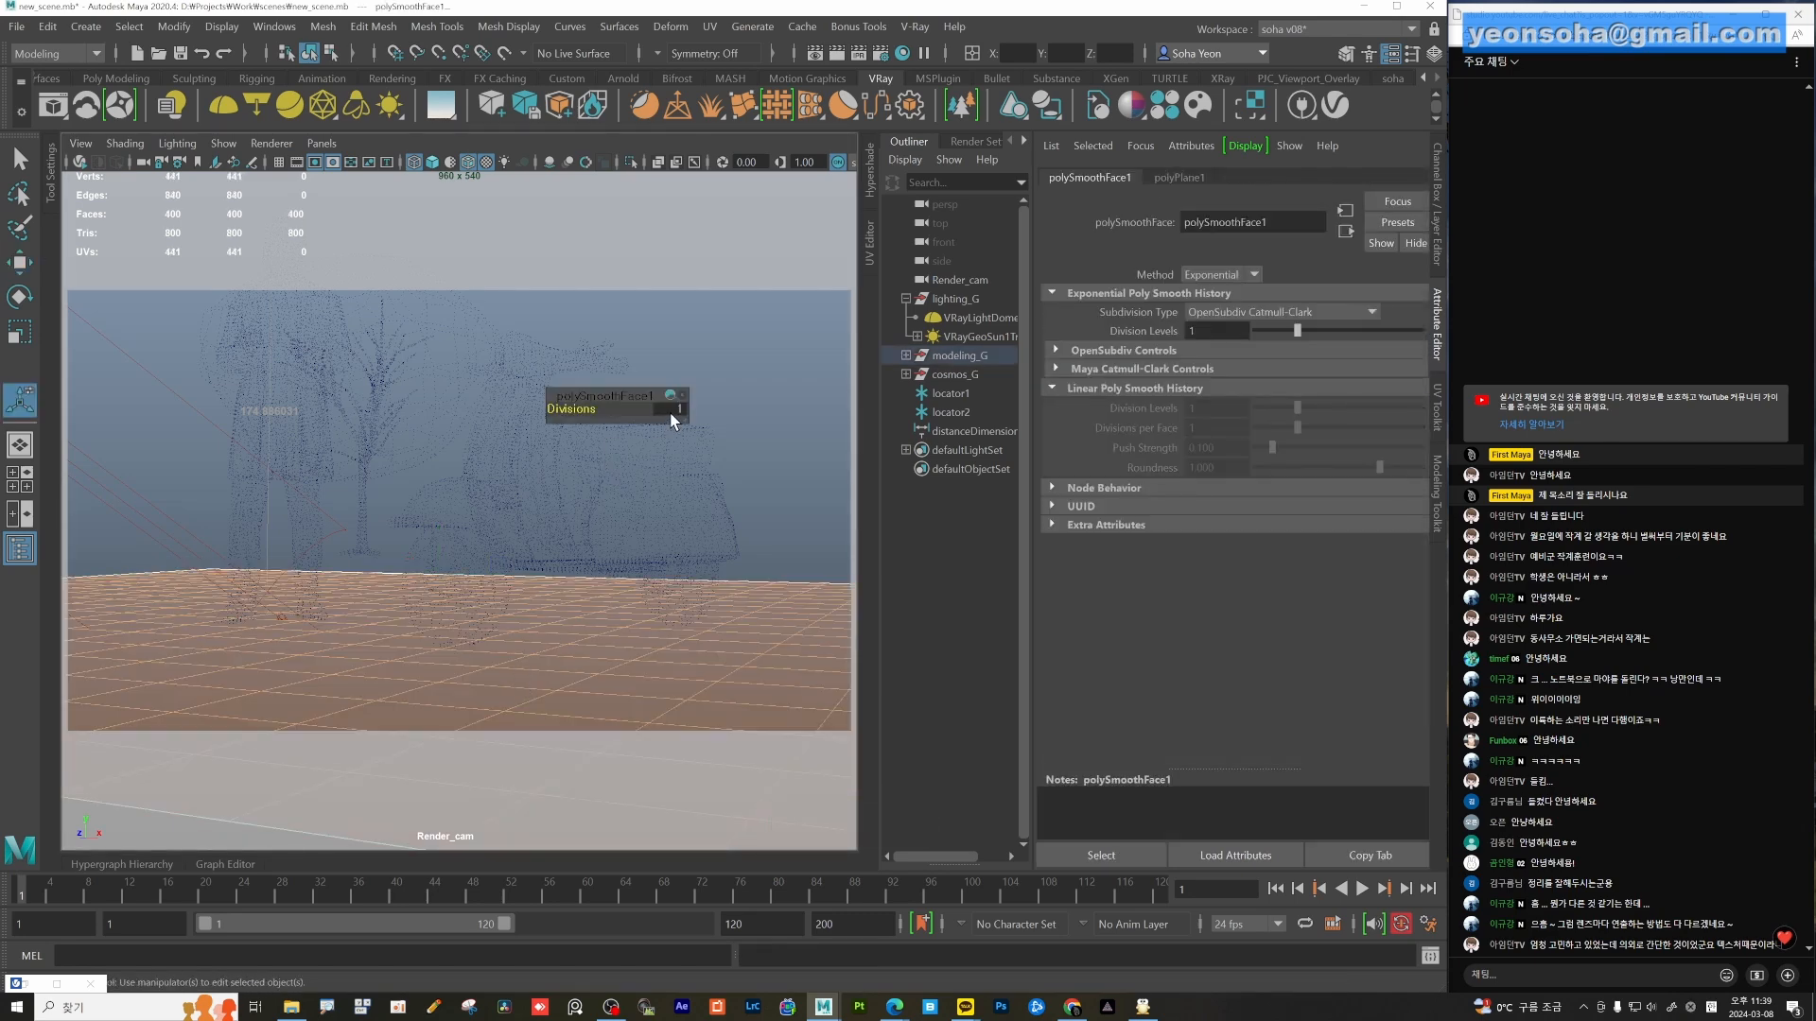
click(679, 409)
text(2)
key(Return)
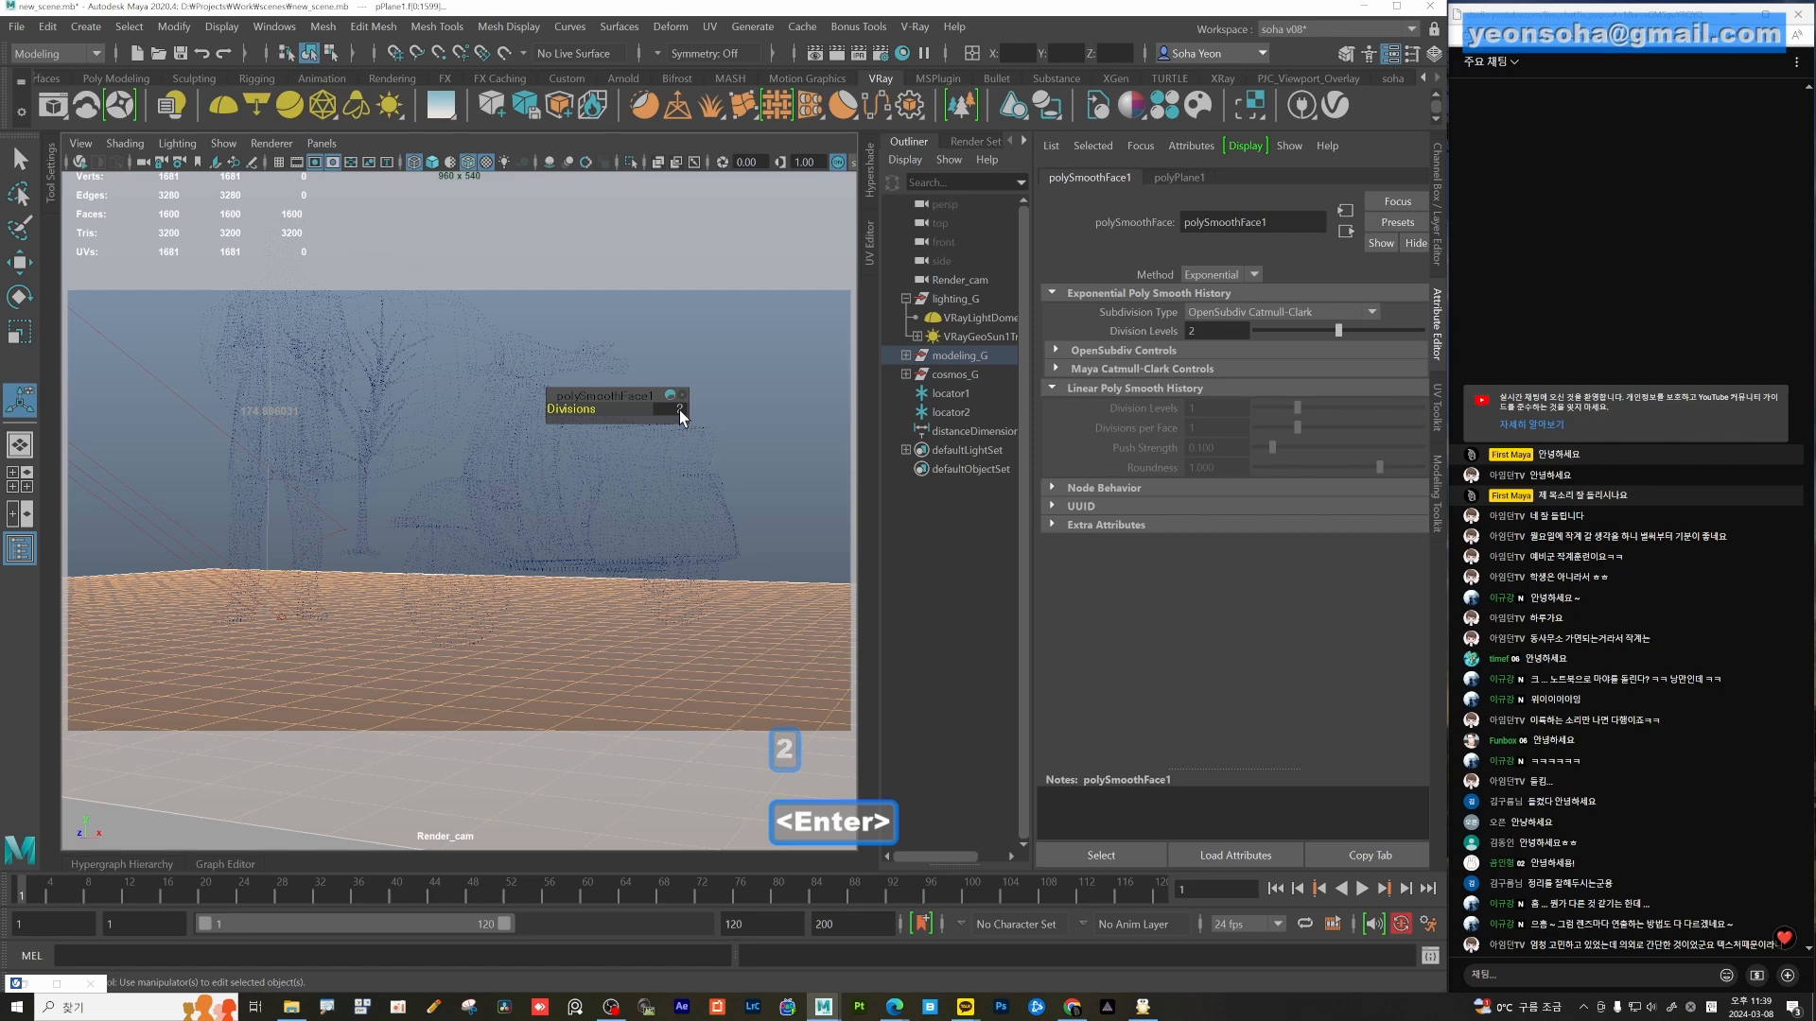
click(808, 452)
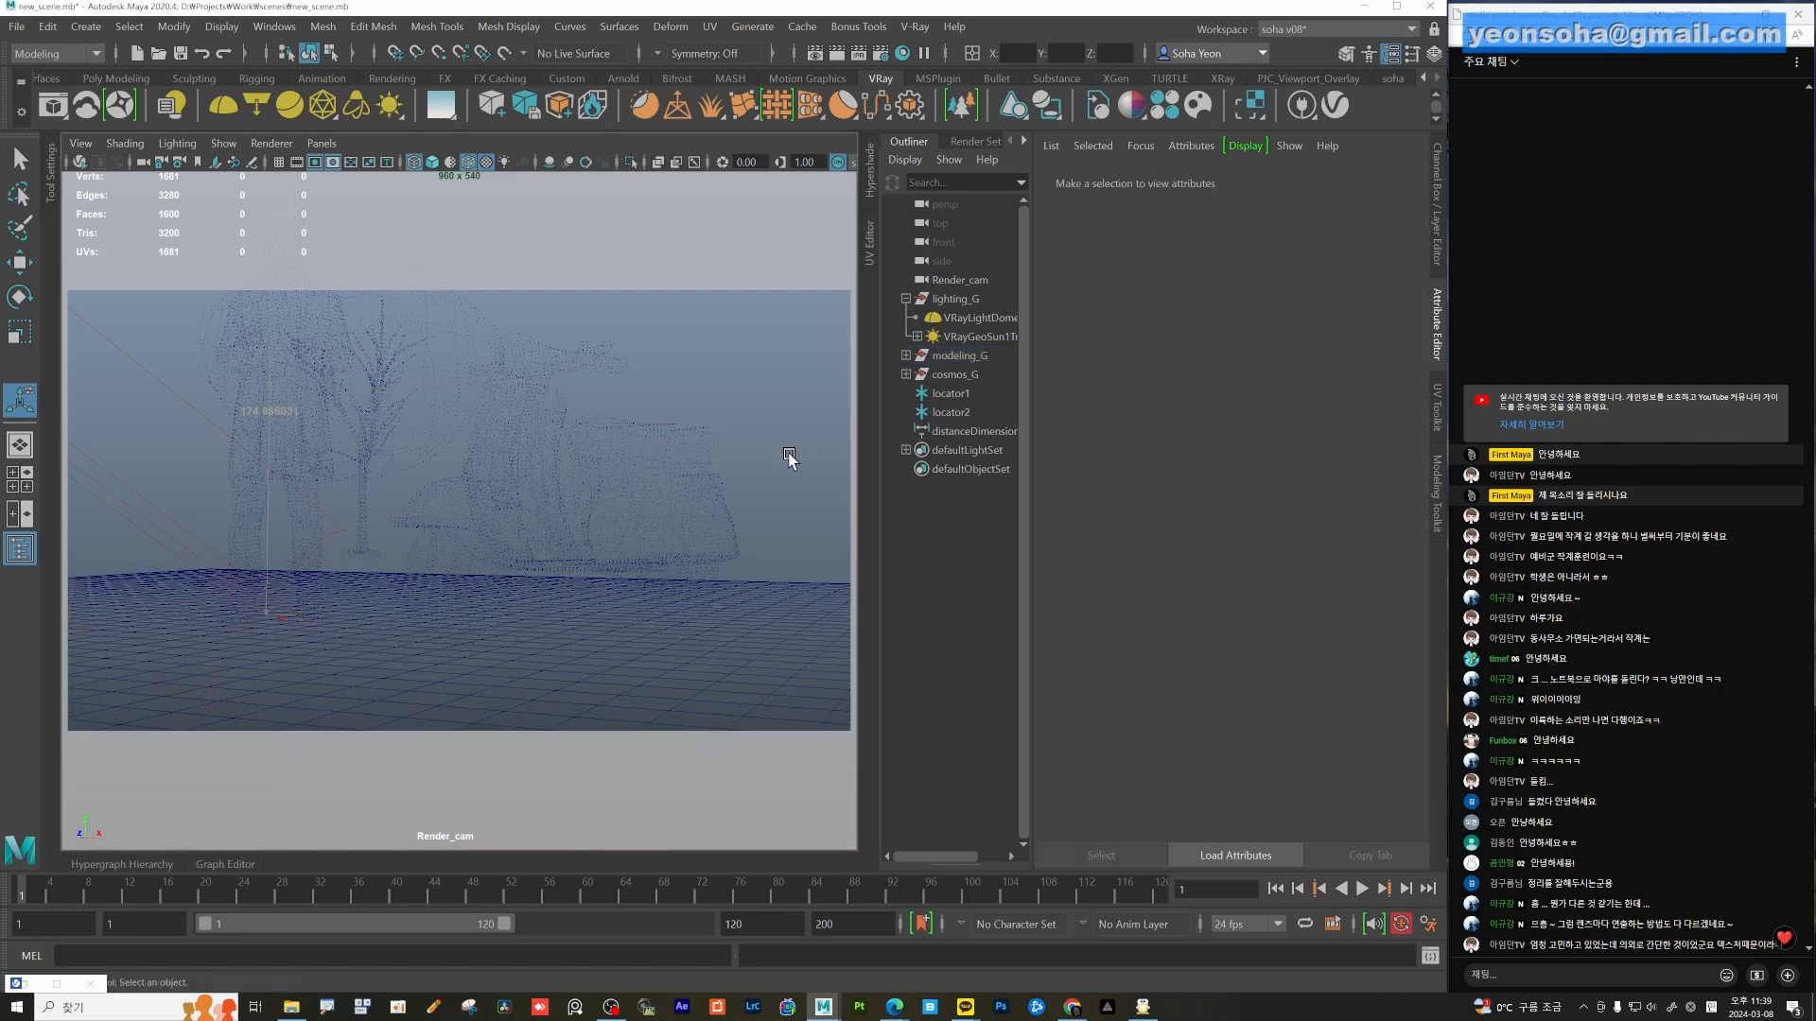
Add a V-Ray Displacement node to the ground plane.
click(659, 633)
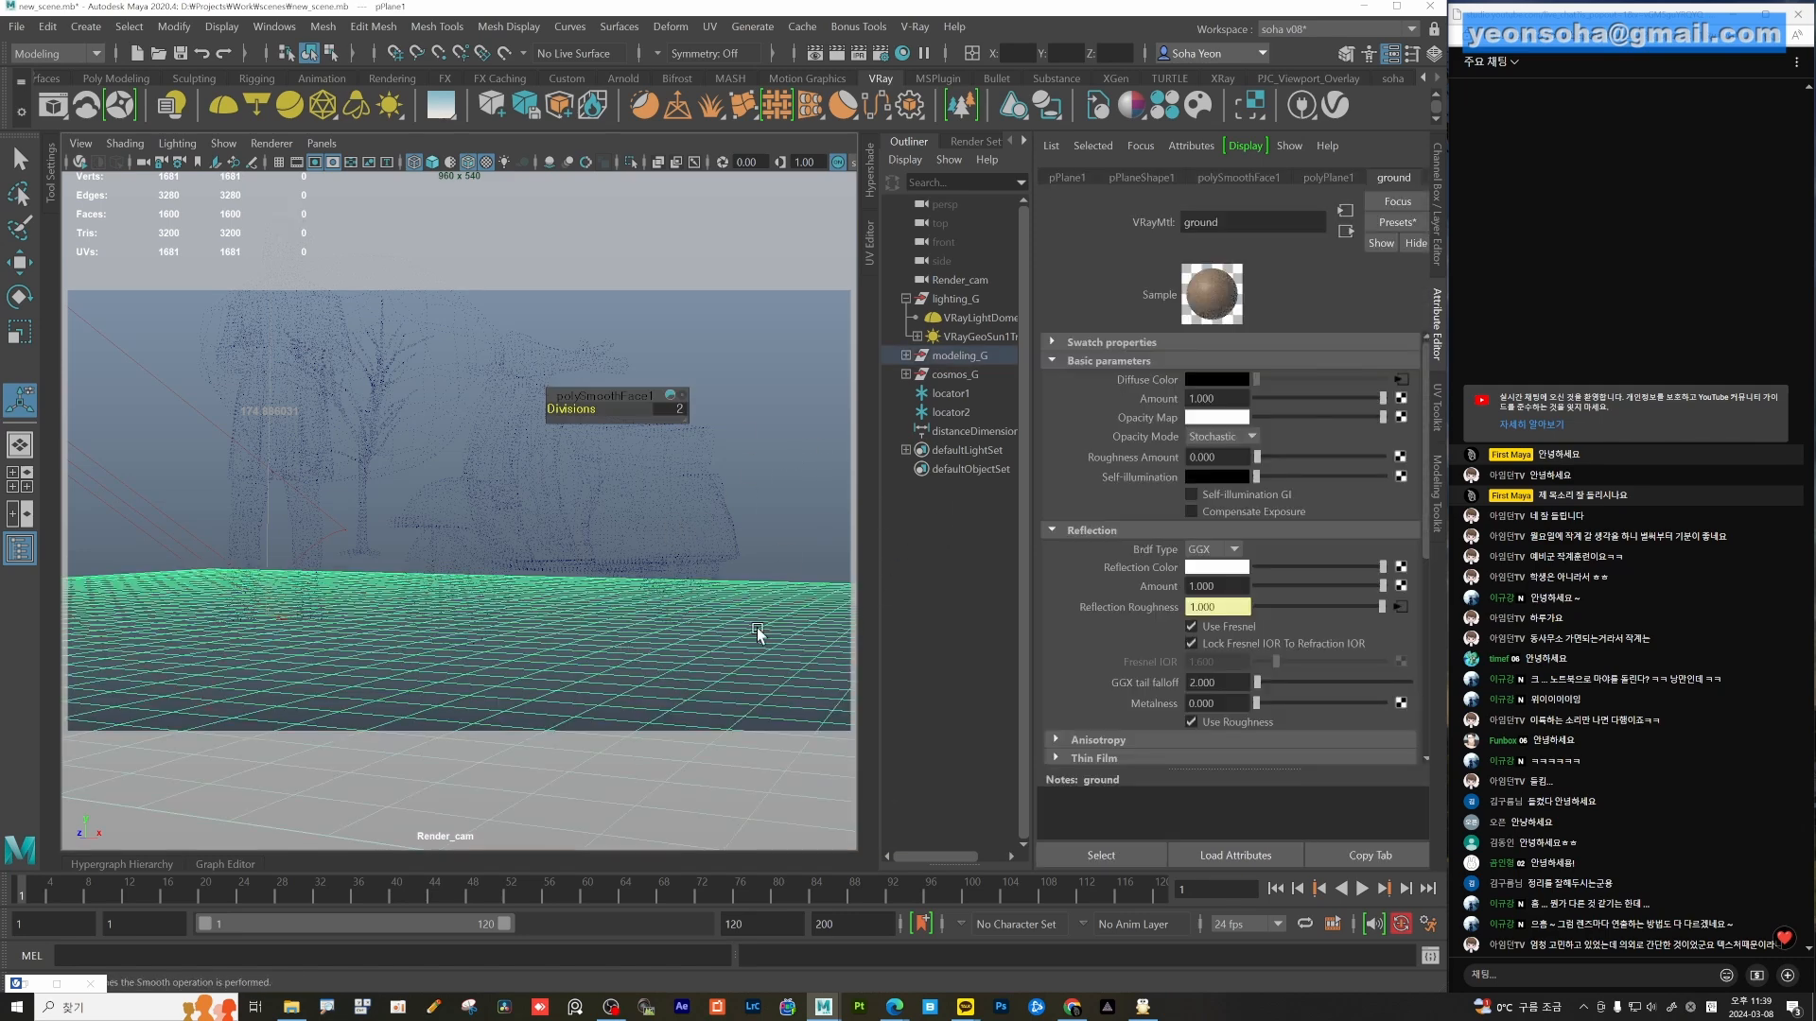
click(857, 33)
mouse_move(906, 29)
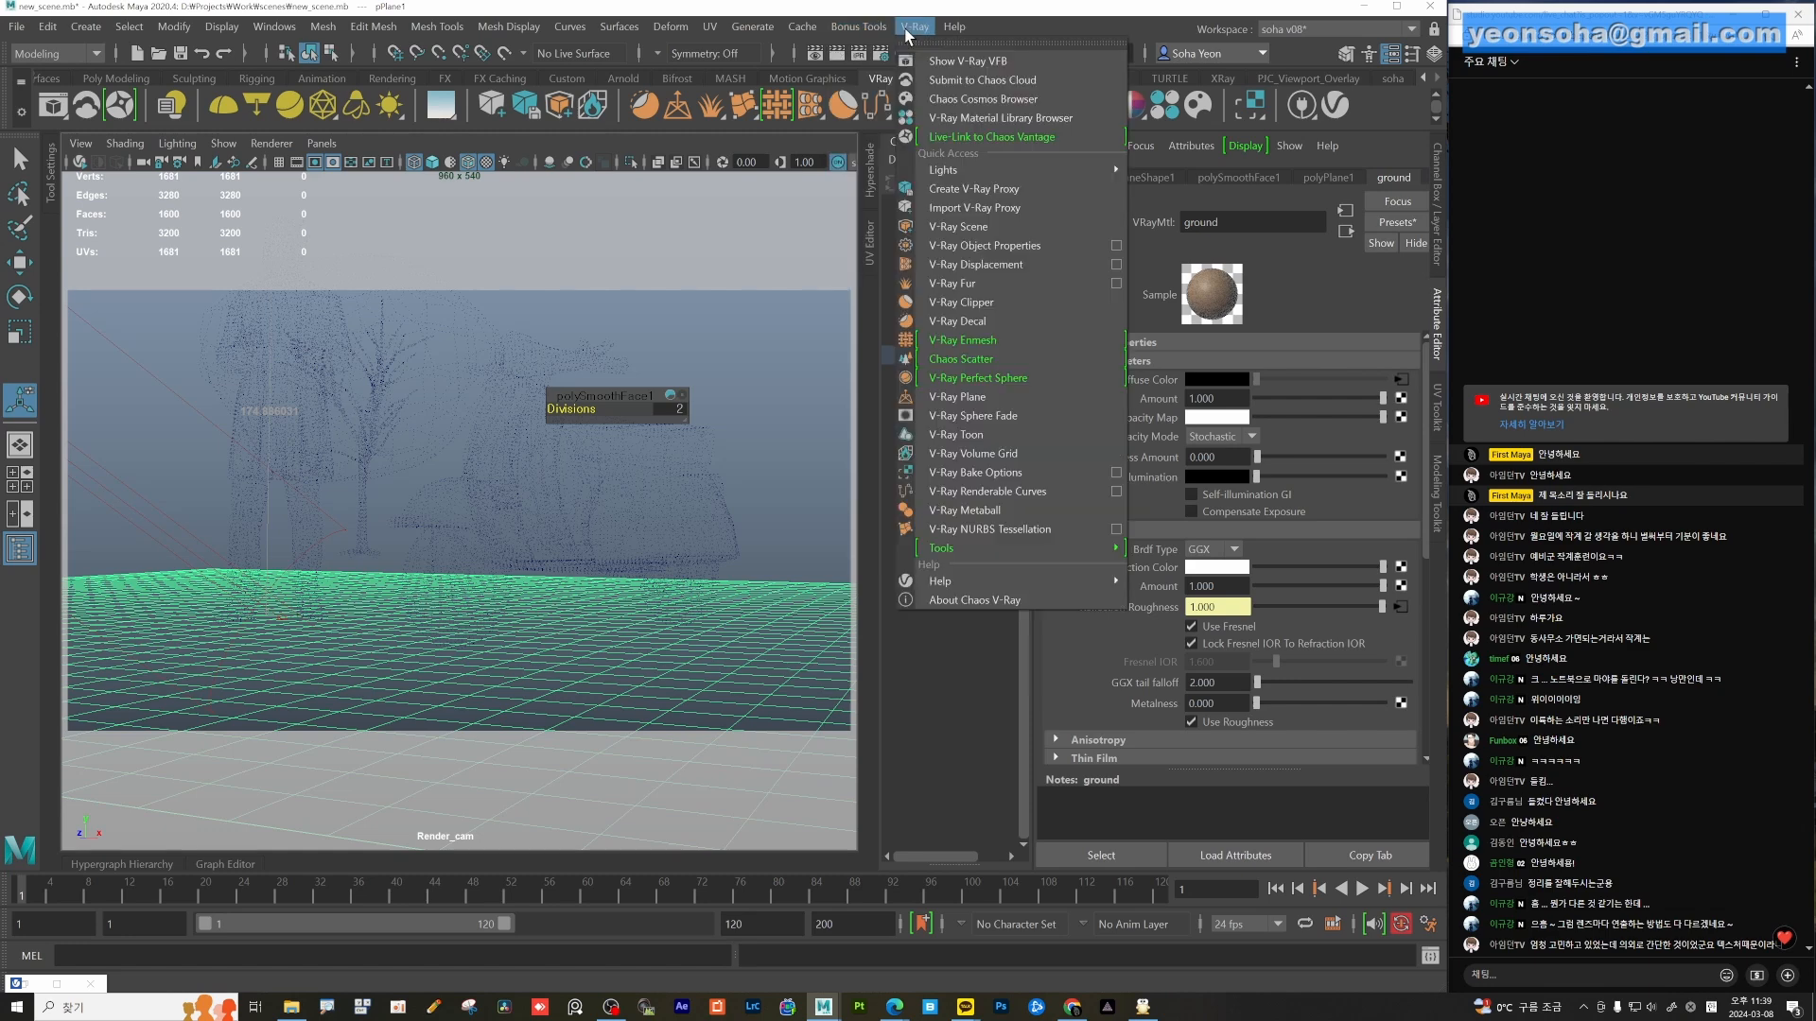
click(1027, 269)
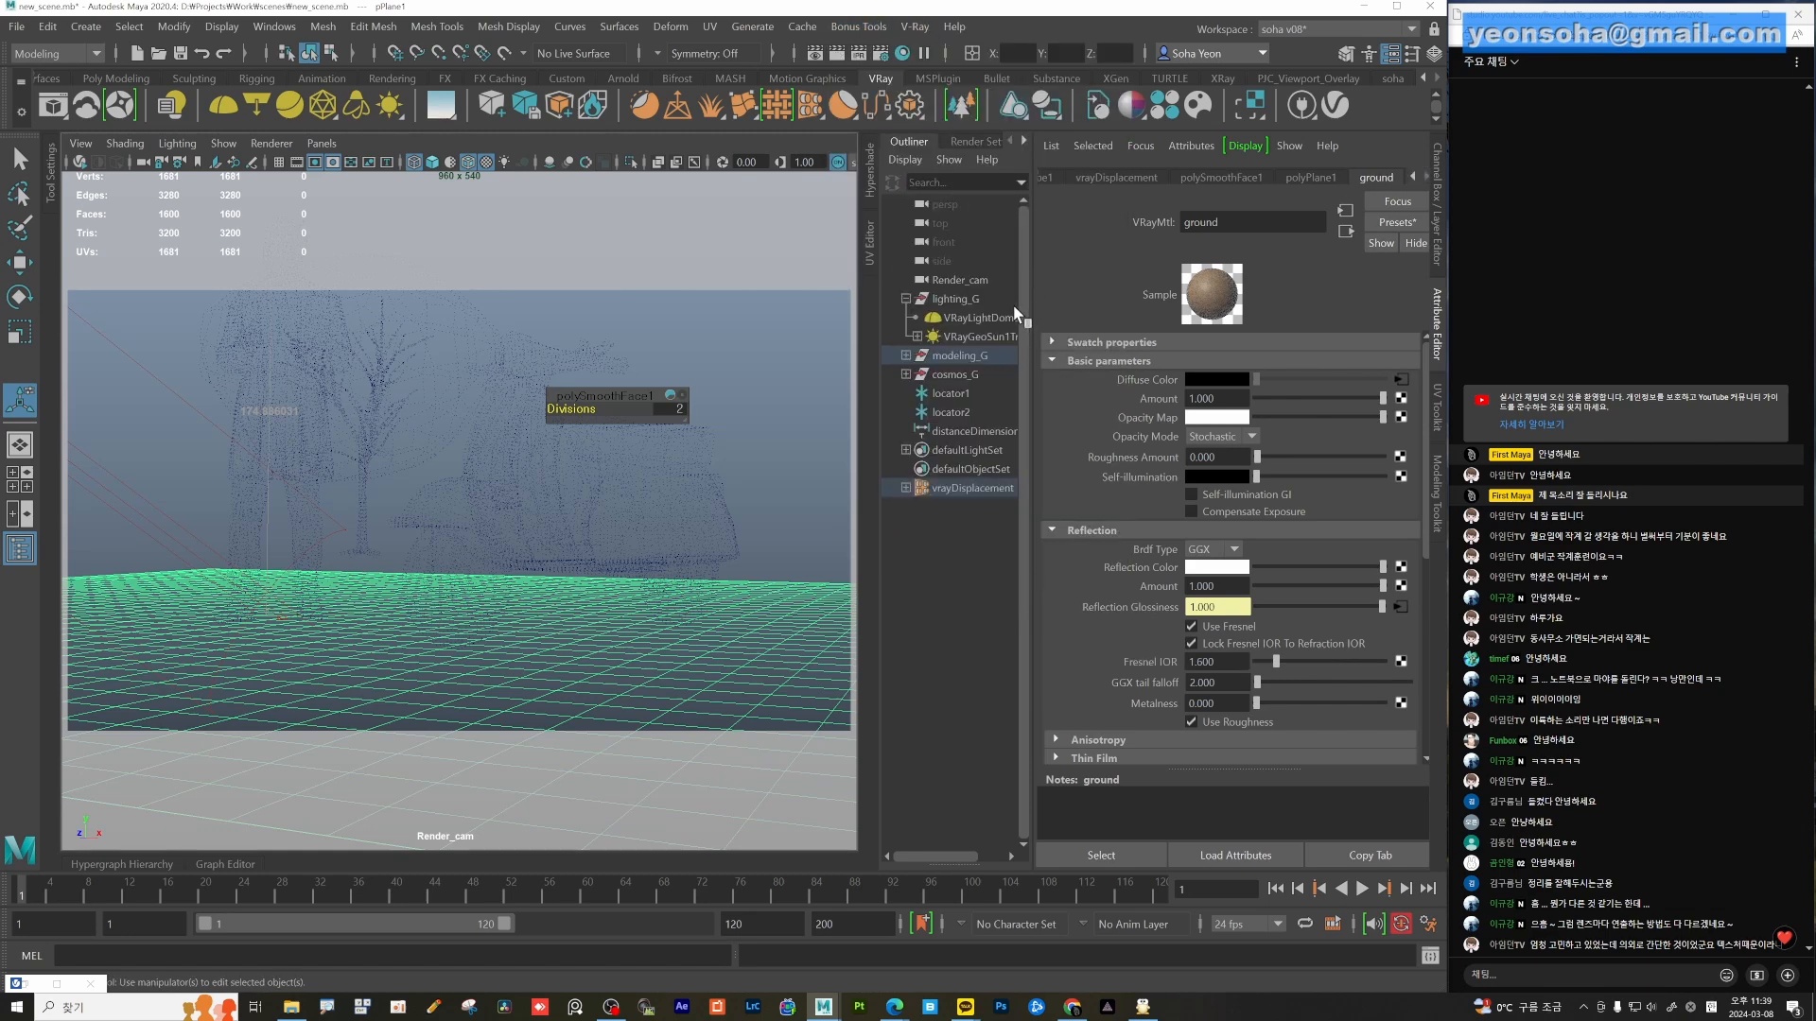
Rename the new displacement node as ground_disp.
click(958, 492)
text(gou)
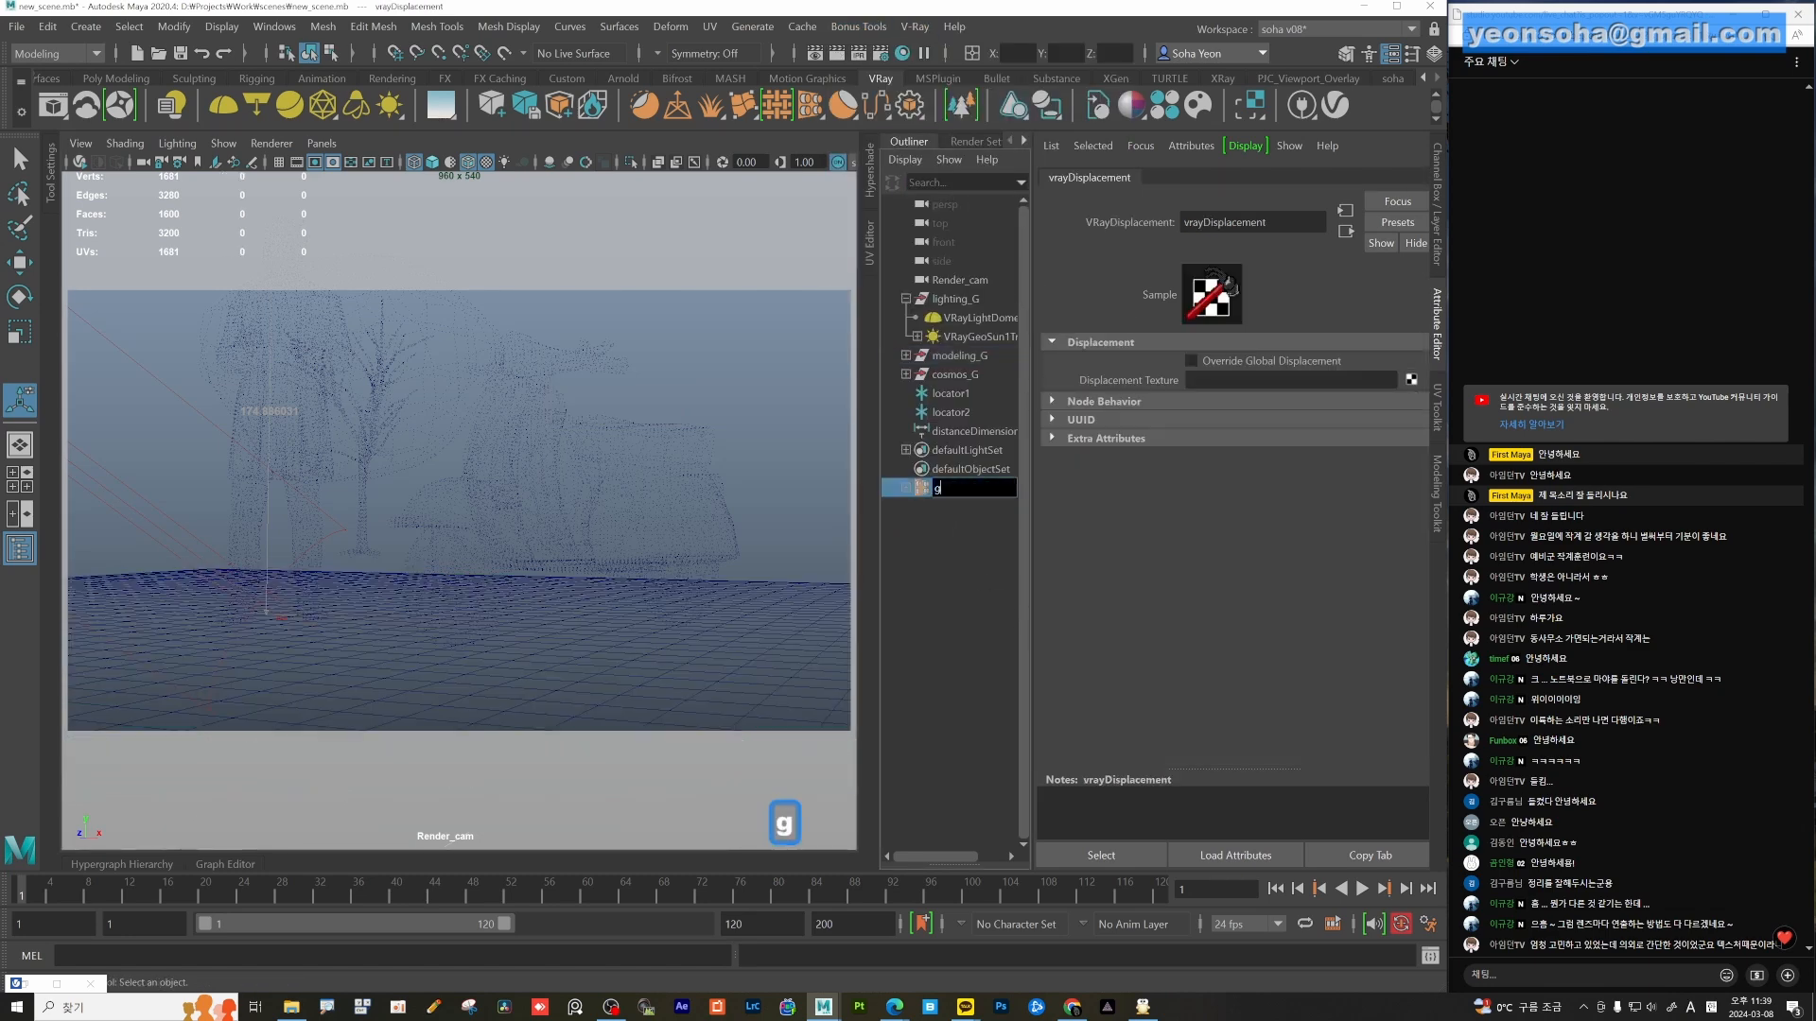
key(BackSpace)
key(BackSpace)
text(rou)
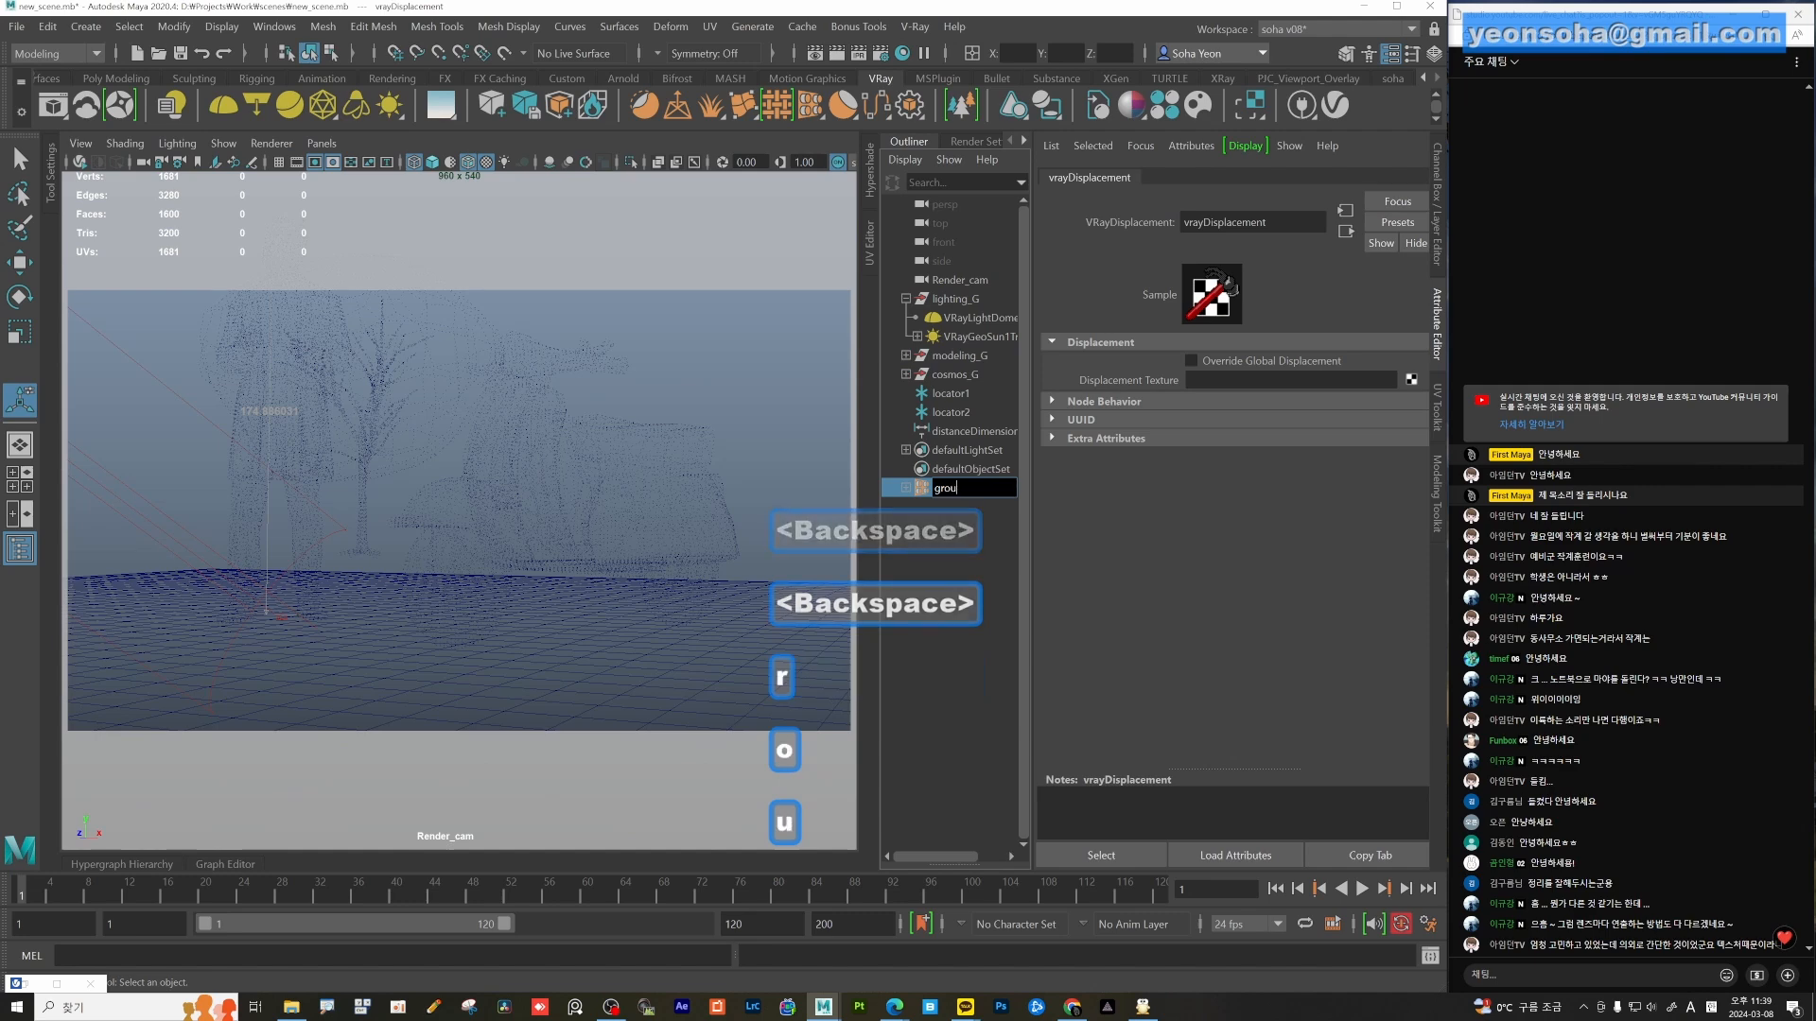
text(nd_dip)
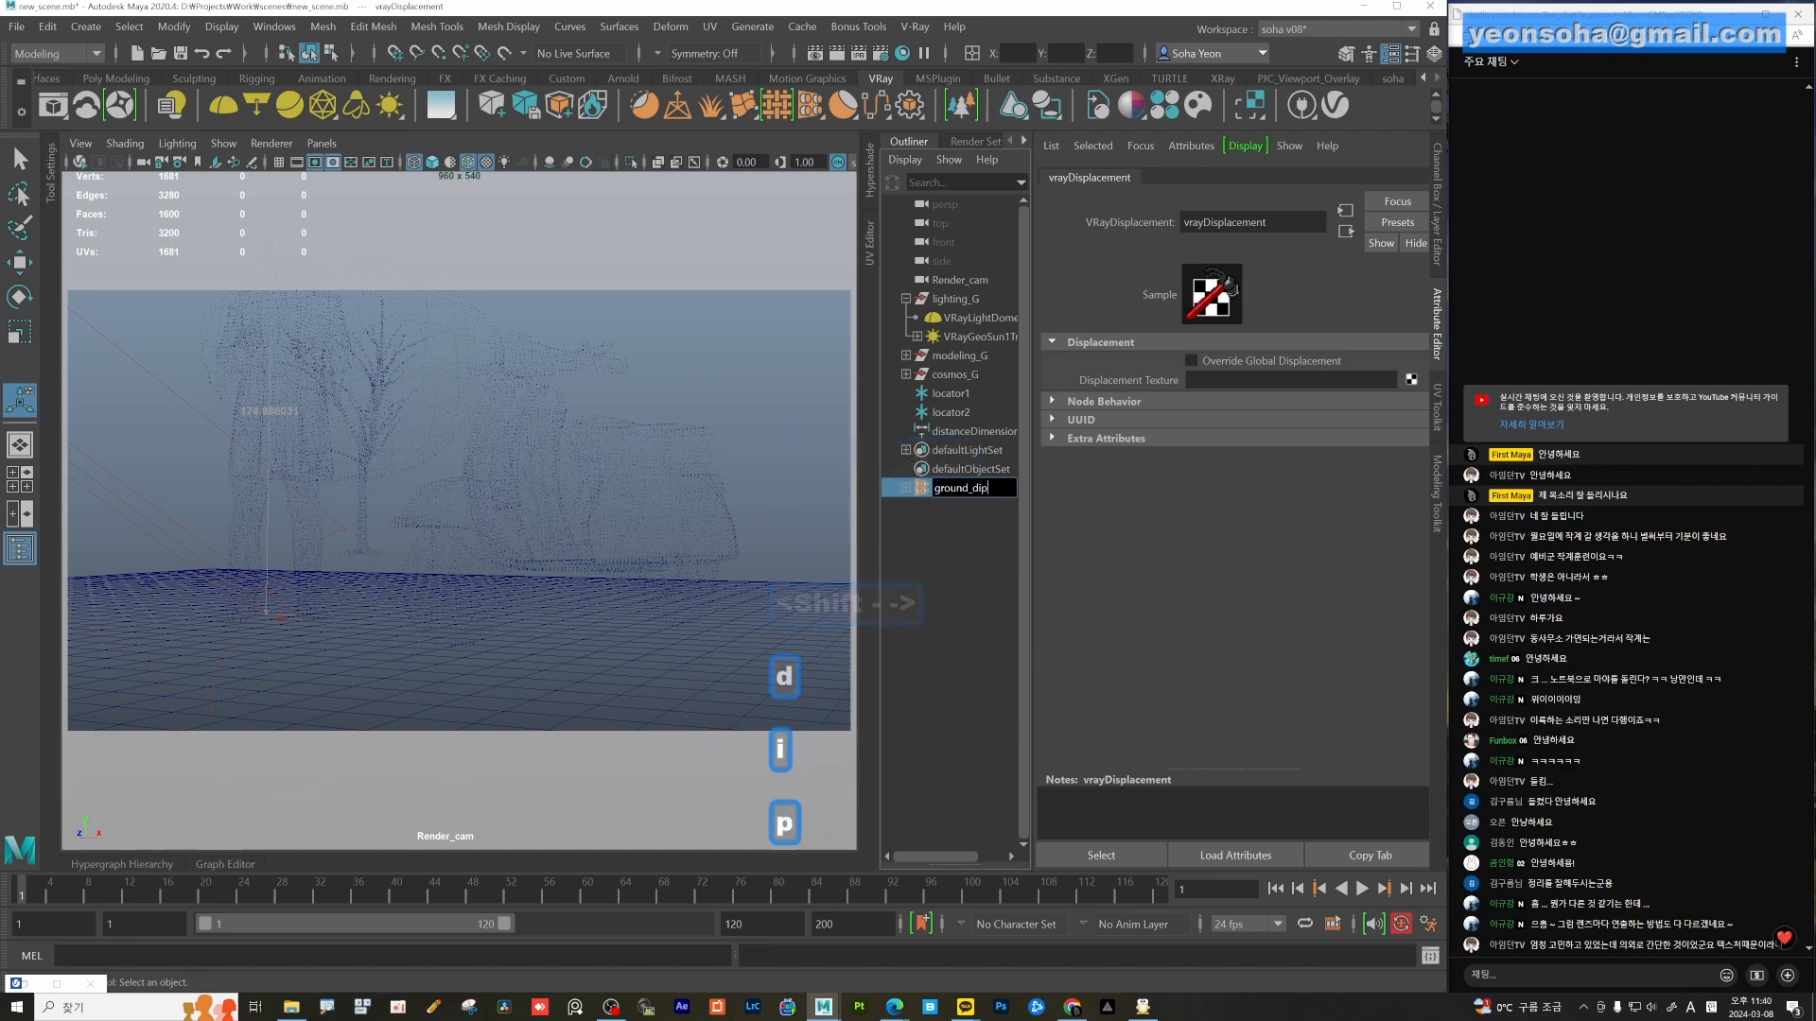
key(BackSpace)
text(sp)
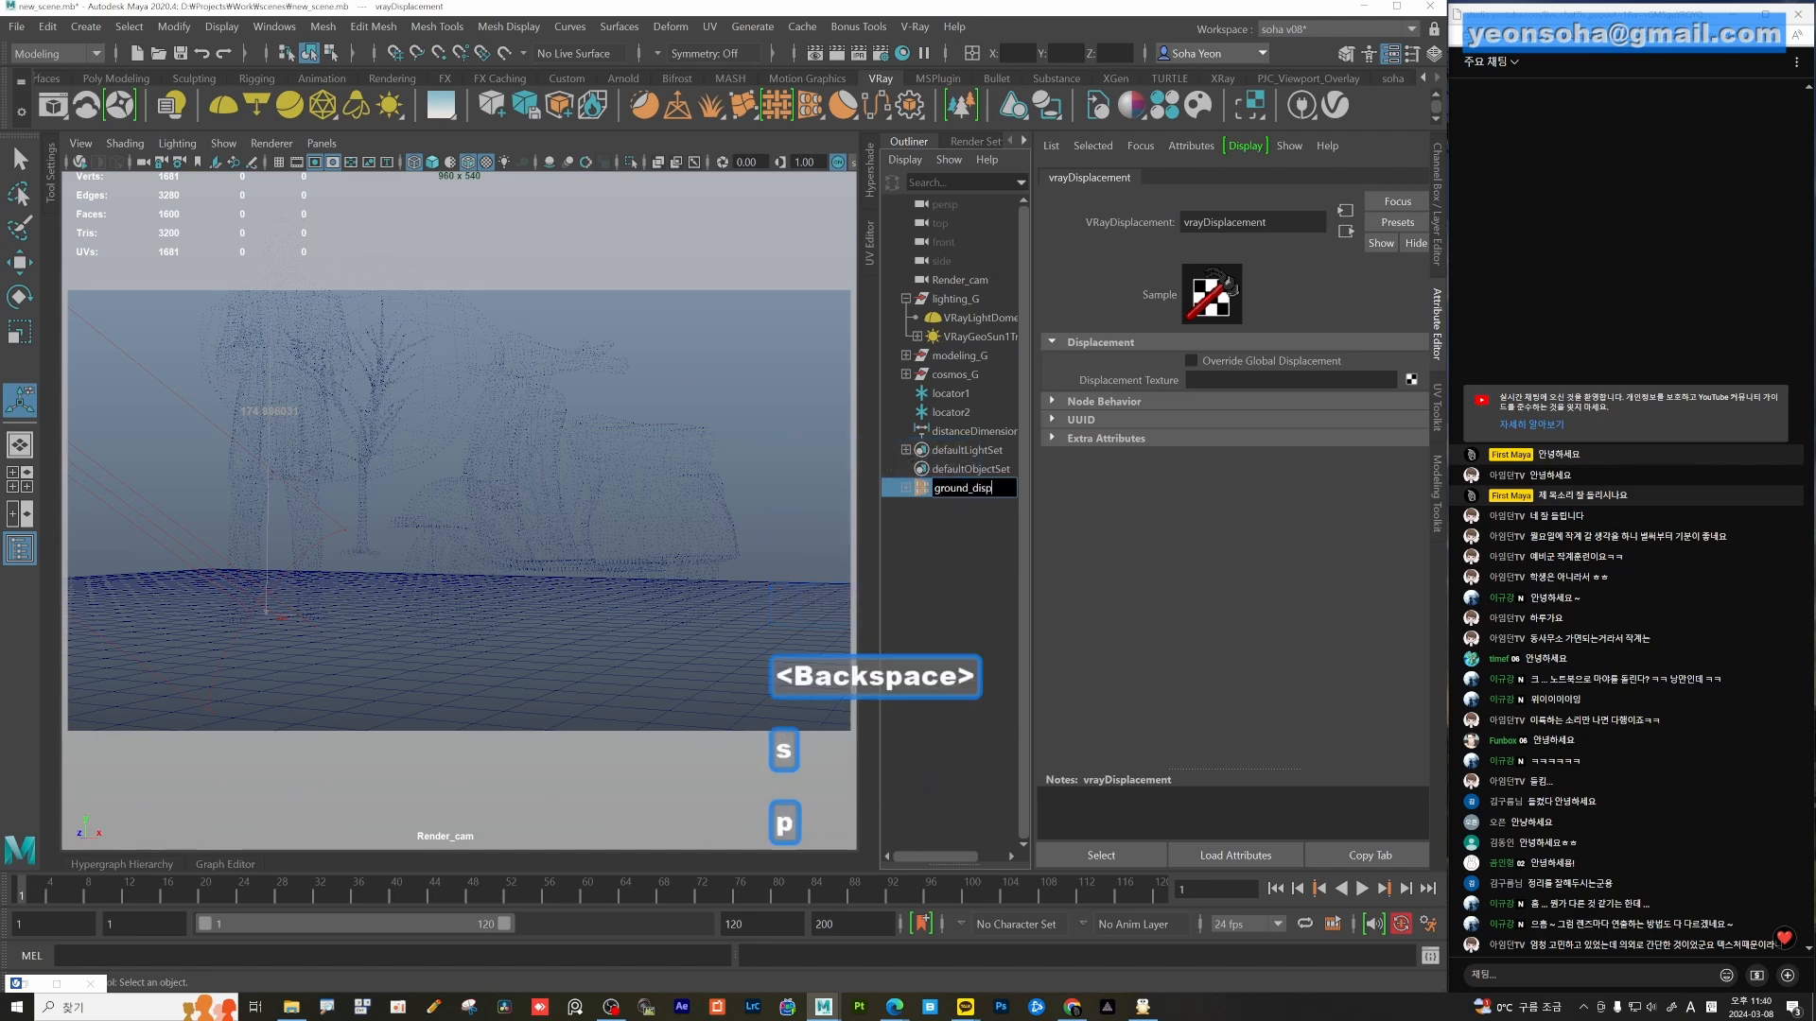
key(Return)
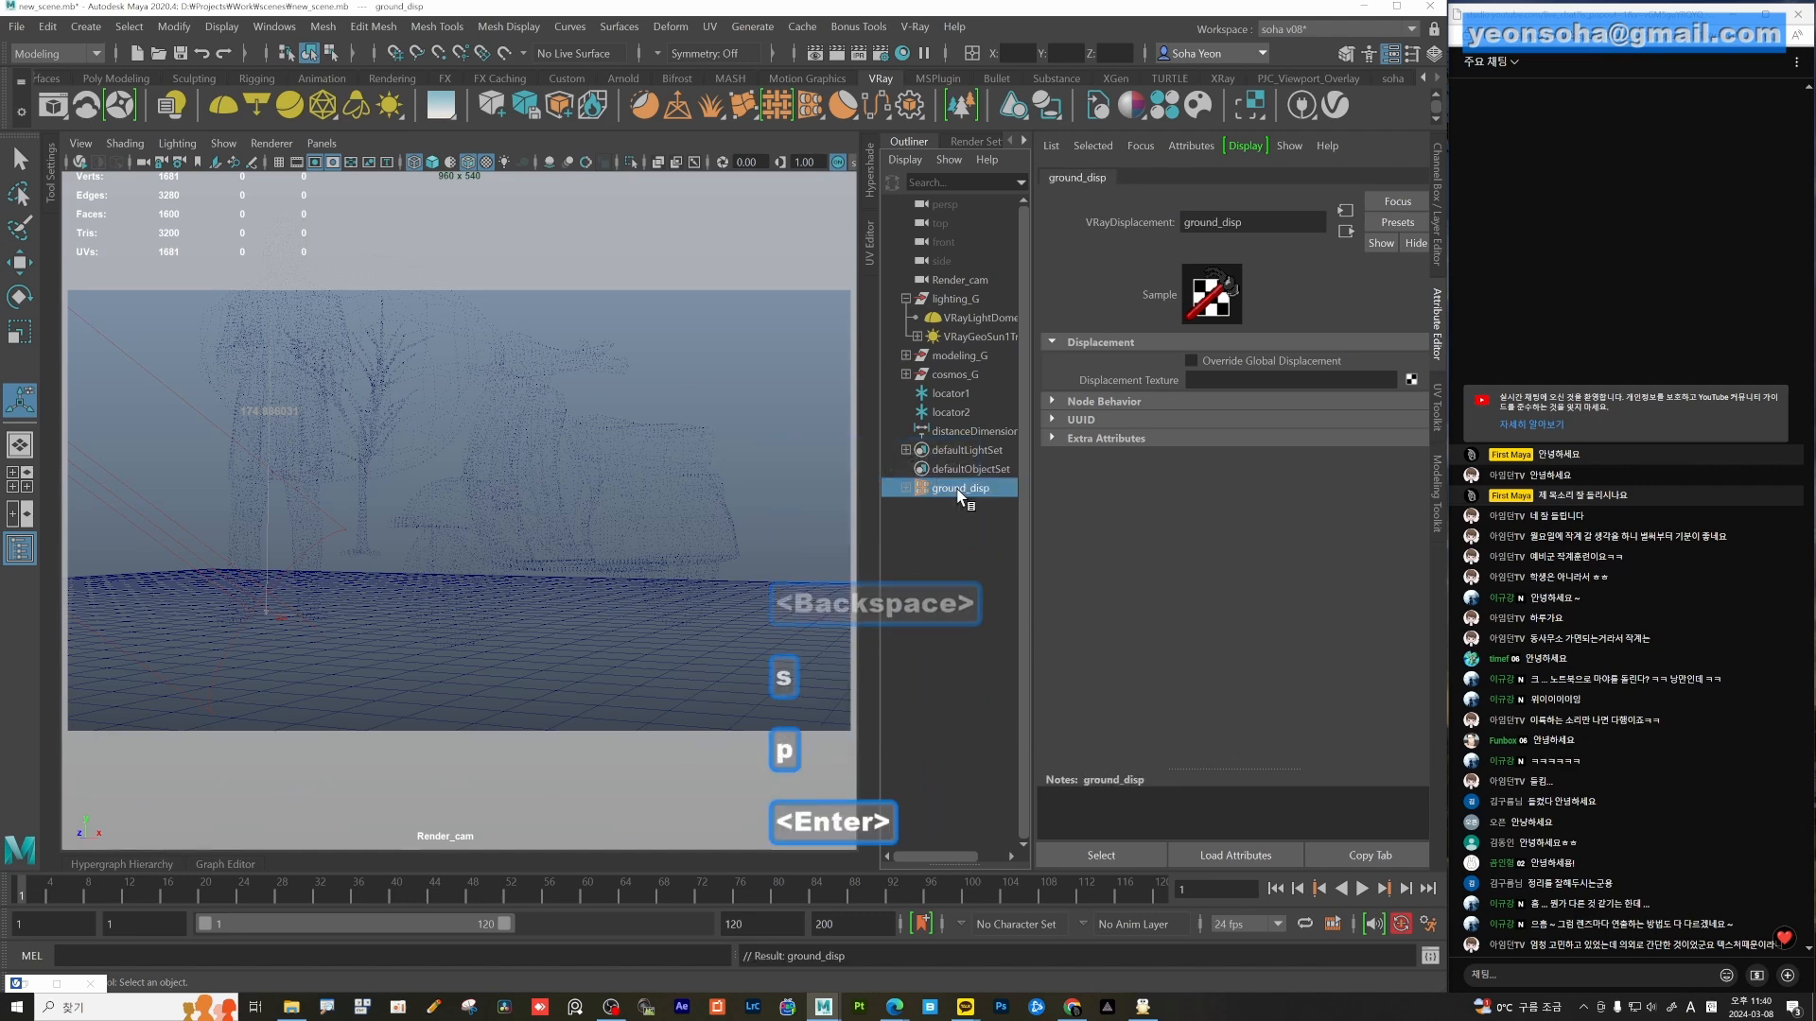
Add the Subdivision and Displacement Quality and Displacement control attributes to ground_disp and expand its extra V-Ray attributes.
click(1190, 146)
mouse_move(1236, 223)
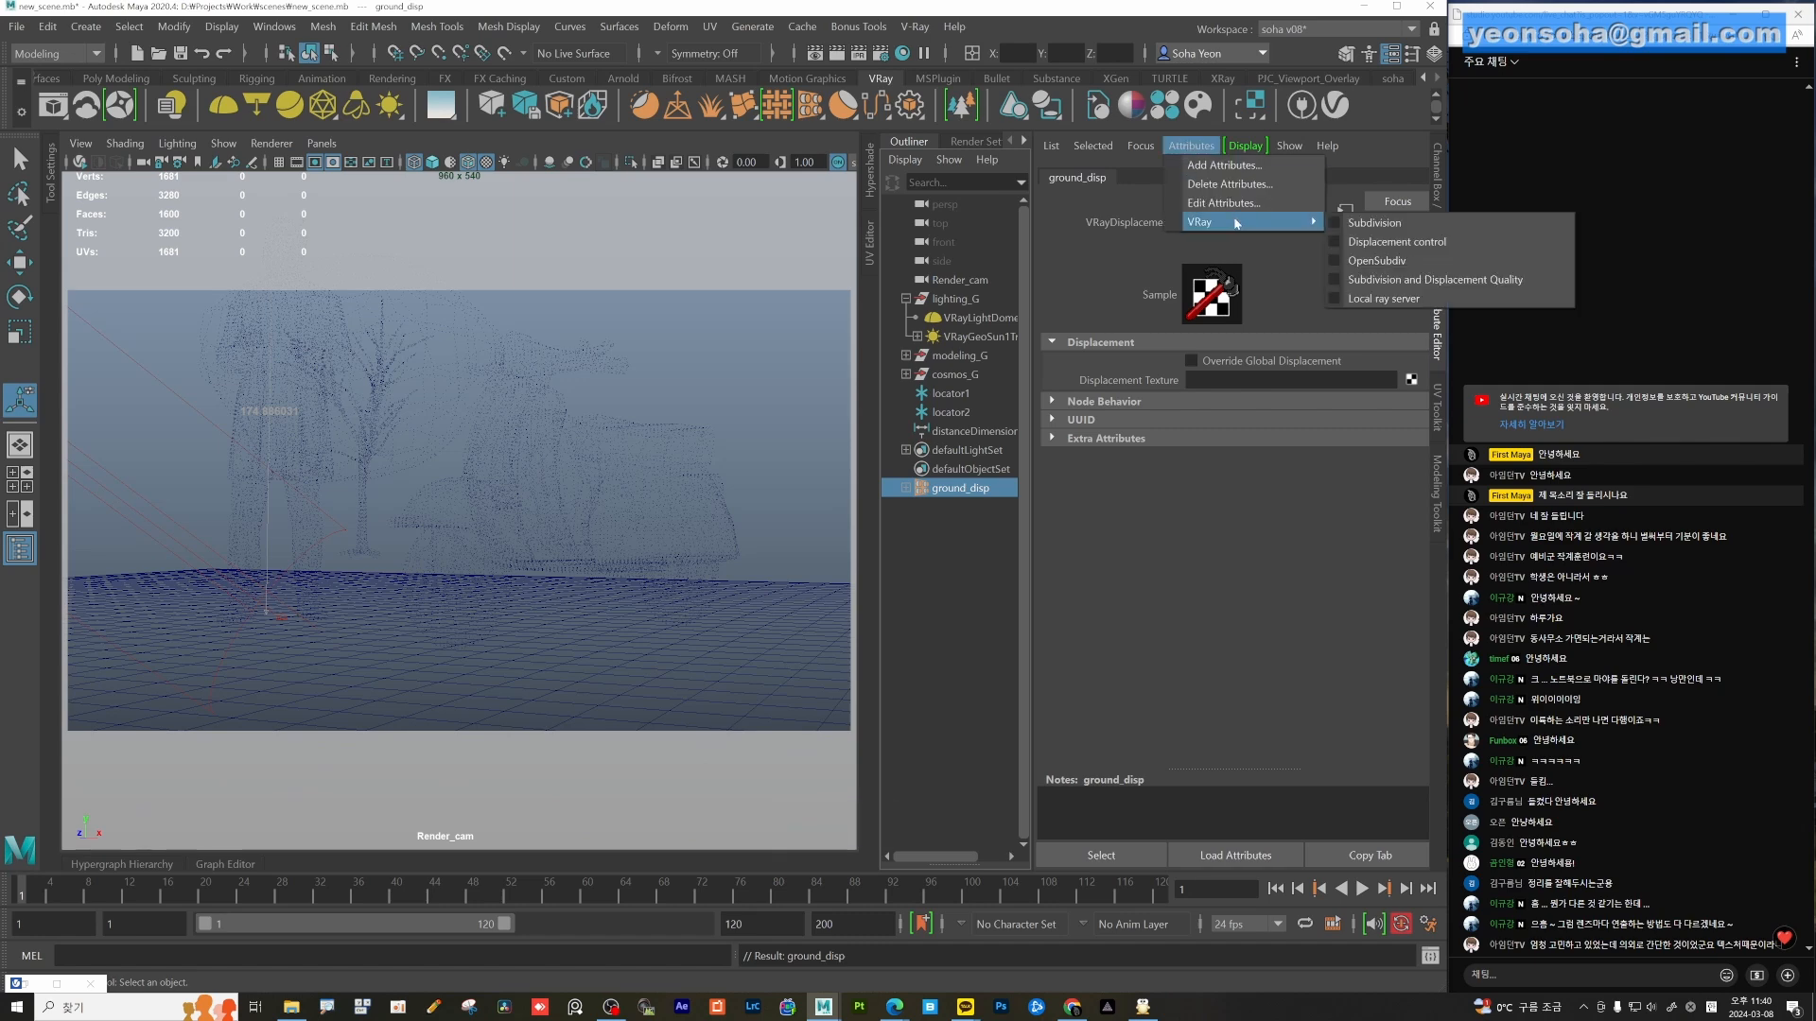
click(1422, 280)
click(1399, 242)
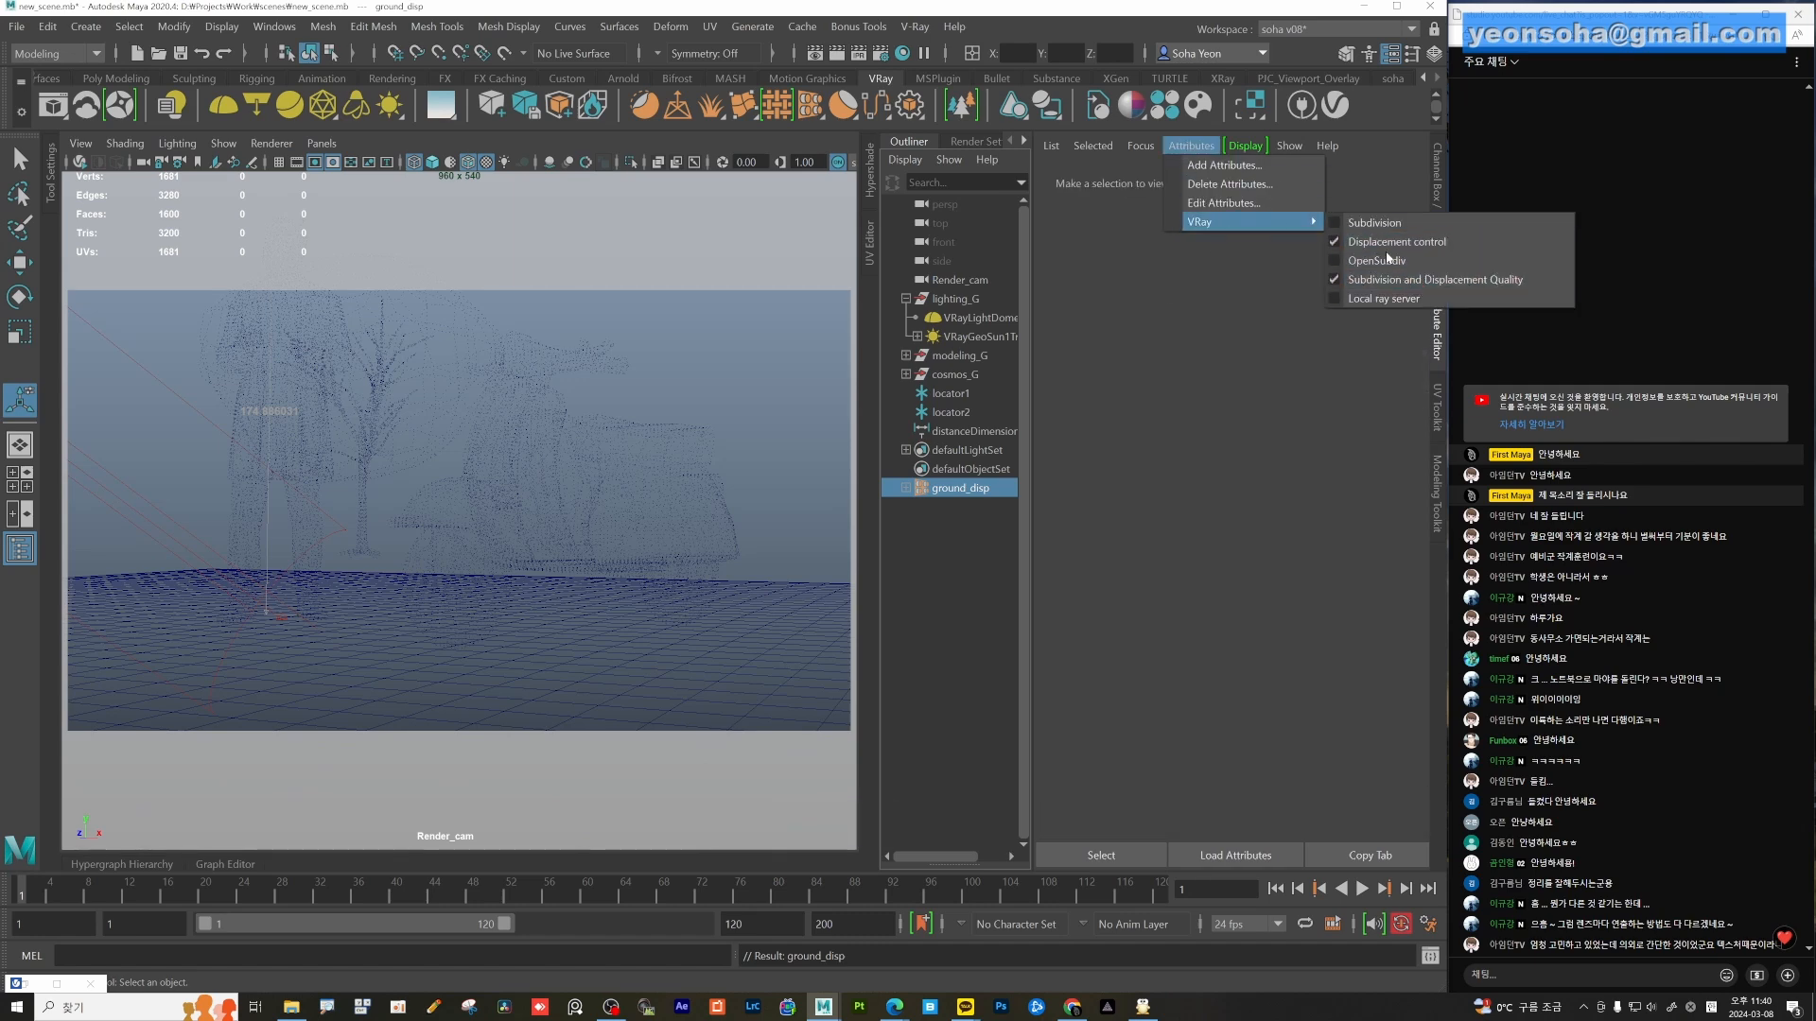
key(ctrl)
click(1224, 484)
click(965, 488)
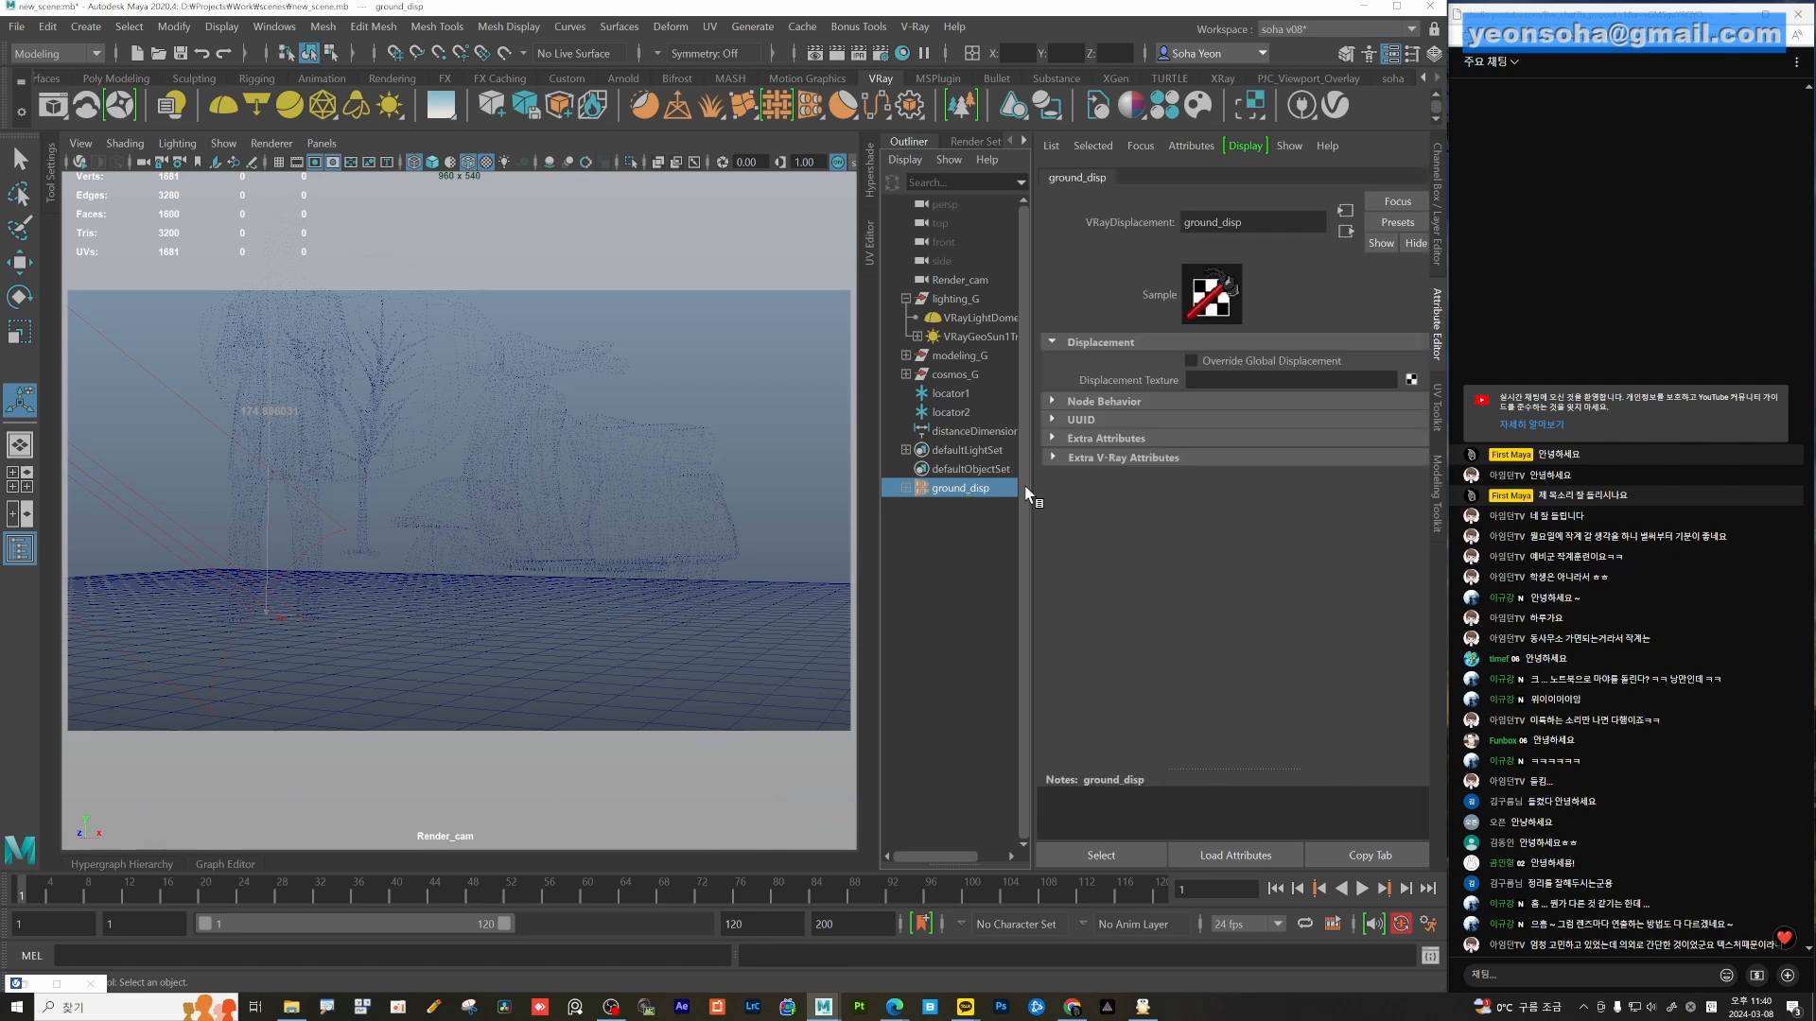
click(1110, 459)
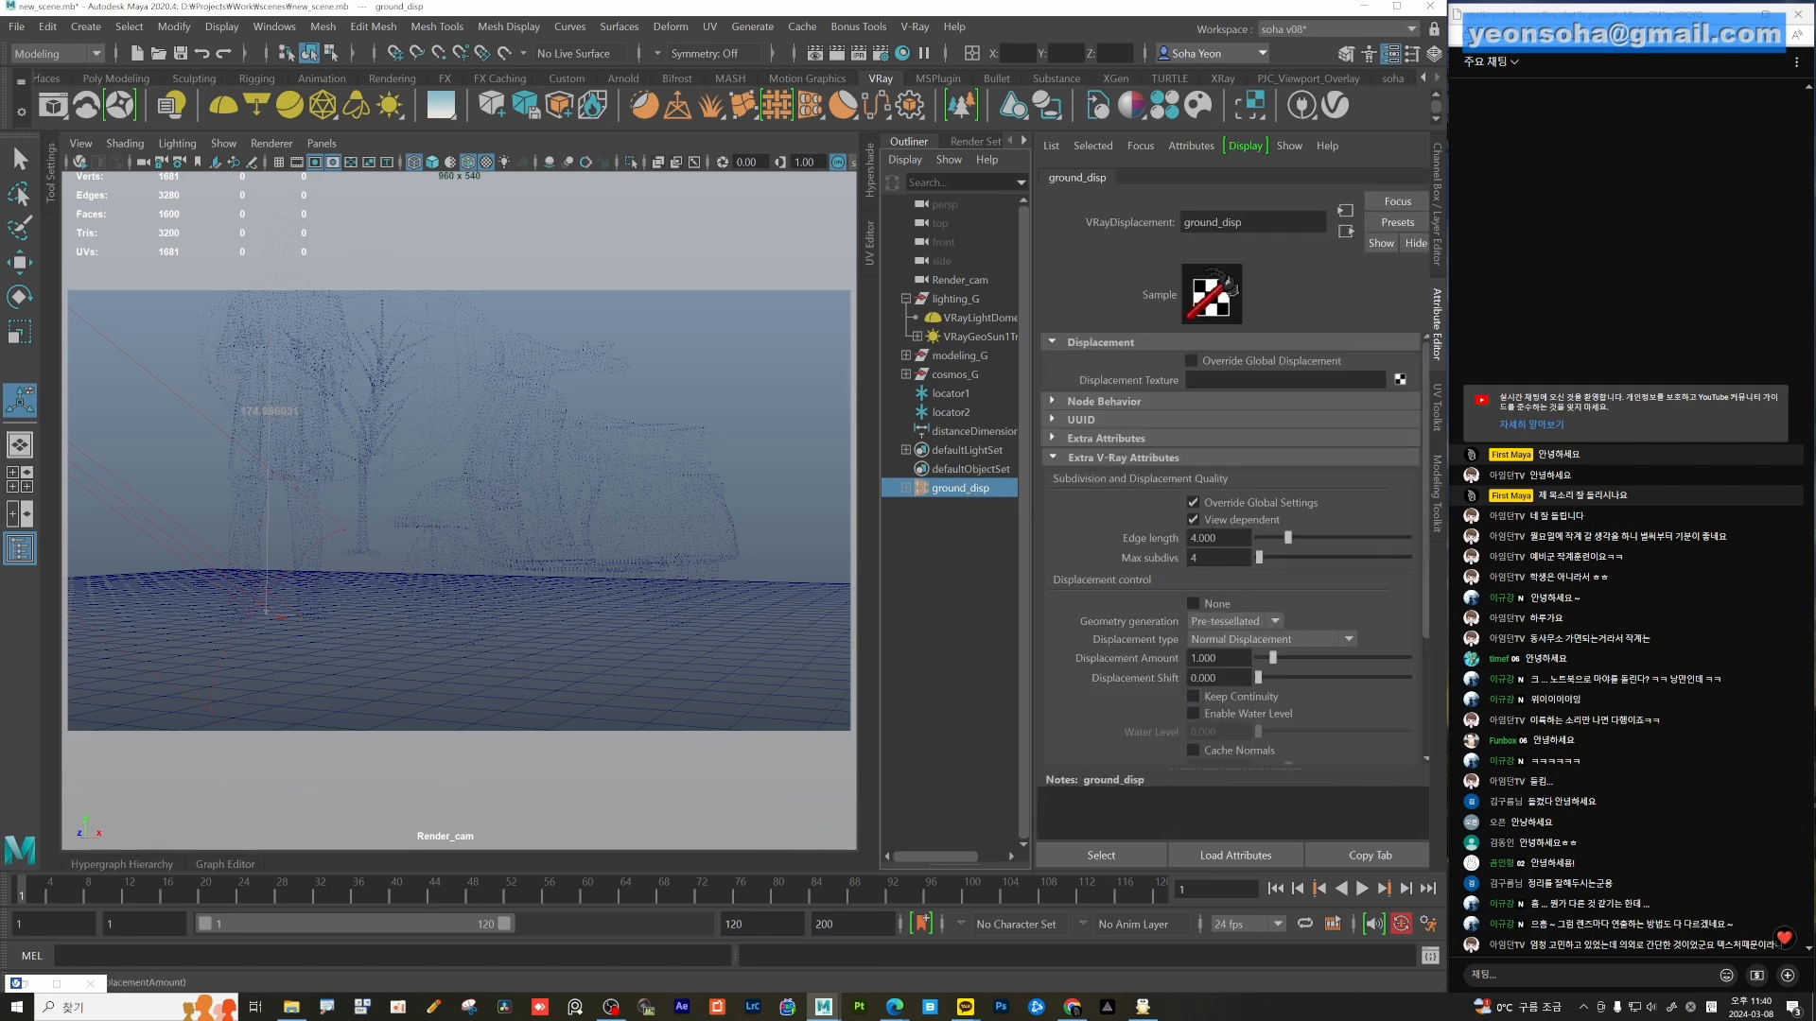
Set ground_disp's edge length to 1 and its max subdivs to 15.
click(1218, 658)
click(628, 665)
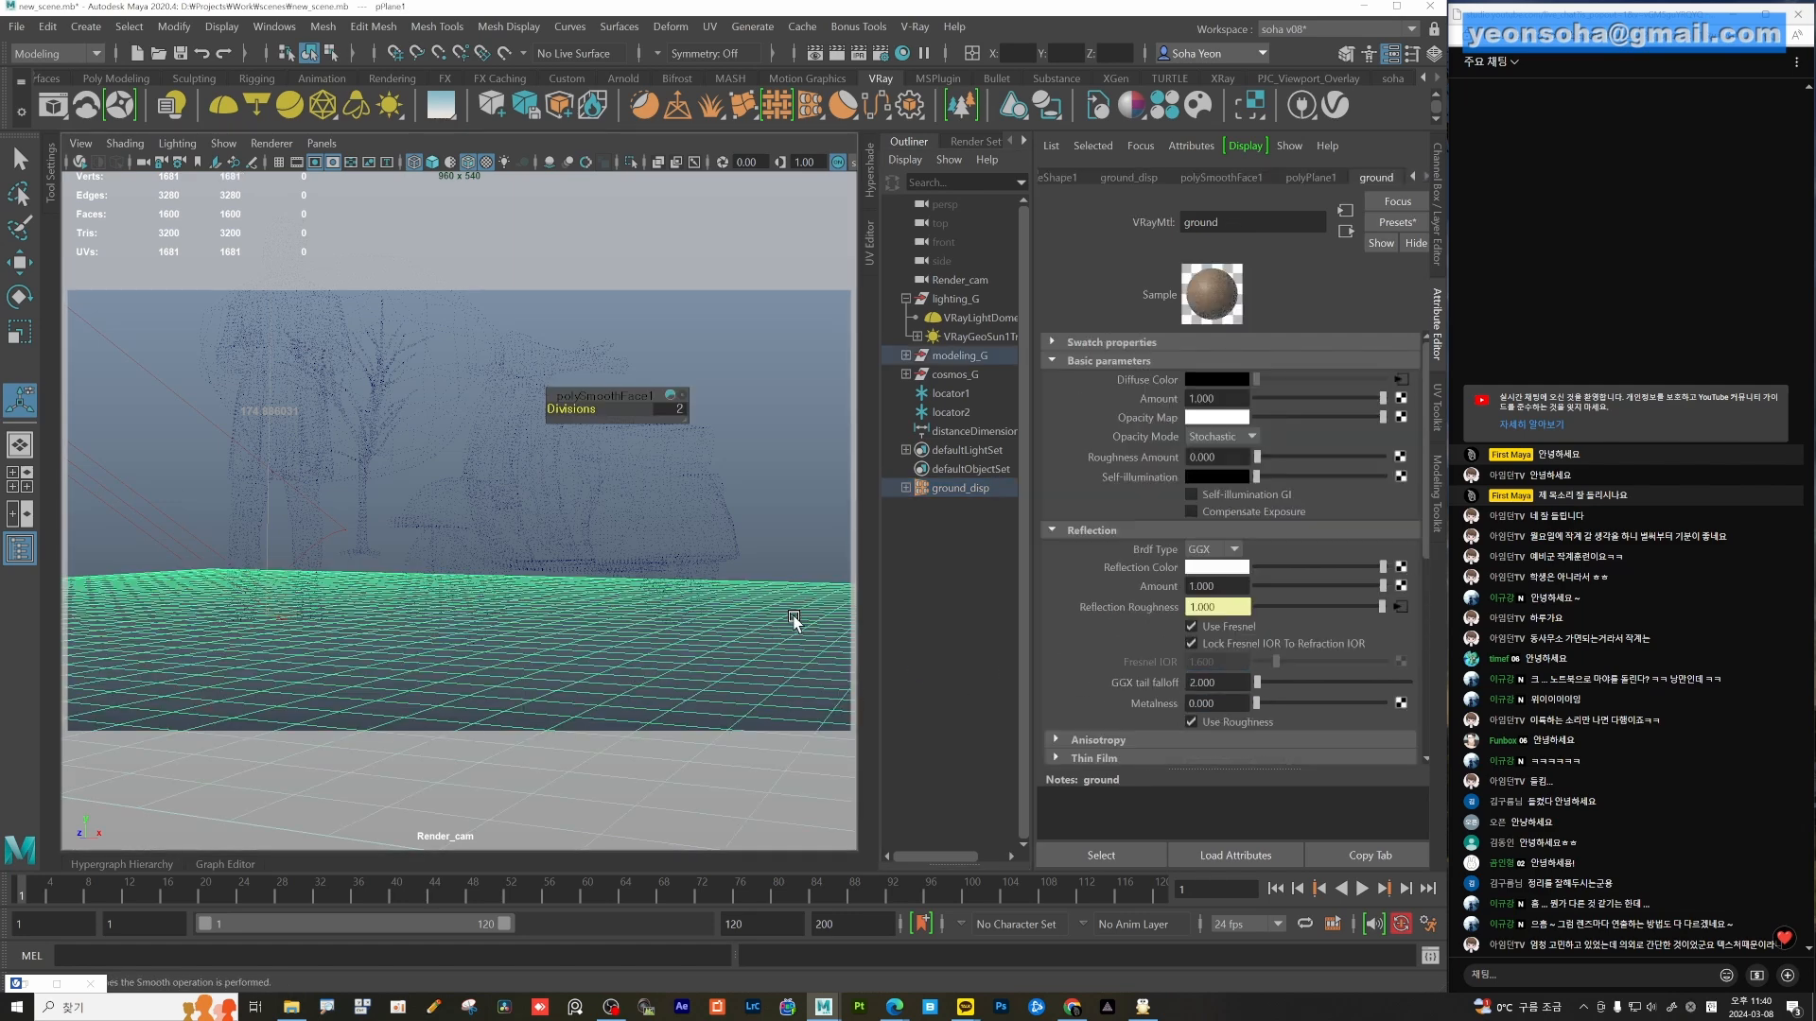
click(960, 488)
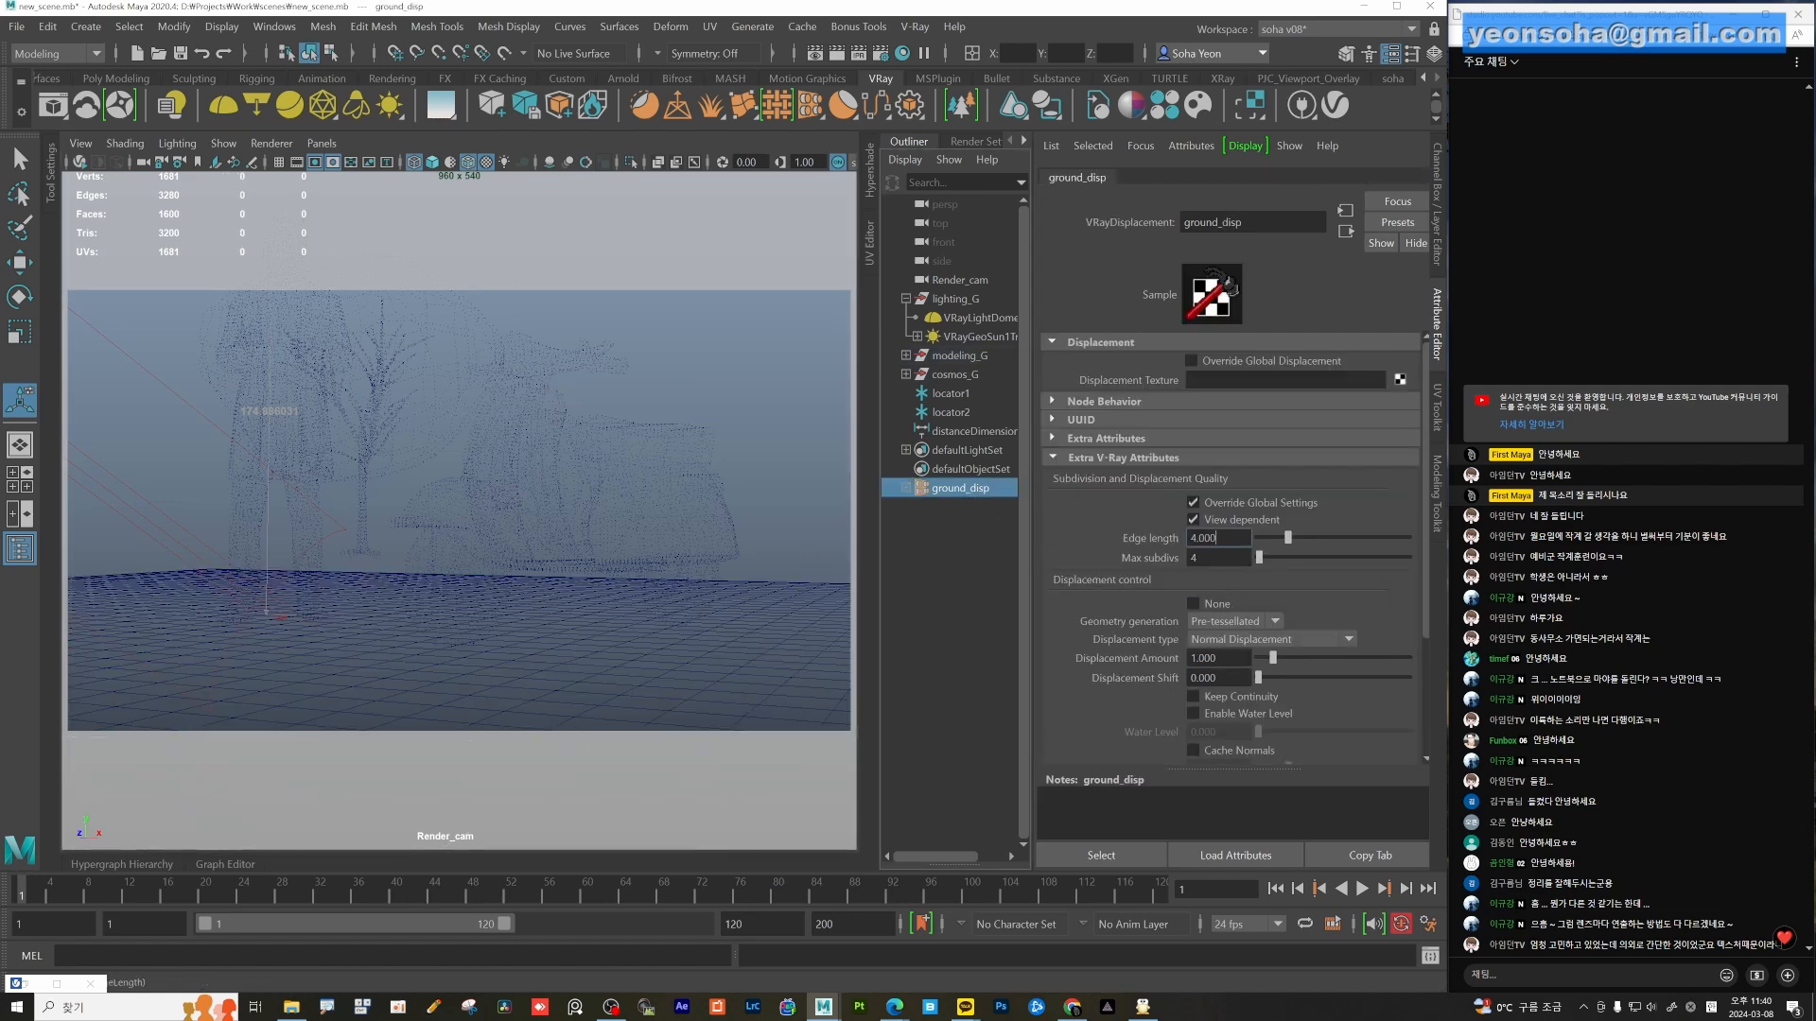
click(1218, 537)
text(1)
key(Tab)
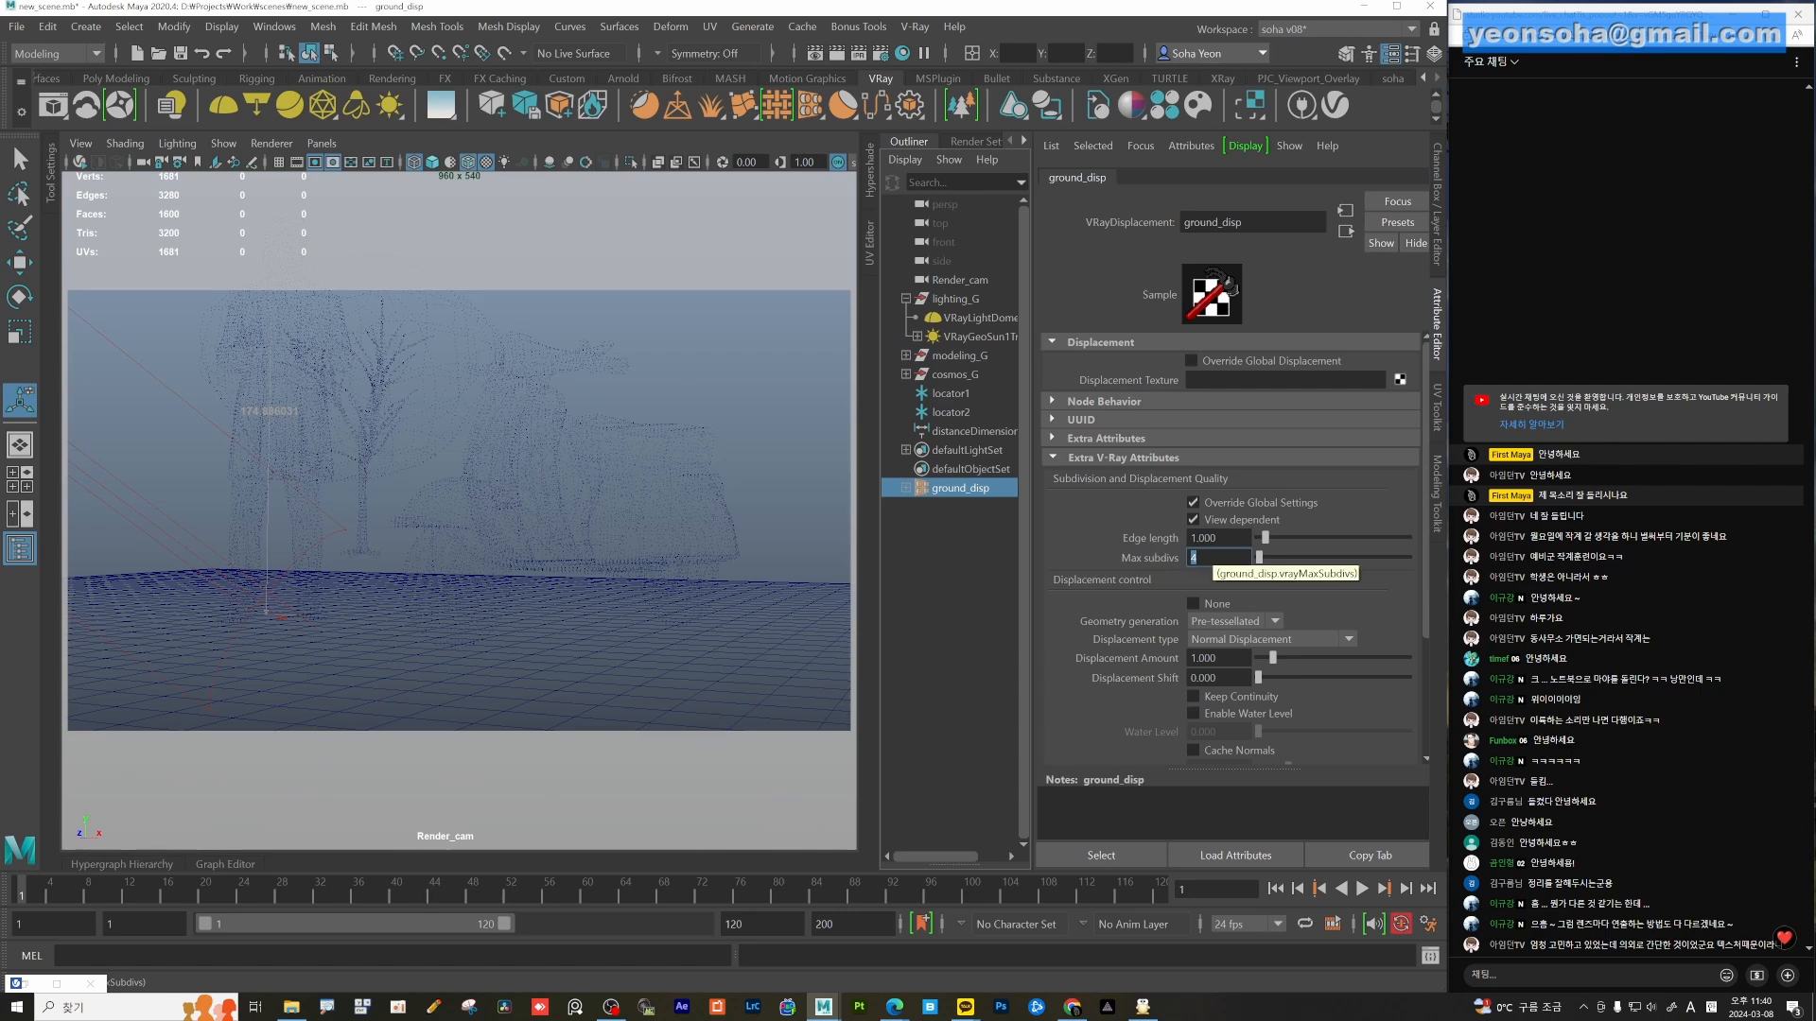
text(15)
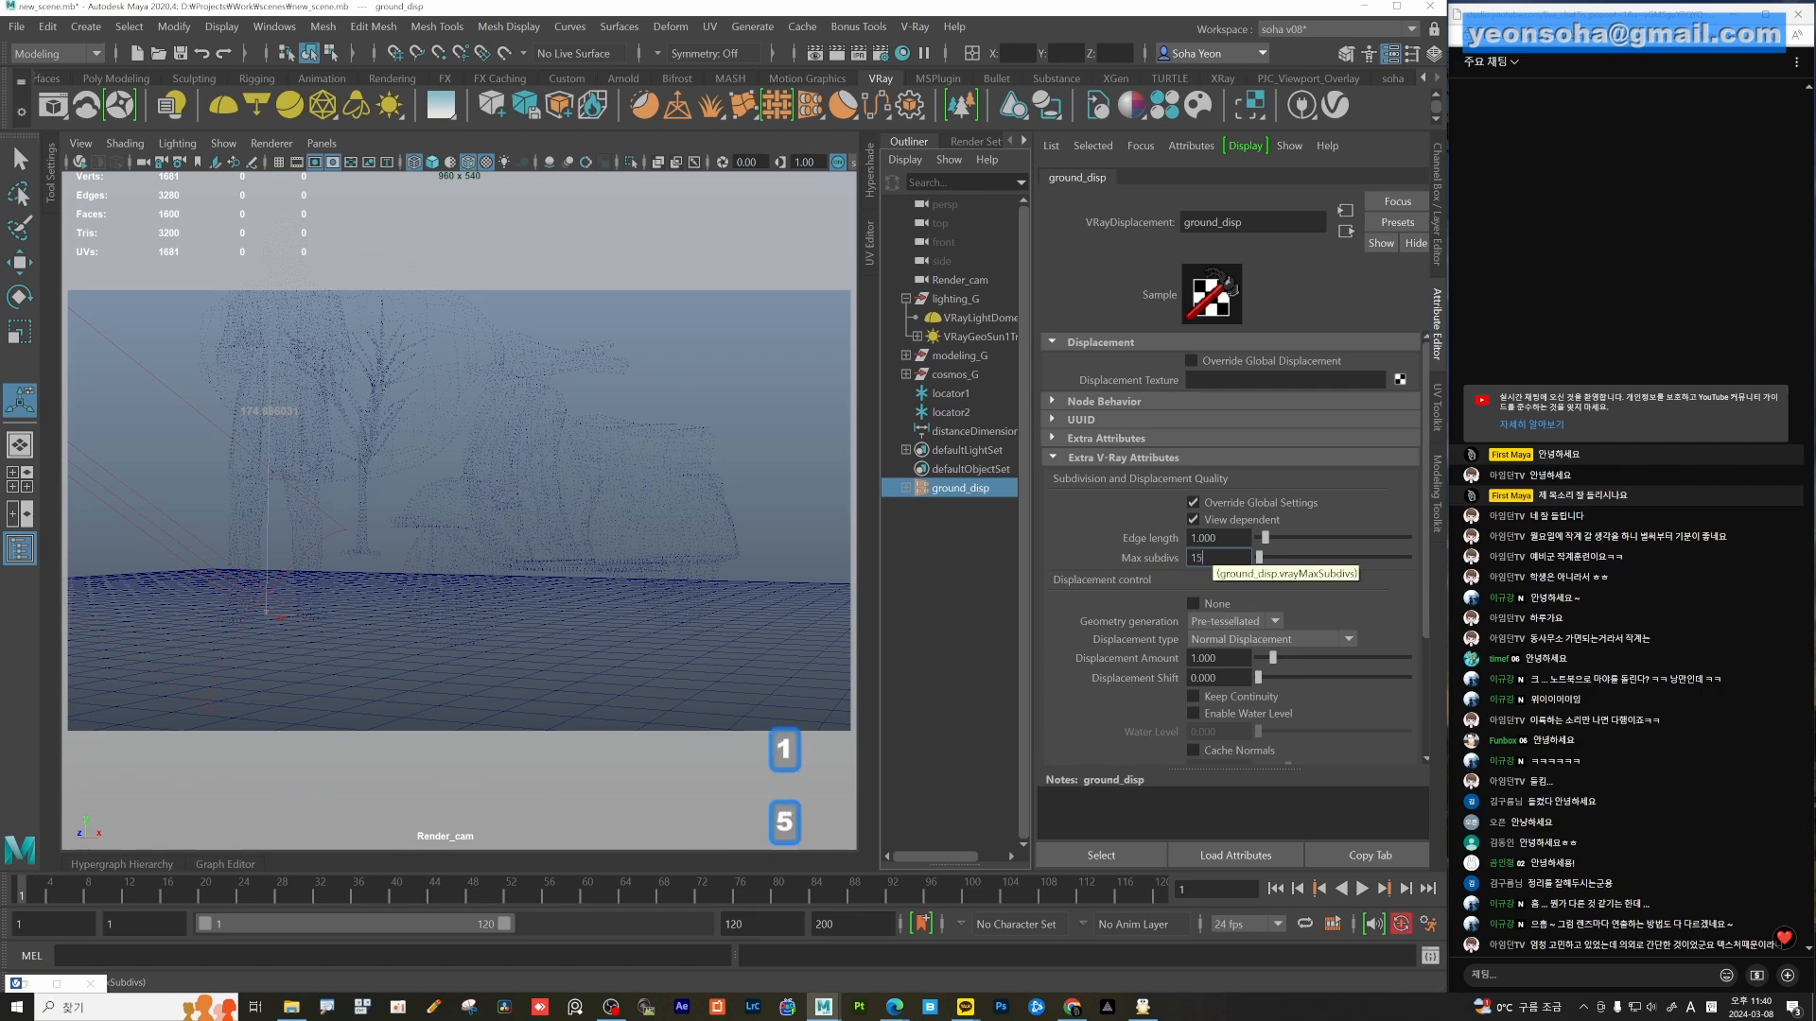
key(Return)
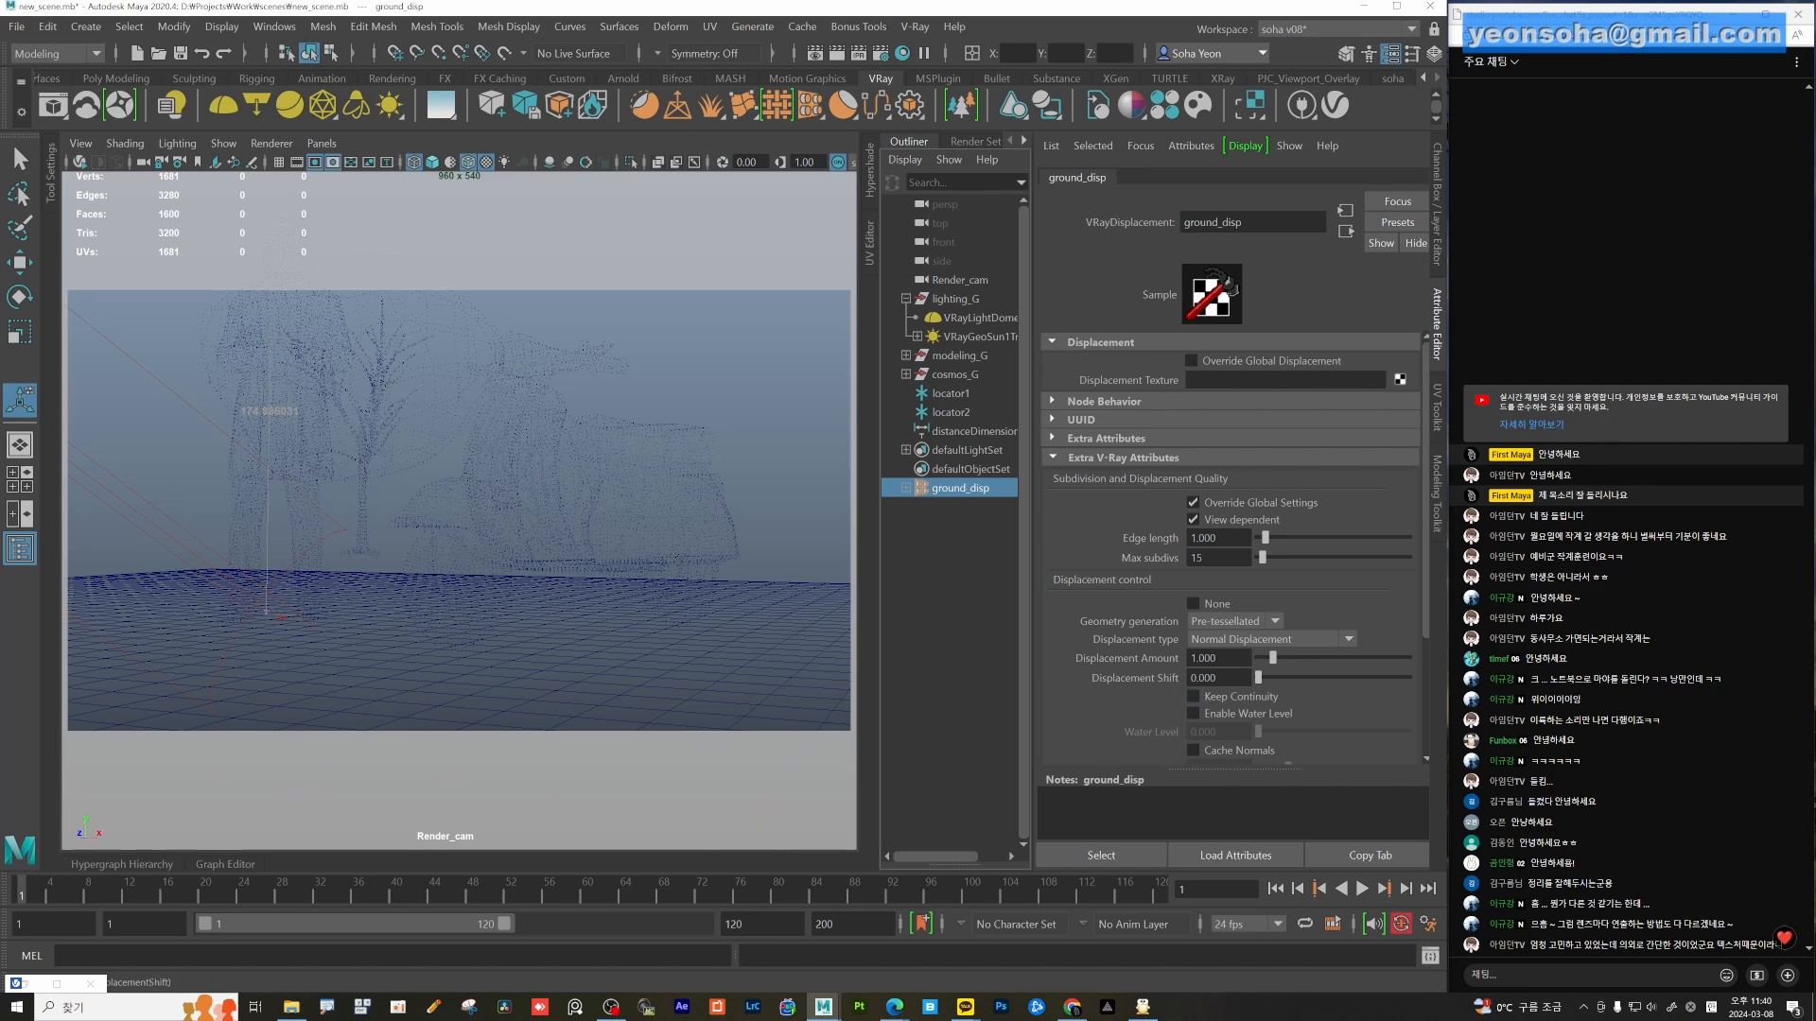
Set ground_disp's displacement amount to 10 and its displacement shift to -5.
click(1218, 658)
text(10)
key(Return)
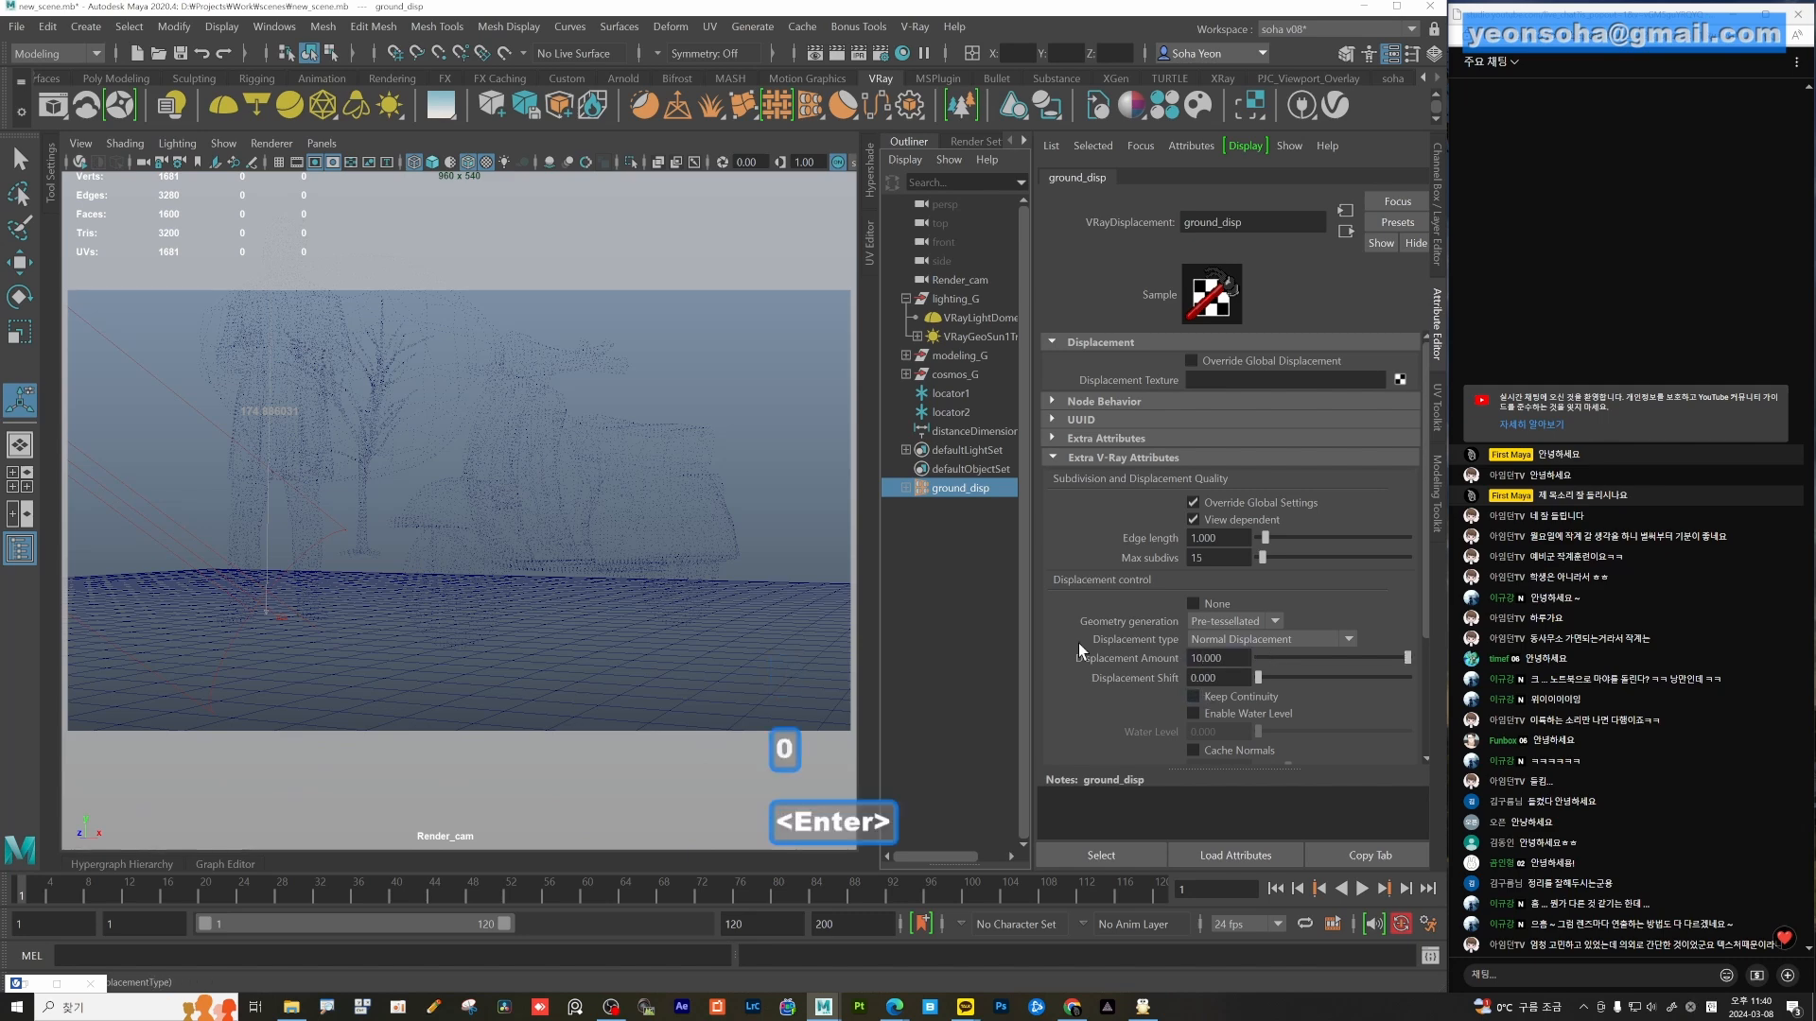
text(-5)
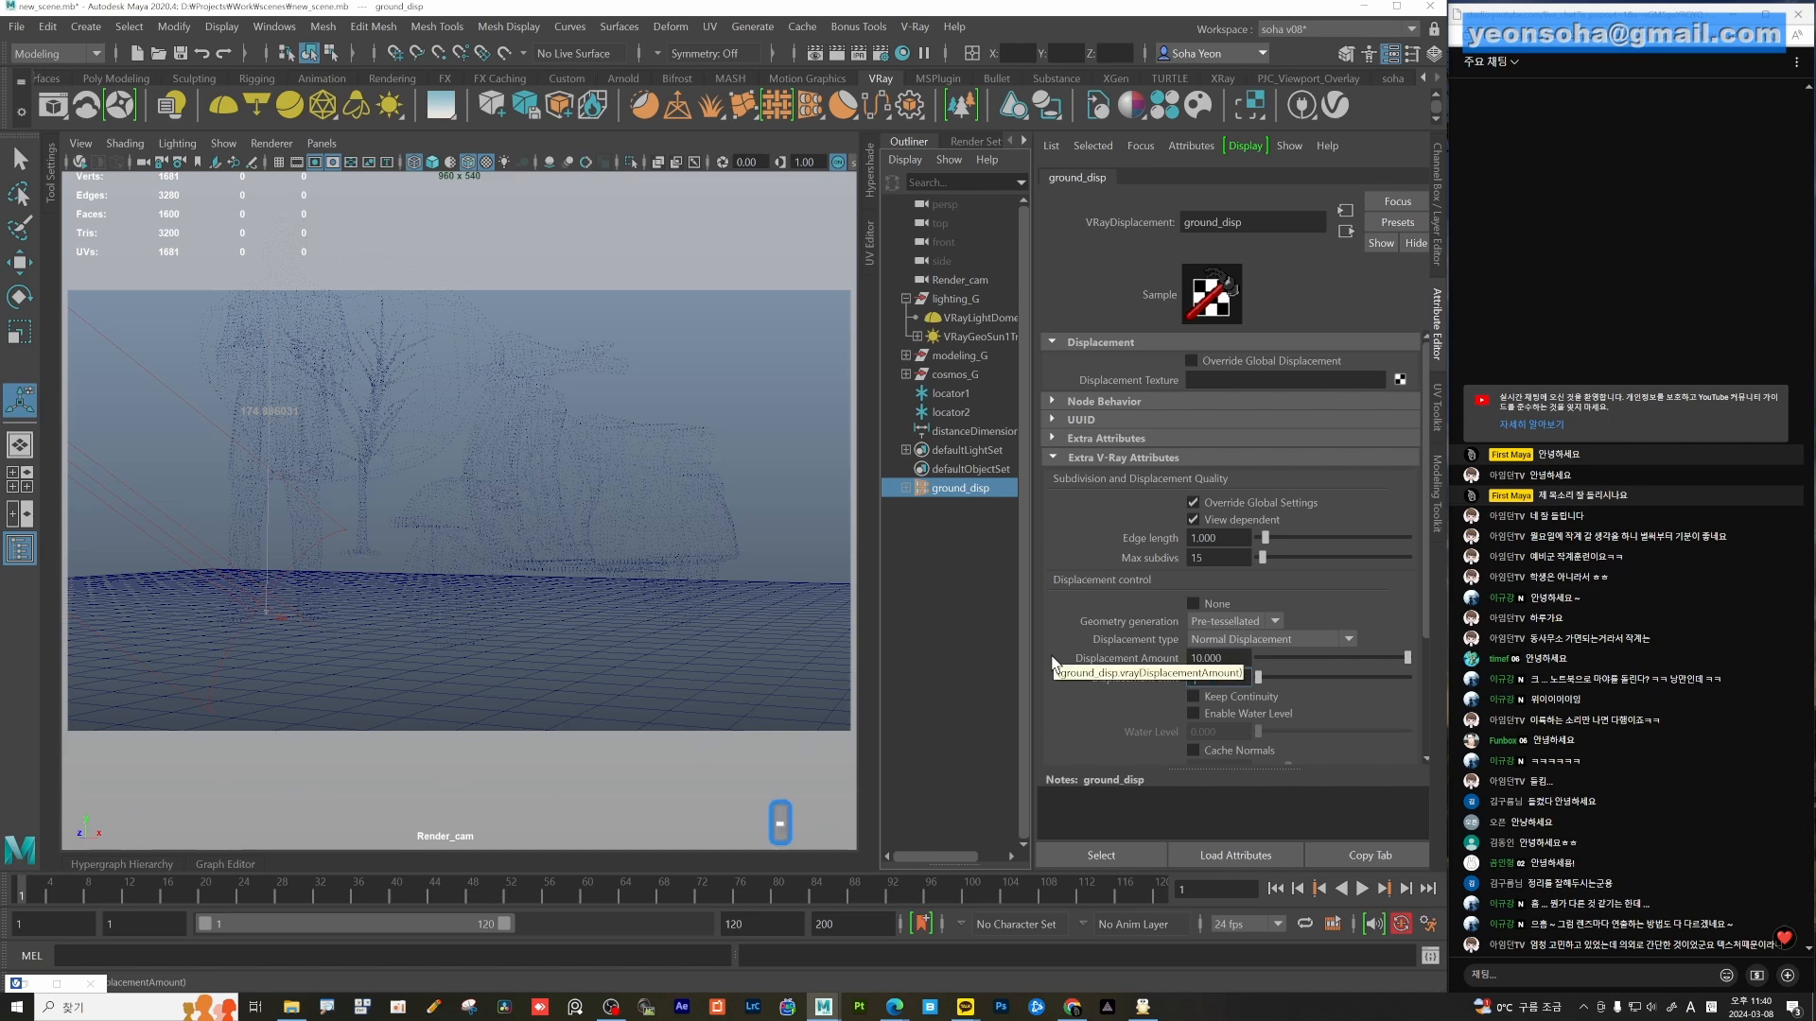
key(Return)
Start an interactive render in the V-Ray frame buffer and inspect the displaced ground up close at the scooter's front wheel.
key(shift+F1)
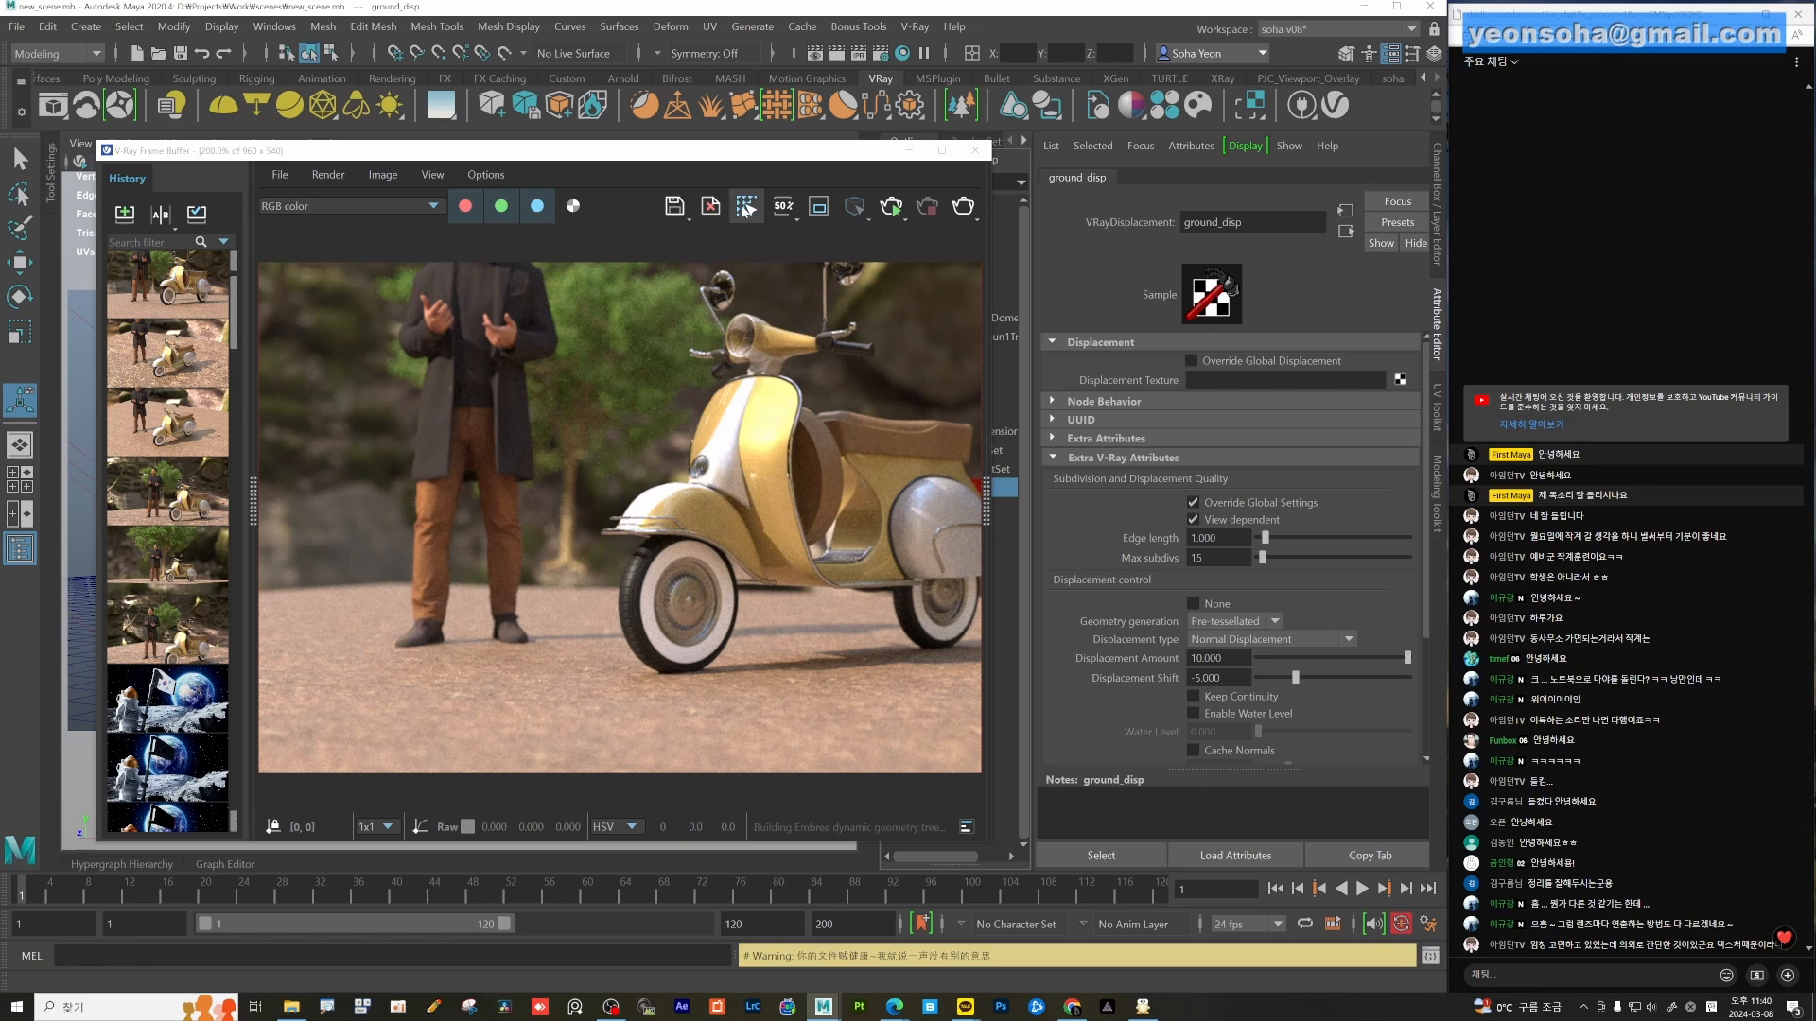
click(890, 208)
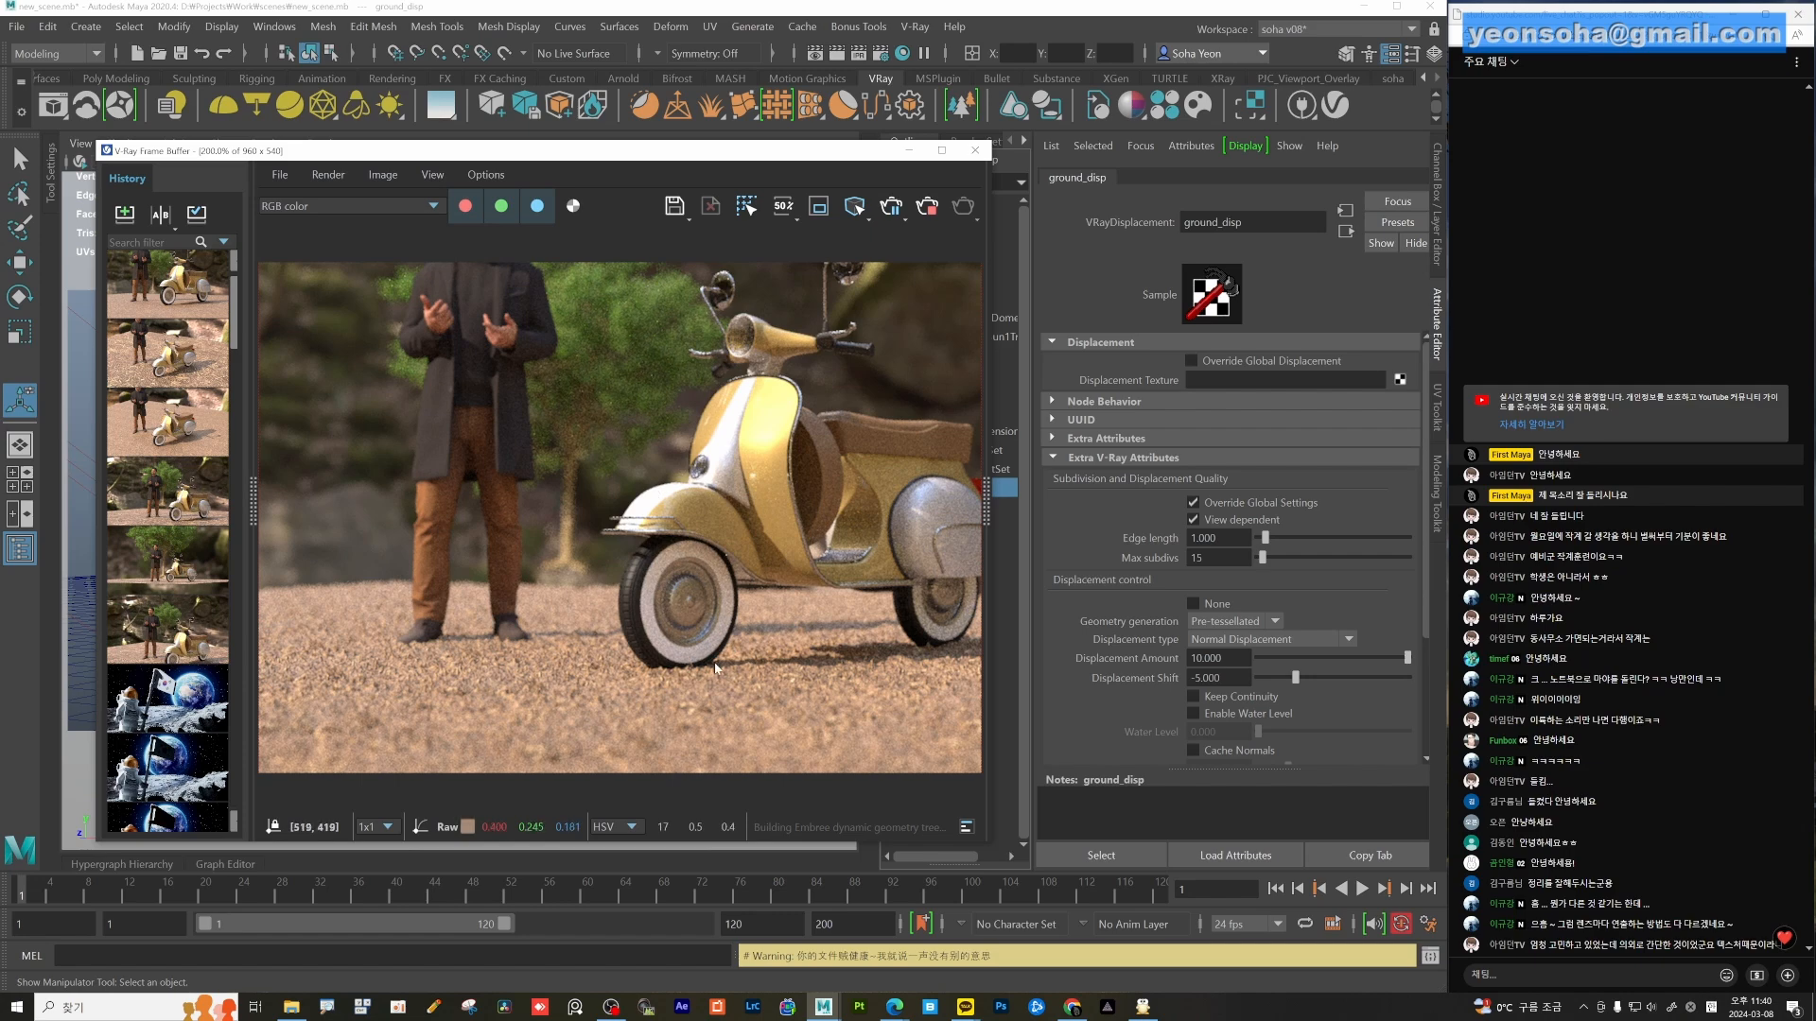
scroll(660, 702, up, 1)
scroll(696, 689, down, 1)
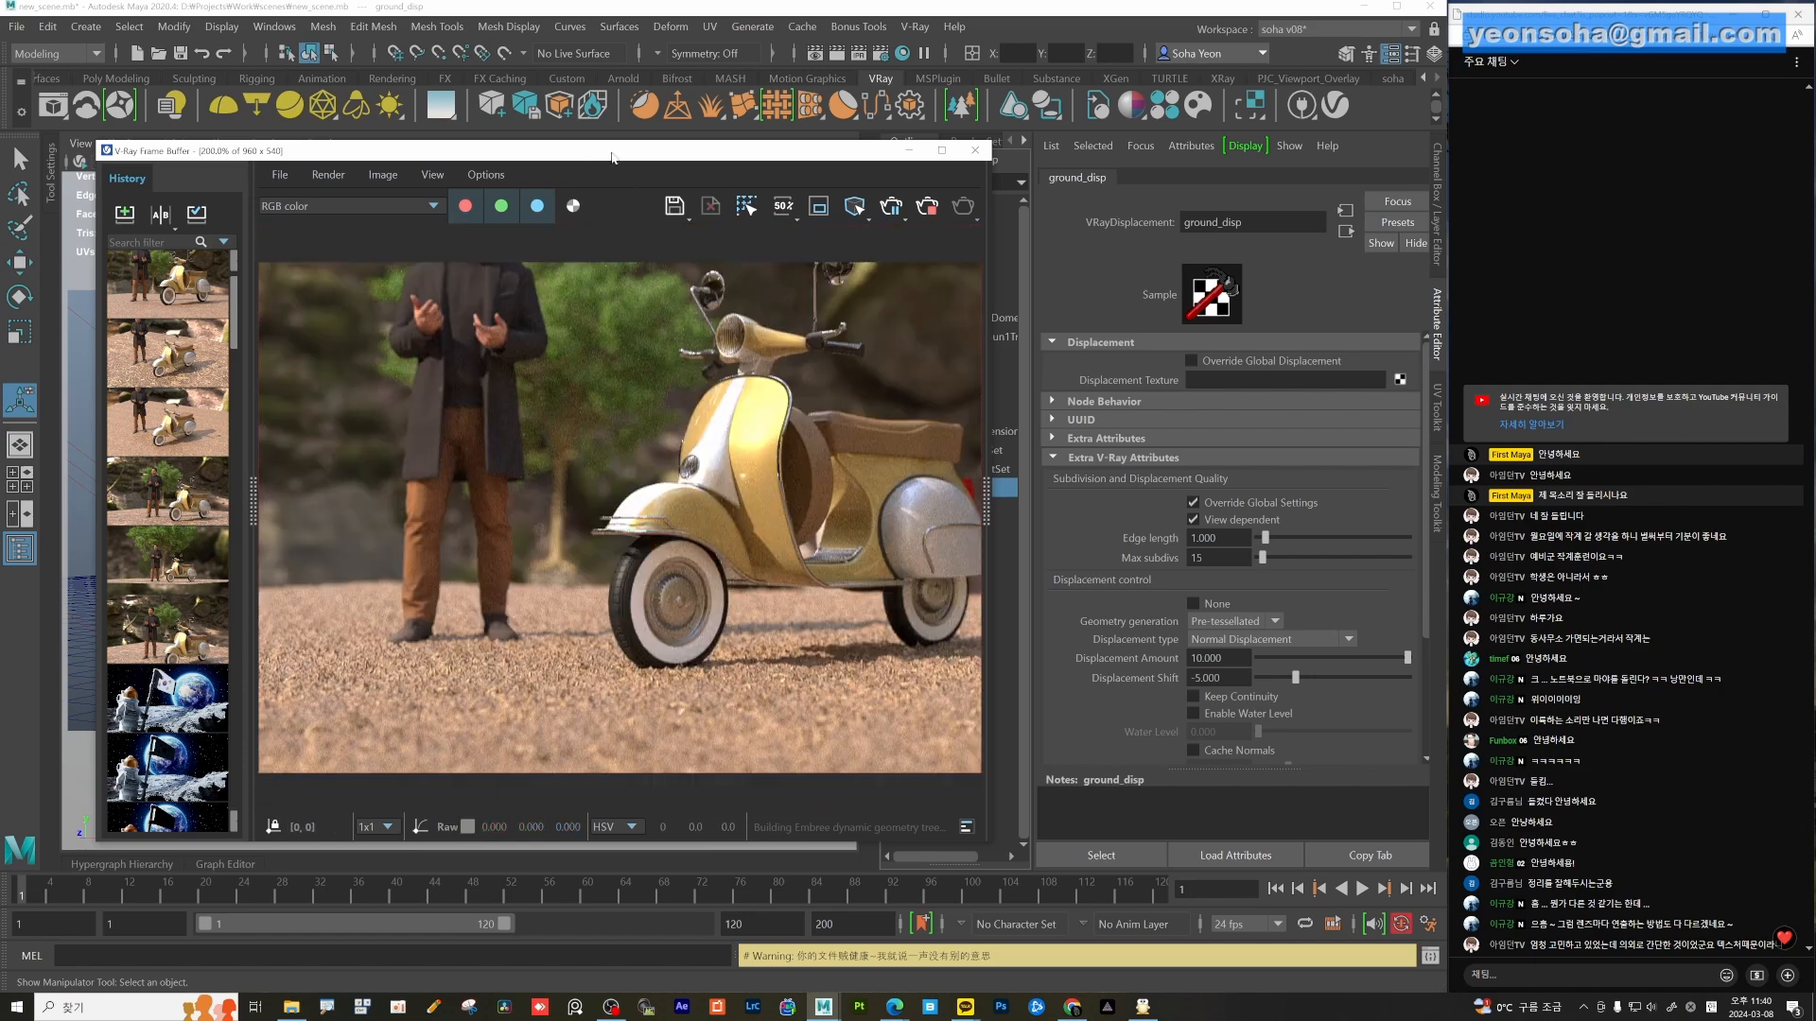
mouse_move(612, 157)
mouse_down()
mouse_move(637, 152)
mouse_move(617, 154)
mouse_up()
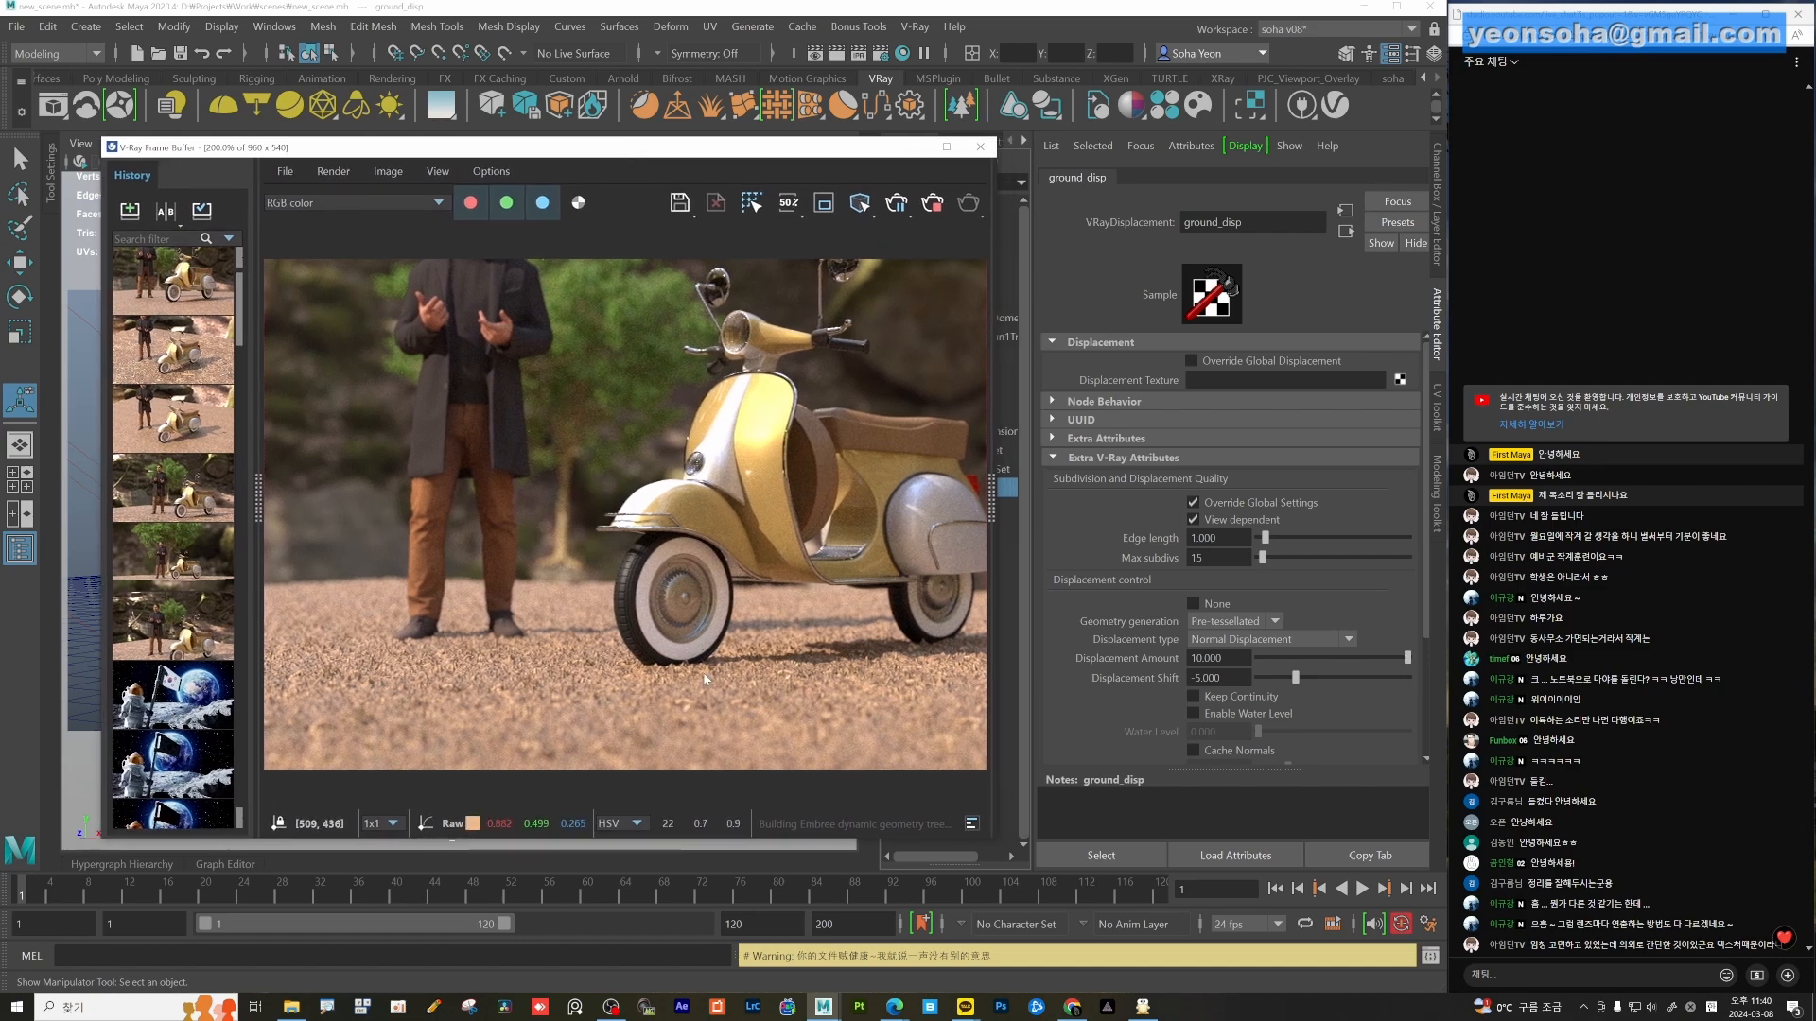
scroll(568, 690, up, 1)
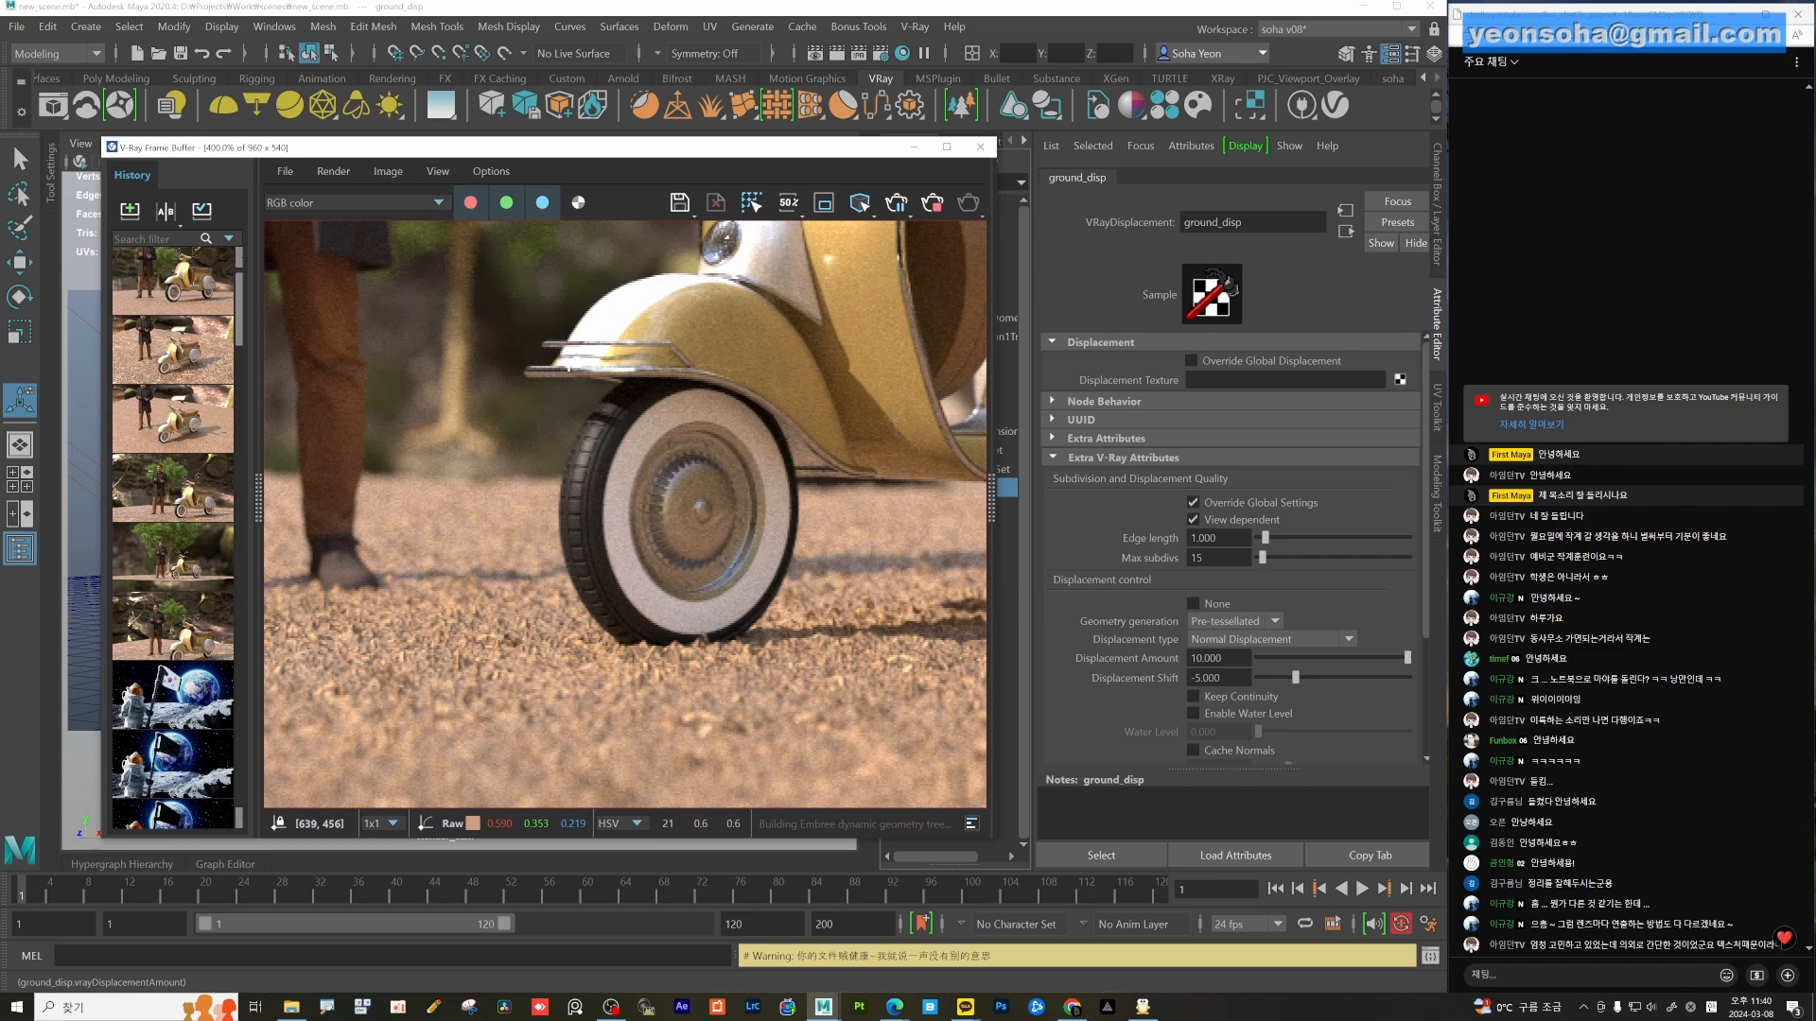
Start a new expression for ground_disp's displacement shift, with ground_disp.vrayDisplacementShift as its left-hand side.
right_click(1233, 679)
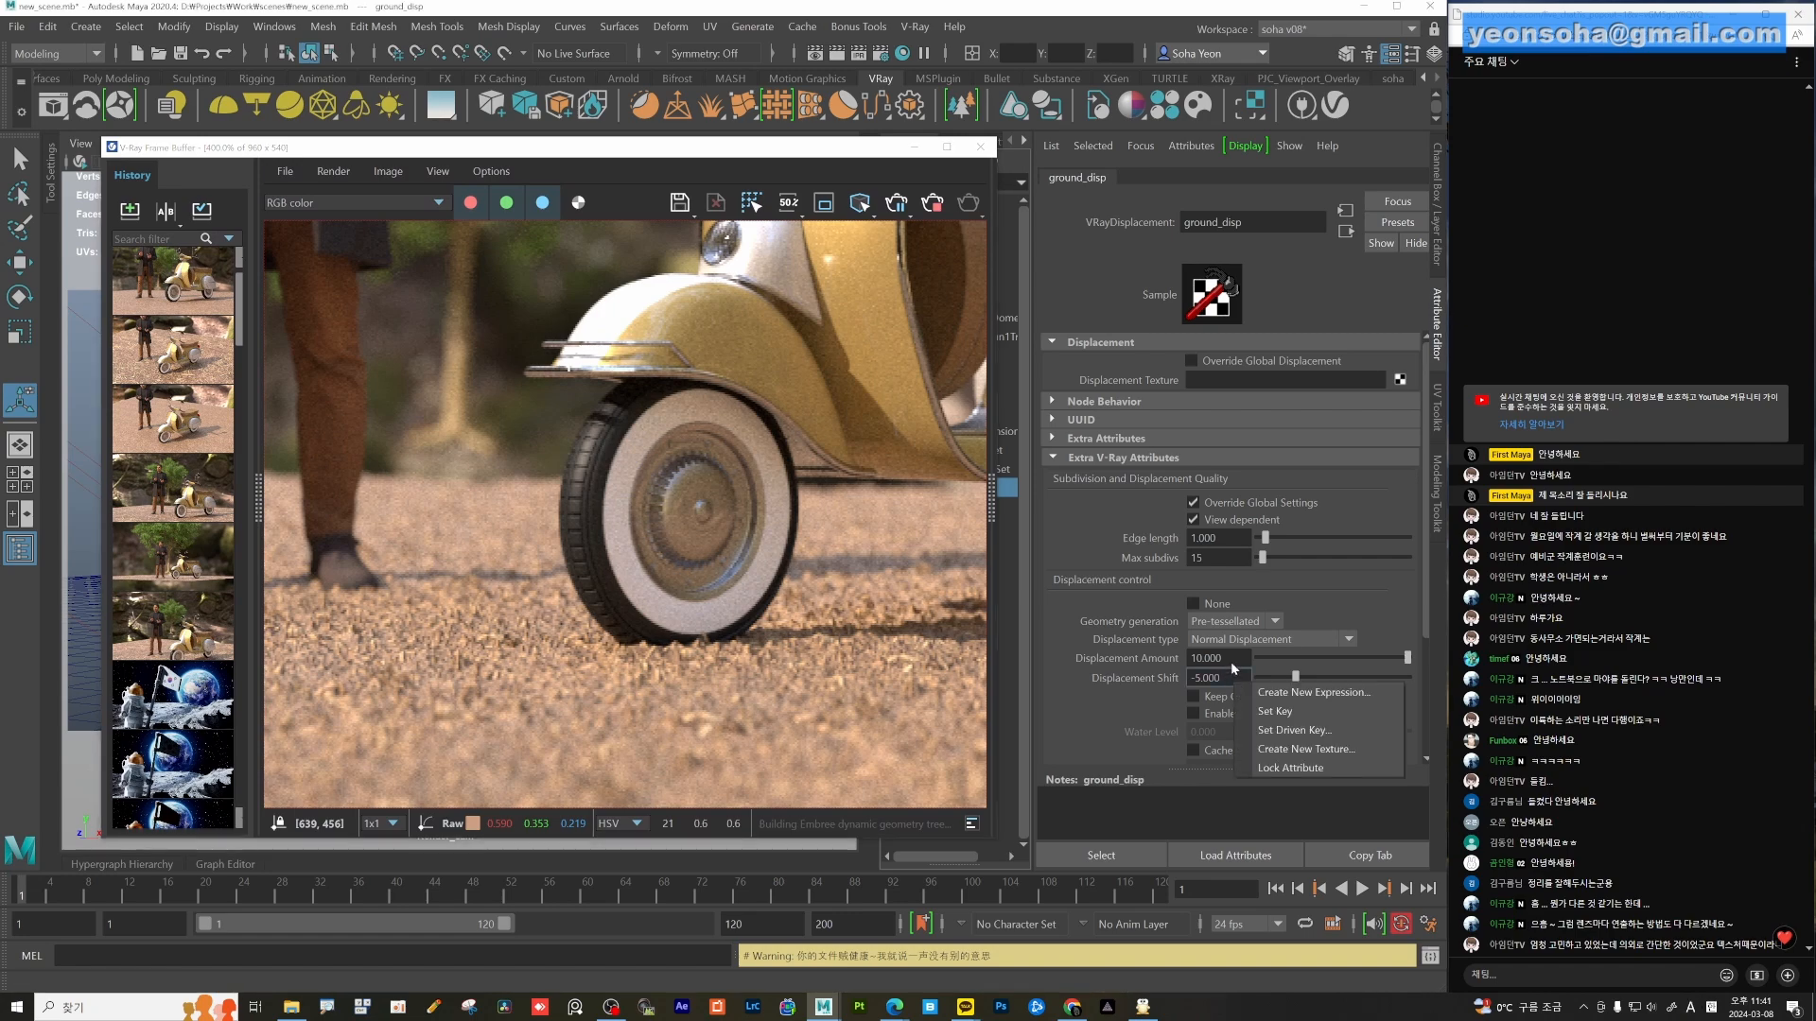
click(1220, 659)
click(1215, 658)
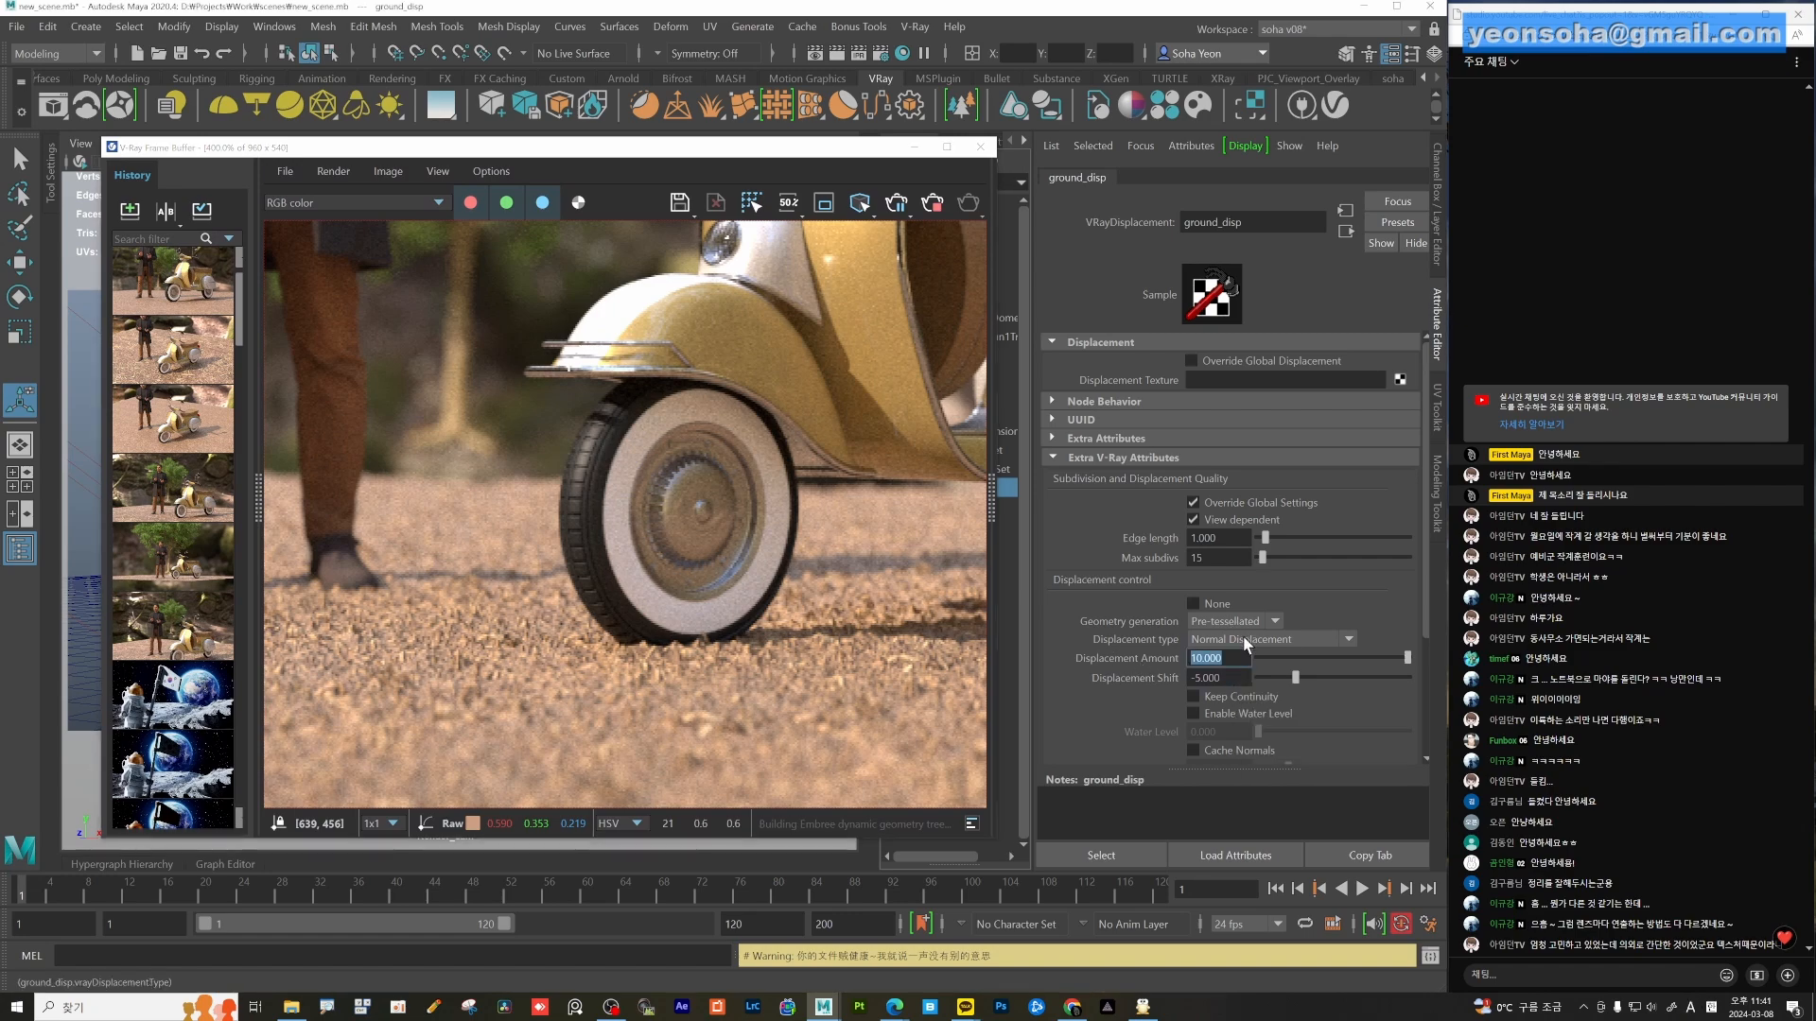
double_click(1219, 678)
right_click(1234, 677)
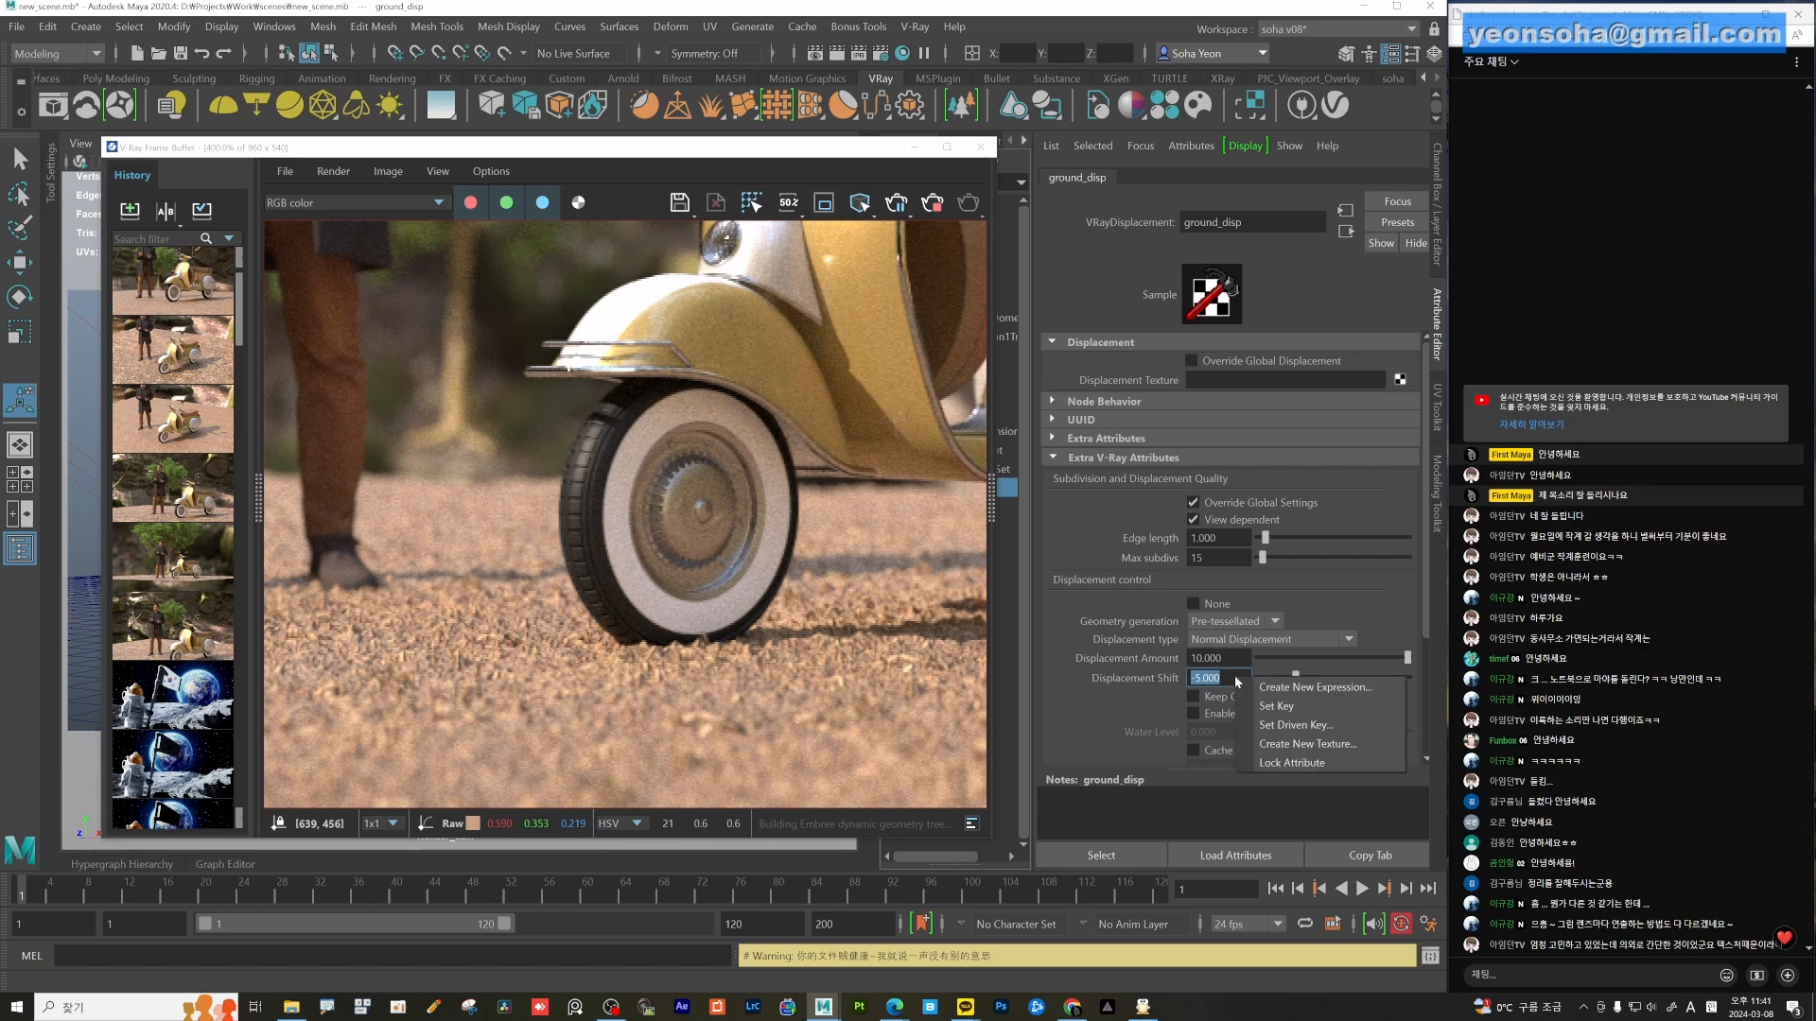
click(1286, 690)
double_click(983, 394)
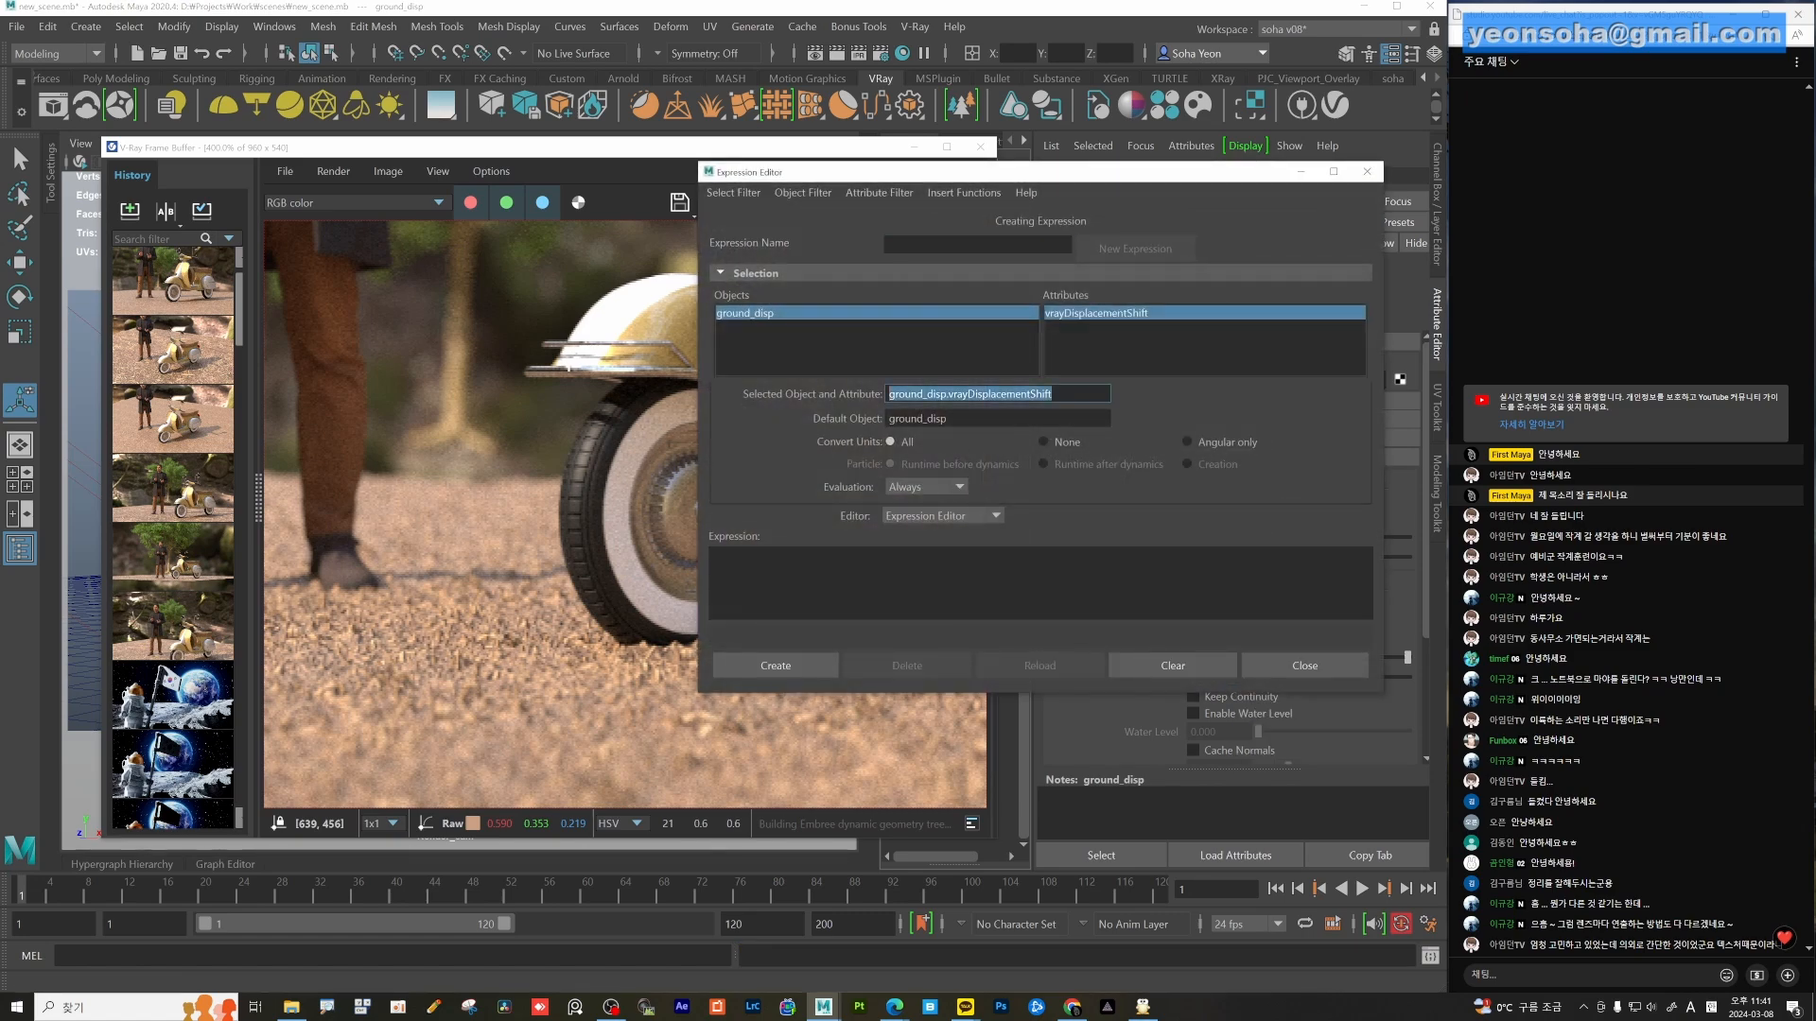
key(ctrl+c)
click(908, 577)
key(ctrl+v)
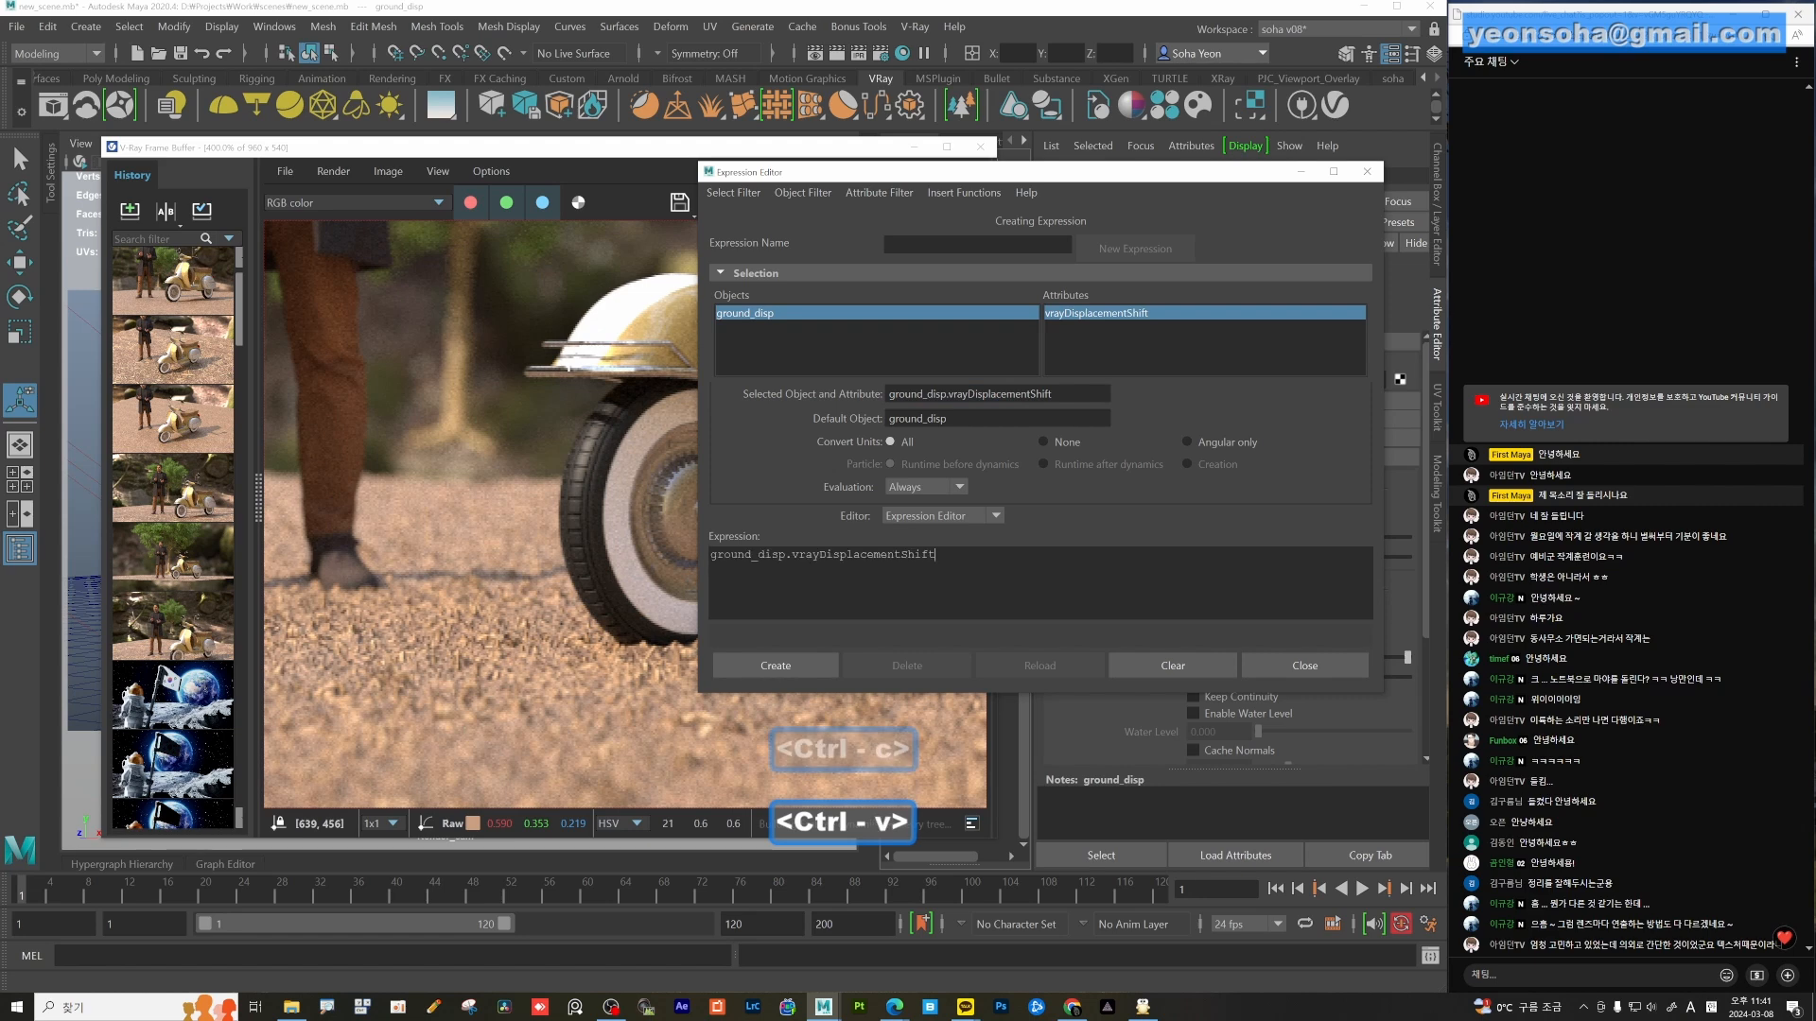
Complete the expression with "= -ground_disp.vrayDisplacementAmount/2;" and create it.
text(= )
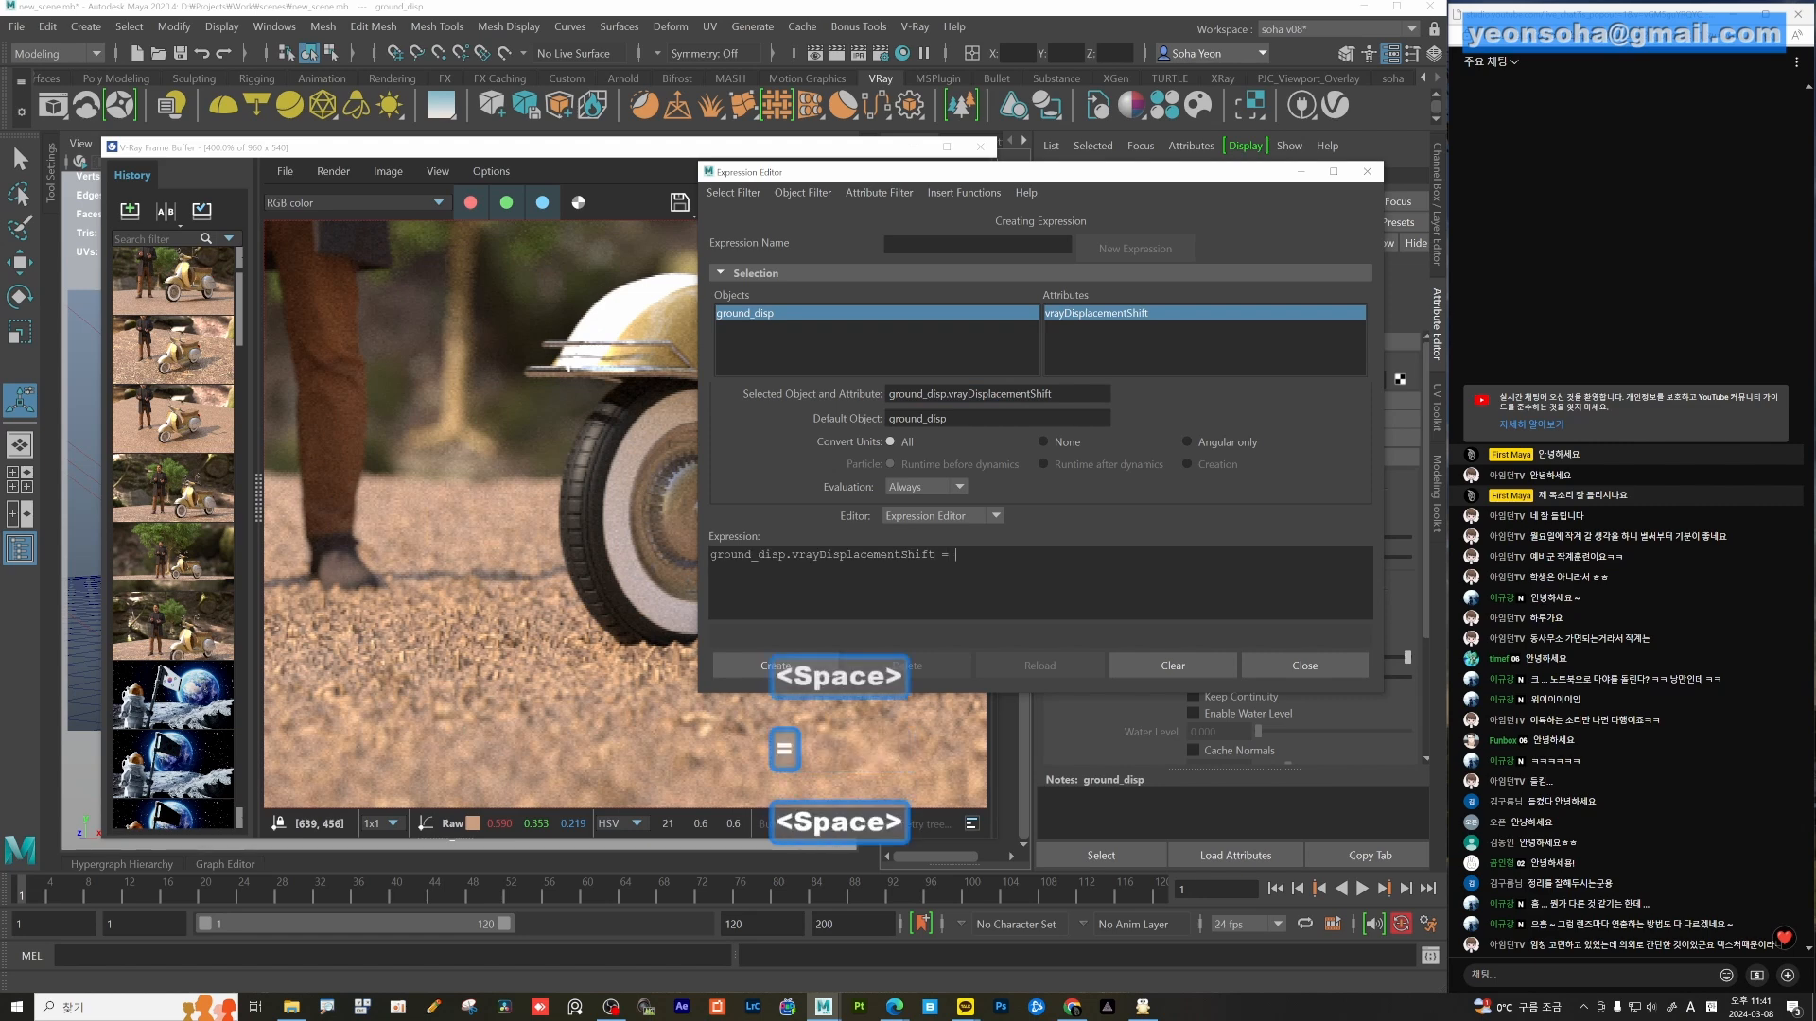
text(-)
key(ctrl+v)
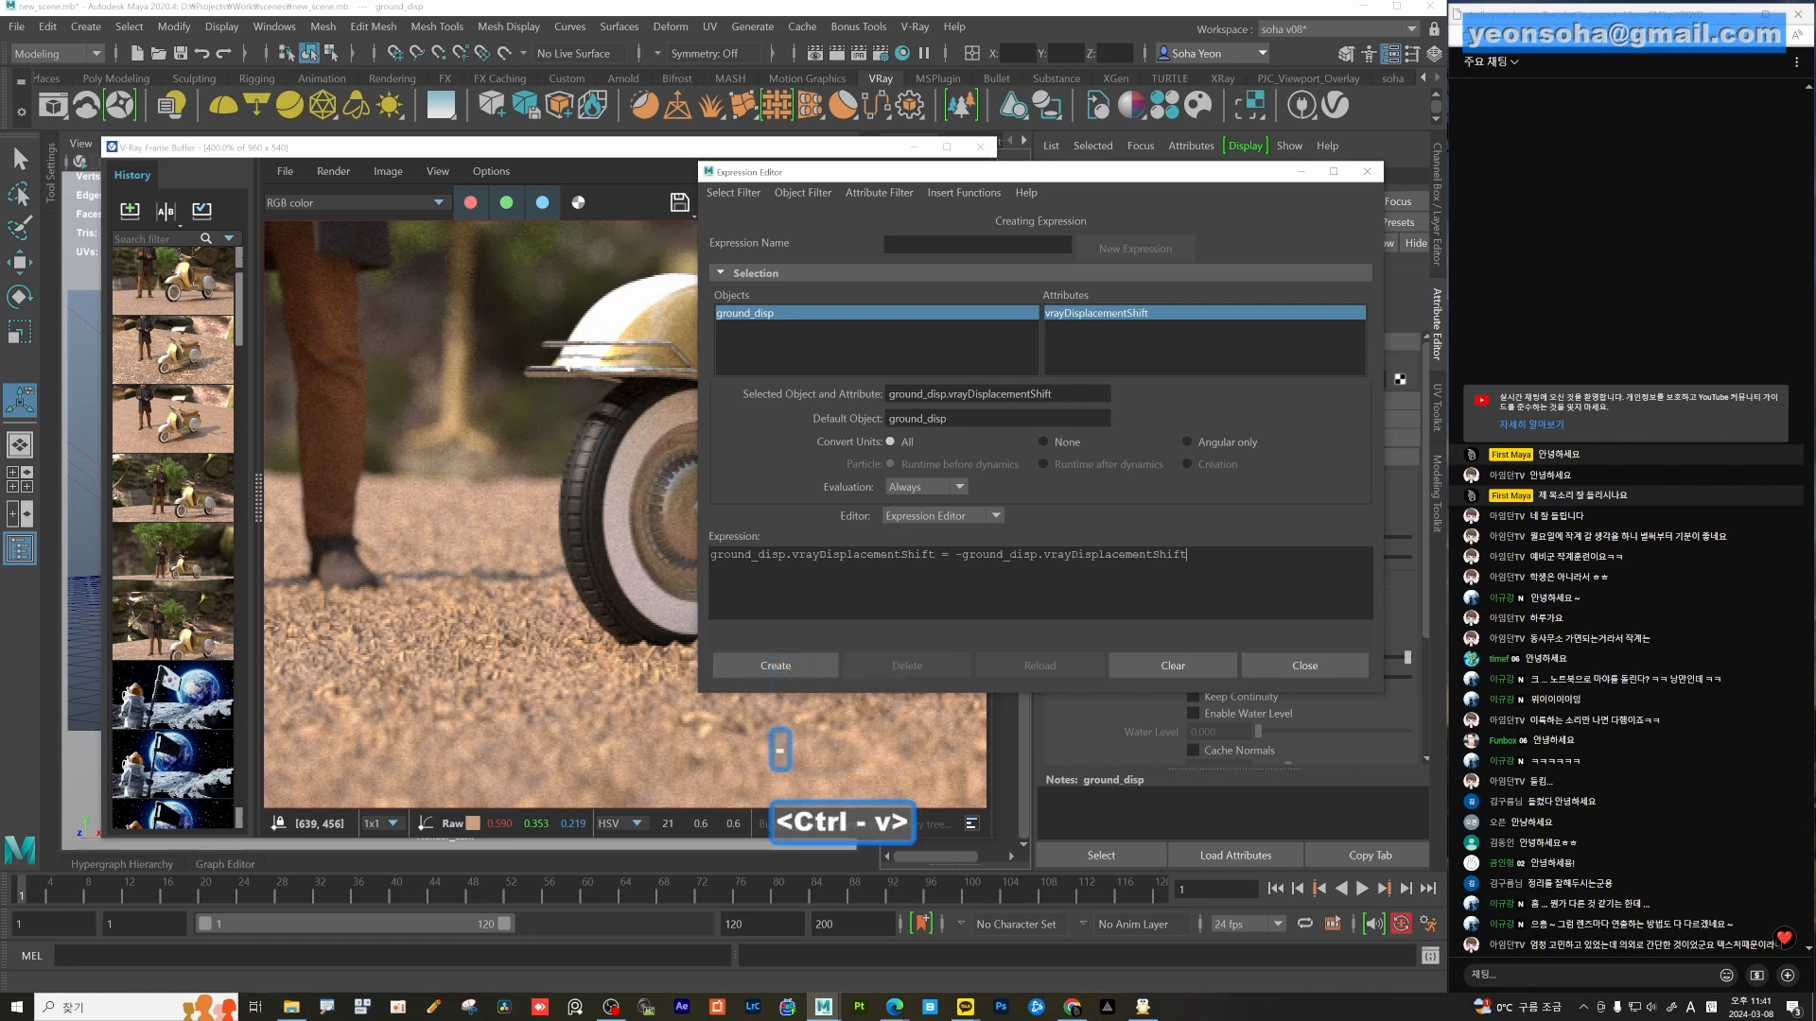
key(BackSpace)
key(BackSpace)
key(BackSpace)
key(BackSpace)
key(BackSpace)
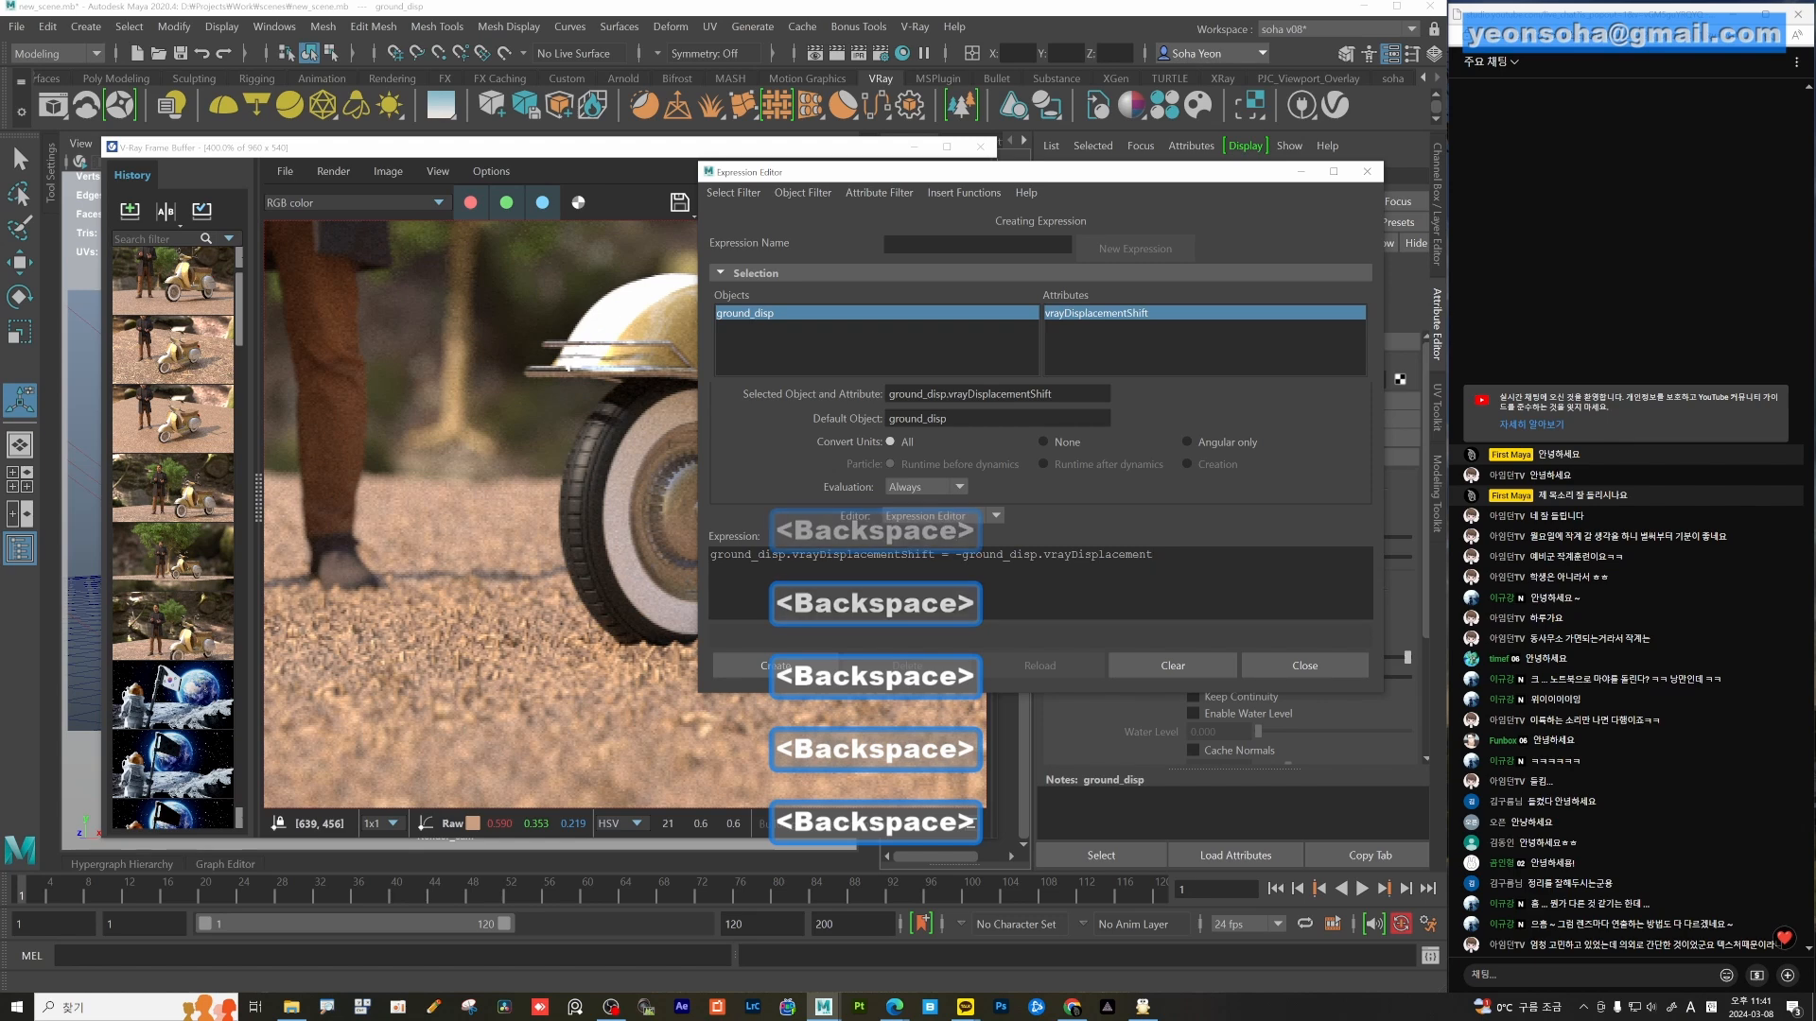
text(Amount/)
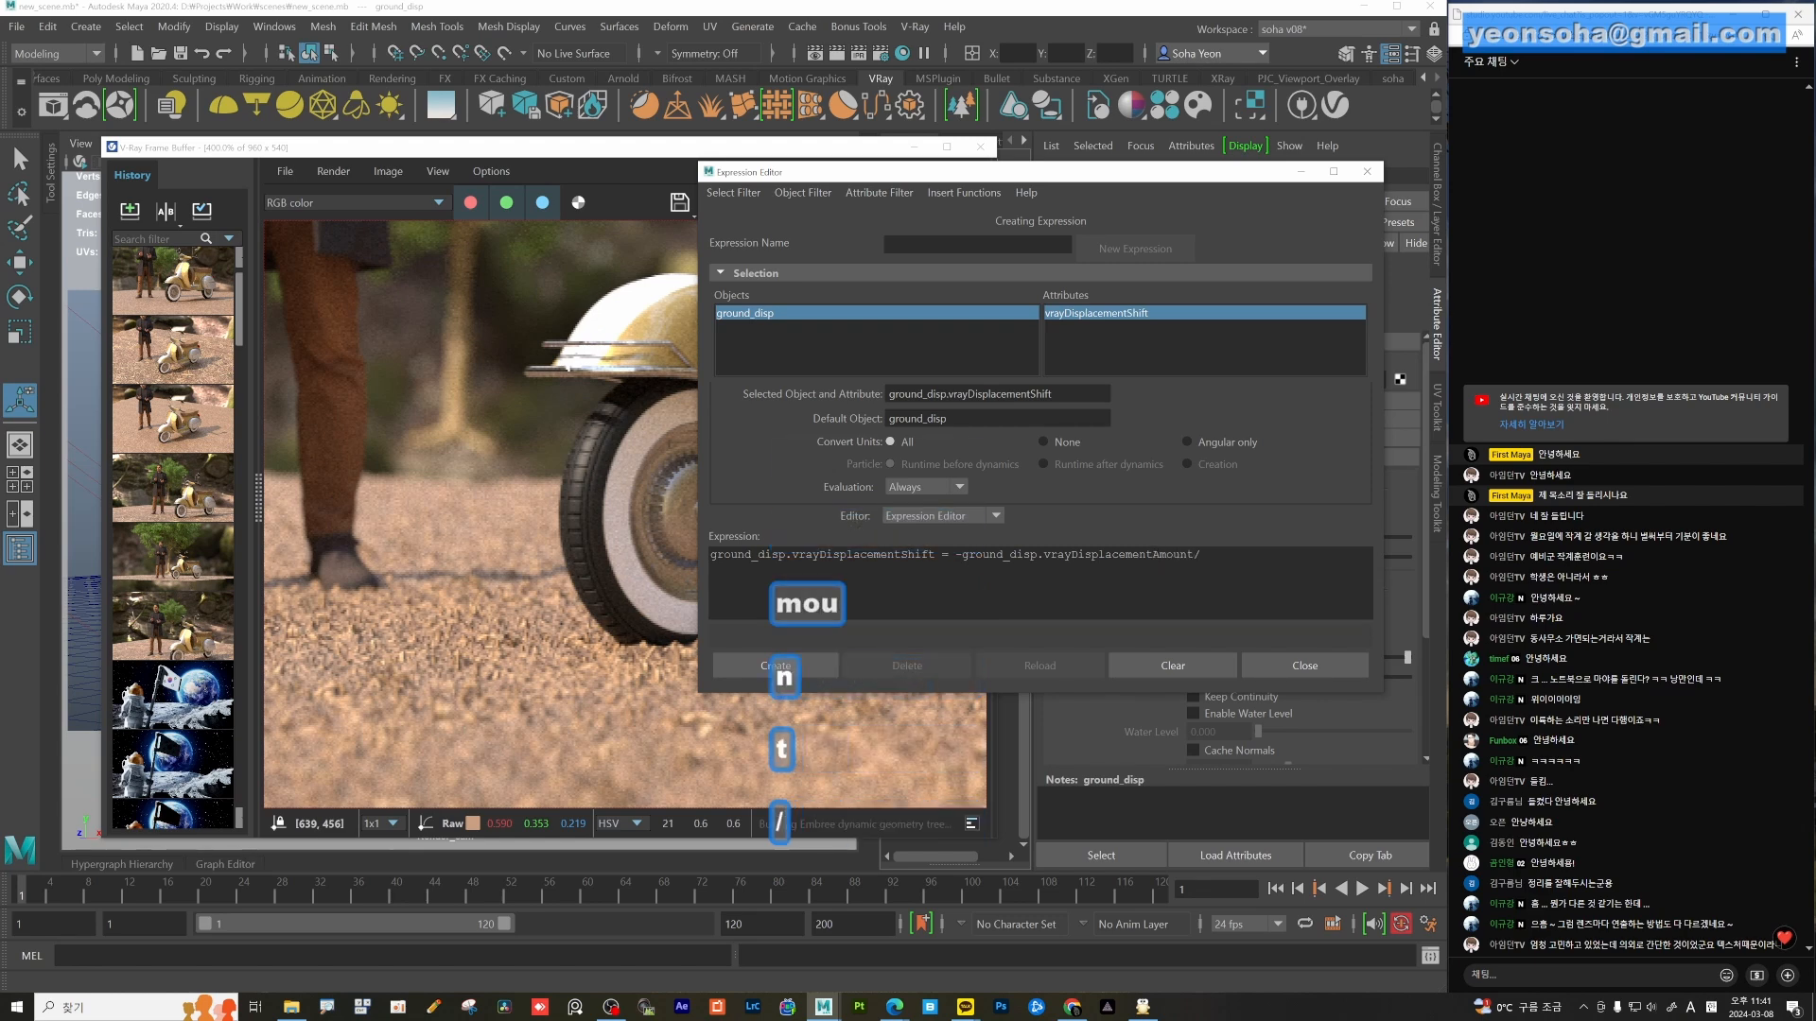
text(2;)
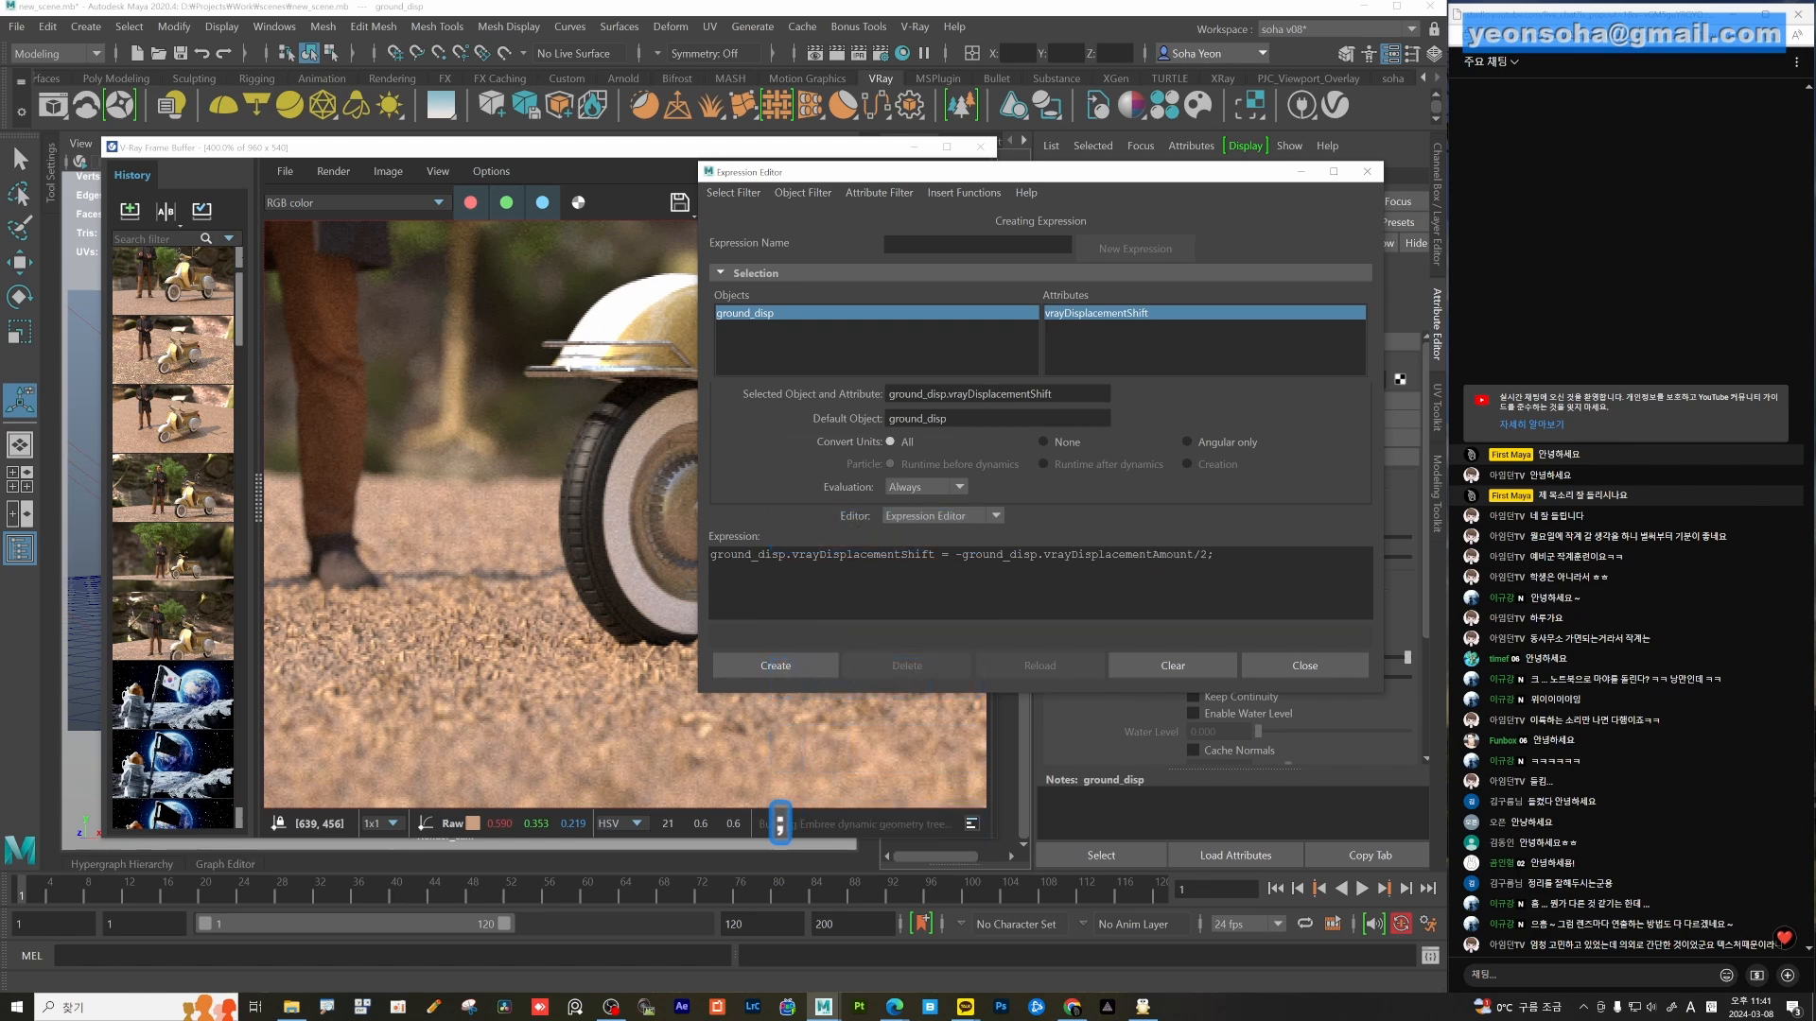
click(767, 666)
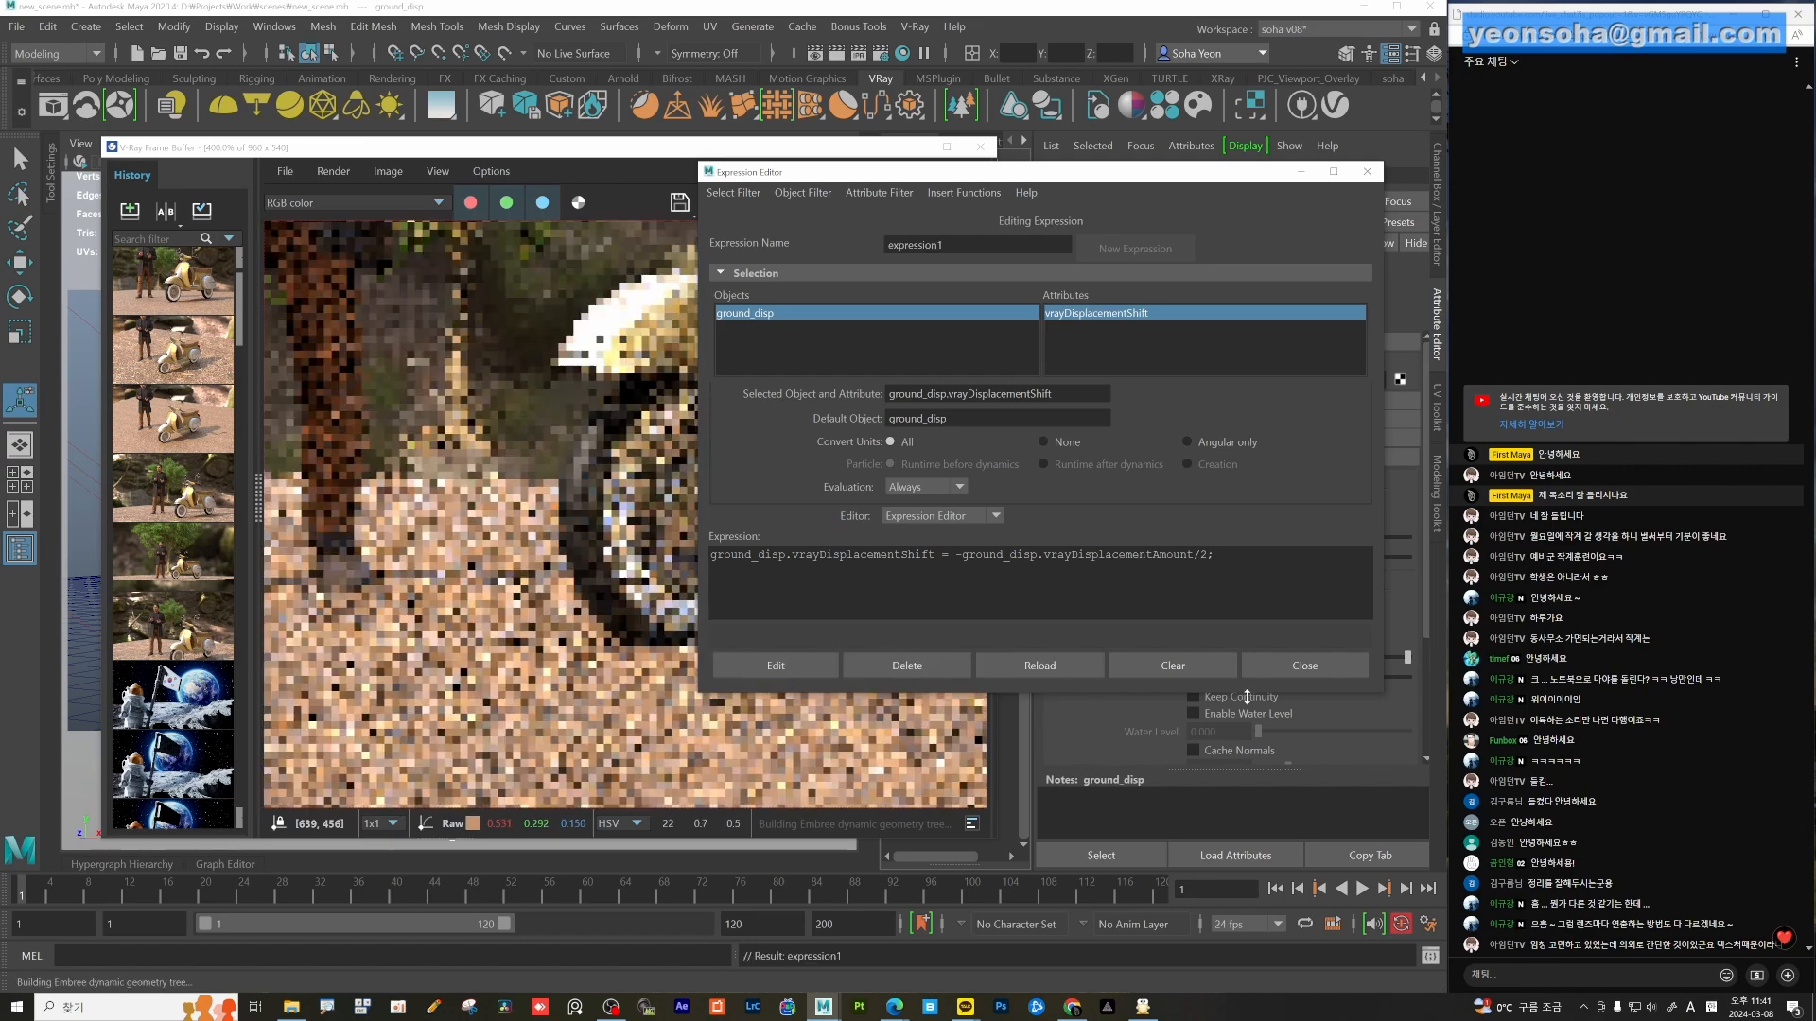
Close the Expression Editor, set ground_disp's displacement amount to 20 and restart the interactive render.
click(1286, 663)
drag(1232, 659, 1073, 642)
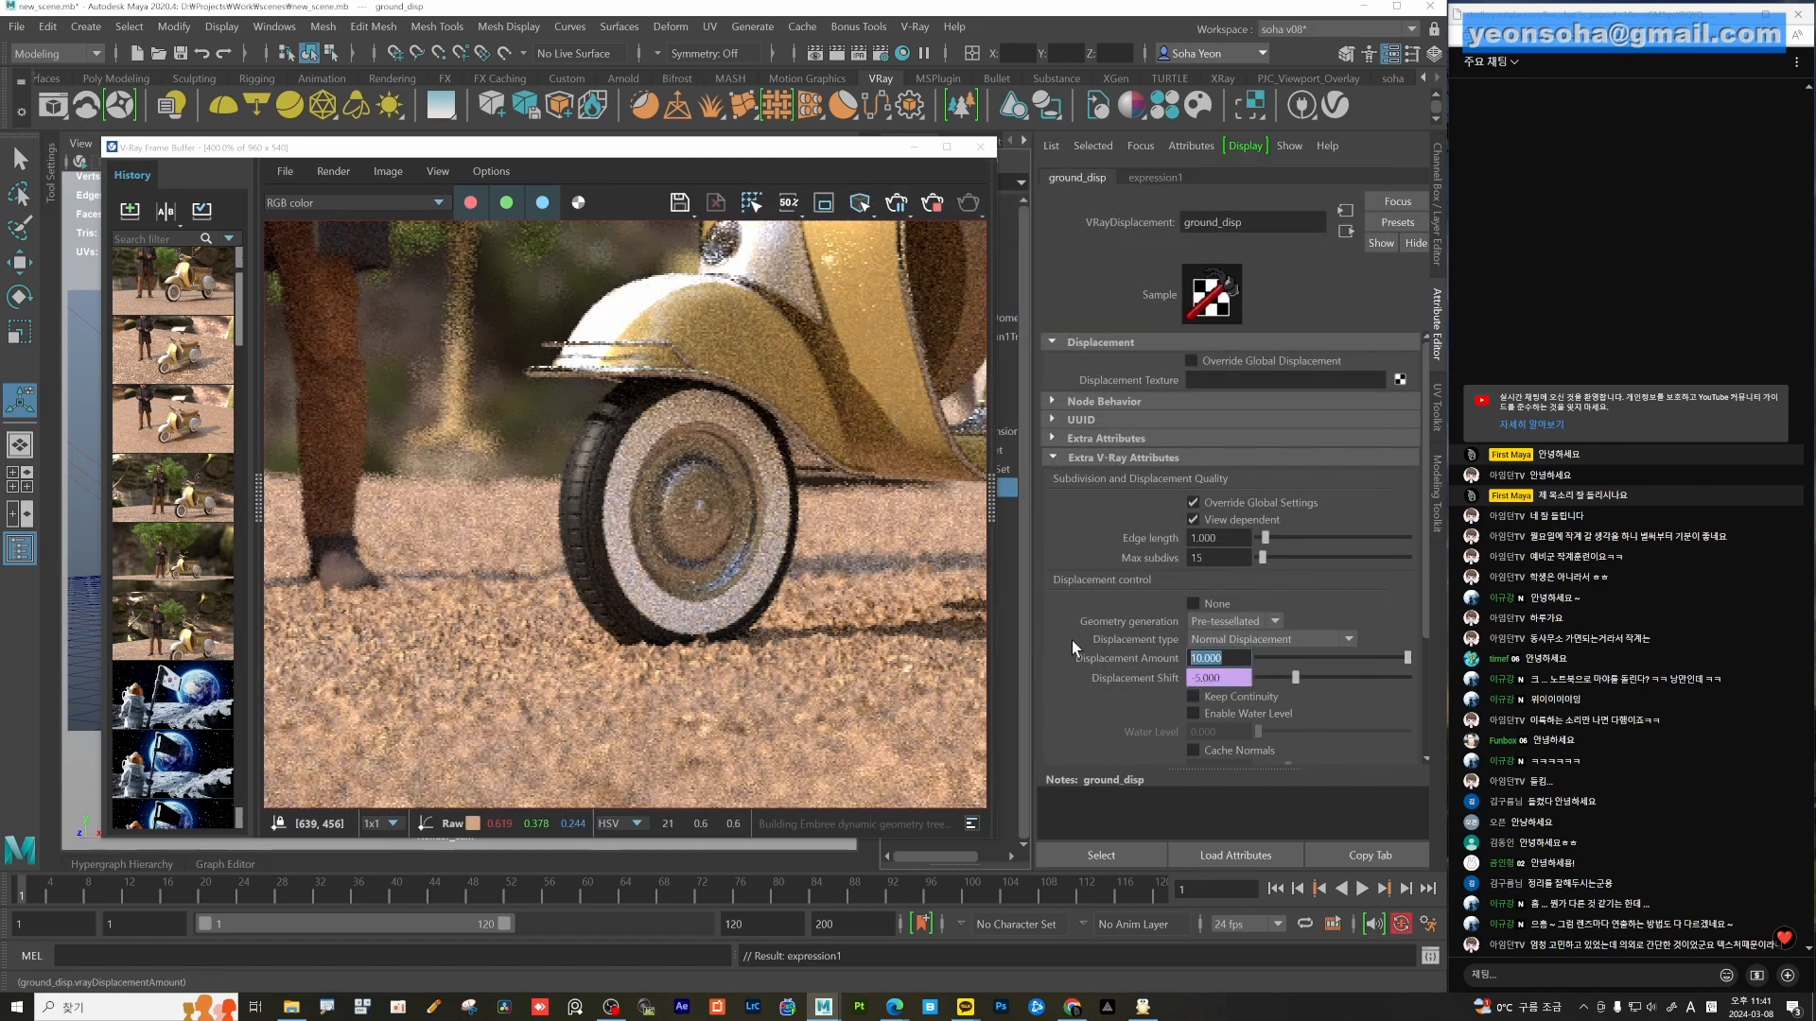
text(20)
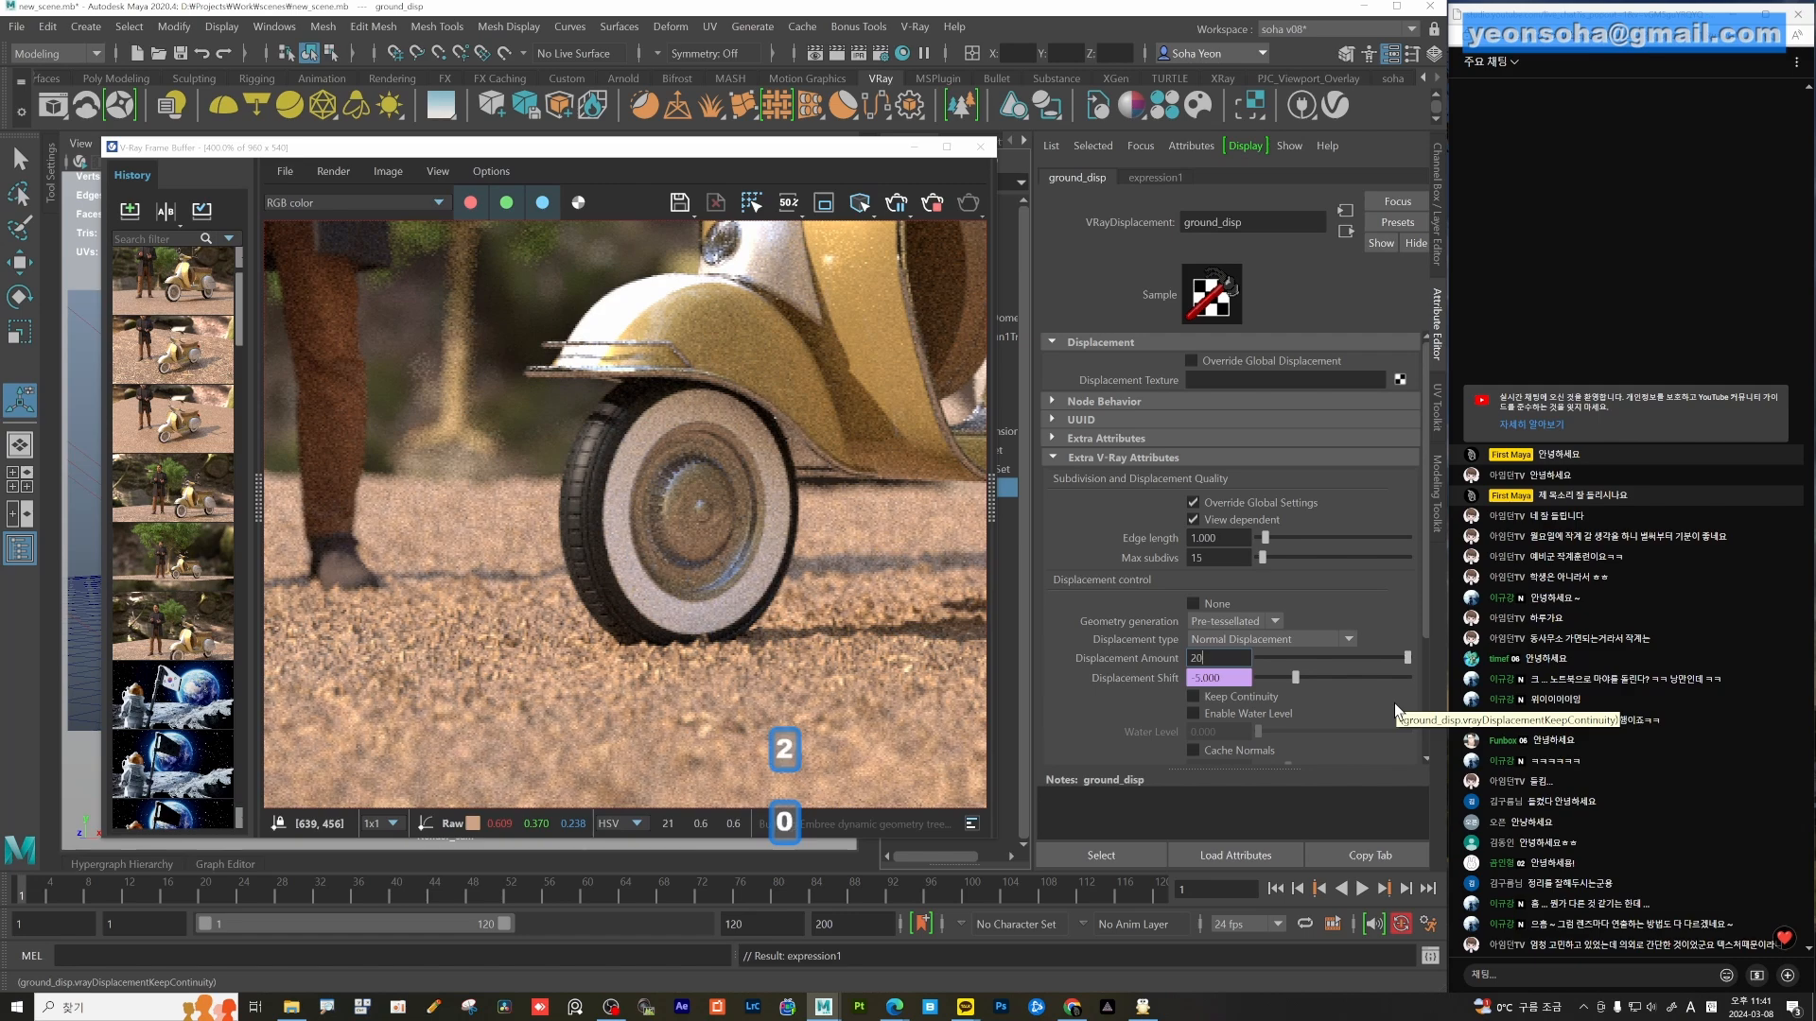
key(Return)
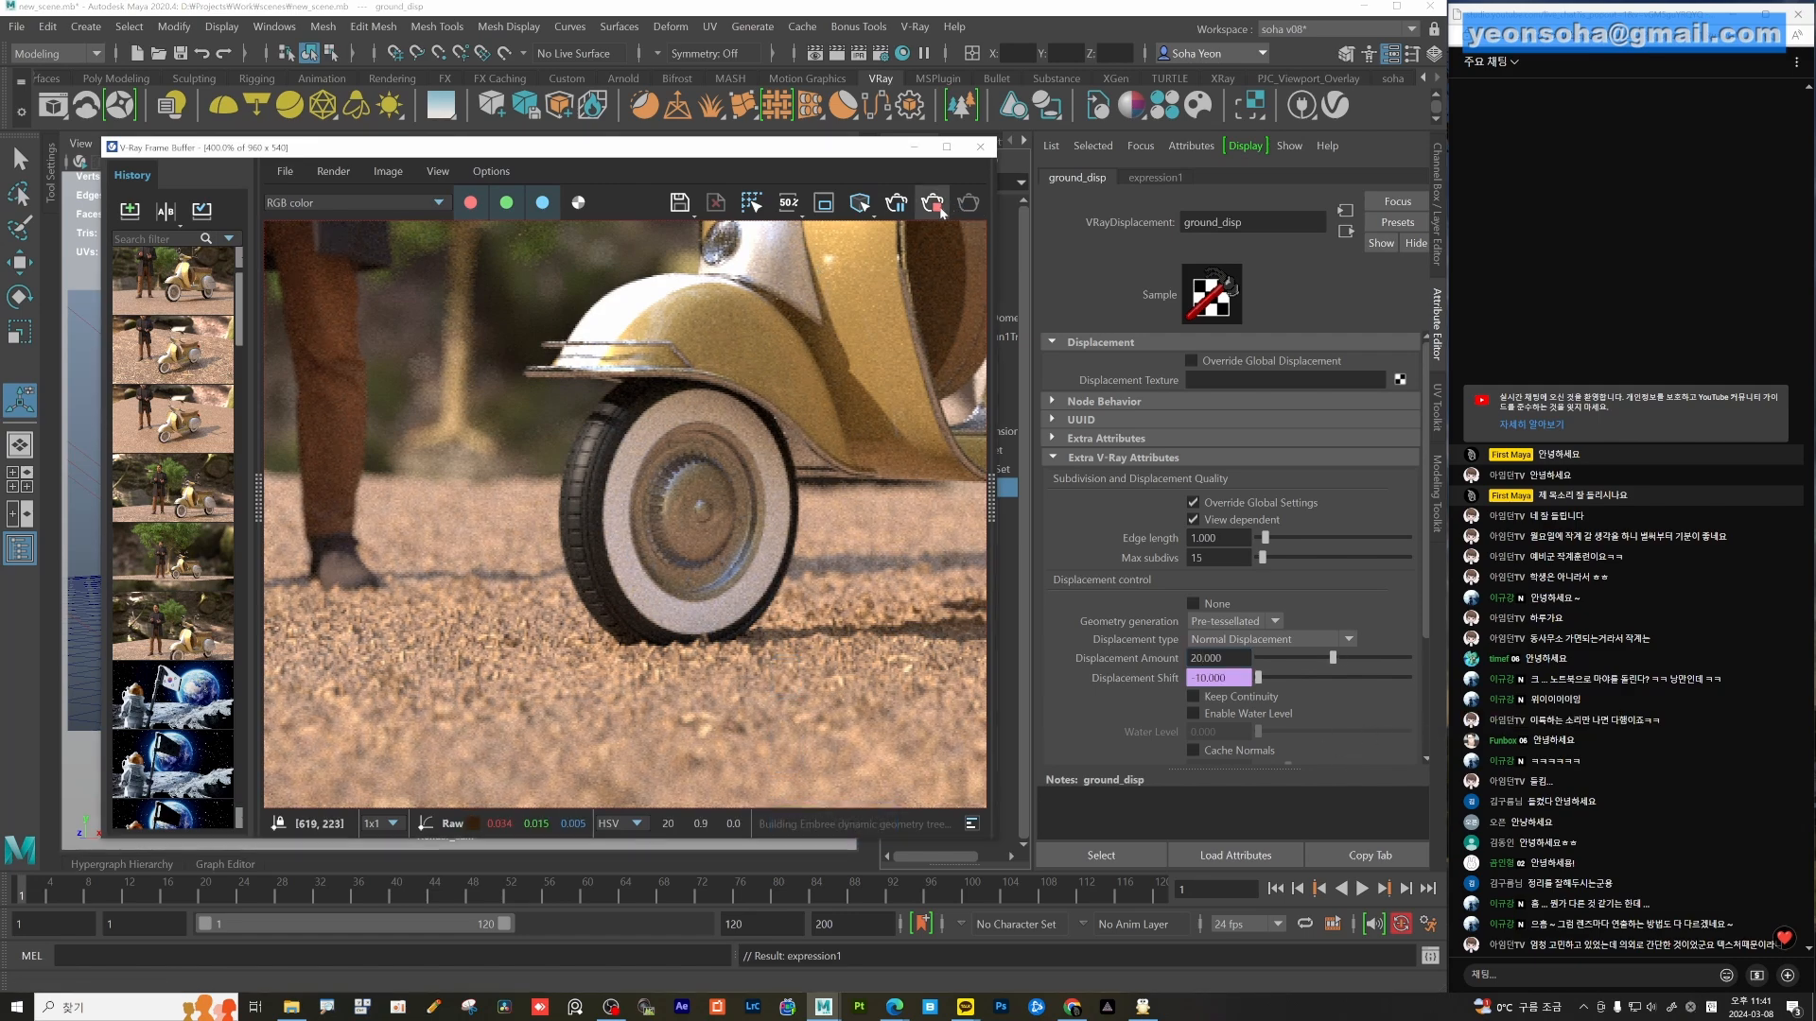
click(897, 204)
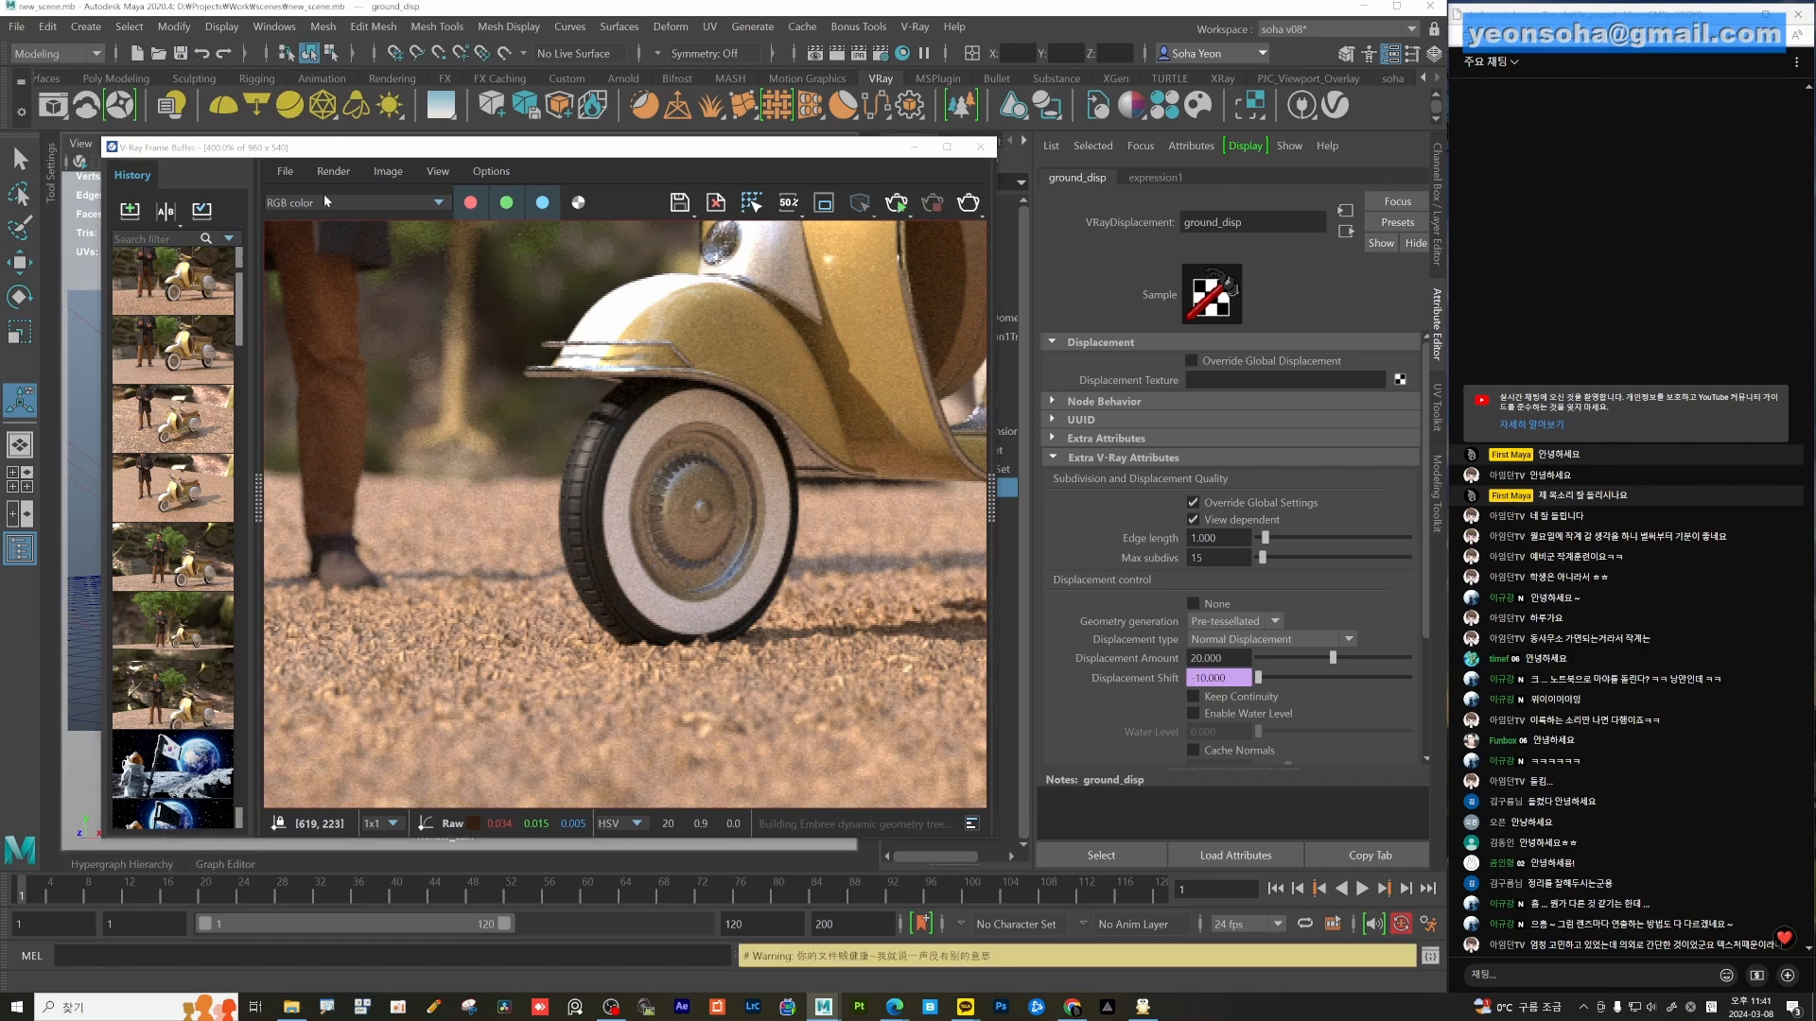
click(896, 204)
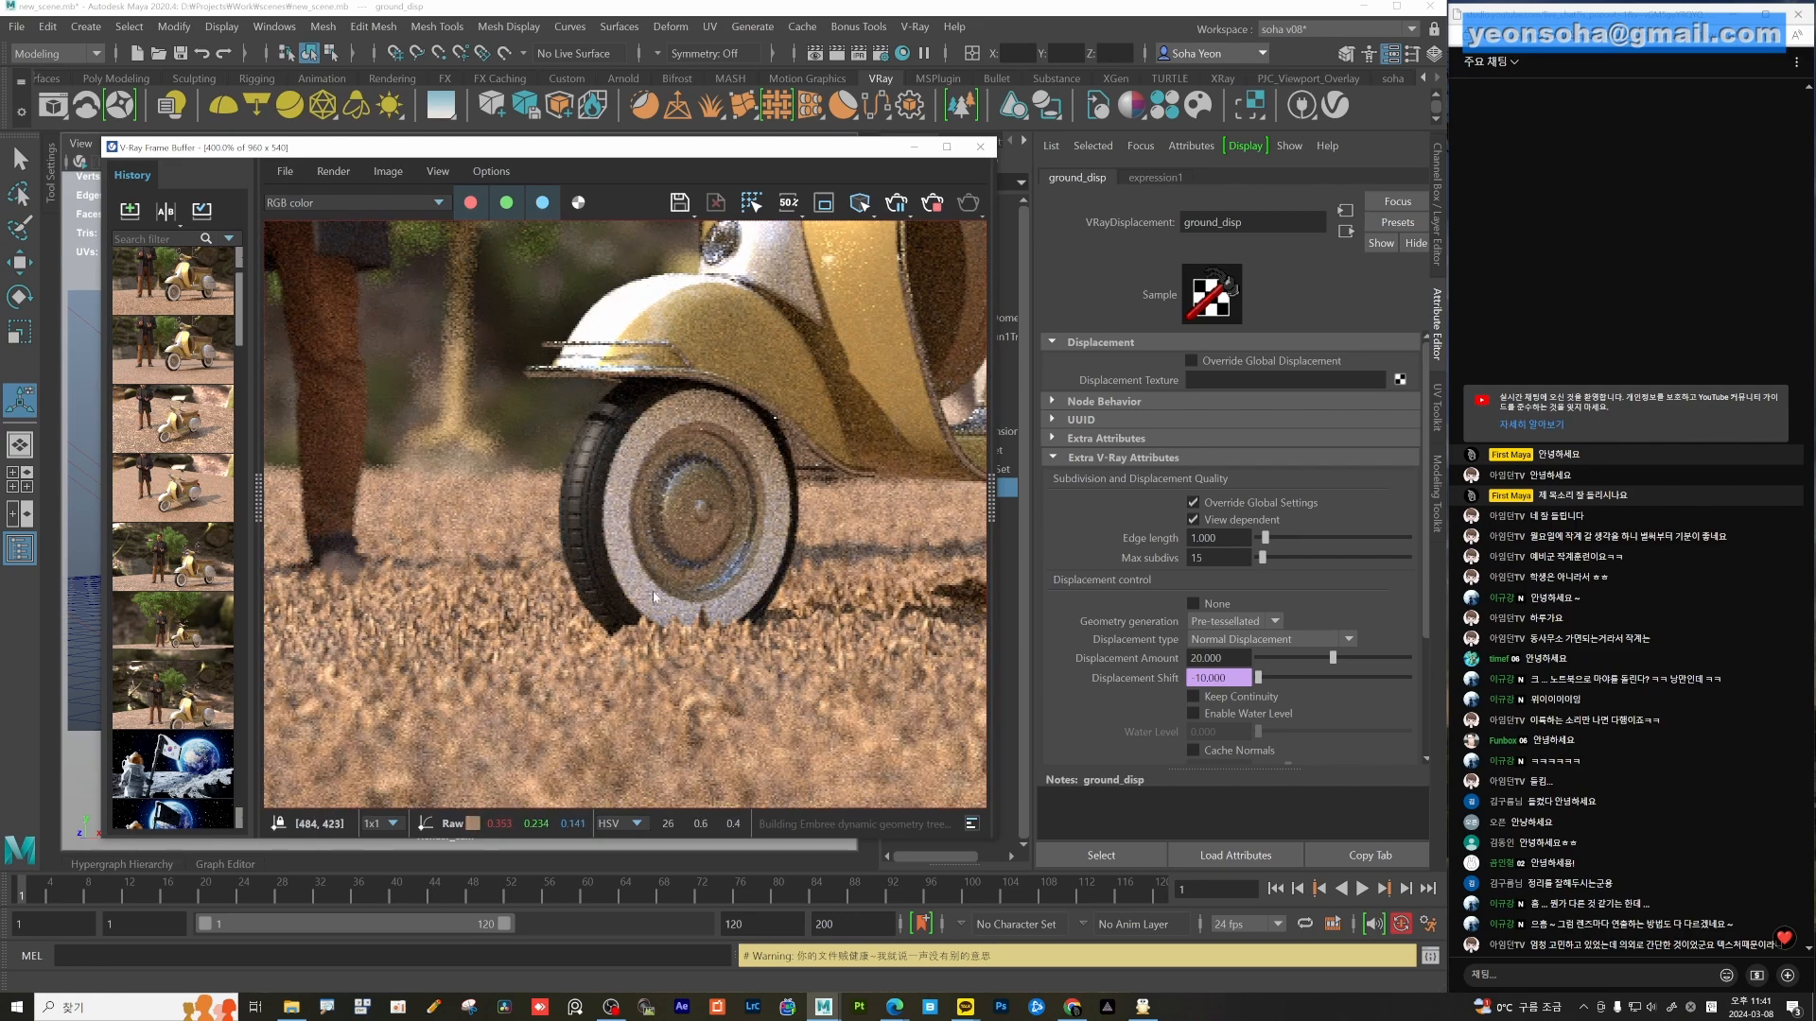
Set ground_disp's displacement amount to 4 and restart the interactive render.
drag(1235, 659, 1089, 647)
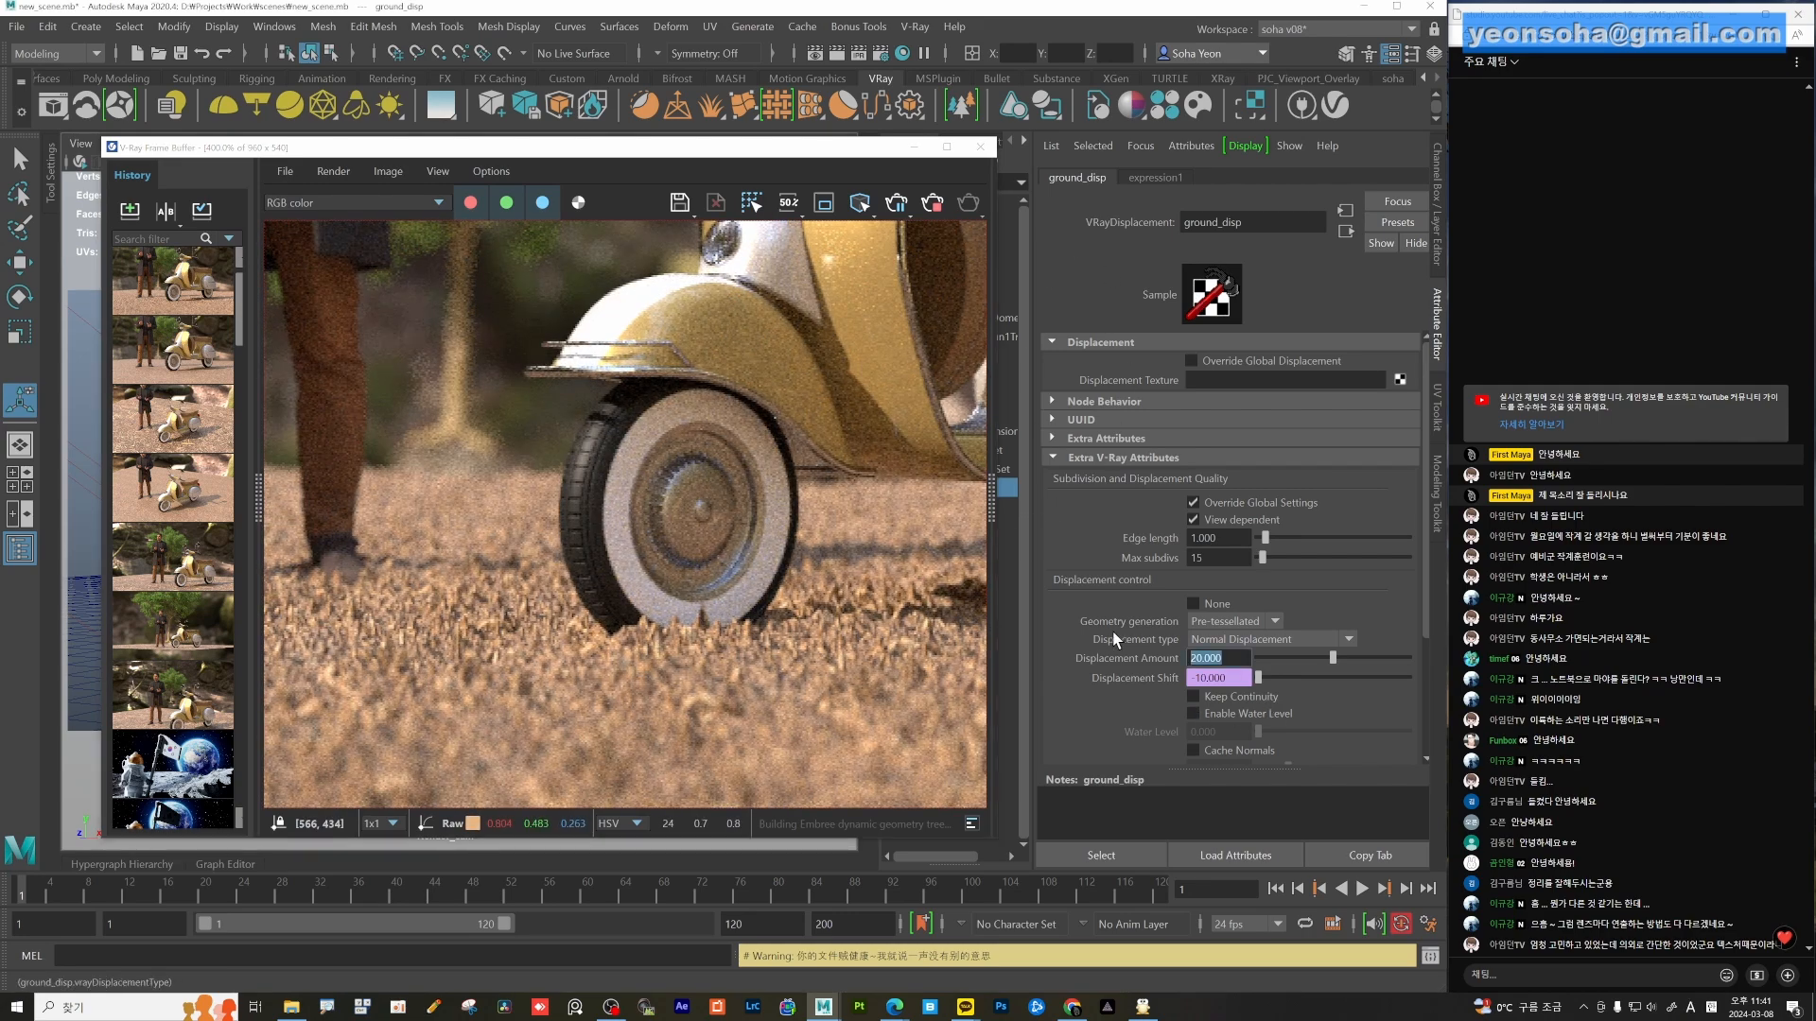
text(4)
key(Return)
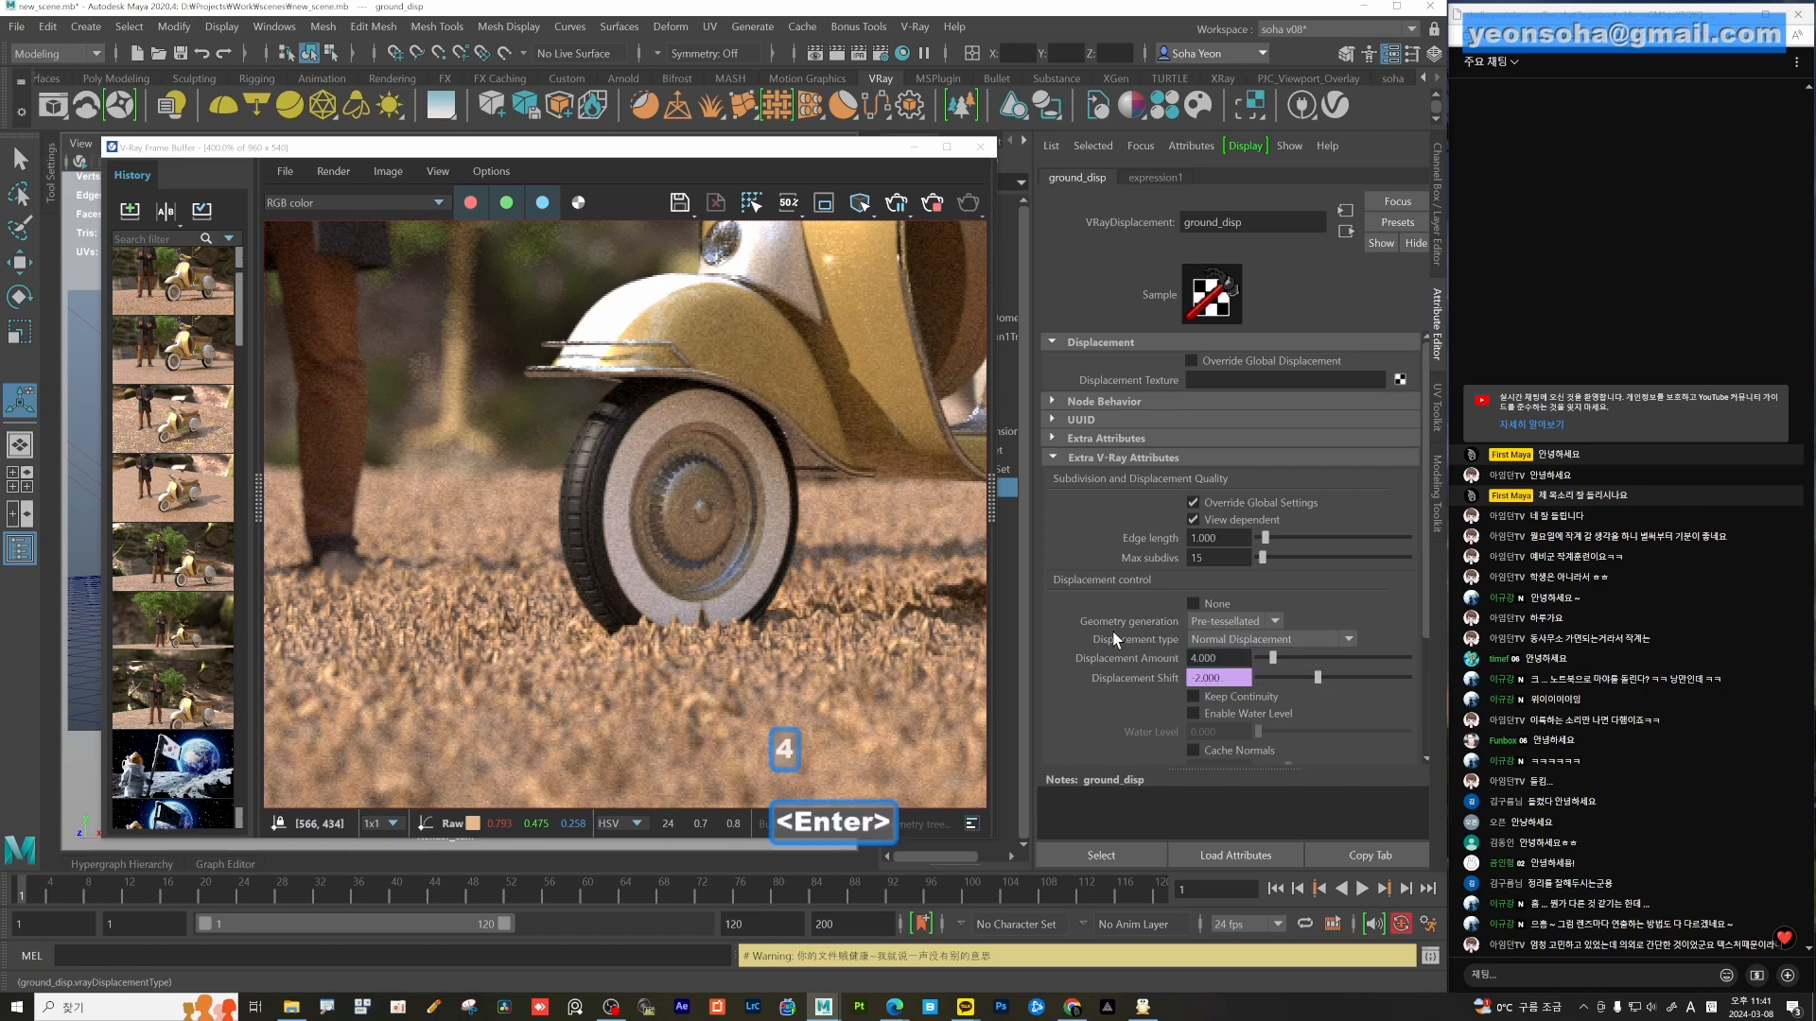
click(896, 204)
click(899, 205)
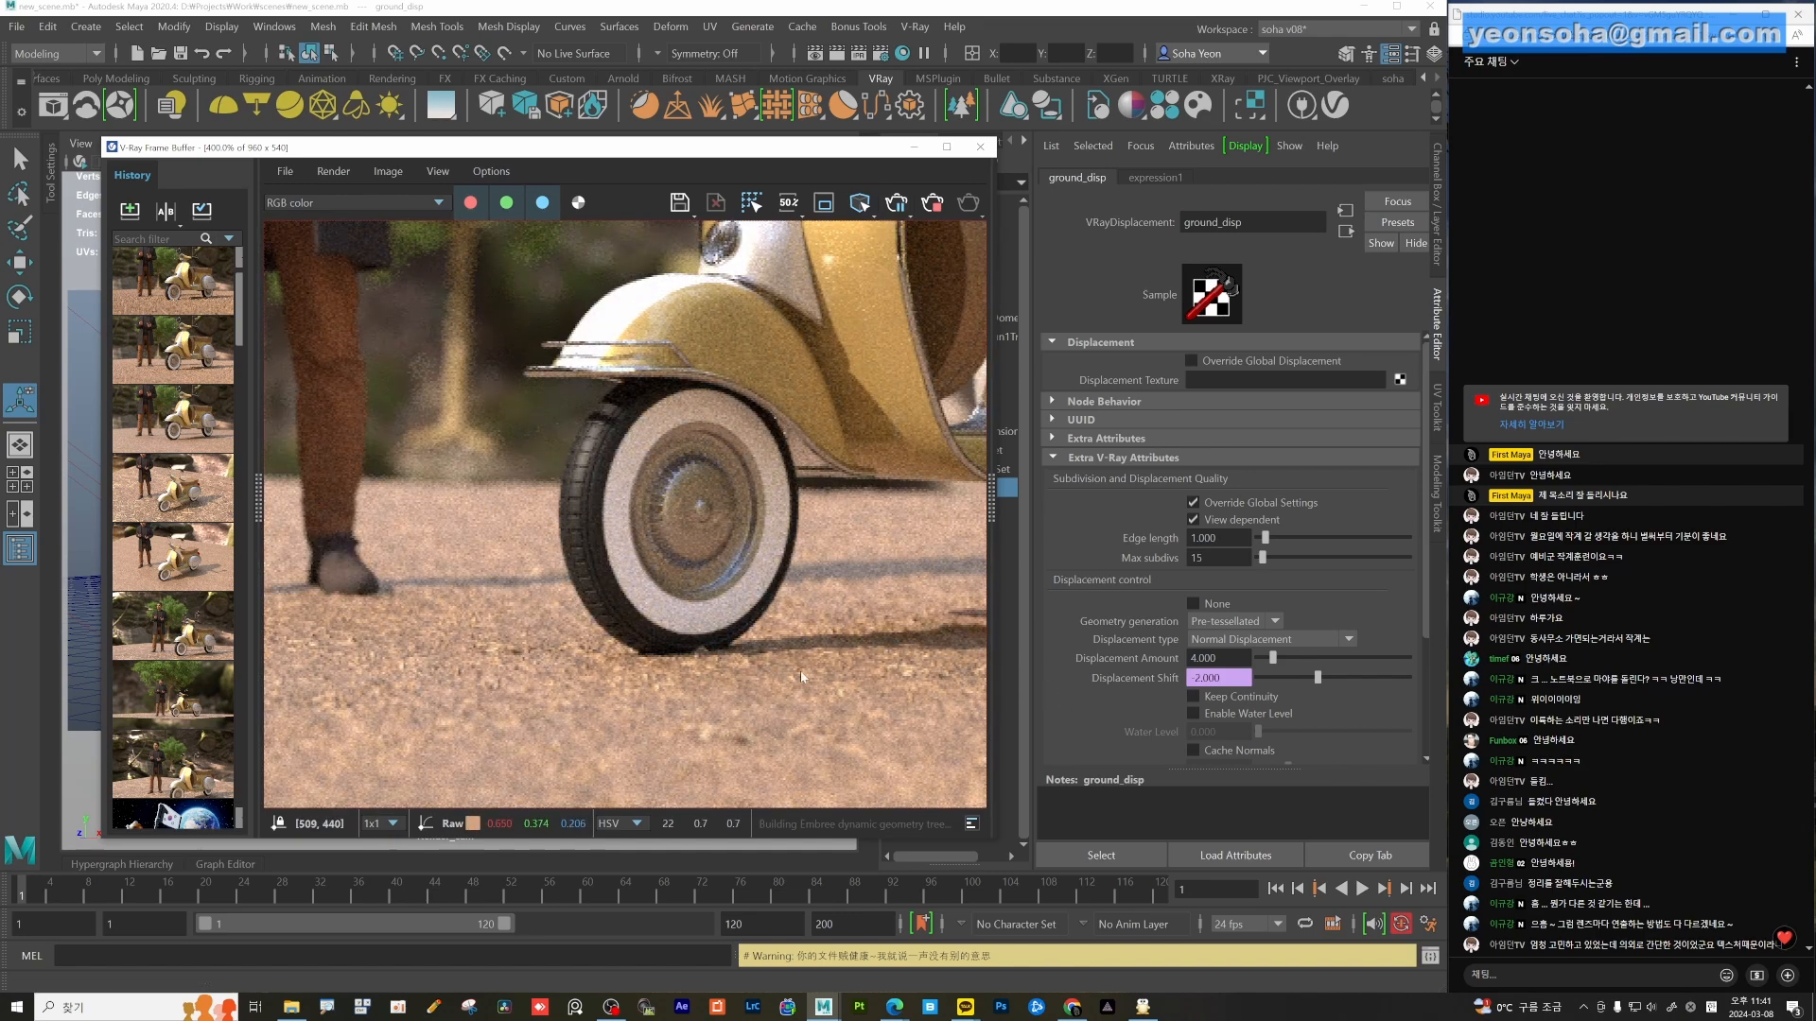
Set ground_disp's displacement amount to 2 and restart the interactive render.
drag(1228, 659, 1114, 640)
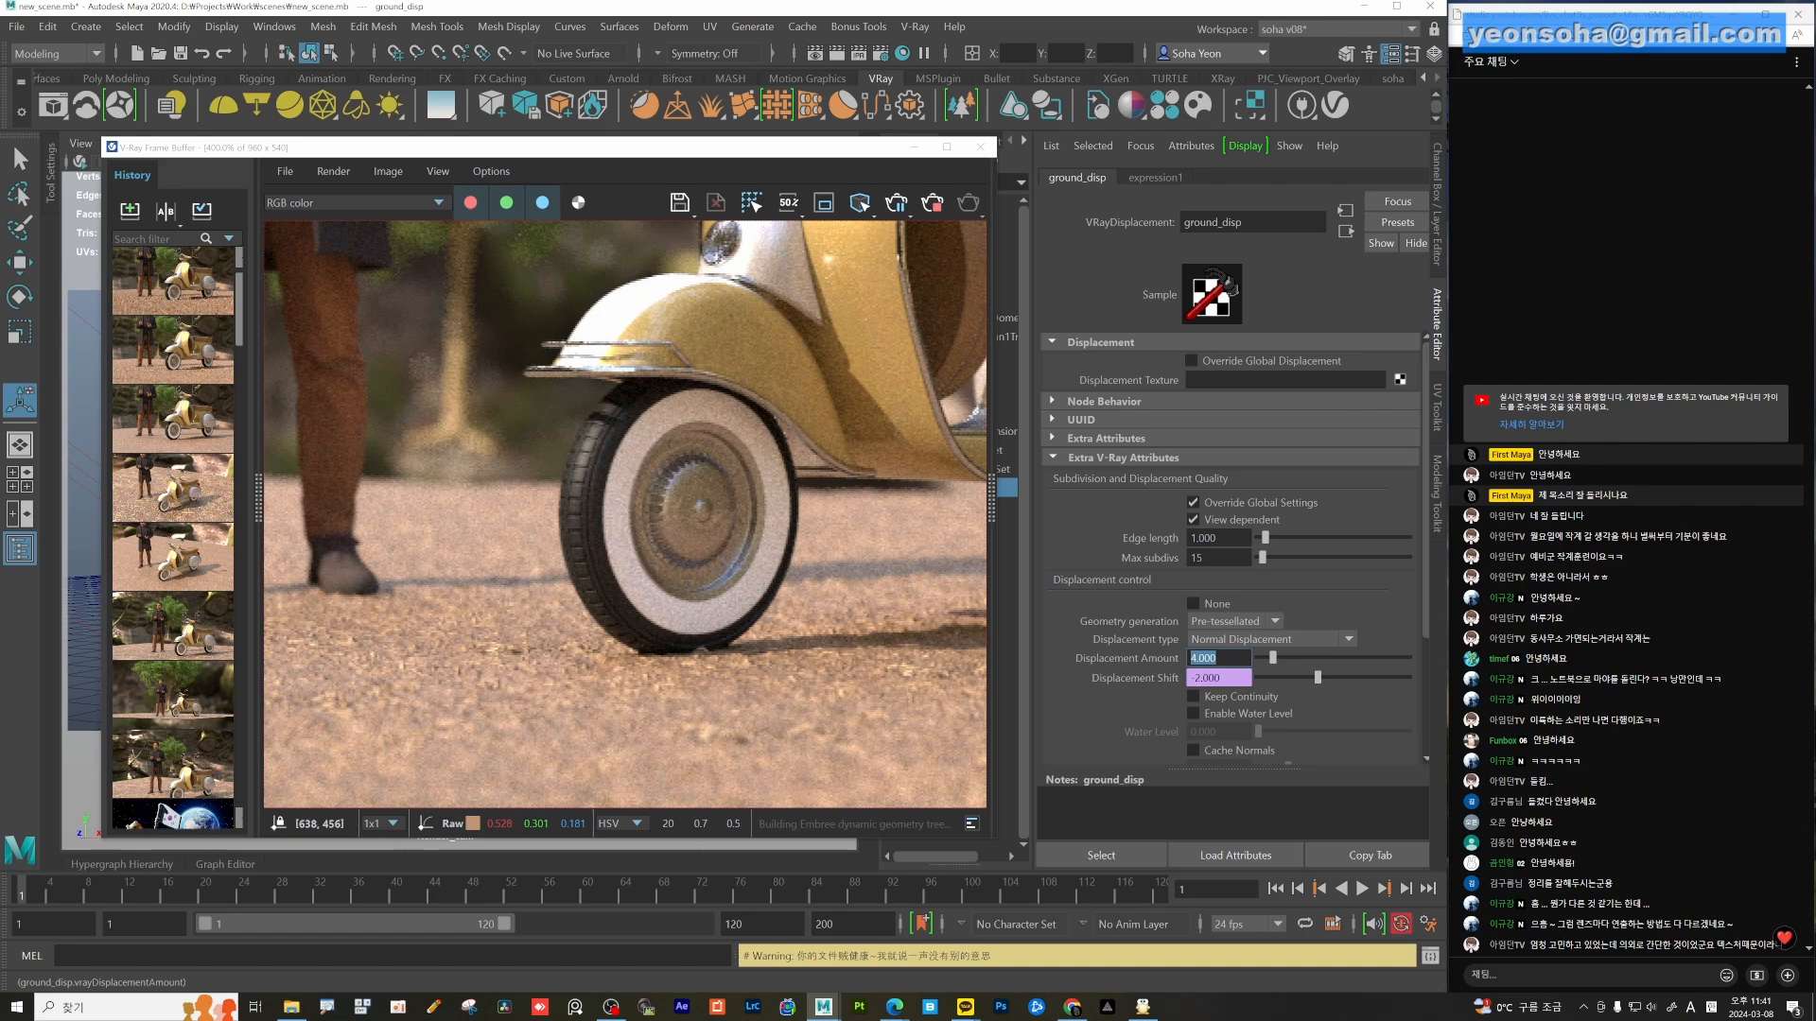
text(2)
key(Return)
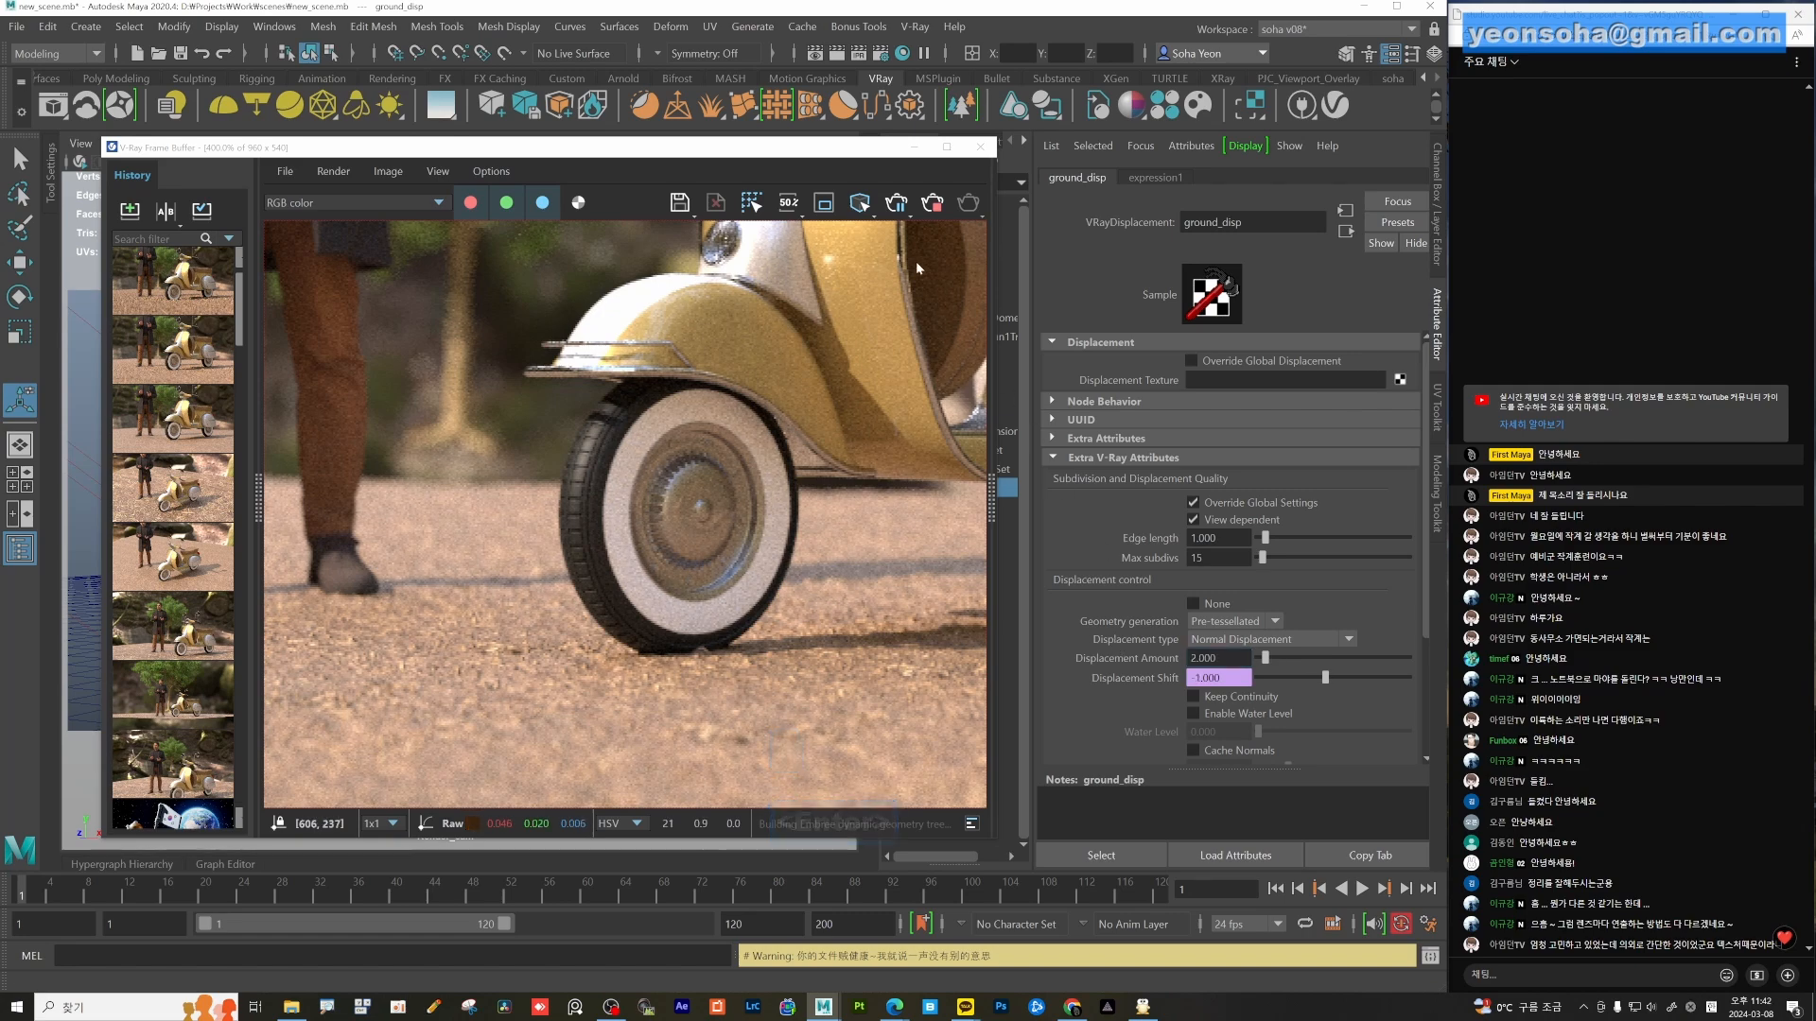
click(892, 214)
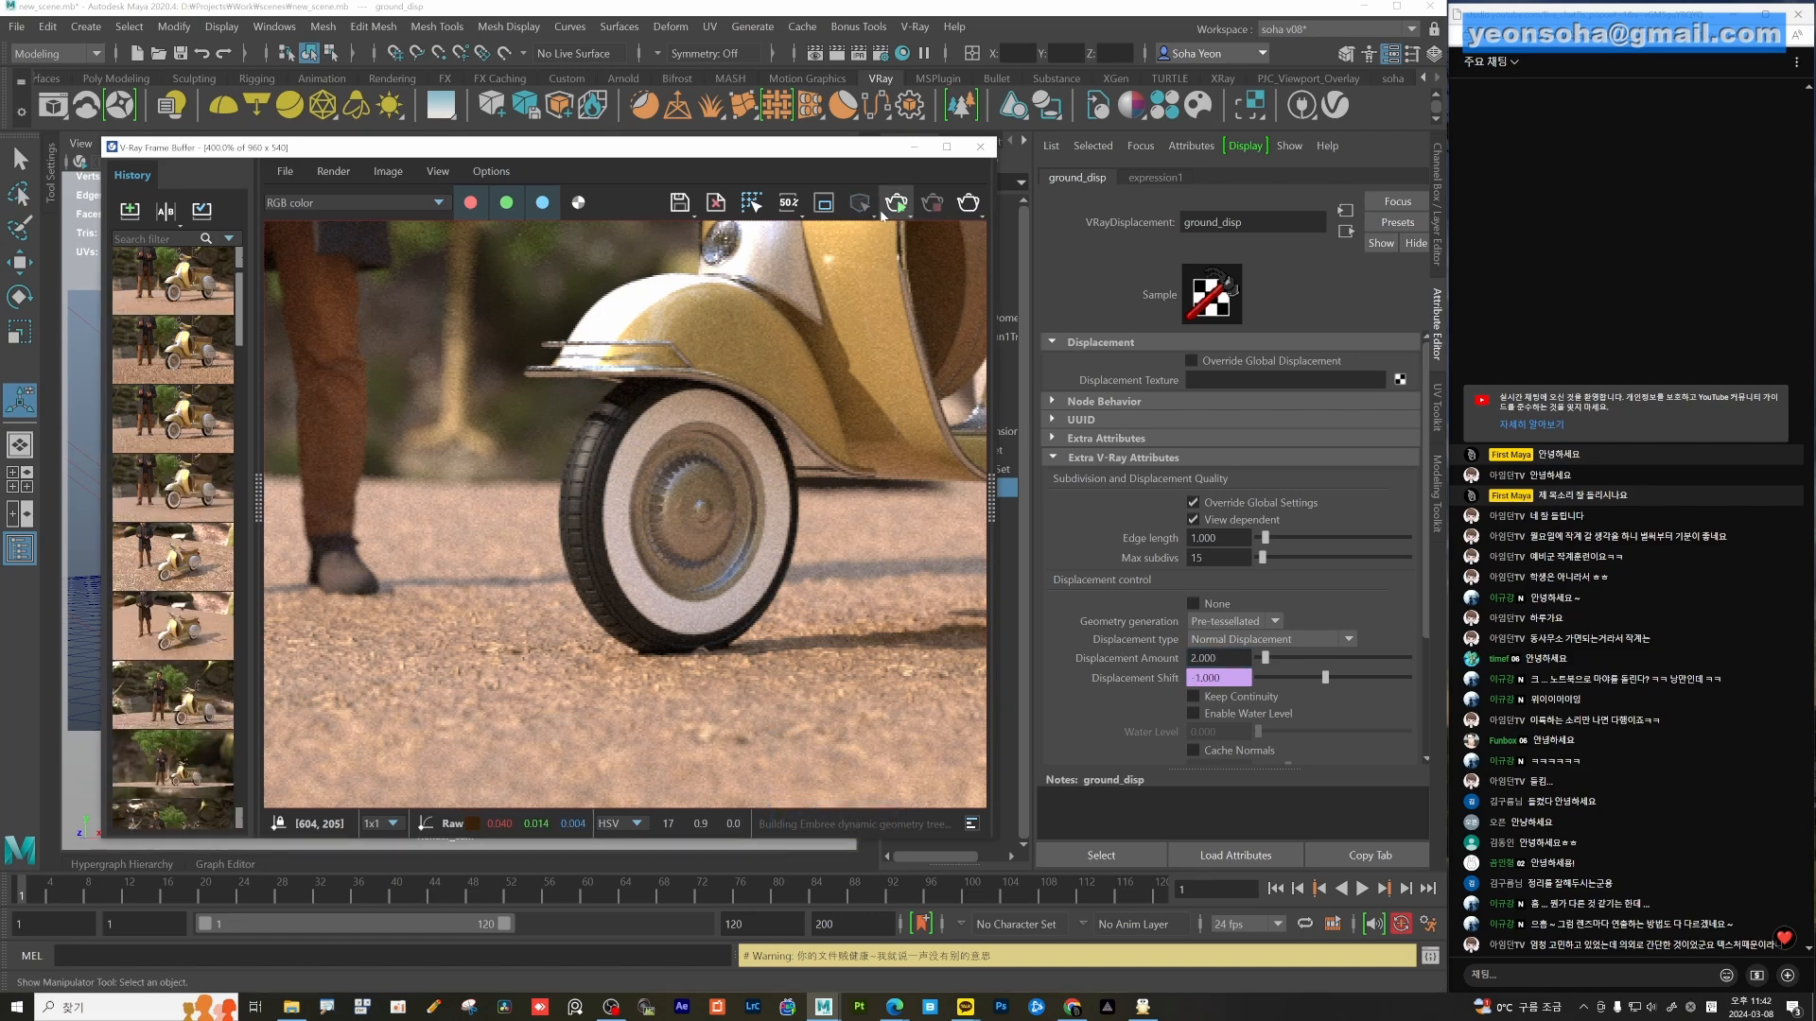
click(896, 204)
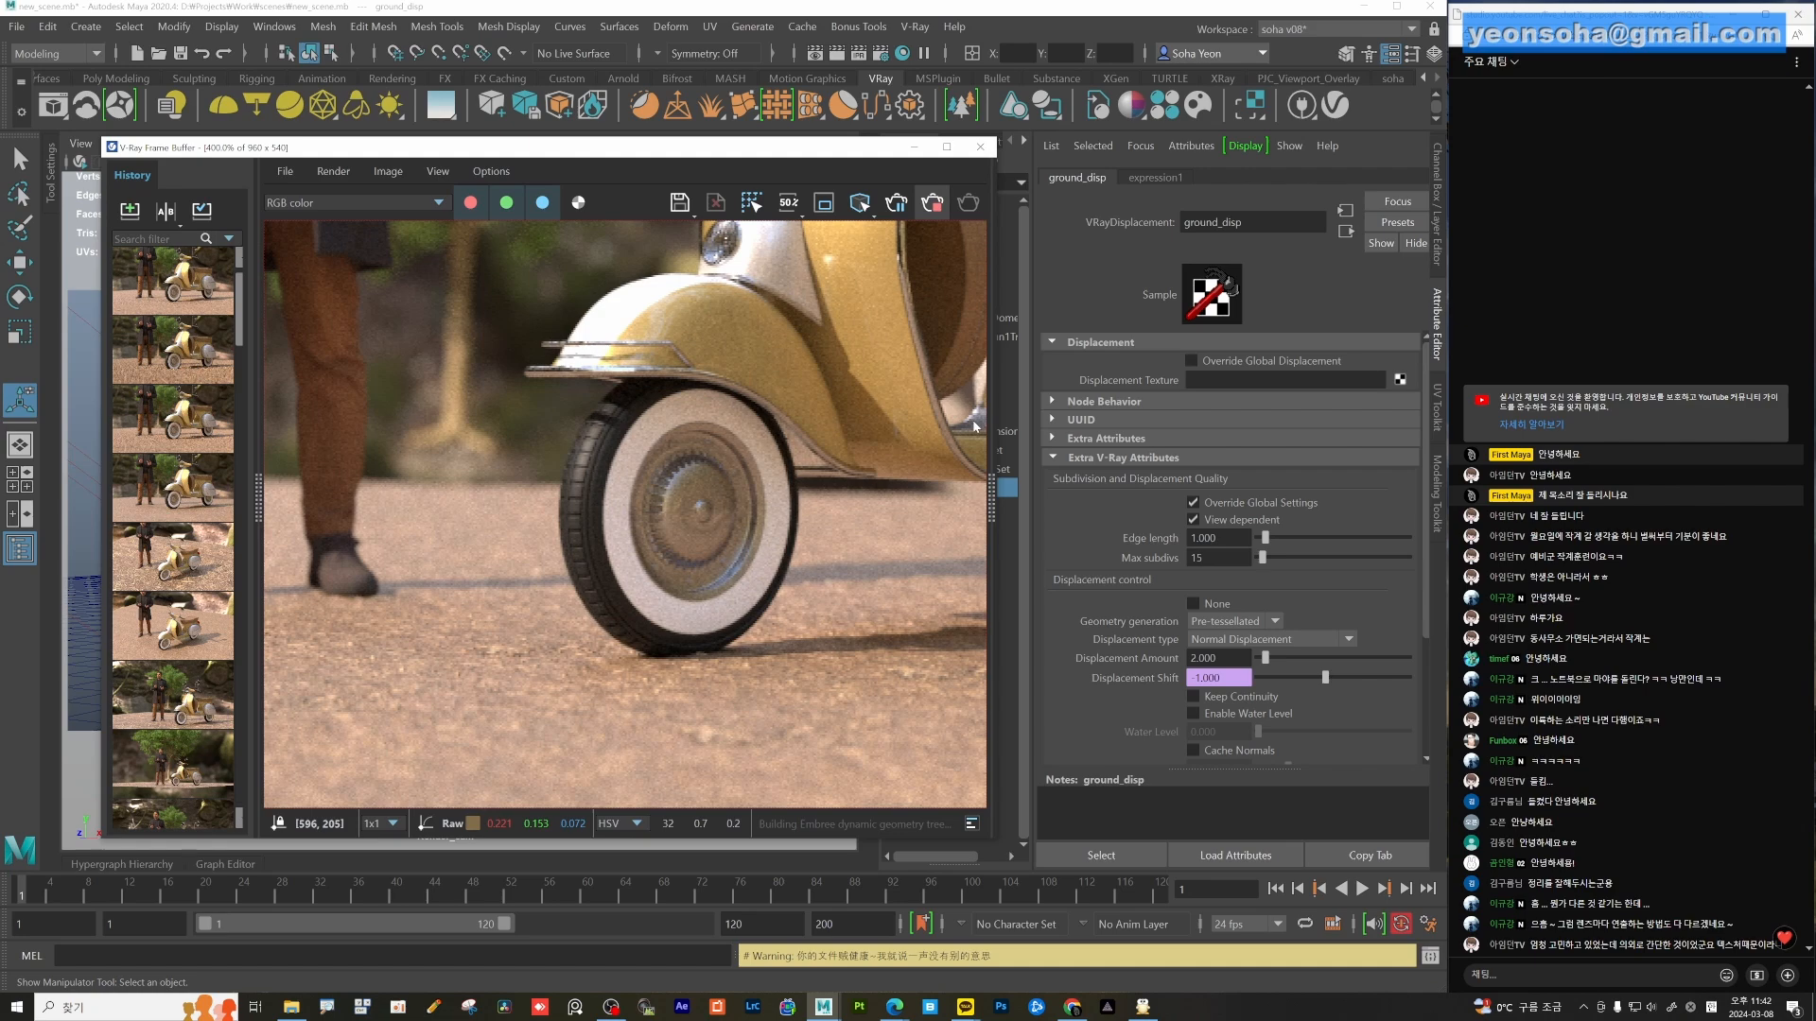
Minimize the V-Ray frame buffer and set the render width to 3840 in the render settings, keeping the width/height ratio.
click(913, 146)
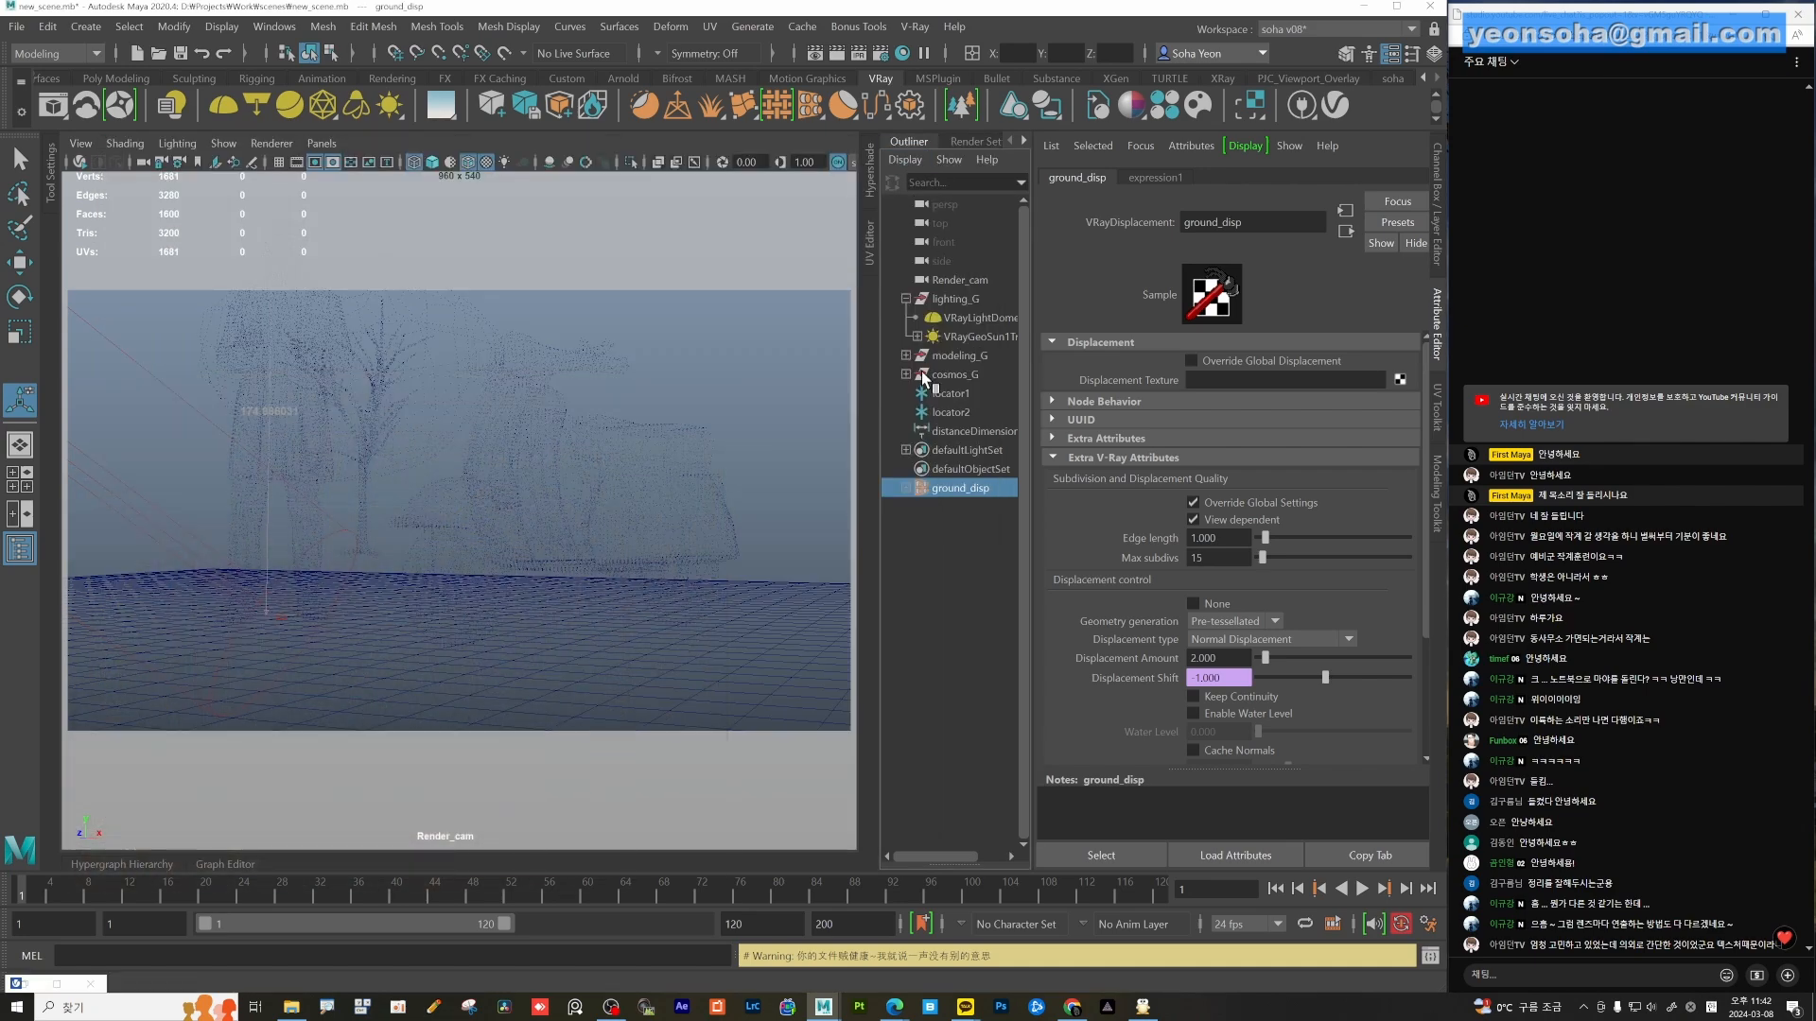
click(967, 141)
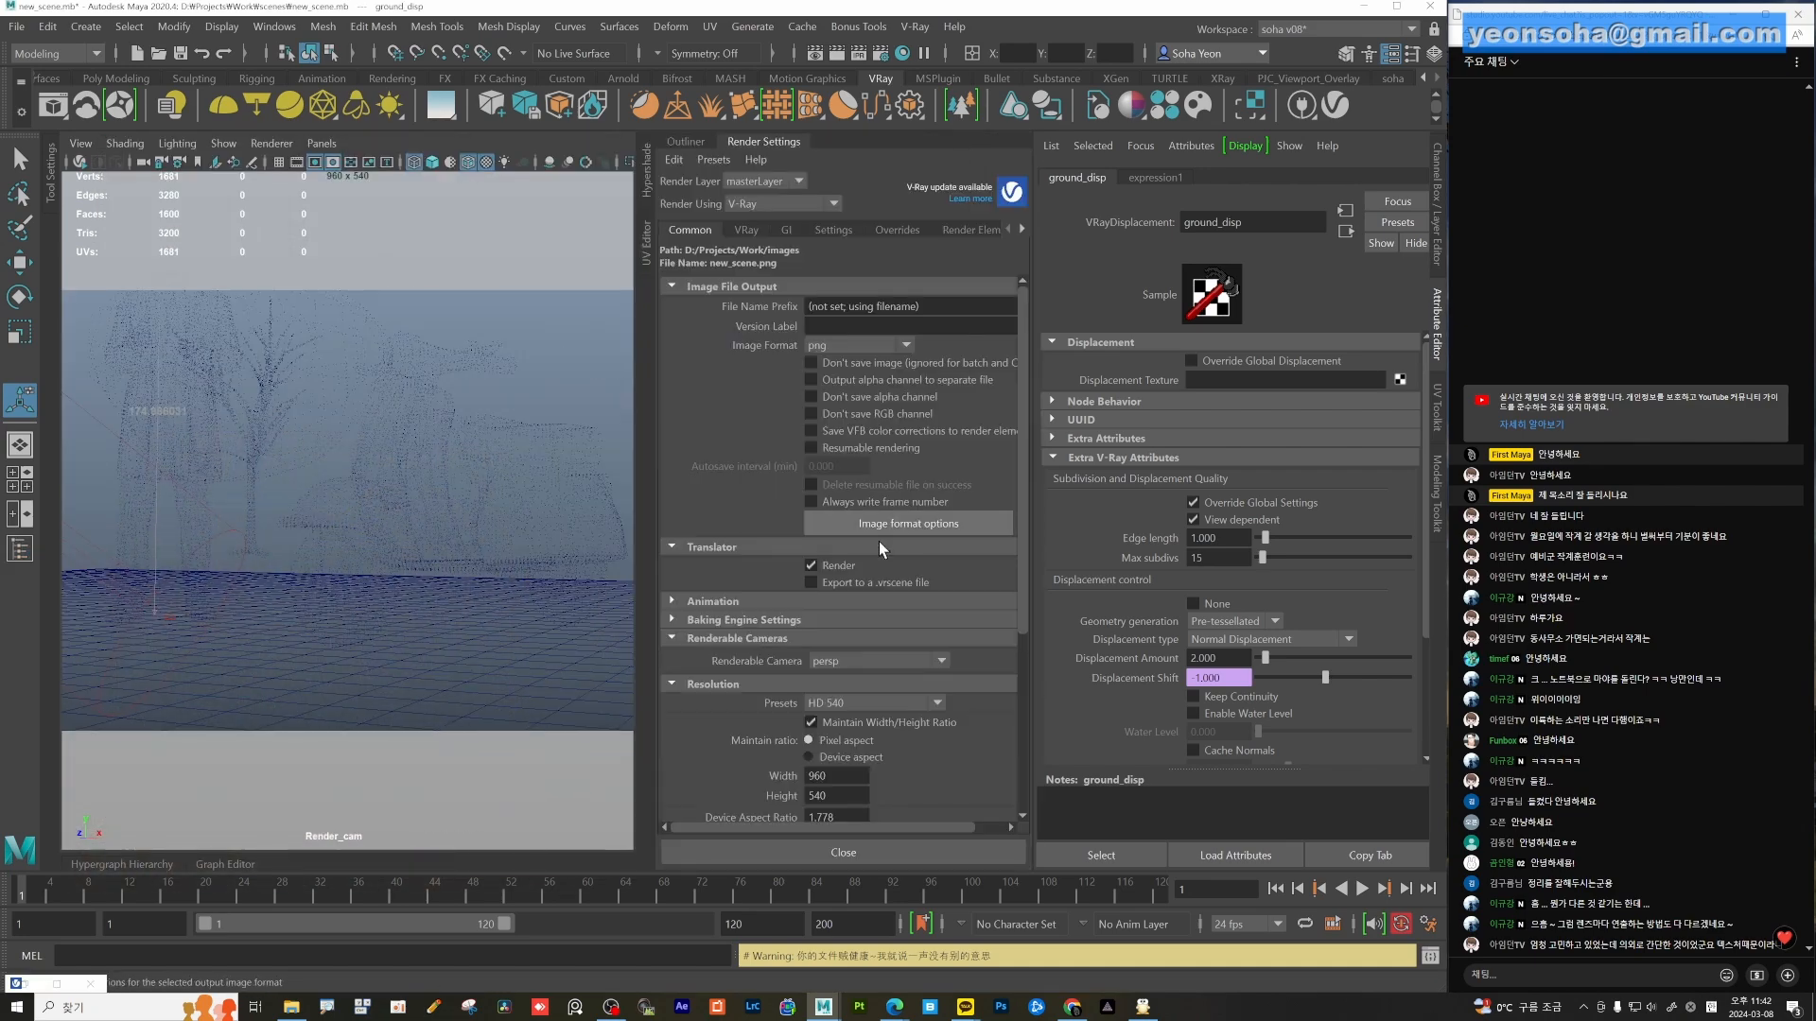
double_click(832, 775)
text(3)
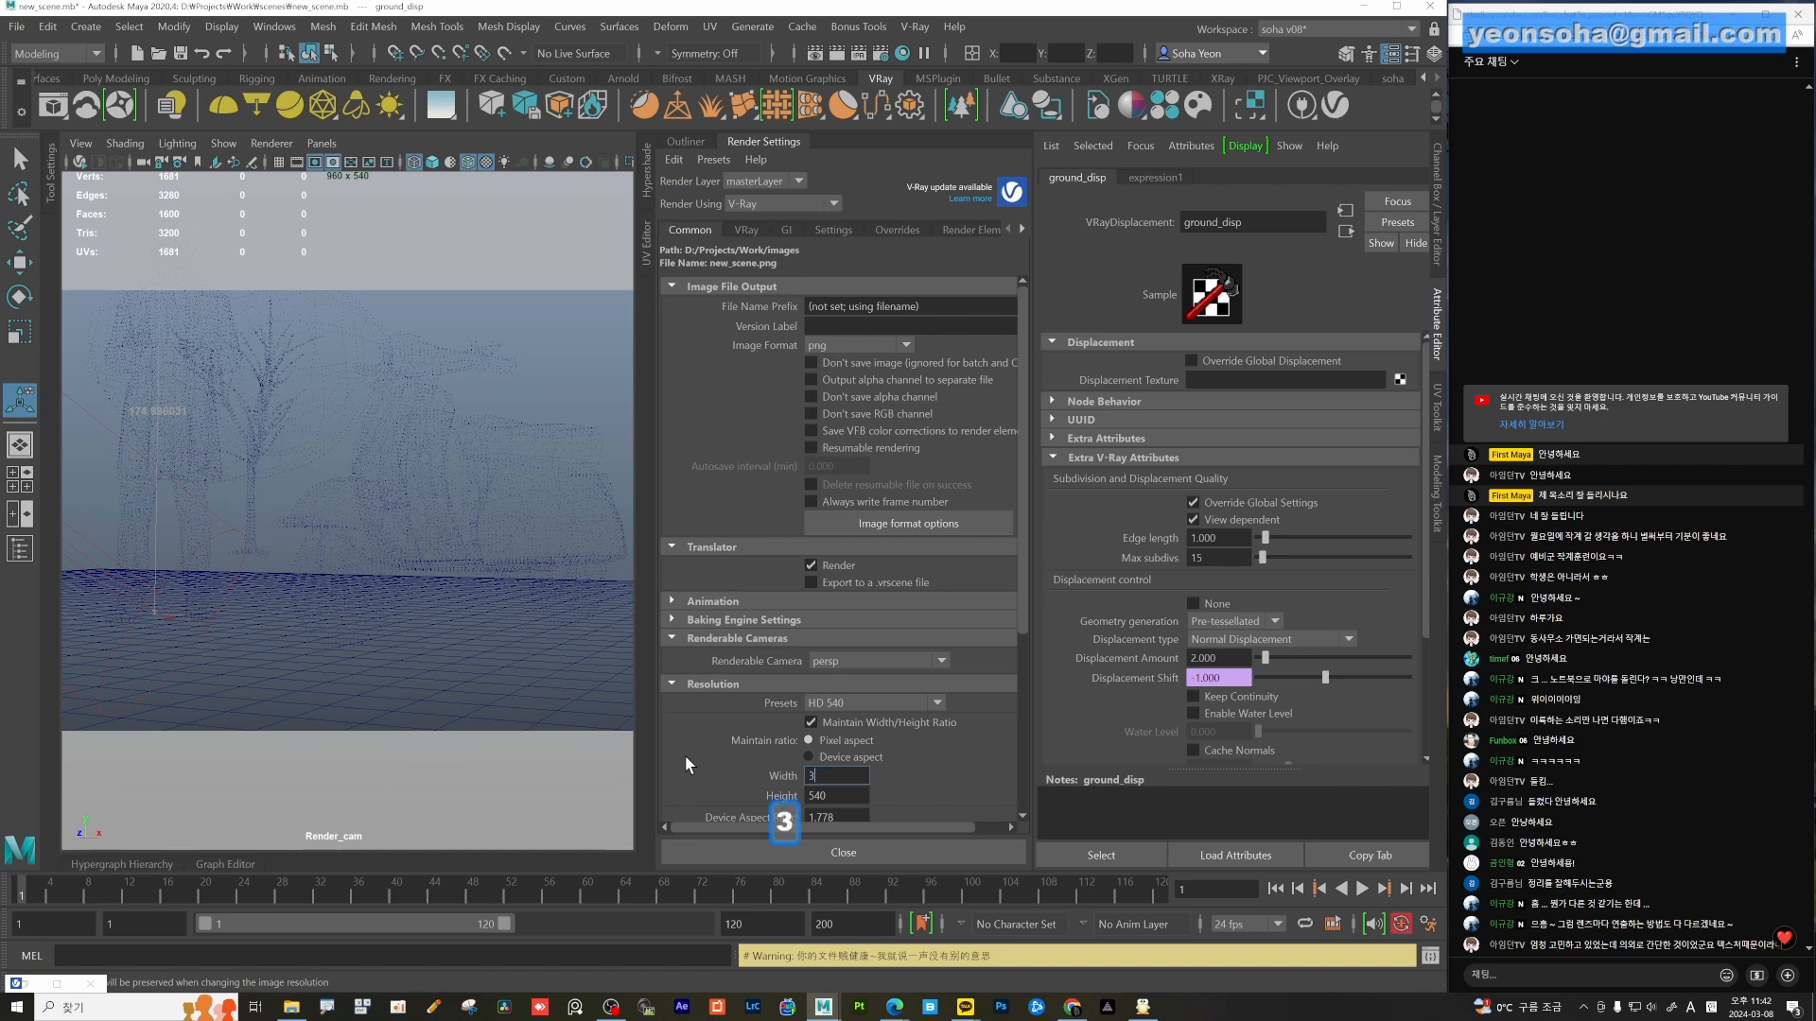
text(840)
key(Return)
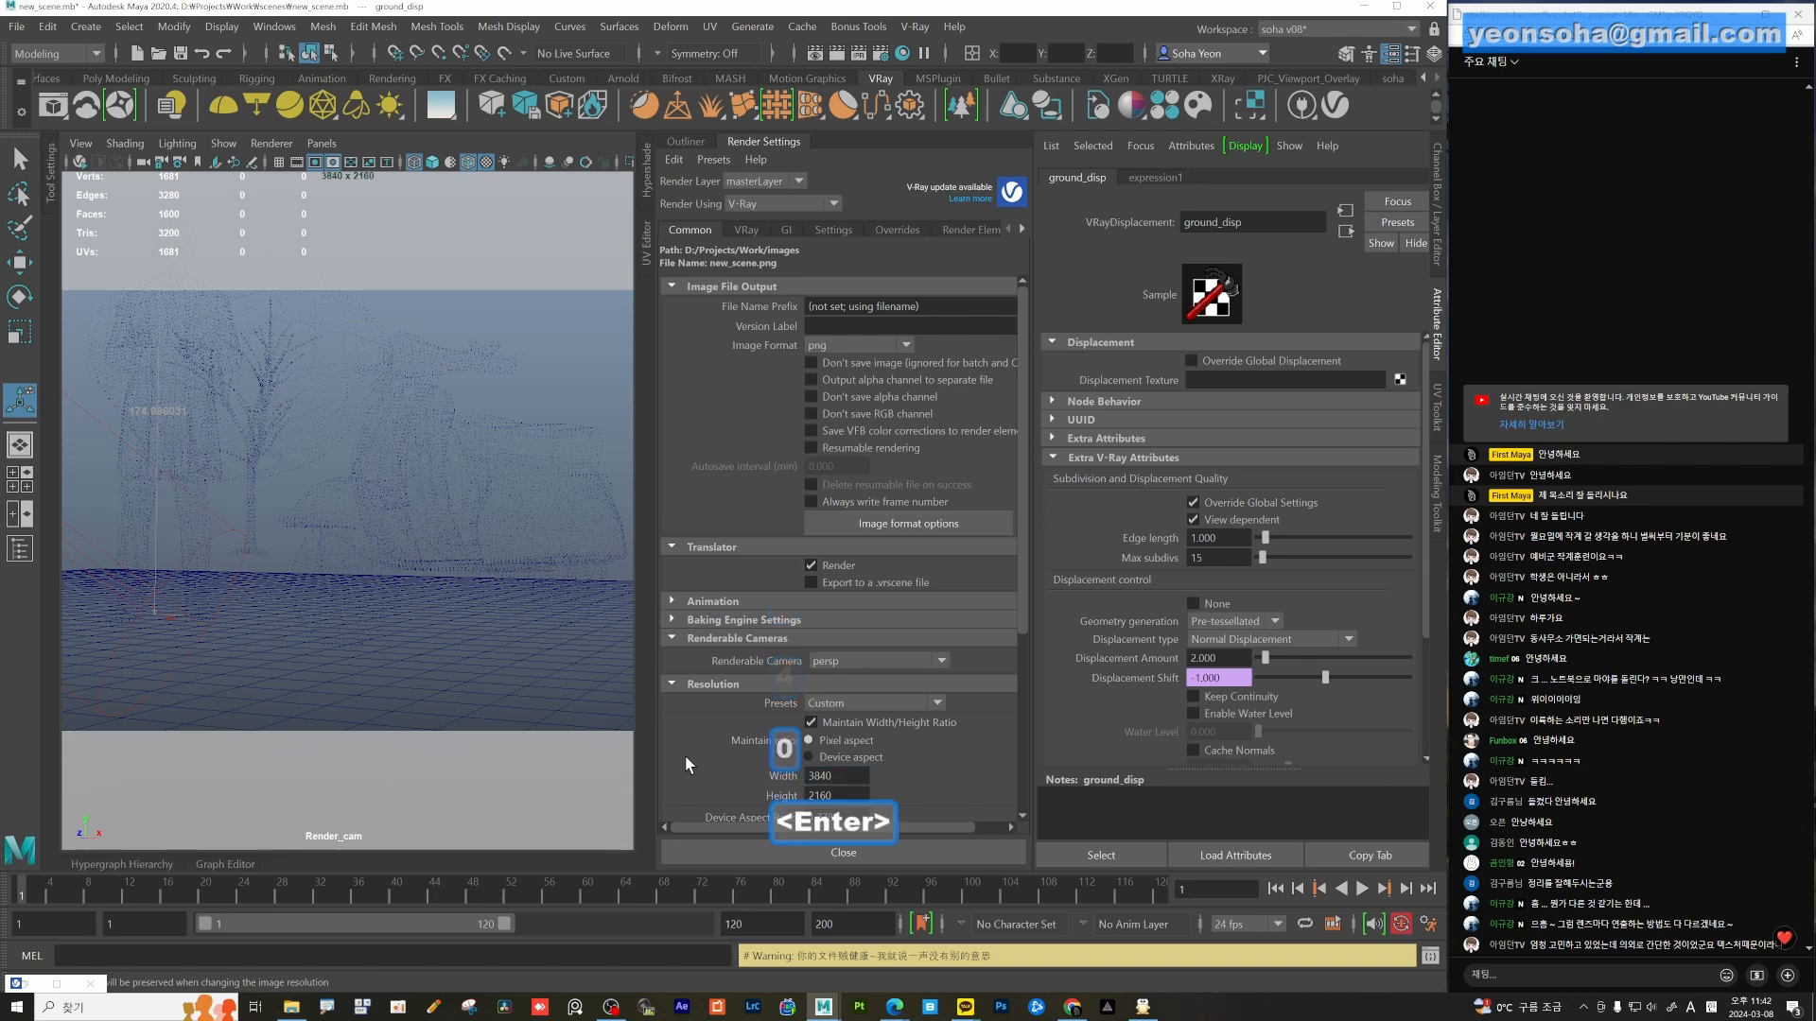
Bring back the V-Ray frame buffer, hide its render history and run the interactive render at 3840 x 2160.
key(shift+F1)
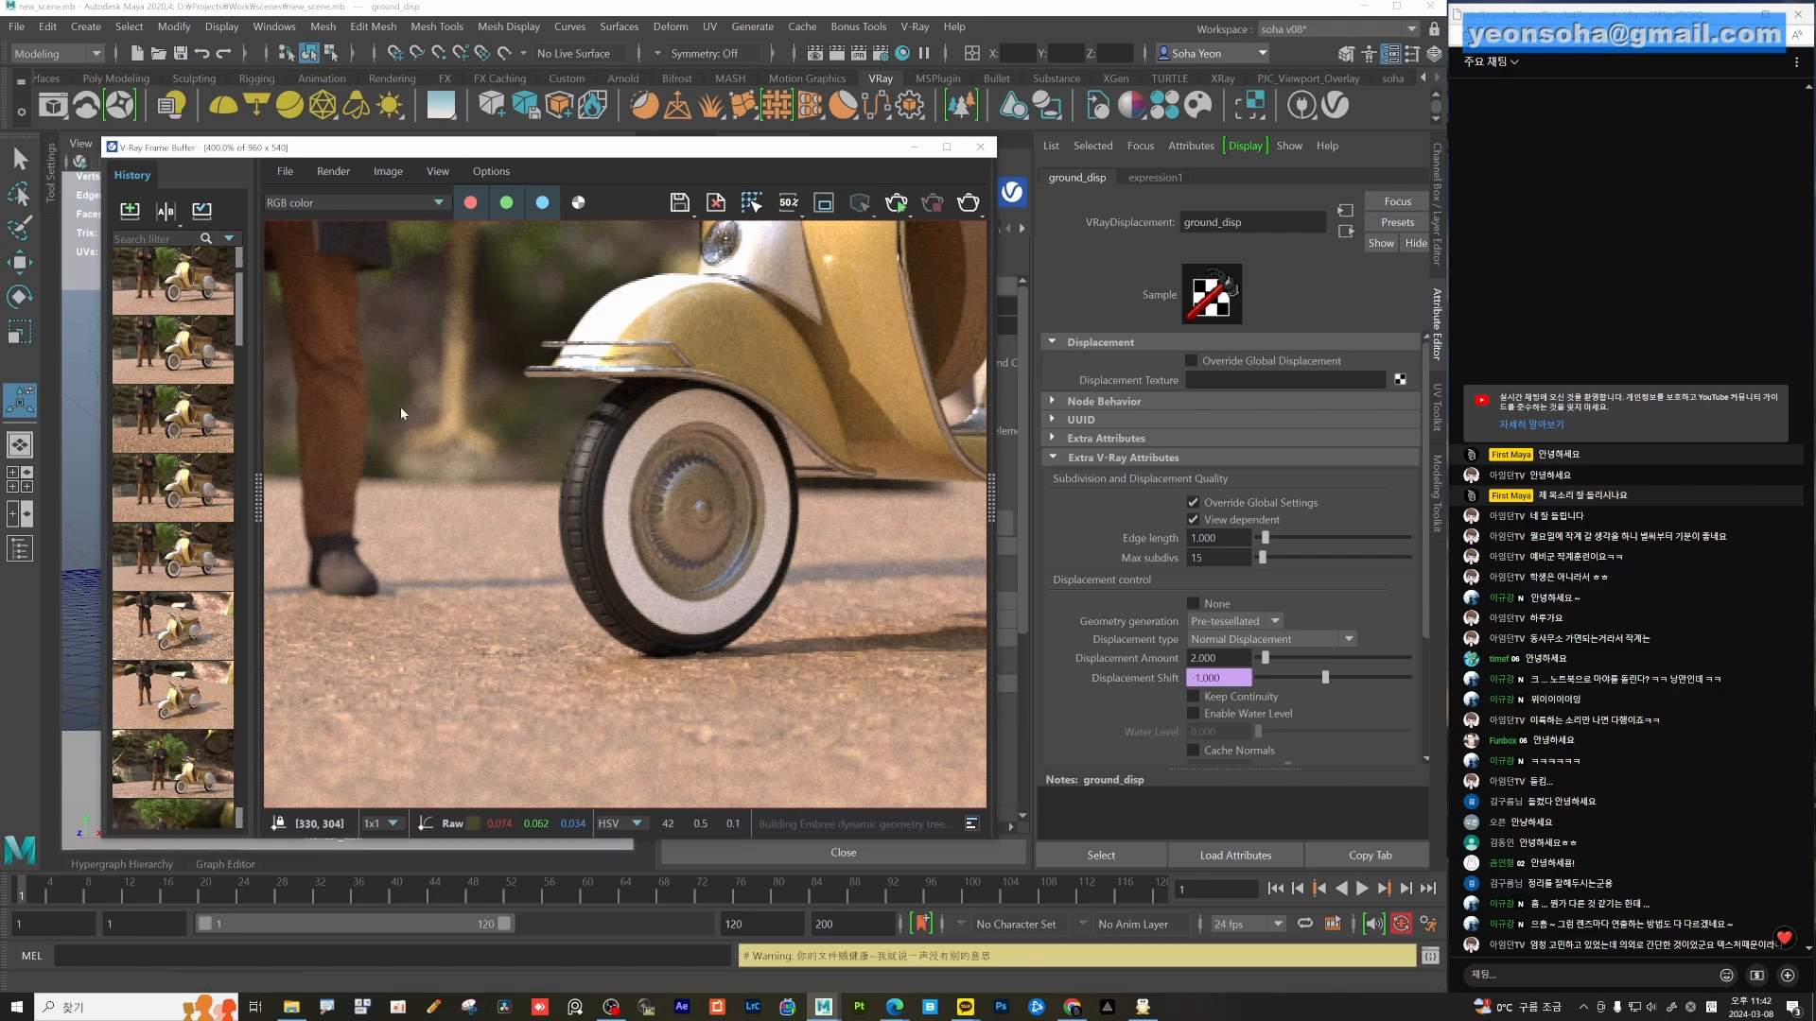
key(h)
key(h)
key(h)
key(h)
key(h)
key(h)
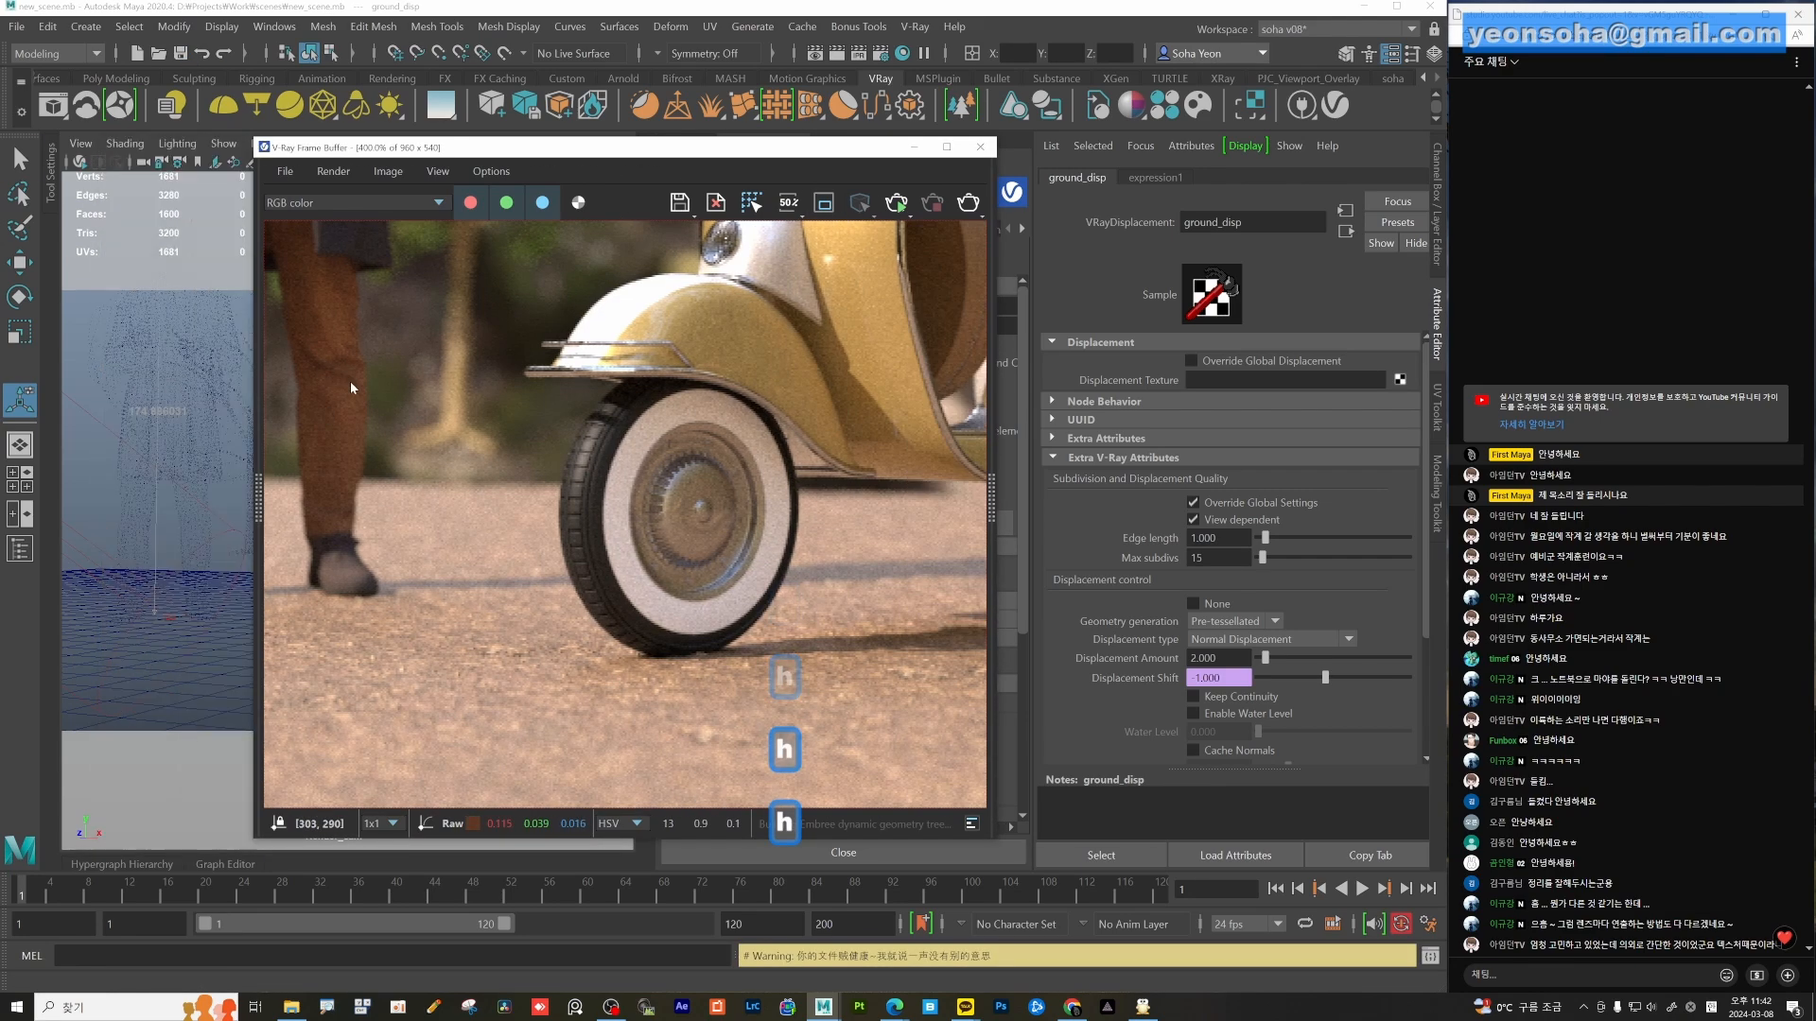
key(h)
key(h)
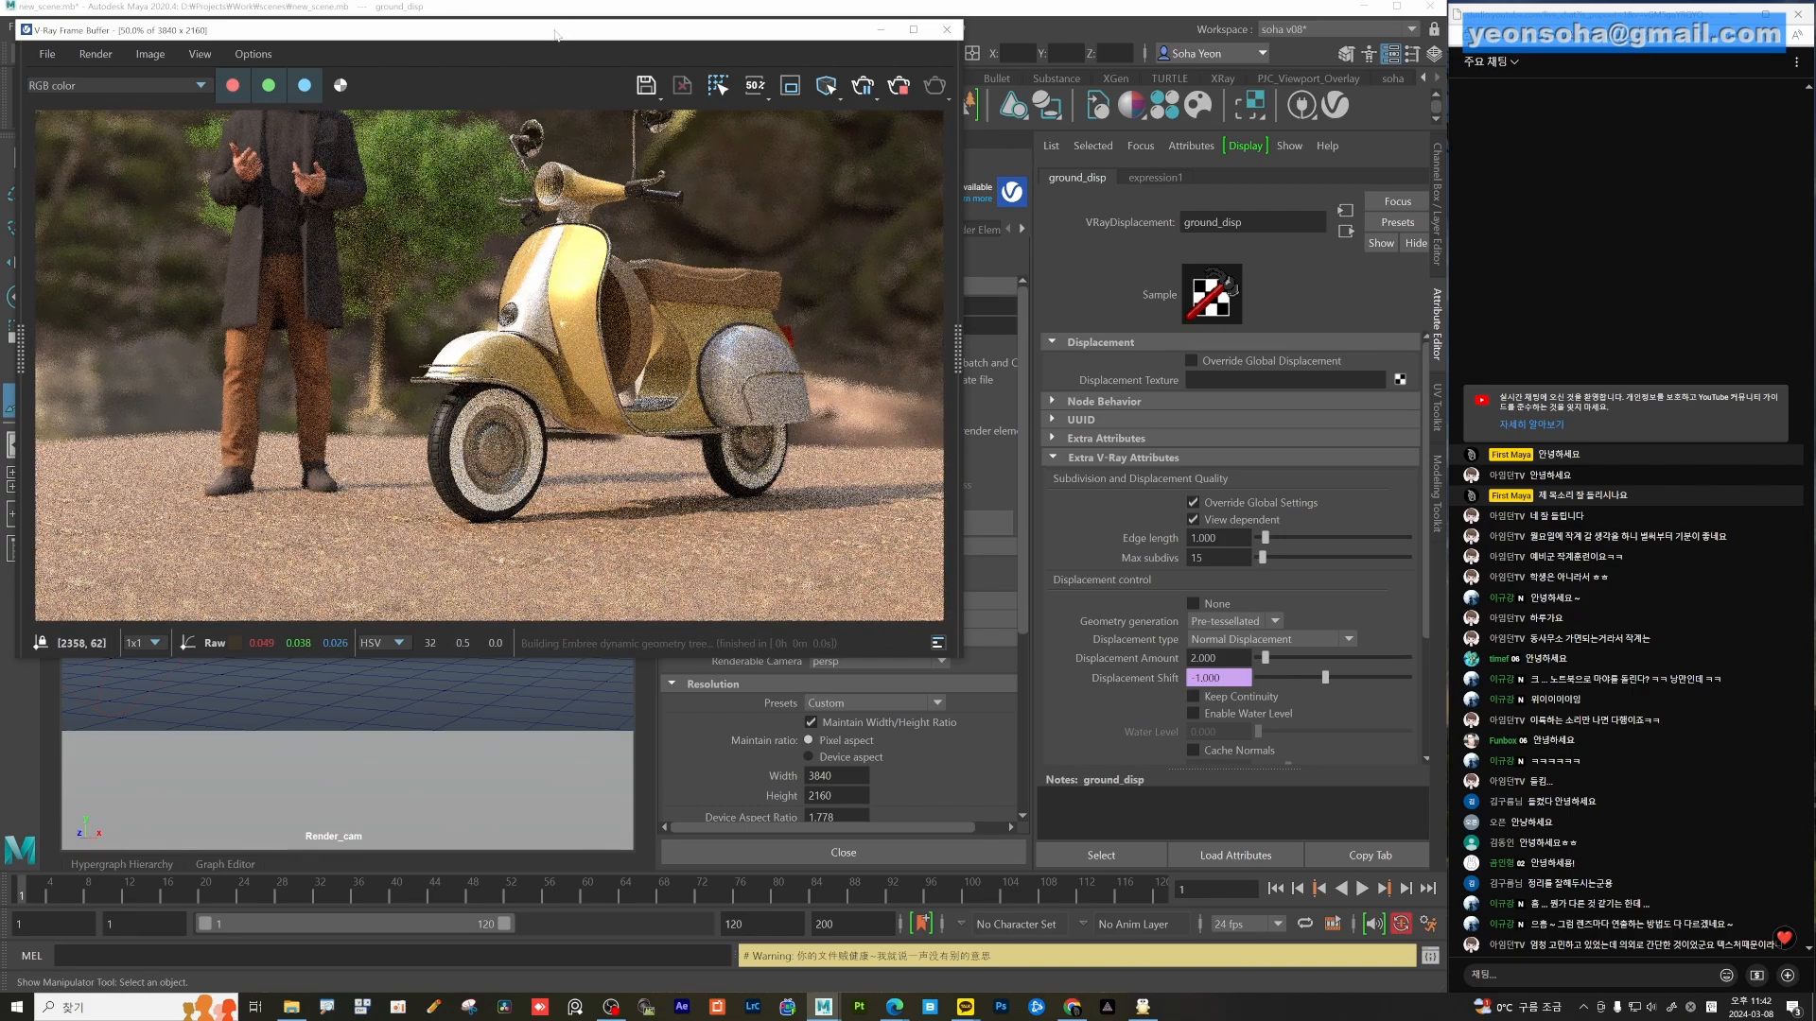
Move the frame buffer off the viewport and reframe Render_cam so the standing man and the whole scooter are in view.
drag(558, 32, 1123, 90)
mouse_move(429, 495)
alt+middle_down()
mouse_move(417, 479)
mouse_move(428, 513)
alt+middle_up()
mouse_move(427, 512)
alt+right_down()
mouse_move(395, 524)
mouse_move(417, 547)
alt+right_up()
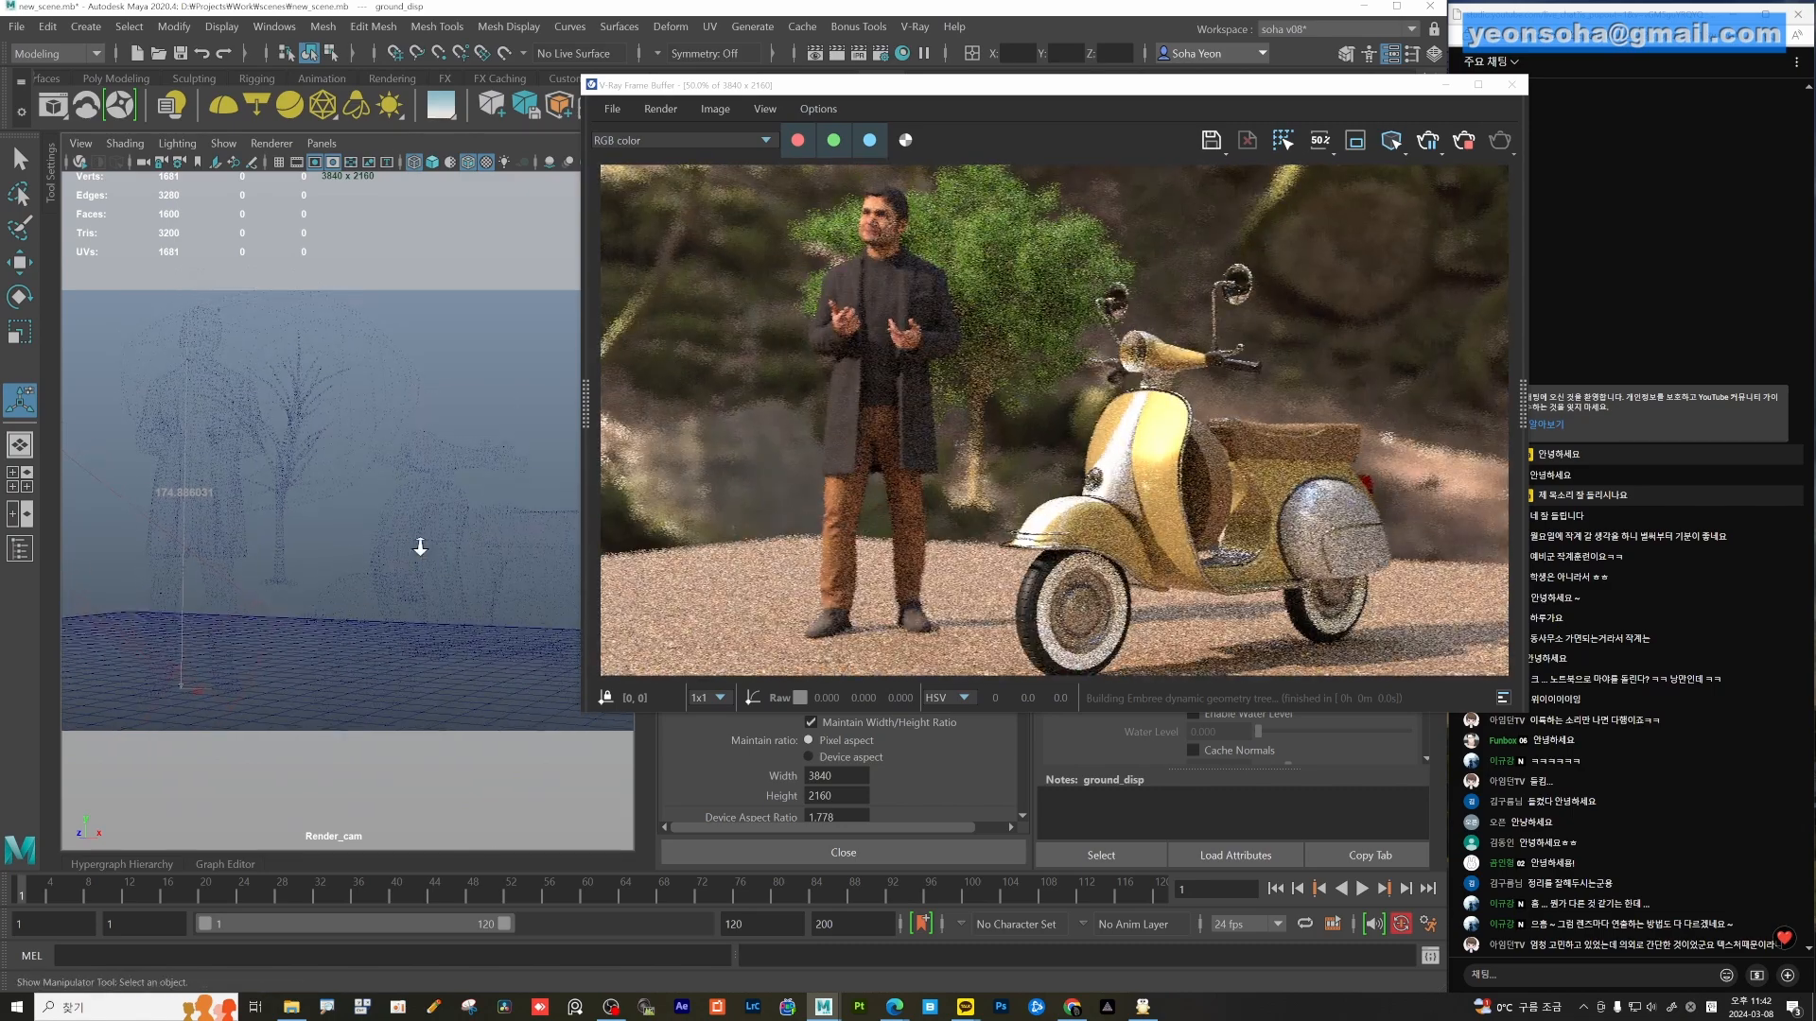
alt+drag(421, 549, 426, 552)
alt+middle_drag(427, 552, 432, 527)
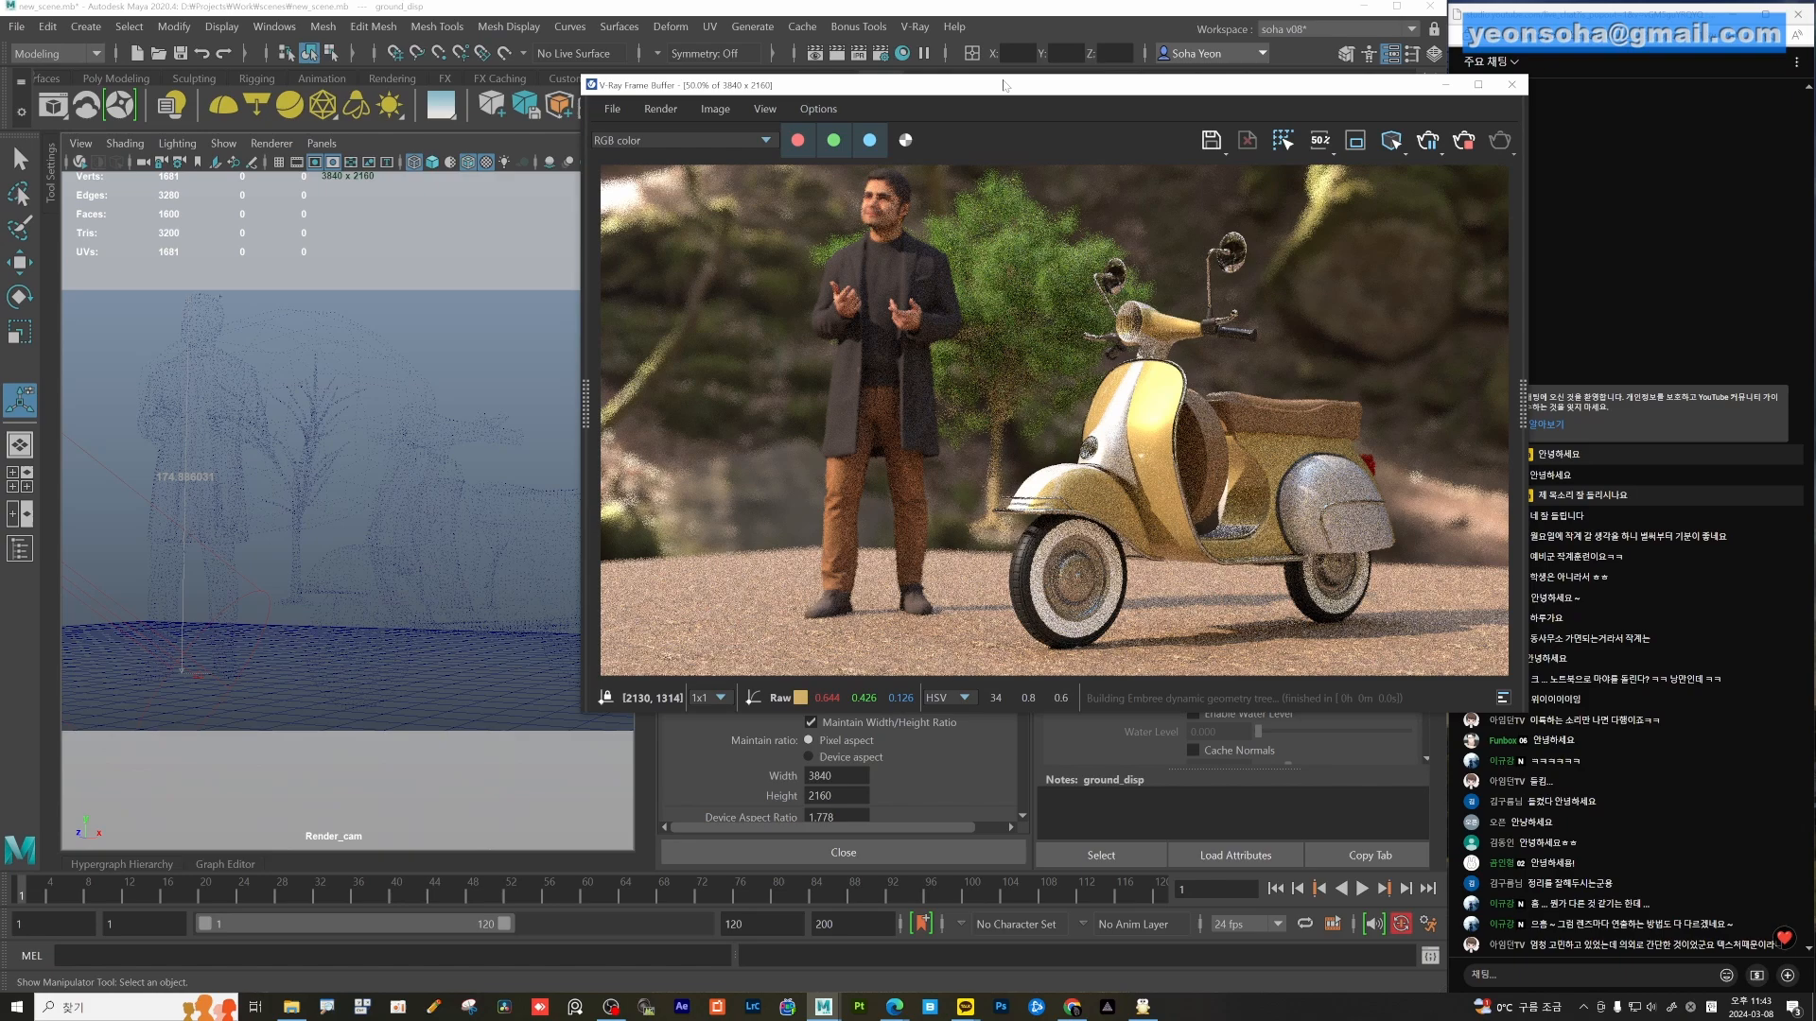
Enlarge the frame buffer window and set the camera's focus point on the front of the scooter in the render.
drag(851, 84, 400, 96)
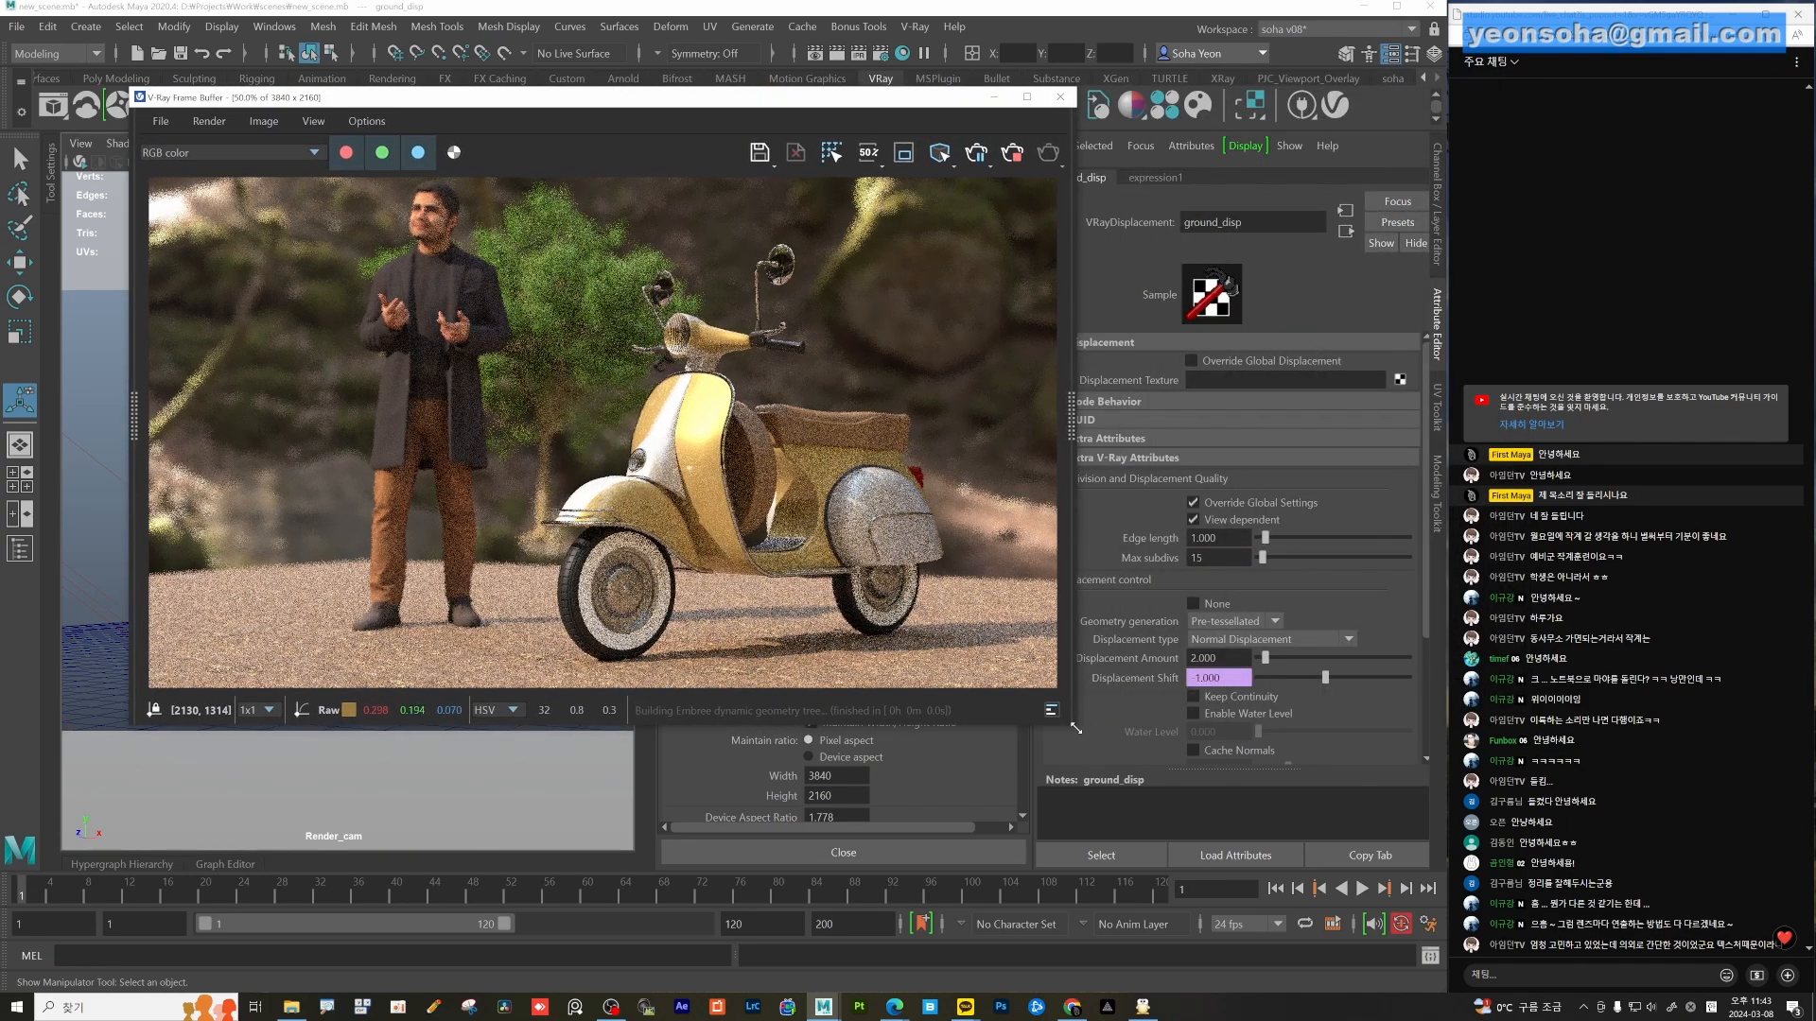
drag(1077, 748, 1332, 872)
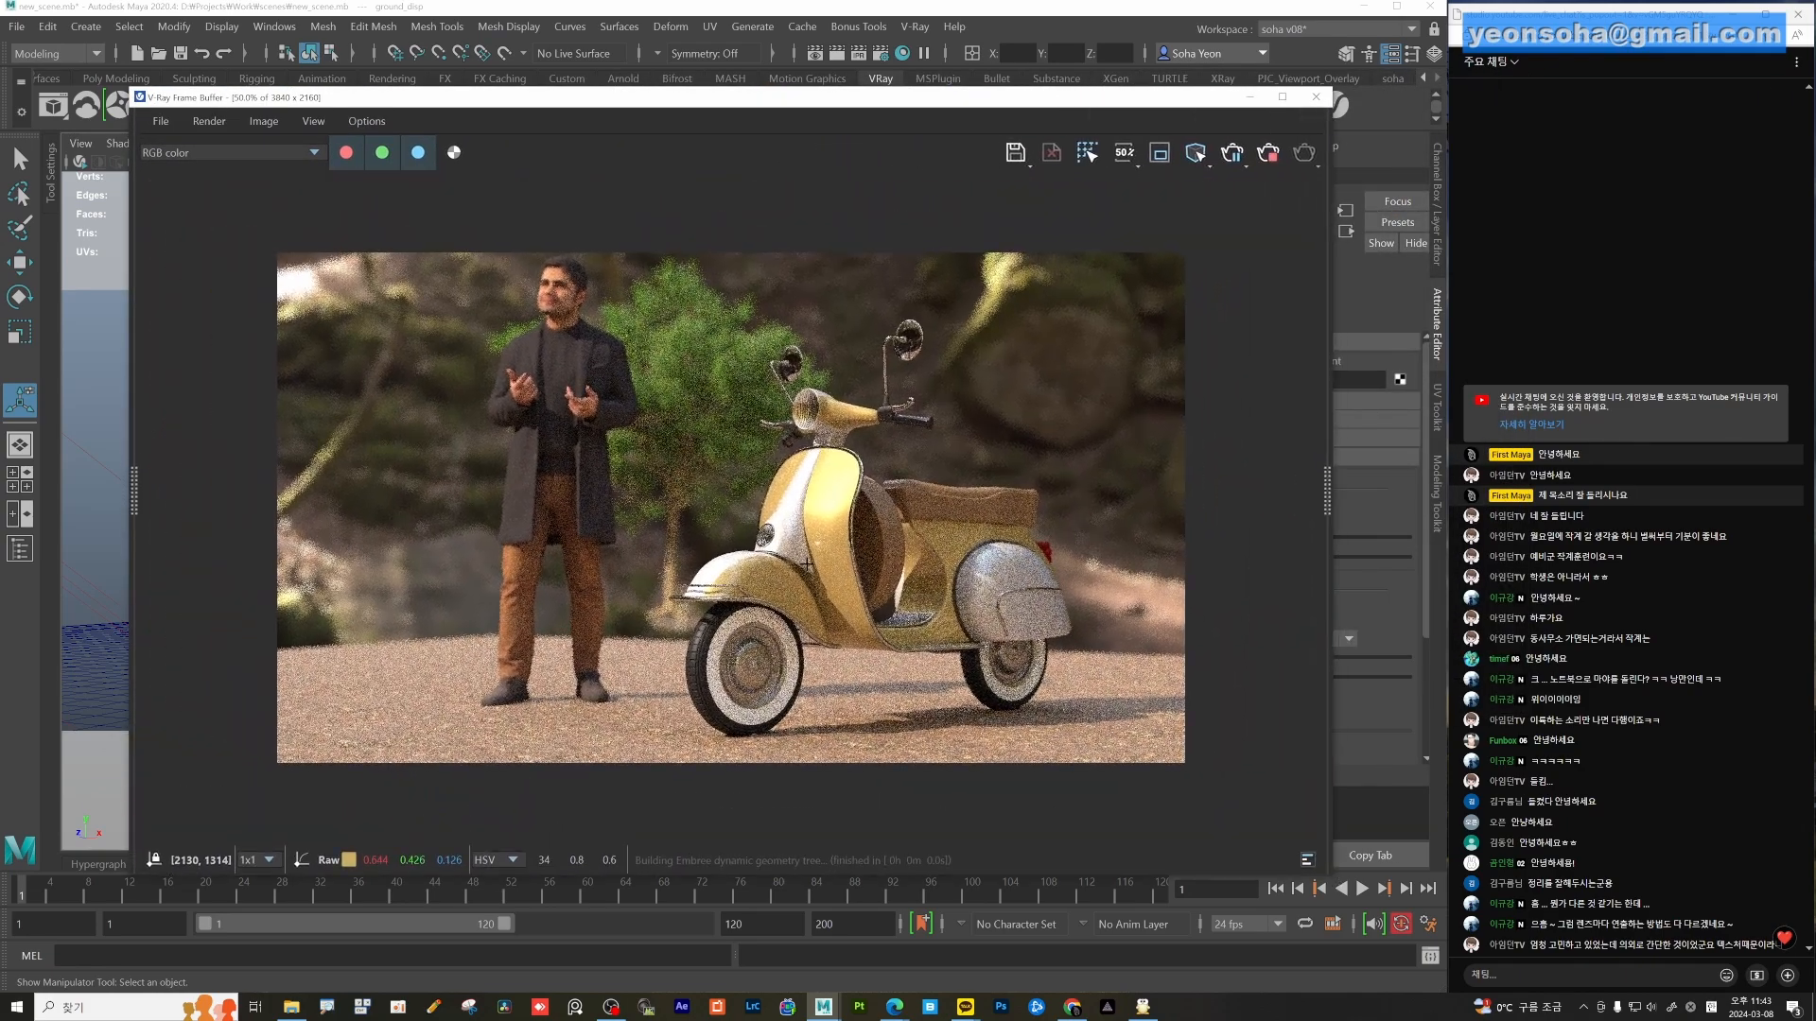
scroll(806, 565, up, 2)
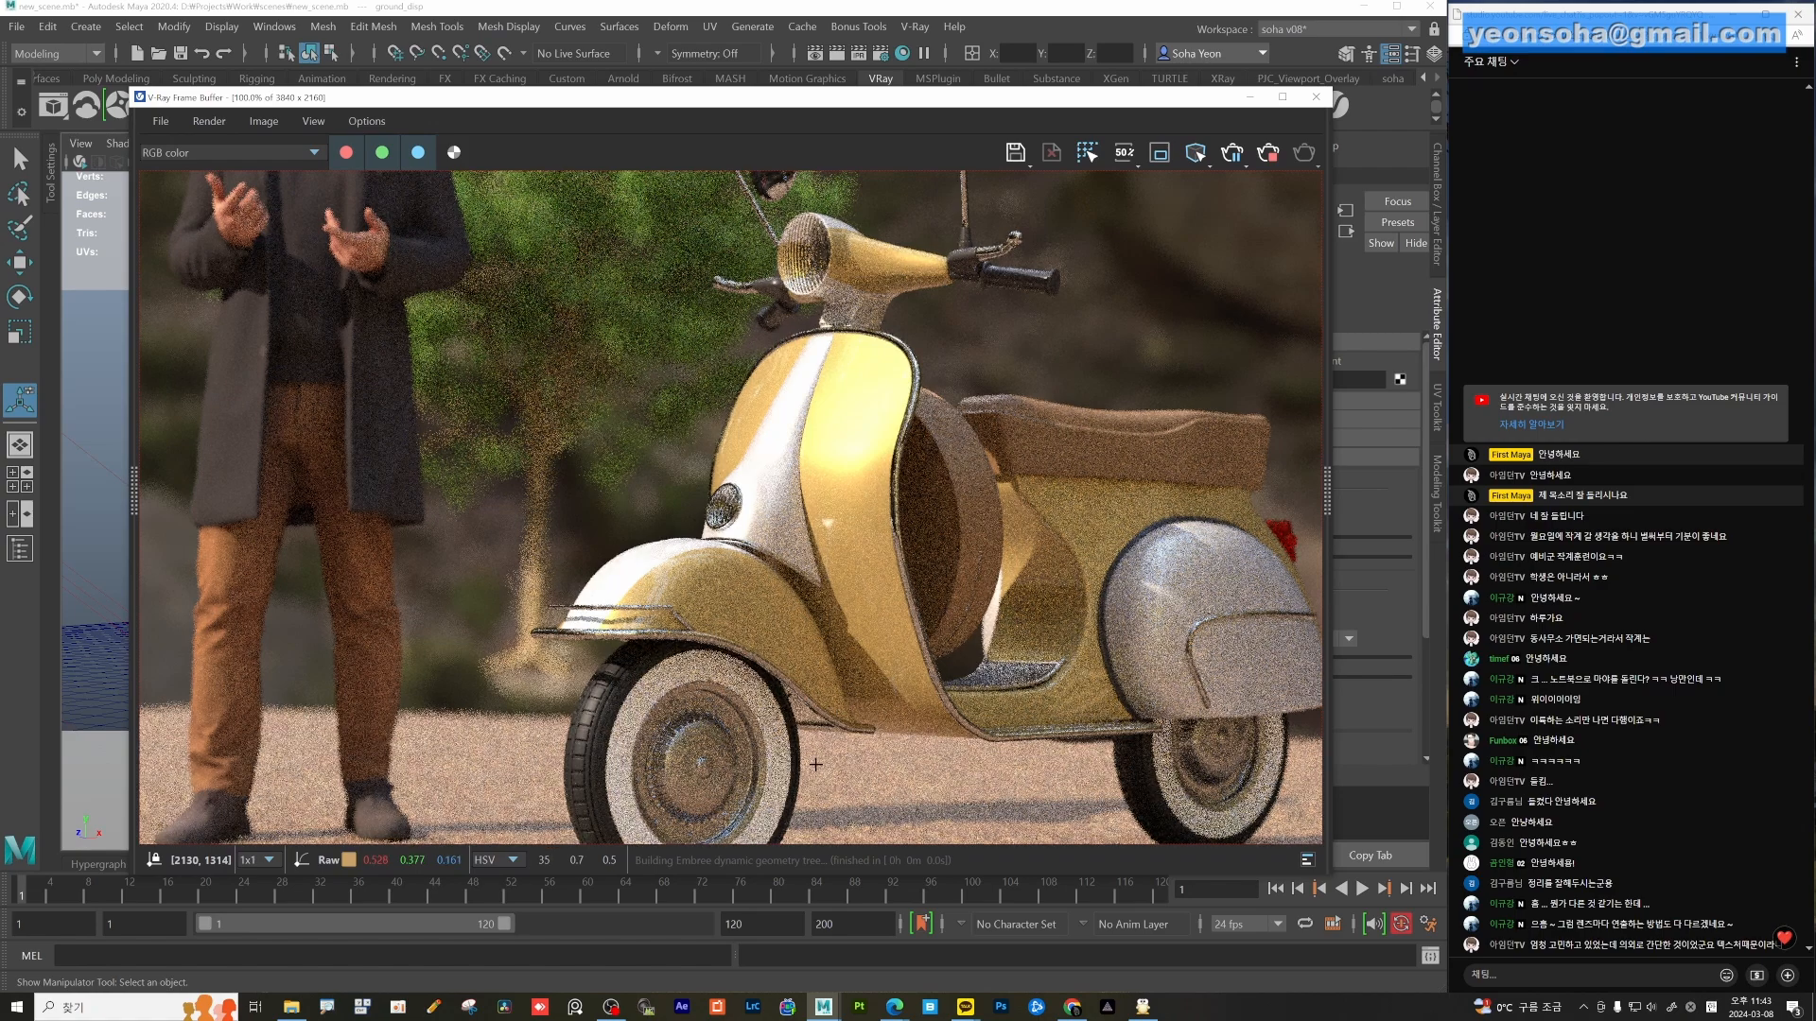
middle_drag(847, 742, 880, 718)
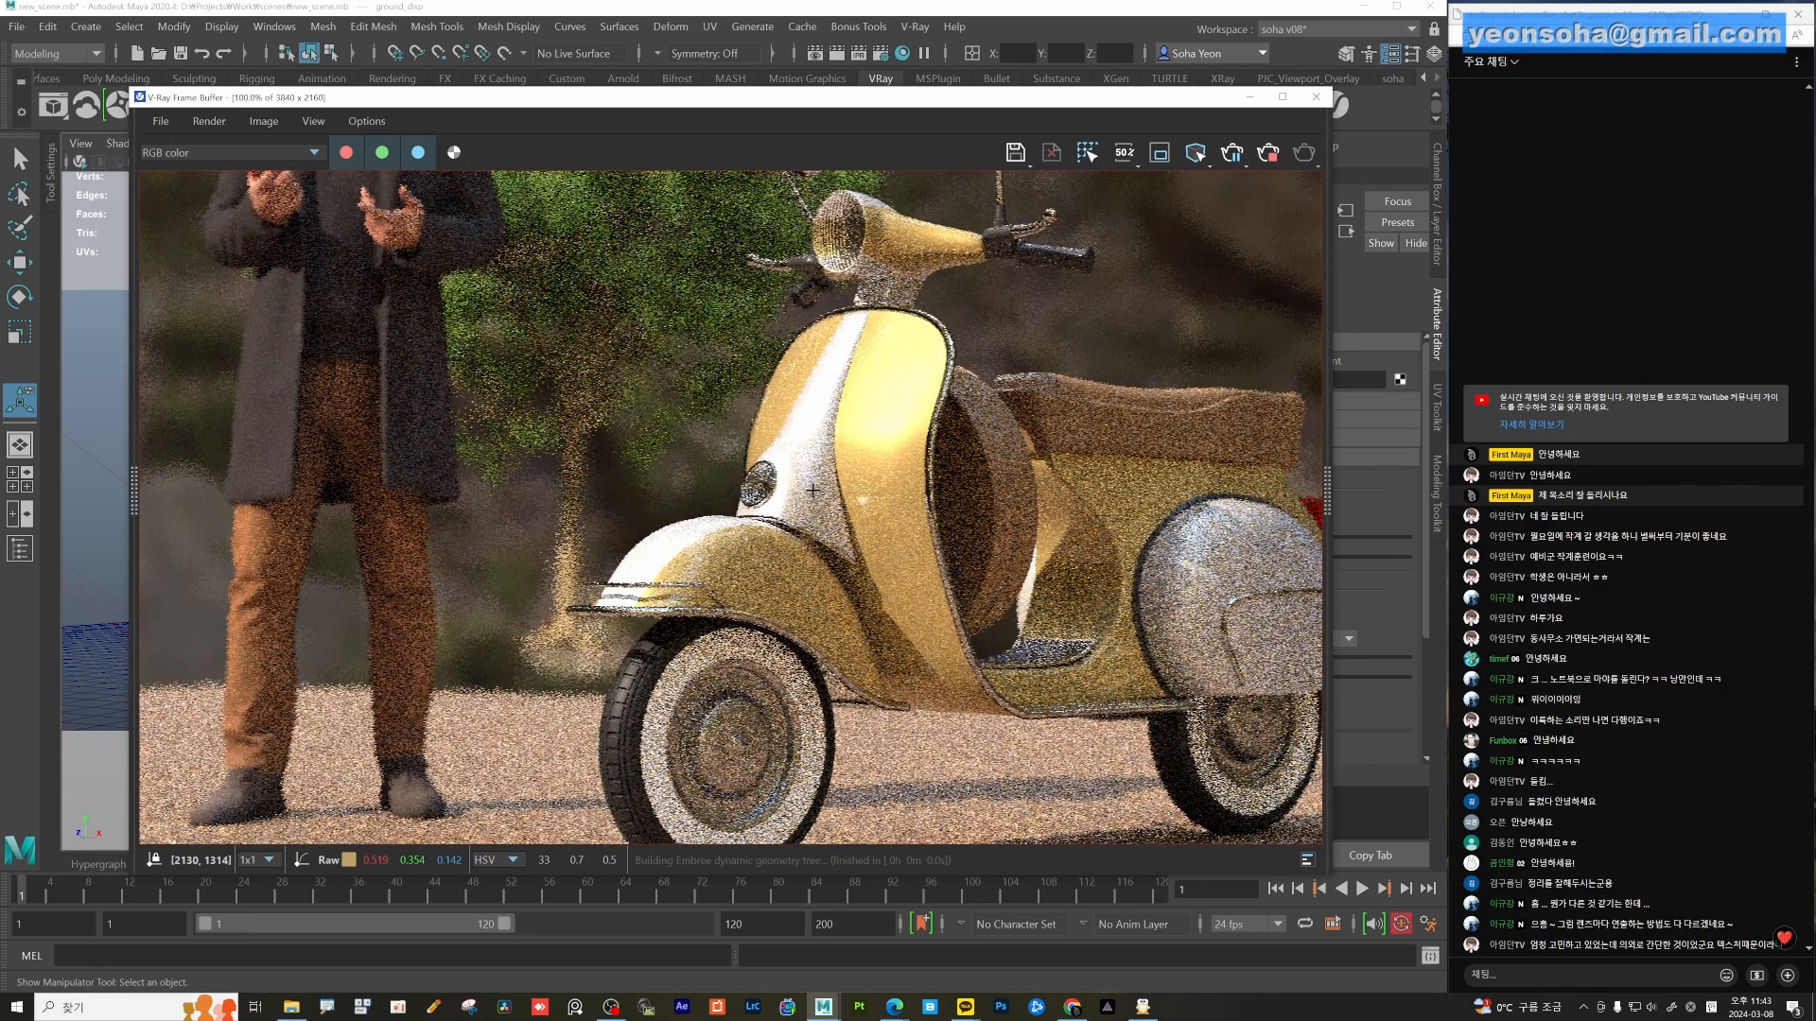
right_click(776, 487)
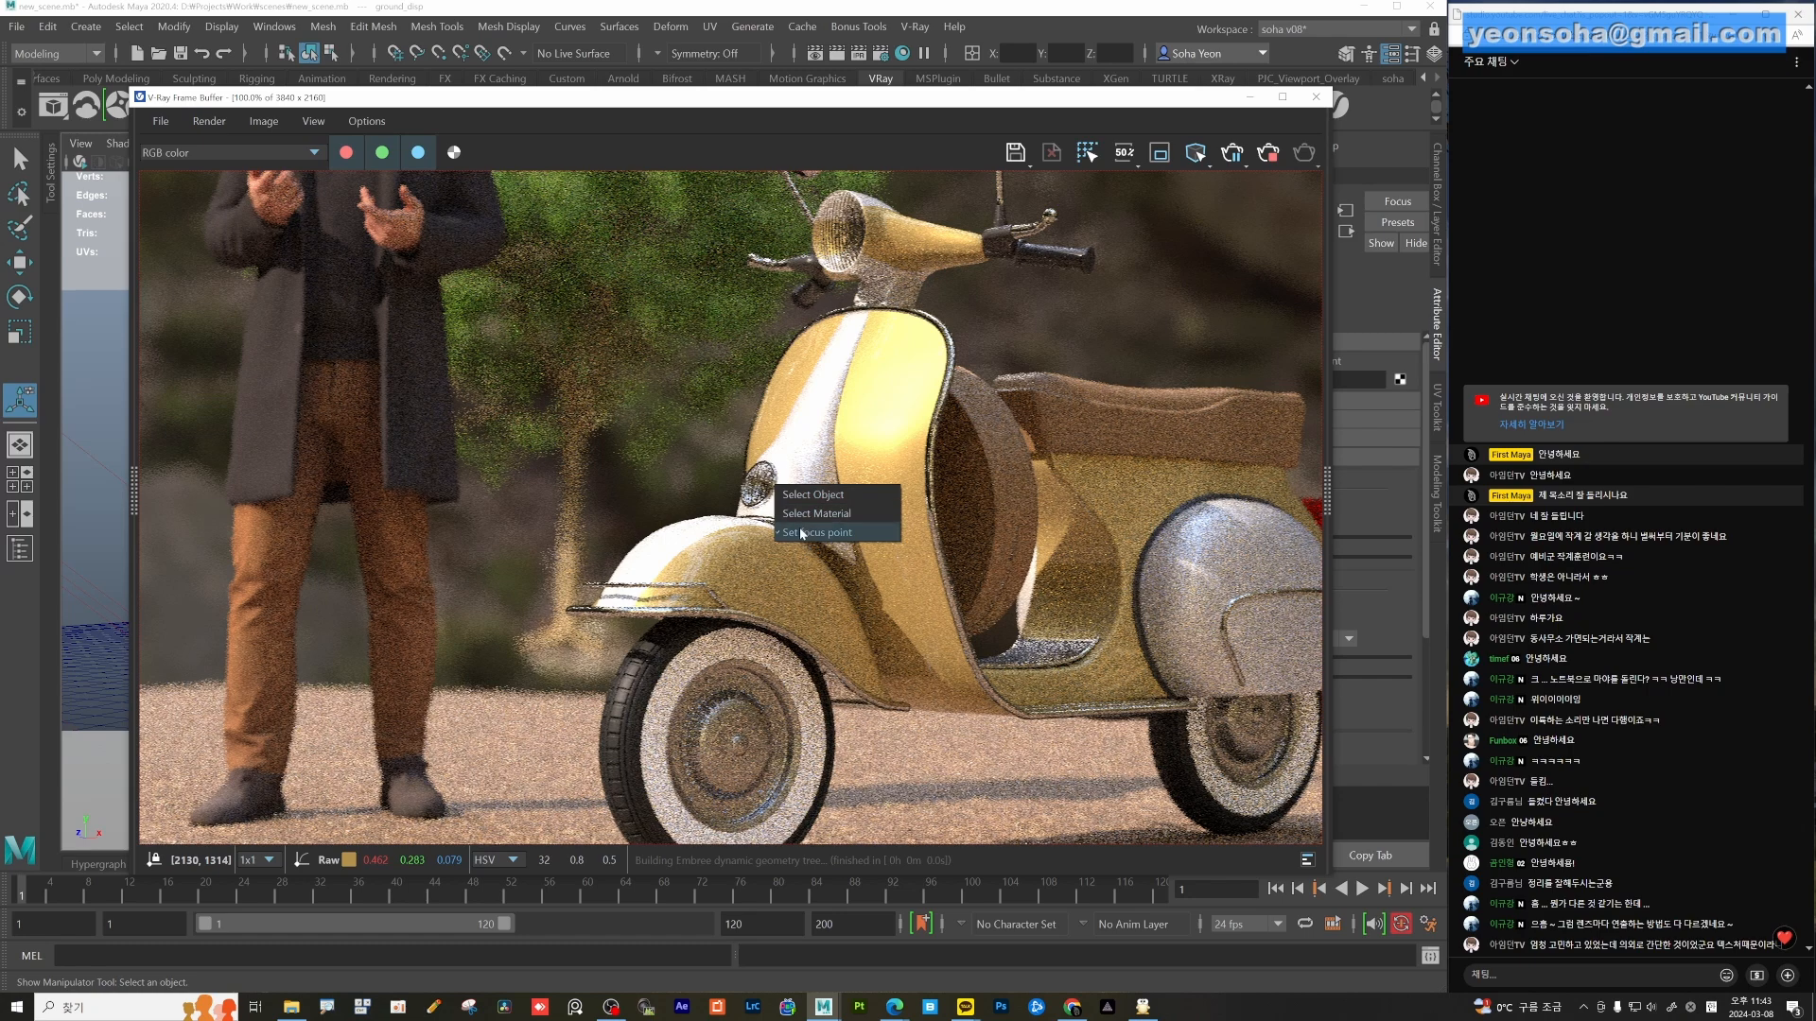
click(805, 533)
right_click(801, 465)
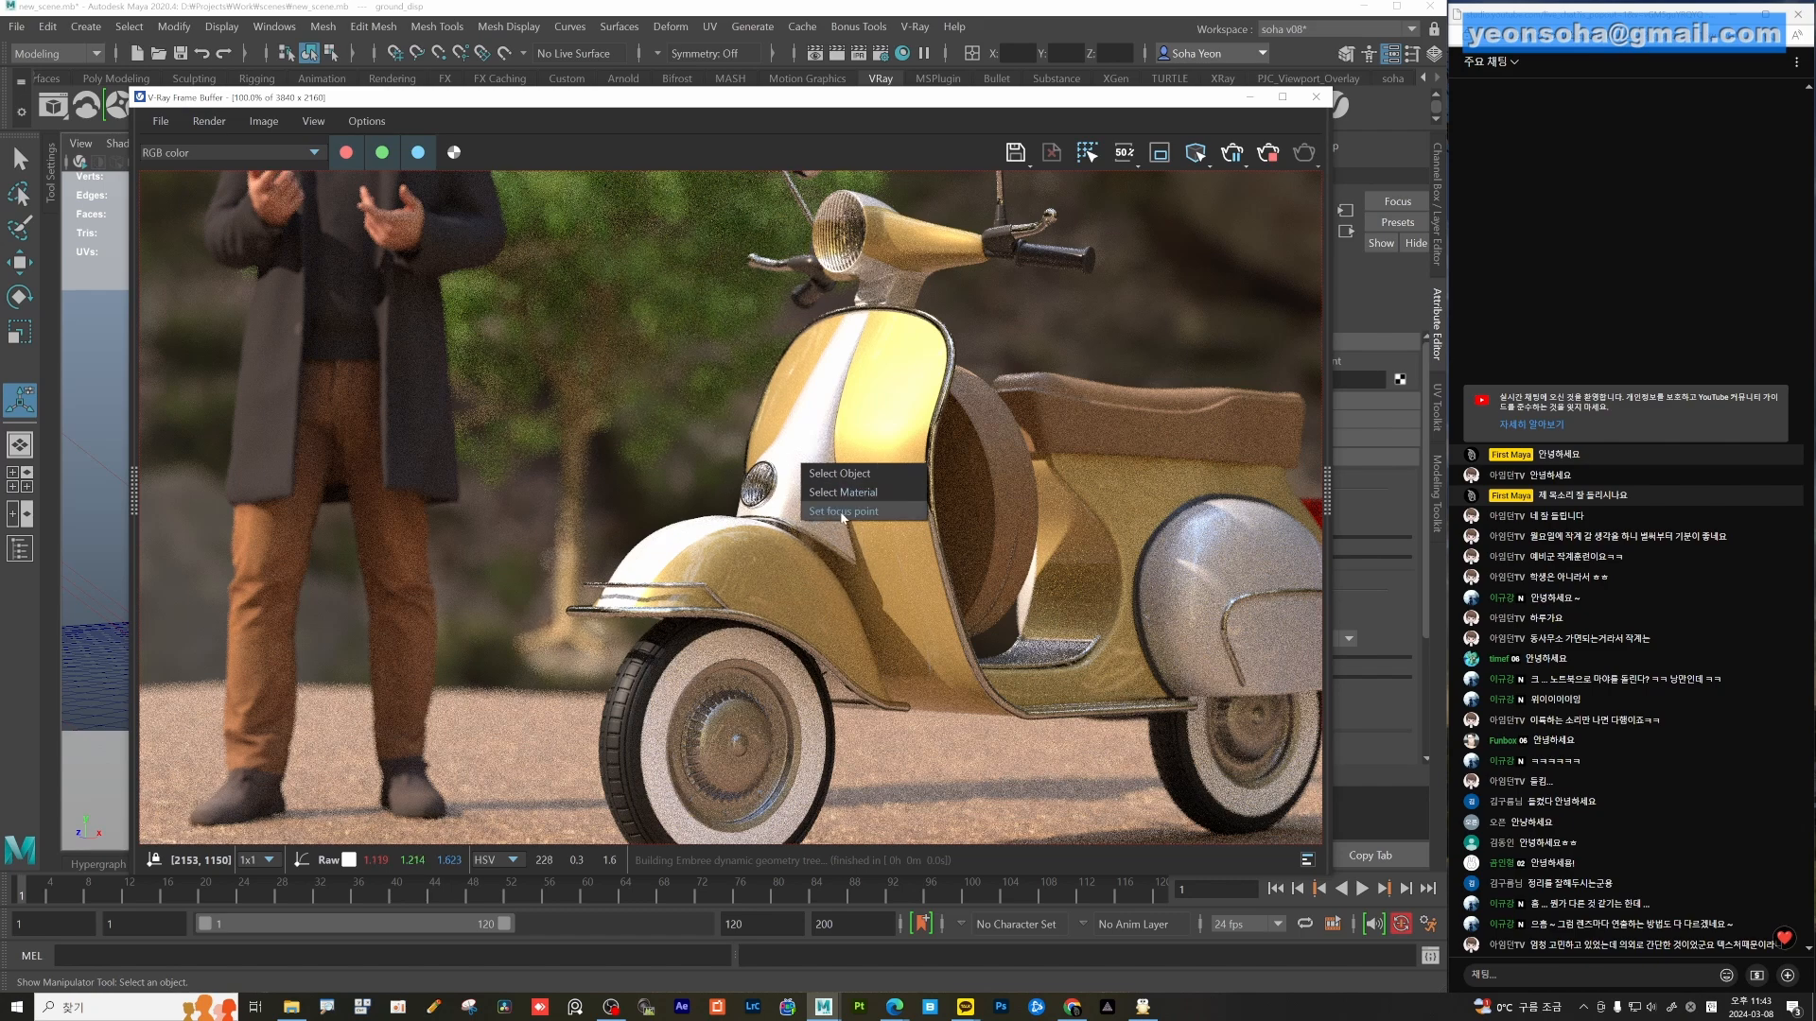
click(701, 625)
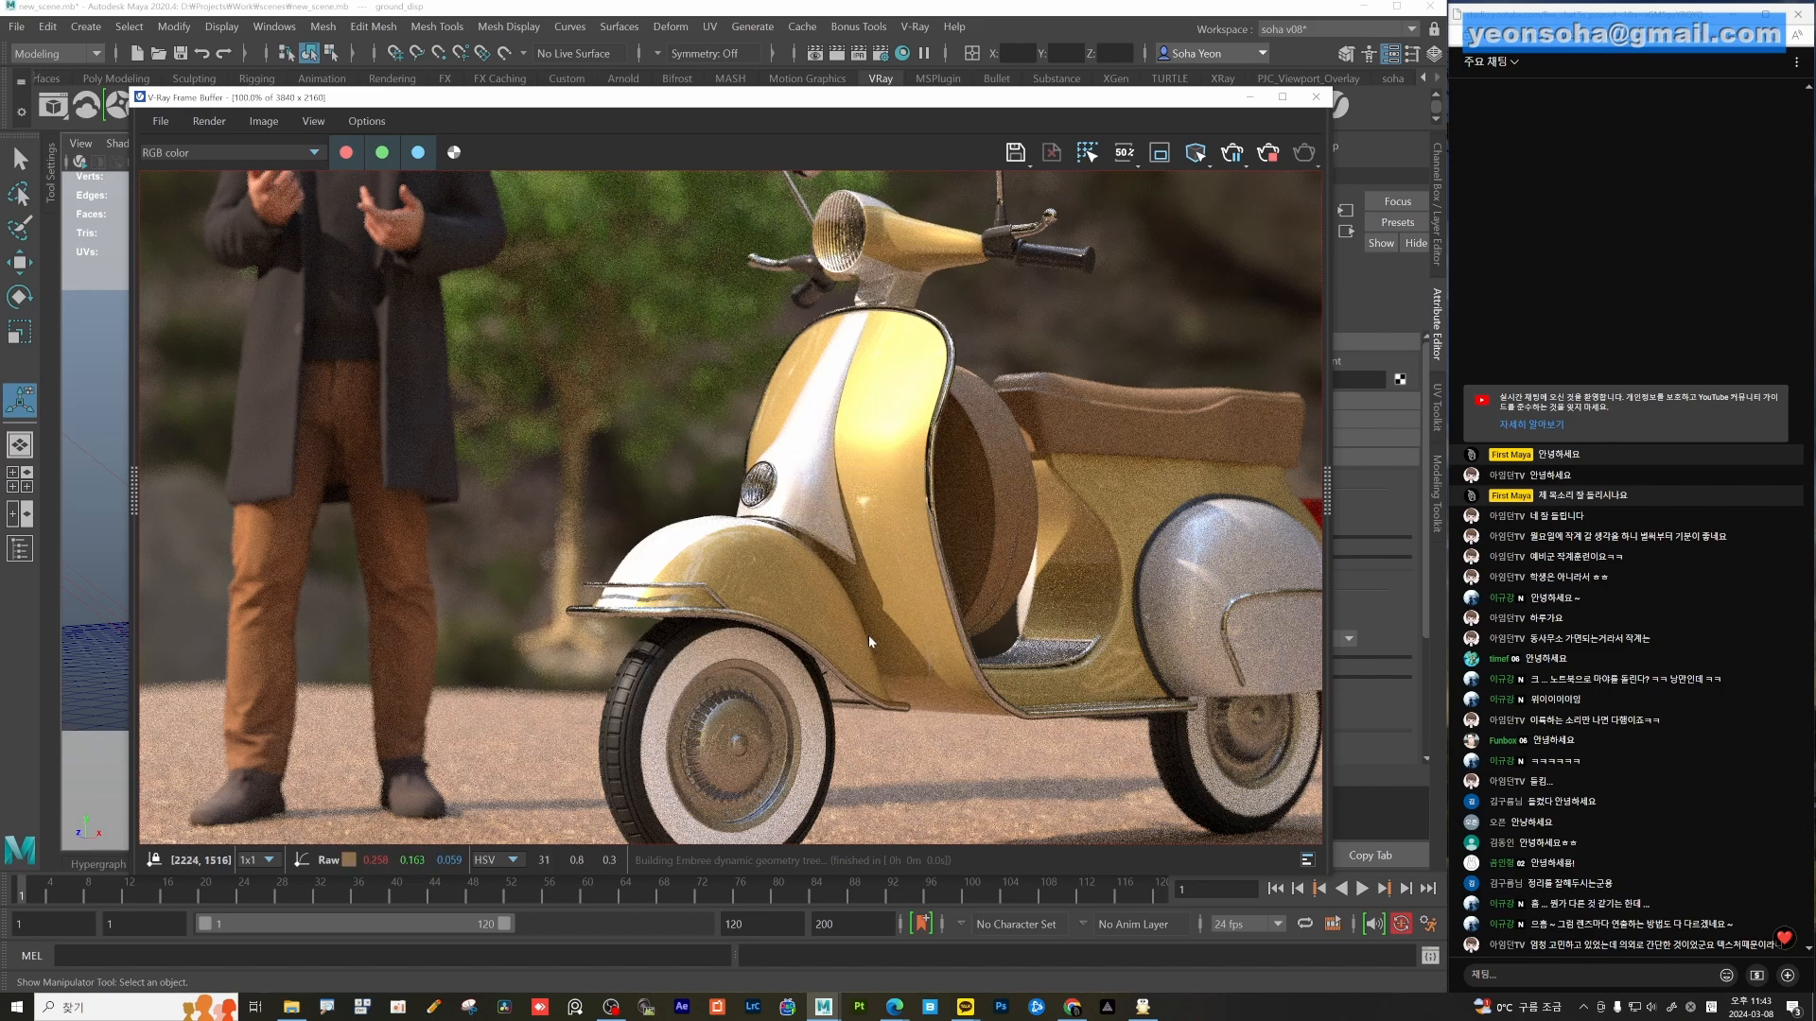
Inspect the displaced ground in the render up close around the scooter's front wheel.
middle_drag(855, 666, 836, 527)
key(alt)
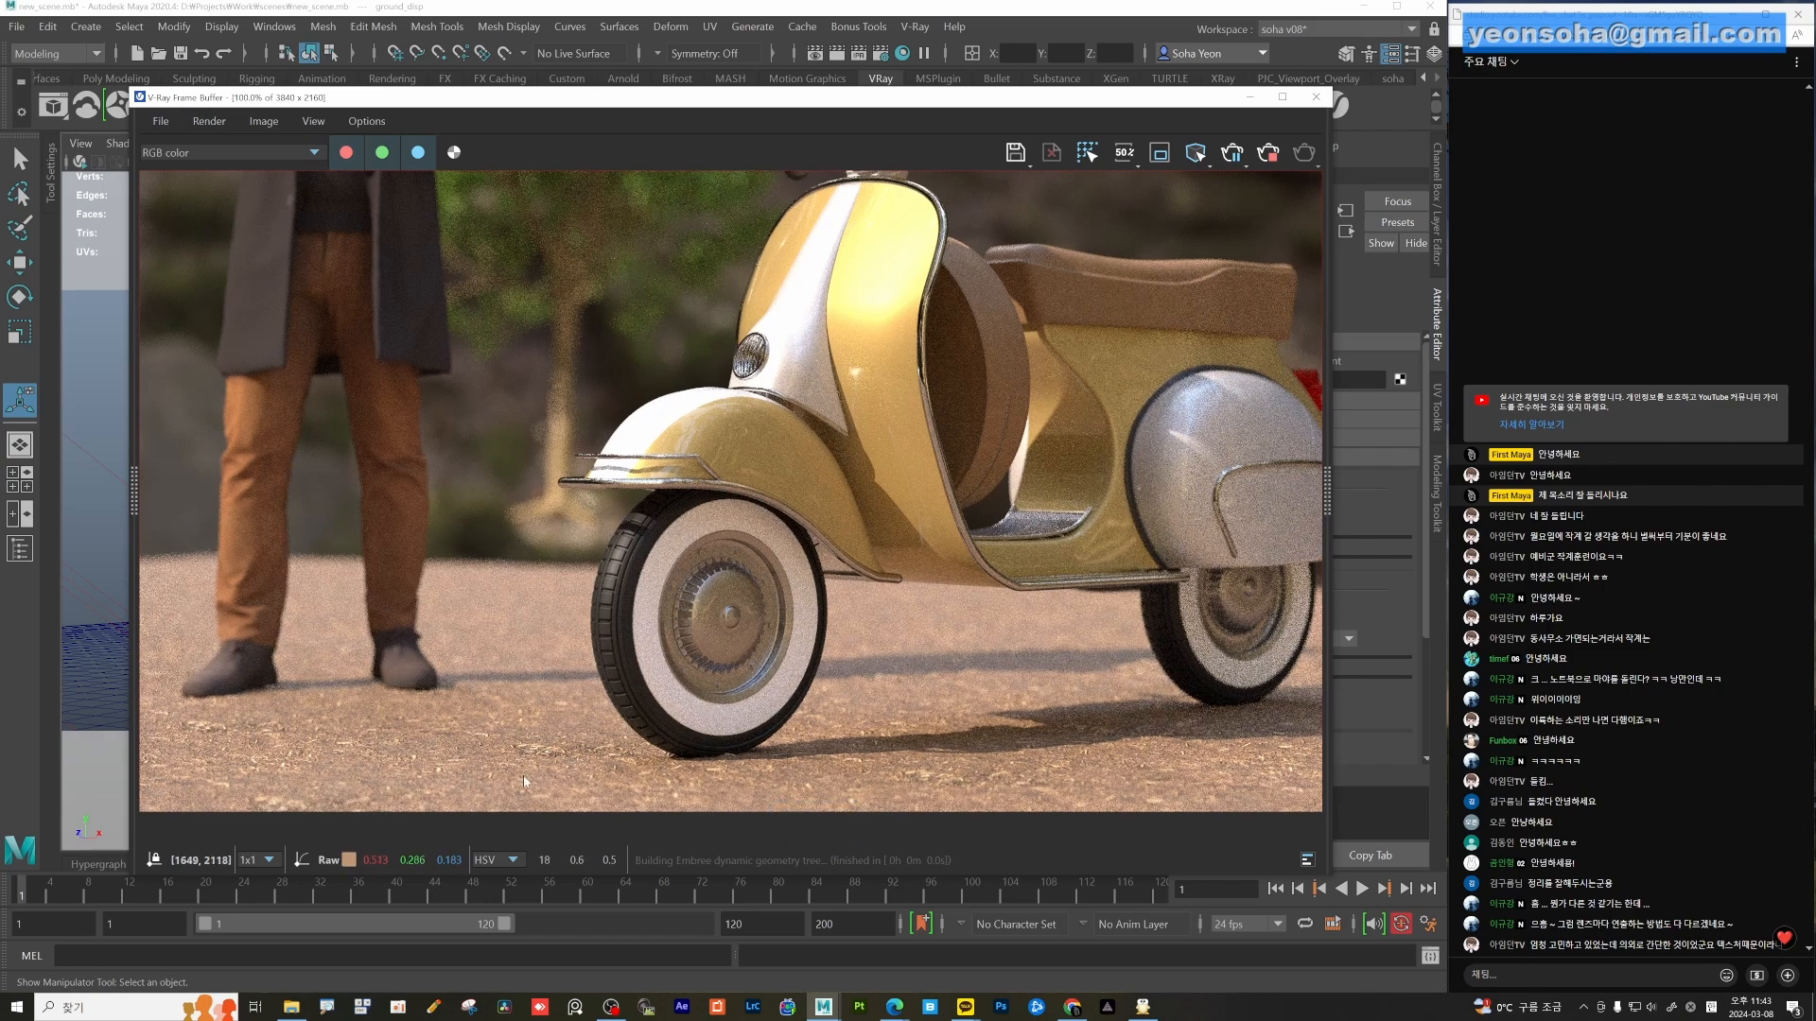
scroll(583, 780, up, 2)
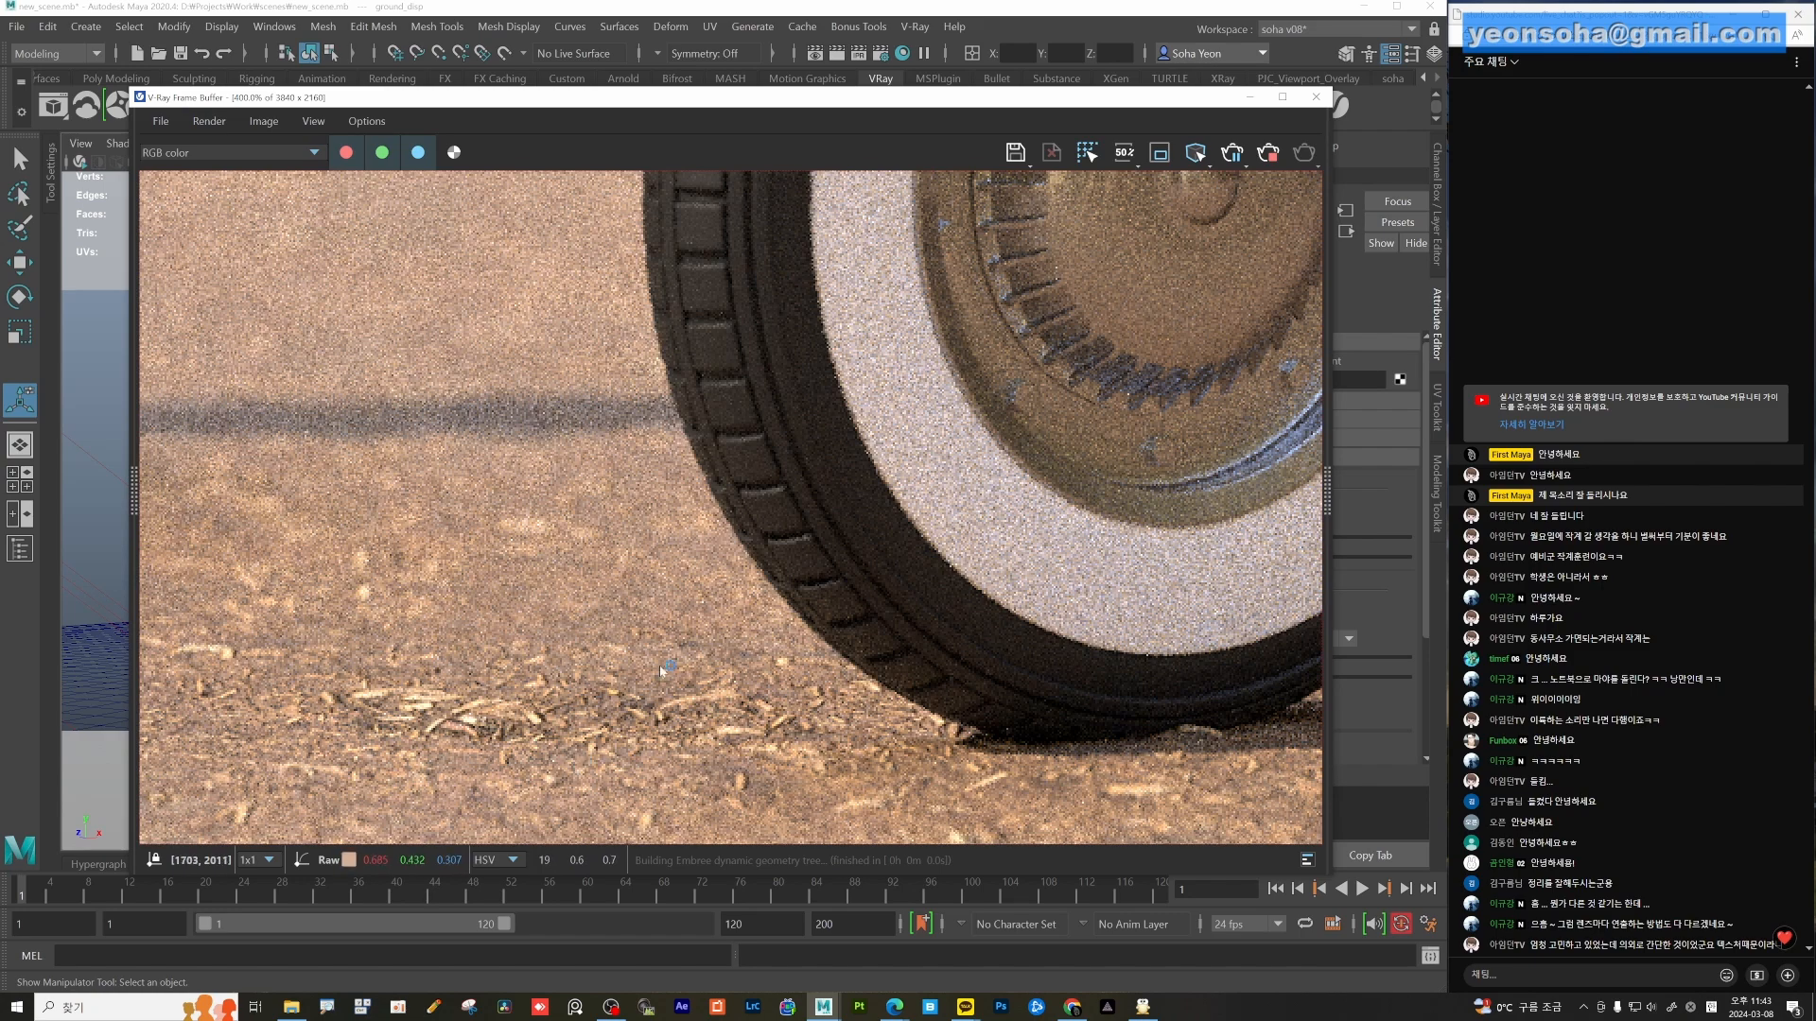
scroll(876, 746, down, 1)
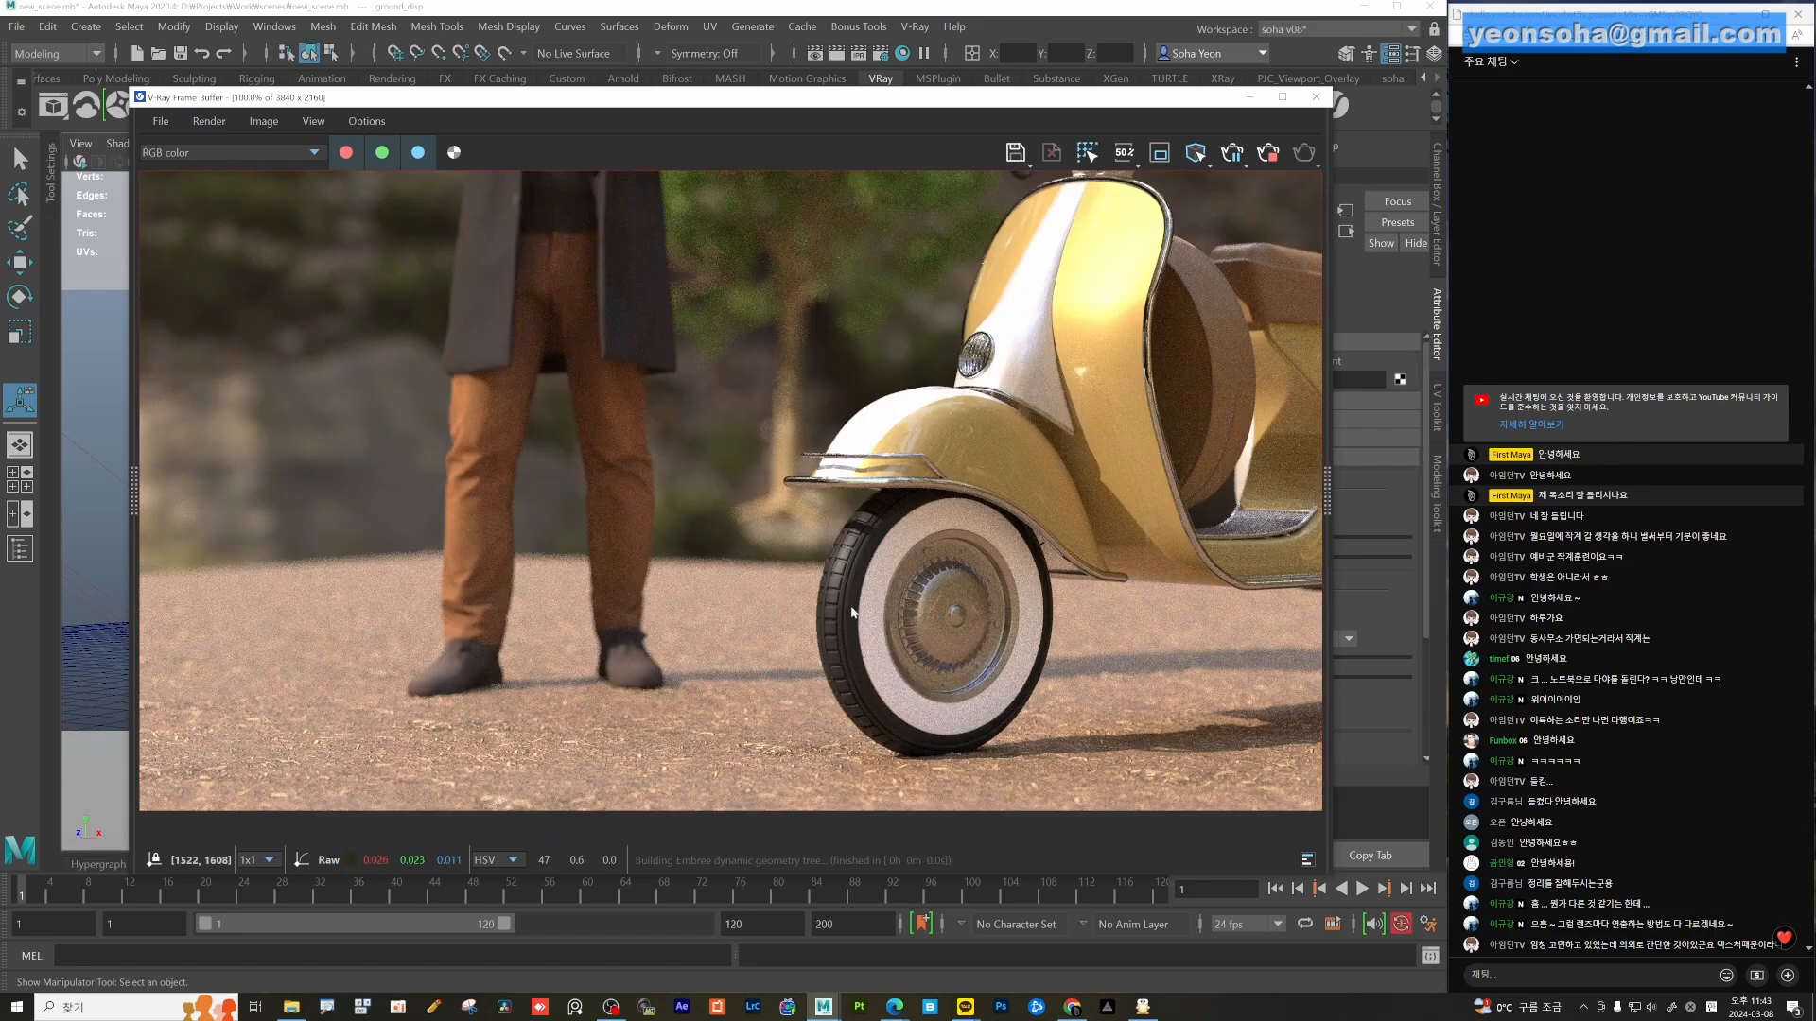
middle_drag(973, 580, 762, 650)
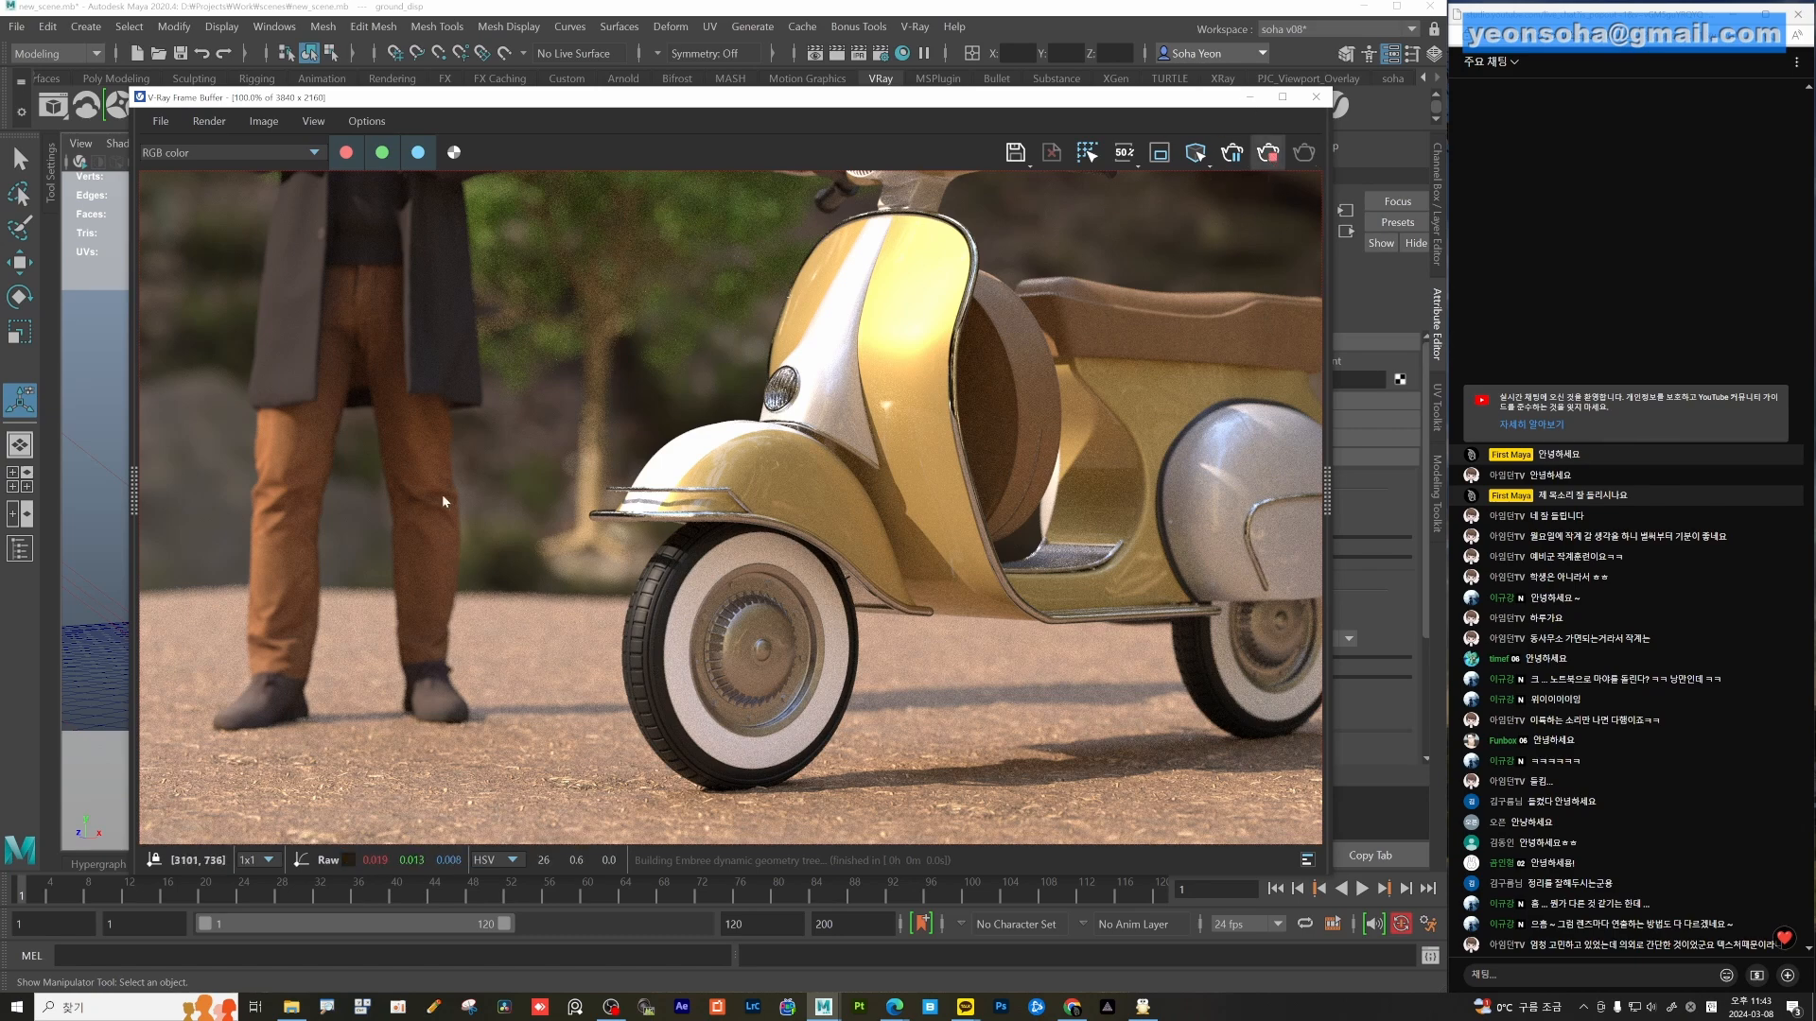
Minimize the frame buffer, select the ground plane and open the Ground072 AmbientOcclusion file texture behind its material's diffuse color.
click(1249, 97)
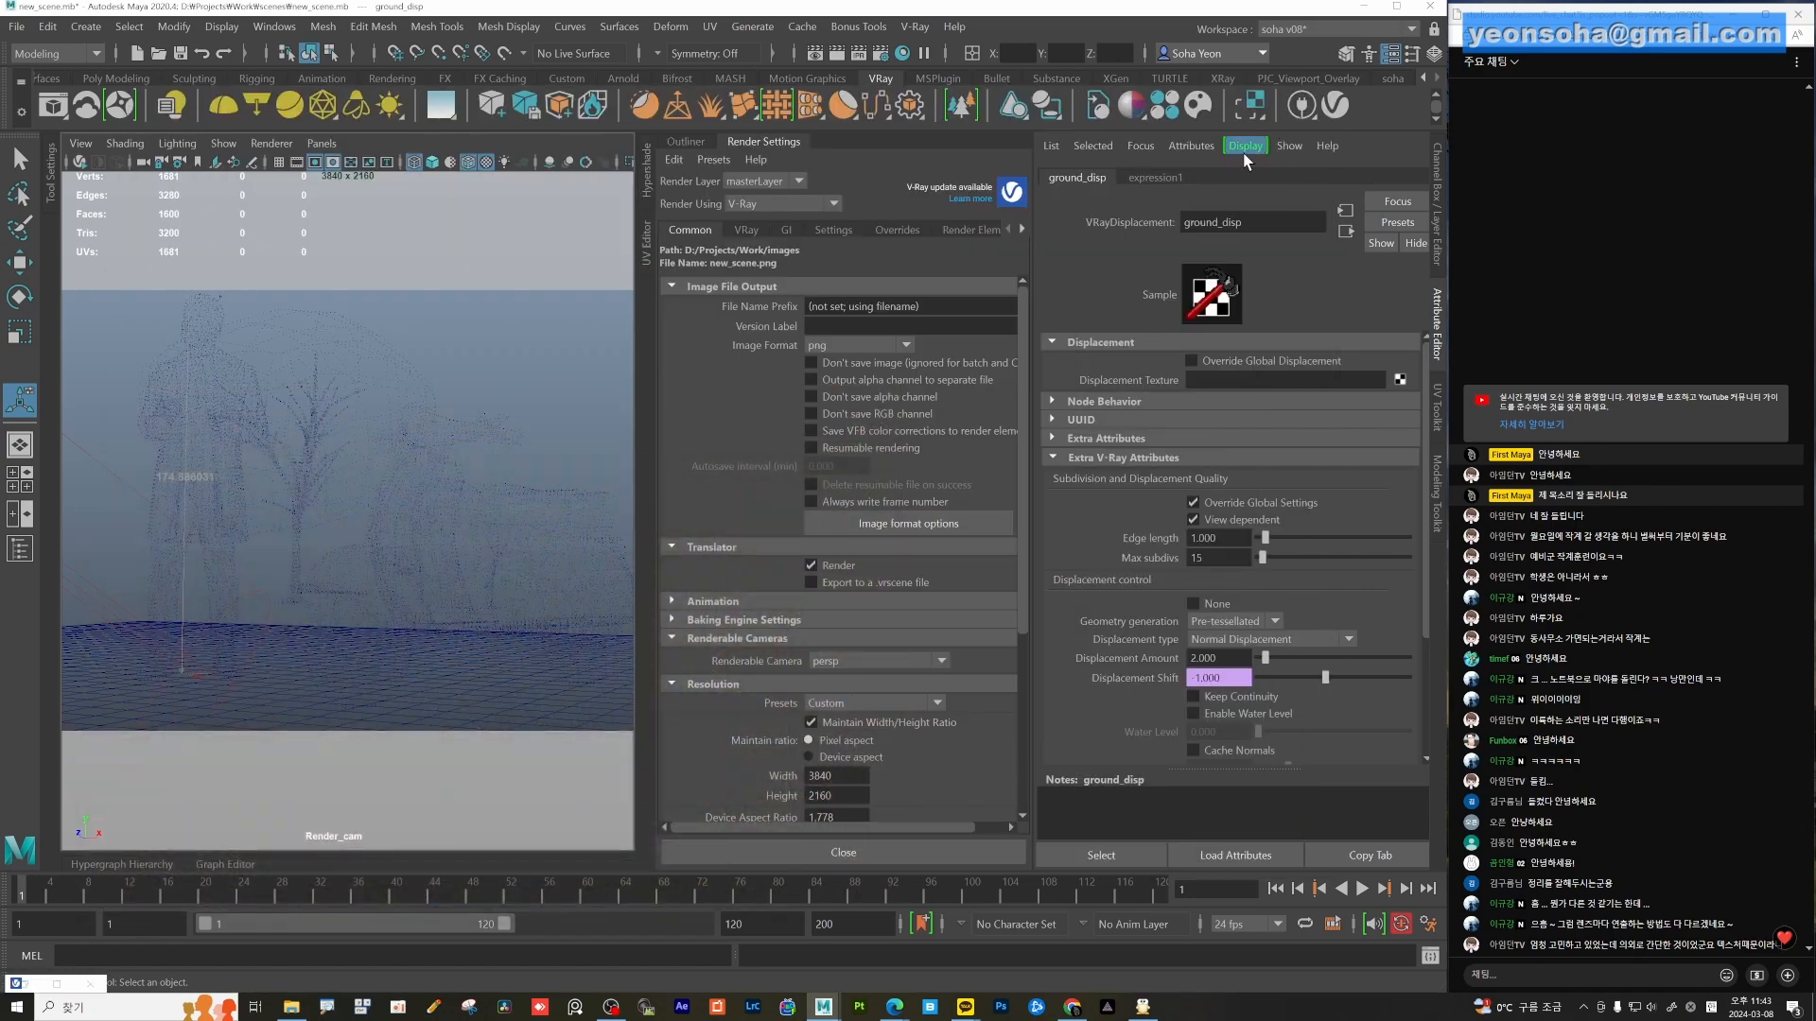
click(414, 653)
click(499, 704)
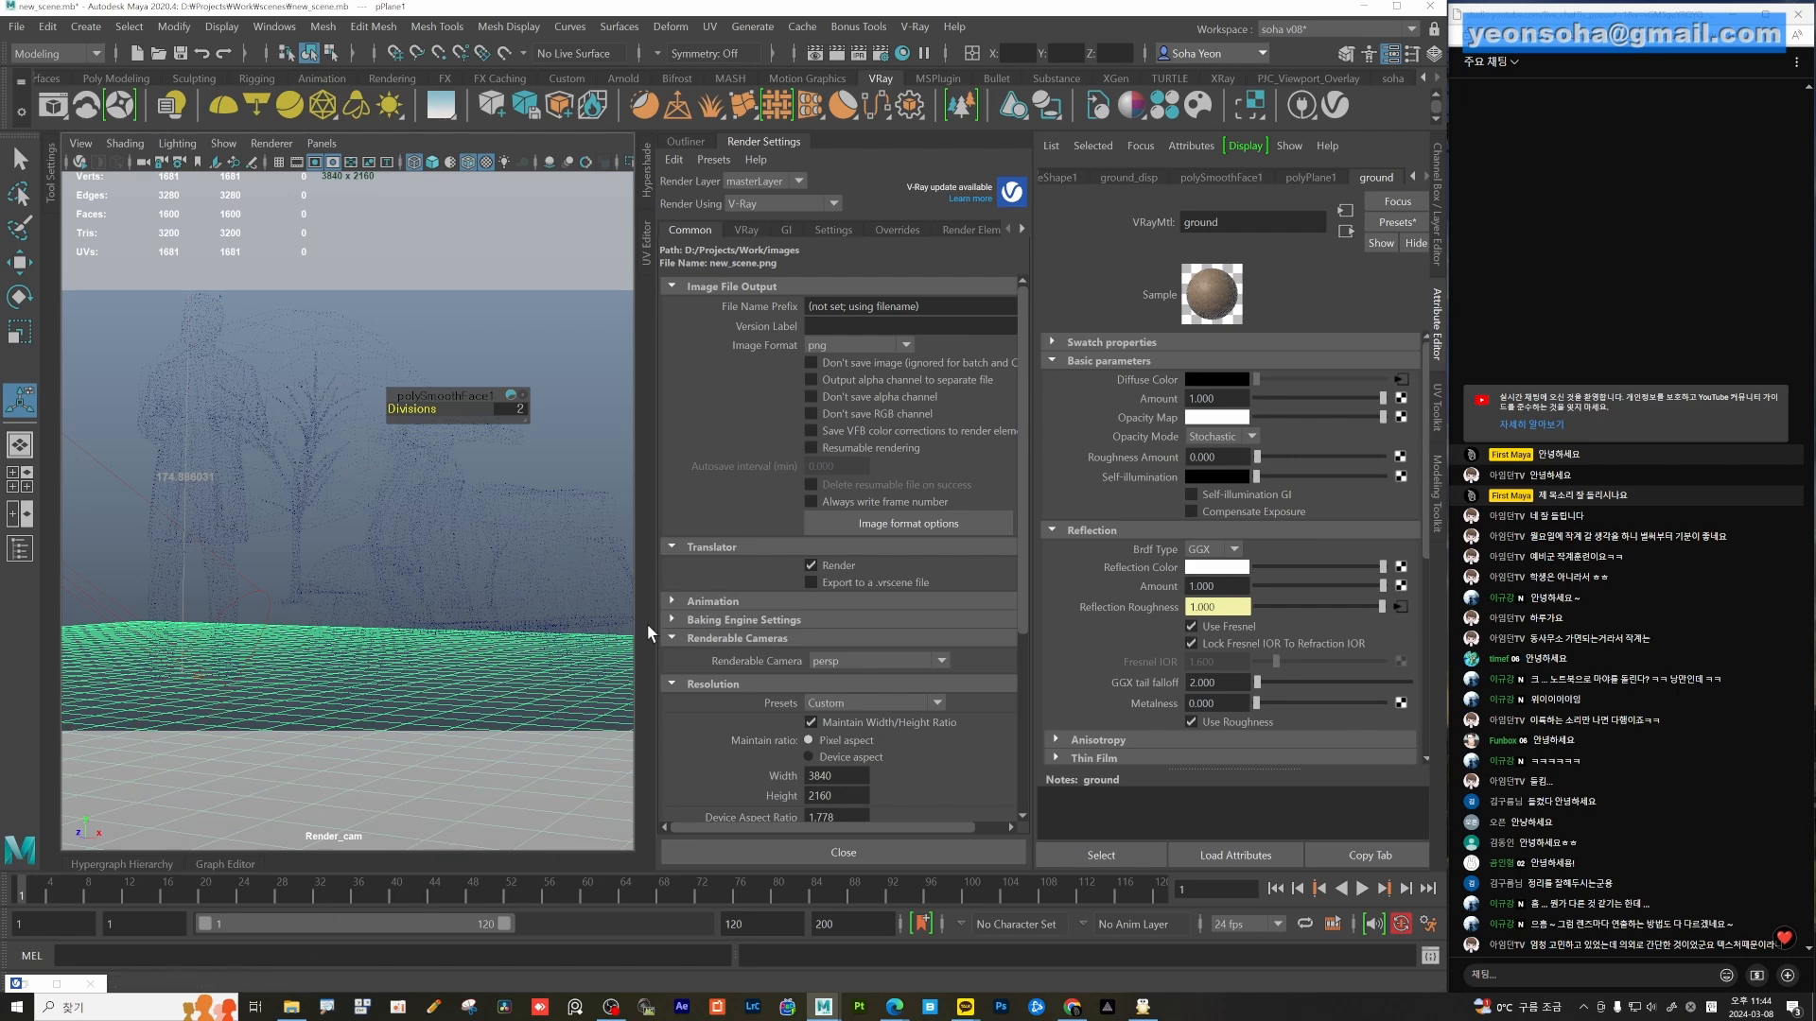
click(1400, 381)
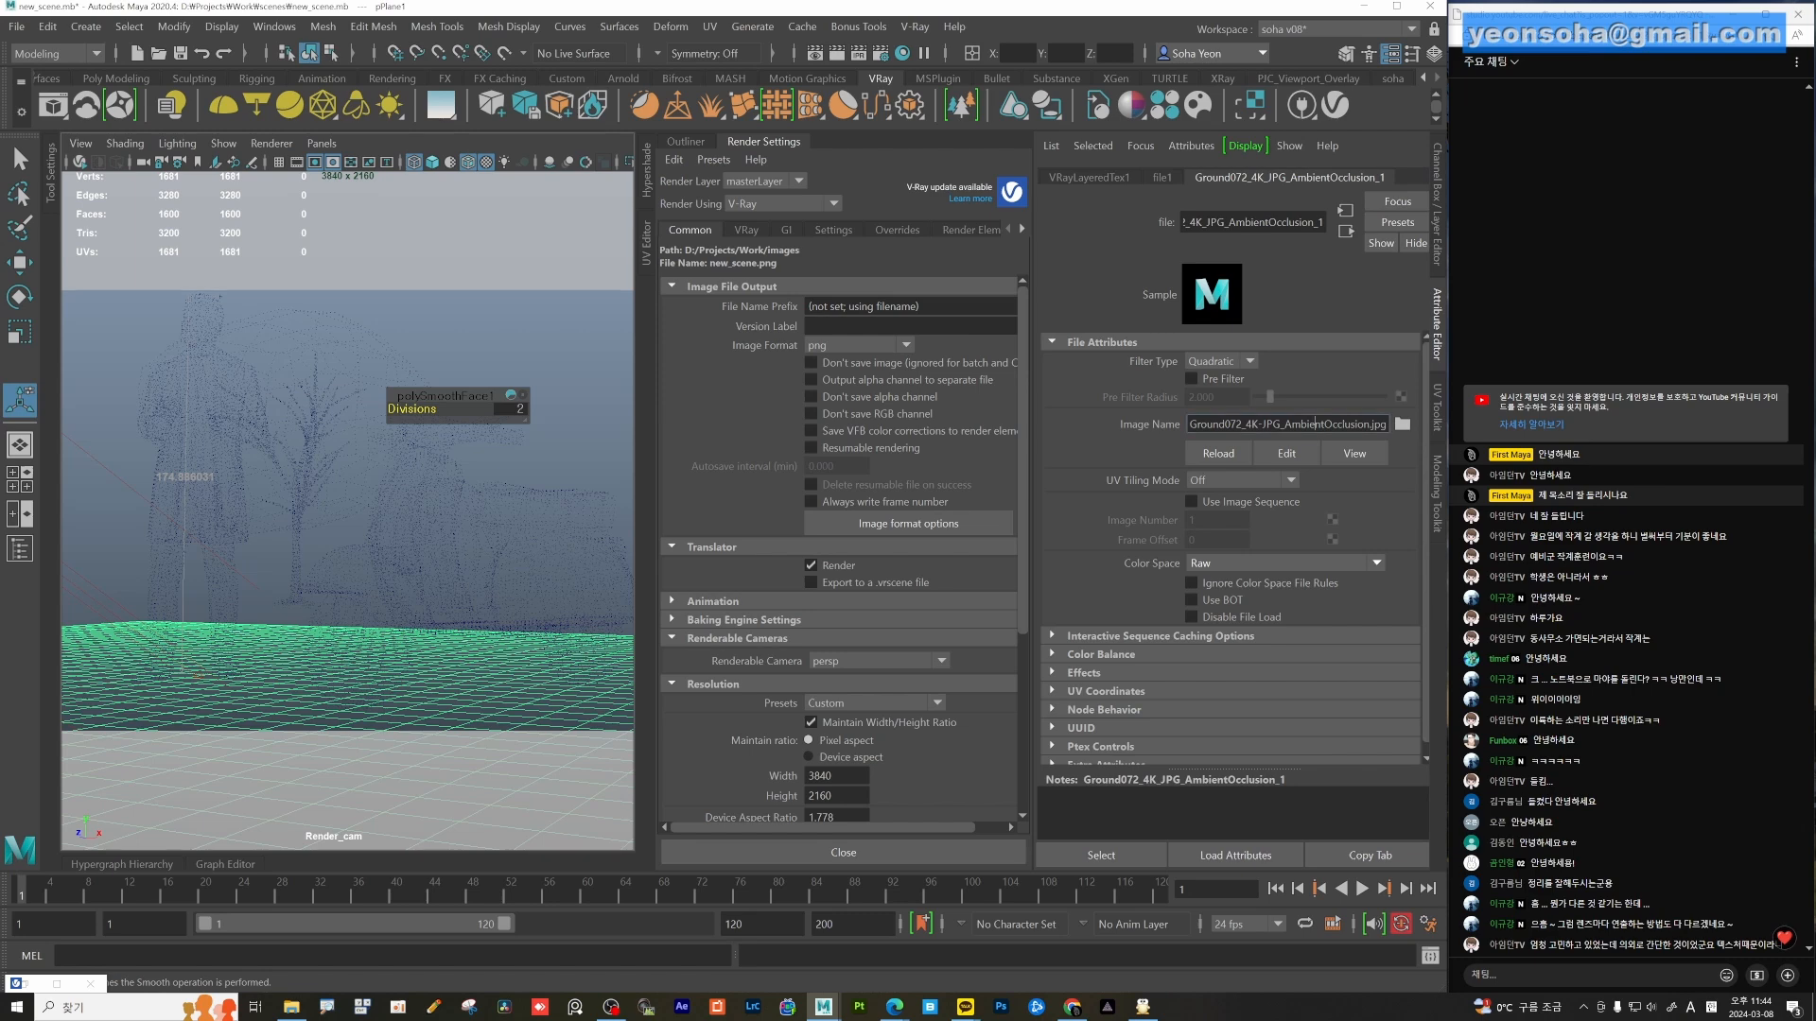
Compare the source folders of the ground texture and the scooter's diffuse texture with the project's sourceimages folder.
click(1402, 424)
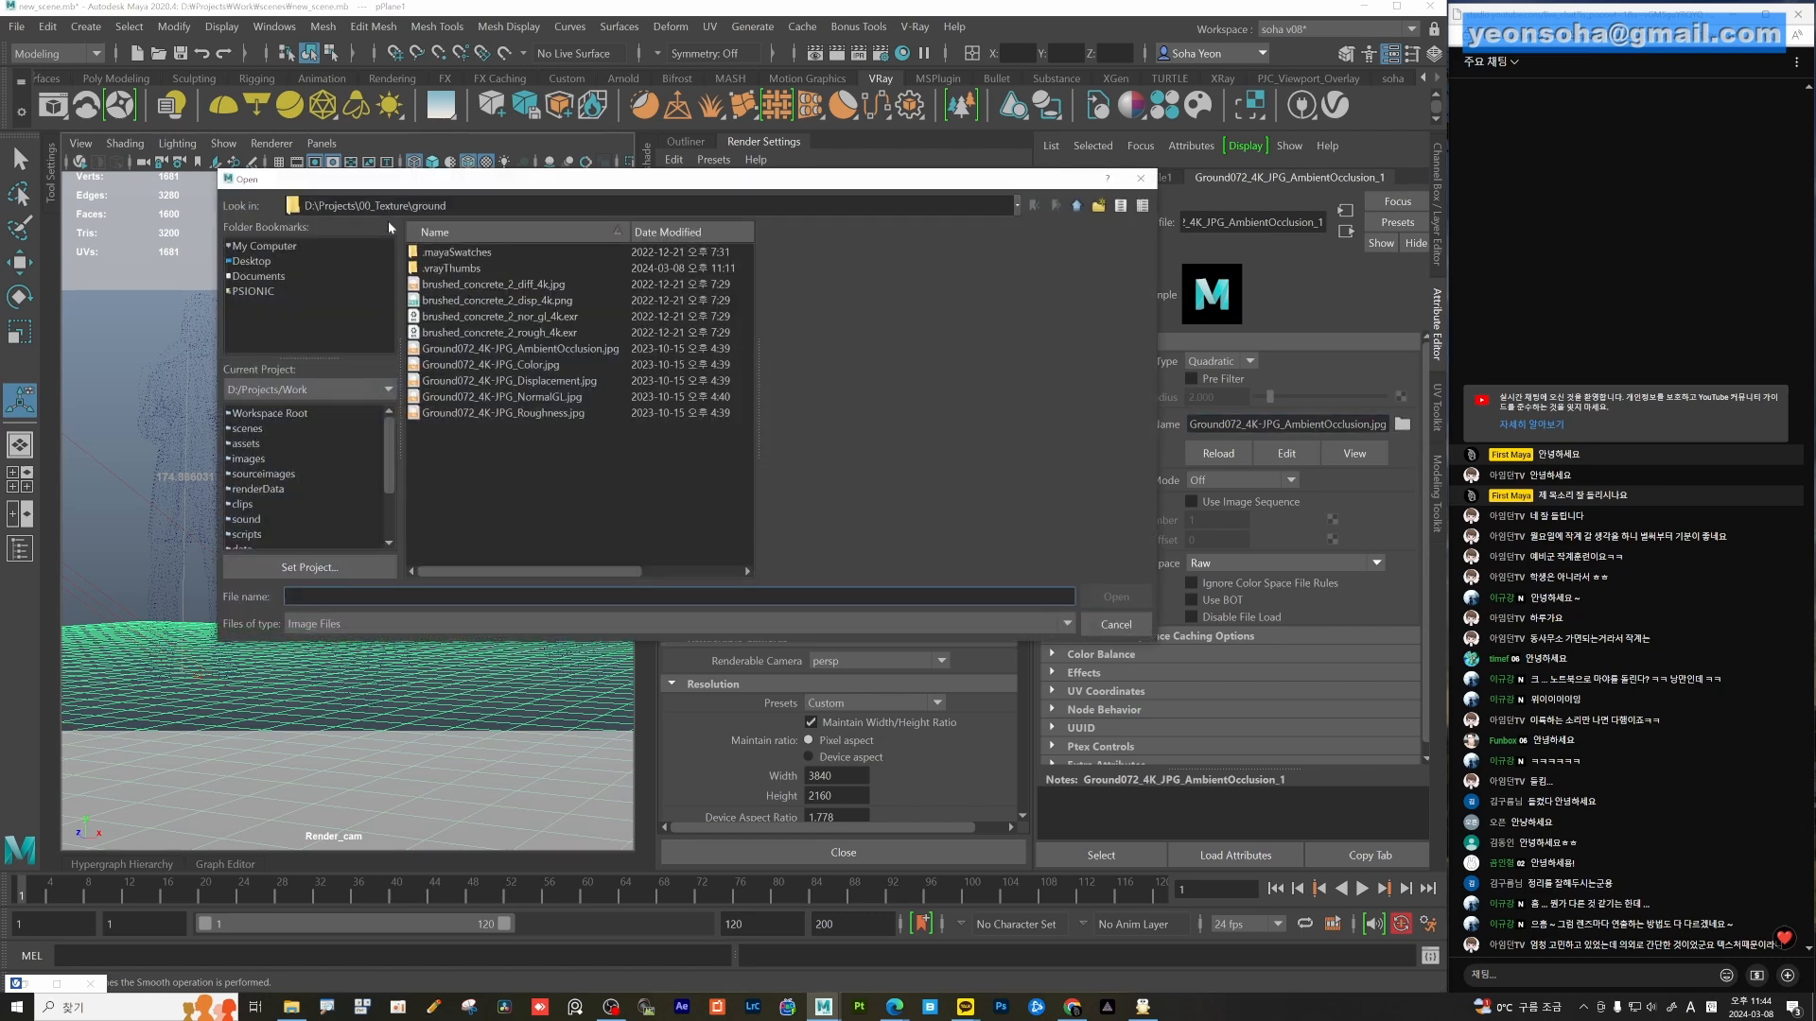
click(1140, 178)
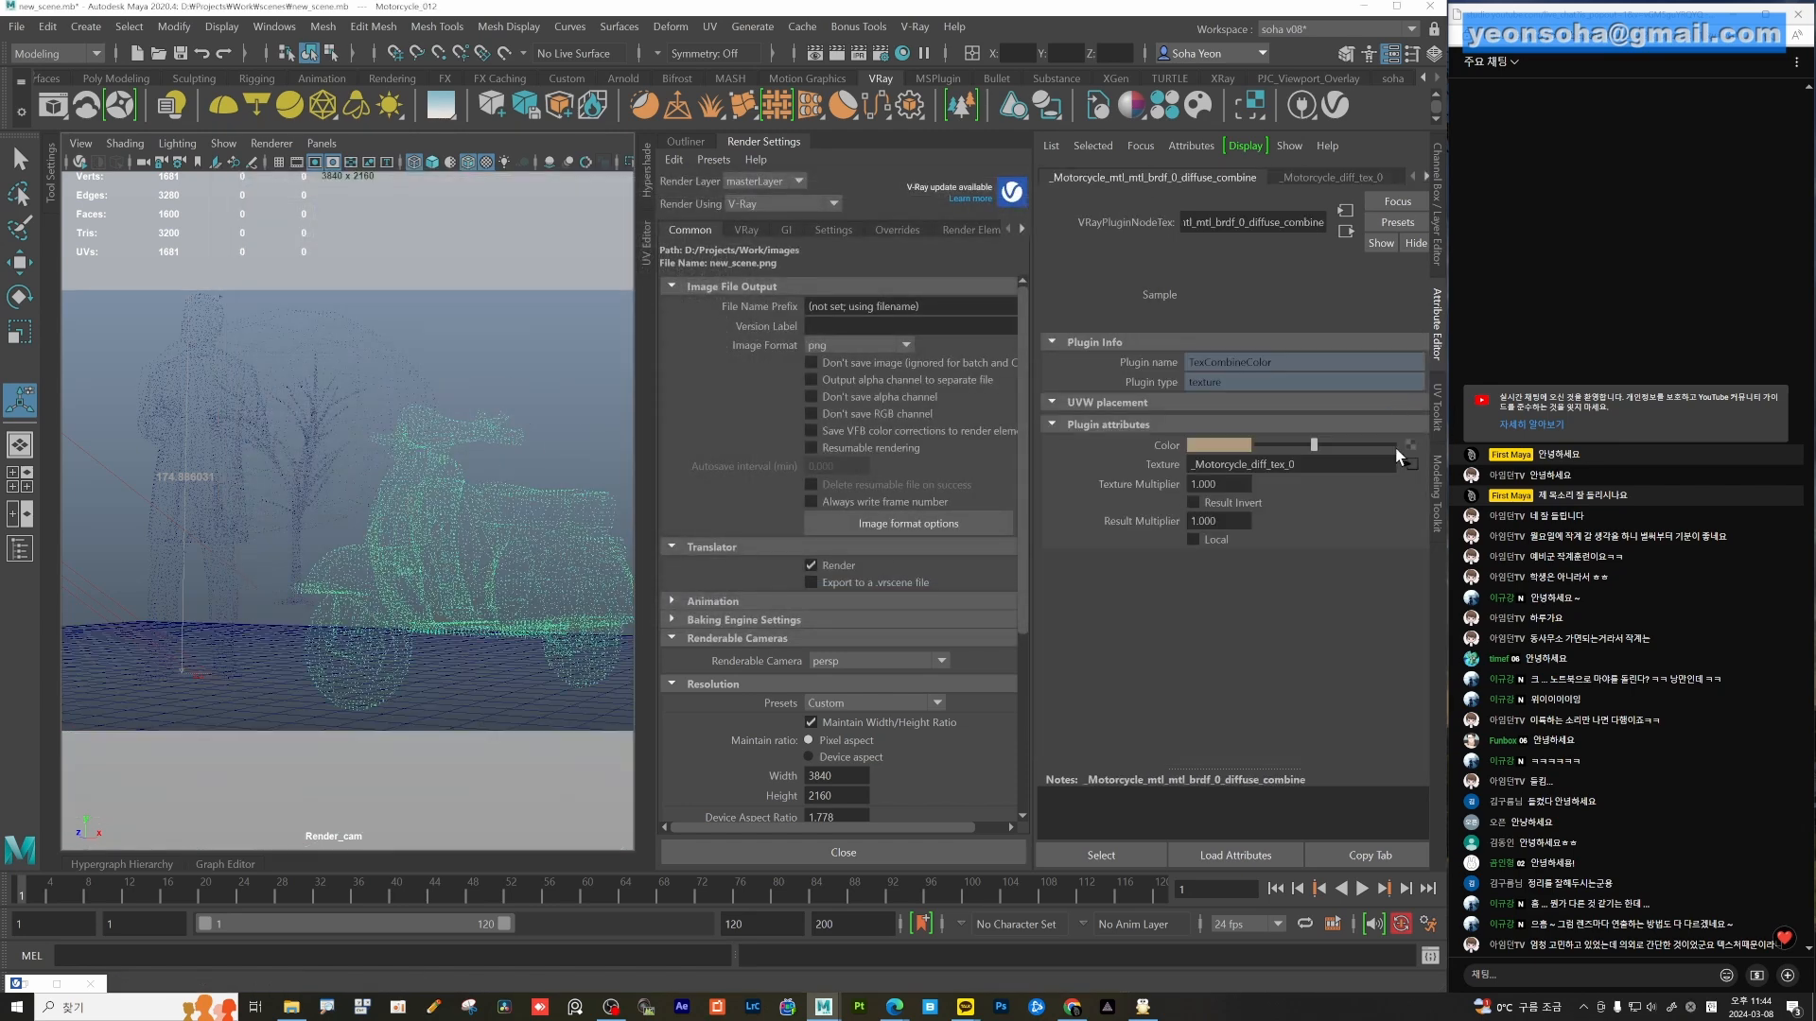
click(1410, 464)
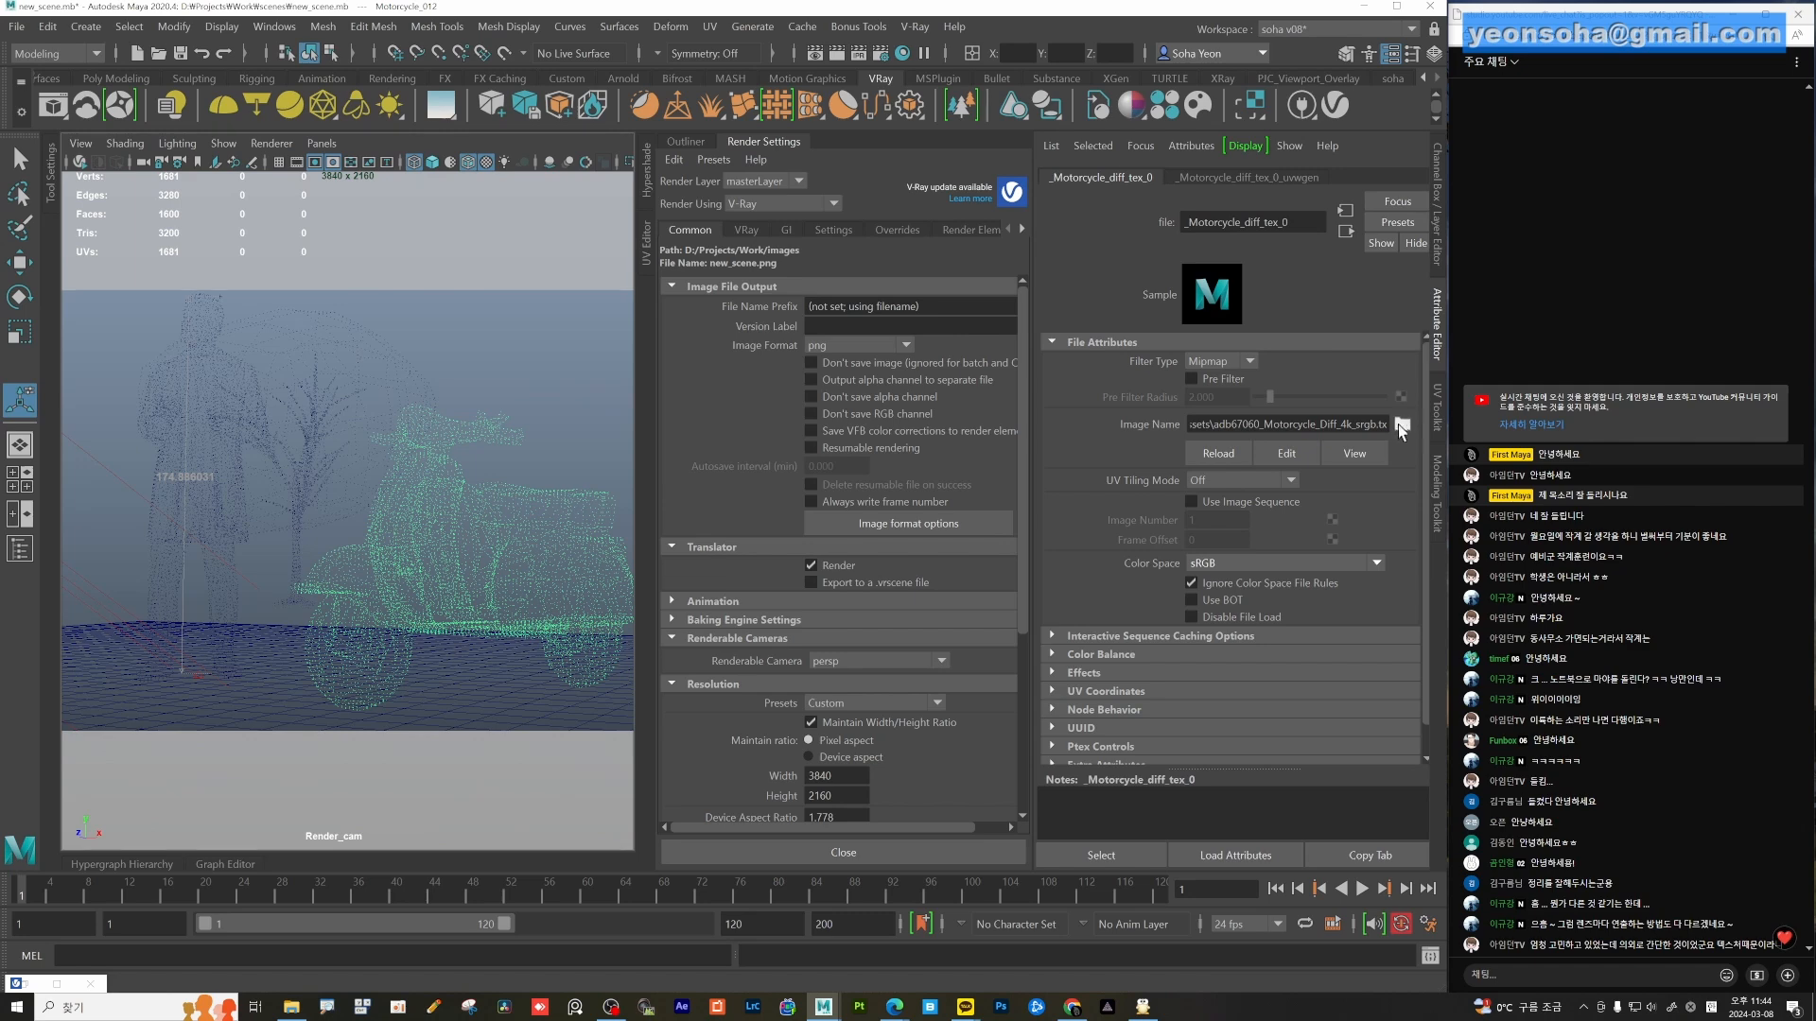
click(1403, 424)
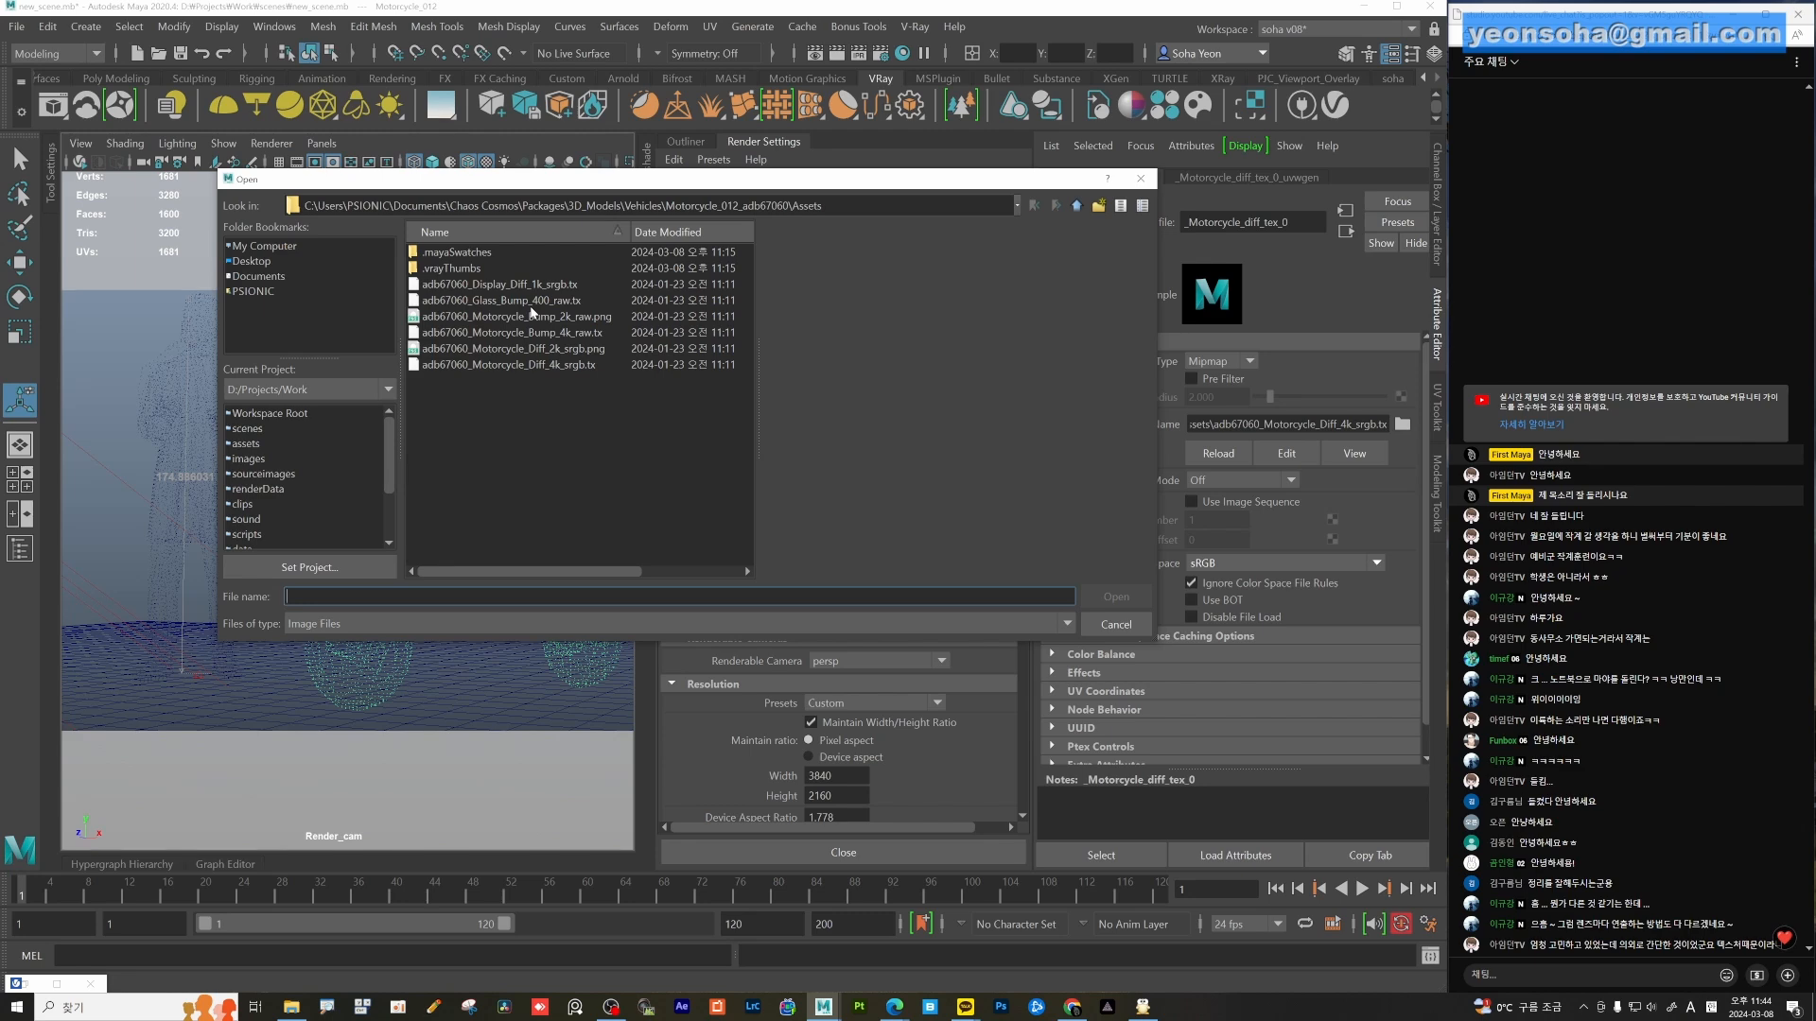
click(1116, 624)
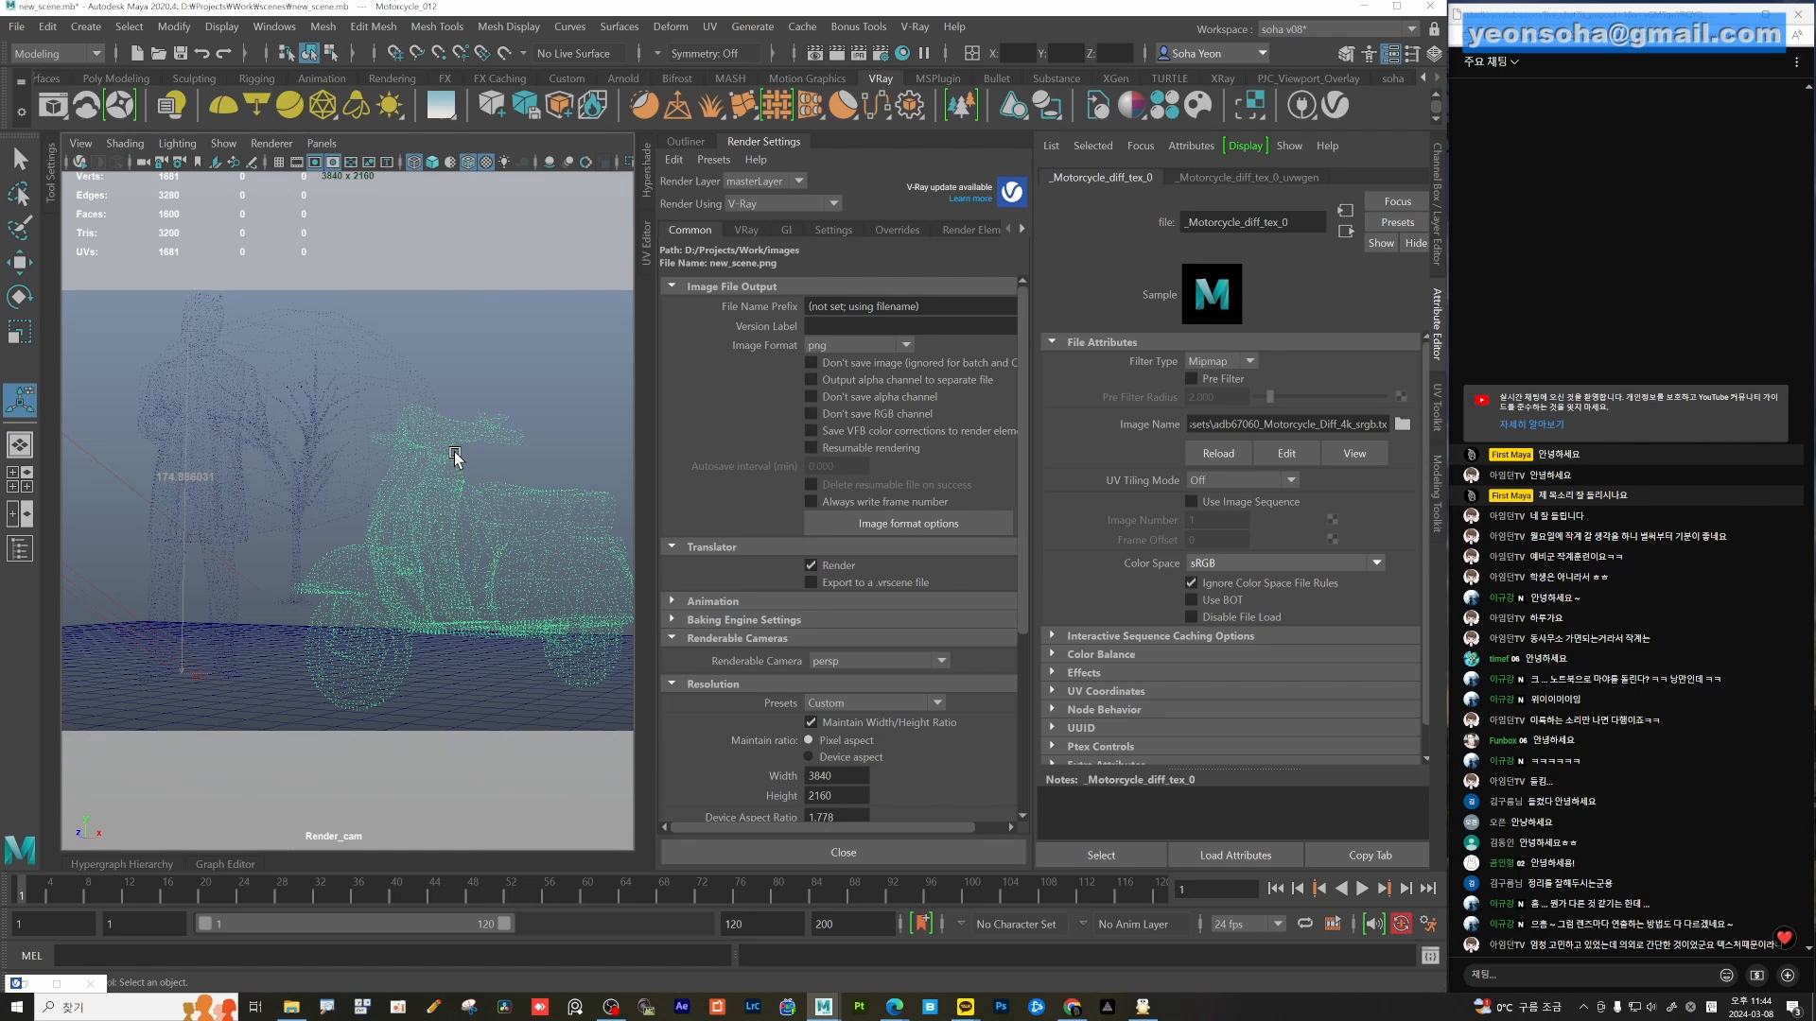
click(291, 1007)
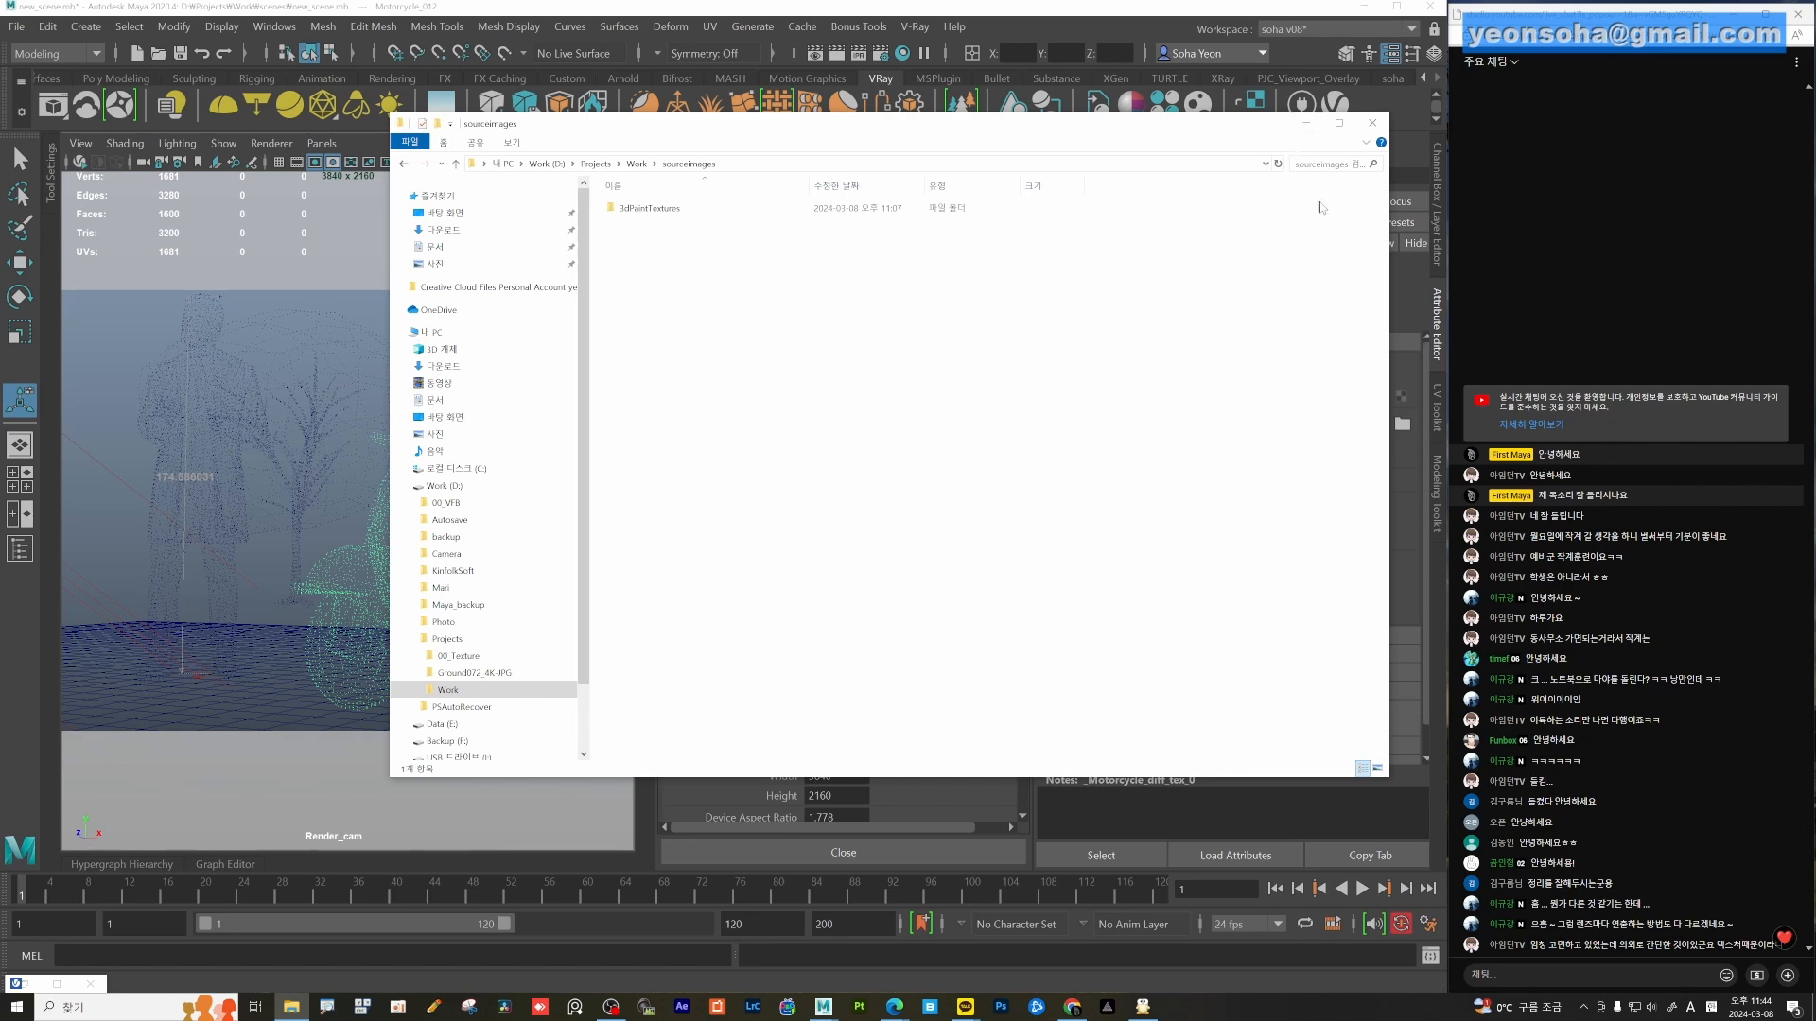
click(1372, 123)
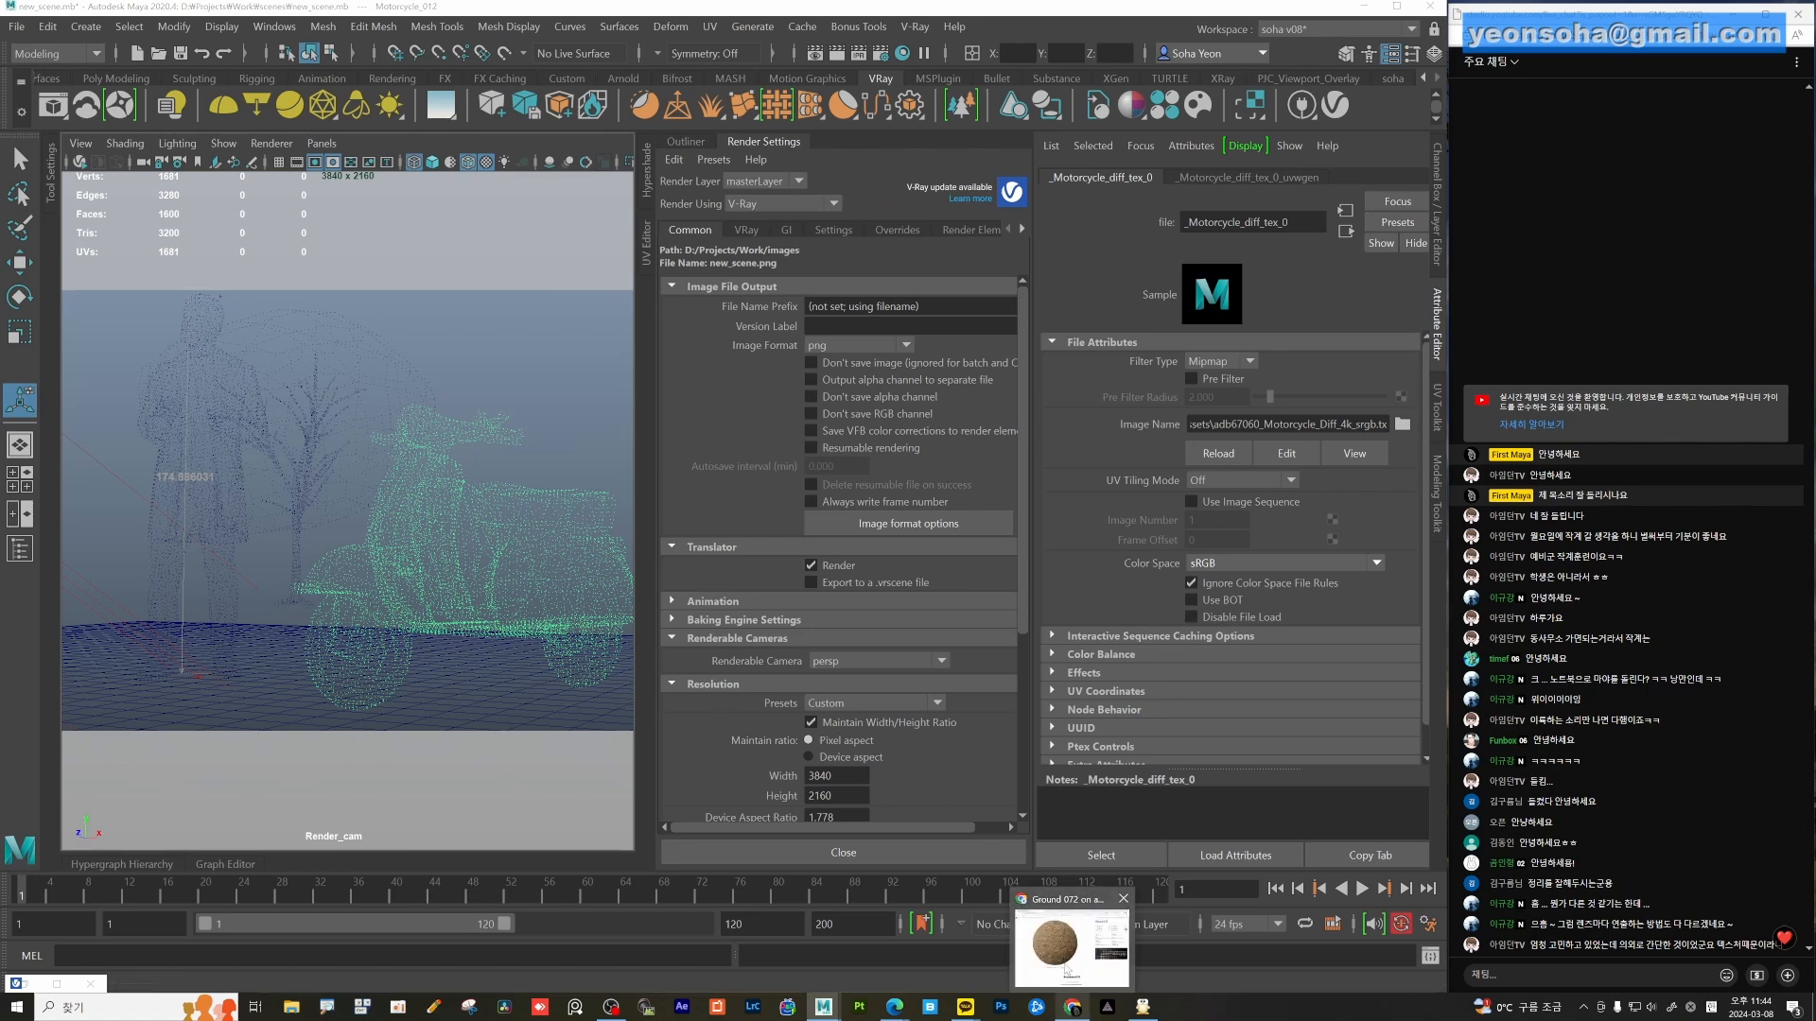
Switch to the browser and open the Maya File Texture Manager post on the Maya user group cafe's script board.
click(1068, 946)
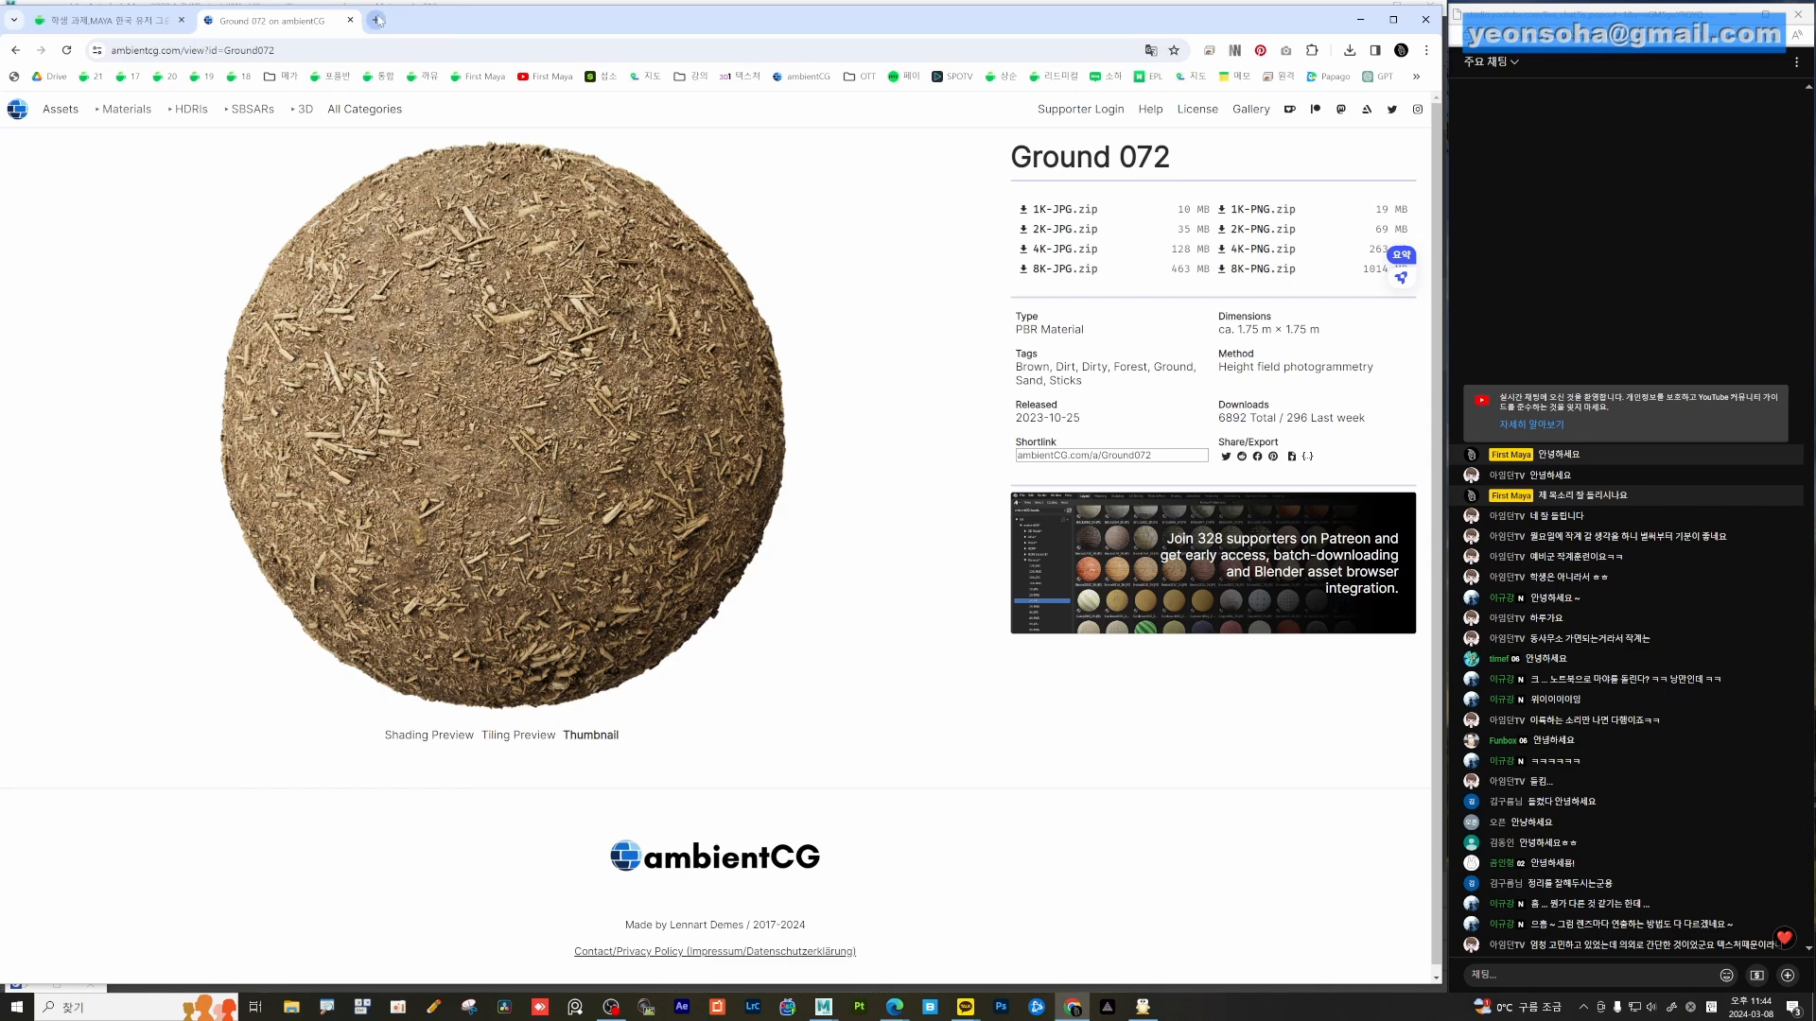
click(423, 76)
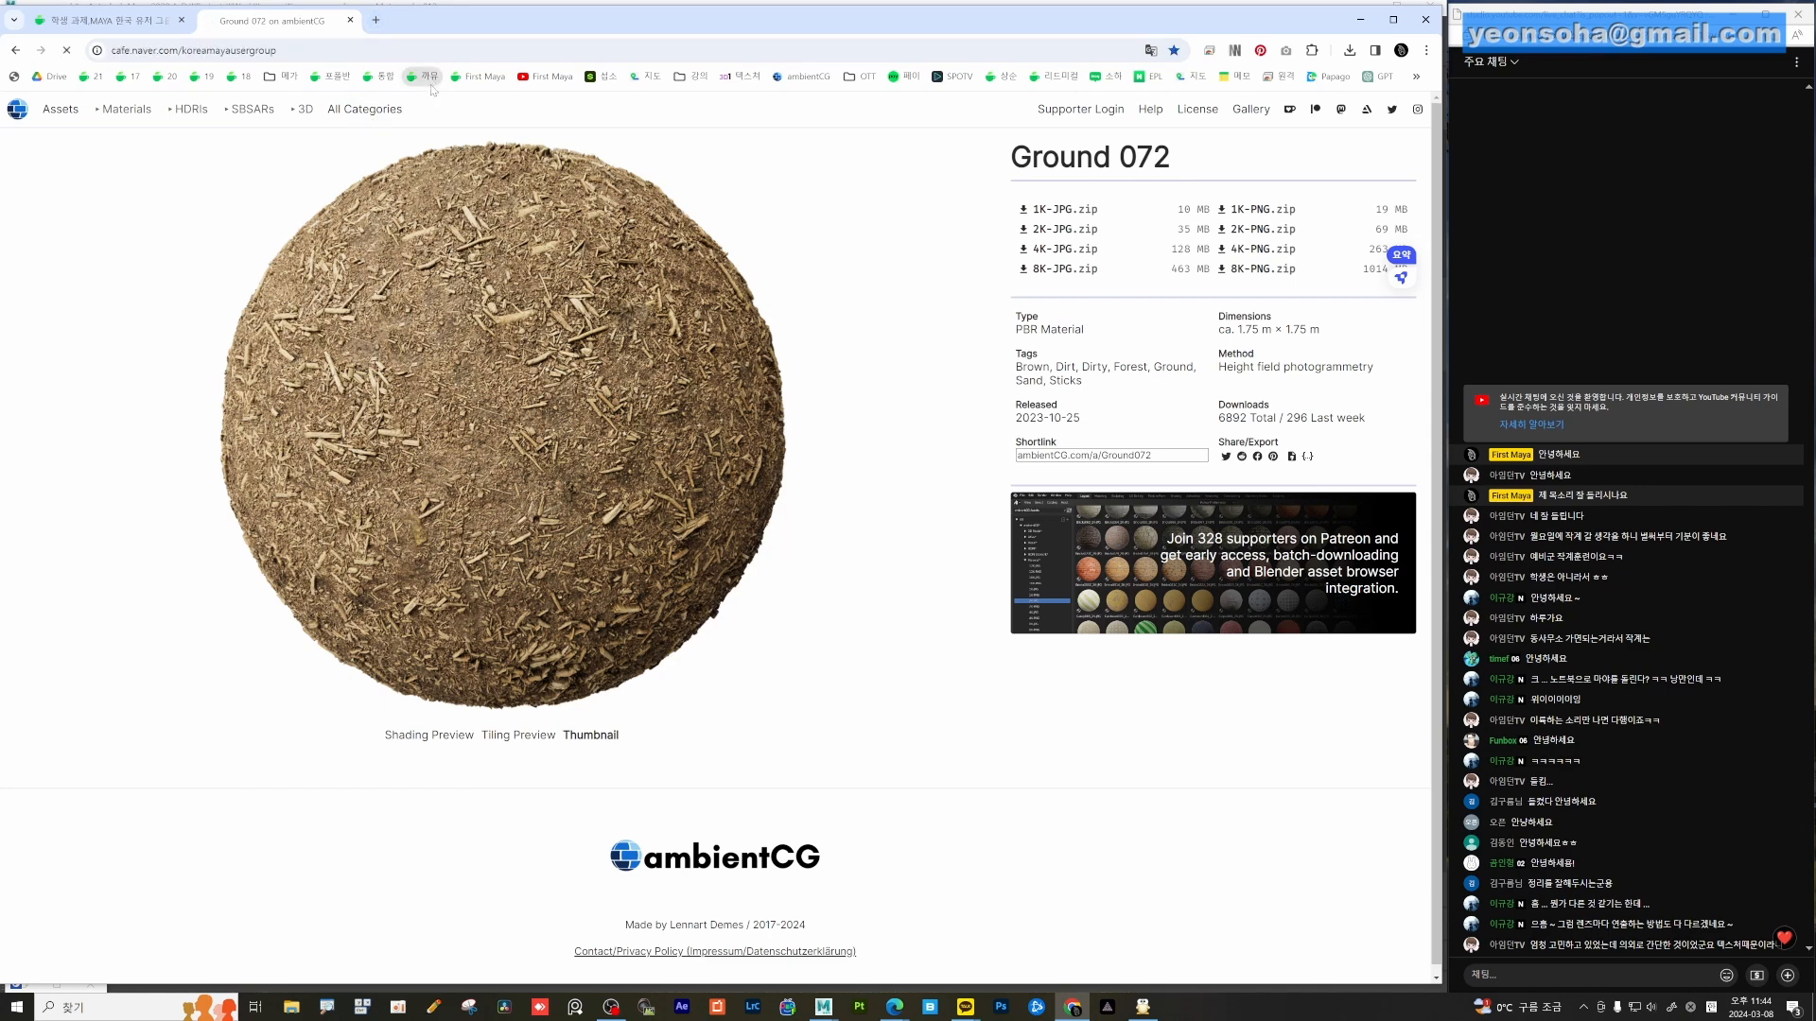
scroll(381, 726, down, 3)
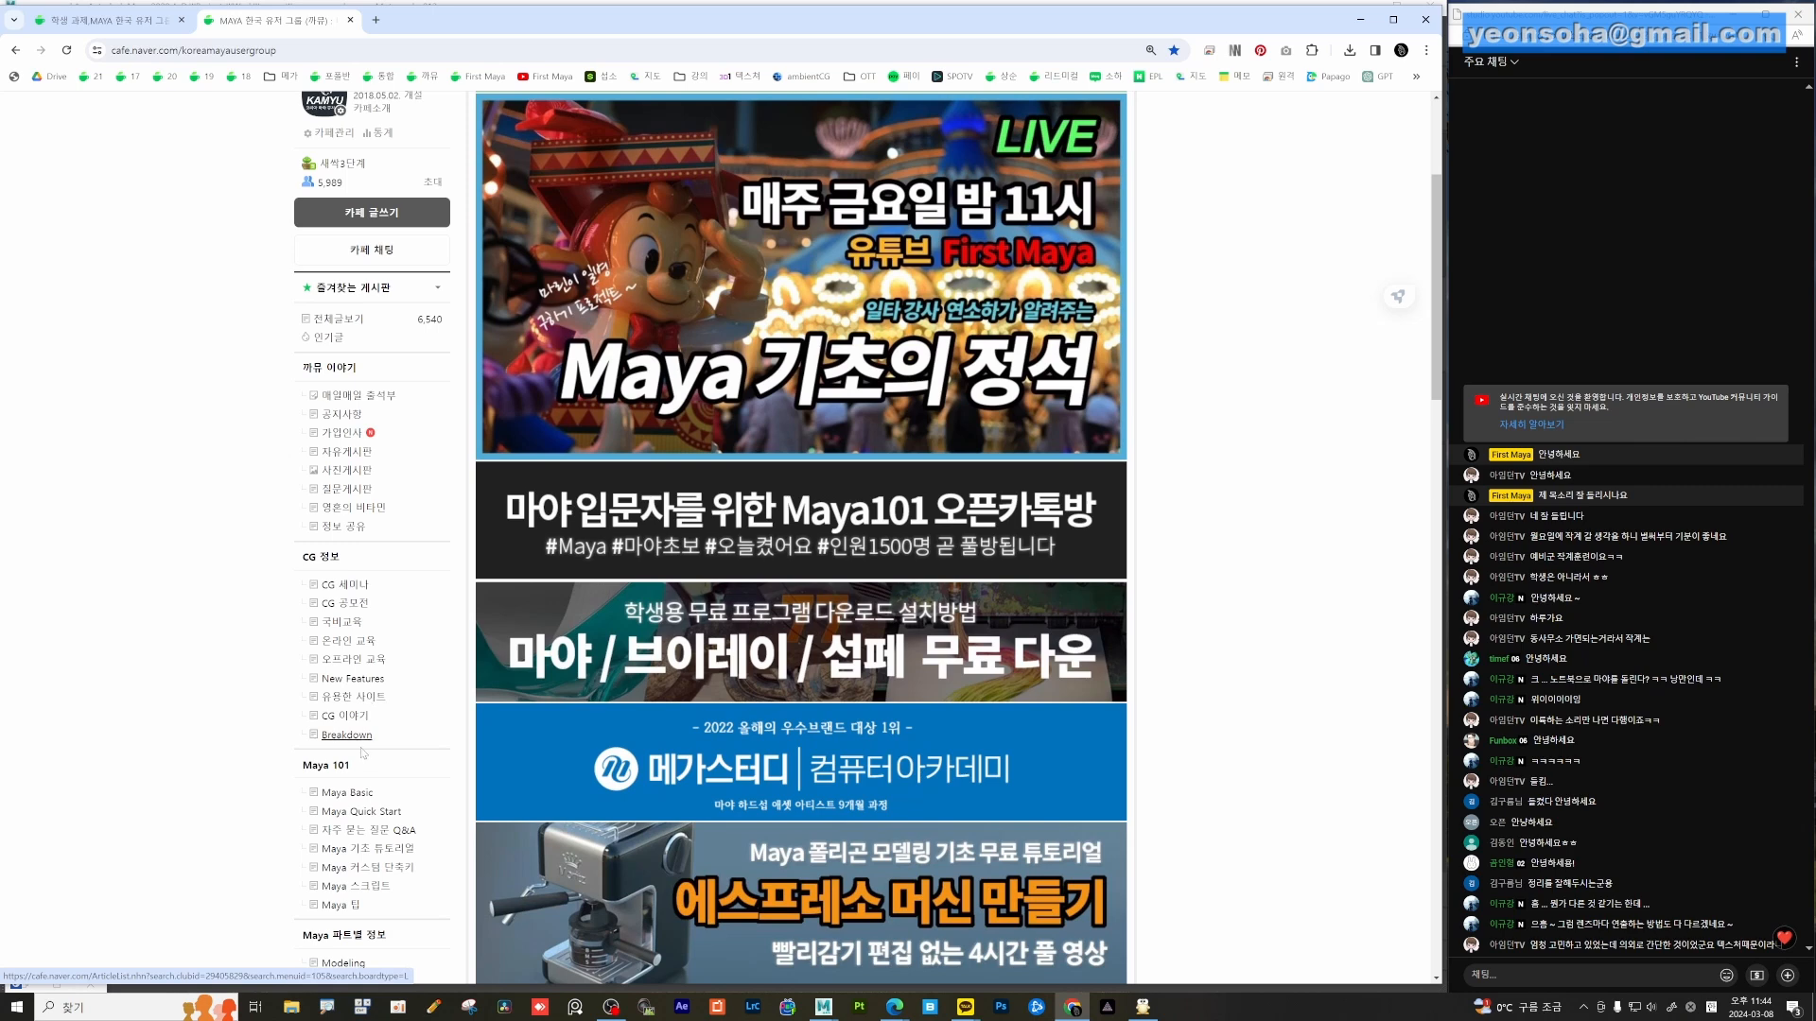
scroll(383, 804, down, 1)
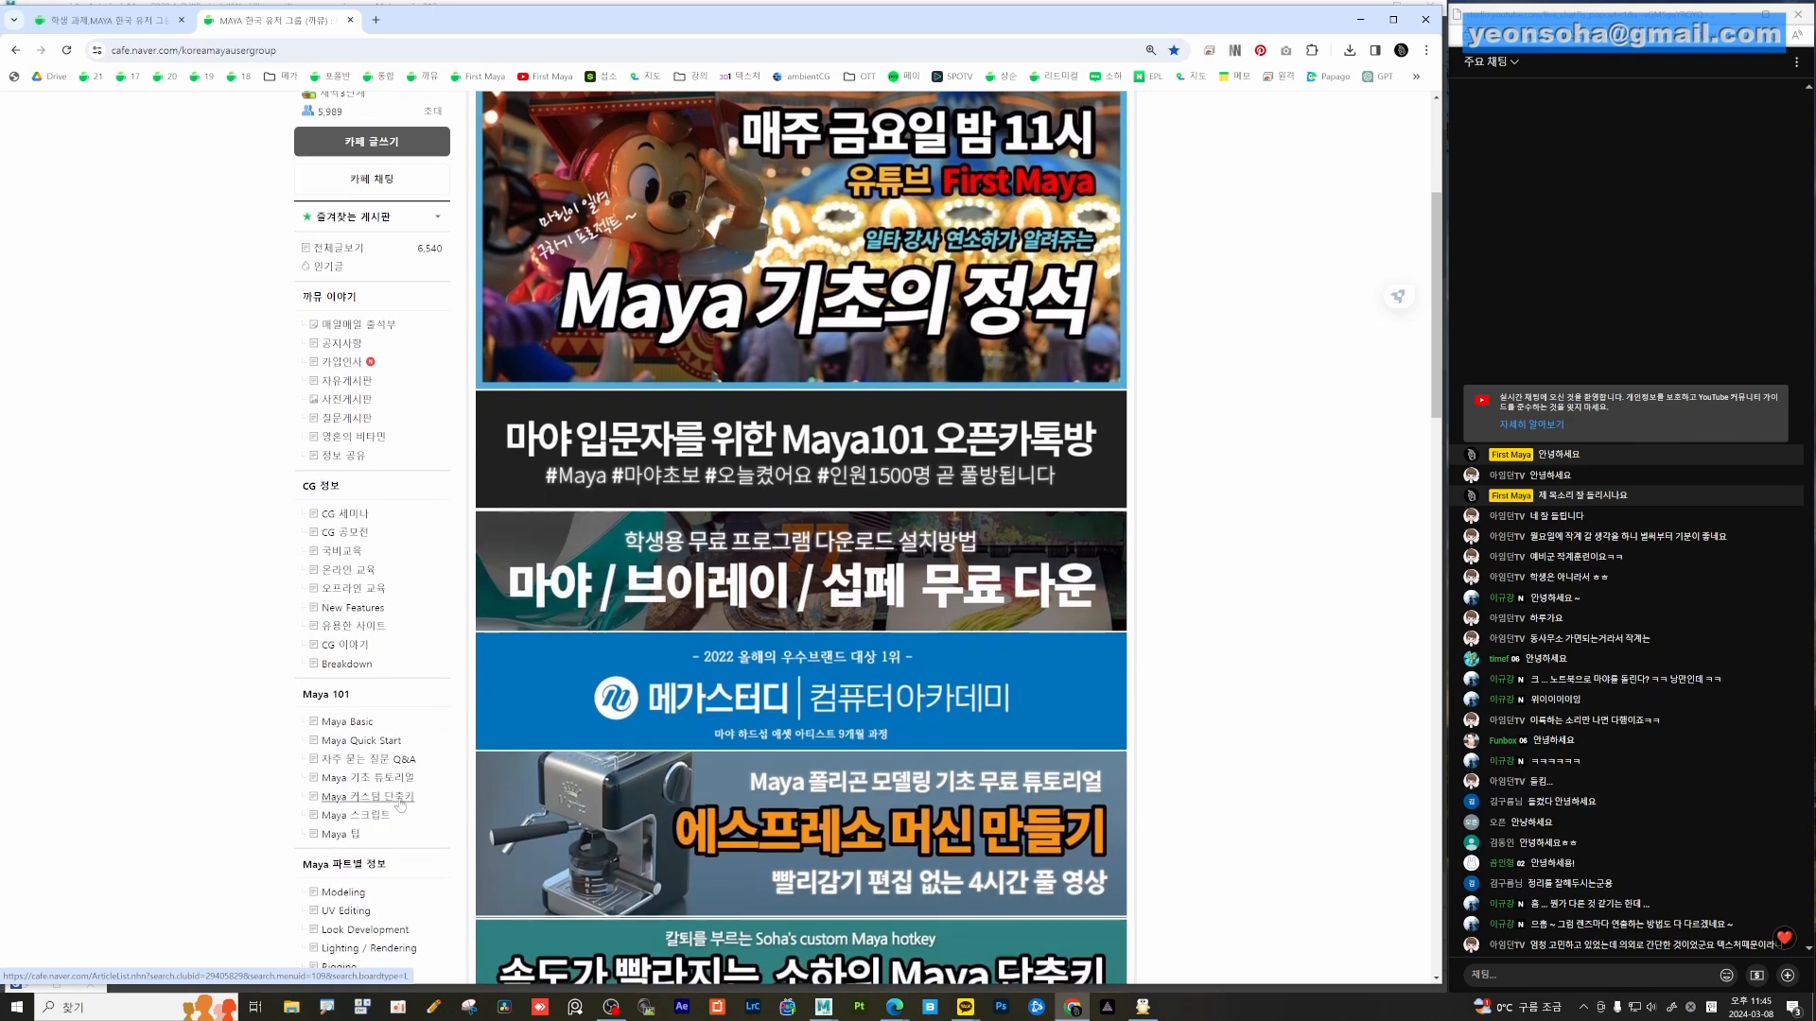
scroll(383, 804, down, 2)
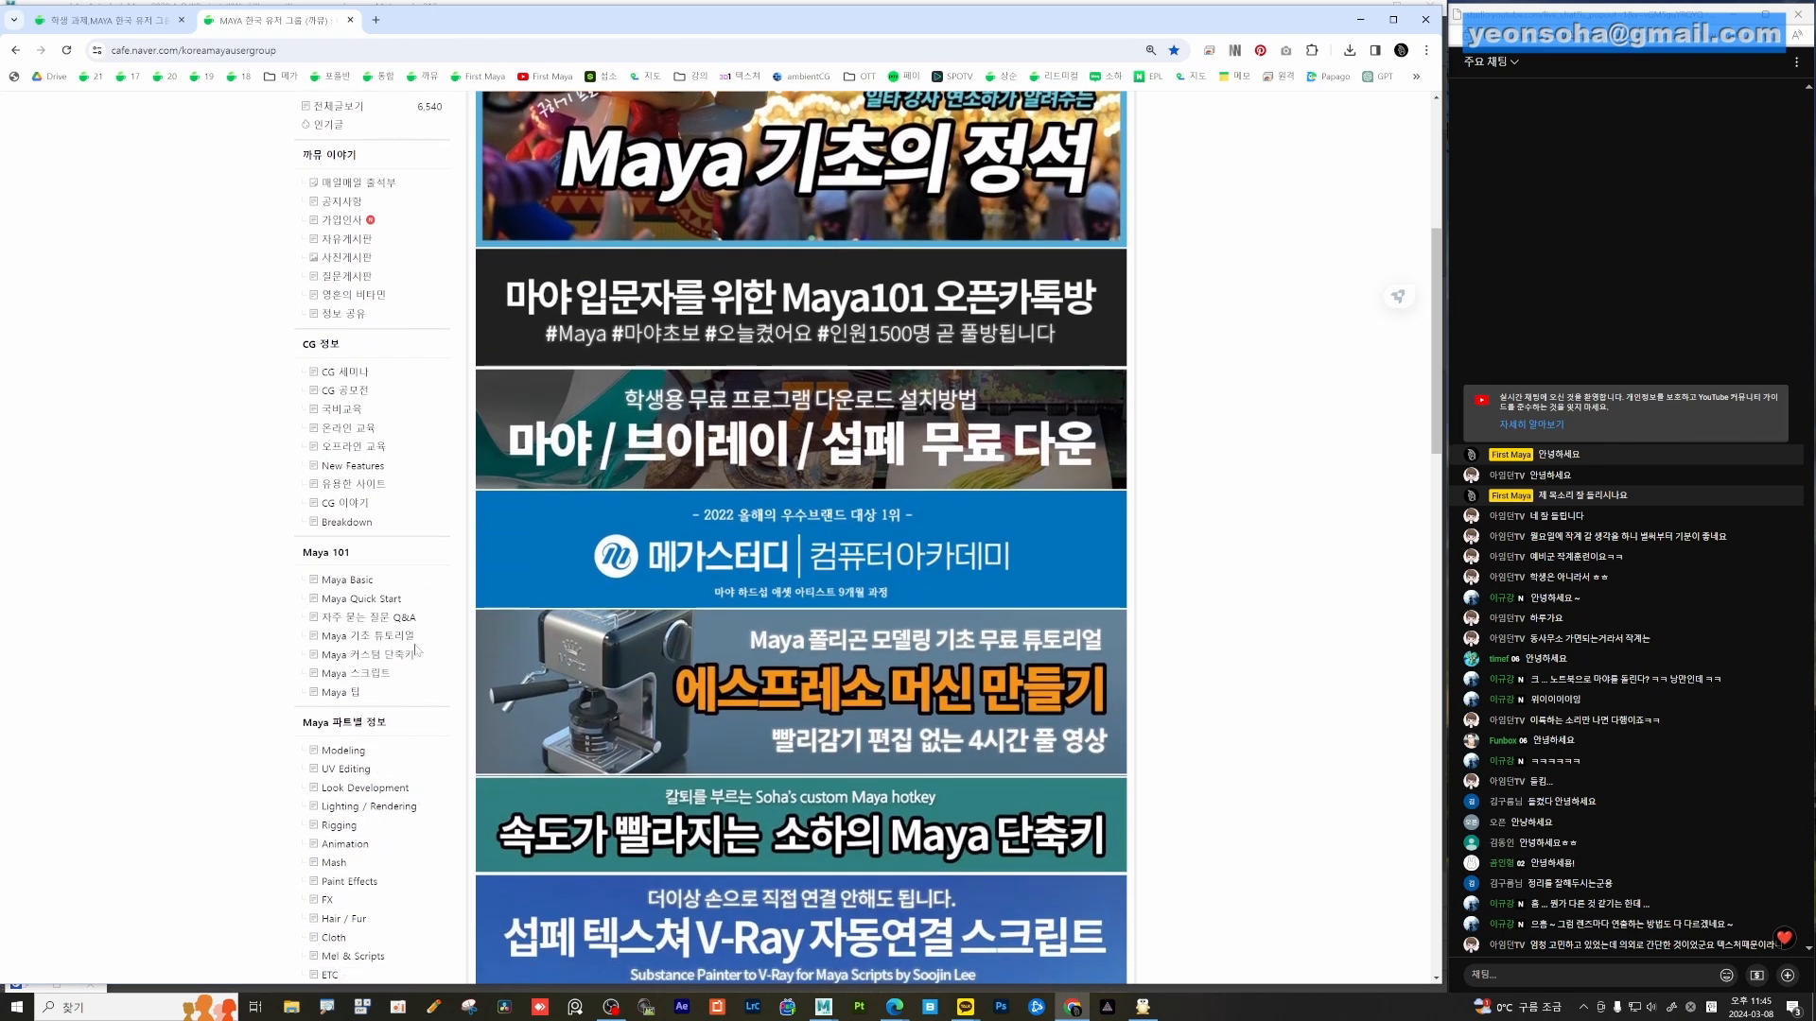
click(379, 672)
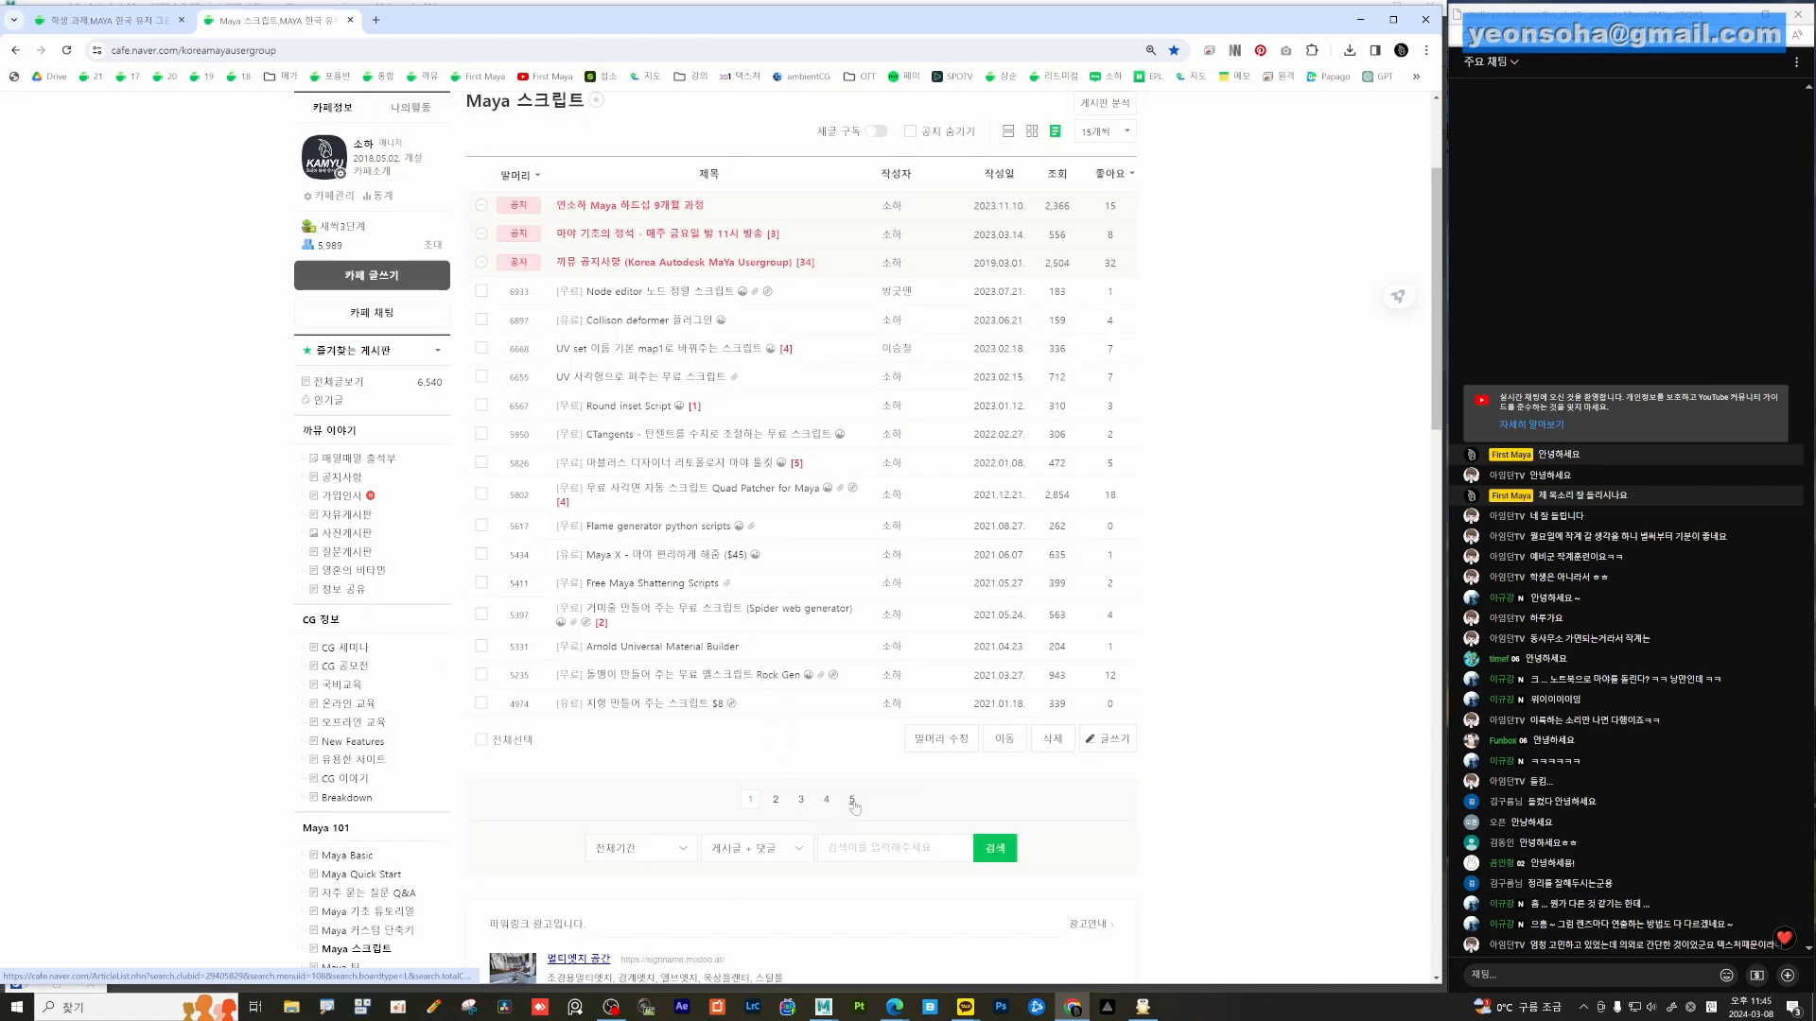
click(851, 799)
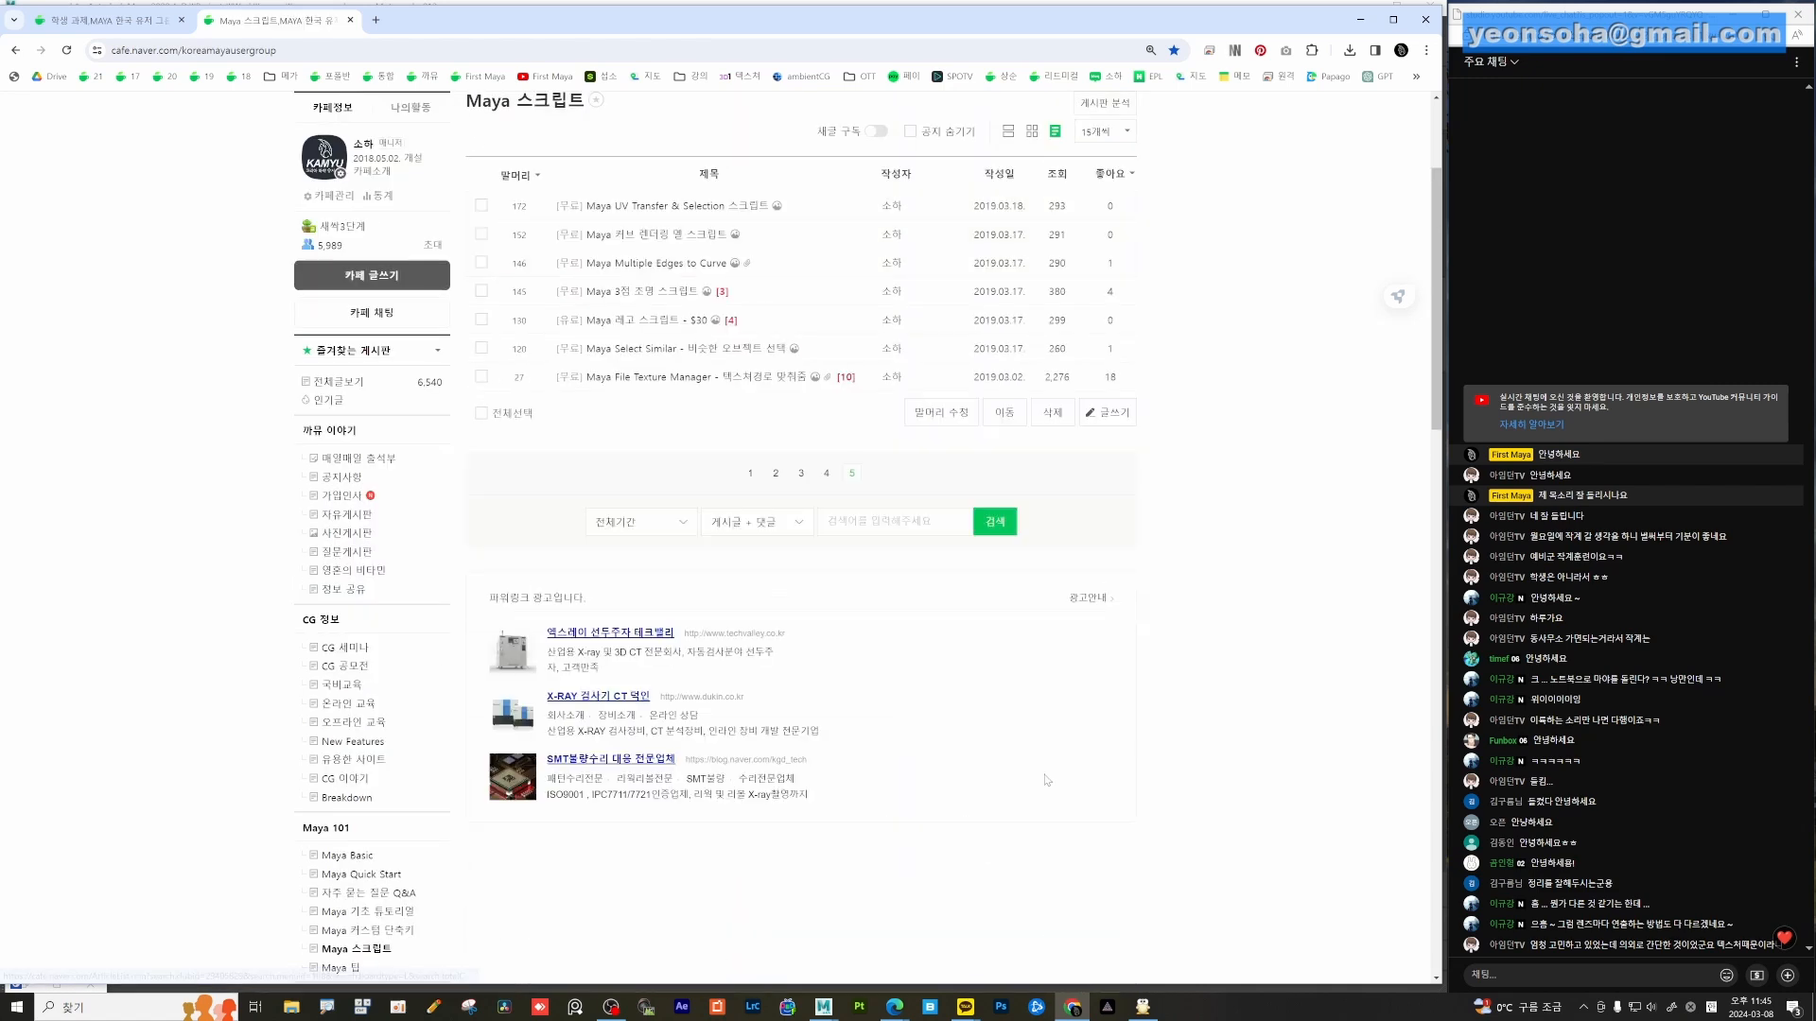
click(662, 378)
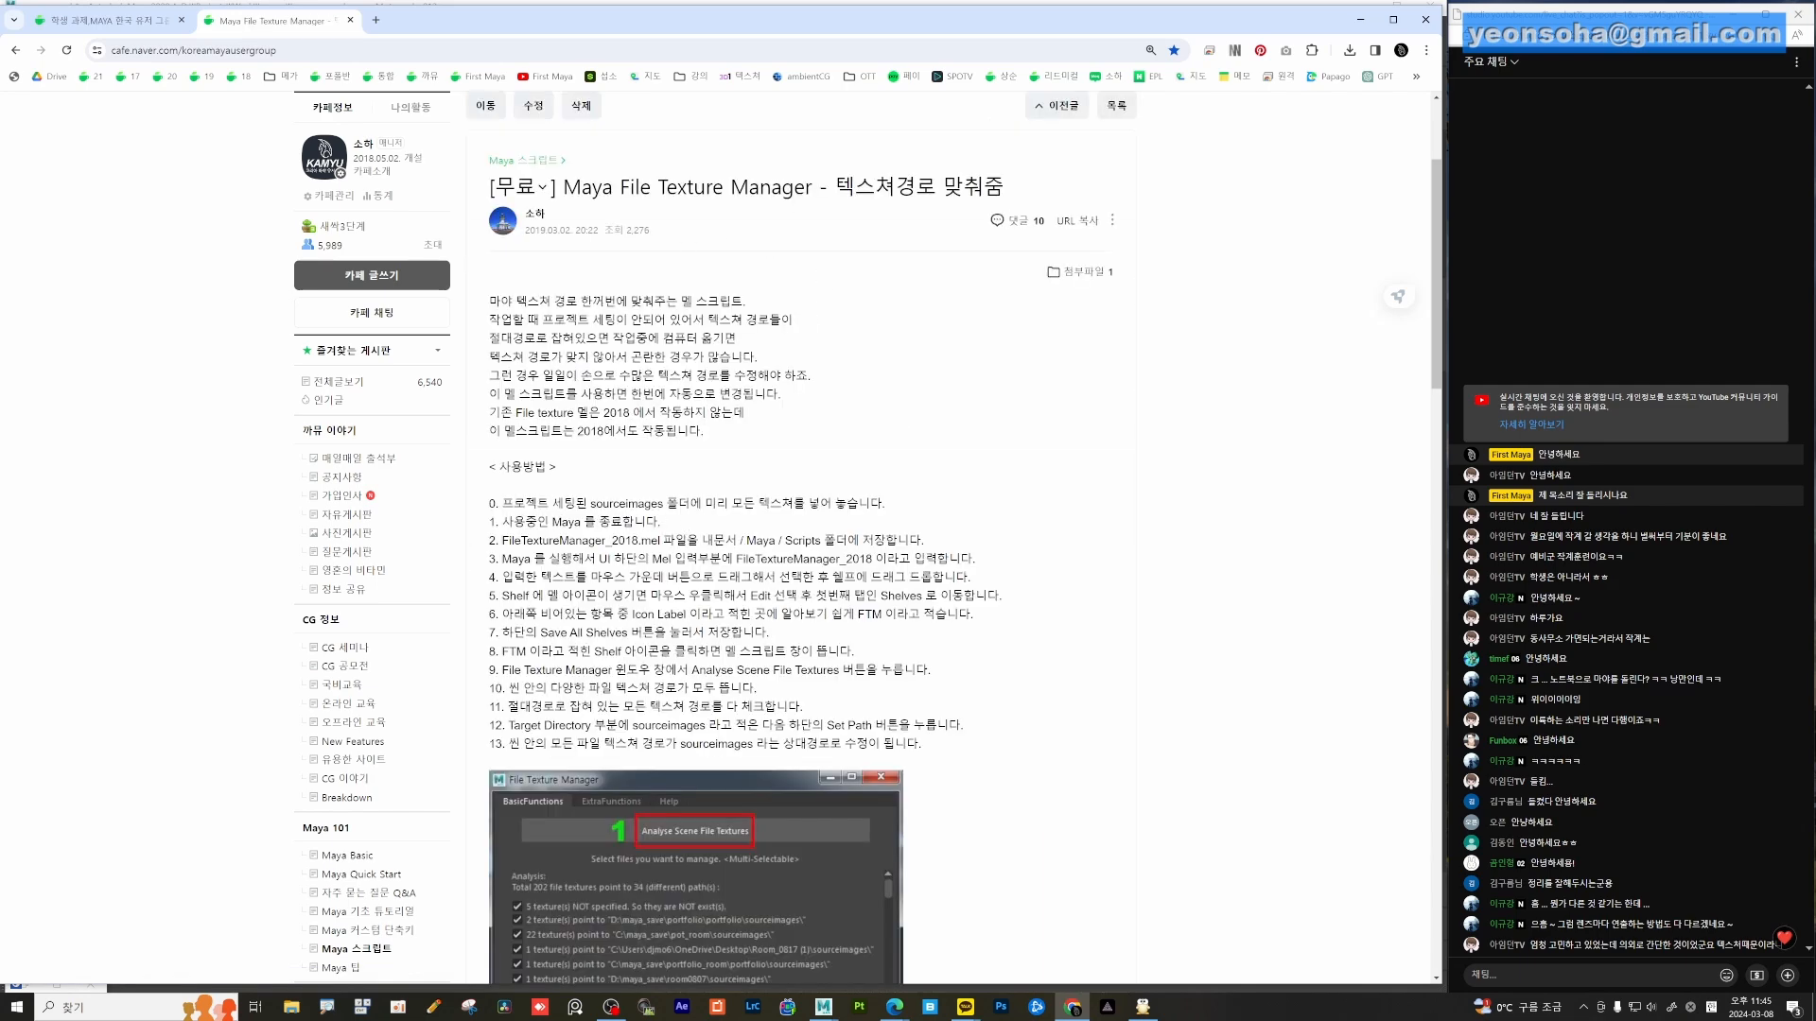
Review the post's usage instructions, File Texture Manager screenshot and attachment area, then return to Maya.
scroll(766, 444, down, 5)
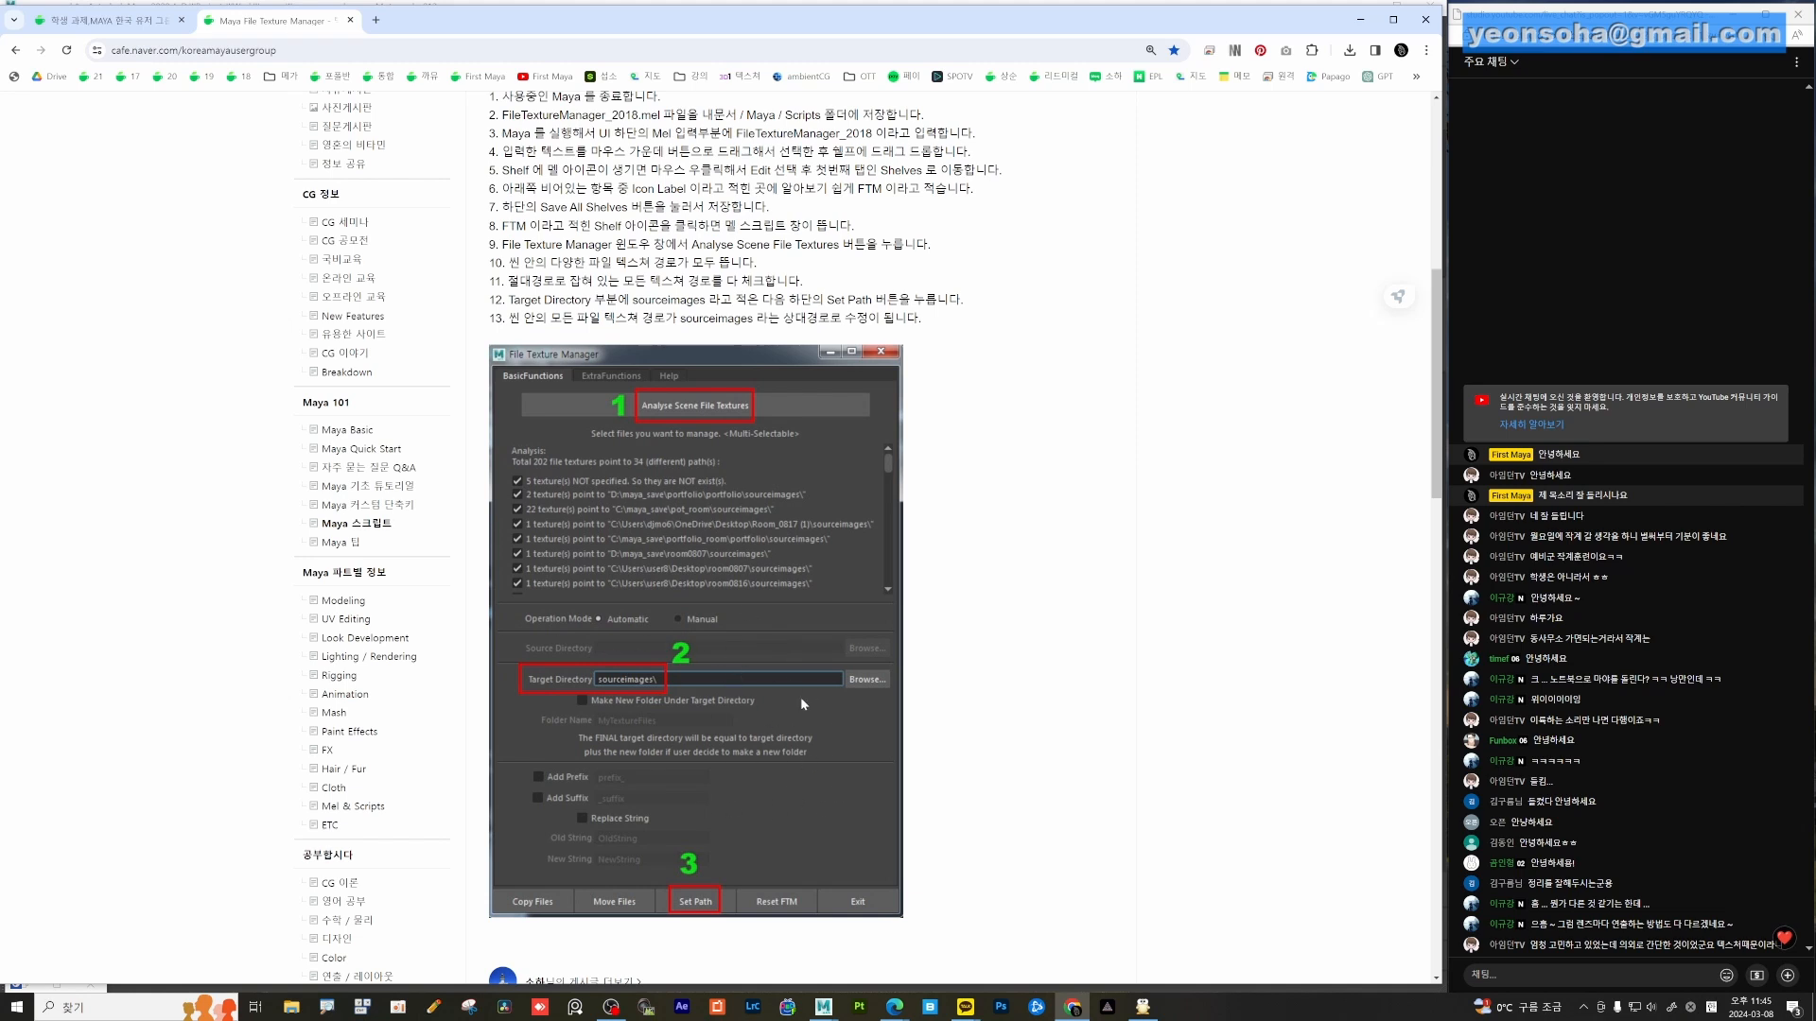
click(1360, 19)
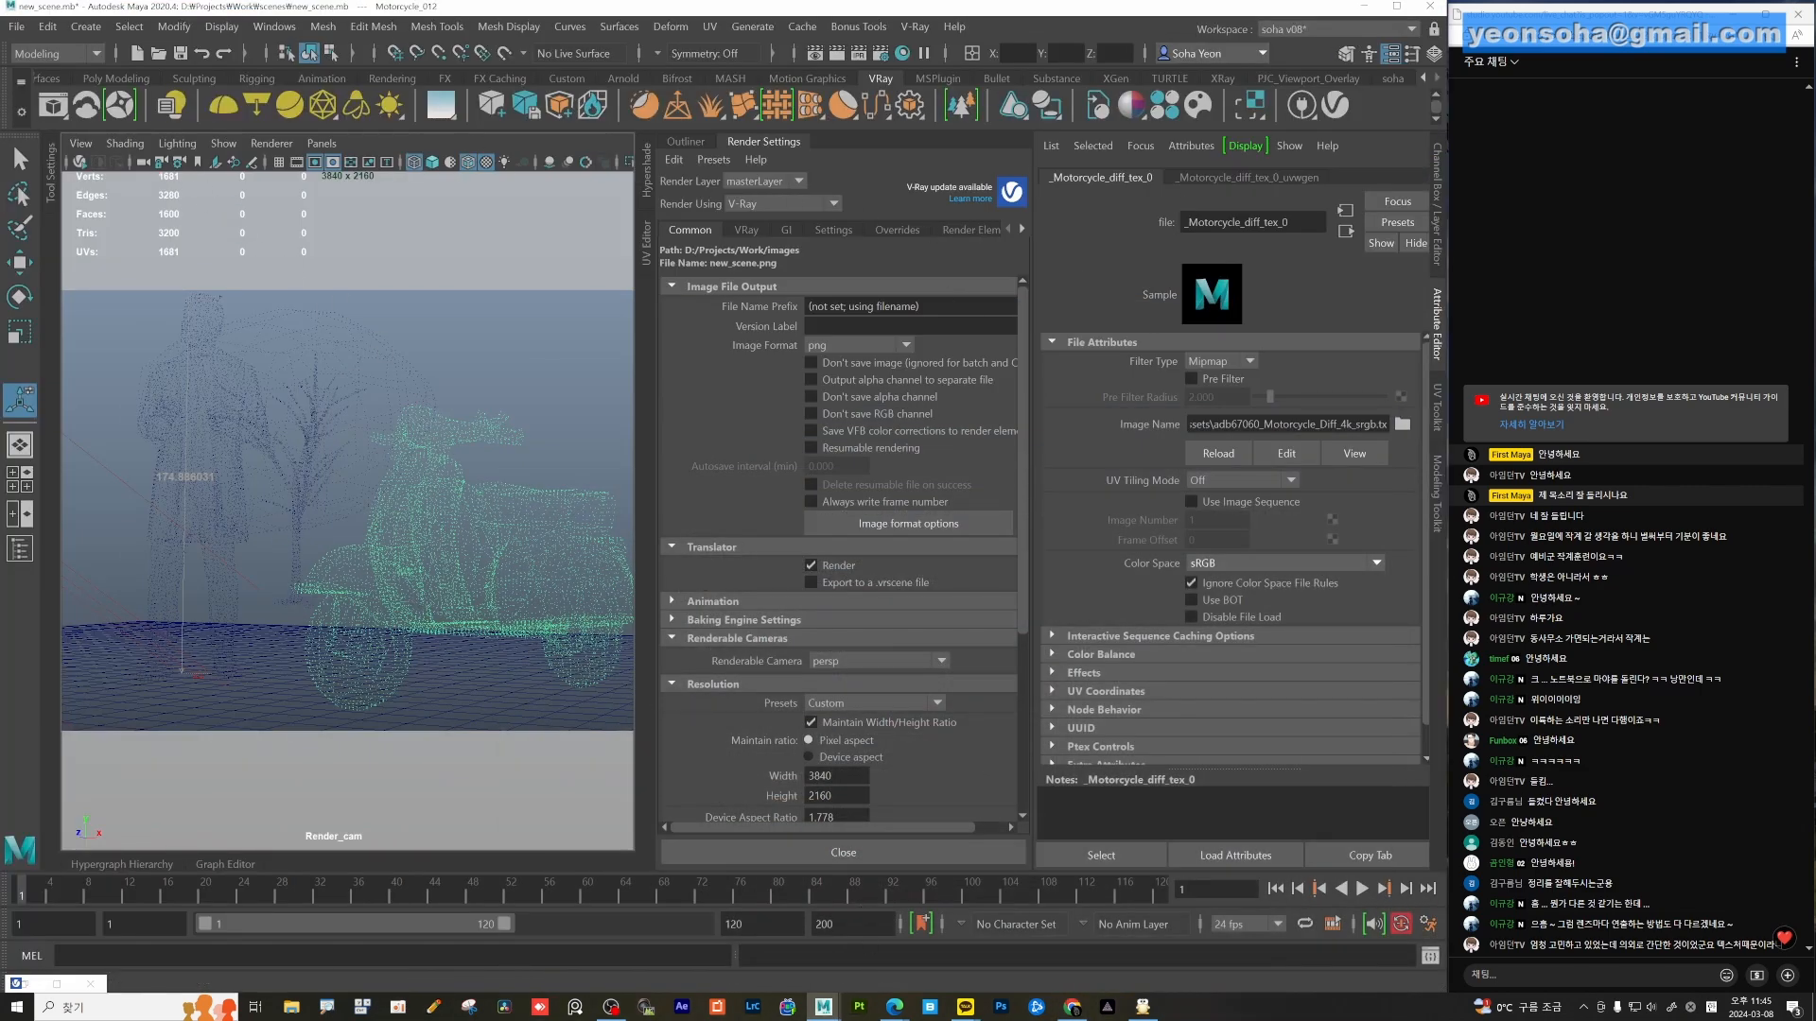
click(1073, 1007)
scroll(838, 374, up, 2)
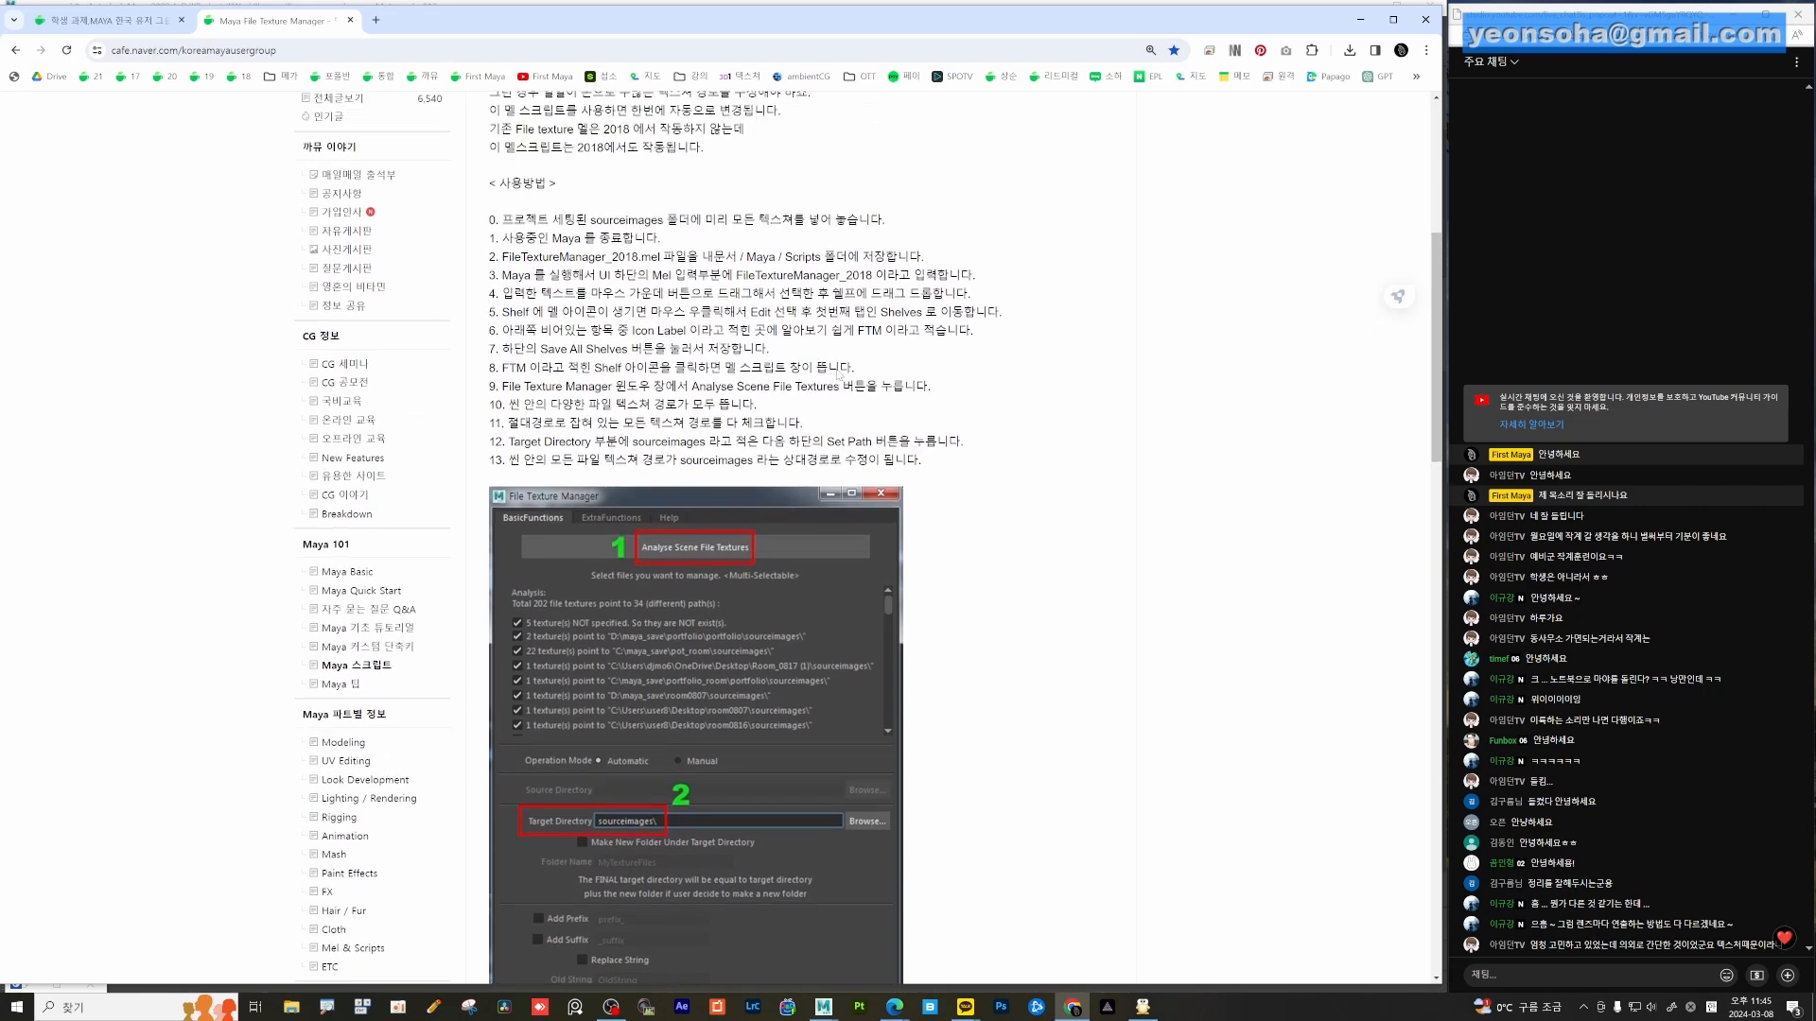
scroll(769, 233, up, 2)
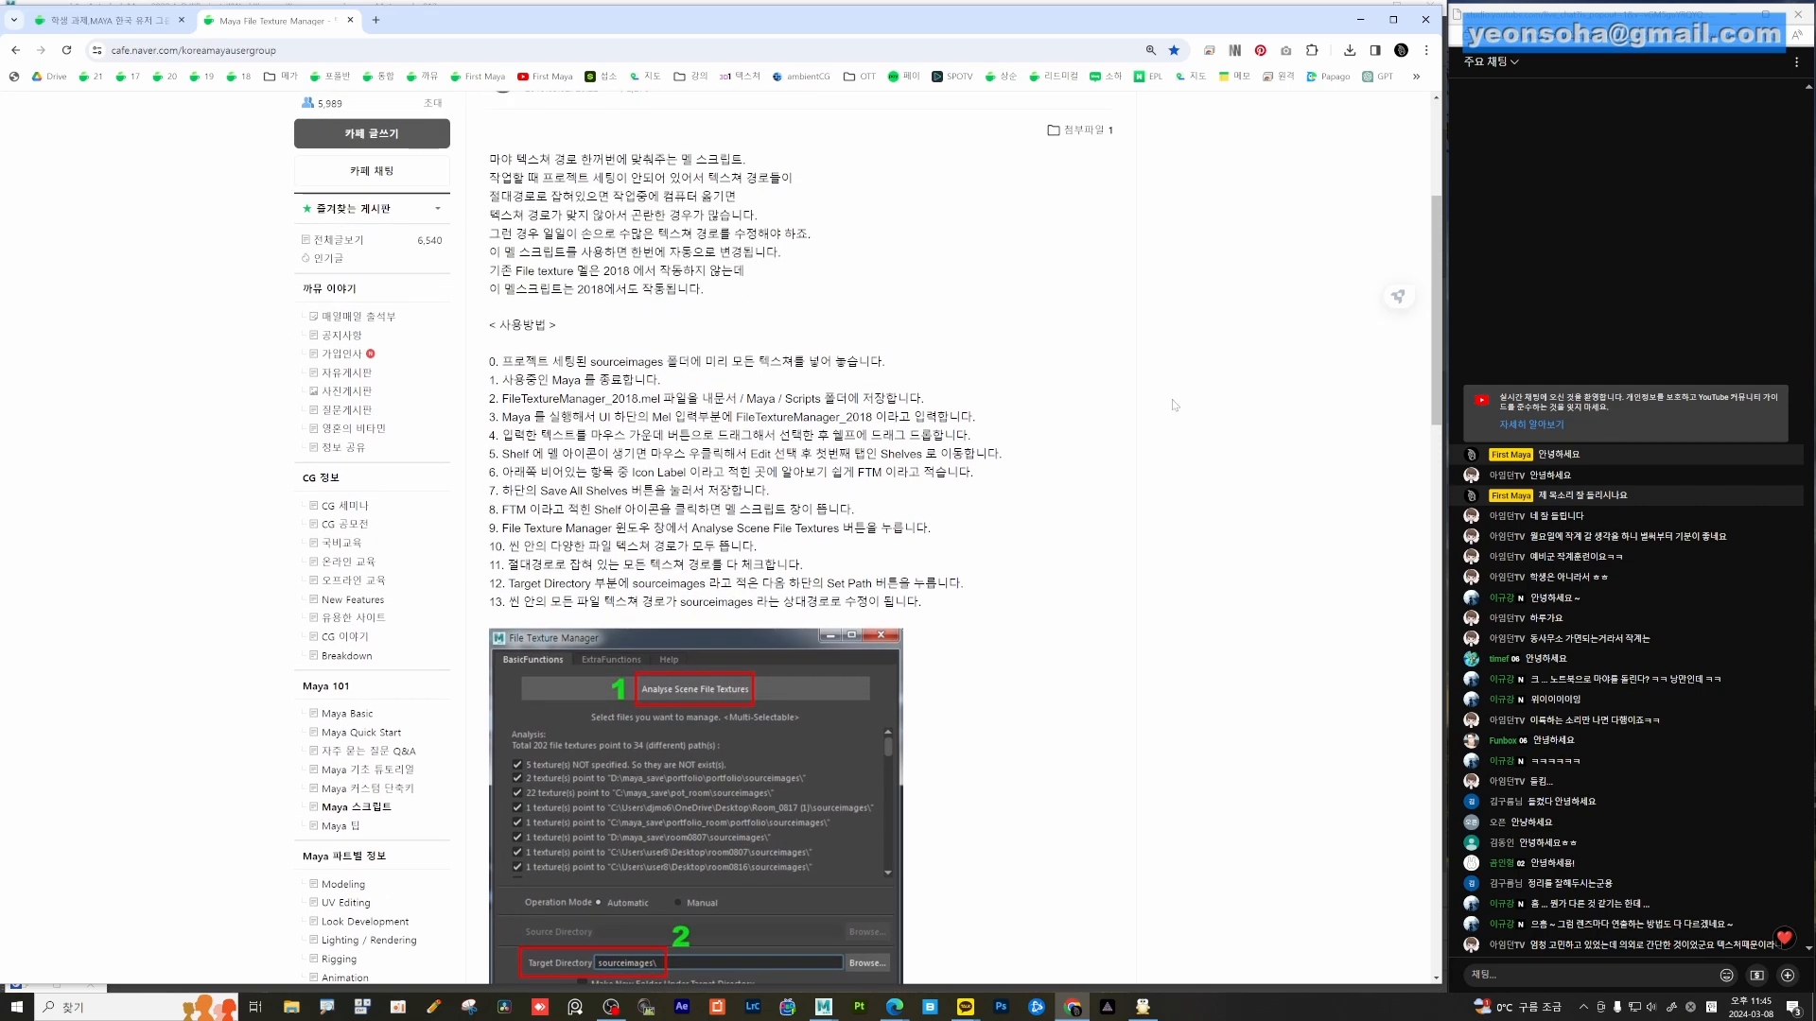
scroll(1200, 175, up, 1)
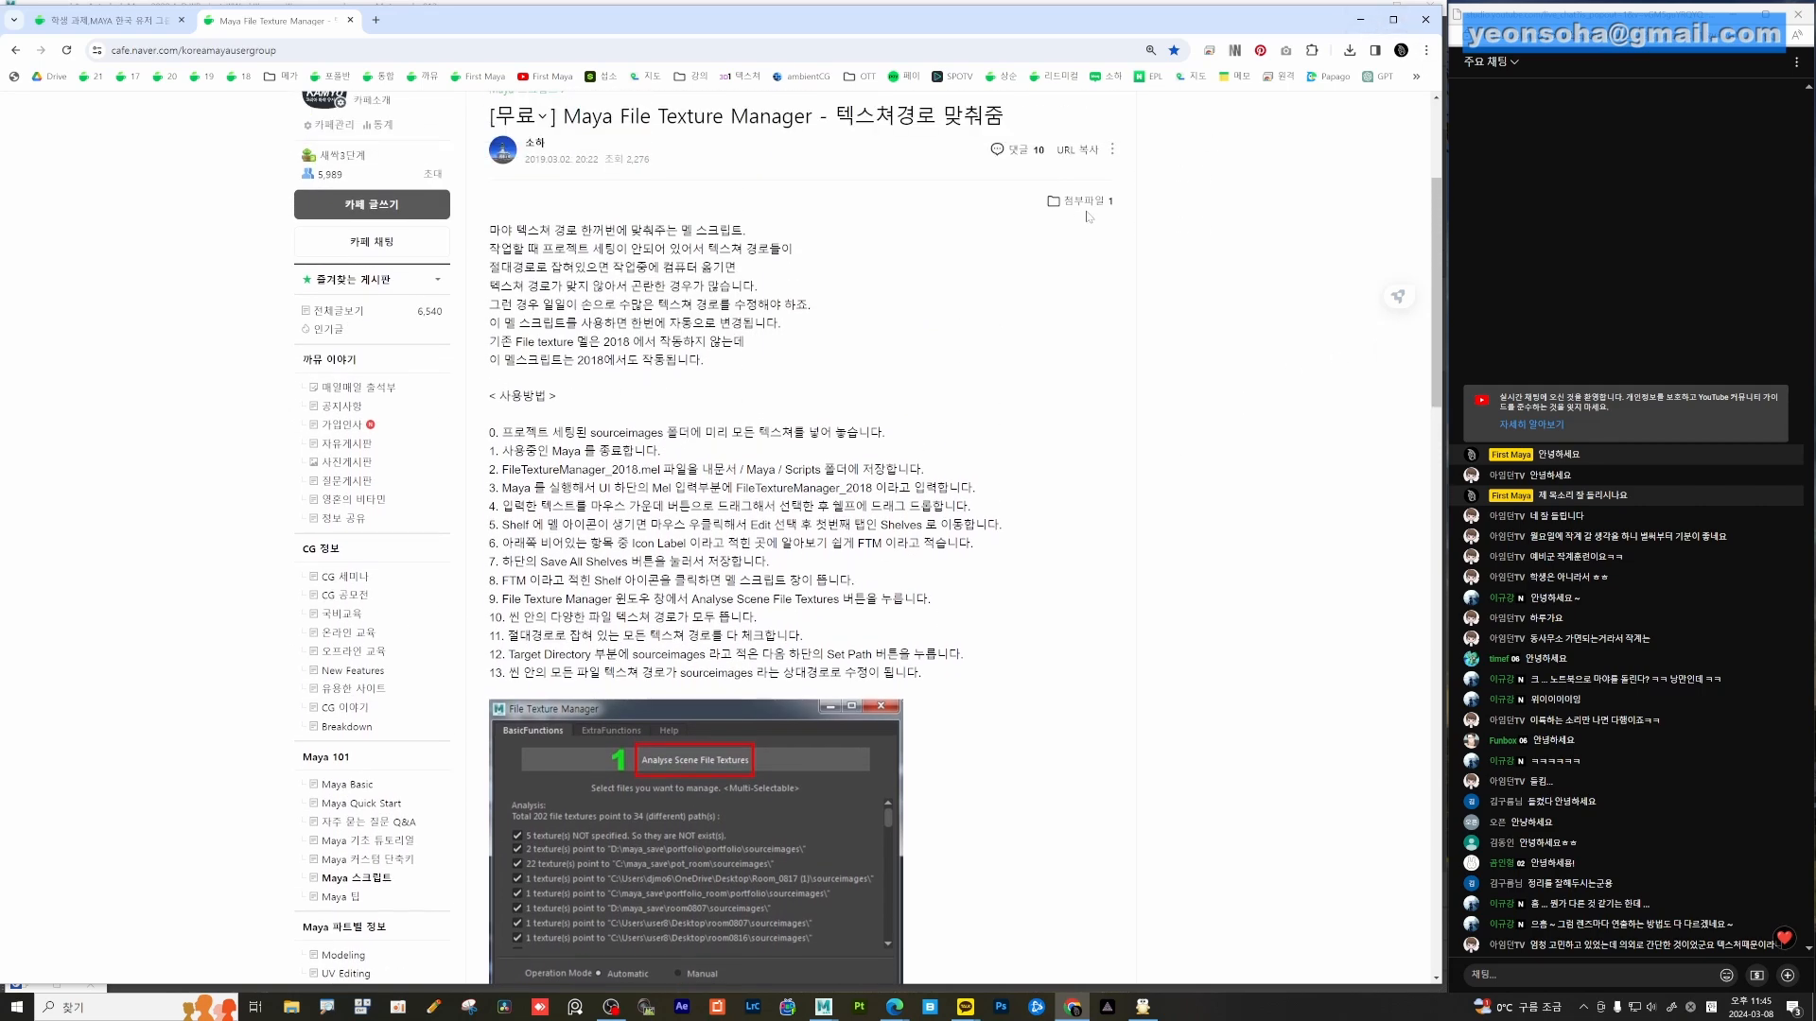
click(1359, 19)
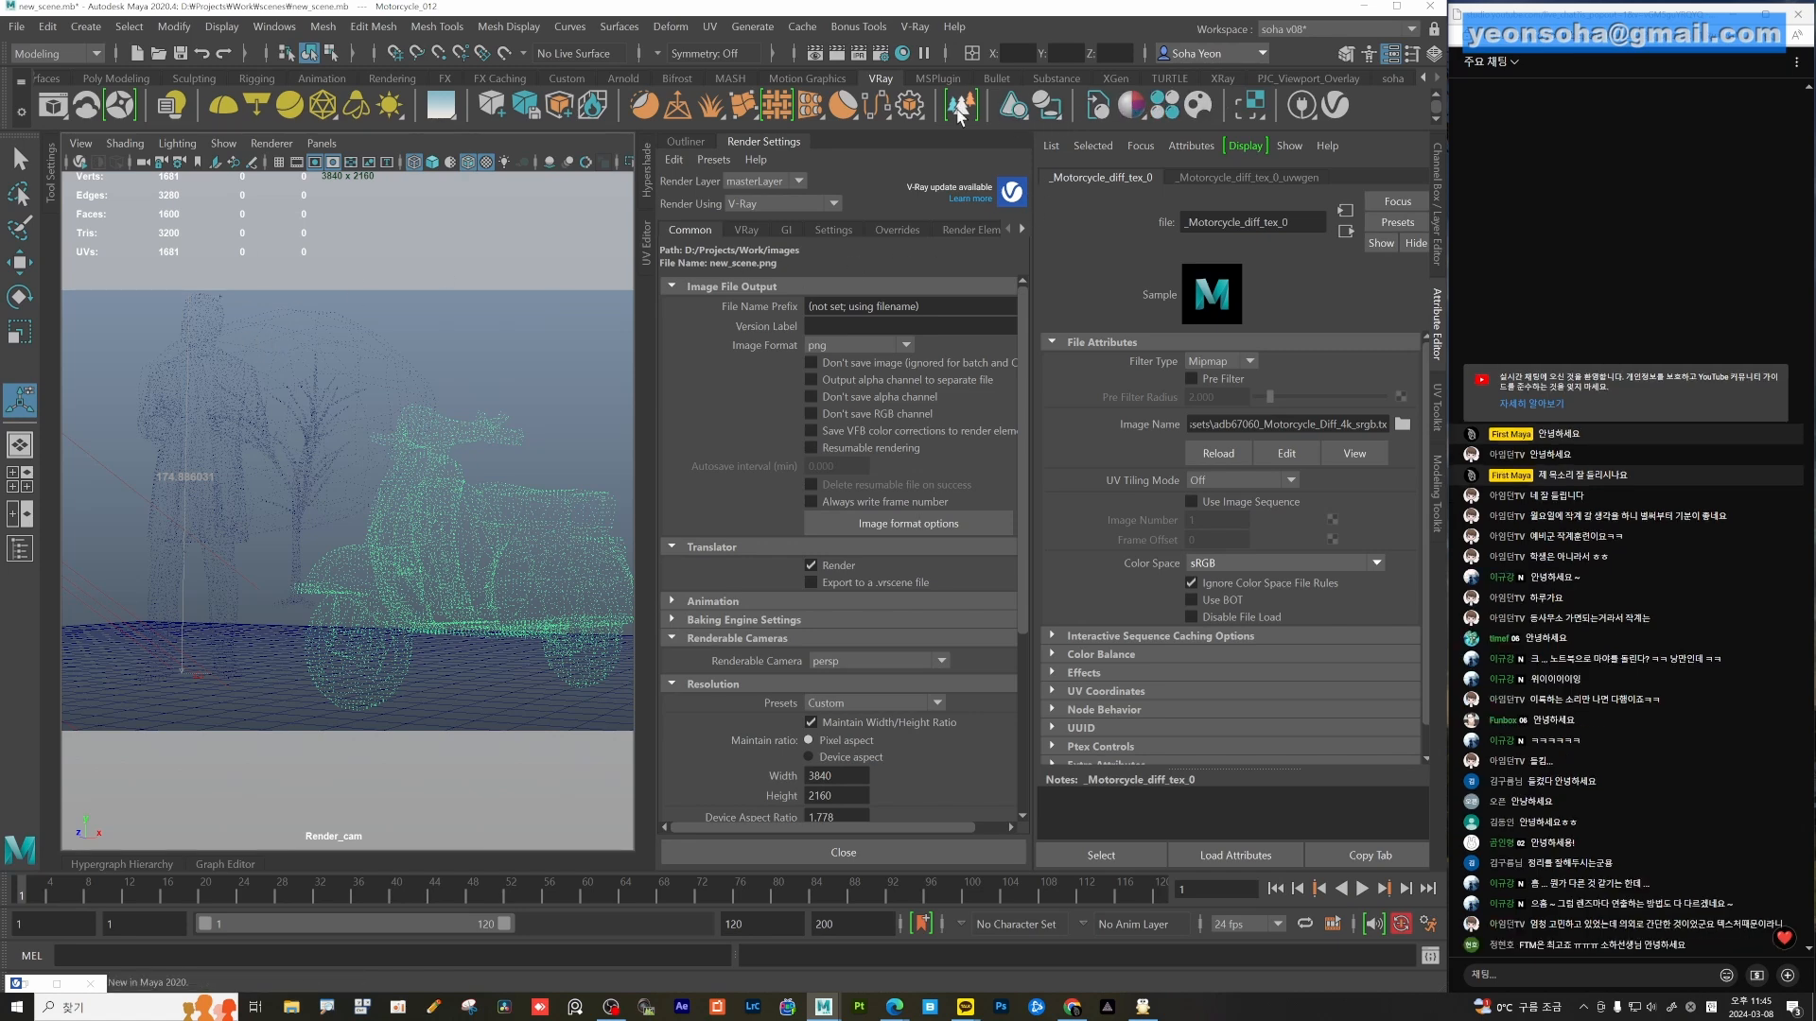
Launch the File Texture Manager (FTM) script from the custom shelf and analyse the scene's file textures.
click(567, 79)
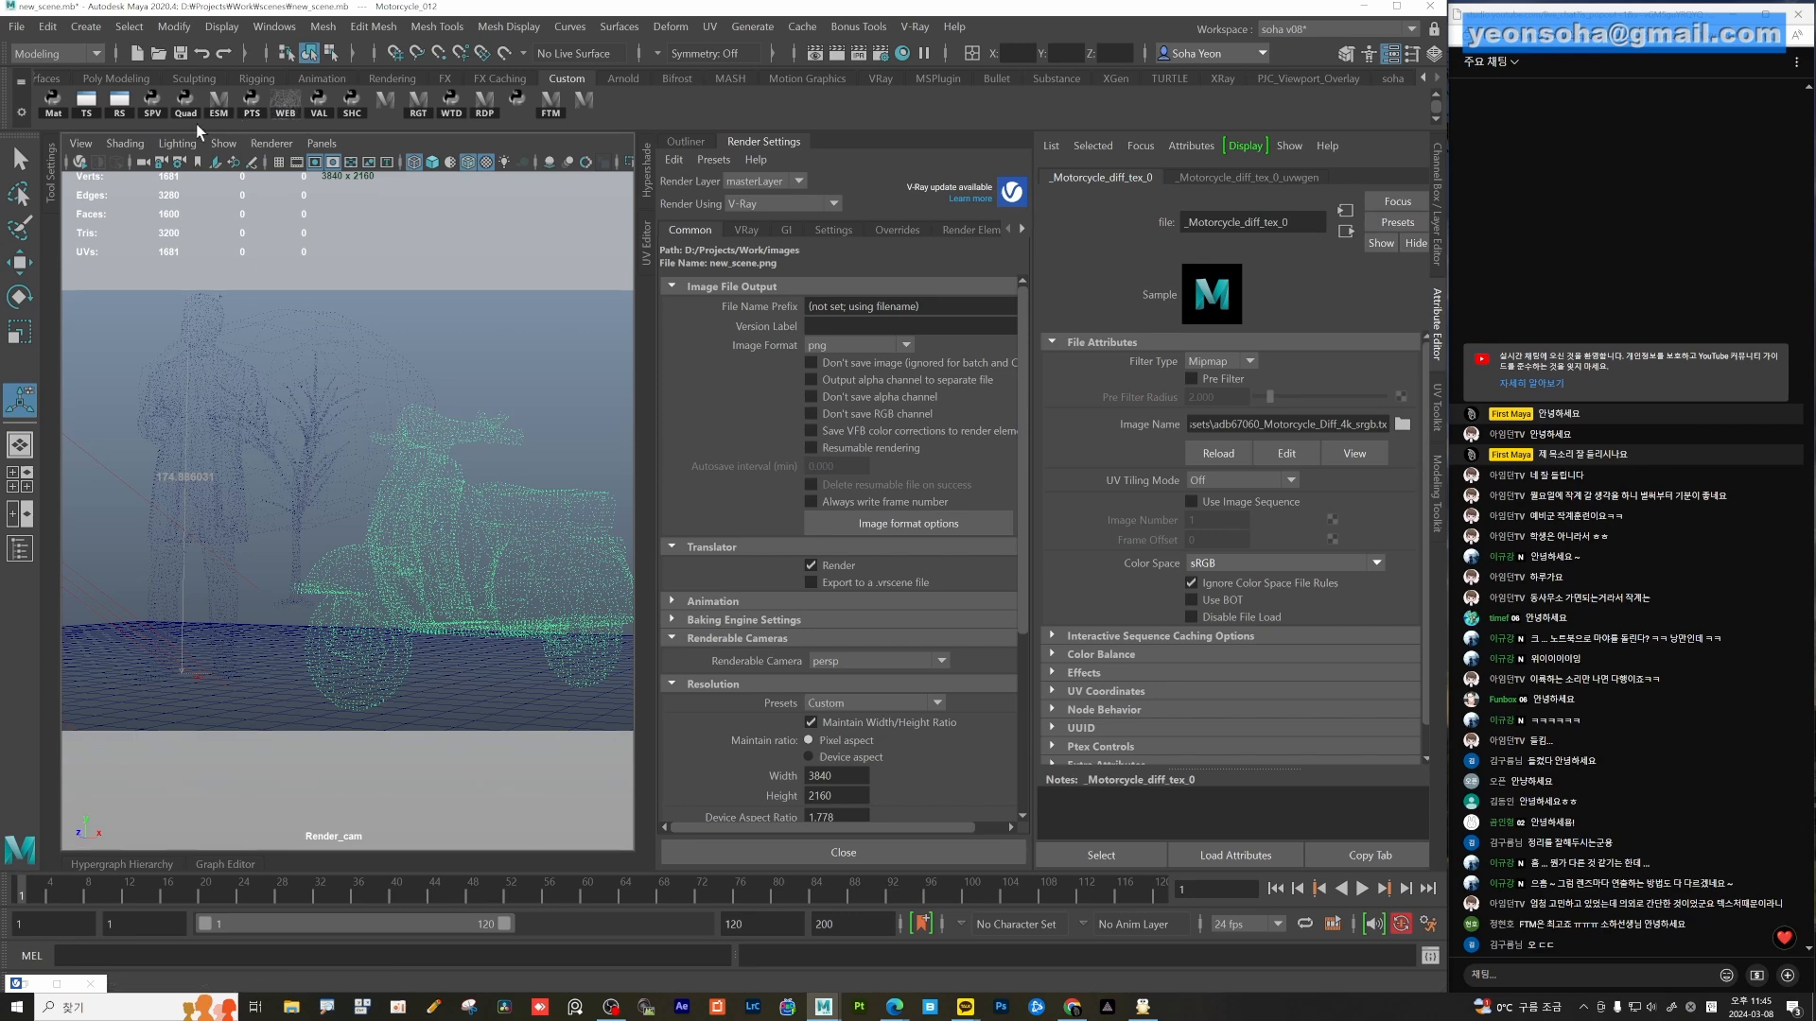
click(549, 111)
drag(373, 112, 866, 145)
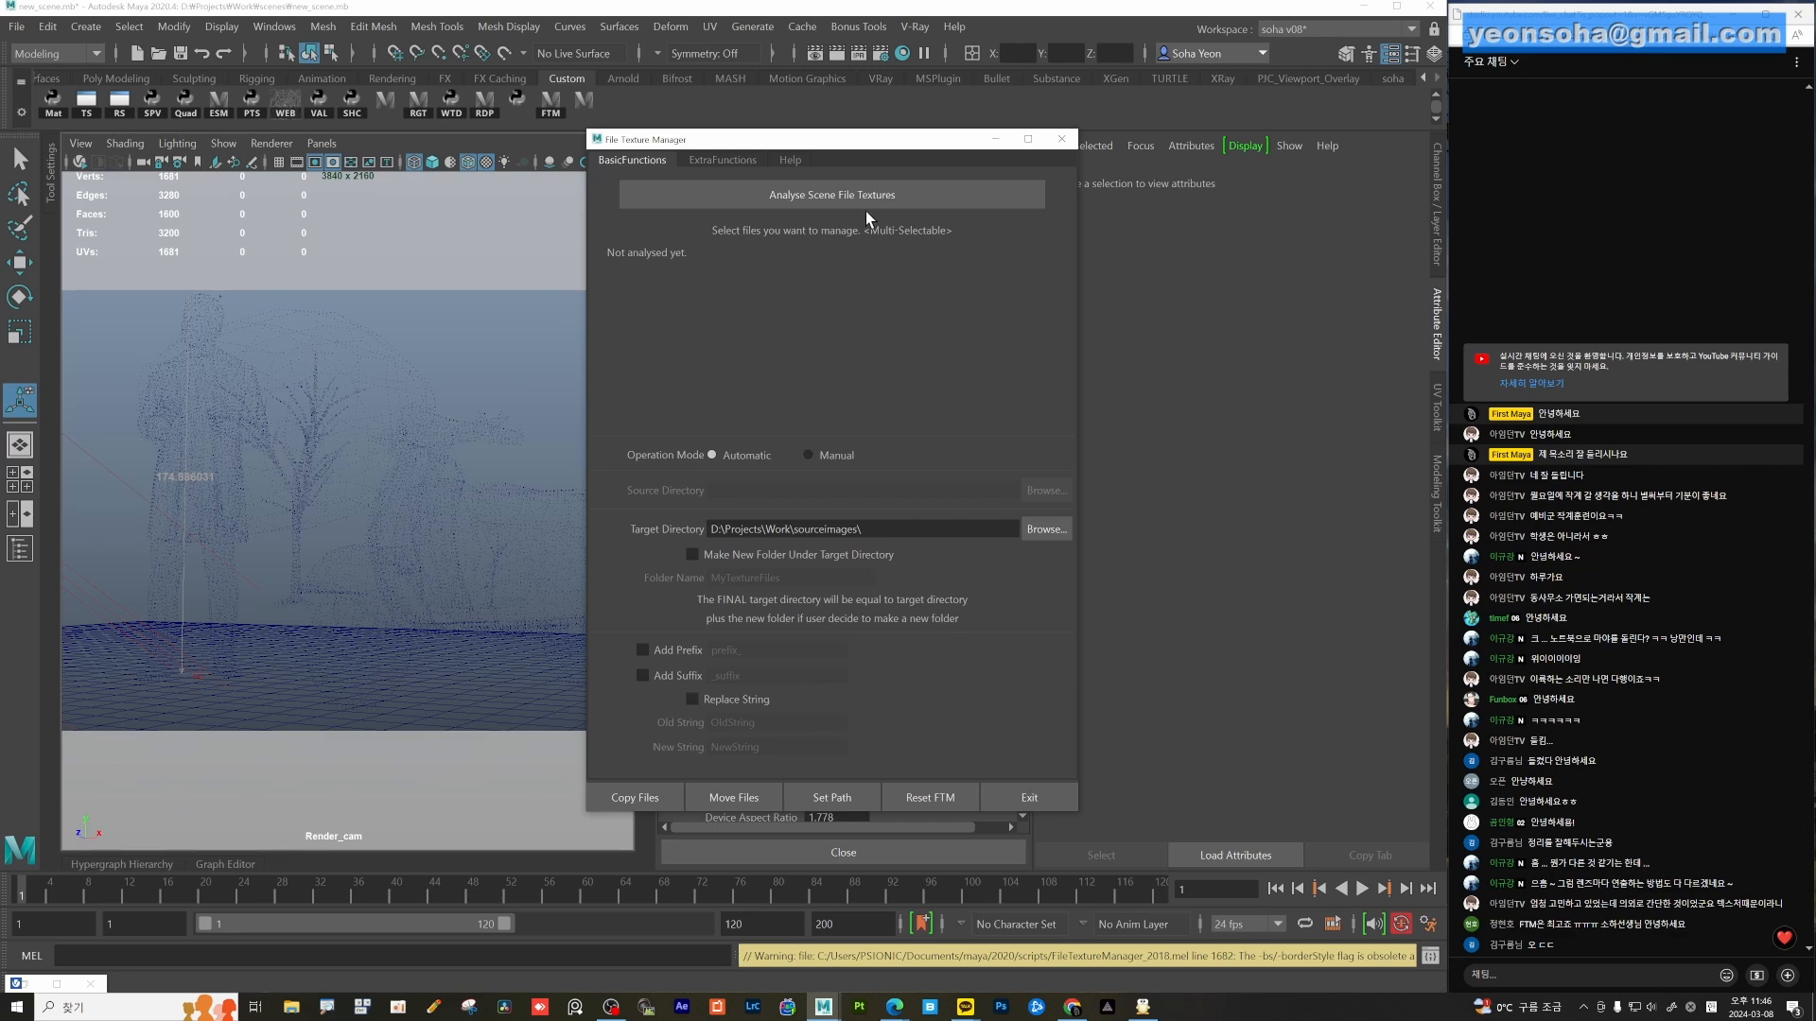
click(833, 199)
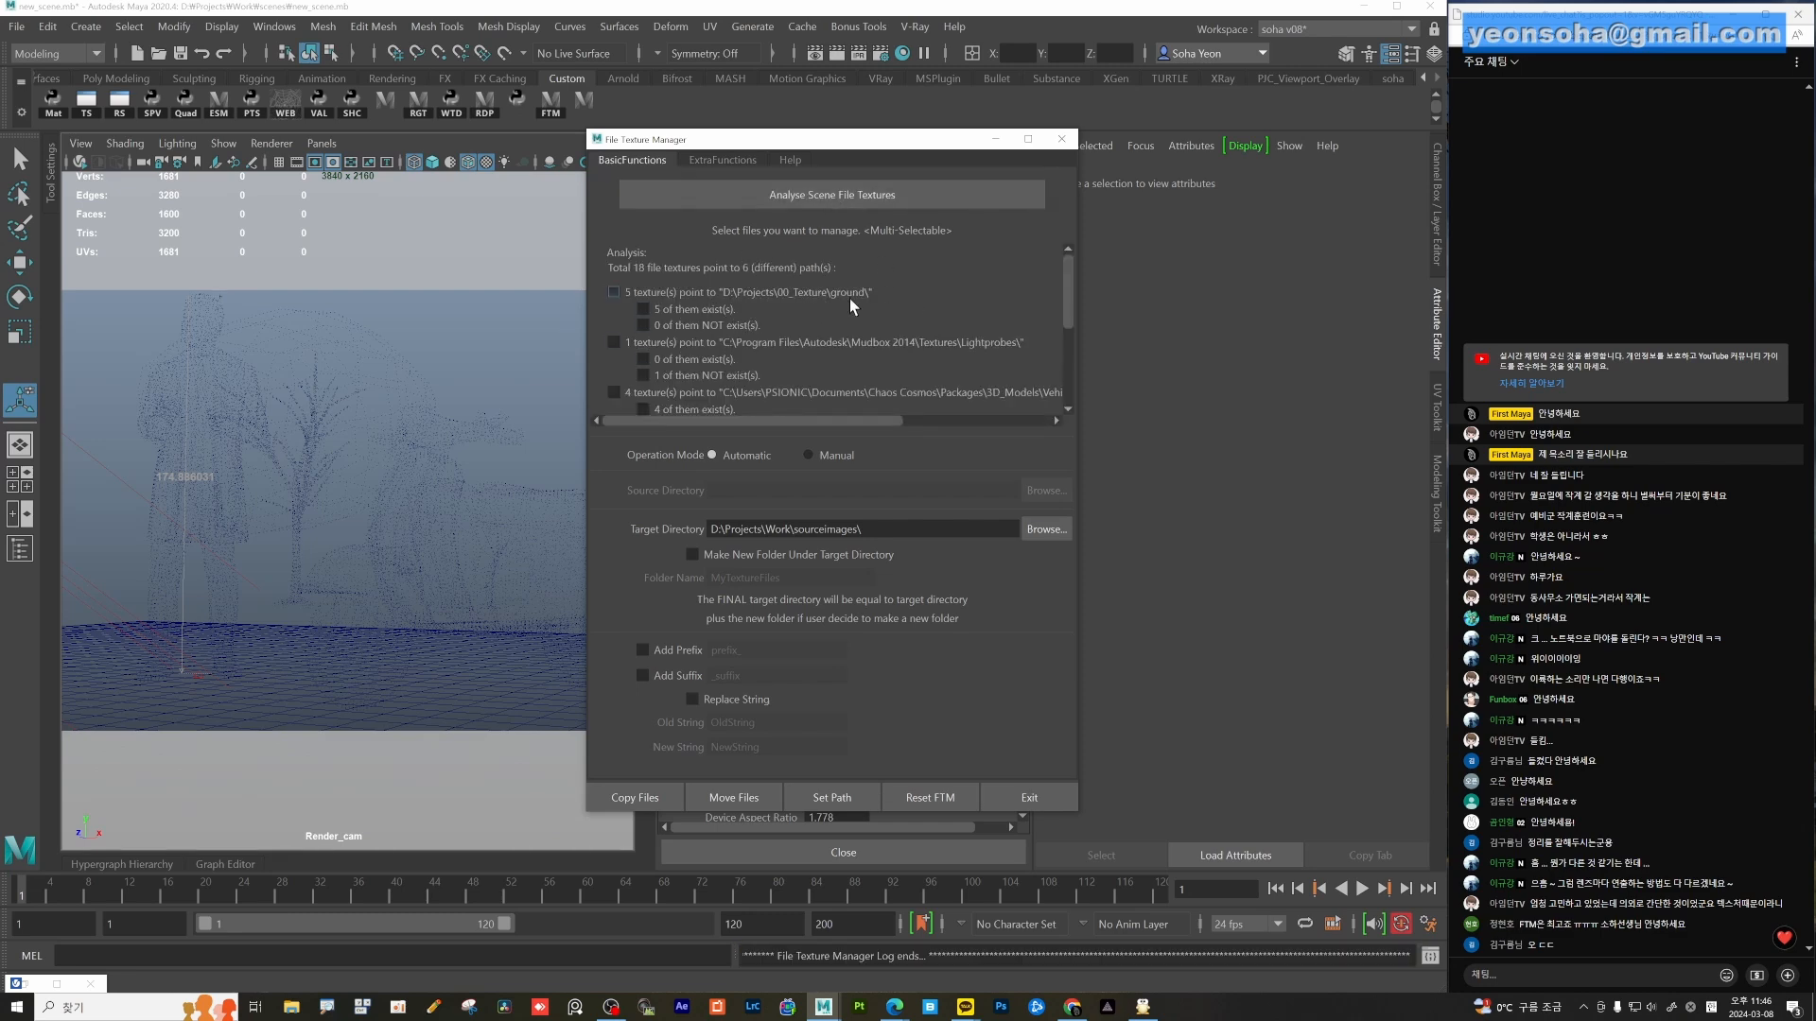
Select all six analysed texture paths and copy their files to D:\Projects\Work\sourceimages\.
click(613, 292)
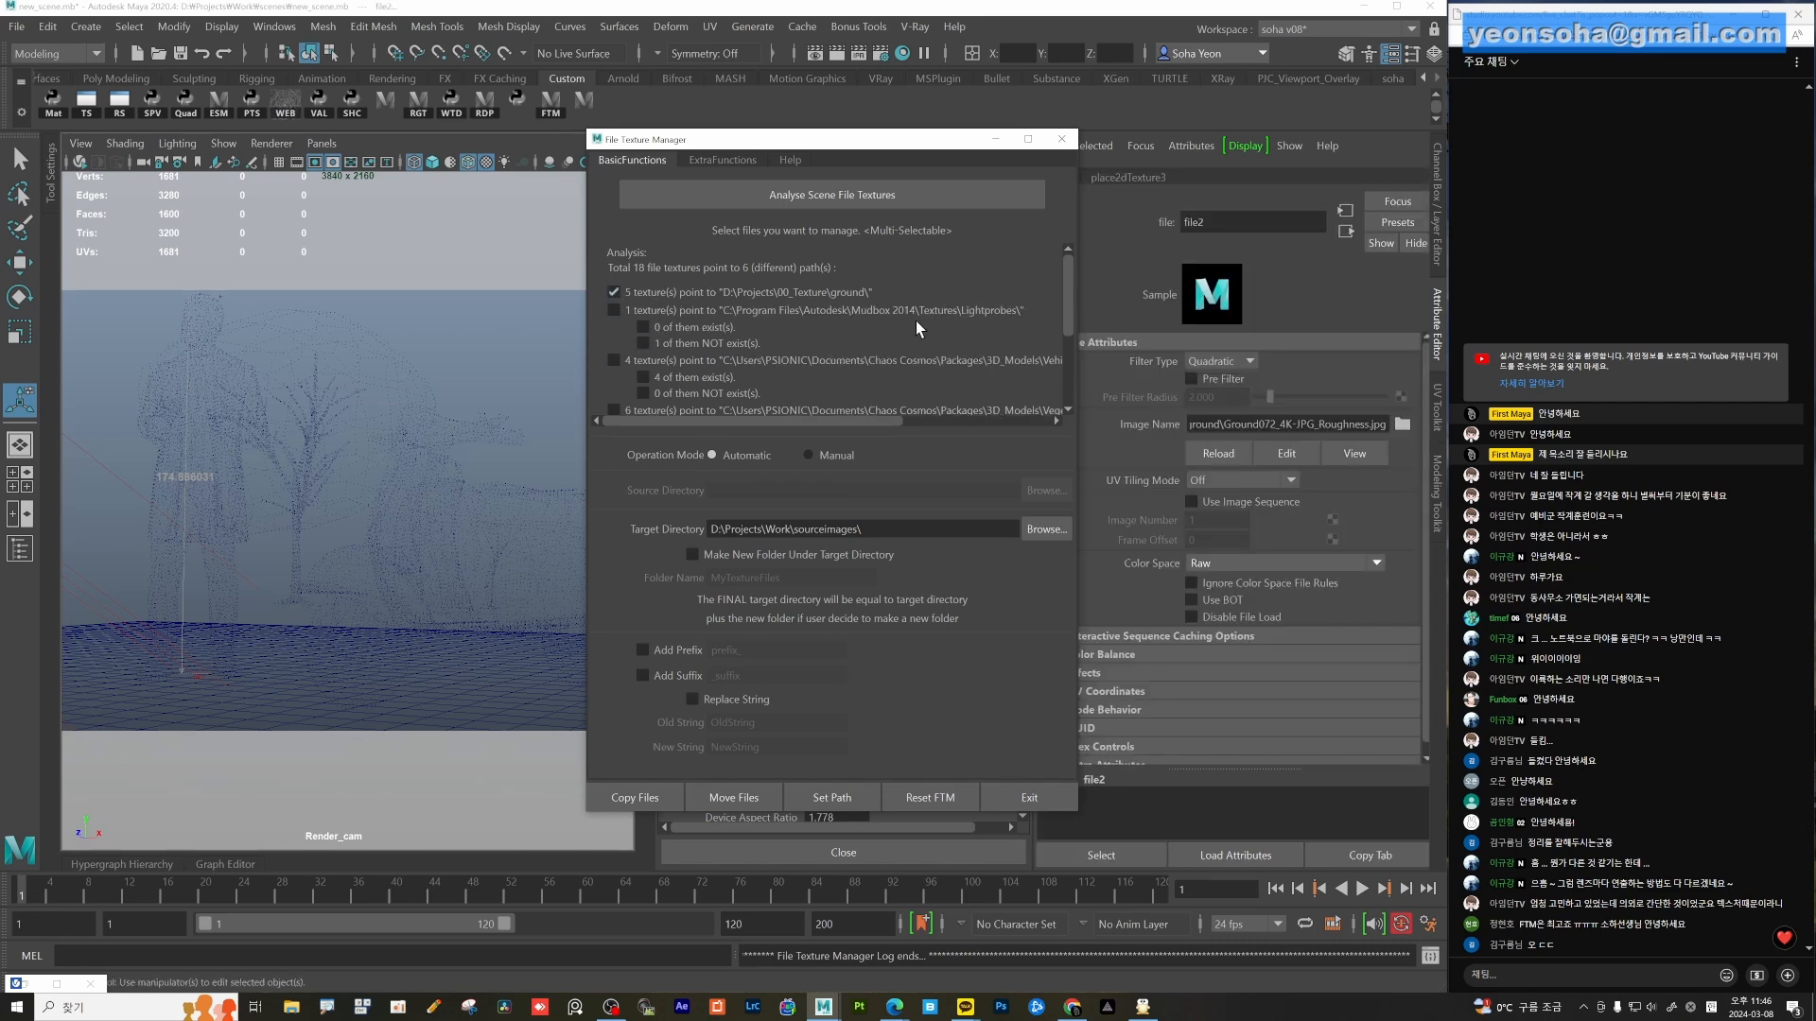
click(614, 311)
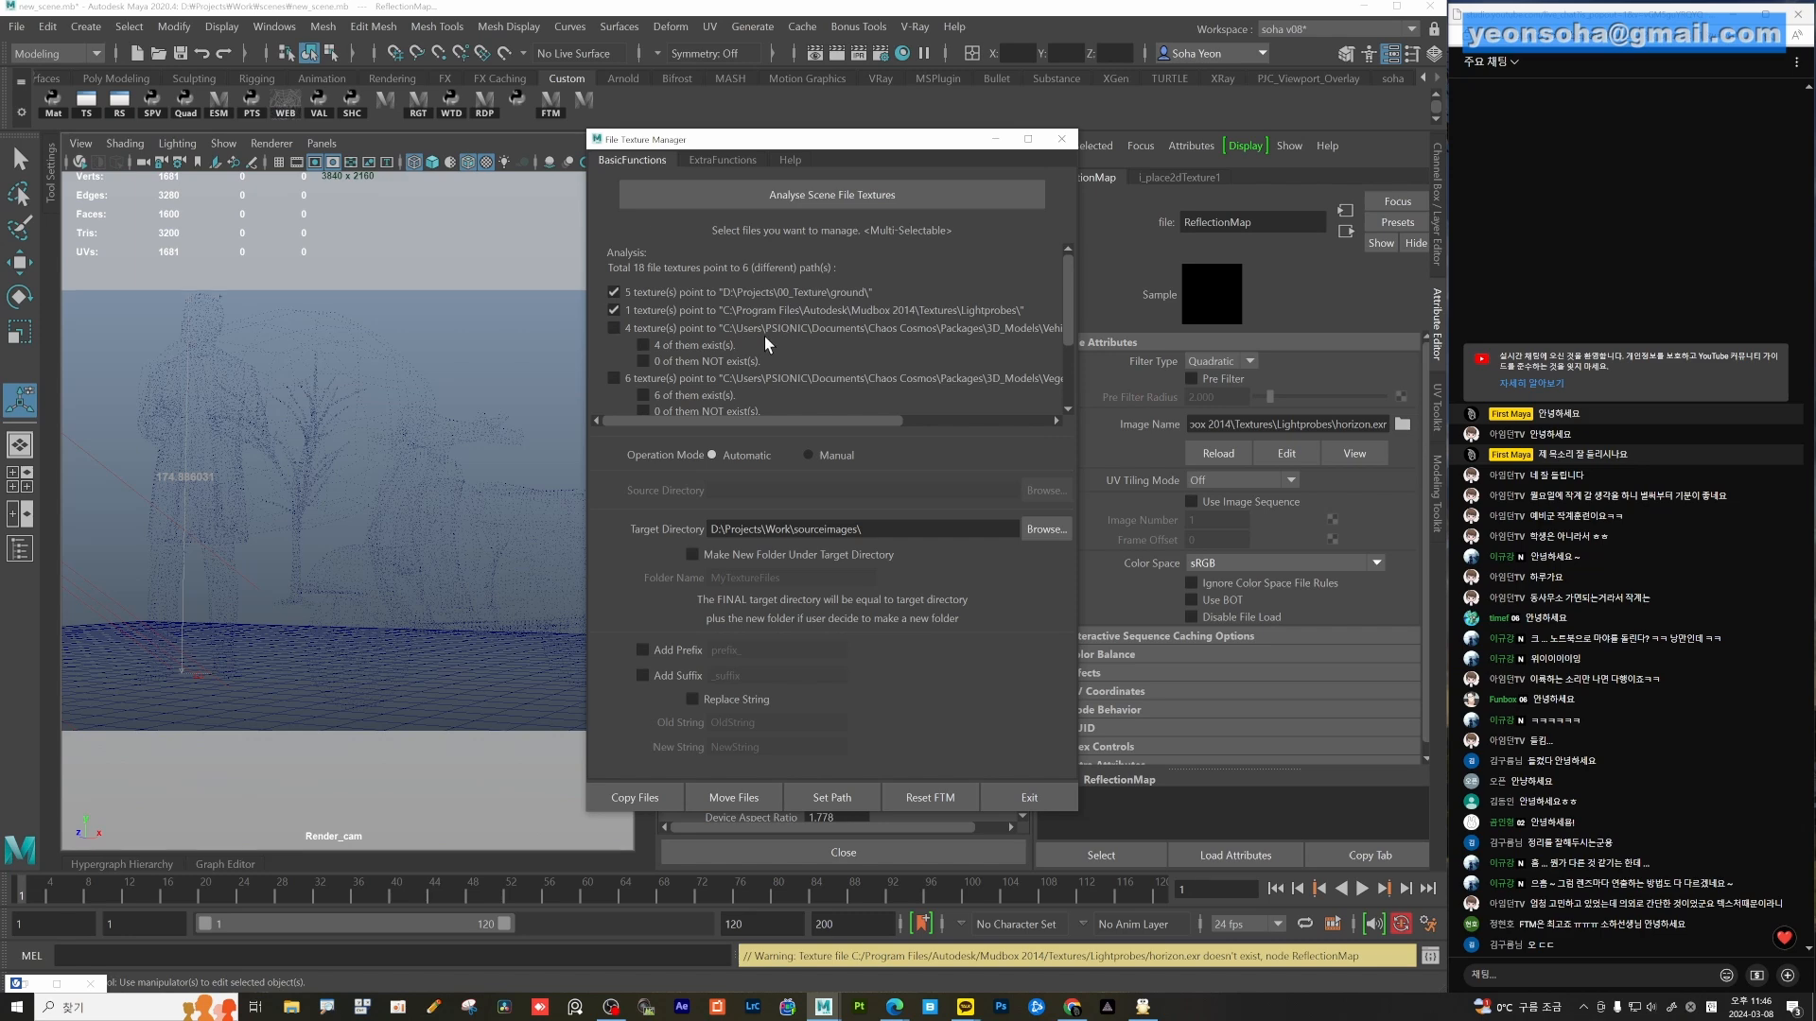
click(614, 328)
click(613, 346)
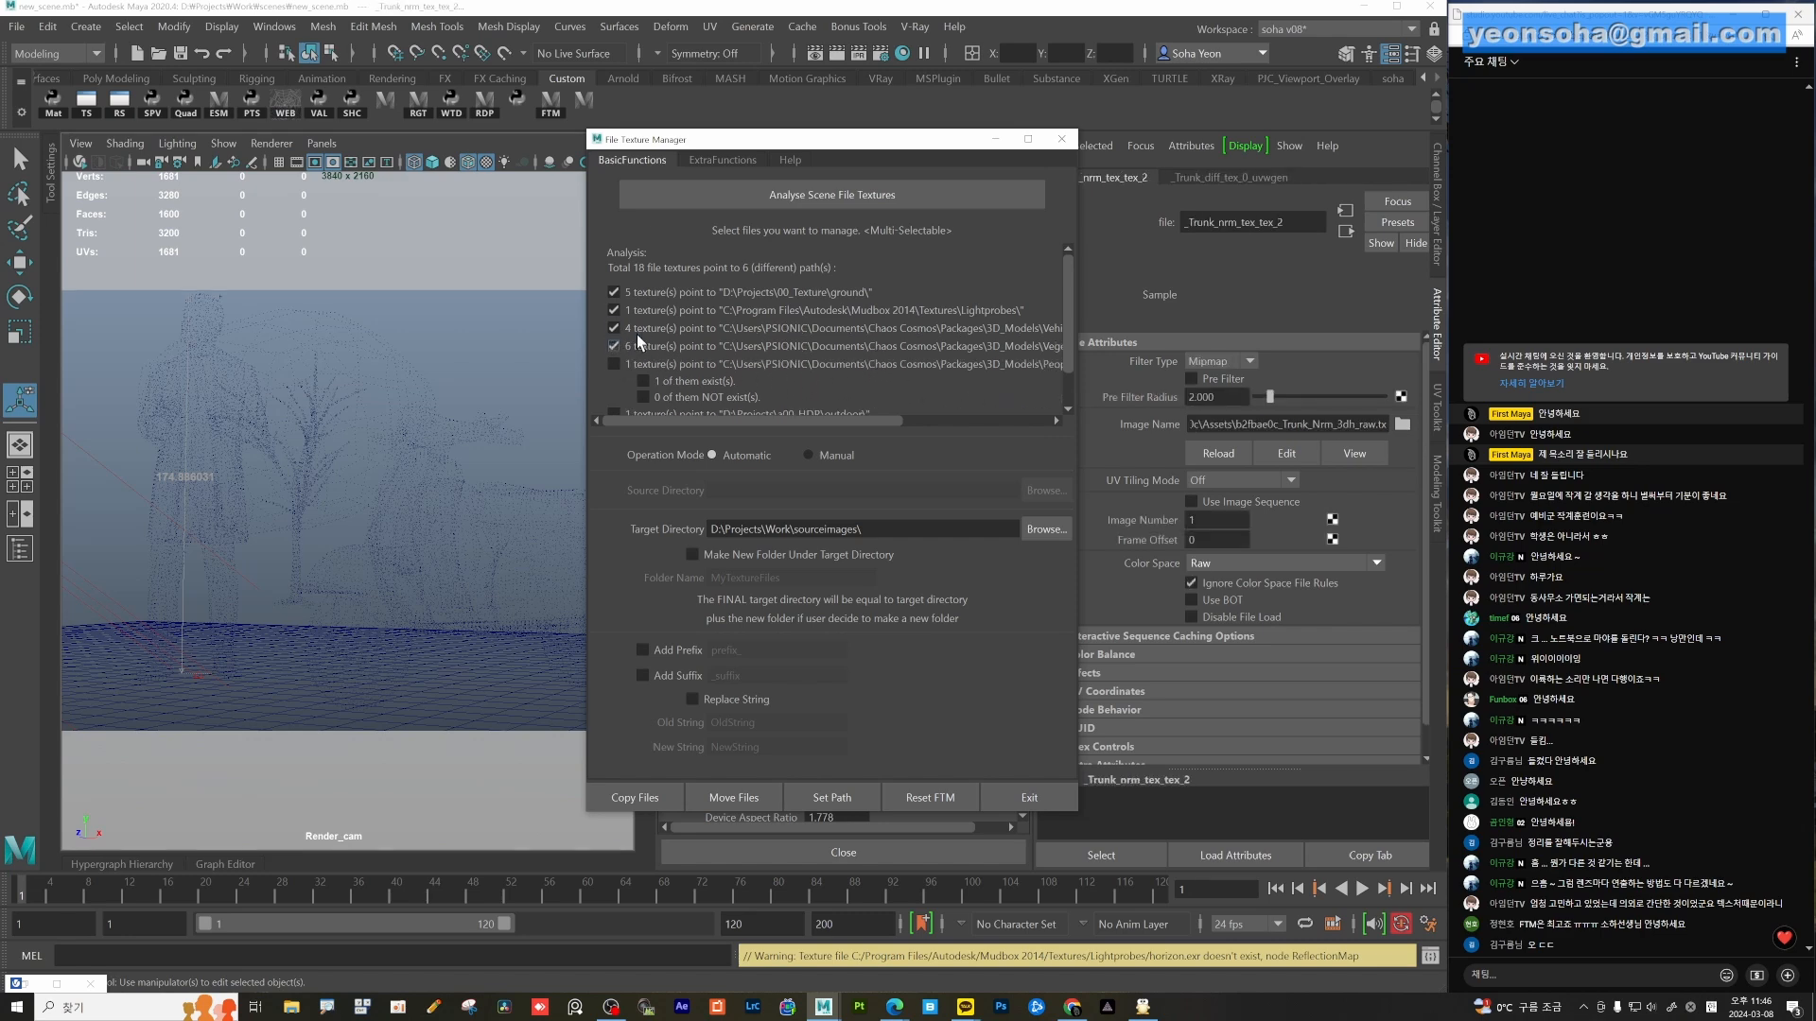
scroll(1017, 385, down, 1)
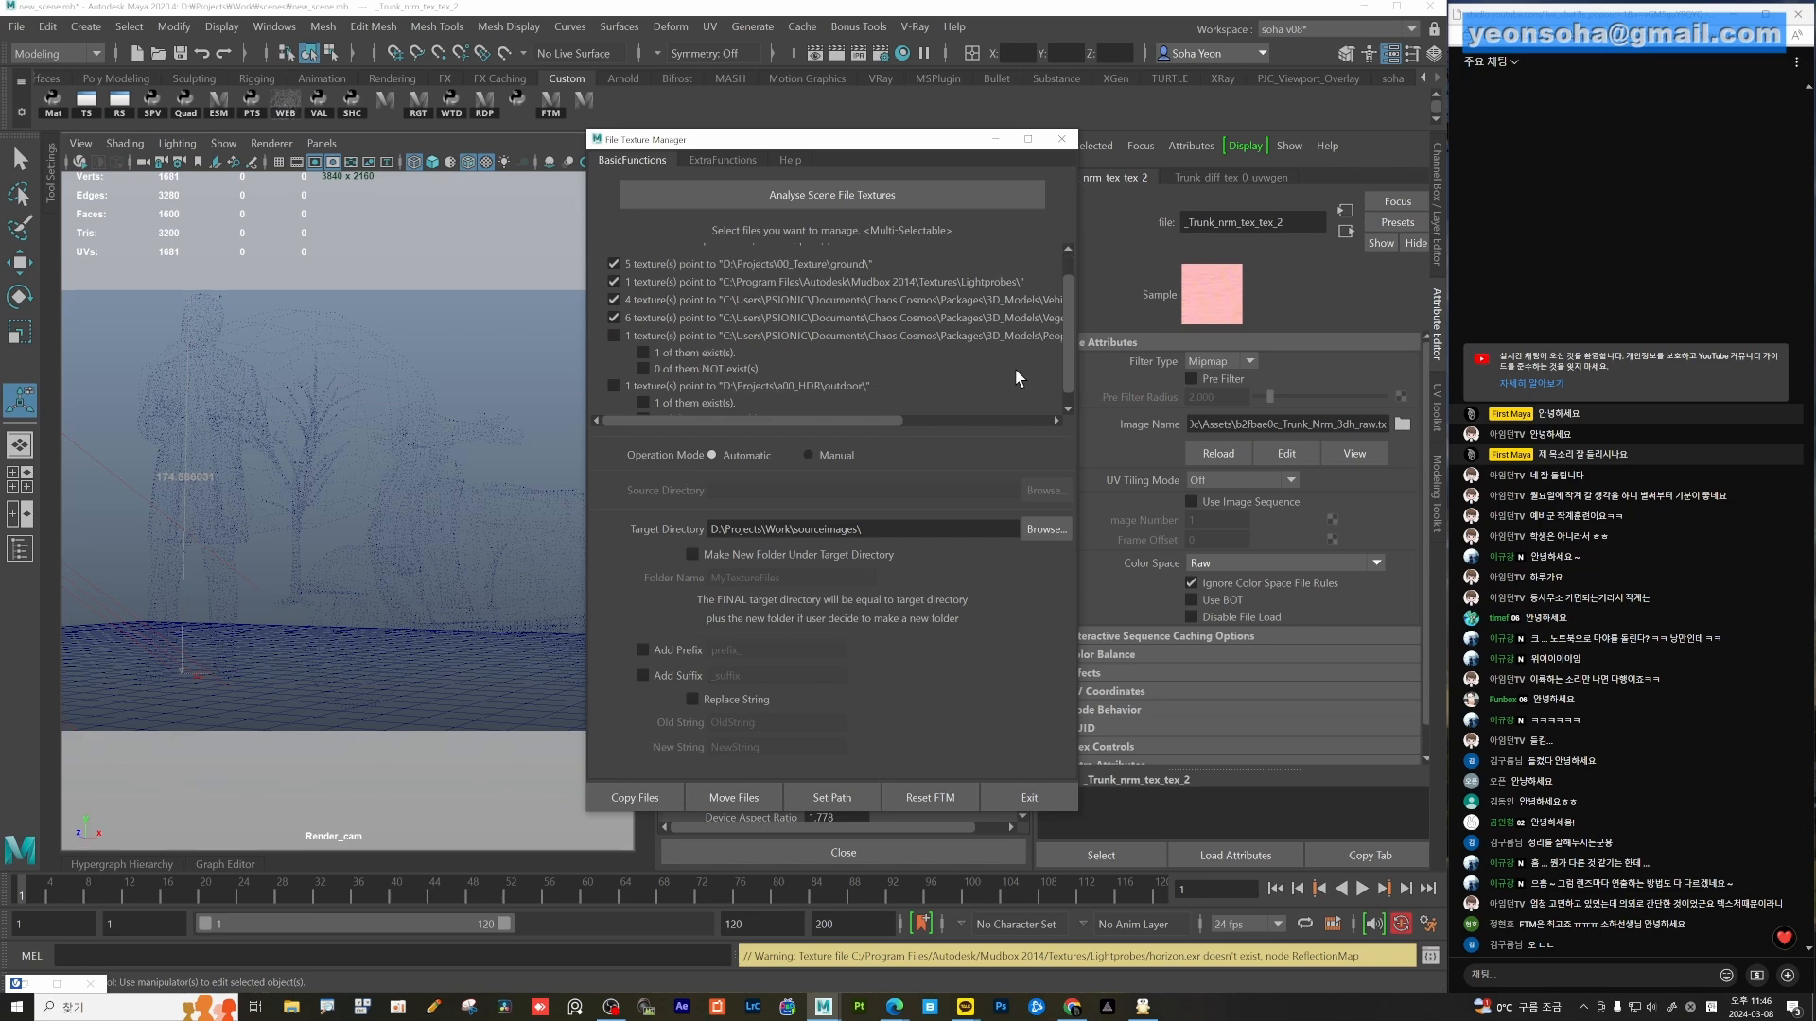
click(613, 335)
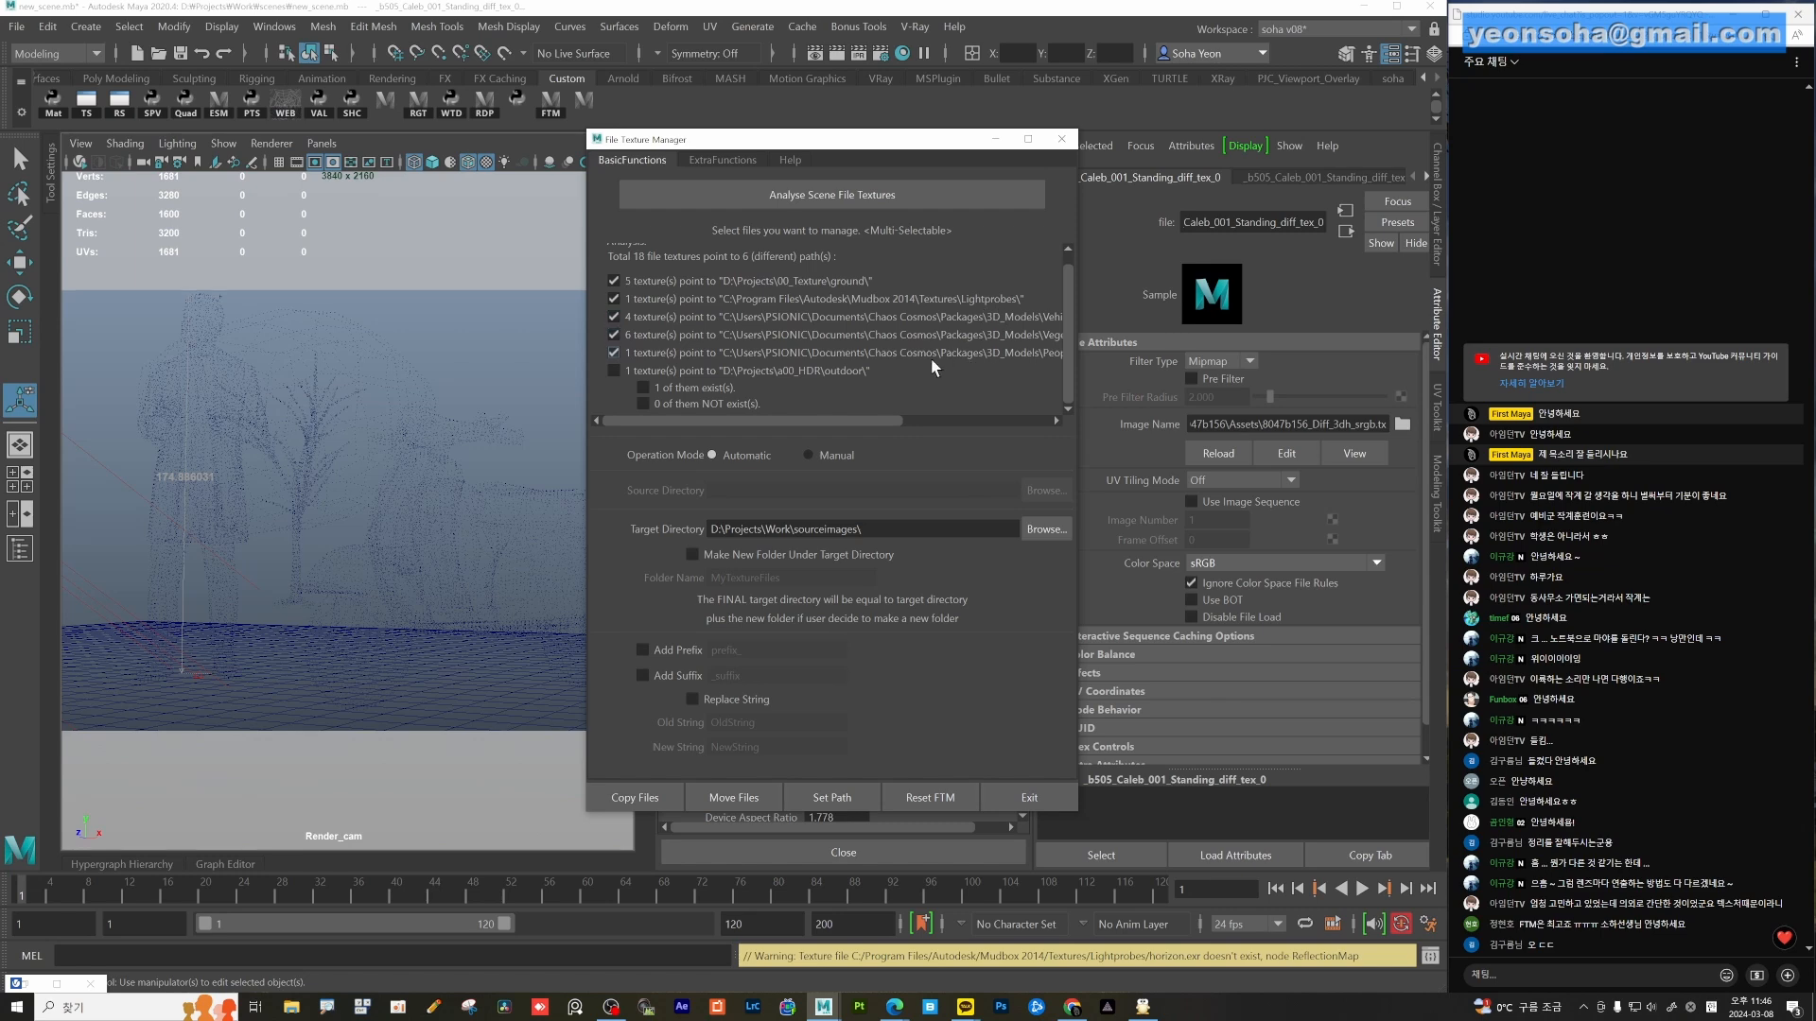
click(615, 372)
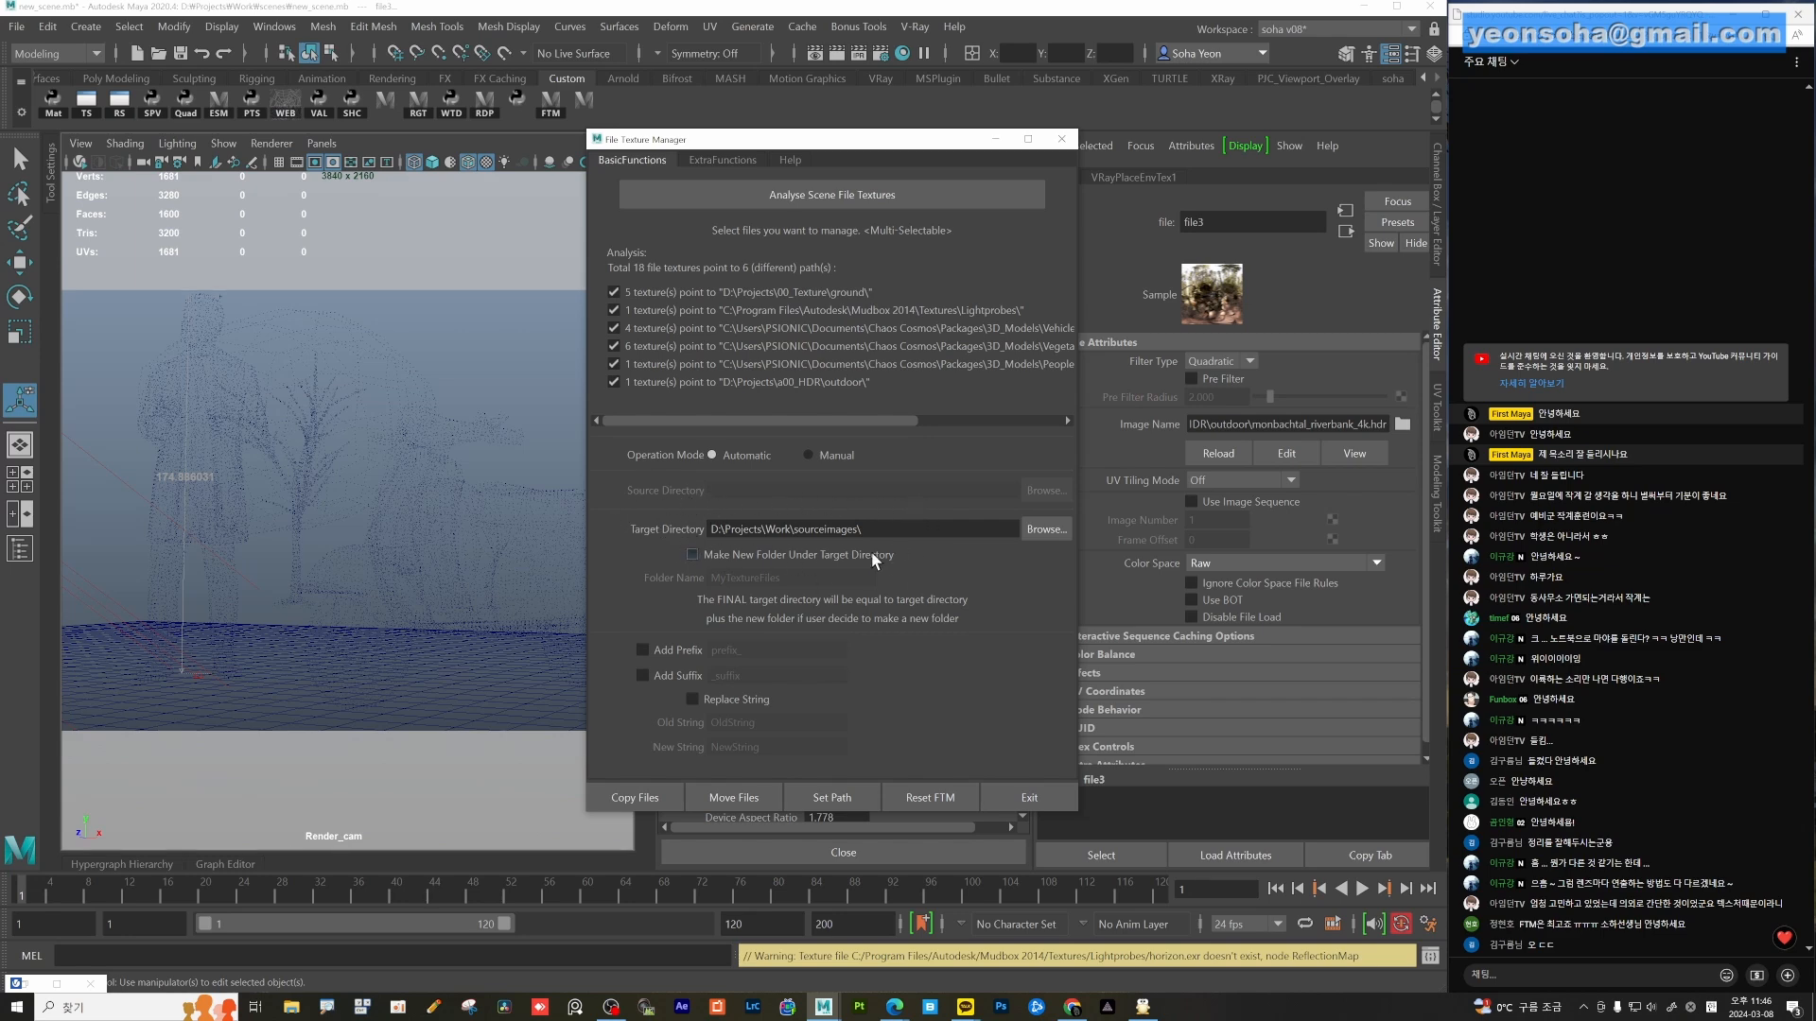
click(638, 799)
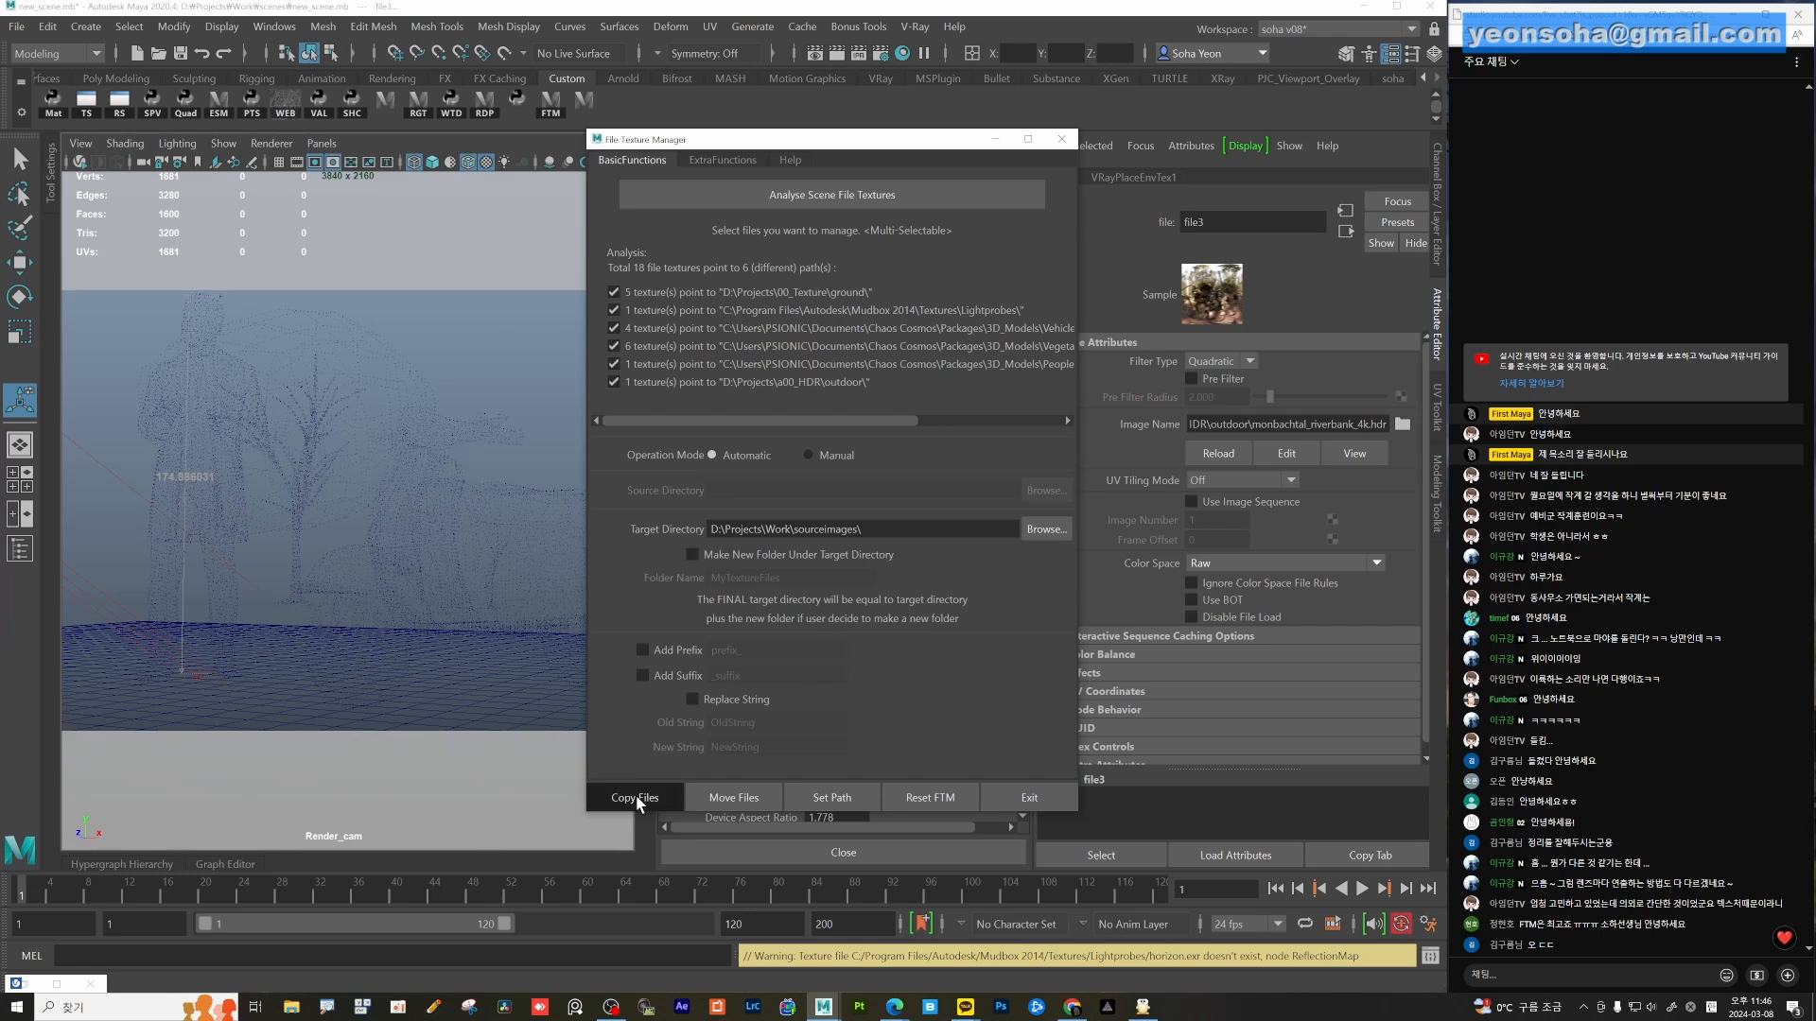
click(897, 518)
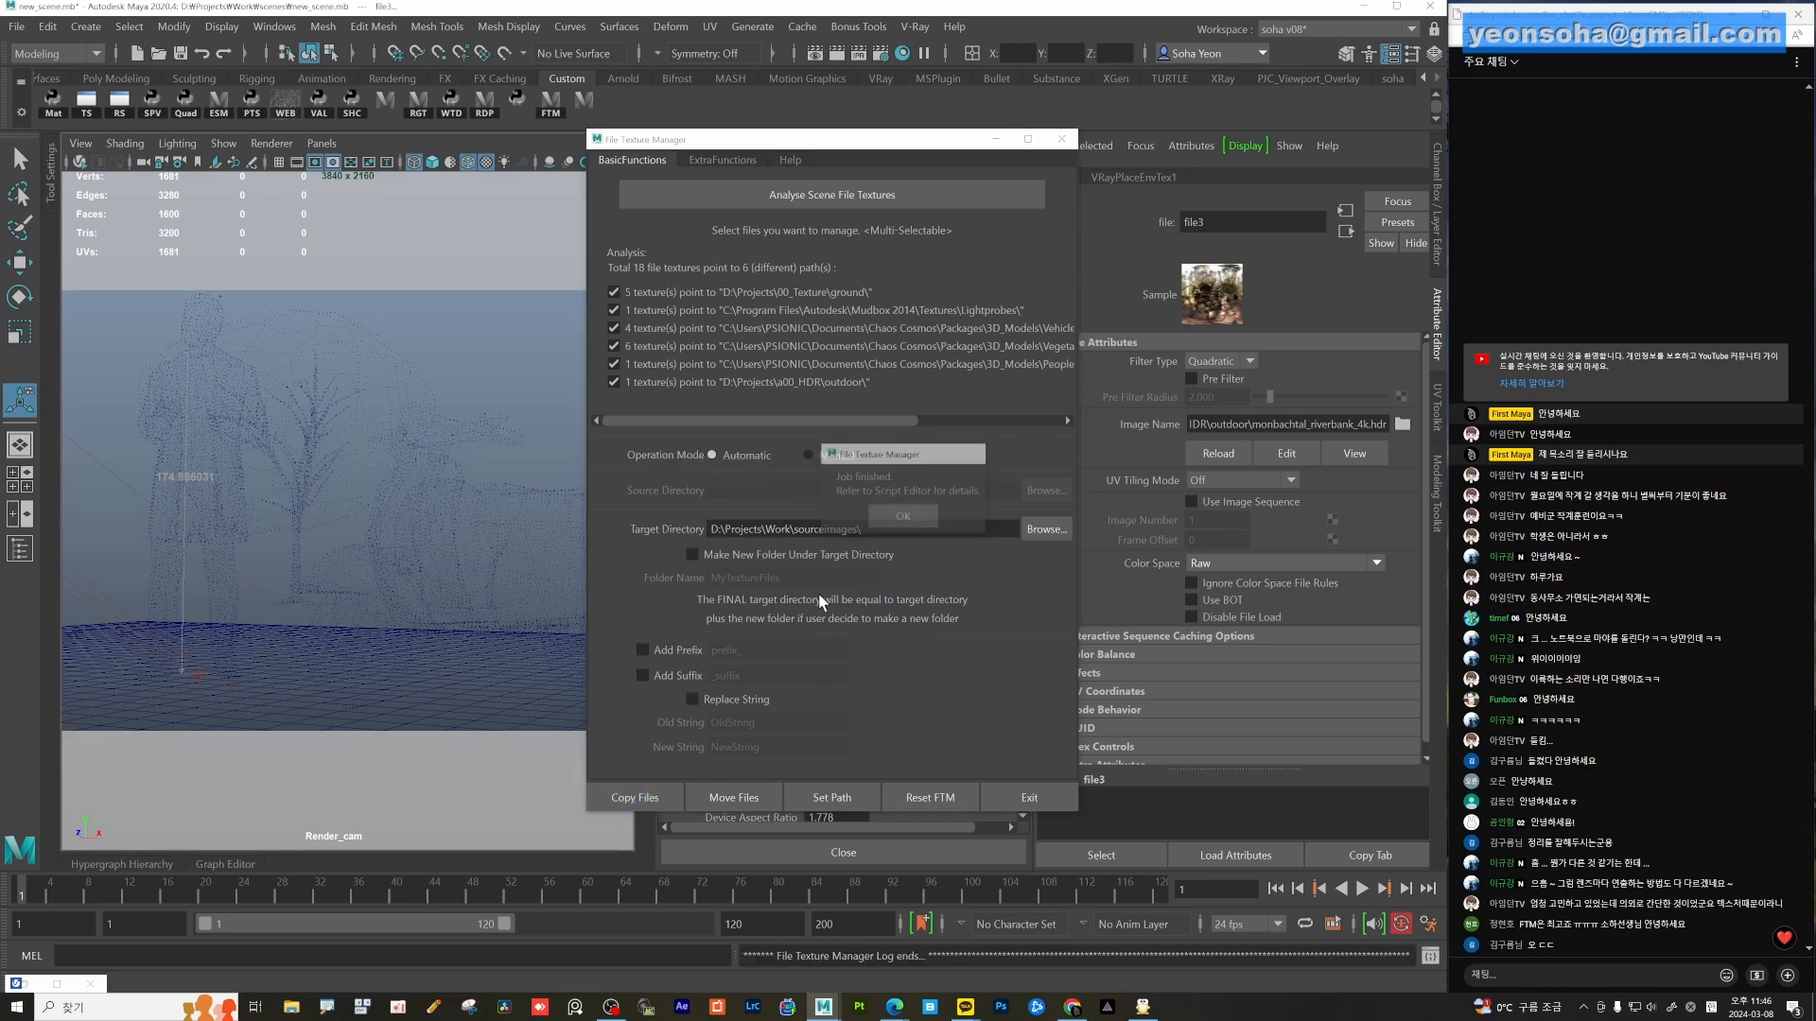
Switch to File Explorer and open D:\Projects\Work\sourceimages to check the copied texture files, then return to Maya.
key(super+e)
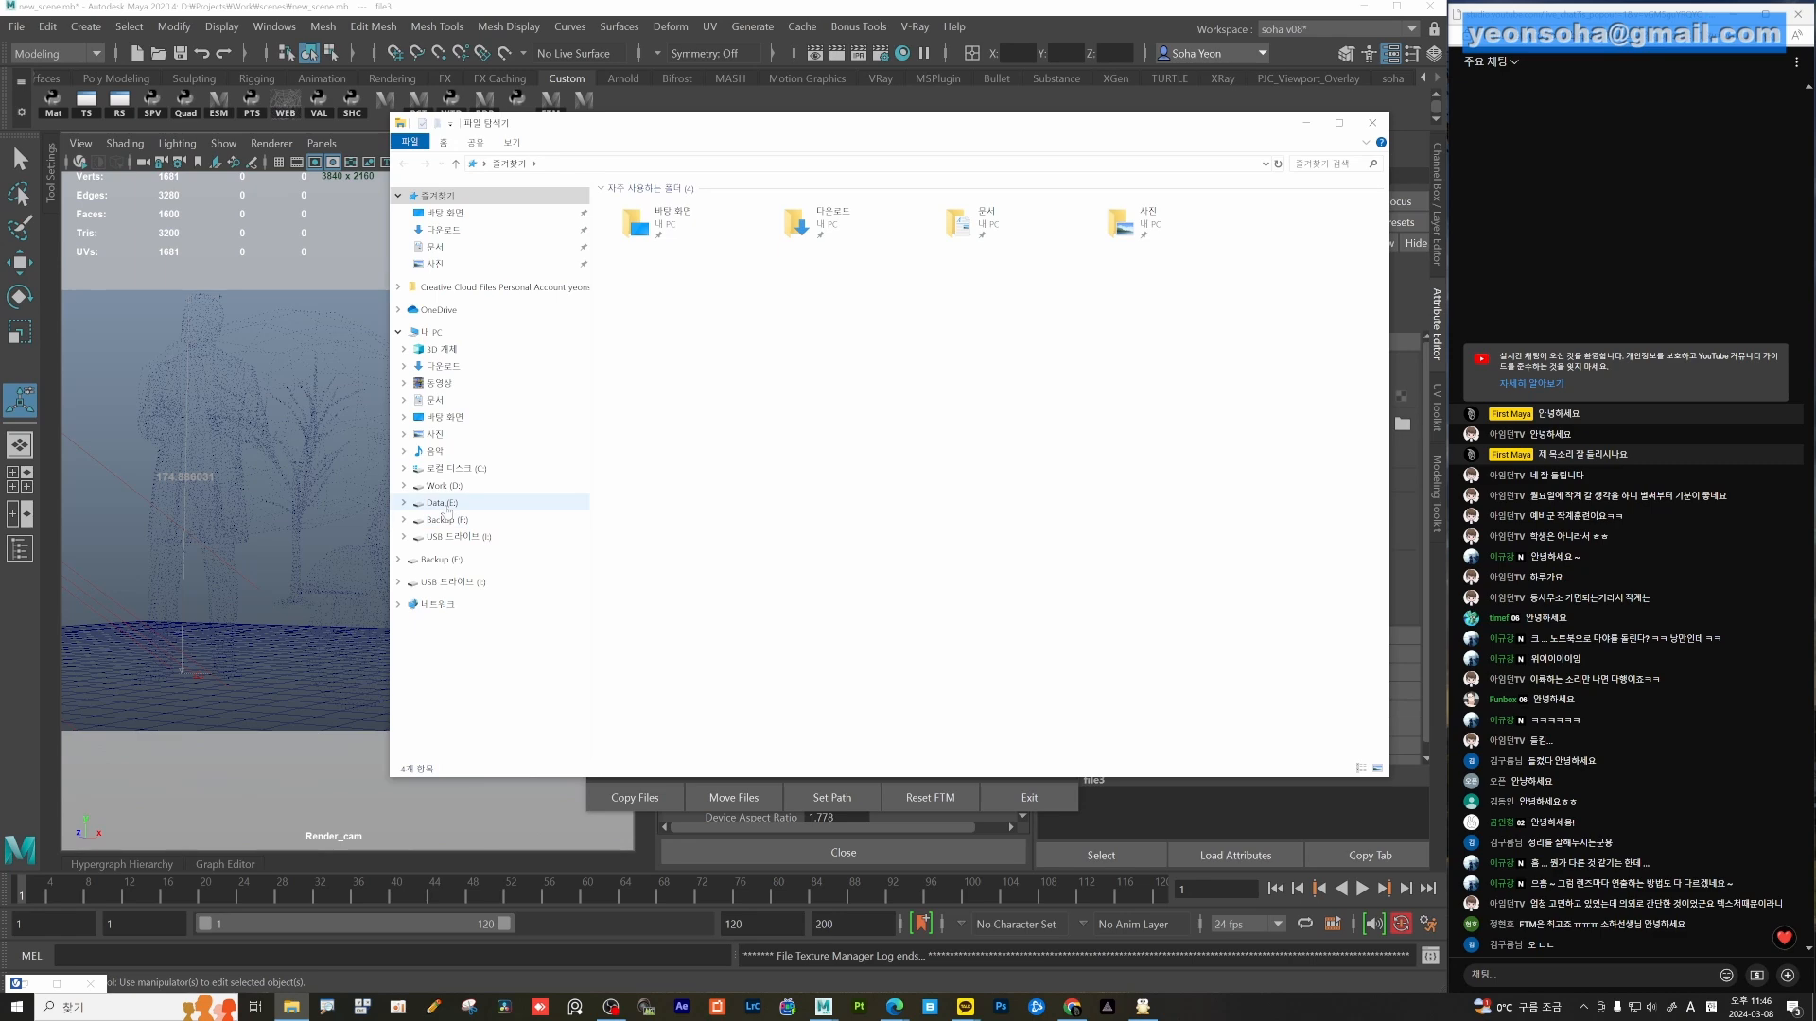
click(444, 486)
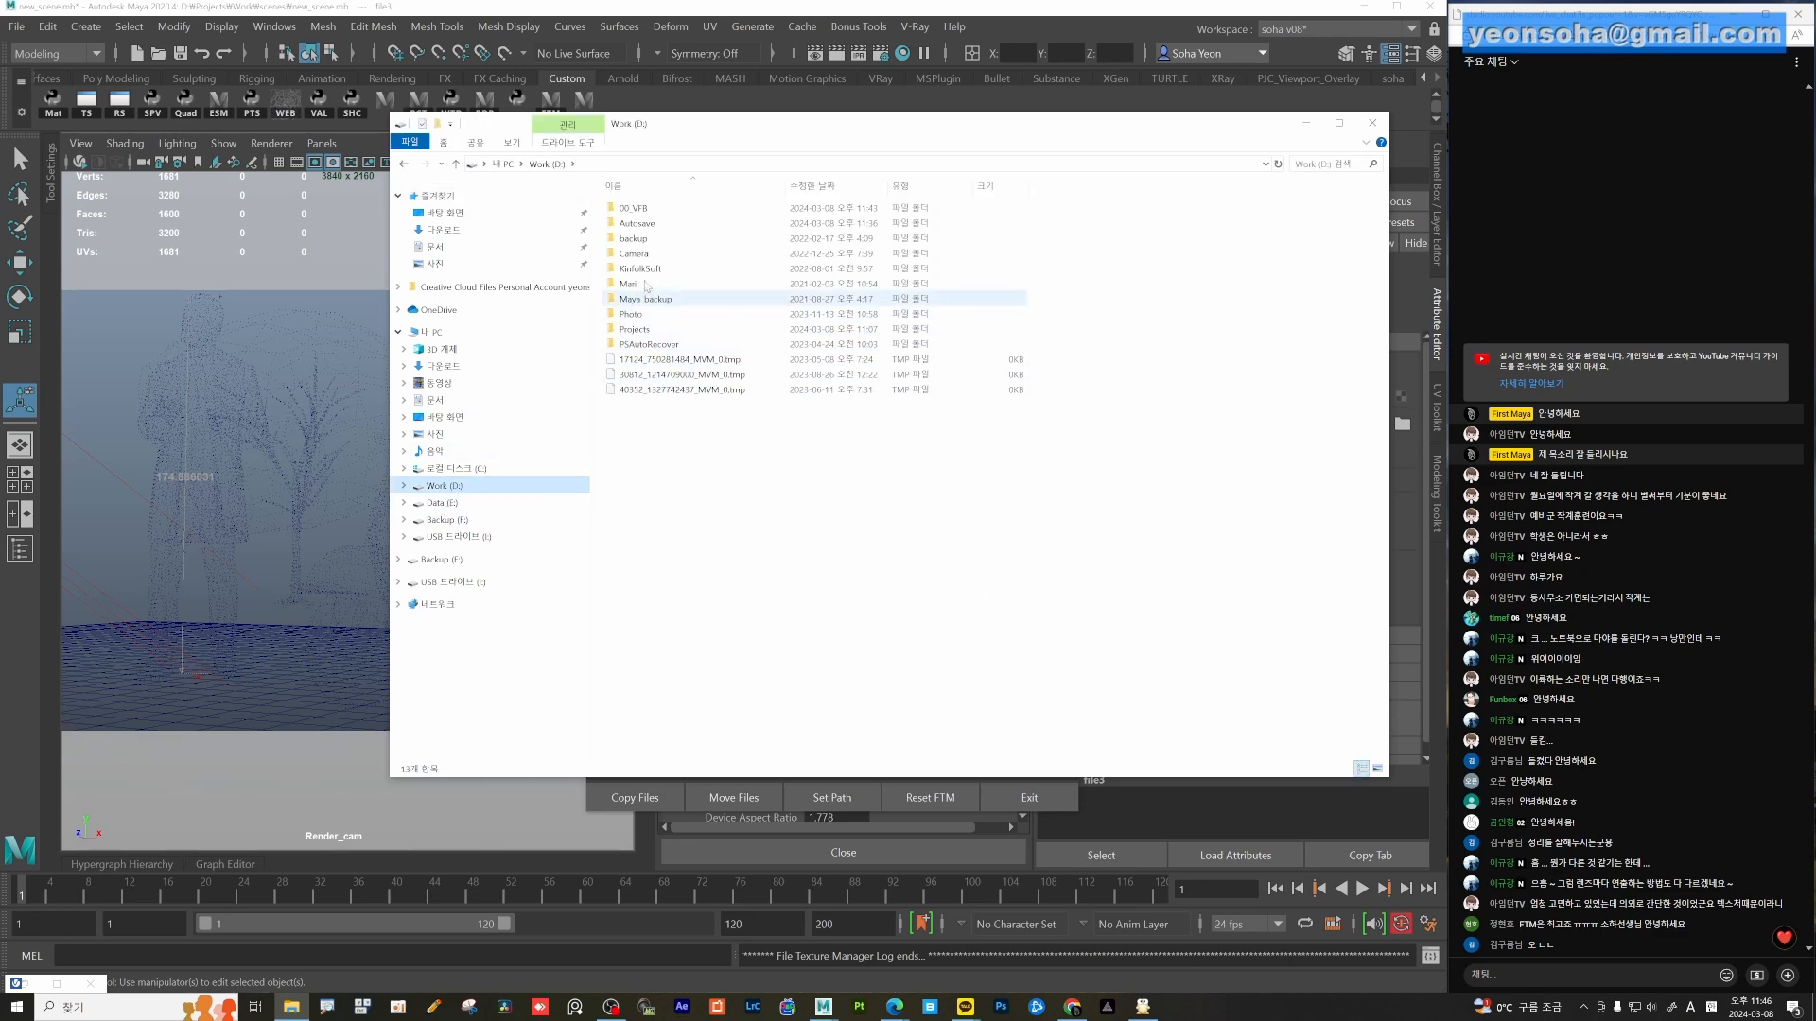
double_click(641, 328)
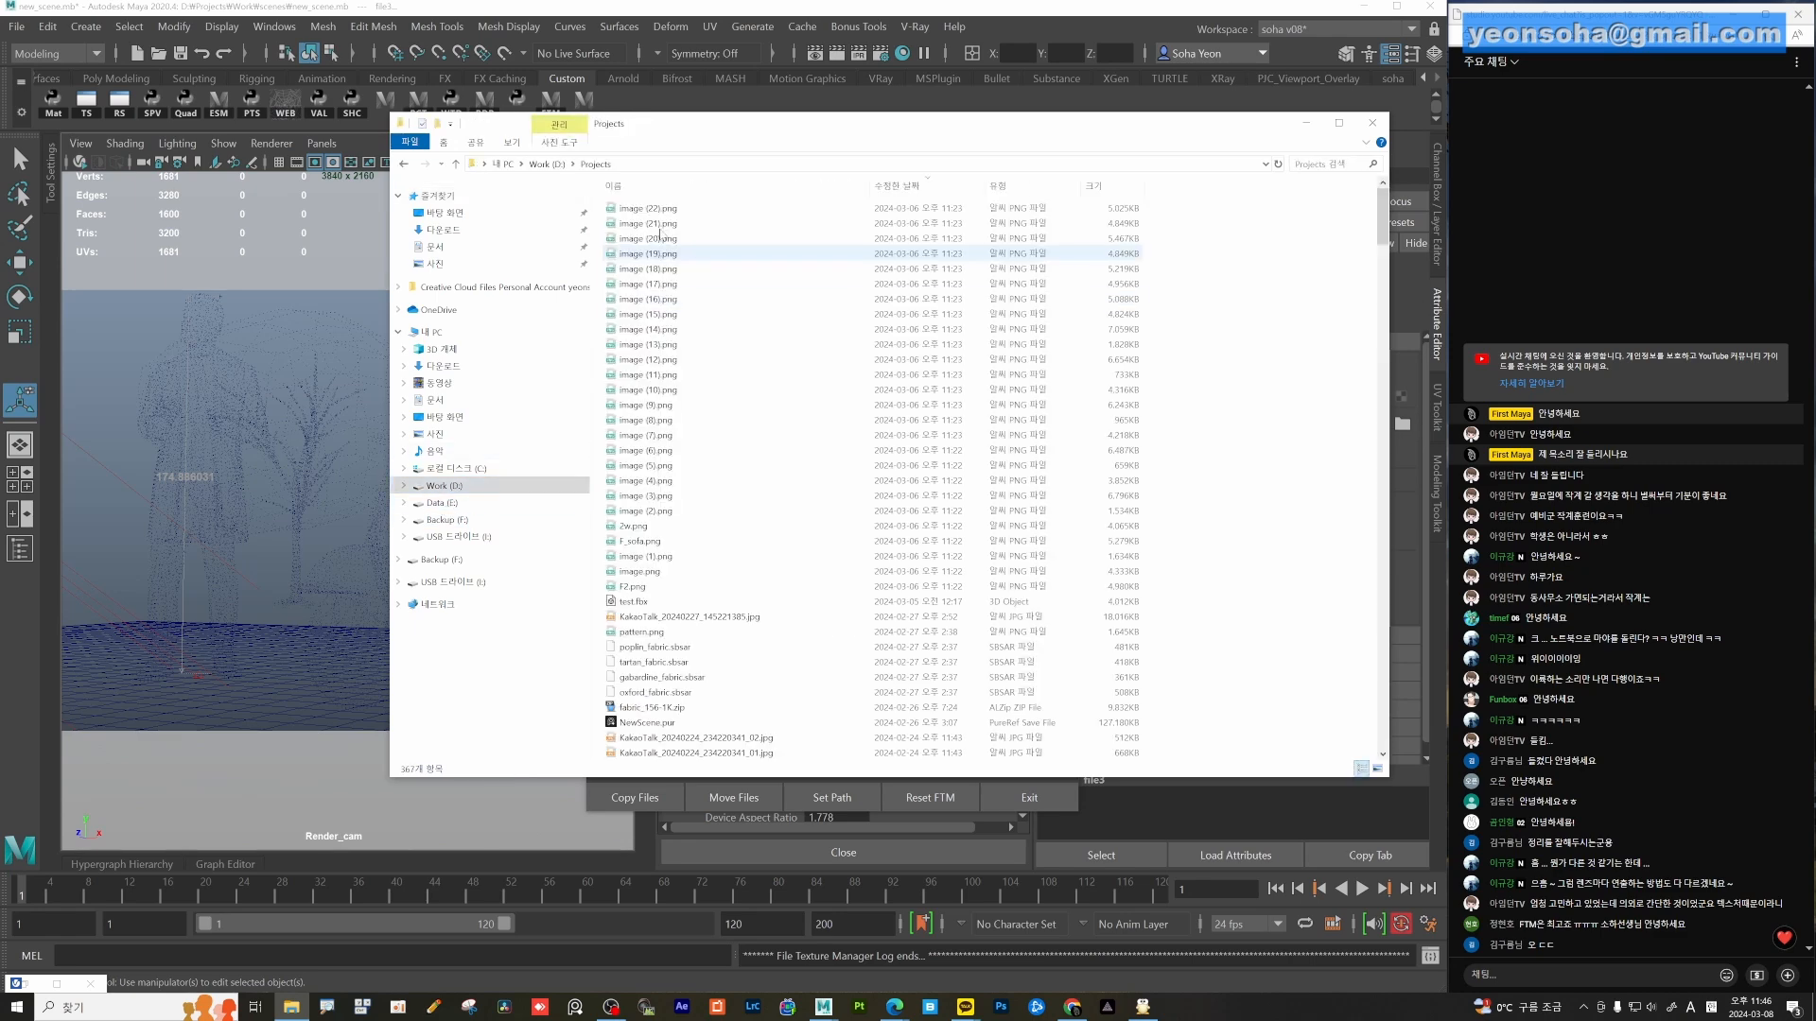
scroll(710, 621, down, 4)
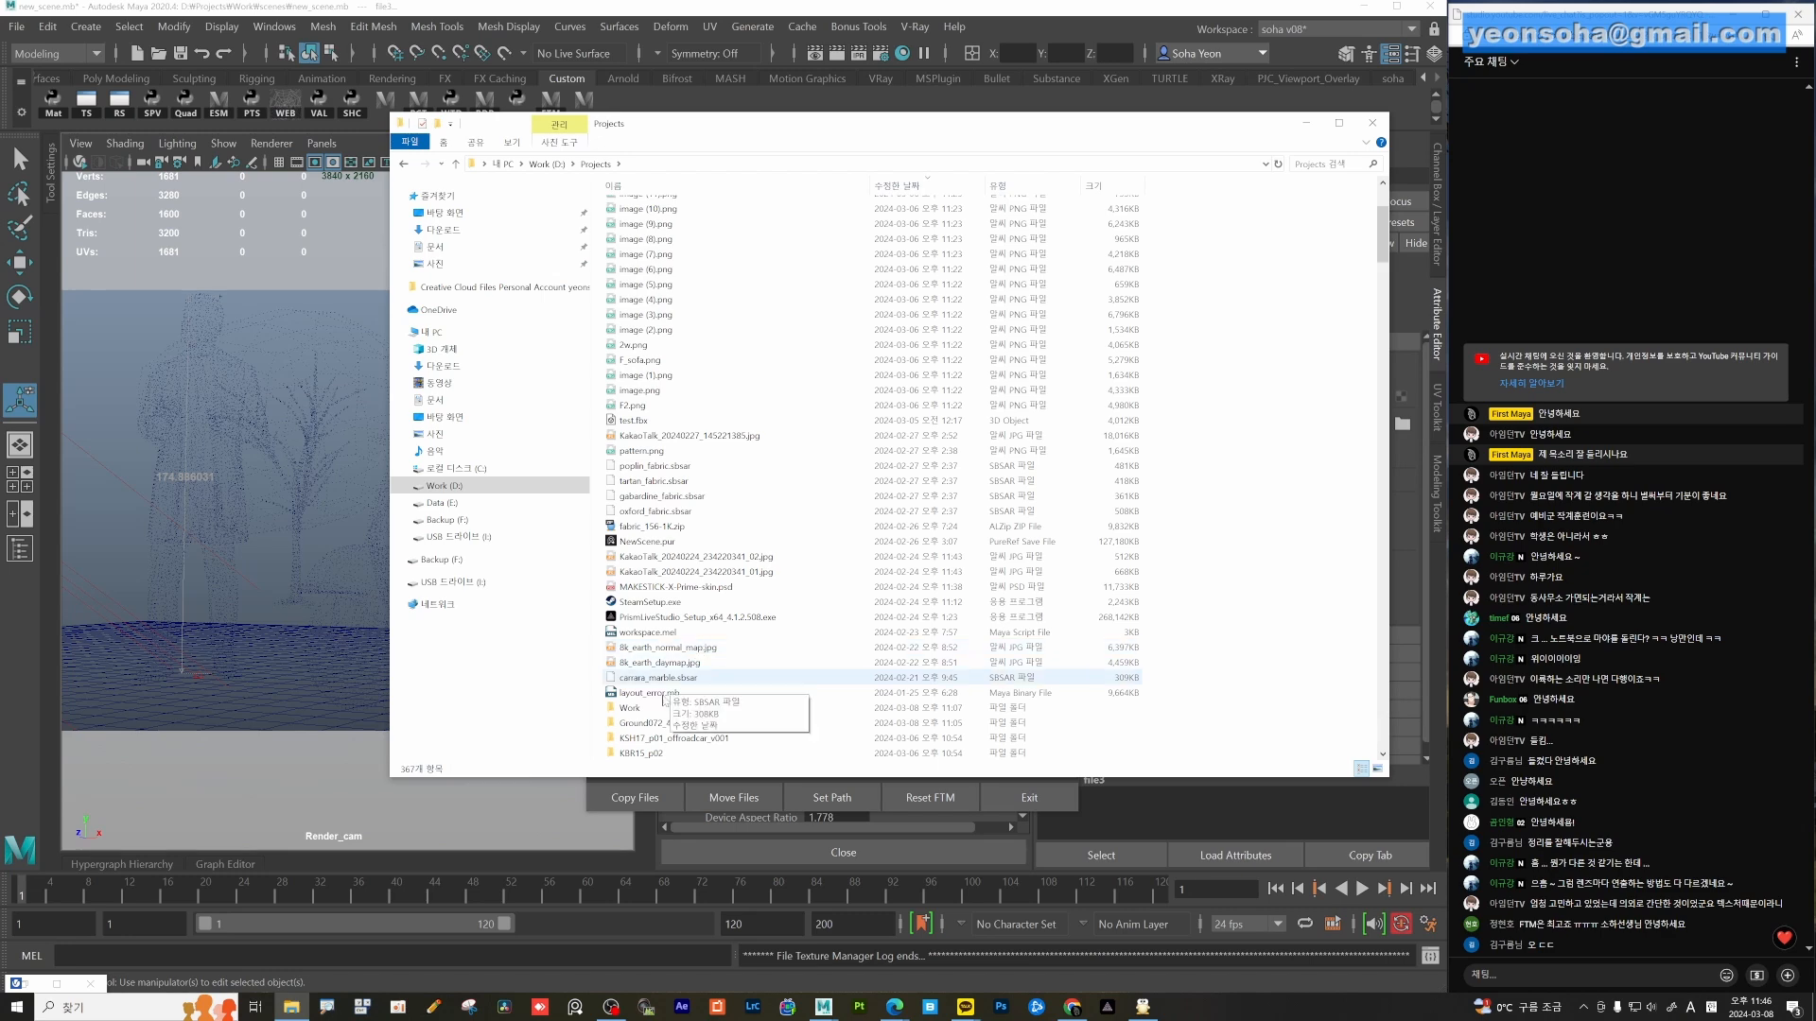
double_click(650, 707)
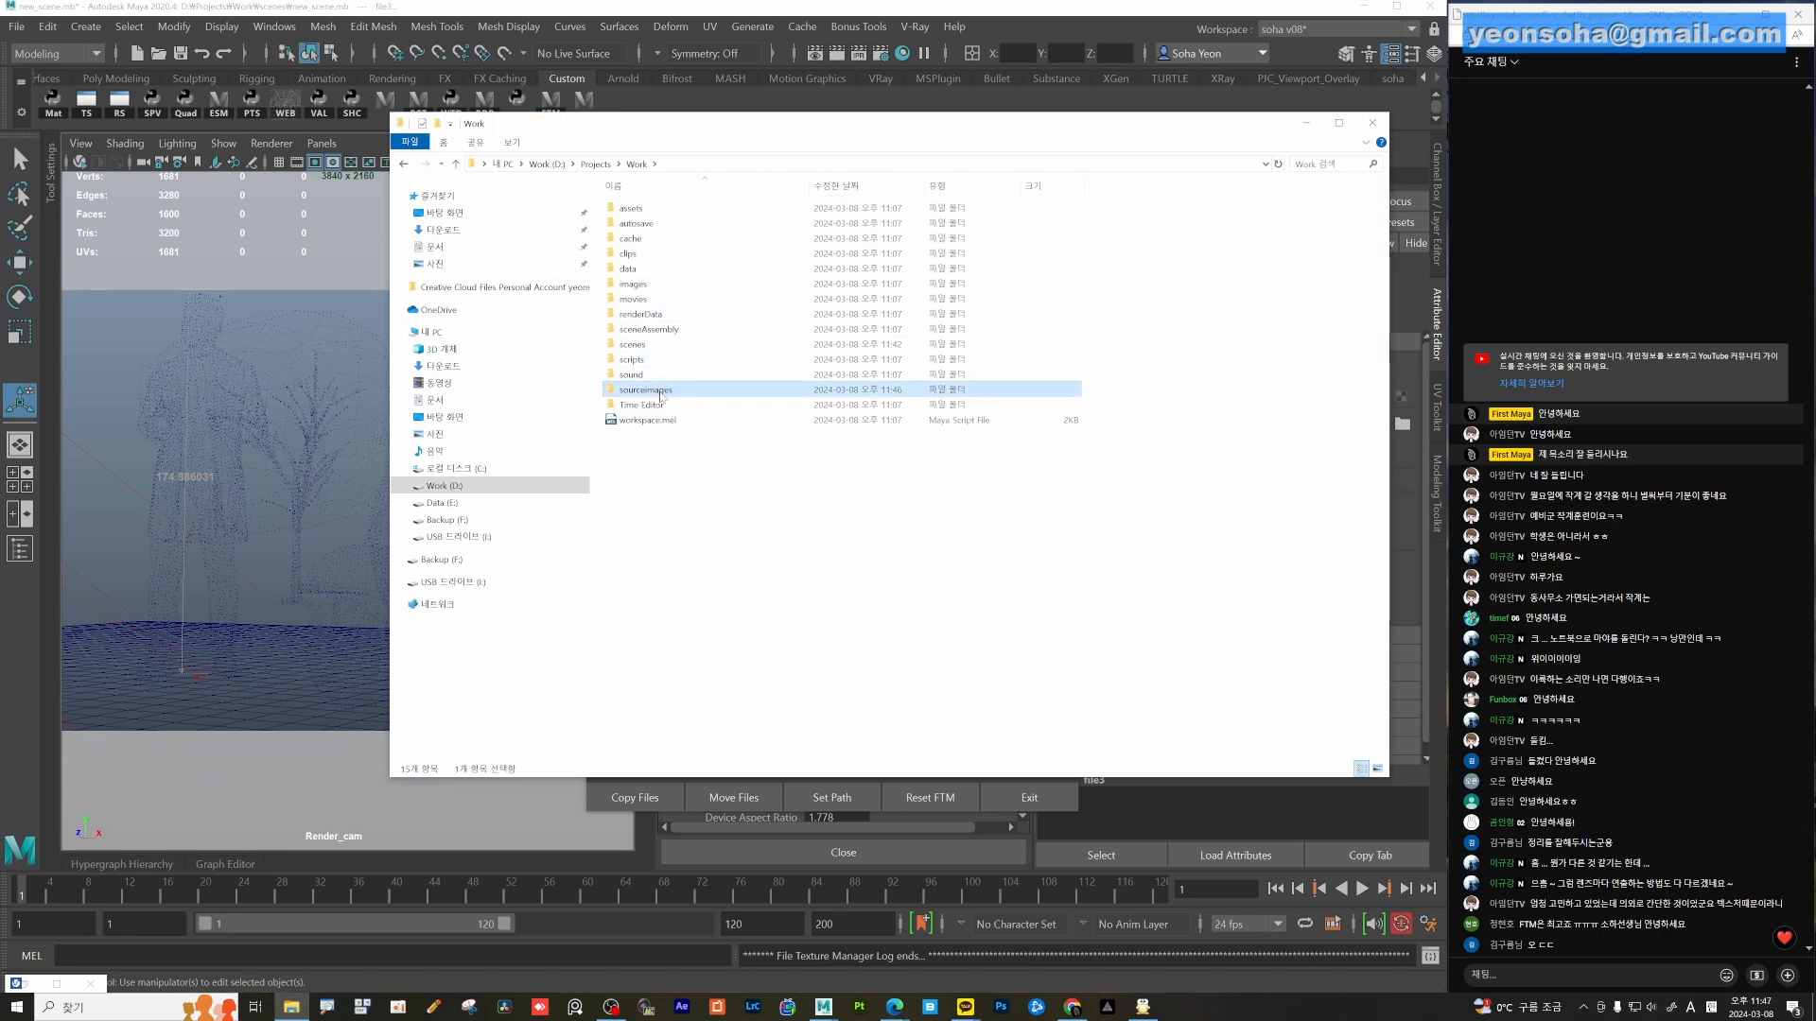
double_click(645, 389)
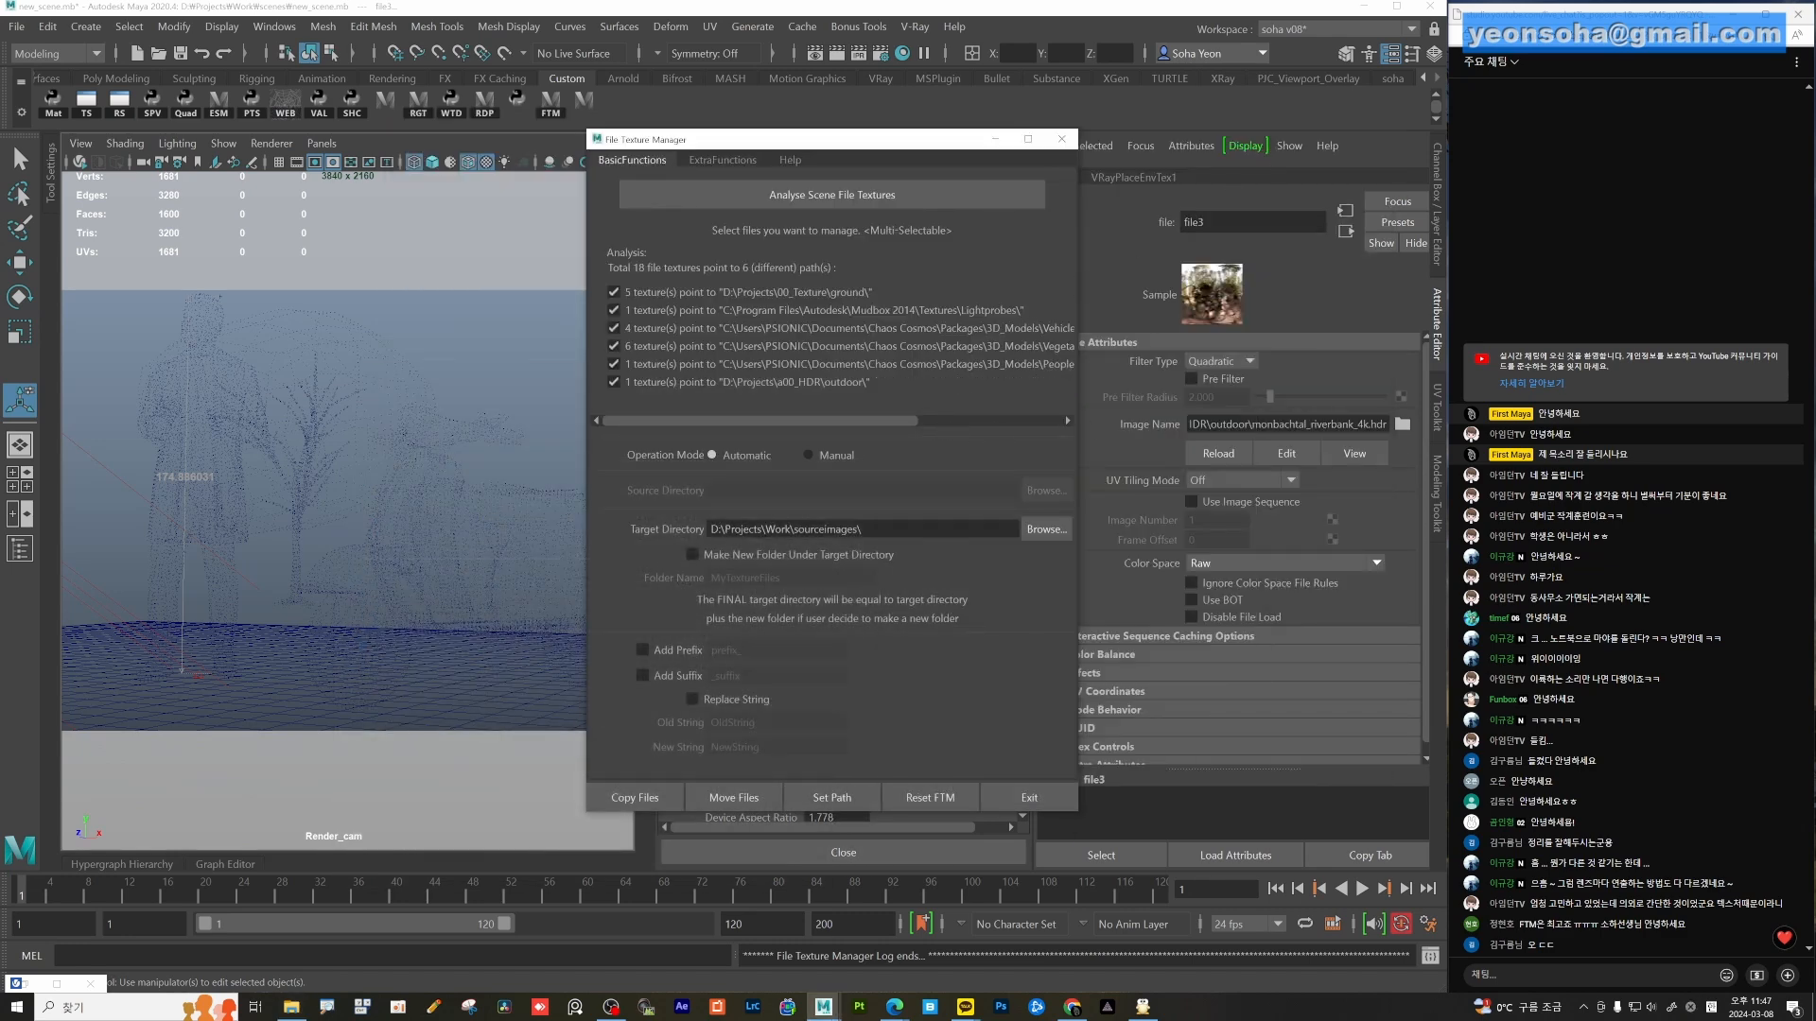
Close the File Texture Manager and check which folder the file3 image path points to, without choosing another file.
drag(964, 139, 700, 152)
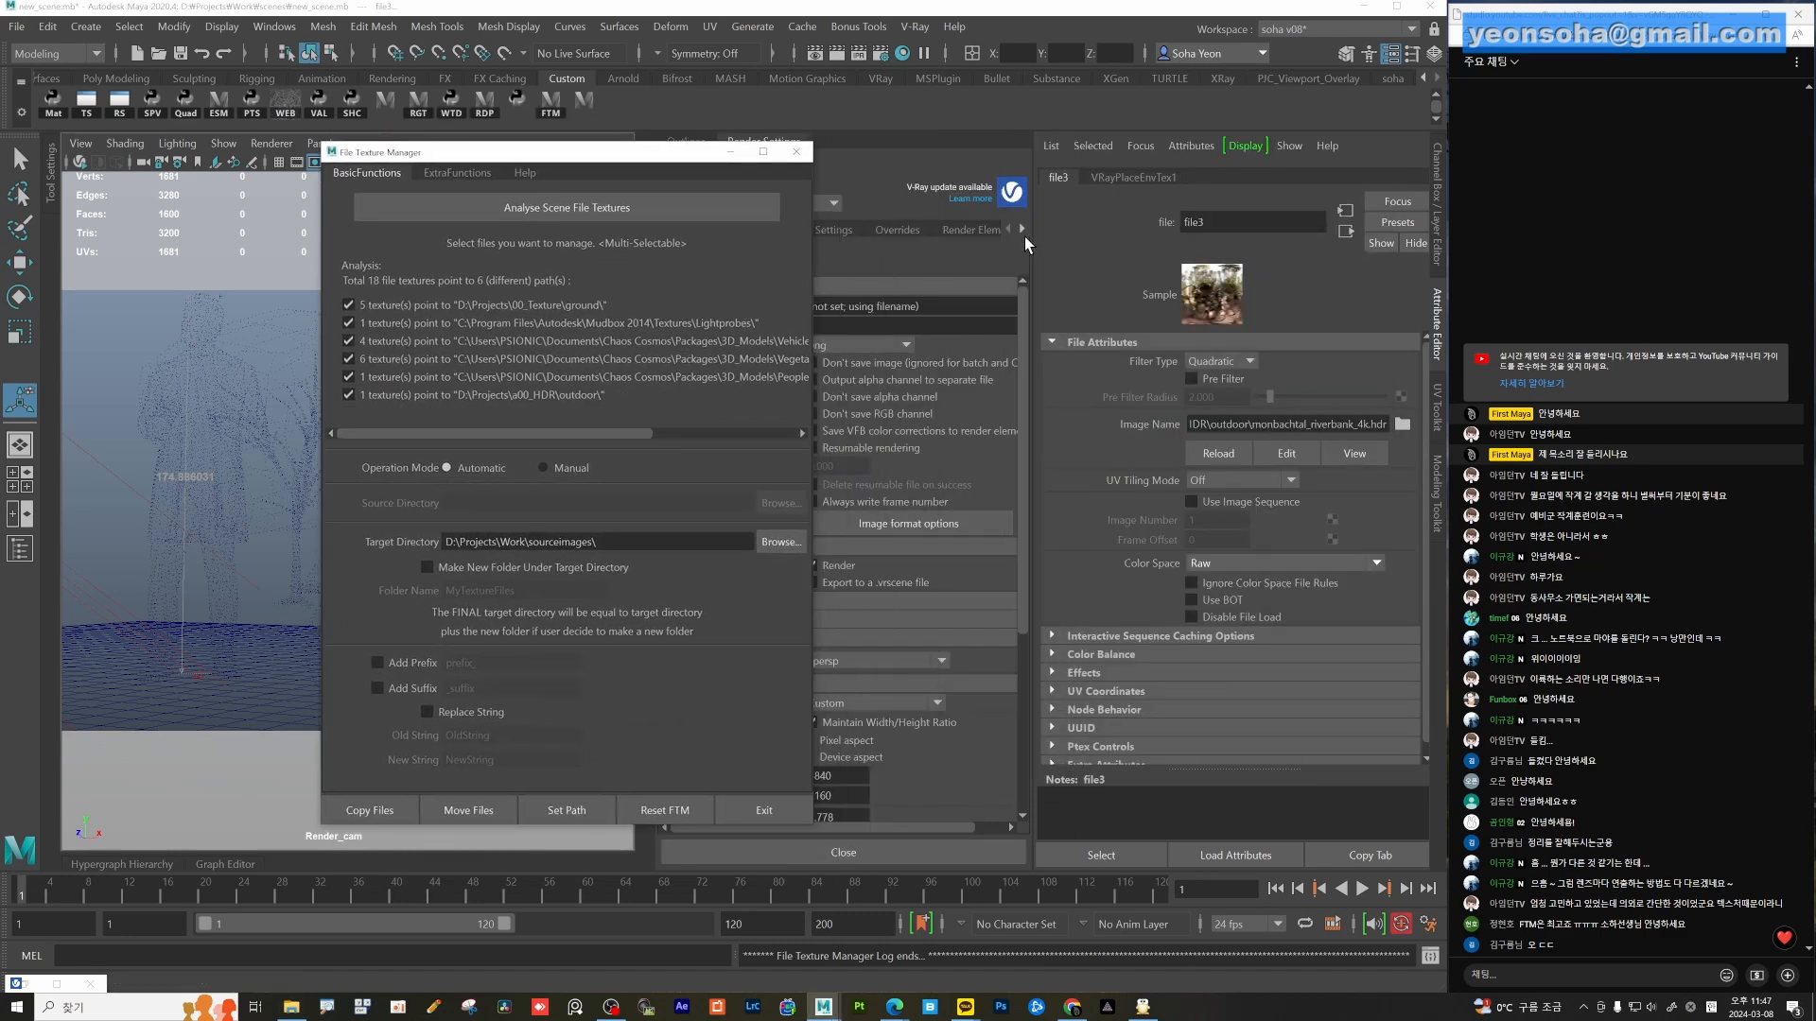
click(796, 151)
click(1403, 425)
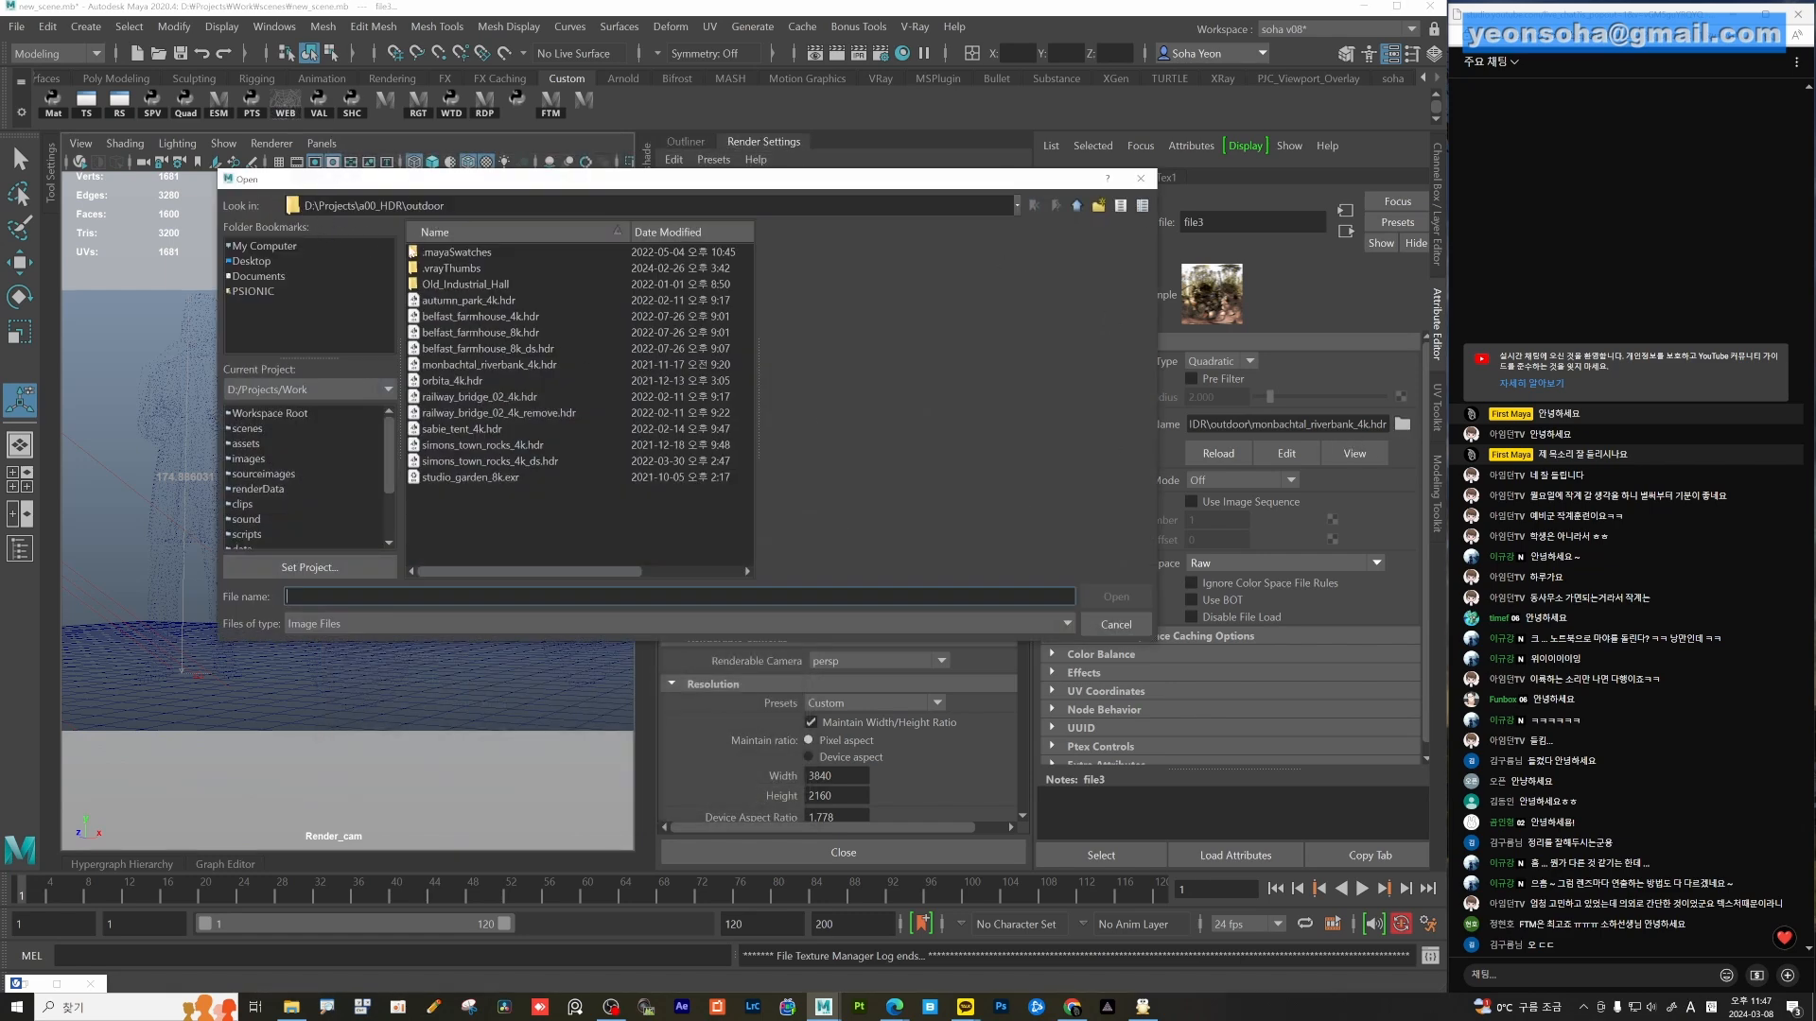
click(1116, 625)
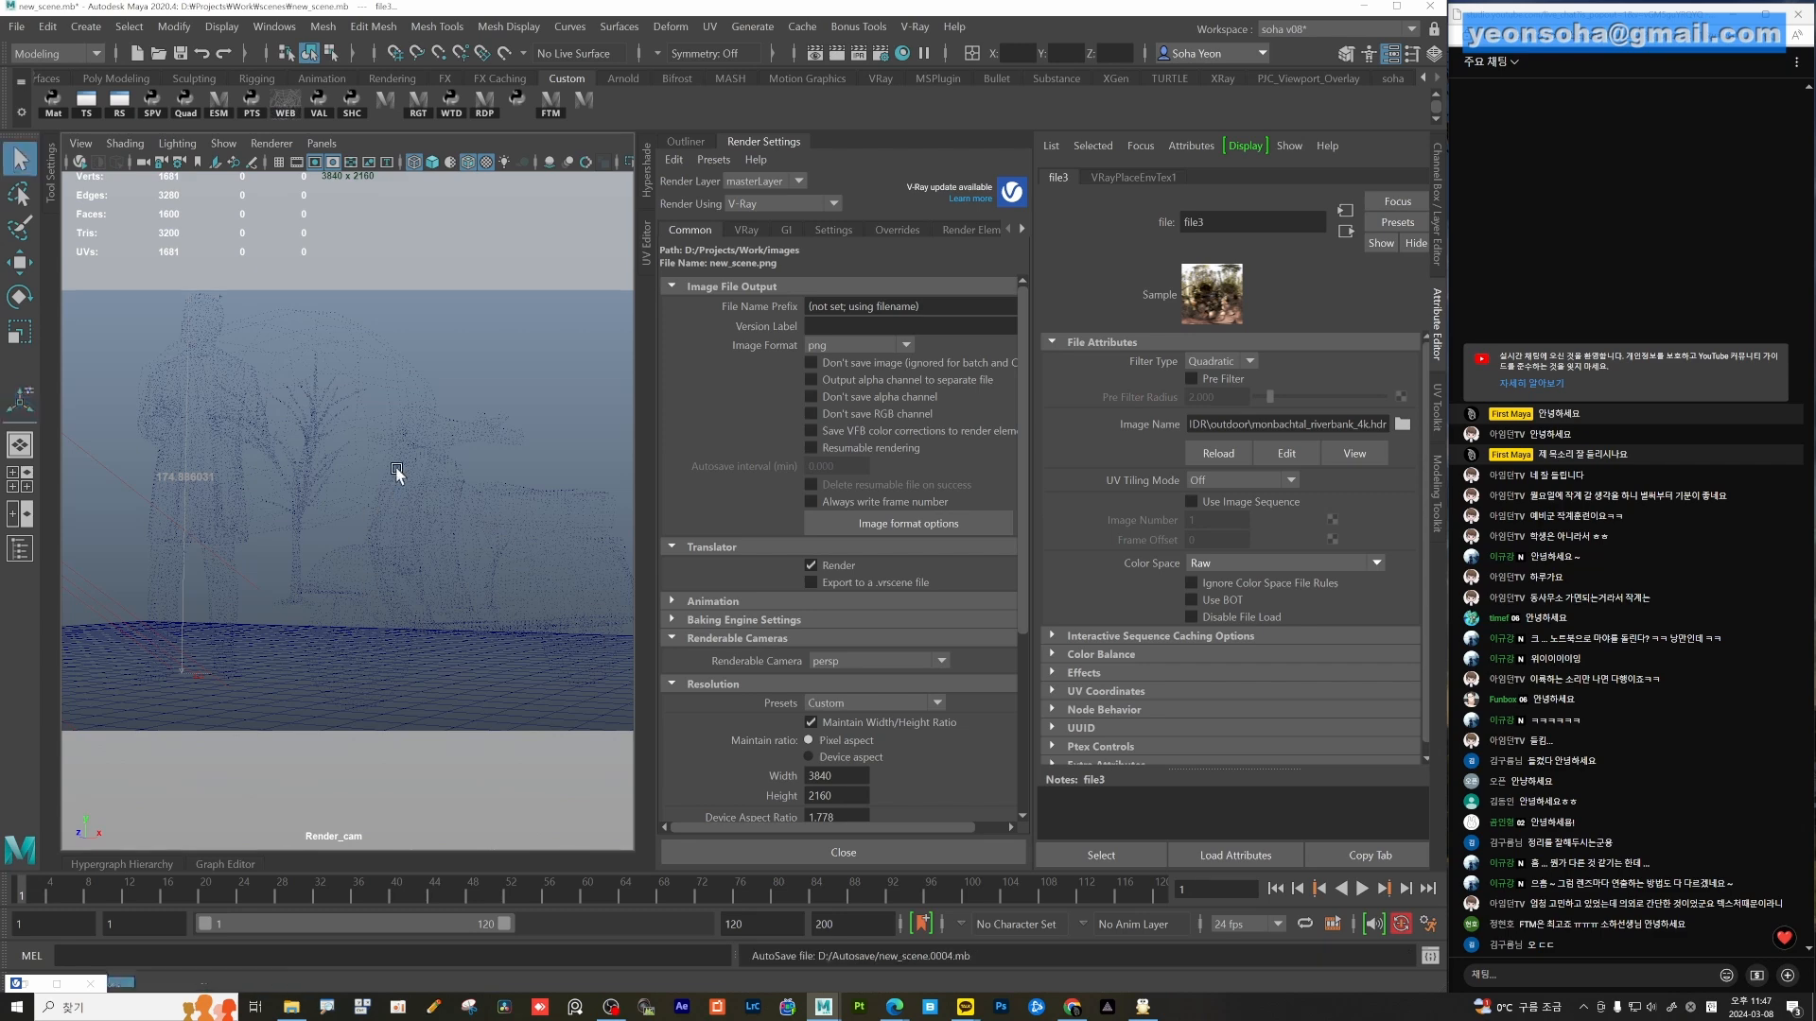
key(y)
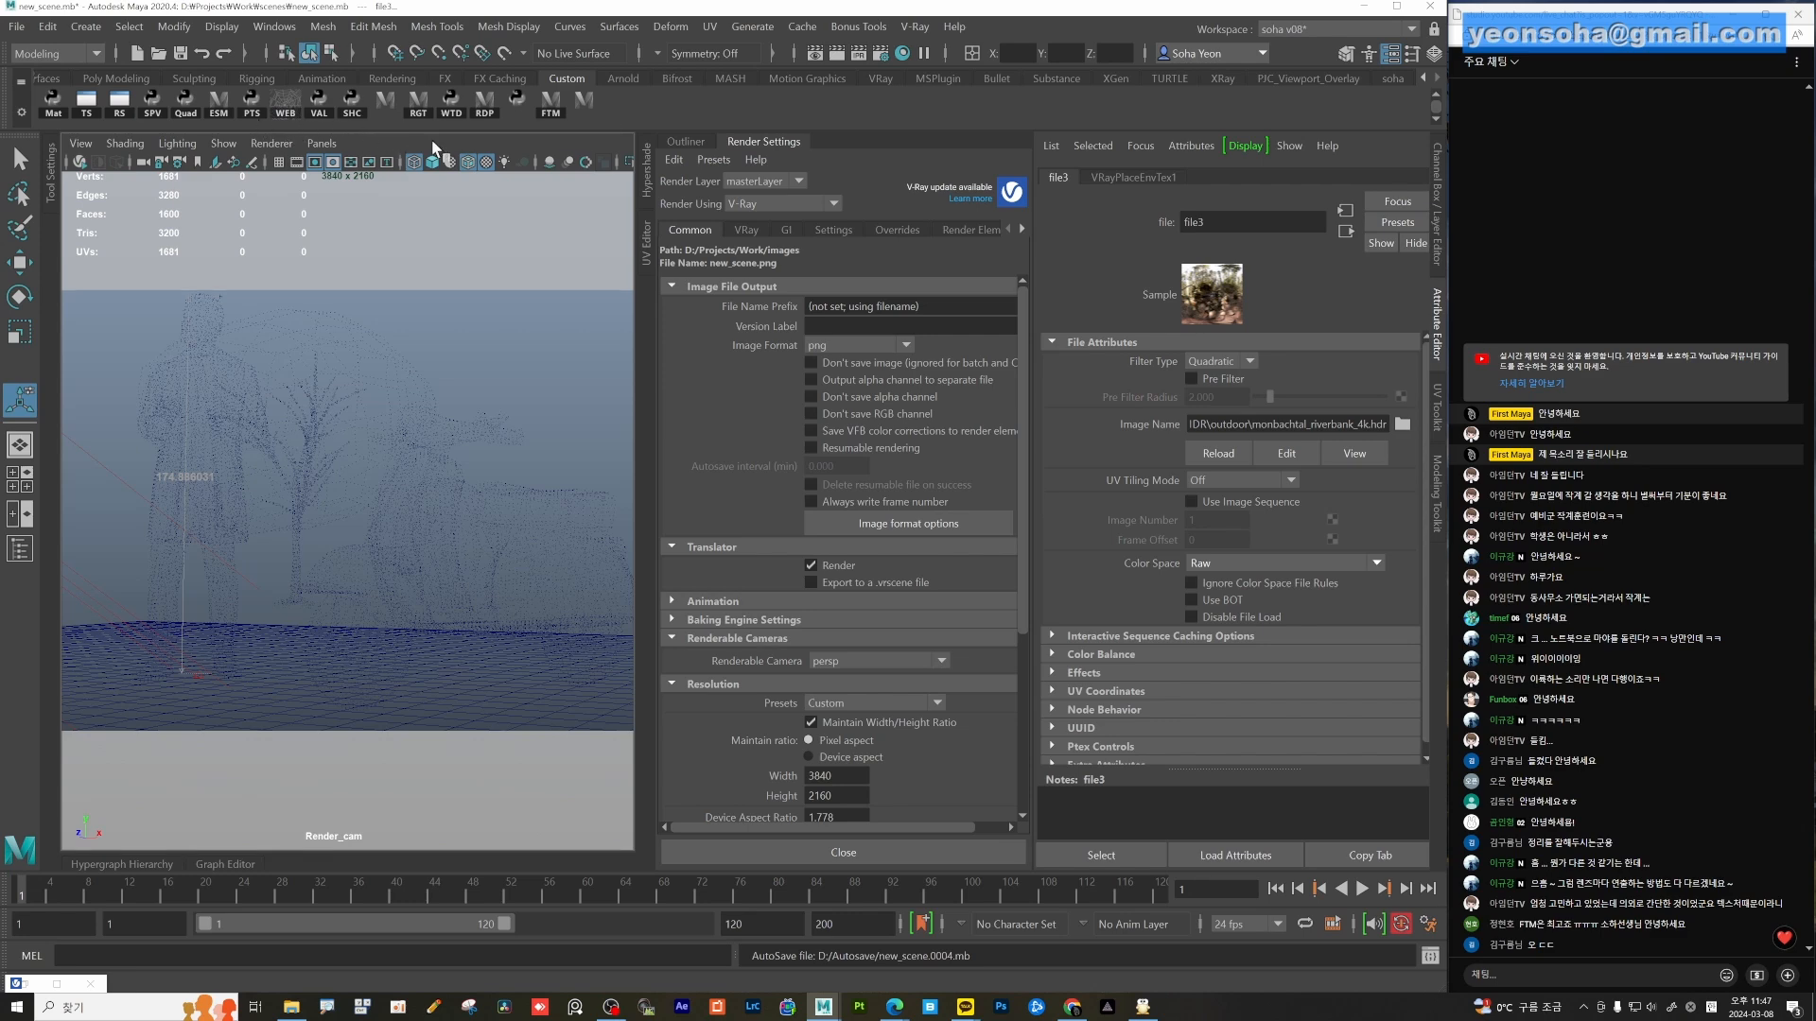
Relaunch the File Texture Manager, analyse the scene and set the path of all six texture groups to D:\Projects\Work\sourceimages\.
click(547, 106)
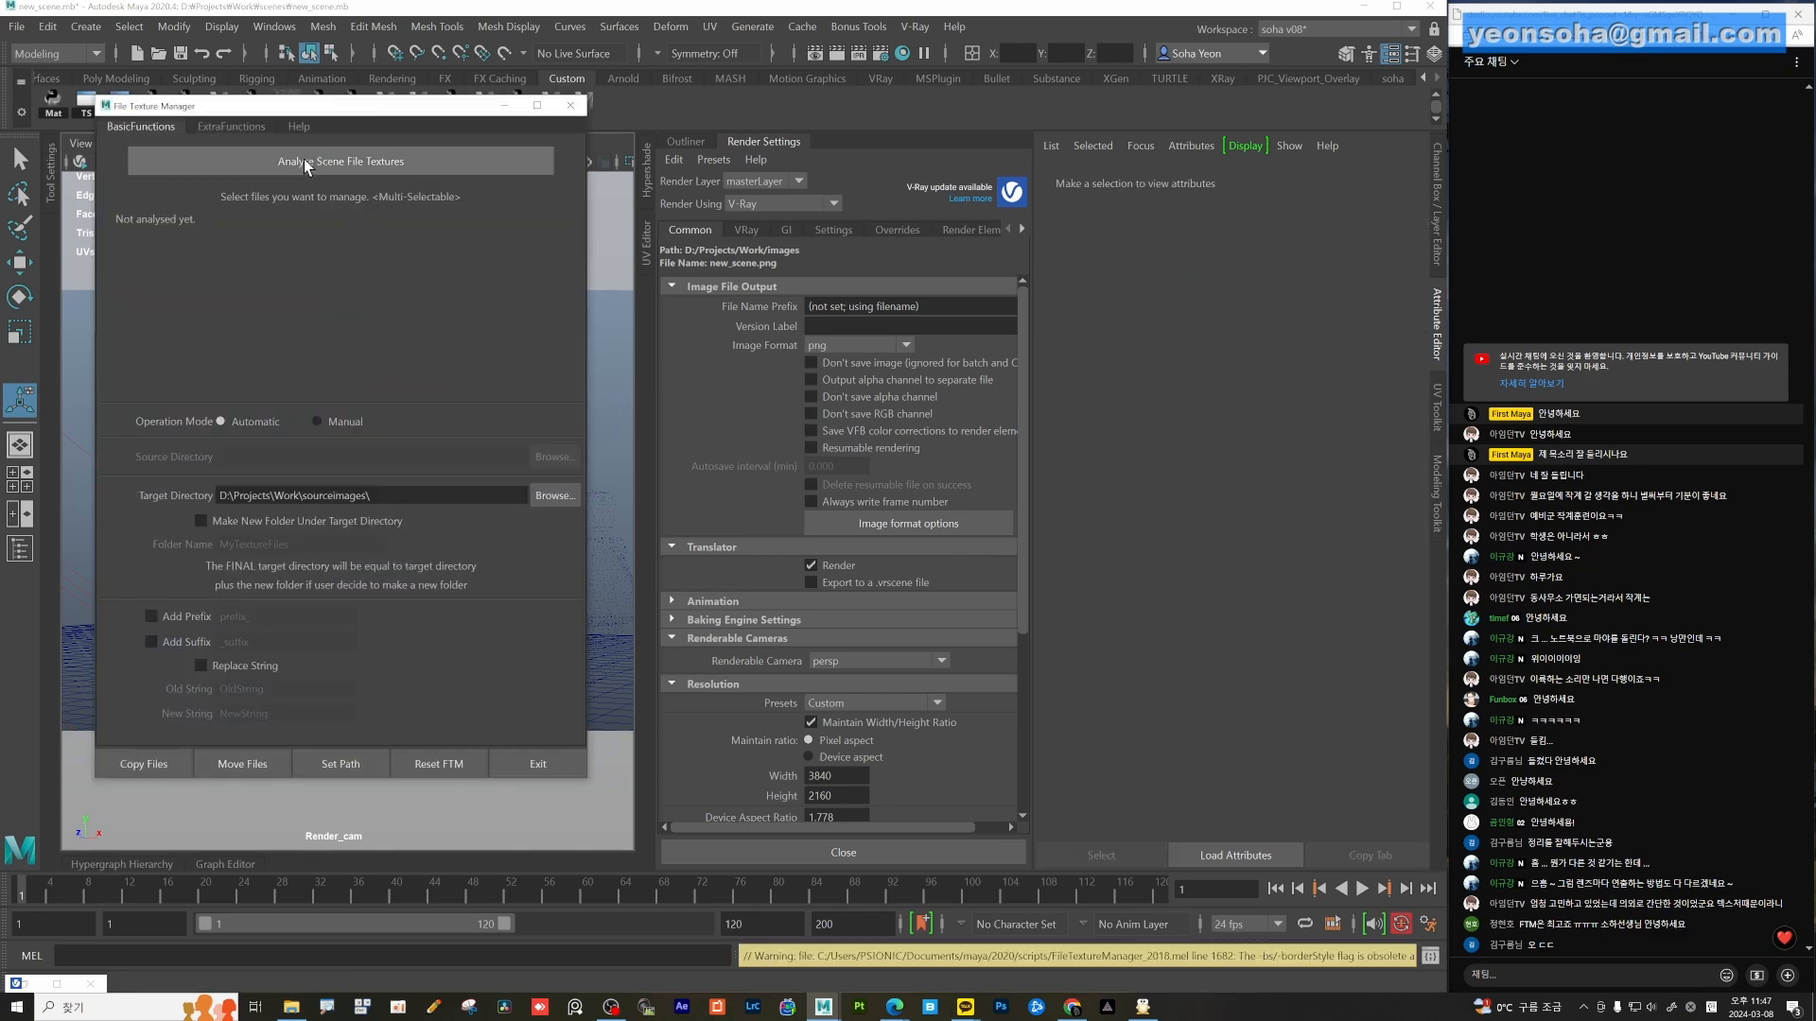
click(303, 161)
click(122, 258)
click(123, 276)
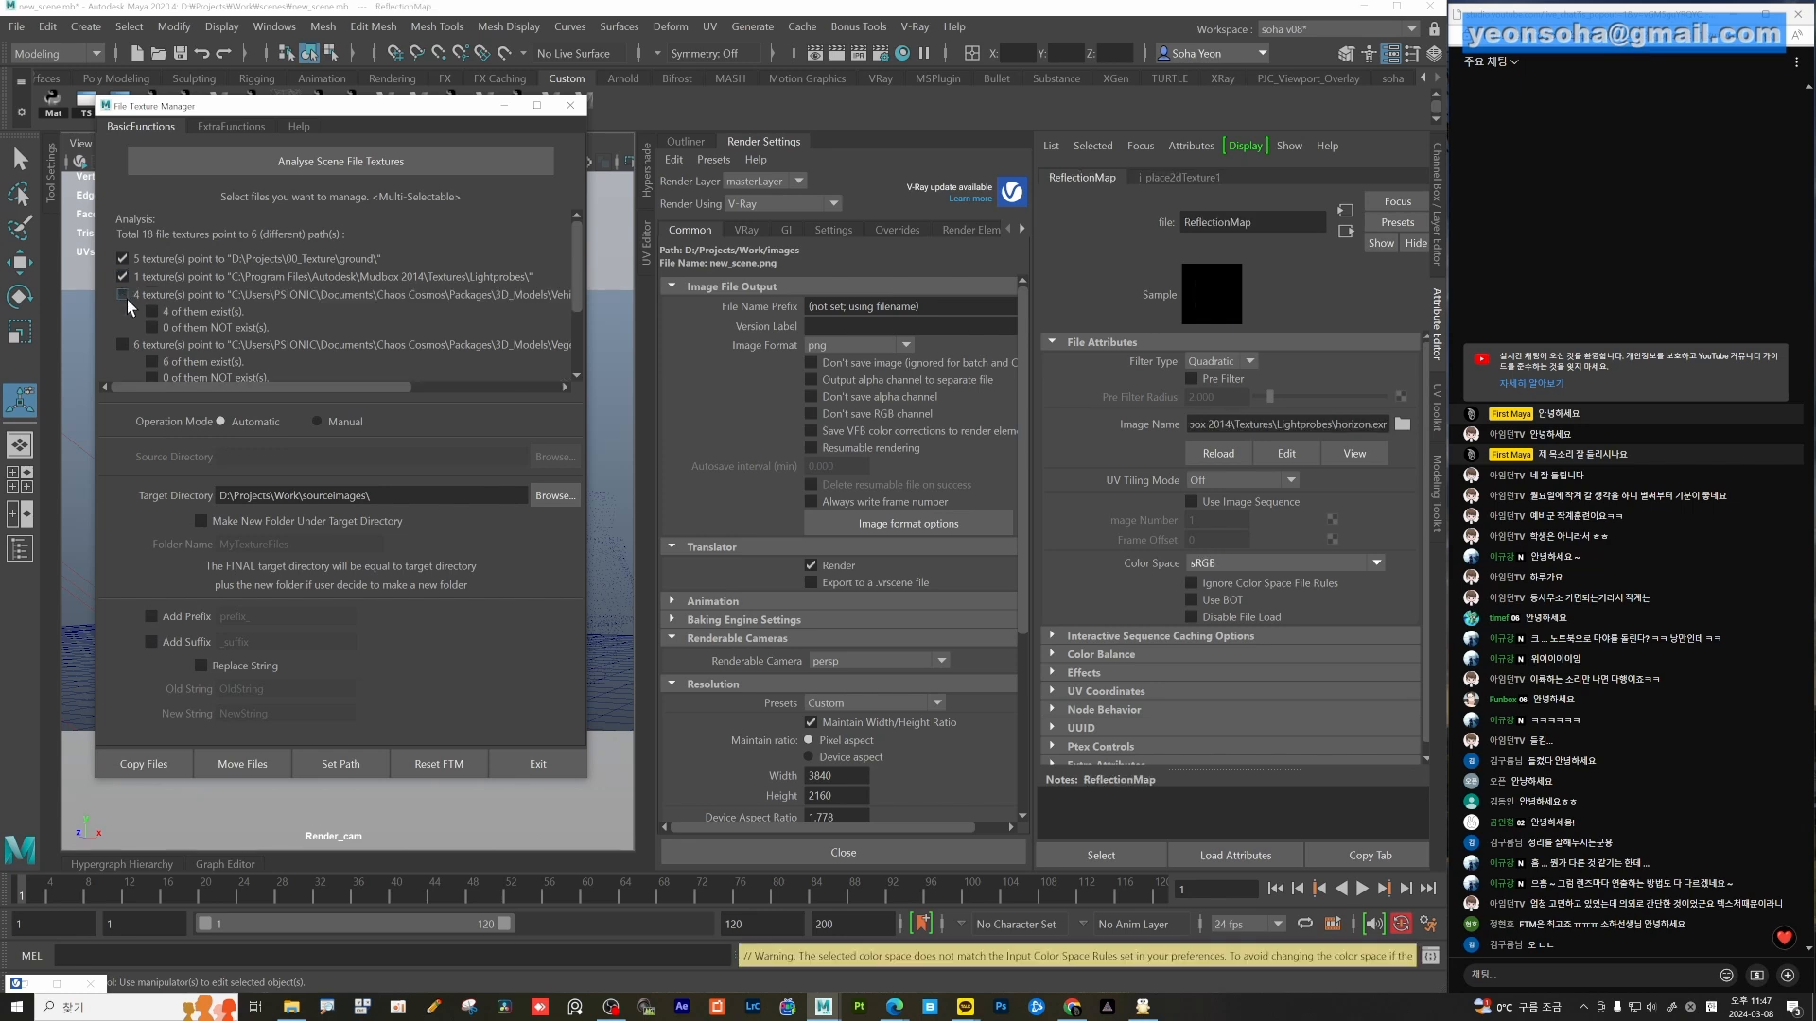
click(124, 294)
click(122, 312)
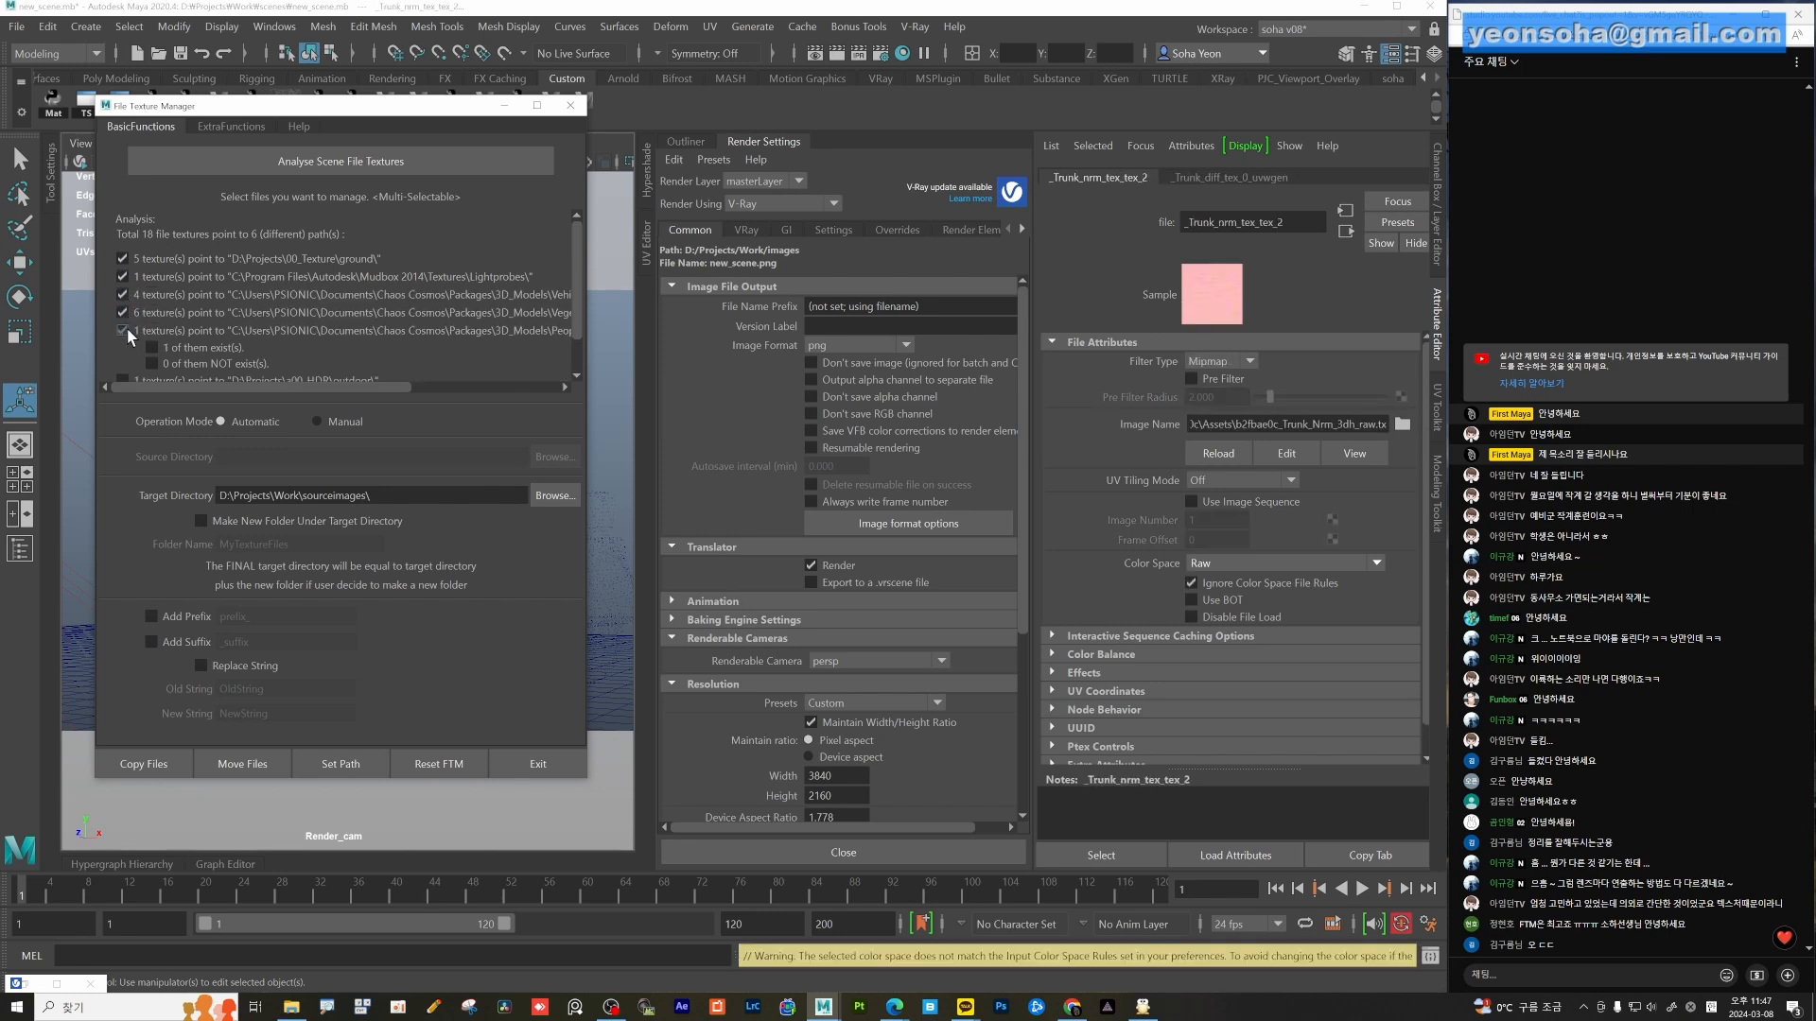
click(124, 329)
click(123, 337)
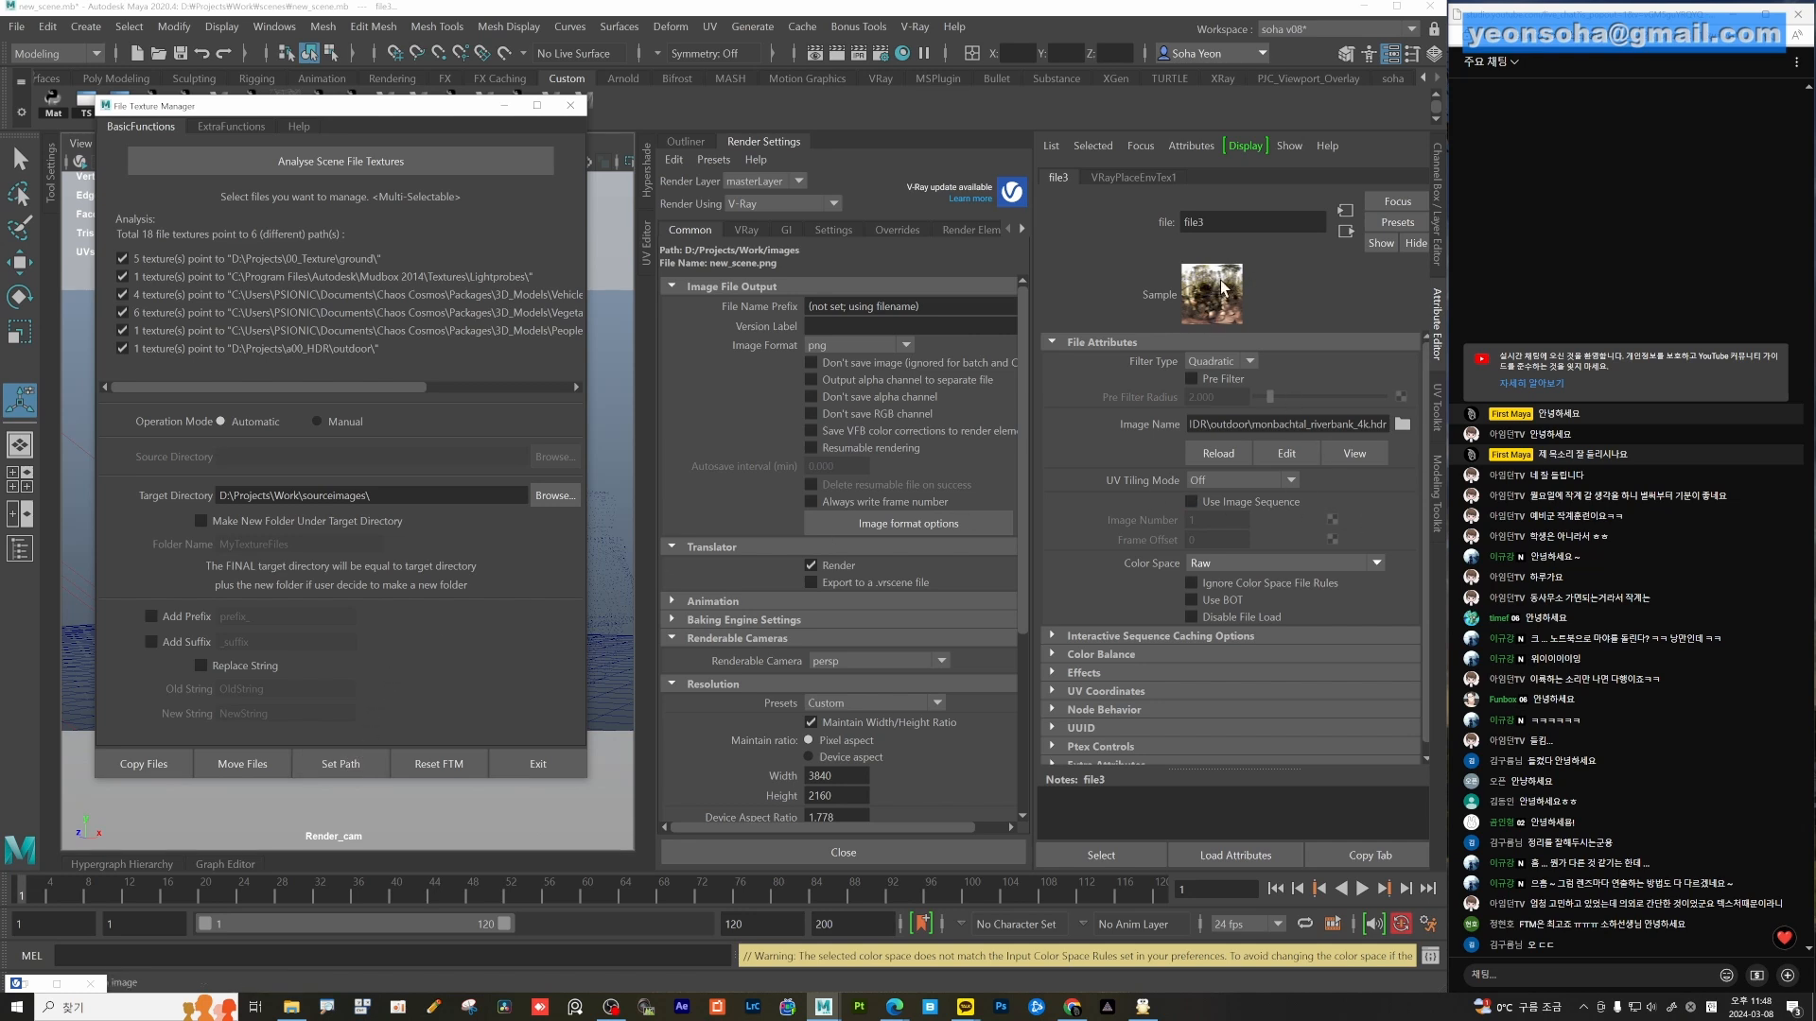
click(343, 761)
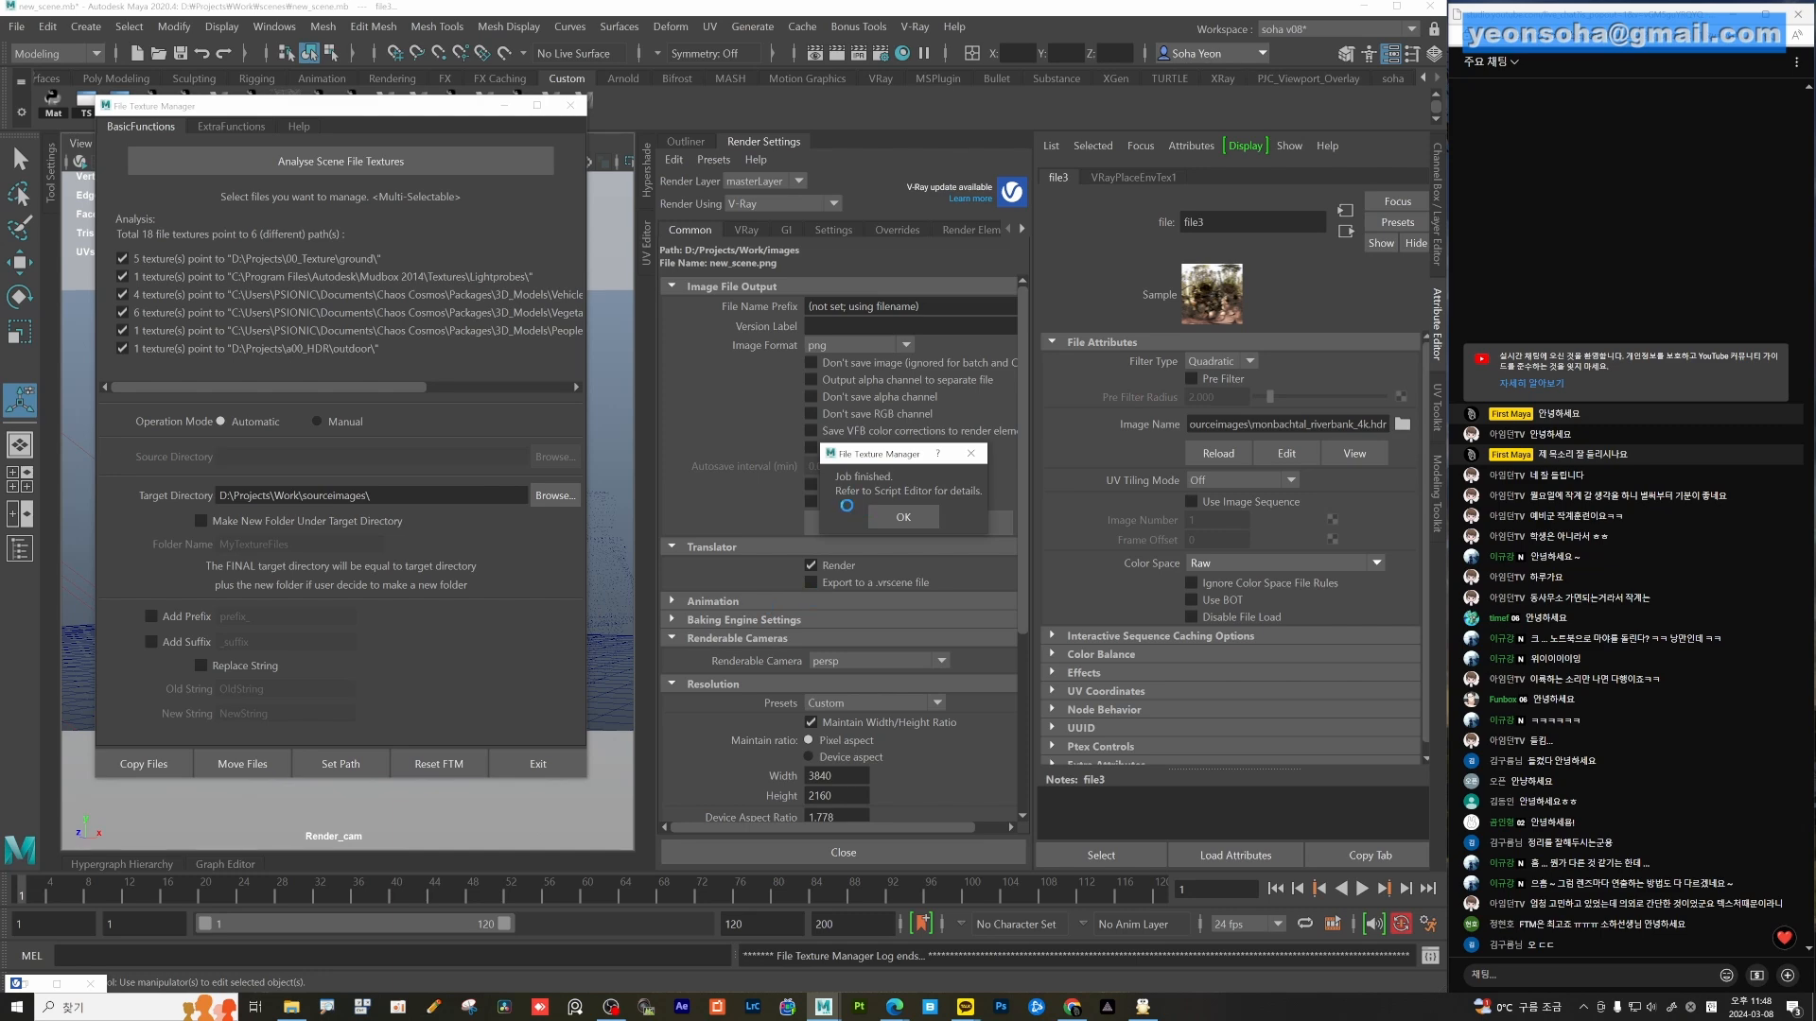
click(904, 517)
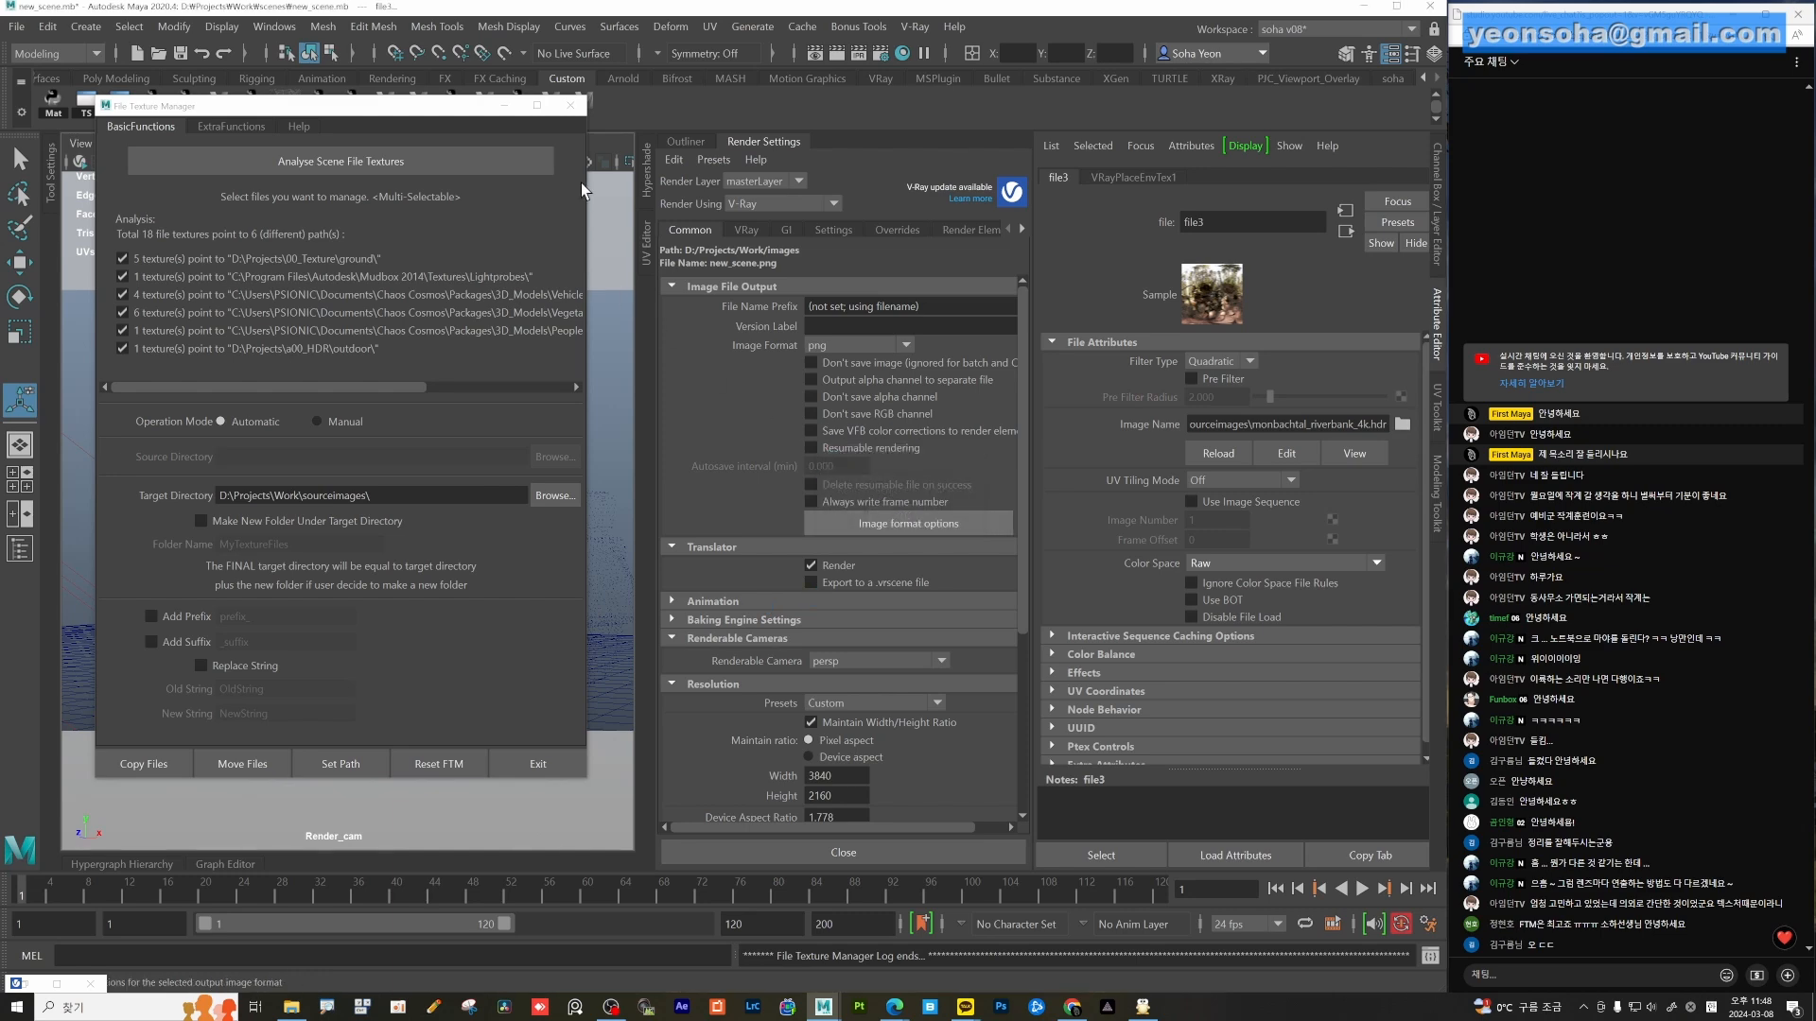
click(570, 105)
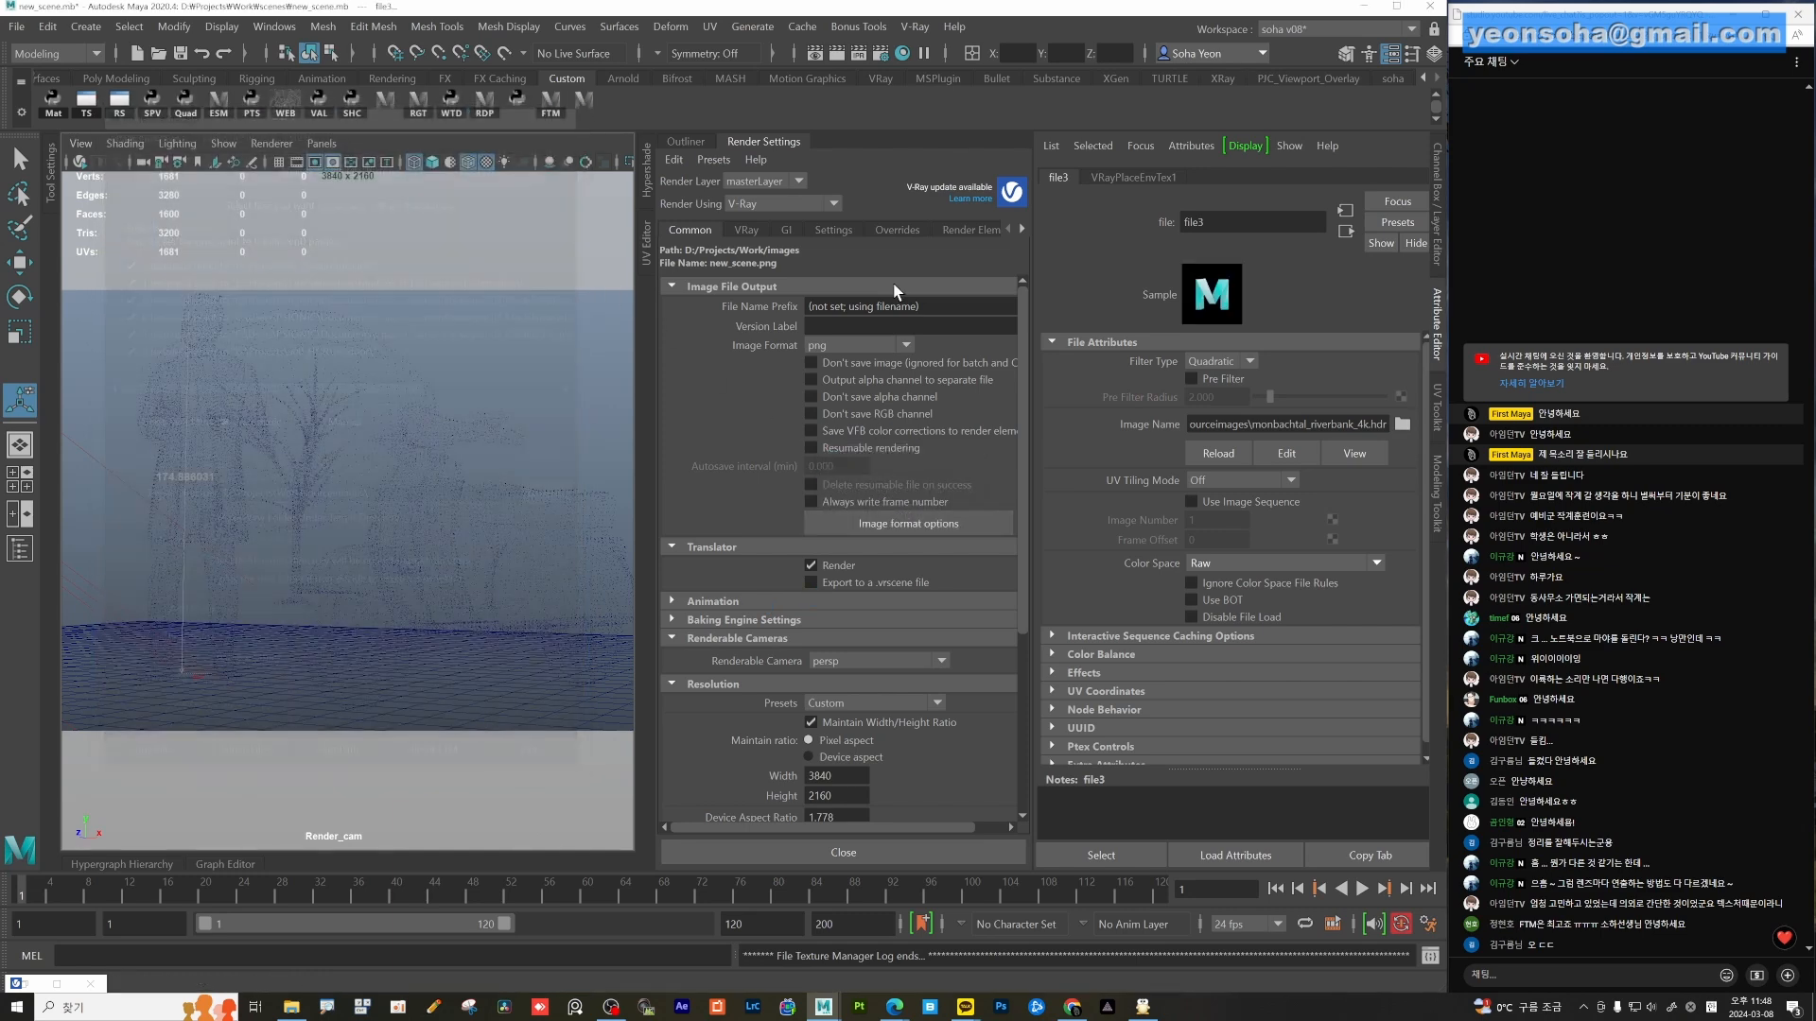
Check the folder file3's image path points to, then review the sourceimages and Work folders in File Explorer.
click(1402, 424)
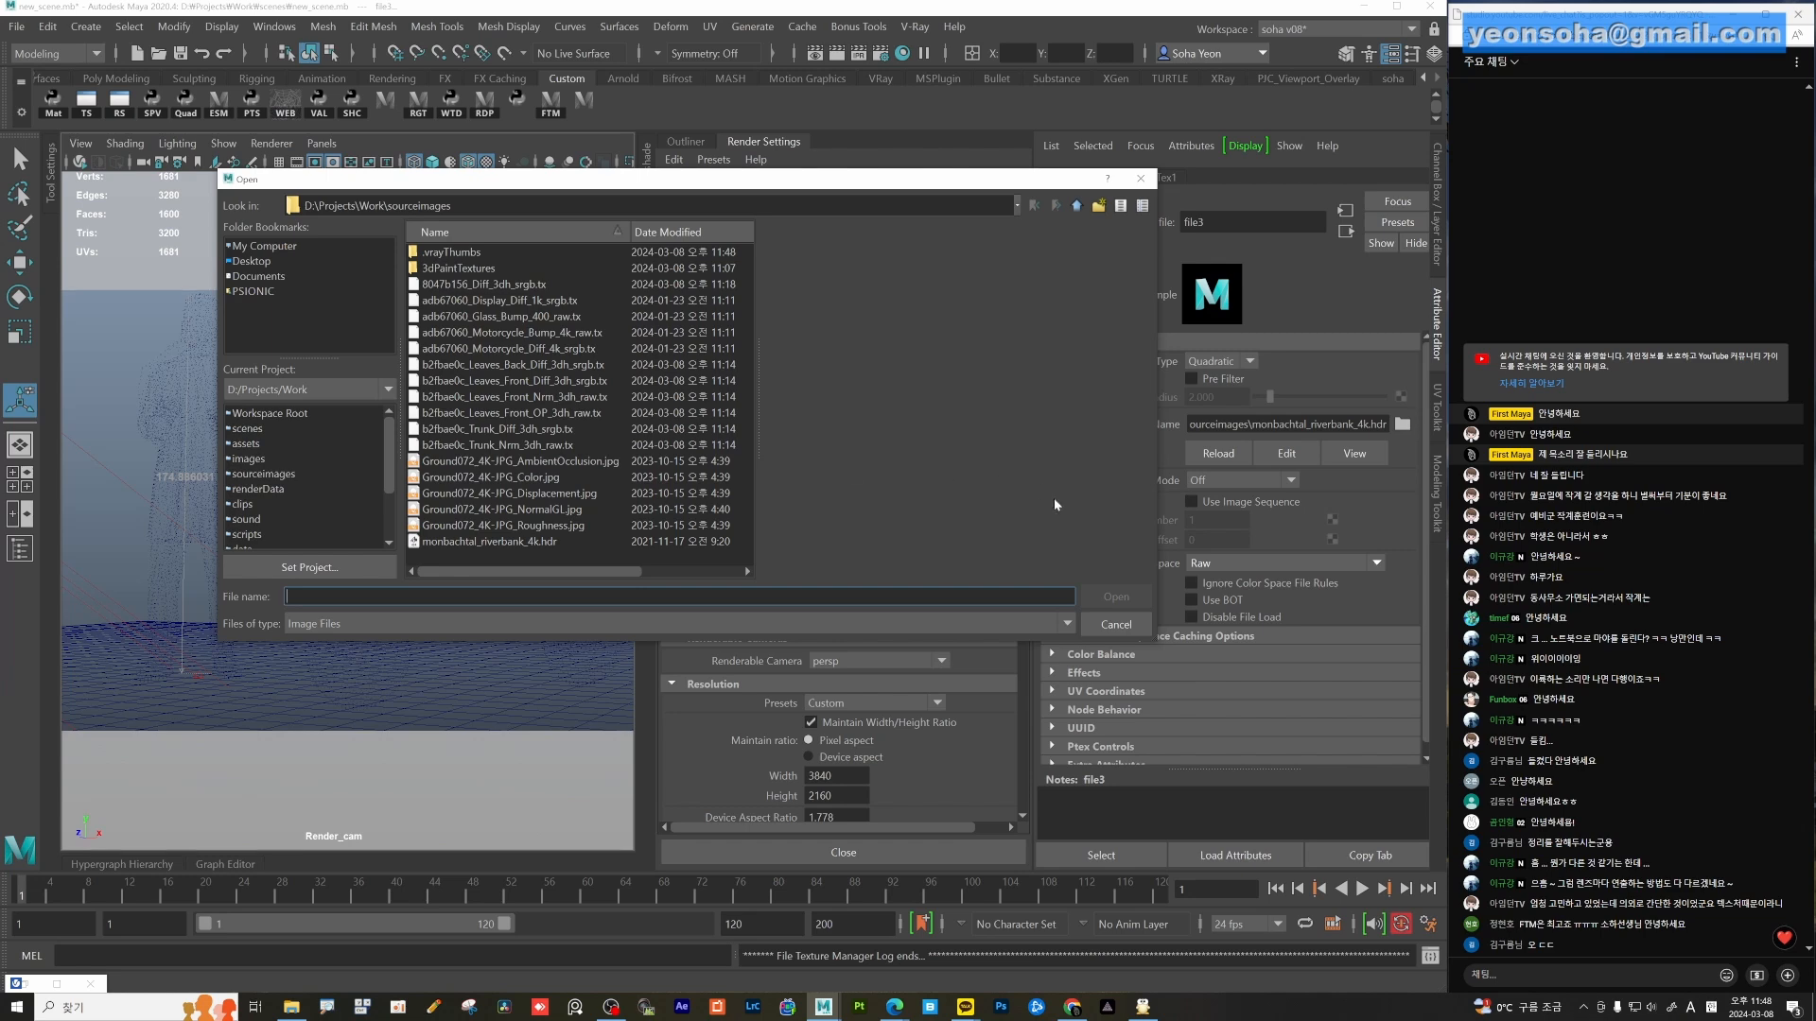
click(1116, 624)
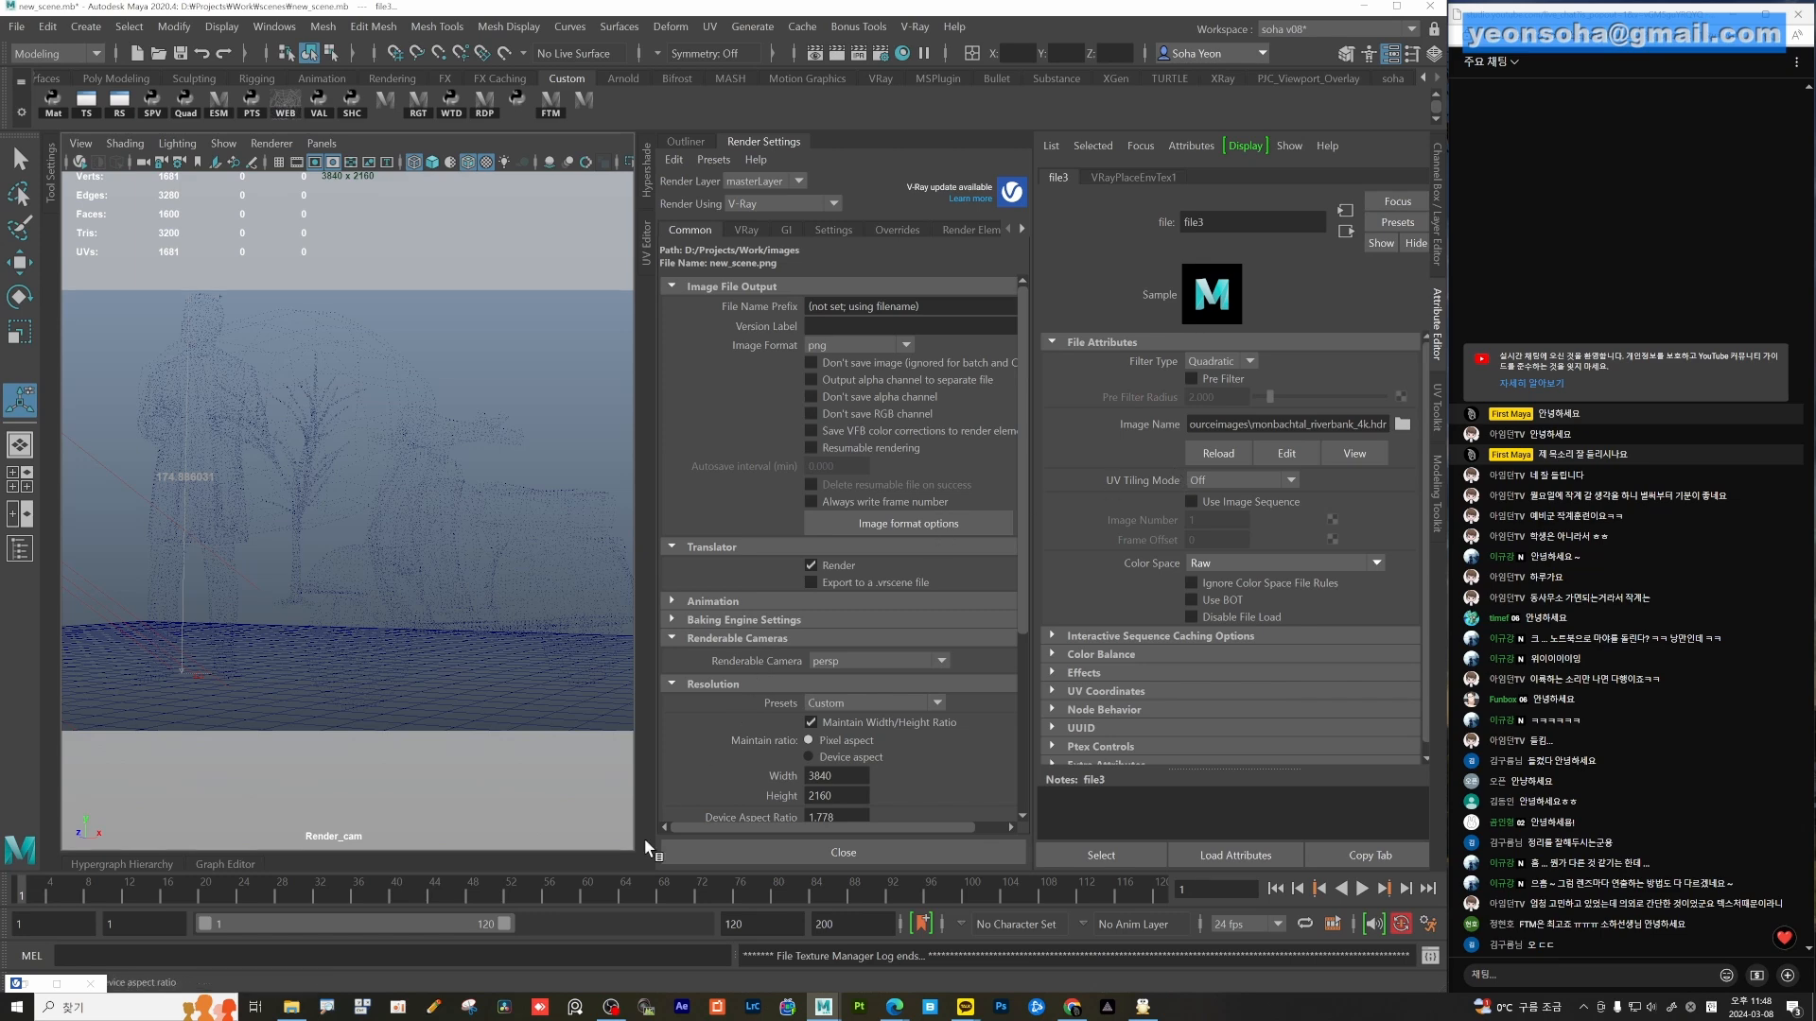
click(291, 1007)
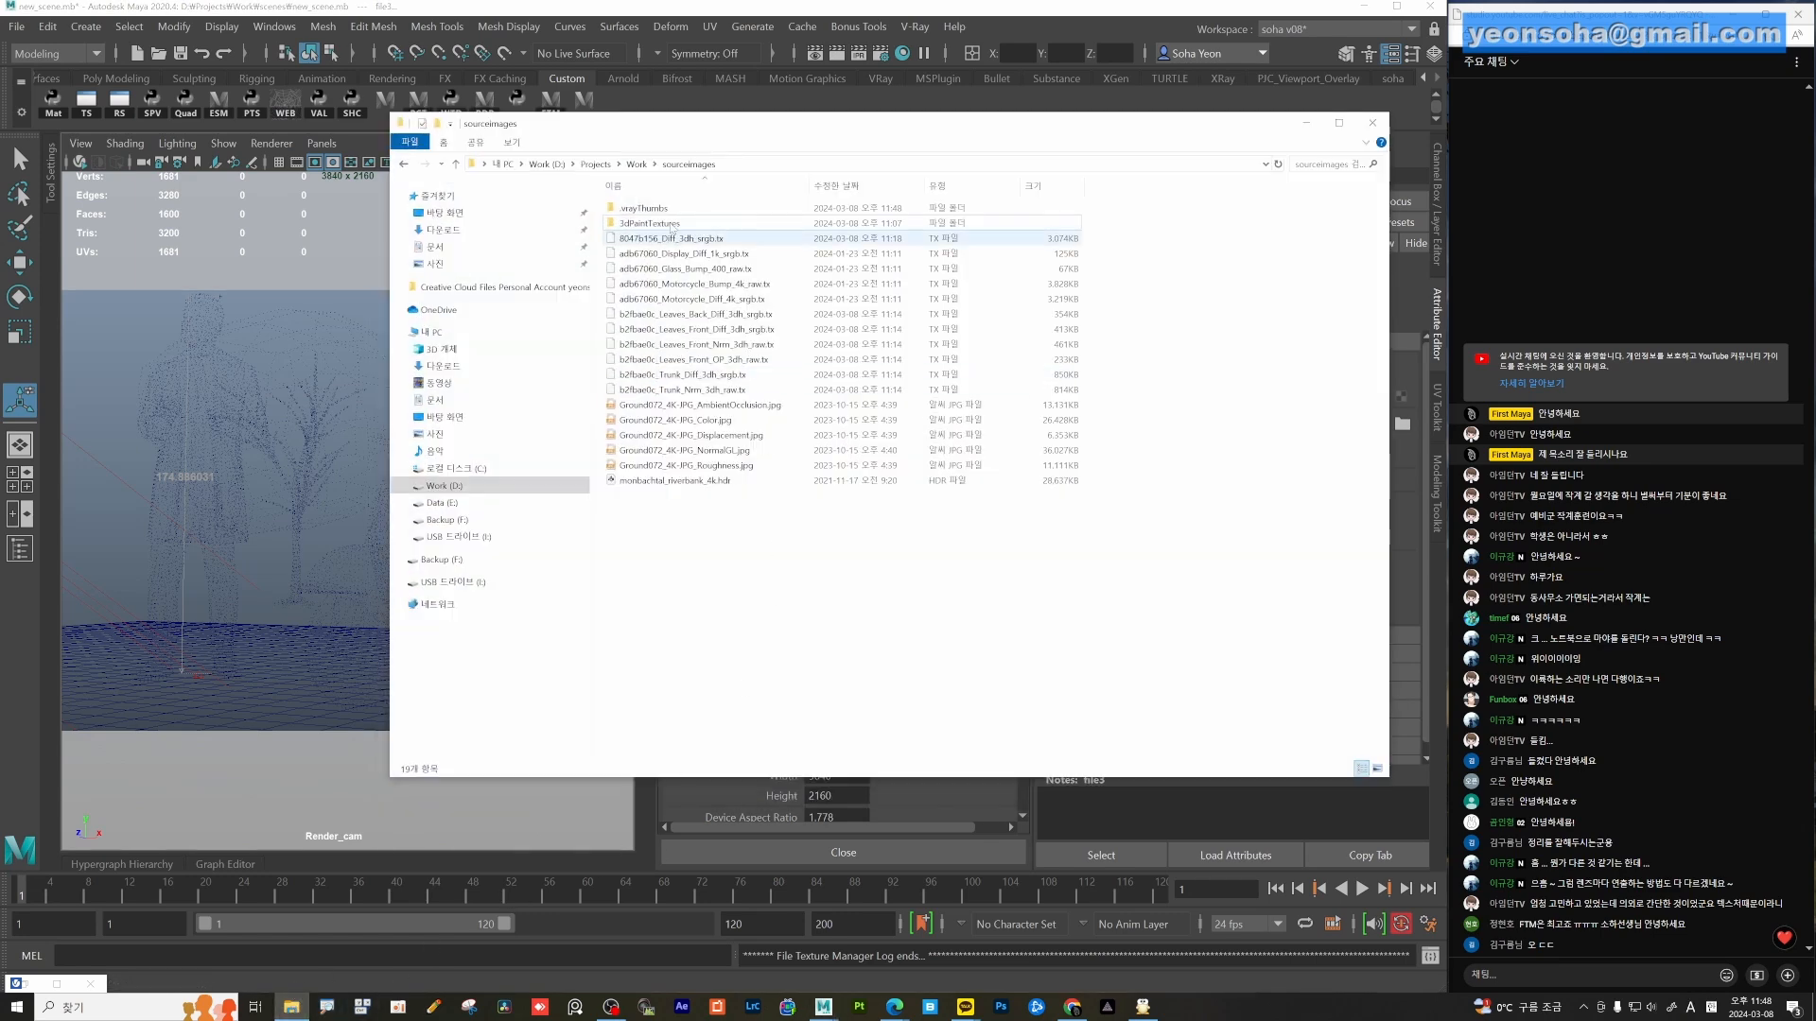
click(636, 165)
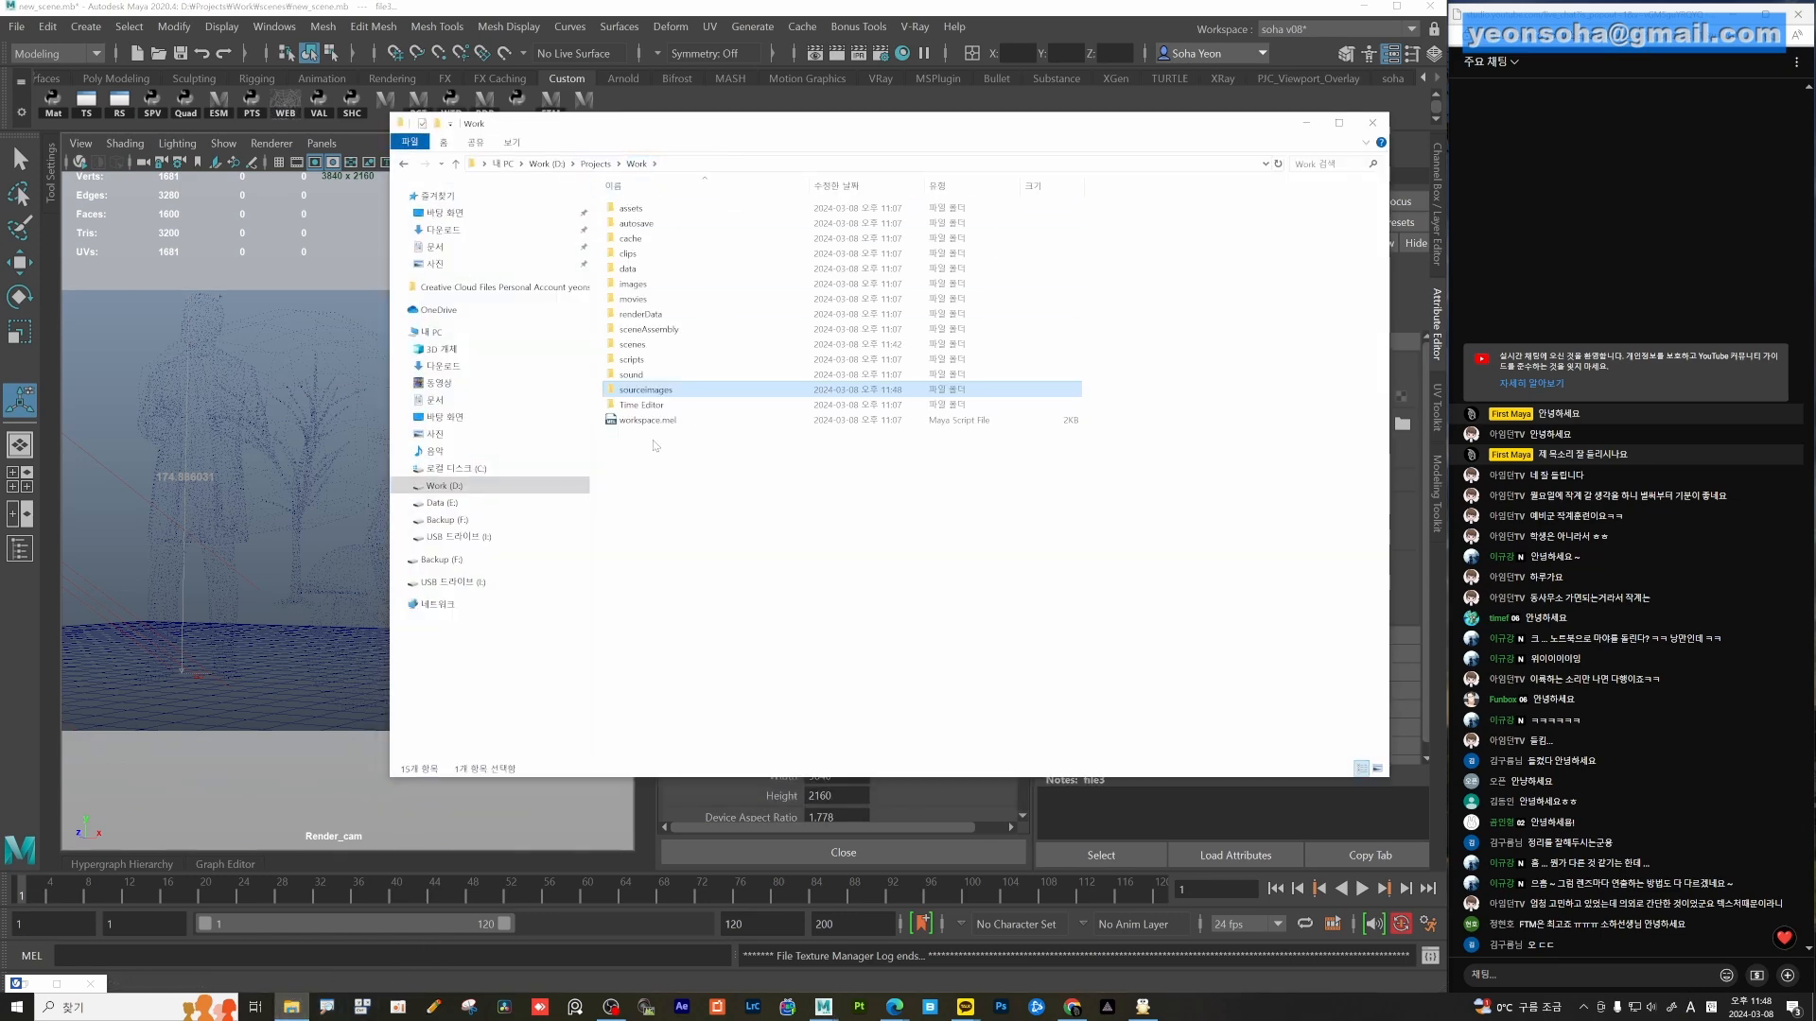
click(797, 565)
click(1306, 123)
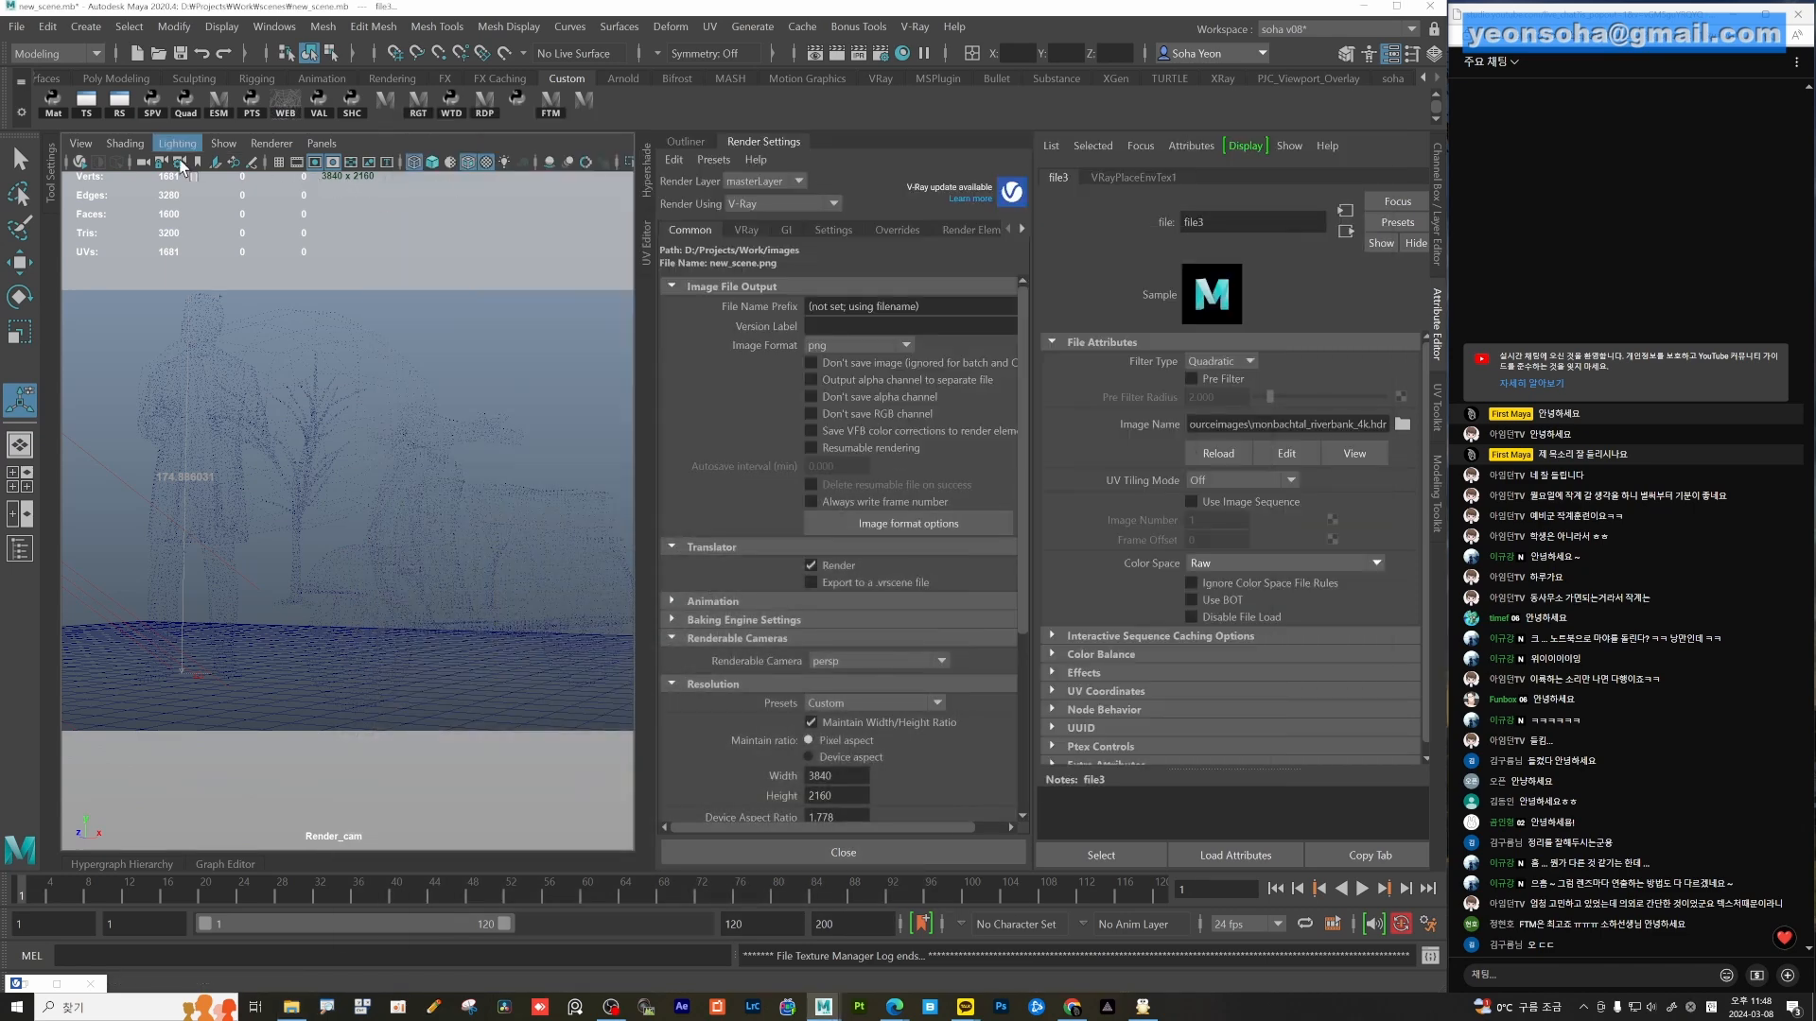
Save the scene as new_scene_v02.mb in D:\Projects\Work\scenes.
click(16, 29)
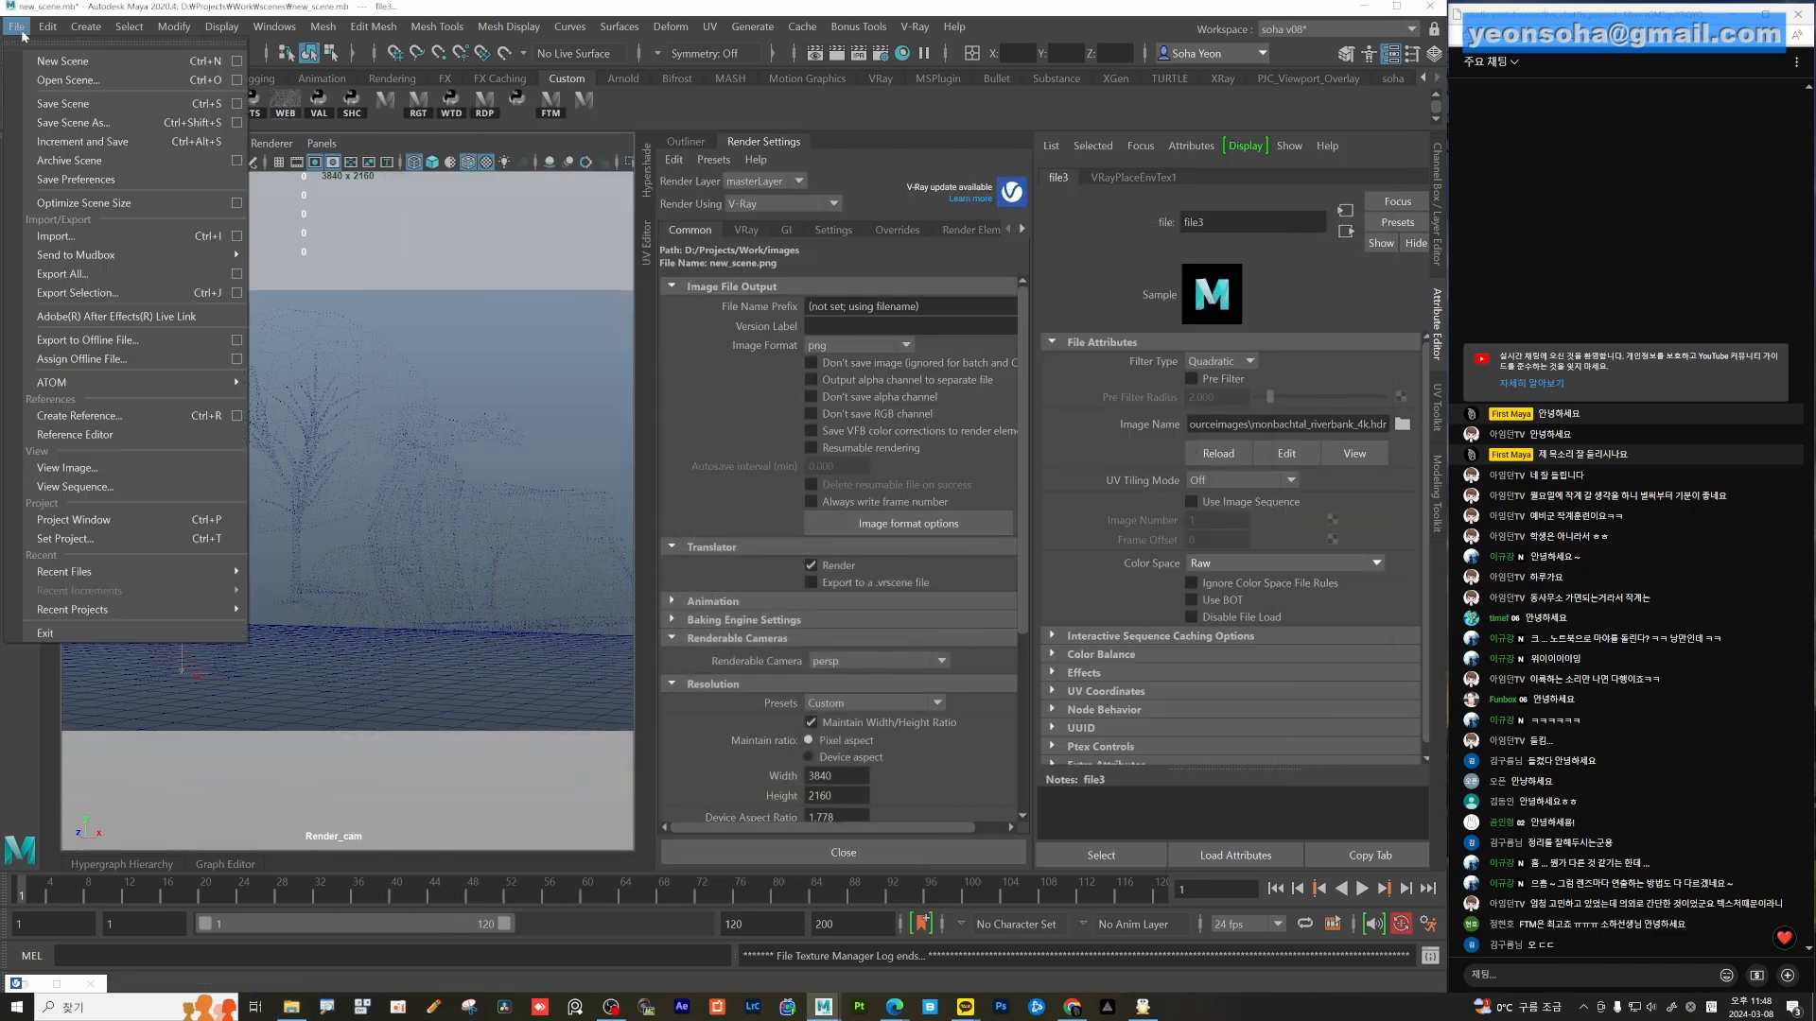
click(66, 117)
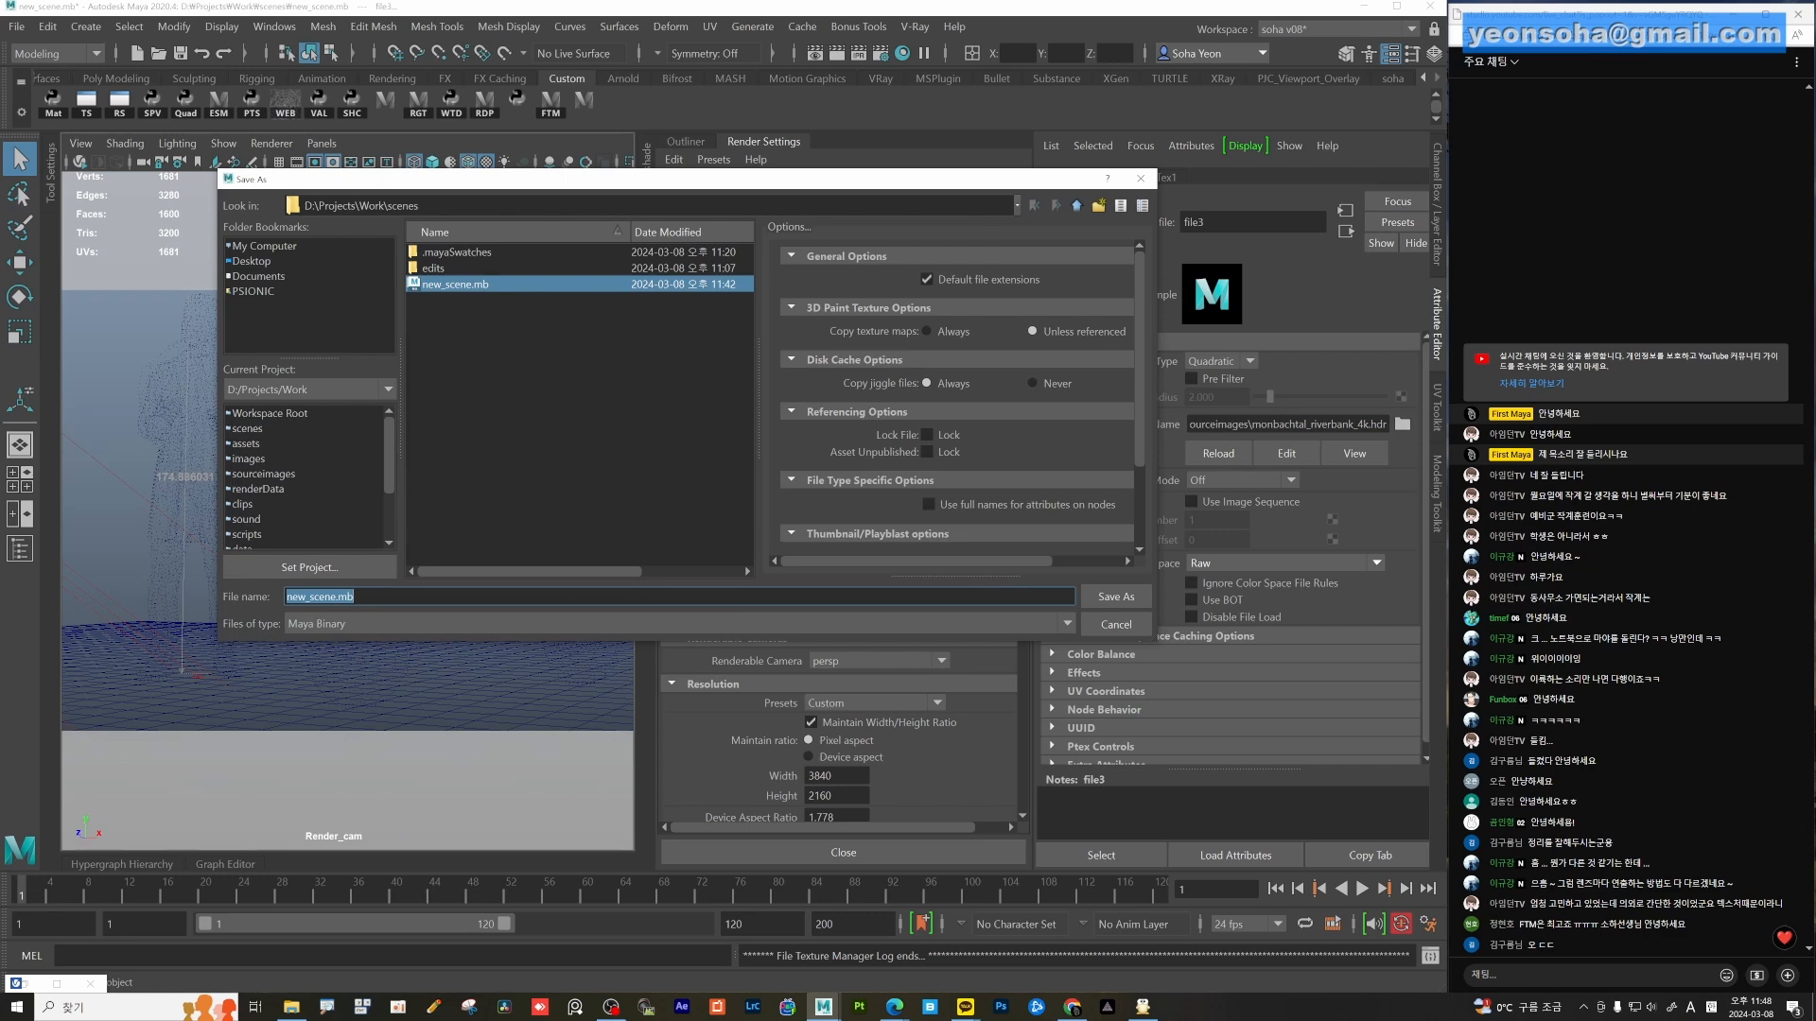
click(411, 599)
text(_V)
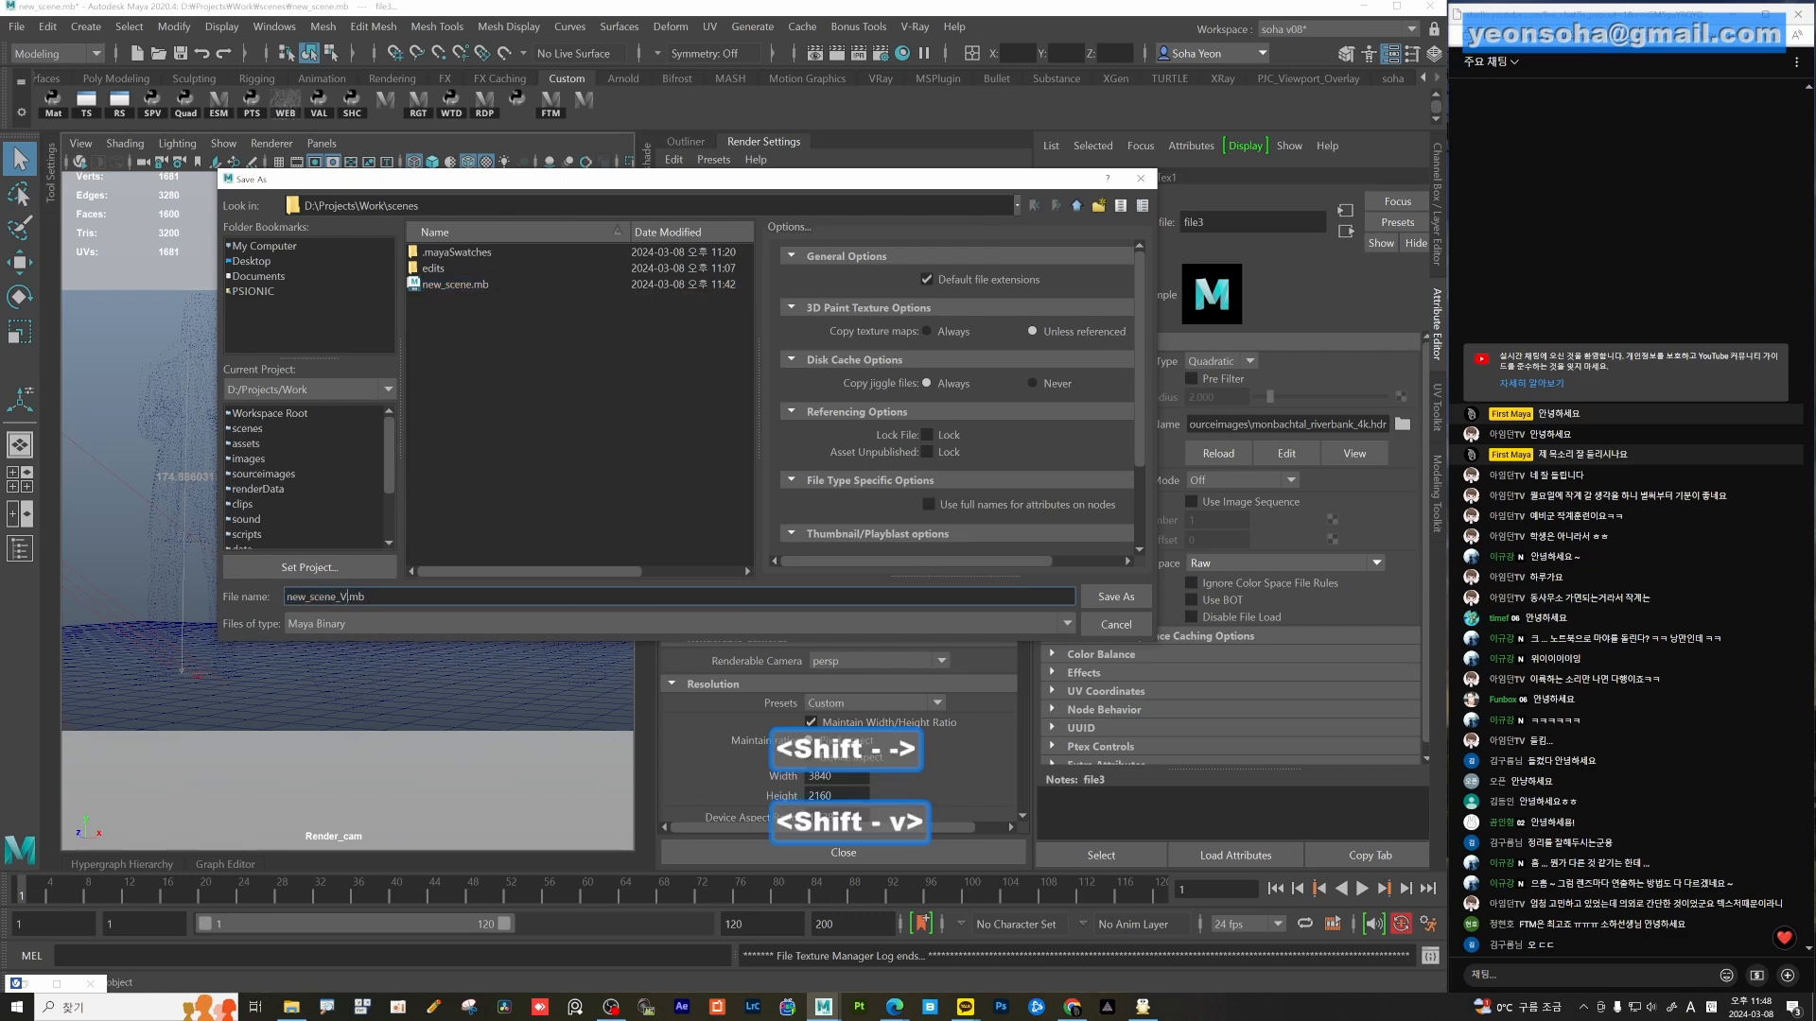
key(BackSpace)
text(v02)
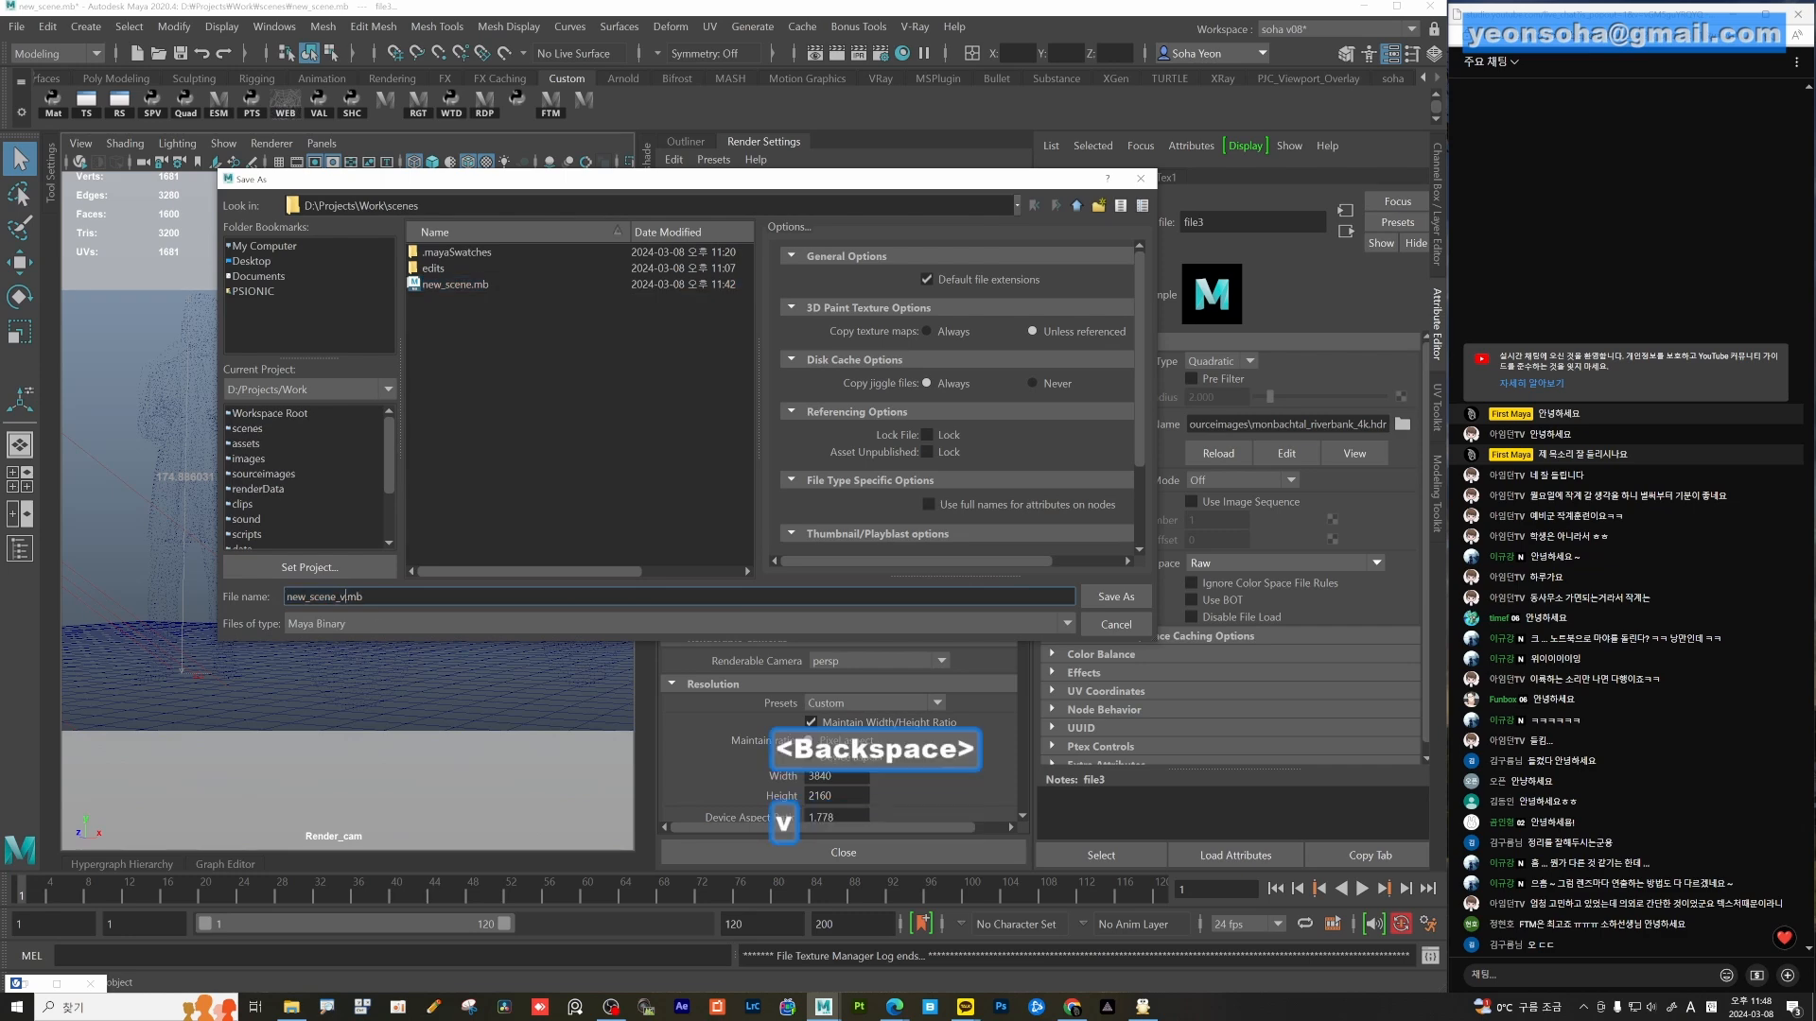
key(Return)
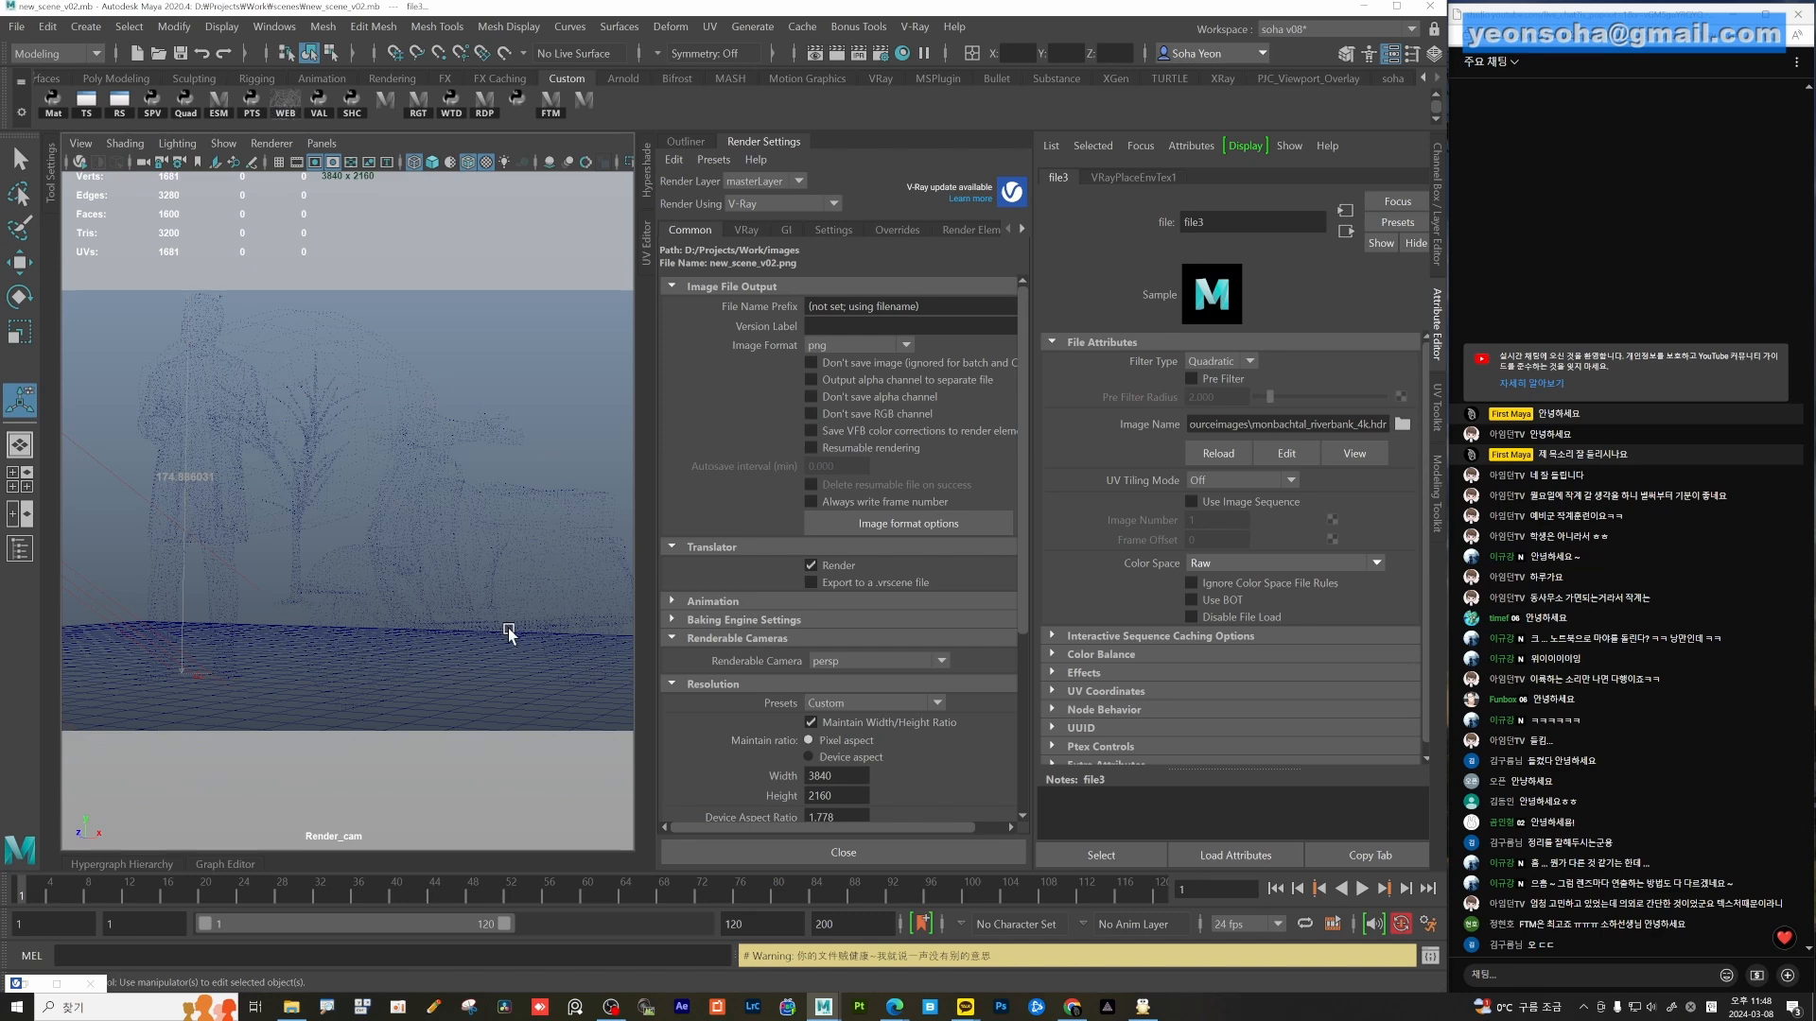
Inspect the ground, standing figure and motorcycle attributes, and check the source folder of the motorcycle's V-Ray proxy file.
click(543, 682)
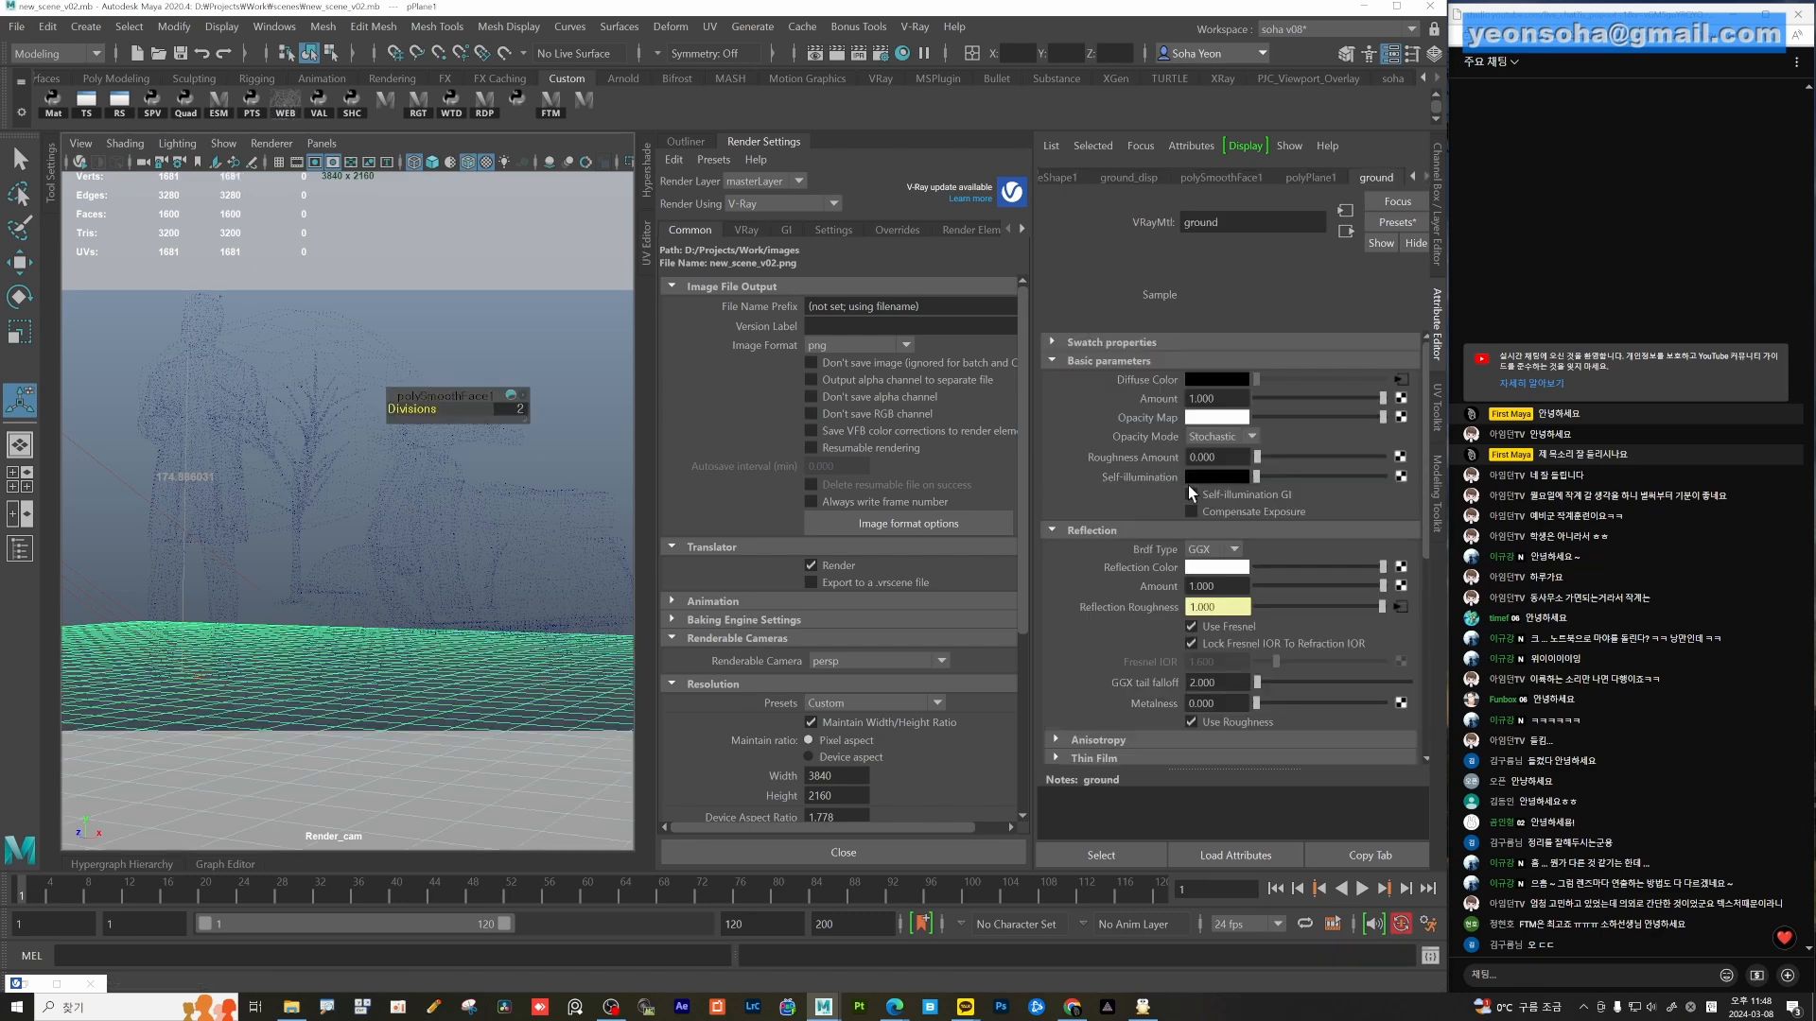
click(215, 372)
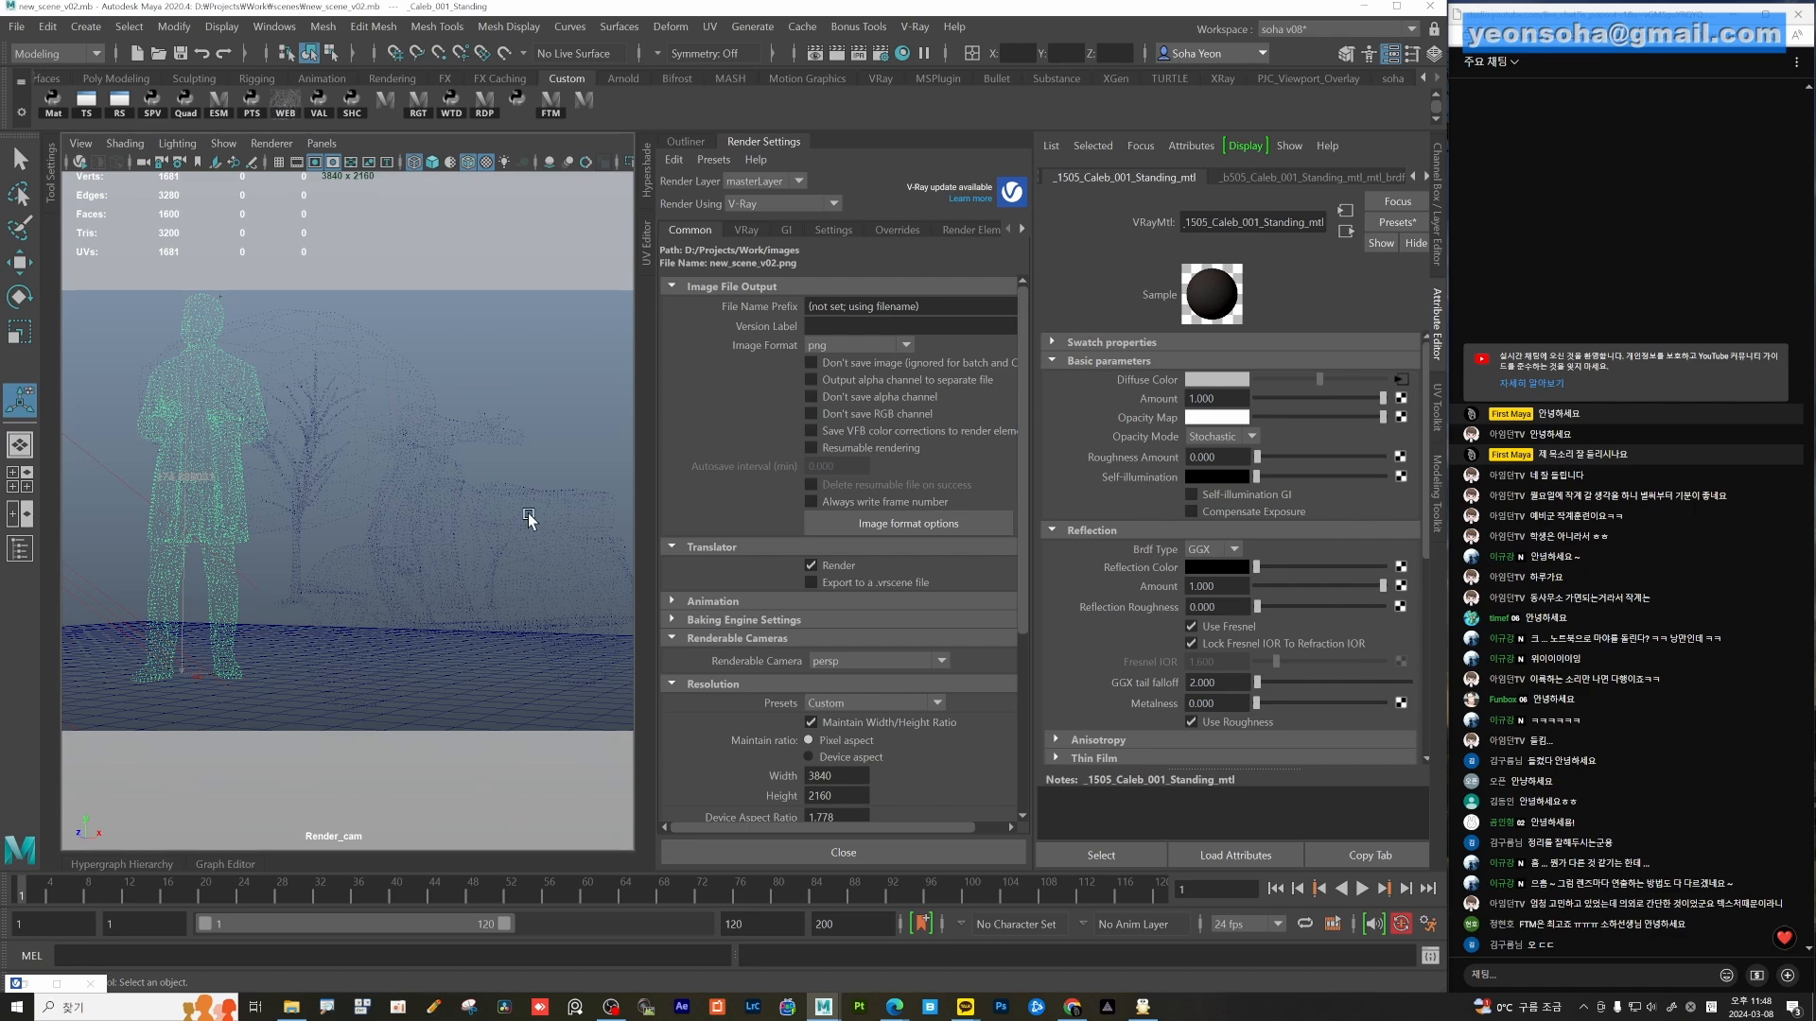
click(438, 554)
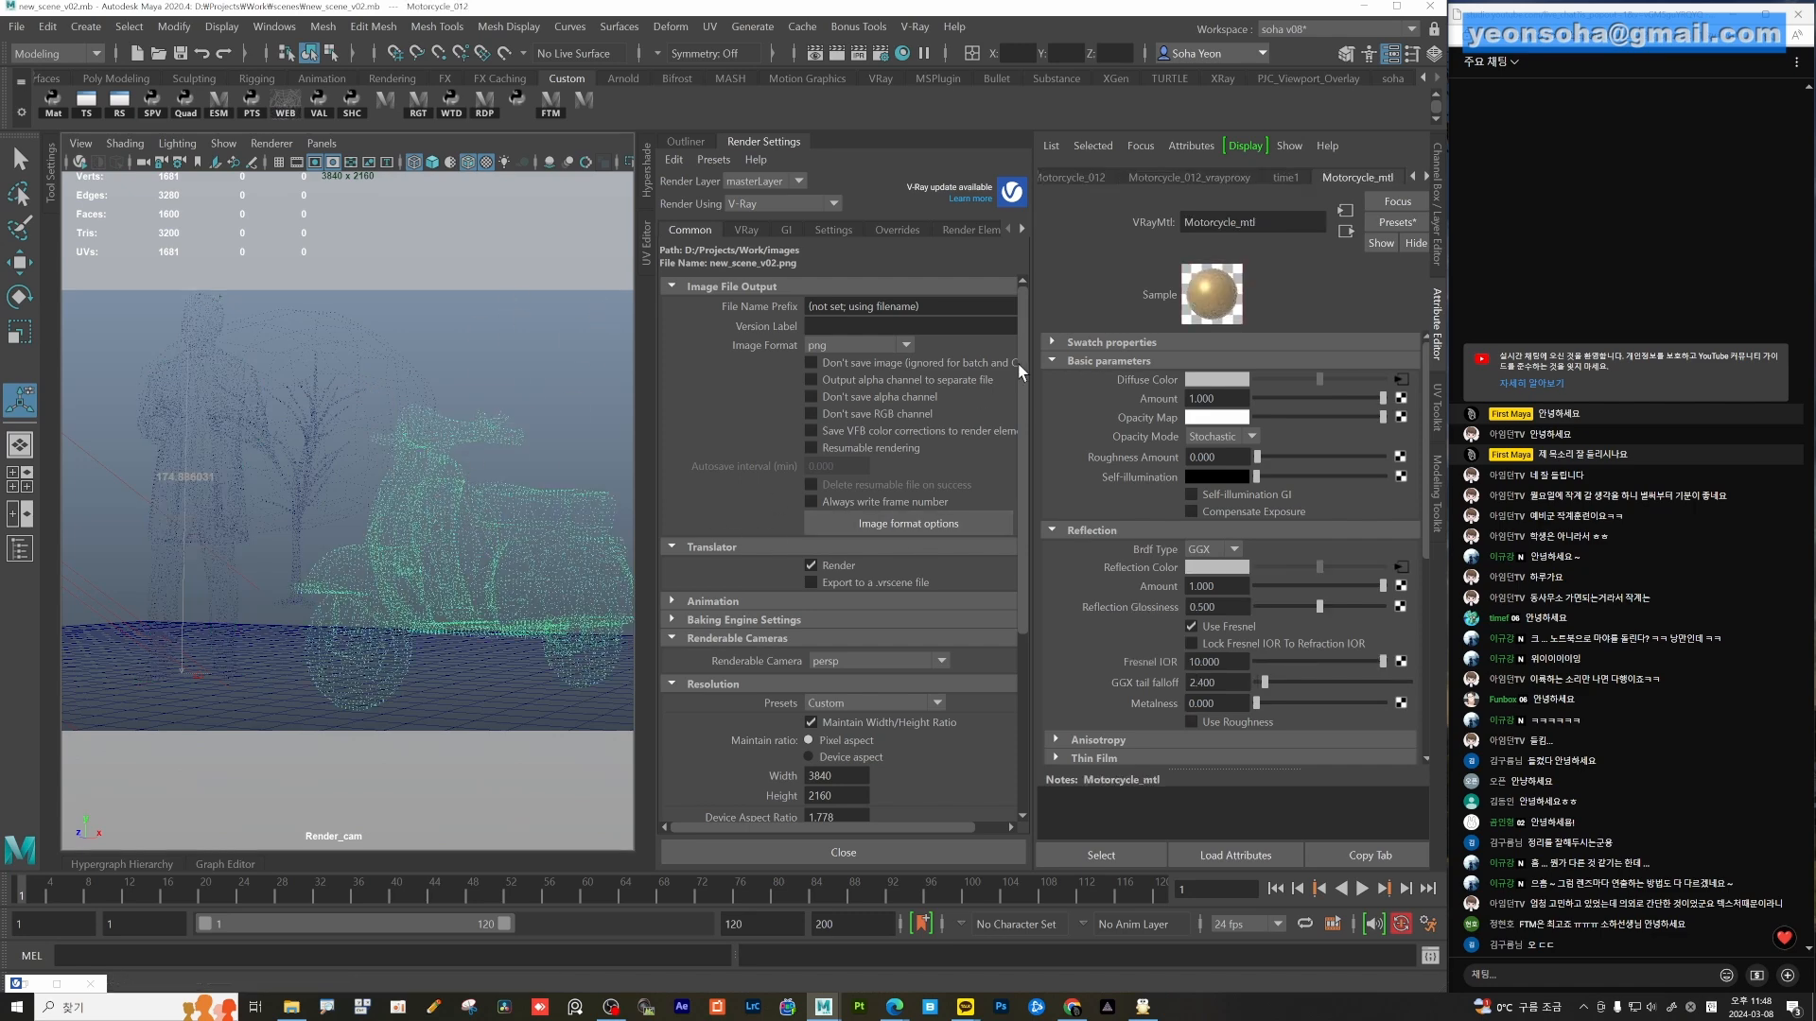
click(1211, 180)
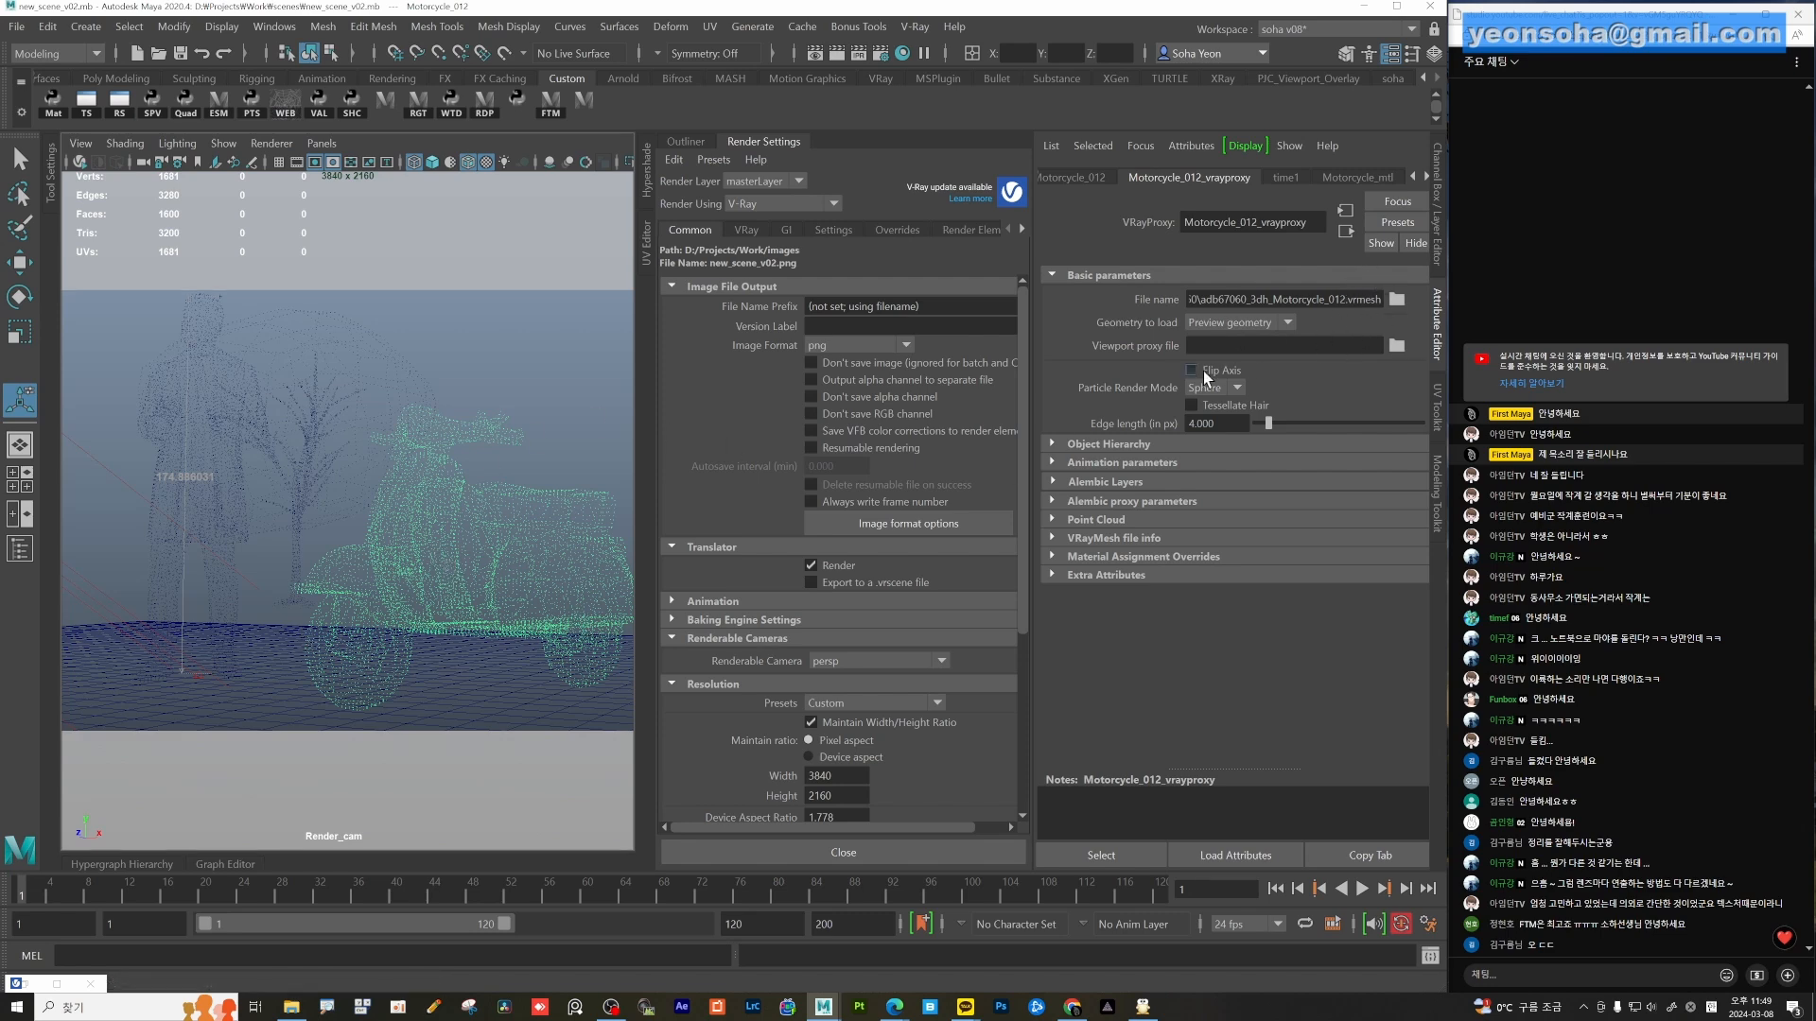
click(1396, 299)
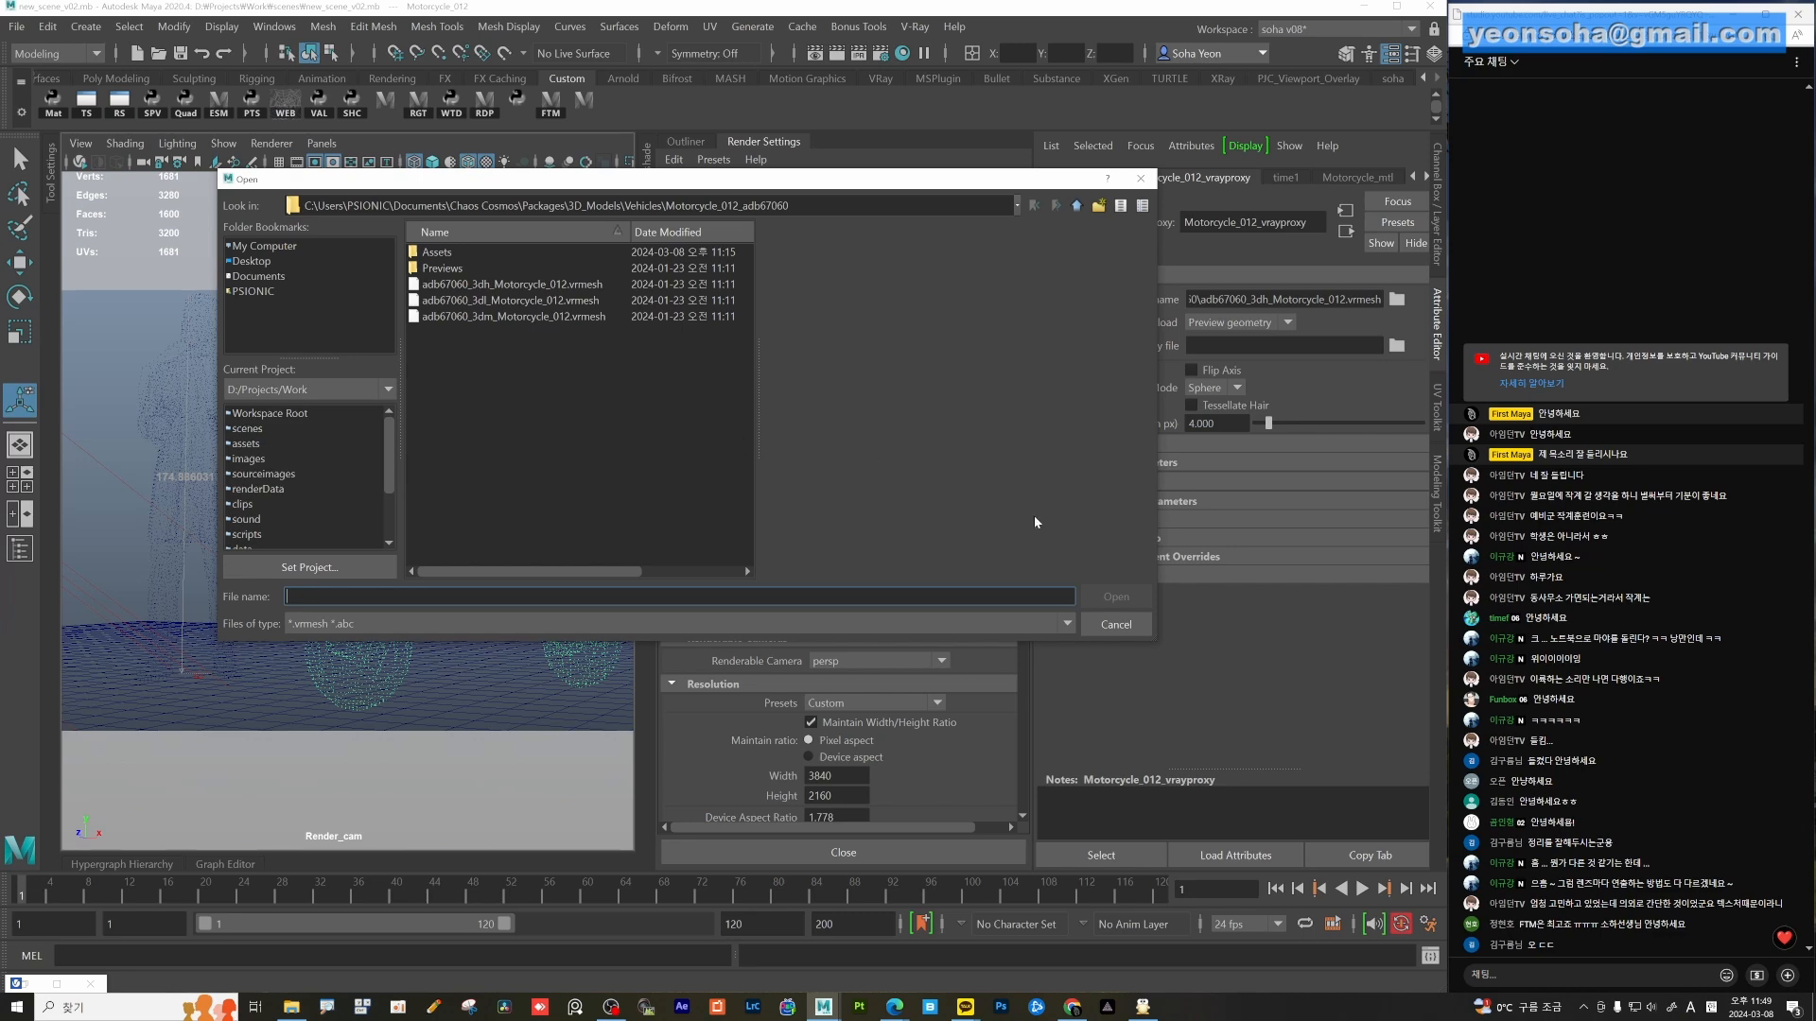
click(1118, 626)
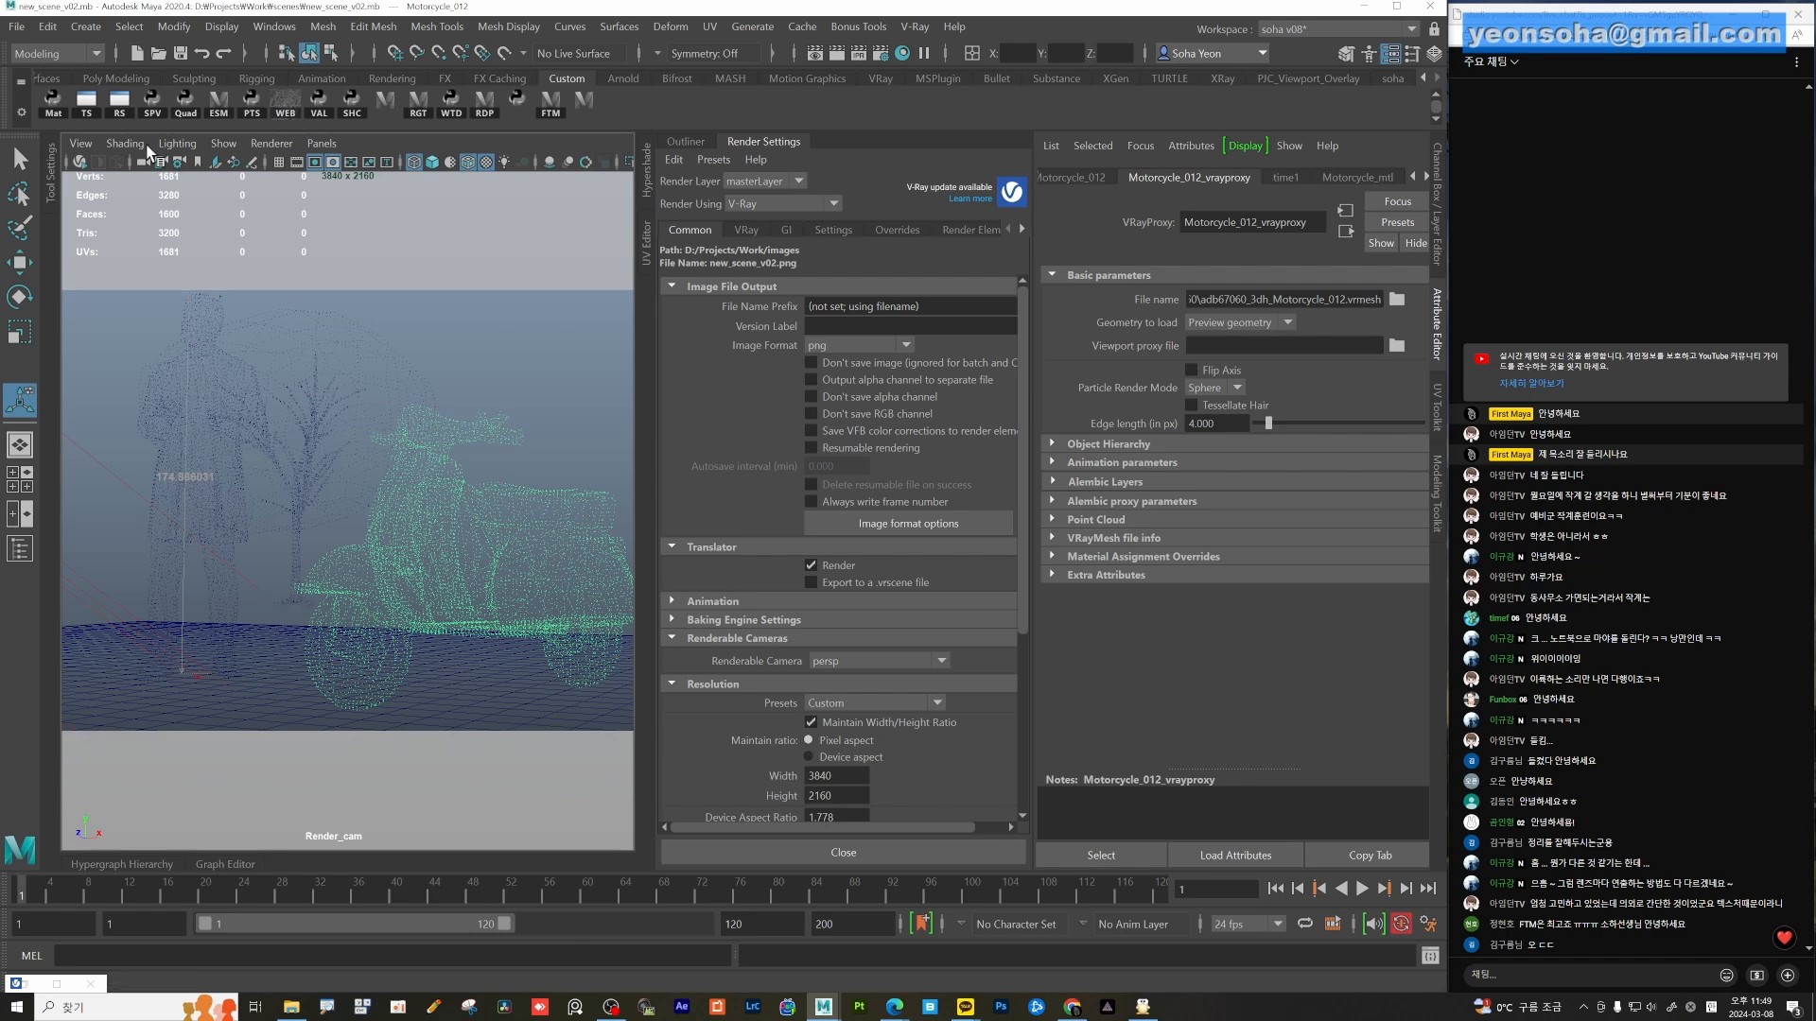
Switch to File Explorer, check new_scene.mb and new_scene_v02.mb in the Work project's scenes folder, and close the window.
click(16, 27)
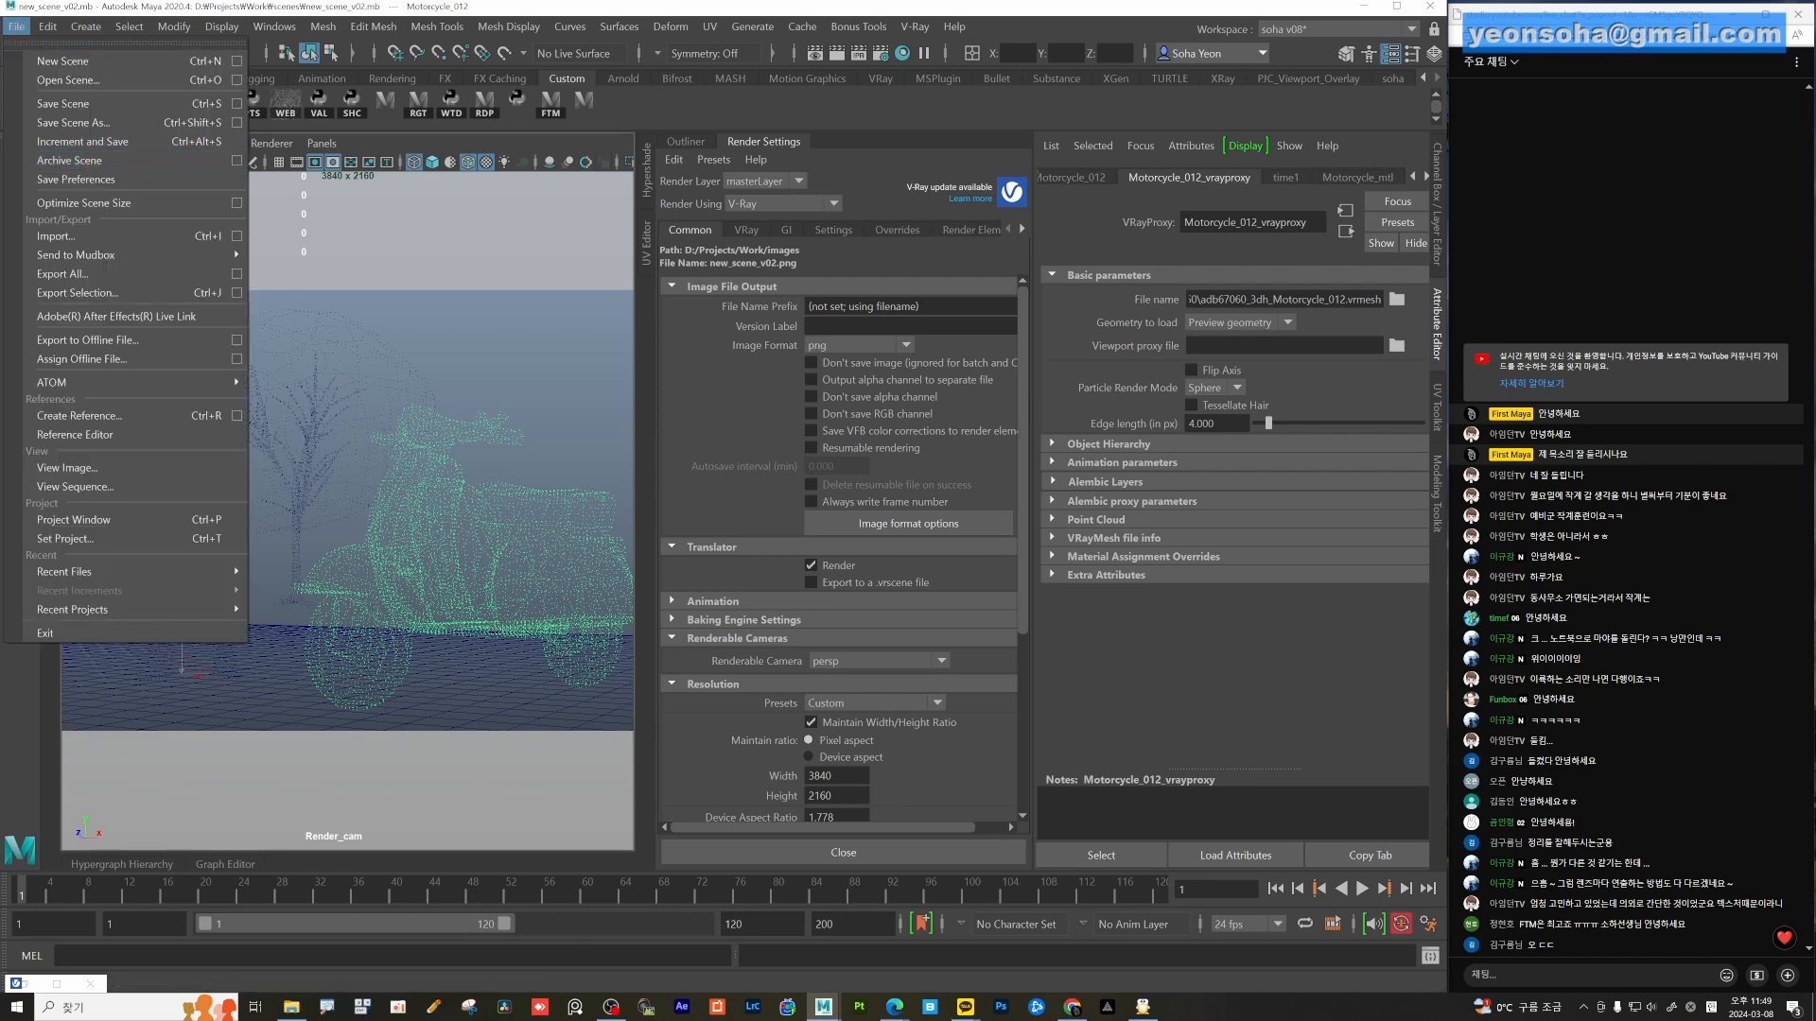
click(291, 1006)
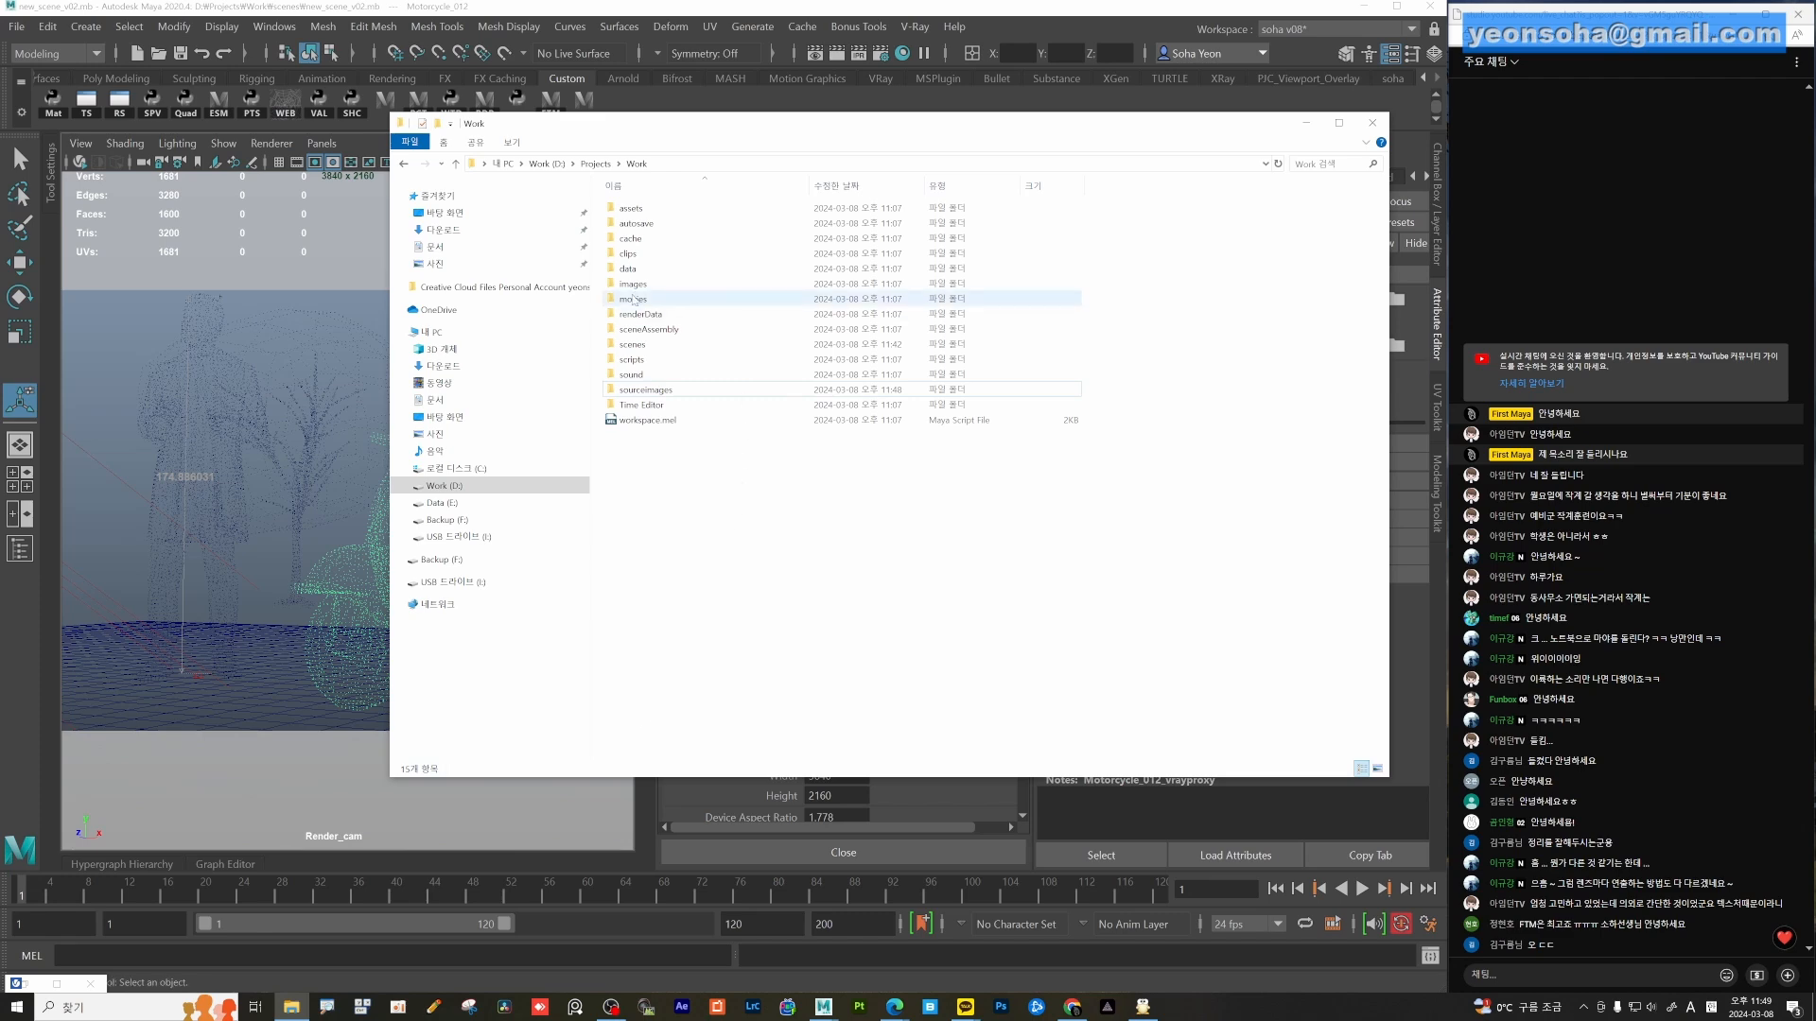
double_click(631, 344)
click(674, 239)
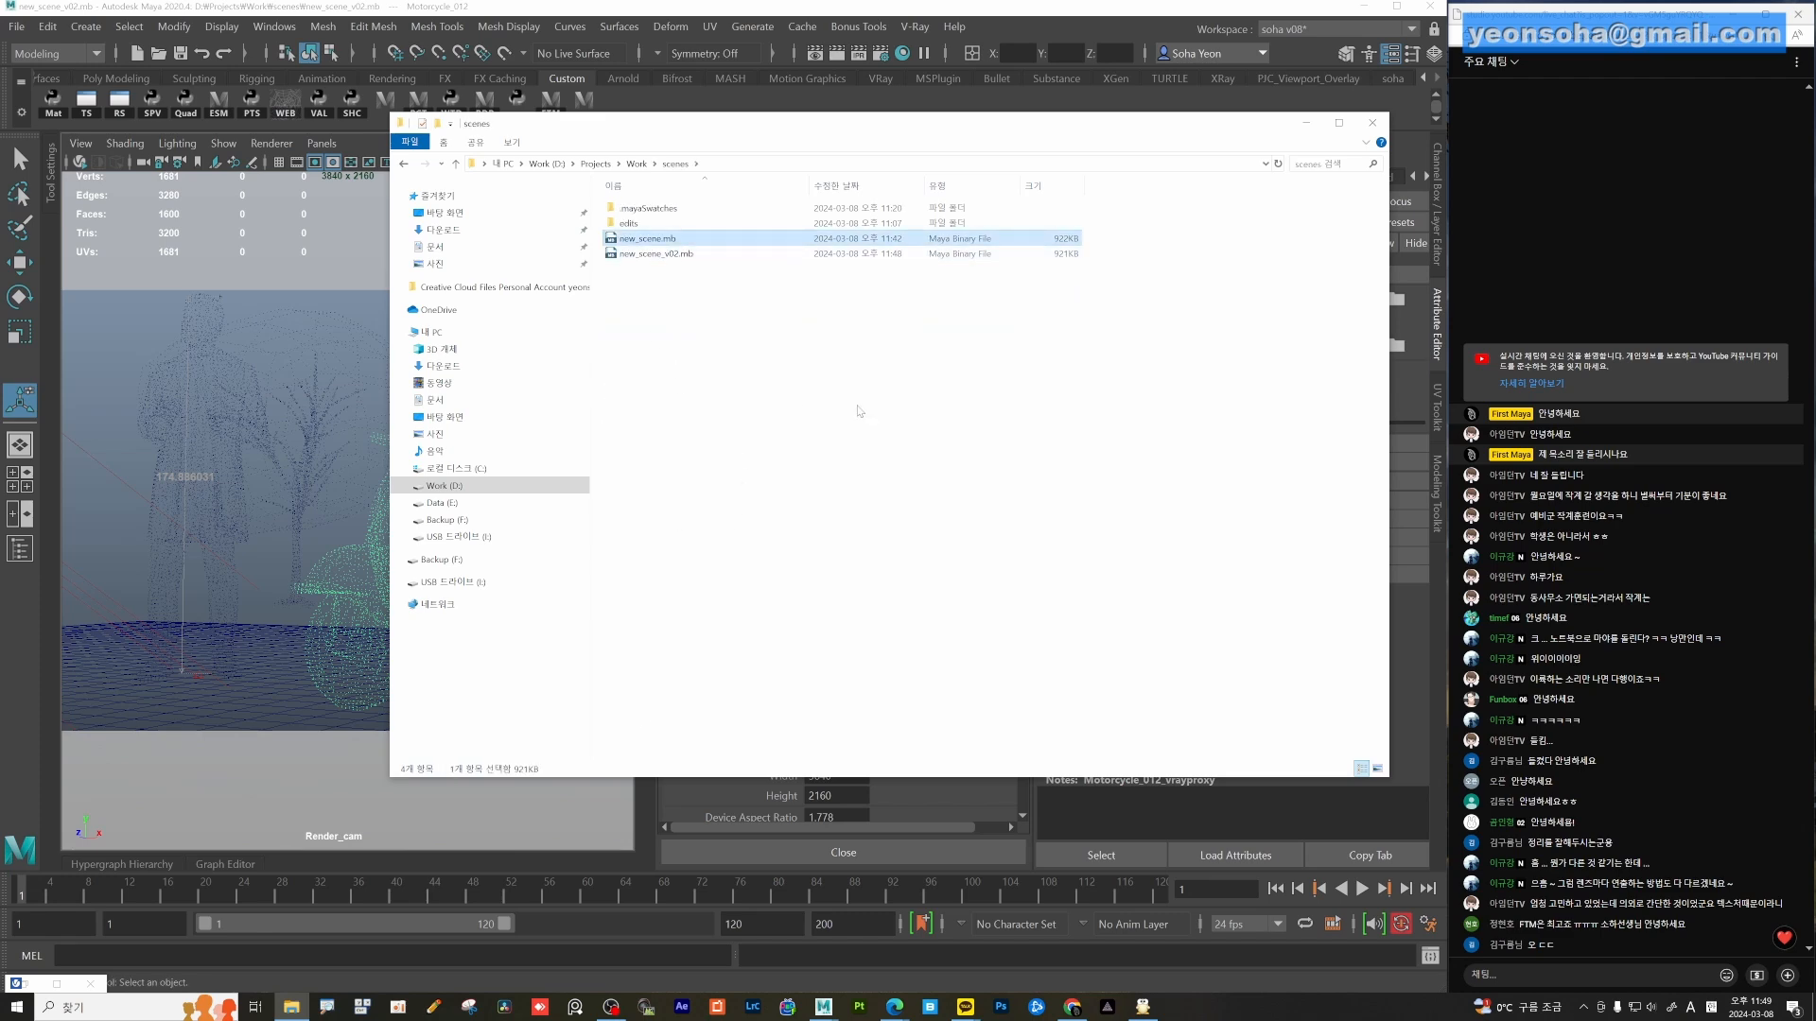
click(655, 255)
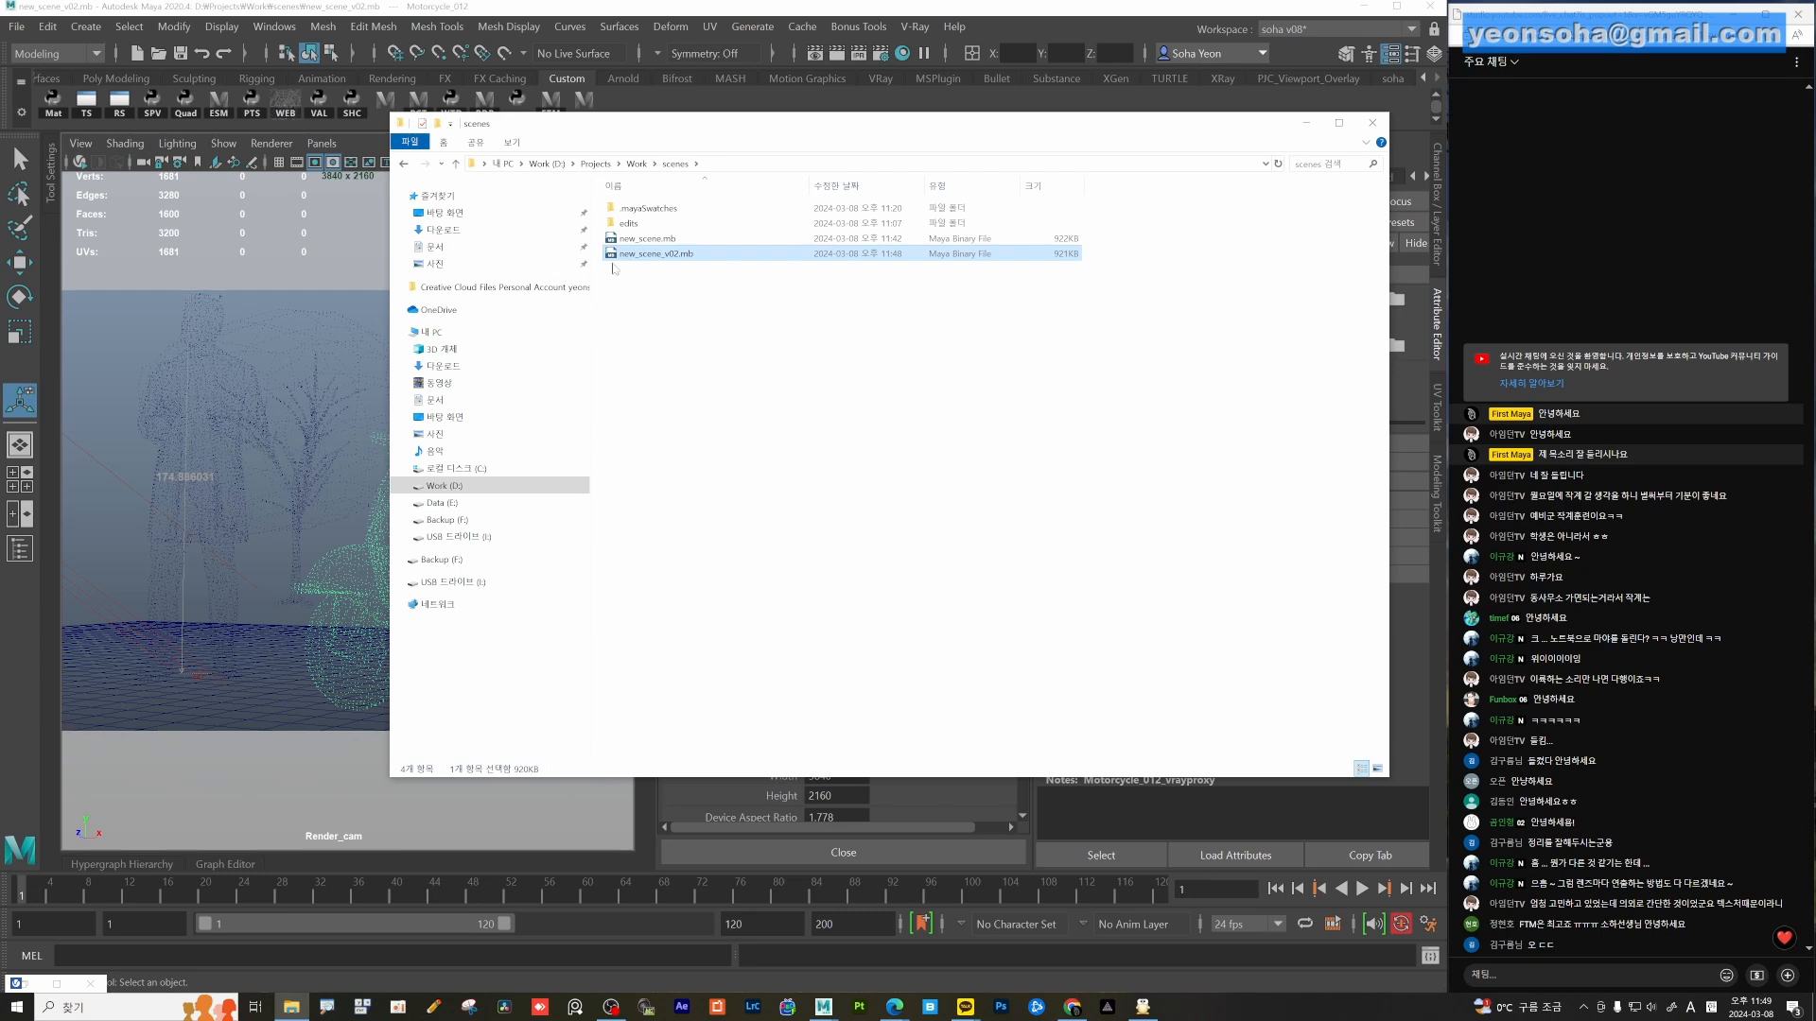
click(637, 163)
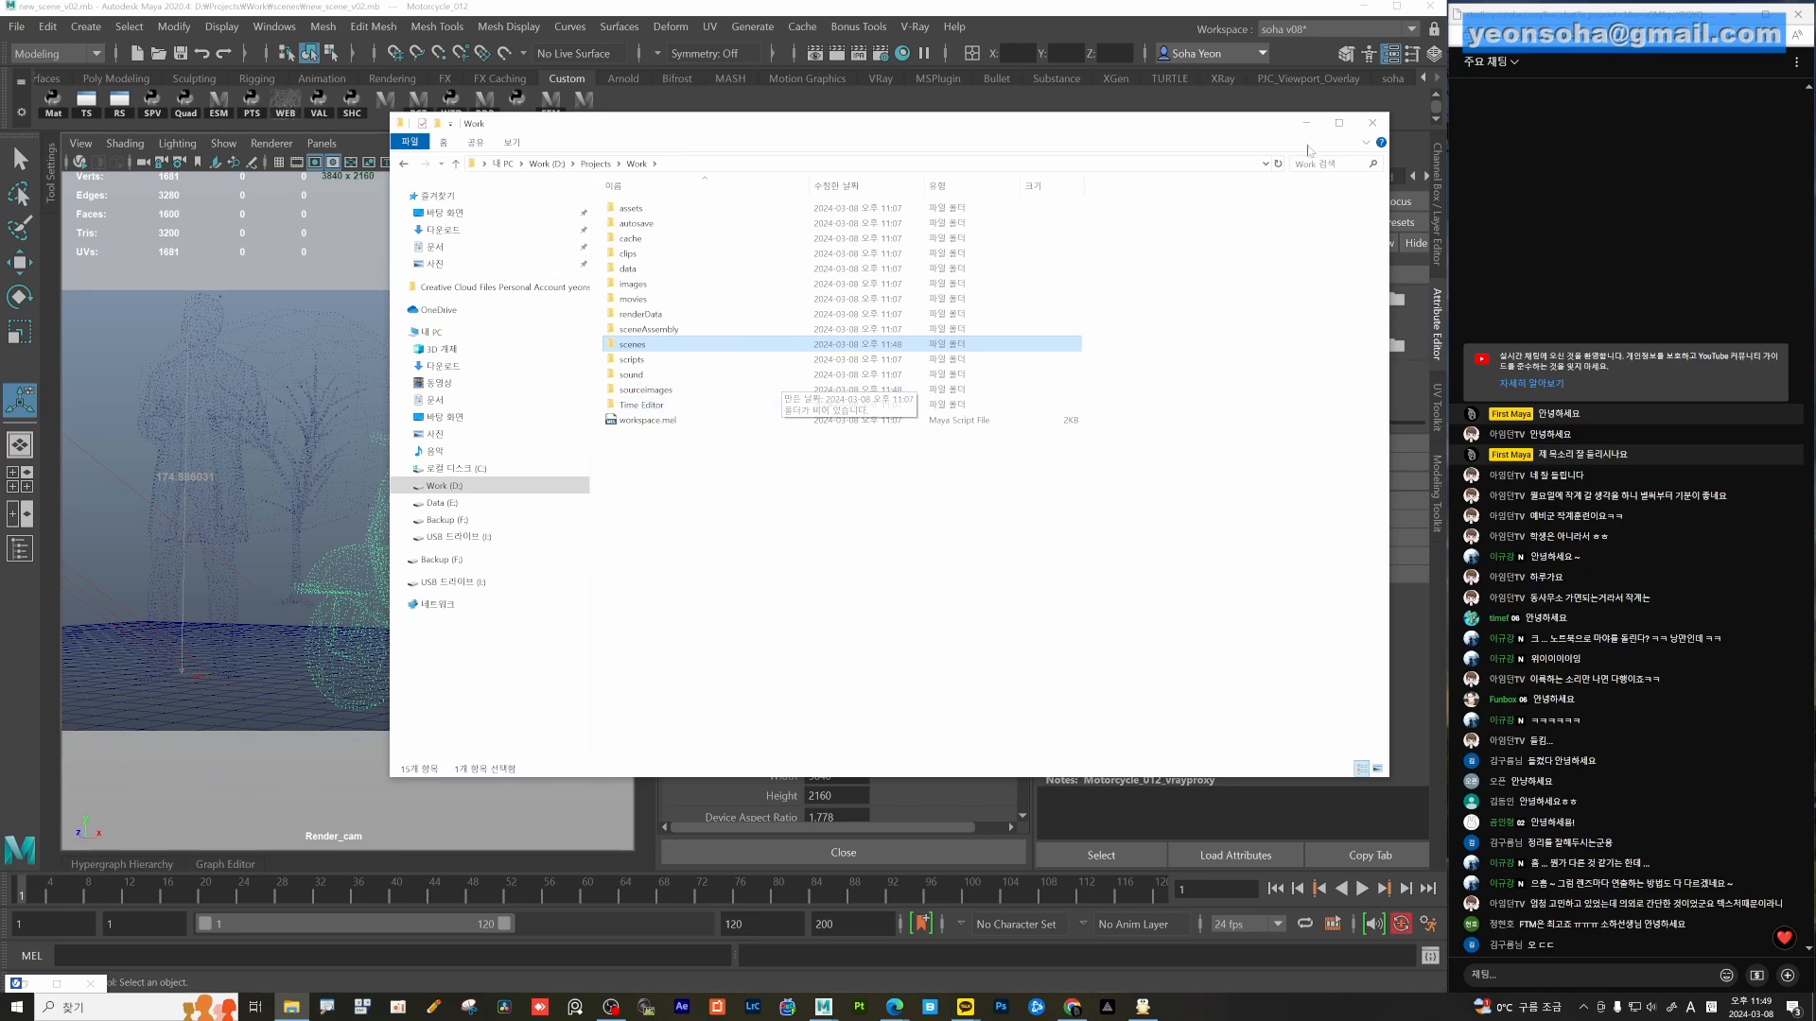
click(1359, 132)
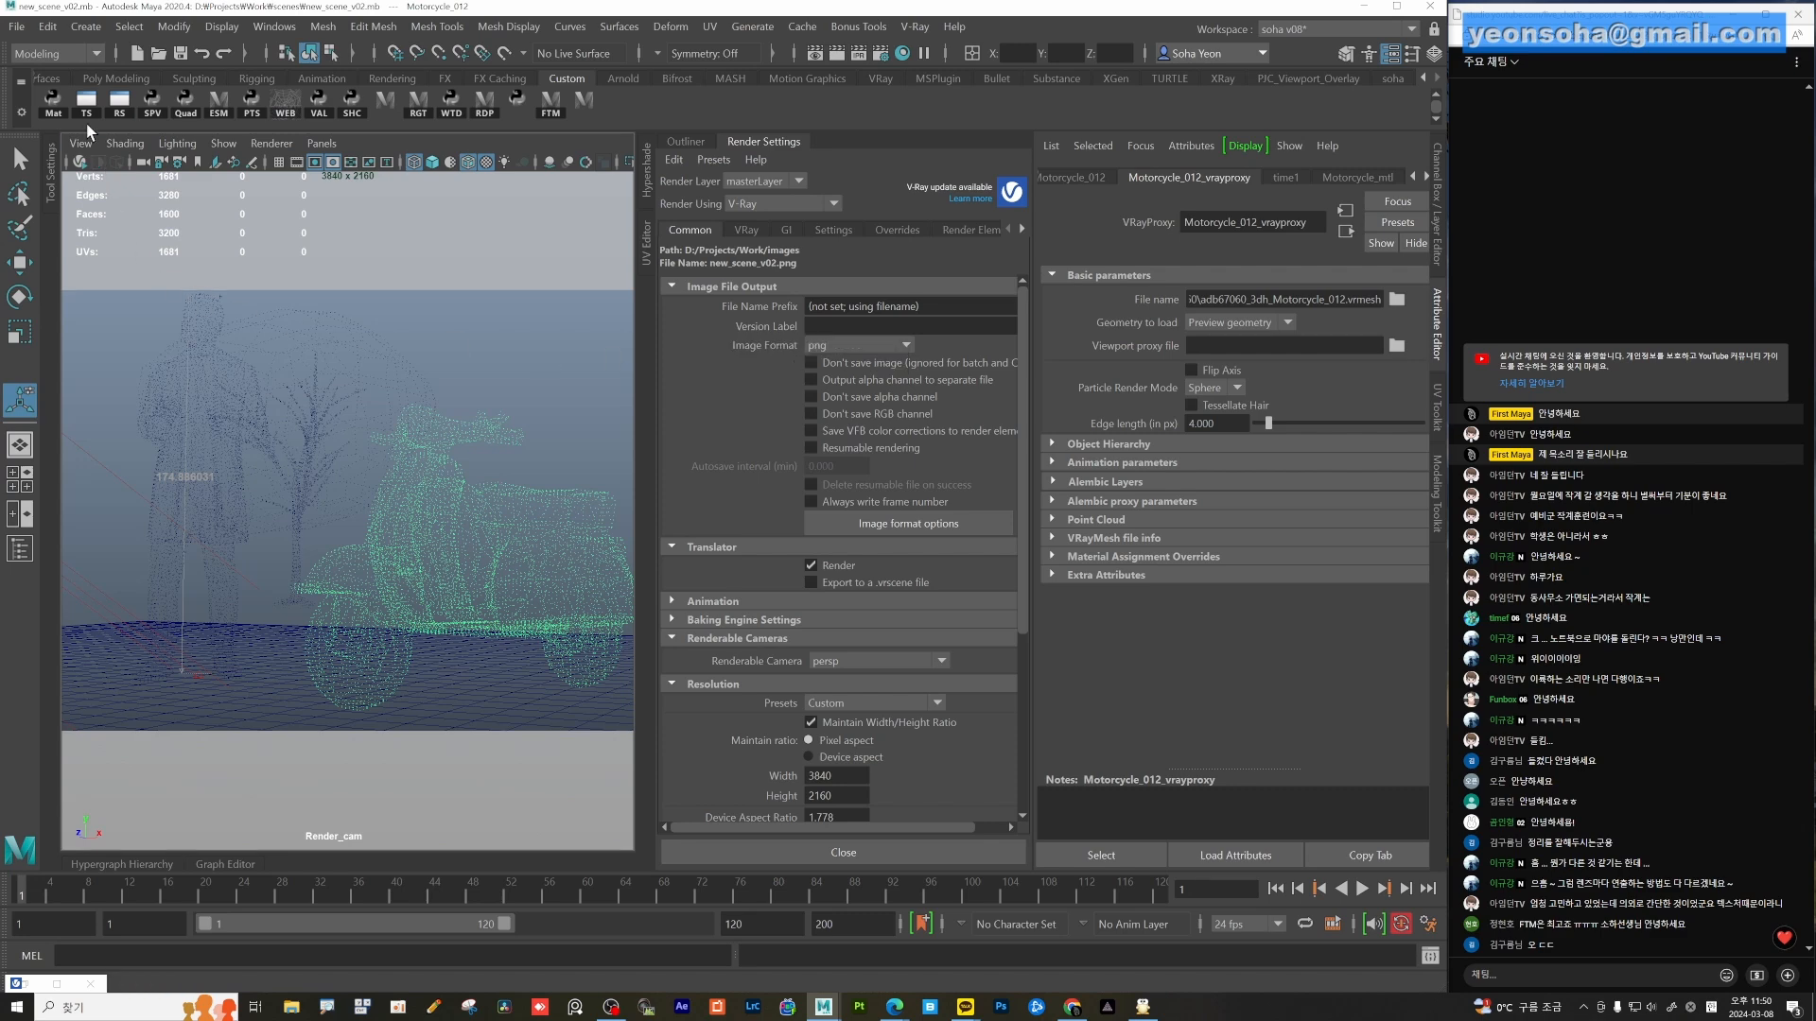
Archive the new_scene_v02.mb scene with its dependent files into a zip and clear the object selection.
click(26, 31)
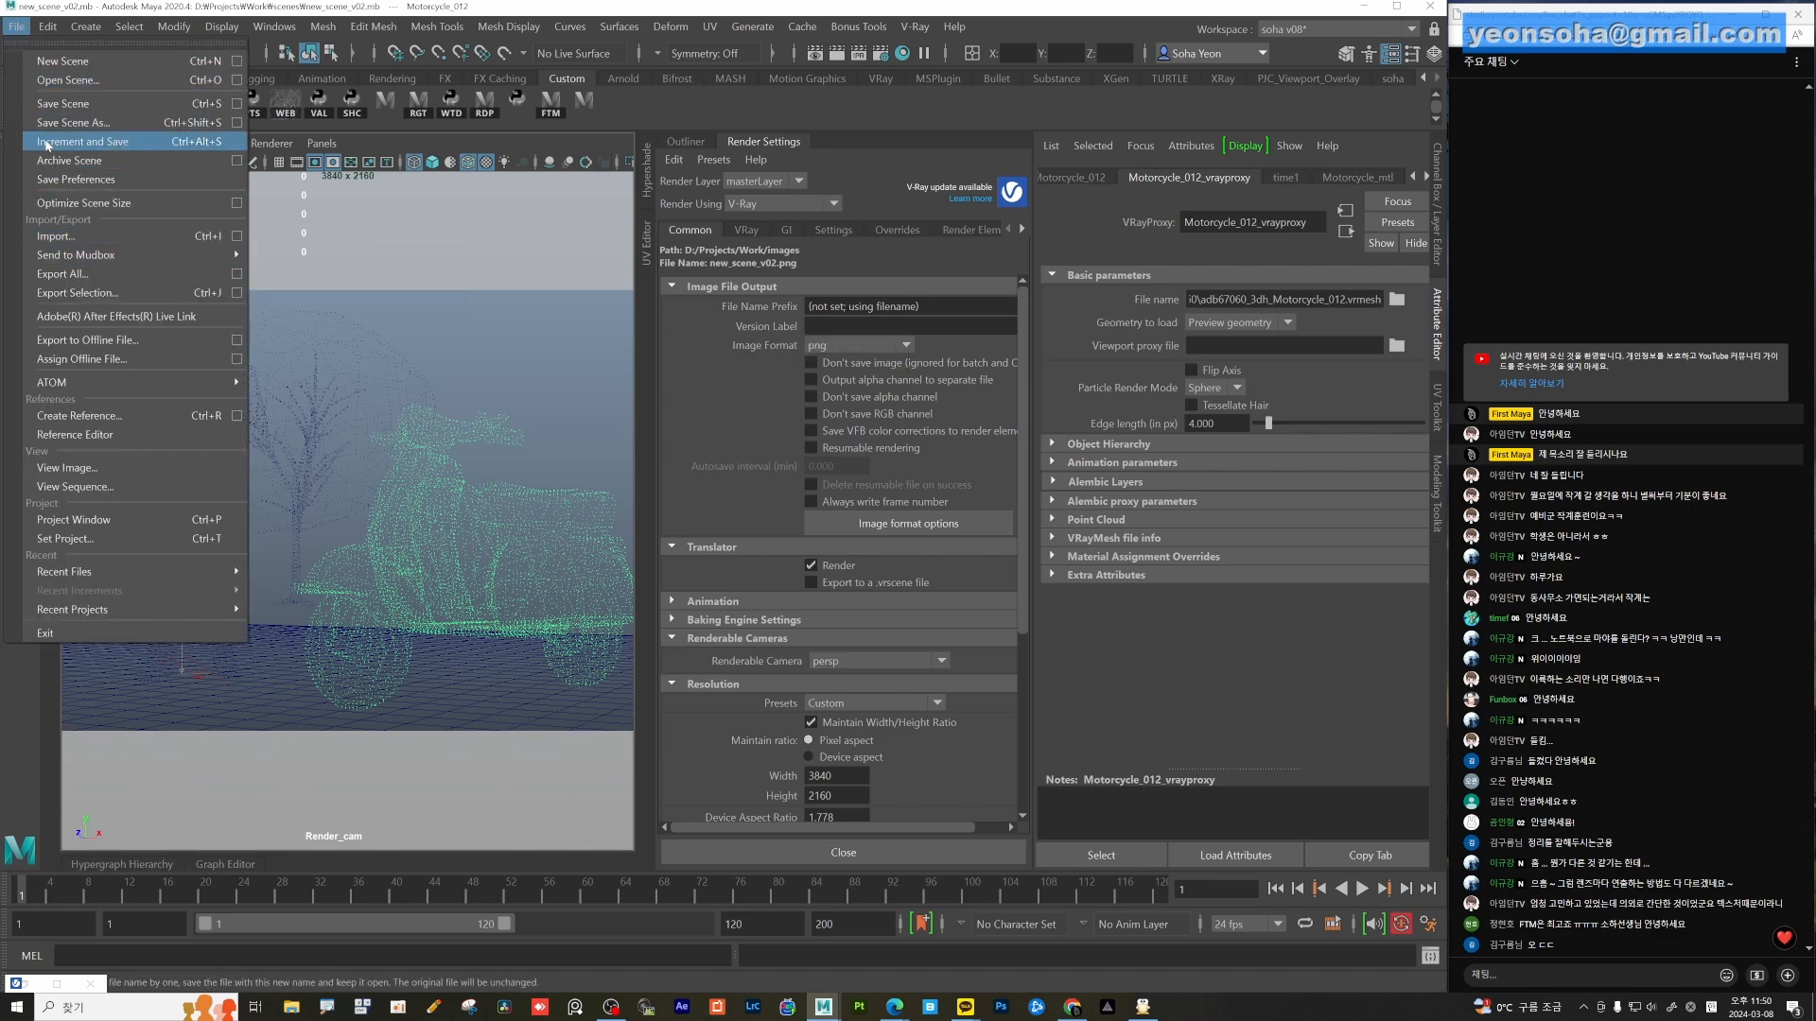
click(93, 170)
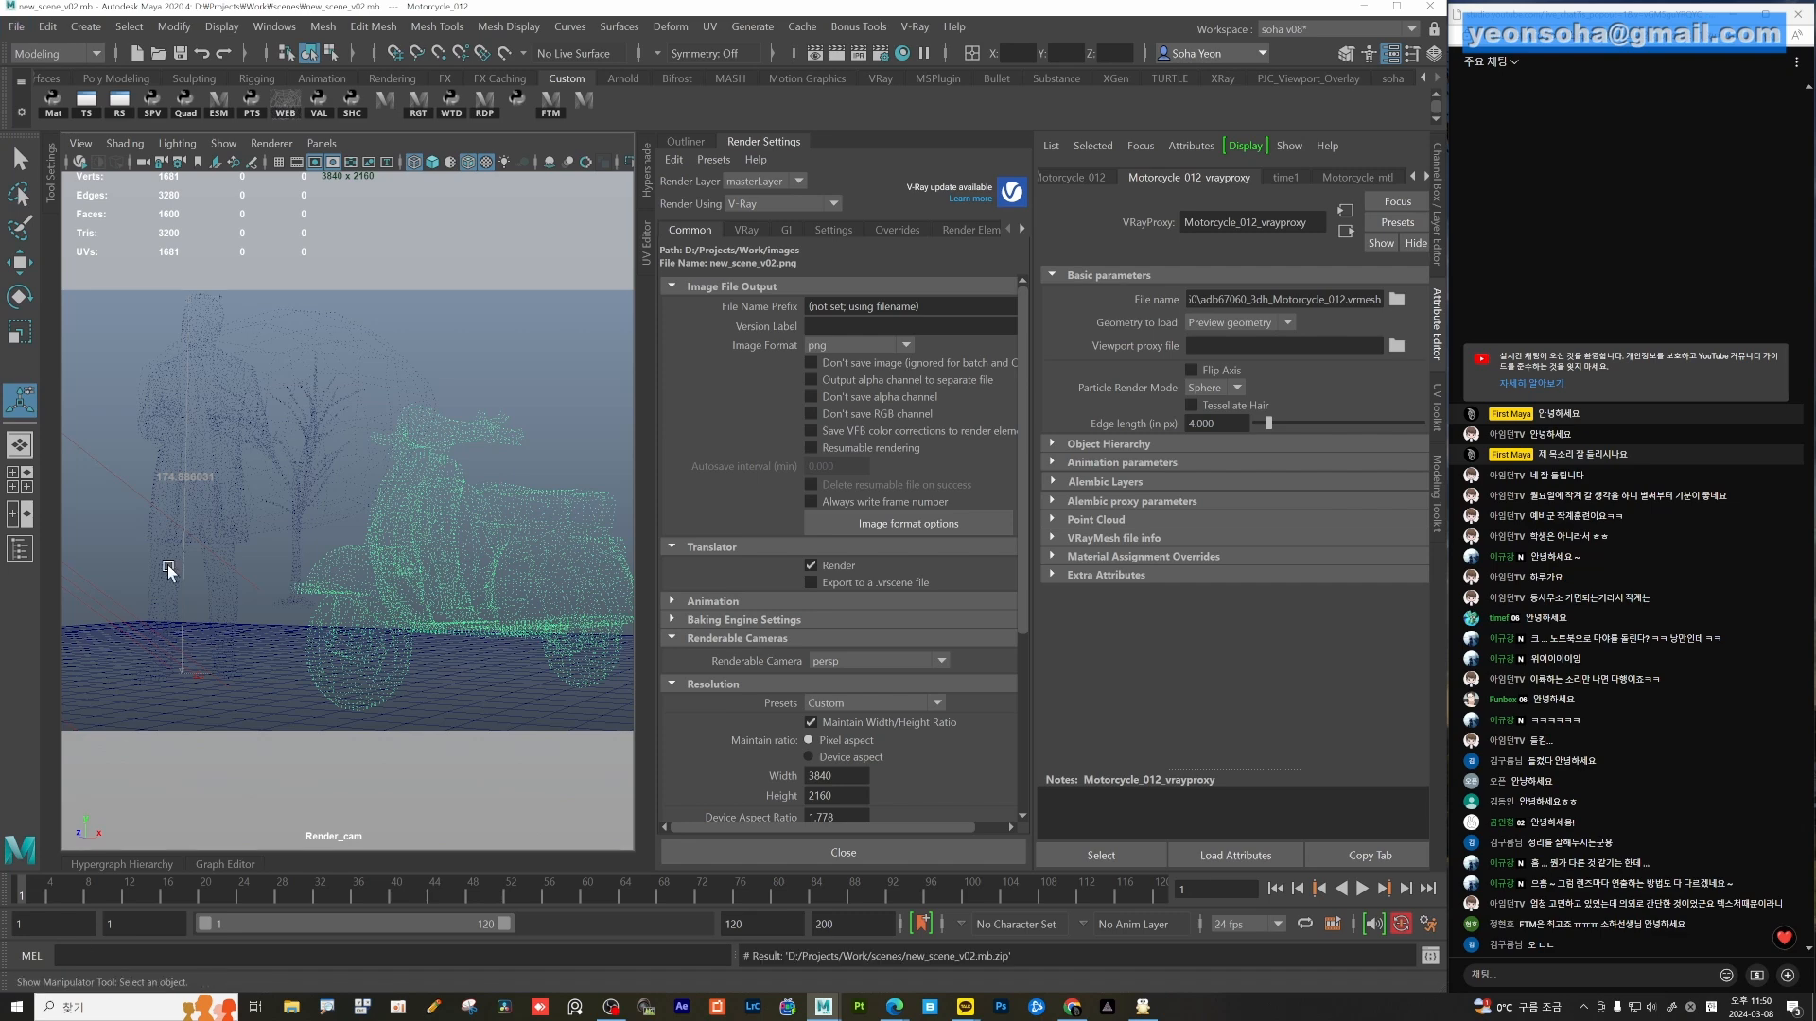
click(154, 260)
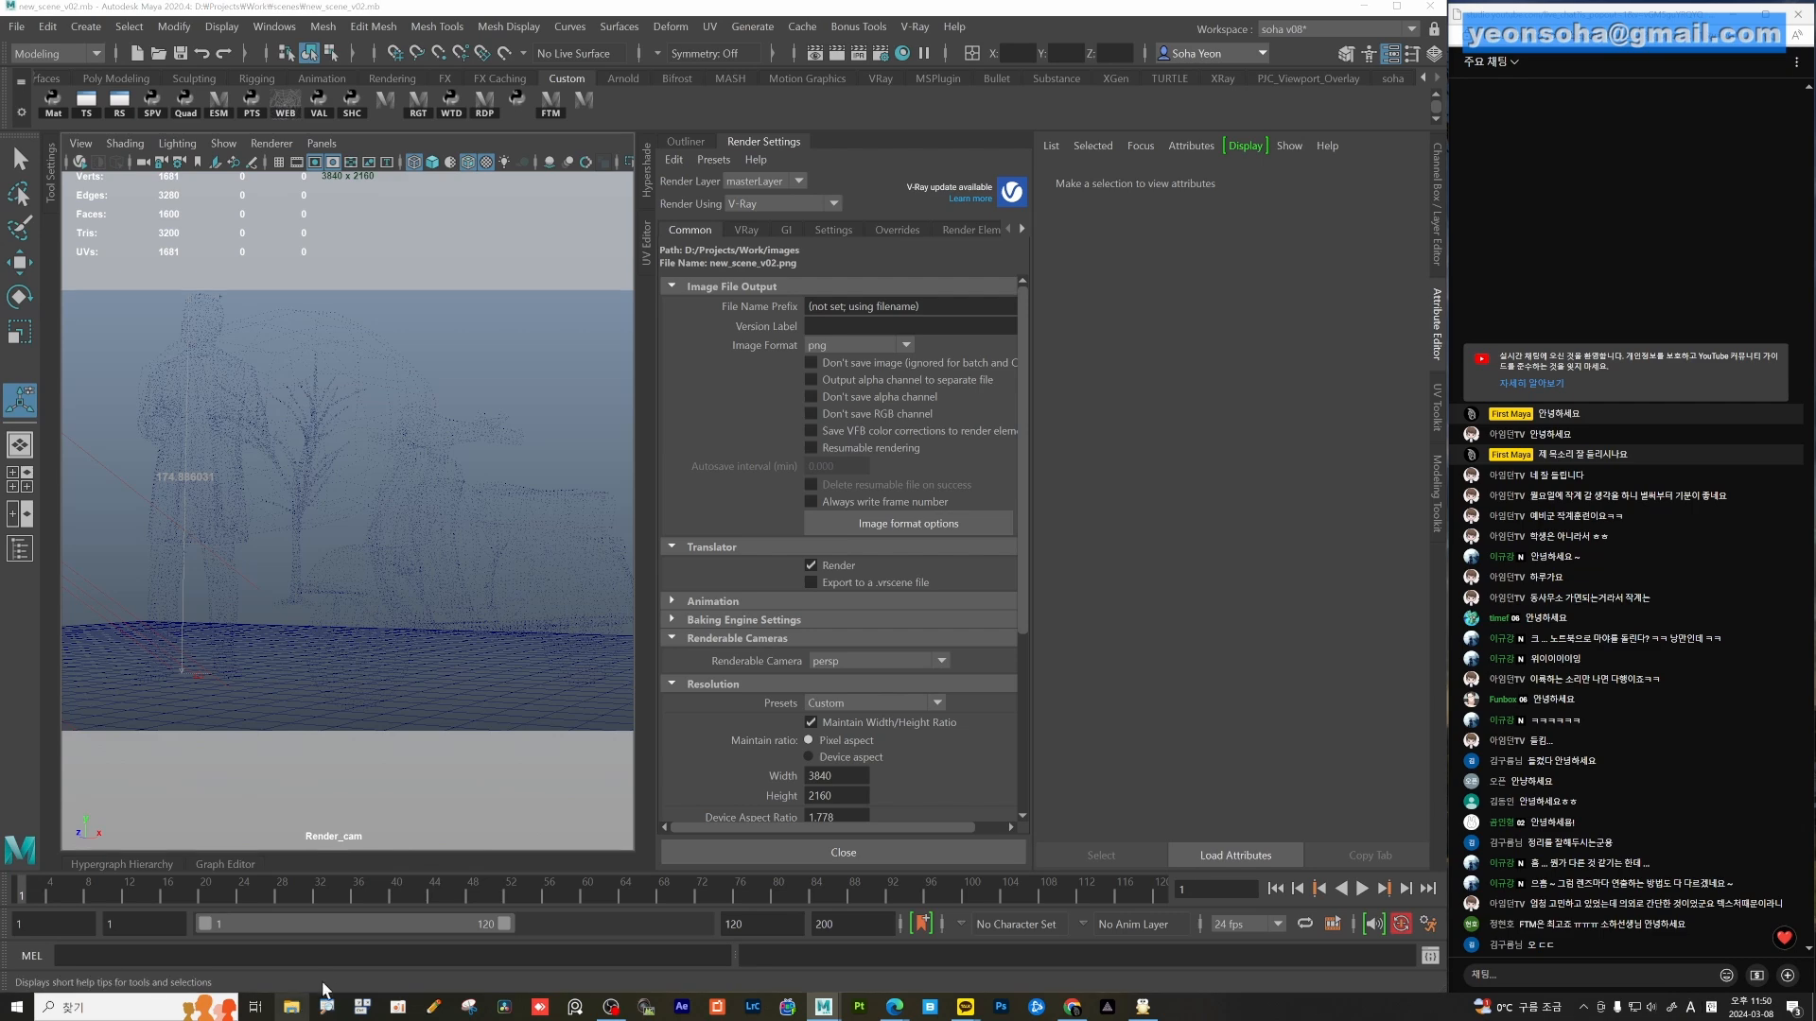
Locate the archived zip in D:\Projects\Work\scenes using File Explorer and preview its contents.
click(291, 1007)
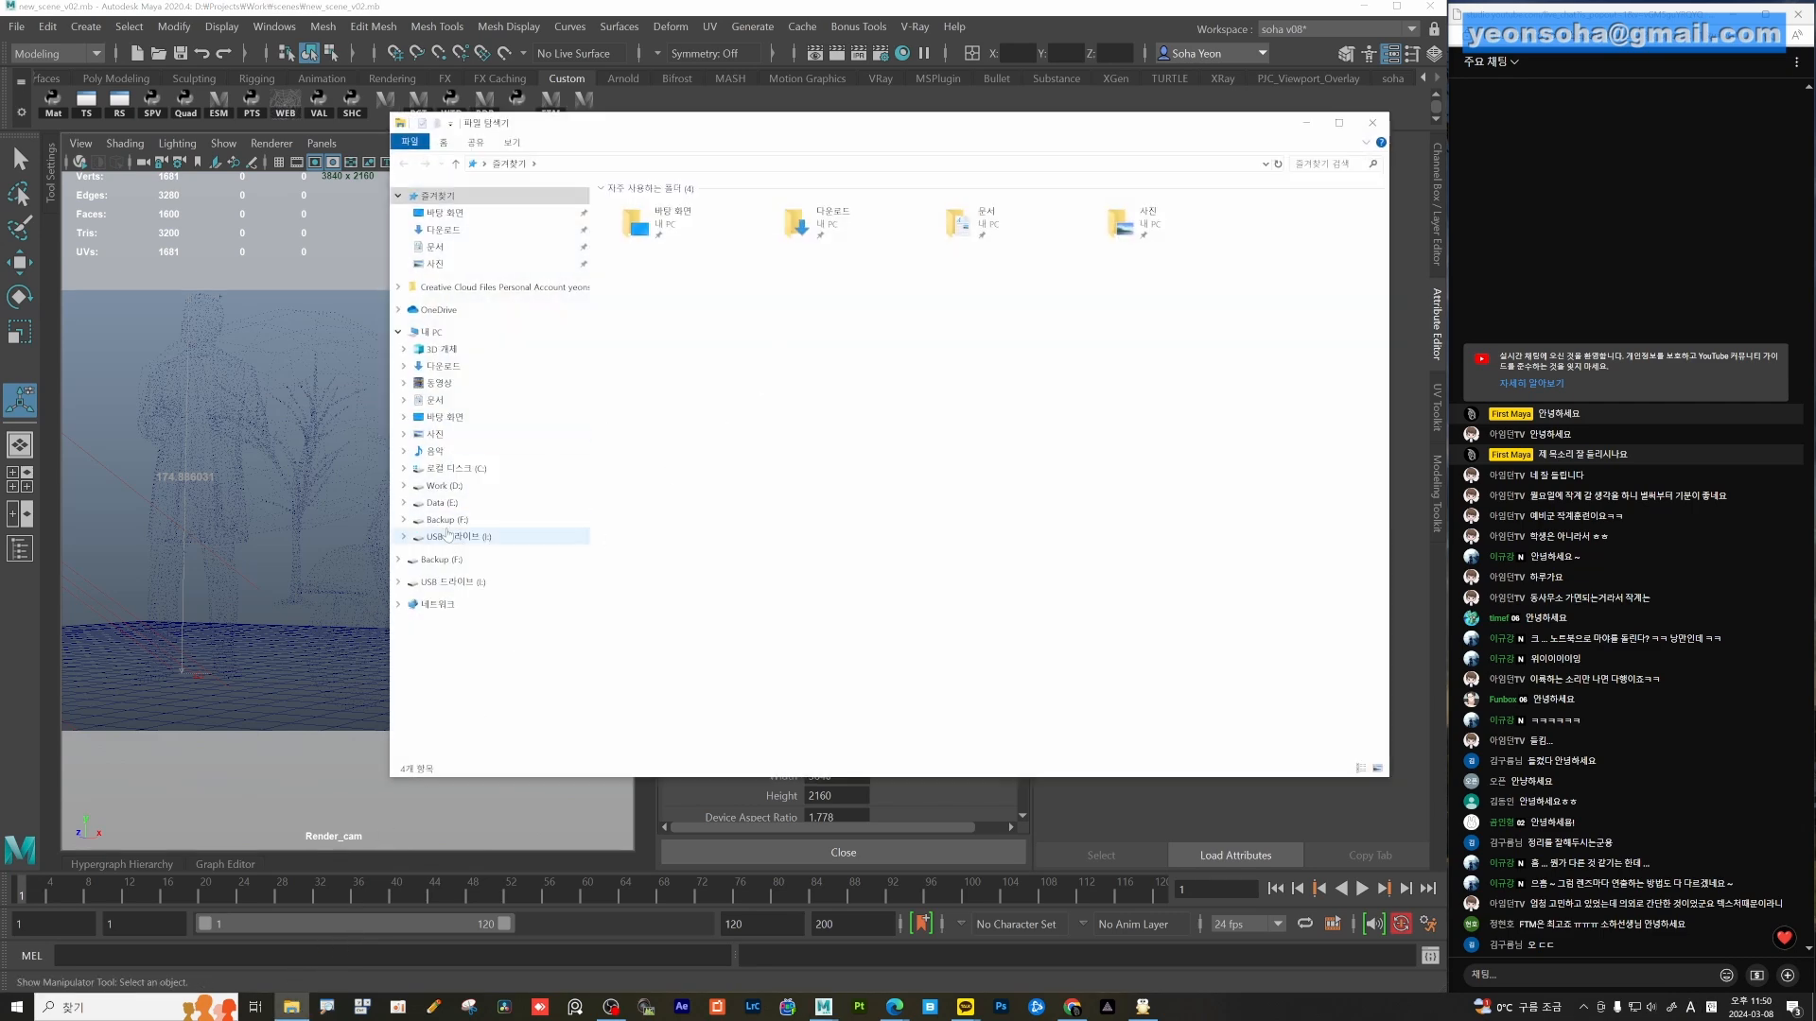
click(436, 506)
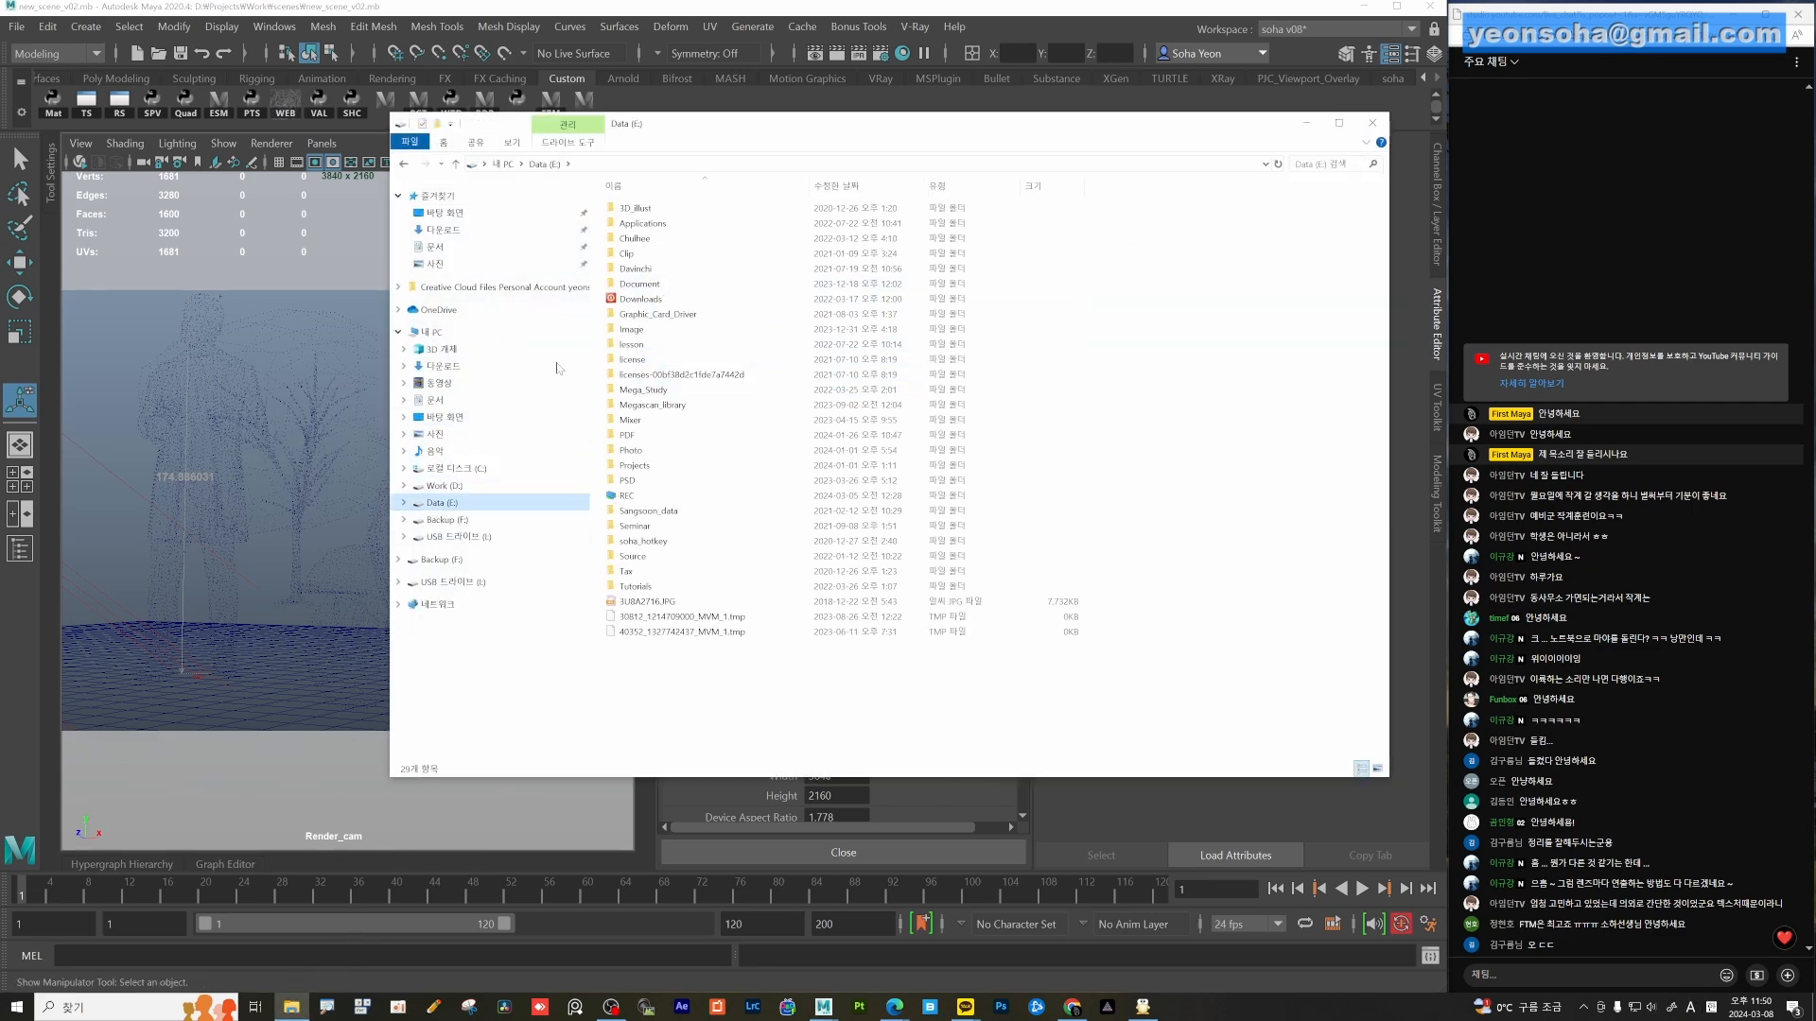
click(444, 485)
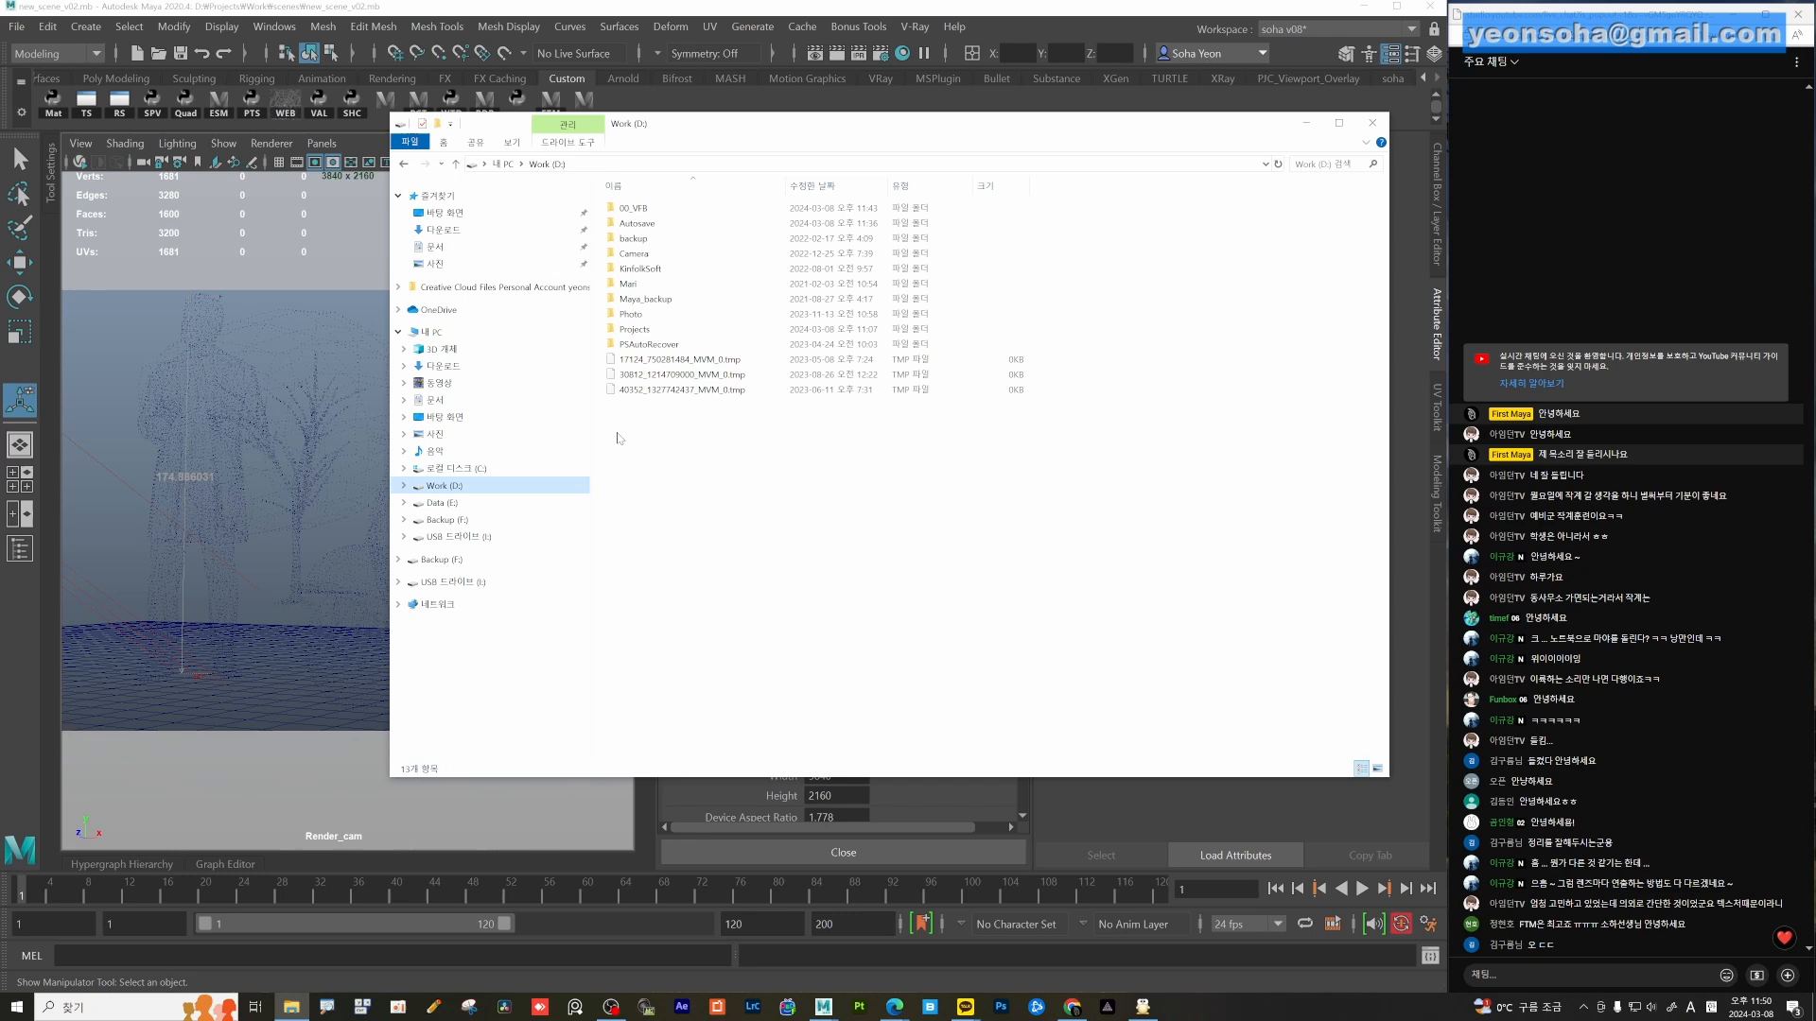
click(634, 330)
double_click(634, 330)
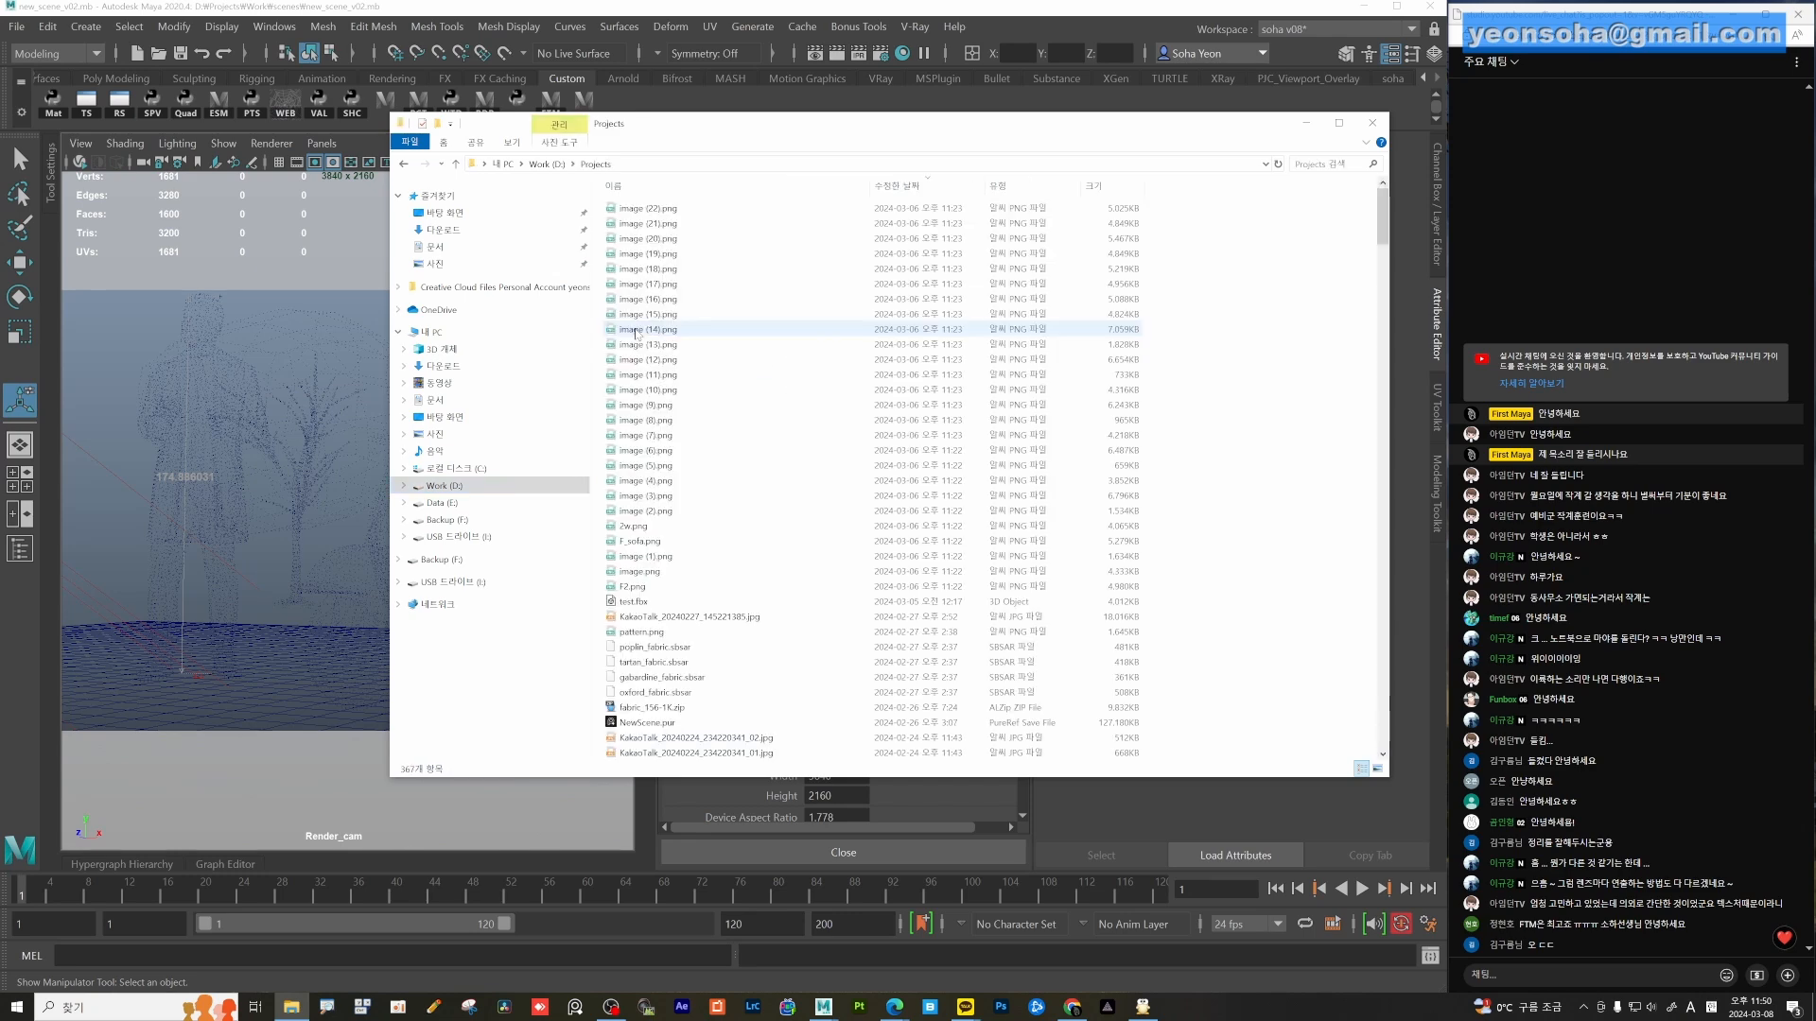
scroll(648, 667, down, 3)
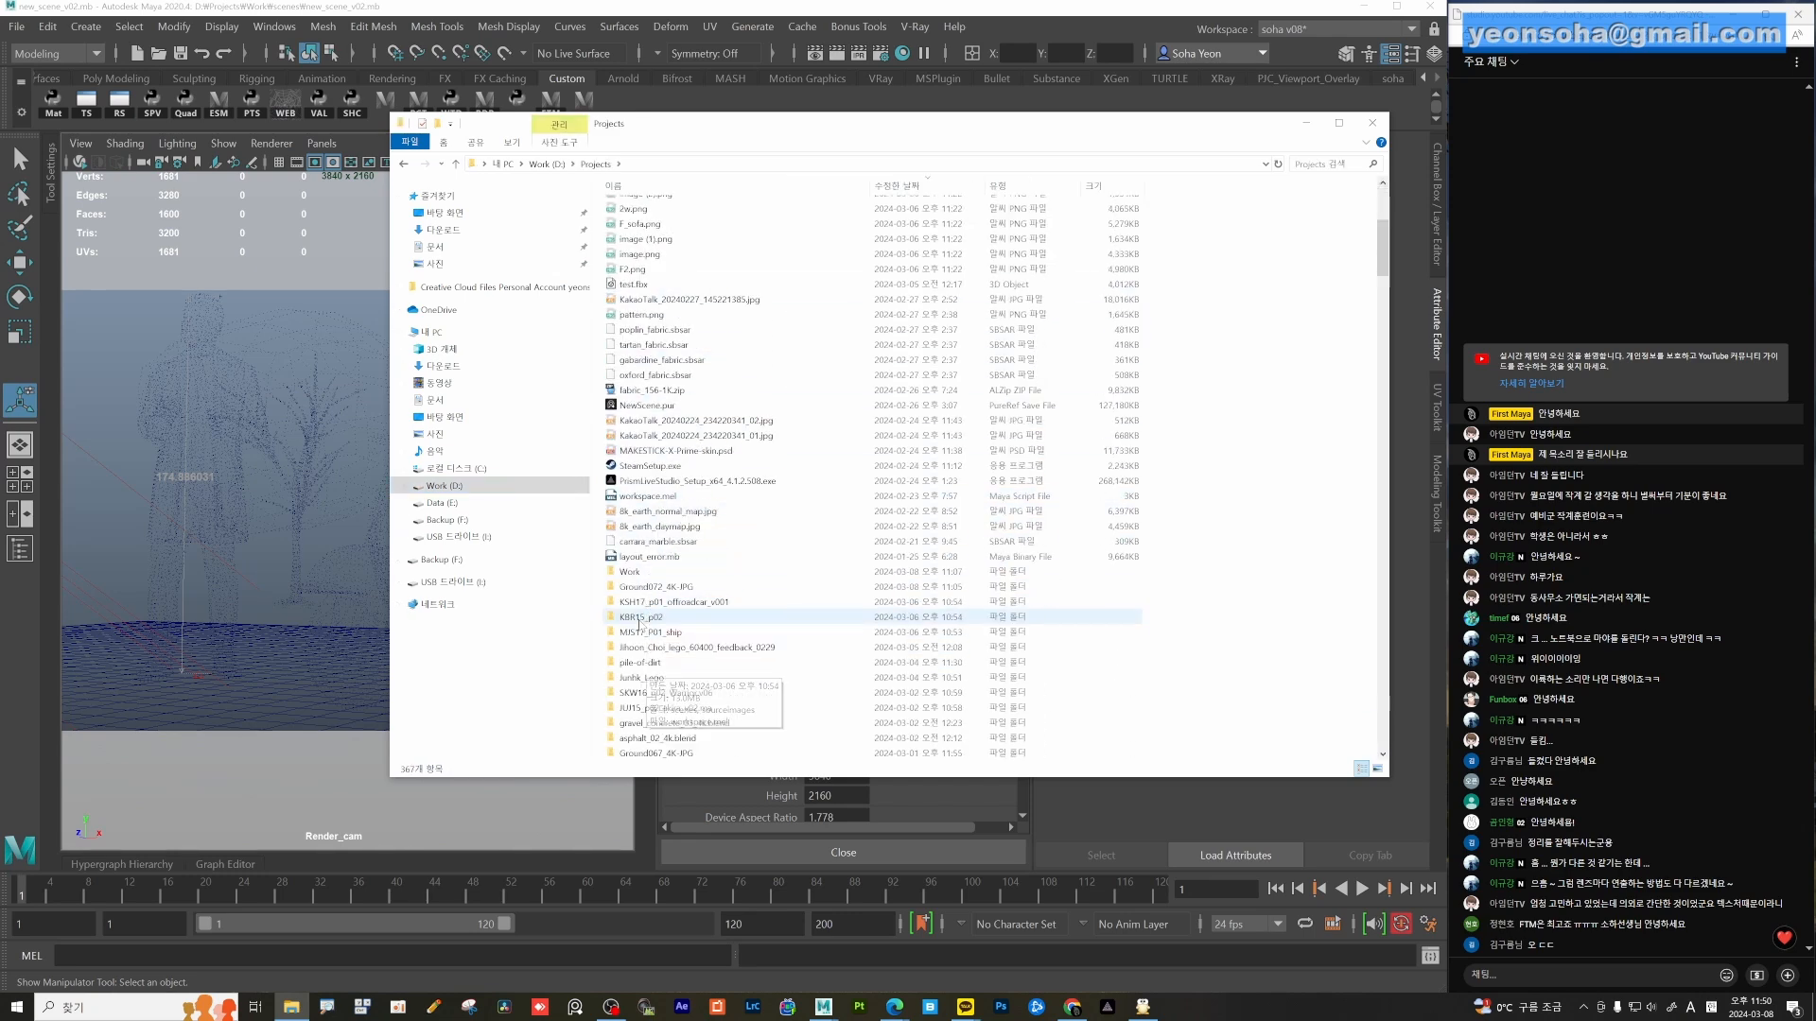
double_click(634, 572)
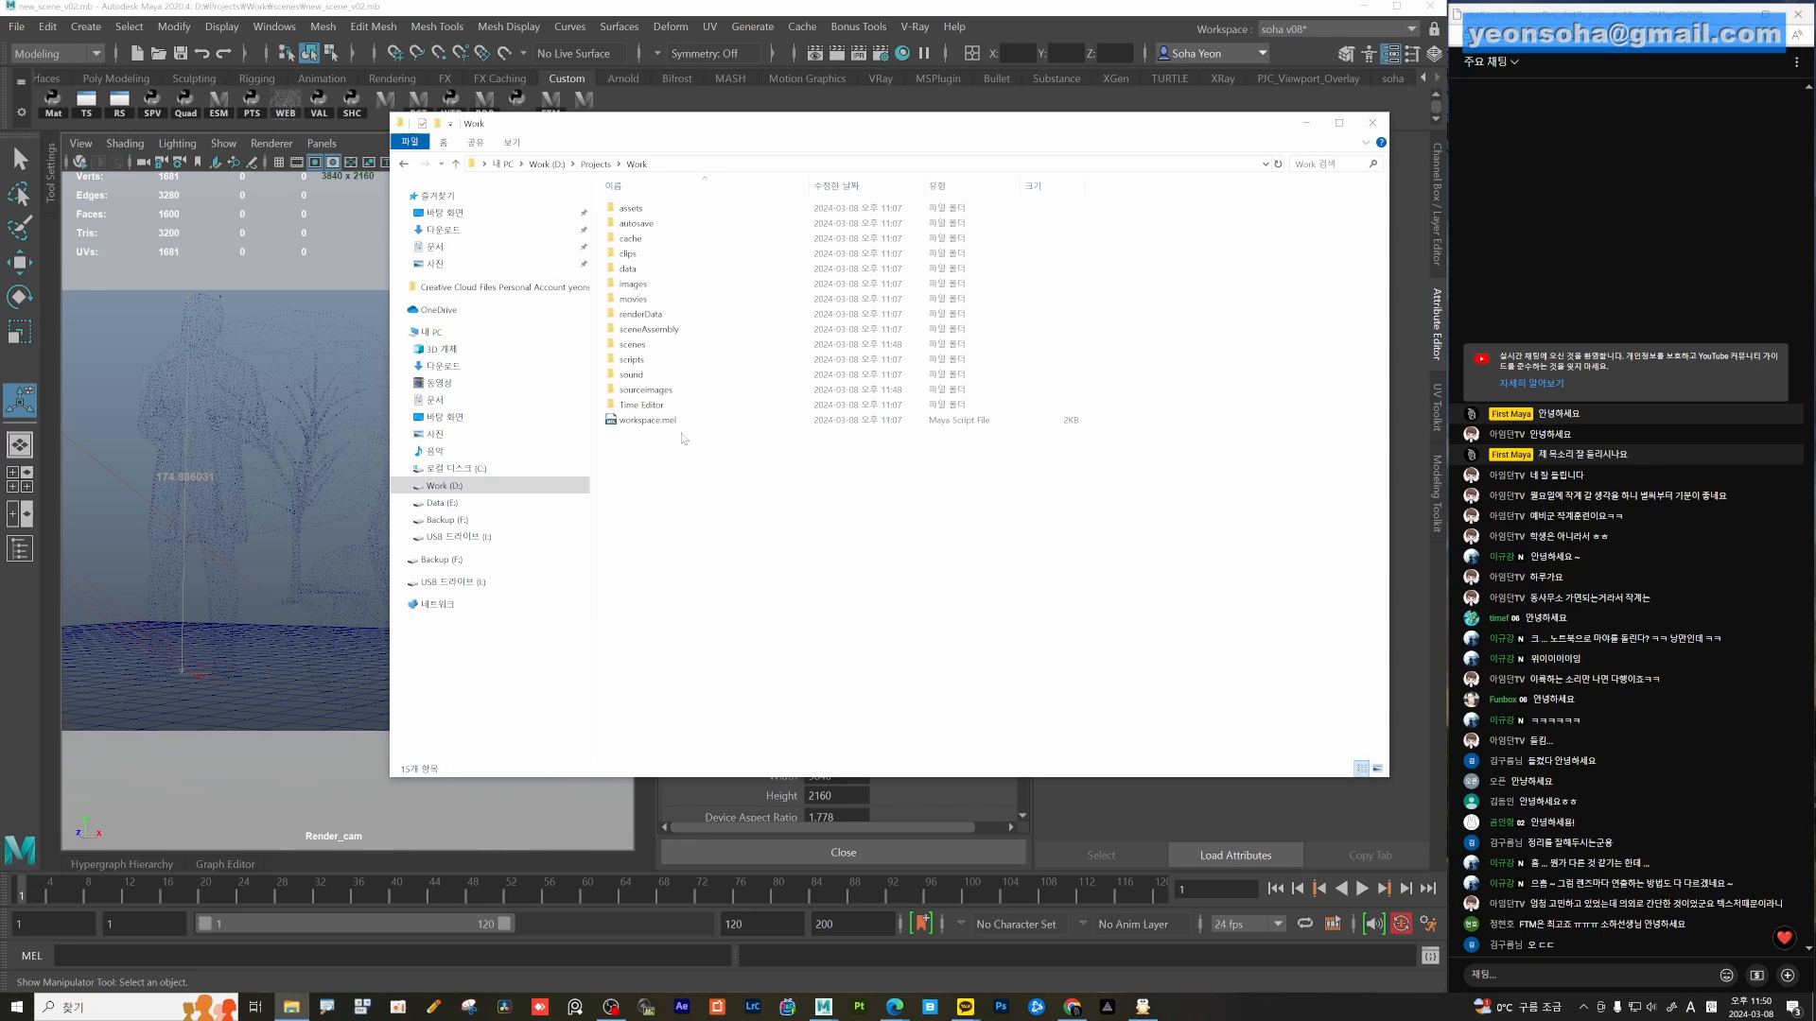
double_click(641, 344)
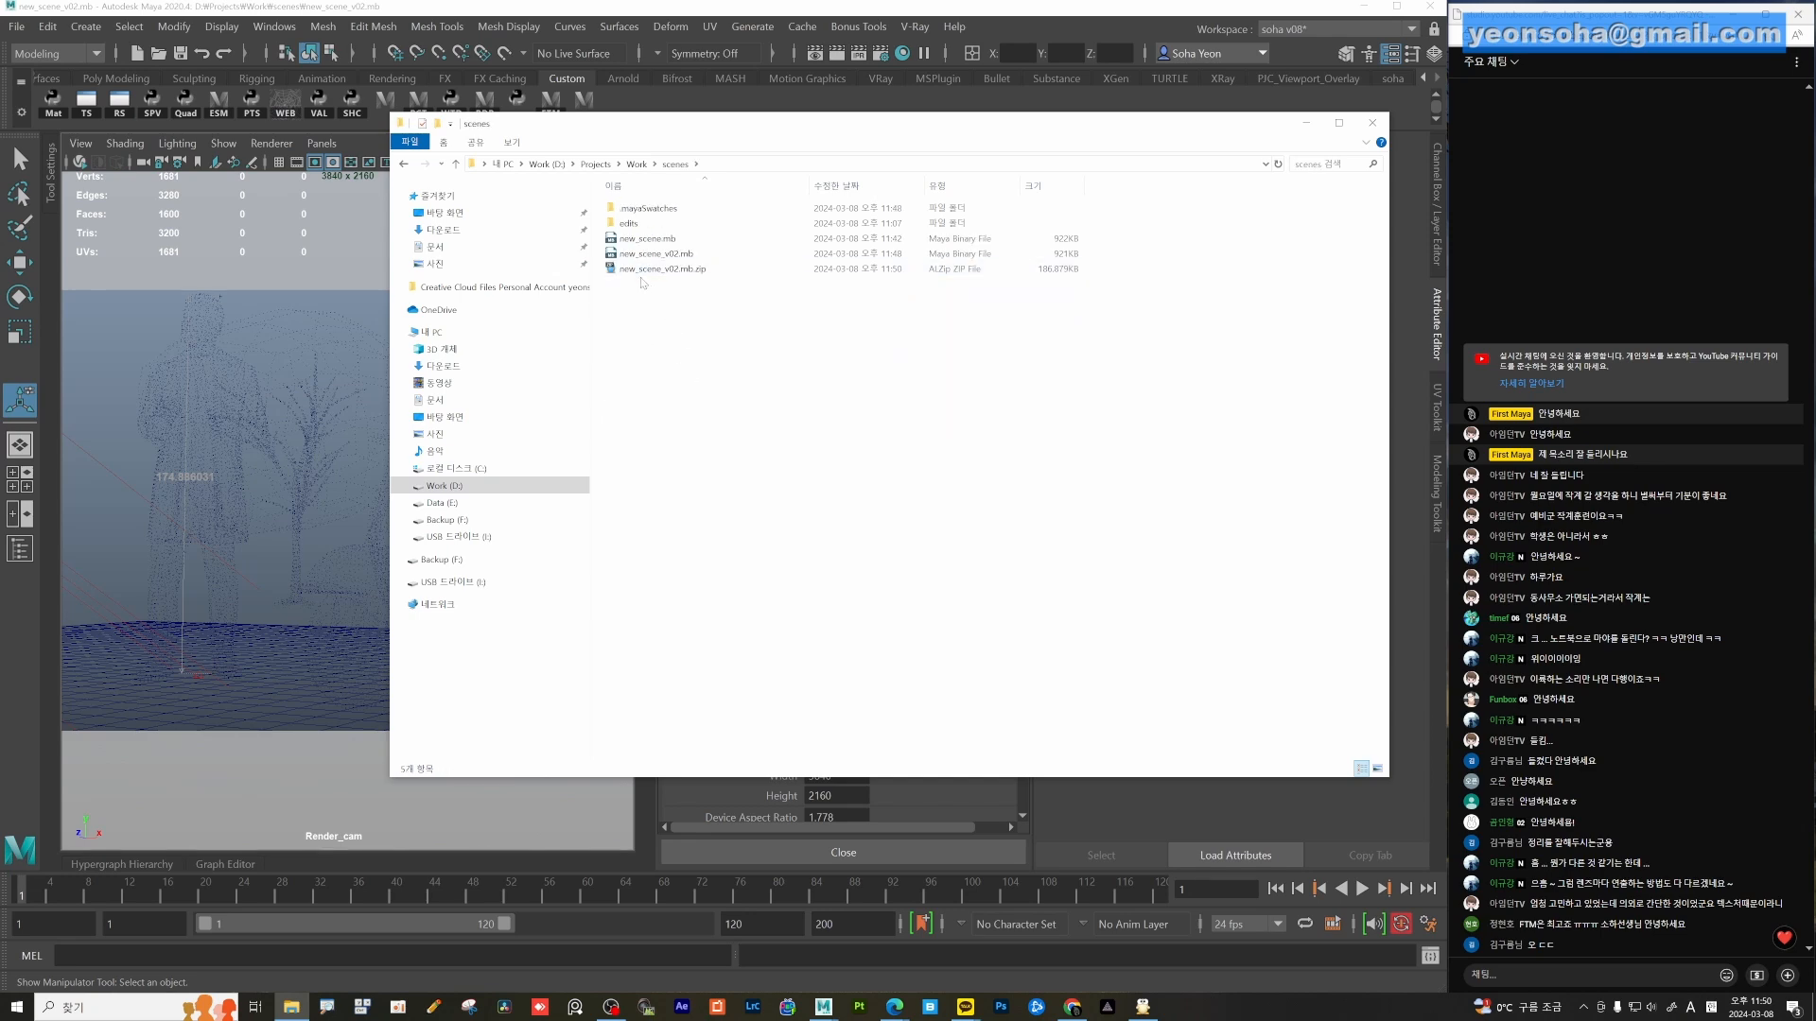
click(649, 270)
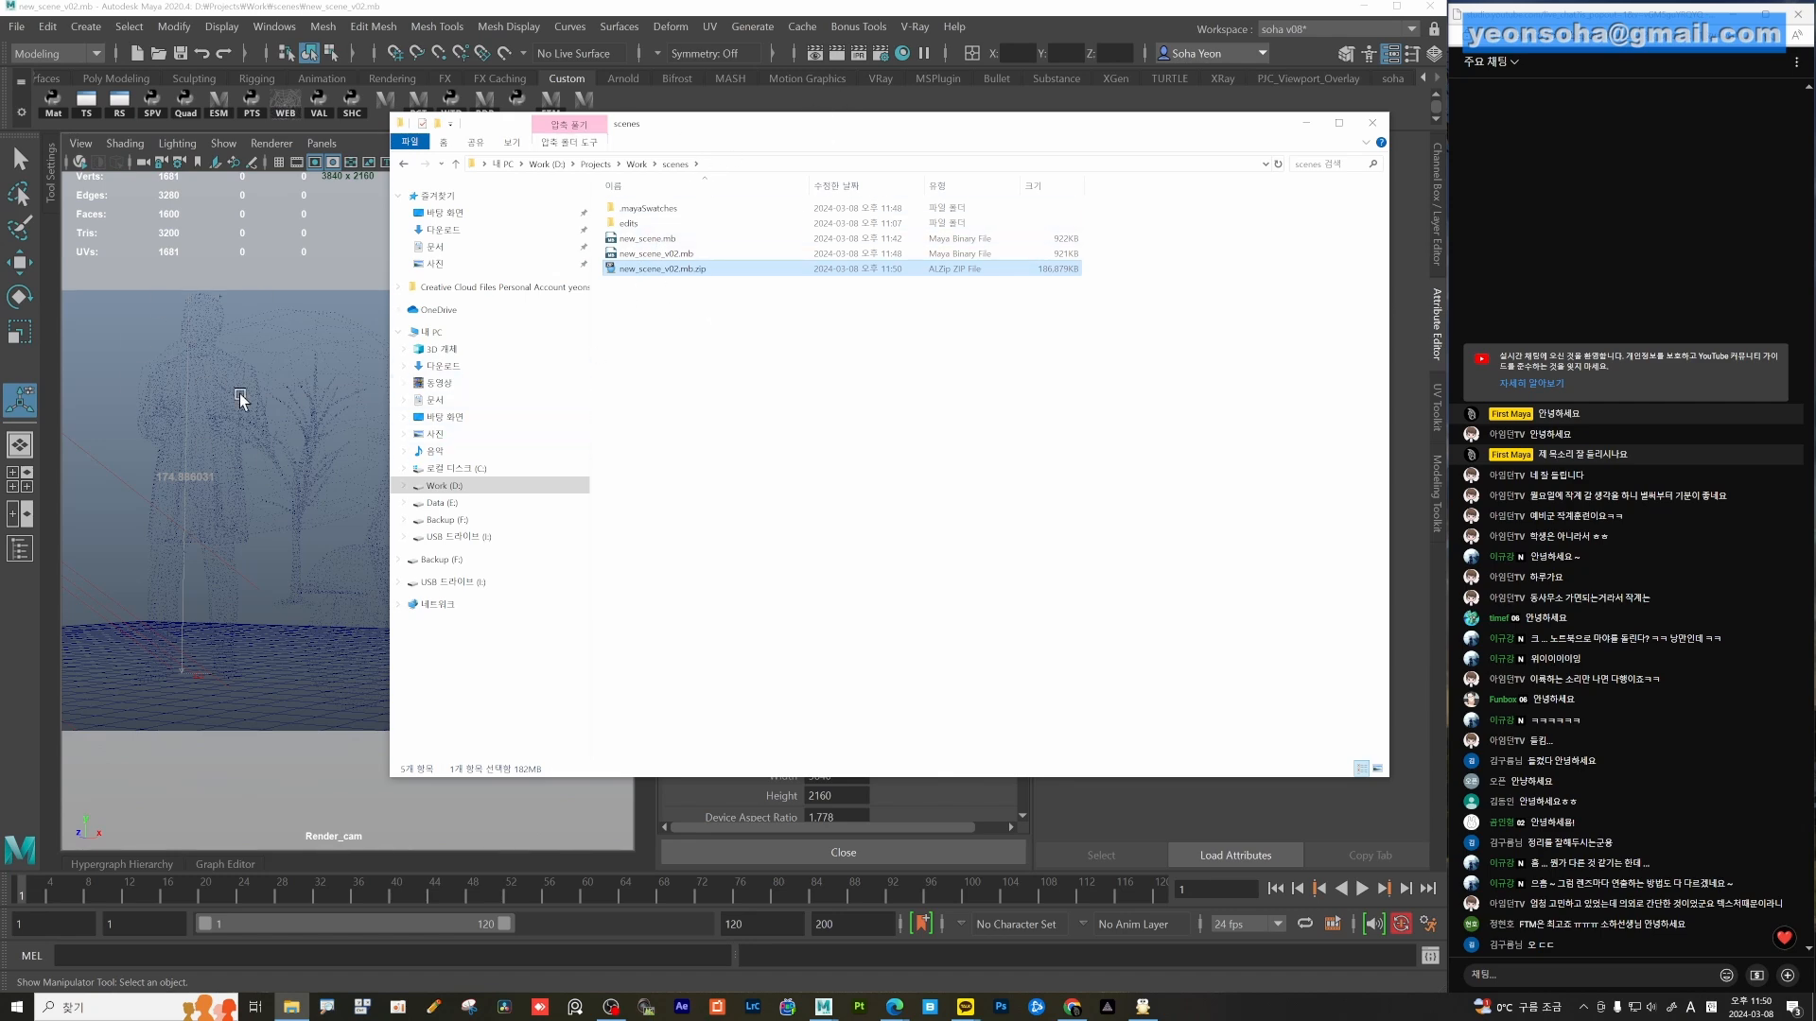
right_click(675, 273)
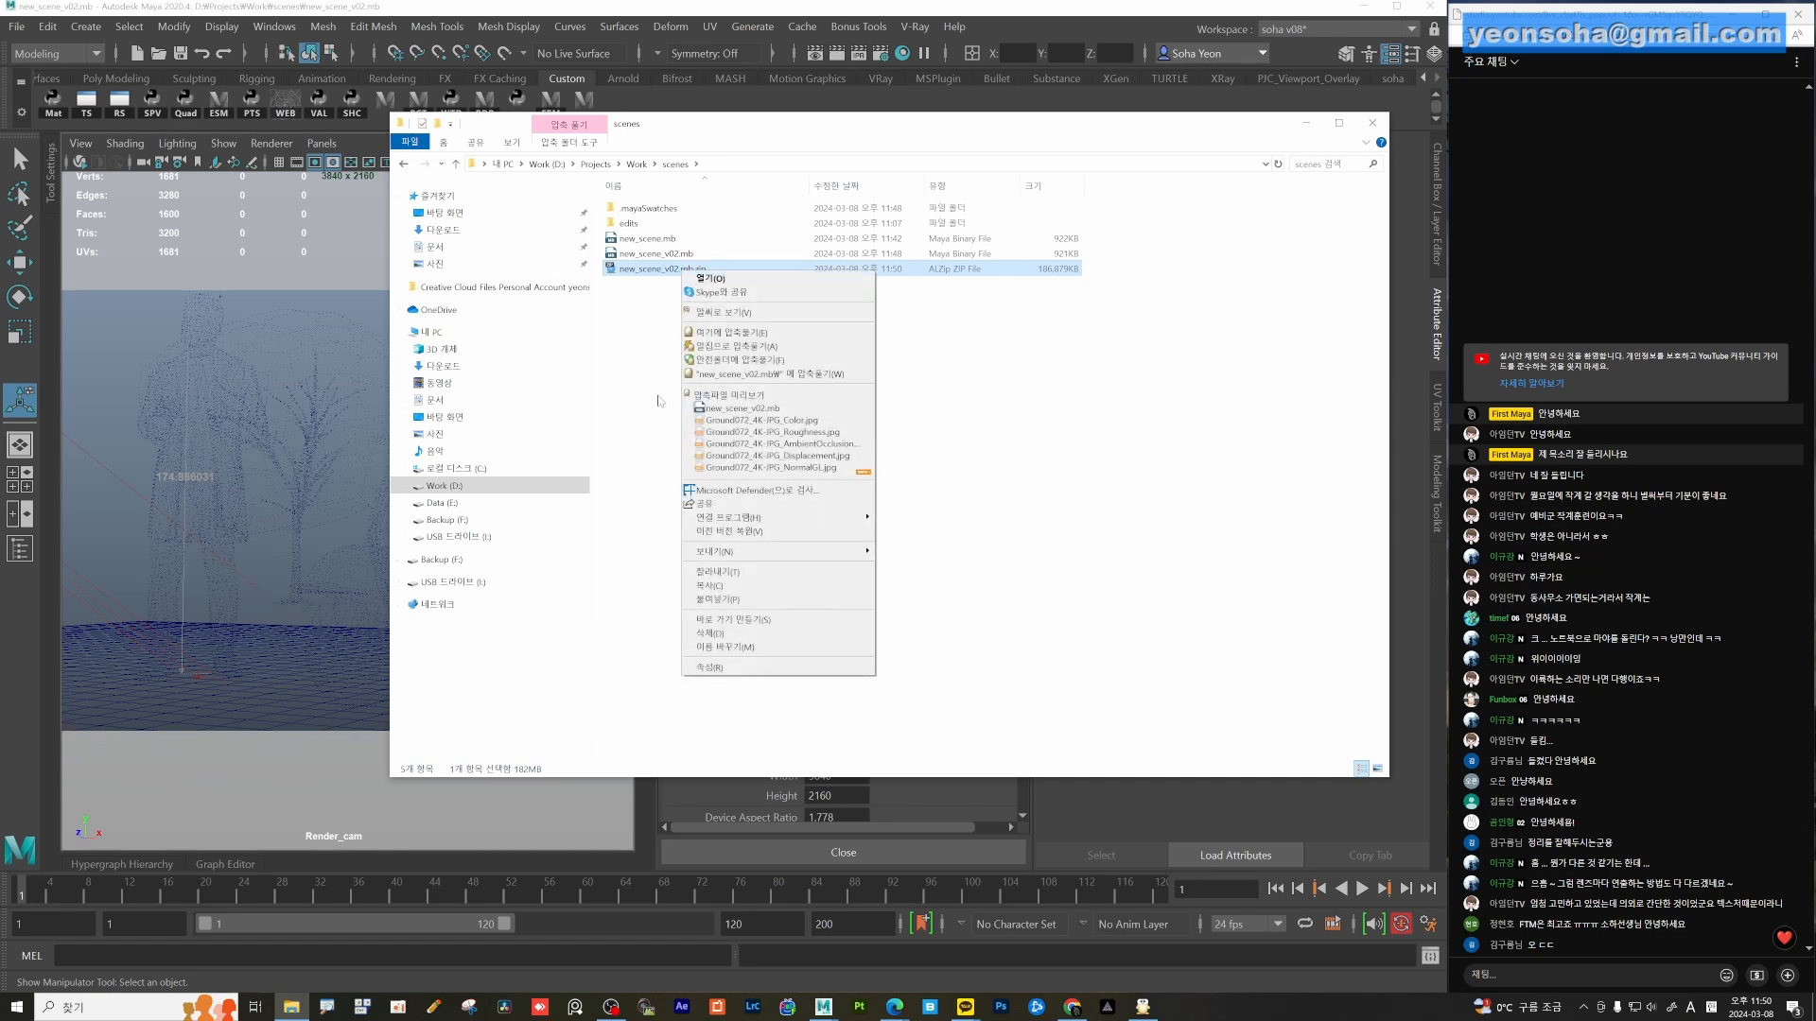
click(659, 401)
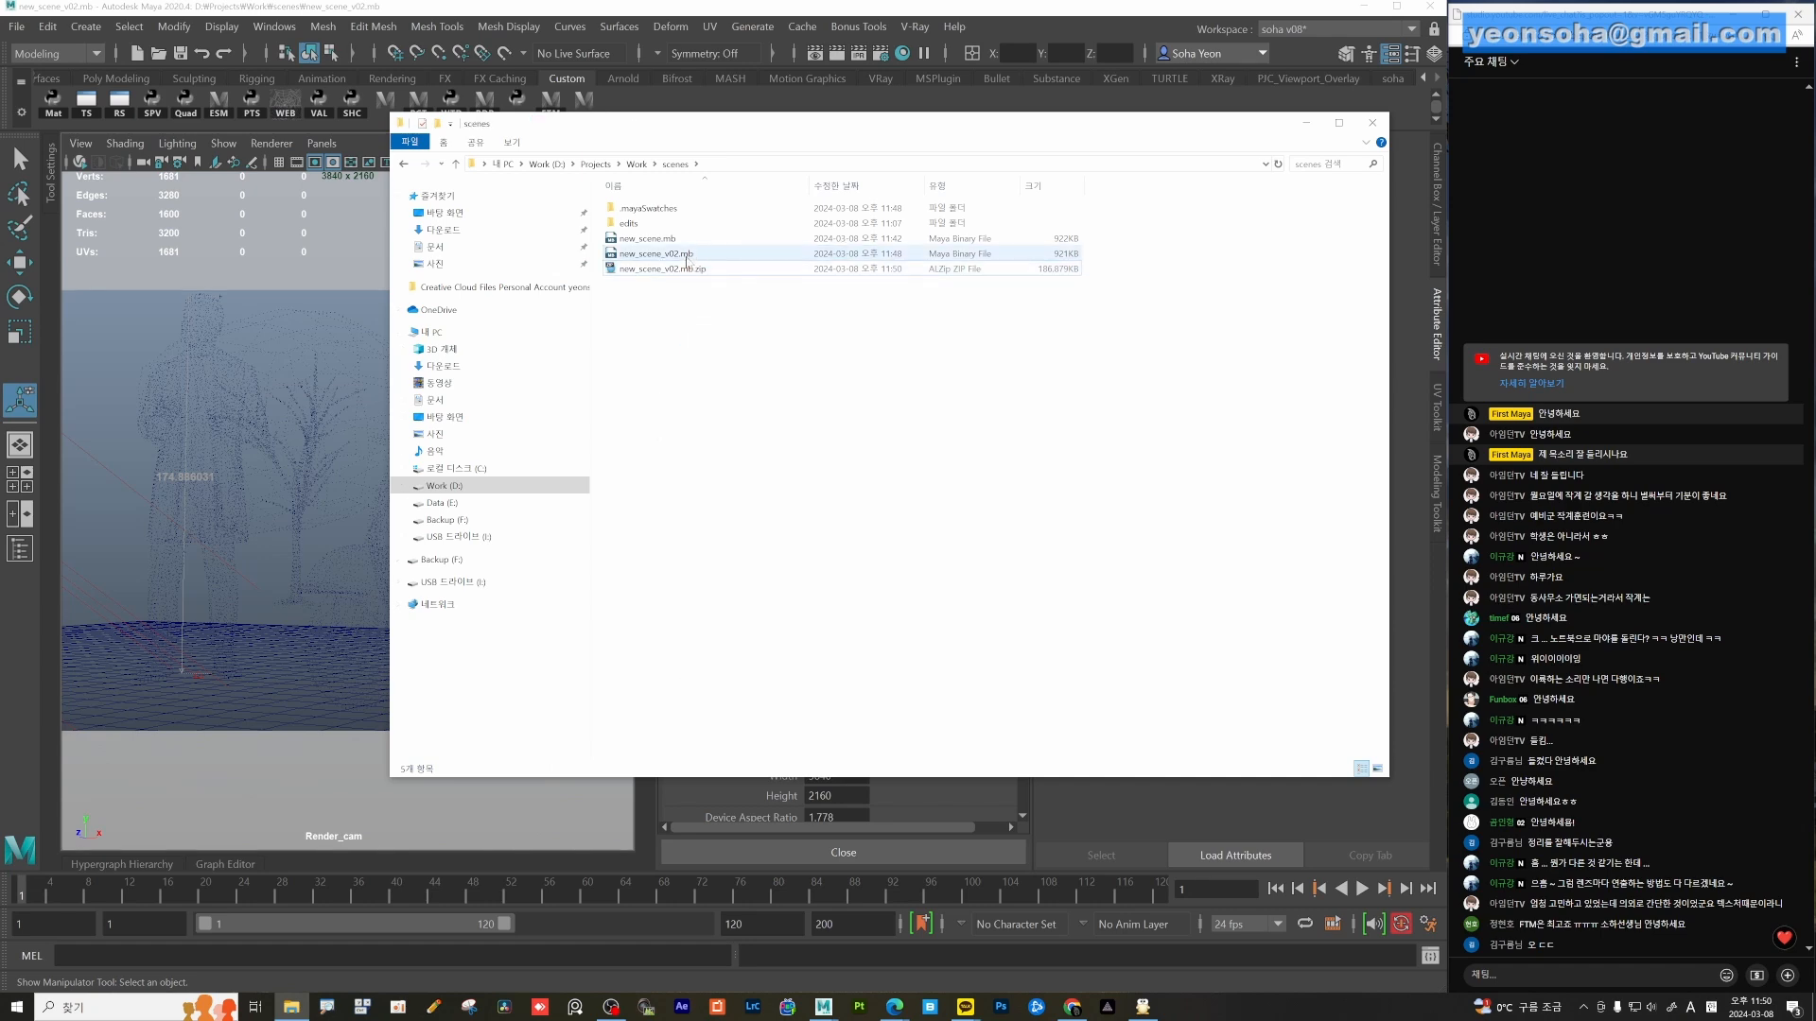
Rename the scene archive as new_scene_v02.zip.
click(690, 271)
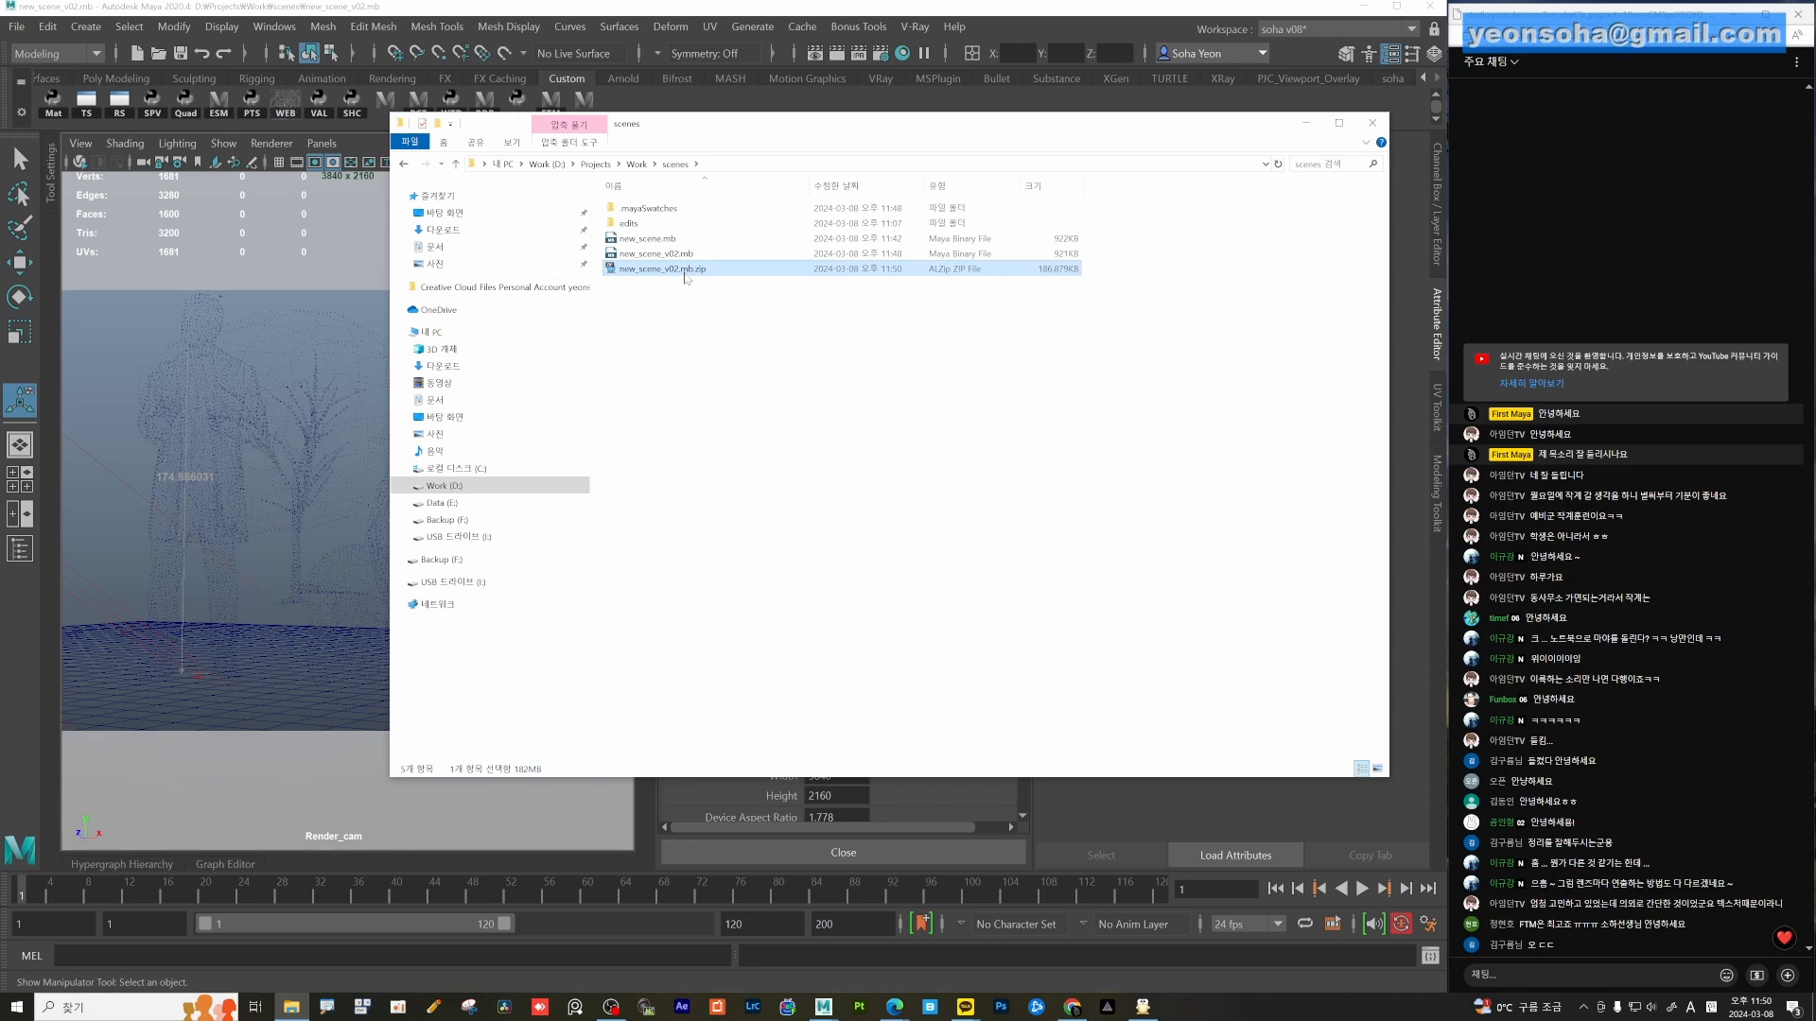
right_click(681, 276)
click(636, 321)
click(655, 272)
key(Right)
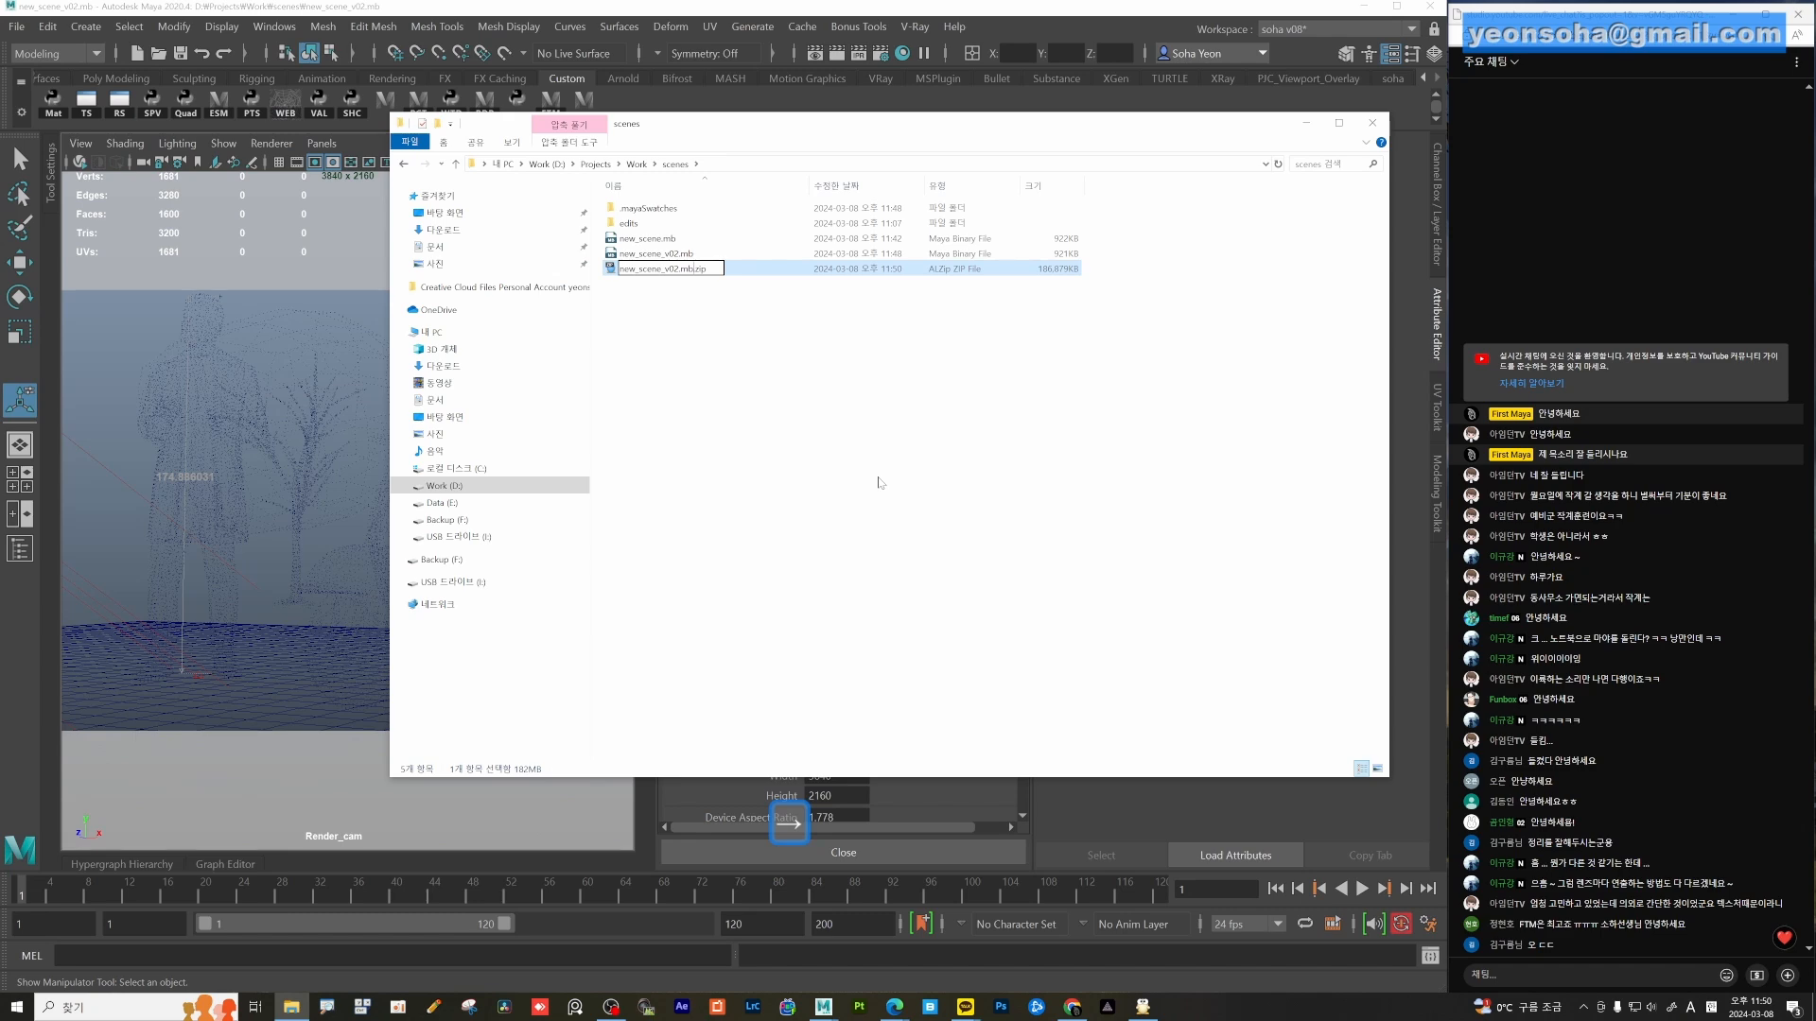
key(BackSpace)
key(BackSpace)
key(BackSpace)
key(Return)
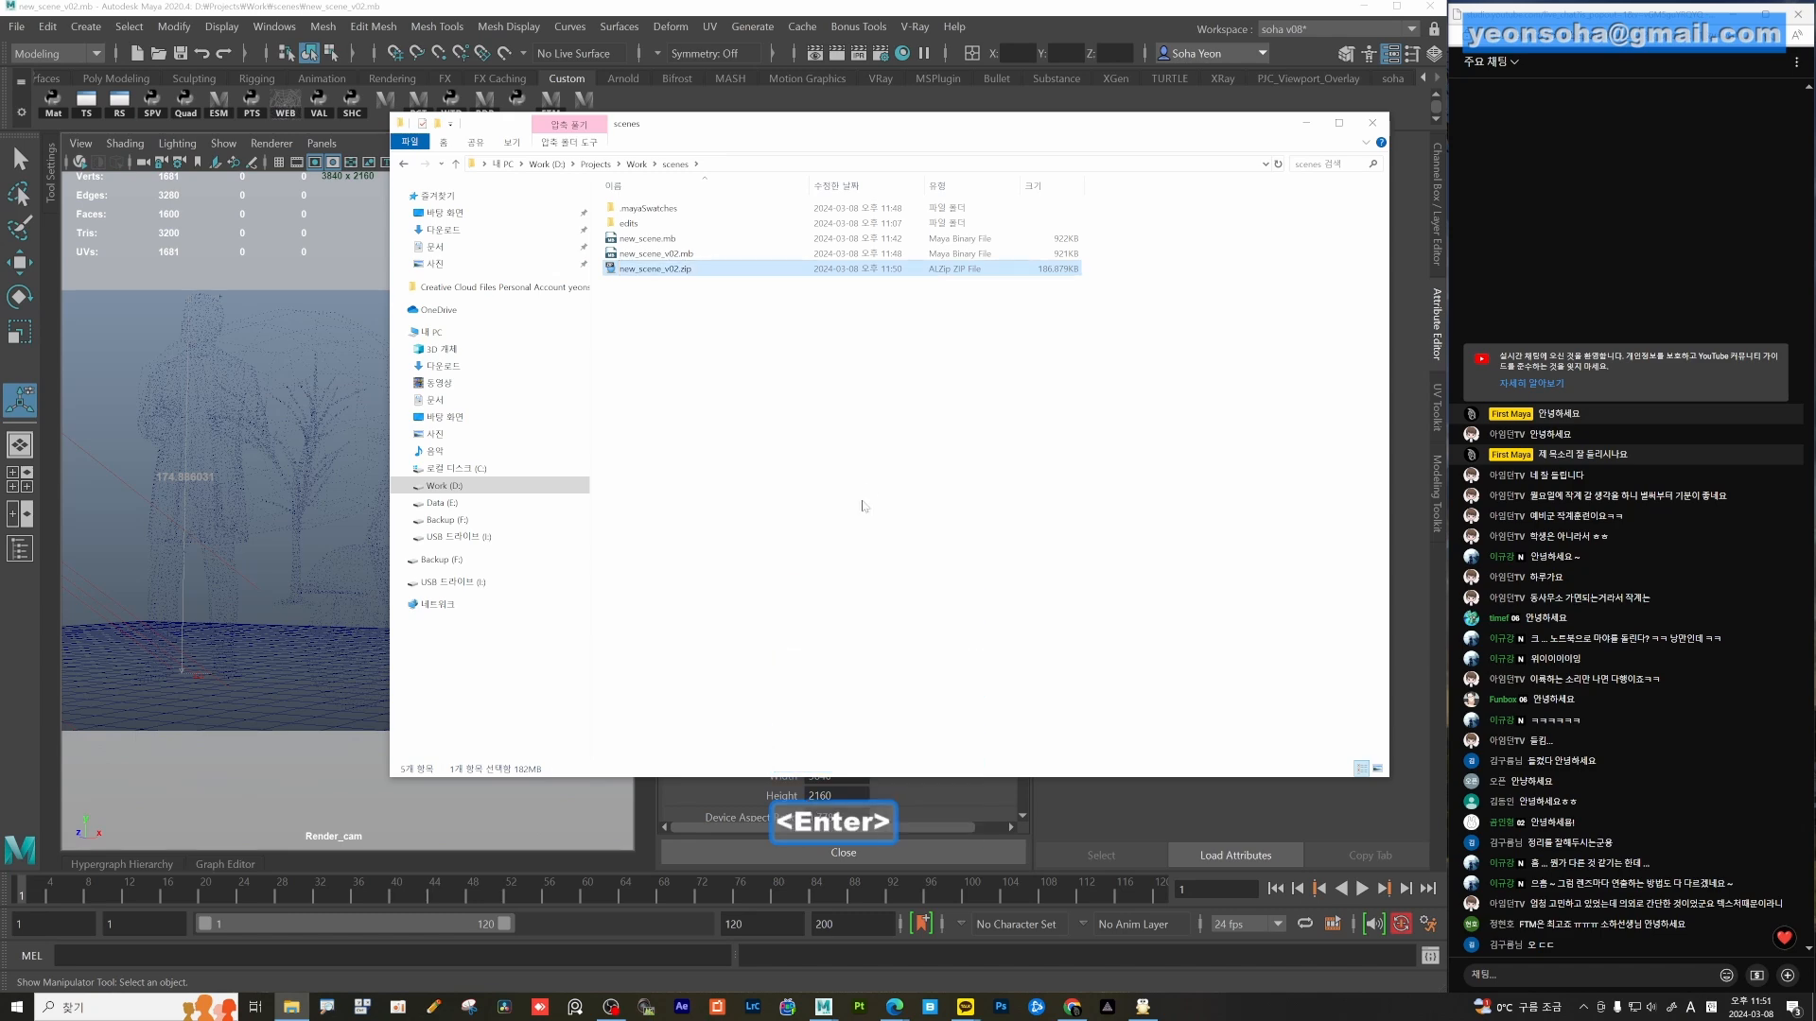
Extract new_scene_v02.zip into its own new_scene_v02 folder, delete the zip and close the extraction report.
right_click(651, 276)
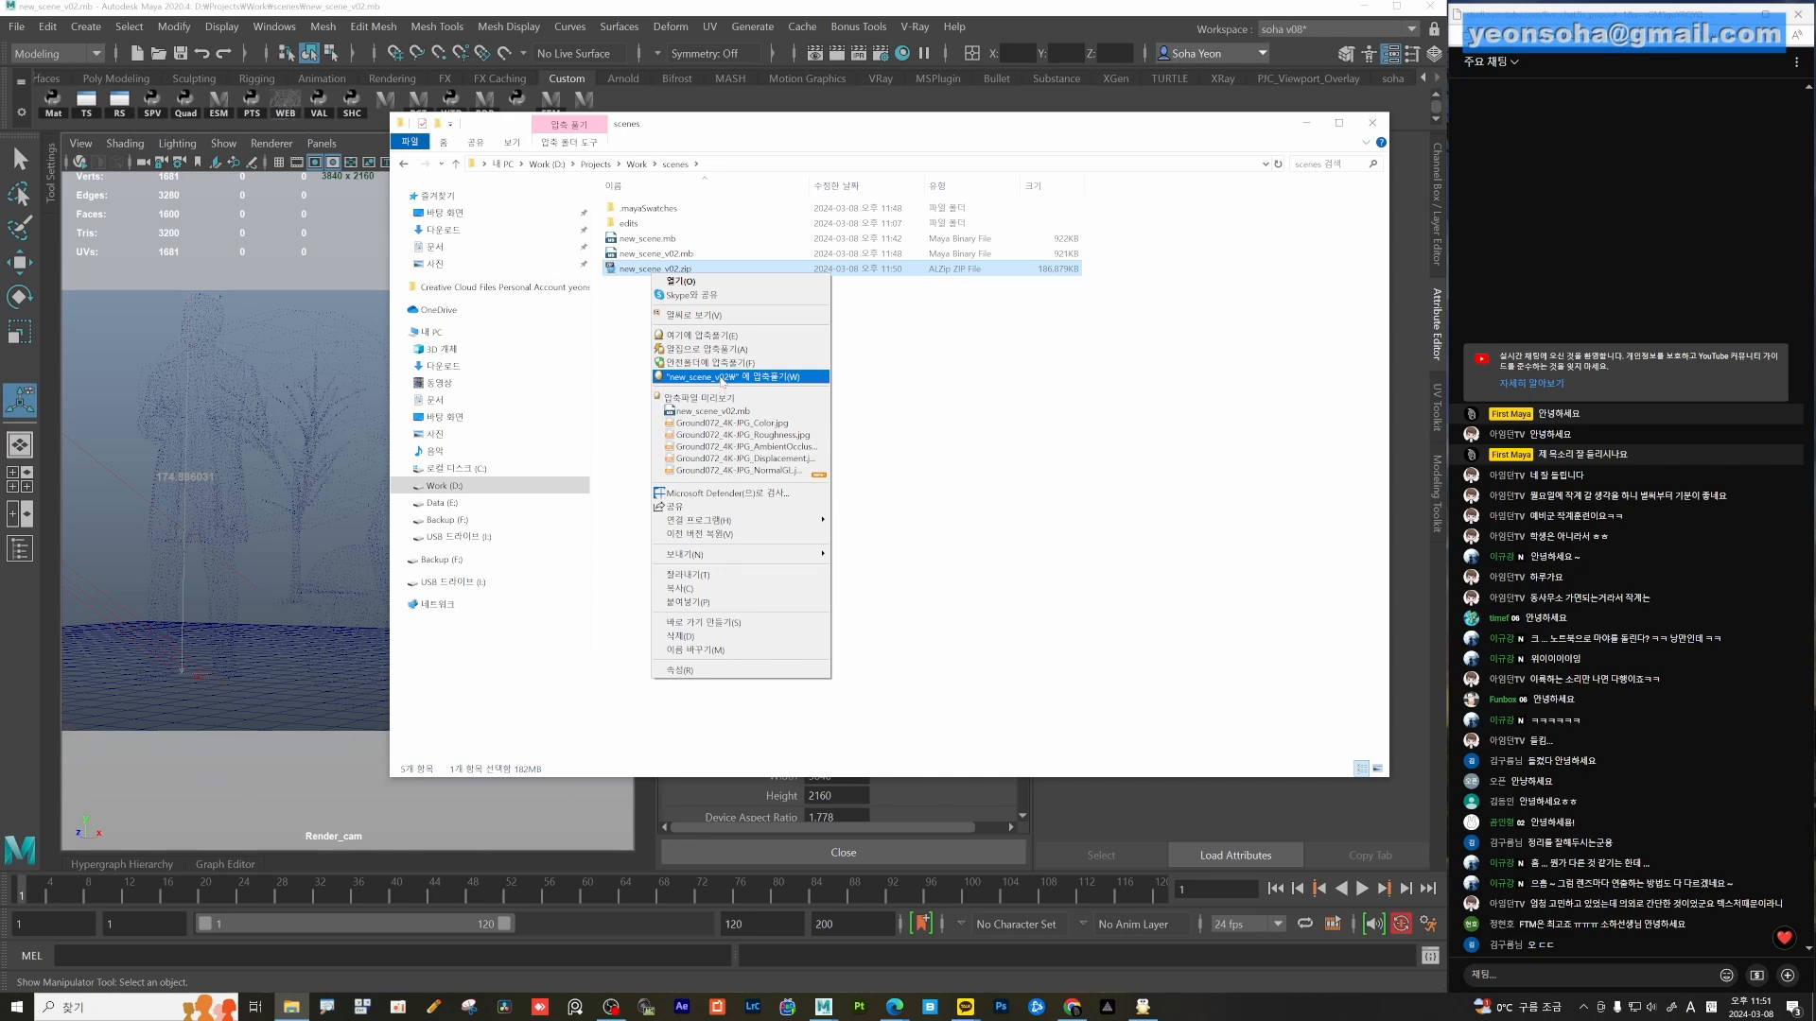
click(722, 377)
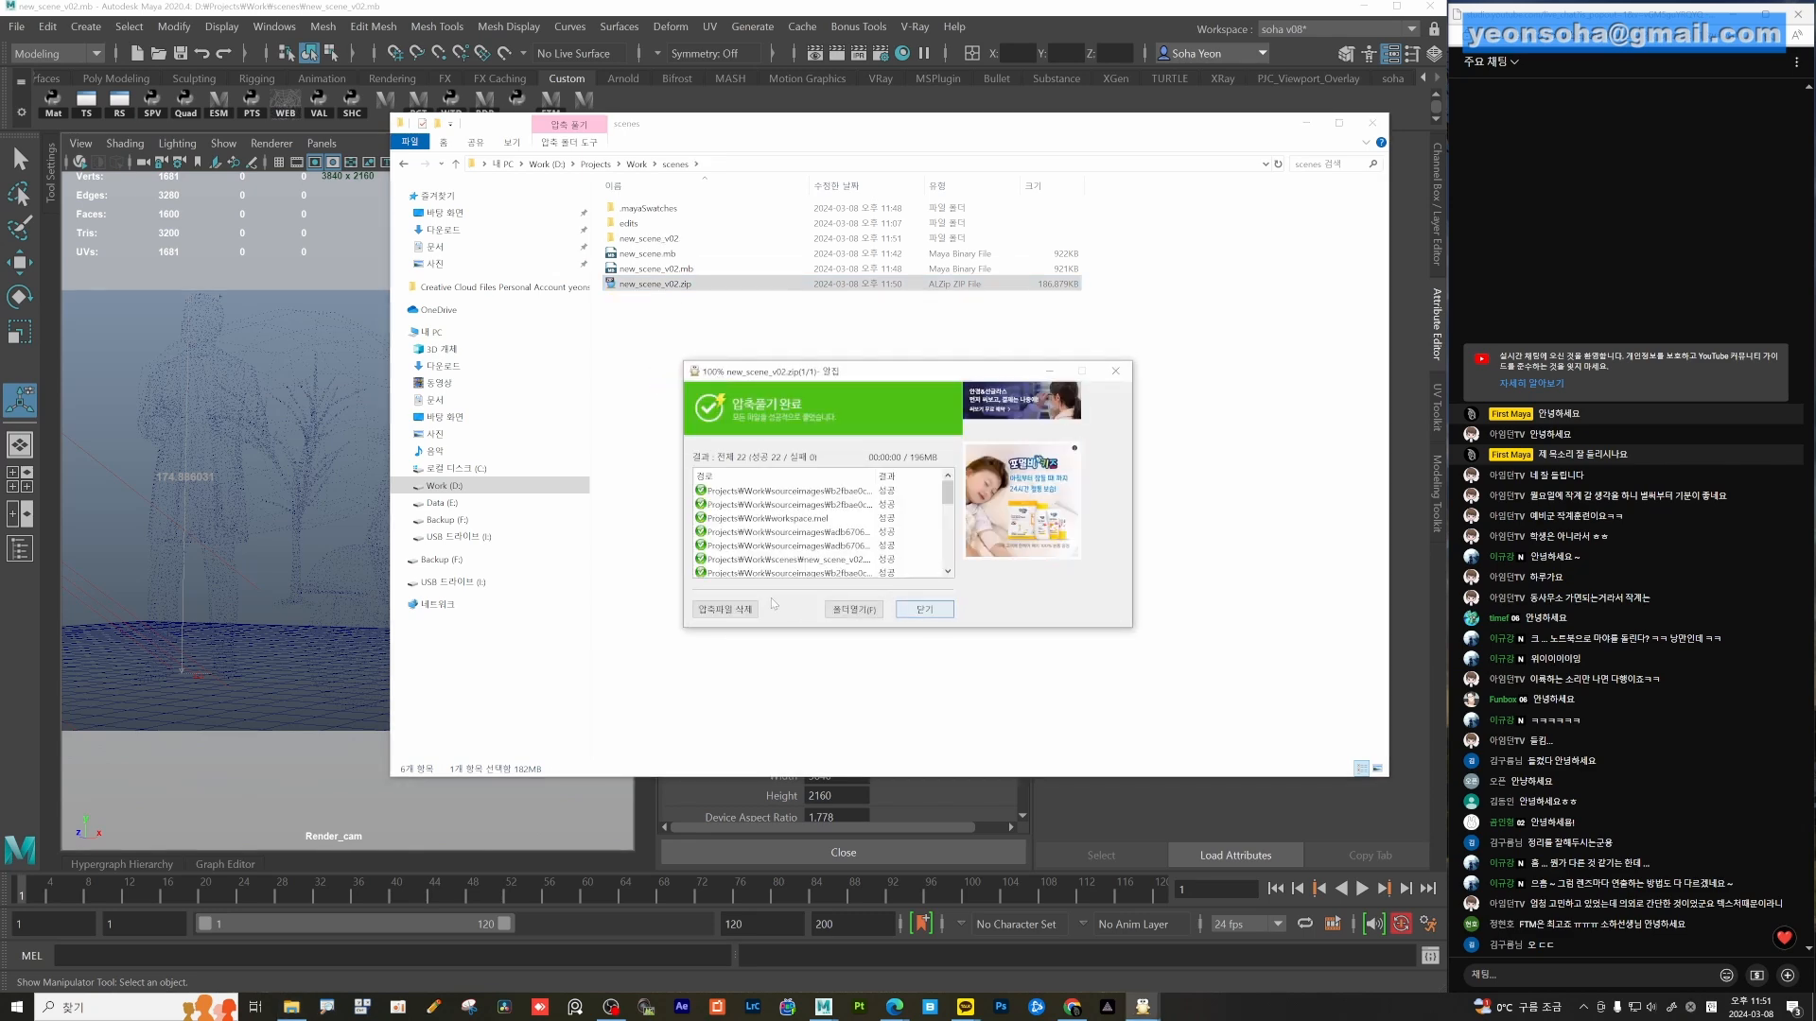
click(726, 610)
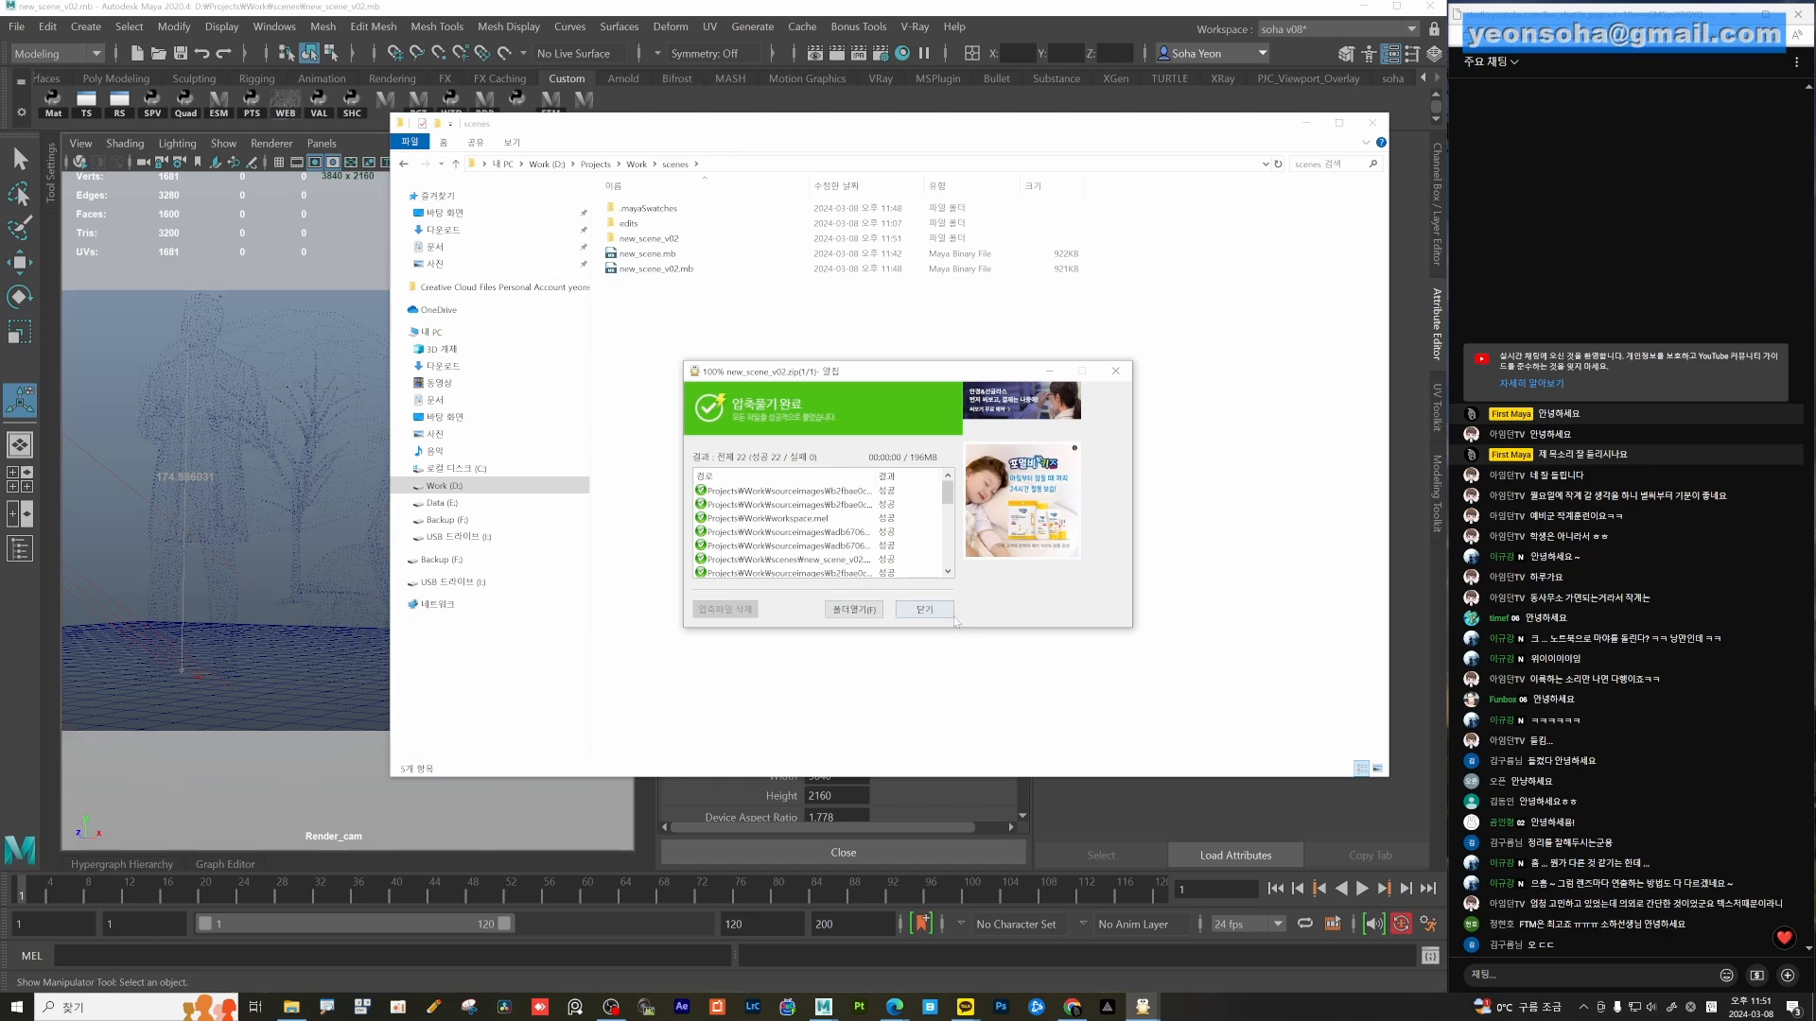
click(923, 610)
Examine the scenes and sourceimages folders inside the extracted archive's Projects\Work folder.
double_click(649, 238)
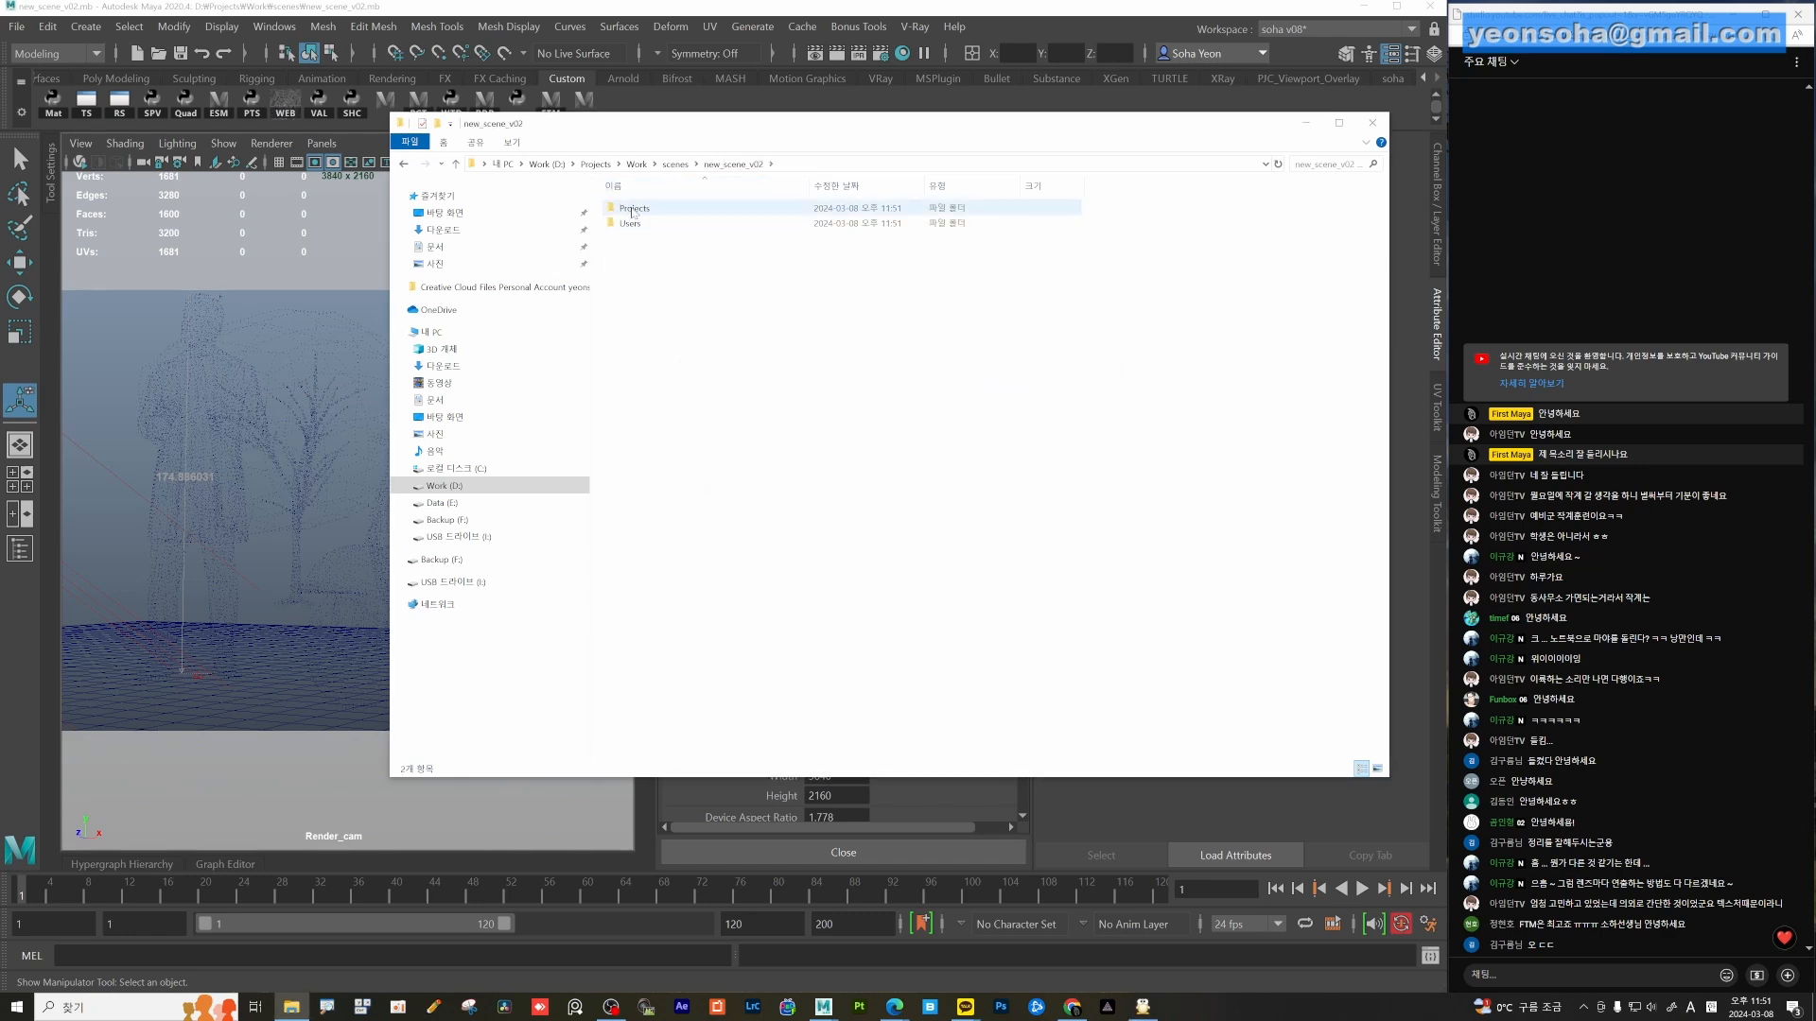
click(634, 209)
double_click(634, 209)
double_click(634, 210)
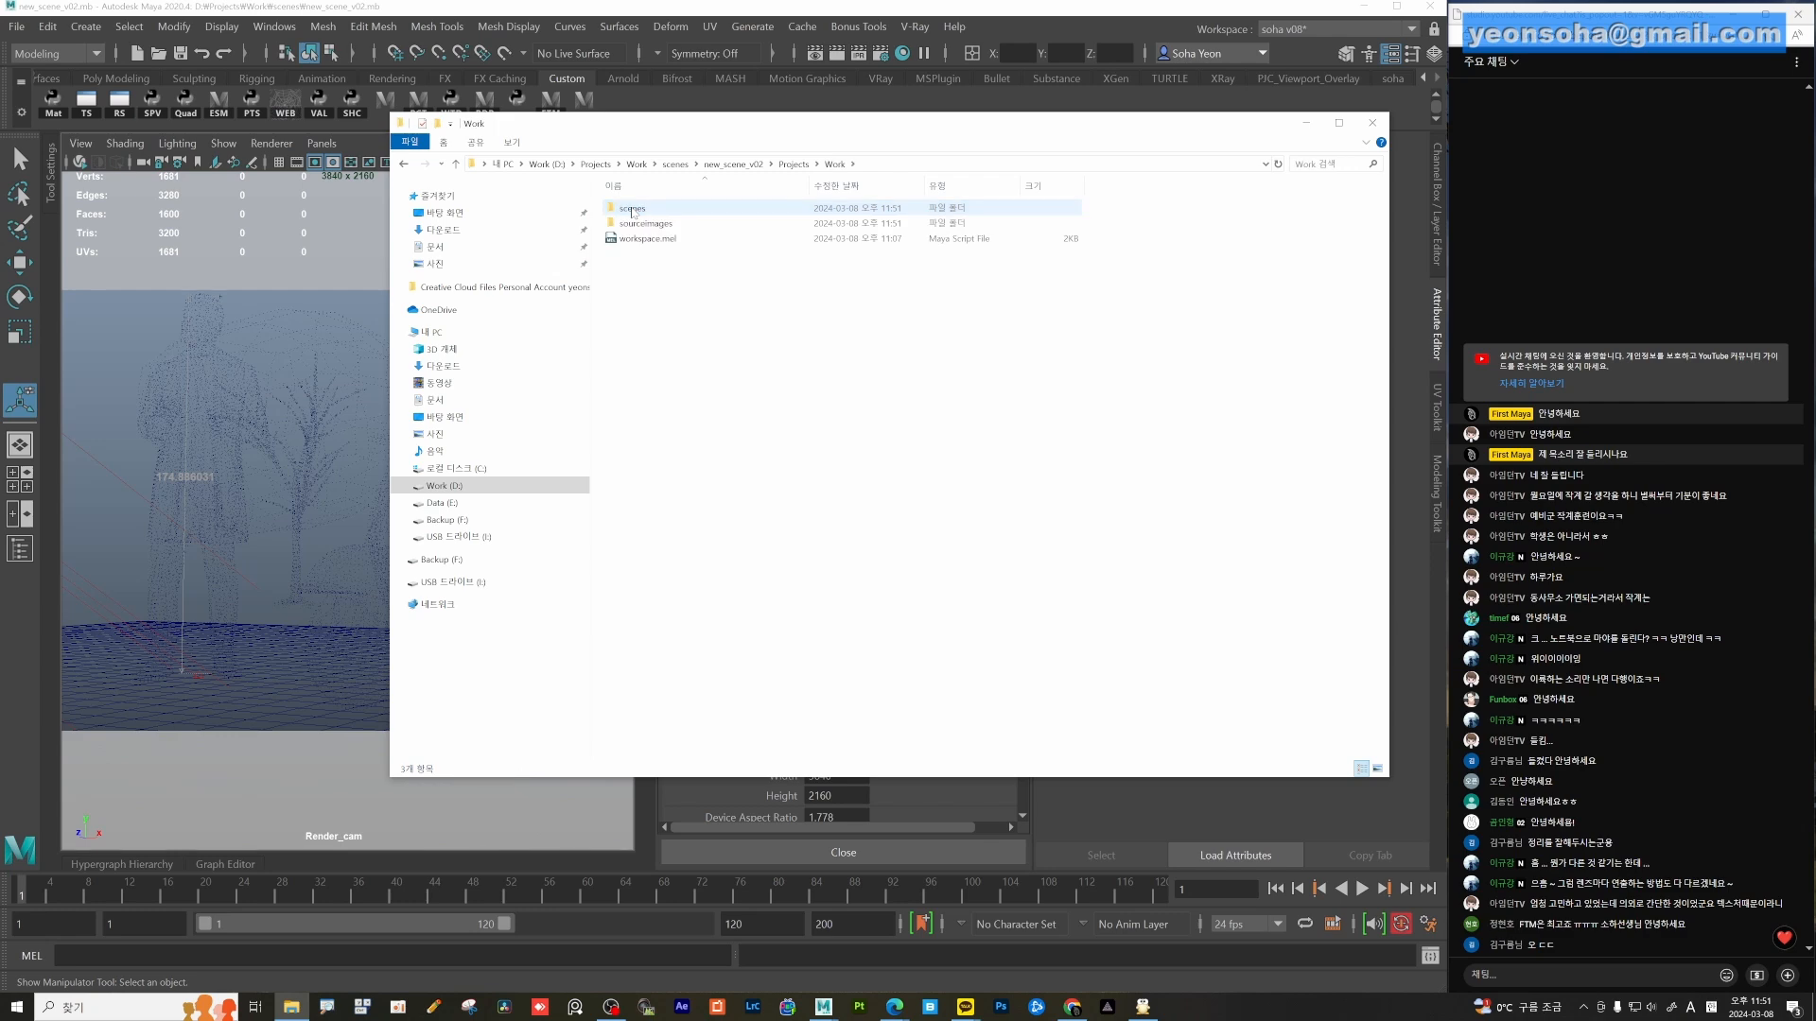
double_click(634, 210)
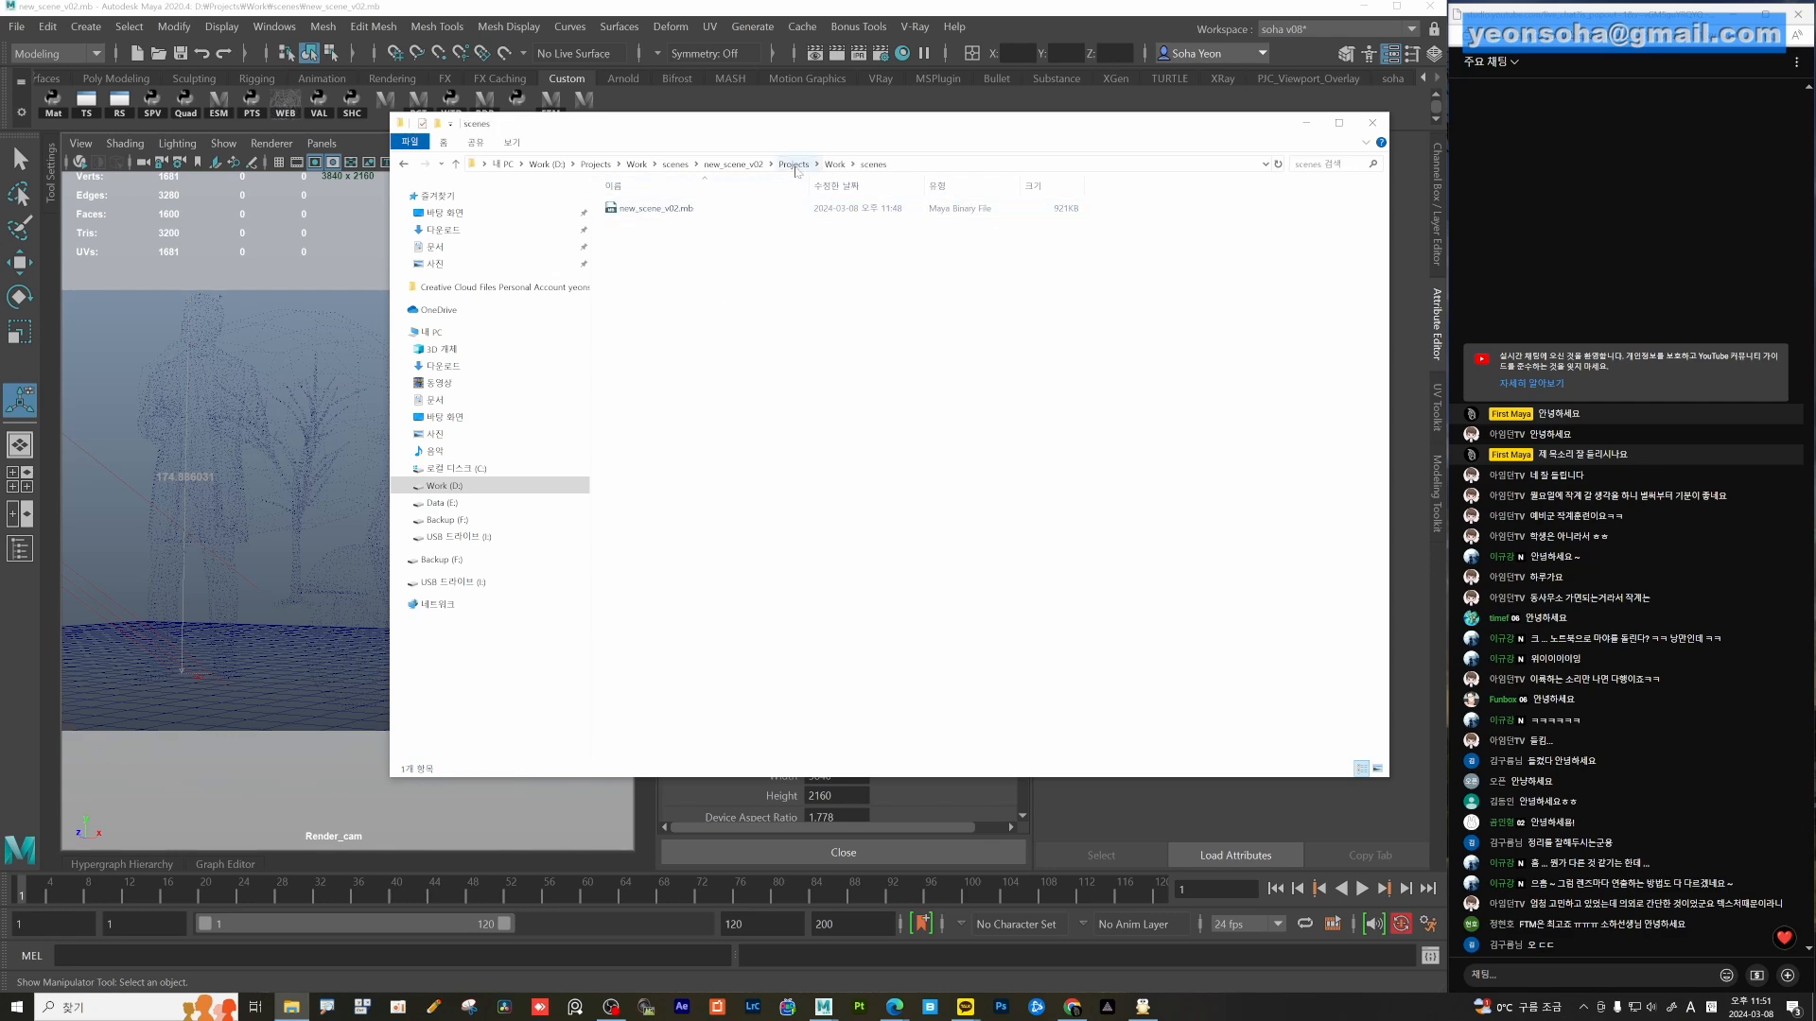
click(835, 167)
double_click(680, 223)
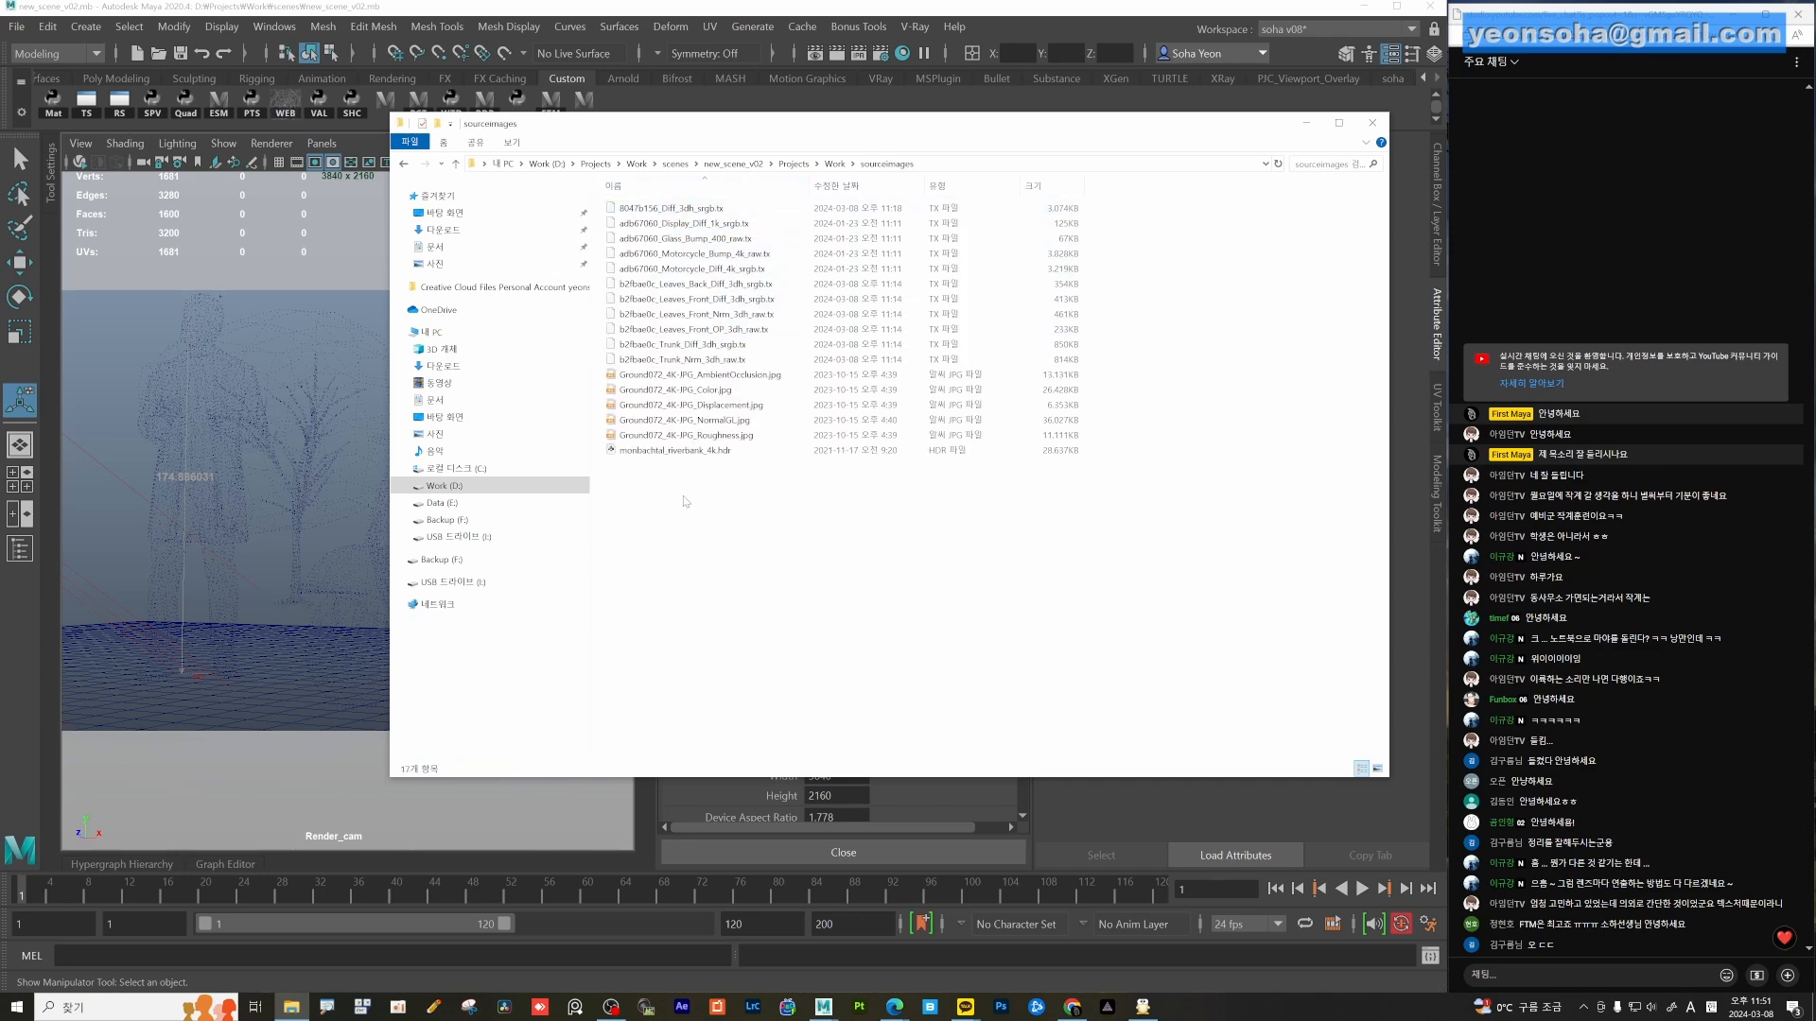
Trace the extracted Users folder through Chaos Cosmos\Packages\3D_Models\People to the standing figure's proxy file, and open another File Explorer window.
click(792, 166)
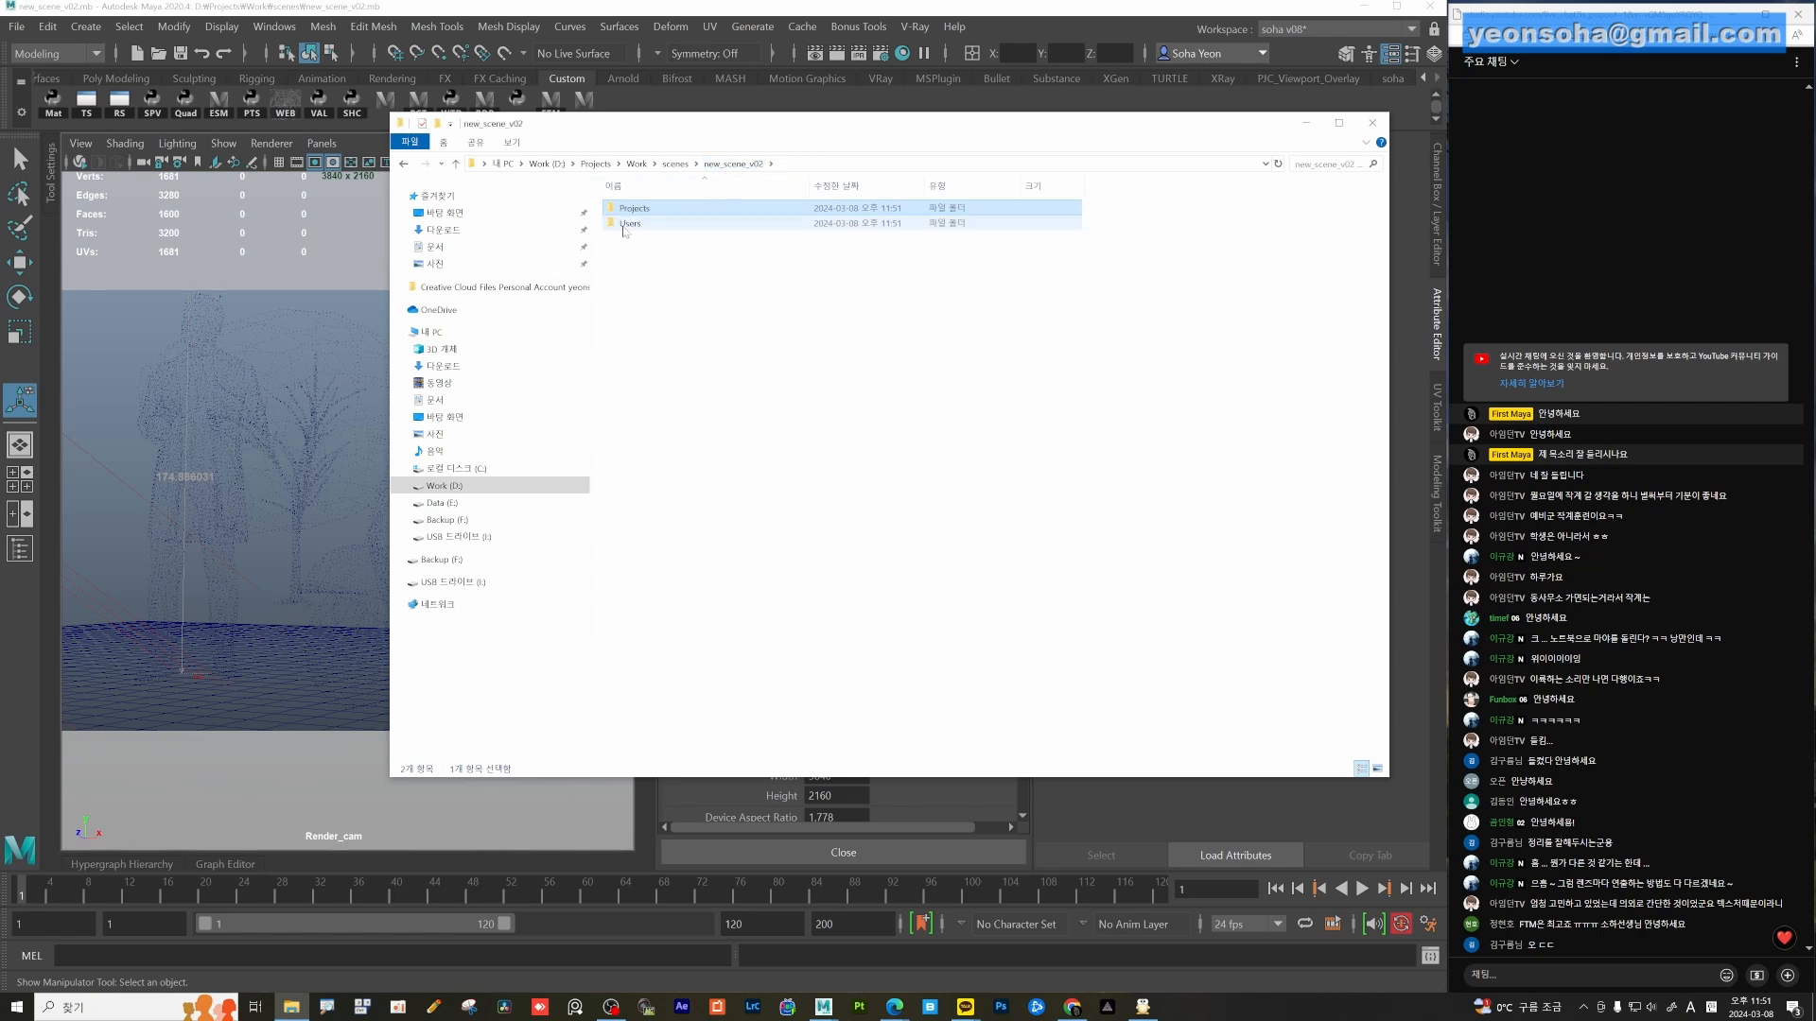
double_click(630, 223)
click(640, 209)
double_click(640, 208)
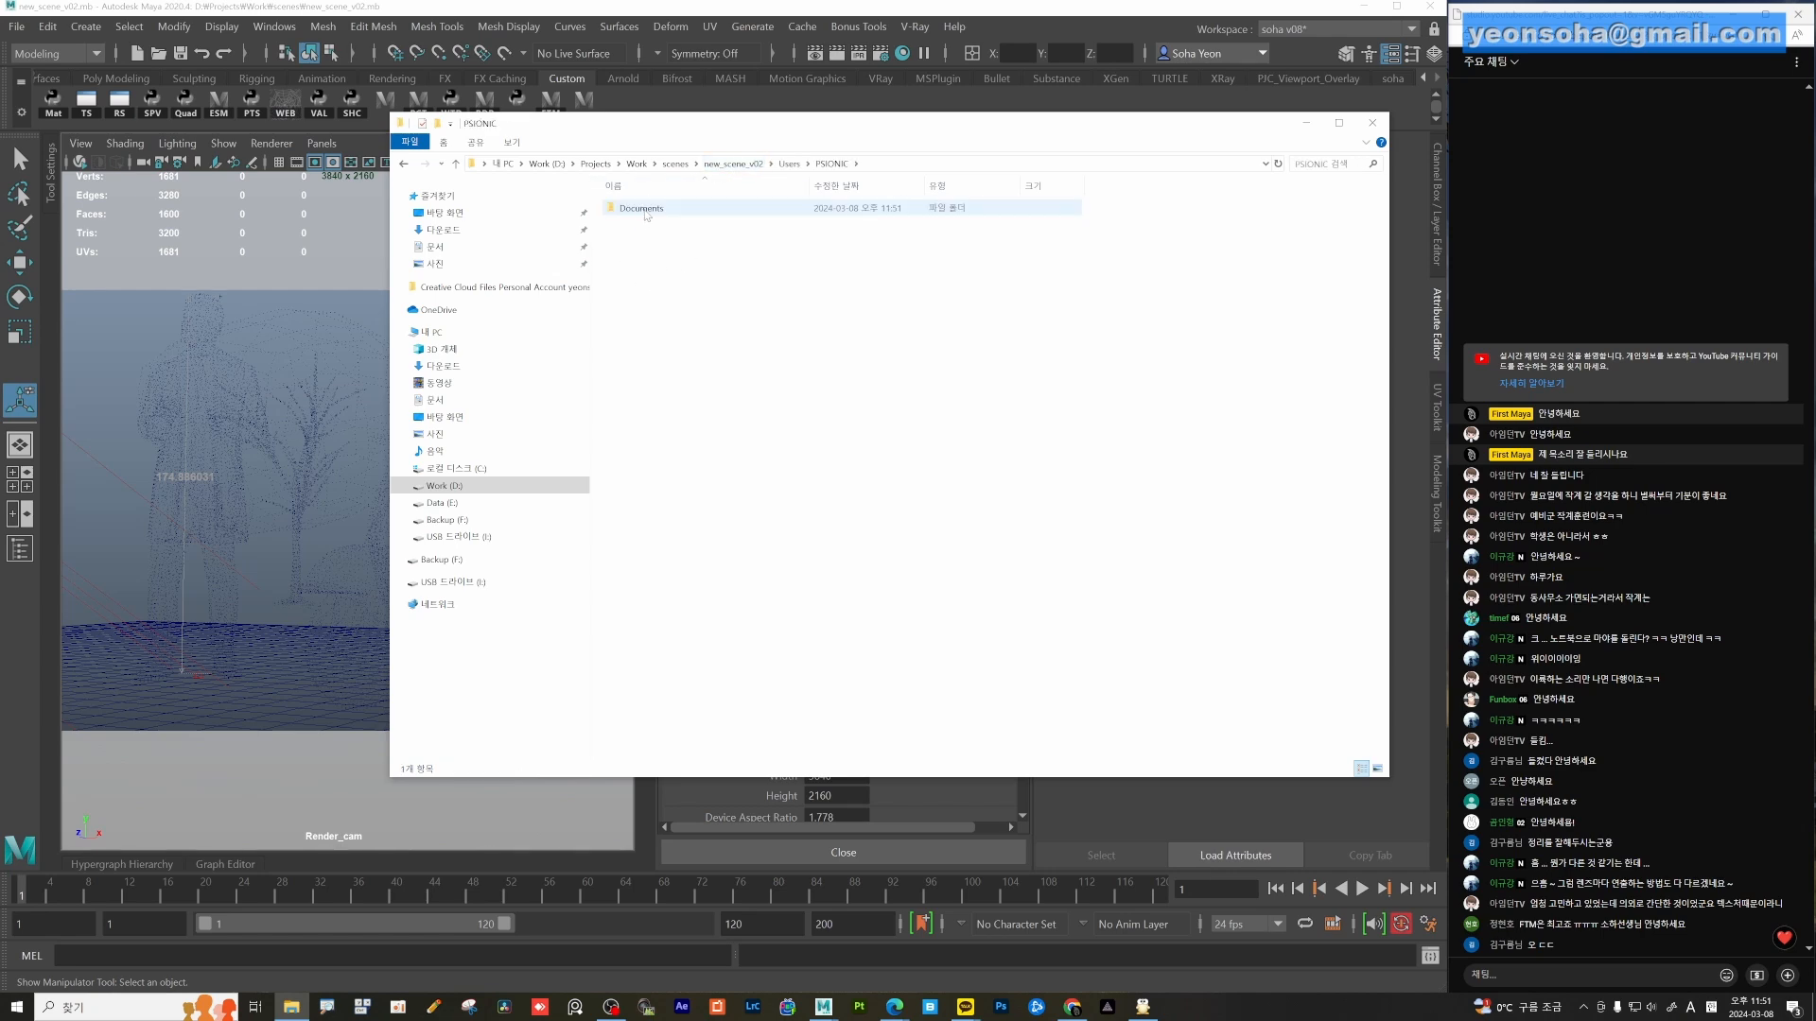
double_click(640, 208)
double_click(646, 209)
double_click(639, 209)
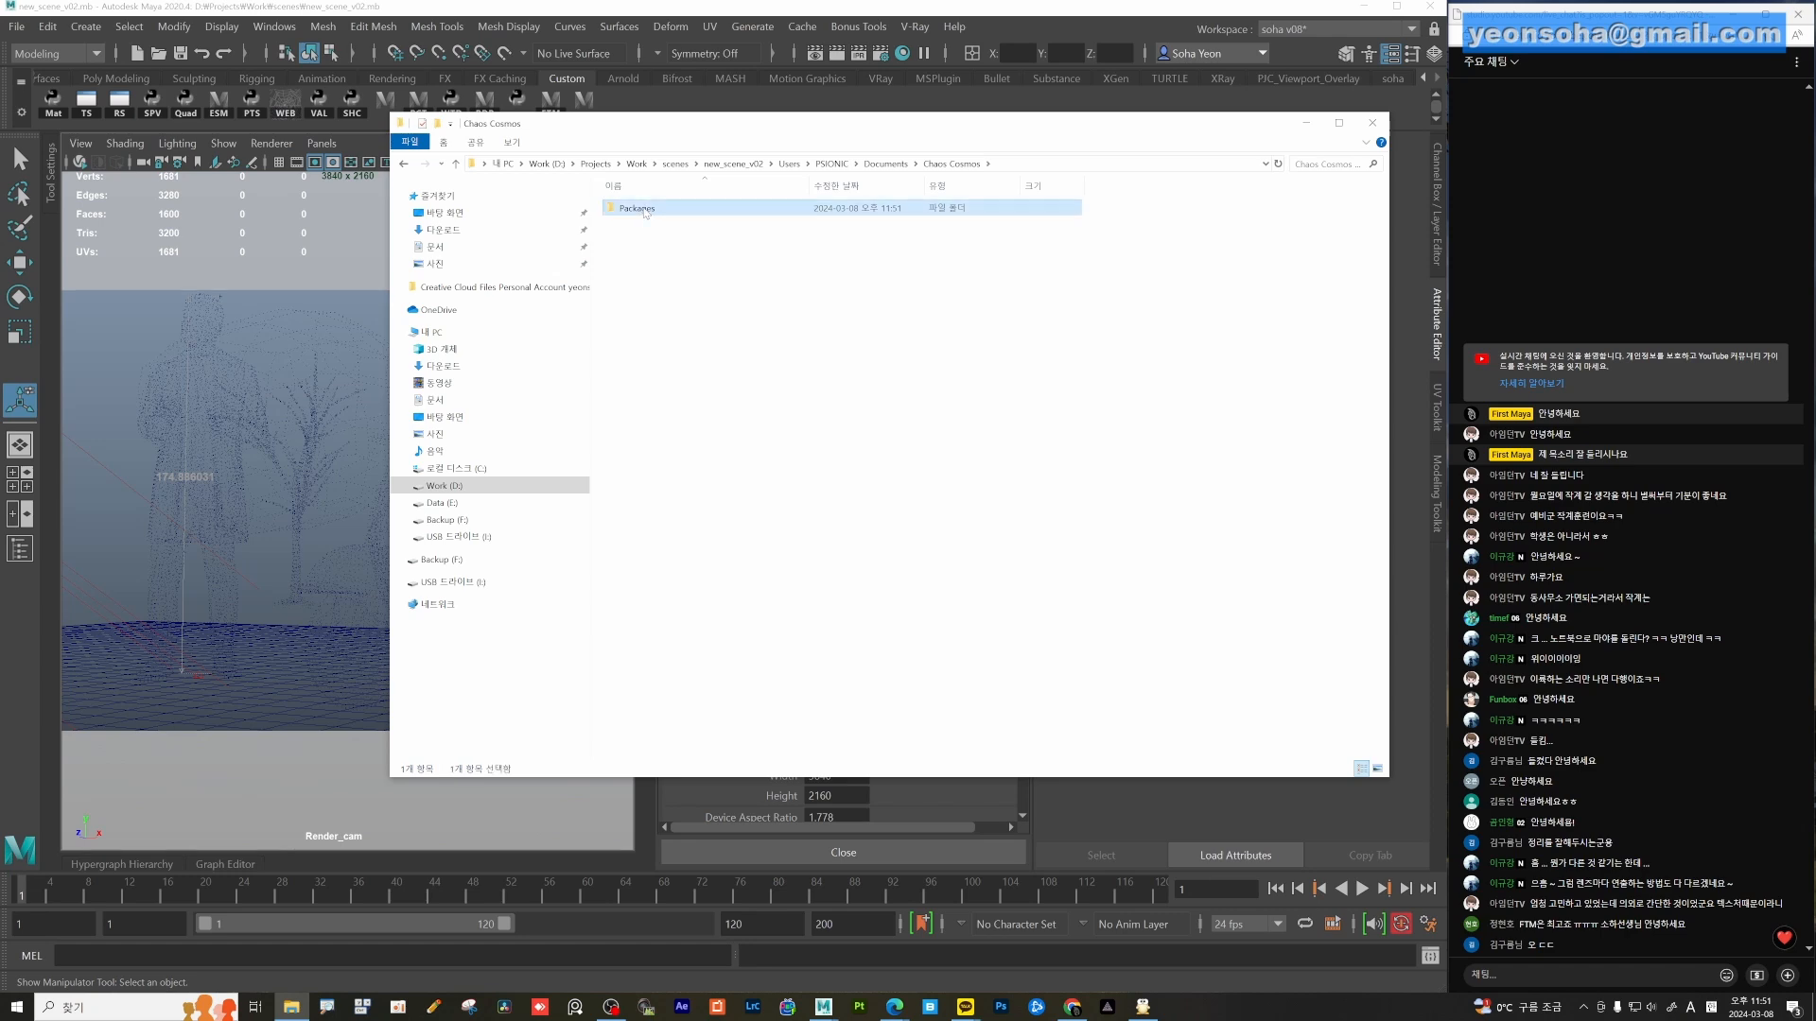
double_click(643, 210)
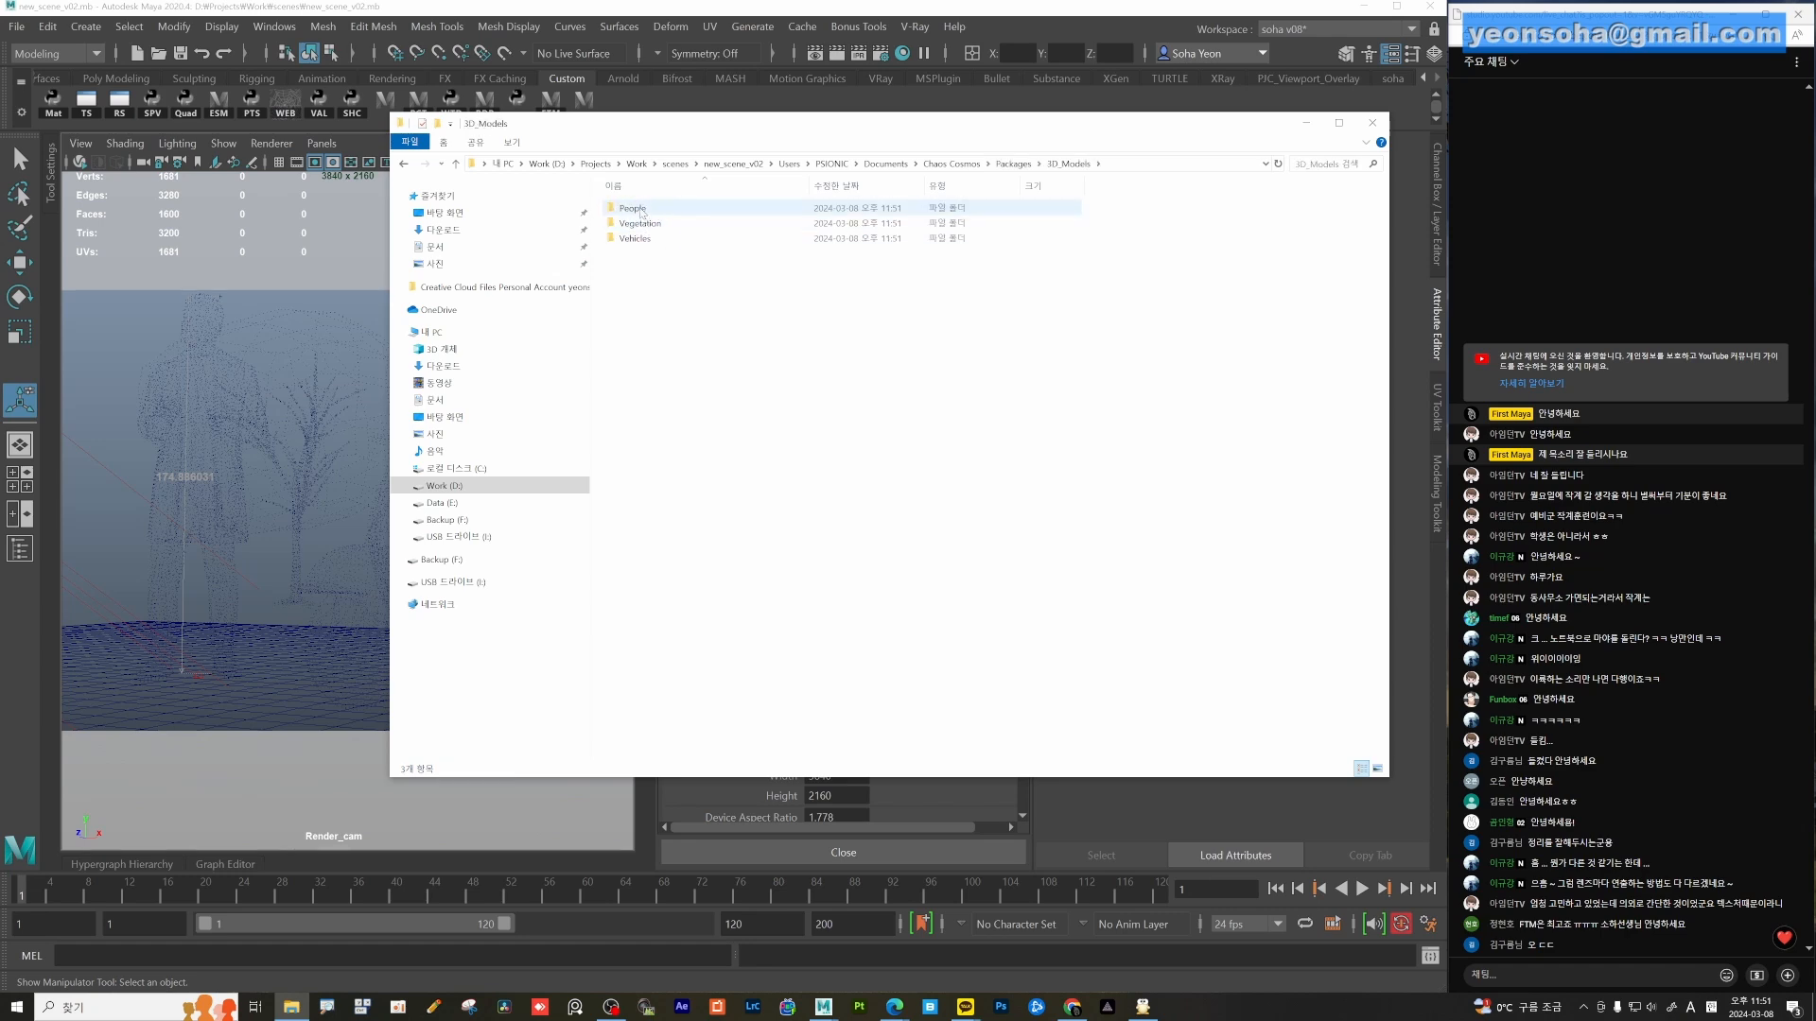
double_click(632, 208)
double_click(719, 209)
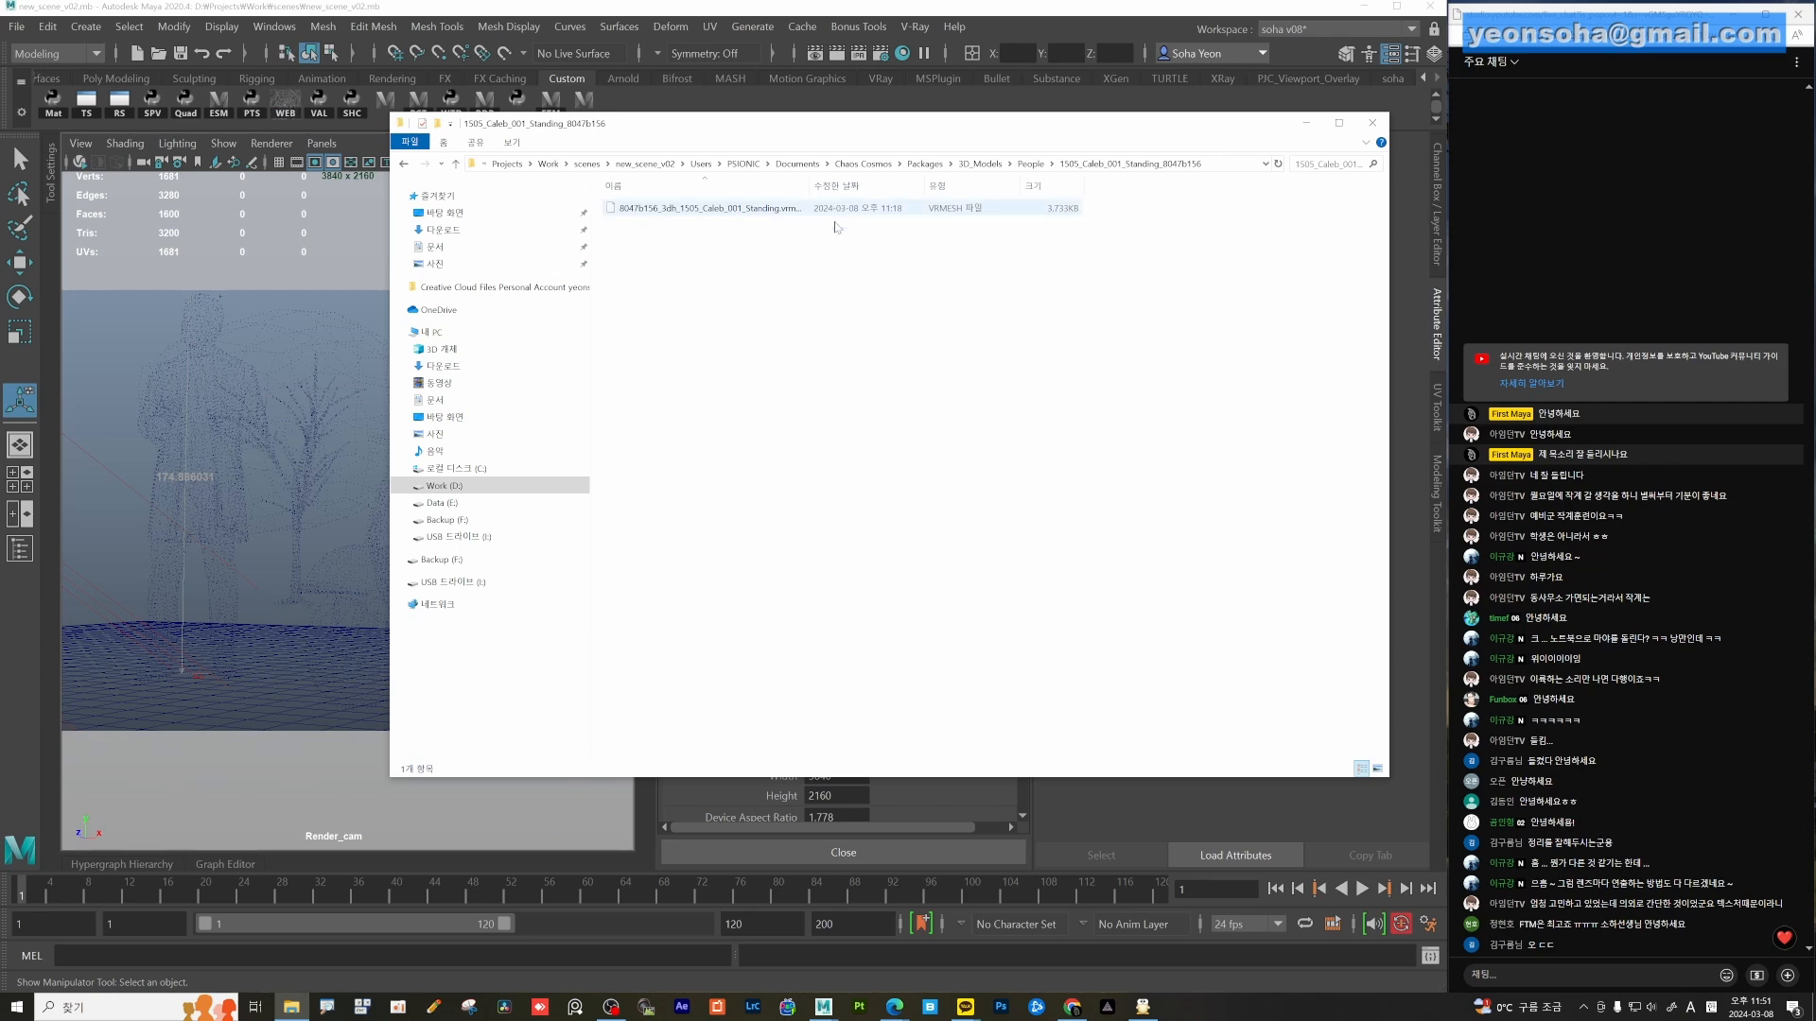
key(super+e)
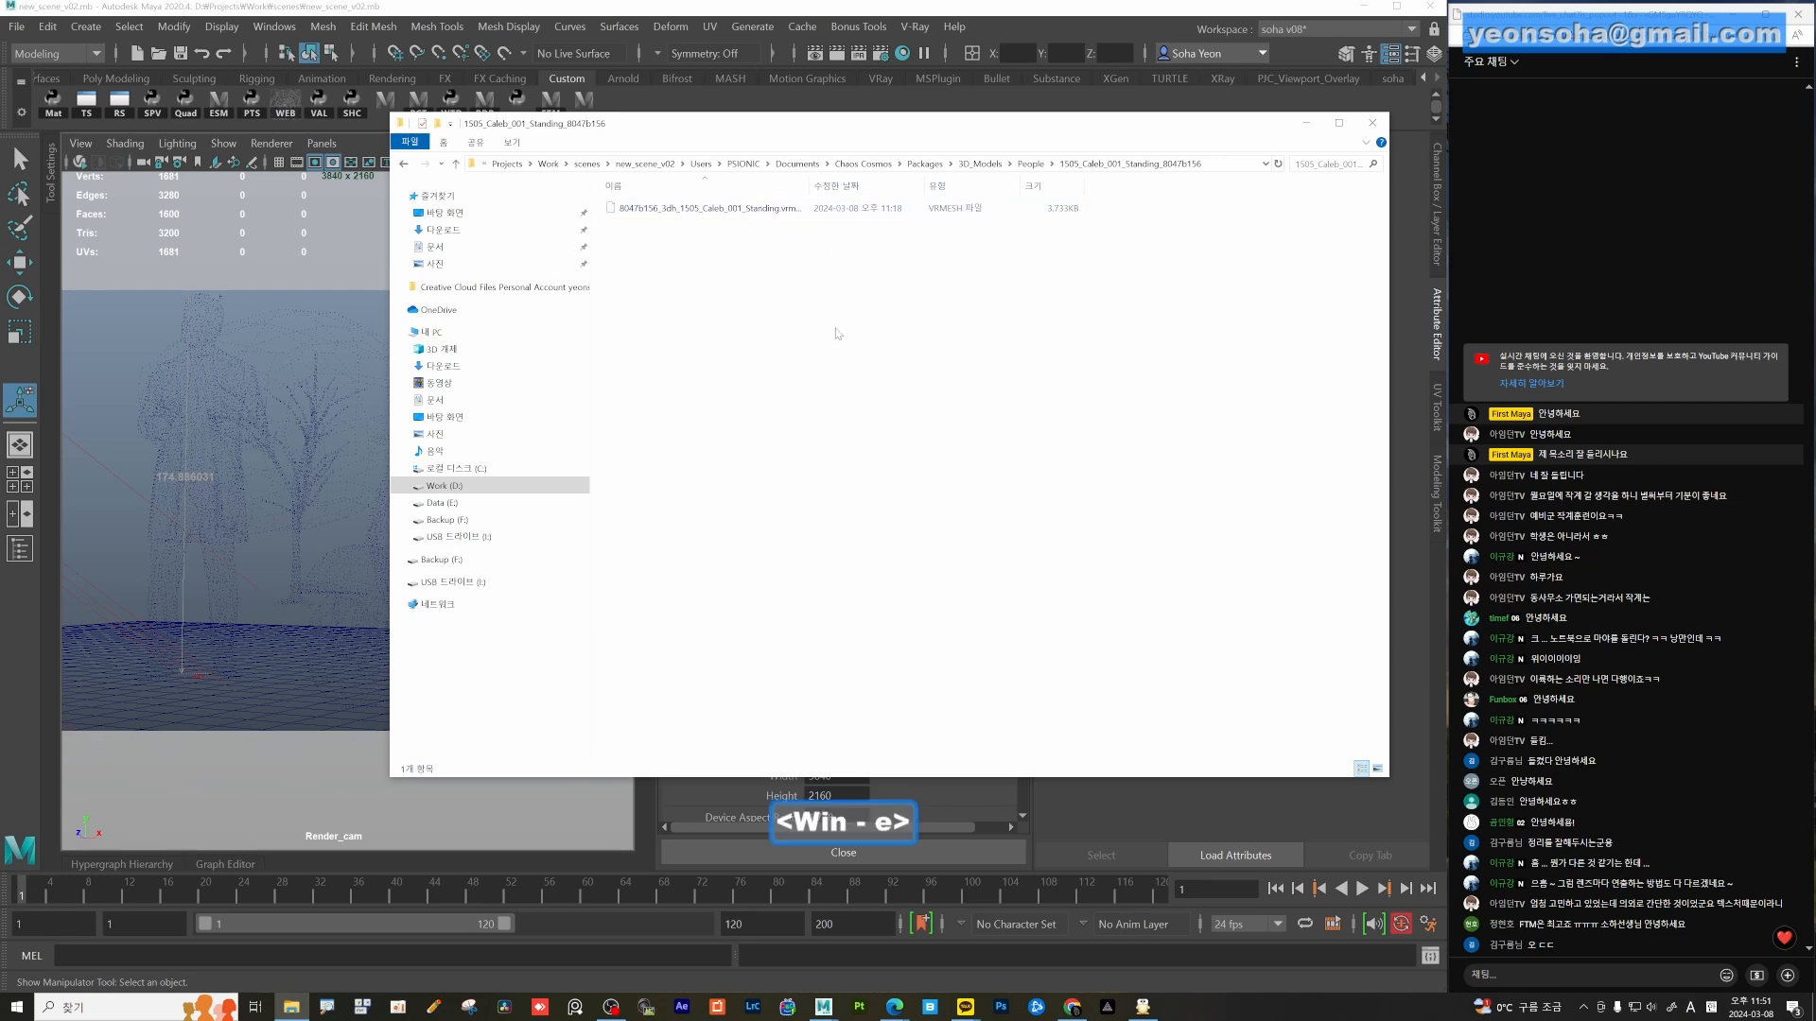
Arrange the two File Explorer windows side by side and open D:\Projects\Work\scenes in the new one.
drag(658, 123, 315, 162)
click(1055, 376)
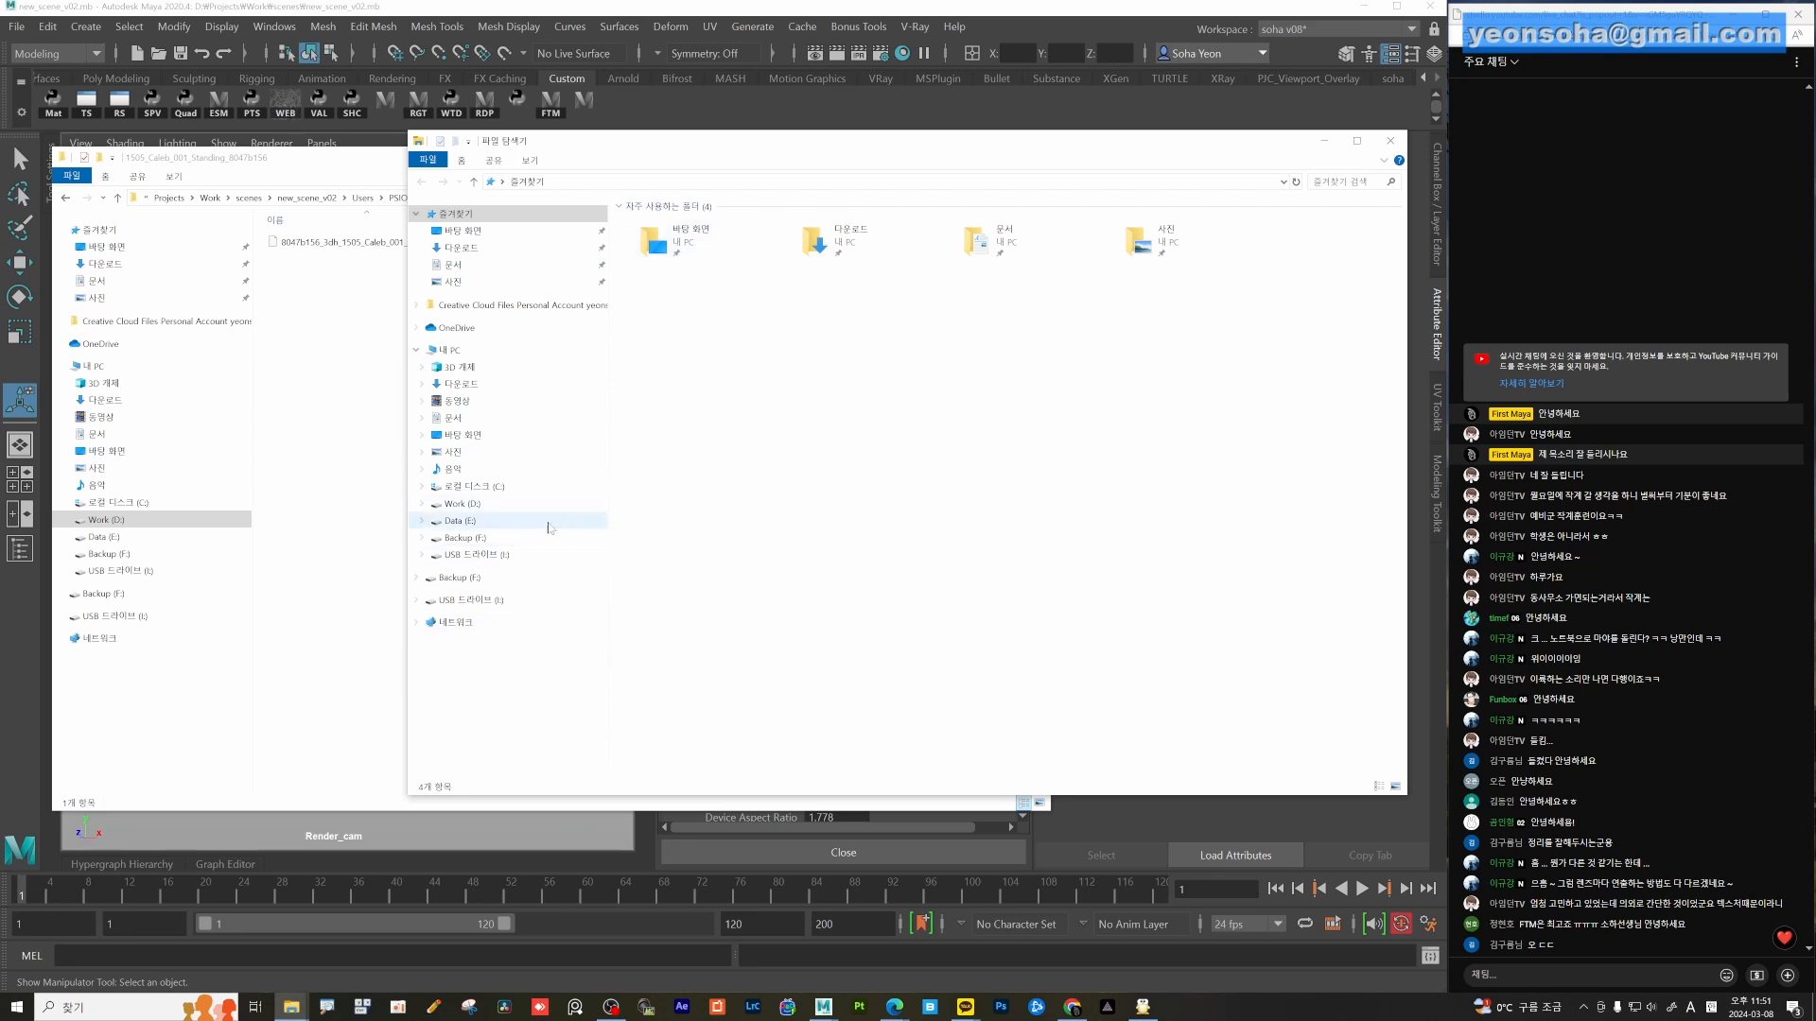
click(461, 503)
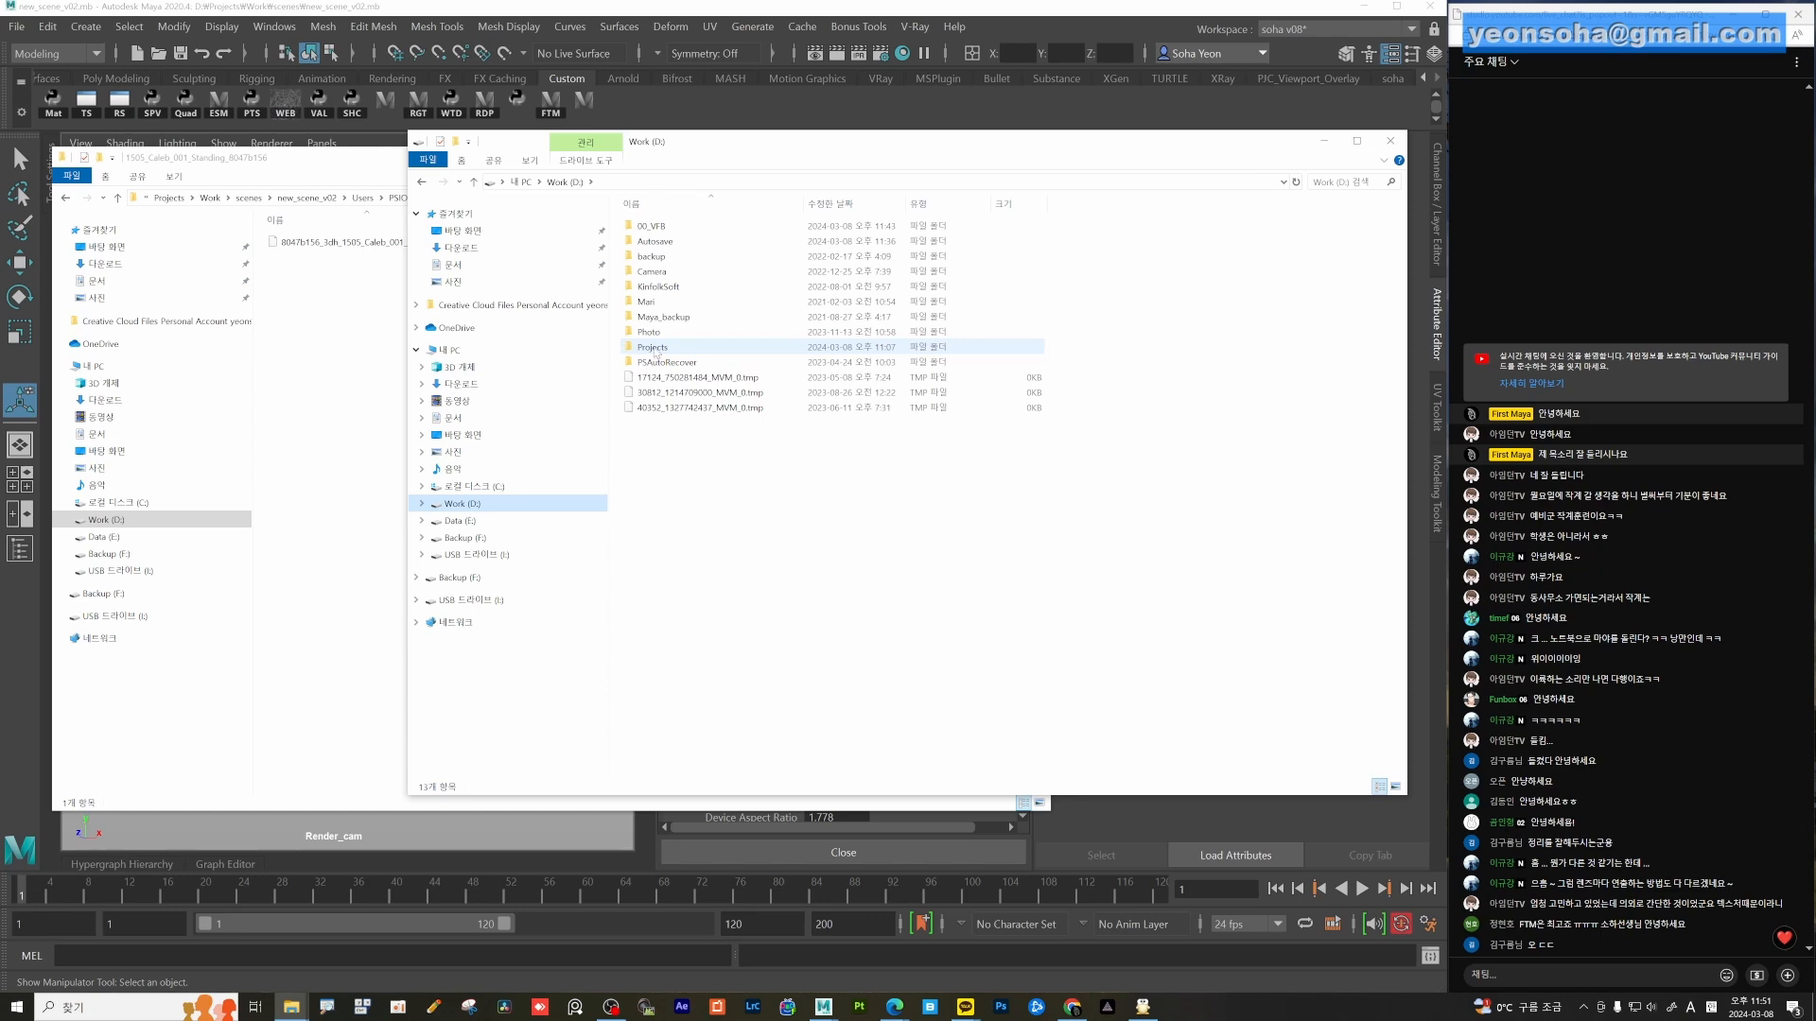
double_click(652, 348)
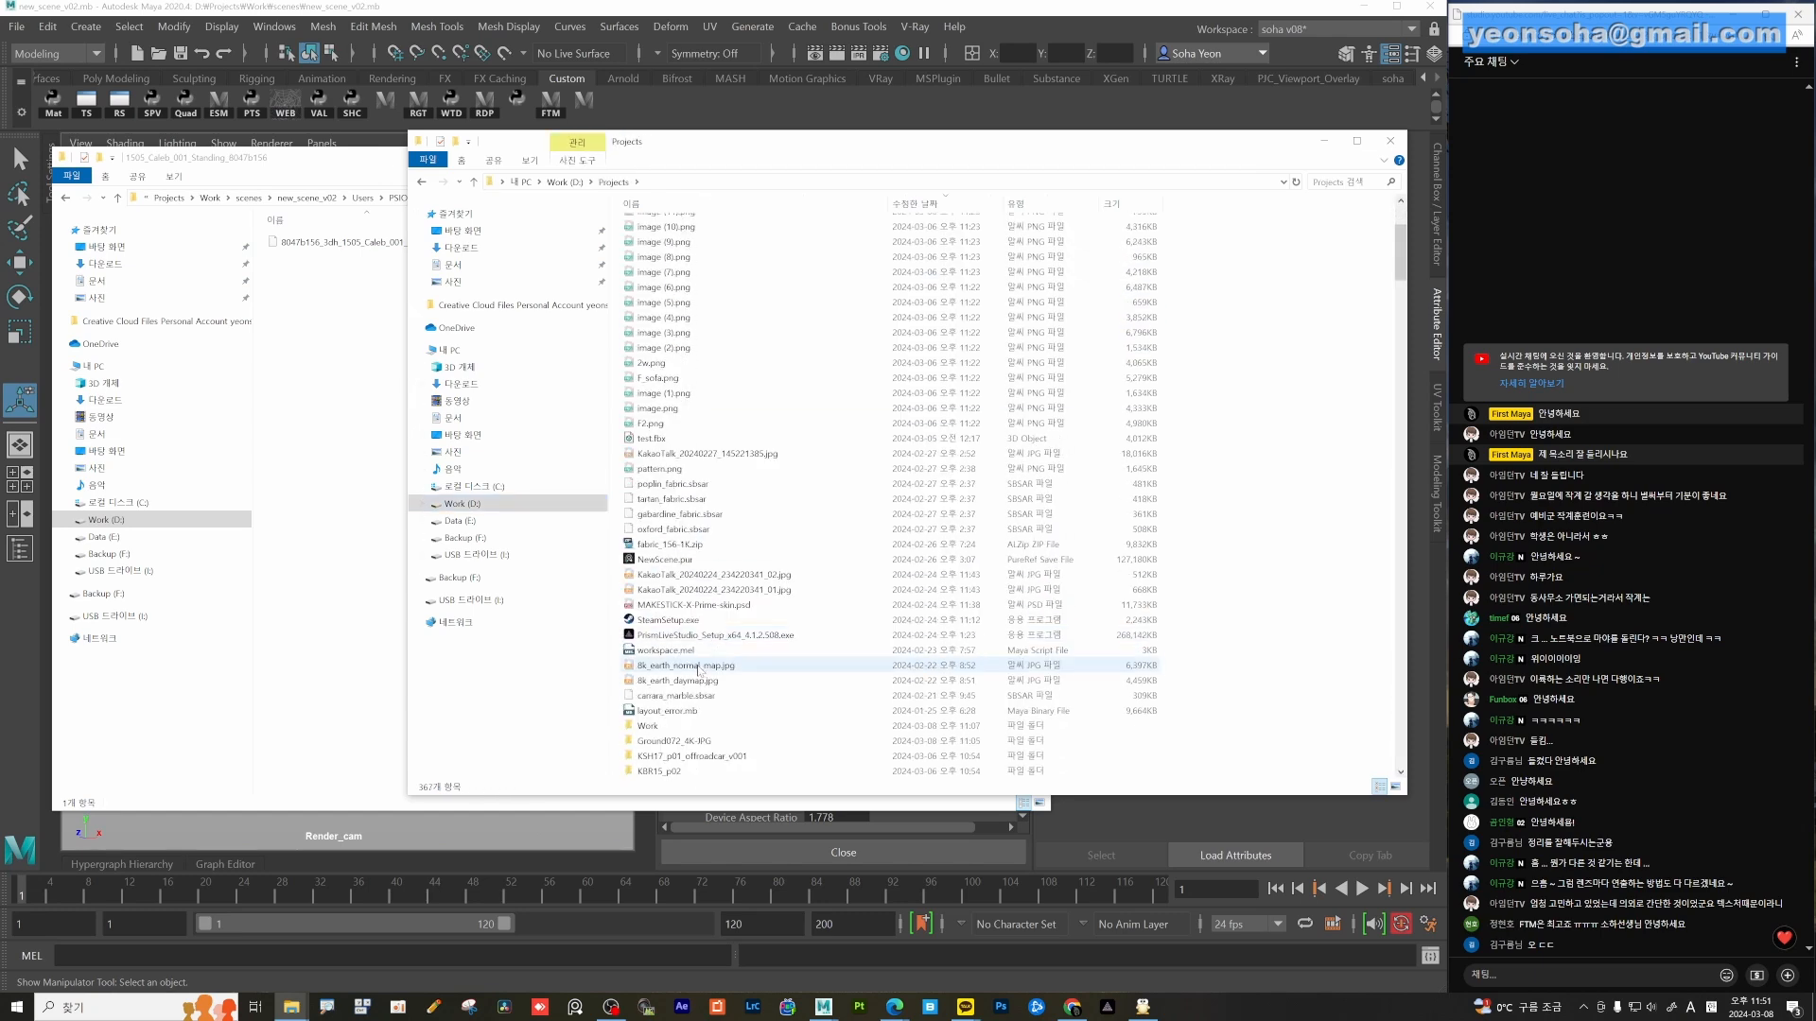
scroll(701, 671, down, 3)
double_click(661, 591)
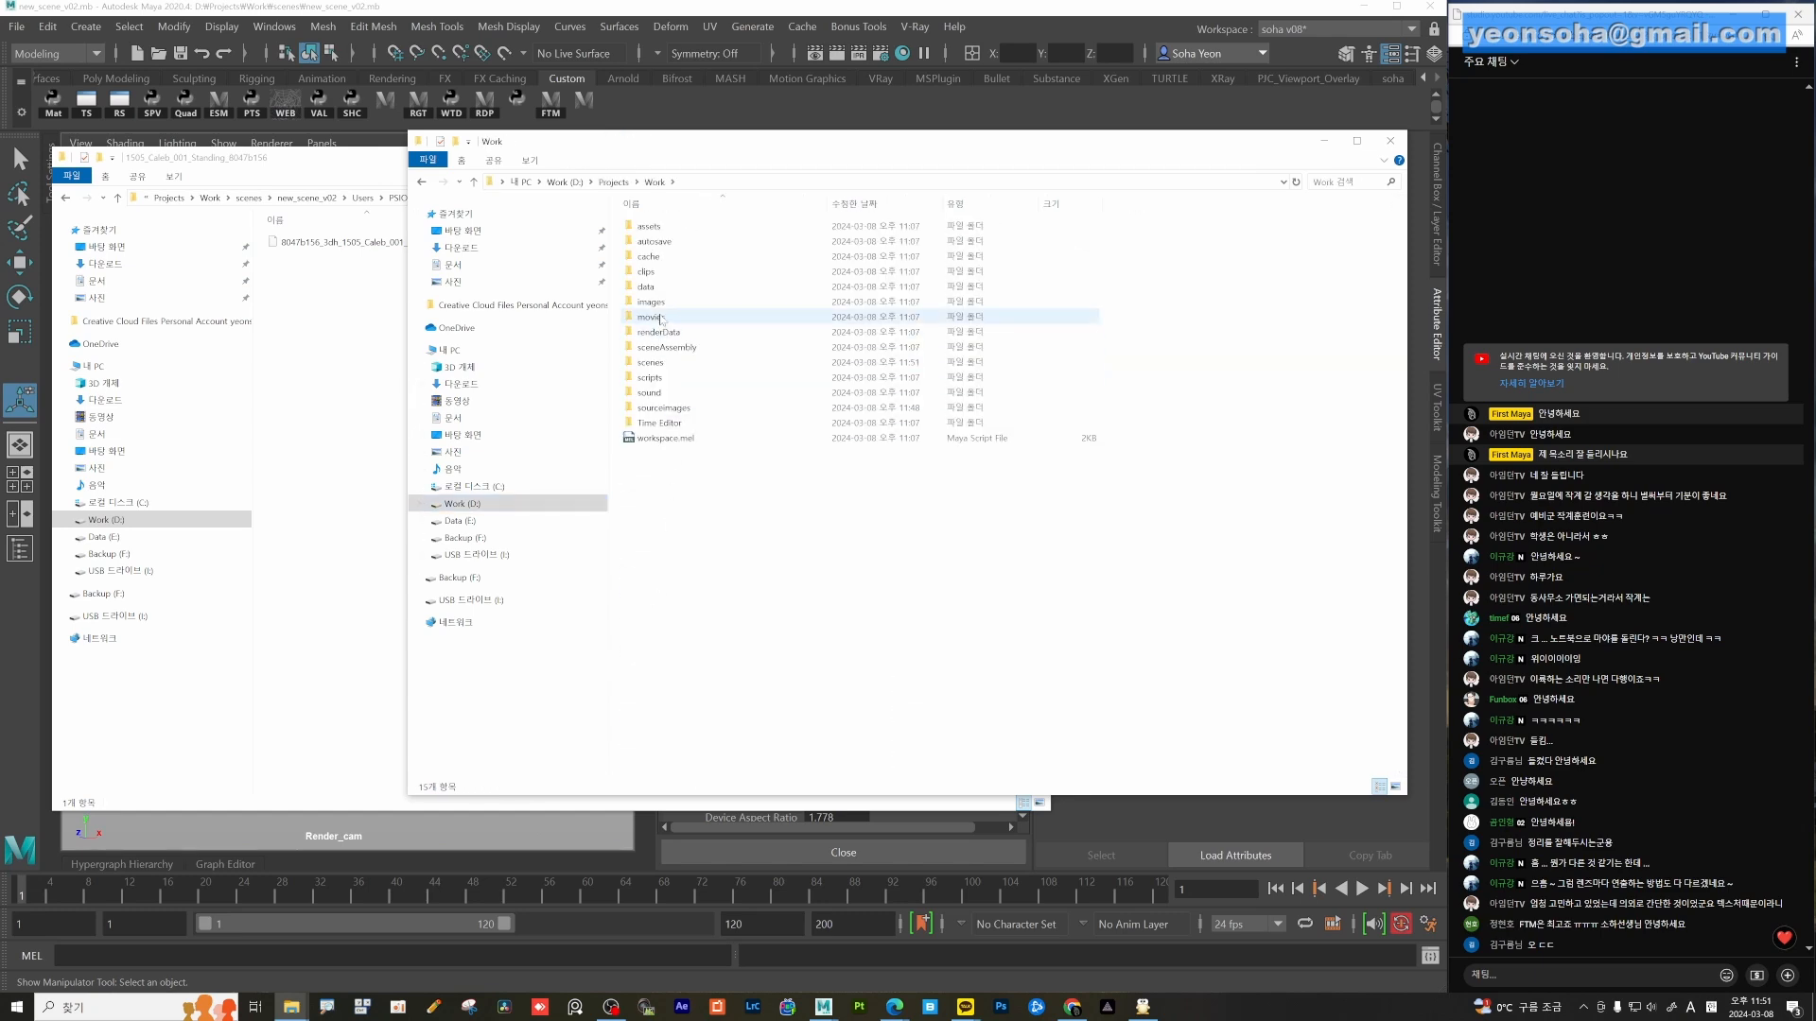
double_click(651, 363)
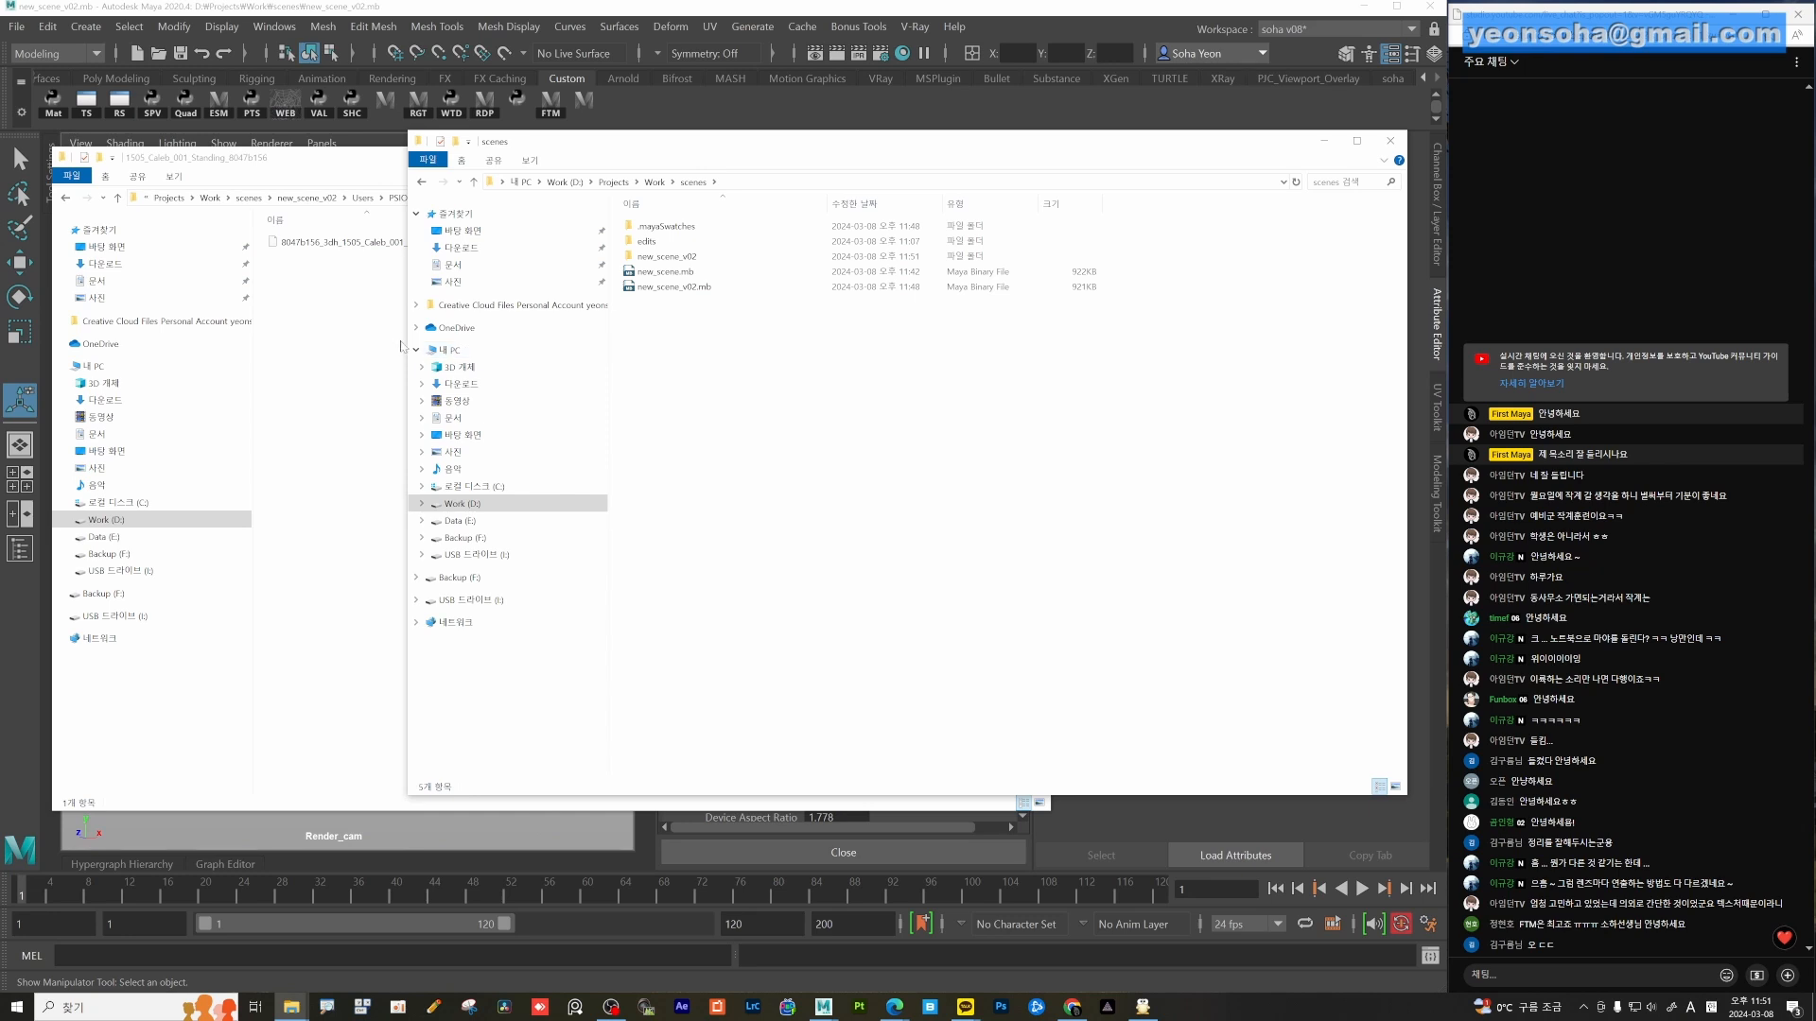
drag(403, 342, 712, 367)
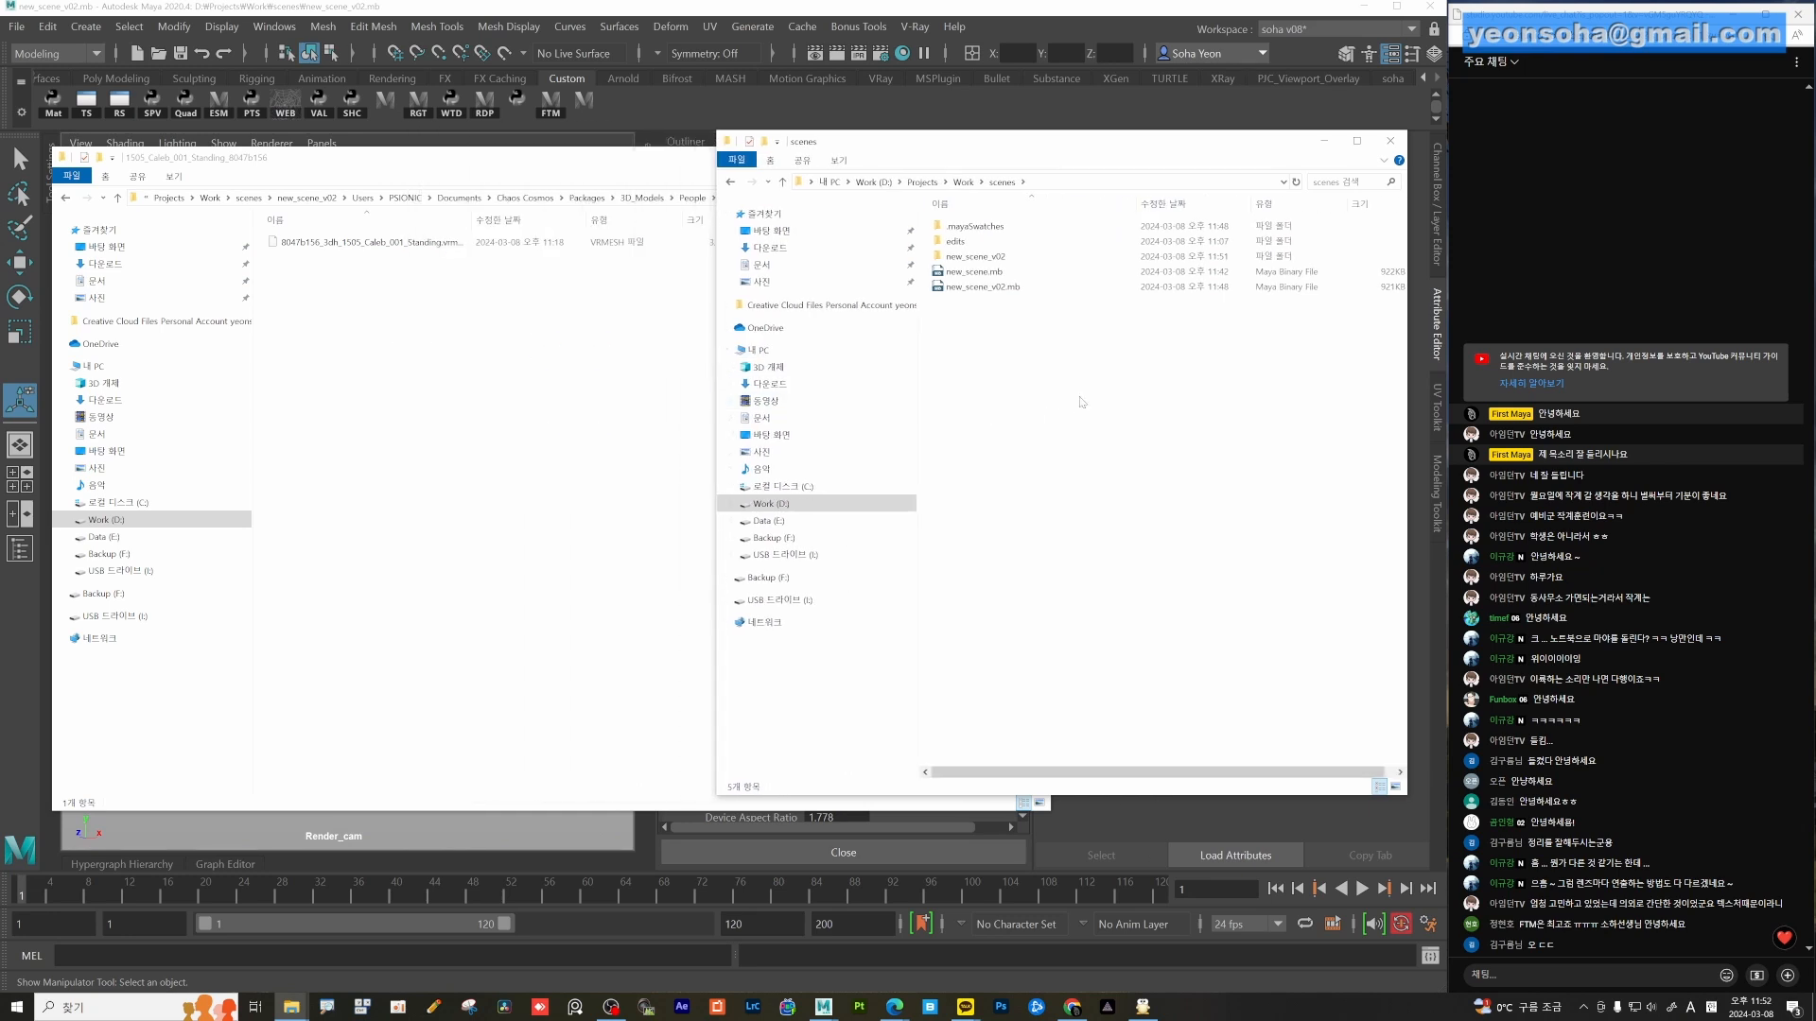
Open new_scene_v02\Projects\Work\scenes in the new window and move the standing figure's proxy file into it.
double_click(969, 257)
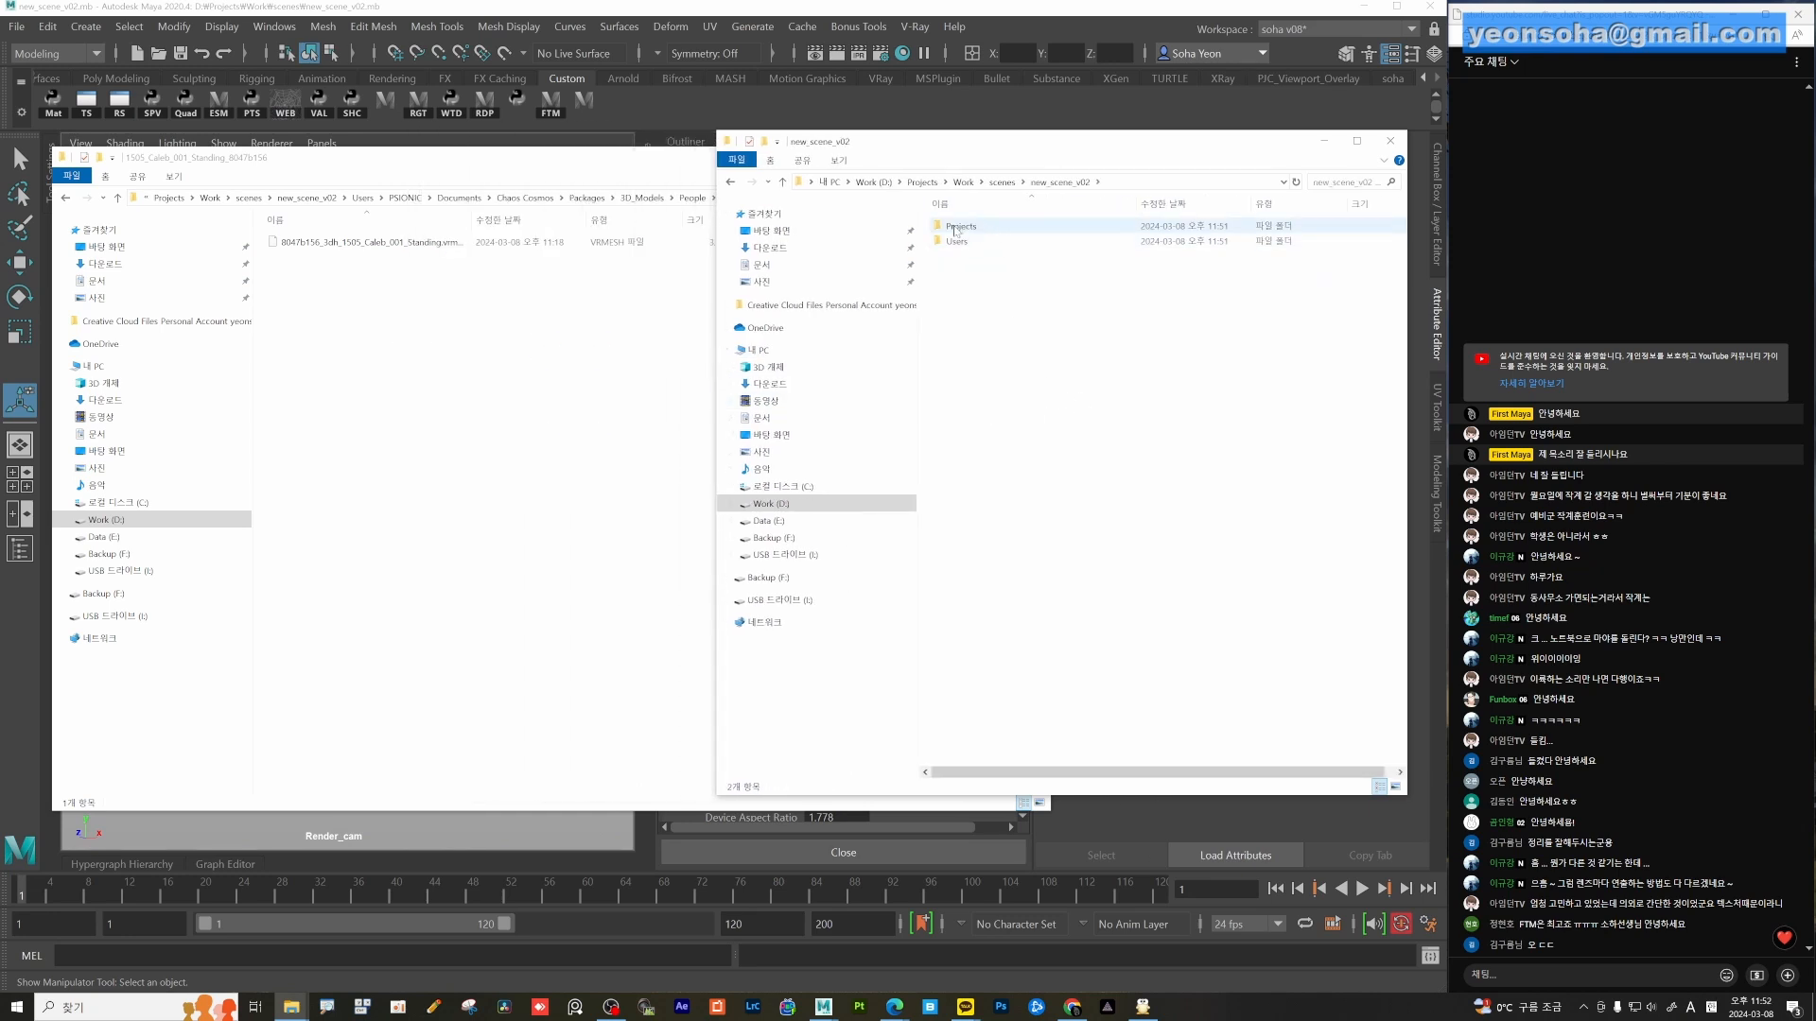
double_click(956, 228)
click(956, 228)
double_click(956, 228)
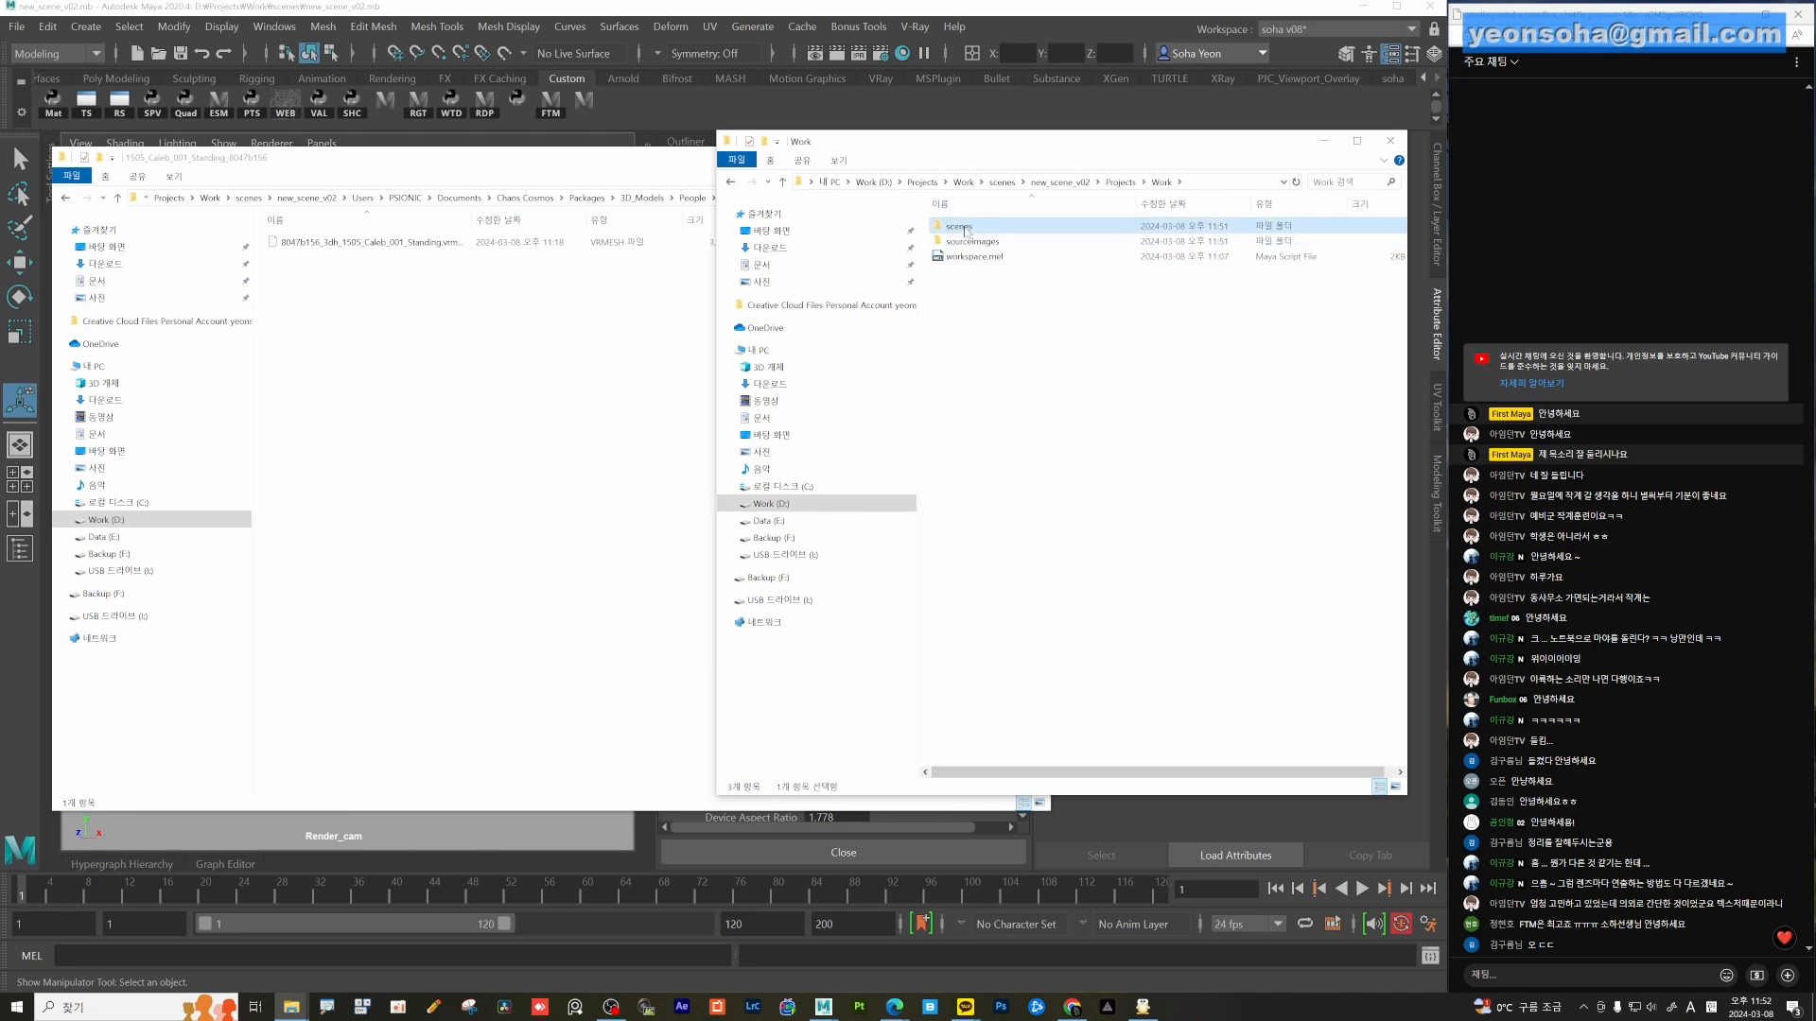
double_click(956, 228)
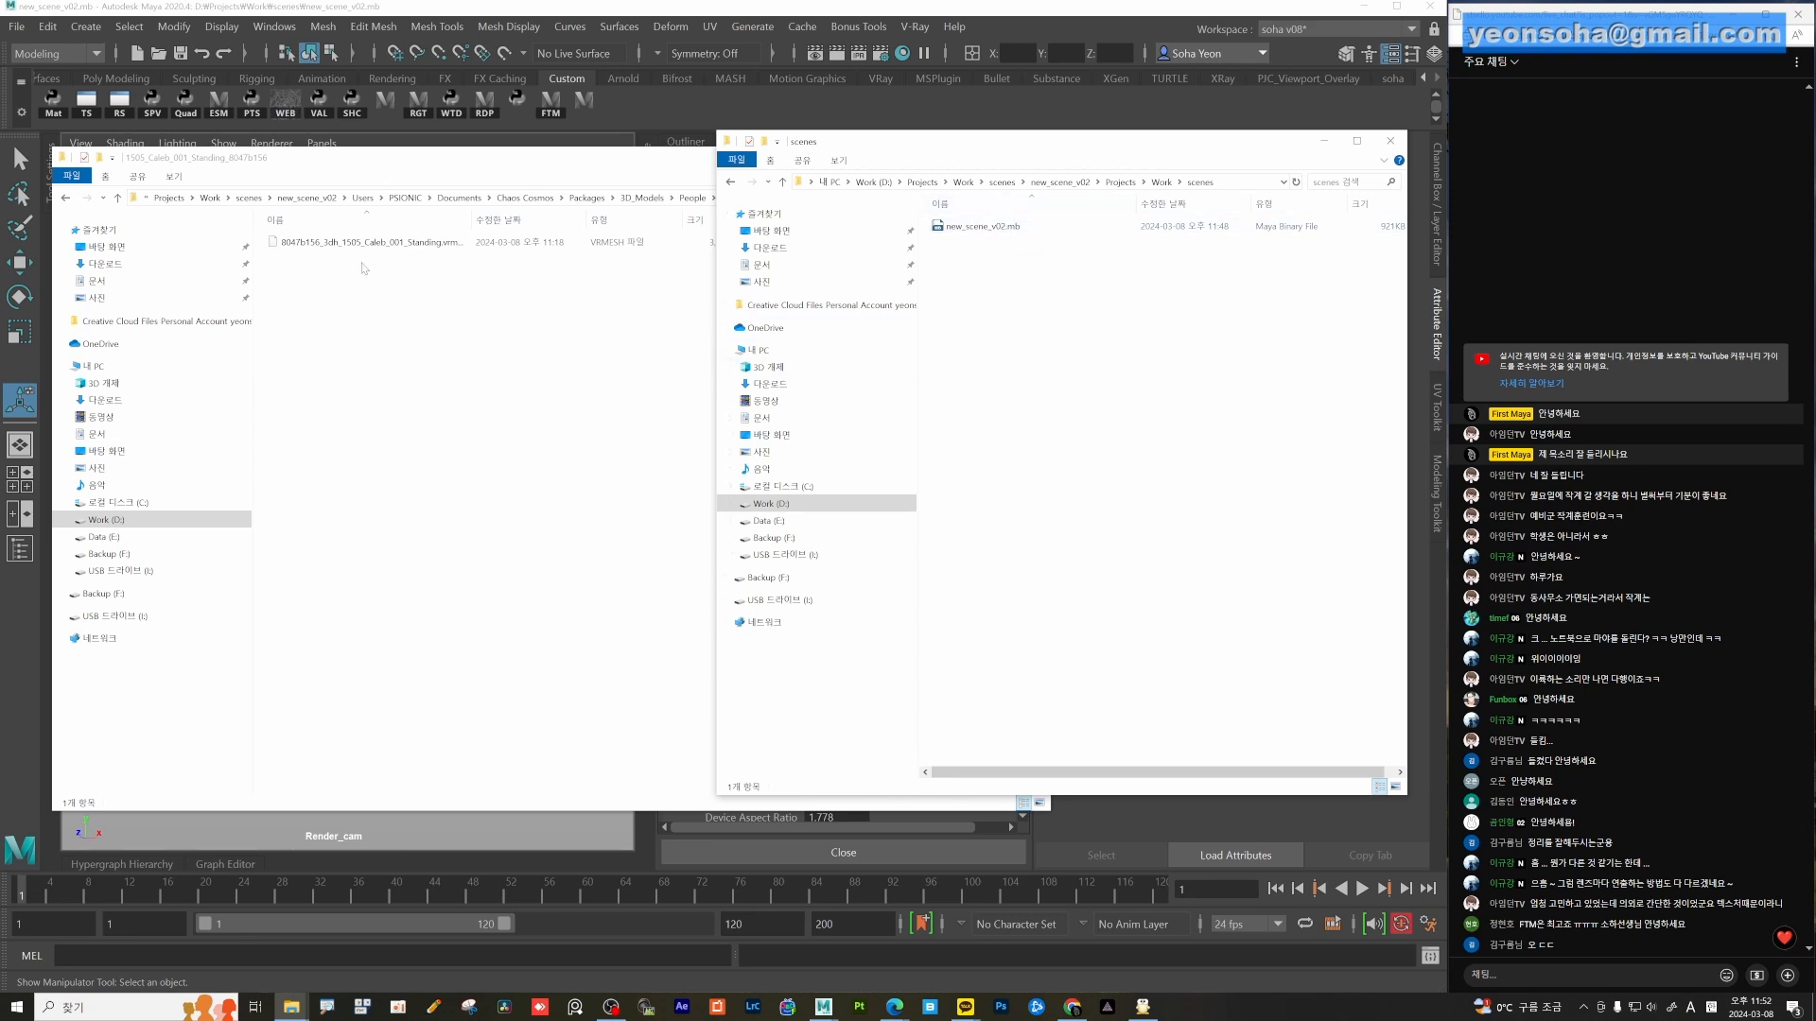
drag(364, 243, 996, 353)
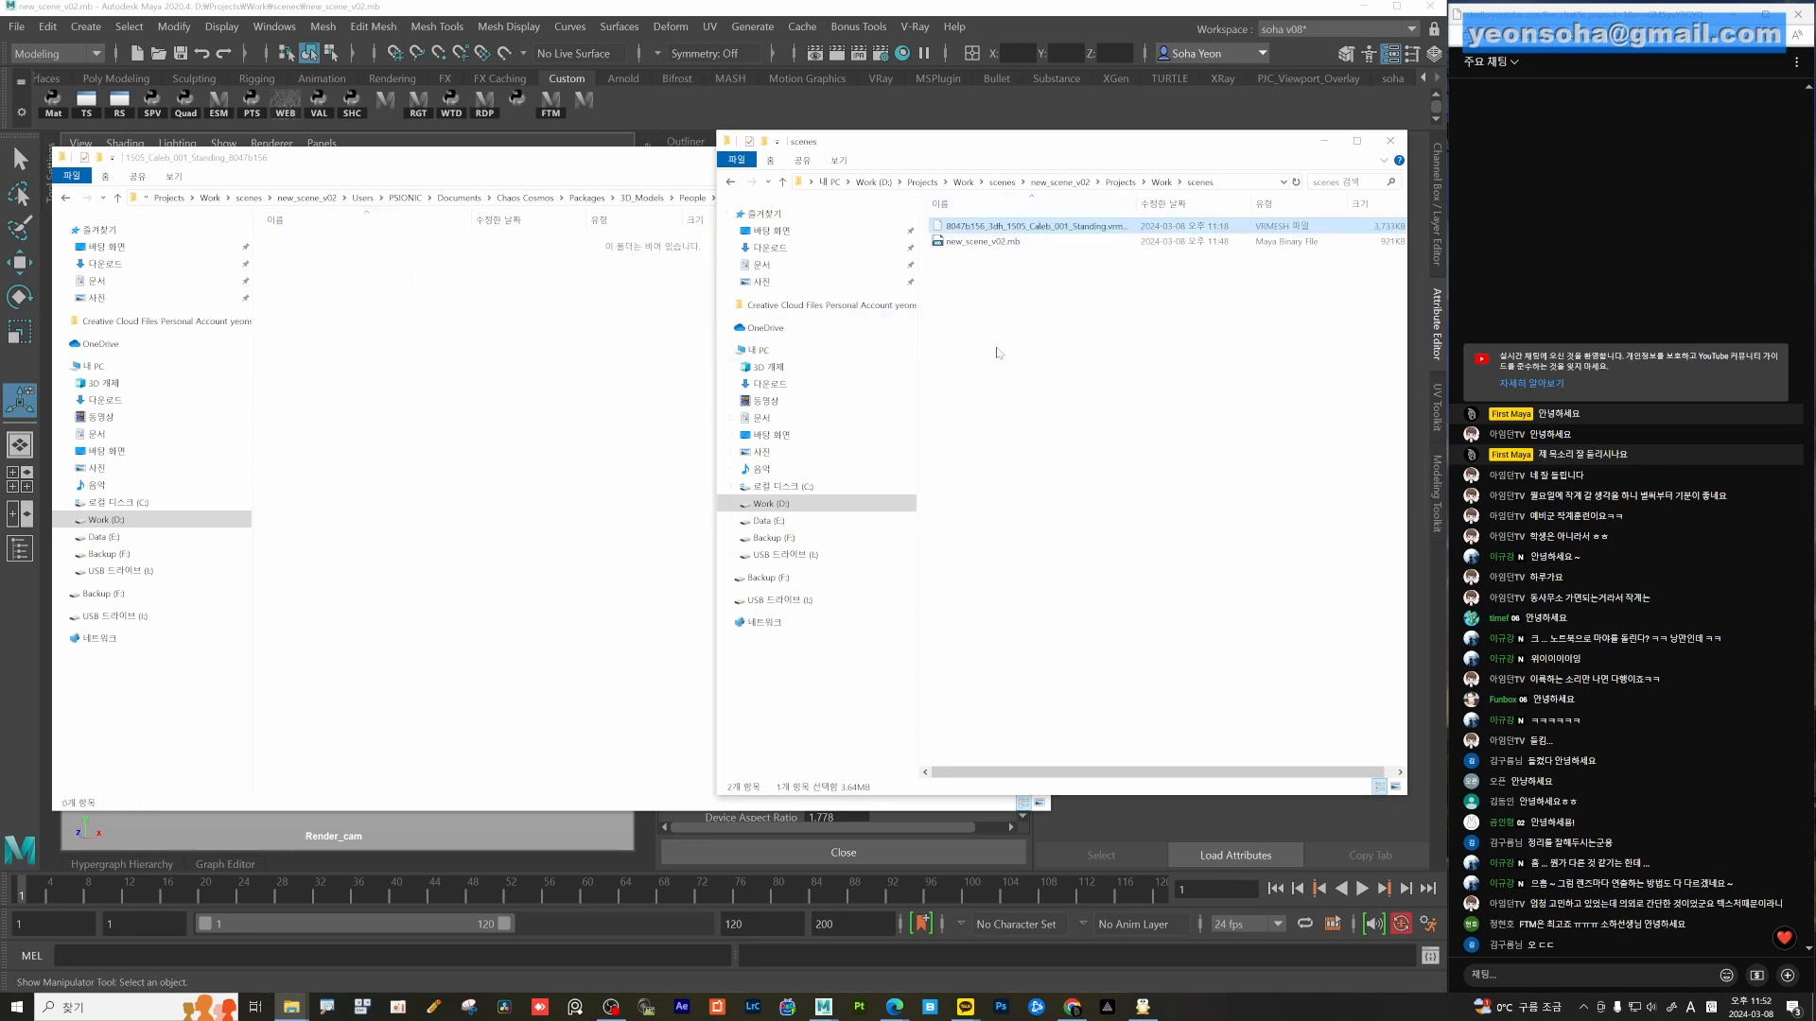
Move the Sea_Trumpet_001 proxy file from the extracted 3D_Models\Vegetation folder into the archive's scenes folder.
click(585, 200)
double_click(315, 246)
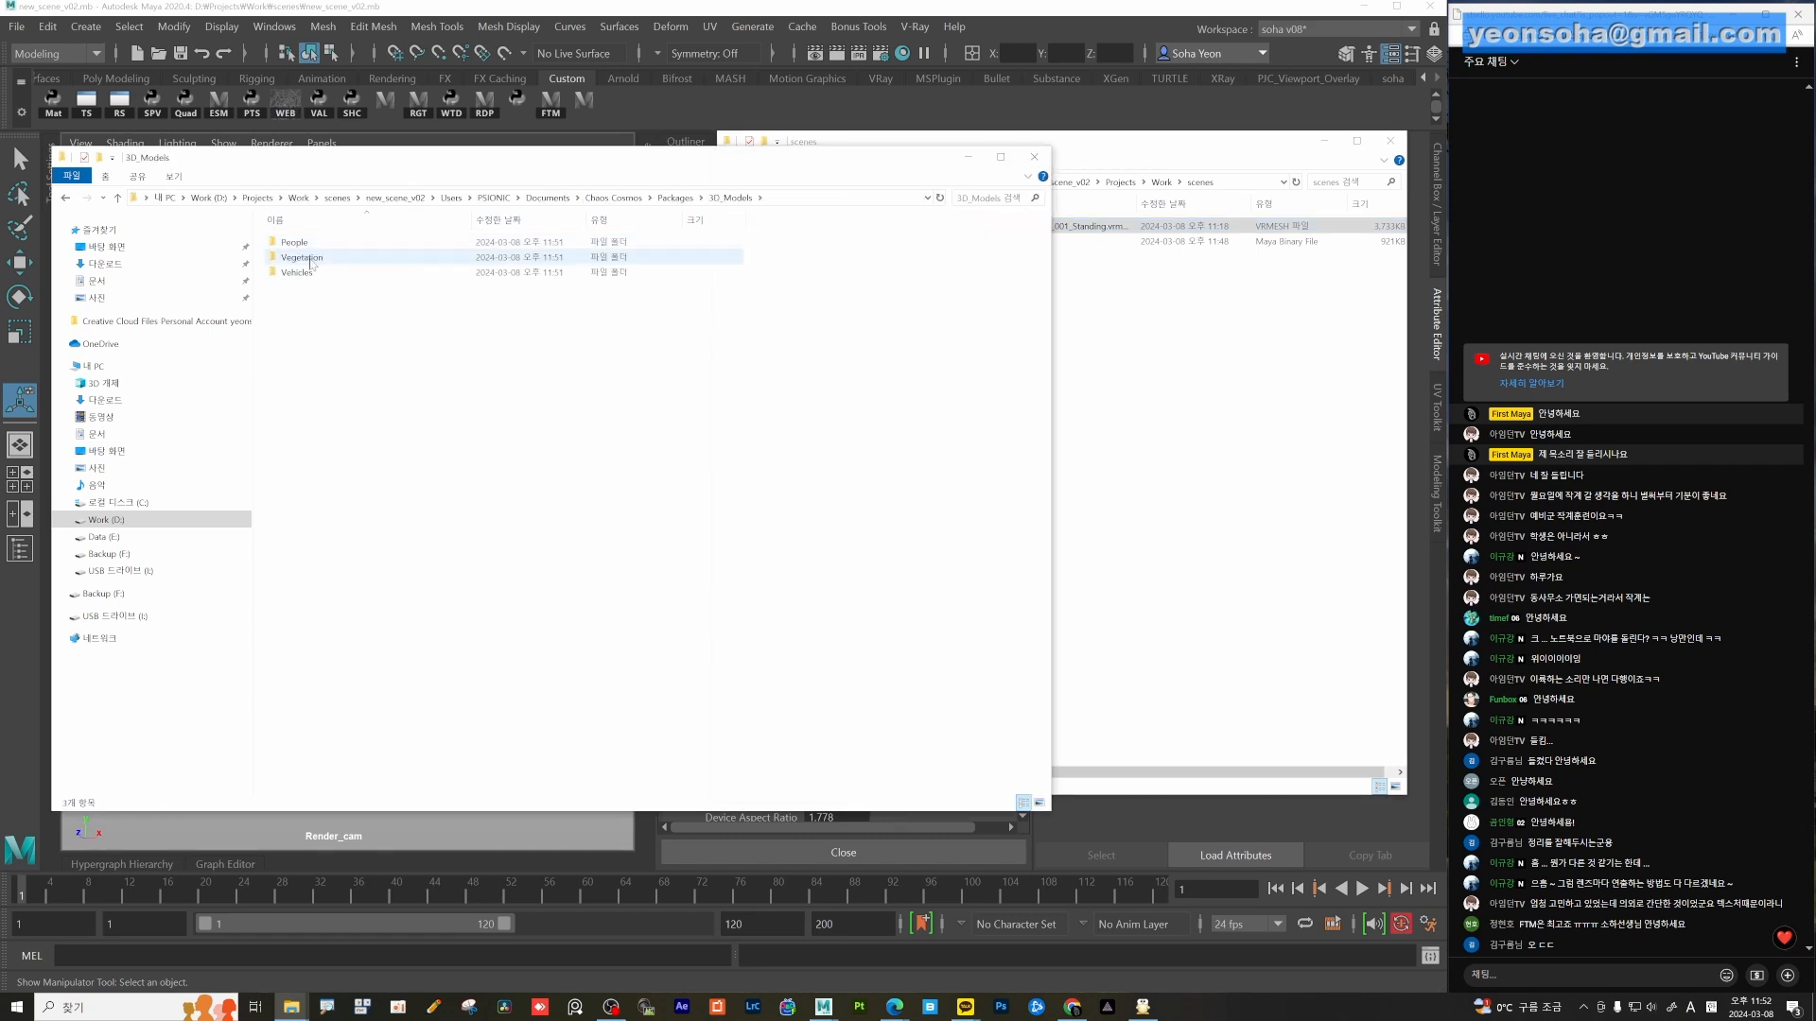
double_click(301, 257)
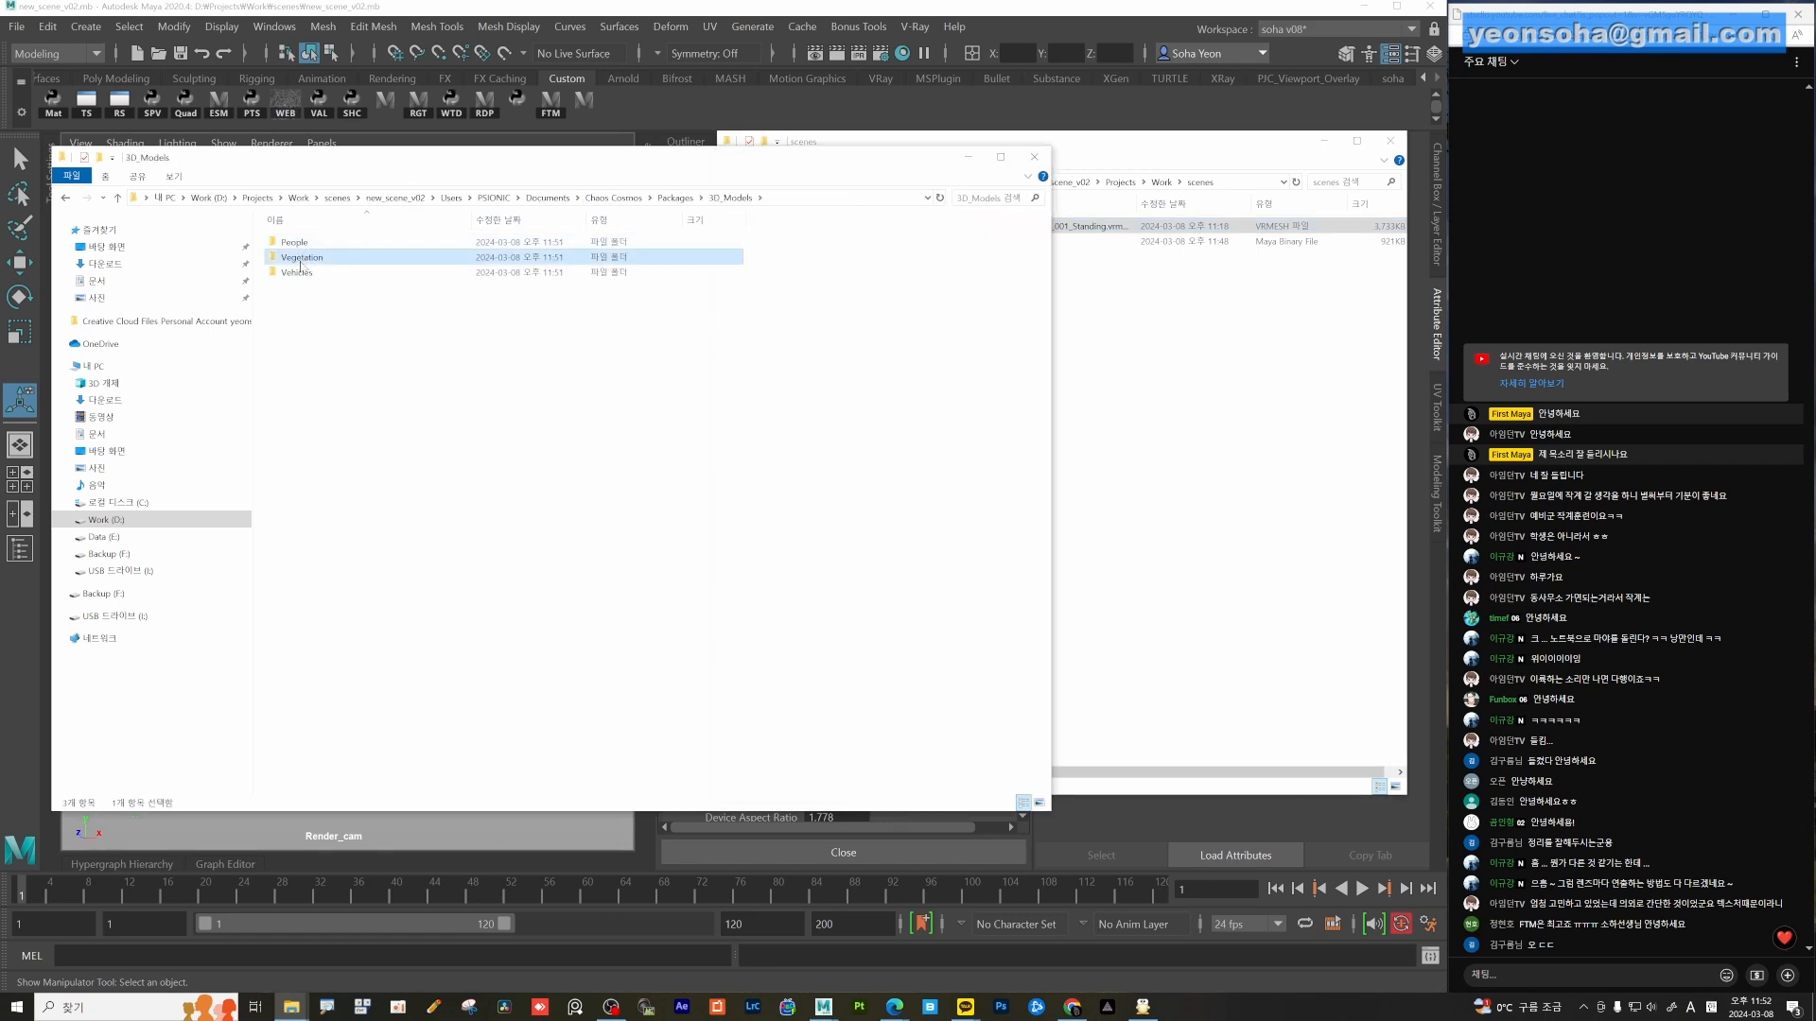
double_click(309, 243)
drag(317, 244, 1229, 407)
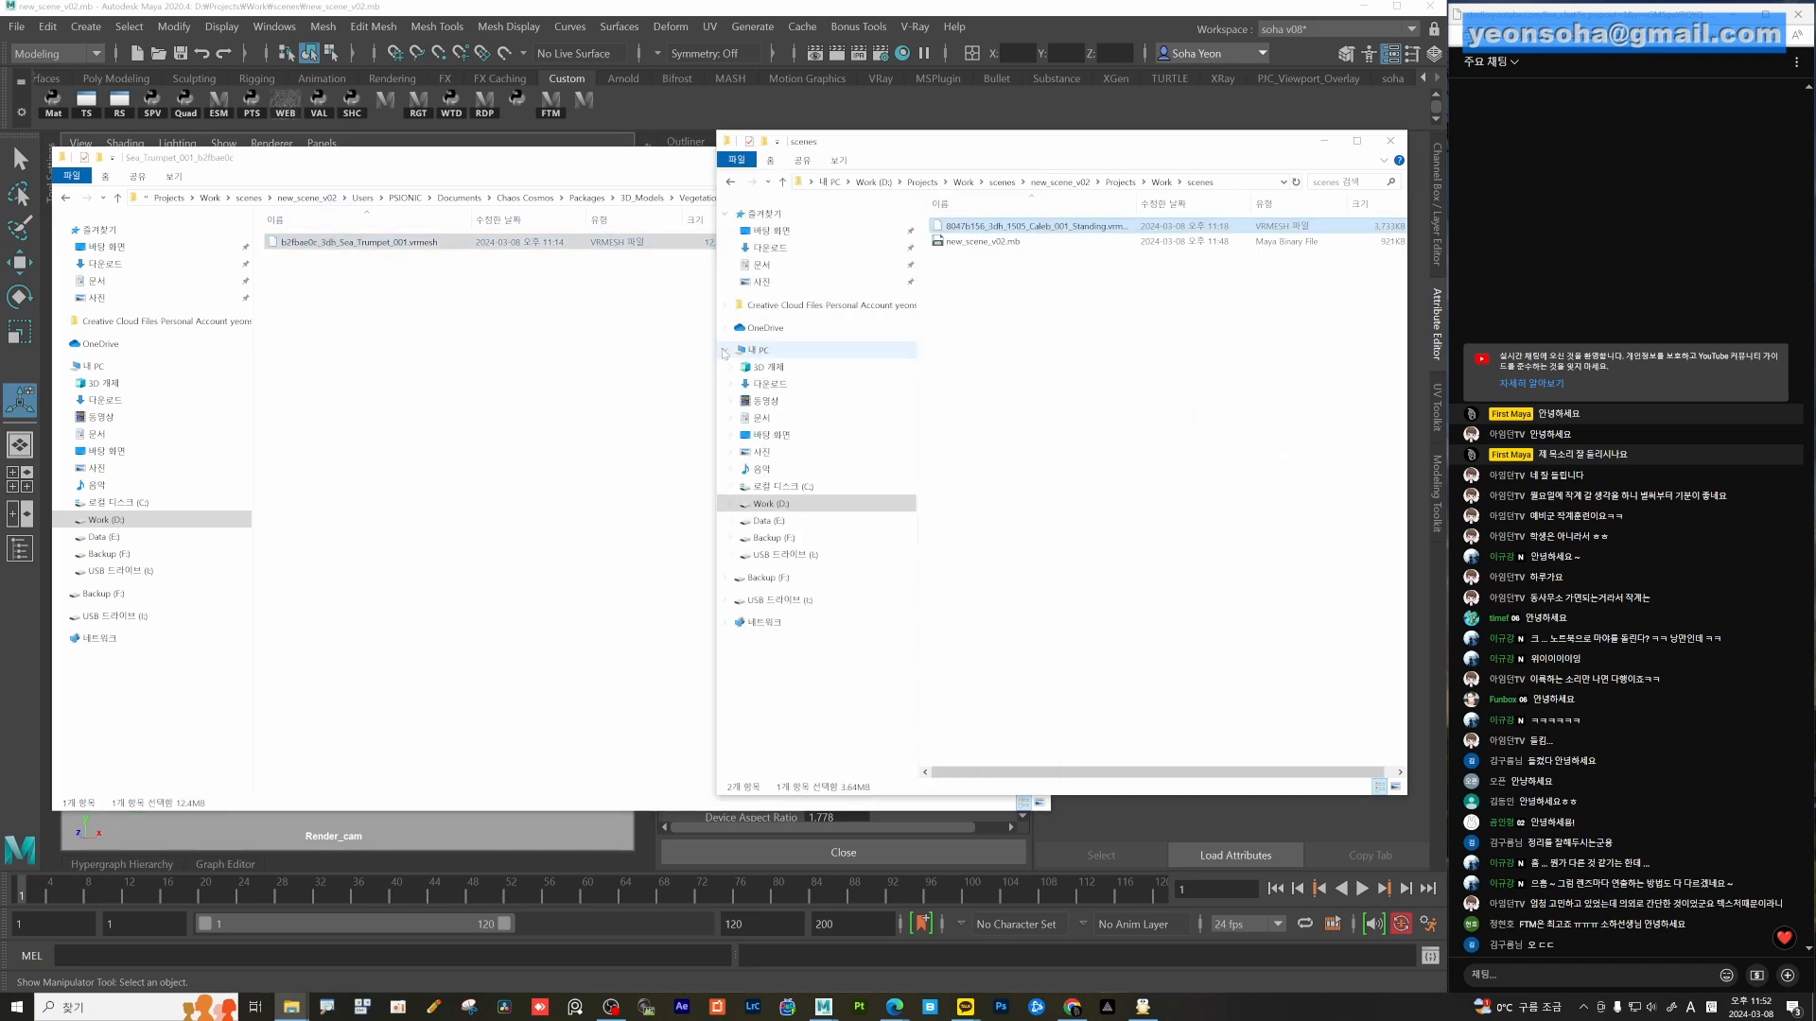
Move the Motorcycle_012 proxy file from the extracted Vehicles folder into the archive's scenes folder and close the emptied source folder's window.
click(646, 200)
double_click(293, 274)
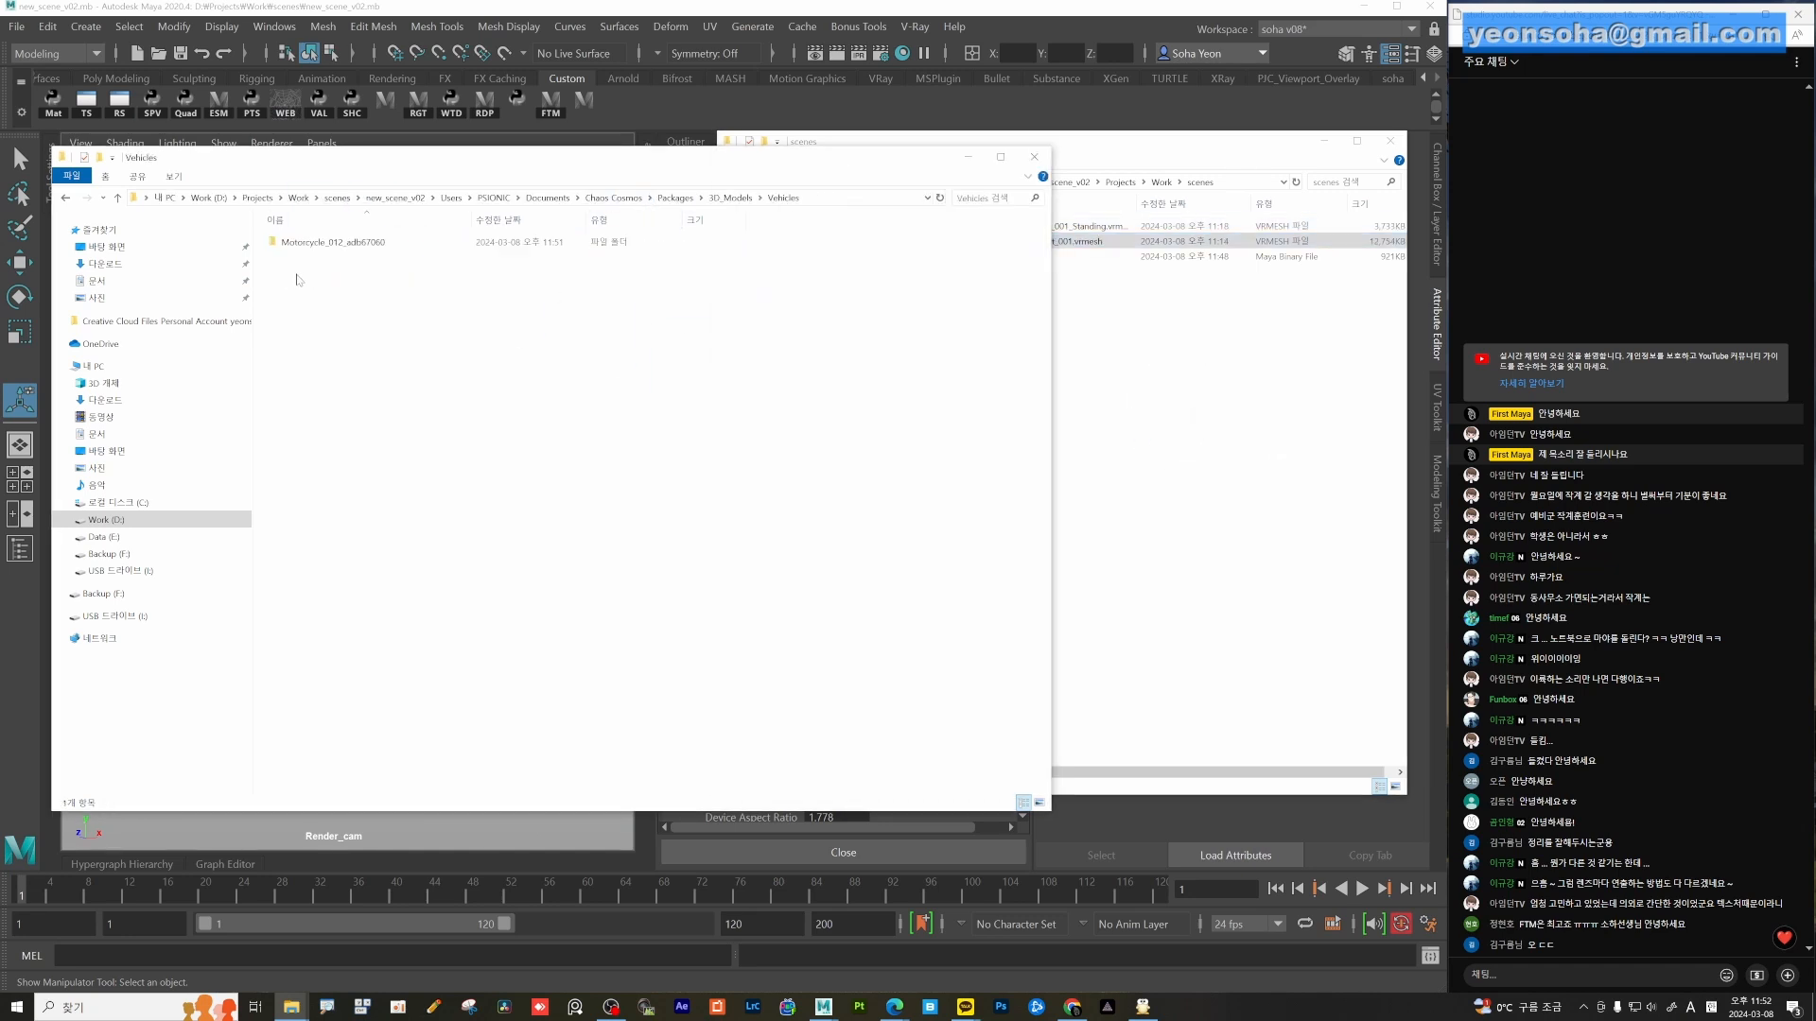
double_click(312, 242)
drag(309, 244, 1263, 426)
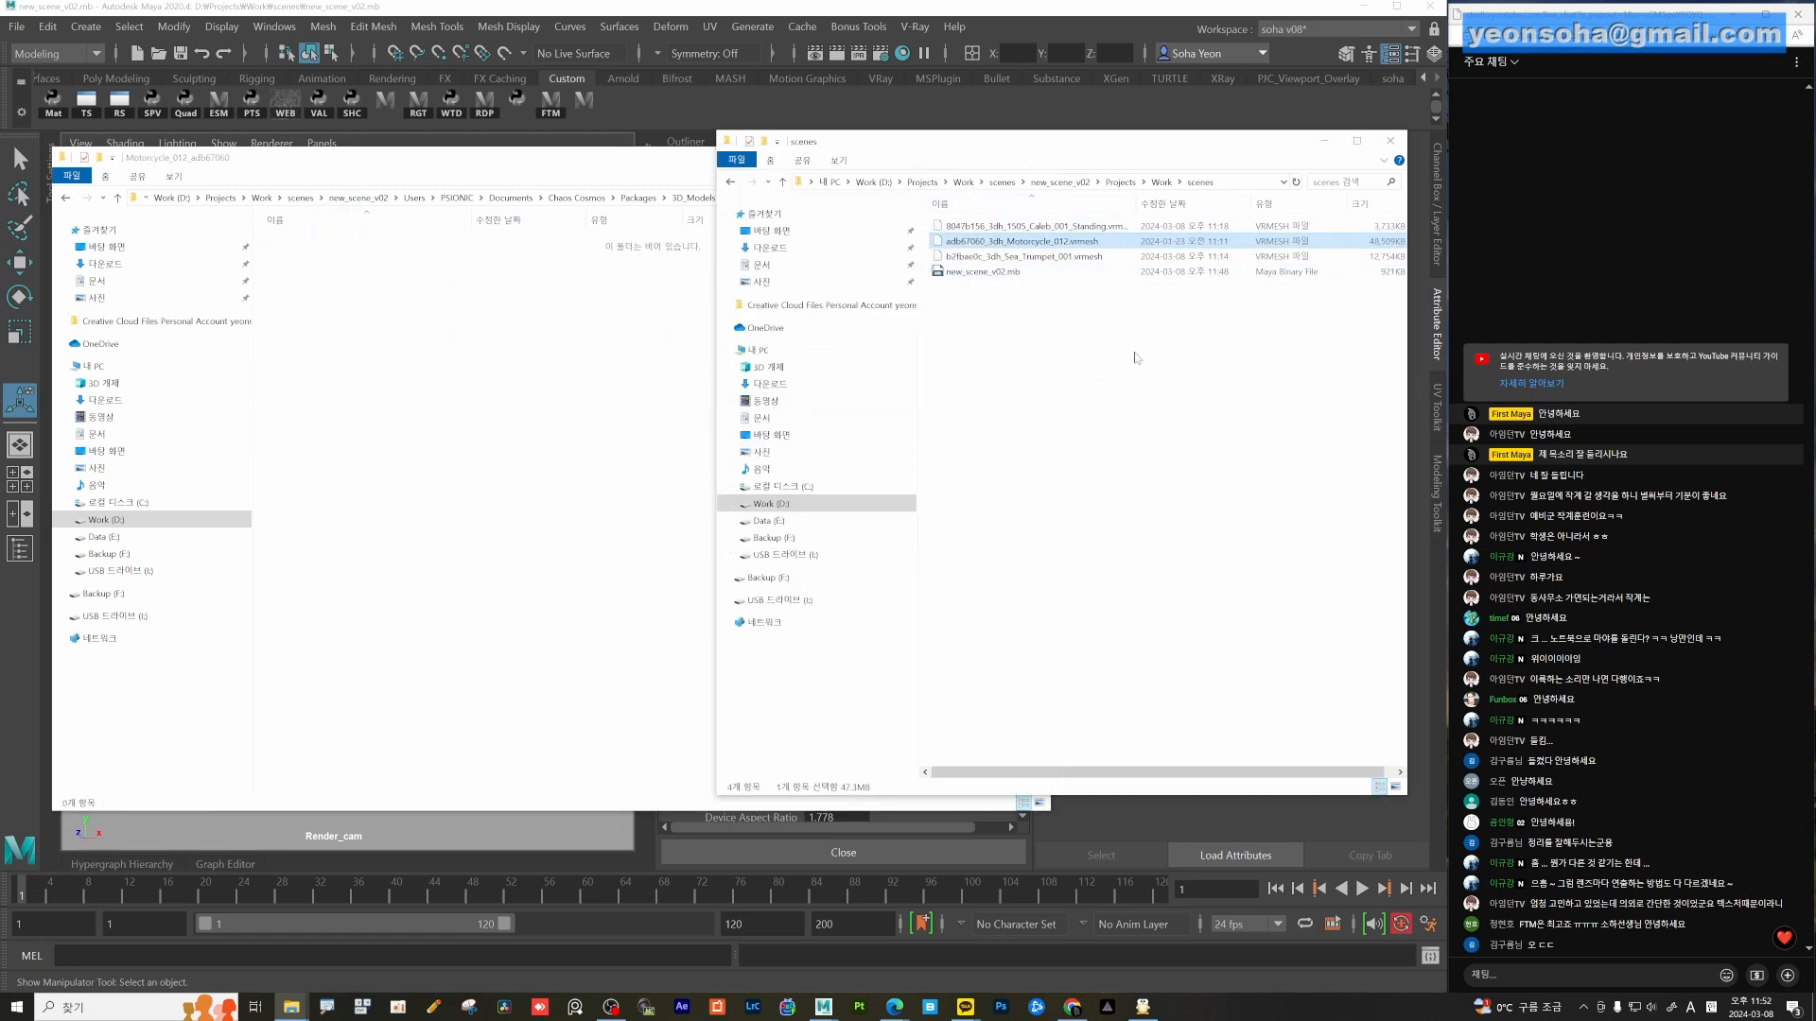
drag(1134, 353, 1050, 224)
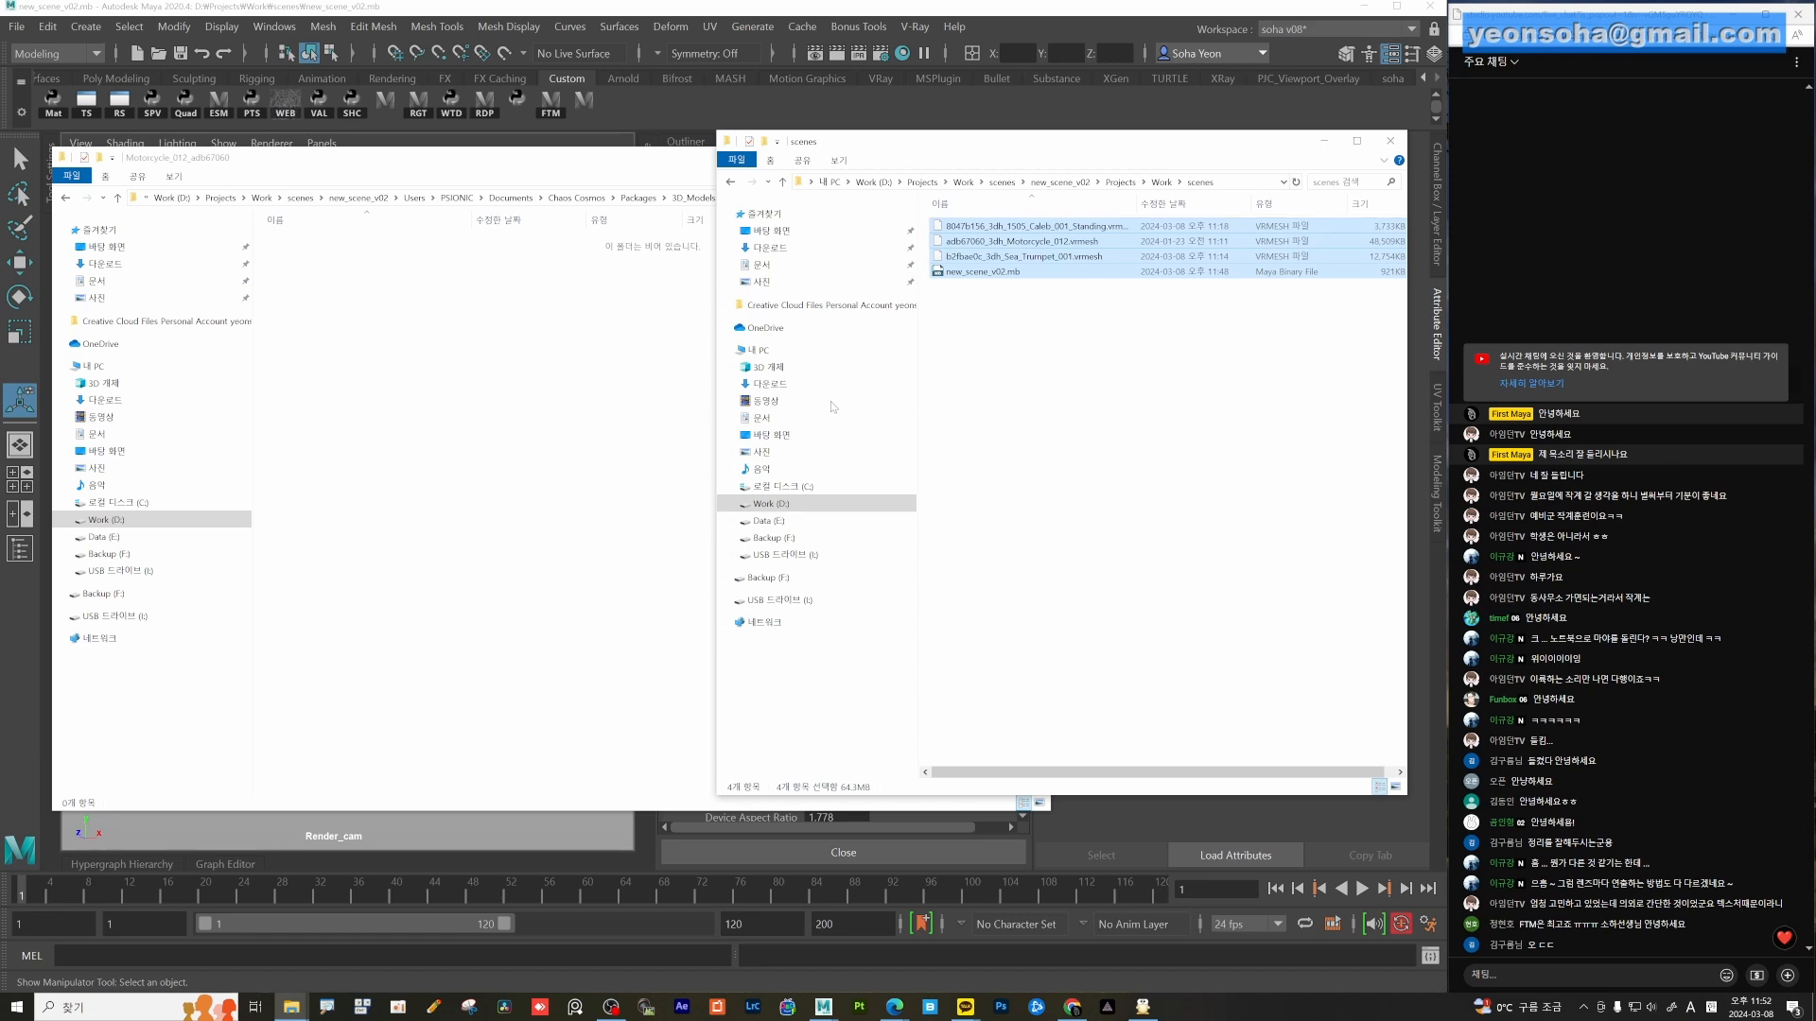
click(549, 440)
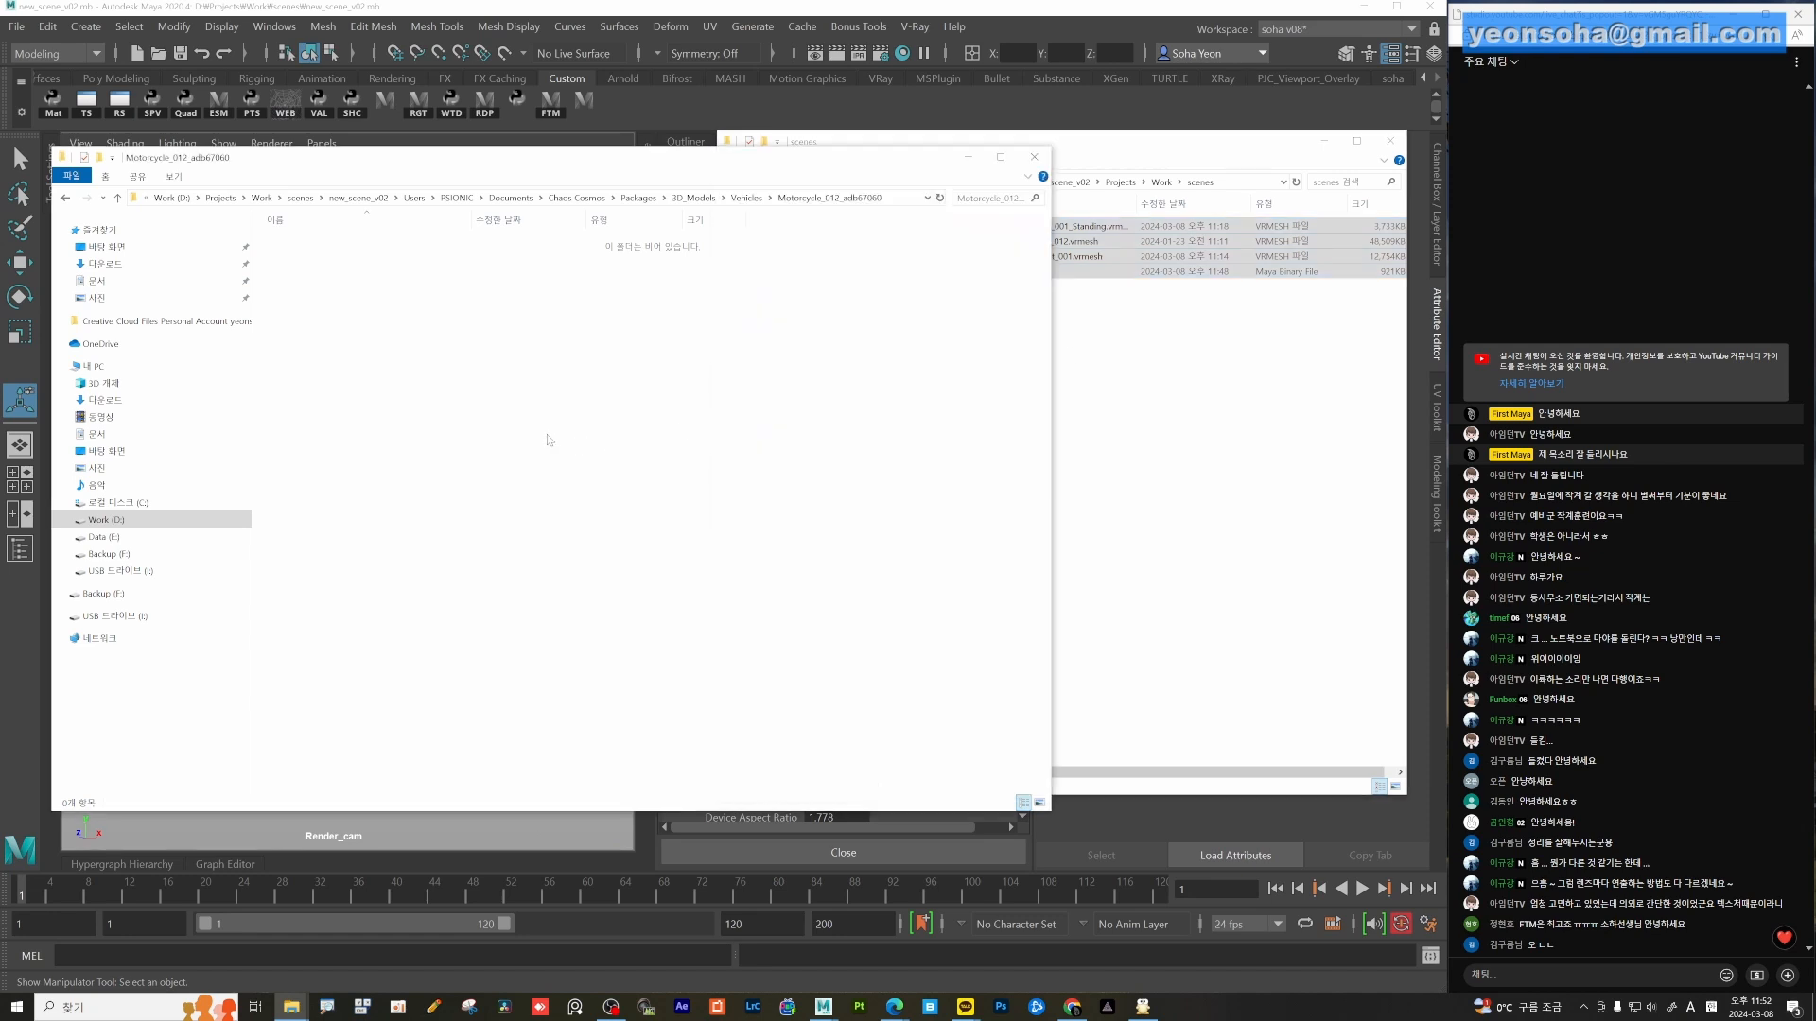
click(1034, 157)
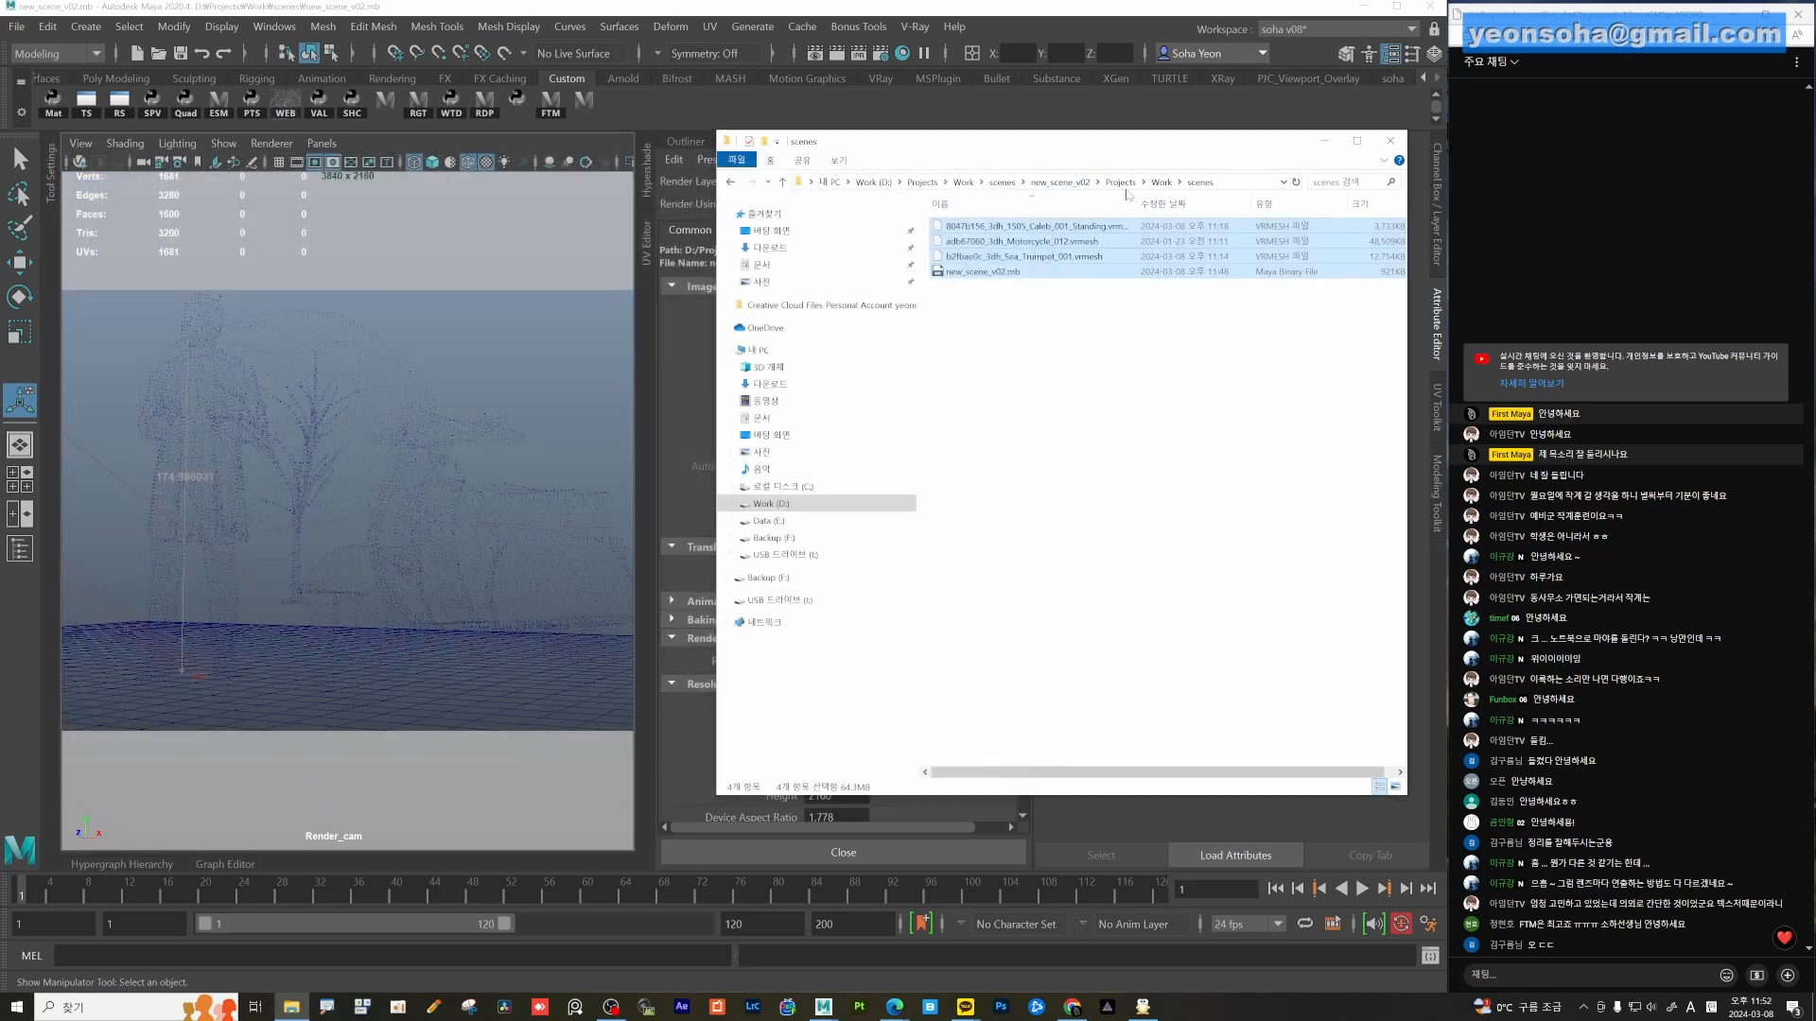
Compress scenes, sourceimages and workspace.mel from the extracted Projects\Work folder into Work.zip and close the compression report.
click(1162, 183)
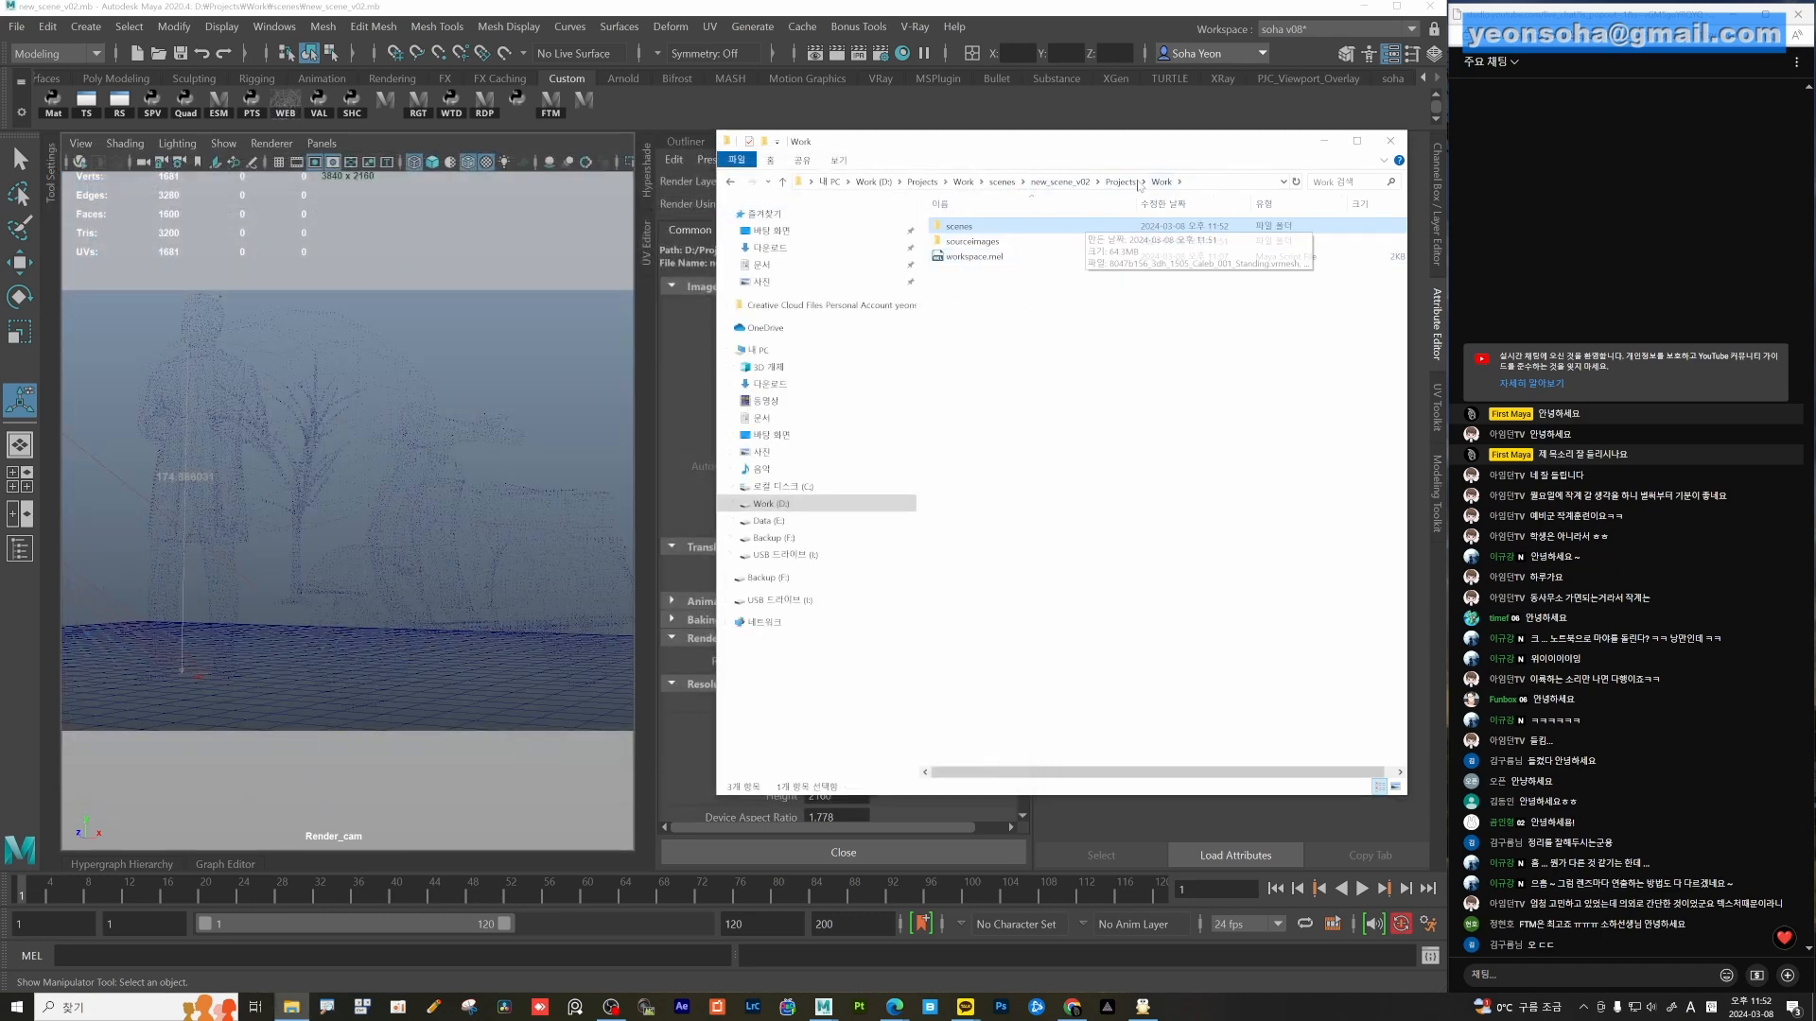
click(1119, 182)
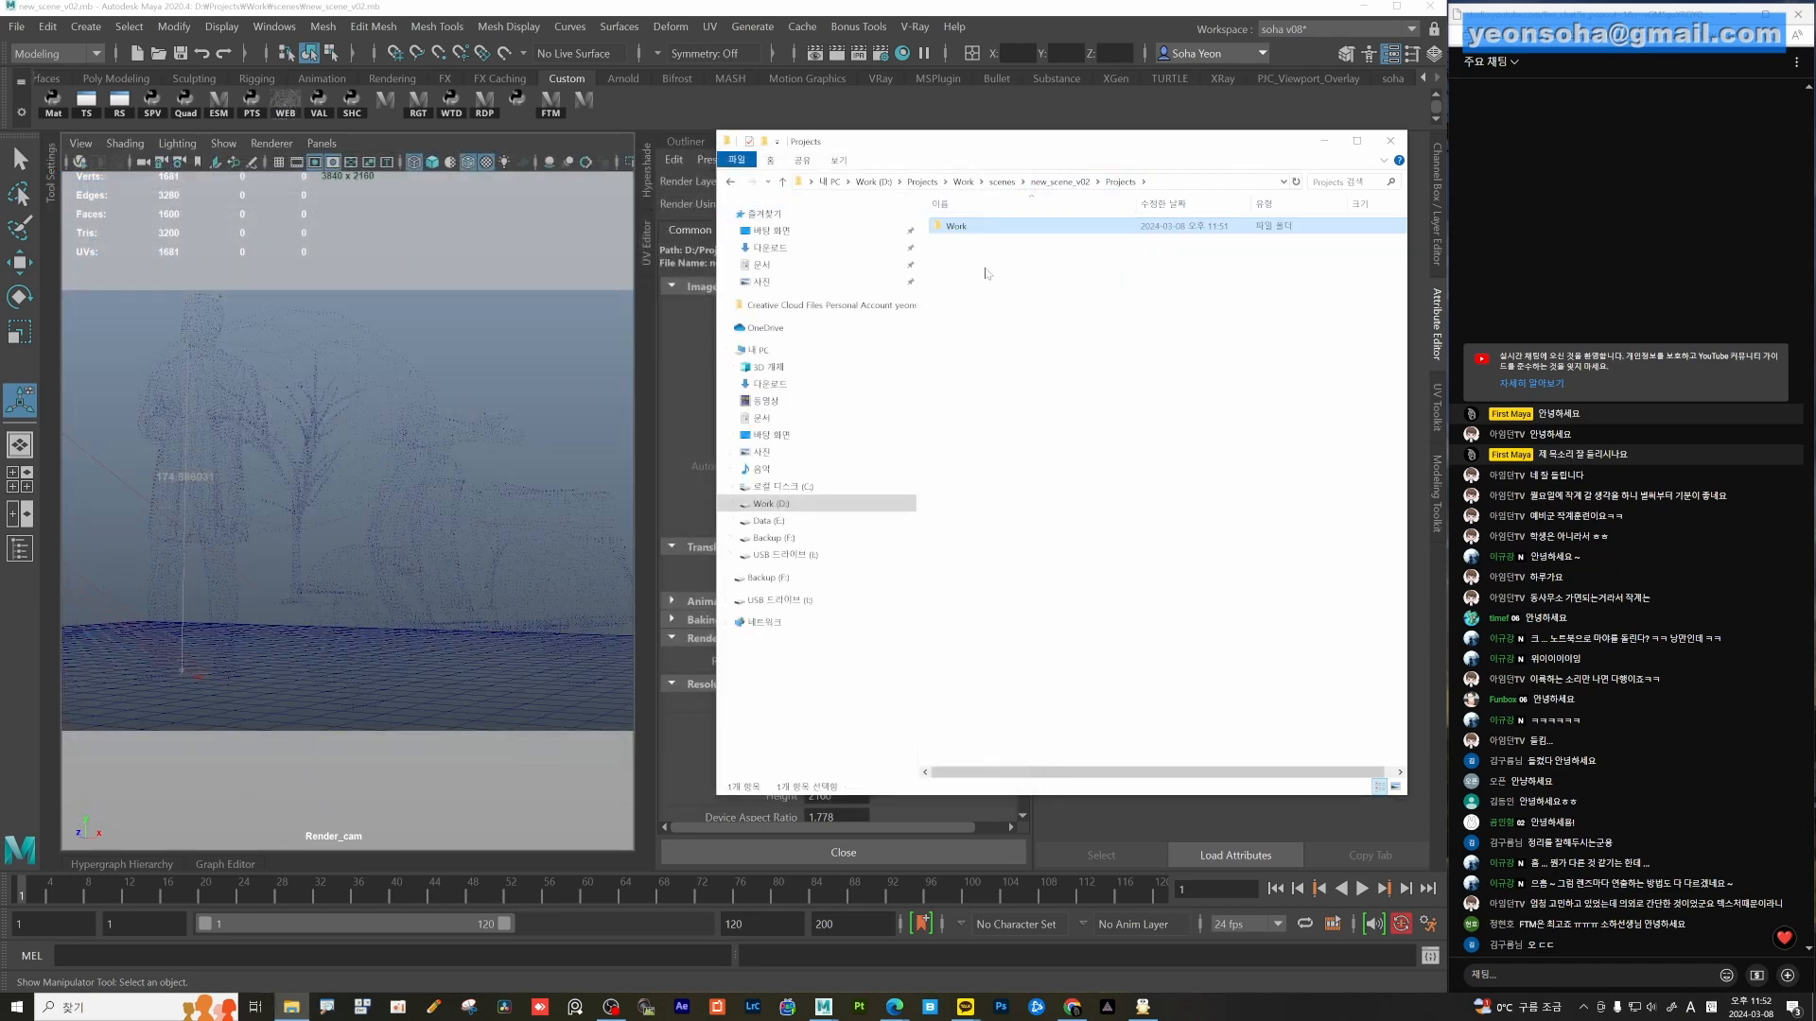
right_click(960, 226)
click(1168, 417)
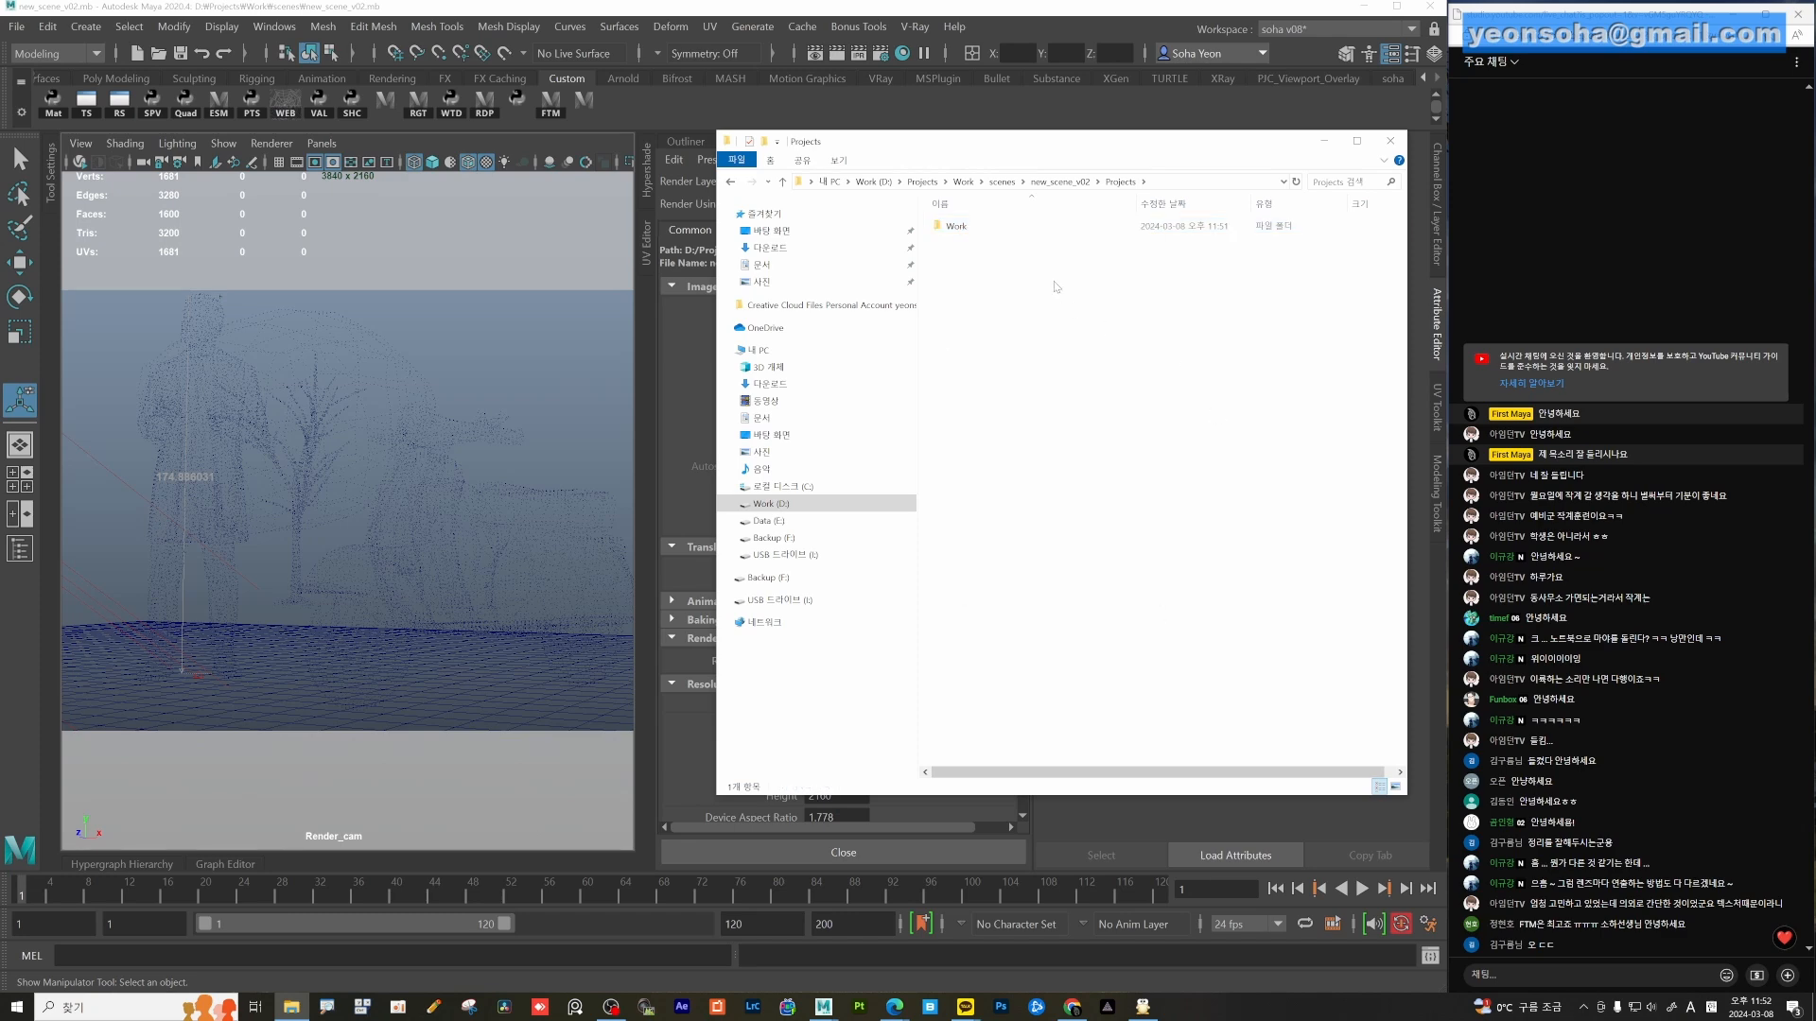
double_click(957, 227)
drag(1094, 377, 974, 242)
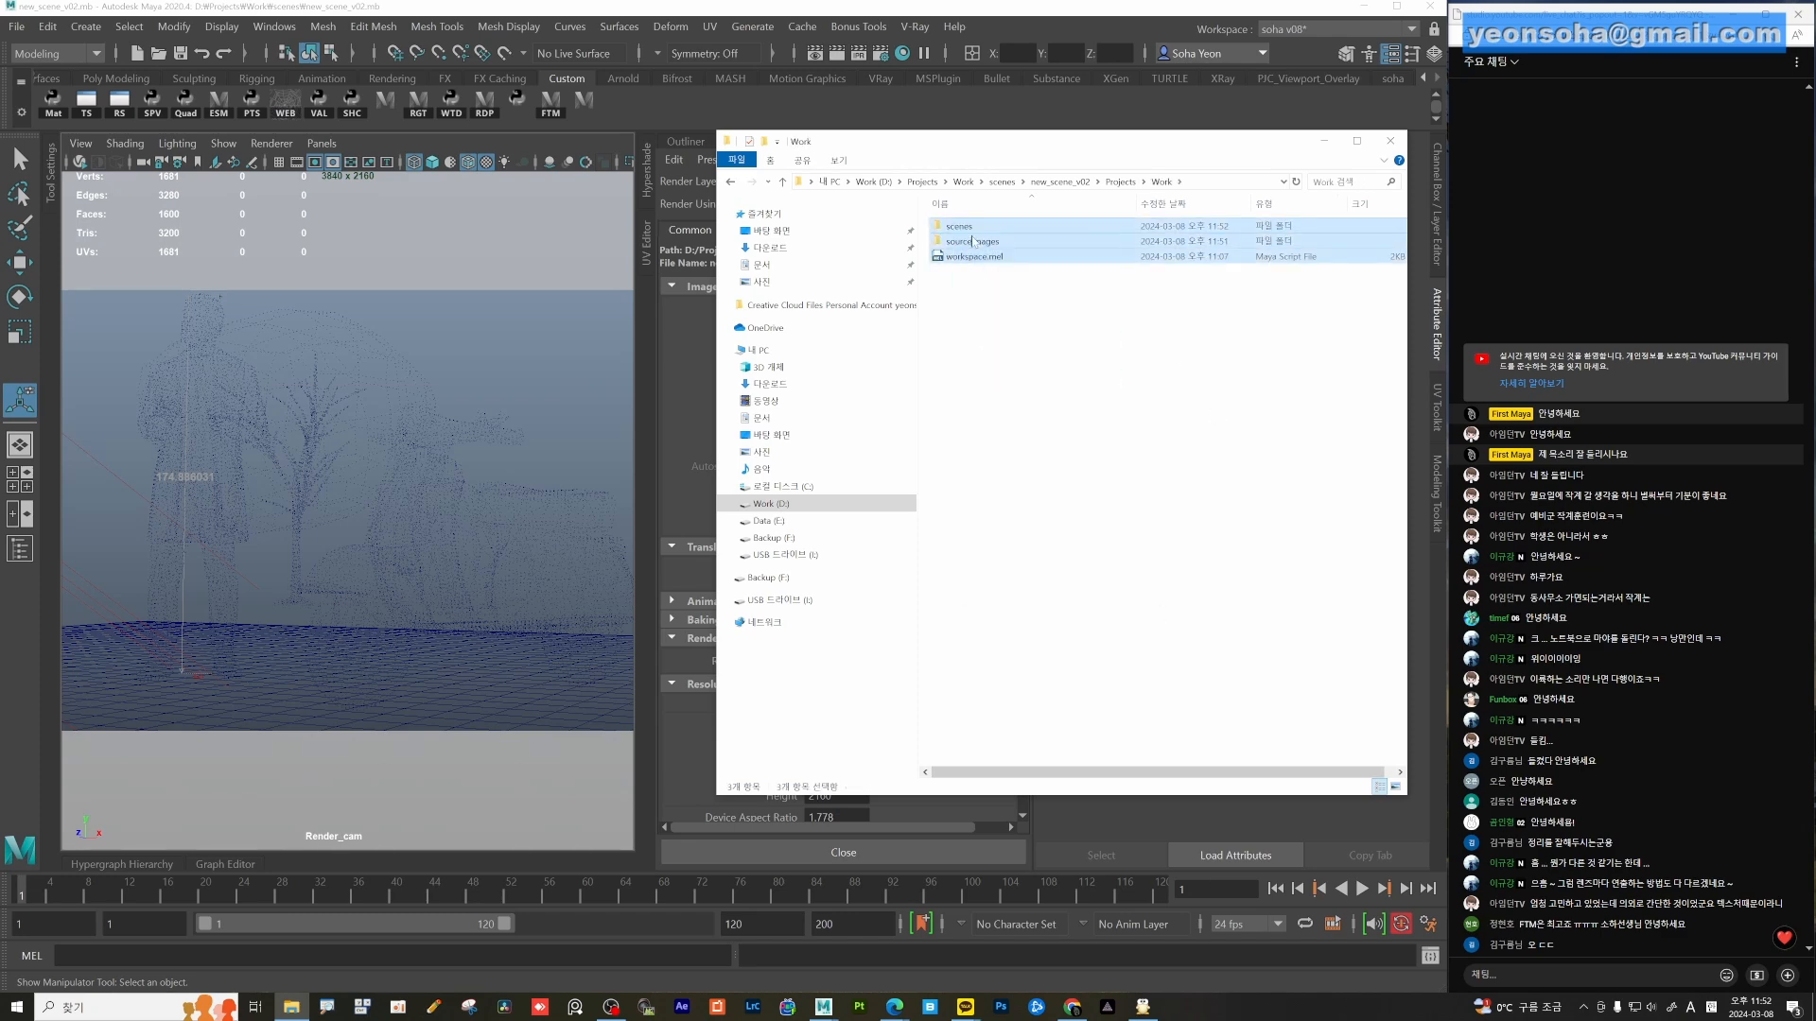
right_click(973, 242)
click(1038, 353)
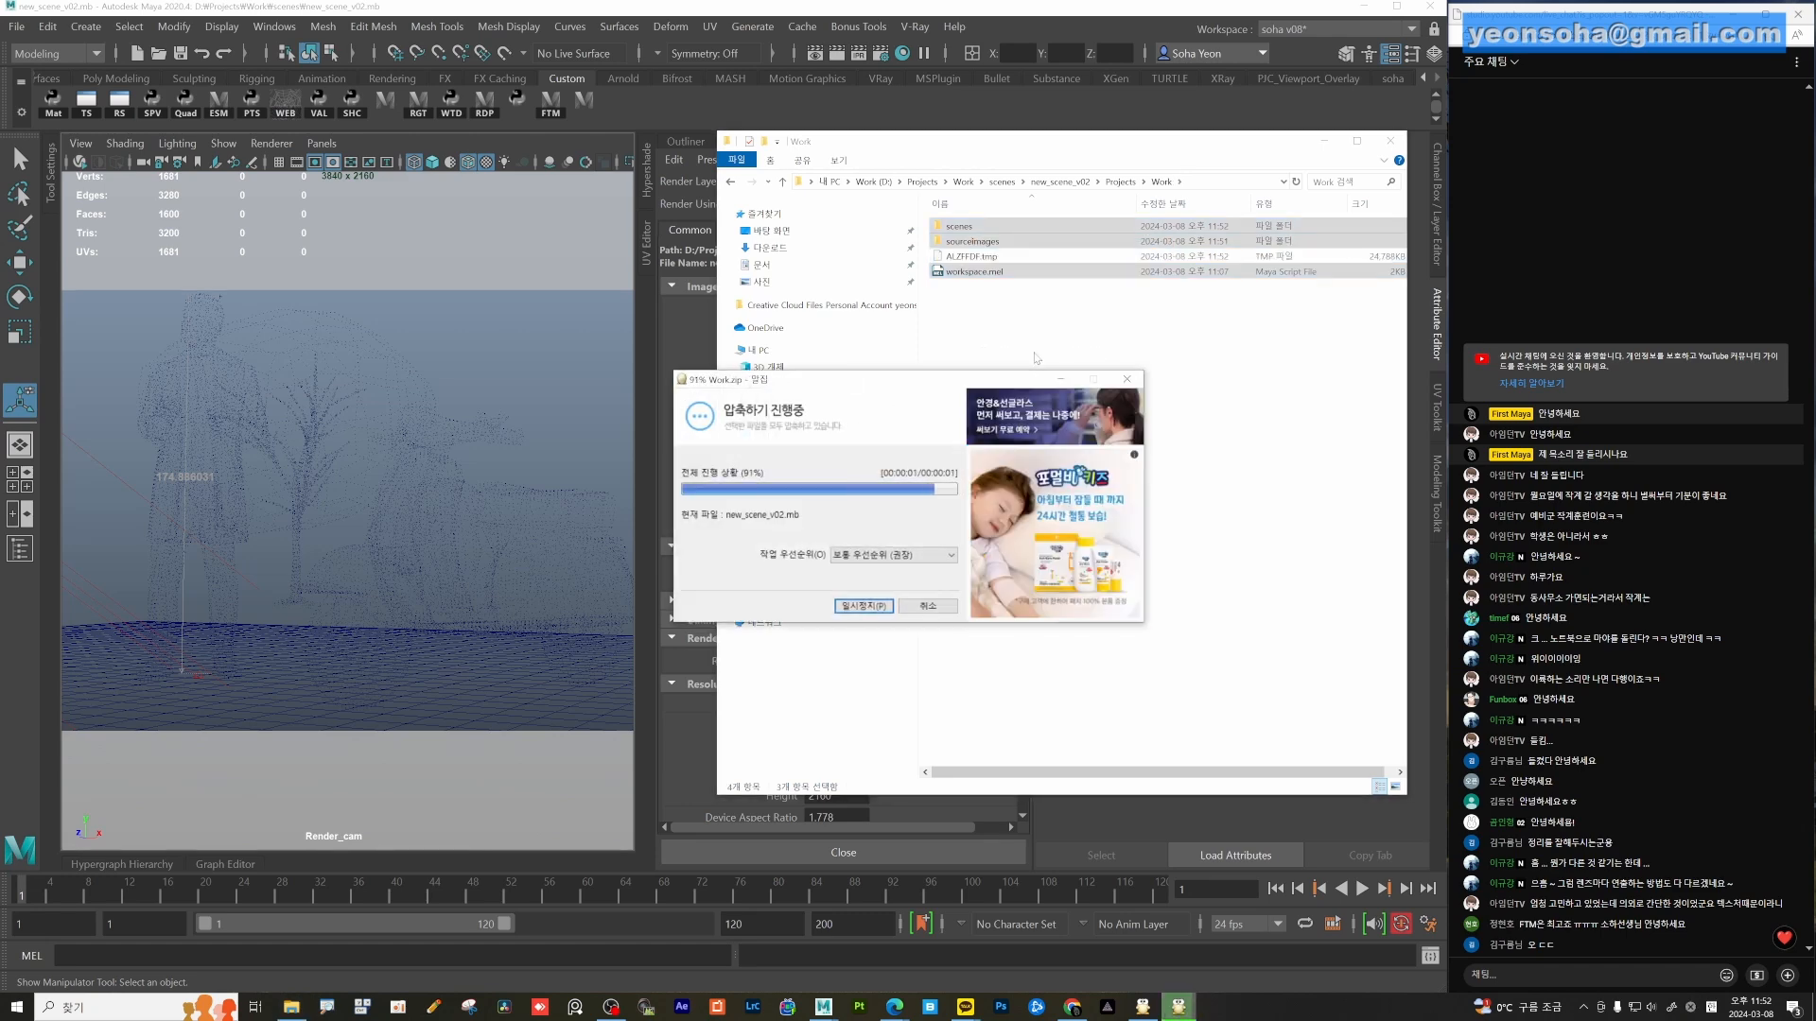
click(929, 606)
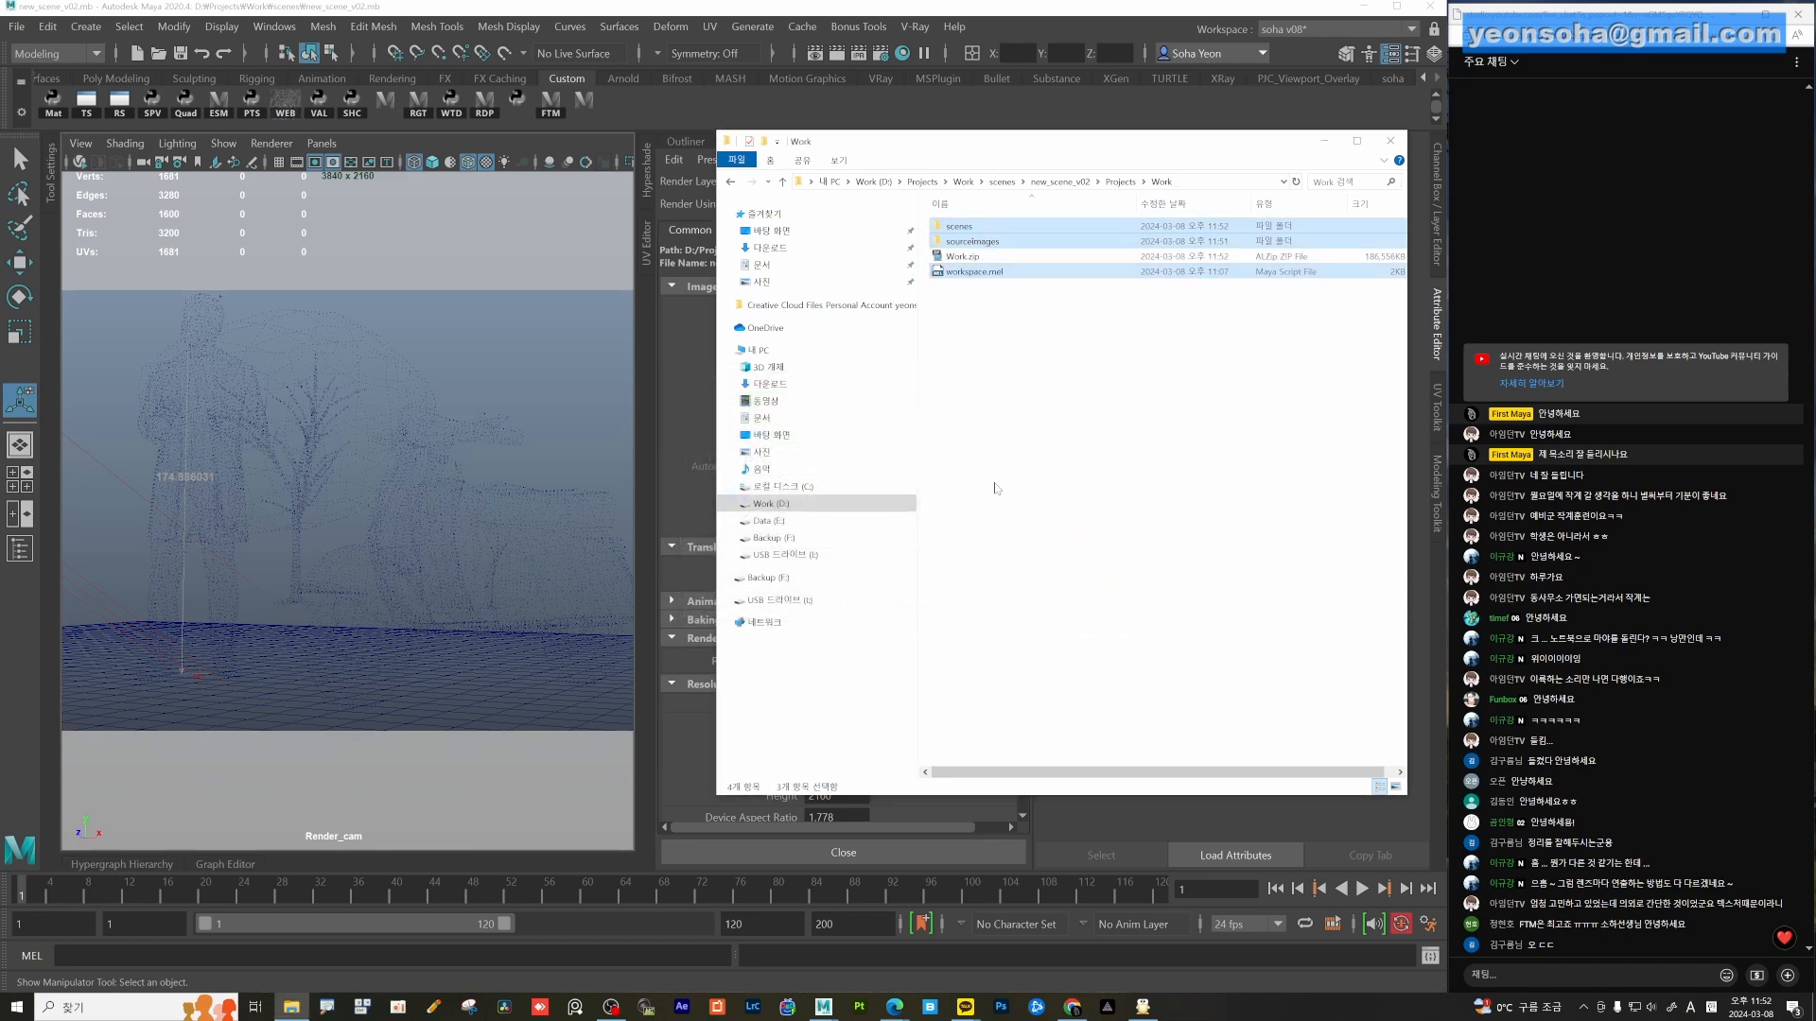
Open Work.zip, examine its scenes and sourceimages folders, and close the archive viewer.
click(1008, 344)
click(948, 257)
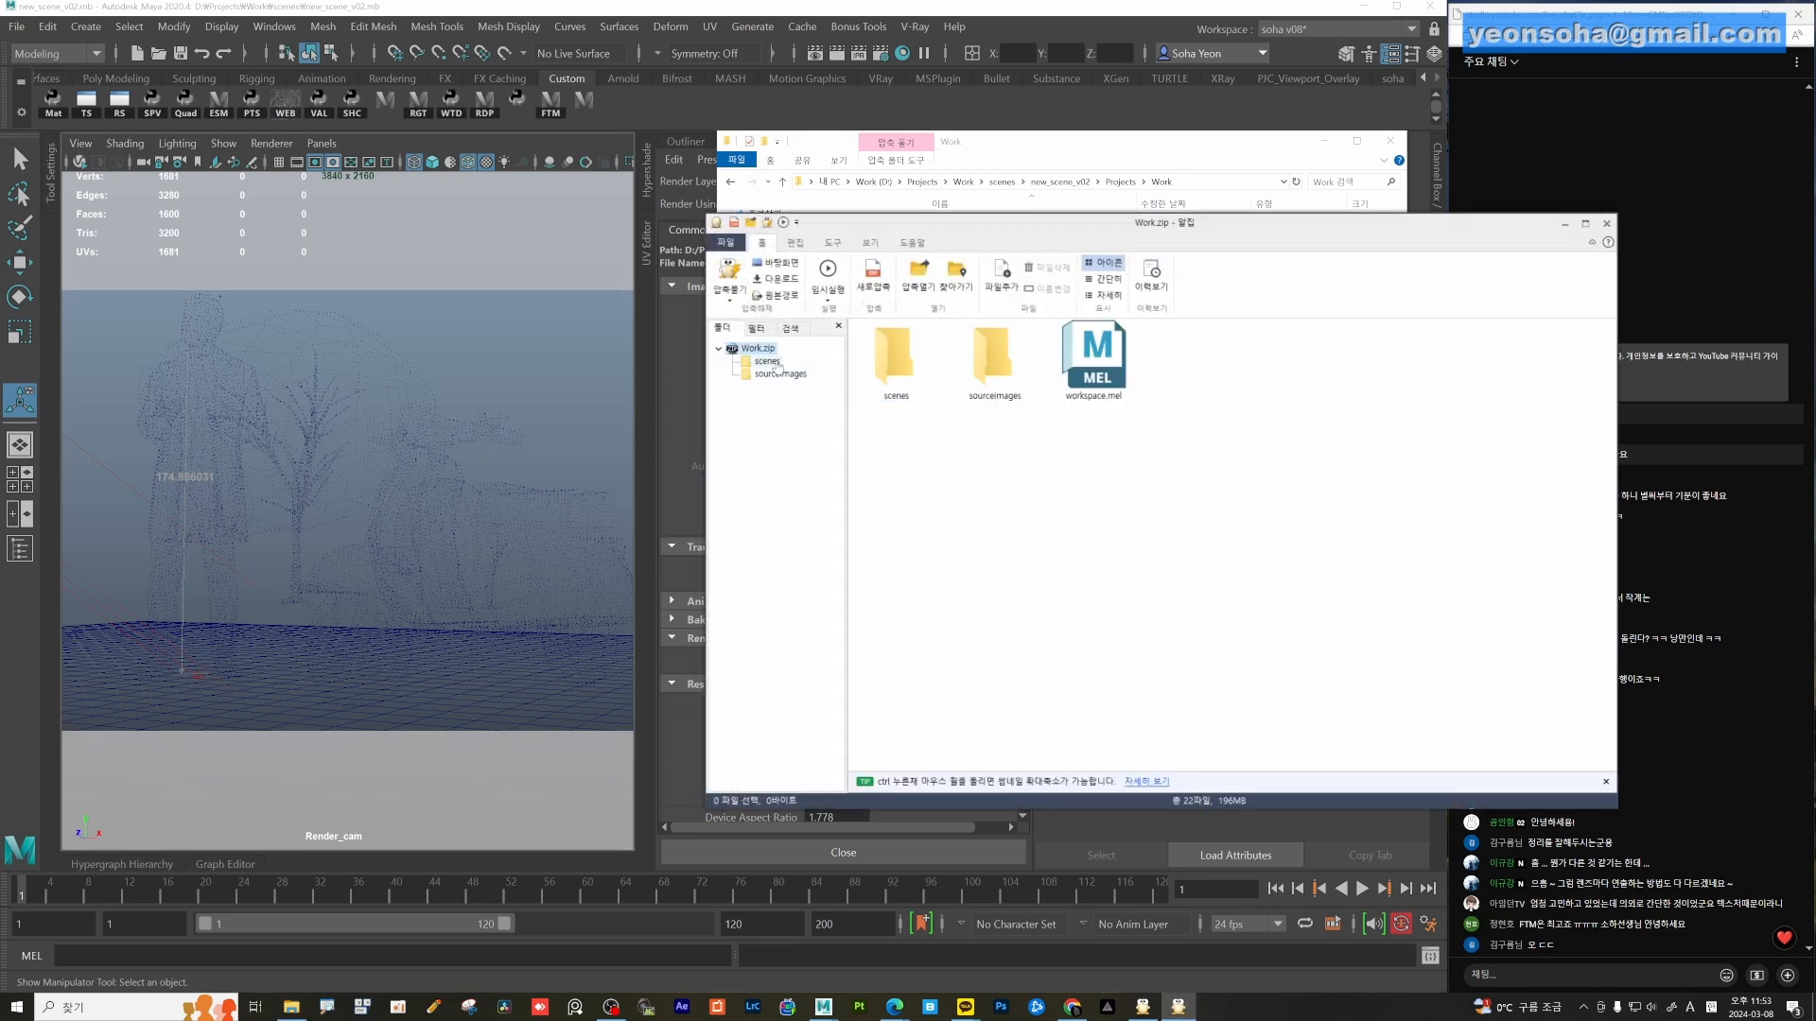
click(769, 362)
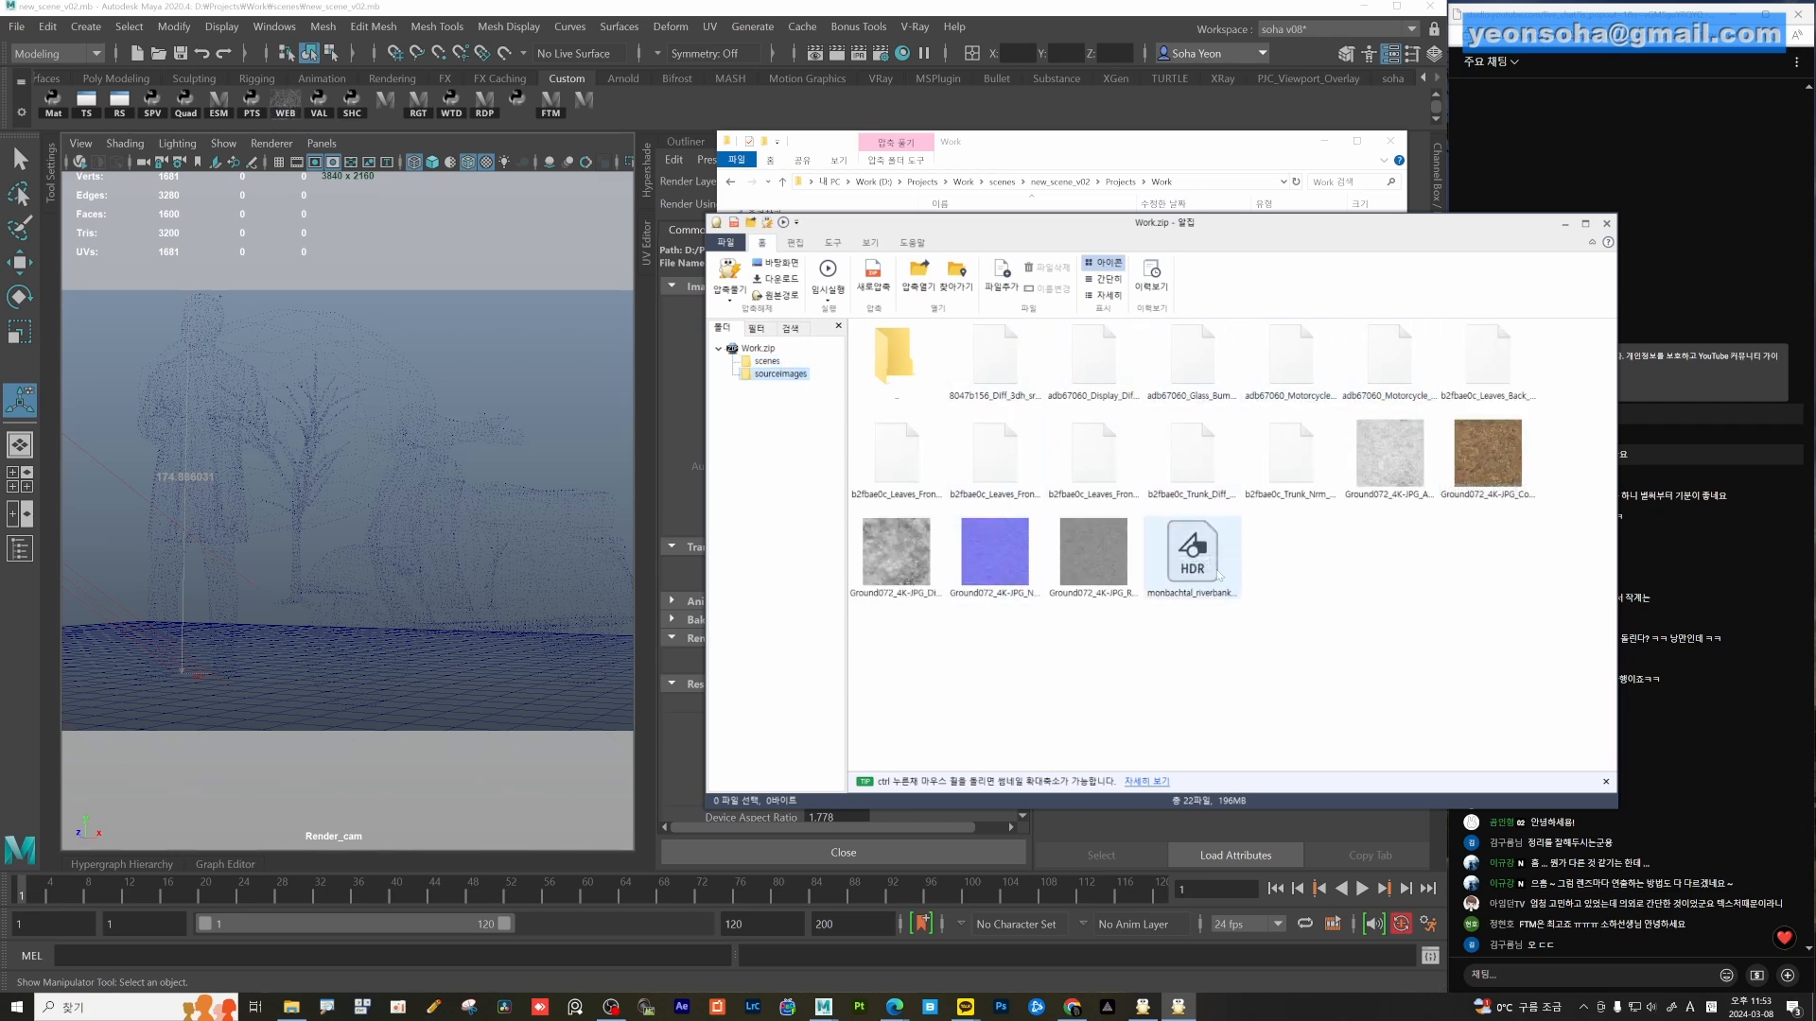
click(755, 349)
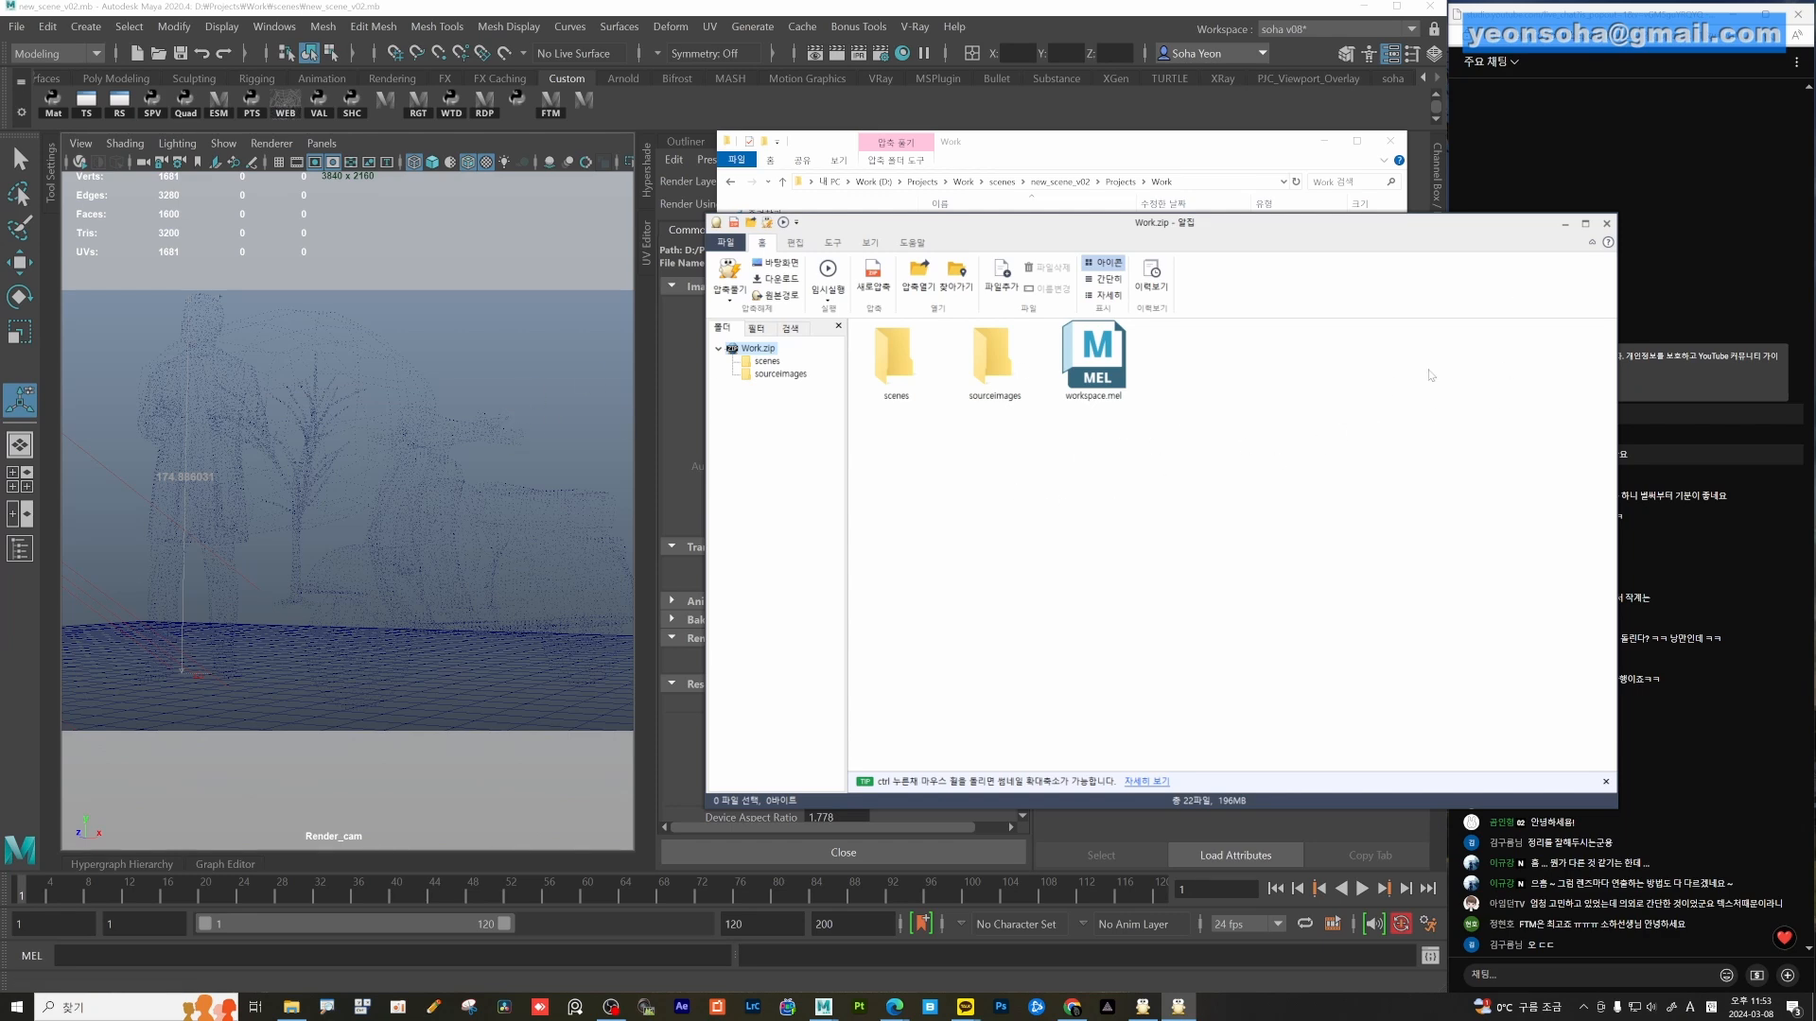
click(1605, 224)
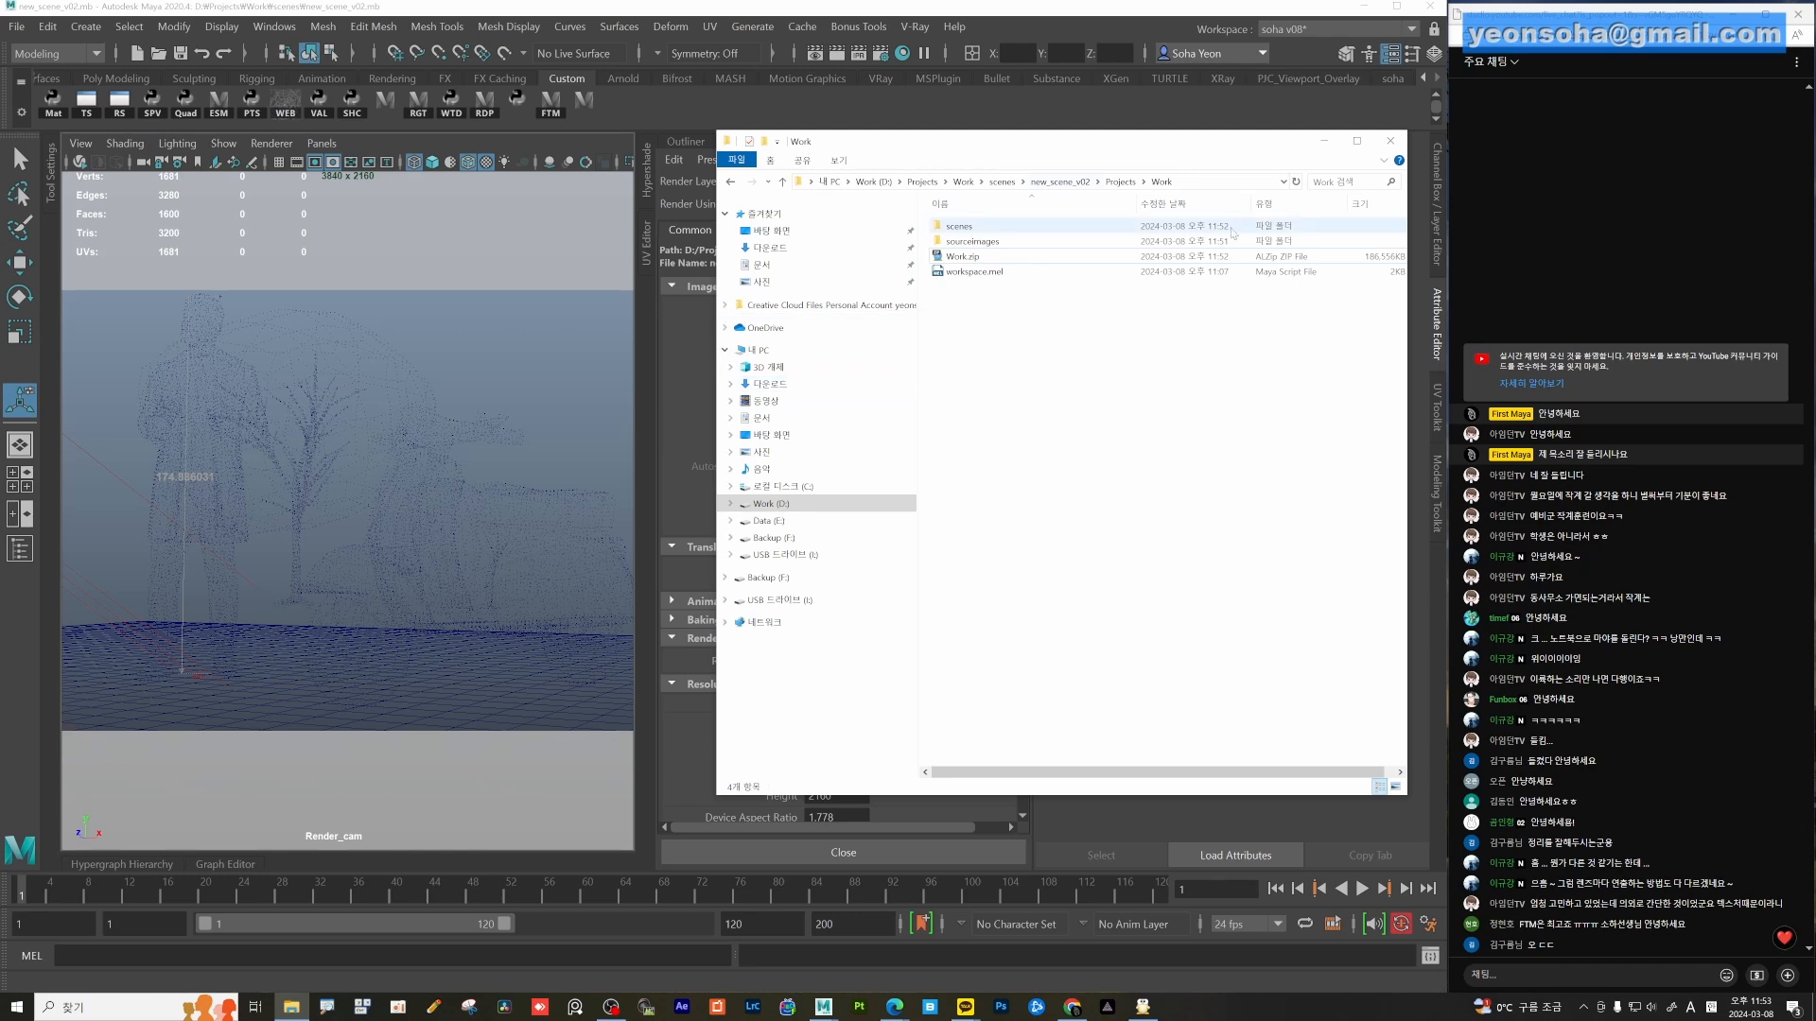
Select Work.zip and browse back to the original project's scenes folder, D:\Projects\Work\scenes.
right_click(958, 256)
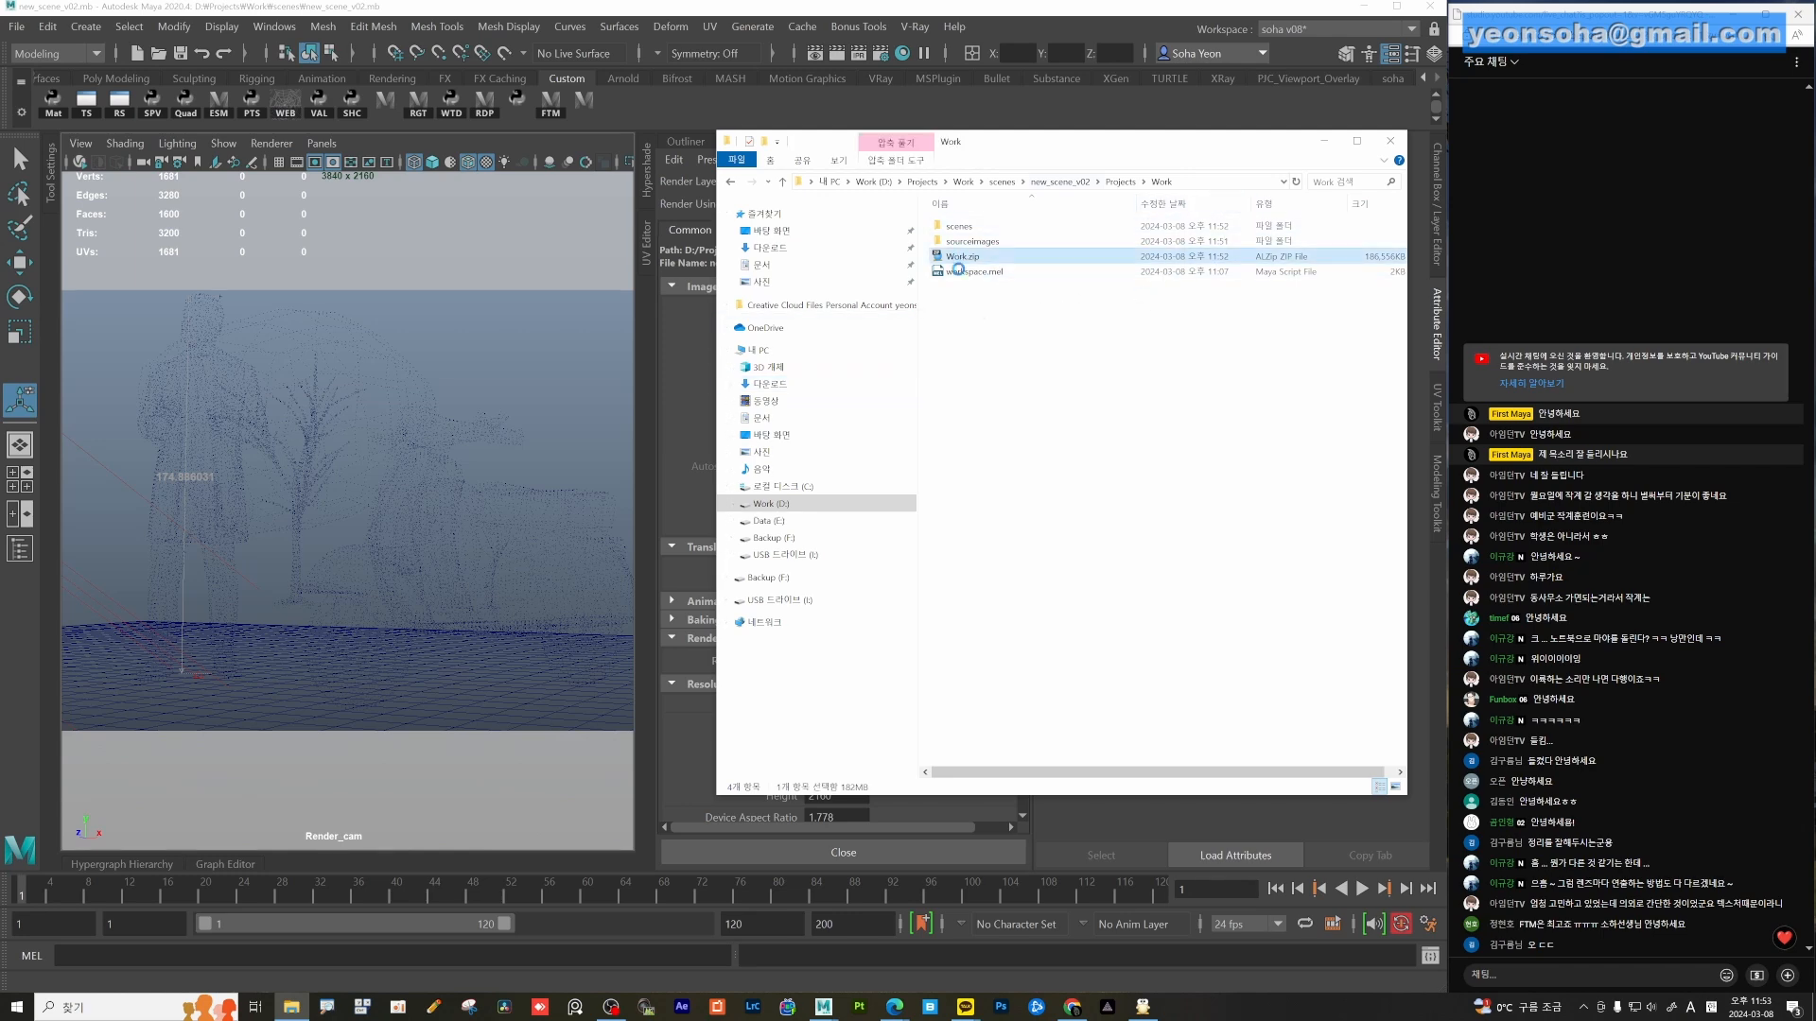
click(773, 522)
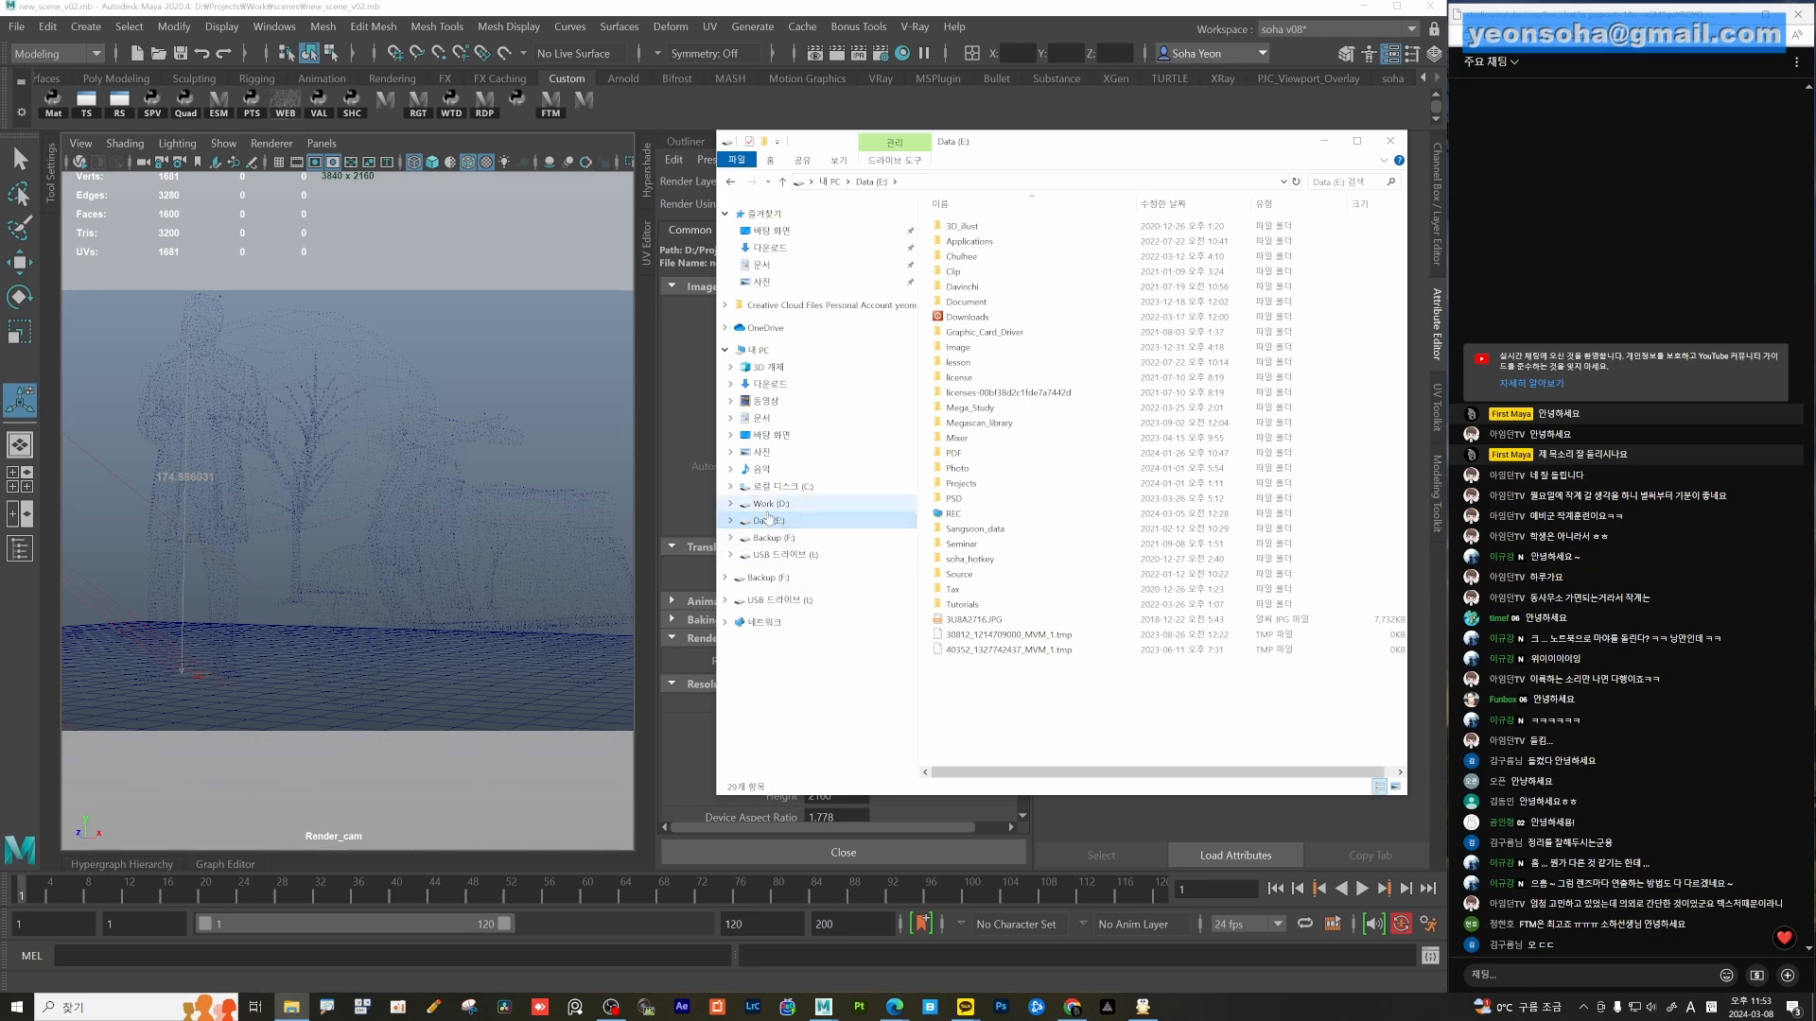
double_click(963, 484)
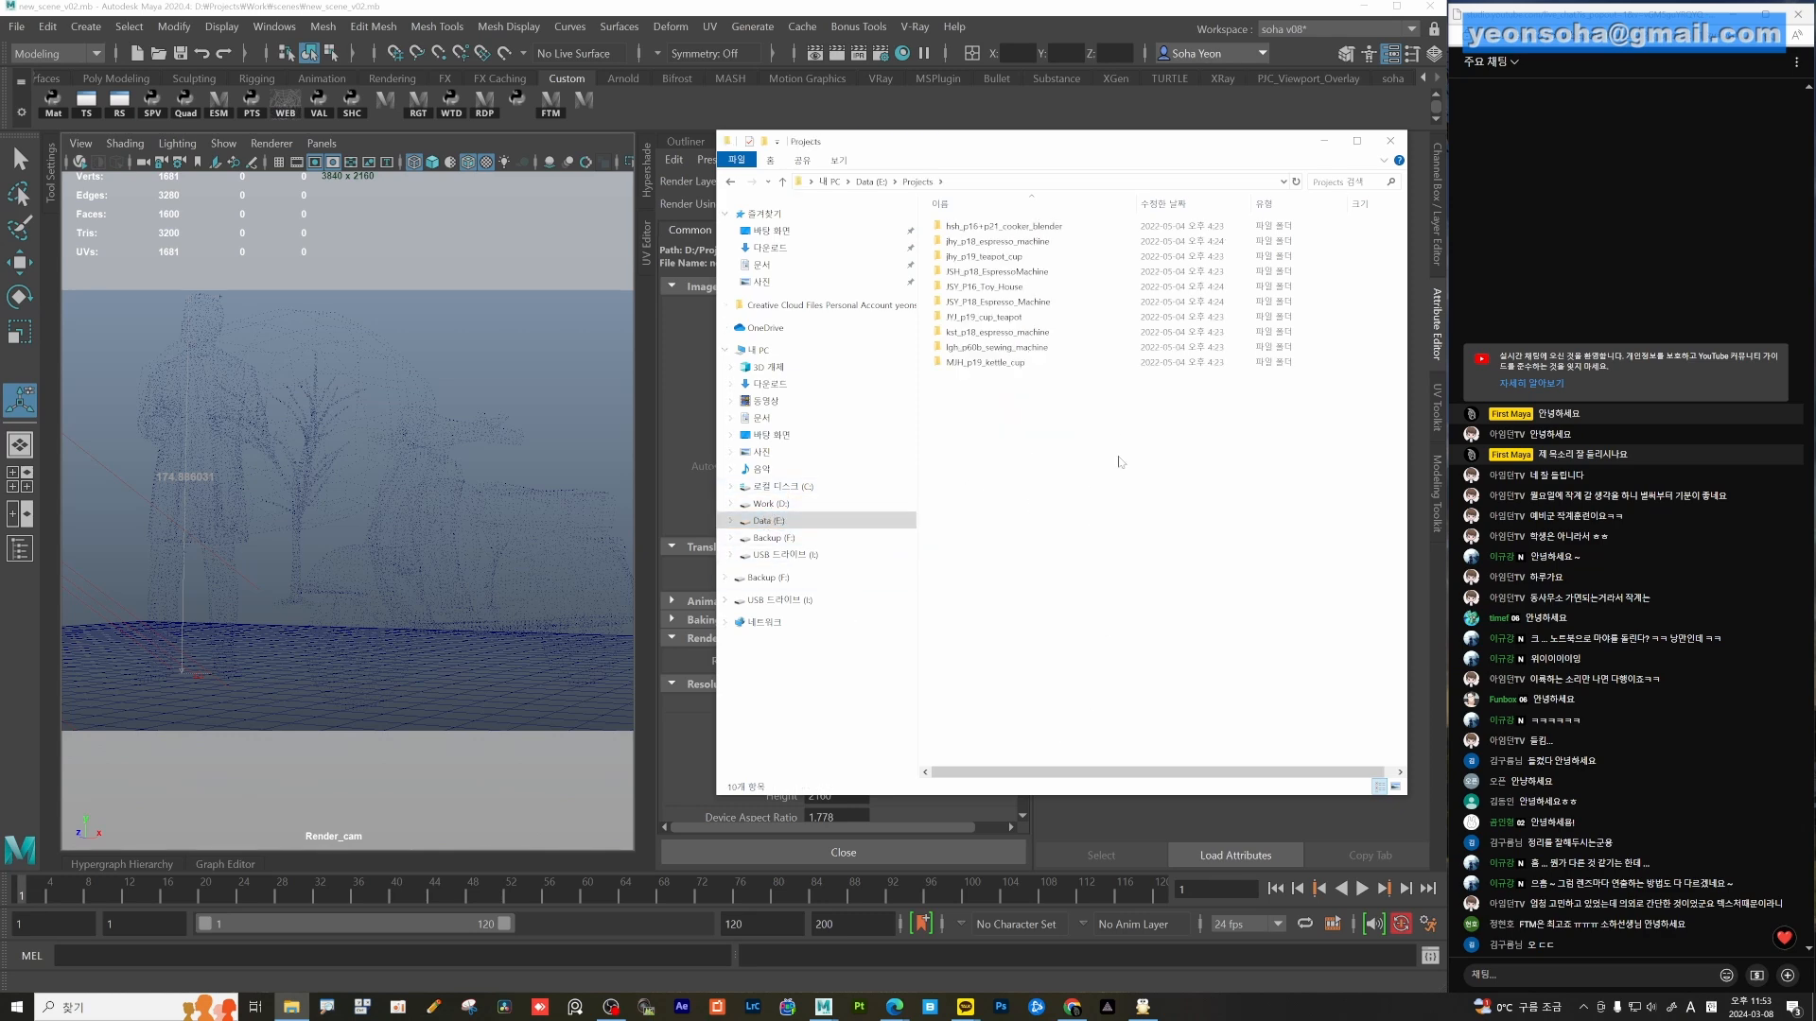
click(771, 503)
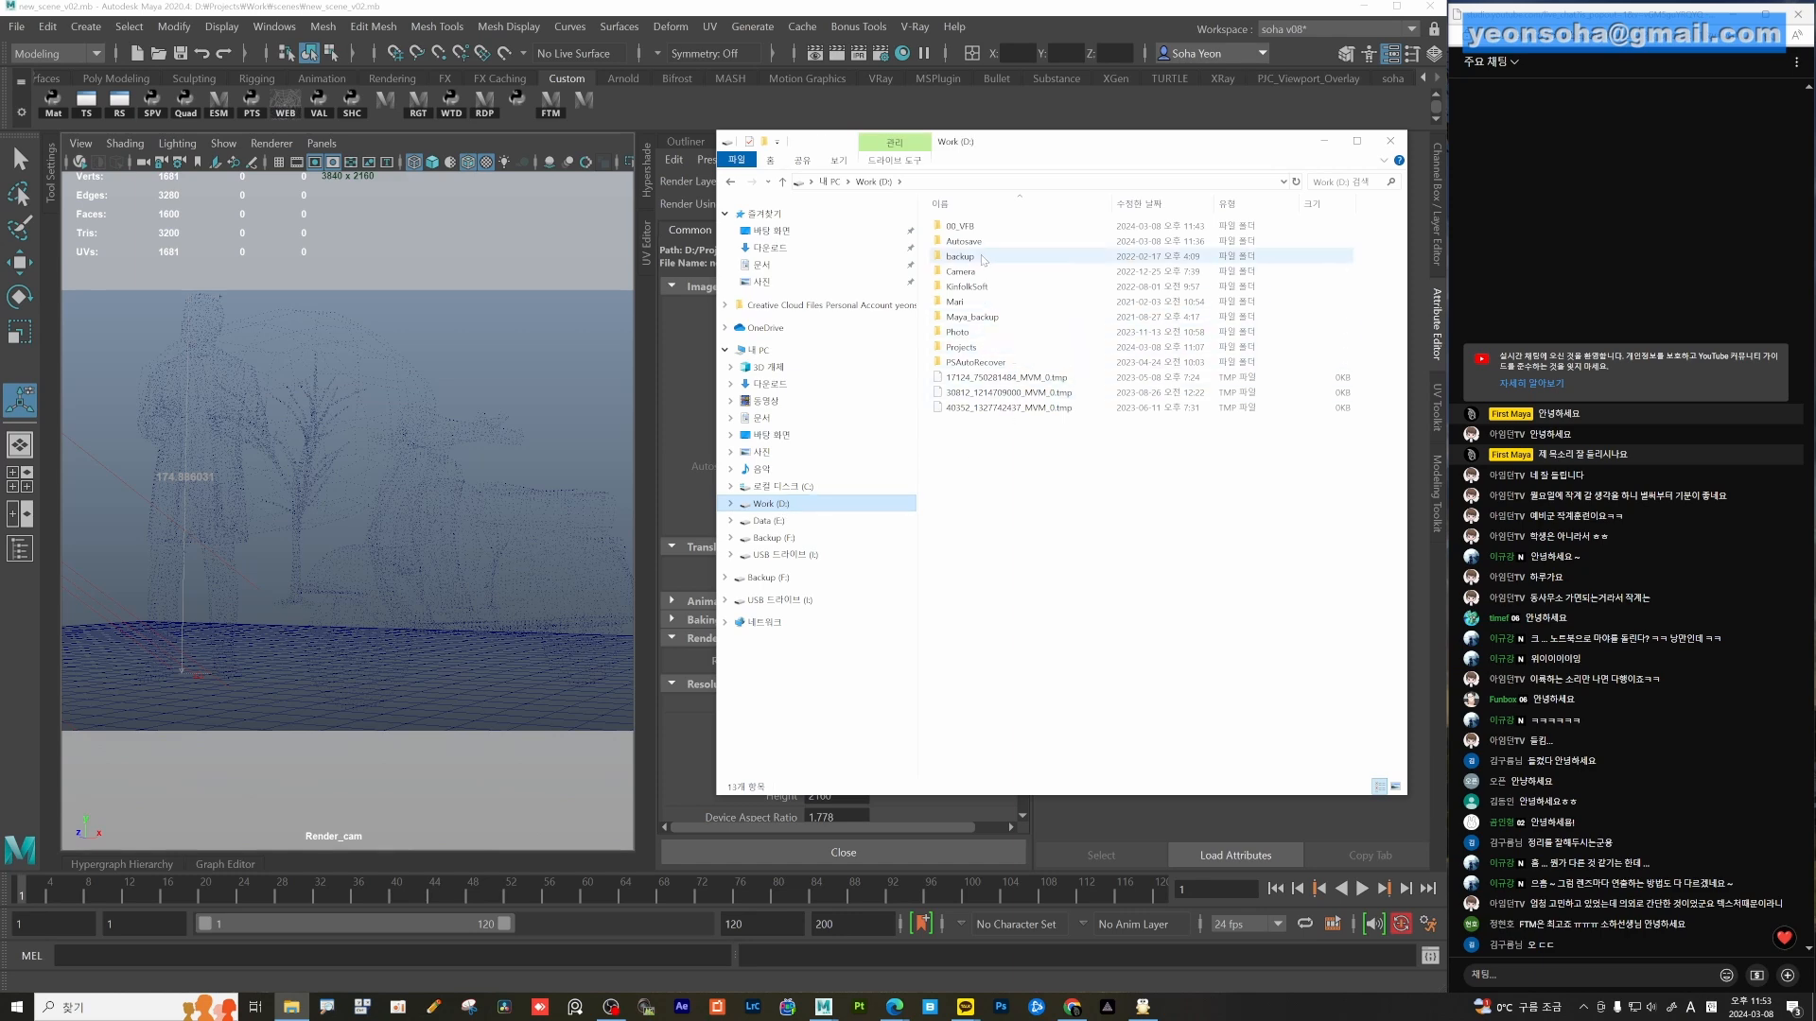
click(961, 350)
double_click(961, 350)
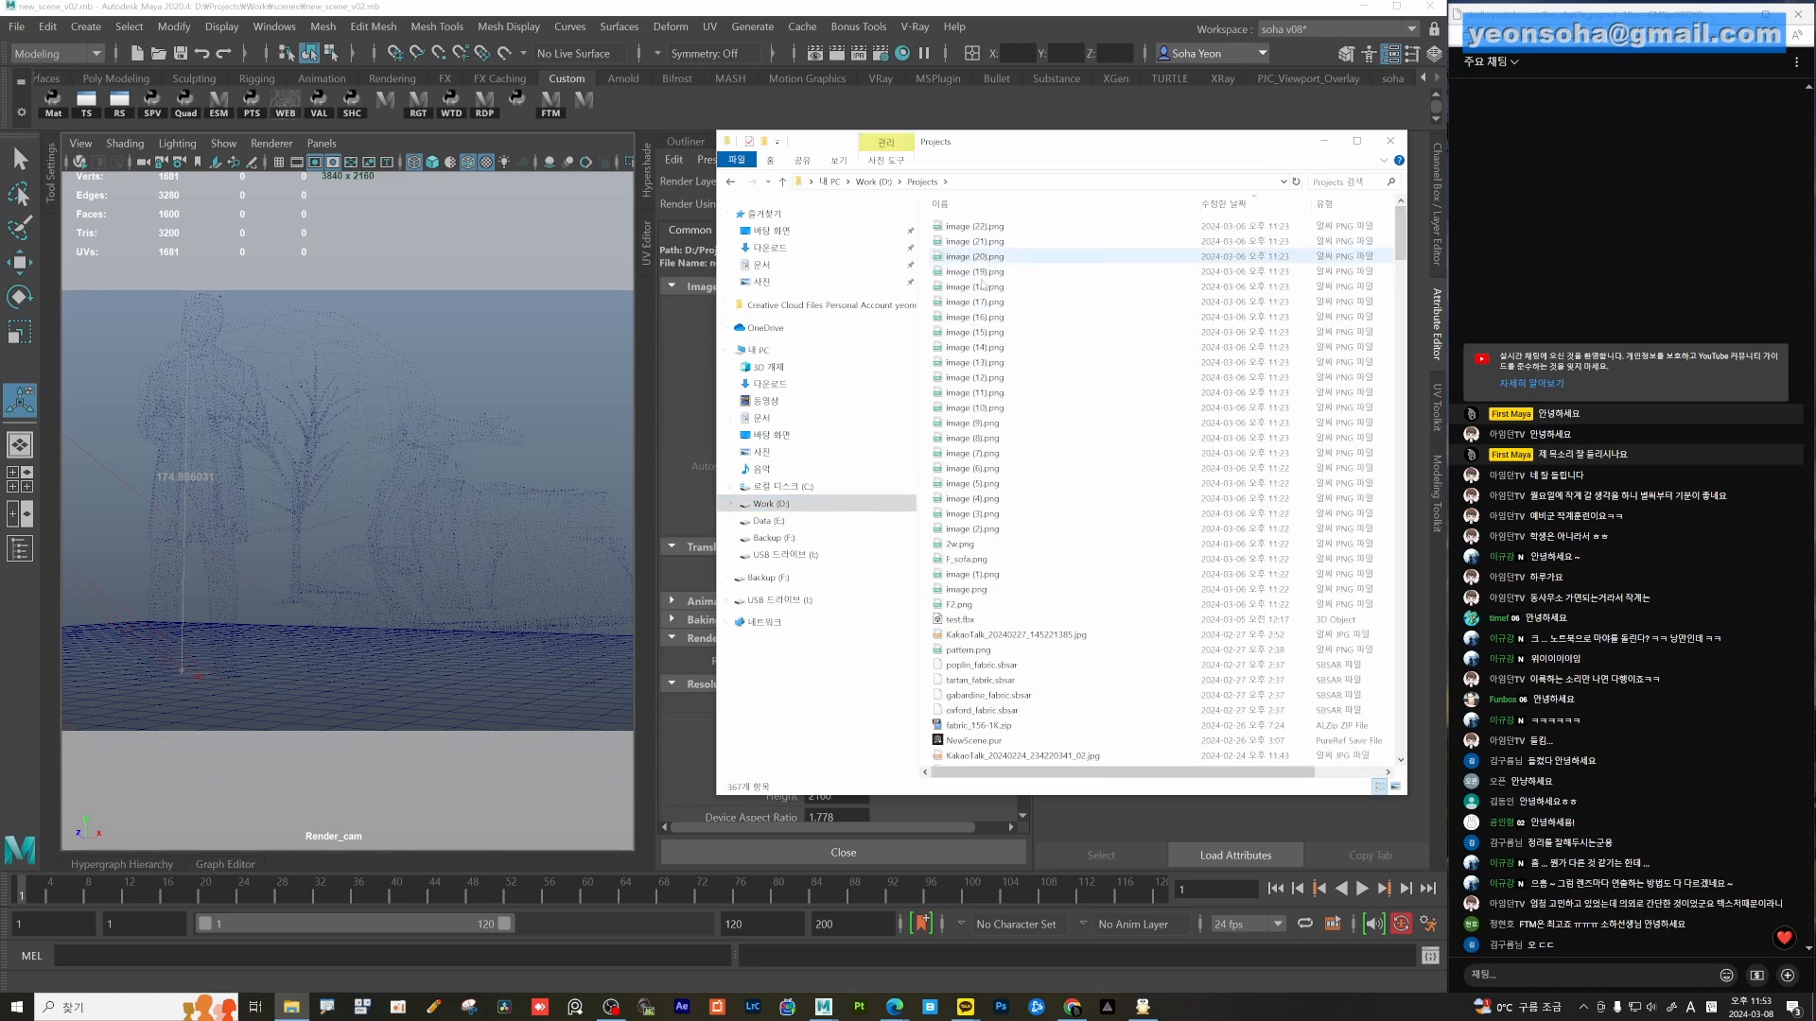
scroll(984, 605, down, 3)
double_click(957, 637)
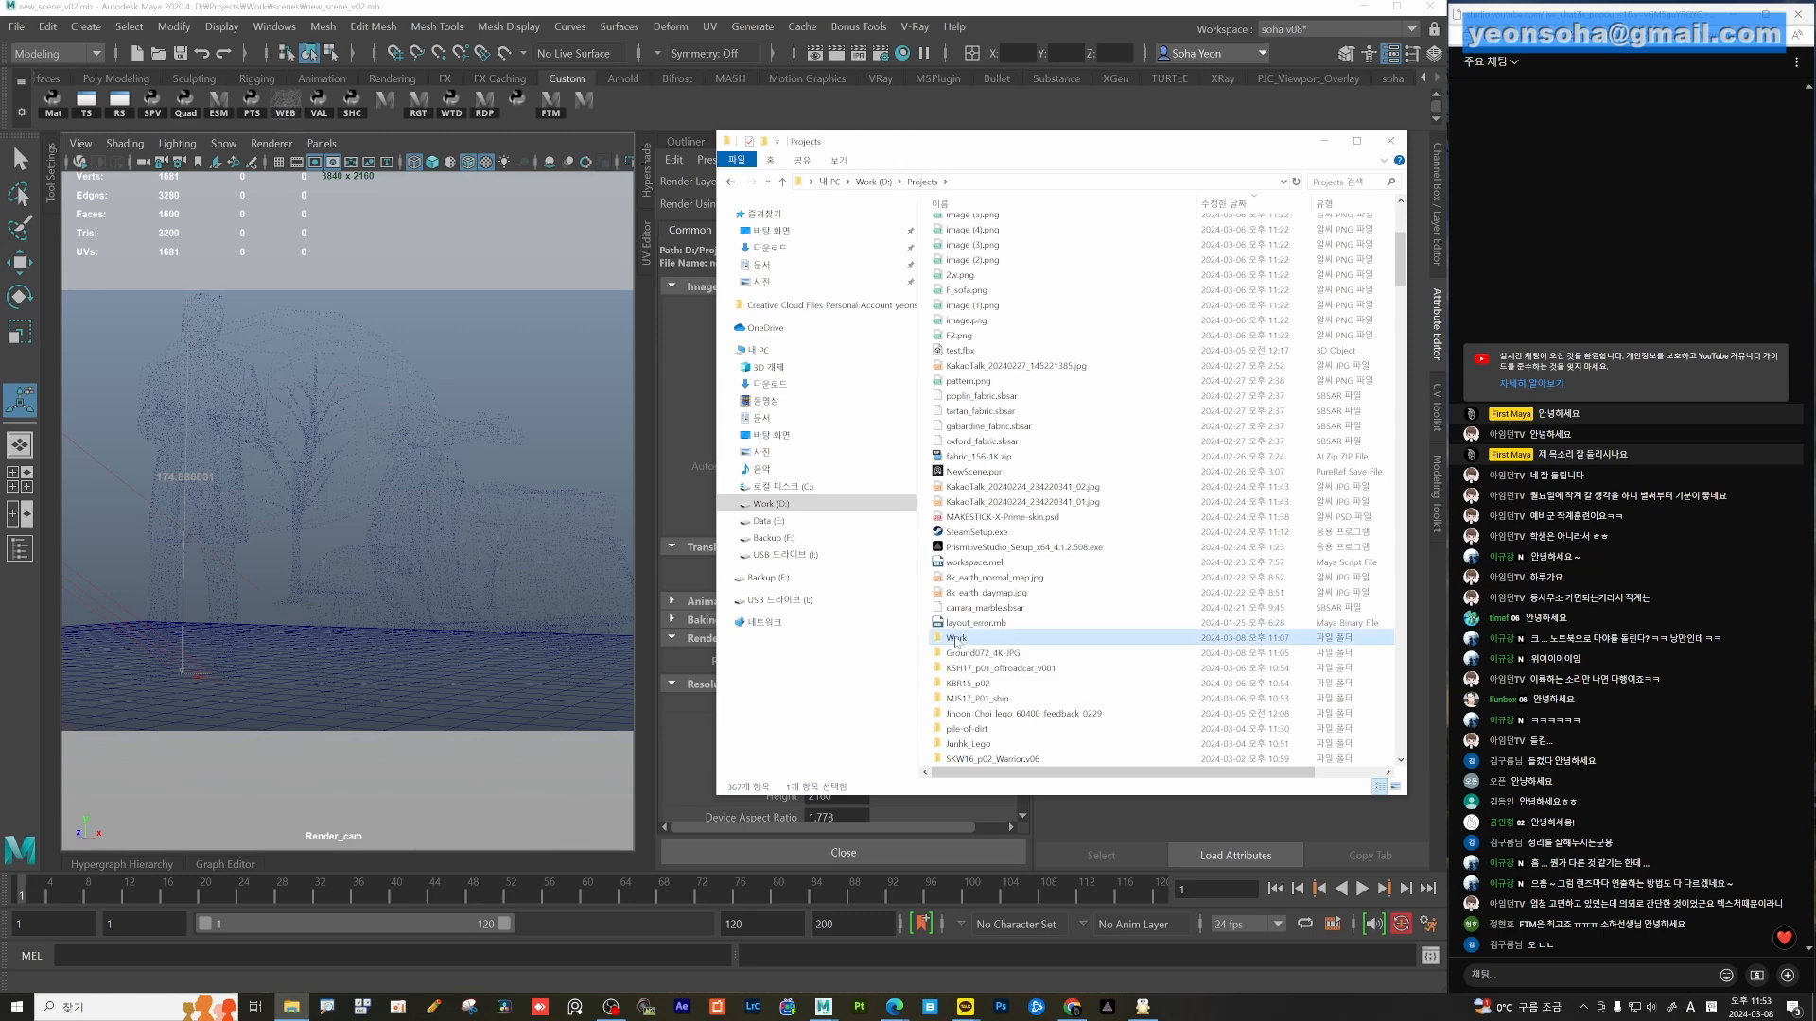
double_click(964, 363)
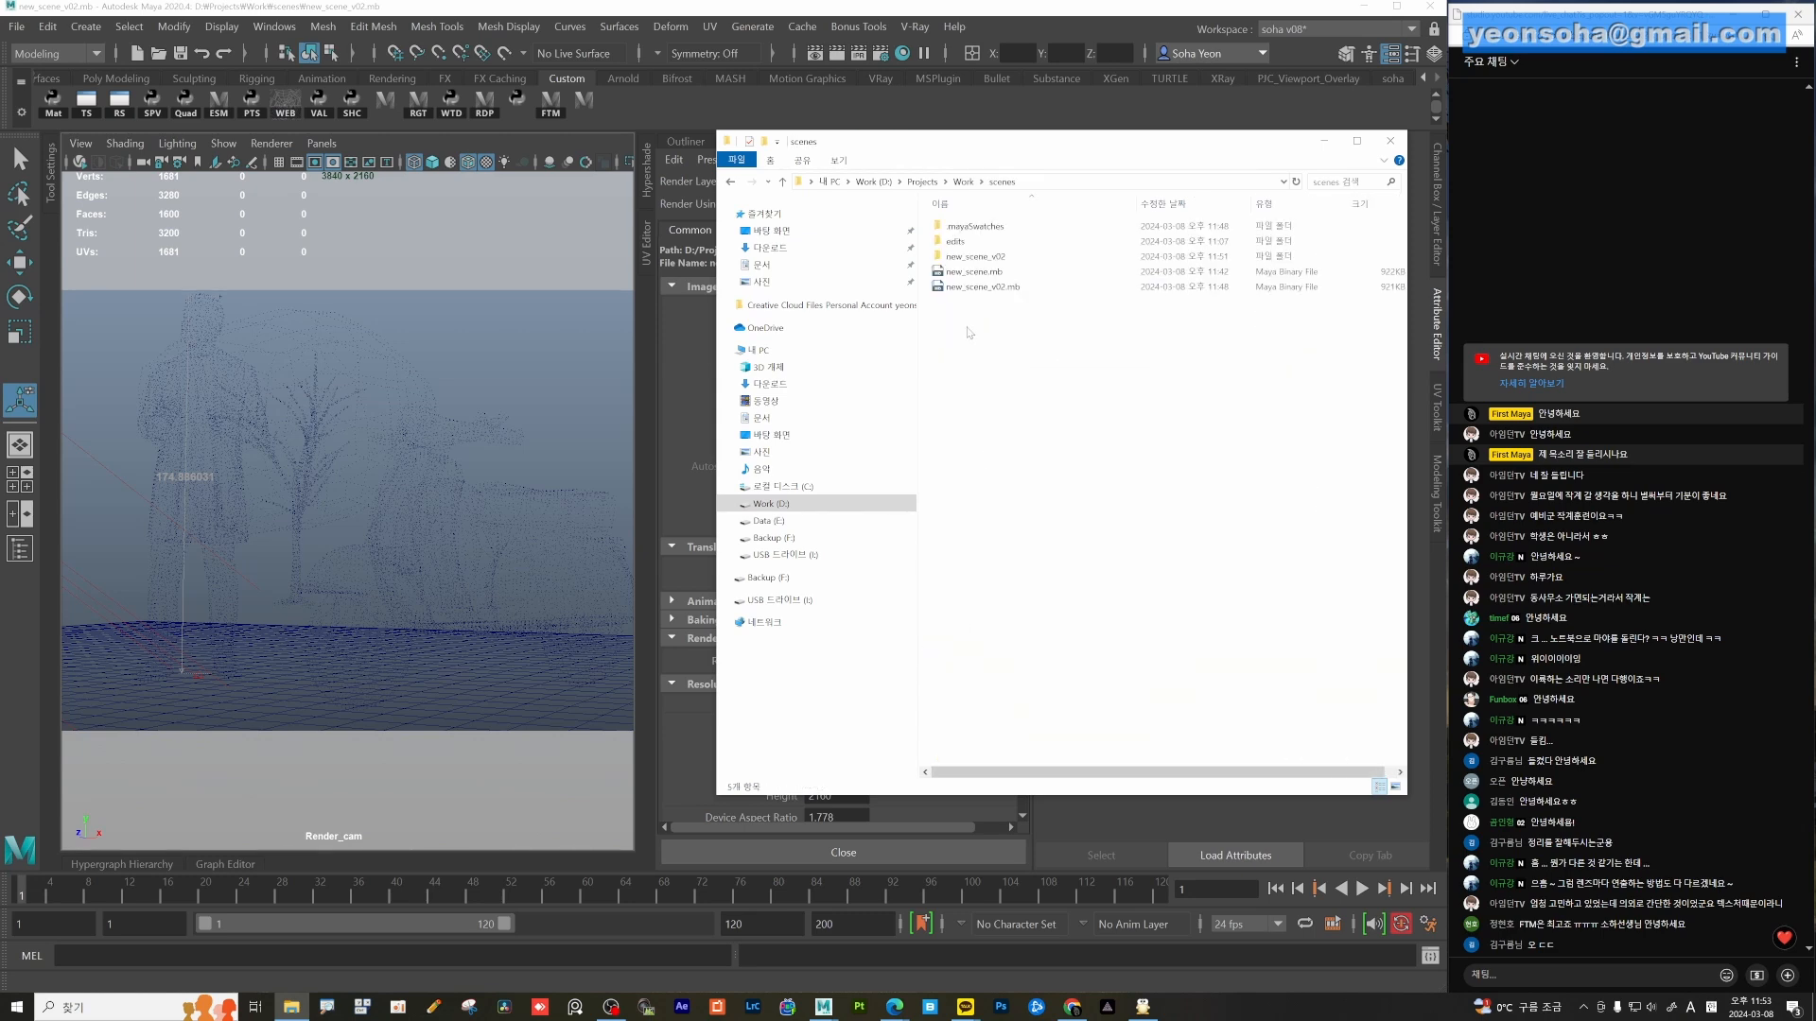
Move Work.zip from the archive's new_scene_v02\Projects\Work folder to E:\Projects.
click(971, 258)
double_click(972, 260)
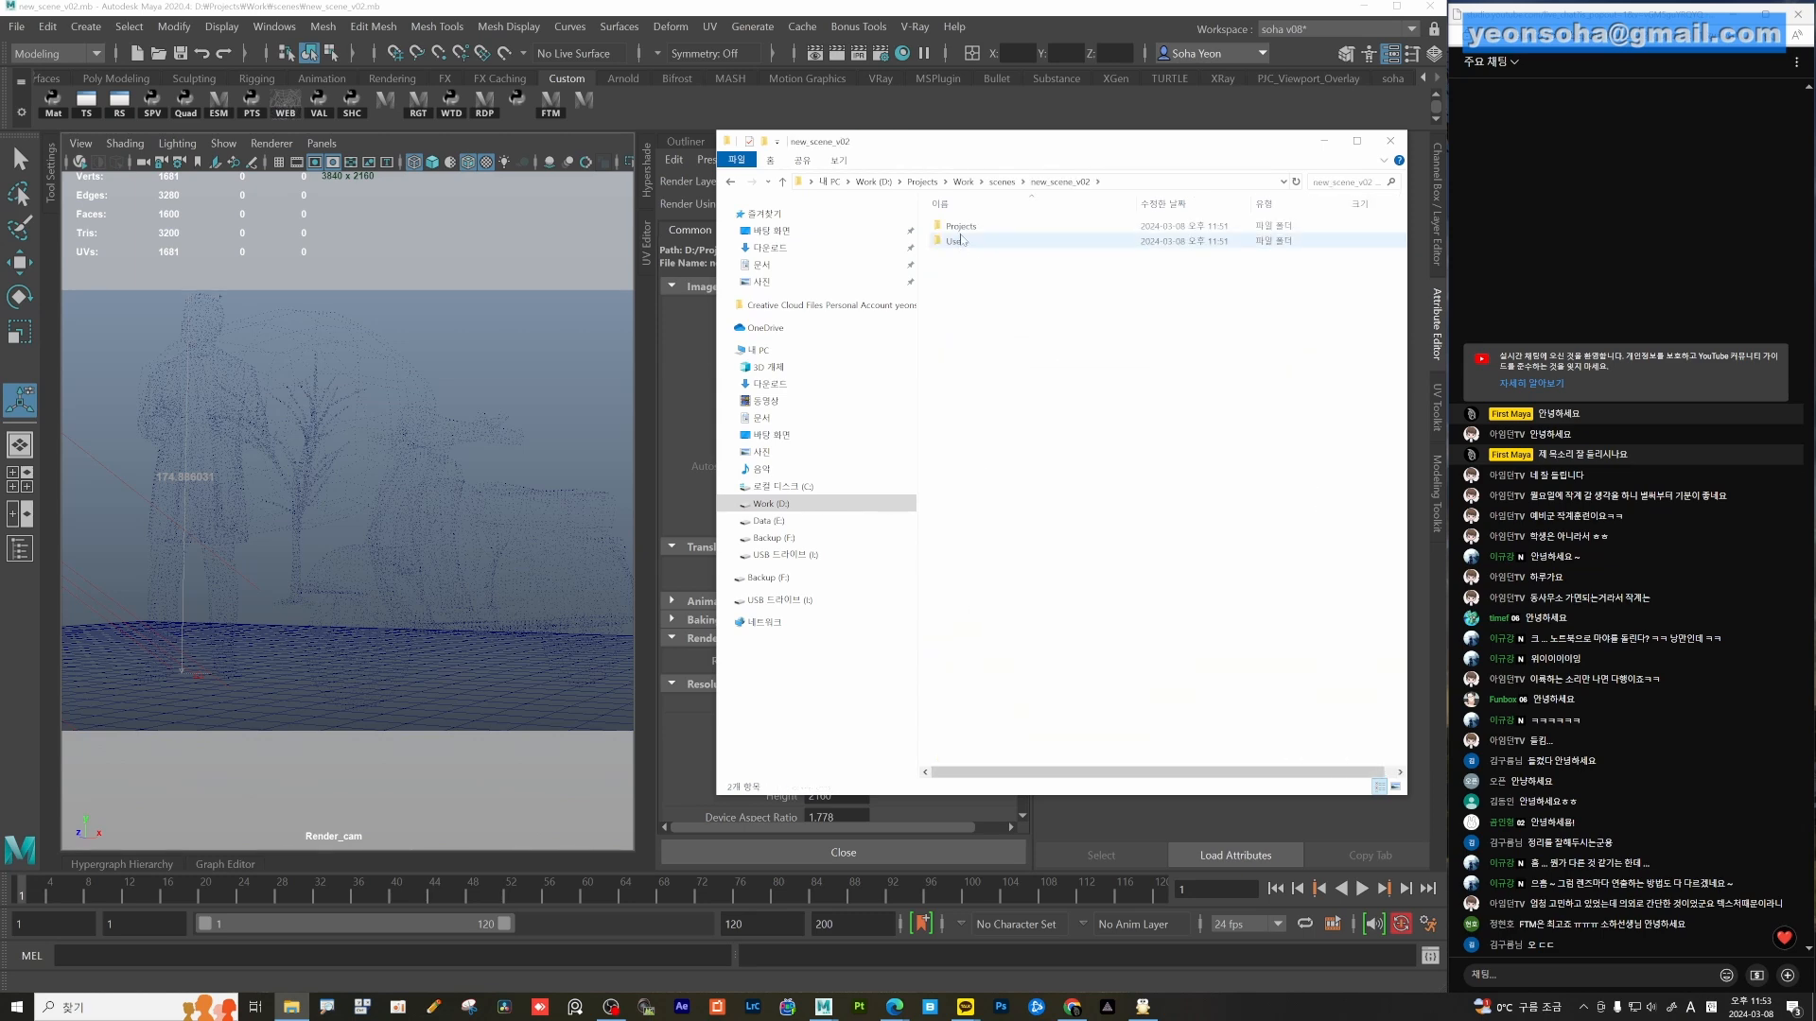
double_click(966, 229)
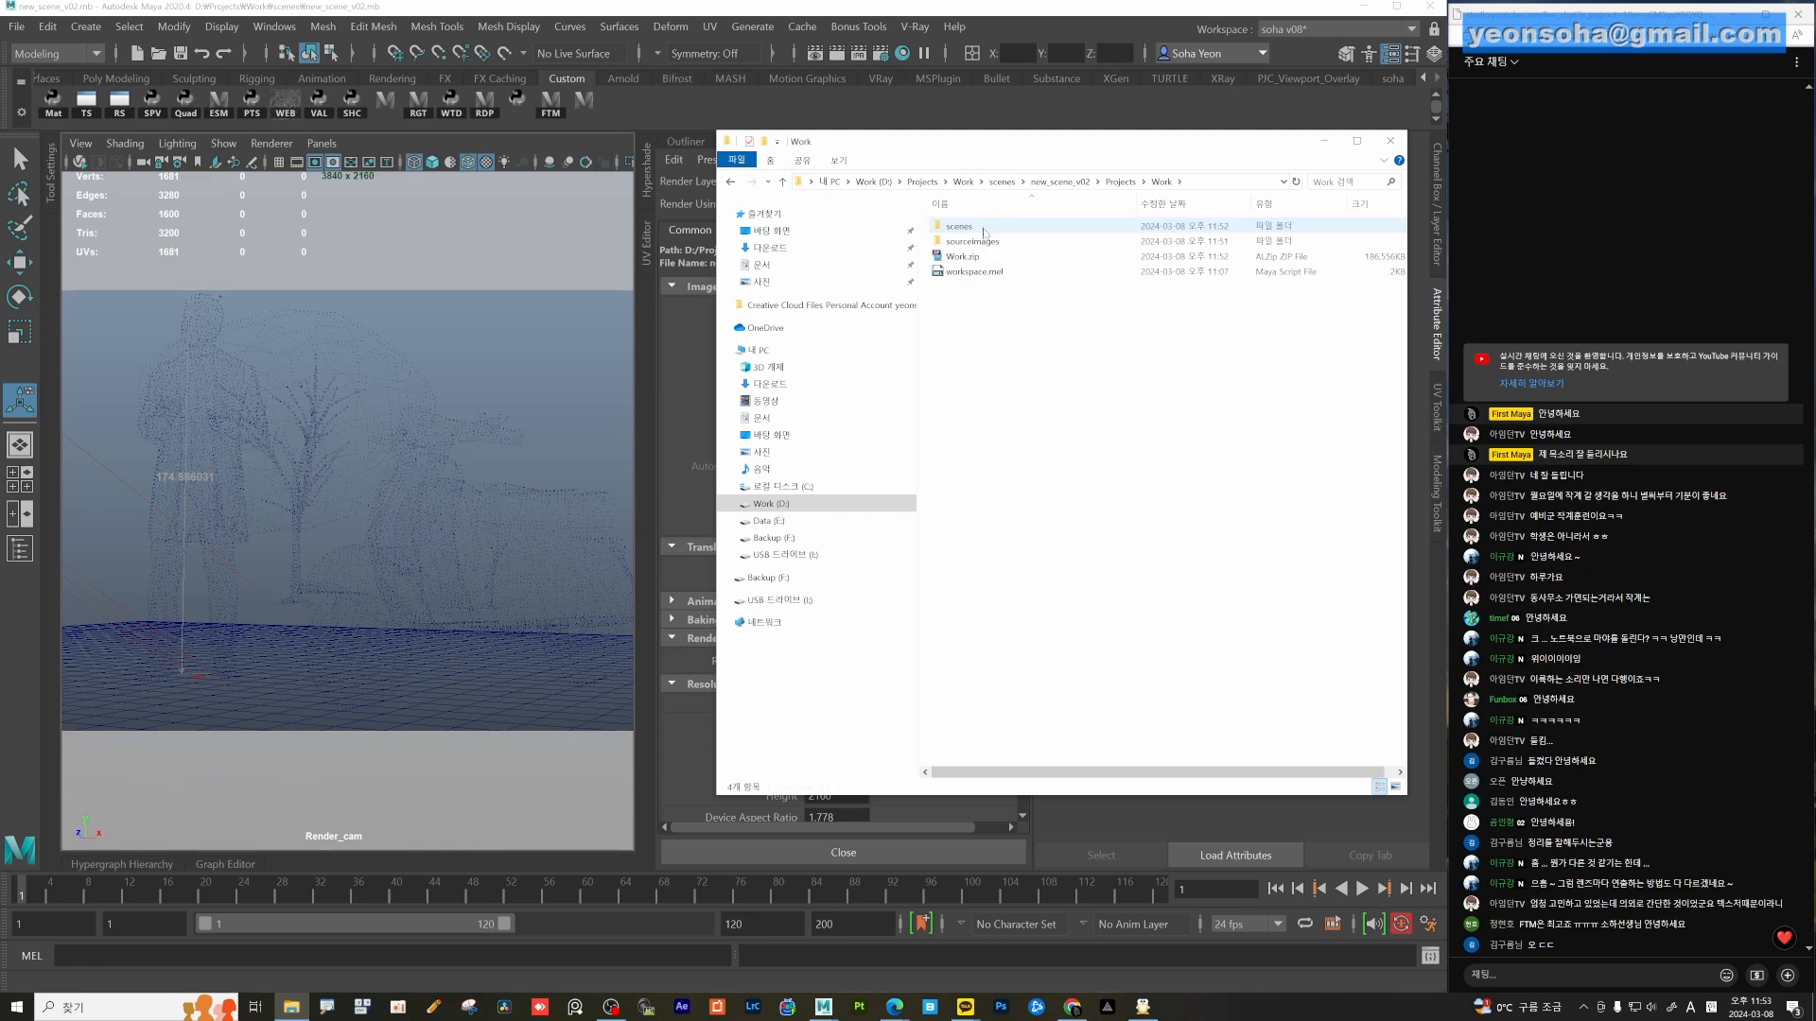
click(964, 257)
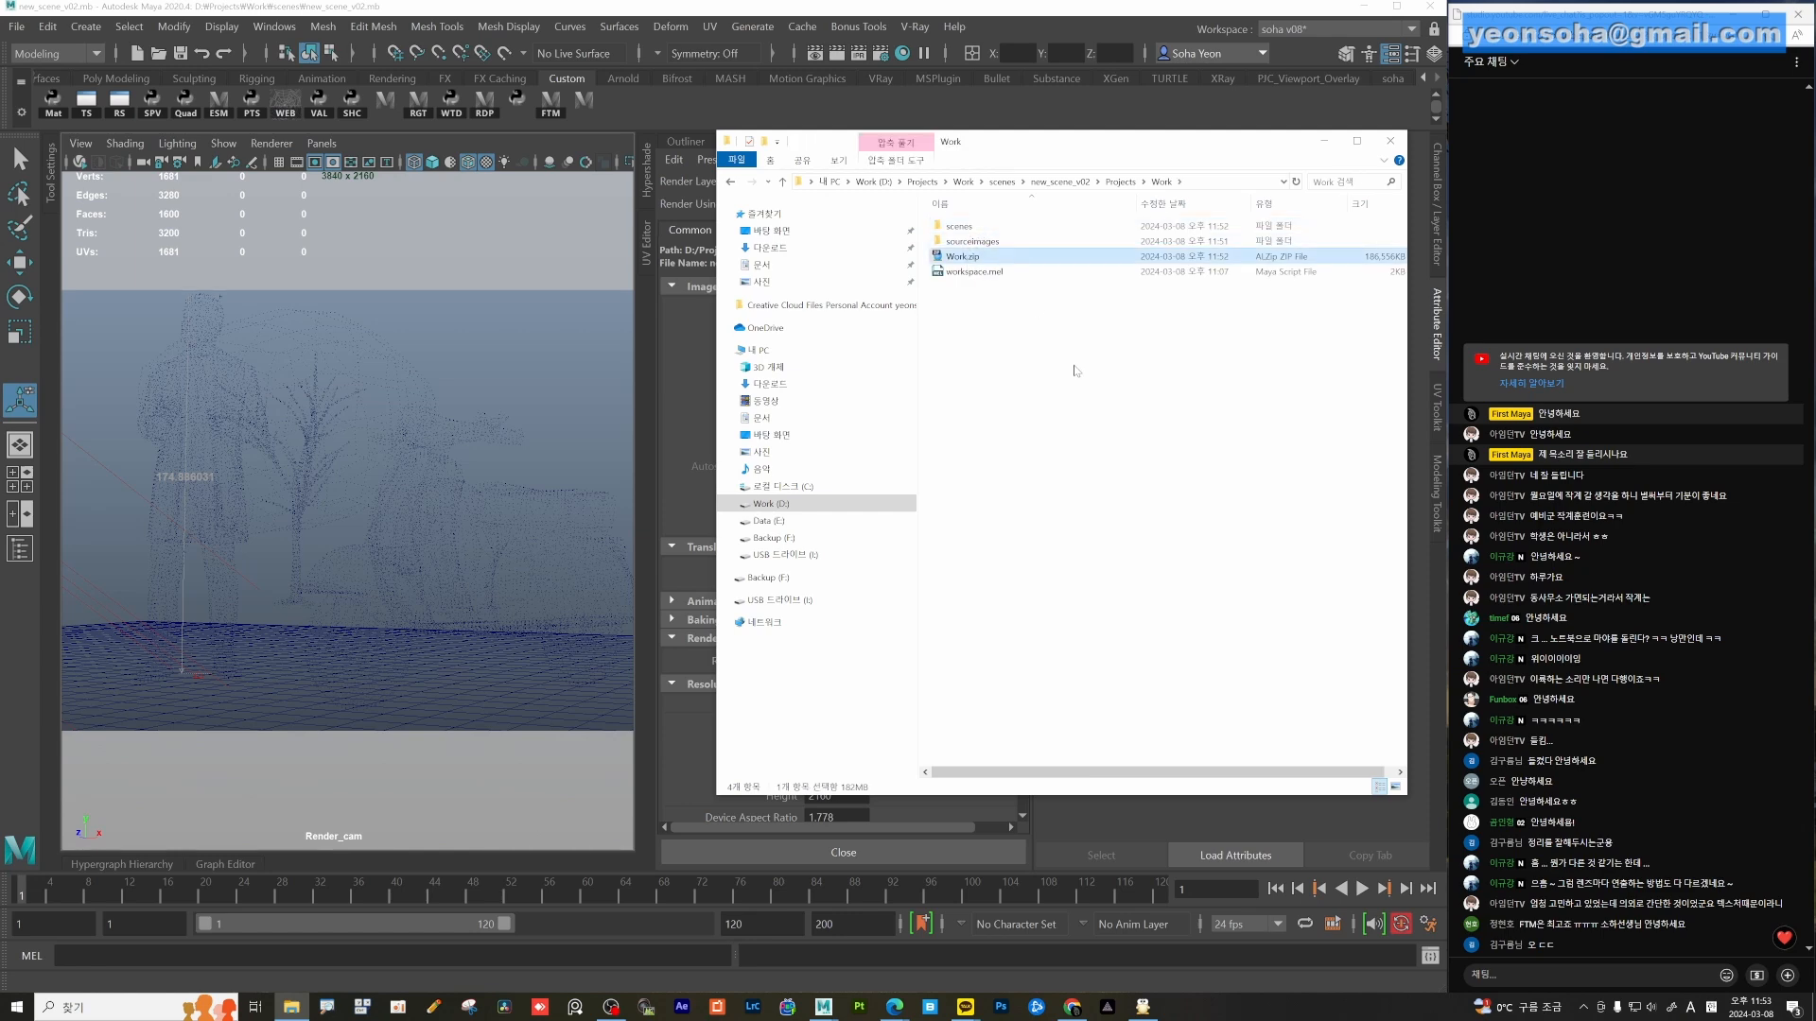
key(ctrl+x)
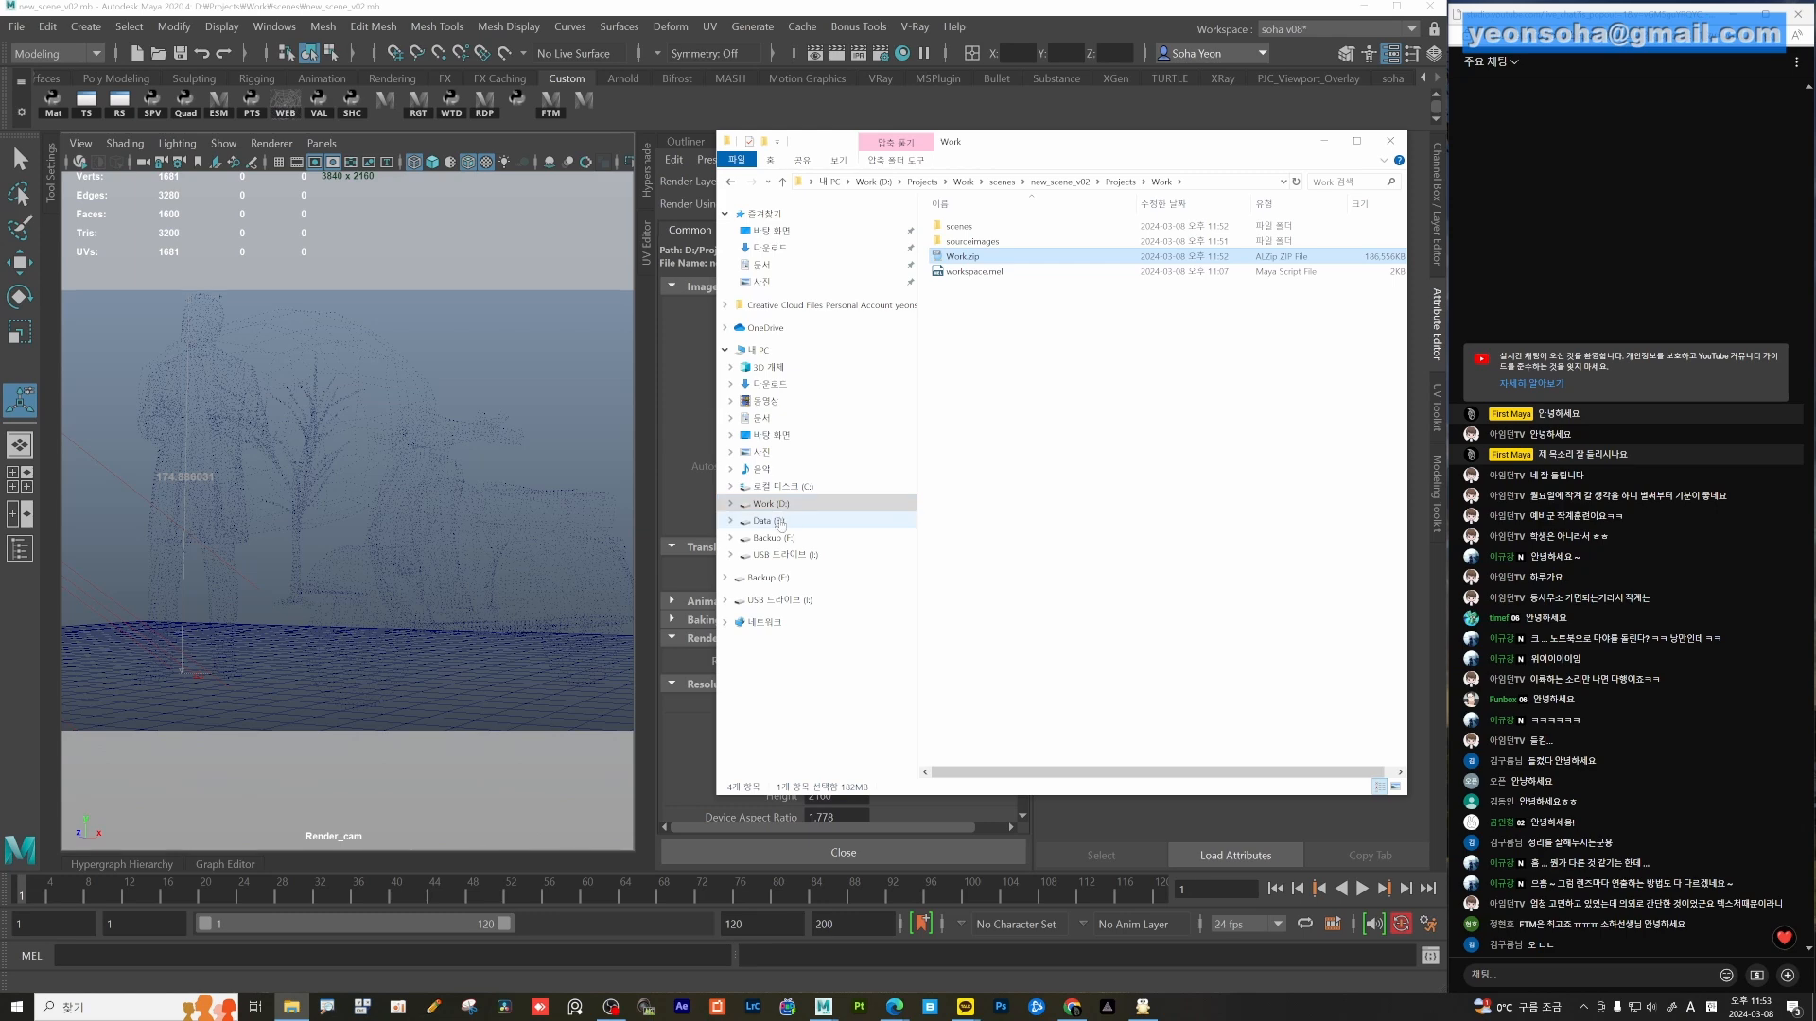
click(762, 521)
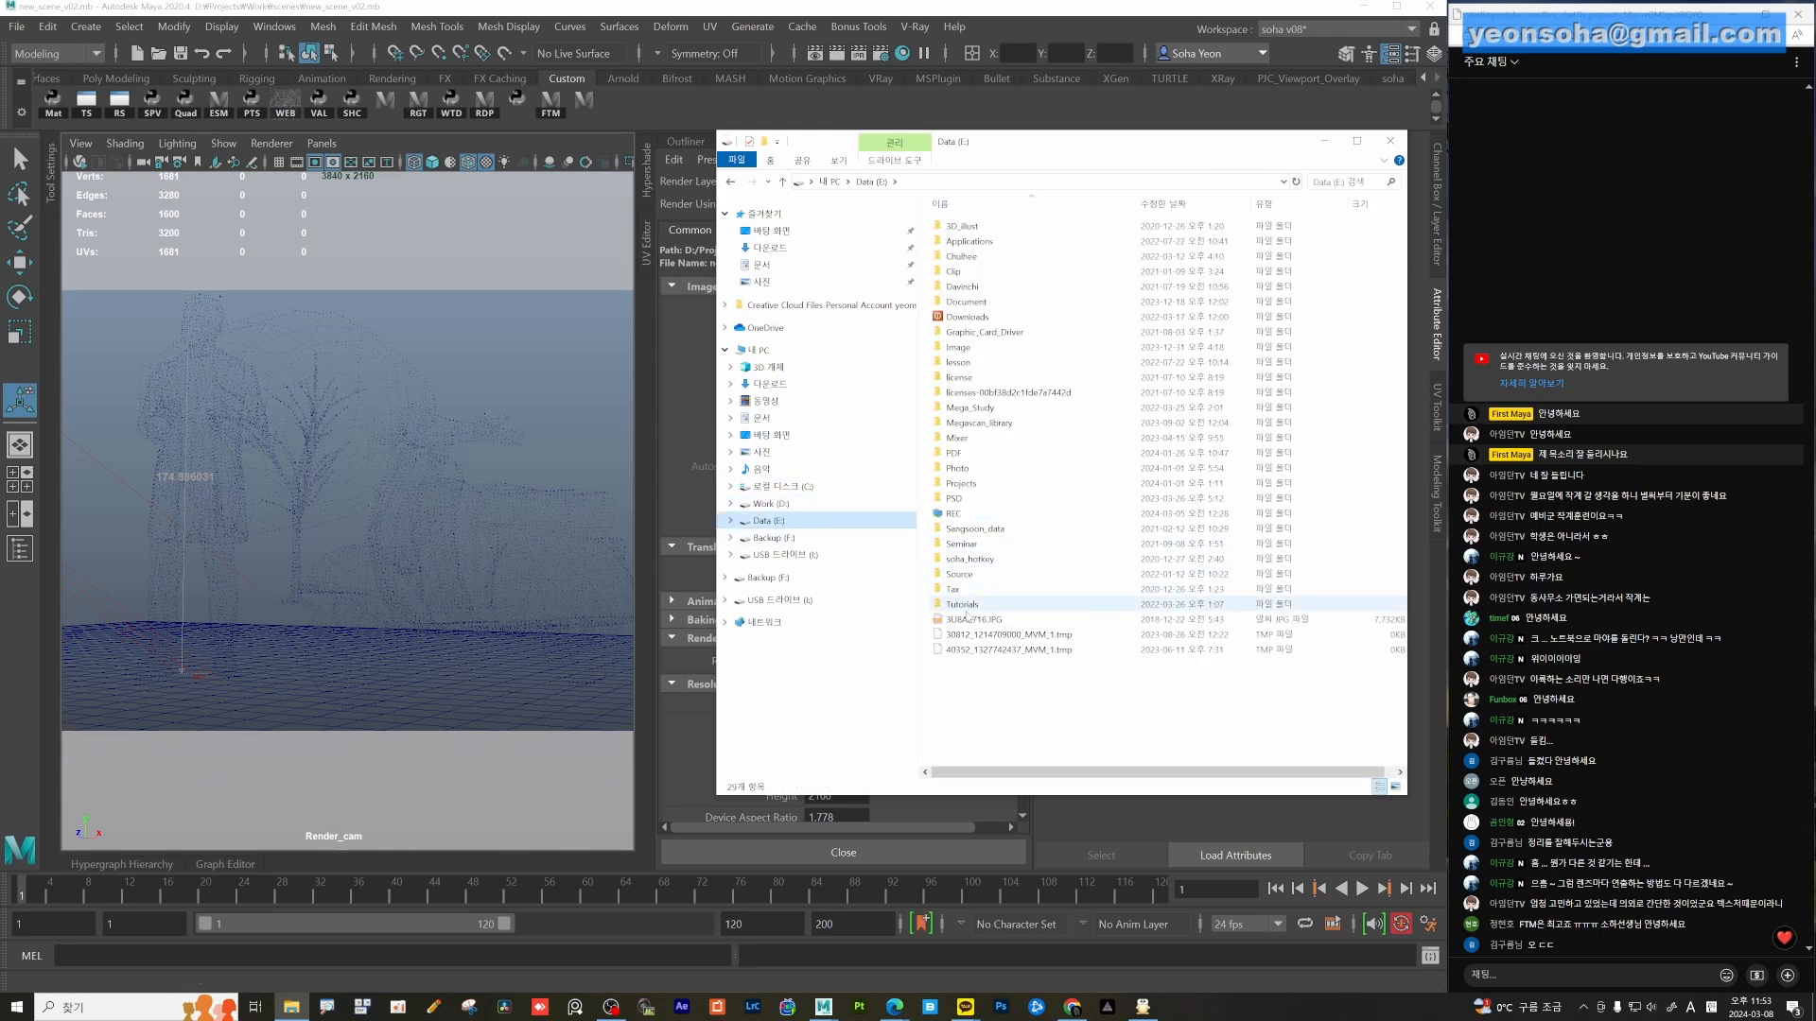
click(1016, 721)
click(965, 485)
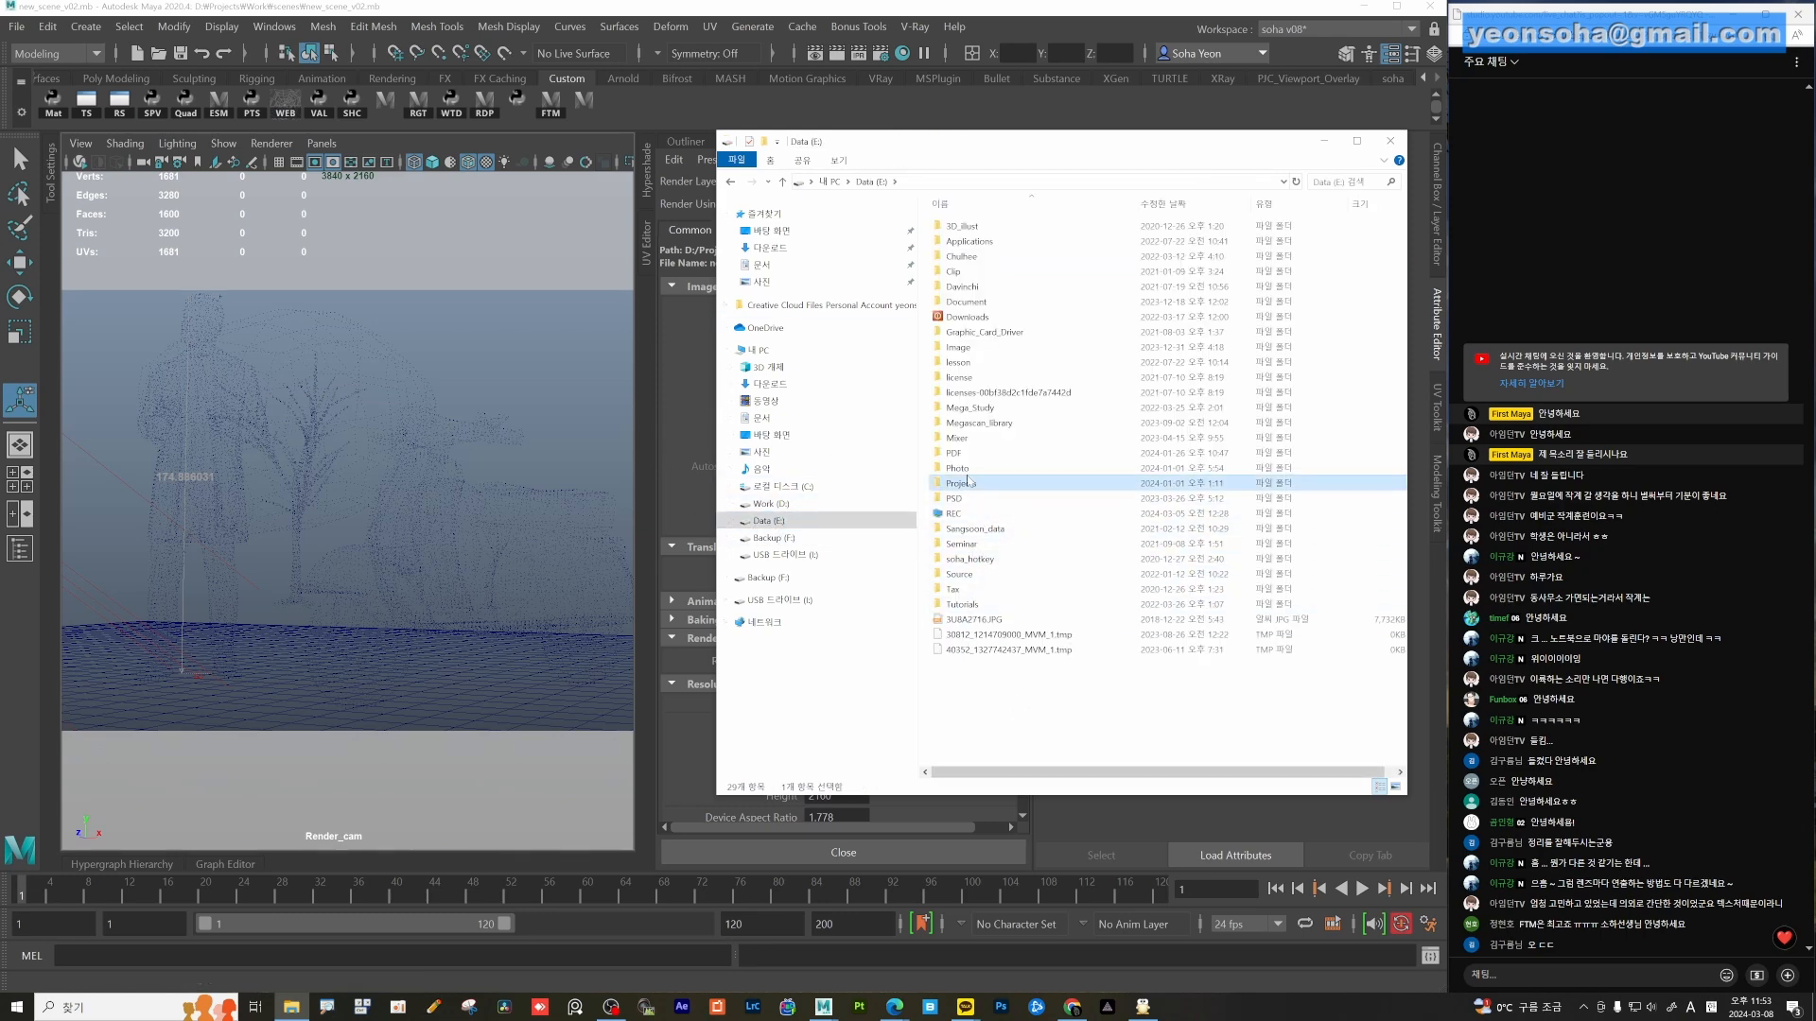
double_click(974, 487)
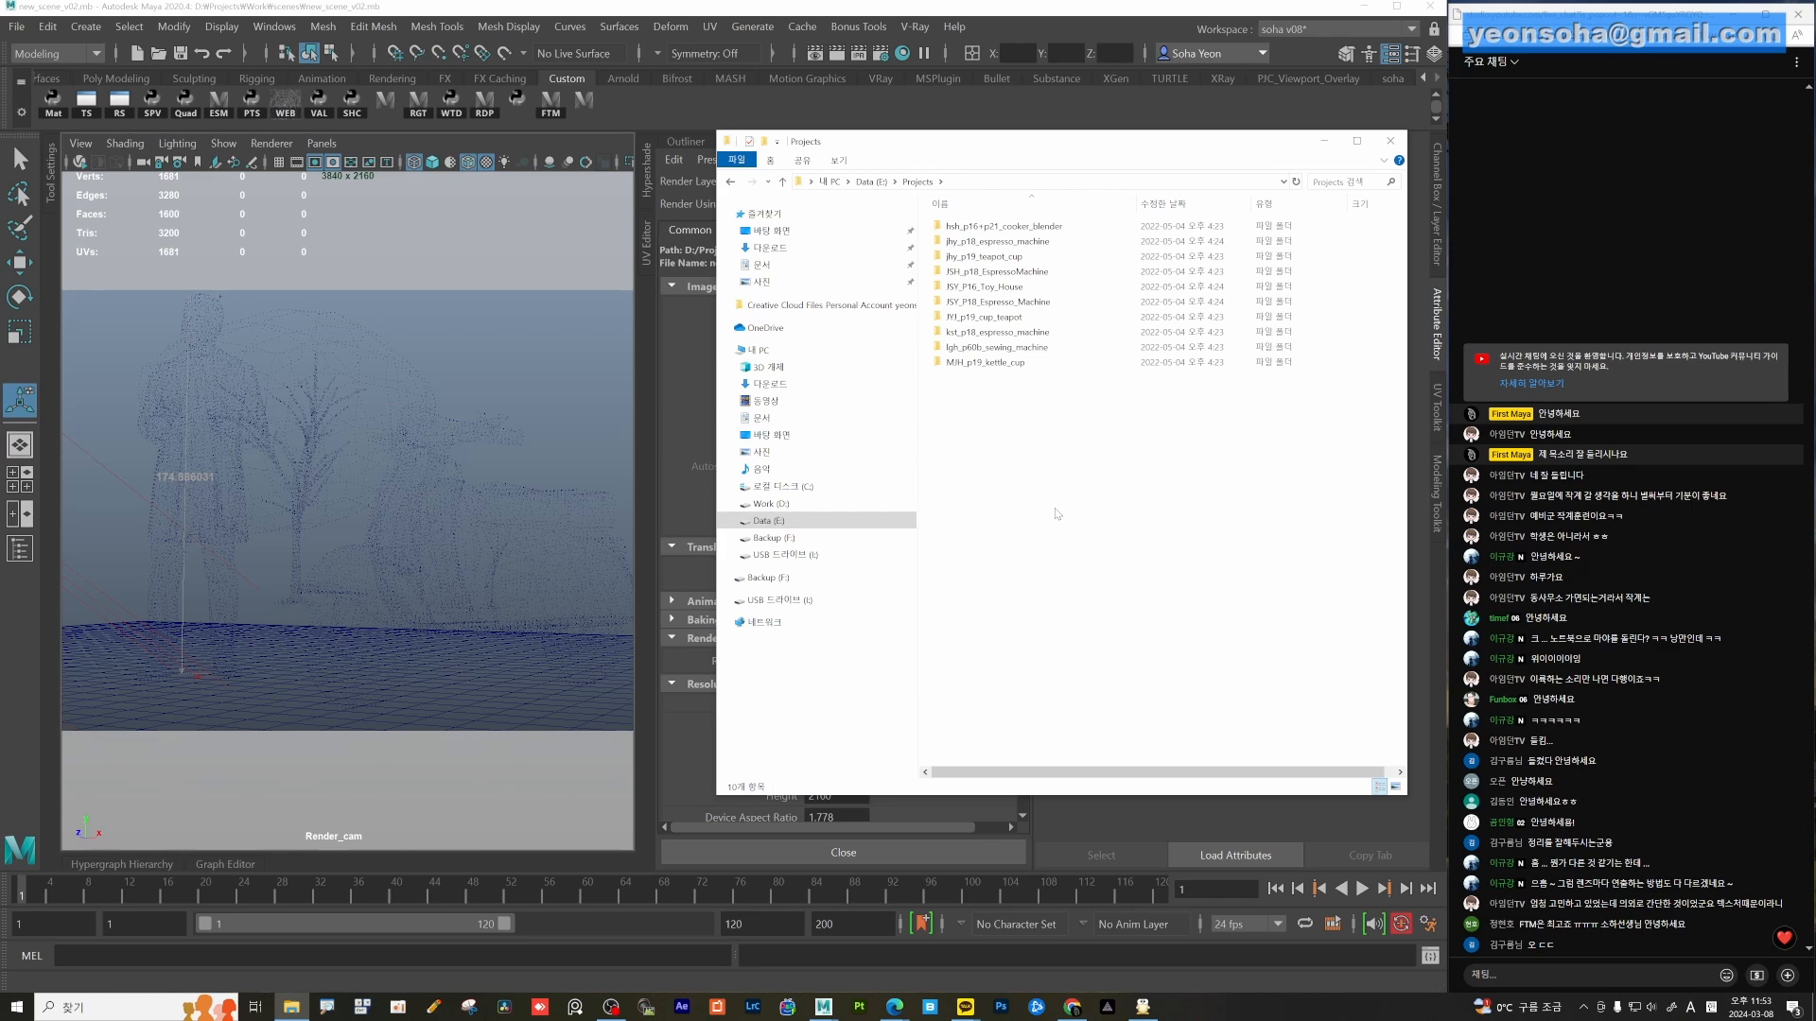
key(ctrl+v)
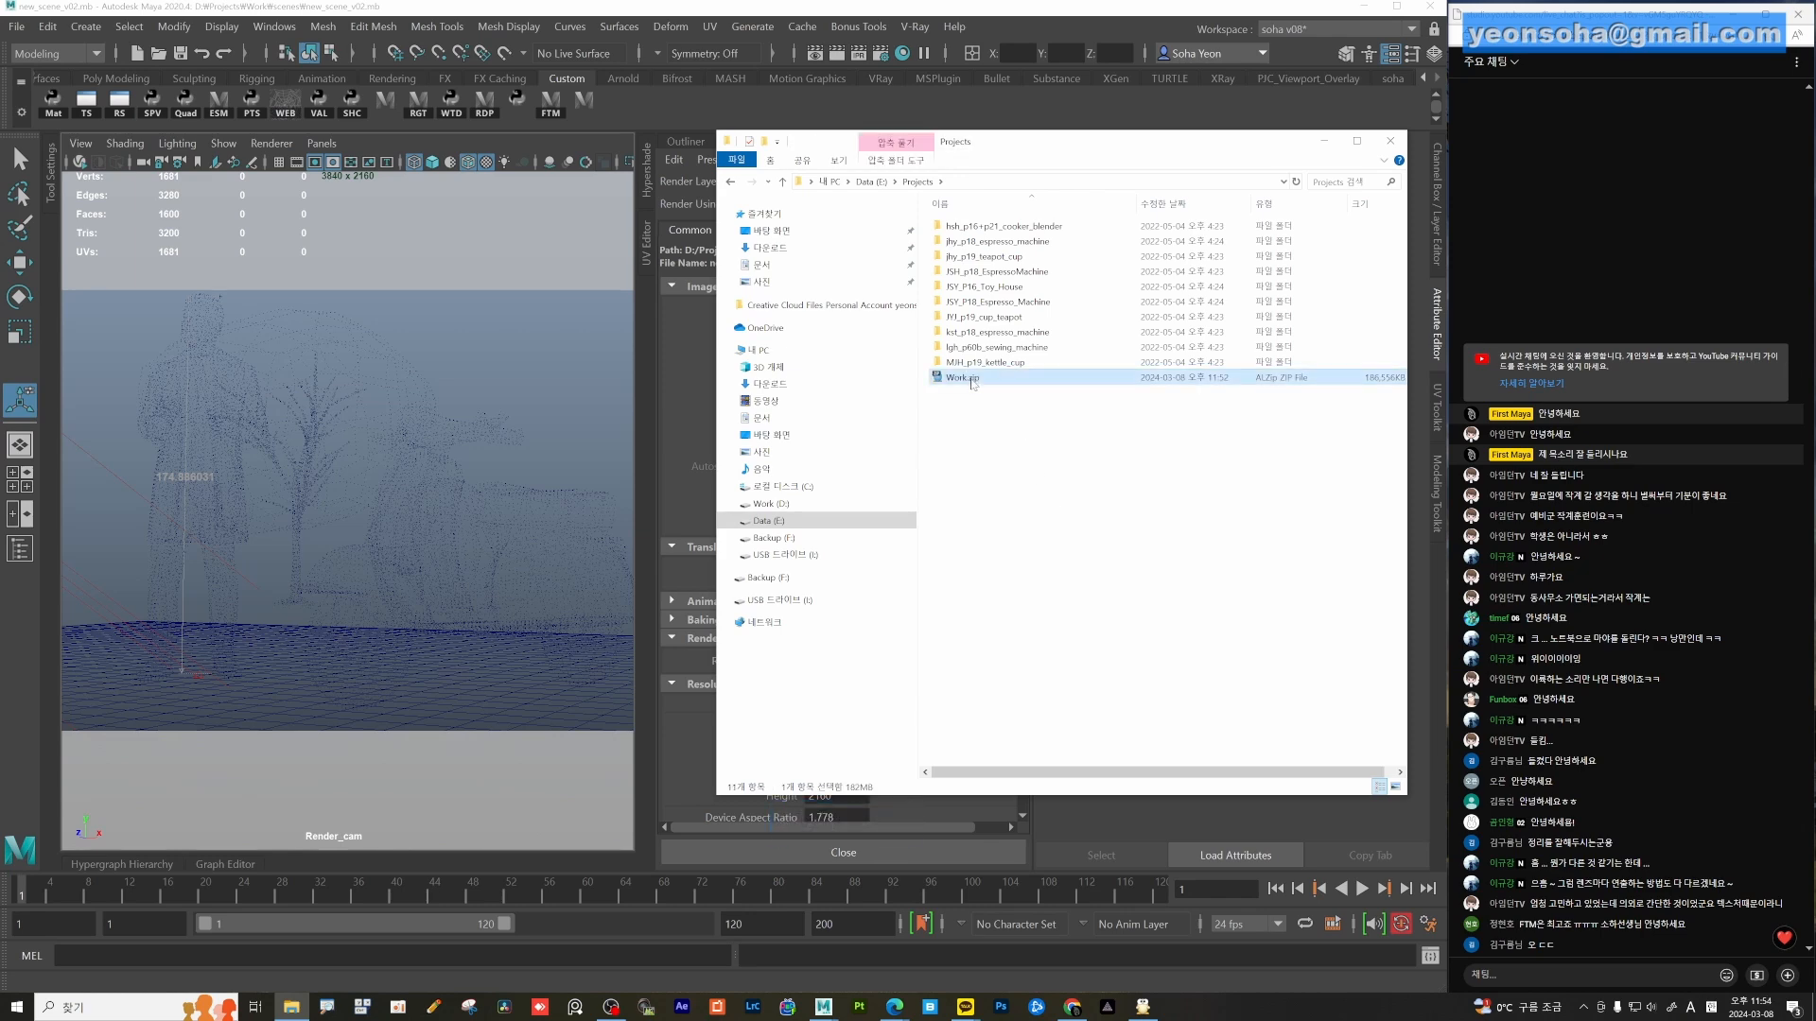
Extract Work.zip into its own Work folder in E:\Projects and close the extraction report.
right_click(972, 383)
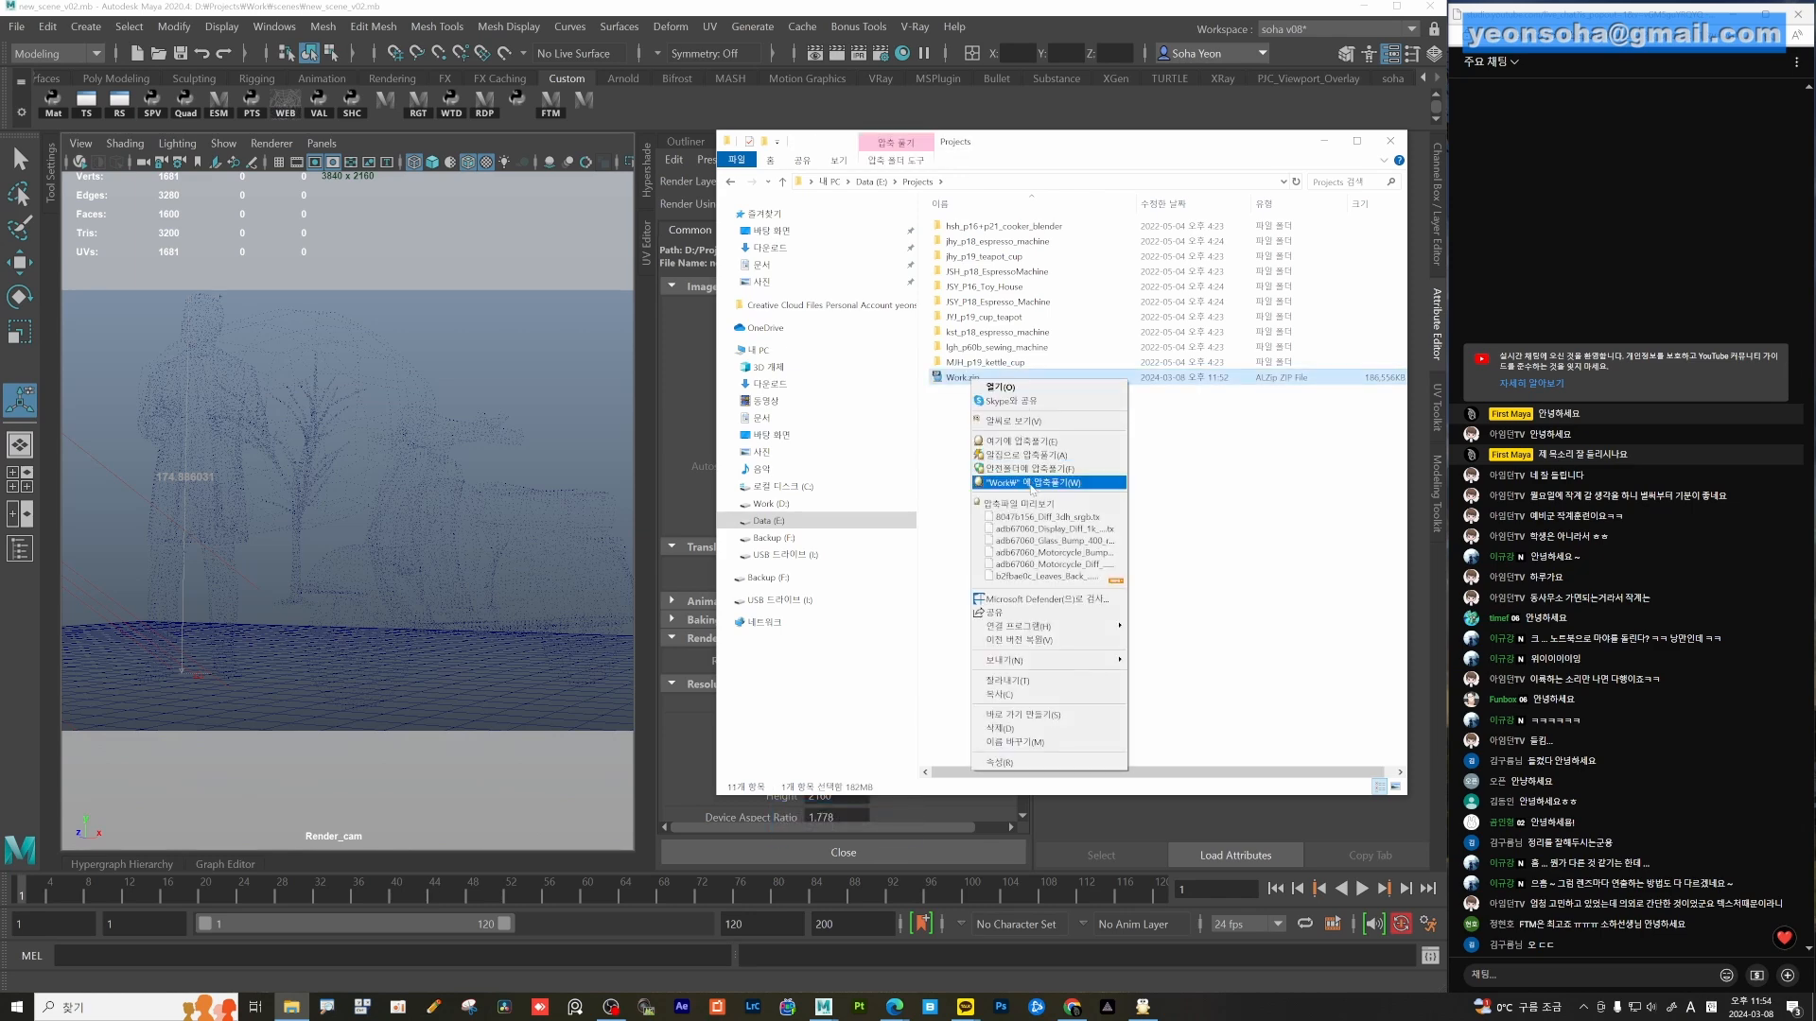
click(1041, 483)
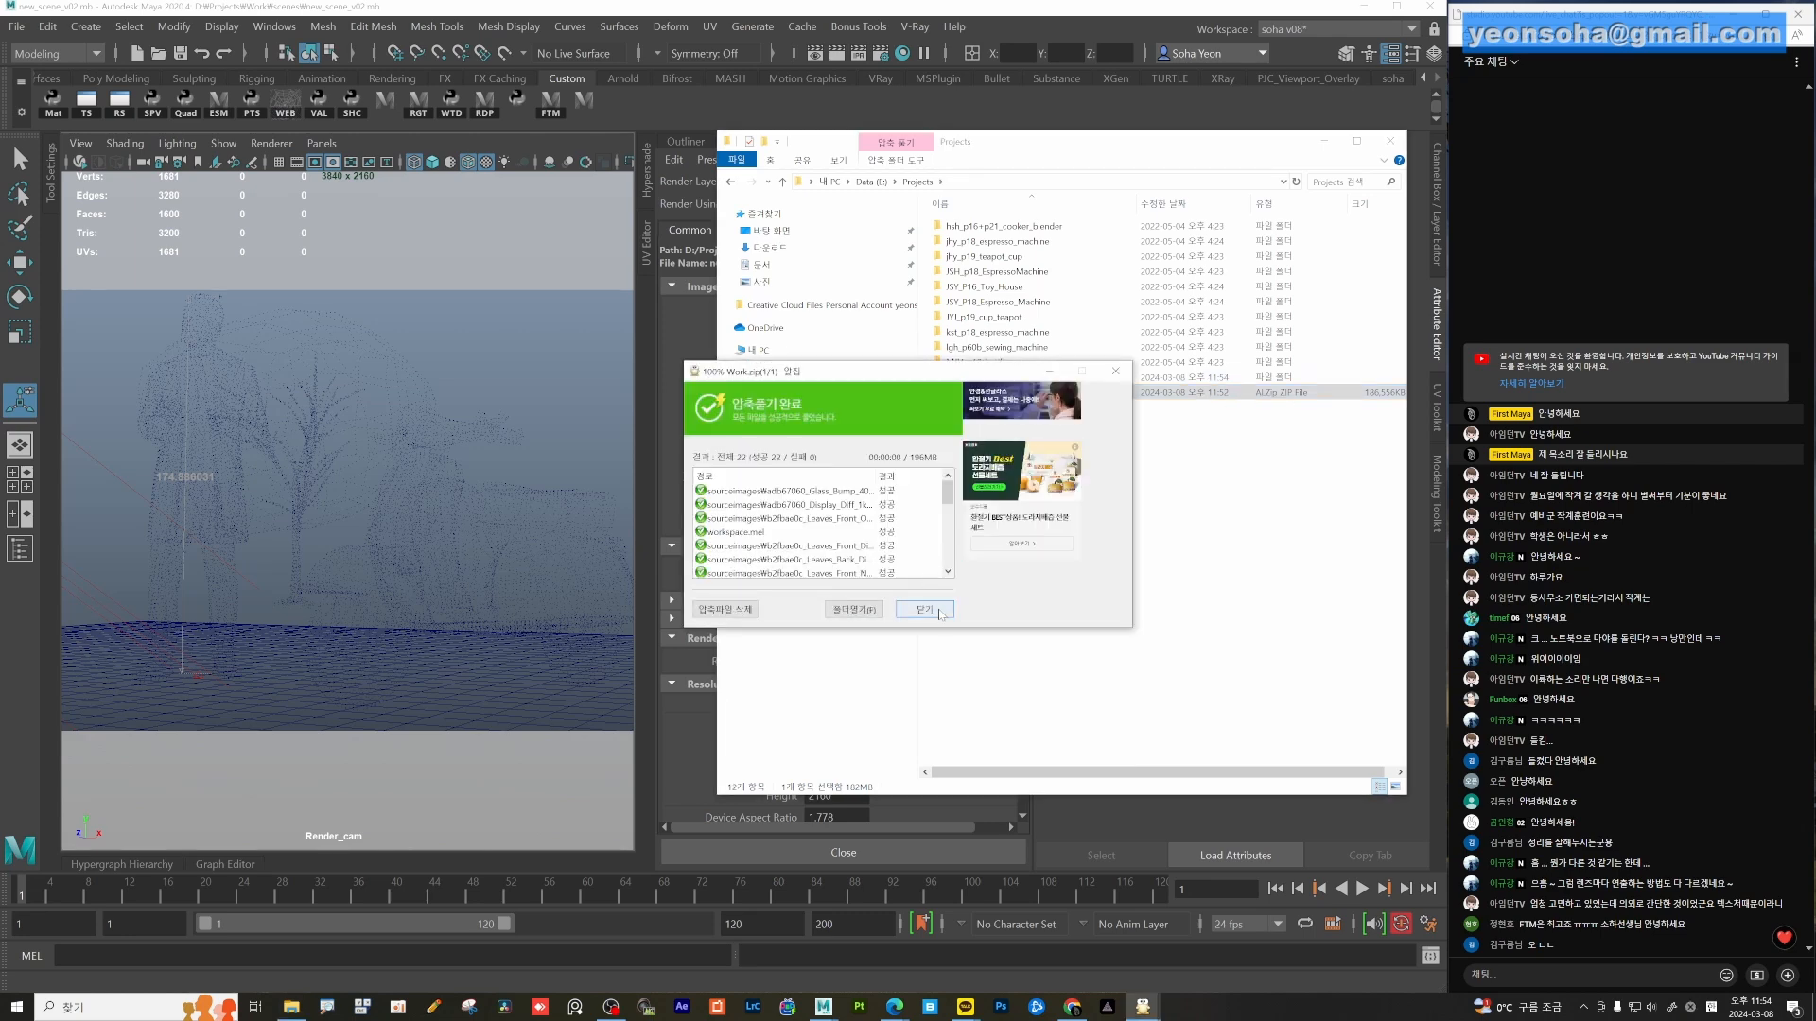
click(924, 609)
Examine the scene and proxy files in the extracted Work\scenes folder and the textures in sourceimages.
double_click(957, 377)
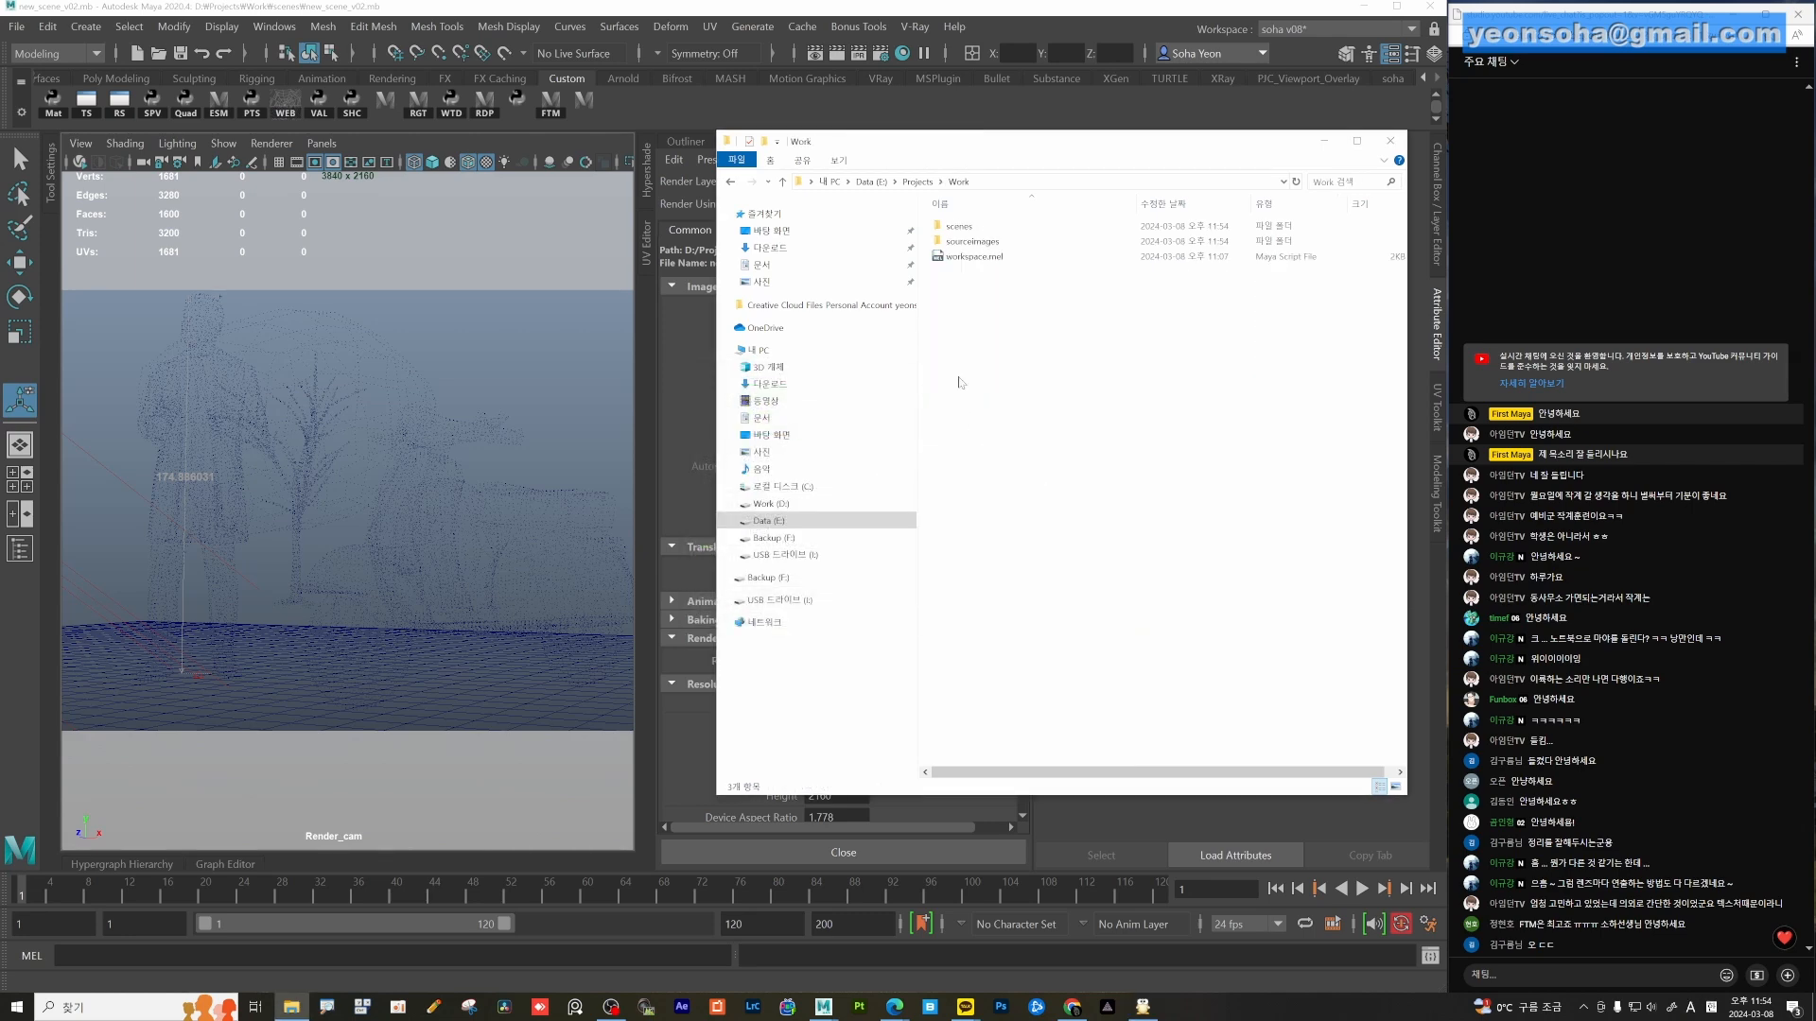
double_click(963, 226)
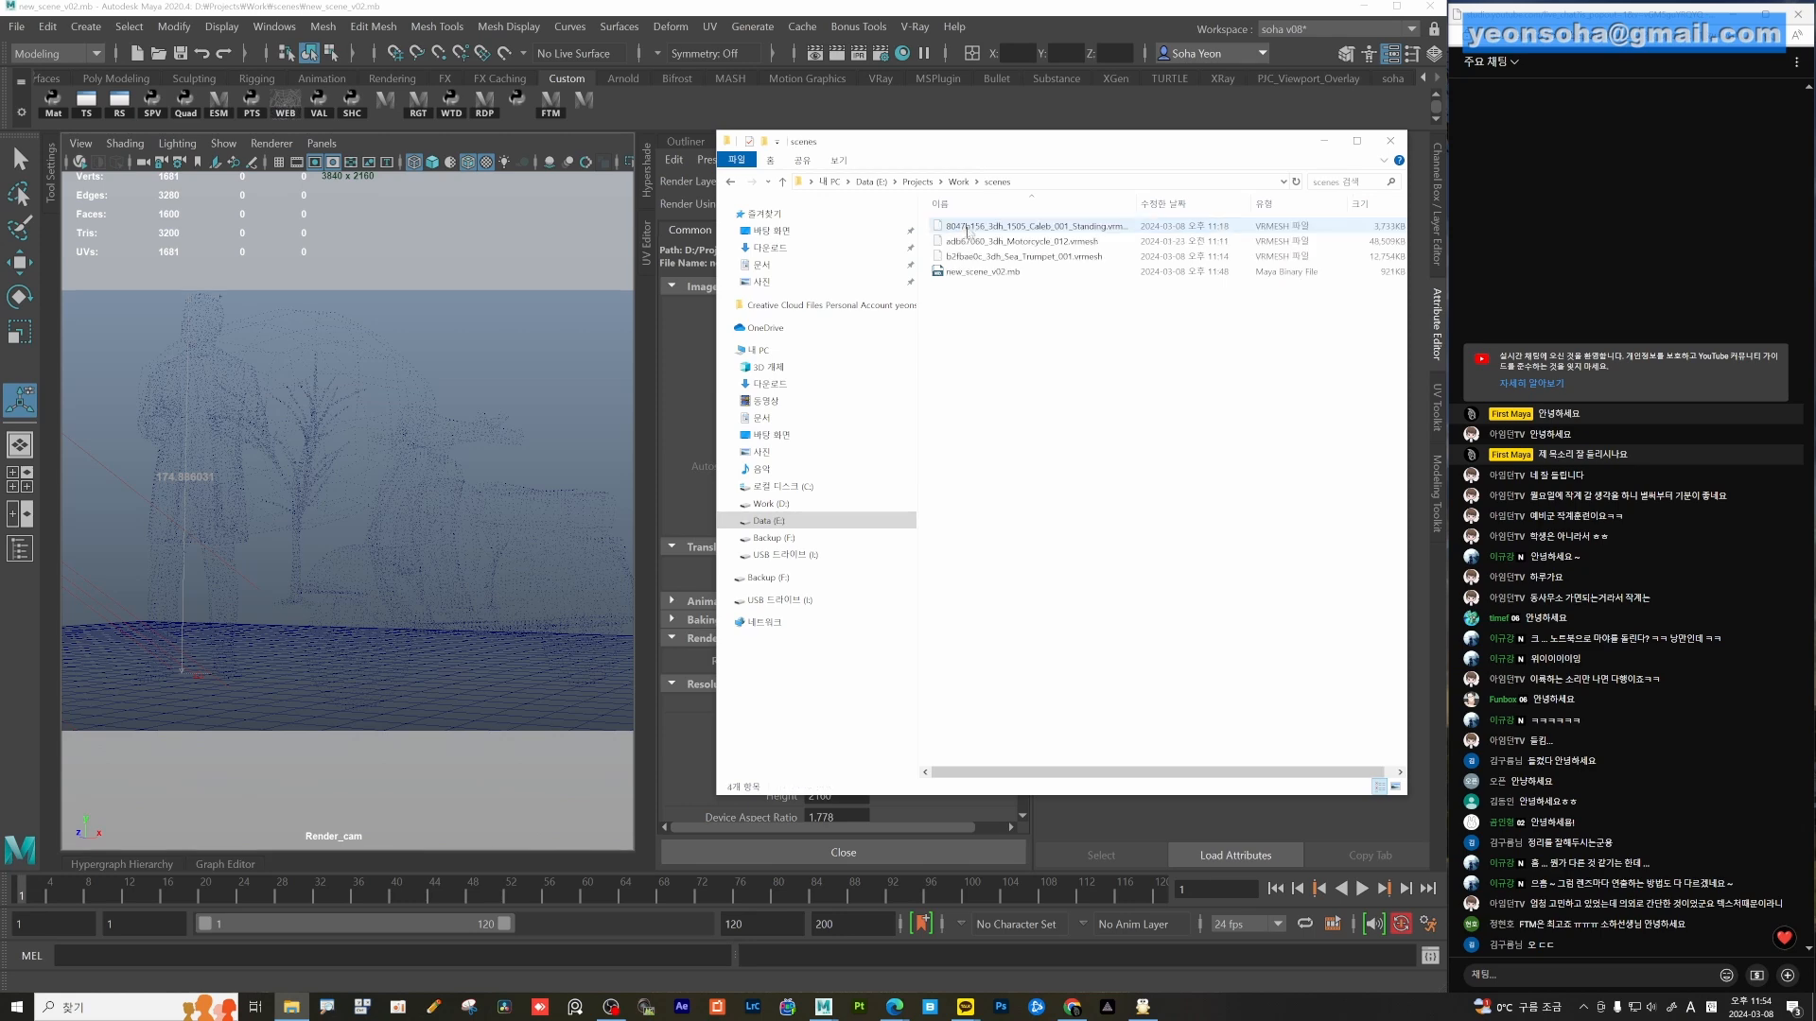
click(986, 272)
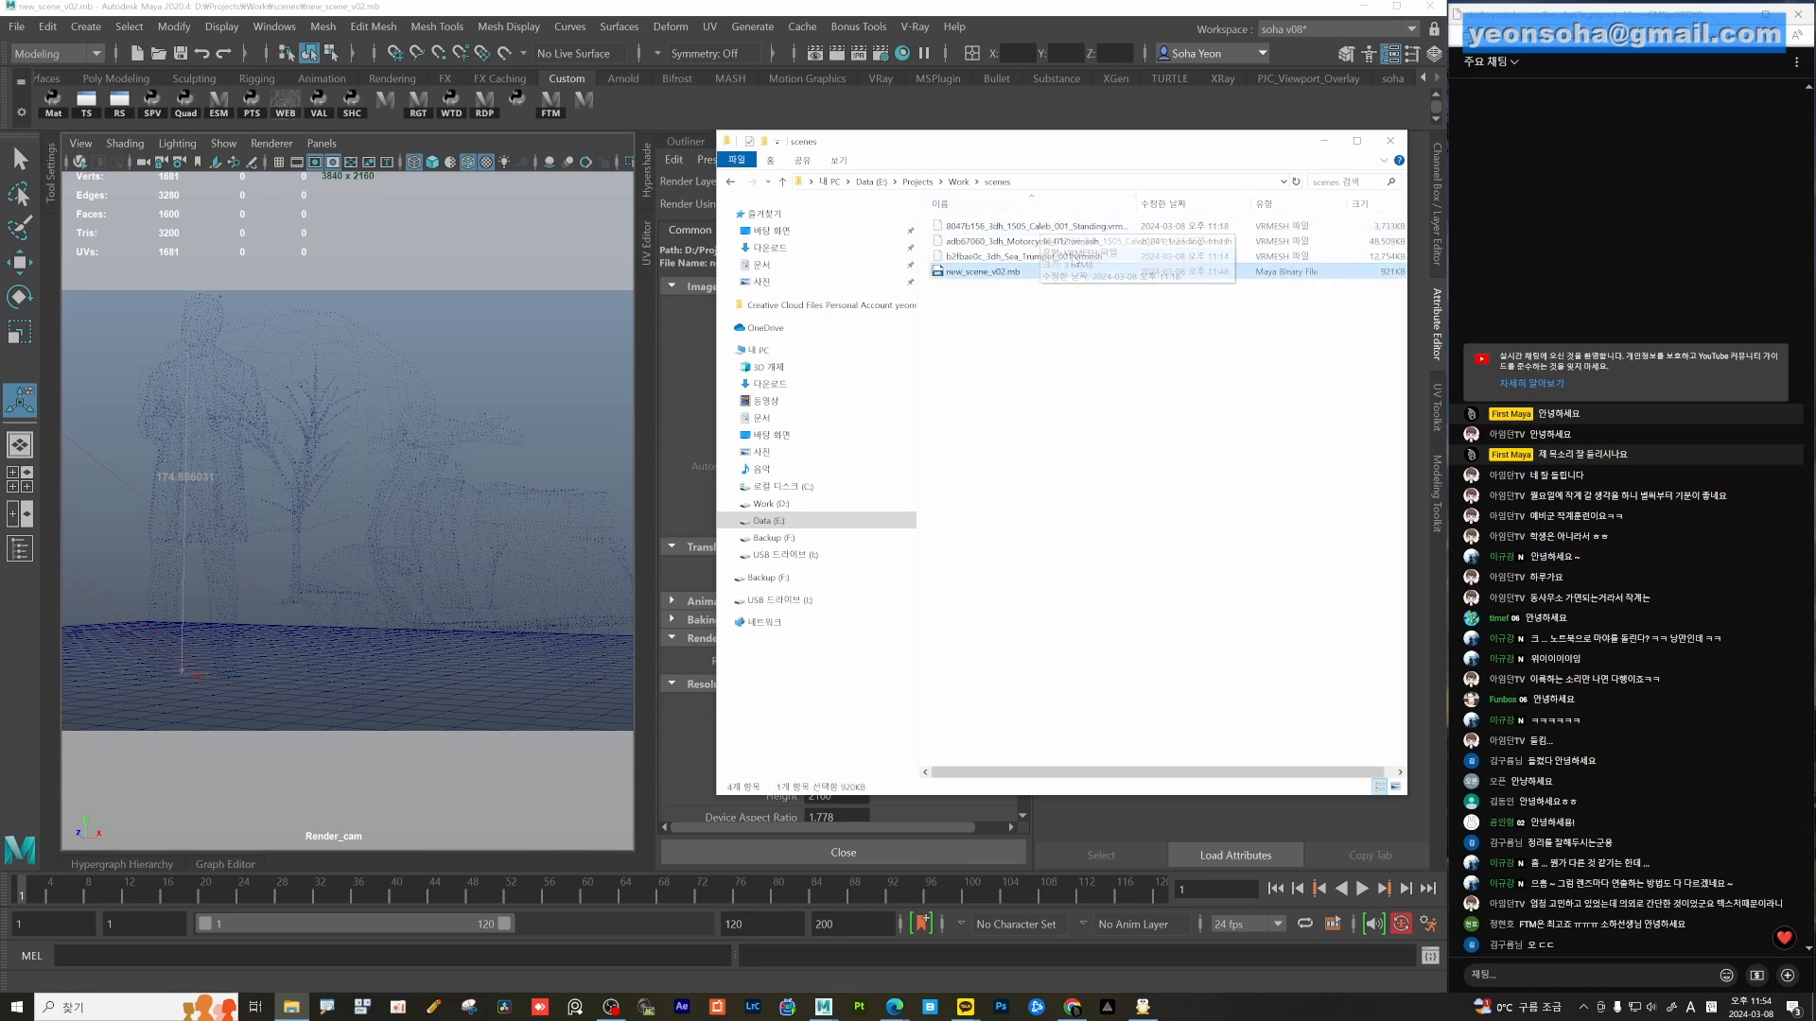
drag(1146, 367, 1102, 236)
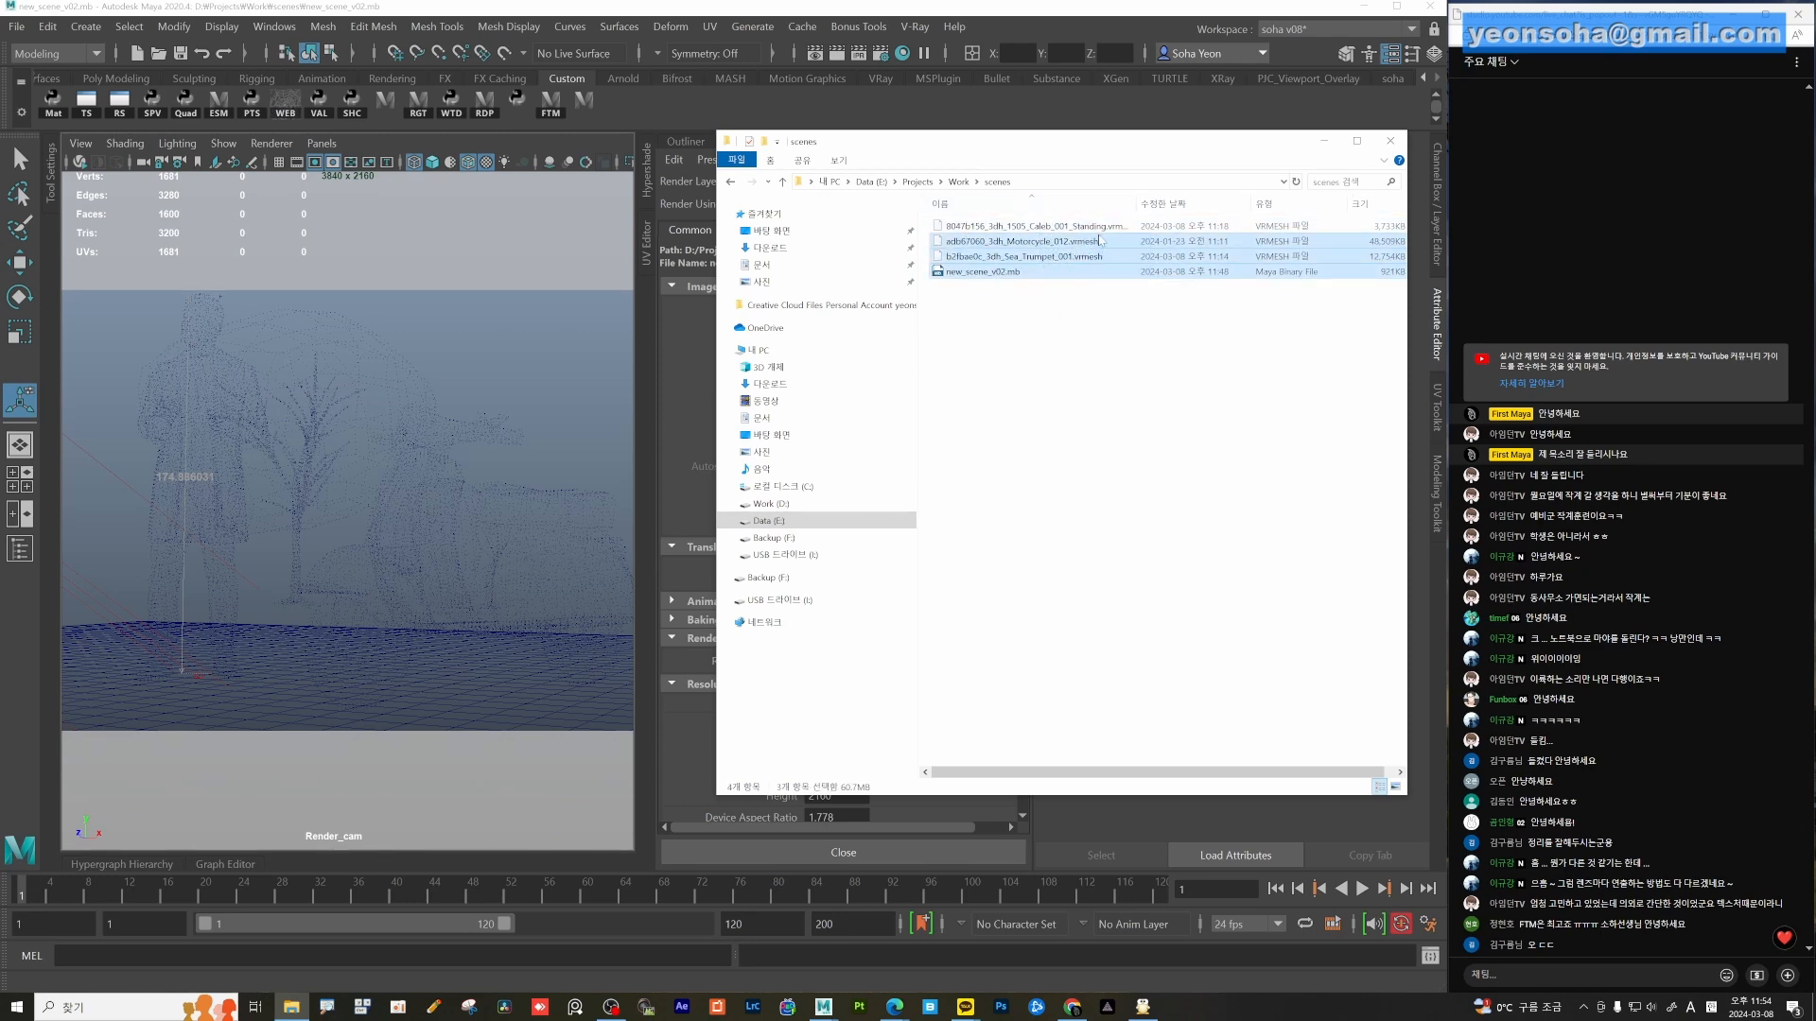
click(957, 181)
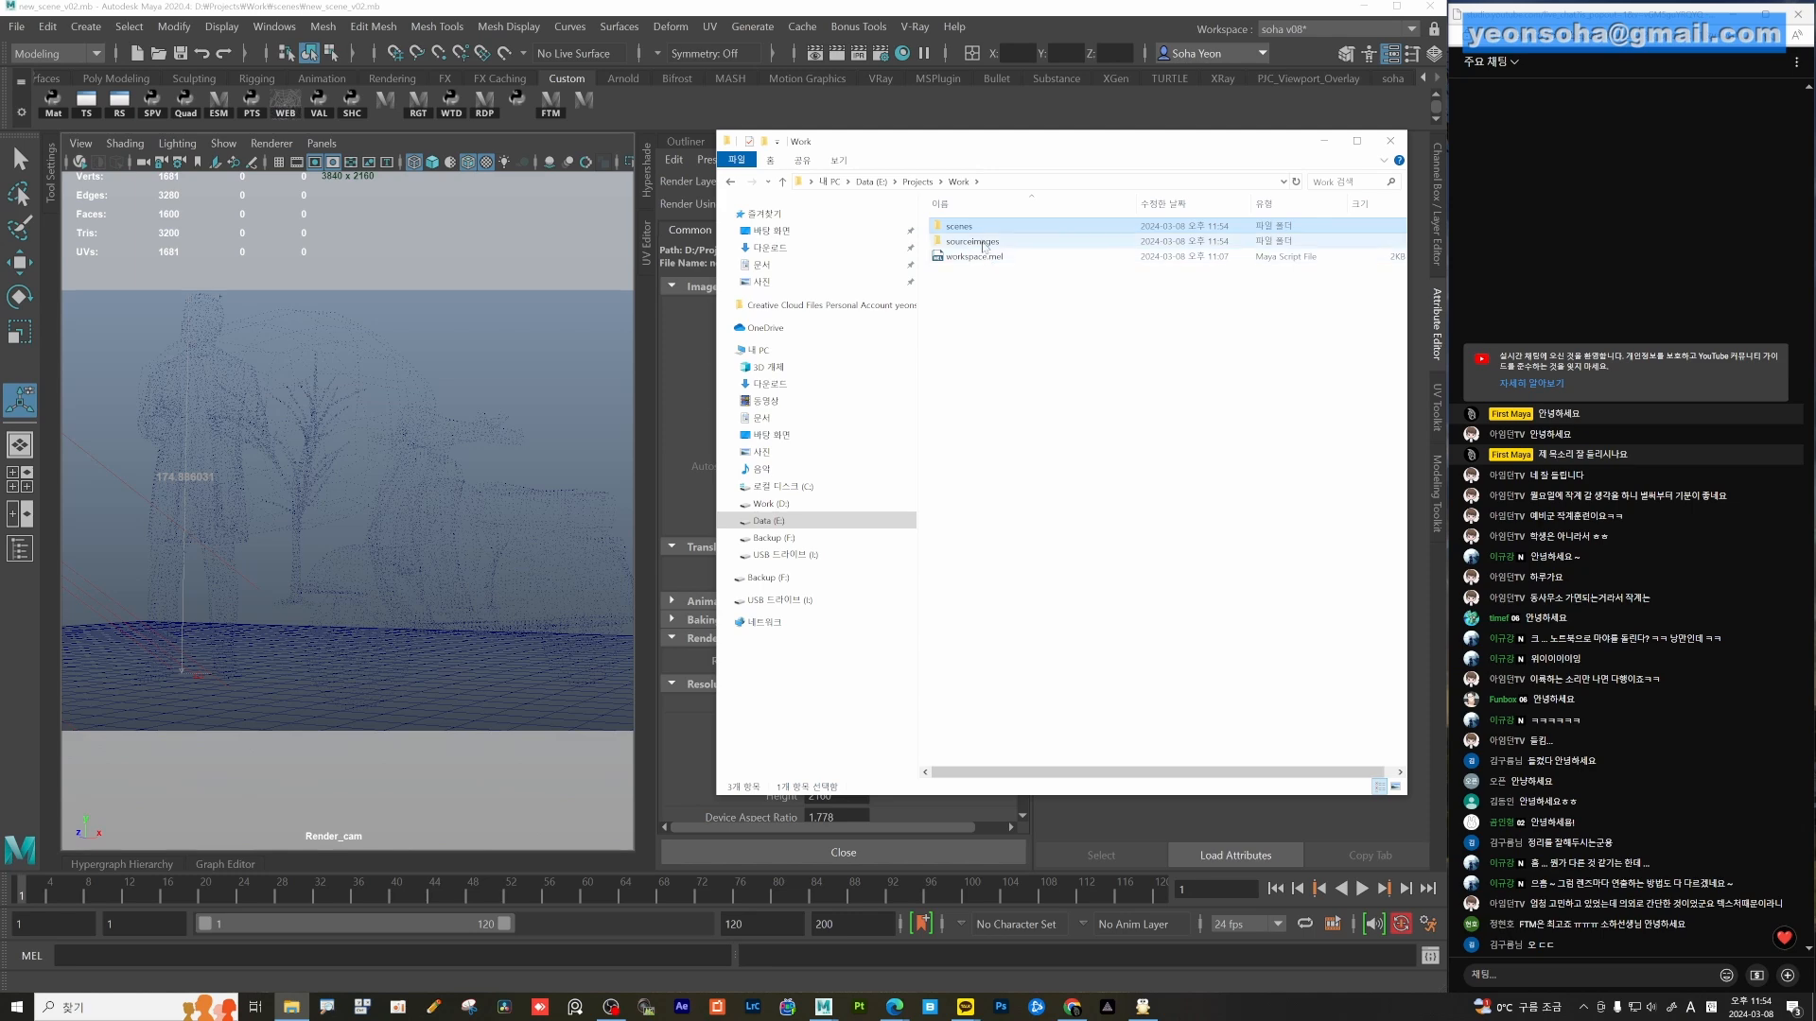
double_click(983, 245)
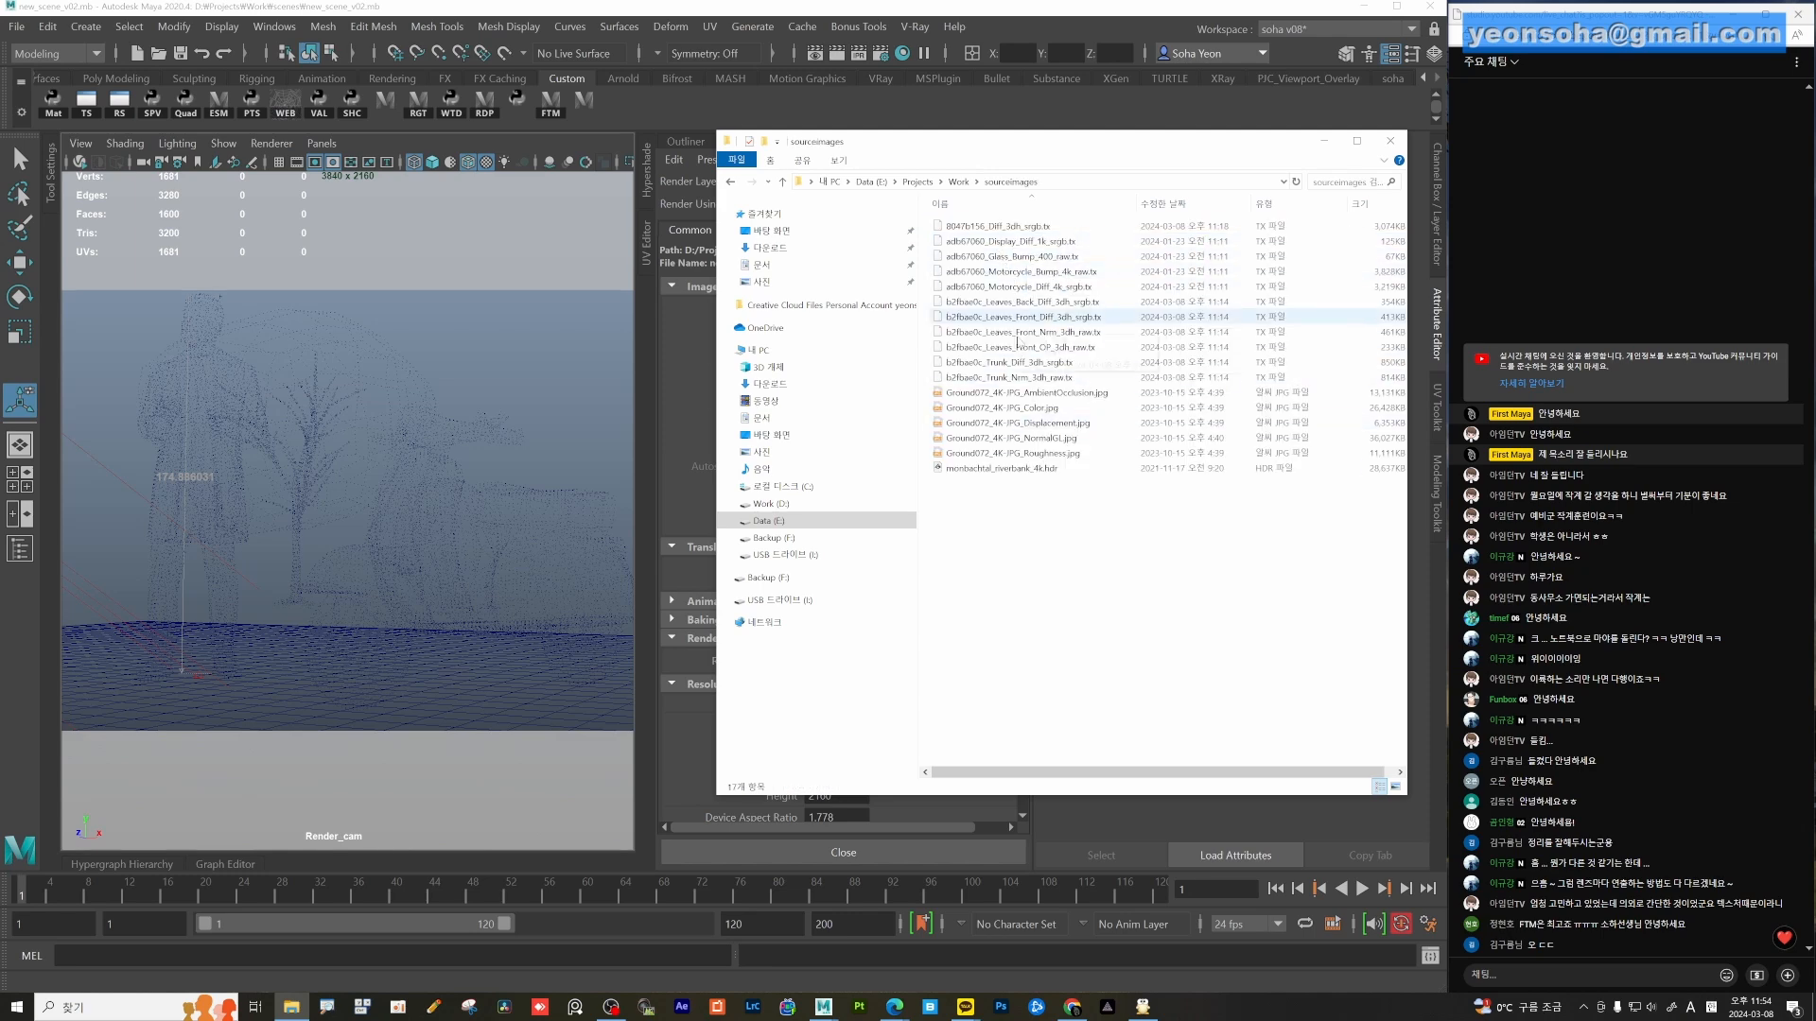
click(1040, 469)
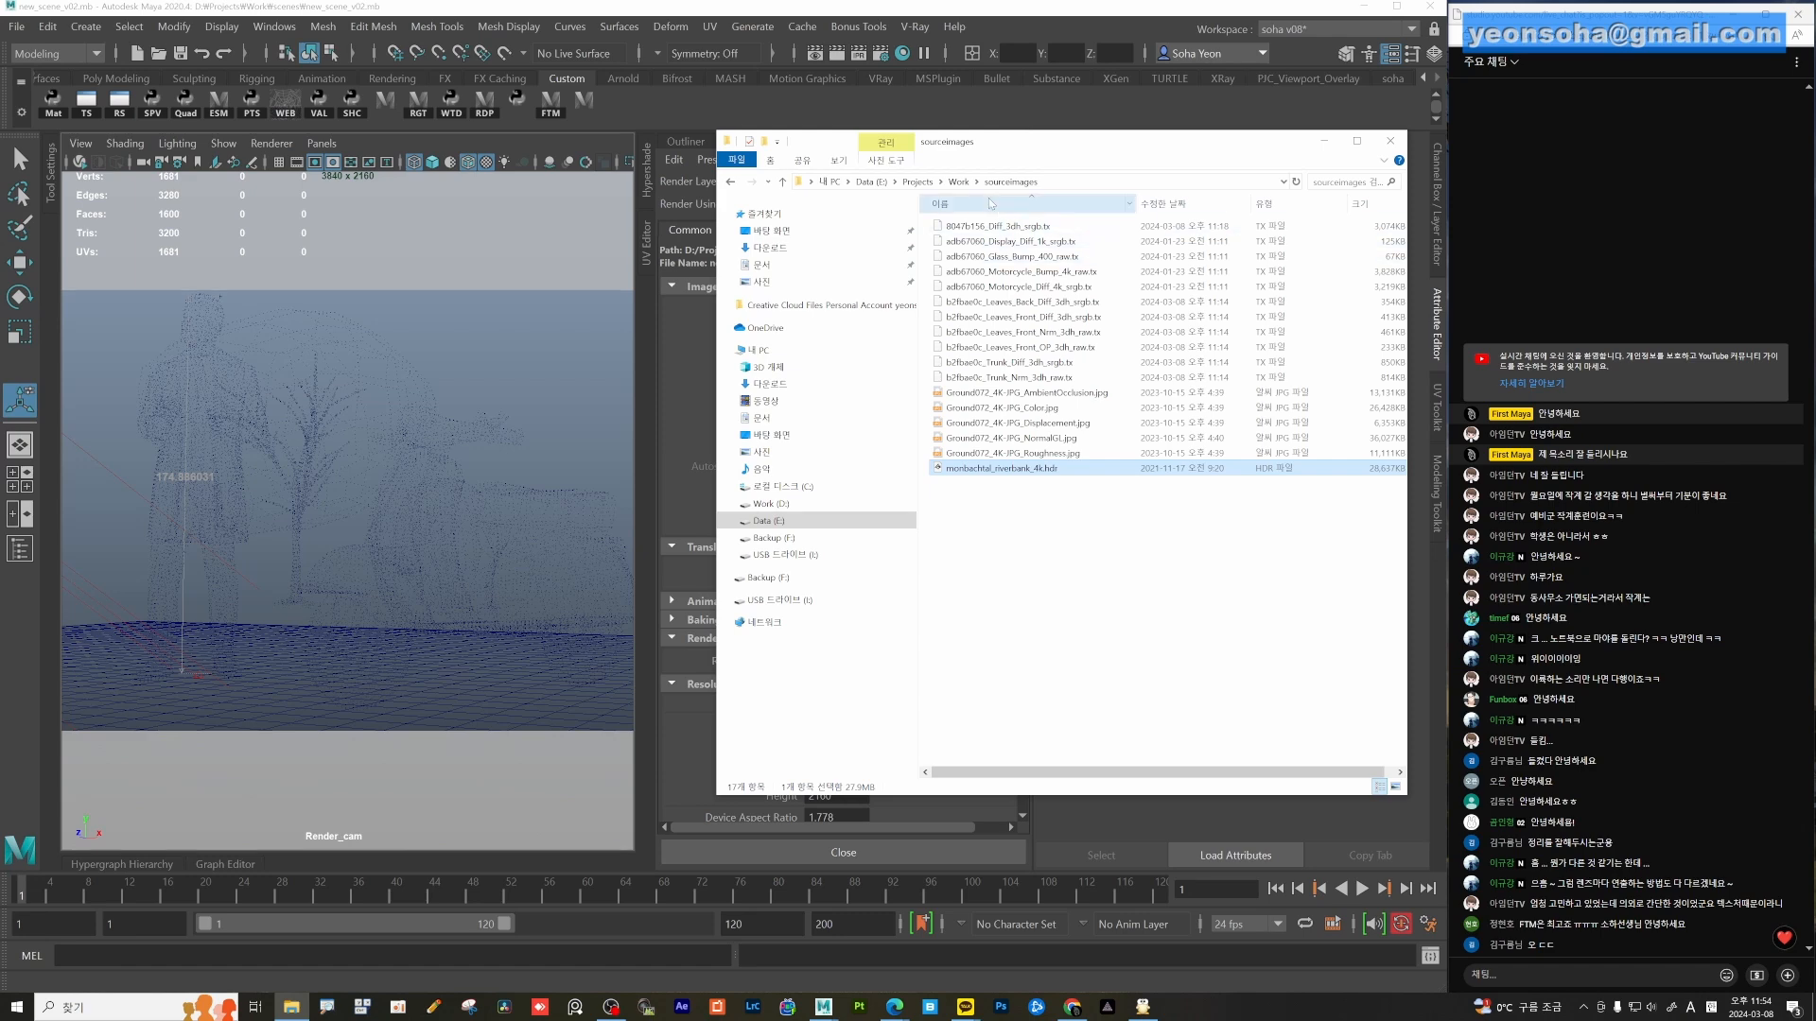
click(958, 182)
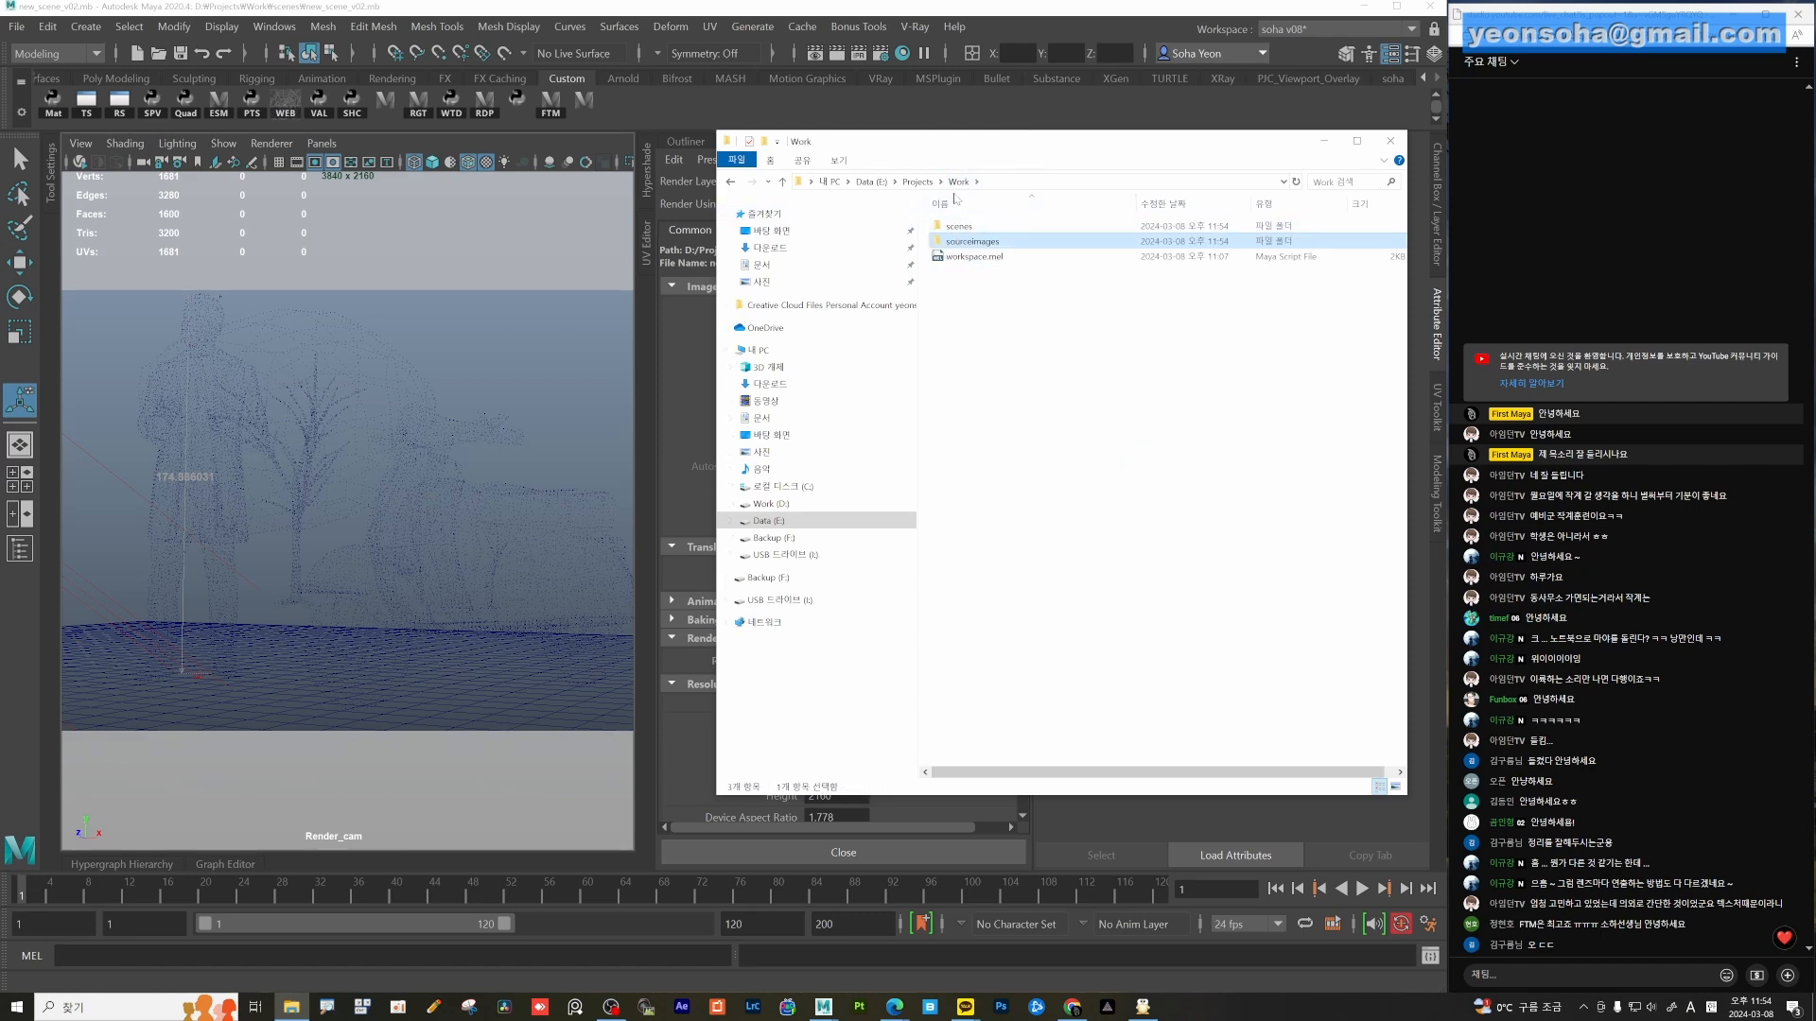
Switch to Maya and set the current project to E:\Projects\Work.
click(18, 28)
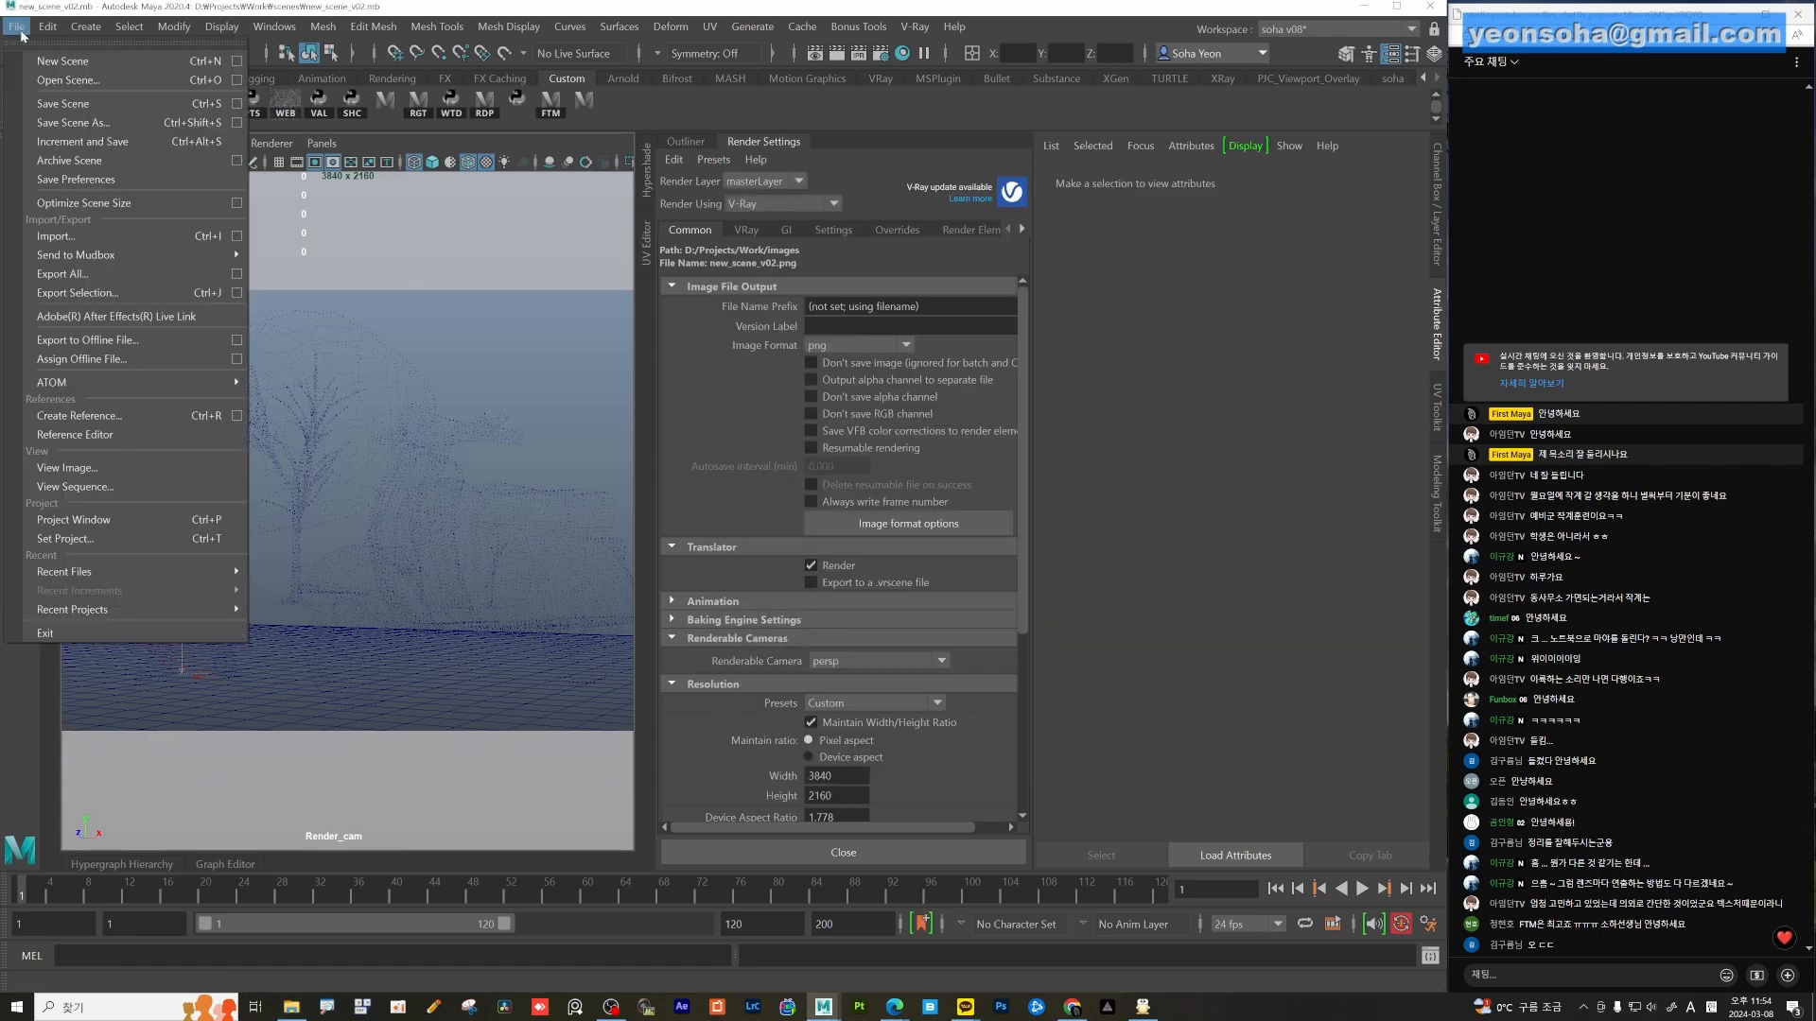
click(78, 539)
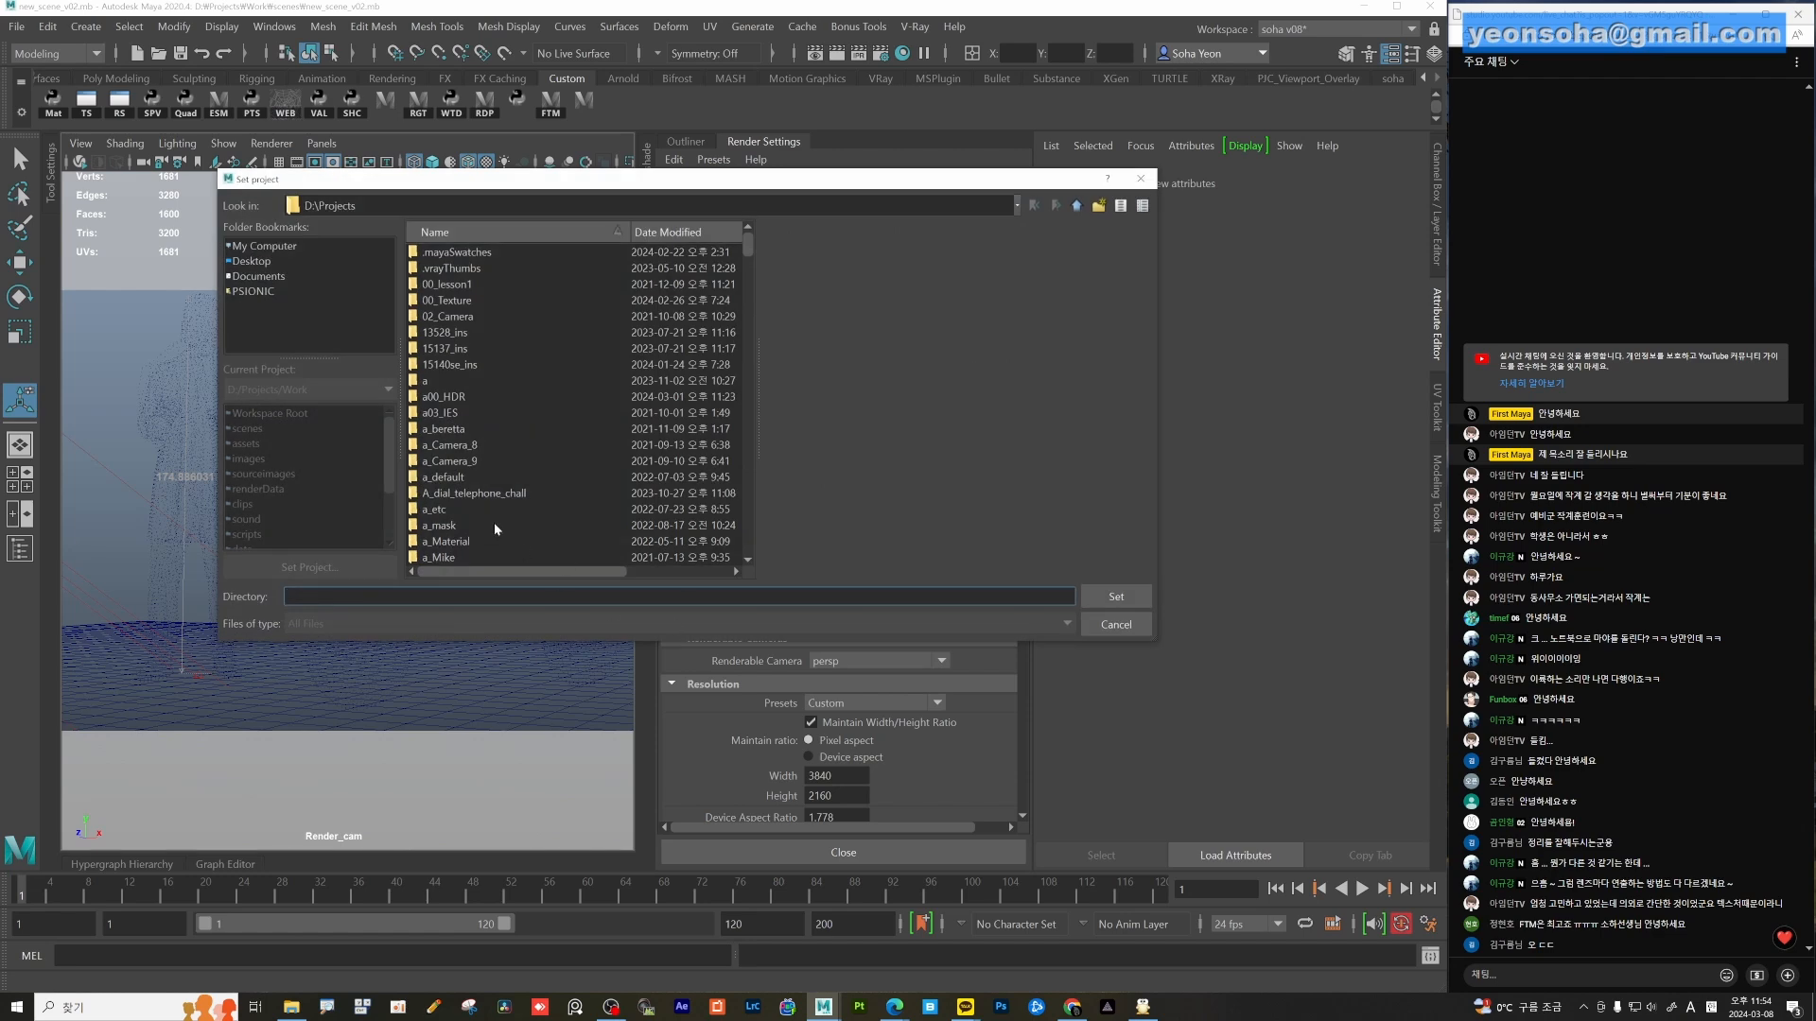
click(296, 248)
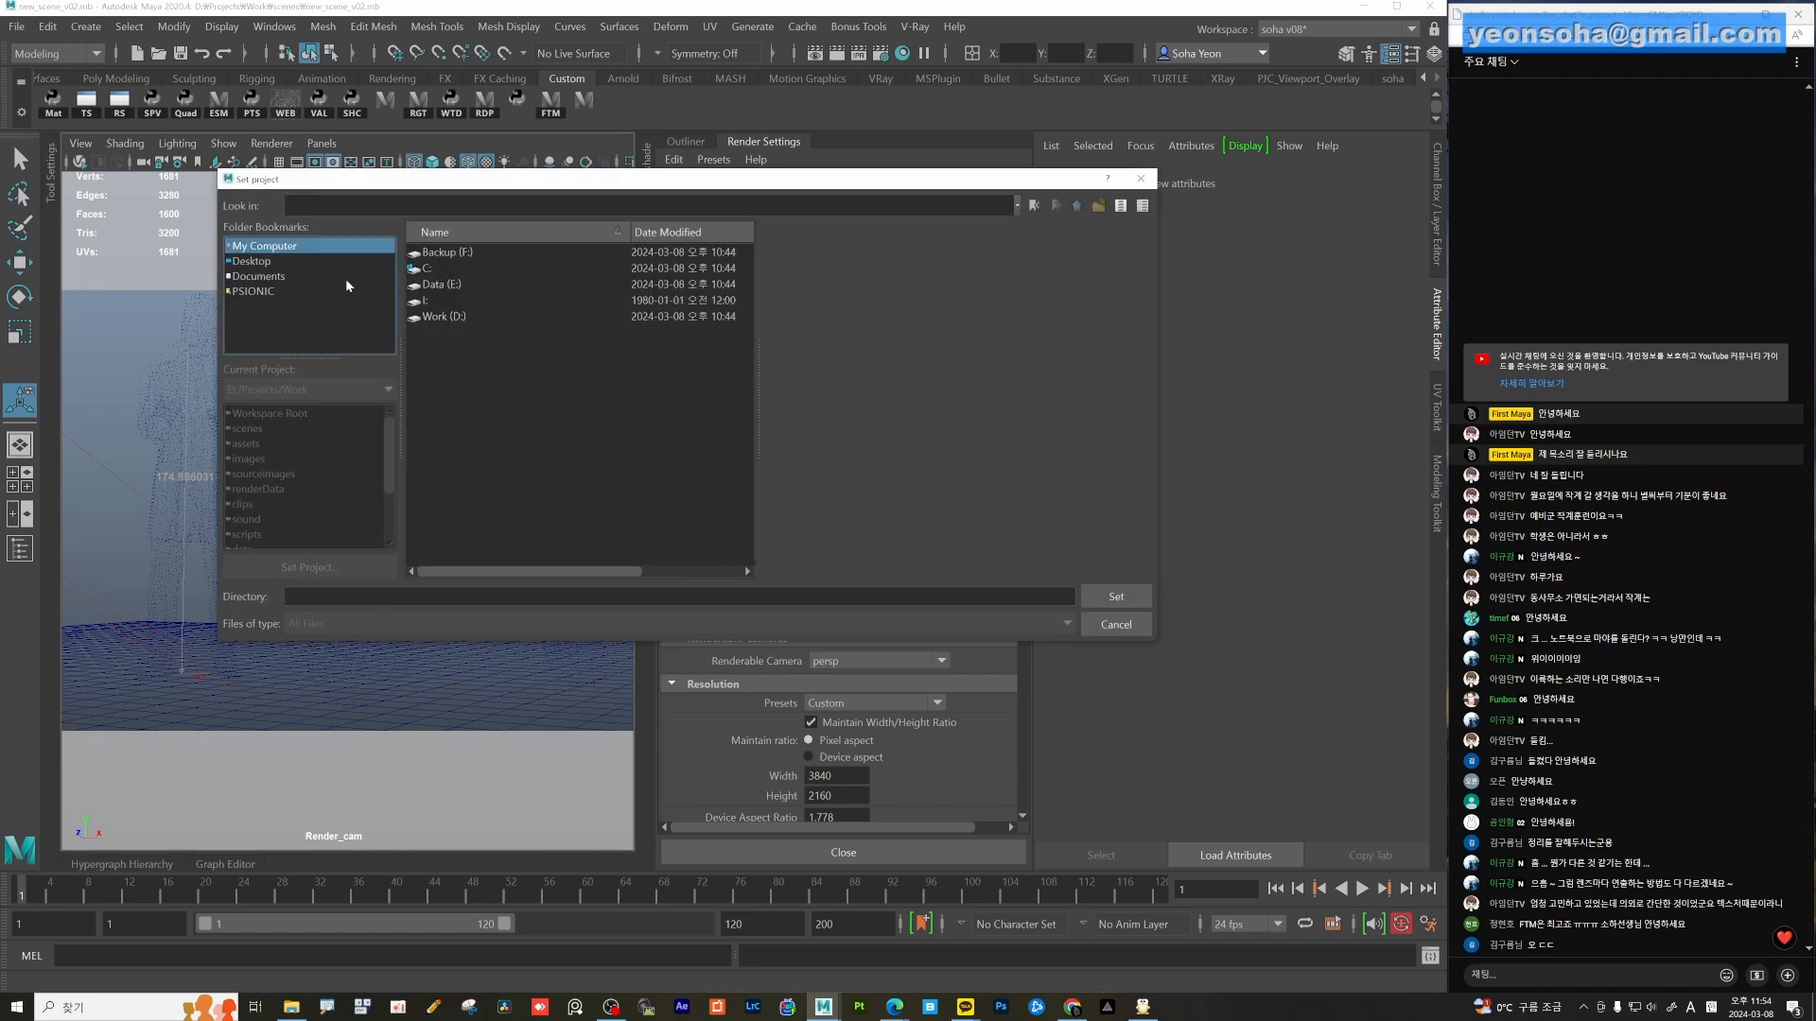
click(441, 285)
double_click(443, 287)
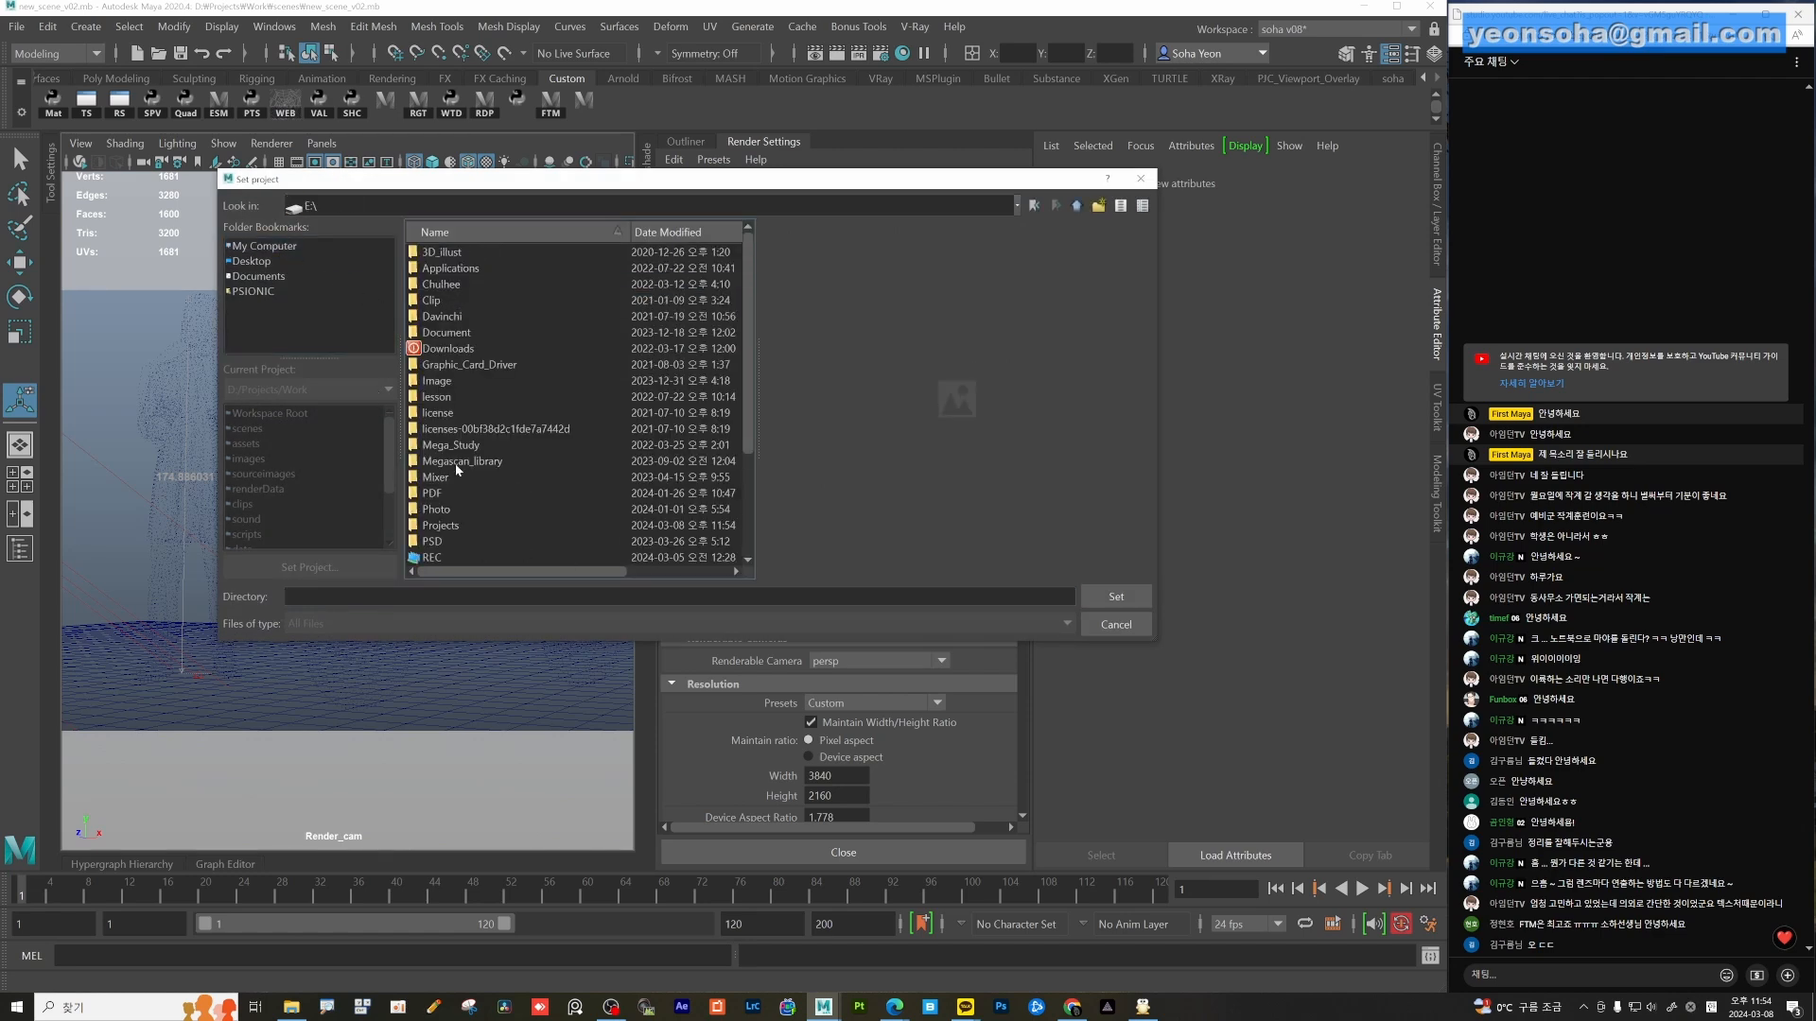
double_click(439, 525)
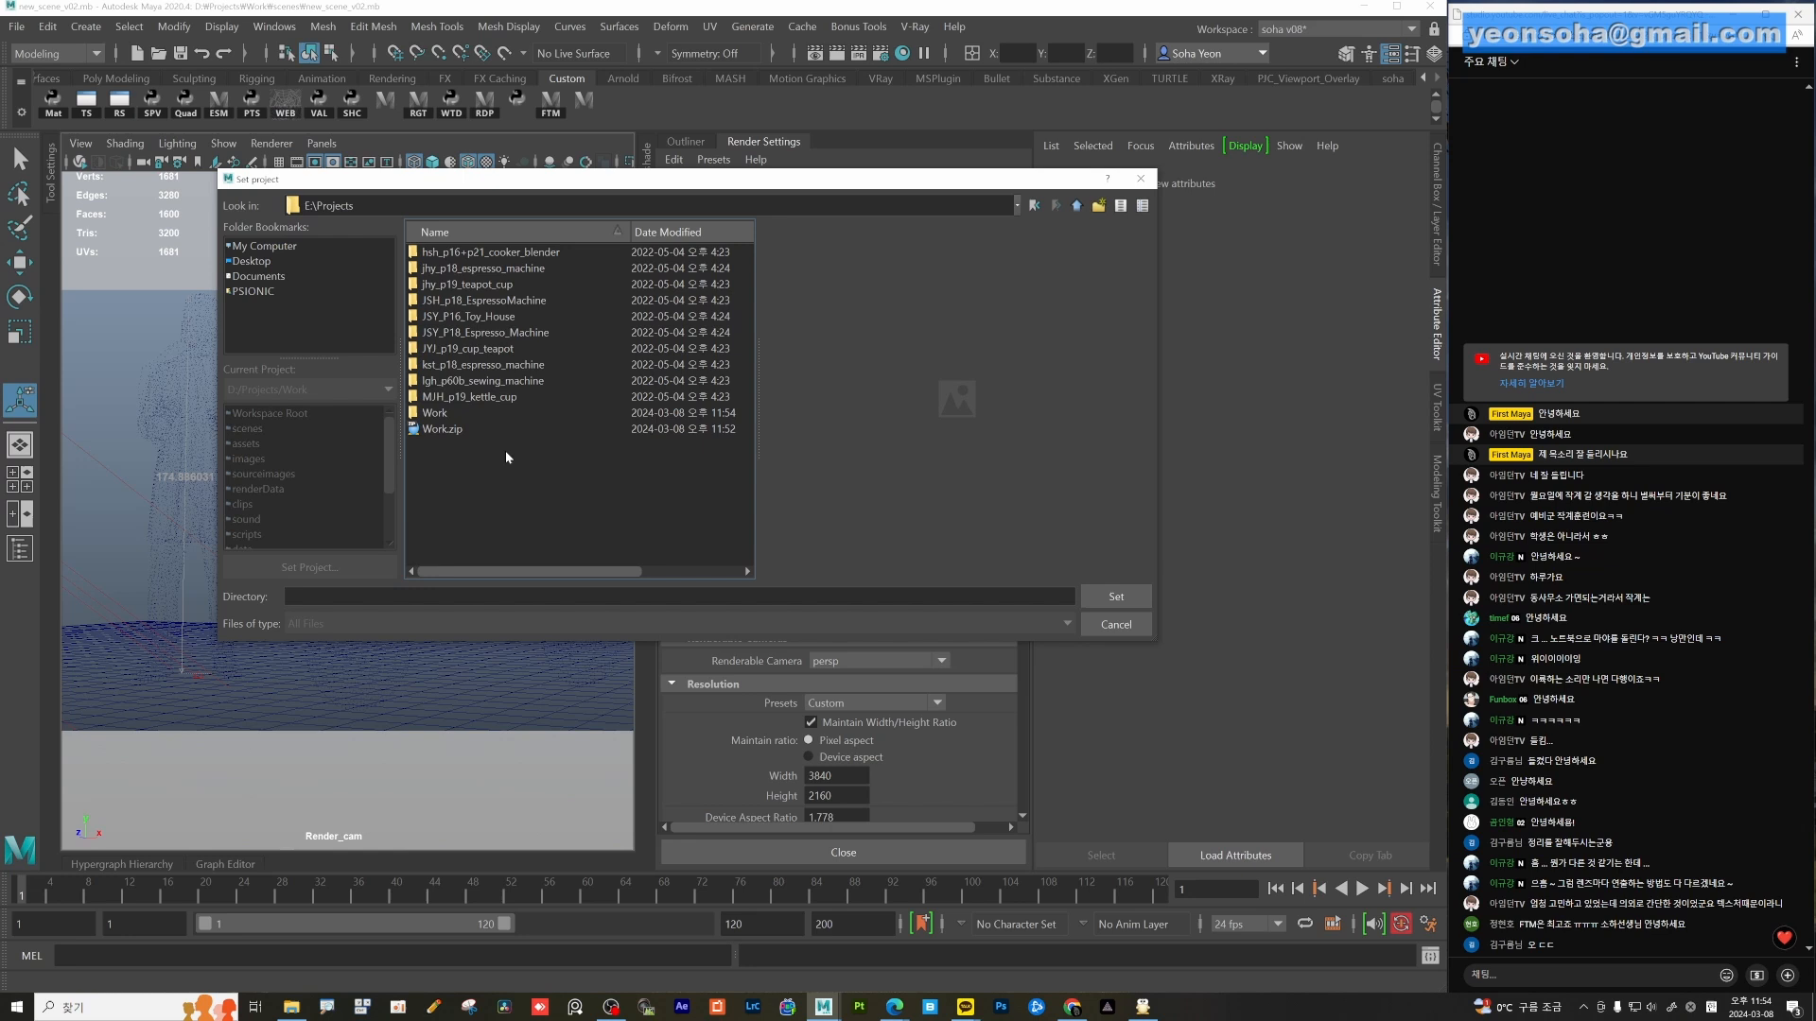
double_click(455, 419)
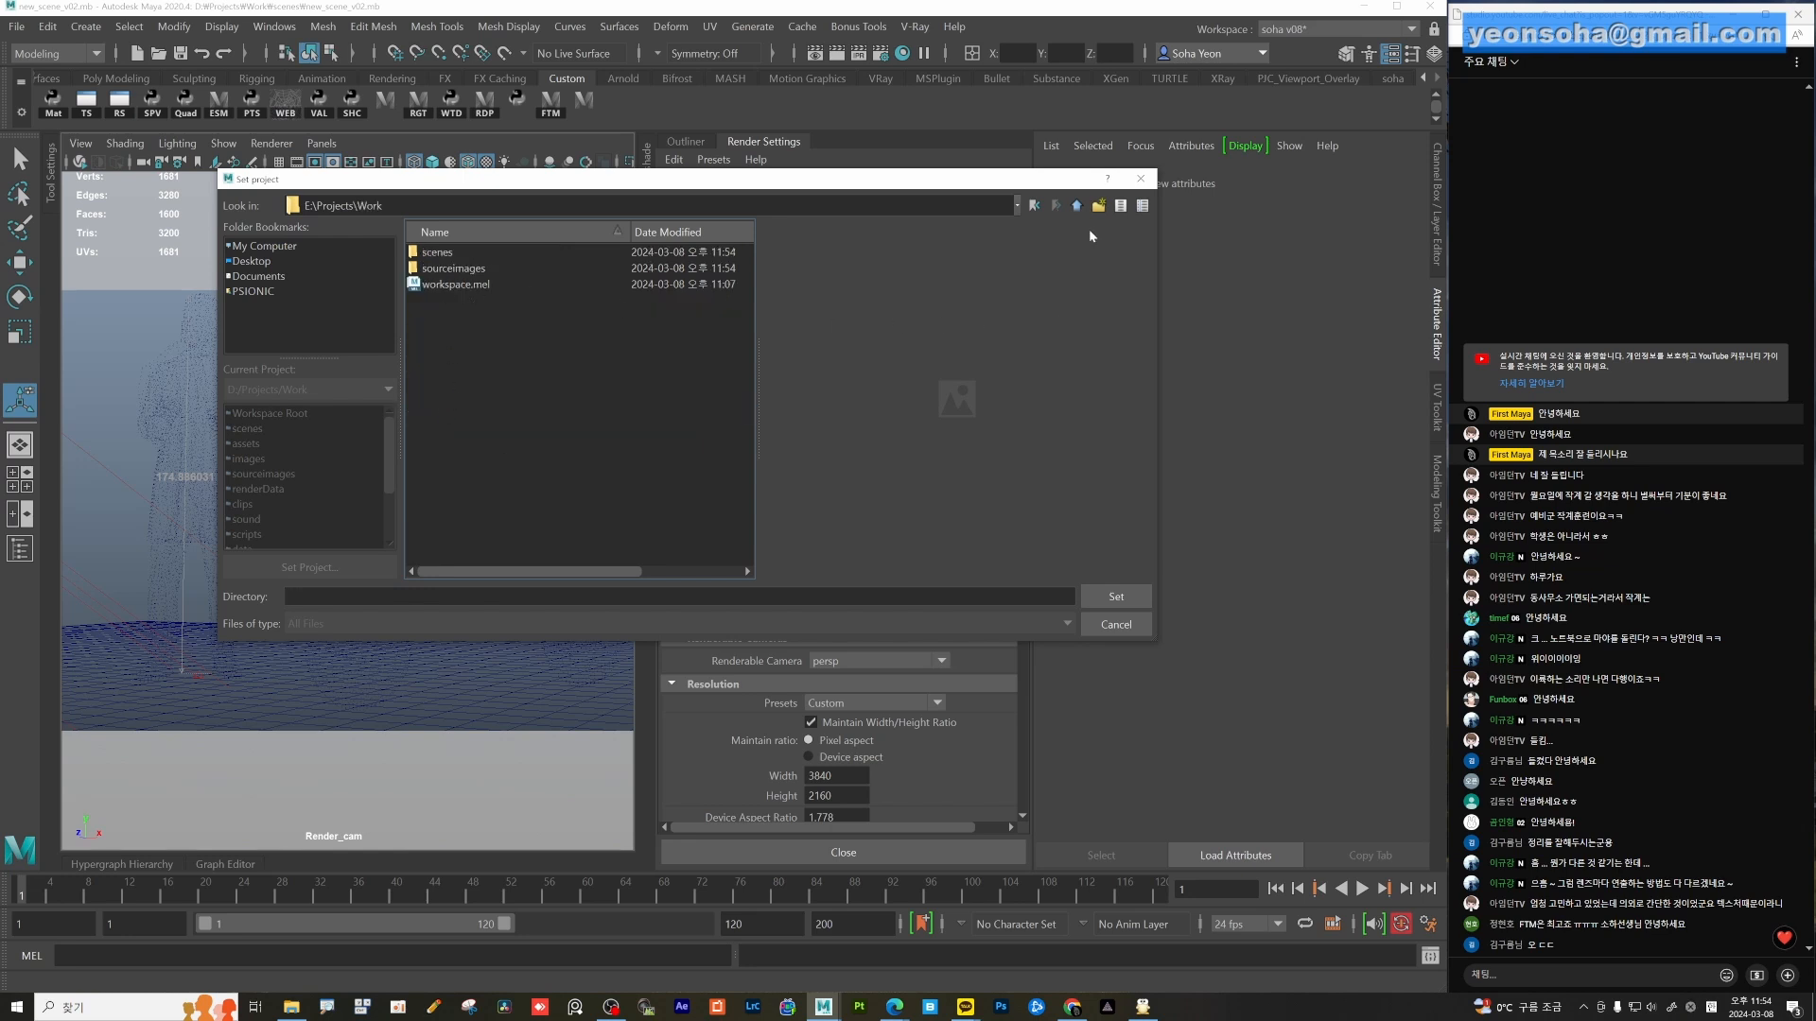
click(1076, 205)
click(436, 414)
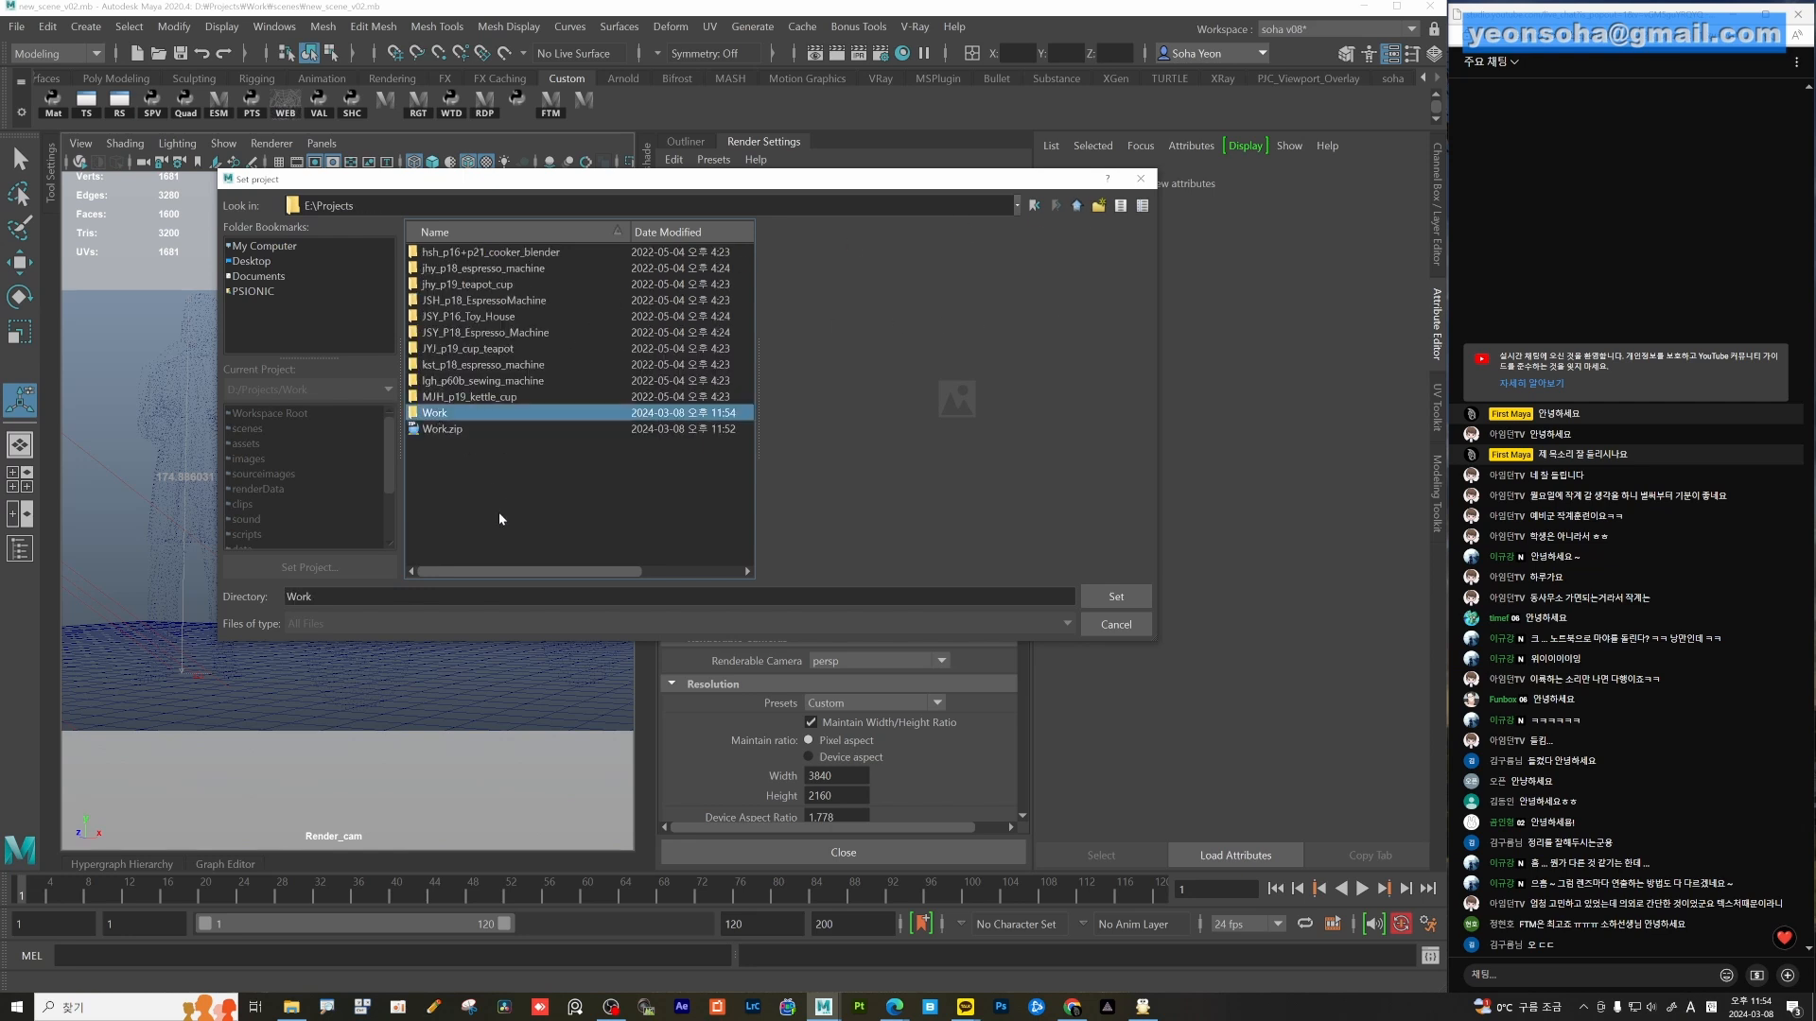
click(1116, 597)
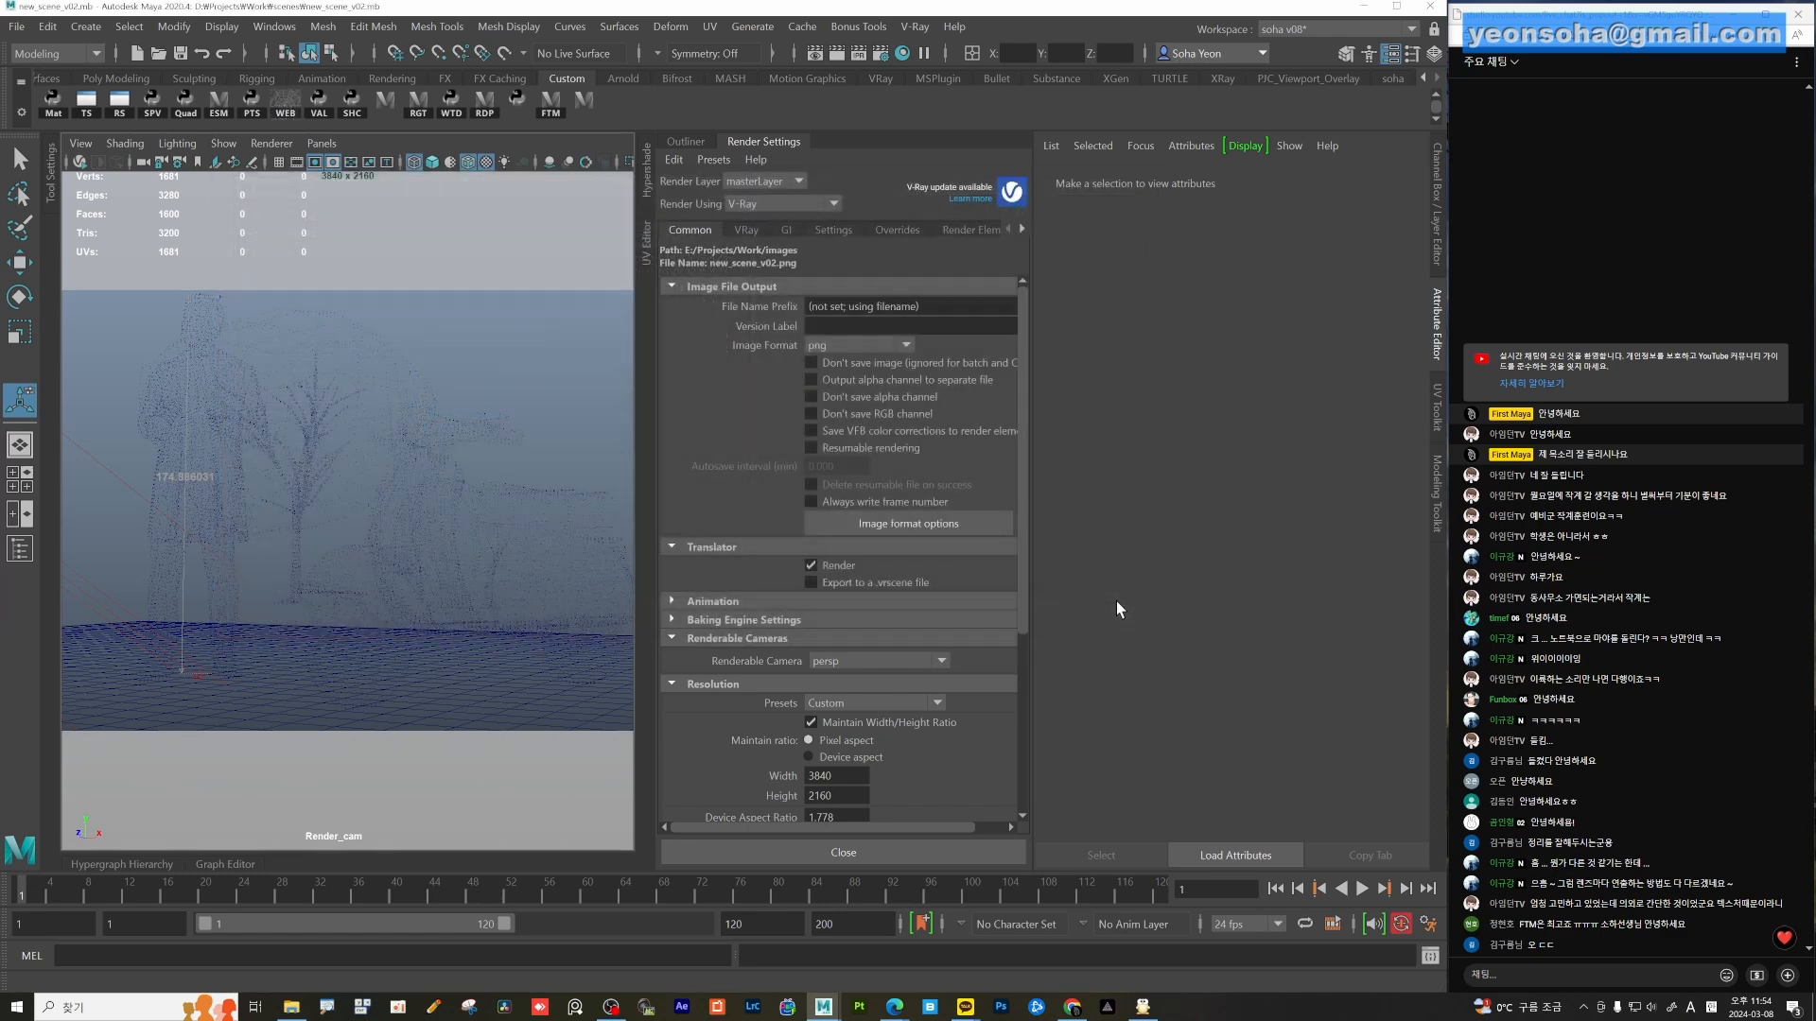
Start a new scene and open new_scene_v02.mb from E:\Projects\Work\scenes without saving the untitled scene.
click(139, 53)
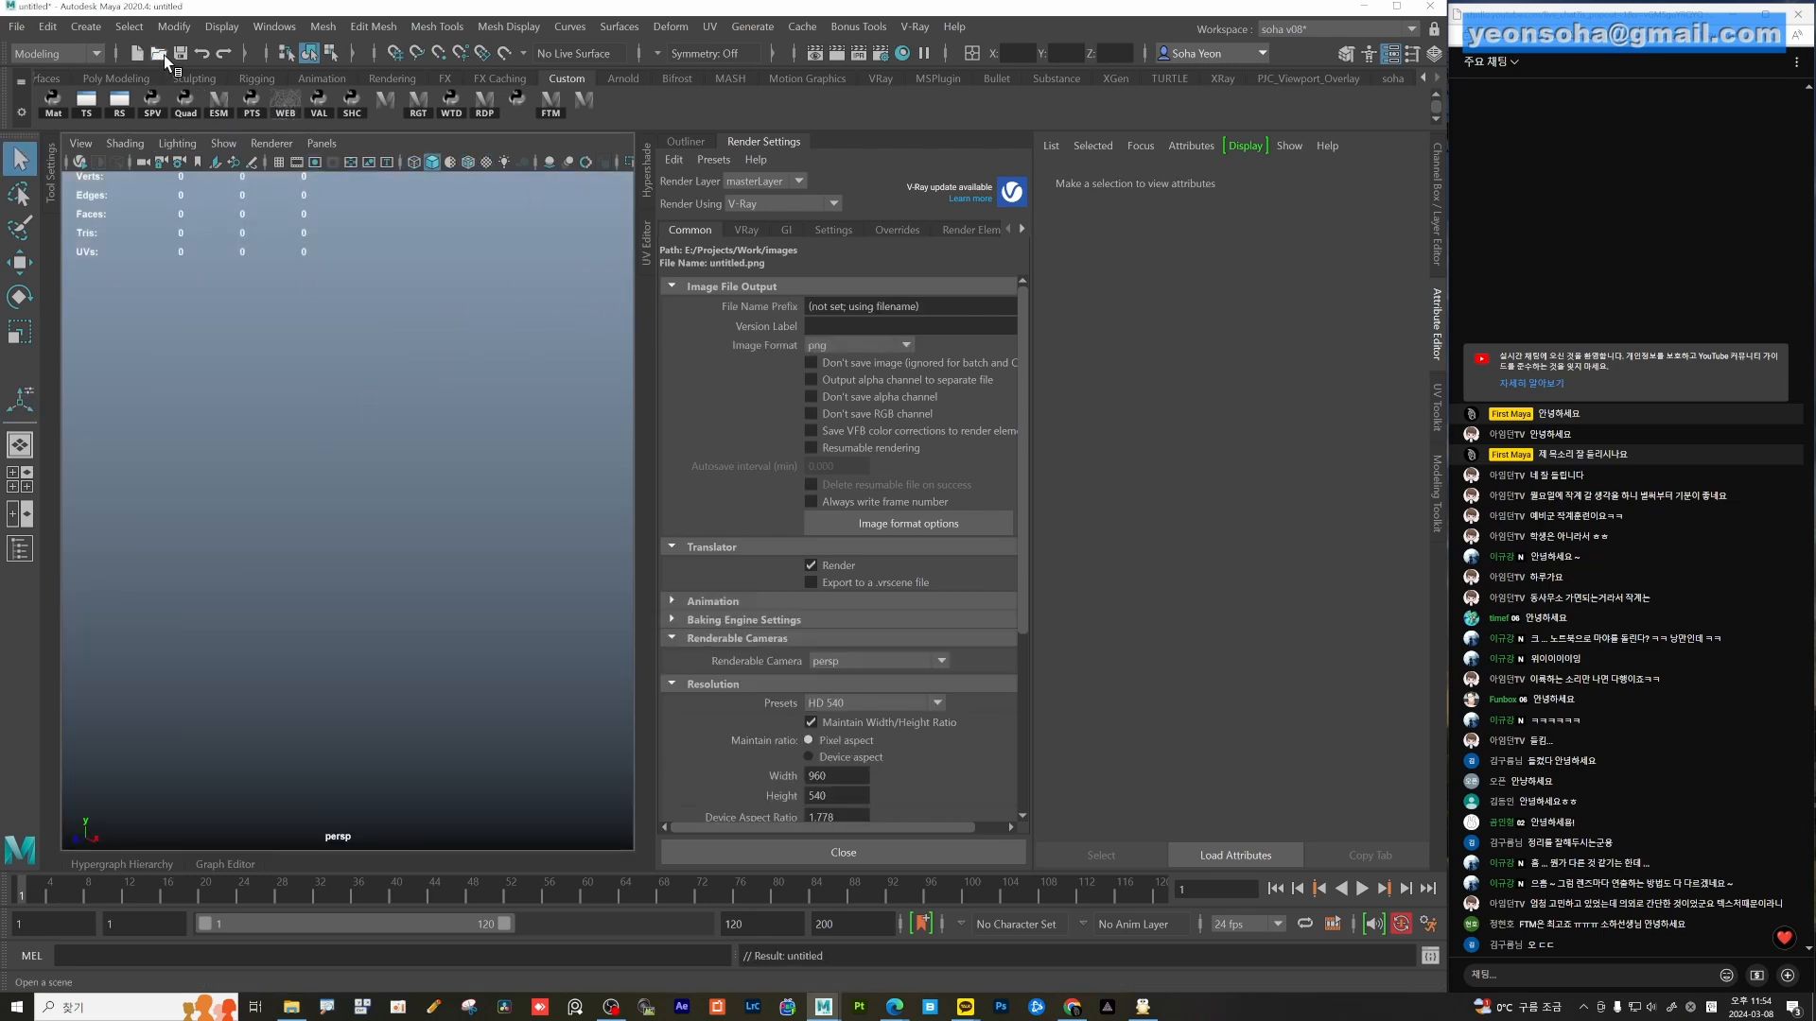
click(19, 27)
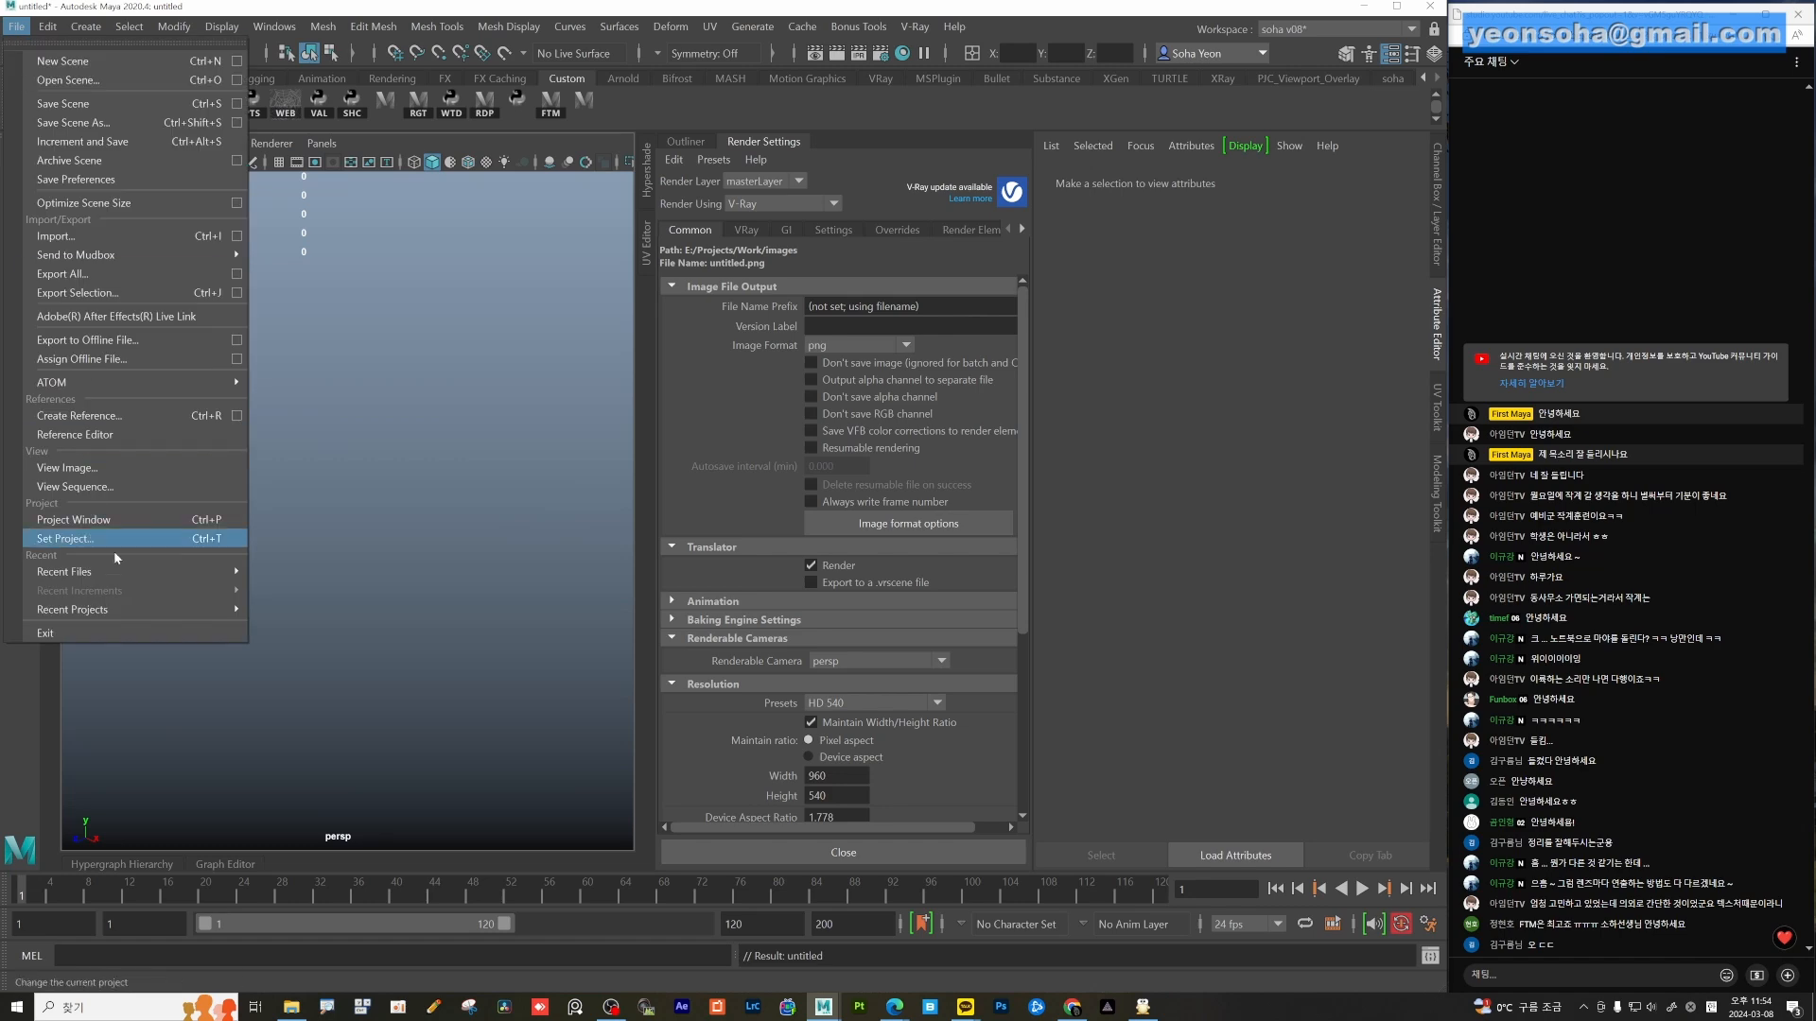
click(332, 252)
click(160, 59)
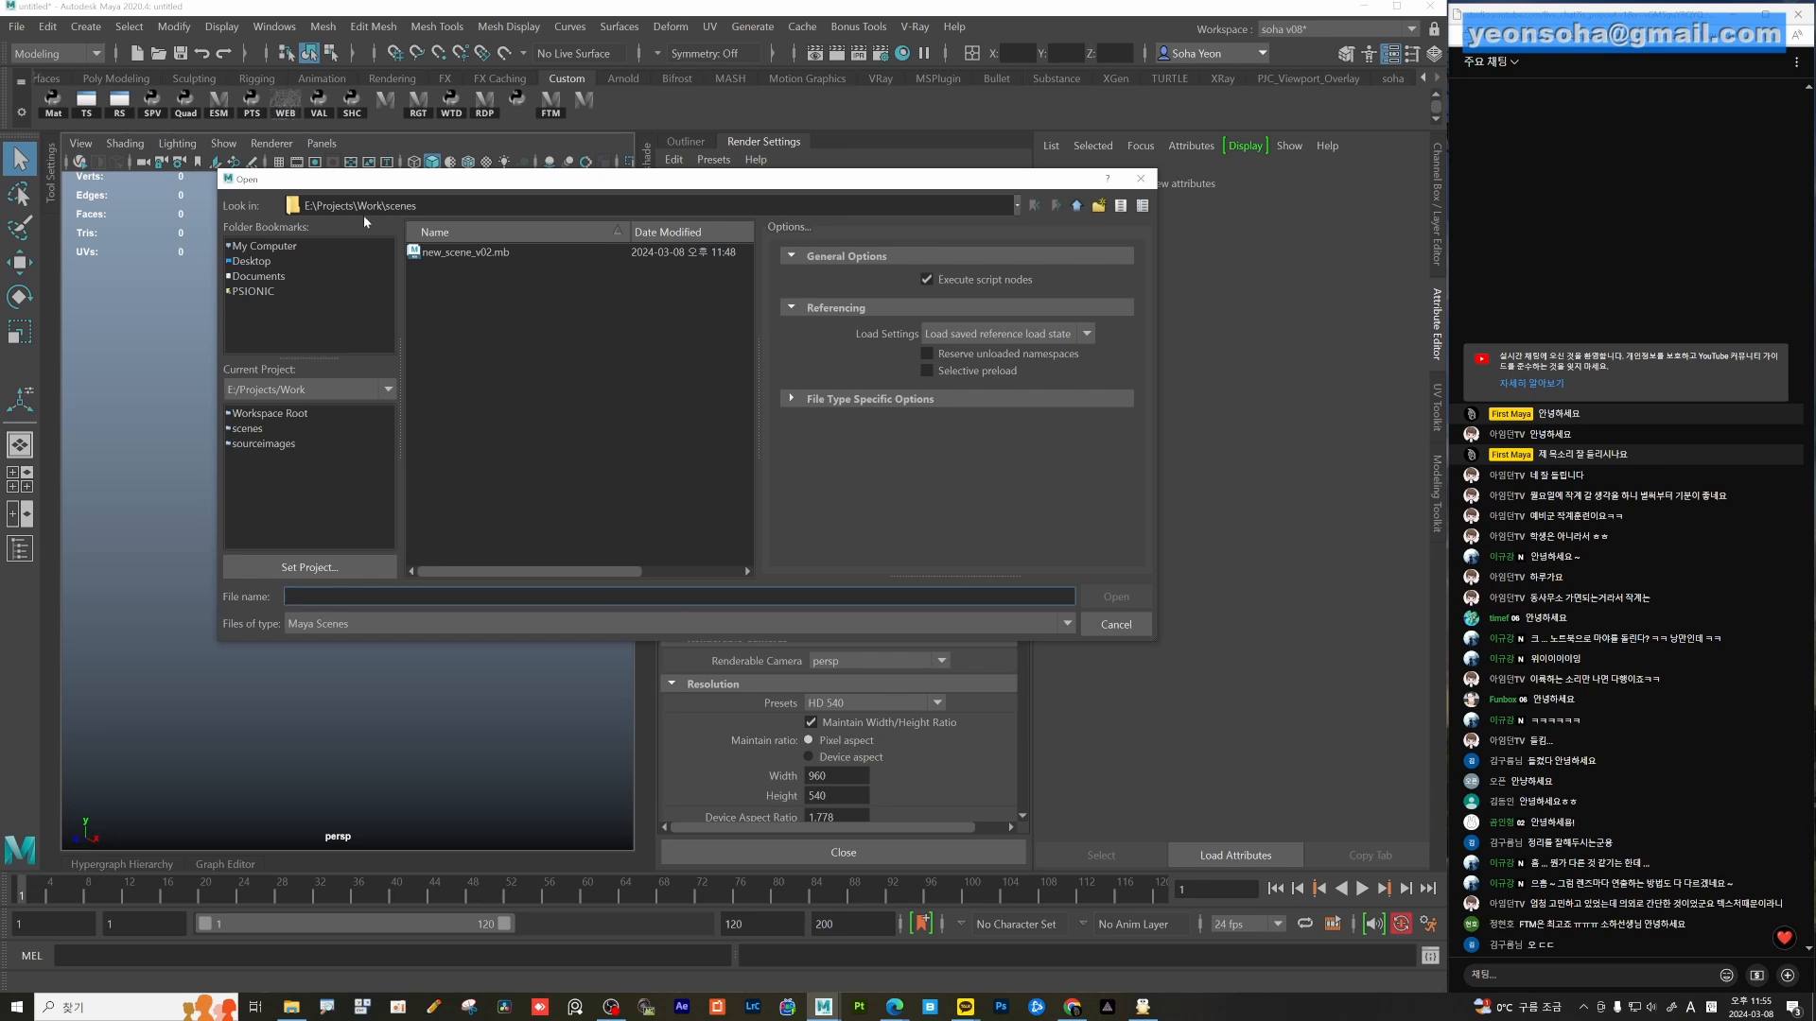
click(468, 253)
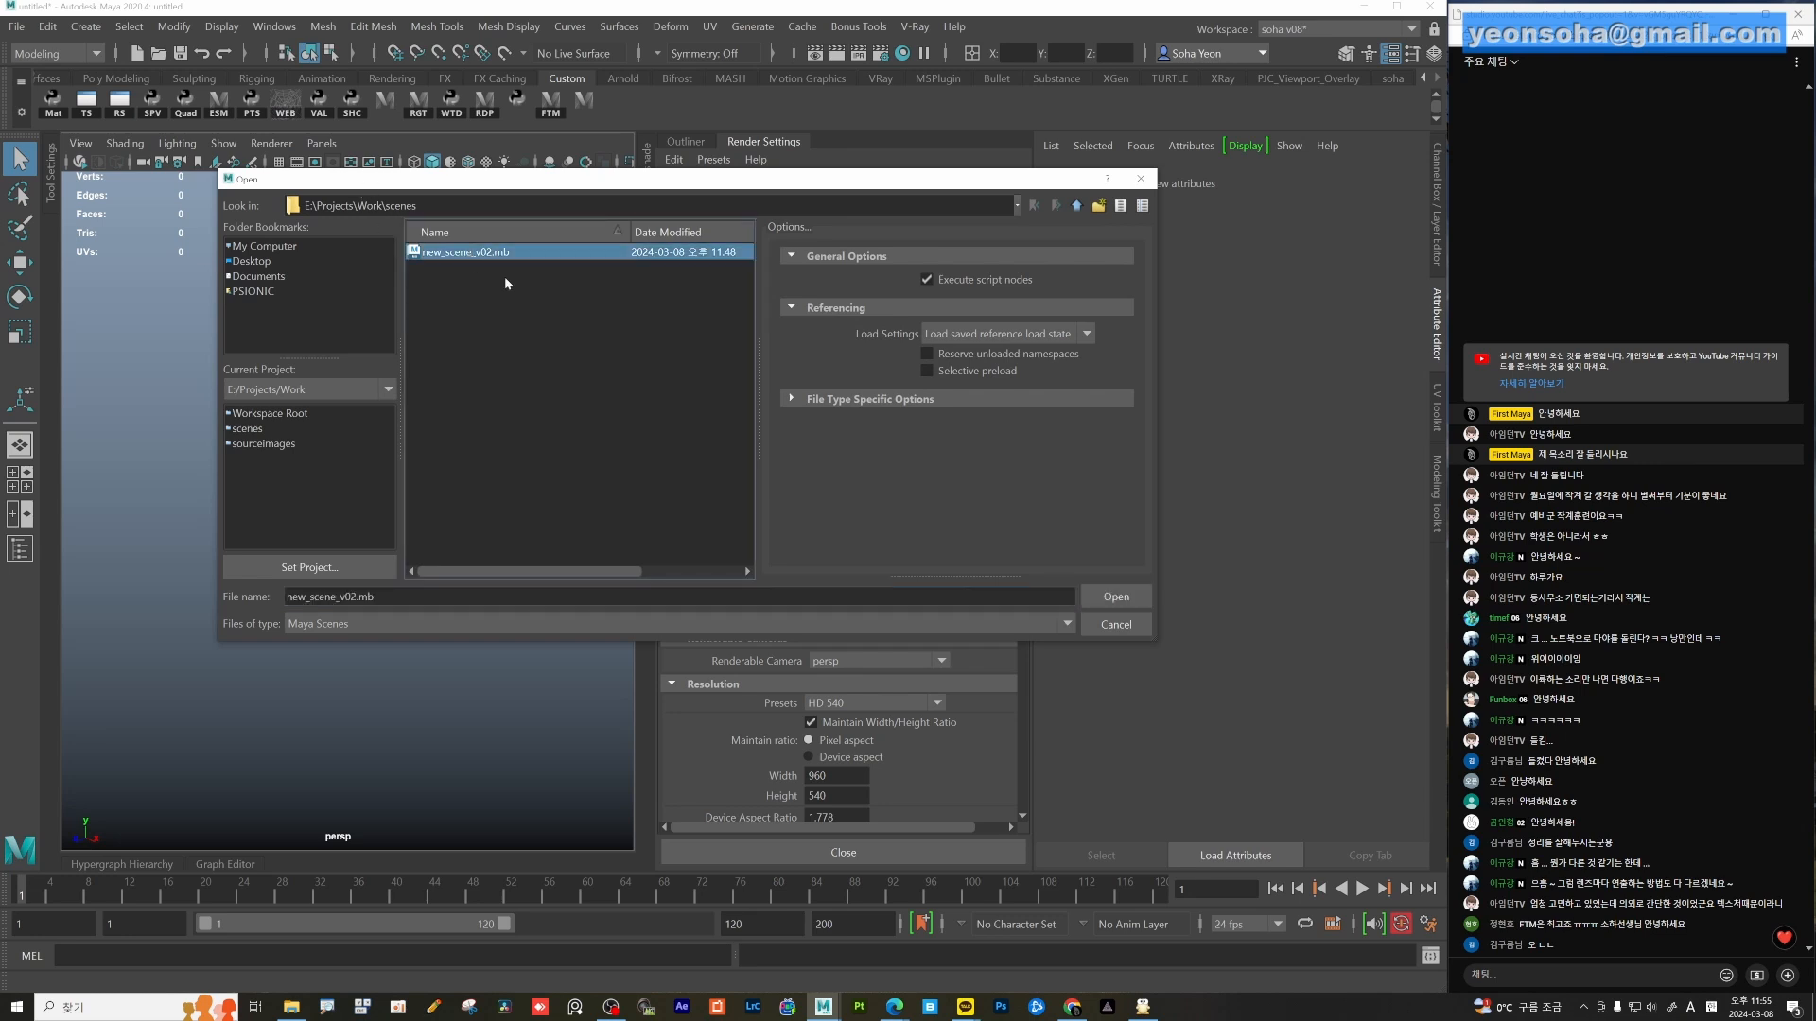
click(1114, 597)
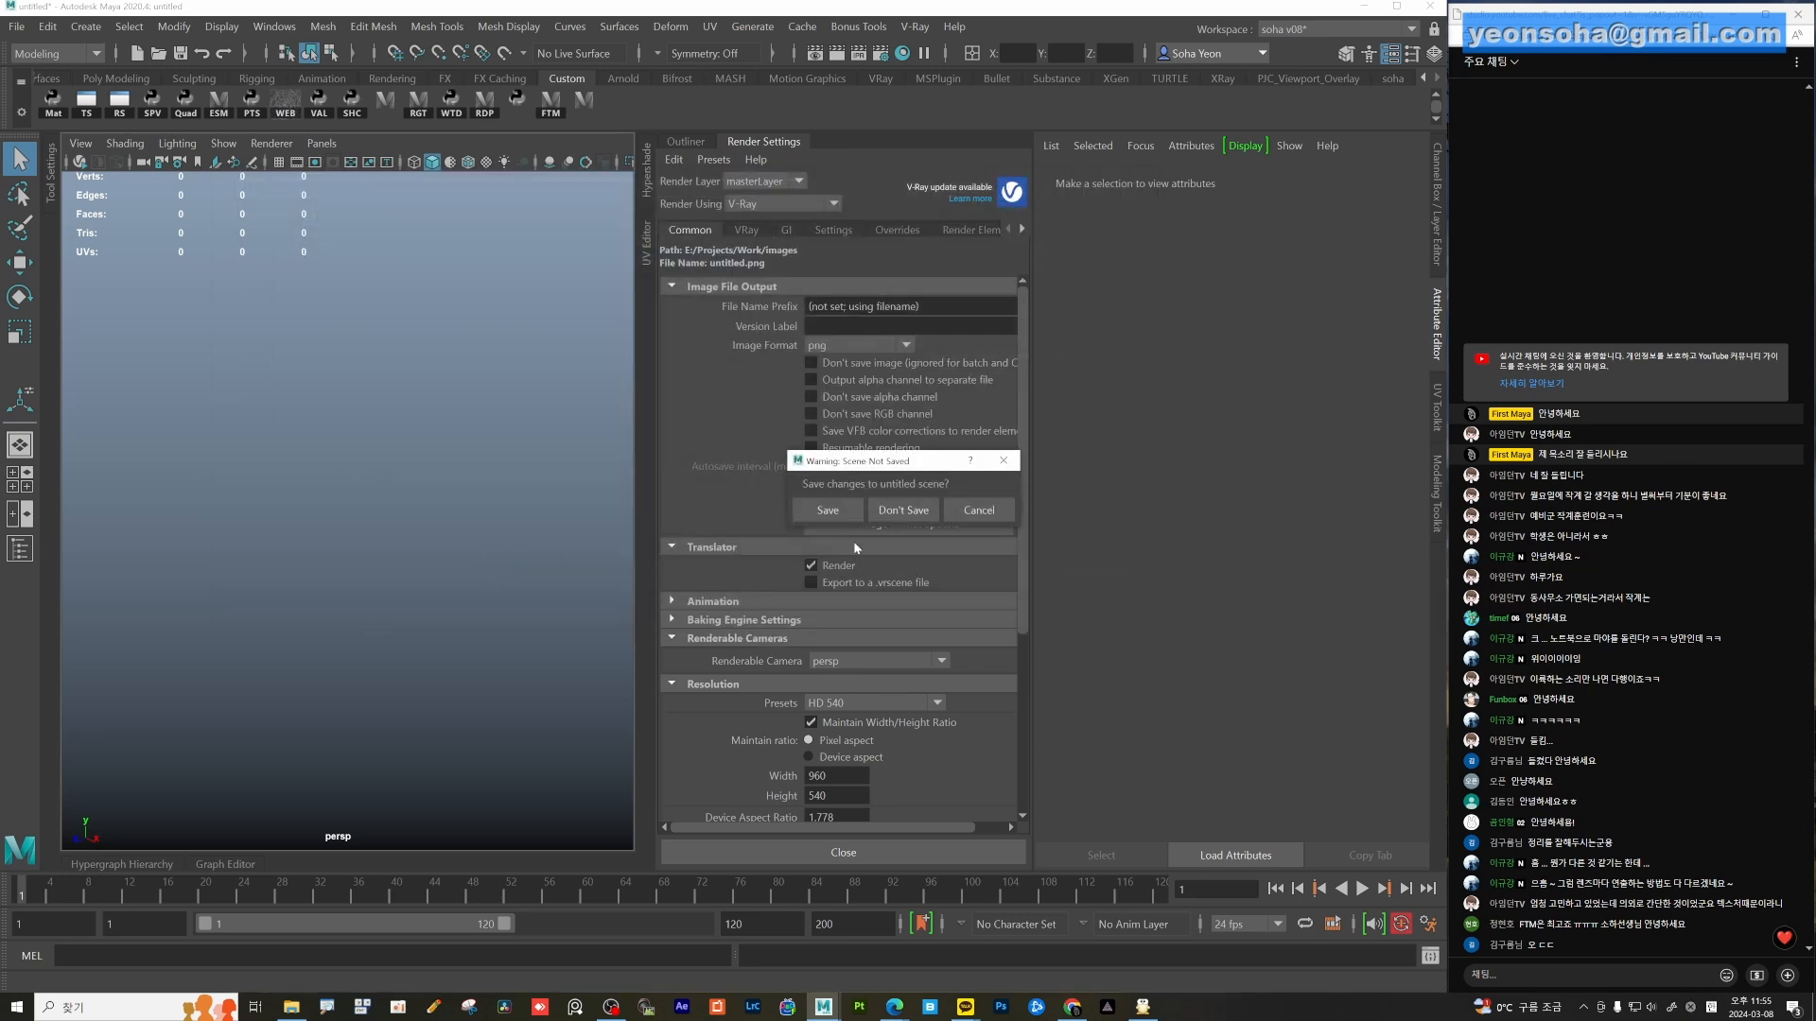
click(900, 512)
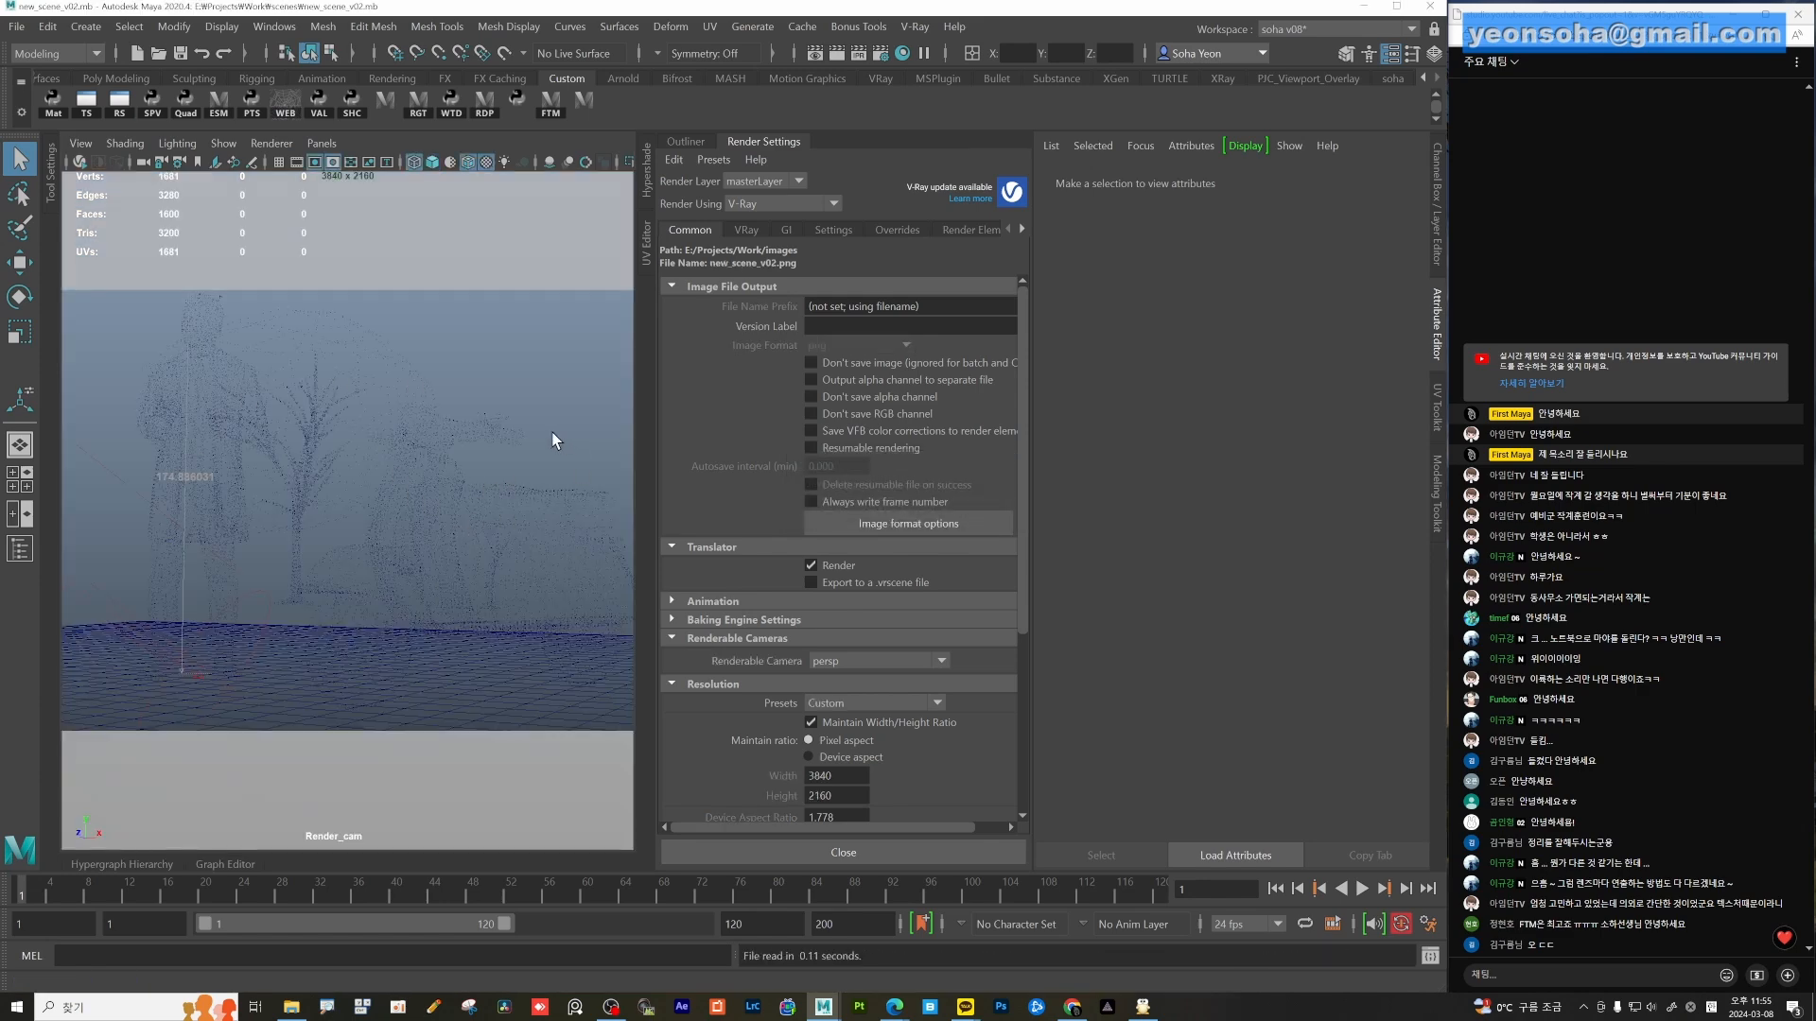
Open the V-Ray Frame Buffer, start an interactive render of the scooter scene and reposition the render window.
key(shift+F1)
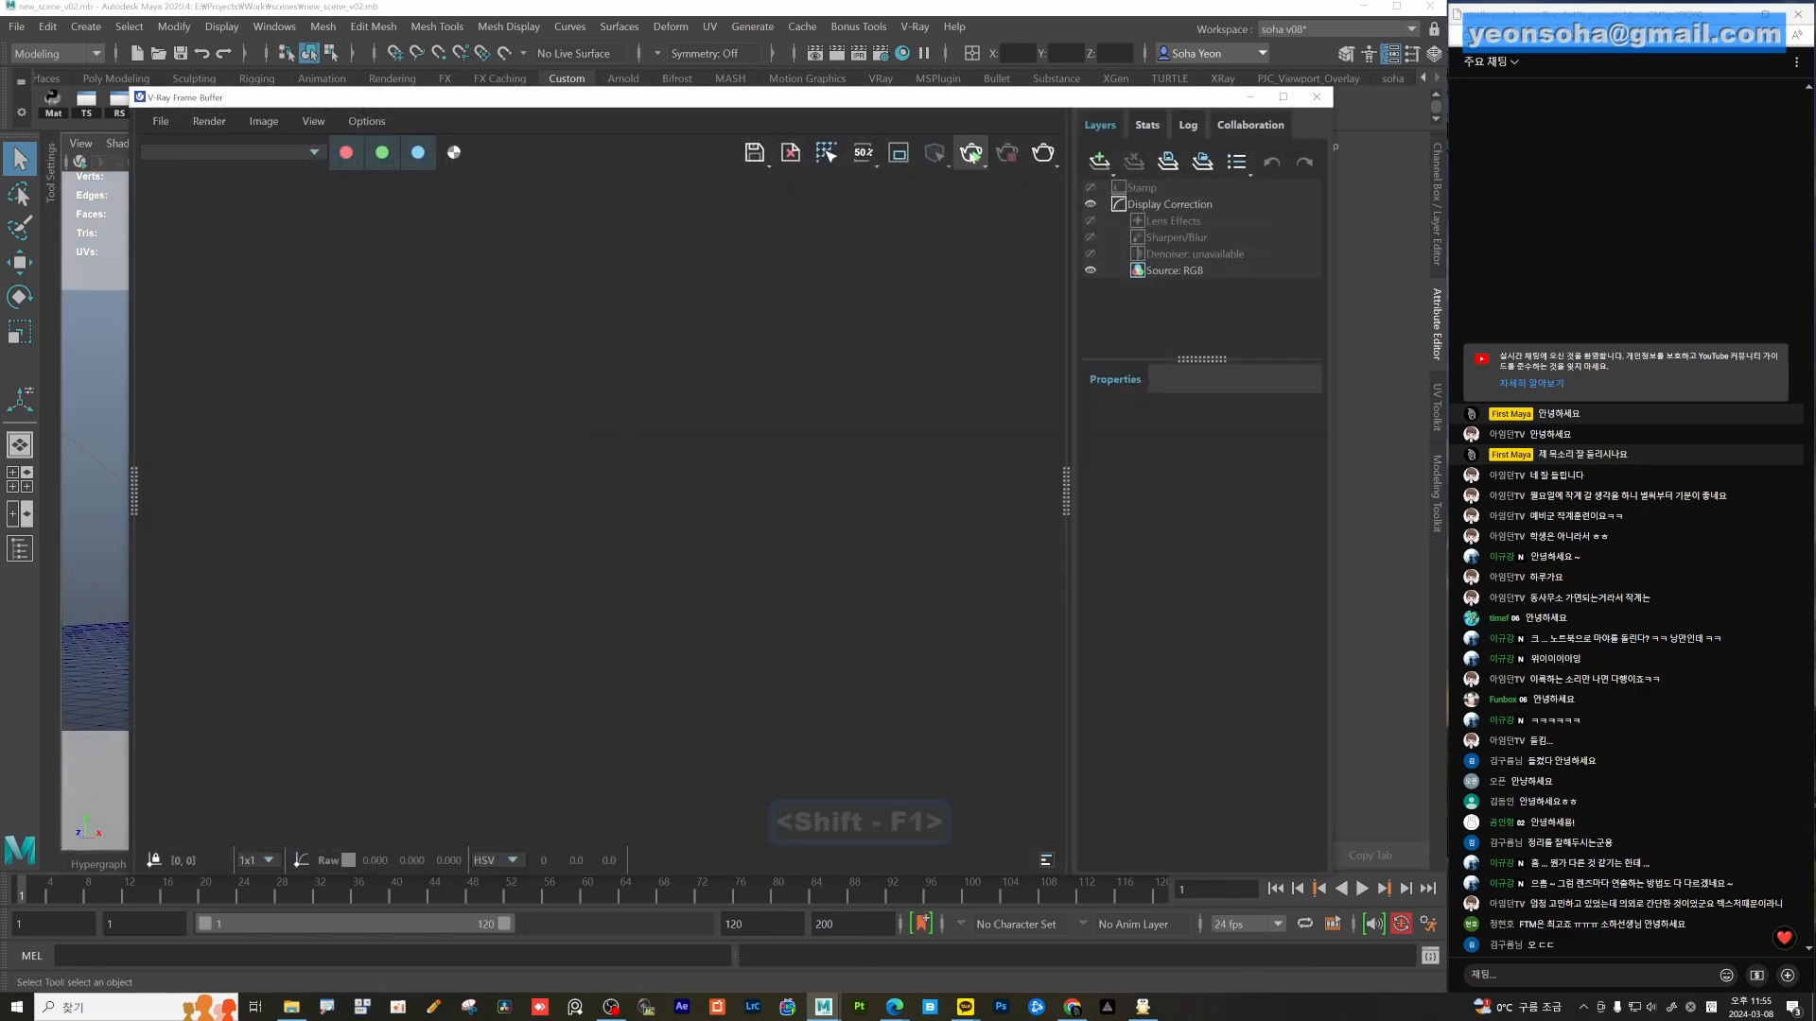
click(971, 154)
click(983, 175)
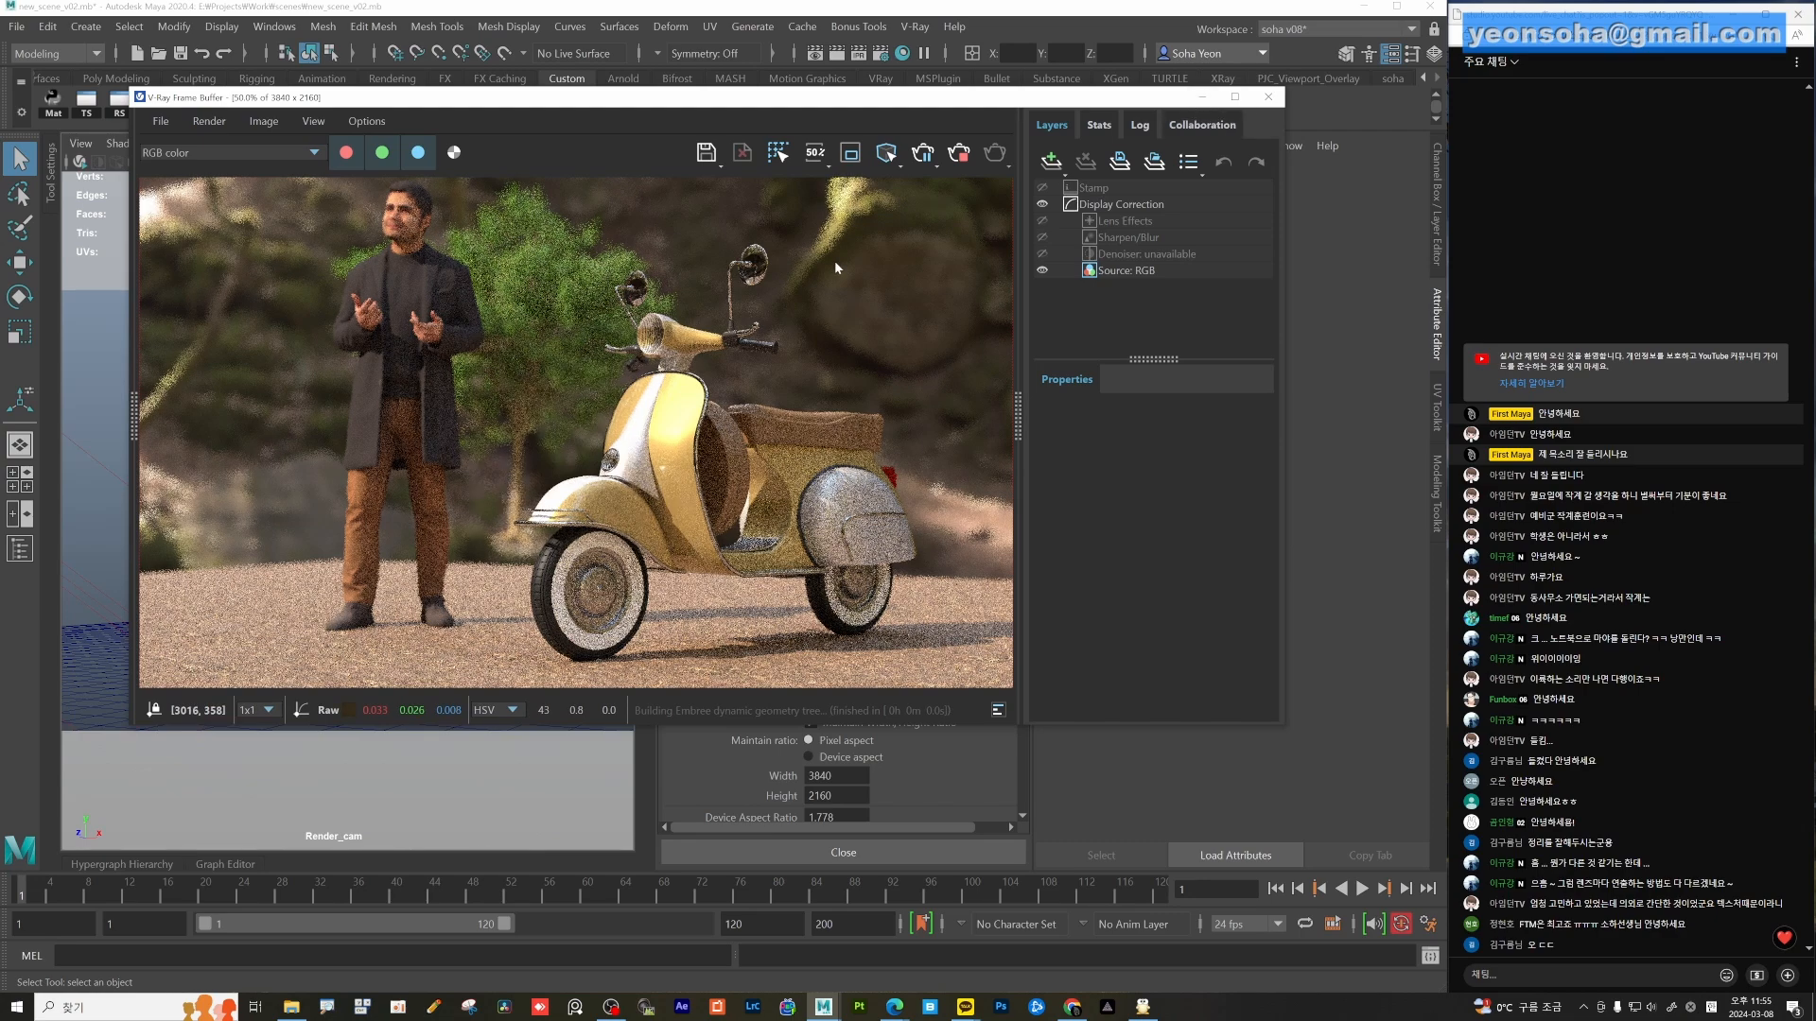
drag(1136, 97, 1127, 200)
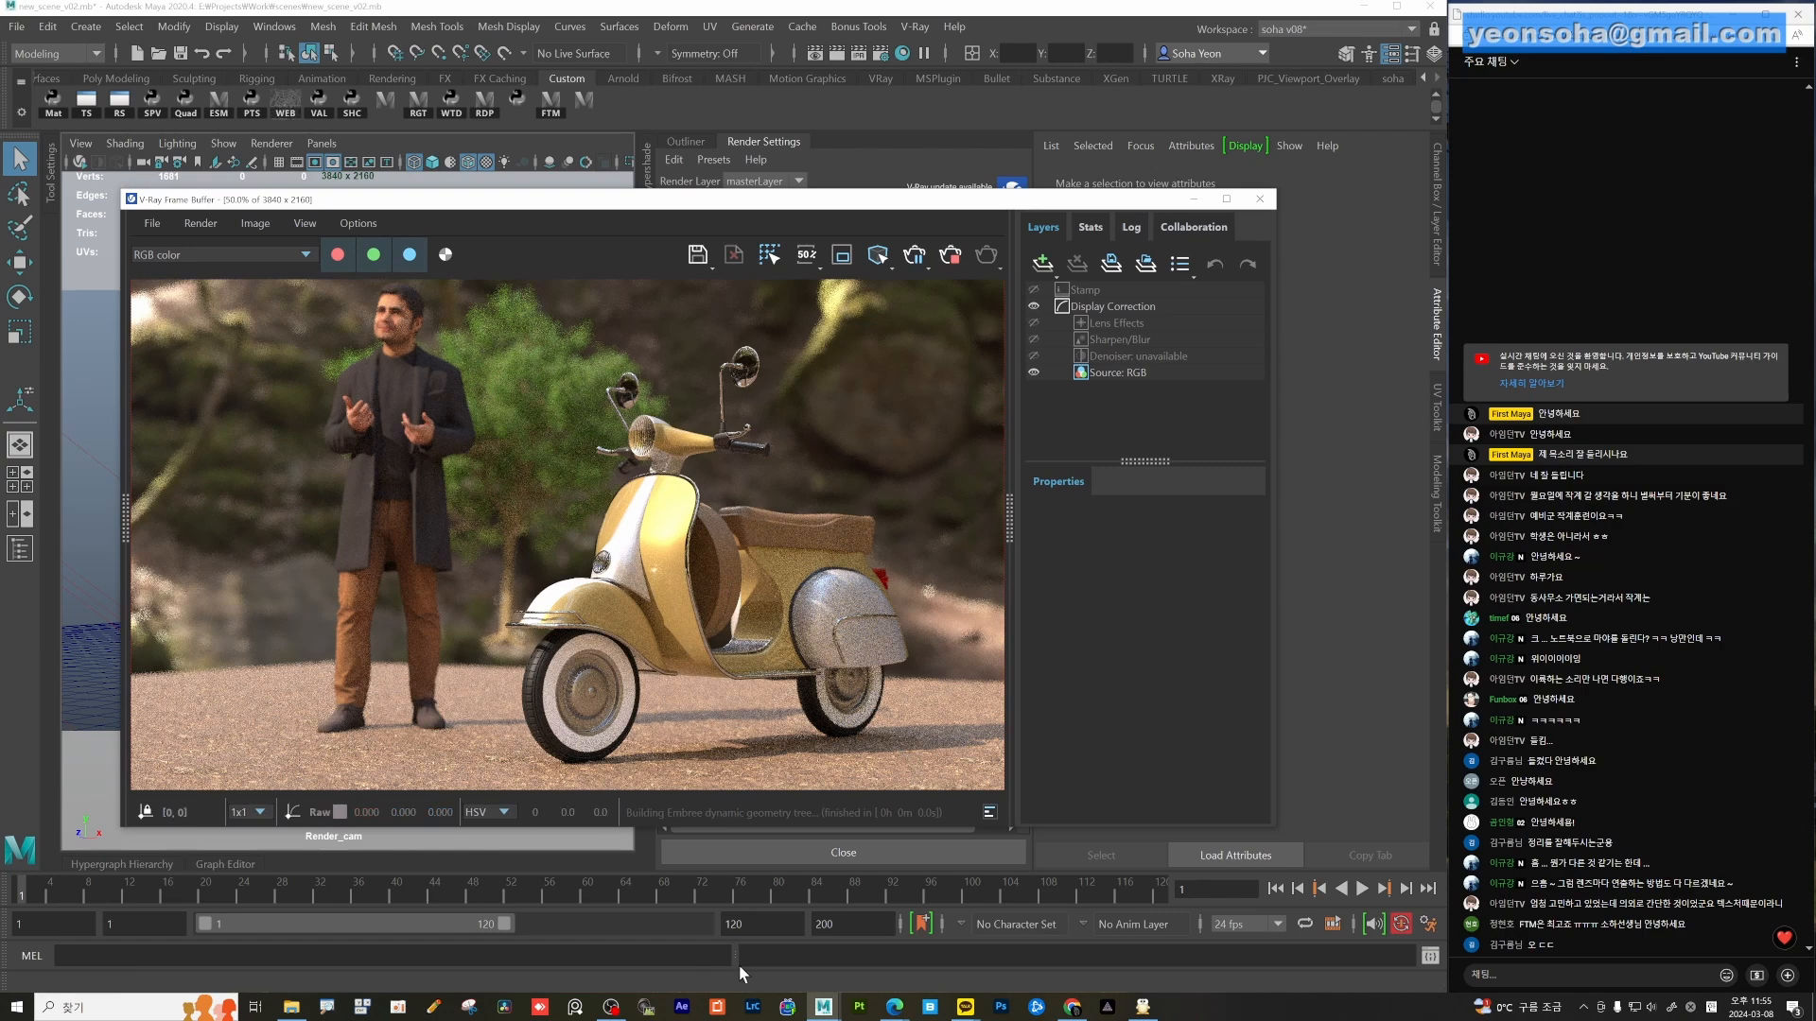
Switch to File Explorer and examine the proxy files in Work\scenes and the textures in Work\sourceimages.
click(291, 1006)
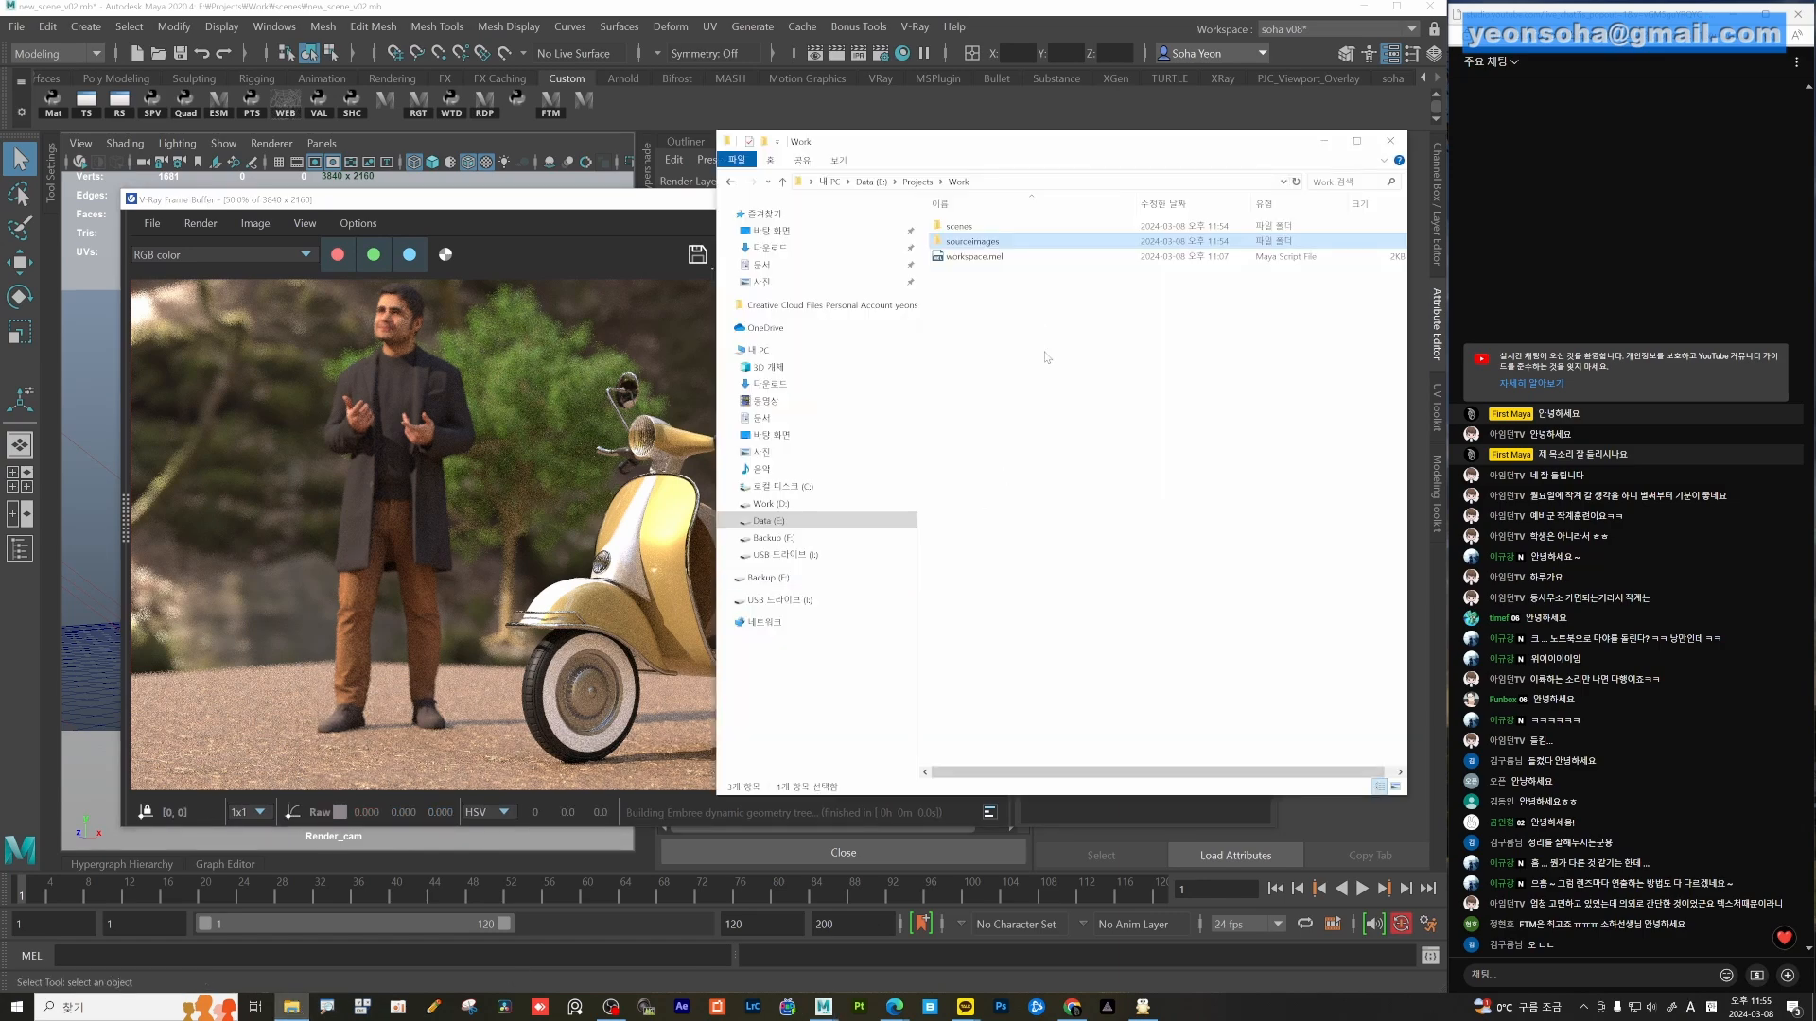
double_click(957, 226)
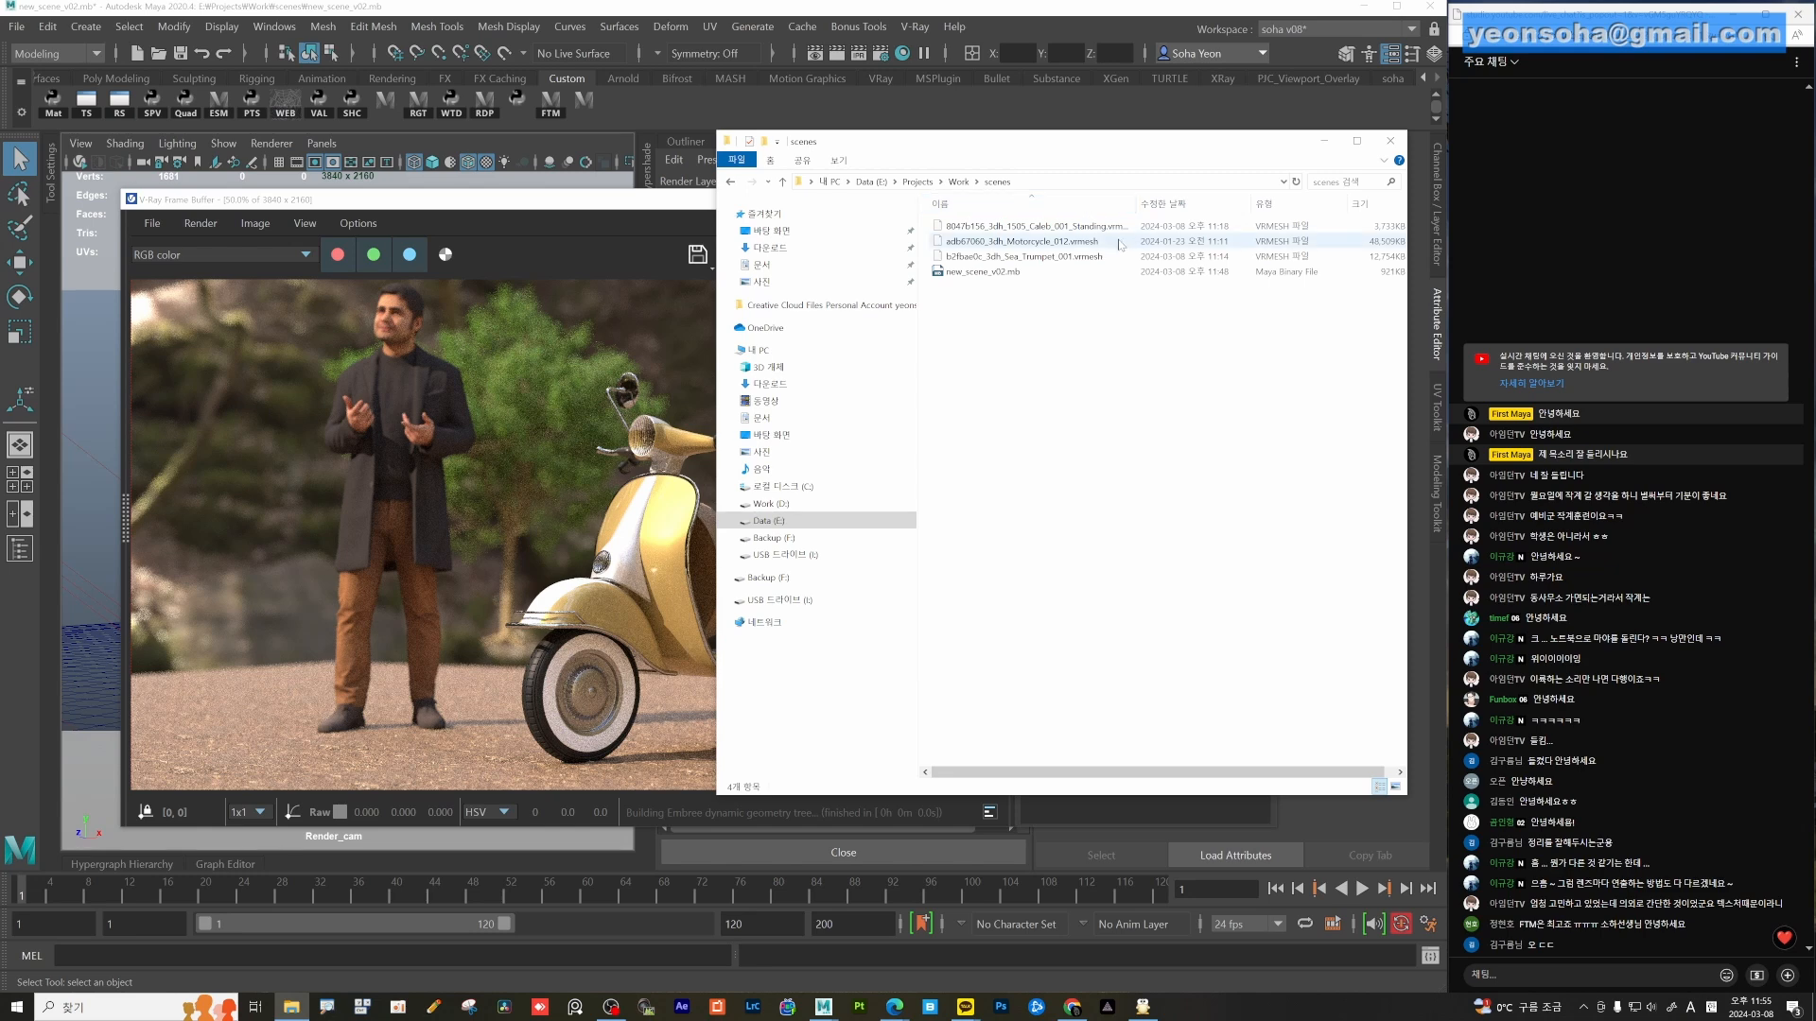
click(958, 182)
click(973, 243)
double_click(972, 242)
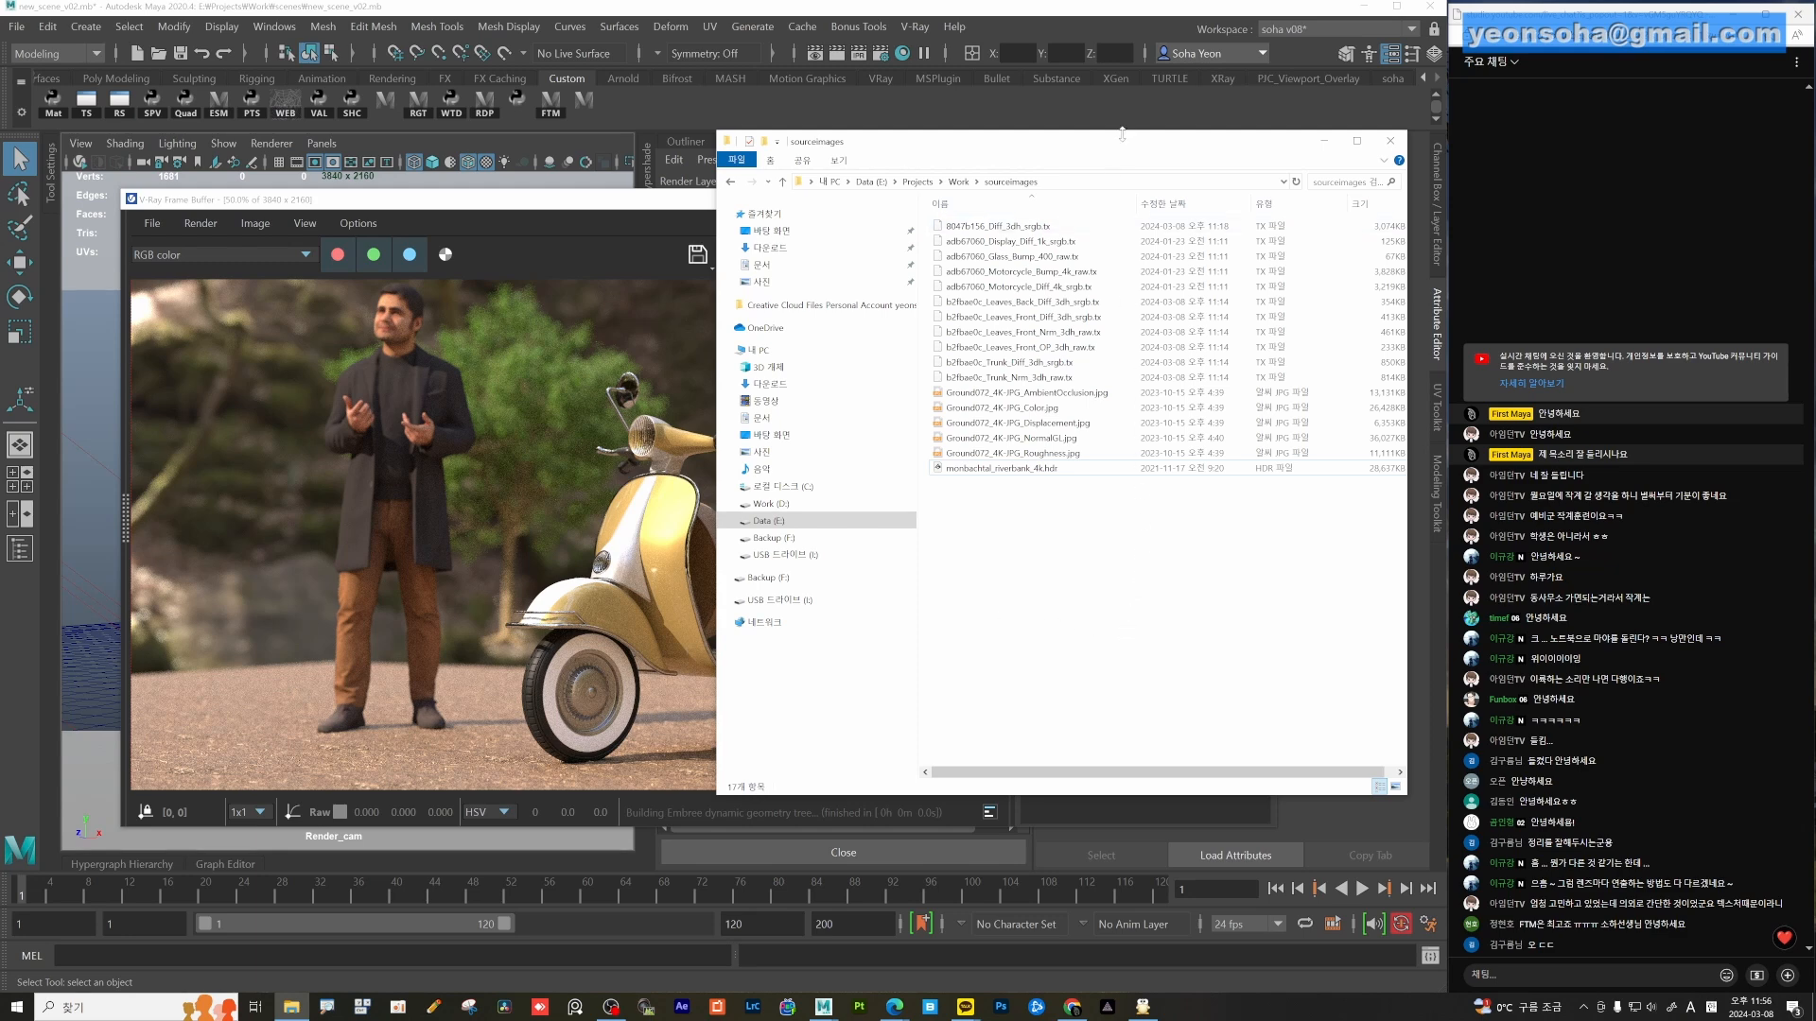
click(1324, 140)
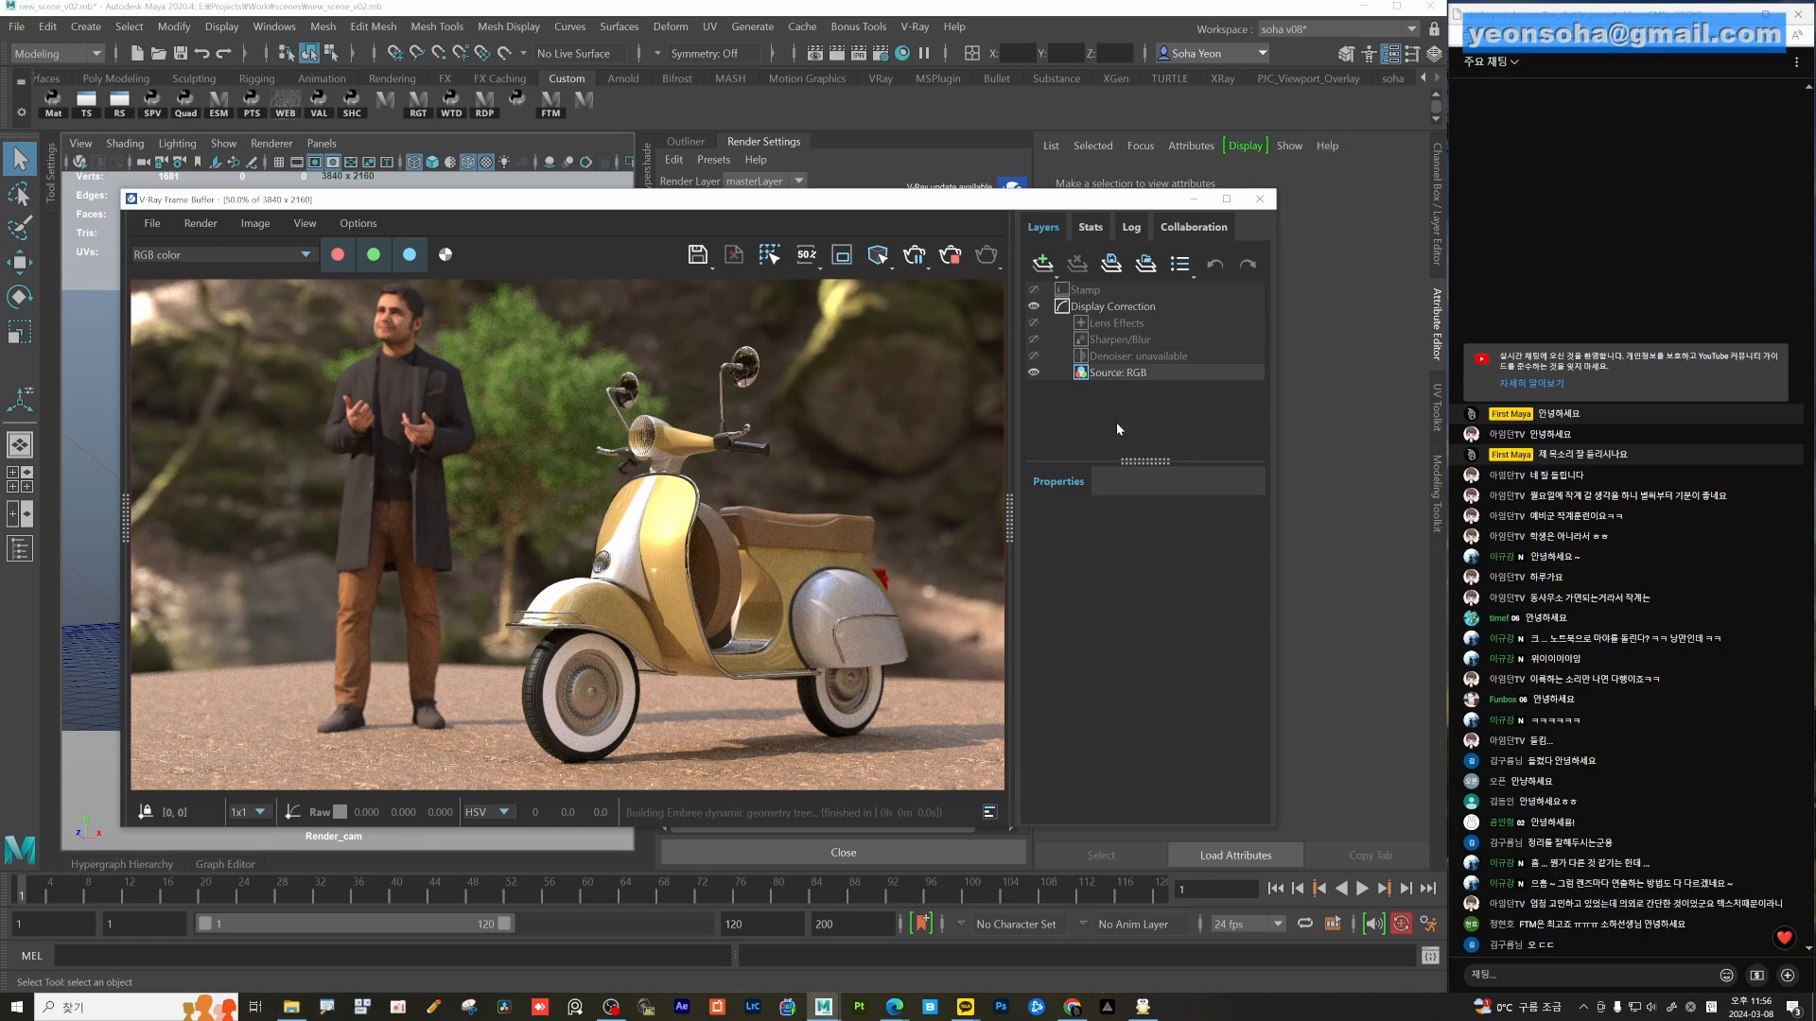
Stop the interactive render, switch to File Explorer and review all the textures in Work\sourceimages before returning to the Work folder.
click(952, 255)
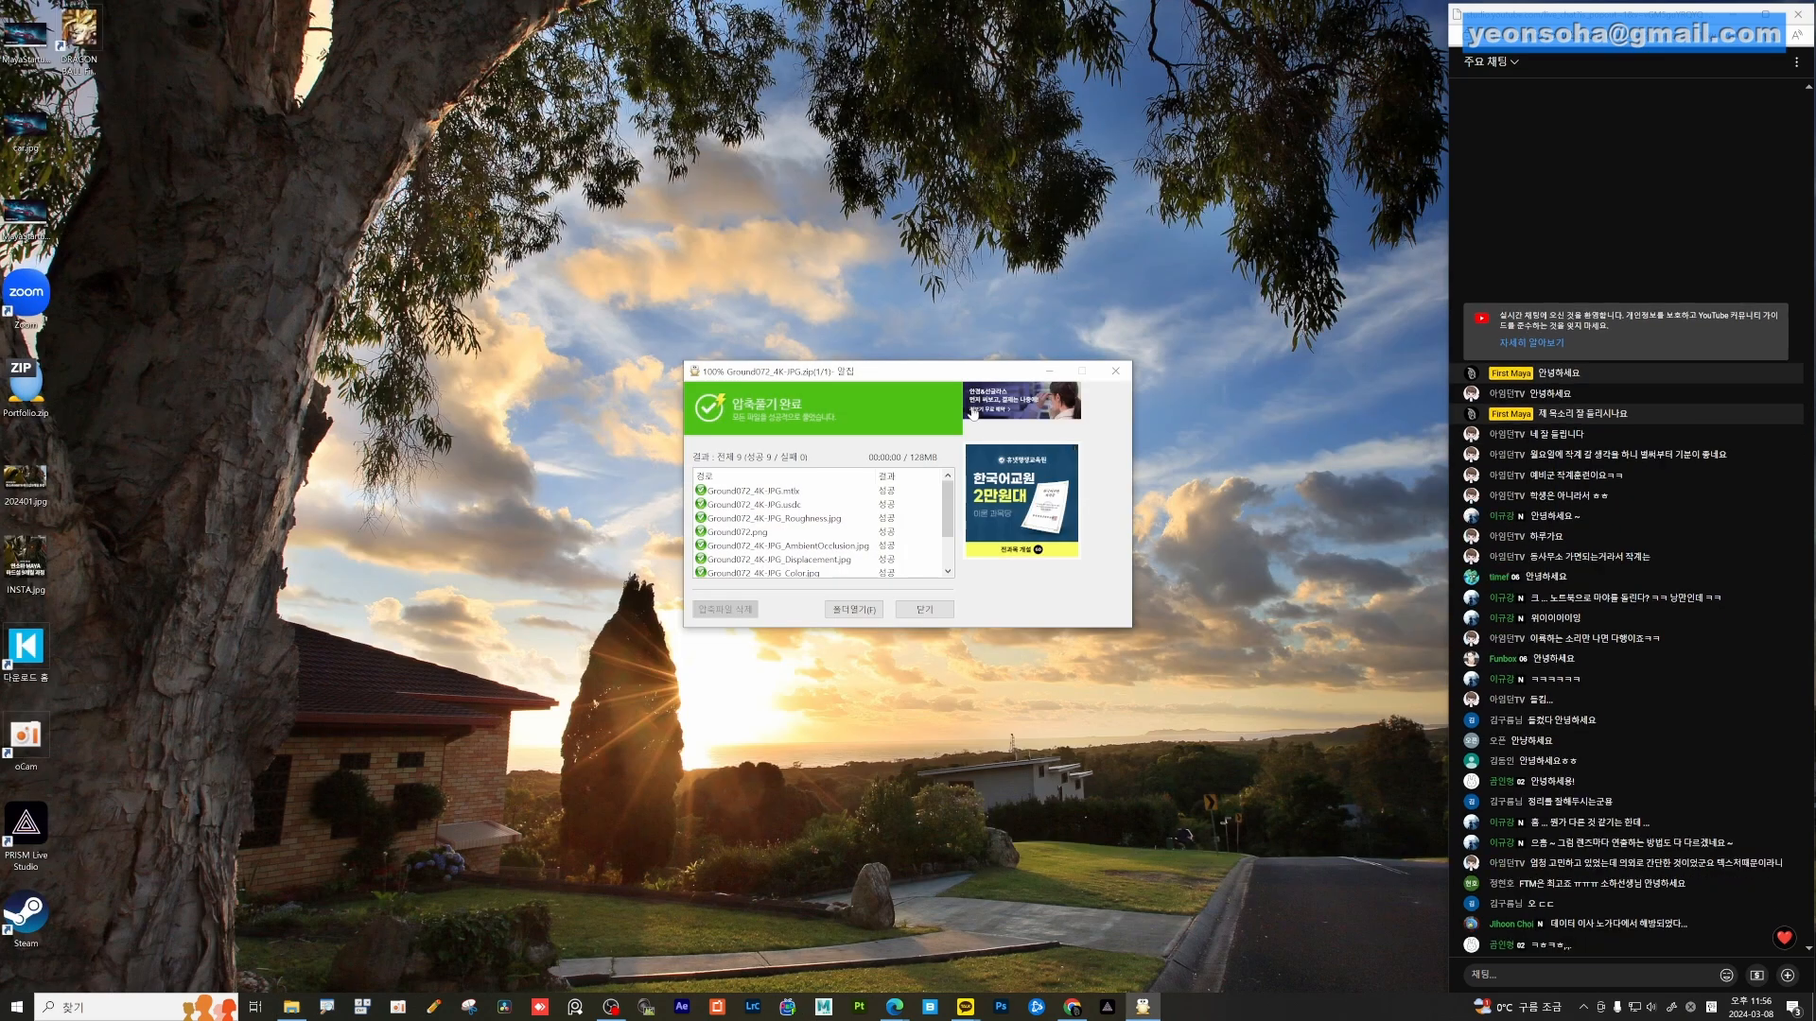
click(290, 1010)
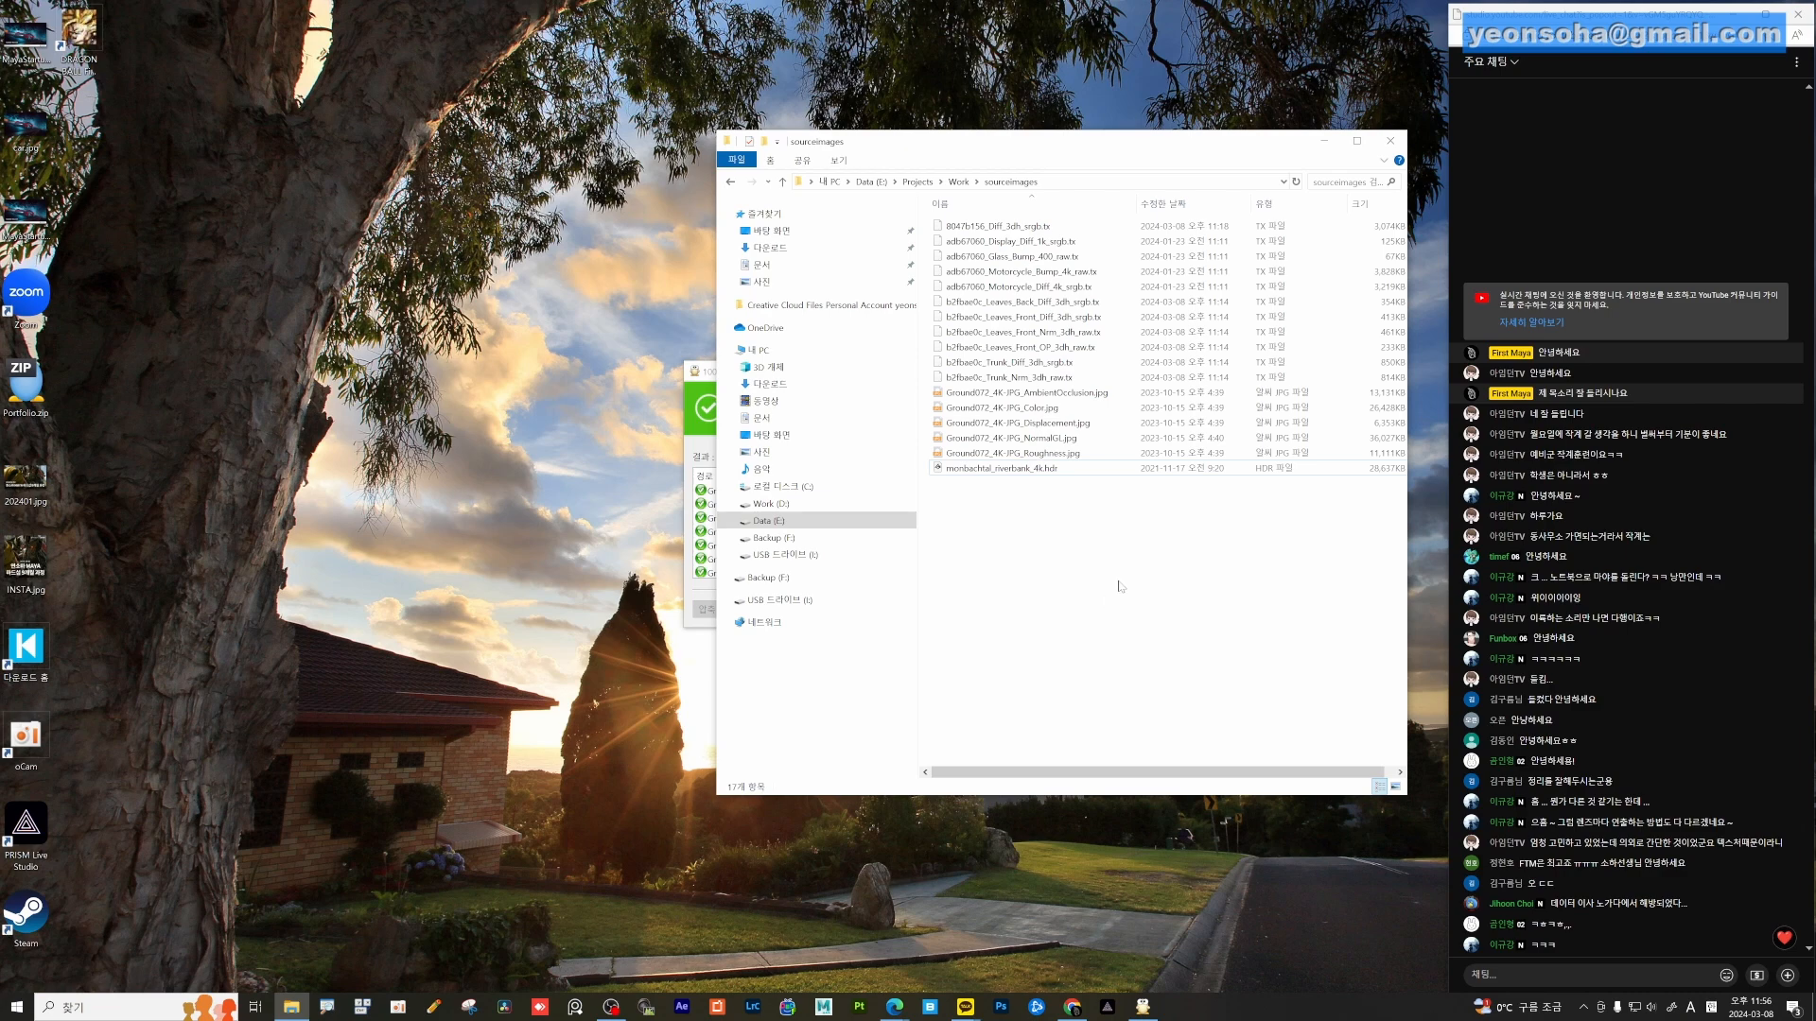
drag(1121, 582, 975, 194)
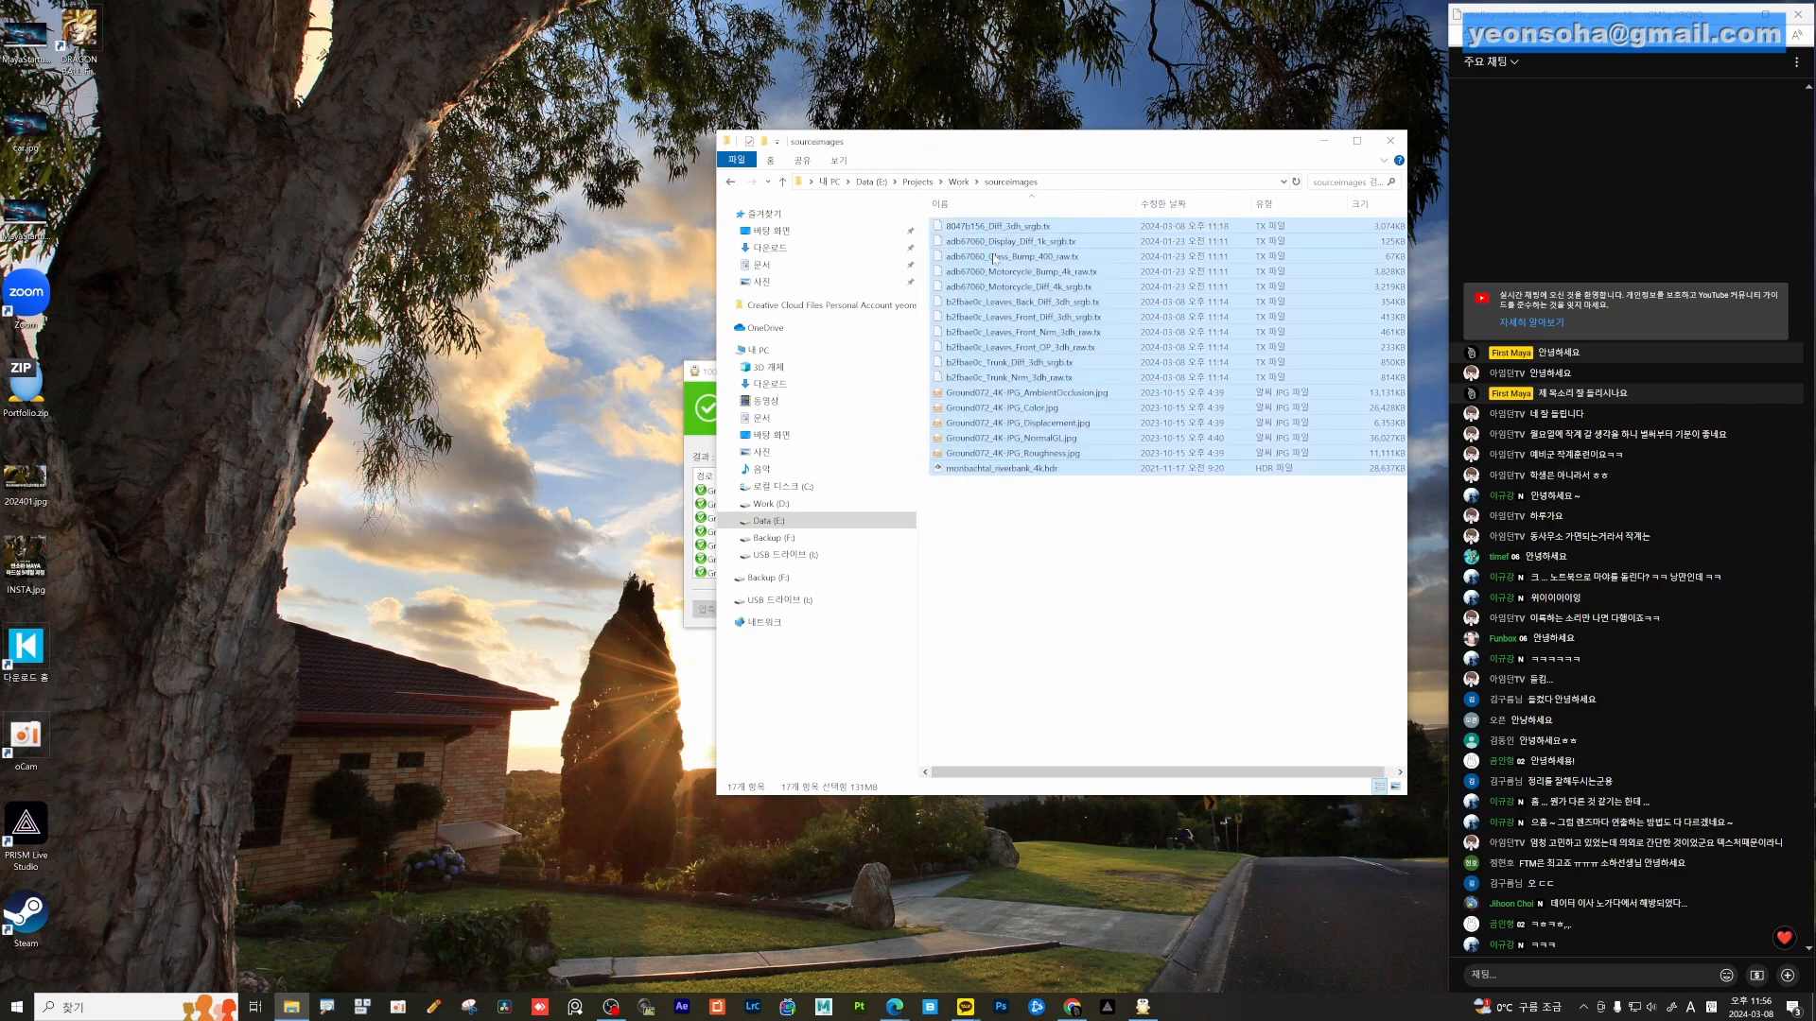
click(959, 182)
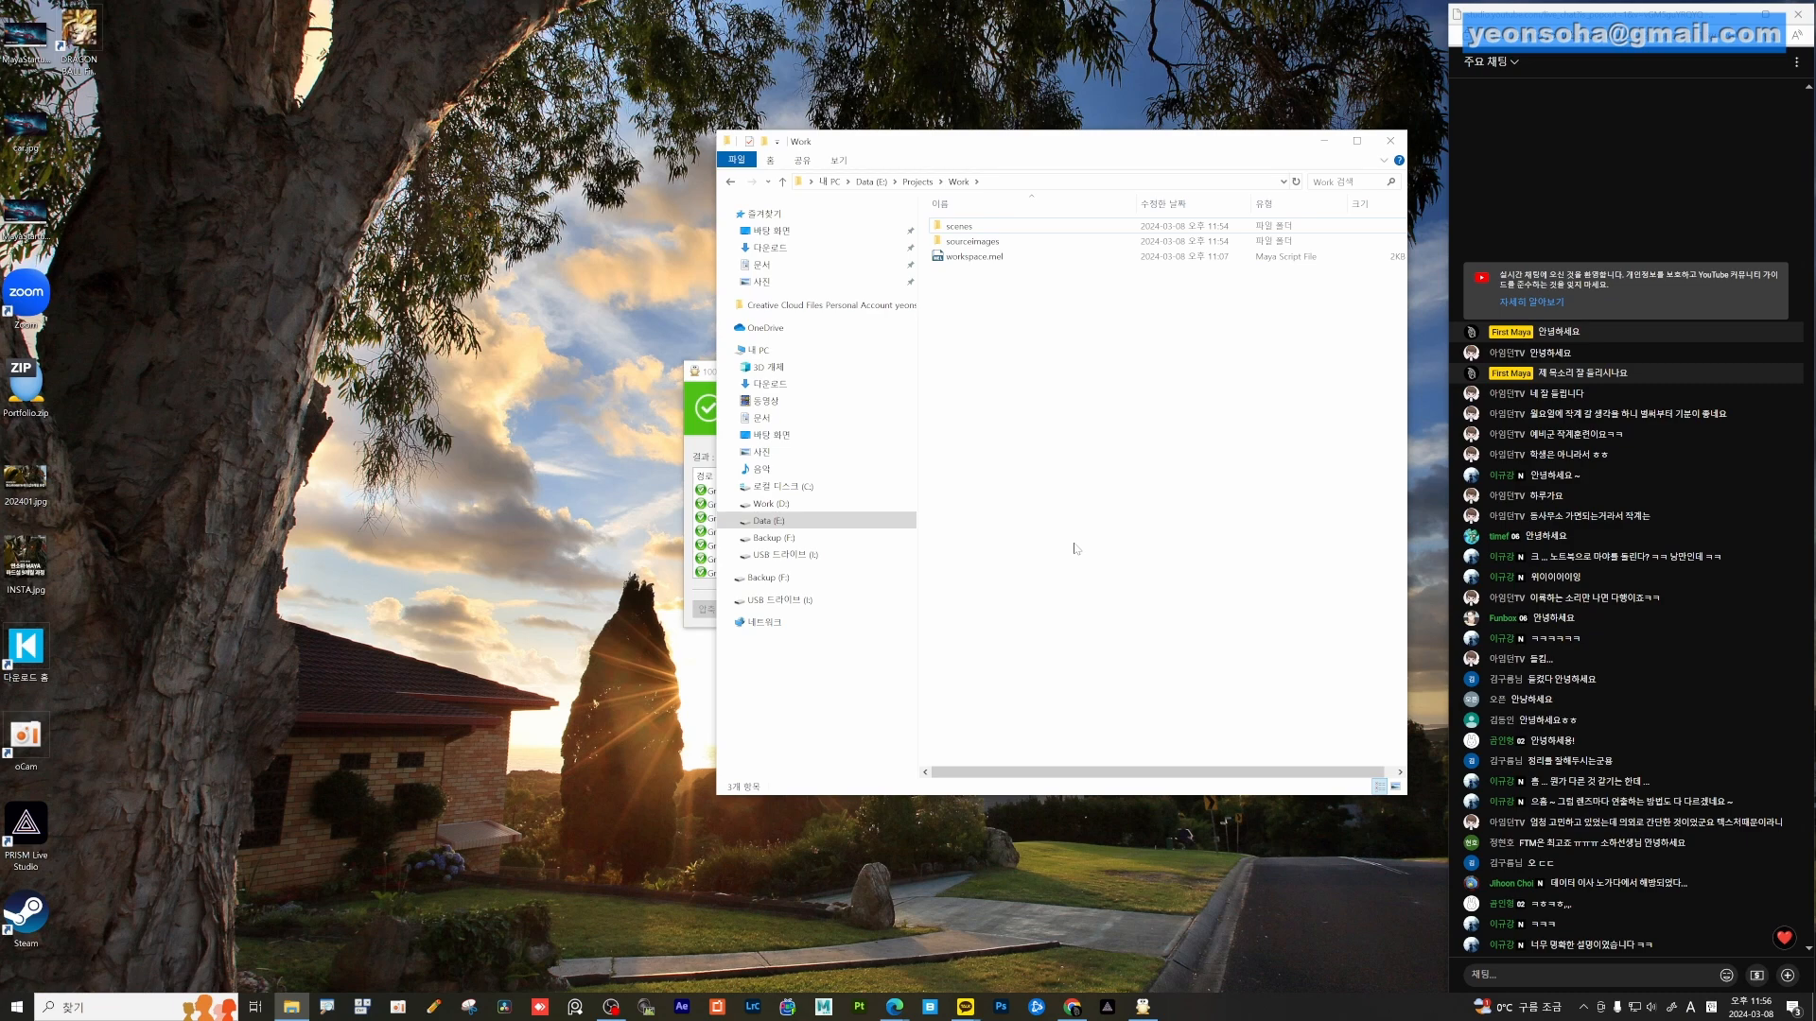
Switch to the browser and examine the usage instructions and settings screenshot in the Maya File Texture Manager post.
click(1073, 1006)
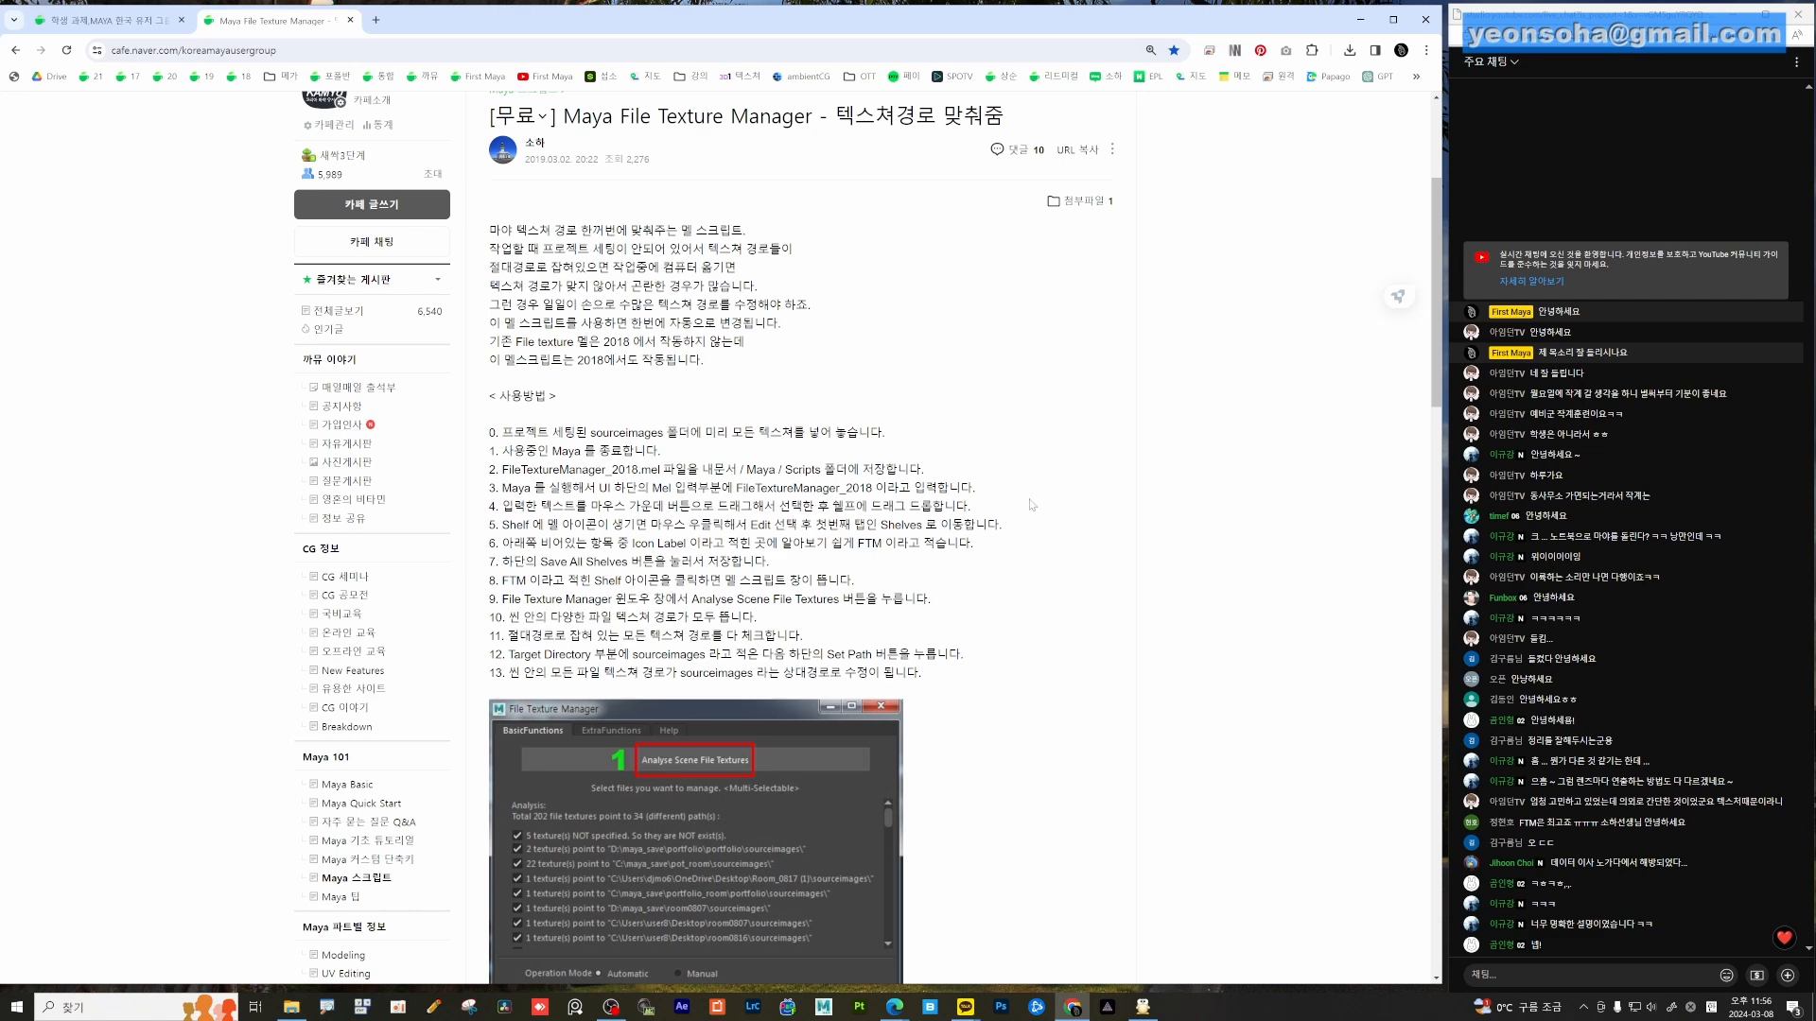
scroll(1035, 498, up, 3)
scroll(1032, 500, up, 2)
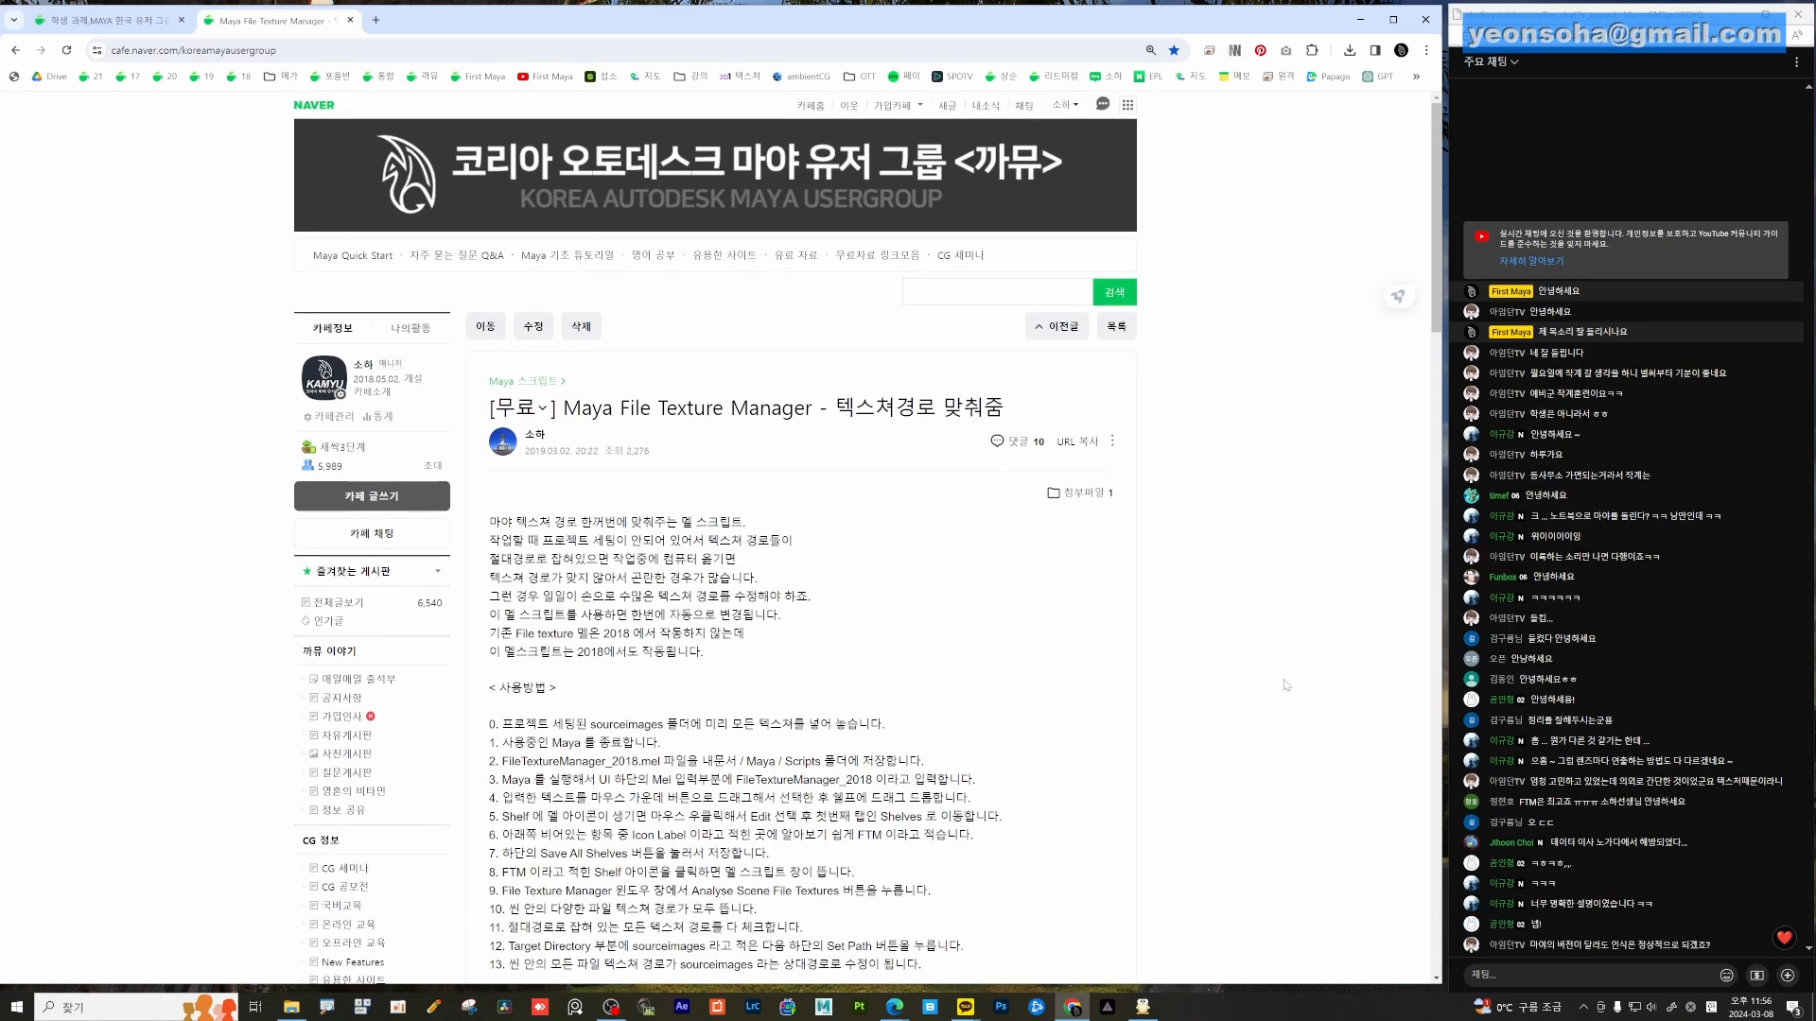
scroll(1285, 686, down, 5)
scroll(1284, 686, down, 5)
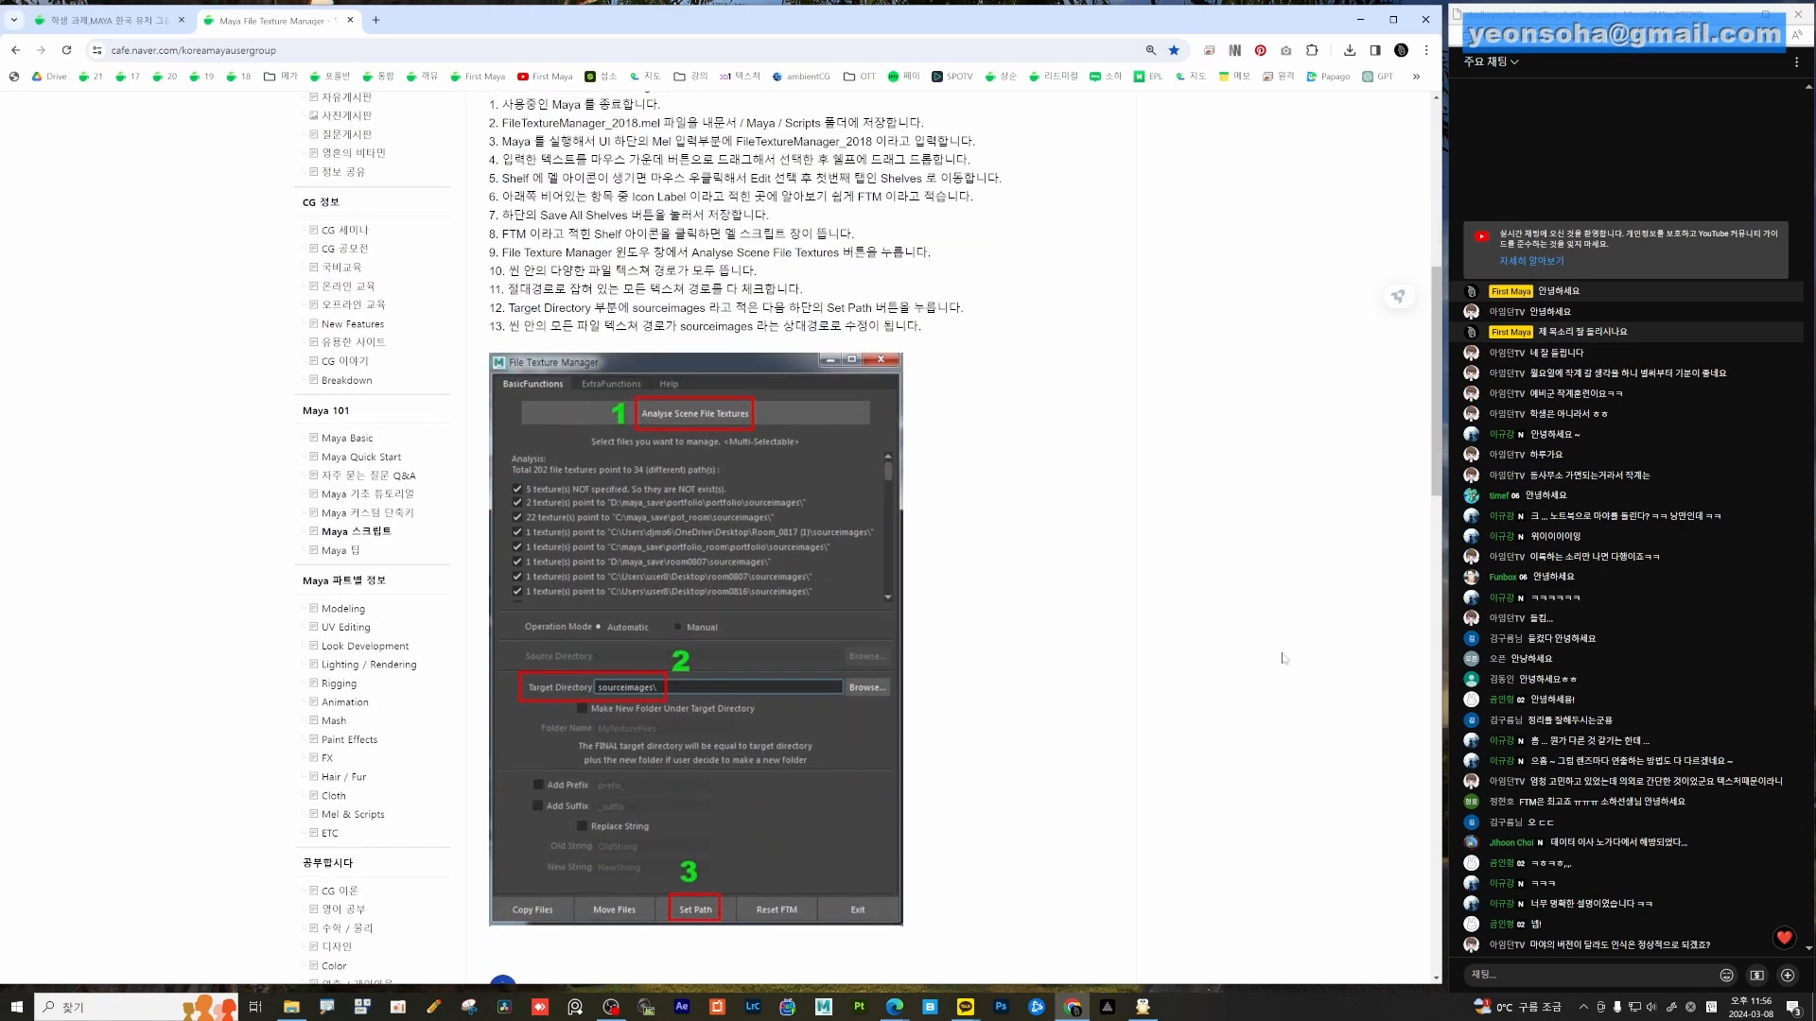
scroll(1286, 638, down, 1)
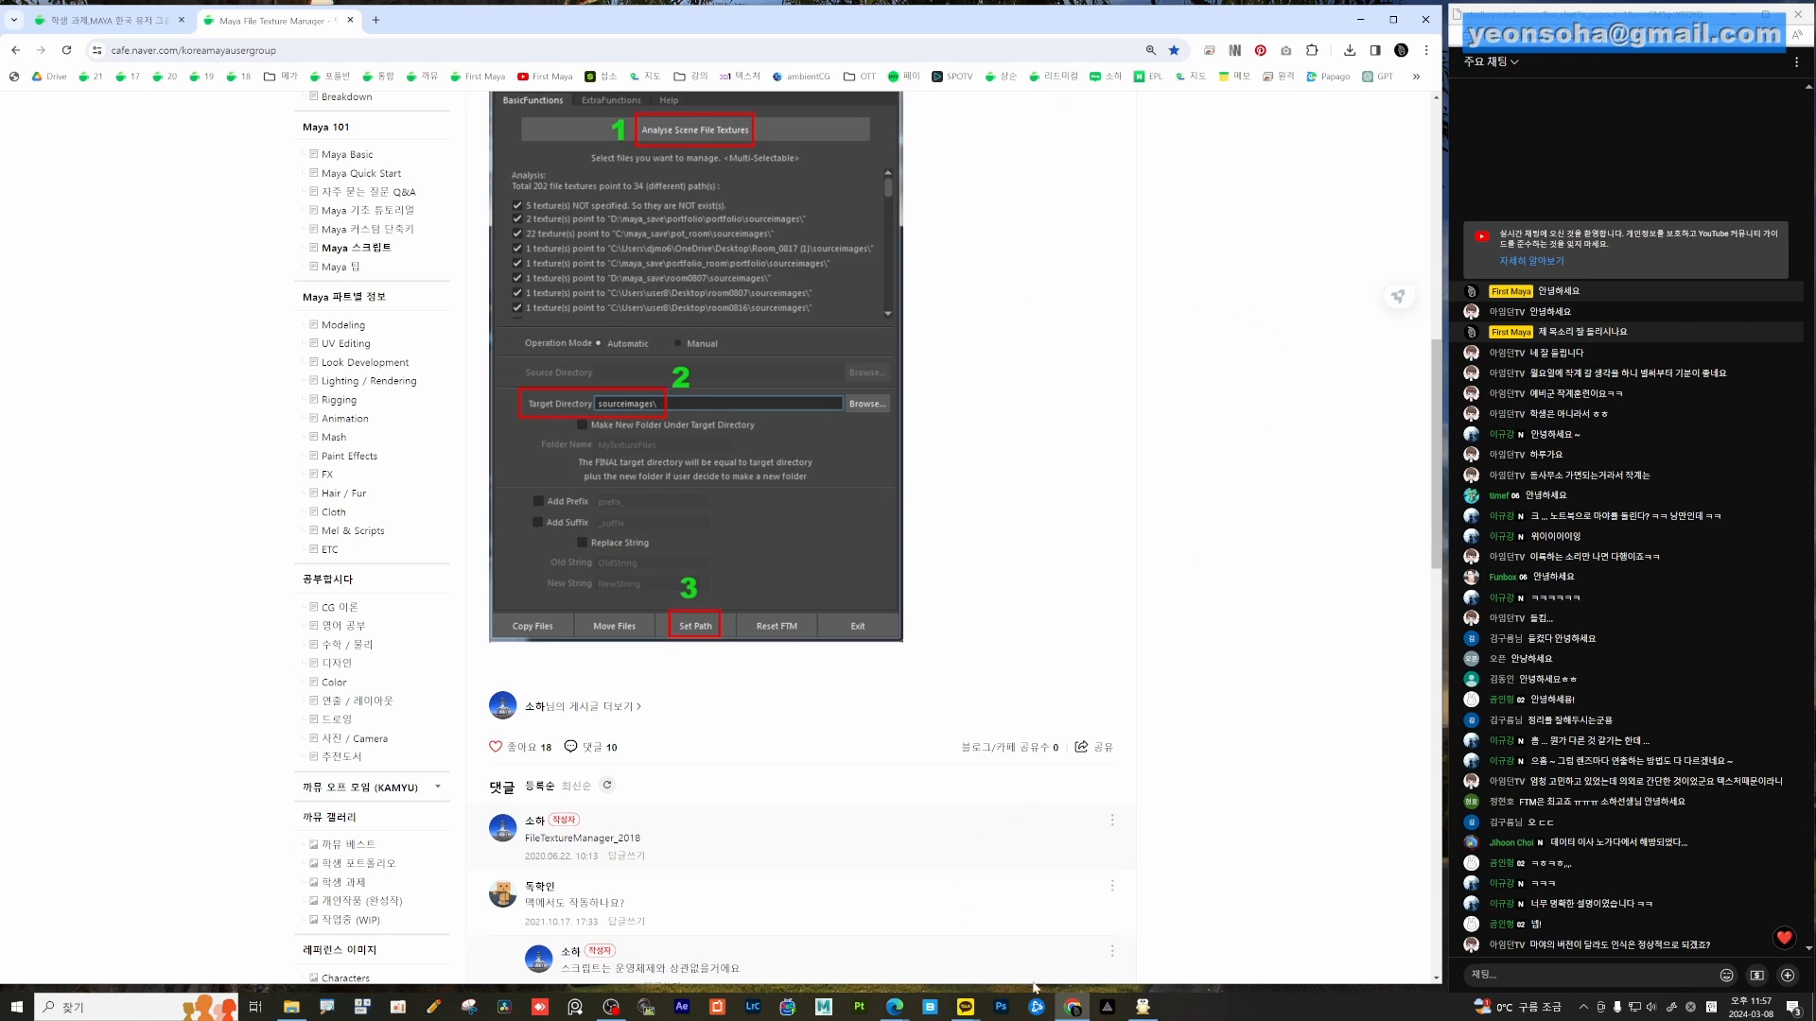
Launch Maya again with an empty scene and minimize its window.
click(823, 1006)
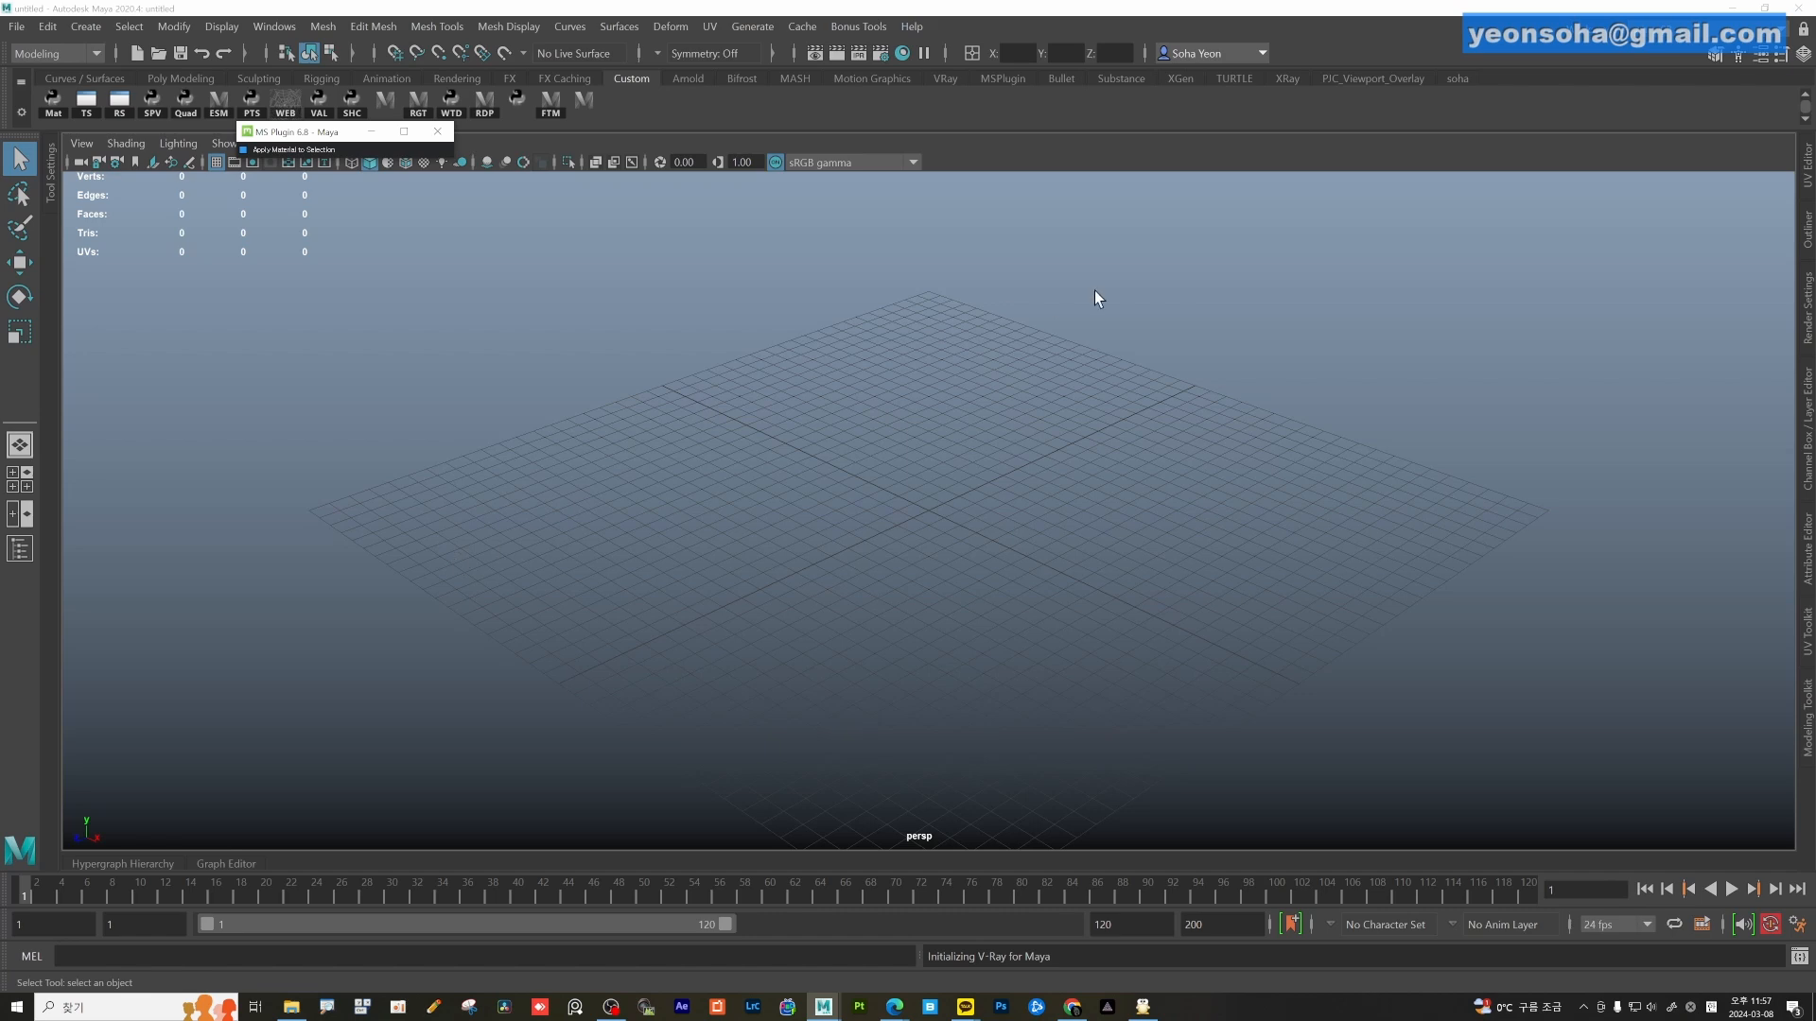
click(1732, 8)
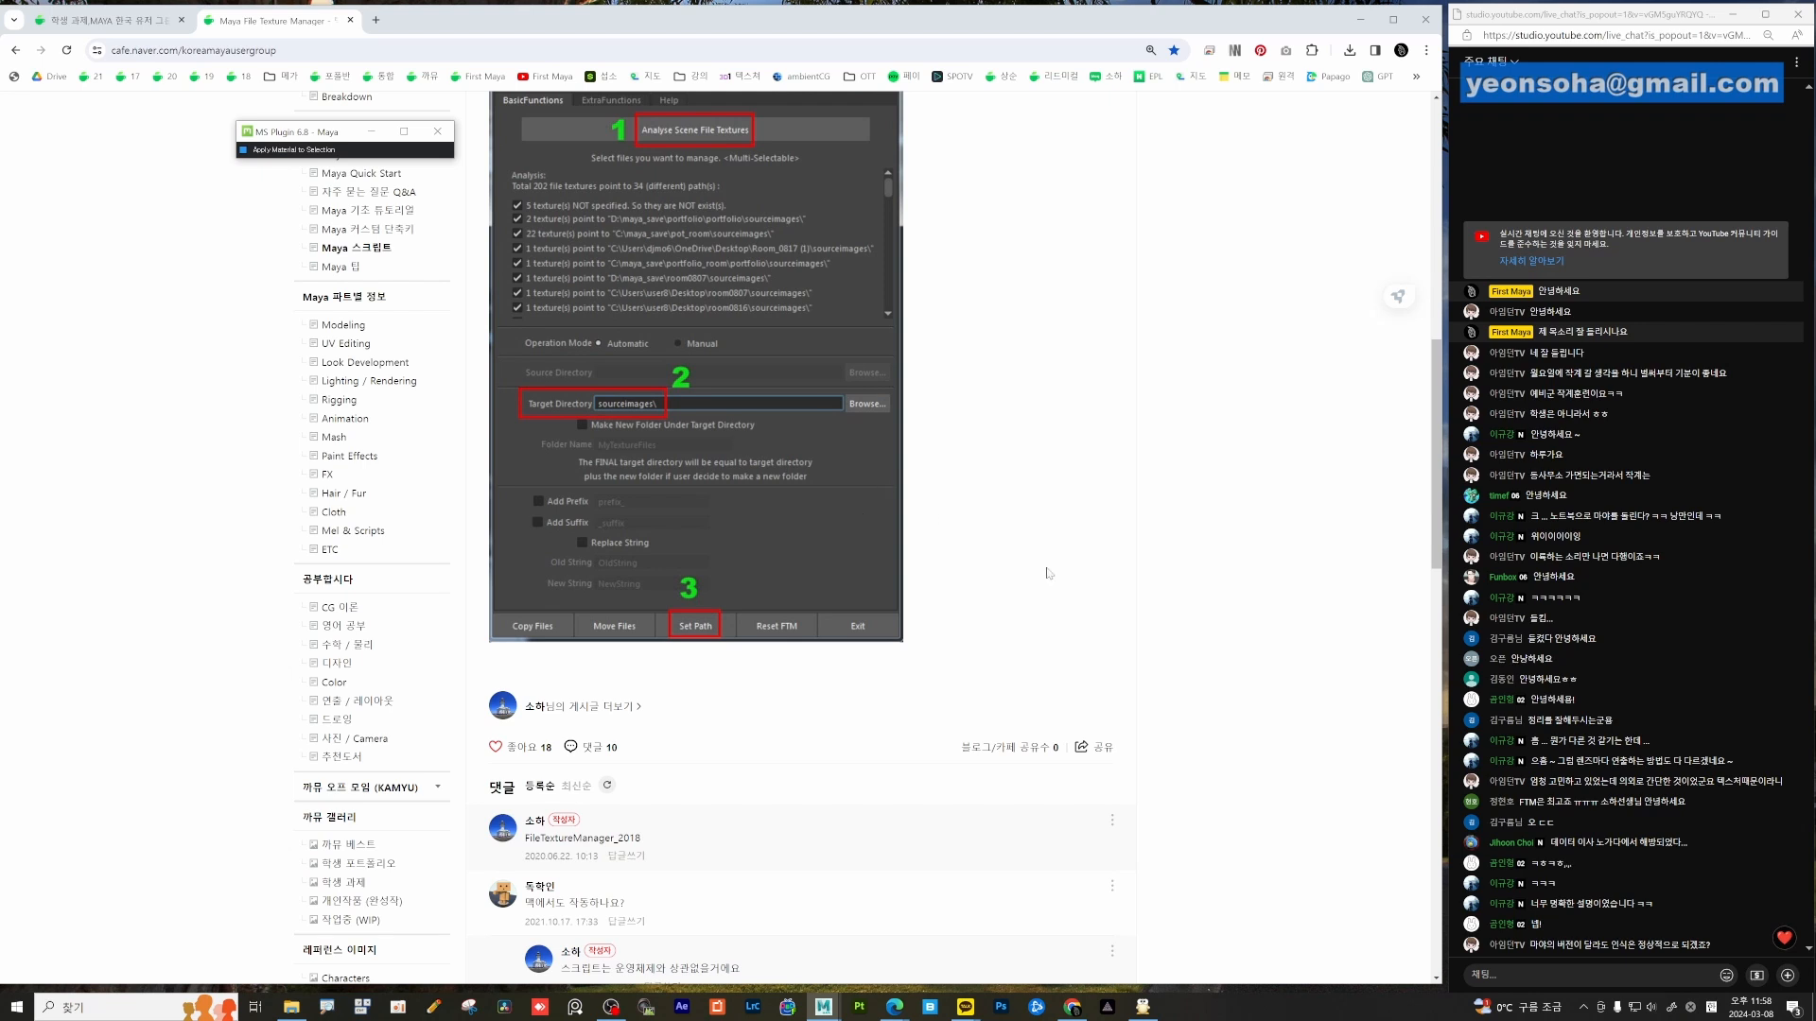
Send the message "수고하셨습니다." in the YouTube live chat.
click(1504, 975)
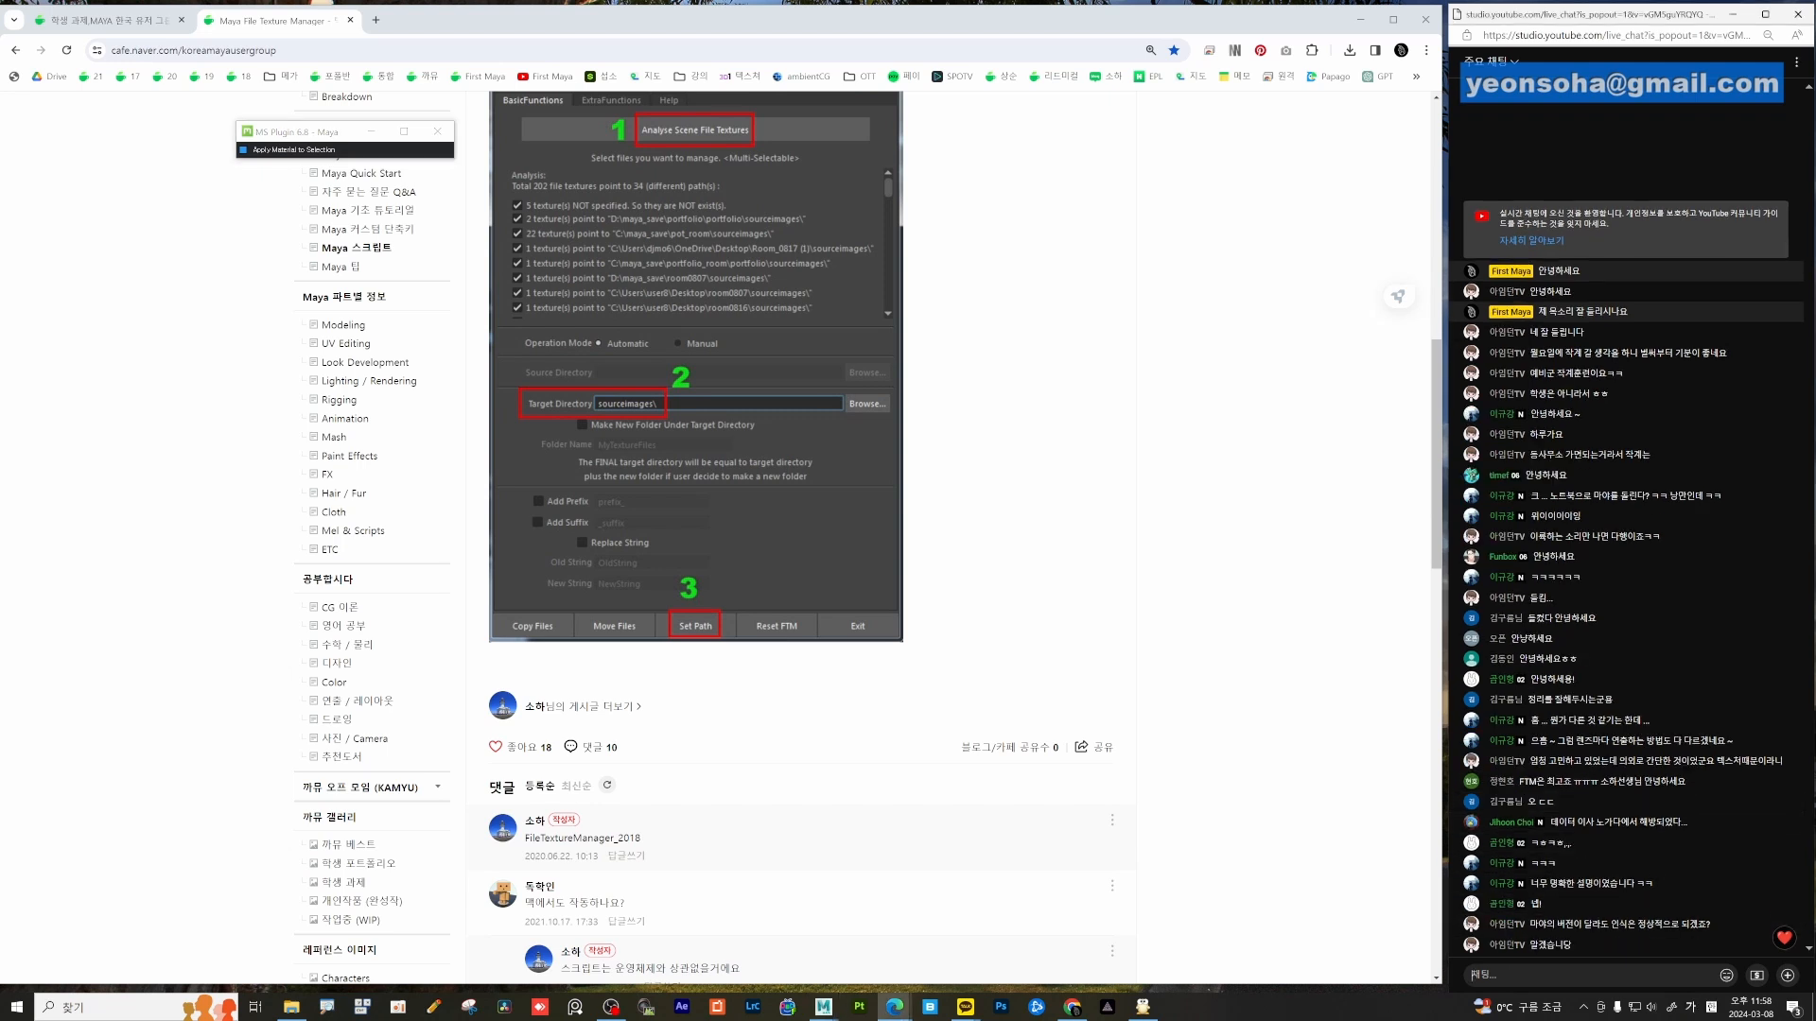
text(수고하셨)
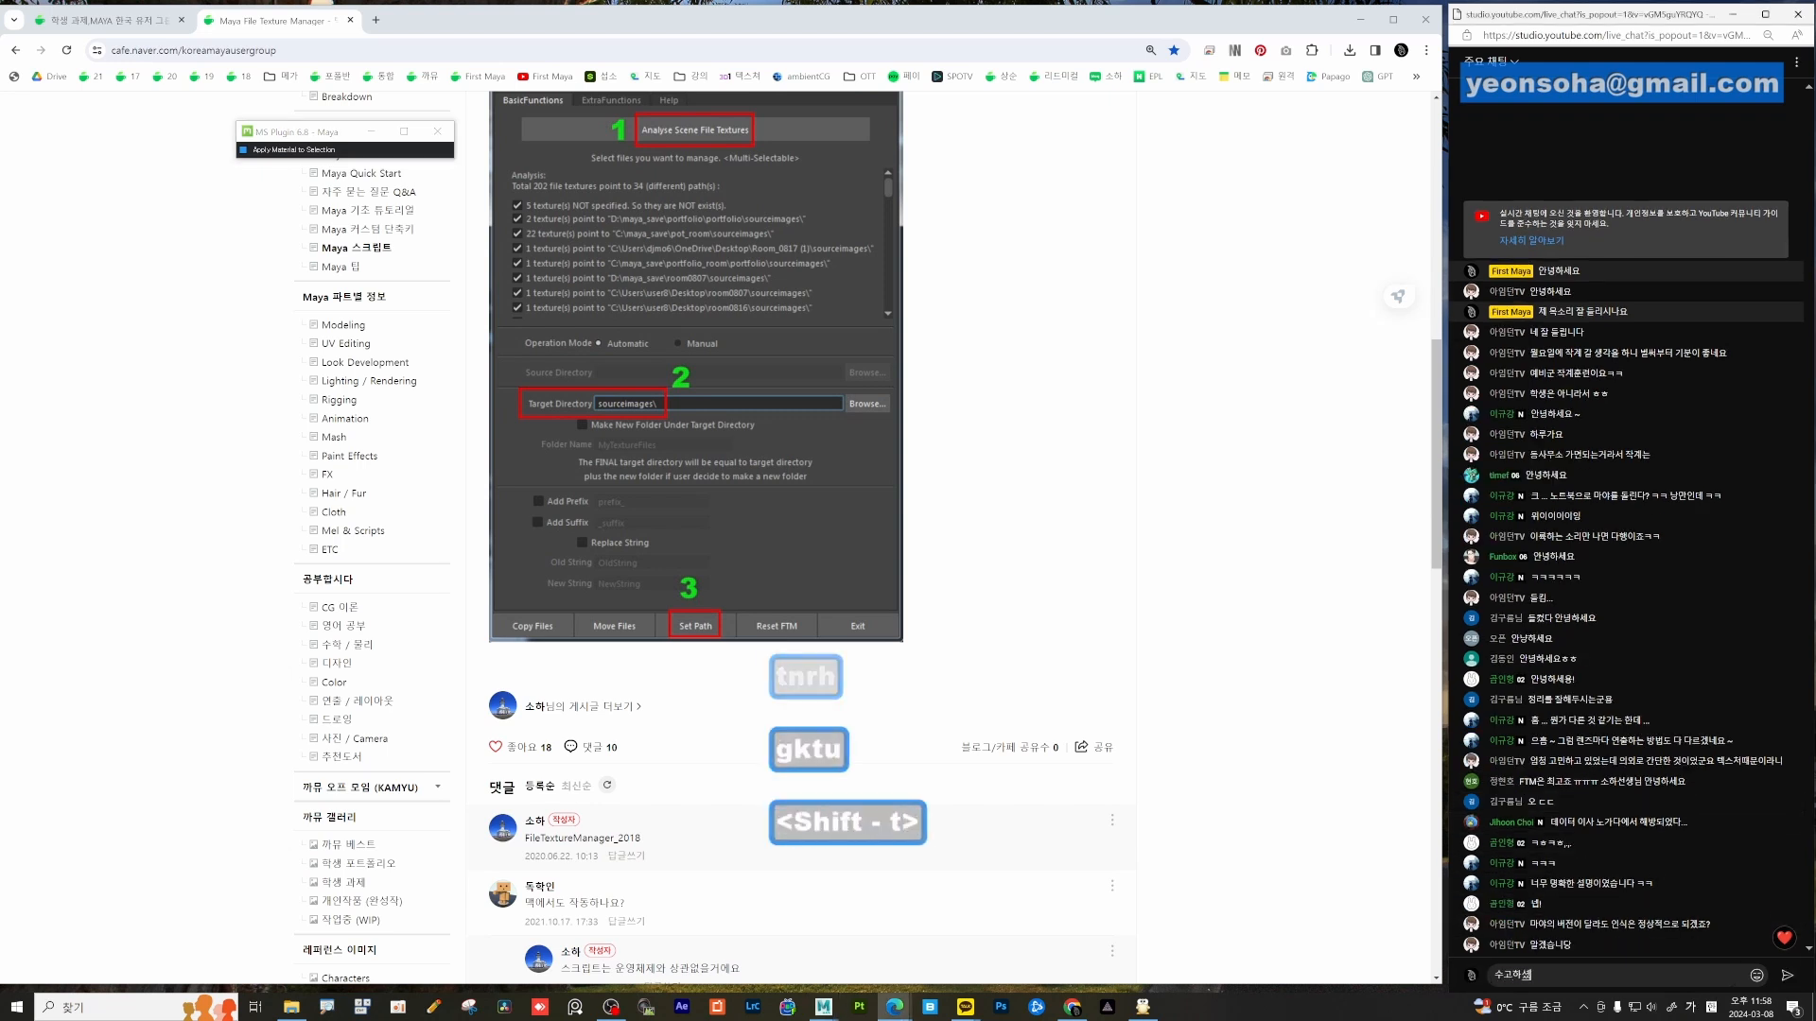
text(습니다.)
key(Return)
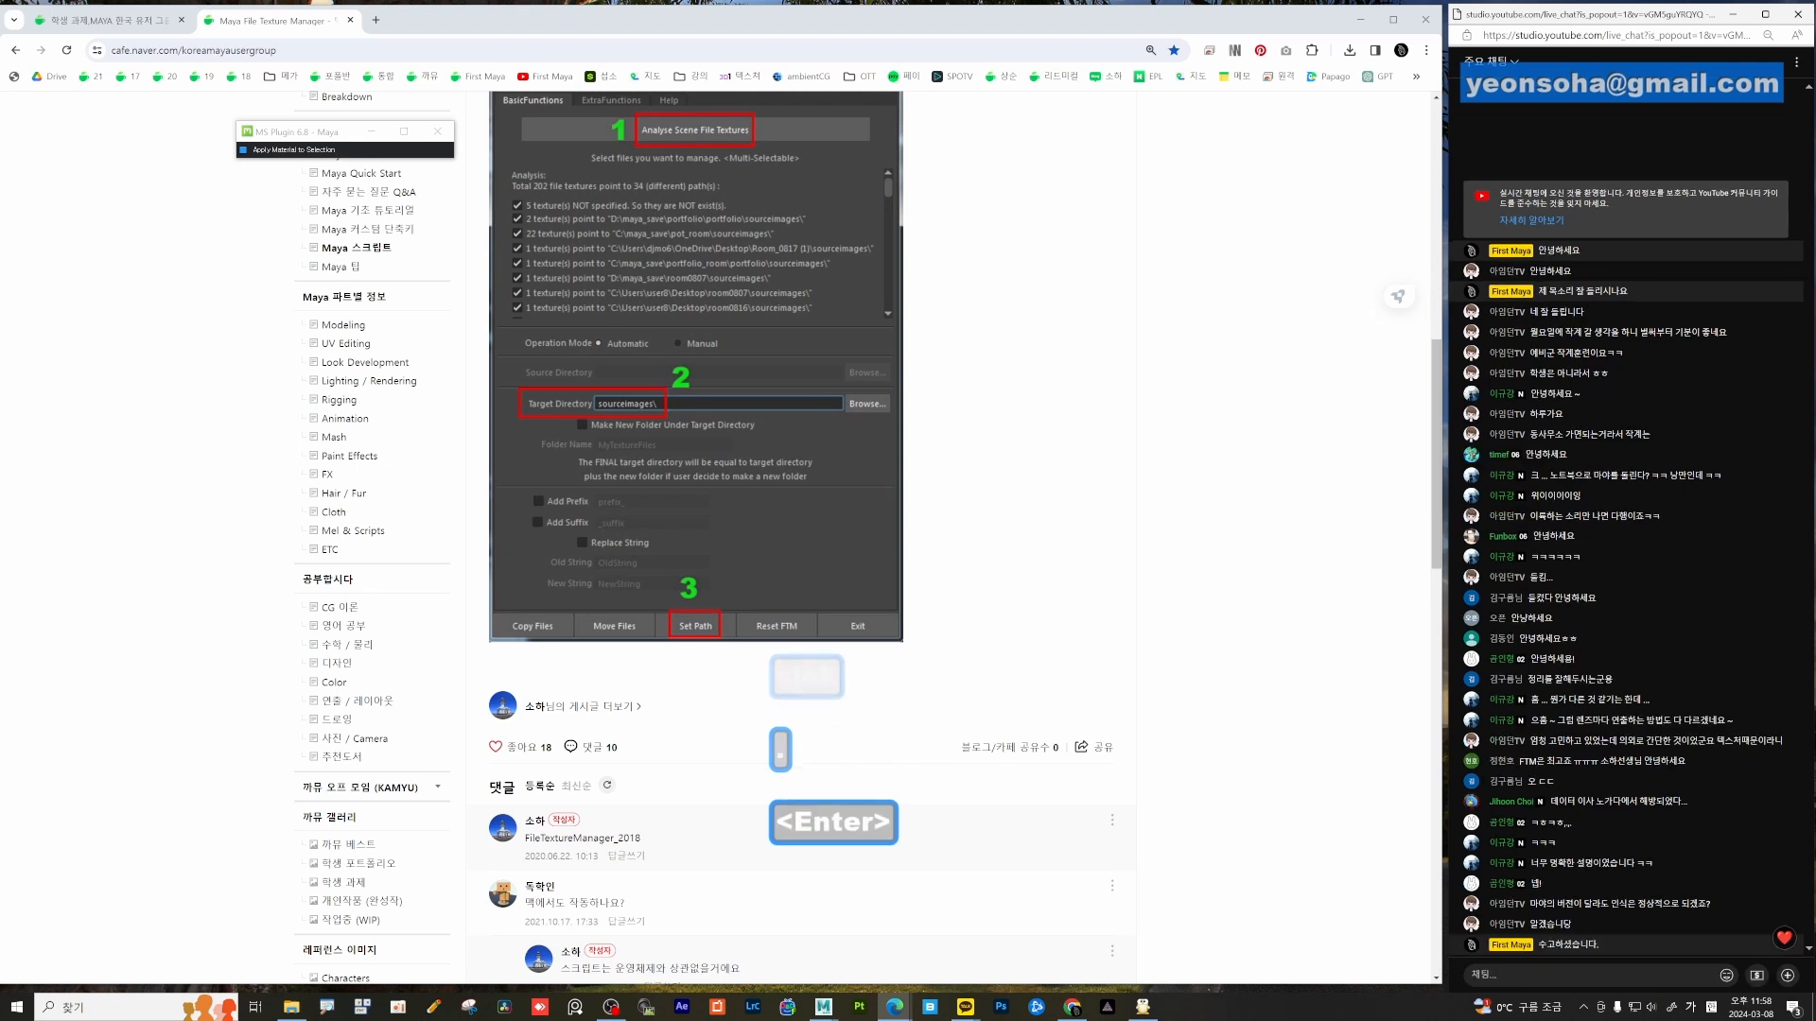